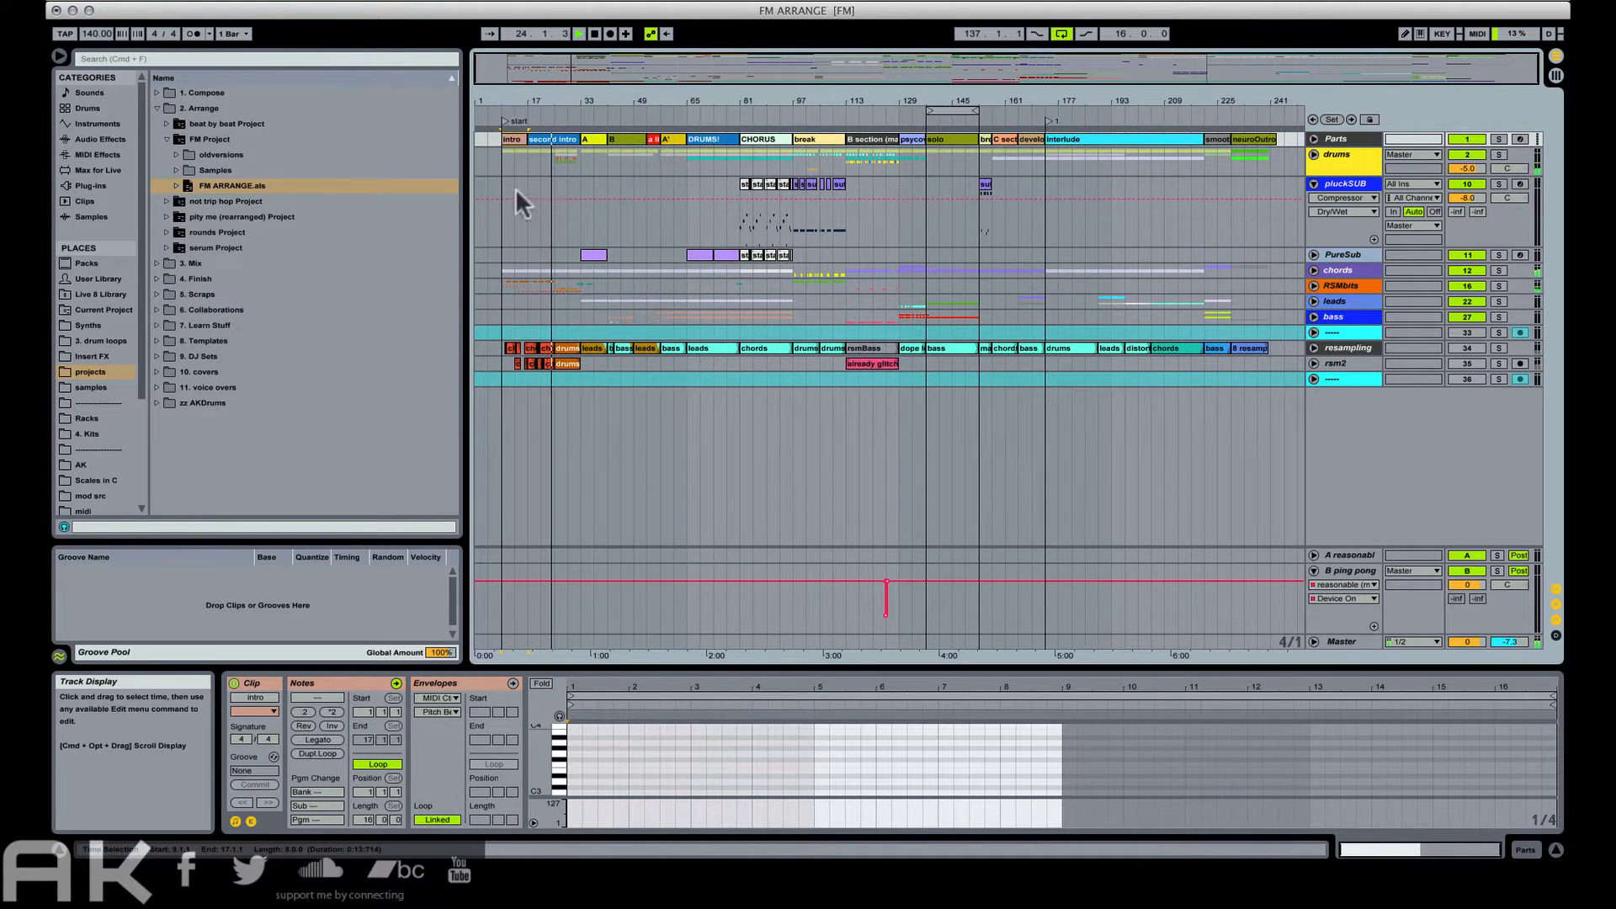
Add a MIDI track below the Parts track and create an empty clip on it spanning bars 21 to 25.
drag(542, 164, 554, 160)
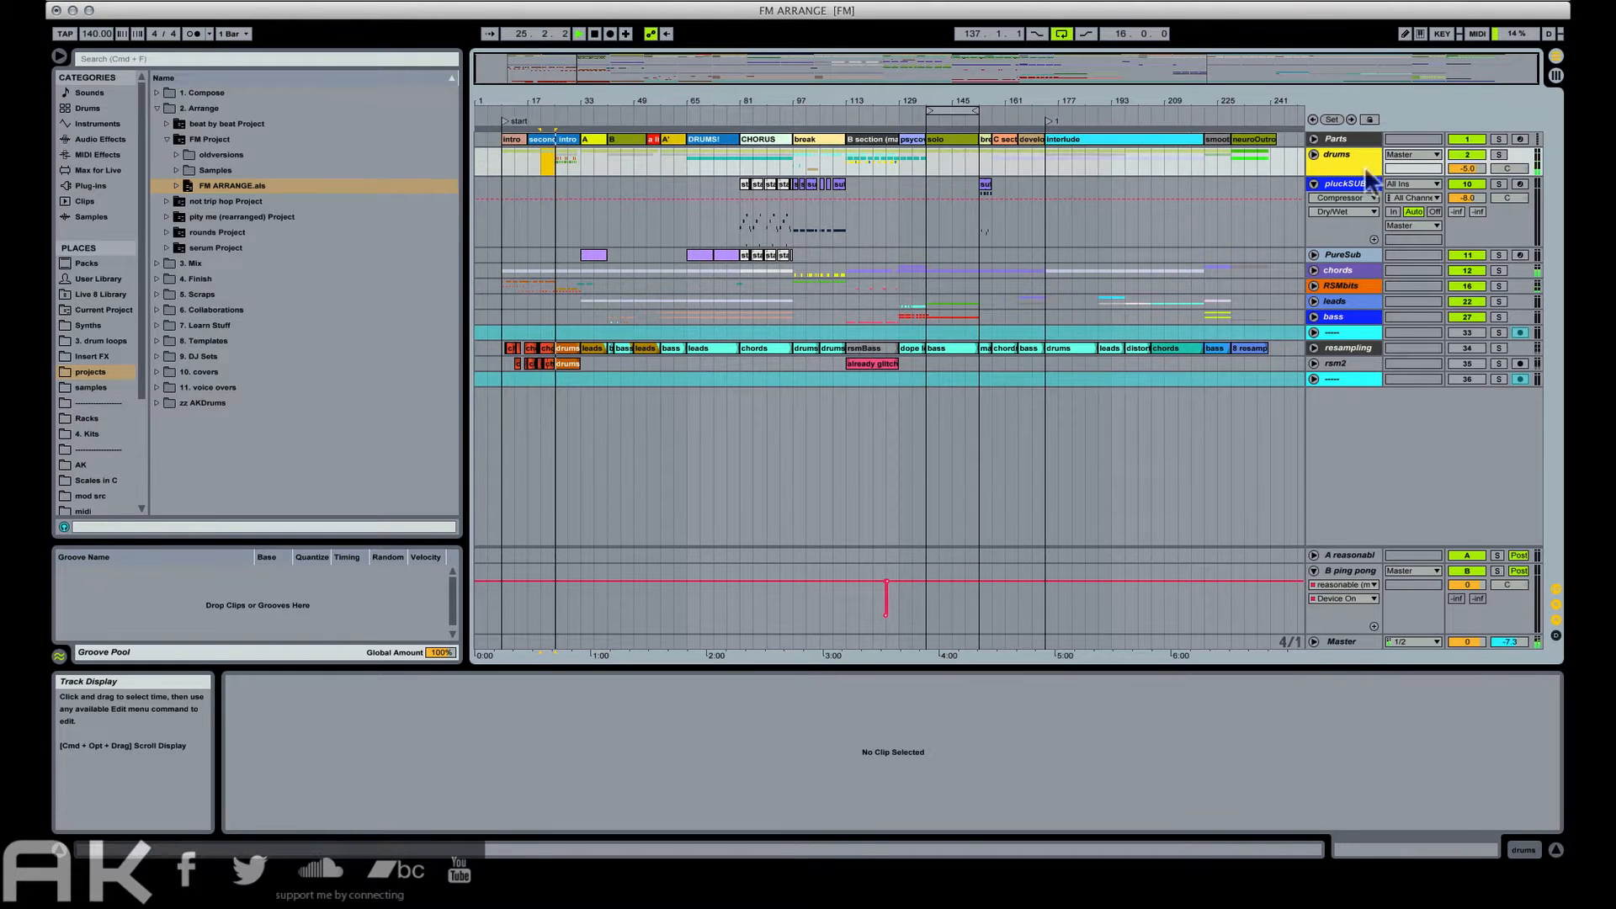
click(1314, 140)
click(1338, 139)
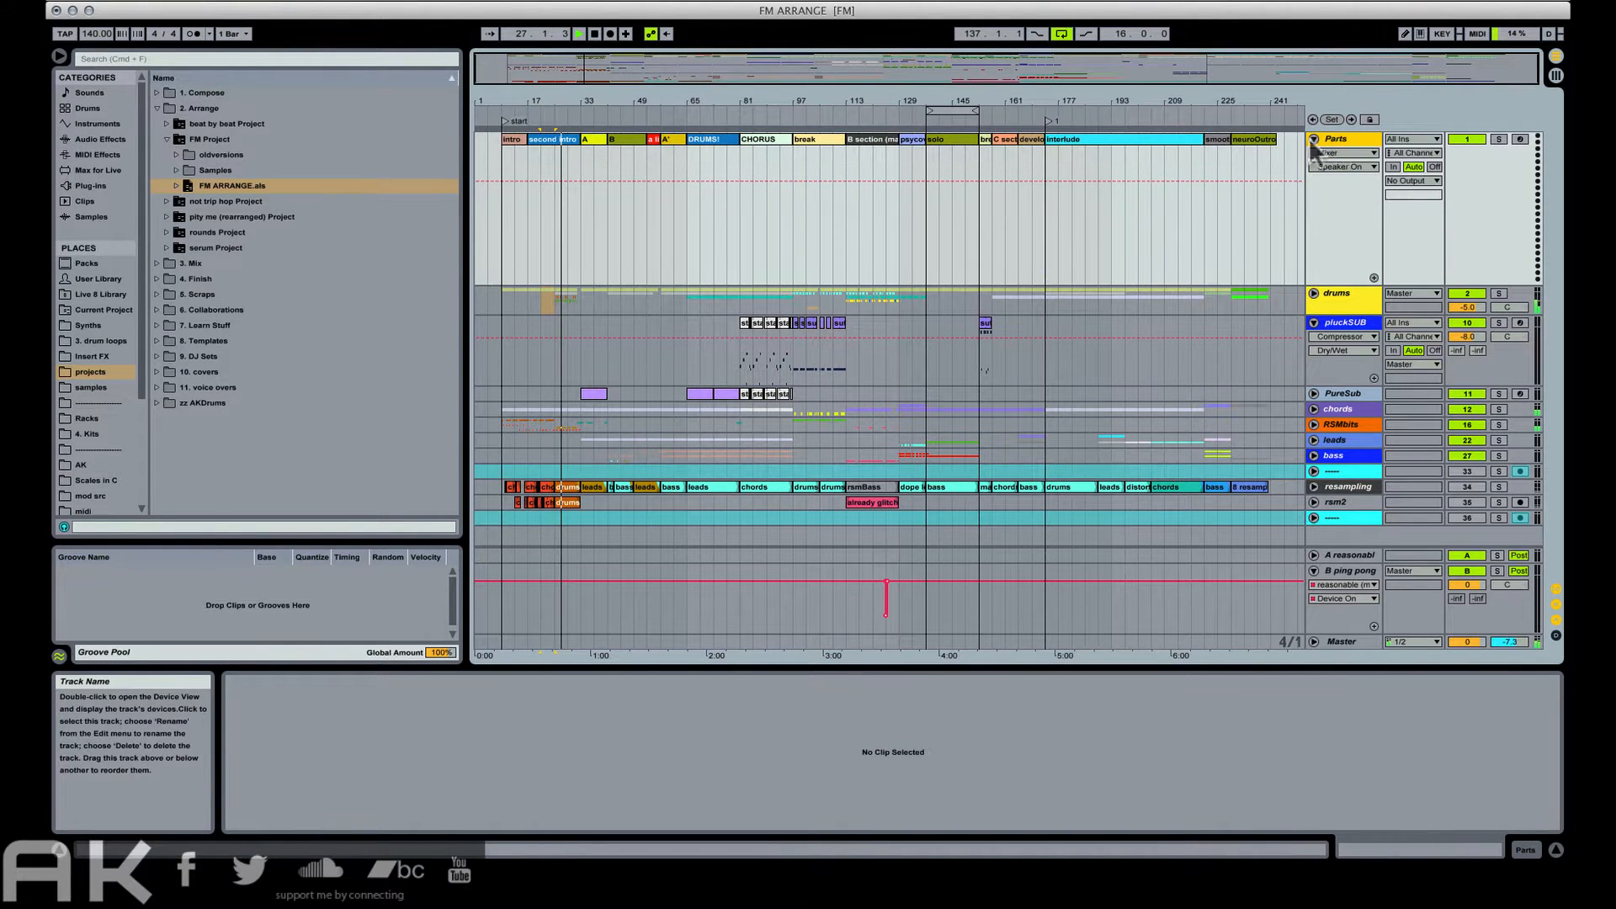
key(super+shift+t)
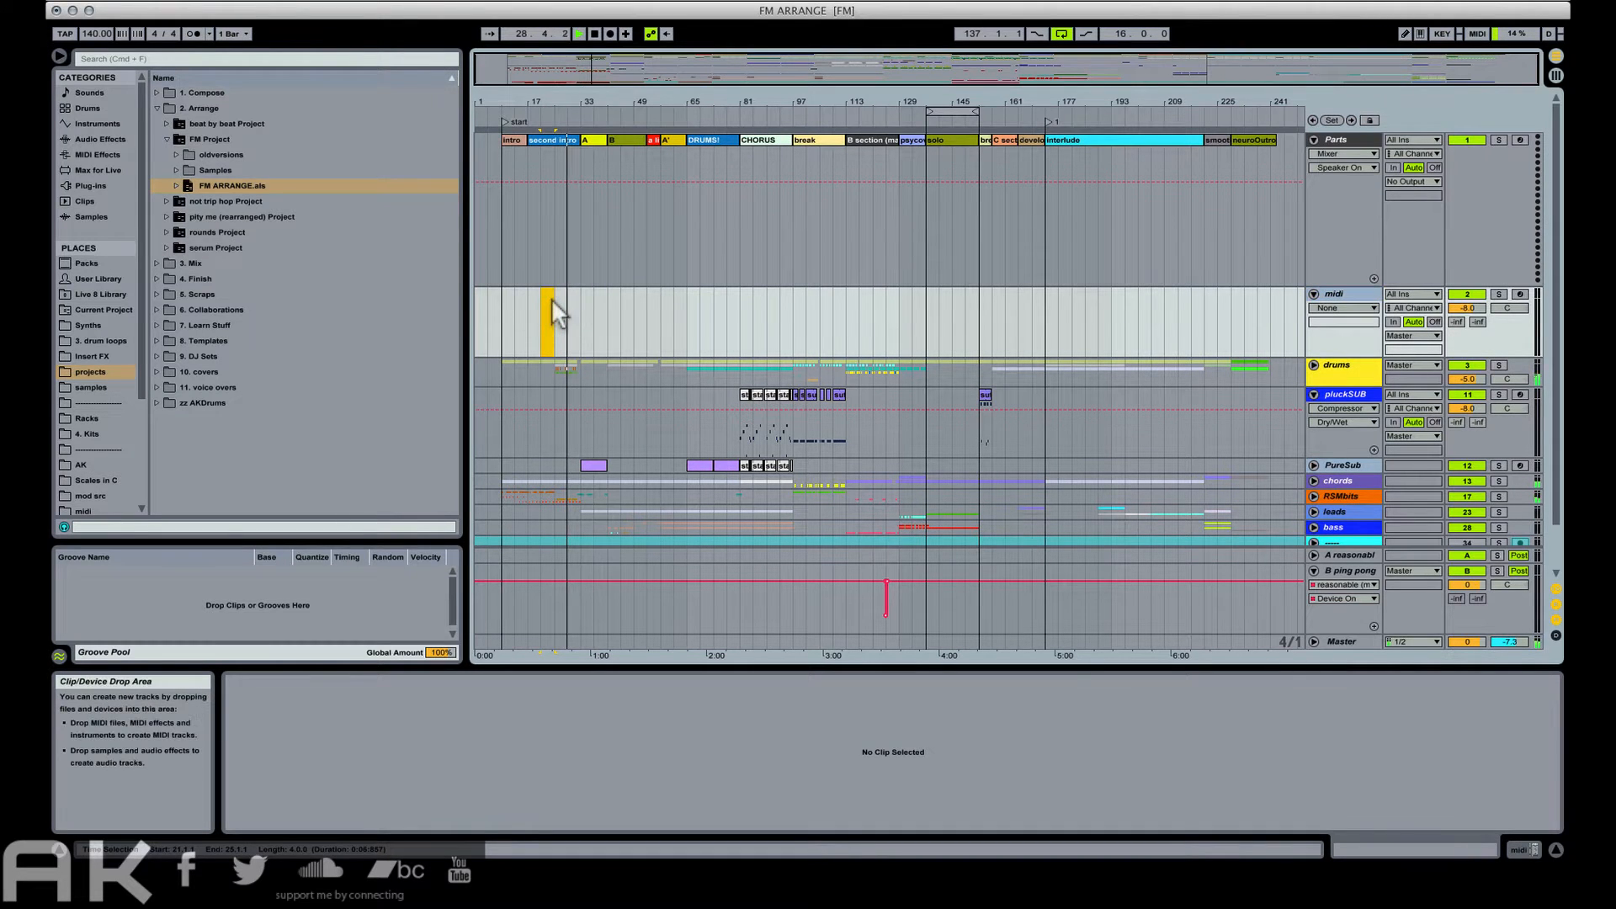
key(super+shift+m)
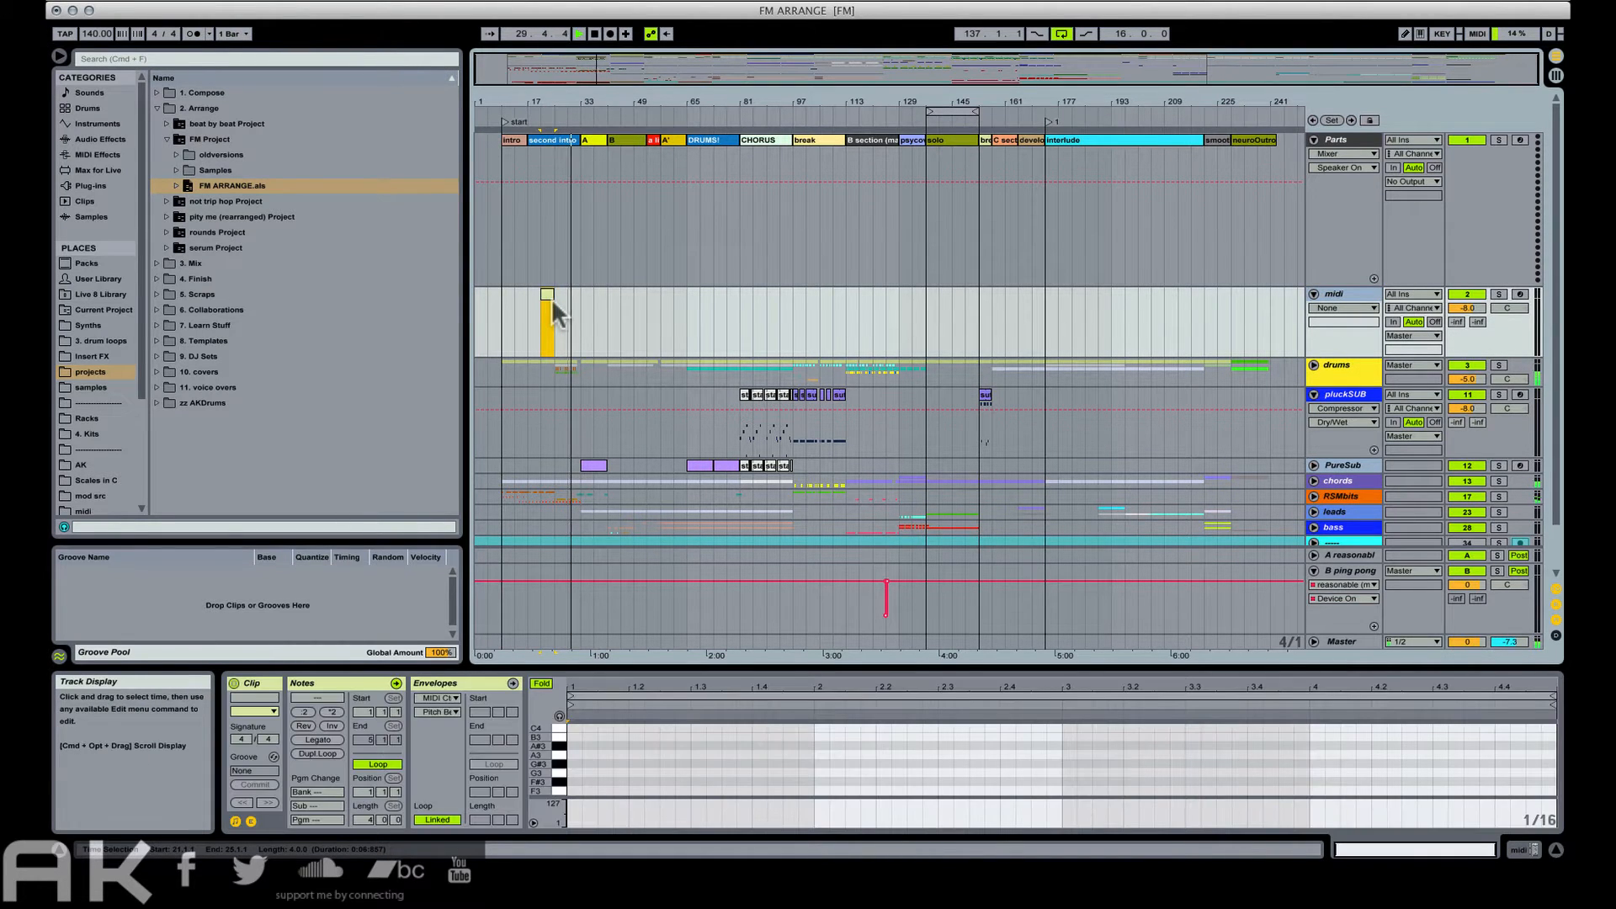
Name the new MIDI clip at bar 21 "do build".
drag(552, 102, 555, 227)
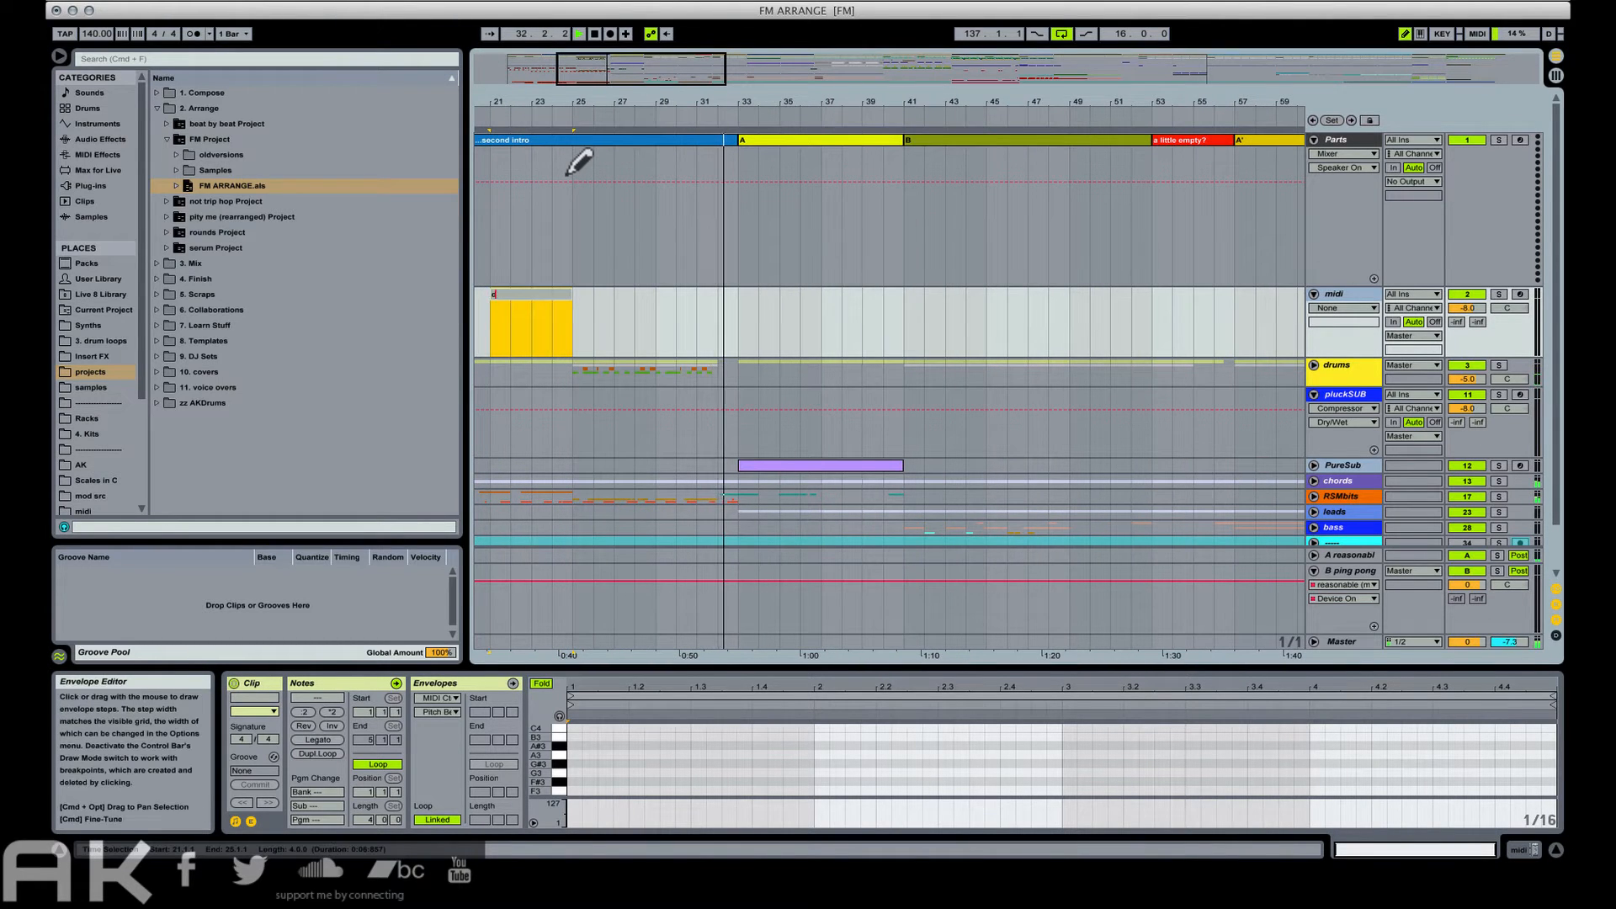
text(o buoild)
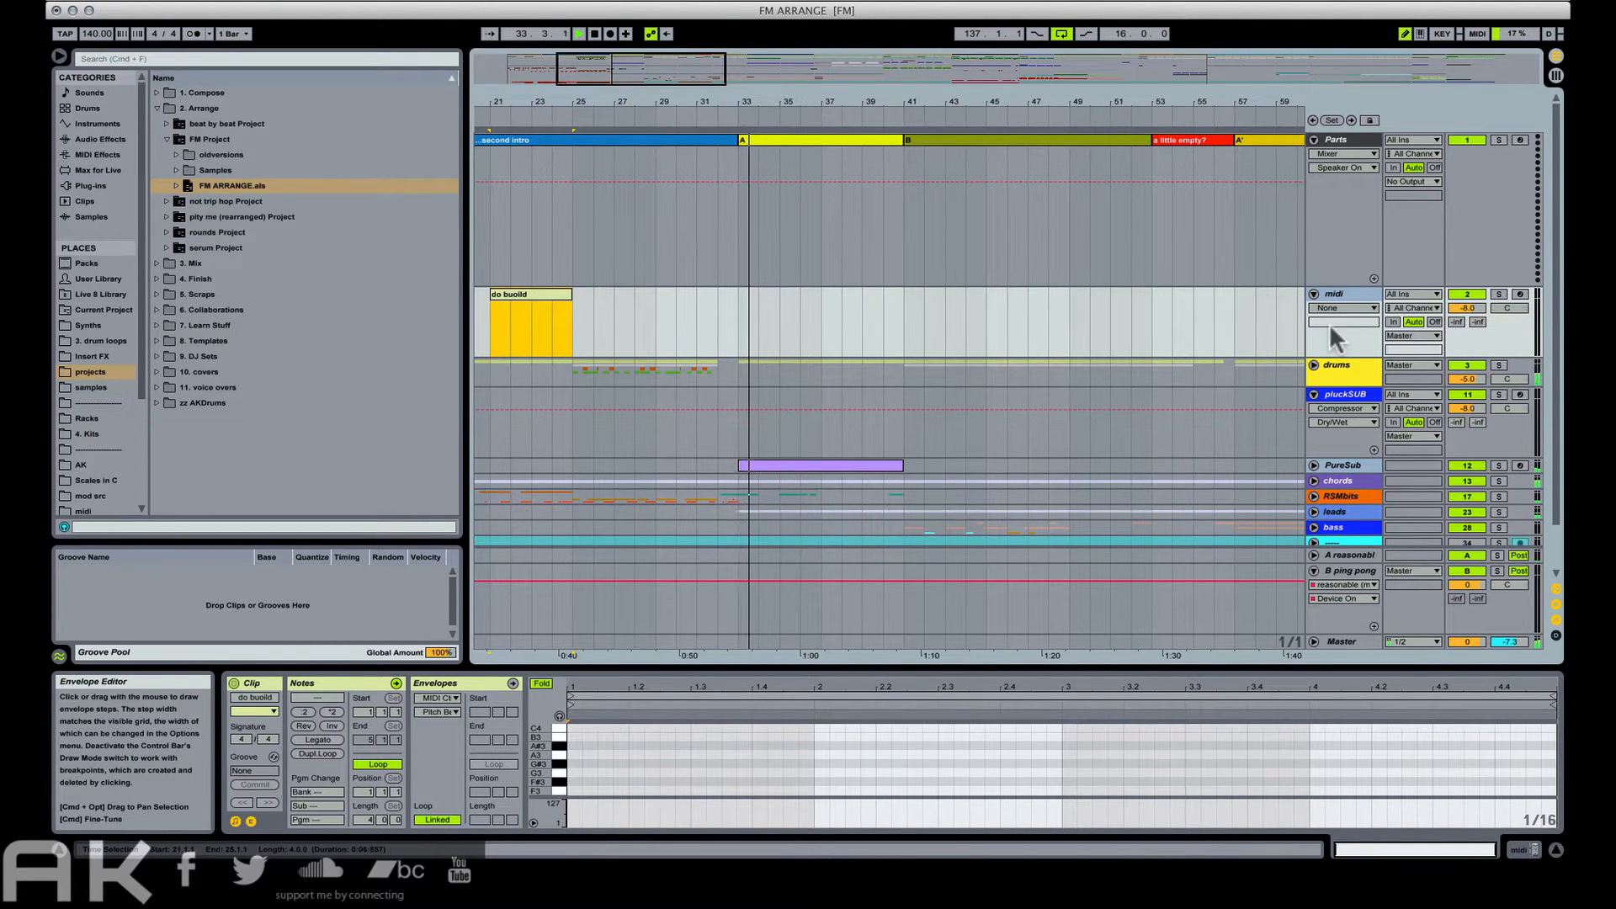
key(Return)
text(do build)
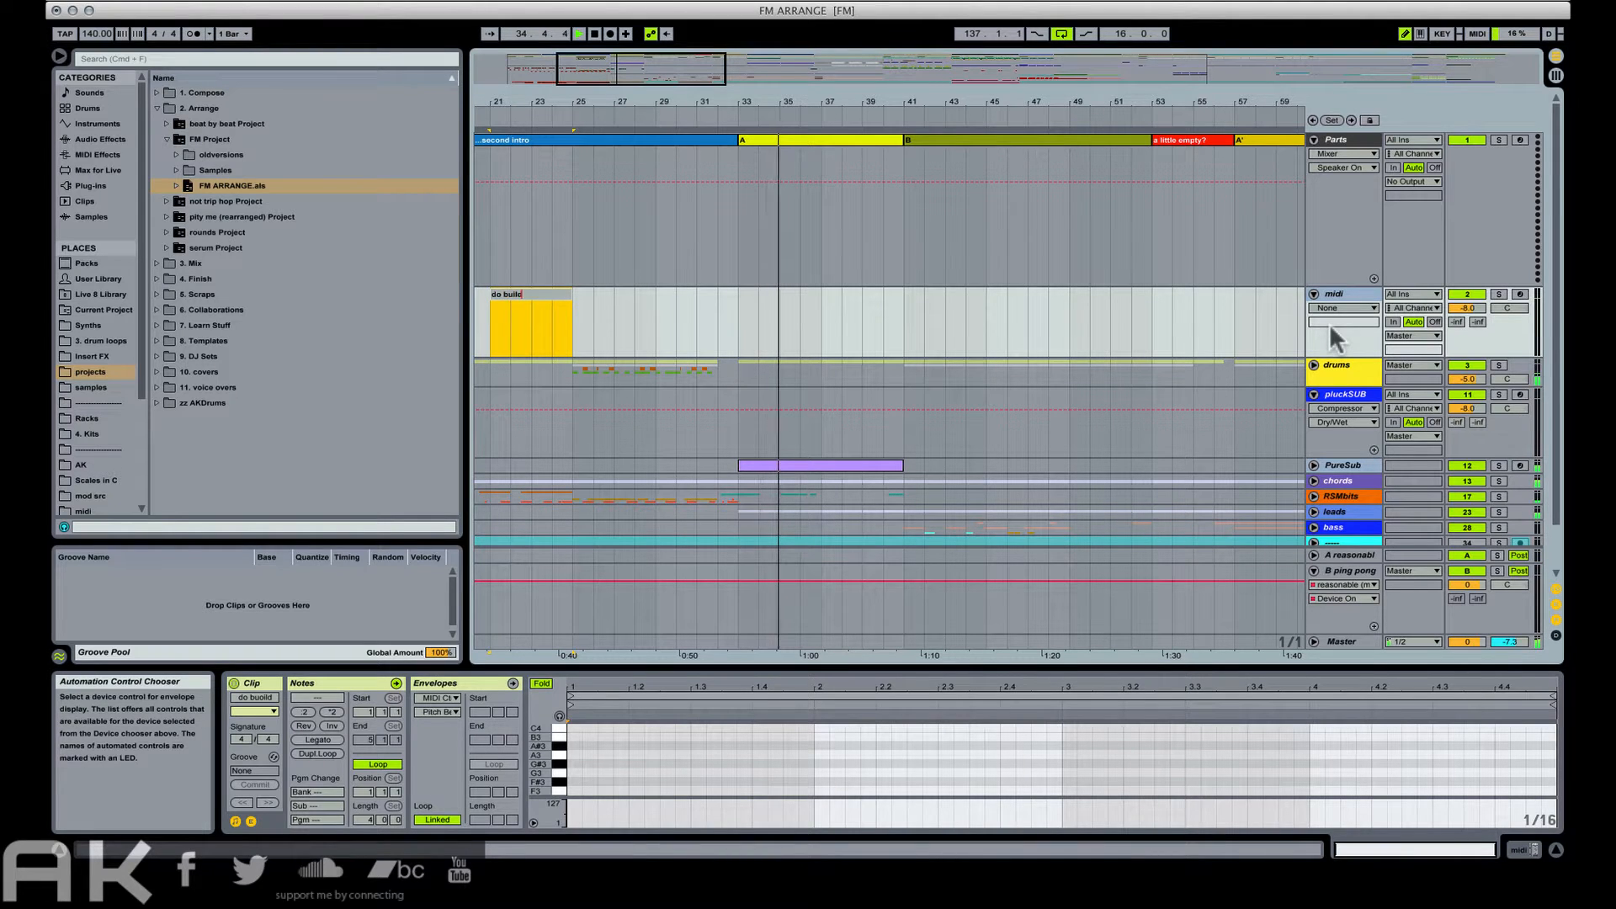
key(Return)
Rename the new MIDI track "notes".
click(1356, 295)
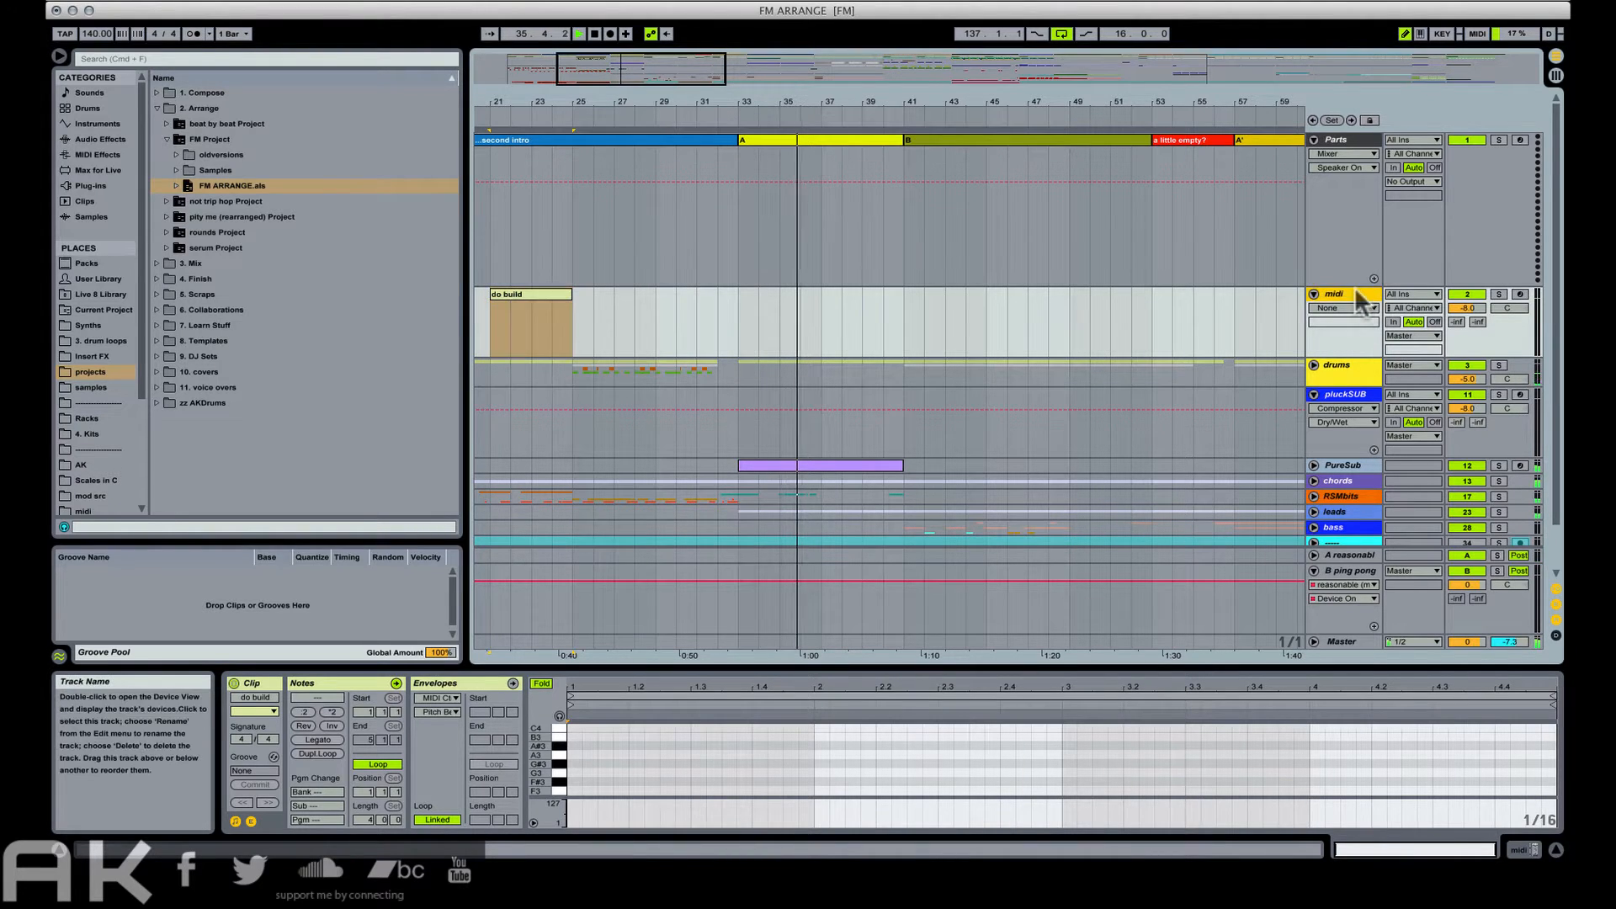
text(notes)
key(Return)
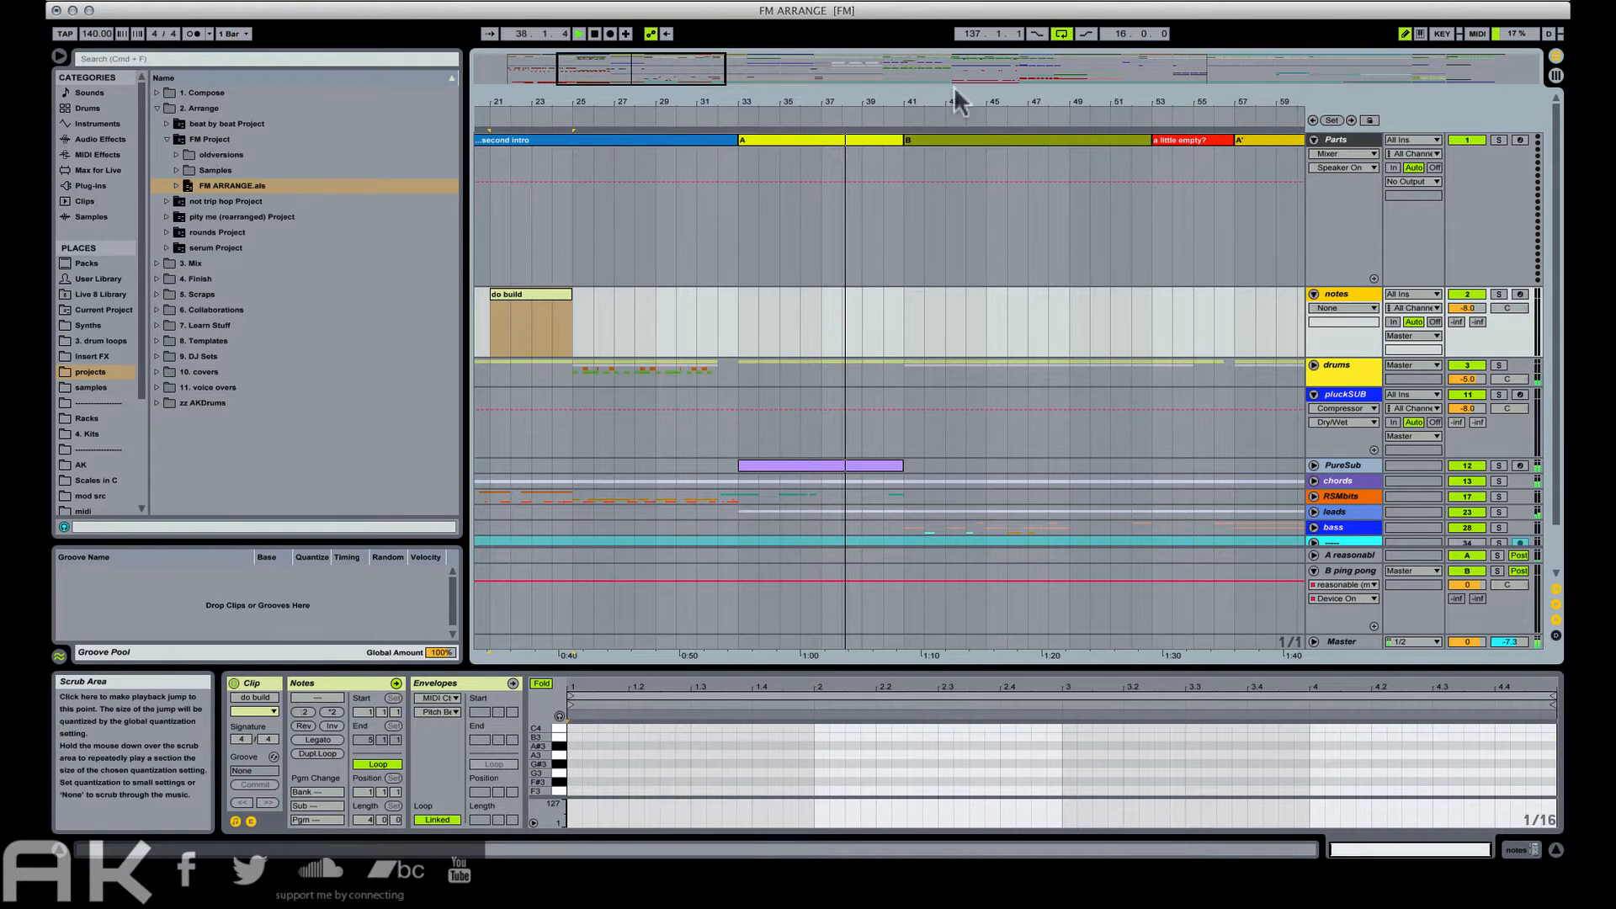
Highlight bars 41 to 49 and bars 49 to 57 on the notes track to compare the two sections.
drag(957, 103, 737, 66)
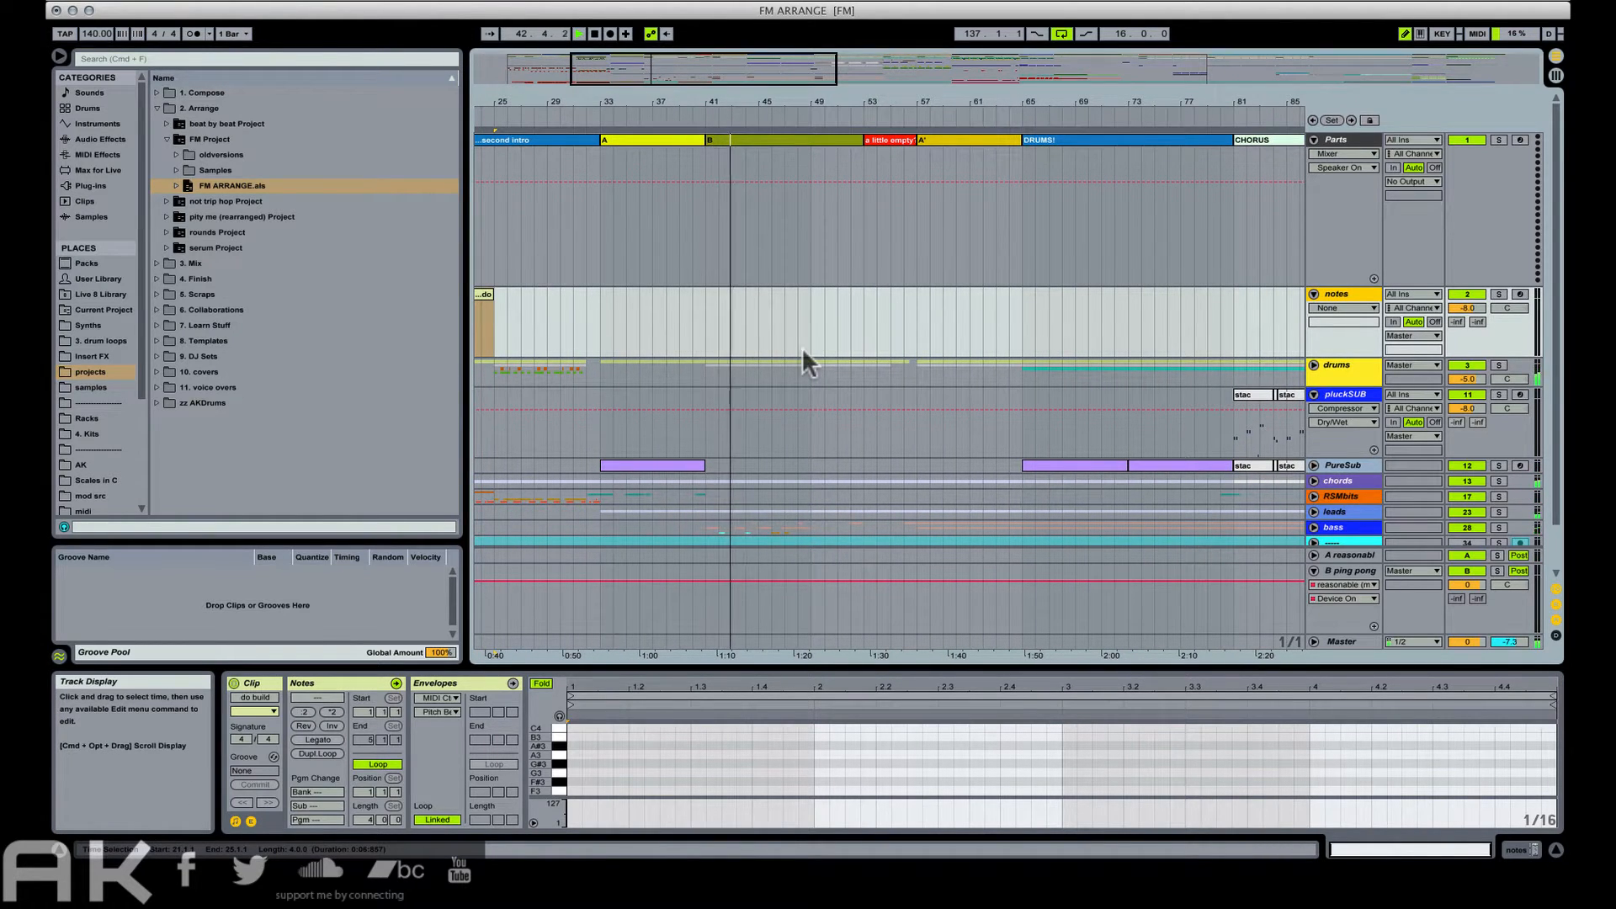
scroll(802, 345, down, 2)
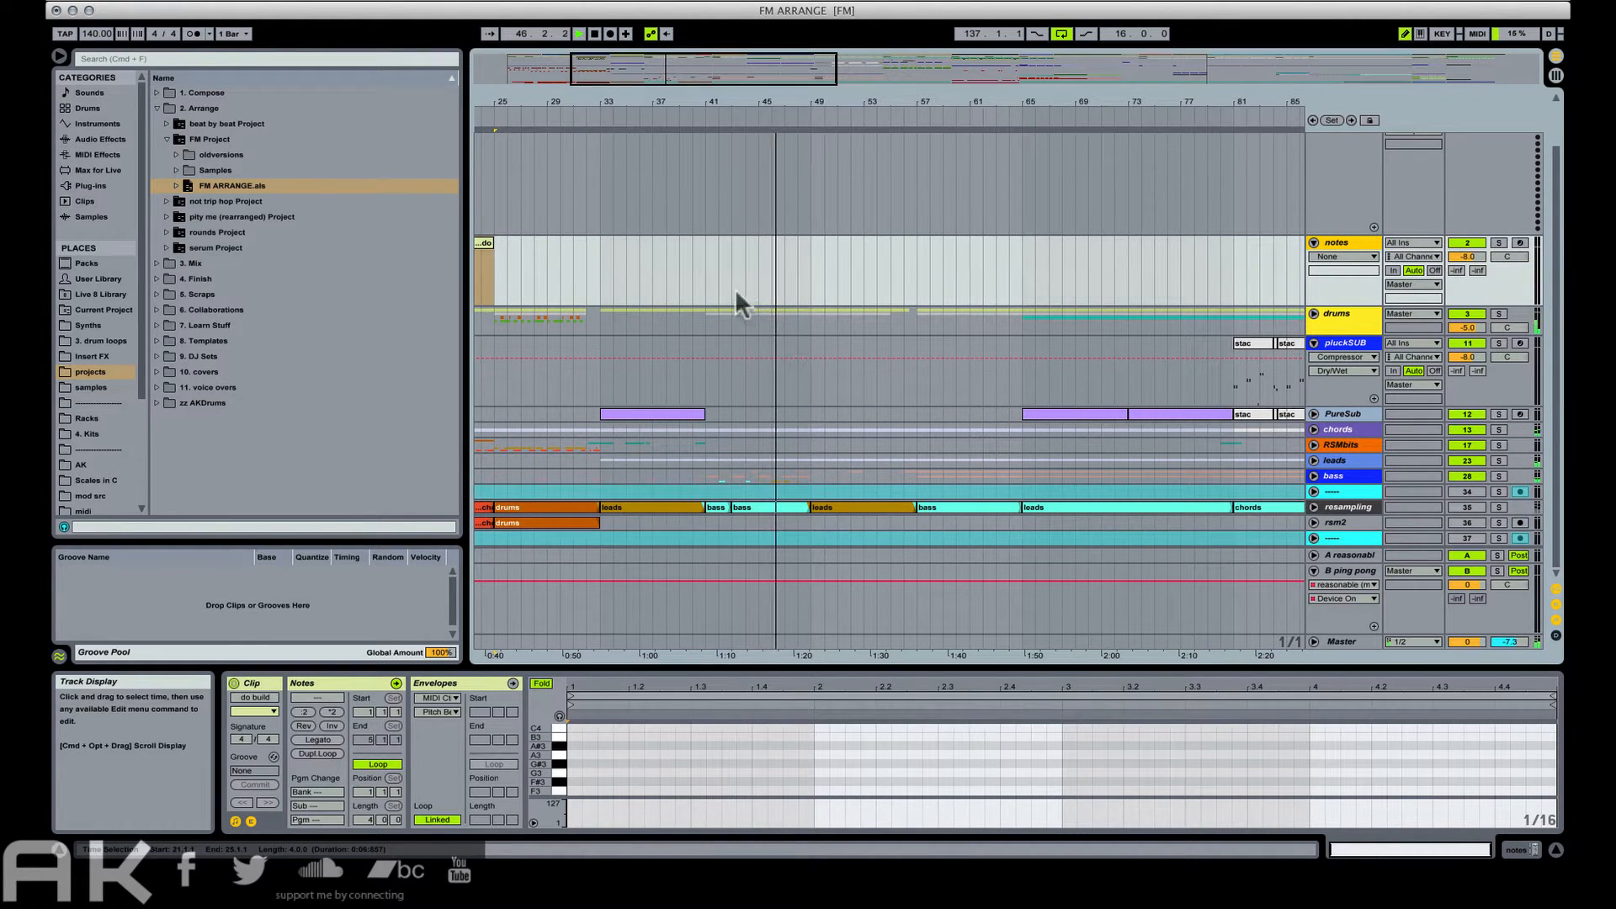
drag(706, 259, 805, 266)
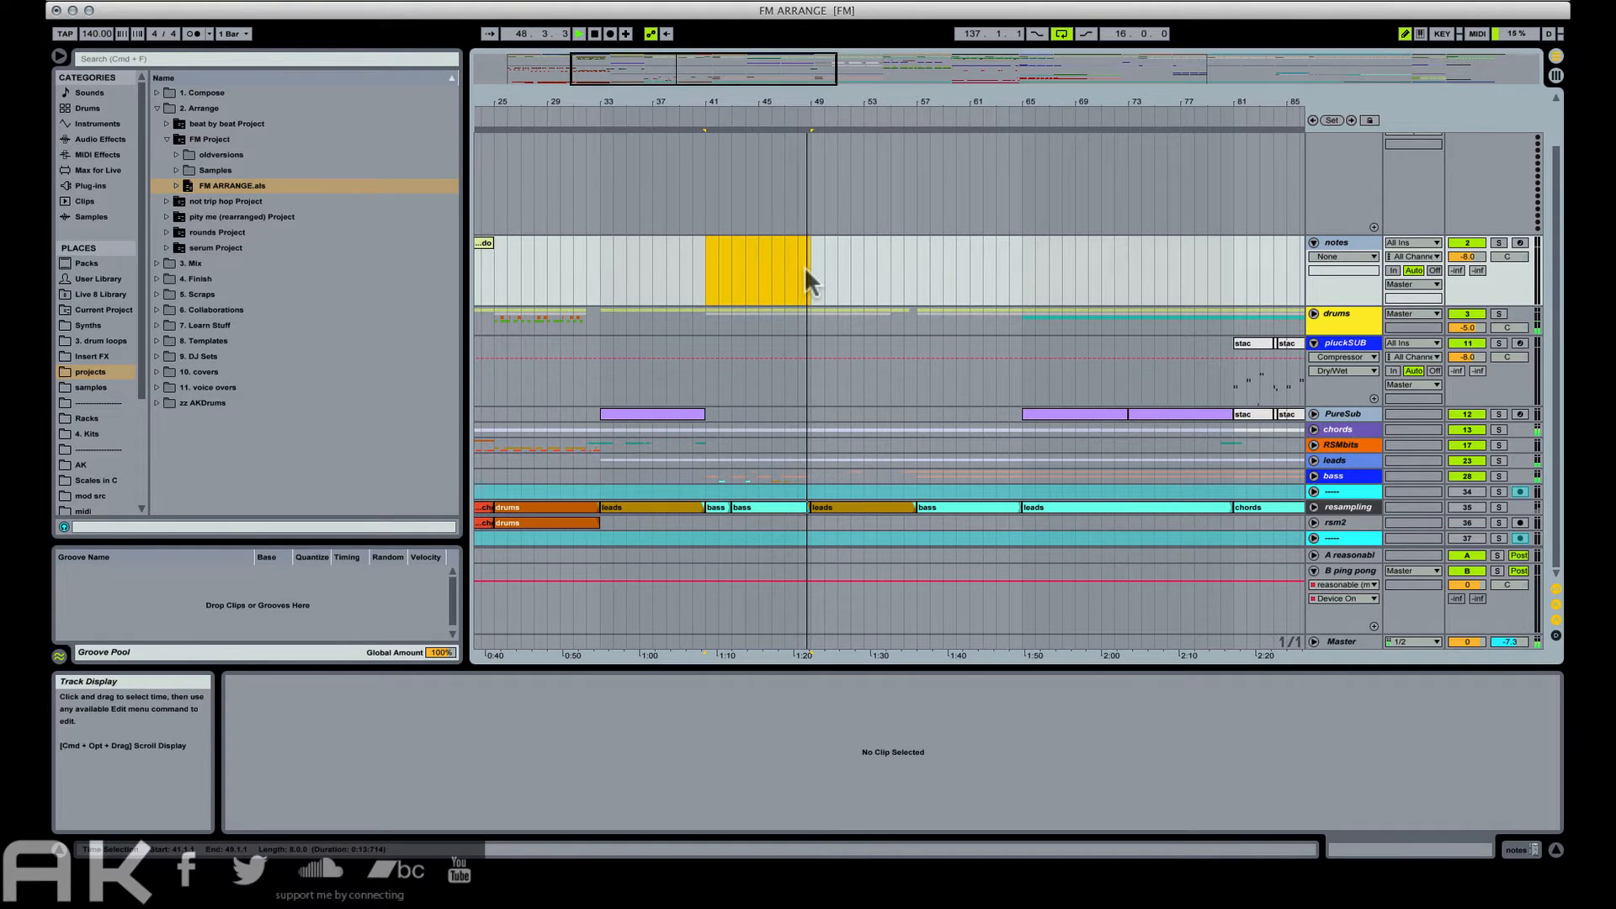
drag(815, 255, 924, 266)
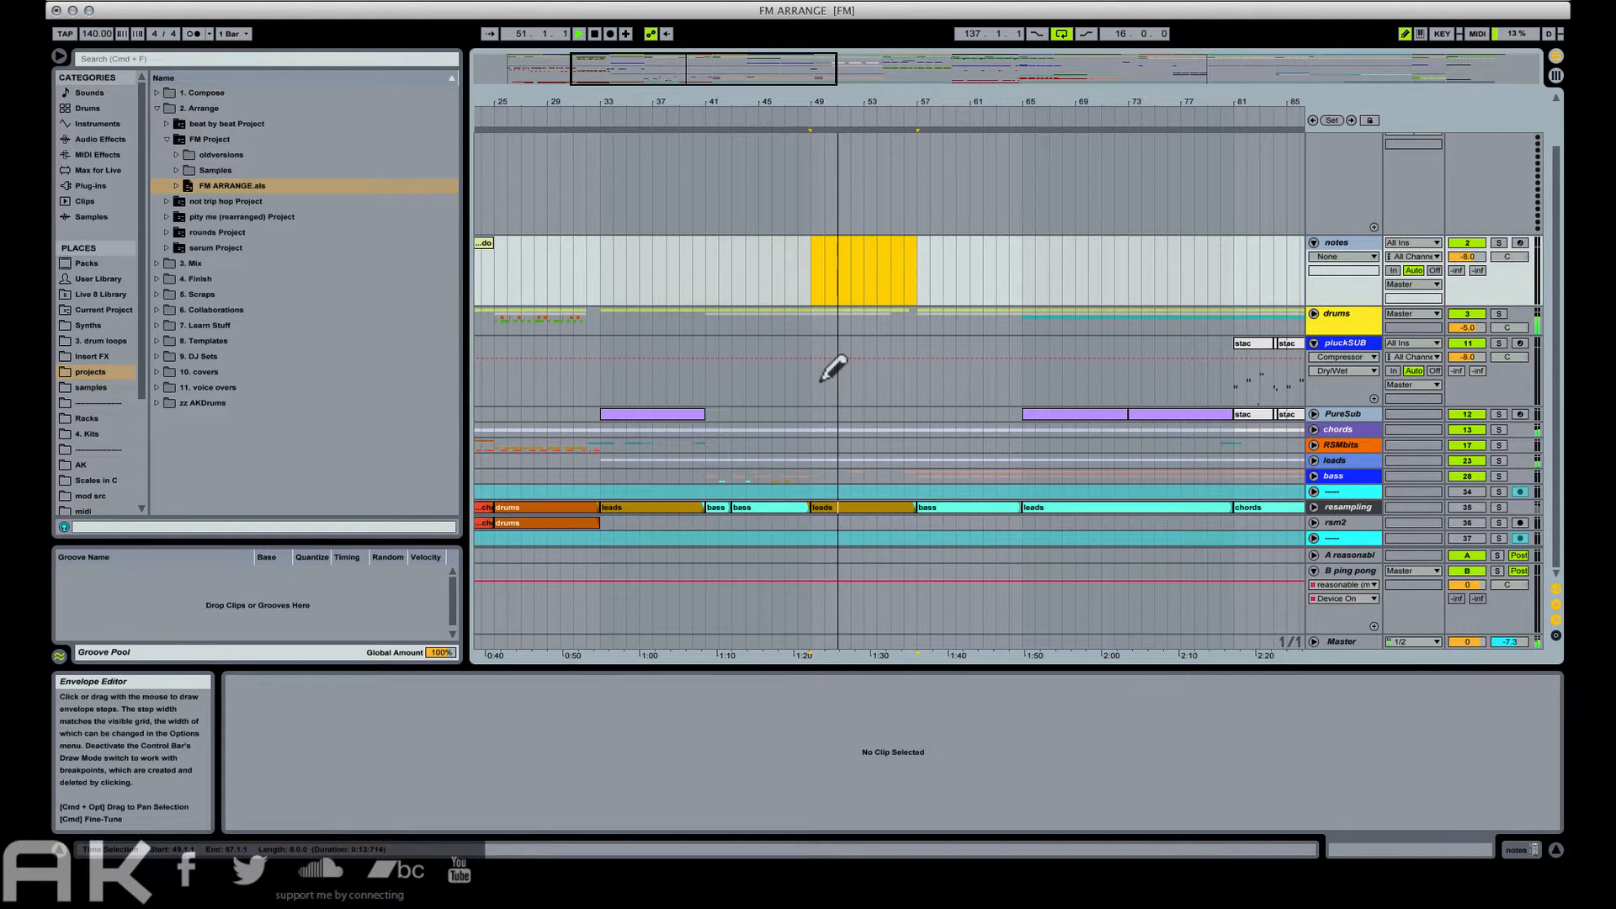
Unfold the bass group and set the playback start at bar 41 on the buzzyBass track with Draw Mode off.
click(1315, 476)
scroll(707, 421, down, 6)
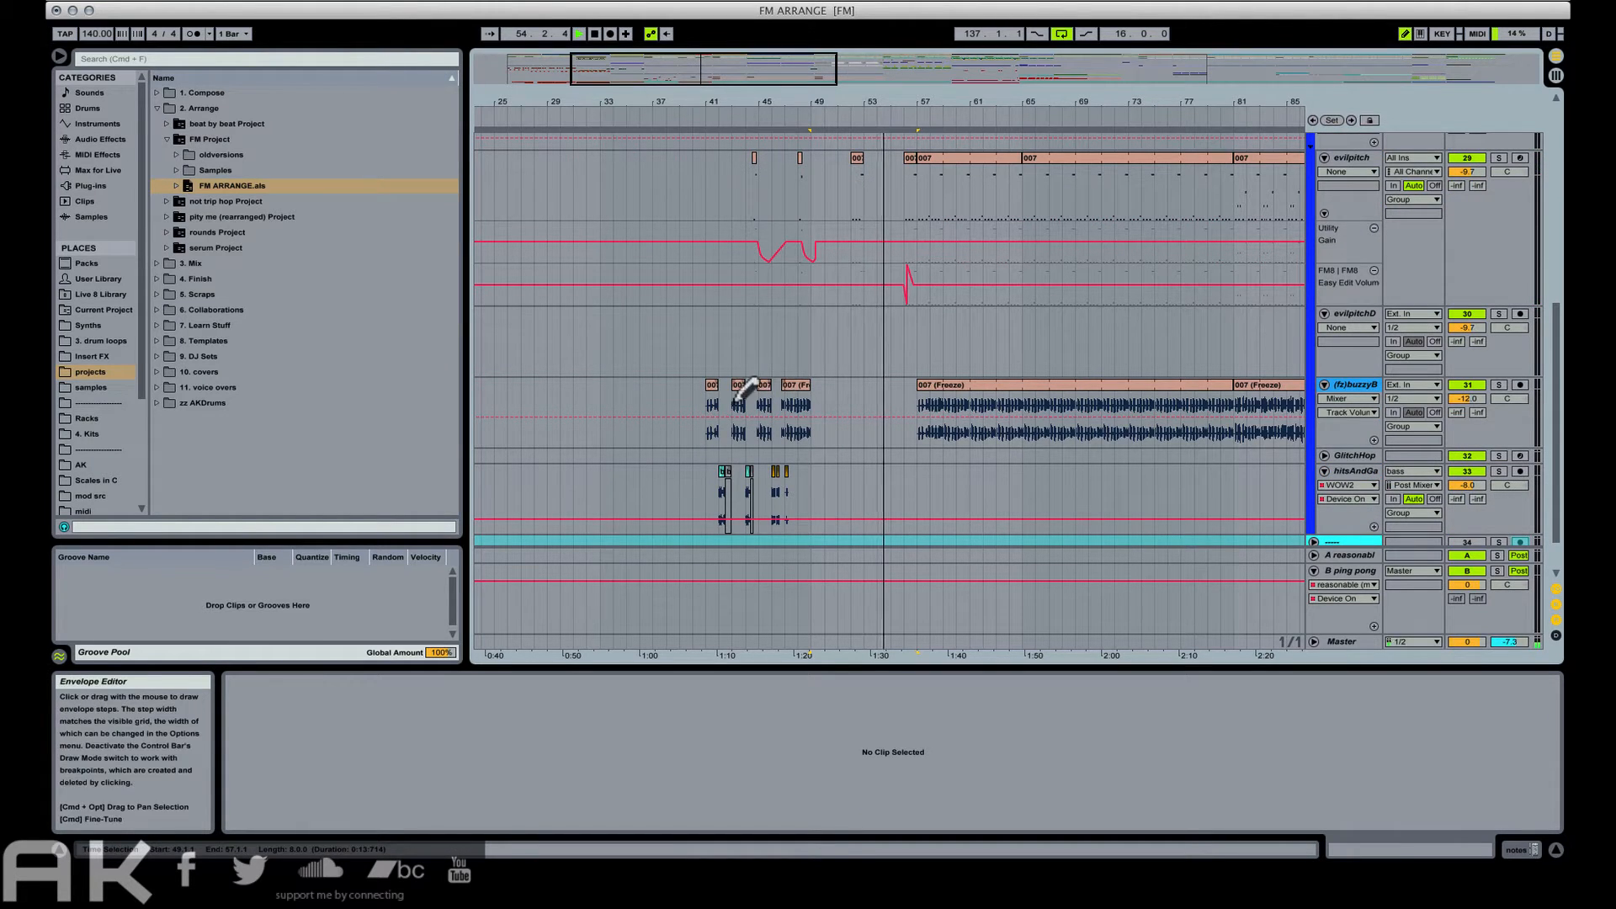
key(b)
click(802, 386)
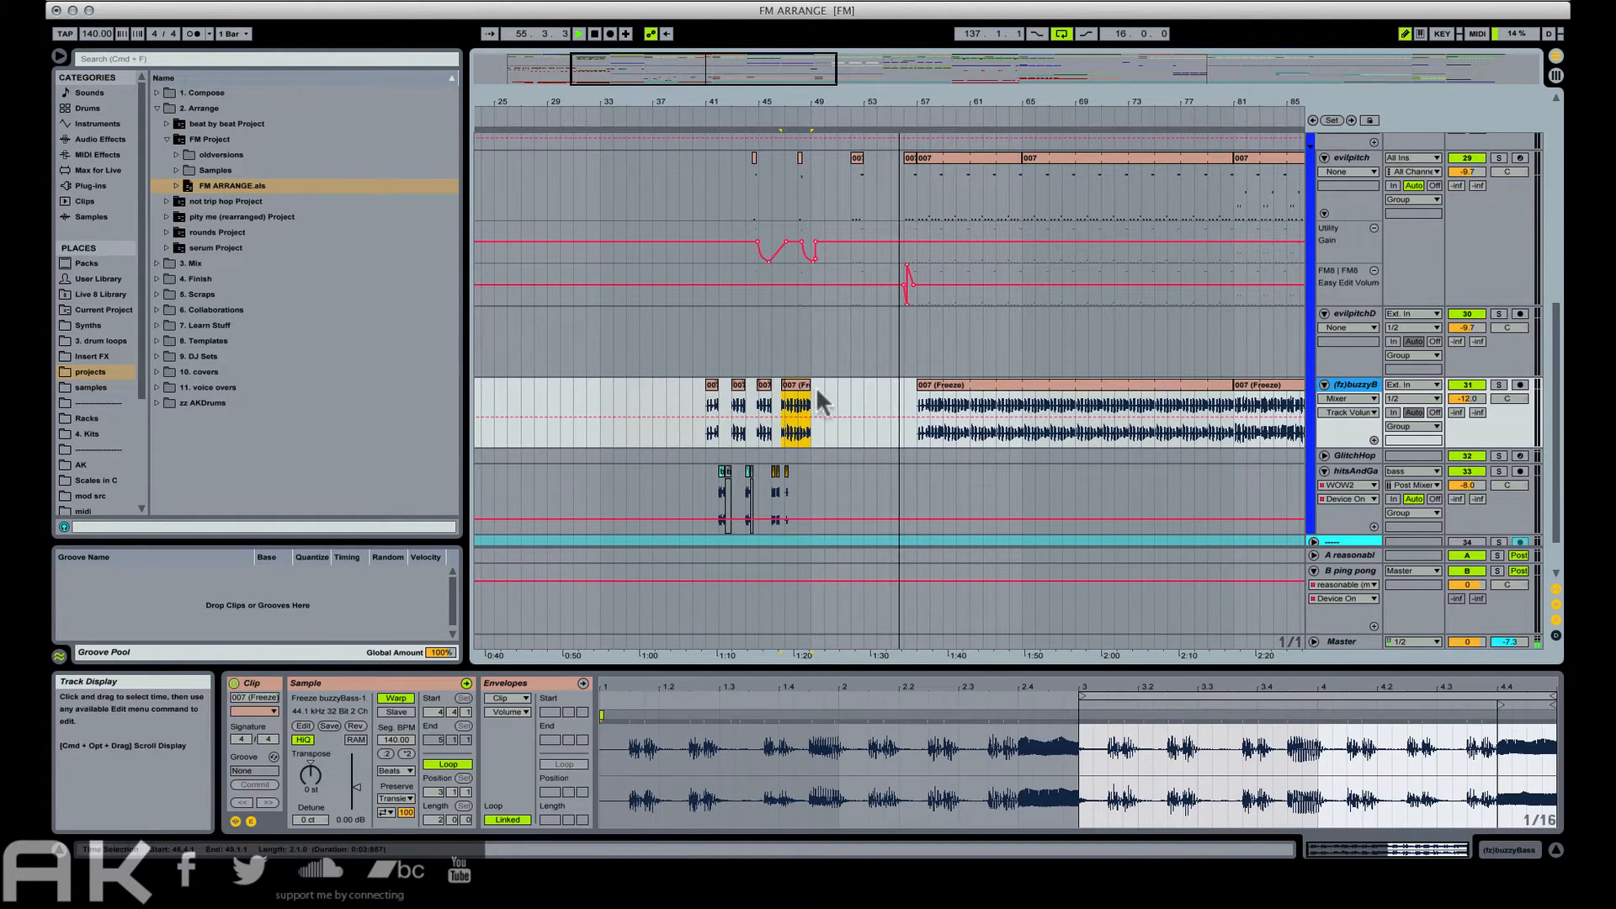
key(b)
click(855, 380)
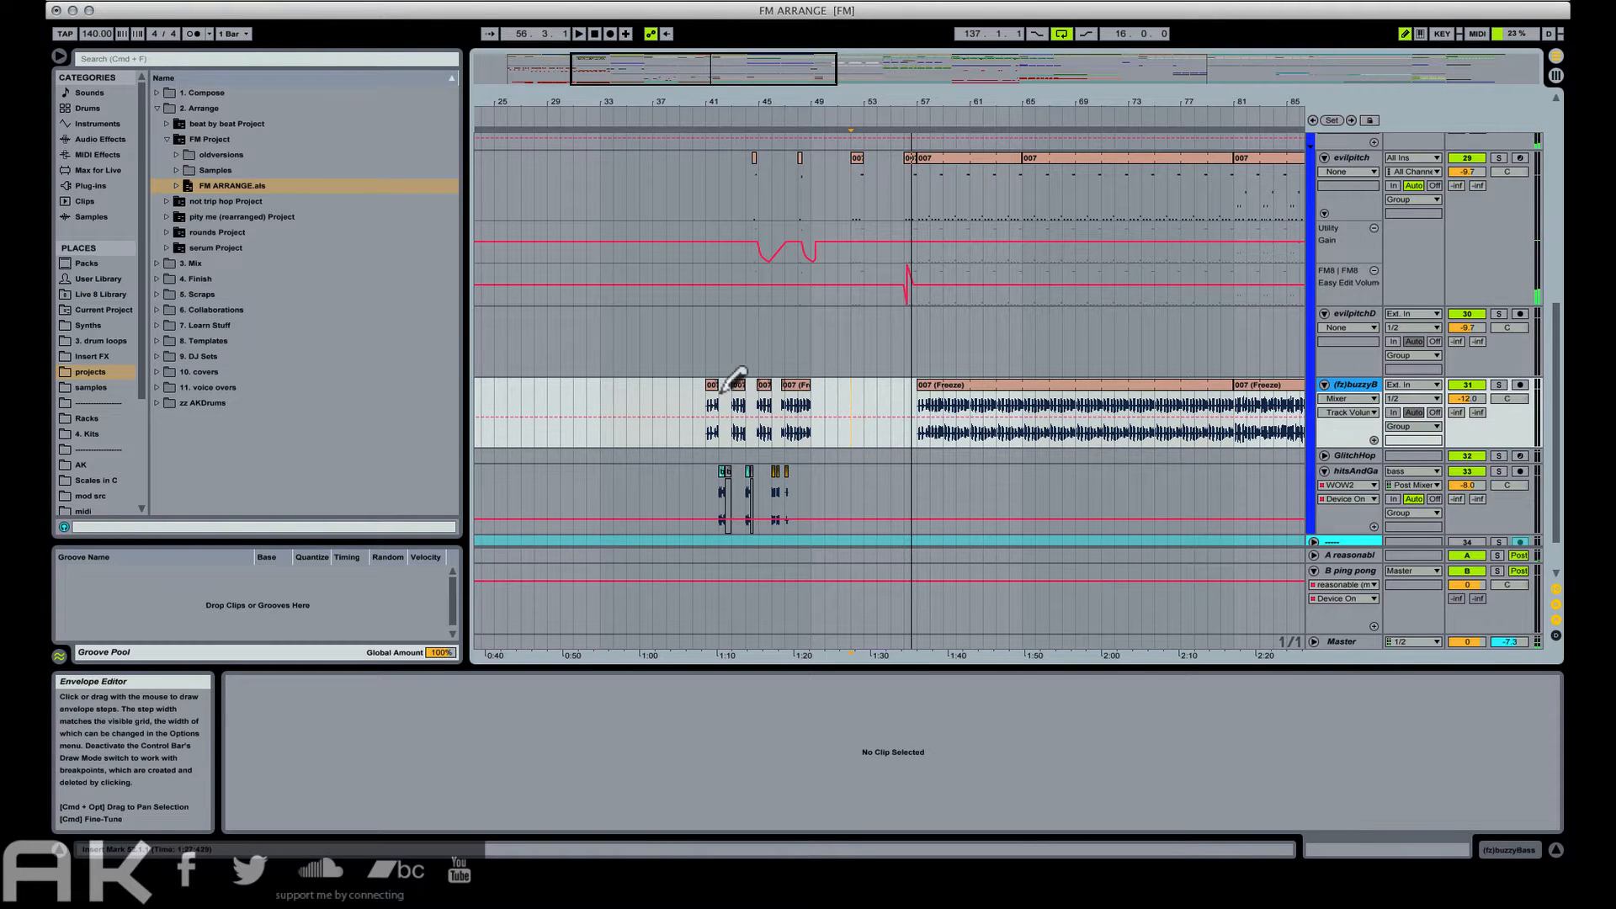
key(b)
click(696, 400)
click(707, 401)
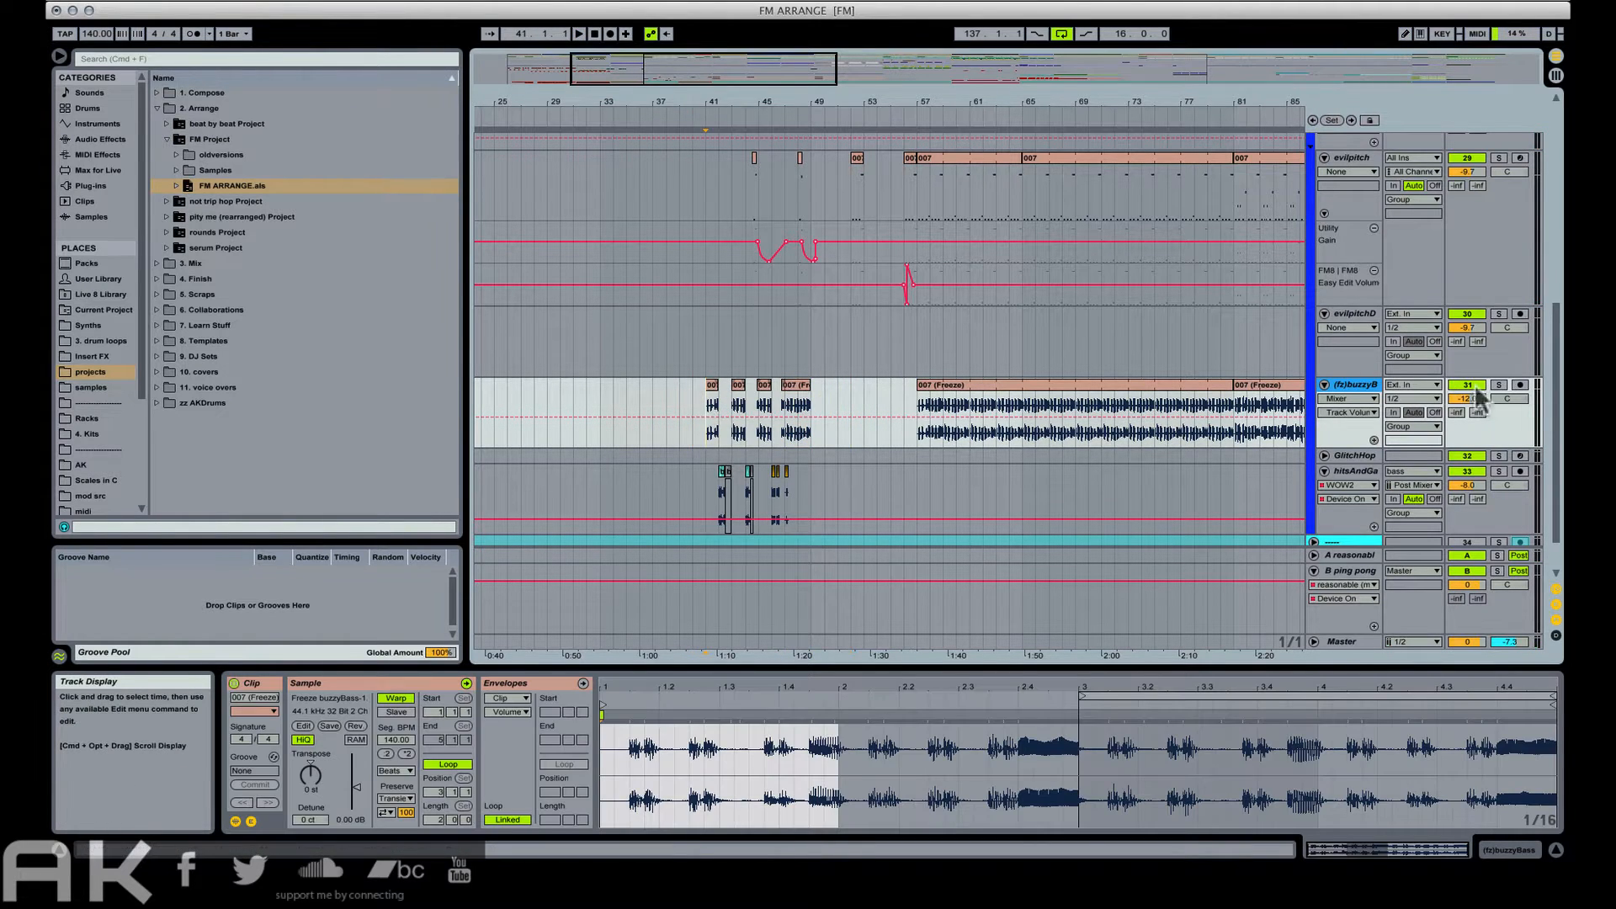
Listen to the buzzyBass track soloed from bar 41, and replay the passage with solo off.
click(1499, 385)
key(space)
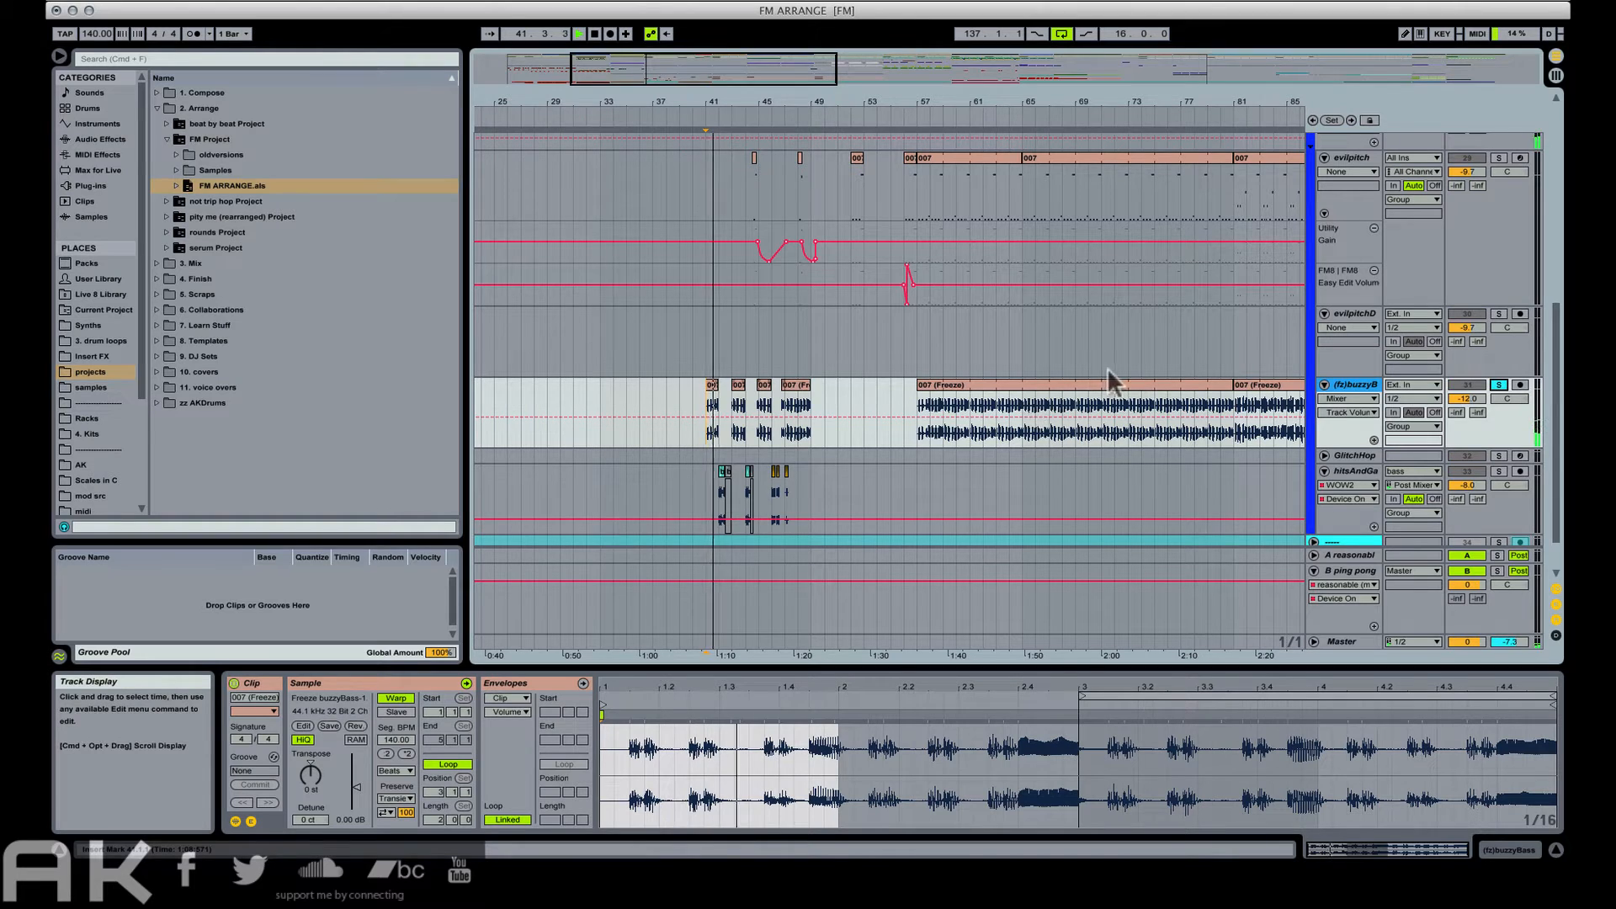
click(1499, 386)
key(space)
key(space)
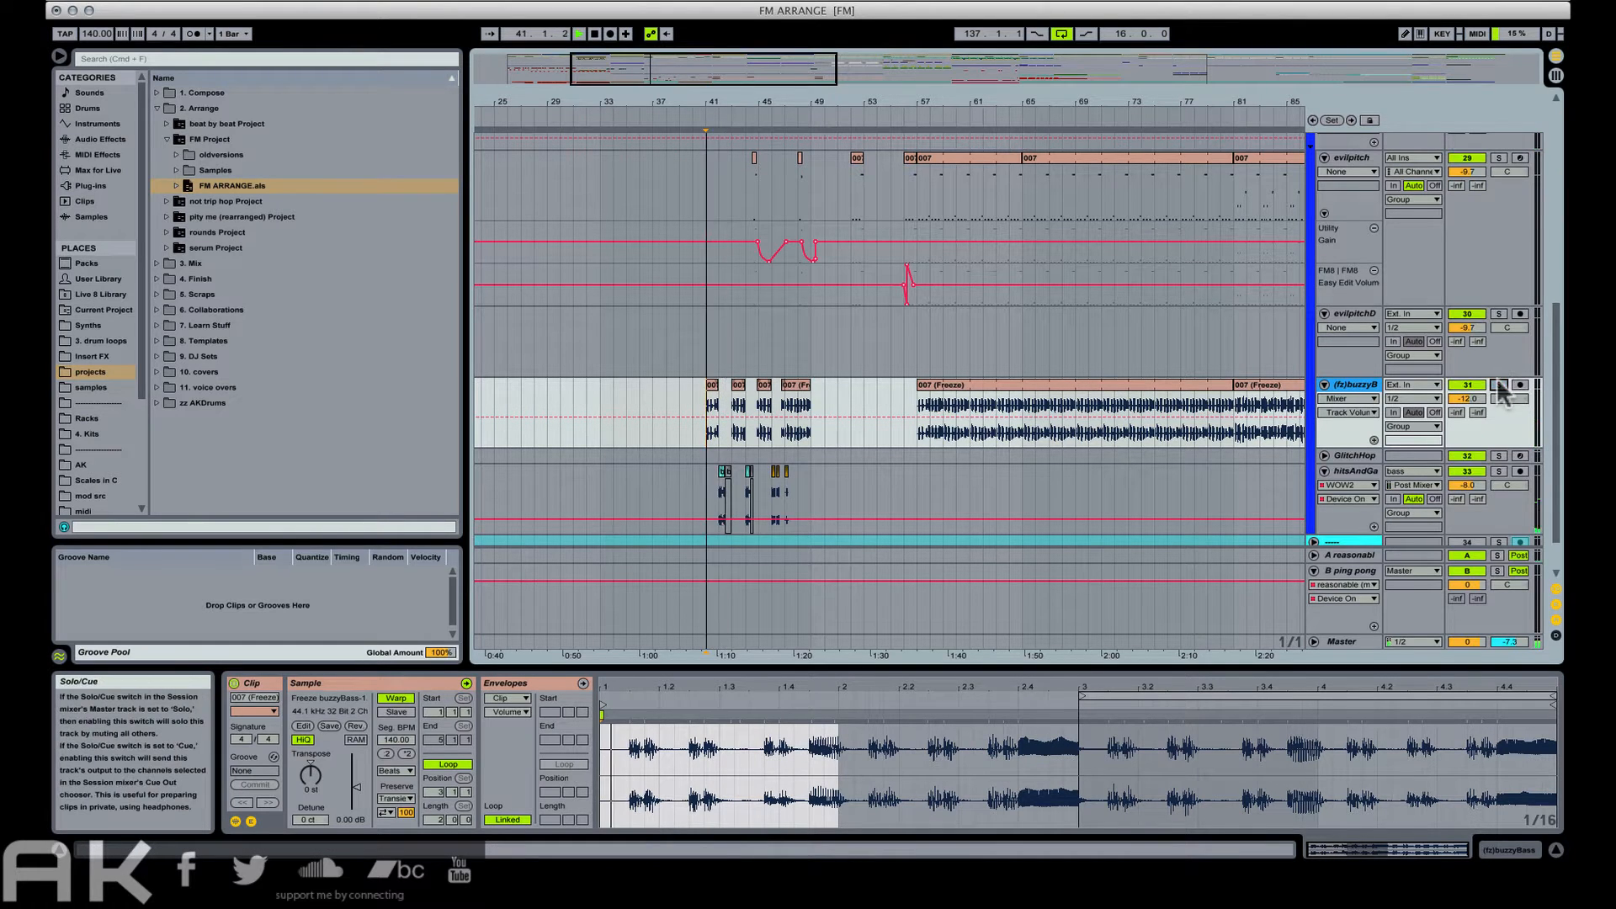
Duplicate bars 41 to 49 of the hitsAndGate track into bars 49 to 57.
scroll(766, 383, down, 2)
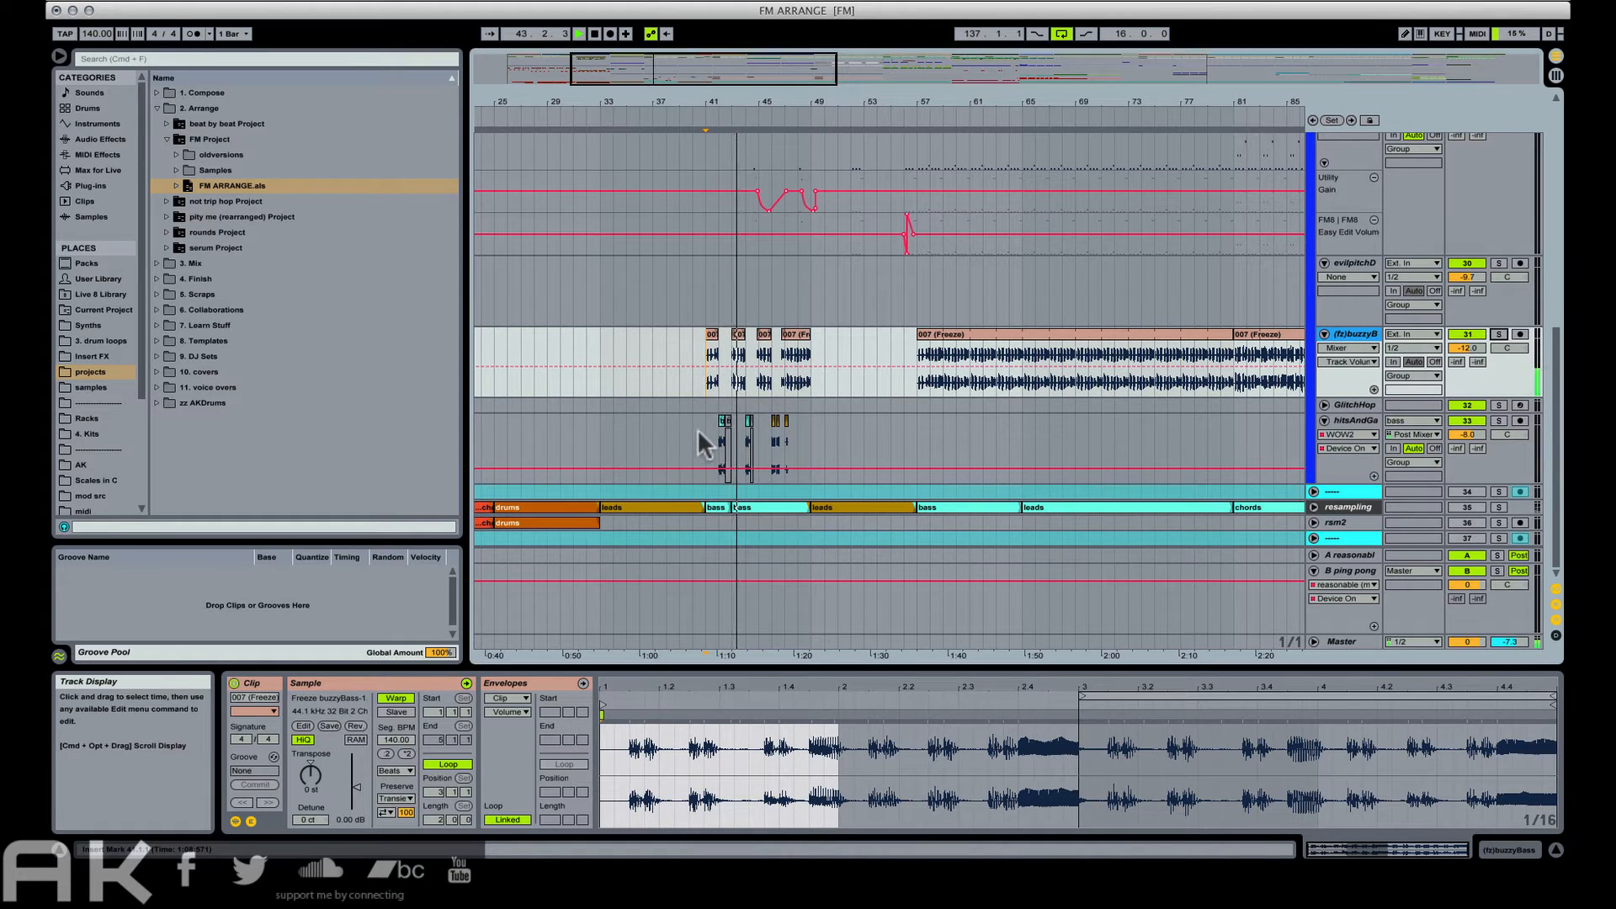
drag(698, 432, 805, 431)
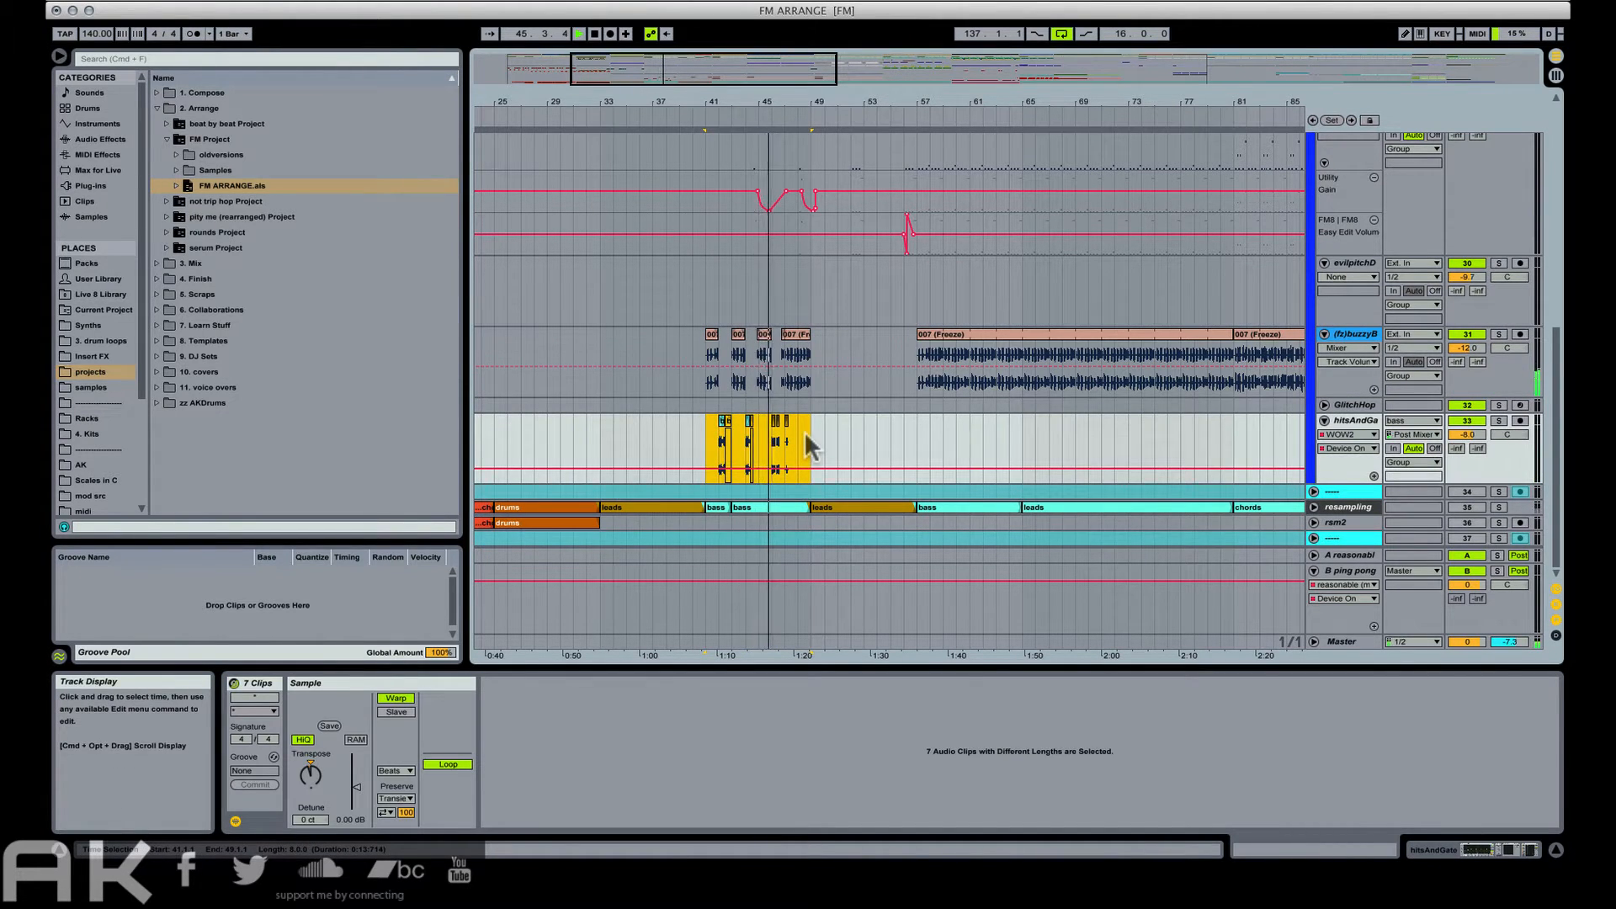
key(super+d)
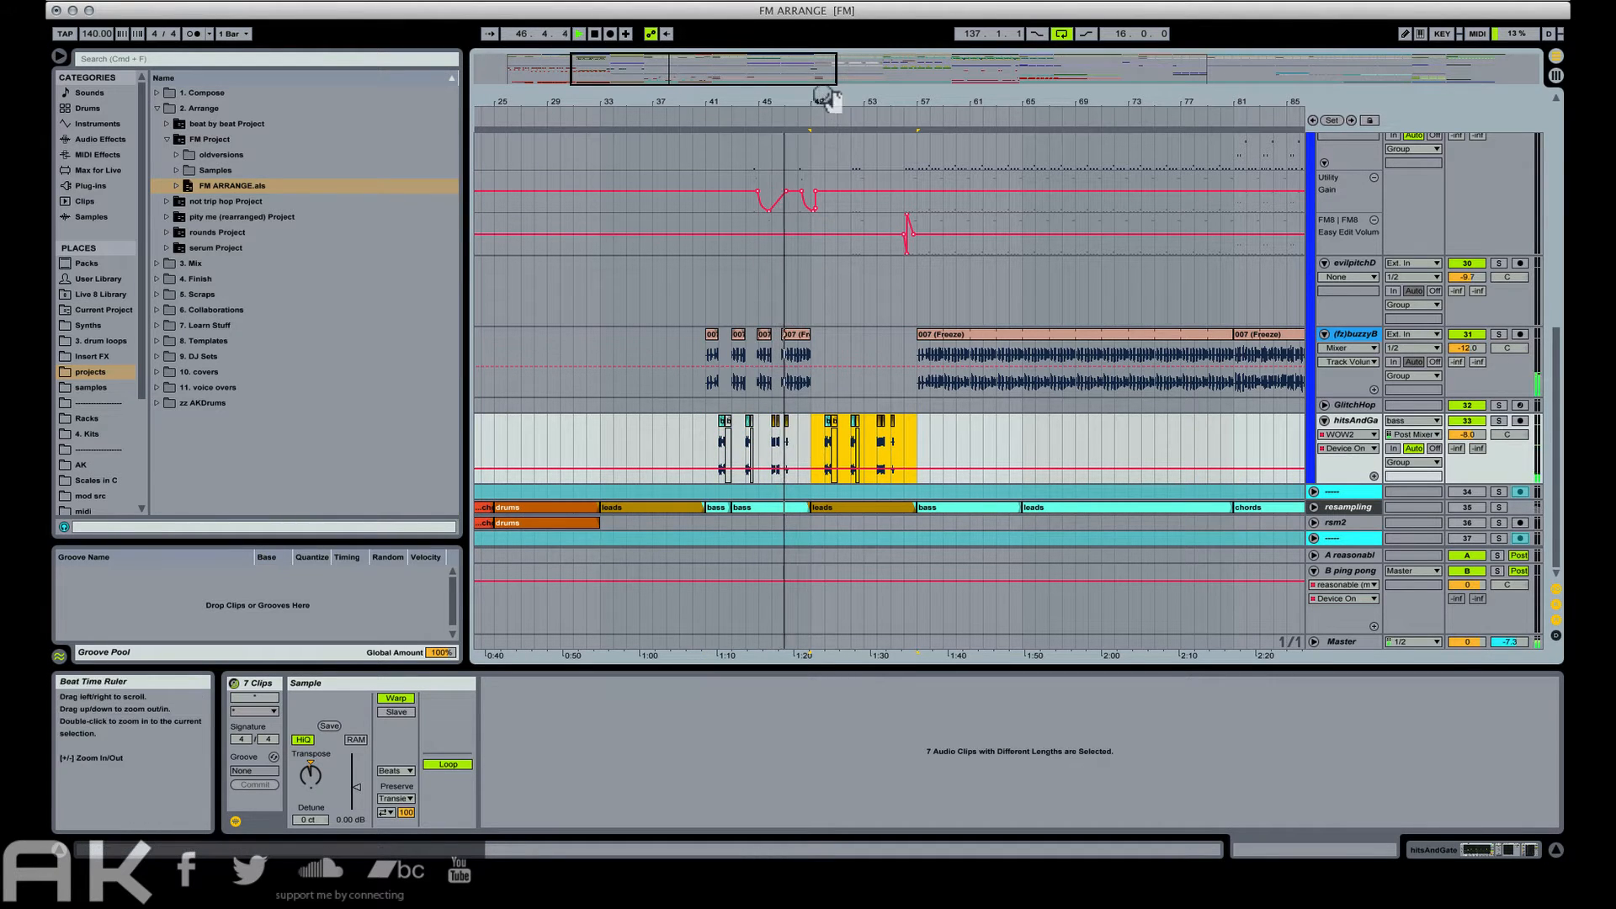
Place a short copy of the bass clip at bar 49 on the hitsAndGate track and play from there.
drag(829, 99, 762, 143)
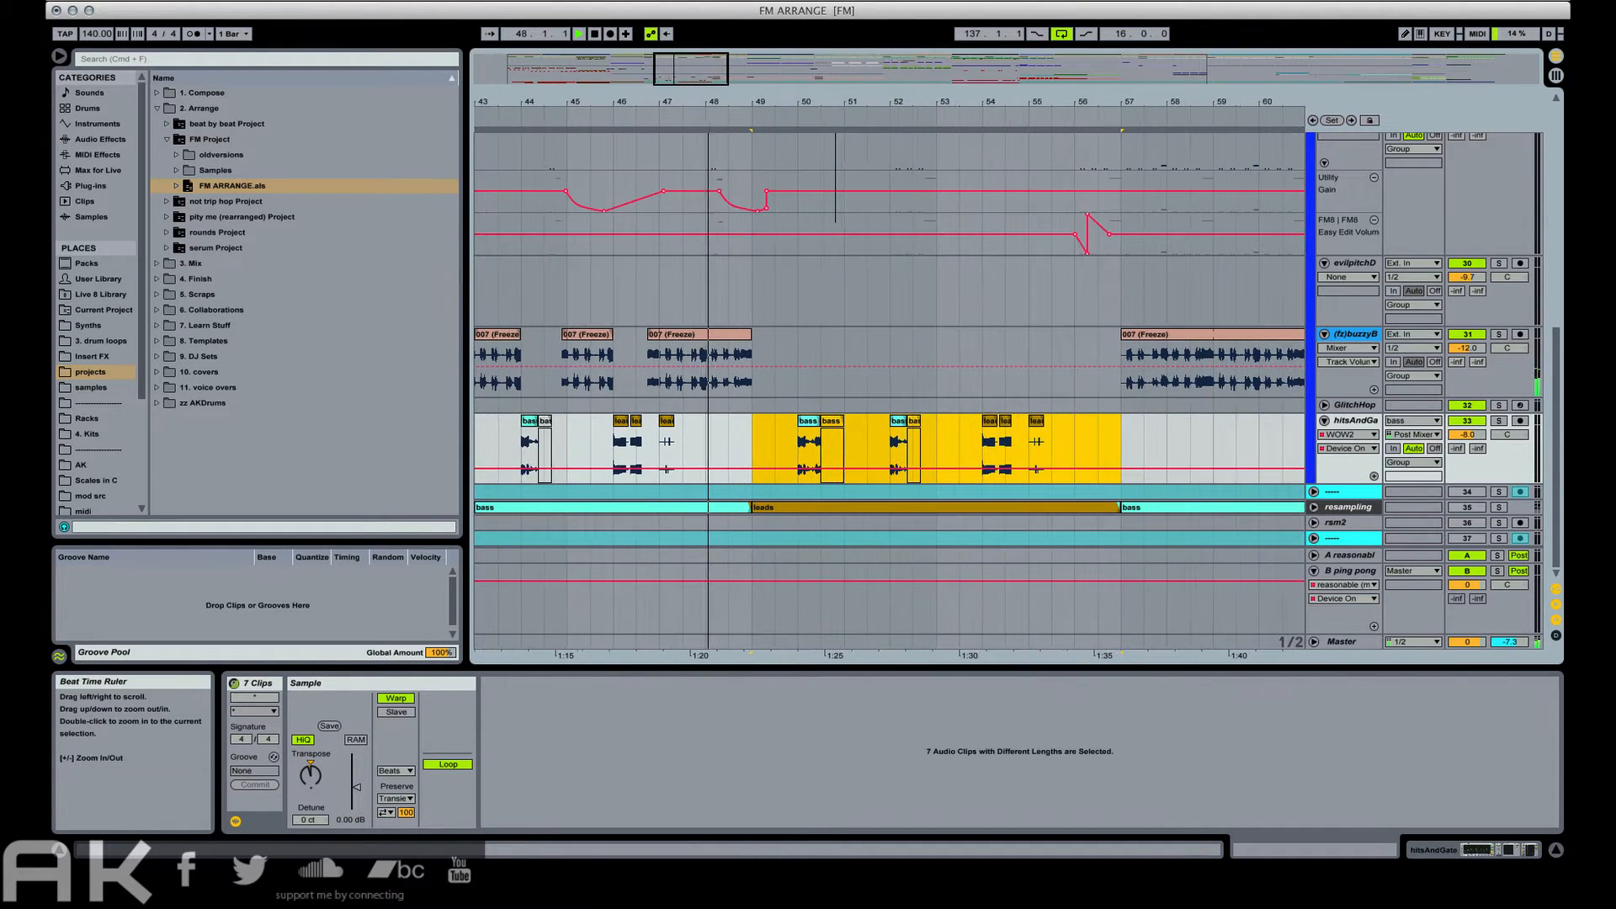
click(772, 431)
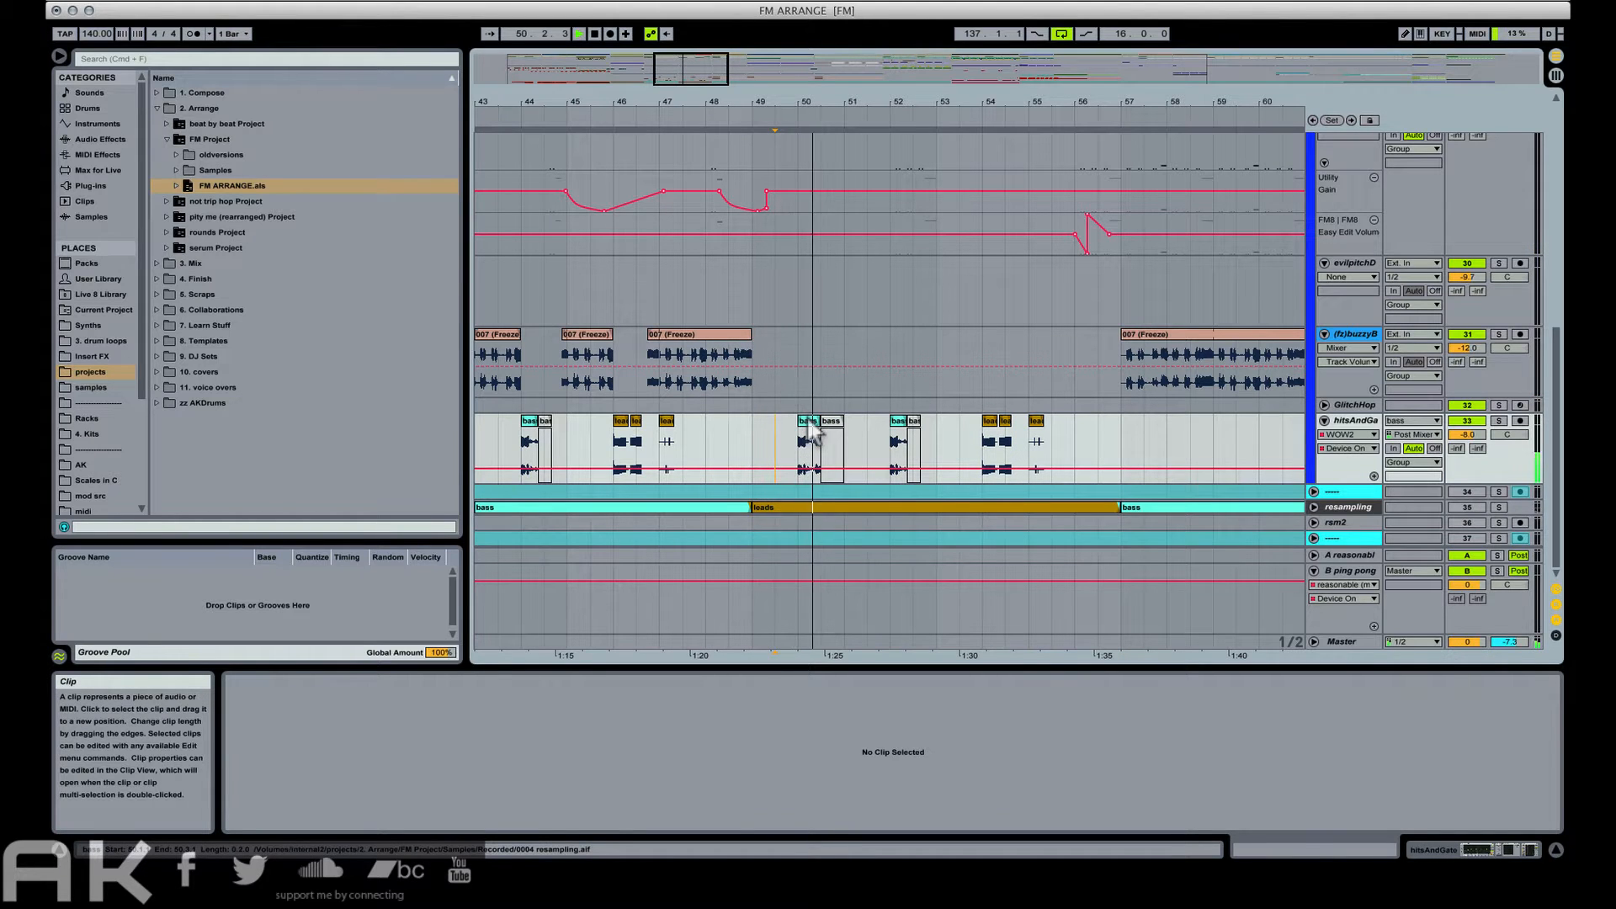
mouse_move(809, 429)
mouse_down()
mouse_move(773, 433)
mouse_move(764, 416)
mouse_up()
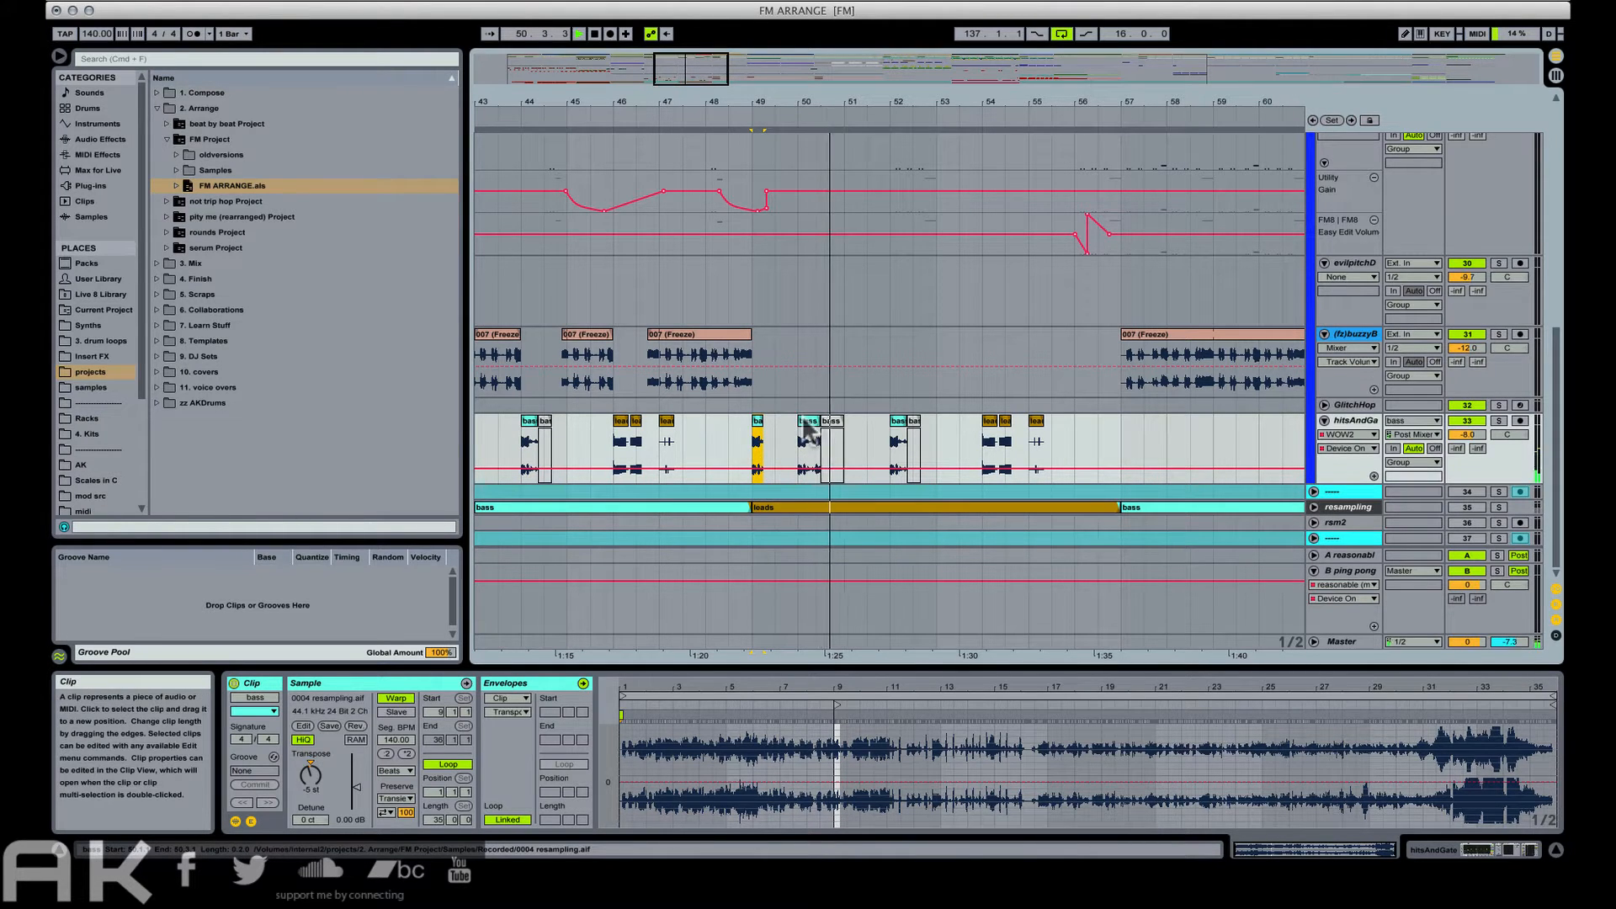
click(755, 430)
key(space)
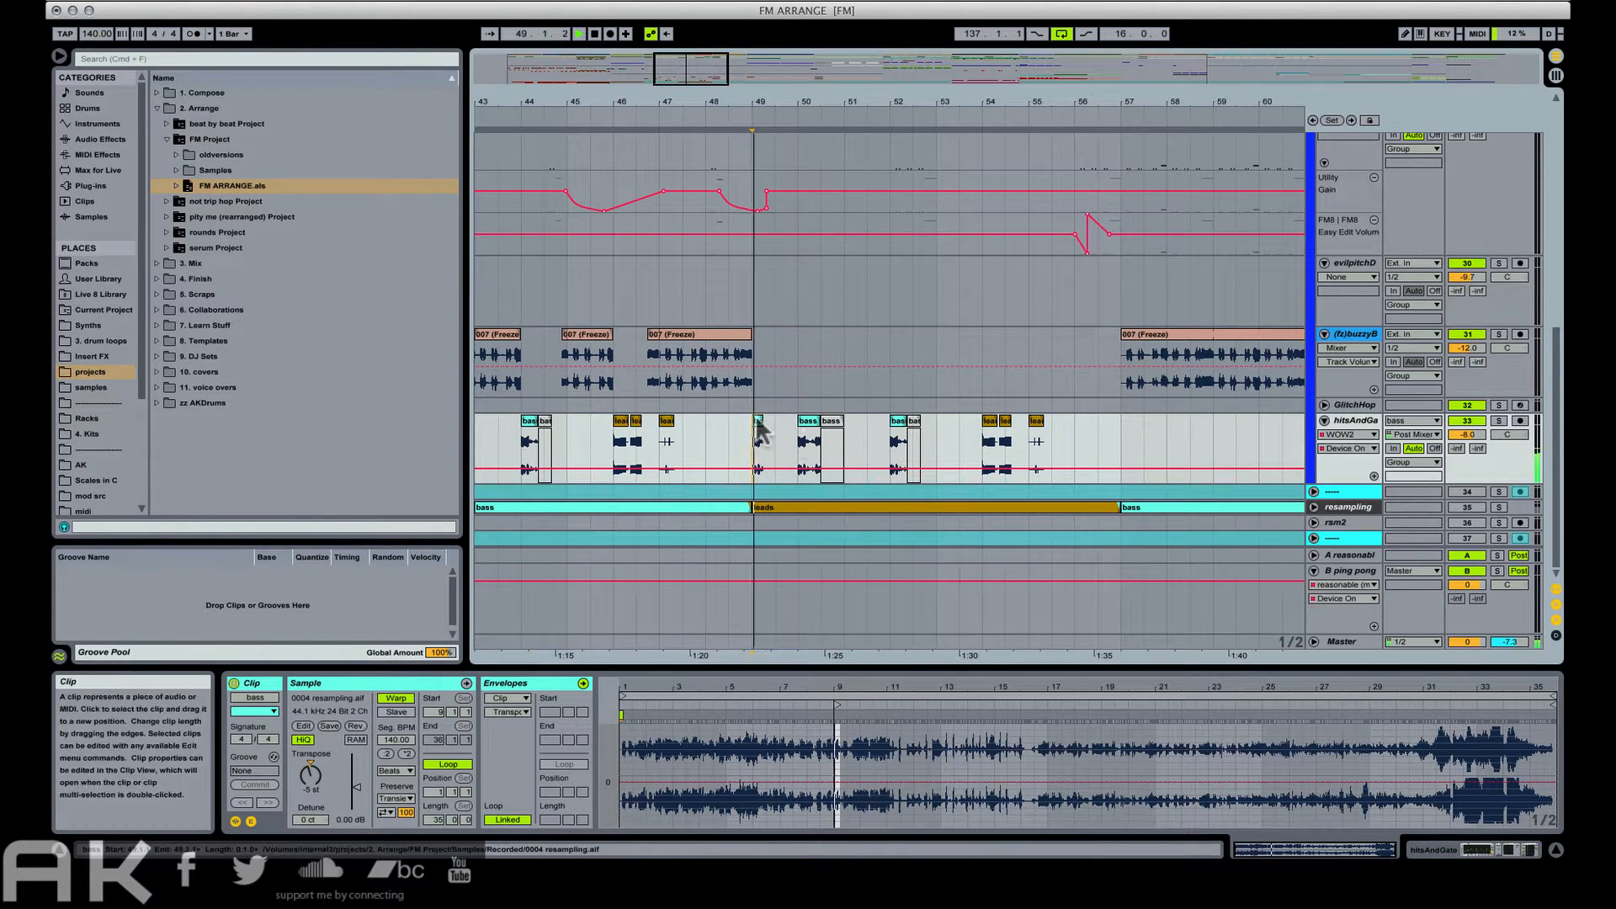
key(space)
click(815, 430)
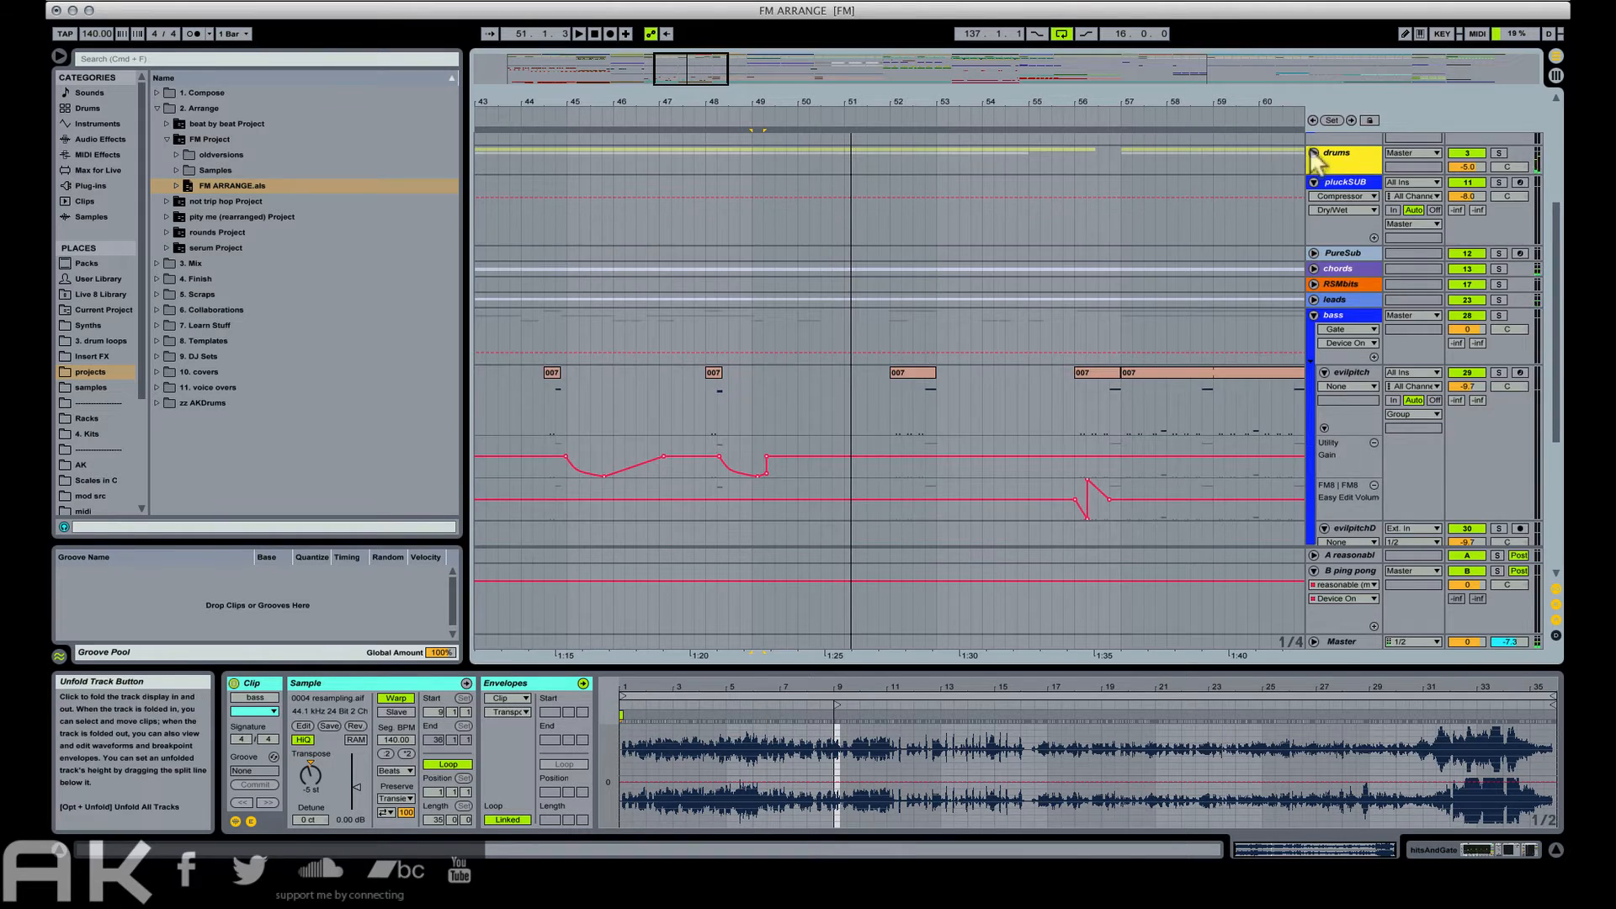
Unfold the drums group and delete the last beat of bar 50 from the randomscool perc clip on the glitchDrums track.
click(1315, 158)
scroll(854, 220, down, 2)
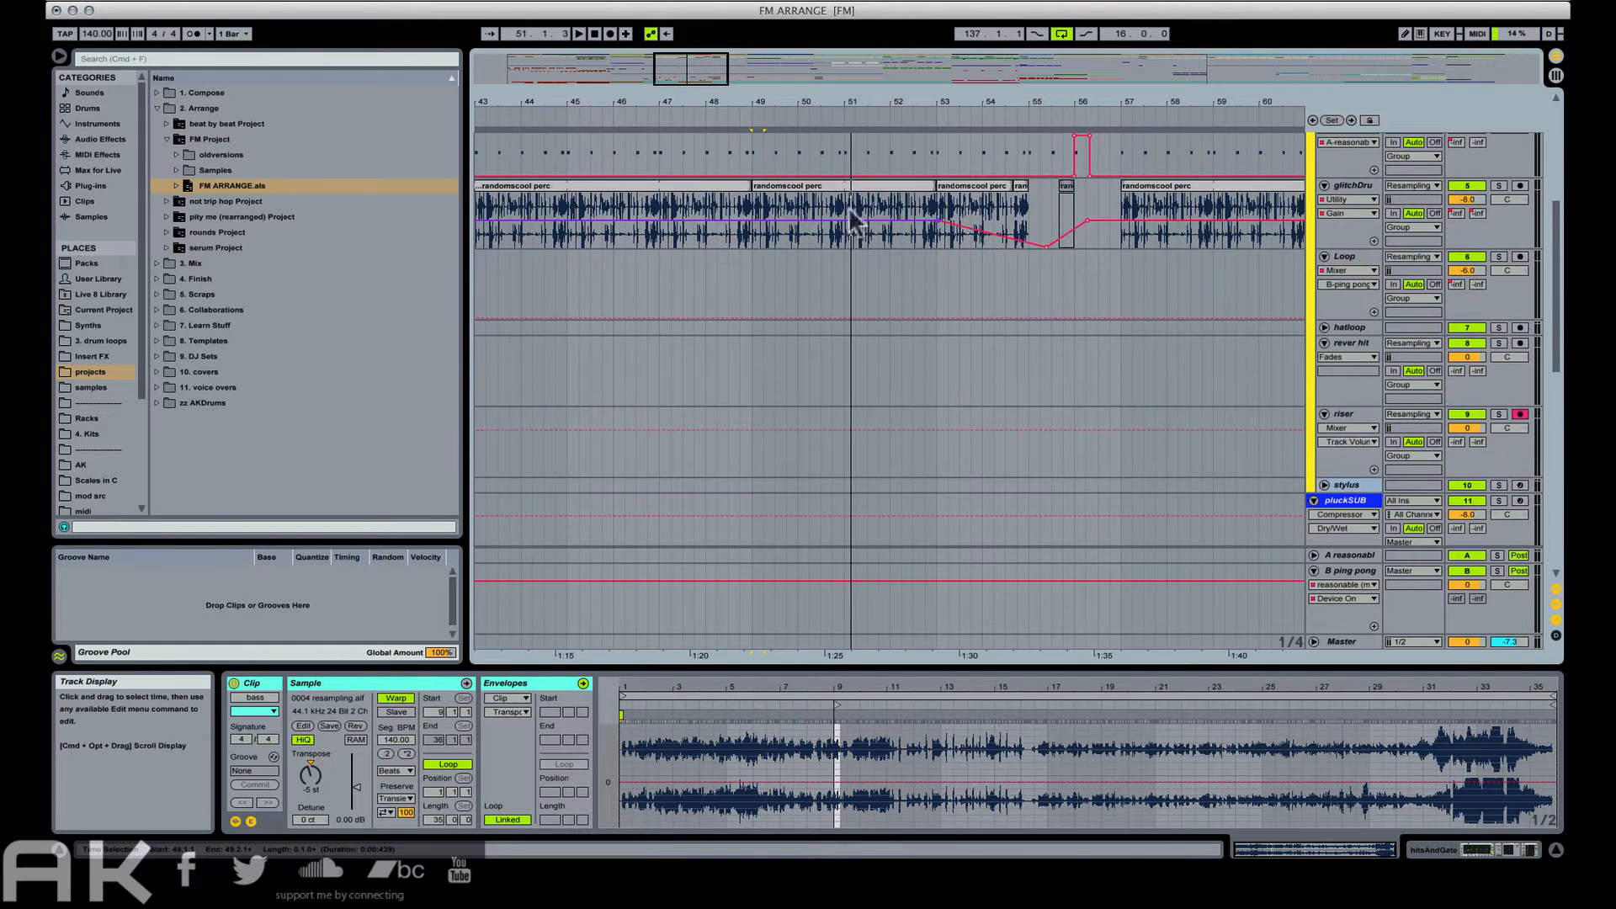
drag(833, 202, 843, 202)
key(Delete)
click(783, 186)
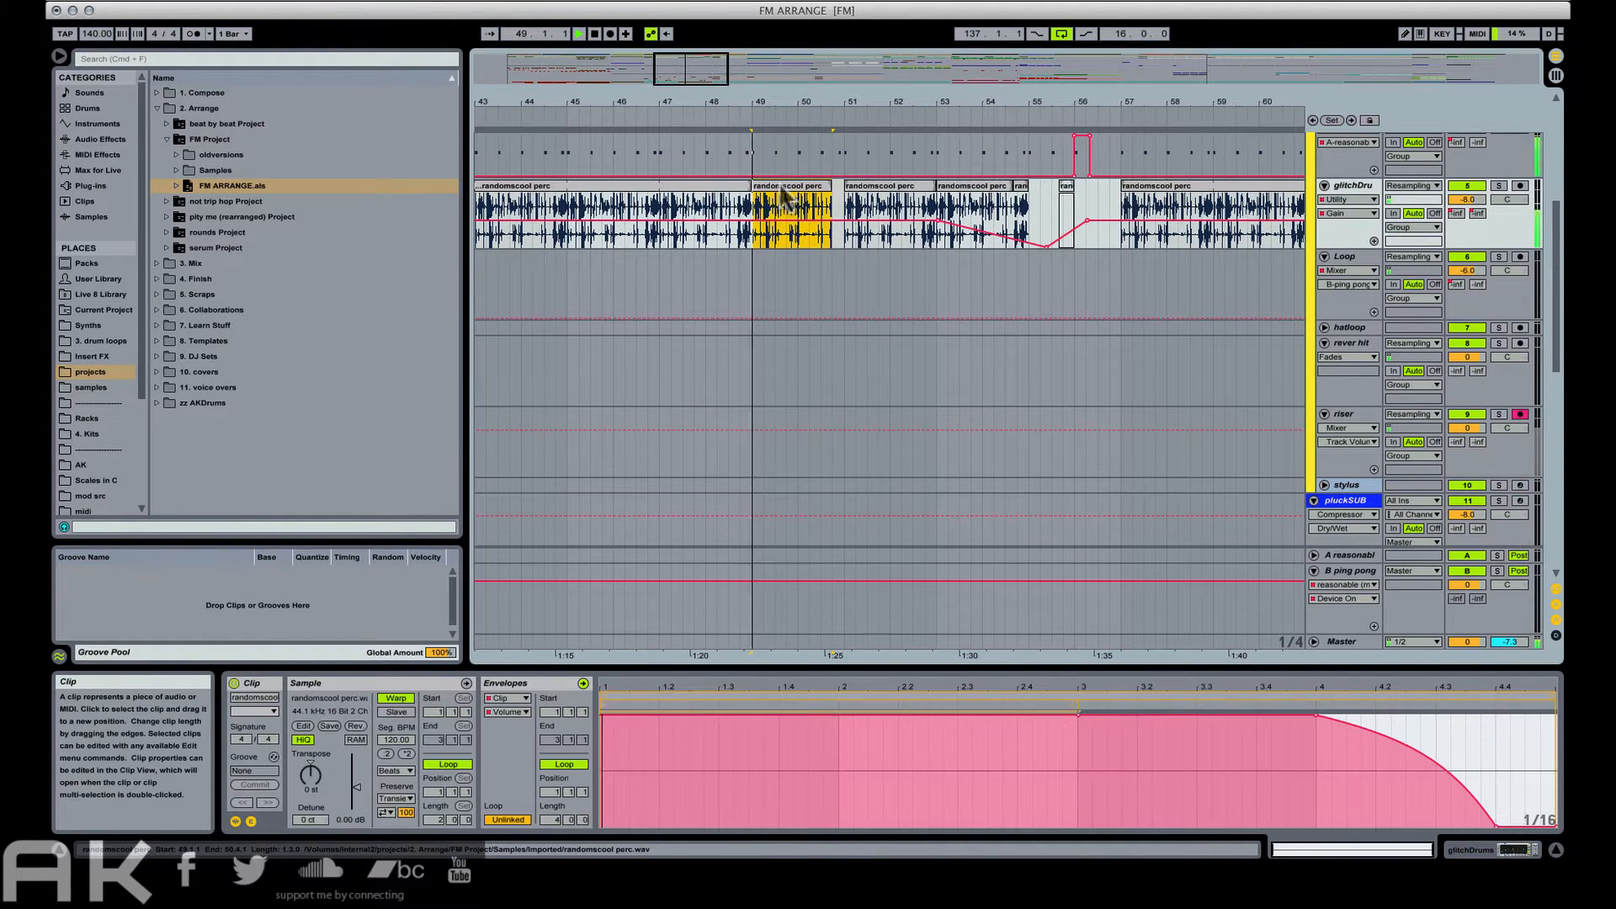
Play from bar 49 and trim the end of the shortened randomscool perc clip slightly earlier.
key(space)
scroll(886, 210, down, 1)
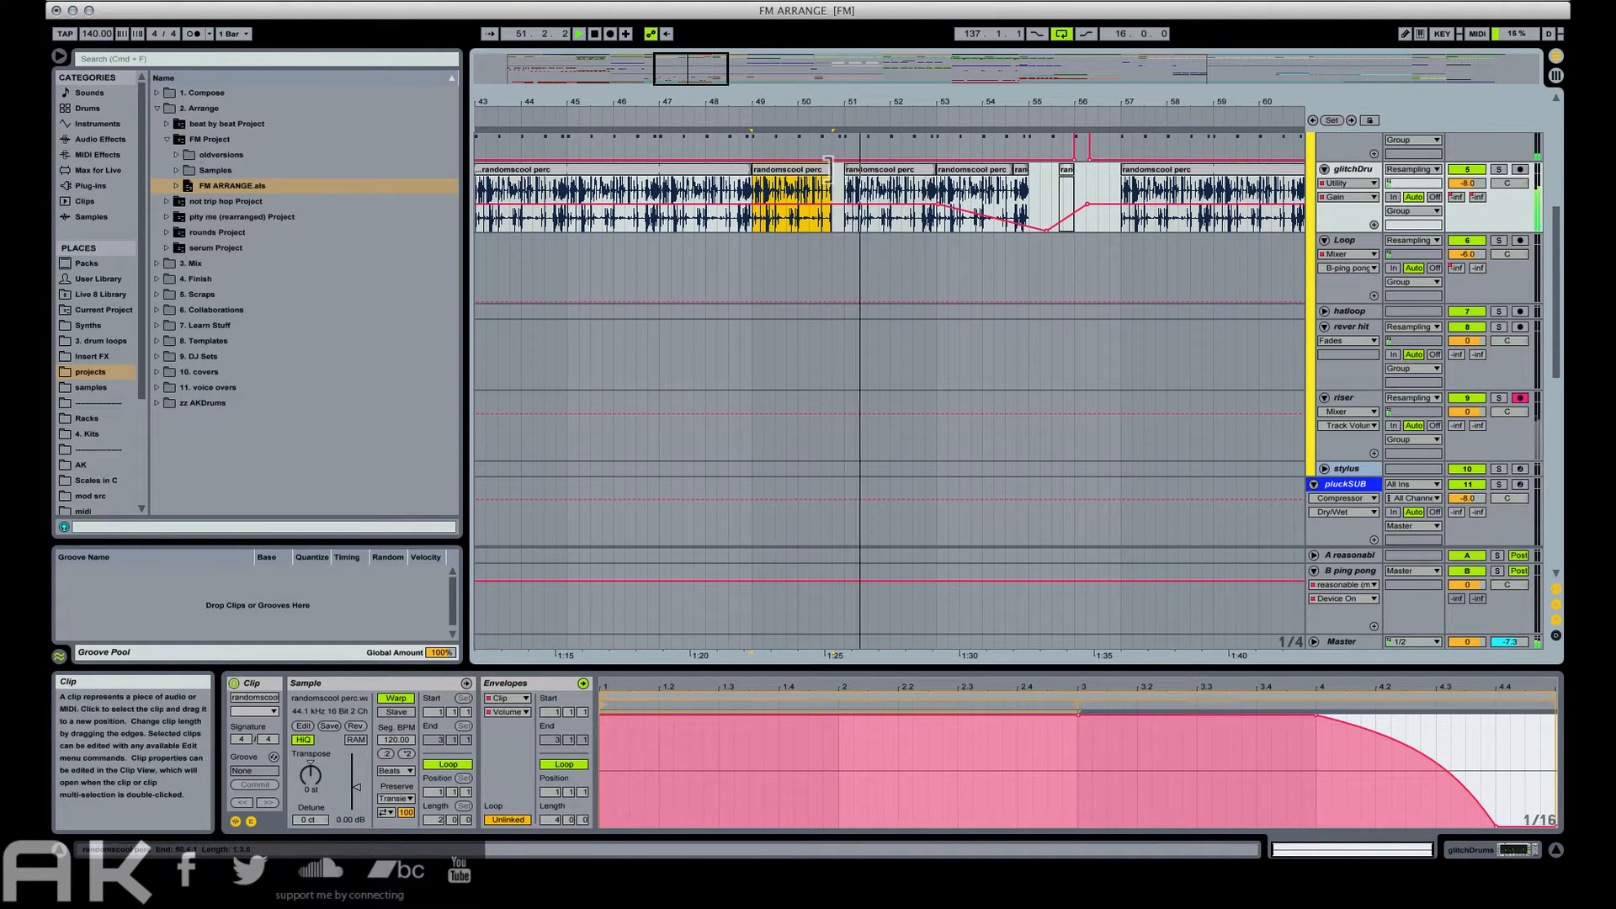
key(space)
key(space)
drag(828, 169, 825, 169)
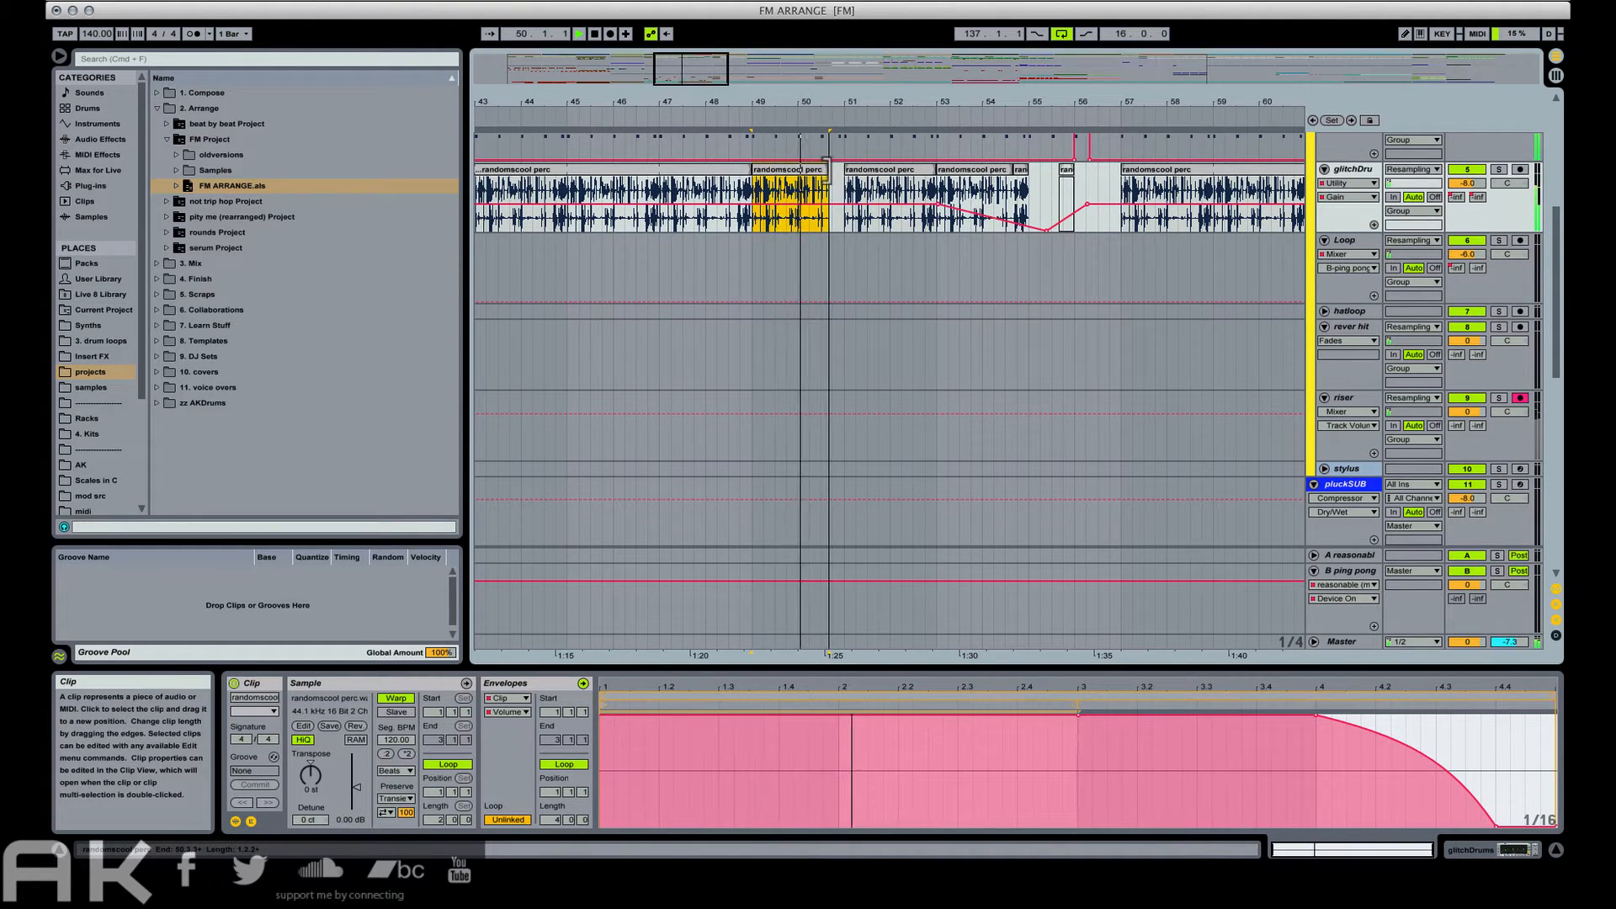
Select the duplicated leads clip at bar 54 on the hitsAndGate track and play from it.
scroll(886, 197, down, 5)
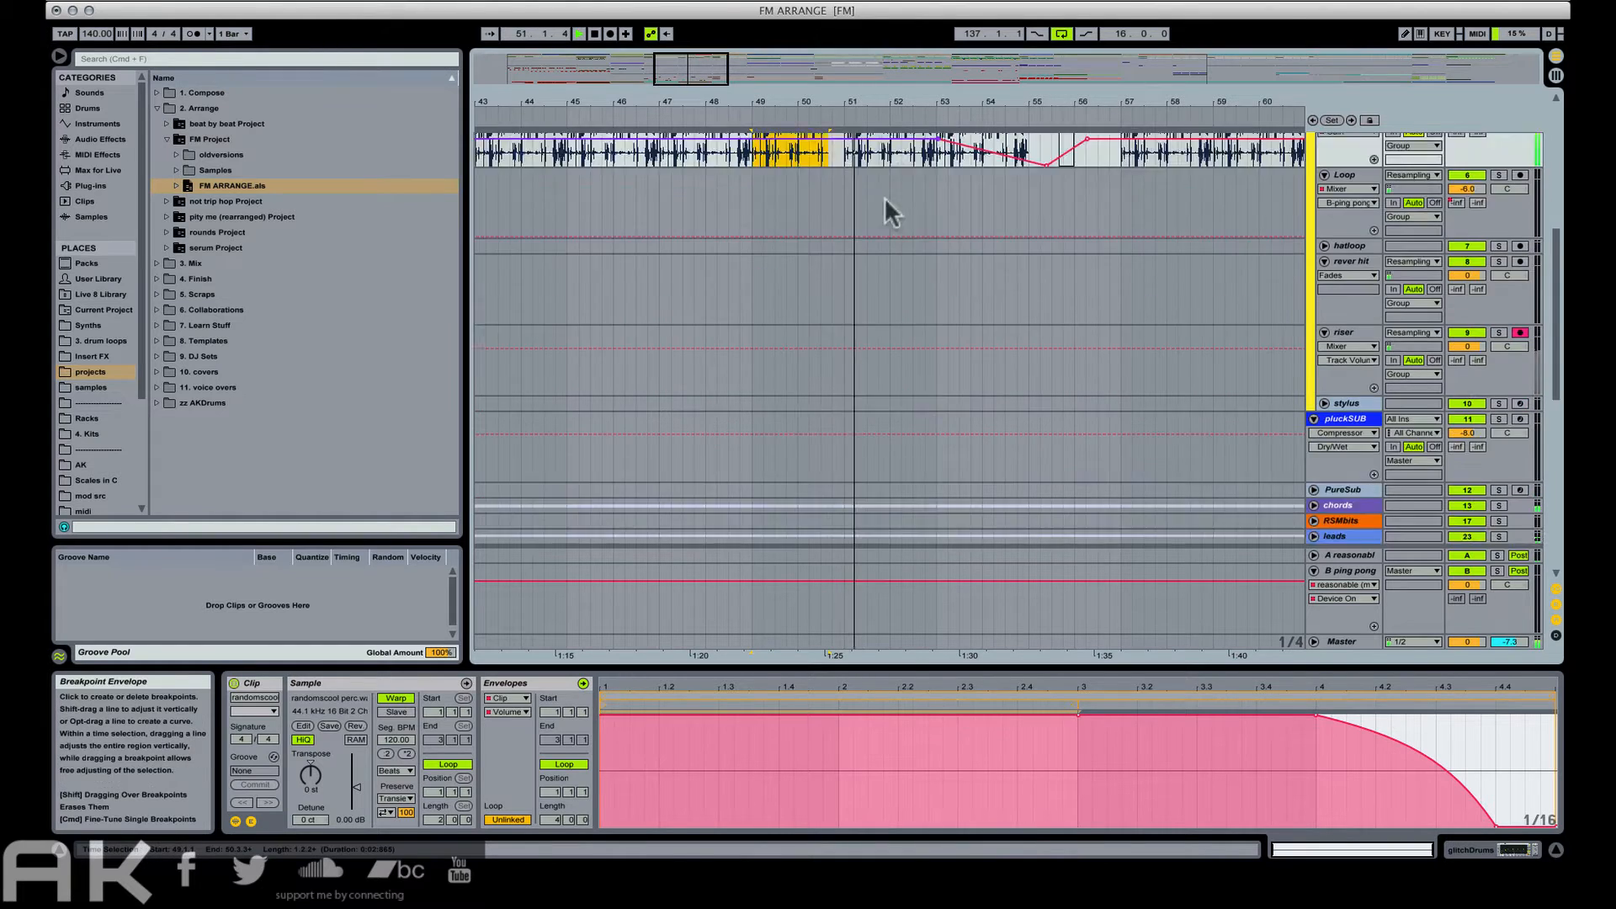
scroll(894, 244, down, 5)
scroll(956, 240, down, 2)
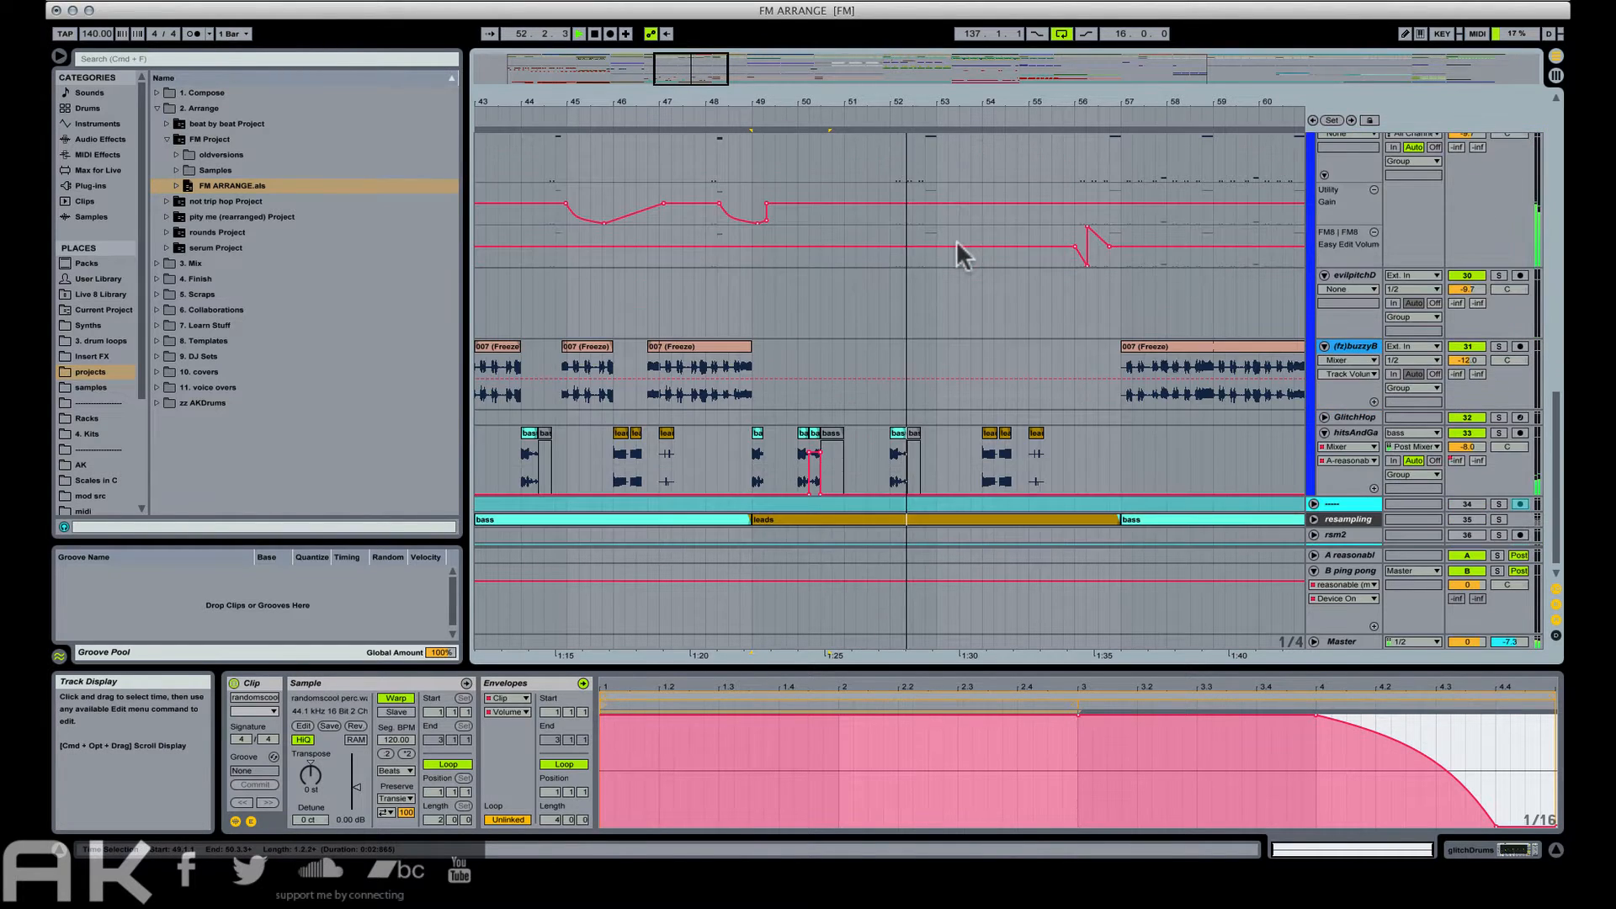
scroll(1093, 315, down, 1)
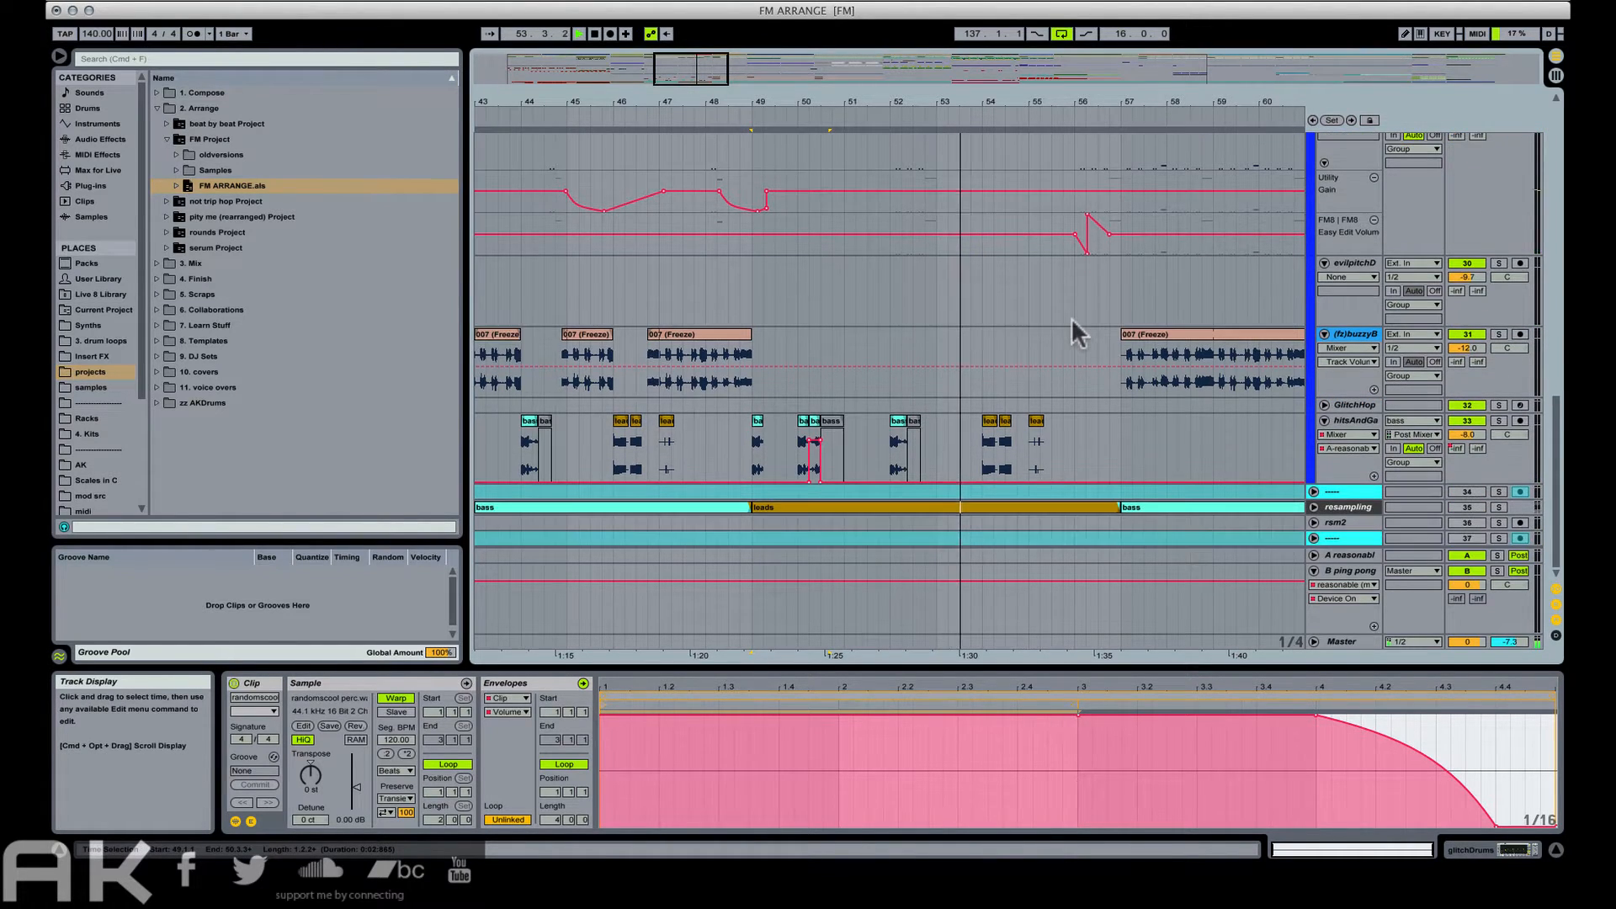
click(990, 422)
click(990, 421)
key(space)
key(space)
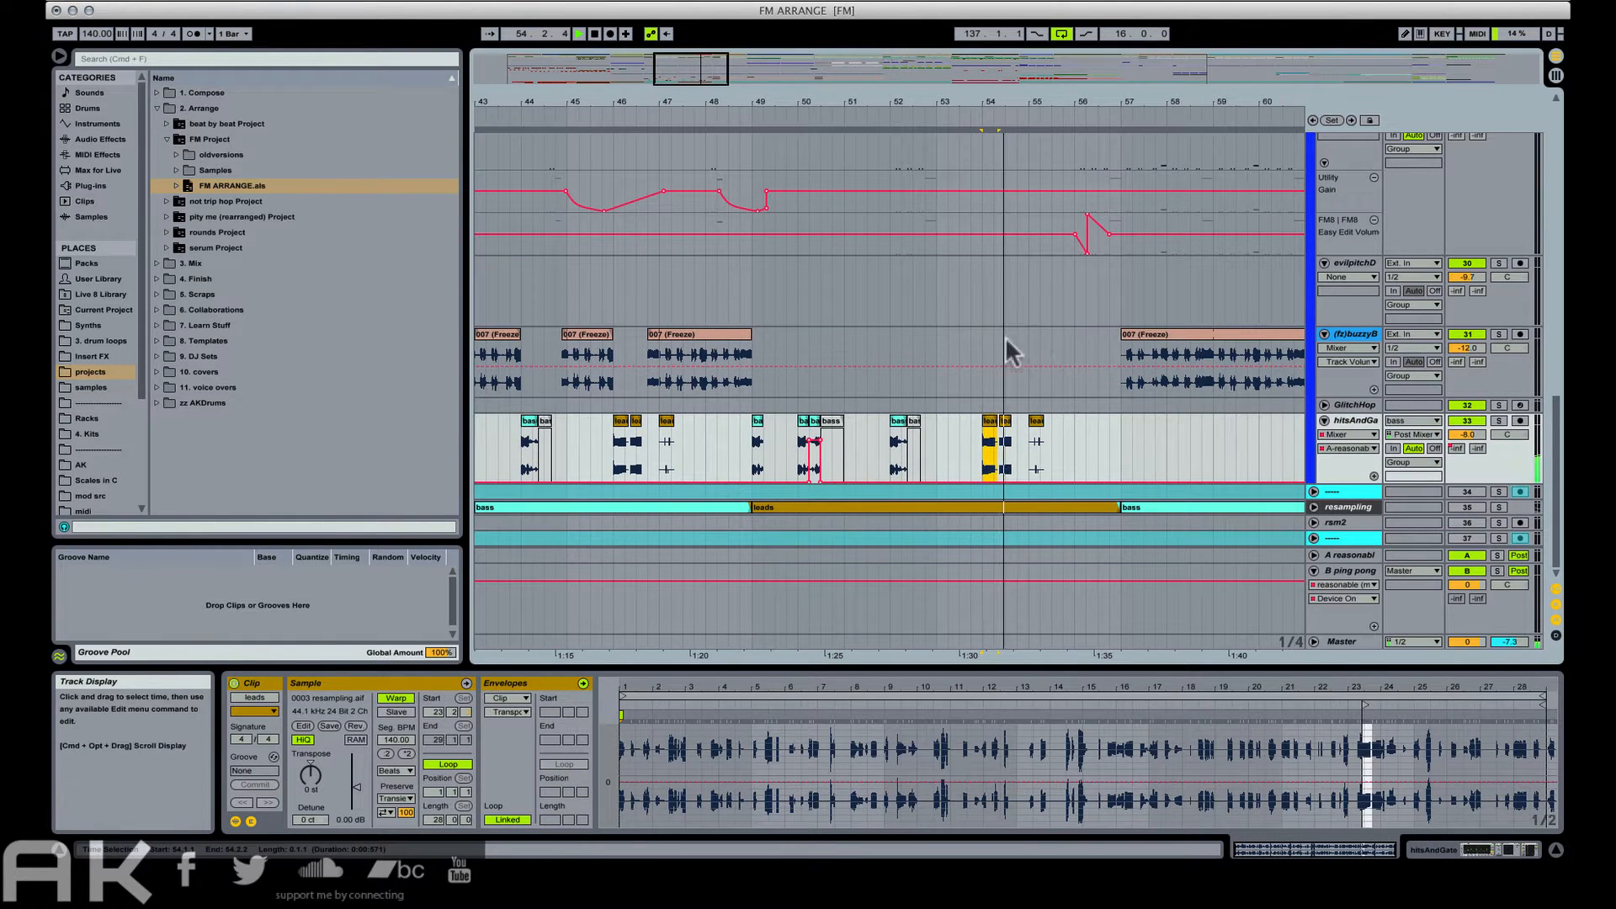
Select the randomscool perc clip at bar 53 on the glitchDrums track and play from it.
scroll(1014, 232, up, 5)
scroll(1014, 232, up, 5)
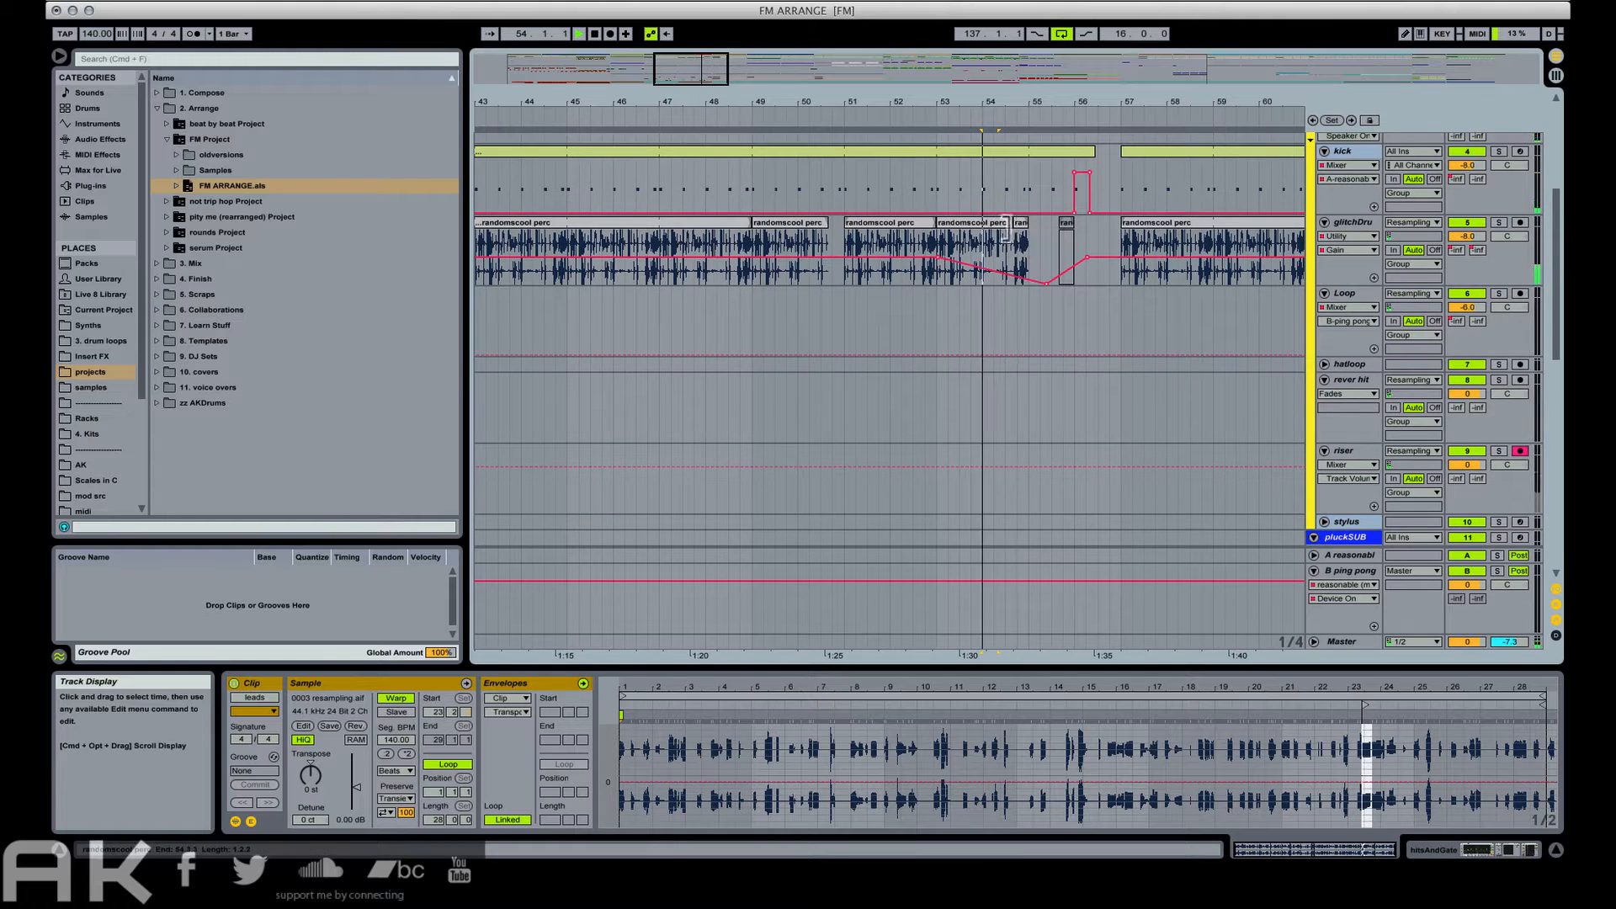
click(1002, 225)
scroll(963, 284, down, 10)
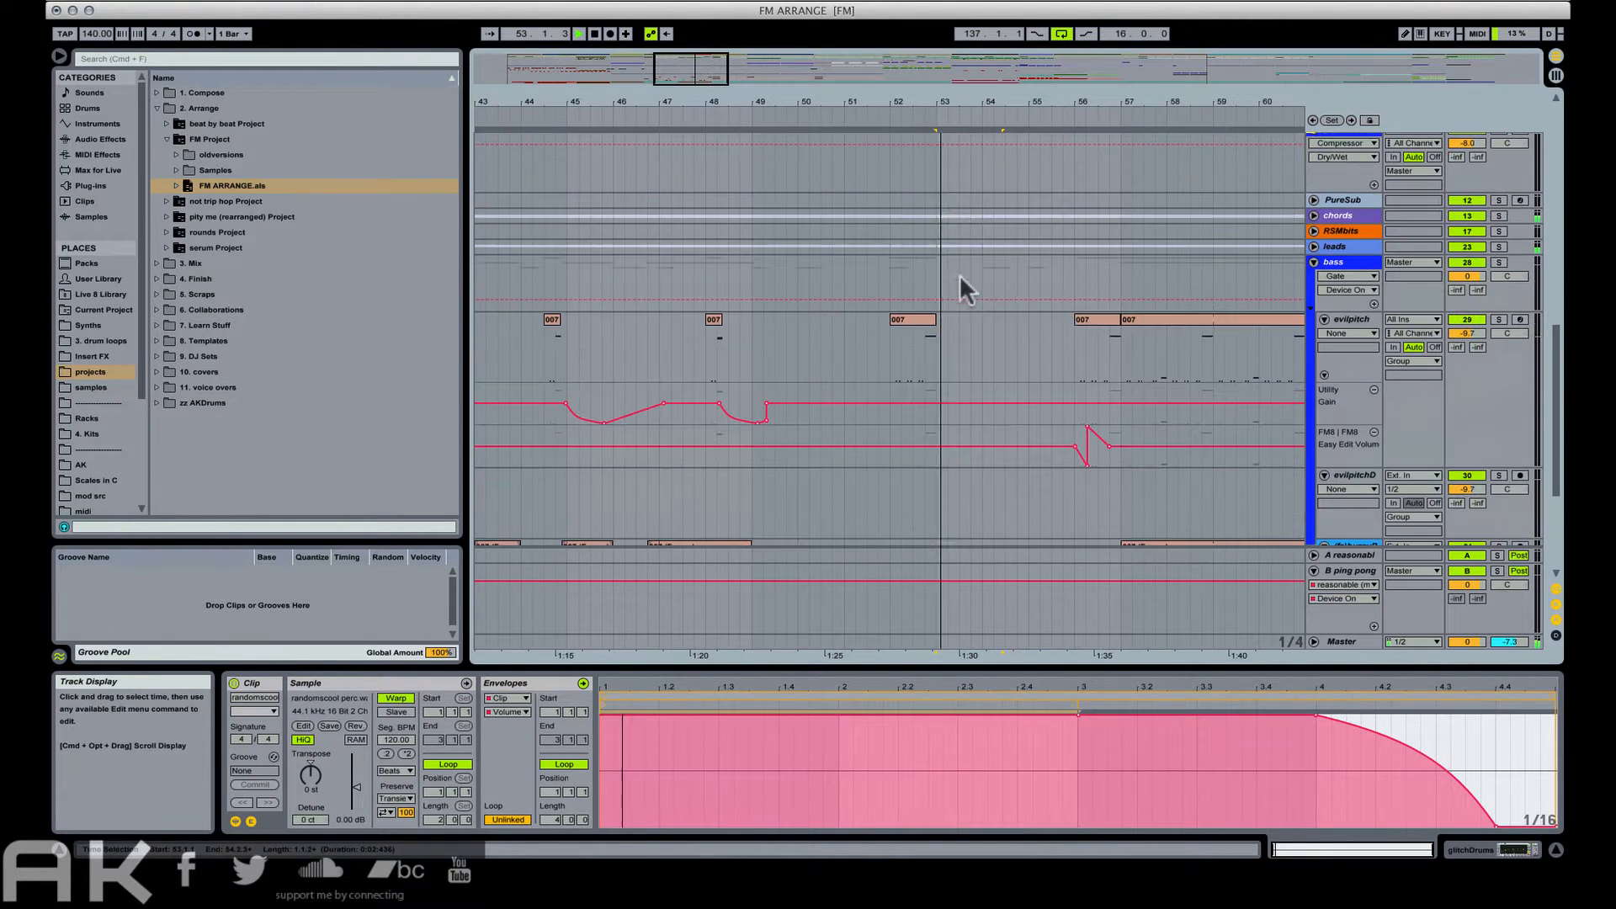
Unfold the leads group, delete the third beat of bar 54 from the leader clip on the sqLead track, and play from bar 53.
click(1314, 247)
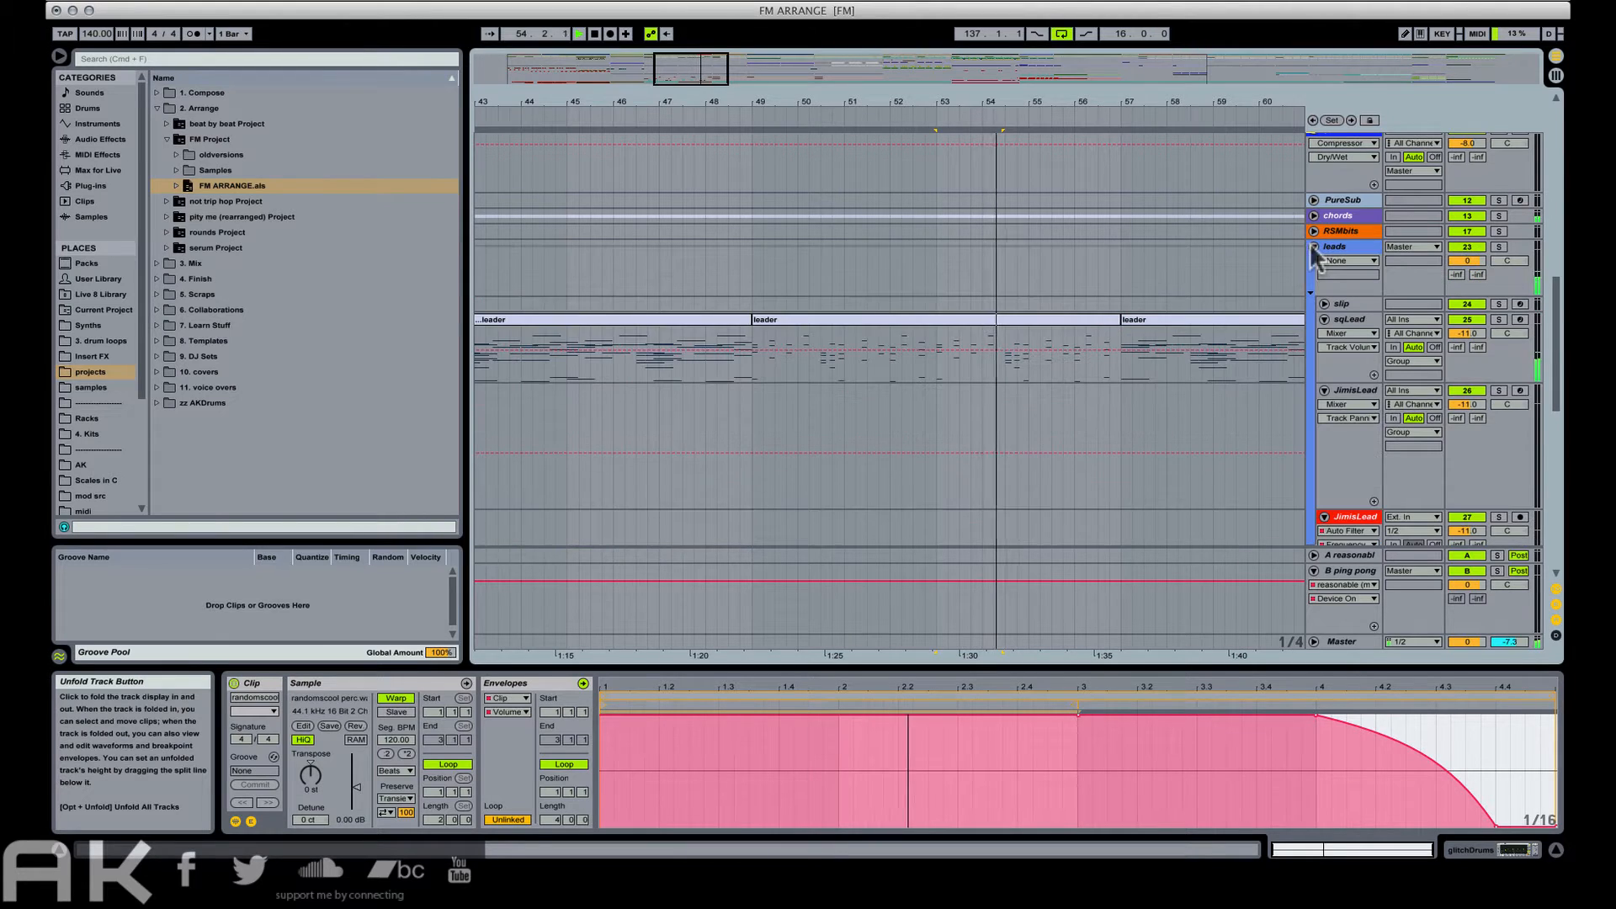
drag(1004, 365, 1013, 366)
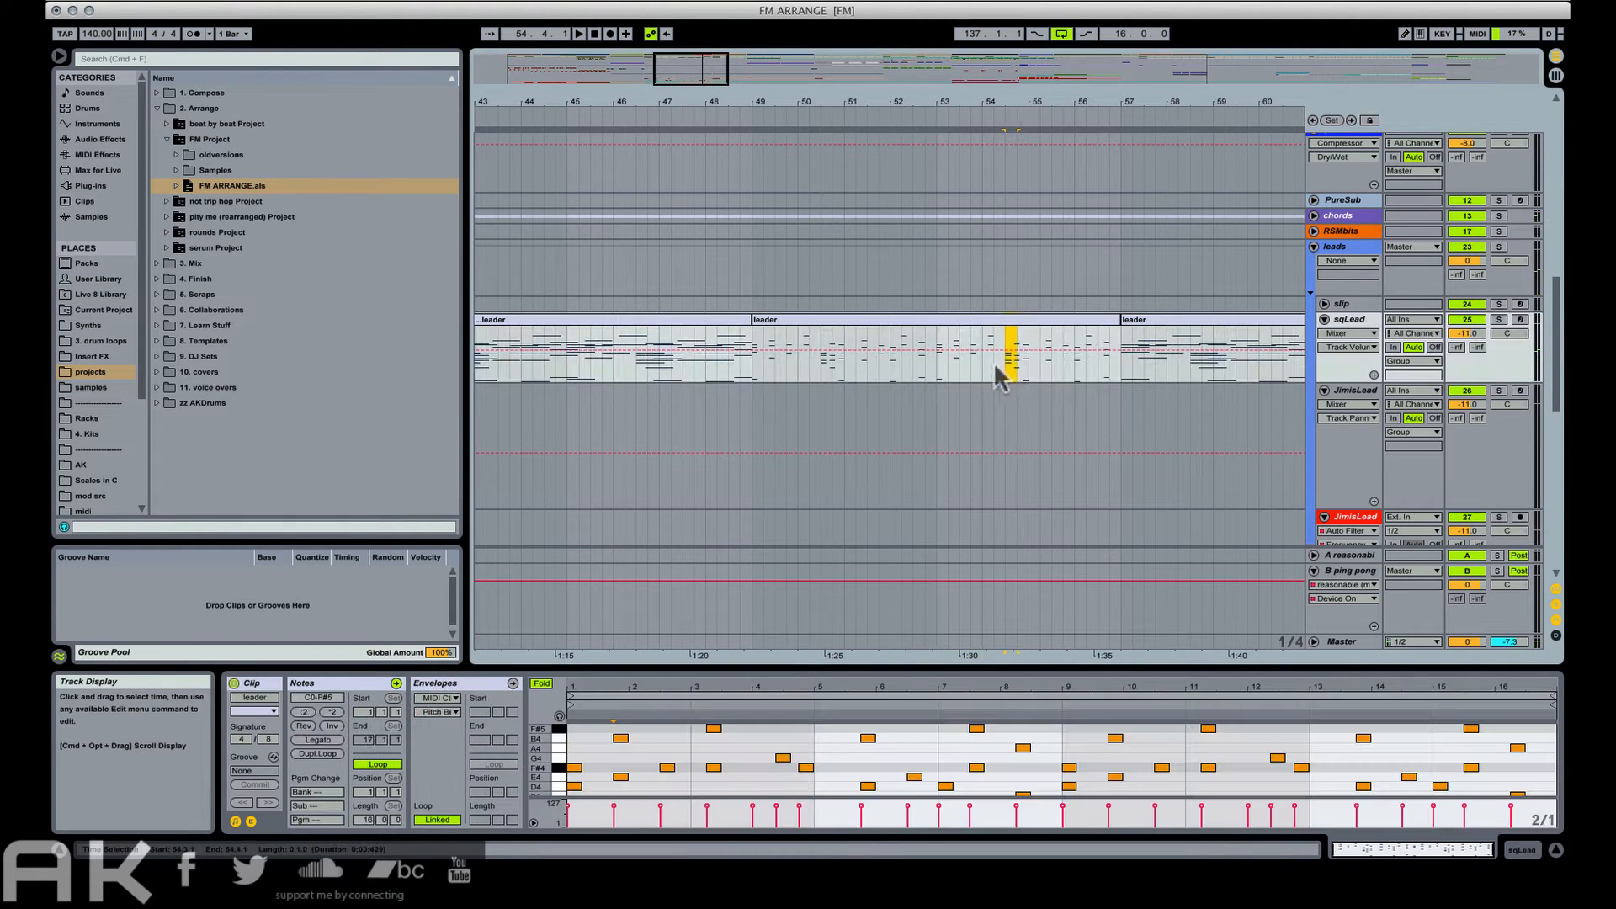
key(Delete)
click(969, 363)
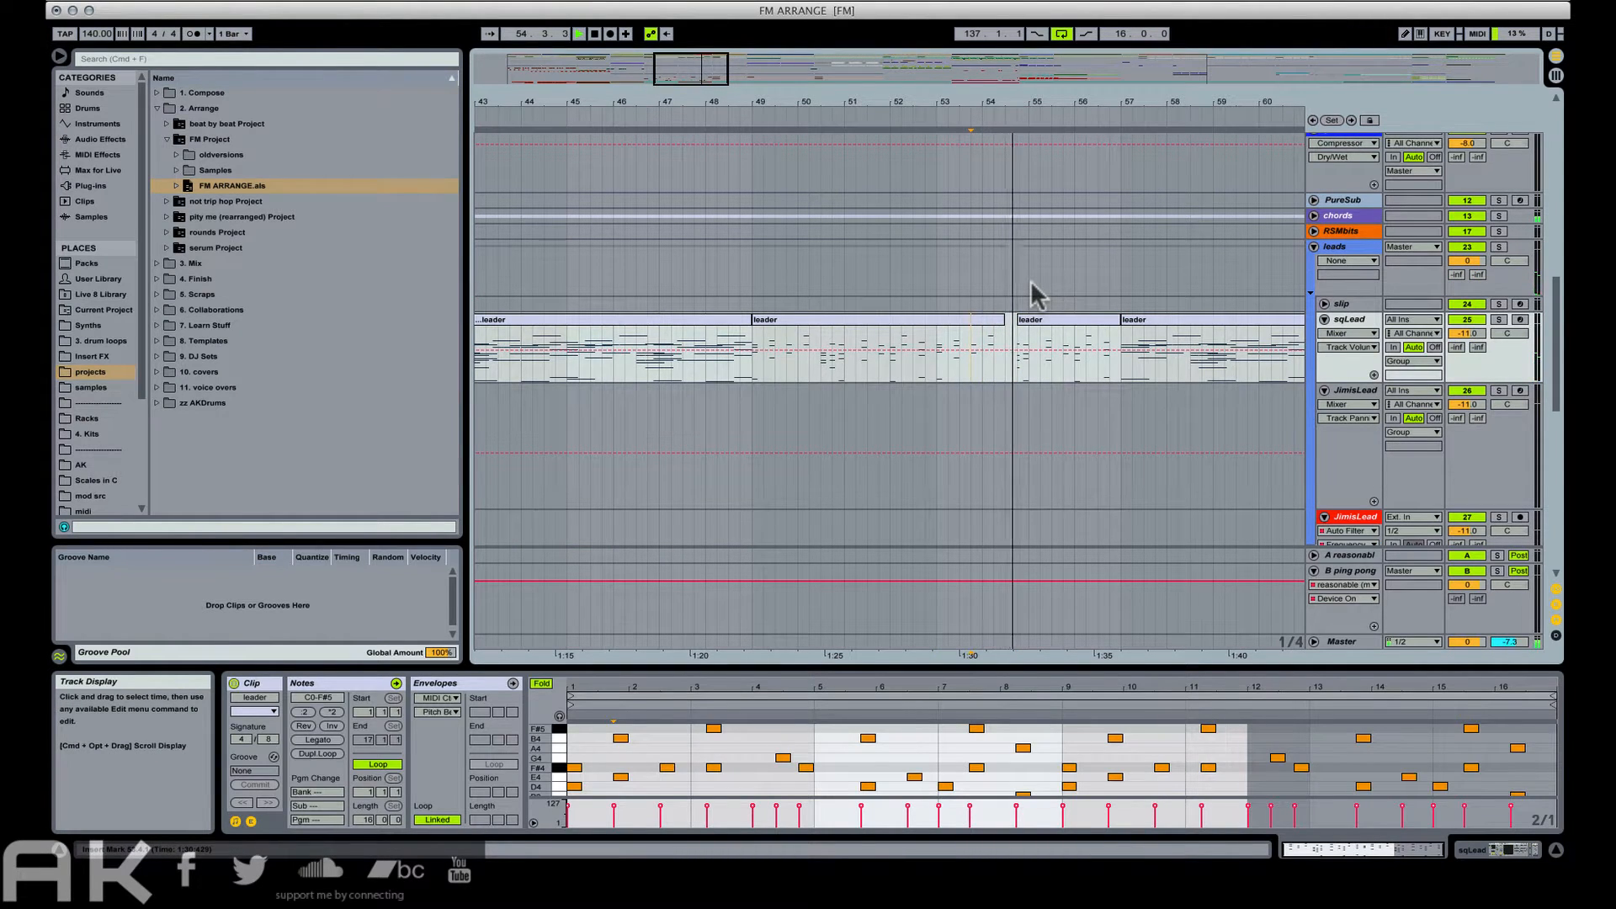
click(944, 362)
key(space)
key(space)
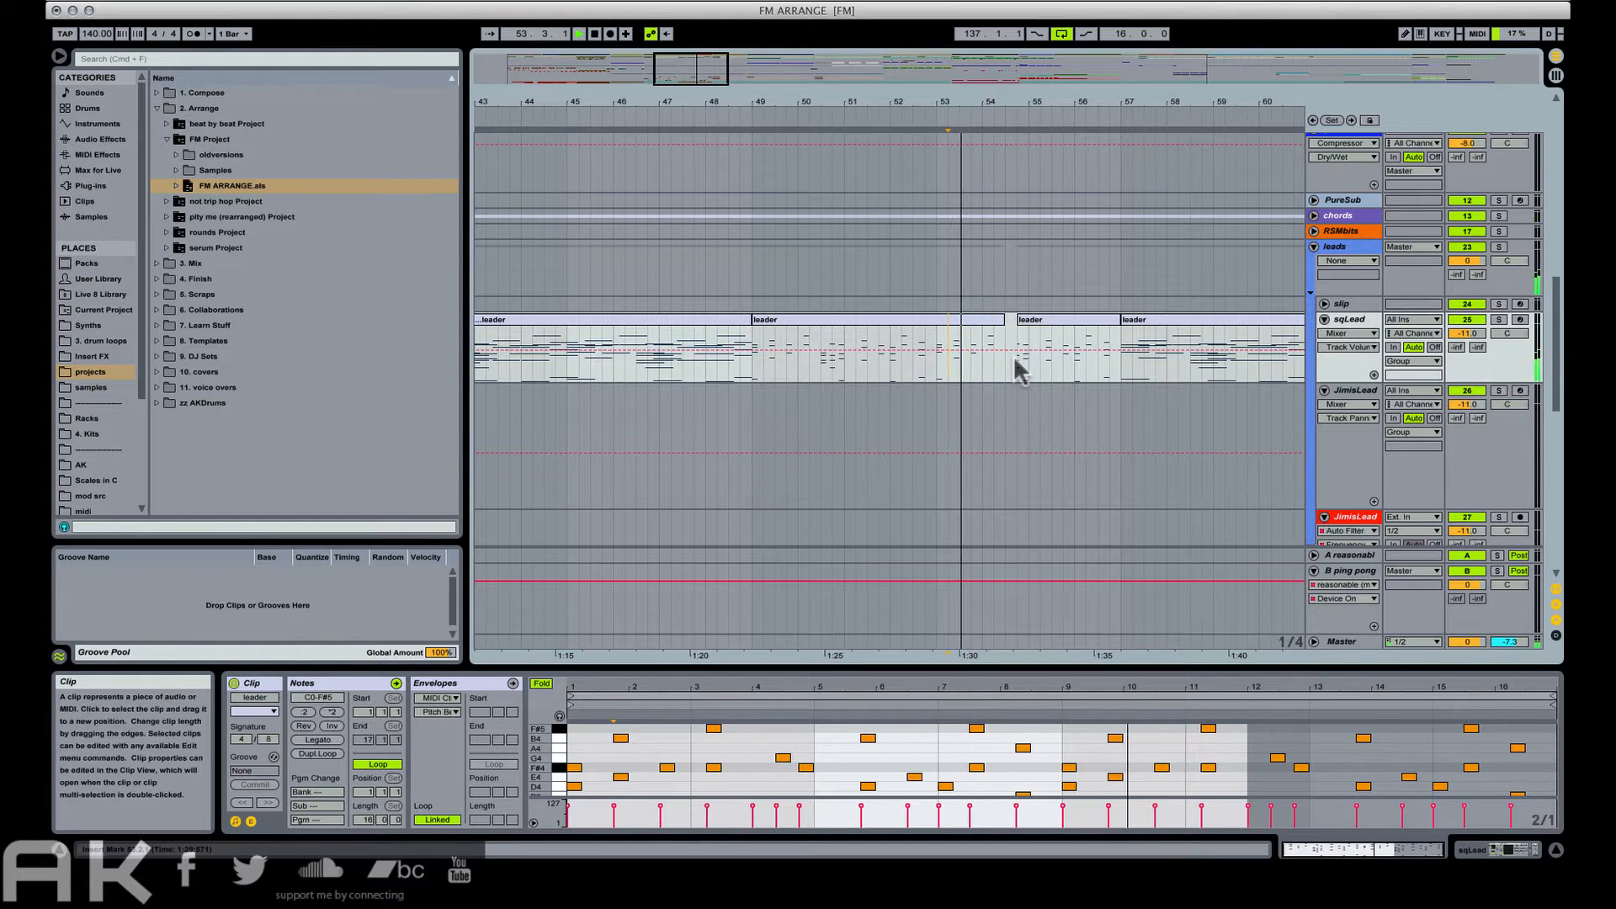
Unfold the chords group and its FuzzChords track, and play from the last beat of bar 50.
scroll(1014, 355, down, 3)
scroll(1015, 362, down, 4)
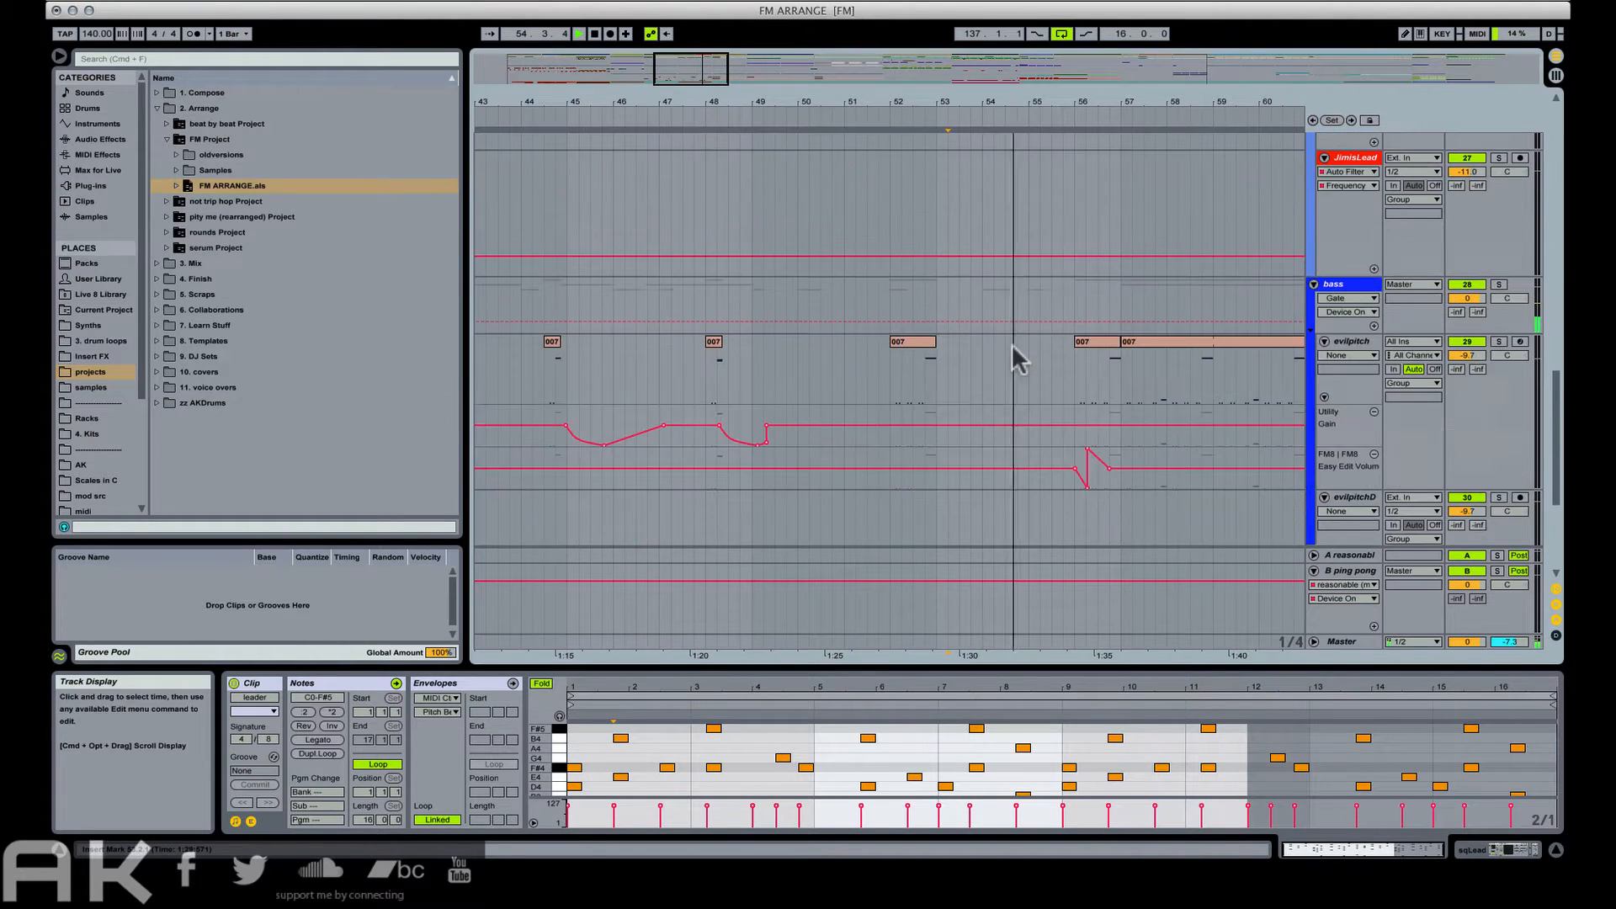
scroll(1014, 346, down, 6)
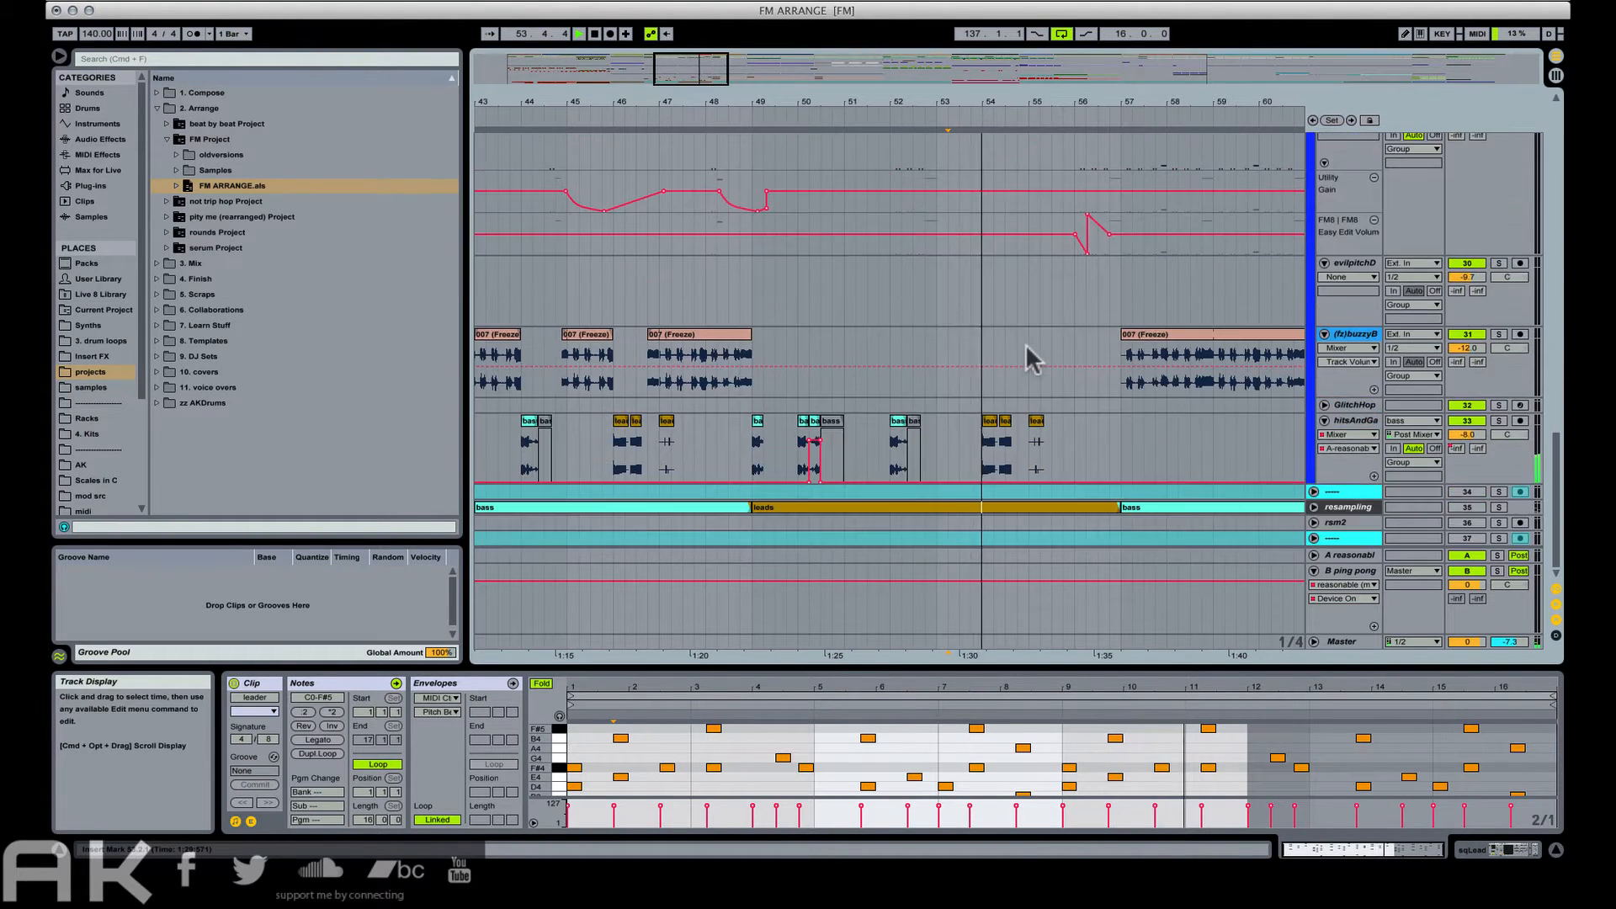
scroll(1109, 403, up, 5)
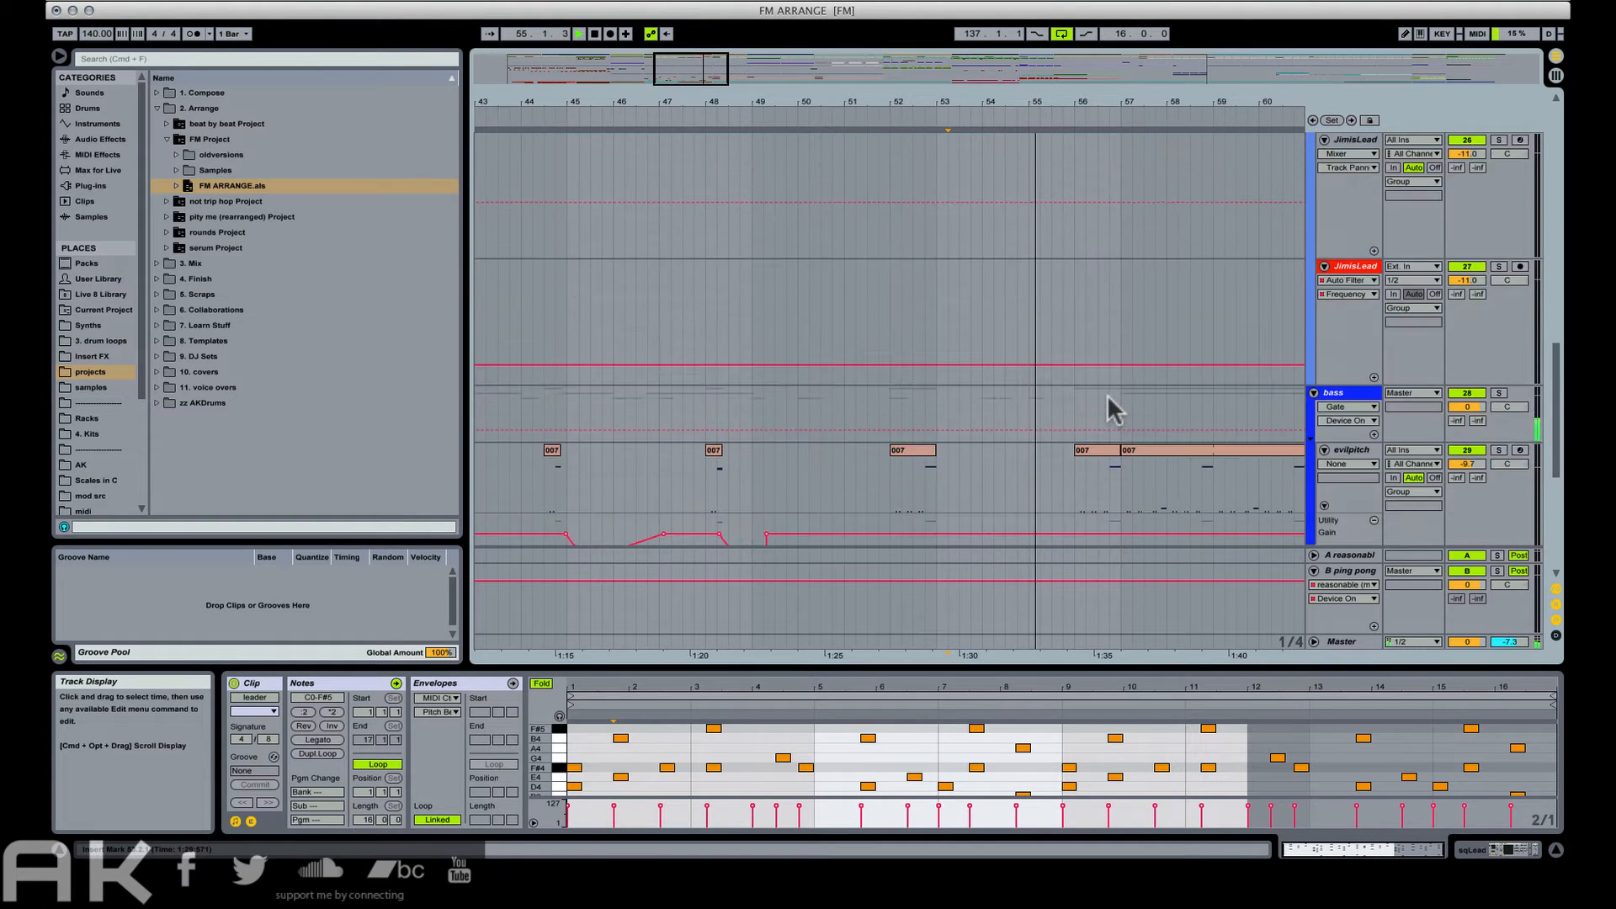
scroll(1108, 396, up, 8)
click(1338, 384)
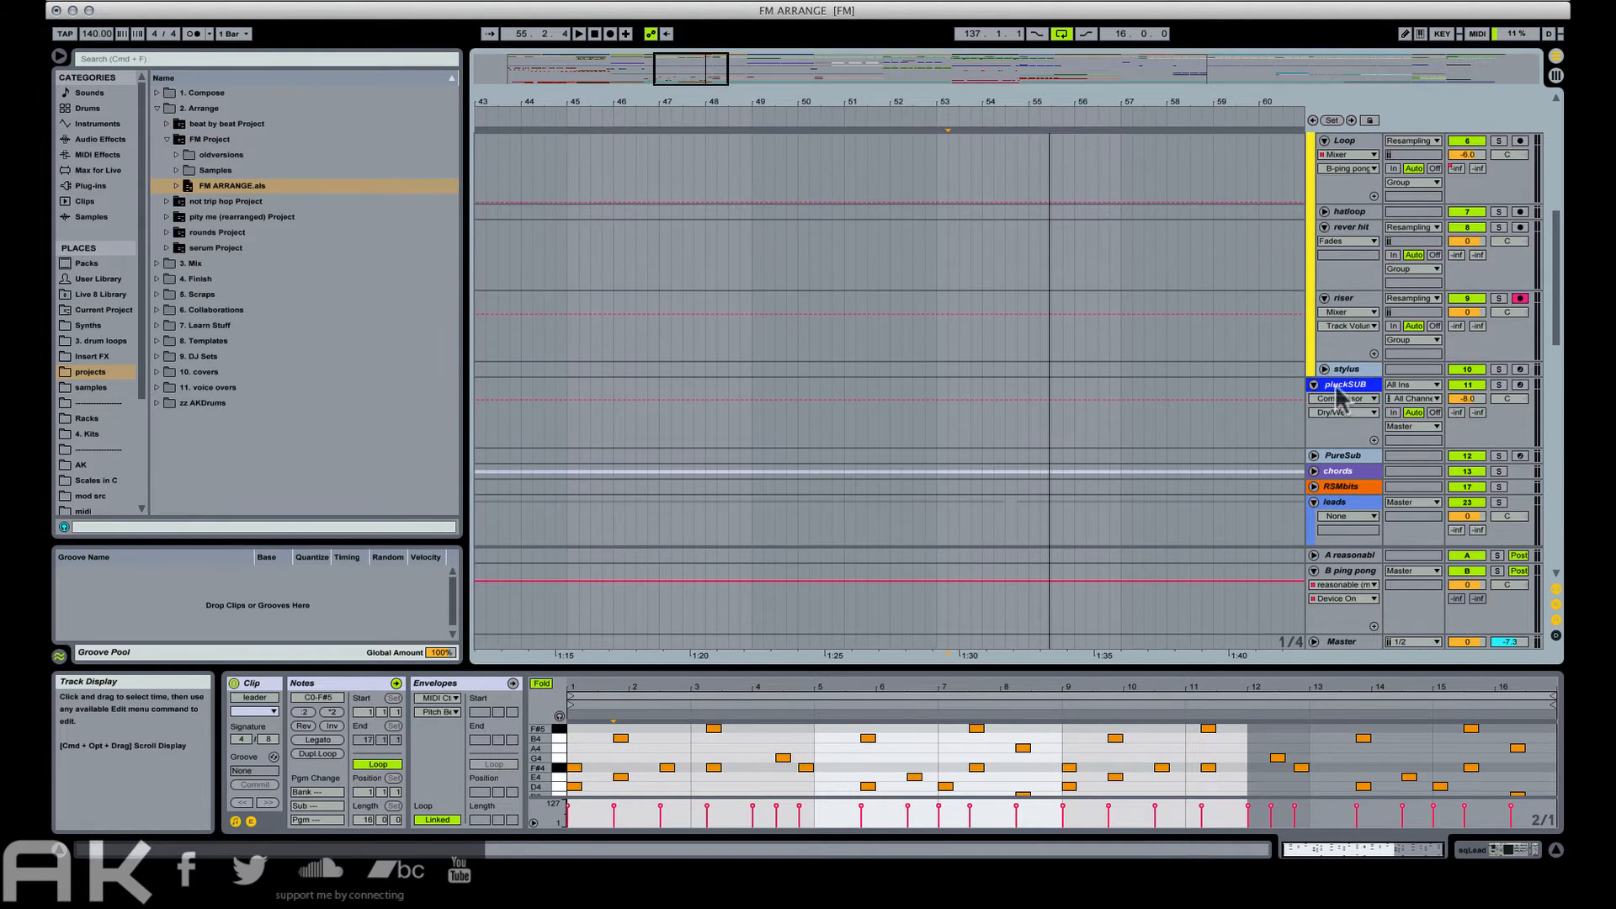
scroll(1283, 396, down, 5)
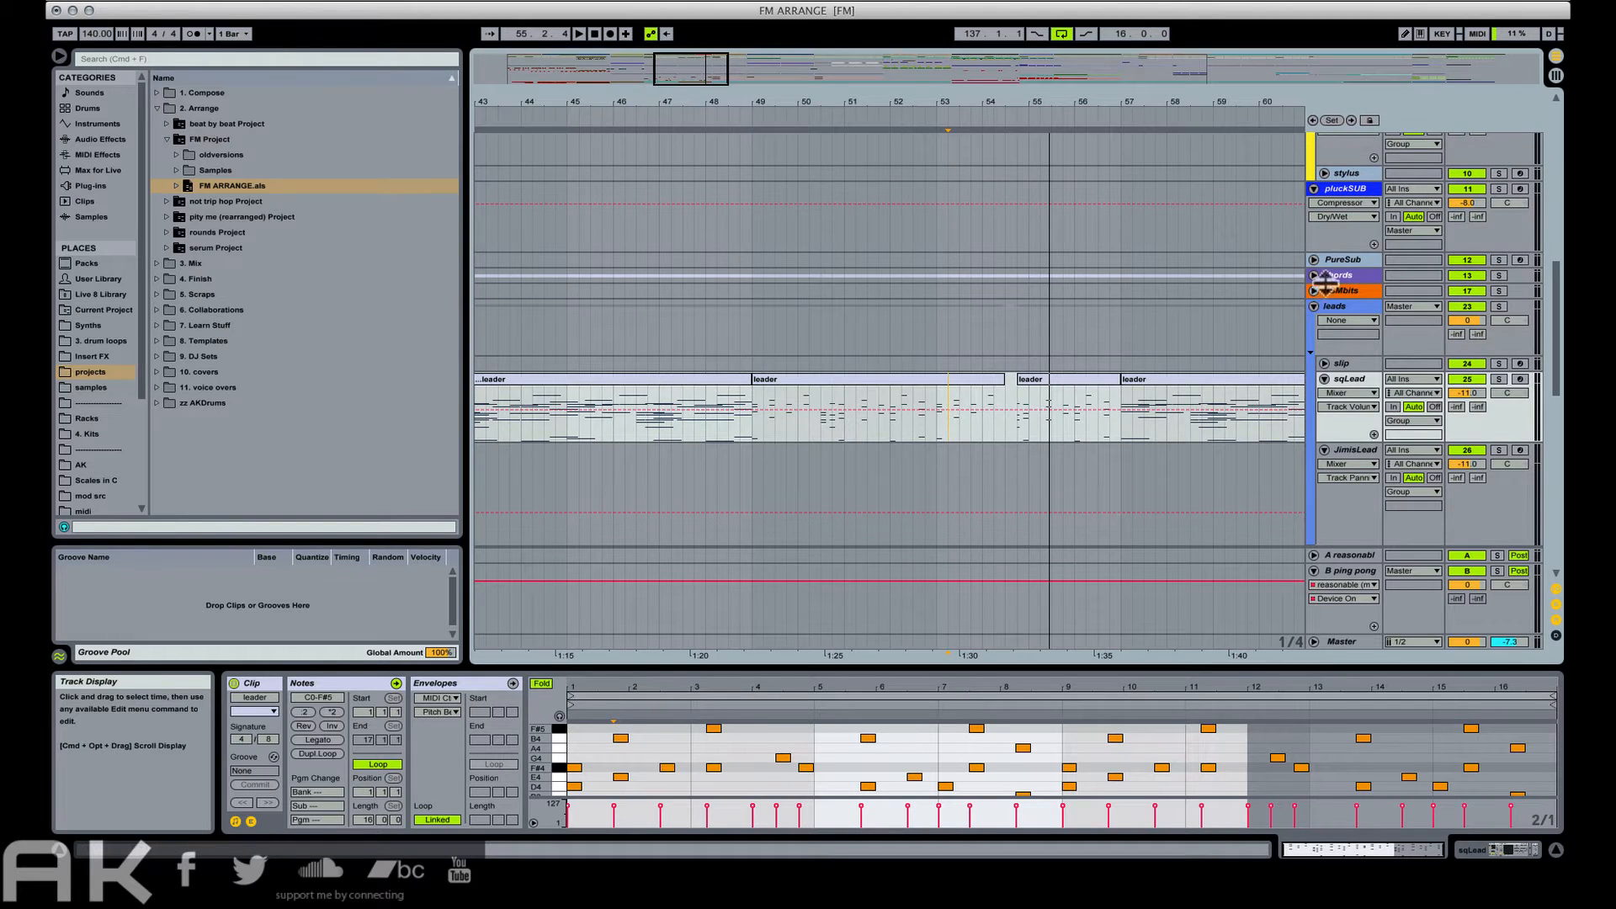
click(1314, 275)
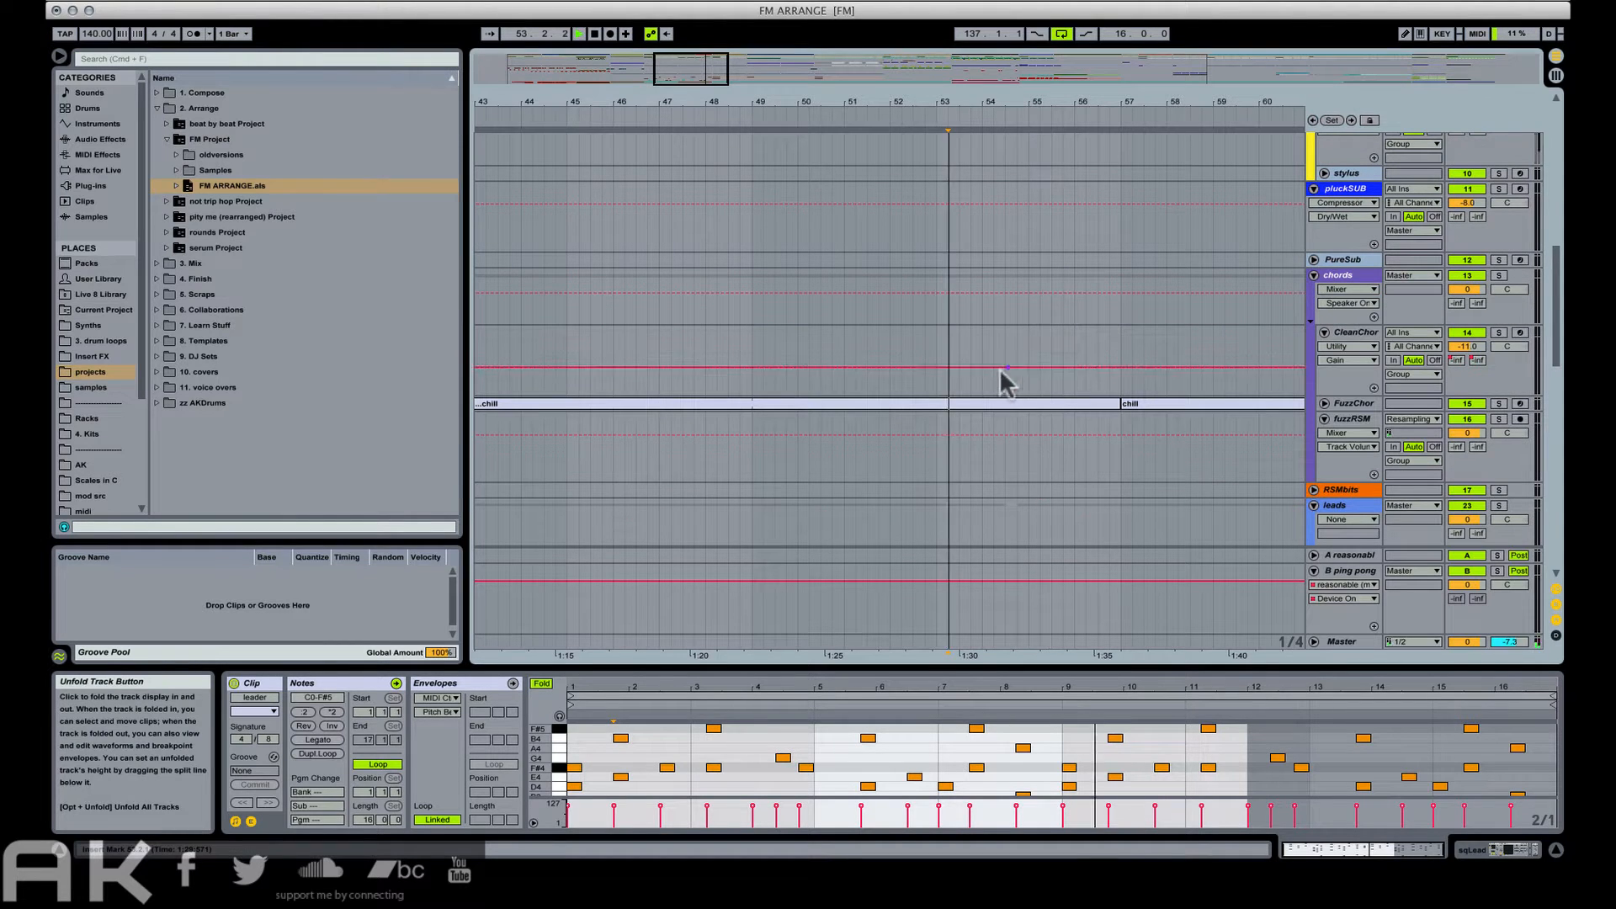
click(1323, 404)
scroll(1179, 396, down, 7)
click(833, 211)
key(space)
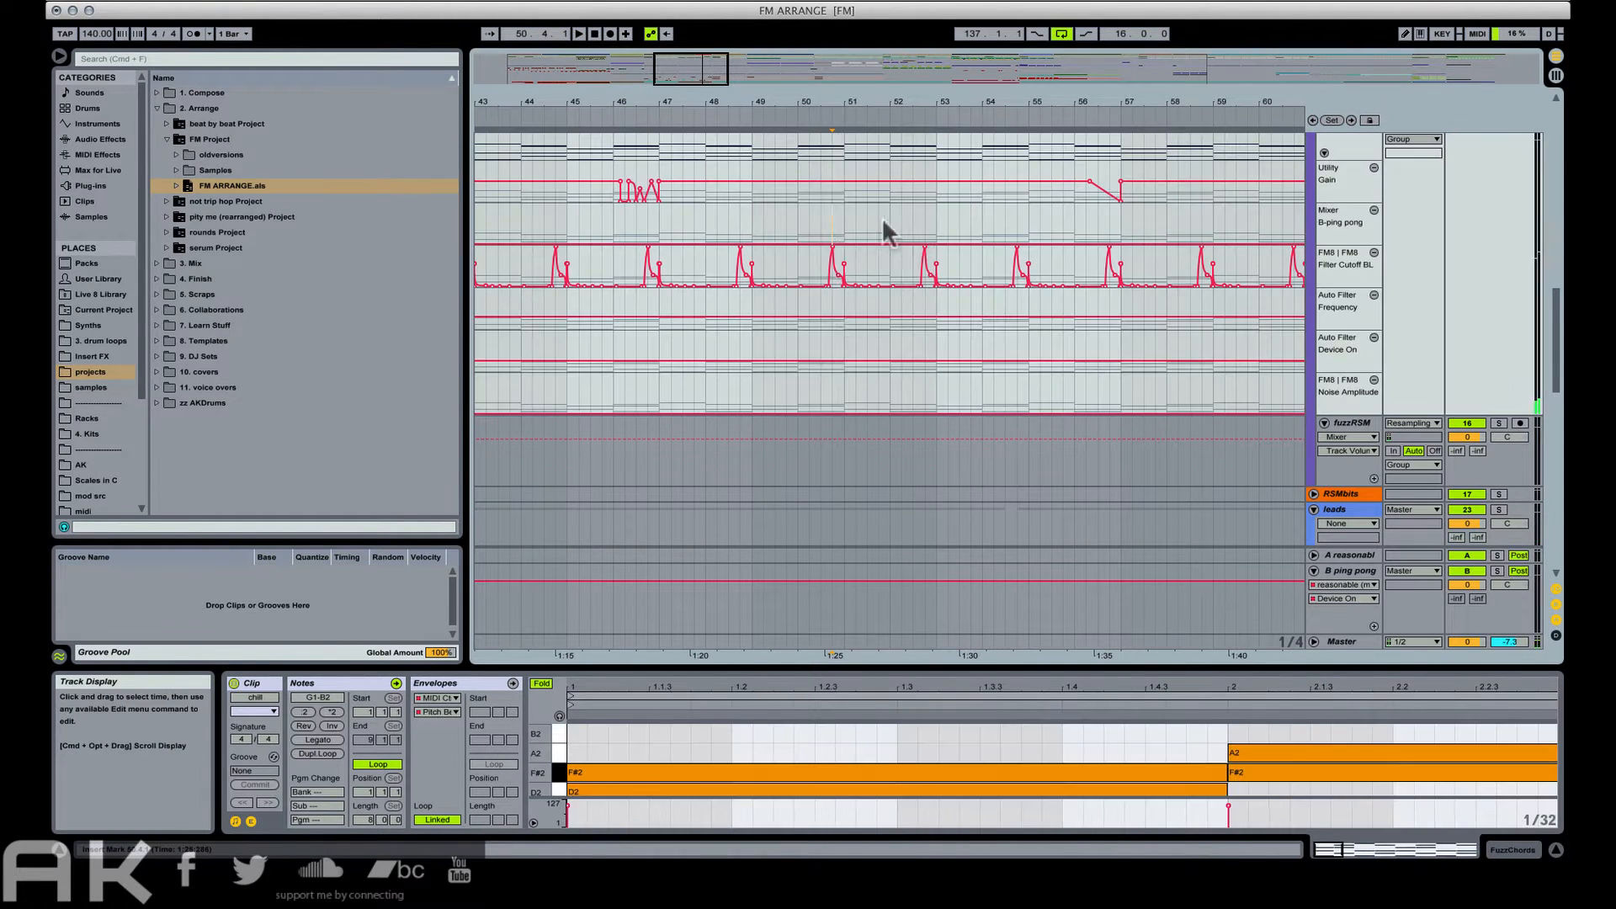
key(space)
Draw a one-beat dip in the FuzzChords Utility Gain automation on the third beat of bar 54.
scroll(892, 233, up, 4)
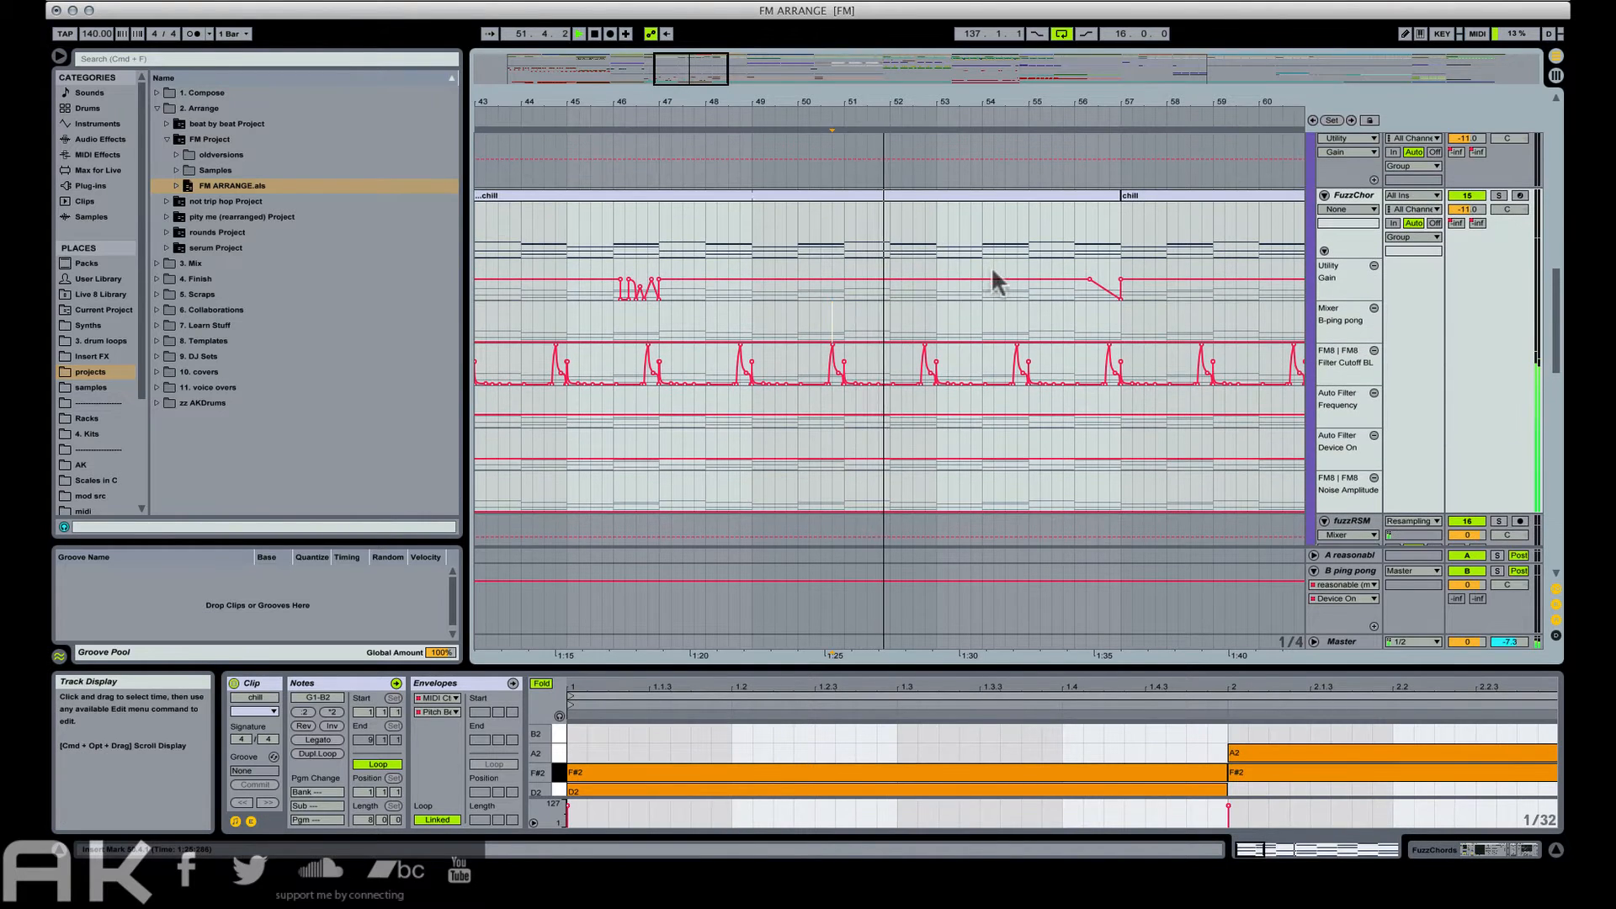
key(super+b)
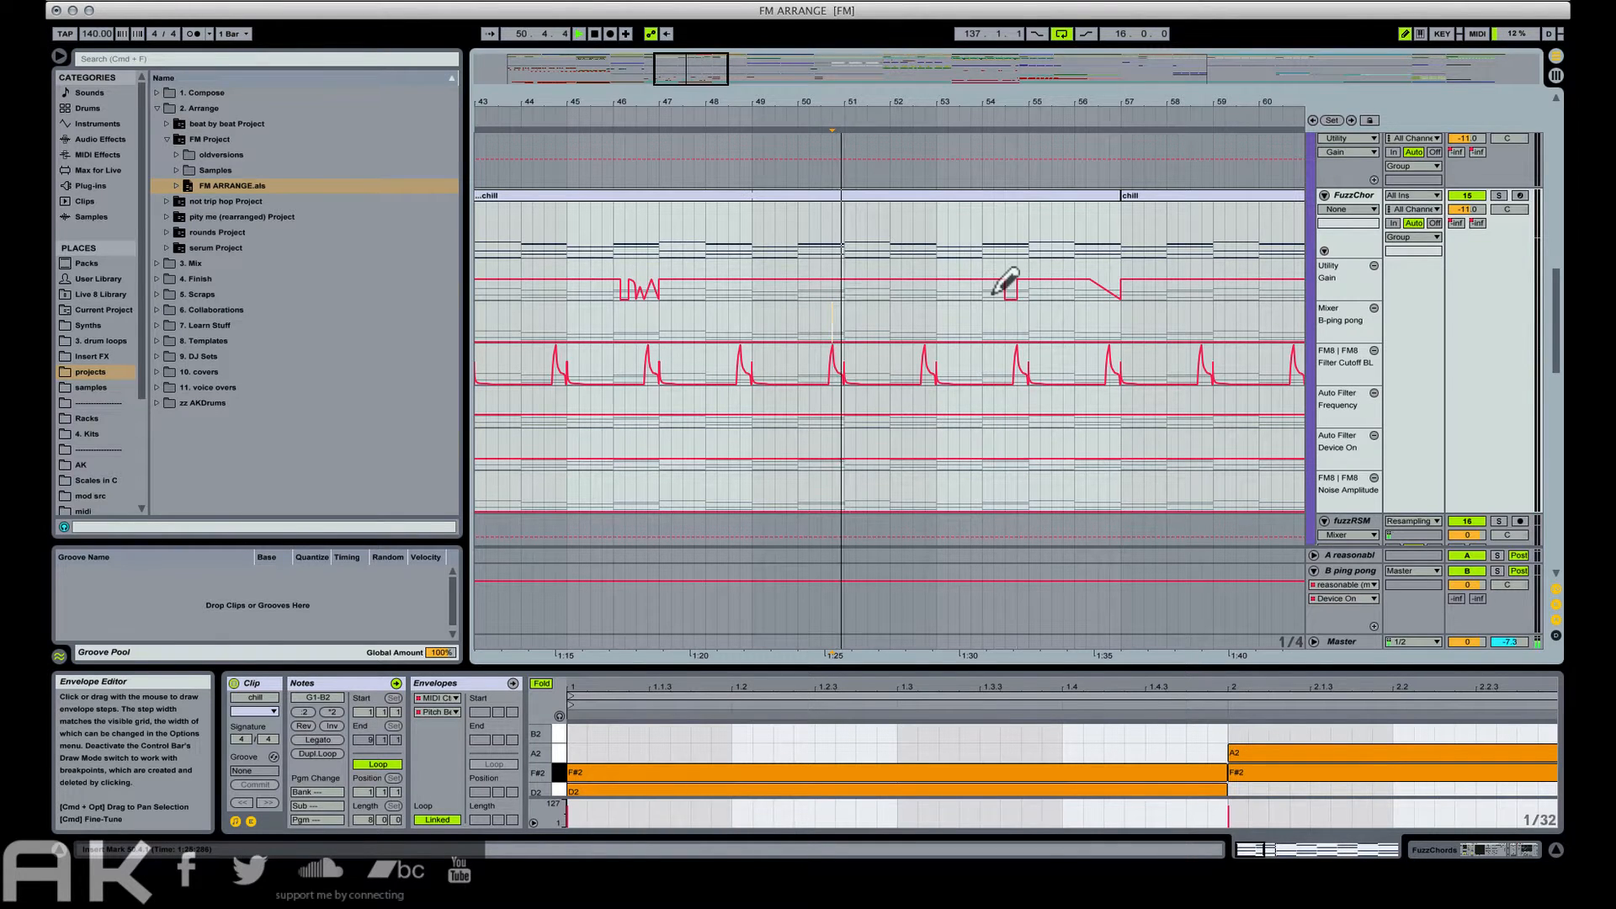
key(super+b)
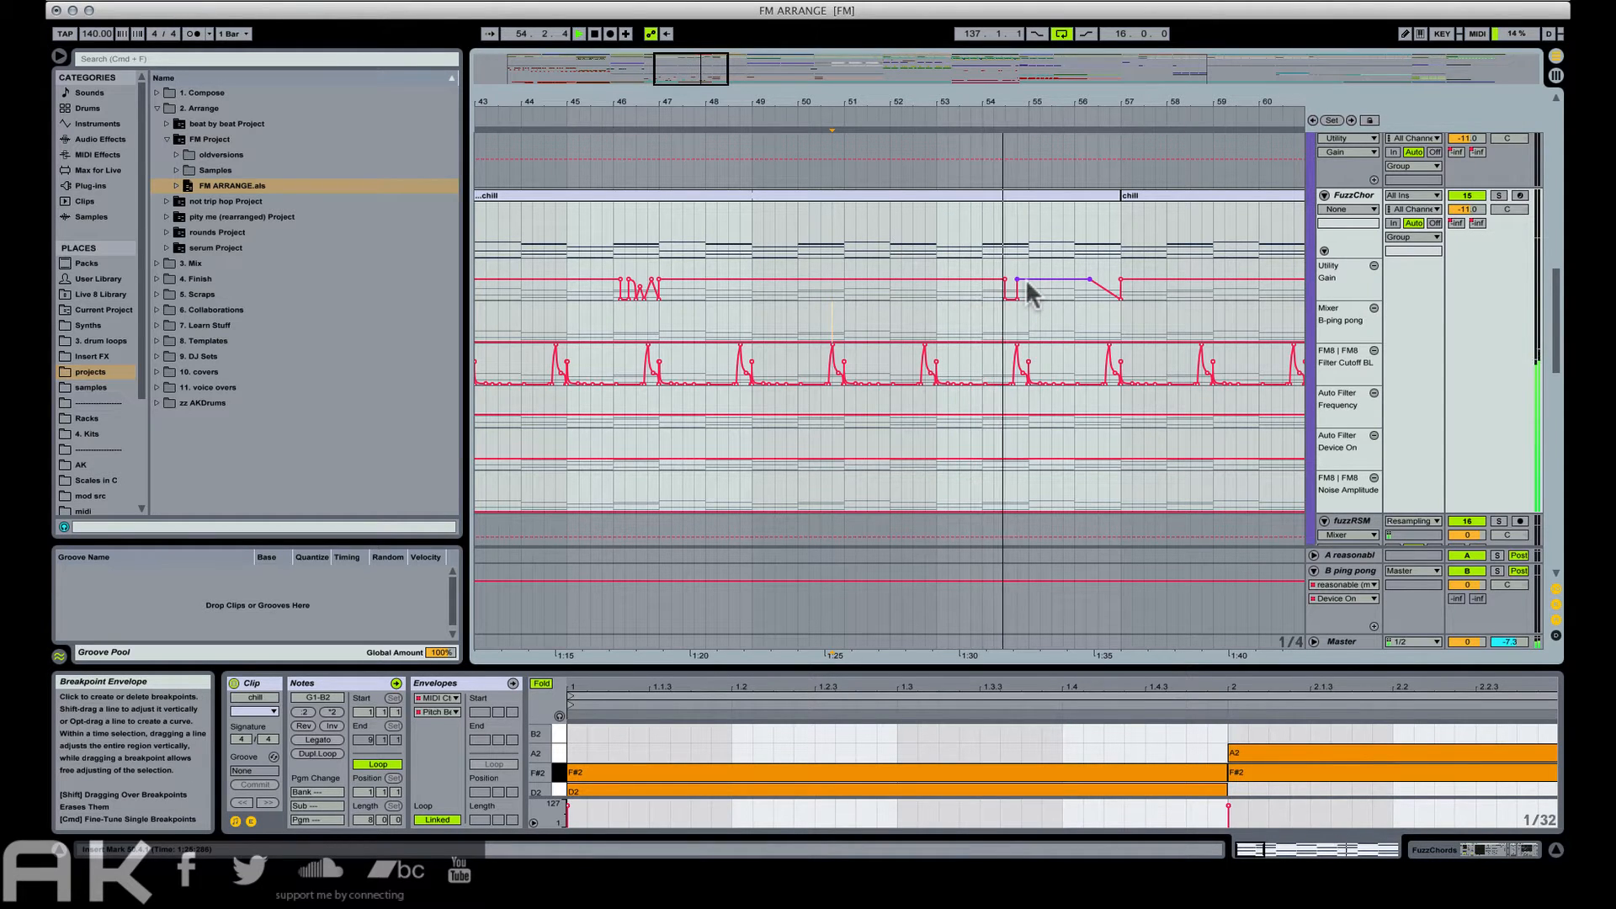
Reshape the end of the Gain dip on FuzzChords into a curved rise that ends at bar 55.
key(space)
click(1027, 280)
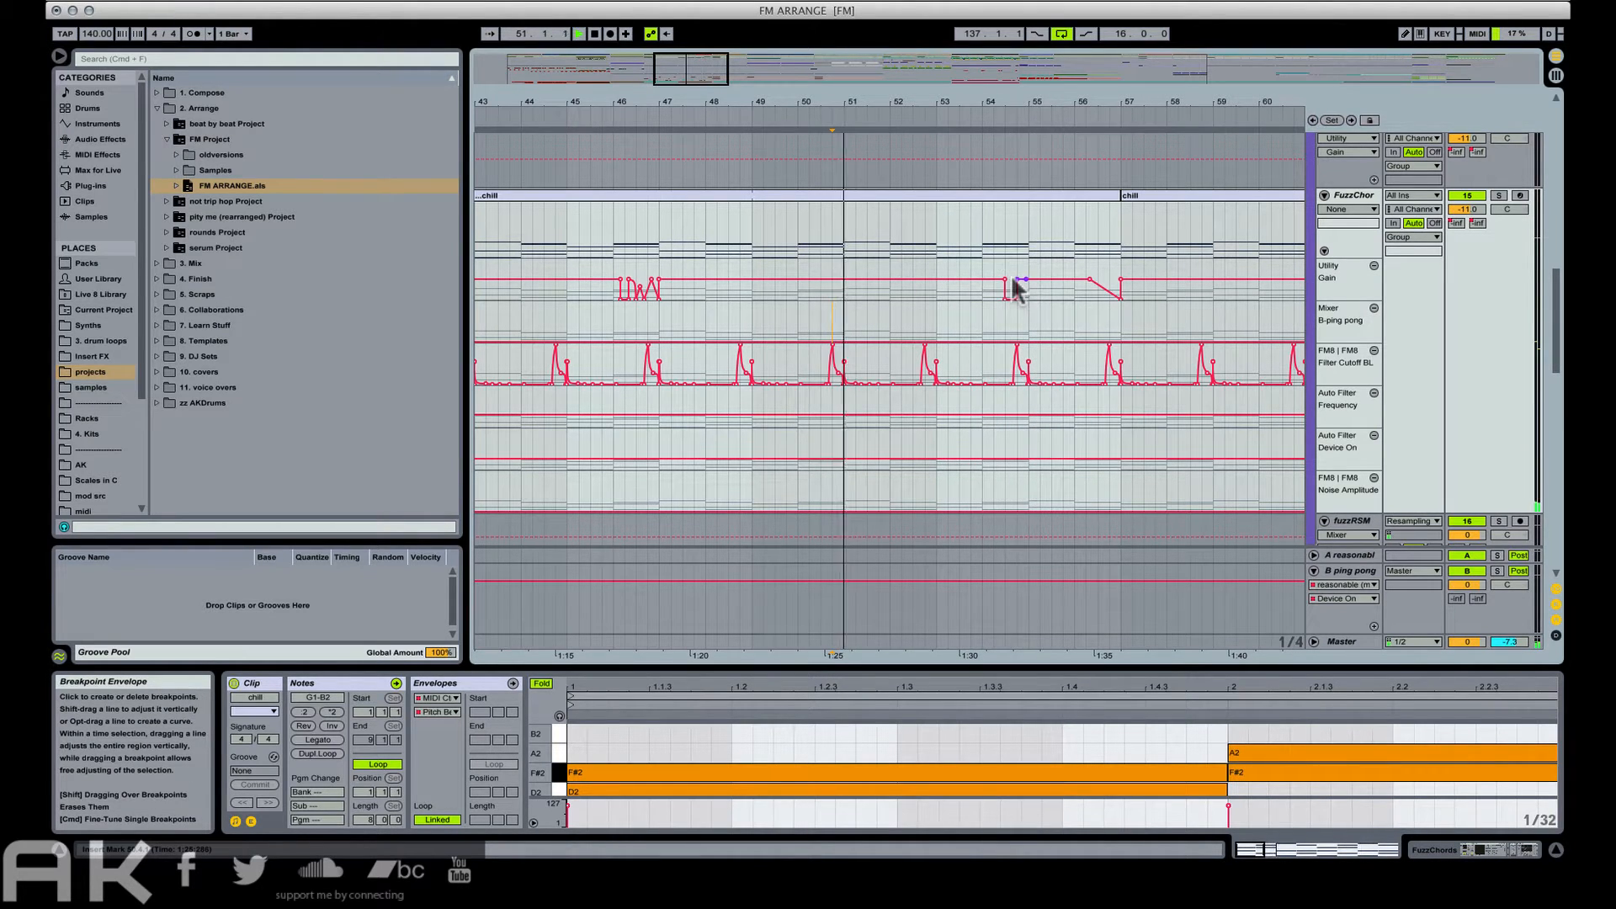
click(1017, 280)
drag(1023, 285, 1023, 276)
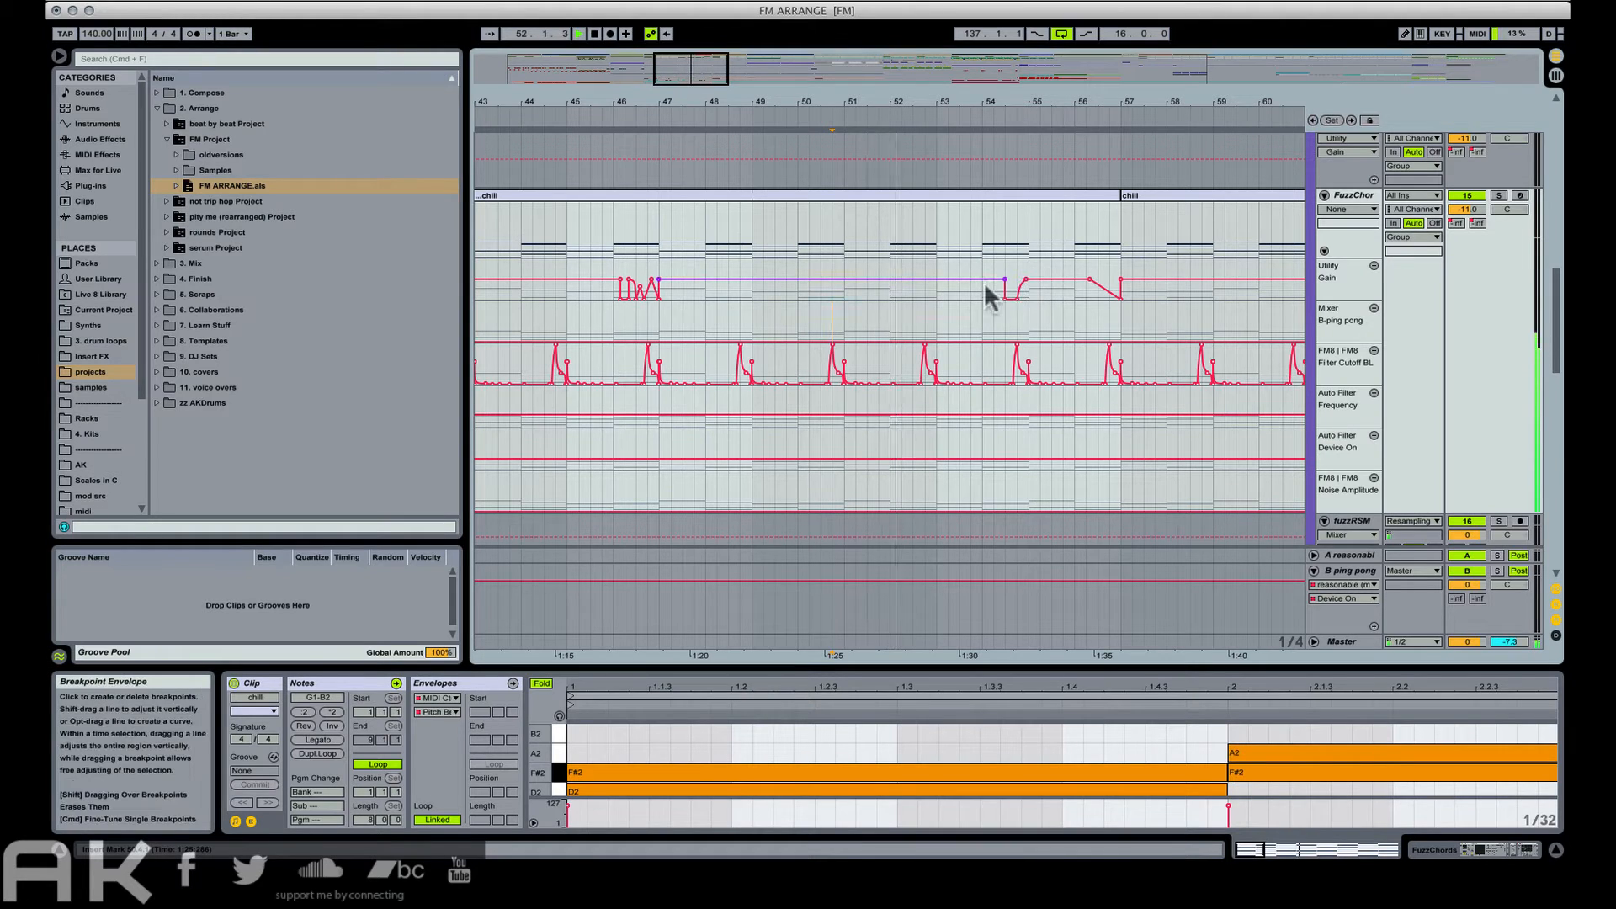
Extend the leader clip from bar 49 on the sqLead track to close the one-beat gap in bar 54.
scroll(975, 286, down, 5)
scroll(1021, 181, up, 1)
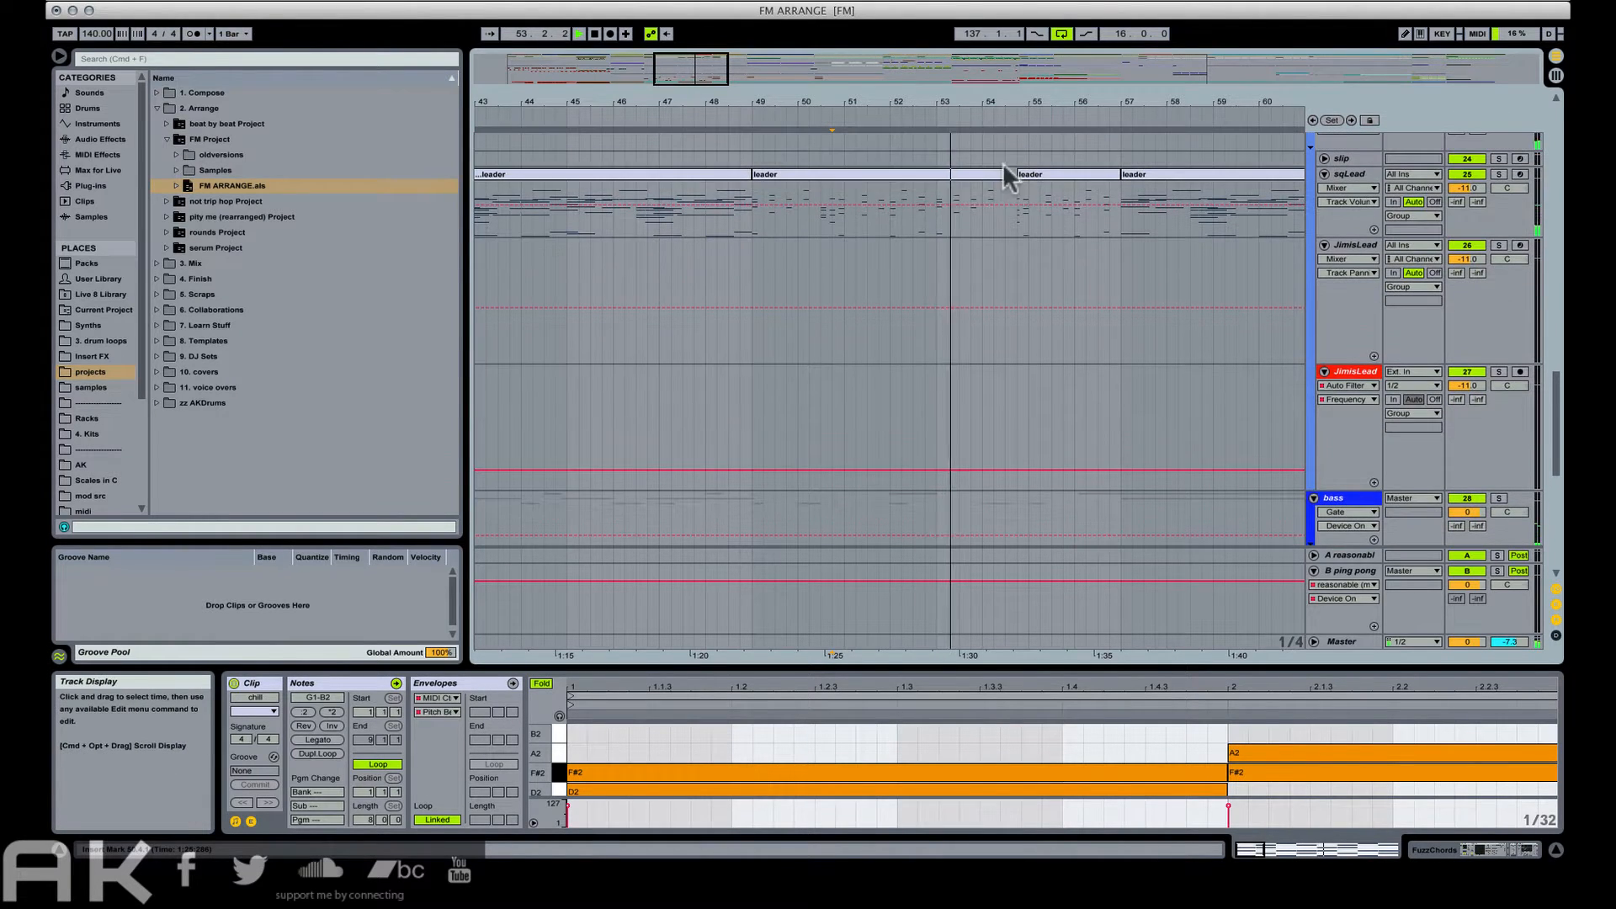
click(1002, 174)
drag(1005, 168, 1012, 168)
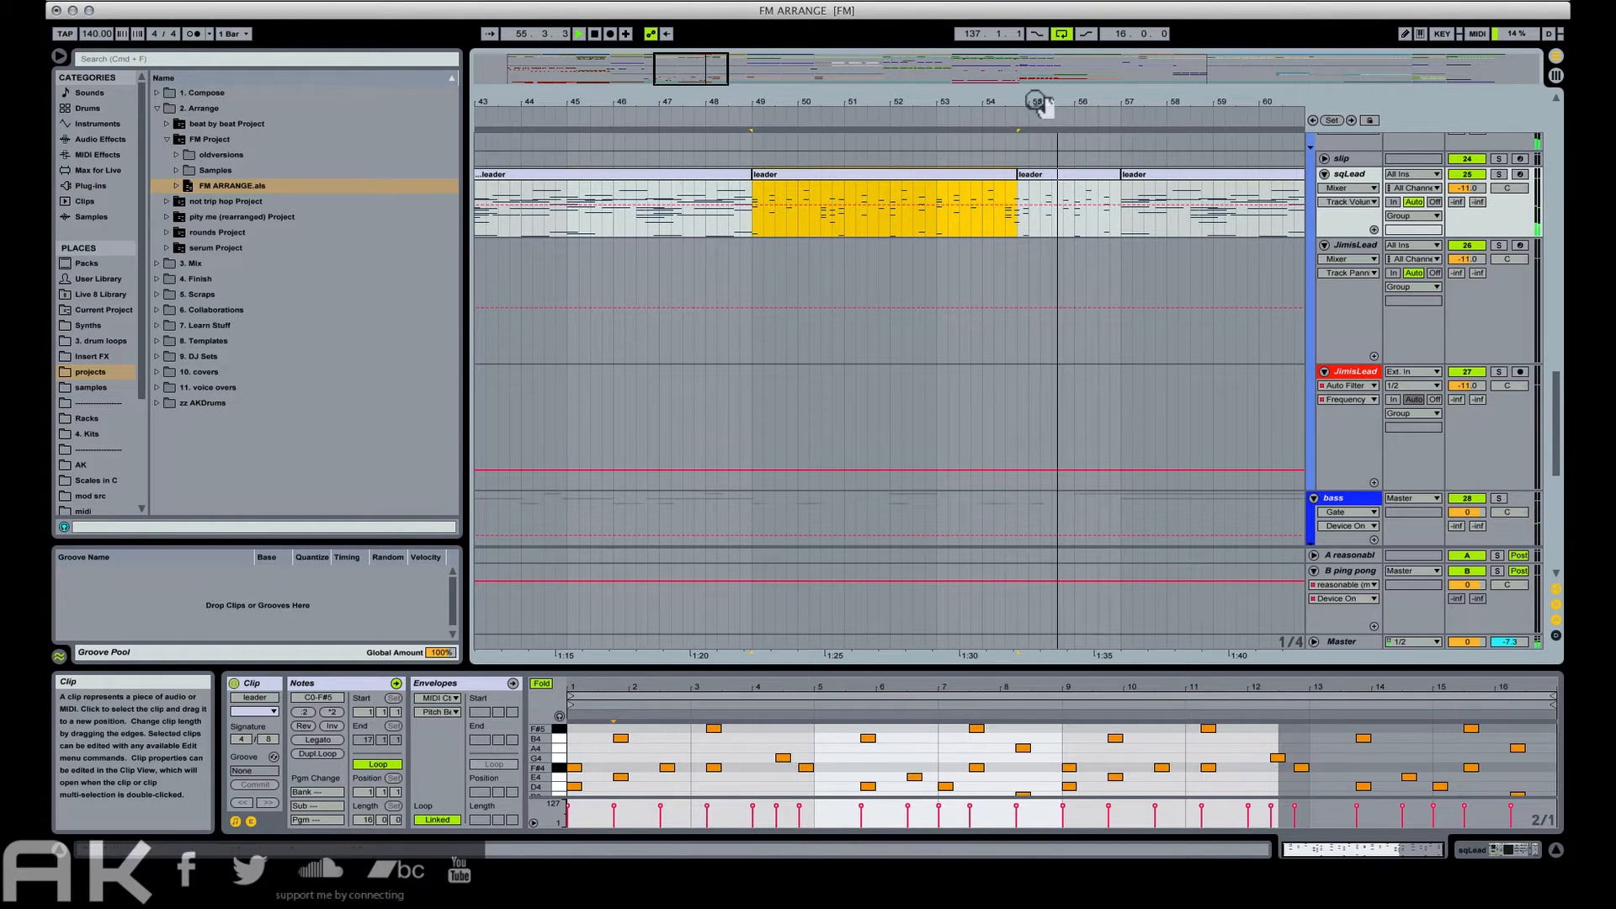
Fold all tracks in the arrangement and show the DRUMS! and CHORUS sections.
drag(953, 109, 742, 86)
scroll(1032, 282, up, 3)
scroll(1026, 268, up, 10)
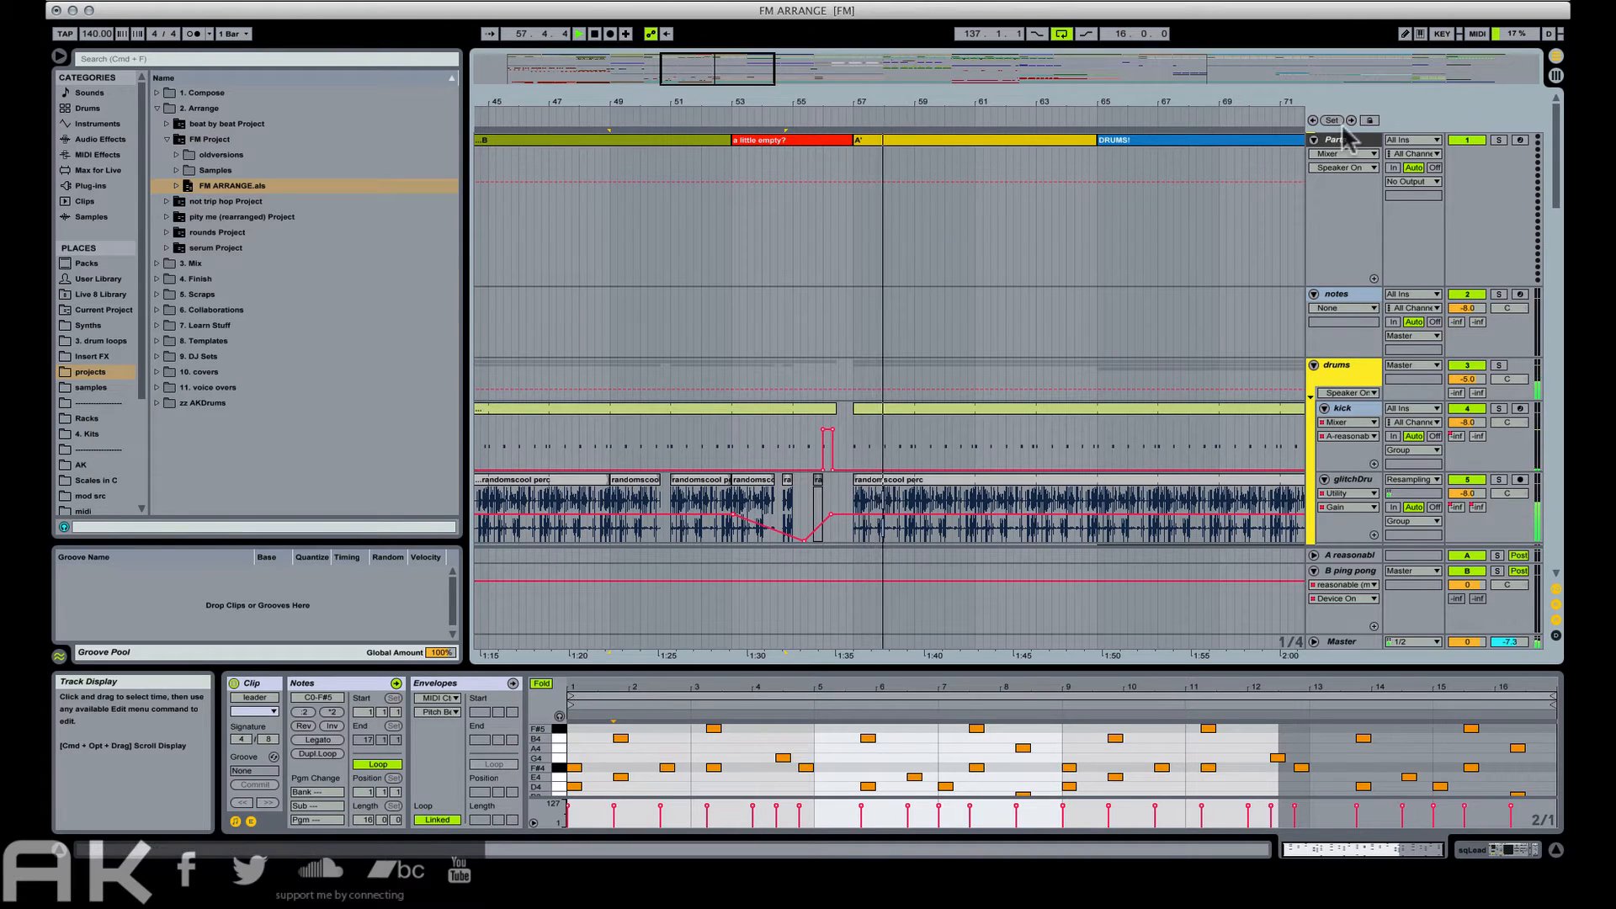
alt+click(1314, 141)
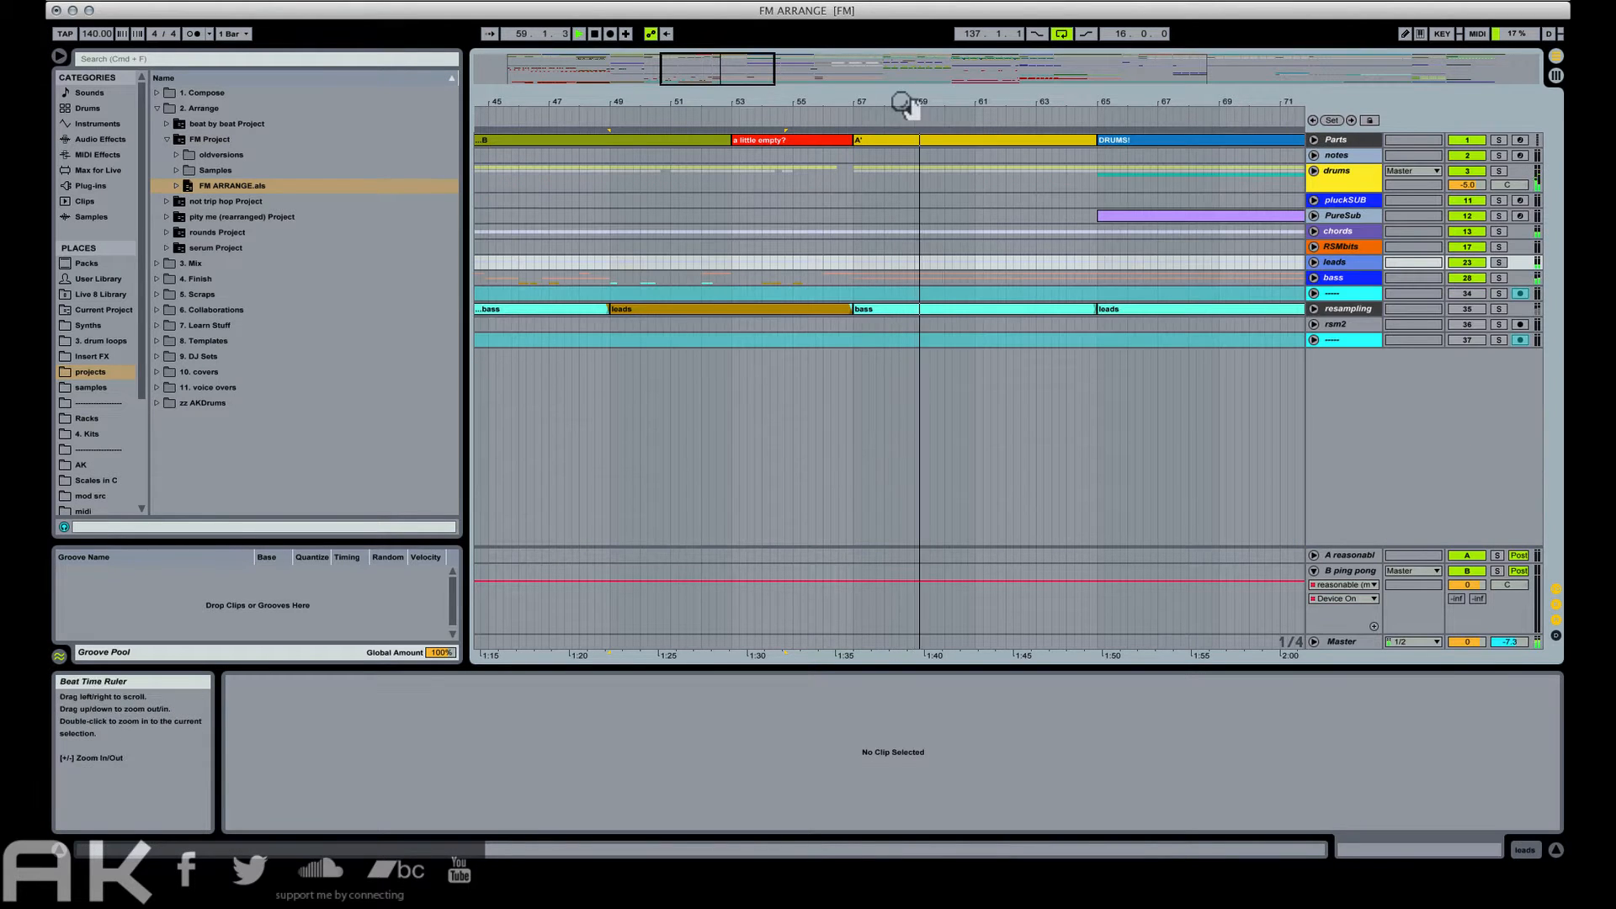
drag(898, 123, 897, 84)
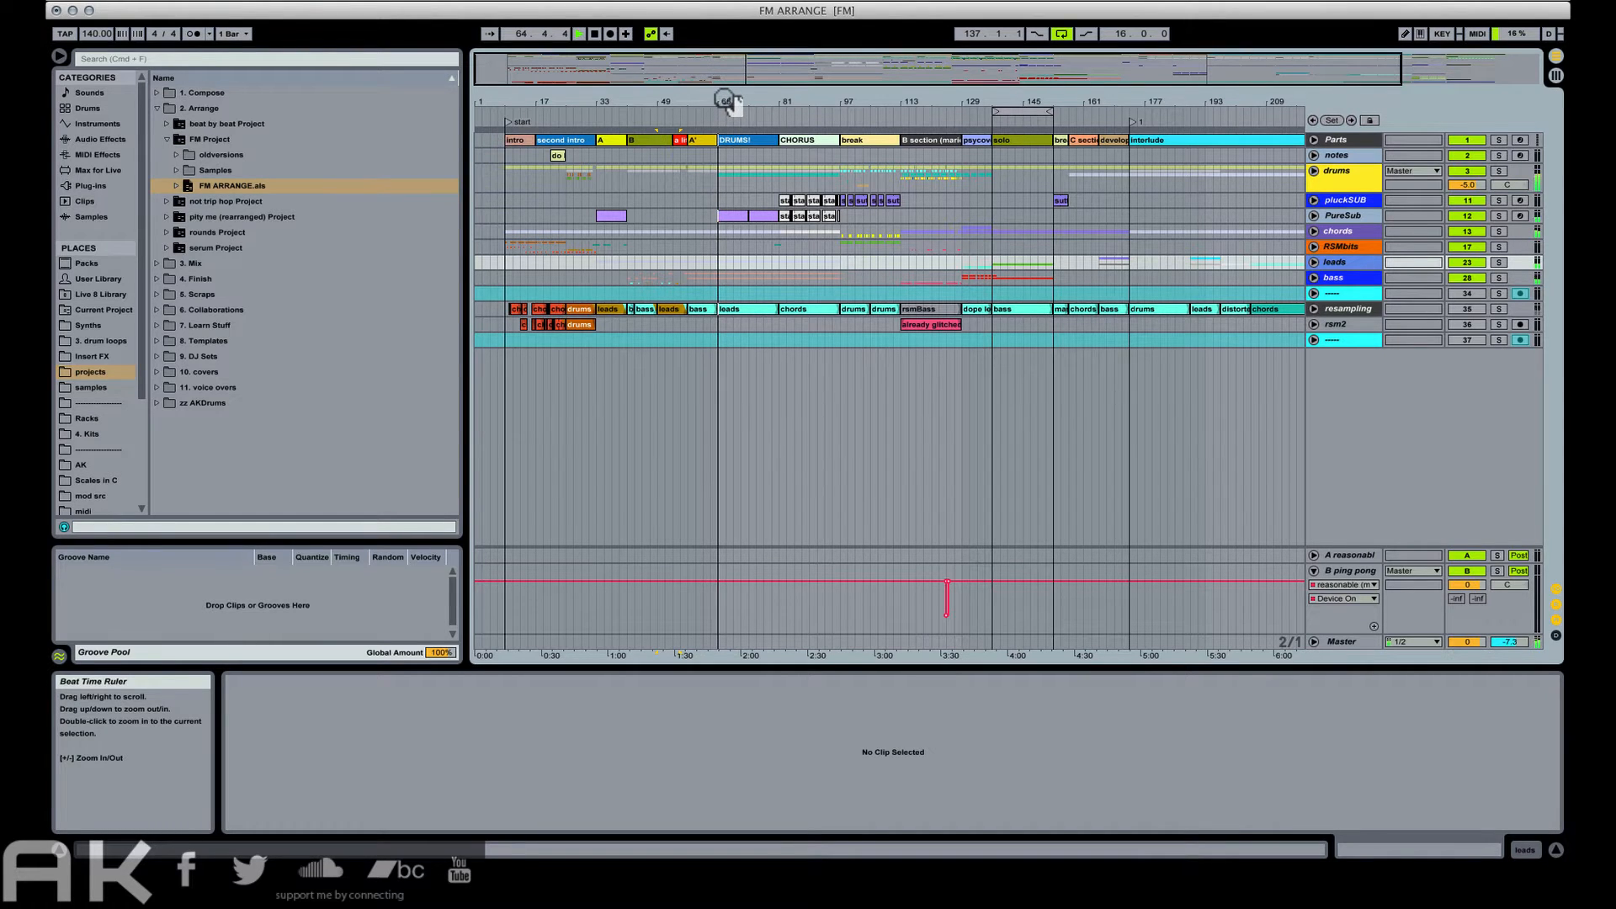
drag(726, 101, 964, 113)
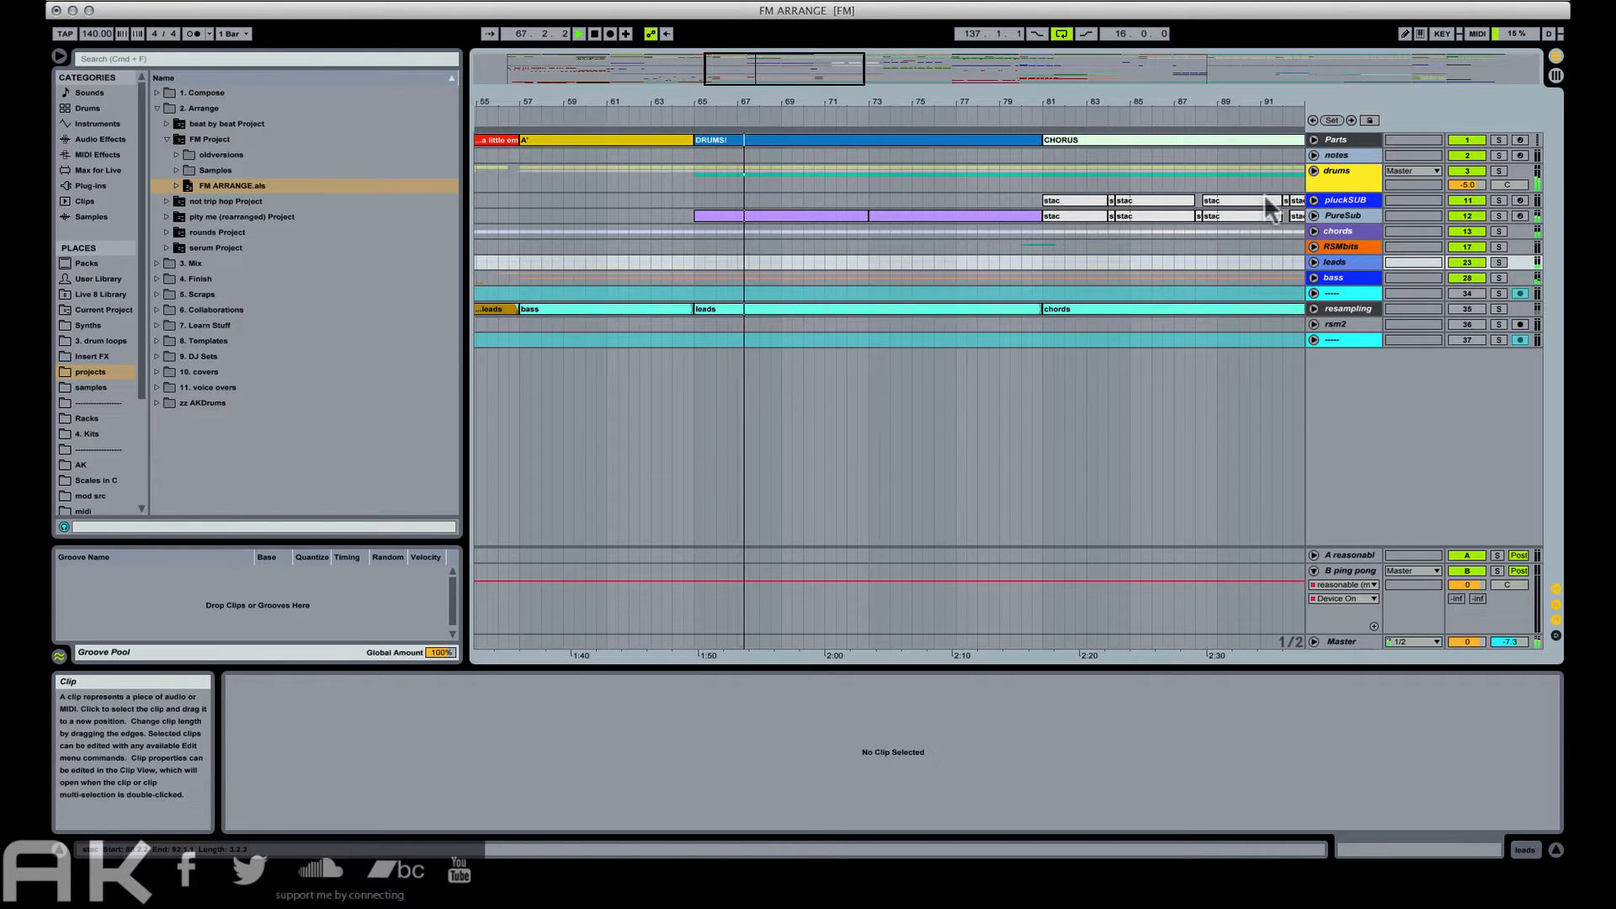
Unfold the PureSub track and show its device chain.
click(1314, 216)
click(1342, 218)
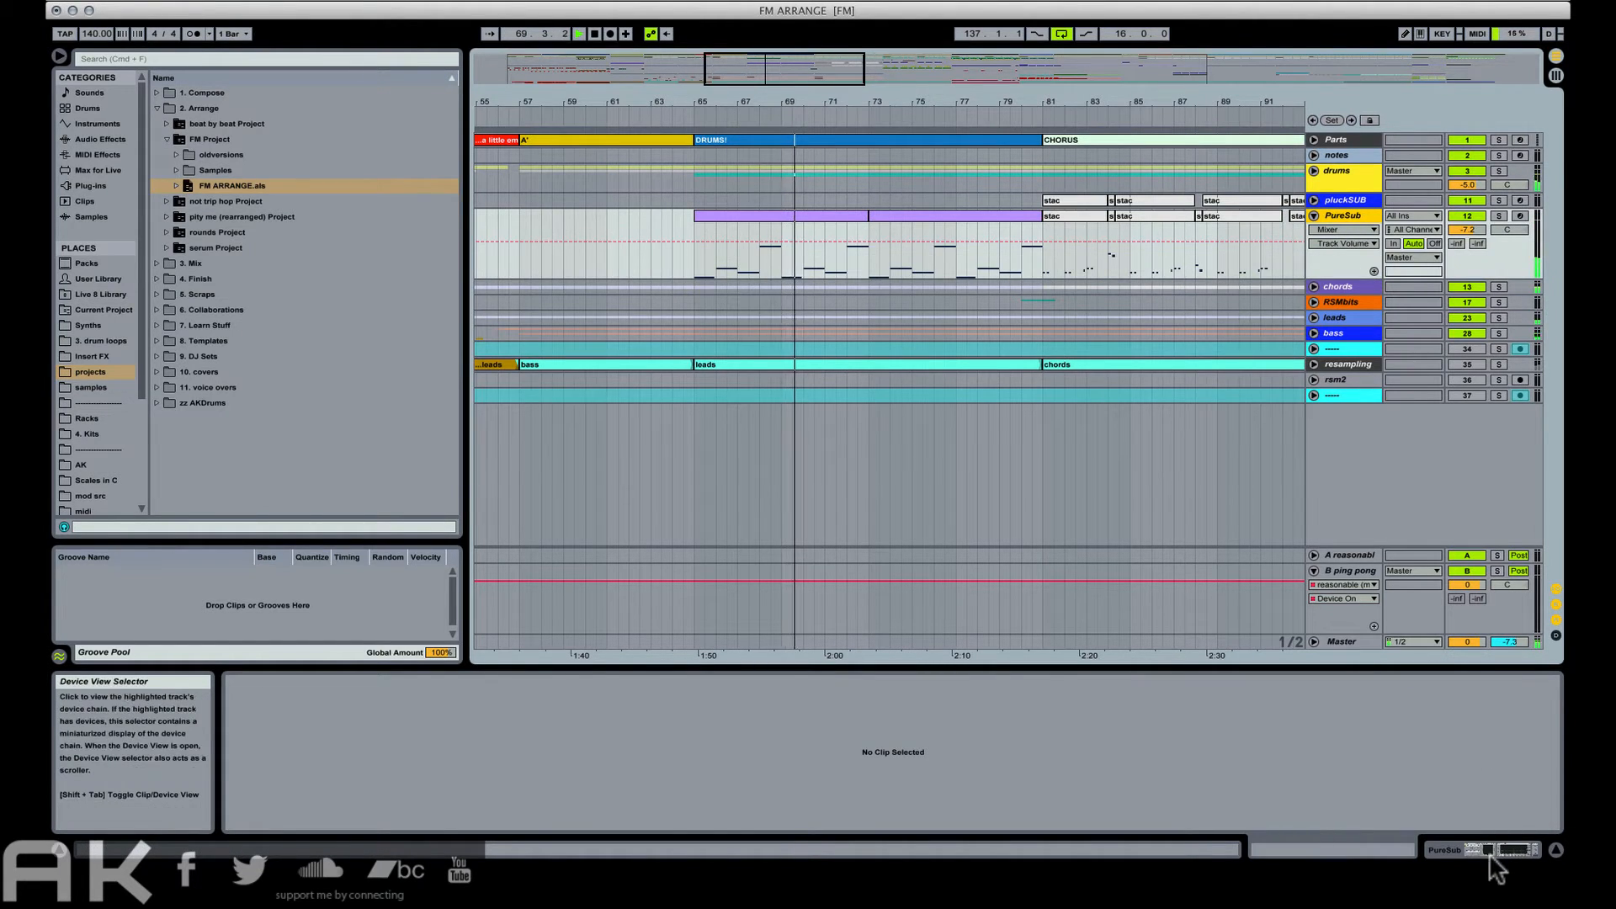
click(1500, 850)
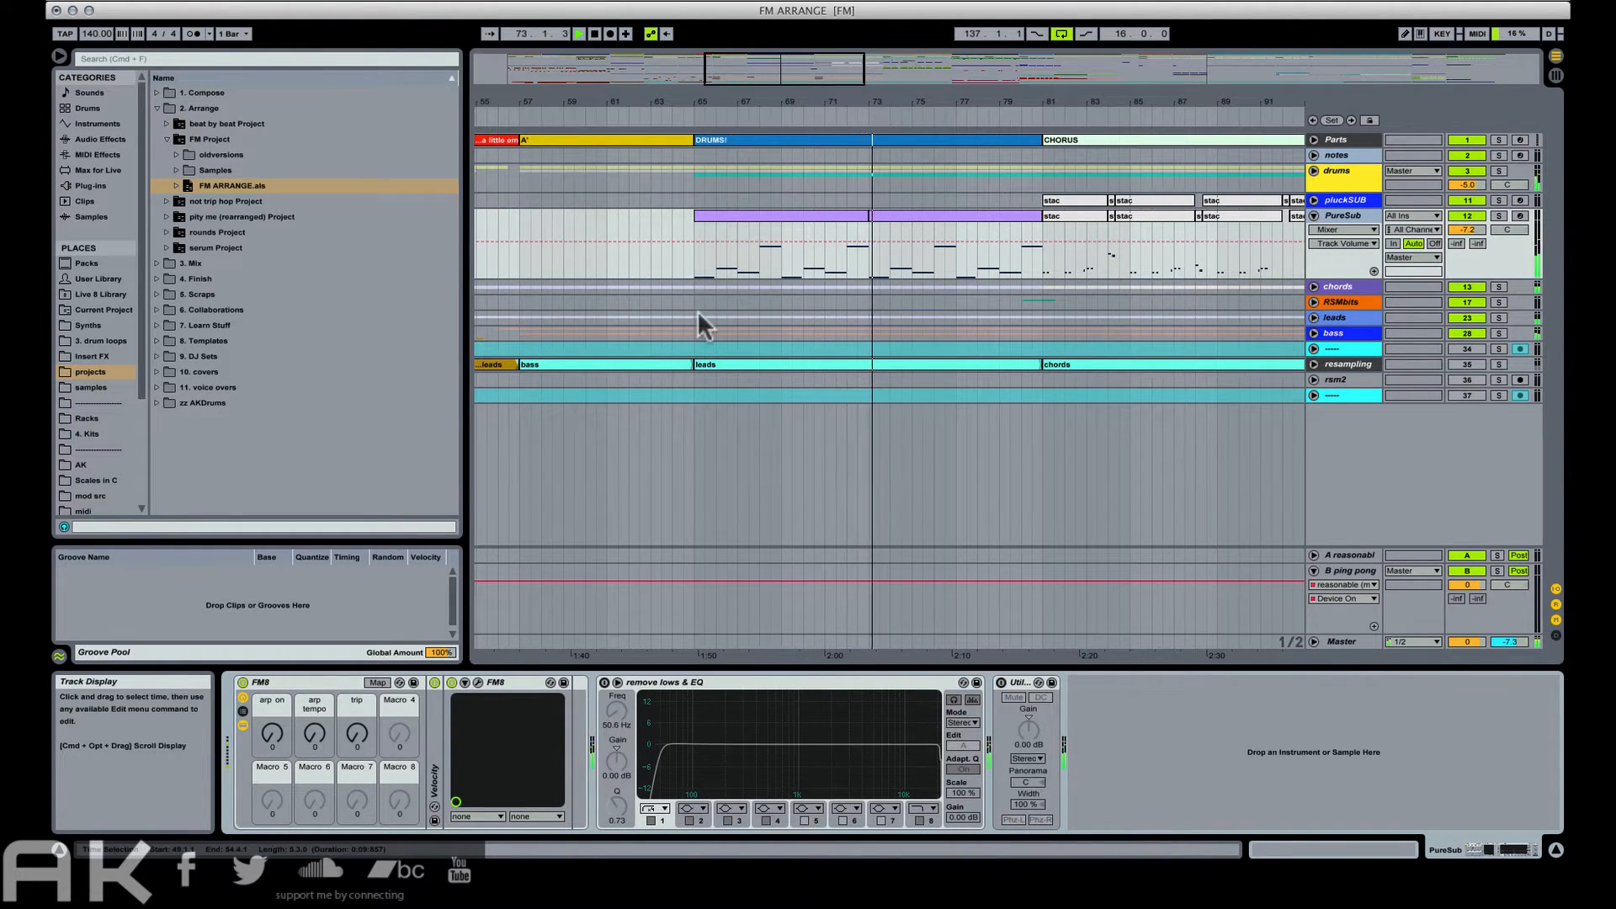
Insert an empty one-bar MIDI clip at bar 68 on the notes track.
click(765, 200)
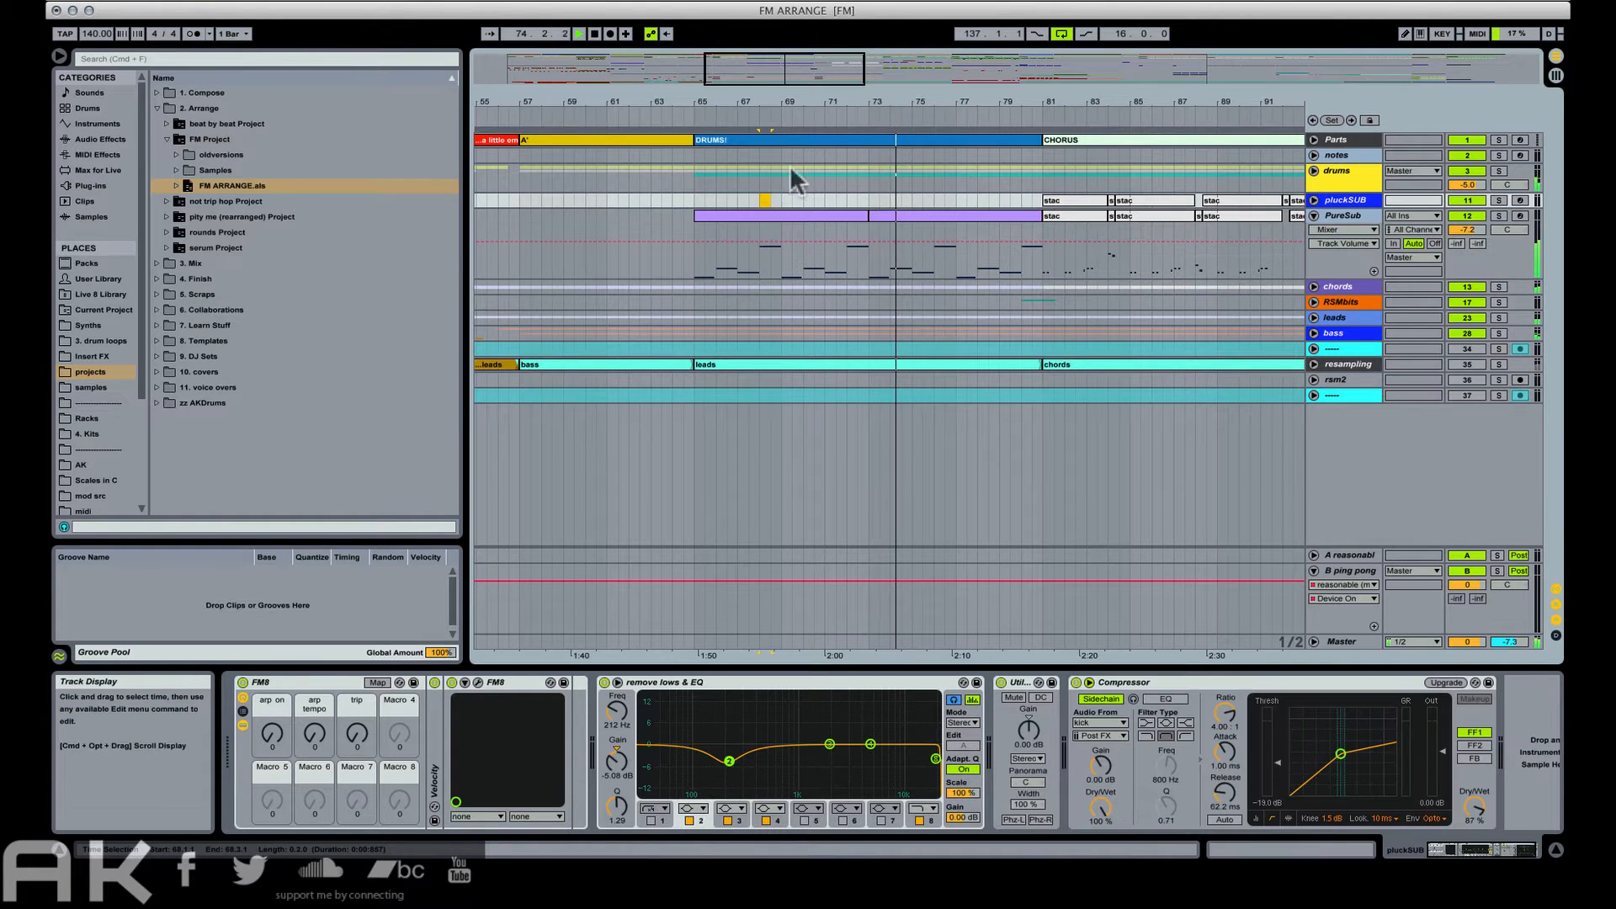
click(765, 155)
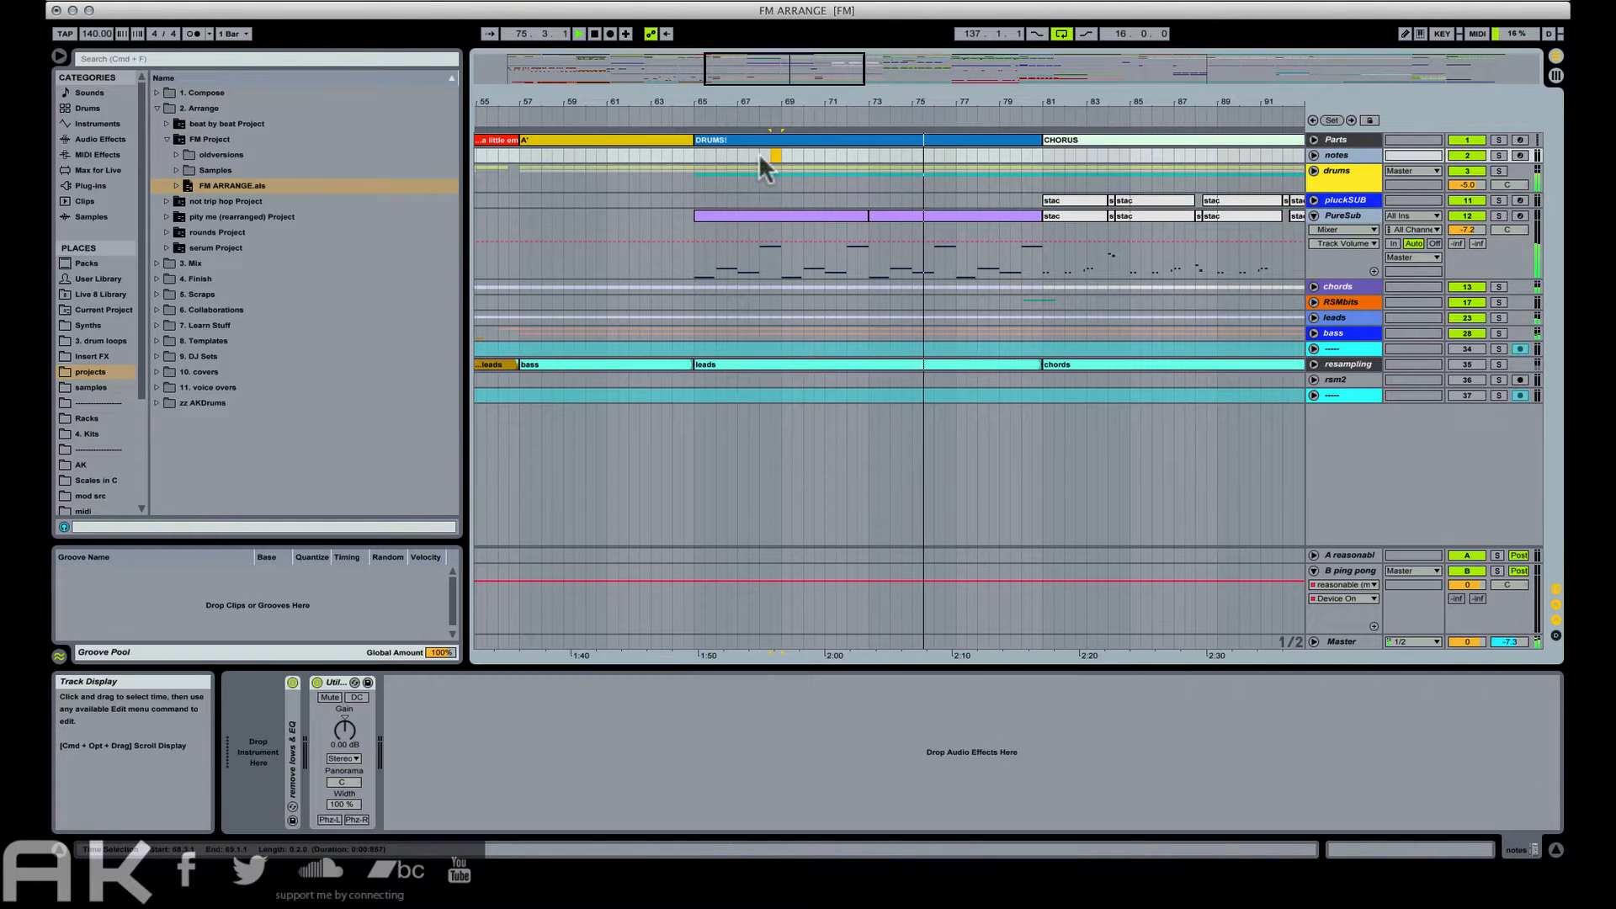
drag(773, 155, 781, 150)
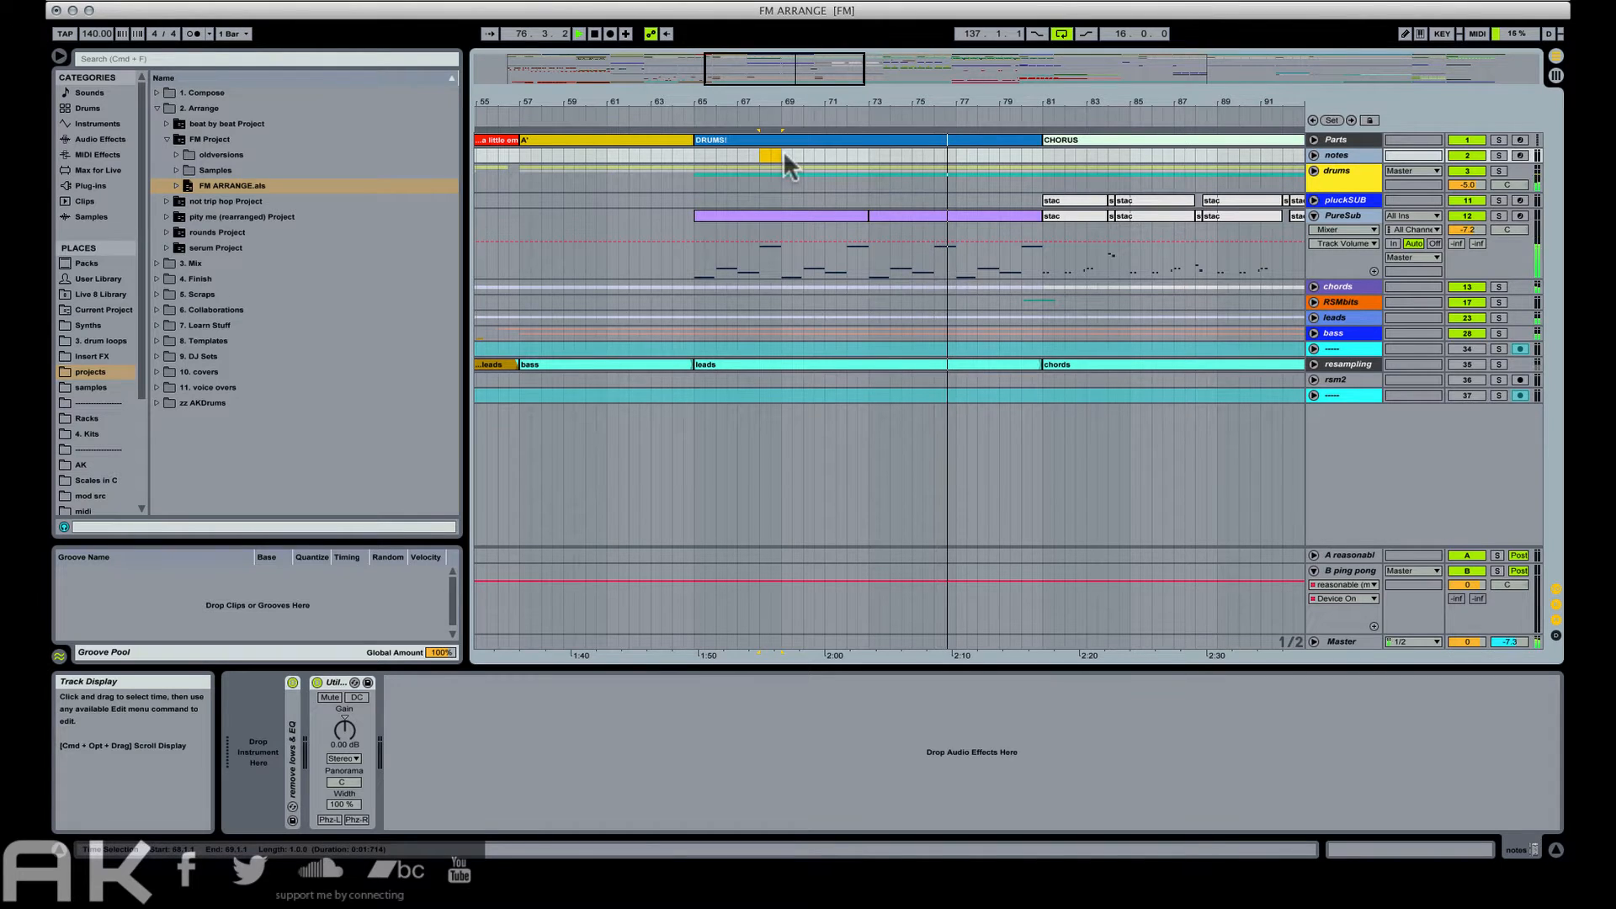
key(super+shift+m)
Place copies of the empty one-bar clip at bars 72, 76 and 80 on the notes track.
click(848, 160)
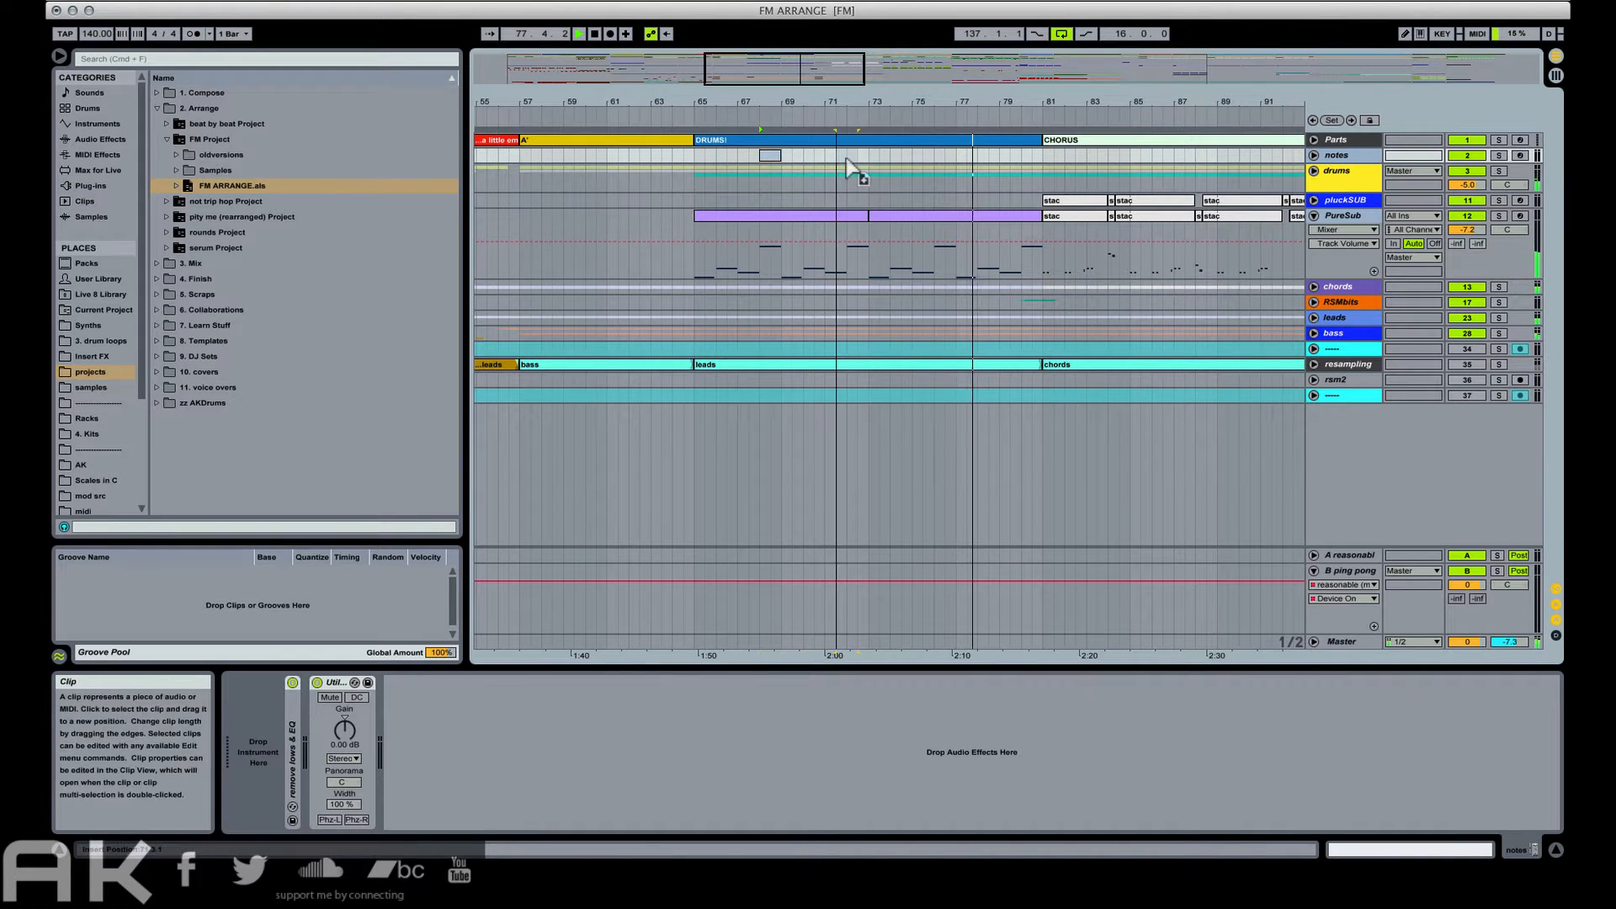
key(super+shift+m)
click(935, 160)
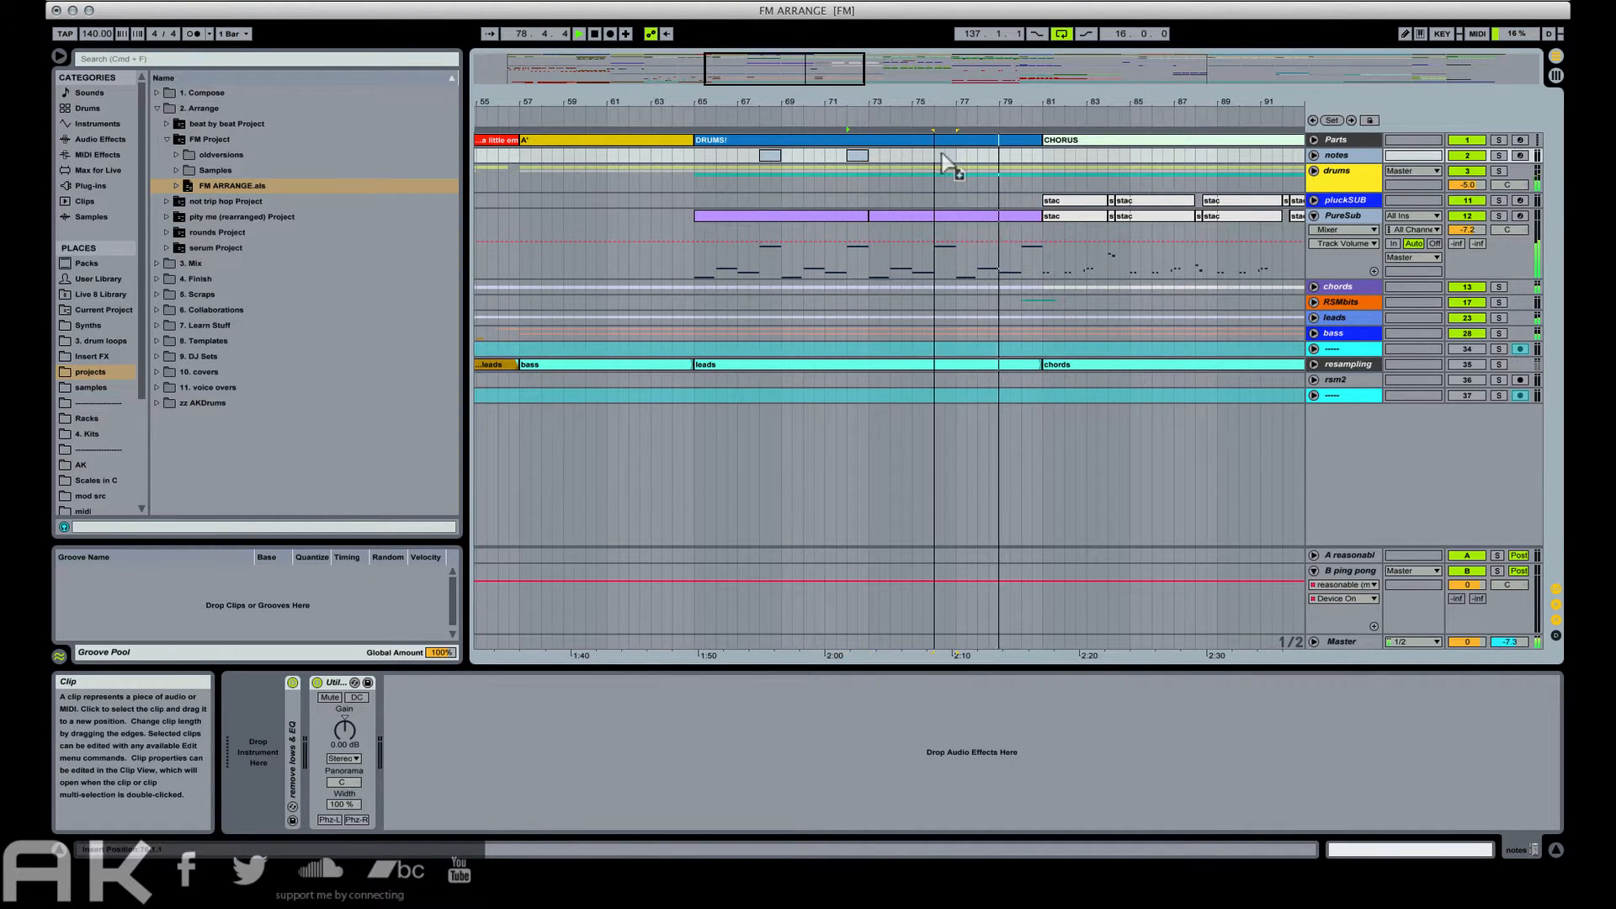
key(super+shift+m)
click(1021, 159)
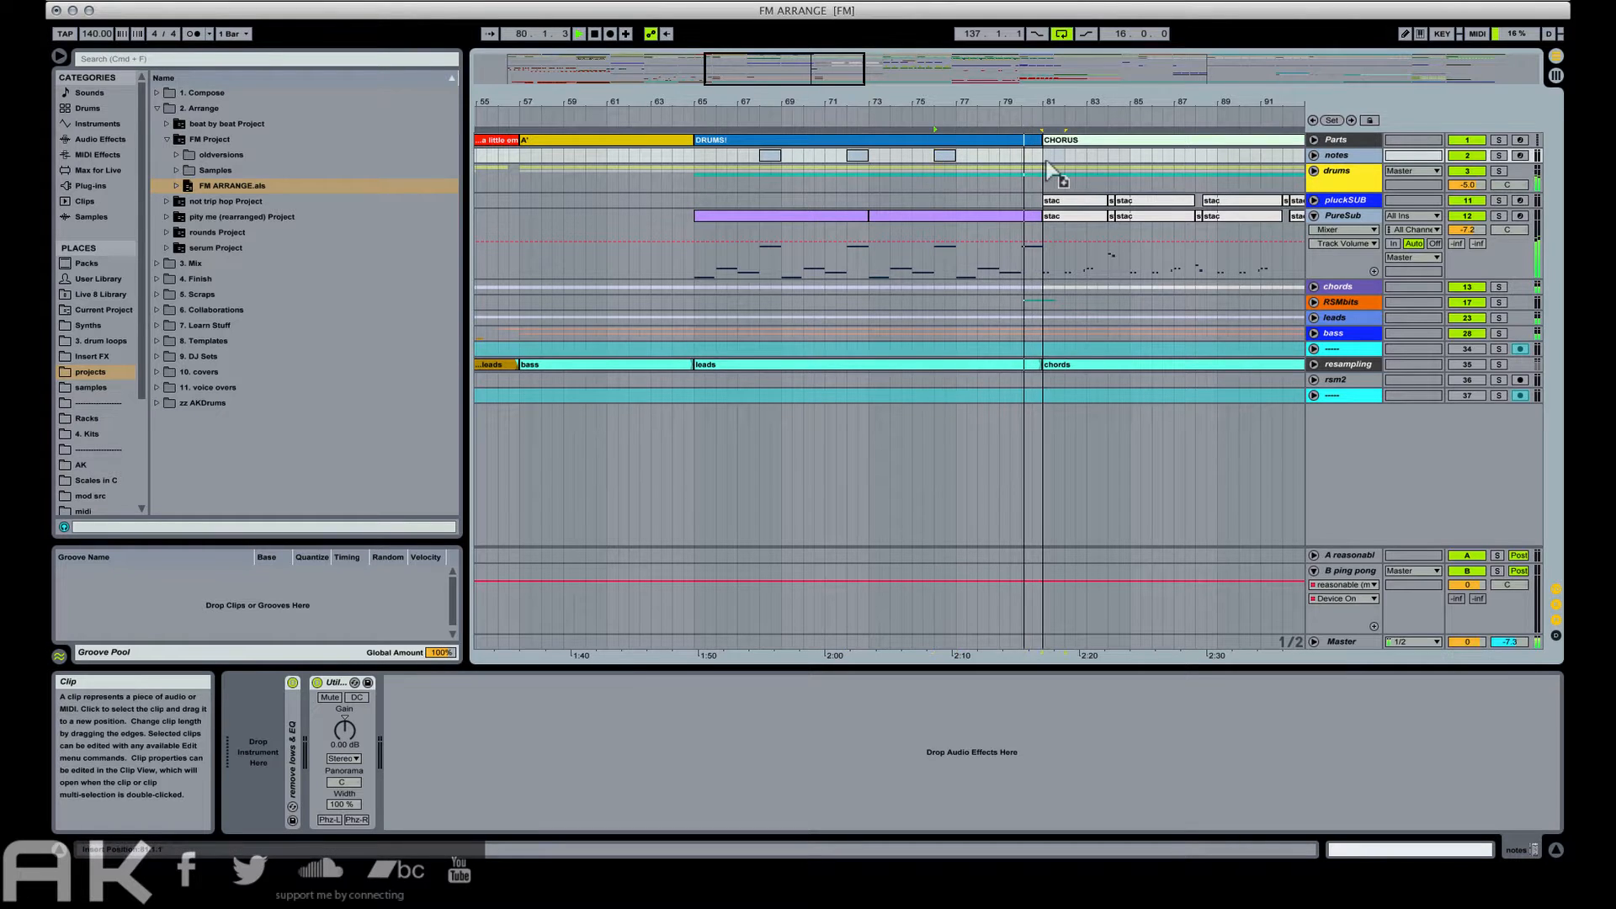
drag(1035, 160, 1033, 159)
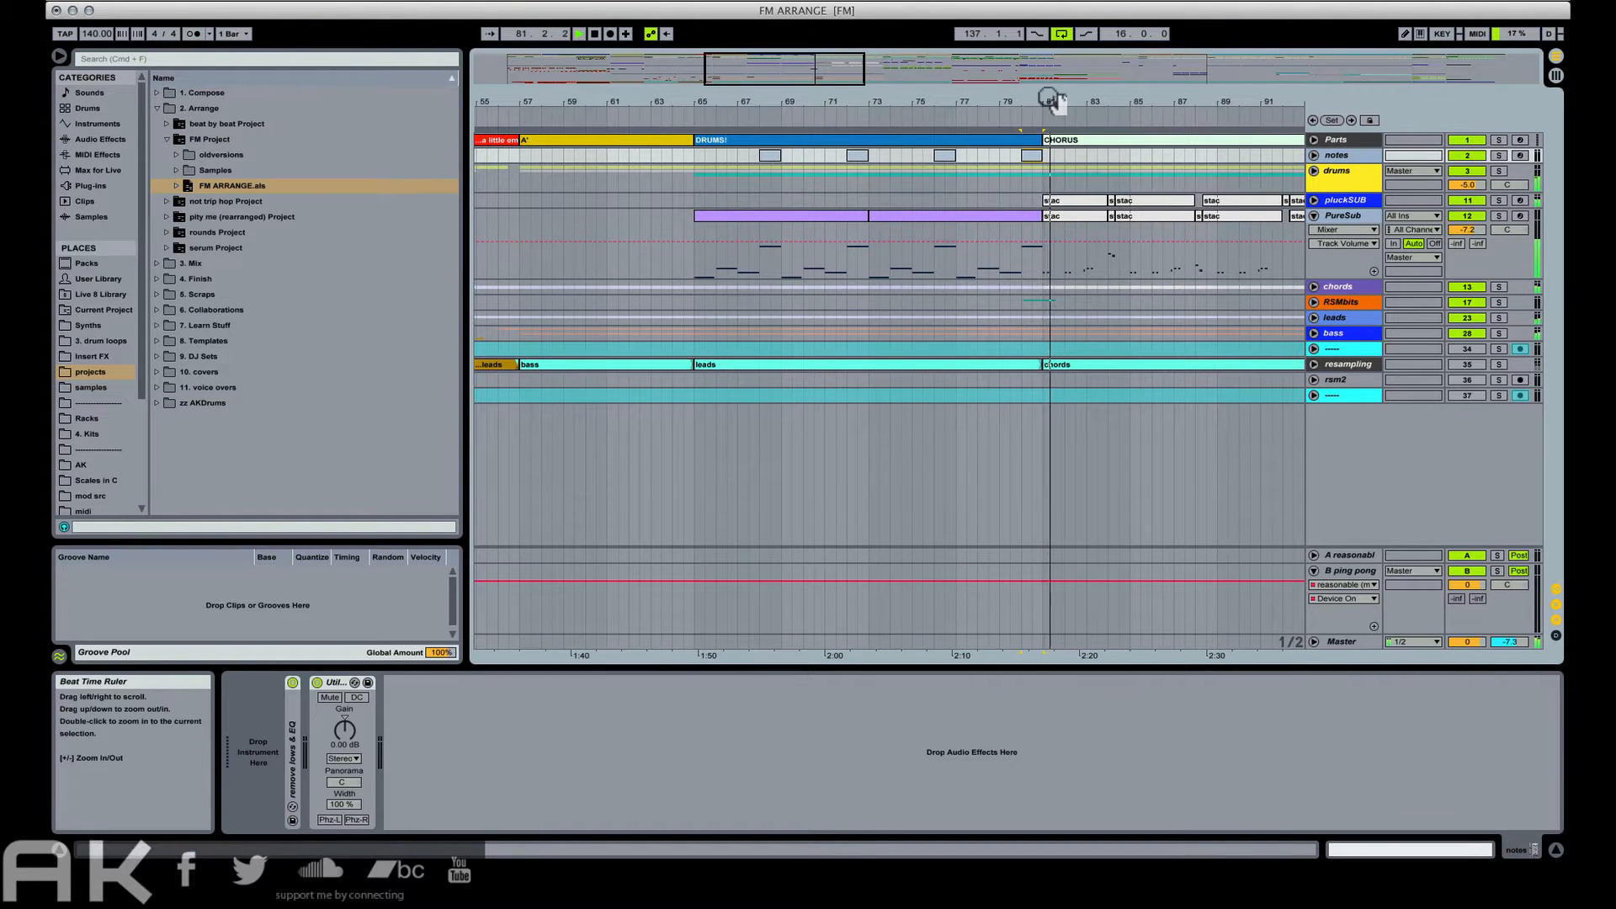
Examine the CHORUS and break sections during playback.
drag(1054, 101, 671, 98)
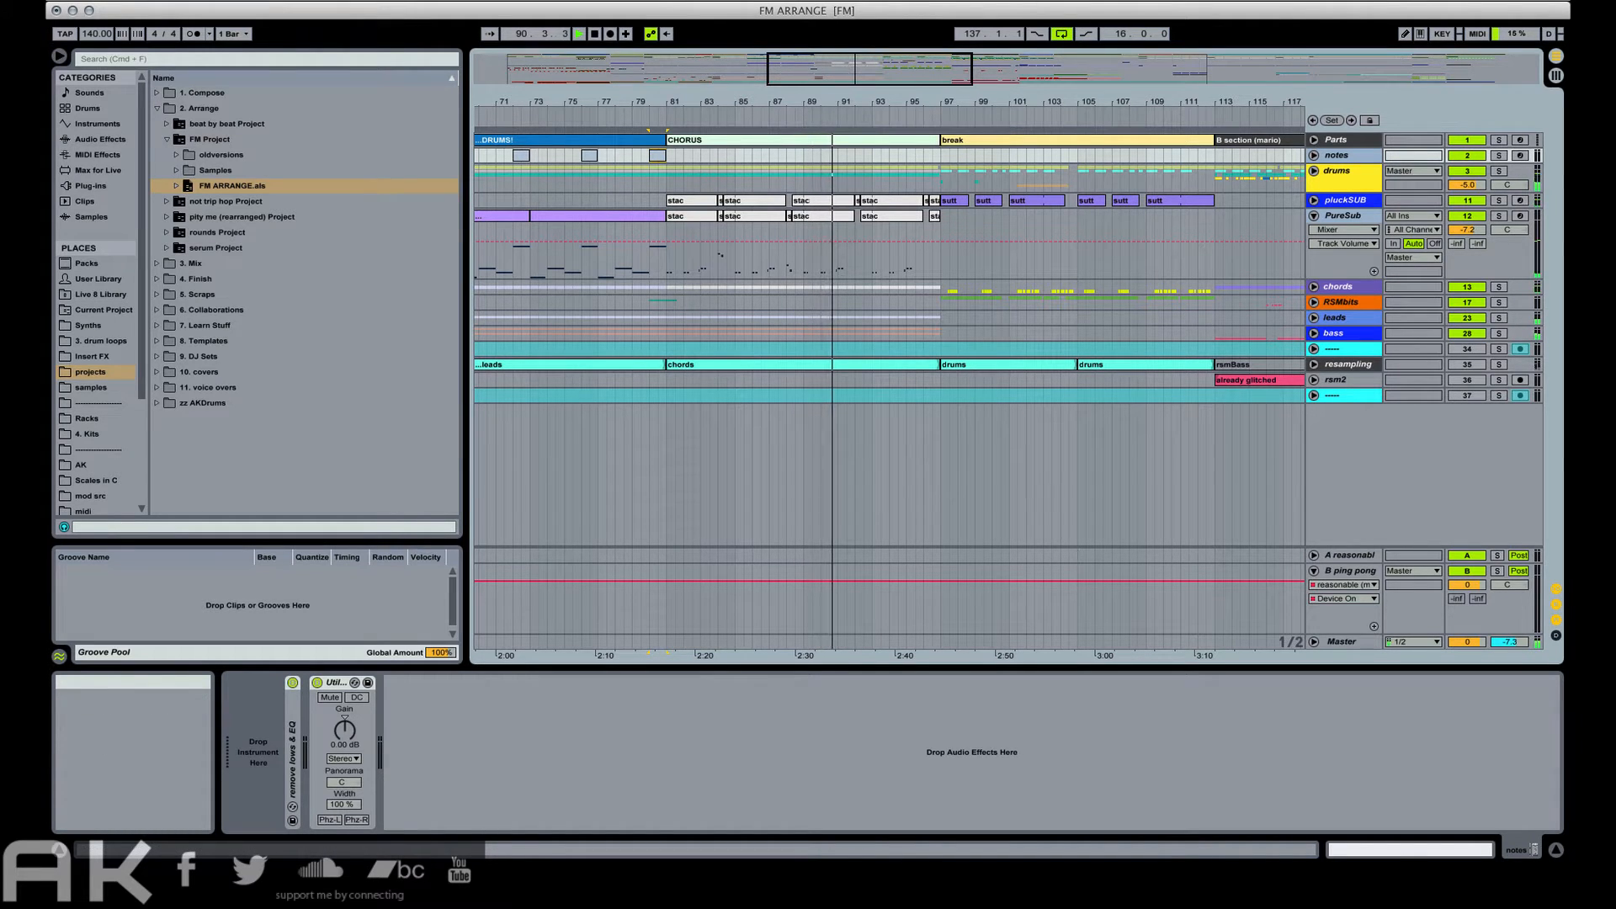
click(1093, 0)
click(1132, 98)
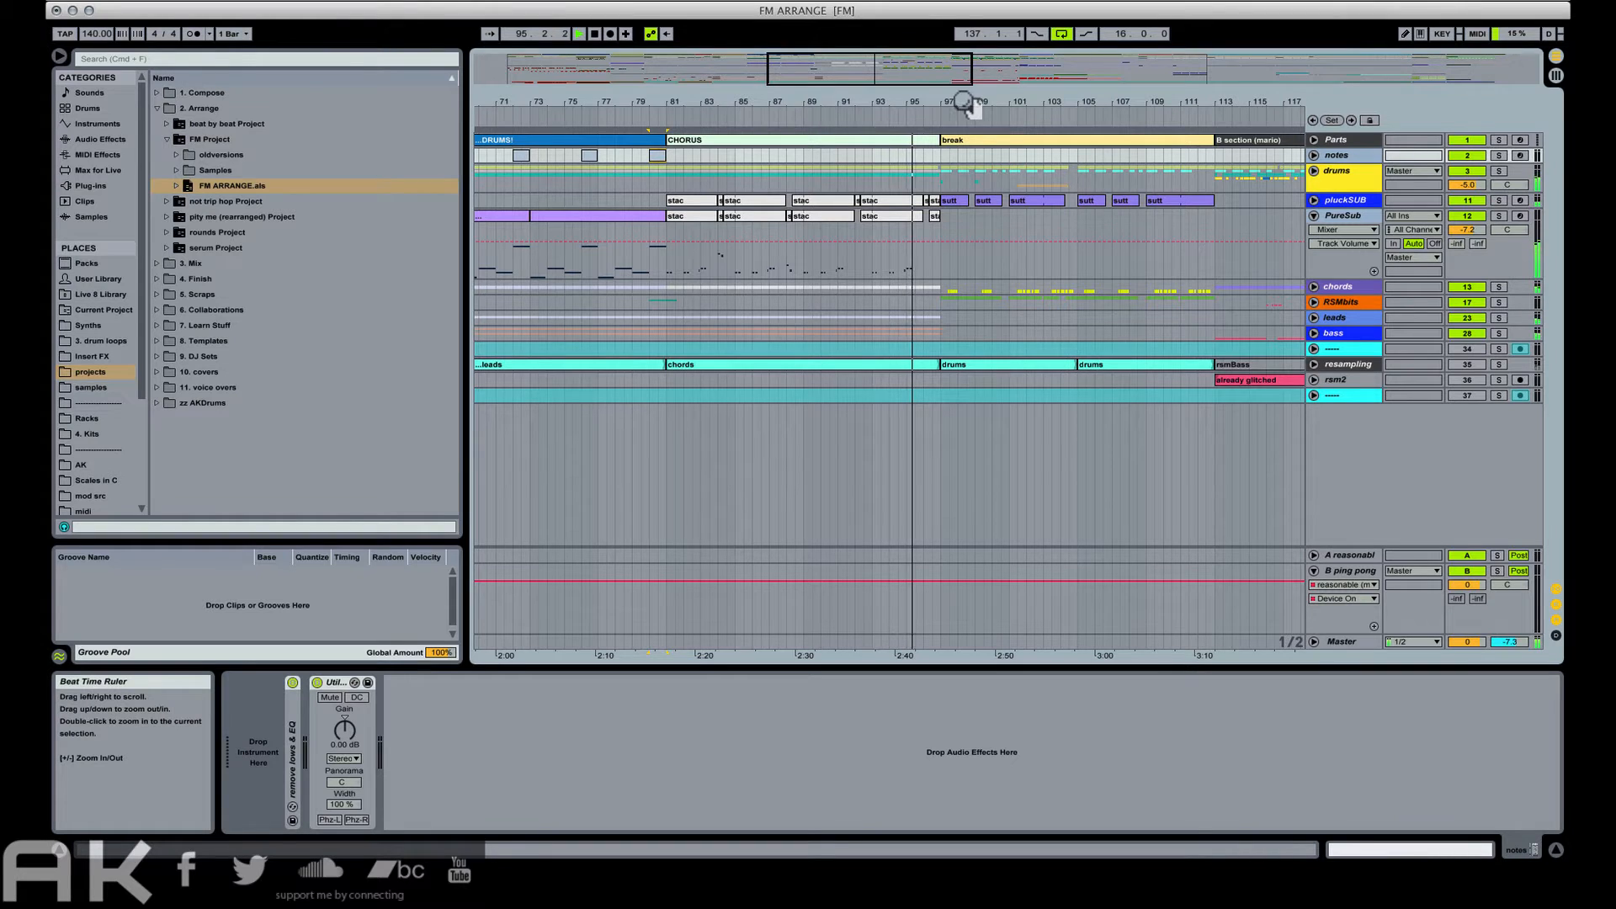
Audition the sections from the first break through B section, psycoverse, solo, second break and C section.
drag(964, 102, 761, 116)
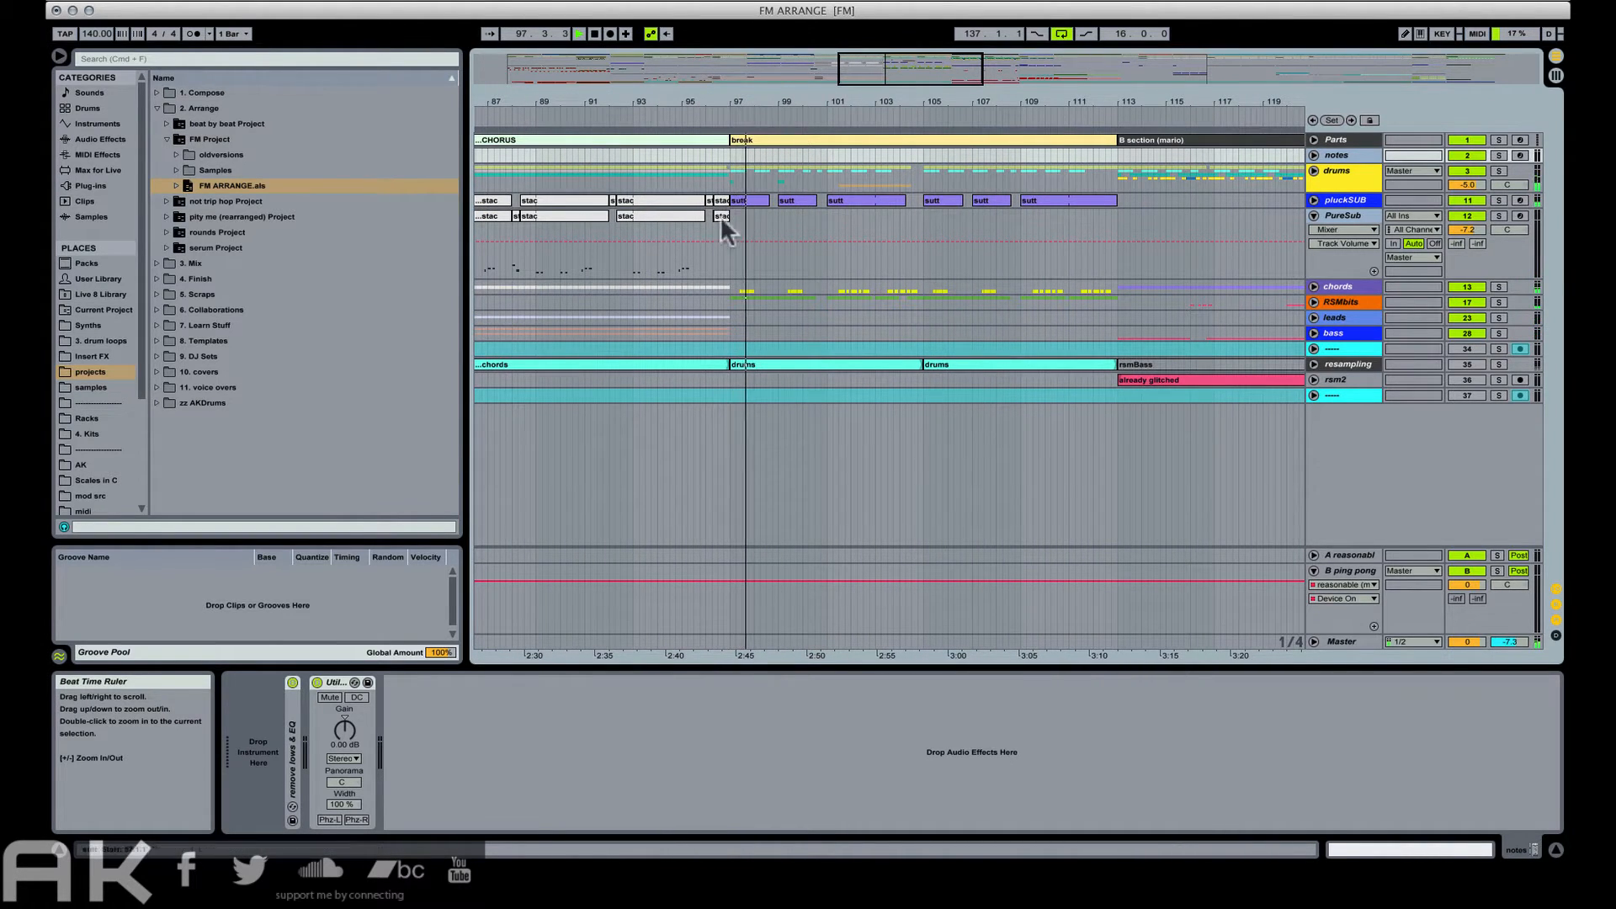
click(629, 229)
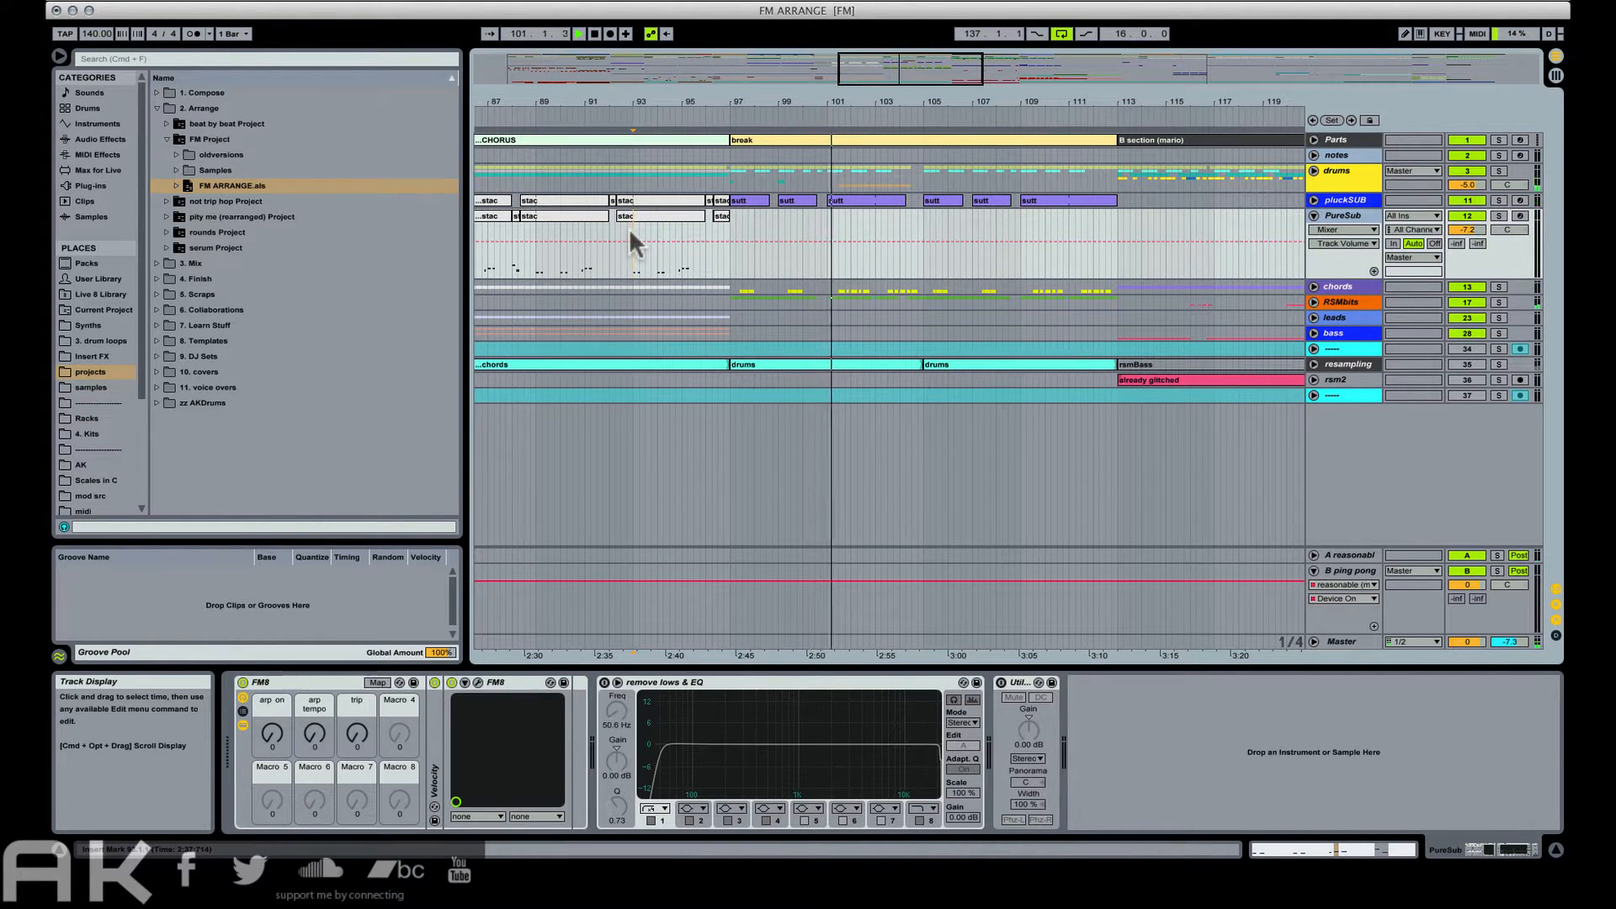
click(725, 230)
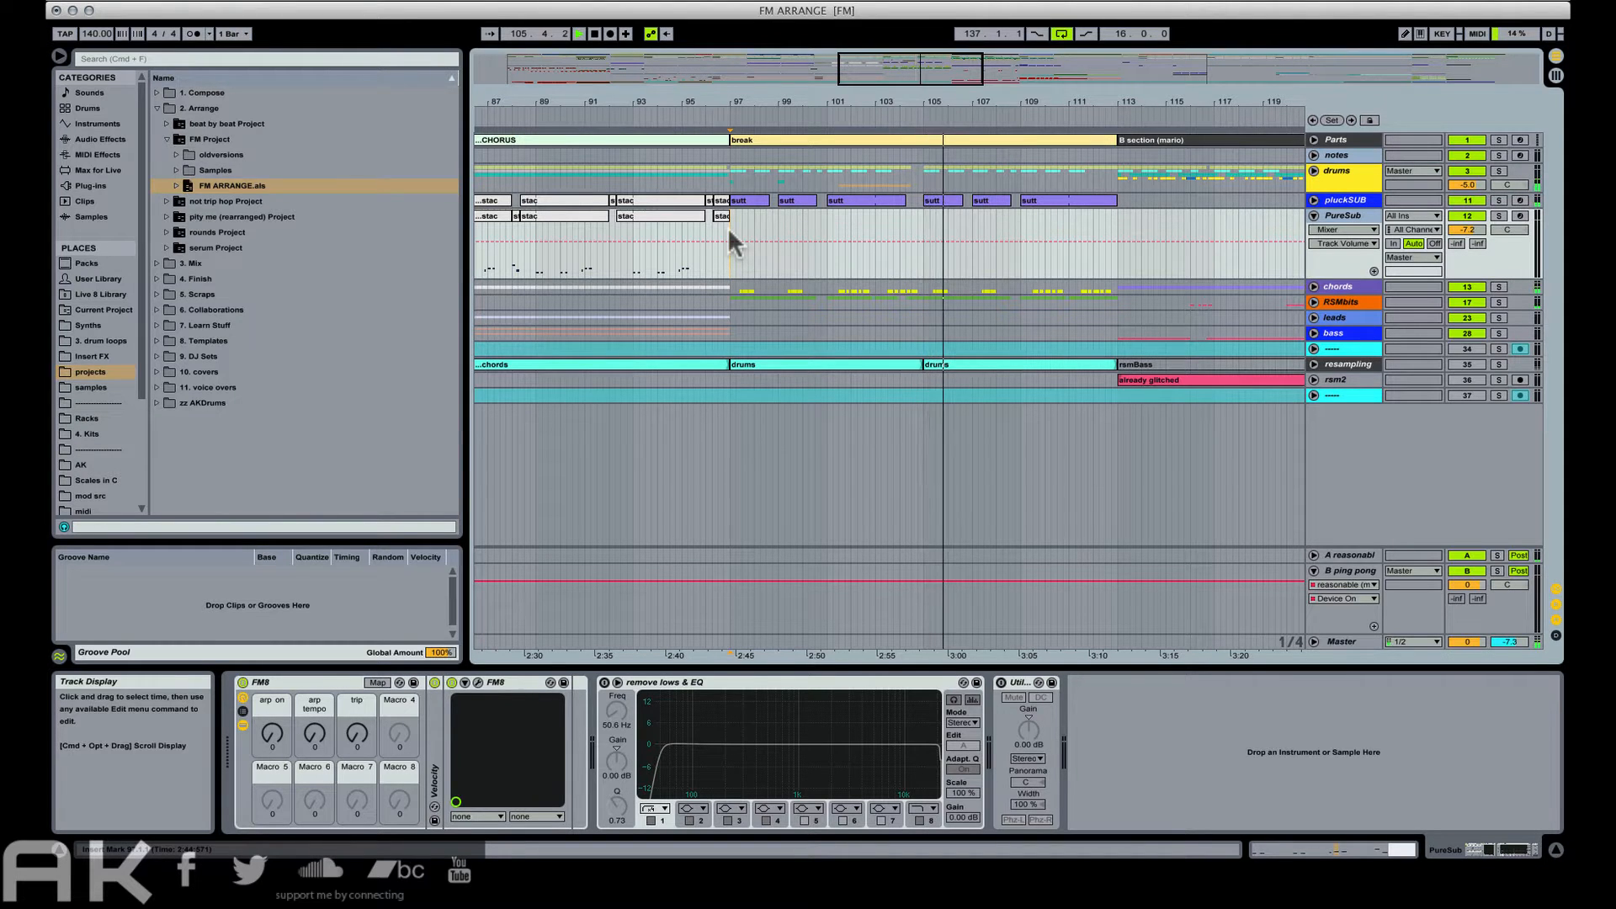
drag(1068, 99, 824, 104)
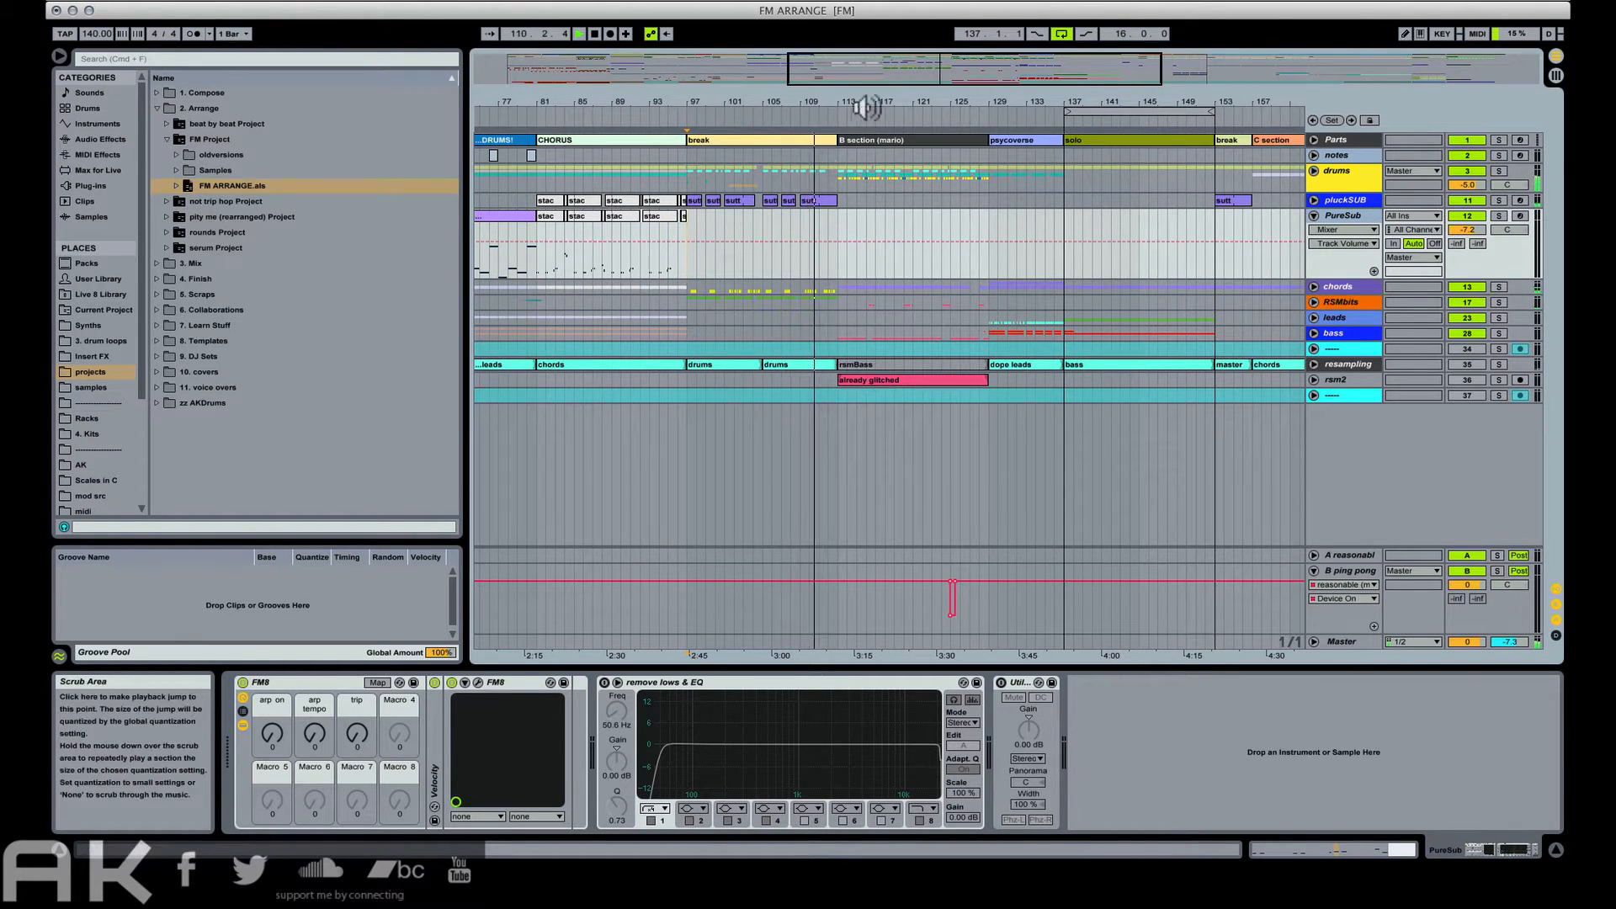
drag(877, 108, 825, 103)
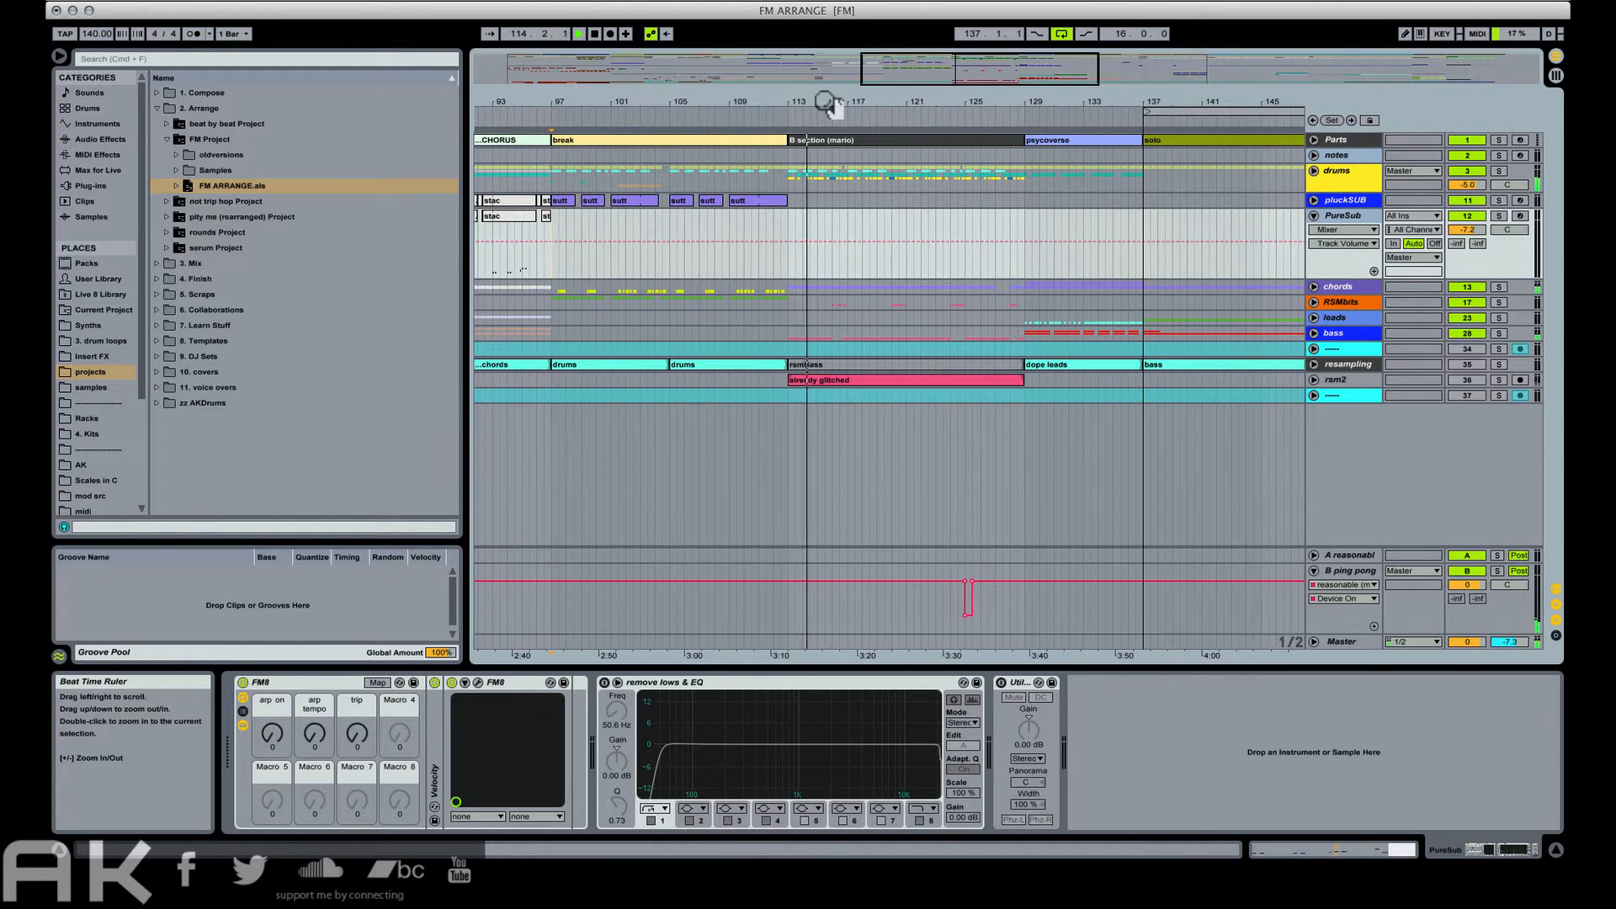
click(1058, 138)
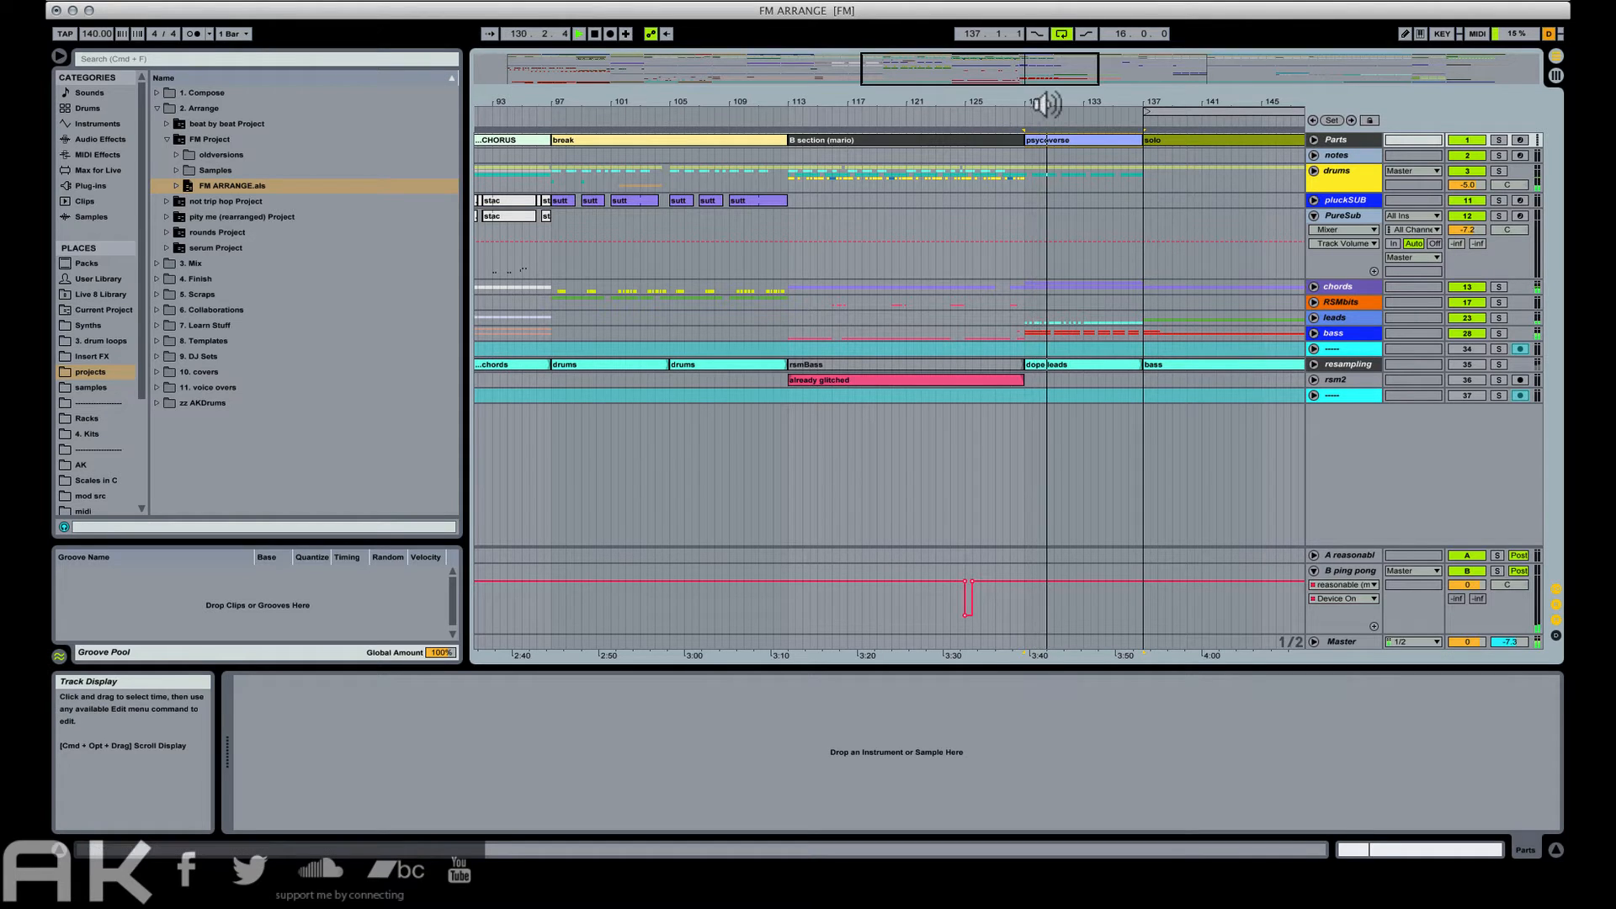
drag(1059, 103, 807, 32)
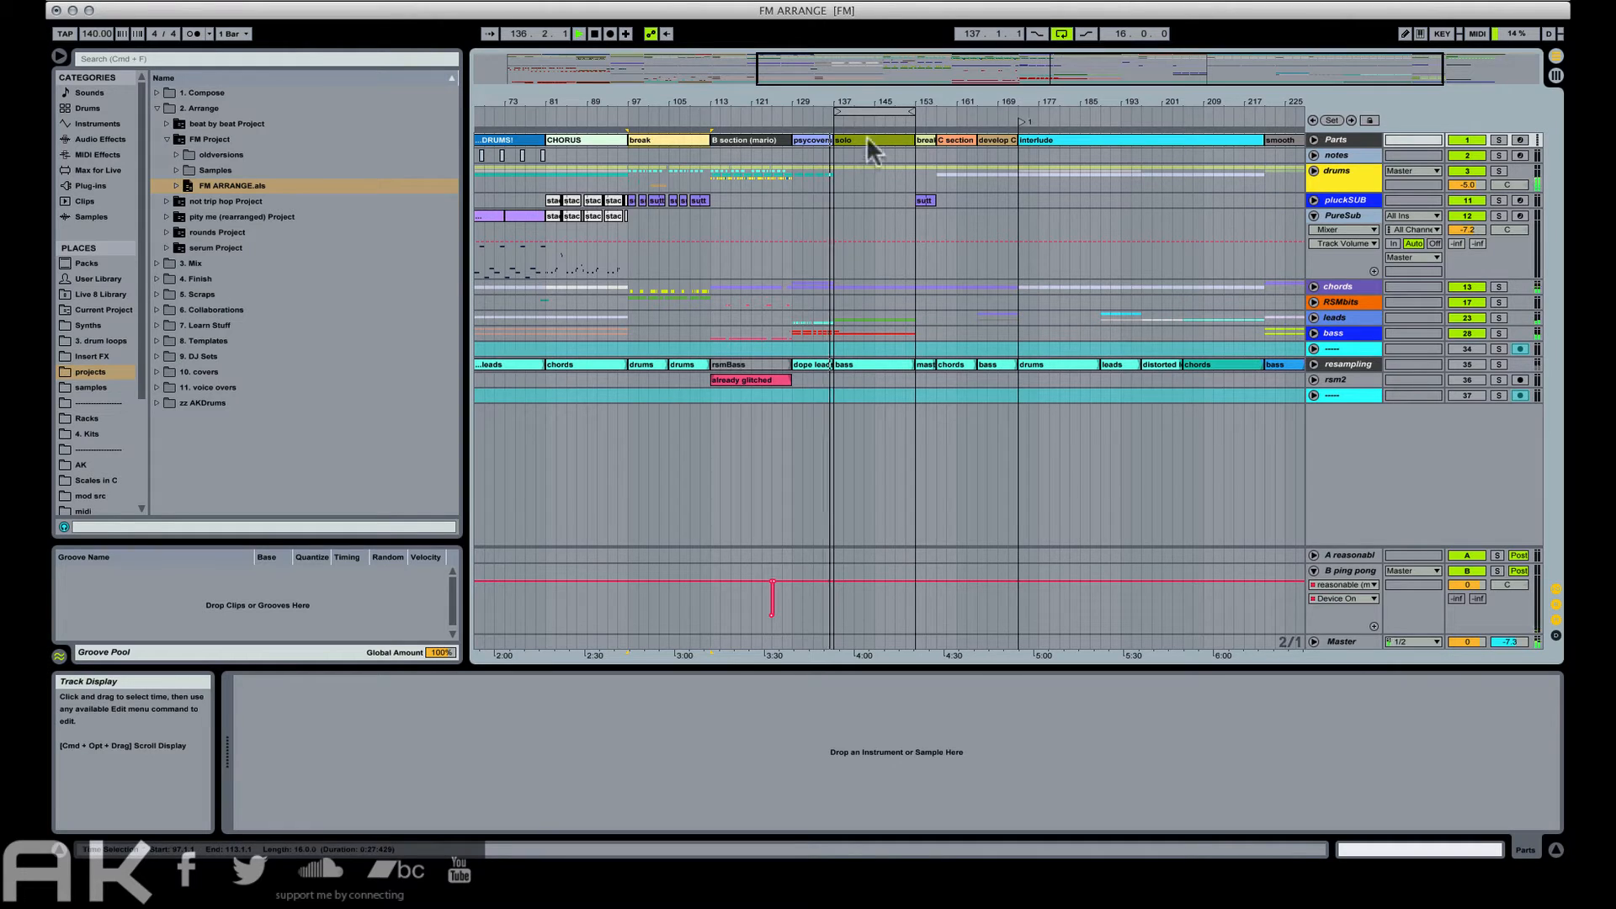
drag(867, 102, 948, 149)
click(972, 134)
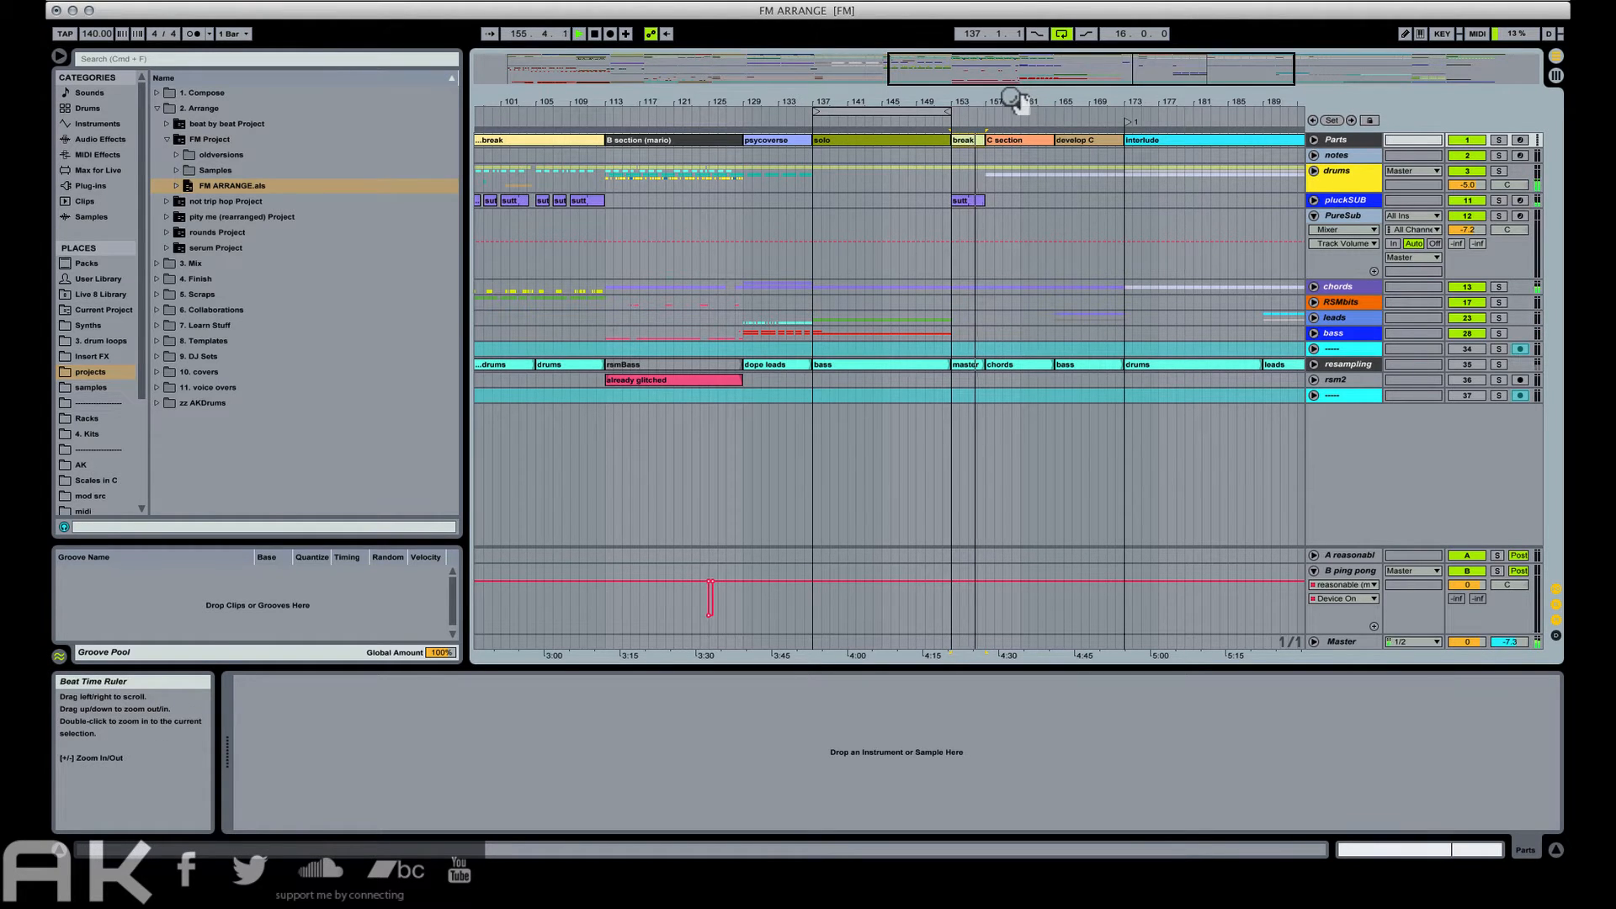
drag(1015, 97, 903, 95)
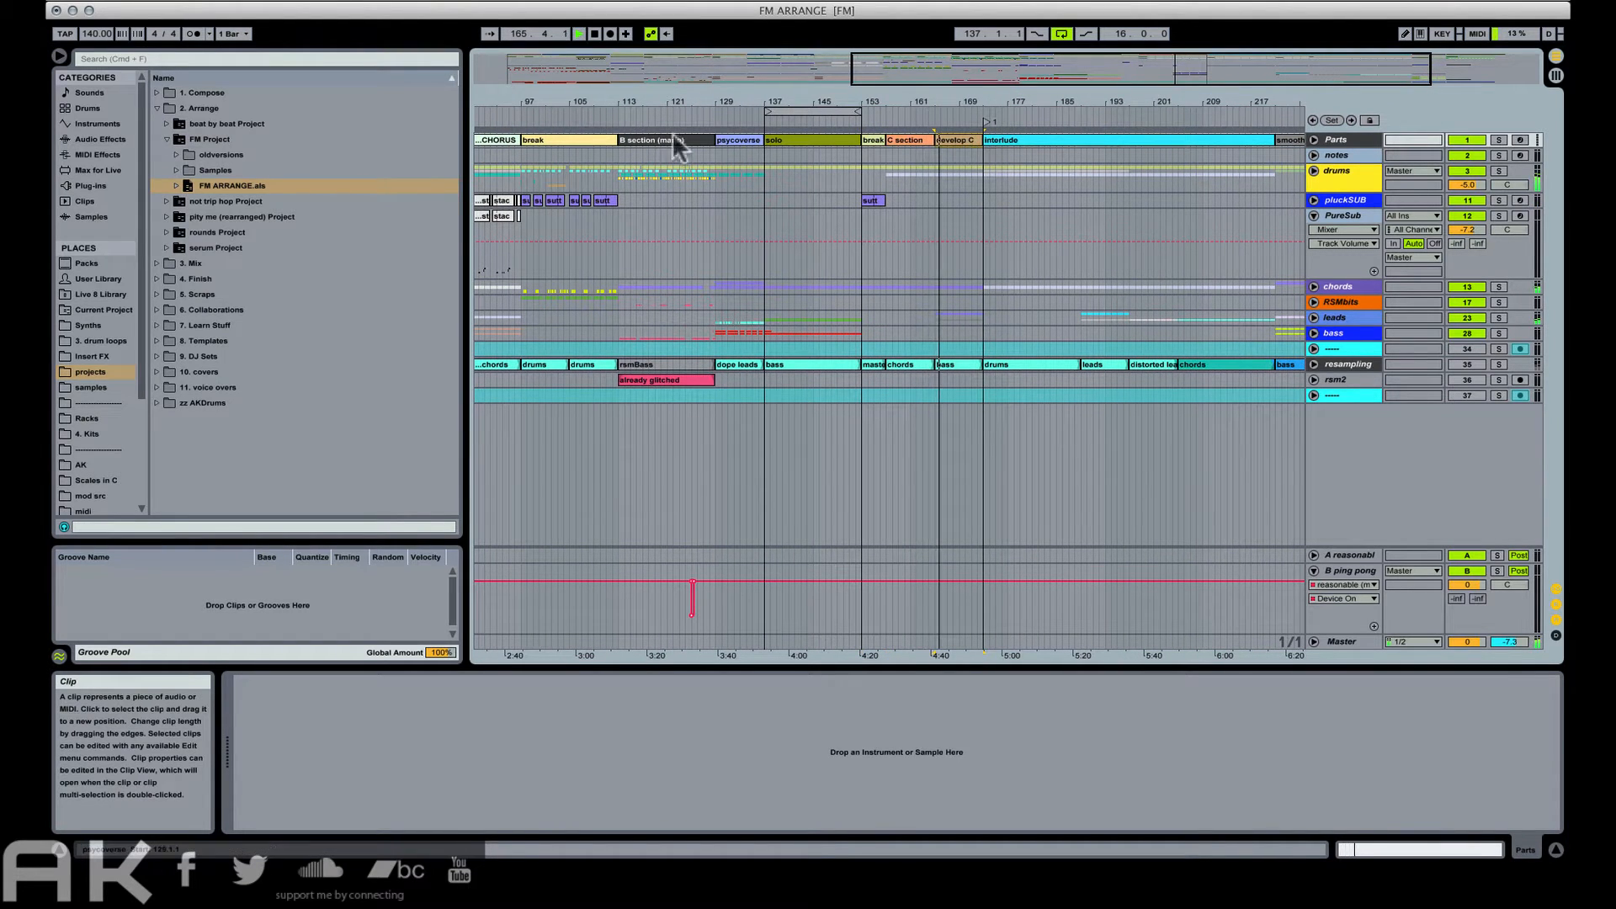
Compare the end of the CHORUS with the second break at bar 153 and the interlude at bar 173 during playback.
click(513, 155)
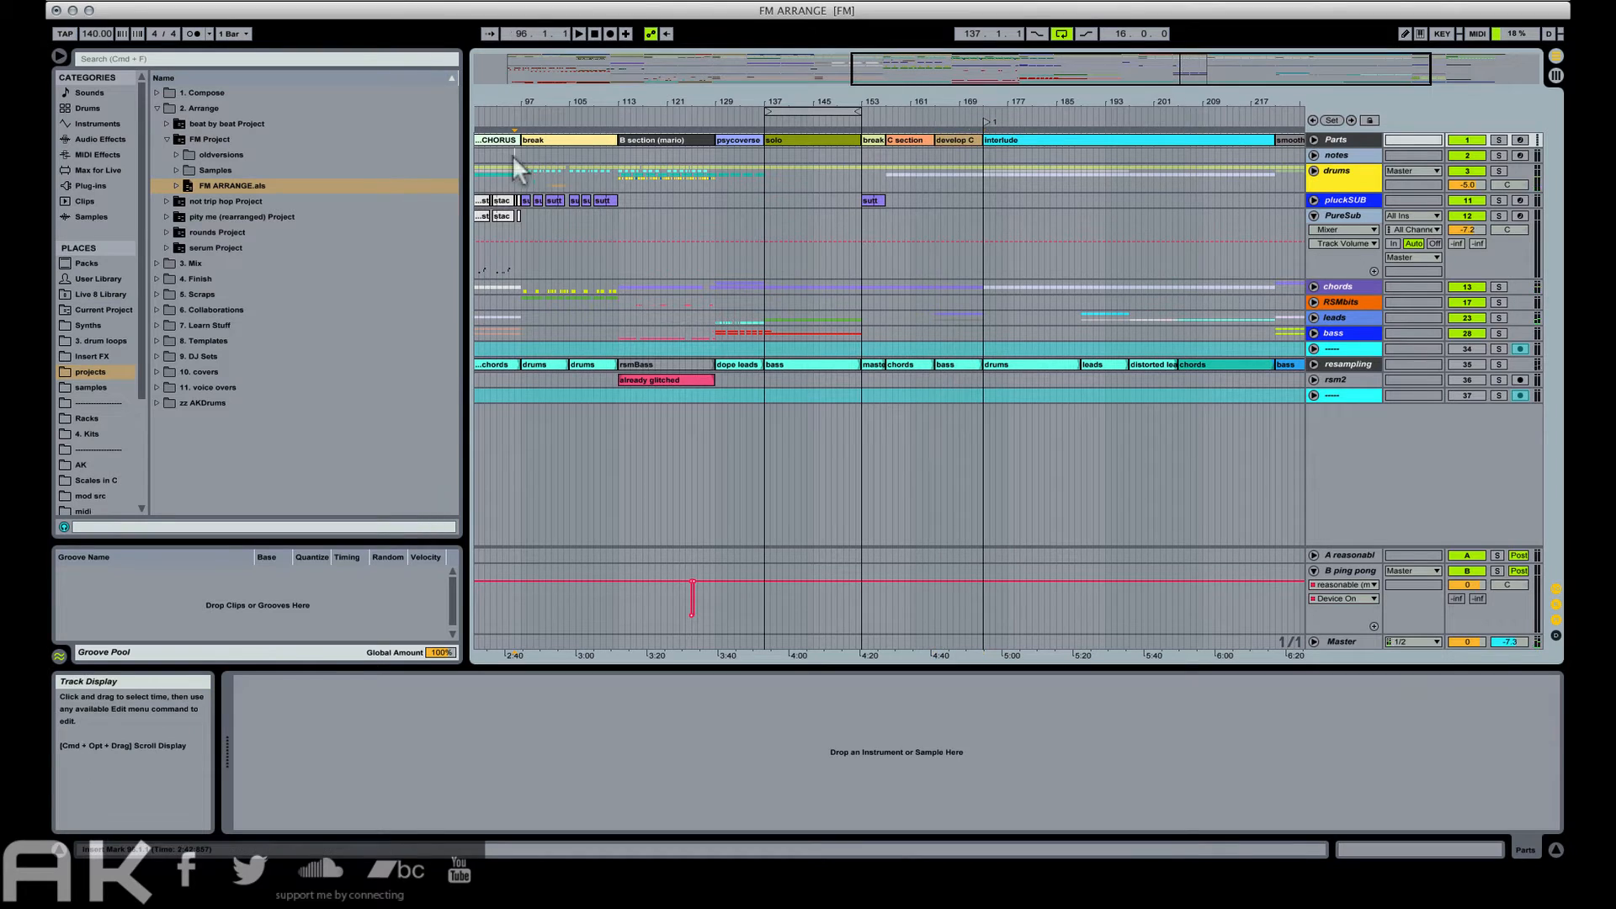
key(space)
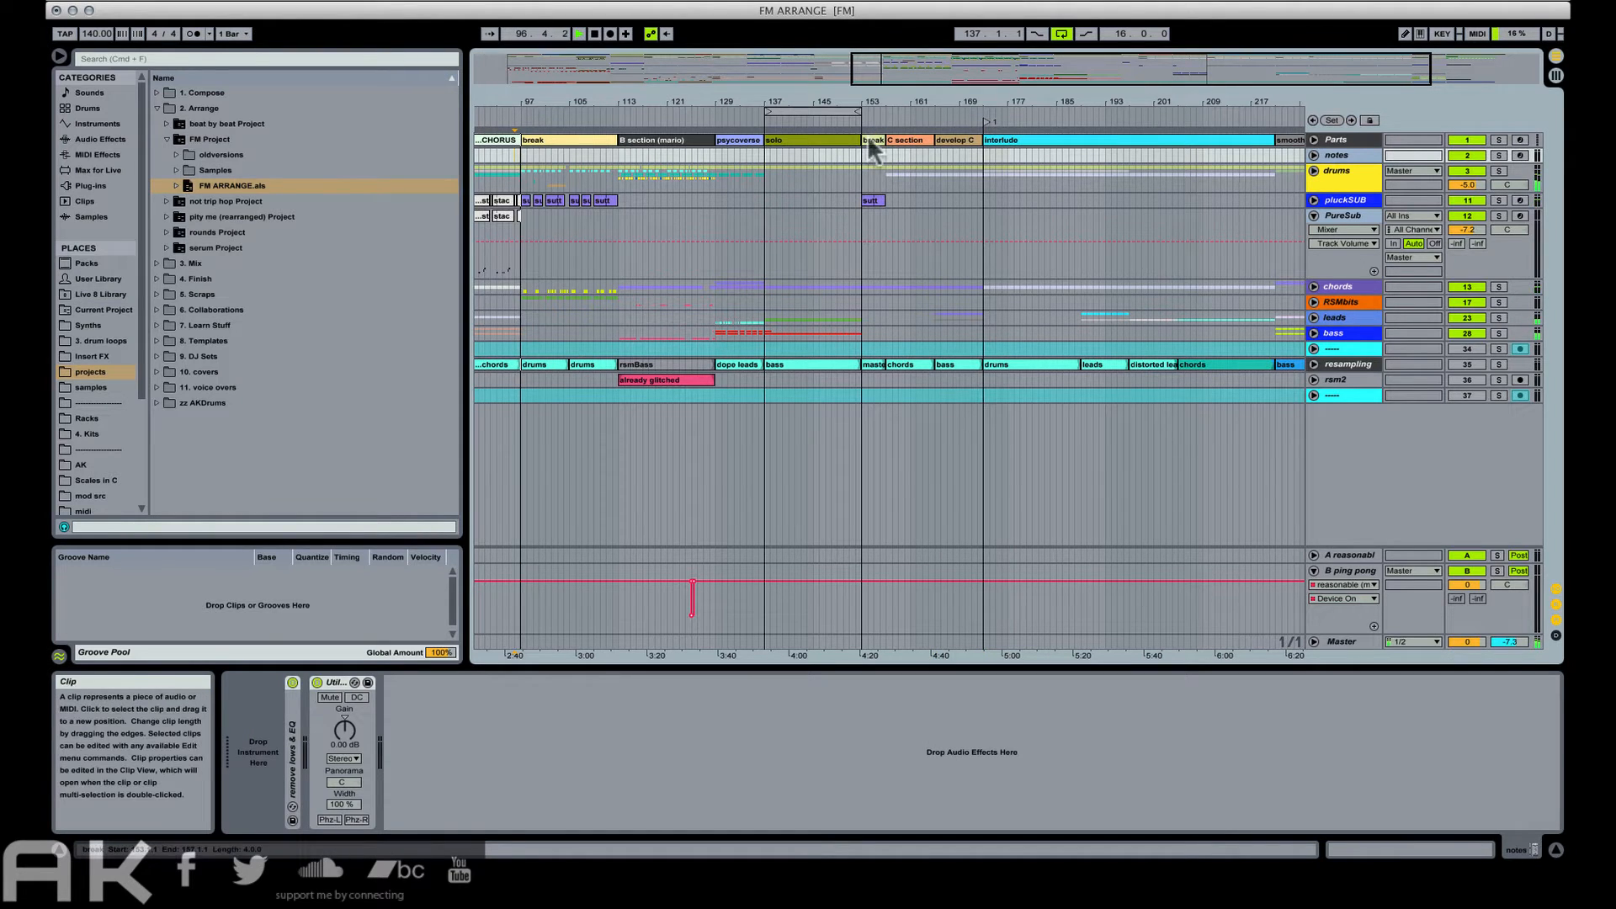
click(867, 140)
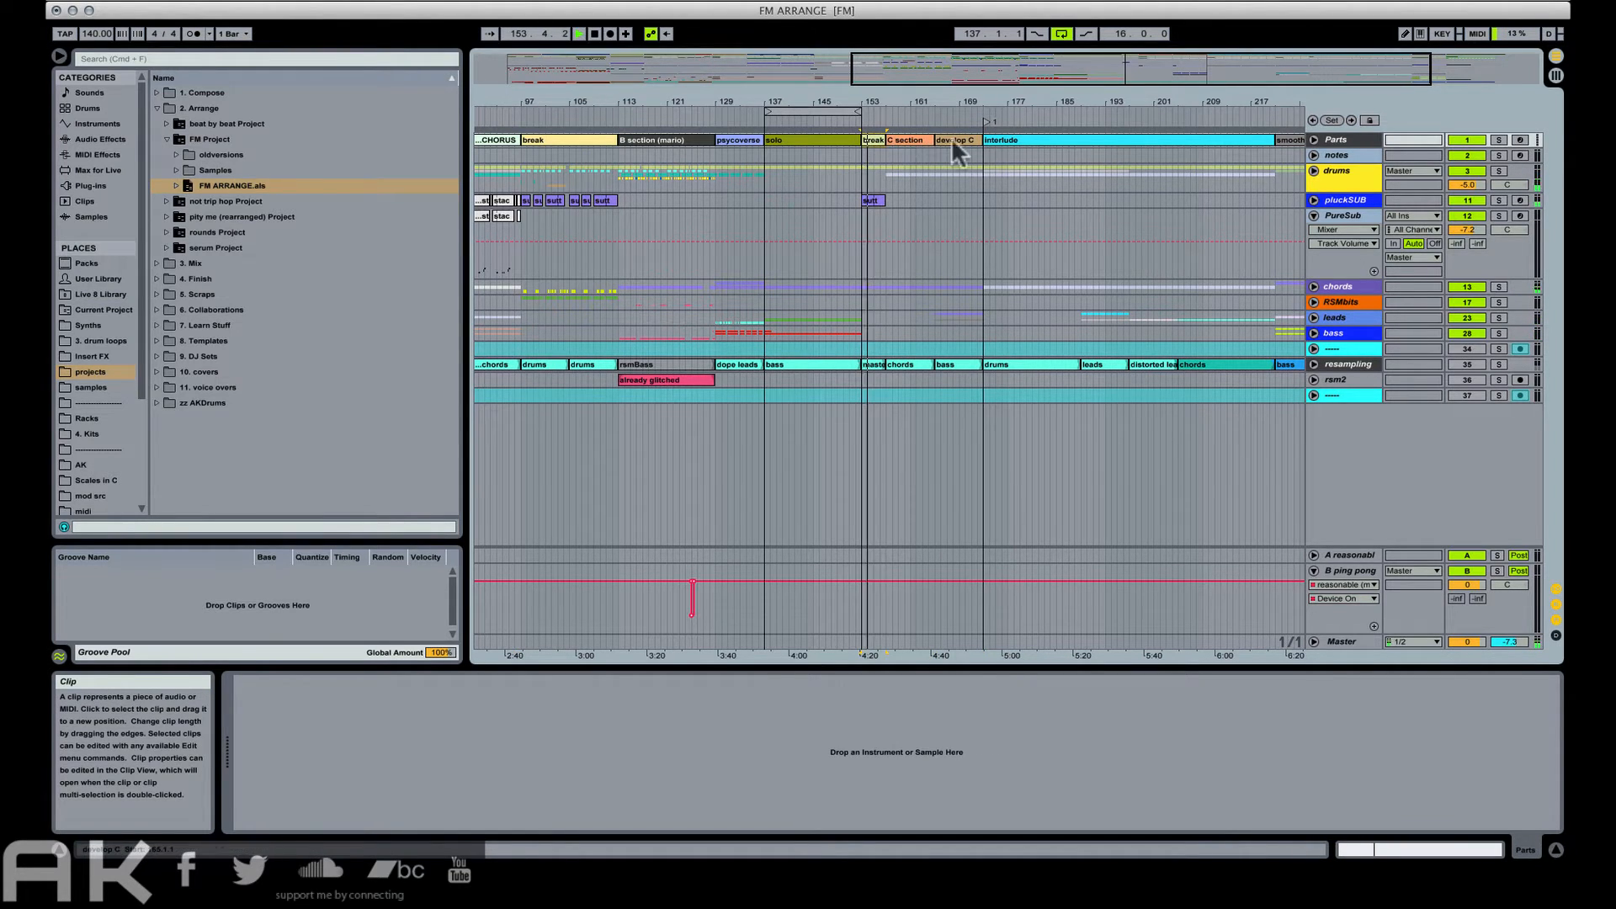
key(space)
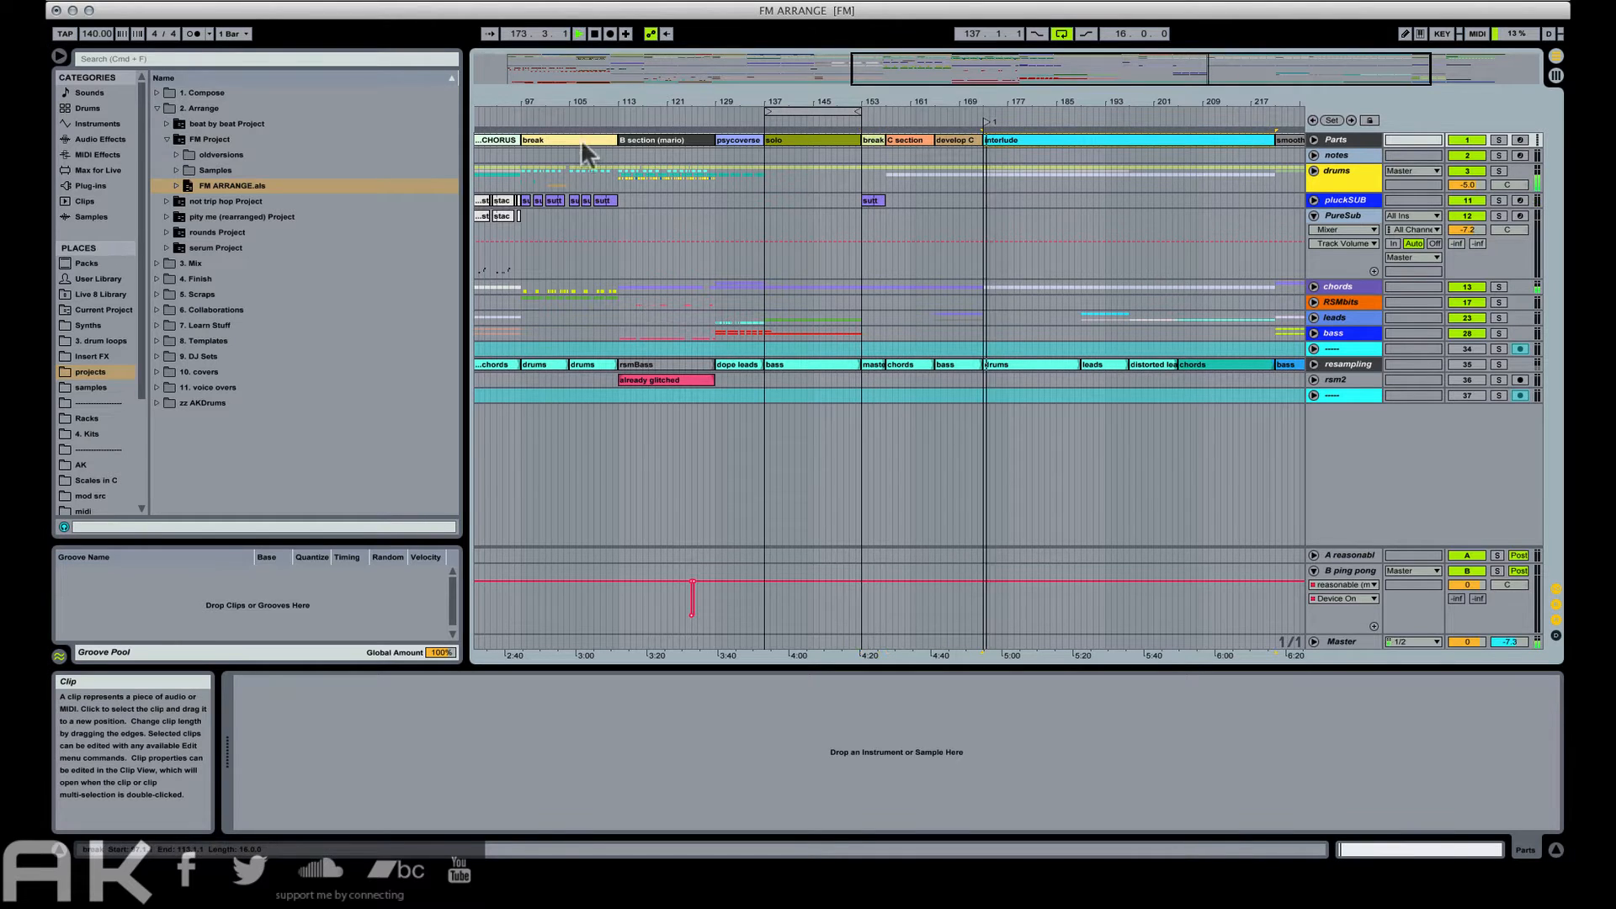
drag(1001, 102, 1030, 59)
key(space)
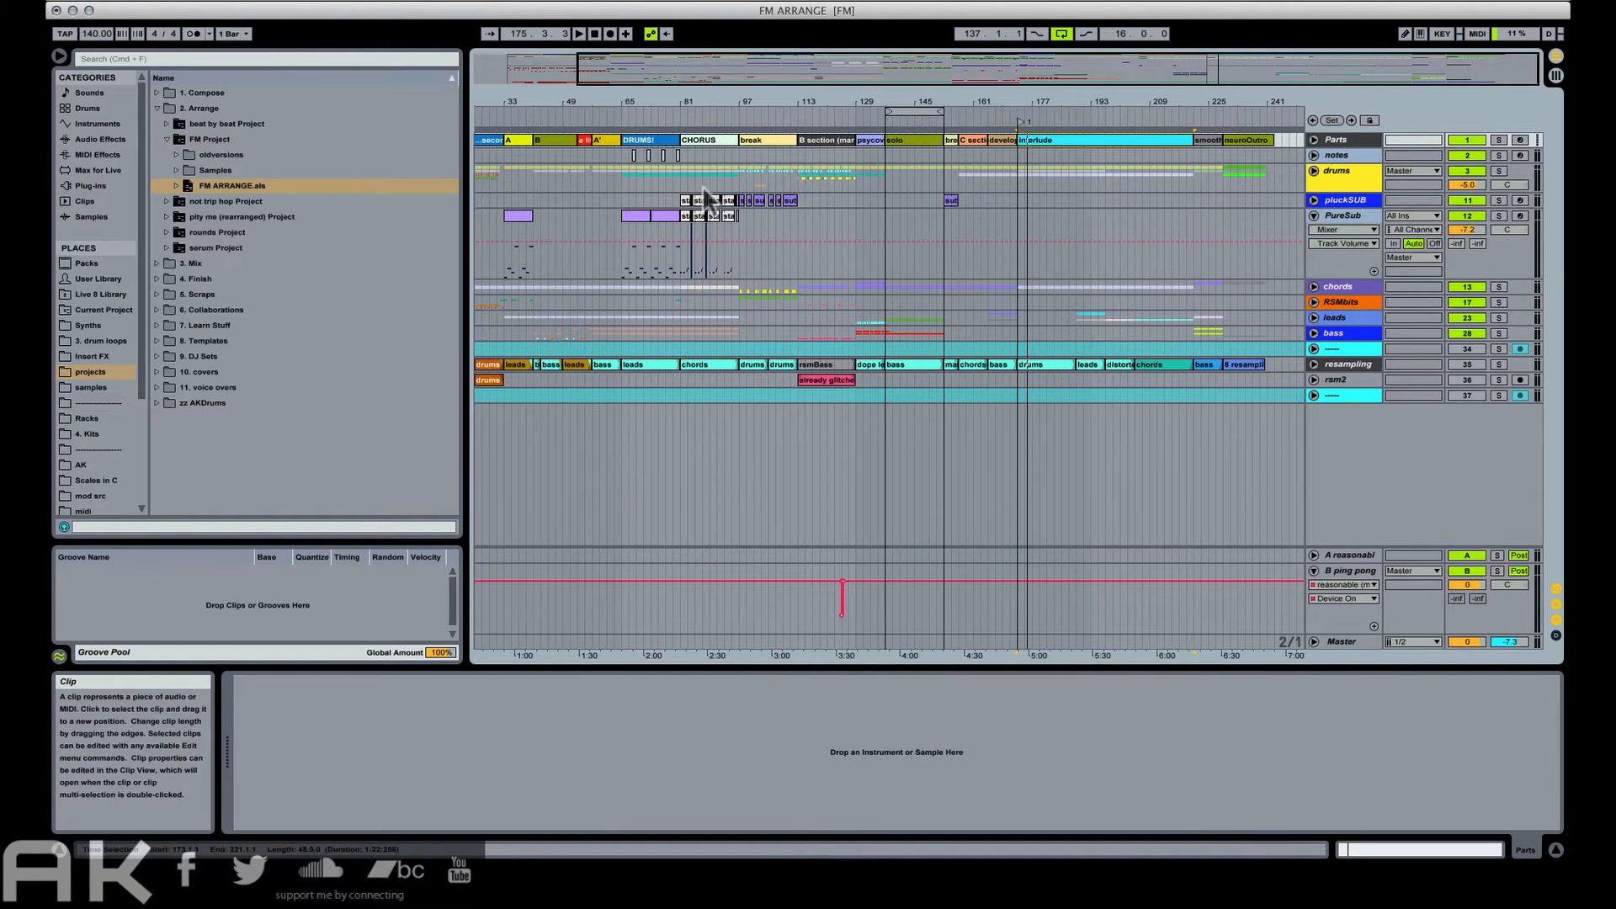
Play from bar 96 and jump straight to locator 1 to audition the CHORUS leading into the interlude.
click(729, 151)
key(space)
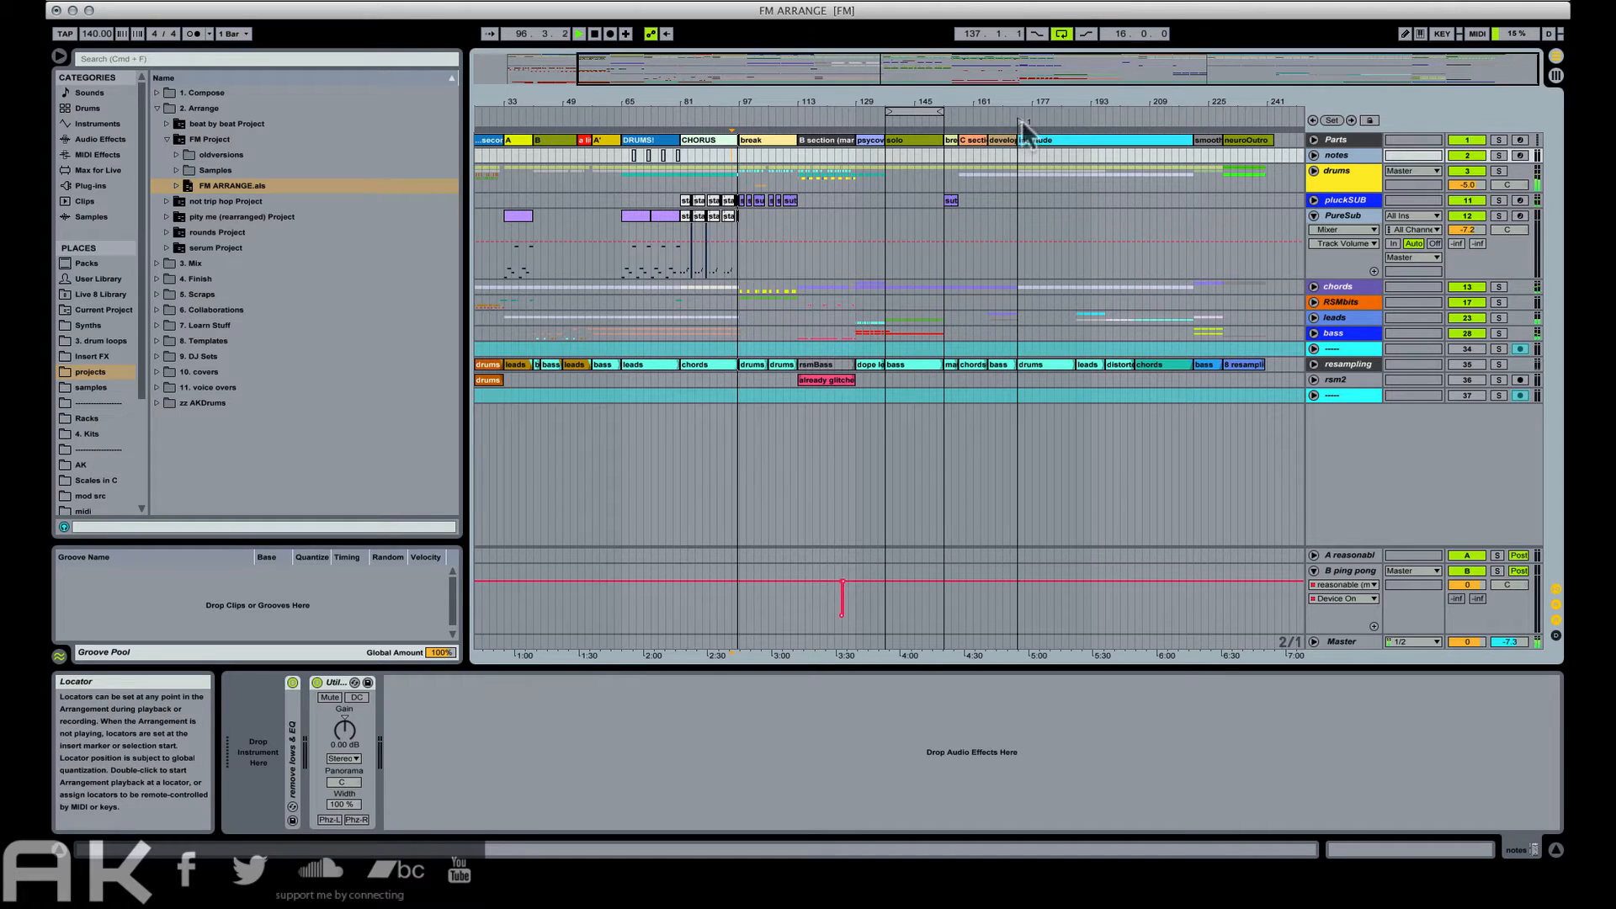
click(1022, 122)
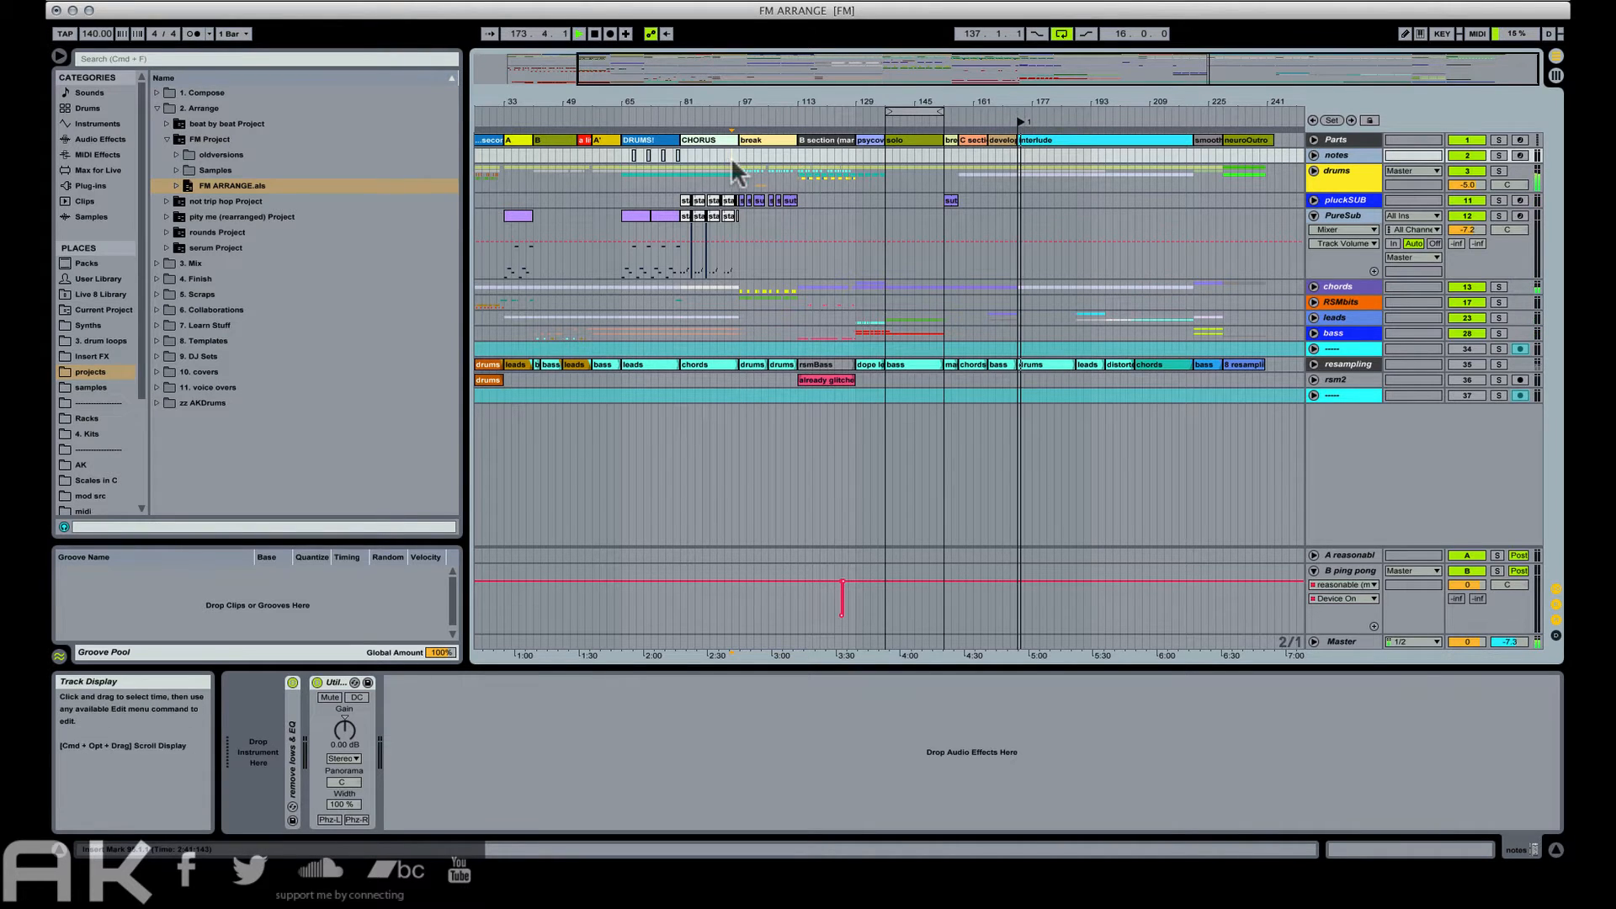
drag(739, 154, 1013, 160)
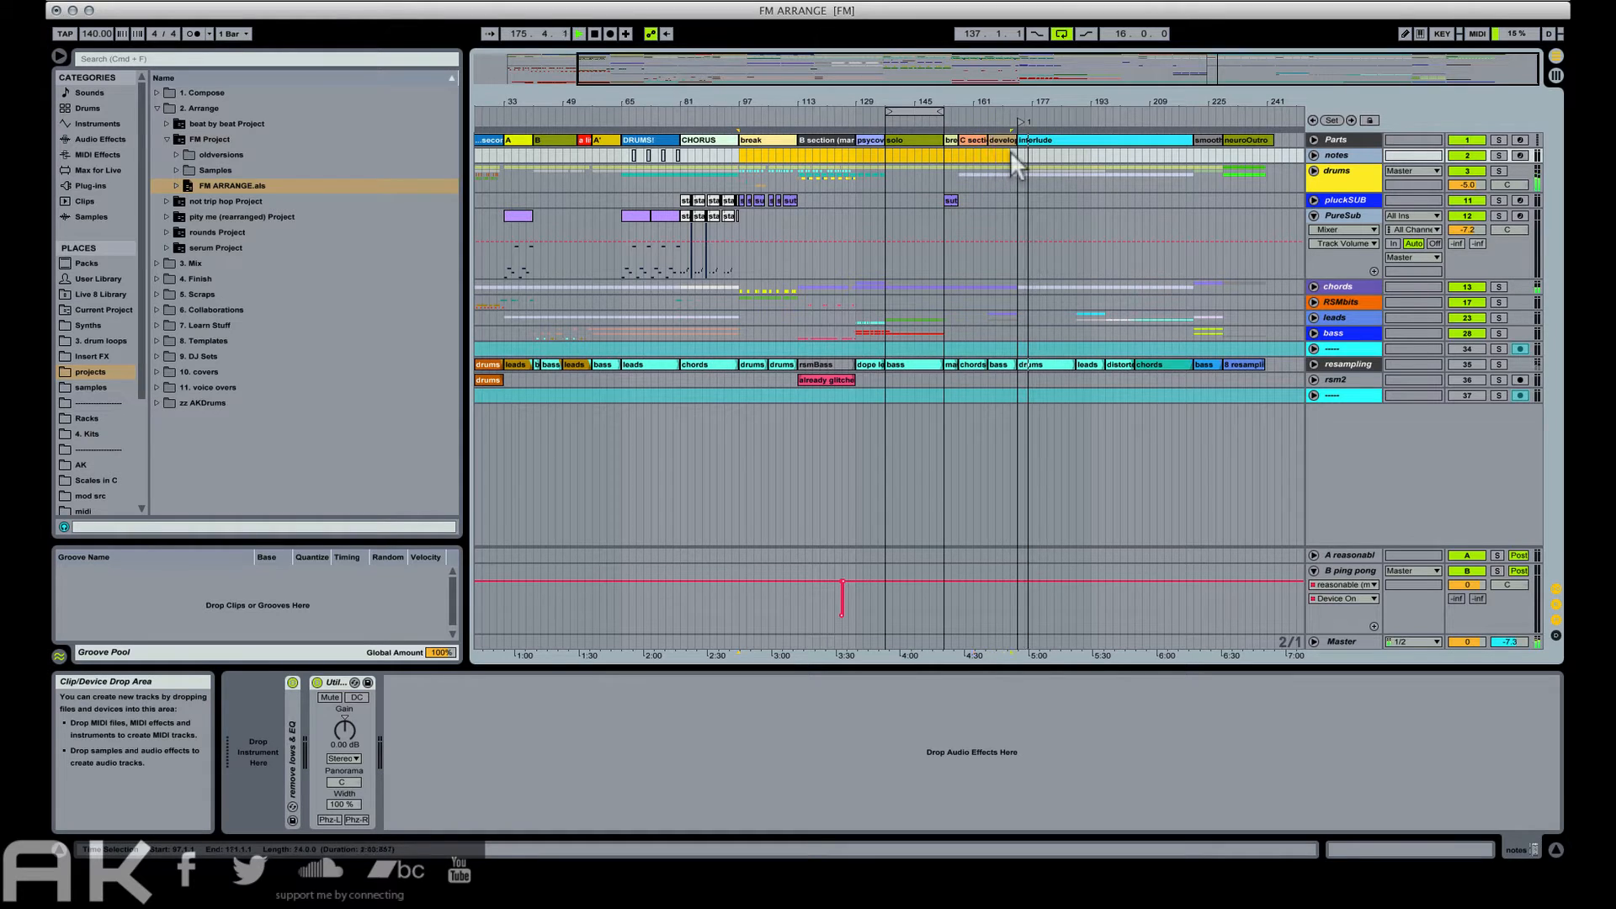
key(space)
Select the interlude, bars 173 to 221, across all tracks and copy its time.
click(1053, 141)
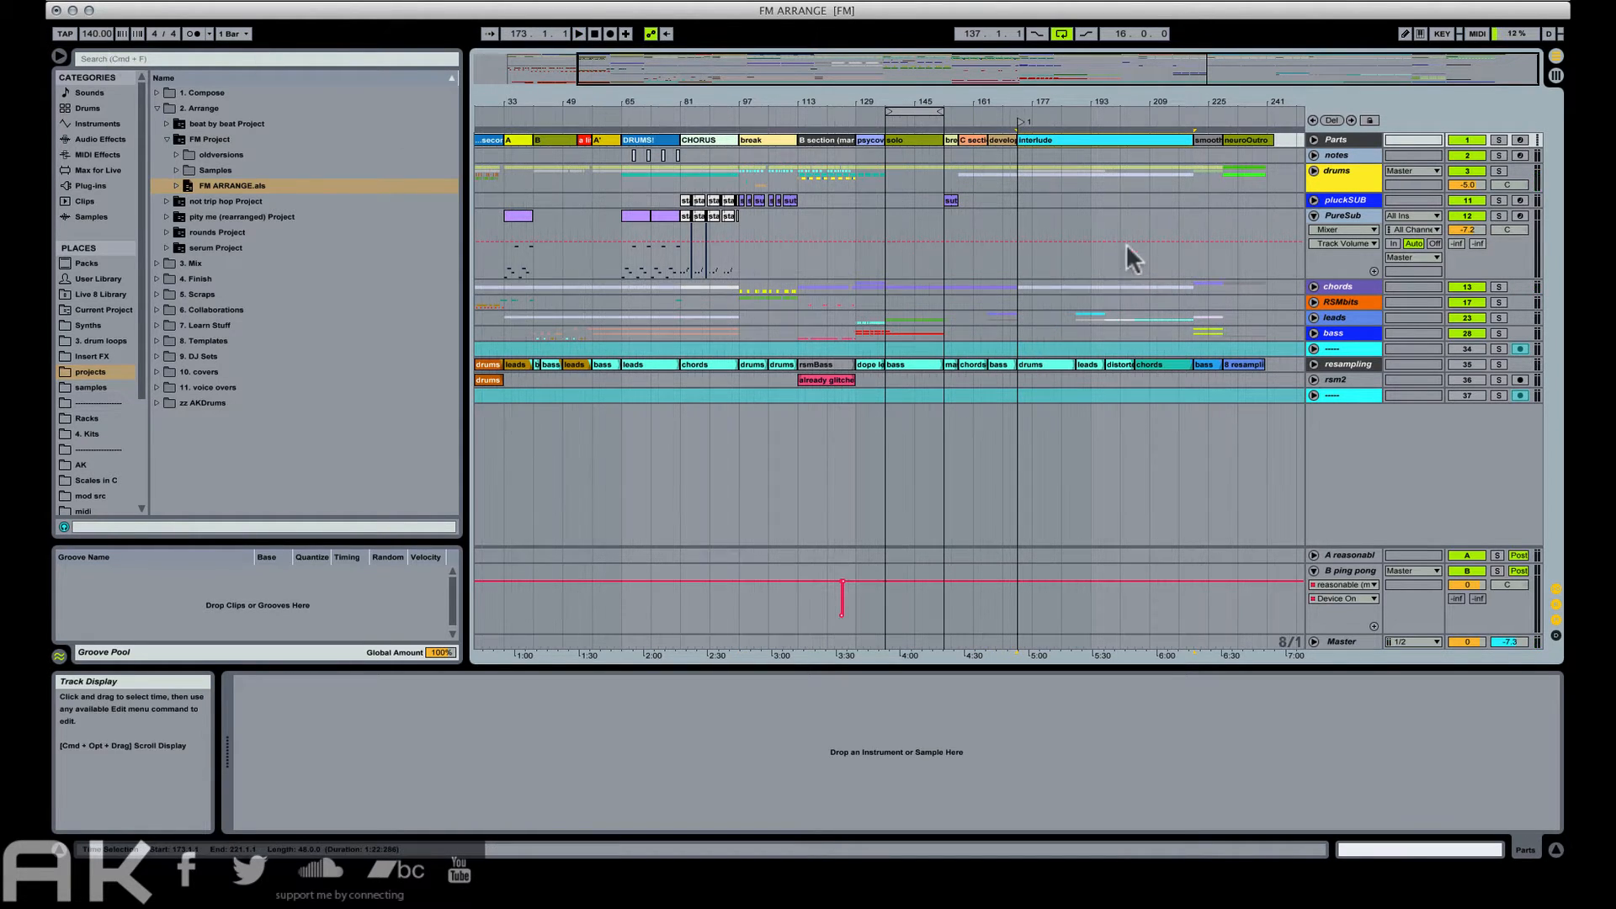
drag(1150, 155, 1200, 317)
click(1070, 140)
drag(1189, 480, 1187, 657)
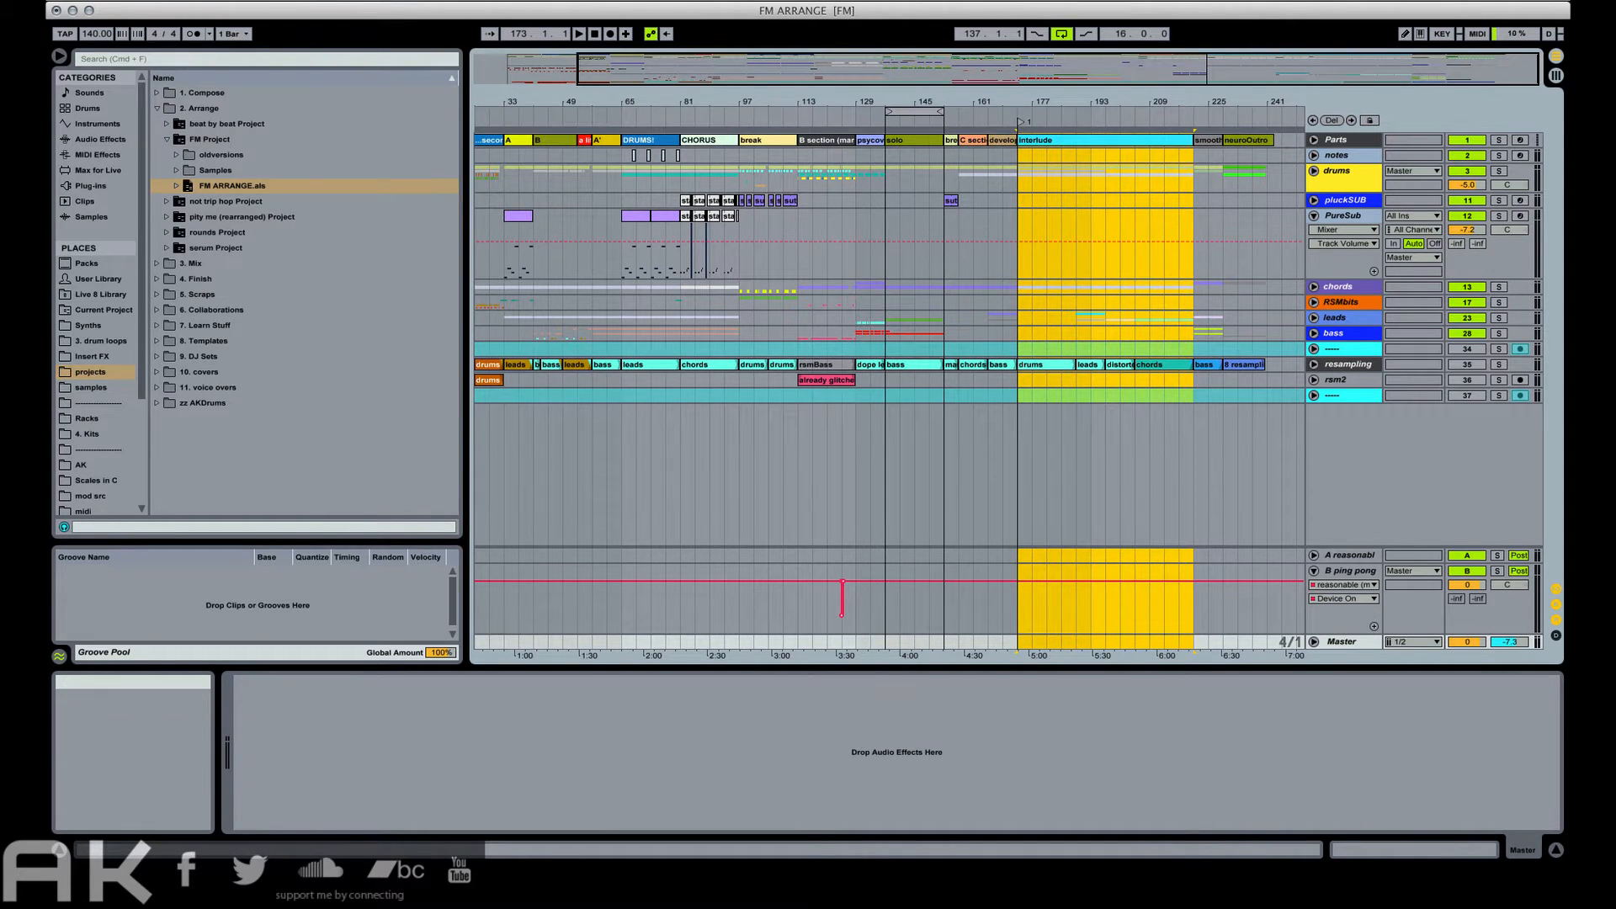
click(131, 1)
click(167, 94)
Unfold the Parts track and paste the copied interlude time at bar 97, before the first break.
click(740, 150)
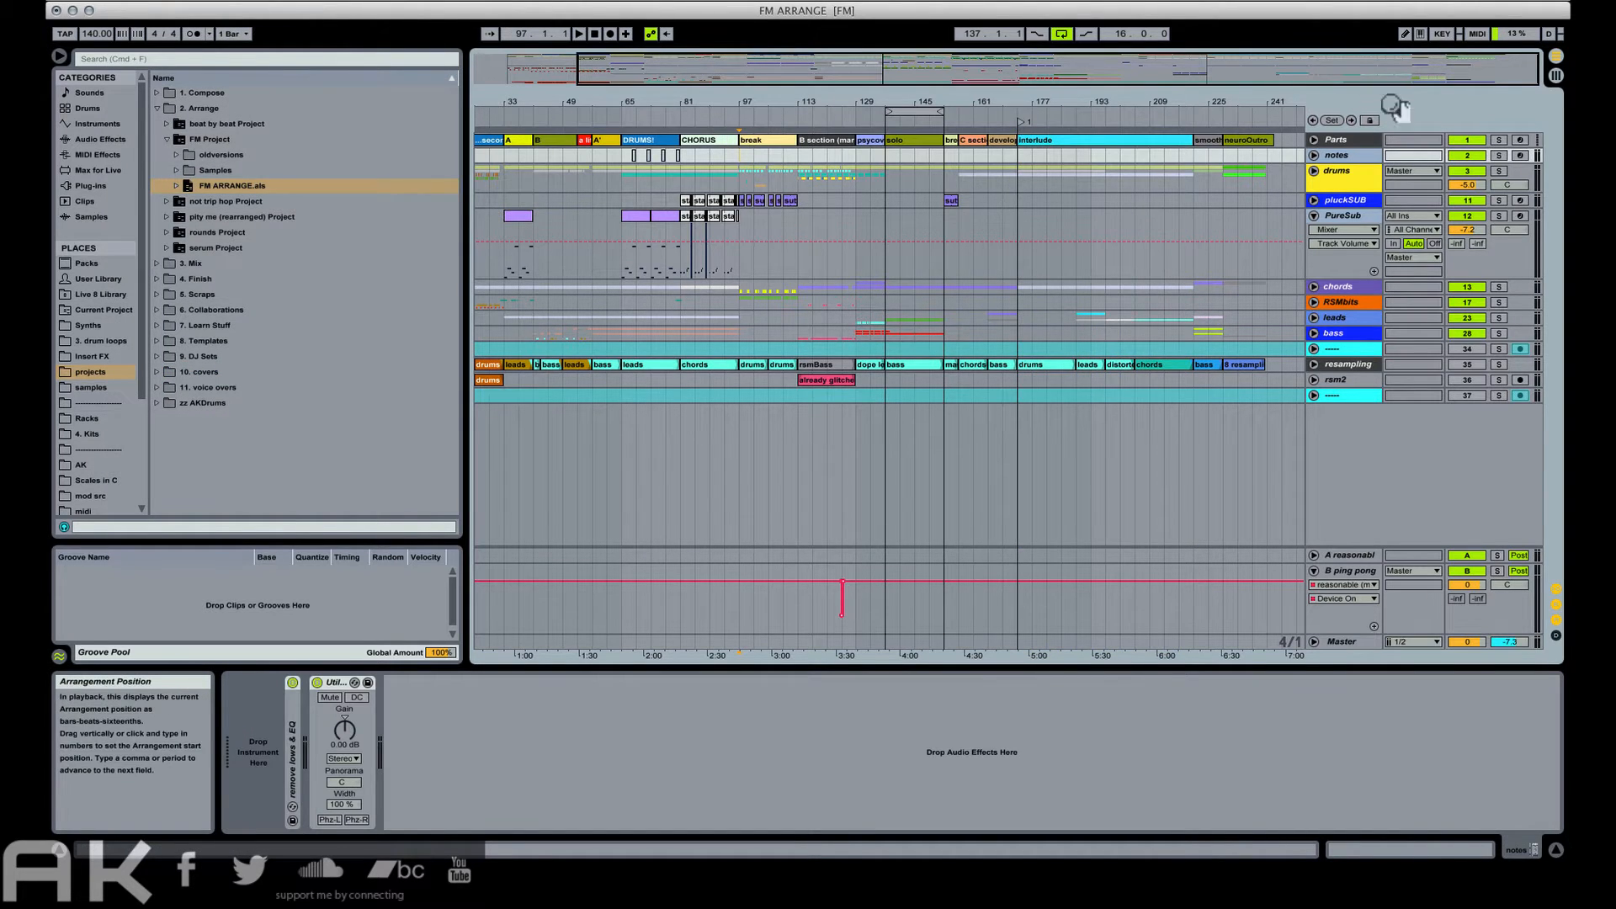
click(1313, 139)
click(740, 145)
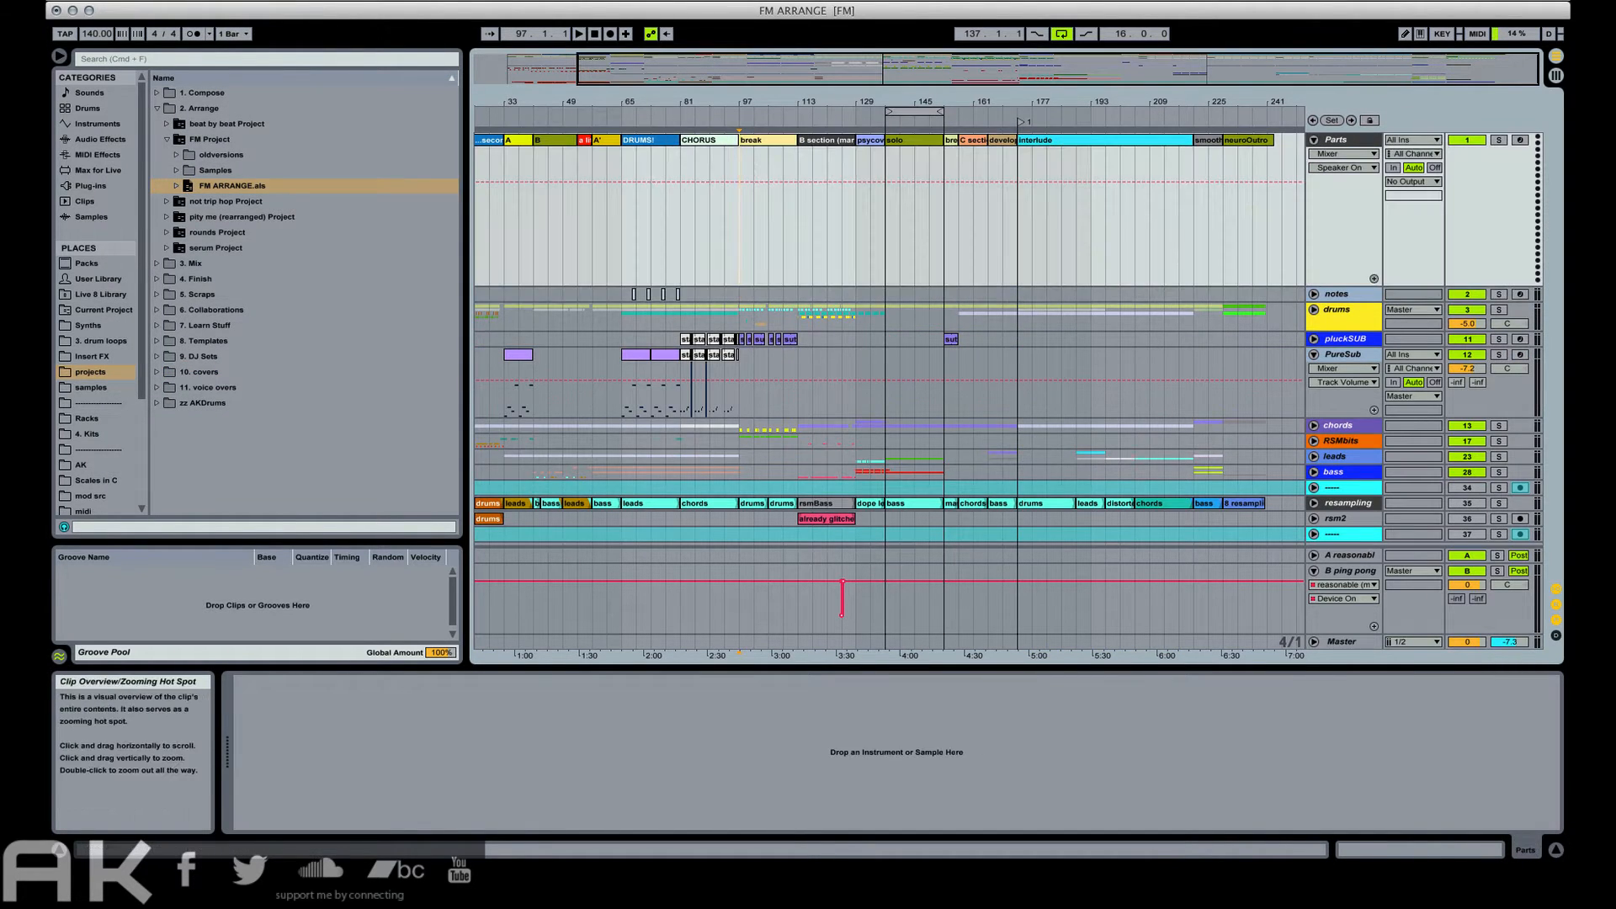
click(126, 2)
click(214, 130)
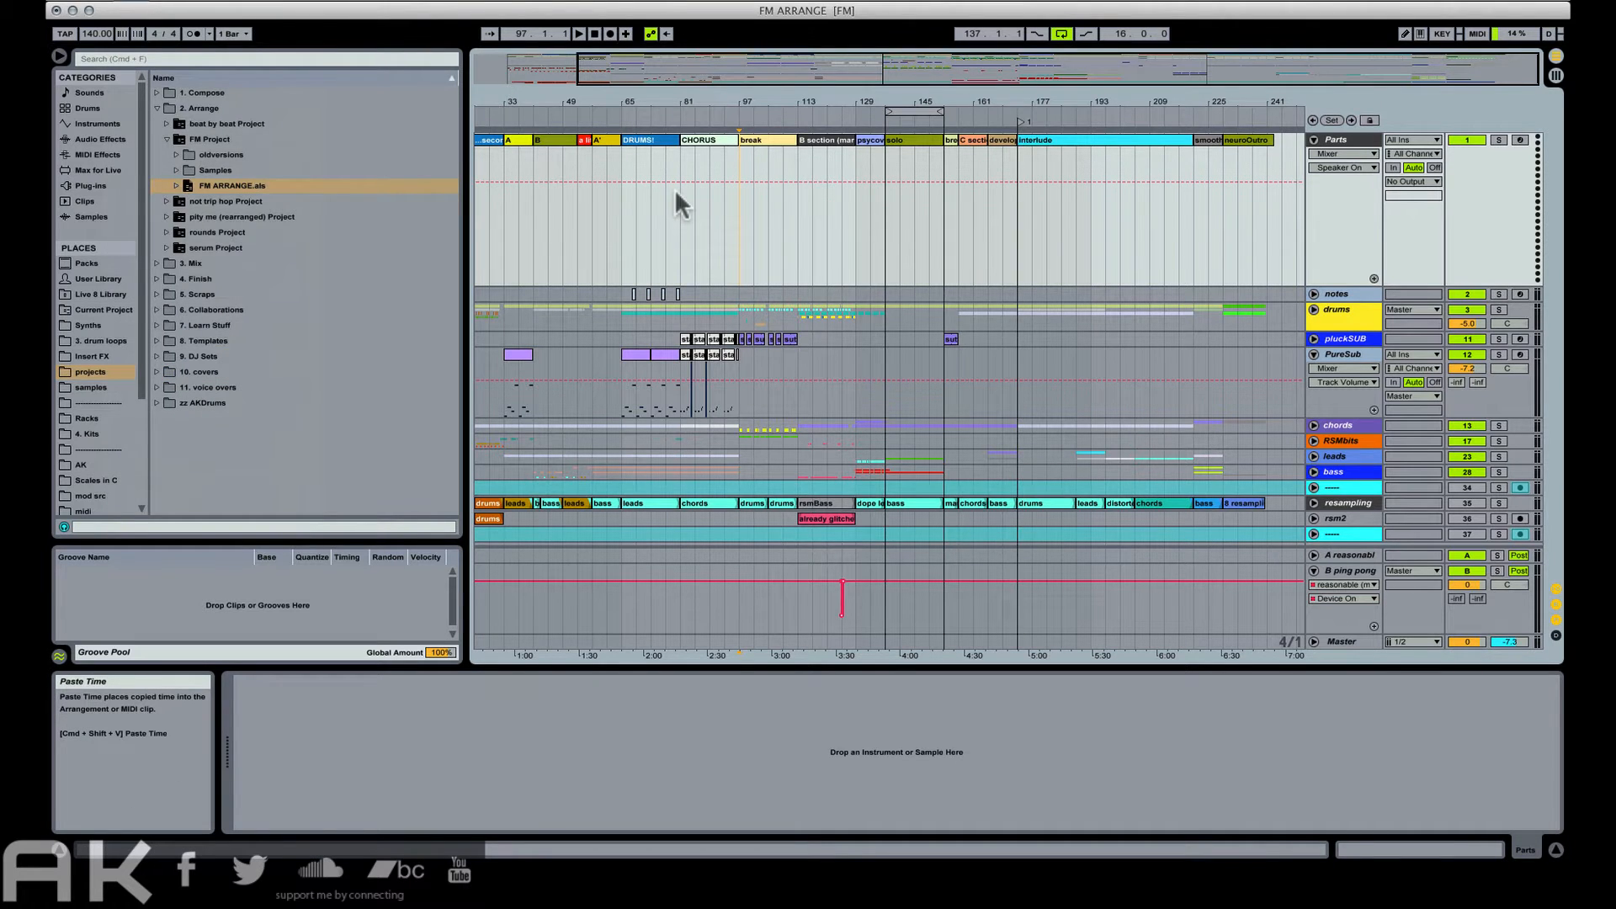
Play the transition from the last bars of the CHORUS into the pasted interlude.
click(722, 225)
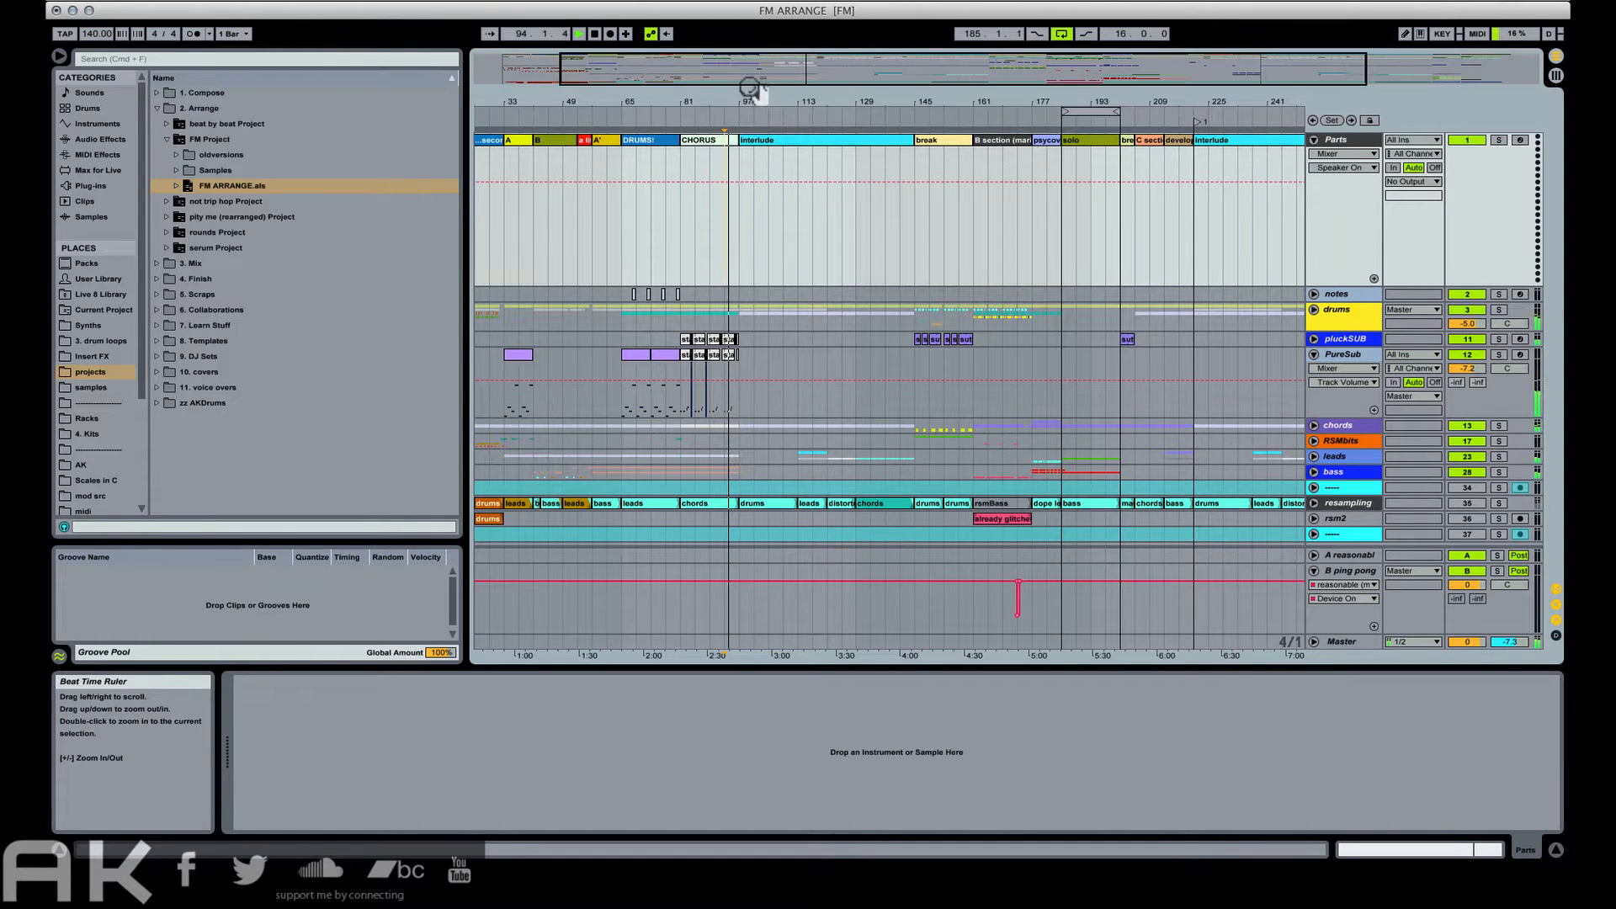
drag(748, 94, 672, 143)
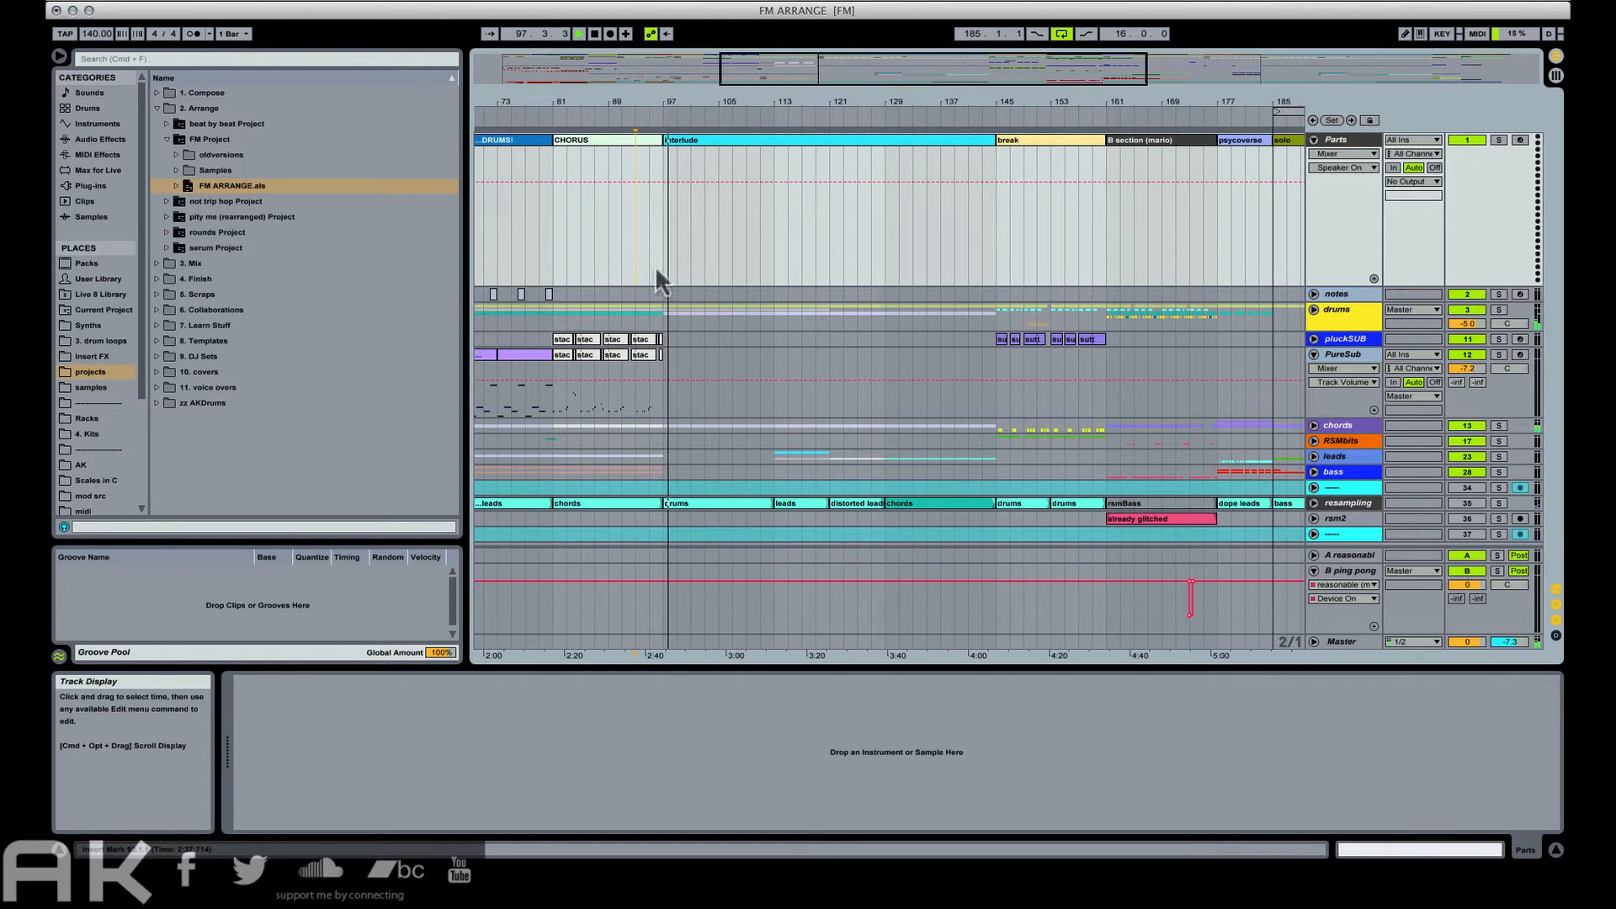
click(625, 246)
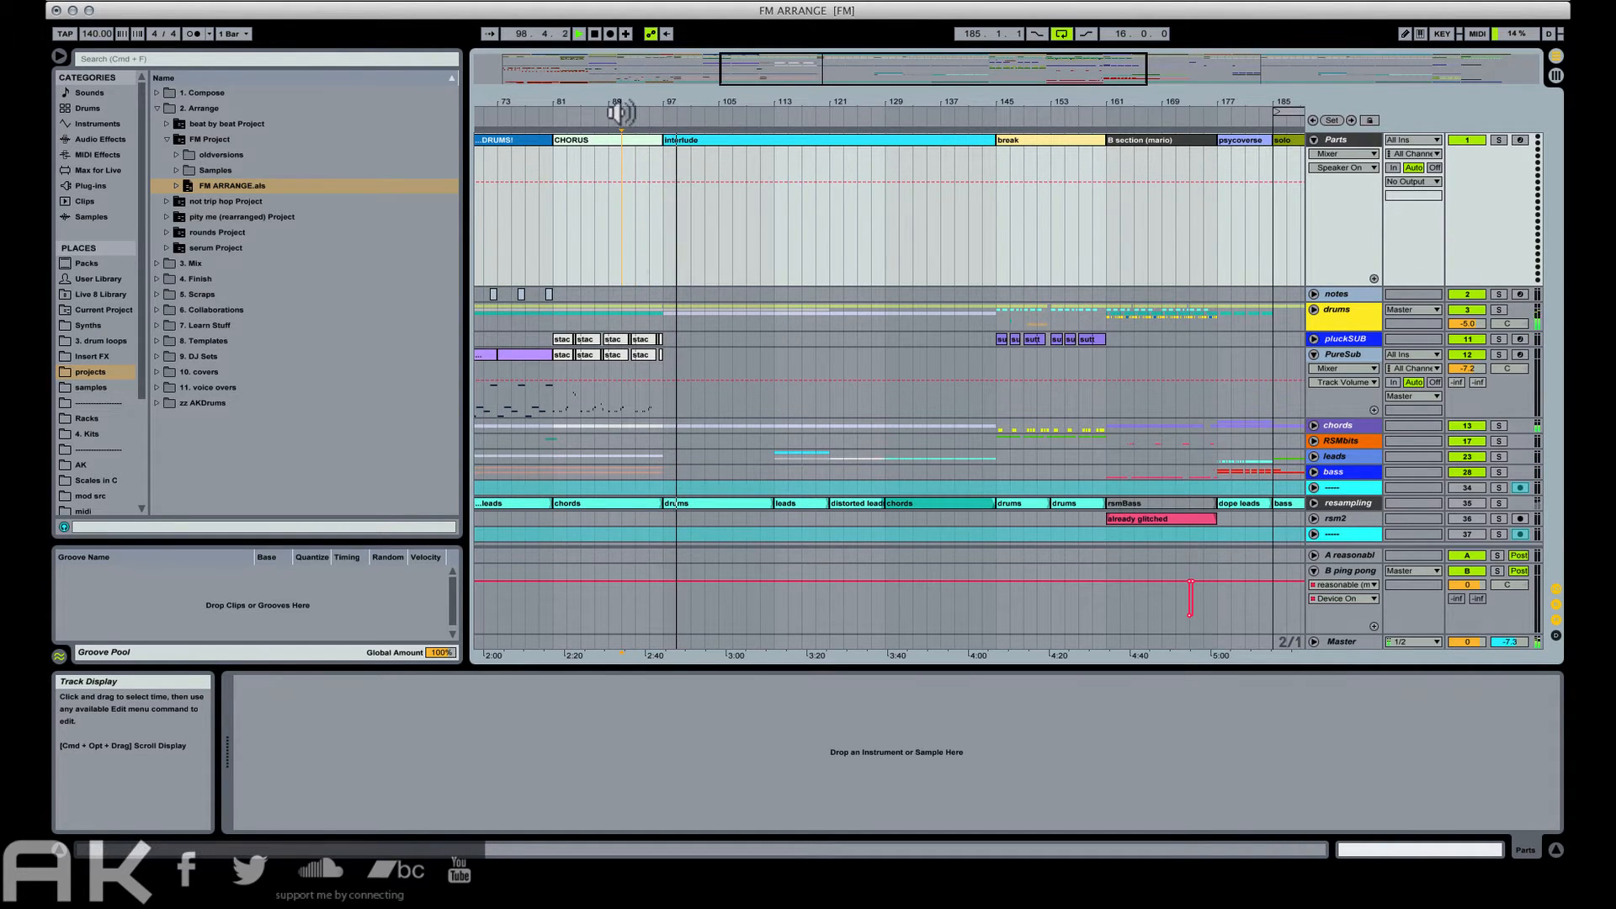
drag(643, 101, 678, 184)
click(699, 247)
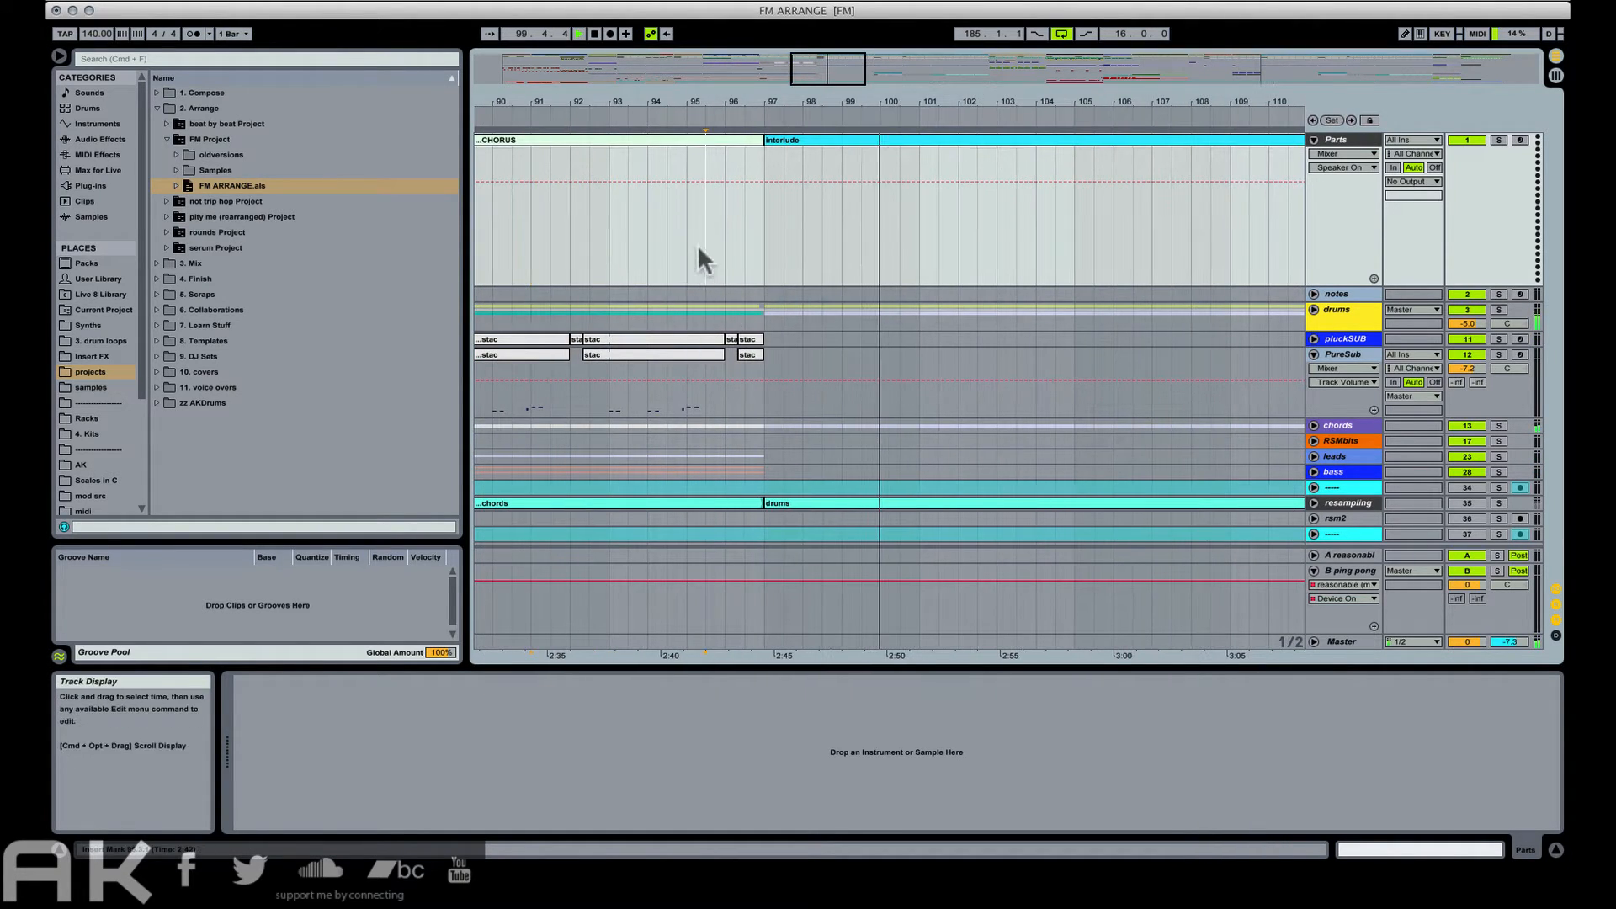
key(space)
key(space)
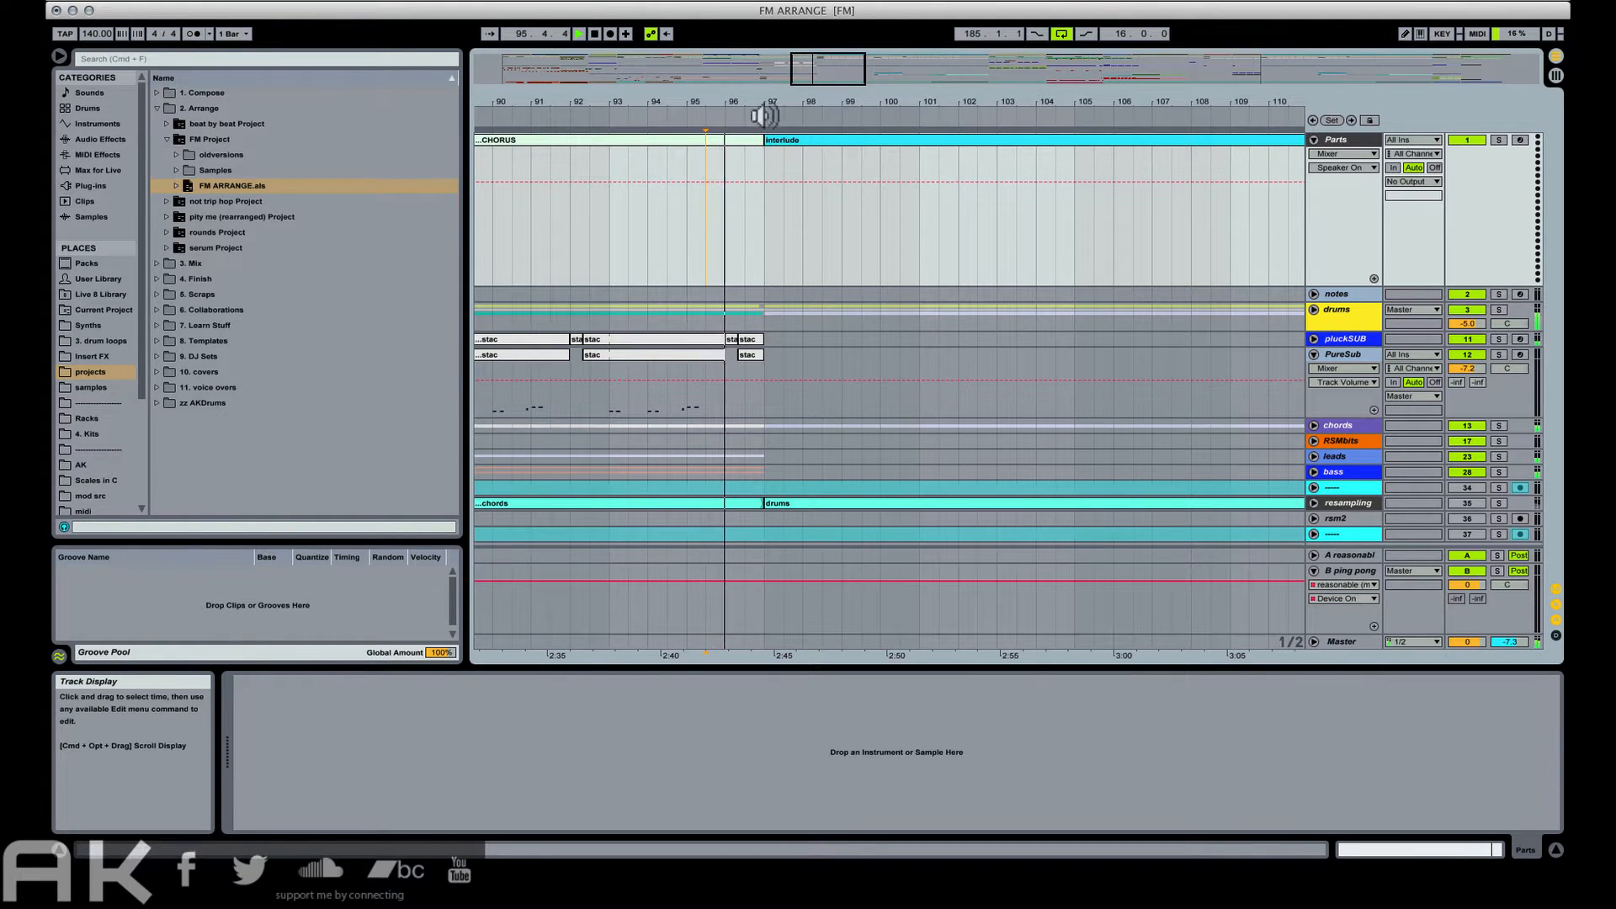
Insert two bars of silence at bar 97, between the CHORUS and the pasted interlude.
mouse_move(791, 102)
mouse_down()
mouse_move(637, 96)
mouse_move(644, 15)
mouse_up()
click(629, 222)
key(space)
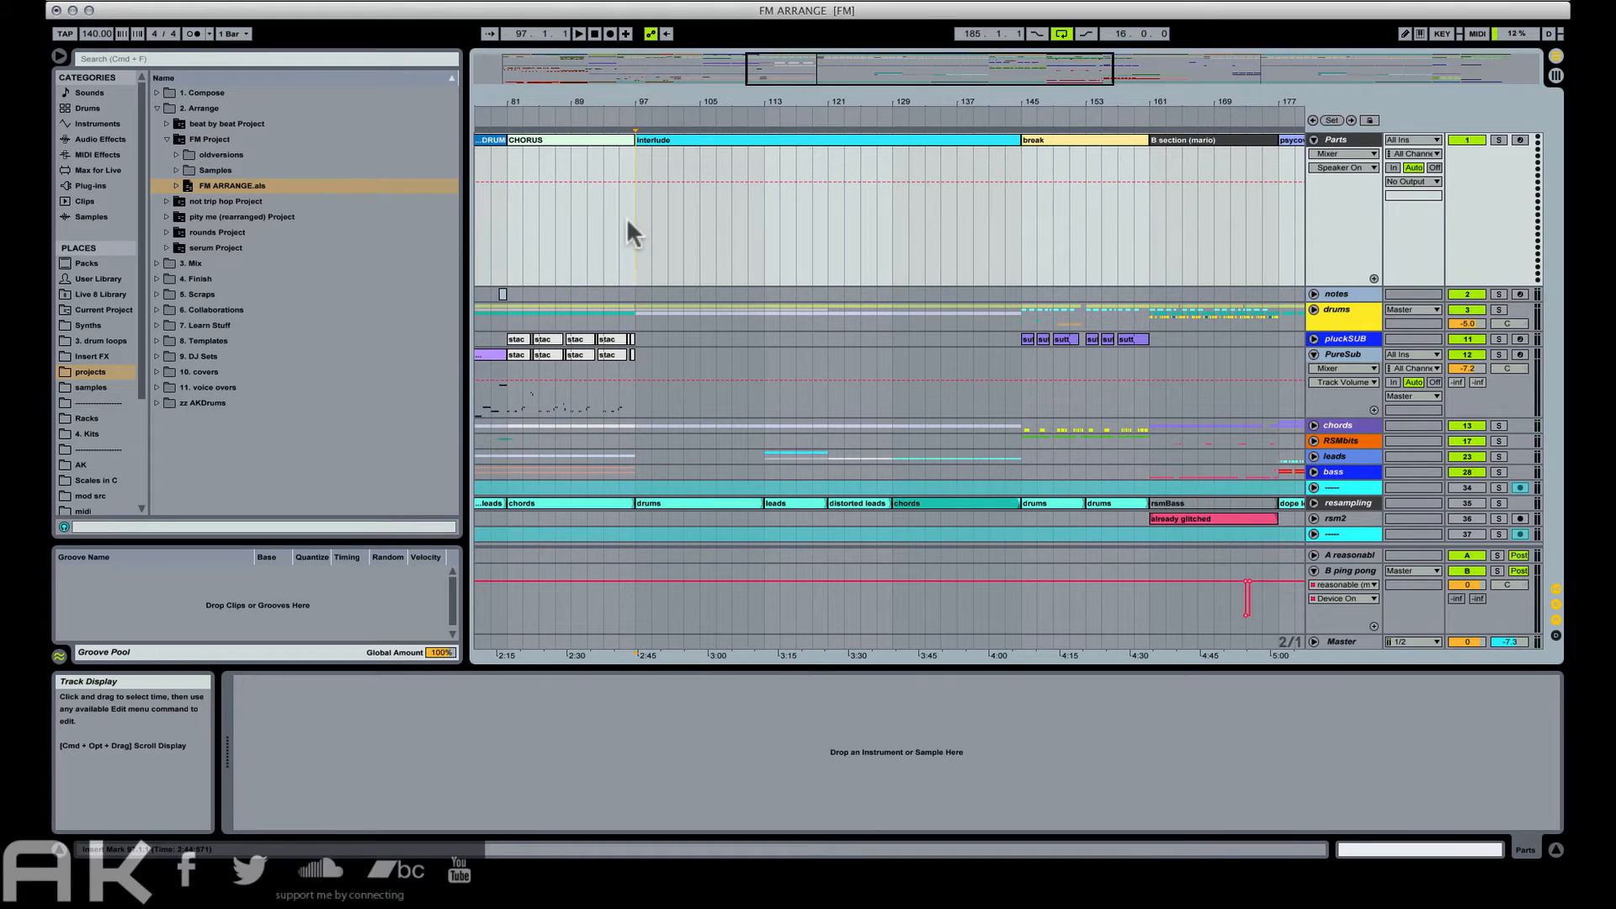
key(super+i)
click(794, 407)
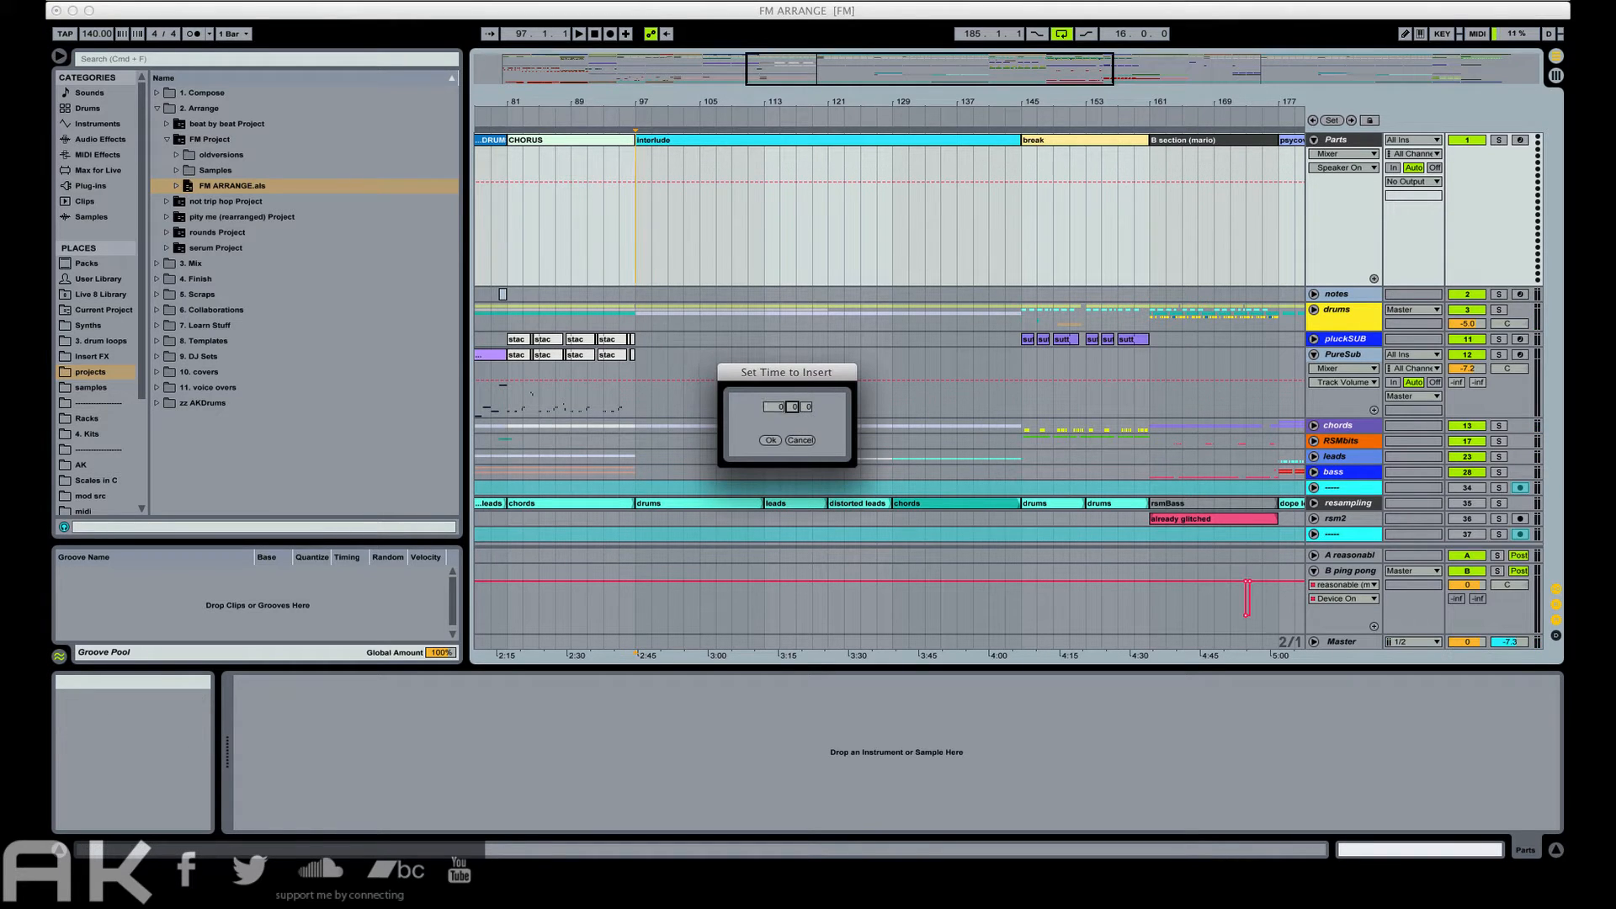
text(1)
key(Return)
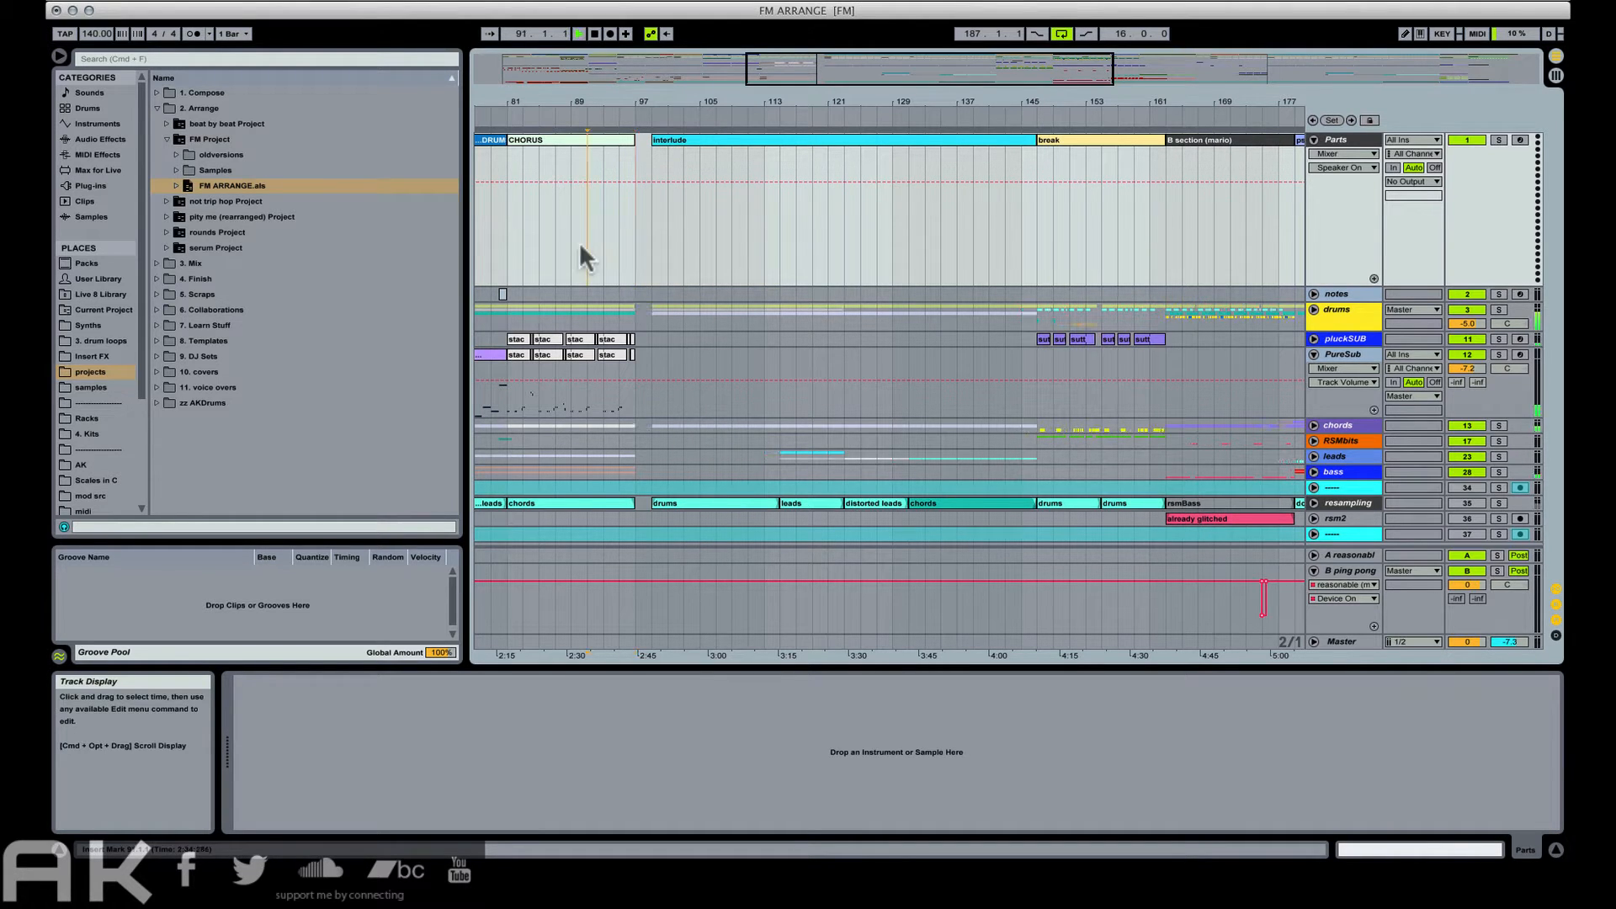
Play the end of the CHORUS through the inserted gap into the interlude.
key(space)
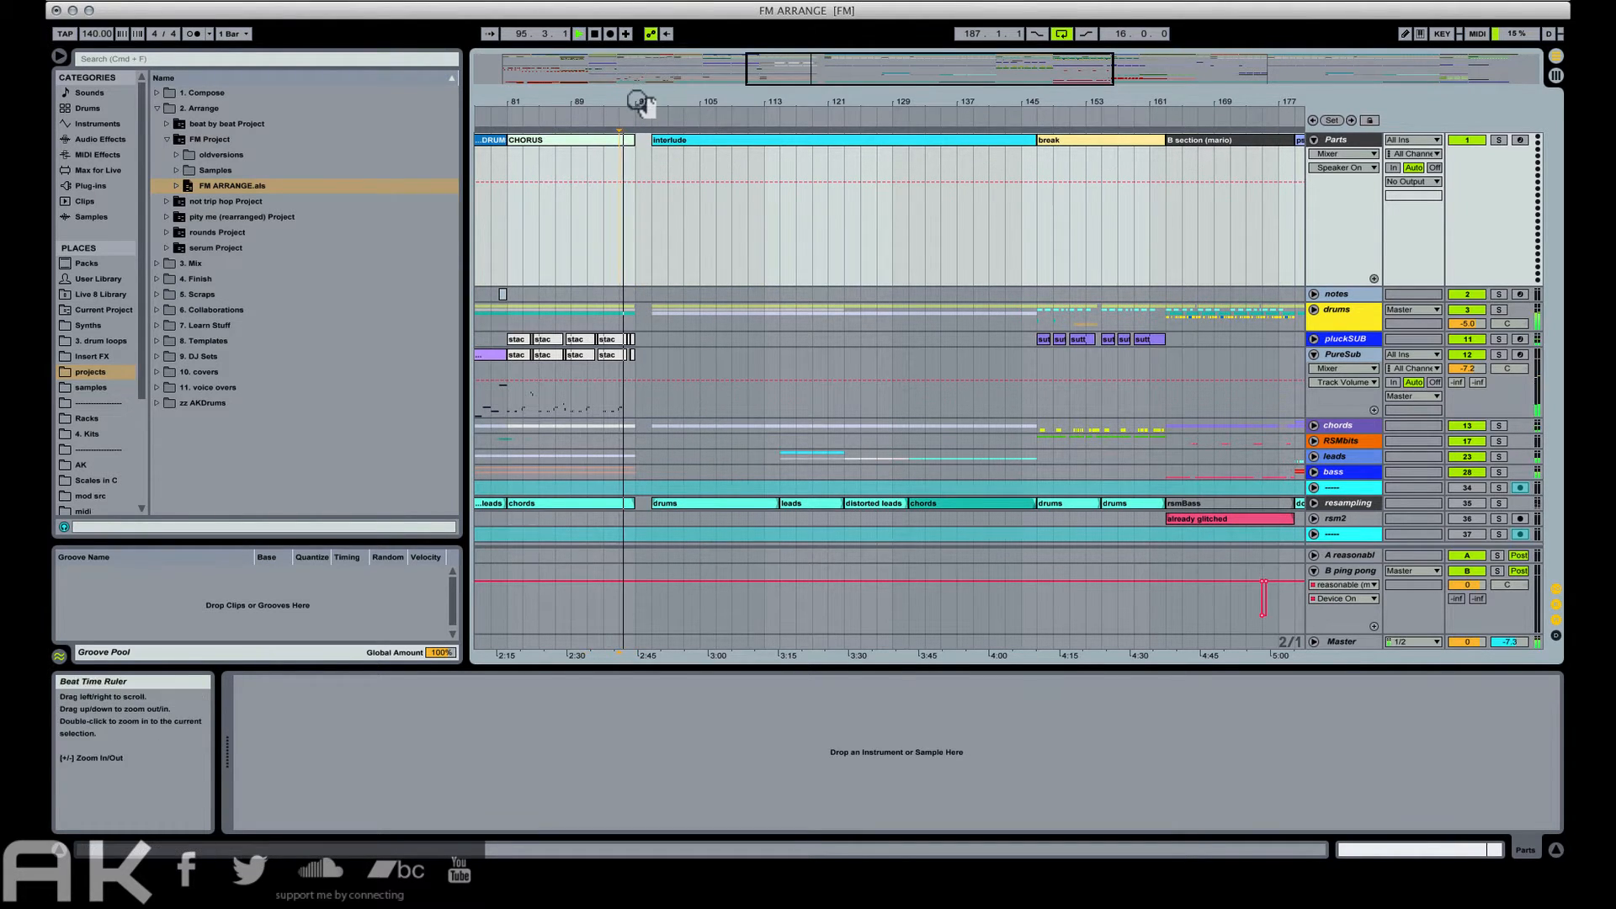
mouse_move(640, 101)
mouse_down()
mouse_move(650, 188)
mouse_move(638, 113)
mouse_up()
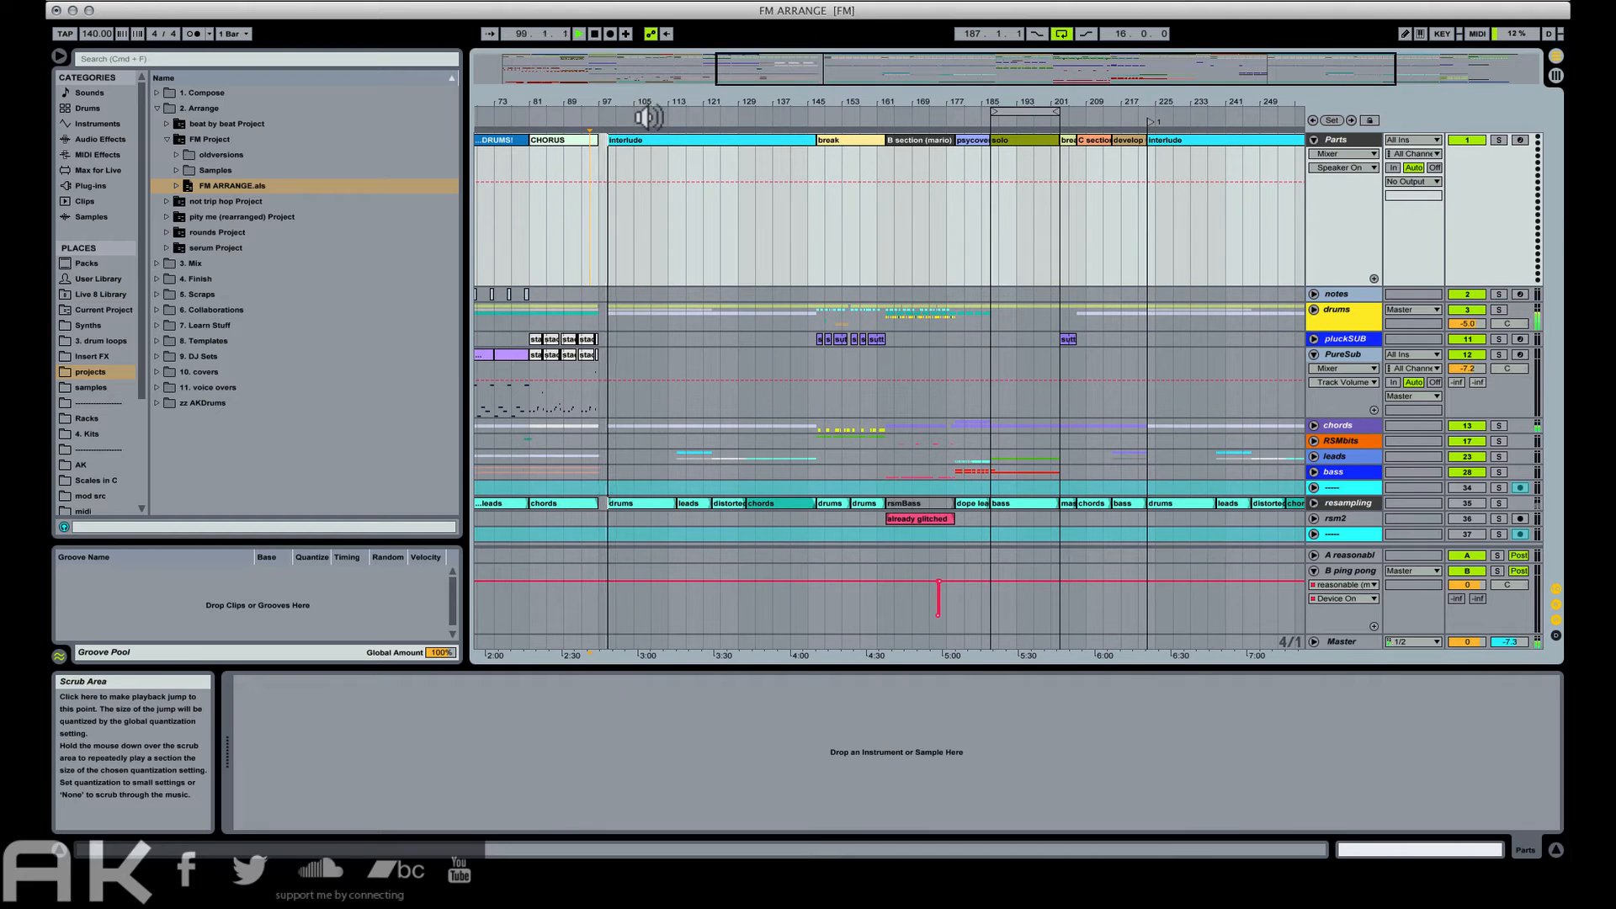
key(space)
Audition the short break before the C section and select the C section's range on the Parts track.
click(1129, 139)
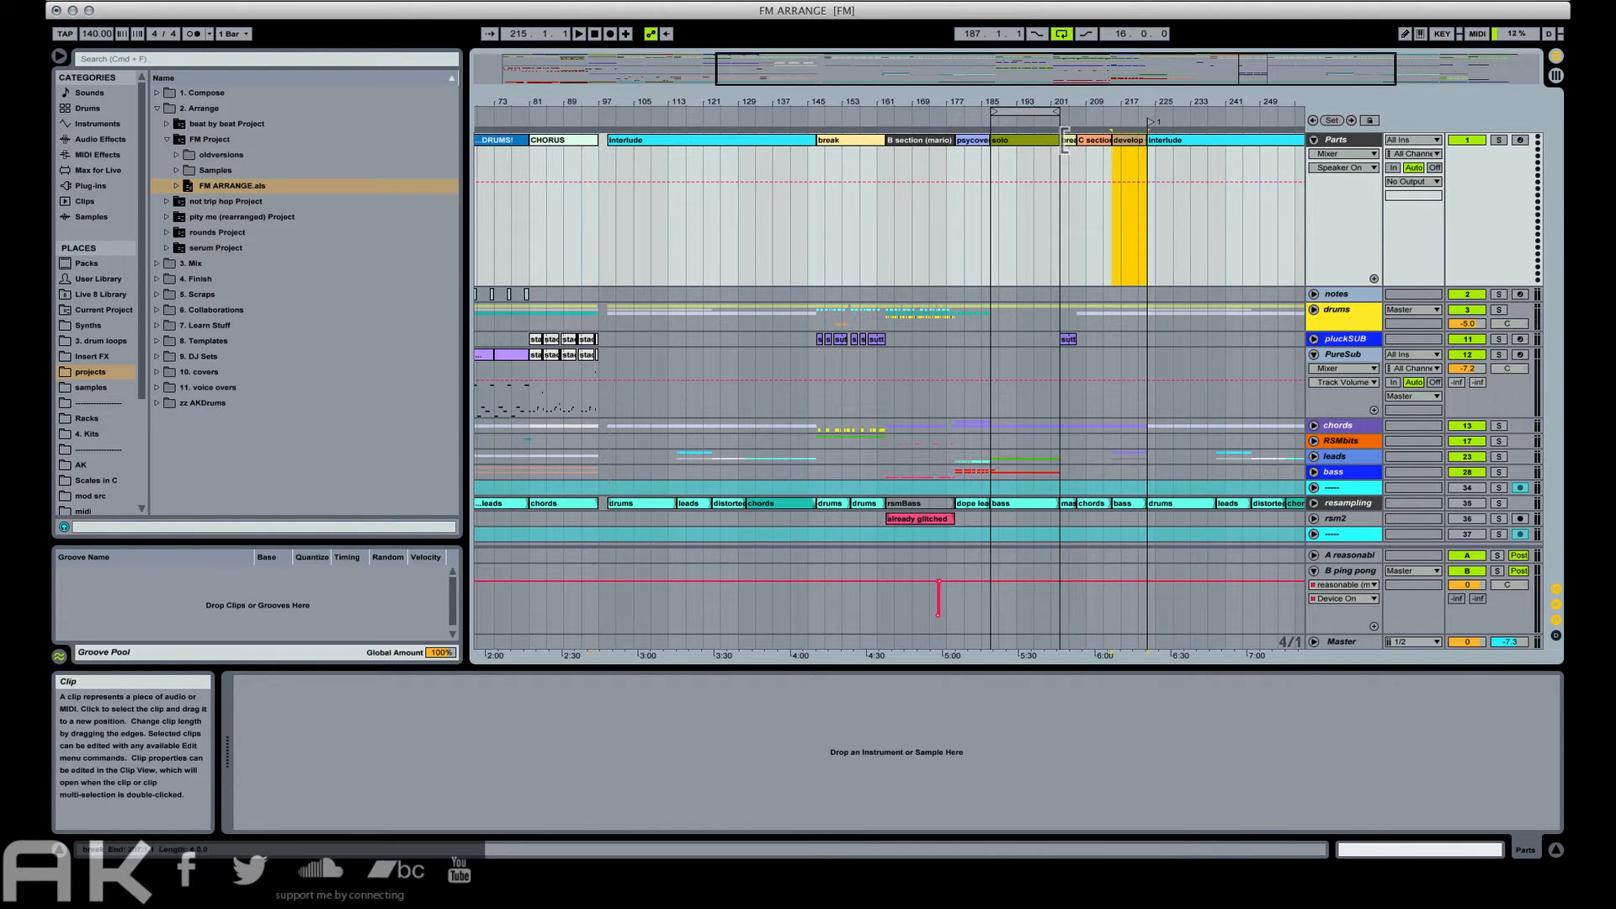
click(1066, 140)
key(space)
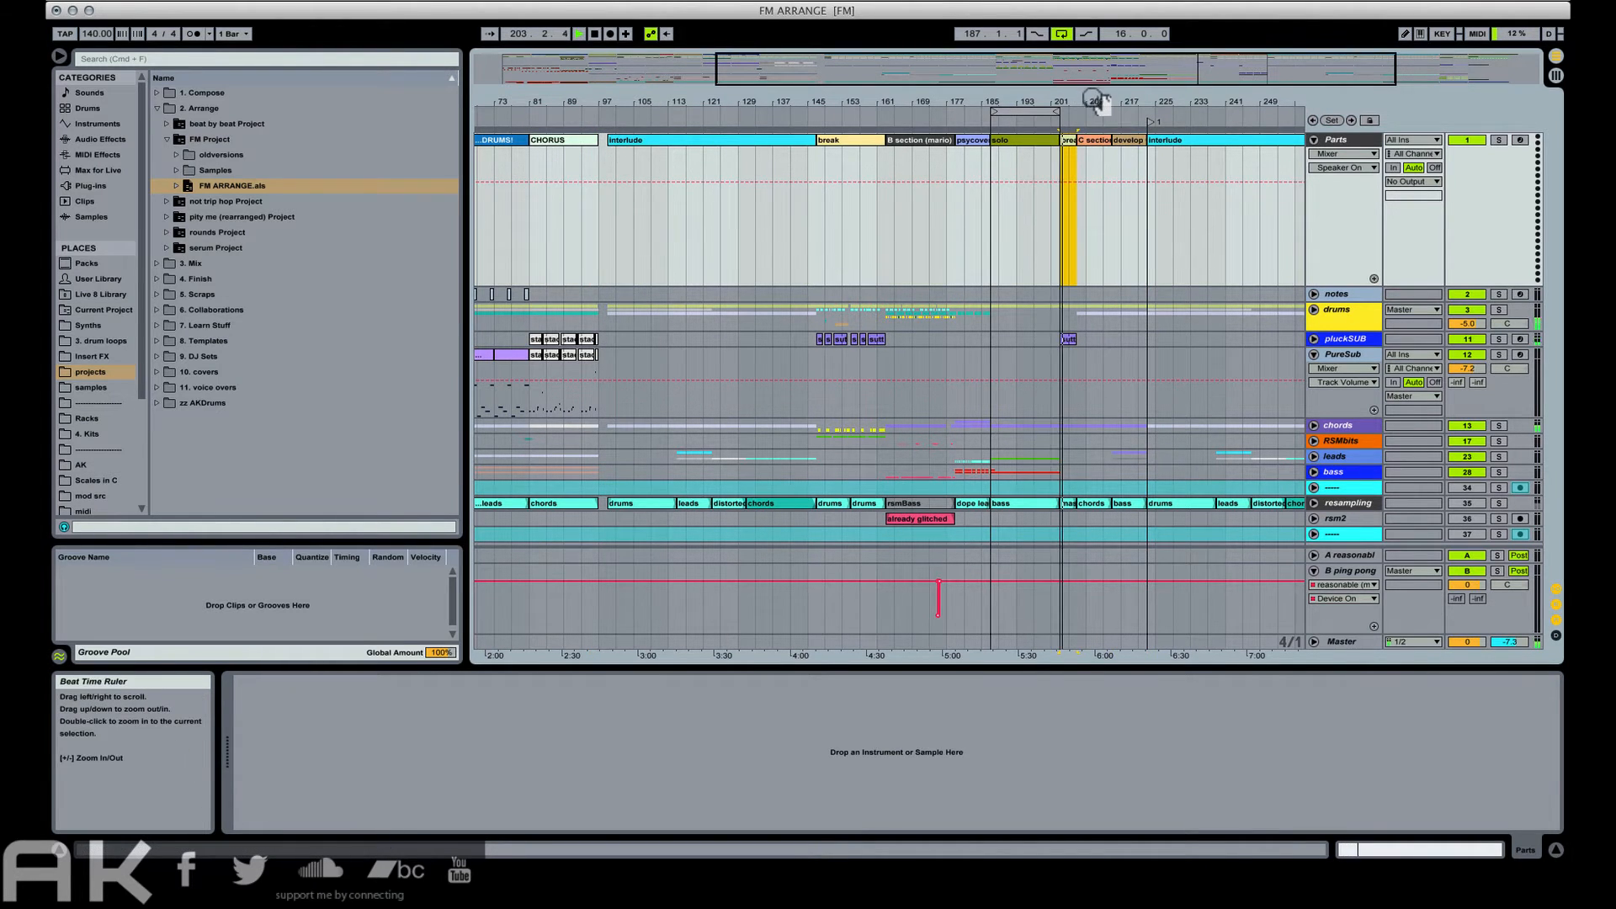
drag(1091, 102, 1088, 148)
click(1084, 140)
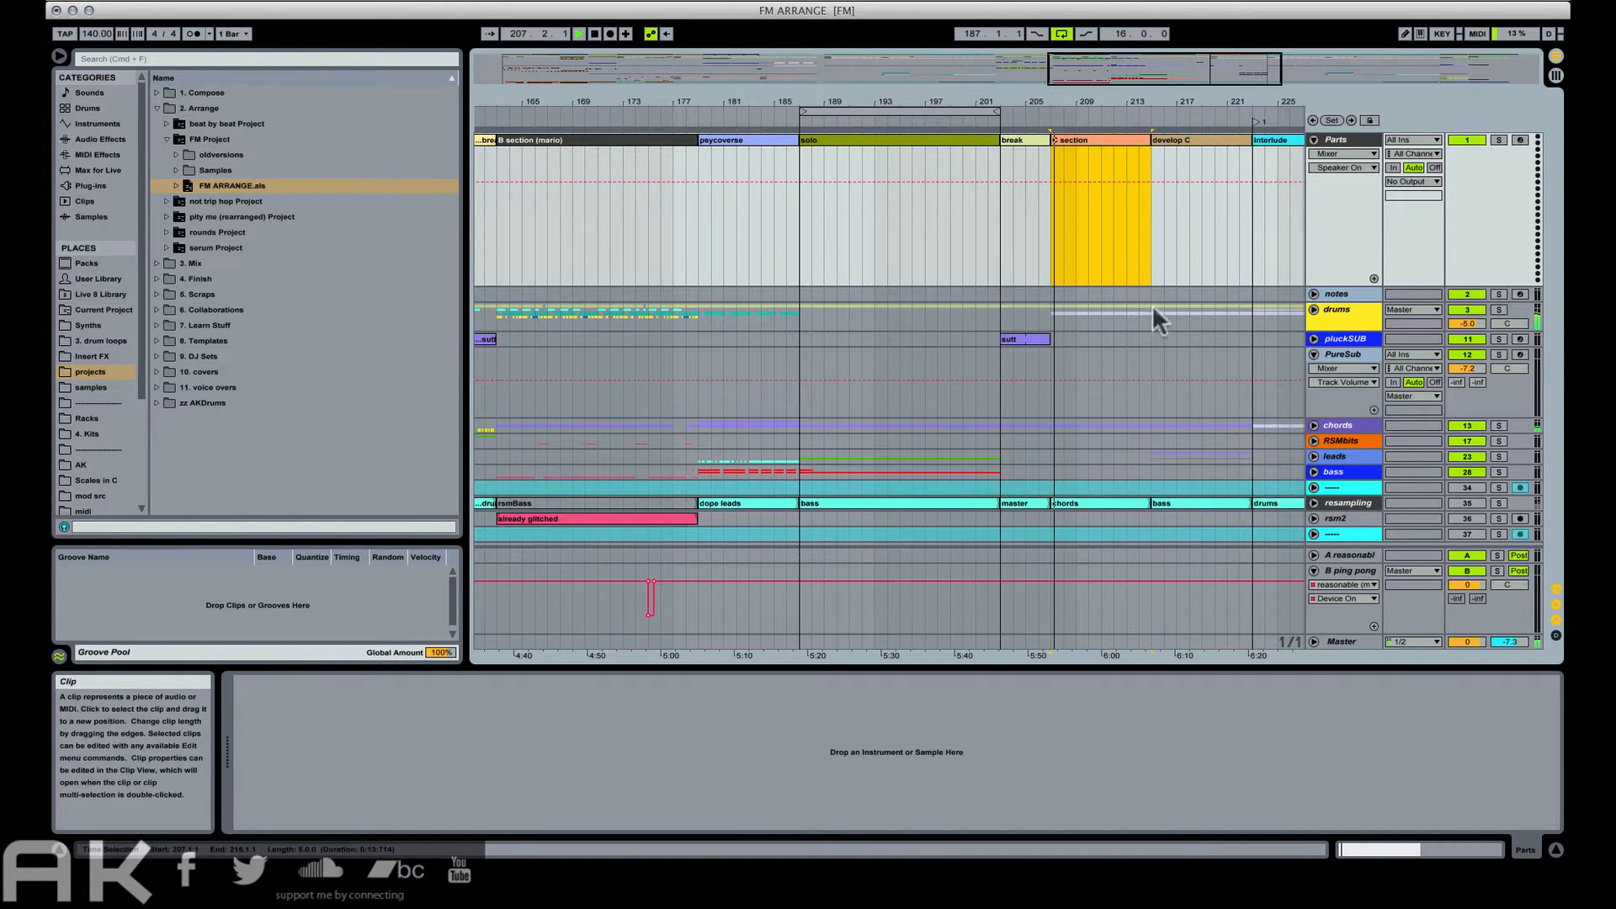
Play the beginning of the develop C section from bar 215.
click(1154, 214)
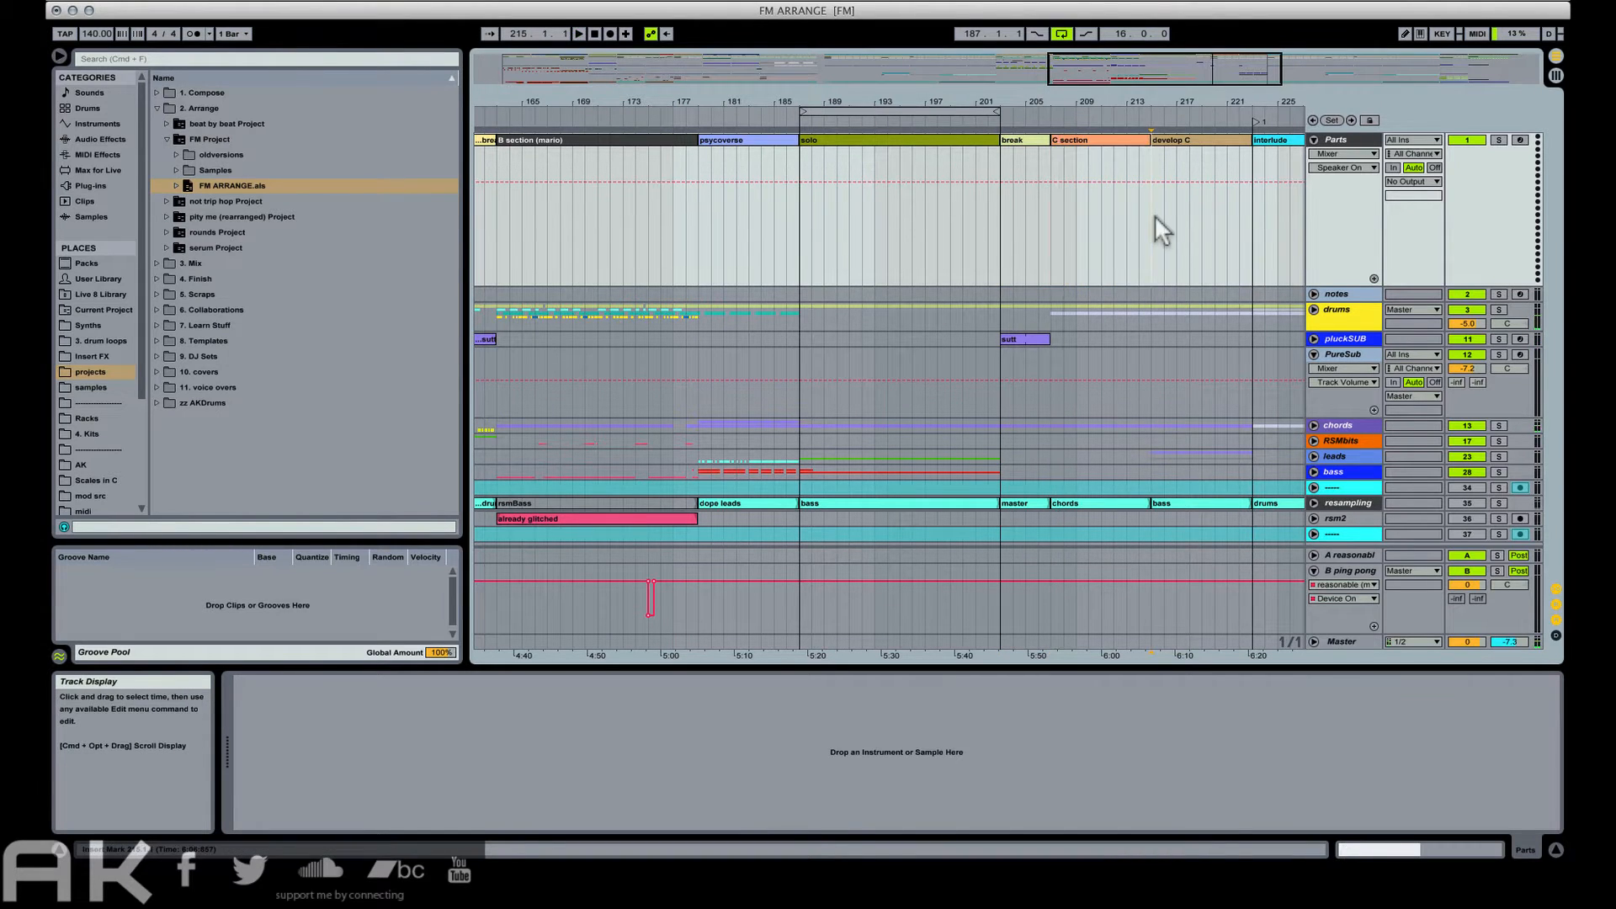
click(1194, 139)
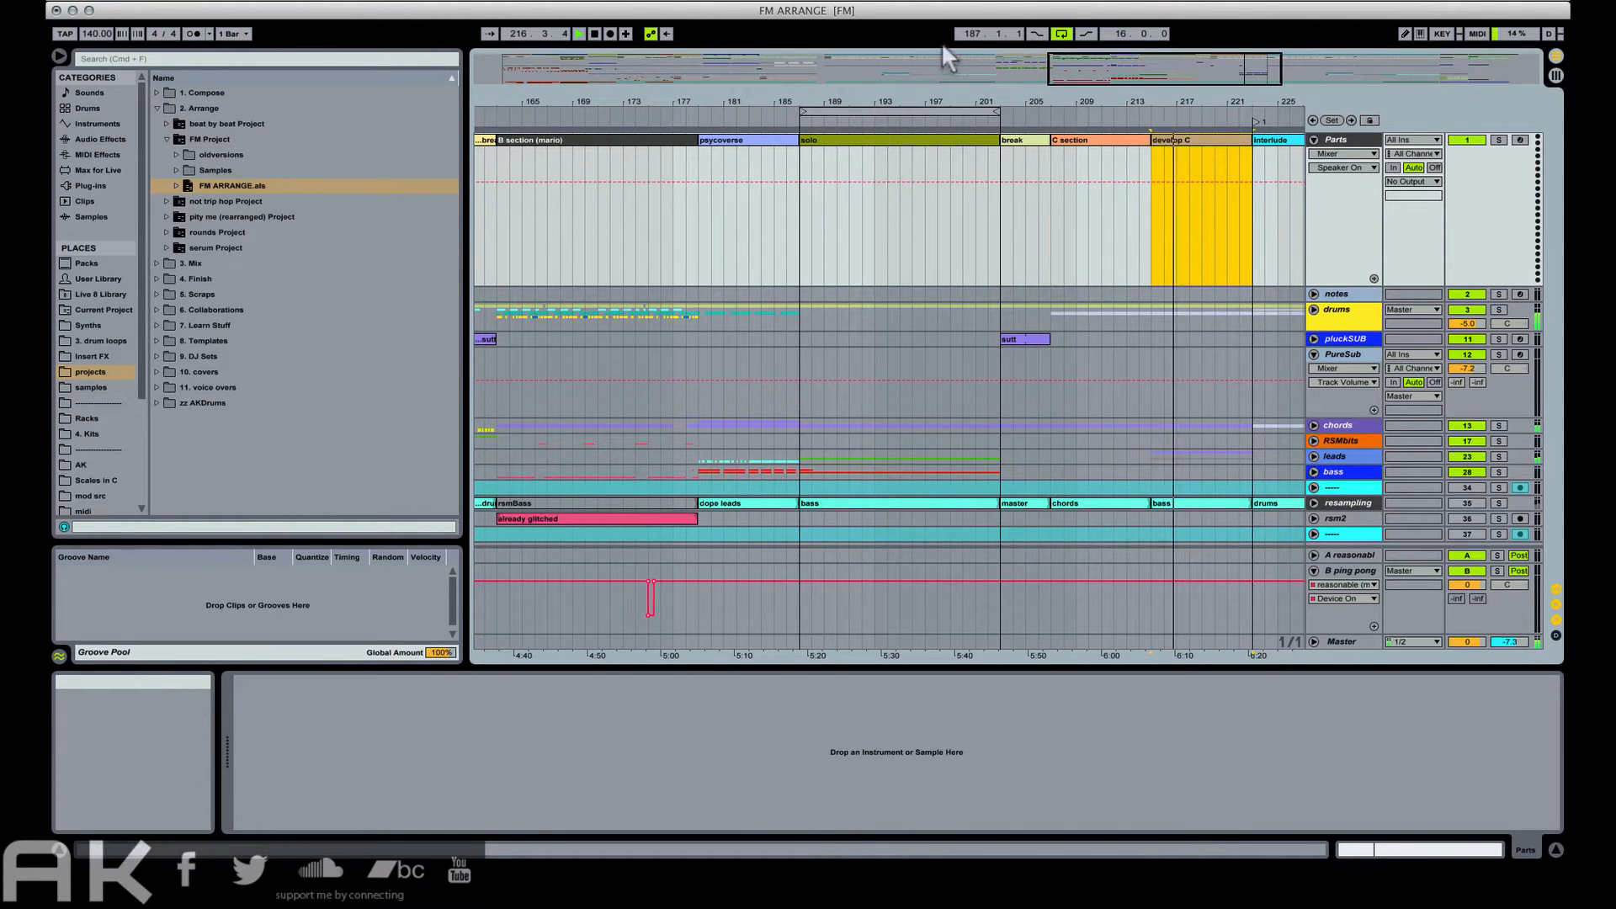
key(space)
Add a locator at bar 215, where the develop C section starts.
right_click(1150, 112)
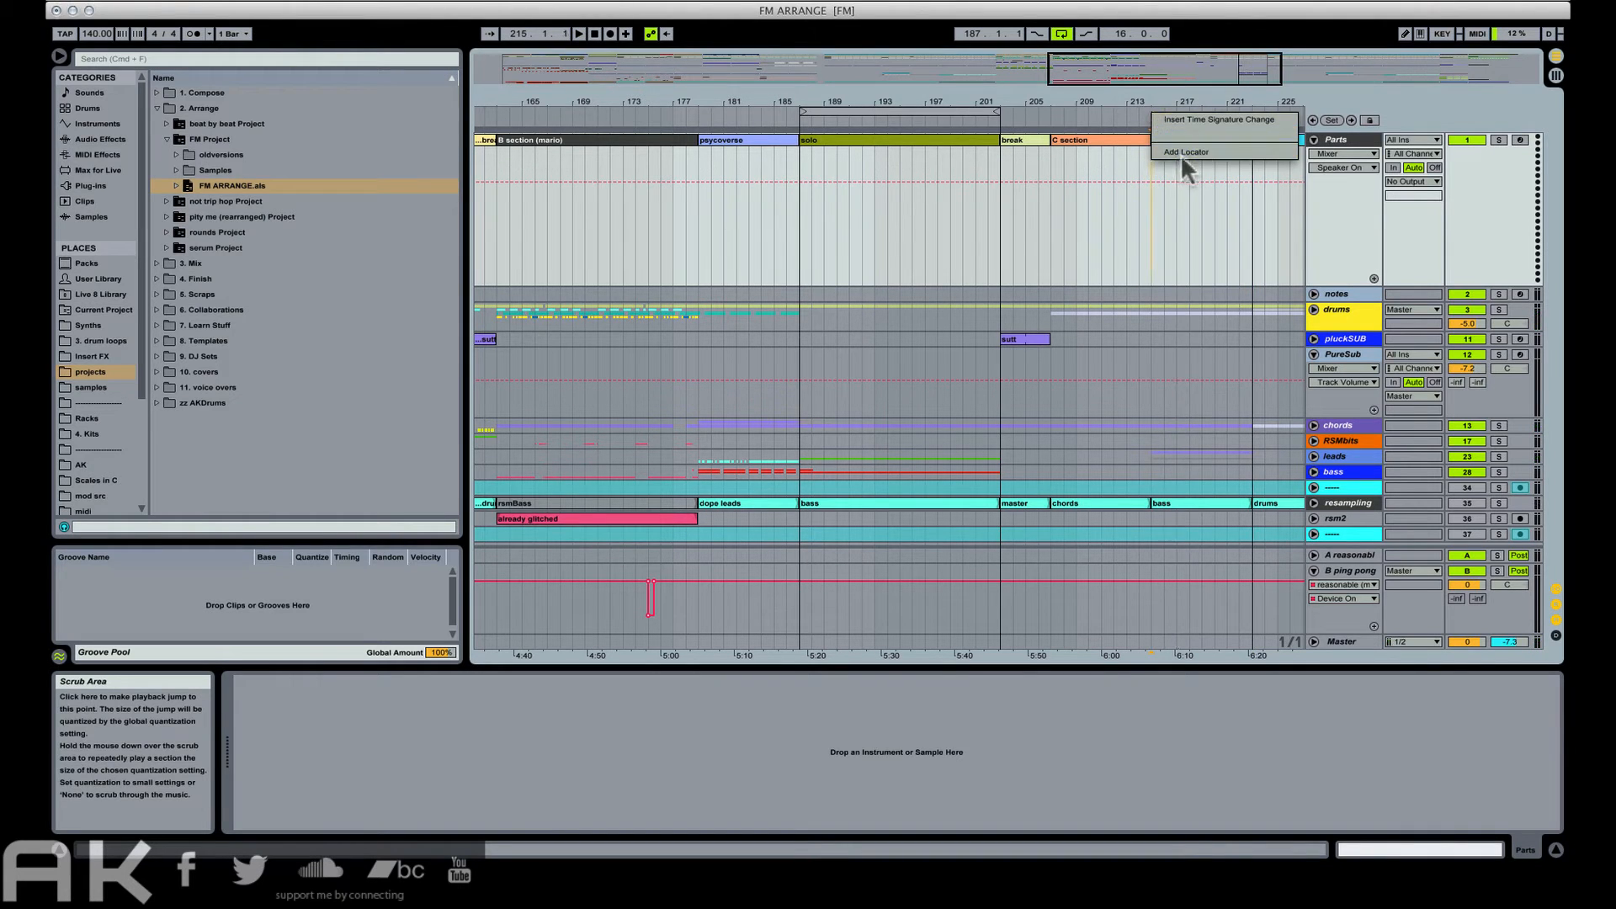
click(1180, 154)
right_click(1150, 117)
click(1169, 153)
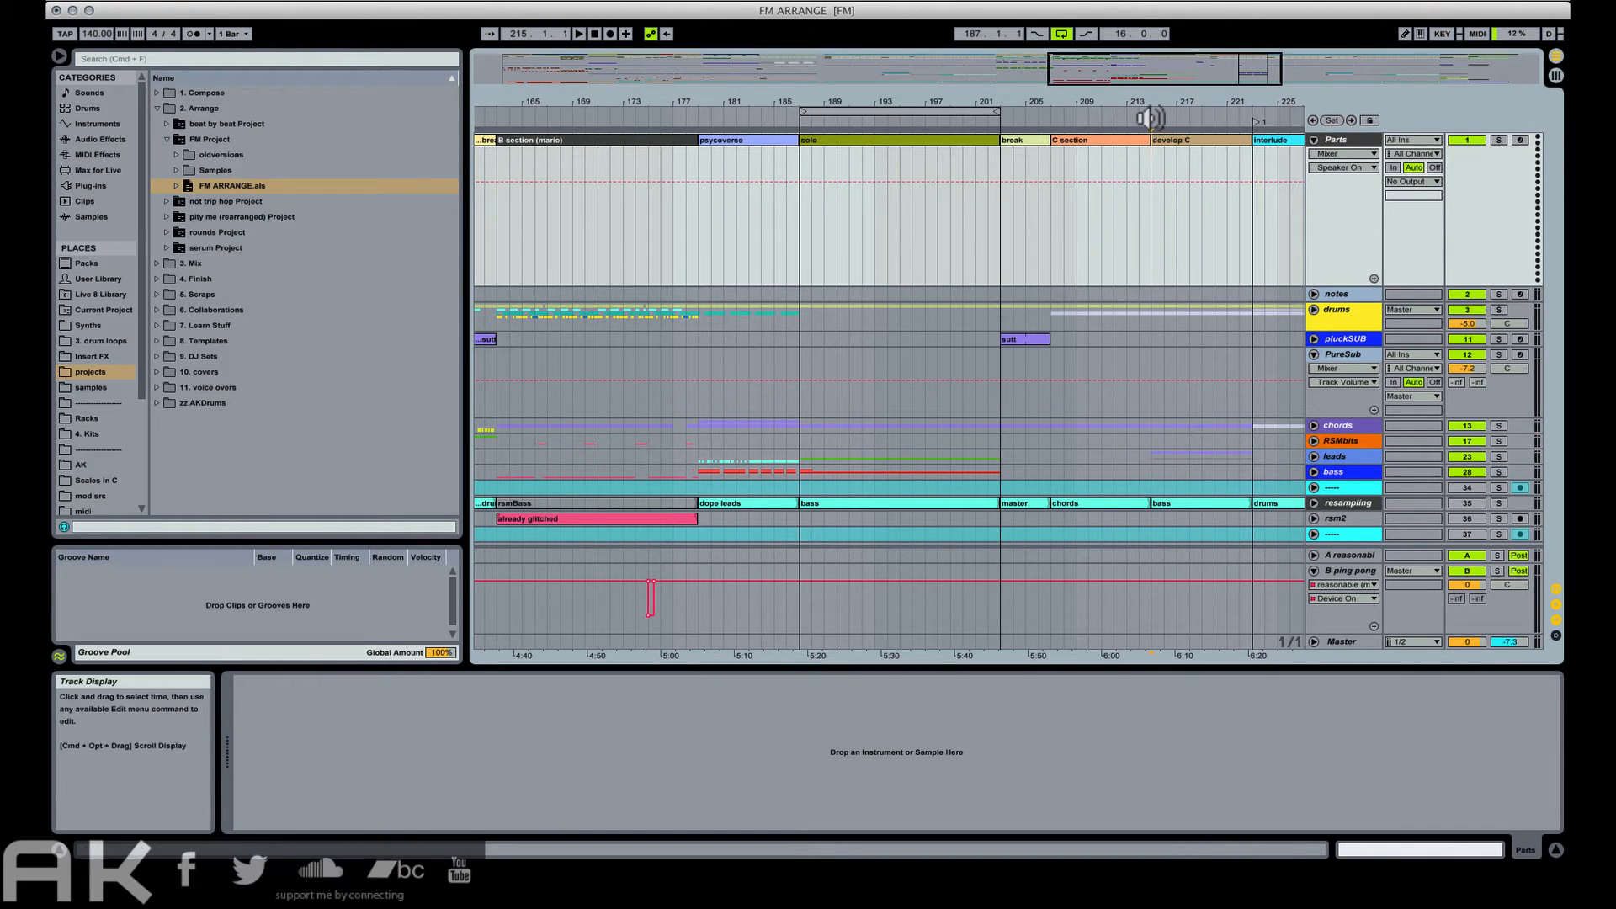
right_click(1150, 116)
click(1170, 156)
Play the last bars of the CHORUS and jump playback to the locator at the develop C section.
drag(1000, 97, 999, 50)
click(611, 154)
key(space)
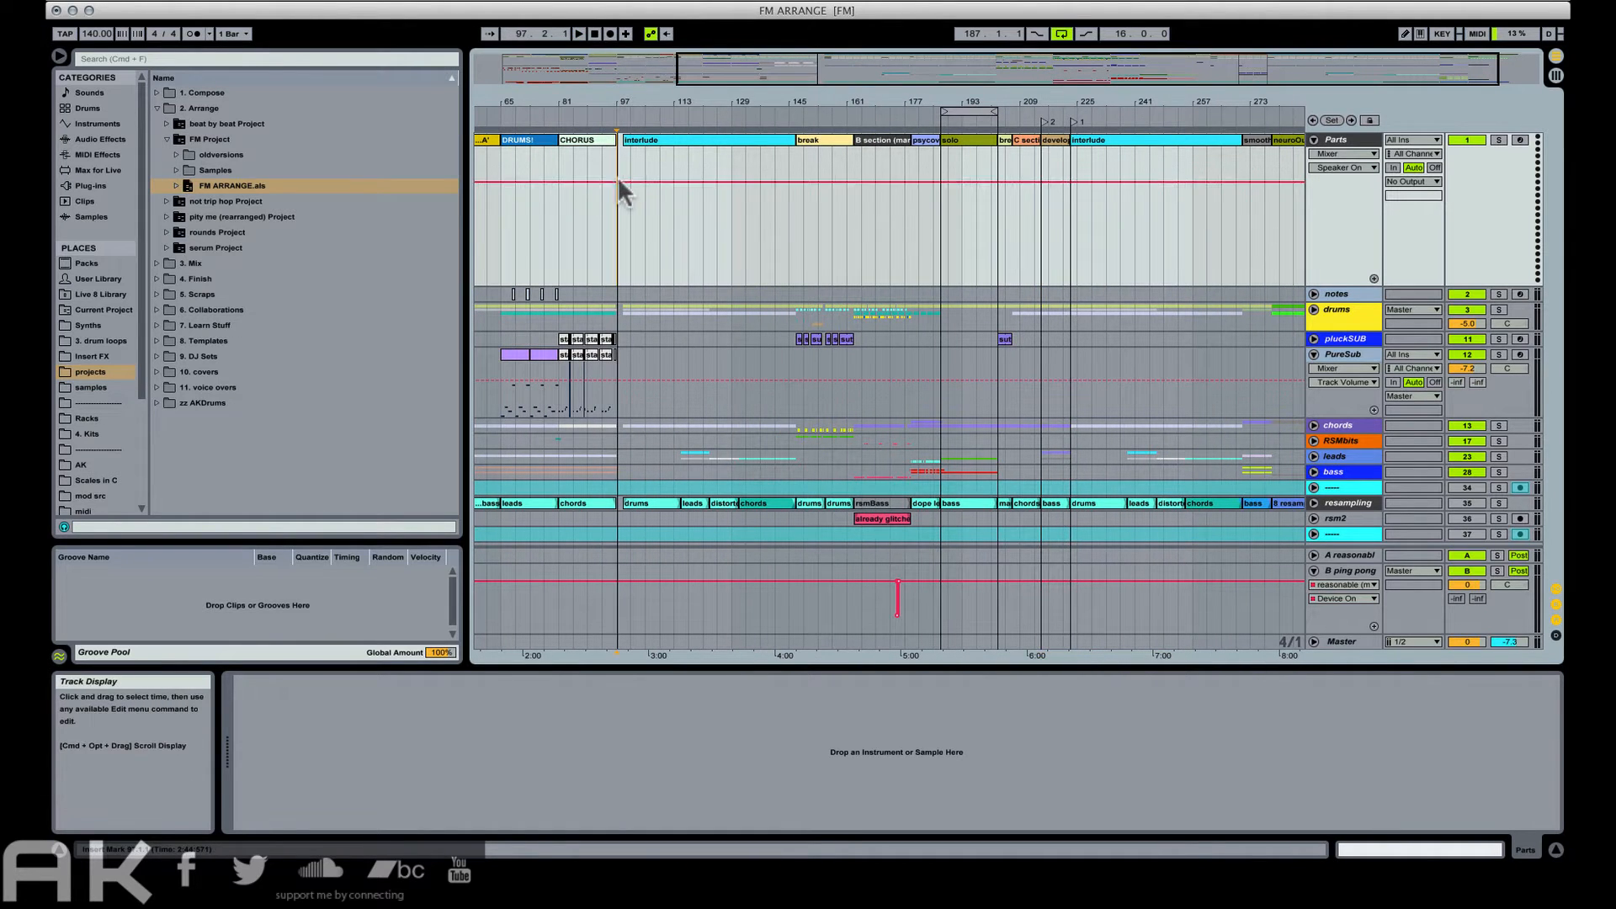
click(608, 174)
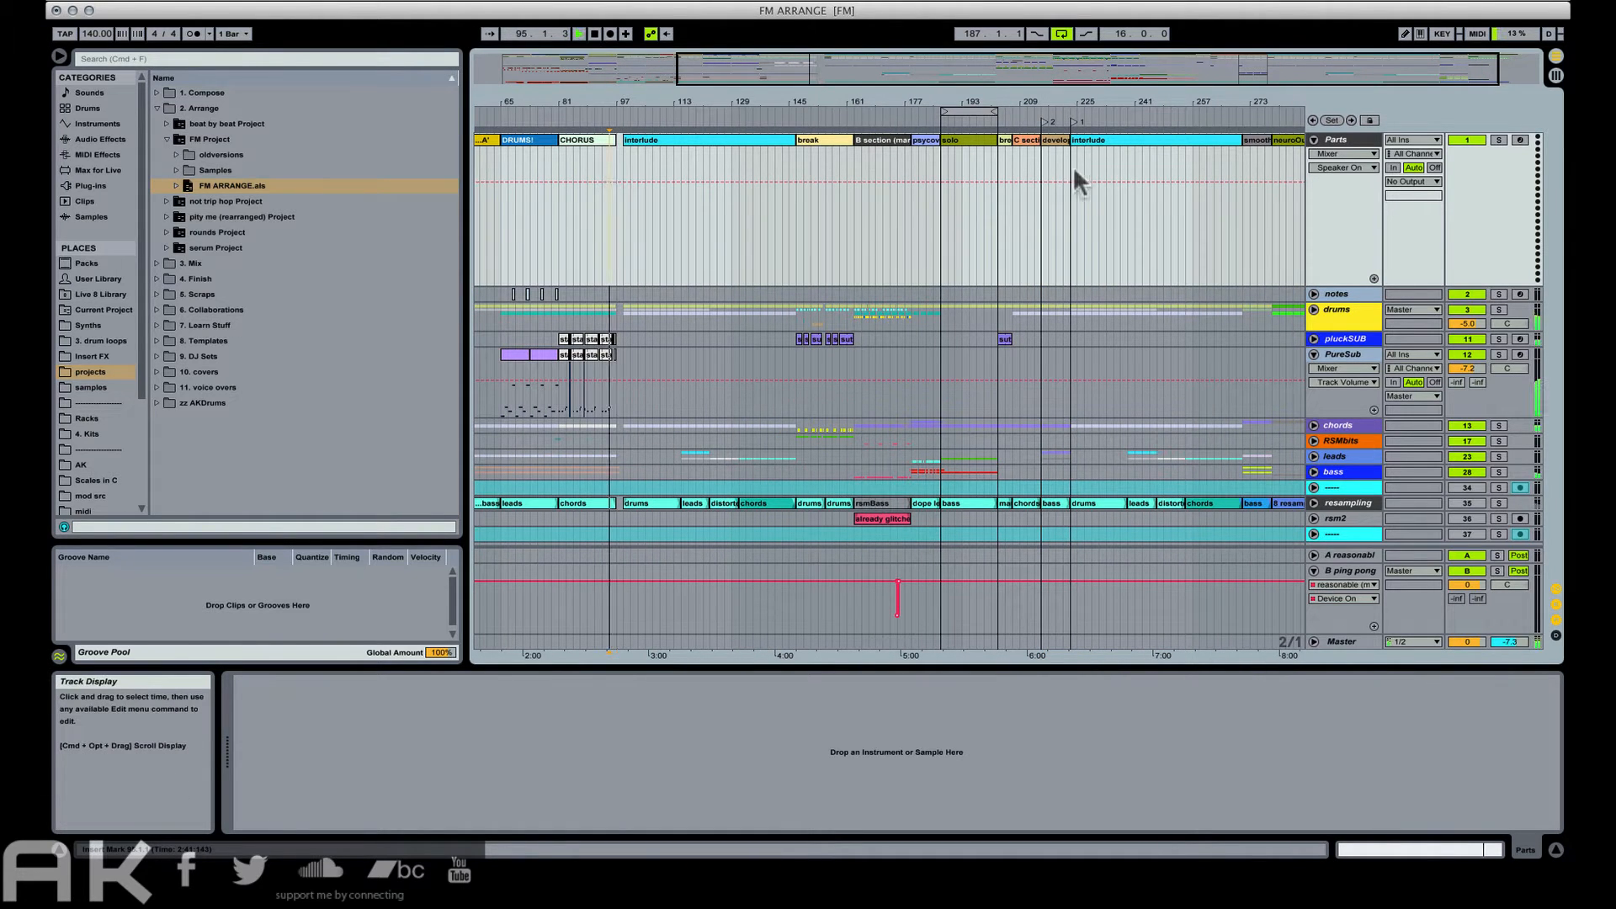
click(1045, 123)
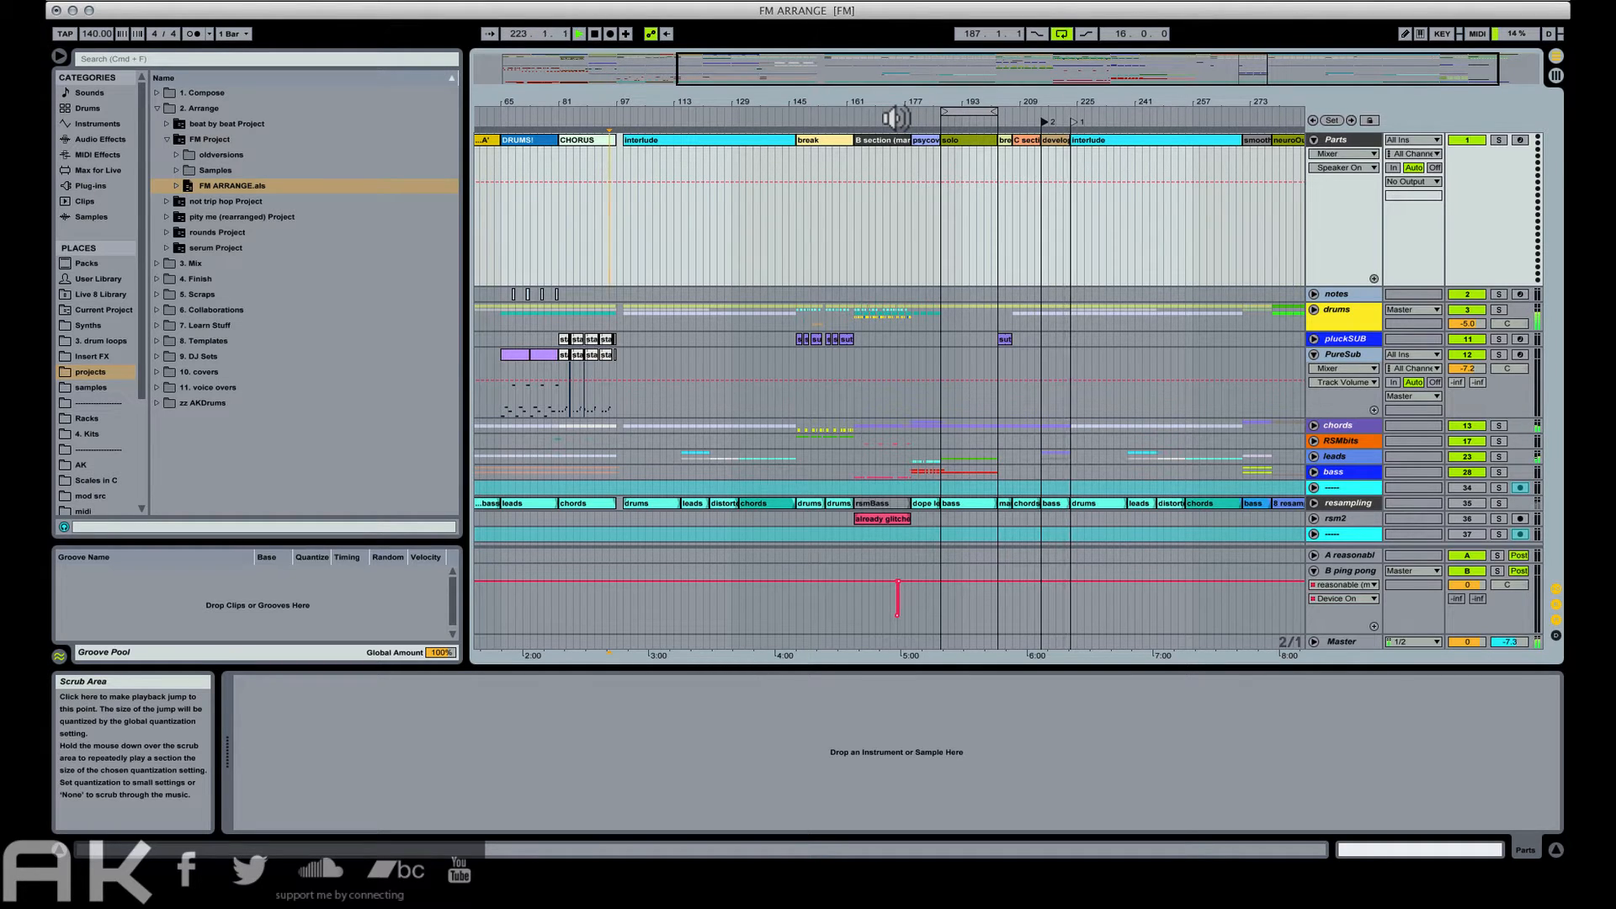
Copy the first two bars of the break section, from bar 147 to 149, across the drums through bass tracks.
click(819, 139)
key(space)
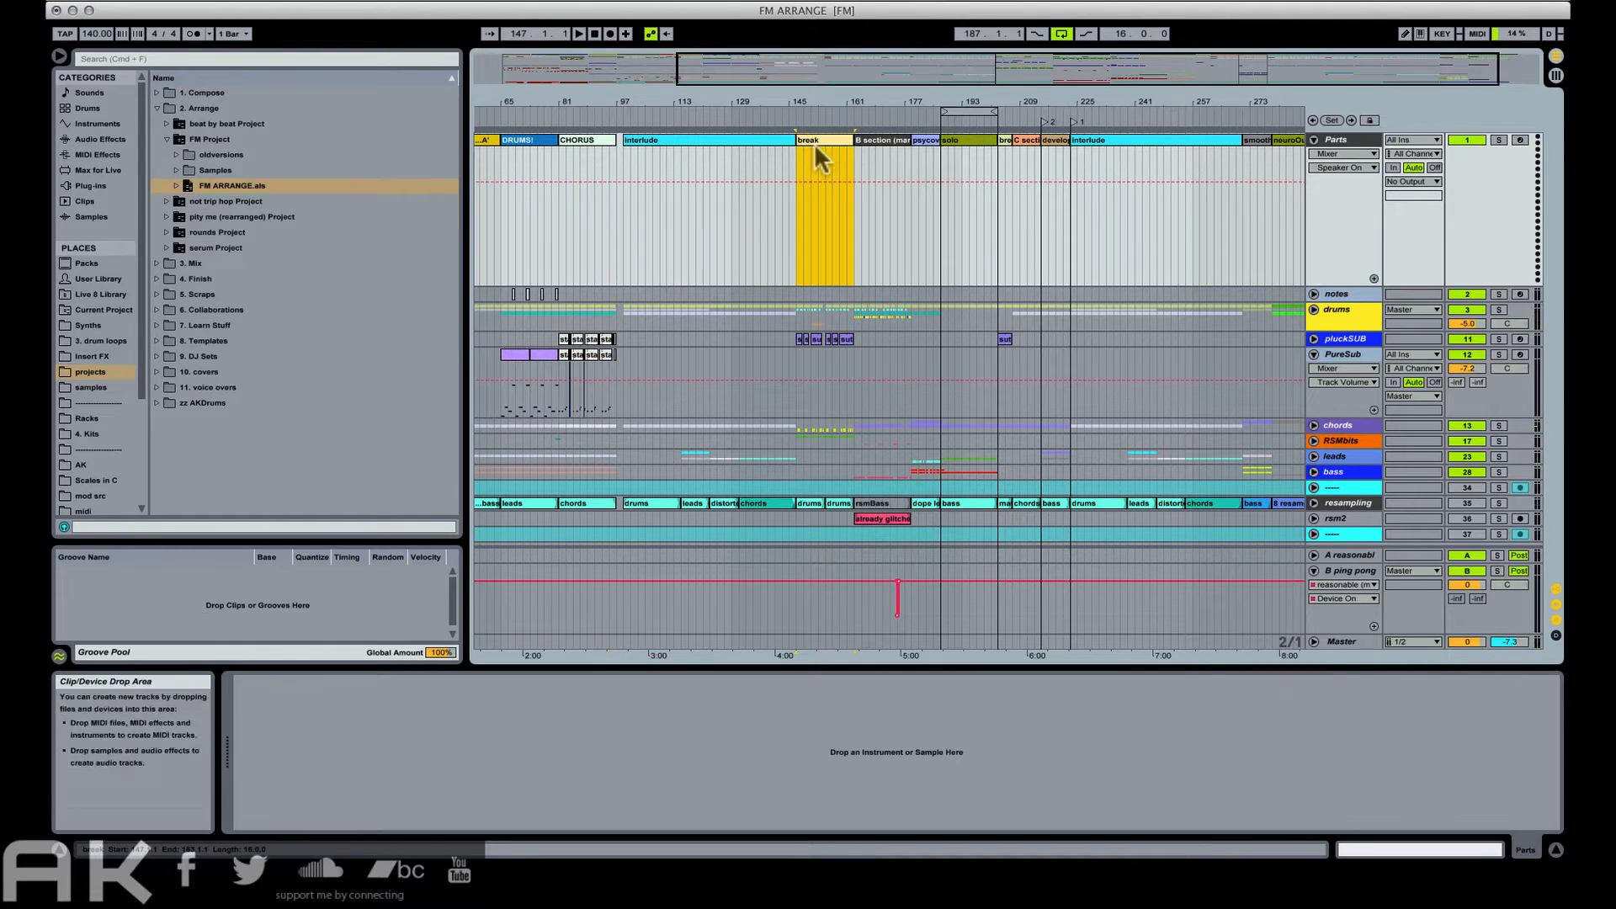
drag(812, 102, 810, 203)
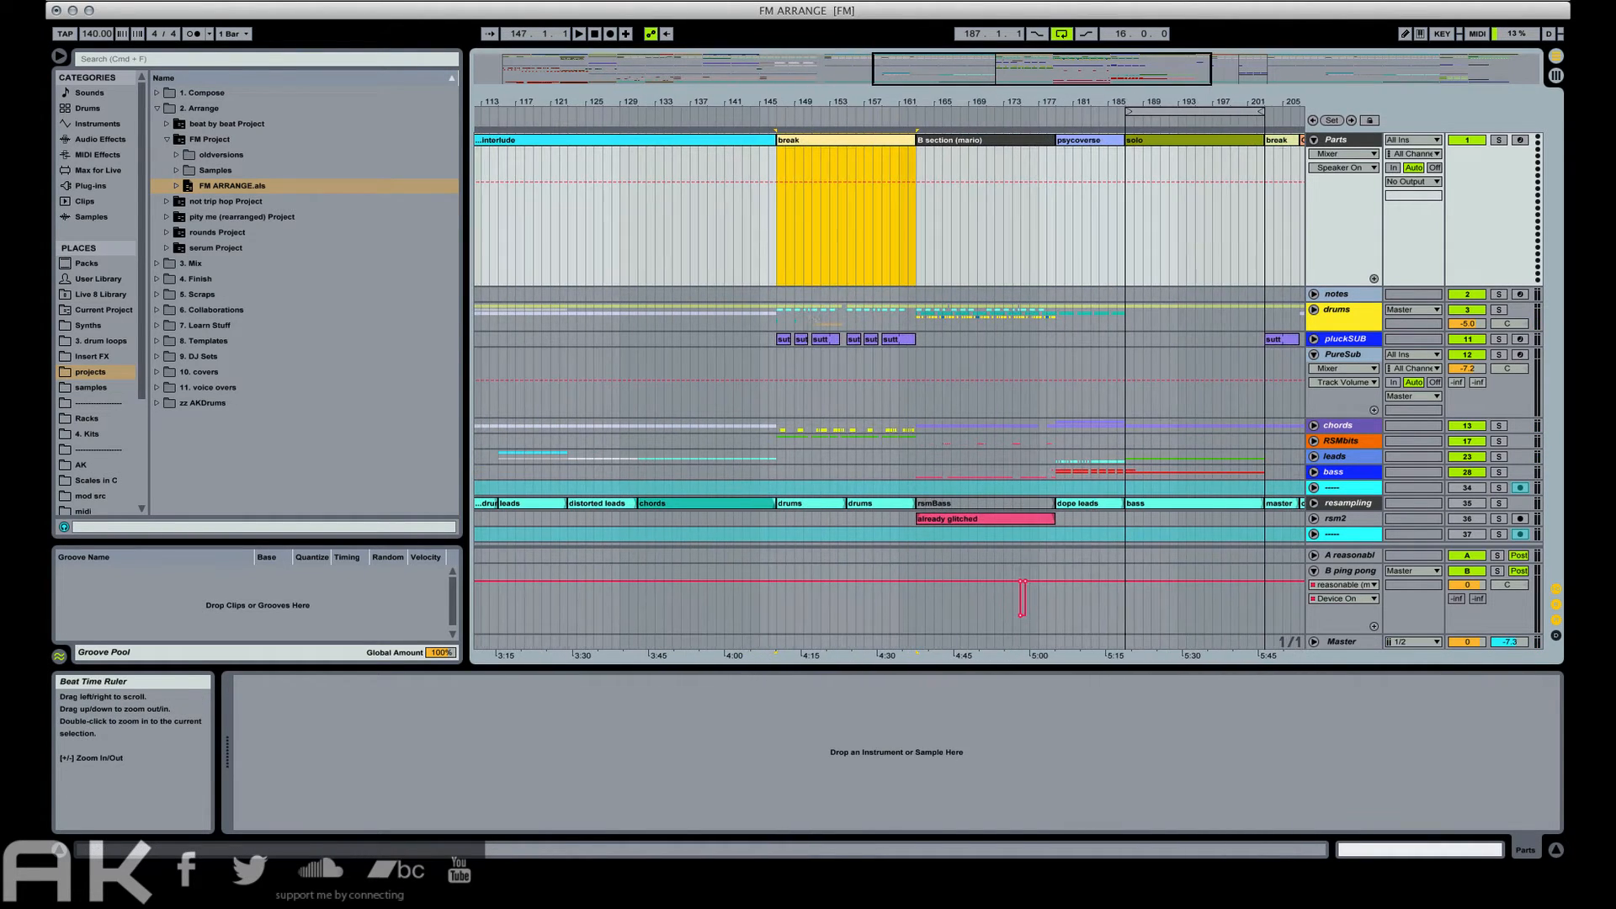
click(779, 285)
key(space)
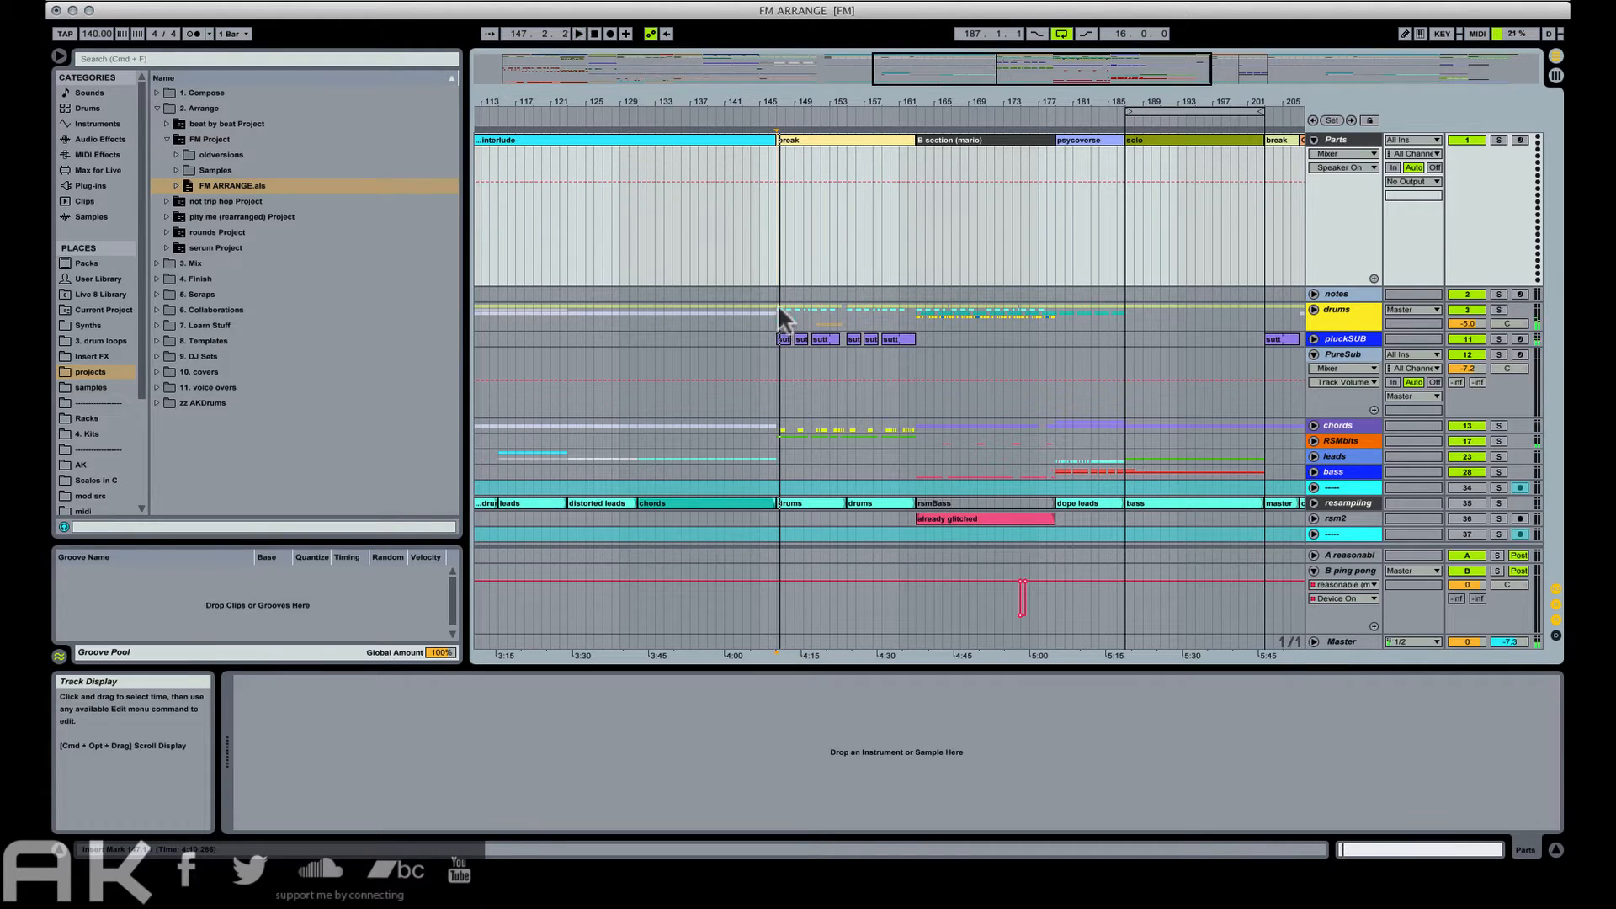
drag(778, 306, 792, 466)
Paste the two copied bars into the gap at bar 97 between the CHORUS and the interlude, and play them.
drag(559, 98, 1111, 98)
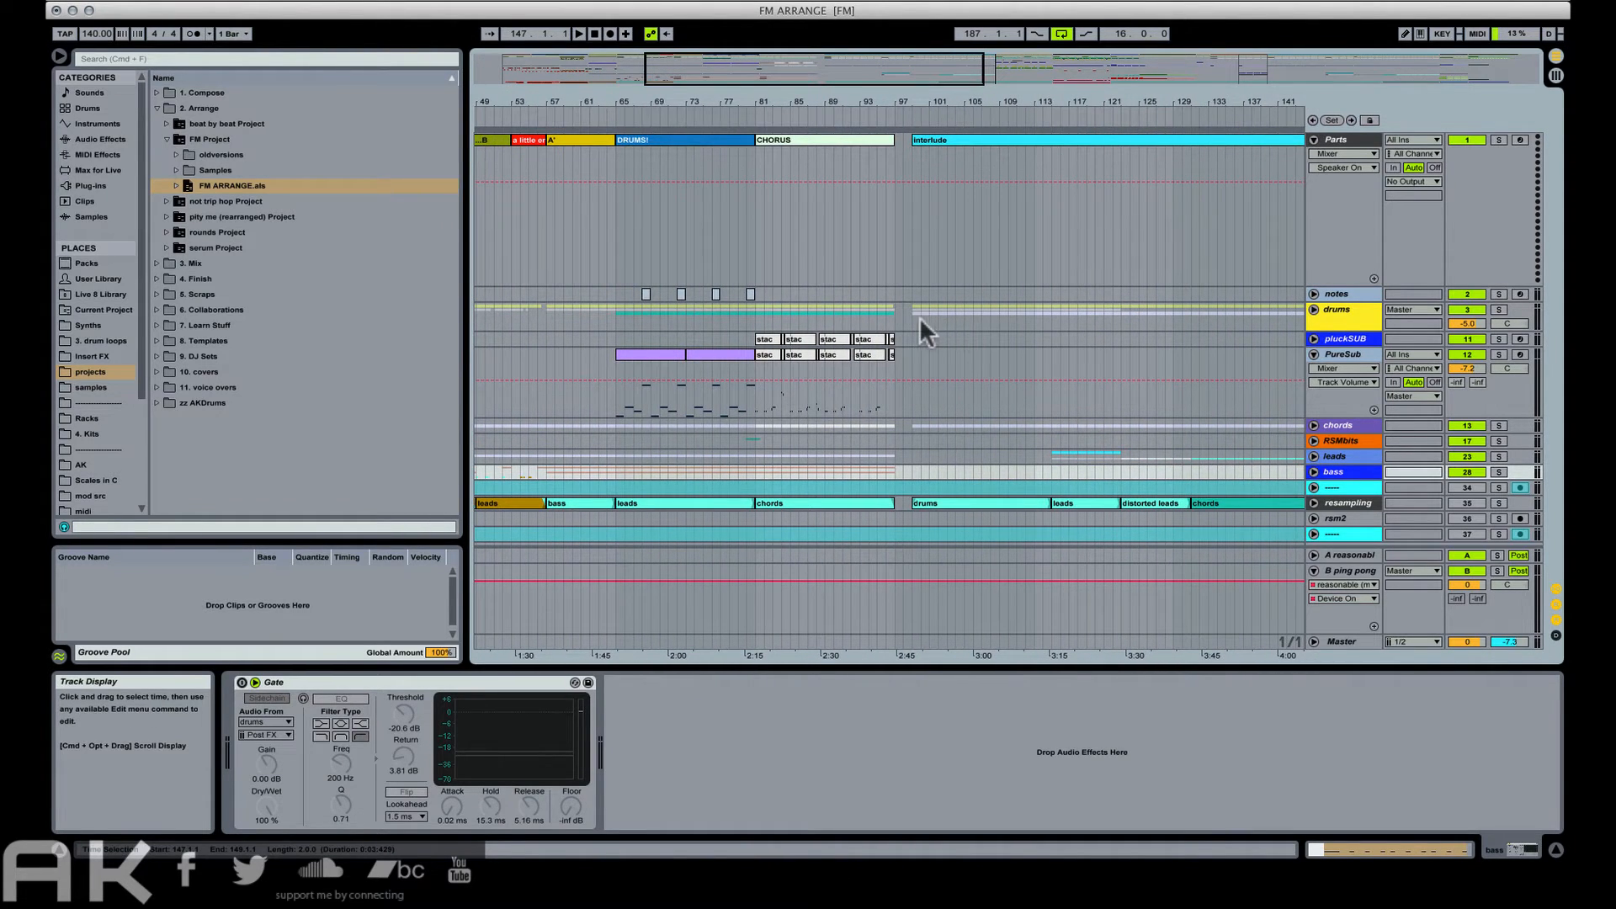
drag(890, 314, 918, 298)
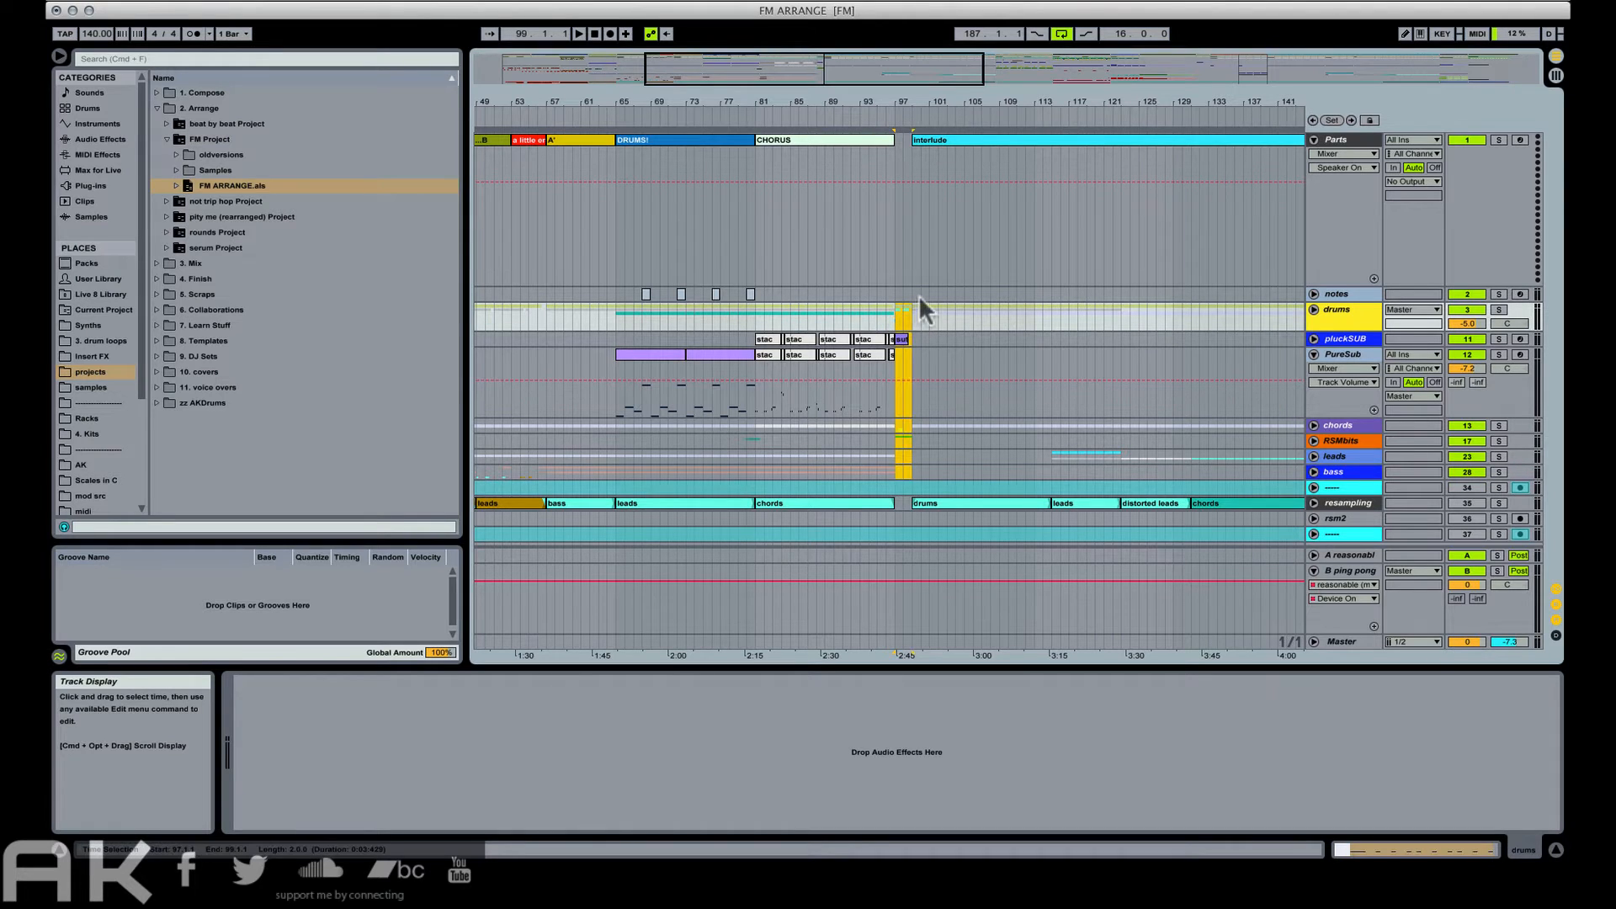
key(space)
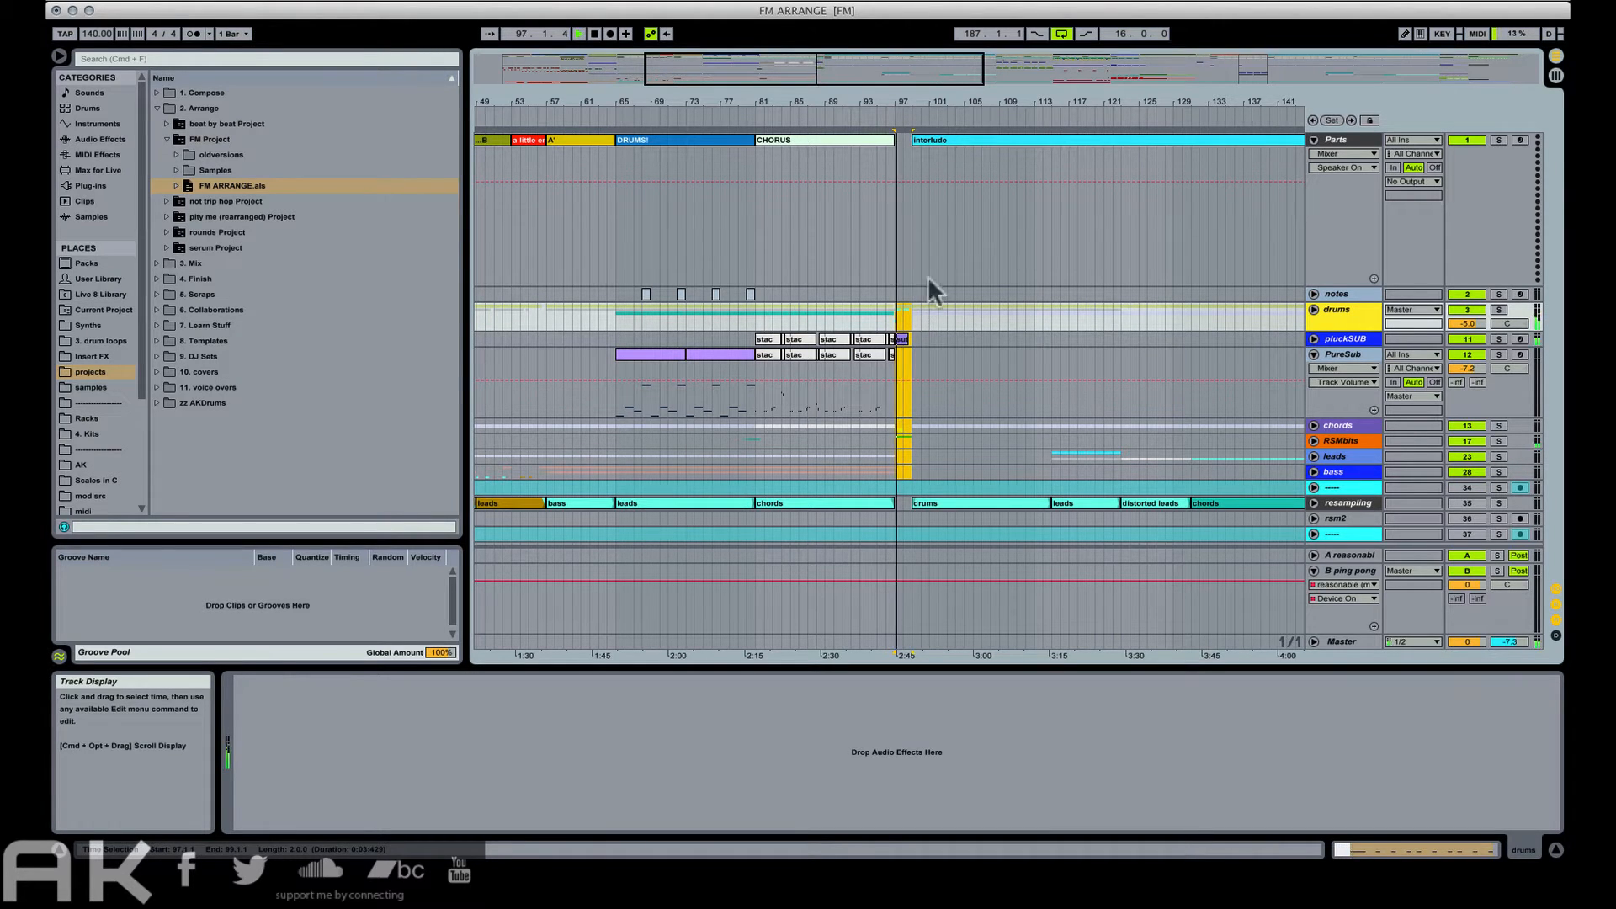
drag(916, 95, 918, 135)
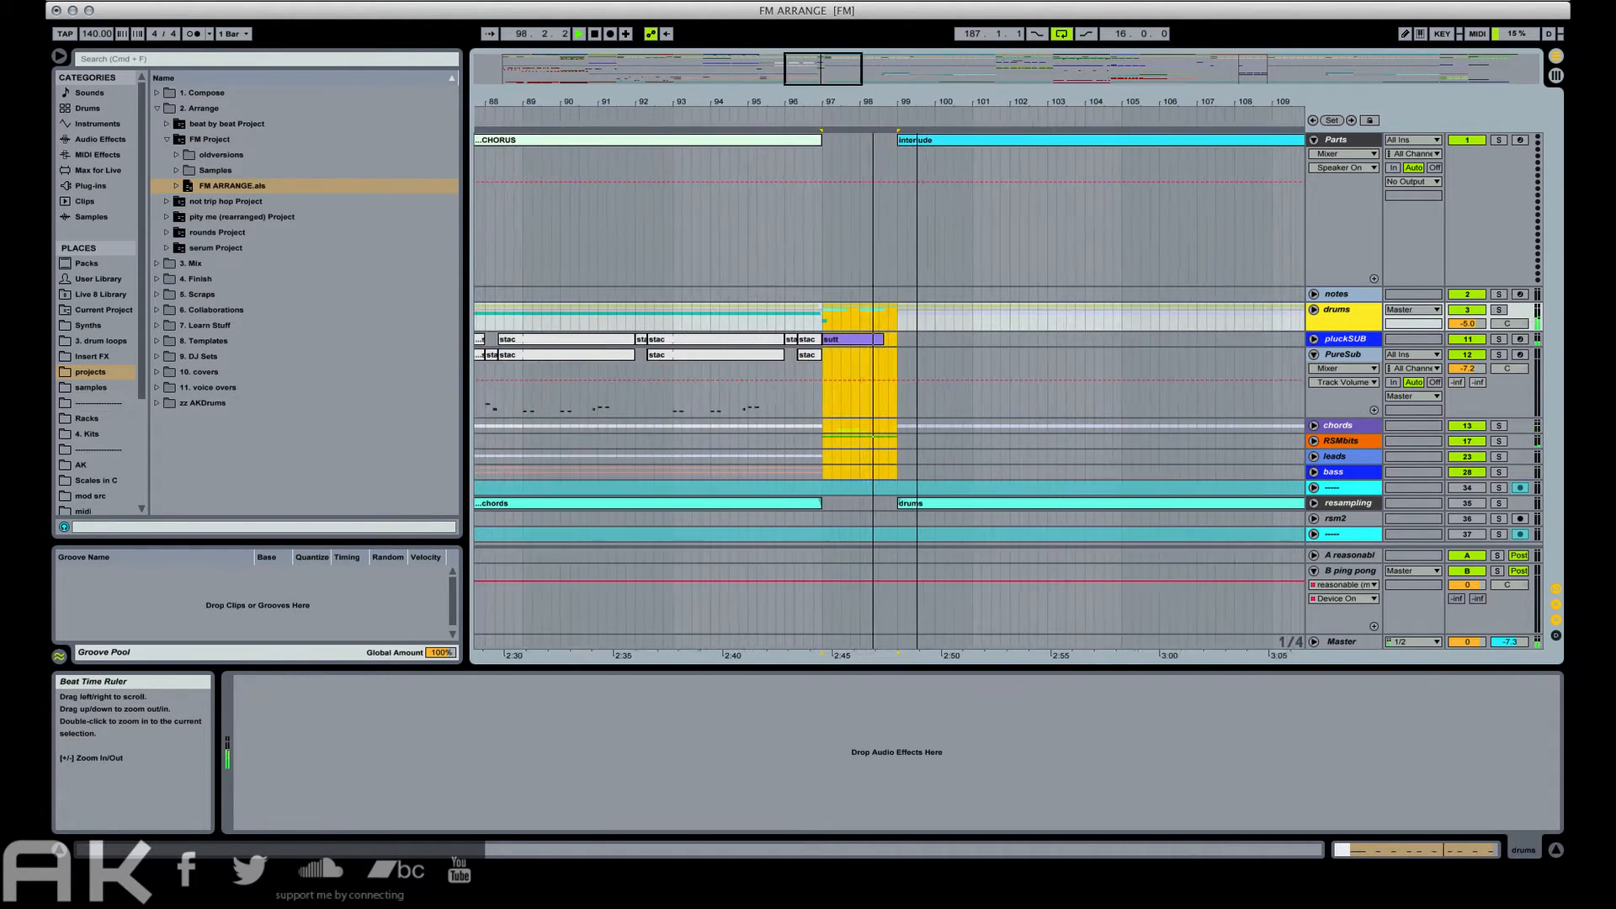
key(space)
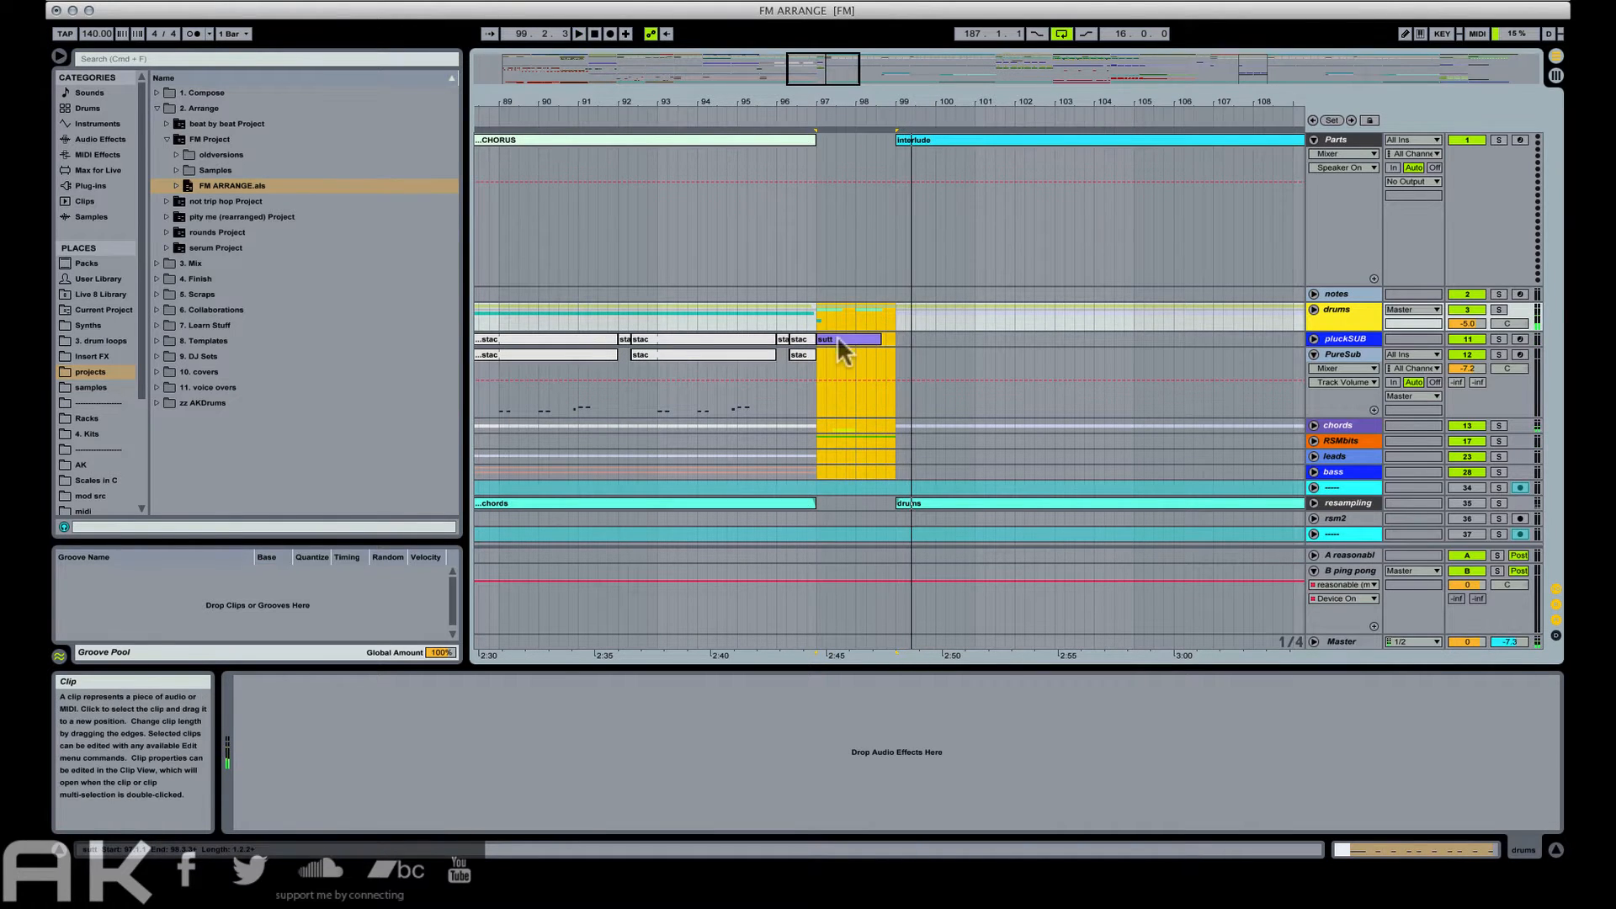
Unfold the drums group and shorten the pasted kick clip at bar 97 to about a beat and a half.
click(837, 337)
click(1314, 309)
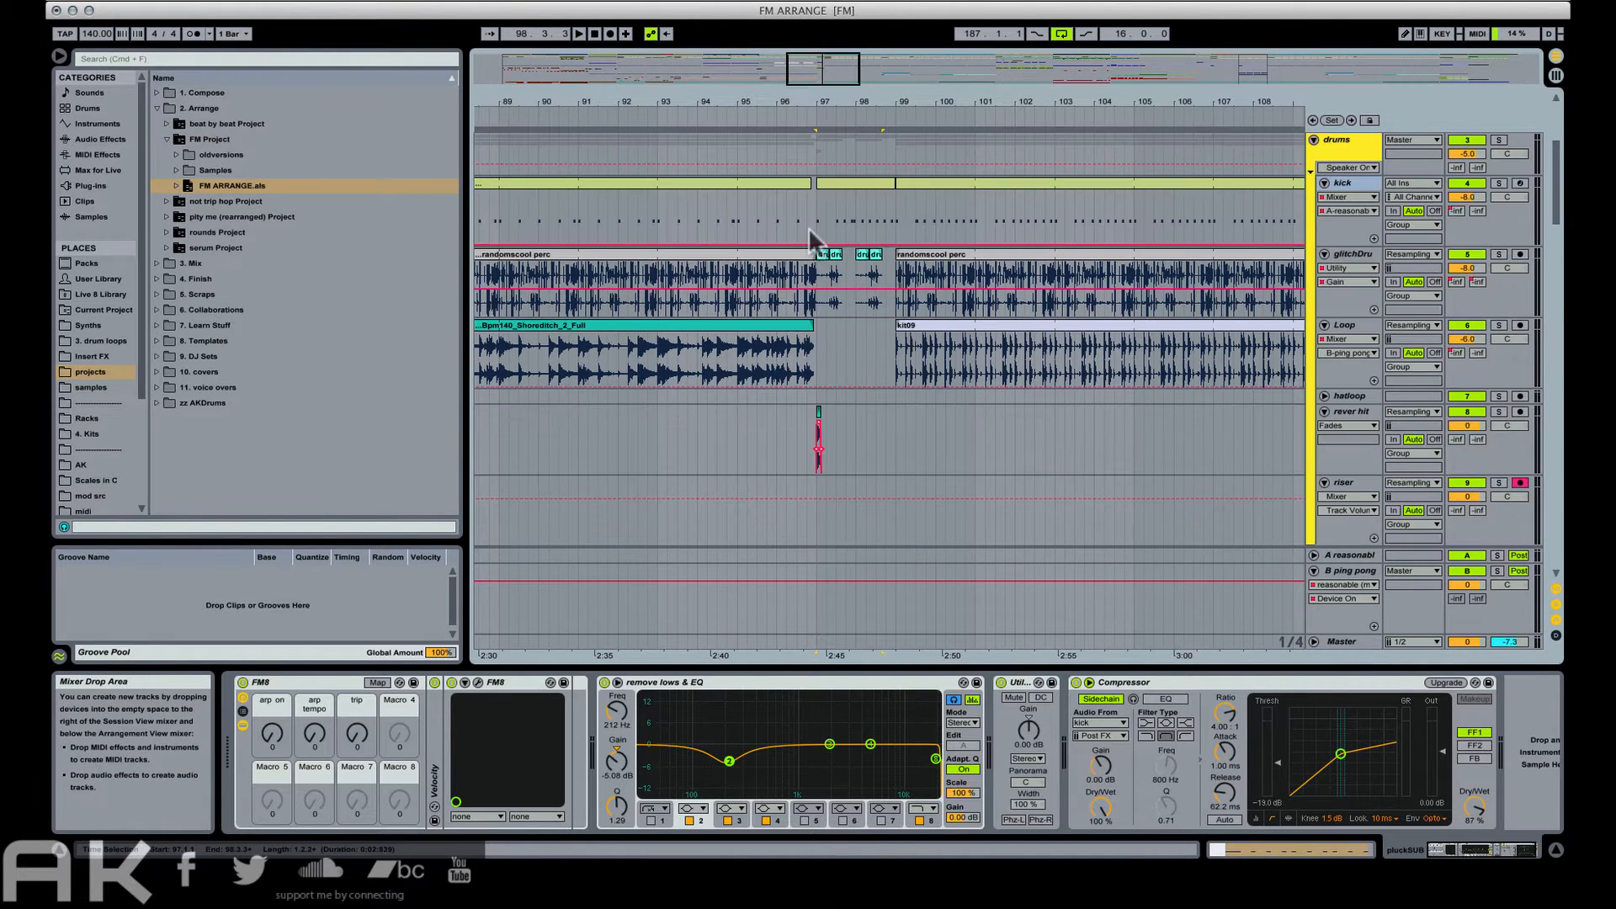
scroll(808, 226, up, 1)
click(833, 229)
key(space)
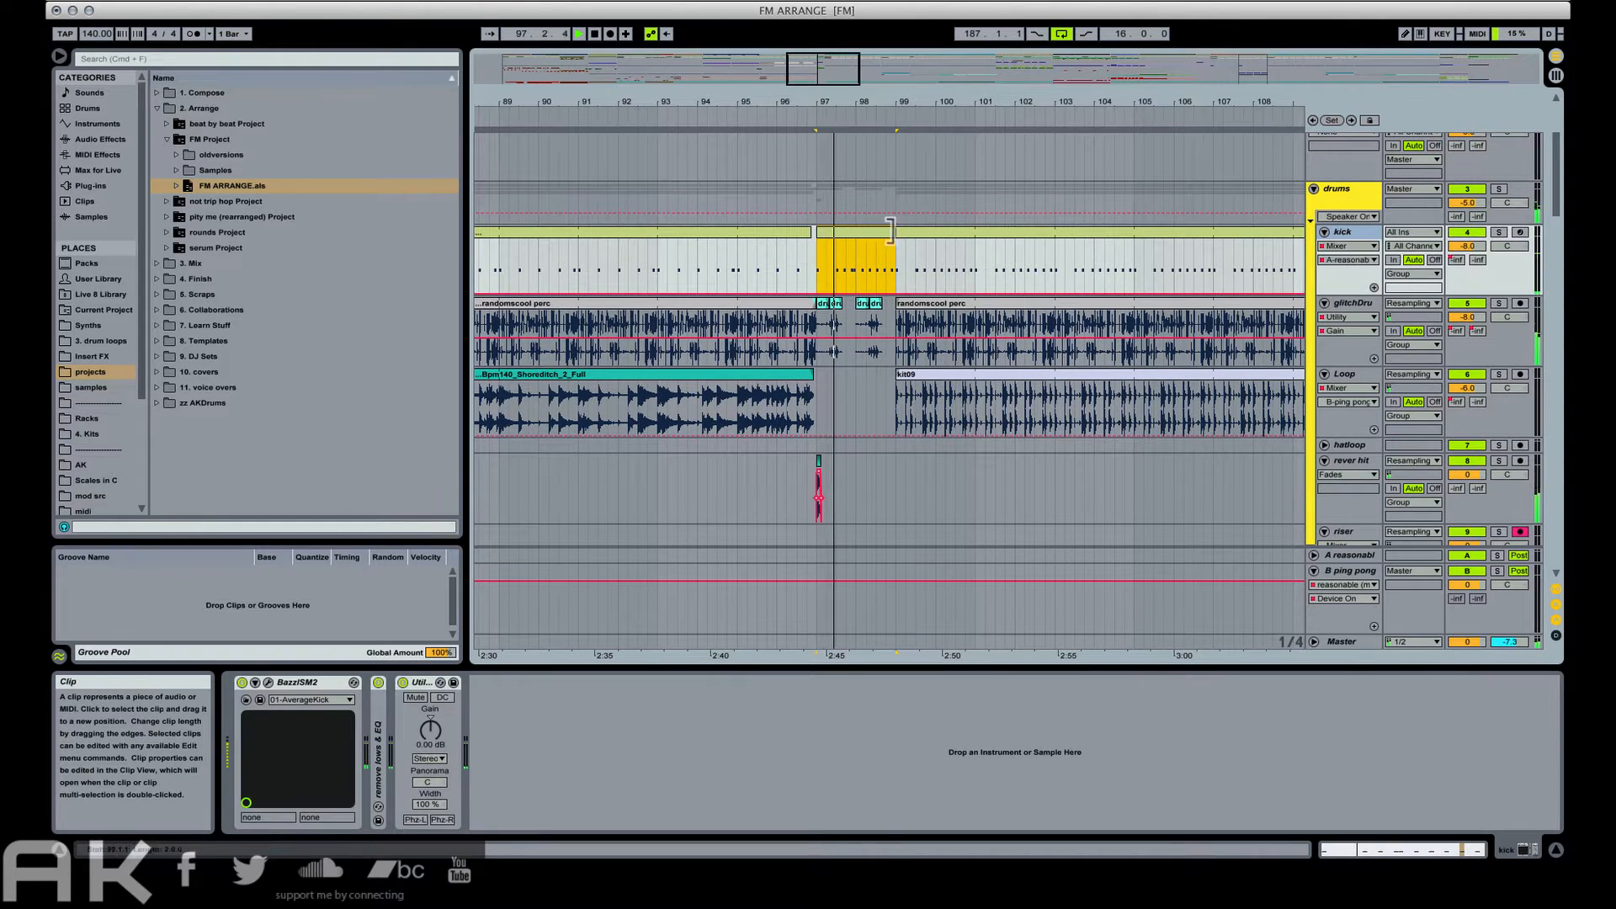
drag(890, 231, 832, 232)
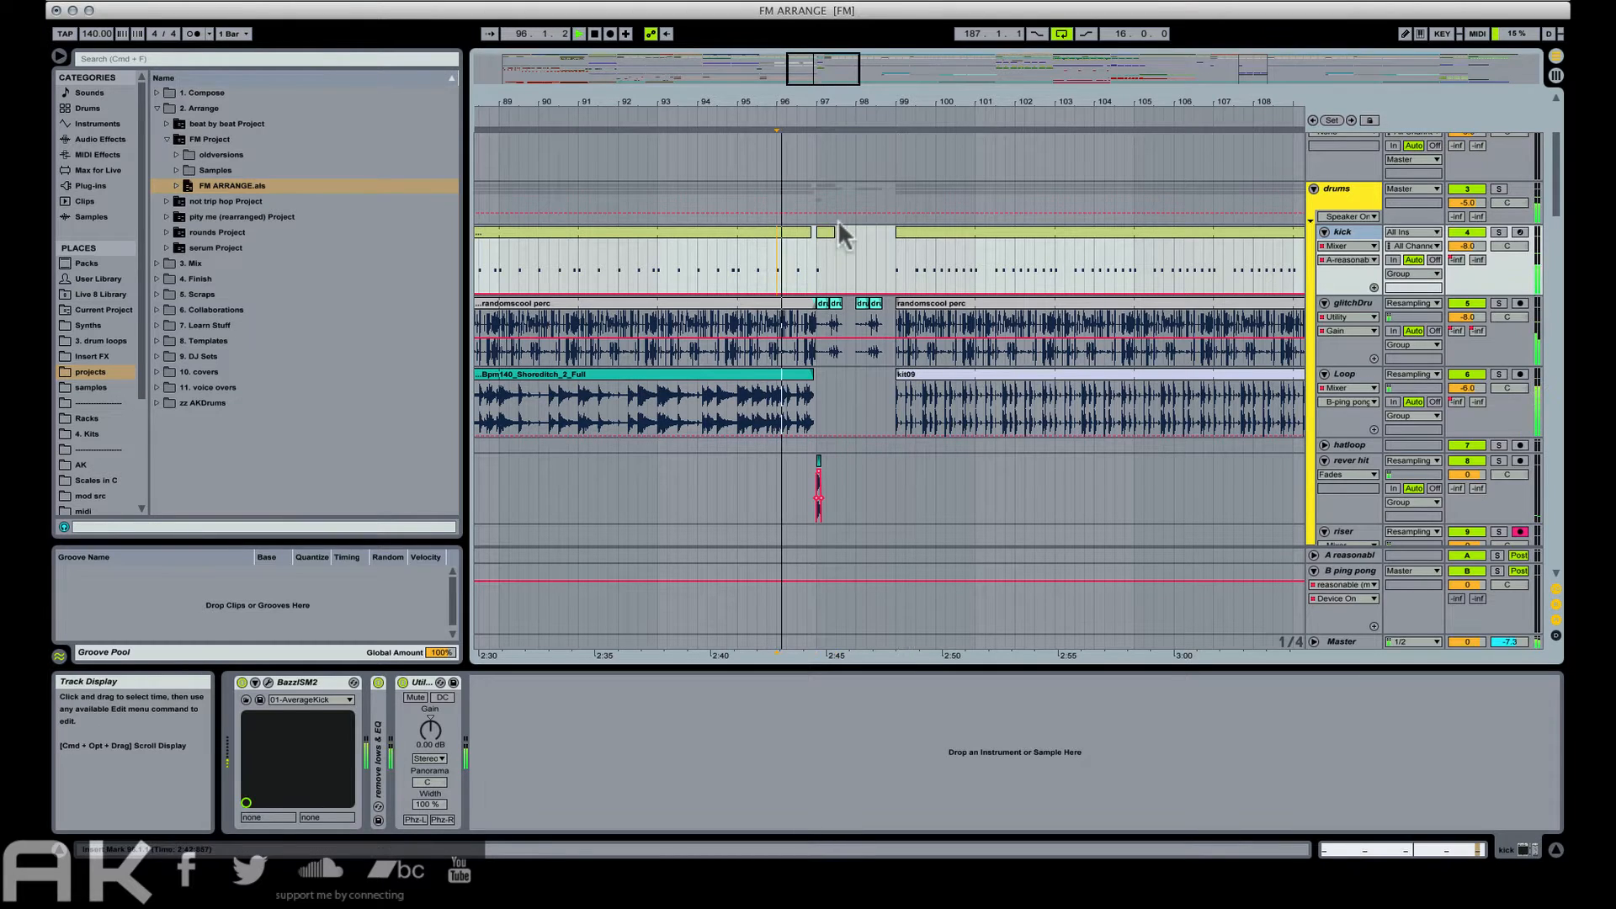
click(831, 227)
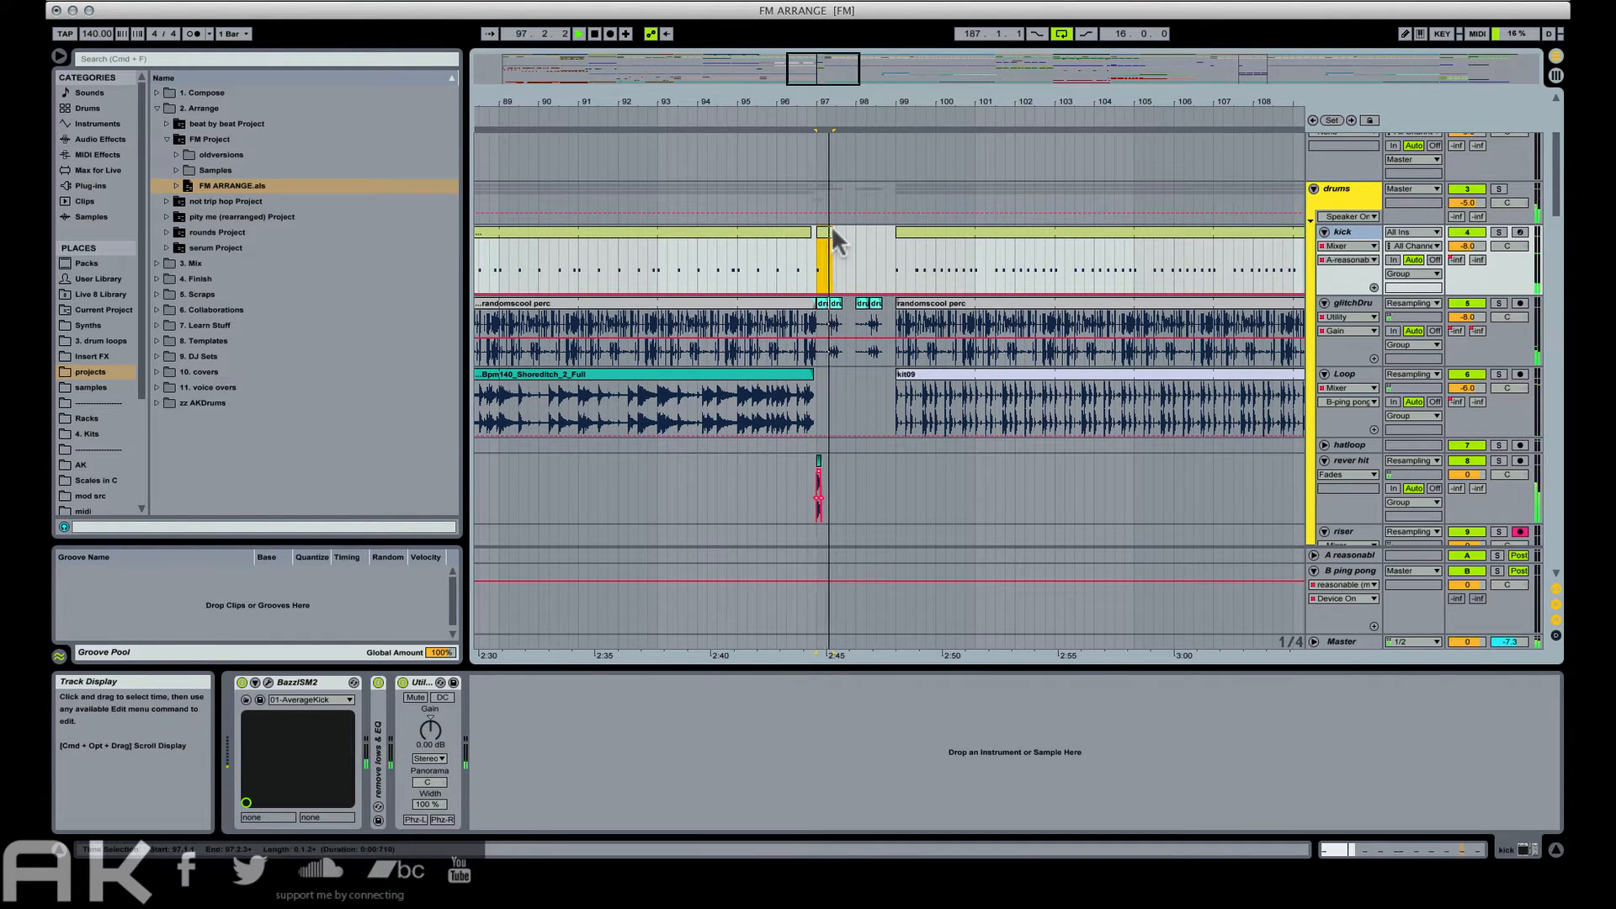
key(space)
Transpose the rever hit clip at bar 97 to 48 semitones with Warp switched off, and play into it.
scroll(825, 399, down, 3)
click(816, 376)
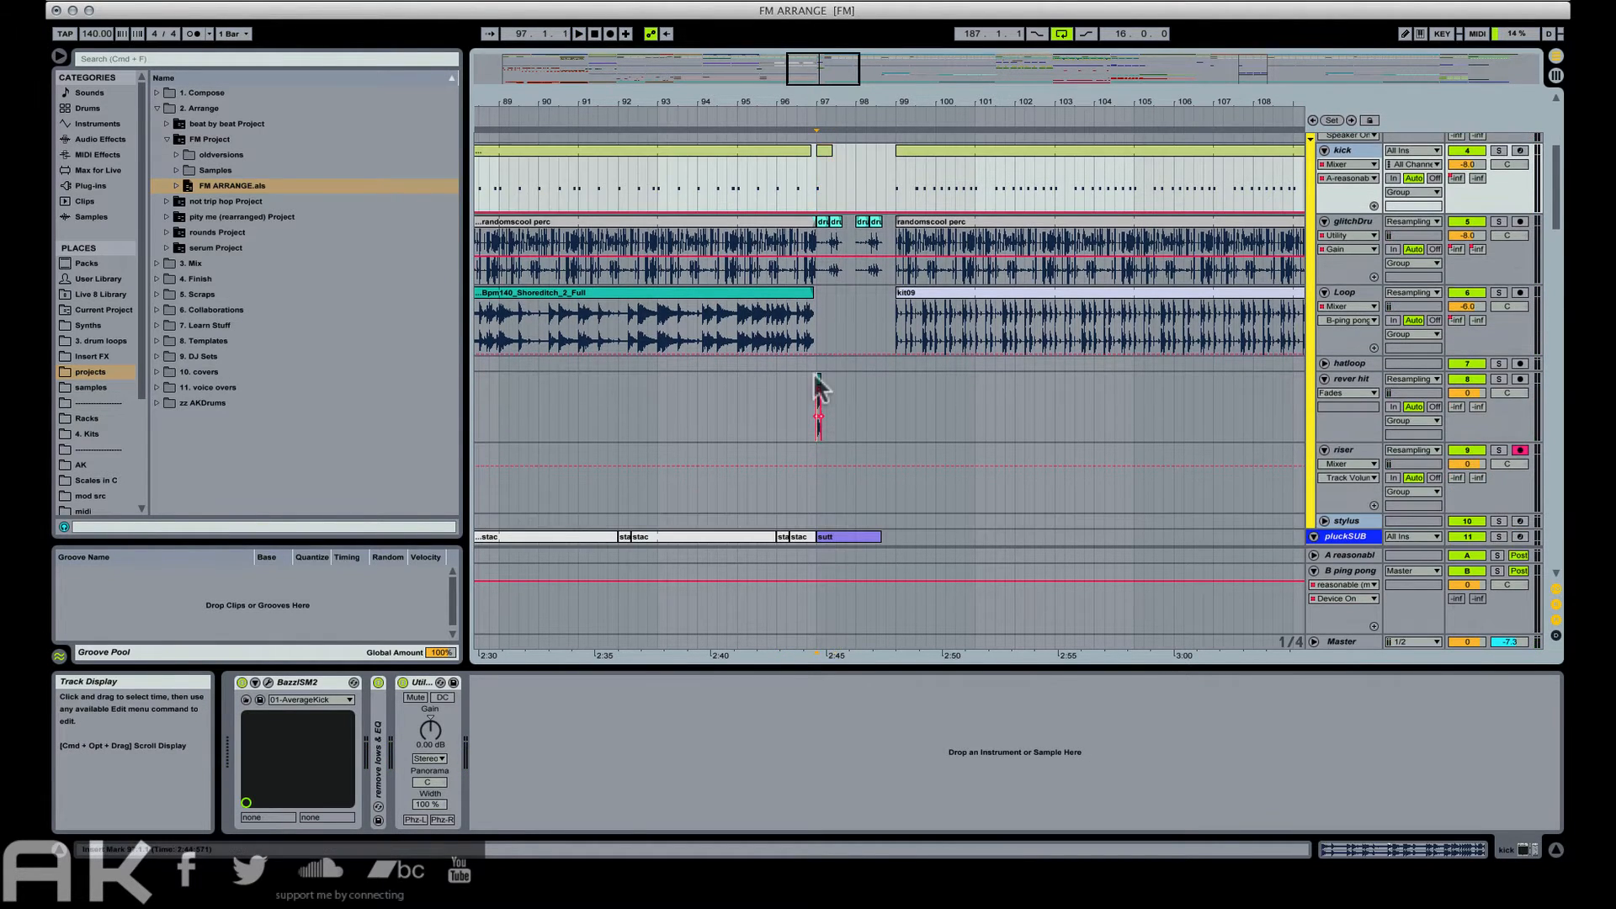
key(space)
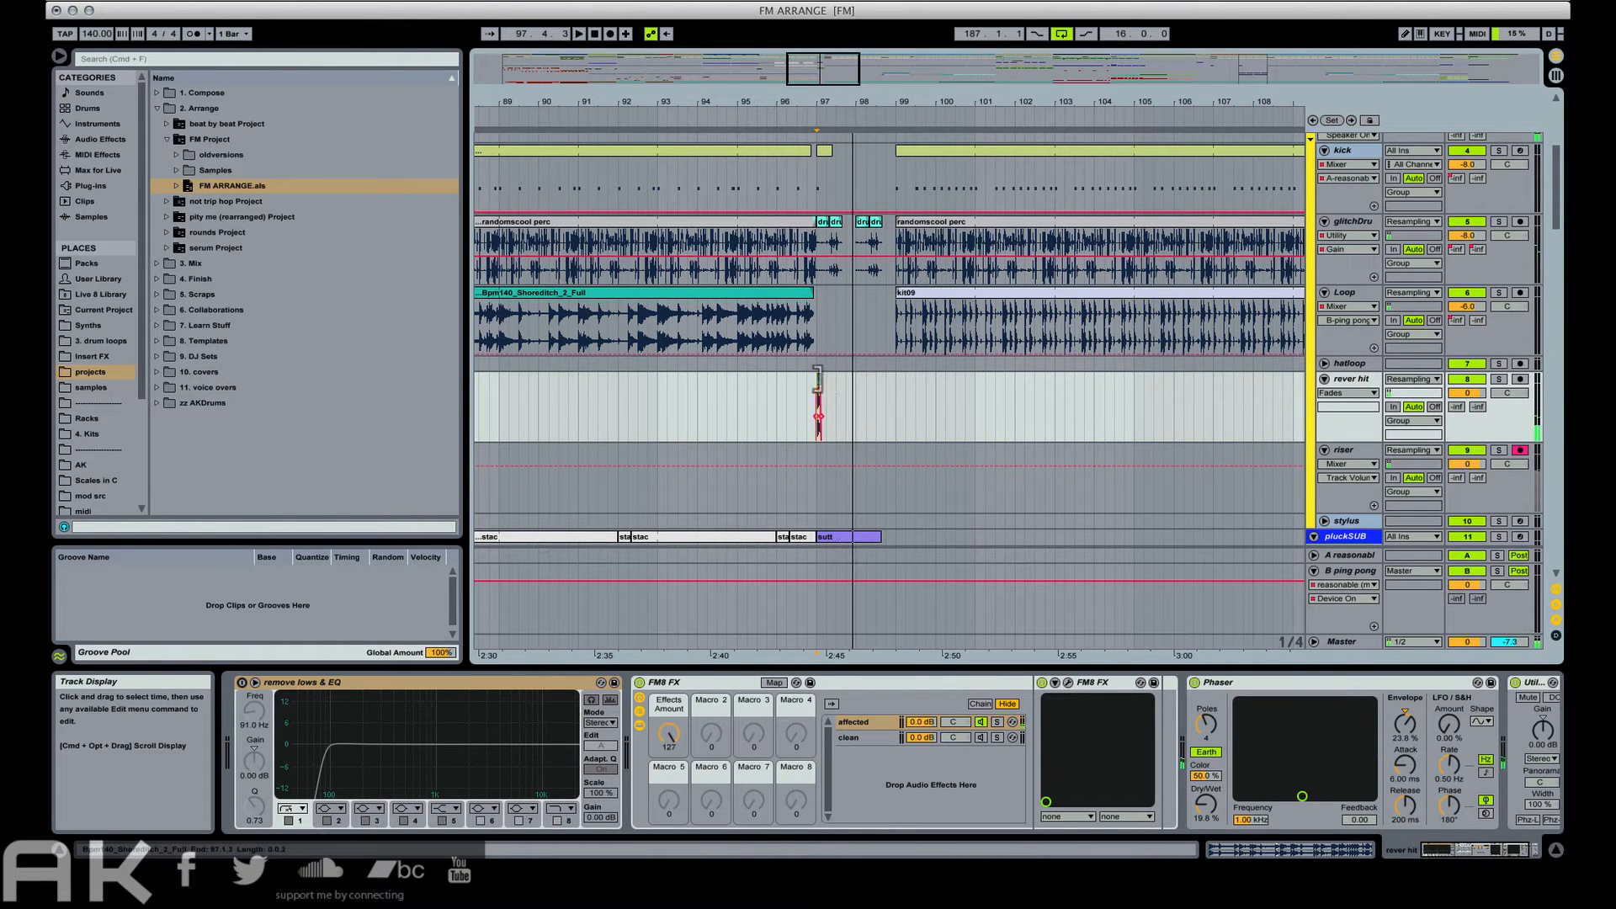
key(space)
key(shift+Tab)
drag(314, 771, 313, 758)
key(space)
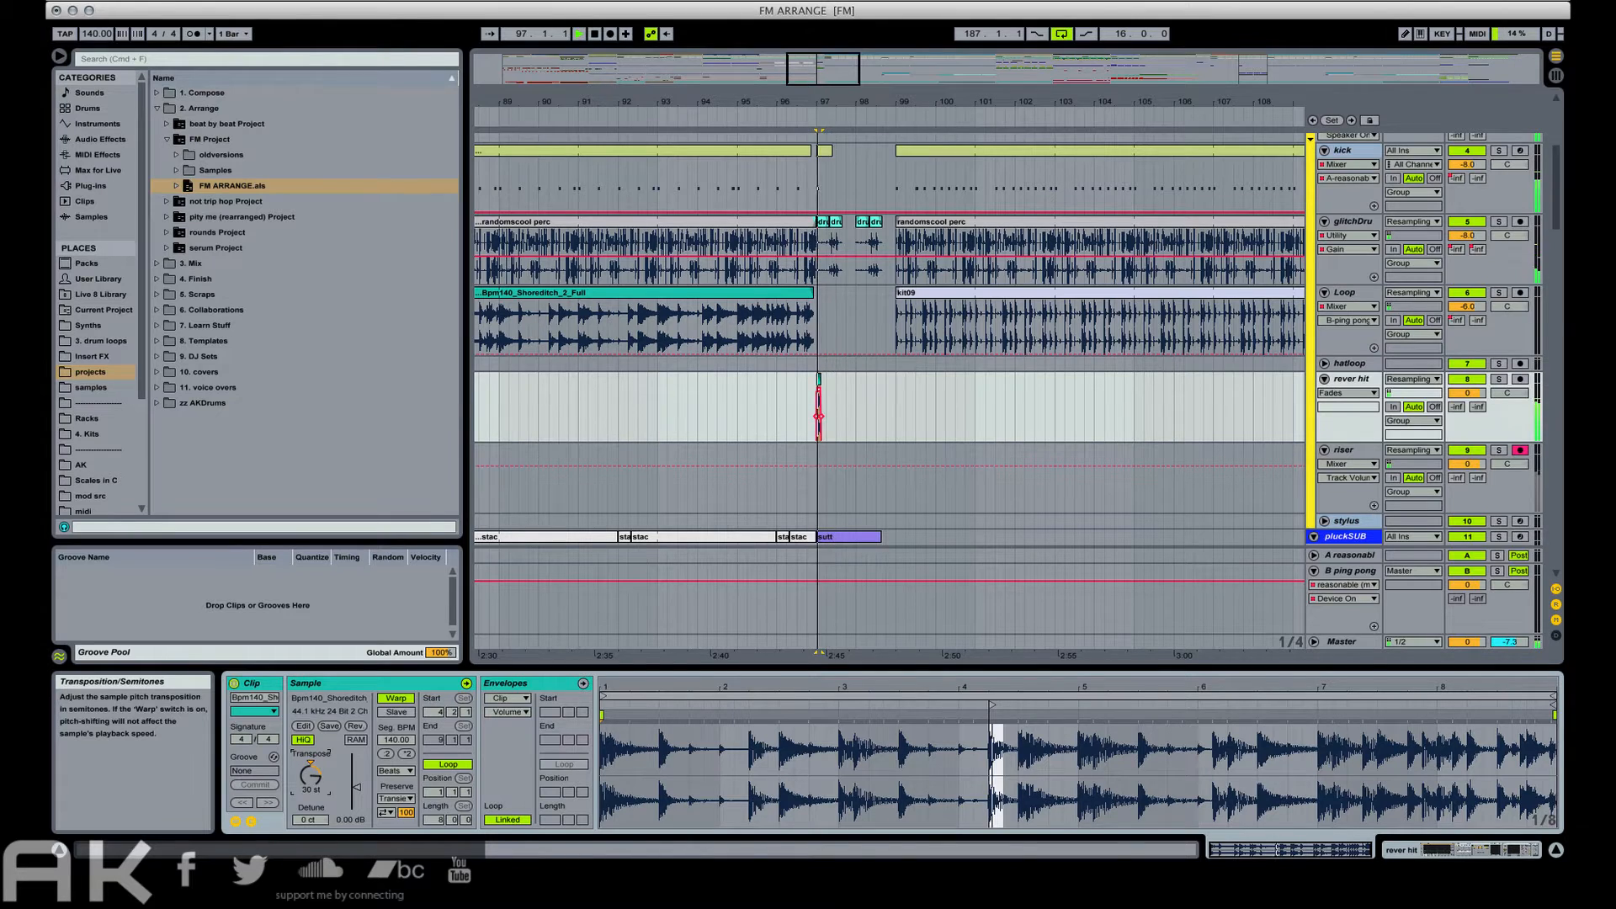
click(395, 698)
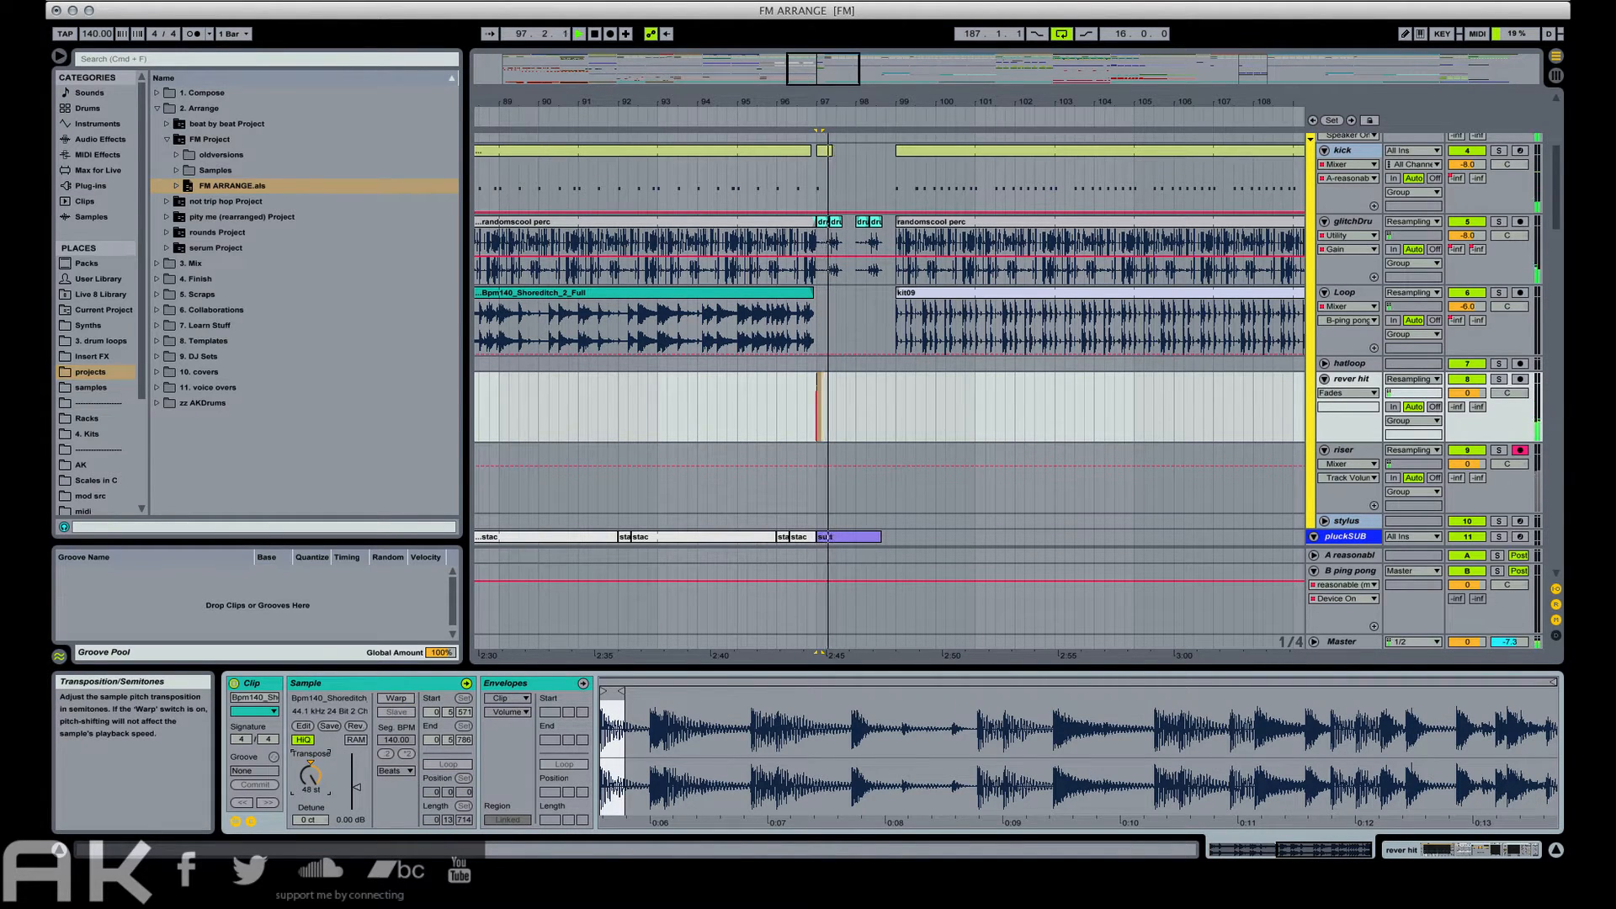
click(791, 396)
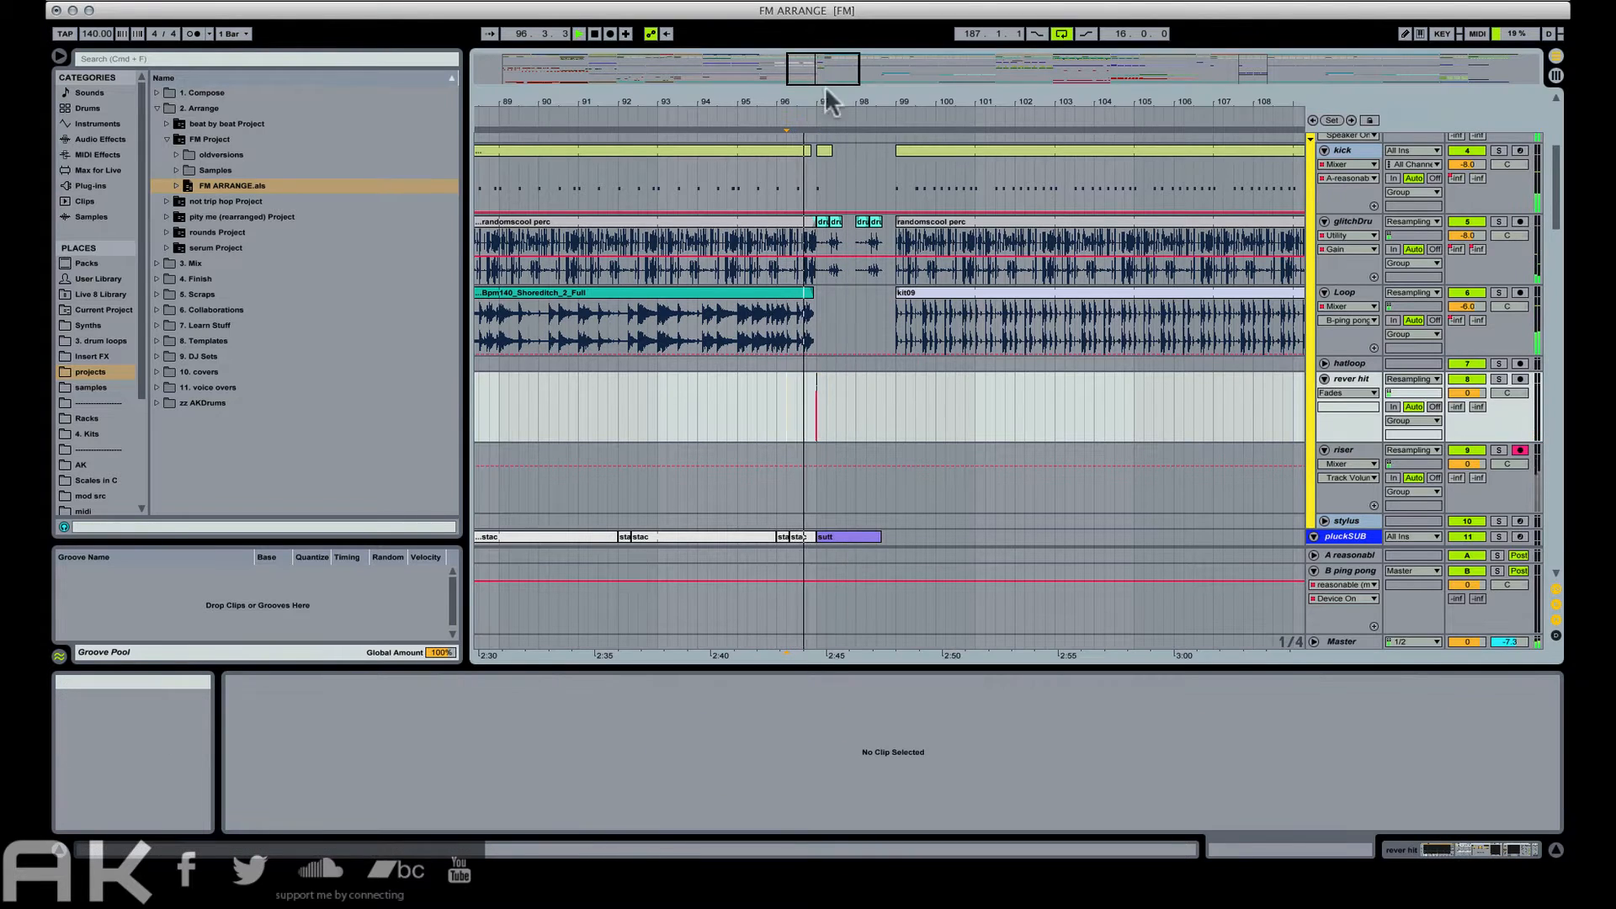
Shorten the pasted sutt clip on the pluckSUB track so it ends just after the start of bar 98.
drag(828, 102, 828, 343)
scroll(829, 346, down, 3)
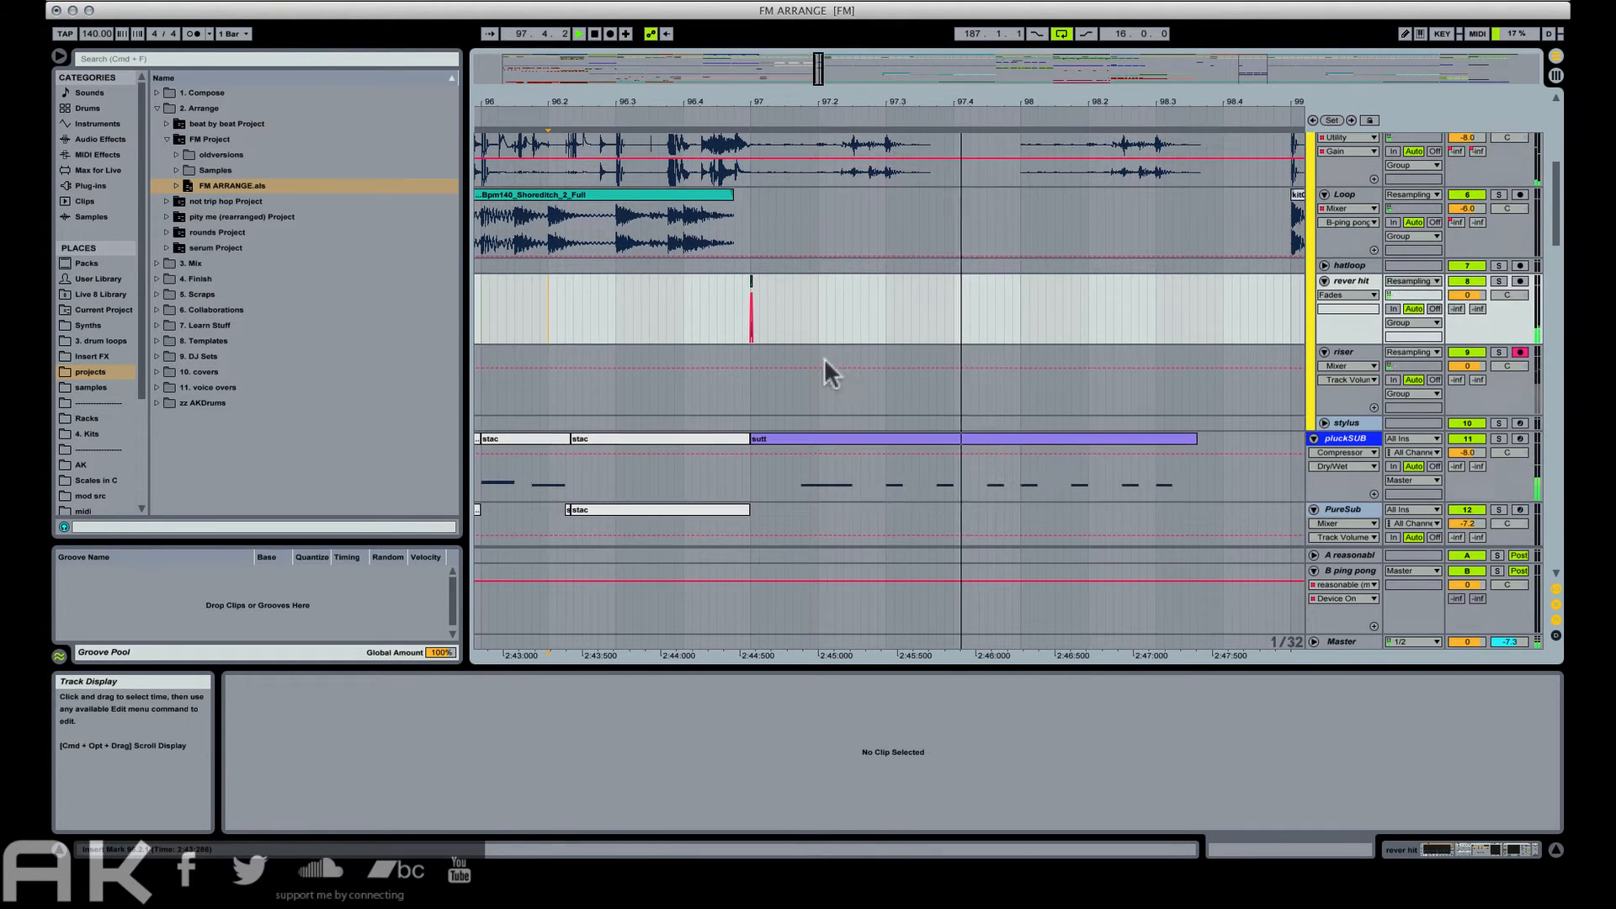
click(1095, 458)
key(space)
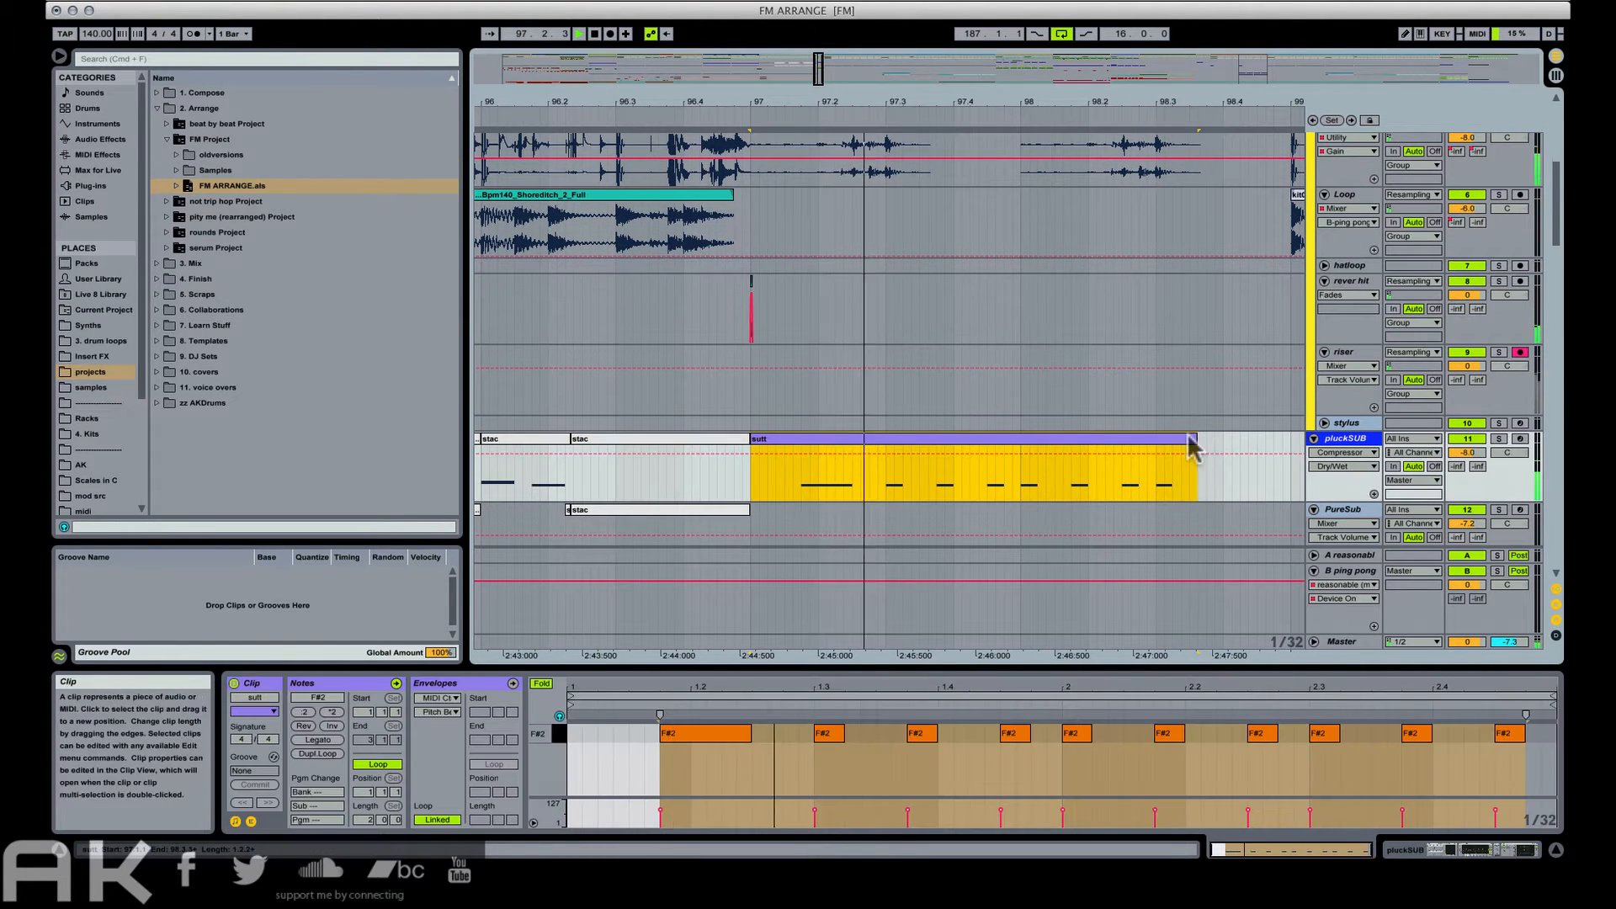
drag(1194, 438, 1068, 426)
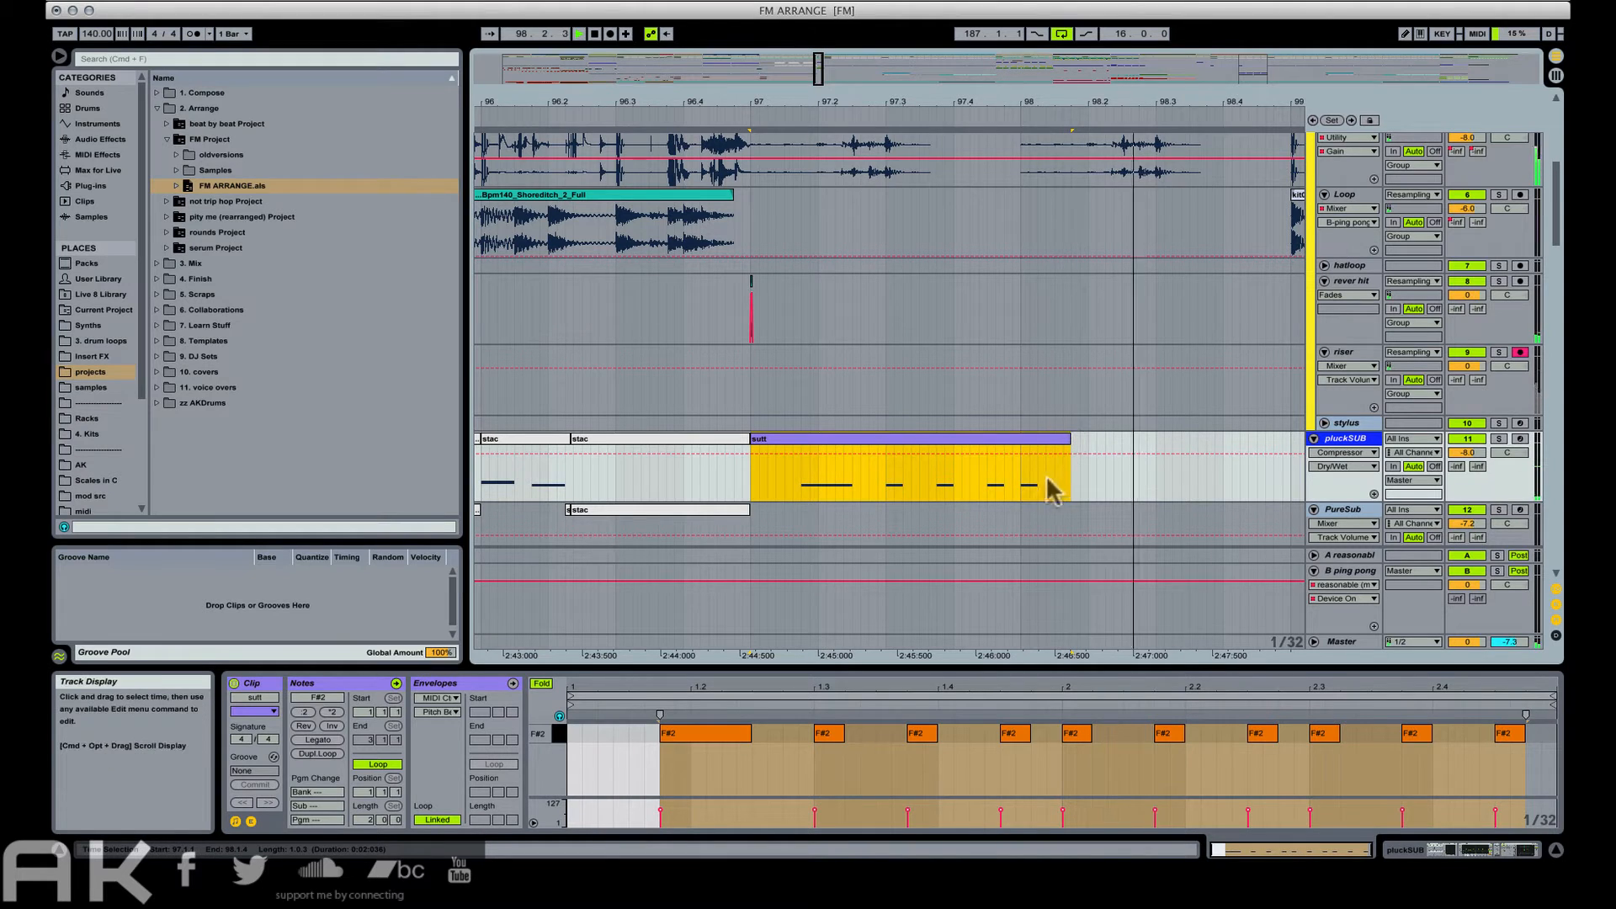
Play from bar 96 through the filled gap while examining the clips on the pluckSUB, PureSub and chords tracks.
drag(1089, 107, 1074, 67)
click(781, 438)
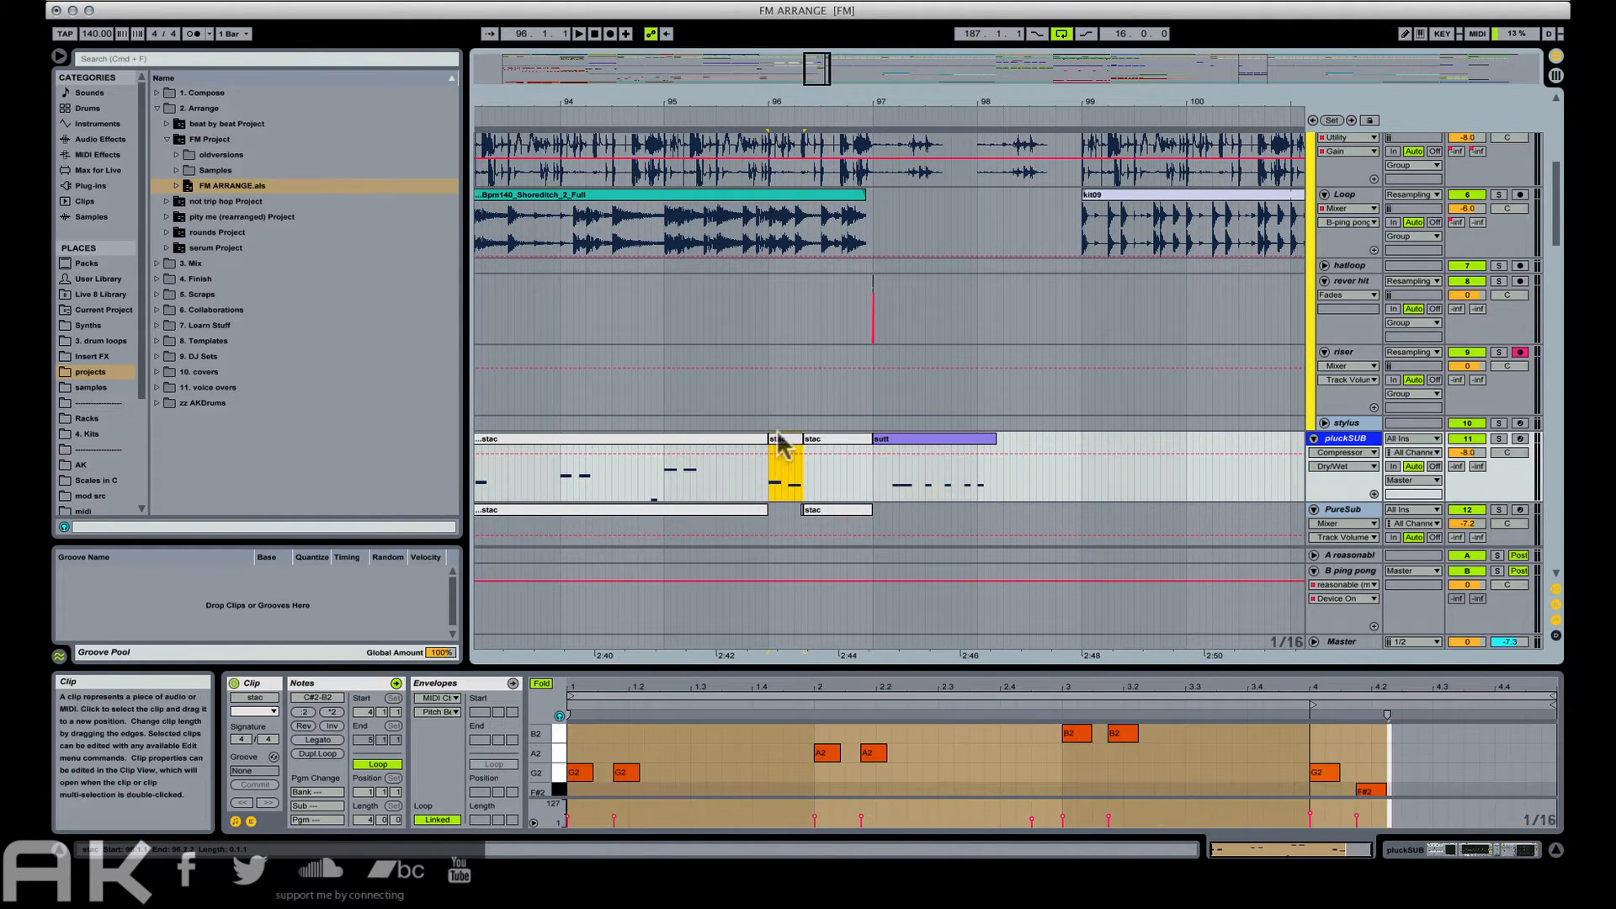
scroll(906, 393, down, 8)
key(space)
scroll(995, 383, down, 4)
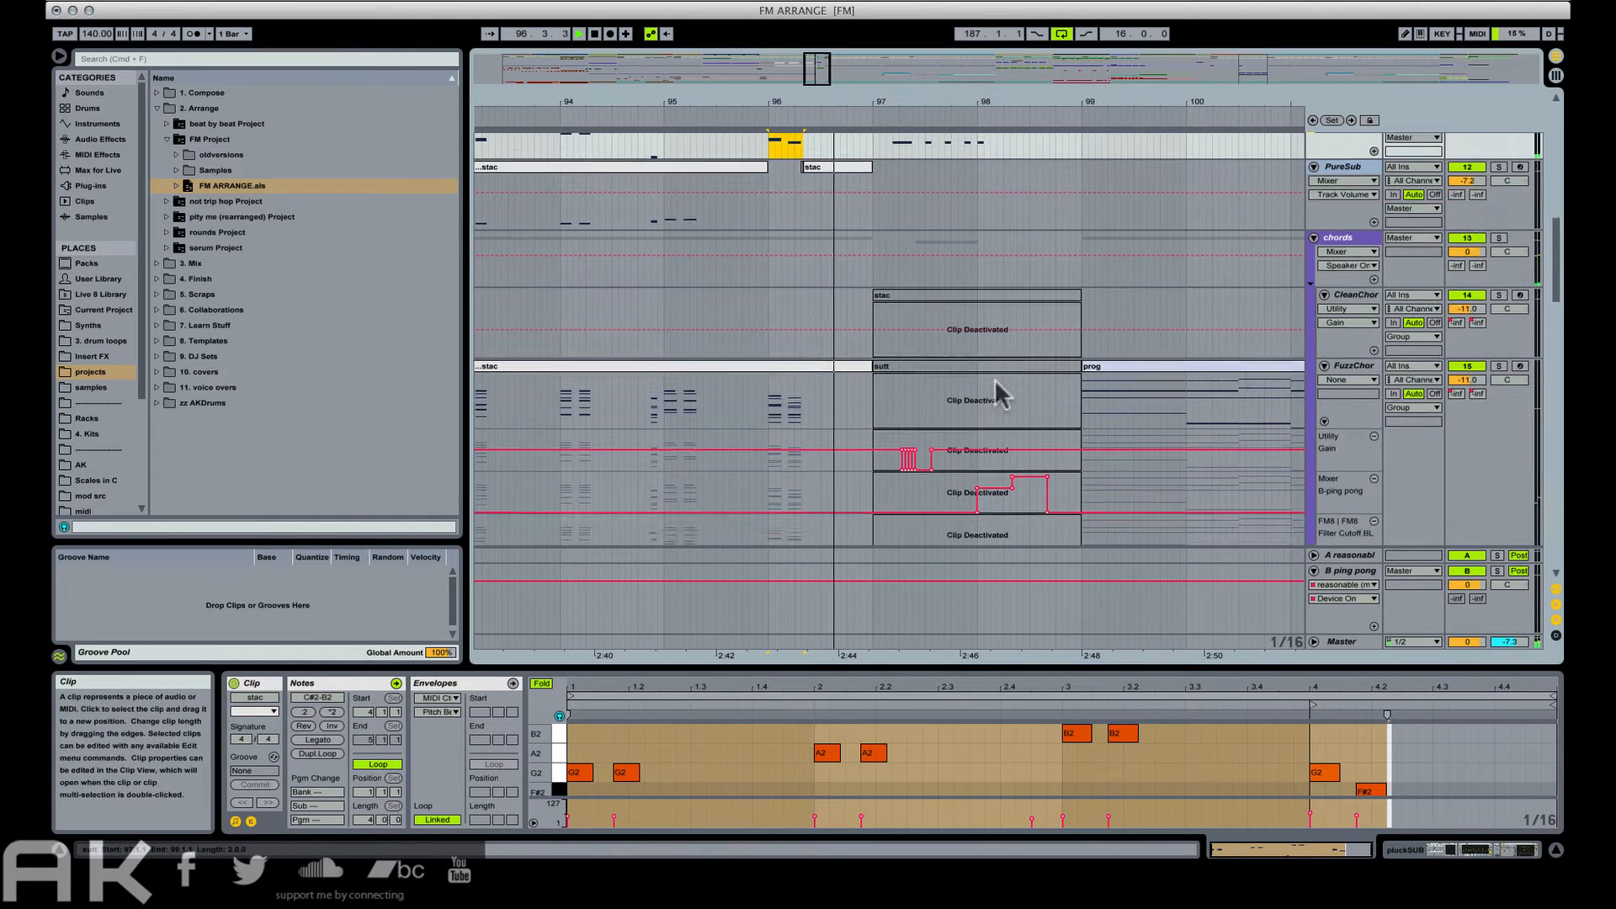
key(space)
key(space)
scroll(995, 390, up, 15)
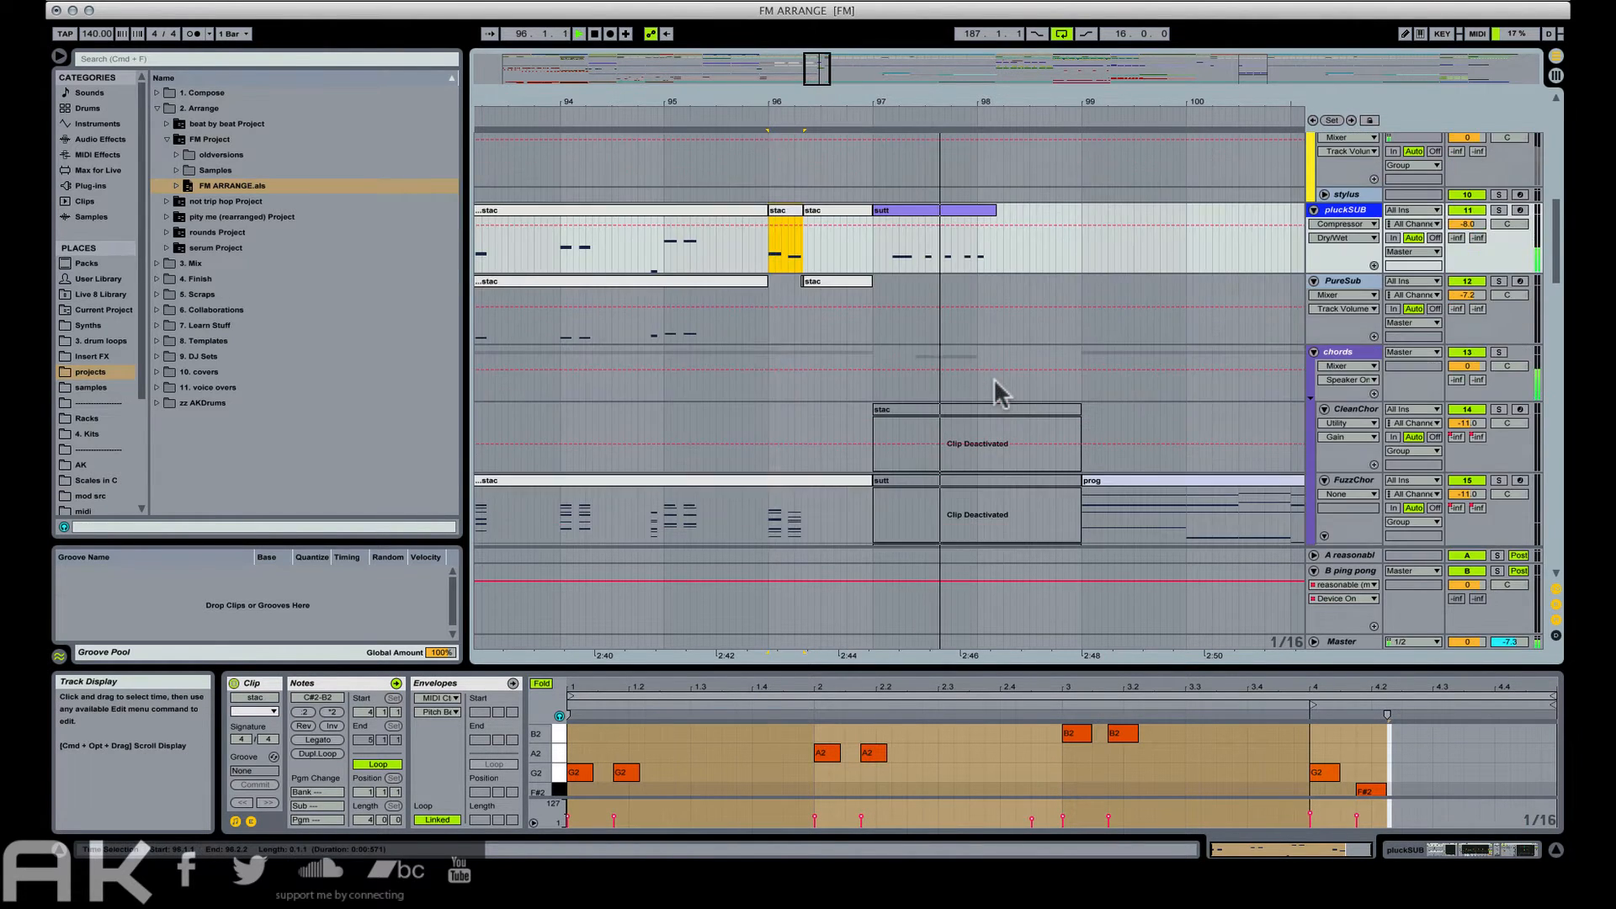
Audition the DRUMS! section around bar 65 where the Loop clip enters, and examine the sub and chord tracks there.
drag(867, 98, 695, 169)
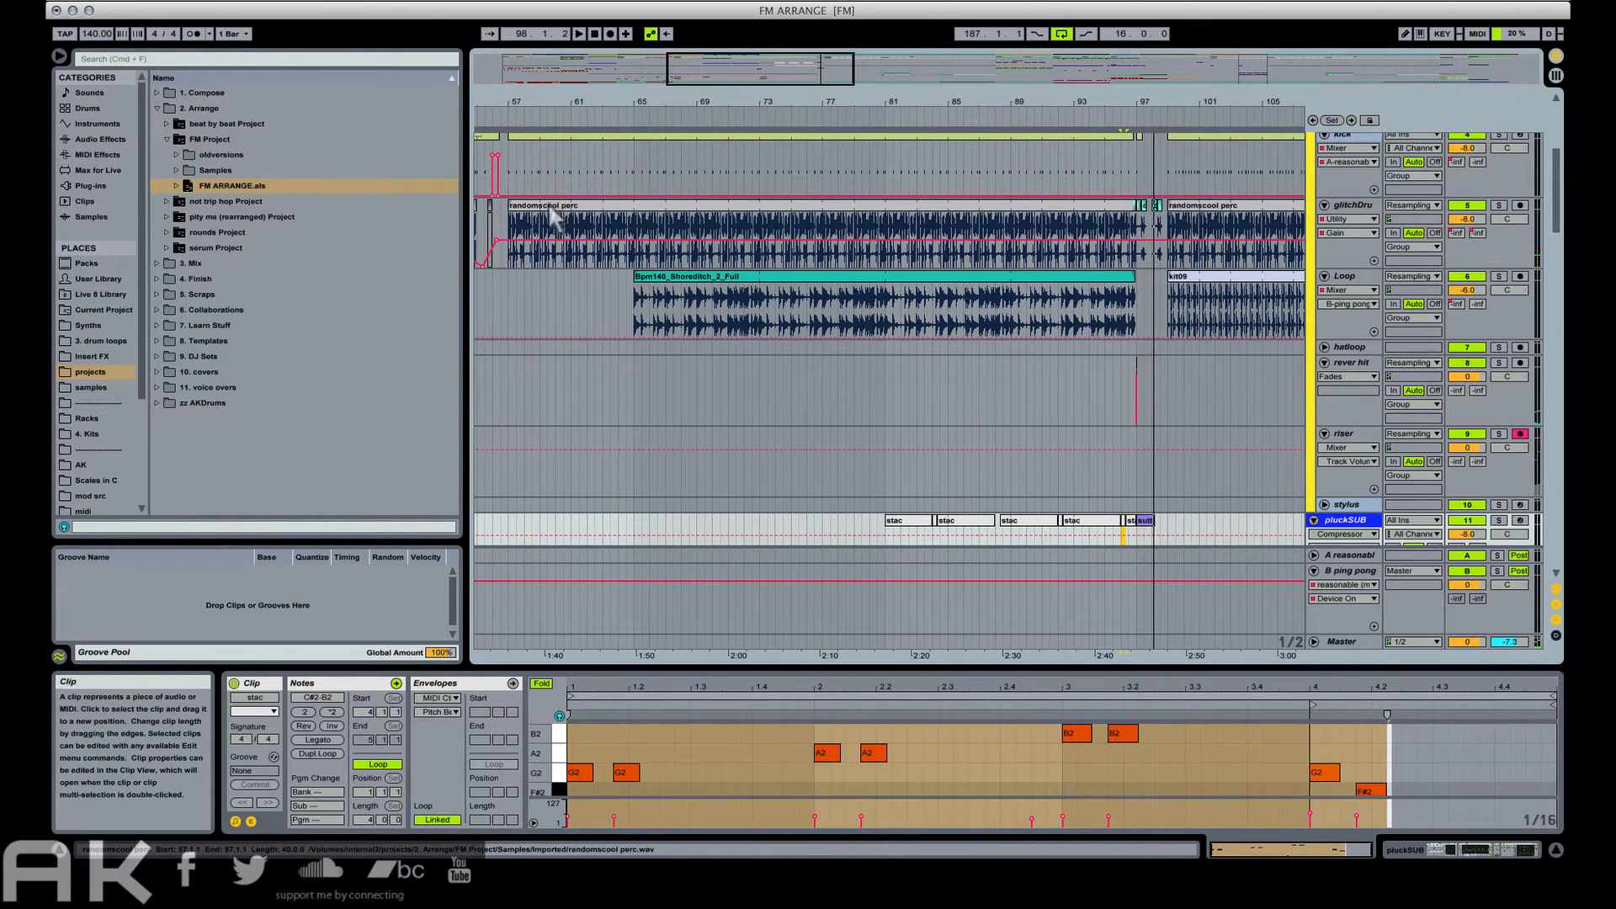
click(594, 206)
key(space)
key(space)
scroll(641, 310, up, 1)
click(638, 321)
key(space)
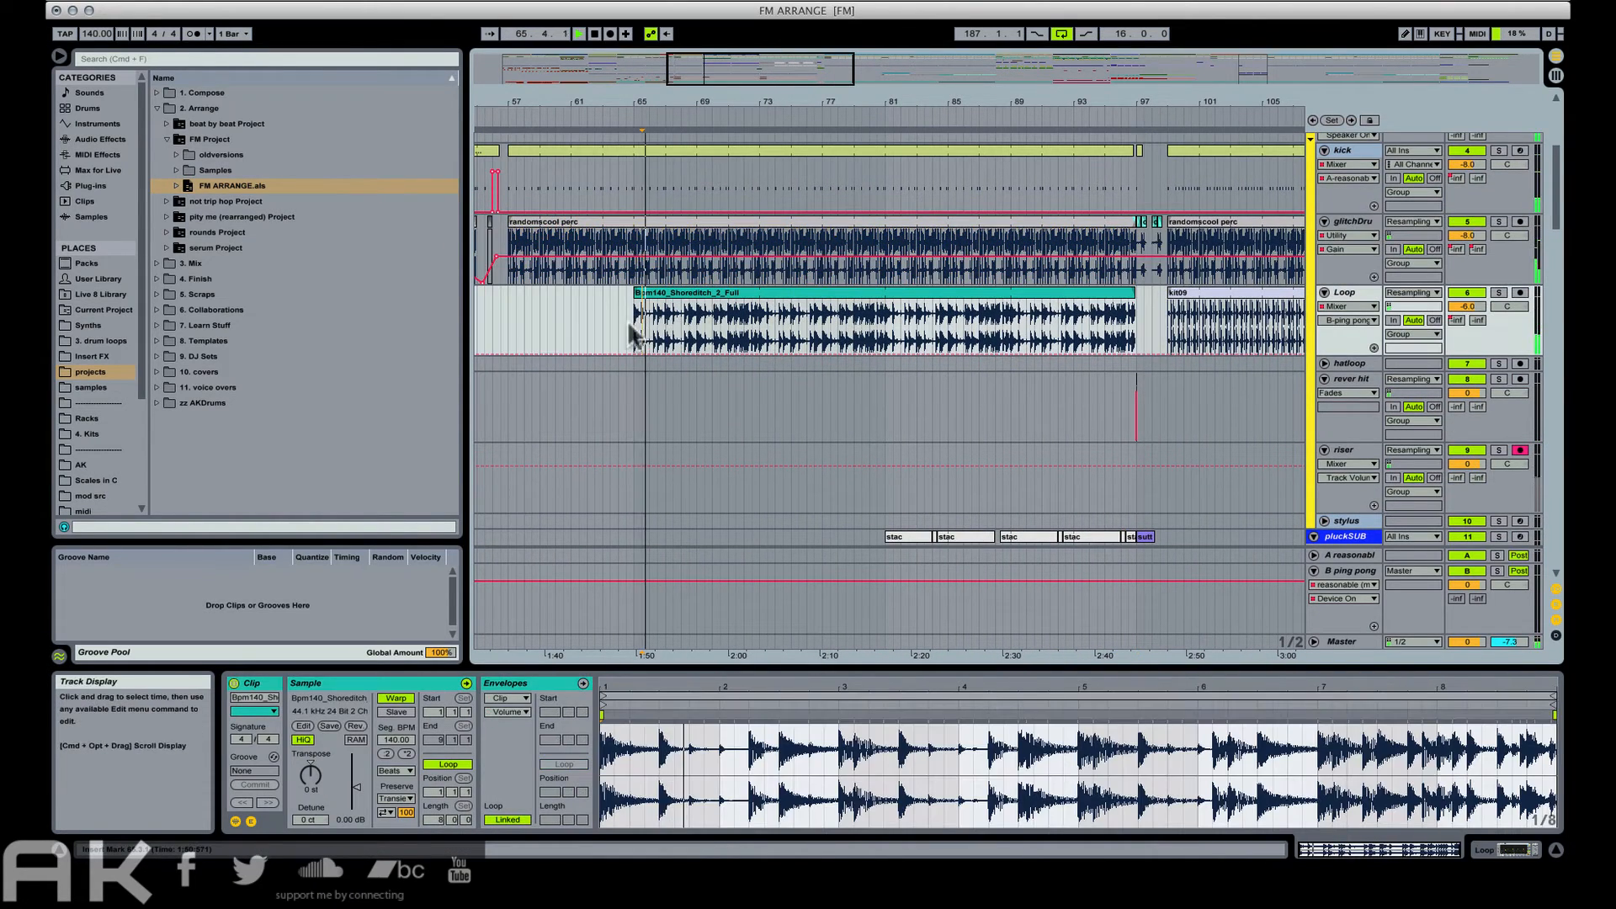
click(628, 320)
scroll(709, 345, down, 8)
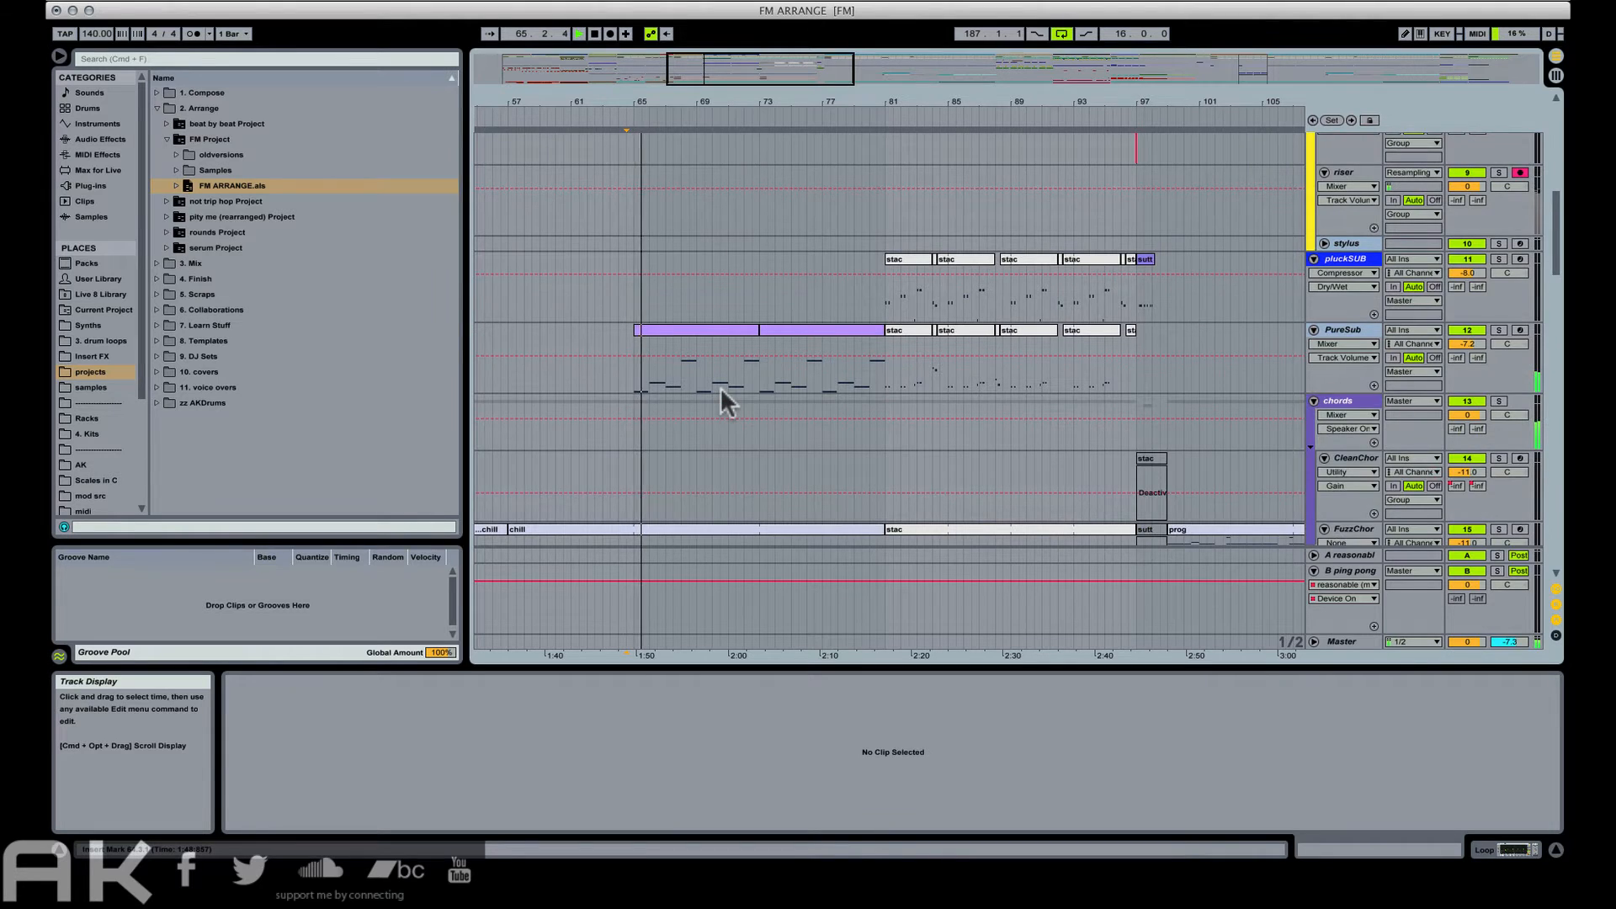
scroll(722, 389, up, 4)
key(space)
Play the CHORUS from bar 83 and examine the stac clips on the PureSub and FuzzChor tracks.
scroll(852, 405, down, 4)
click(917, 308)
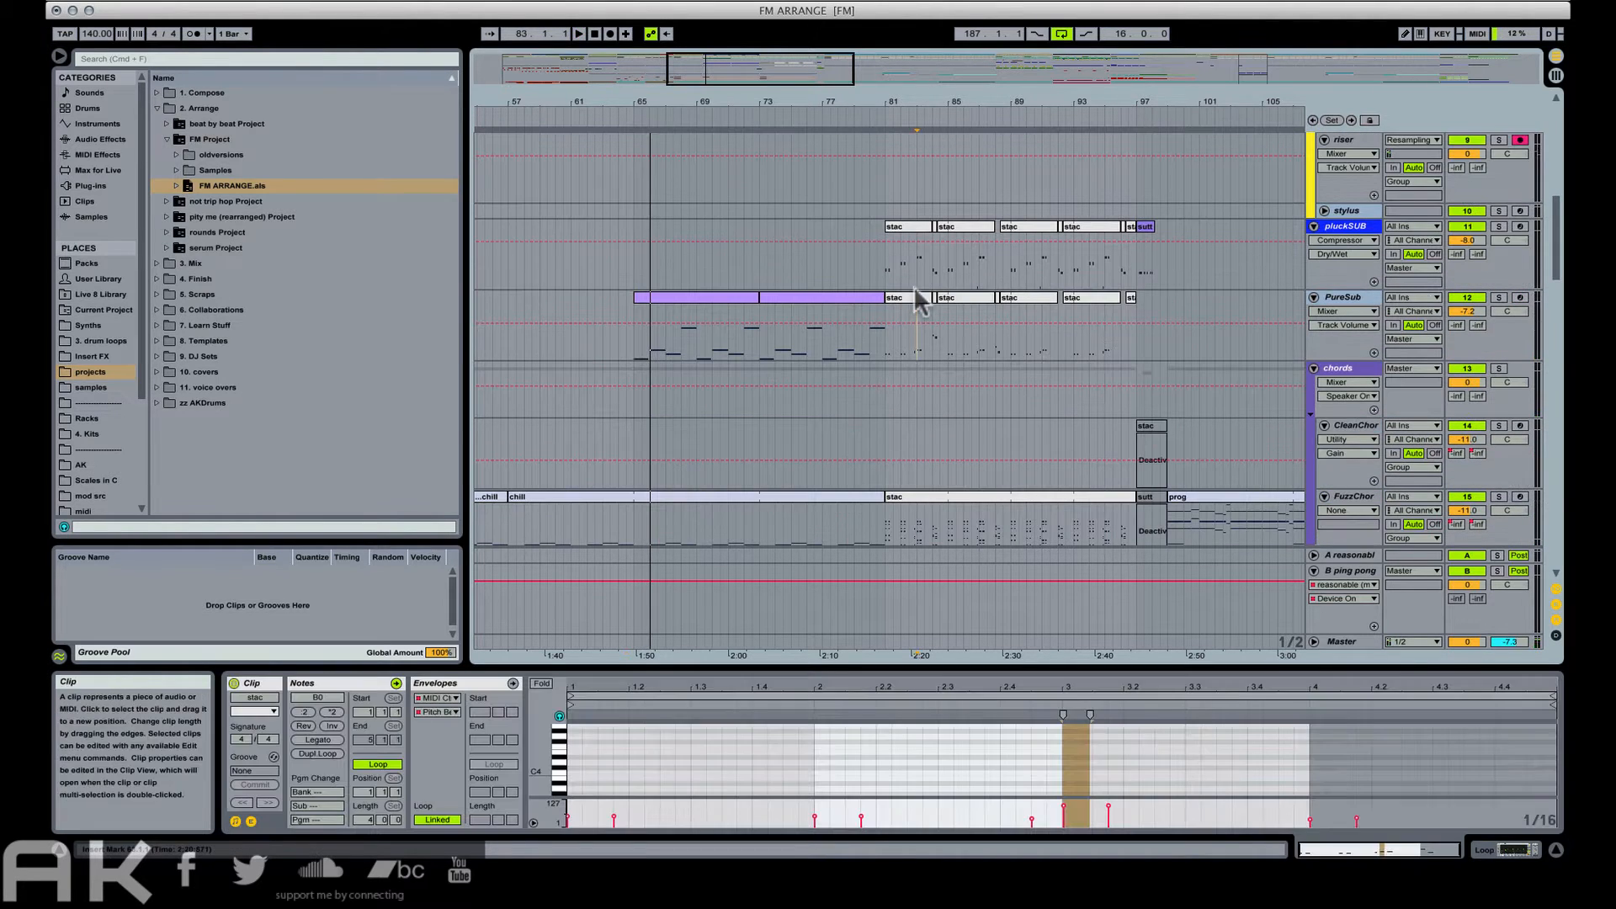
key(space)
drag(960, 102, 848, 122)
scroll(815, 431, down, 3)
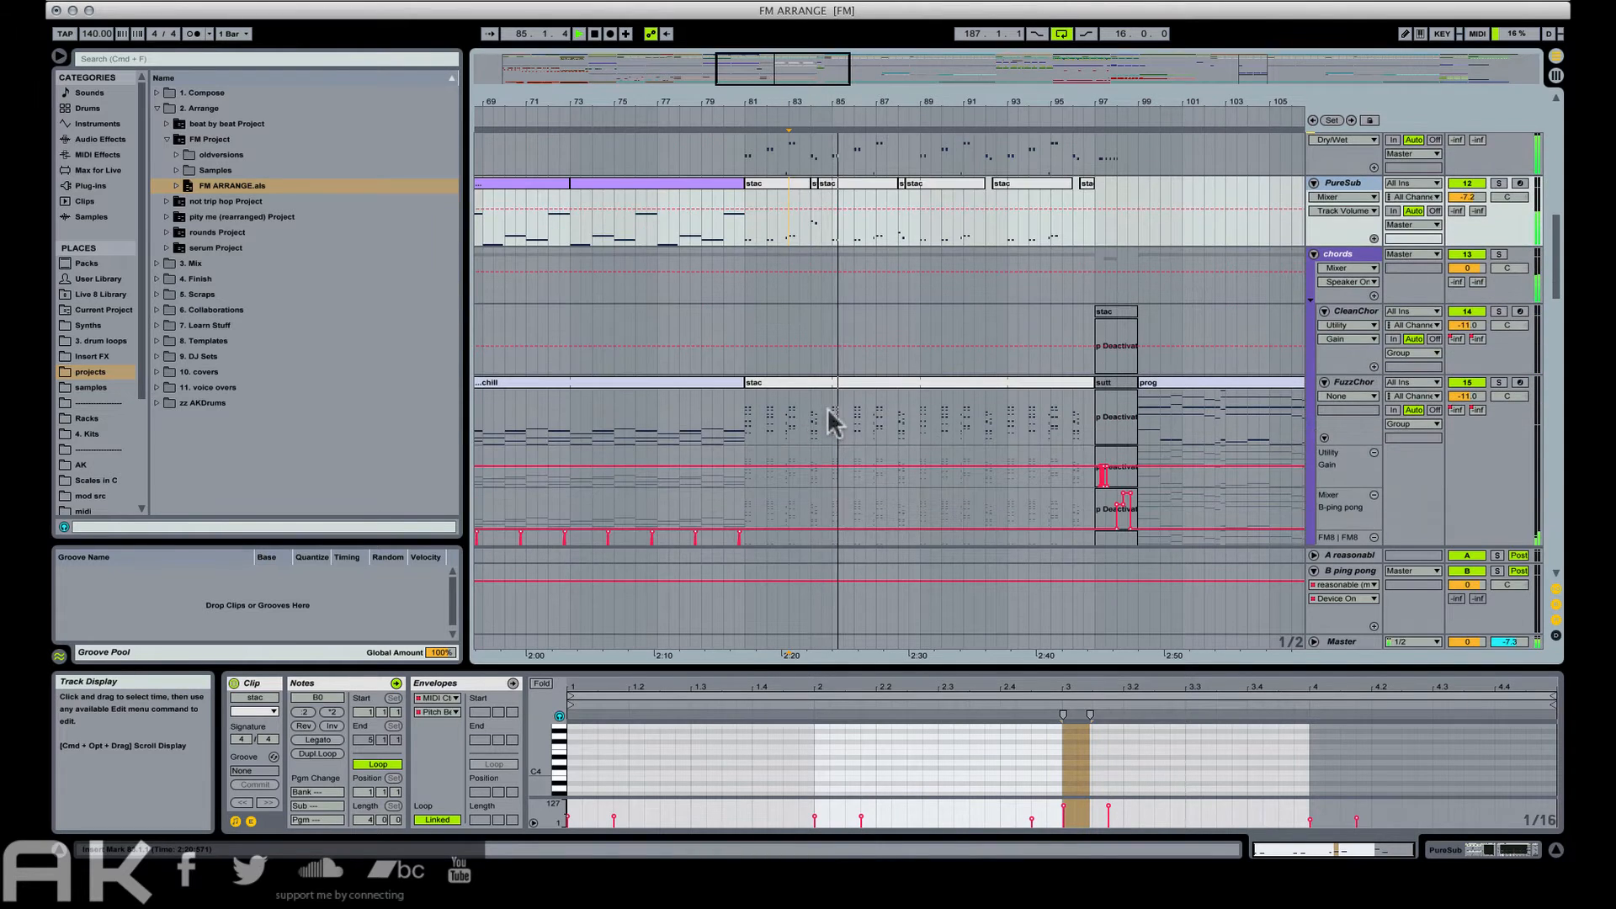
Reactivate the sutt clip in the gap on the FuzzChor track and trim its start to the middle of bar 98.
click(921, 390)
click(1113, 387)
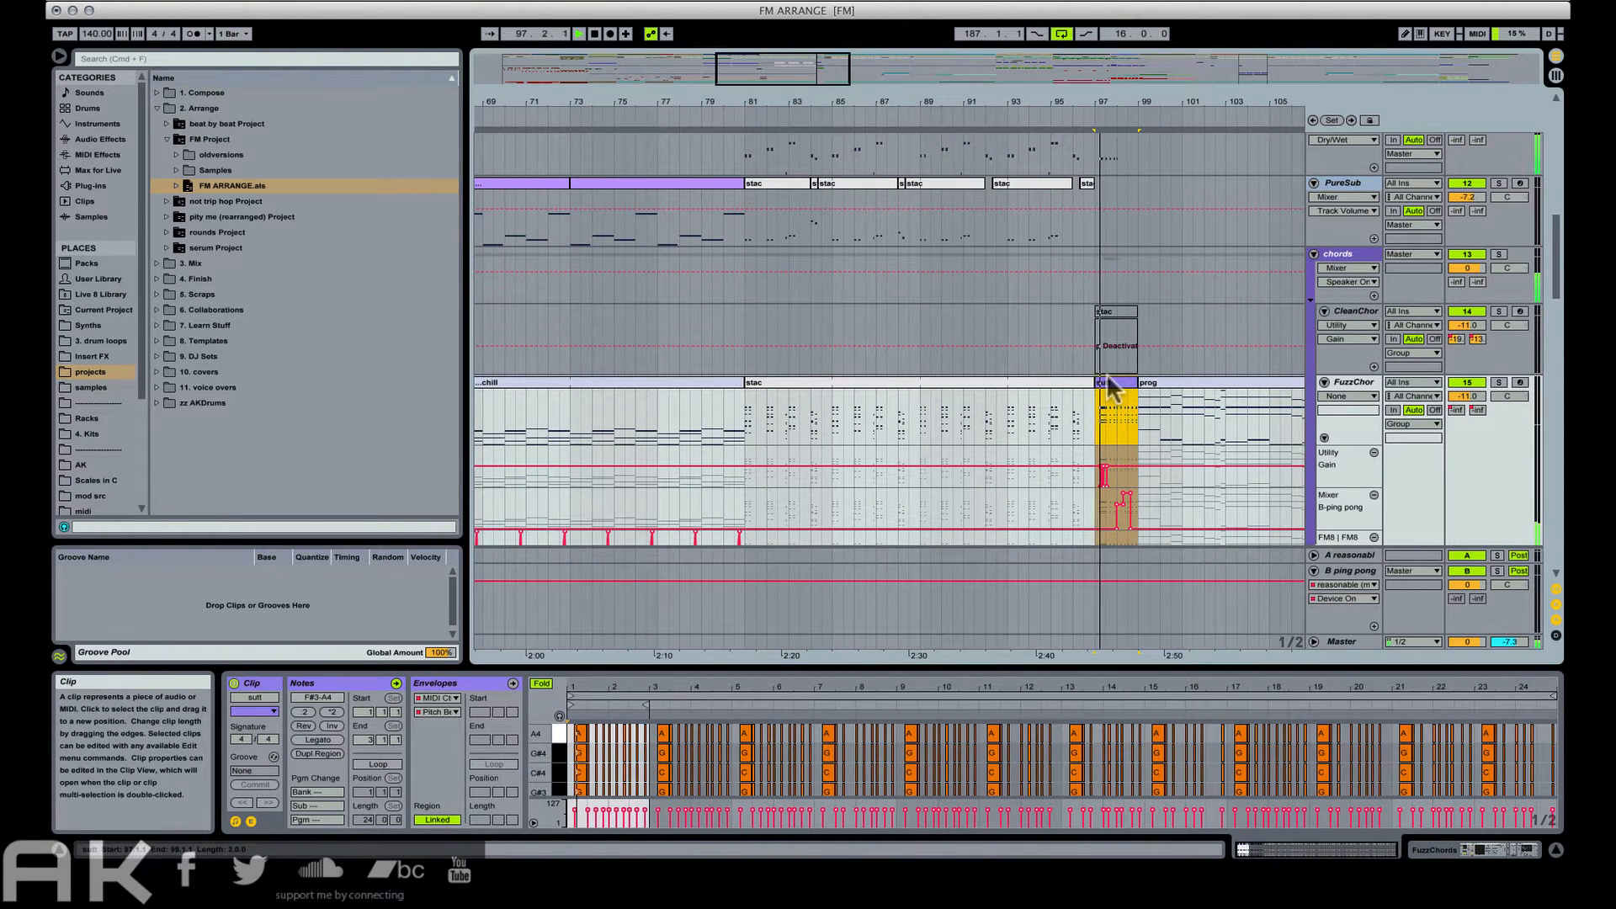
click(766, 408)
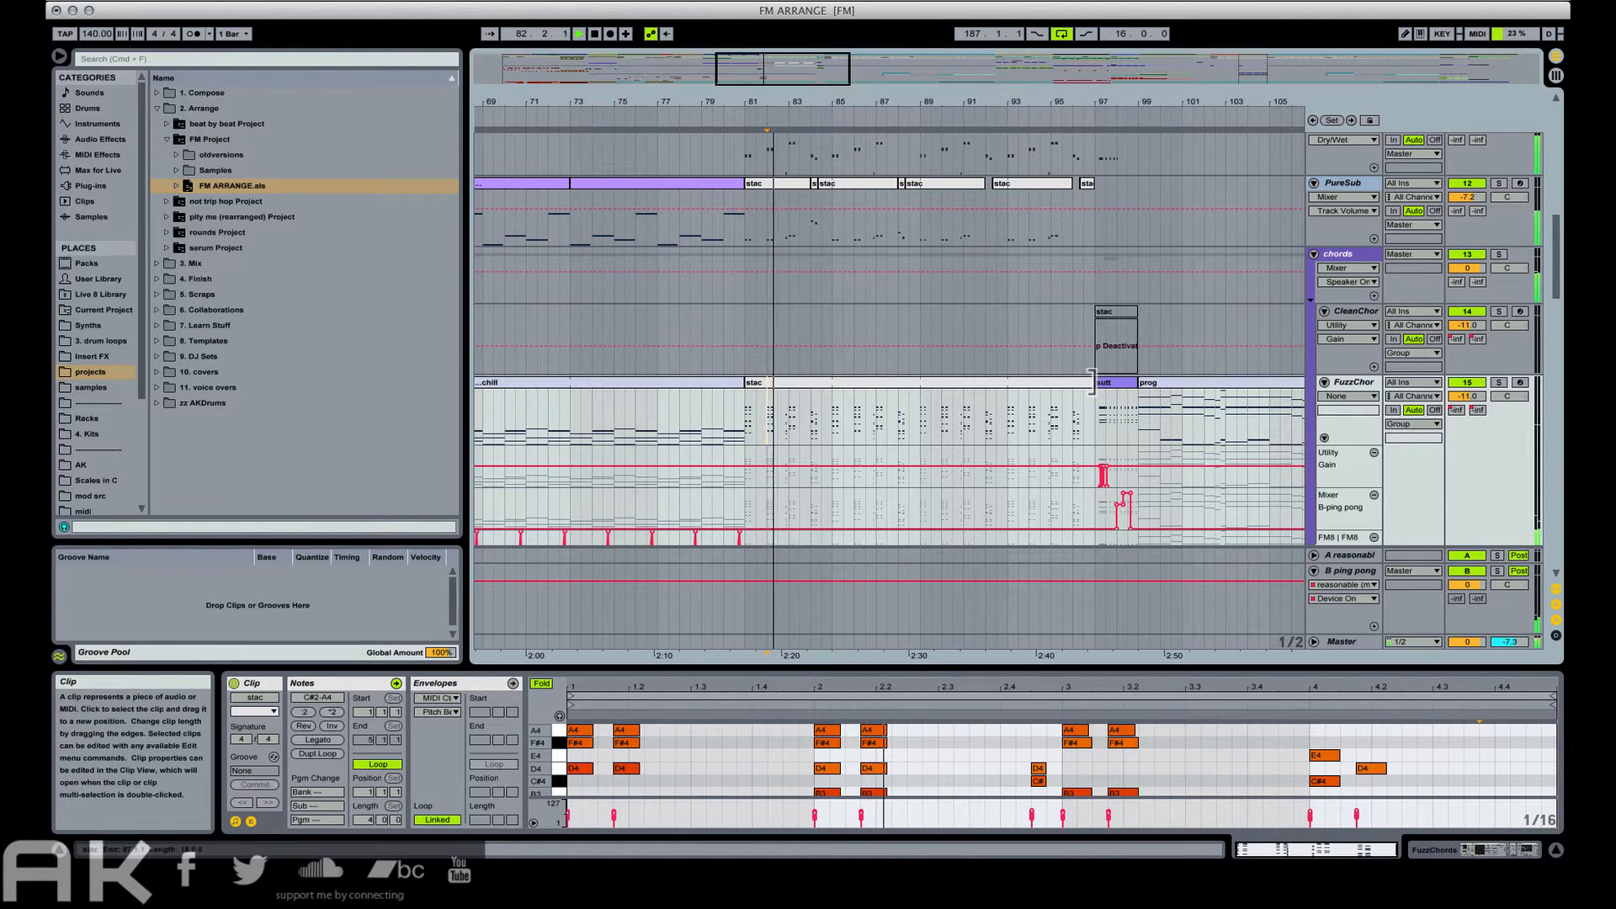
click(1108, 409)
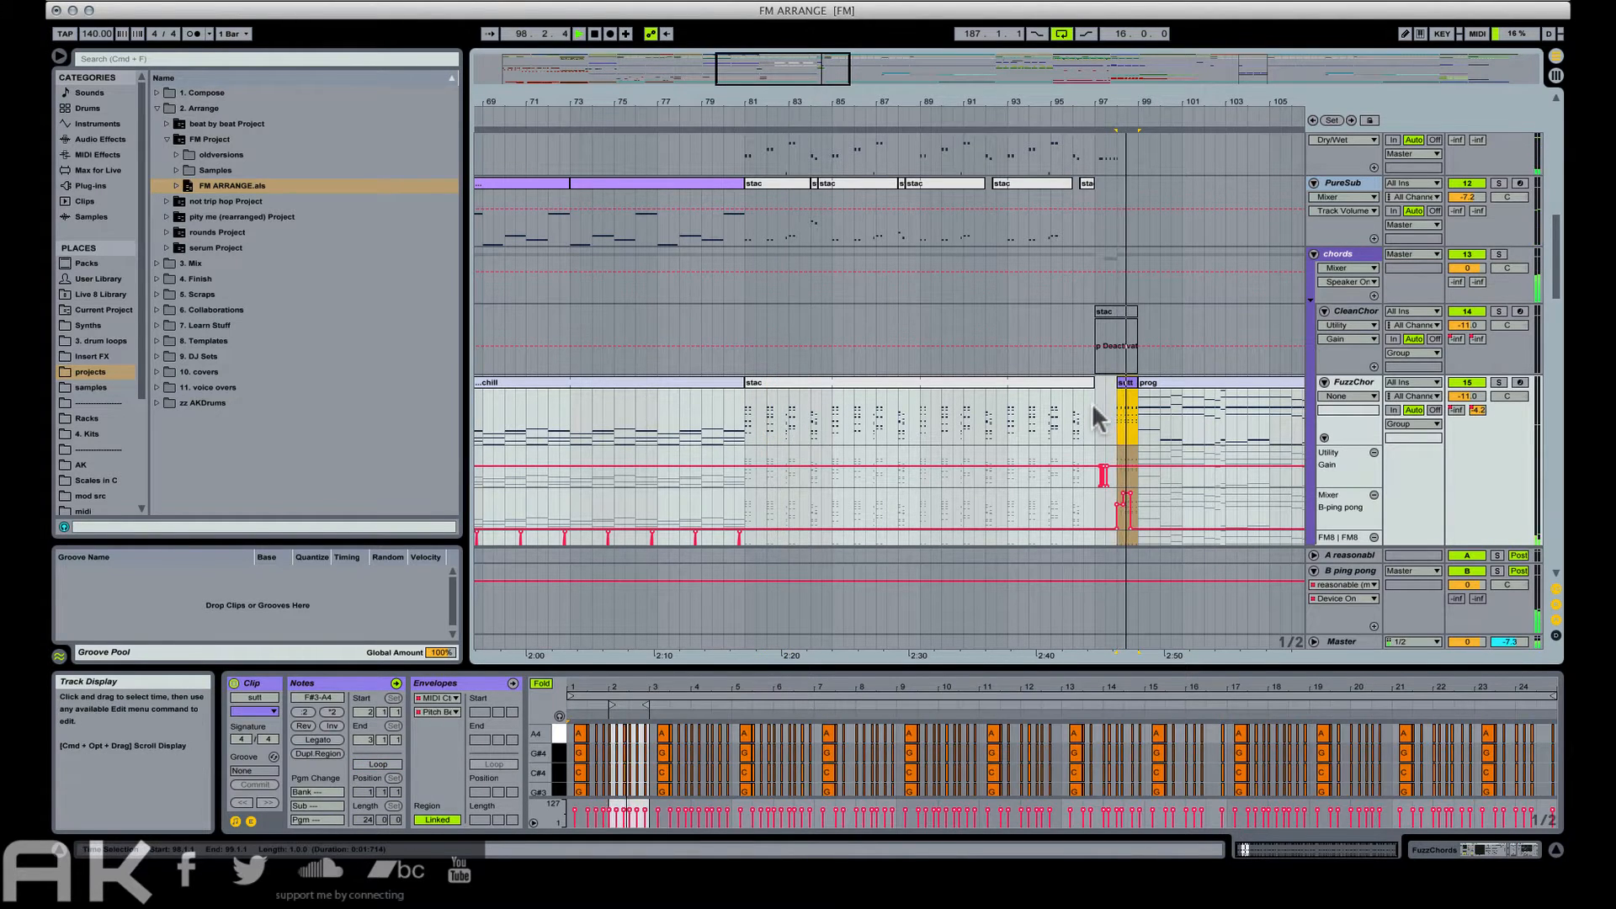
click(1092, 402)
click(1127, 384)
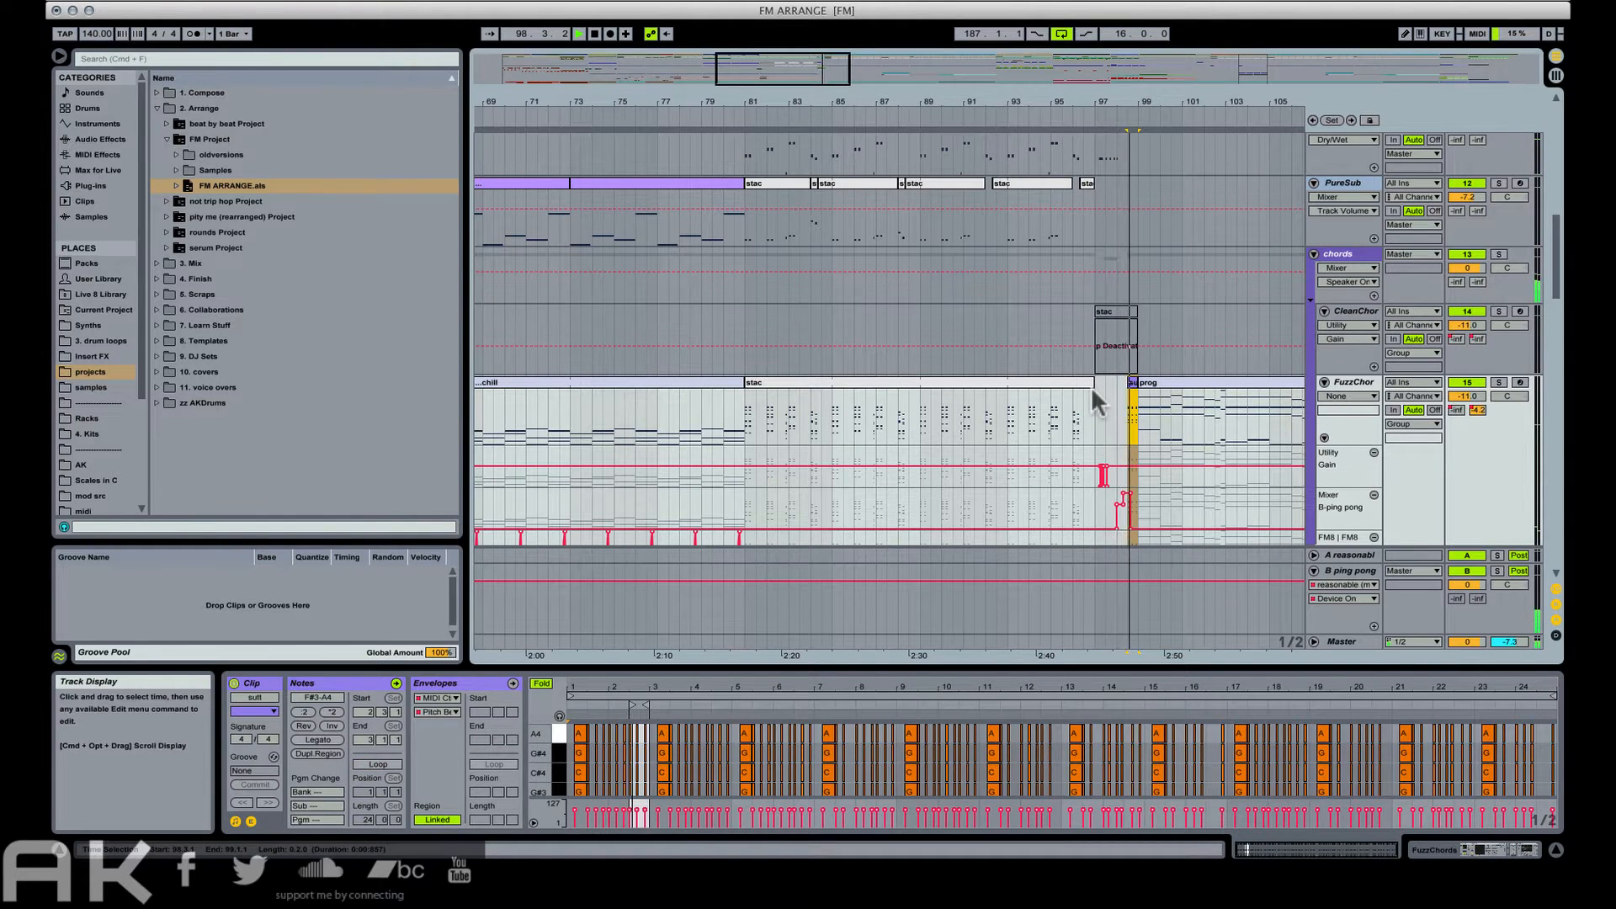
Extend the sutt clip on the pluckSUB track so it ends just past the middle of bar 98.
scroll(1091, 387, up, 8)
click(1109, 405)
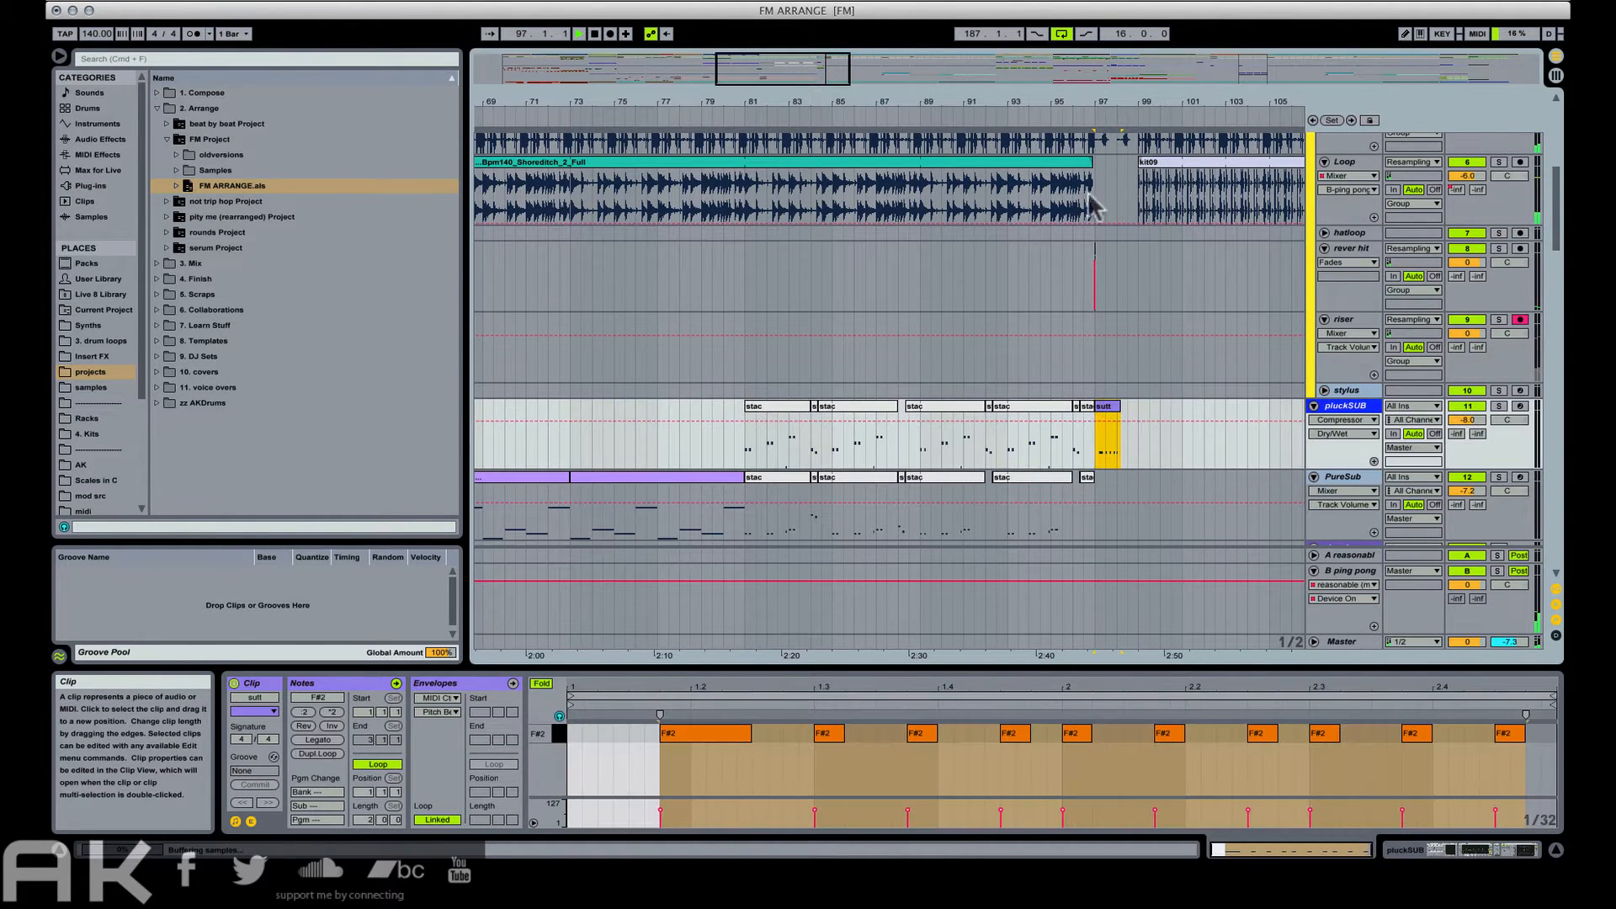
drag(1162, 99, 1155, 173)
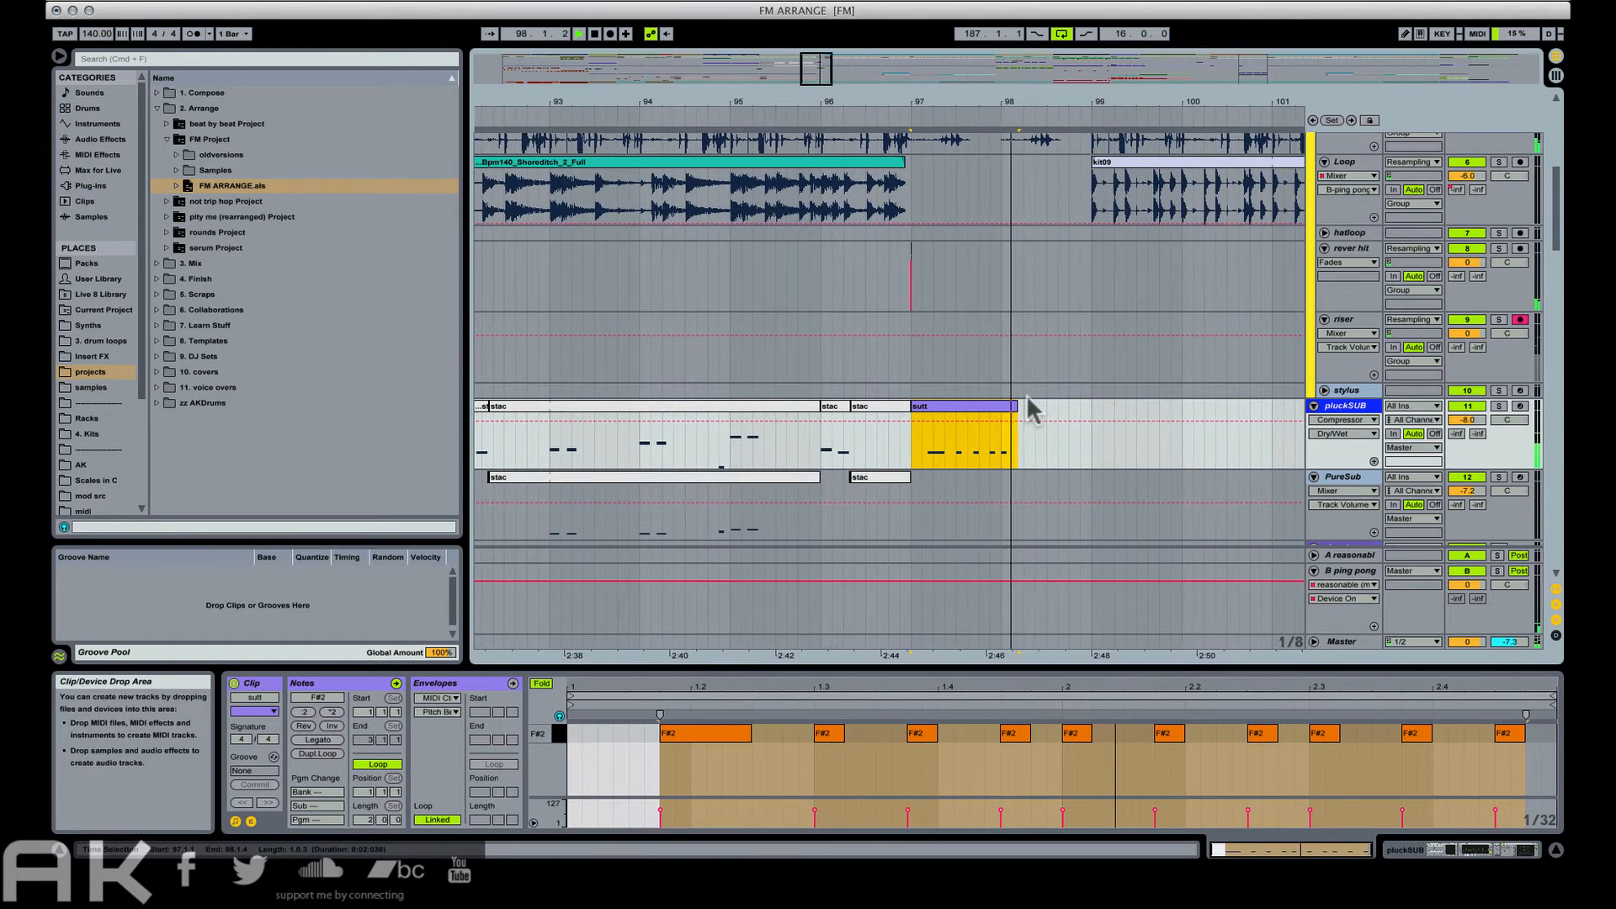
key(space)
key(space)
mouse_move(1052, 401)
mouse_down()
mouse_move(1027, 400)
mouse_move(1053, 404)
mouse_up()
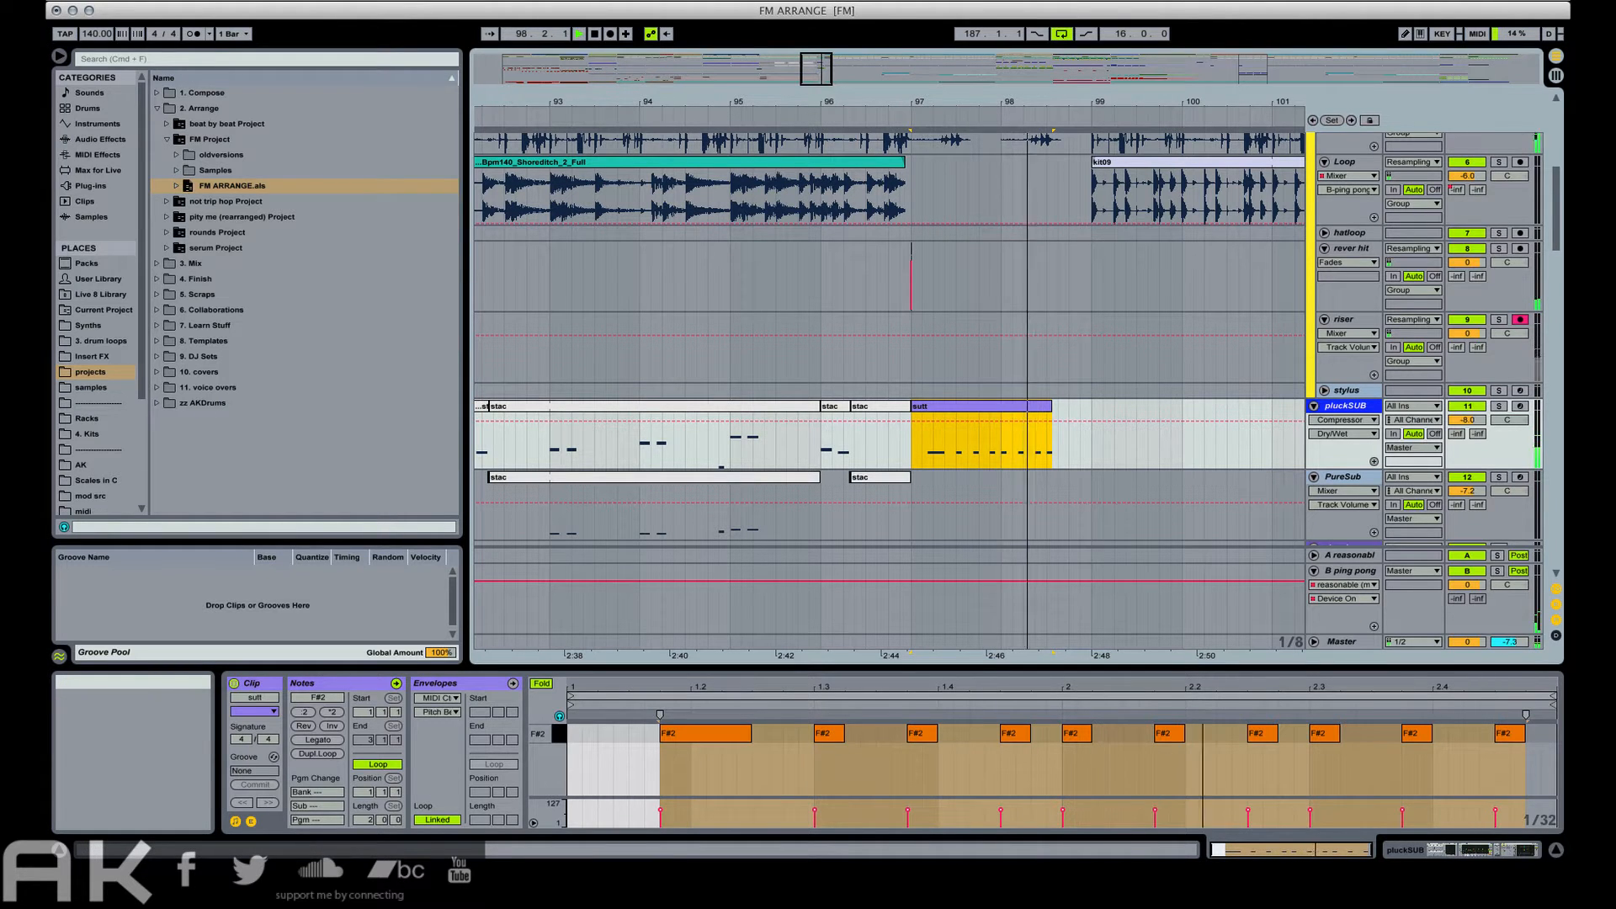
Play the gap from bar 97 and examine how the pluckSUB and FuzzChor sutt clips meet in the middle of bar 98.
click(1094, 1)
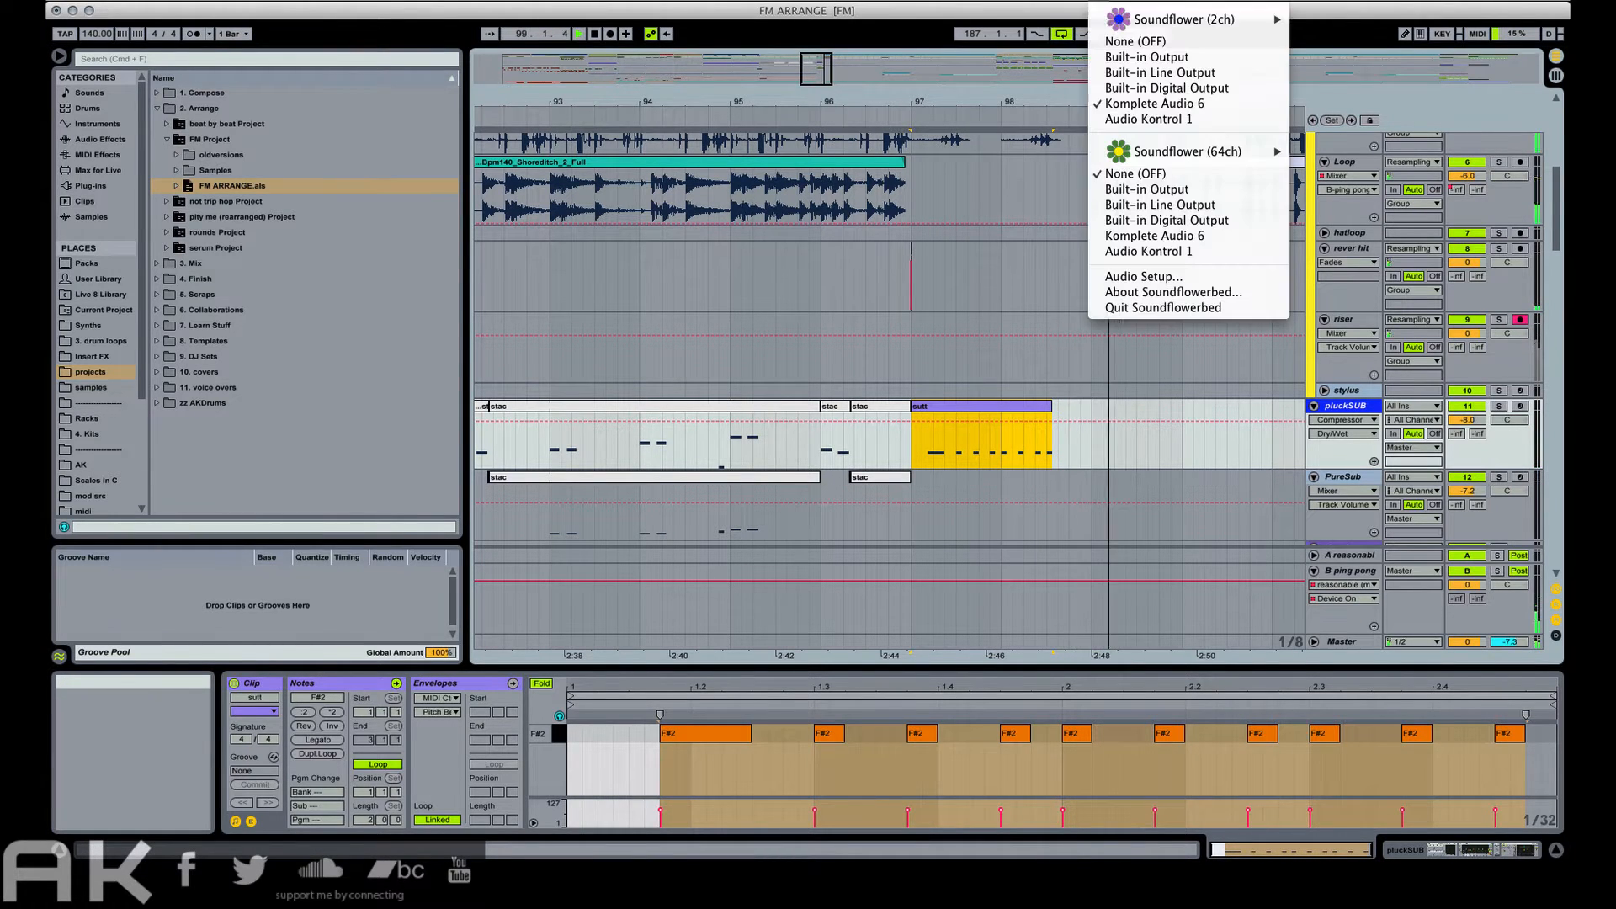
click(1128, 100)
click(928, 414)
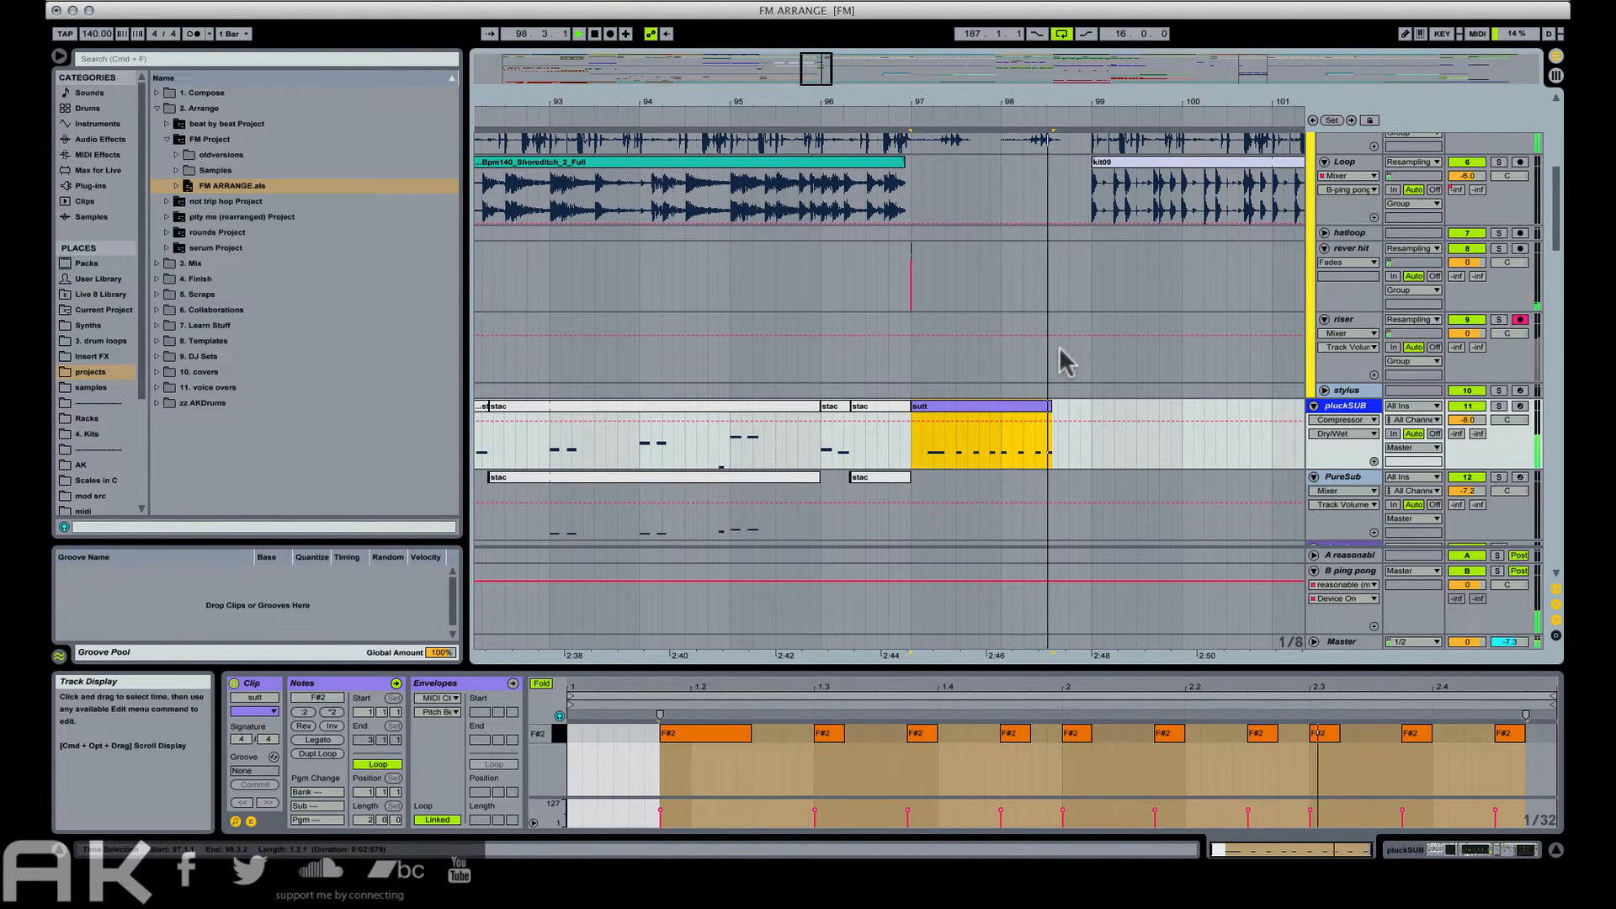
click(1044, 460)
scroll(1043, 446, down, 8)
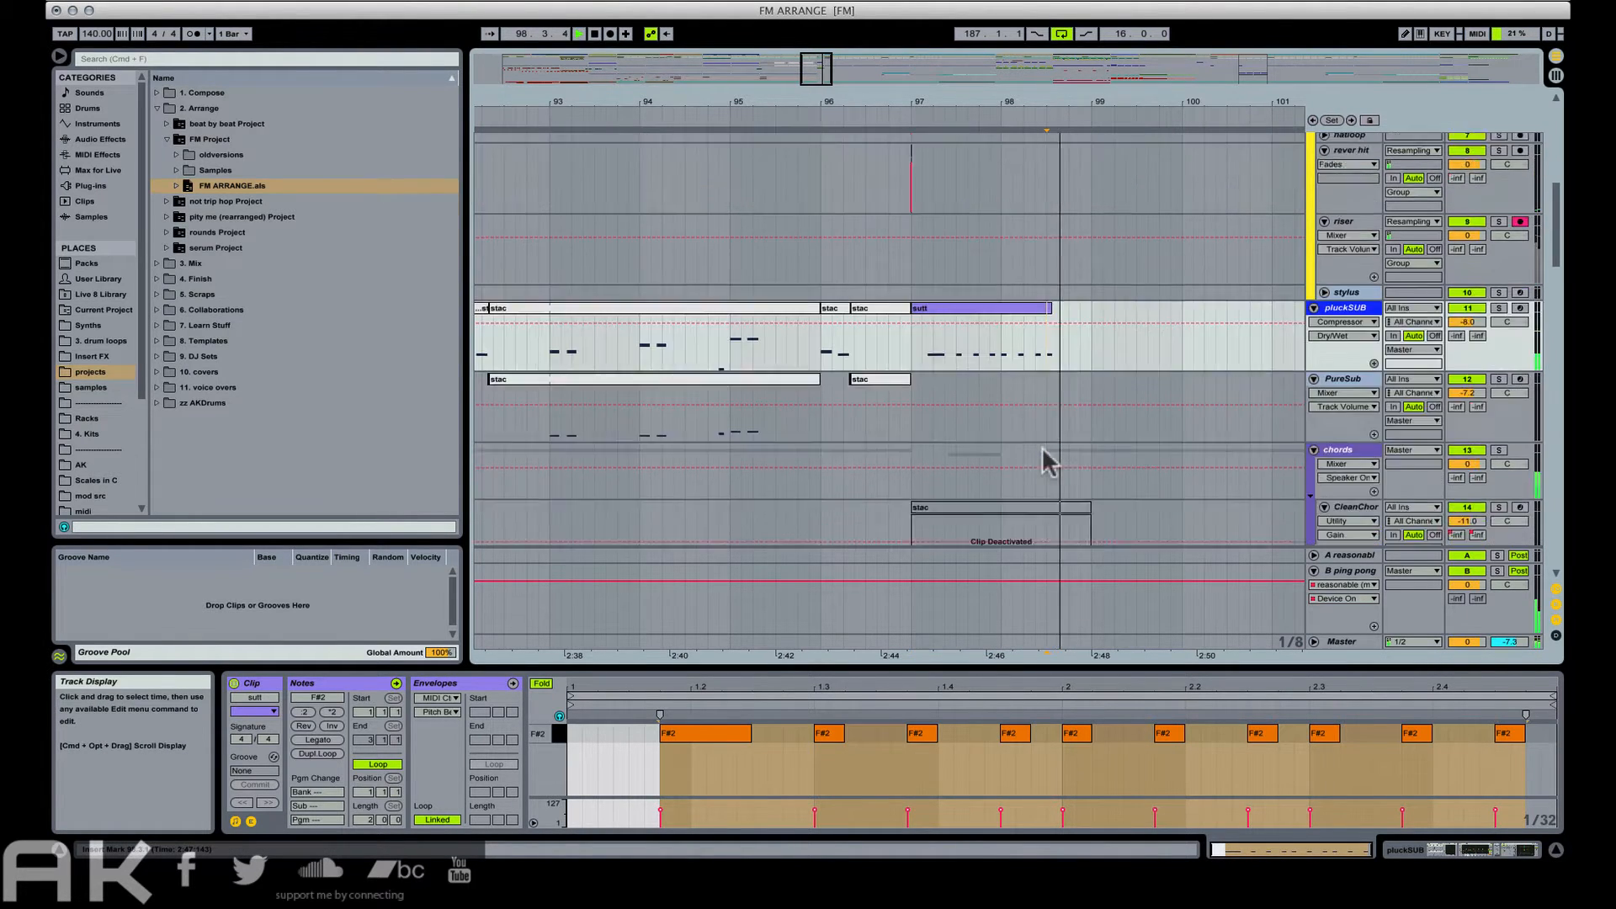
key(space)
click(1064, 219)
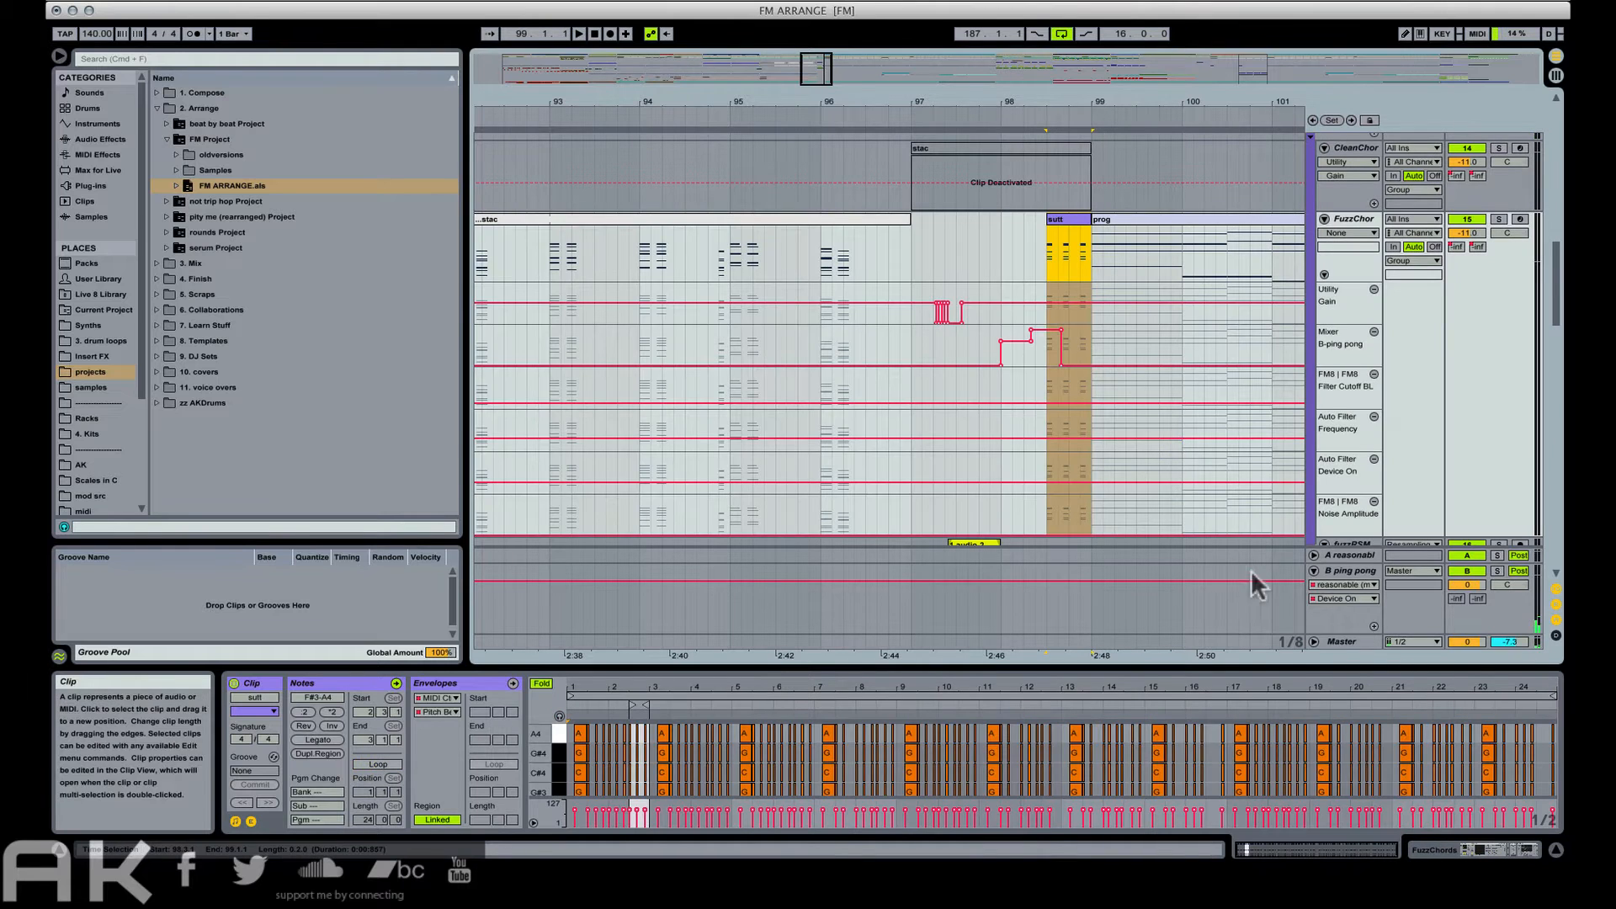
Automate the Utility gain on the B ping pong return so it drops to -35 dB throughout bar 99.
click(1334, 570)
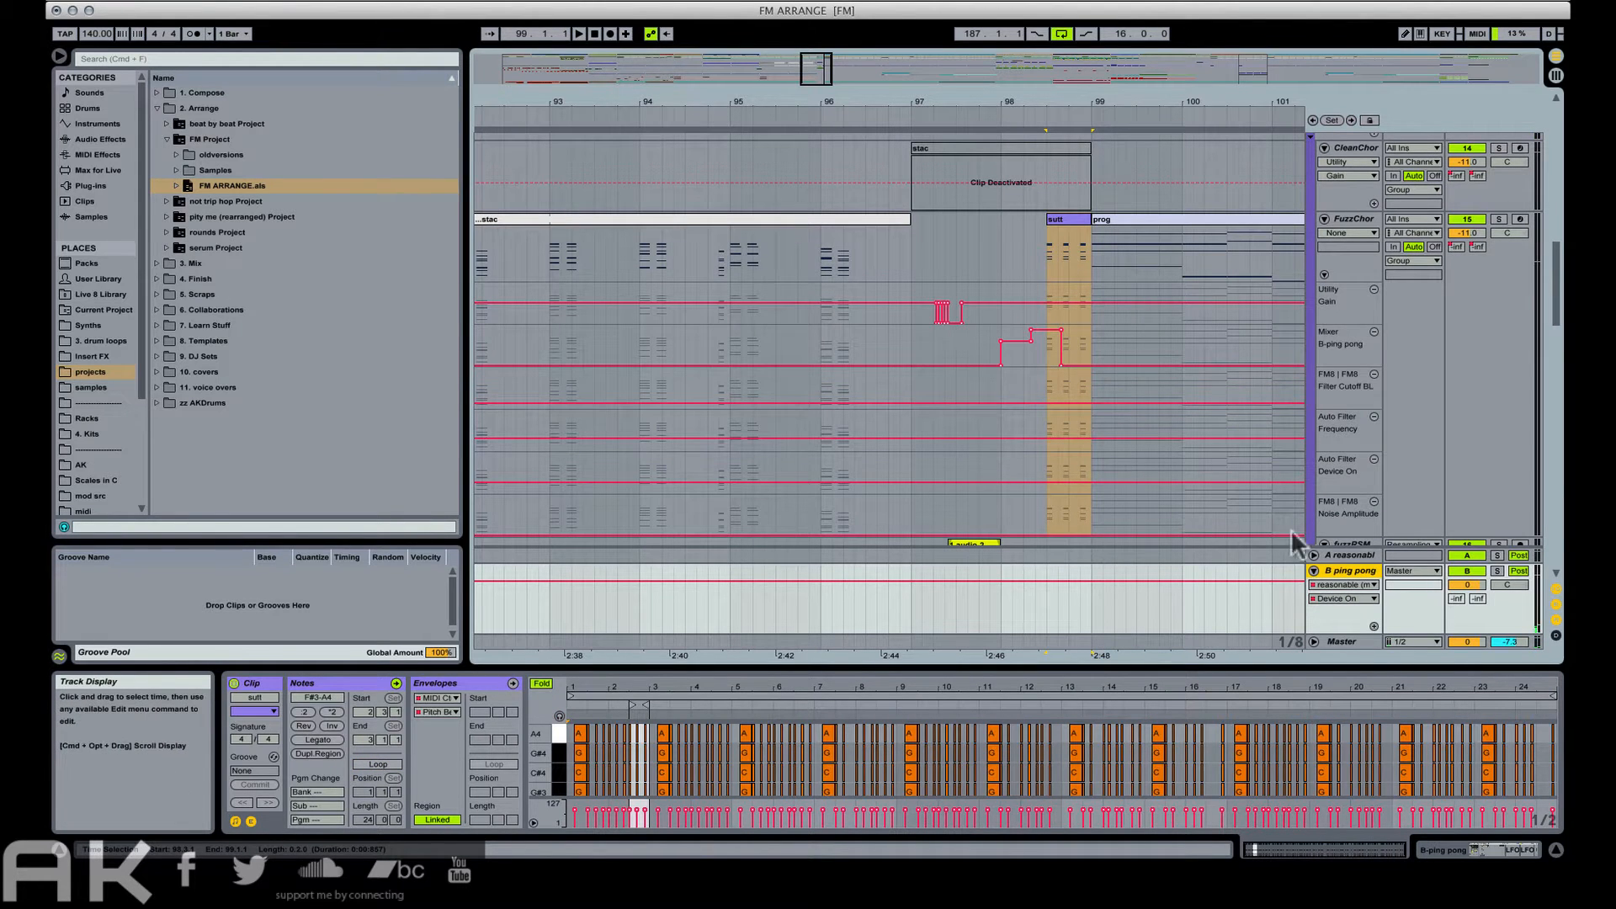
click(1478, 851)
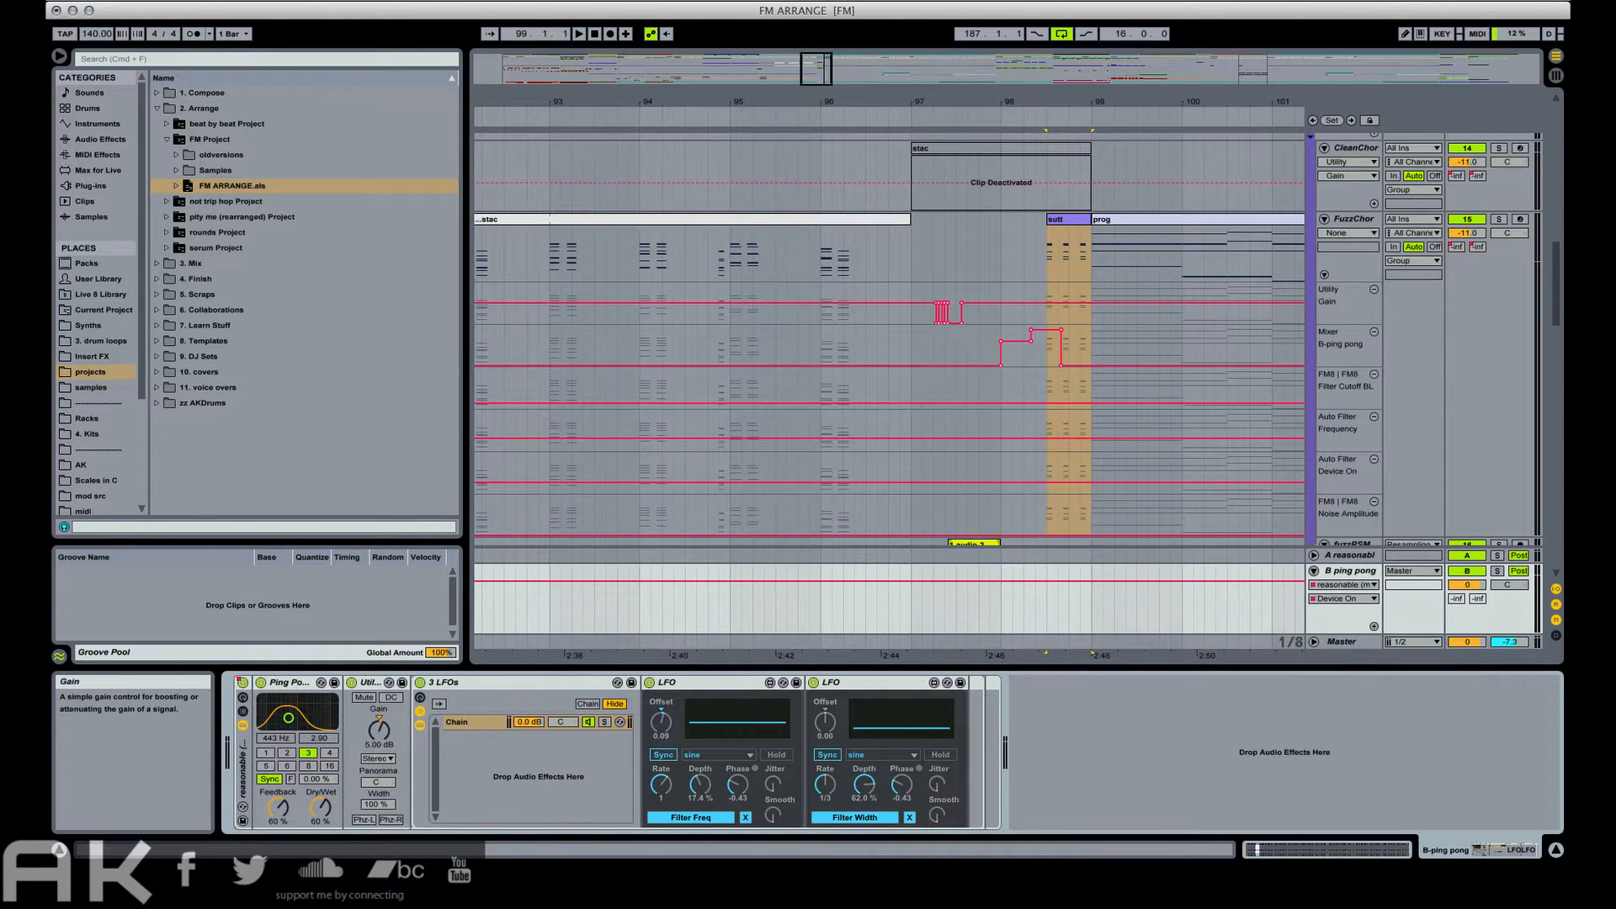
click(379, 729)
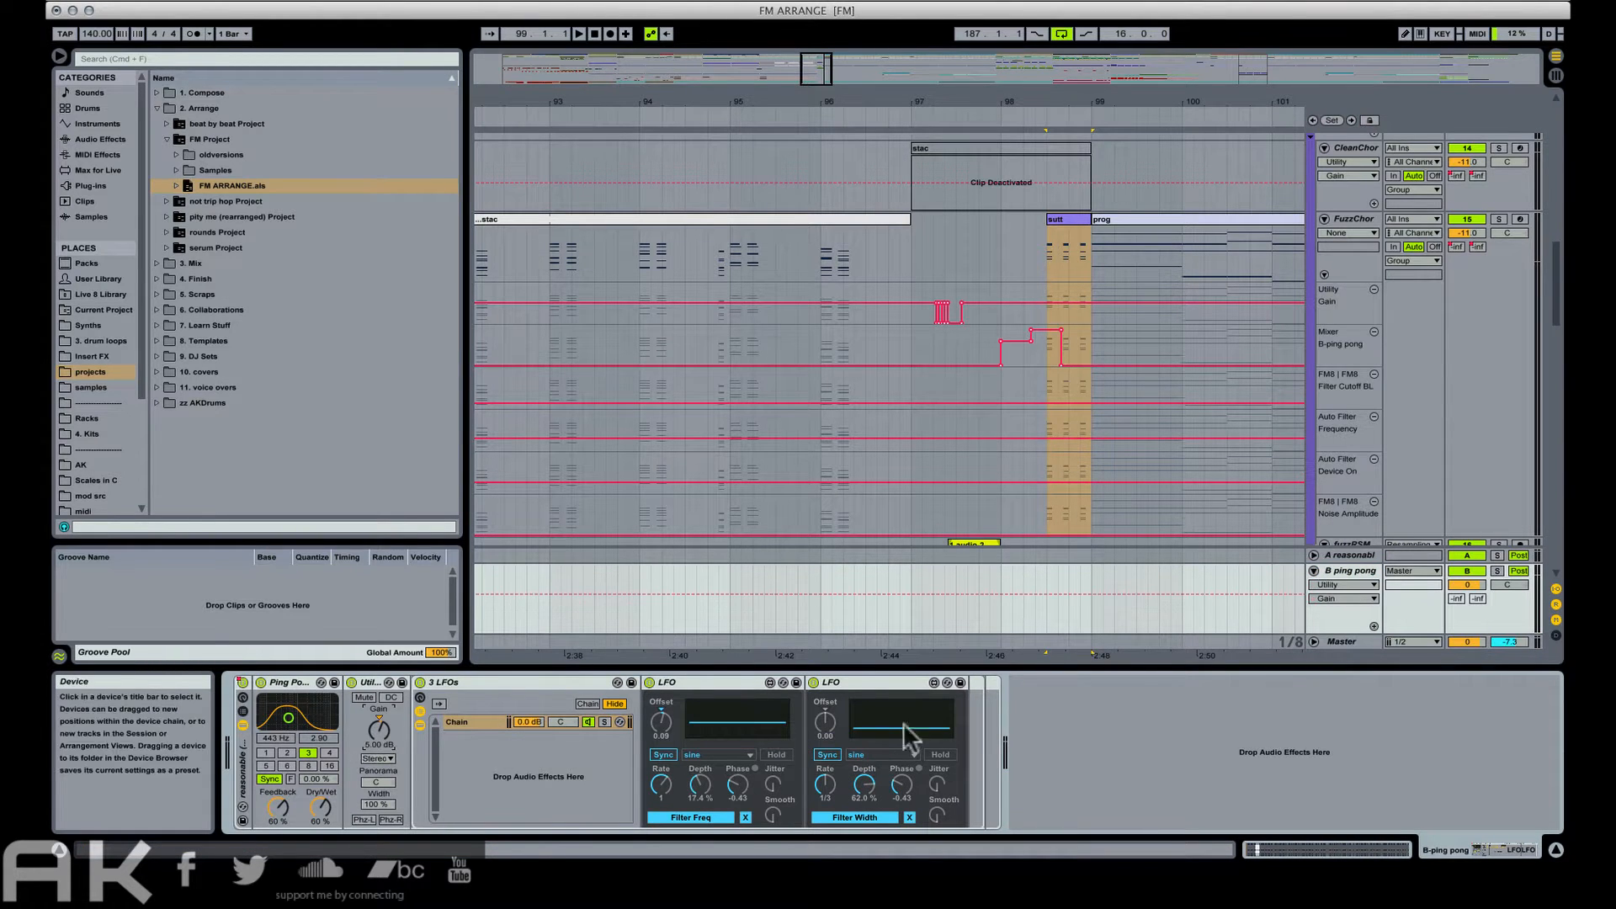
click(1103, 613)
key(super+b)
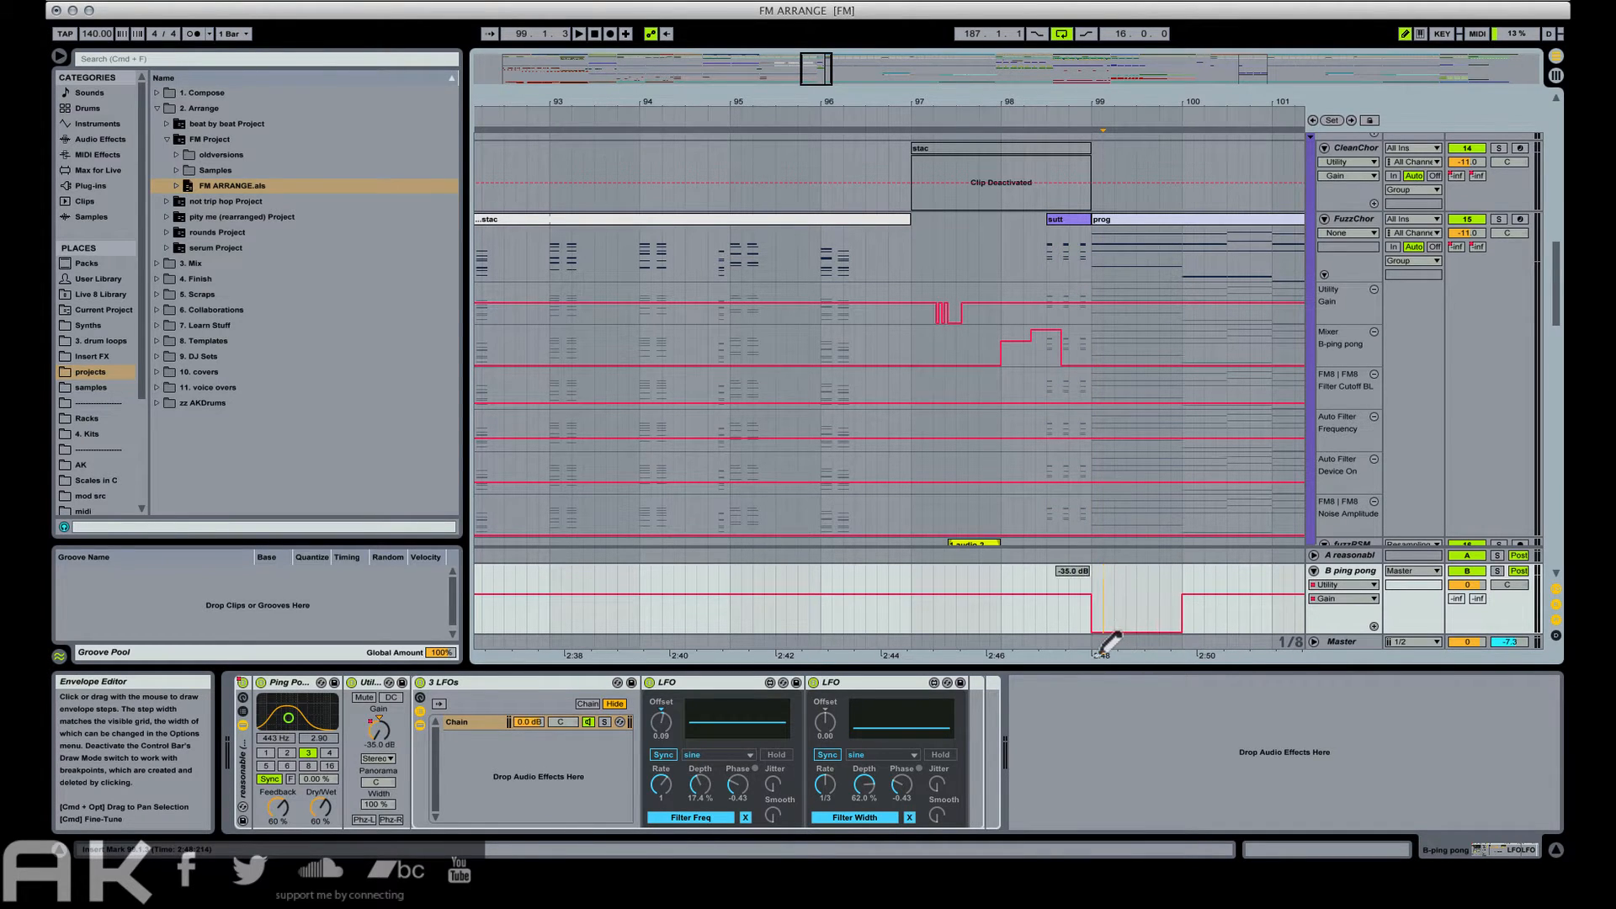
Play from the FuzzChor sutt clip into the interlude and fold all tracks to overview the arrangement.
drag(1081, 228, 1052, 253)
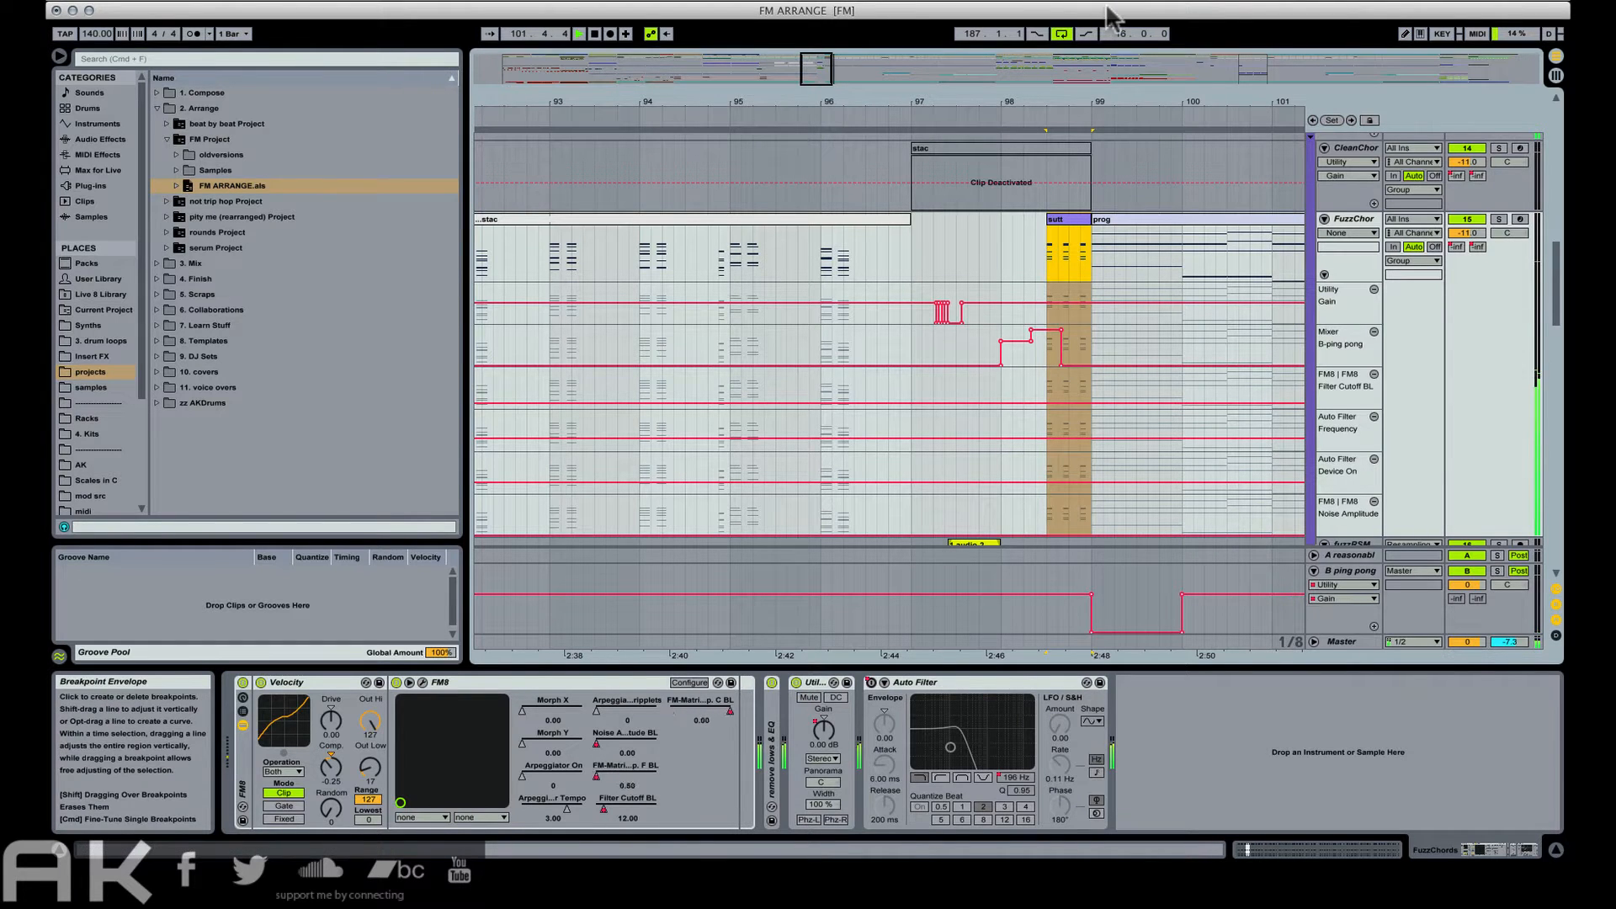
drag(1183, 104, 903, 109)
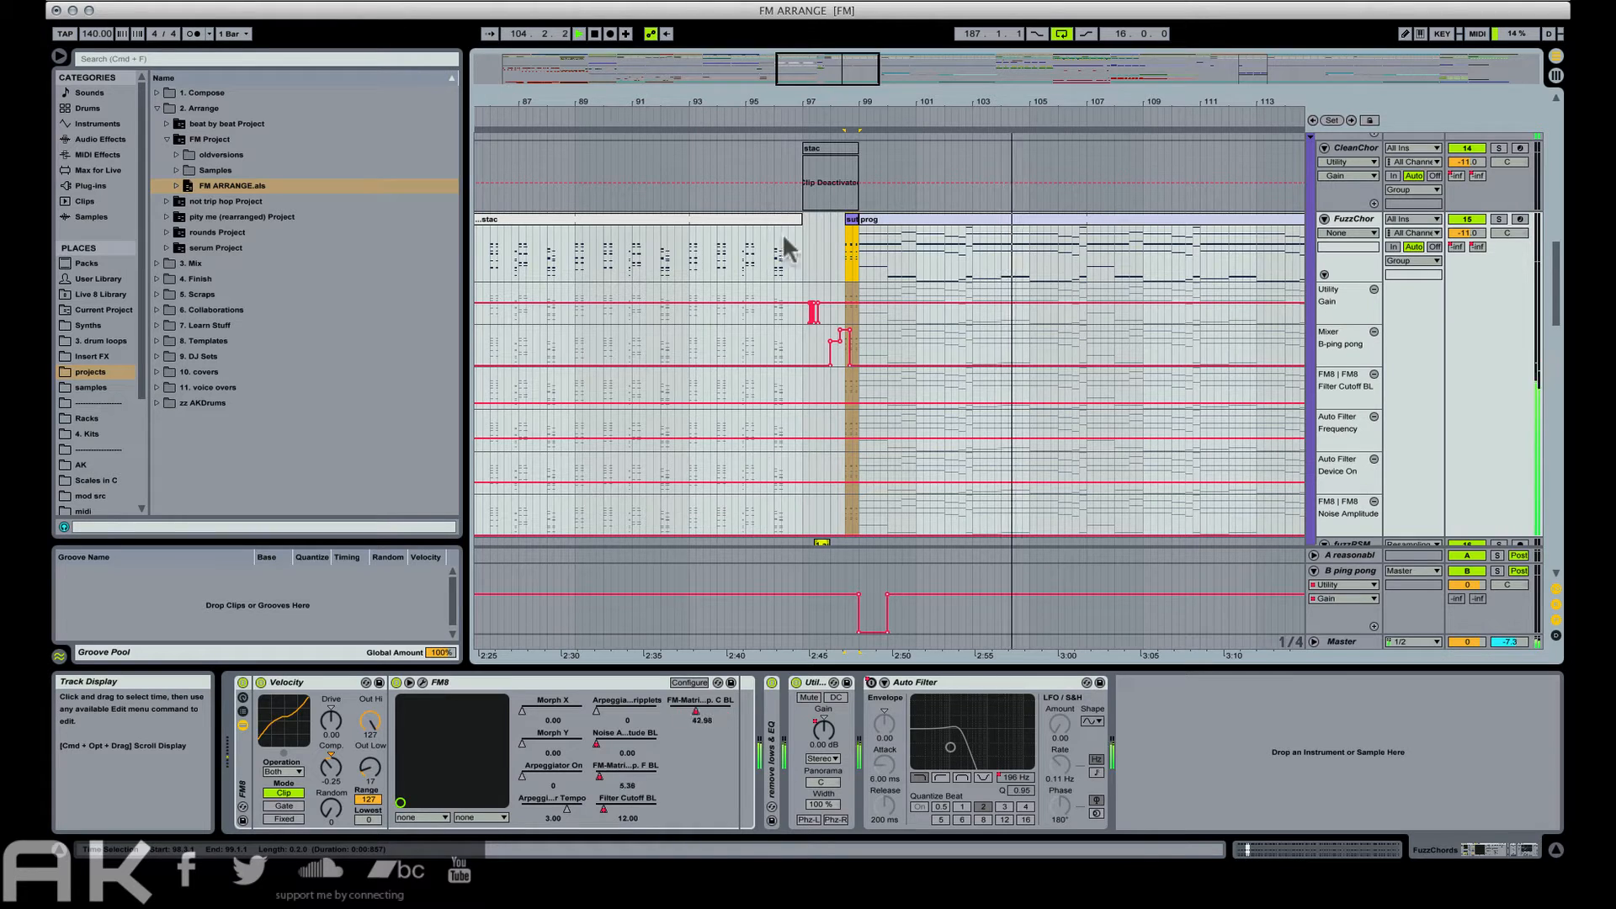
scroll(1095, 394, up, 3)
alt+click(1324, 317)
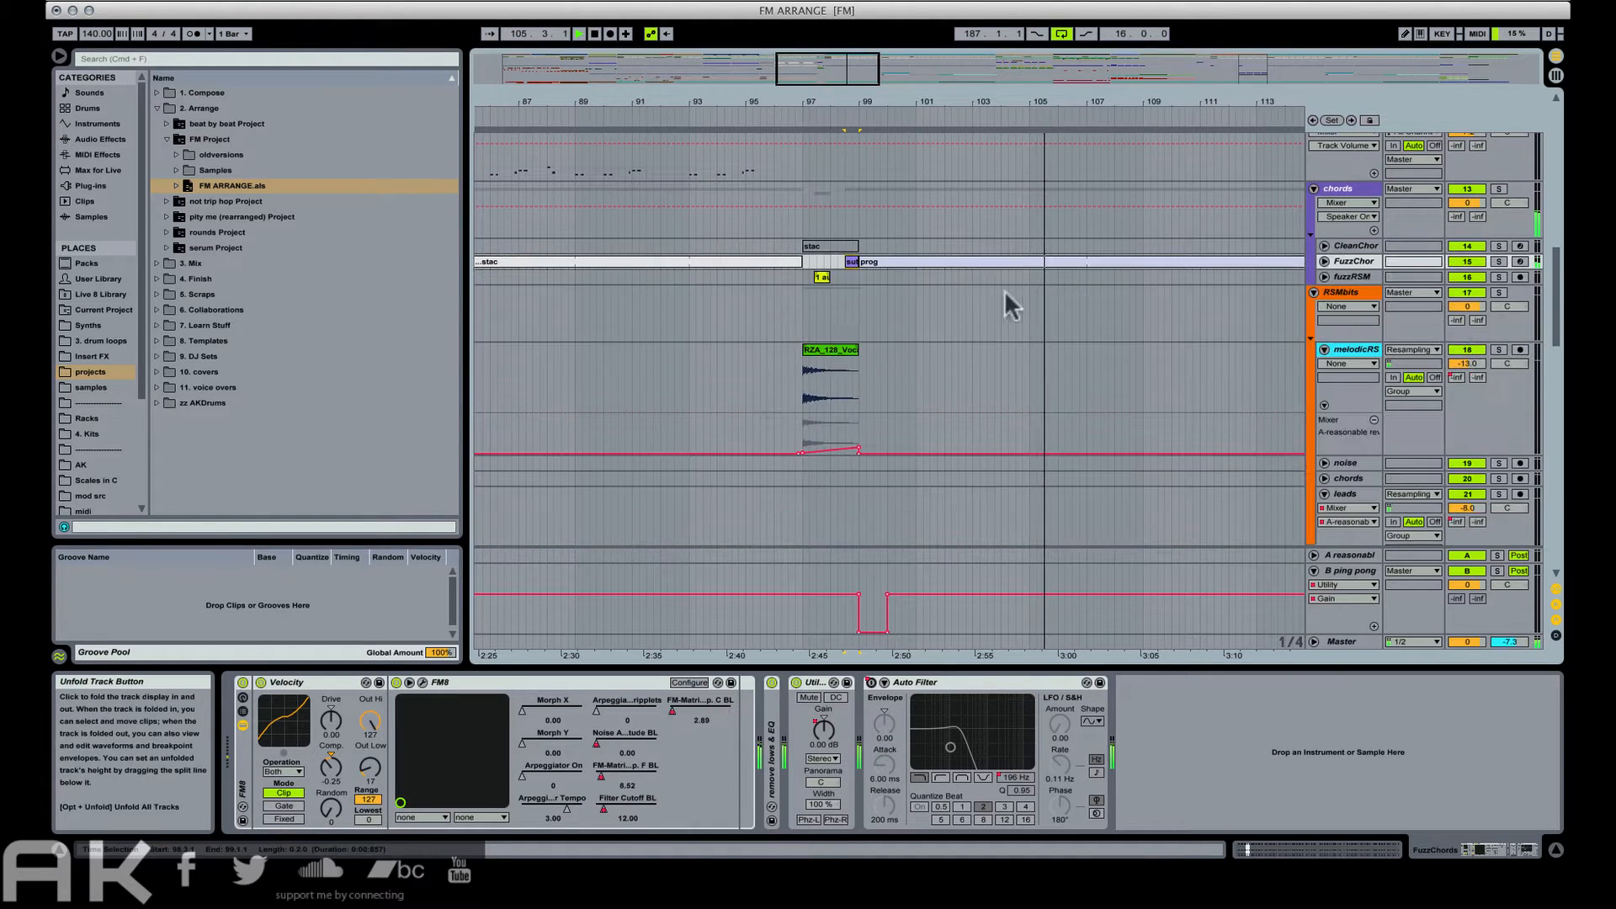
scroll(977, 285, up, 10)
alt+click(1314, 471)
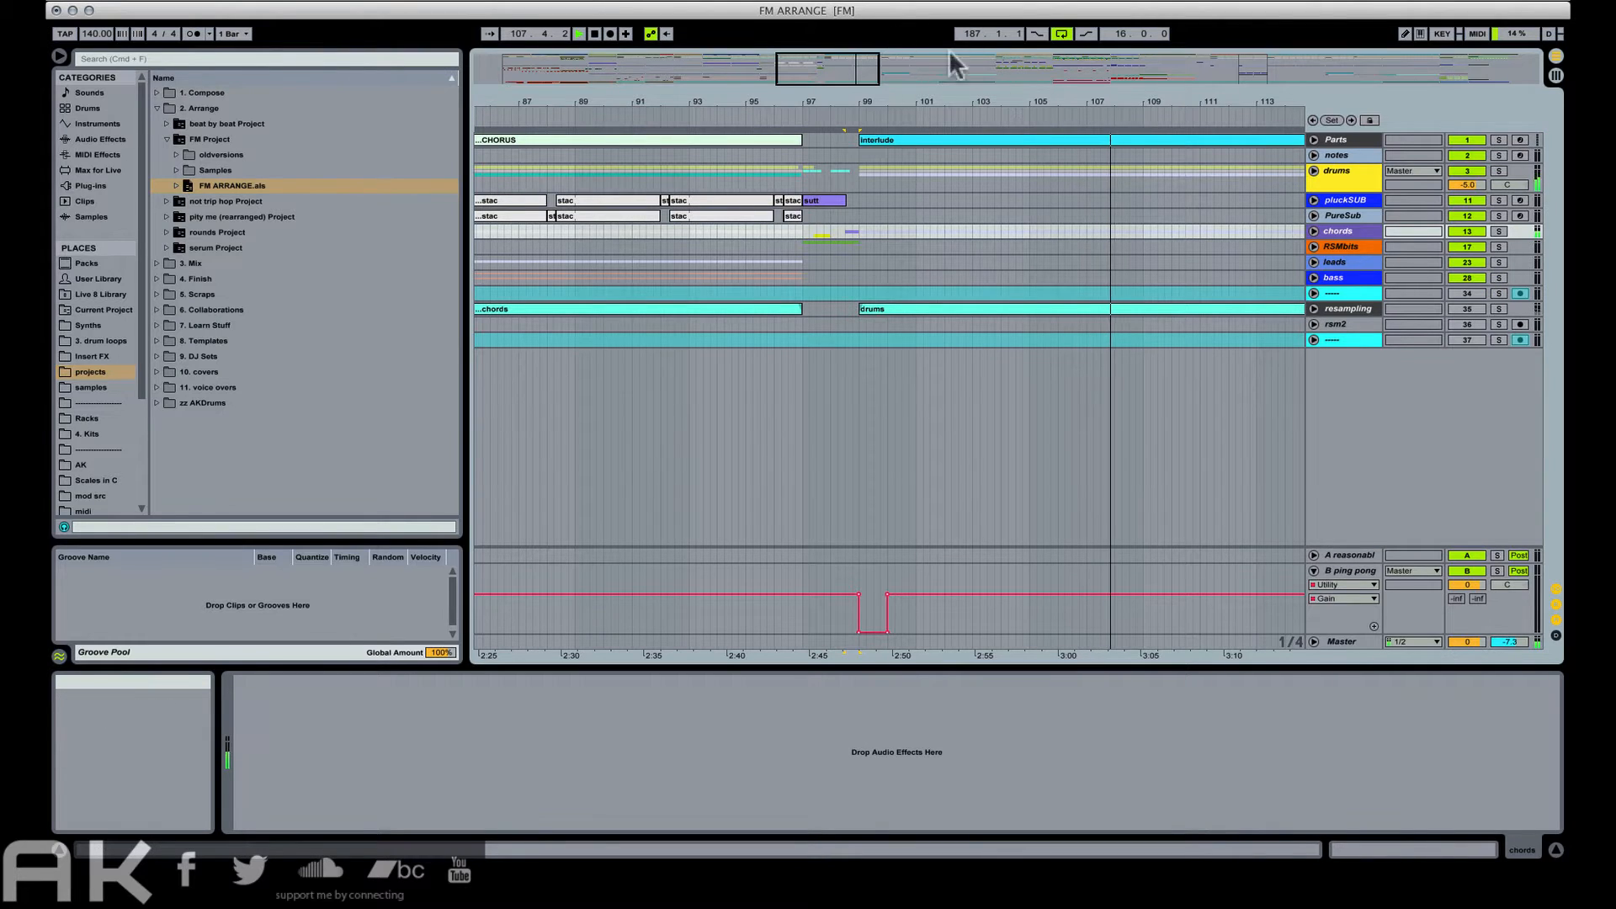
Split the interlude clip on the Parts track at bars 115, 123 and 131, matching the leads, distorted leads and chords clips.
drag(1042, 98, 698, 49)
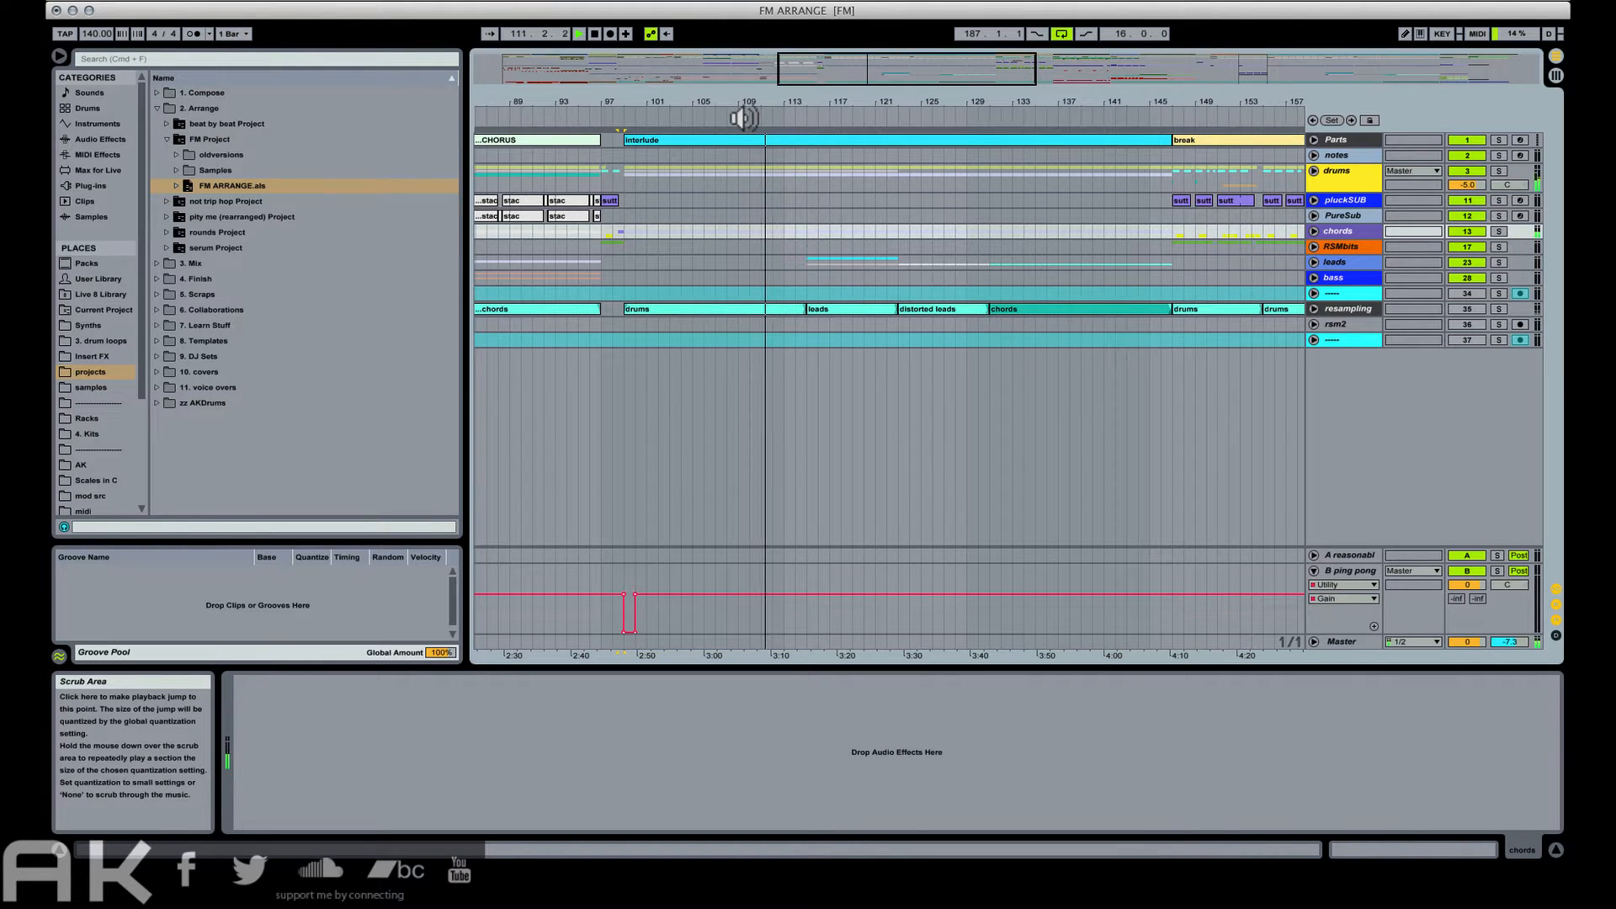
drag(798, 102, 745, 98)
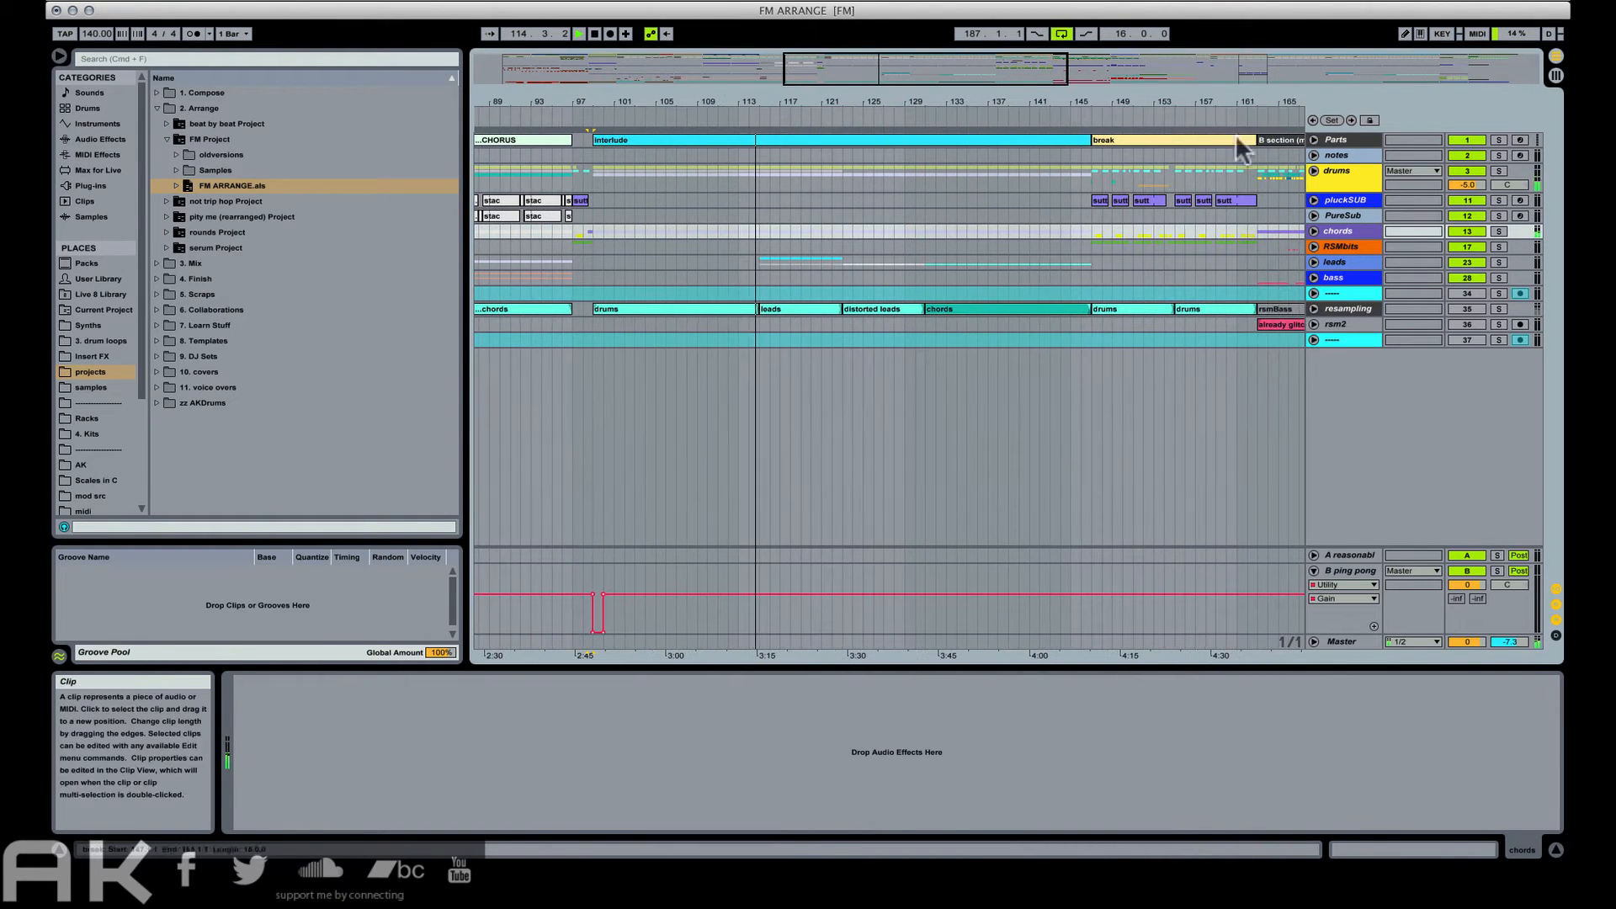
click(1313, 140)
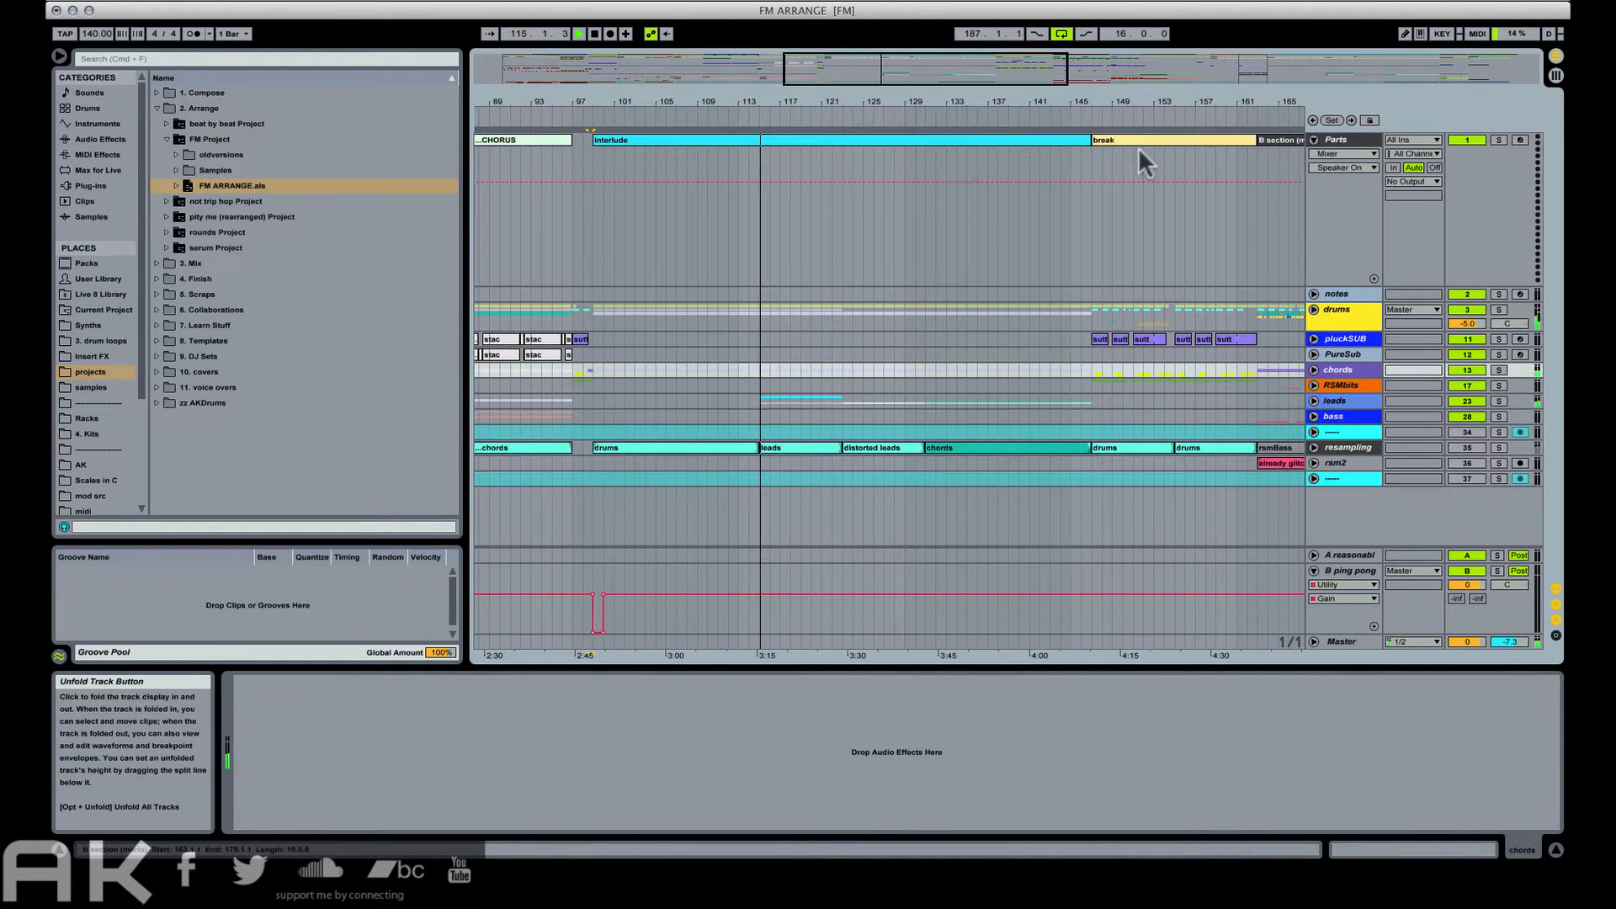
click(755, 202)
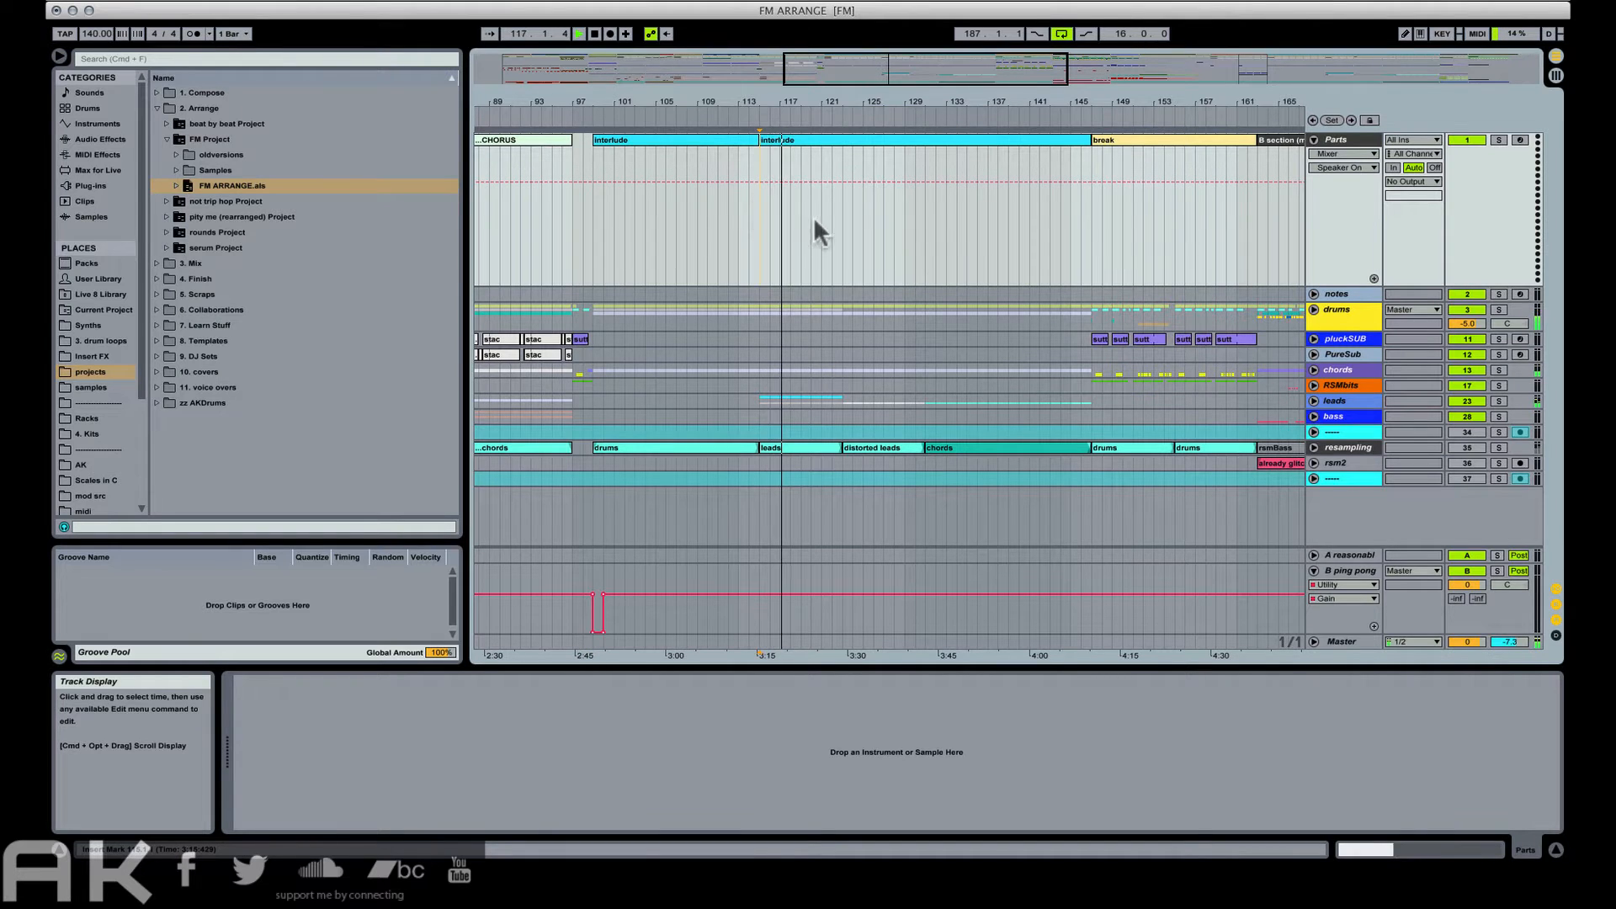
drag(843, 102, 843, 148)
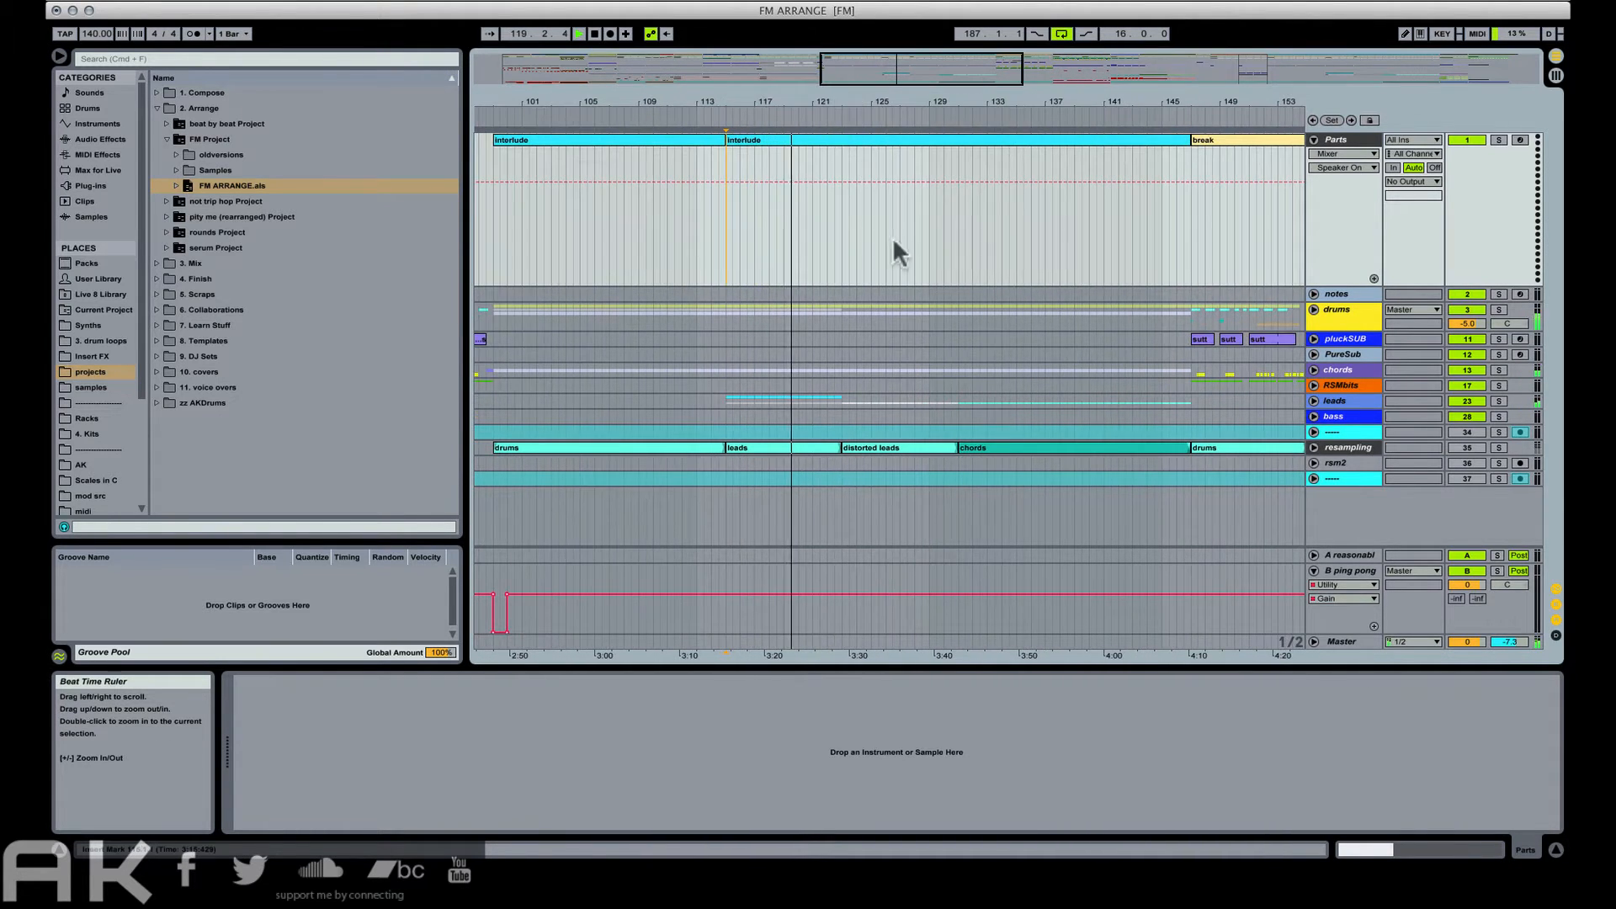
click(842, 214)
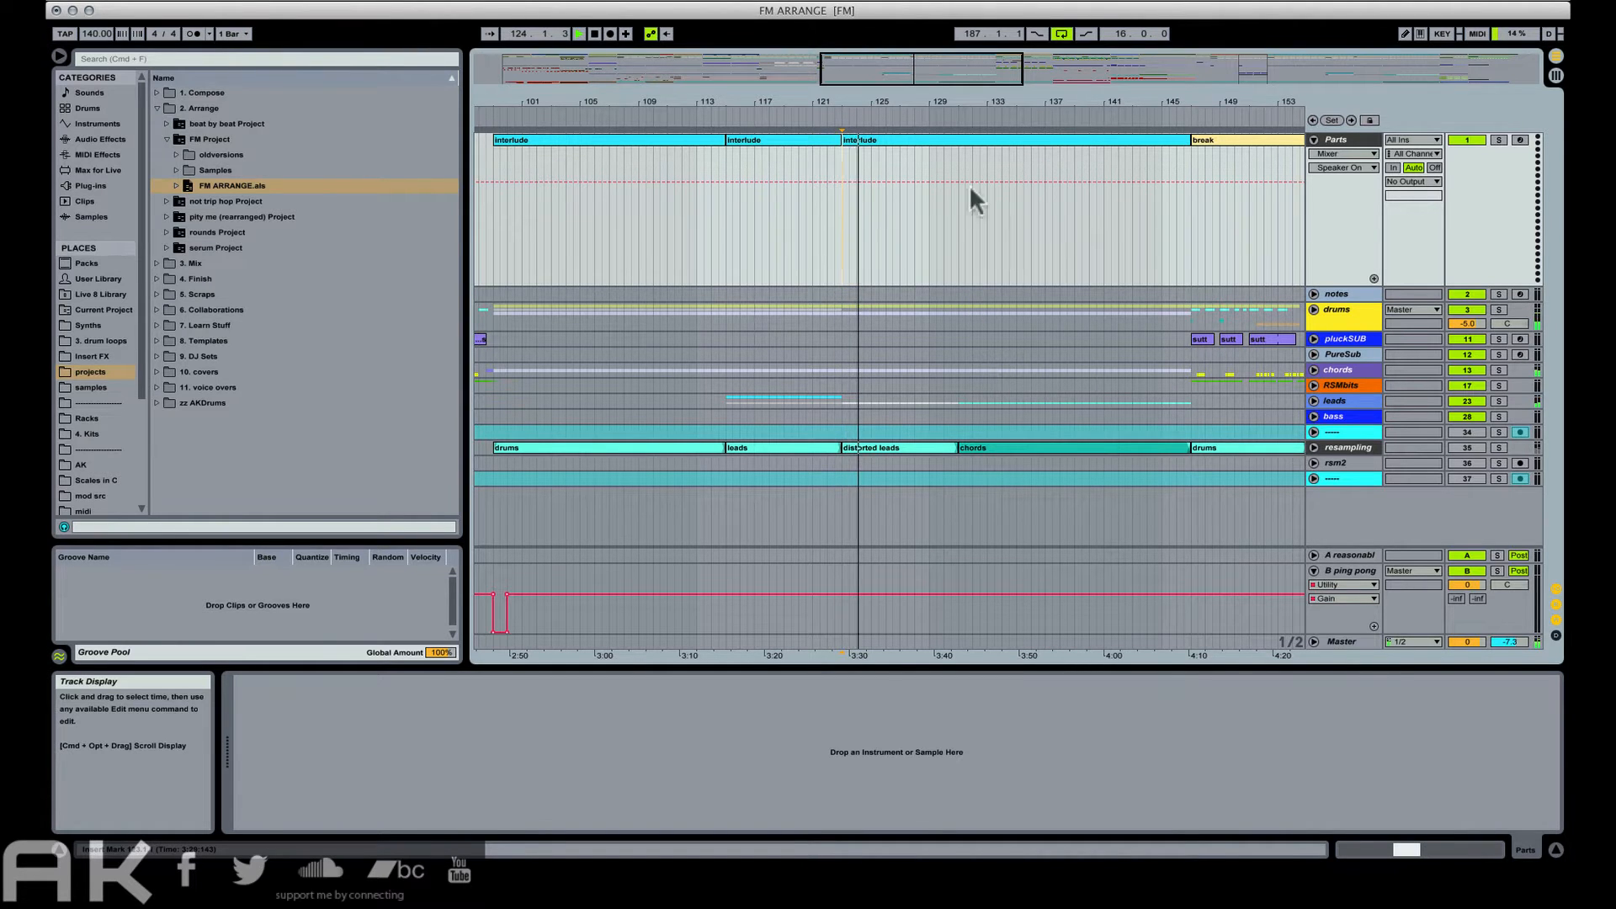
drag(995, 104, 856, 76)
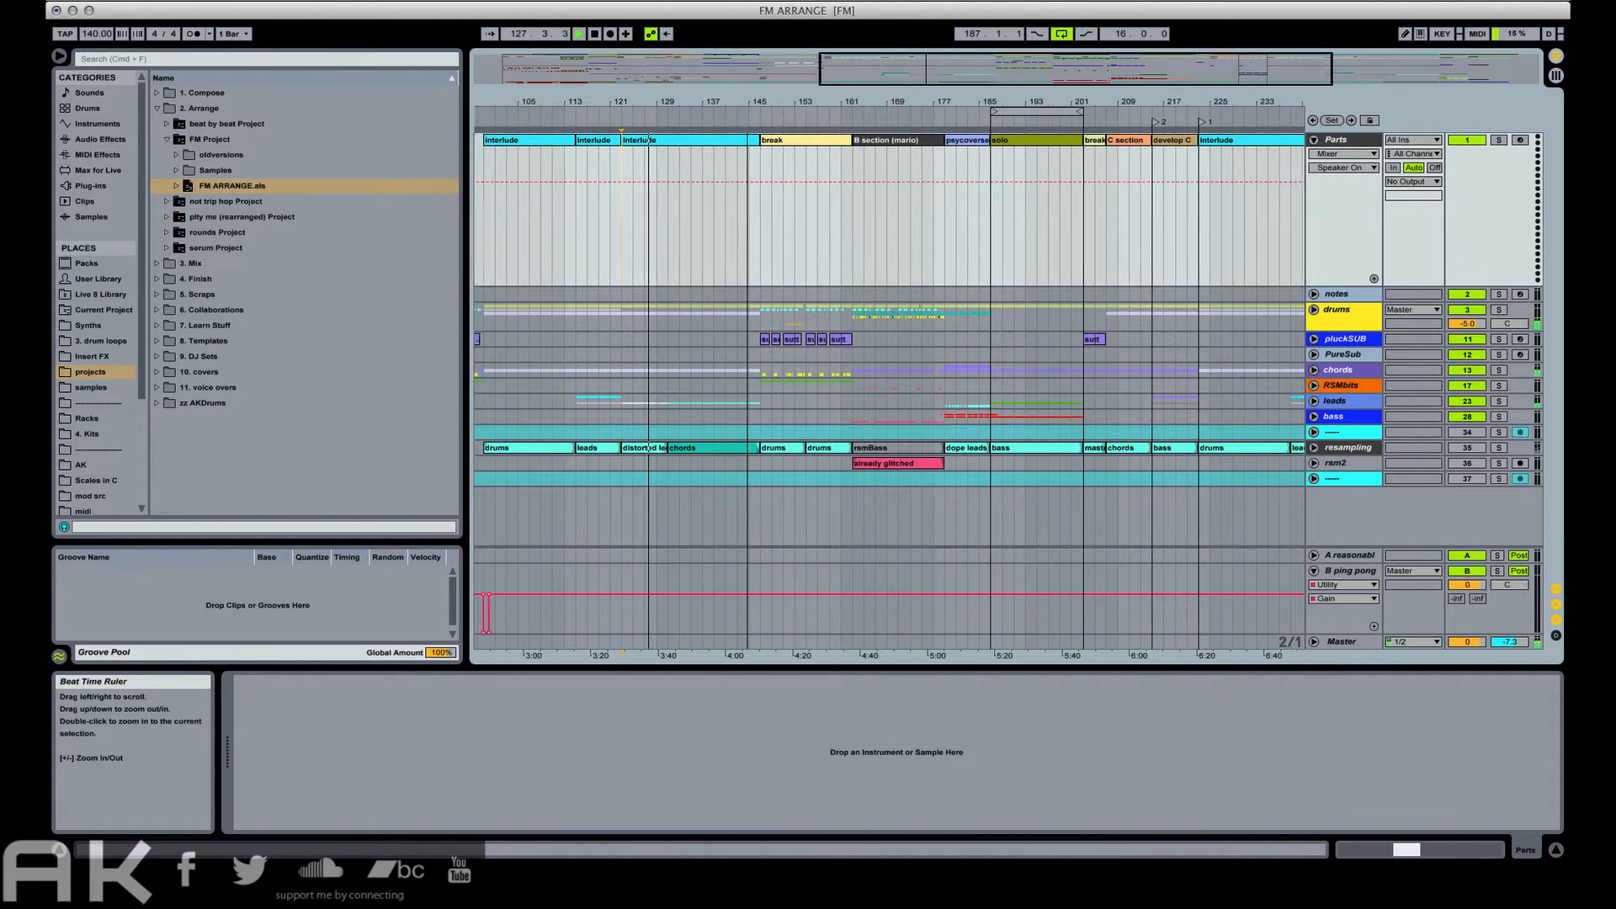
drag(747, 103, 757, 105)
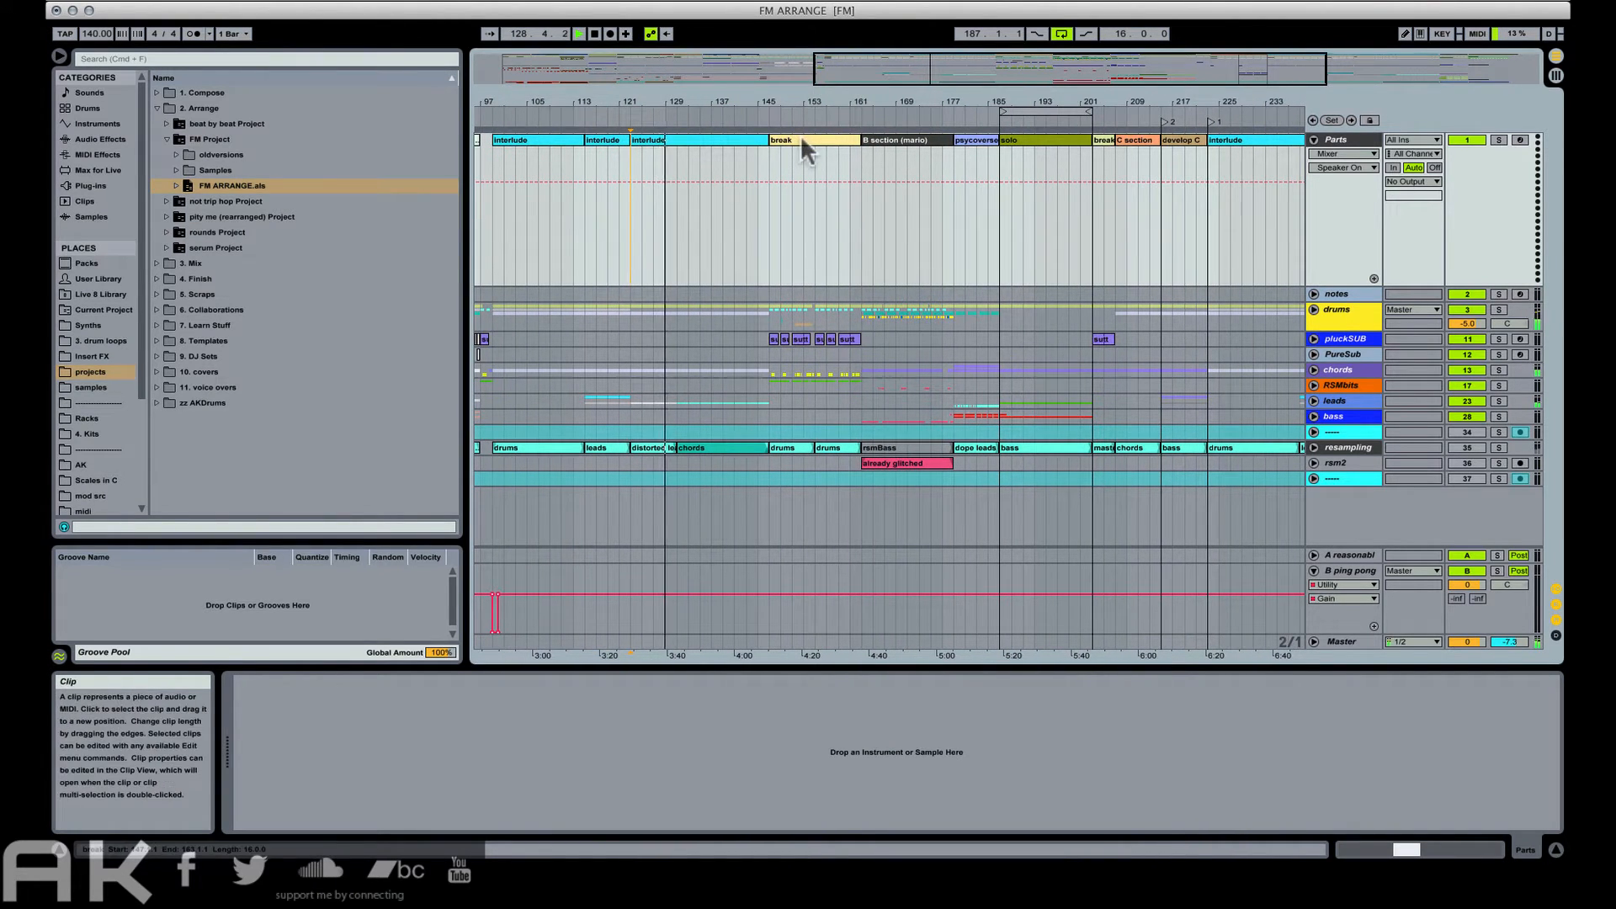
click(677, 199)
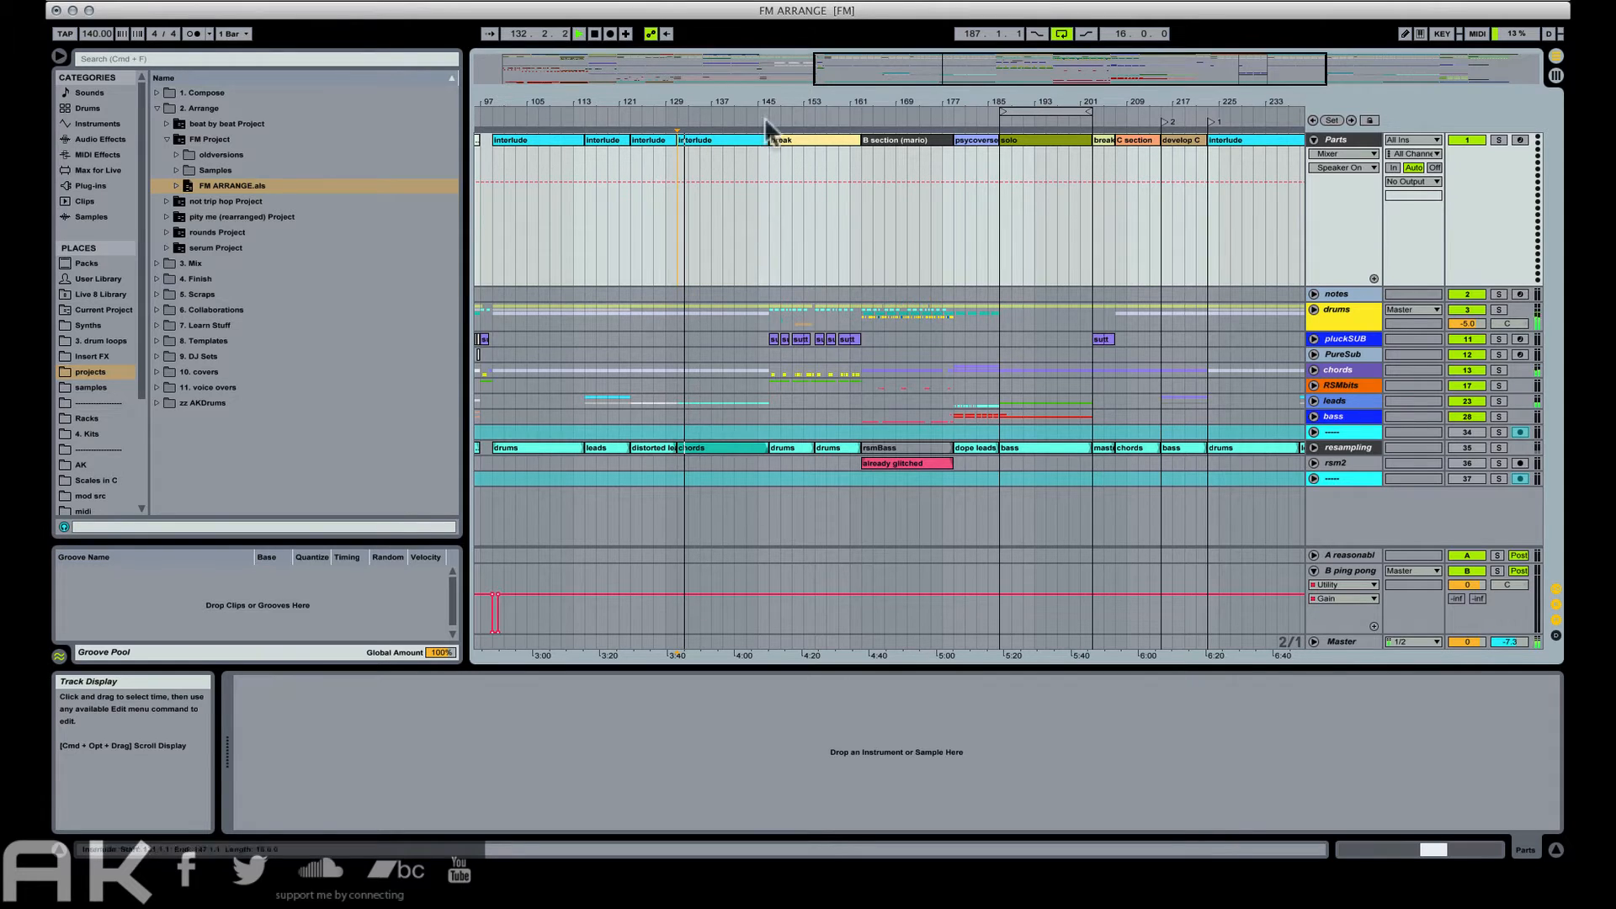
Insert 32 bars of empty time at the start of the break that follows the interlude.
drag(798, 105, 739, 99)
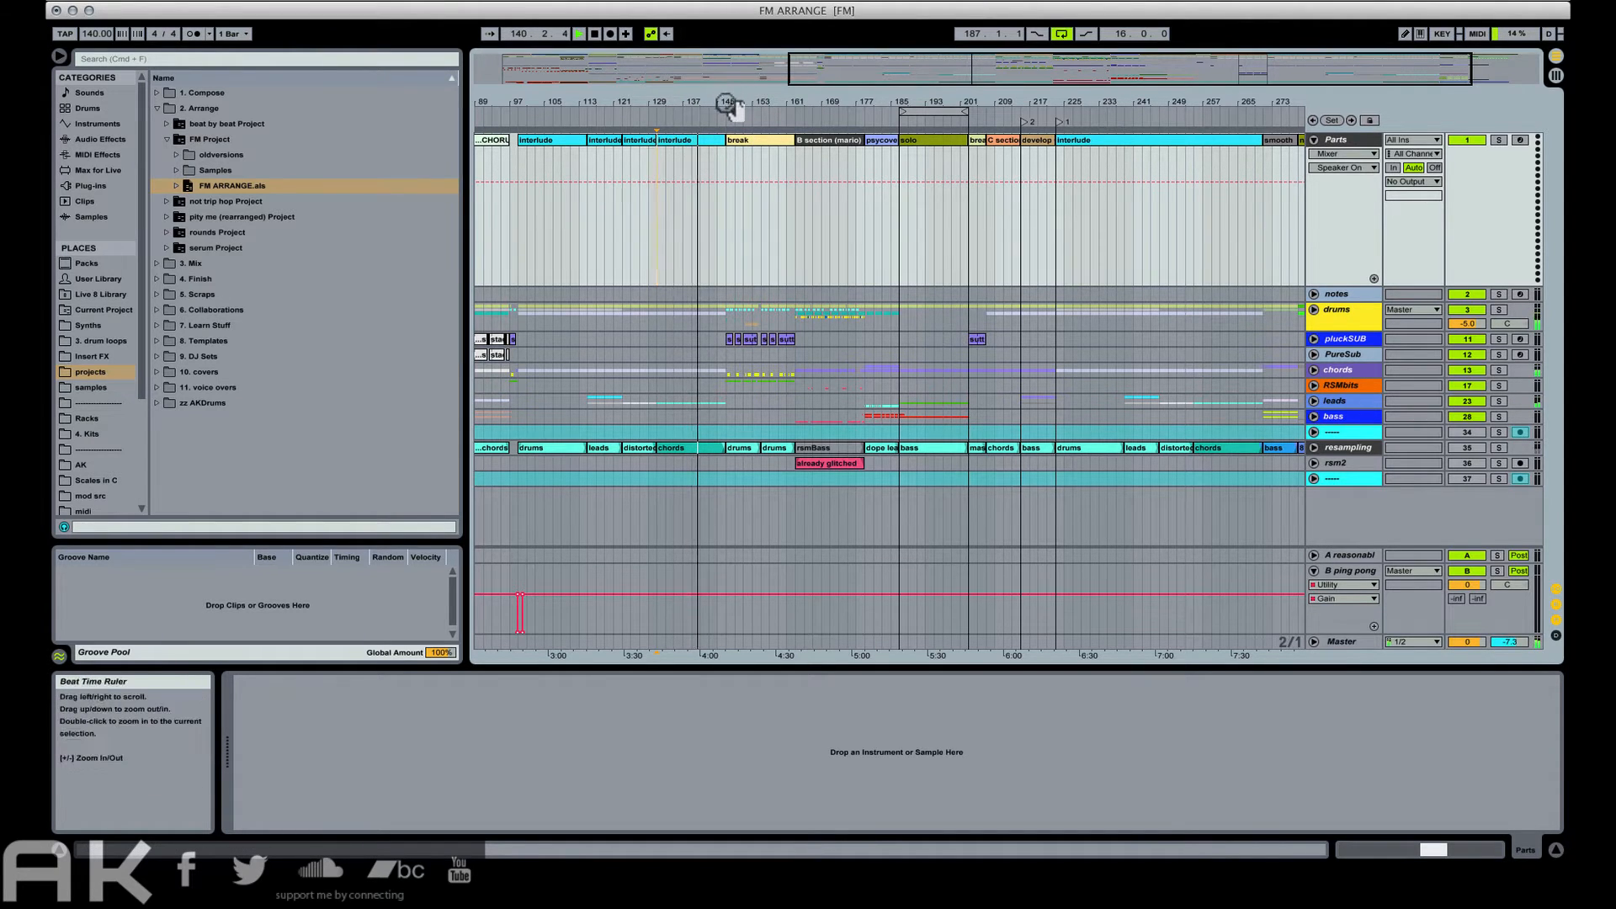
drag(731, 102, 886, 103)
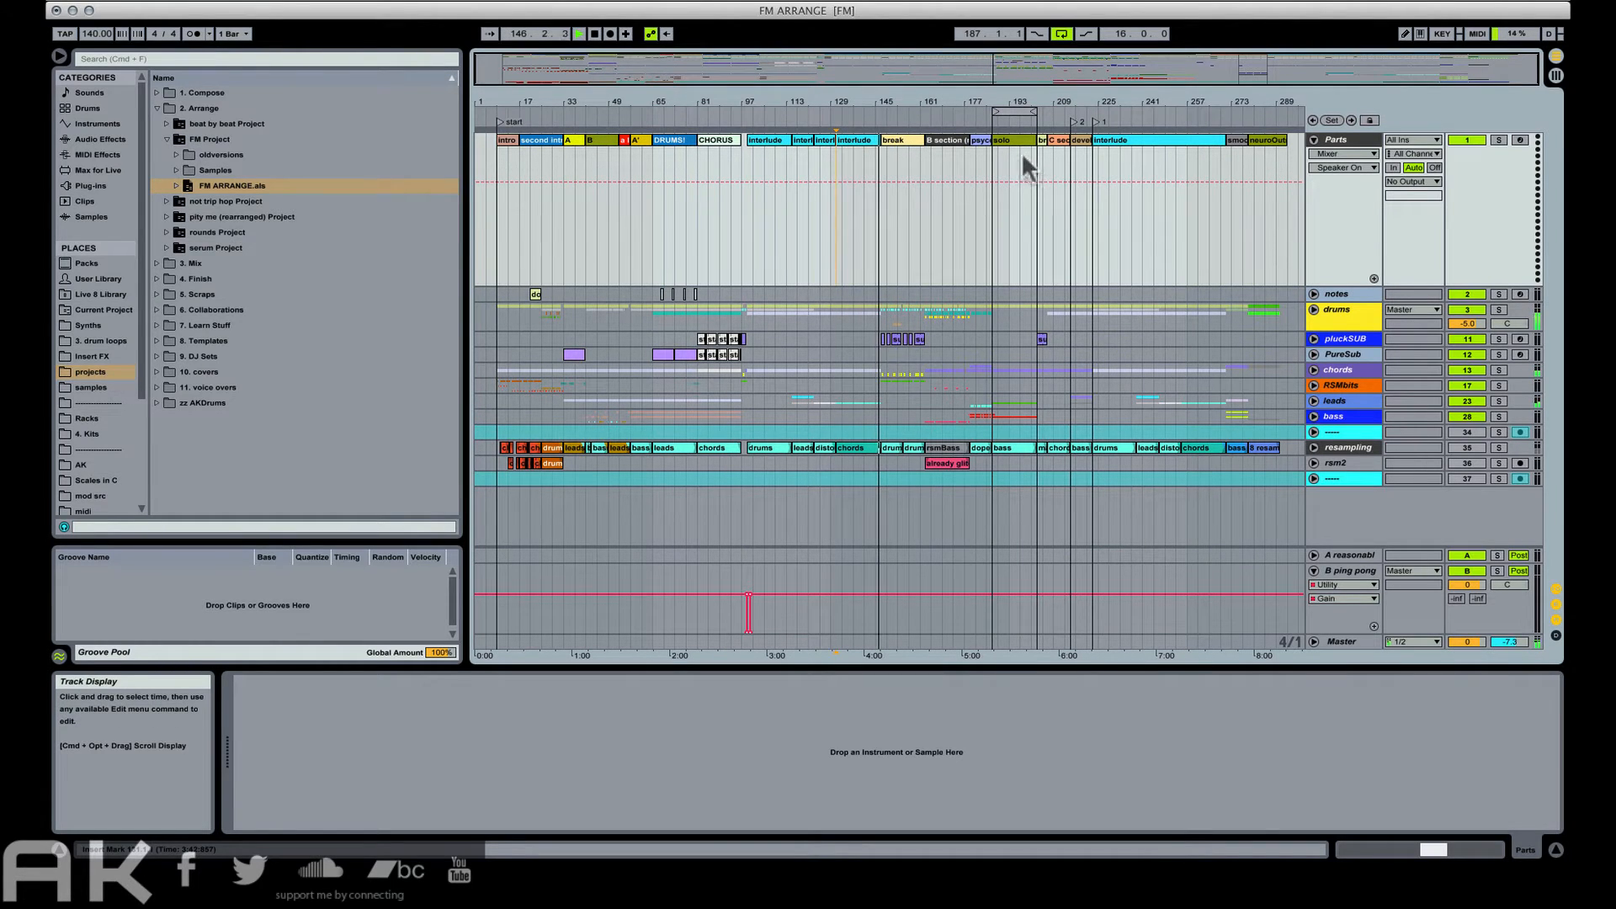
drag(895, 100, 827, 128)
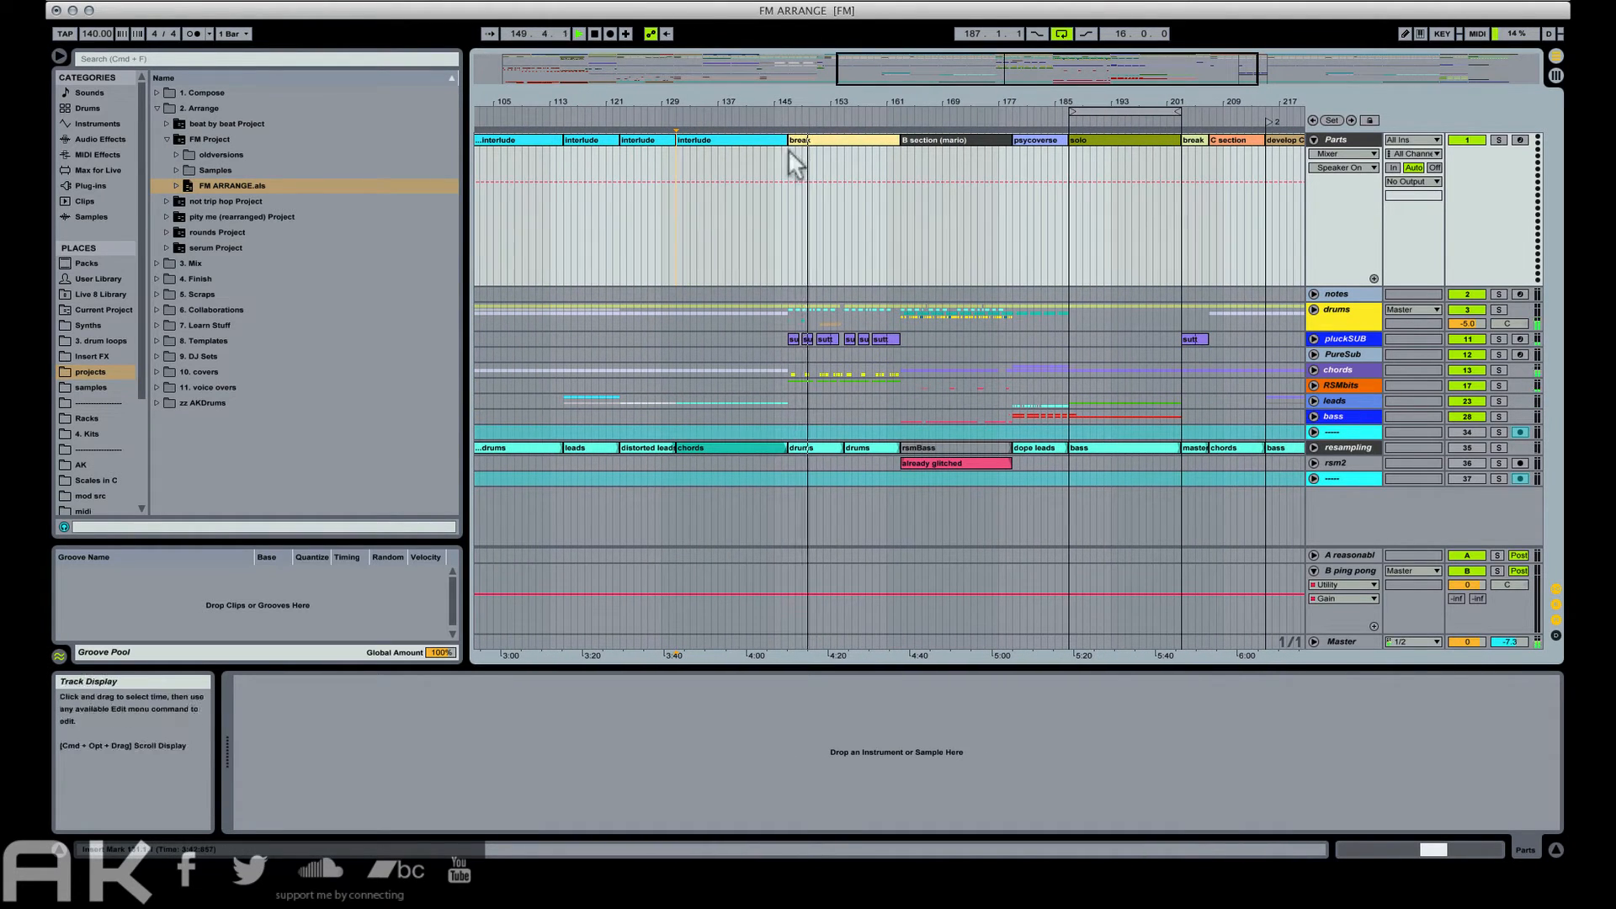
click(806, 132)
key(super+i)
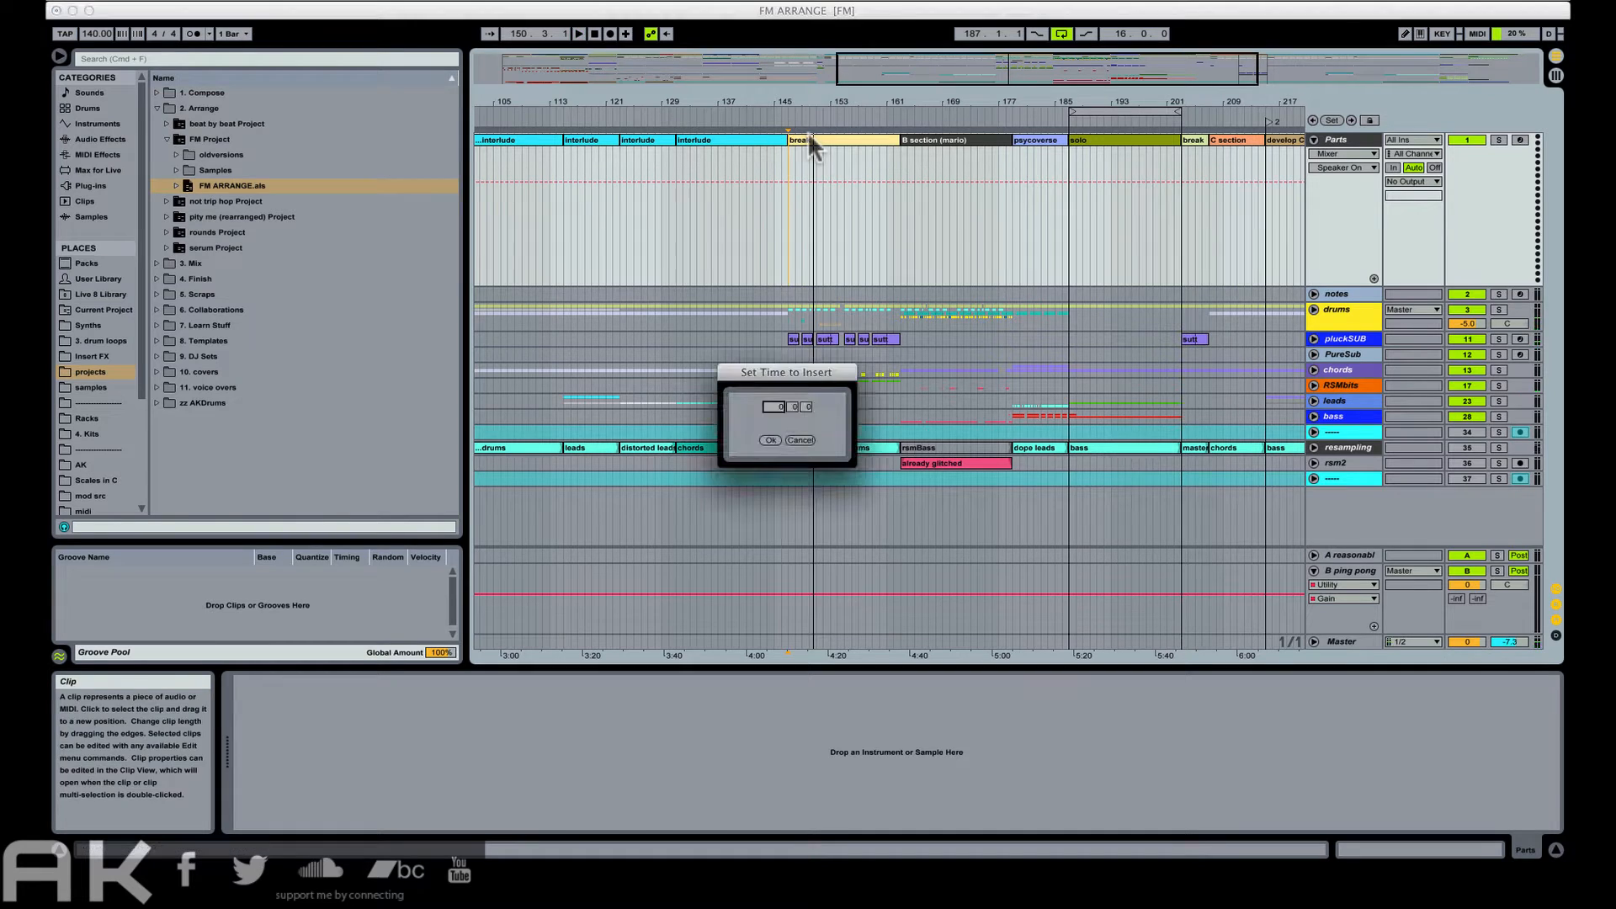
text(32)
click(771, 440)
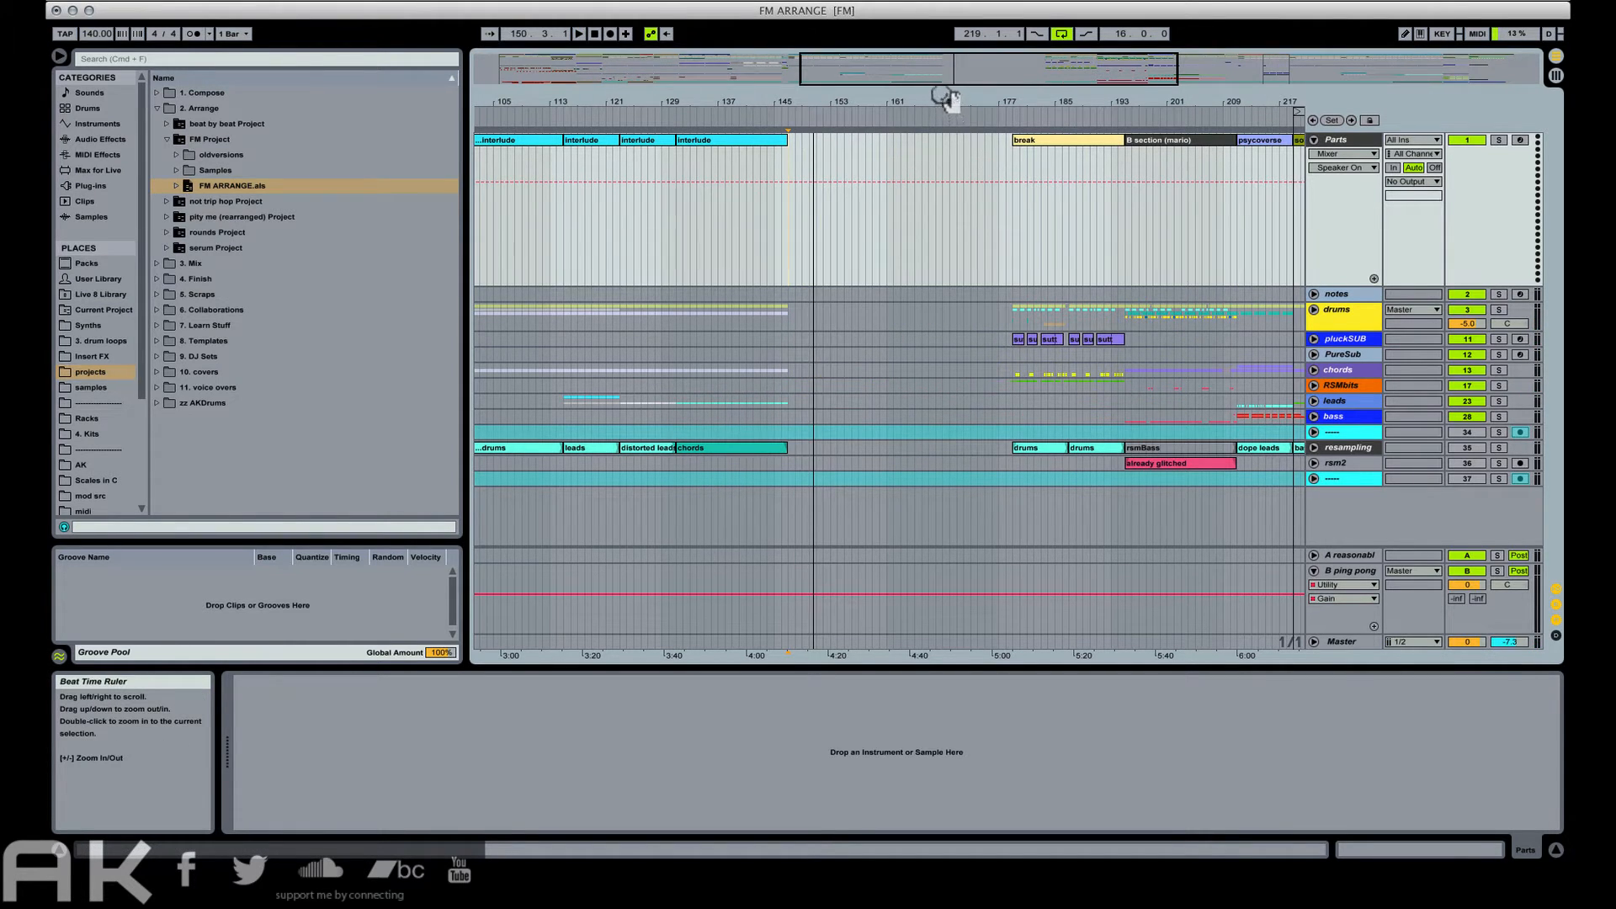
click(1003, 140)
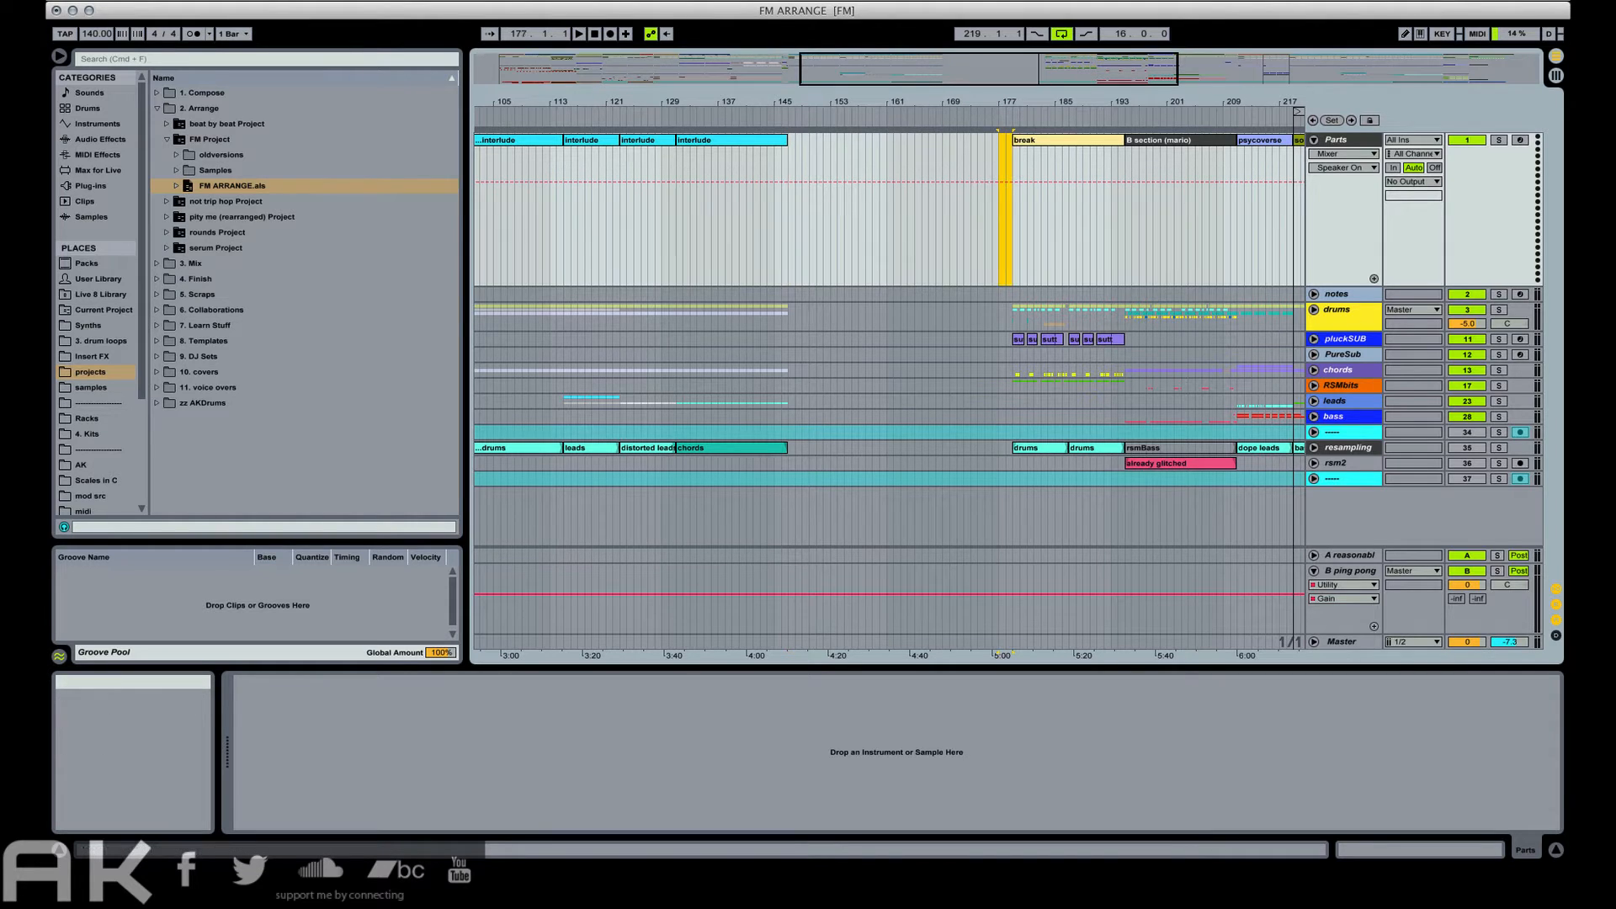
click(125, 1)
click(1028, 152)
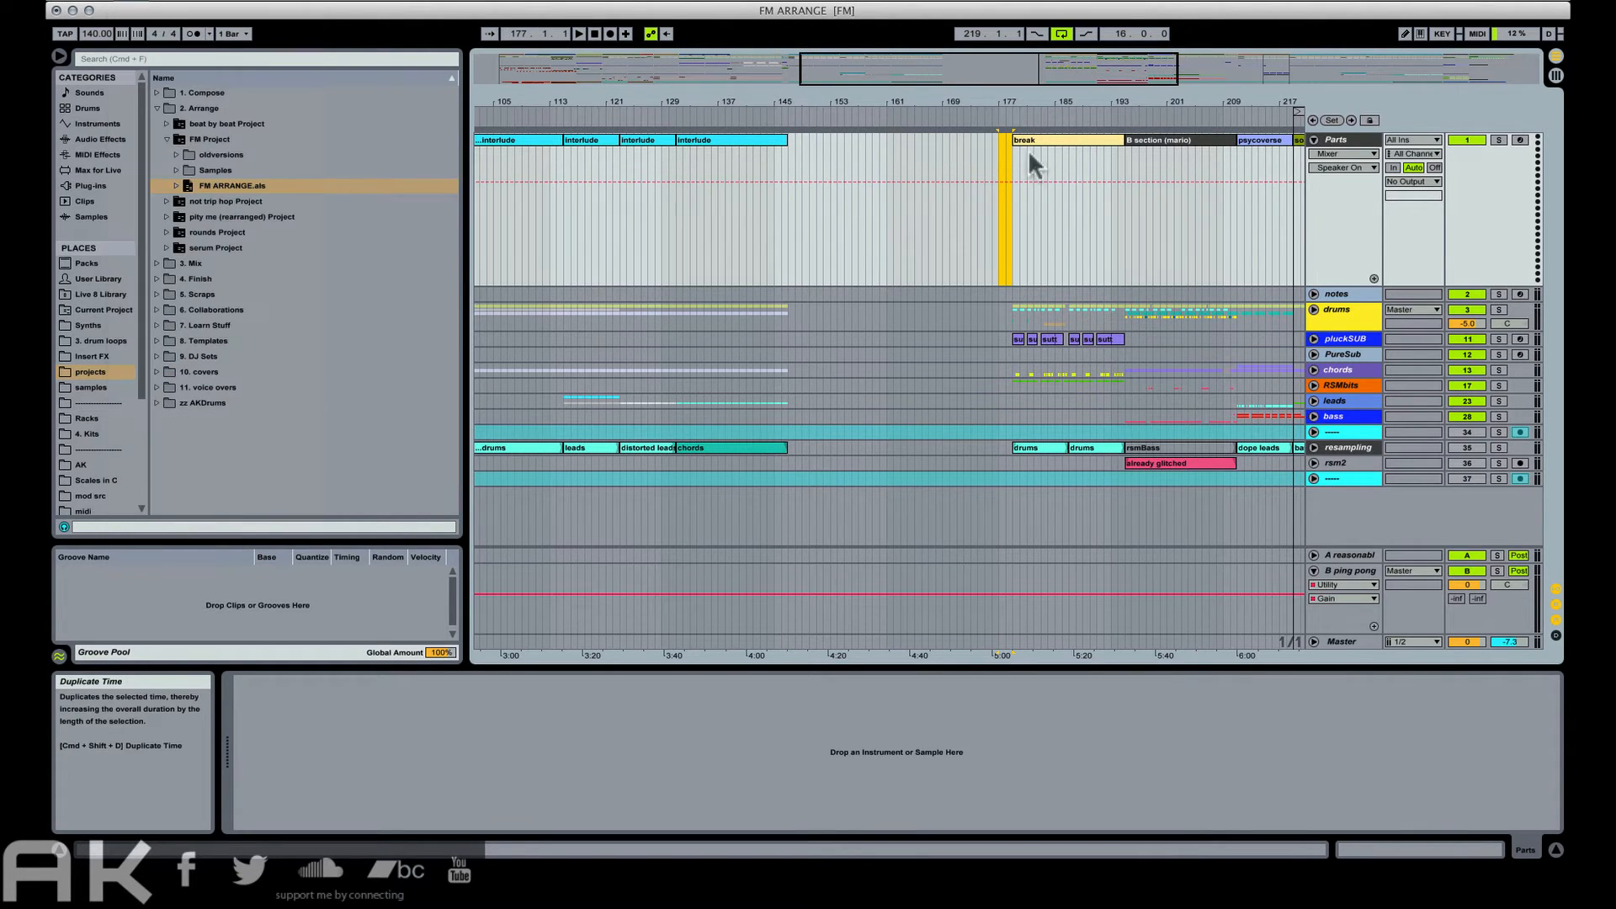
key(super+shift+d)
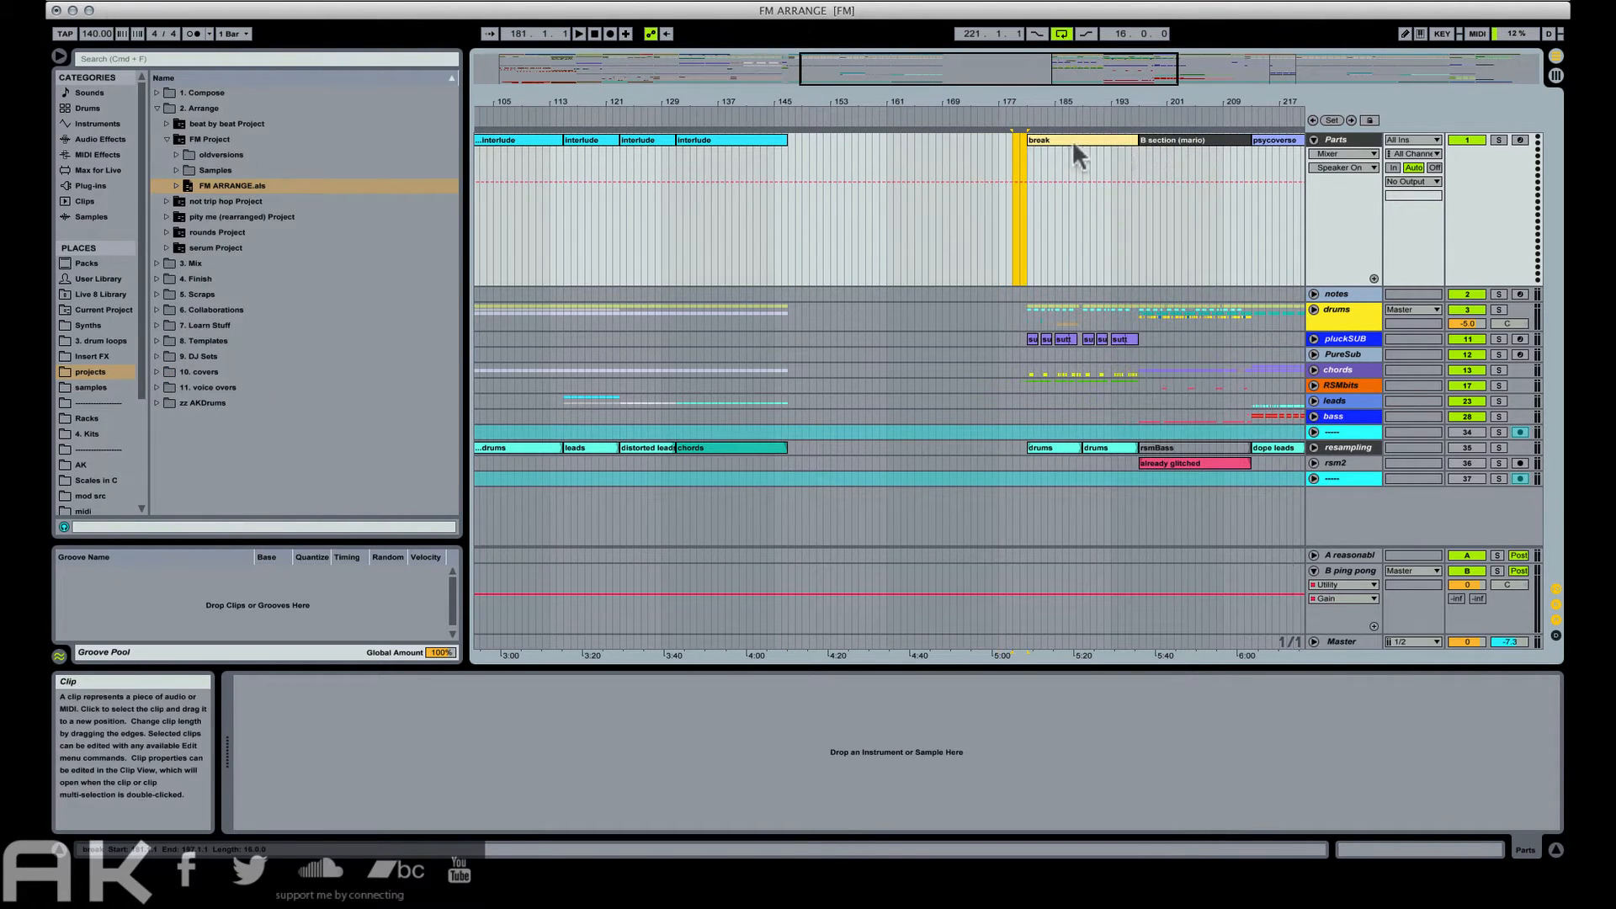
key(super+z)
Delete the selected four bars of empty time, bars 177 to 181, directly before the break on all tracks.
click(124, 1)
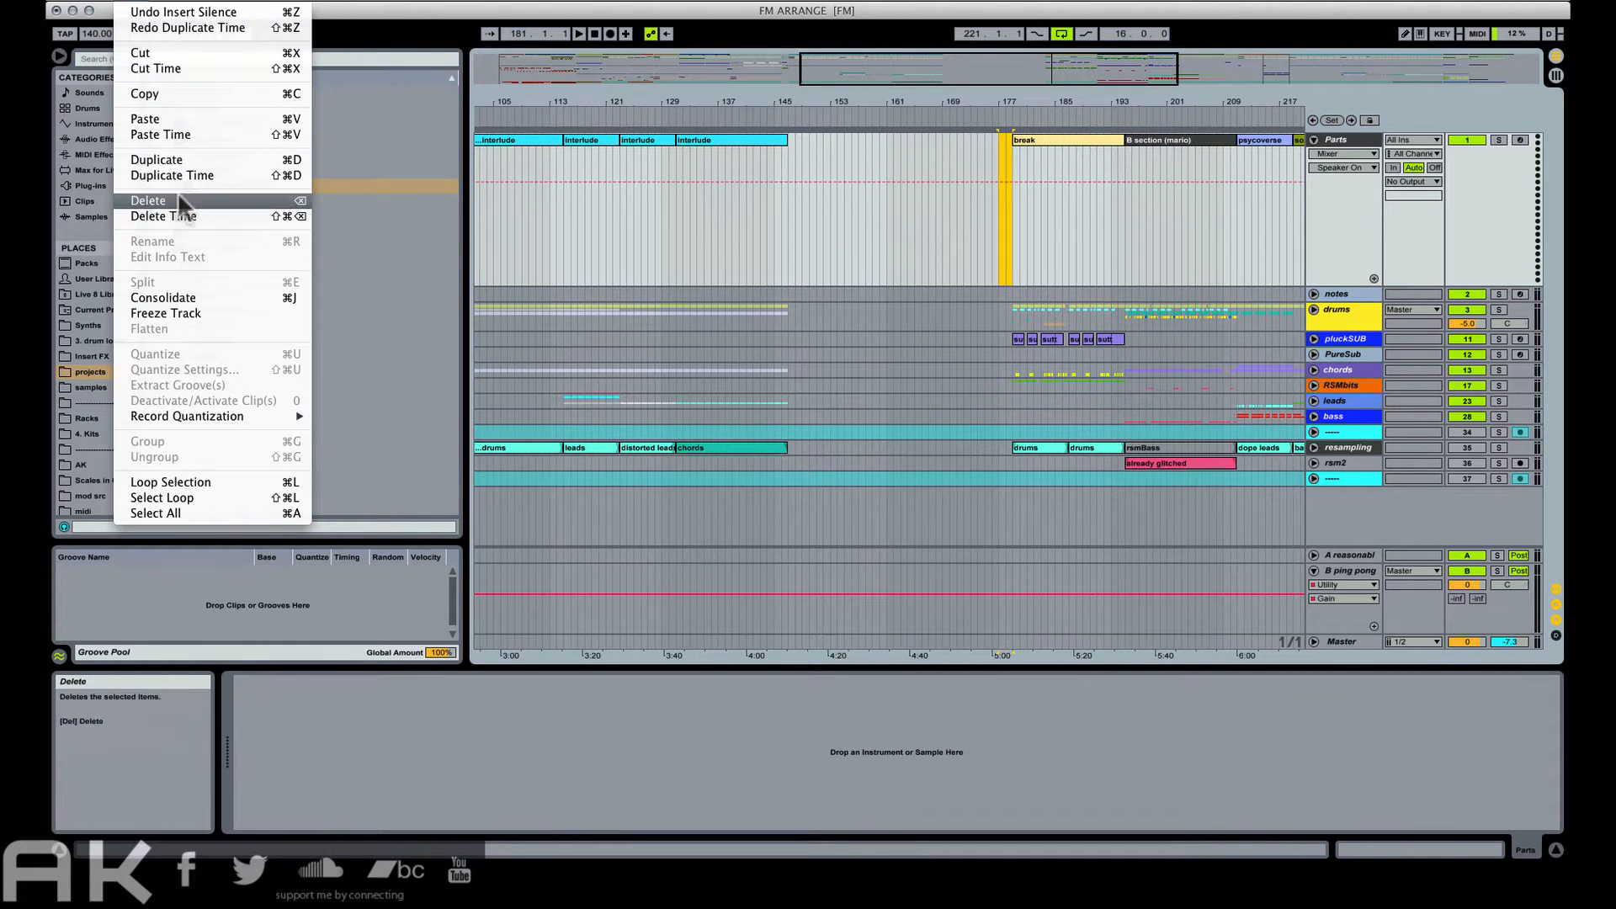
click(178, 218)
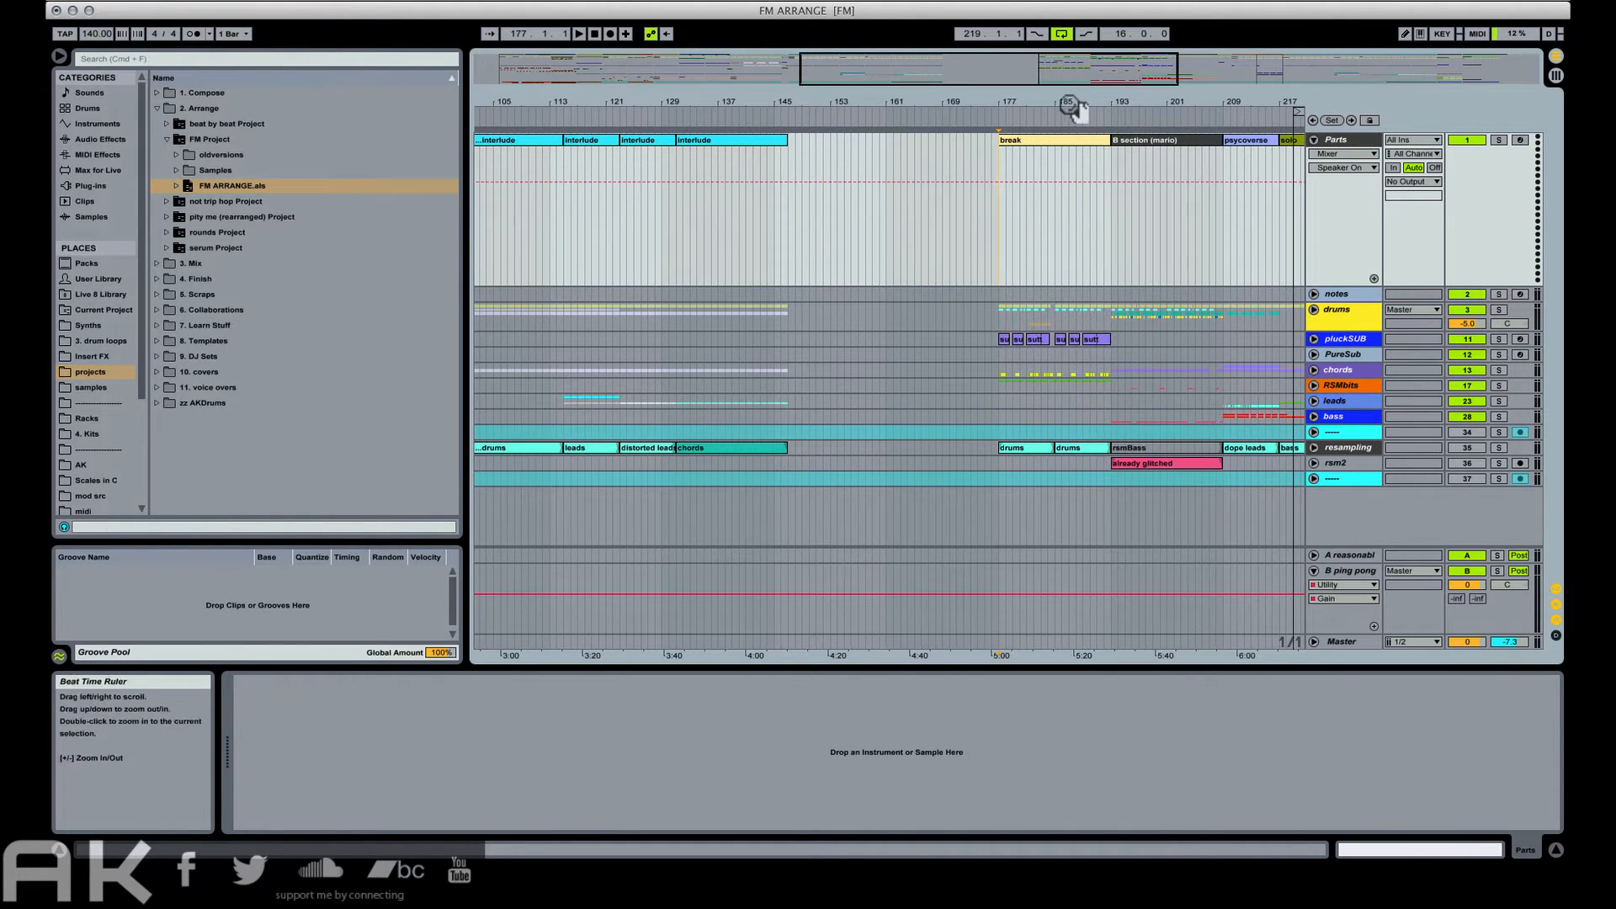
drag(1069, 106, 1128, 126)
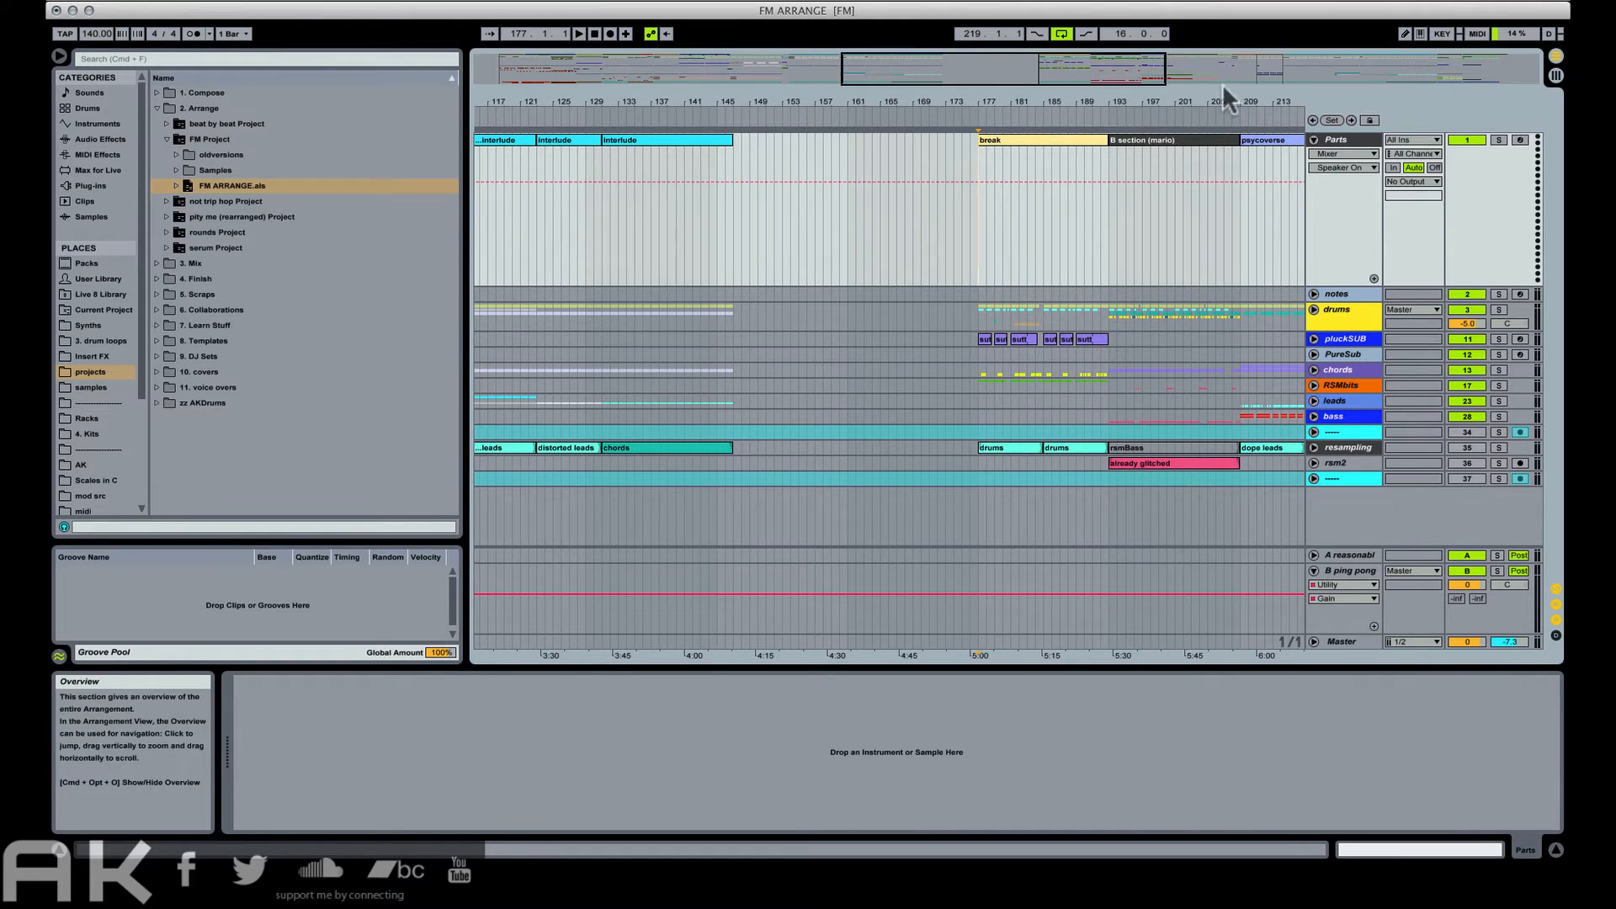
drag(1239, 102, 866, 74)
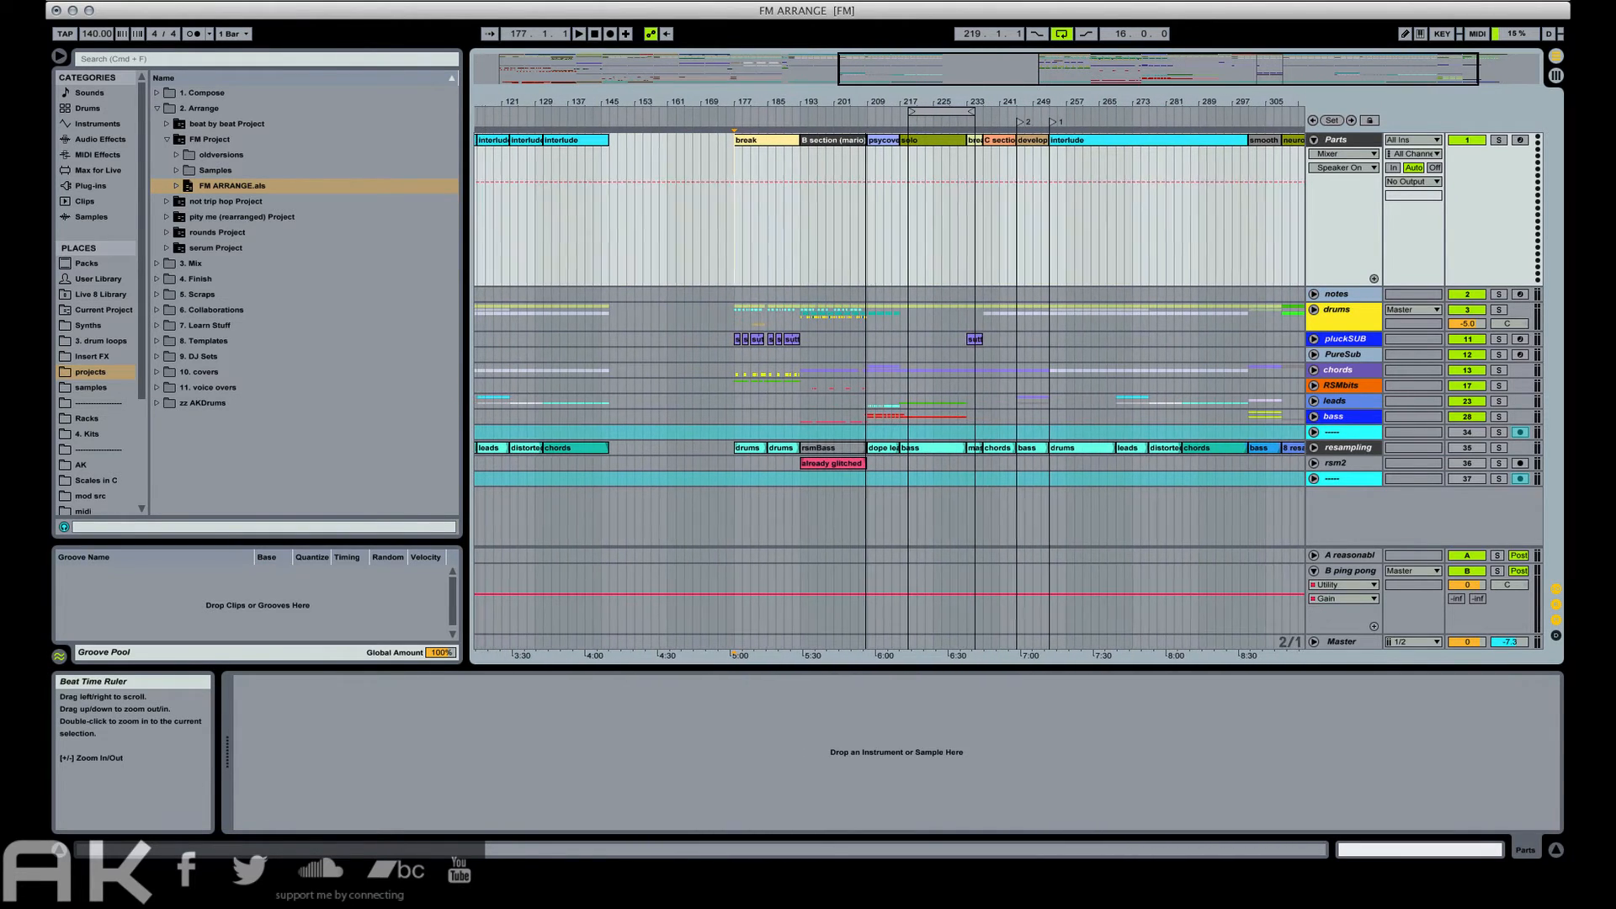
drag(573, 101, 738, 74)
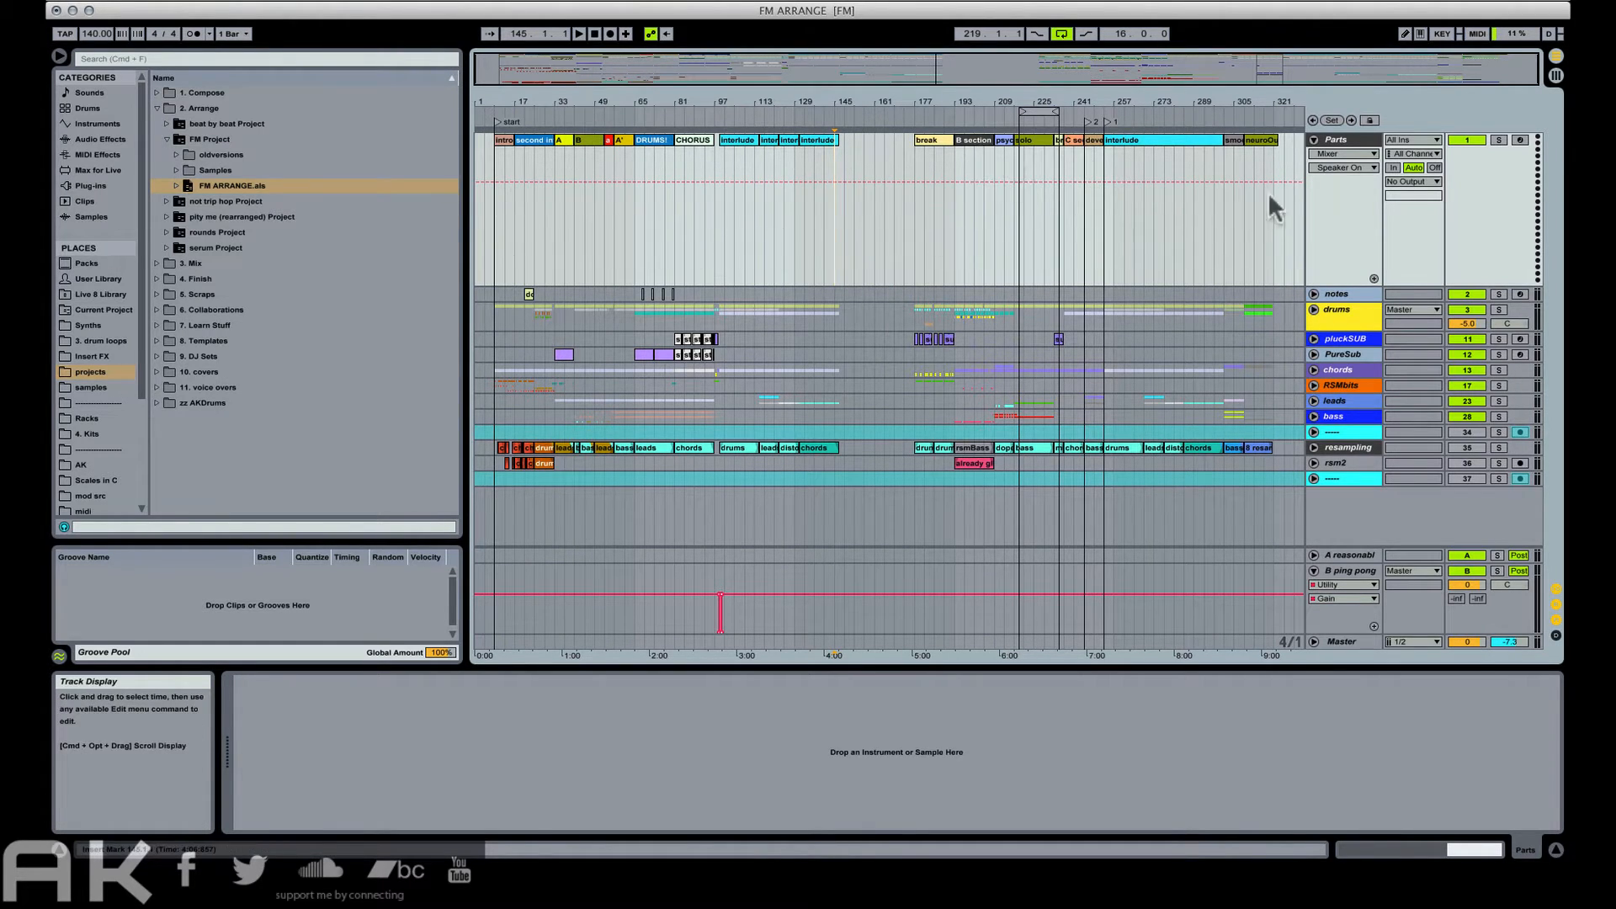
click(948, 140)
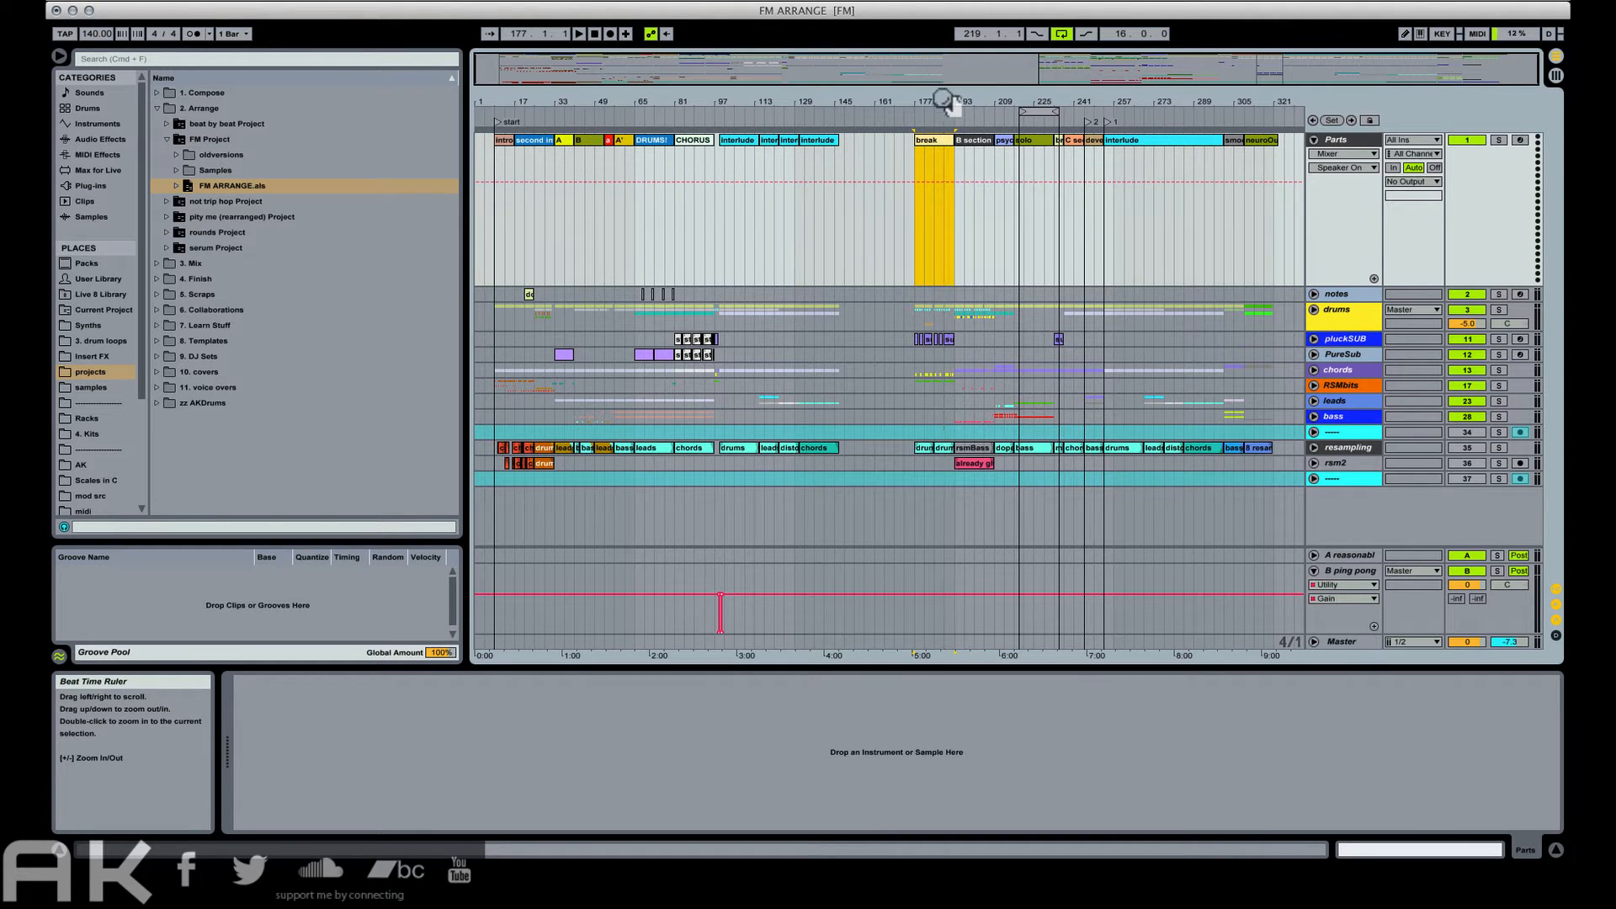
drag(1166, 101, 1129, 101)
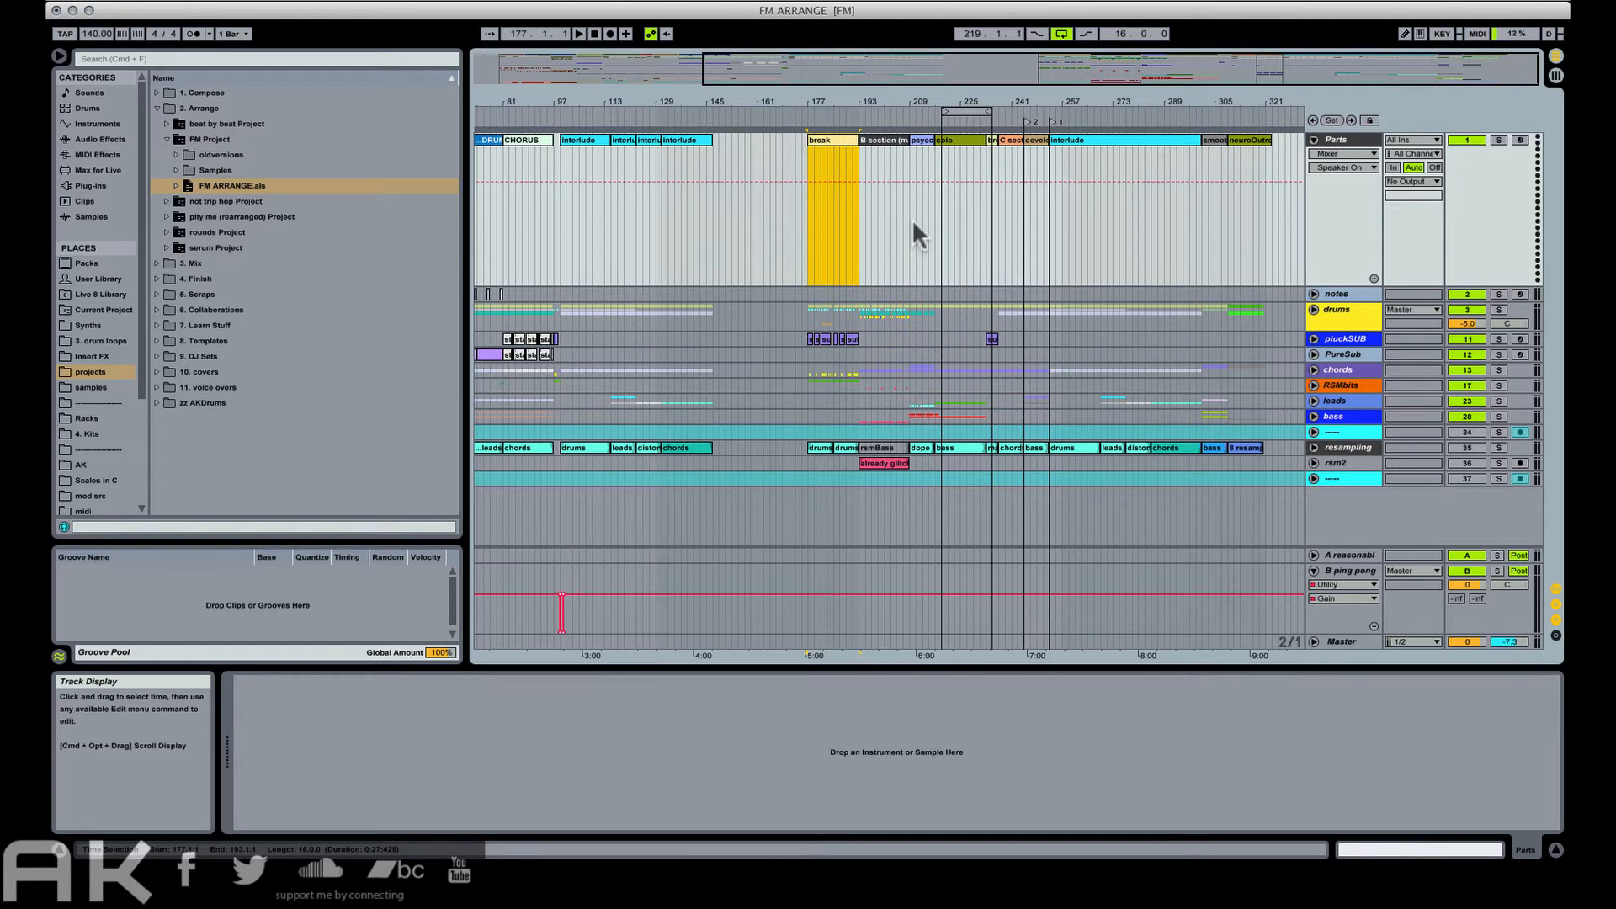
click(1263, 0)
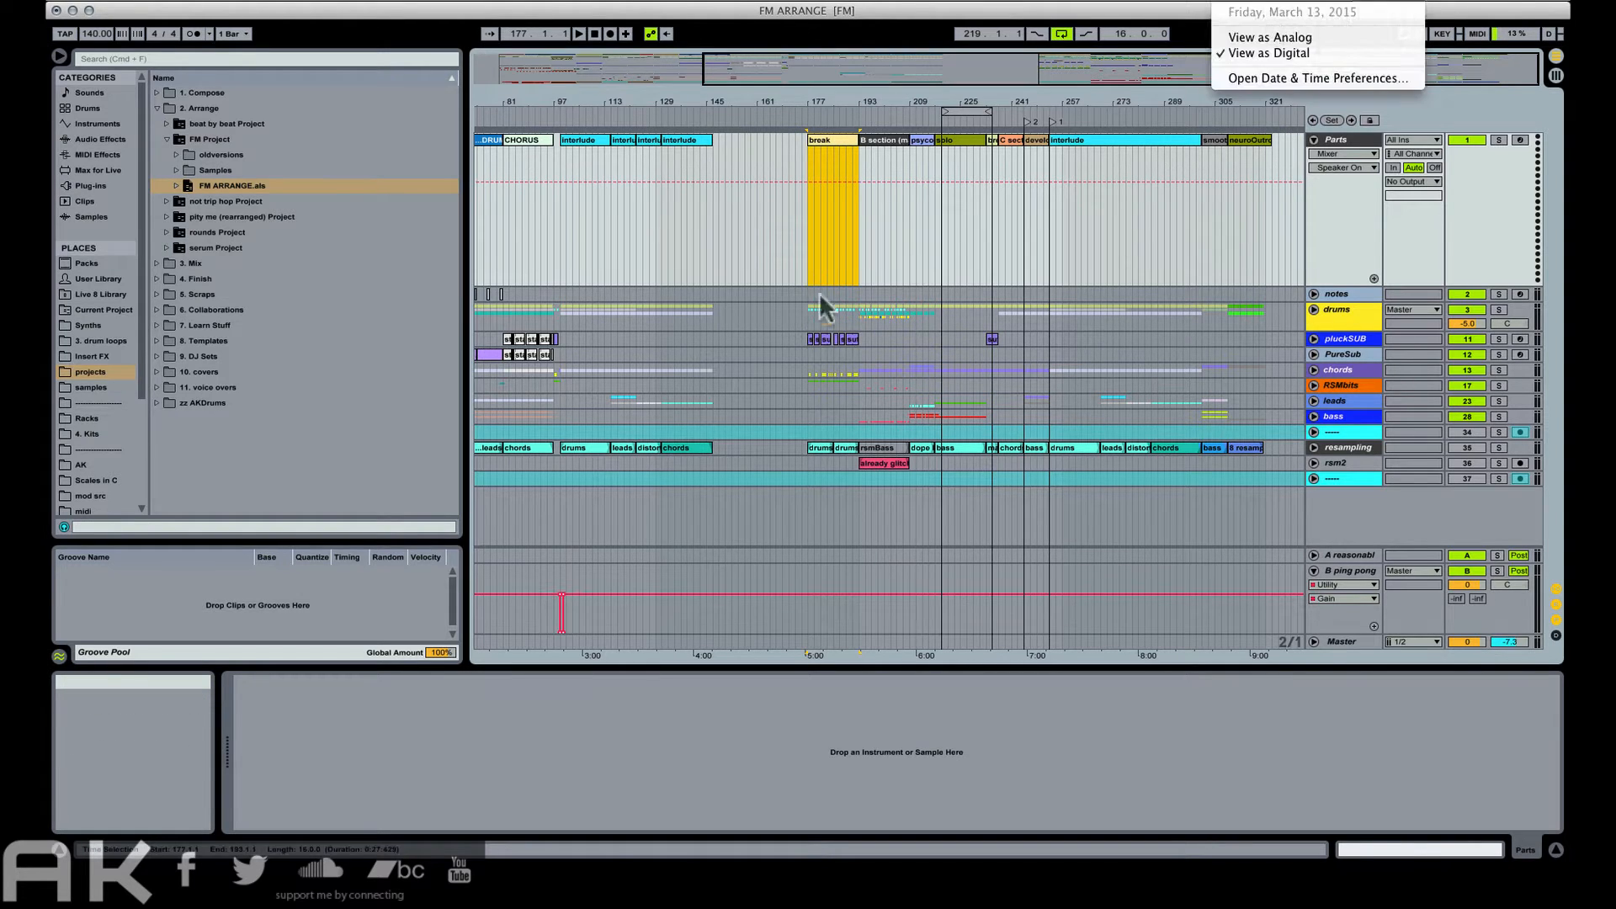
click(1069, 143)
Play the develop section before the second interlude, followed by the smooth and neuroOutro sections near the end.
click(1071, 138)
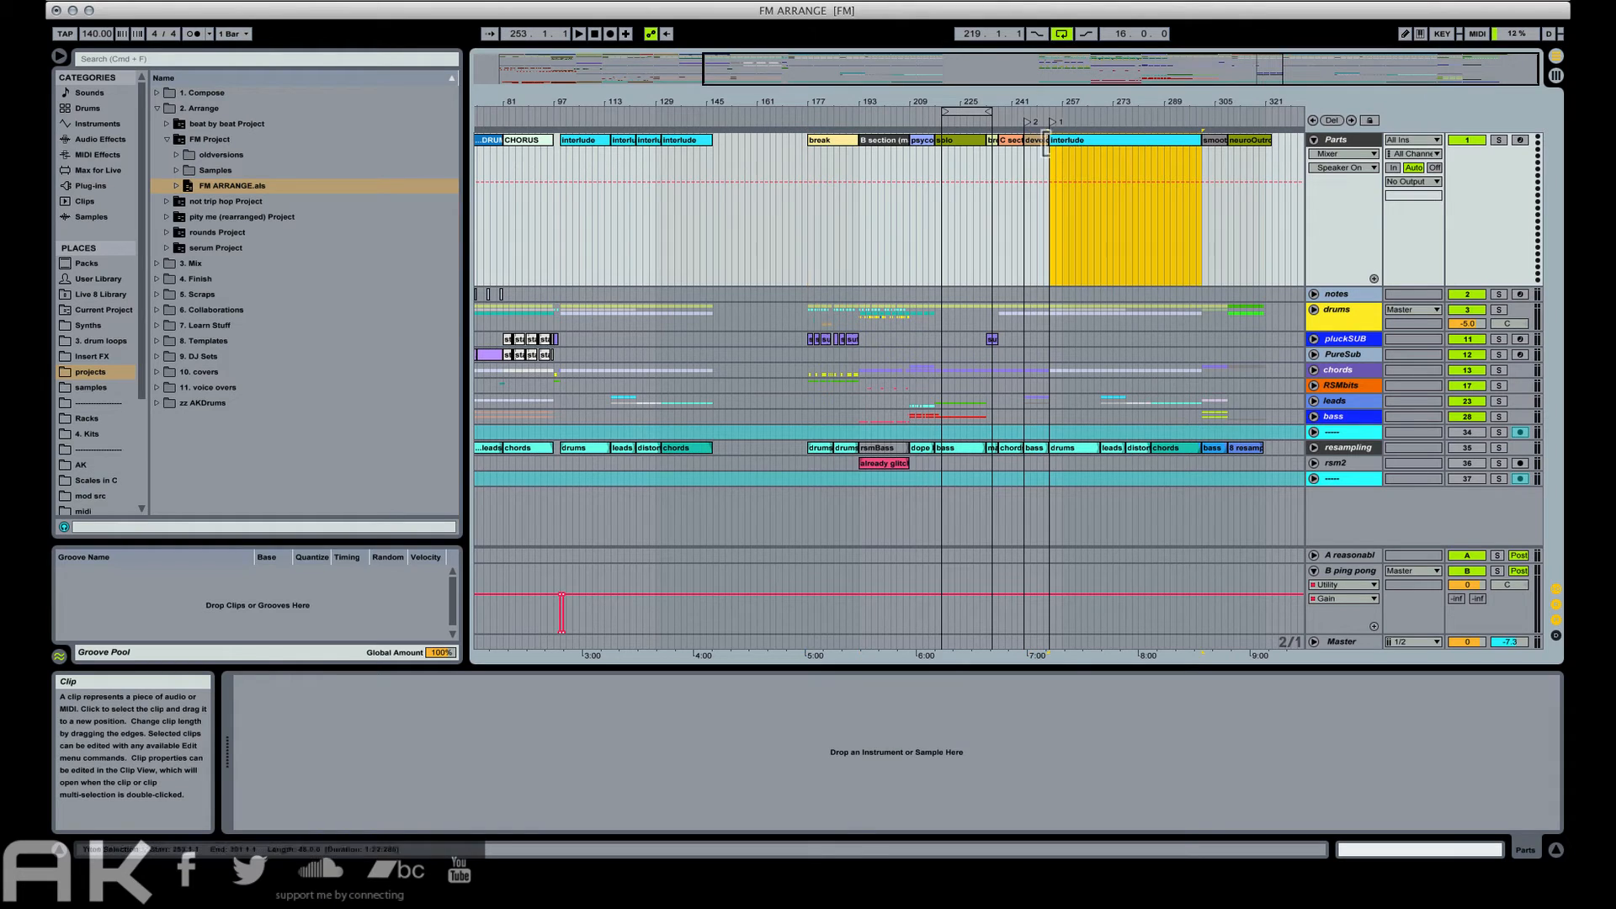
click(1039, 141)
key(space)
drag(1046, 102, 1028, 55)
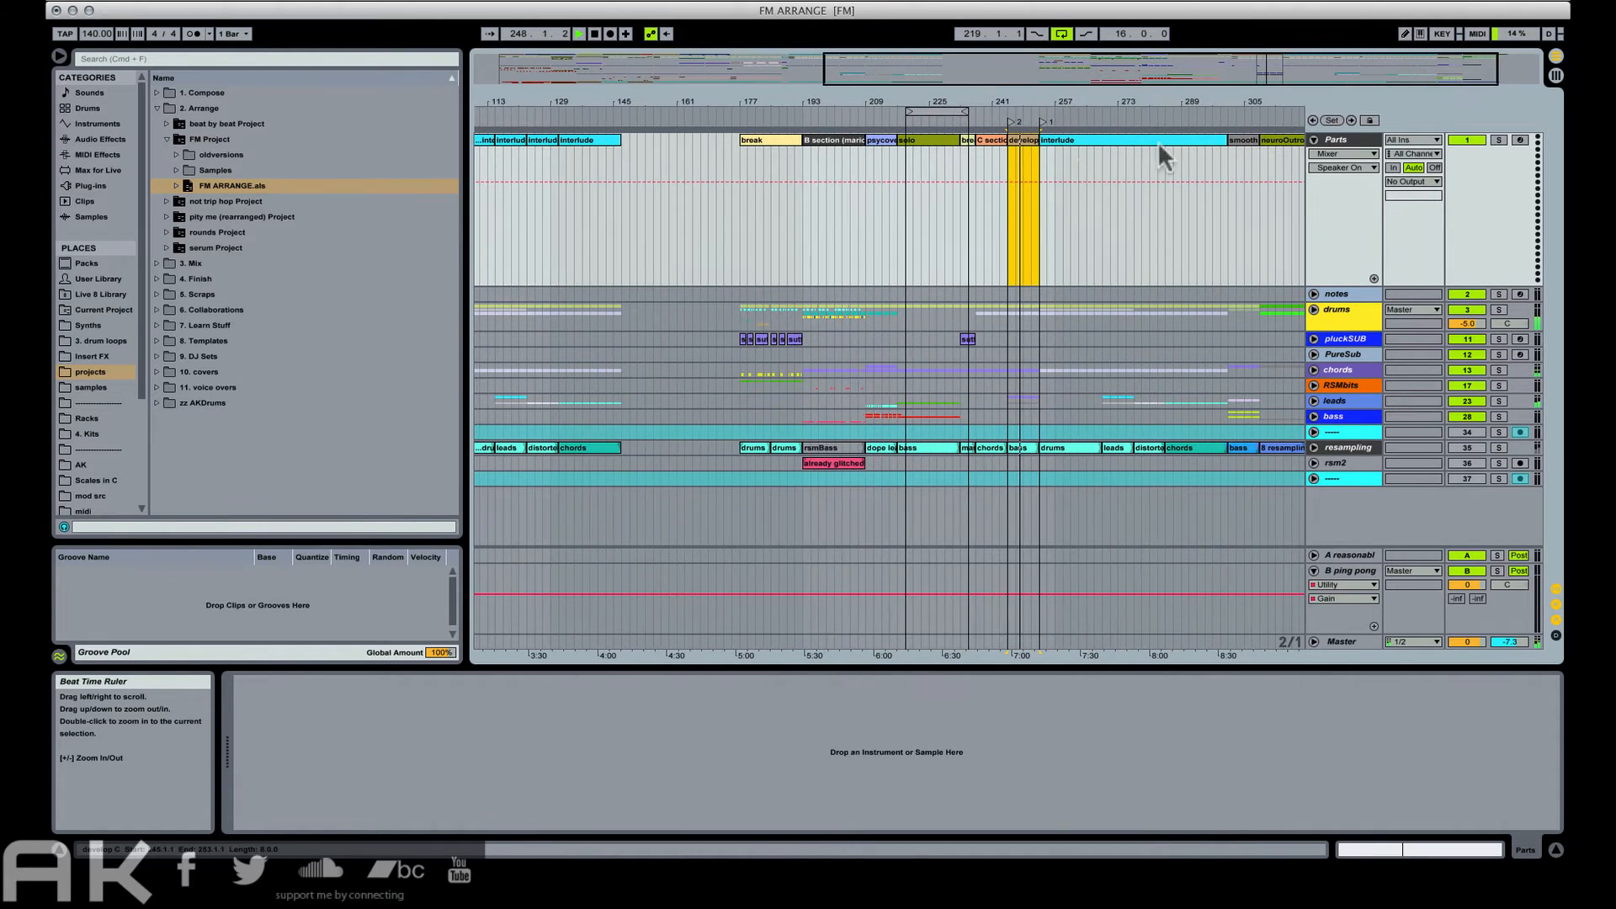
click(1250, 138)
key(space)
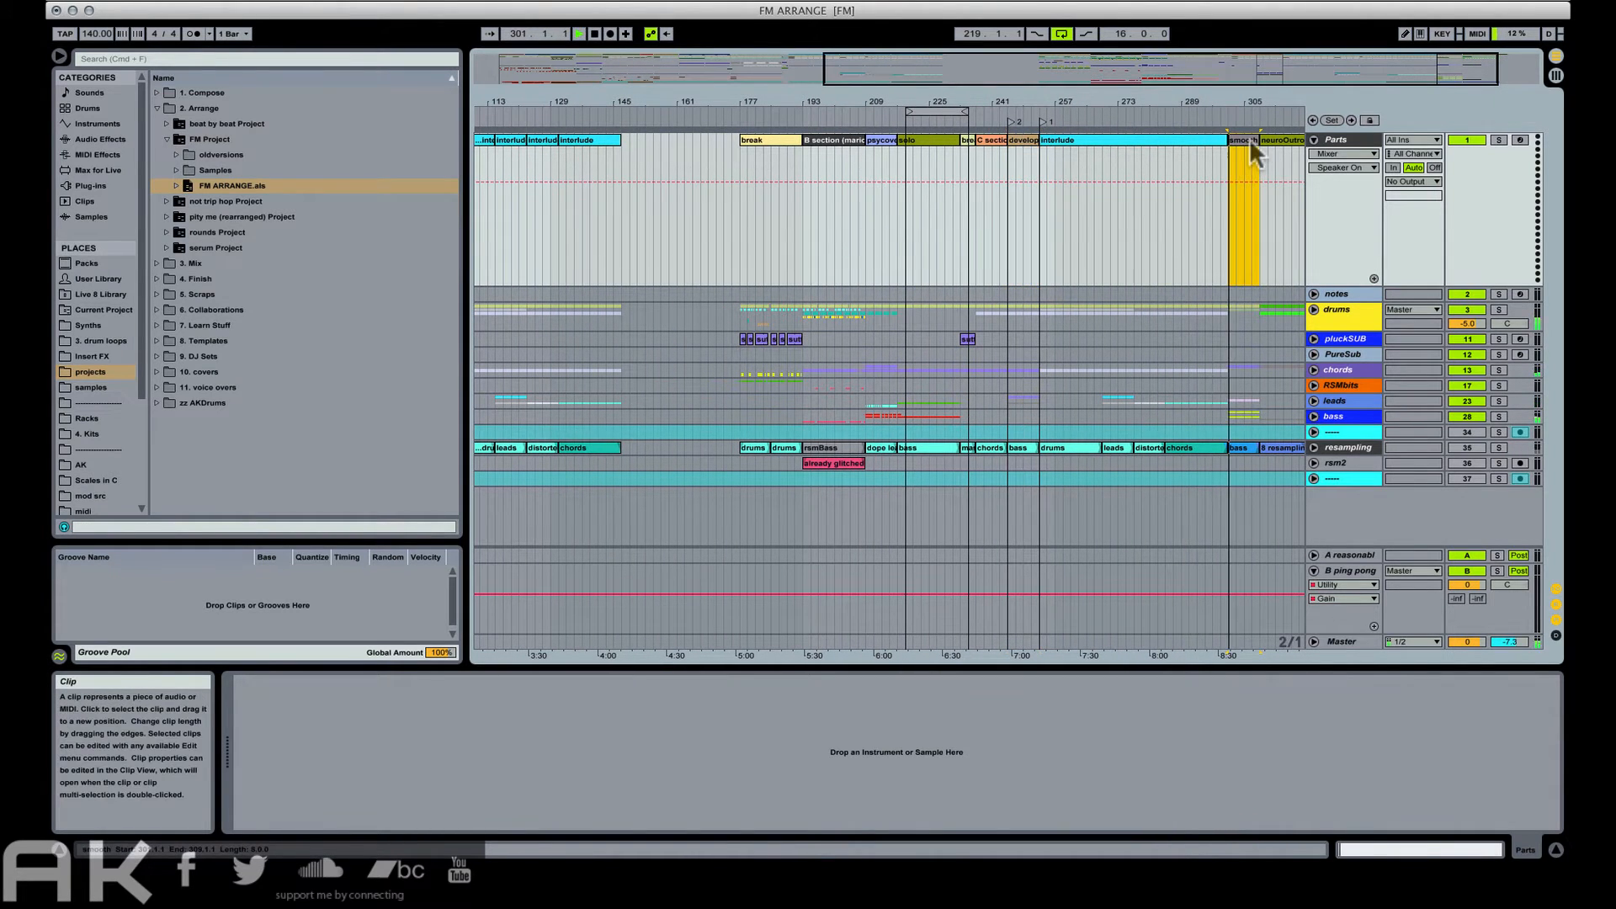
drag(1253, 103, 1202, 103)
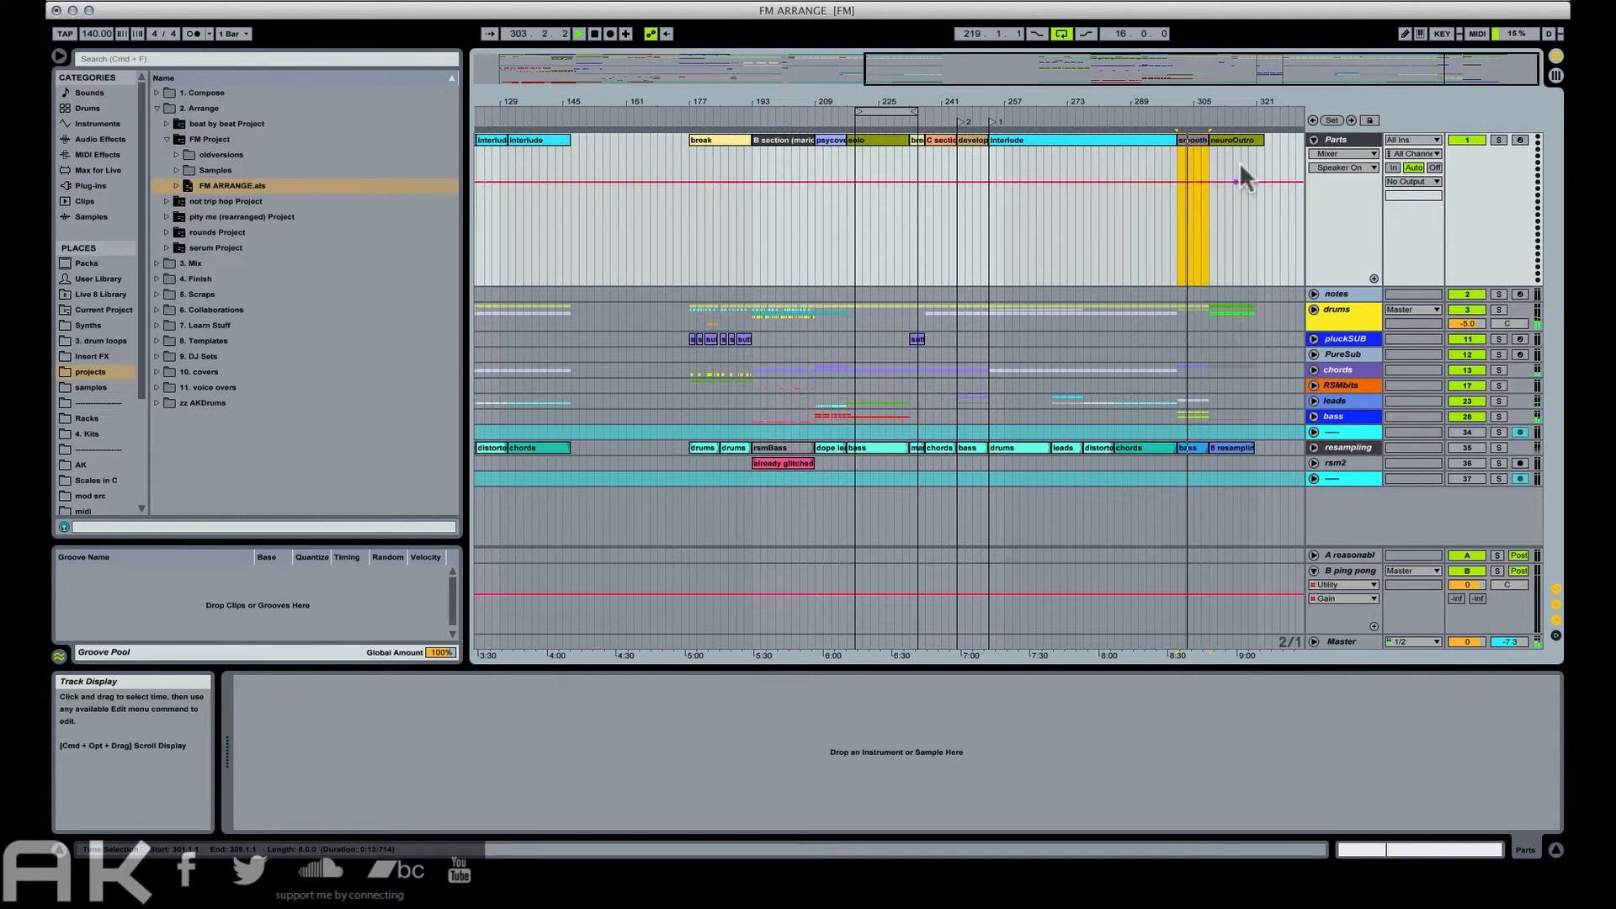
click(1230, 138)
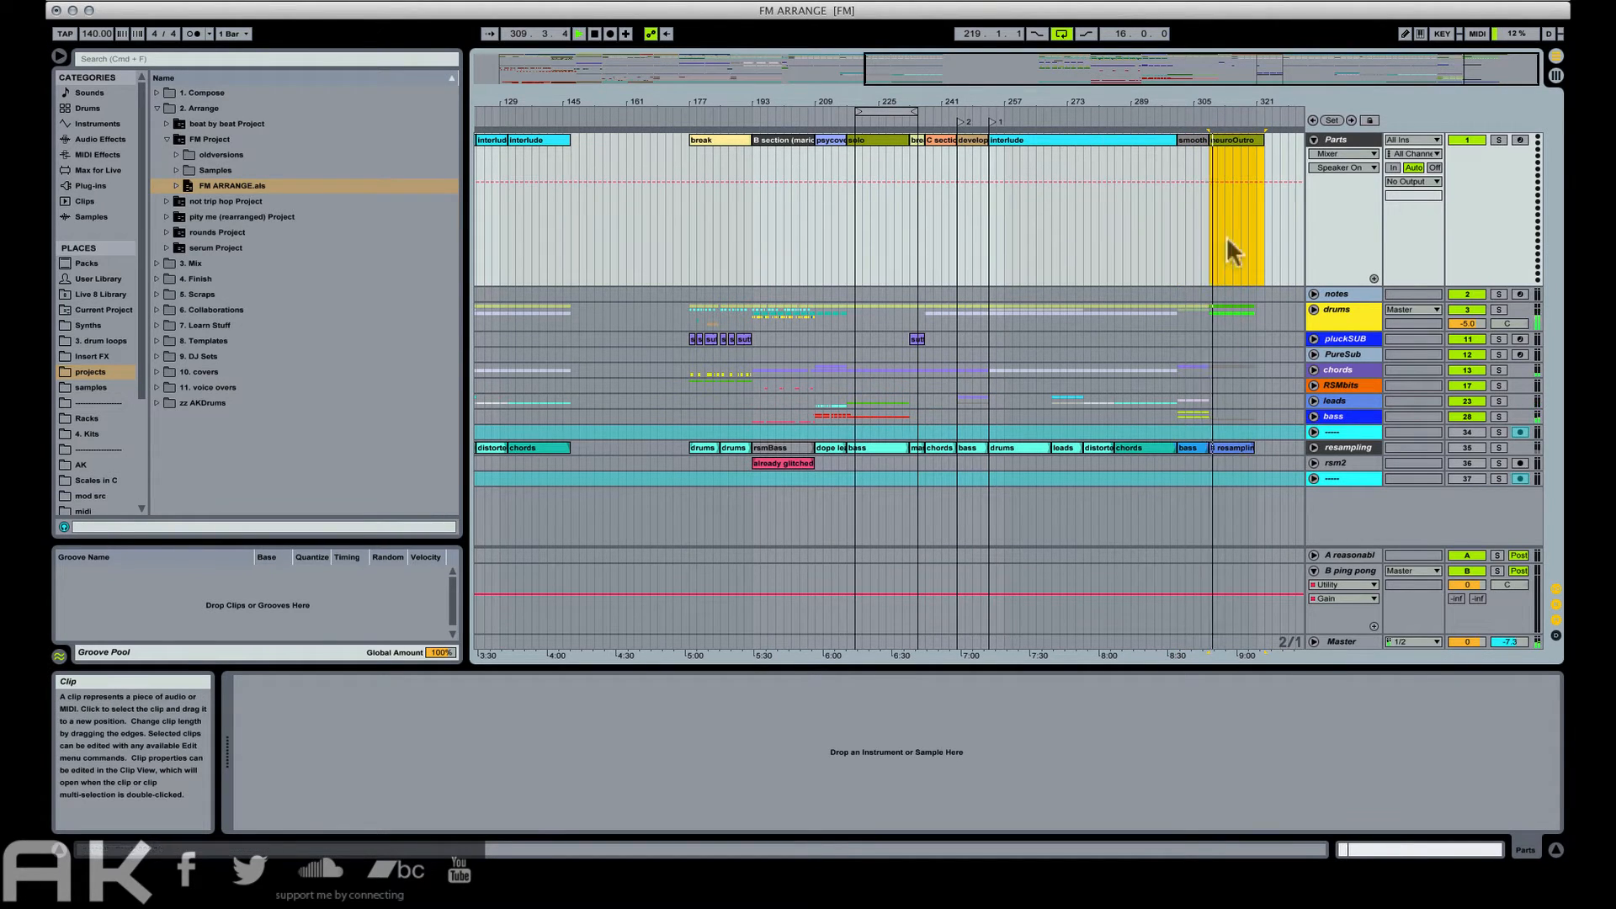
Audition the start of the second interlude and the psycoverse section after the B section.
click(1065, 137)
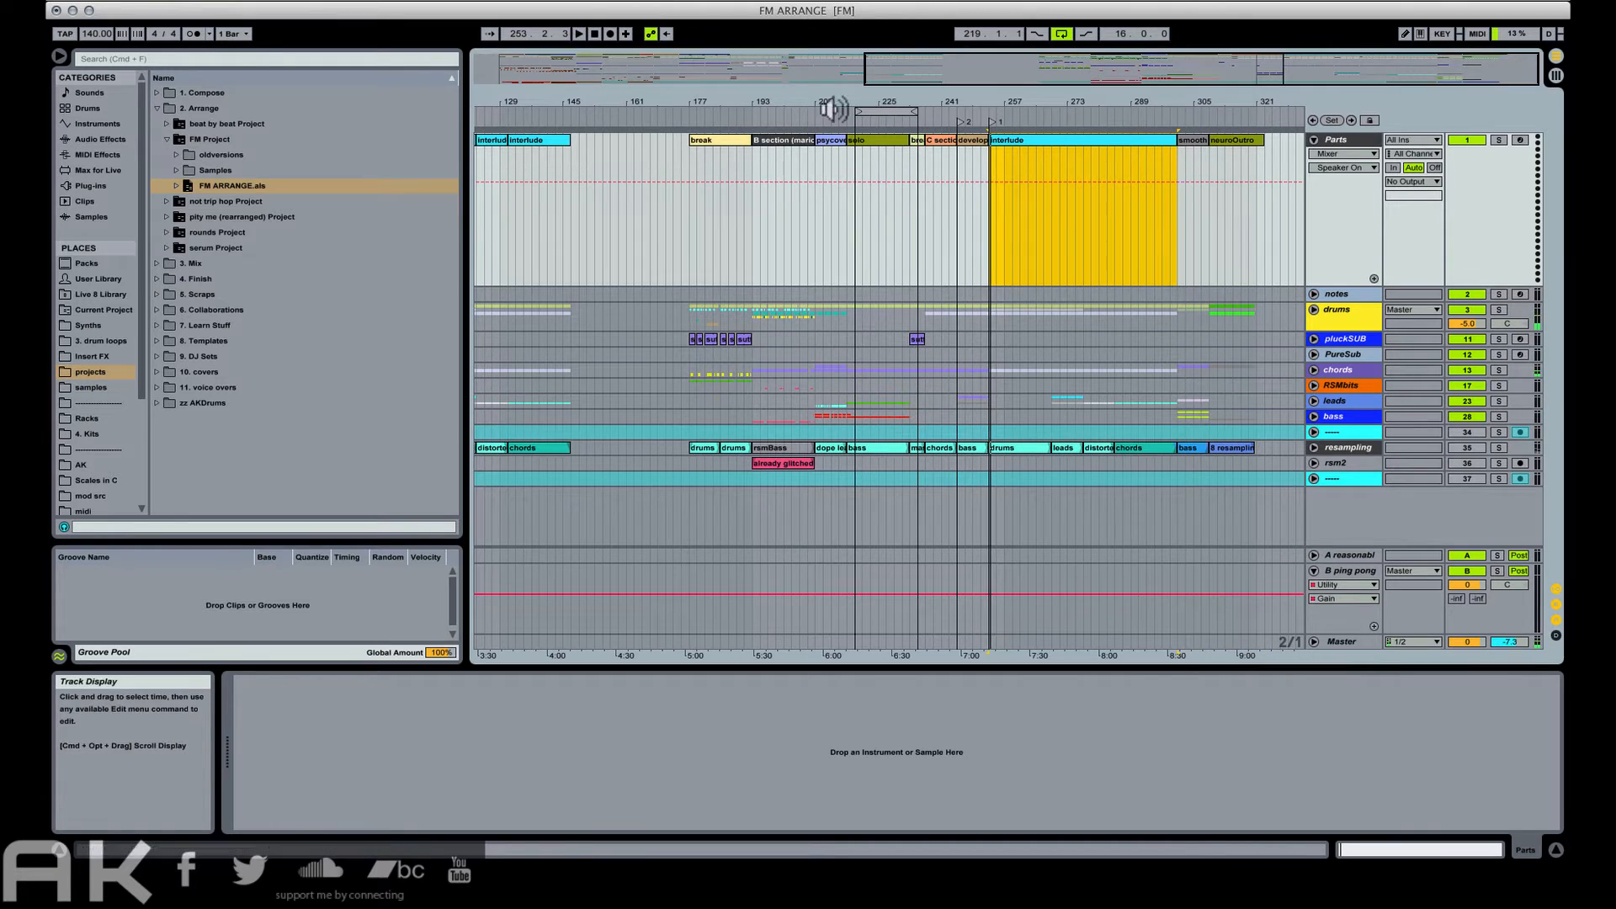
click(876, 138)
click(824, 139)
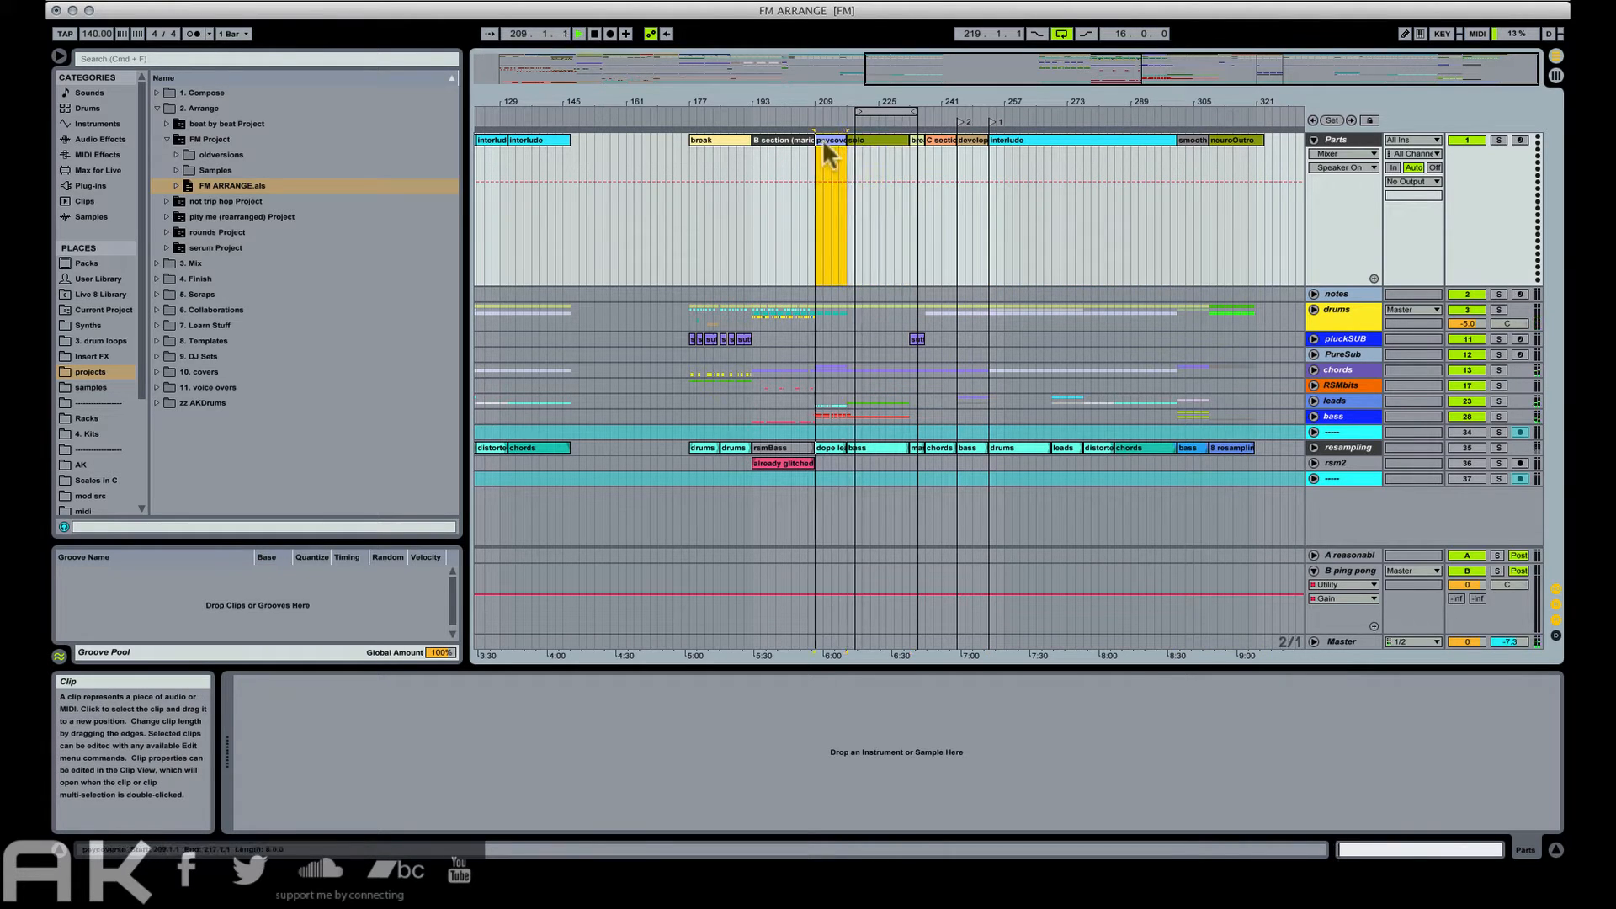
Play the B section (mario), comparing it with the chords track soloed and muted.
click(793, 136)
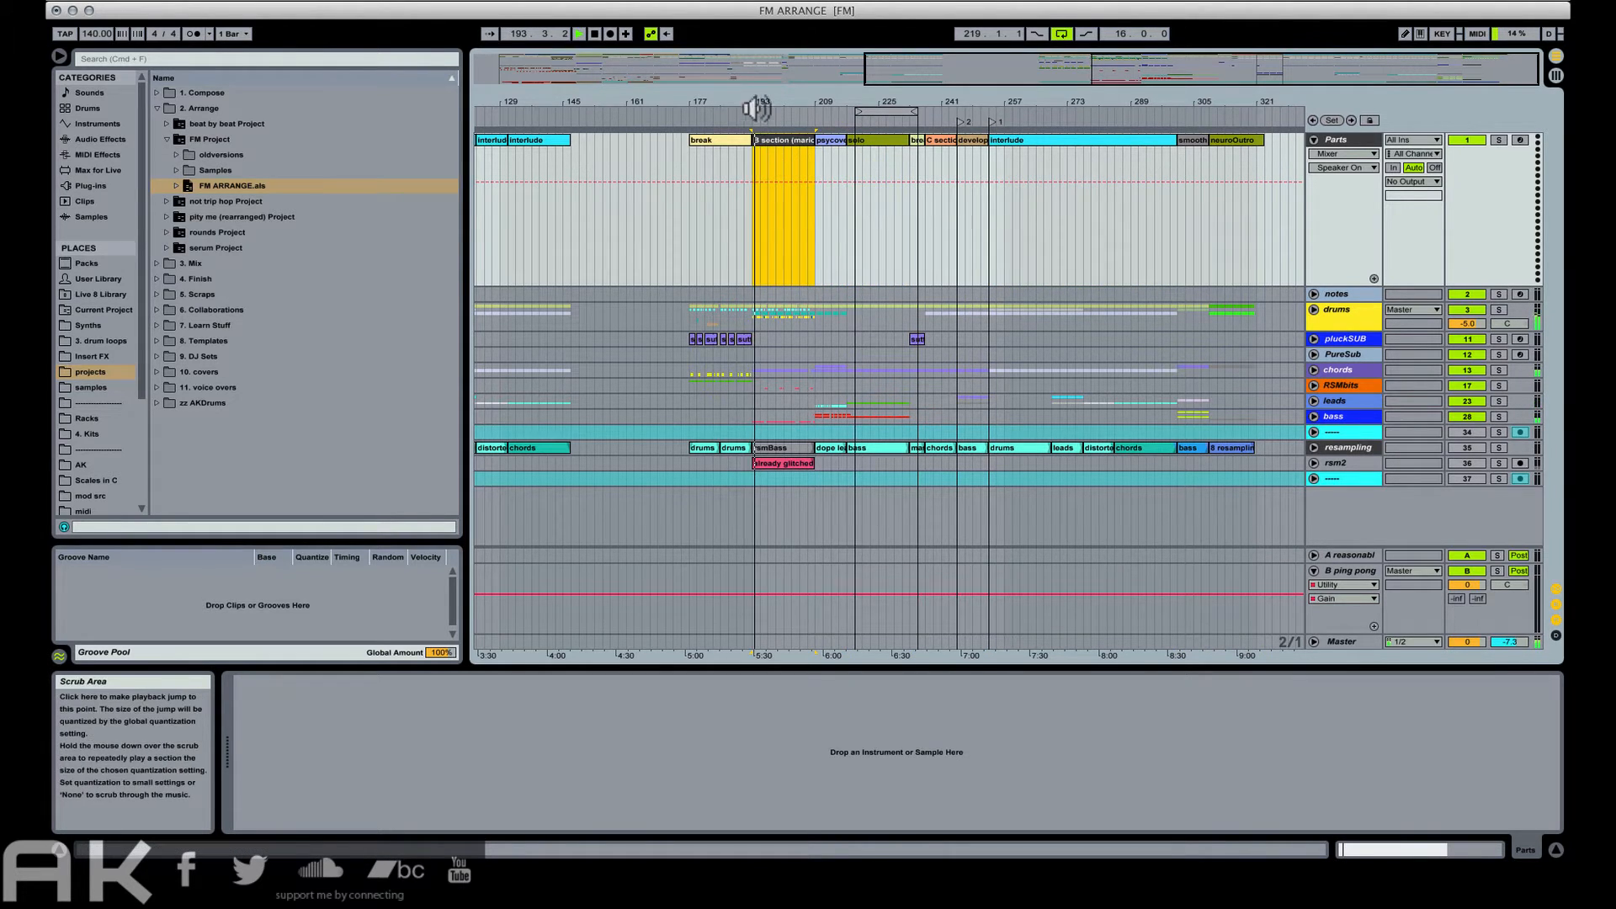
drag(769, 105, 905, 105)
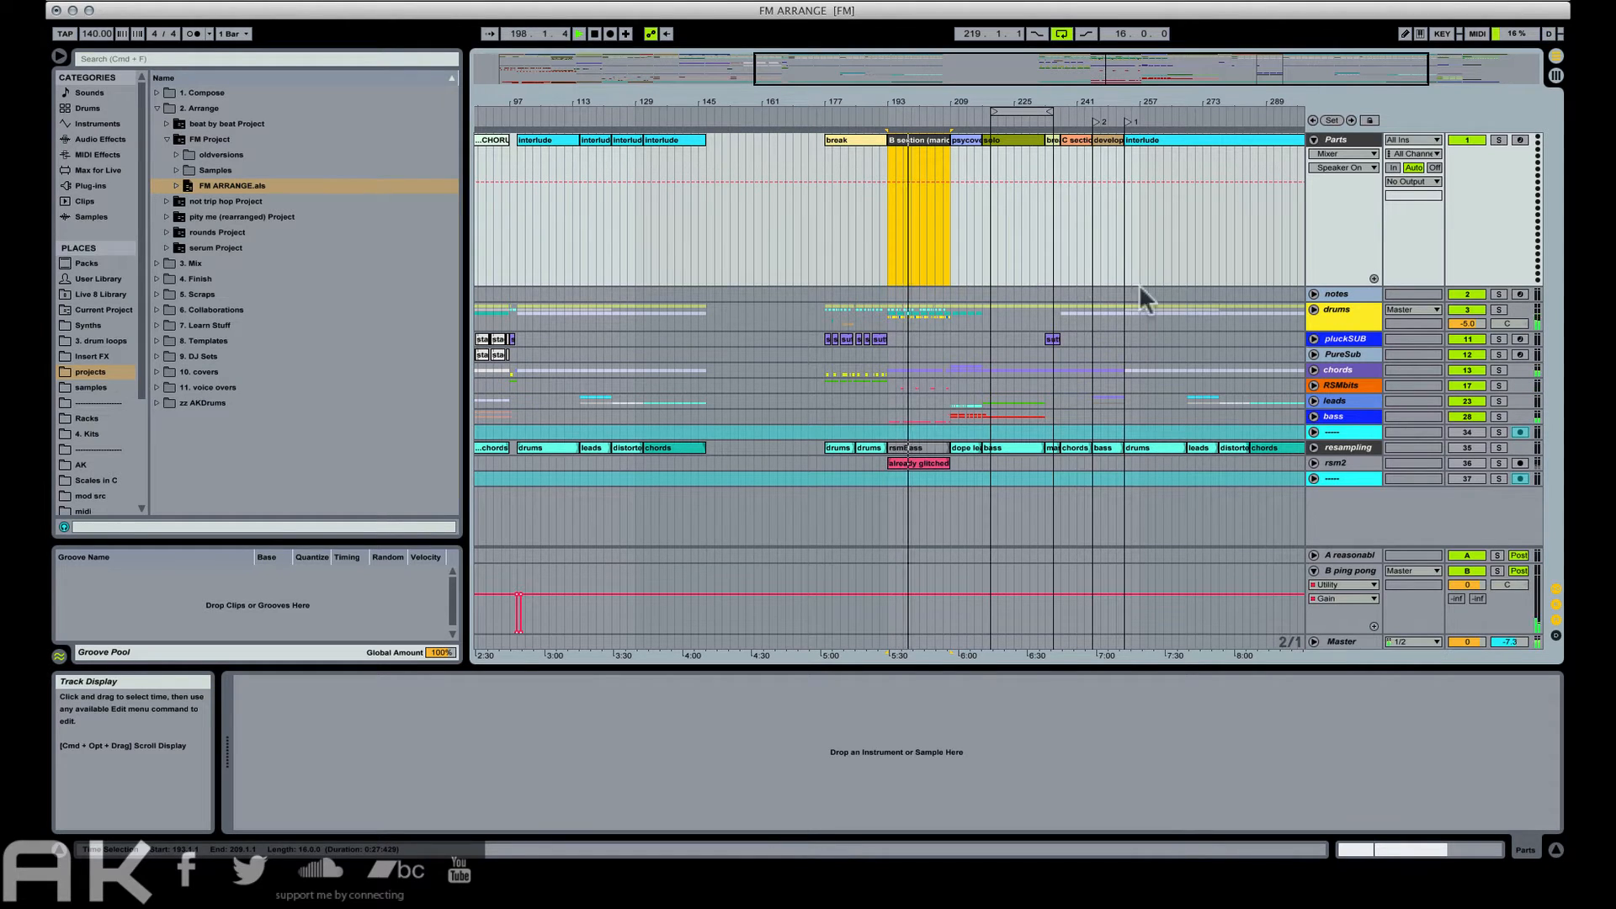
click(1499, 369)
click(1499, 369)
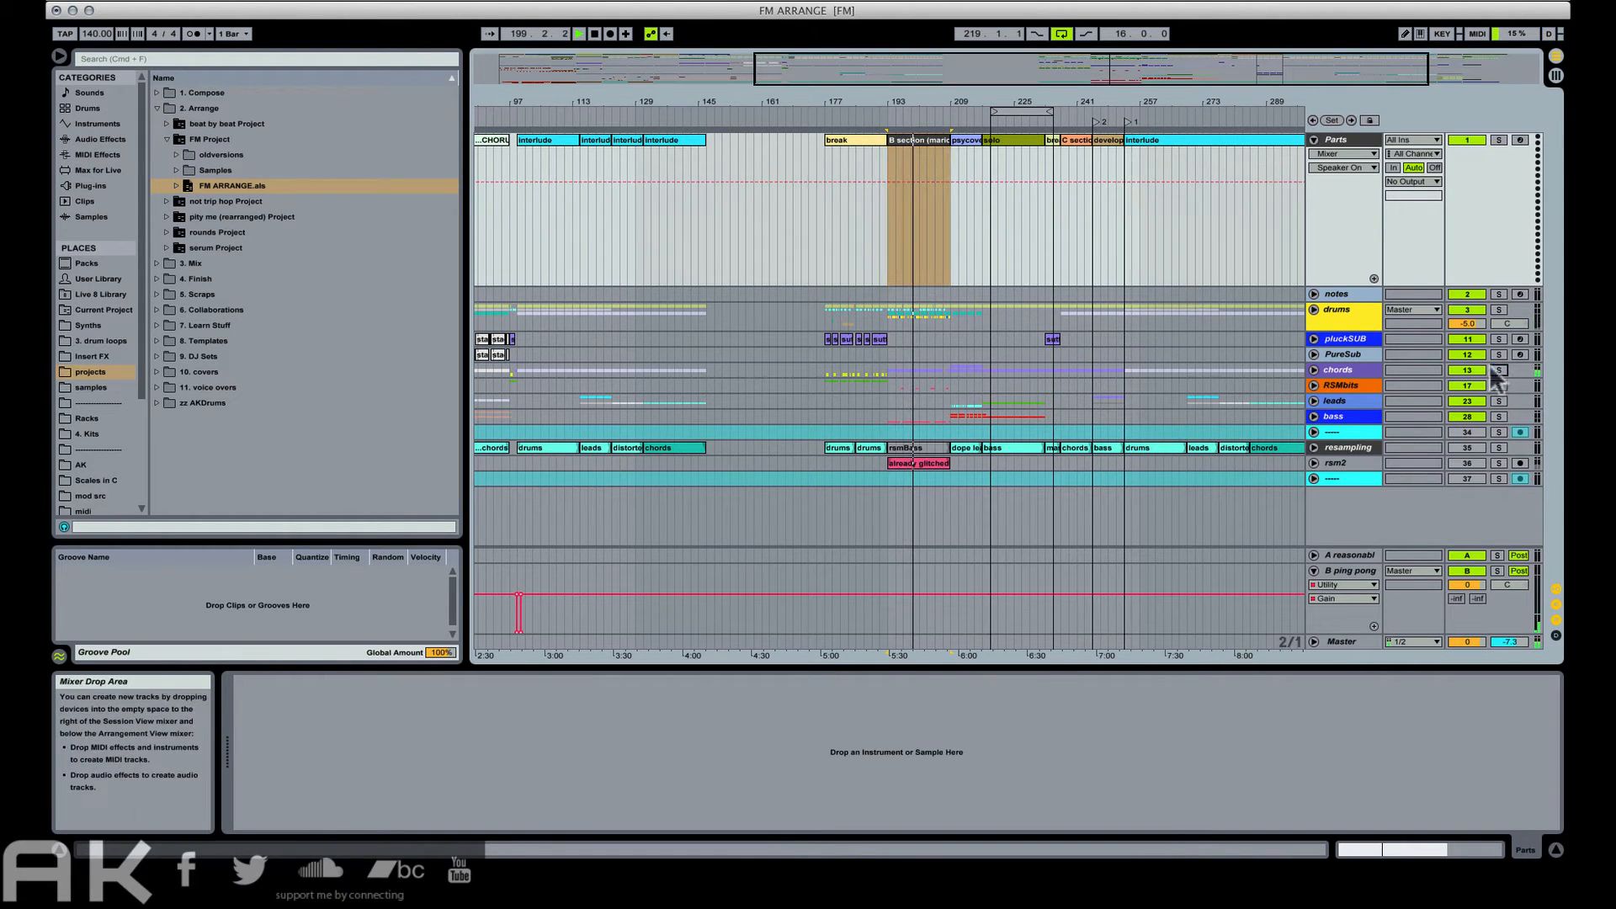
click(1479, 369)
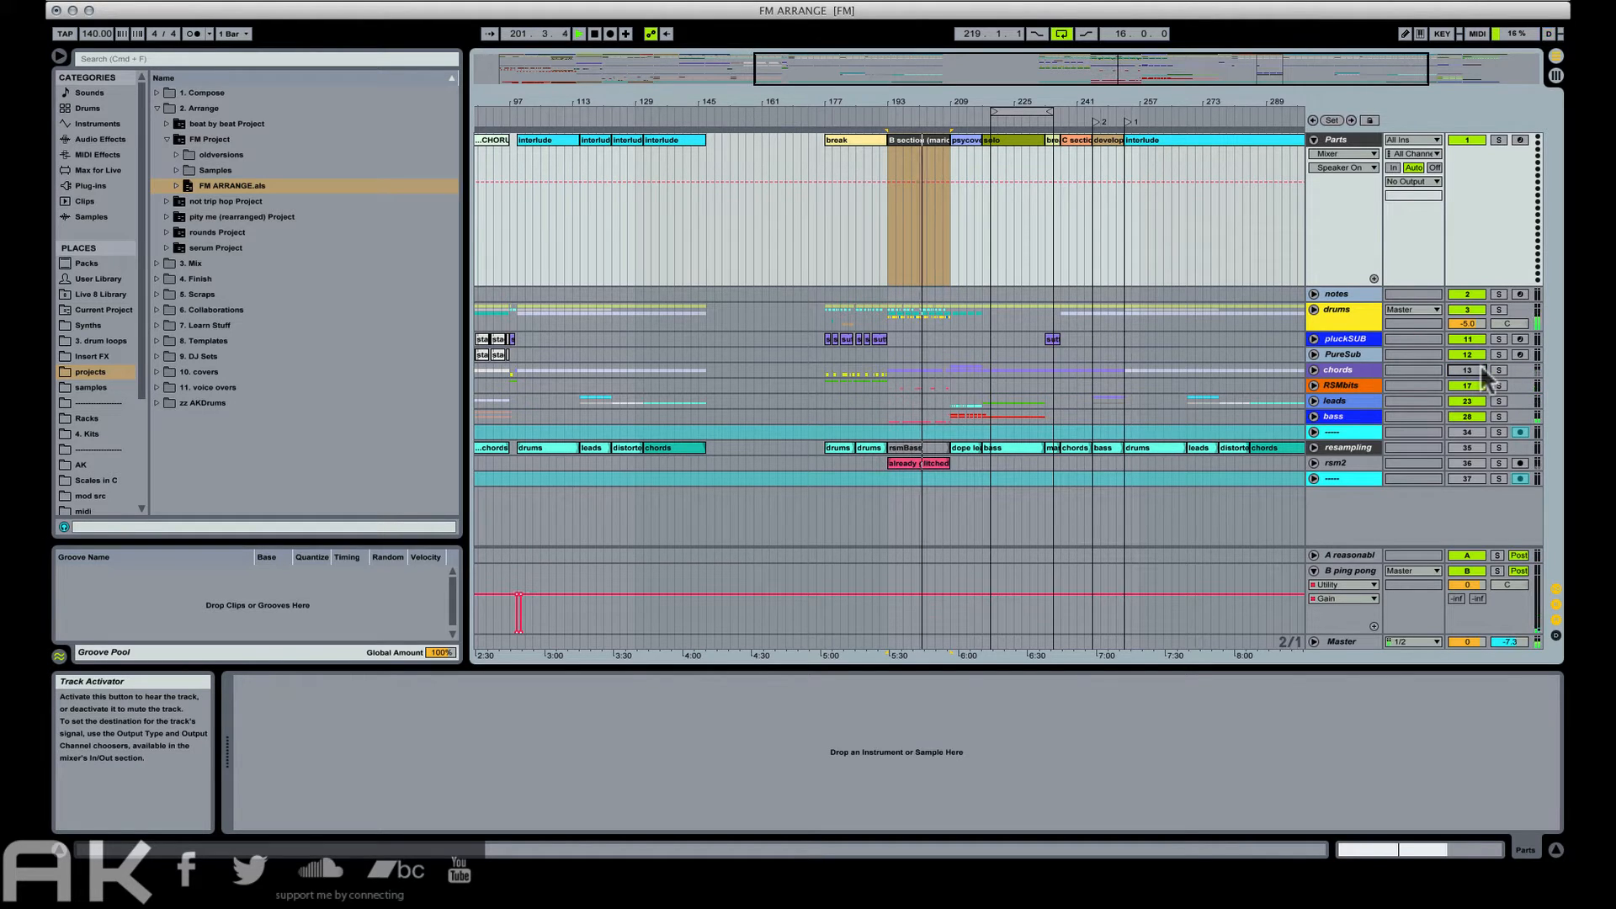
Audition the develop section as a continuation of the first interlude, extending its selection from Parts down to the resampling track.
click(684, 235)
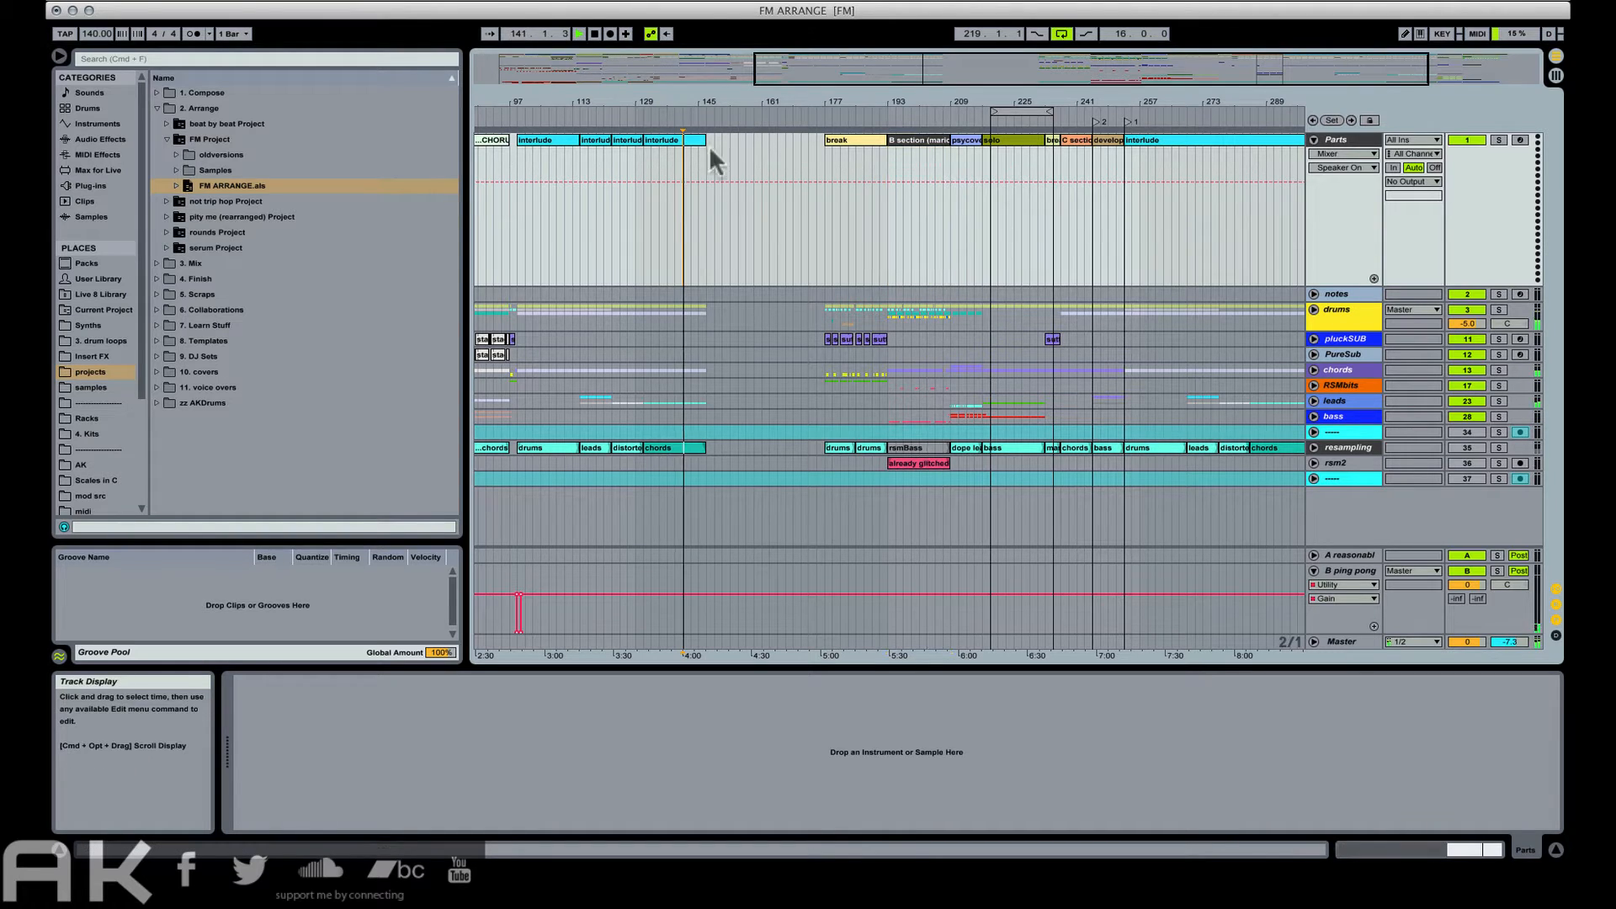
click(699, 240)
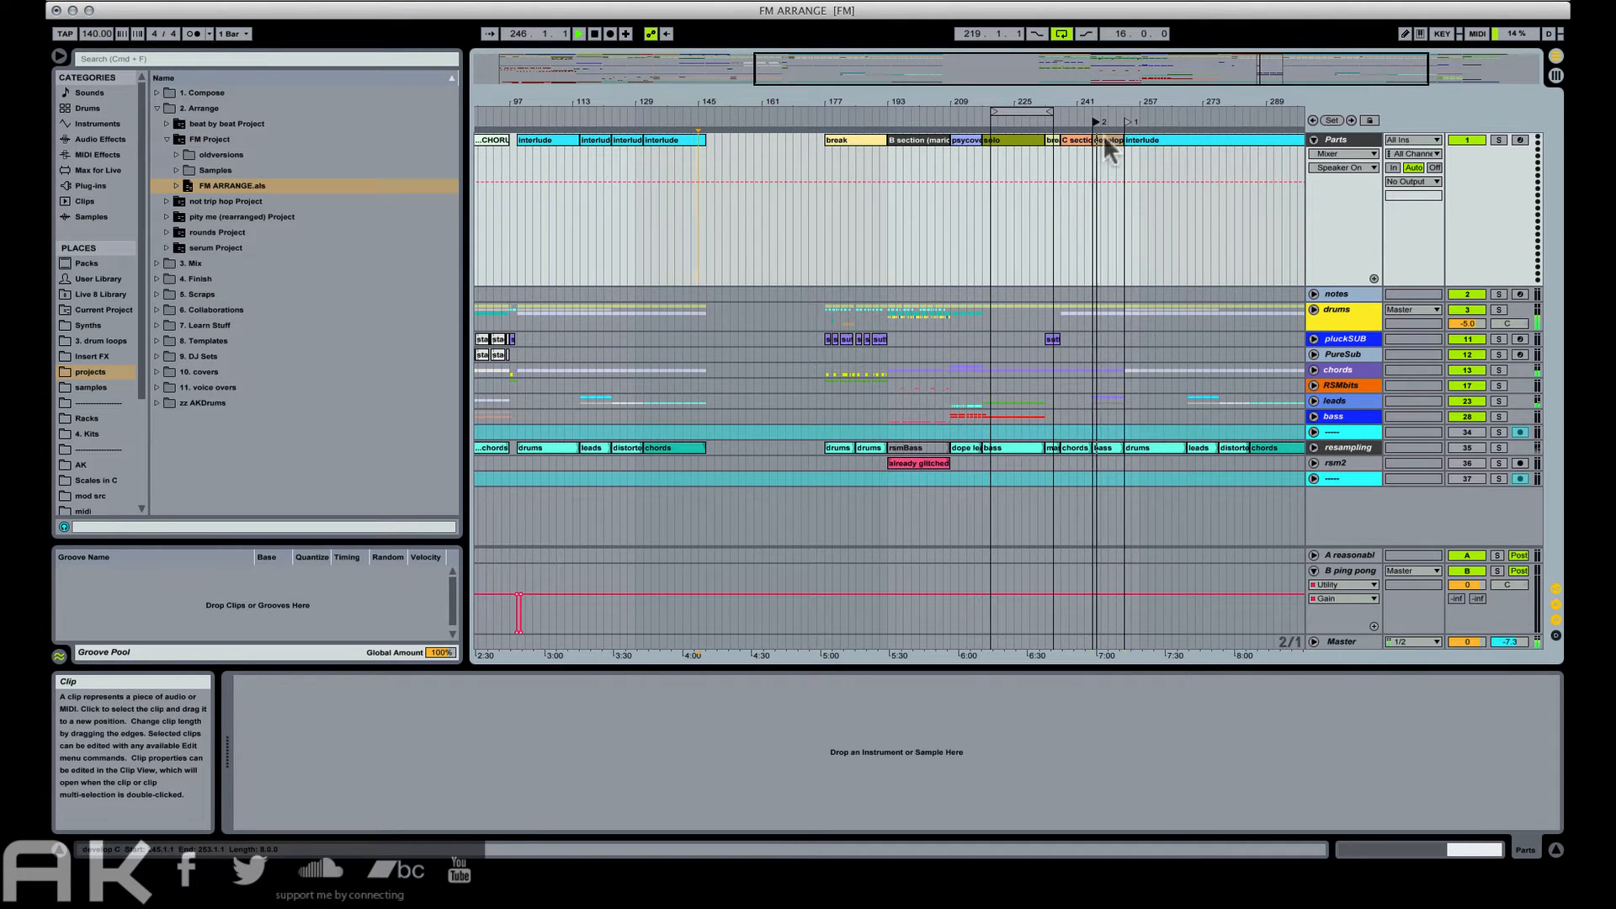
click(1102, 135)
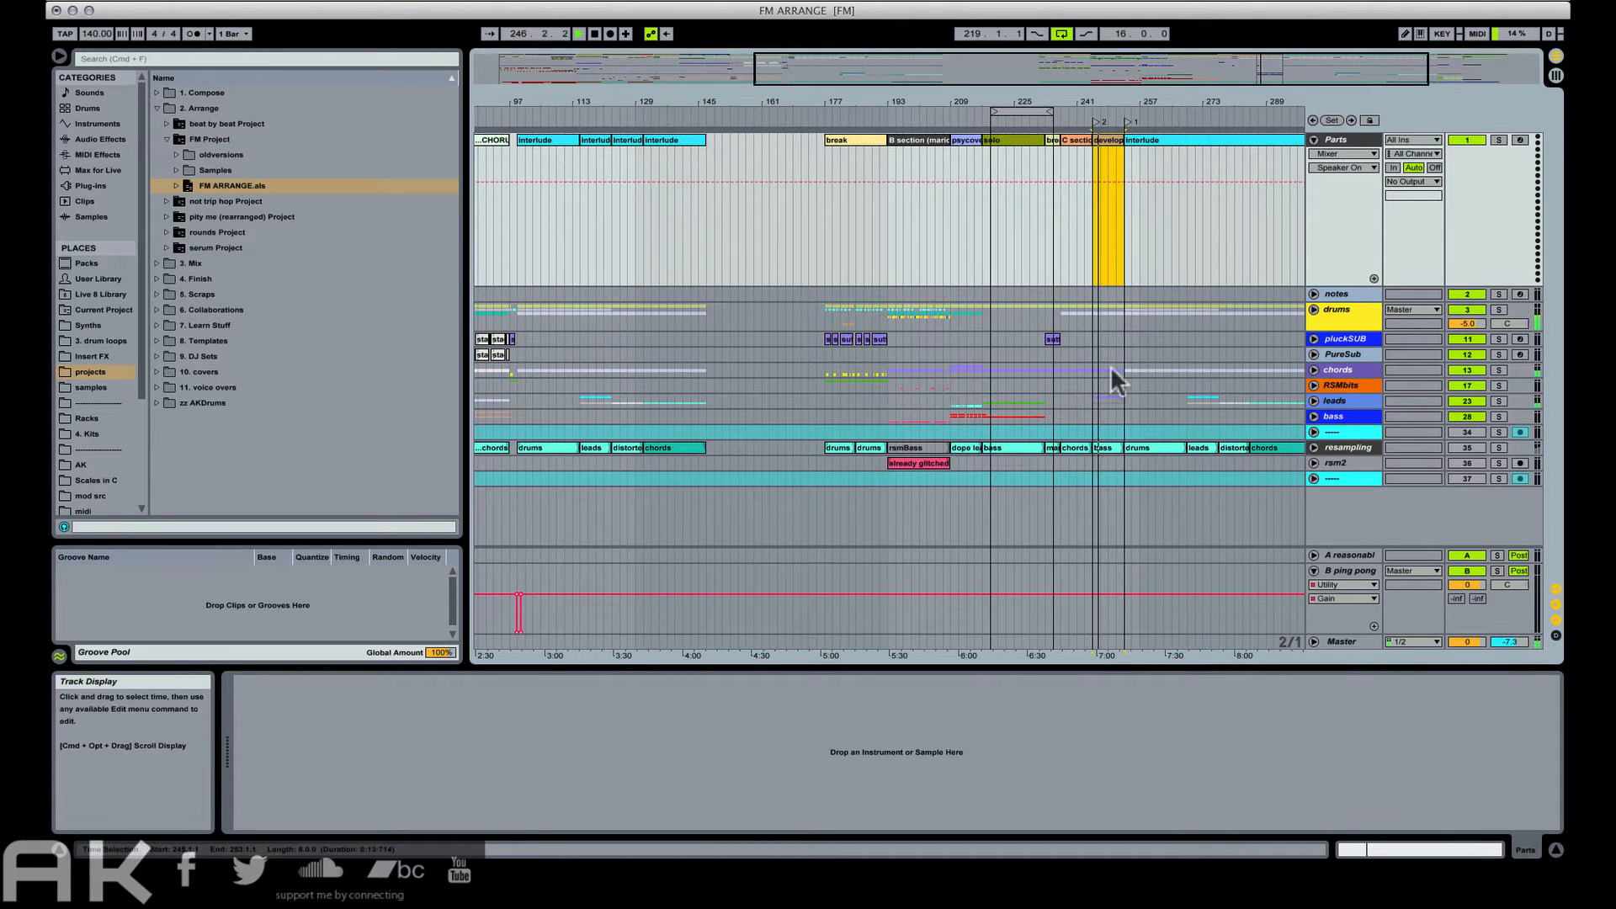
shift+click(1108, 443)
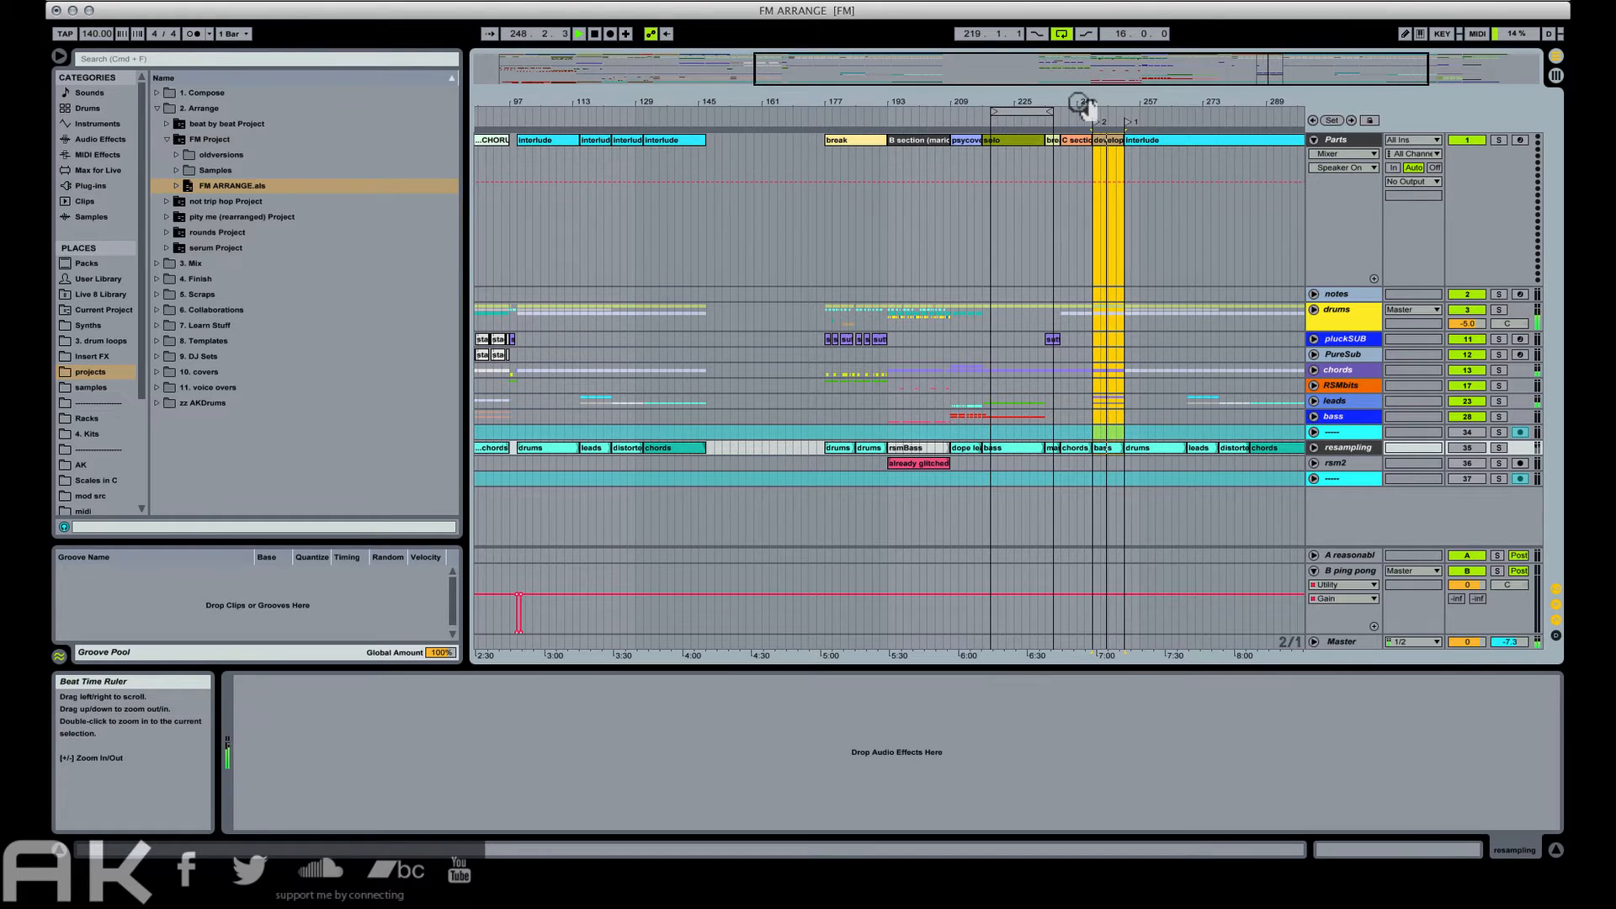
drag(1117, 98, 1033, 84)
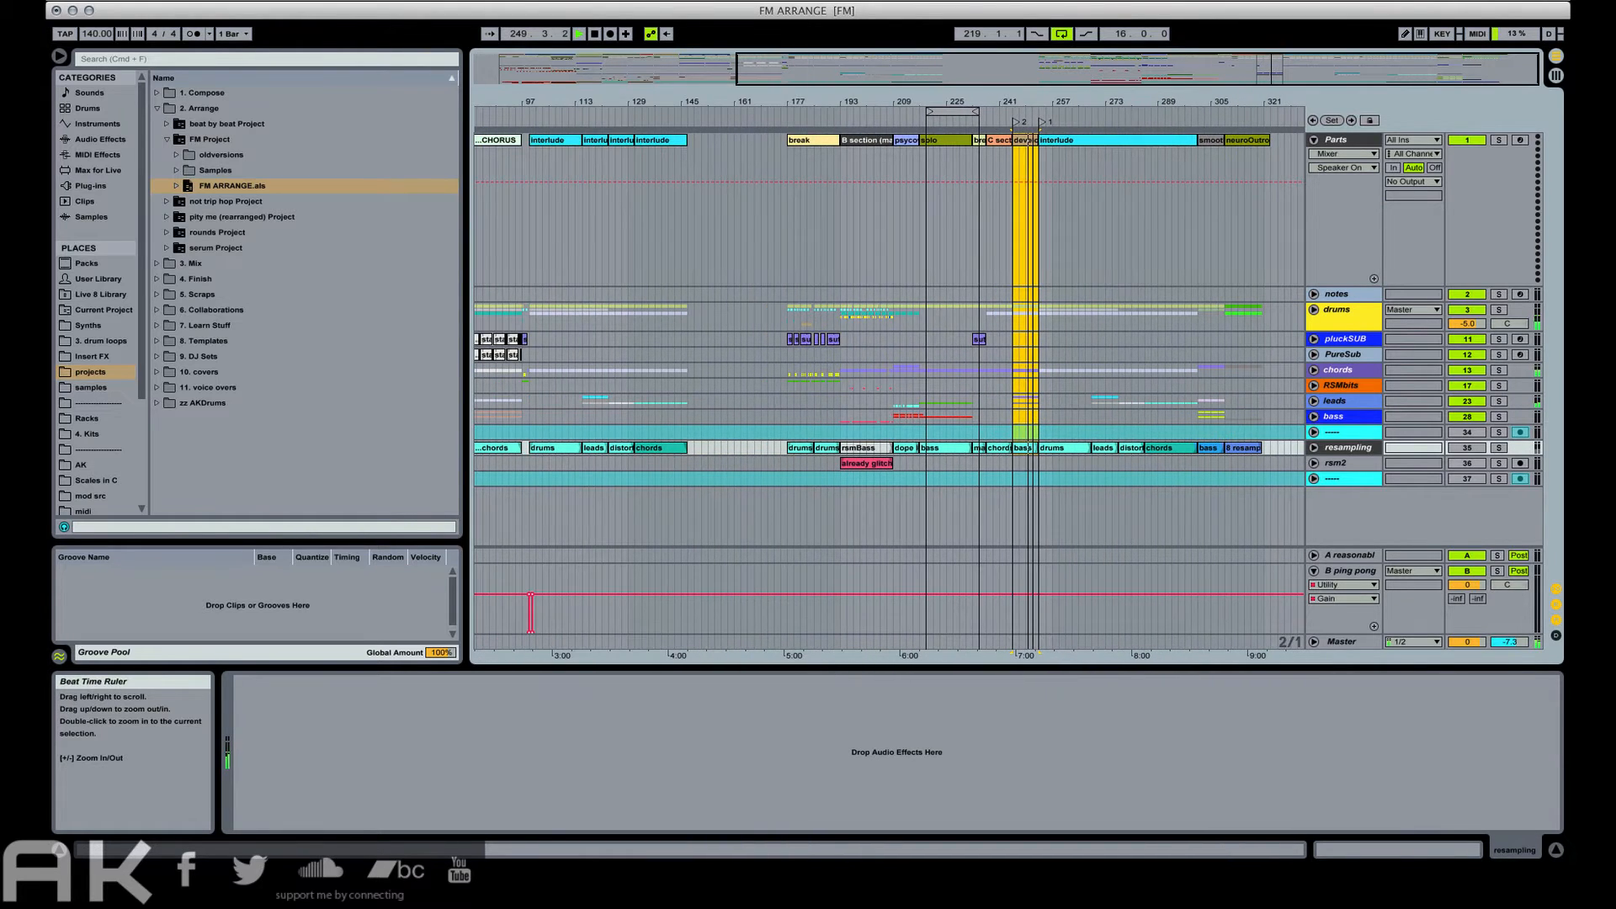
Play the smooth section from bar 301 and stop playback partway through.
click(1210, 140)
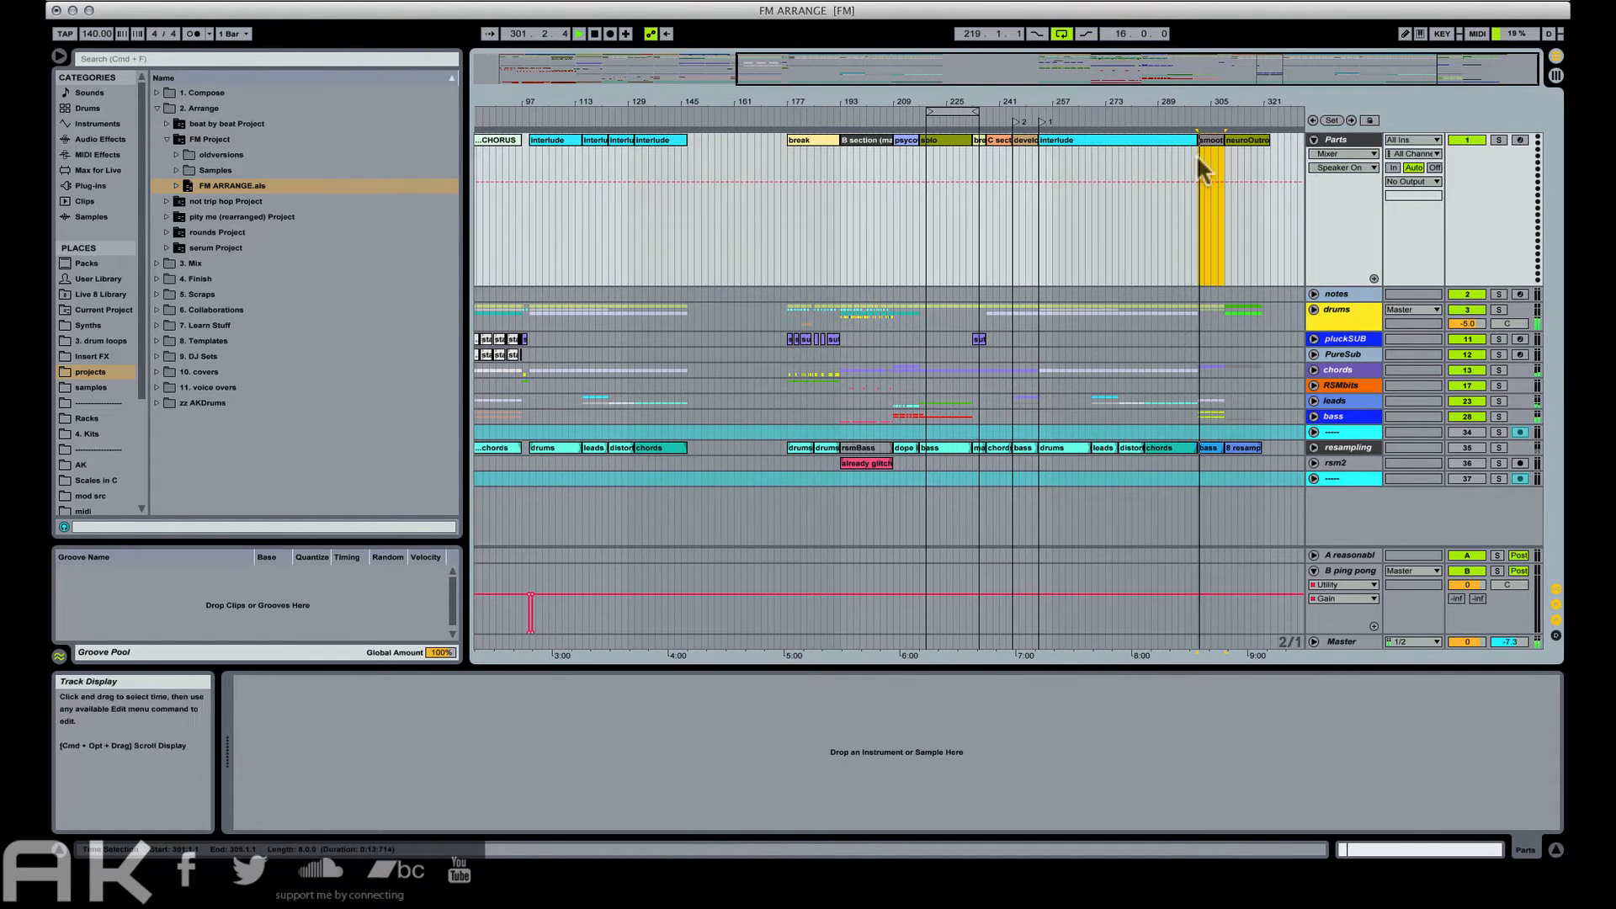
click(1190, 155)
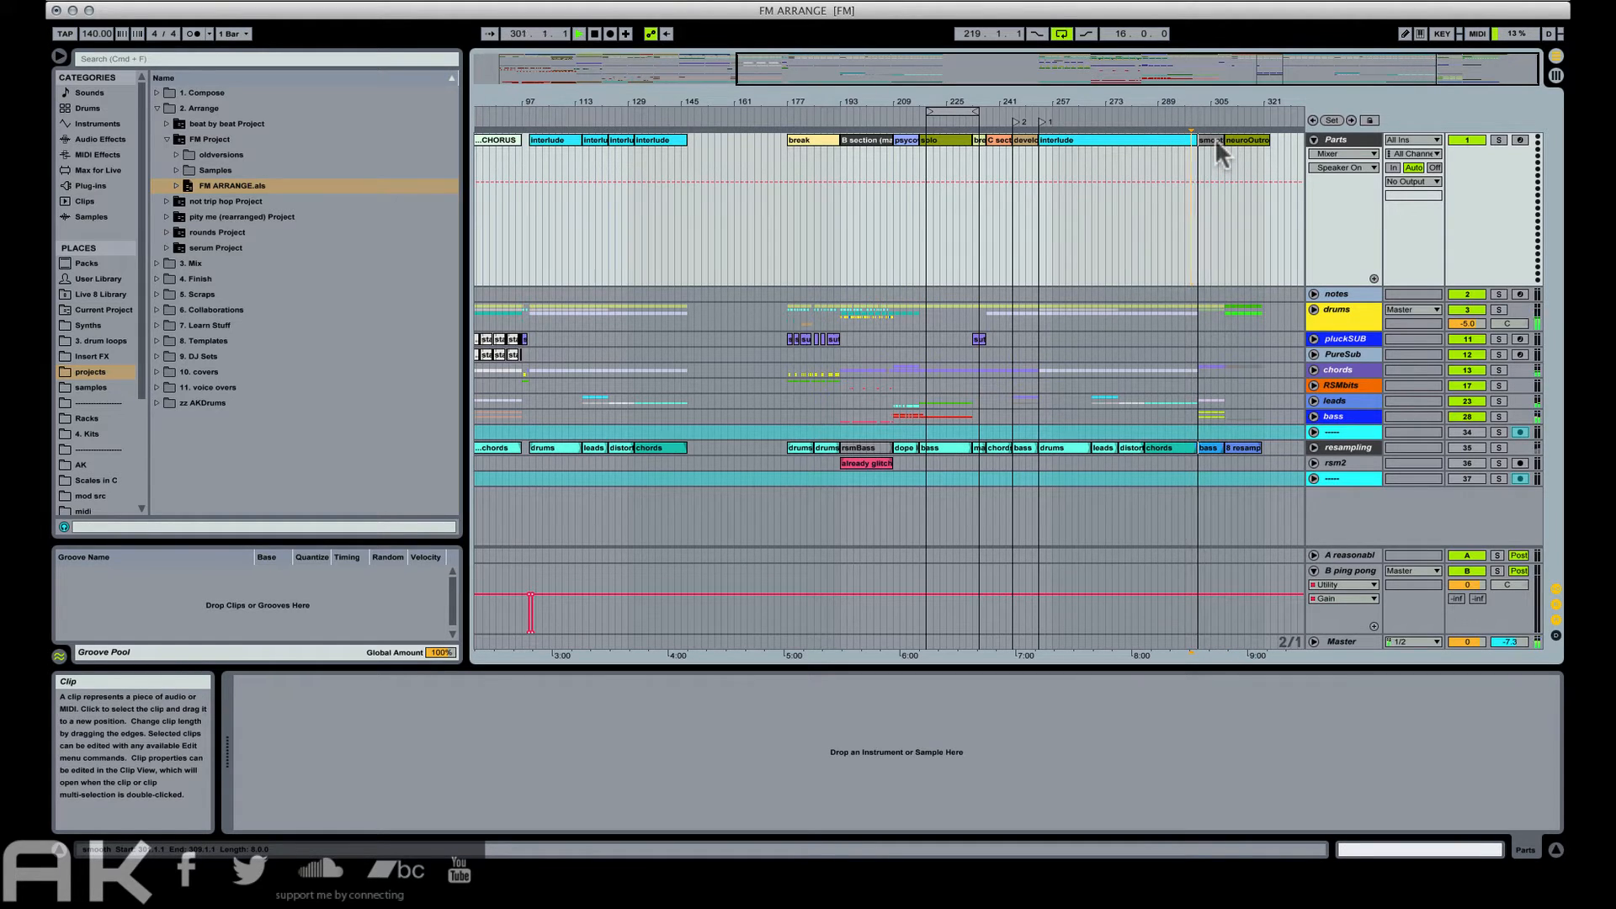
click(1216, 141)
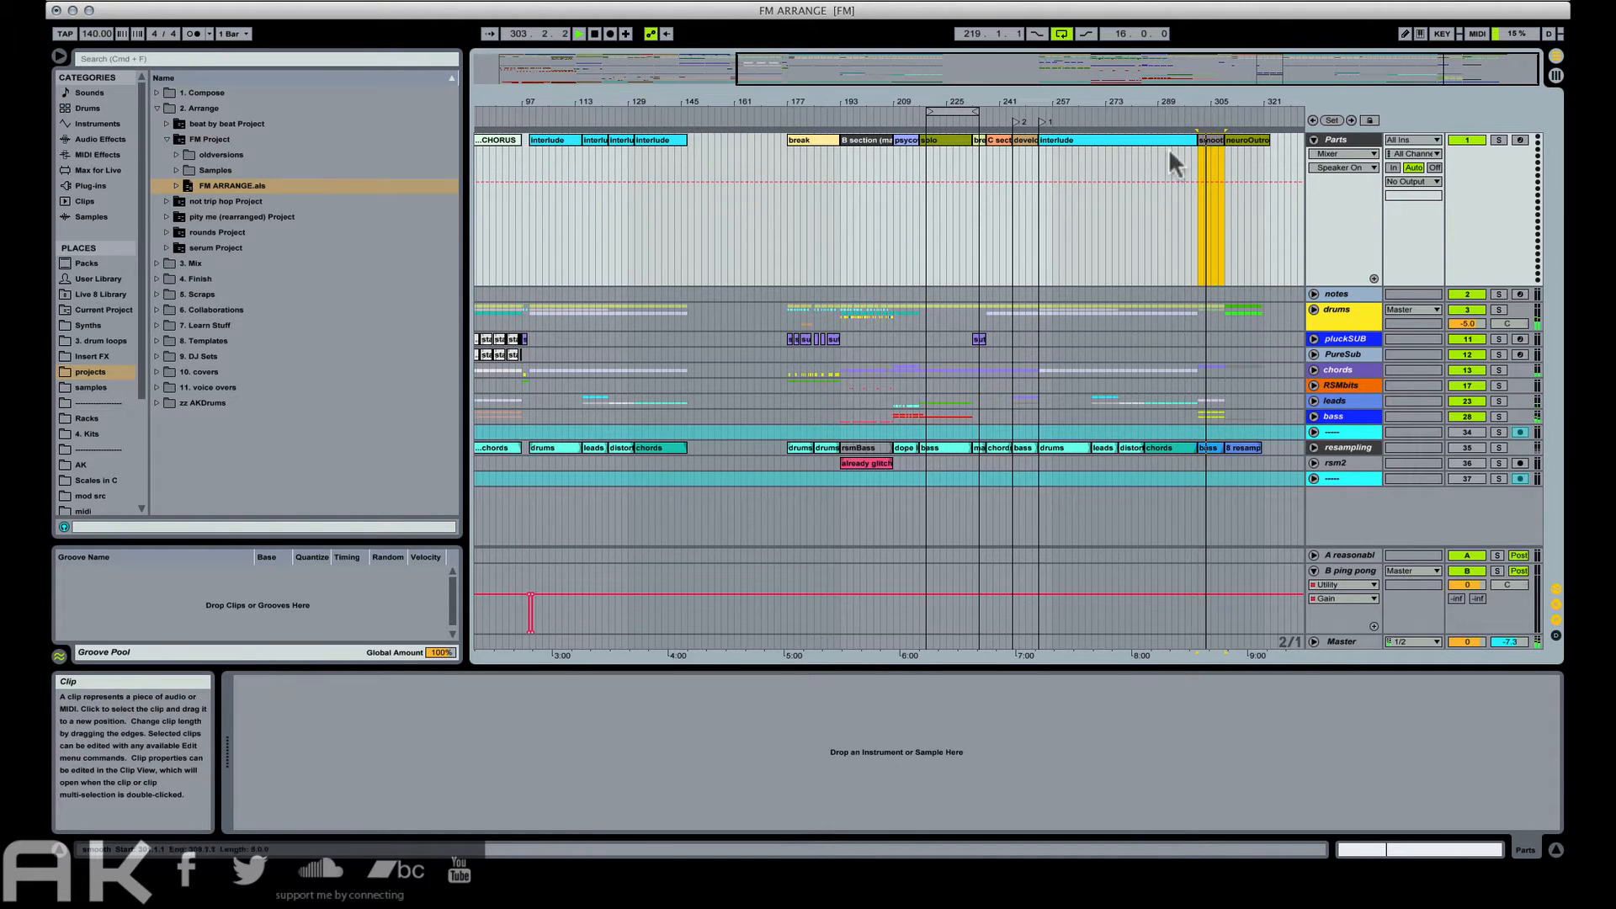
key(space)
Widen the grid to 4 bars and add a locator at bar 301, where the smooth section starts.
key(super+2)
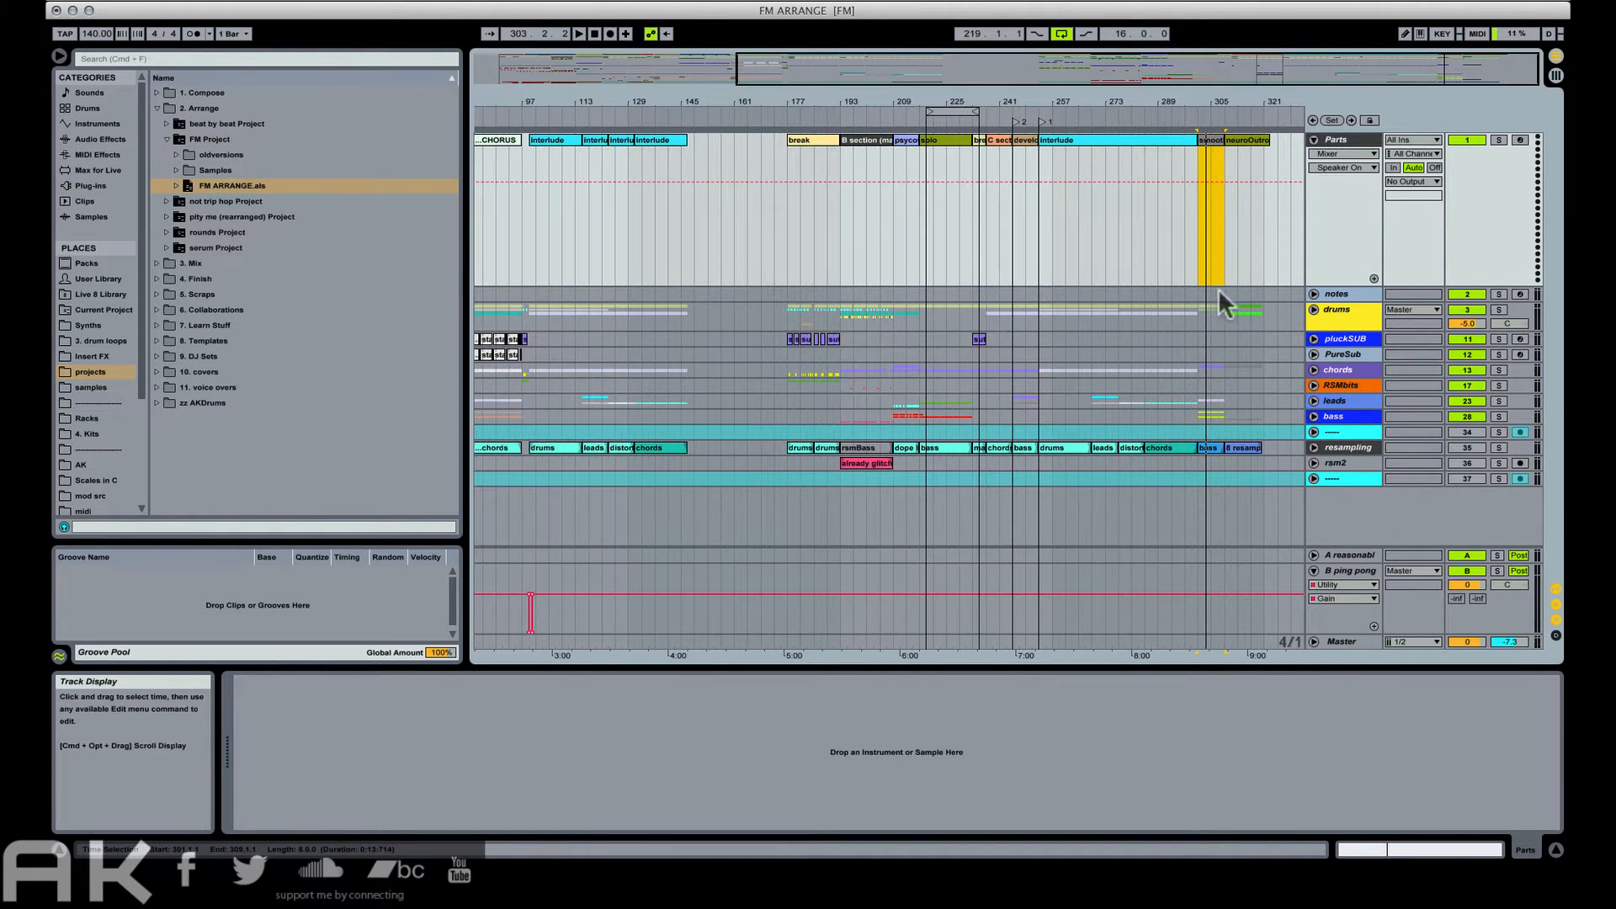
drag(1219, 288, 1220, 473)
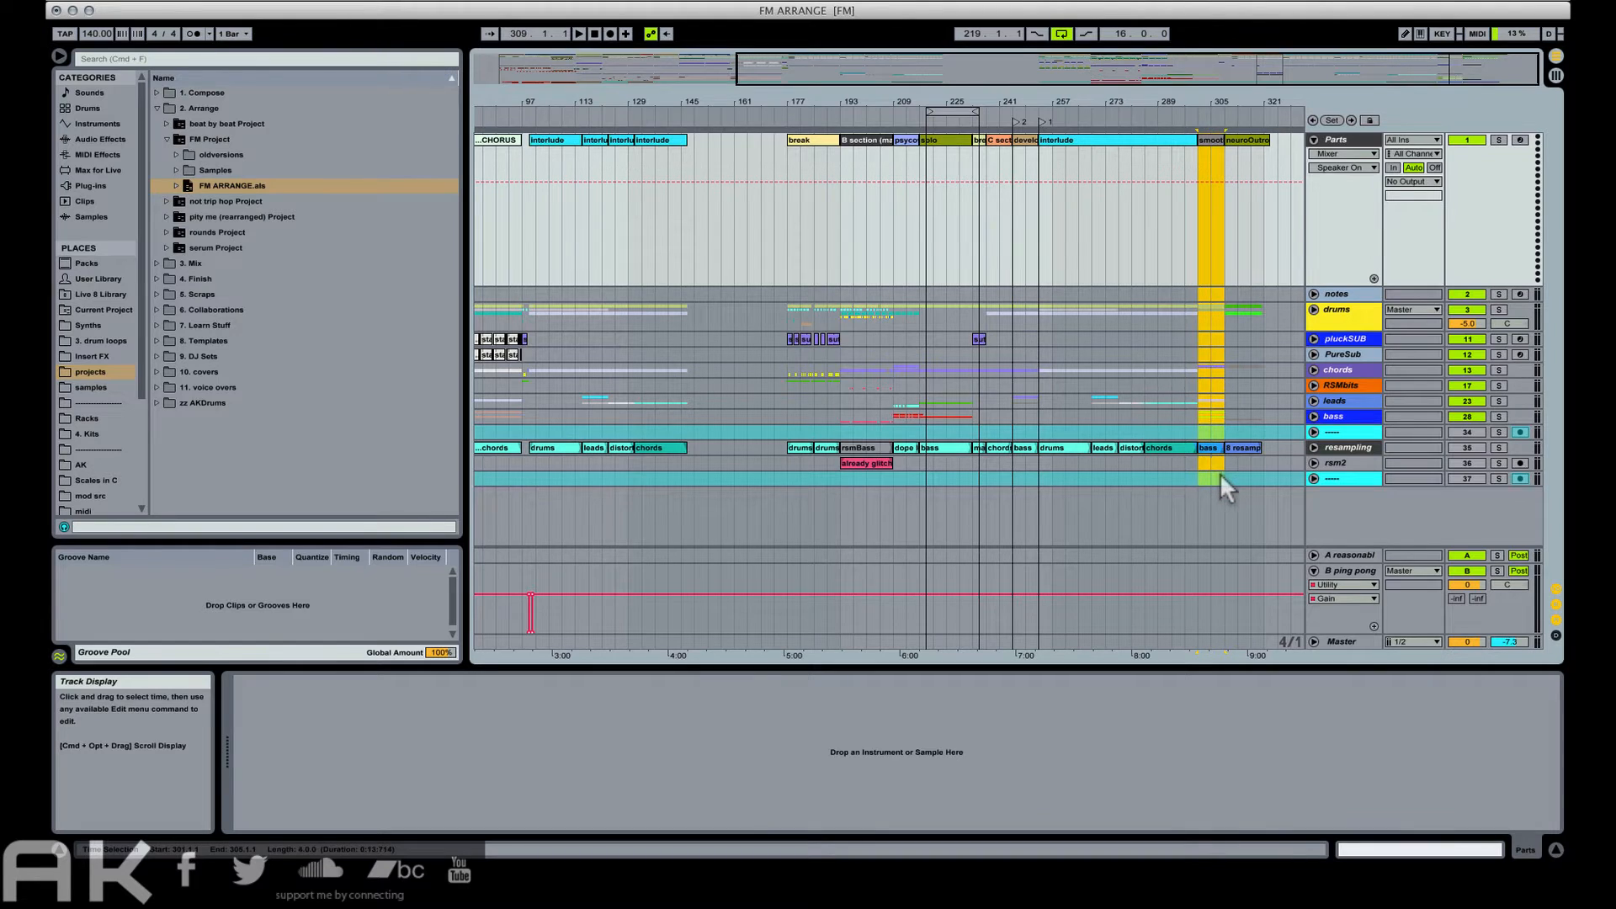
right_click(1217, 121)
click(1219, 160)
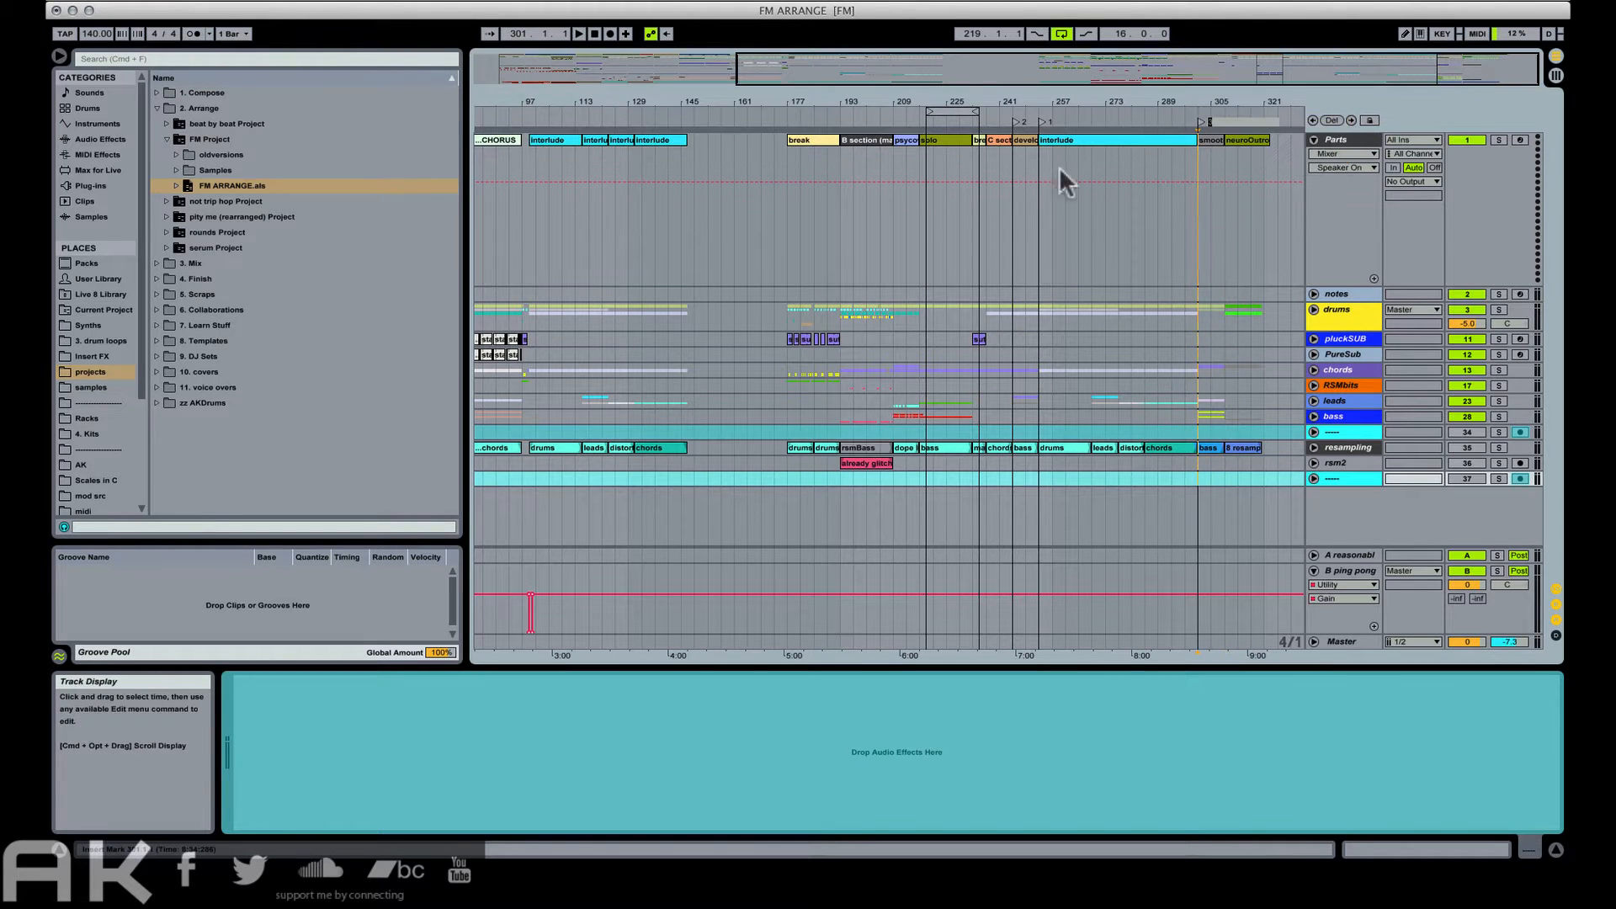
Select the develop section from the Parts track down to the A return track.
click(1018, 141)
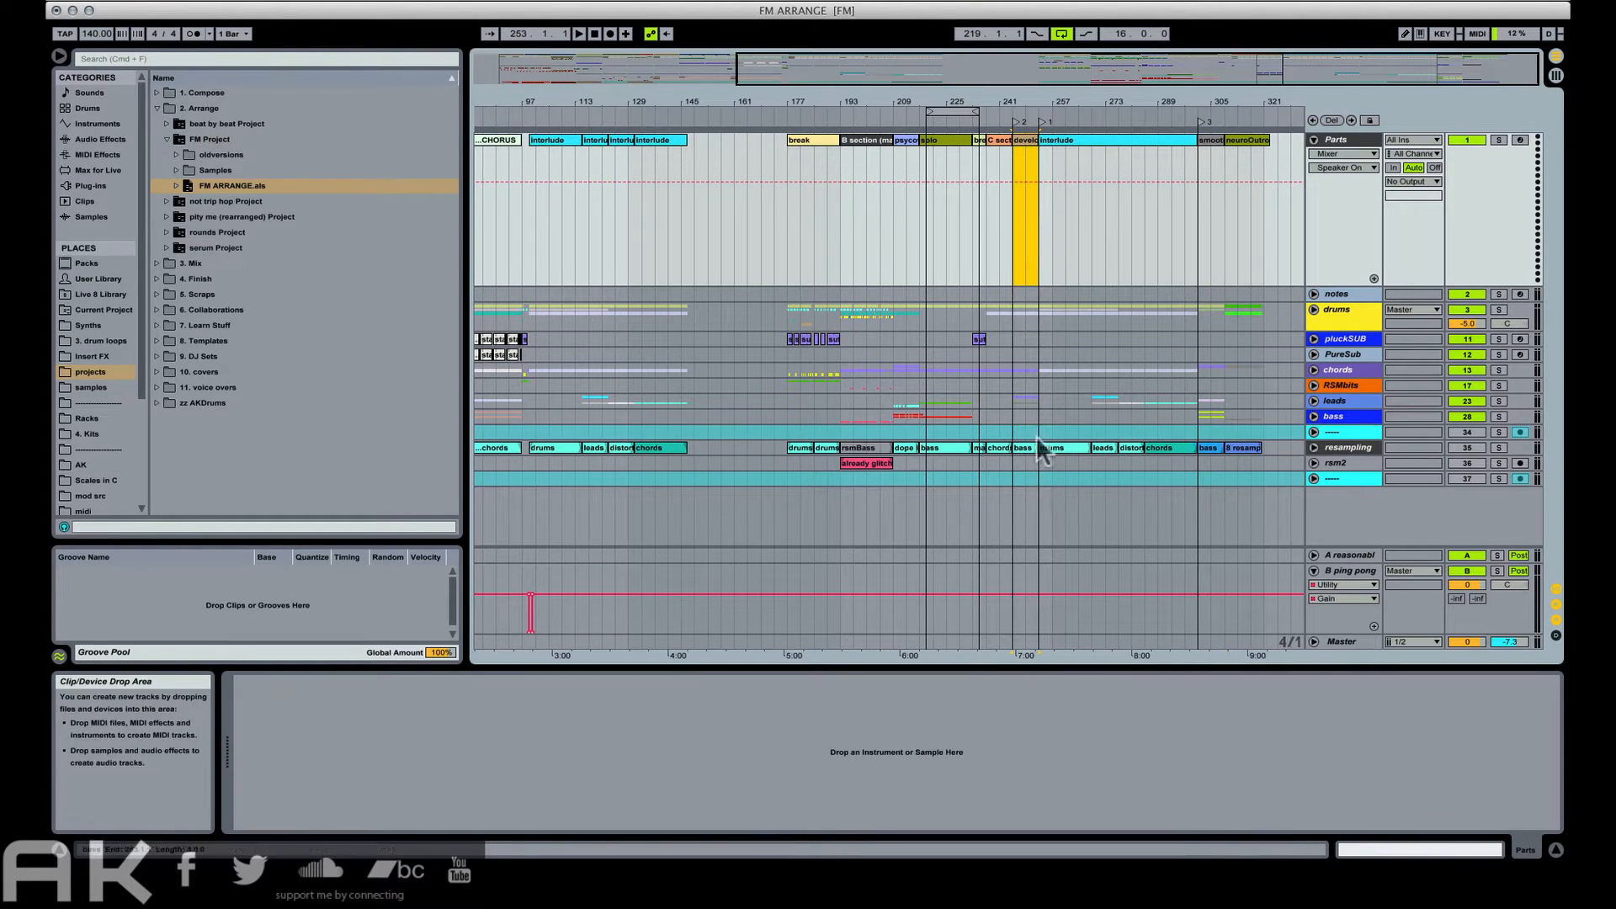
drag(1034, 469, 1038, 549)
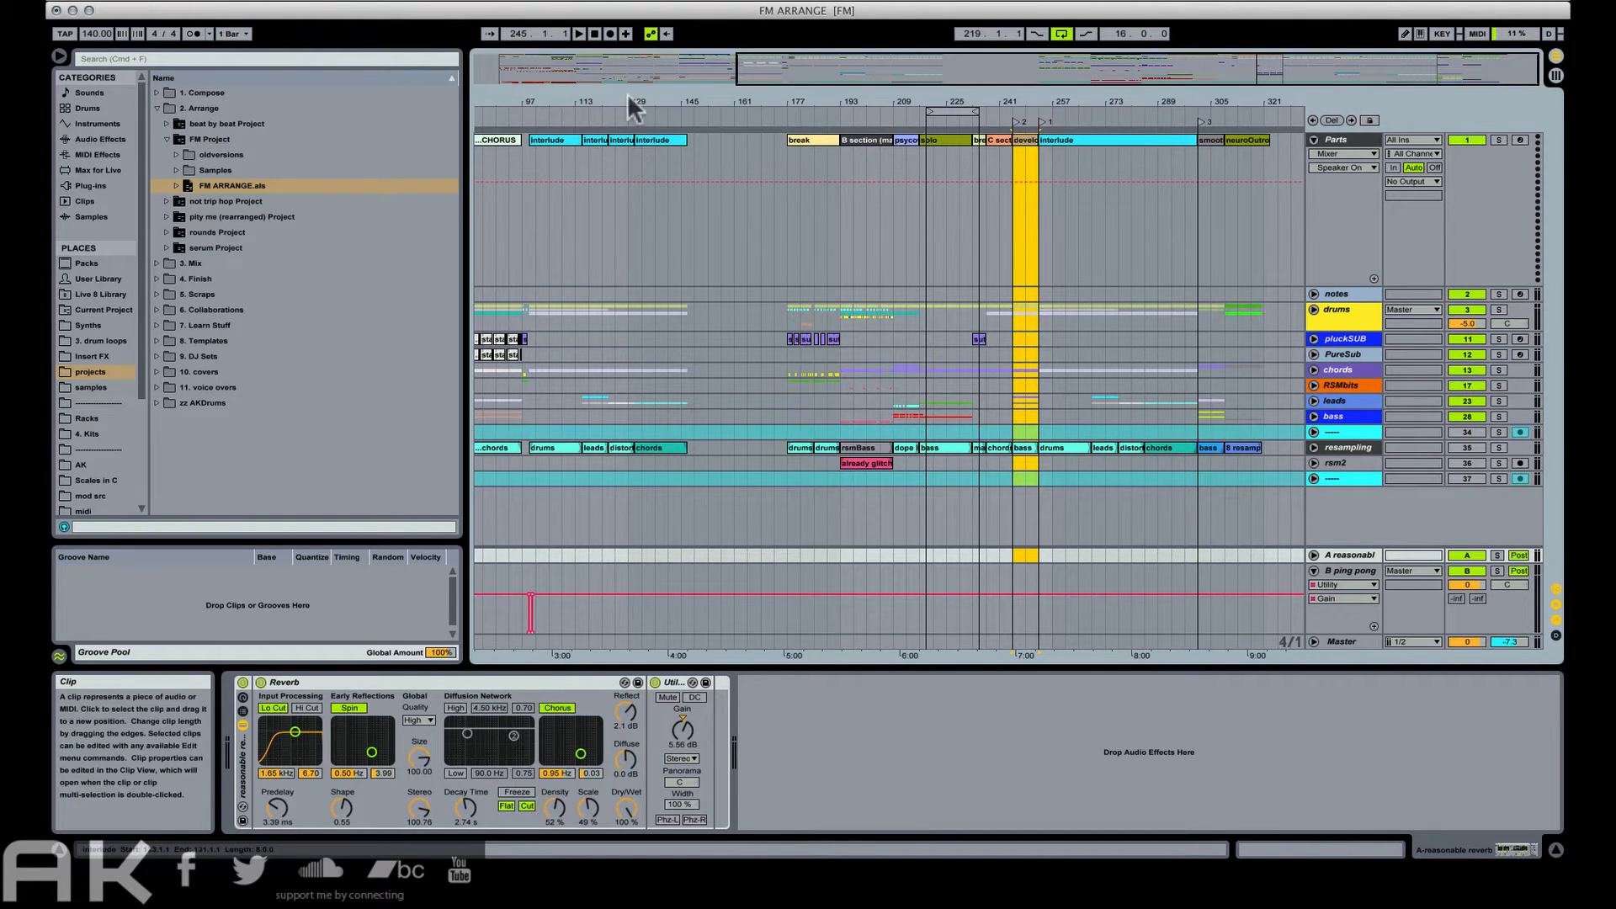
Audition the A' section as a continuation from the end of the last interlude clip before the empty space.
drag(630, 101, 813, 119)
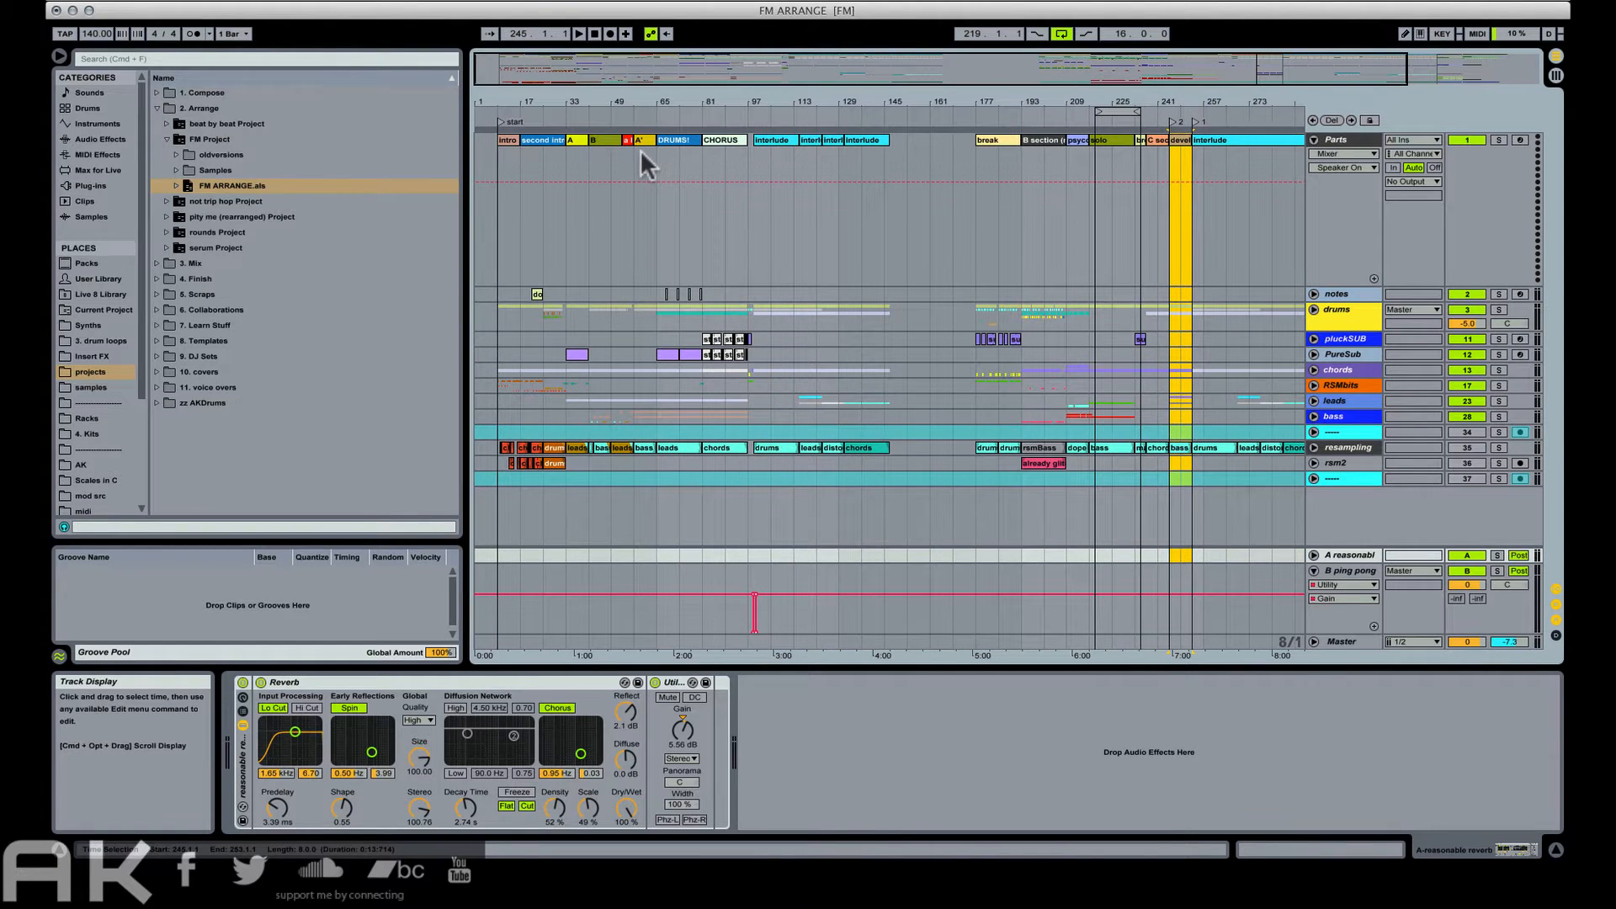
click(639, 141)
click(884, 159)
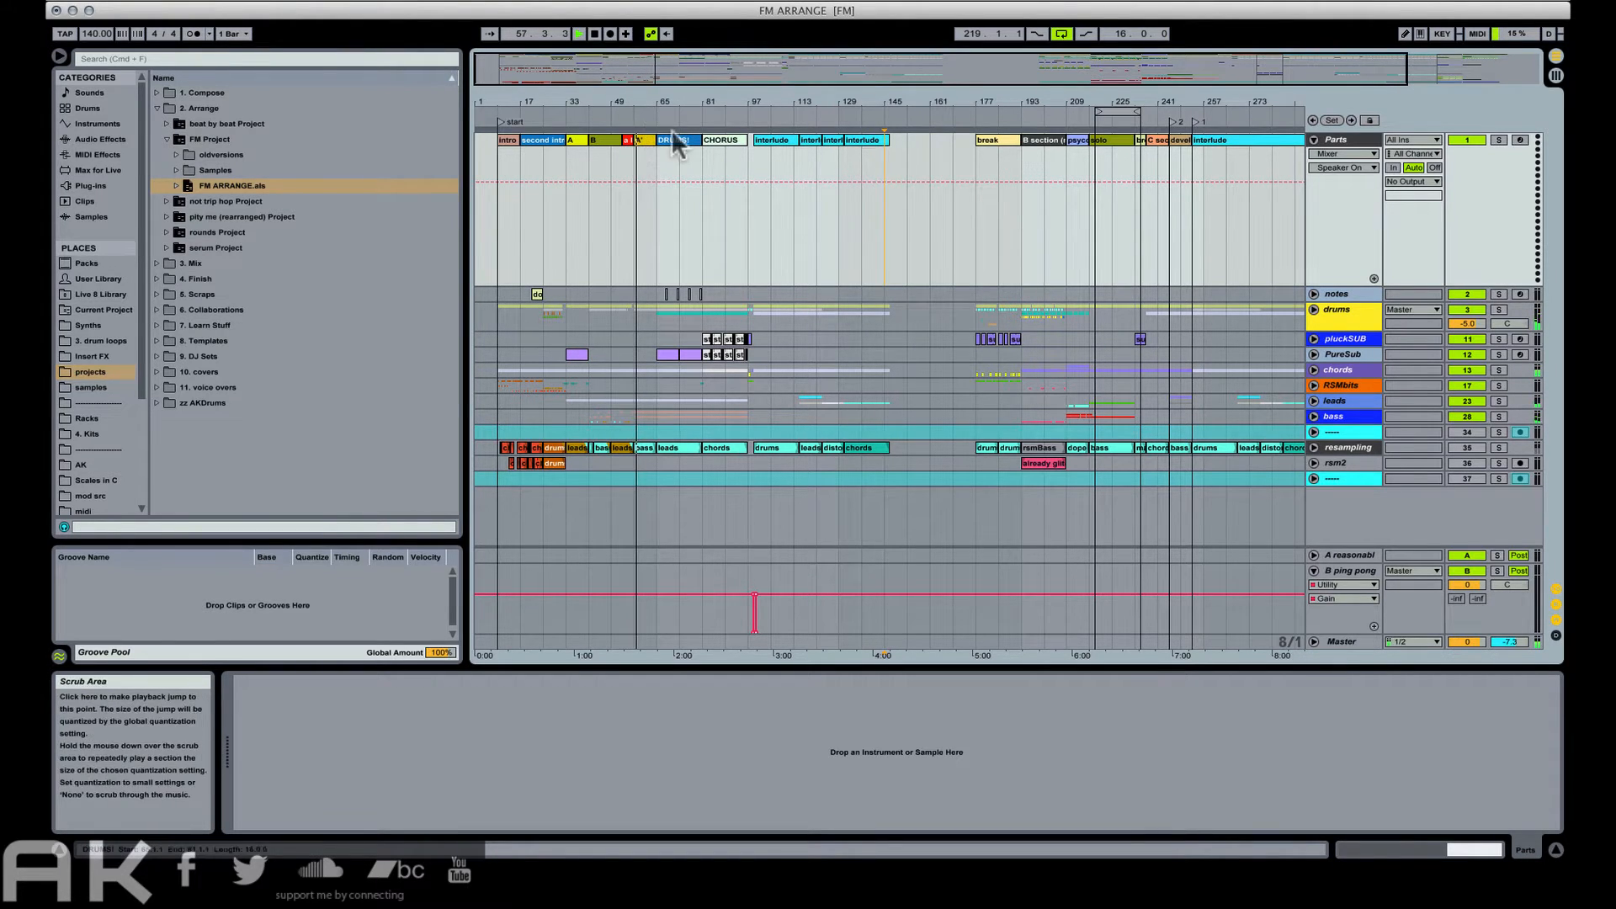
Add a locator at bar 57, where the A' section starts.
drag(629, 101, 665, 191)
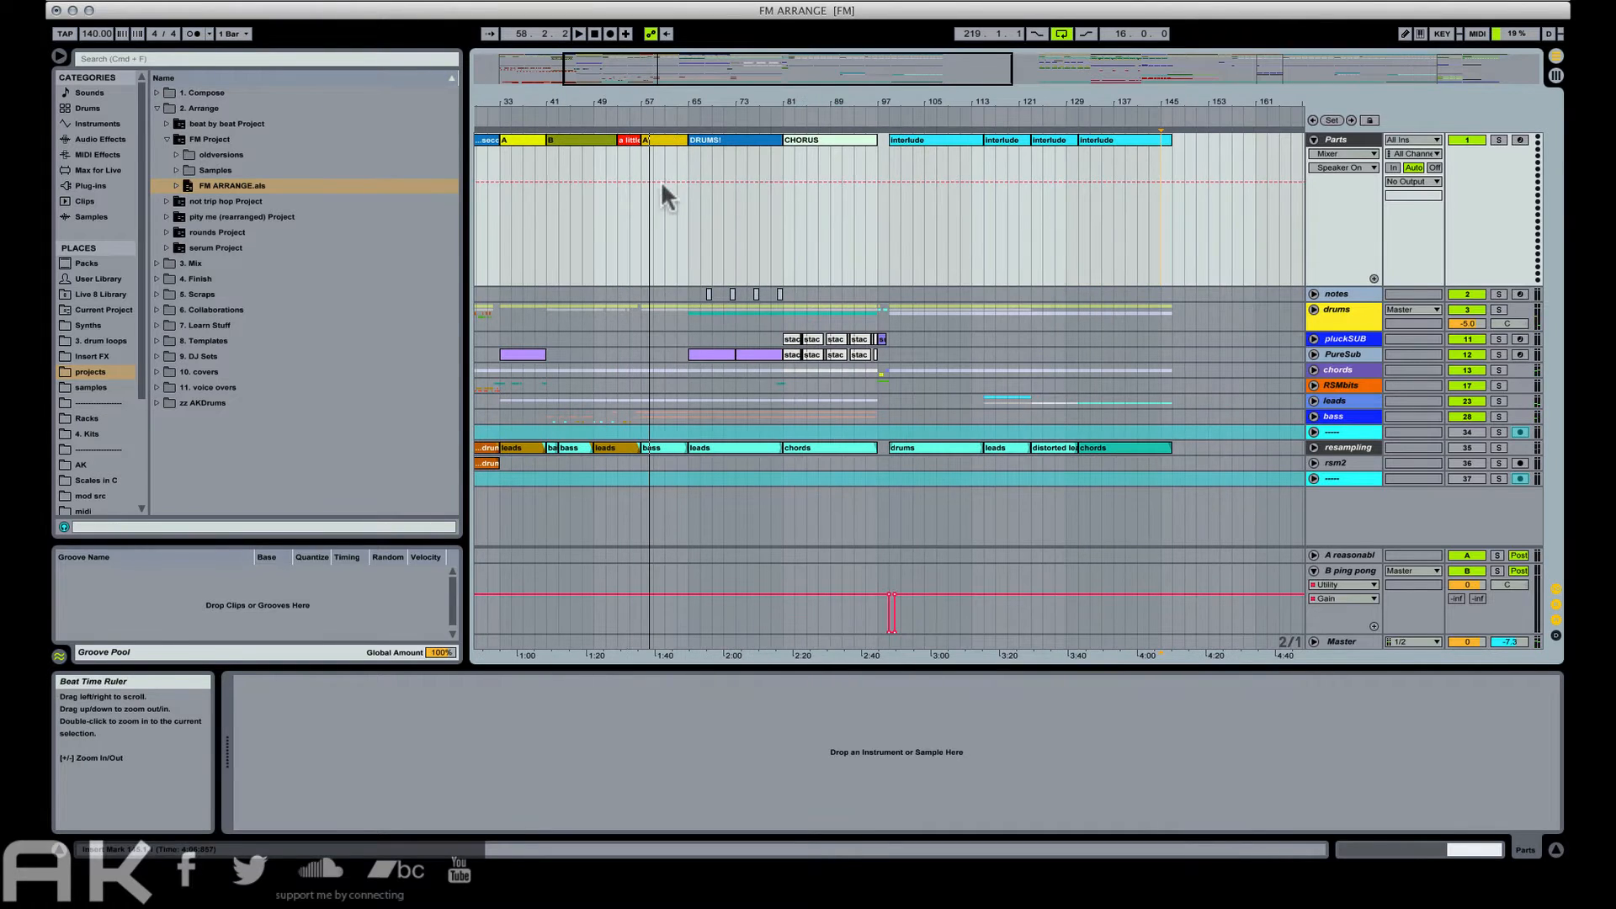
right_click(646, 116)
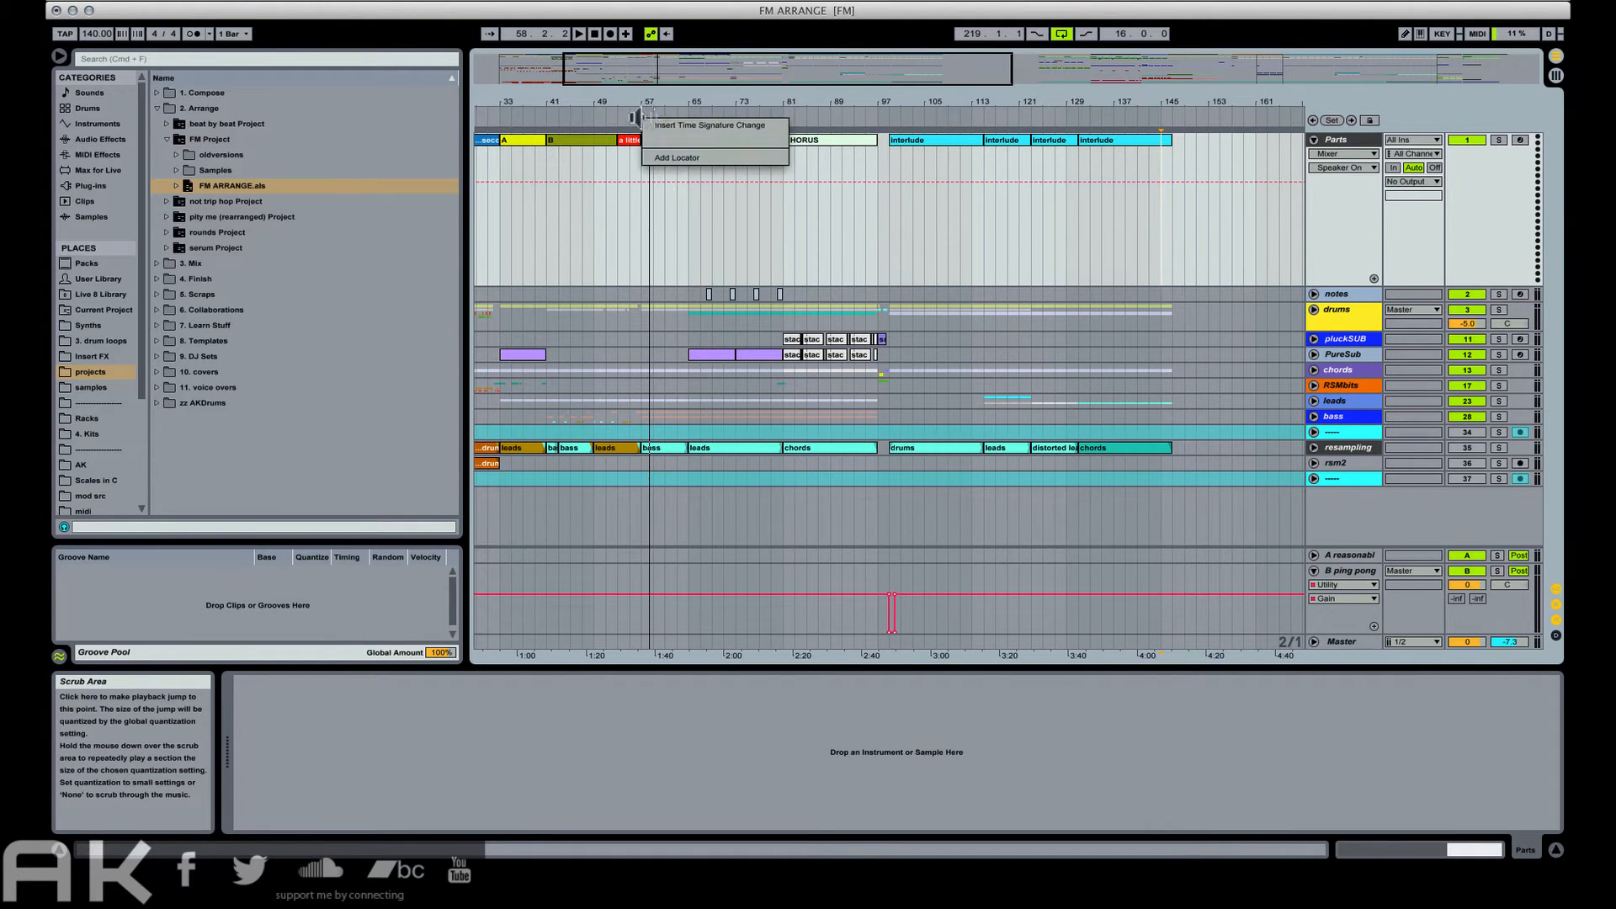
click(667, 153)
Play the end of the interlude from bar 145 and jump playback to the locator at A'.
click(1163, 160)
key(space)
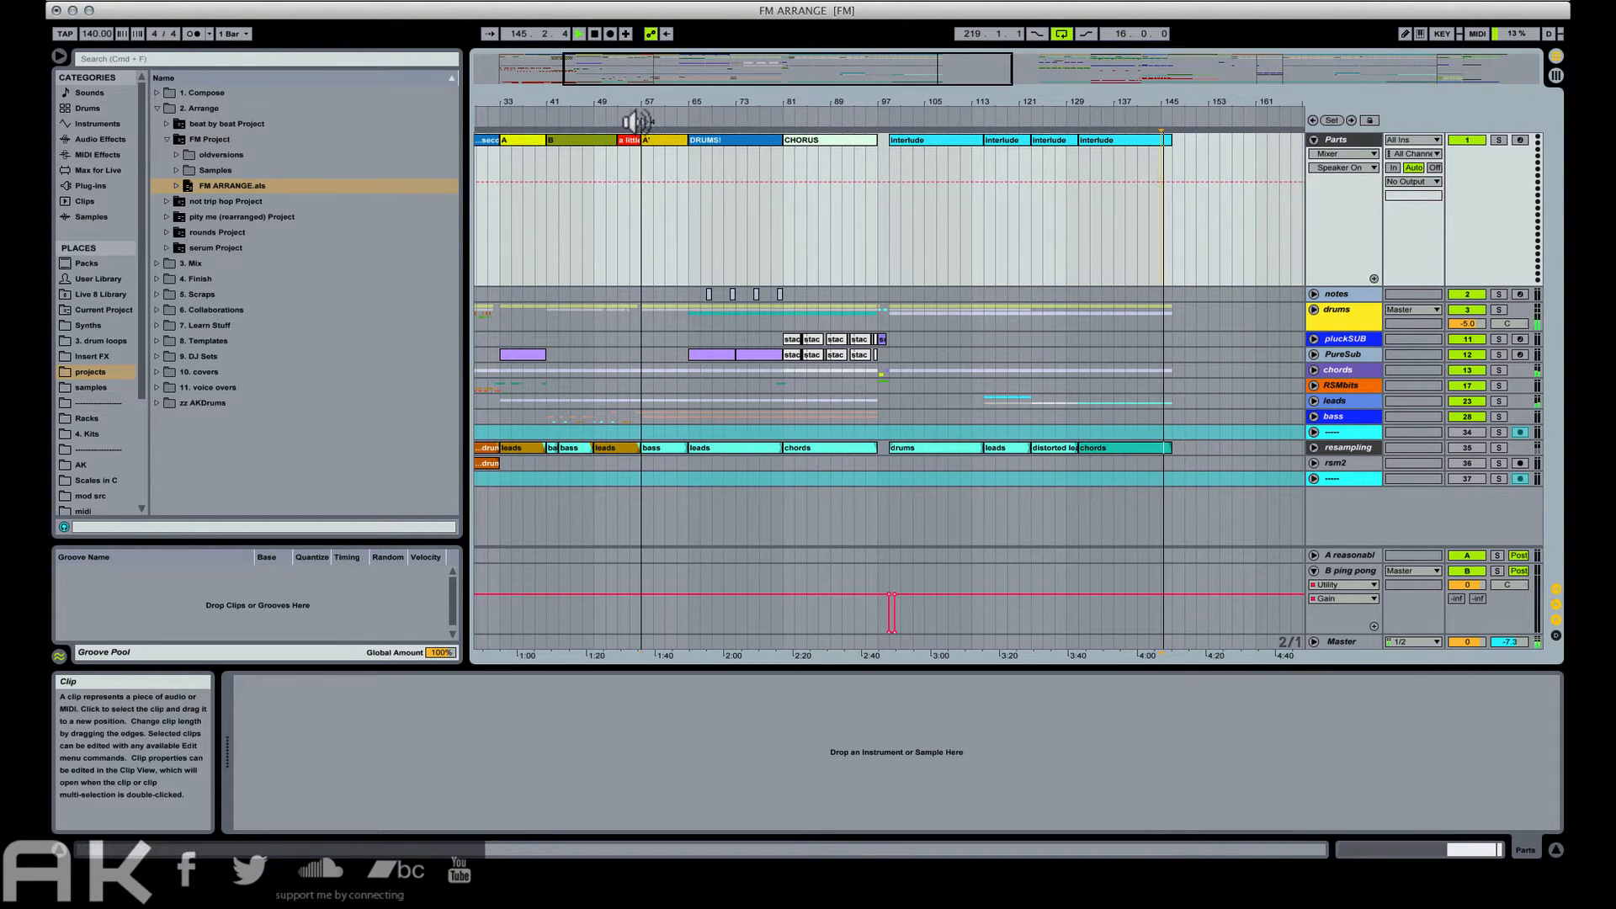
click(645, 124)
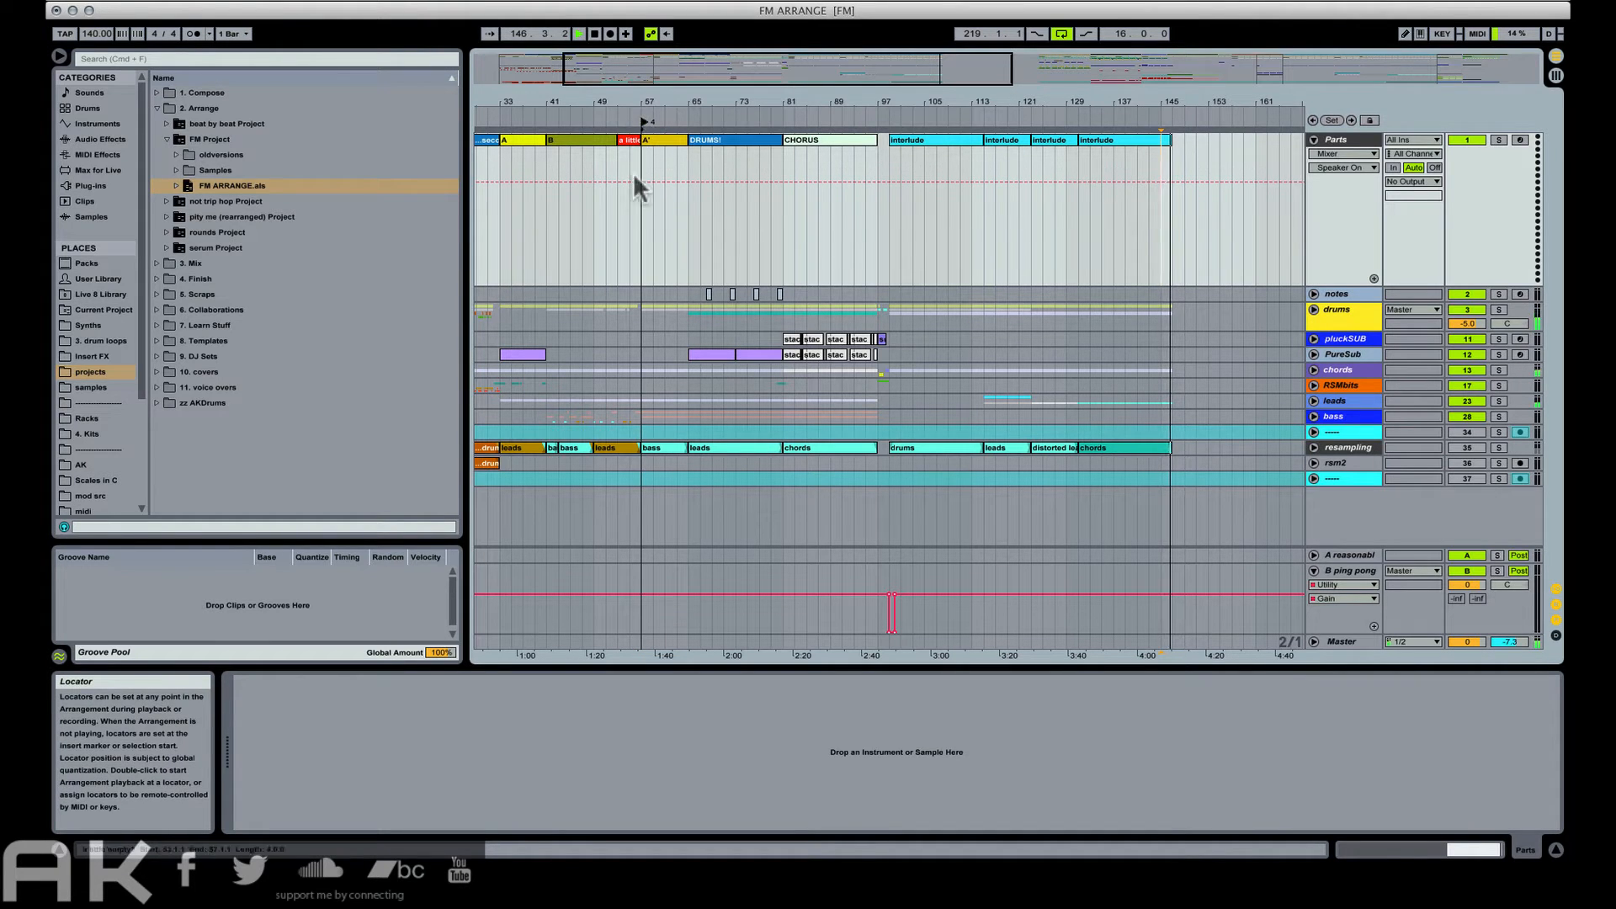
key(space)
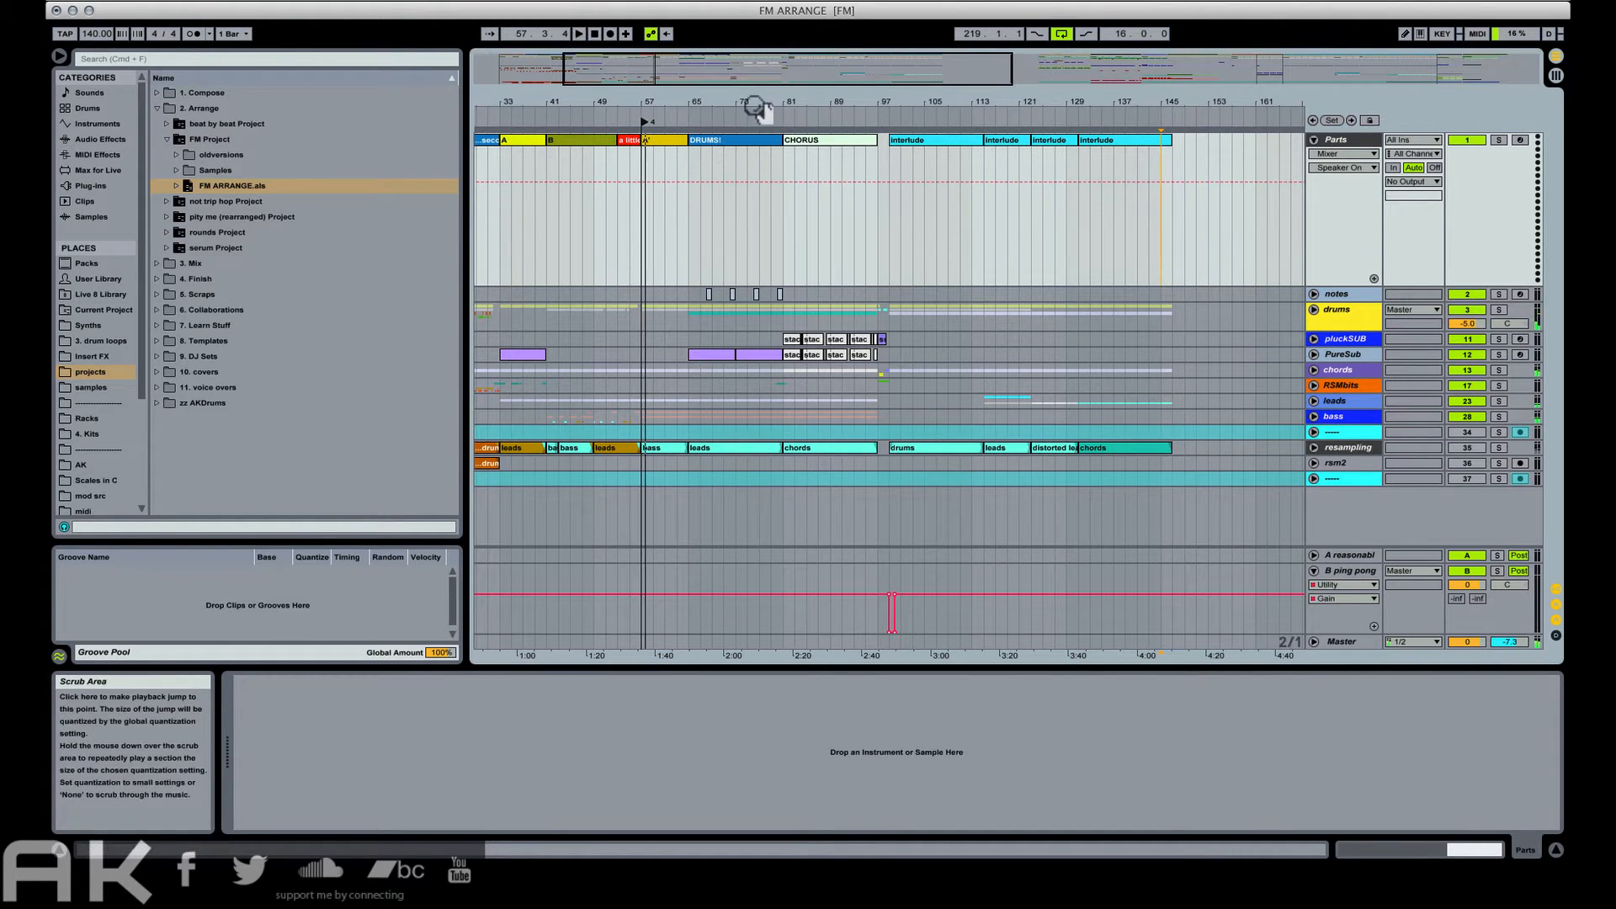
Audition the CHORUS section at bar 81, first alone and again as a continuation from interlude bar 145.
drag(756, 104, 650, 67)
click(637, 144)
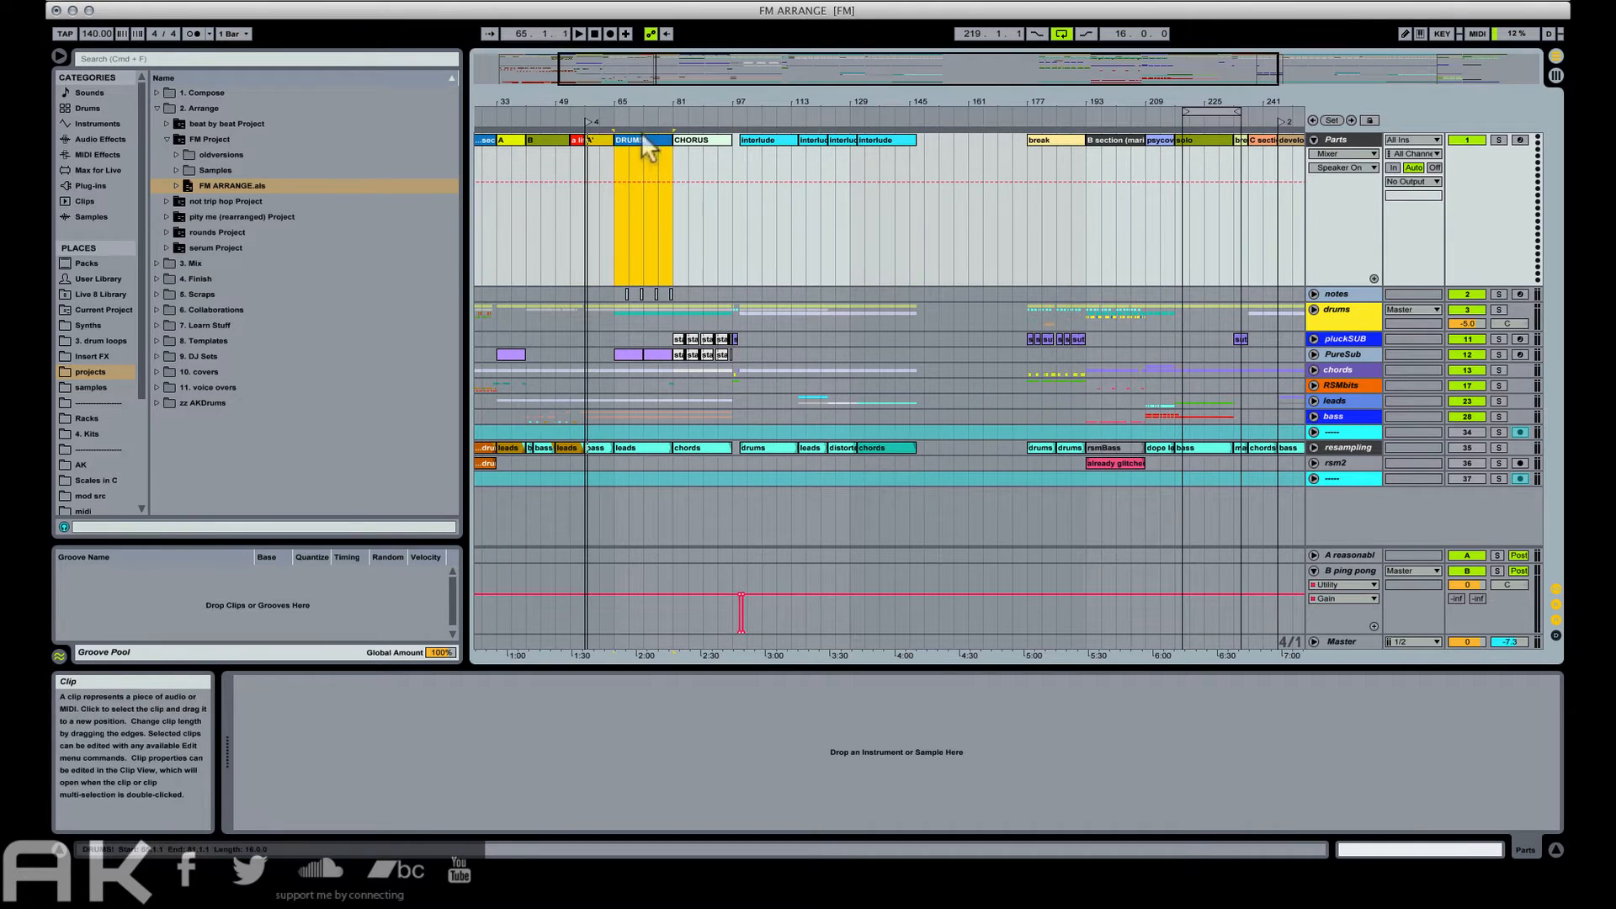
click(704, 142)
key(space)
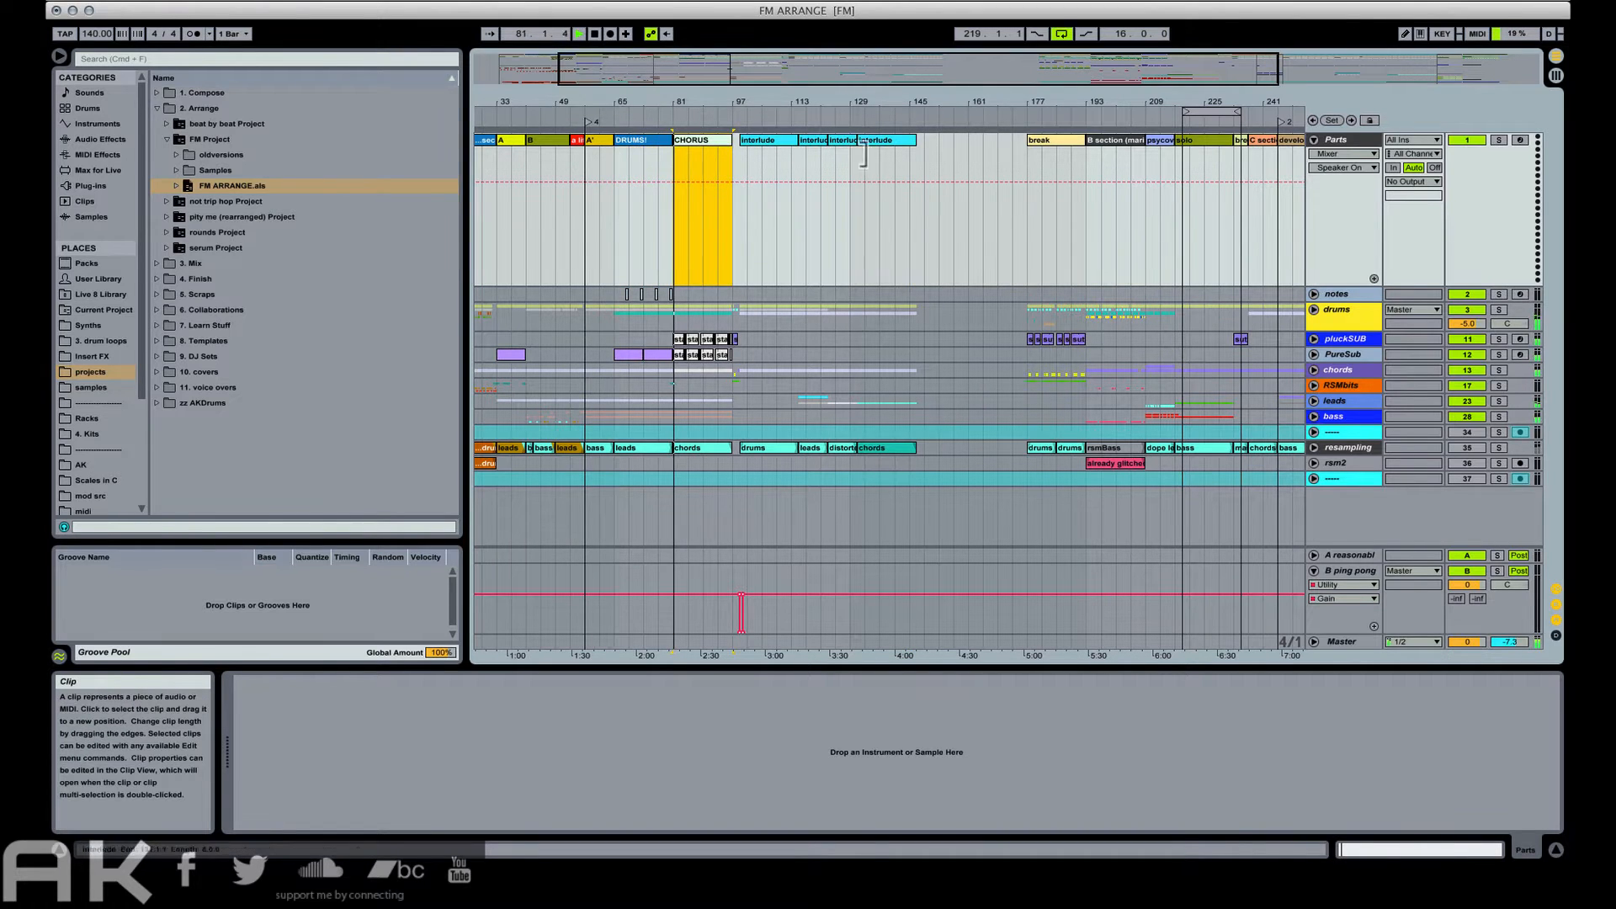
click(905, 158)
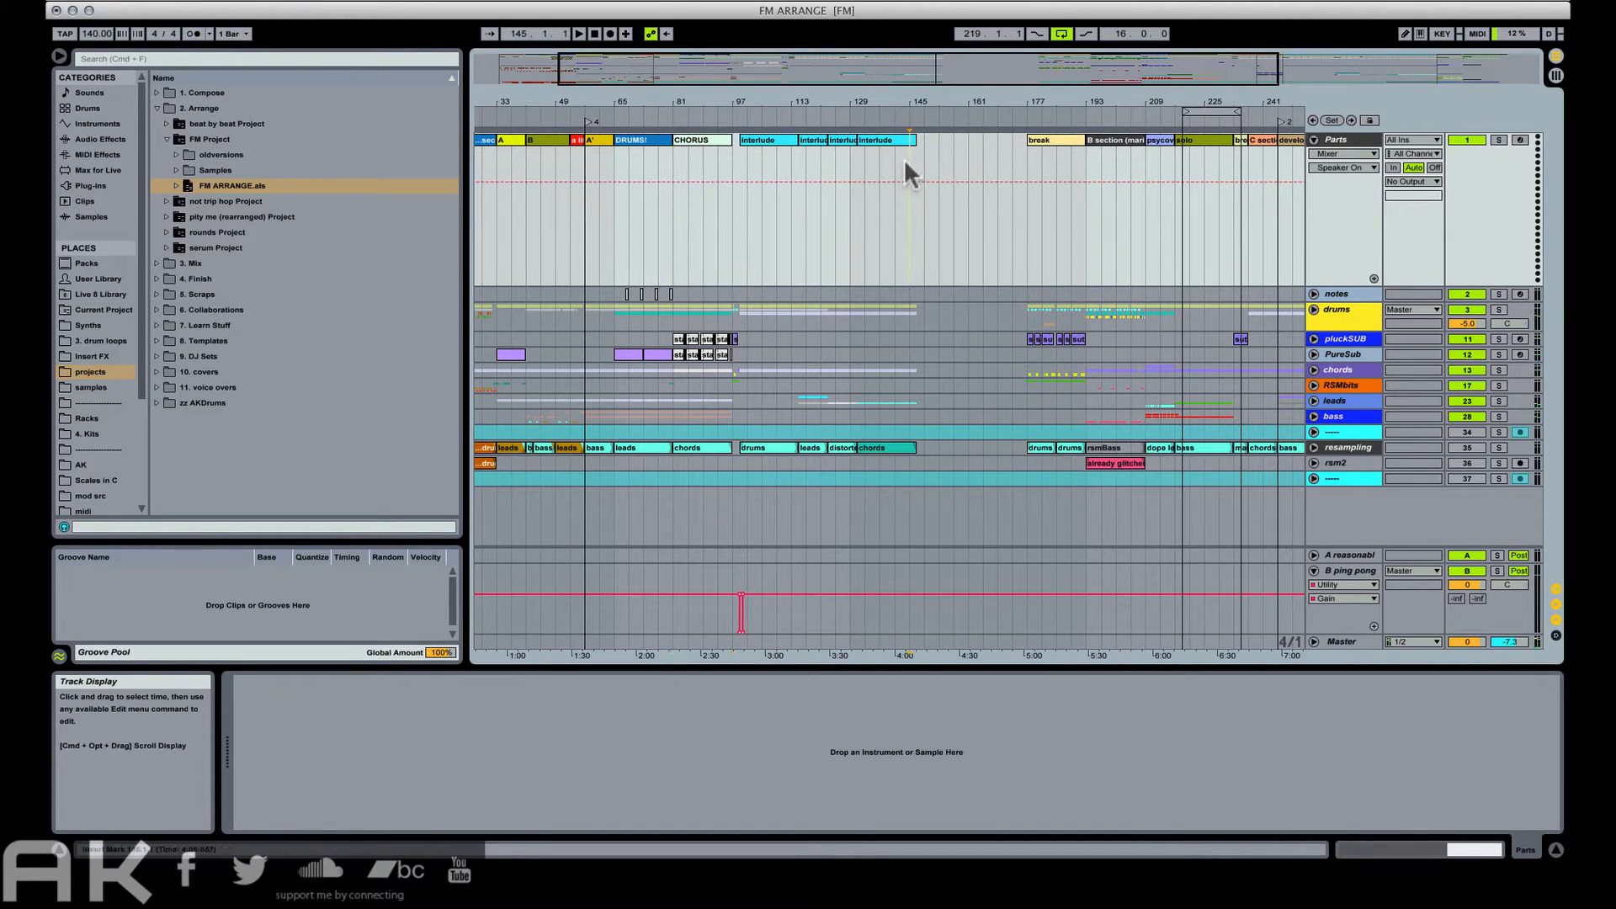
click(675, 116)
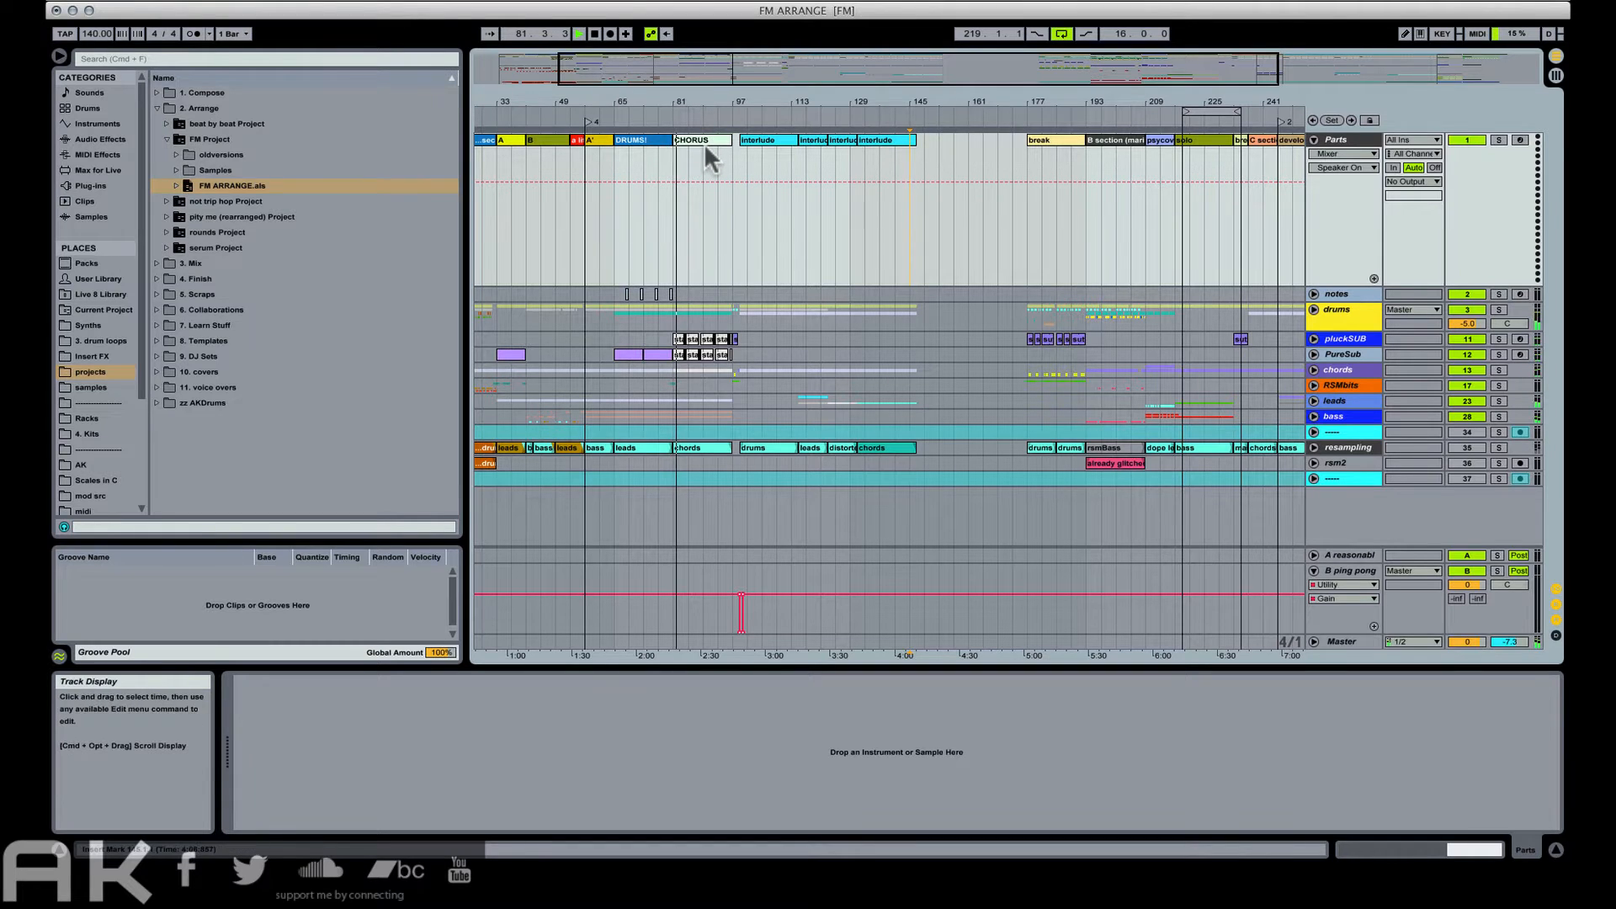
key(space)
Replay the end of the interlude and jump playback into the CHORUS to recheck the transition.
drag(913, 91, 931, 178)
click(911, 162)
key(space)
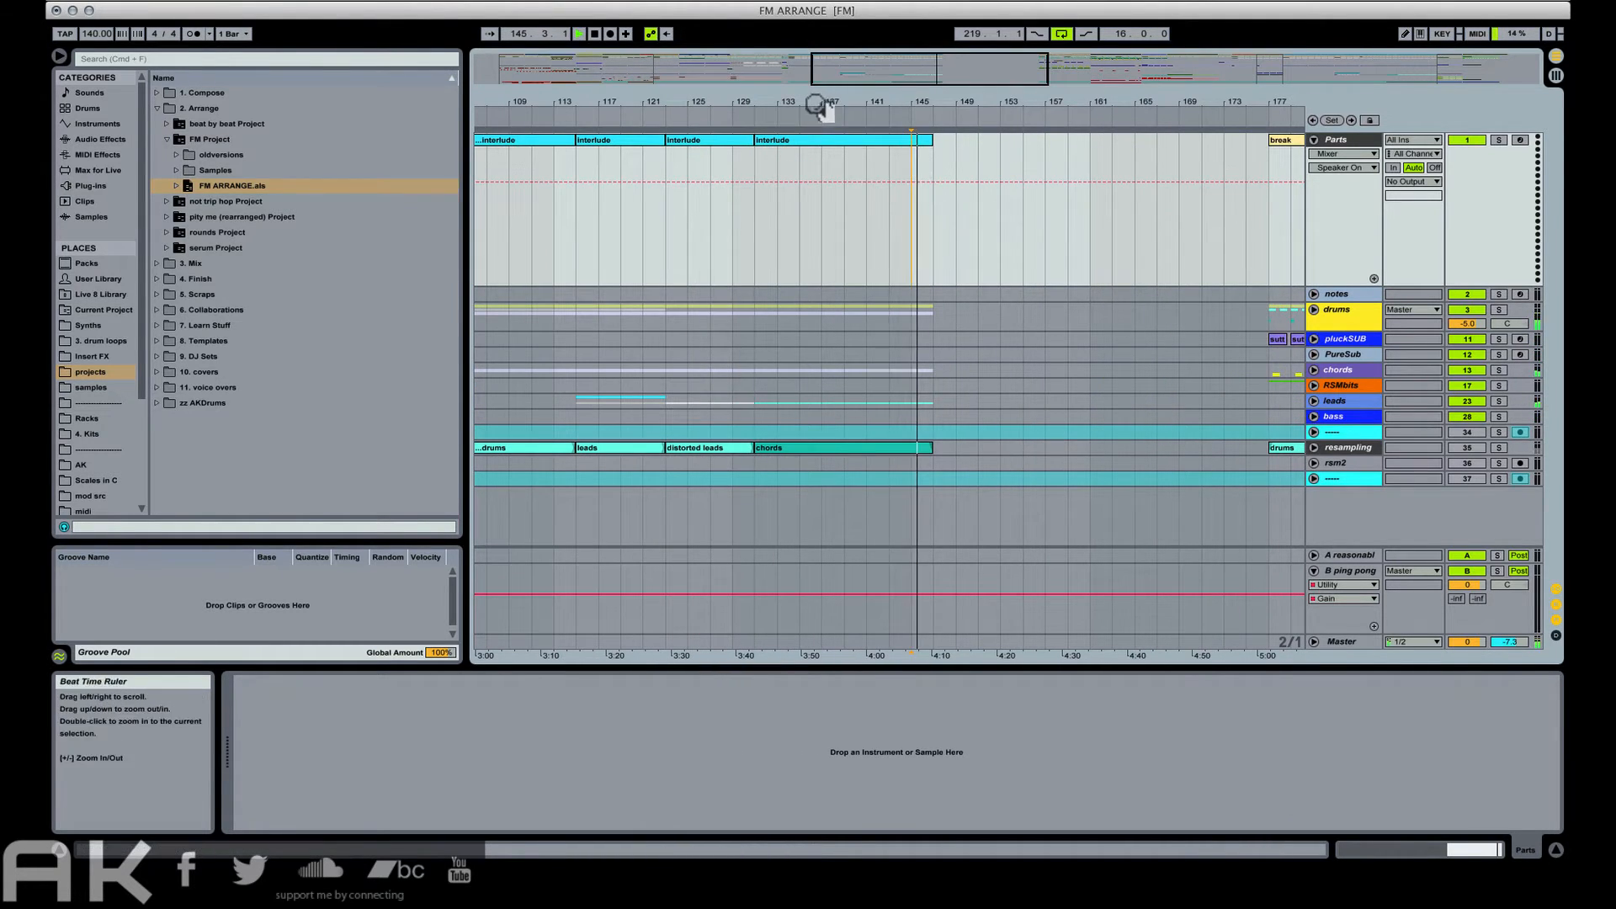
drag(823, 104, 982, 76)
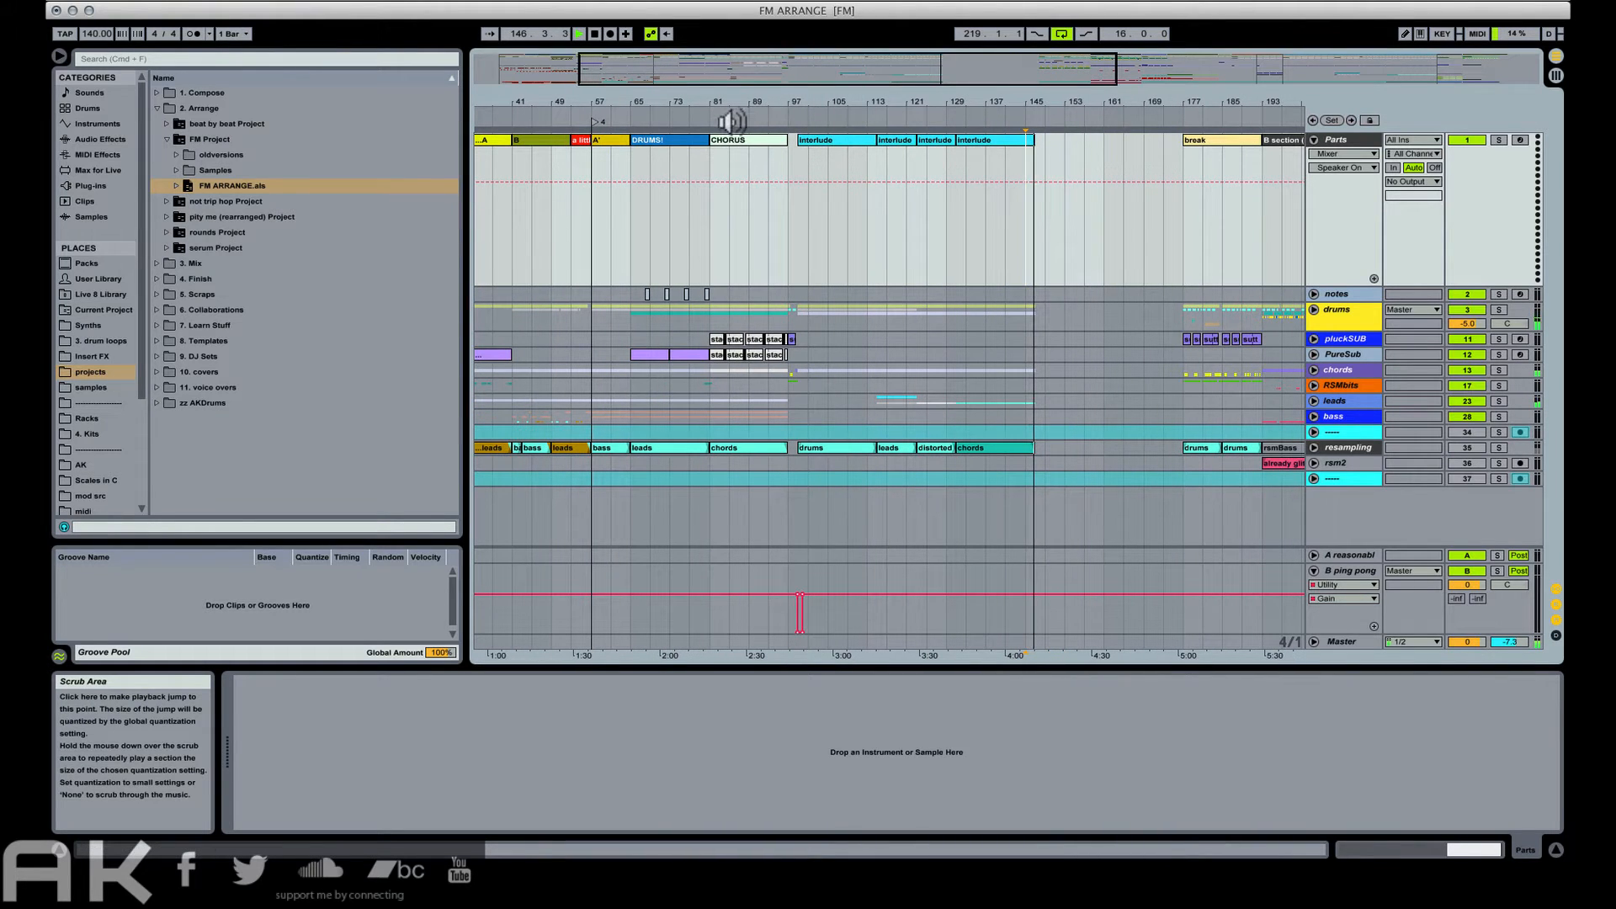
click(705, 115)
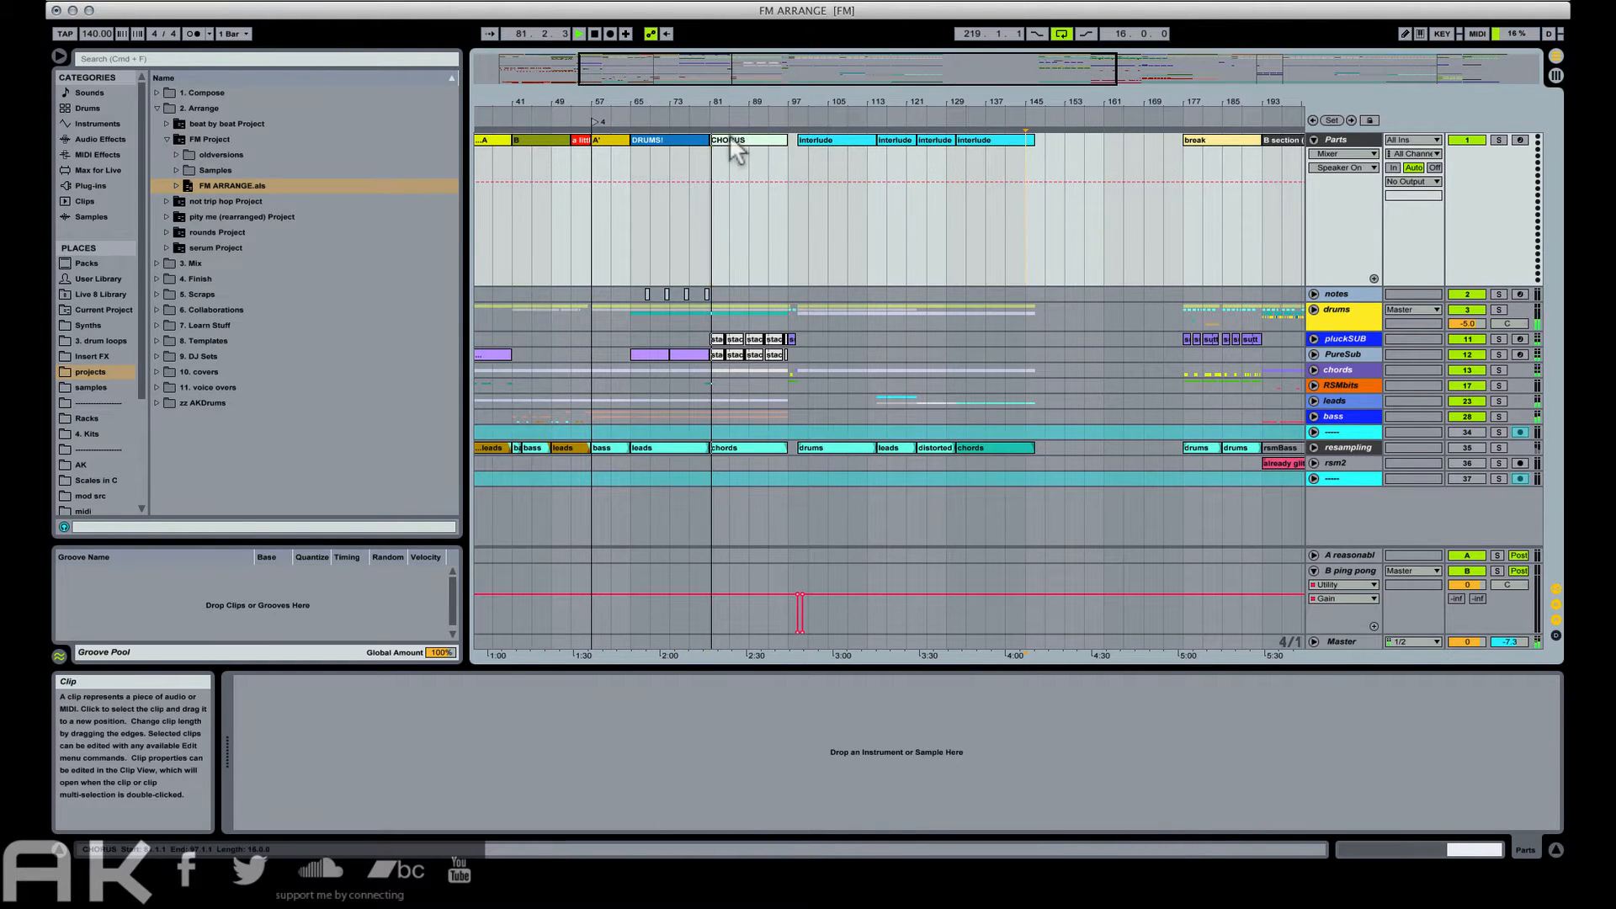
Copy the CHORUS section, bars 81 to 97, across all tracks from Parts down to Master.
click(764, 158)
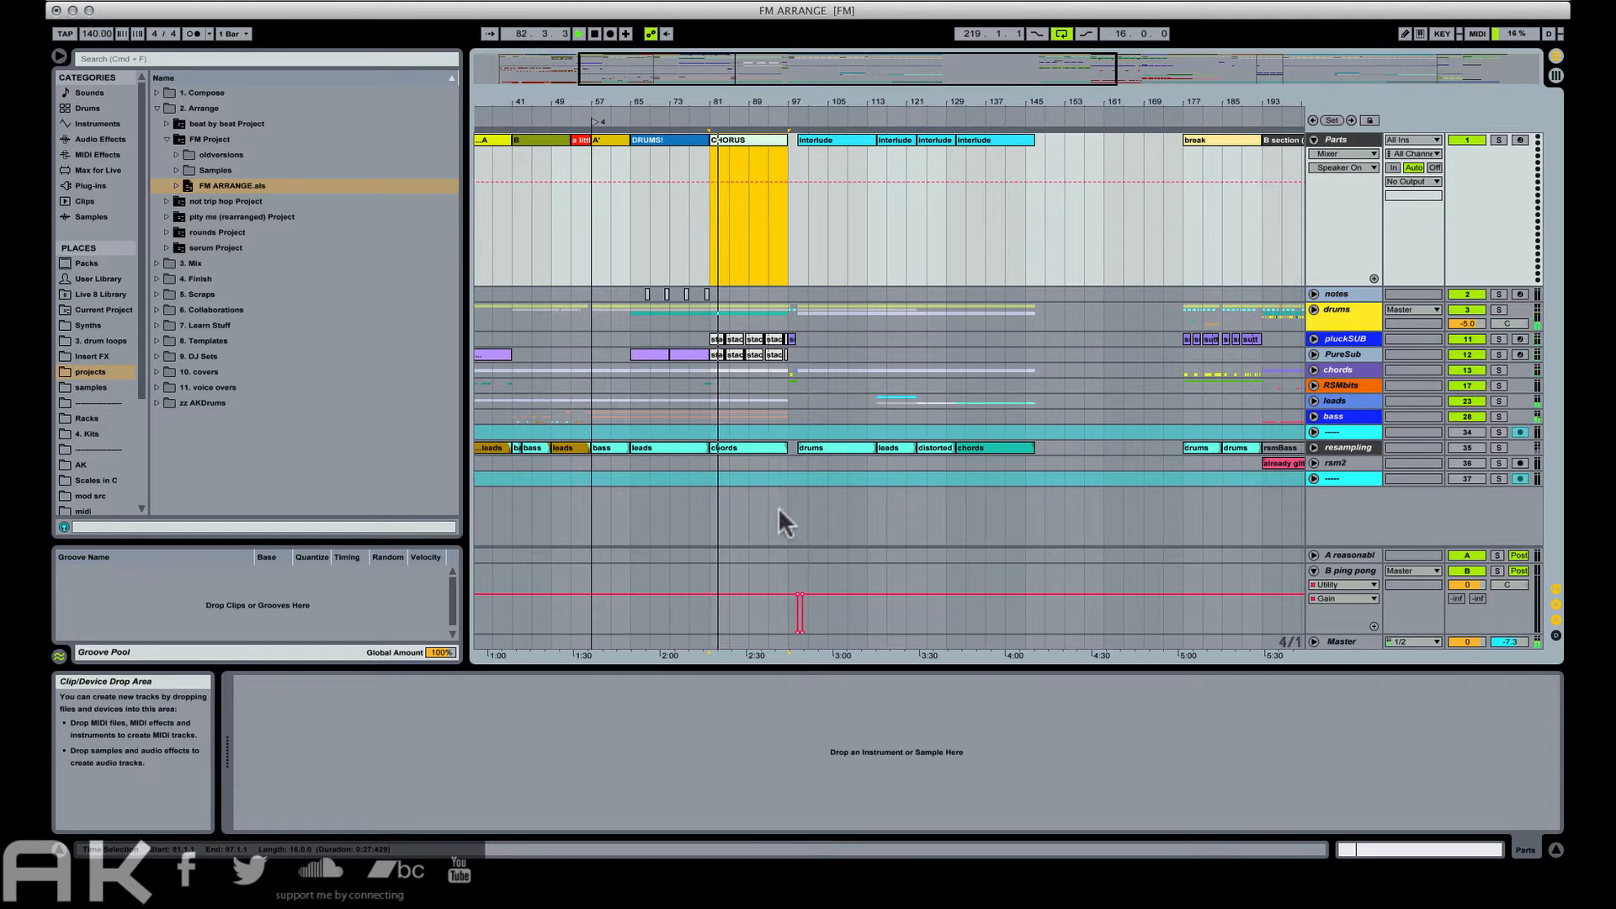
shift+click(785, 565)
drag(785, 564, 790, 638)
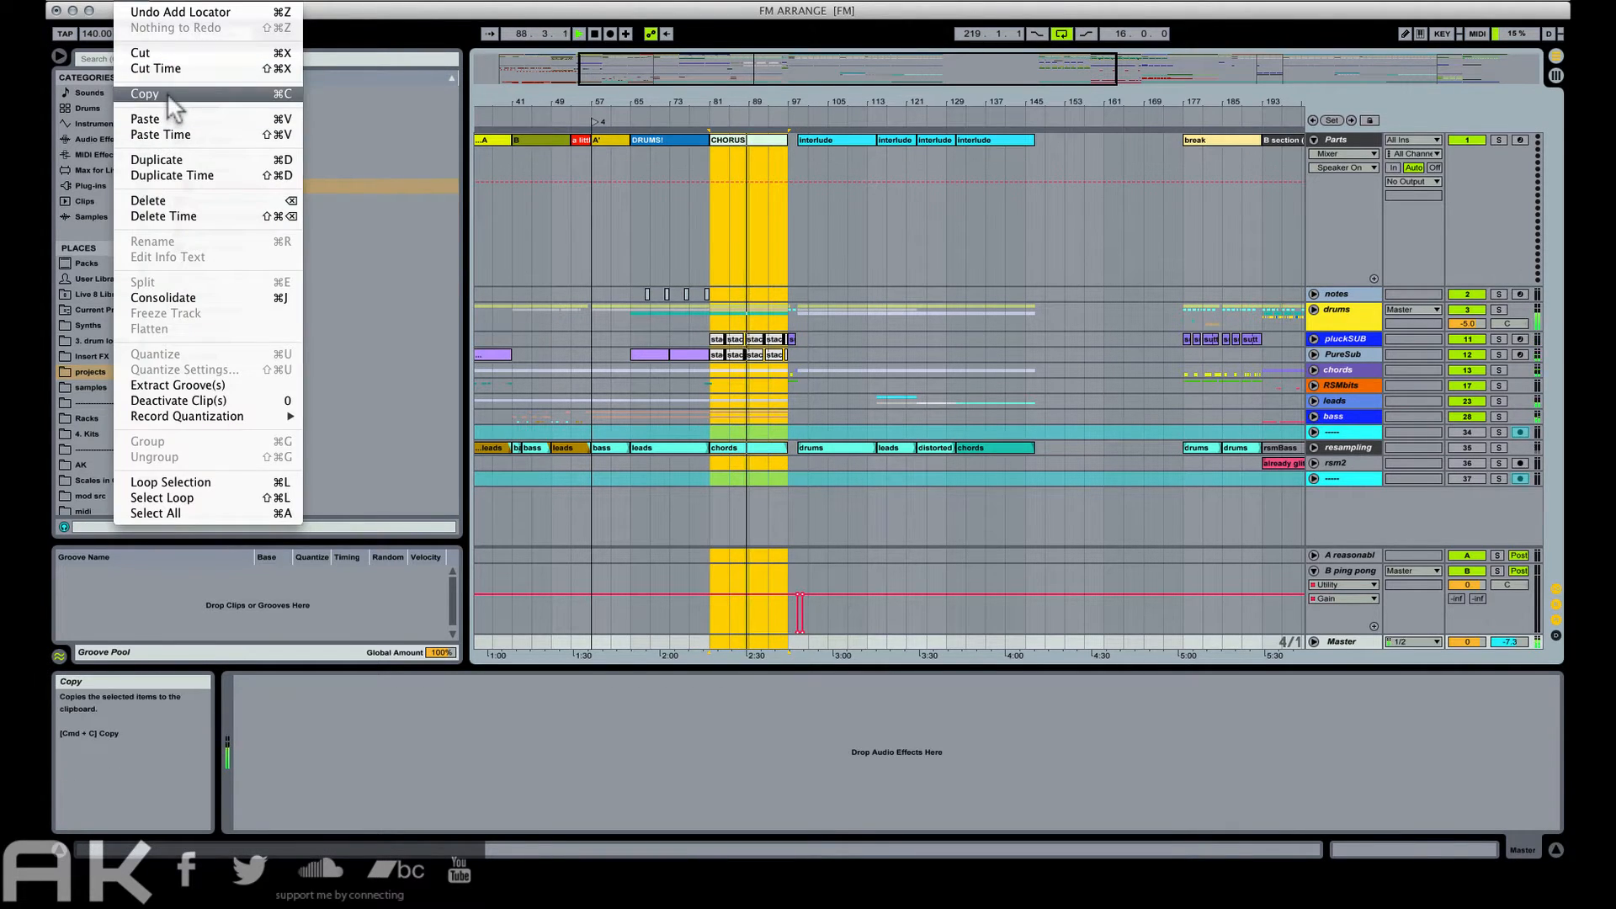
click(167, 93)
Stop playback and paste the copied CHORUS time at bar 147, directly after the interlude.
click(1036, 199)
key(space)
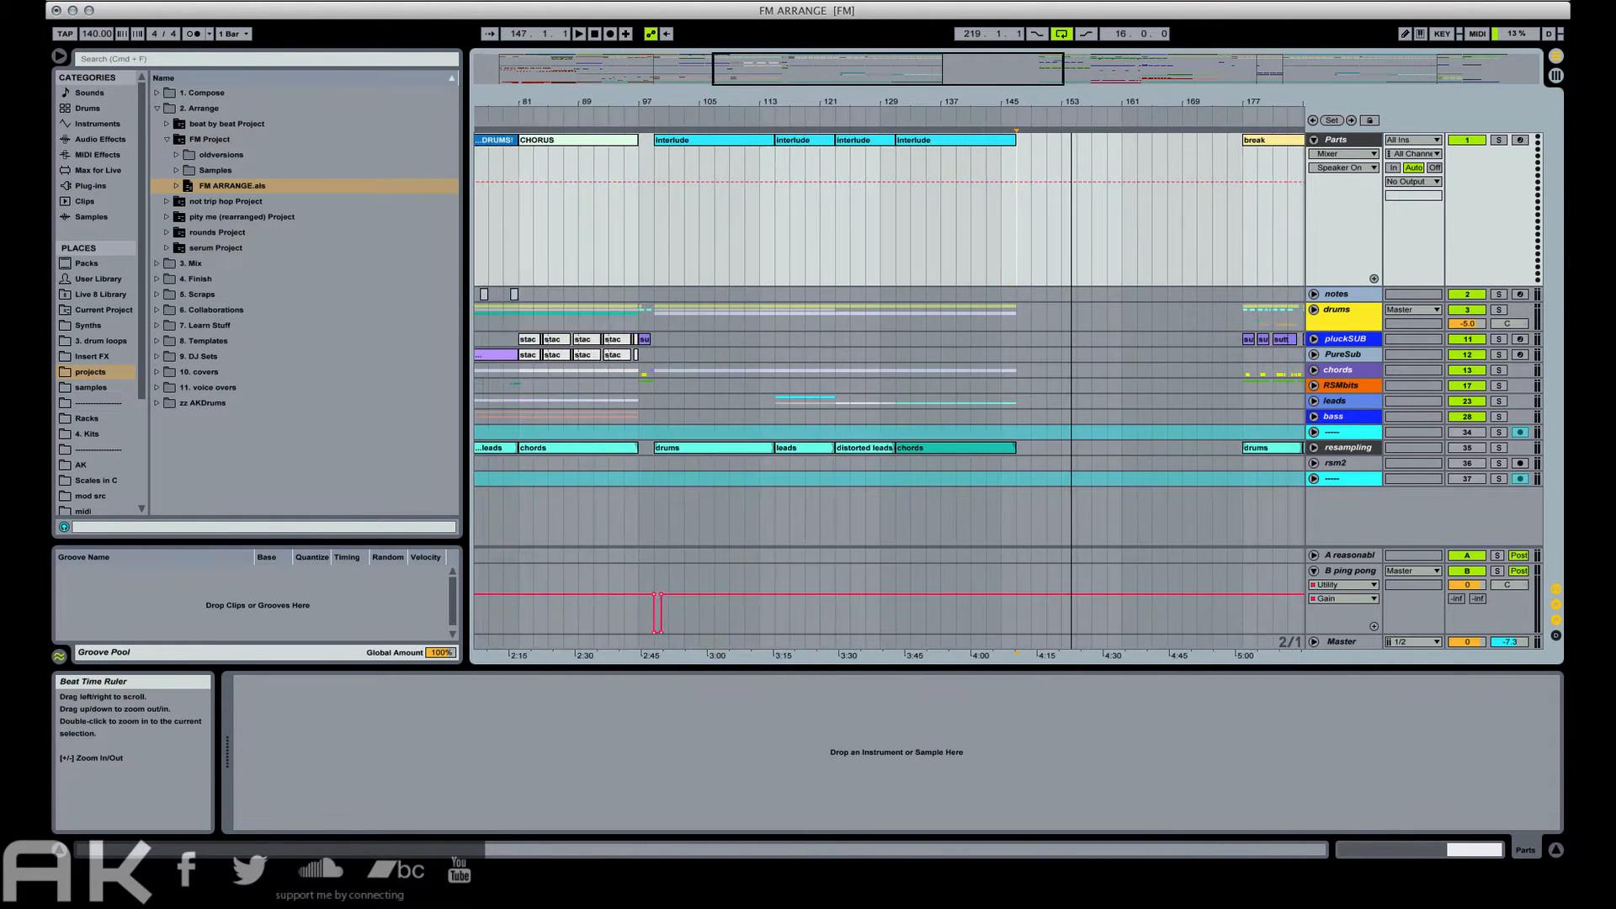
drag(1071, 100, 1073, 99)
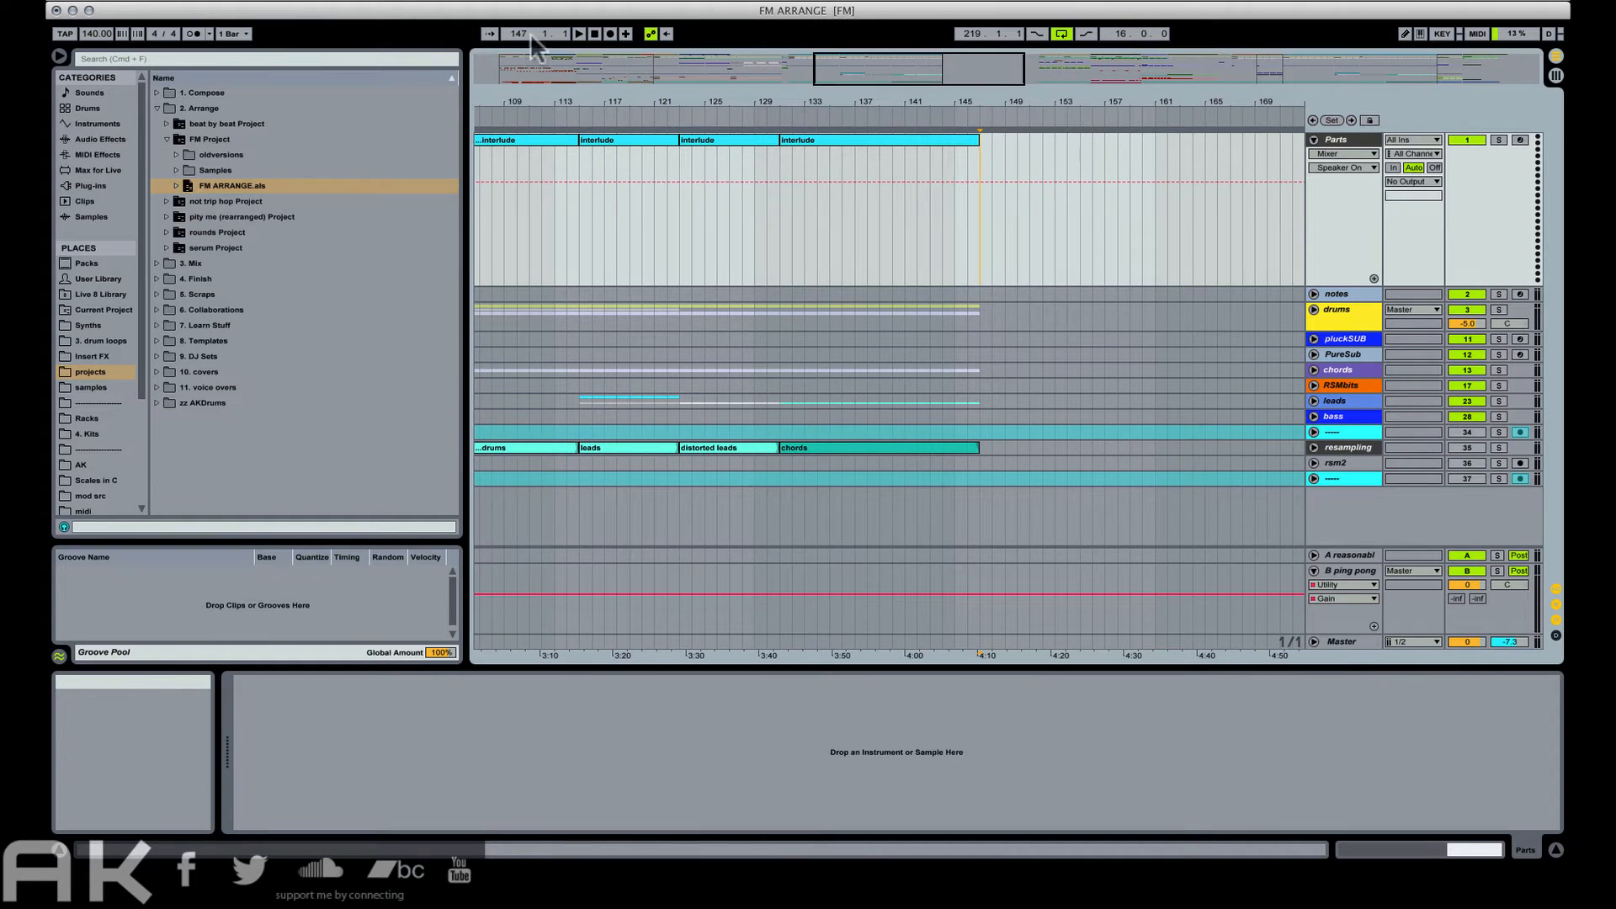
click(124, 1)
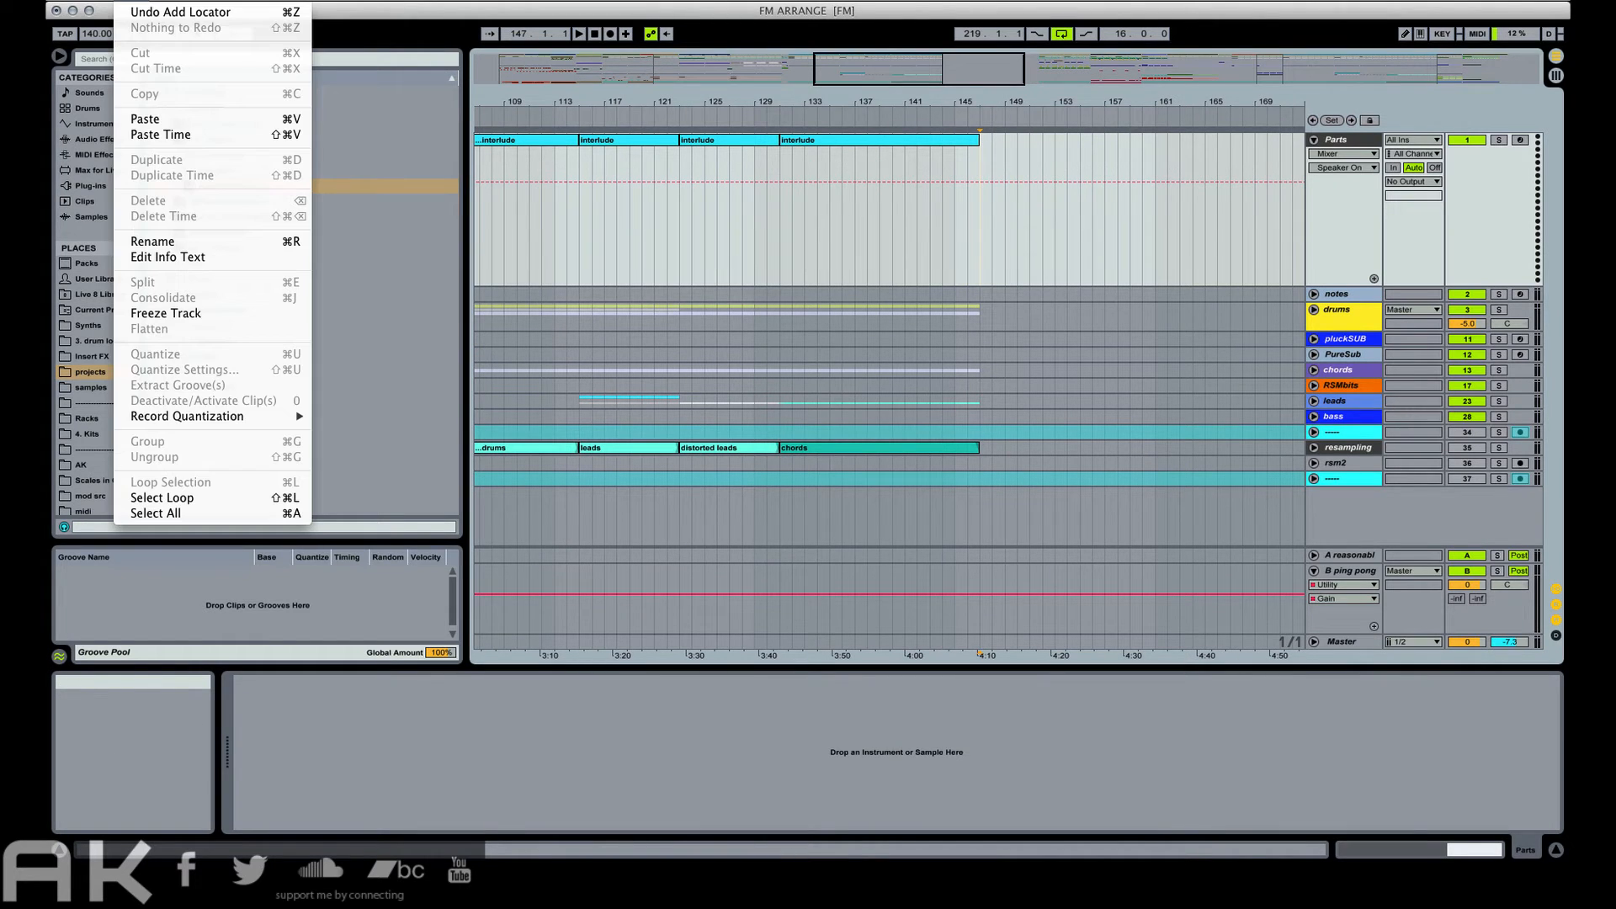
click(198, 135)
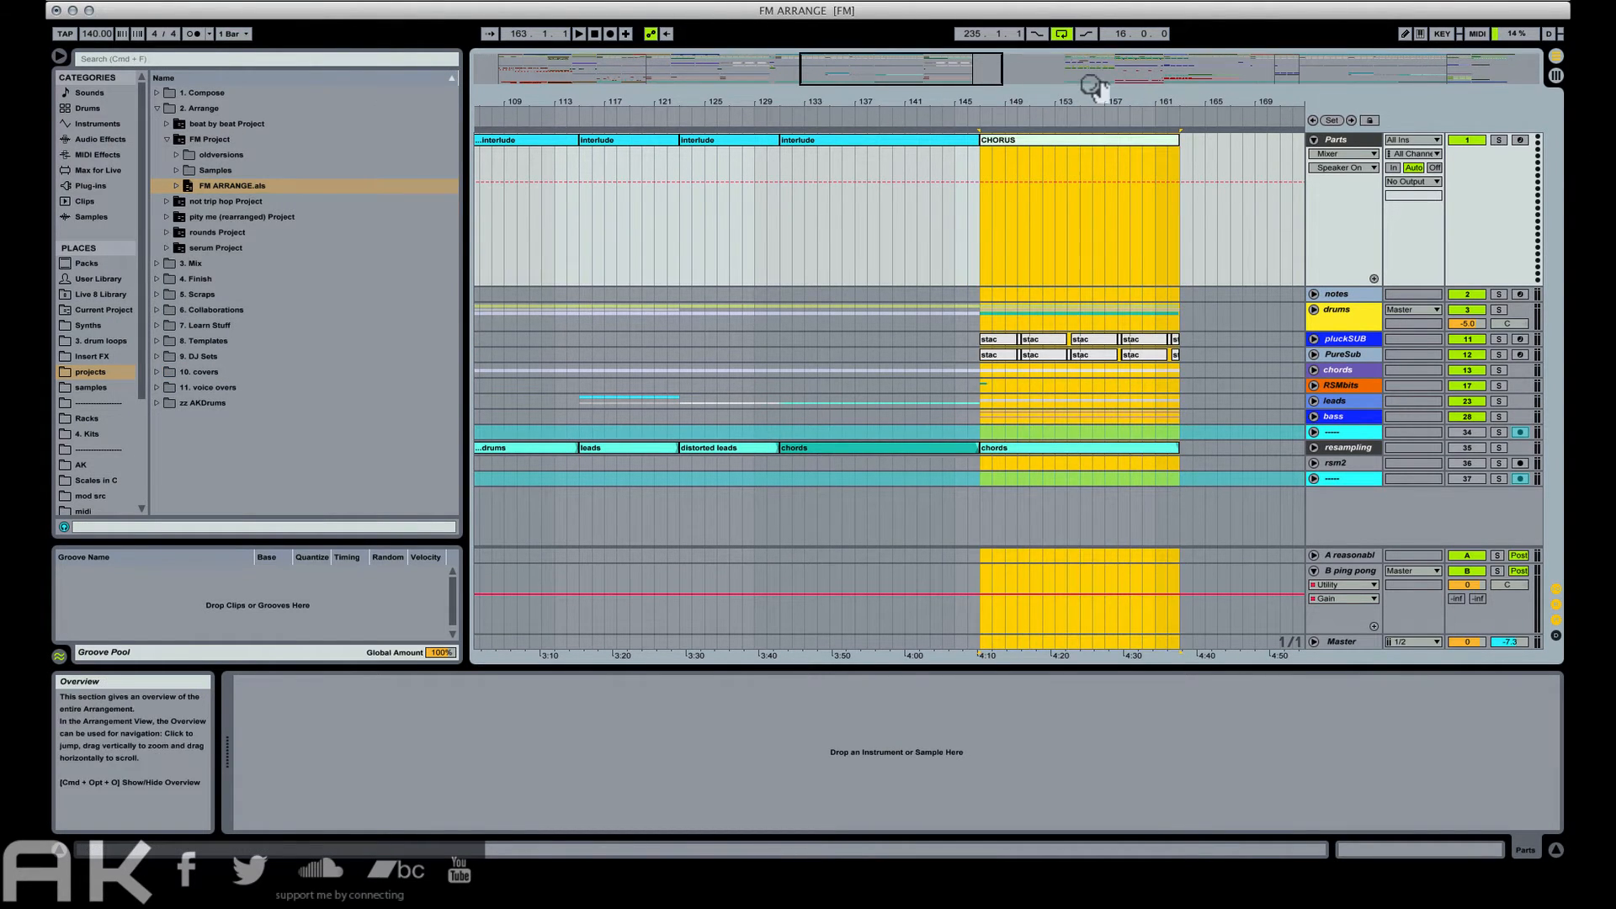
Rename the develop clip on the Parts track as minor trance.
drag(1121, 102, 916, 131)
drag(1039, 101, 846, 101)
click(986, 140)
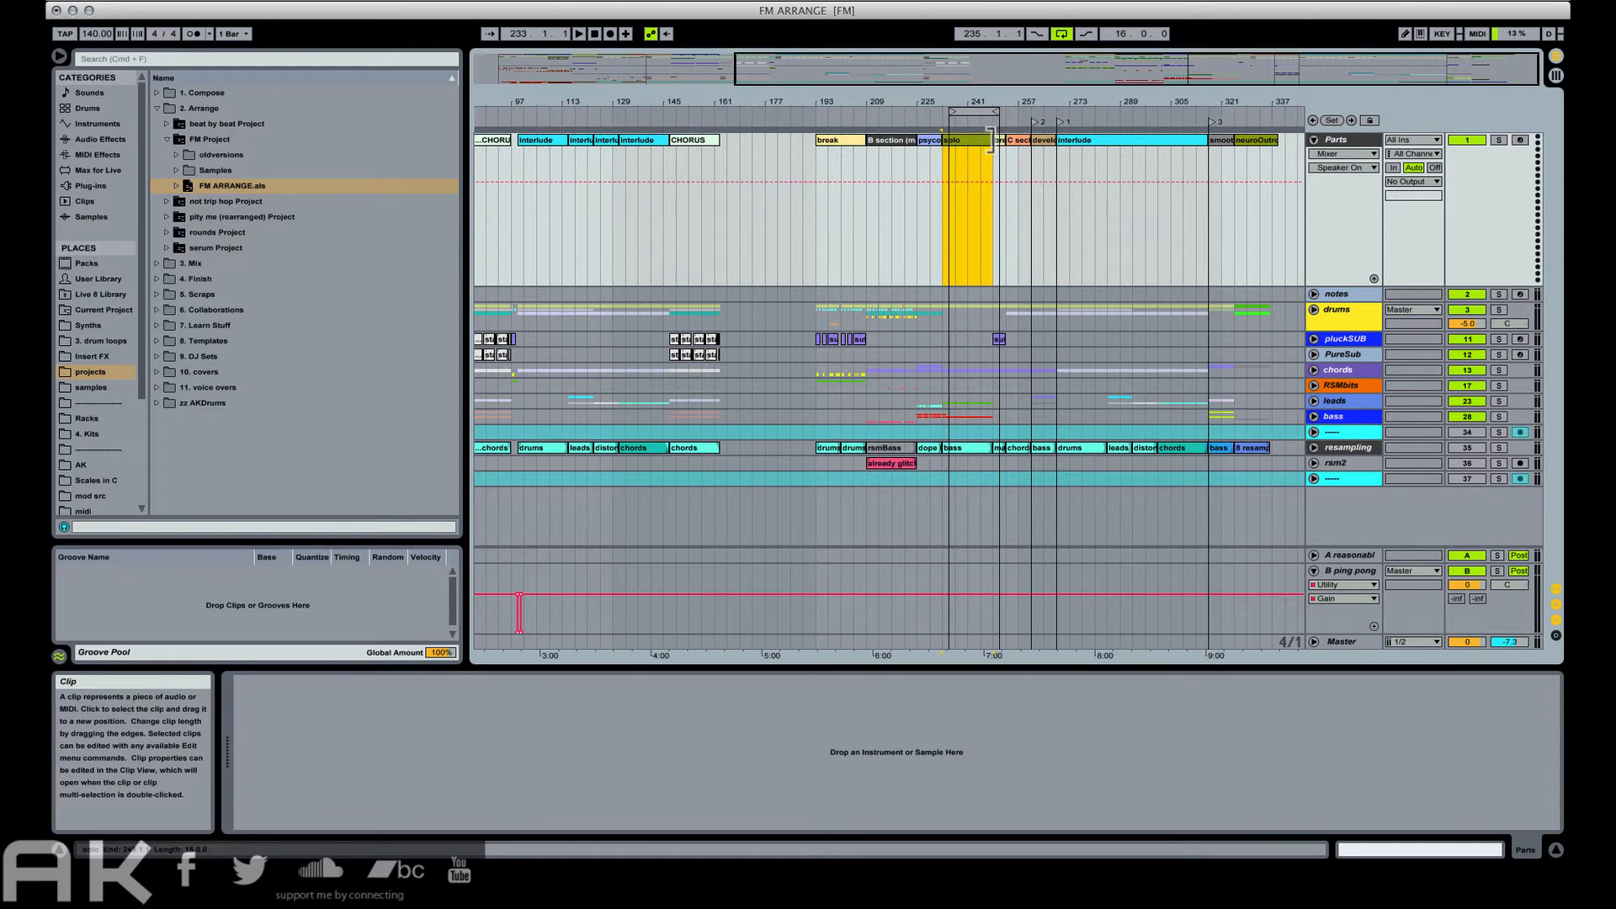
click(1000, 140)
click(1037, 140)
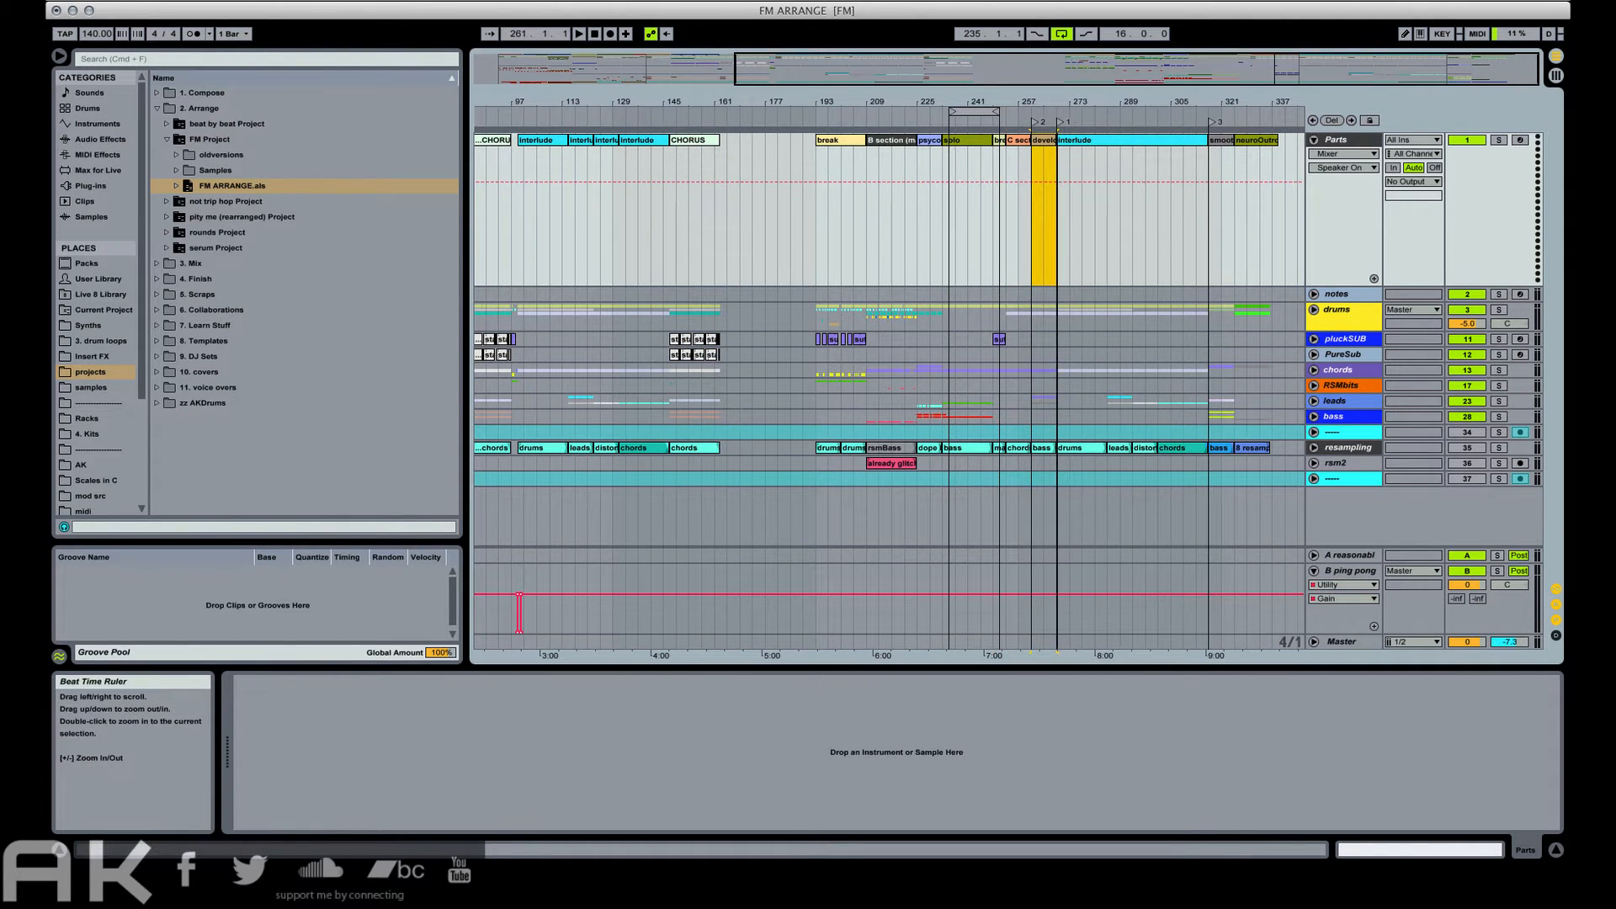
drag(1081, 104, 1063, 101)
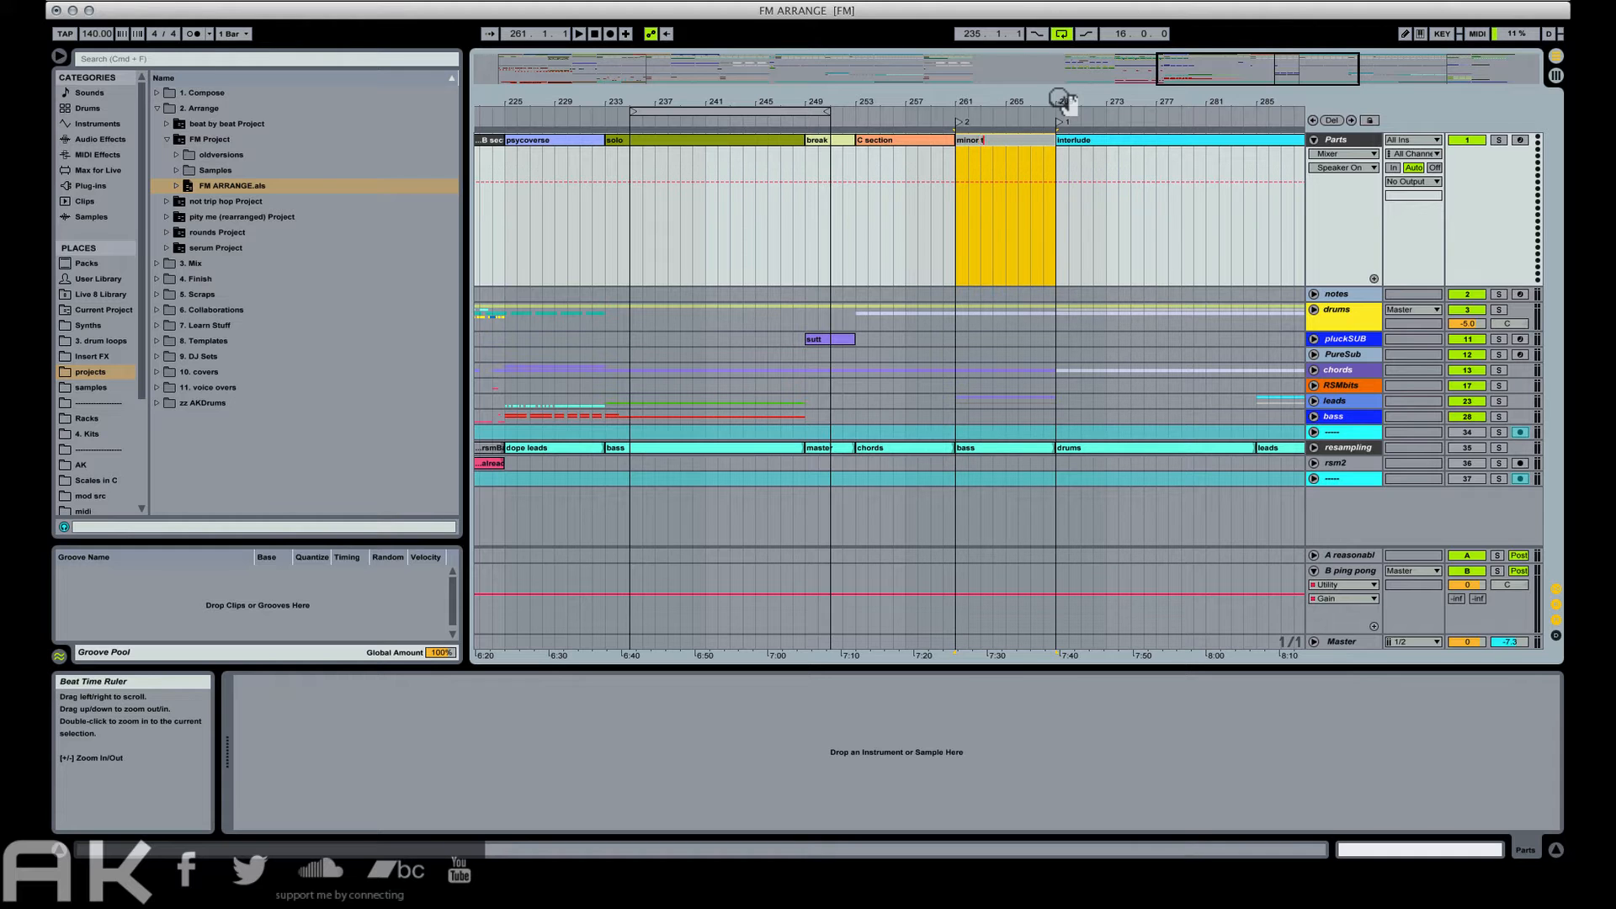
drag(1059, 99, 716, 87)
Insert 64 bars of empty time at bar 193, directly before the break section.
click(1134, 140)
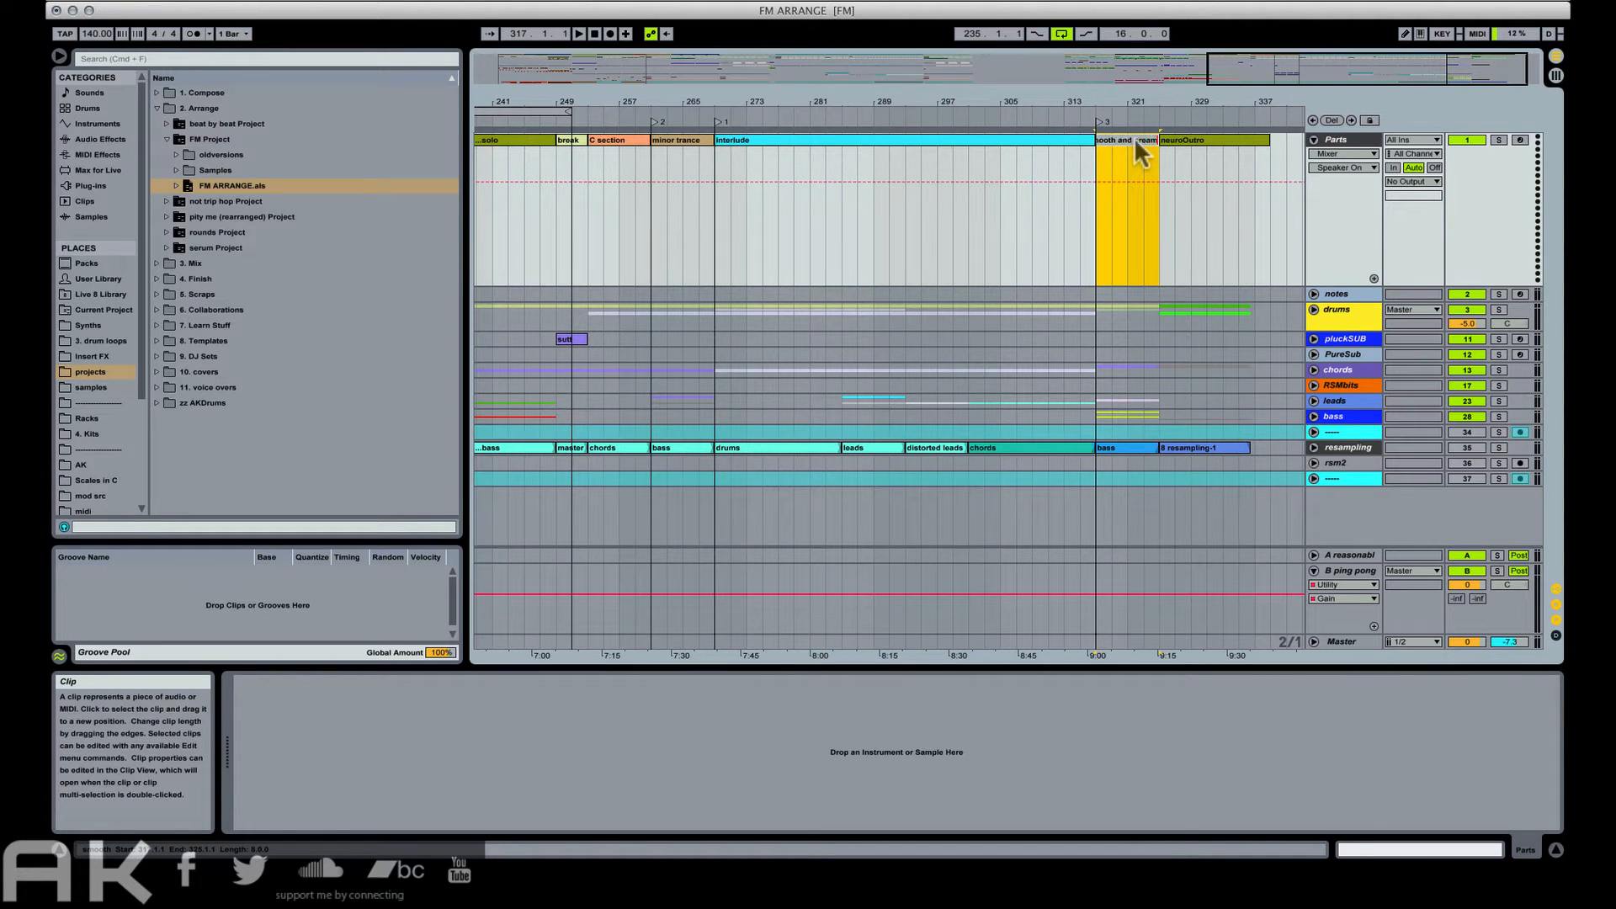
drag(553, 98, 892, 42)
click(1093, 139)
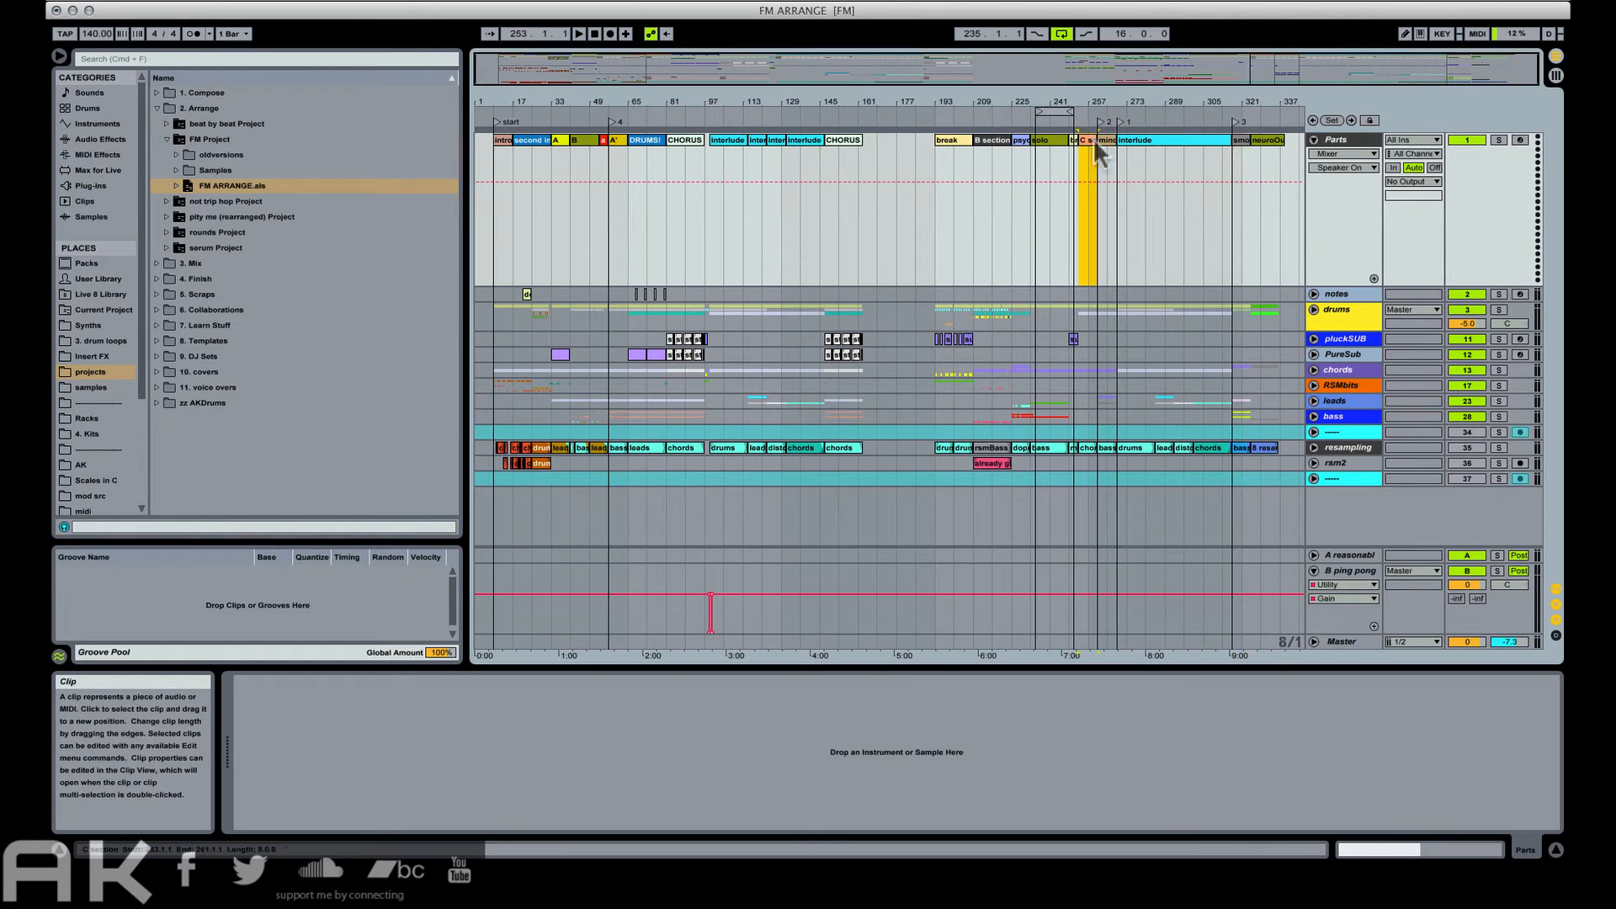
click(940, 152)
key(super+i)
text(64)
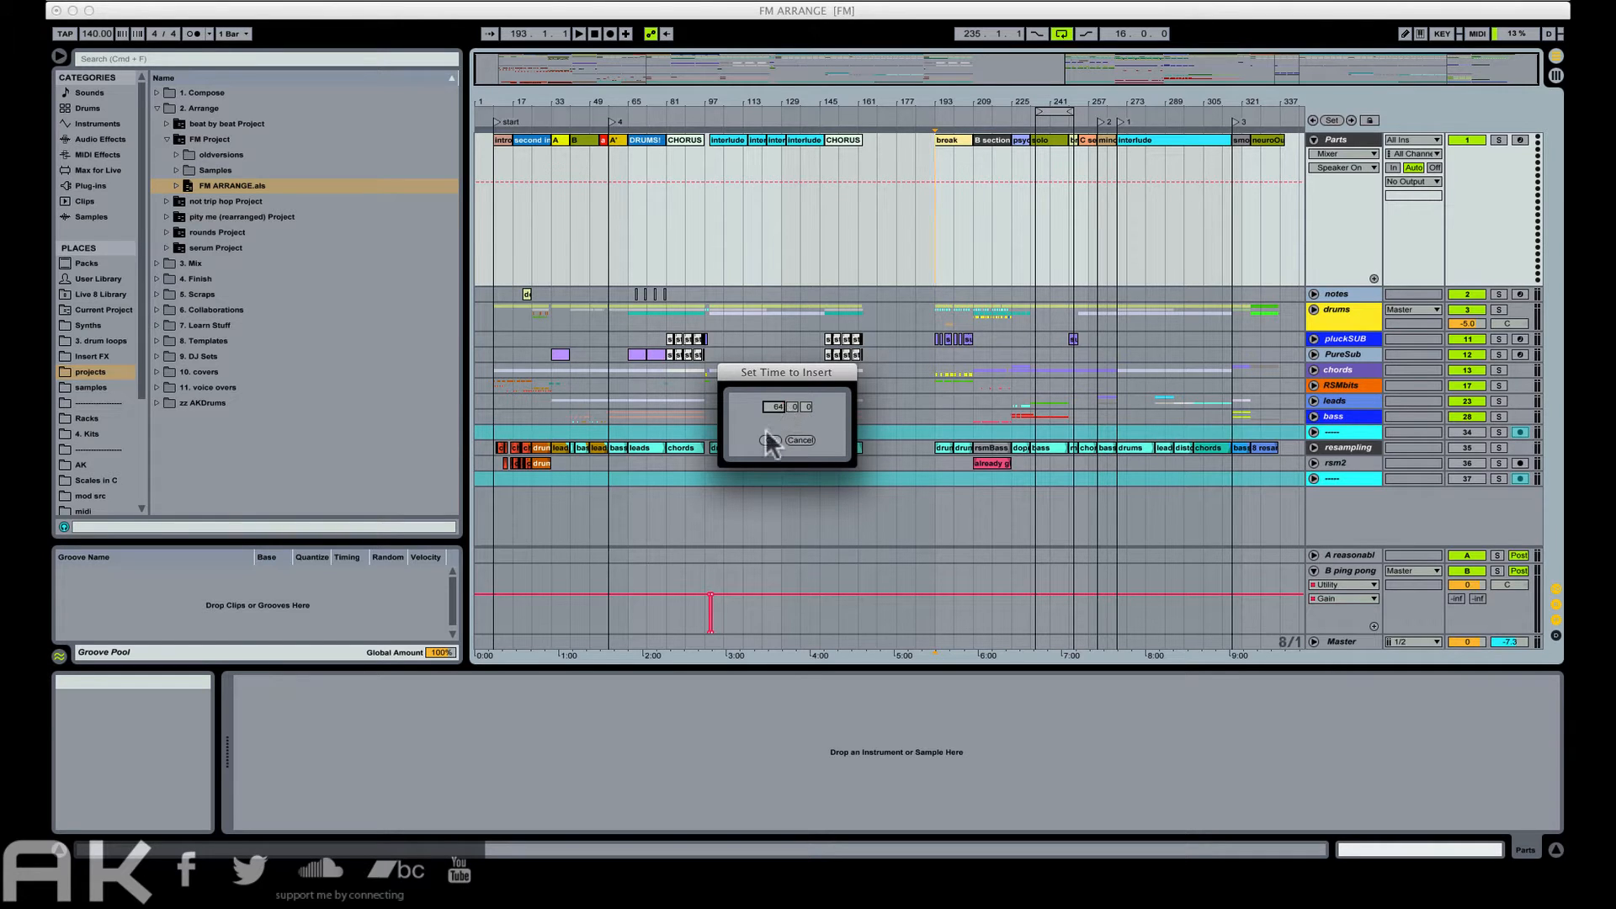
click(770, 440)
Copy the minor trance section across all tracks down to Master and paste its time at bar 193.
drag(1075, 101, 967, 101)
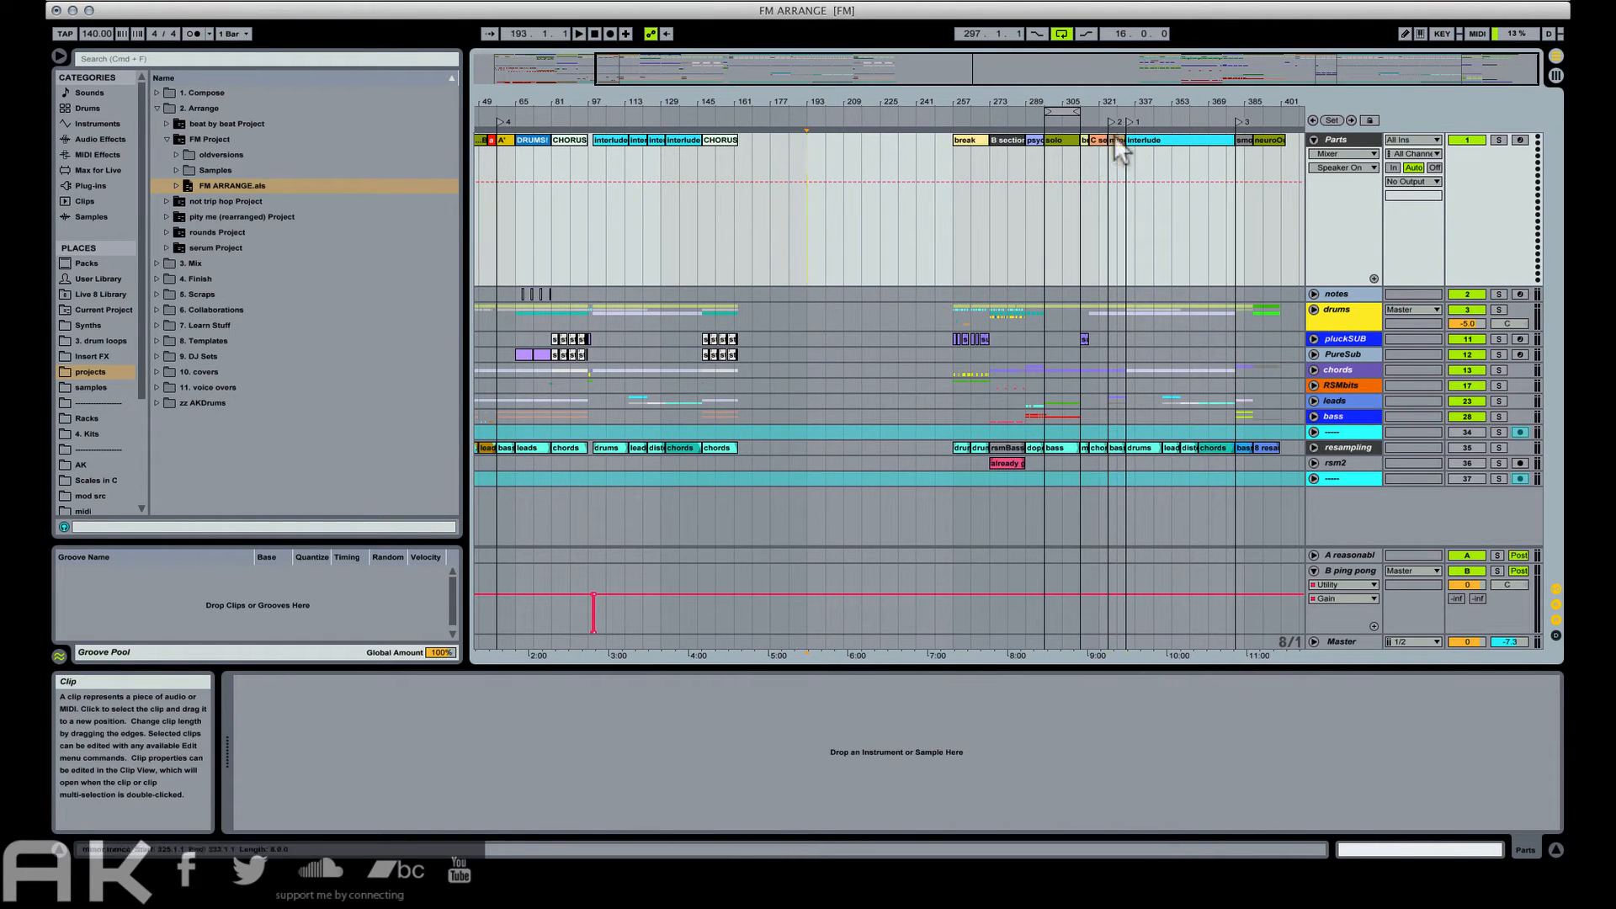
drag(1114, 134, 1124, 566)
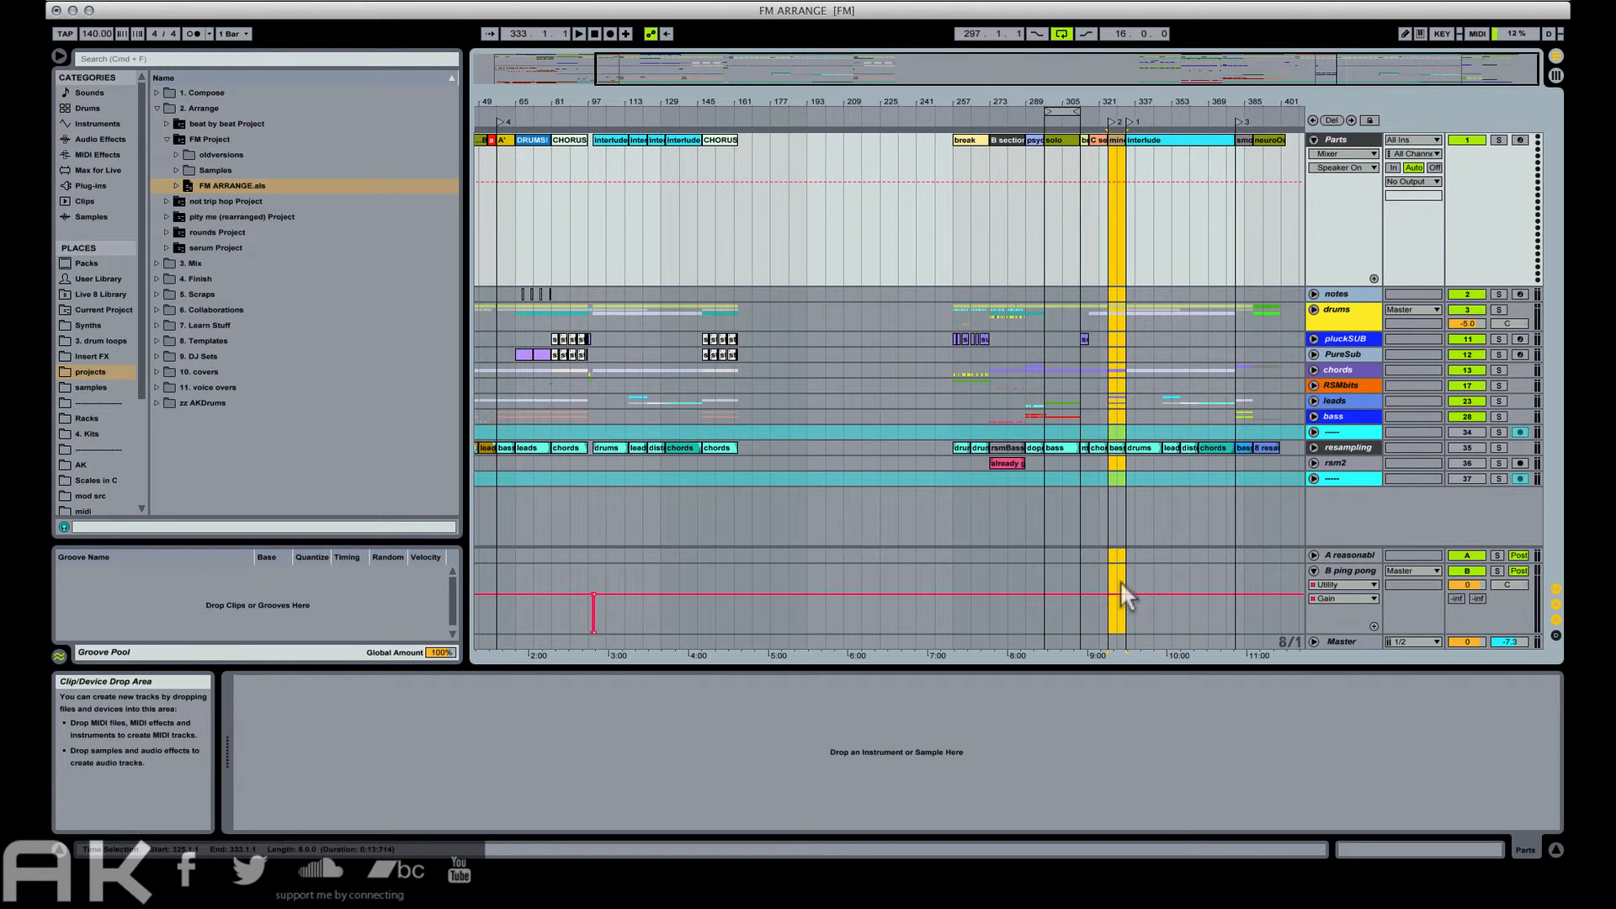
click(1122, 647)
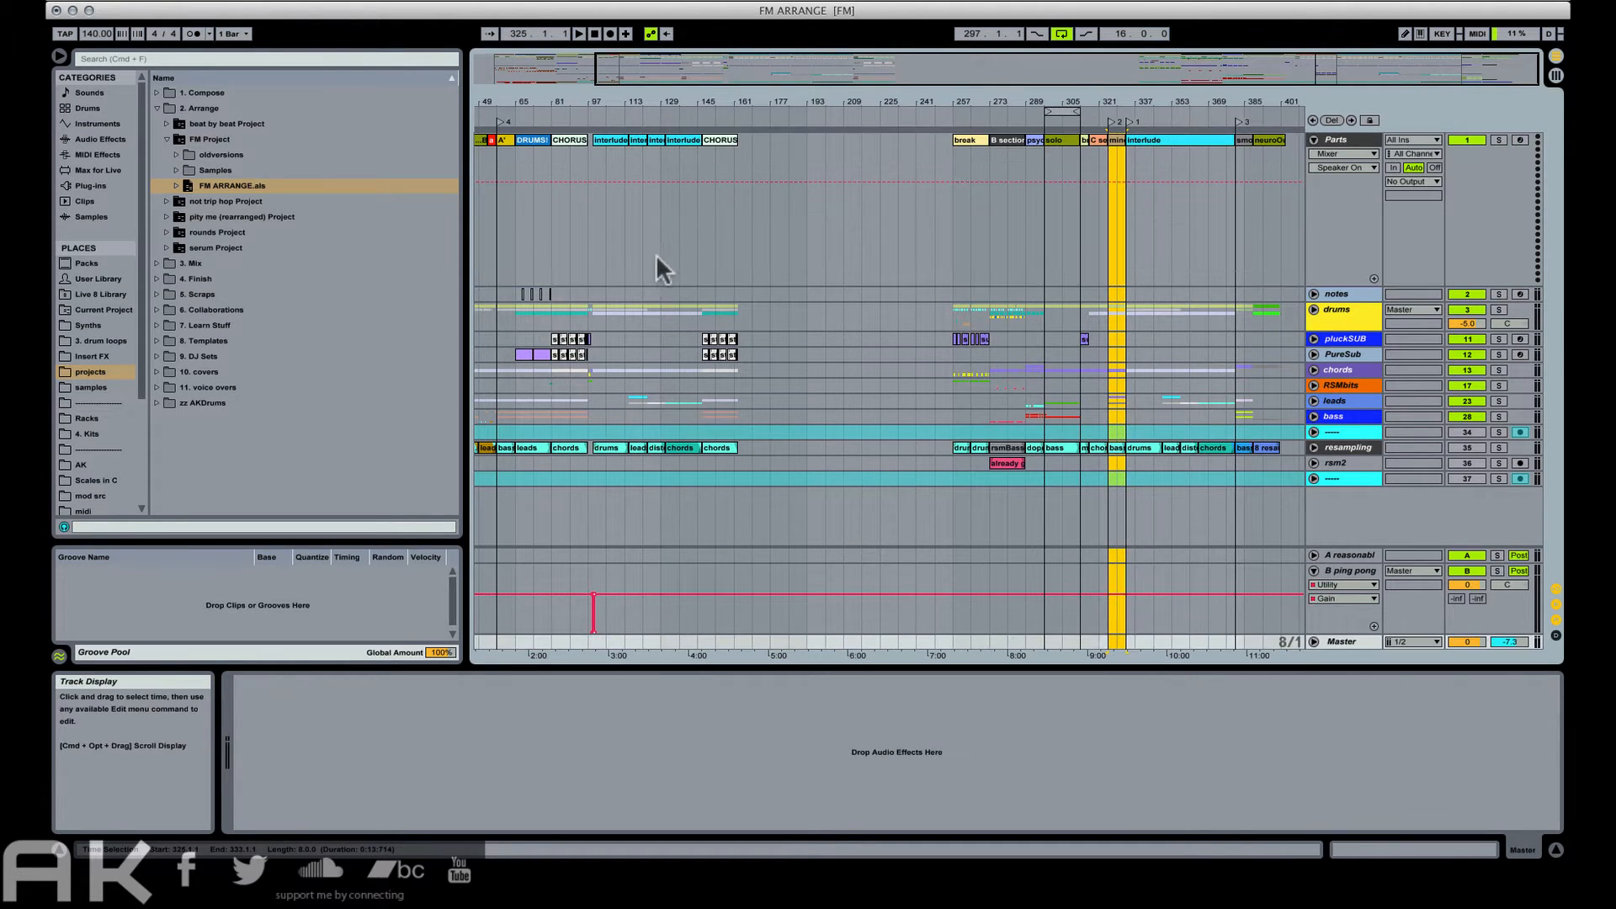
click(810, 220)
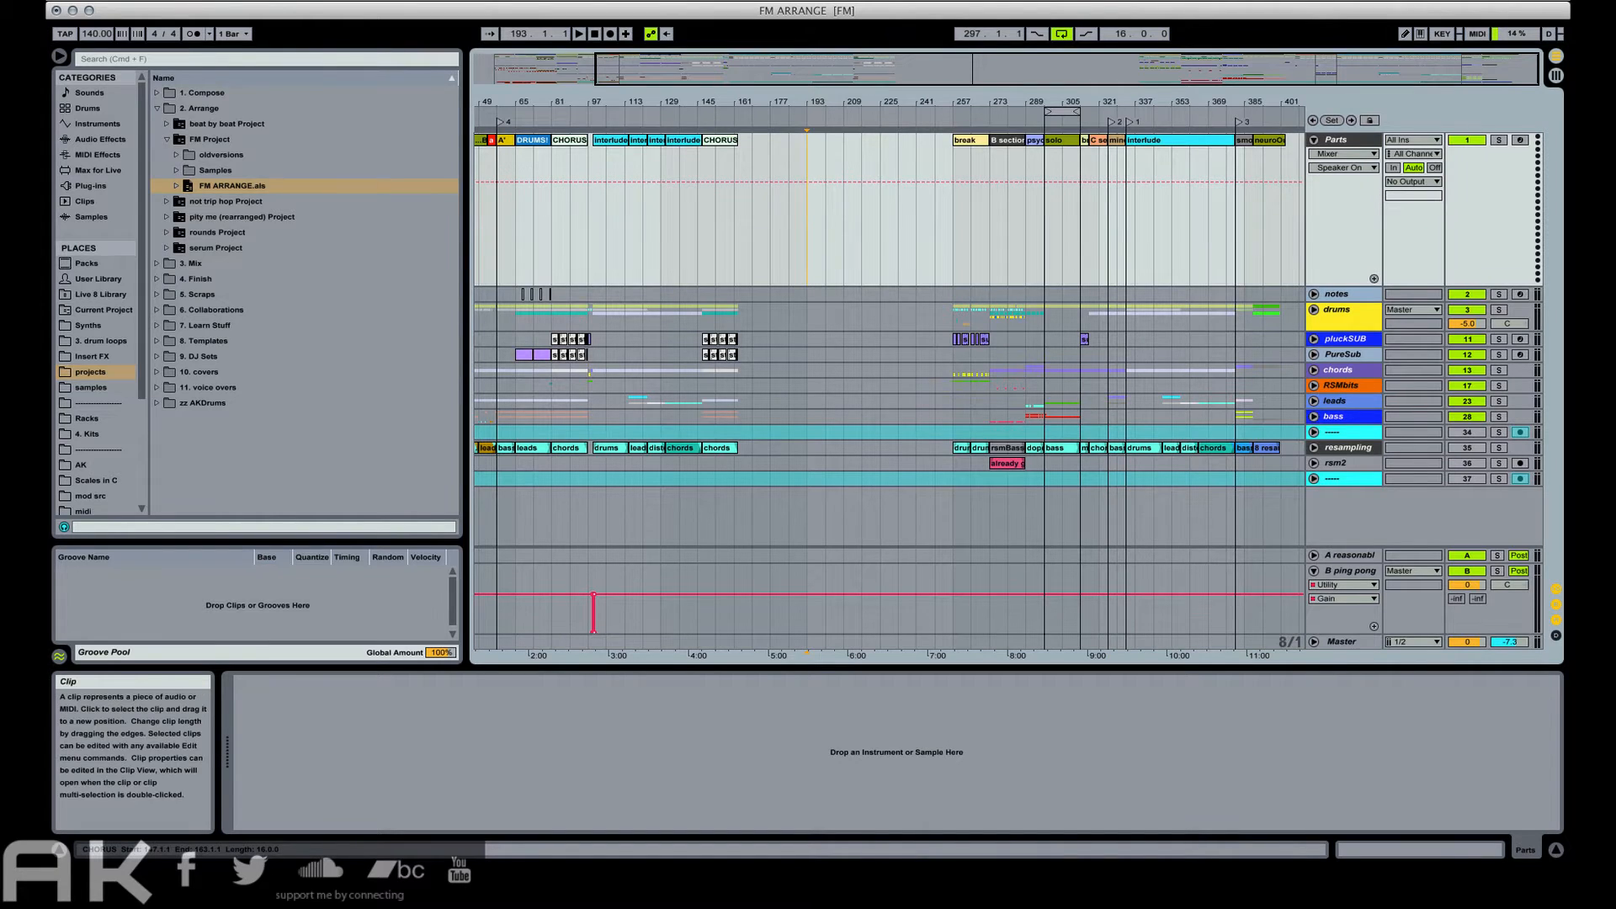
click(131, 1)
click(183, 136)
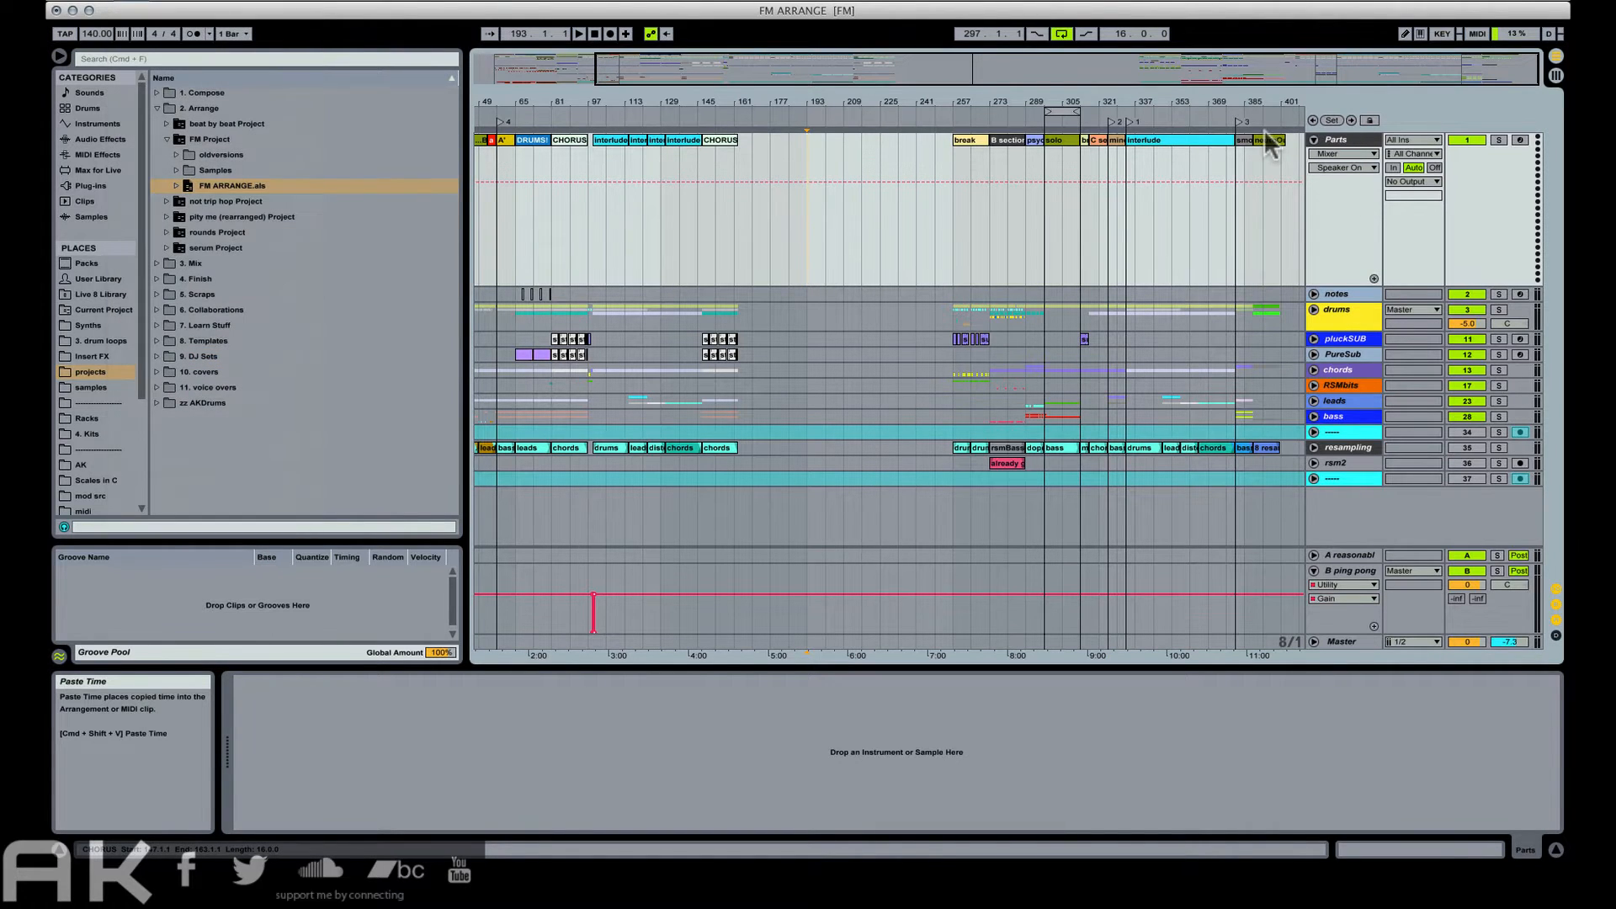
Copy the smooth section at bar 389 across all tracks down to B ping pong and paste its time at bar 217.
click(1266, 155)
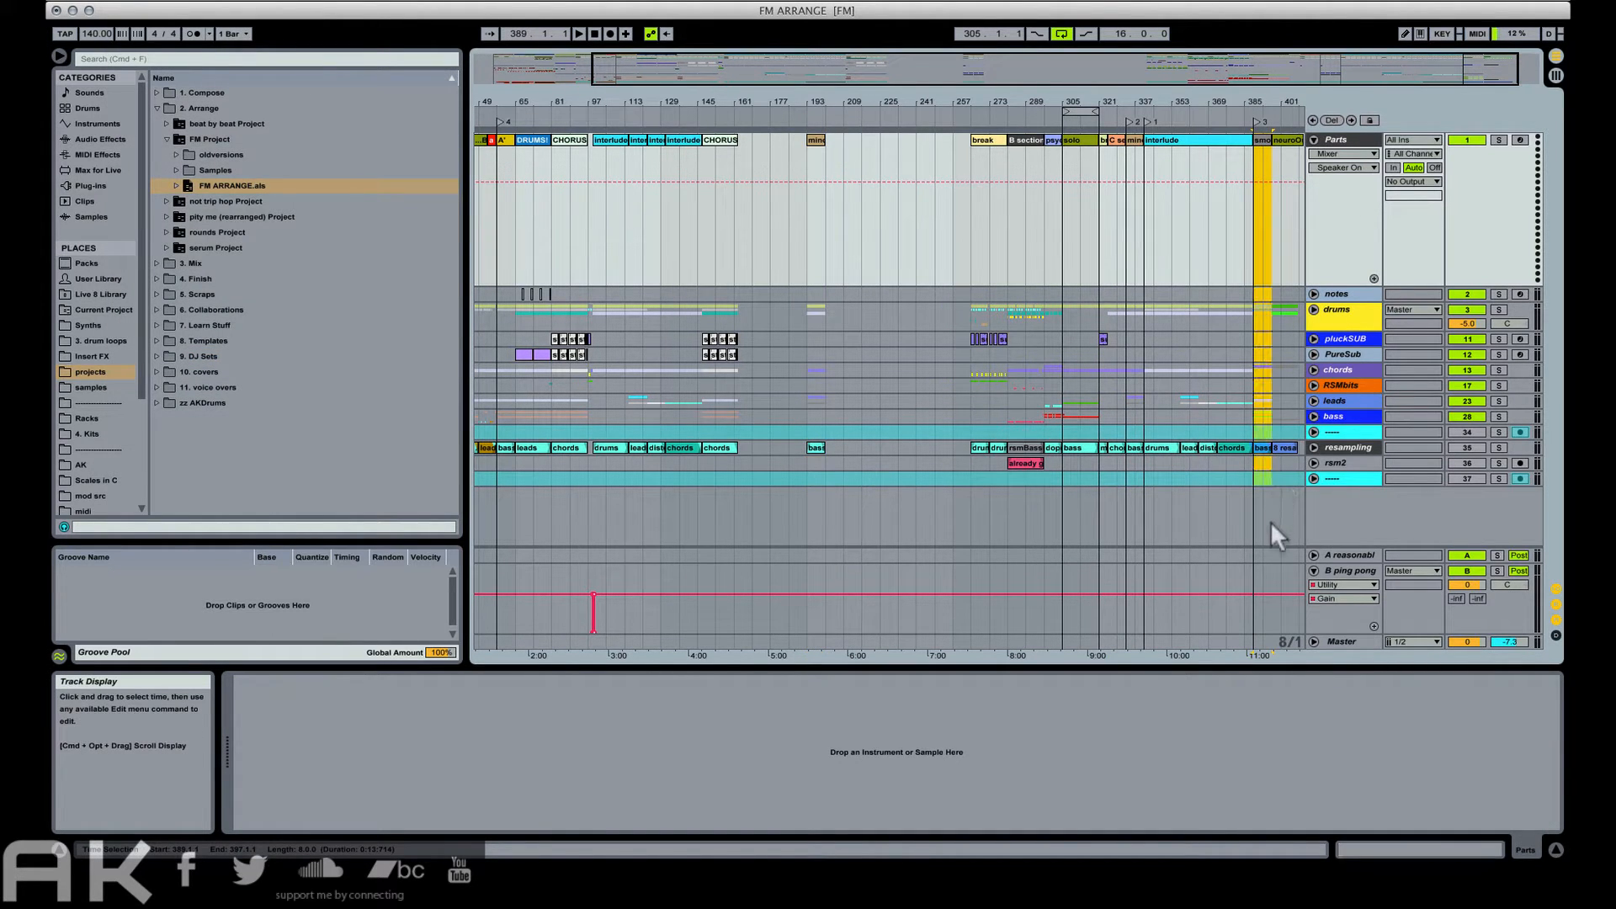
click(1270, 583)
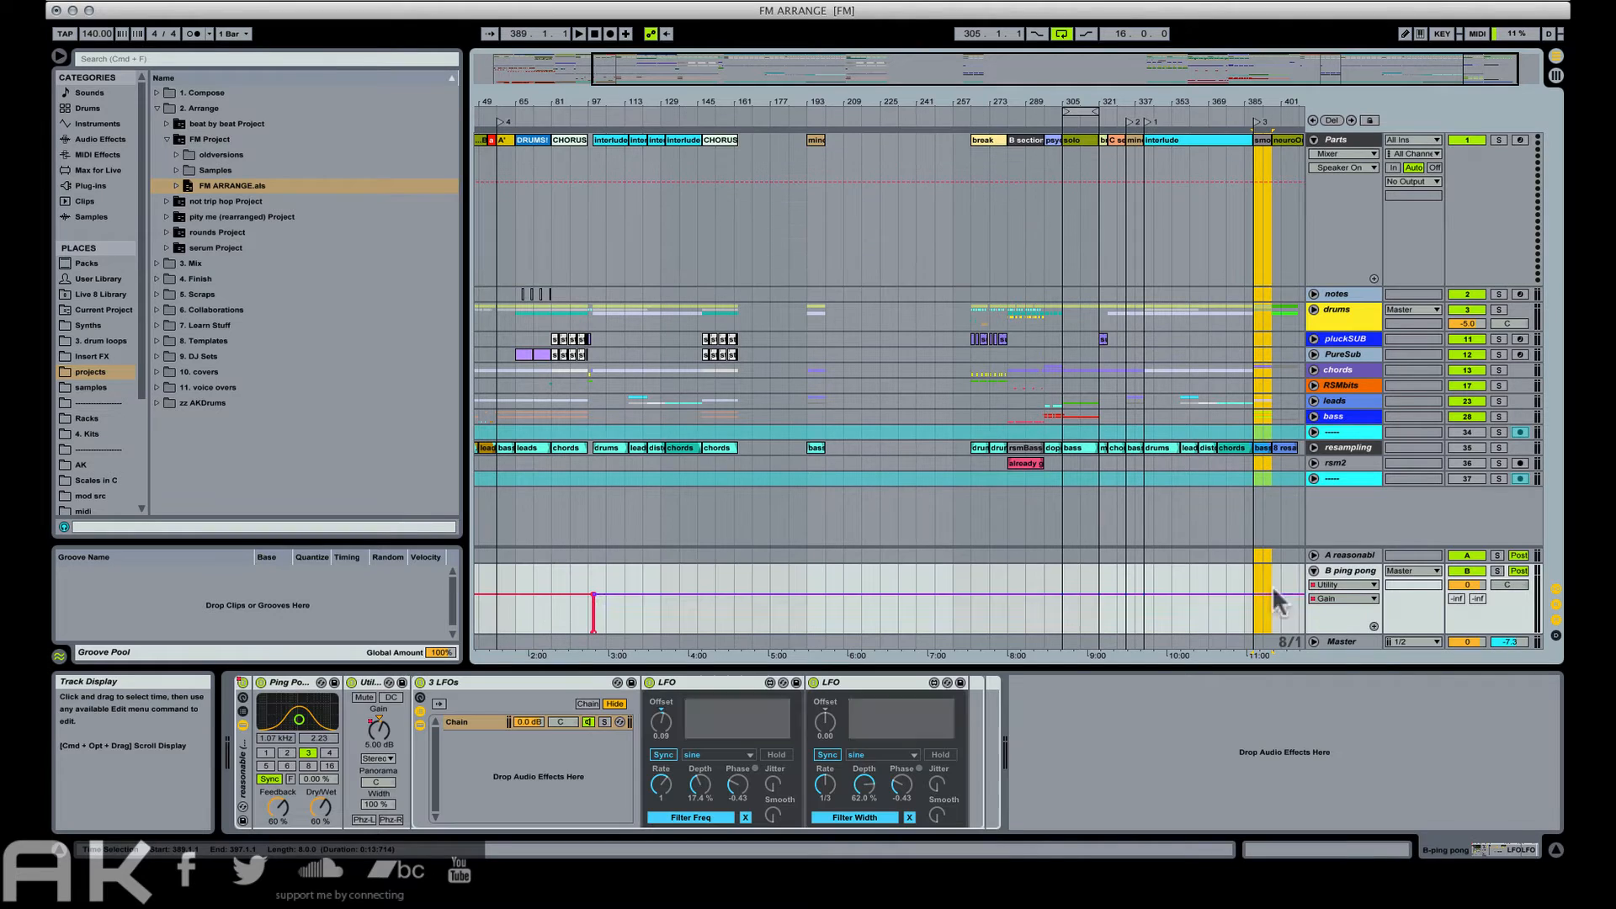
click(862, 134)
click(131, 1)
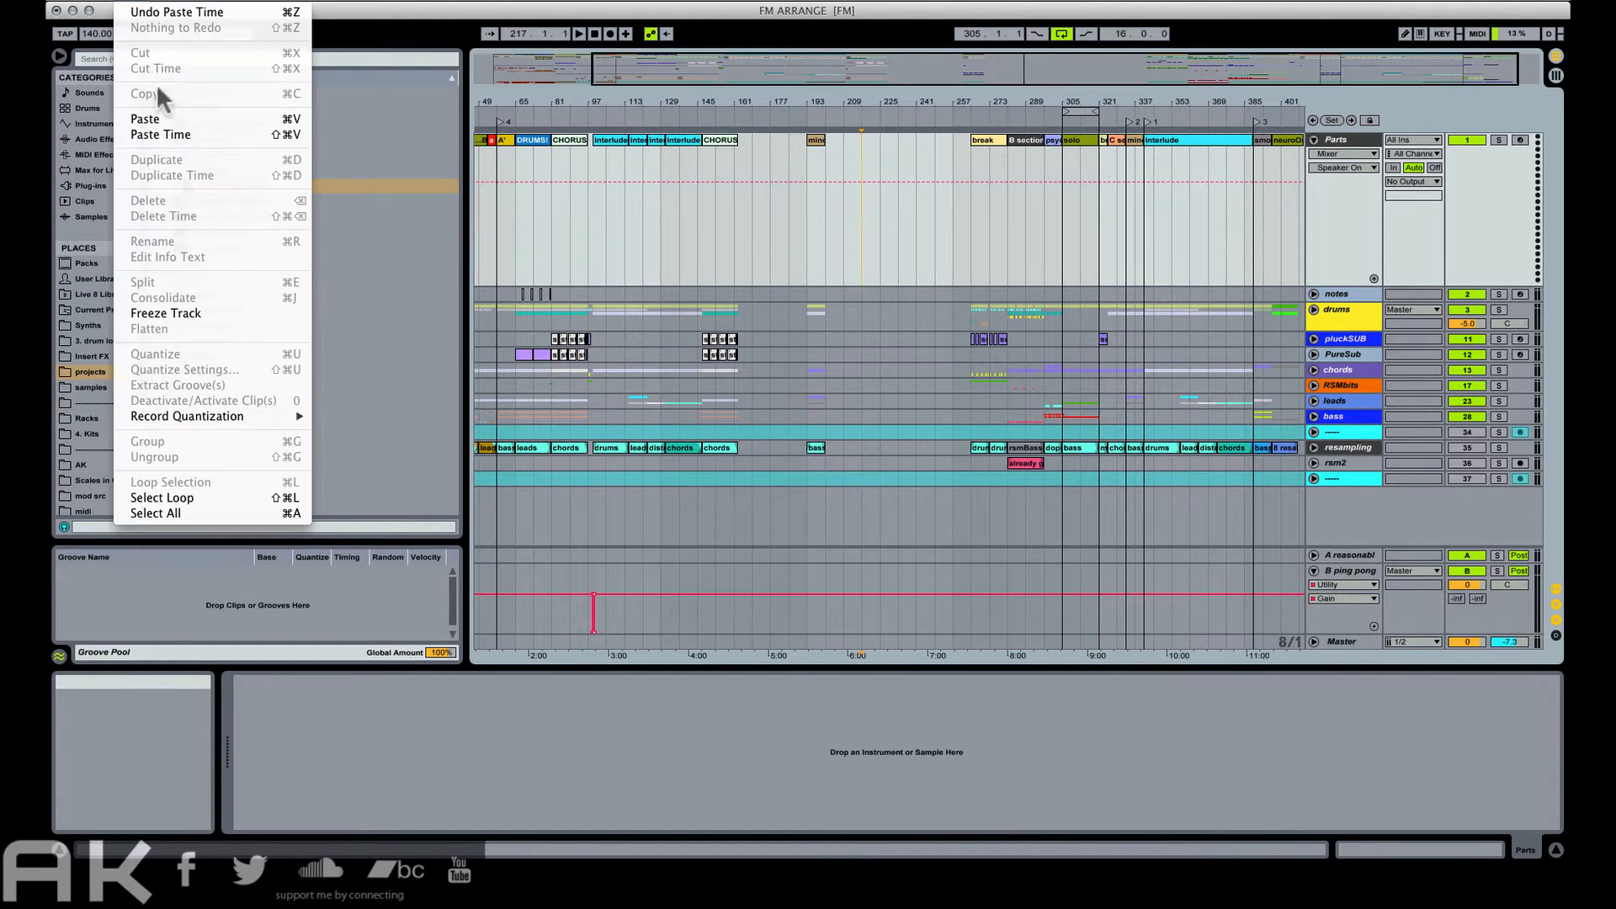
click(166, 136)
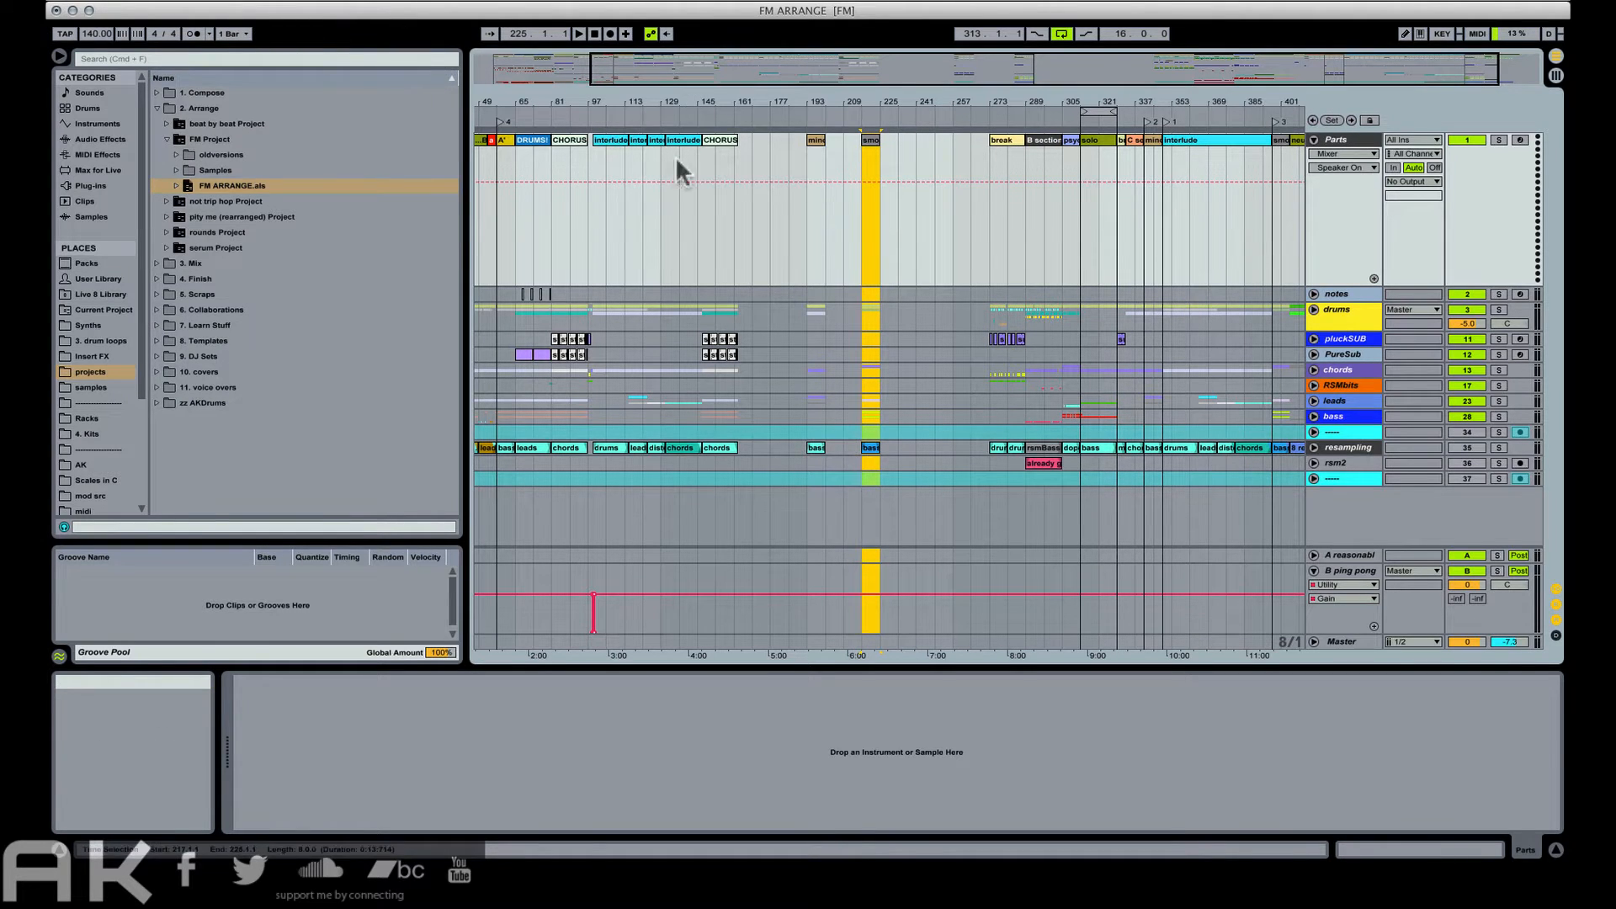
Reduce the height of the Parts track and set the loop to the minor trance section at bar 193.
click(717, 140)
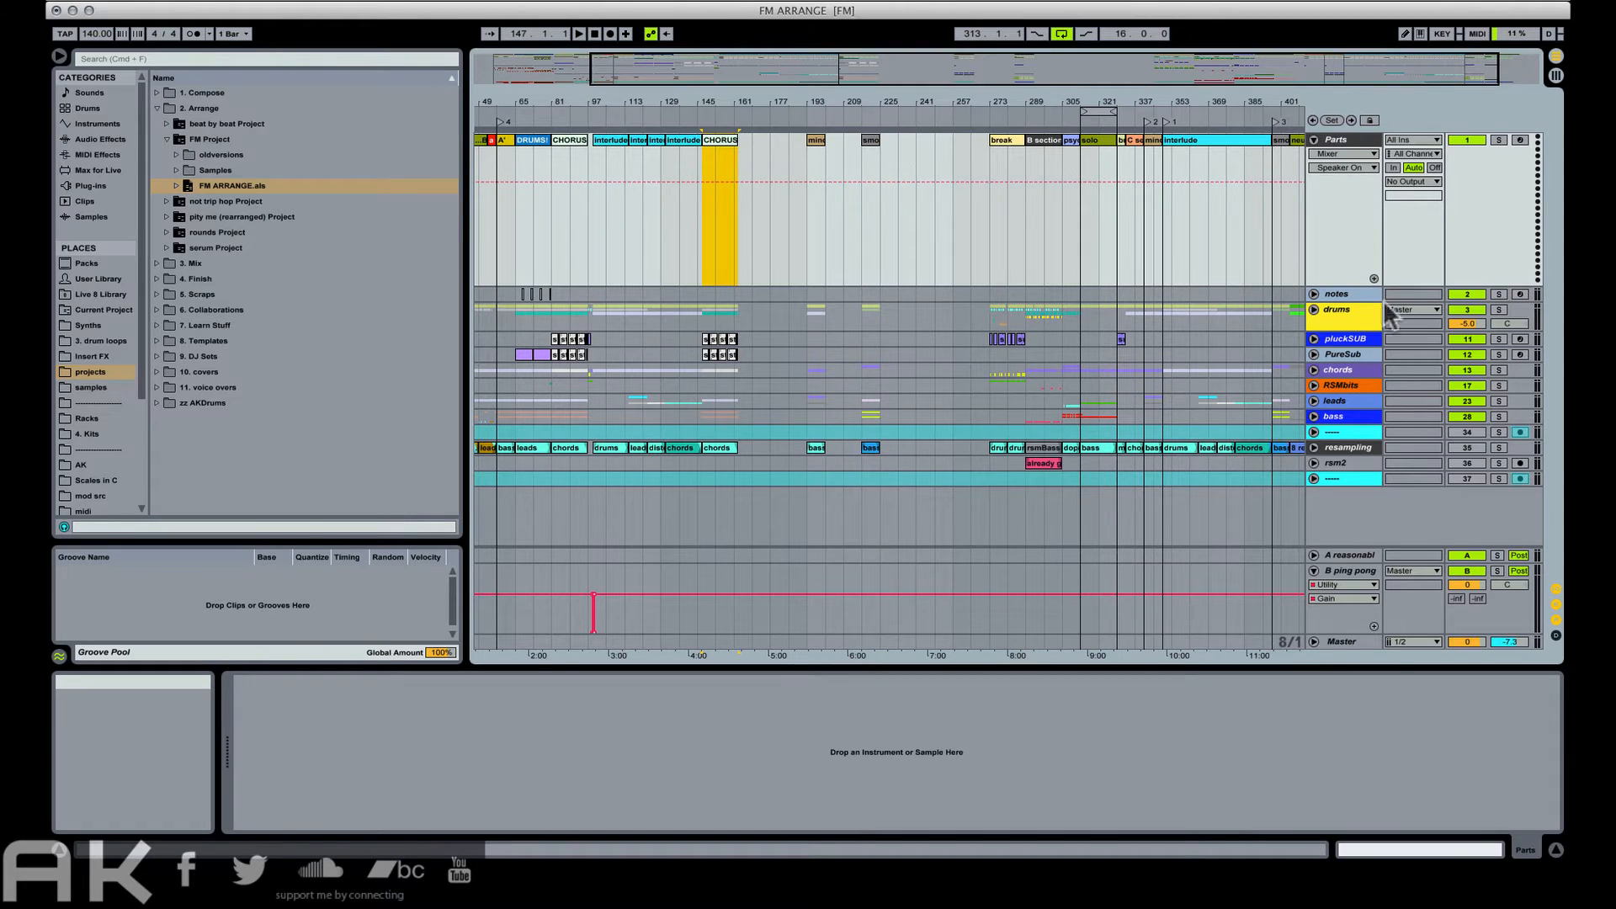
drag(1347, 286, 1333, 148)
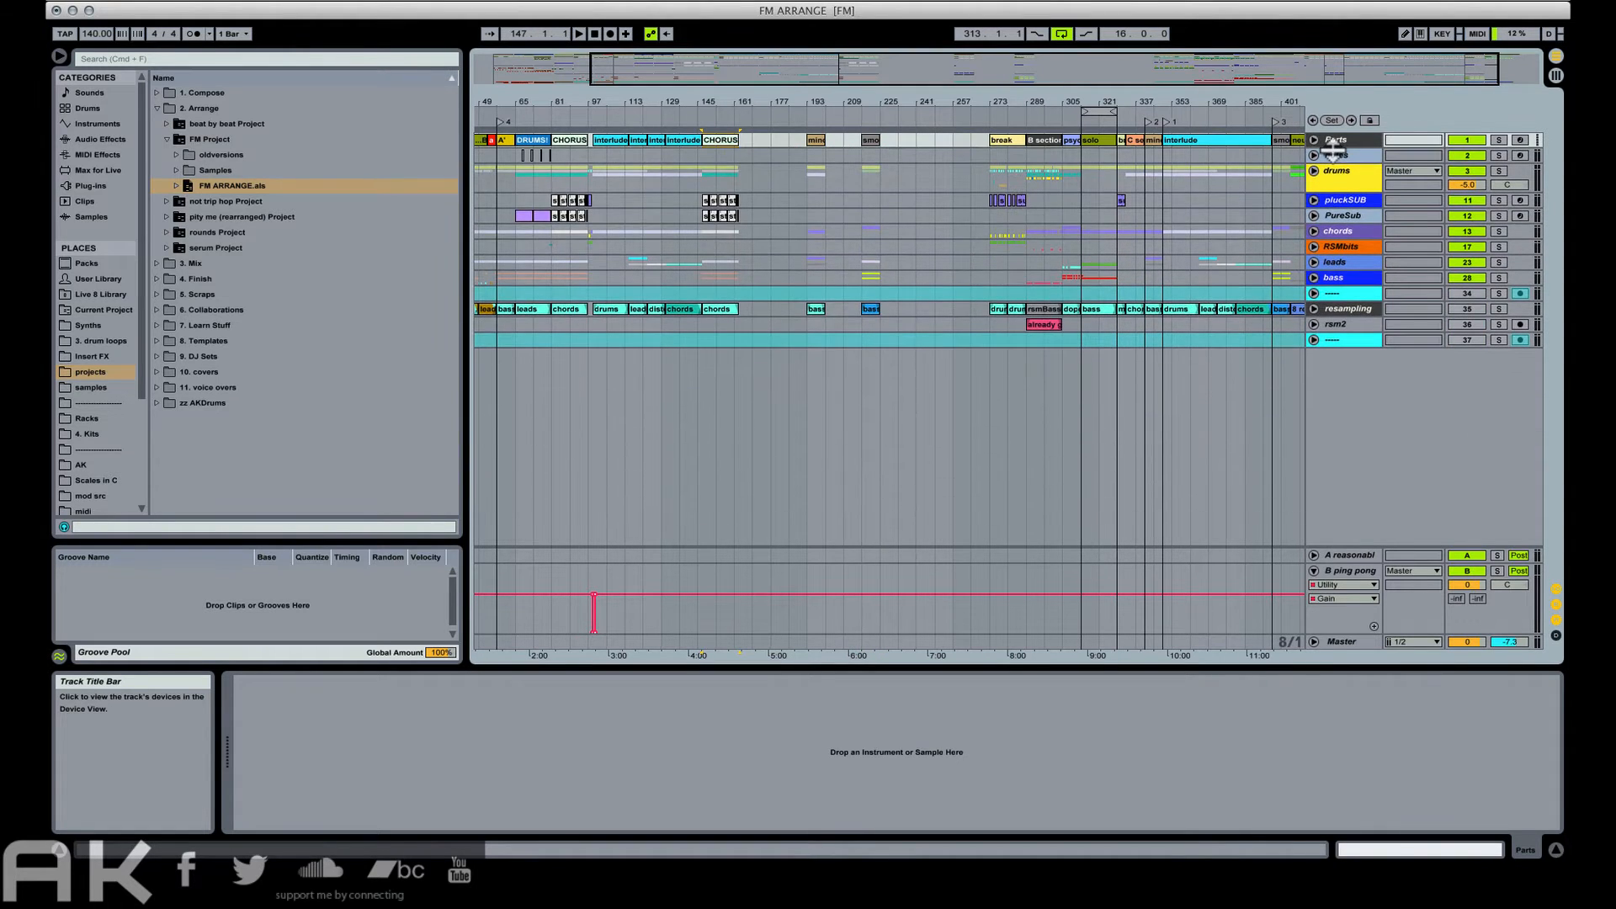
click(1314, 140)
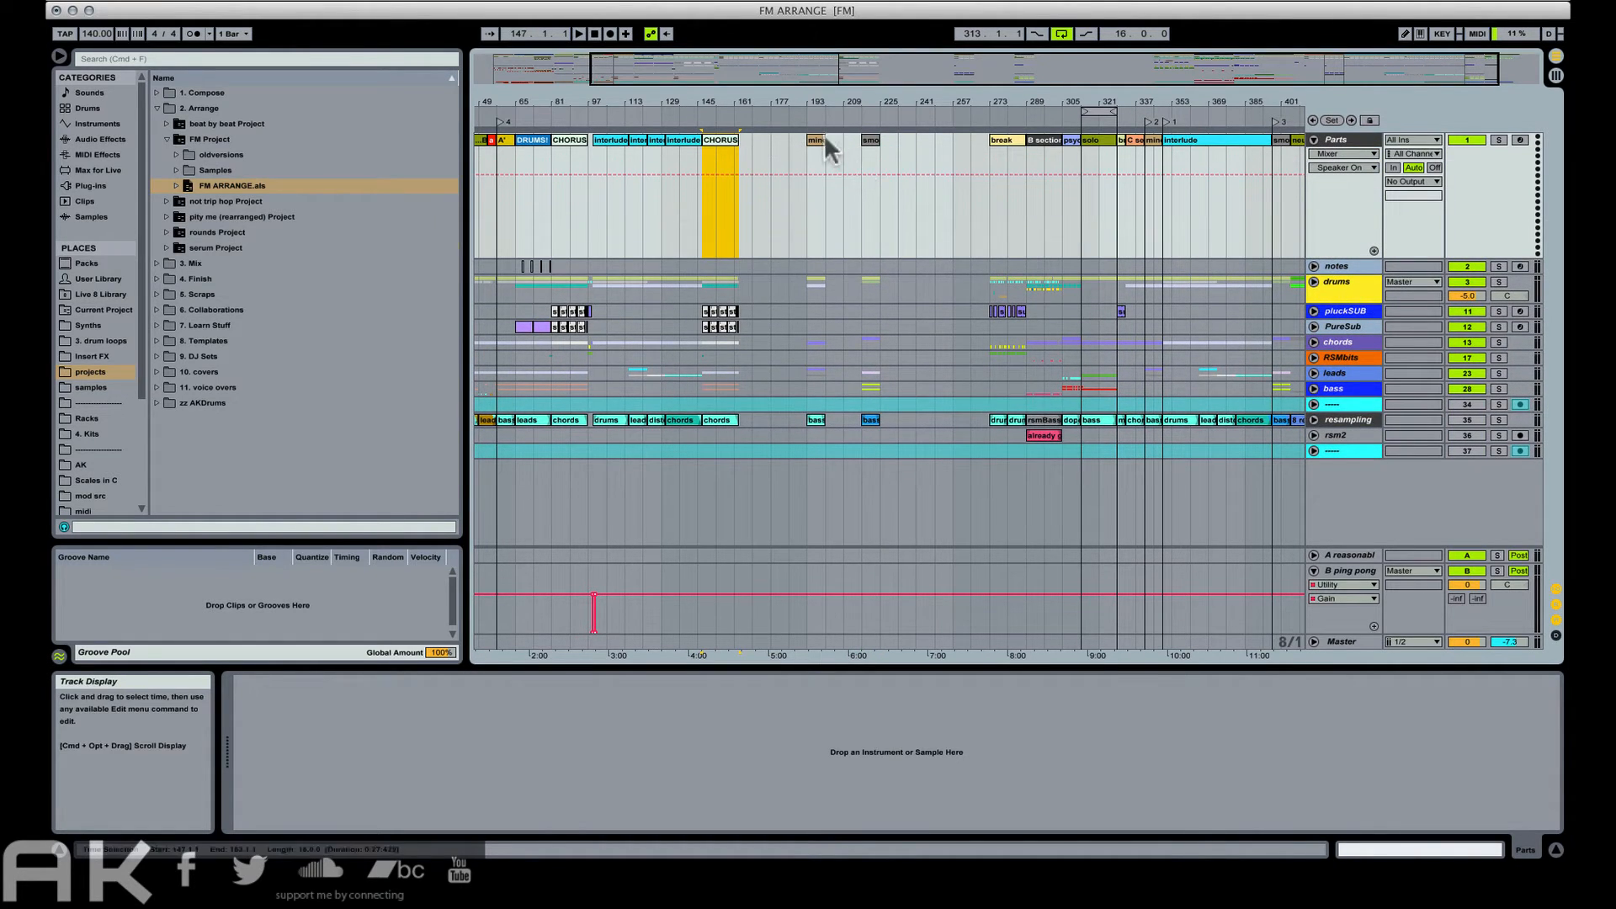
click(825, 143)
click(815, 140)
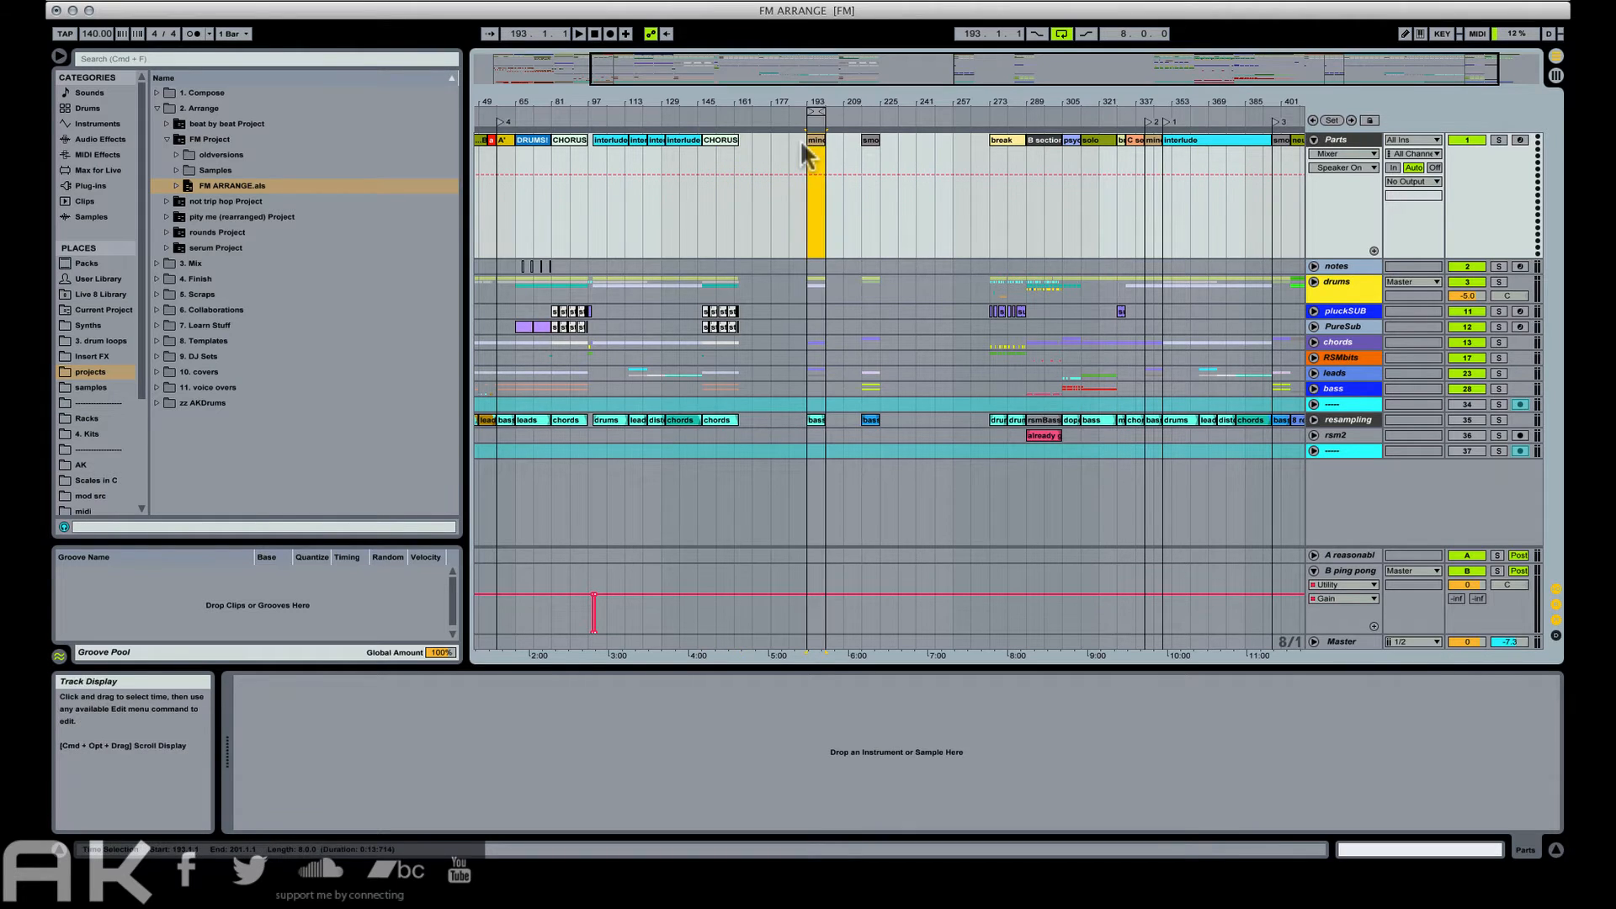
Briefly play the pasted CHORUS from bar 147 and select Komplete Audio 6 as the Soundflower (2ch) output.
click(691, 139)
click(726, 139)
key(space)
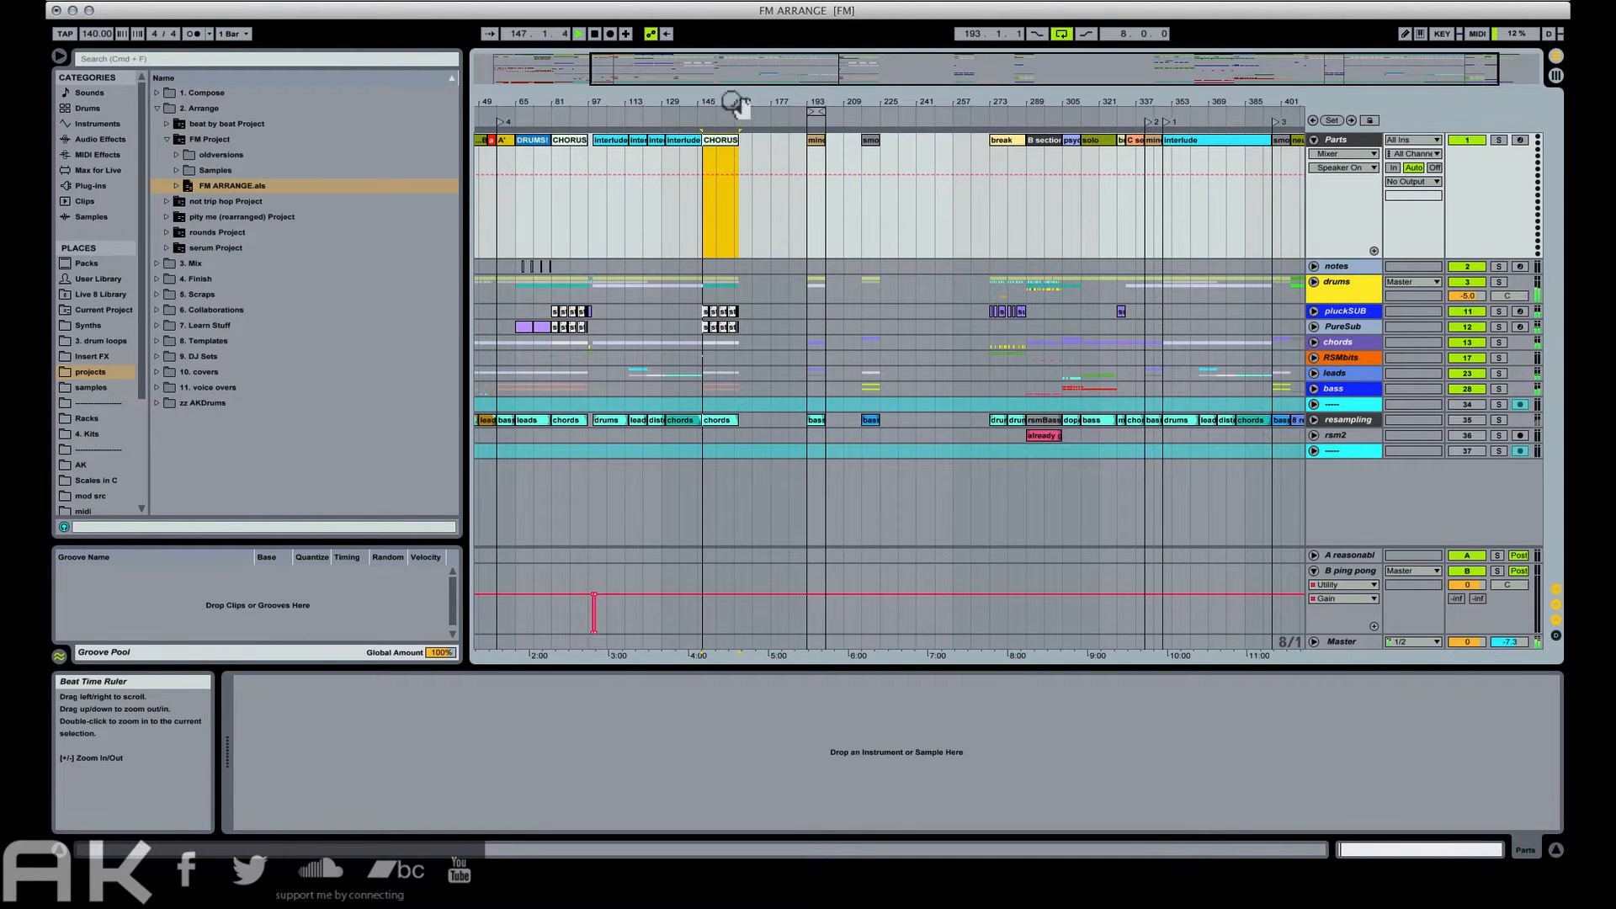
key(space)
click(1107, 3)
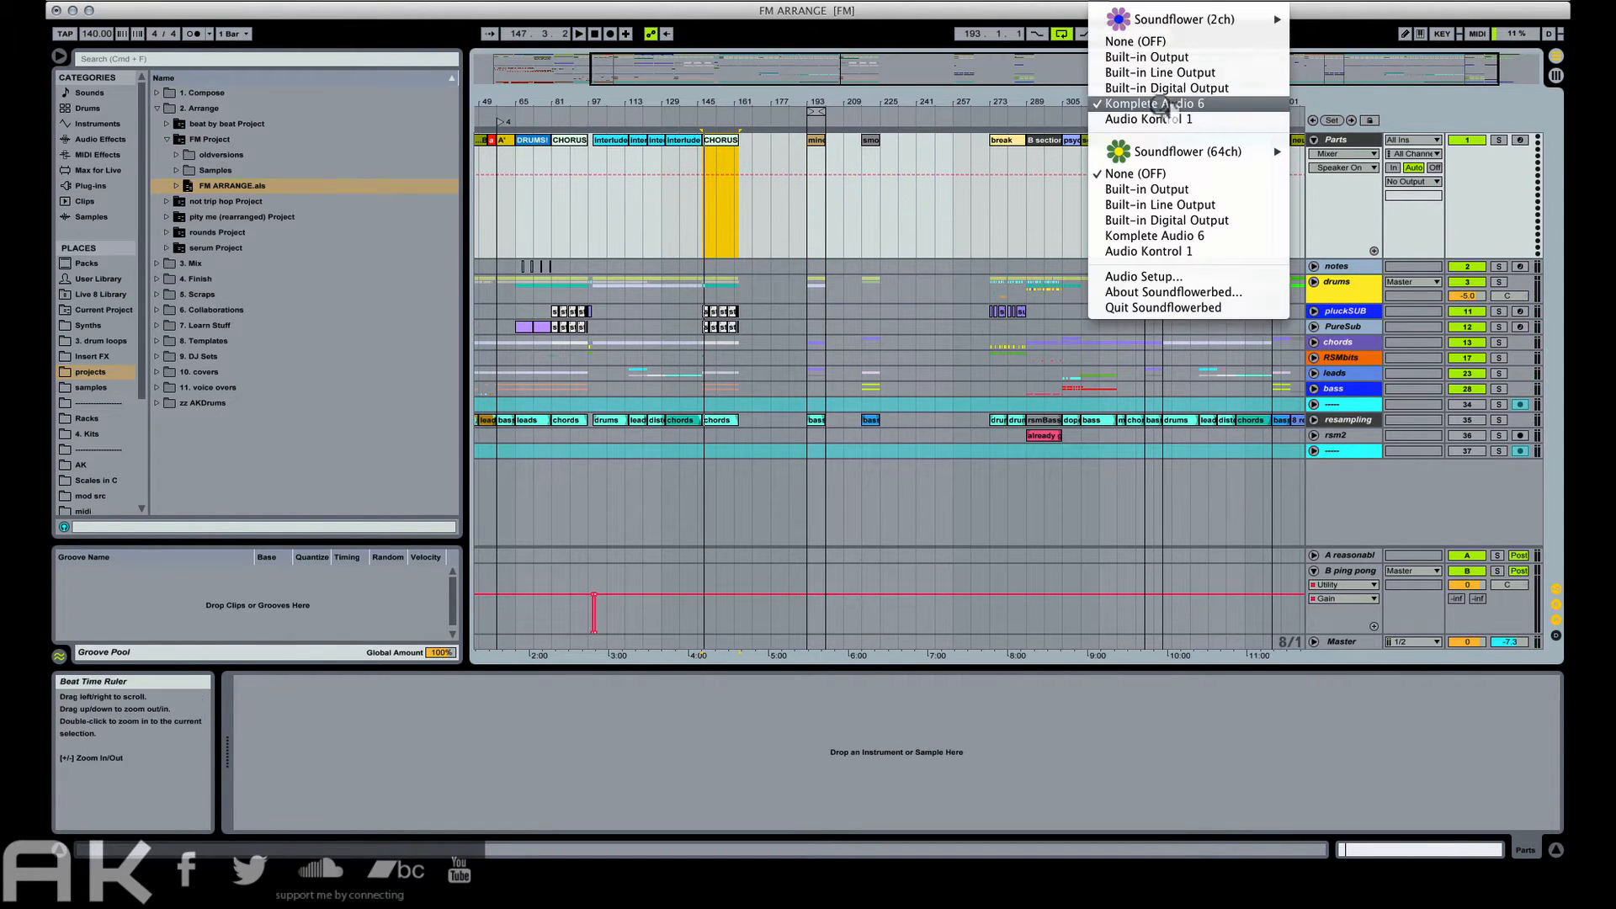
click(1154, 104)
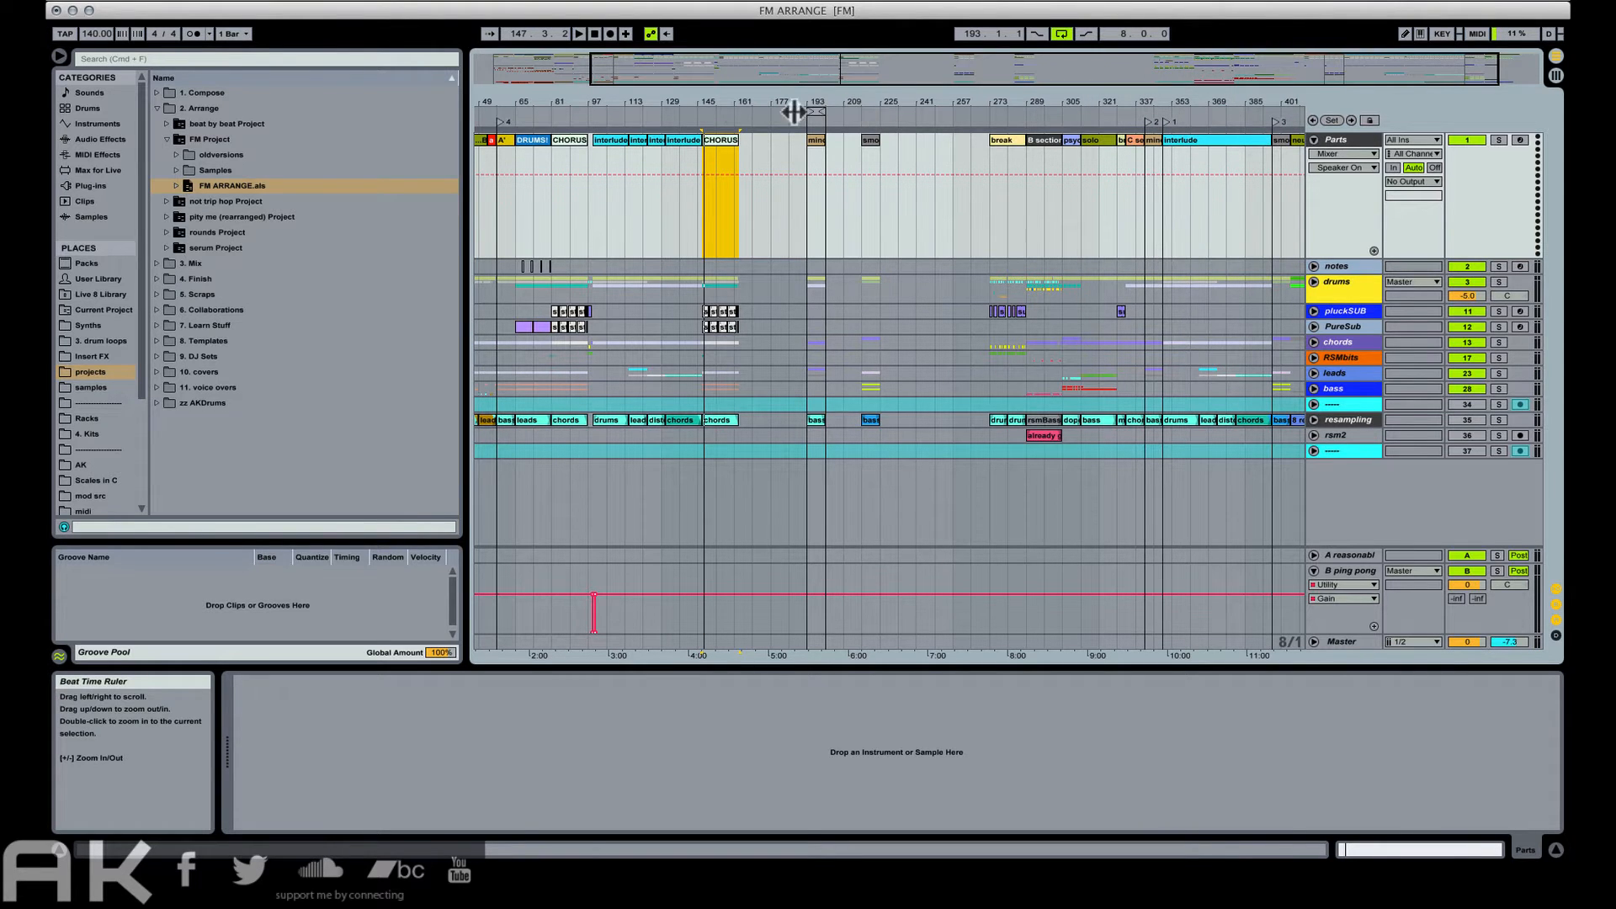
Play the arrangement from the interlude clip at bar 131 into the pasted CHORUS and stop.
drag(707, 103, 704, 126)
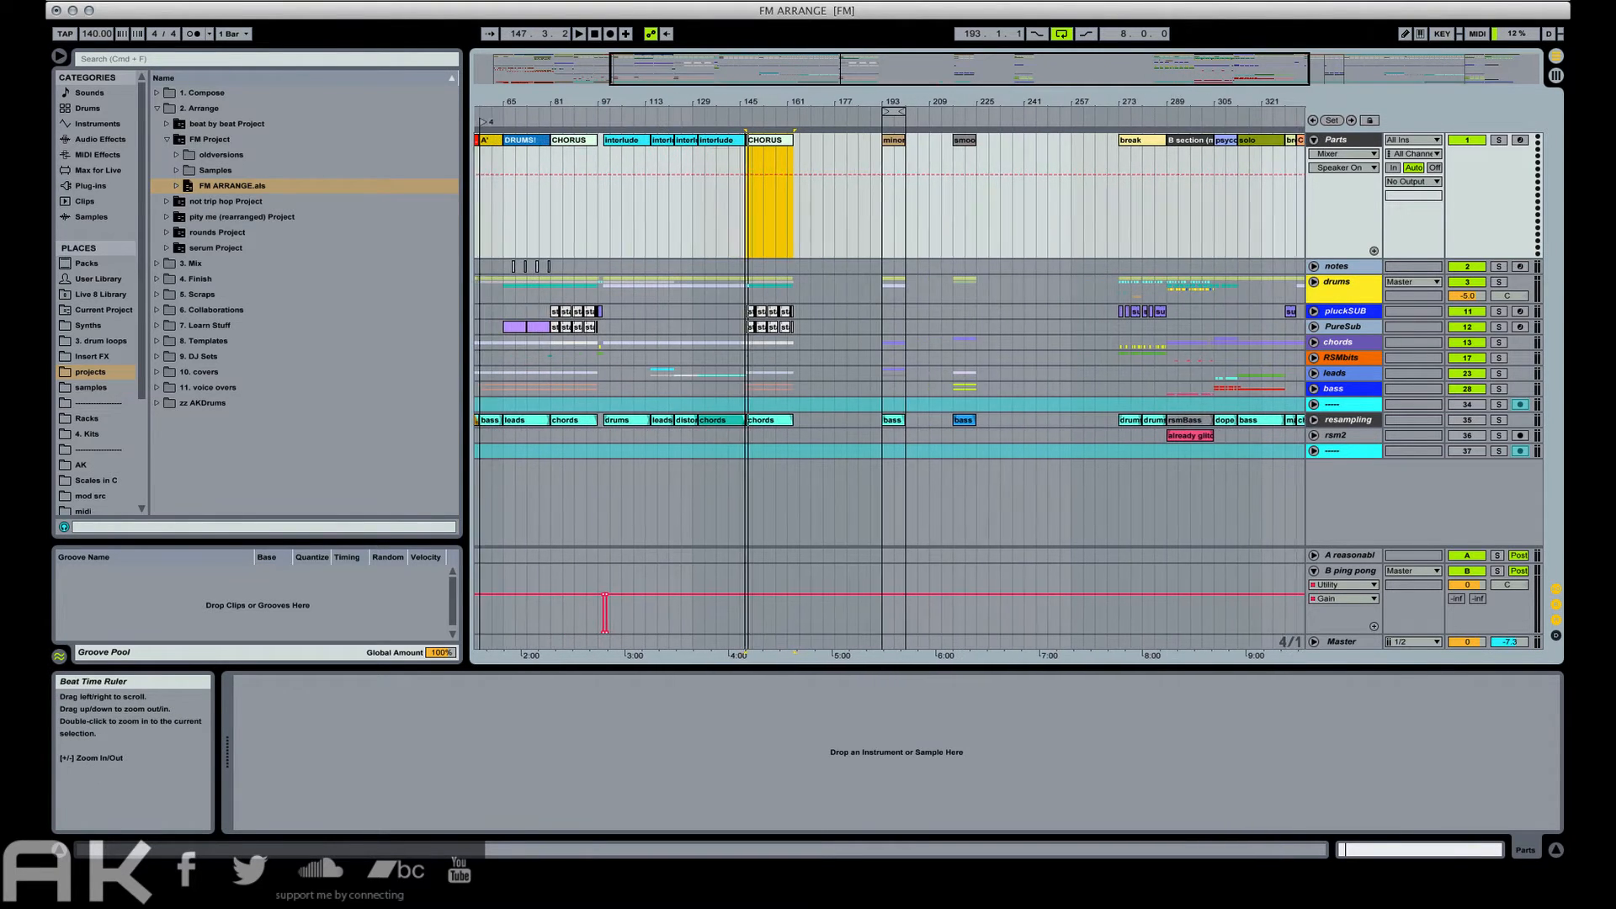
click(720, 143)
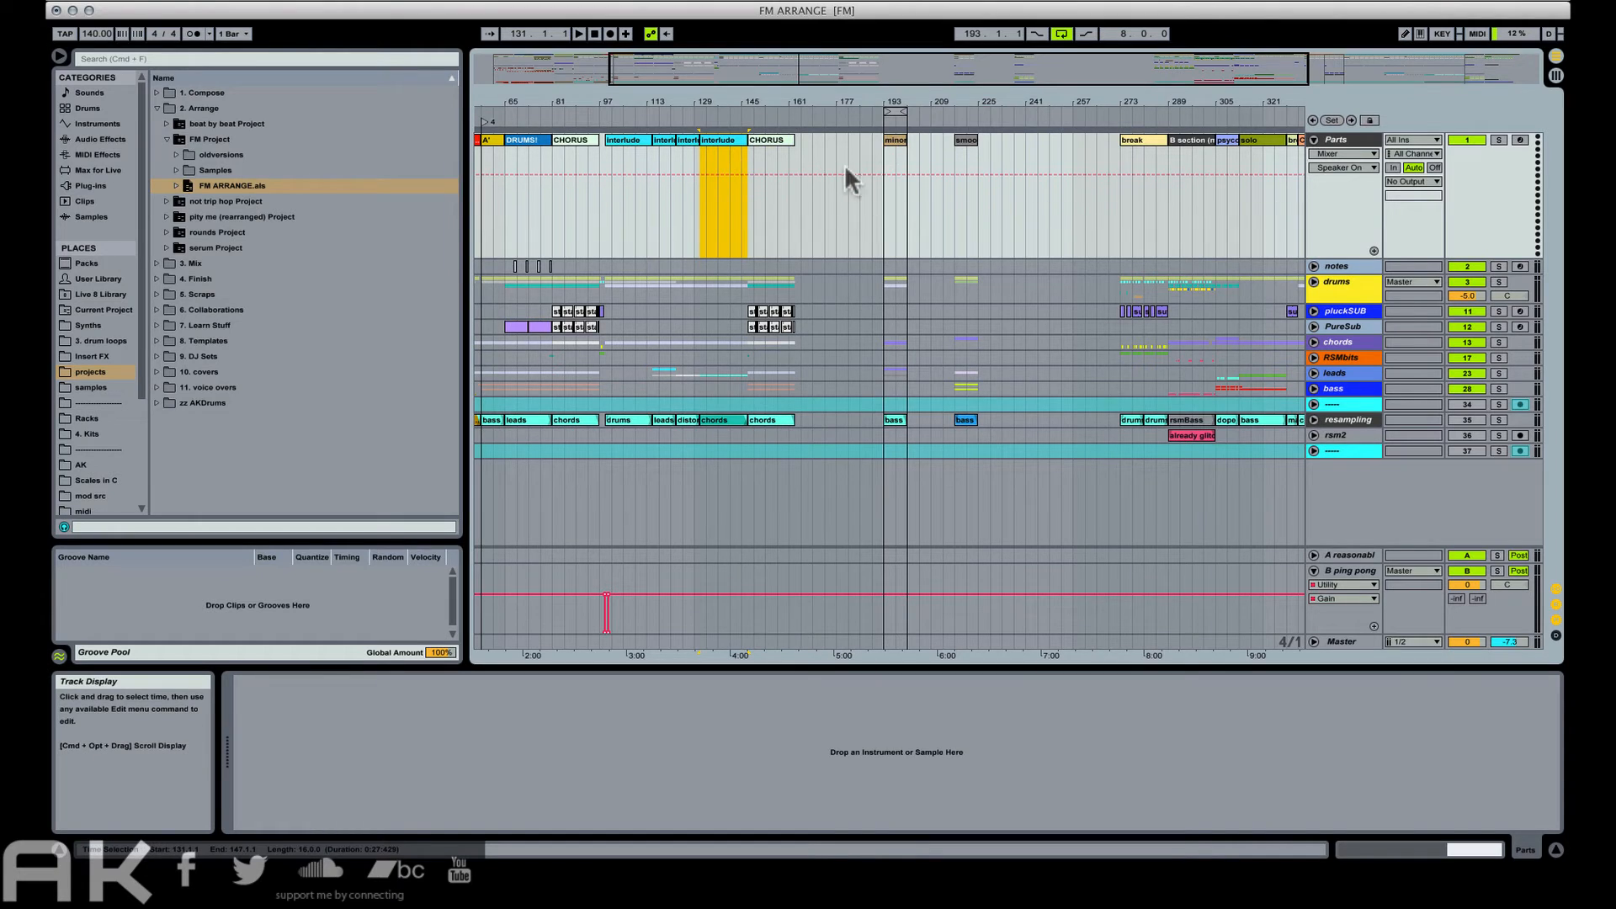
key(space)
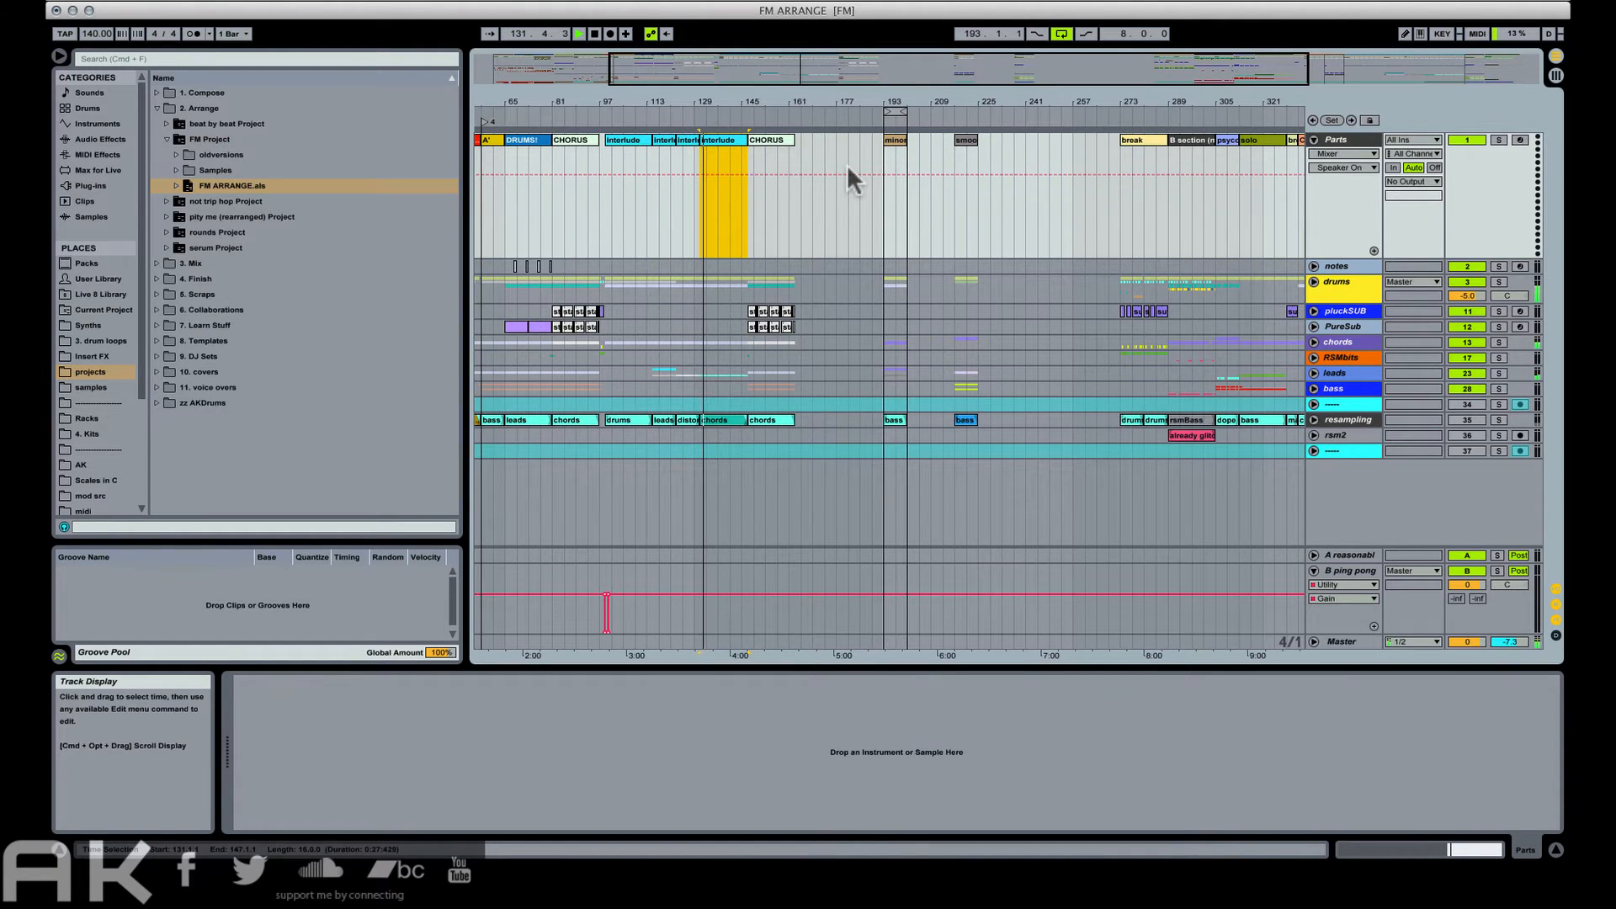
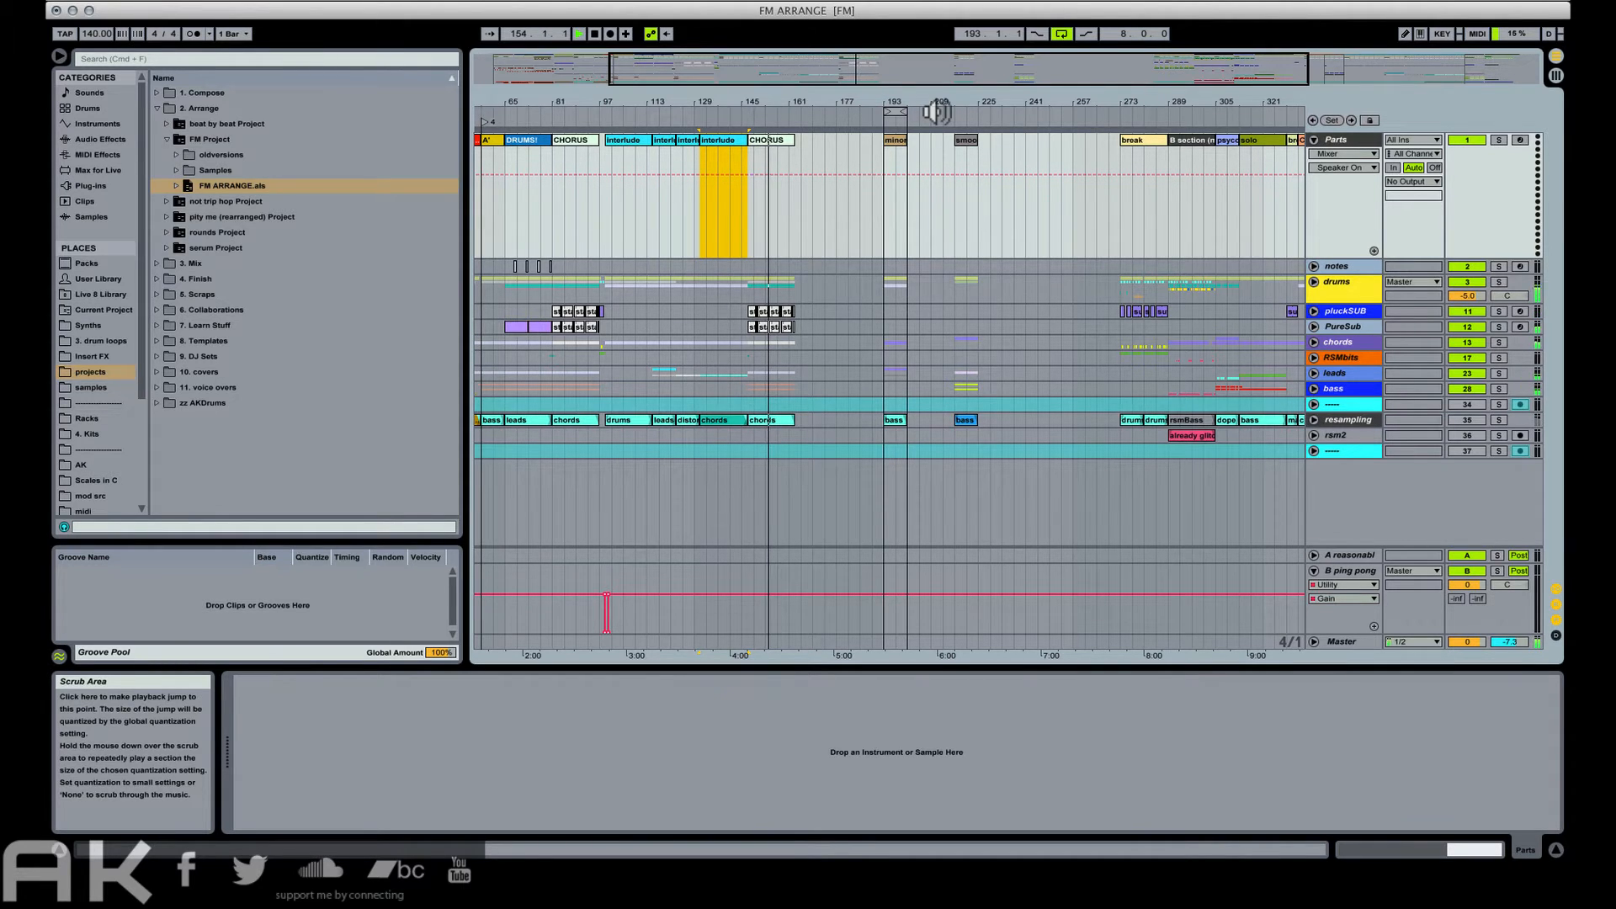
click(734, 215)
key(space)
Replay the transition into the pasted CHORUS from bar 141 and again from bar 145.
click(730, 211)
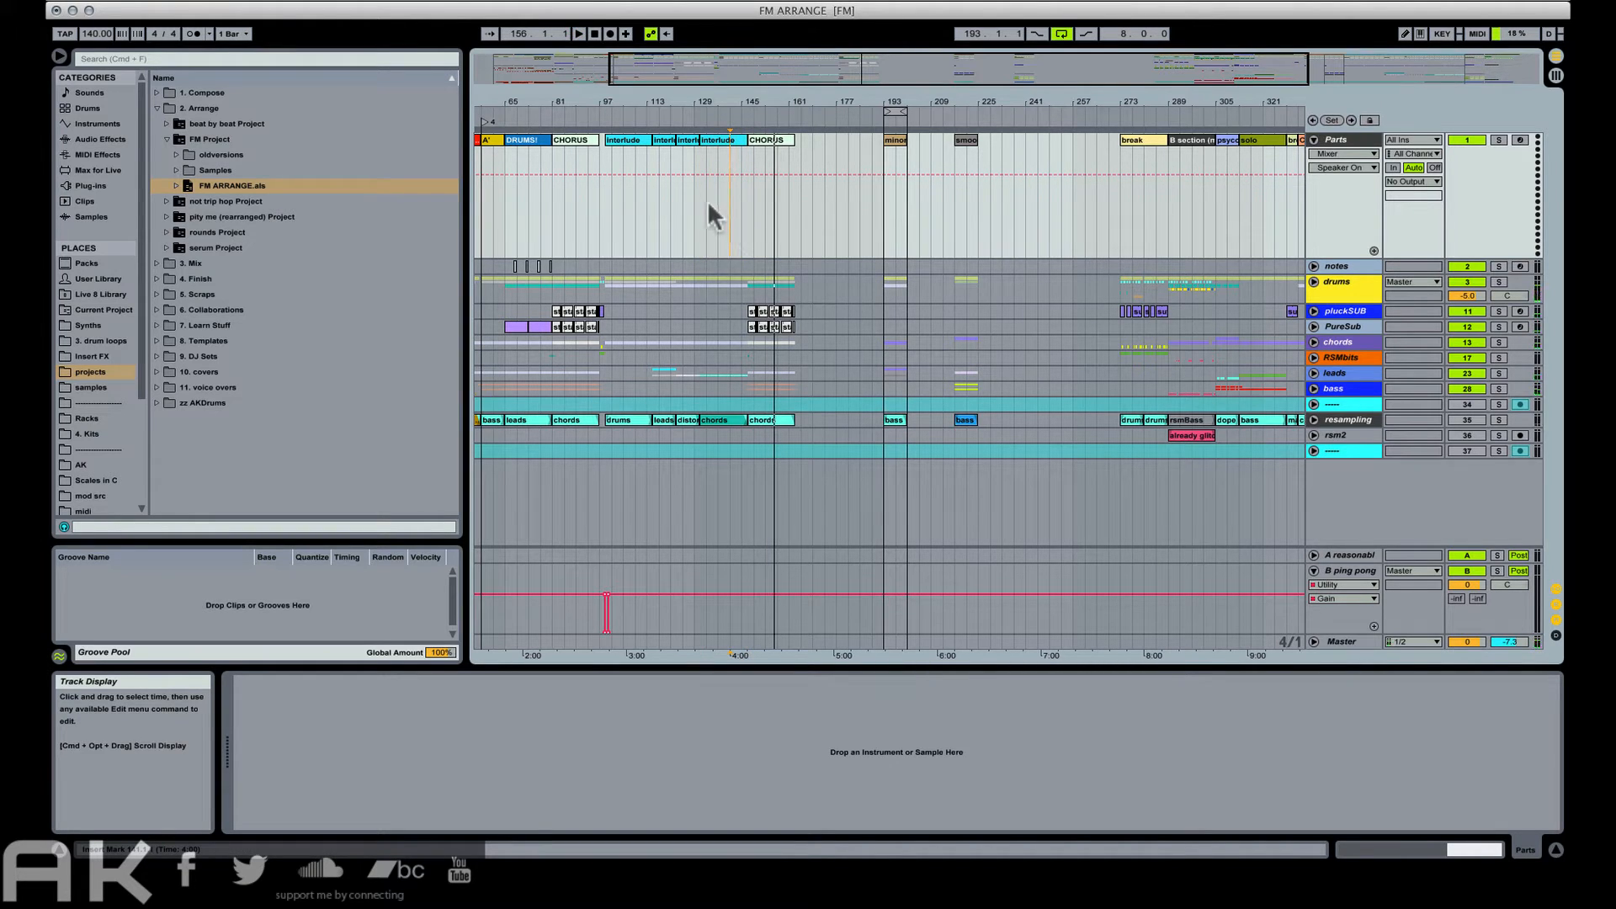
key(space)
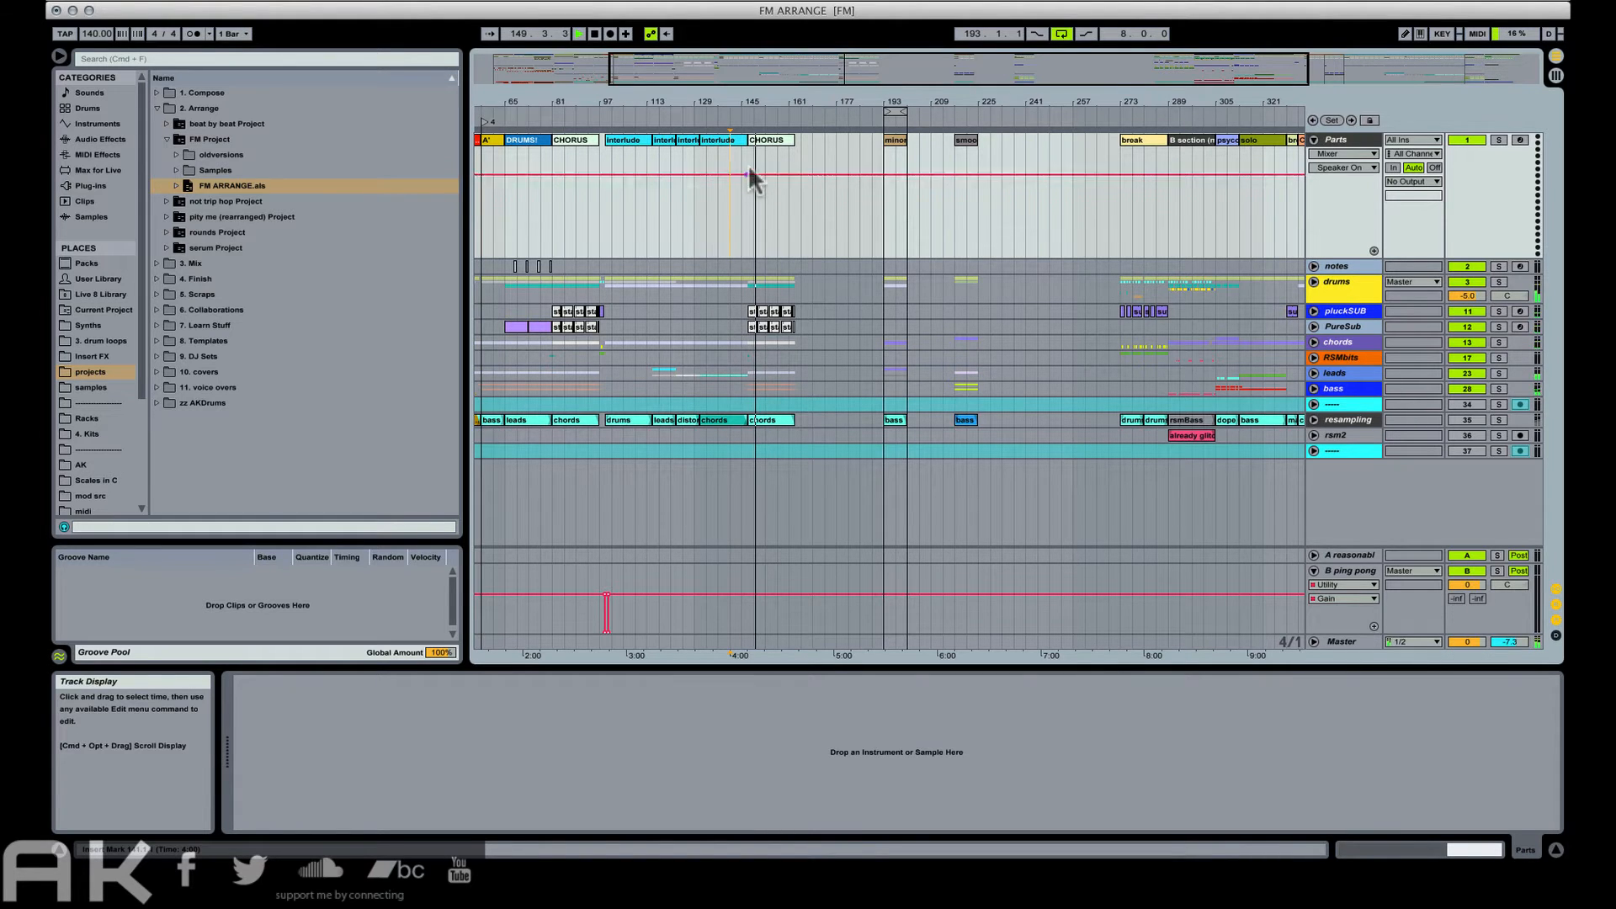
drag(731, 108, 740, 221)
click(1019, 2)
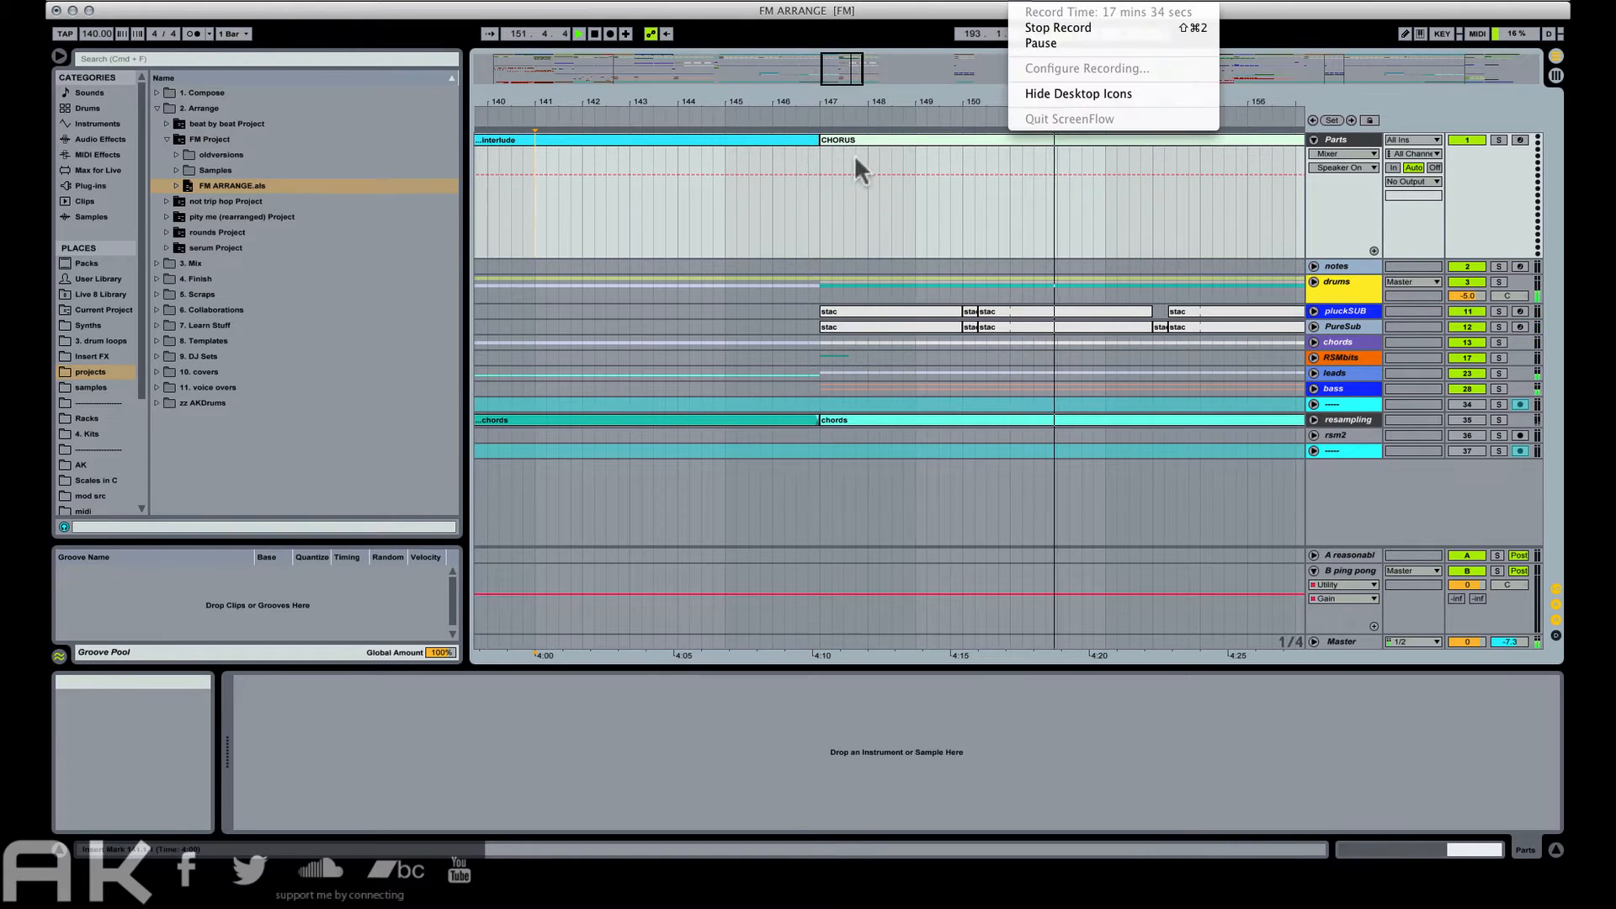
click(742, 212)
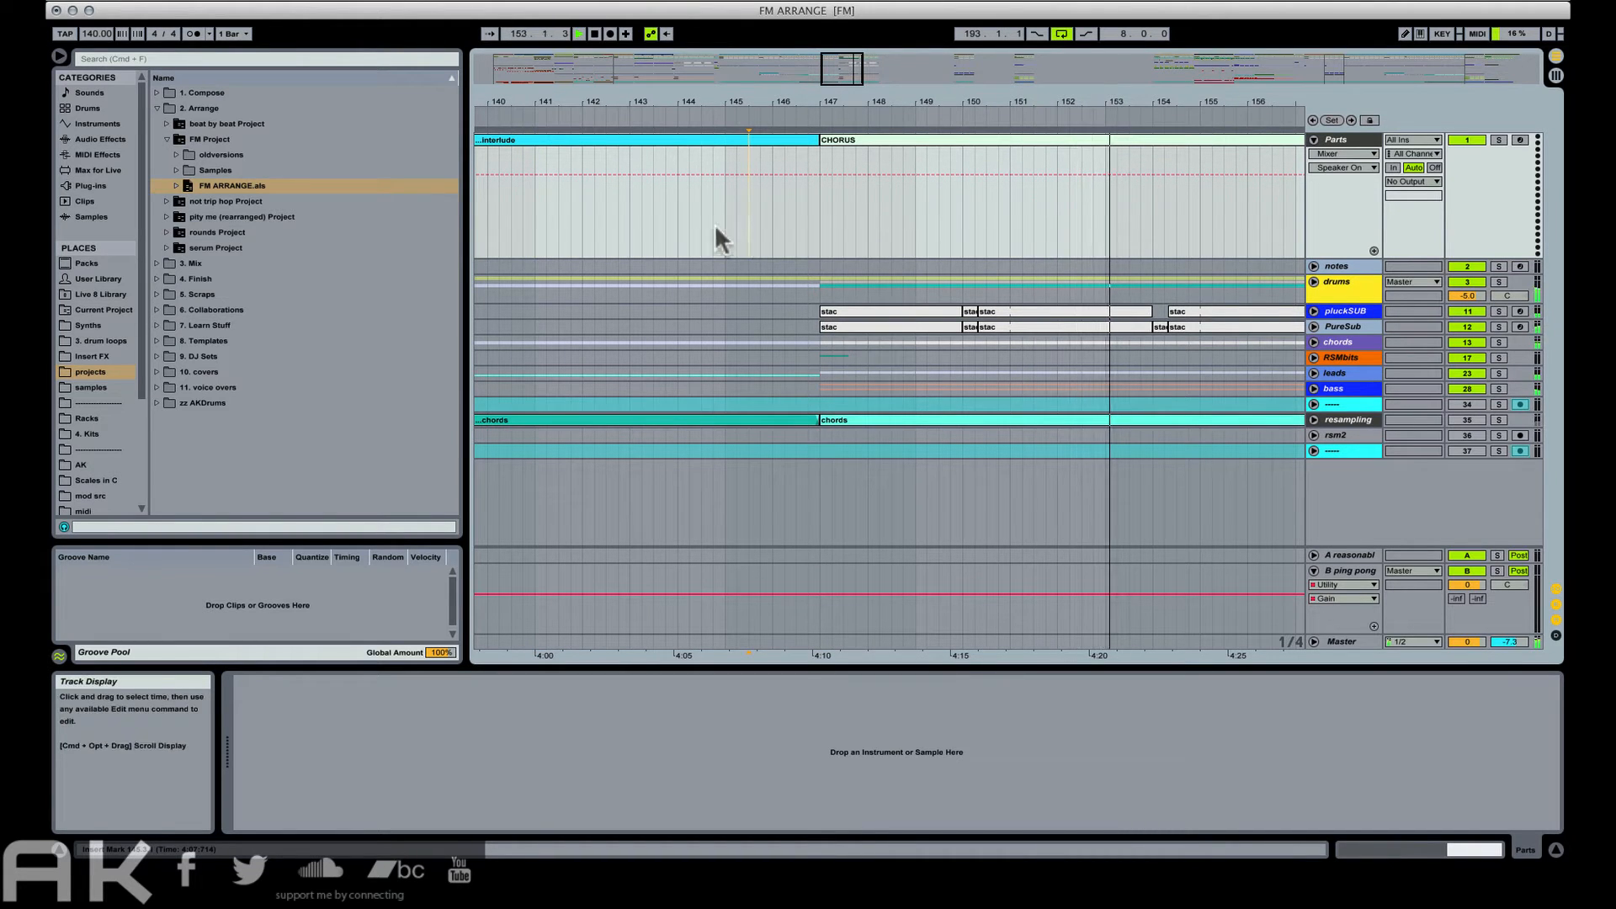
click(725, 217)
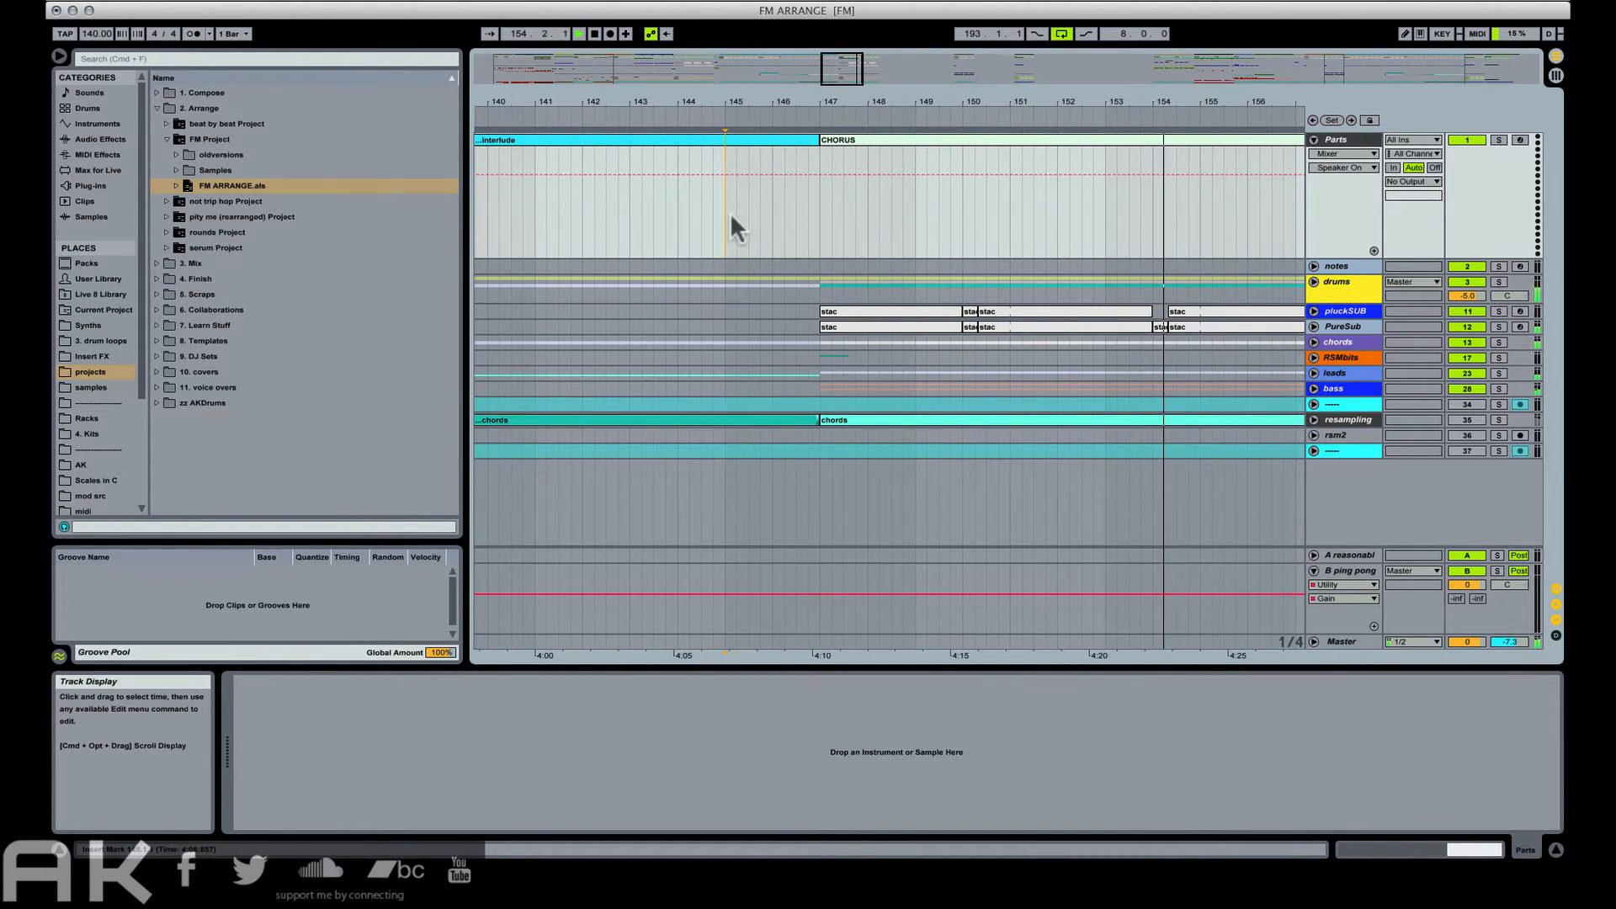
key(space)
key(space)
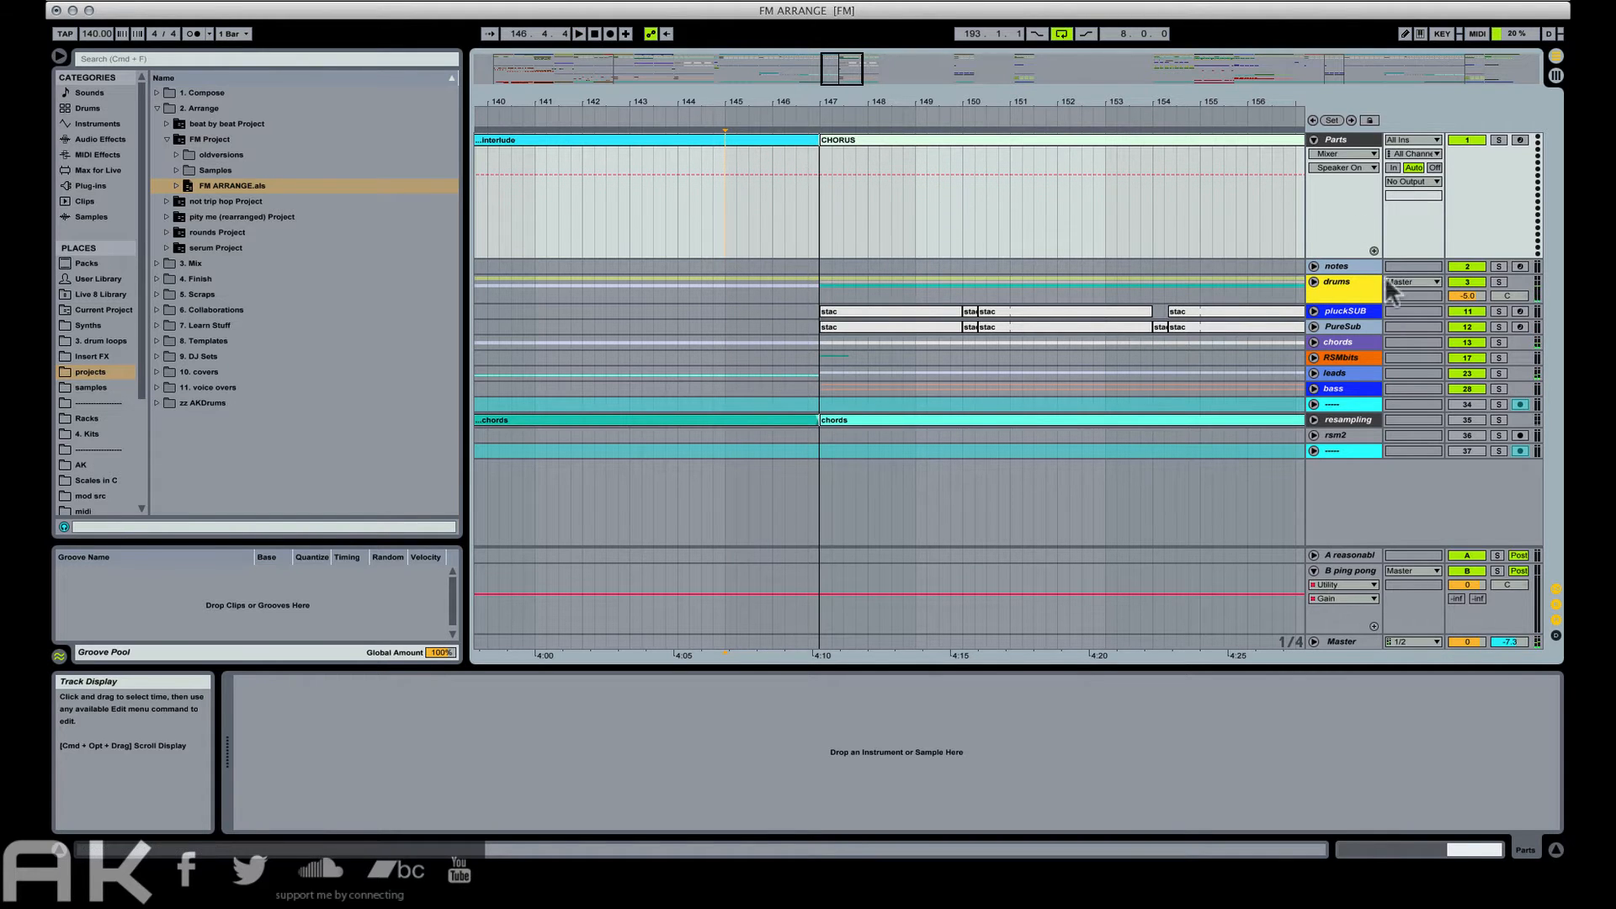
Unfold the leads group and split the leadAwesomeness clip on the JimisLead track at bars 144 and 145.
click(1314, 373)
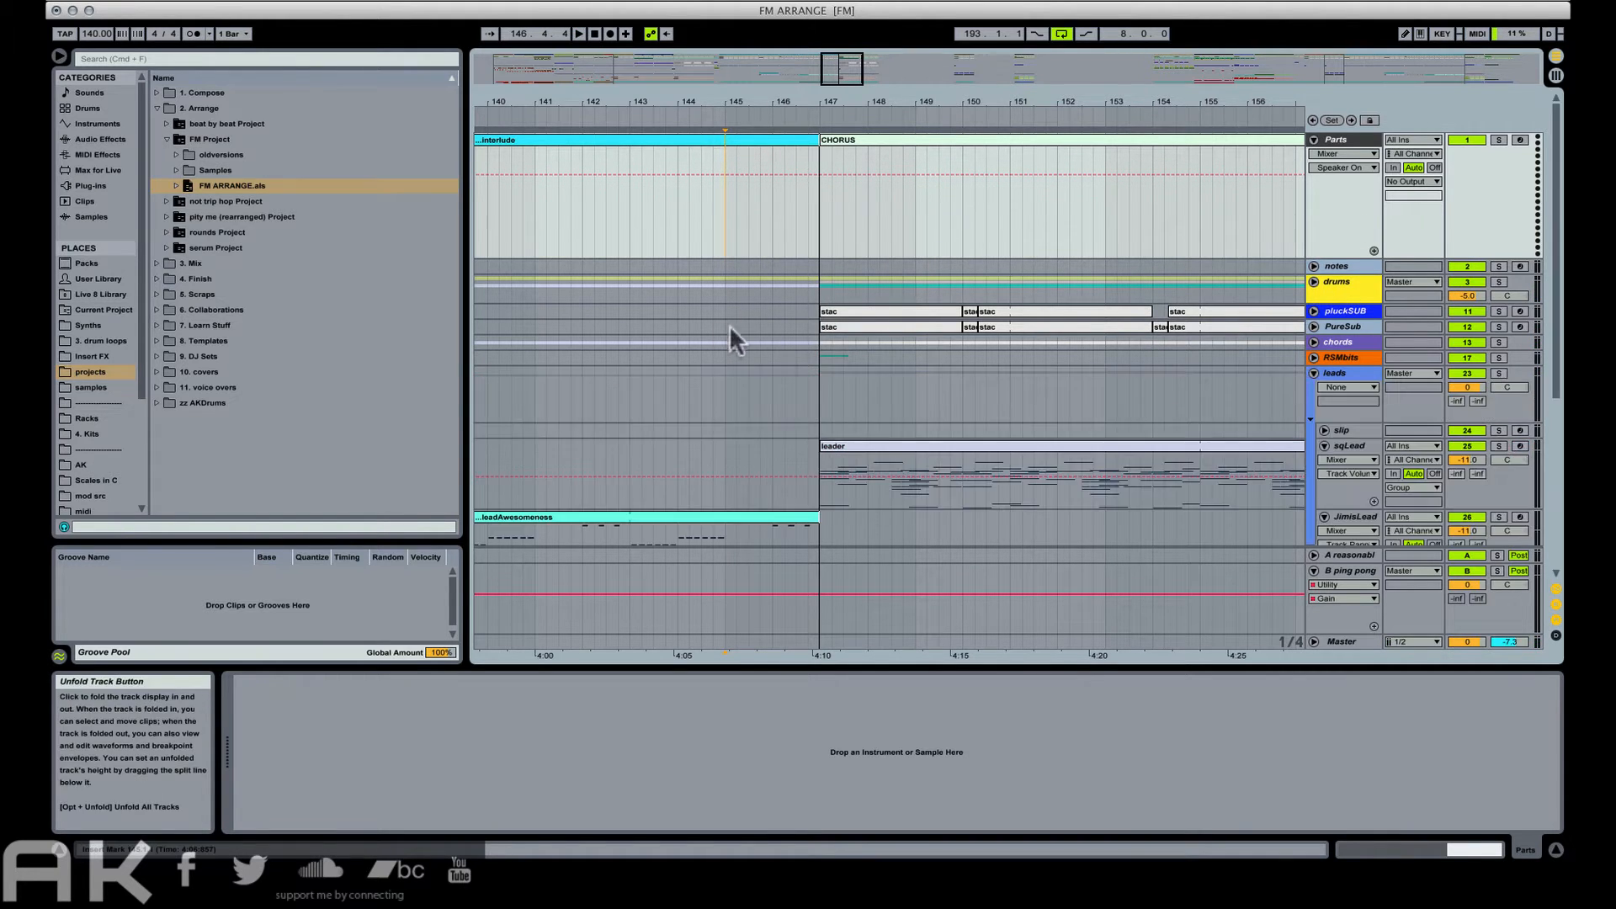
scroll(733, 370, down, 2)
click(675, 478)
scroll(722, 408, down, 3)
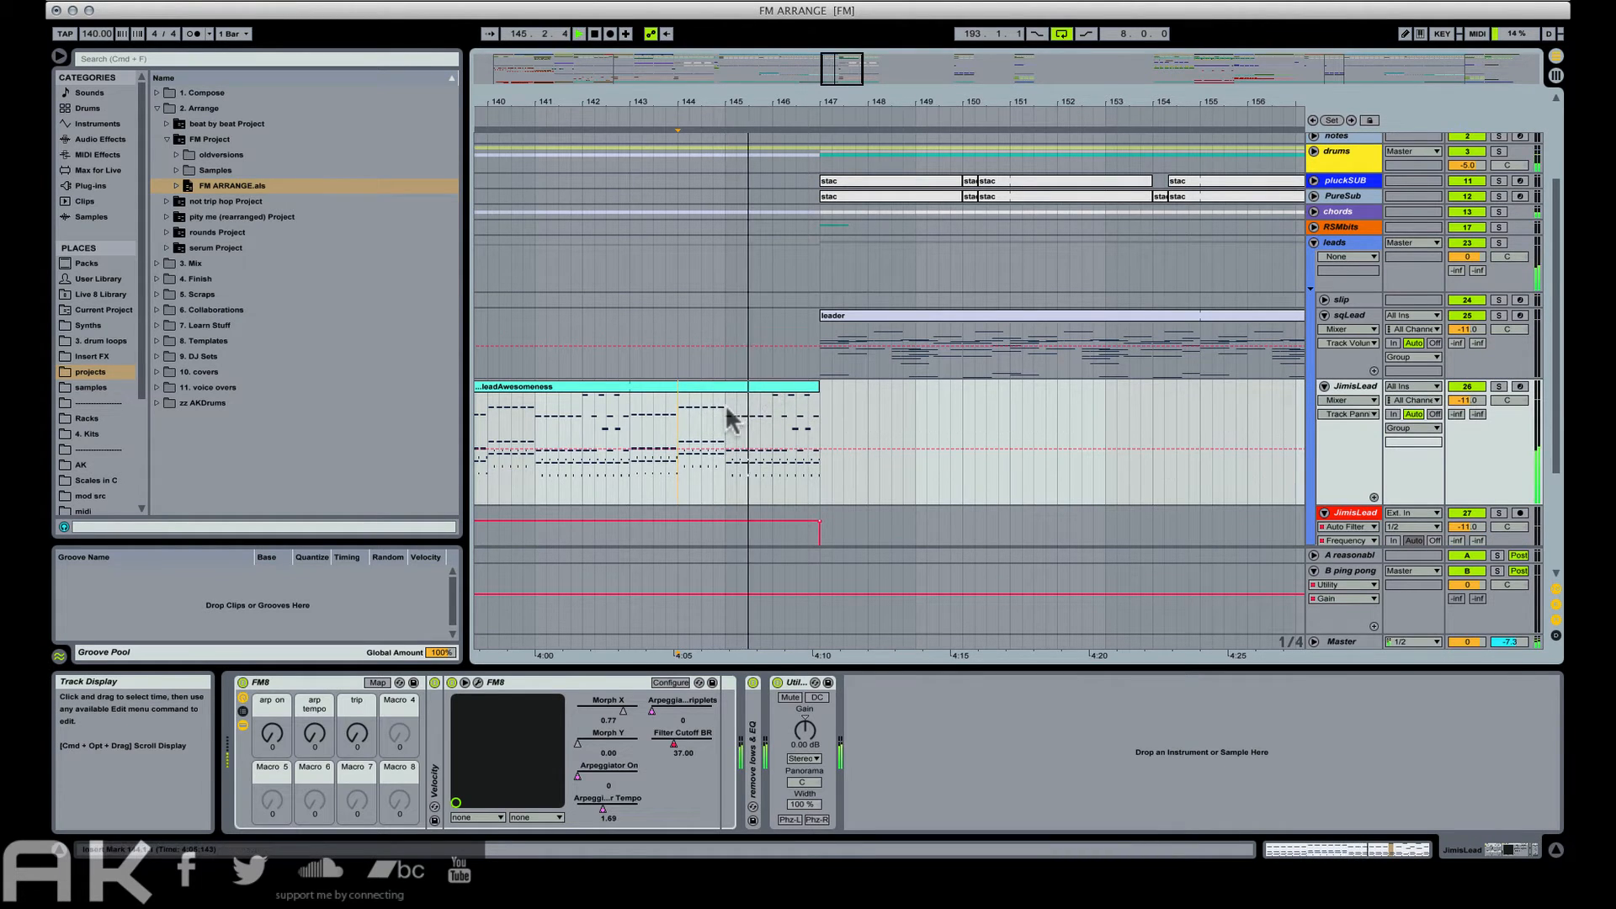
key(super+e)
click(724, 404)
key(super+e)
Duplicate the one-bar leadAwesomeness clip at bar 144 twice to fill up to bar 147, and play it back.
click(700, 388)
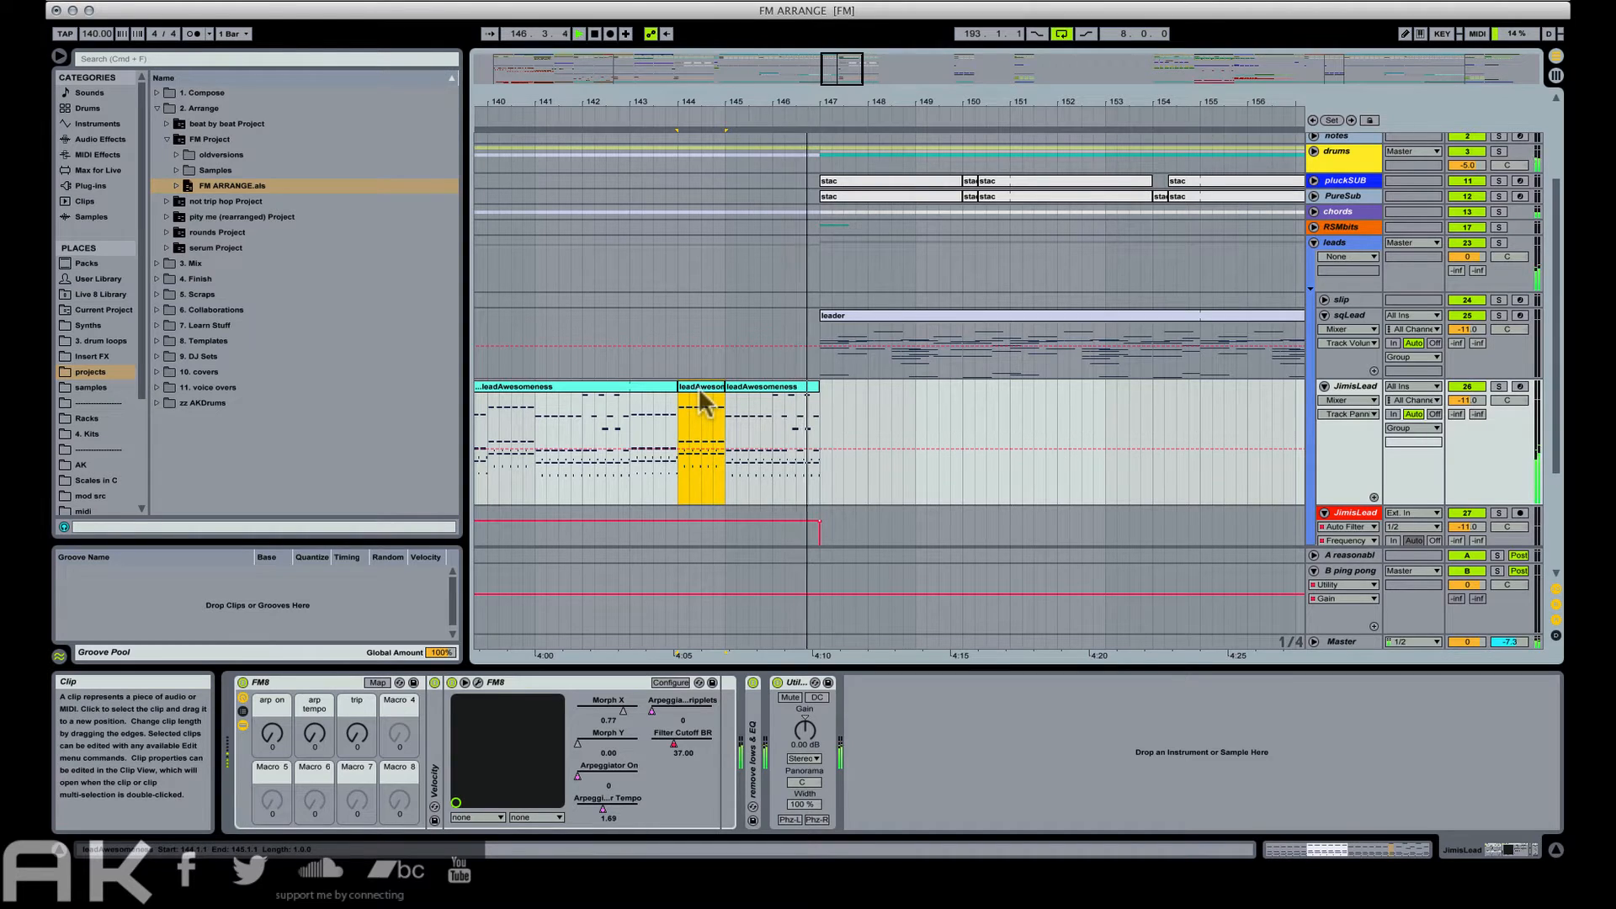
key(super+d)
key(super+d)
click(701, 389)
key(space)
key(space)
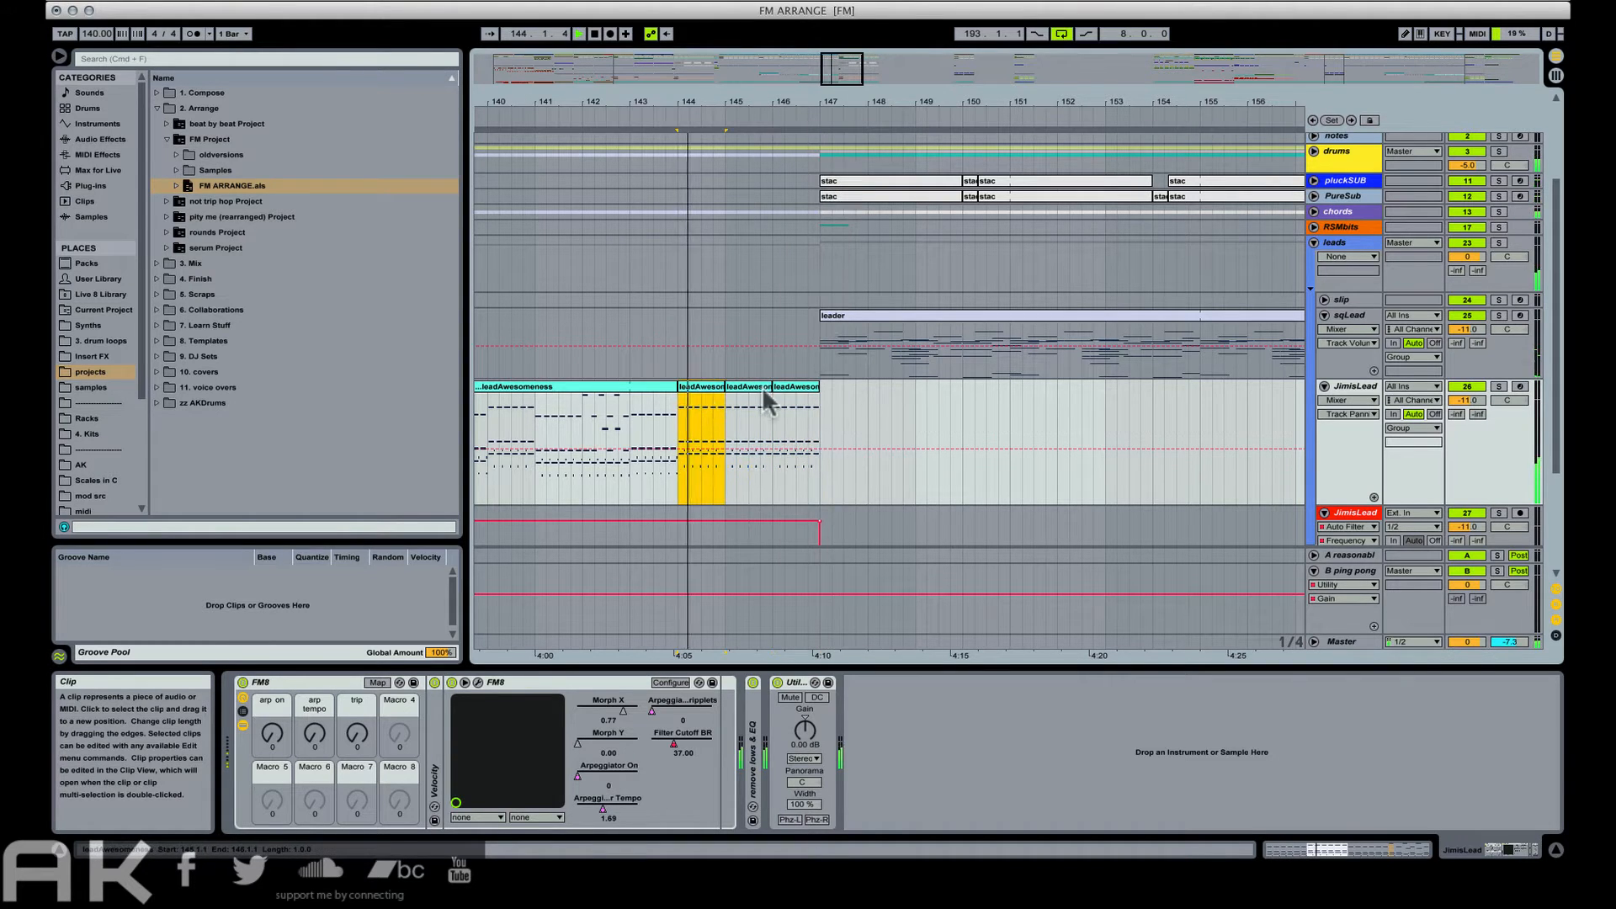
Consolidate the two duplicated leadAwesomeness clips between bars 145 and 147 into one clip.
click(761, 388)
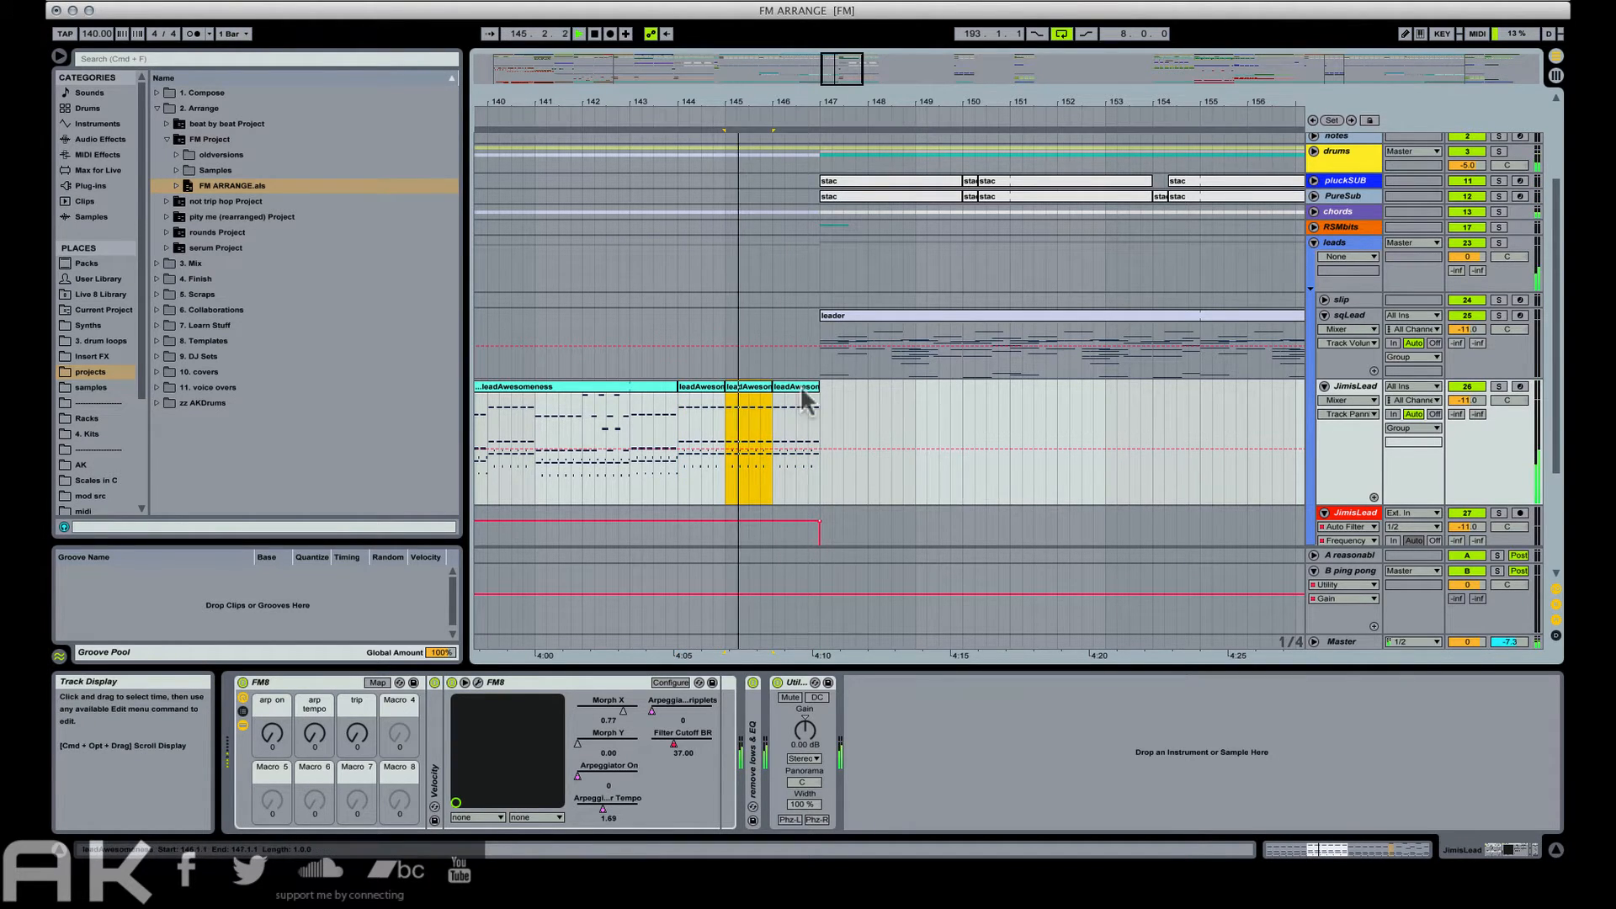
shift+click(784, 388)
key(super+j)
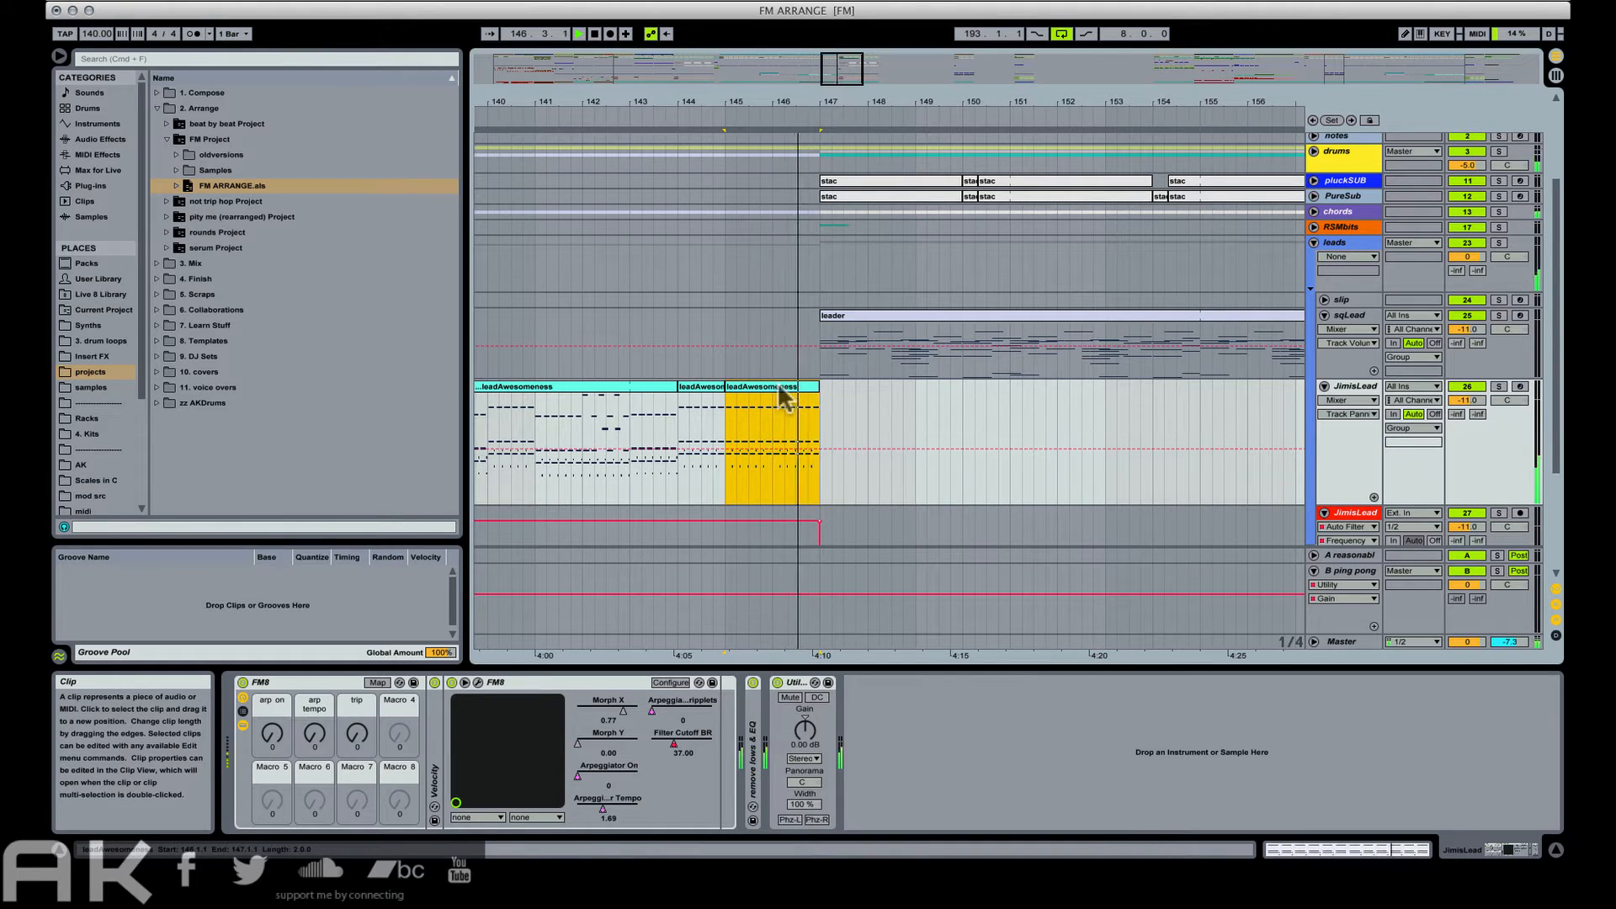
Draw a pitch bend envelope in the consolidated clip rising from centre at its start to maximum near its end, and play it.
click(1305, 850)
click(452, 709)
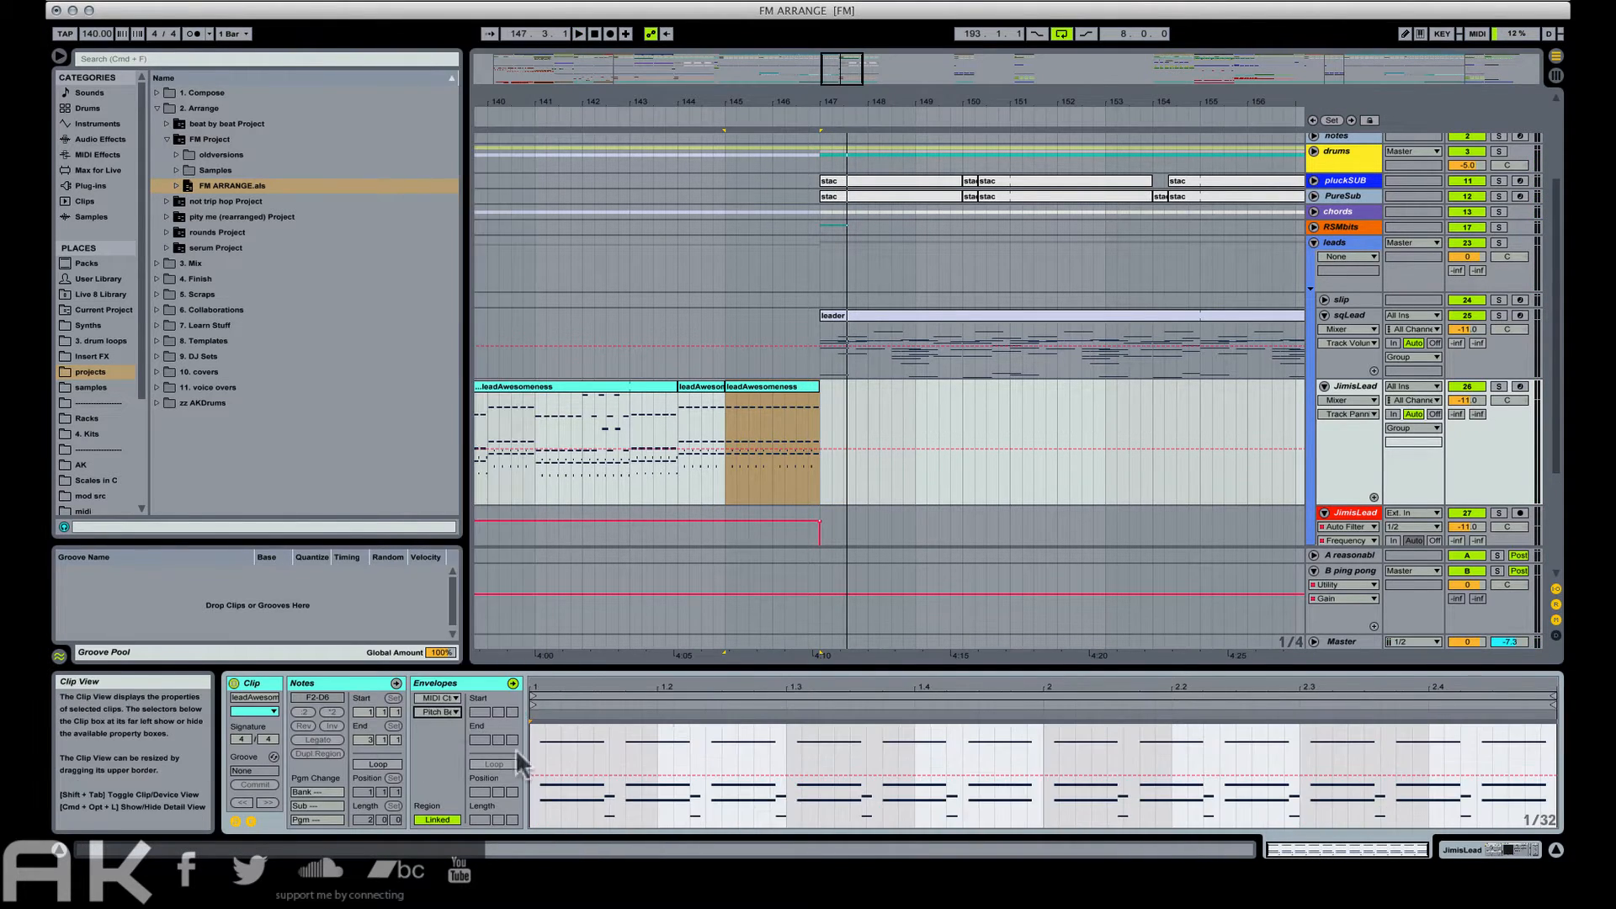
click(538, 774)
drag(1521, 774, 1521, 725)
key(space)
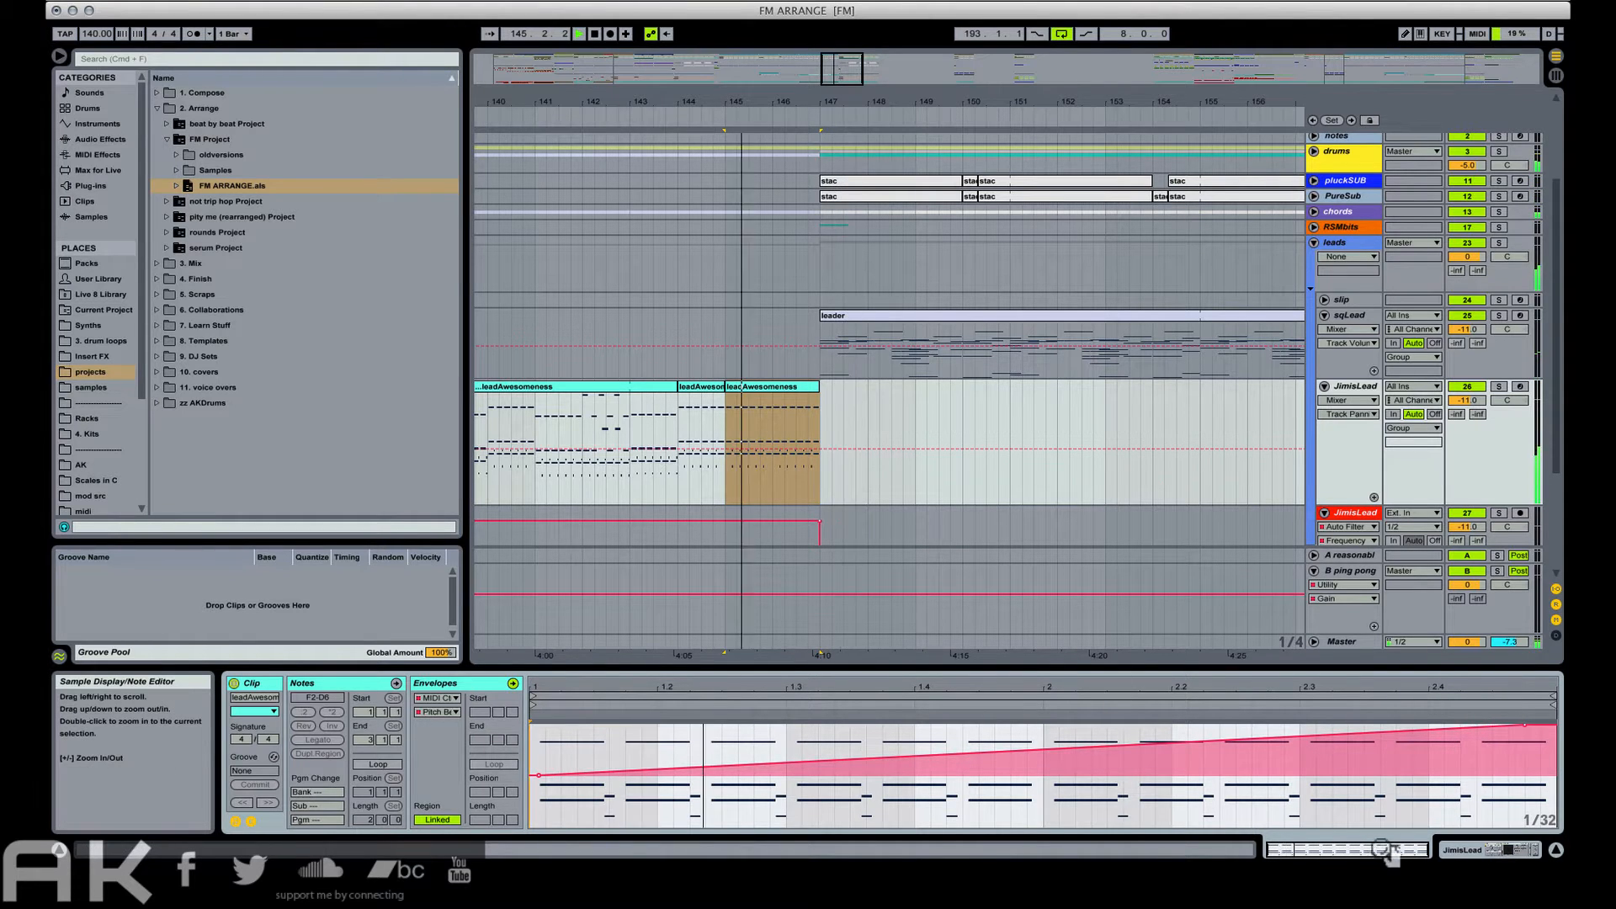
Stop playback, open the FM8 editor of the JimisLead track on its Pitch page, and move its window off the clips.
click(1468, 851)
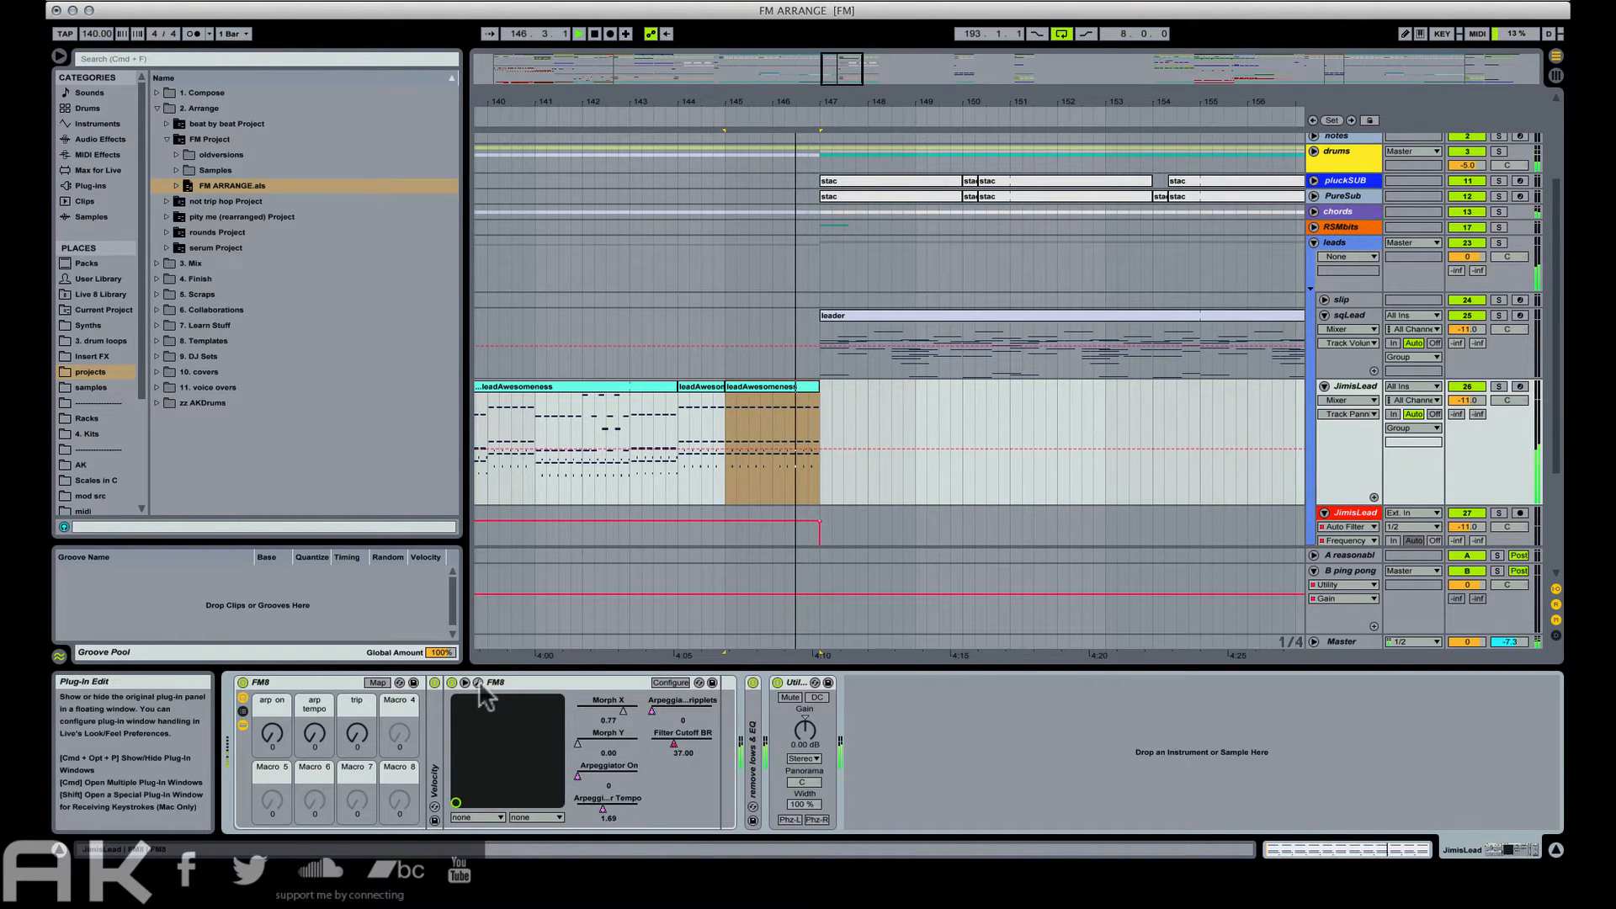
key(space)
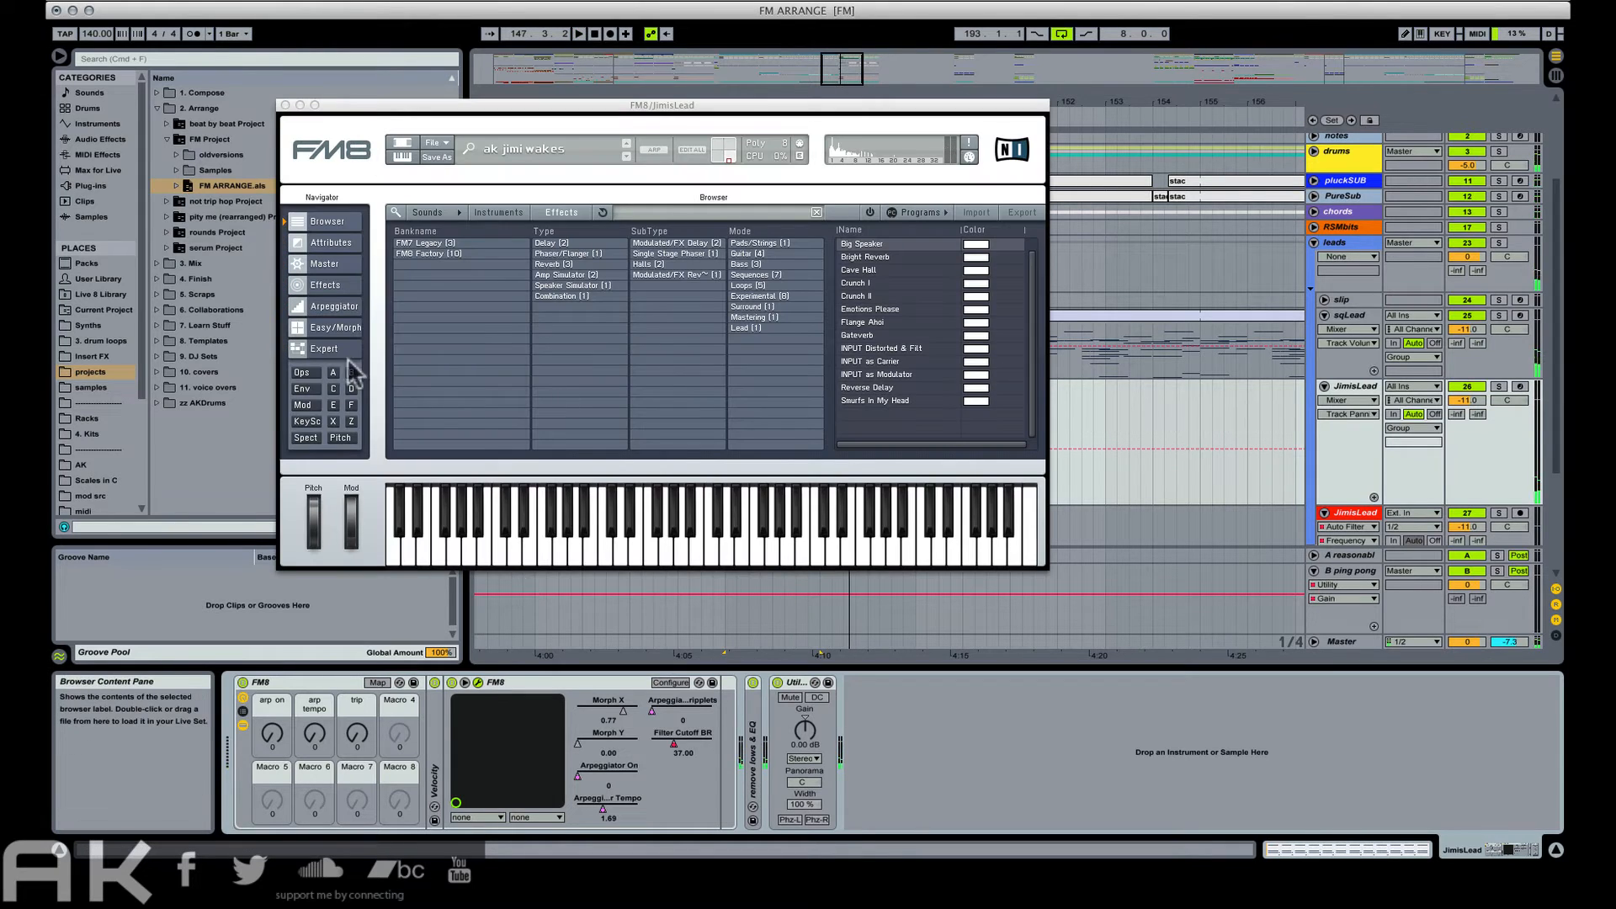
click(340, 438)
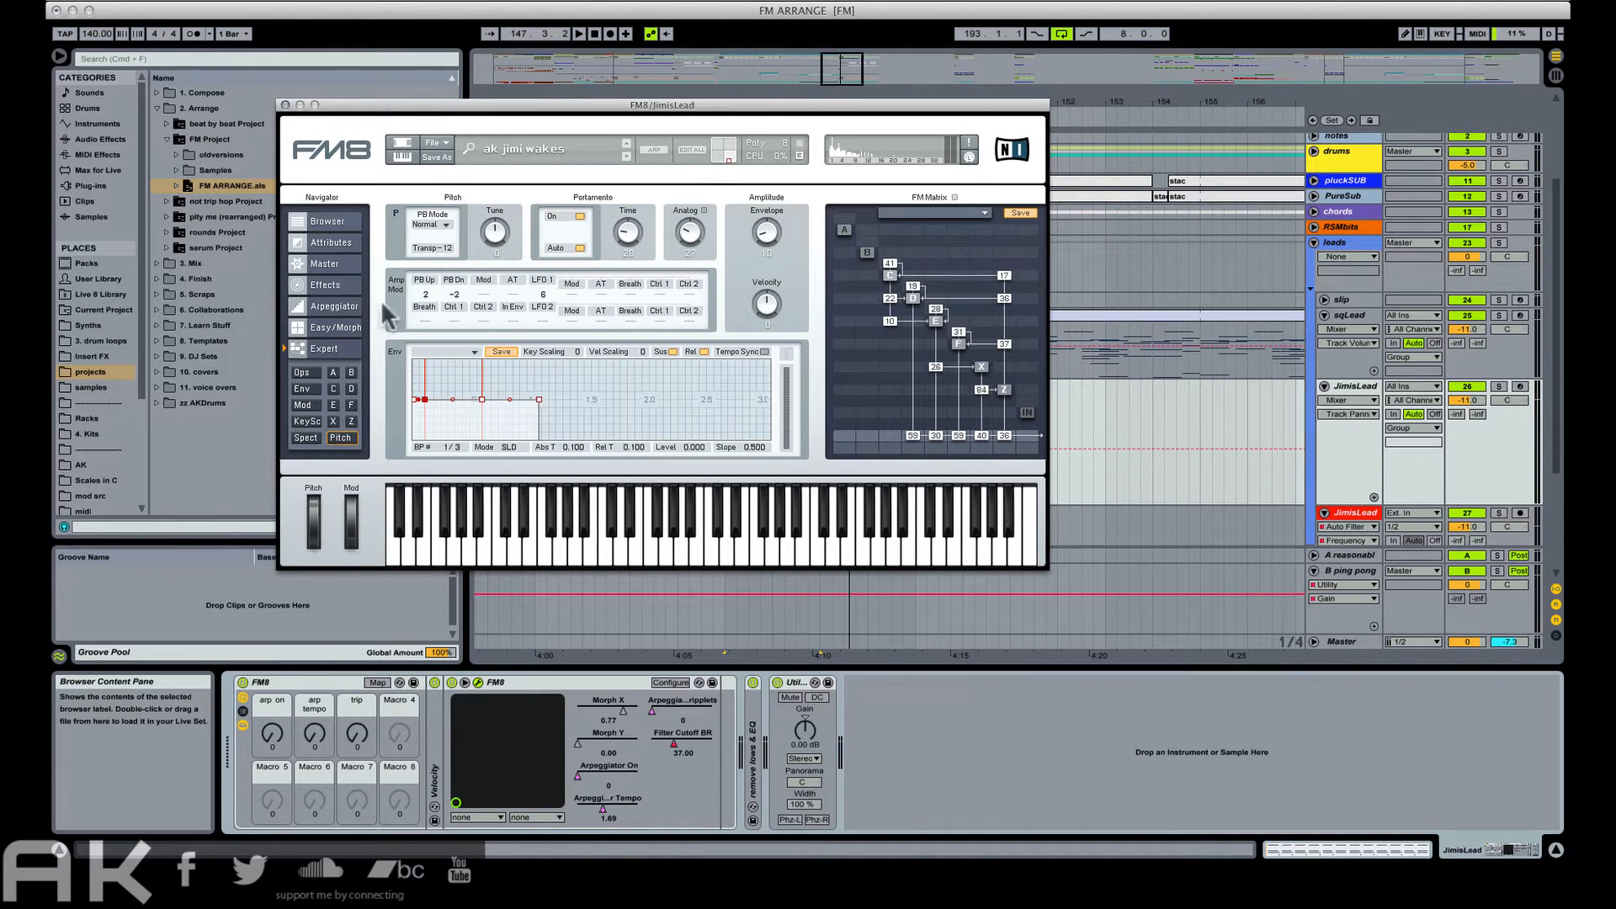
drag(630, 118, 1291, 352)
Play from just before bar 147 and set FM8's upward pitch bend range (PB Up) to 5.
click(801, 404)
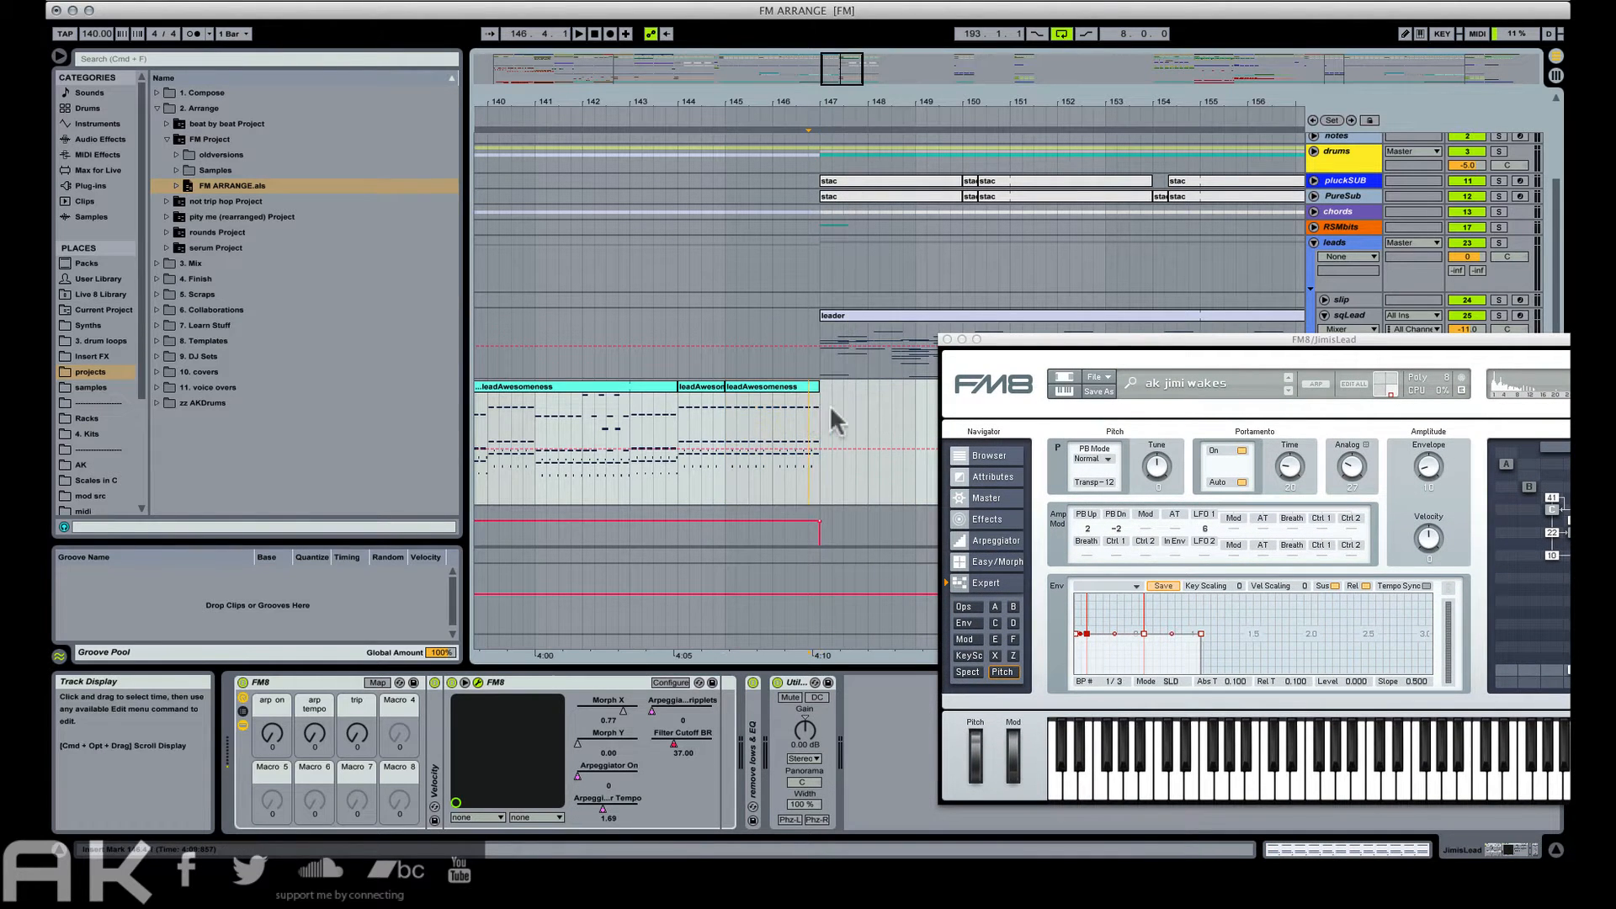
key(space)
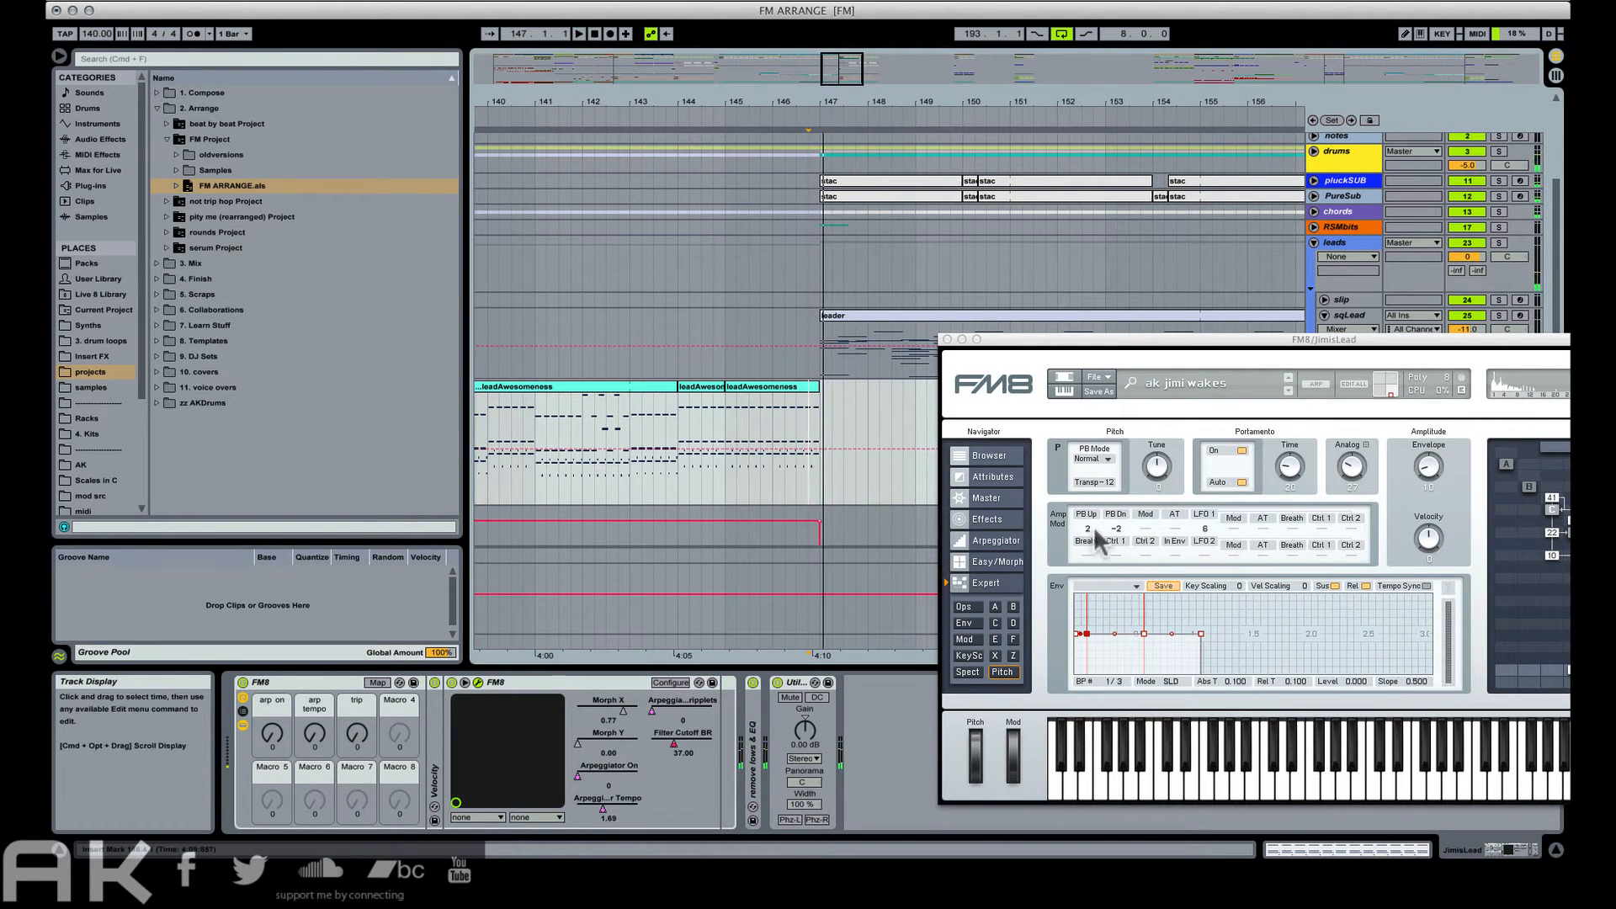
drag(1090, 526, 1084, 515)
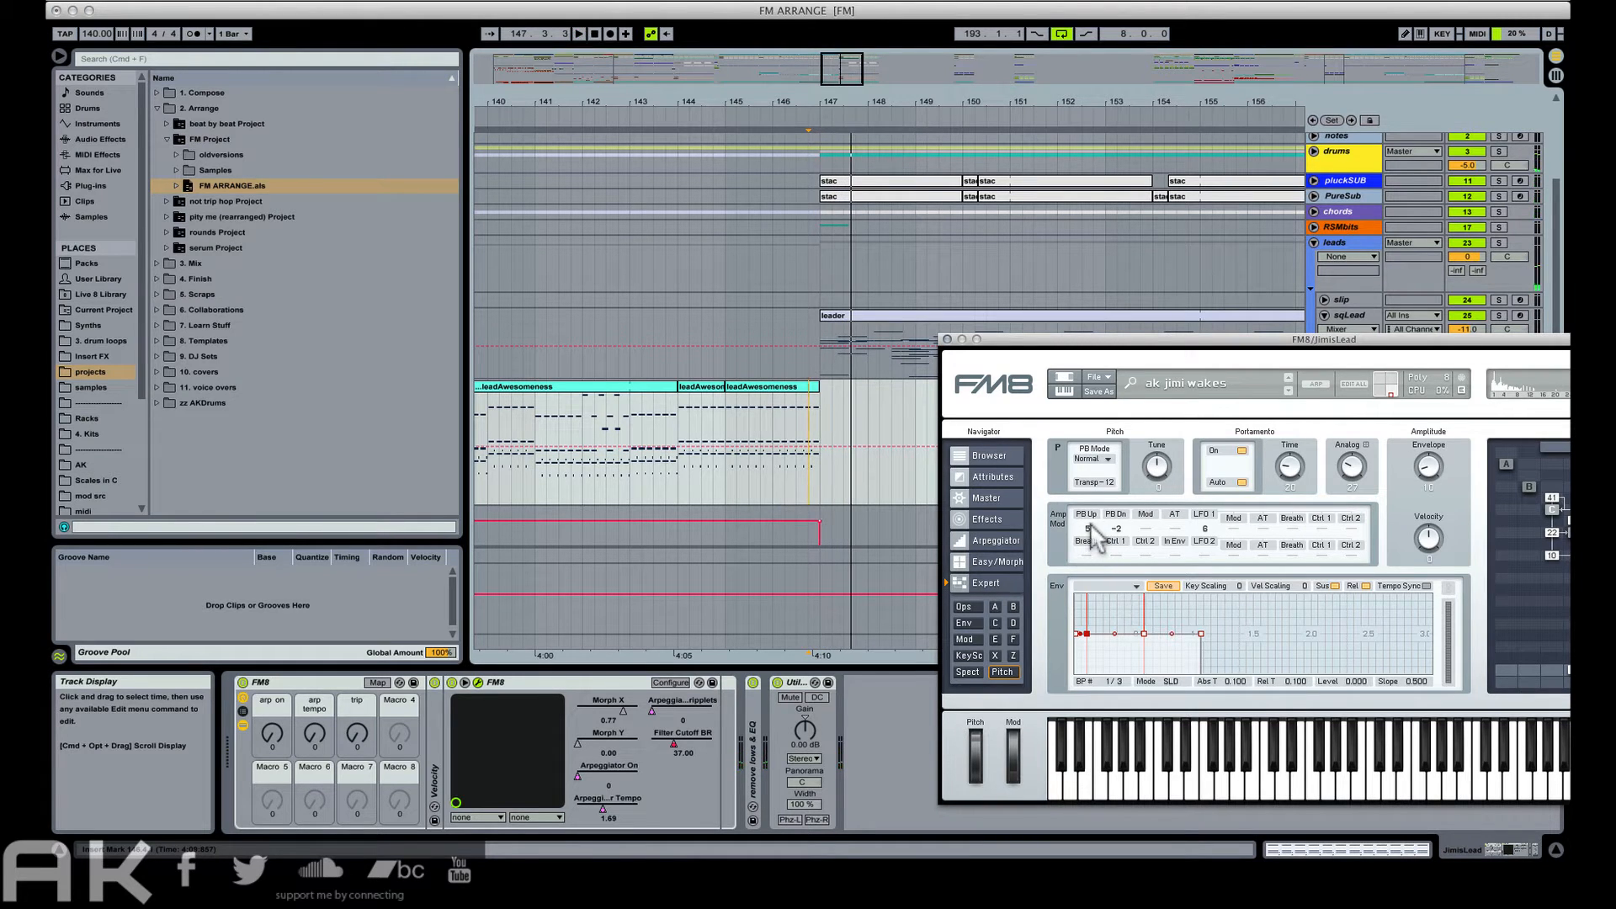
Set FM8's upward pitch bend range (PB Up) to 4 and play the JimisLead track from the short leadAwesomeness clip at bar 144.
key(space)
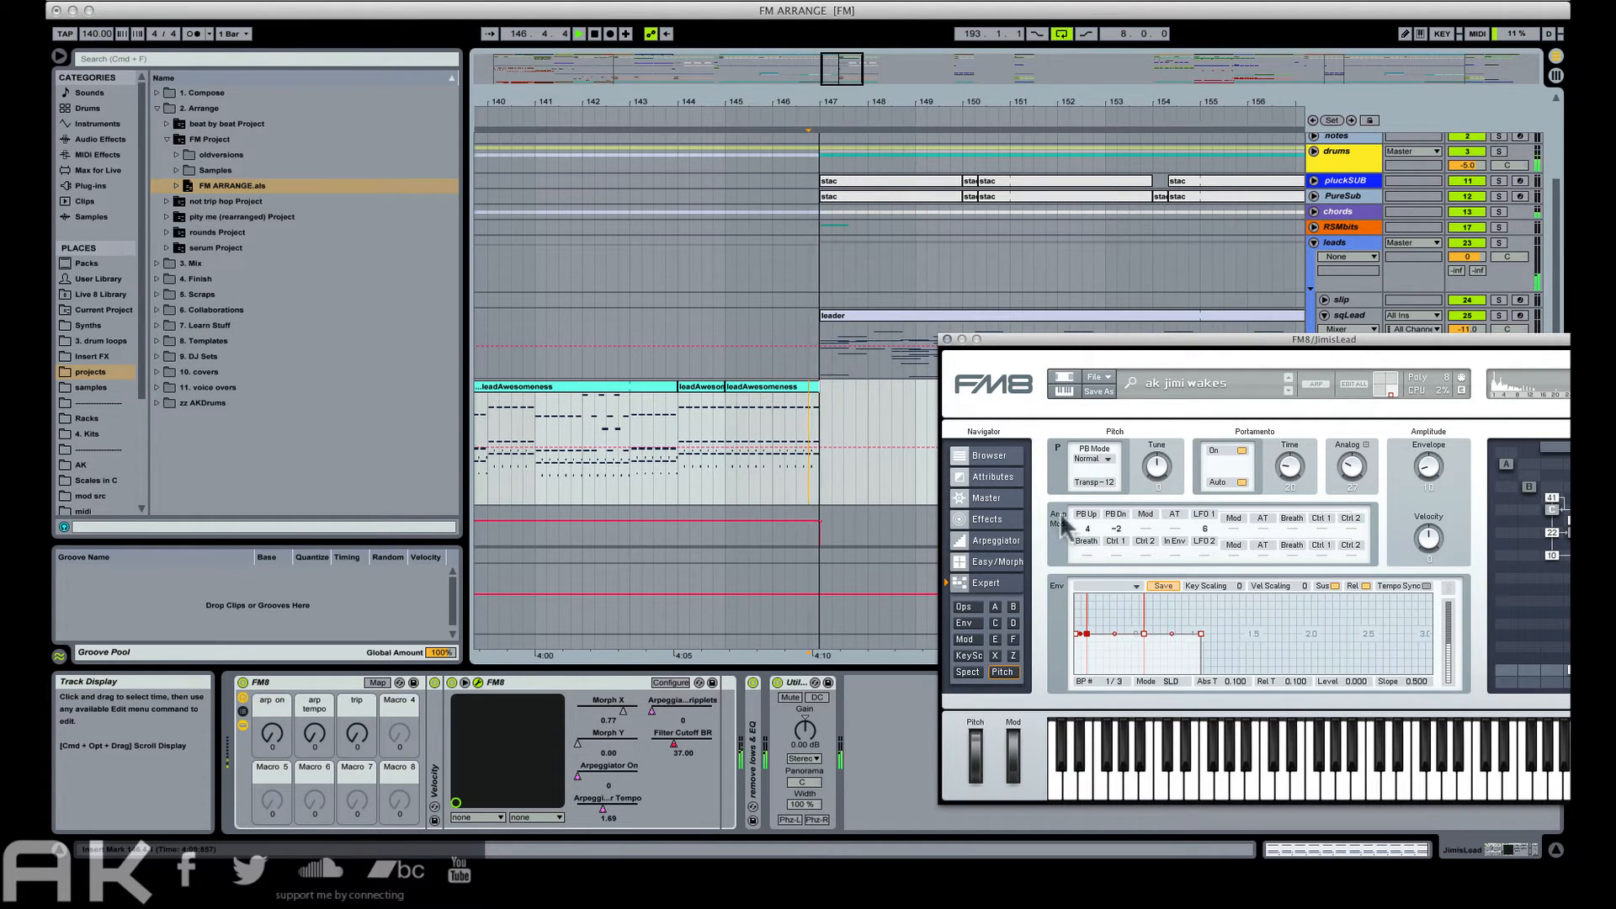
key(space)
click(936, 341)
click(665, 384)
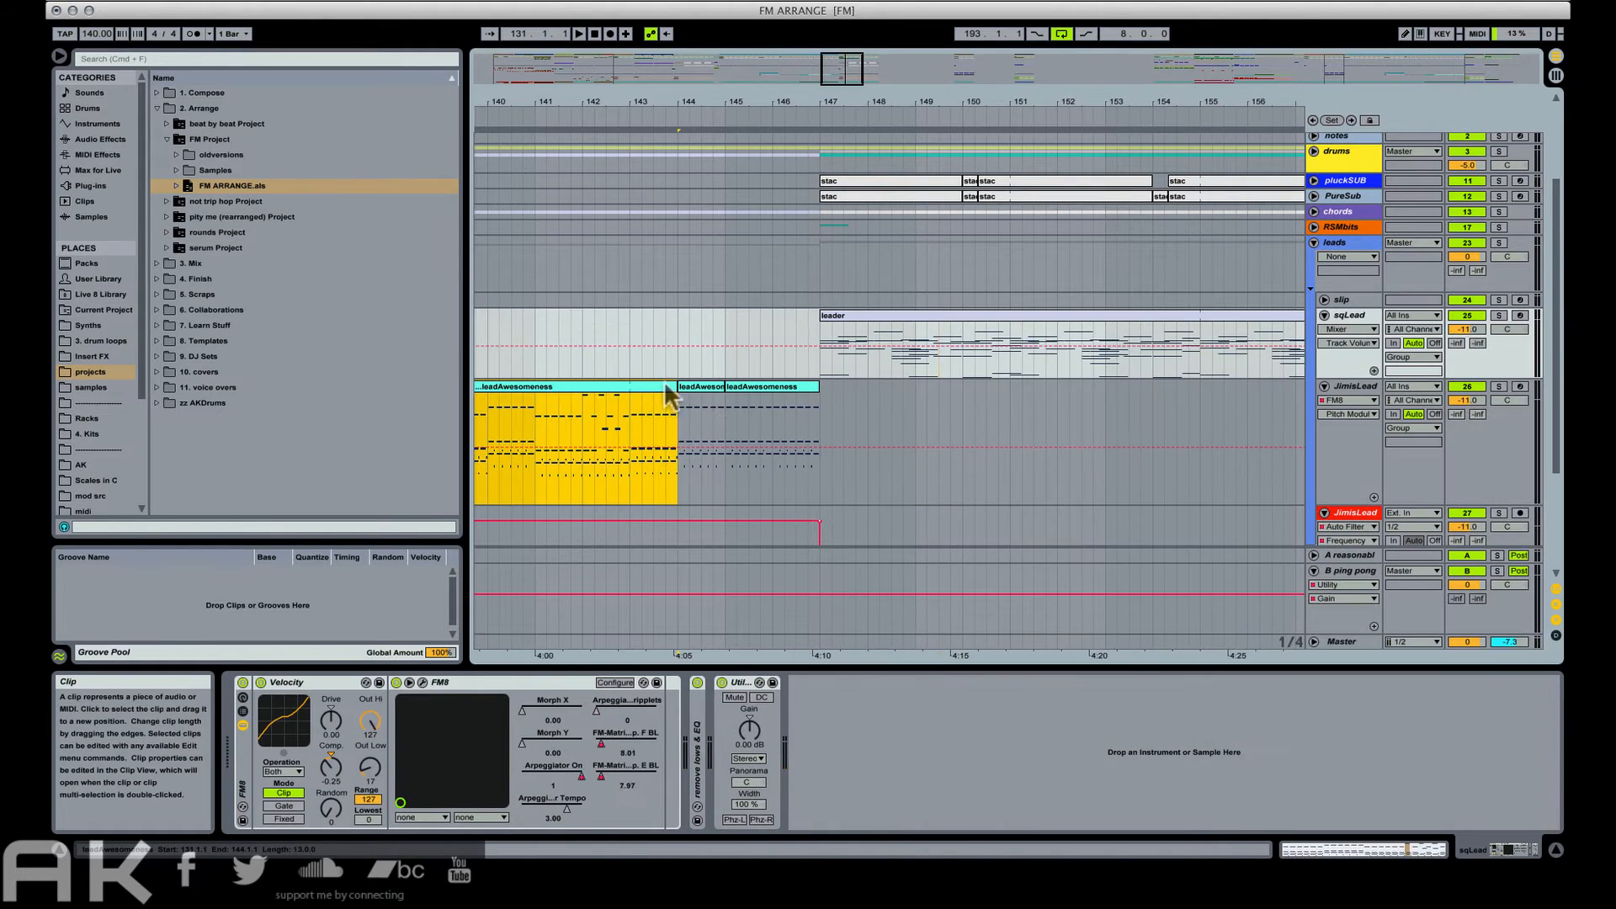
click(690, 385)
key(space)
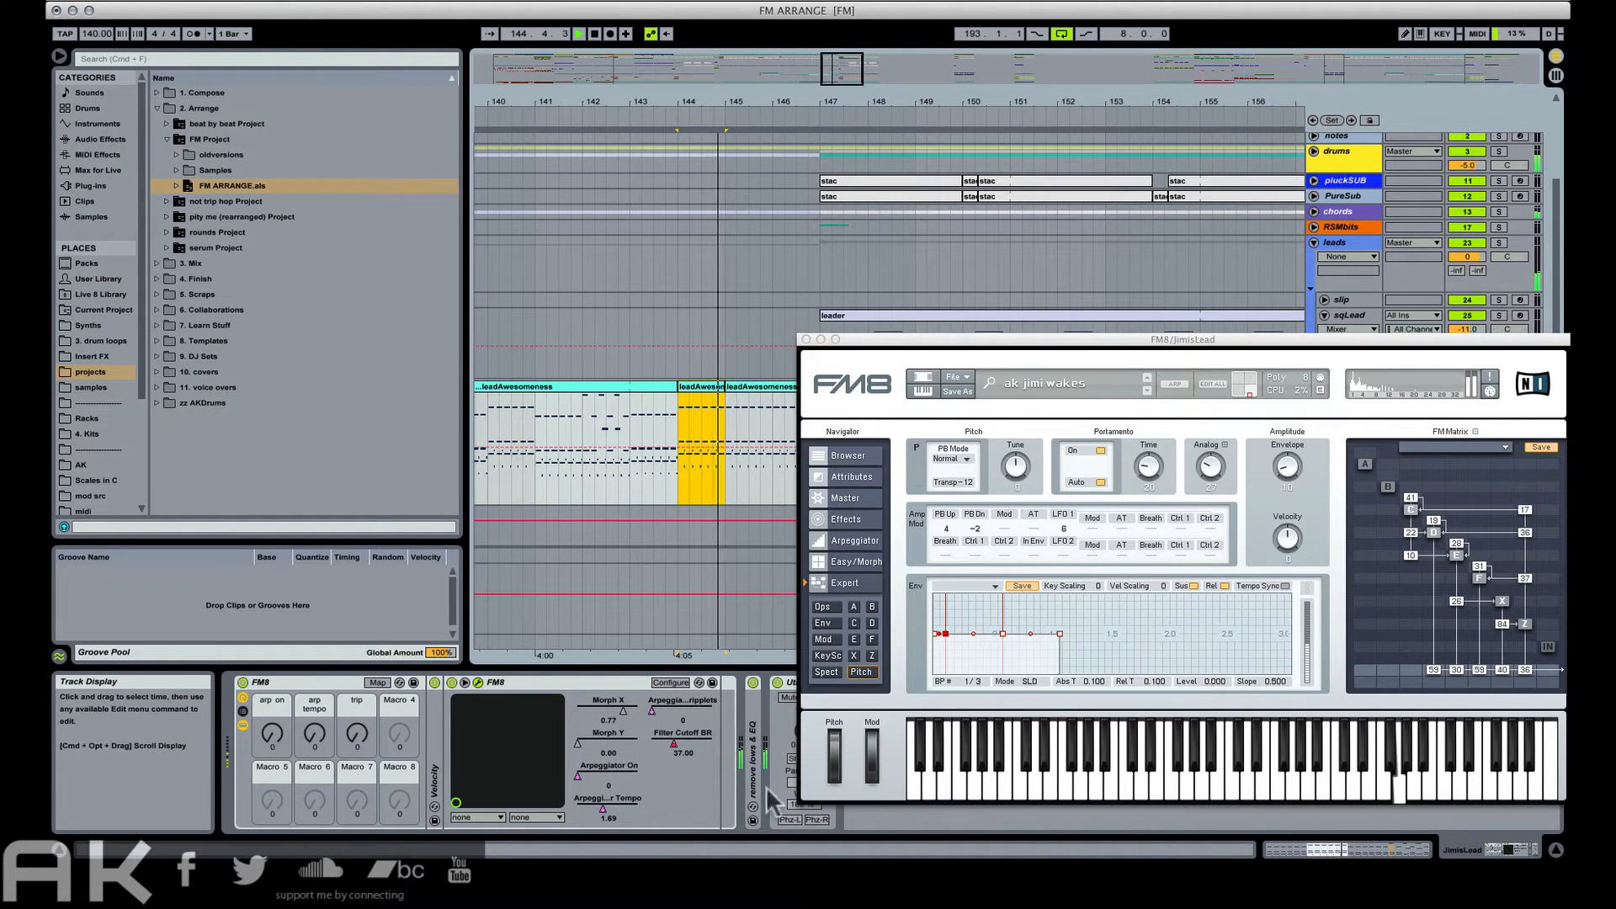
Show the contents of the leadAwesomeness clip at bar 144 and close the FM8 editor window.
click(1337, 852)
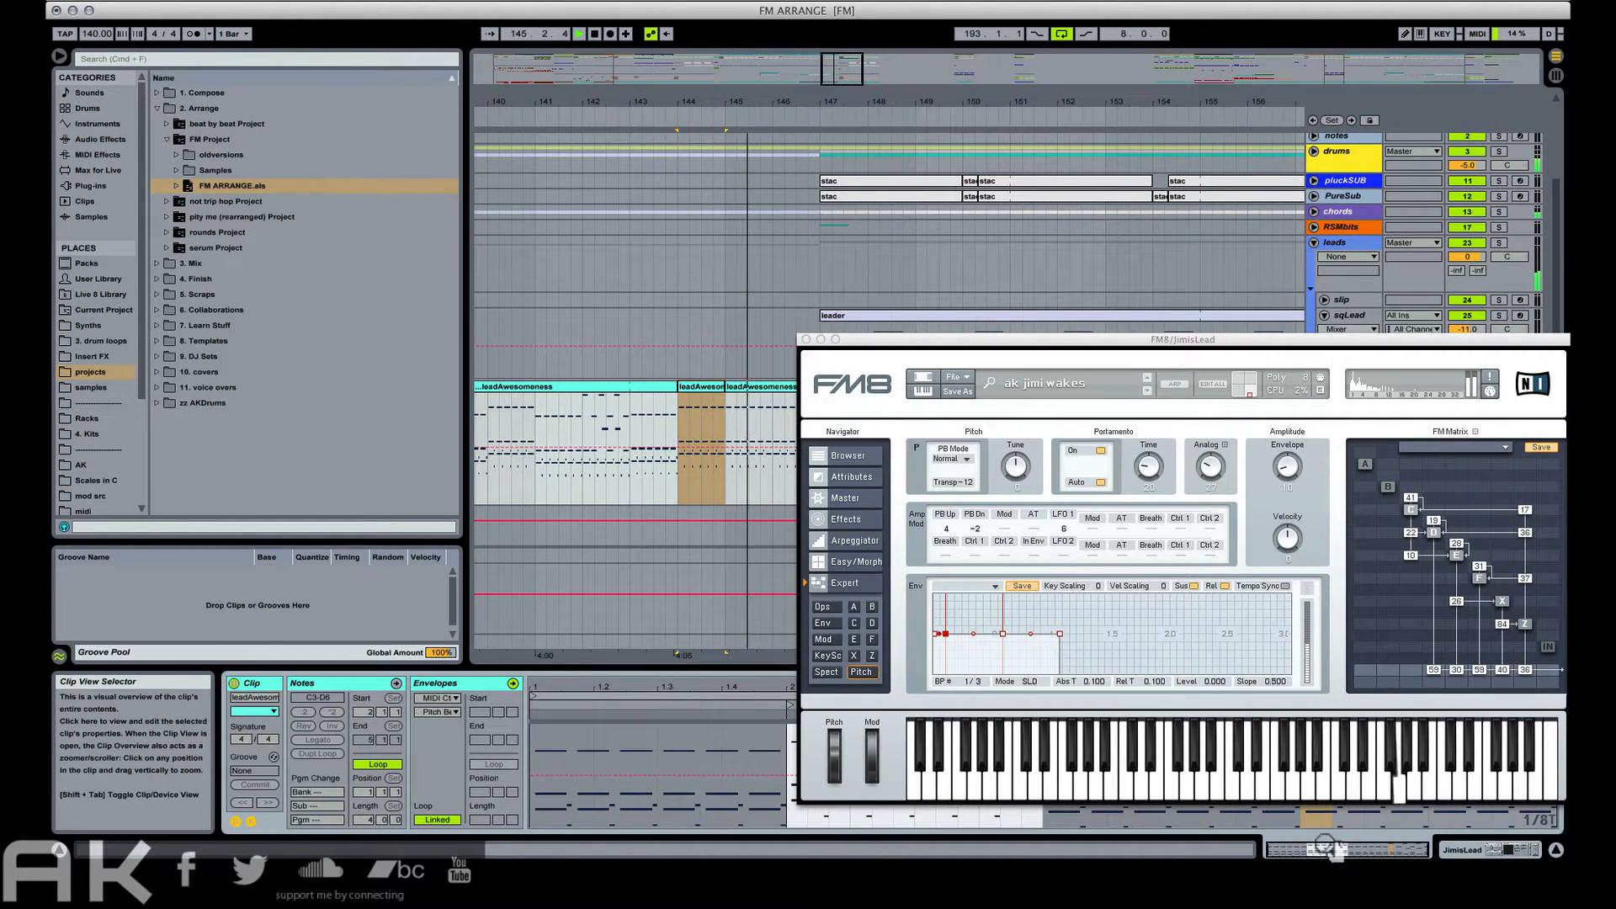
click(806, 339)
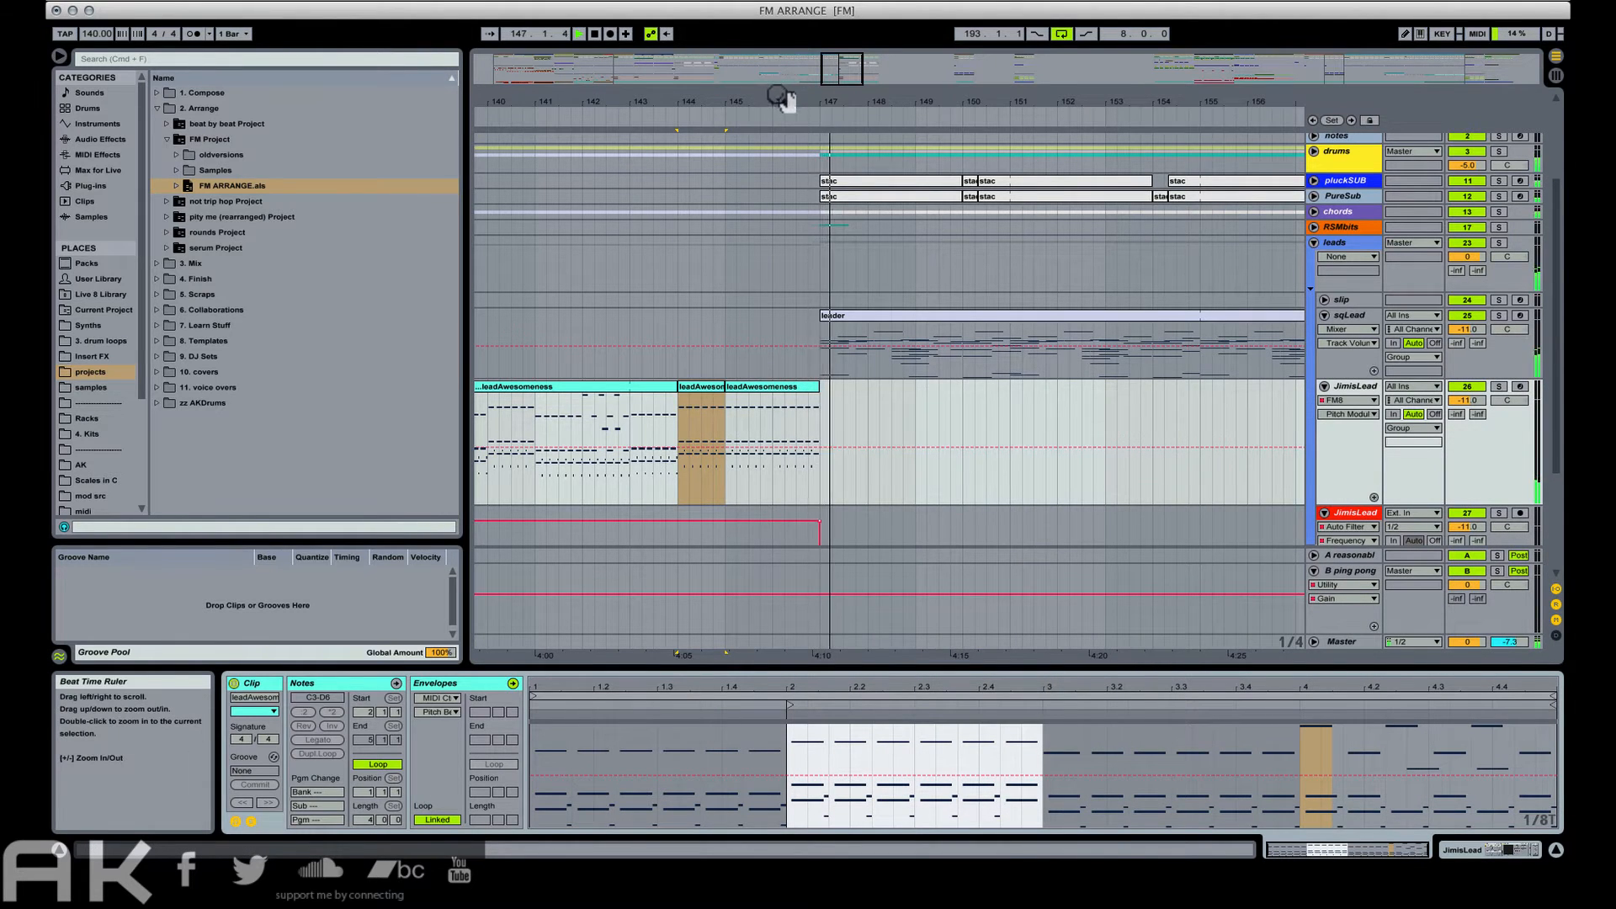
drag(783, 101, 828, 60)
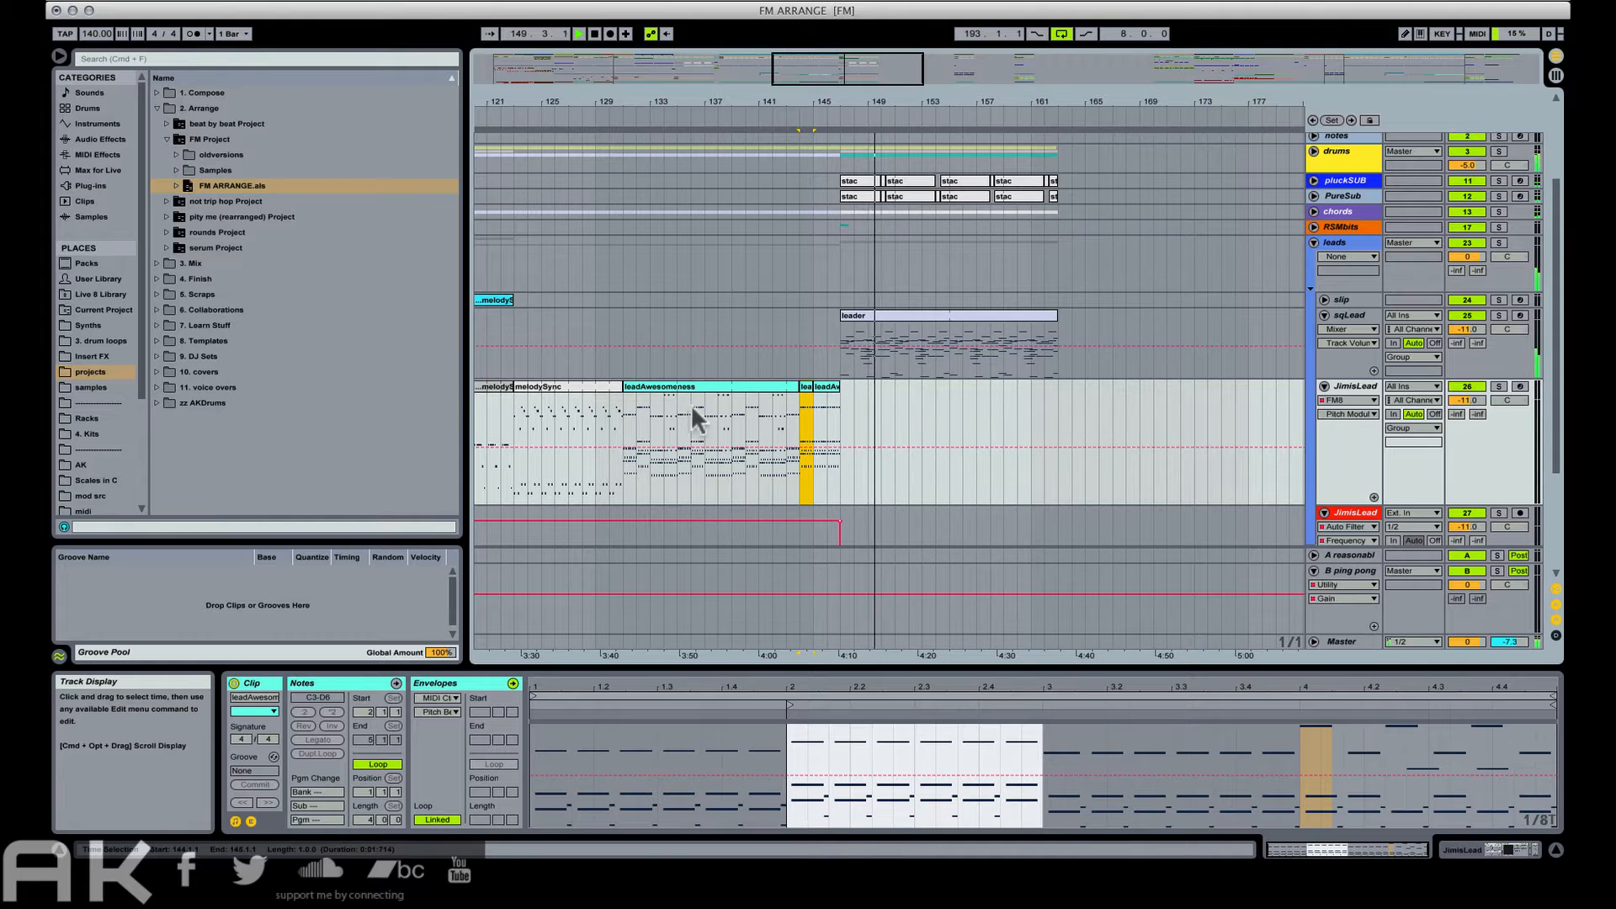
scroll(770, 426, up, 1)
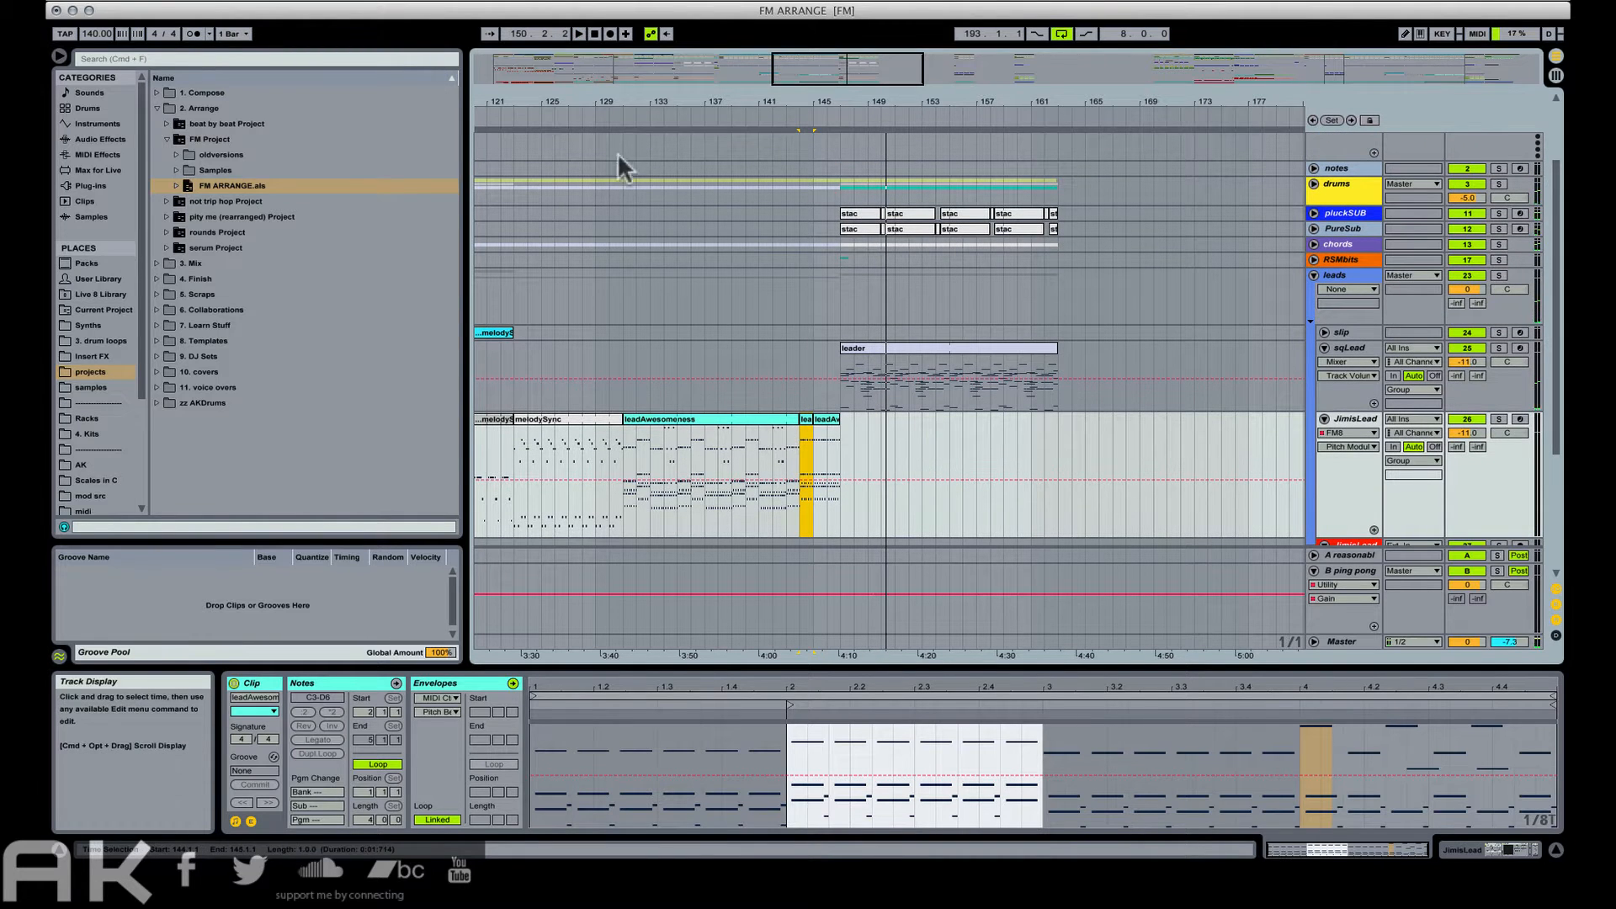
drag(615, 99, 741, 101)
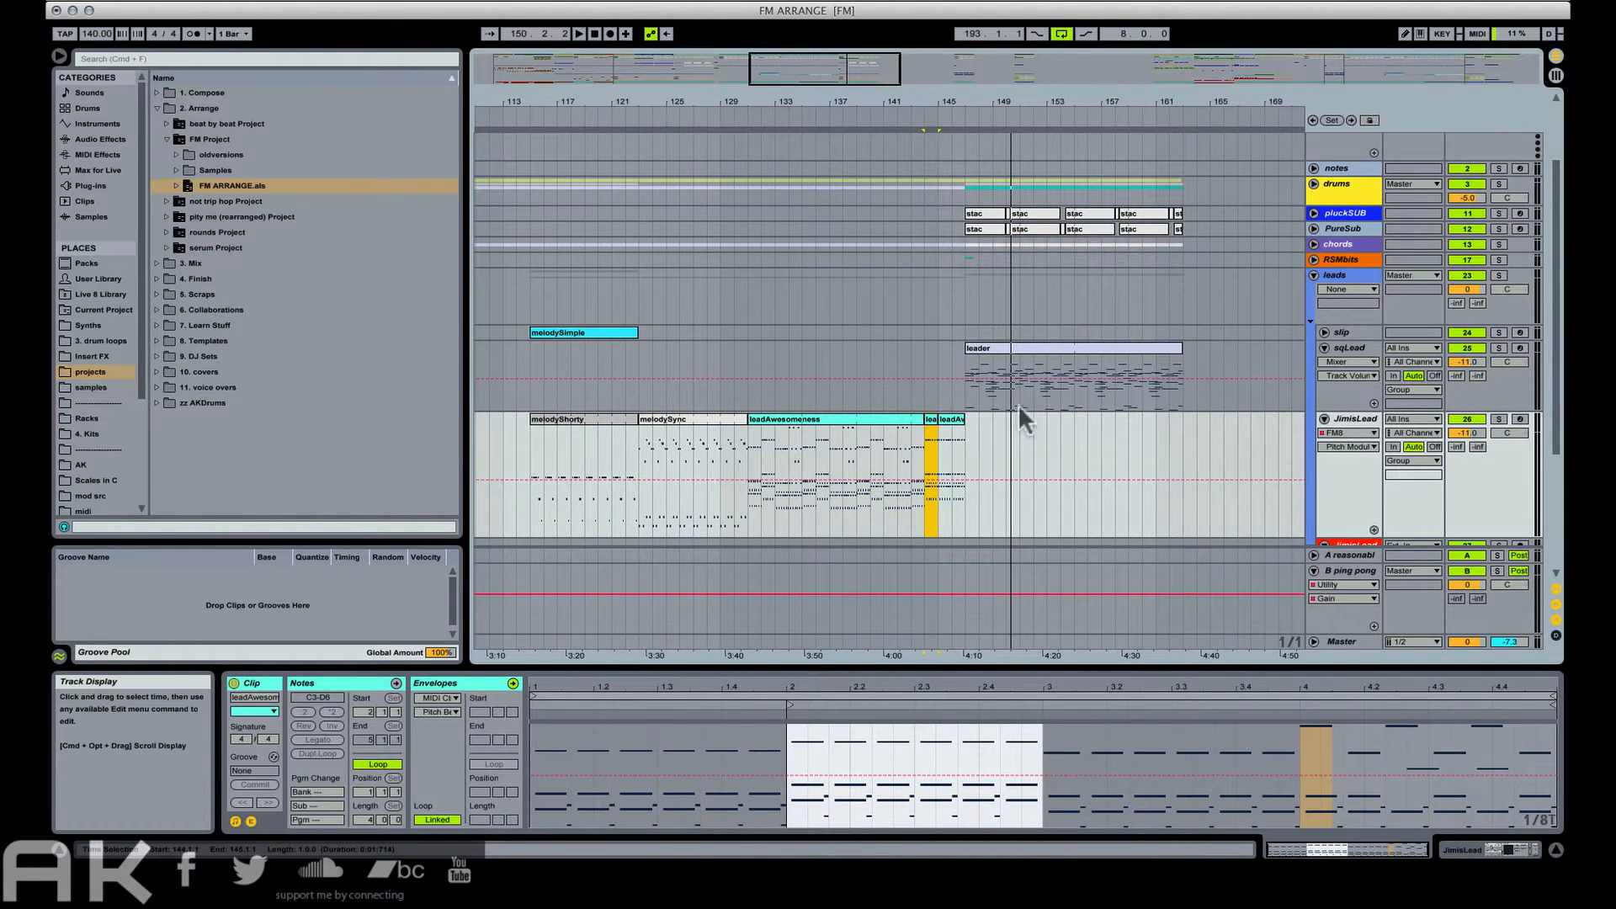
Add a centre-level pitch bend breakpoint to the bar 144 clip, the long leadAwesomeness clip, melodySync and melodyShorty on the JimisLead track.
click(946, 420)
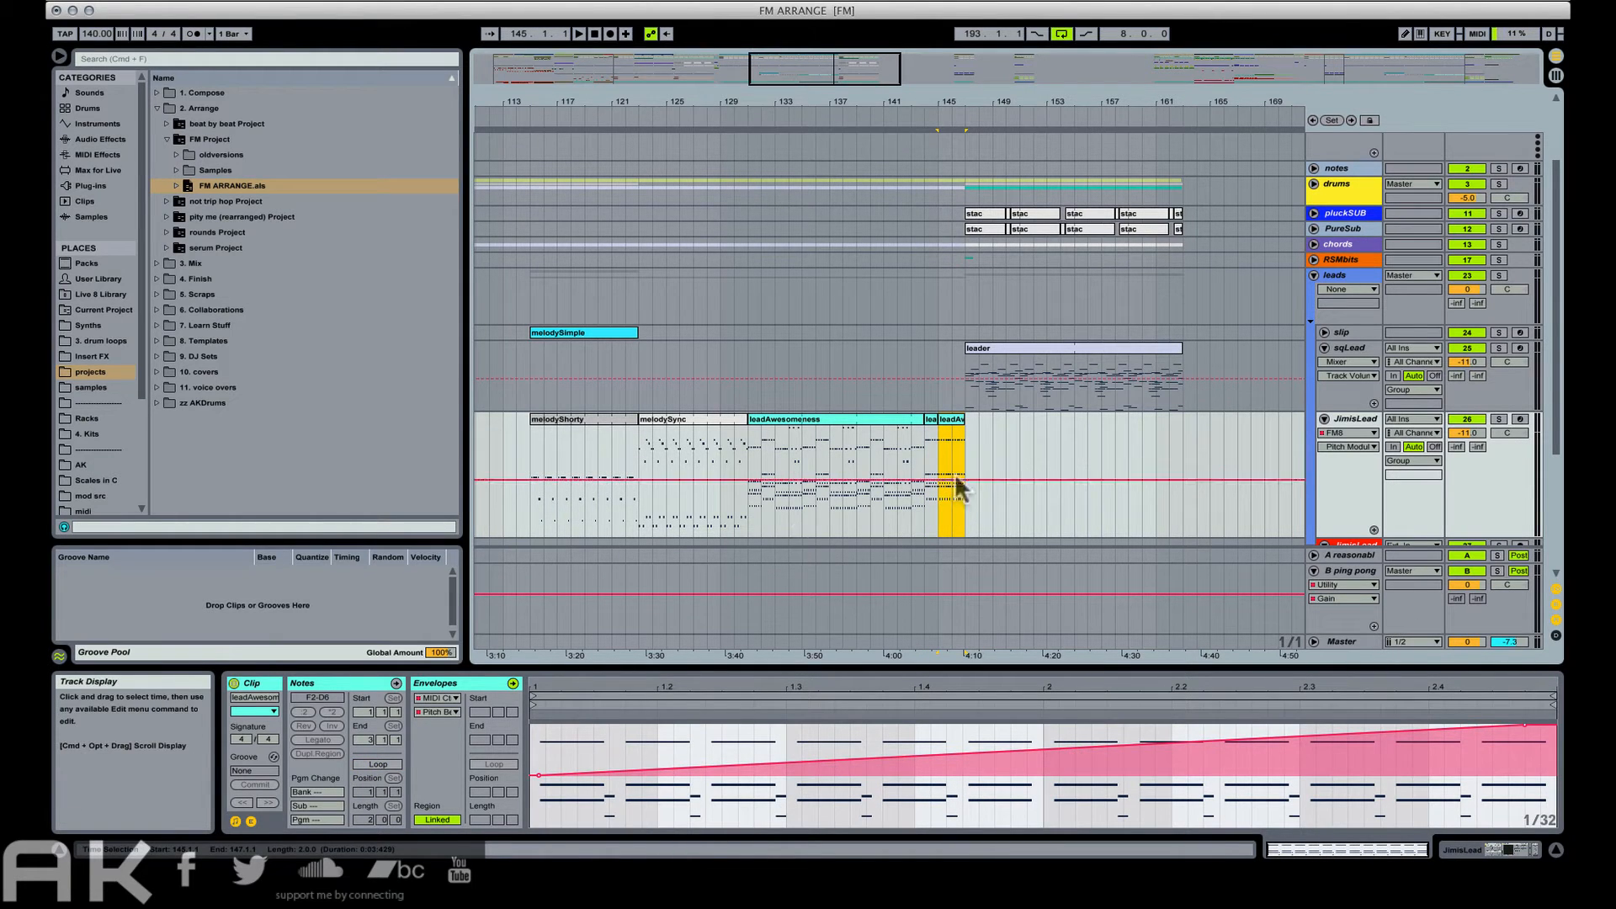
click(931, 433)
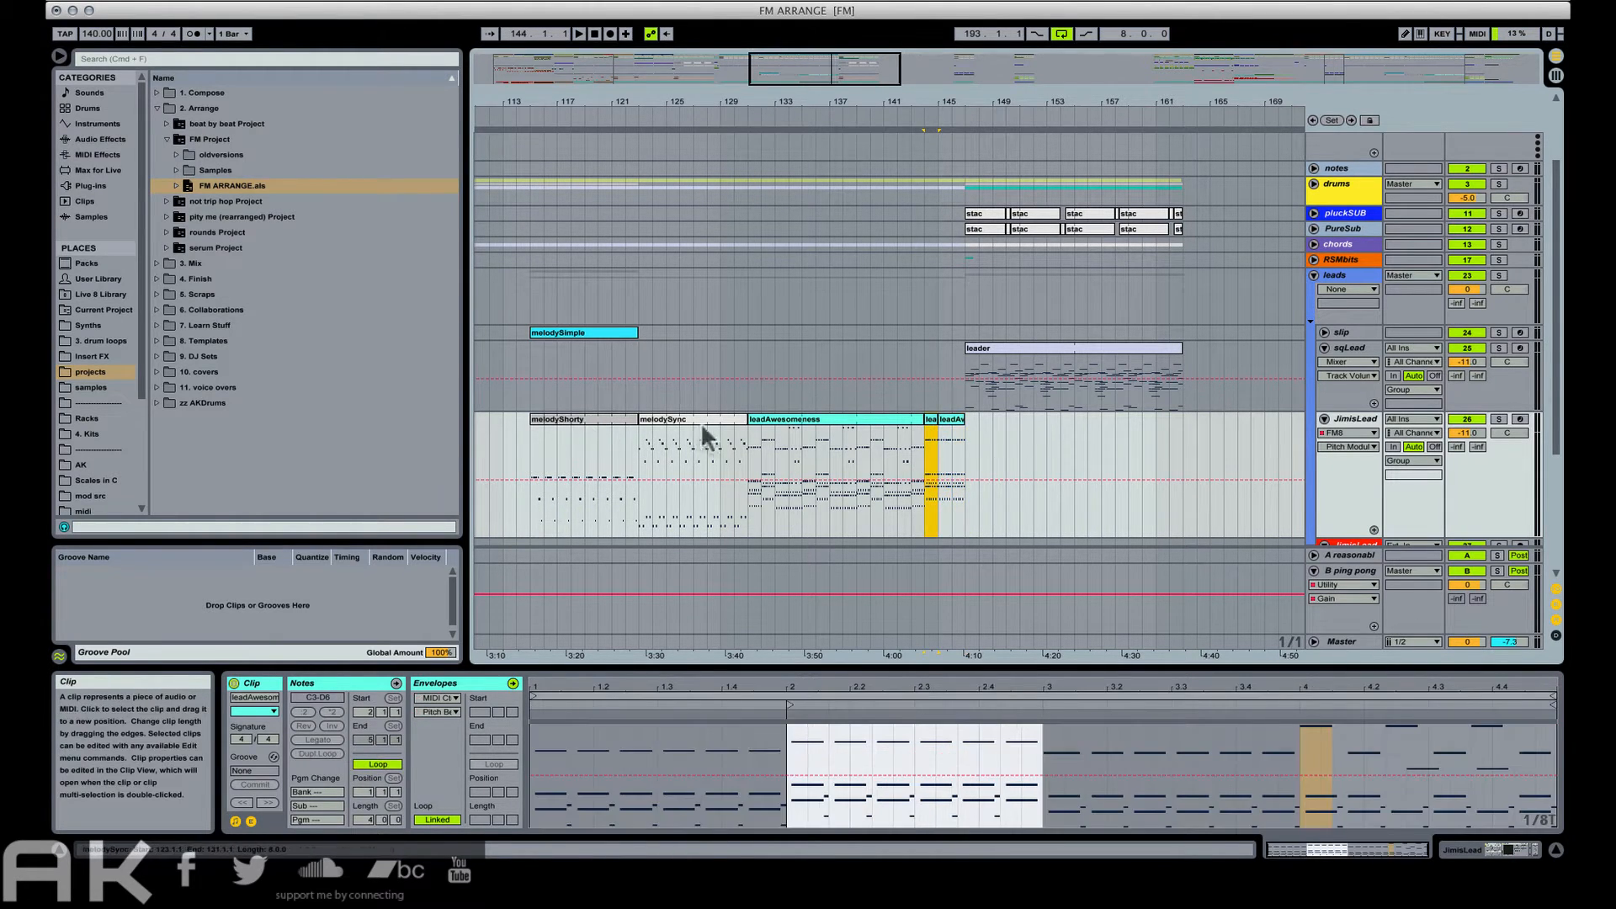
click(786, 775)
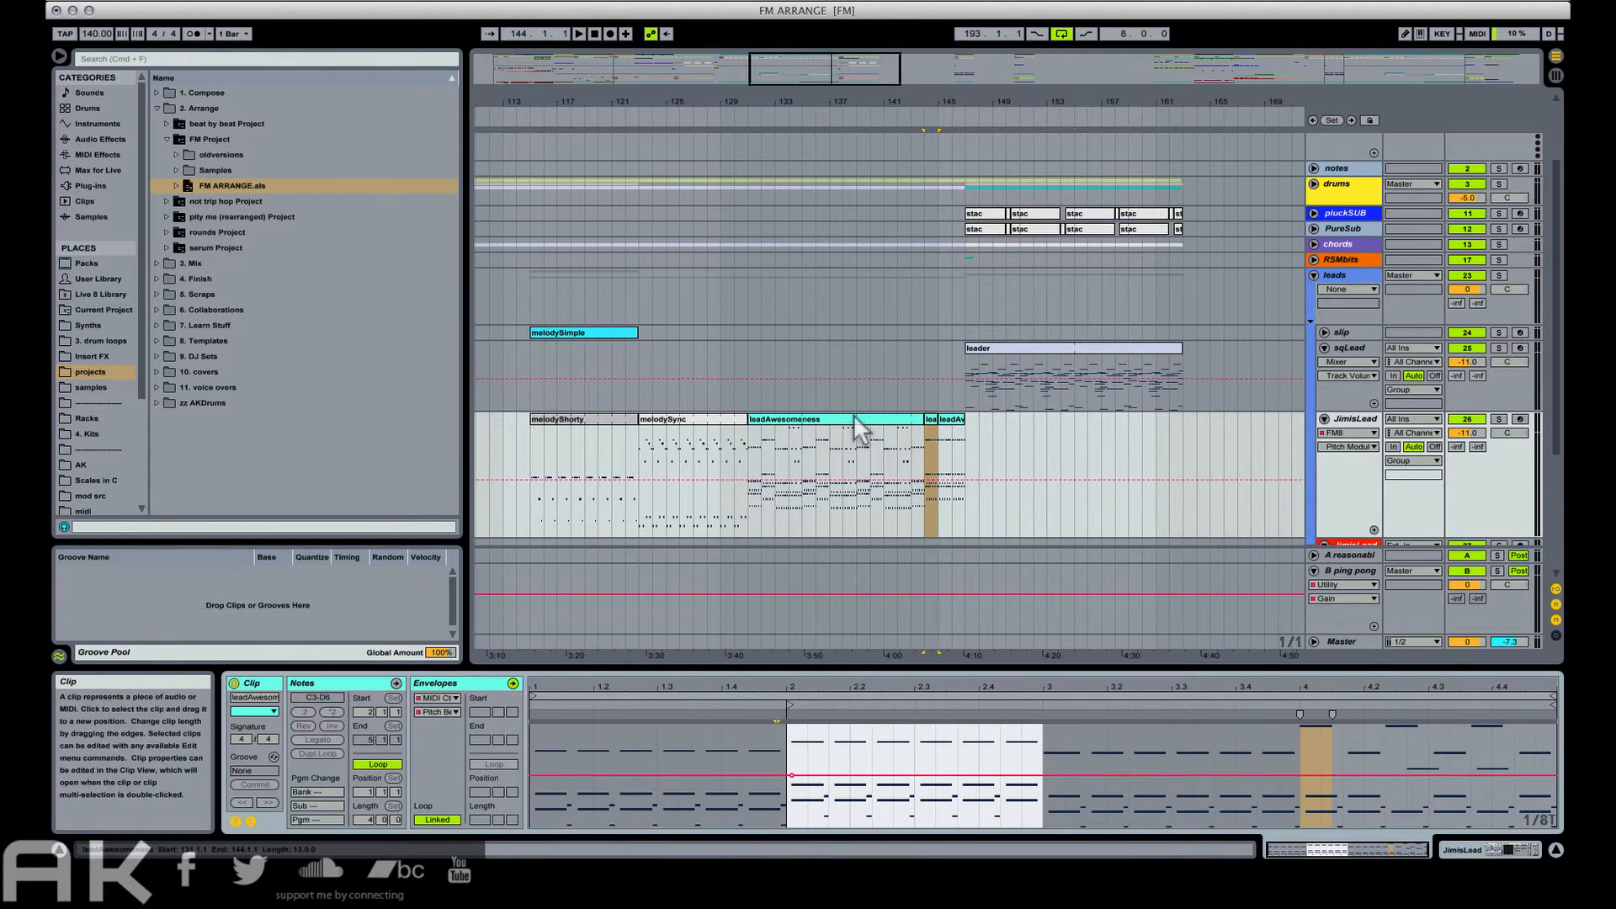
click(859, 429)
click(784, 772)
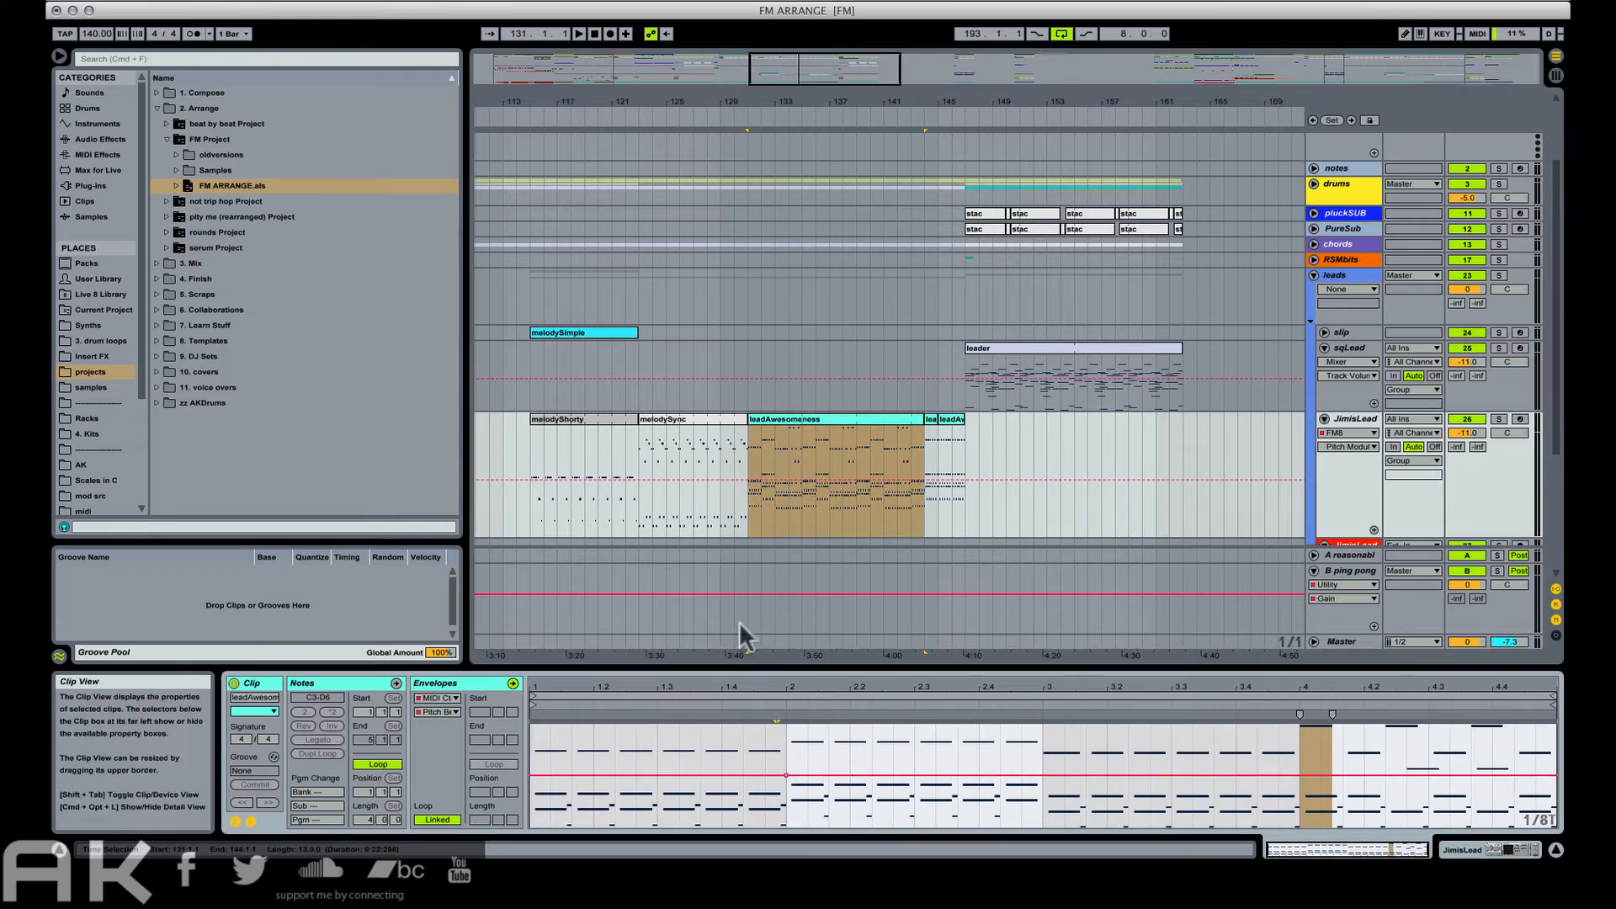
click(692, 429)
click(672, 771)
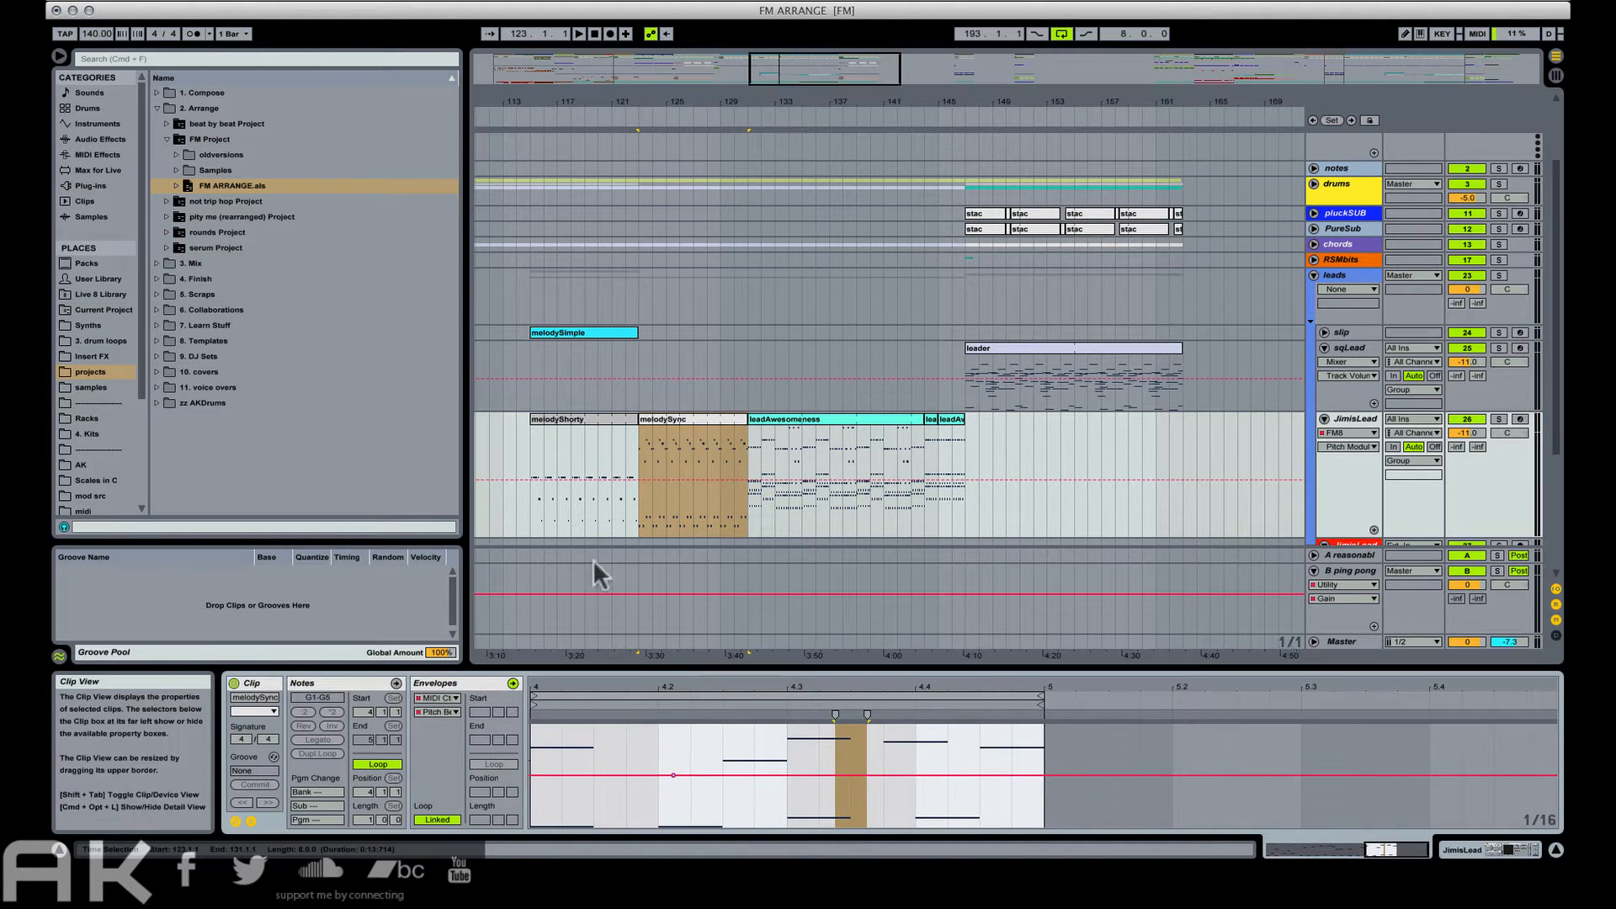
click(588, 418)
click(629, 775)
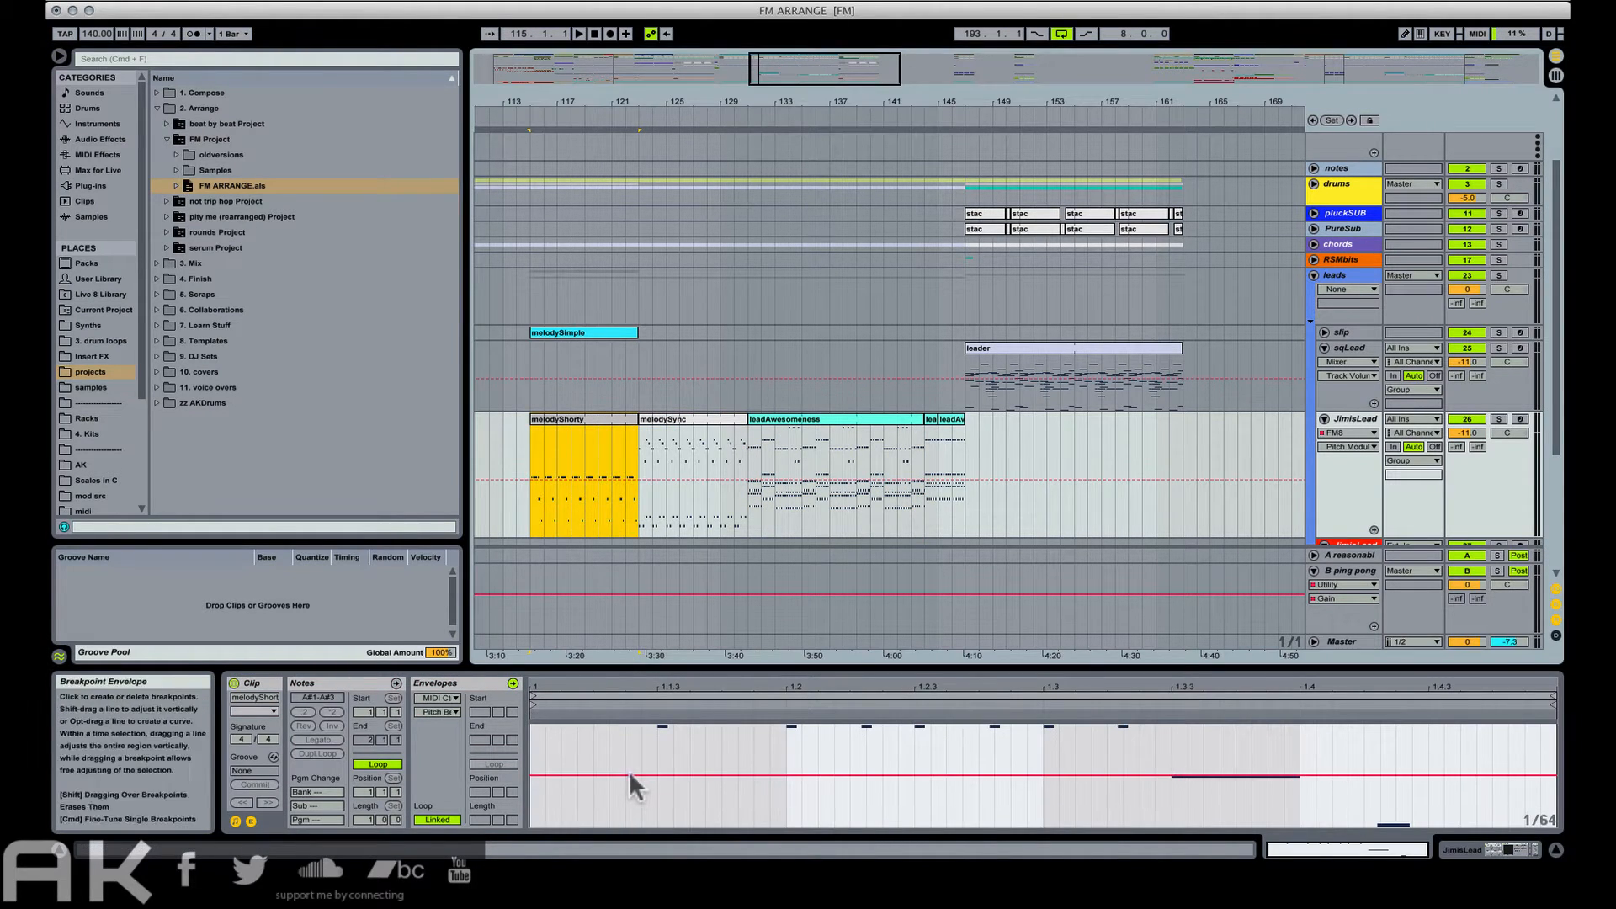
Play from bar 115 and check the pitch bend envelopes of the last two short leadAwesomeness clips.
key(space)
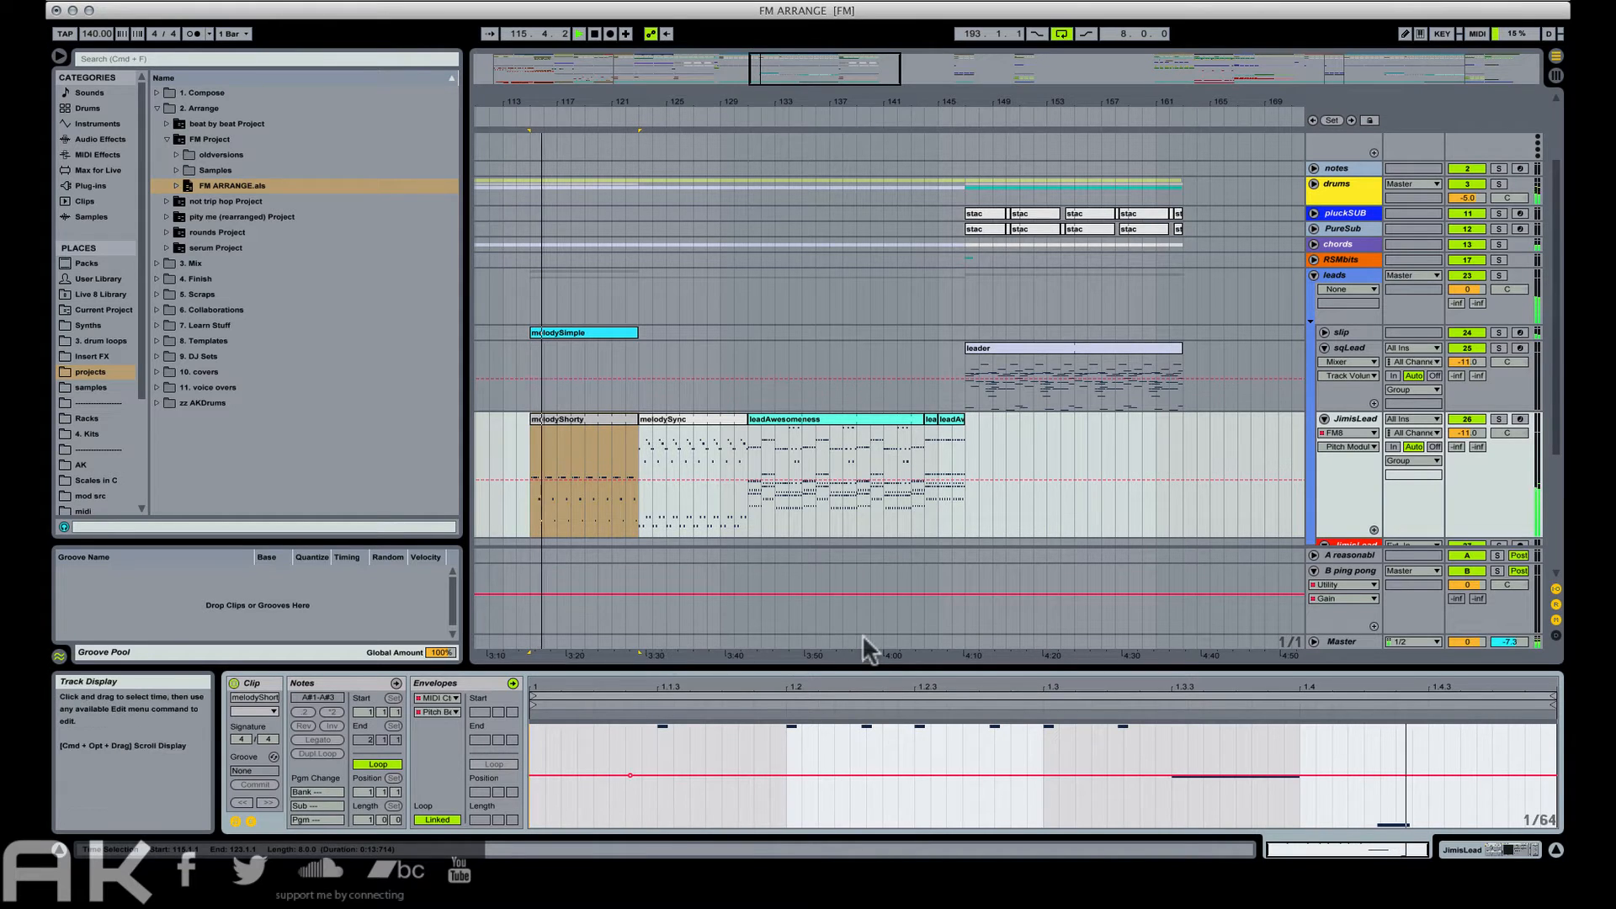
click(941, 425)
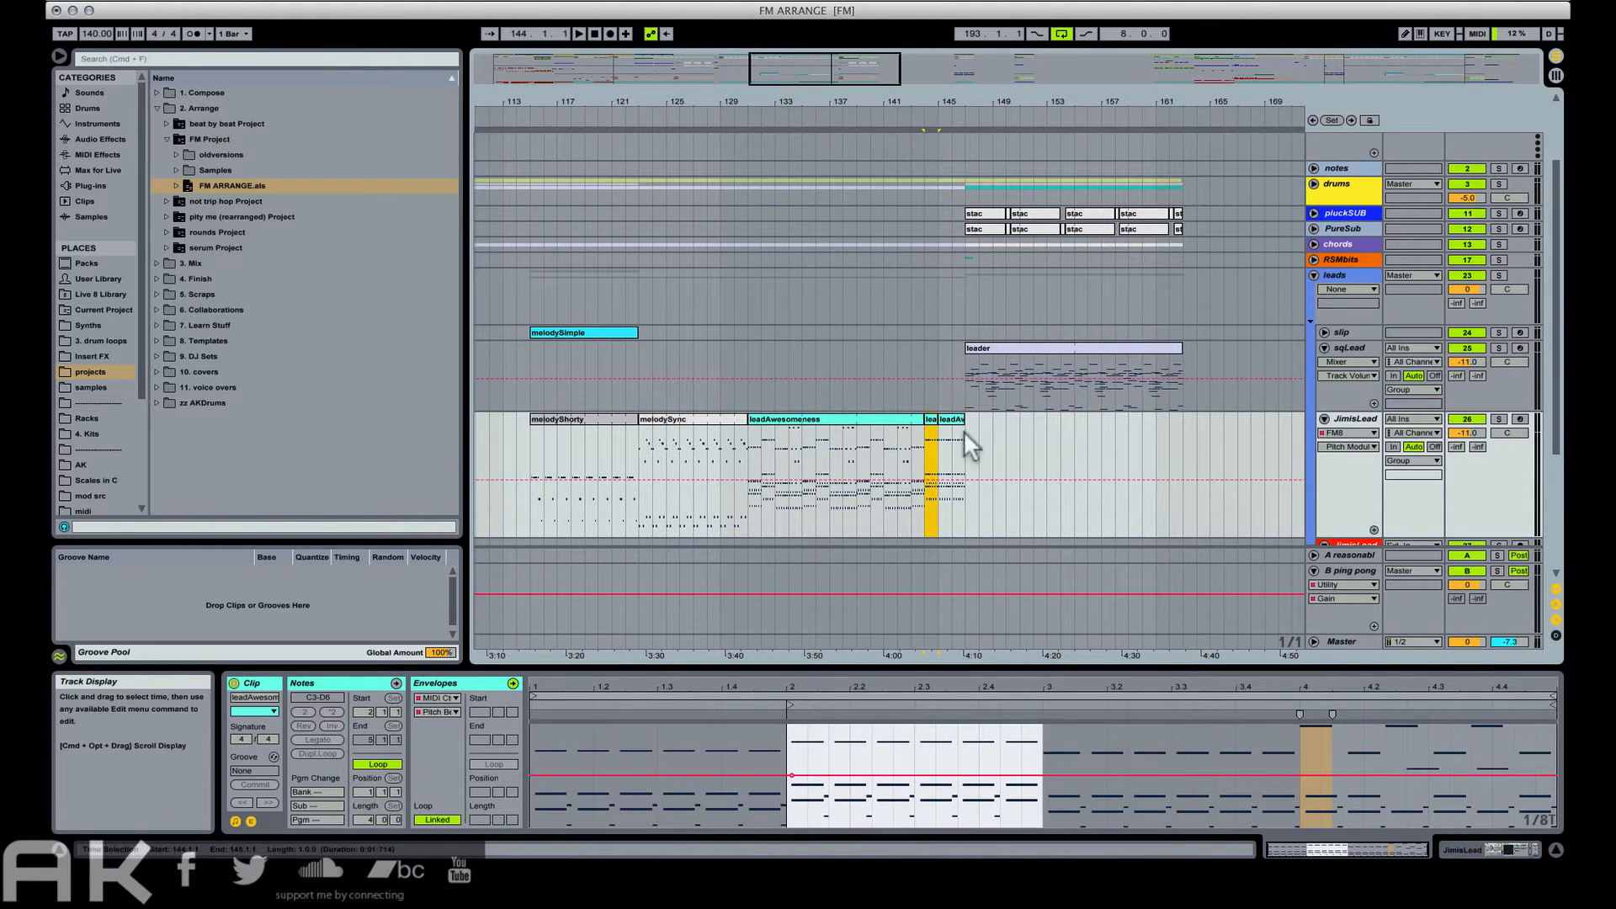
click(963, 431)
Play the end of the pasted chorus from around bar 161 and jump playback to the minor trance section at bar 193.
drag(1191, 107, 707, 107)
scroll(660, 419, up, 3)
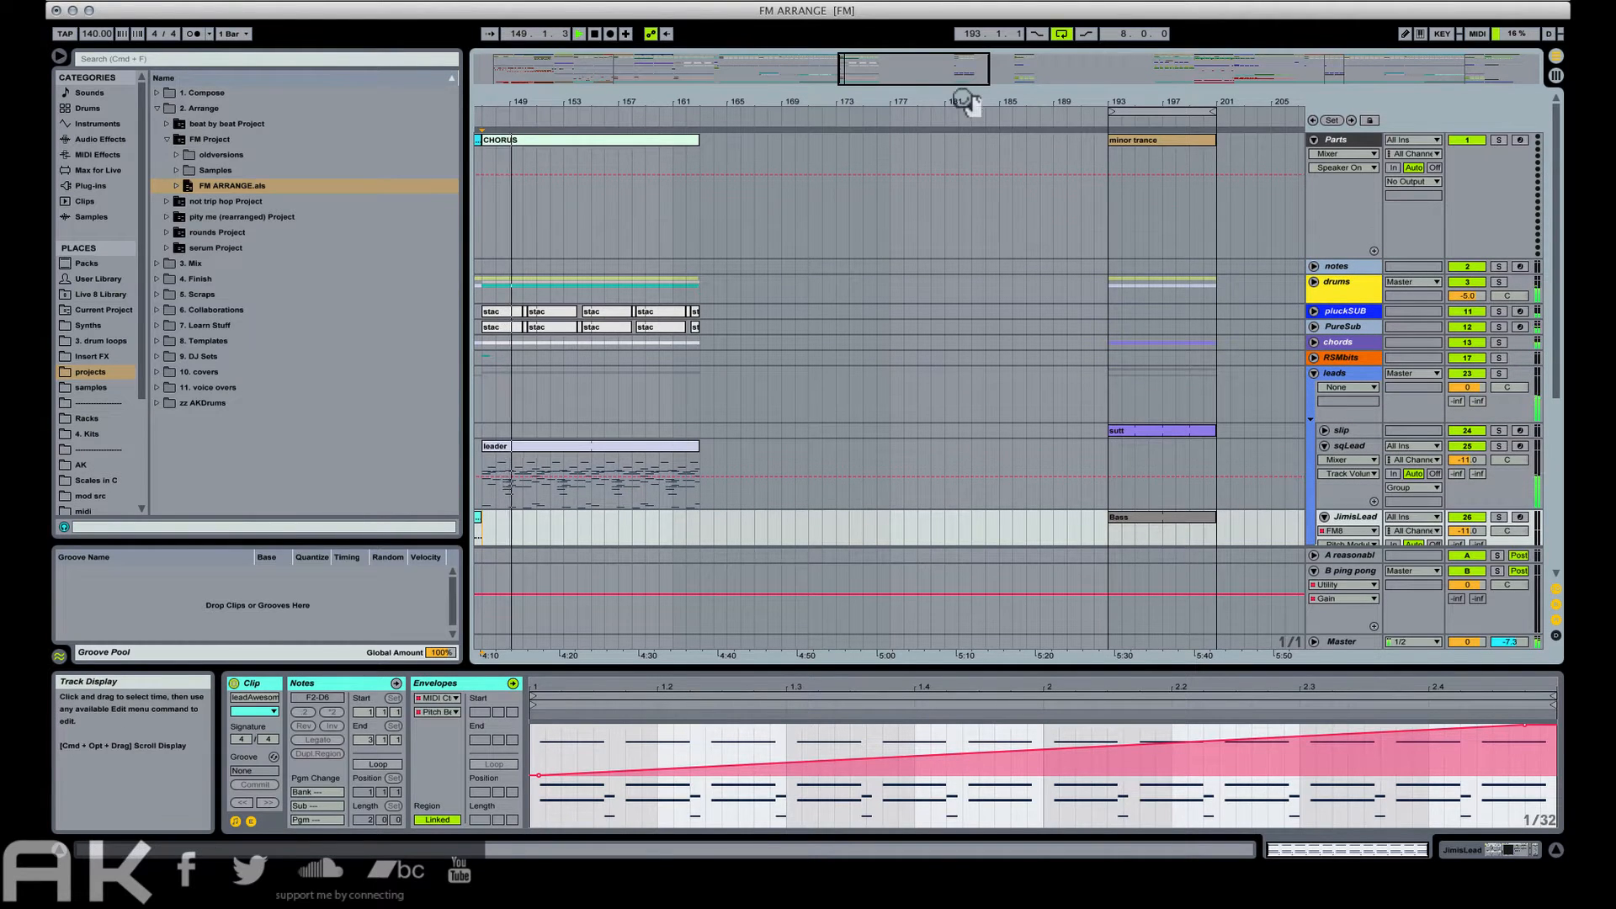
drag(960, 107, 842, 106)
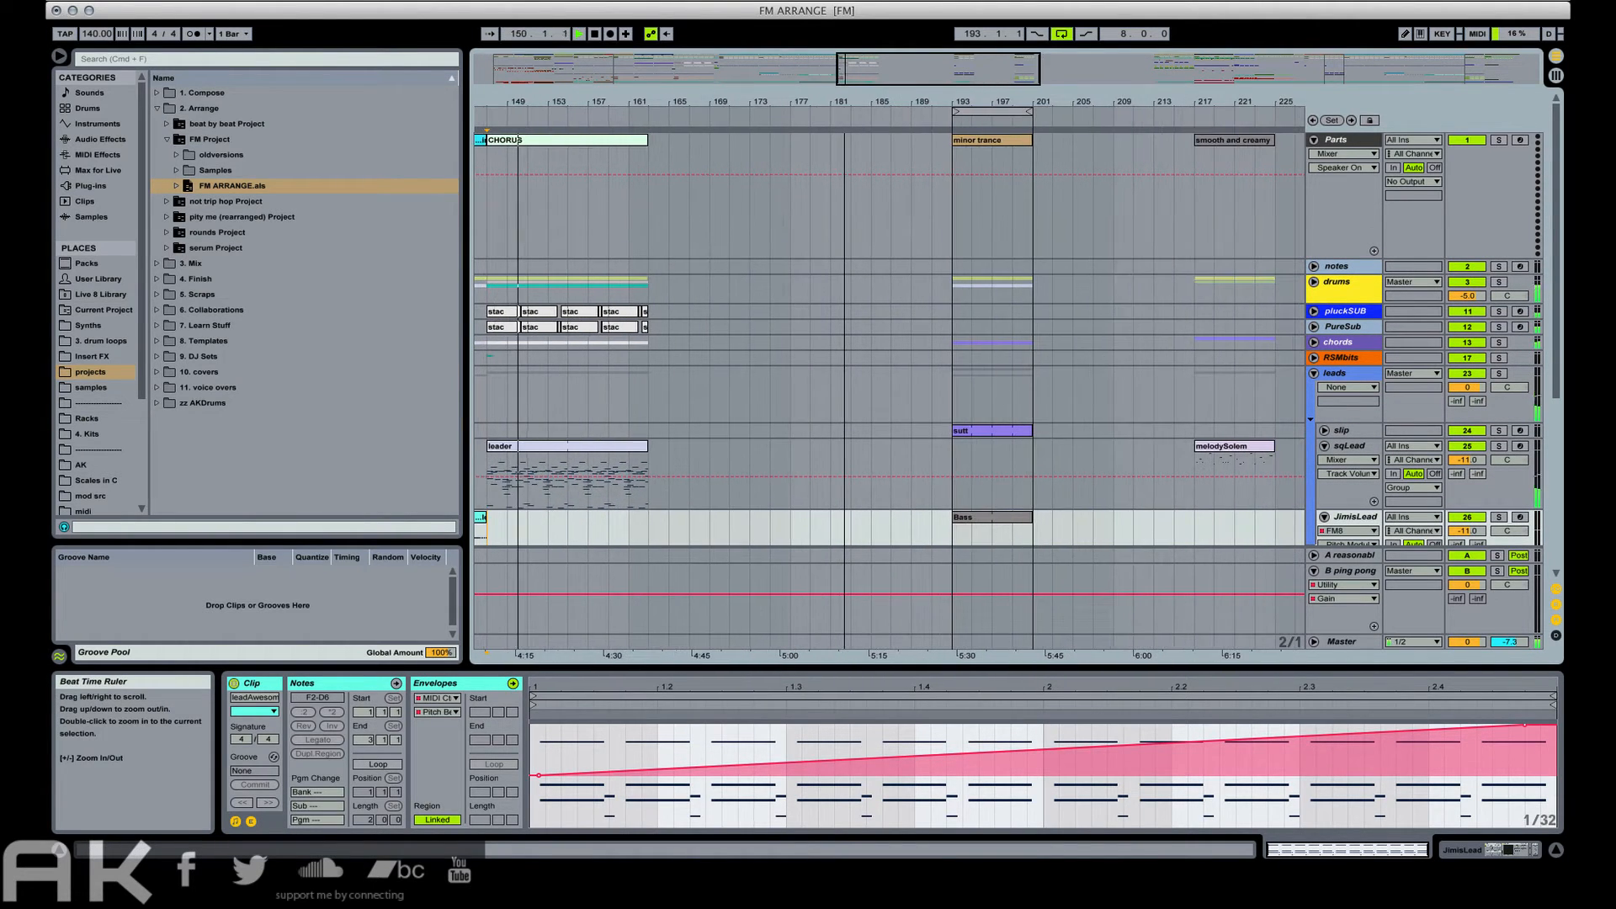
click(640, 227)
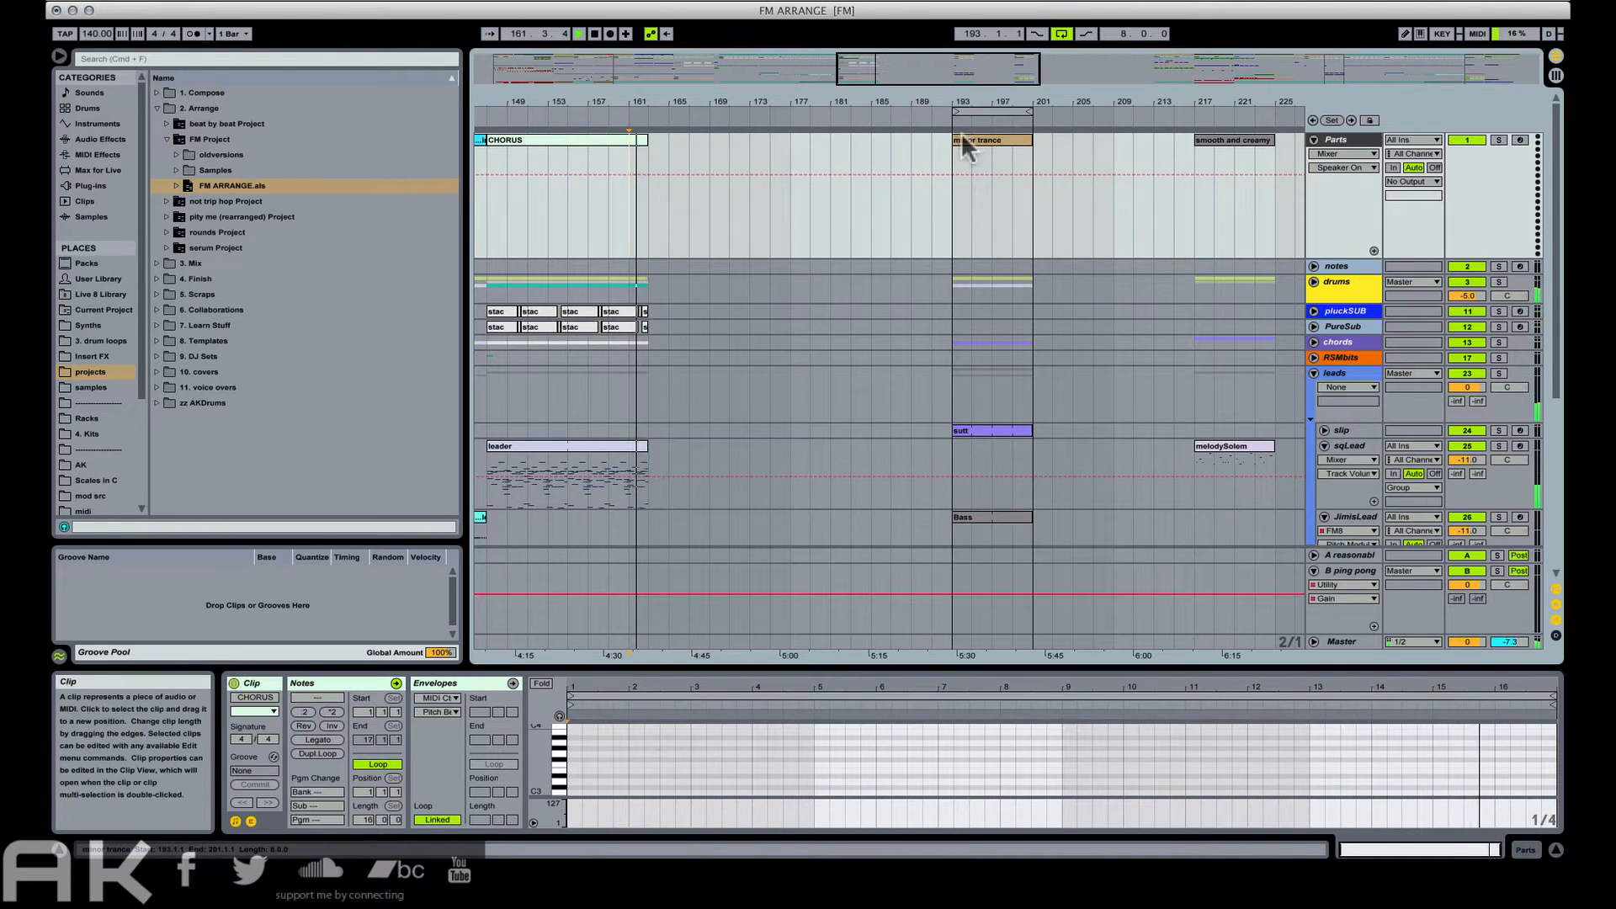
click(960, 128)
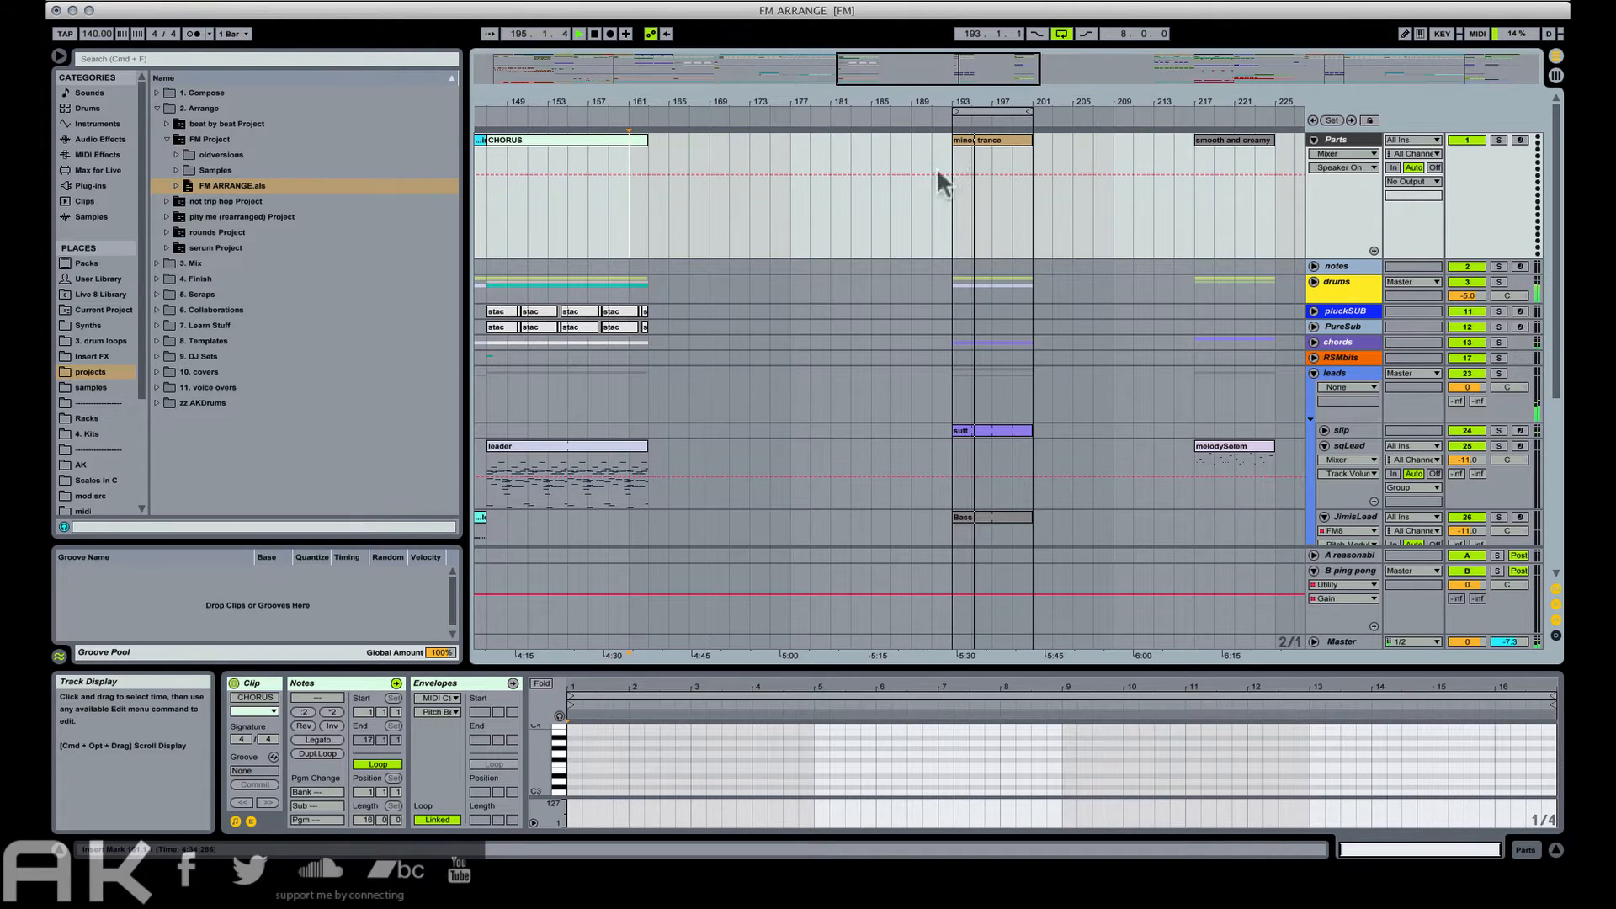
Copy the two-bar fill at bars 97 to 99 across all tracks, paste it at bar 163 after the second chorus, and play it.
drag(657, 101, 690, 86)
drag(901, 101, 1033, 101)
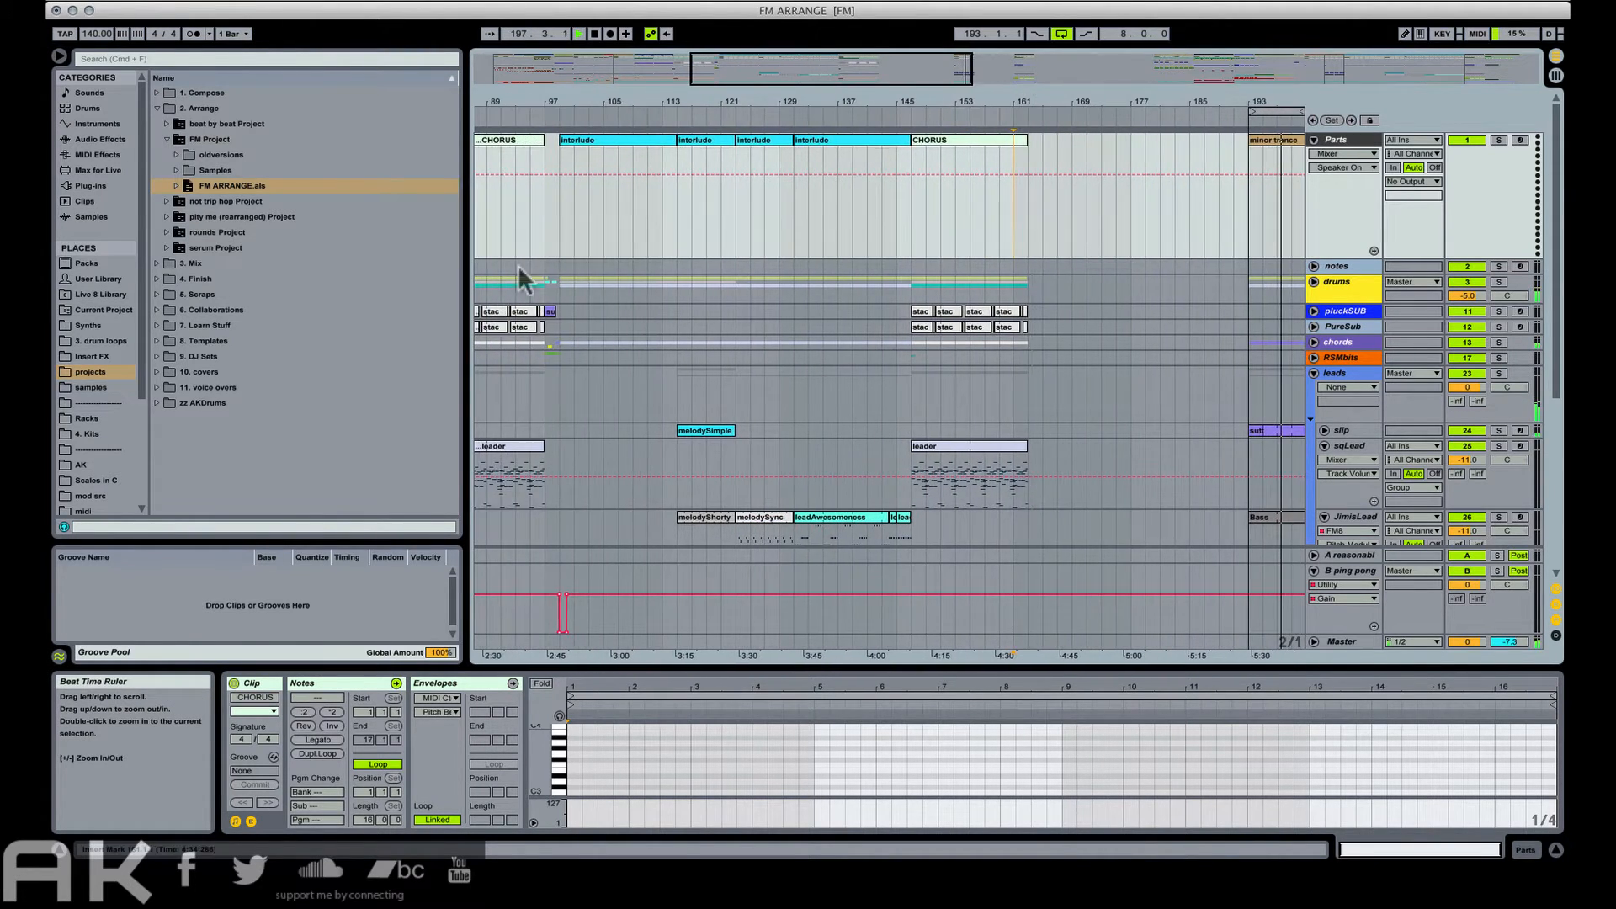
click(543, 234)
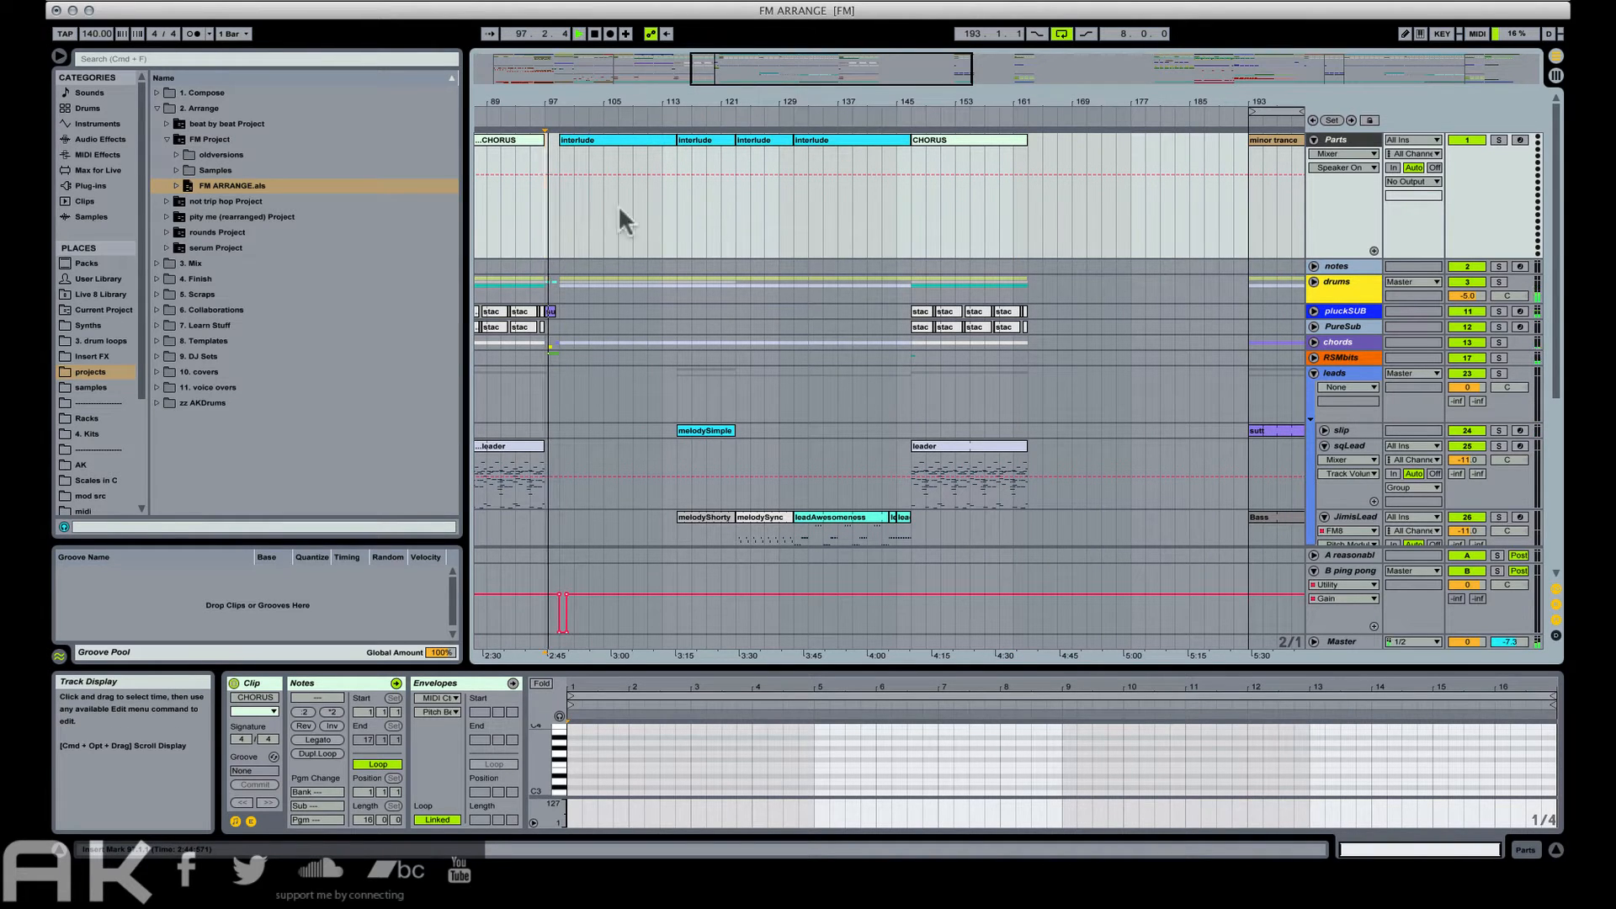
drag(544, 209, 576, 555)
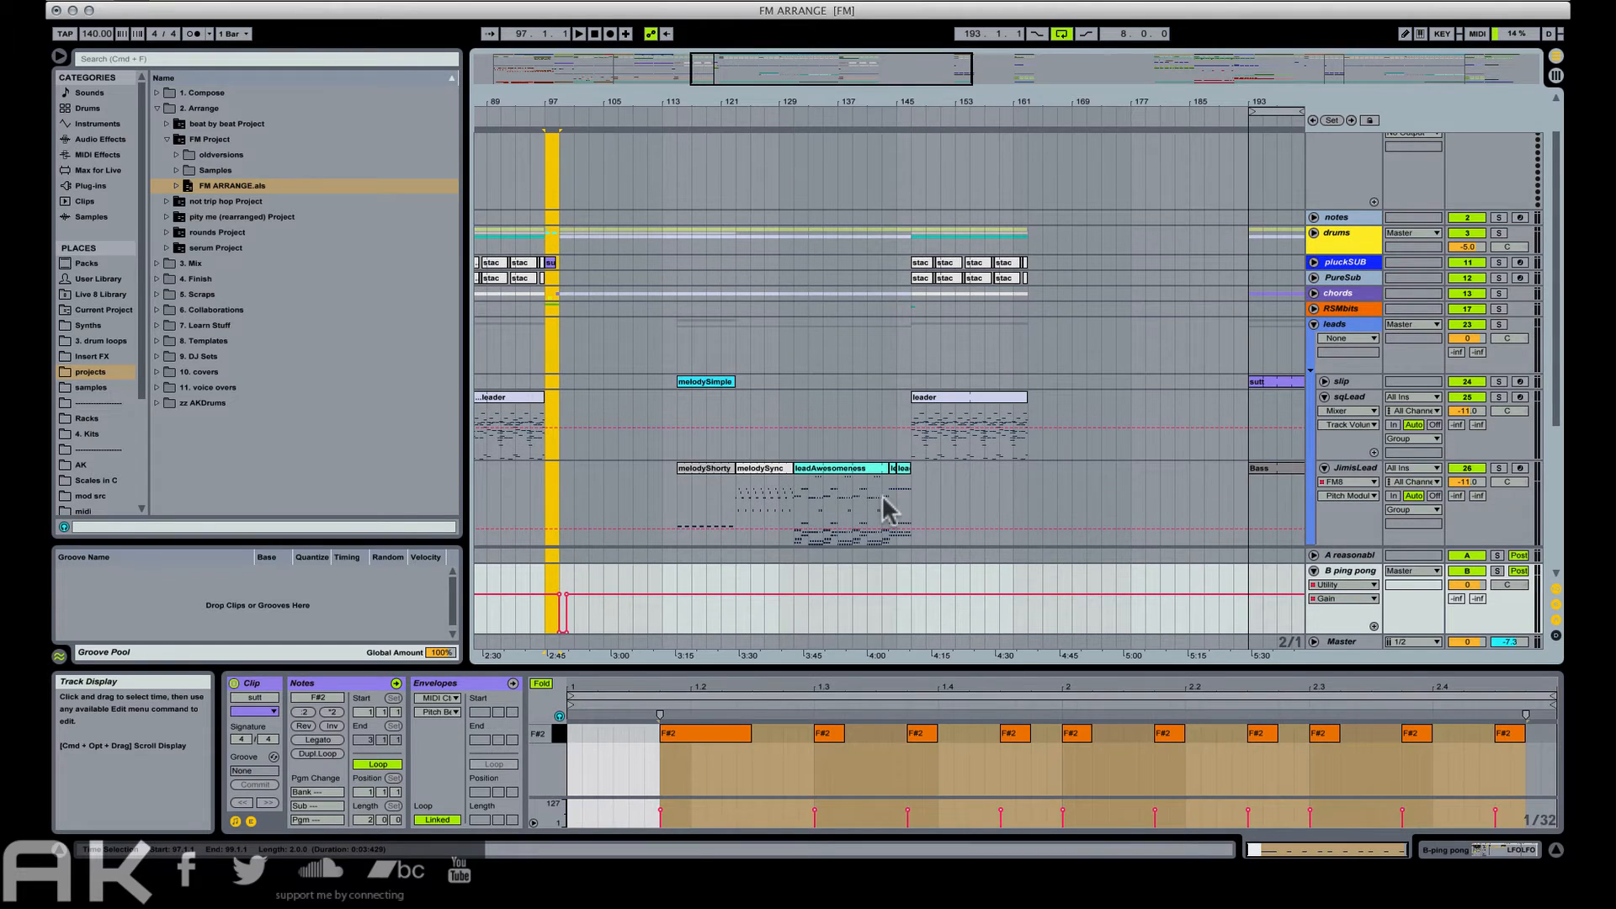
scroll(881, 493, up, 2)
click(1022, 226)
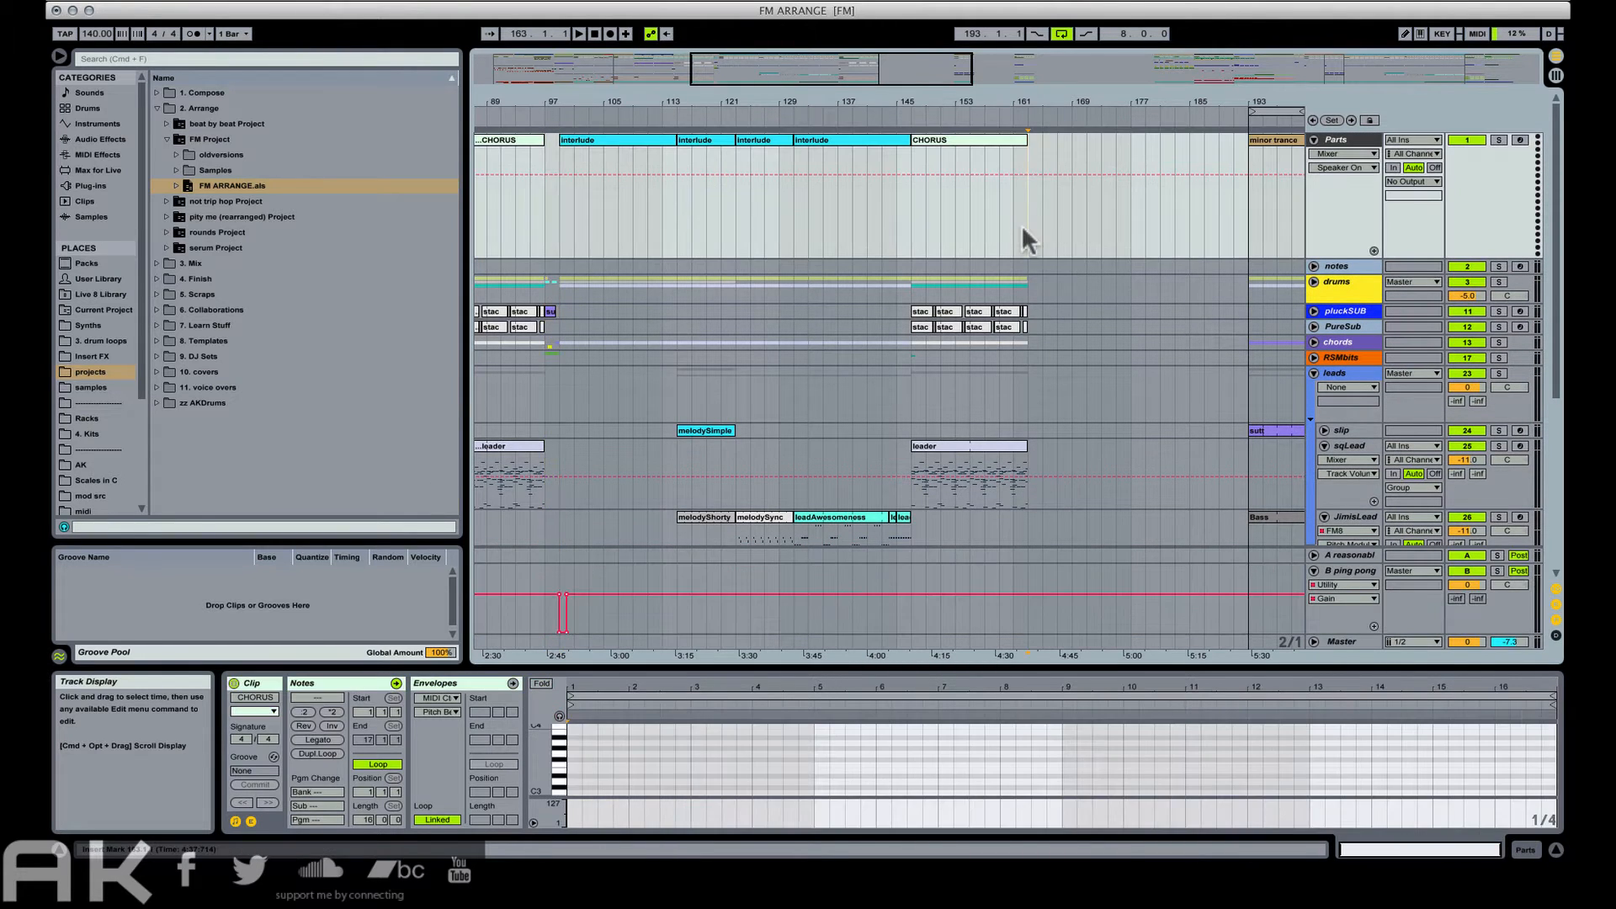
key(super+v)
key(space)
drag(1045, 105, 838, 68)
scroll(939, 345, down, 2)
key(space)
Delete the empty time from bar 165 to bar 193 so the minor trance section directly follows the pasted fill.
scroll(852, 246, up, 2)
drag(806, 143, 1053, 147)
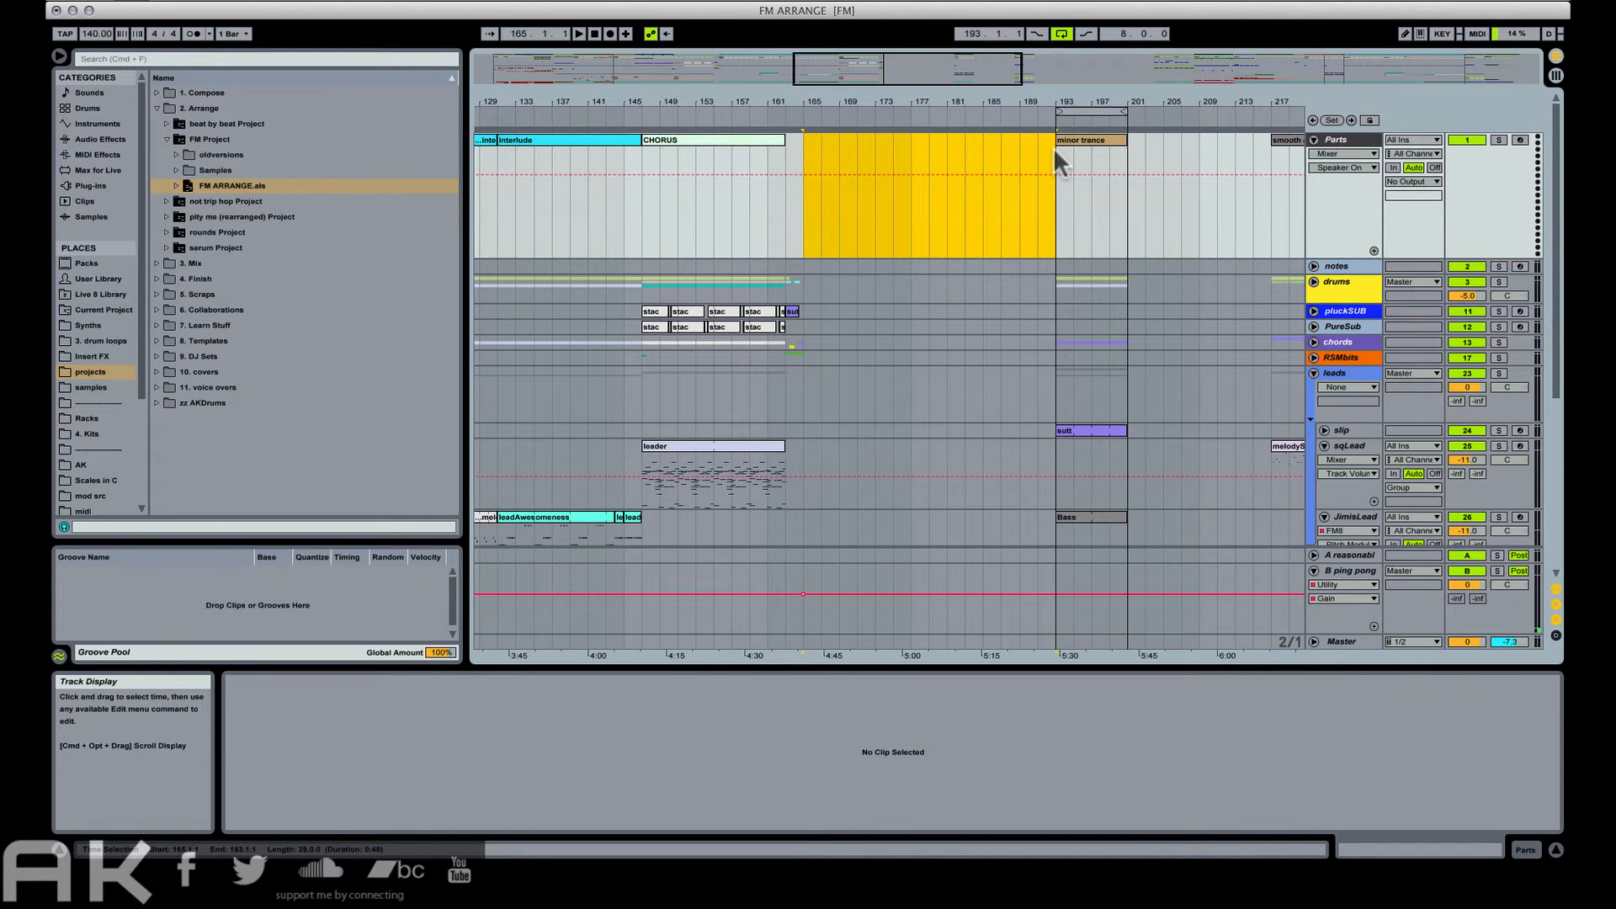
key(super+shift+BackSpace)
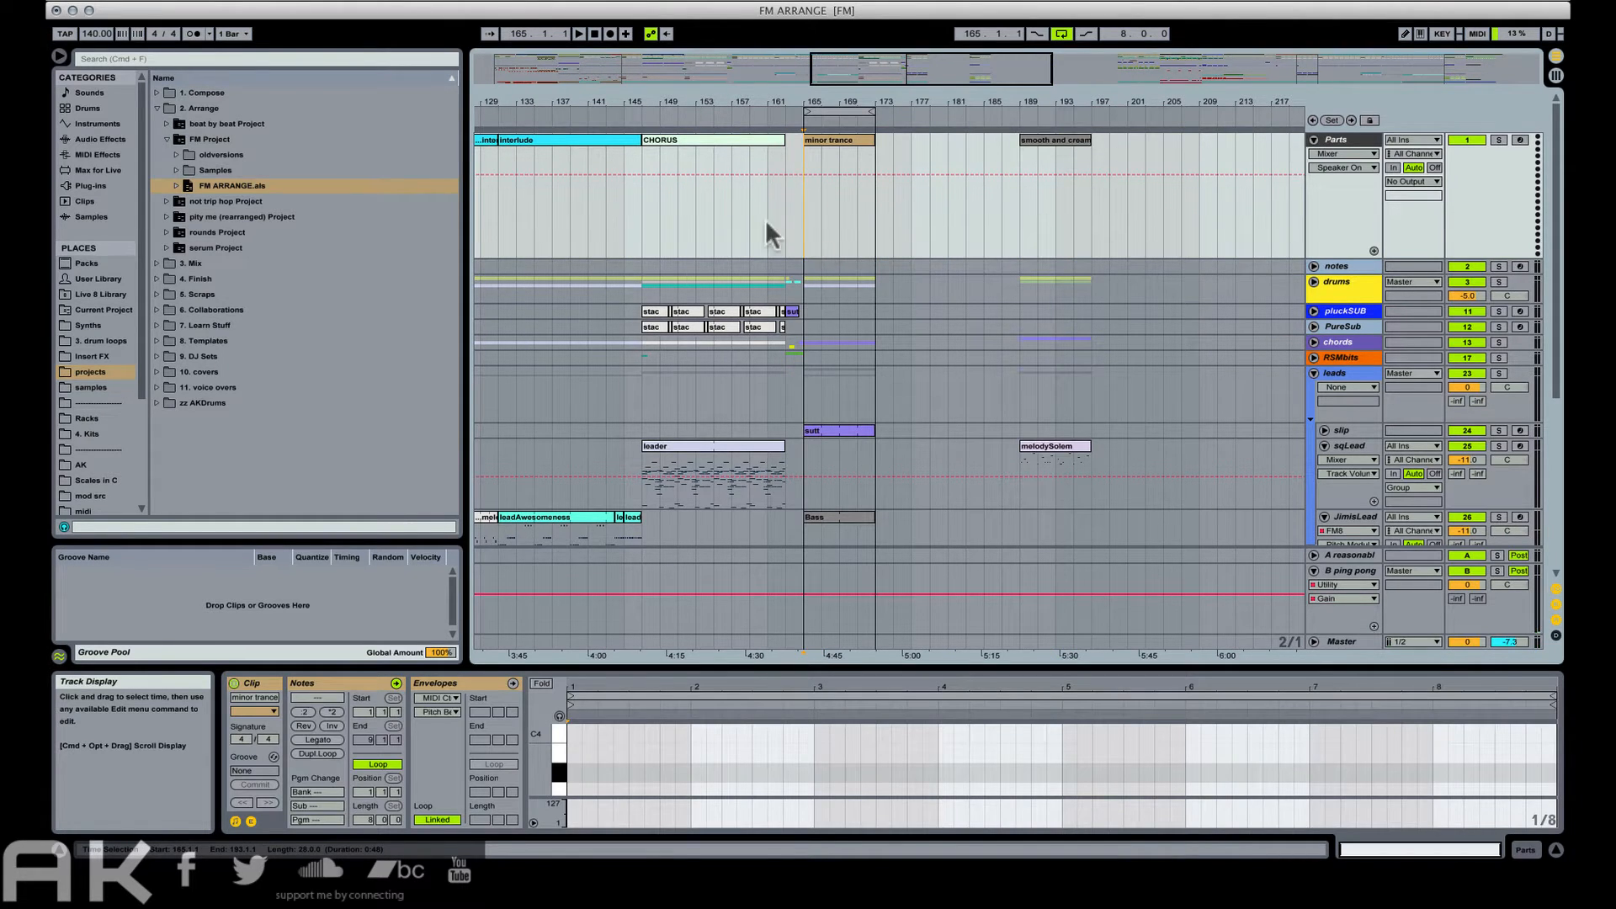
Play the transition from bar 163 into the minor trance section, and replay that section from bar 165.
click(787, 219)
key(space)
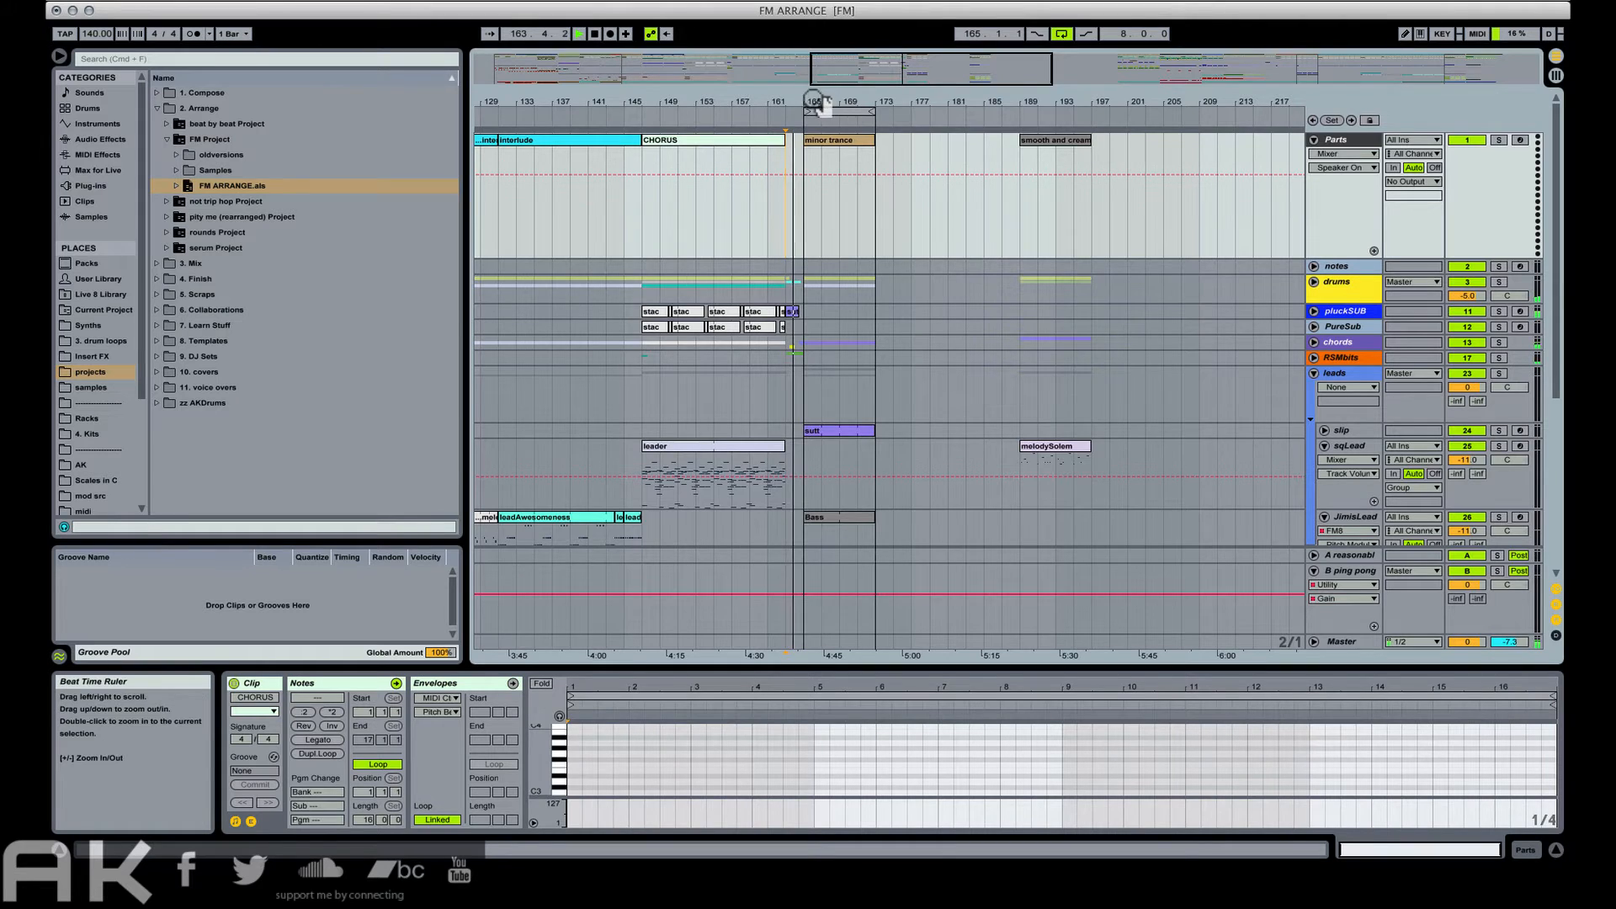
drag(814, 102, 814, 175)
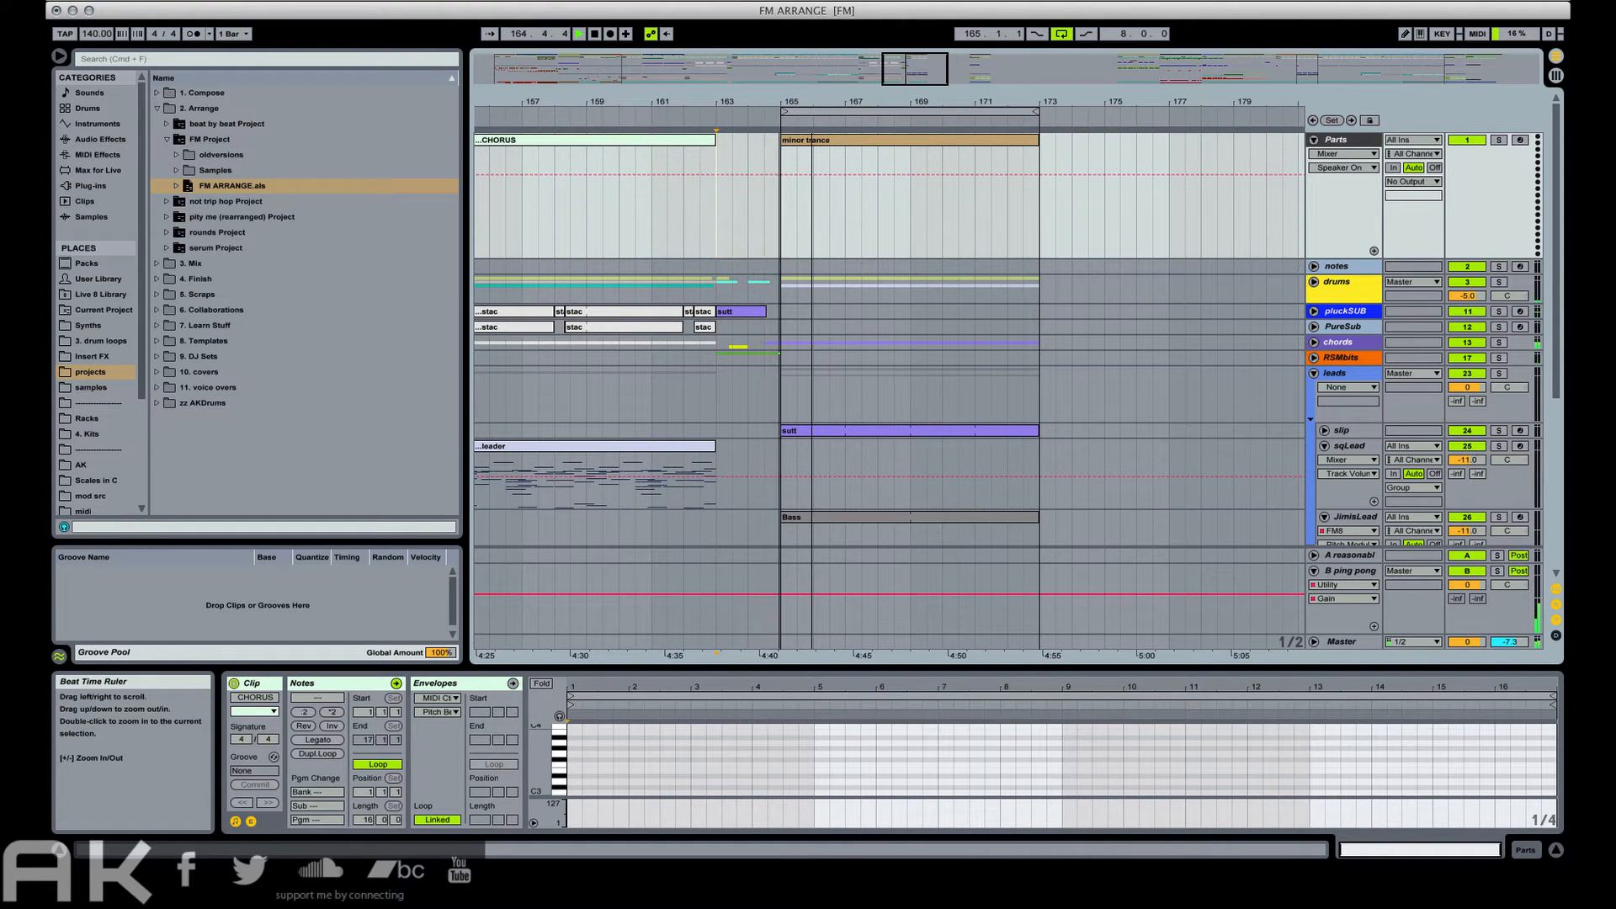
key(space)
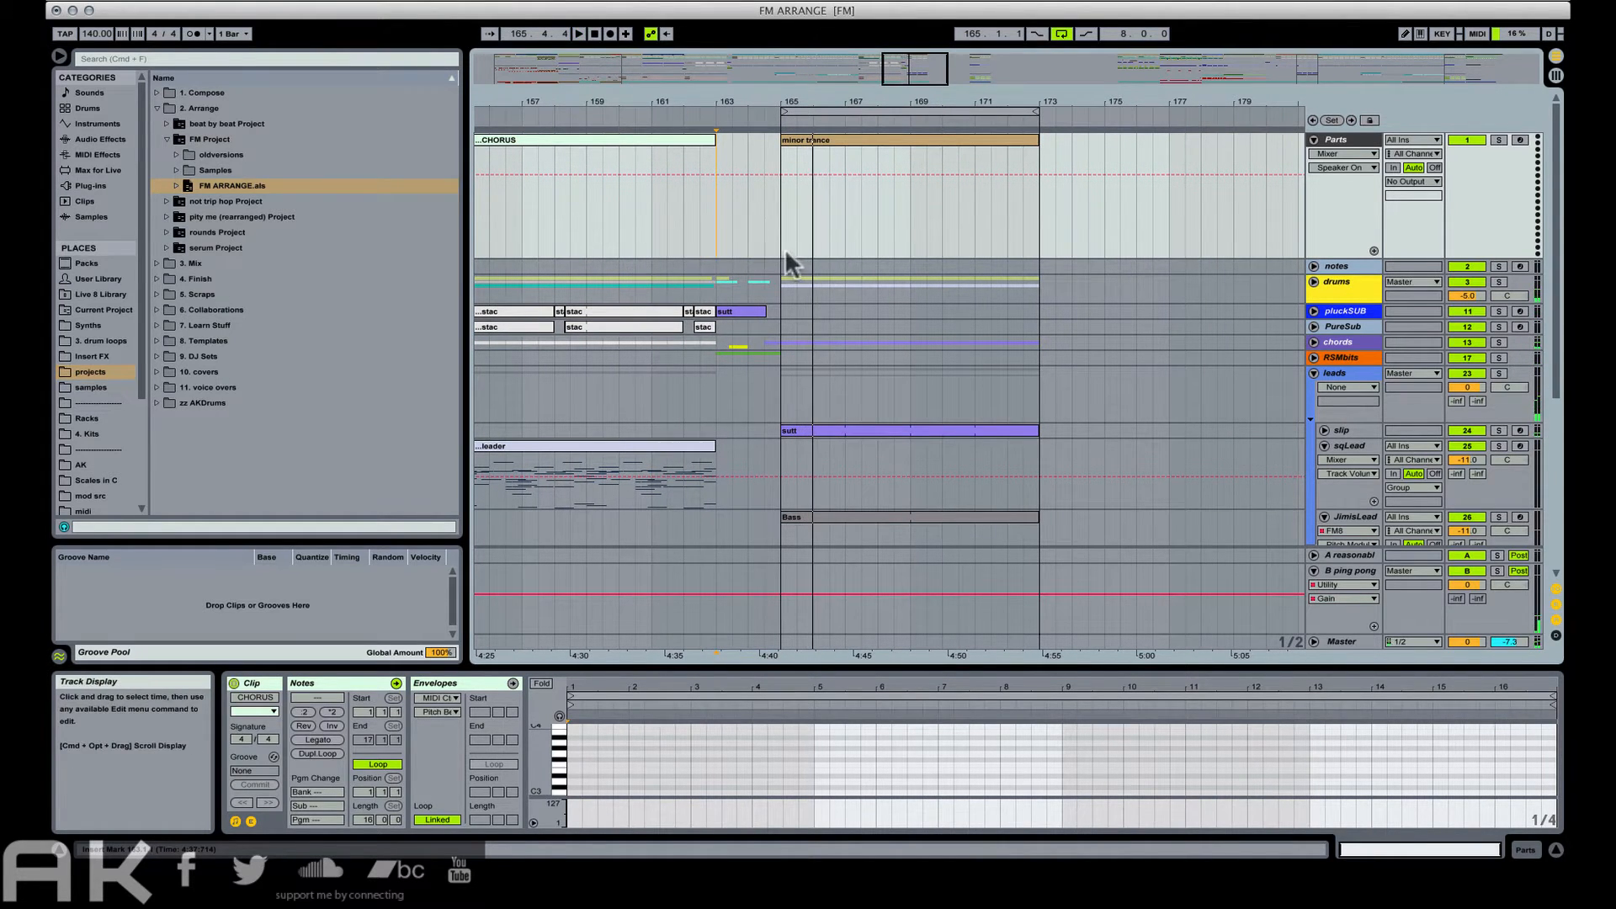
click(775, 242)
click(783, 242)
key(space)
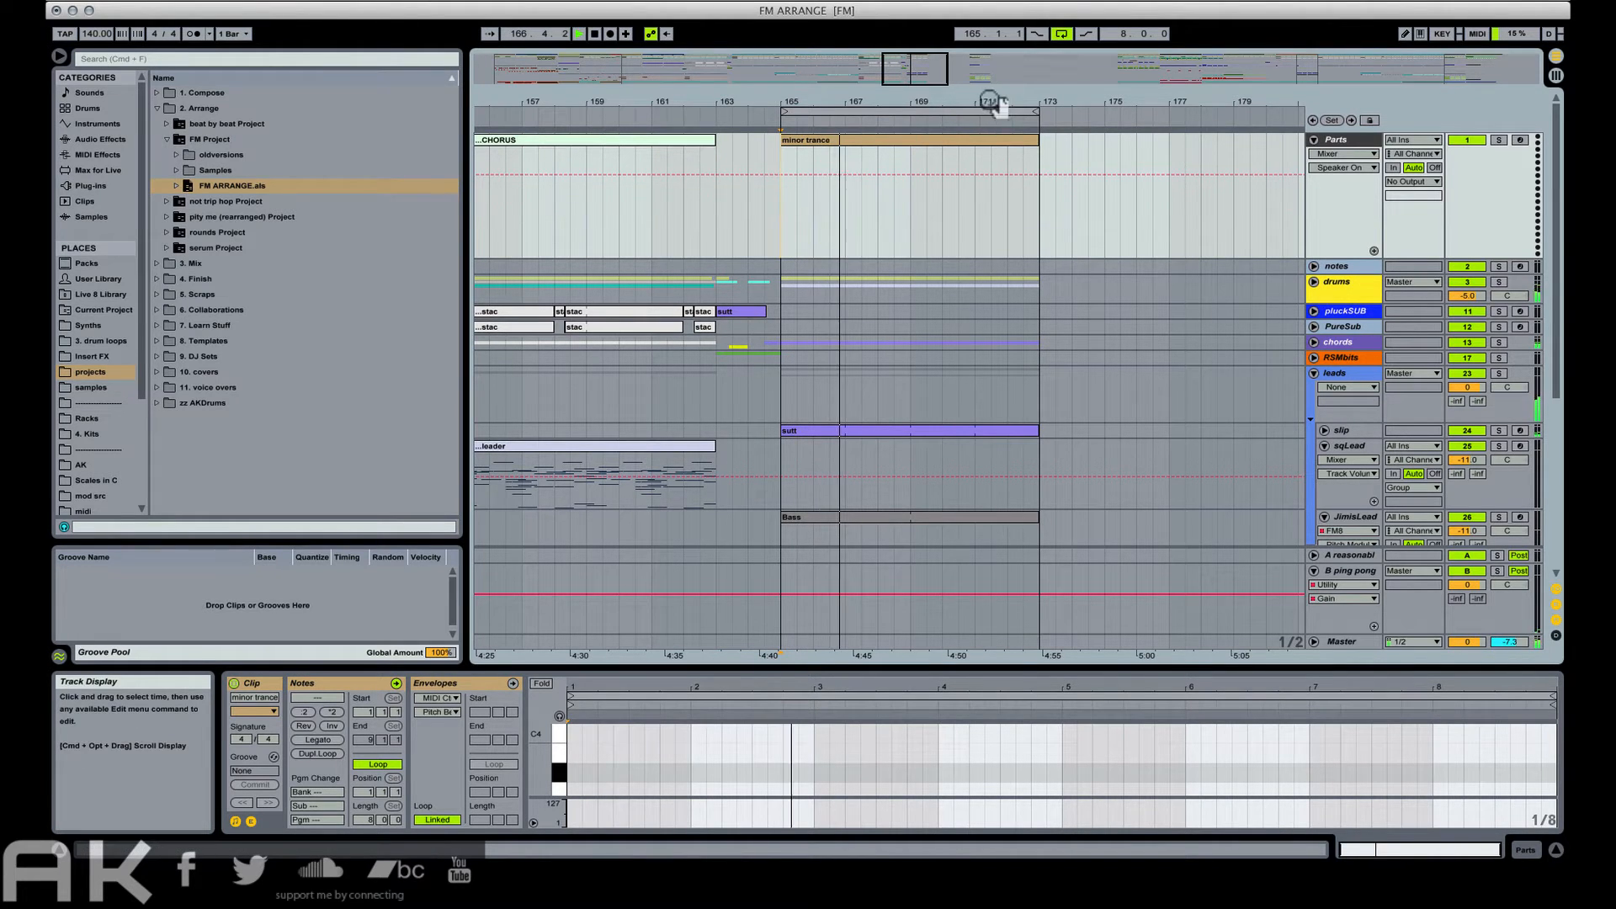
Expand the chords group and duplicate the time of the eight-bar minor trance section that starts at bar 165.
drag(1007, 85, 841, 118)
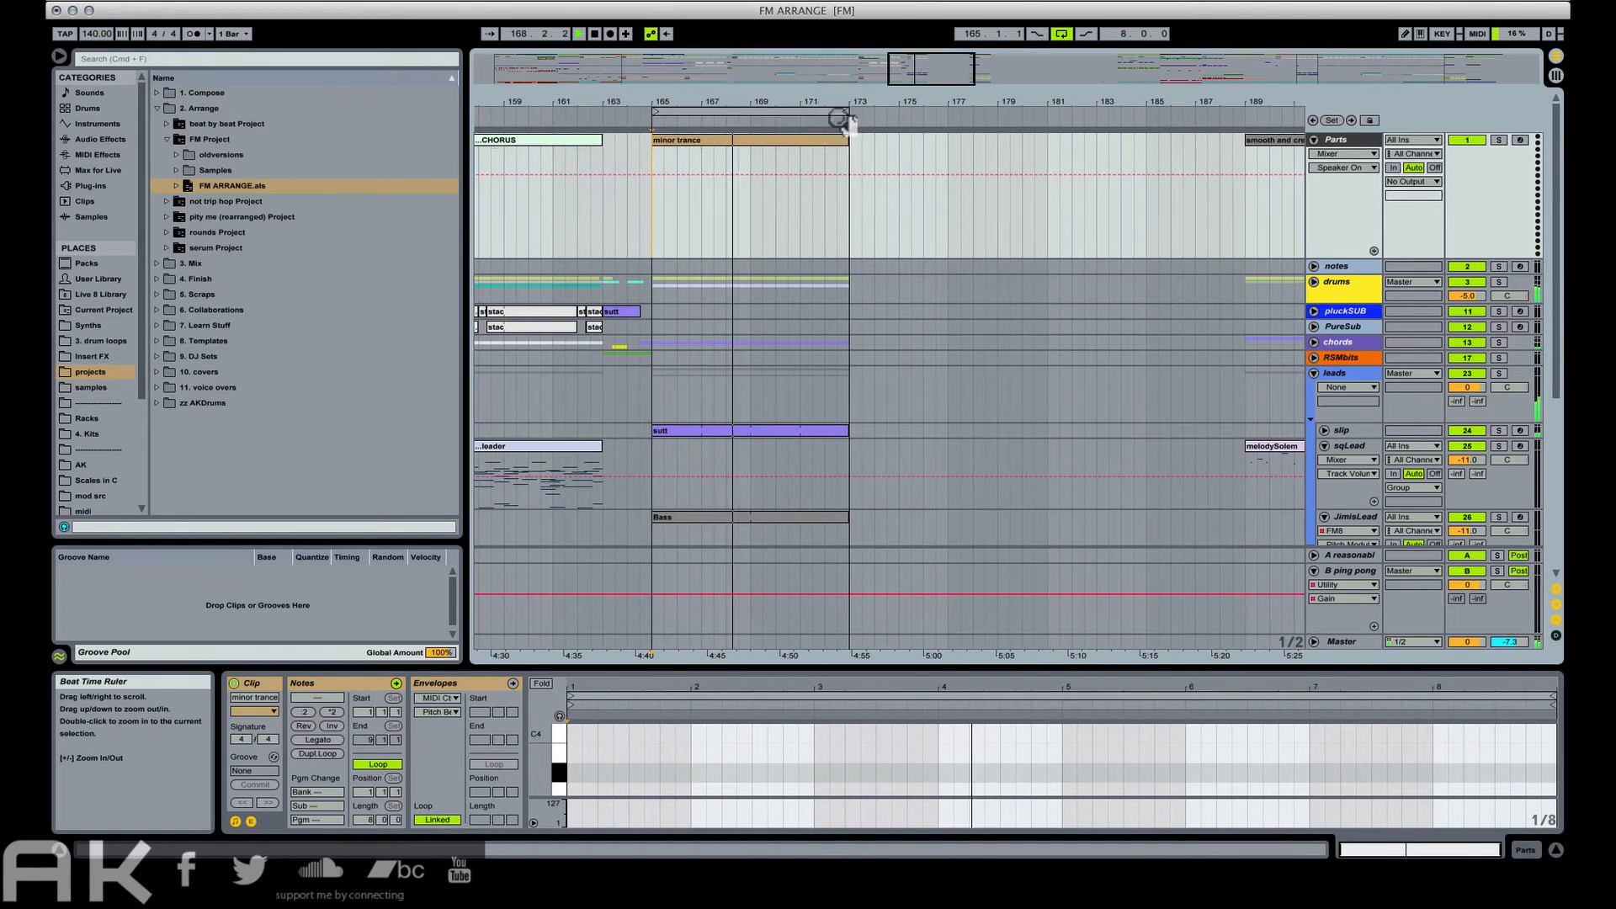
click(1314, 343)
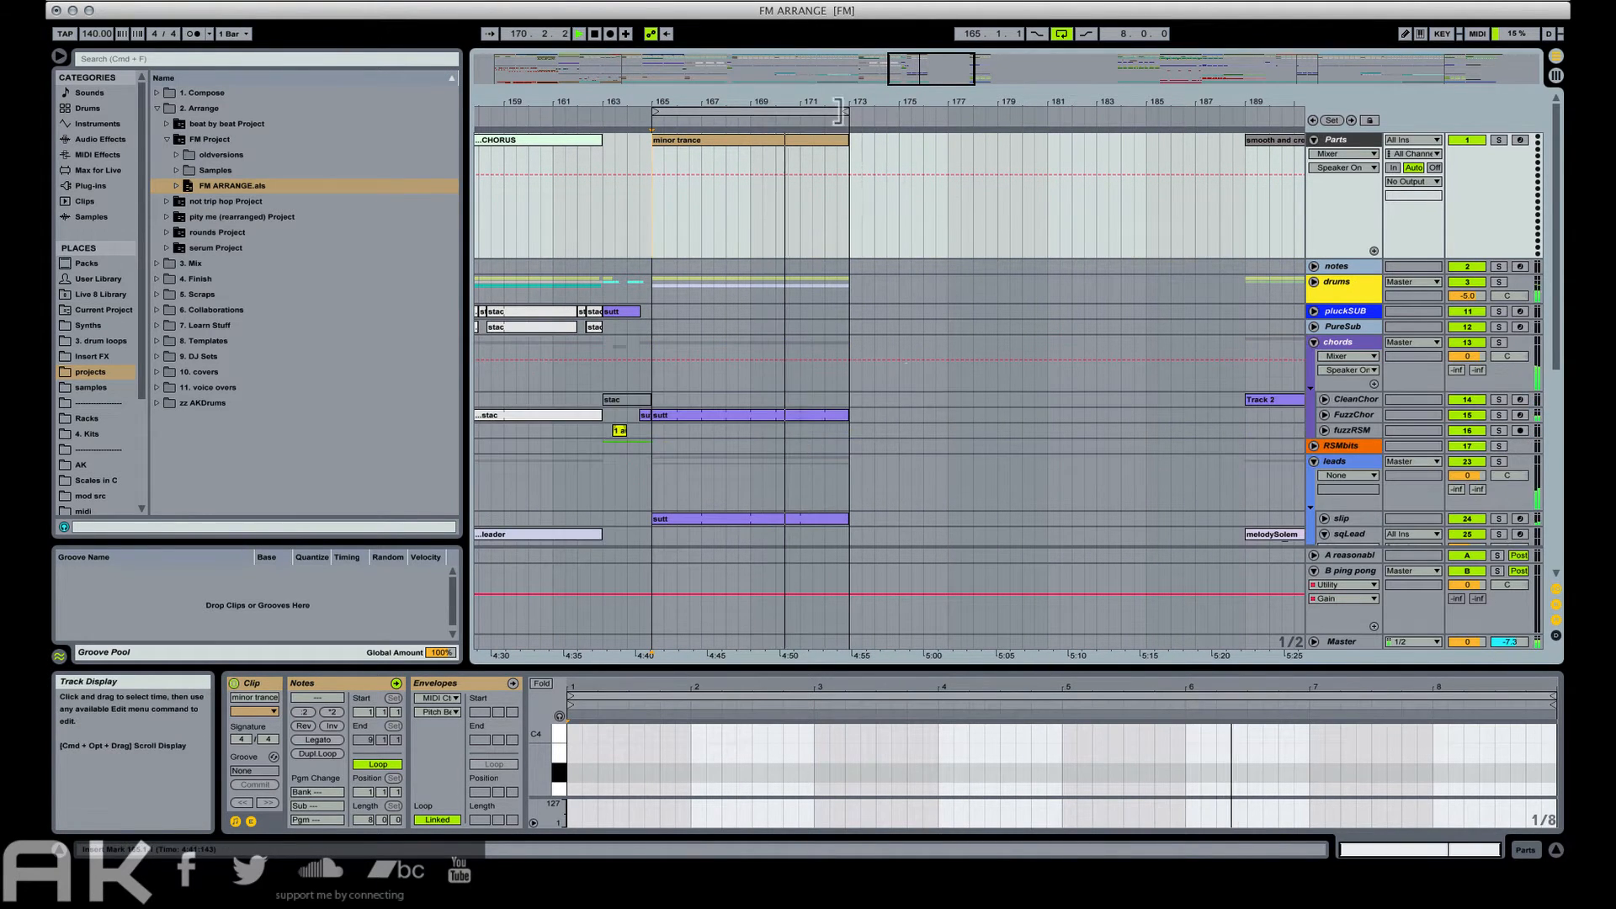
click(796, 134)
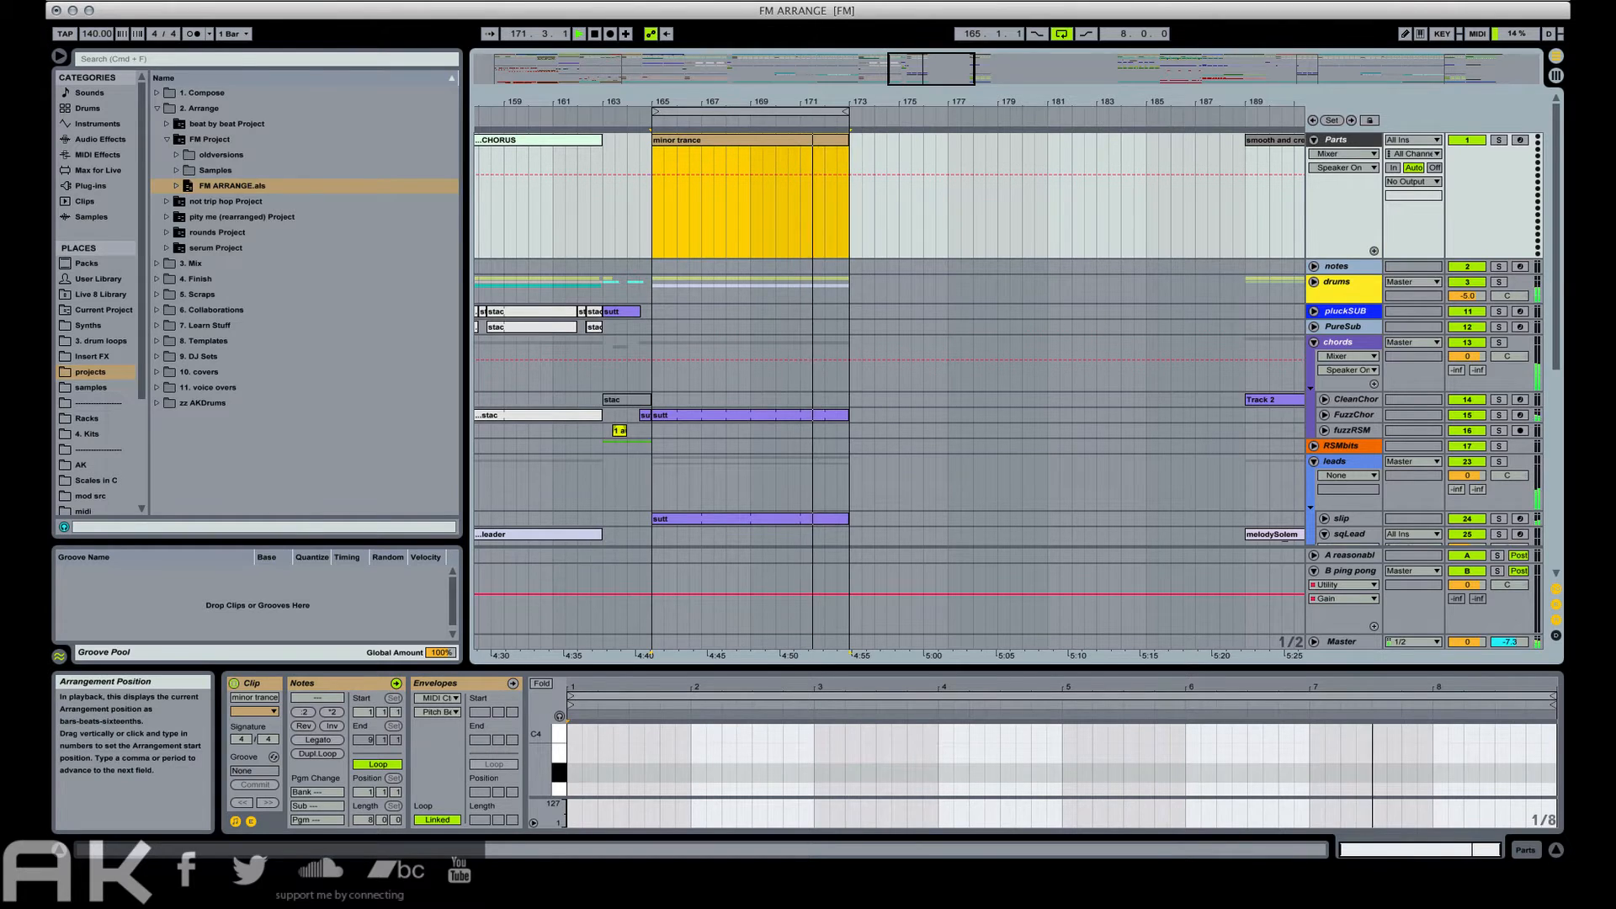
click(126, 2)
click(199, 176)
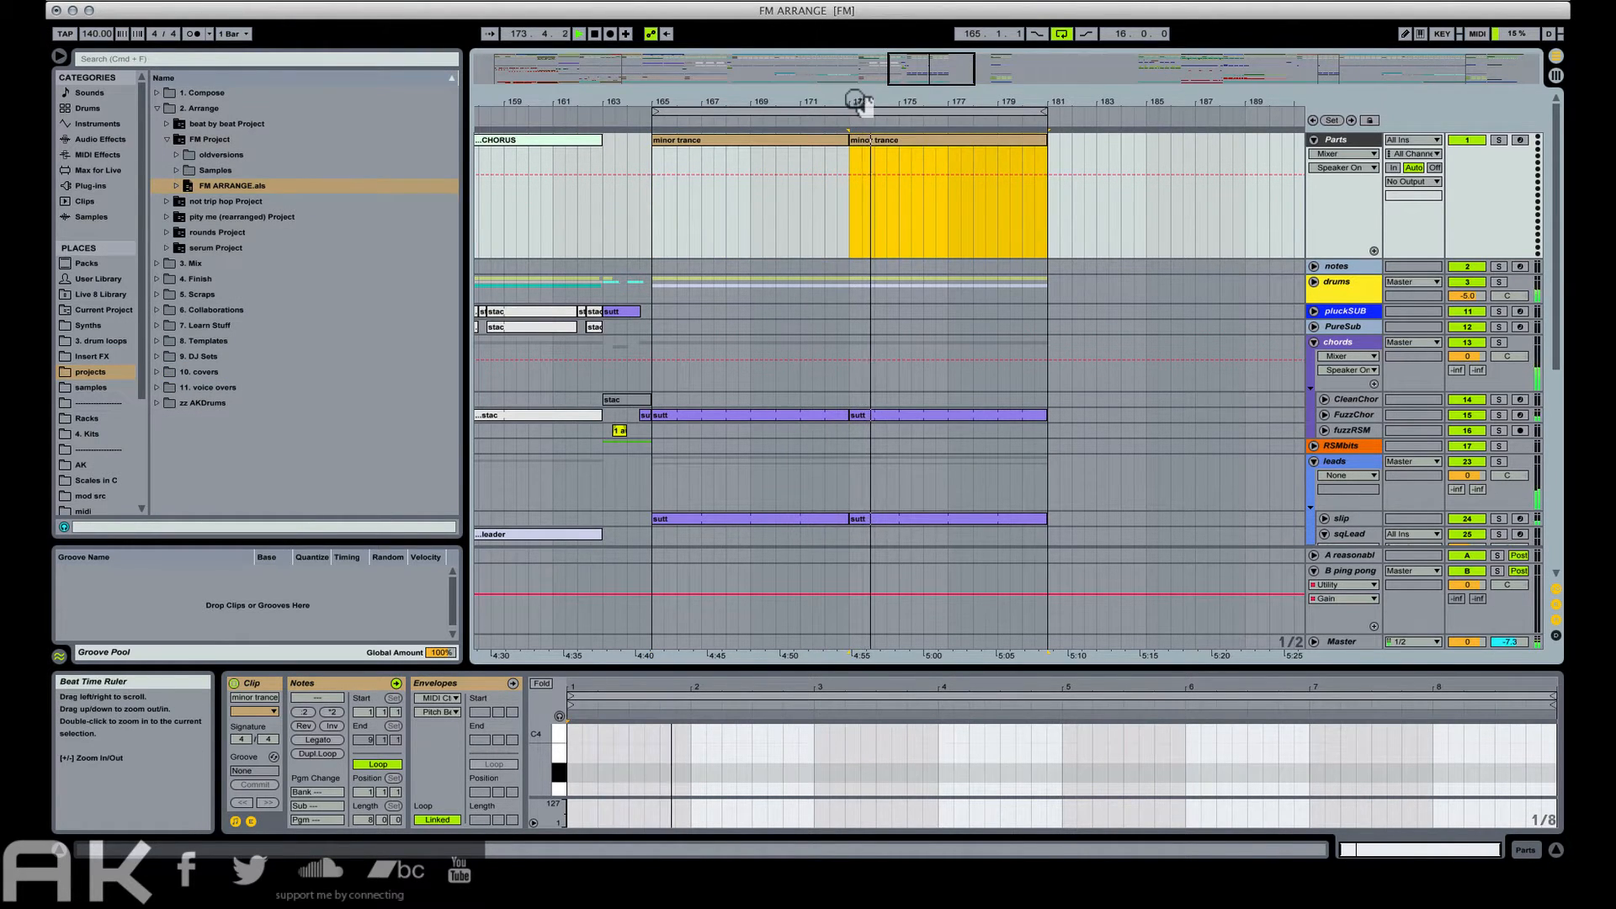
Copy the 16-bar interlude clip that starts at bar 99 on the Parts track and paste its time at bar 181, after minor trance.
drag(860, 102, 751, 27)
click(569, 140)
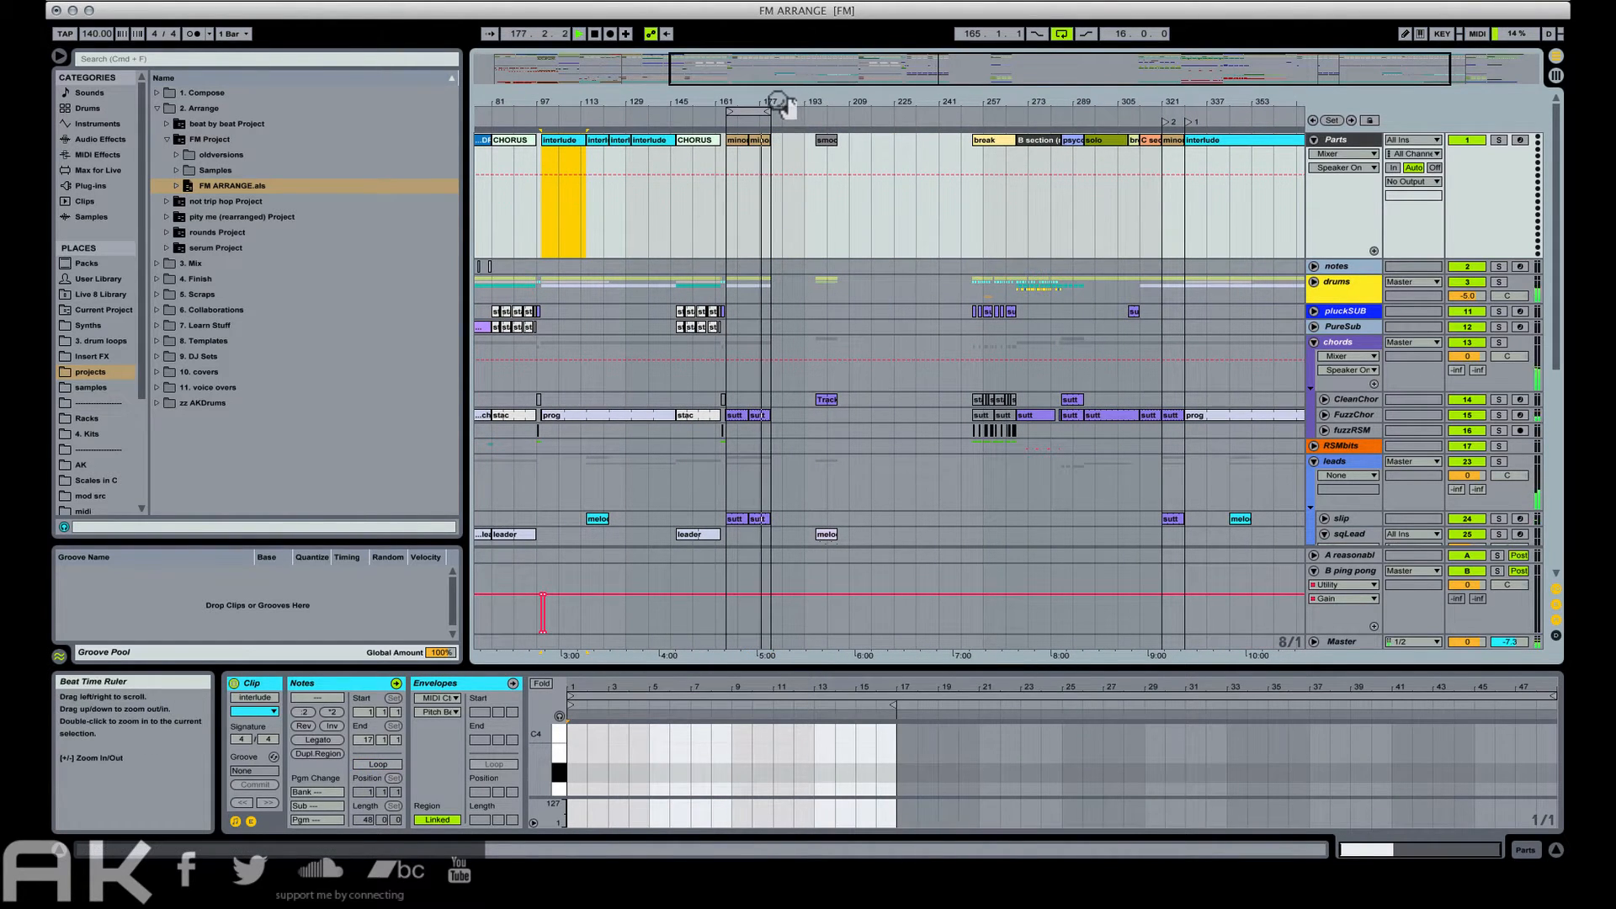
drag(782, 102, 751, 160)
click(759, 151)
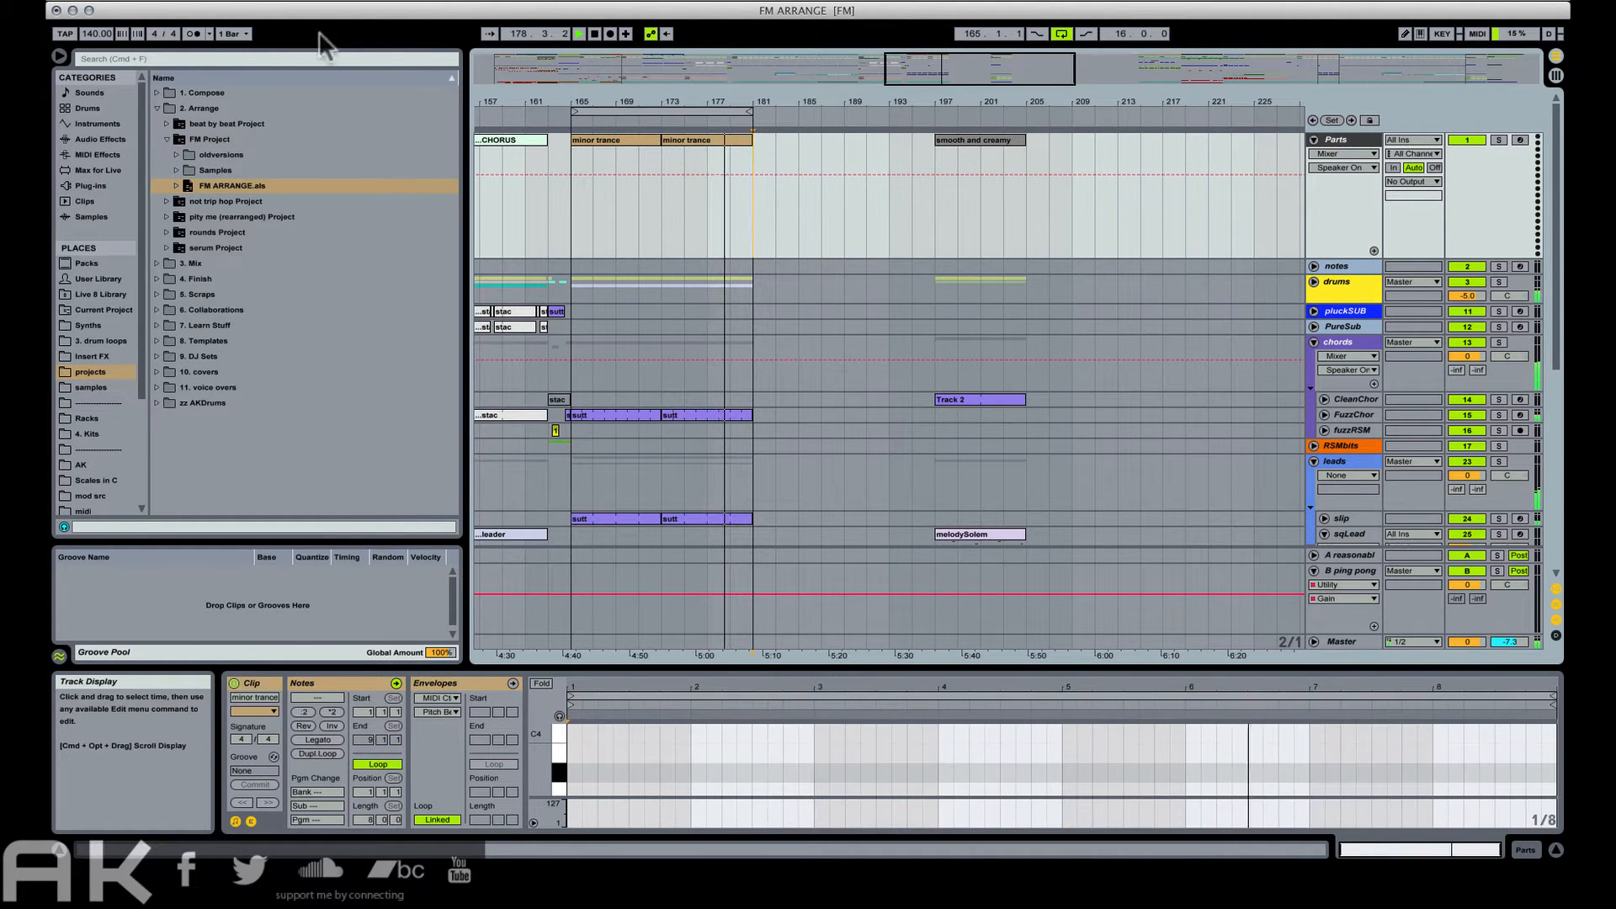
click(135, 0)
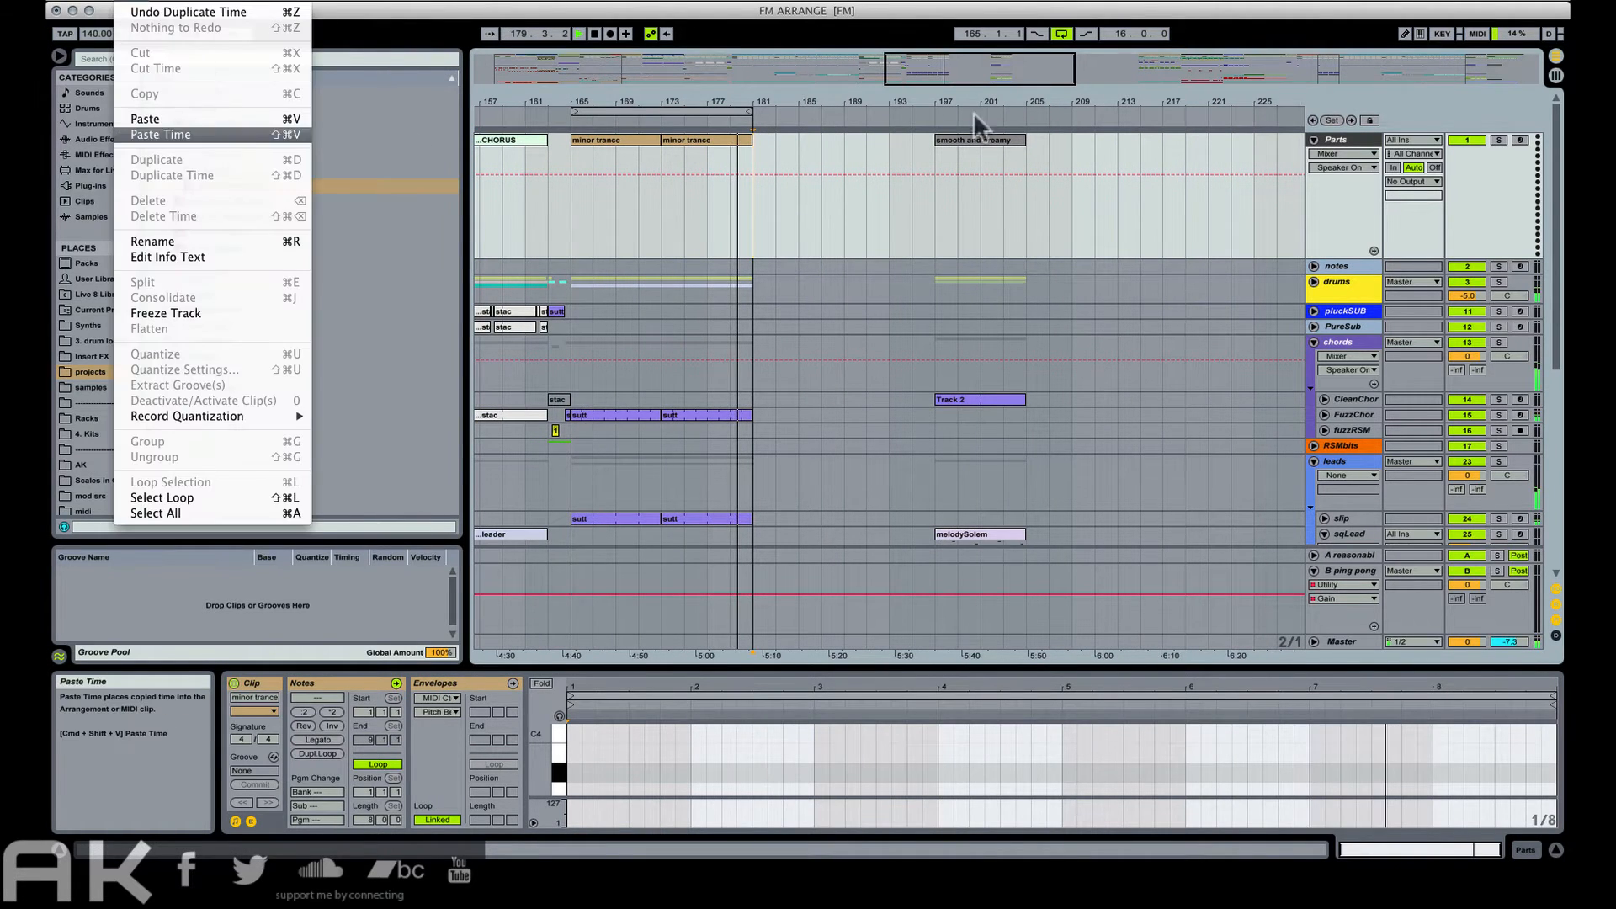
click(224, 135)
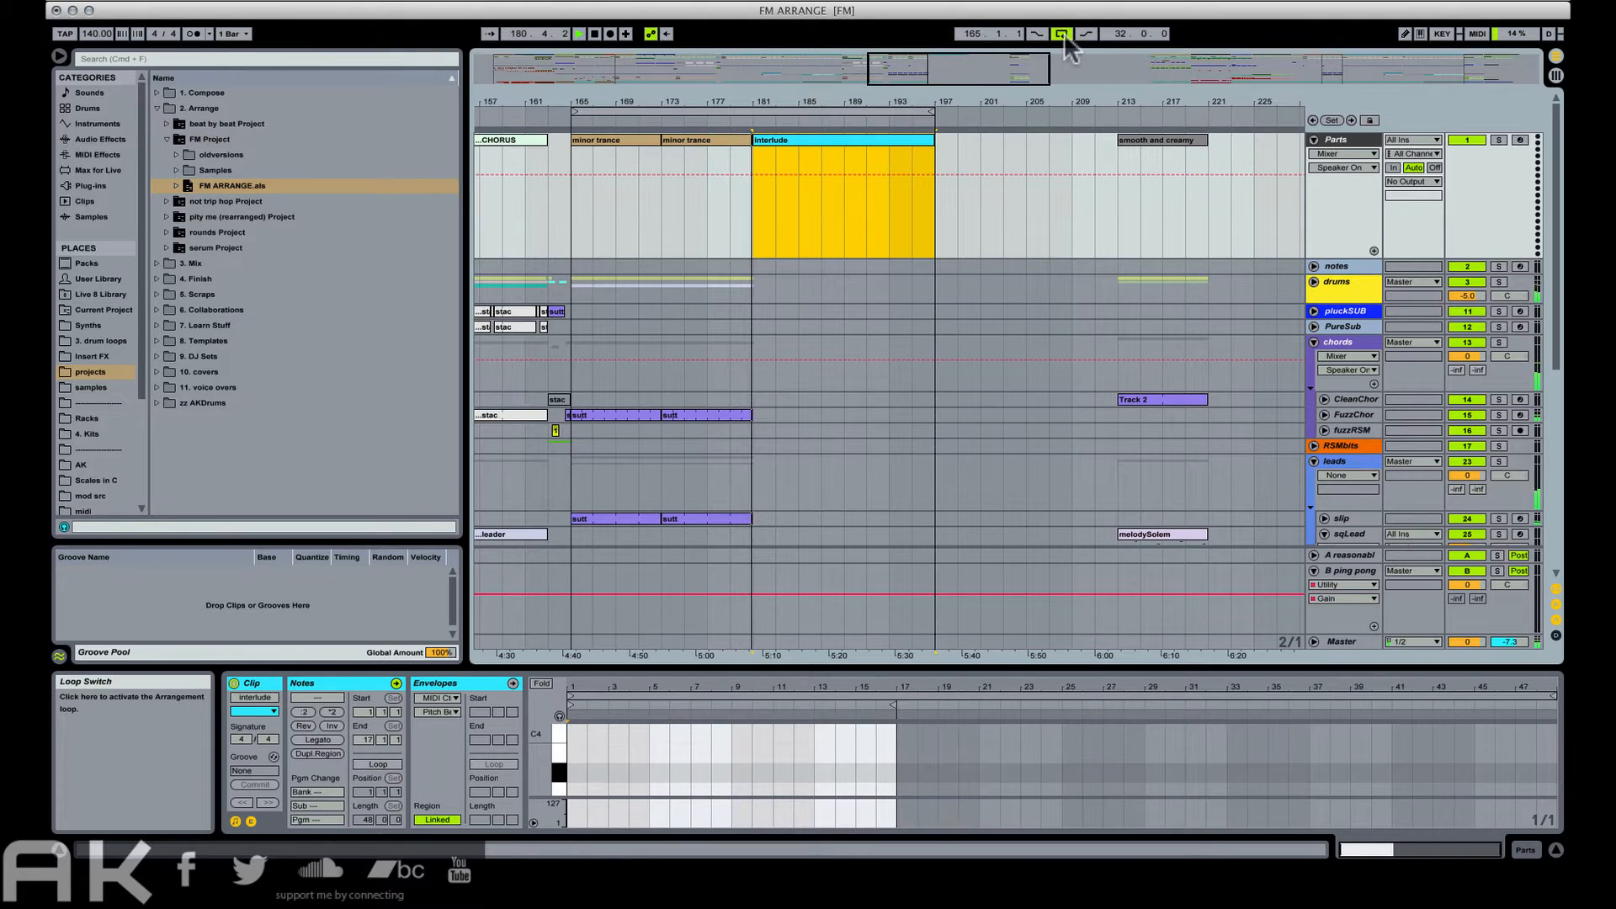
Turn off the arrangement loop, copy bars 131 to 147 across all tracks, and paste them at bar 181.
click(1065, 34)
key(space)
drag(787, 99, 814, 99)
drag(544, 135, 613, 437)
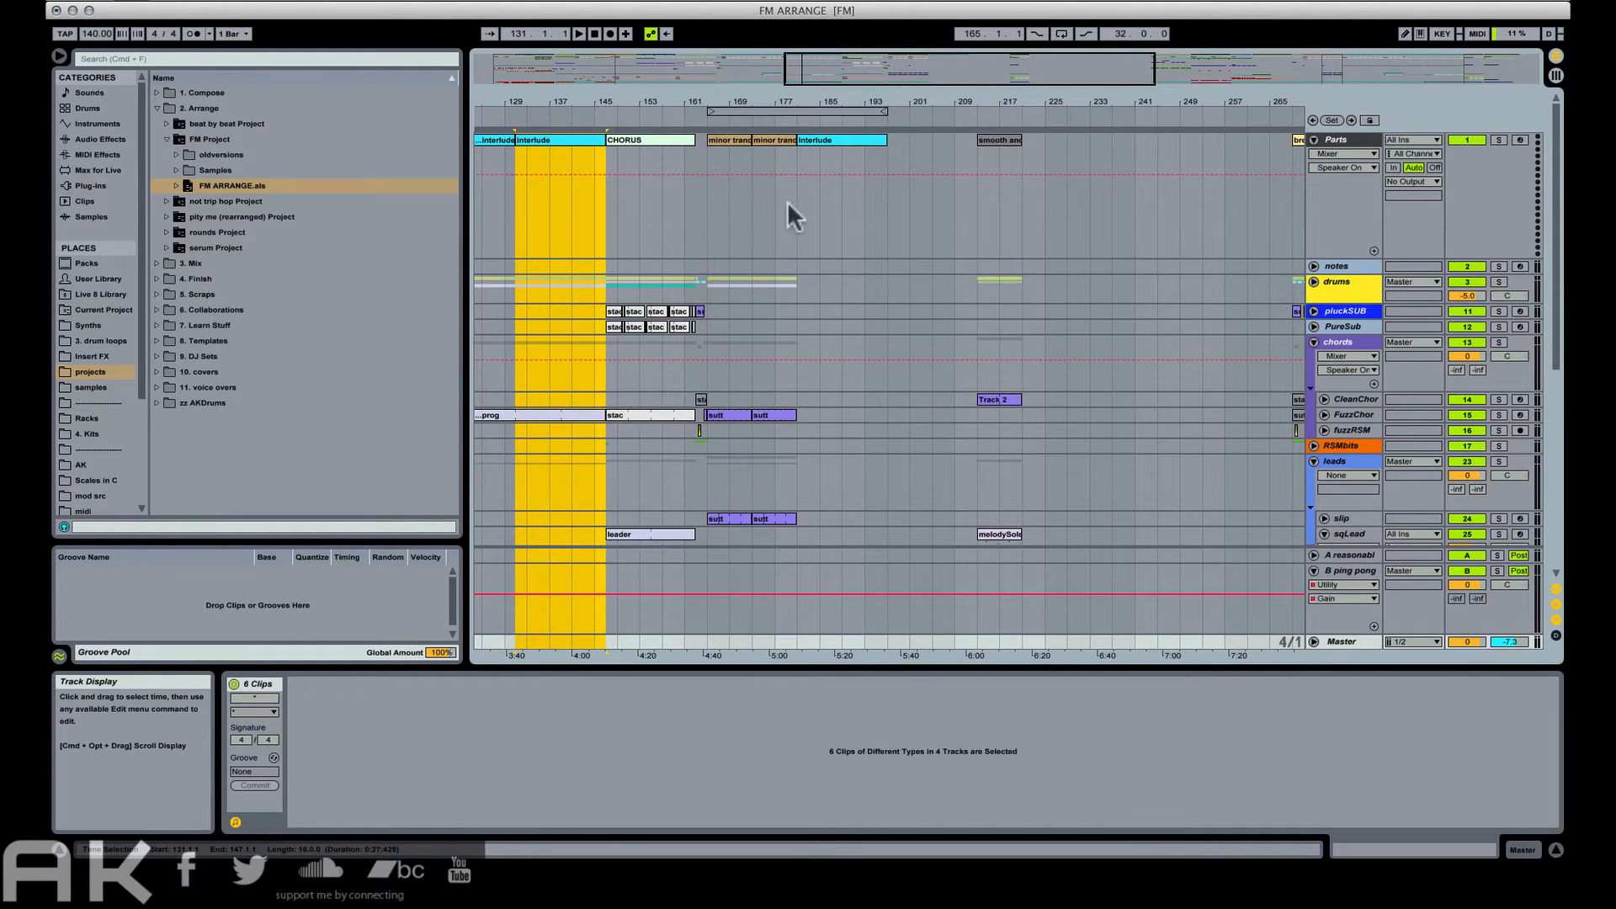
click(788, 201)
key(super+v)
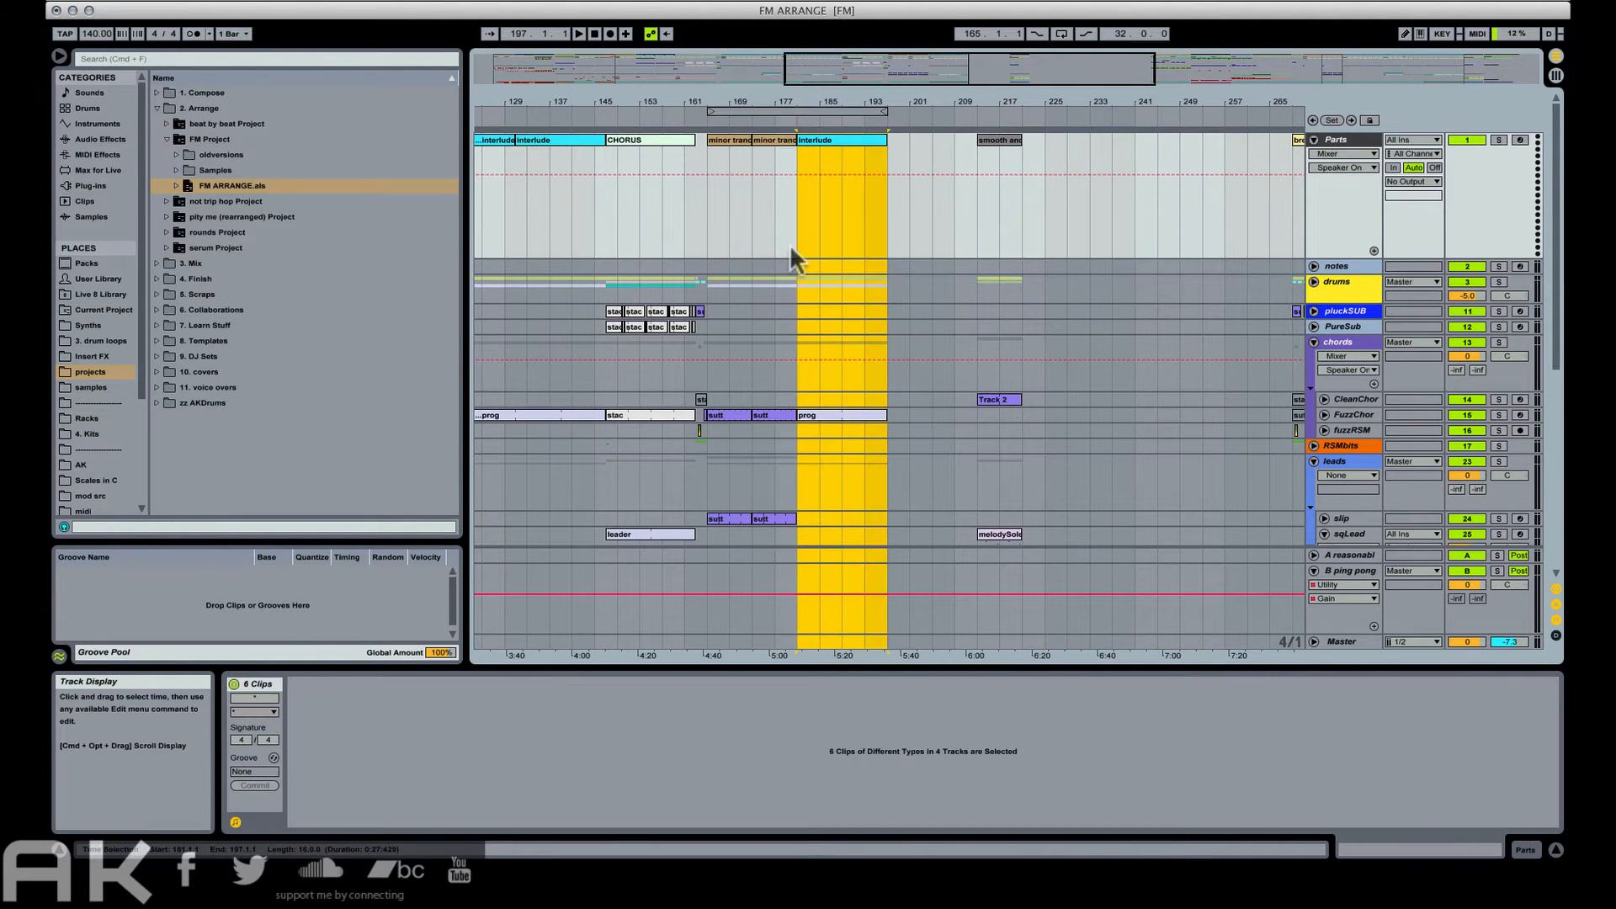
Play the second minor trance section from bar 177 and consolidate the two minor trance clips on the Parts track into one.
click(780, 239)
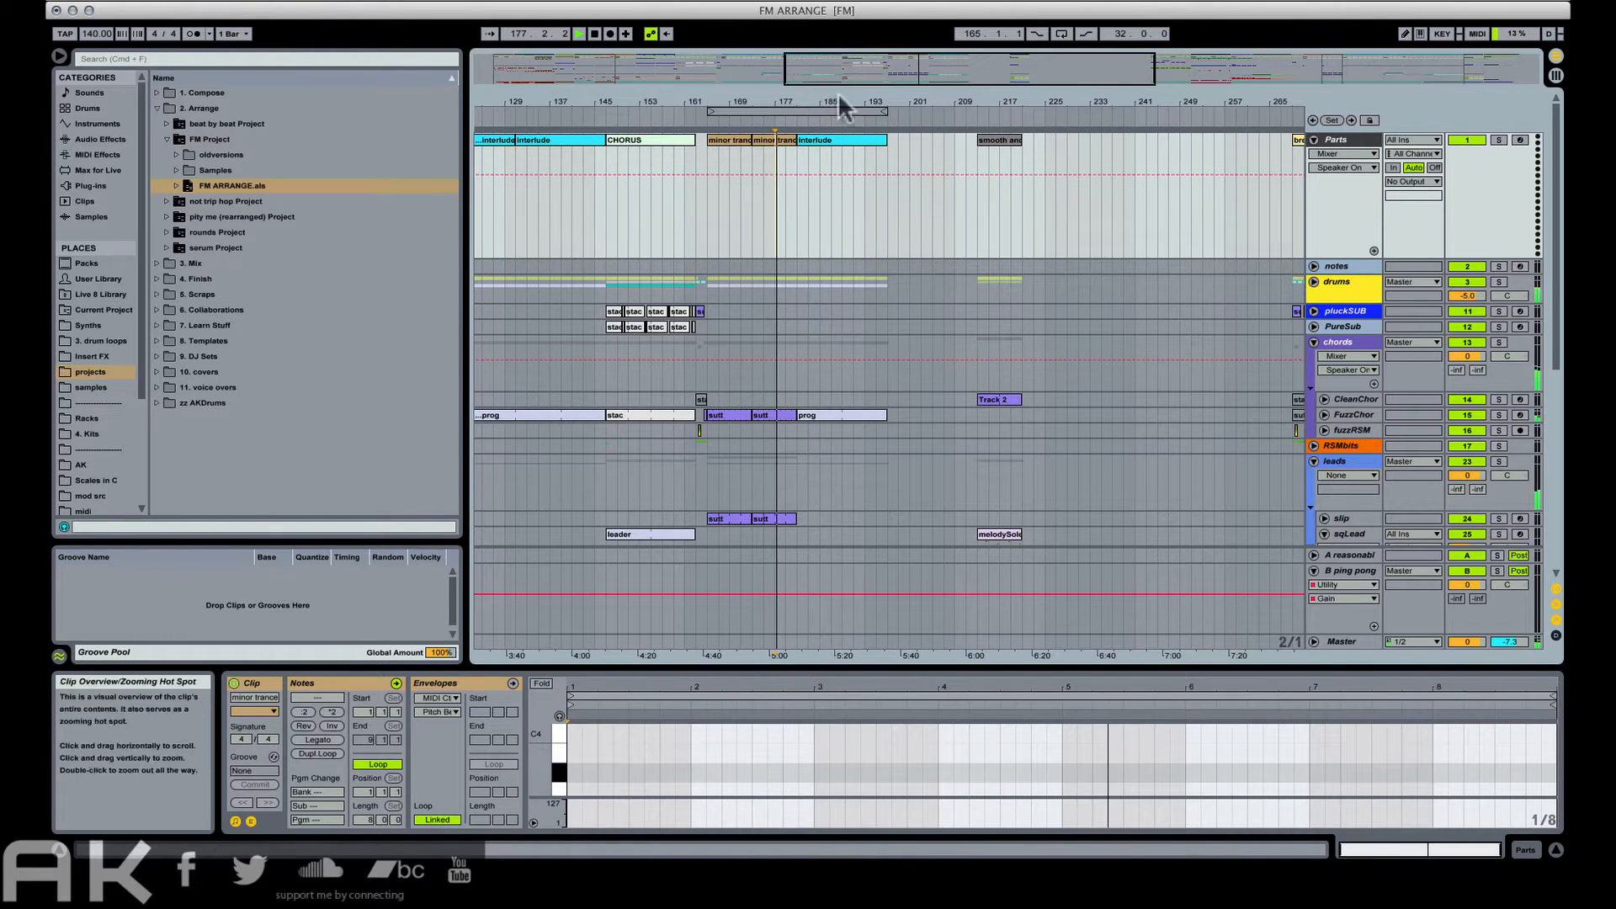
drag(838, 100, 839, 127)
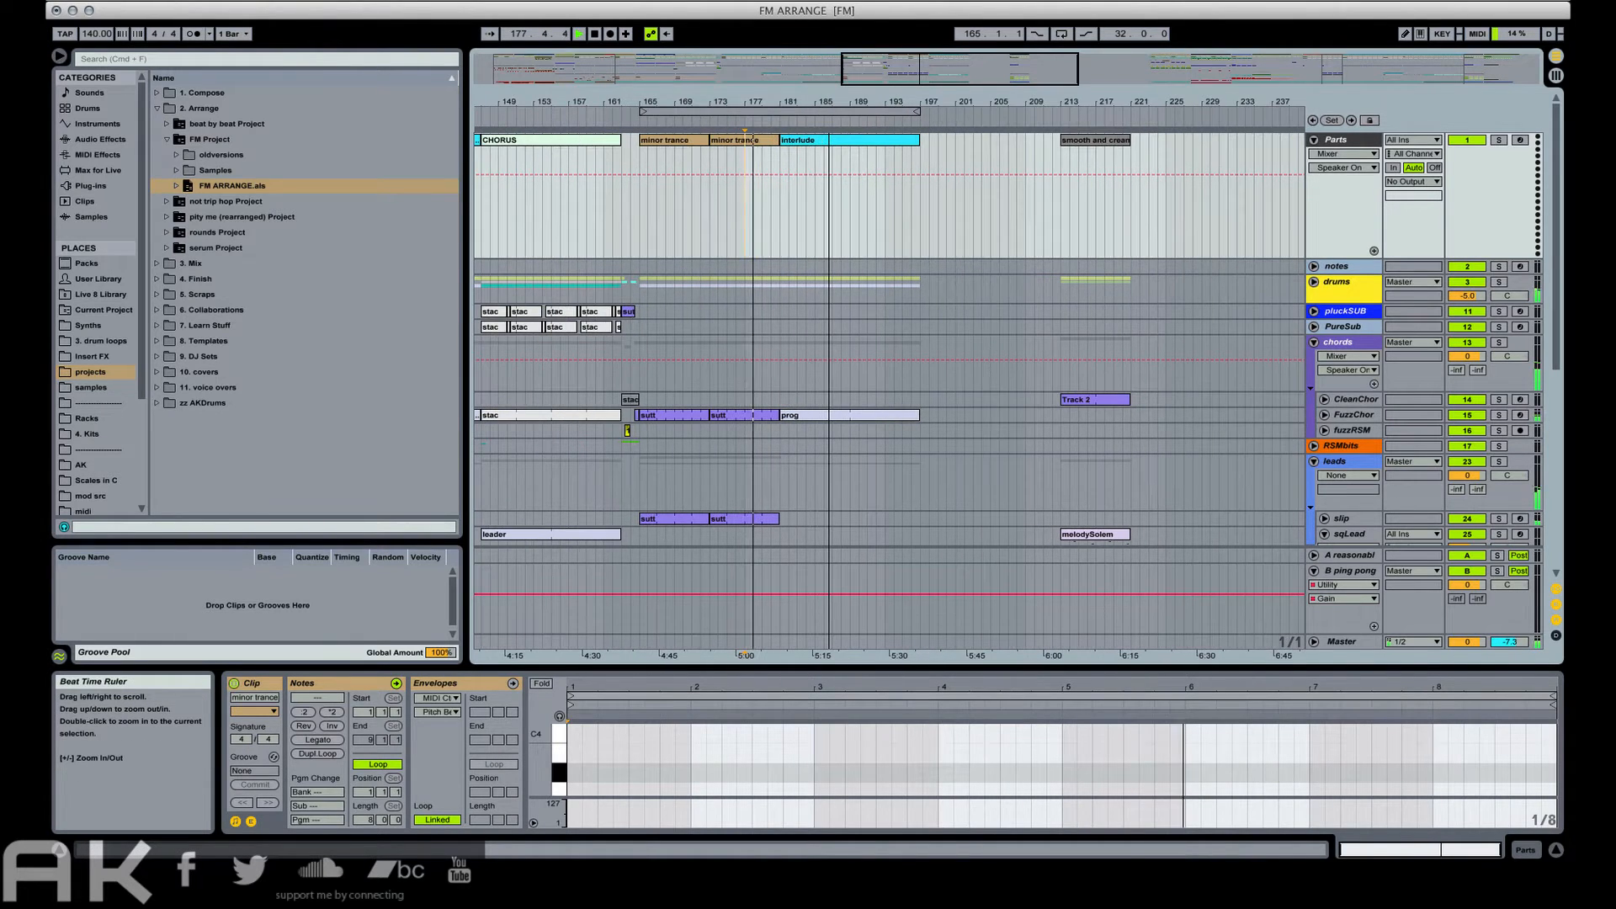
click(657, 137)
shift+click(737, 137)
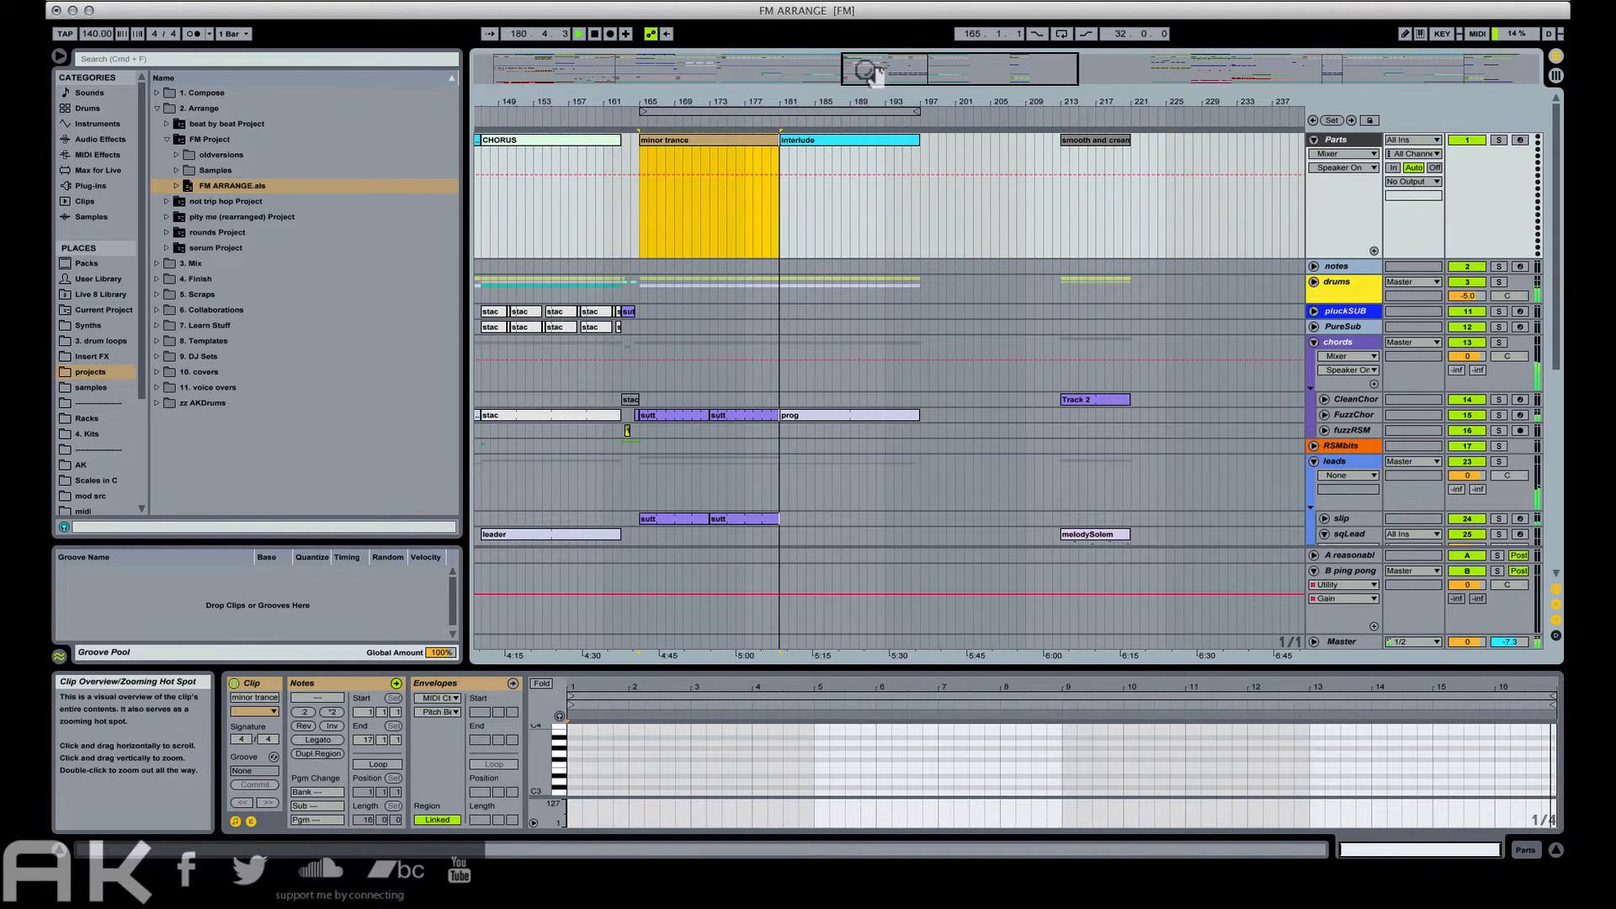
Listen to the pasted interlude, and play the earlier interlude parts from bars 115 and 123 for comparison.
scroll(800, 248, down, 2)
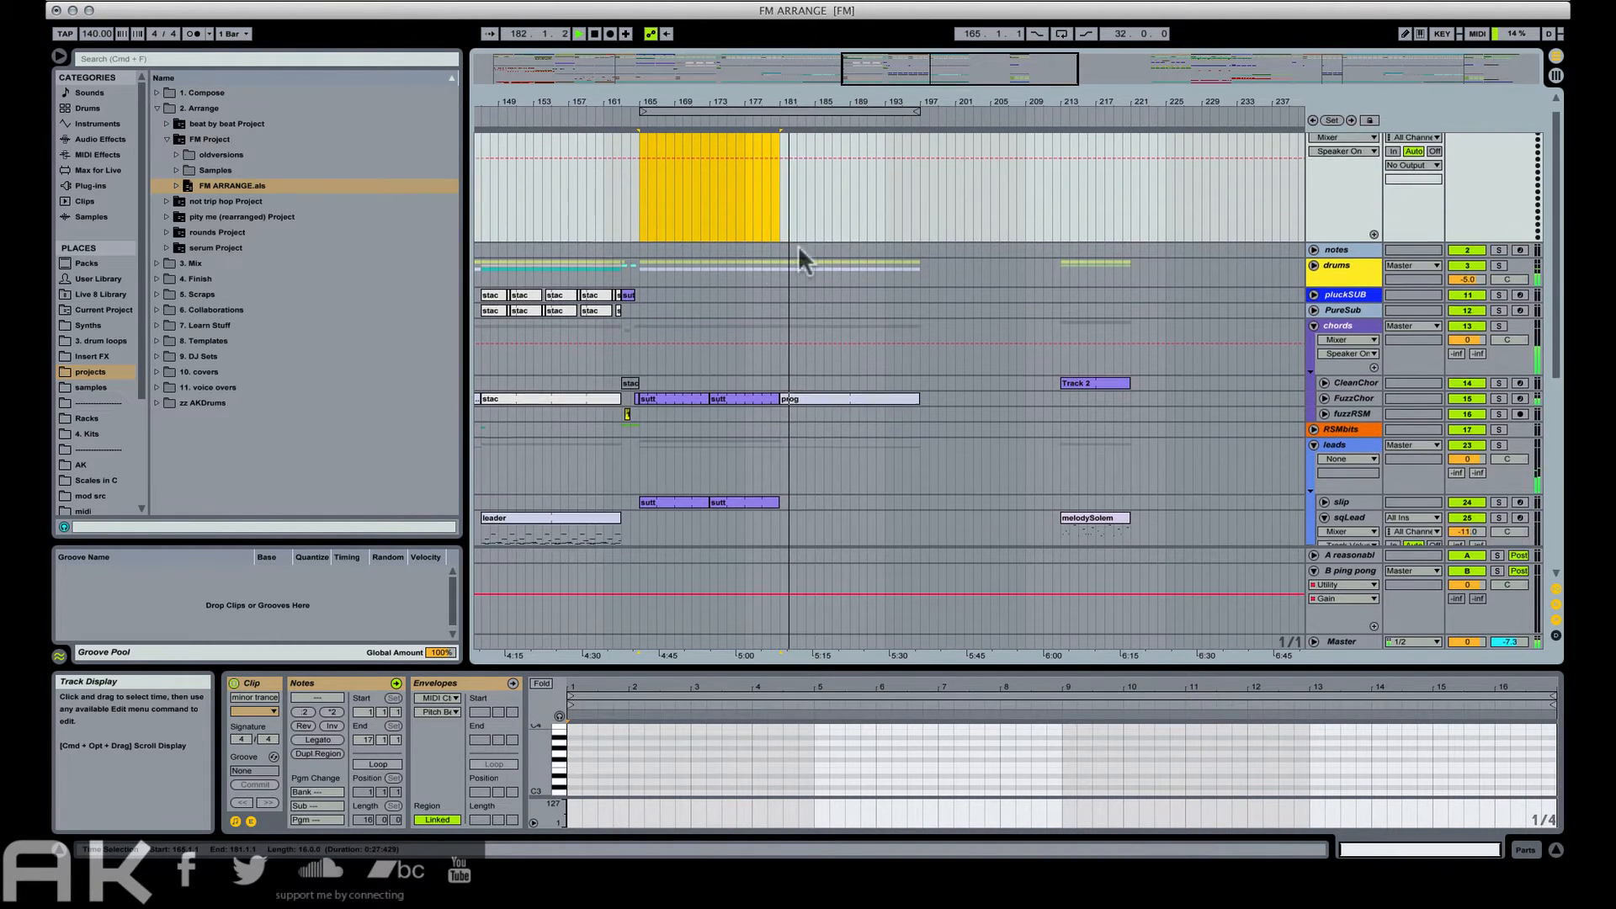
drag(614, 107, 860, 78)
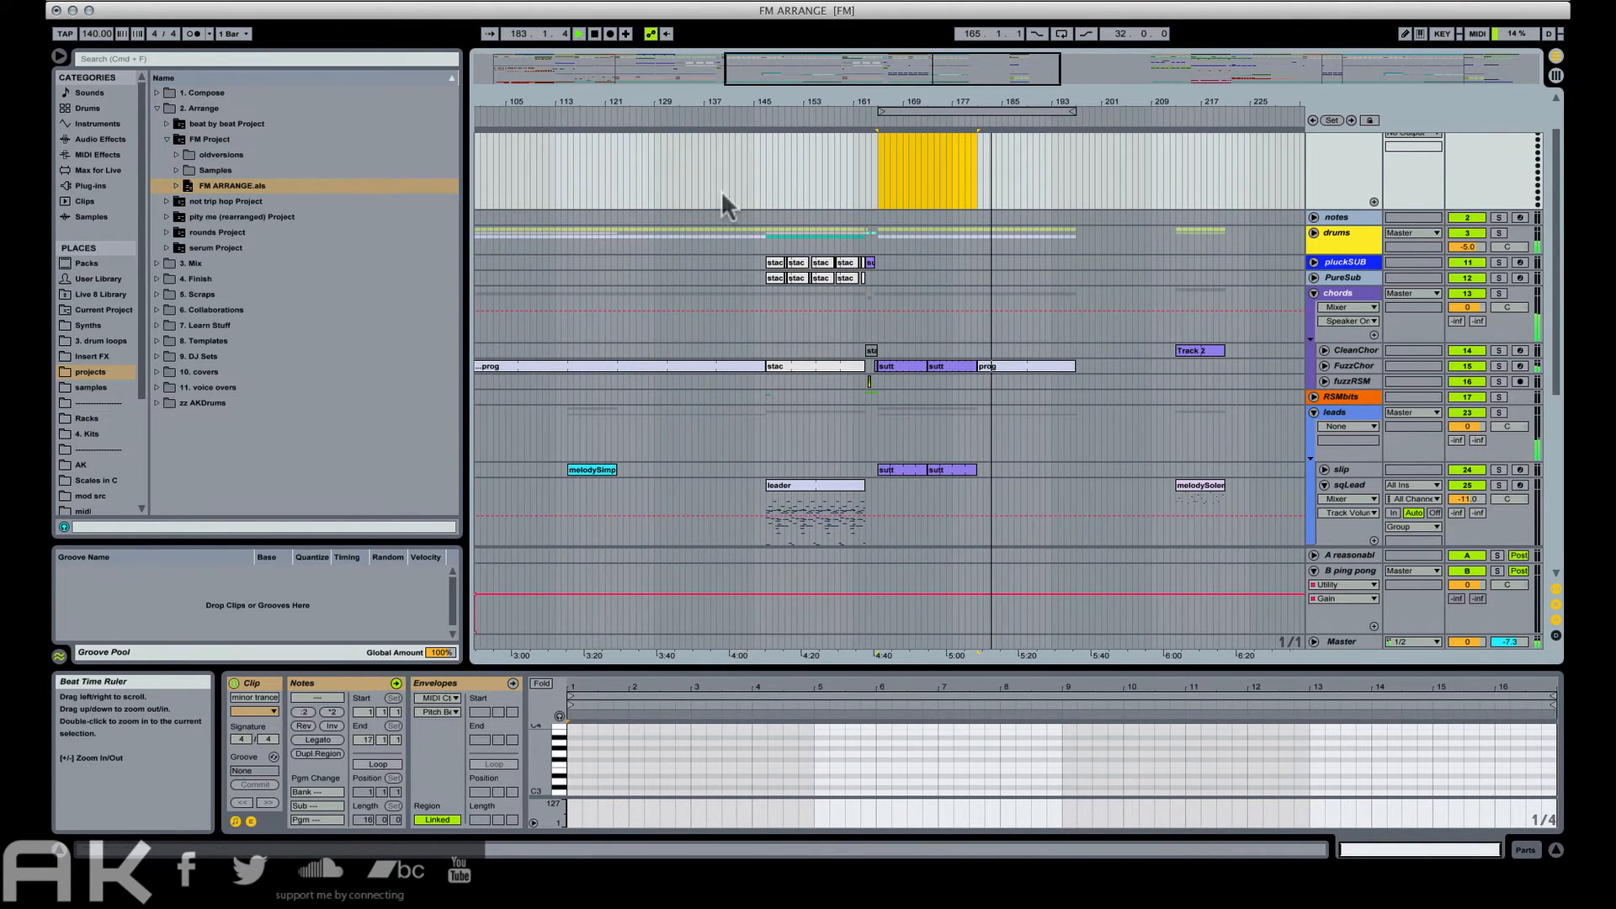
drag(672, 102, 821, 81)
key(space)
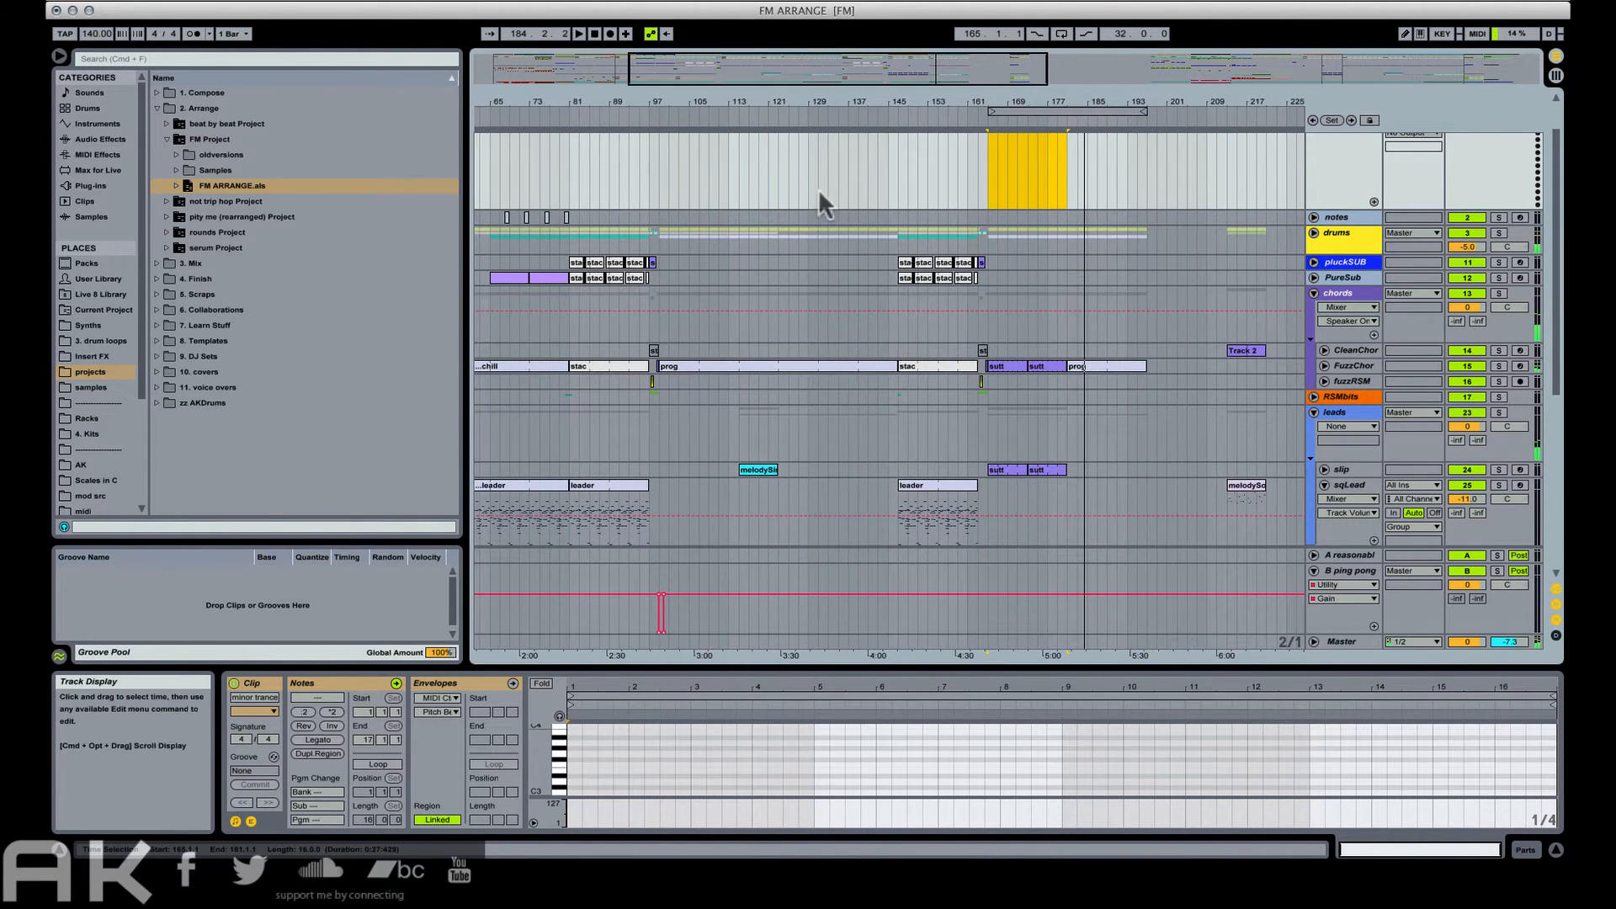
scroll(820, 194, up, 2)
click(758, 143)
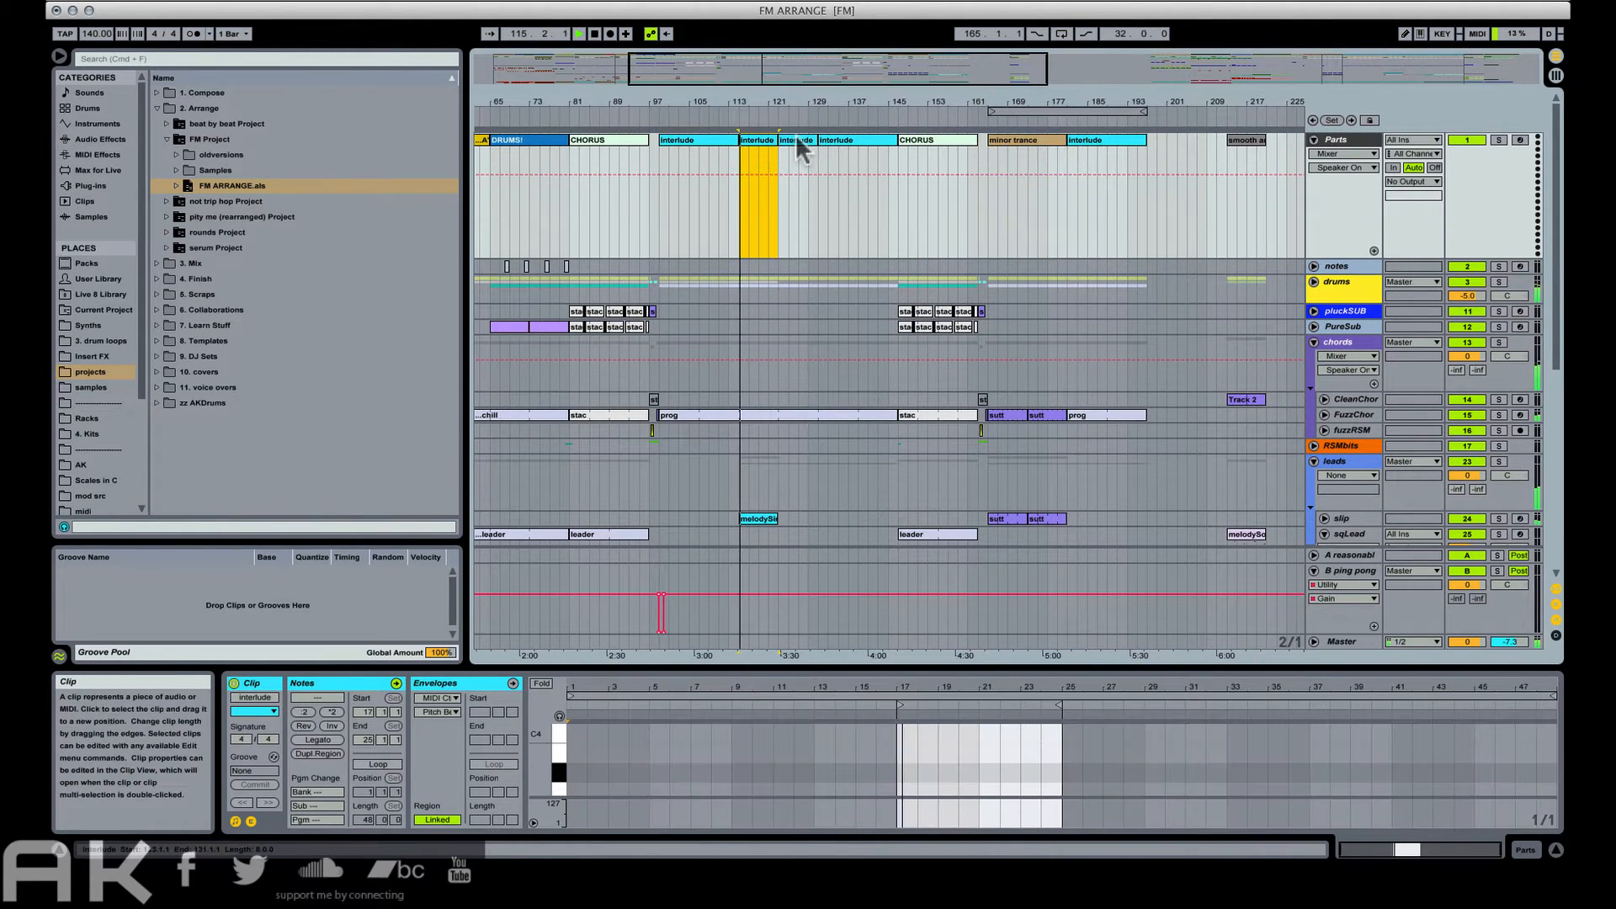
click(796, 137)
Copy the melody clips at bars 115 to 131 on the slip through JimisLead tracks and paste them at bar 181.
scroll(770, 277, down, 2)
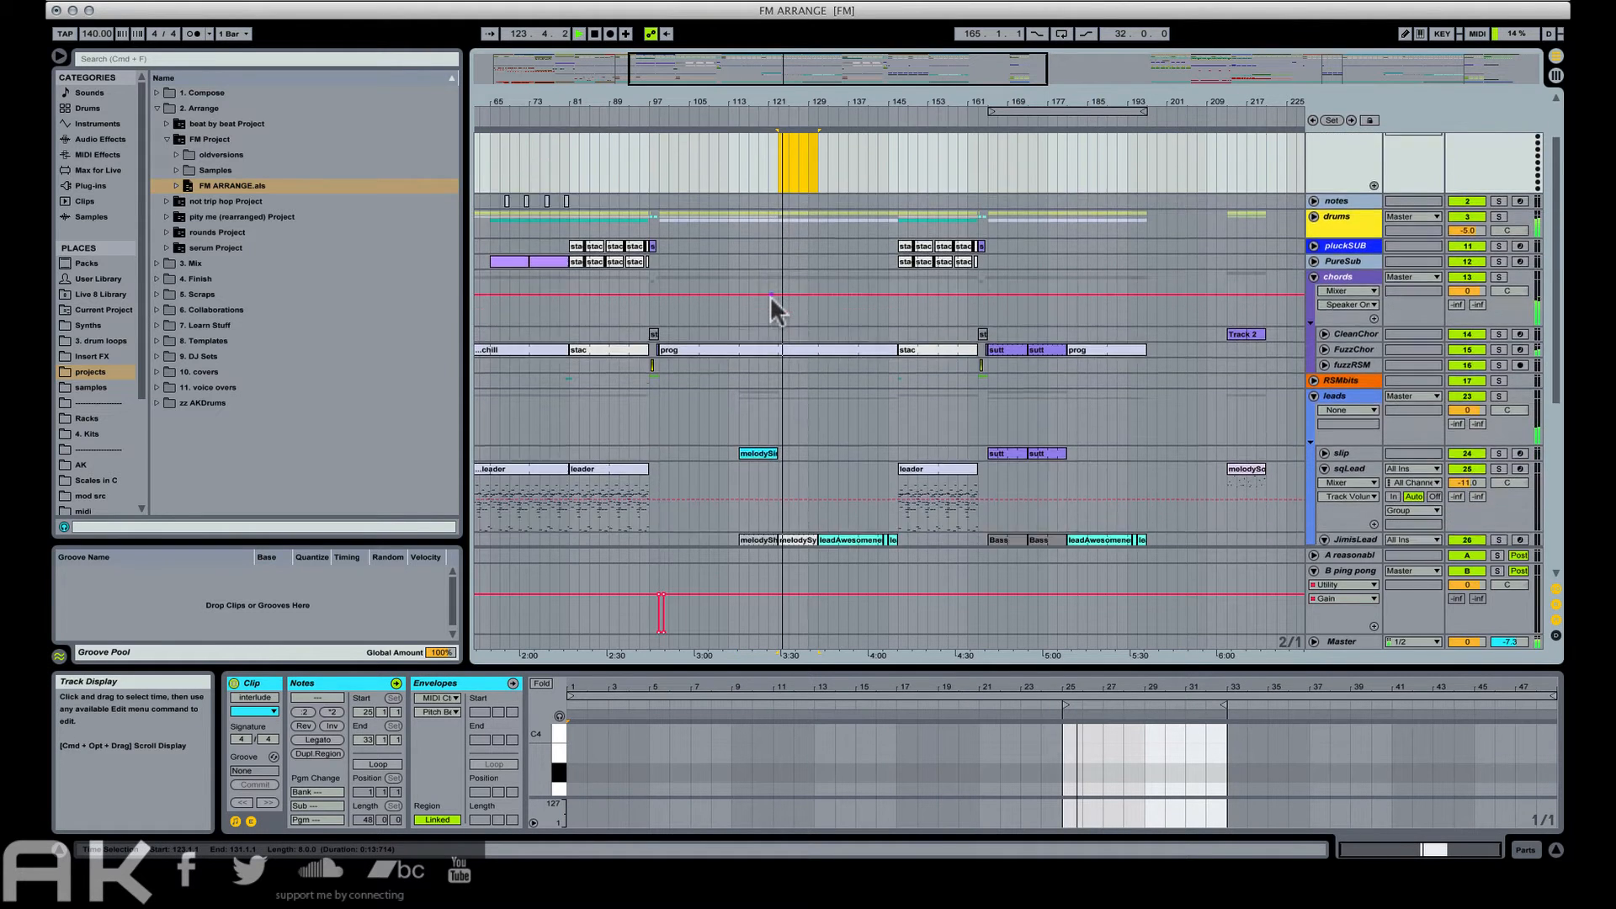
scroll(770, 298, down, 5)
click(760, 278)
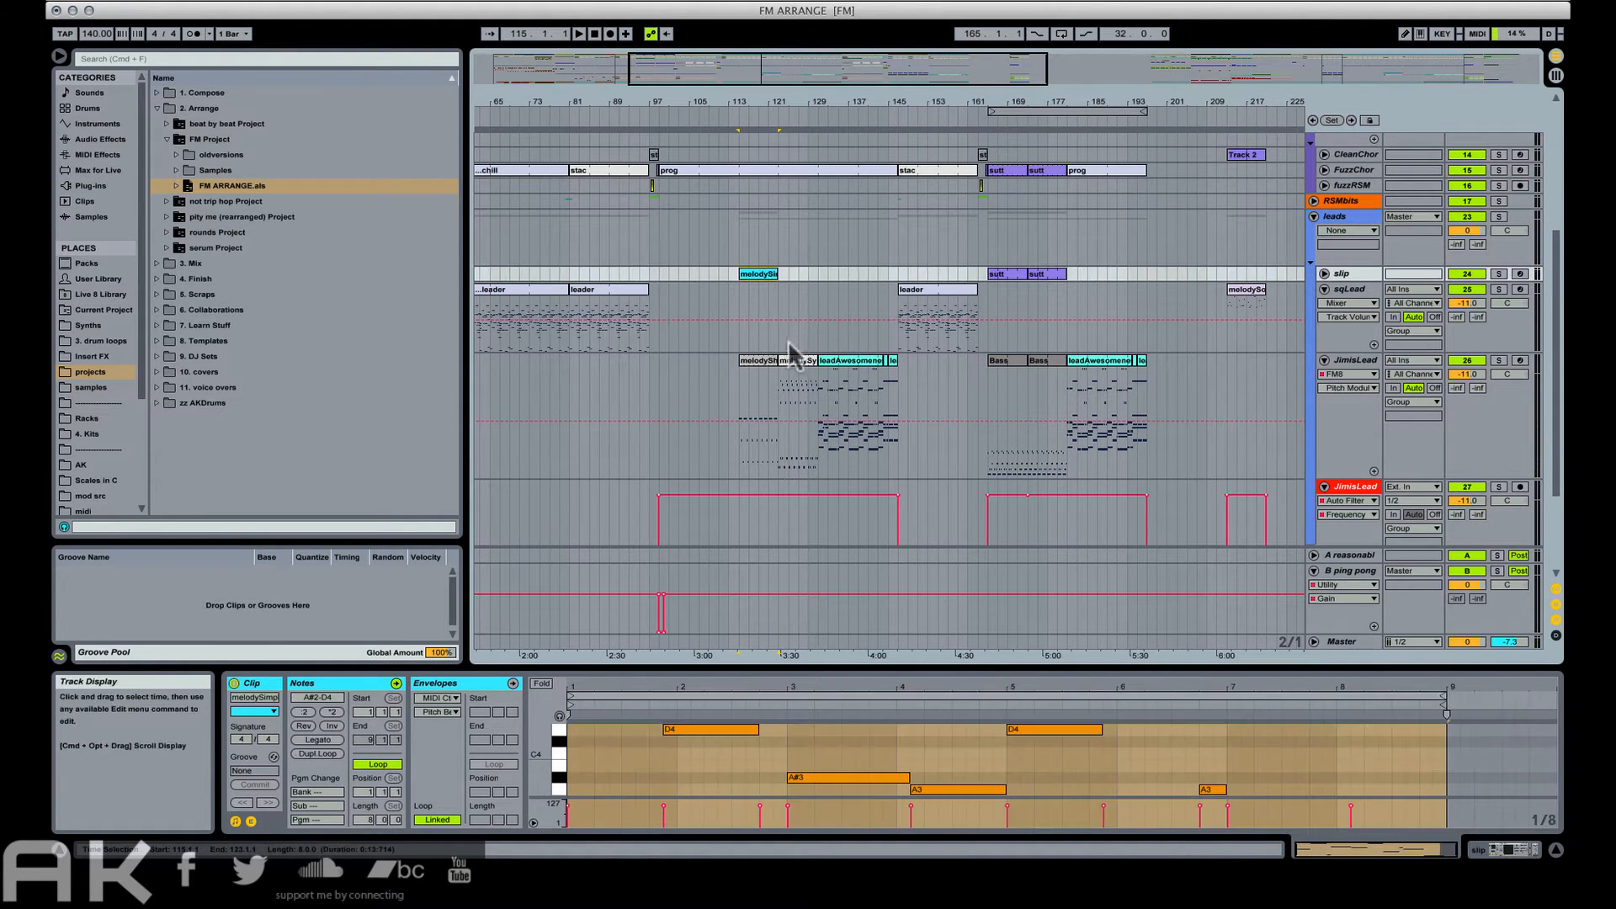
shift+click(800, 364)
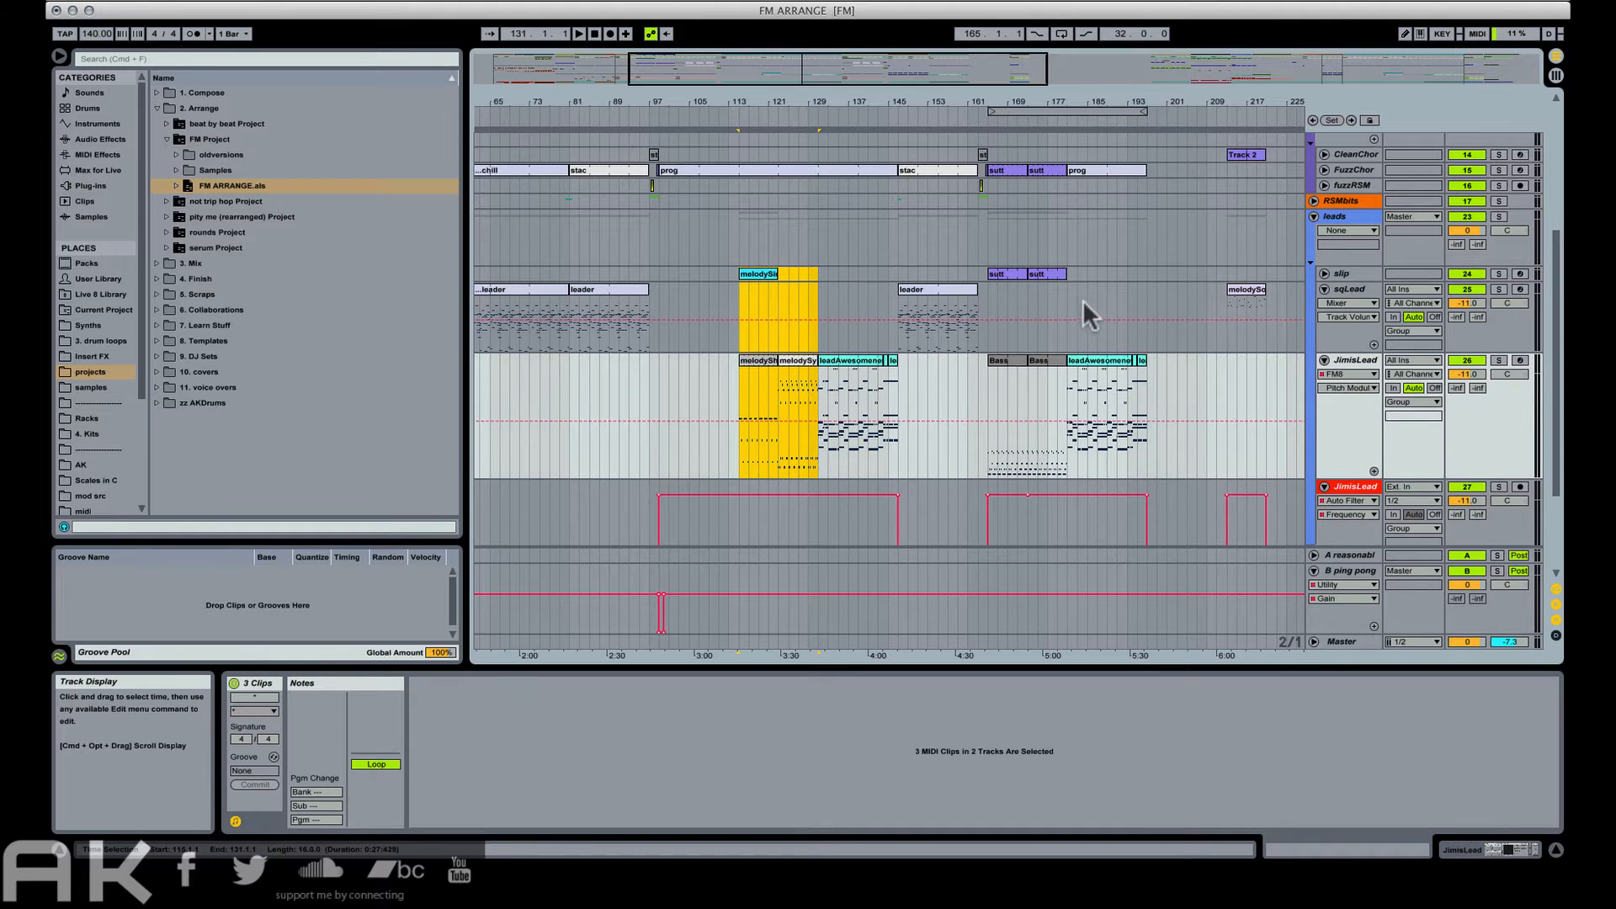
scroll(1083, 300, up, 1)
click(1062, 323)
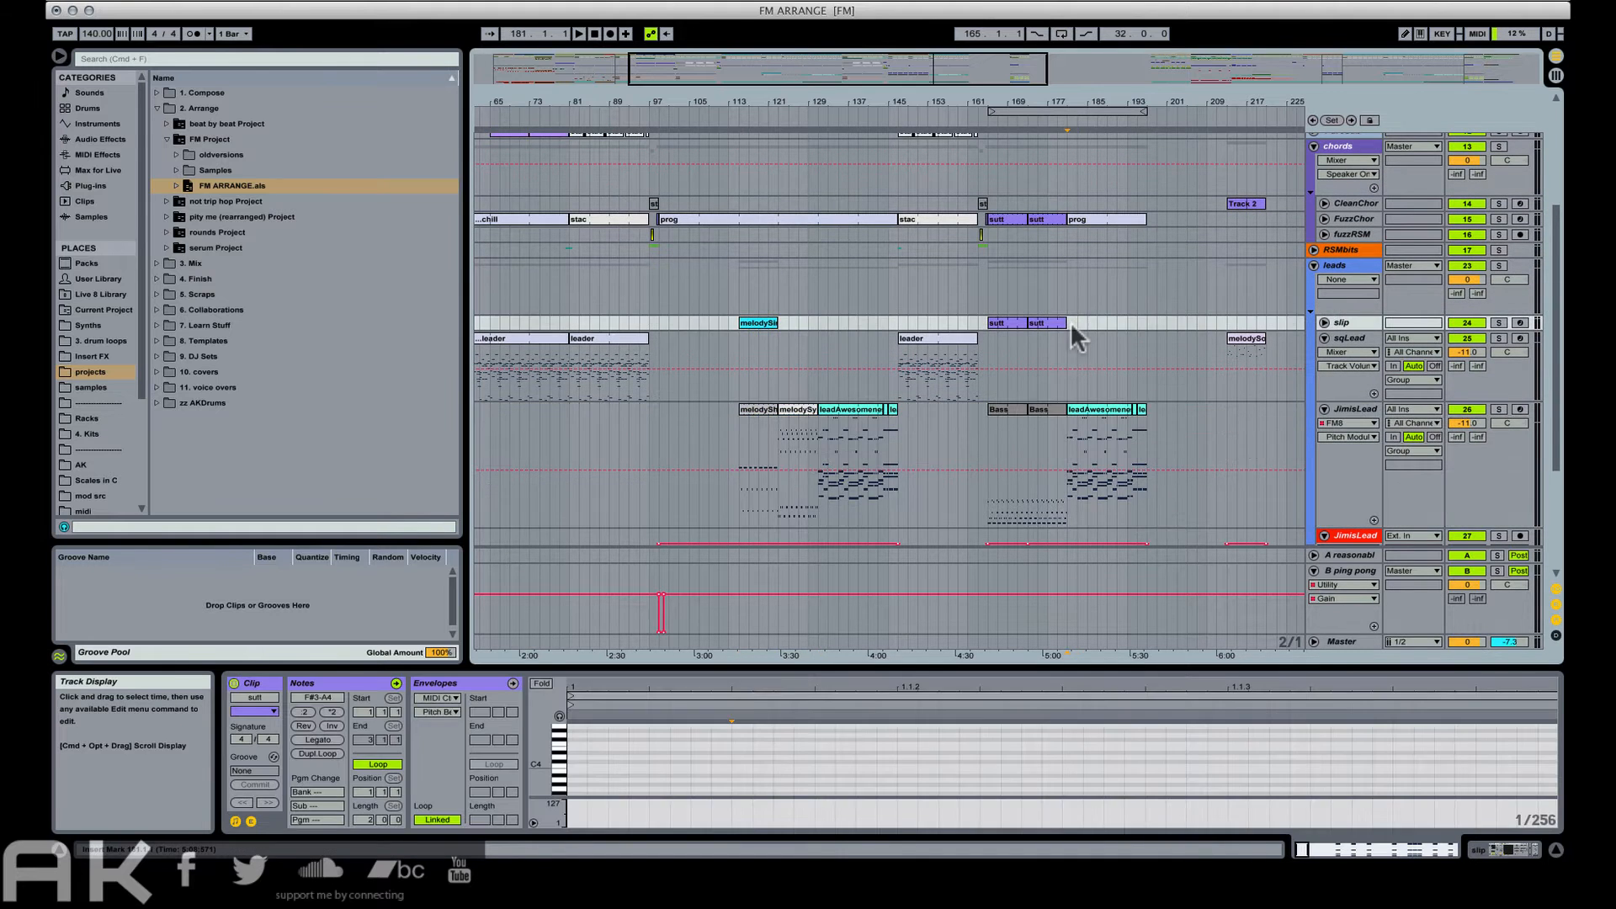
scroll(1069, 322, up, 1)
key(super+v)
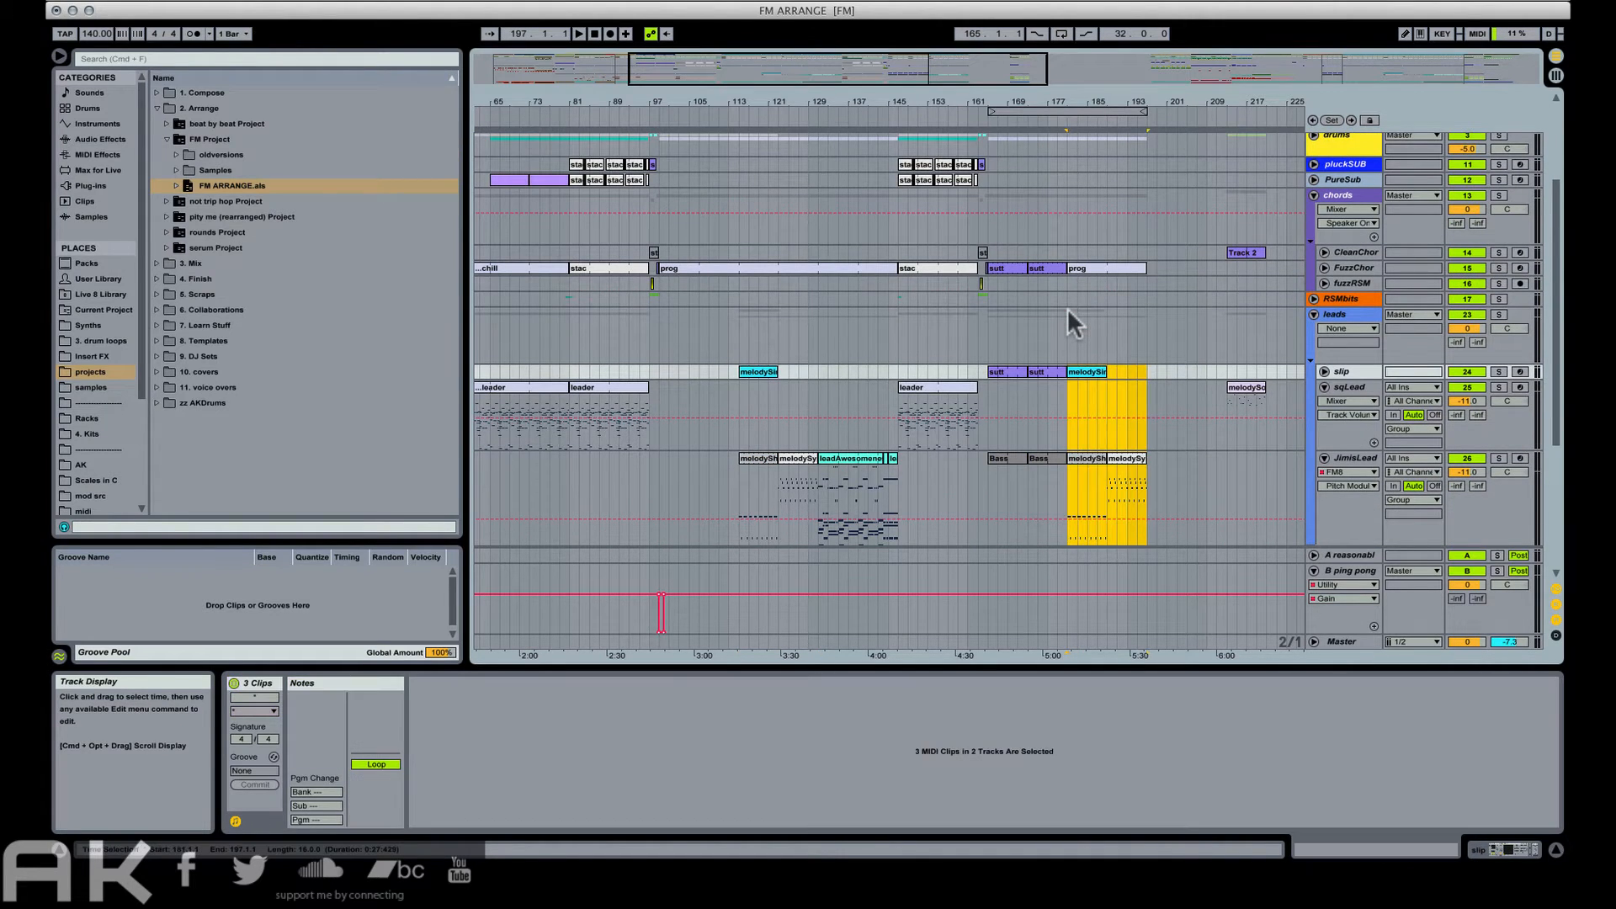
Play the new interlude from bar 181 and duplicate its eight-bar melody clip on the slip track to bar 189.
key(space)
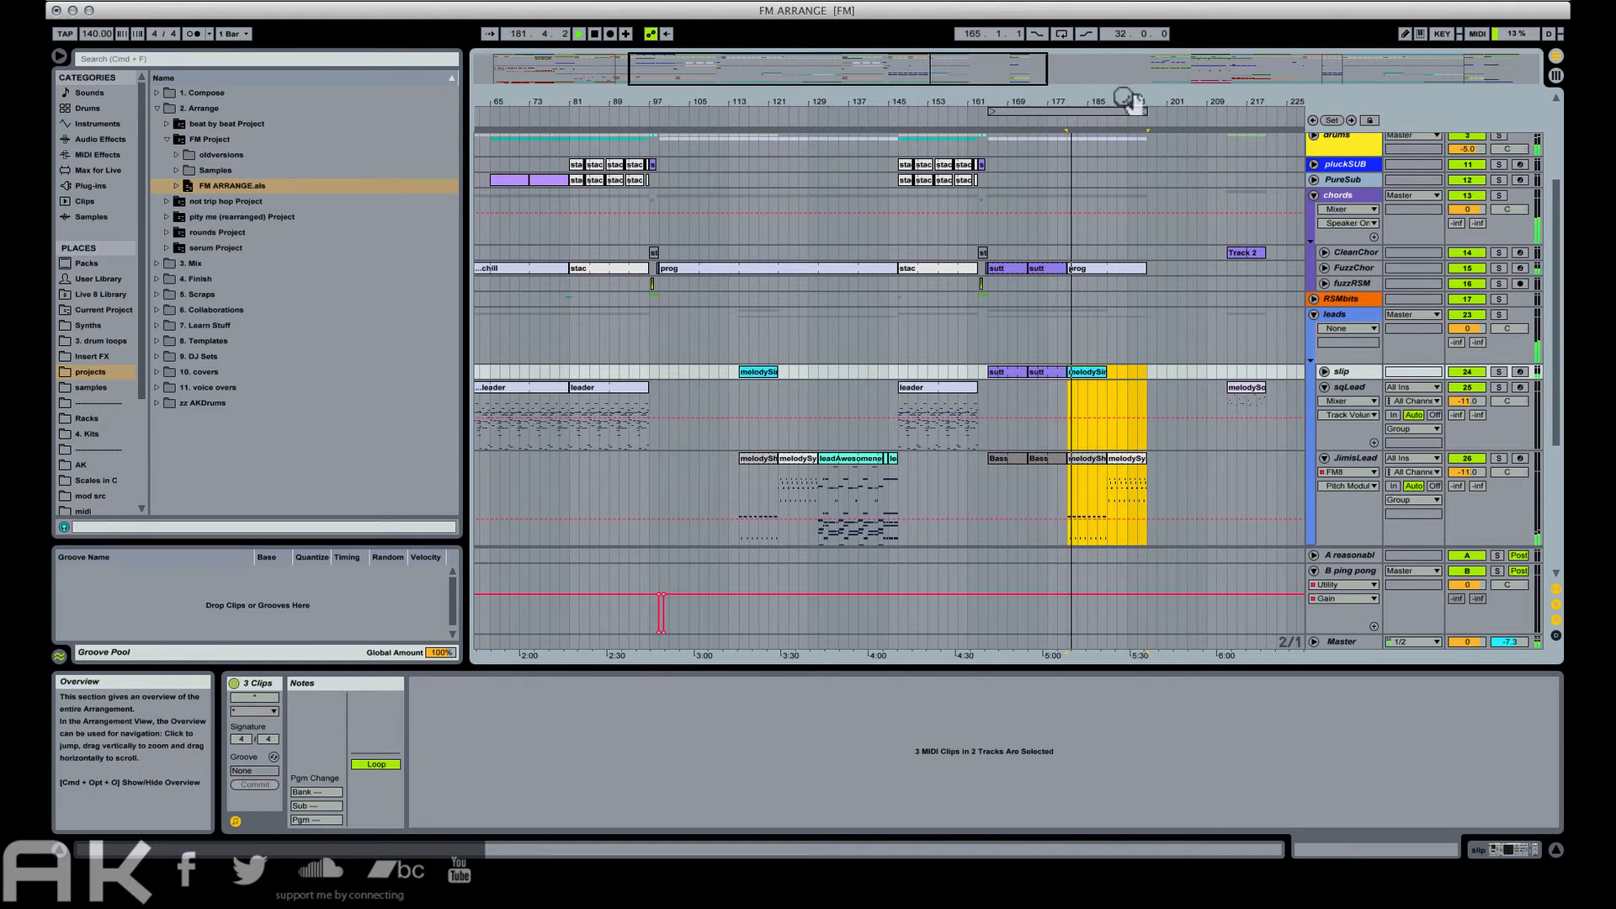
drag(1126, 102, 877, 84)
scroll(971, 335, up, 3)
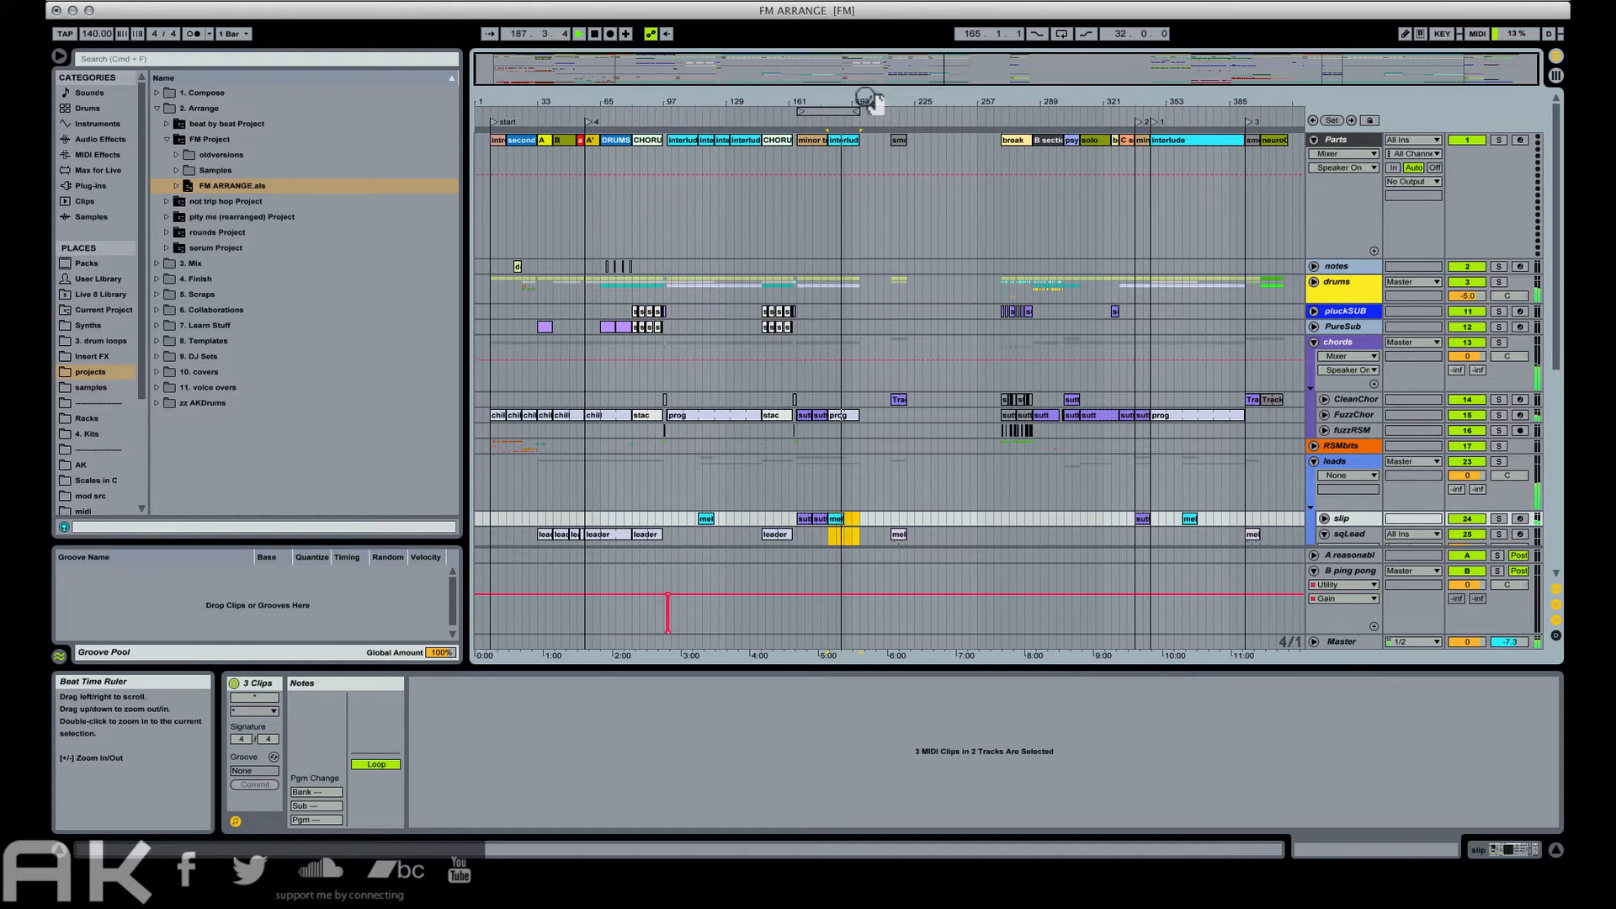
drag(857, 103, 776, 436)
scroll(831, 460, down, 2)
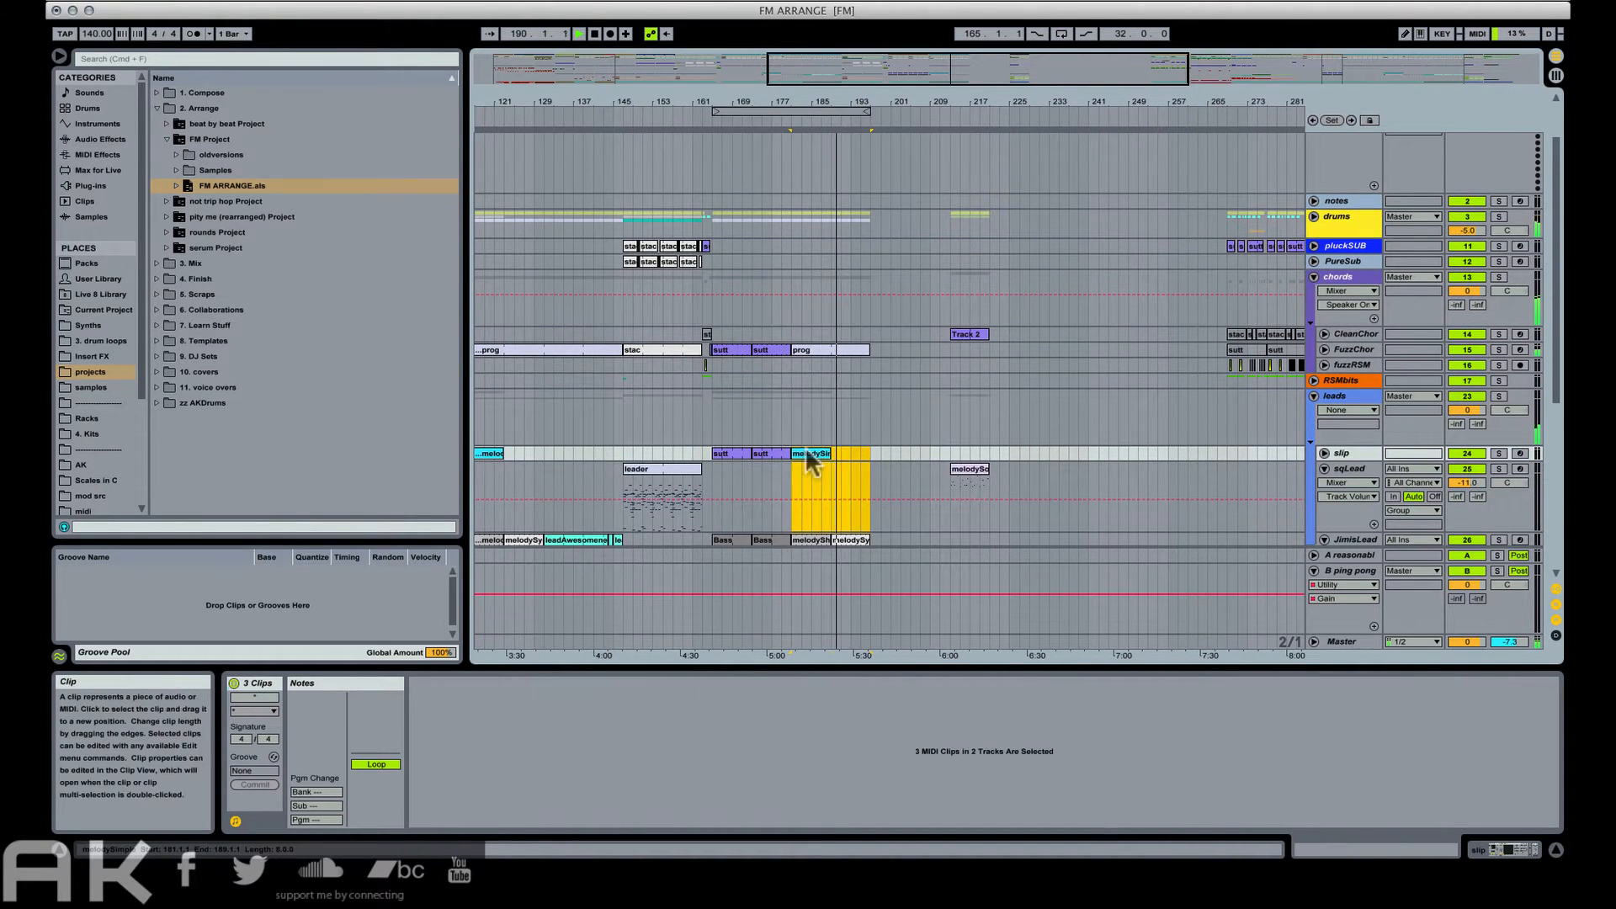
click(806, 453)
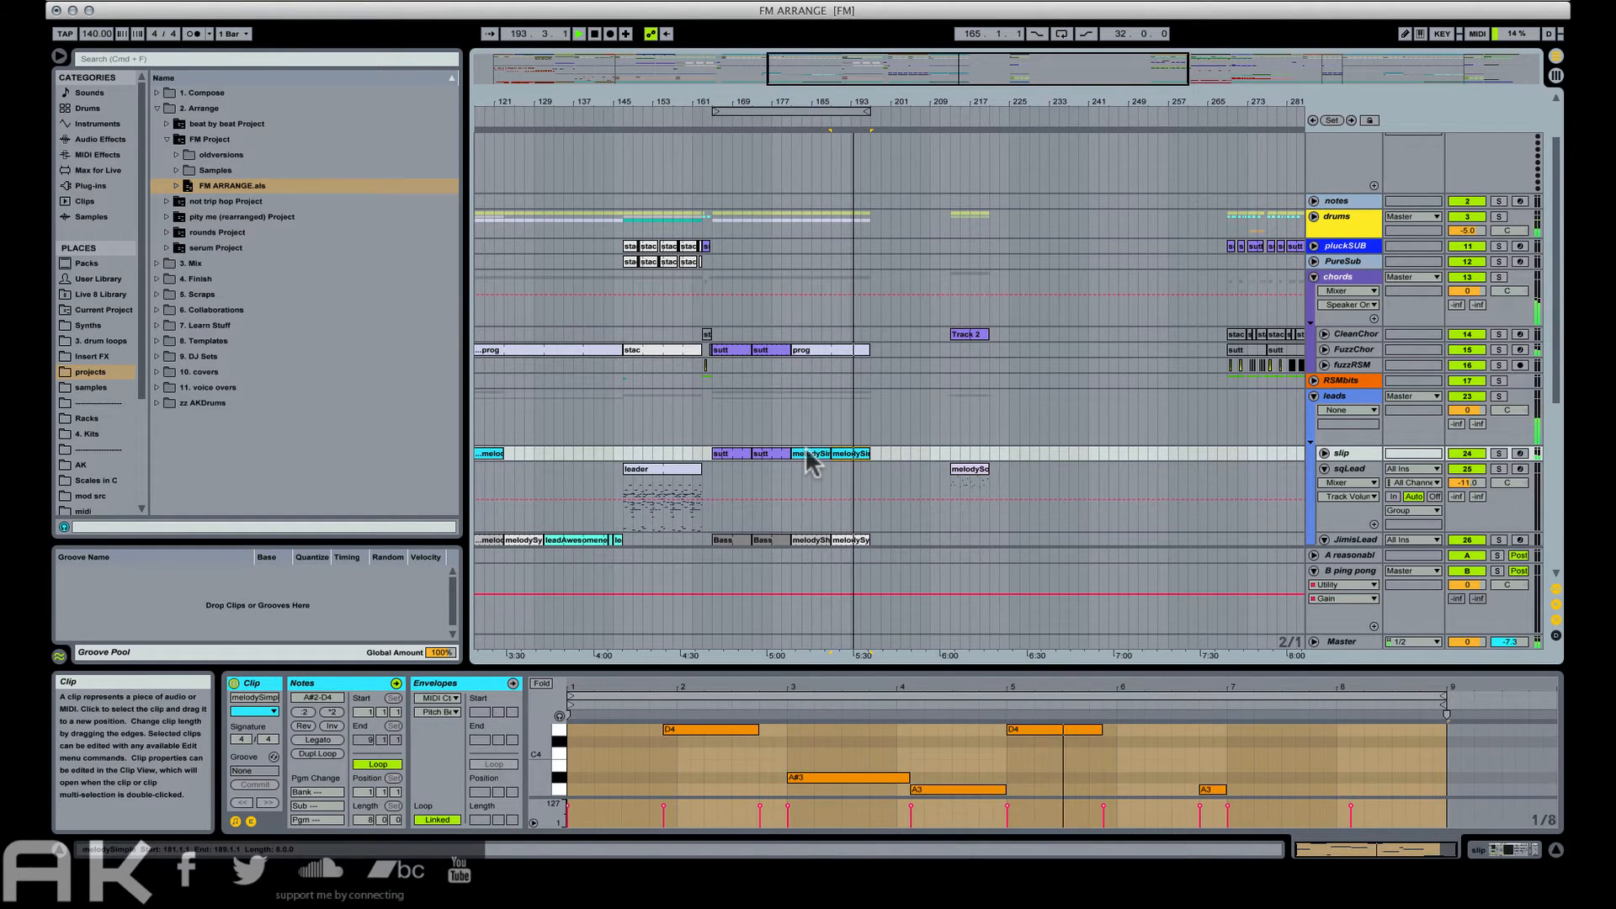
Delete the empty time between the interlude and the smooth and creamy part, bars 197 to 213, and play from bar 197.
scroll(1008, 247, up, 2)
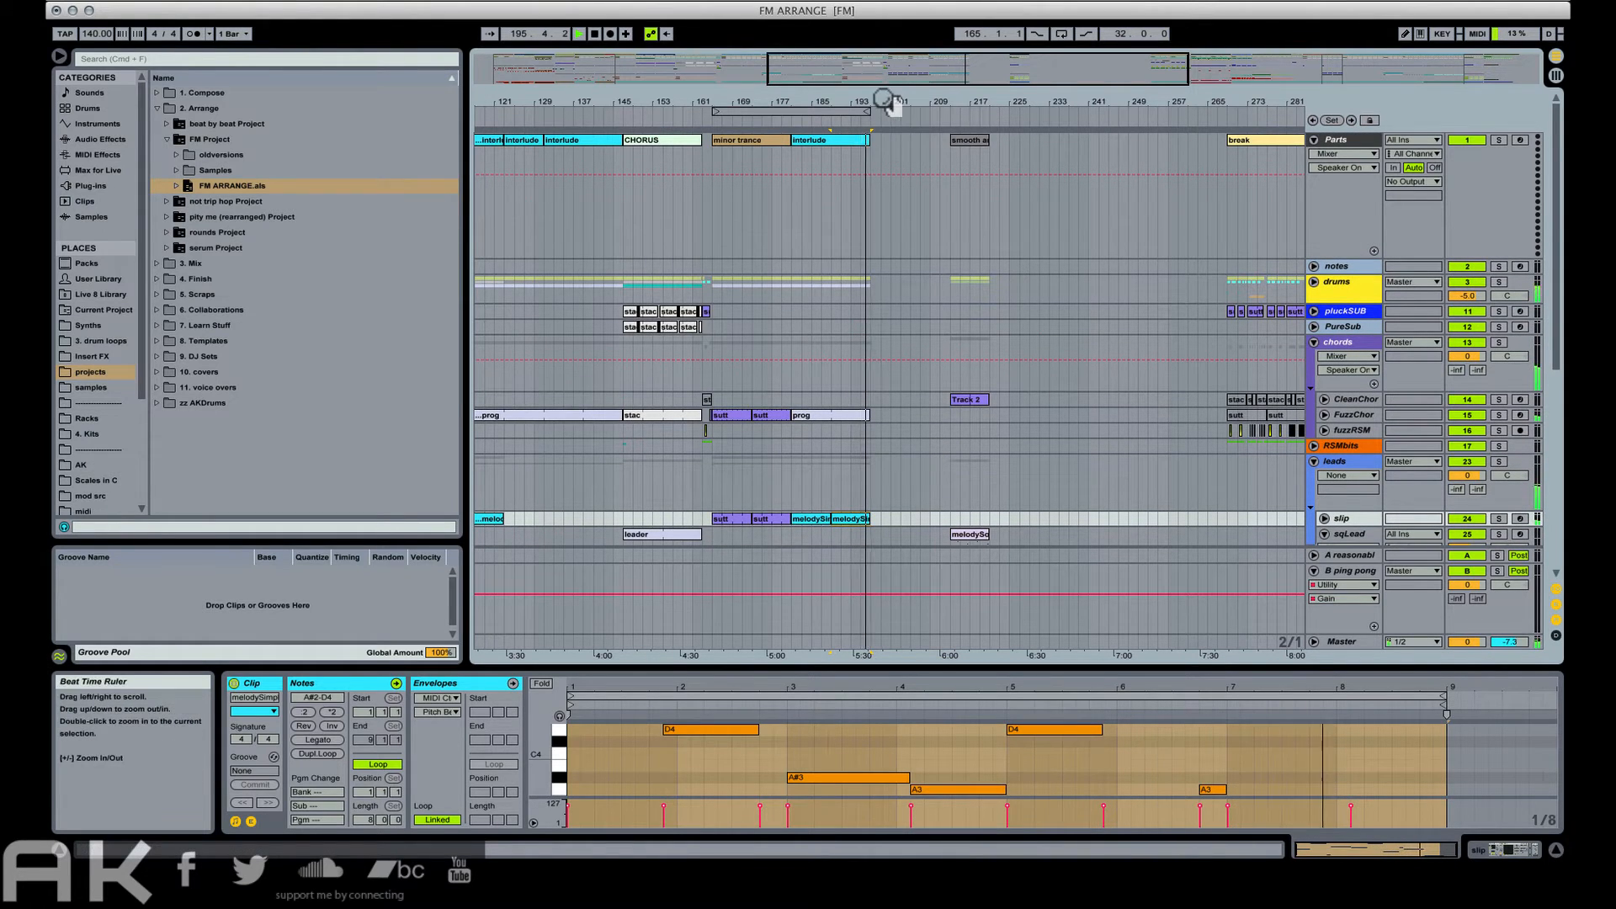
drag(884, 100, 884, 124)
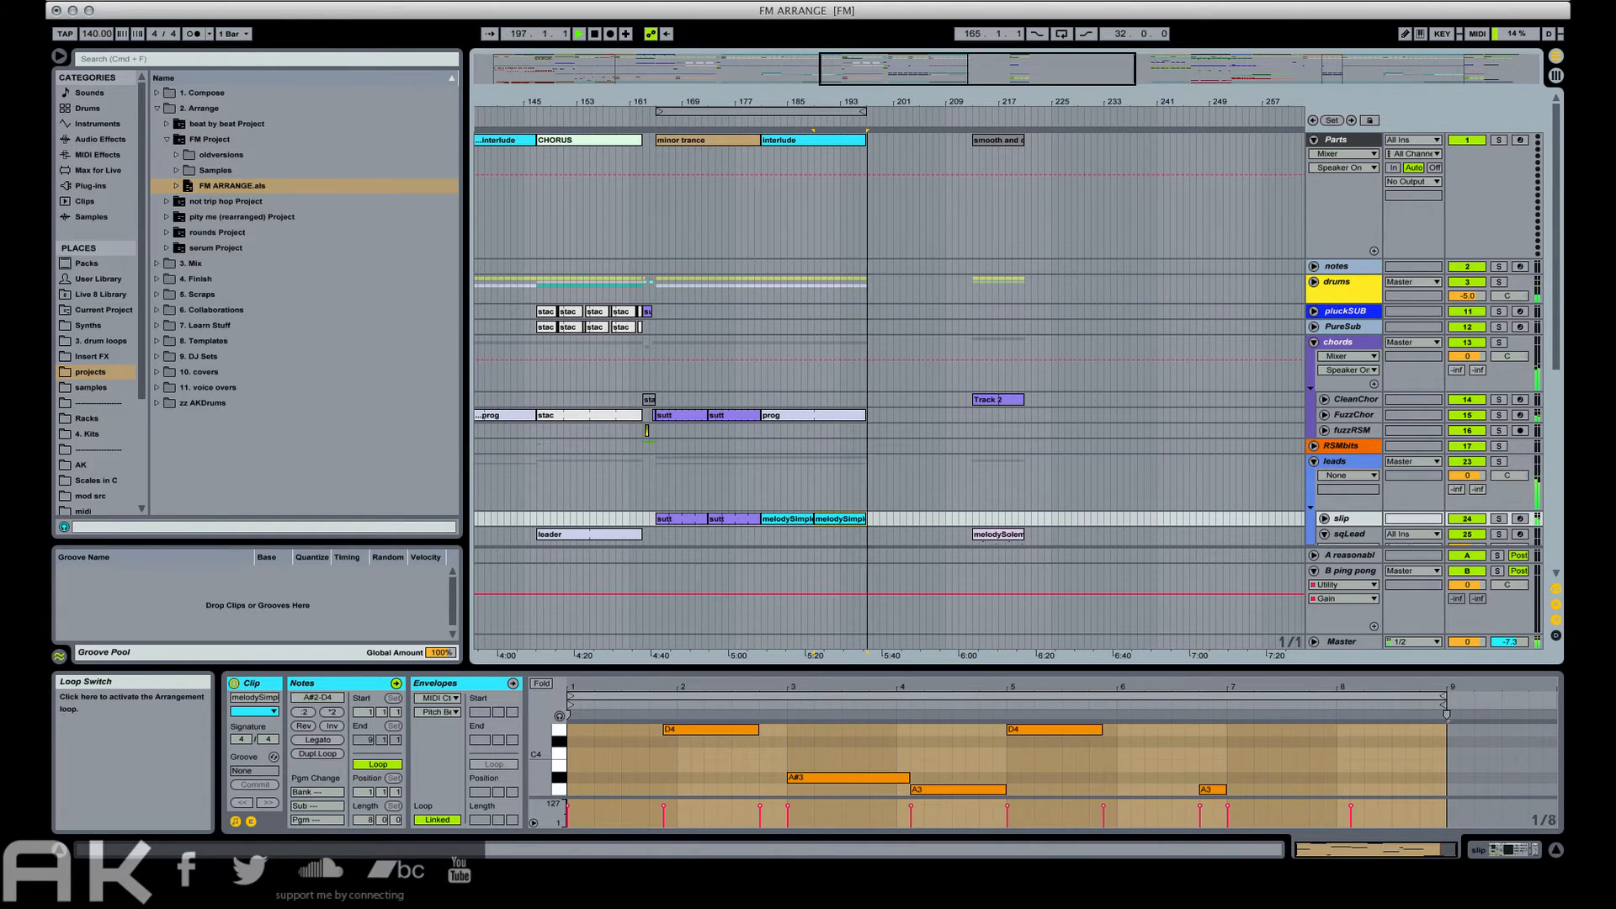
click(1100, 0)
click(1126, 103)
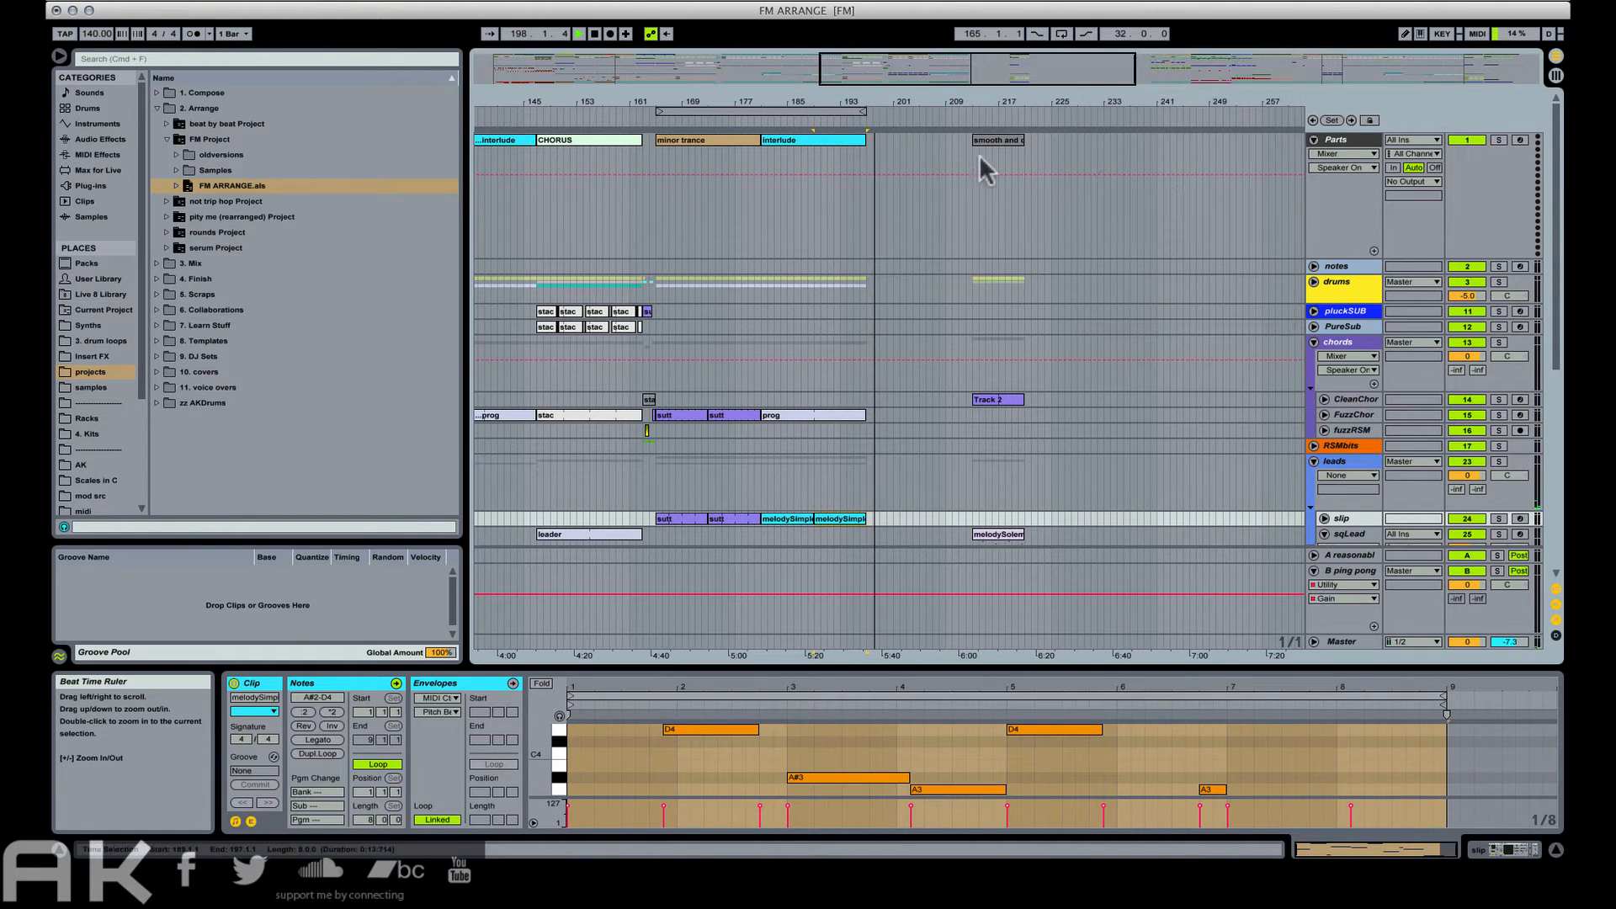
click(851, 153)
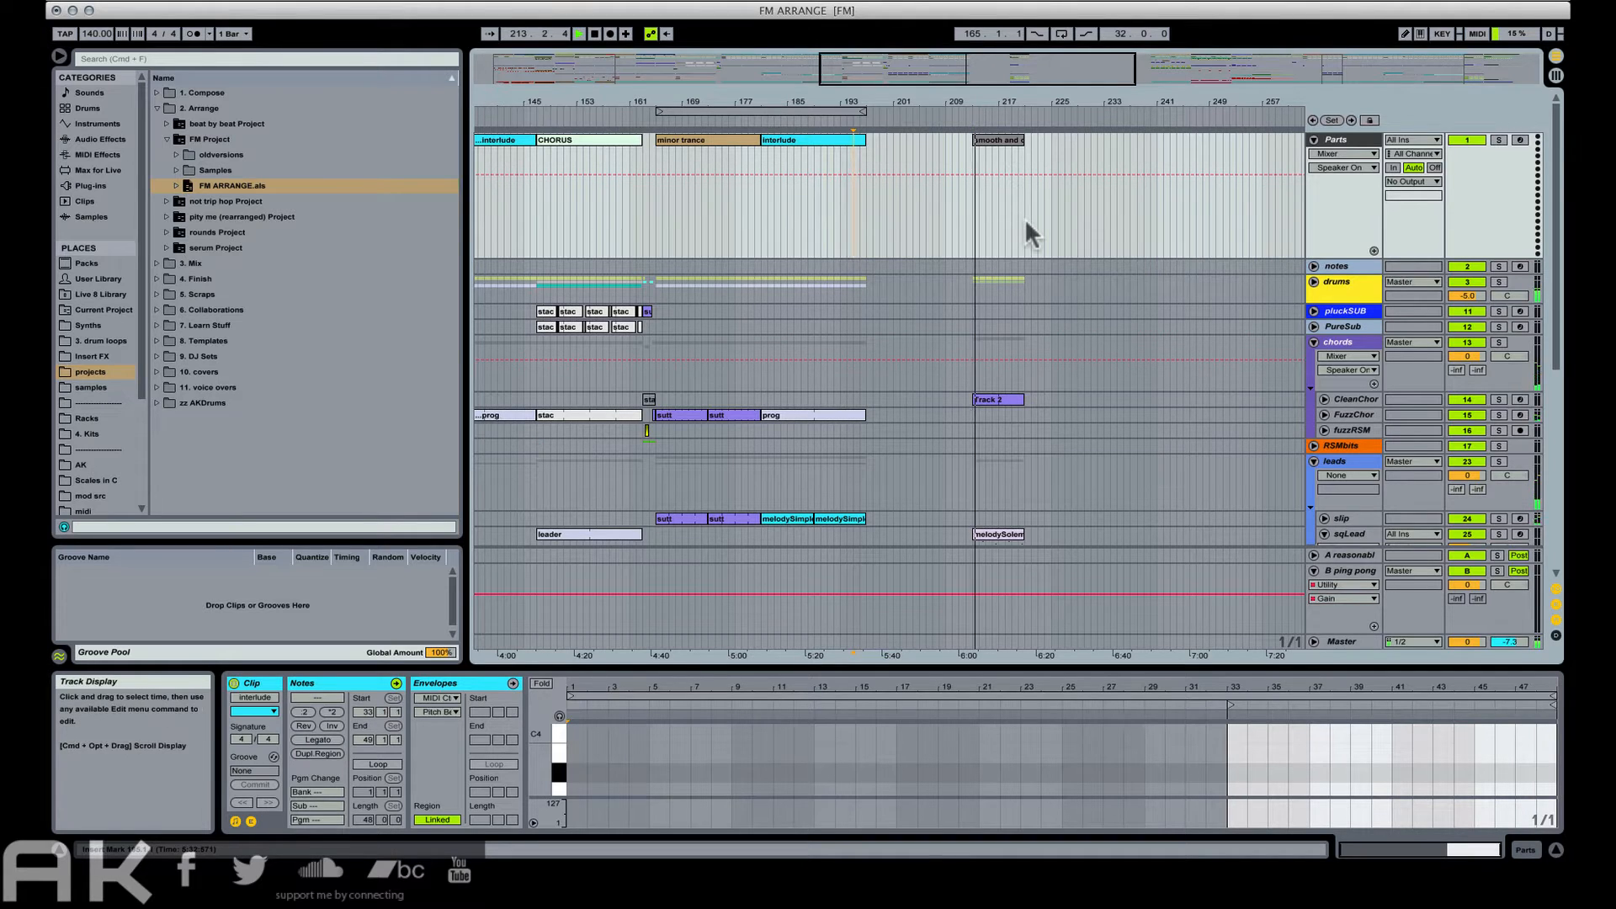
drag(972, 215, 866, 217)
key(space)
click(123, 1)
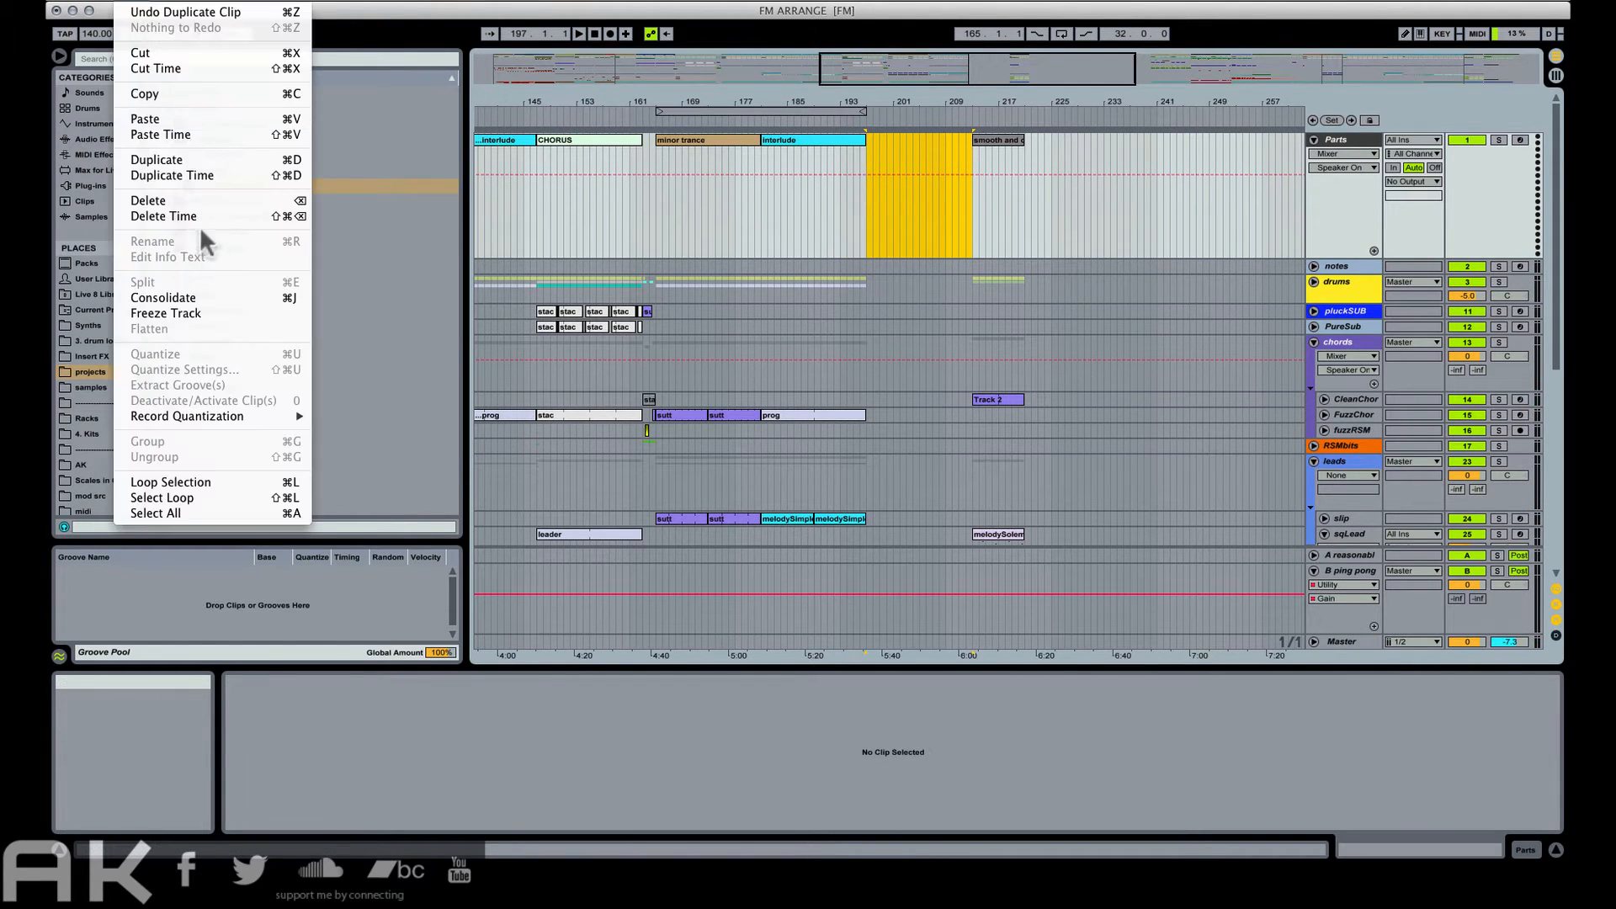
click(697, 209)
key(super+shift+Delete)
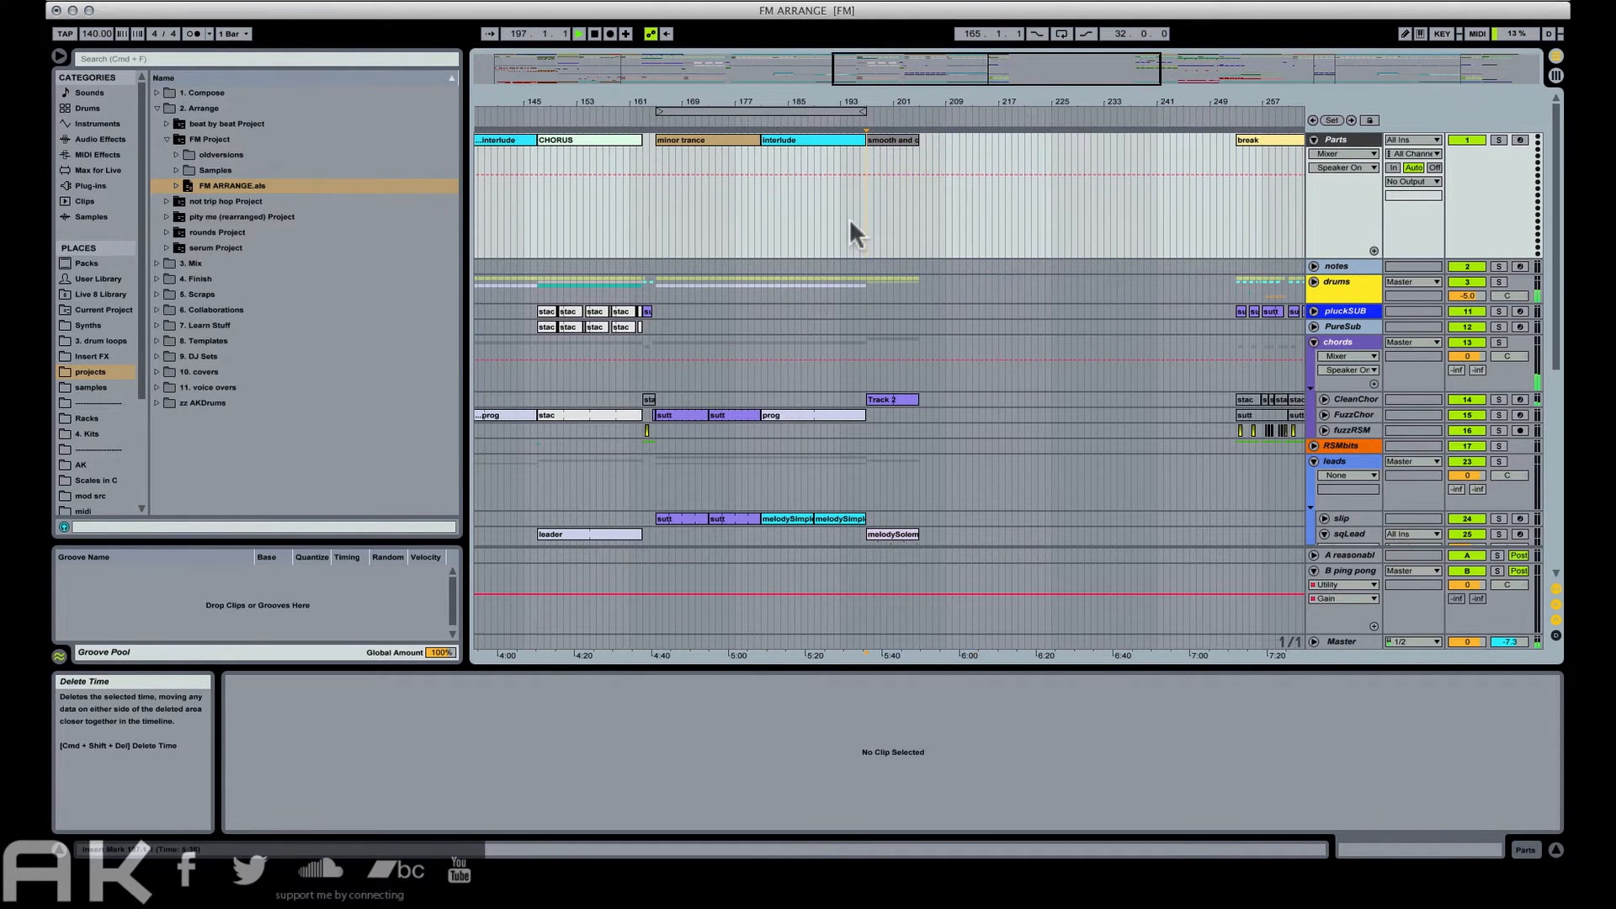
key(space)
Duplicate the smooth and creamy section across all tracks so the copy starts at bar 205.
drag(903, 103, 903, 169)
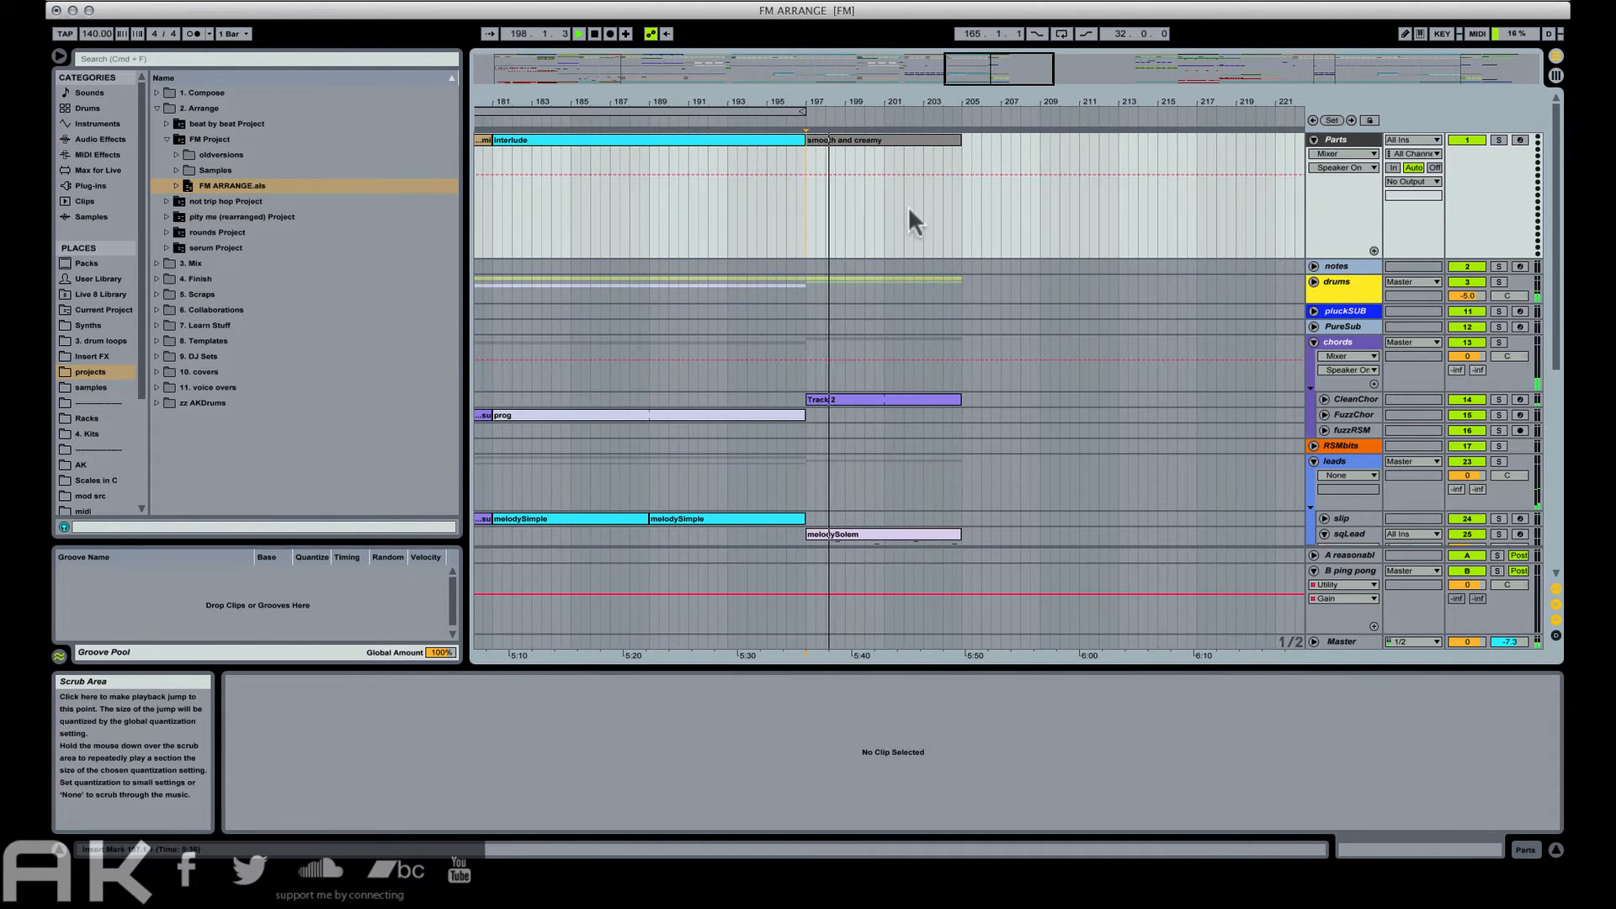
scroll(960, 269, down, 3)
scroll(951, 326, down, 2)
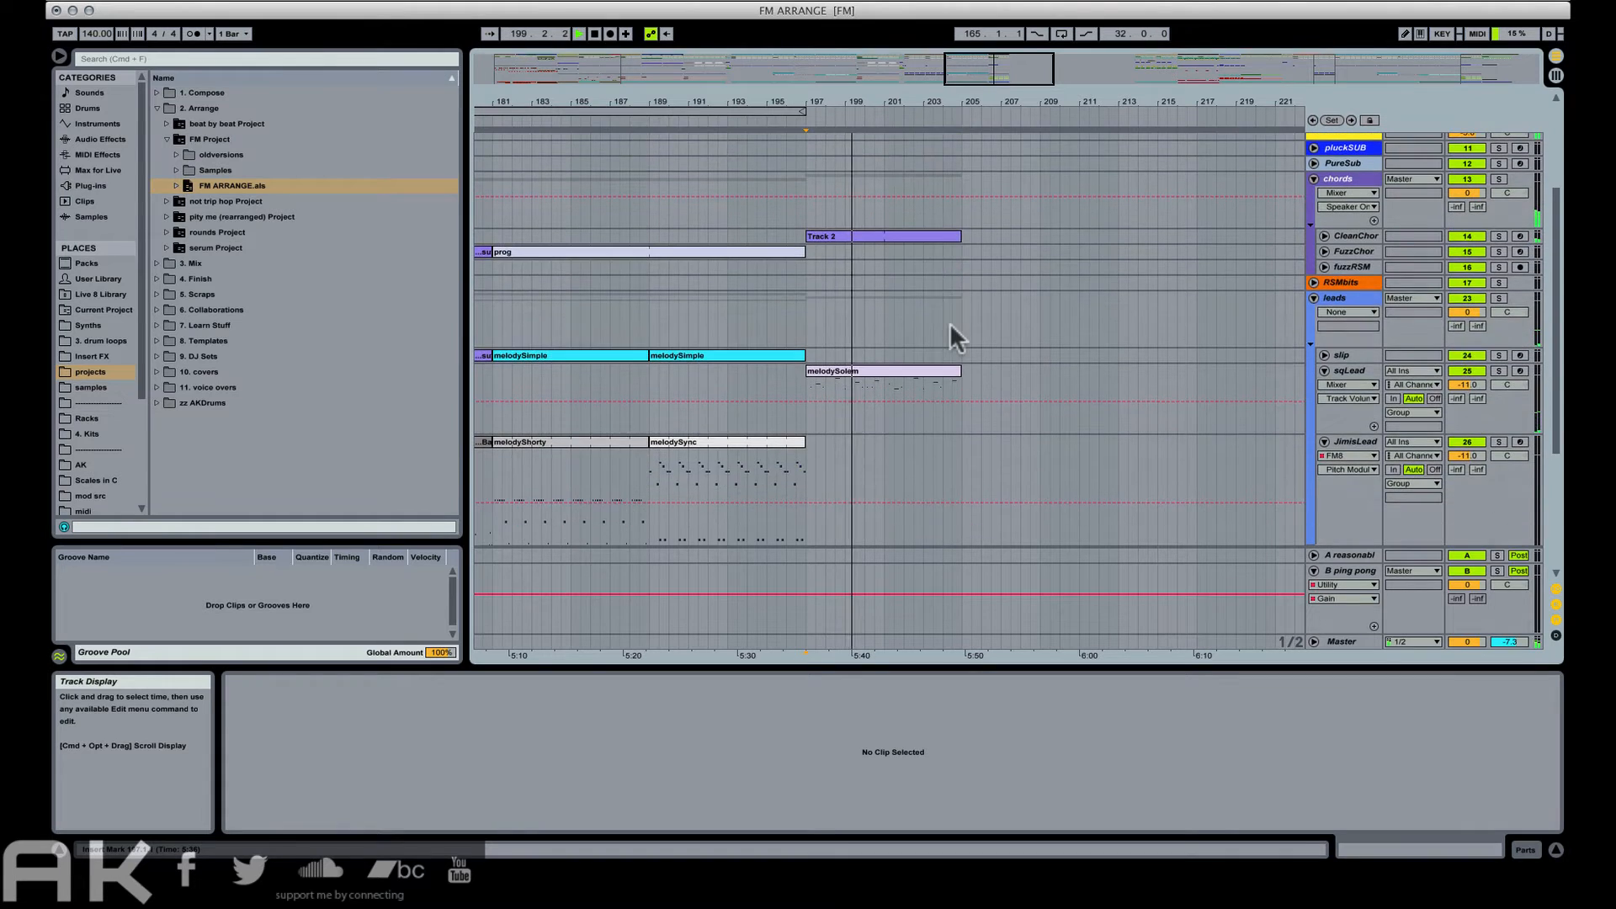
scroll(952, 326, up, 4)
scroll(951, 325, down, 2)
scroll(950, 322, up, 3)
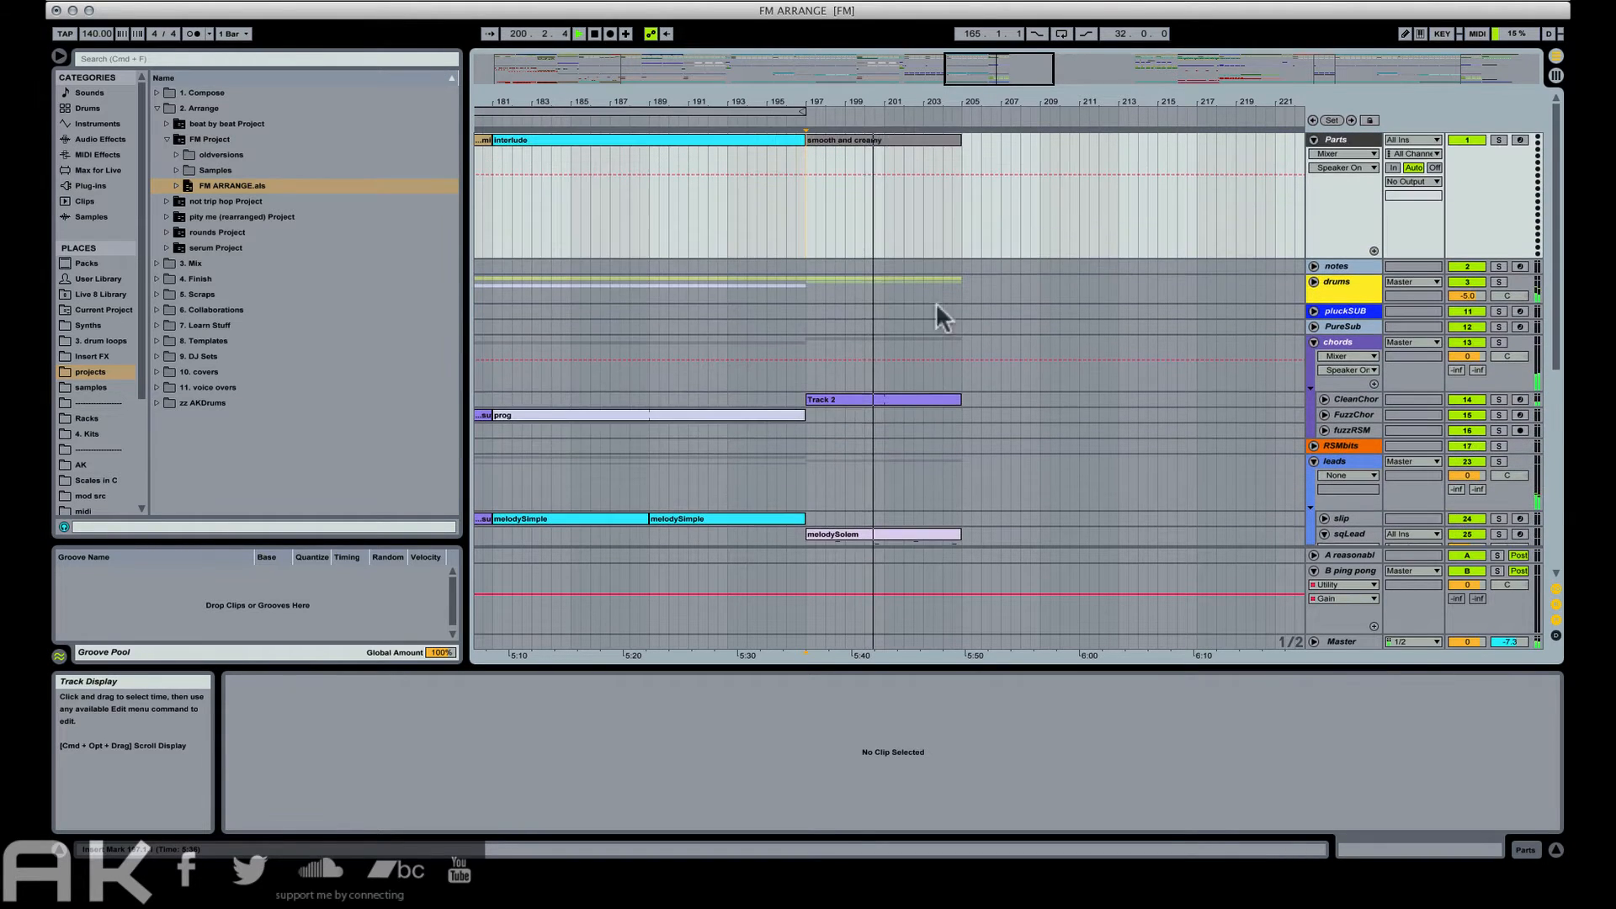
click(862, 139)
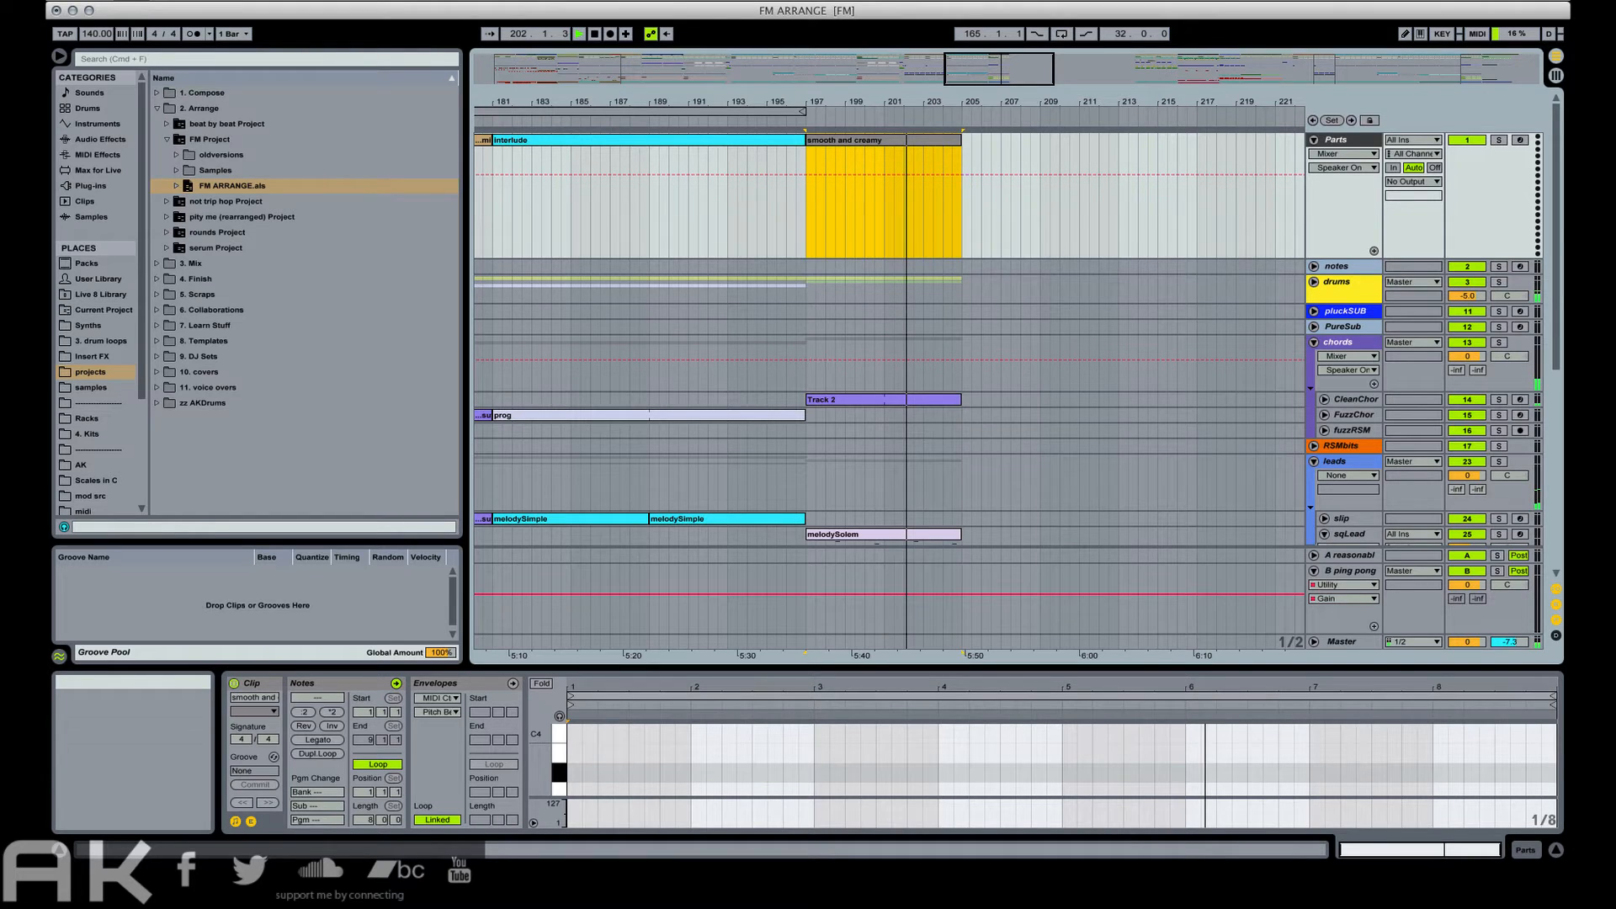
key(super+d)
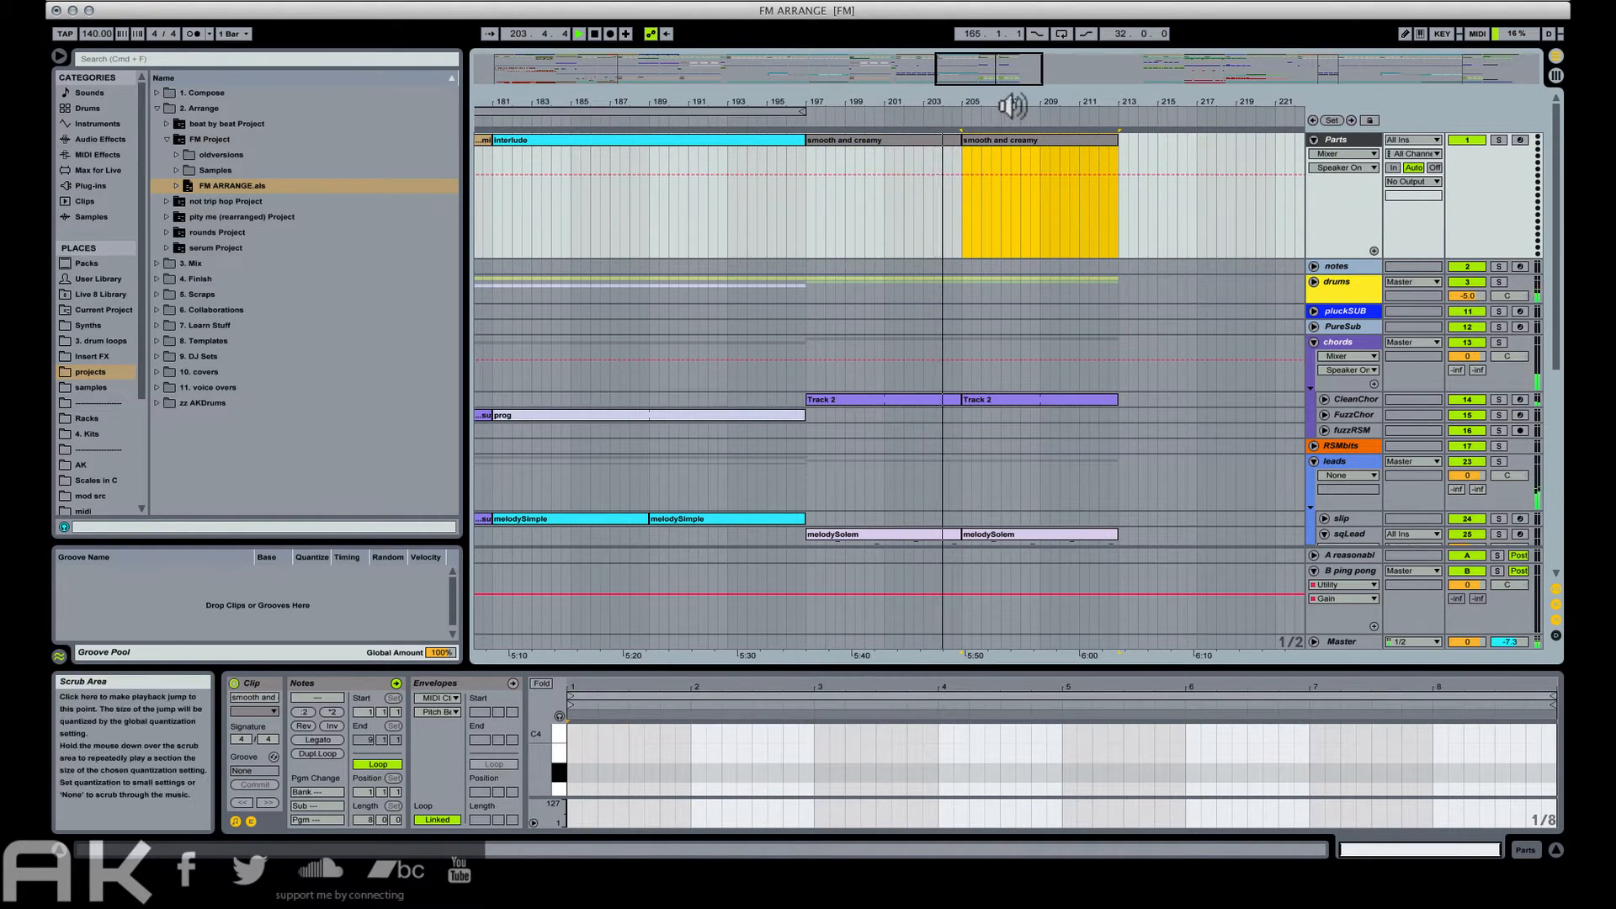
Delete the part of the second melodySolem clip on the sqLead track from 209.4 to 211.1.
drag(1013, 104, 1007, 137)
scroll(1222, 299, down, 3)
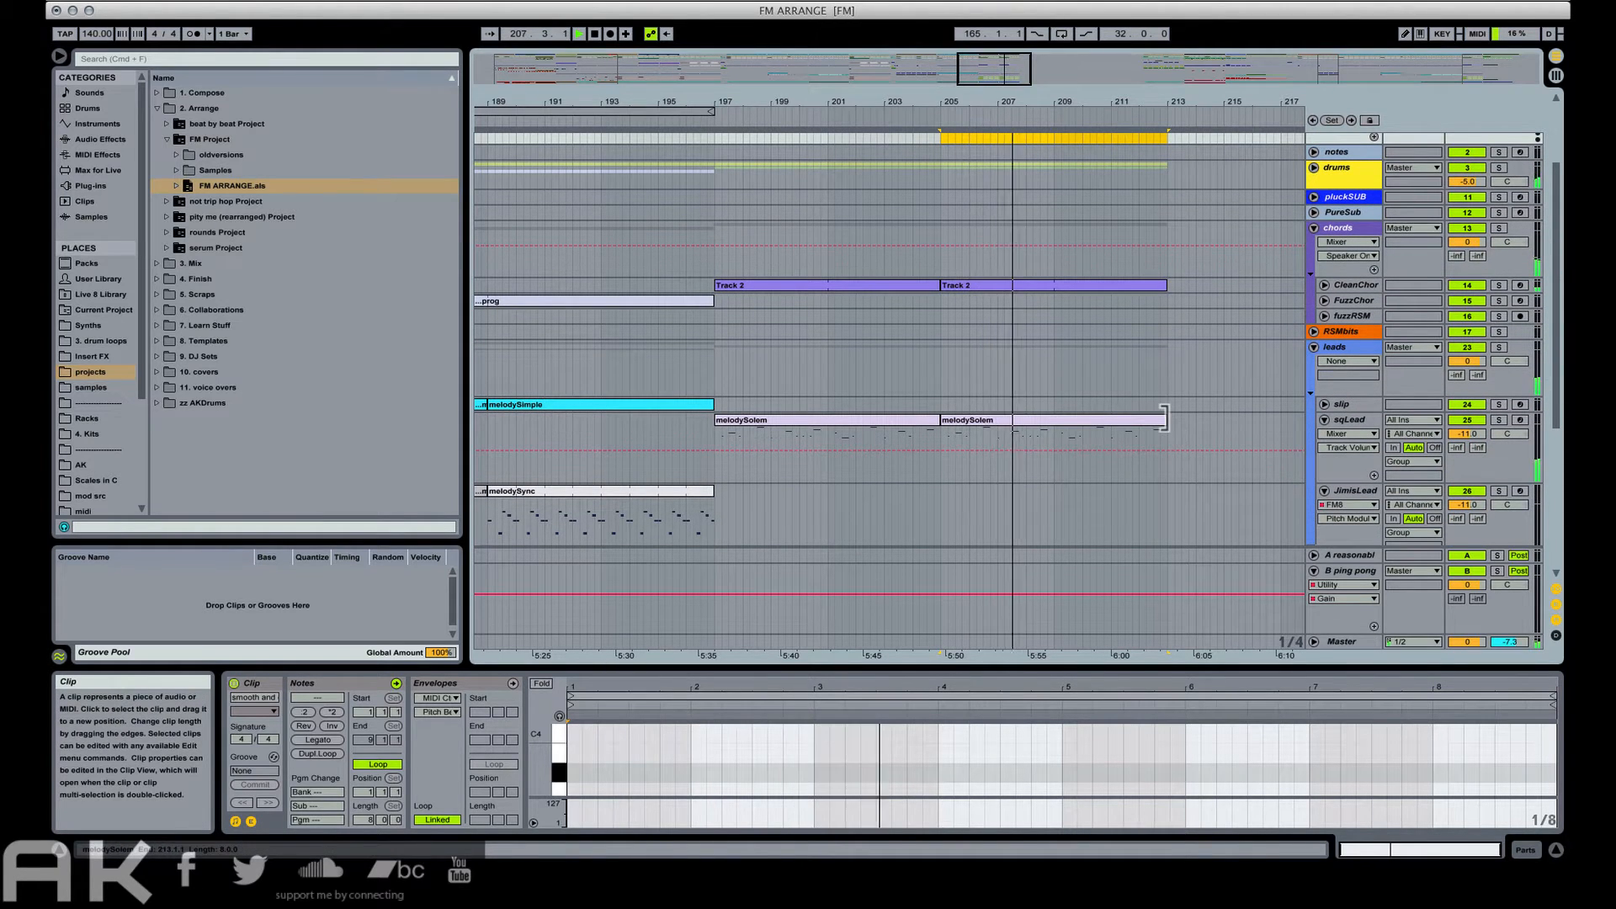
drag(1166, 418, 1083, 417)
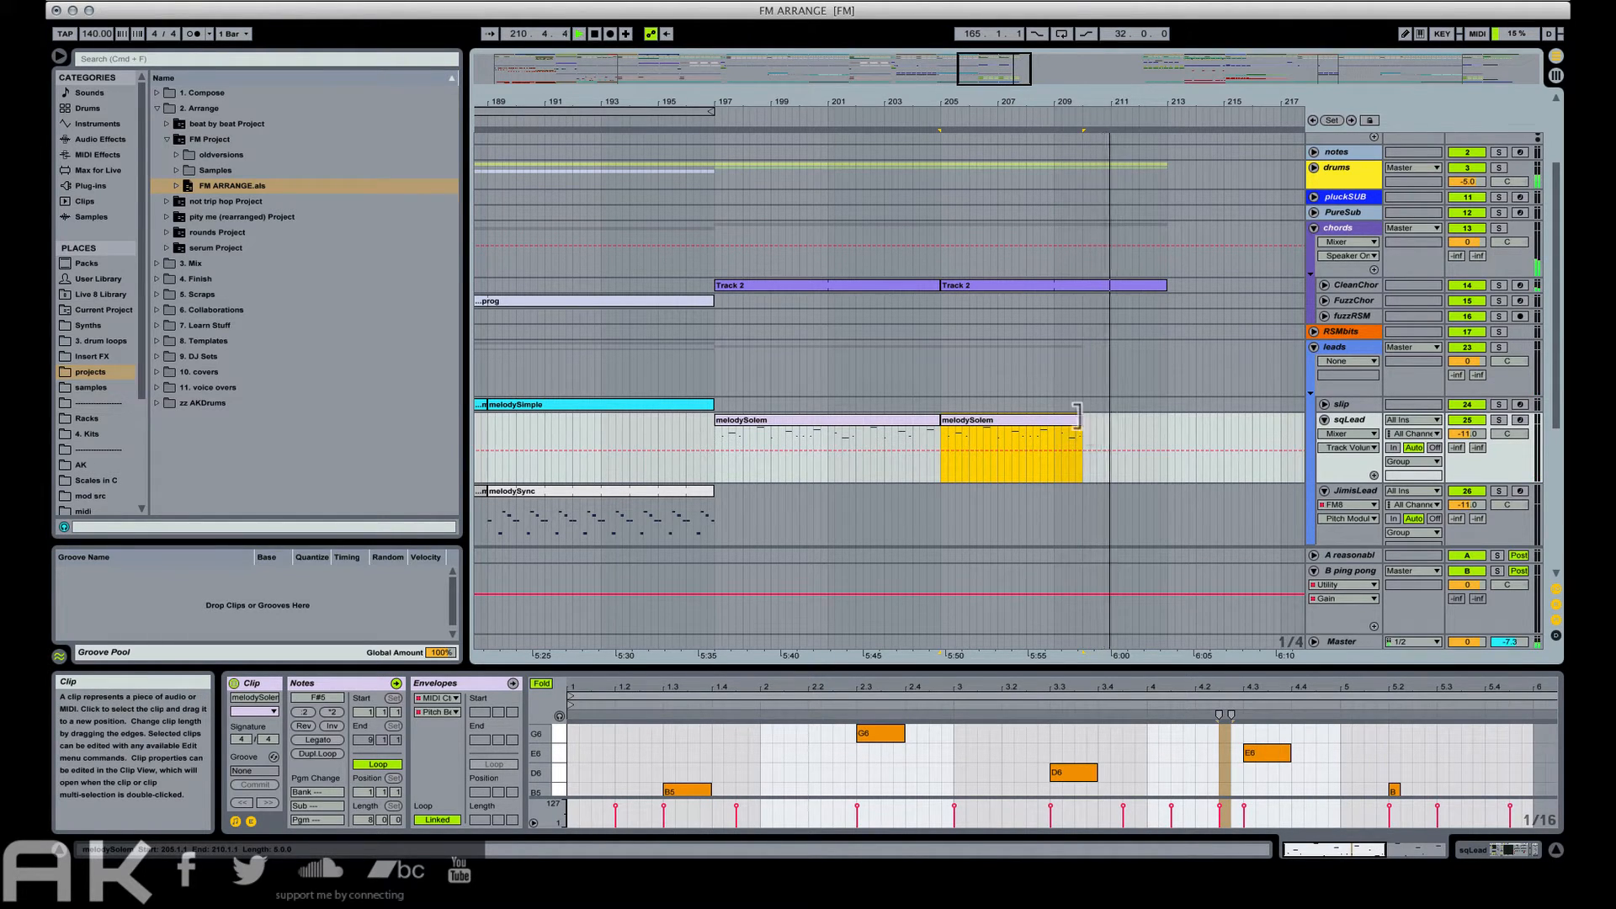
key(super+z)
key(space)
drag(1078, 430, 1113, 441)
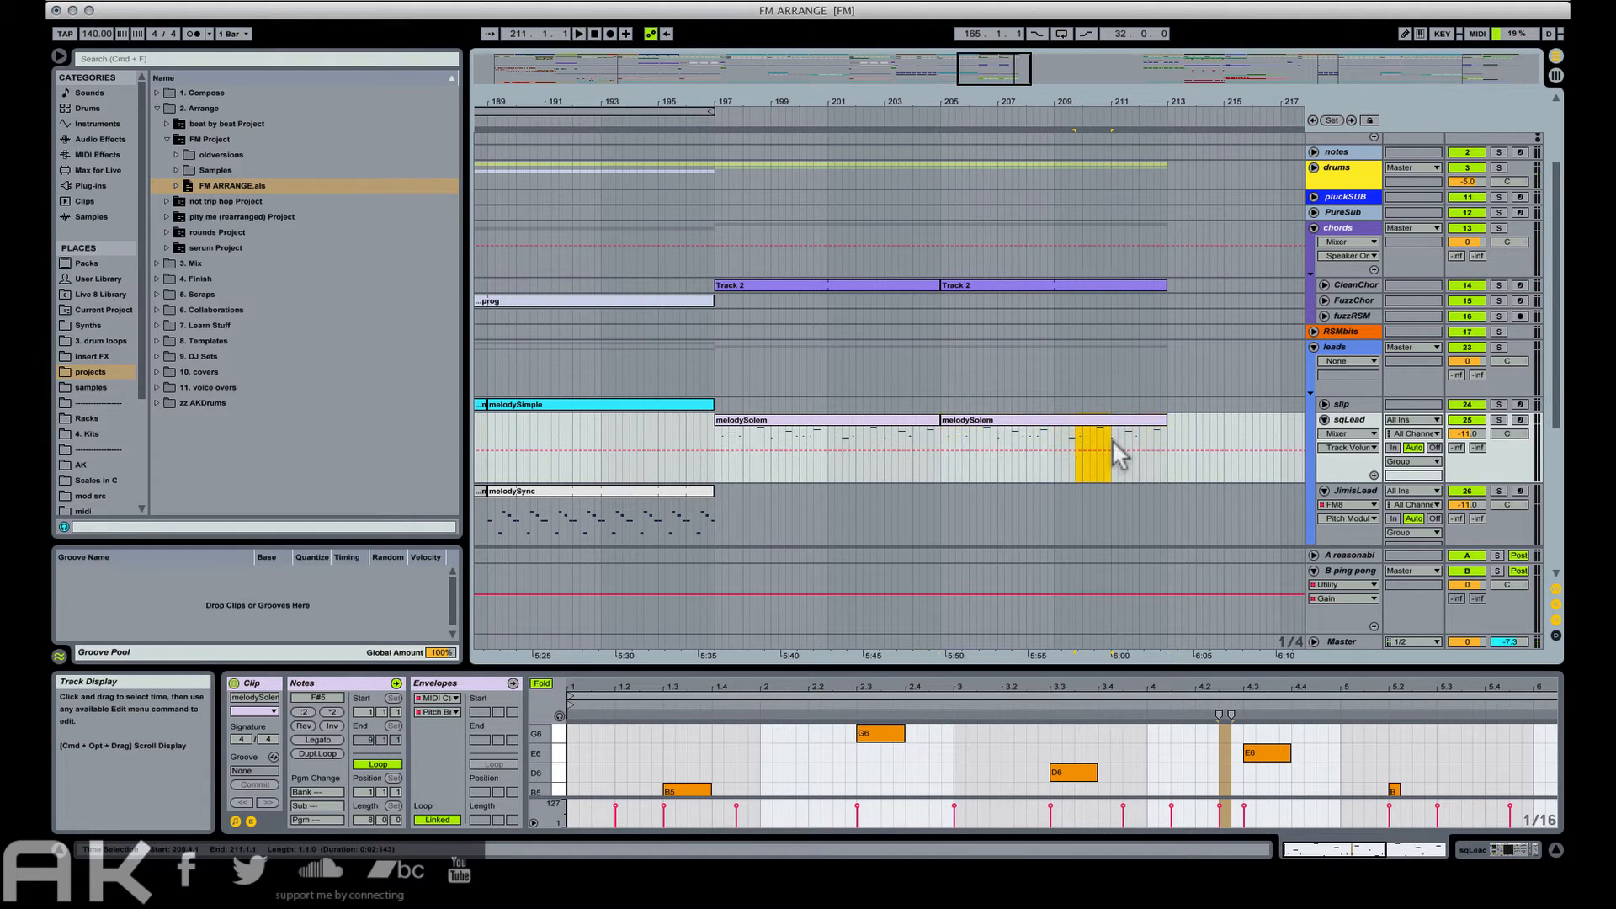
key(Delete)
Unfold the CleanChor track and play the arrangement from bar 209.
click(1324, 285)
scroll(1118, 316, down, 2)
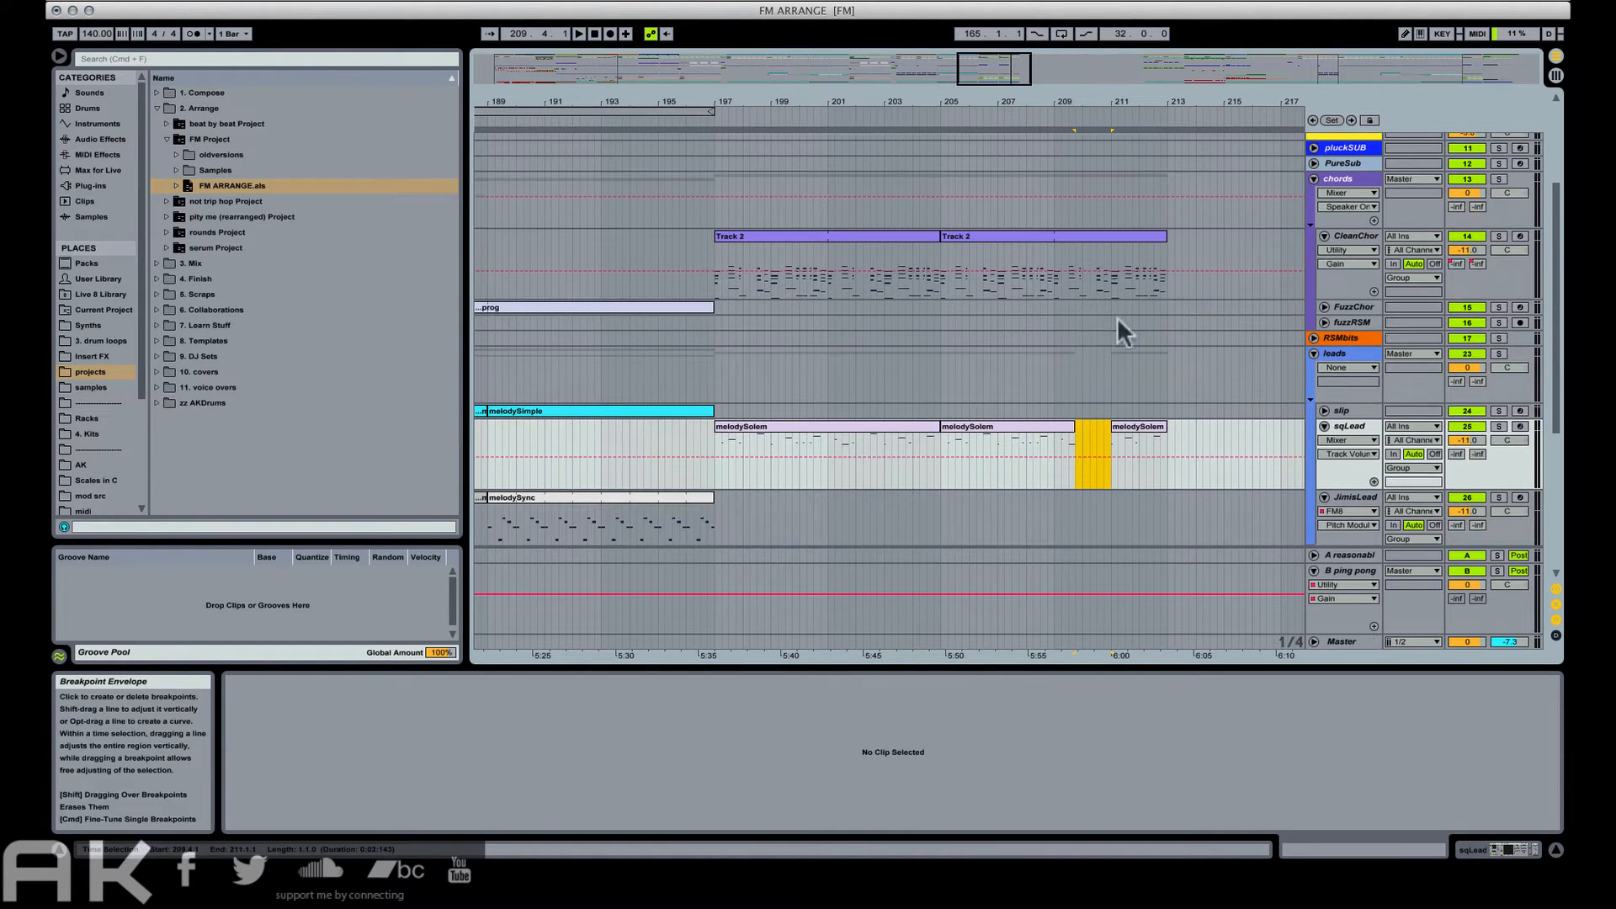
click(1075, 307)
Unfold the bass group and shorten the second 14-Sylenth1 clips on the frozen buzzy bass and evilpitch tracks to end at bar 211.
scroll(1093, 337, down, 5)
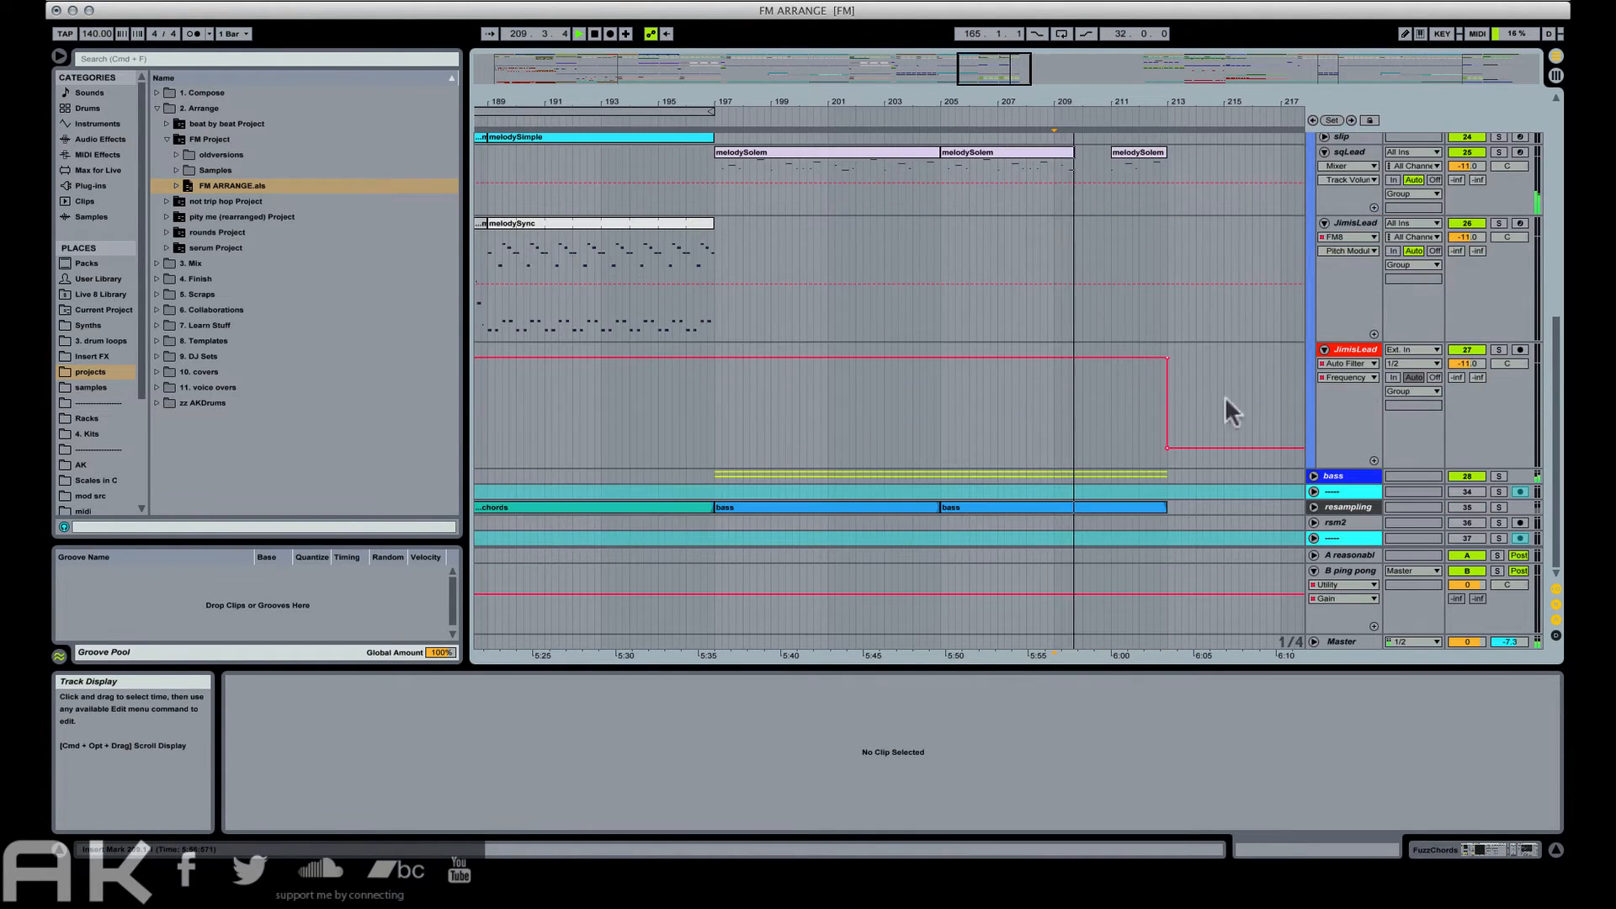
click(1314, 476)
scroll(1180, 446, down, 2)
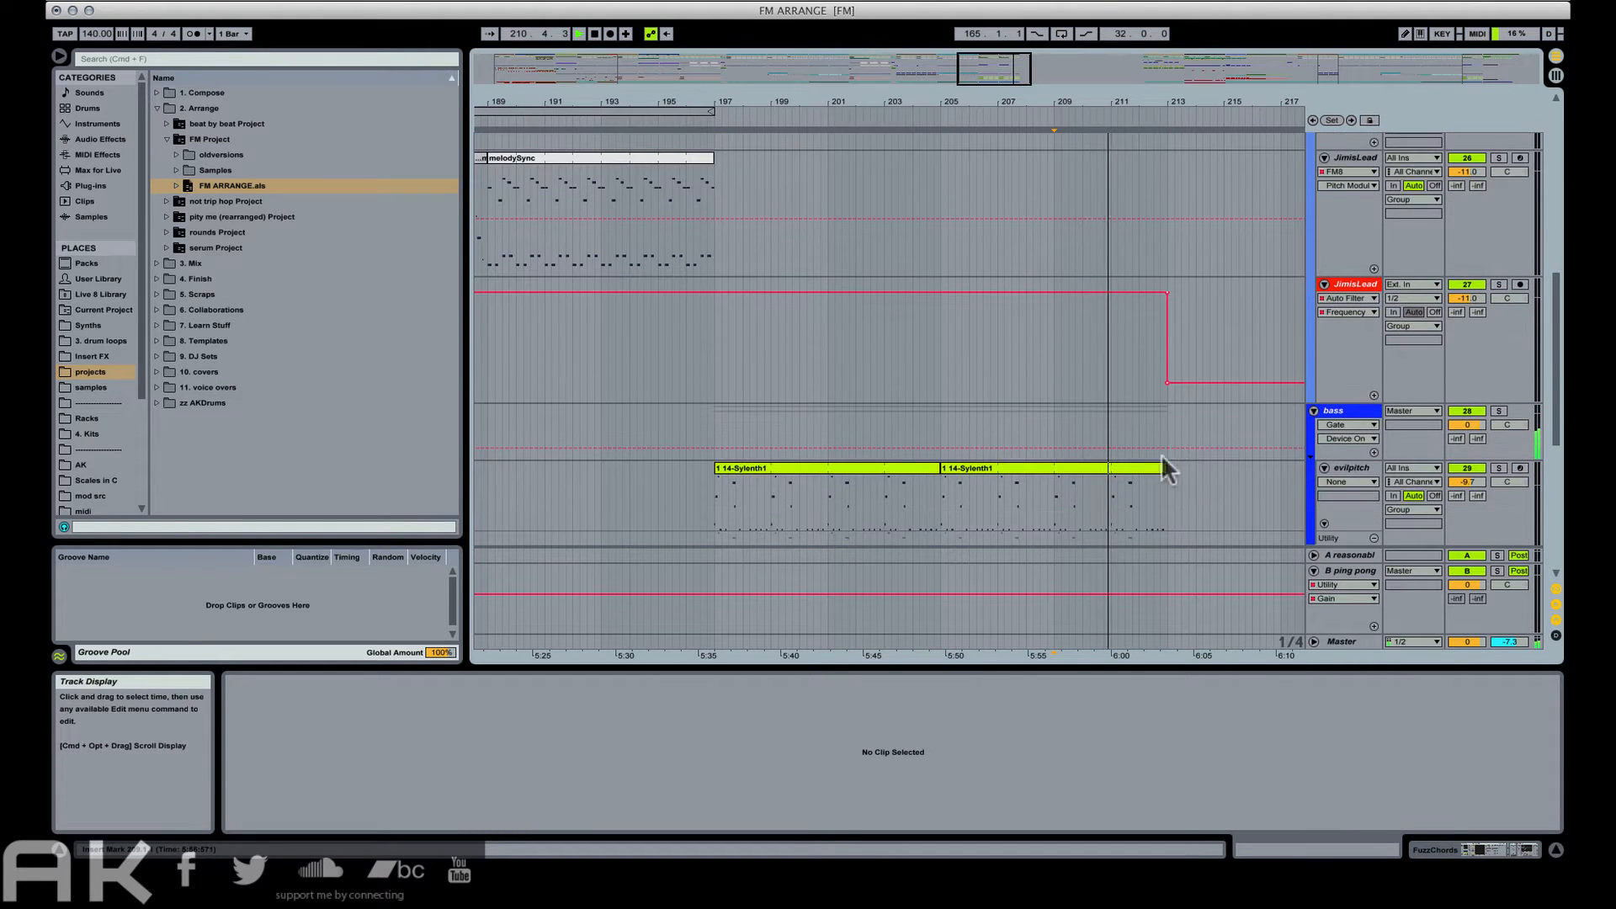
scroll(1156, 446, down, 4)
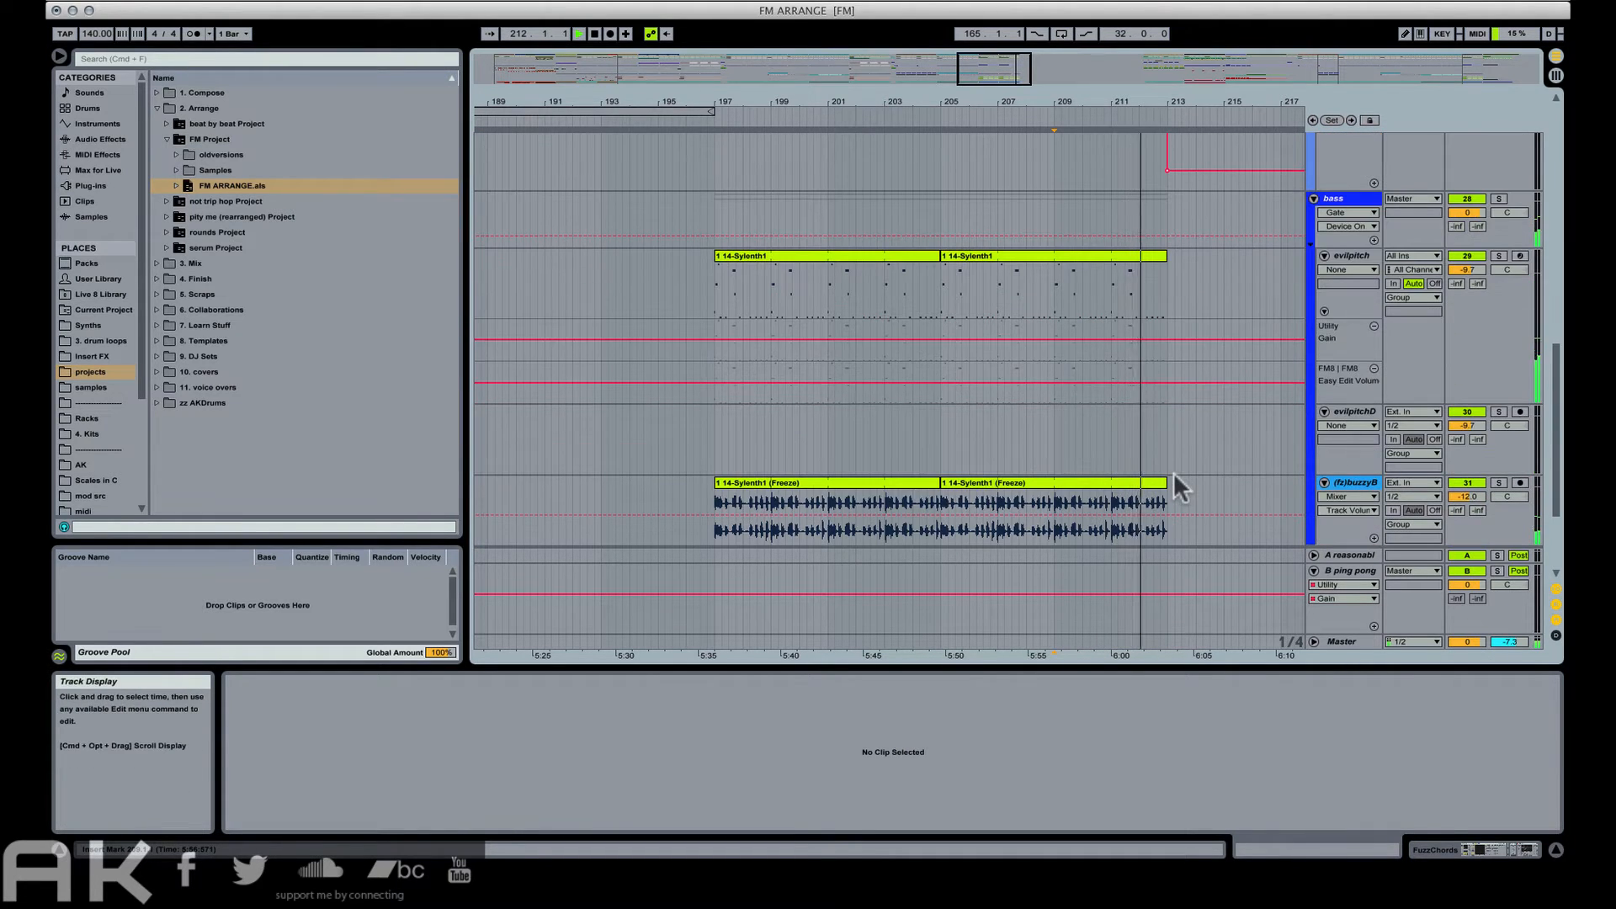
drag(1167, 483, 1107, 484)
click(1109, 494)
key(space)
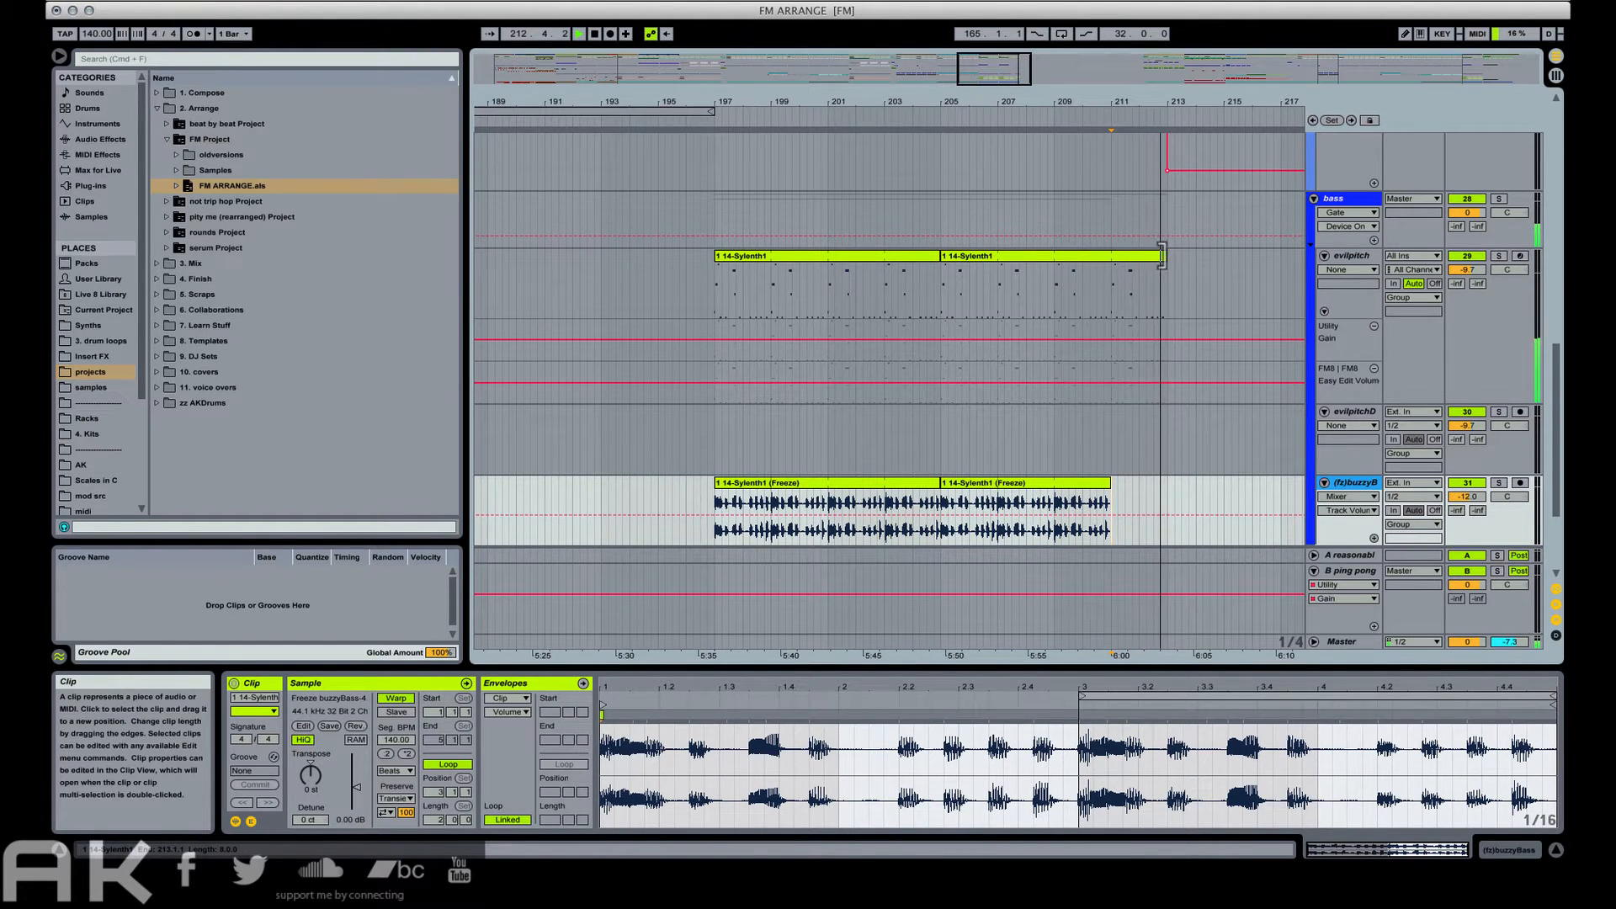
drag(1163, 257, 1111, 257)
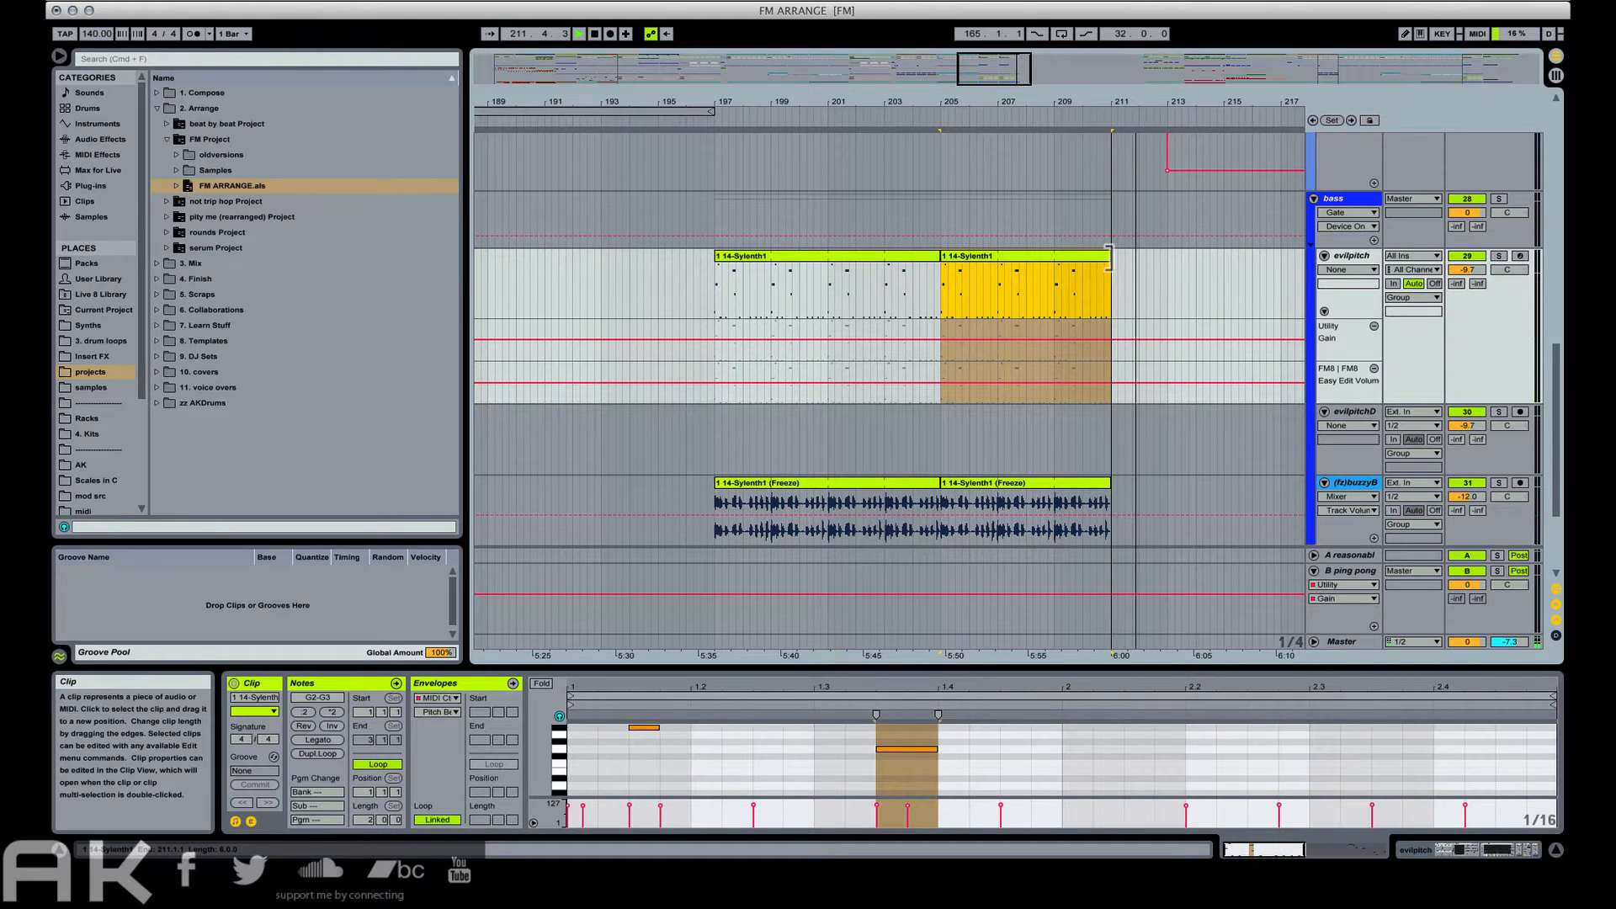
Shorten the second Track 2 clip on the CleanChor track to end at 212.2.
scroll(1147, 320, up, 10)
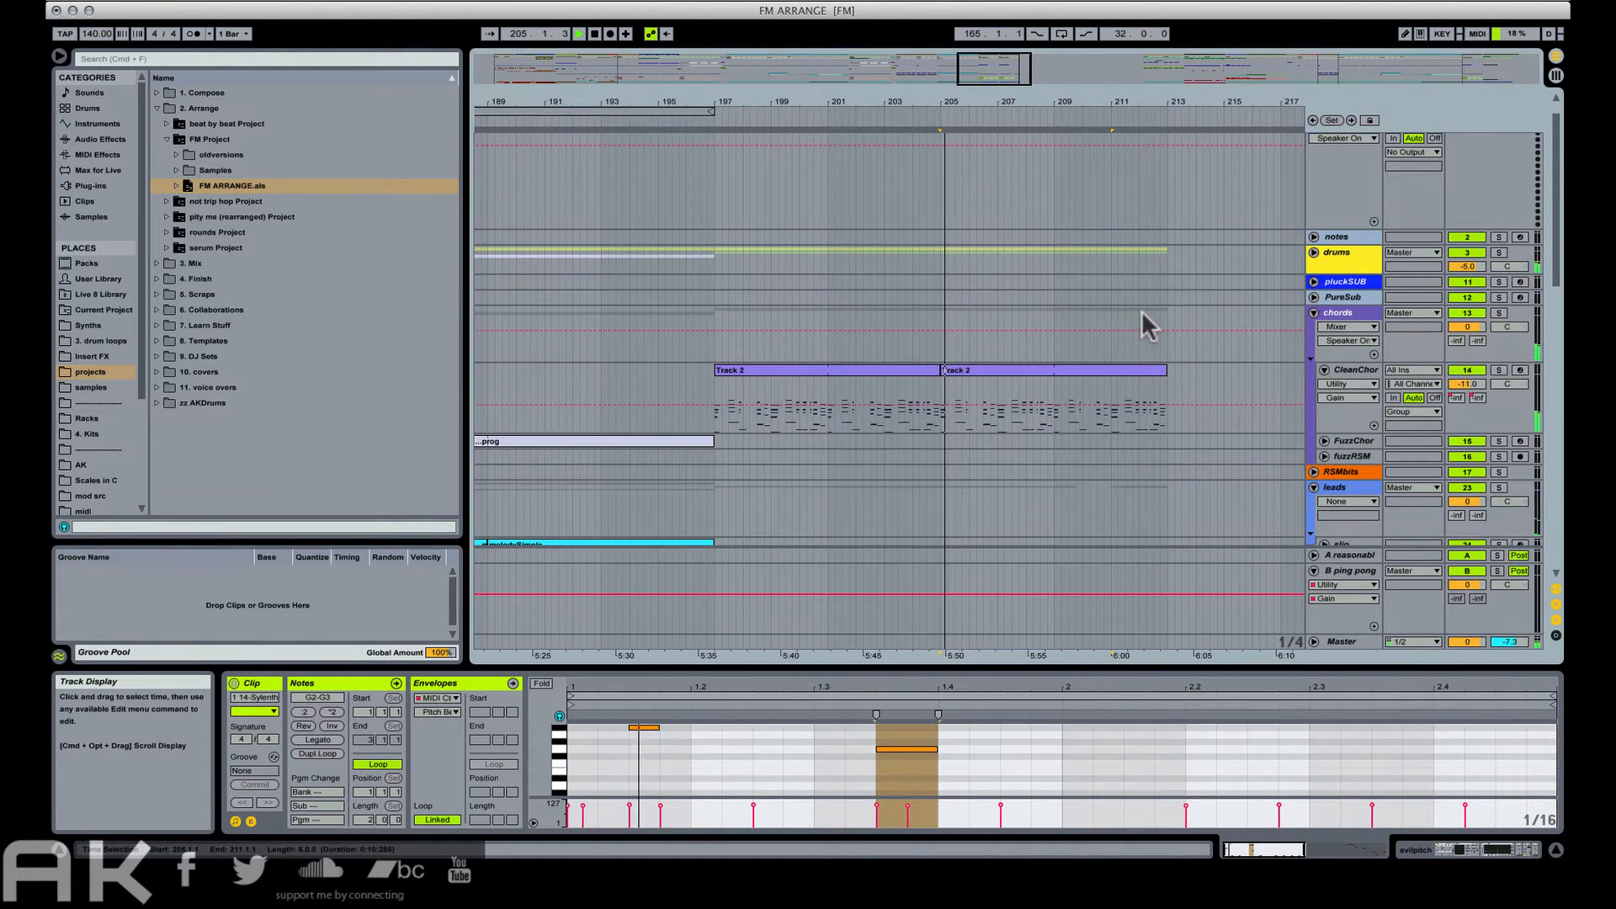
click(1114, 395)
key(space)
key(space)
click(1162, 369)
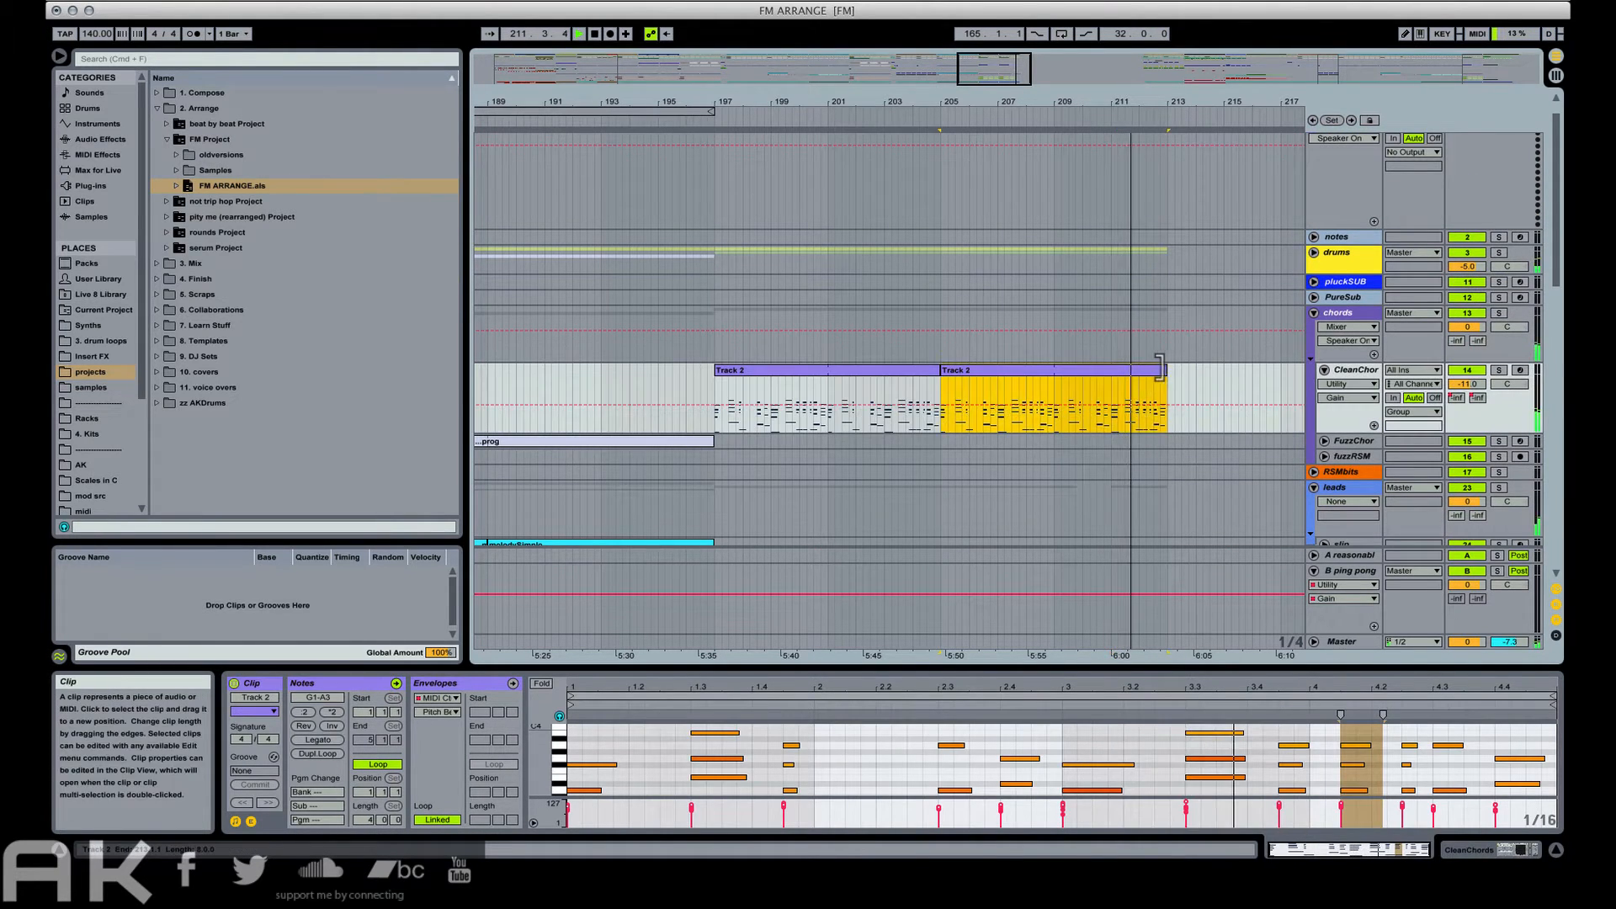
drag(1160, 368, 1145, 367)
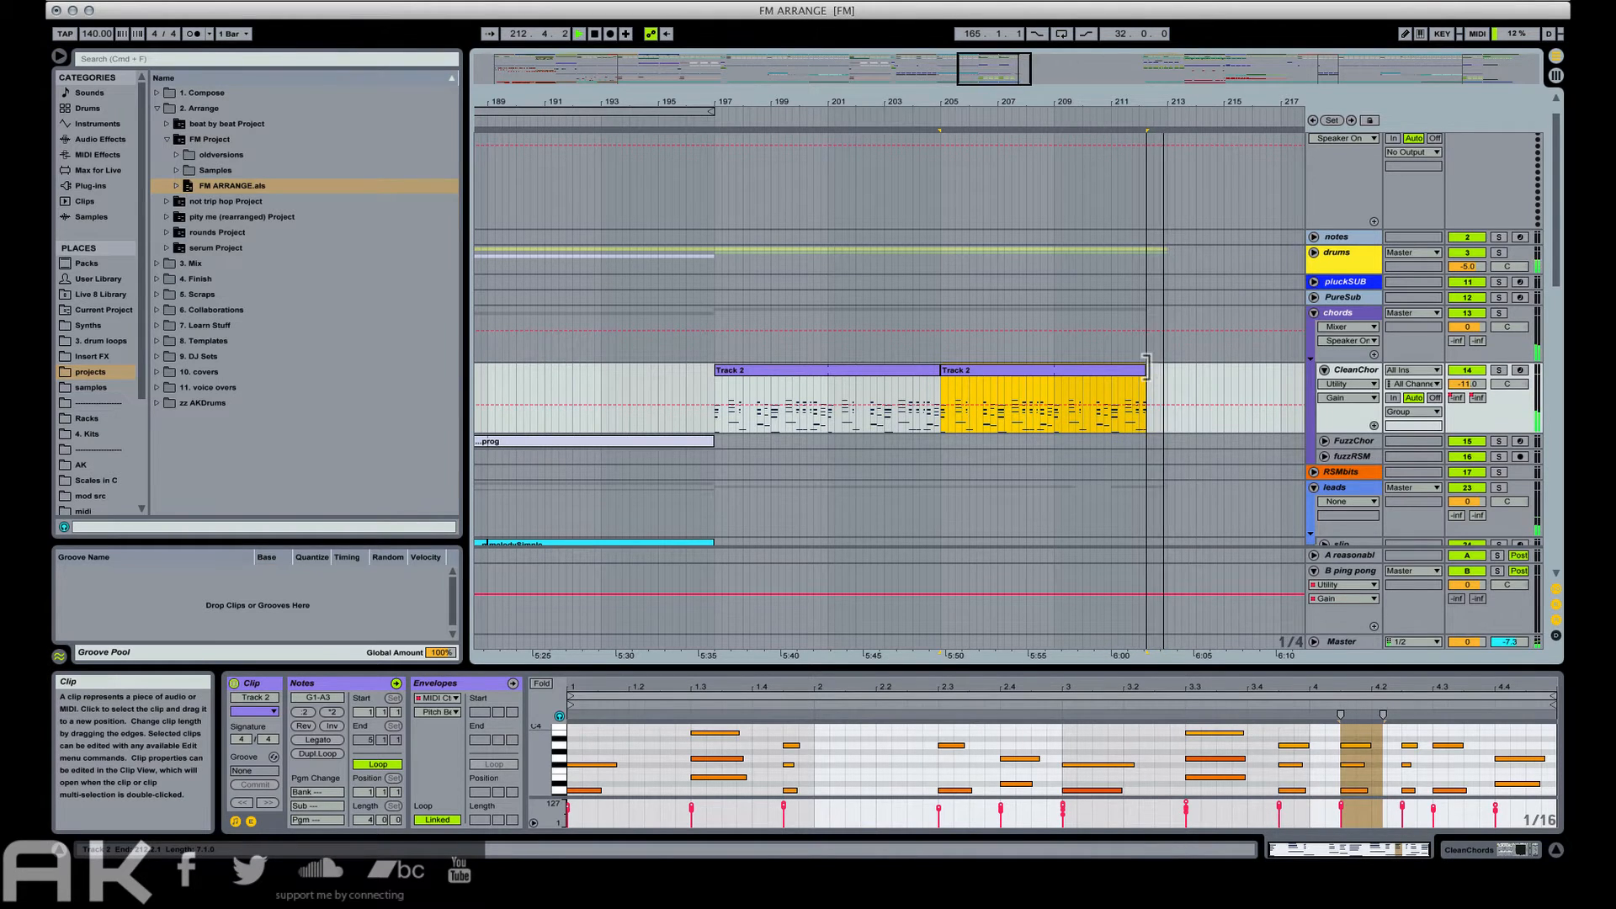
Shorten the last melodySolem fragment on the sqLead track to end at about 212.2.
scroll(1148, 374, down, 10)
scroll(1154, 384, up, 12)
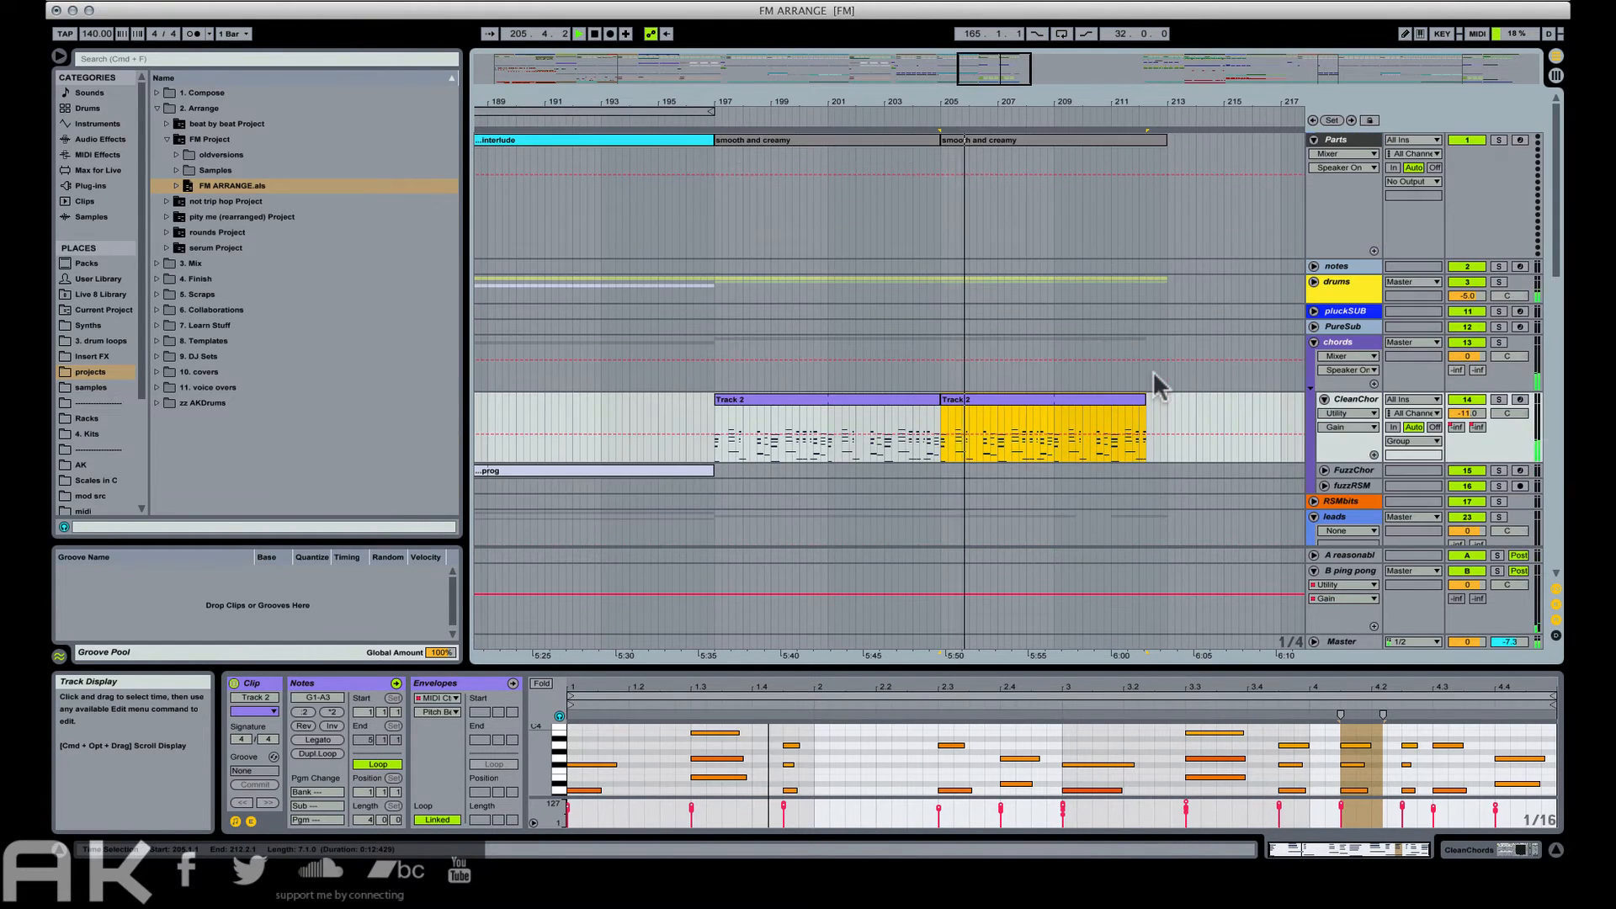
scroll(1179, 333, down, 3)
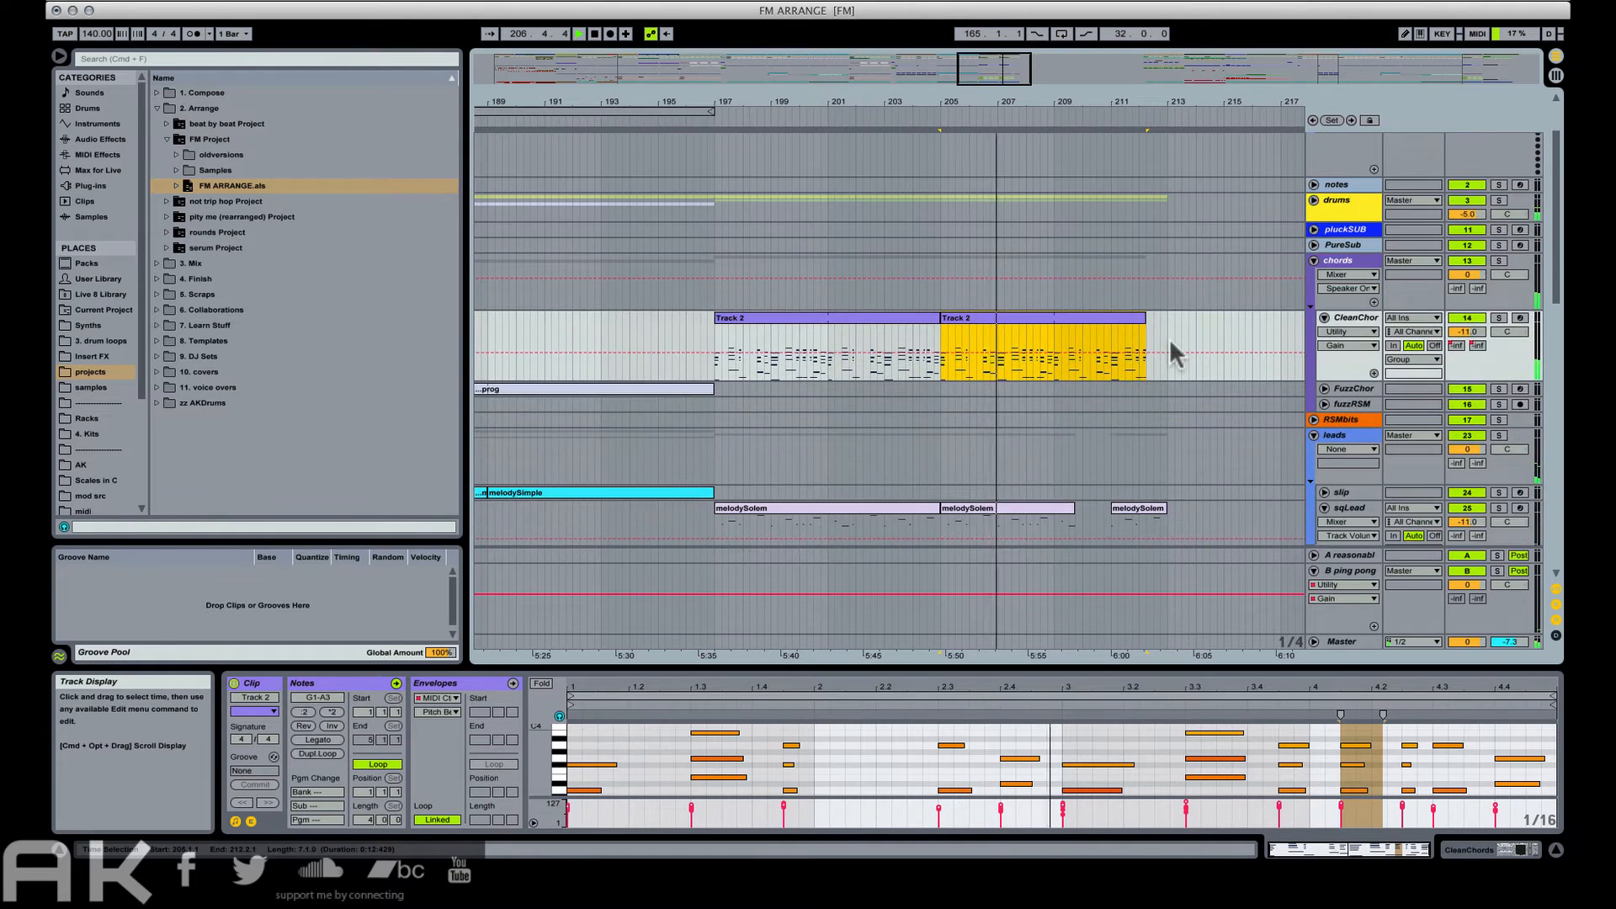
scroll(1169, 336, down, 3)
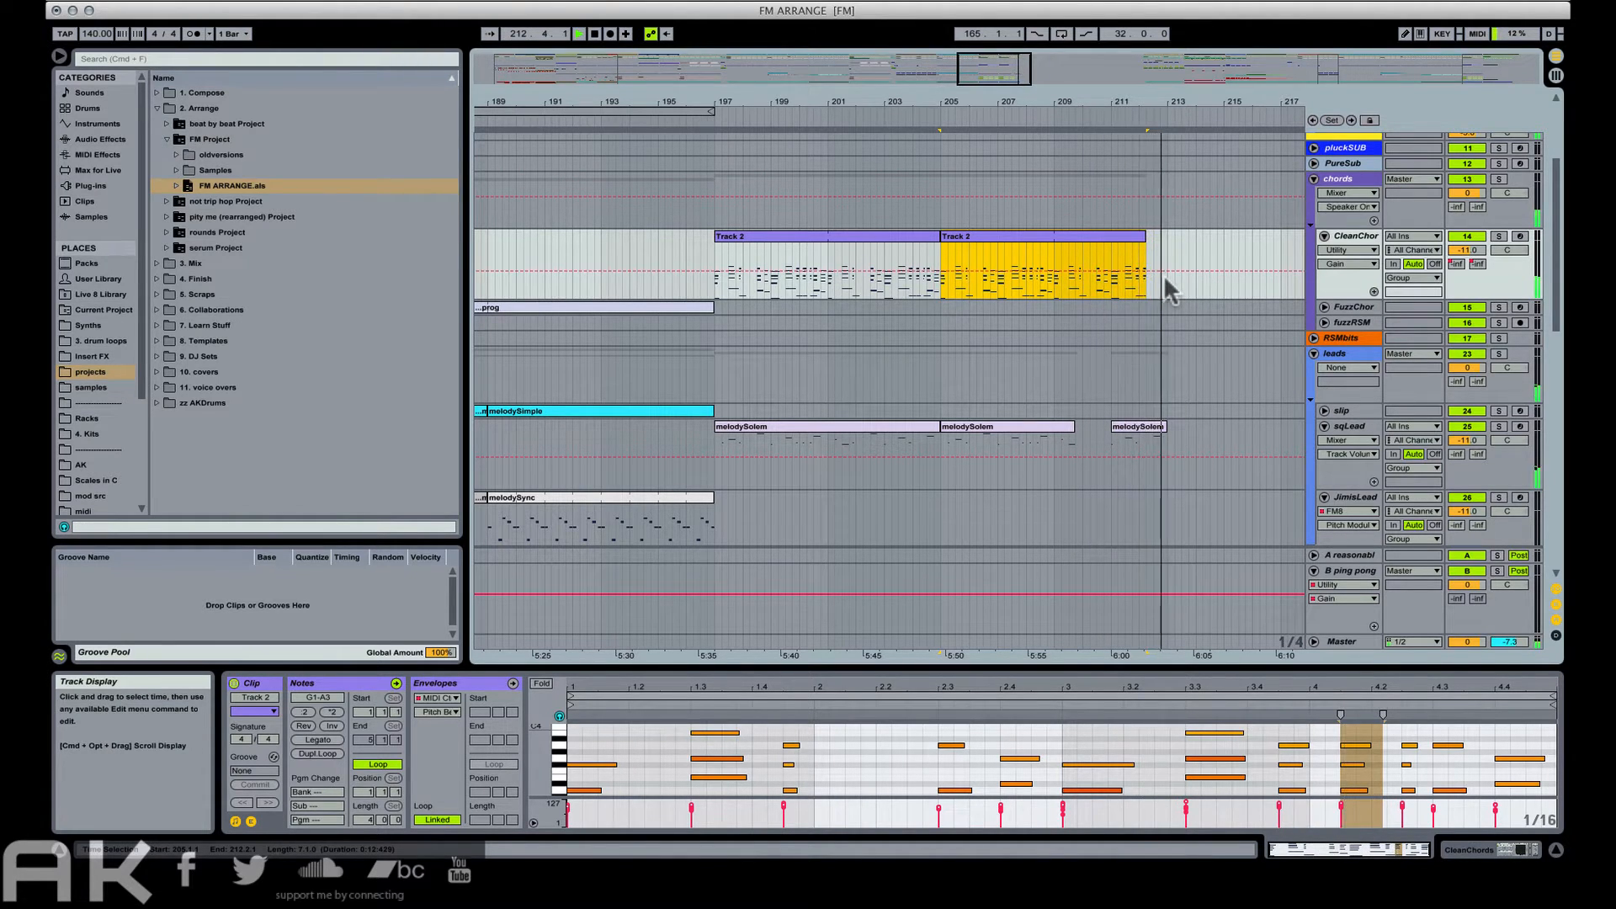
click(1160, 426)
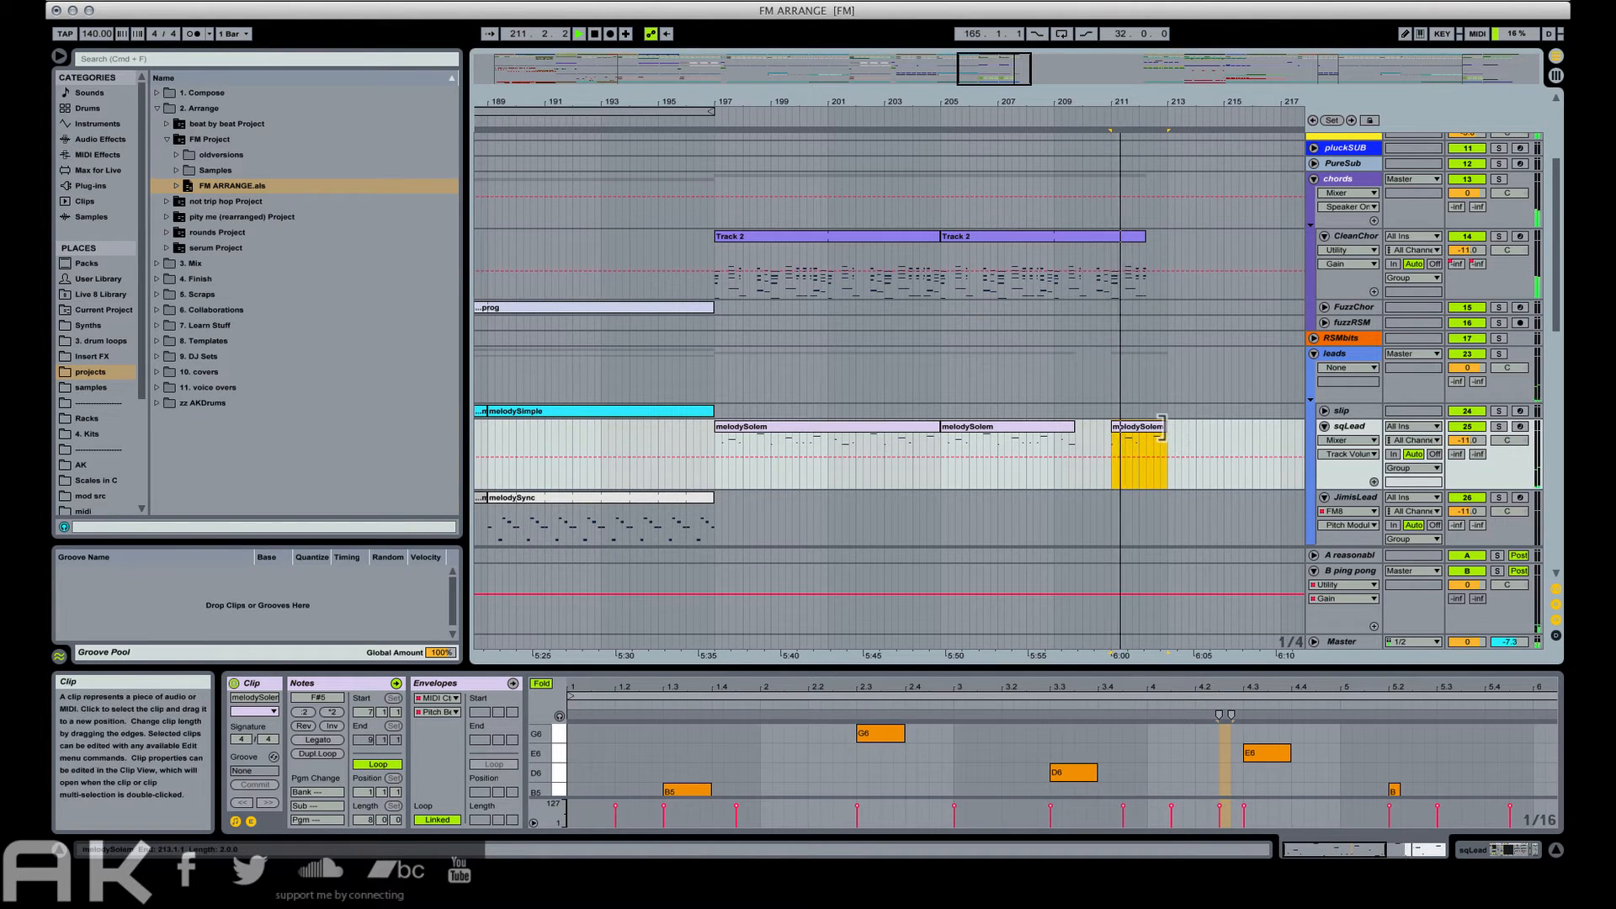
drag(1162, 426, 1150, 426)
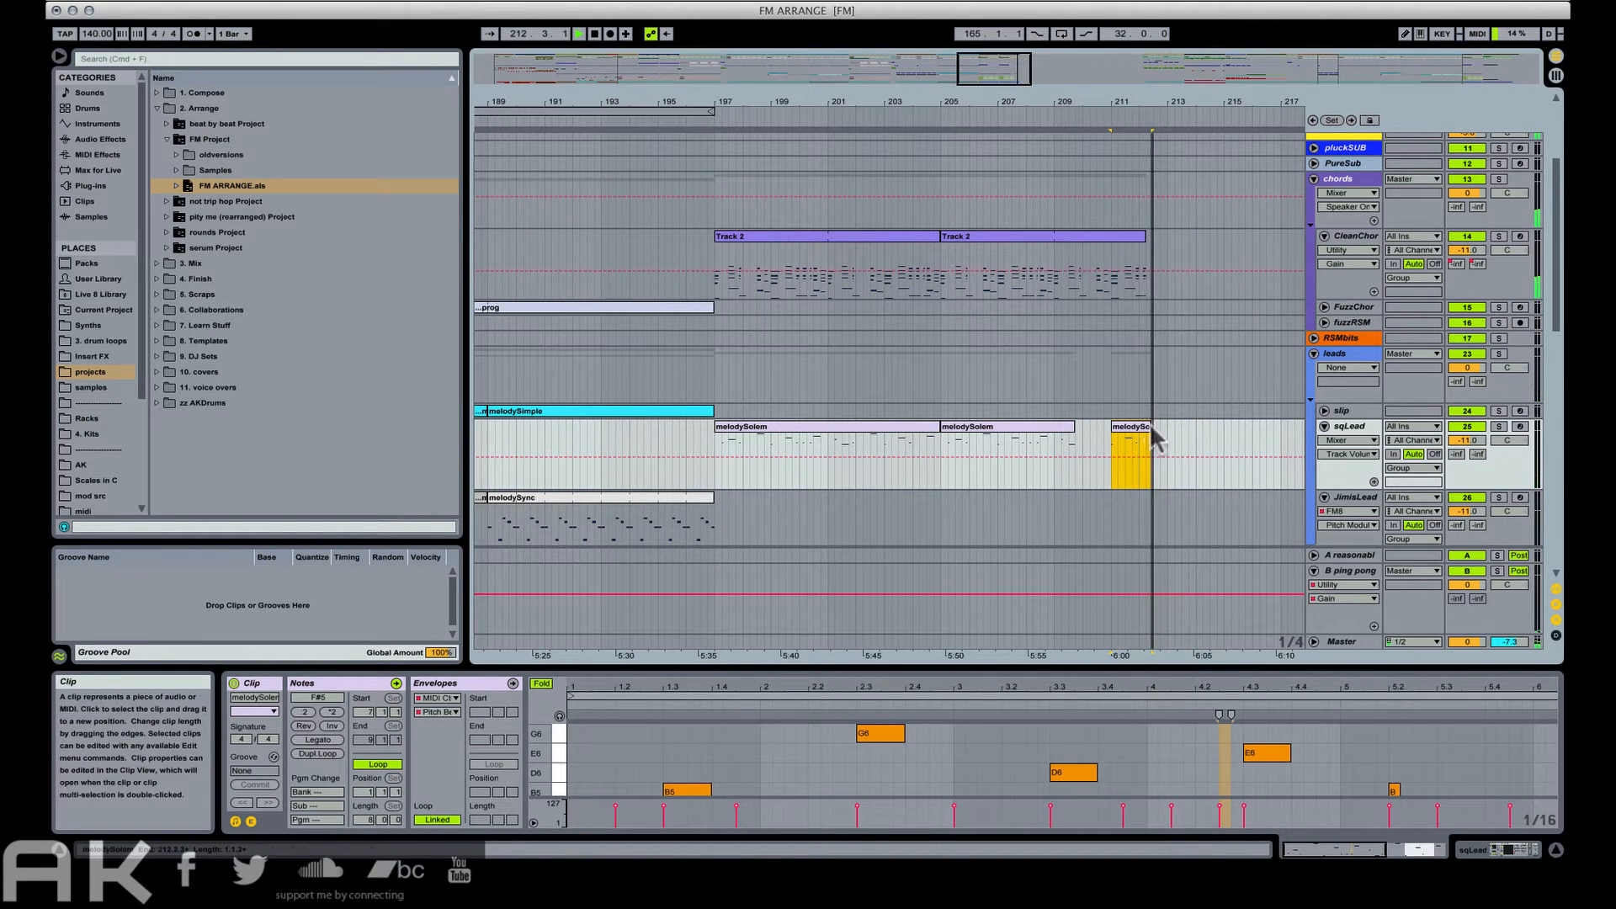
Unfold the drums group and shorten the last kick clip to end at 212.2.
scroll(1129, 296, up, 6)
click(1314, 281)
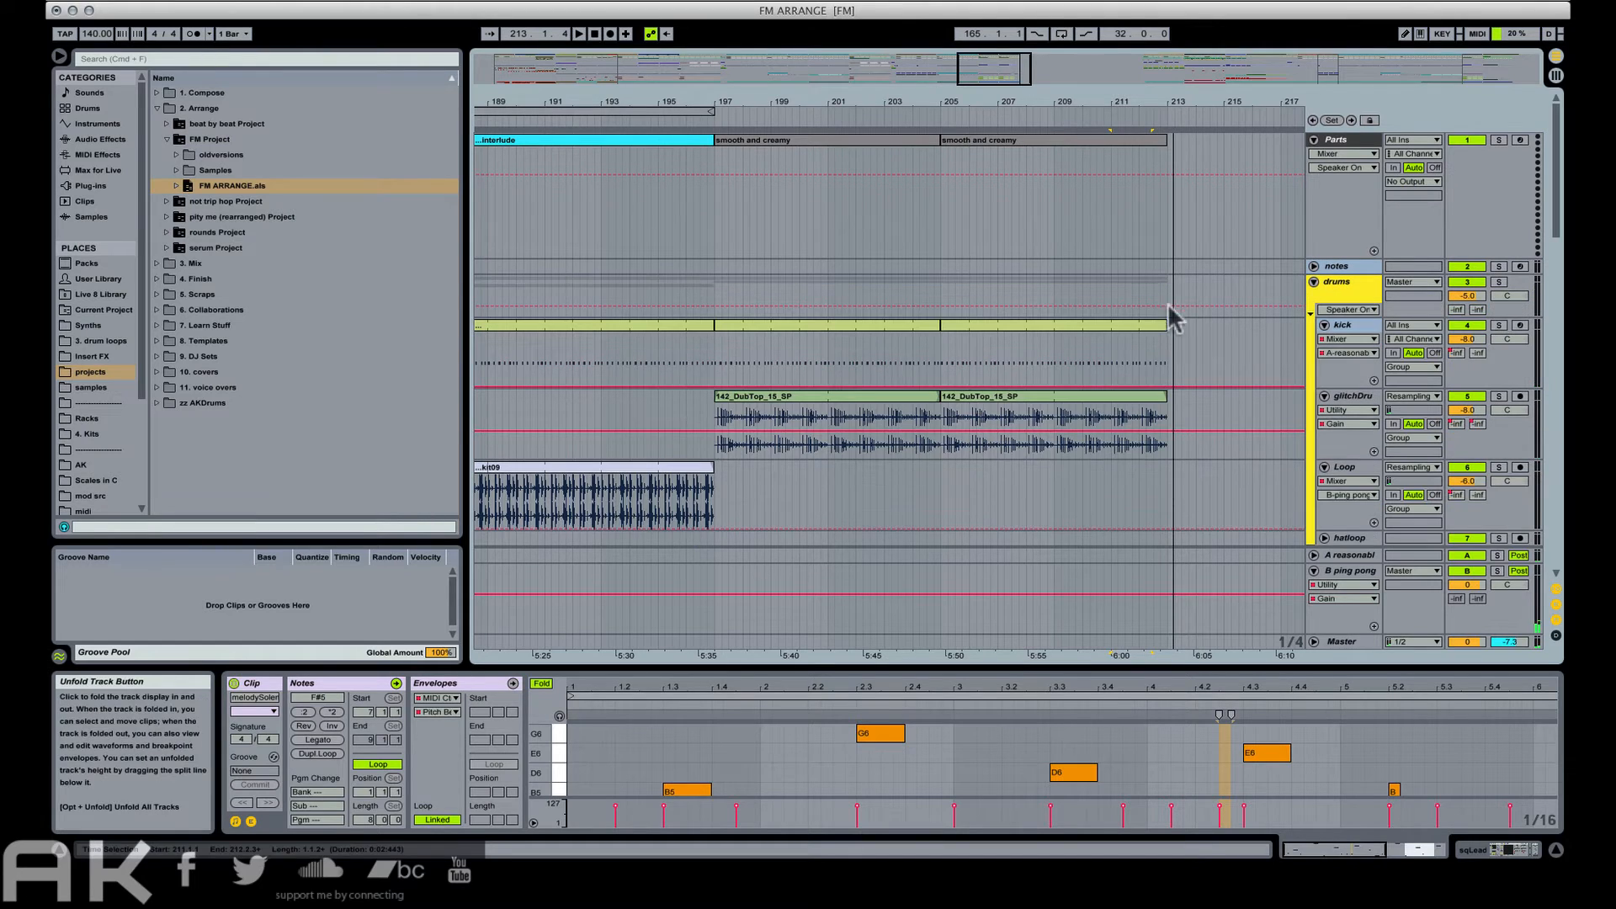
click(1137, 358)
key(space)
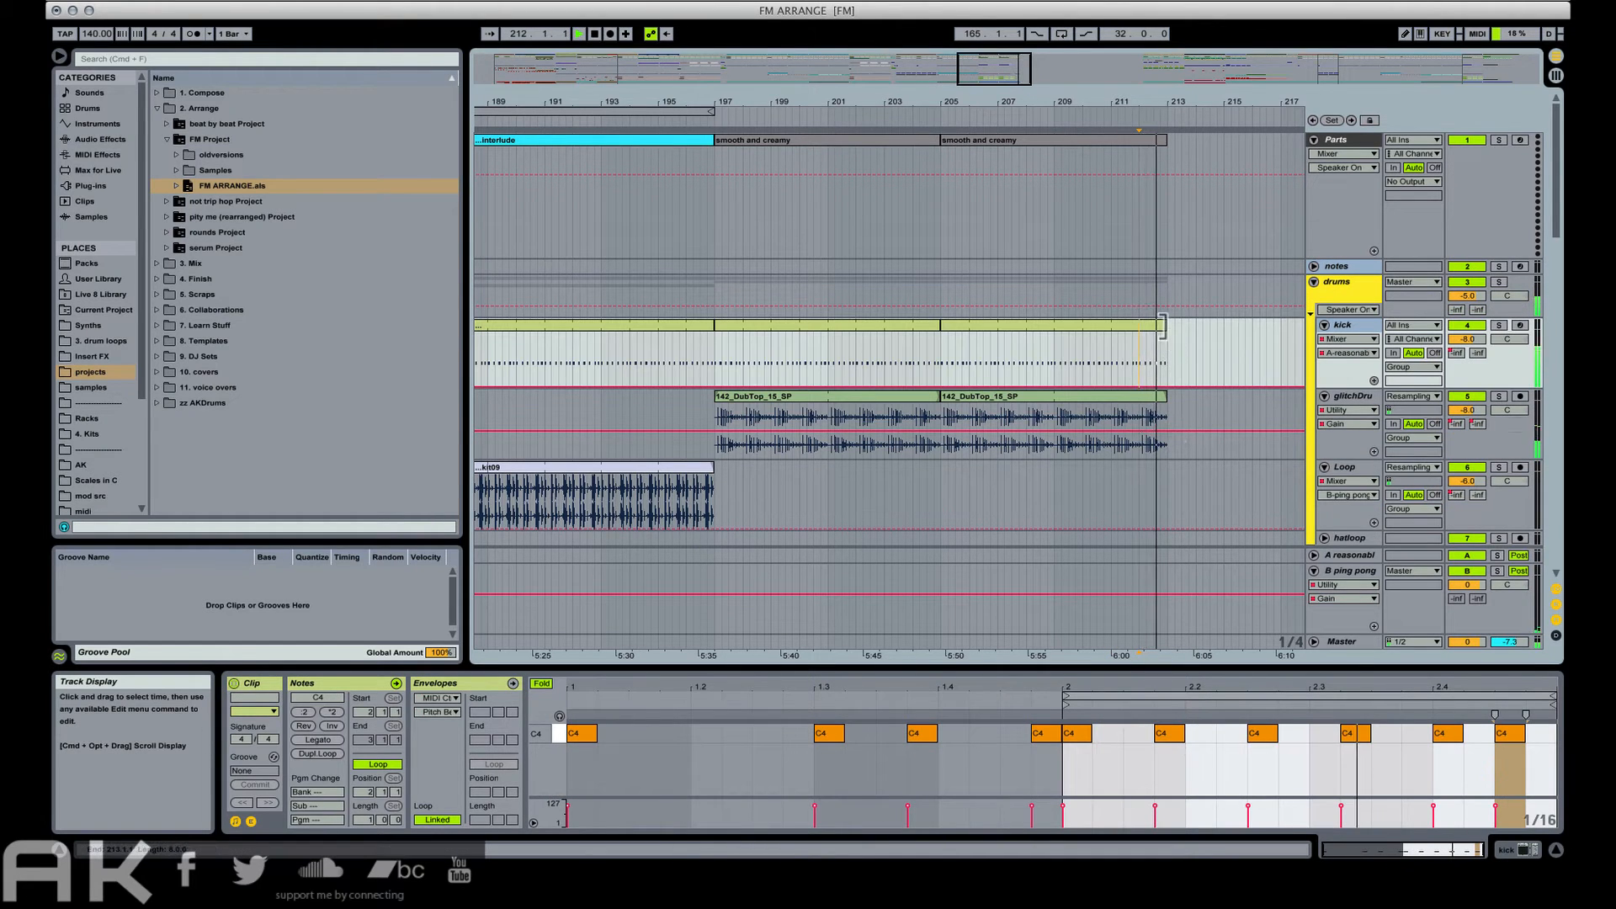
drag(1163, 324, 1142, 327)
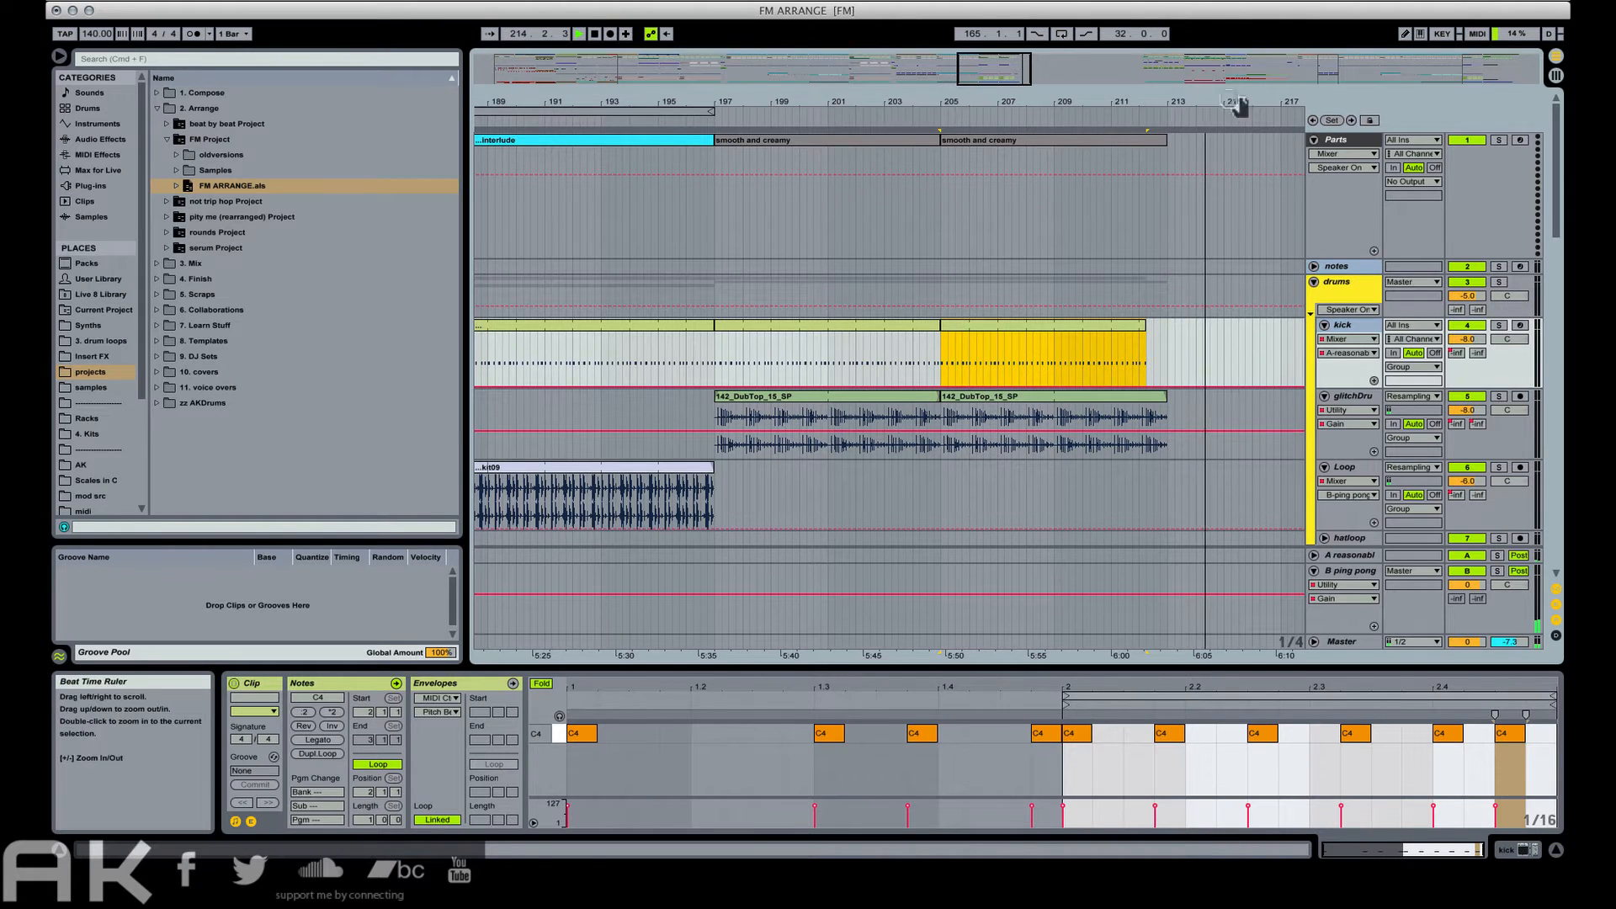
scroll(1217, 350, down, 10)
scroll(1210, 410, down, 10)
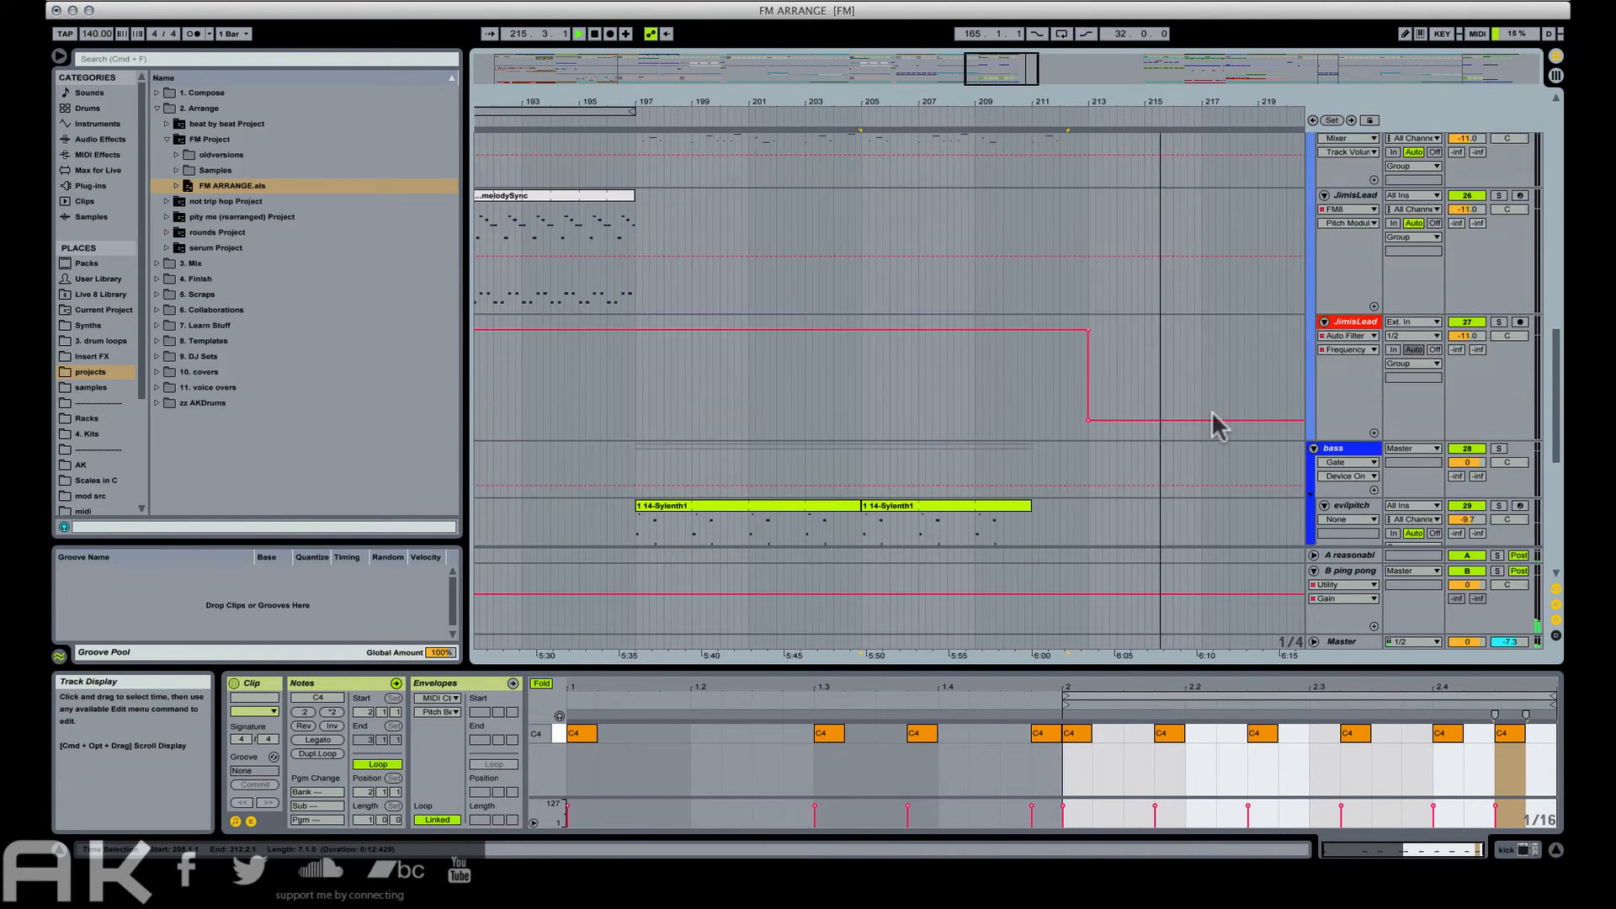
scroll(1211, 411, up, 10)
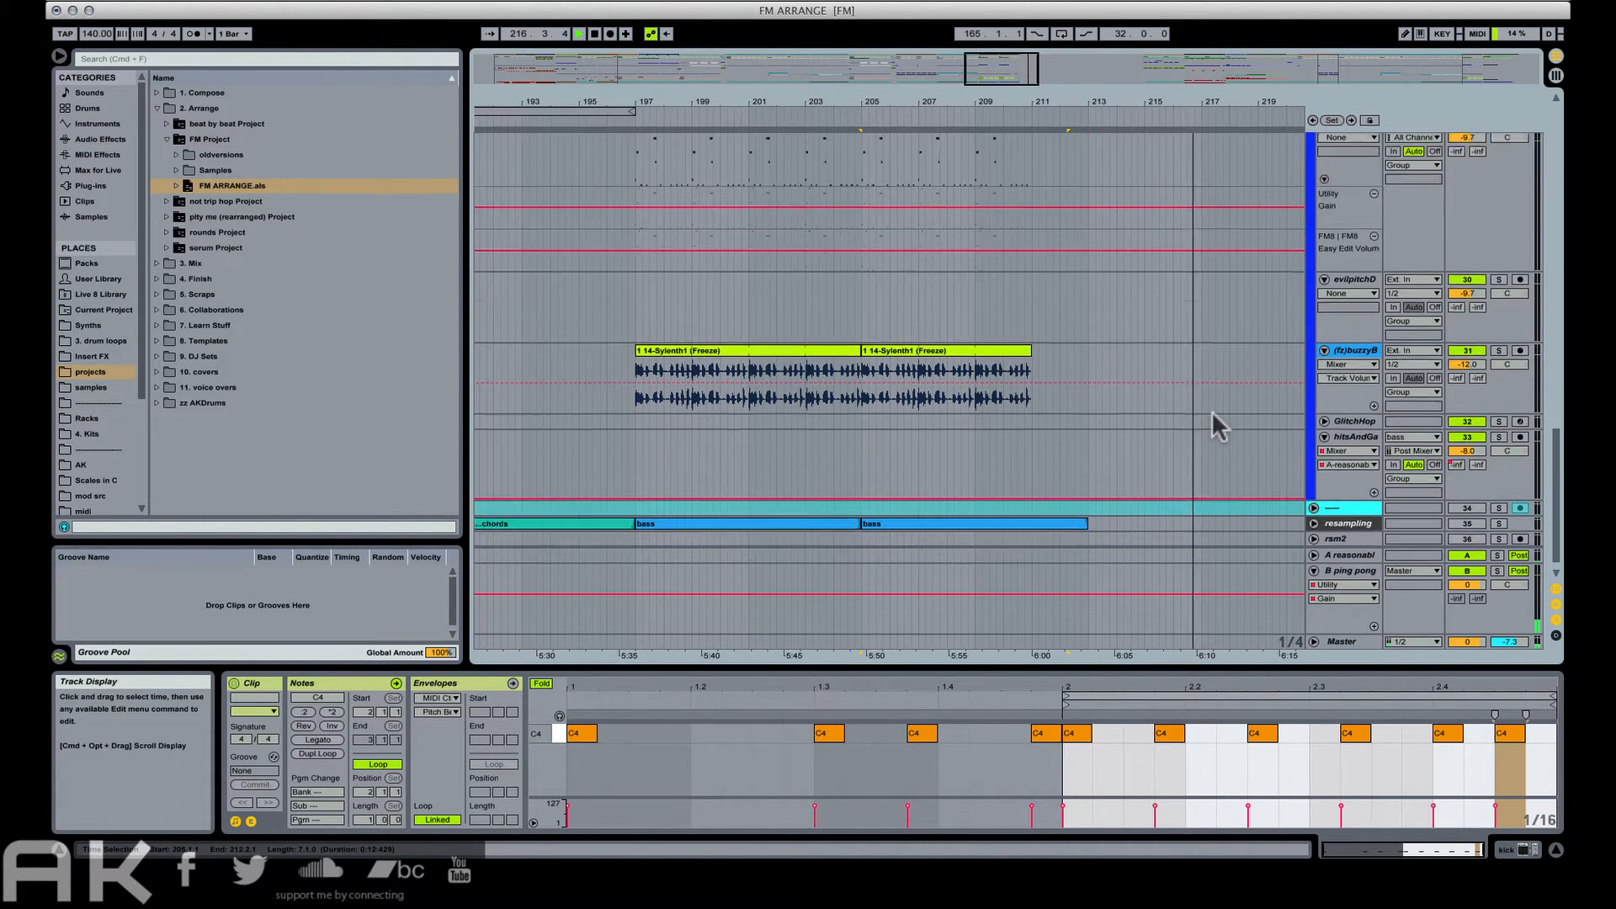
scroll(1212, 412, up, 3)
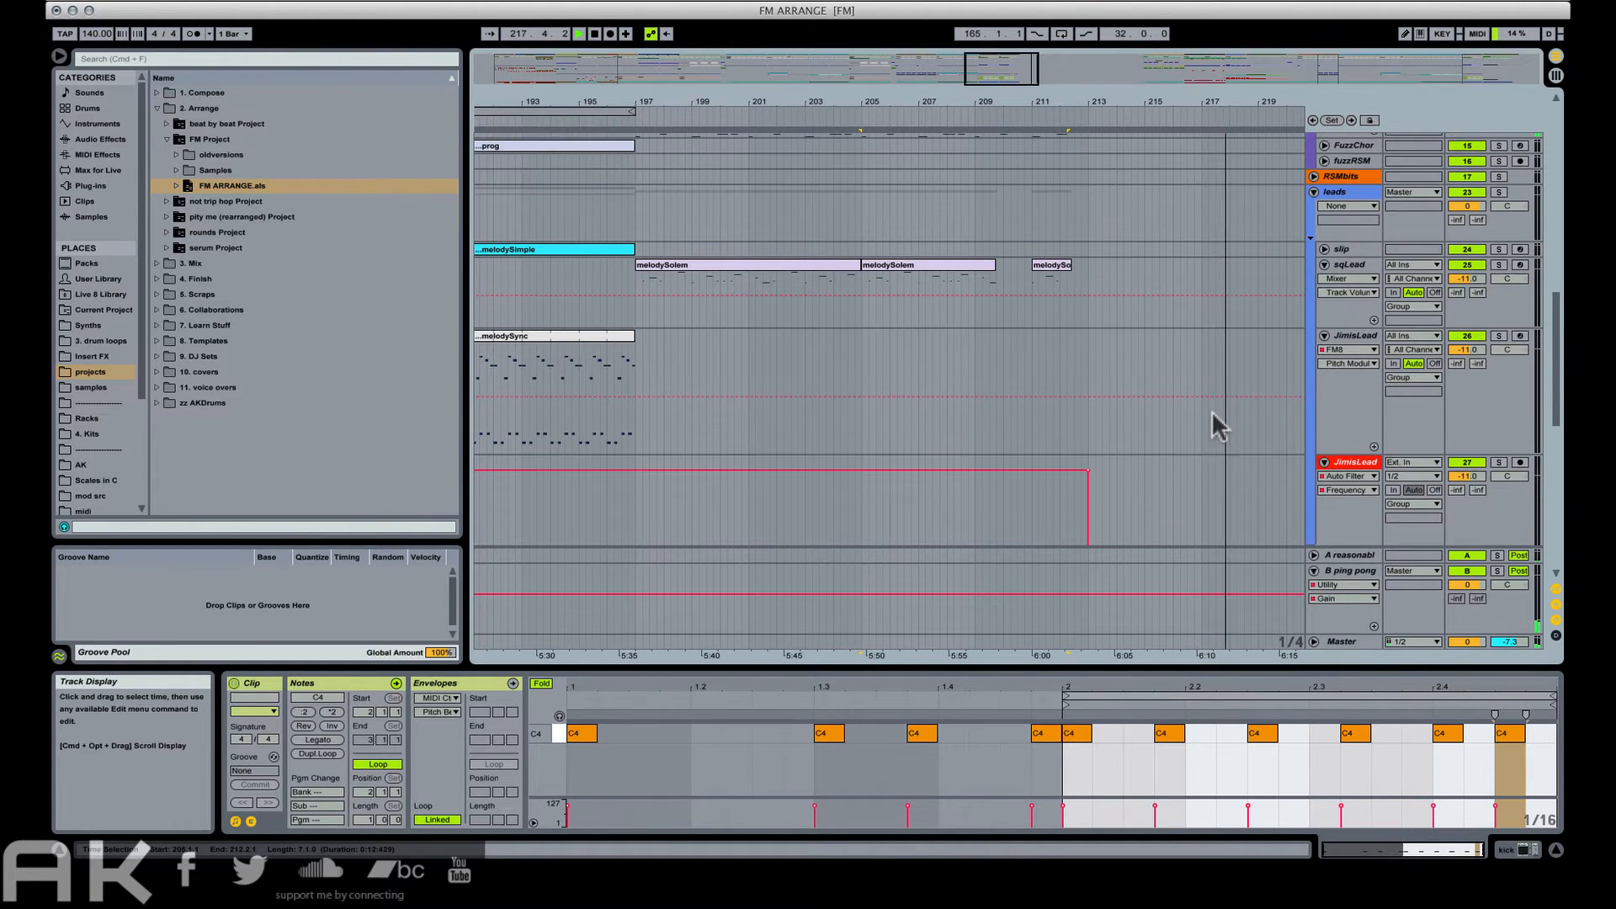
scroll(1262, 471, down, 10)
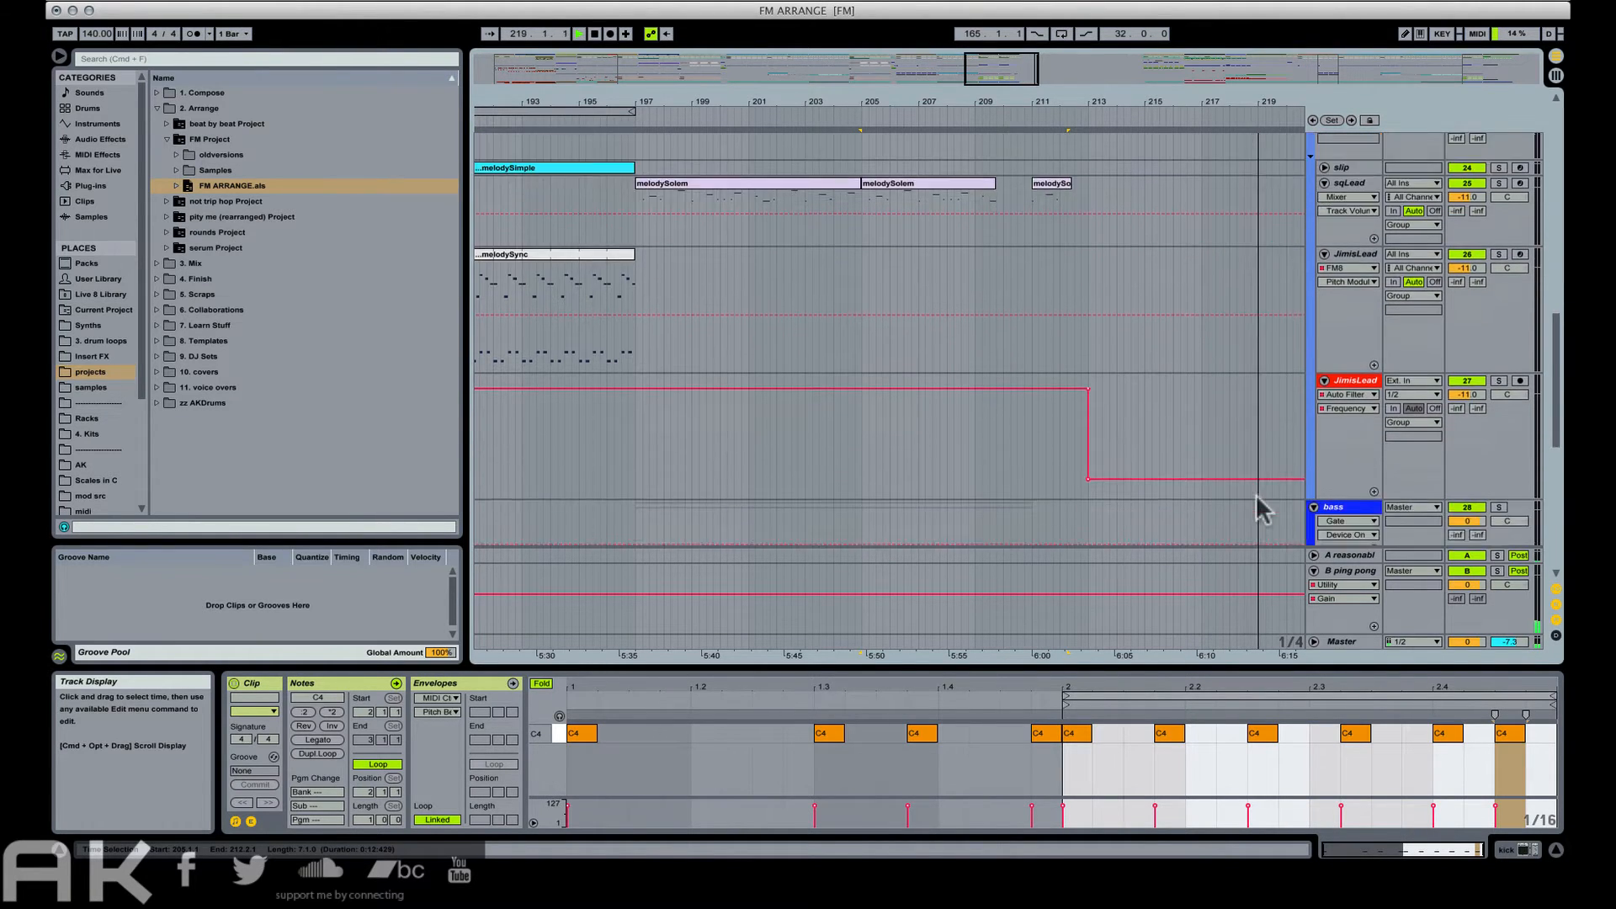
Inspect the ping pong return's device chain and look through the tracks for anything still sounding past bar 213.
click(1357, 576)
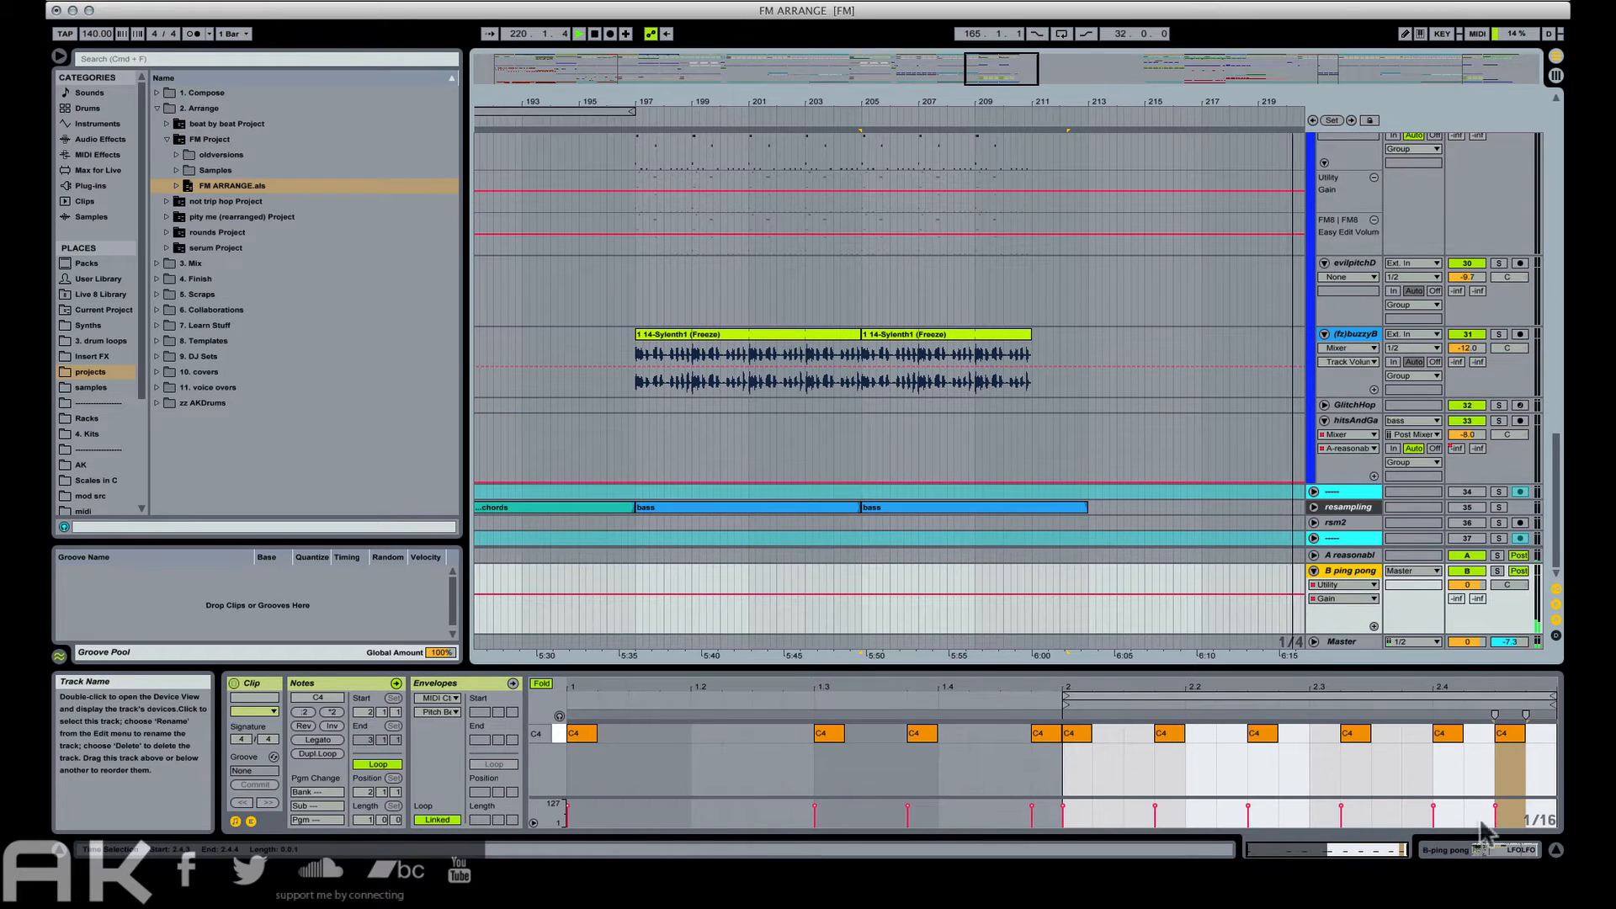
click(1489, 851)
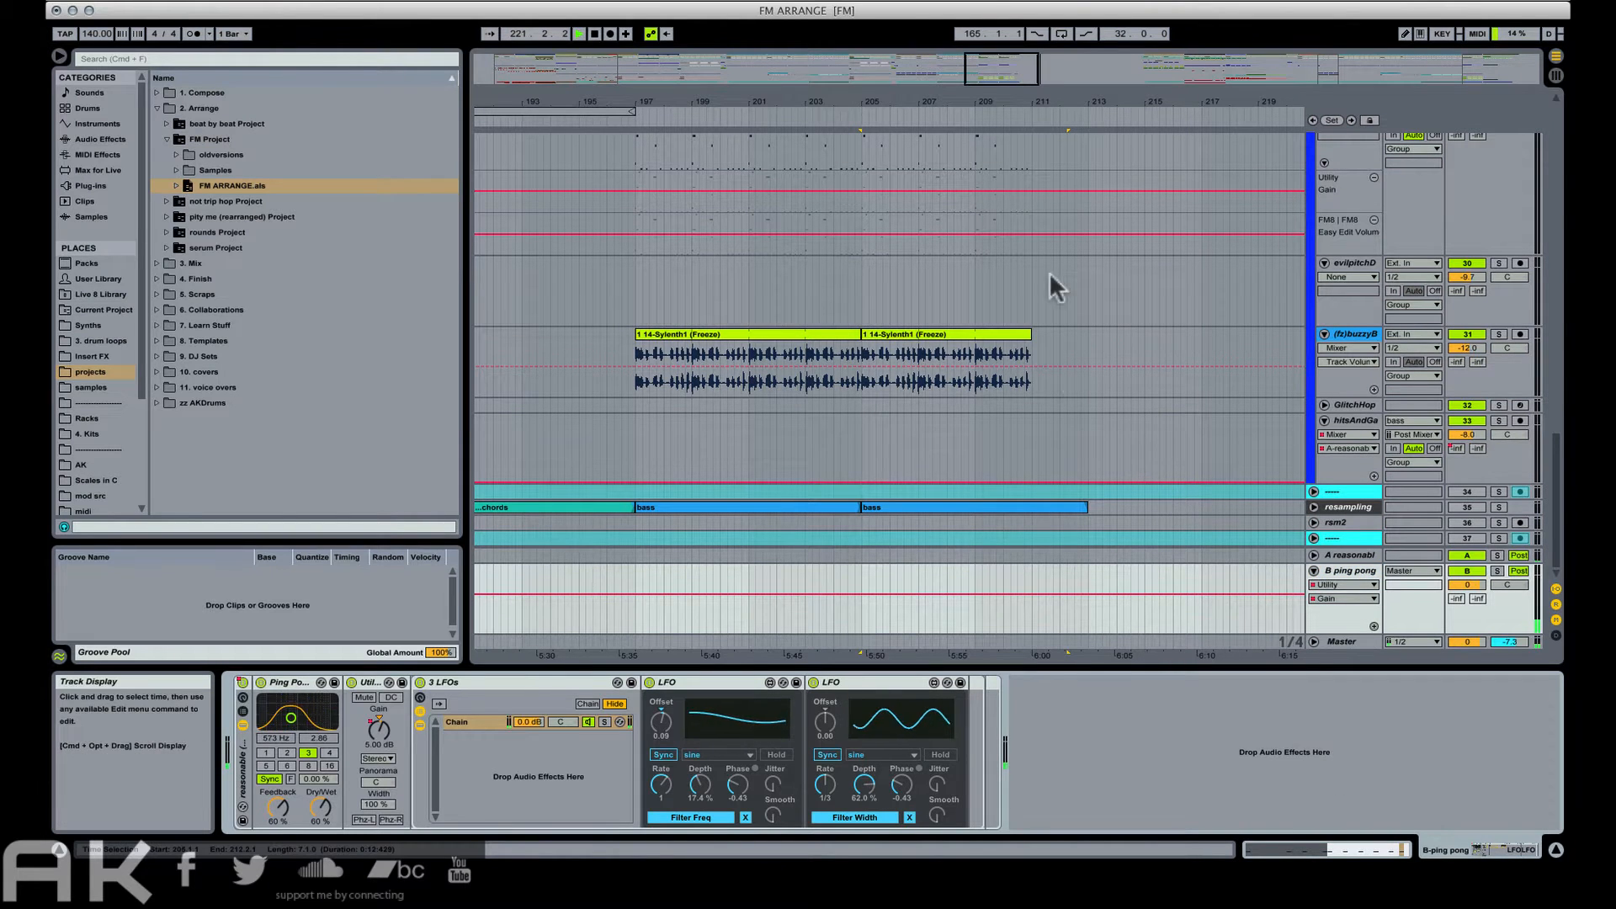
drag(1166, 104, 1001, 39)
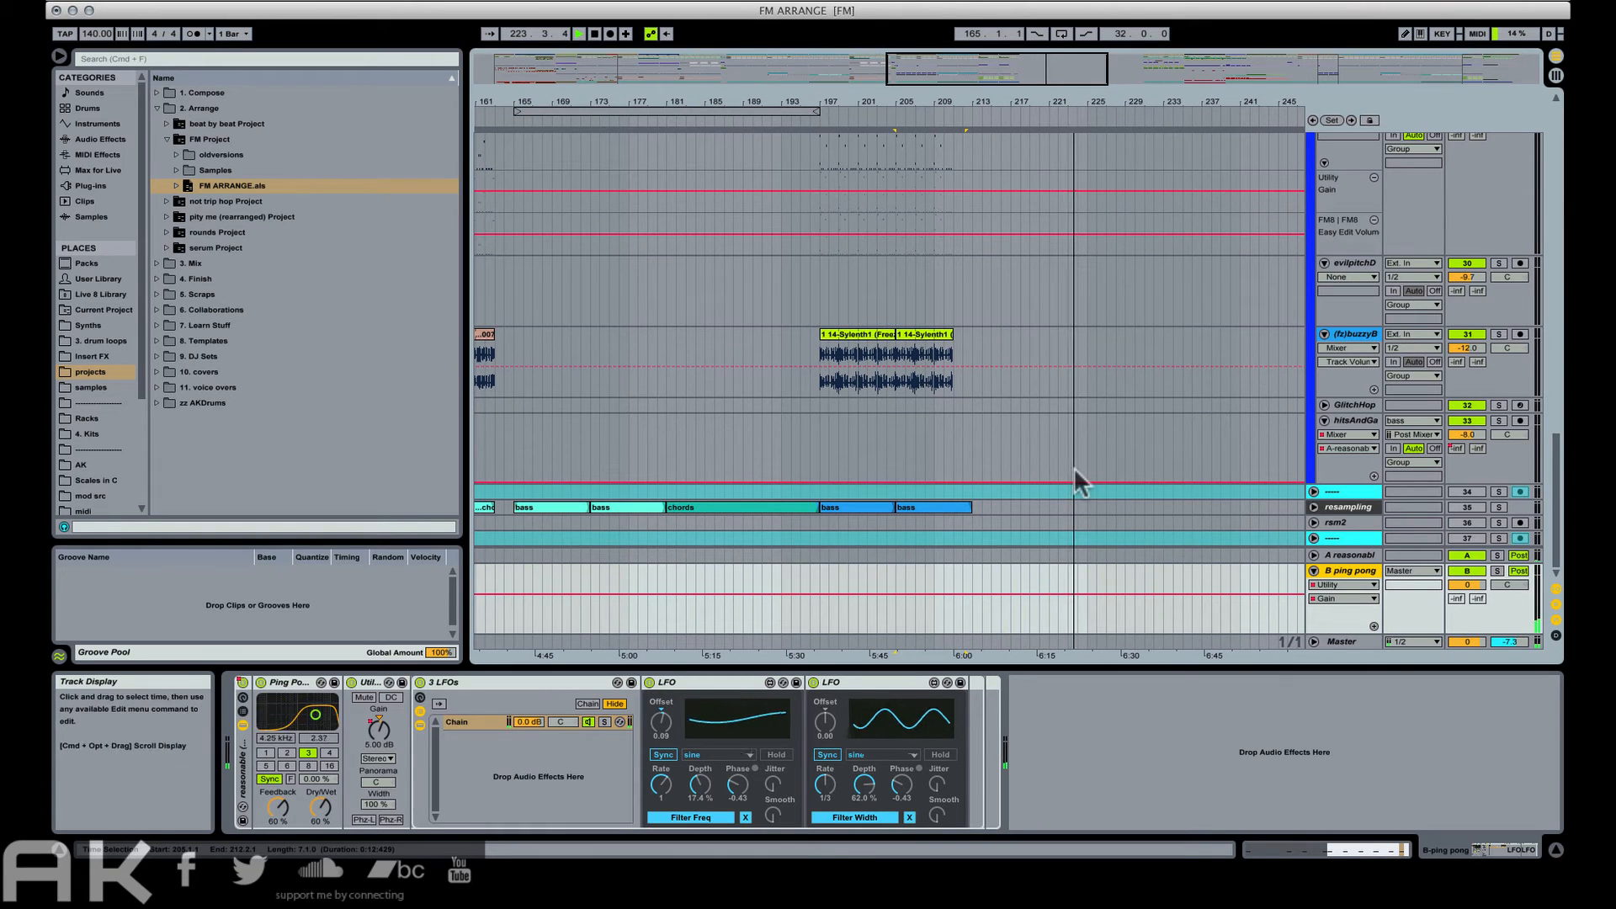
scroll(1065, 403, up, 5)
scroll(1052, 392, up, 8)
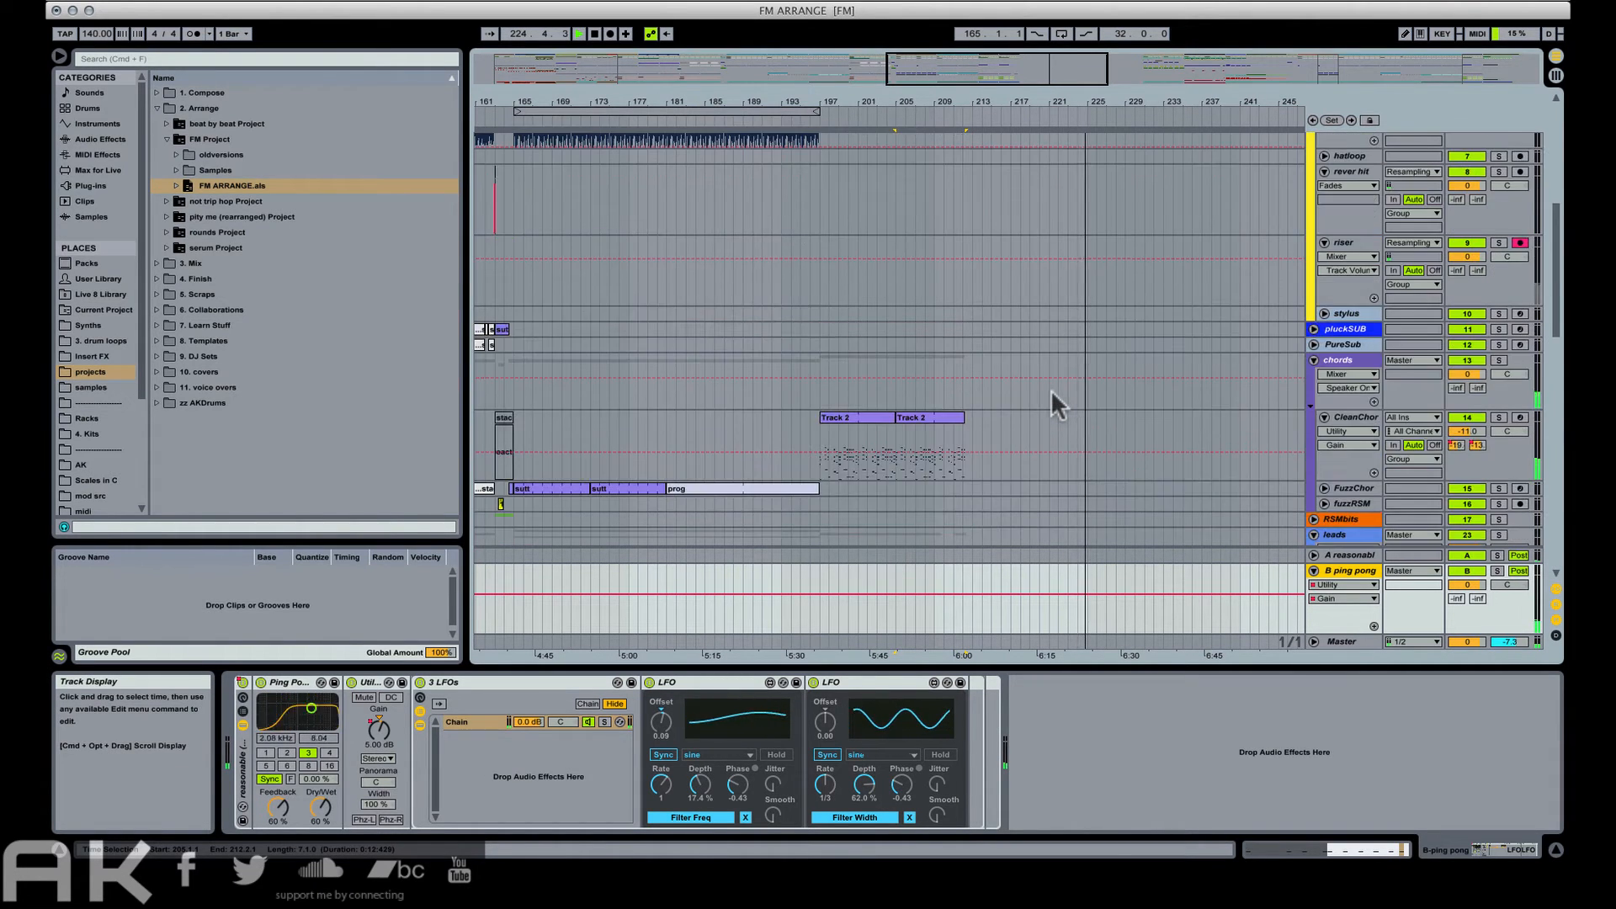
scroll(1051, 392, up, 1)
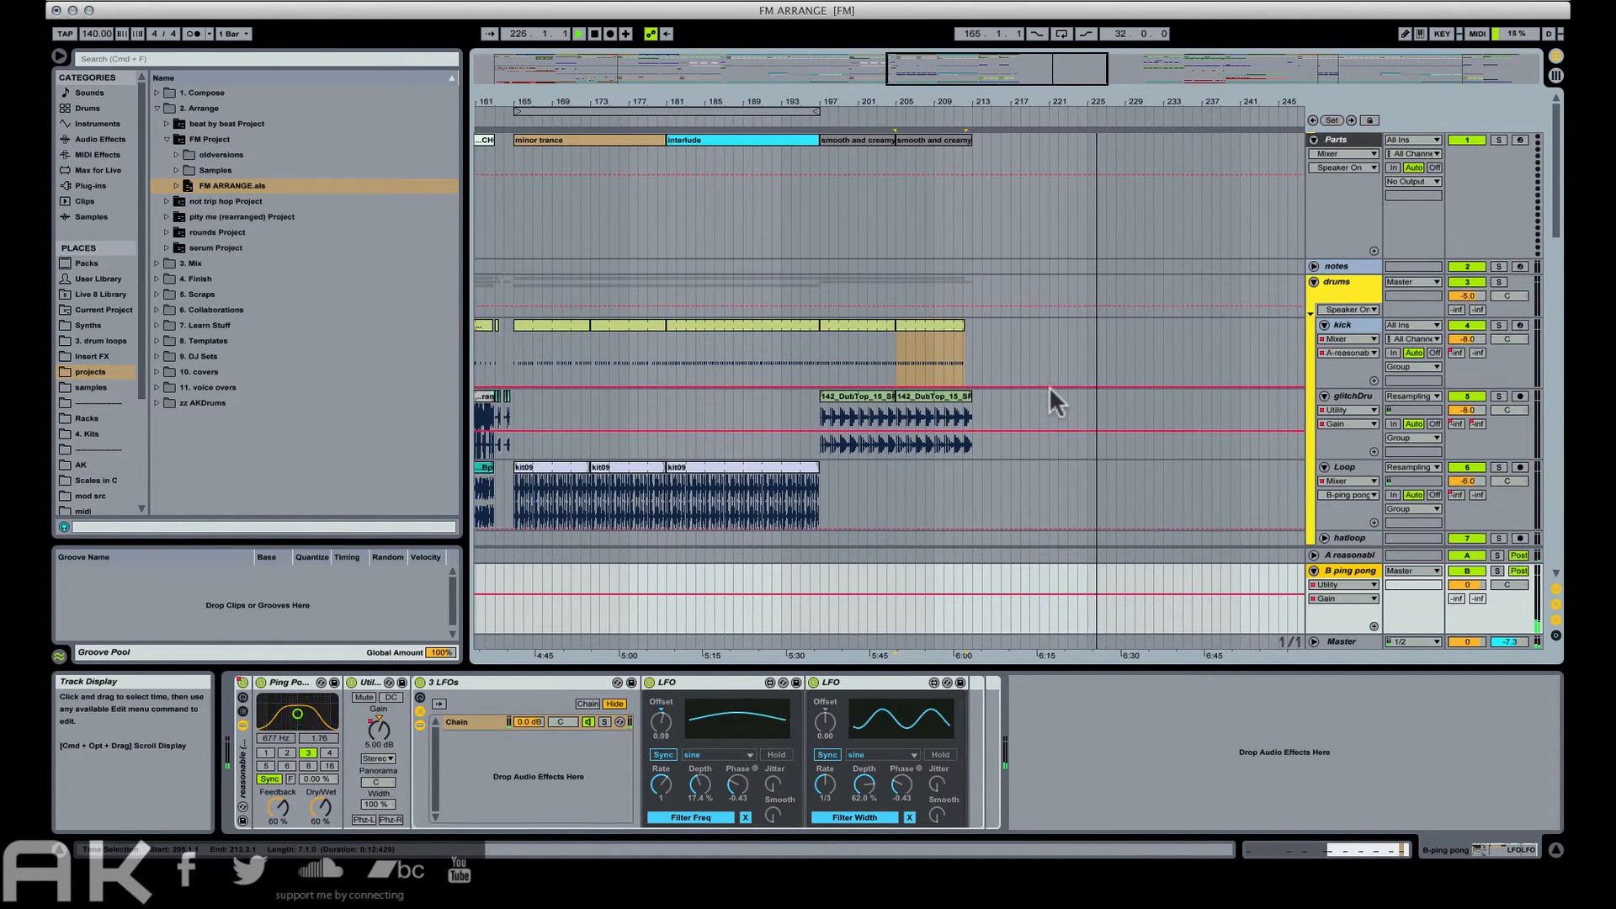
scroll(1051, 392, down, 10)
scroll(1049, 386, down, 6)
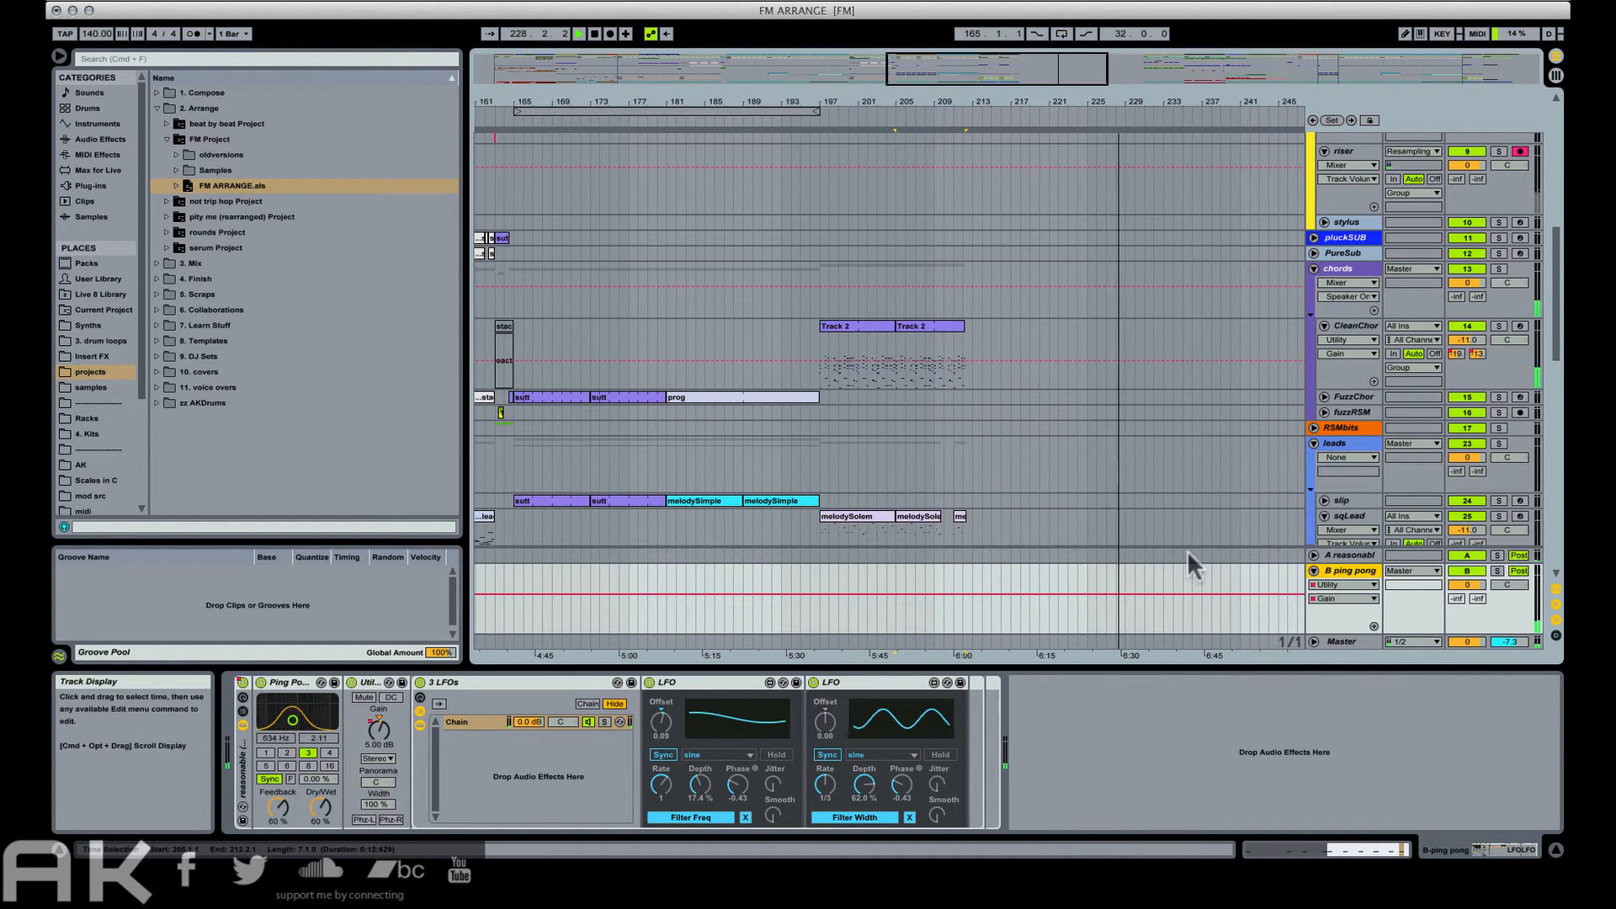
Check the reverb return's devices and switch the ping pong return off and back on to compare the lingering sound.
click(1342, 554)
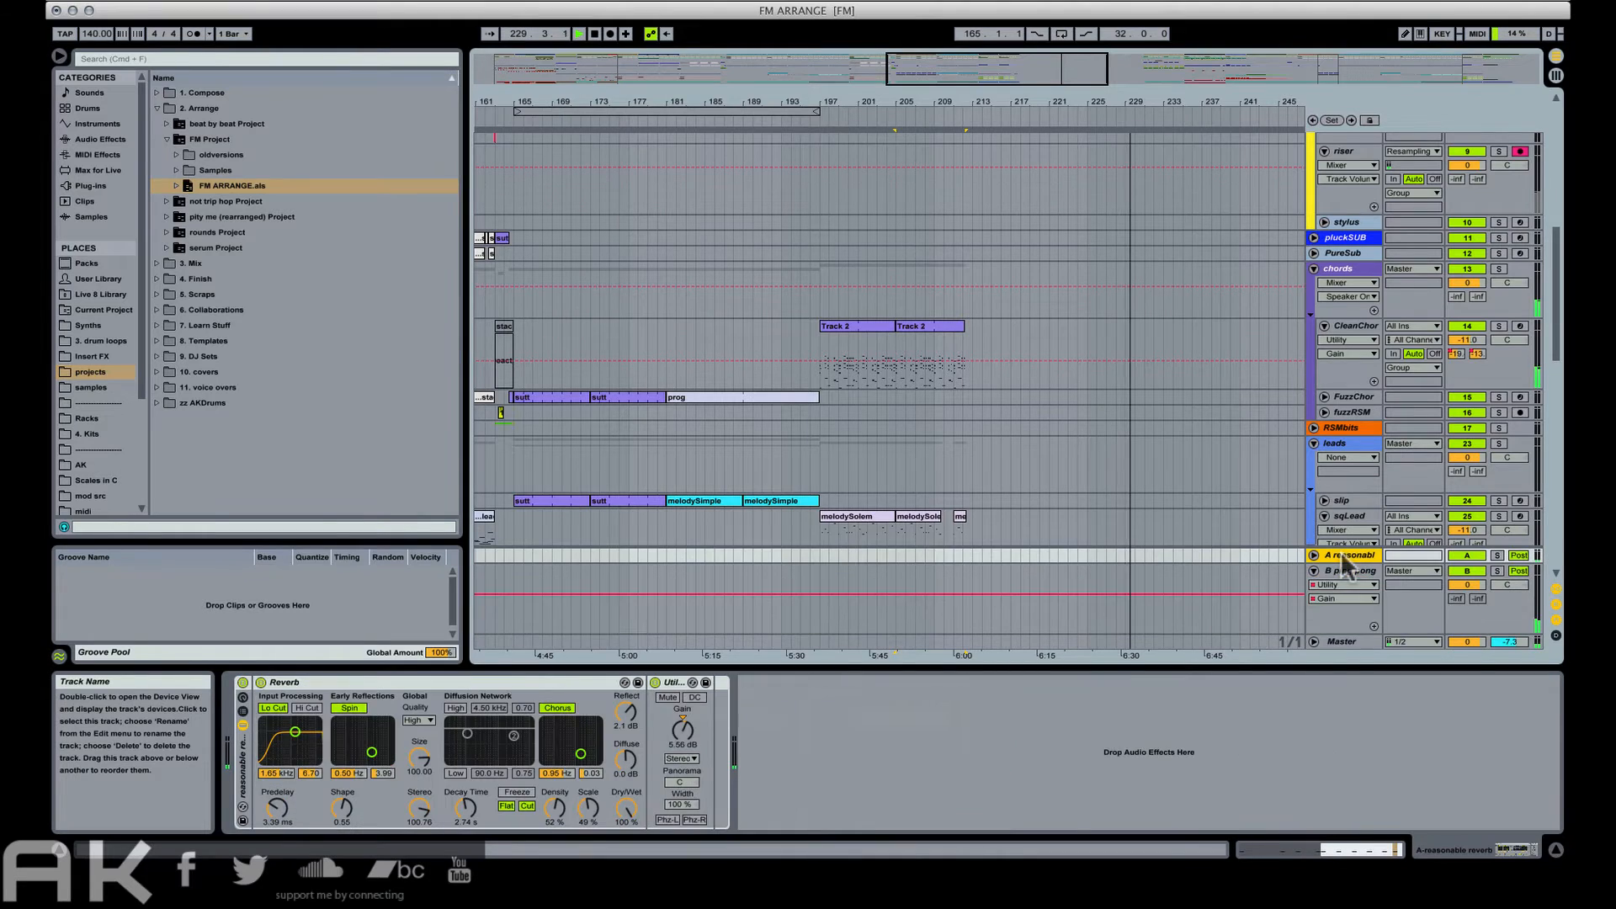
click(1475, 572)
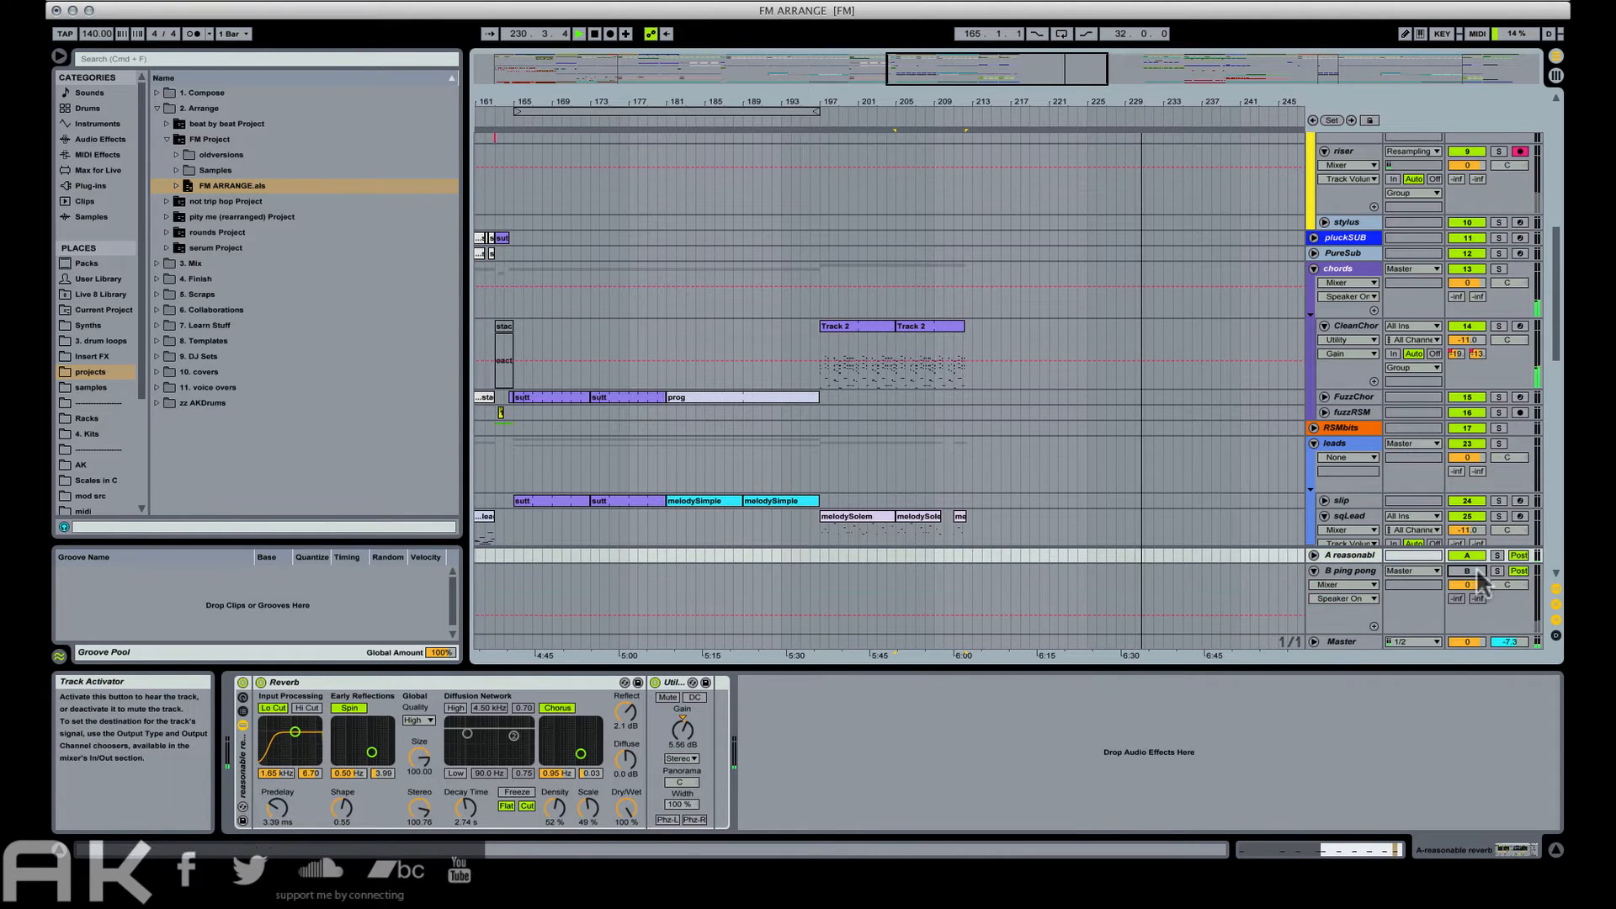
click(1475, 572)
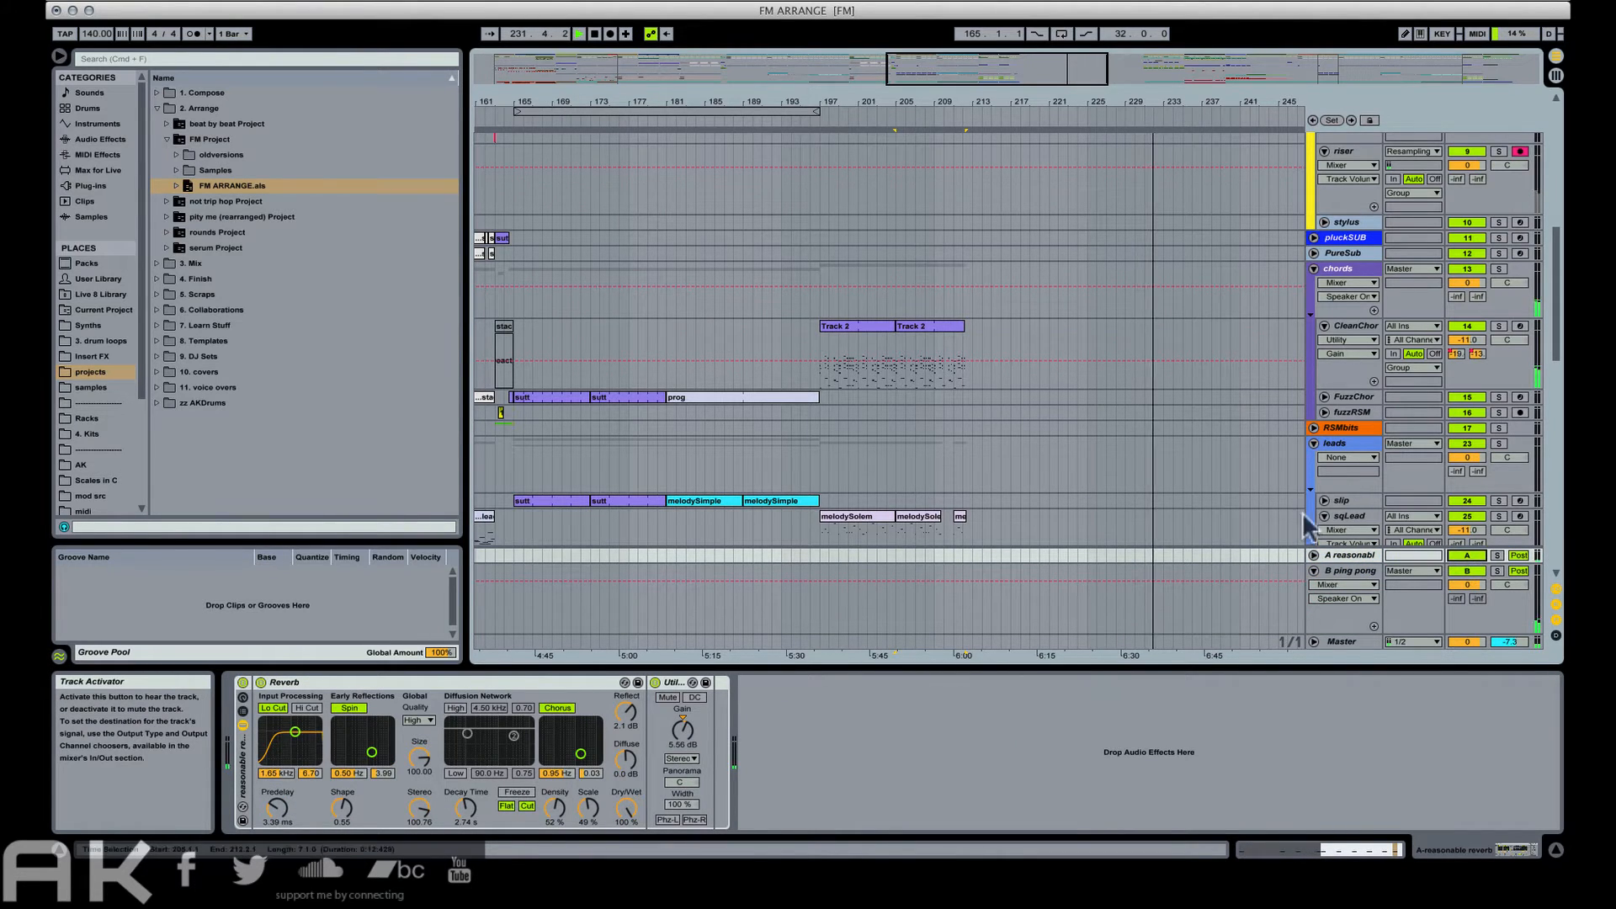
Inspect the CleanChor track's devices and play the end of its last Track 2 clip to check the sustained chord.
click(1373, 326)
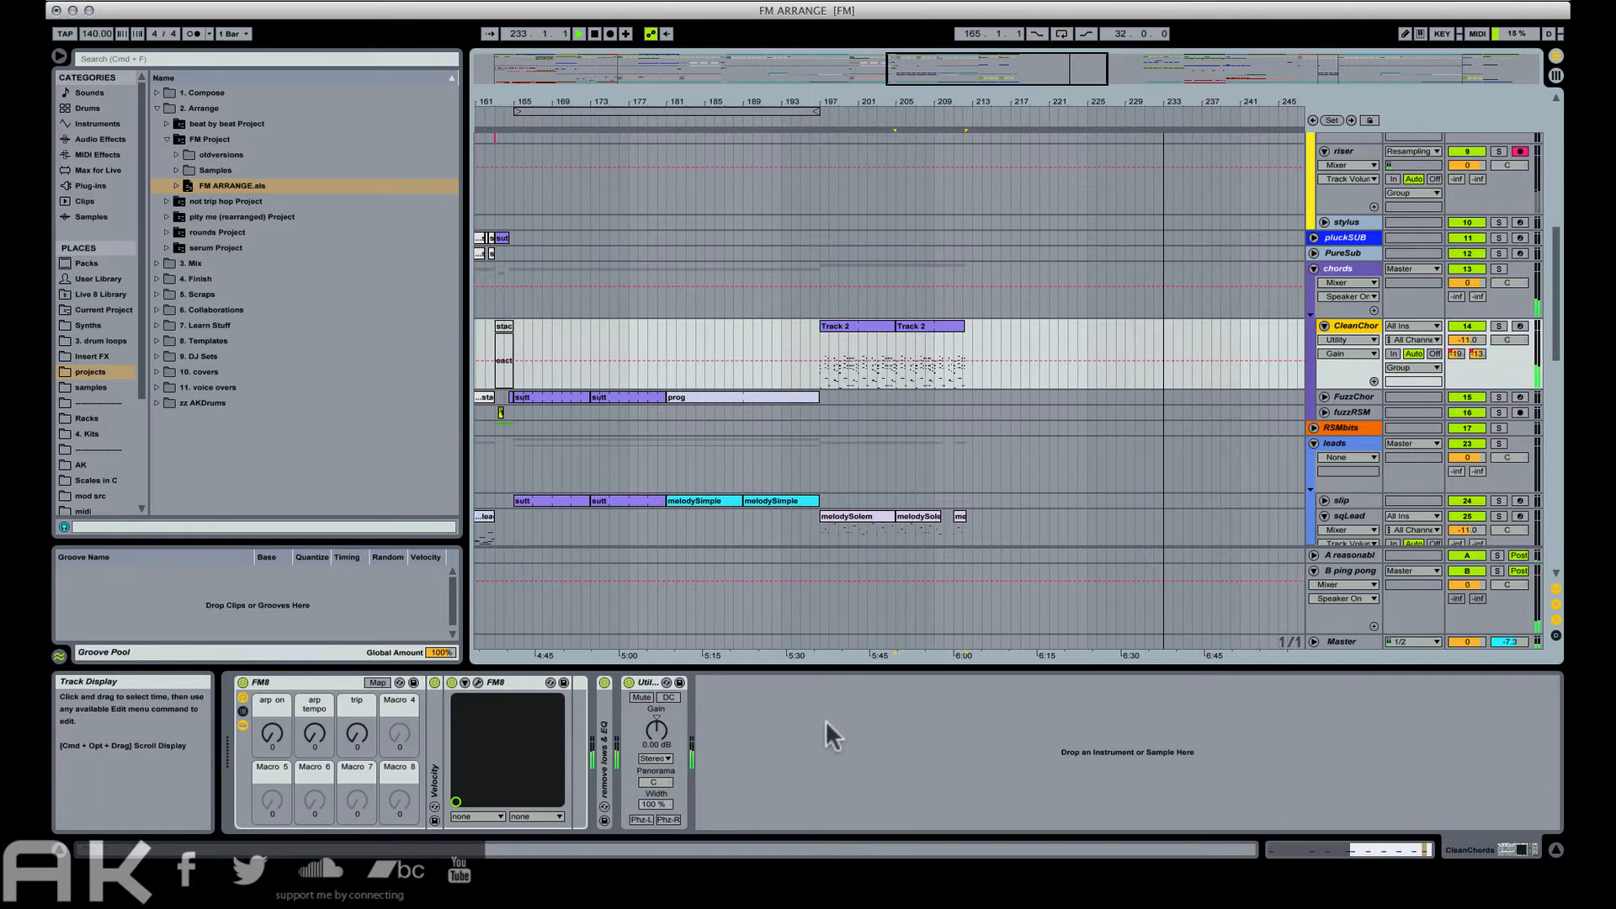
click(1106, 328)
key(space)
click(961, 338)
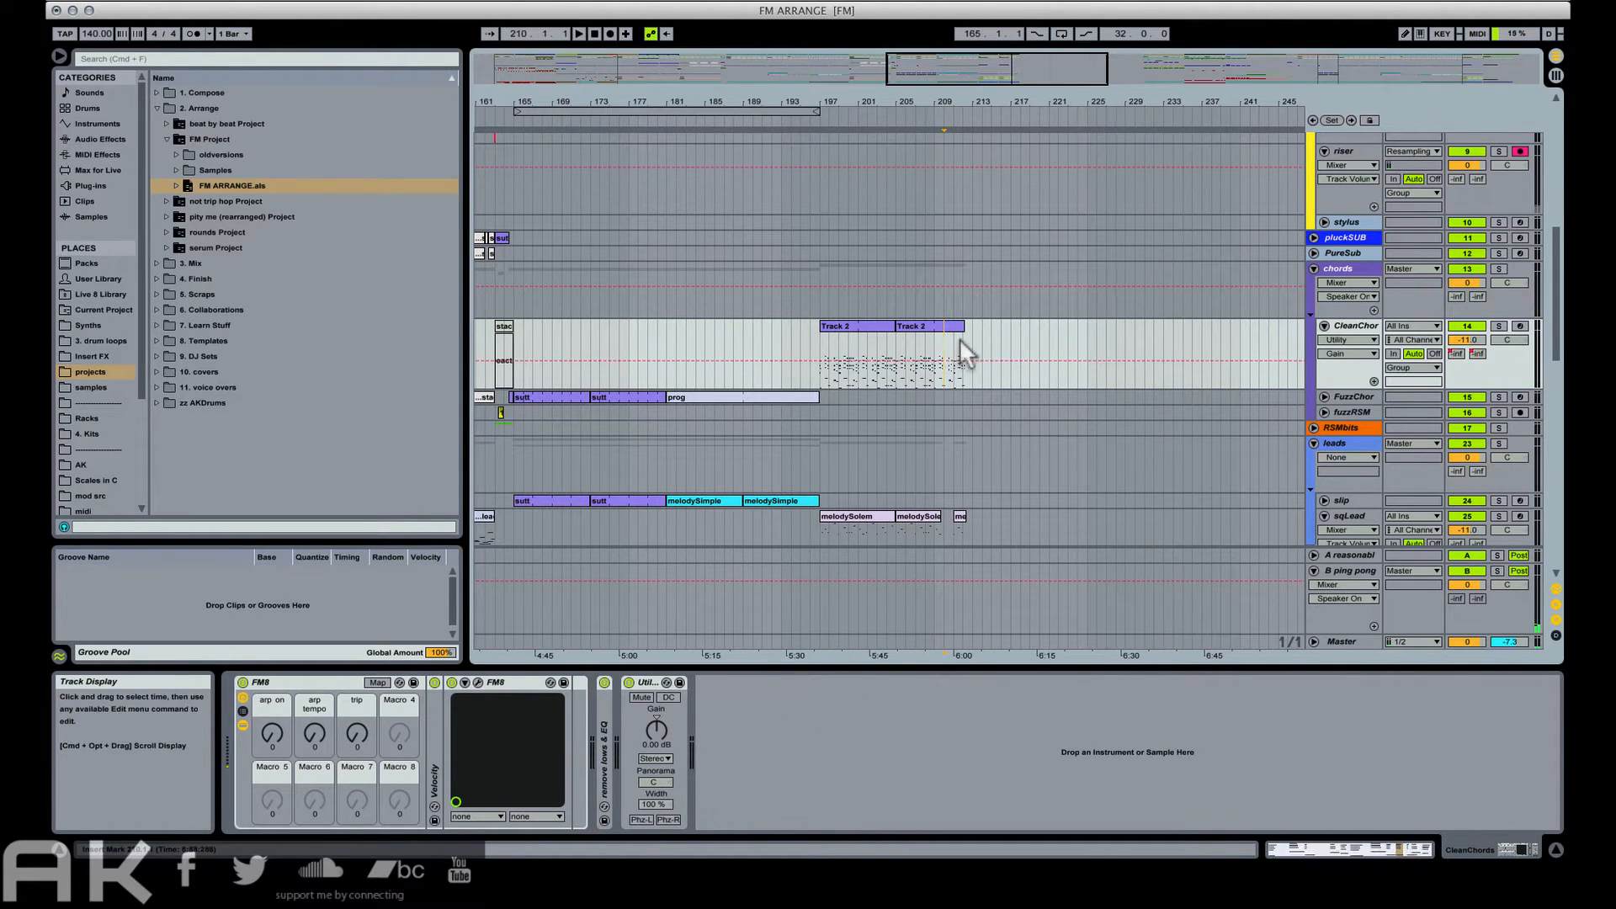
key(space)
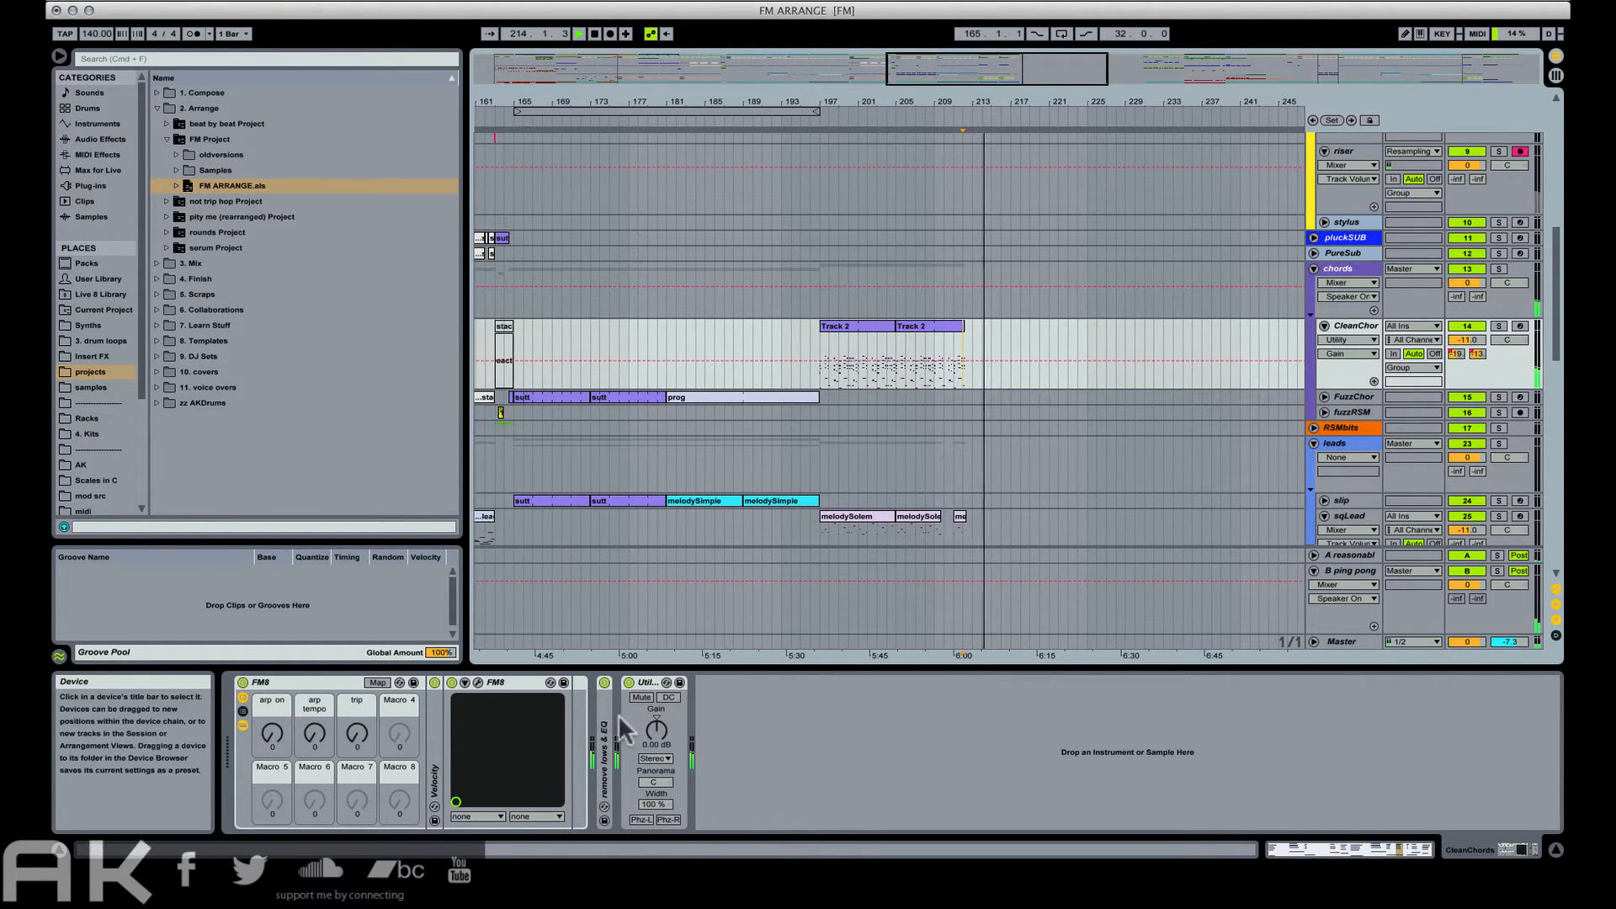
key(space)
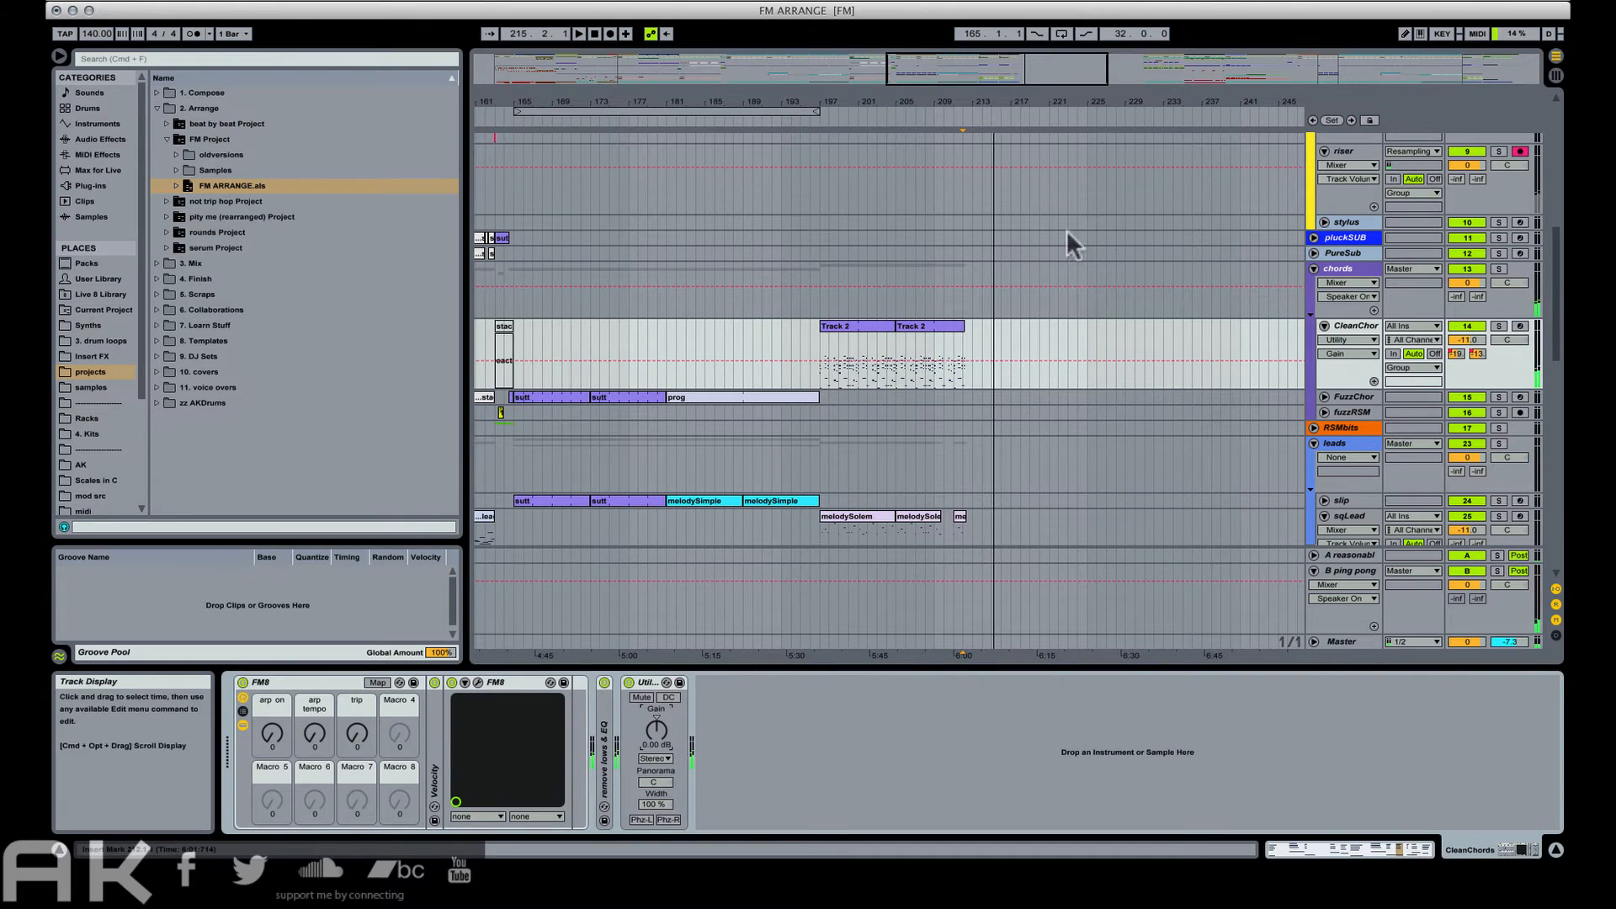
Draw a Utility gain fade-out on the CleanChor track from about 212.3 down to -35 dB at about bar 213.
drag(1003, 102, 1003, 227)
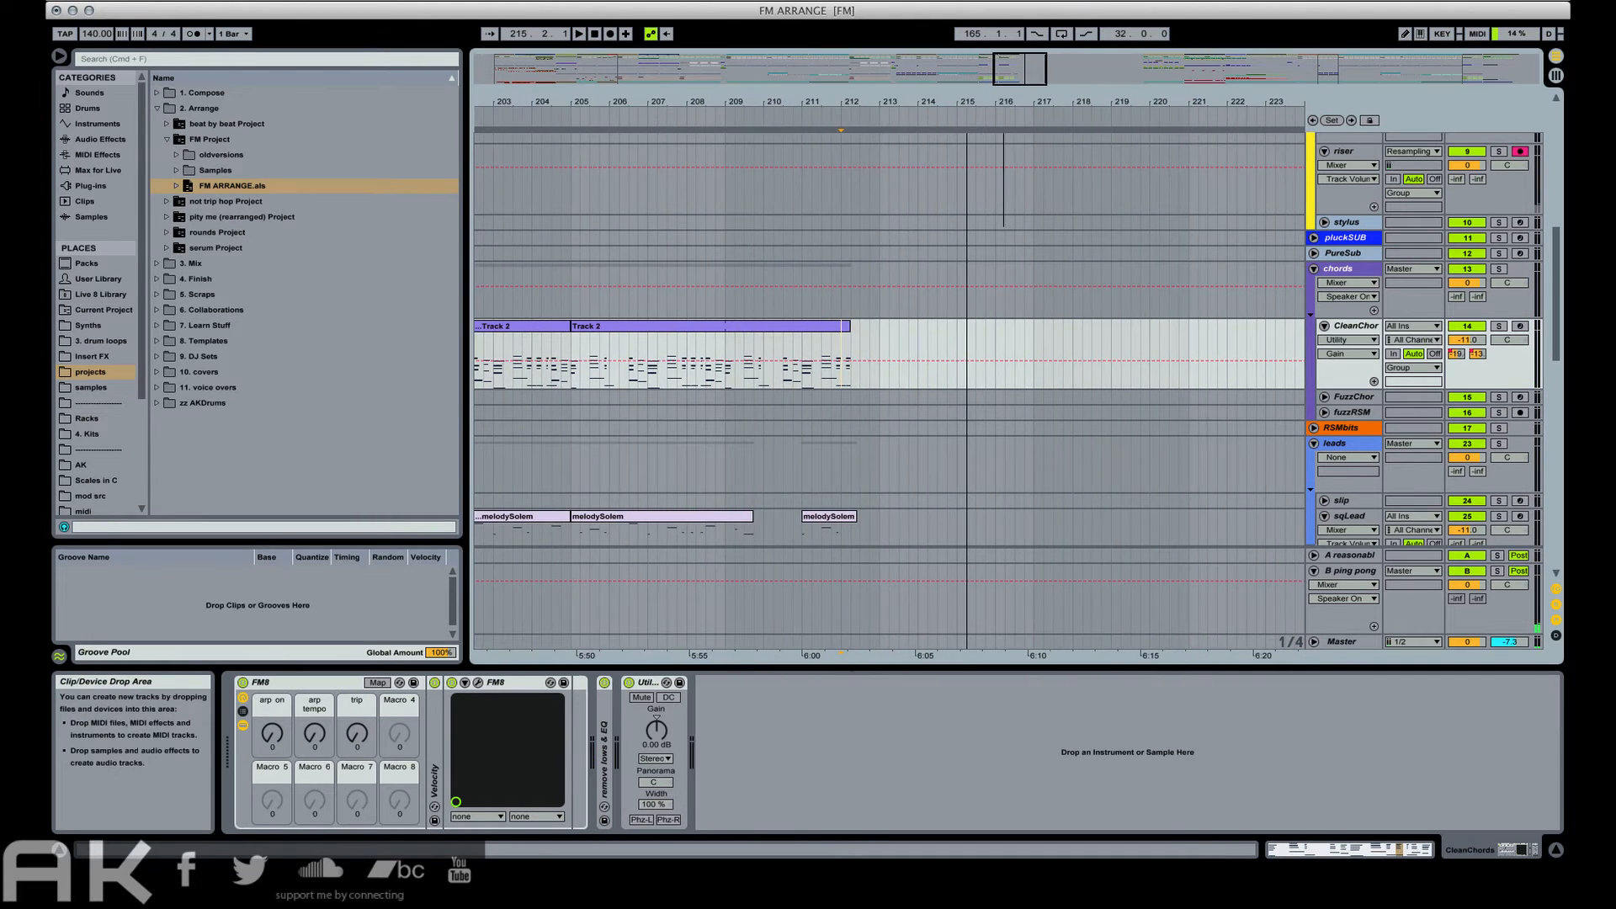
click(856, 361)
click(854, 360)
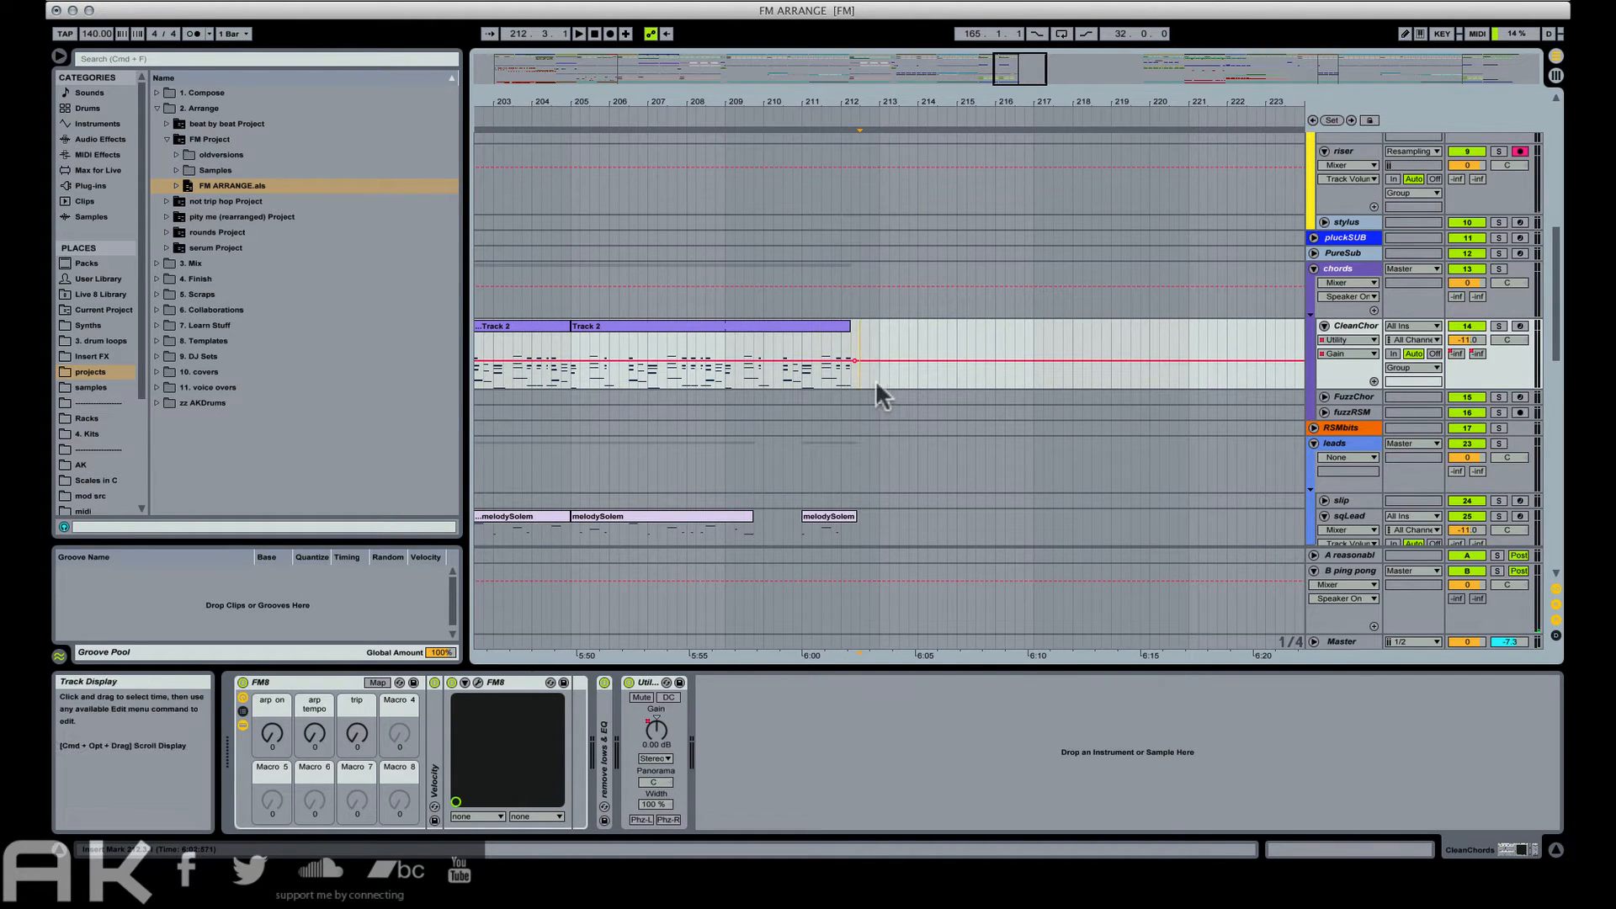
drag(903, 361, 882, 387)
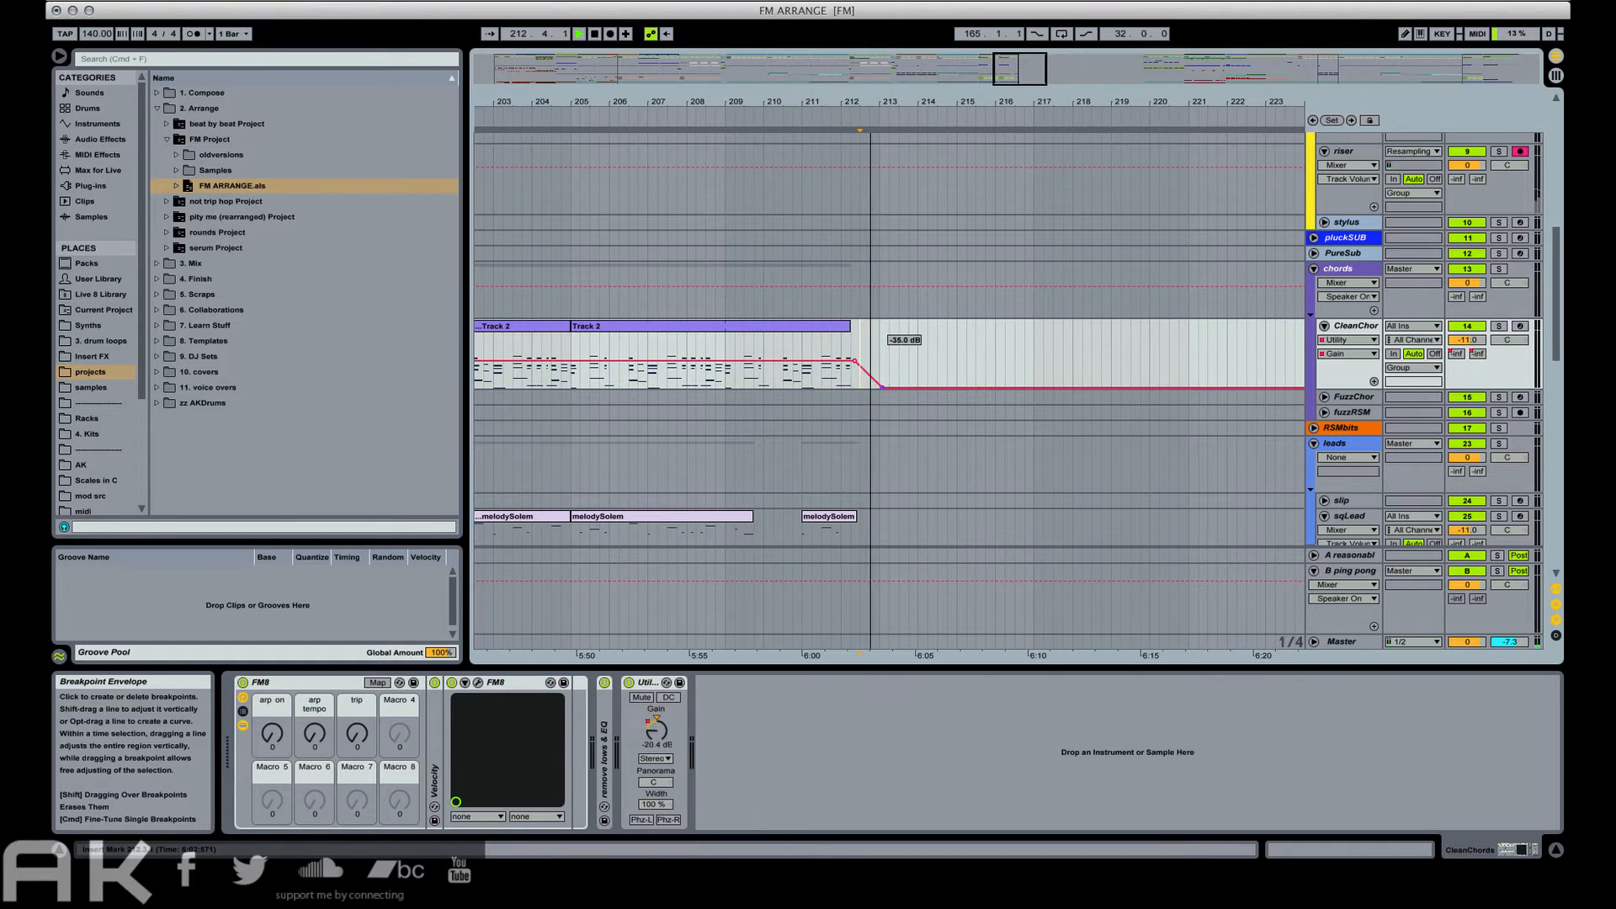
Play back the CleanChor fade-out and lengthen it to end at about 213.4.
click(834, 375)
key(space)
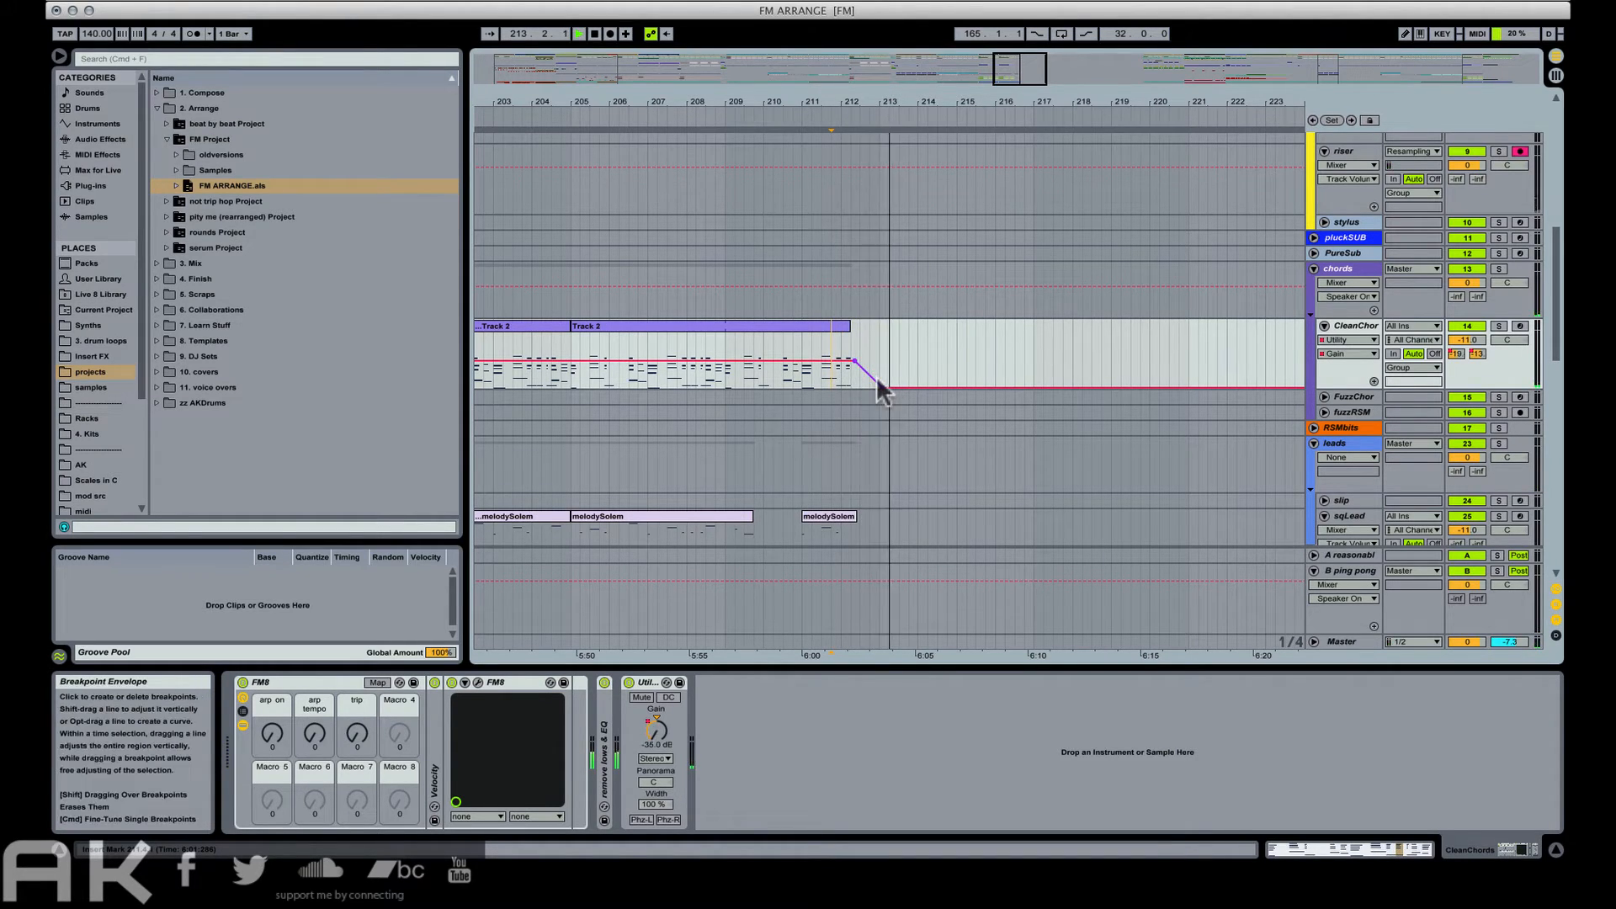
key(space)
key(space)
drag(881, 387, 905, 387)
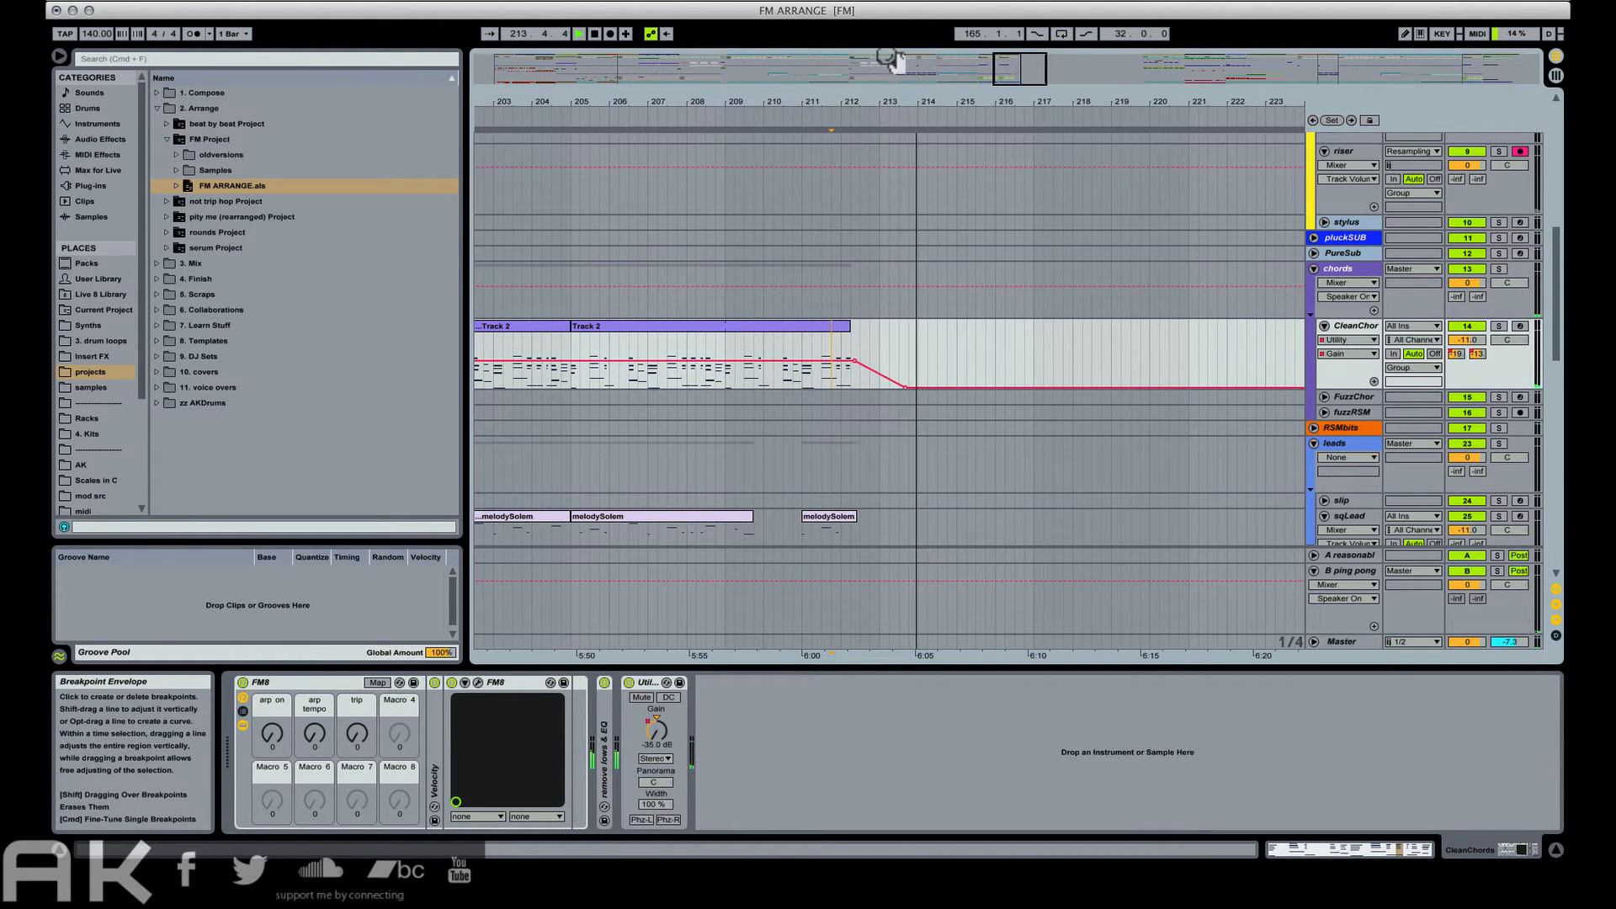
key(space)
Fold all tracks and place the insert marker at bar 261, at the start of the break section.
drag(884, 102, 901, 16)
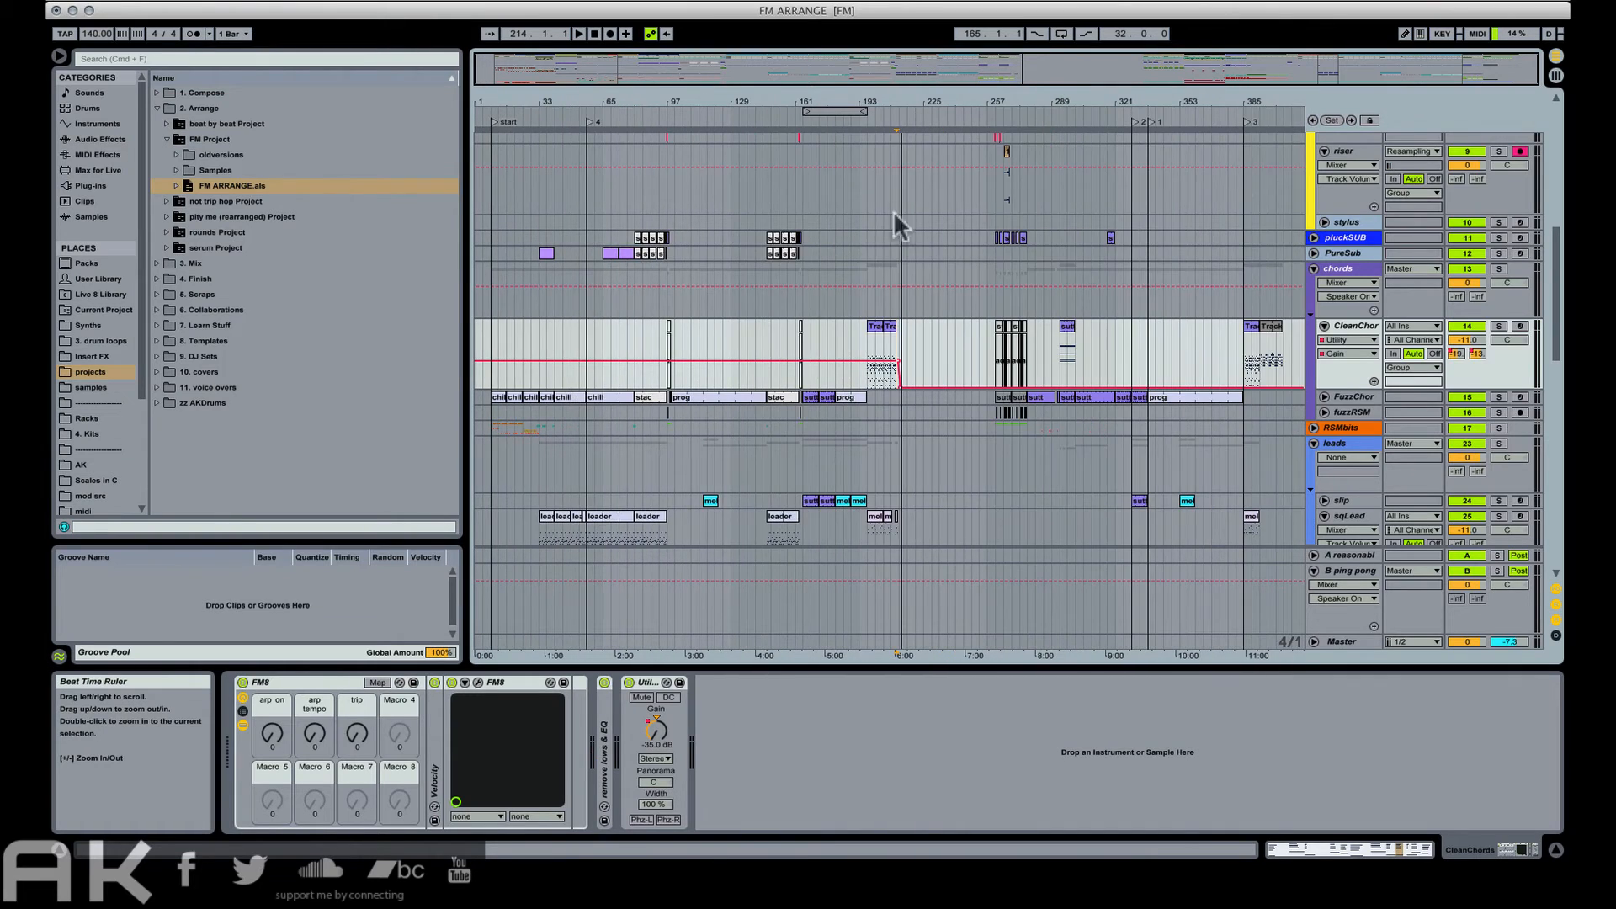
scroll(917, 287, up, 10)
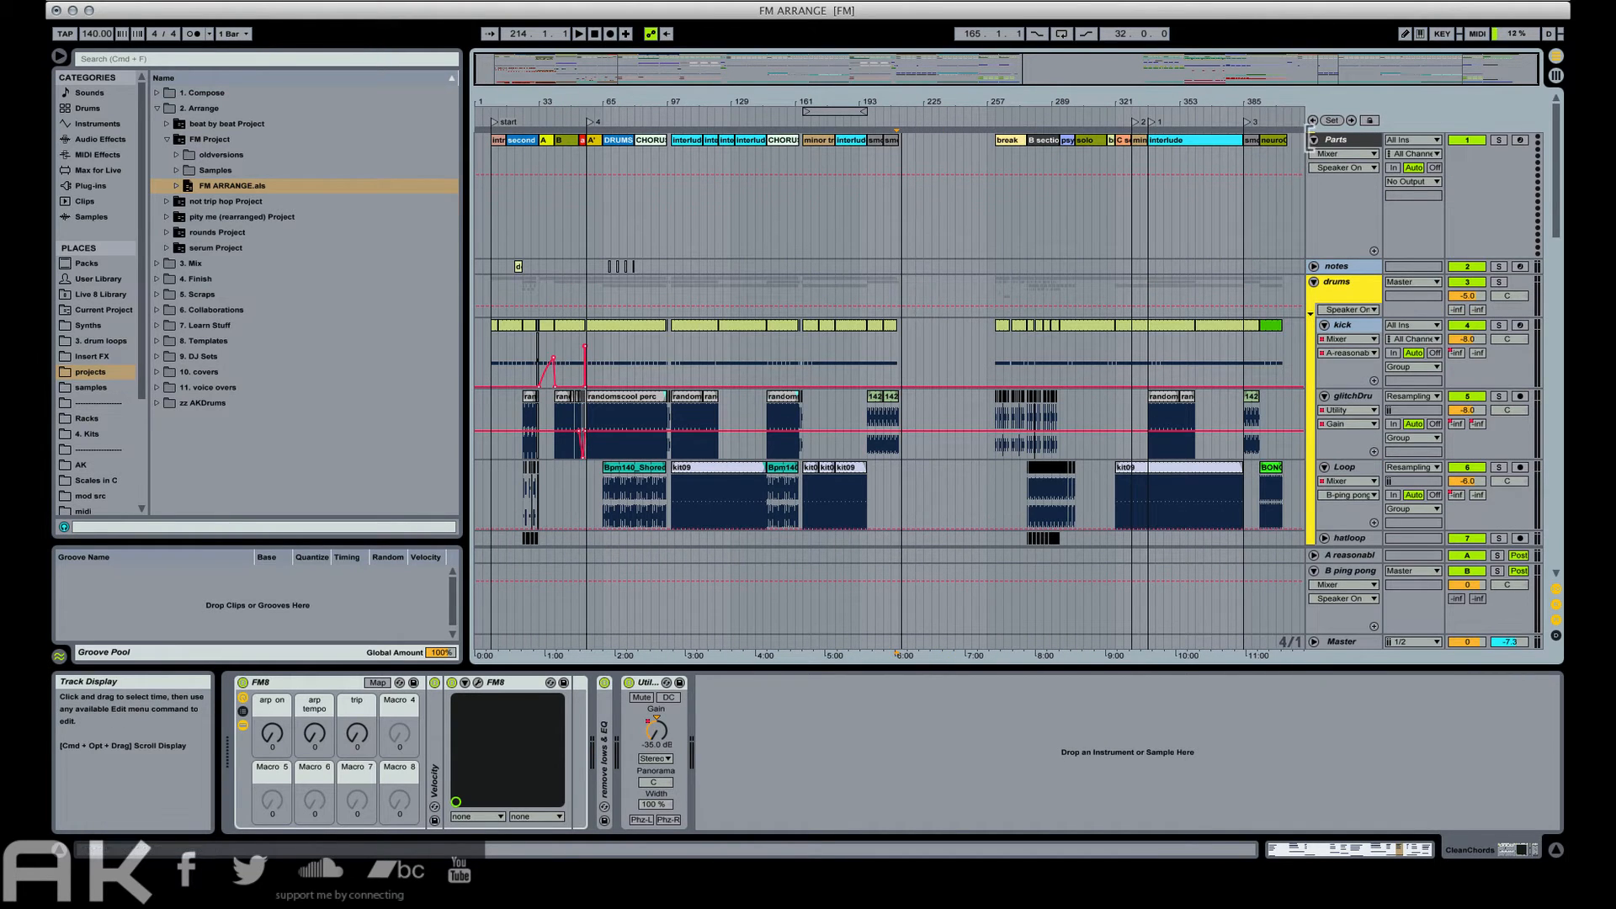
alt+click(1314, 140)
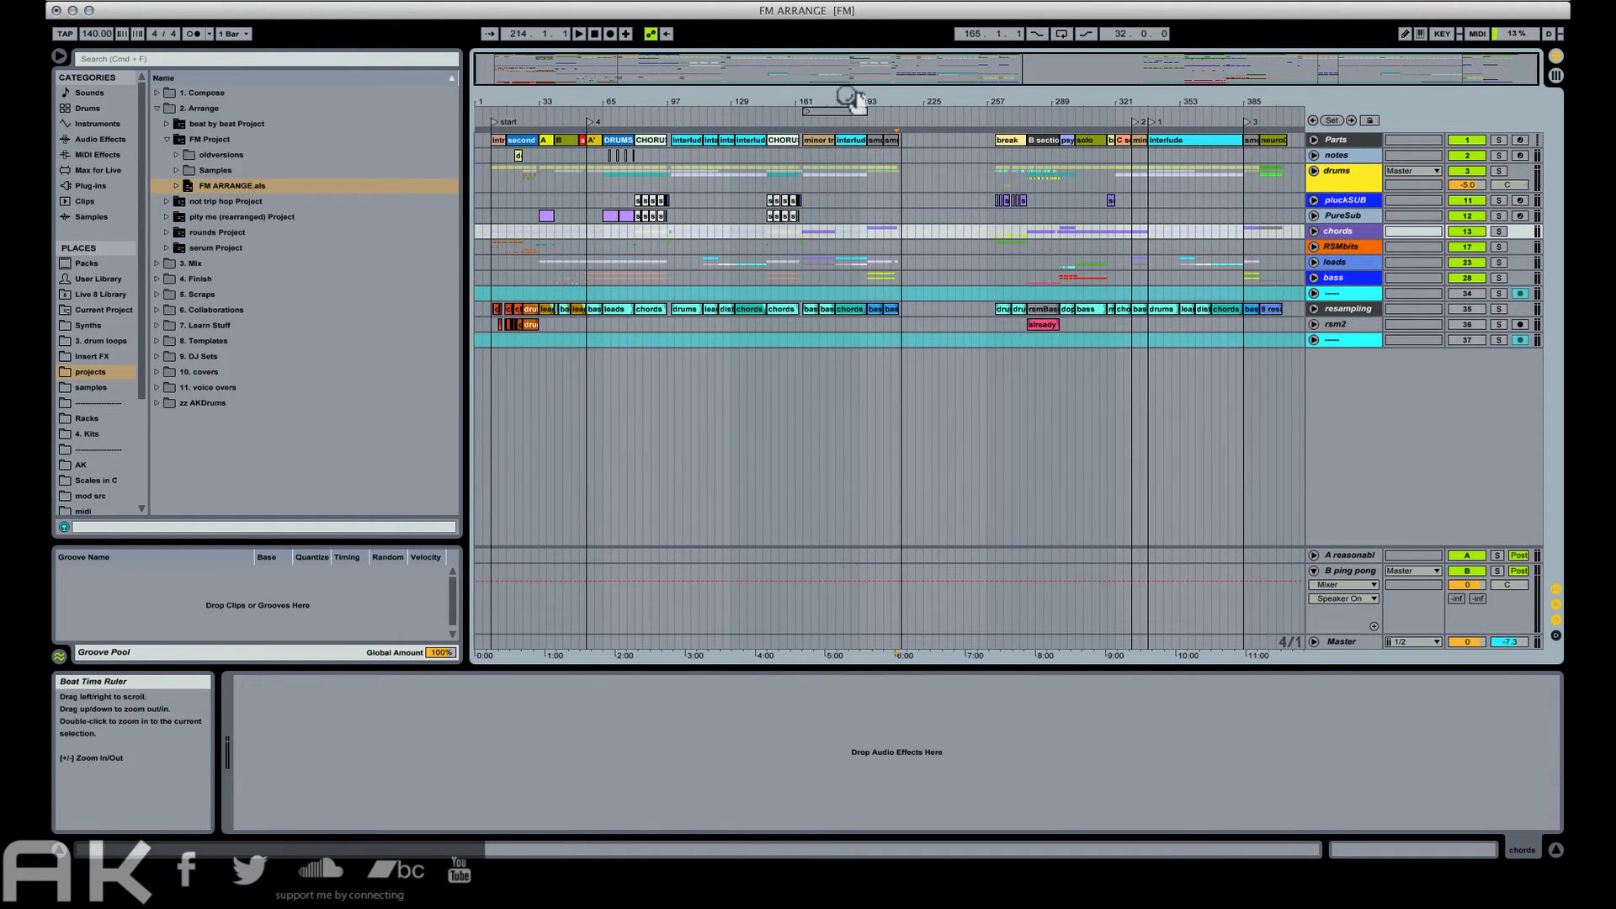
click(890, 143)
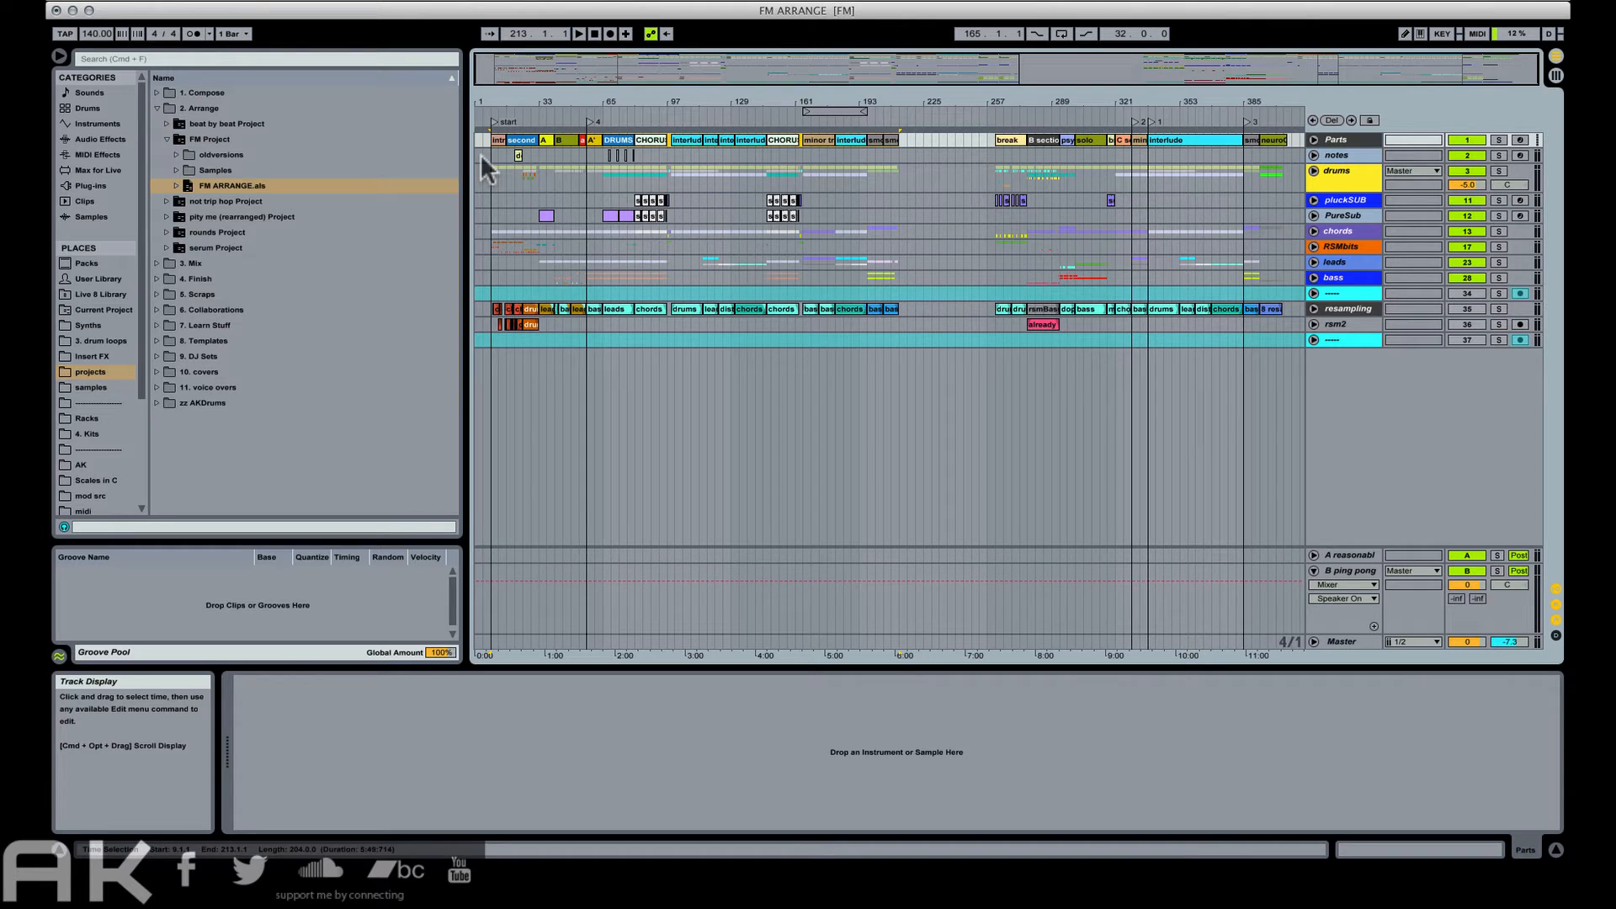
drag(1022, 101, 1019, 126)
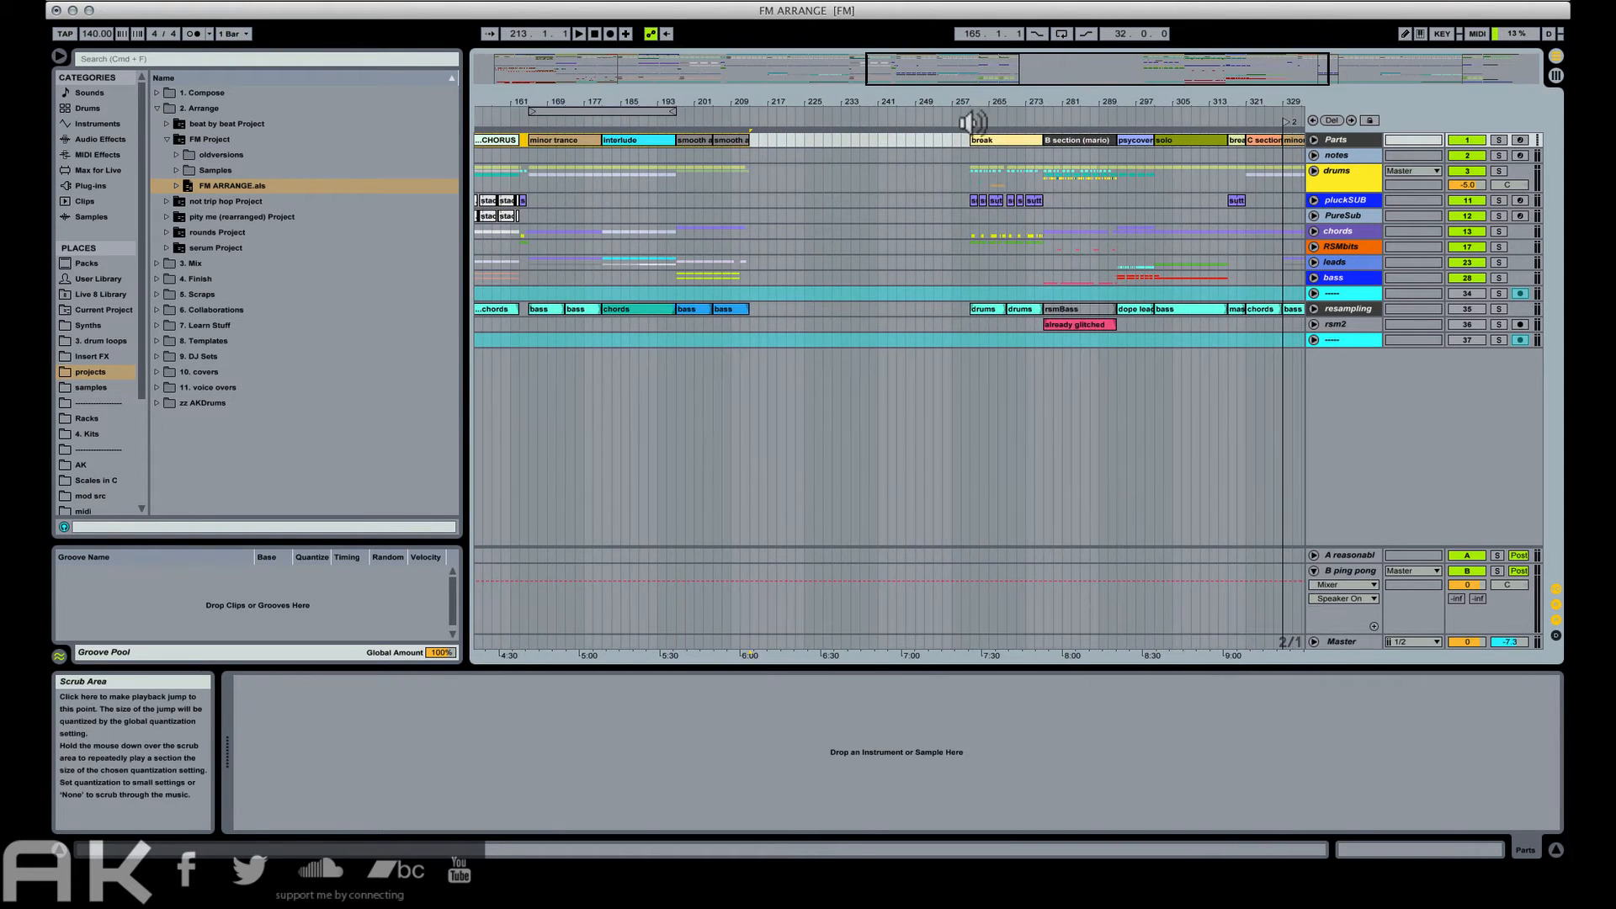
click(967, 149)
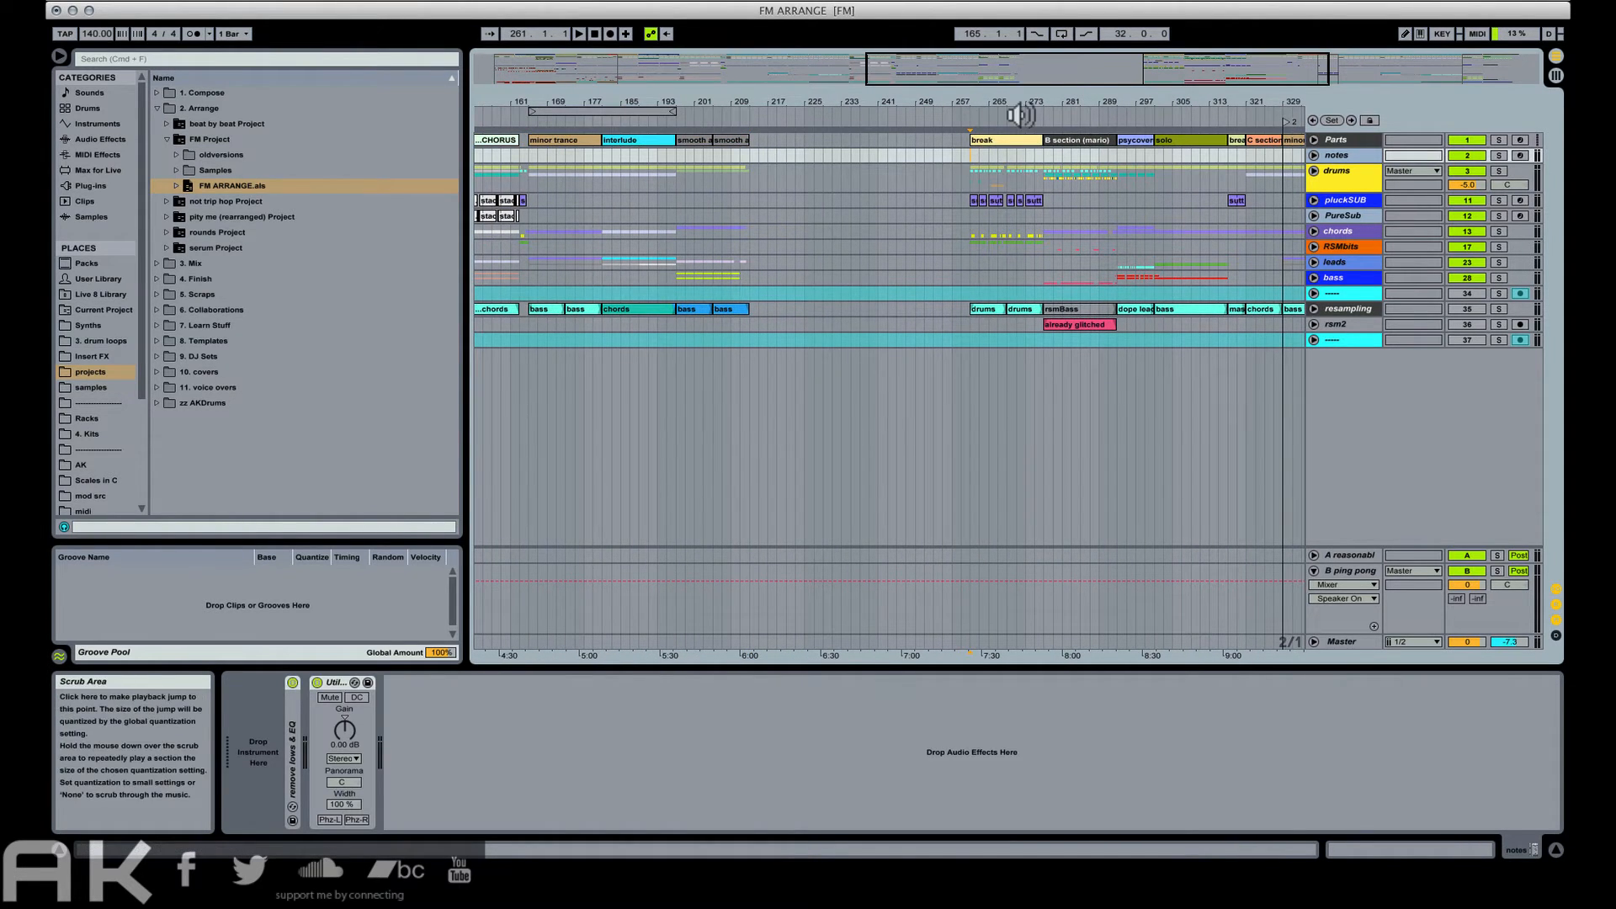
key(super+i)
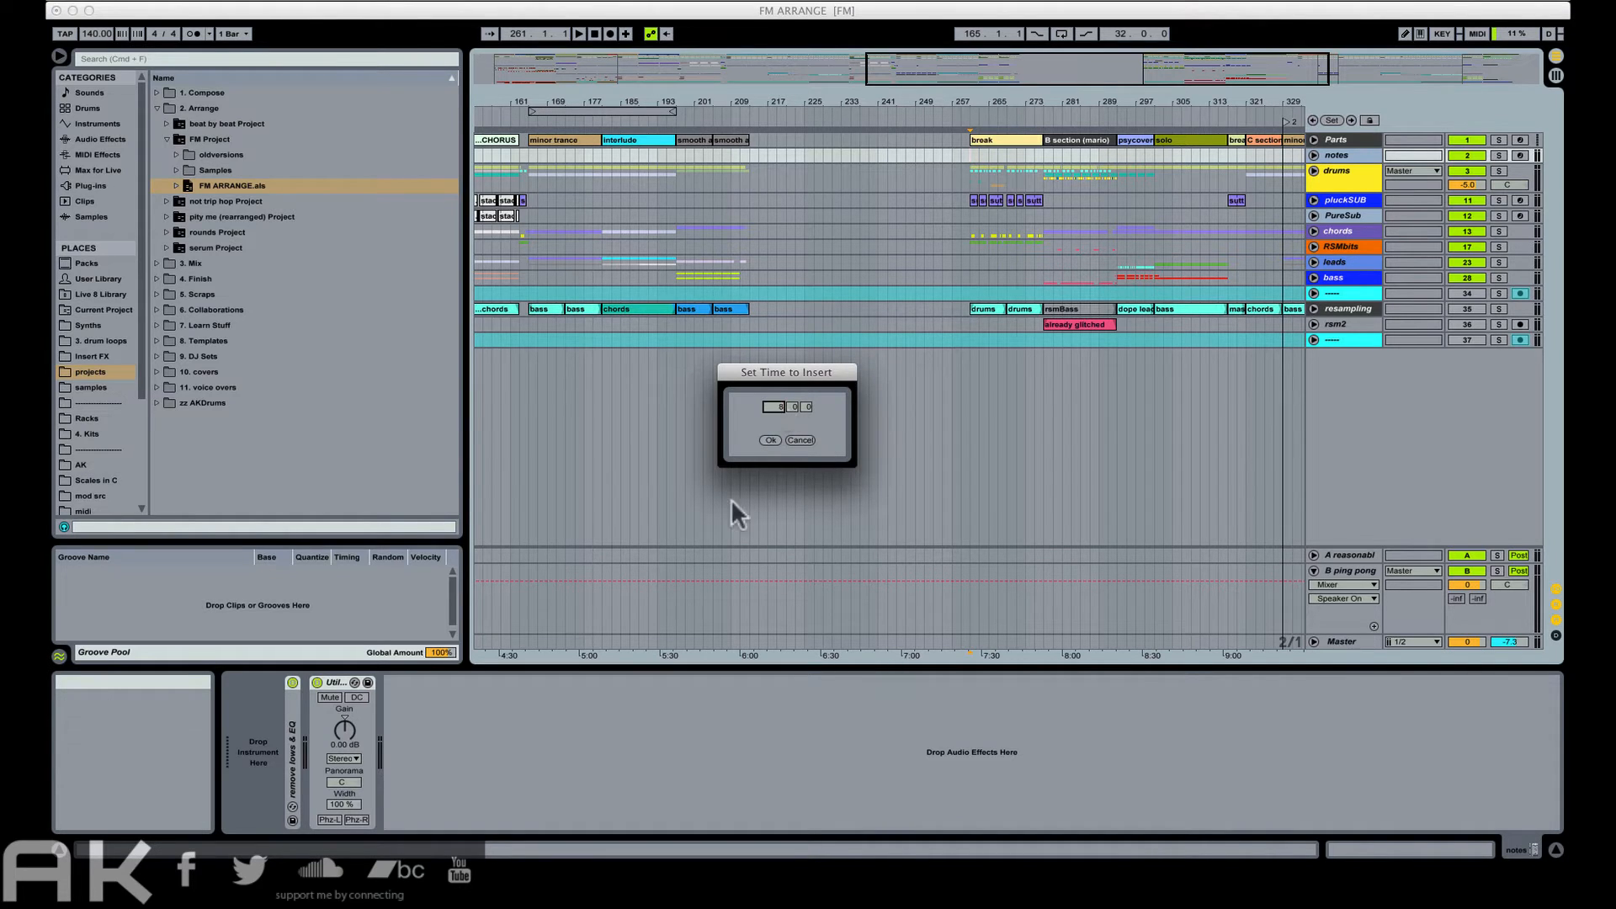
click(767, 439)
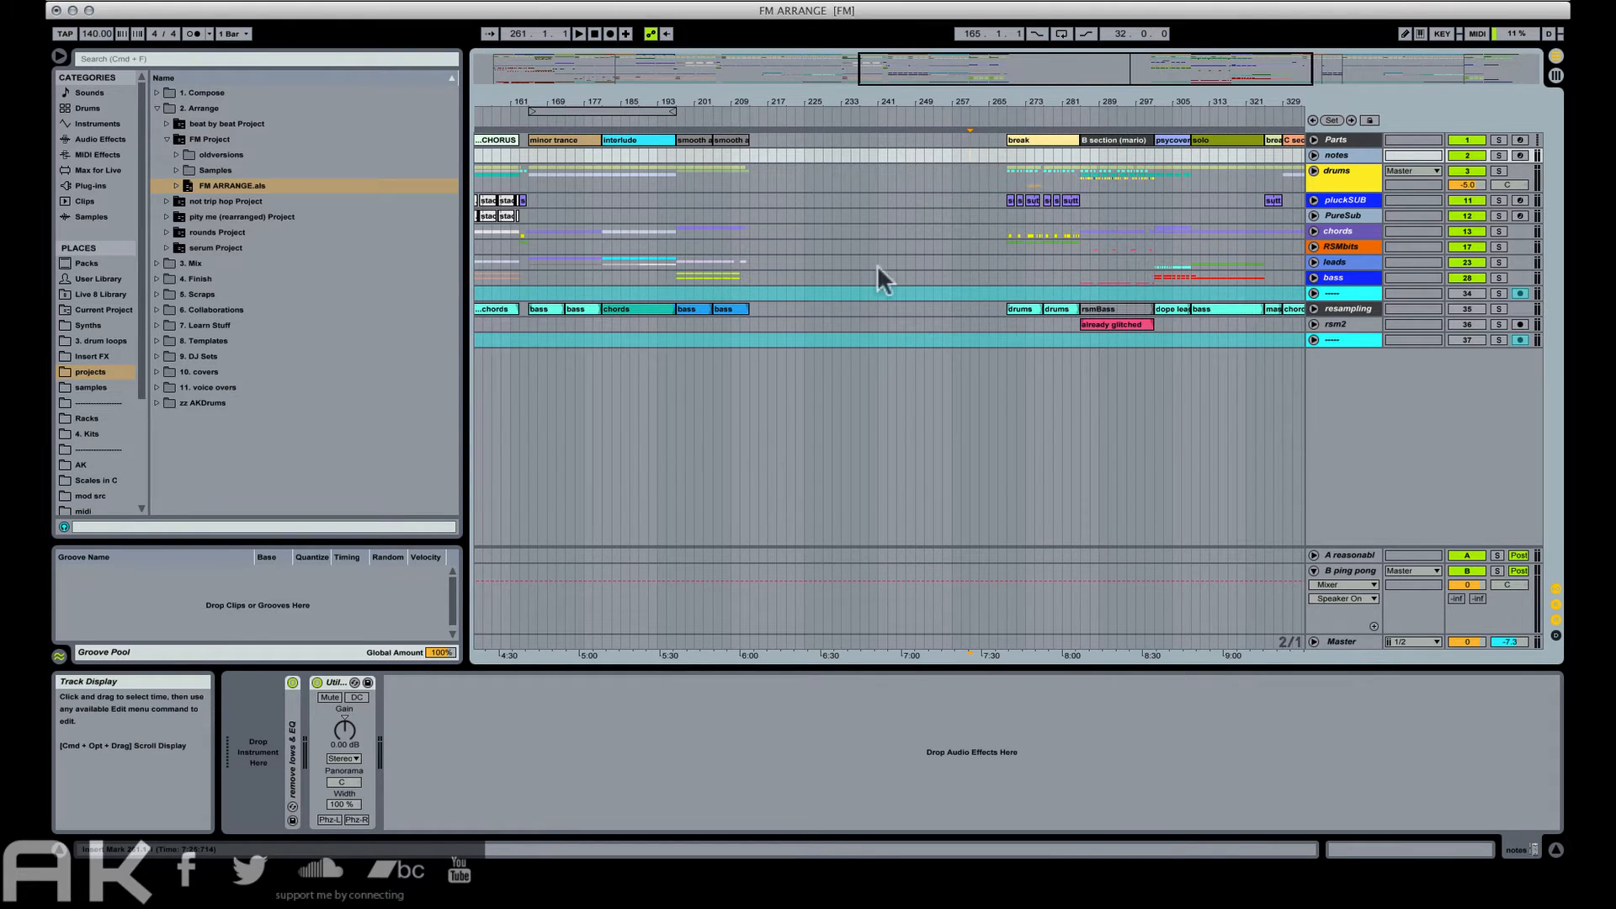
key(super+z)
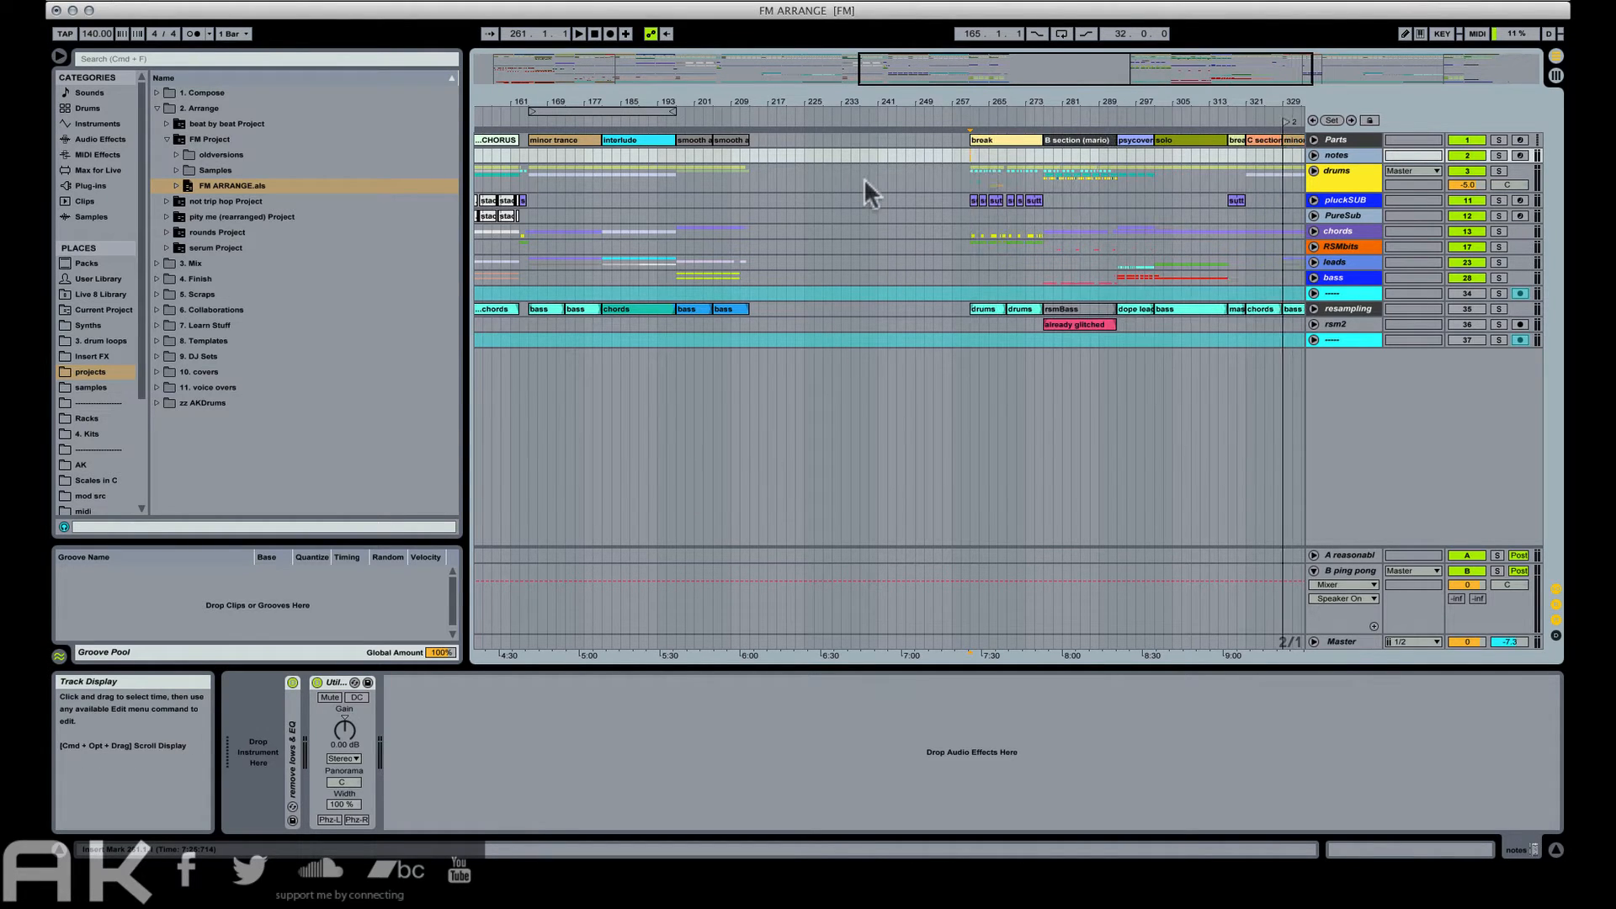
Insert 4 bars of silence at bar 261 and add a locator named "unused" at the start of the break section.
key(super+i)
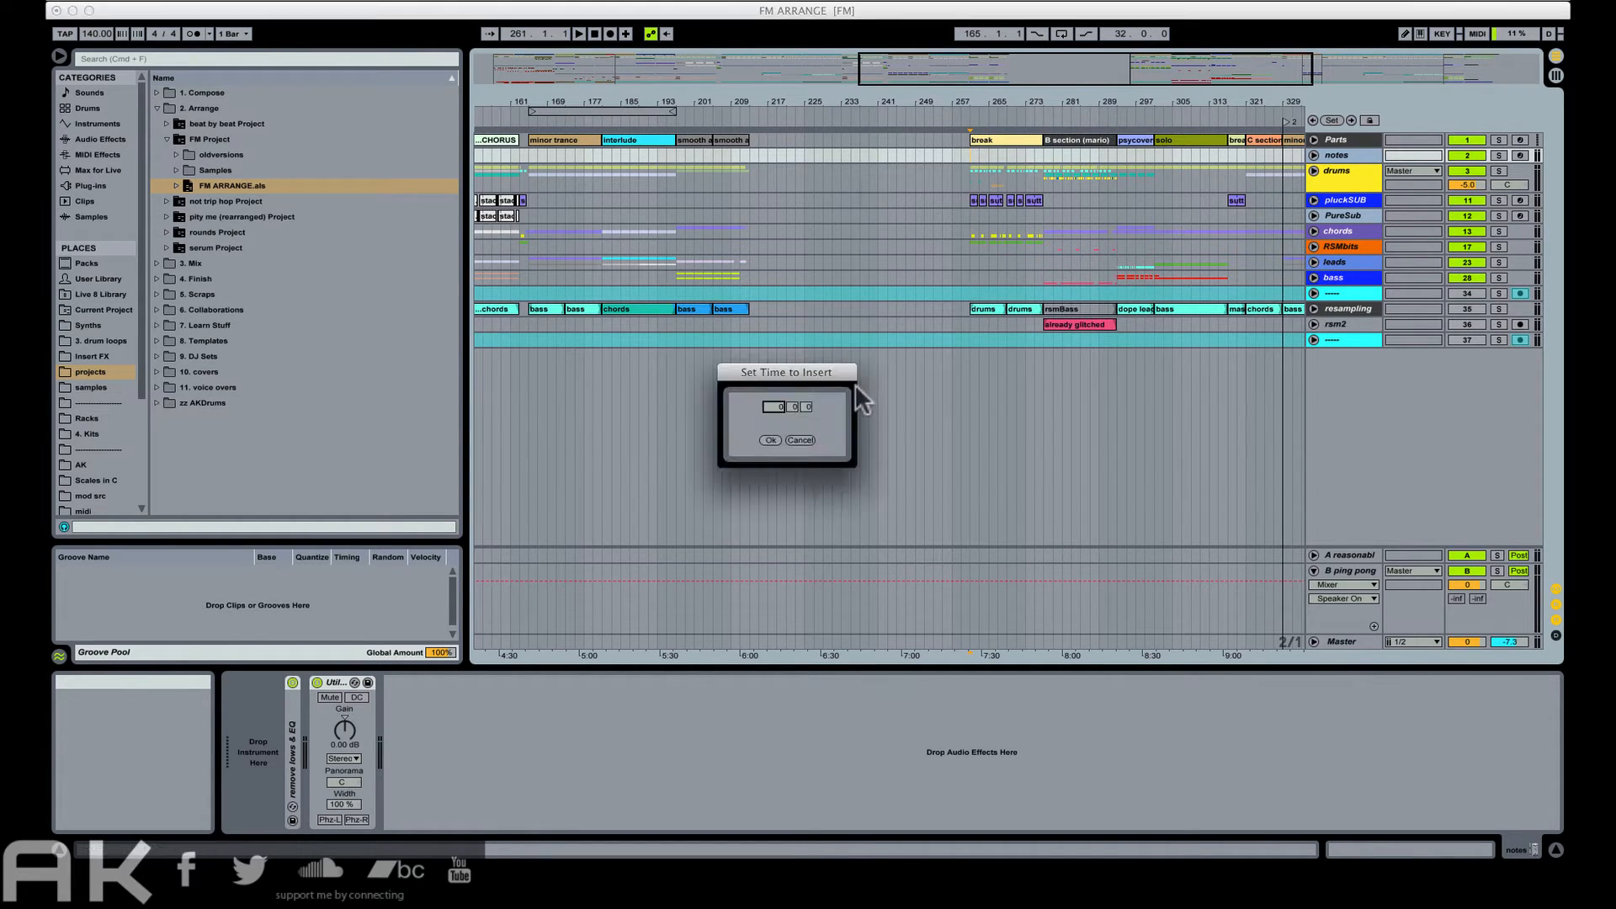
click(768, 438)
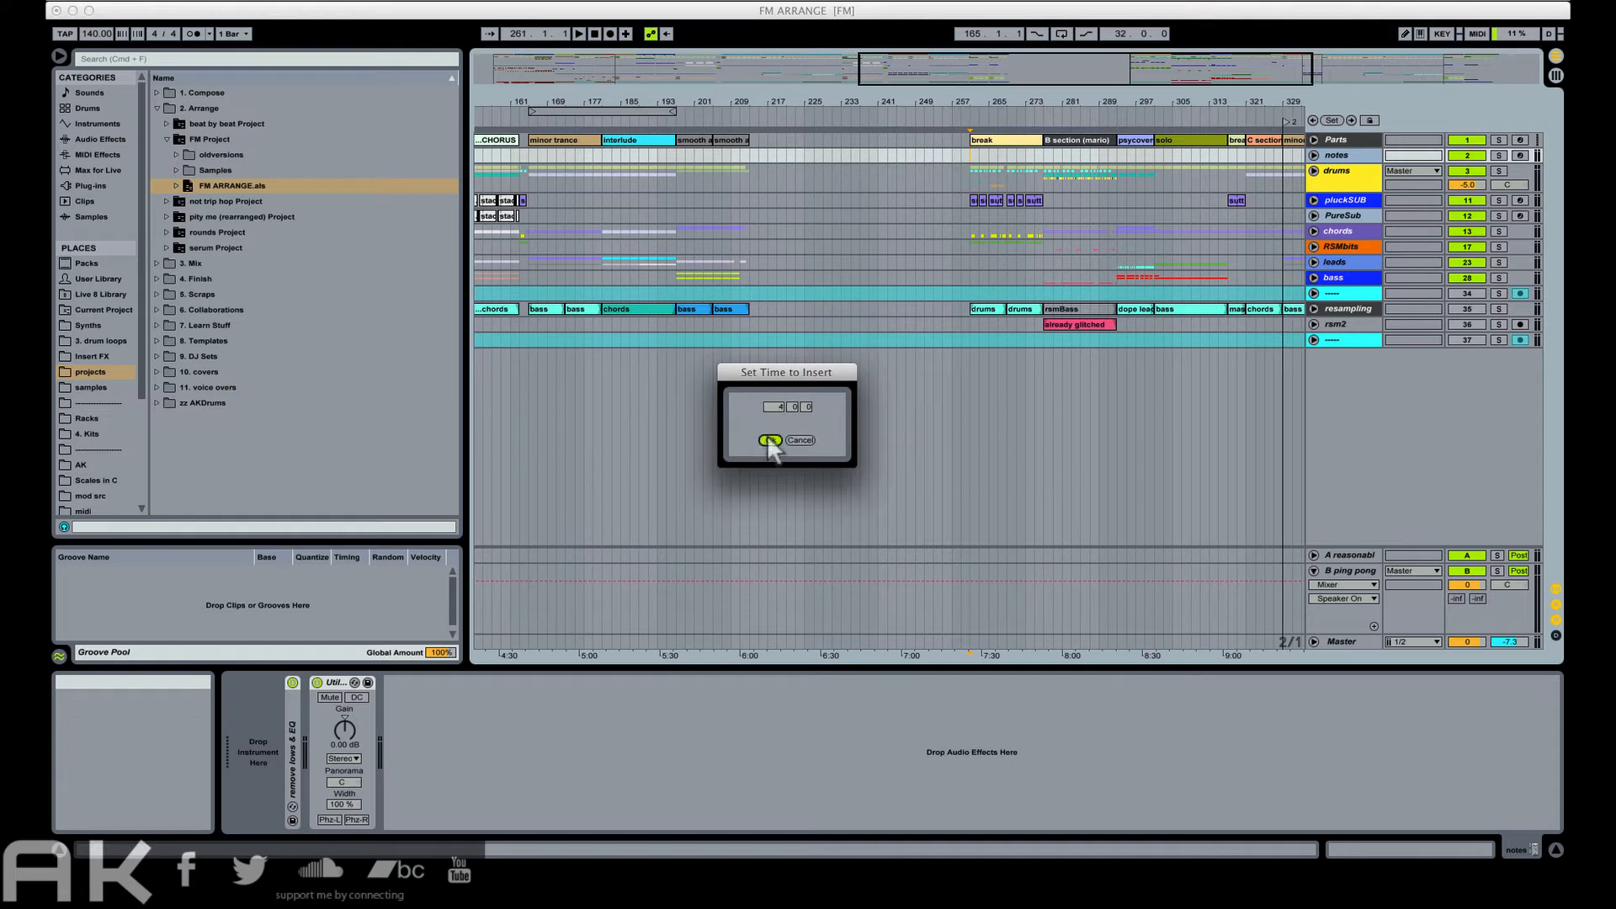
right_click(991, 116)
click(1014, 155)
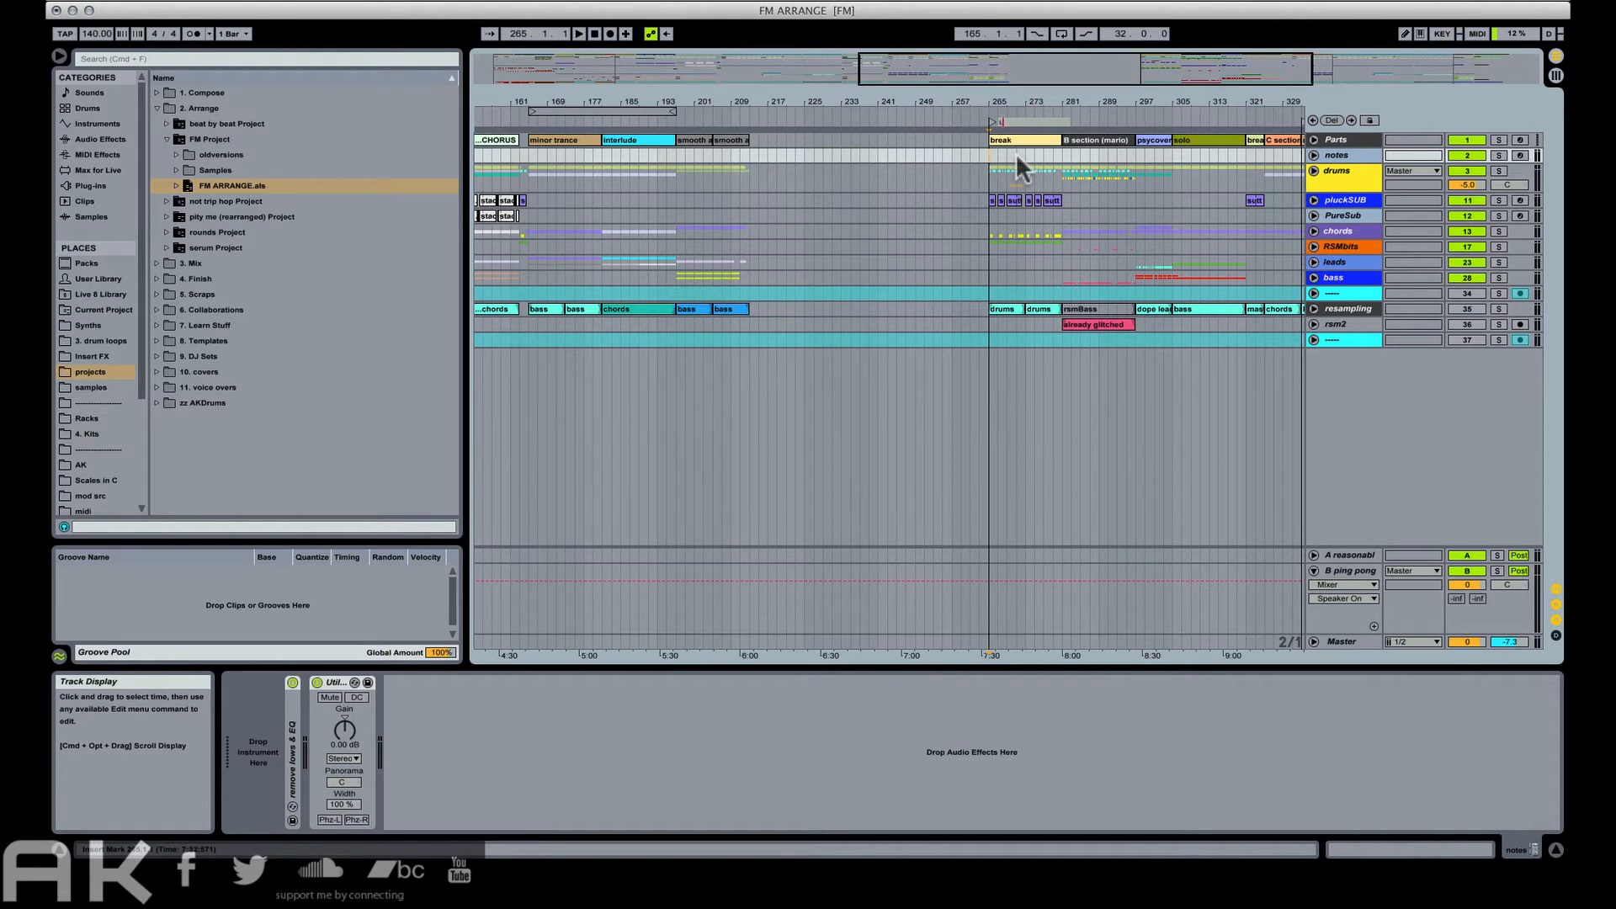
text(unused)
key(Return)
Delete the old locators at bars 333, 341 and 389.
drag(1085, 108, 722, 101)
click(897, 122)
key(Delete)
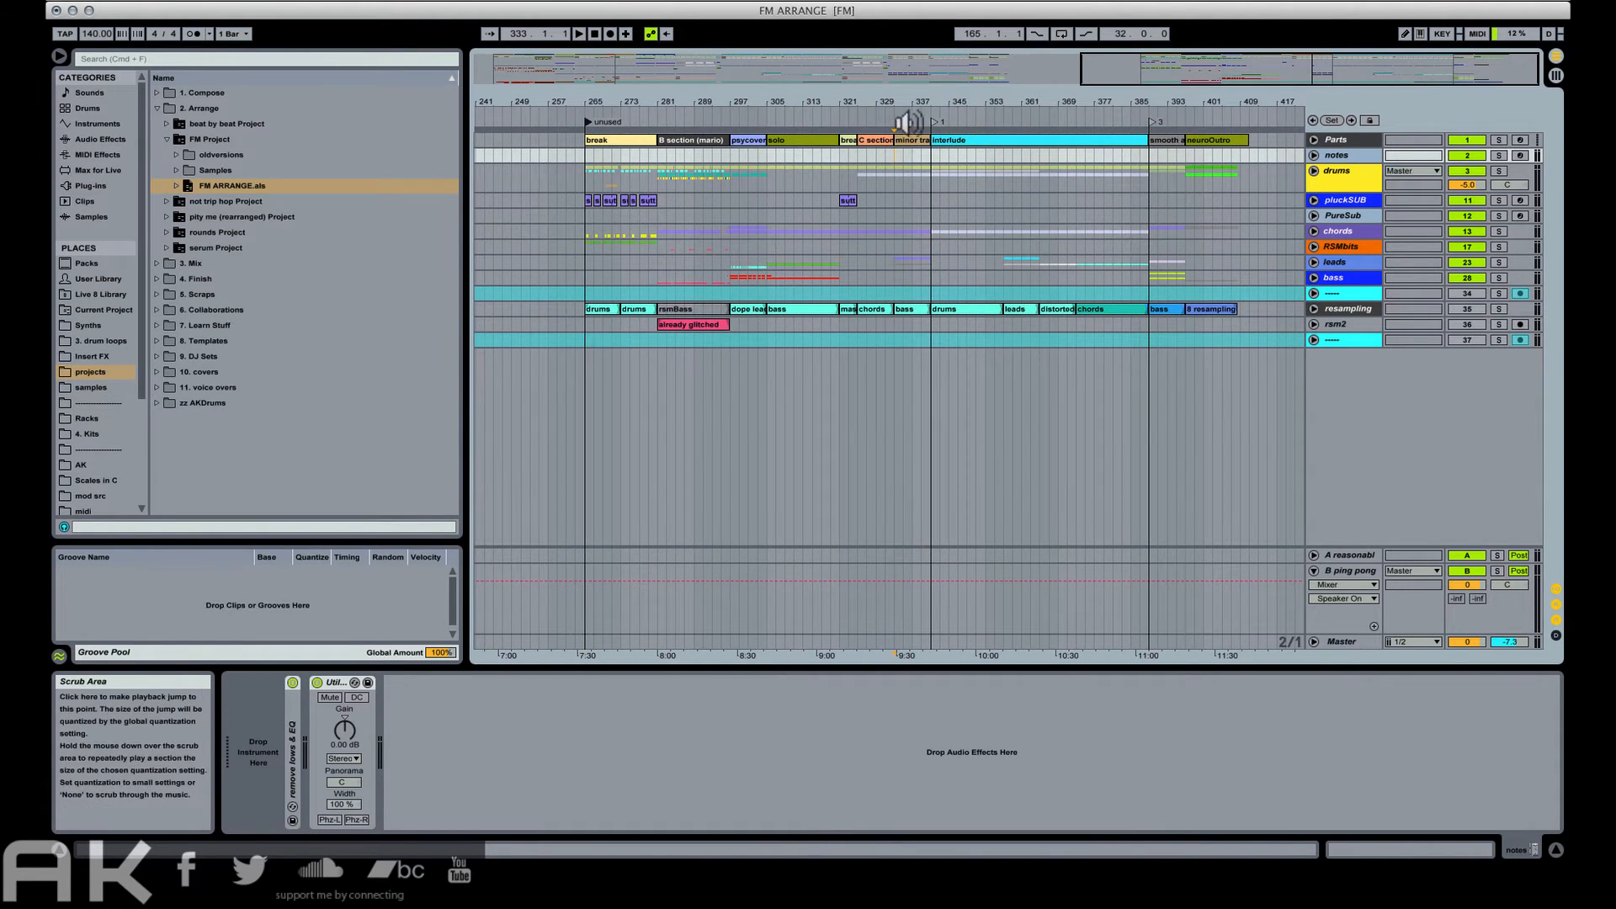
click(934, 121)
key(Delete)
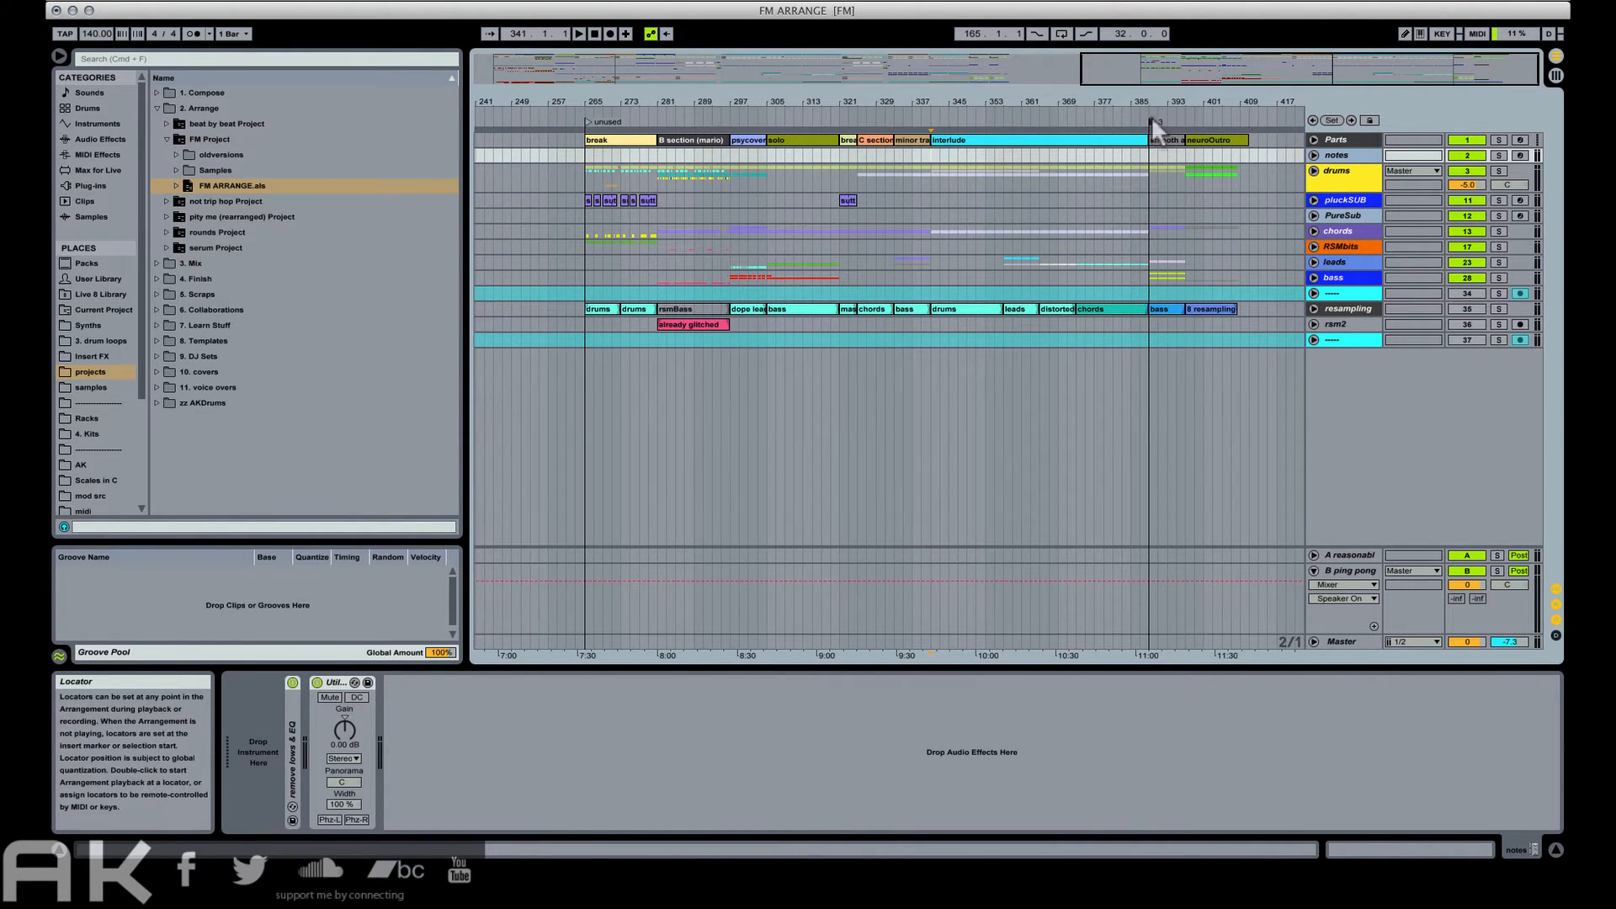
click(1150, 122)
key(Delete)
Delete the time of the leftover smooth and creamy section, bars 389 to 397, across all tracks.
drag(1121, 105, 1153, 140)
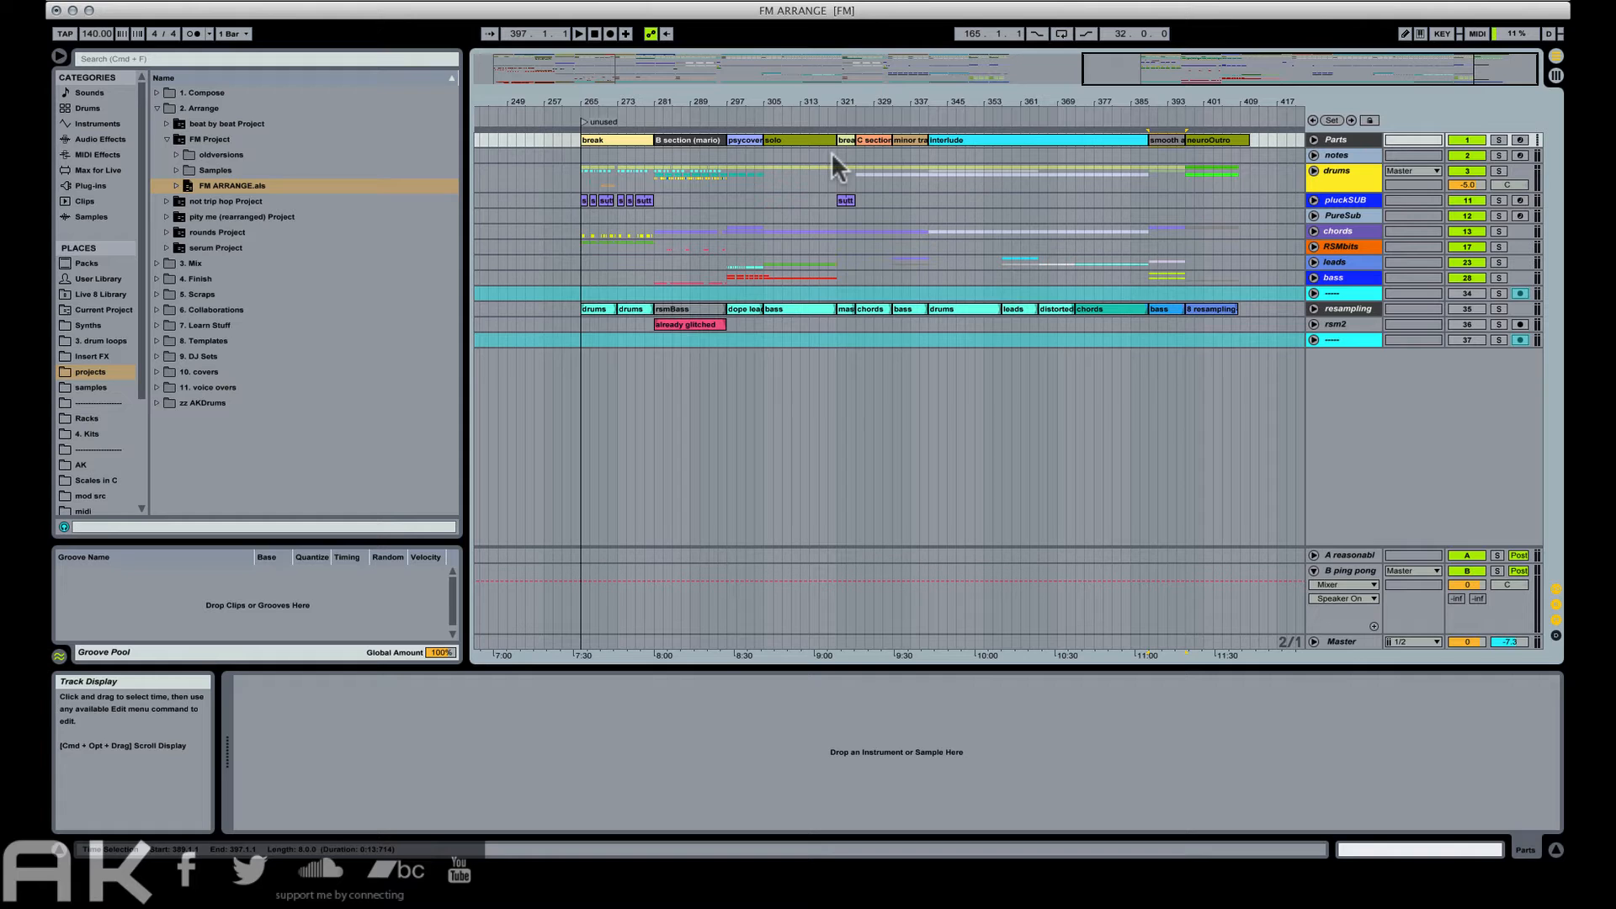
key(super+shift+Delete)
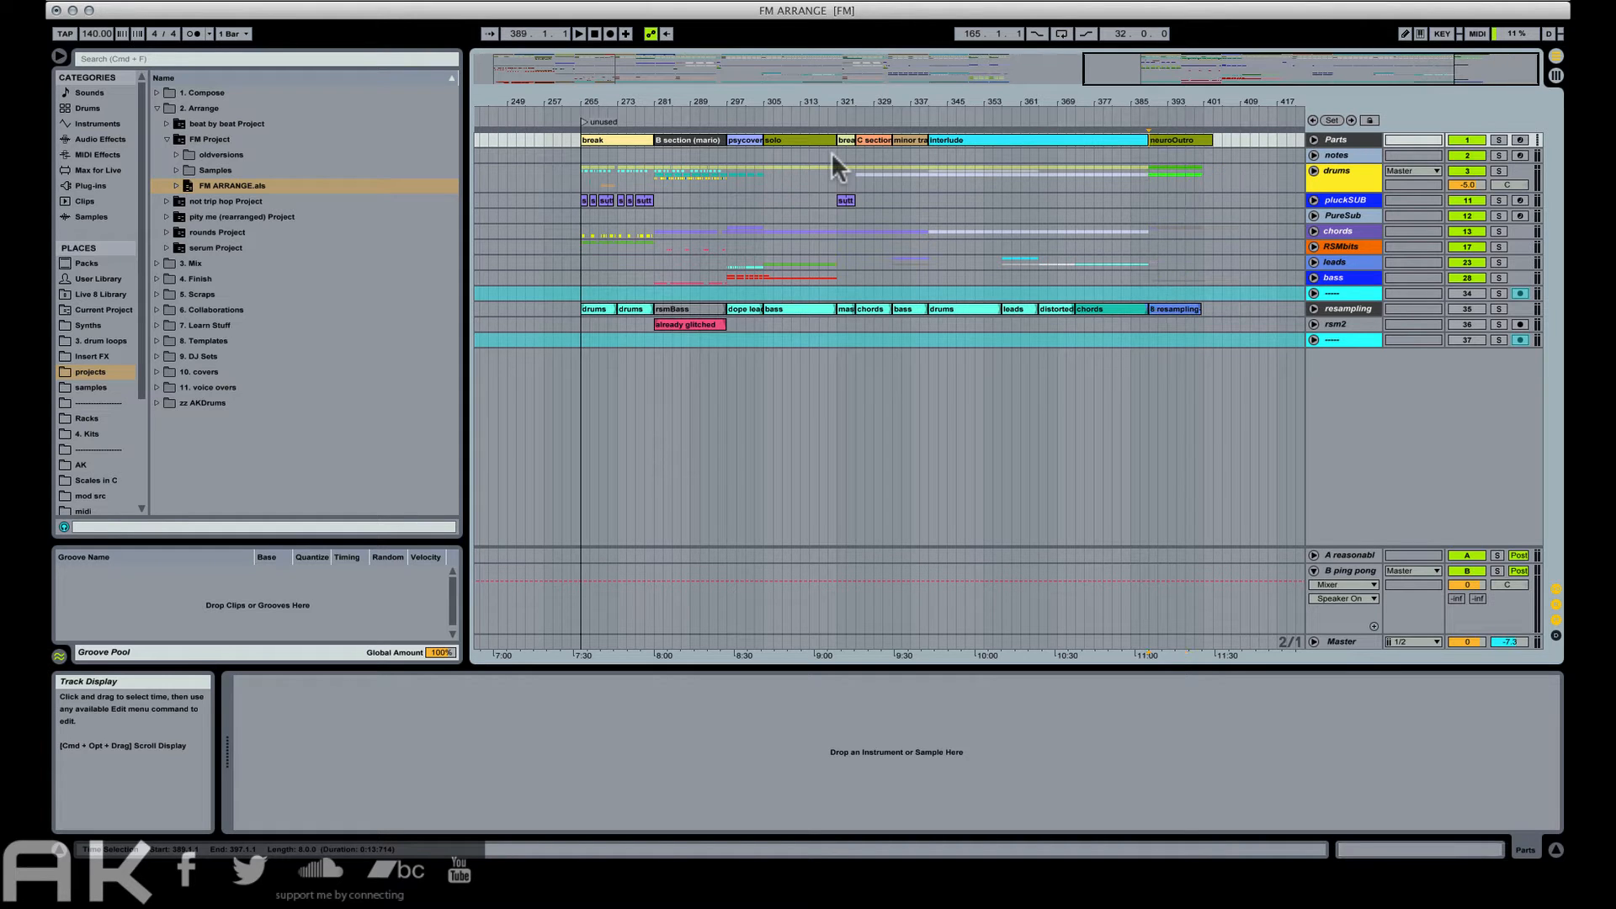
Delete the time of the leftover minor trance and interlude sections from bar 333 across all tracks.
click(908, 136)
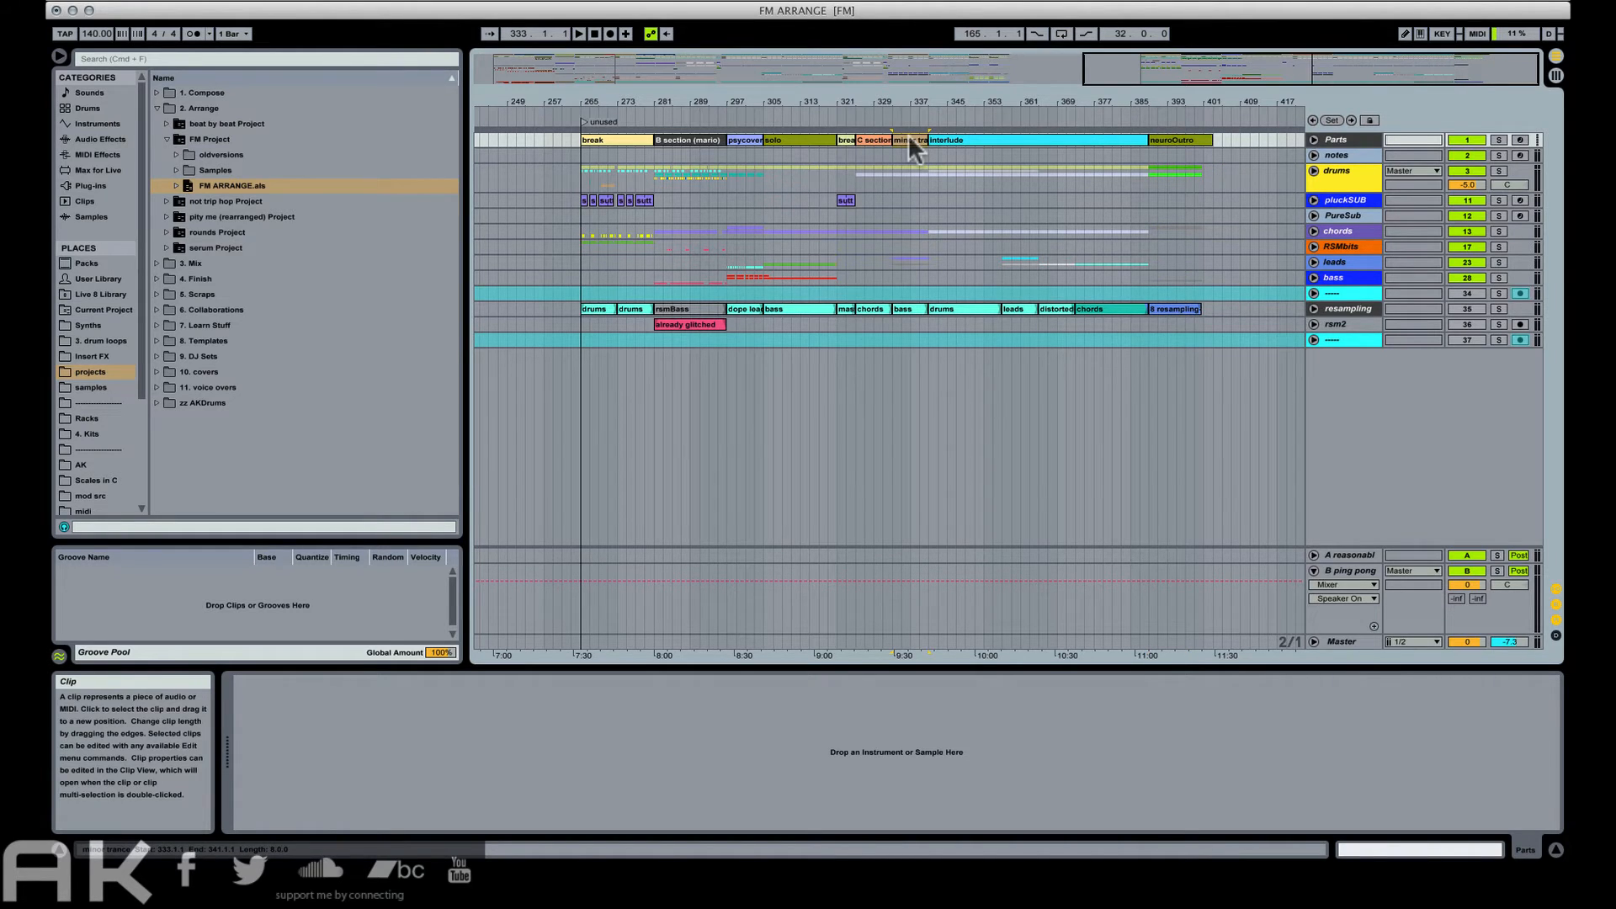
key(super+shift+Delete)
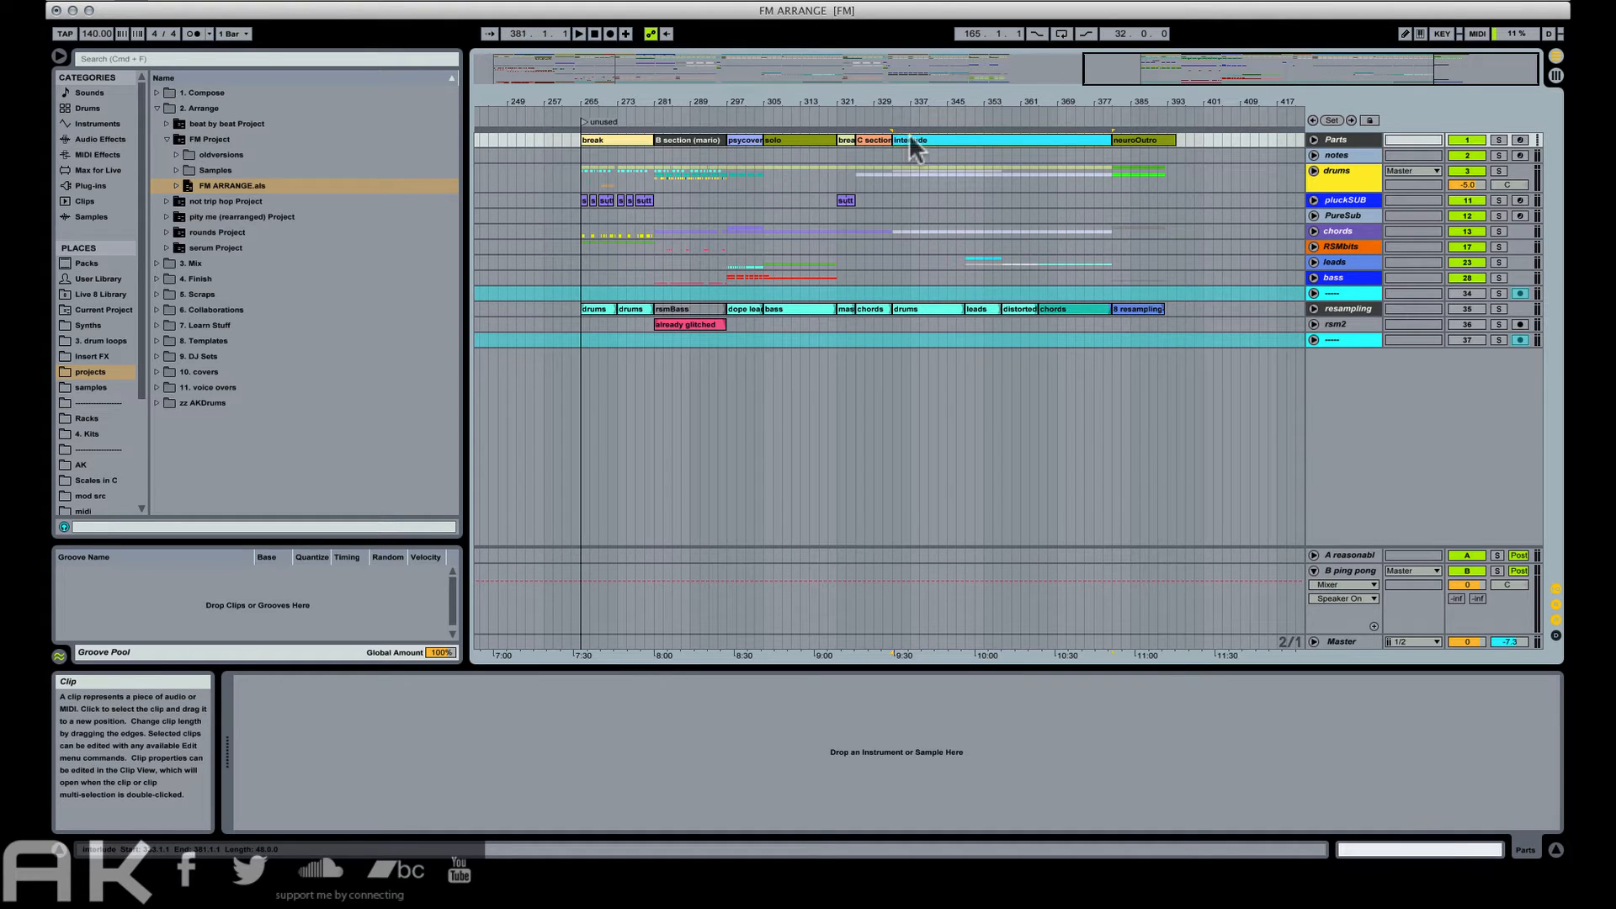
key(super+shift+Delete)
Delete the old locator named "4" at bar 57.
drag(672, 92, 673, 106)
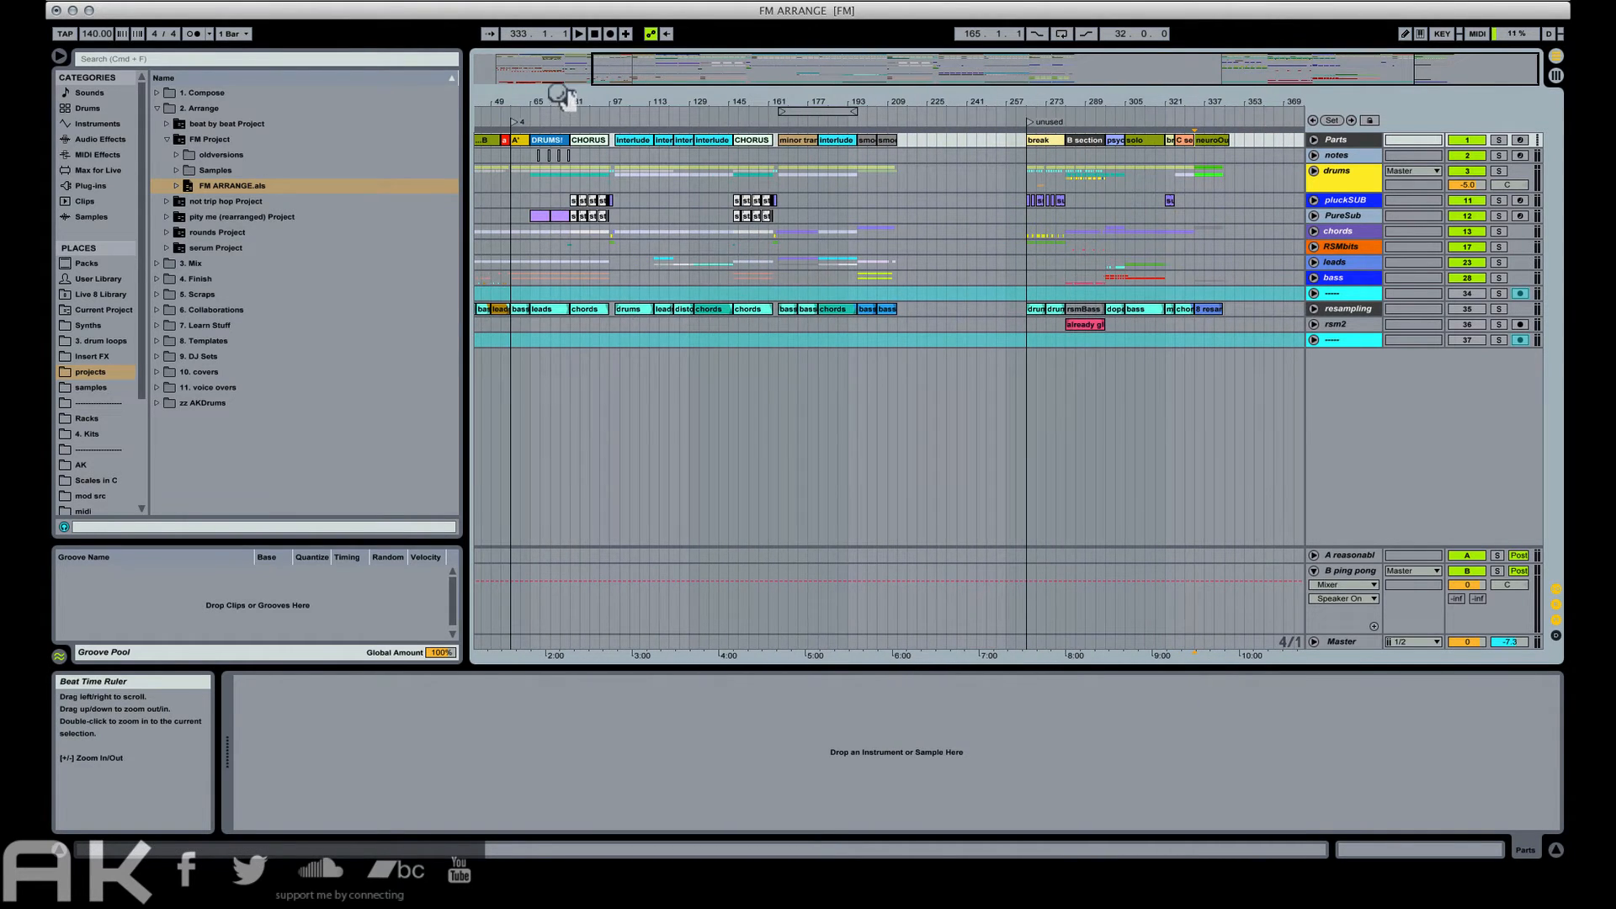
drag(559, 96, 661, 99)
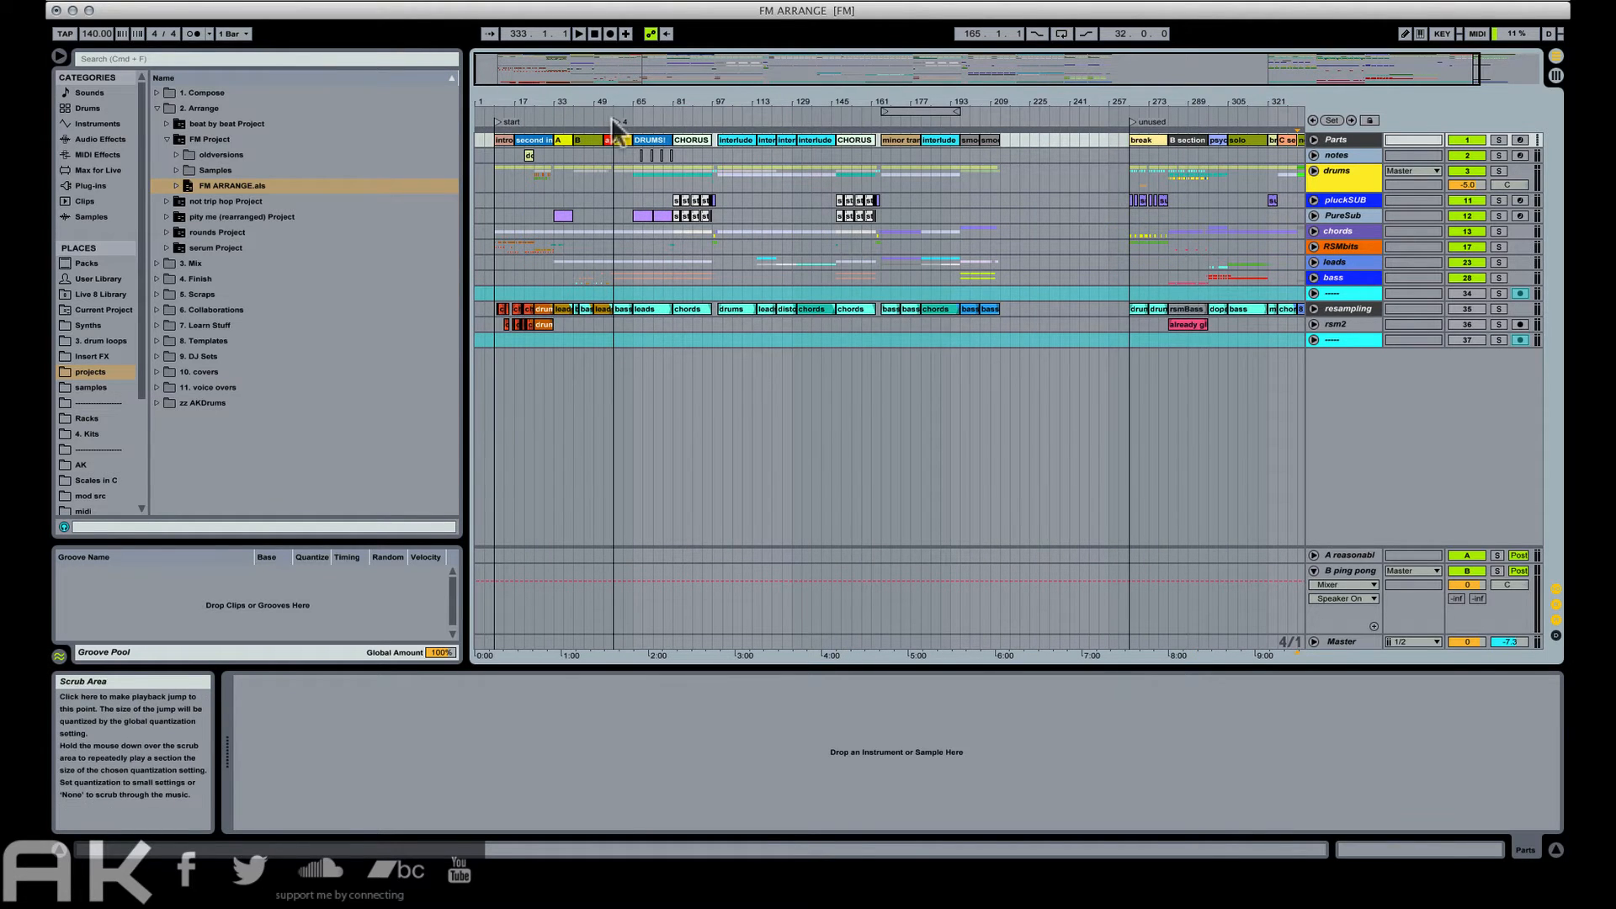
click(614, 122)
drag(591, 101, 591, 114)
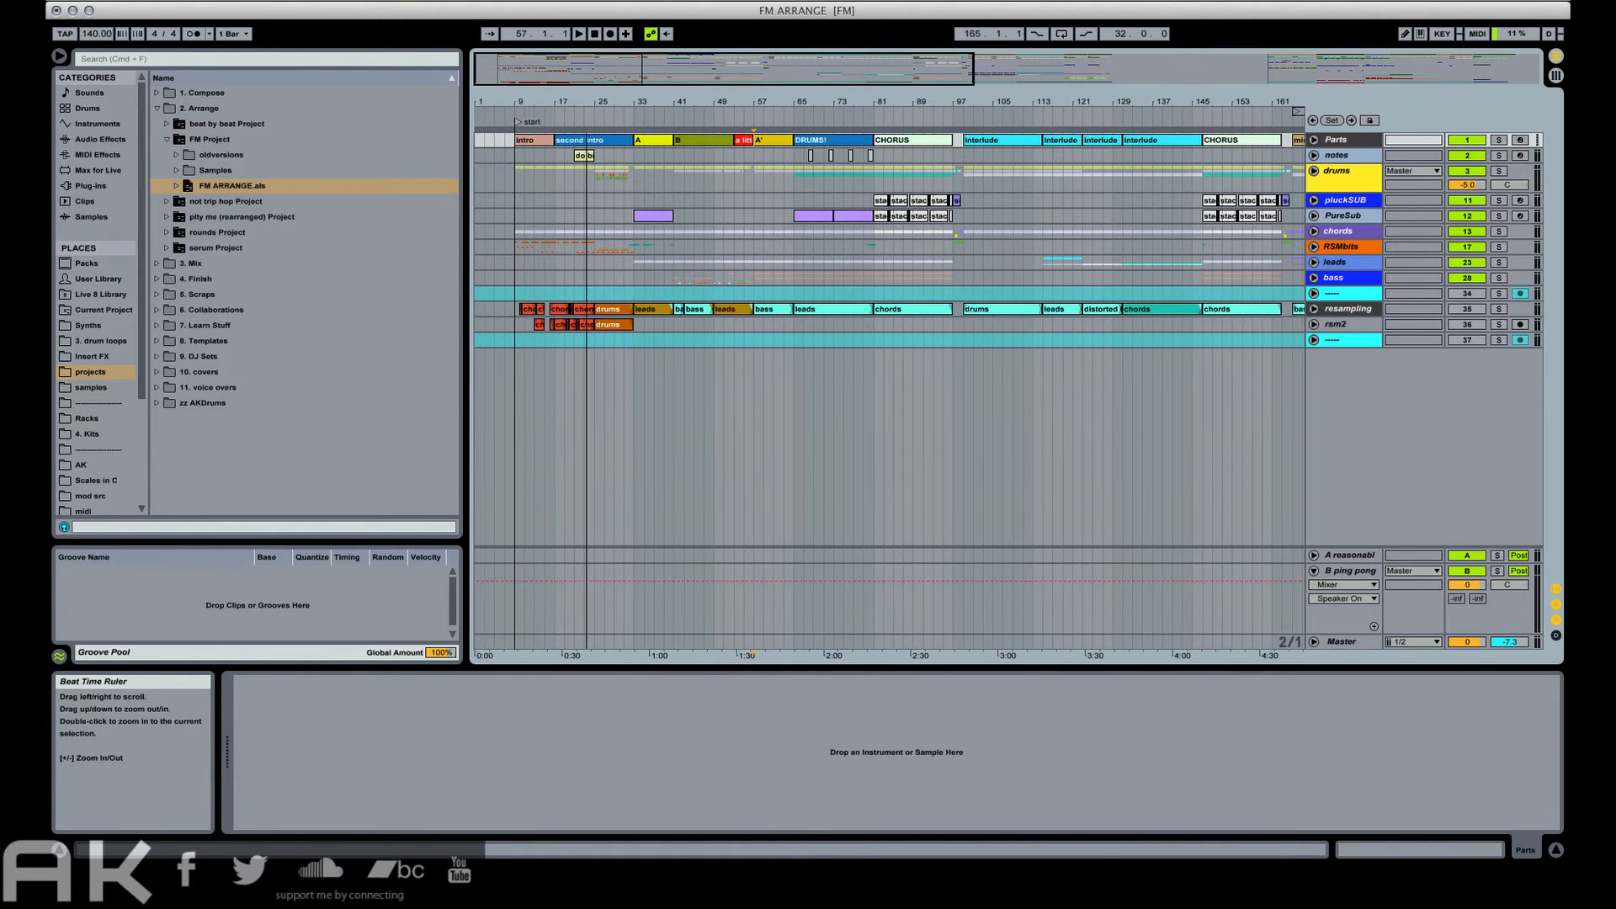
Check the key names of the scenes in Session View and rename the start locator as "G major/minor 140BPM".
key(Tab)
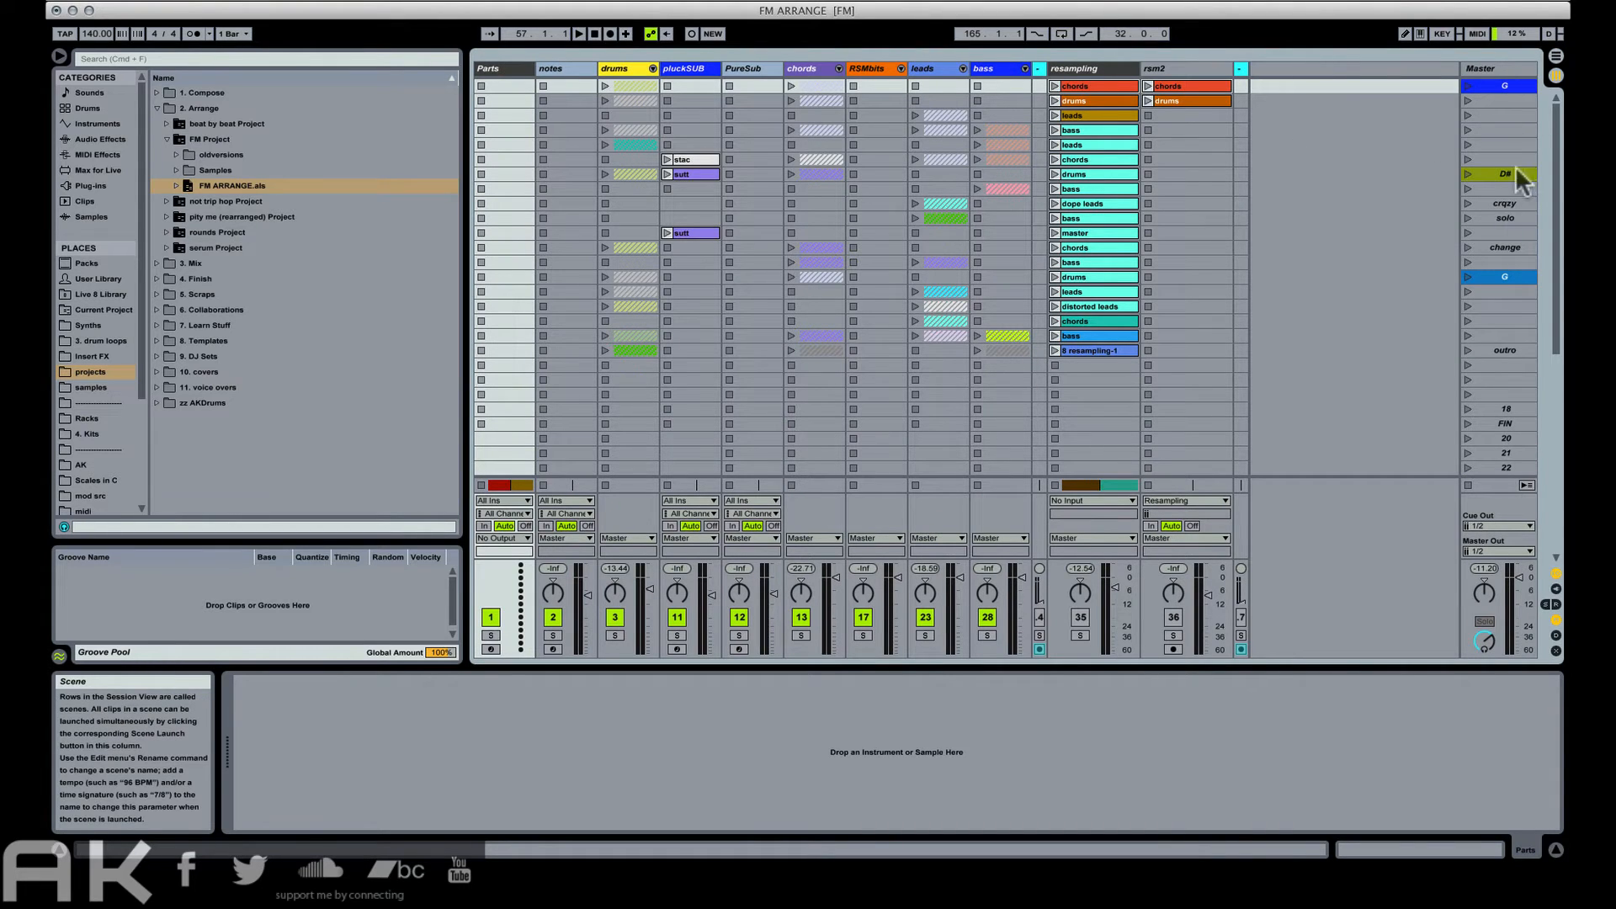
key(Tab)
click(532, 123)
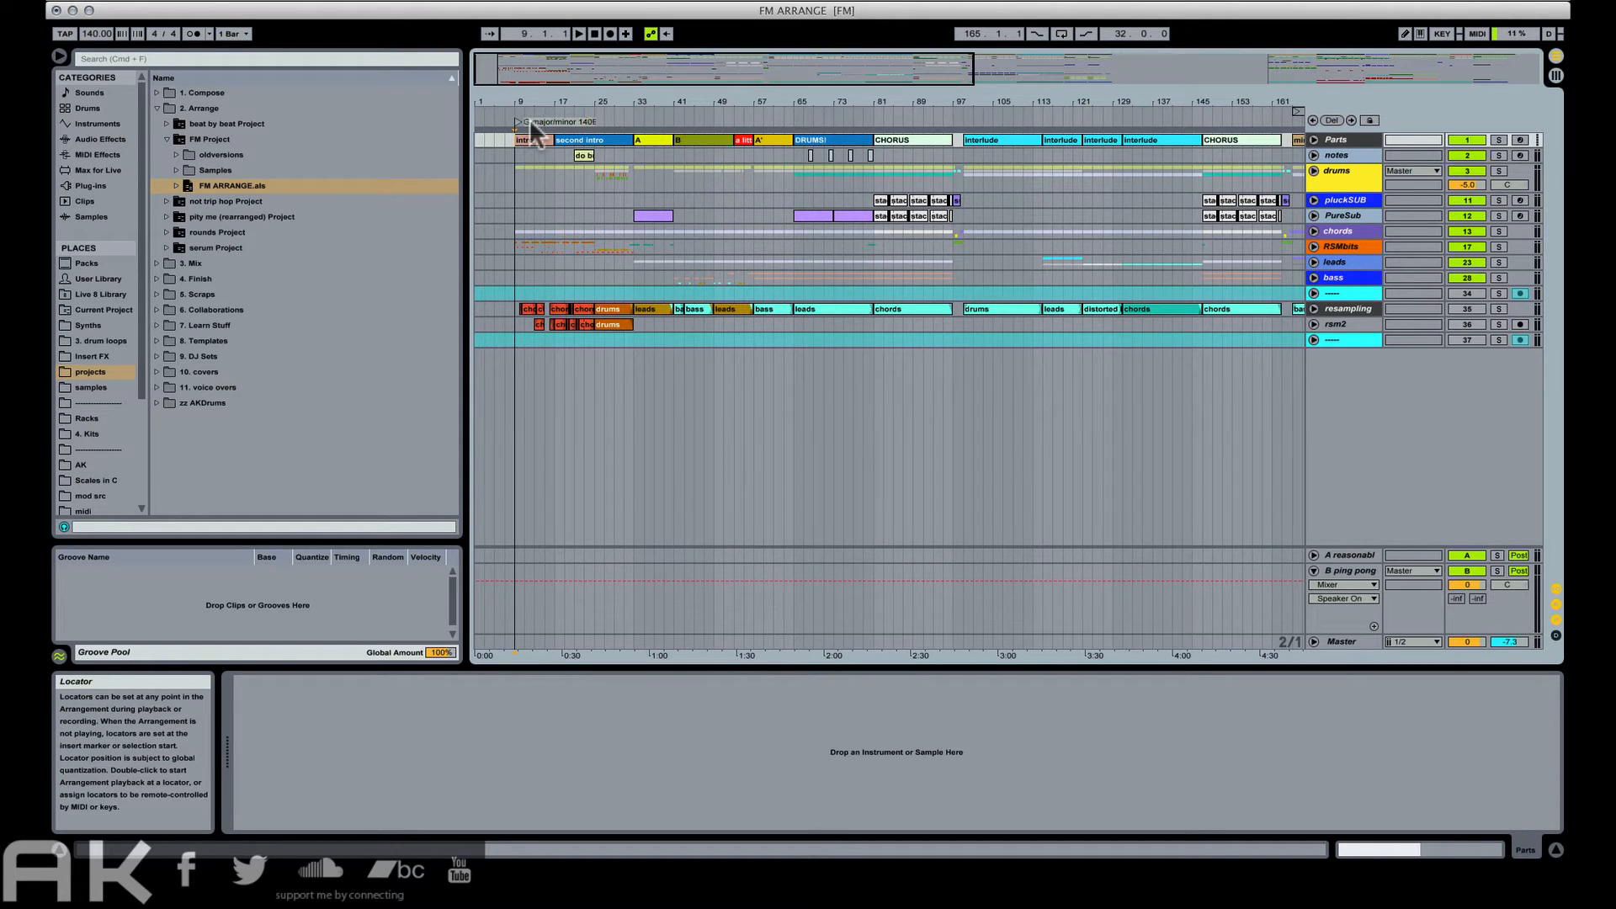
key(Return)
Review the whole arrangement from the intro to the unused sections, including the drums track around the second intro.
drag(604, 101, 553, 55)
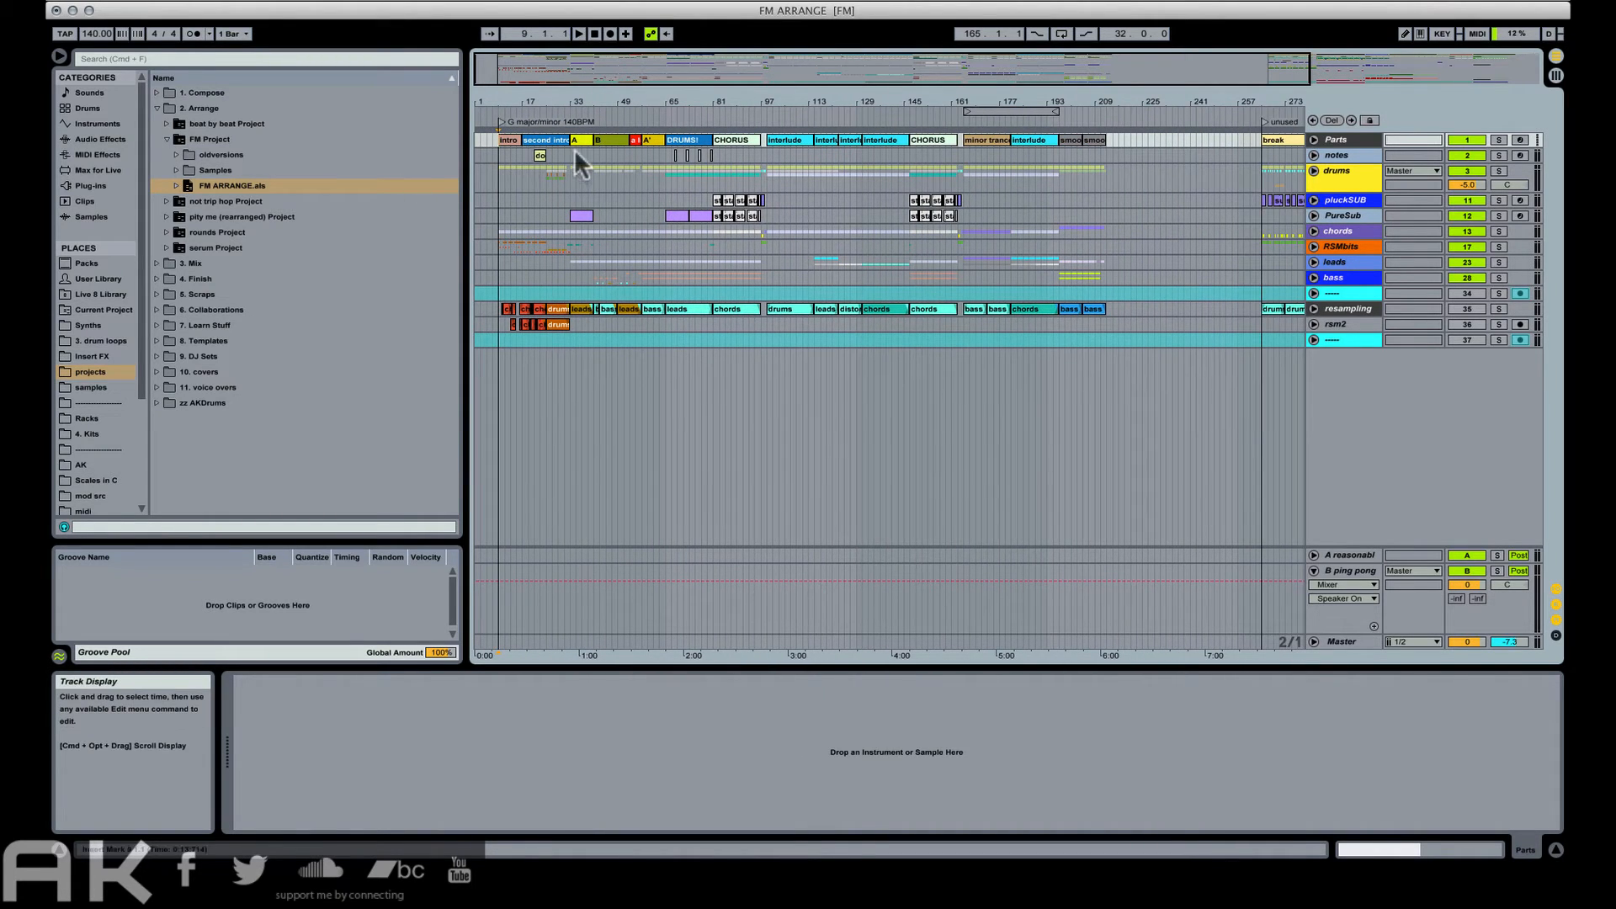
click(1019, 1)
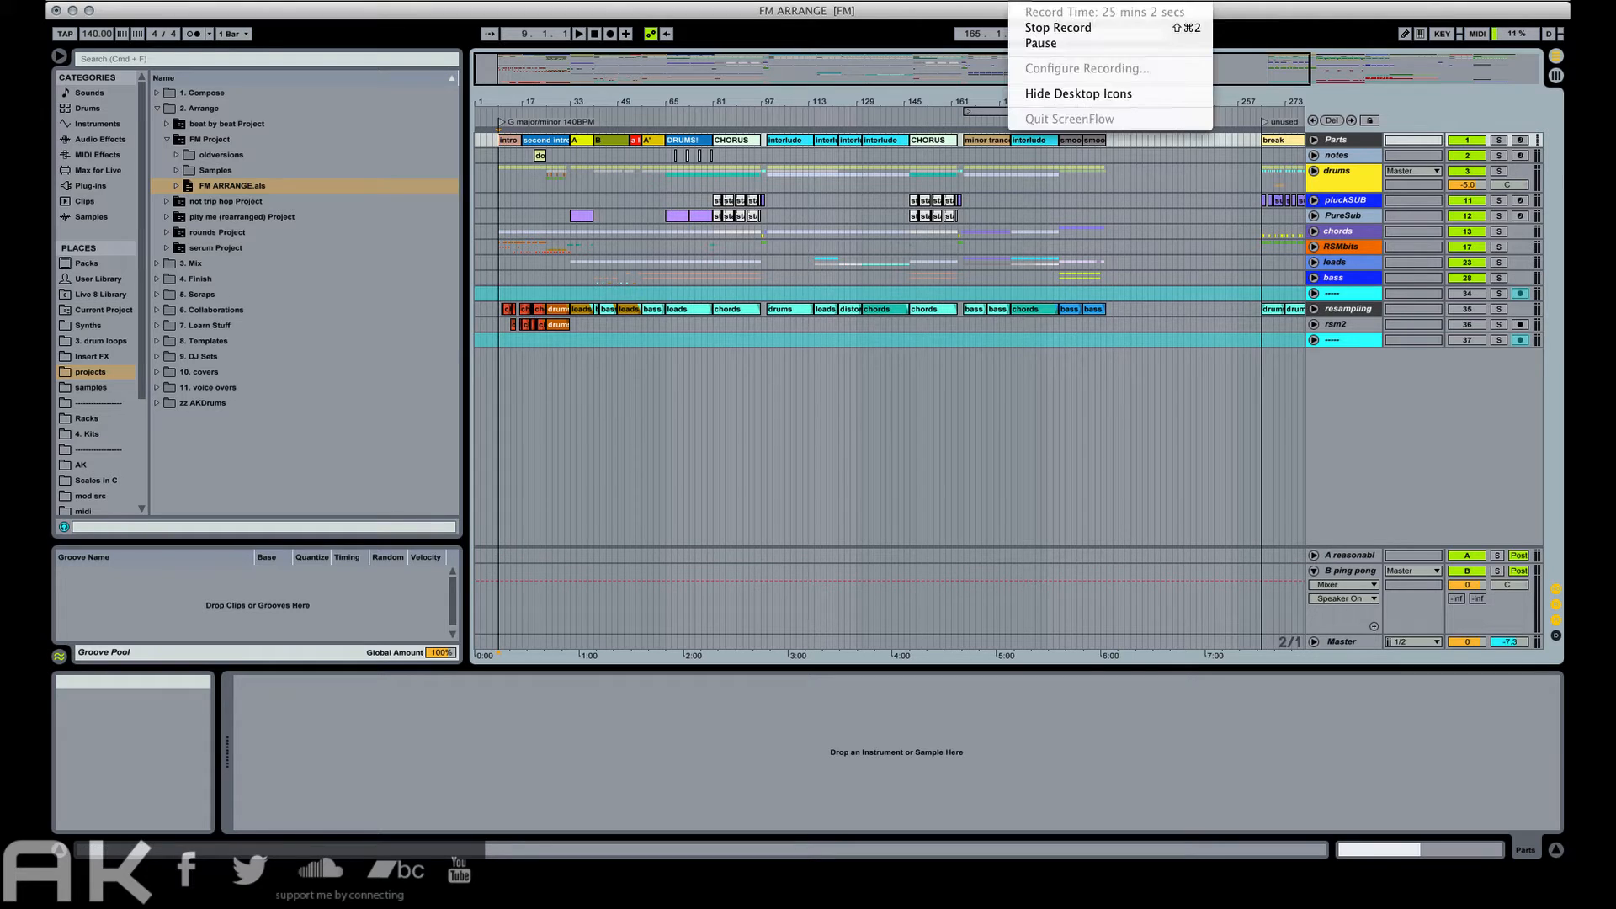
click(856, 98)
drag(821, 101, 748, 101)
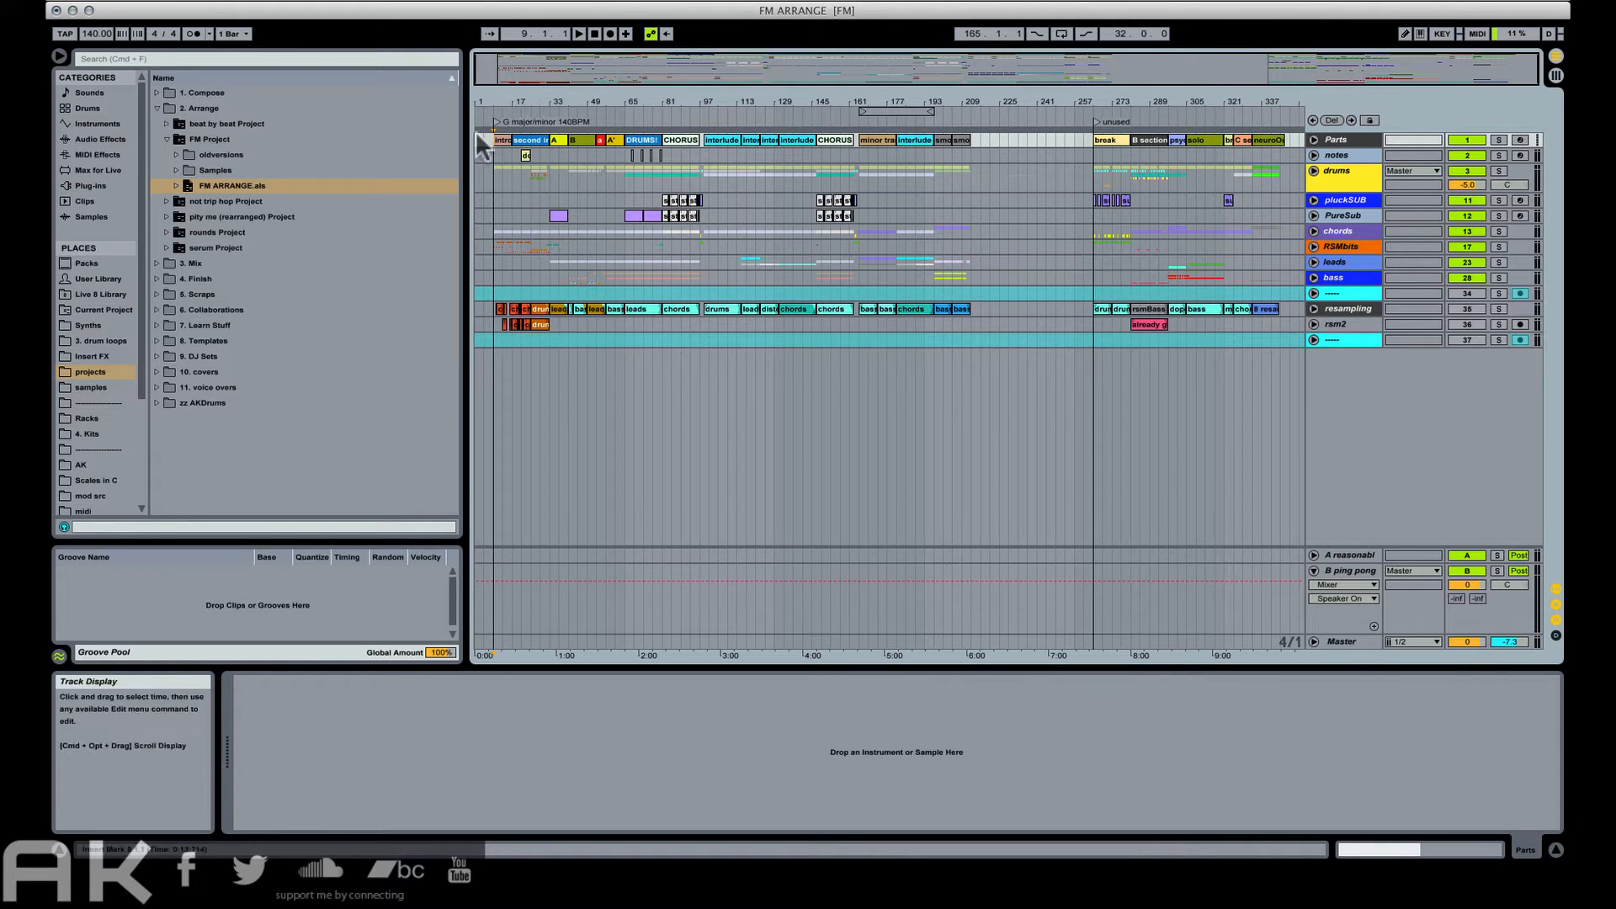
mouse_move(495, 101)
mouse_down()
mouse_move(495, 126)
mouse_move(522, 127)
mouse_move(523, 101)
mouse_up()
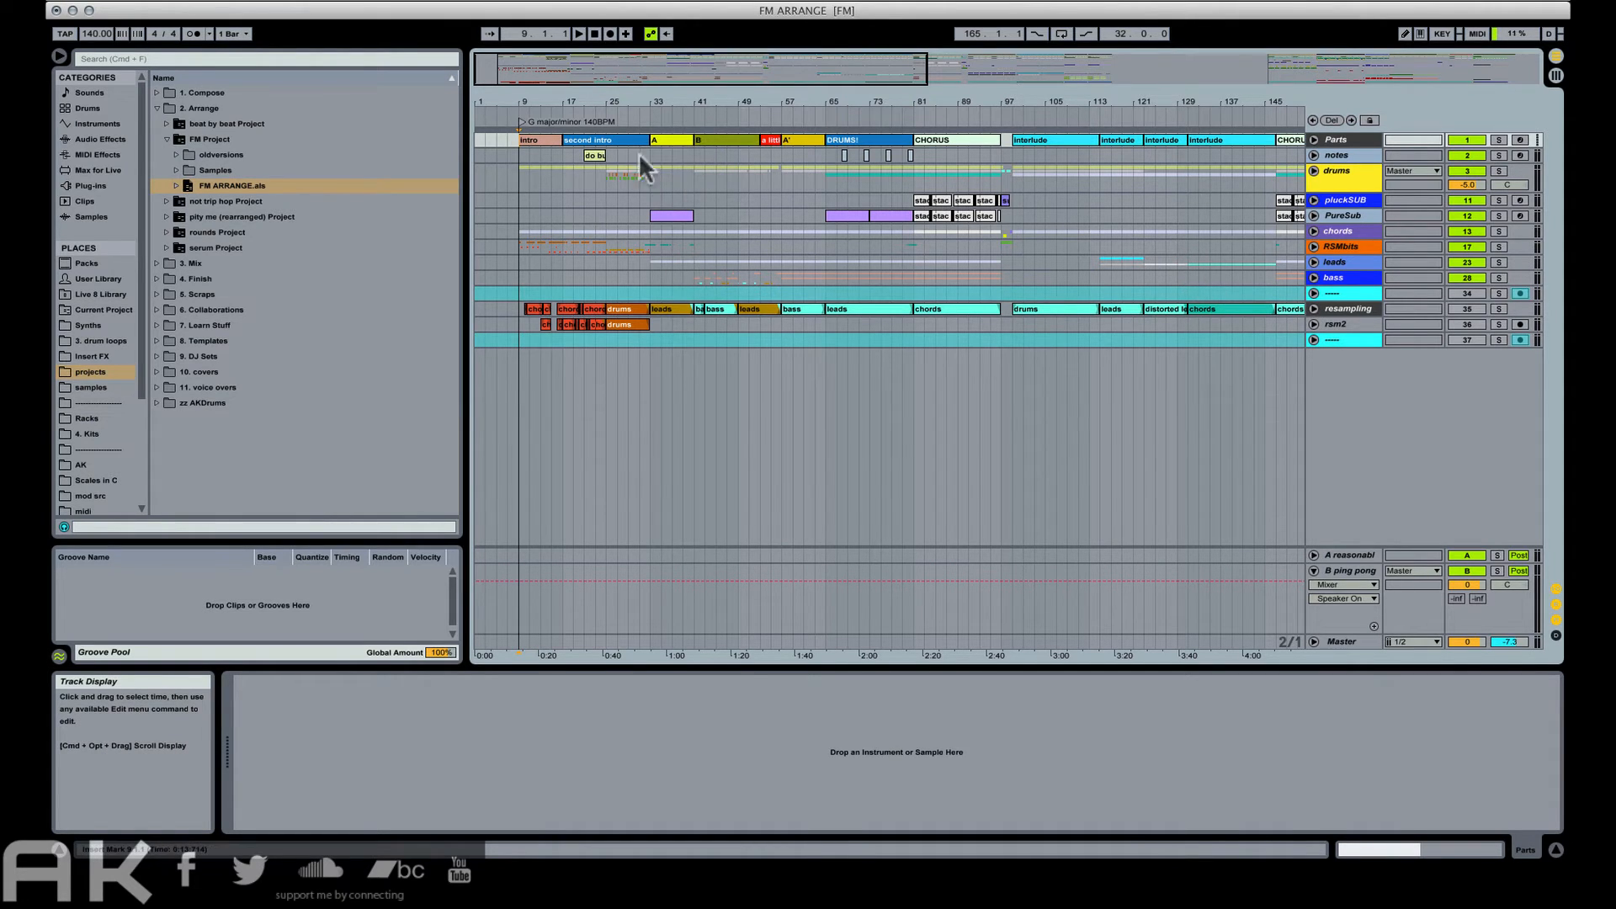
drag(887, 102, 887, 74)
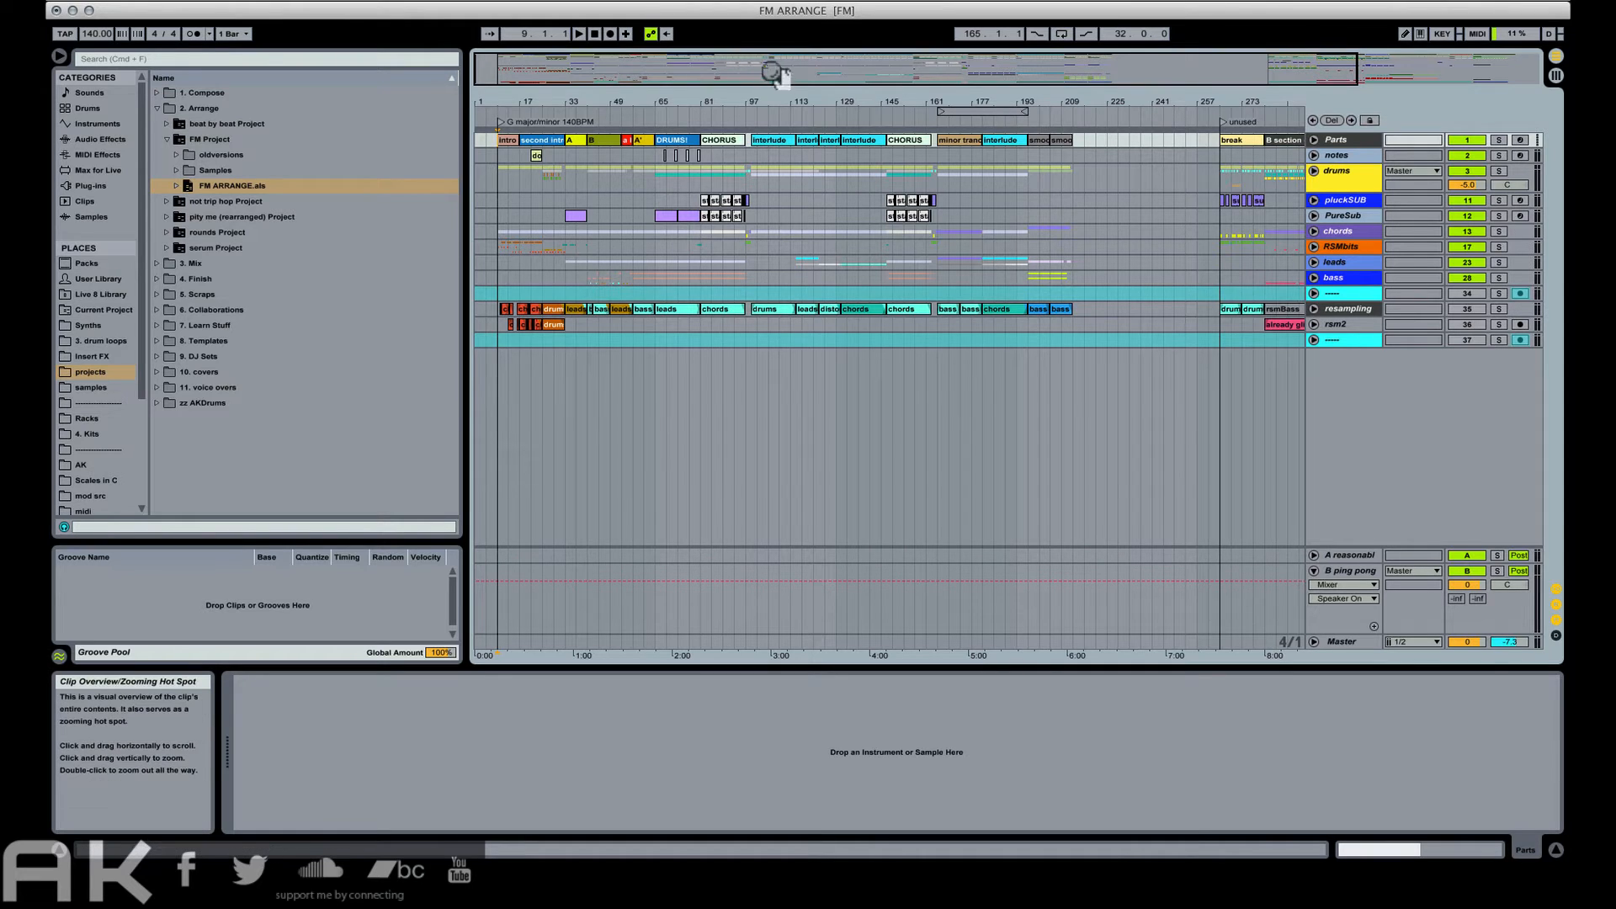
drag(796, 102, 796, 76)
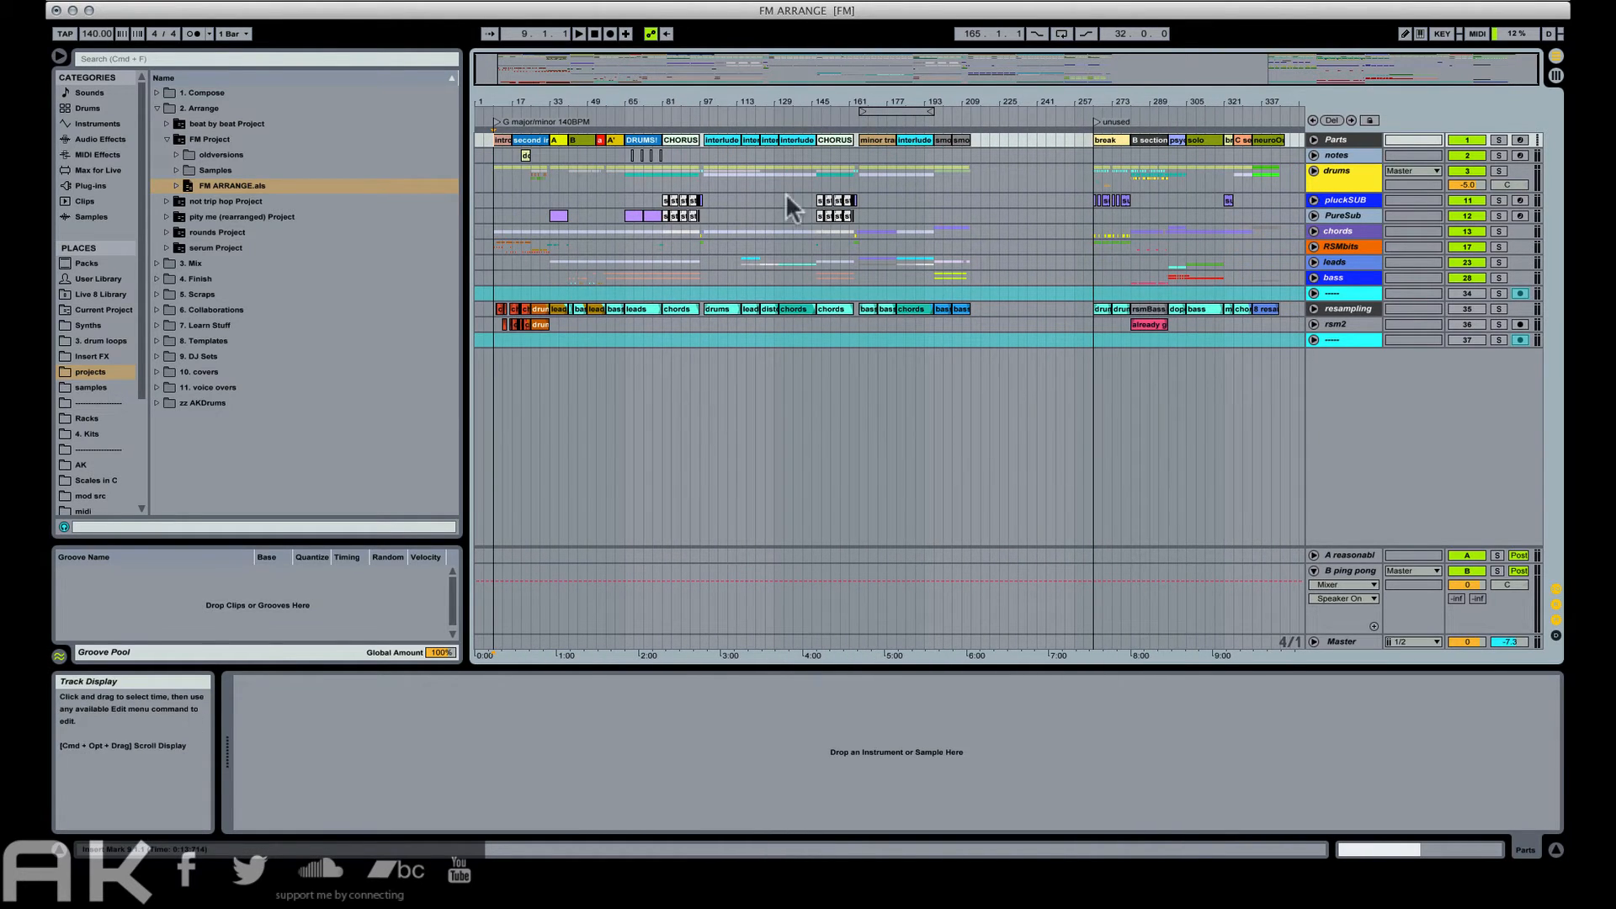
drag(556, 102, 674, 169)
drag(573, 183, 612, 184)
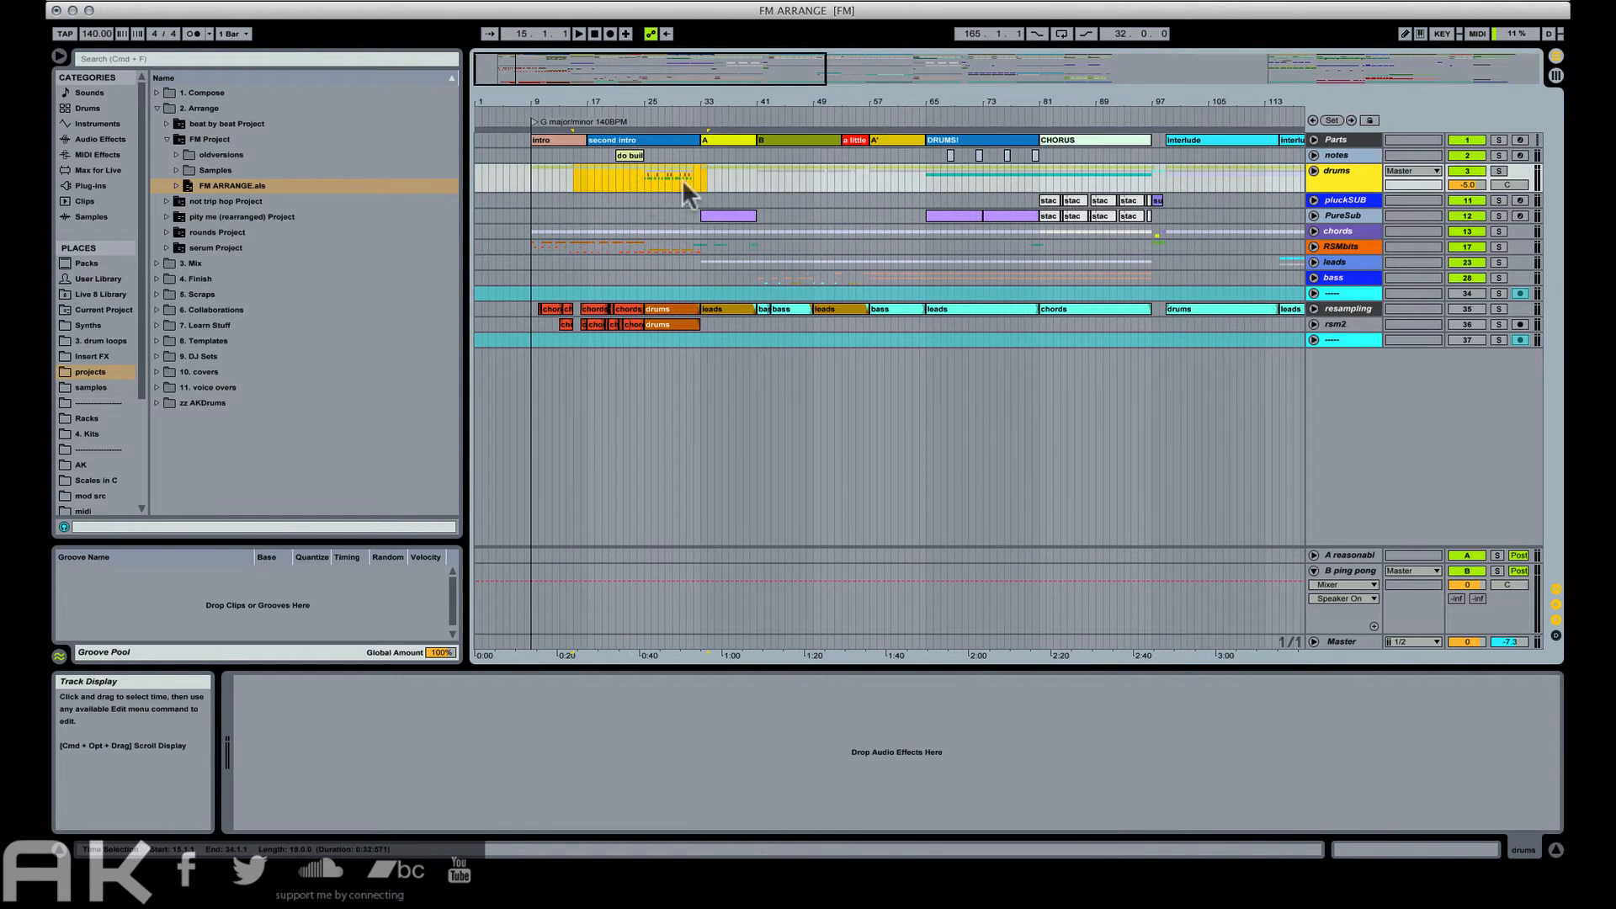
click(653, 178)
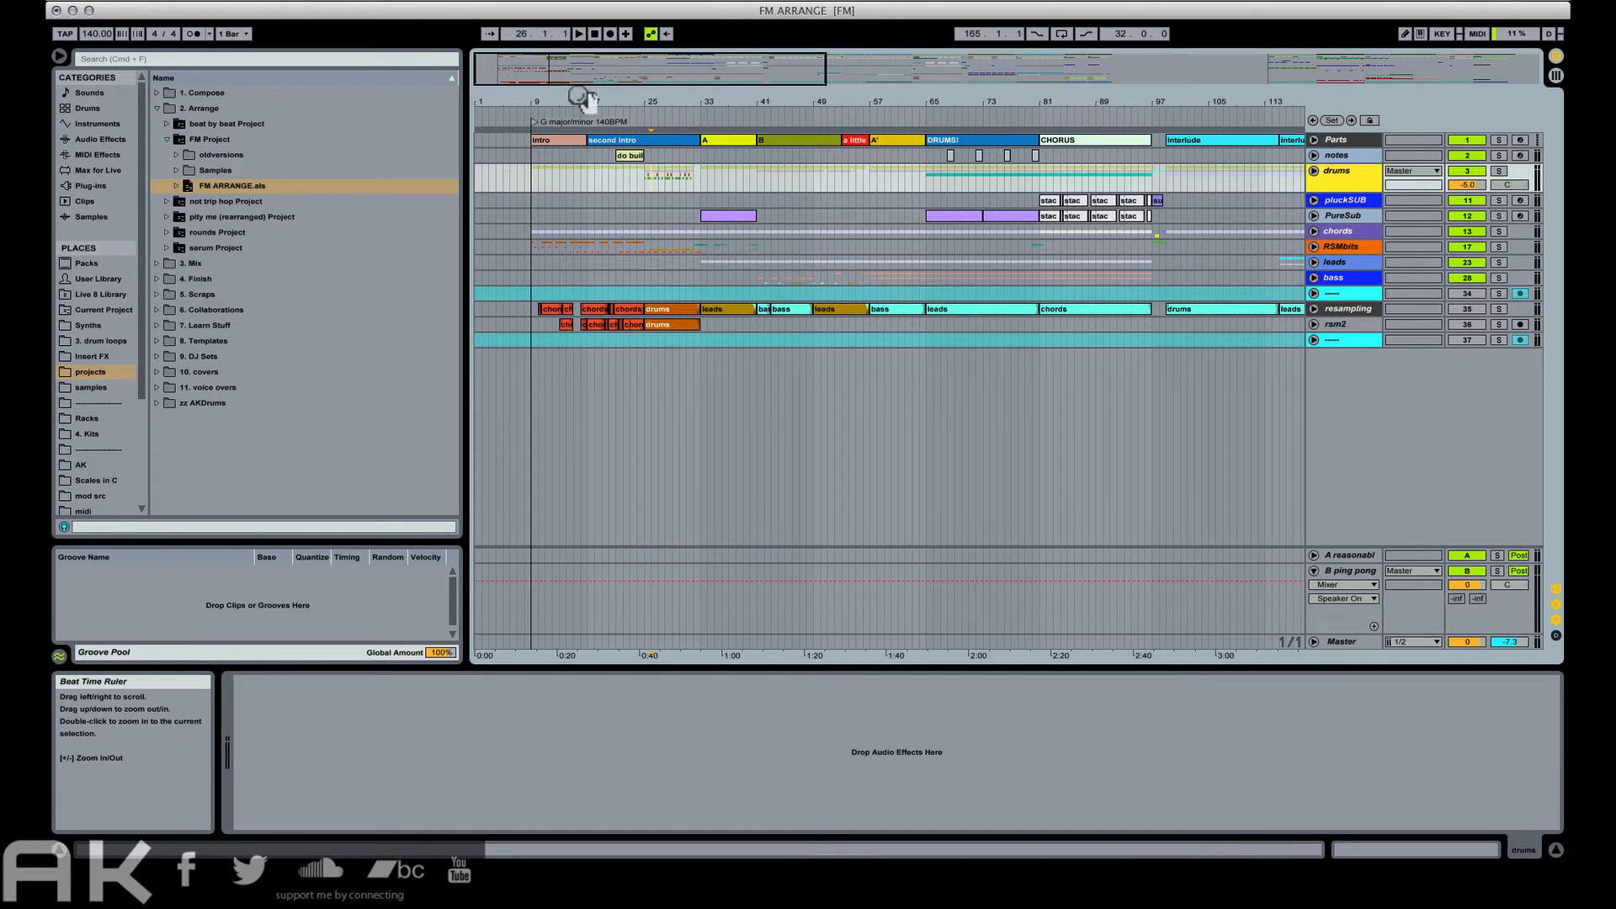
drag(578, 100, 646, 135)
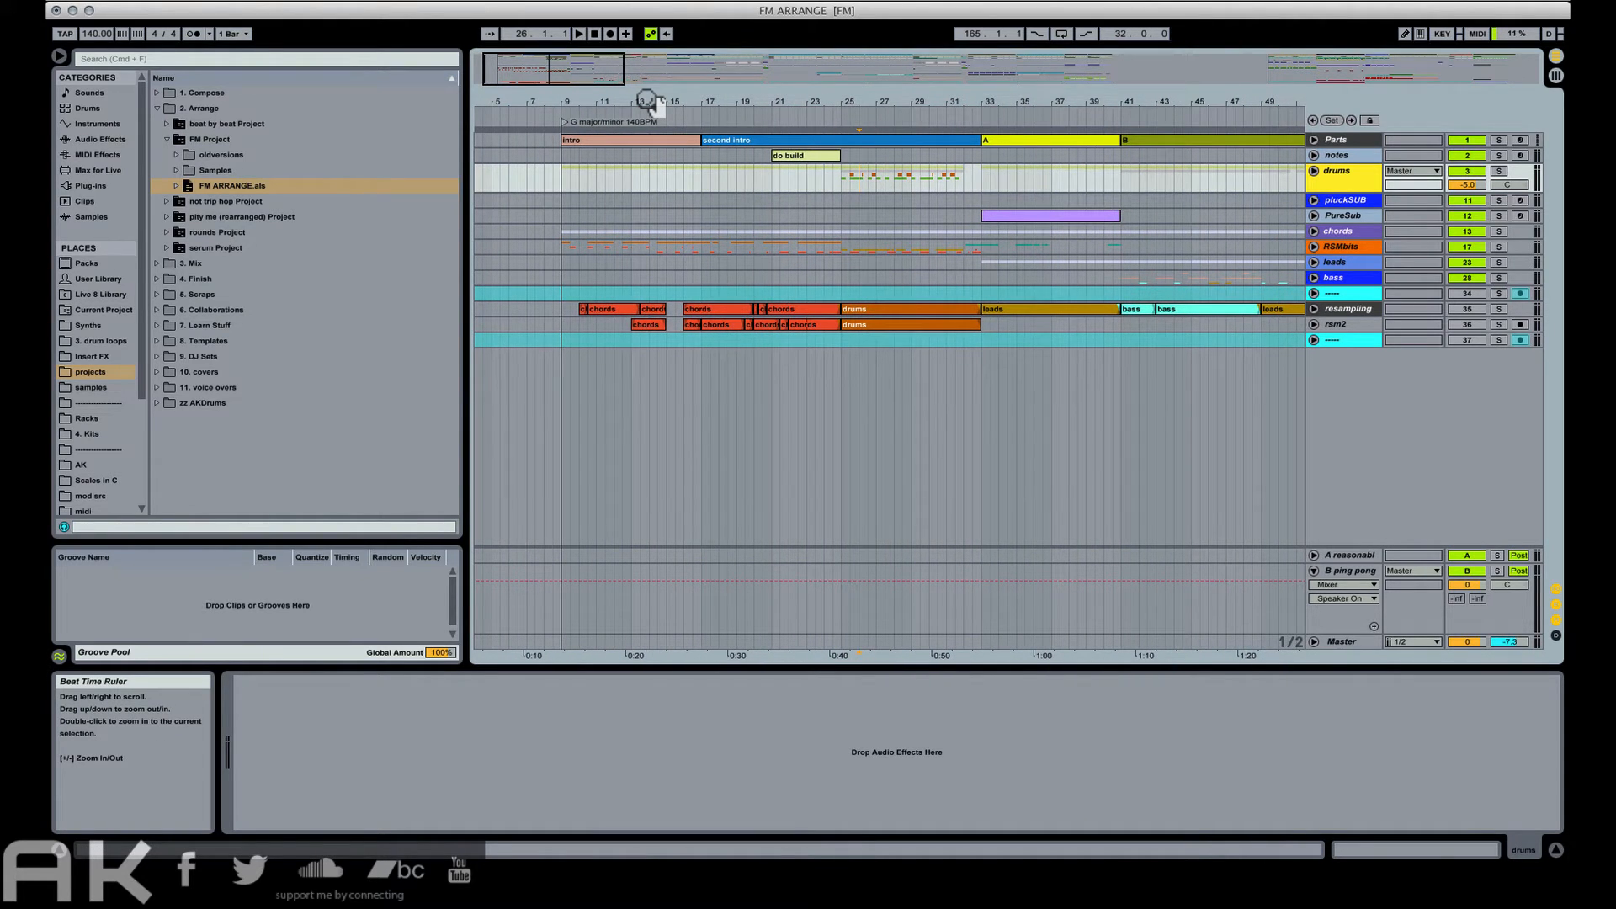
drag(697, 101, 543, 84)
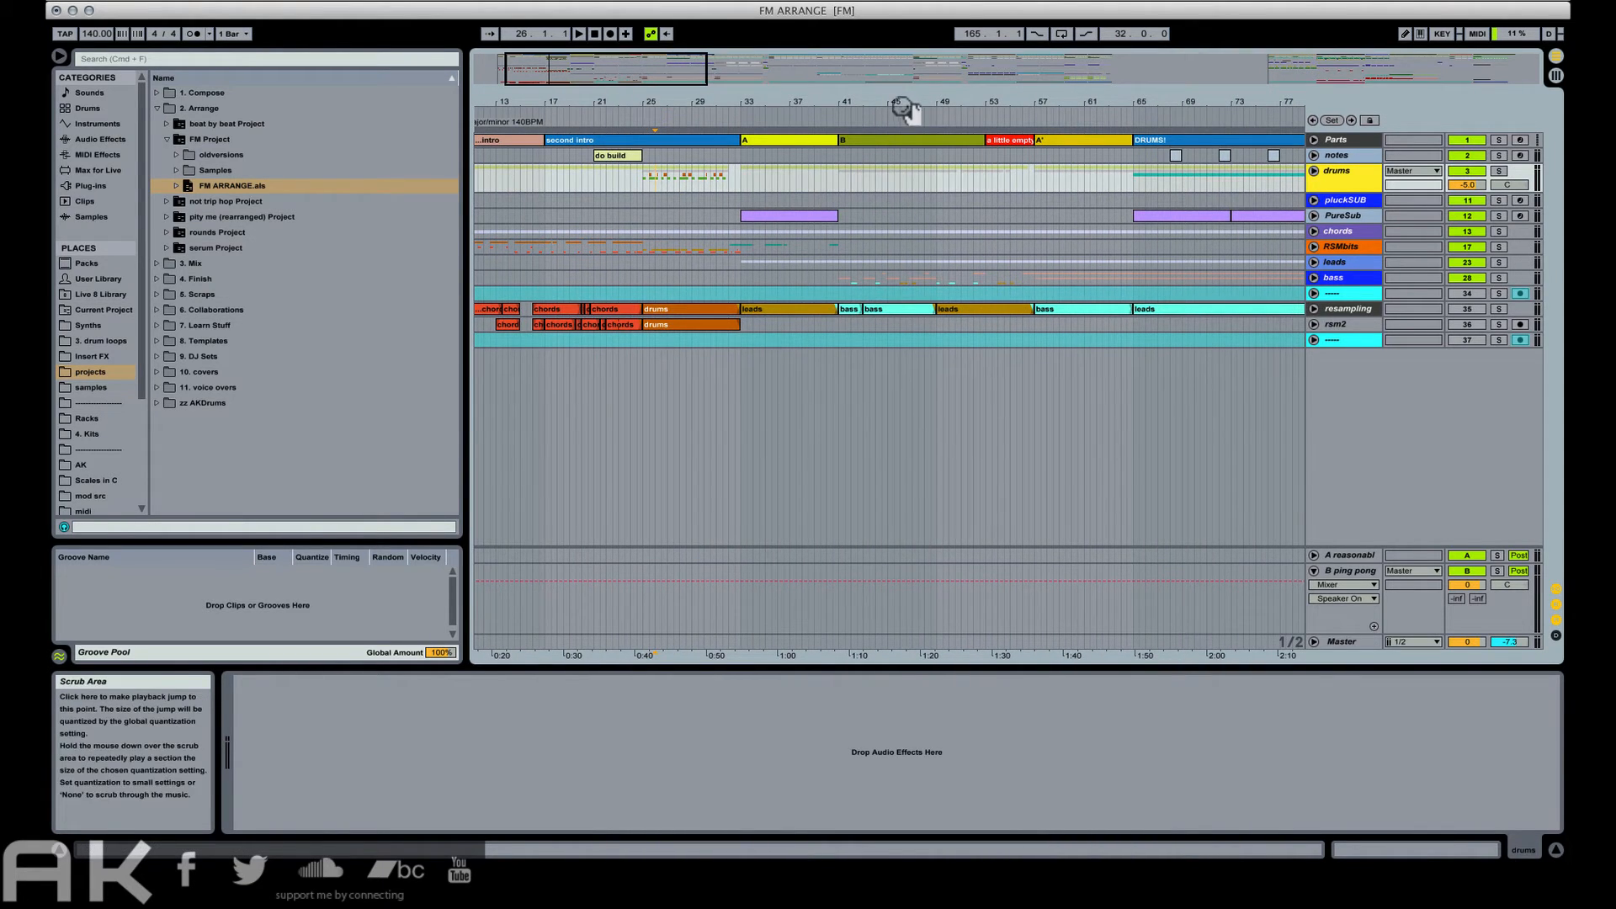
drag(905, 107, 667, 103)
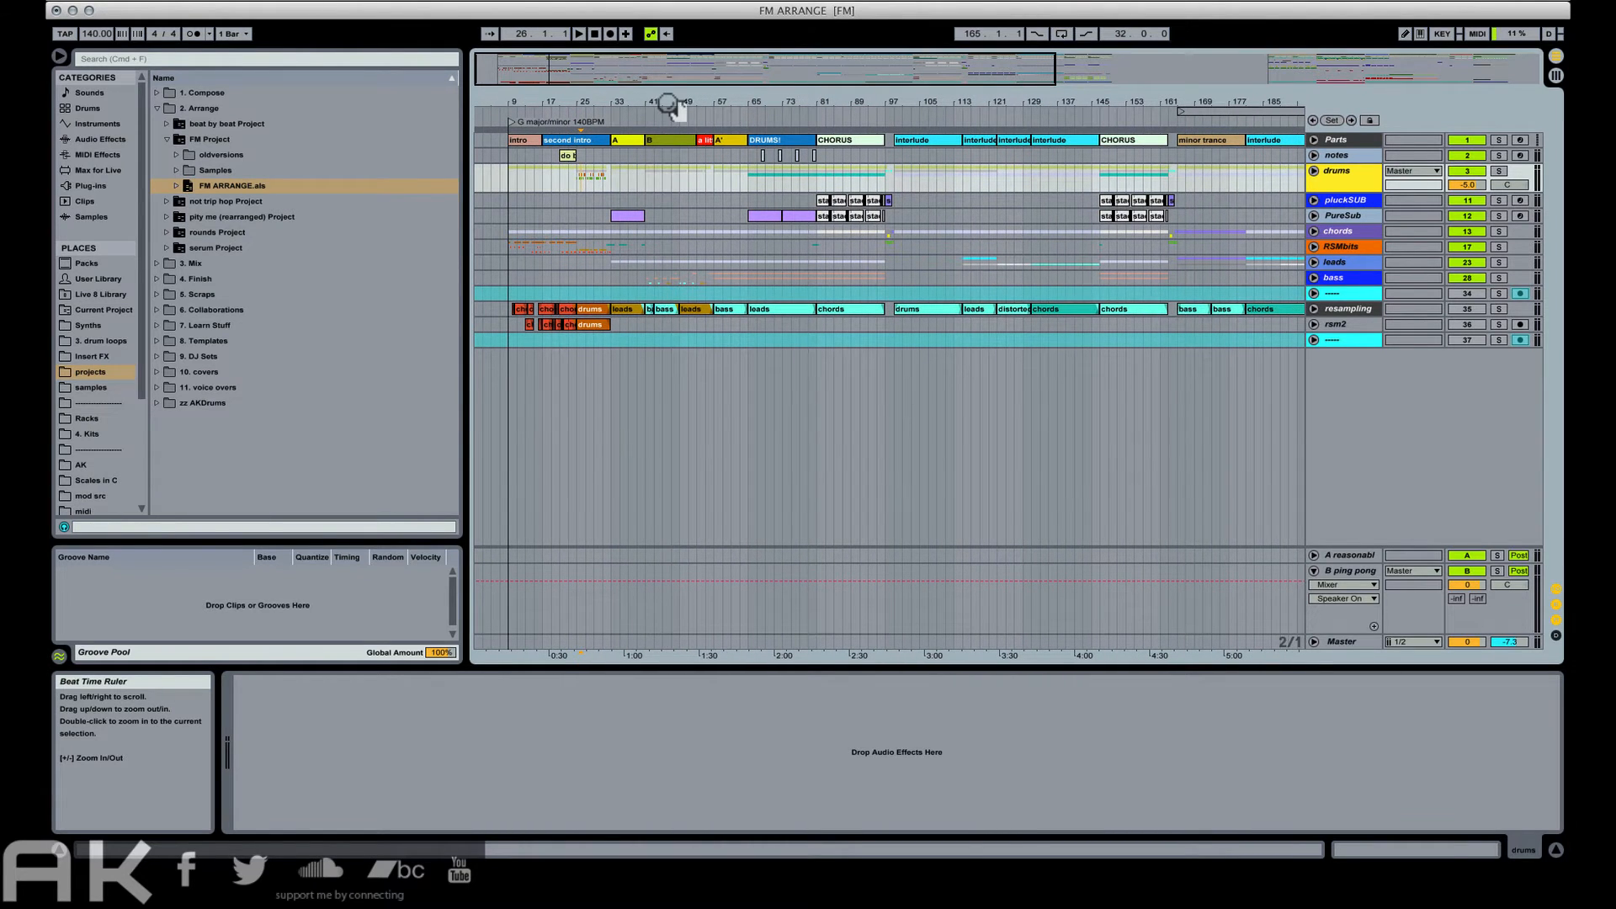
mouse_move(532, 101)
mouse_down()
mouse_move(532, 123)
mouse_move(571, 124)
mouse_move(579, 94)
mouse_move(531, 38)
mouse_move(527, 108)
mouse_up()
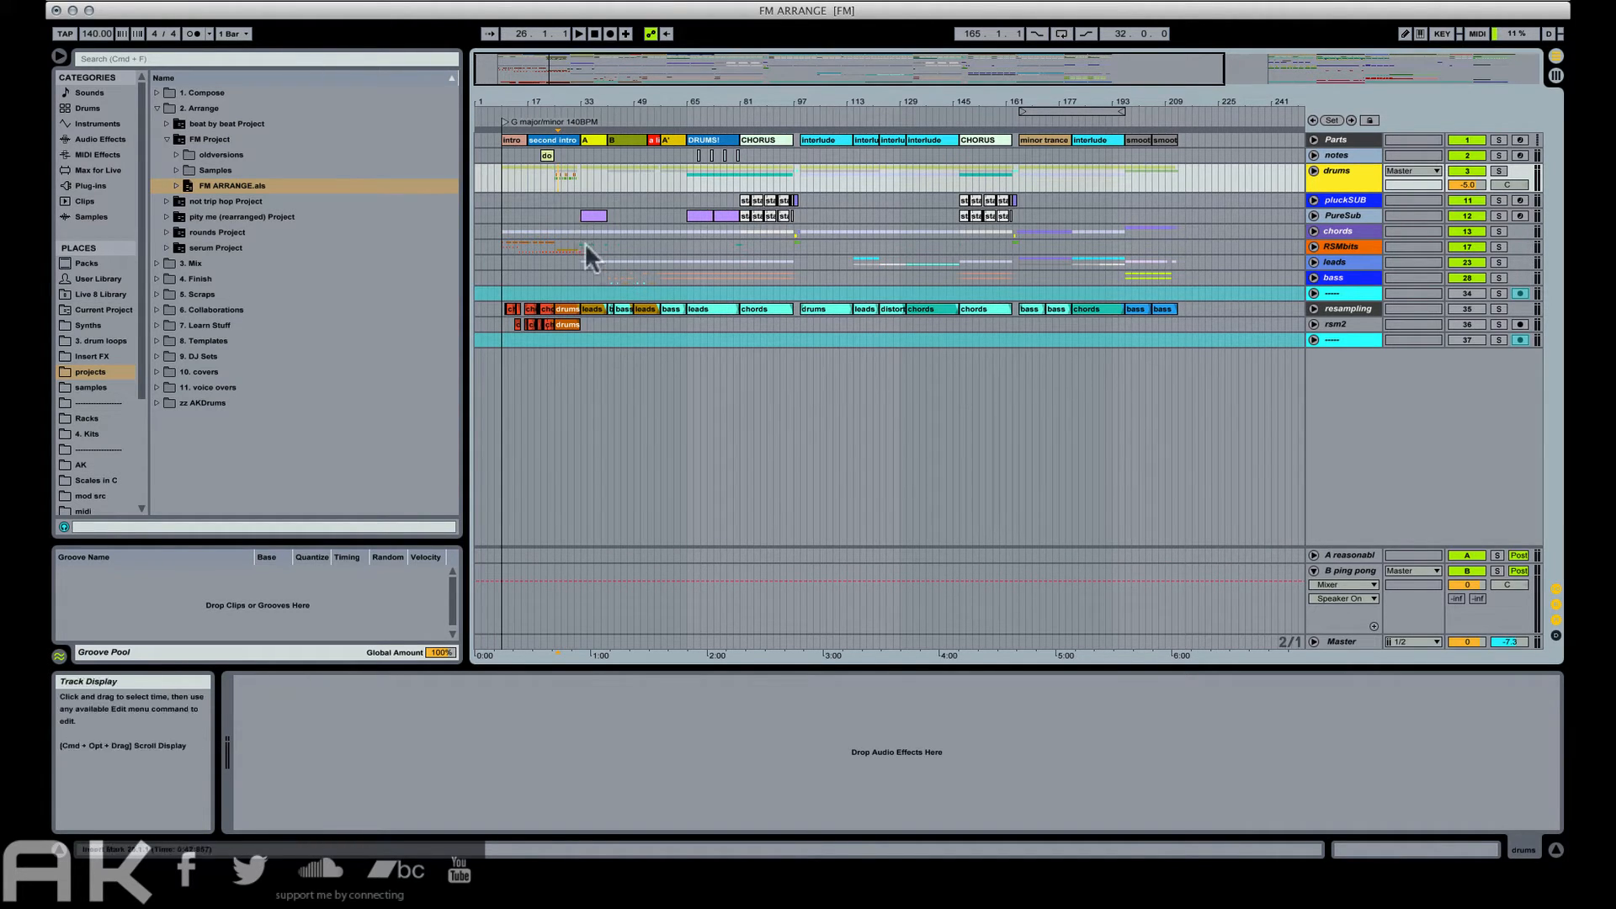
click(1375, 315)
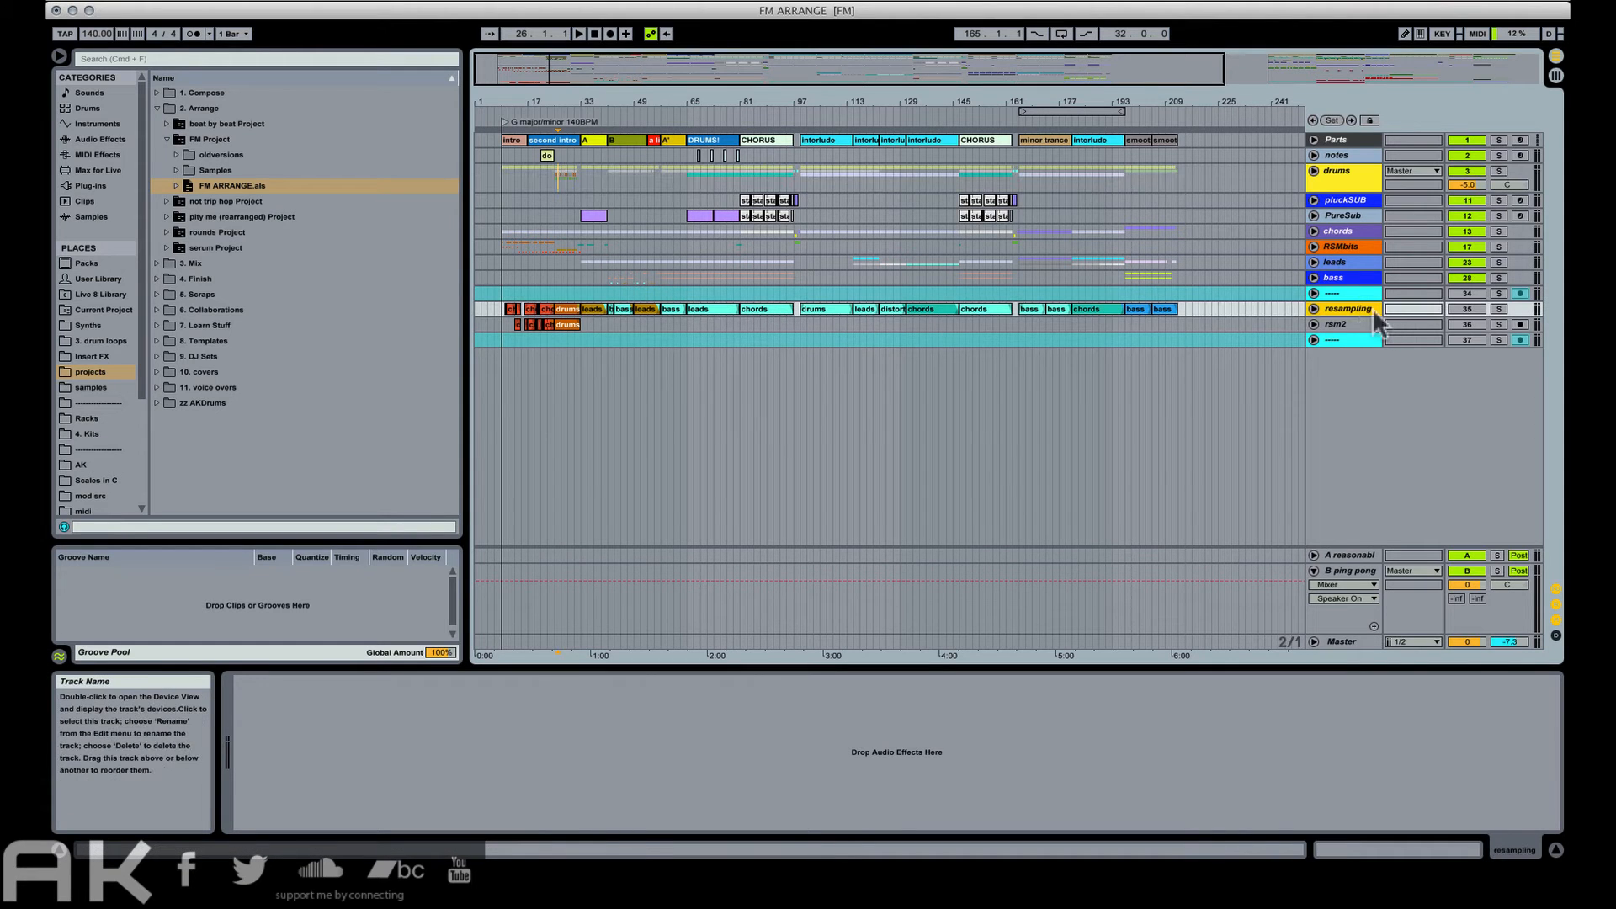
drag(1134, 102, 1132, 52)
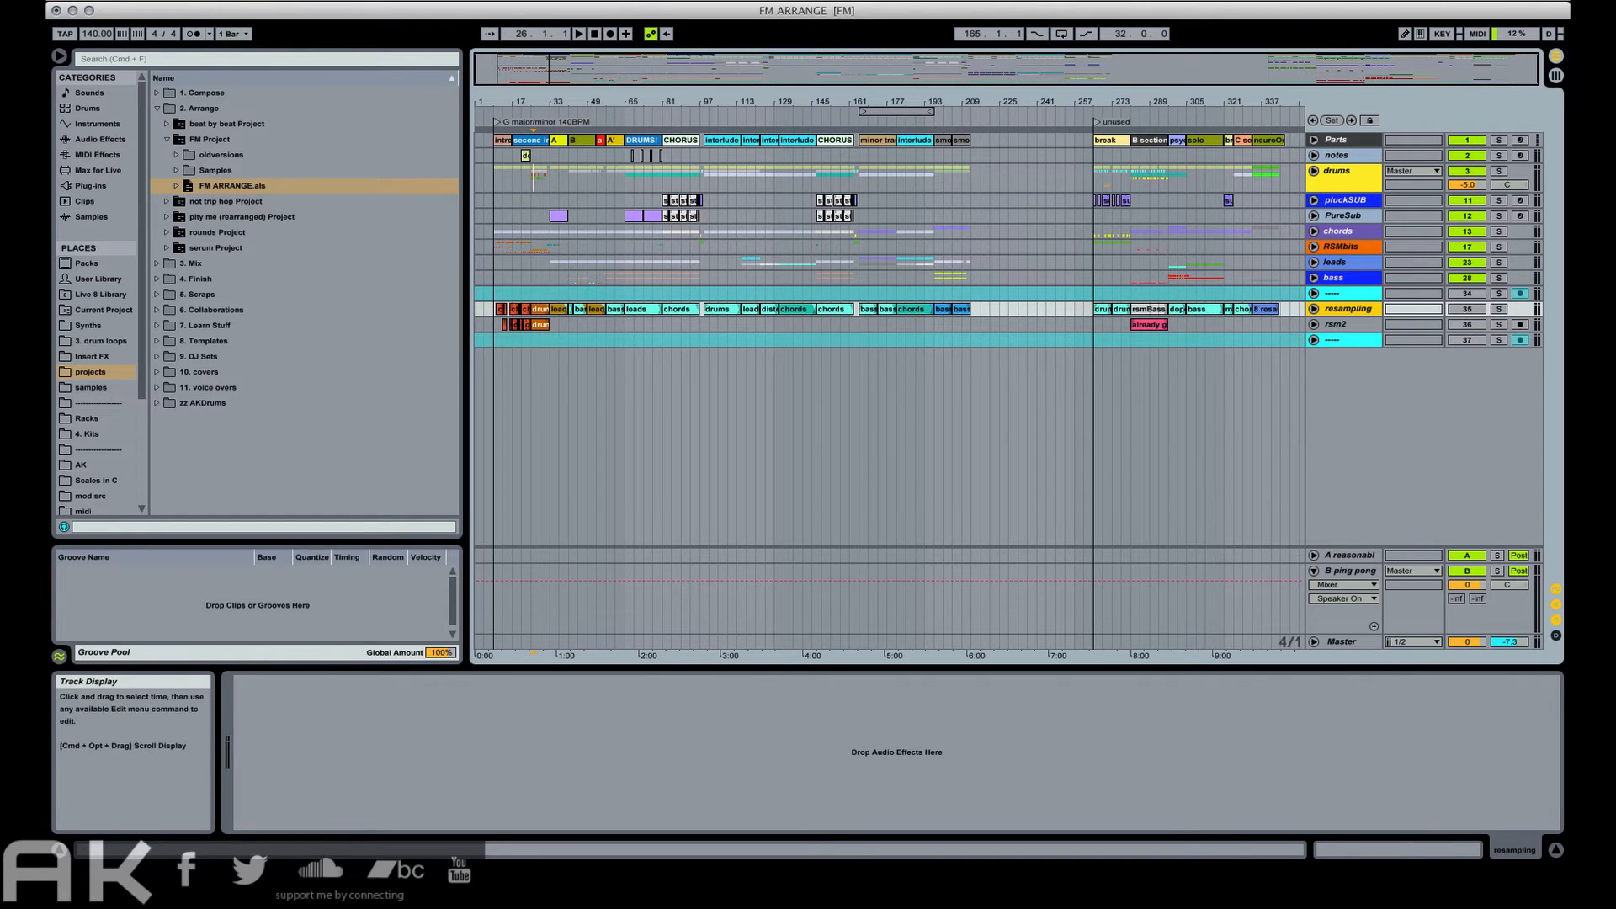
click(91, 1)
click(757, 383)
click(1343, 324)
click(1339, 309)
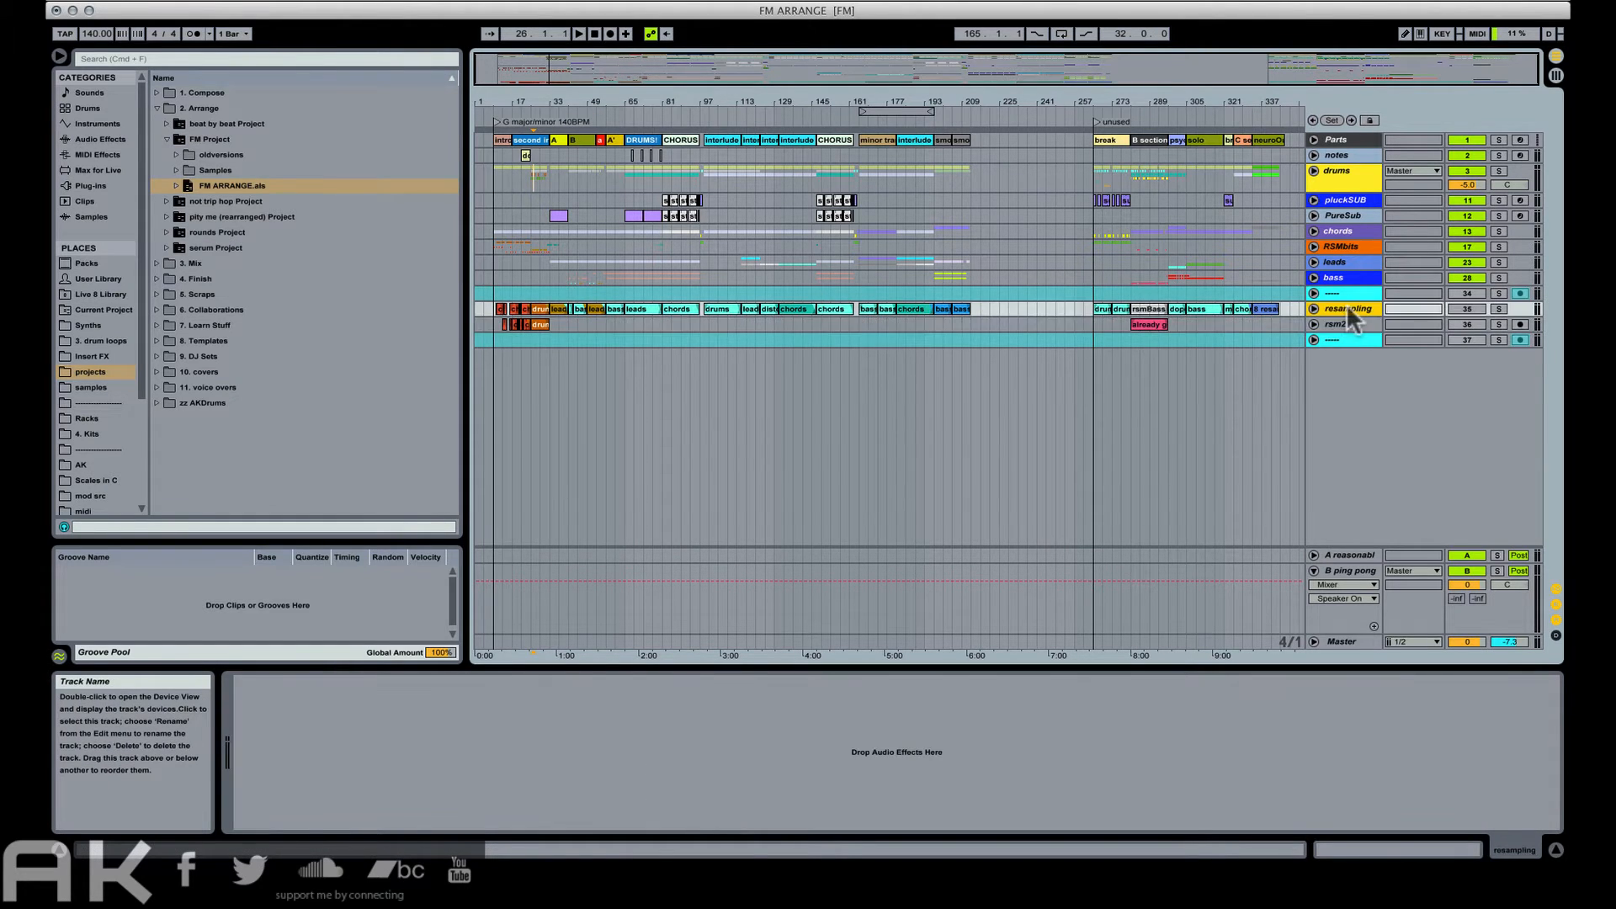
click(1339, 325)
click(1335, 309)
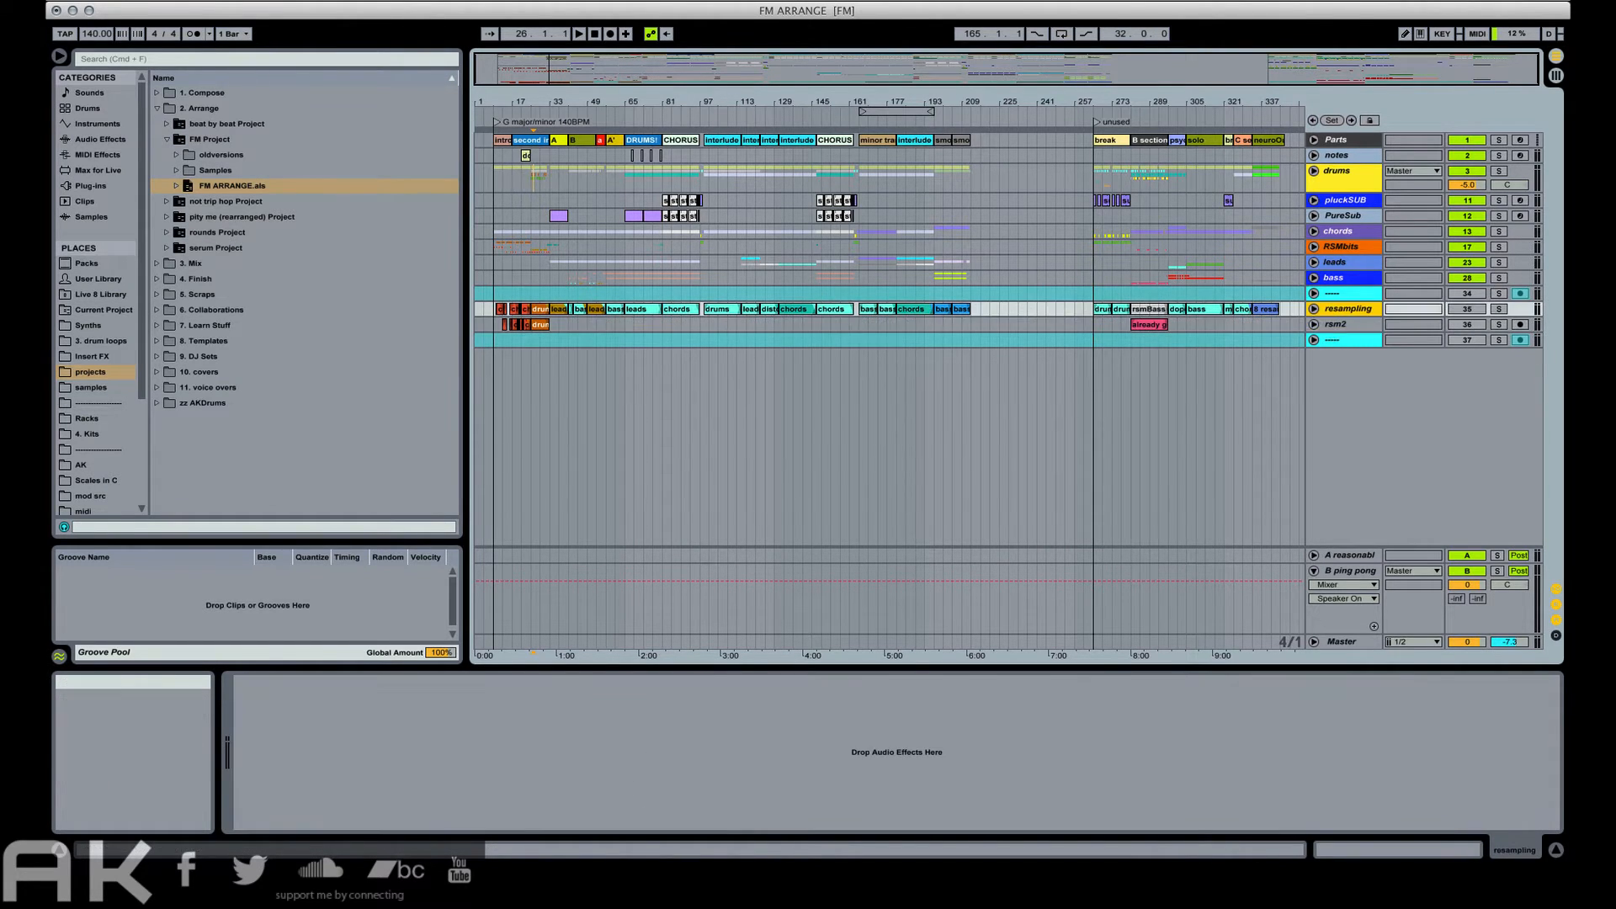
Save the Live Set as a new version named FM MIX in the FM Project folder.
click(95, 0)
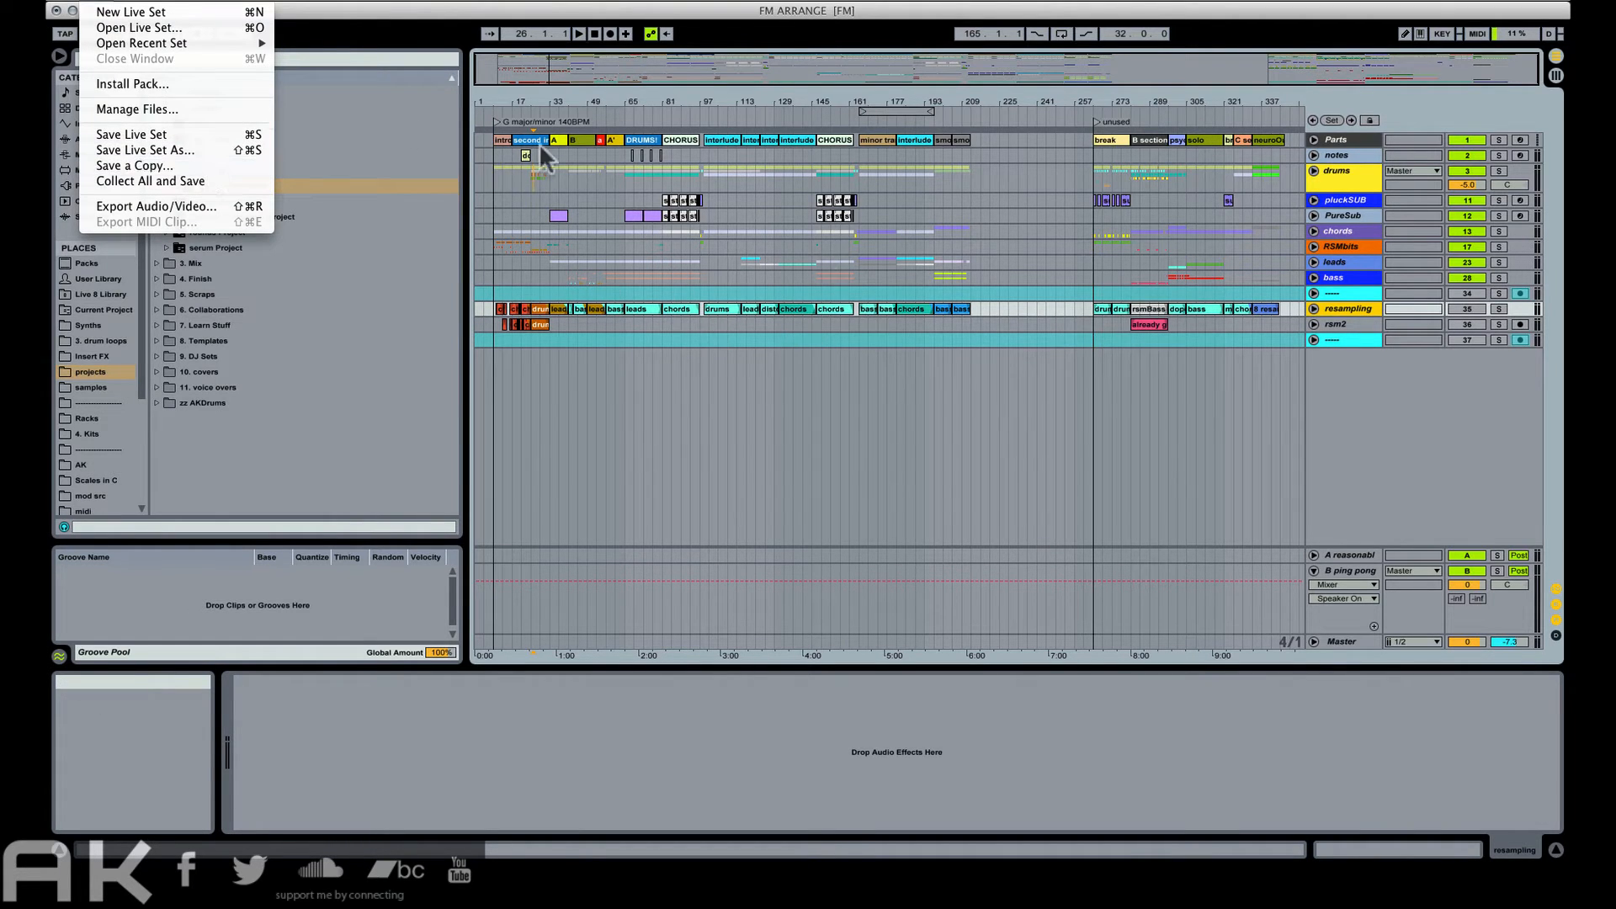
click(190, 150)
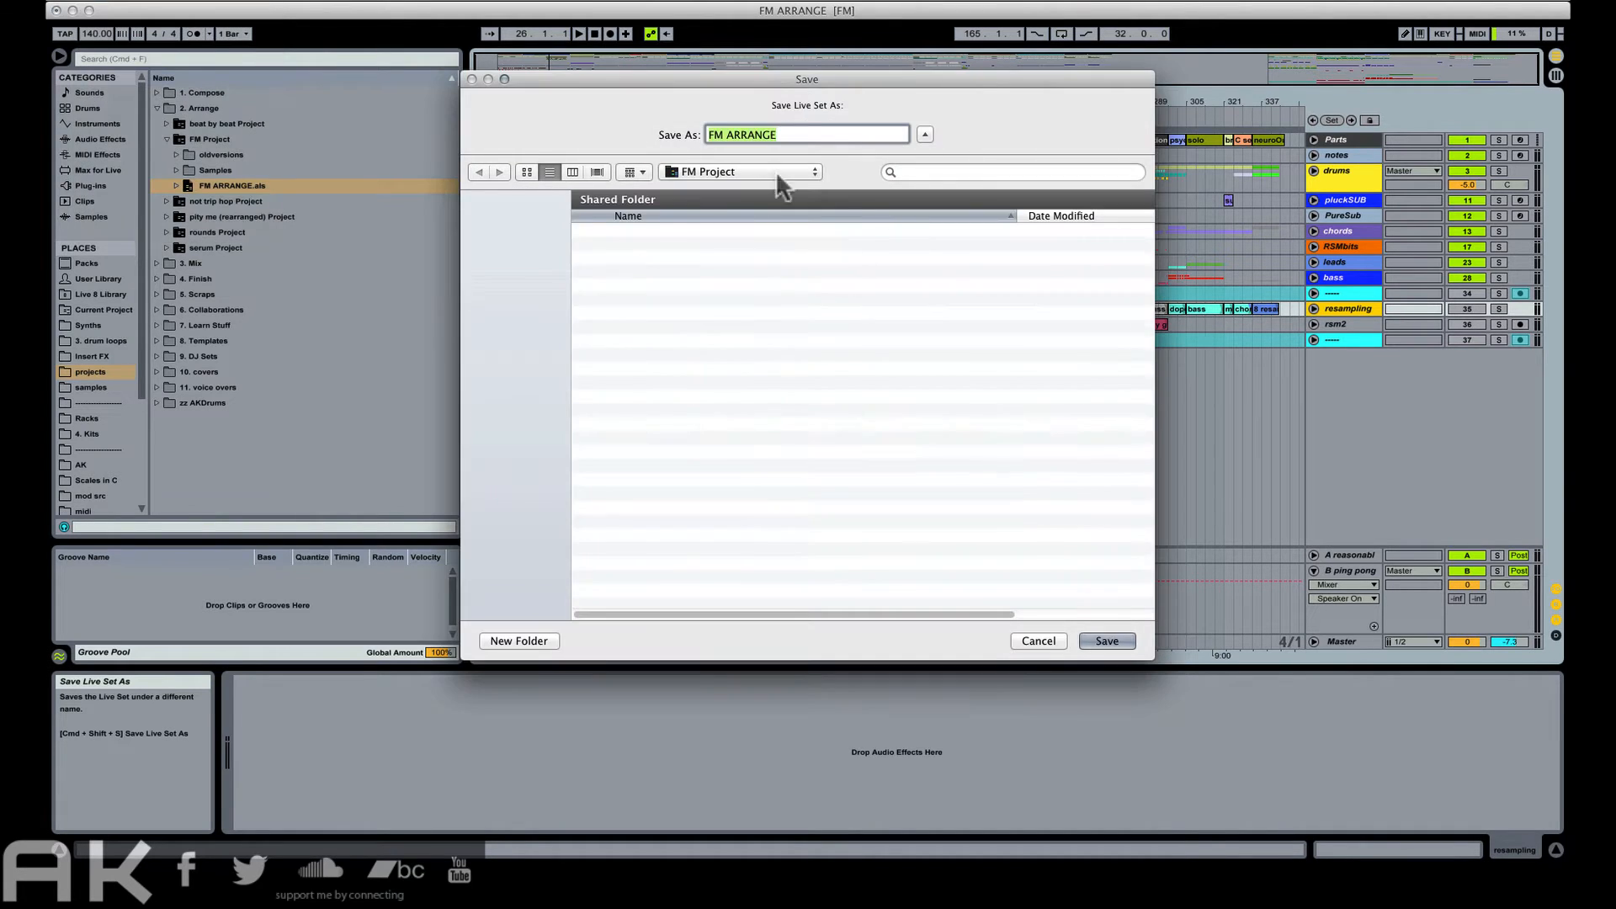
double_click(749, 136)
text(MIX)
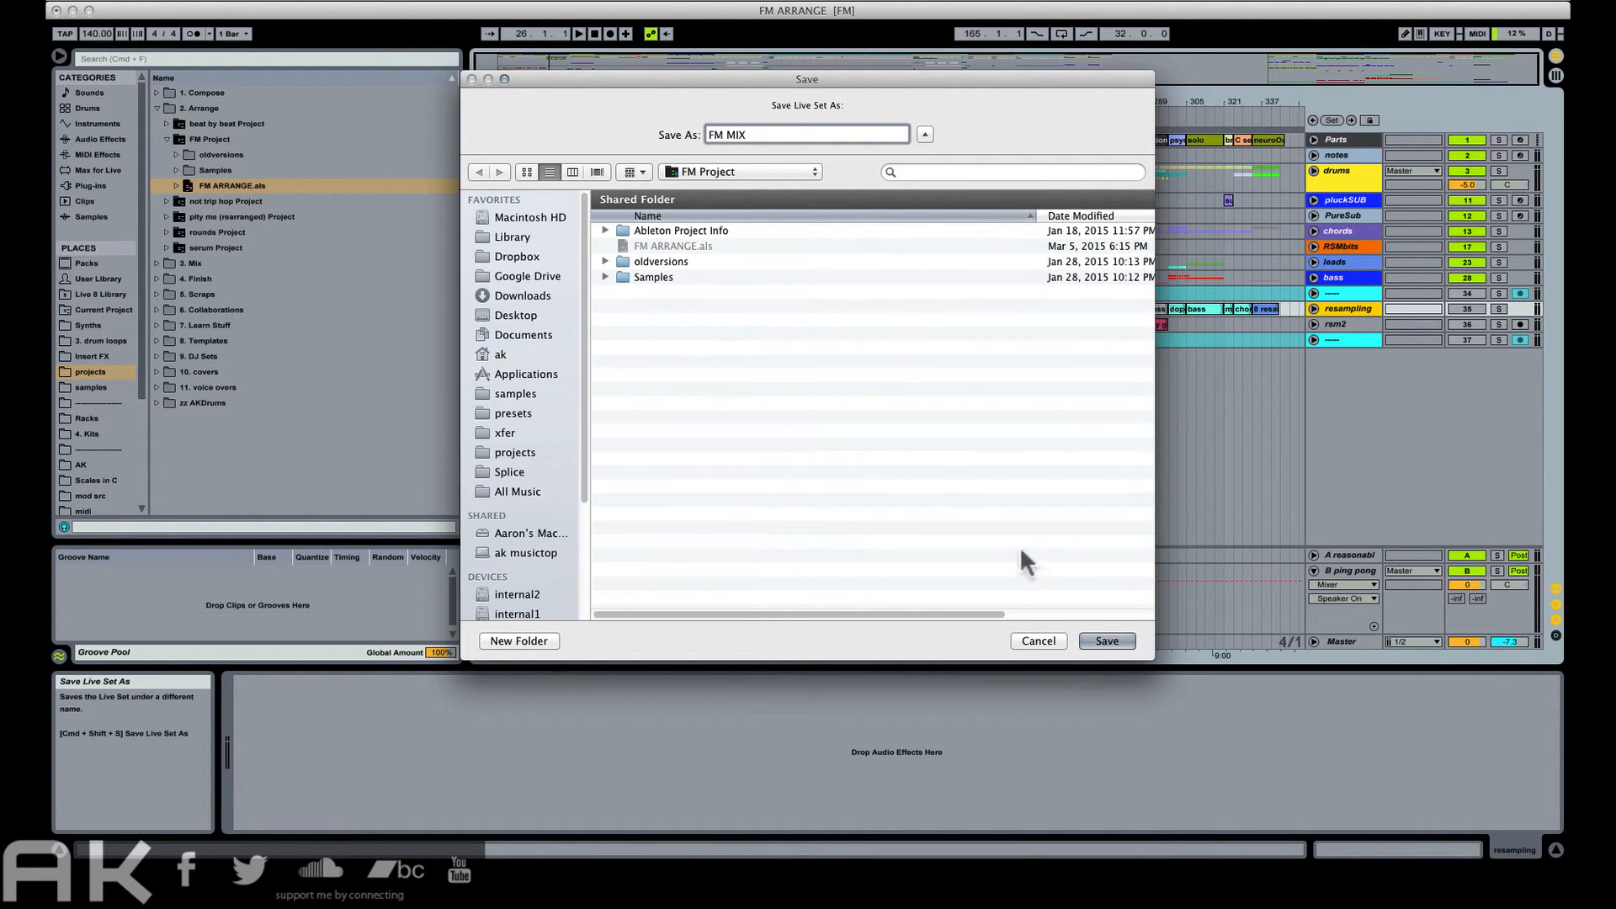
click(1108, 640)
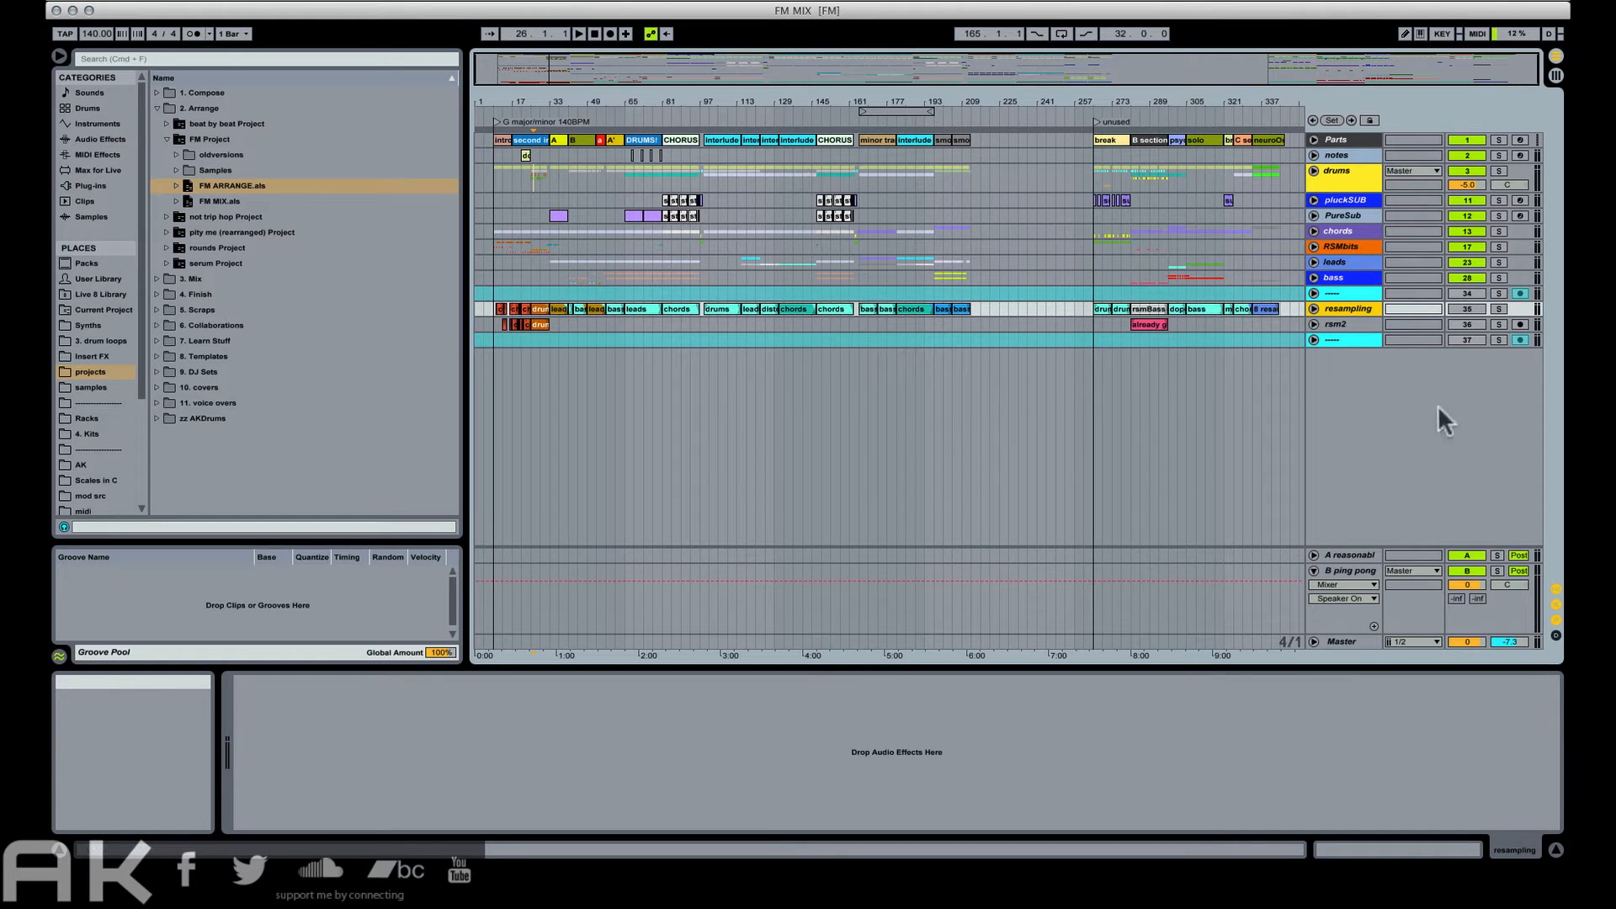
Delete the resampling and rsm2 tracks and the last divider track, and move the remaining divider track between notes and drums.
click(1349, 291)
click(1347, 324)
click(1346, 309)
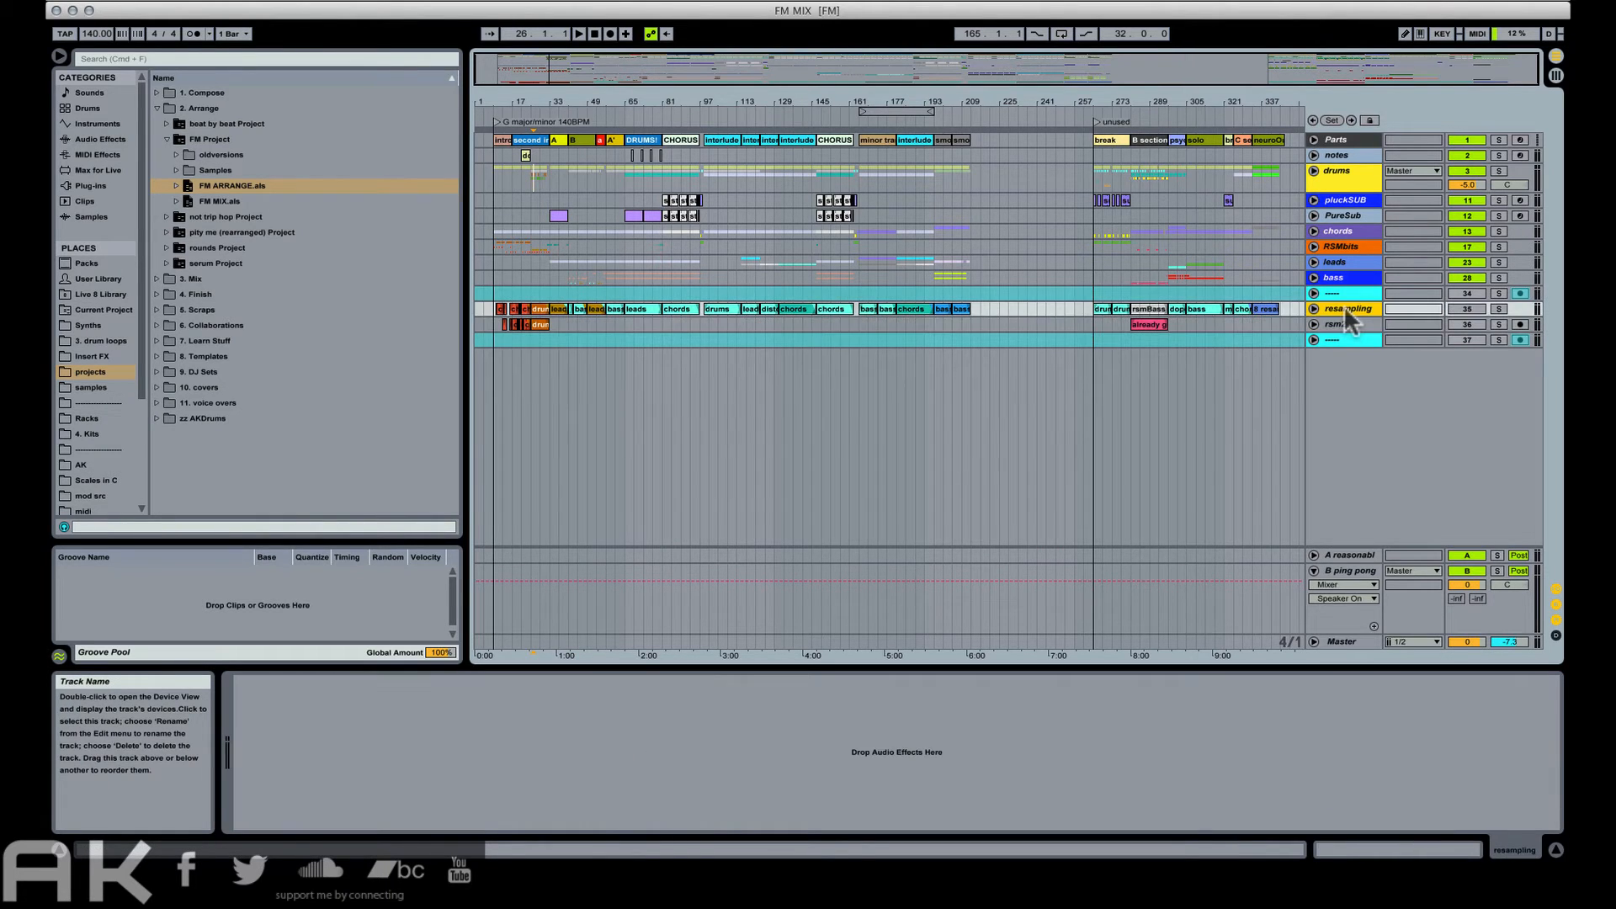
key(Delete)
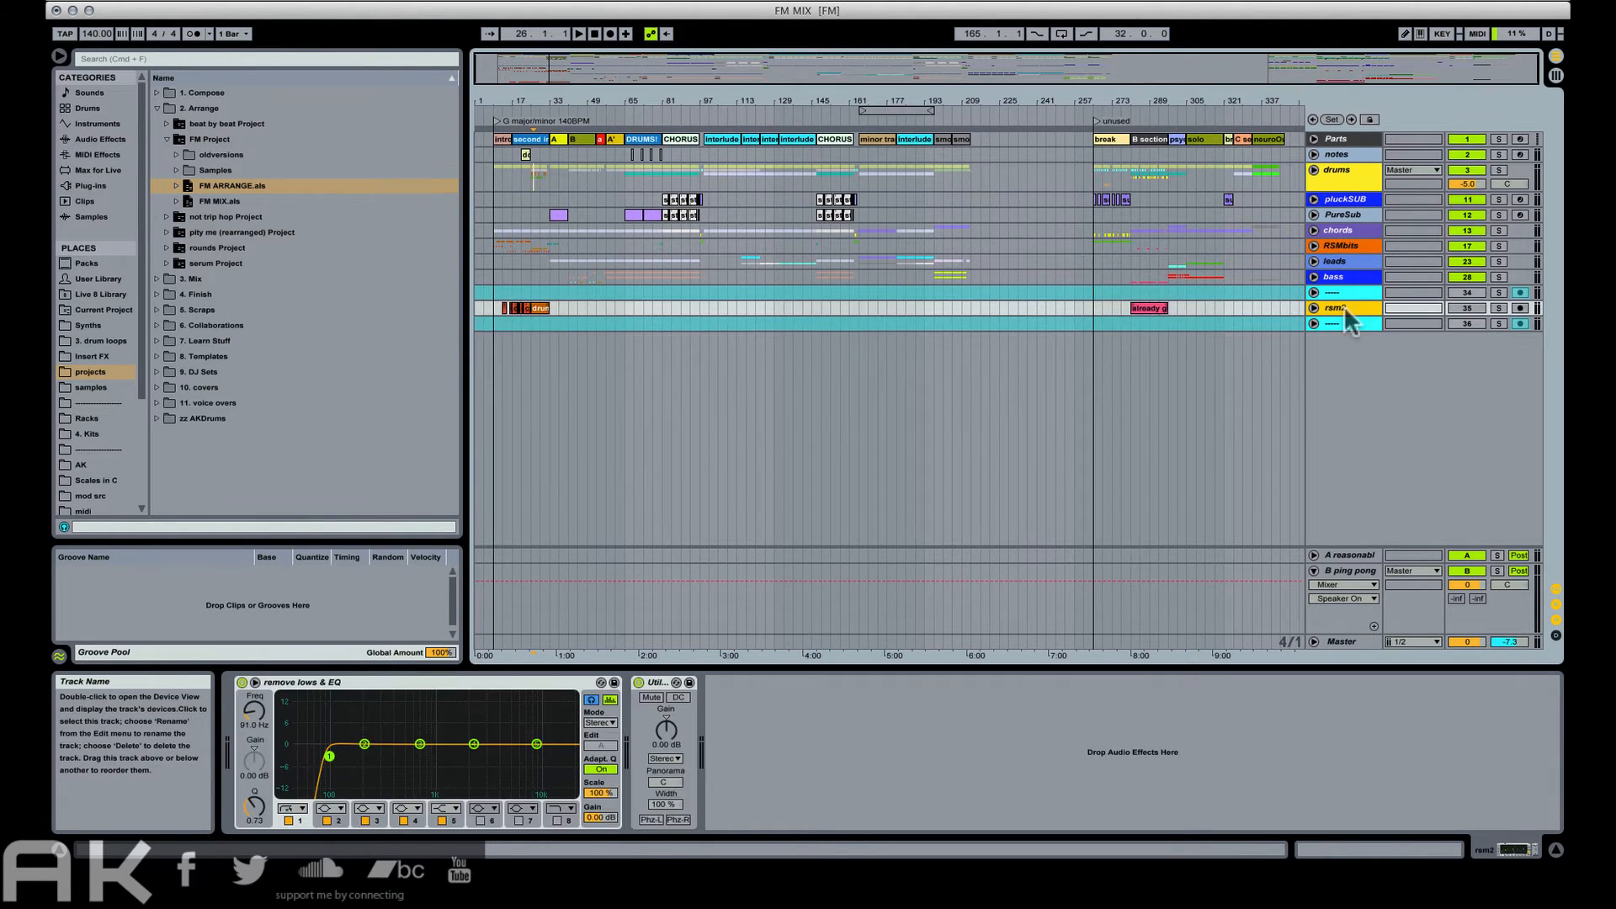
key(Delete)
key(Delete)
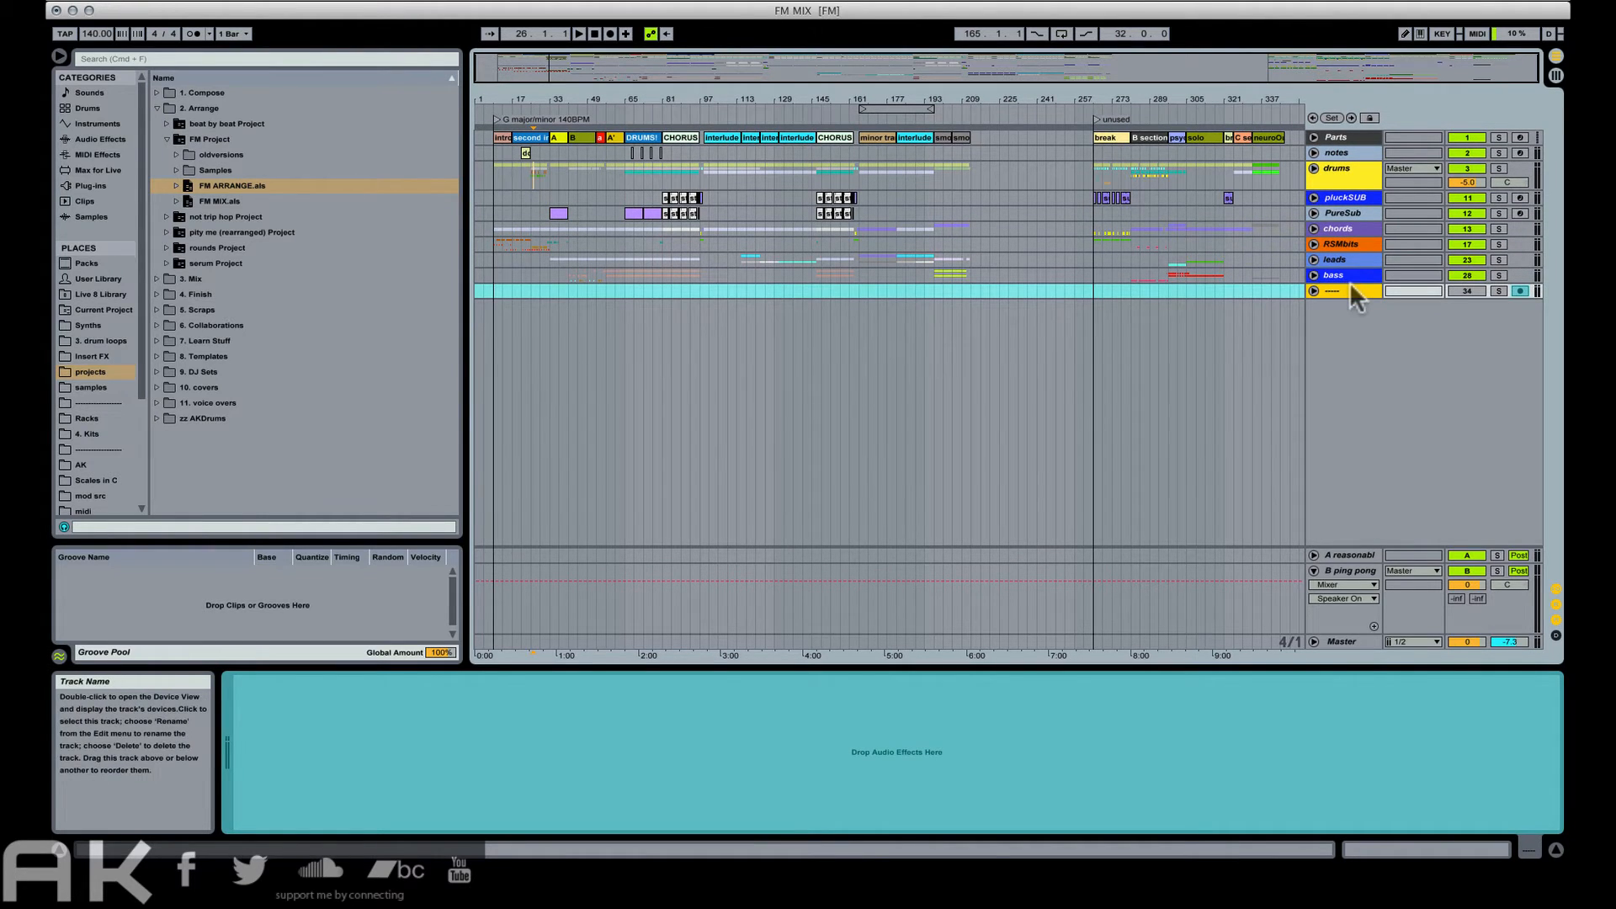
drag(1349, 288, 1310, 268)
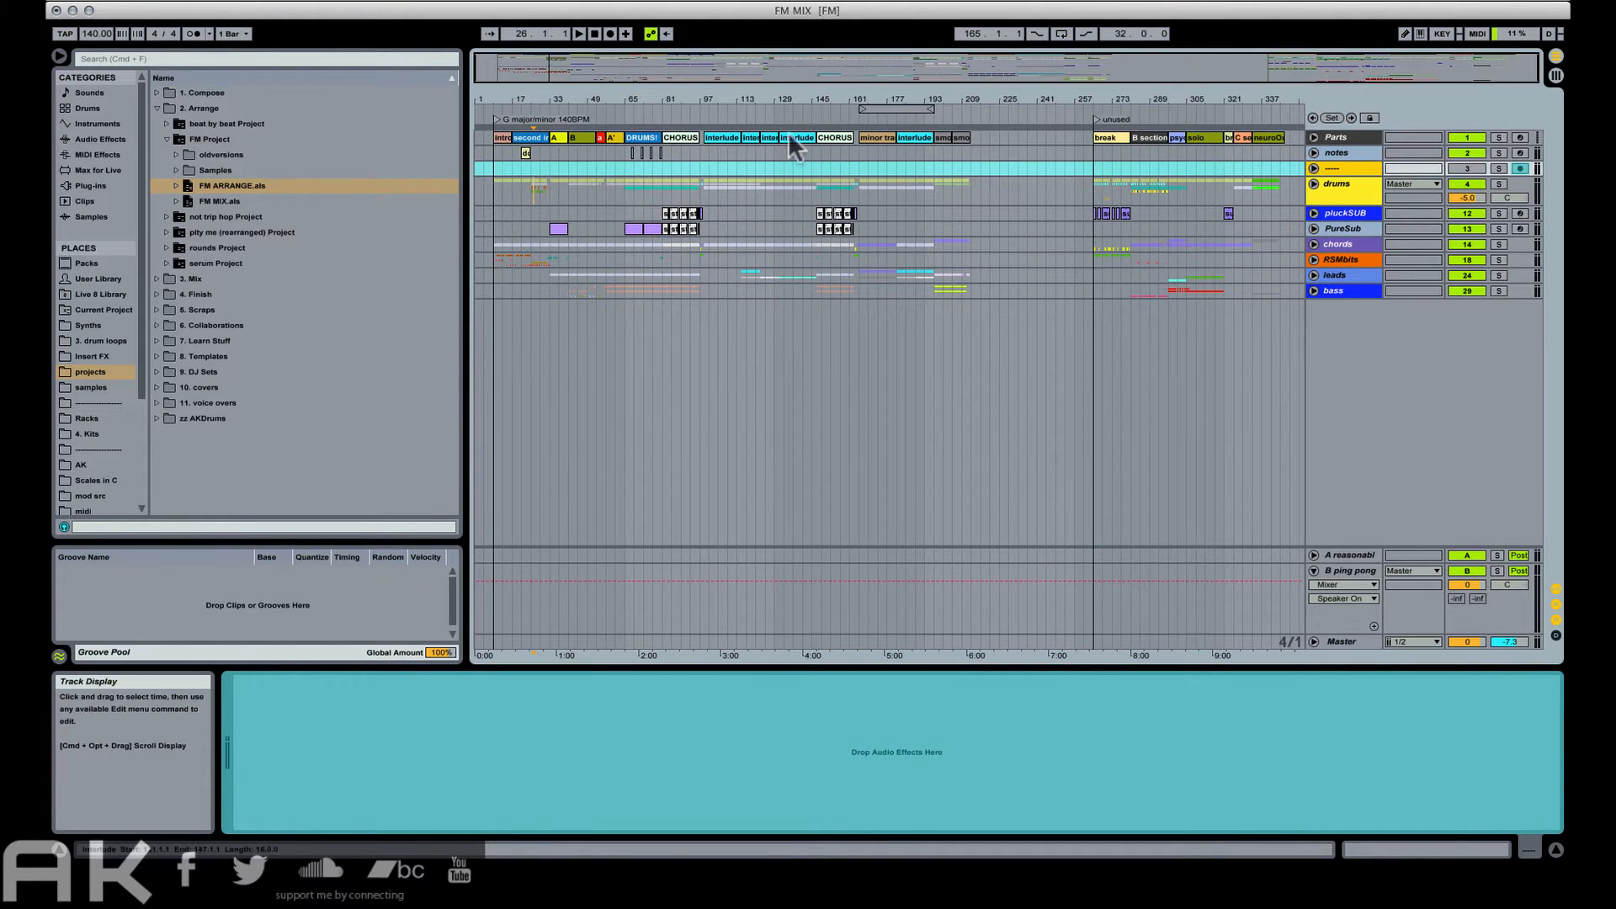
drag(529, 93, 633, 94)
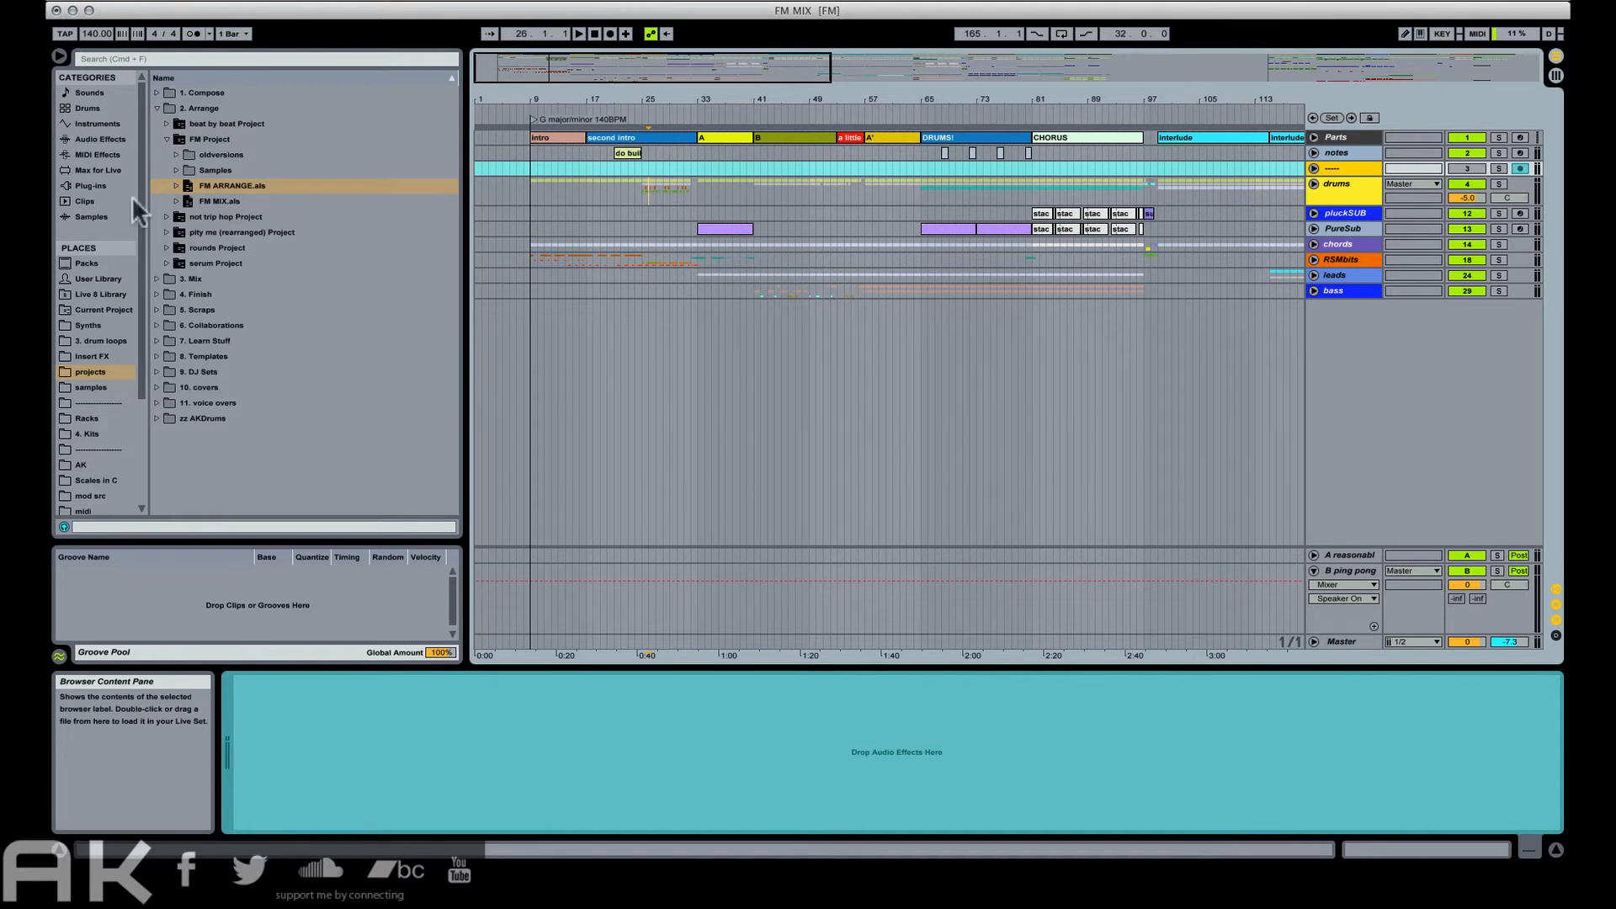
Look into the oldversions folder of FM Project in the browser and collapse the project folder.
click(175, 155)
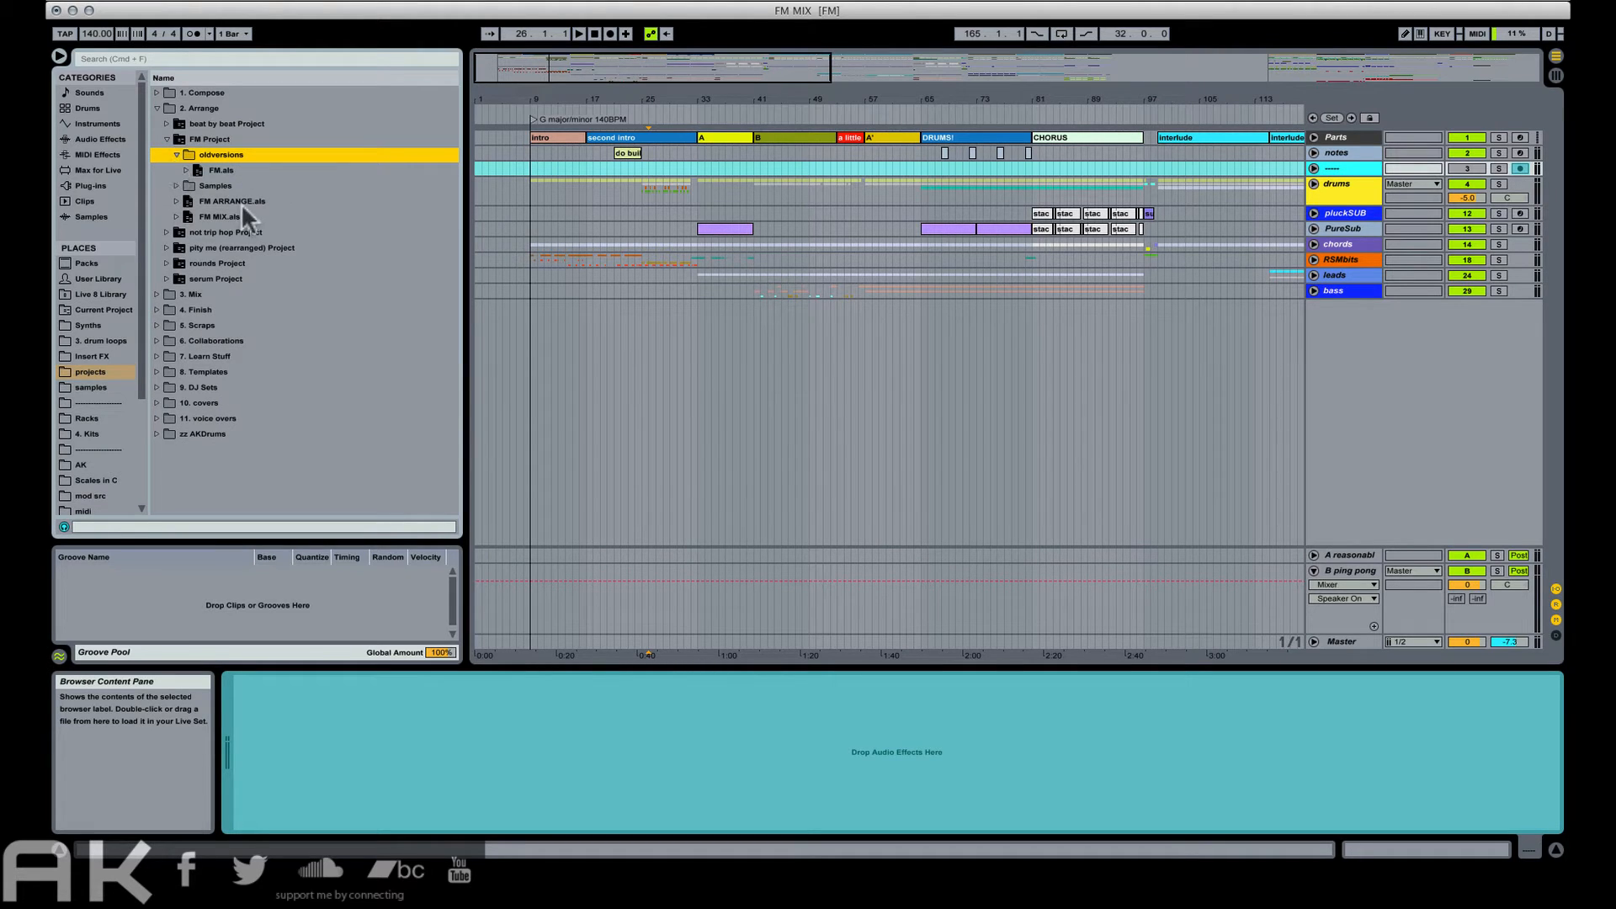
click(176, 155)
click(167, 139)
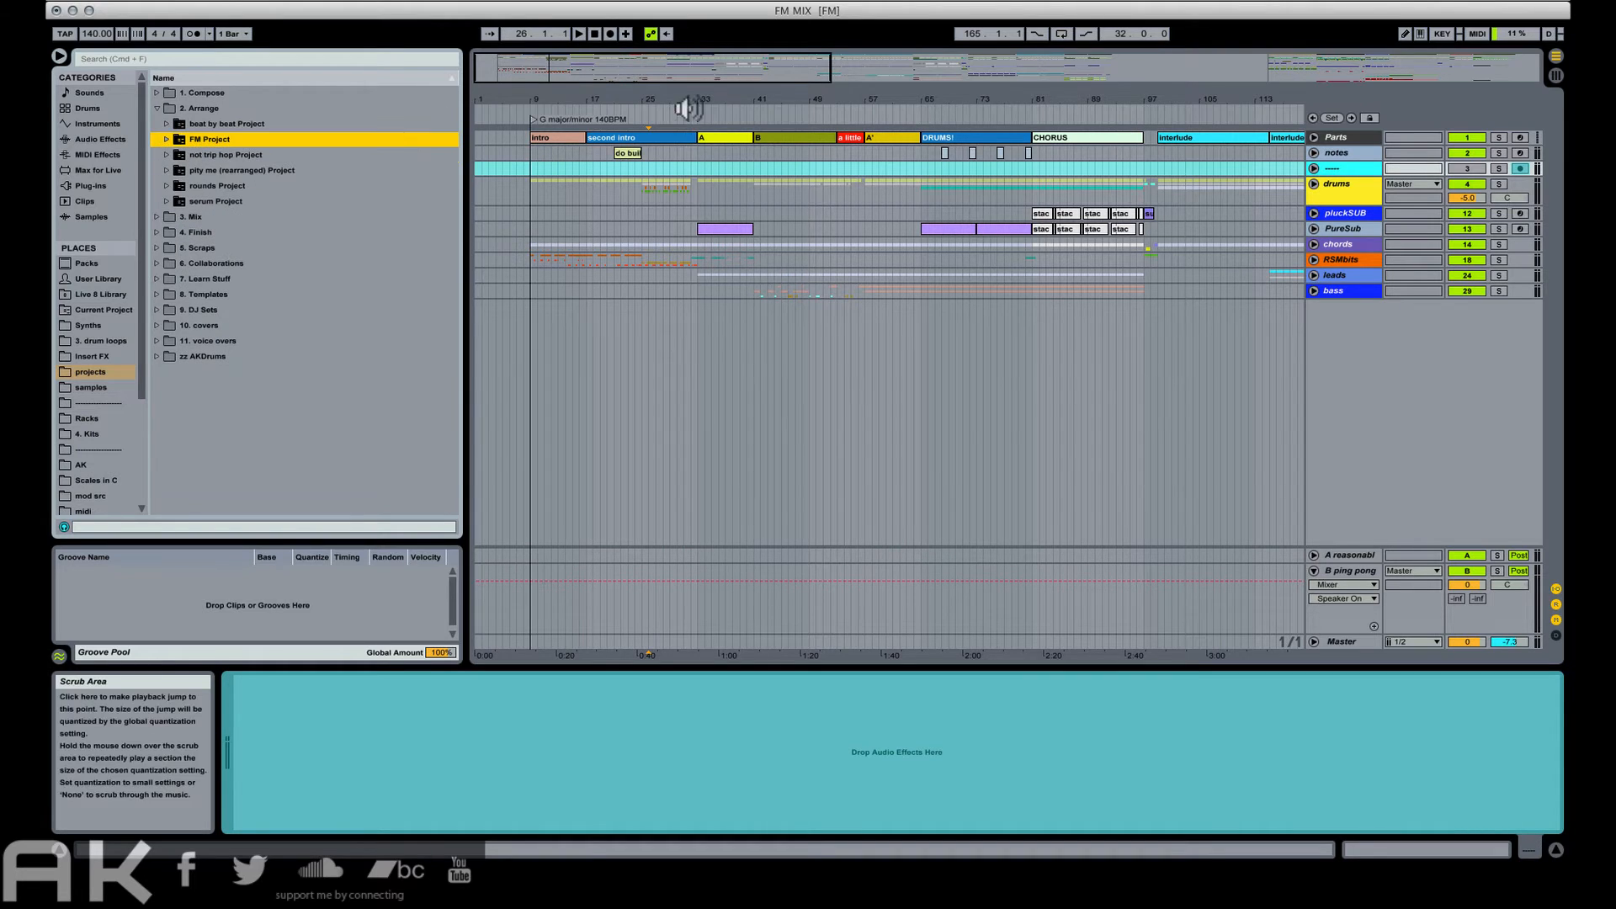
drag(691, 100, 674, 98)
click(1092, 1)
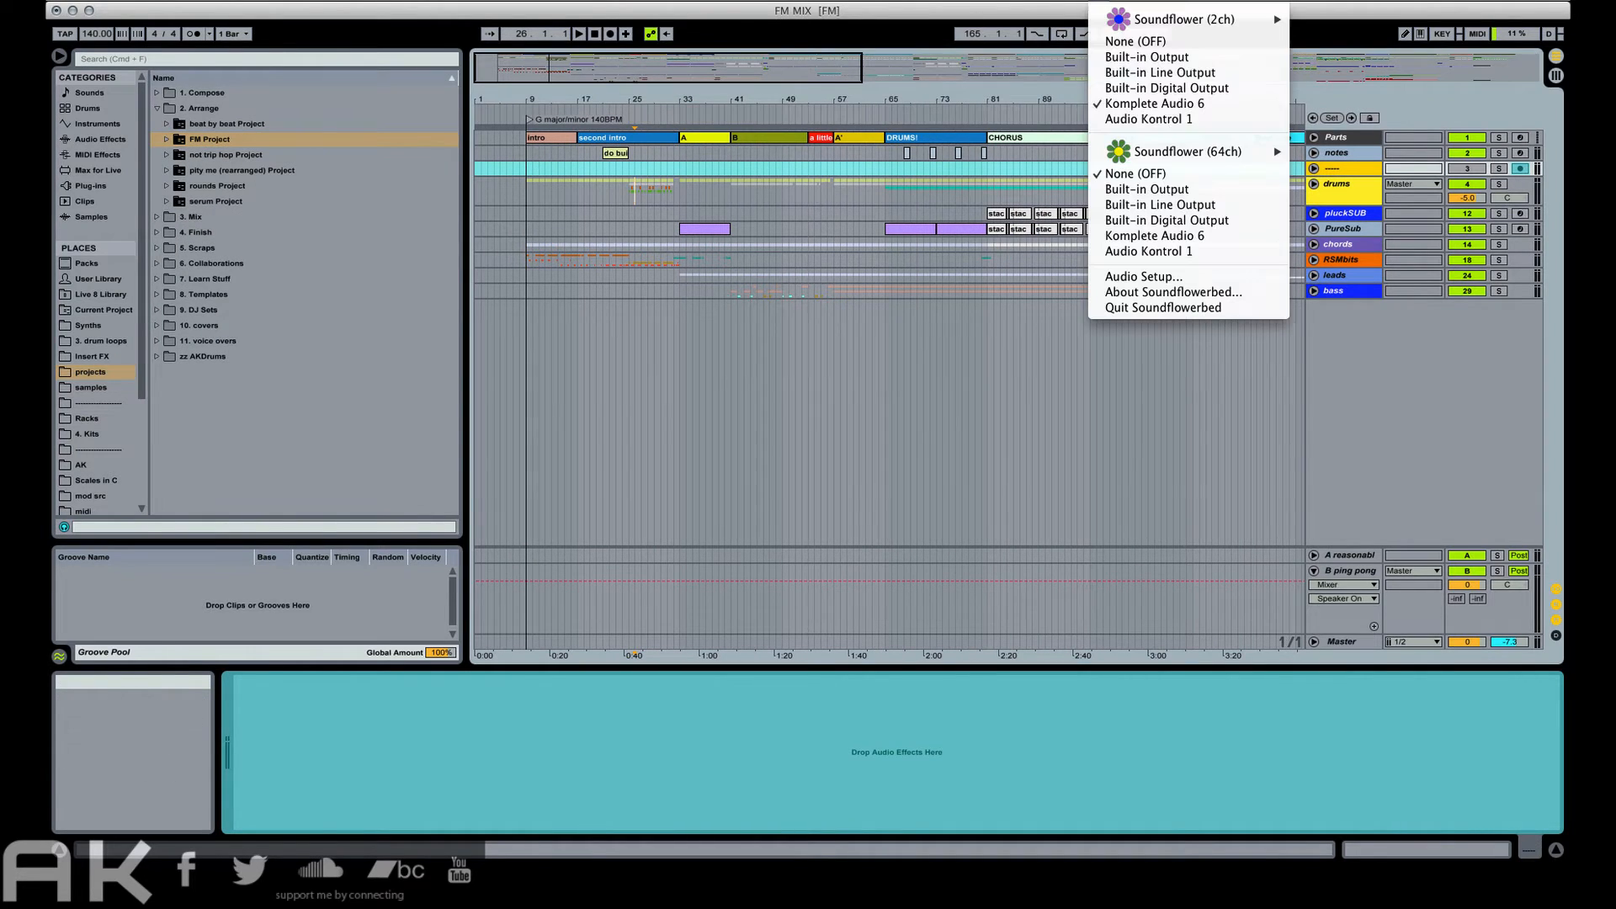
Route Soundflower (2ch) to Komplete Audio 6 and listen from the intro into the second intro.
click(1147, 105)
click(544, 139)
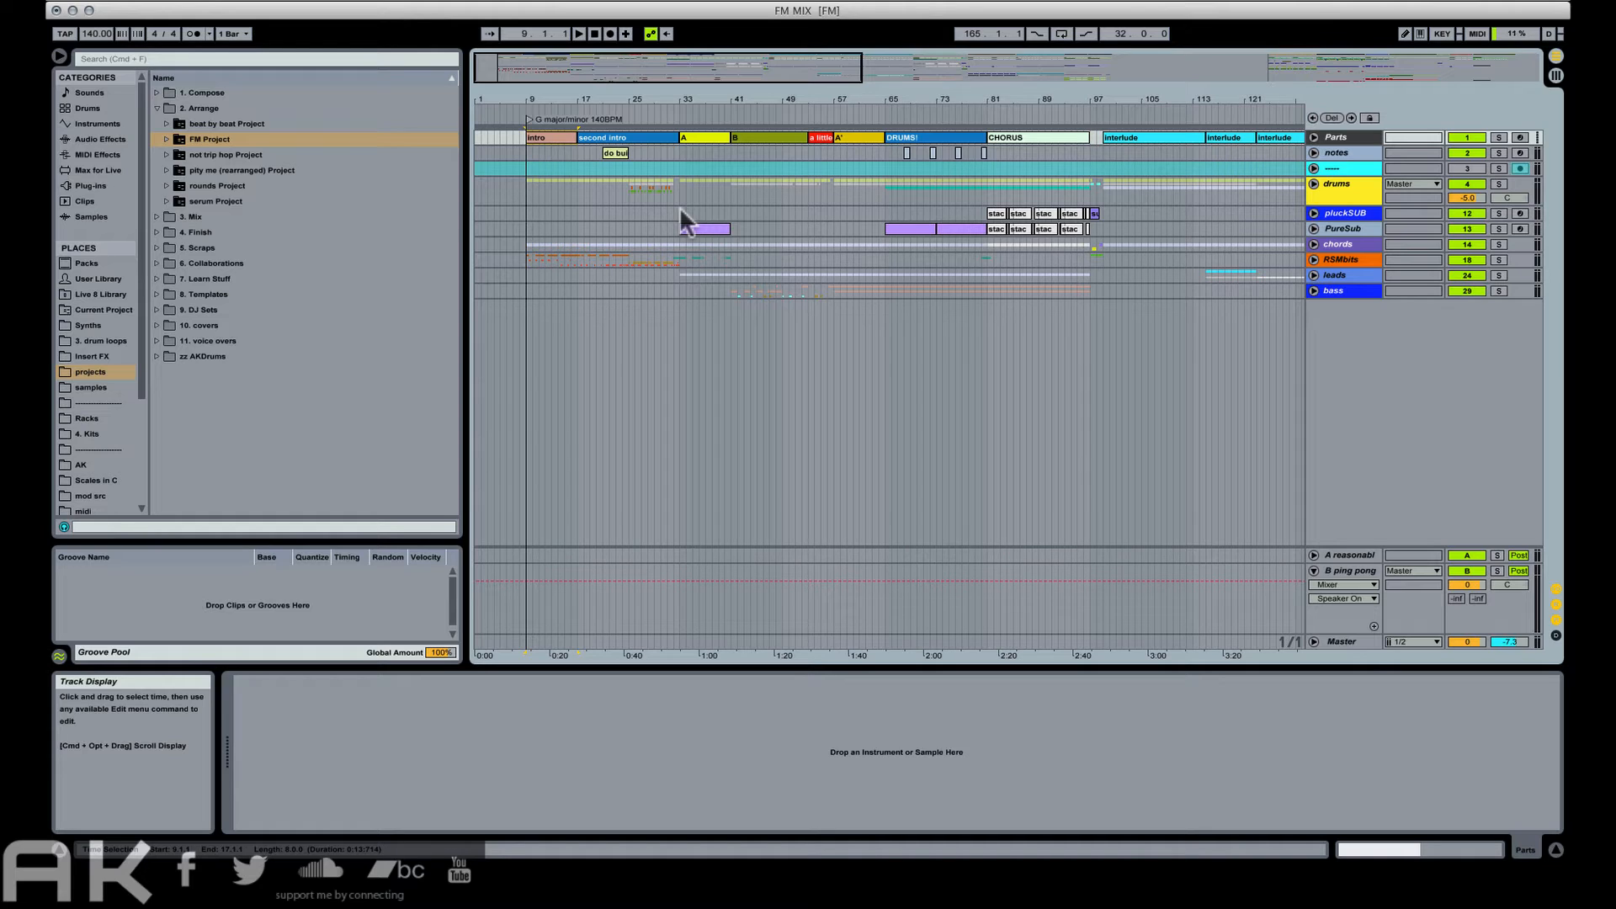
key(space)
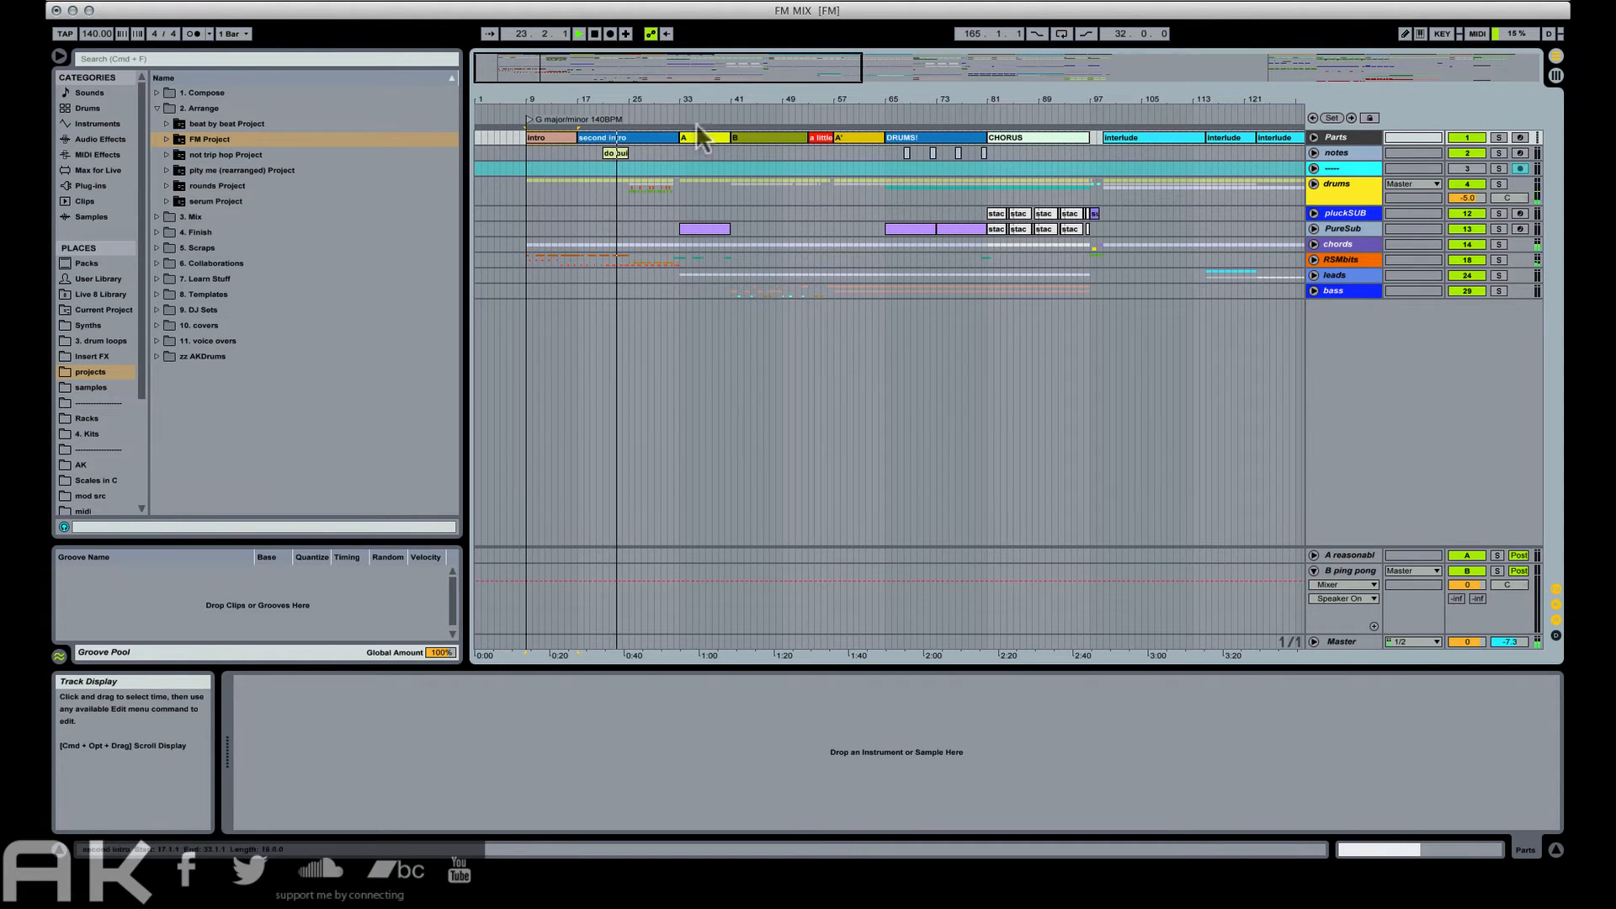
drag(625, 88, 658, 168)
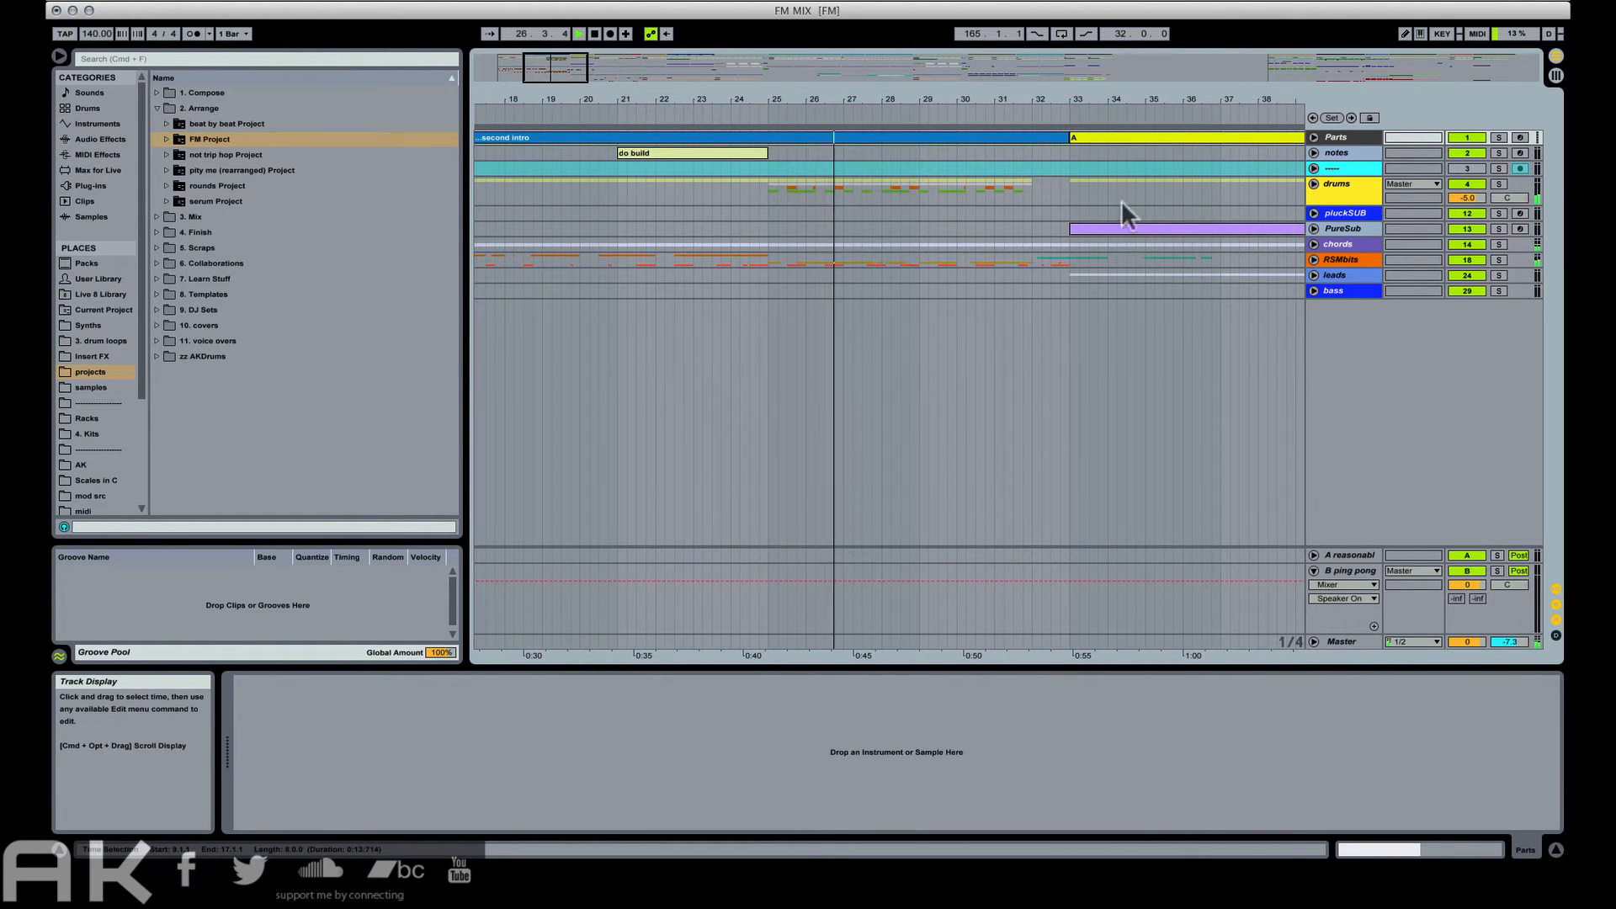
Unfold the drums group, collapse all of its tracks, and select the riser track.
click(1315, 184)
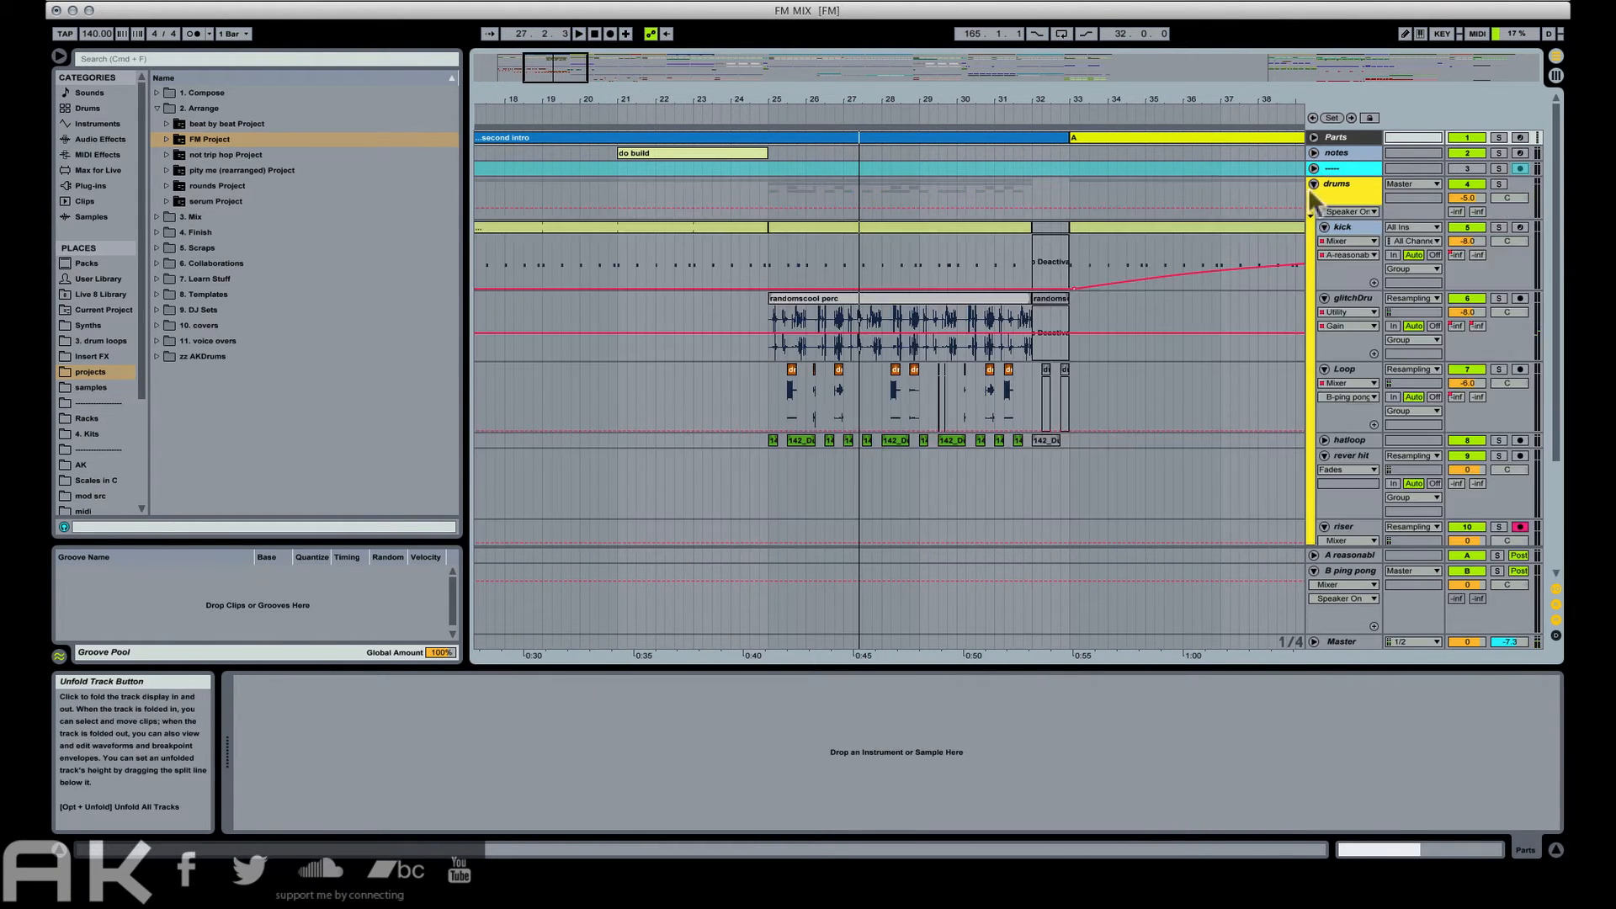
alt+click(1325, 297)
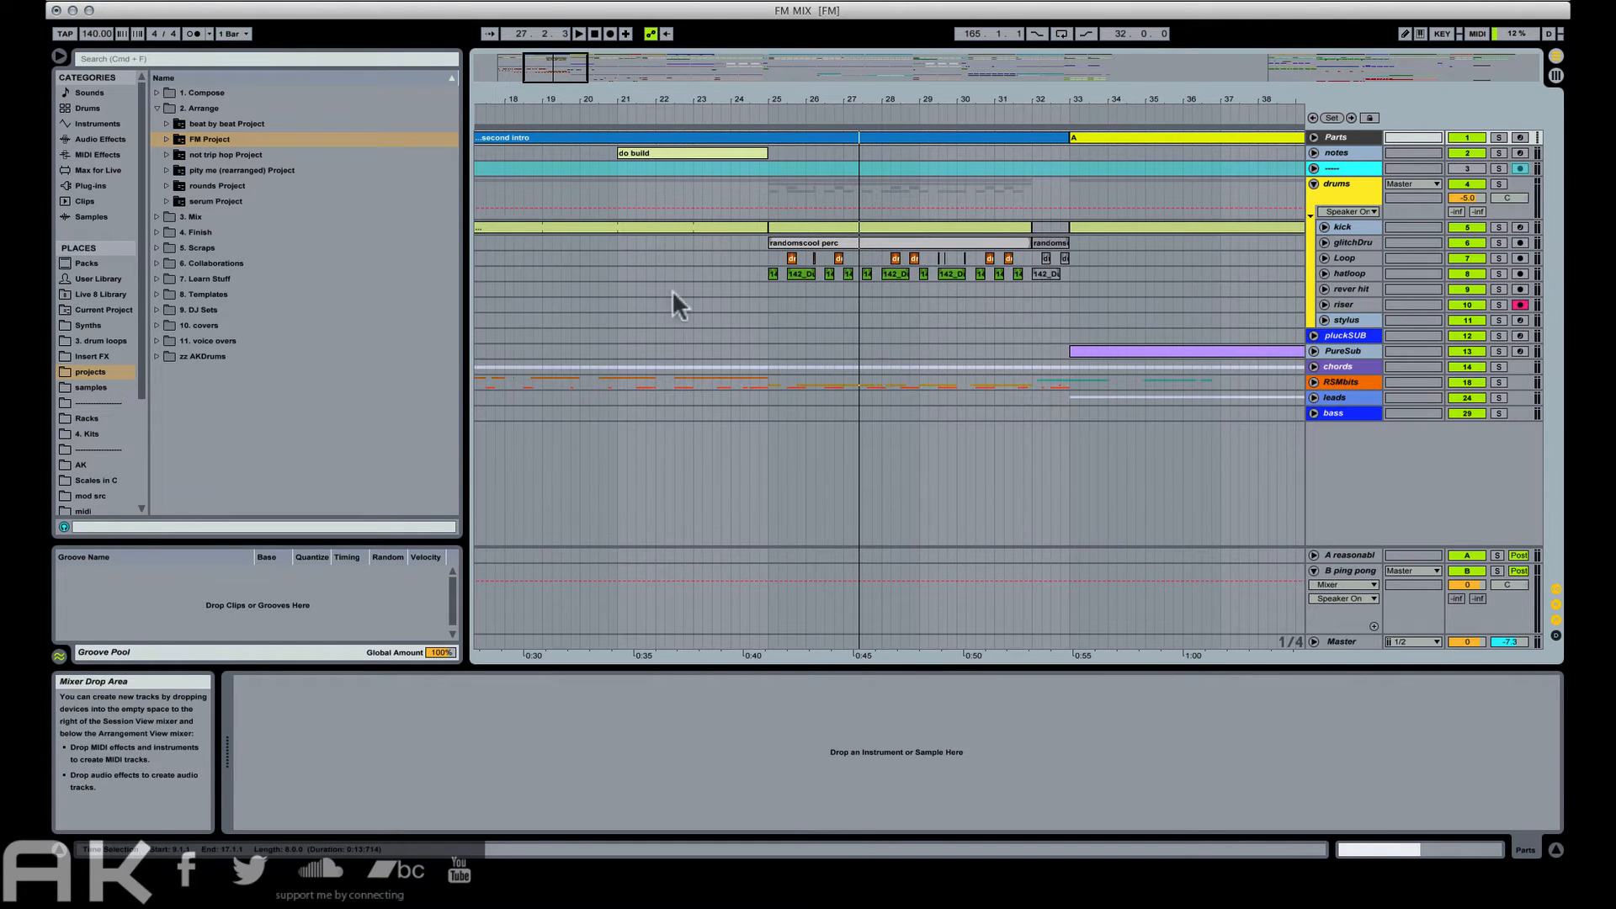
click(1348, 304)
key(space)
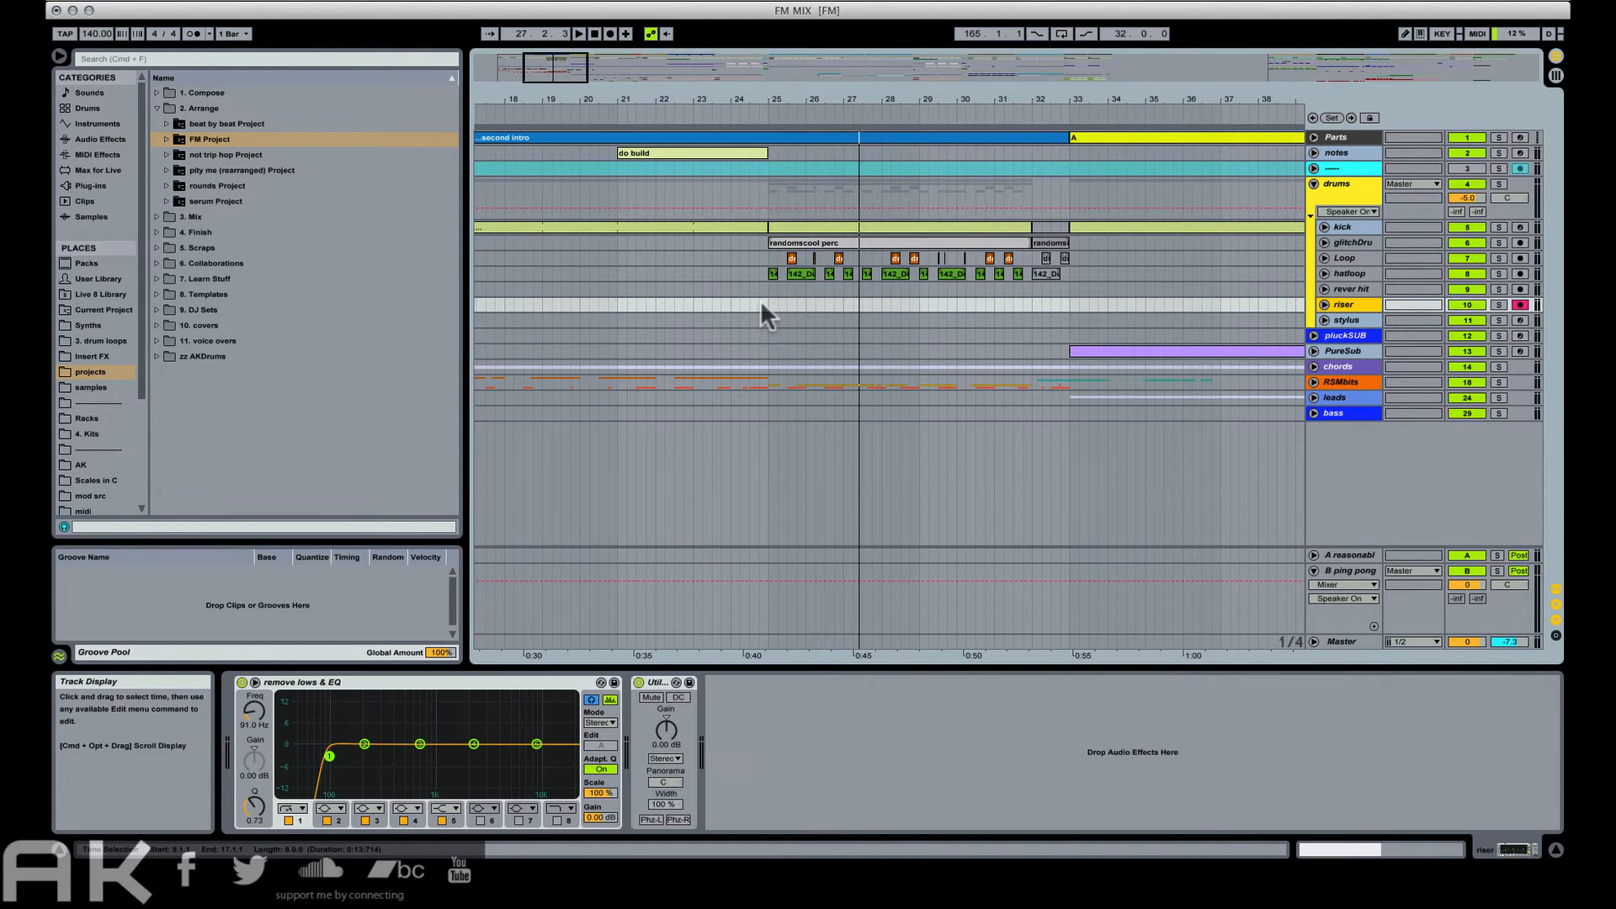
Mute the drums group and record the resampled audio onto the riser track from bar 25, ending the clip at bar 29.
click(766, 303)
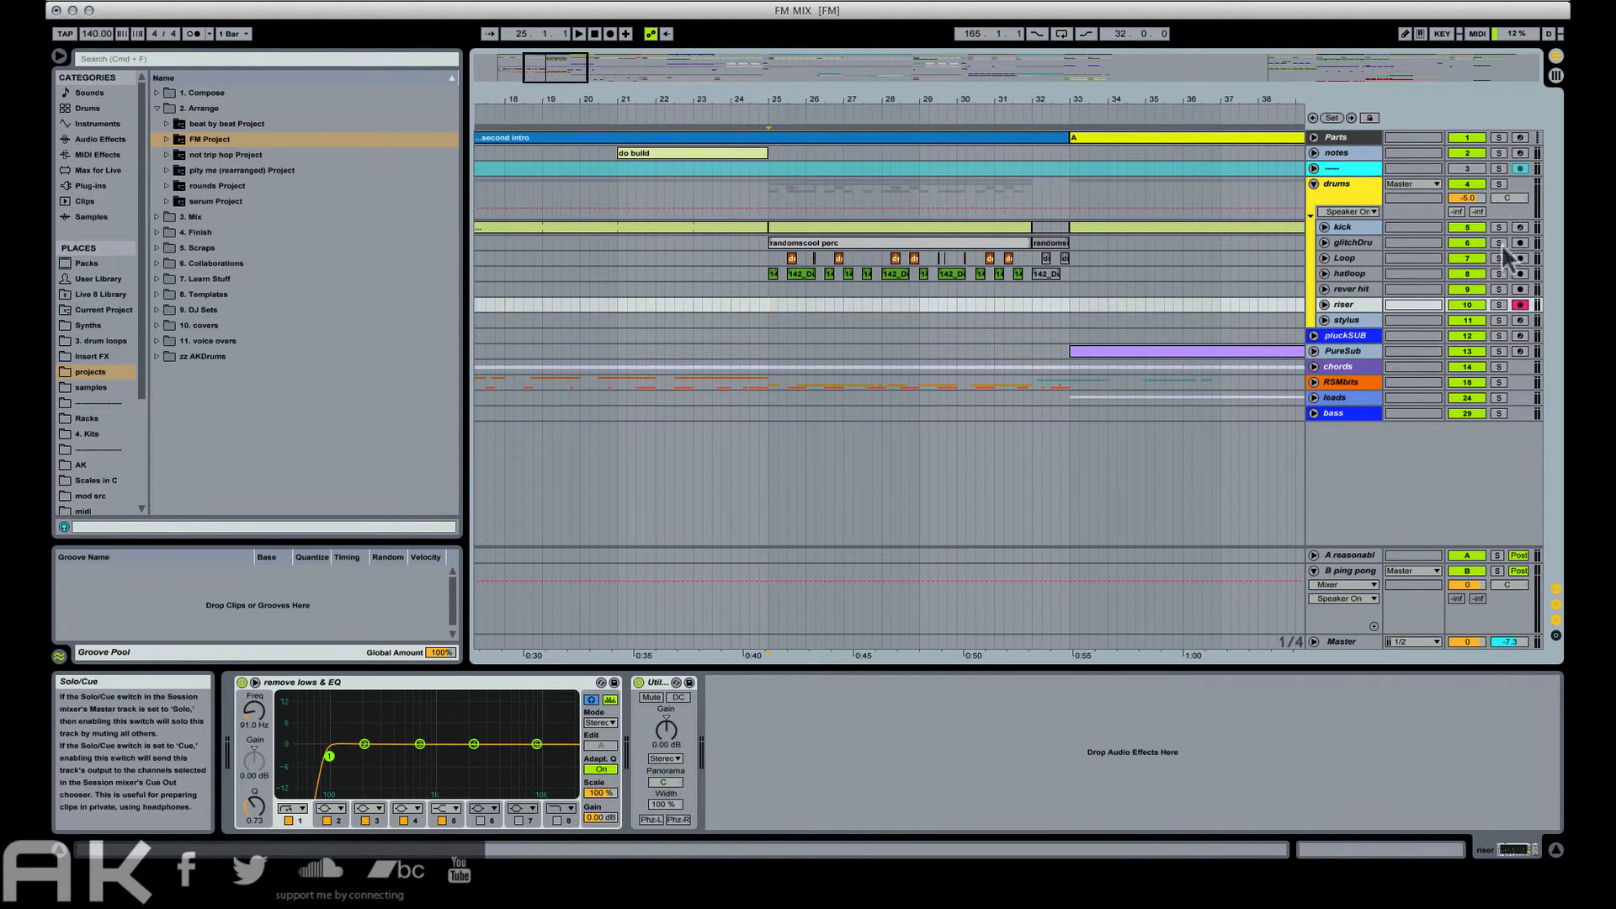
click(1467, 185)
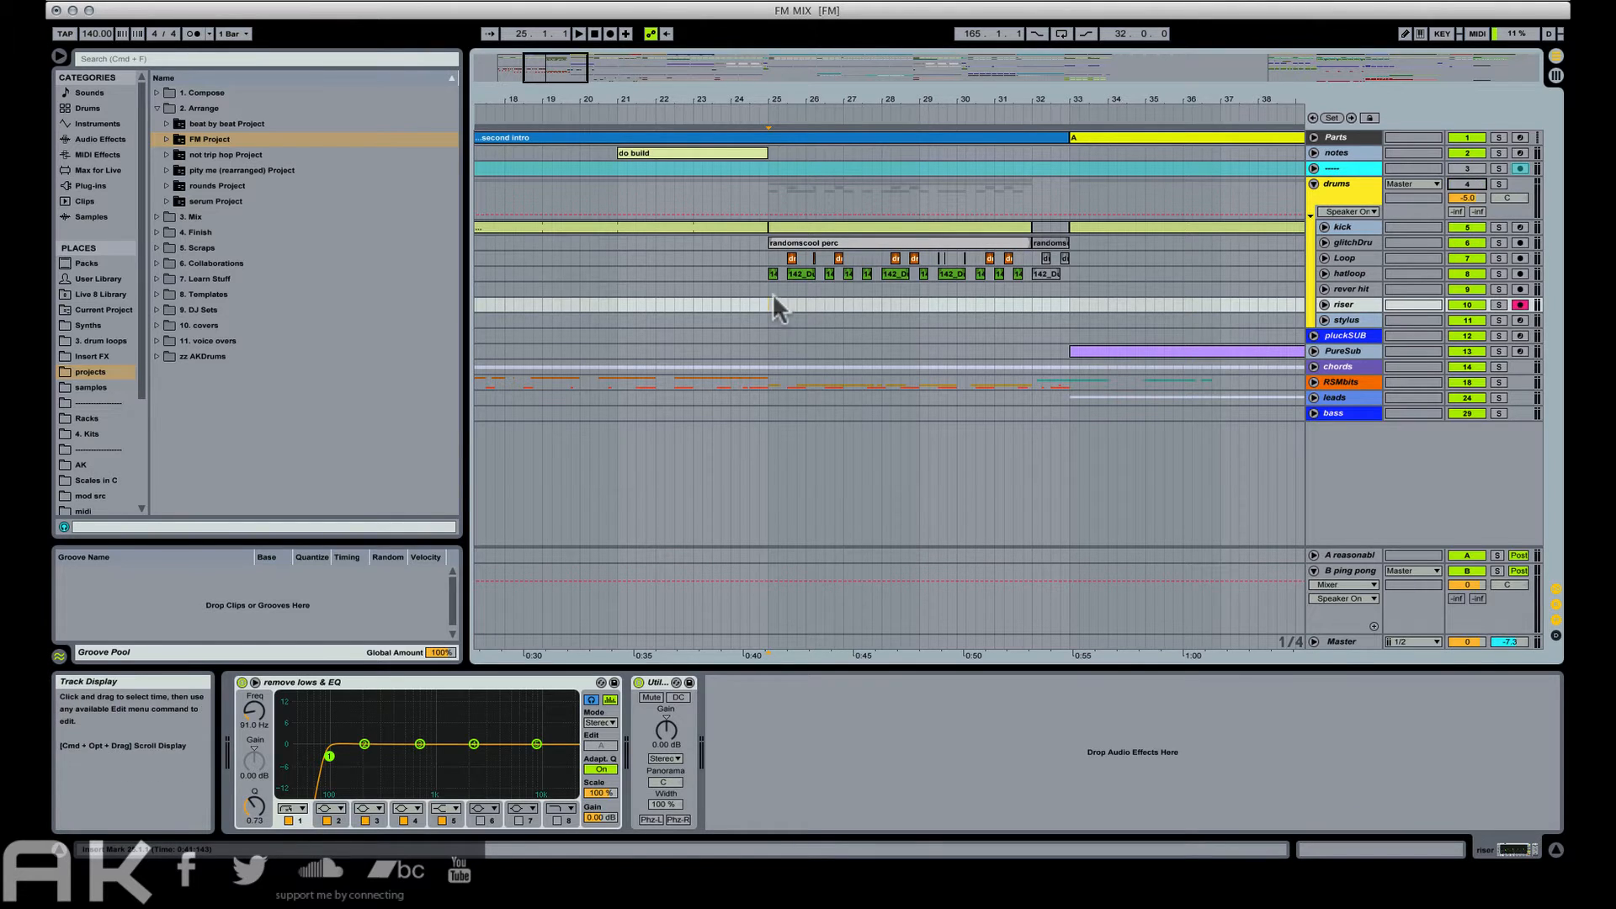
click(610, 33)
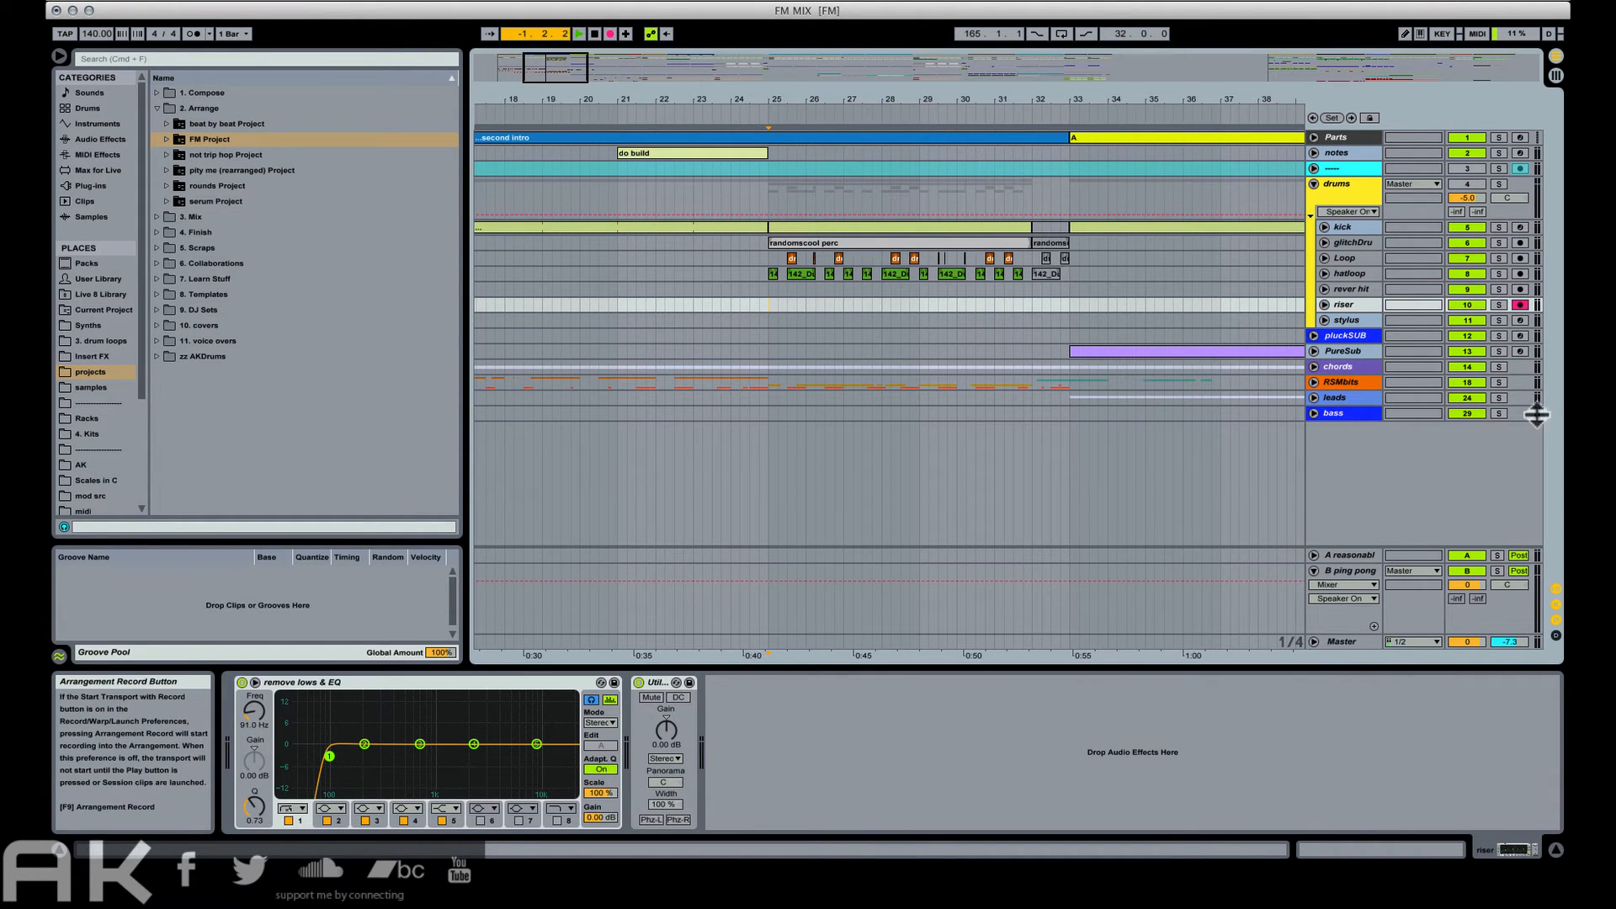
click(1324, 304)
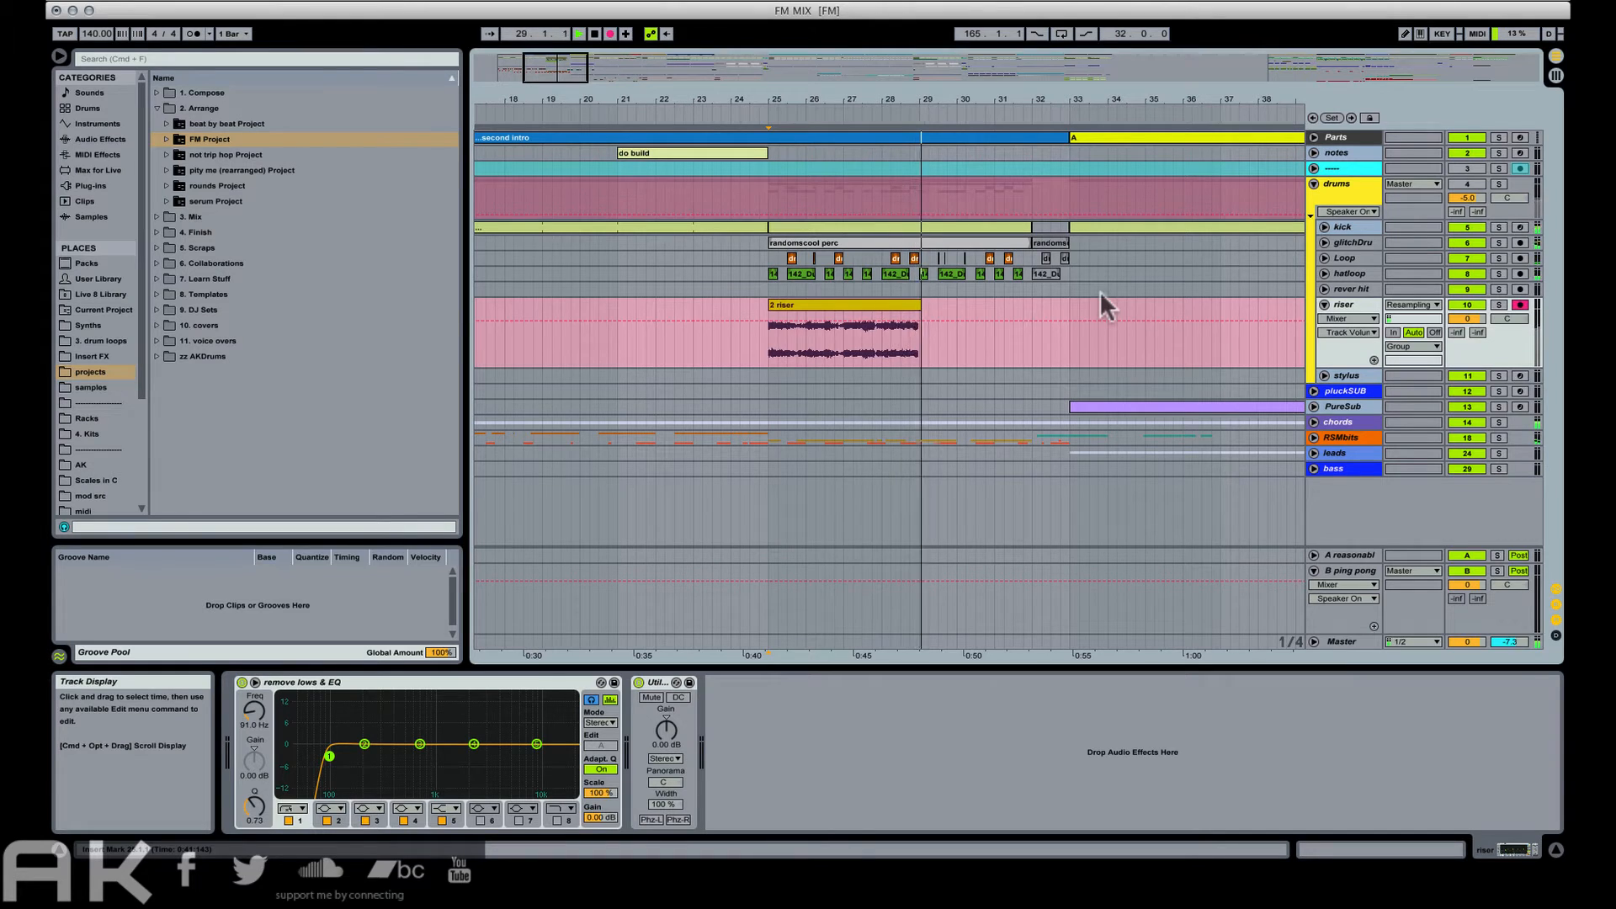
key(space)
drag(925, 305, 918, 305)
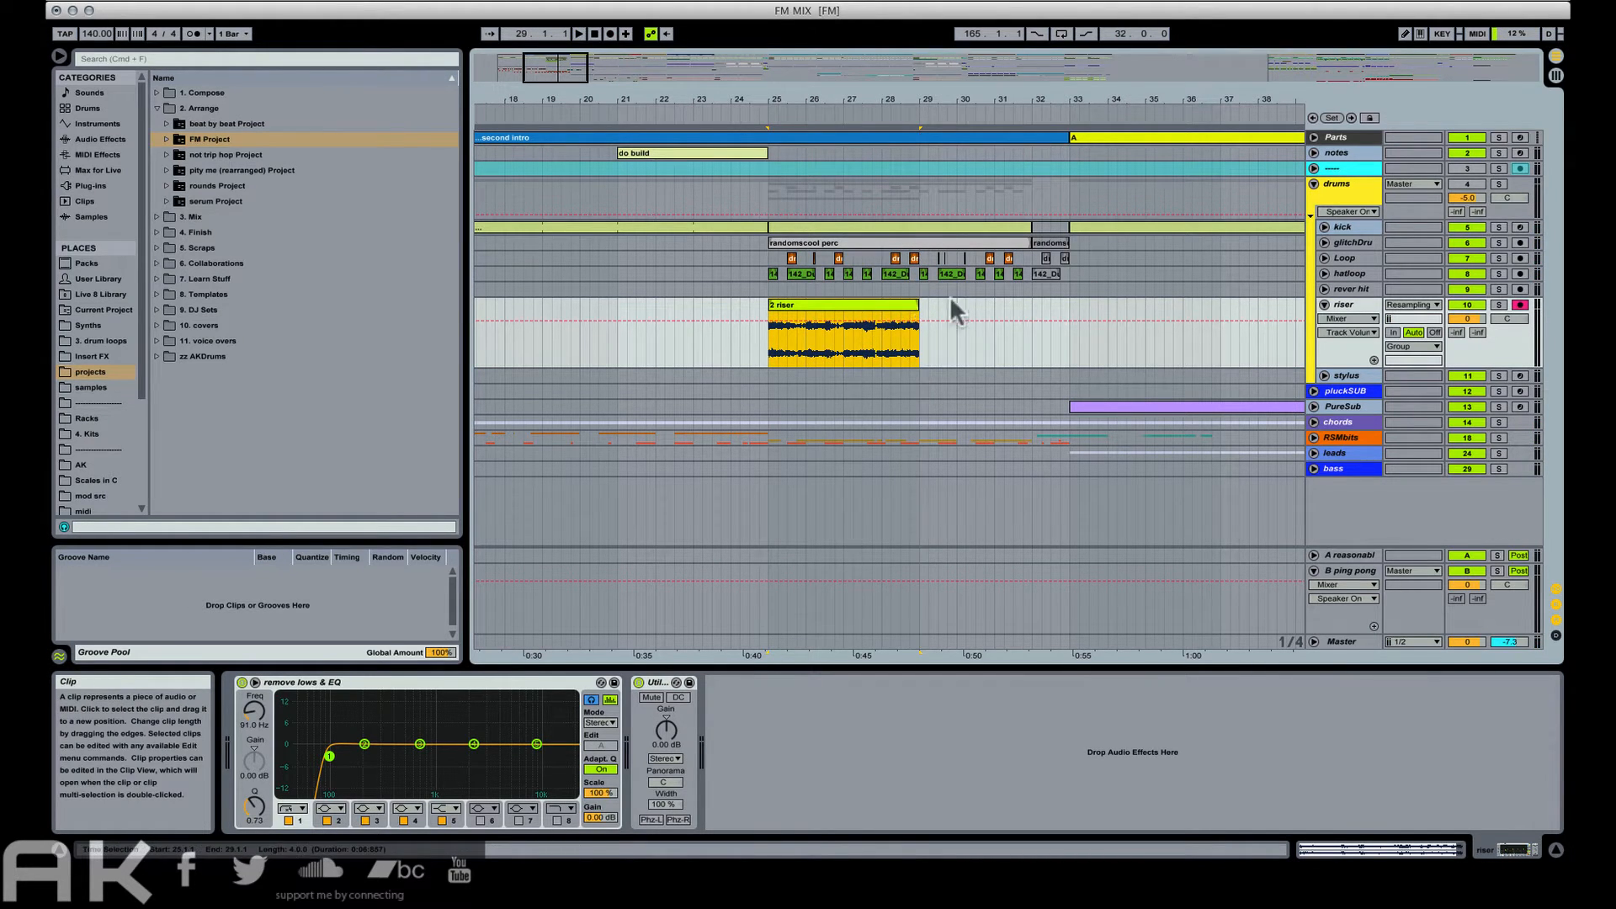
Reverse the recorded riser clip and solo the riser track.
double_click(842, 305)
click(355, 725)
click(1499, 305)
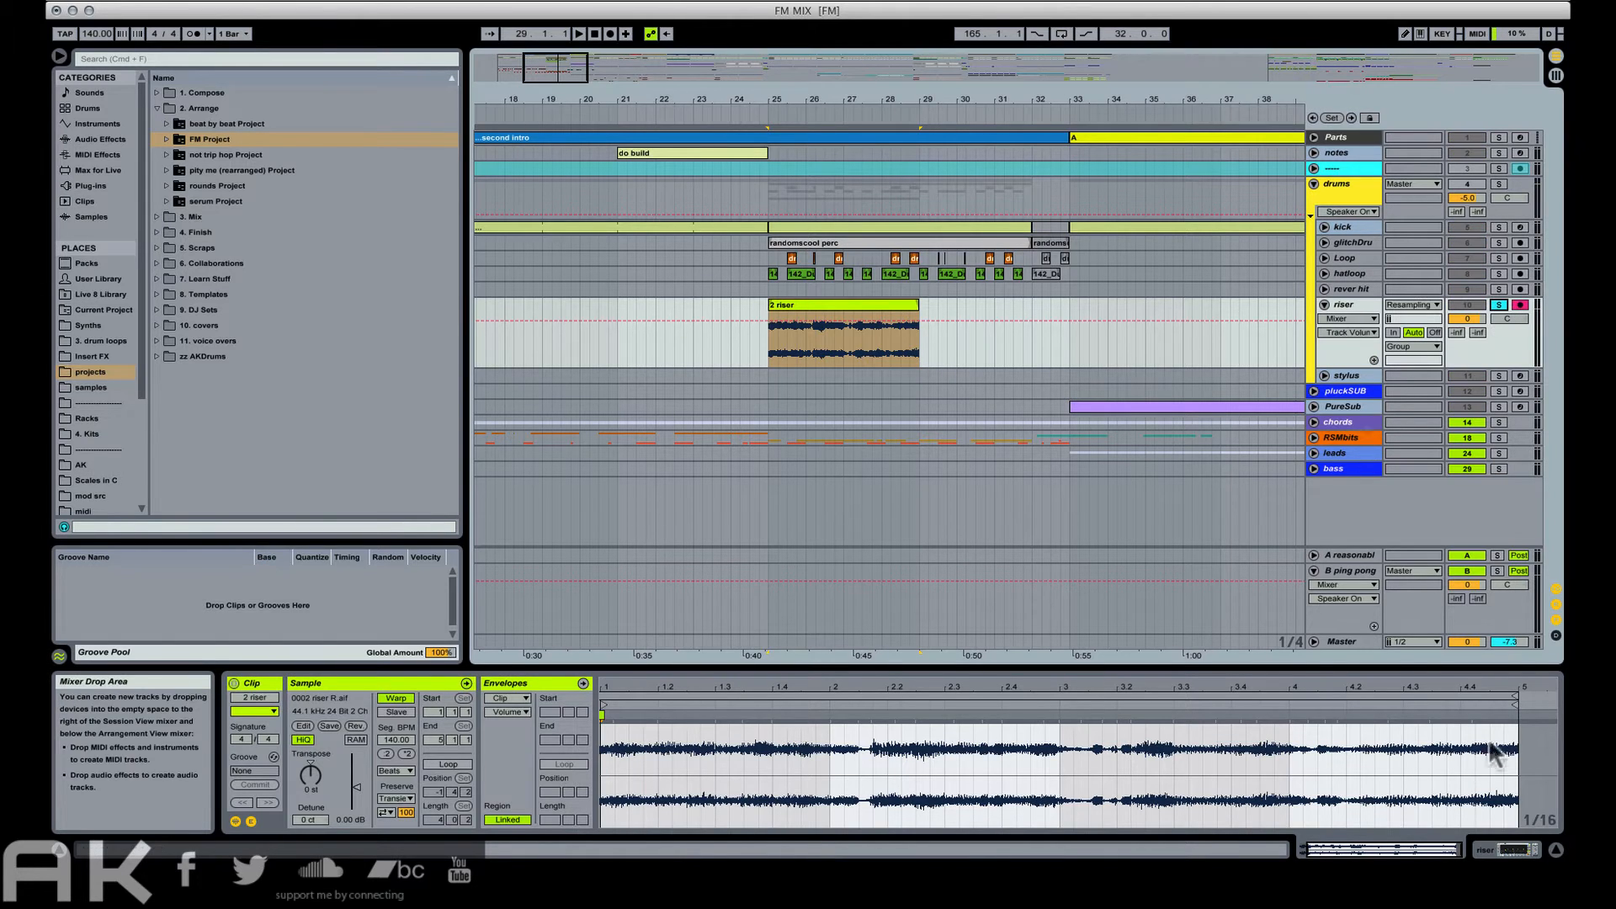
Insert an audio track below riser, move the reversed clip onto it, and deactivate the new track's remove lows & EQ device.
click(1511, 850)
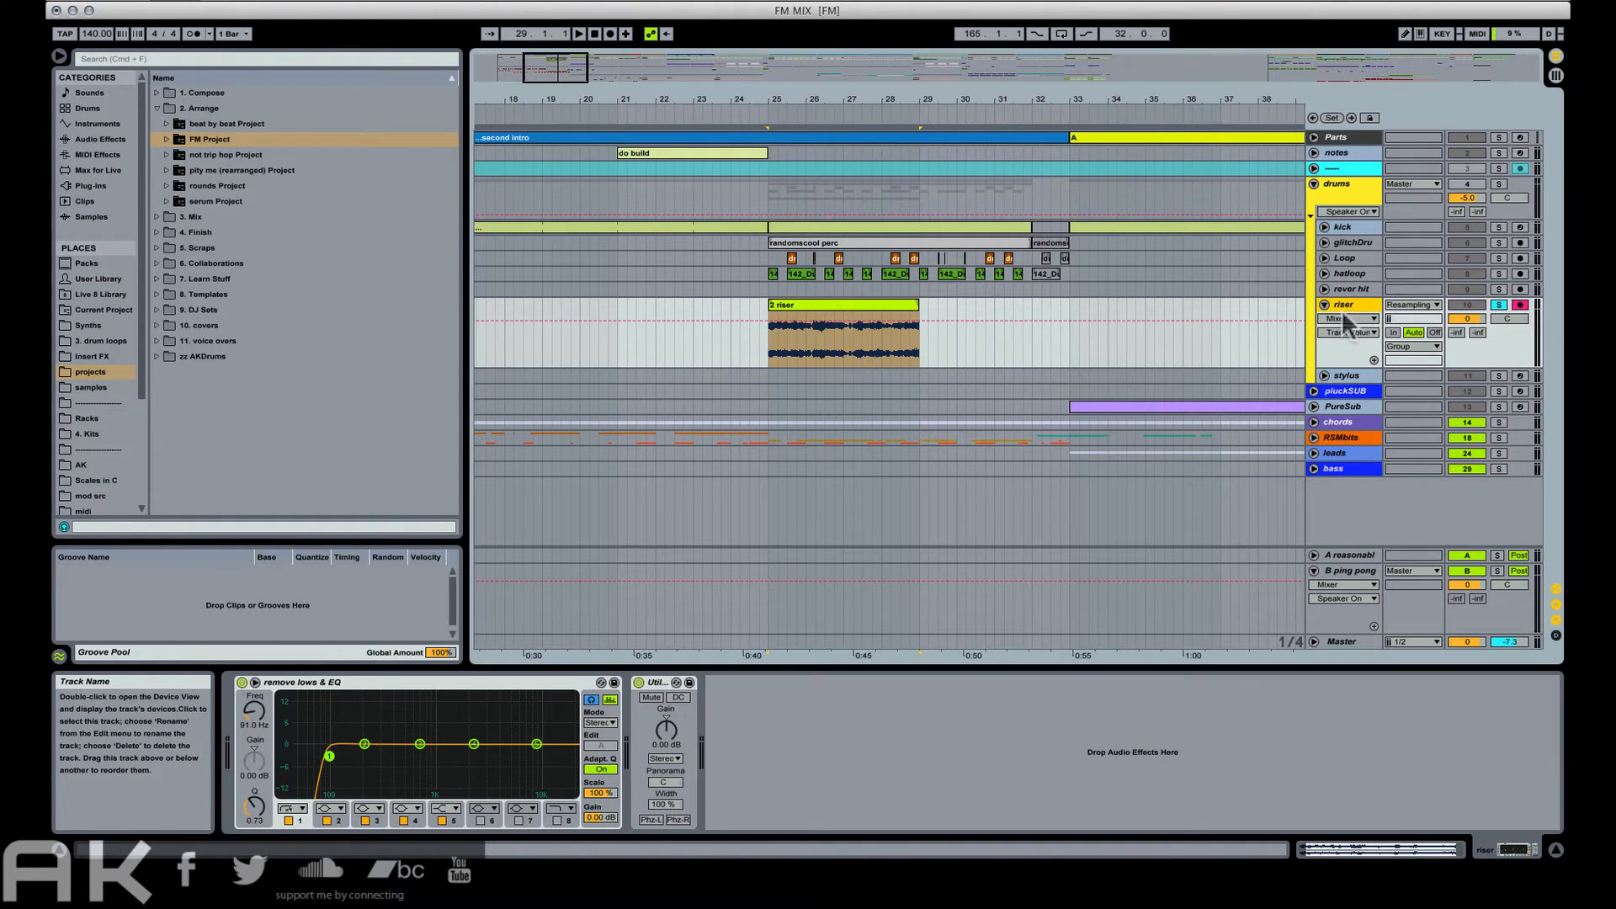
key(super+t)
drag(857, 331, 825, 395)
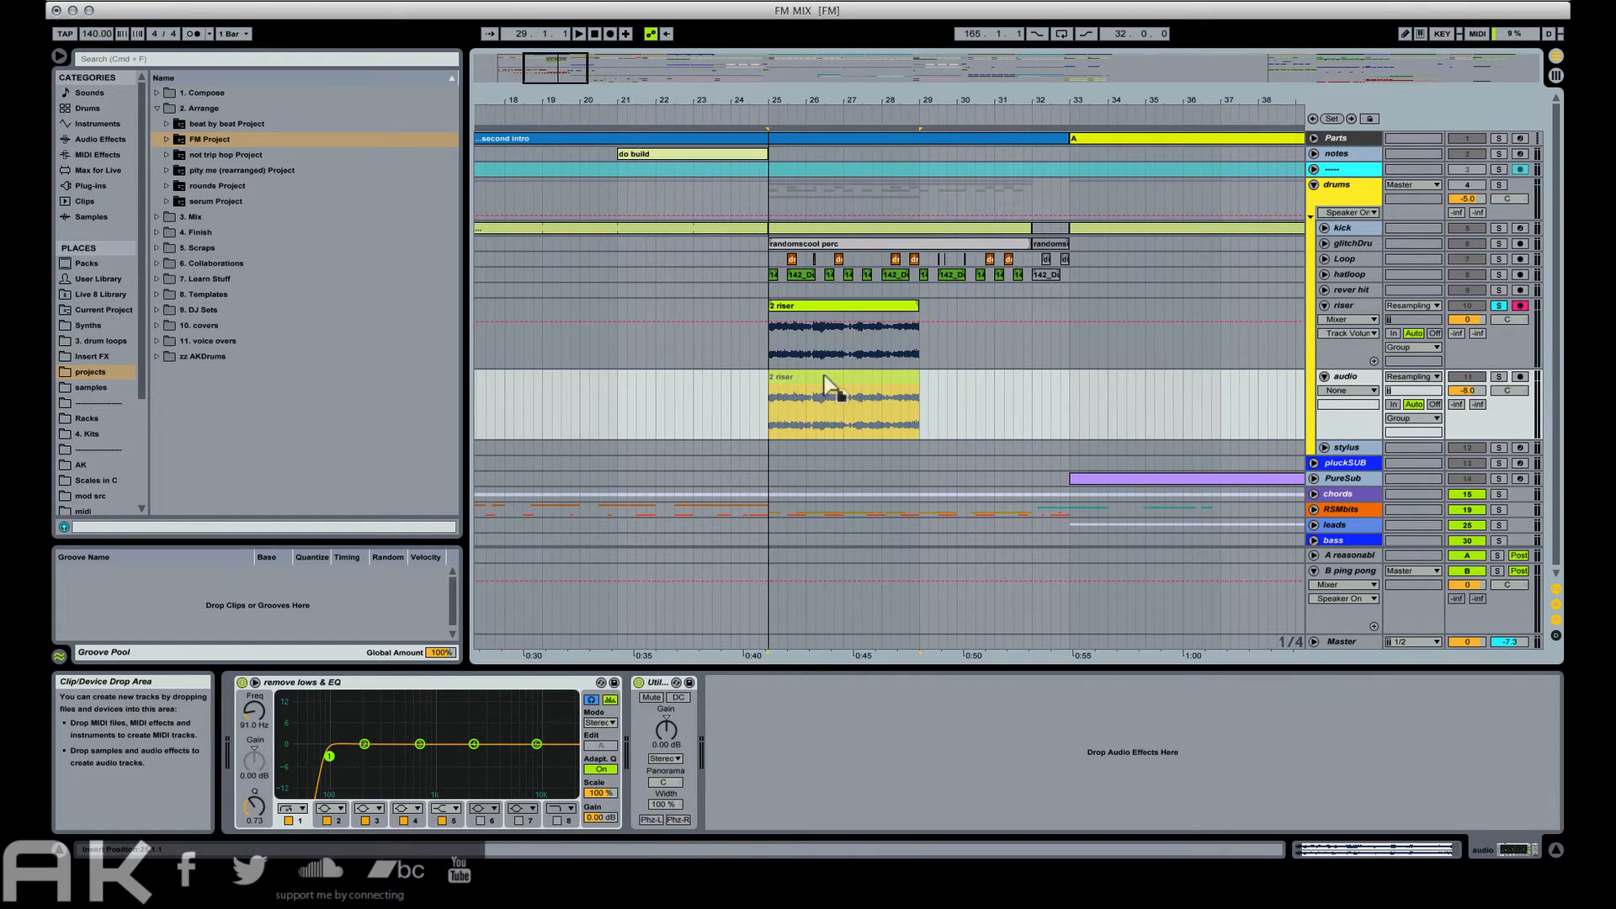
click(244, 684)
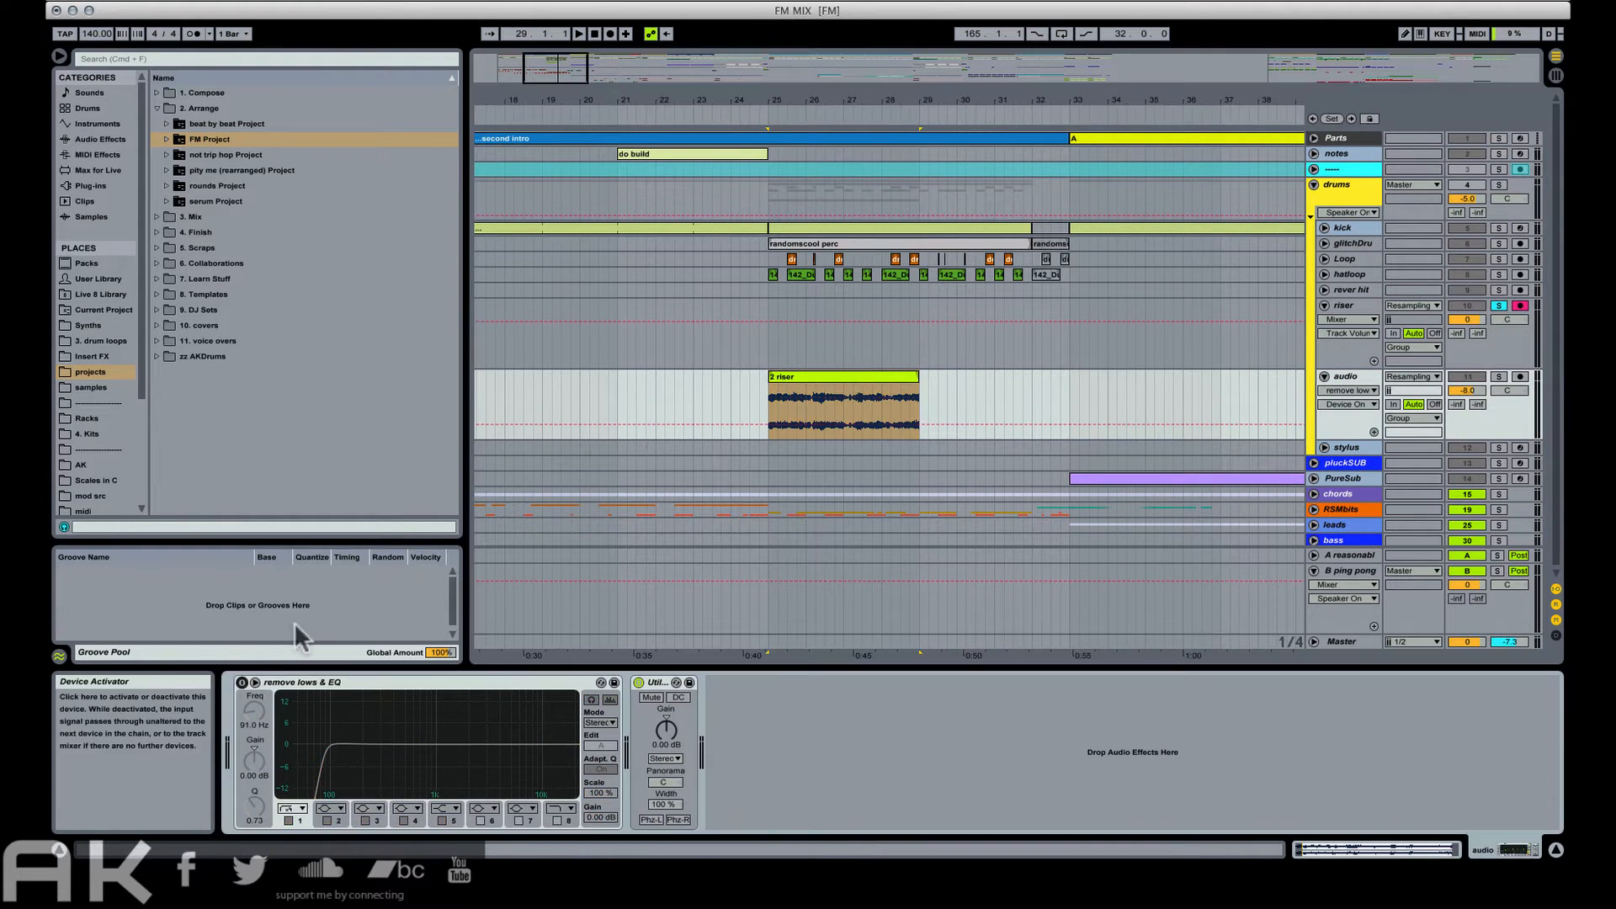
Add the make Convolution Verb preset from the Insert FX Reverb folder after the Utility on the new audio track.
key(super+f)
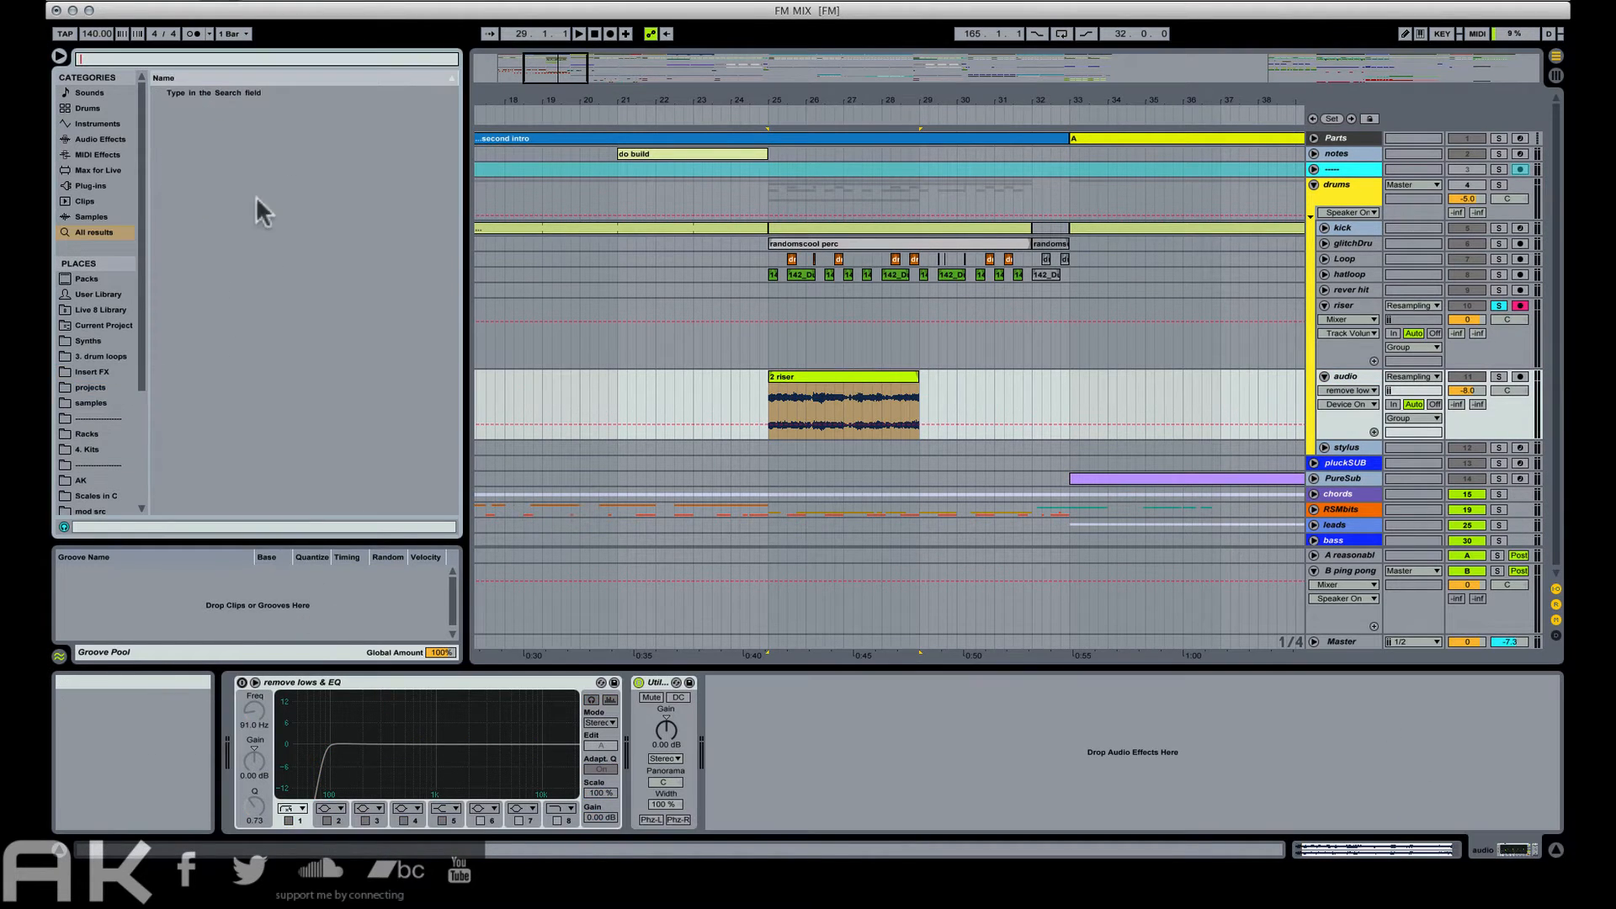
click(92, 371)
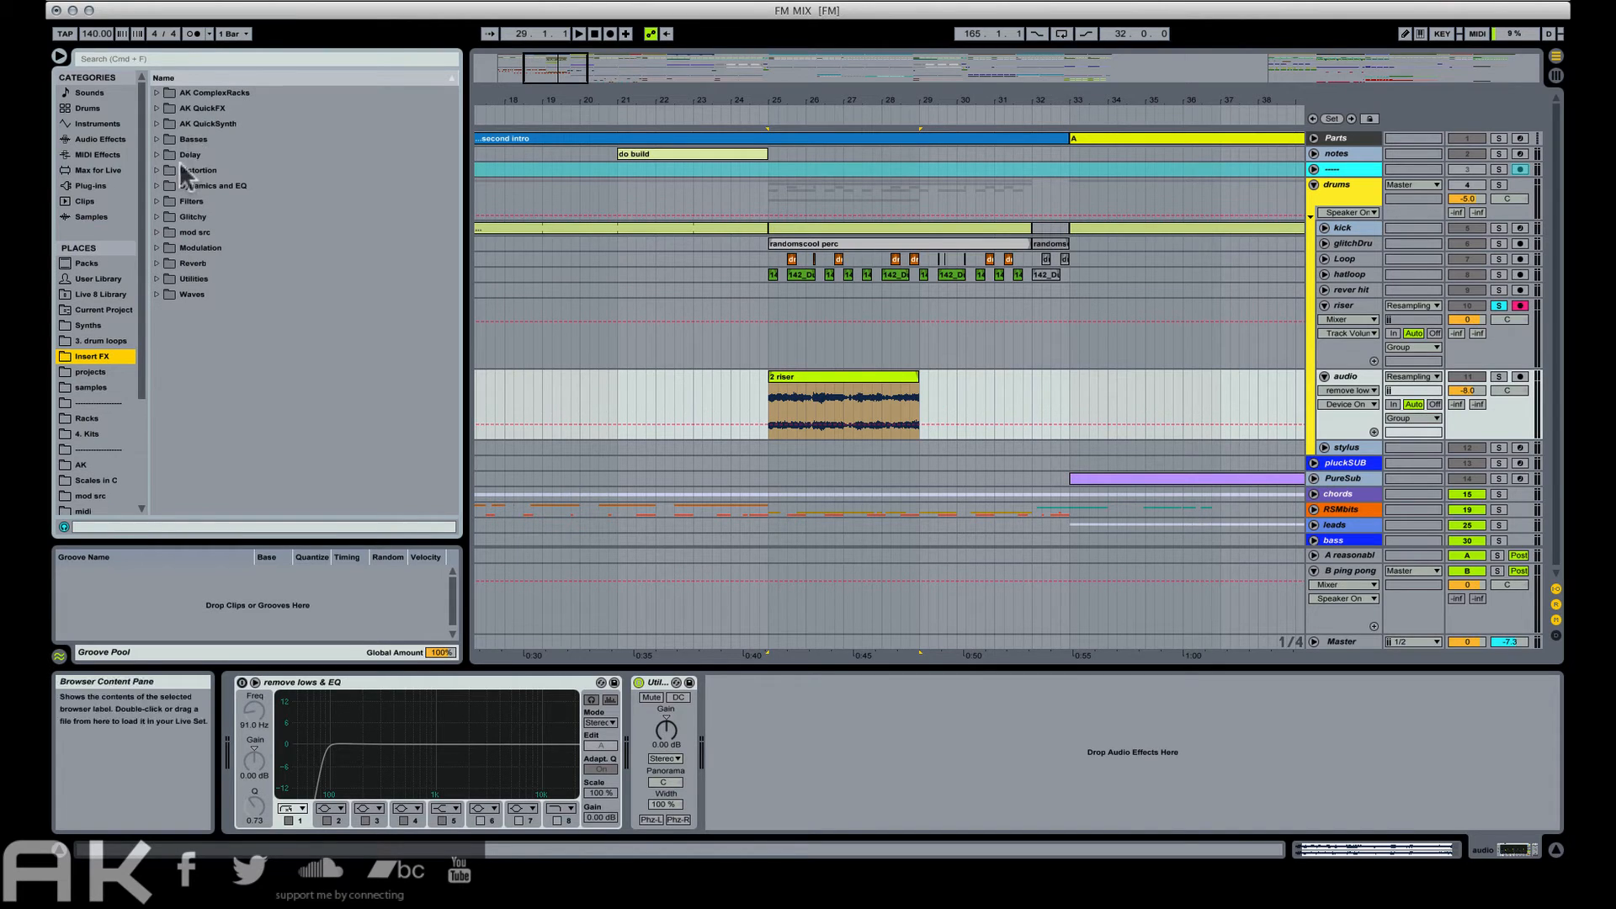
click(160, 263)
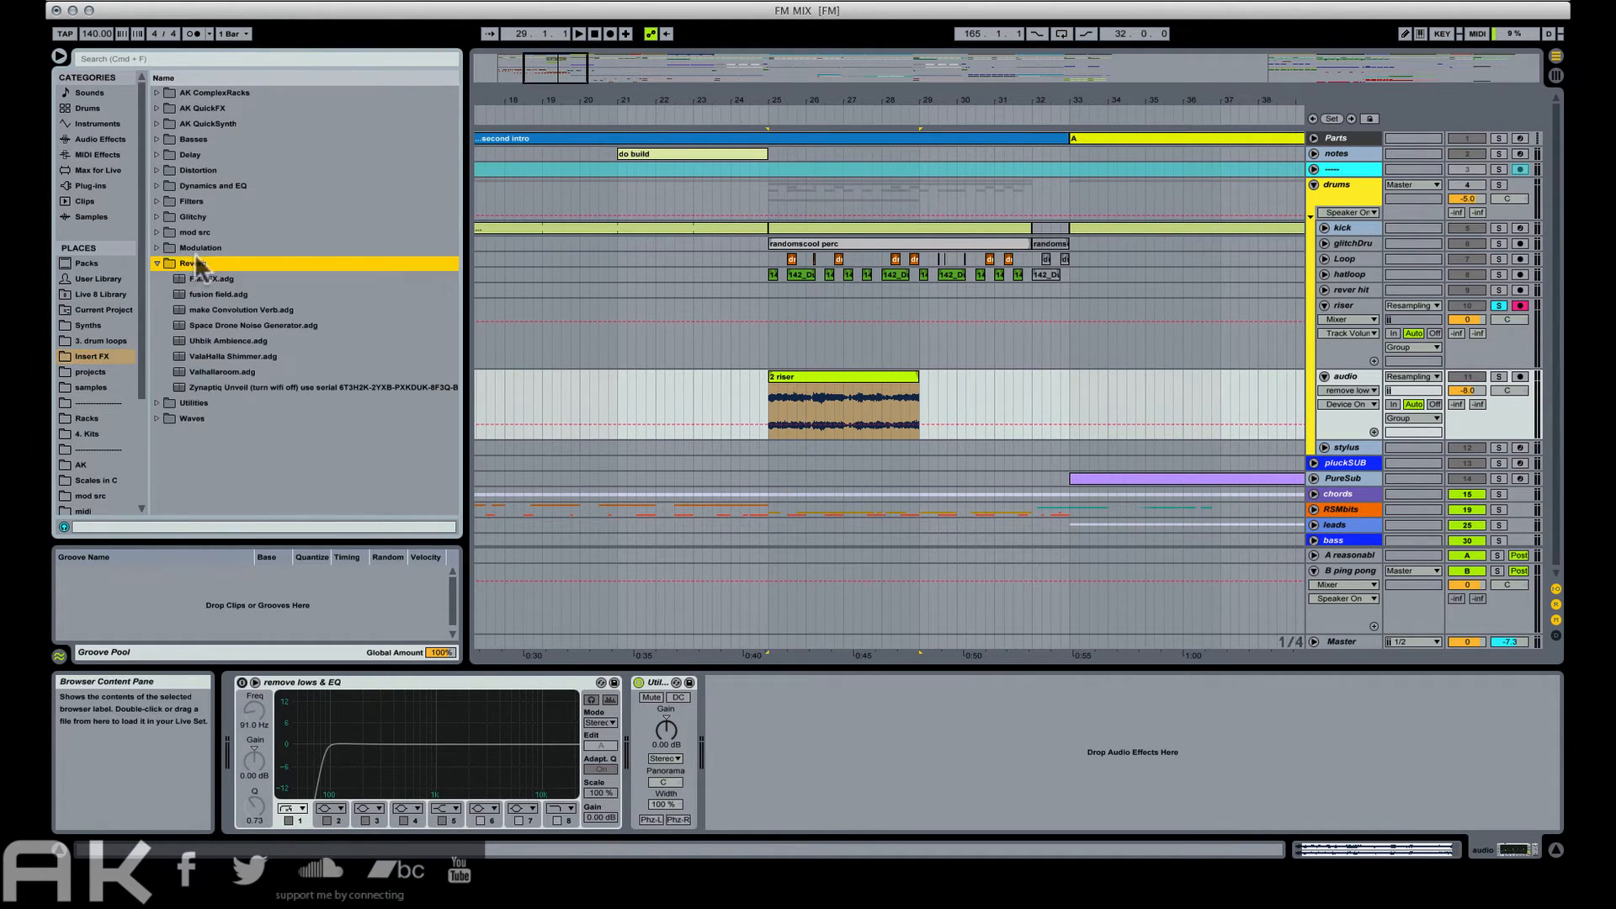
drag(239, 310, 779, 761)
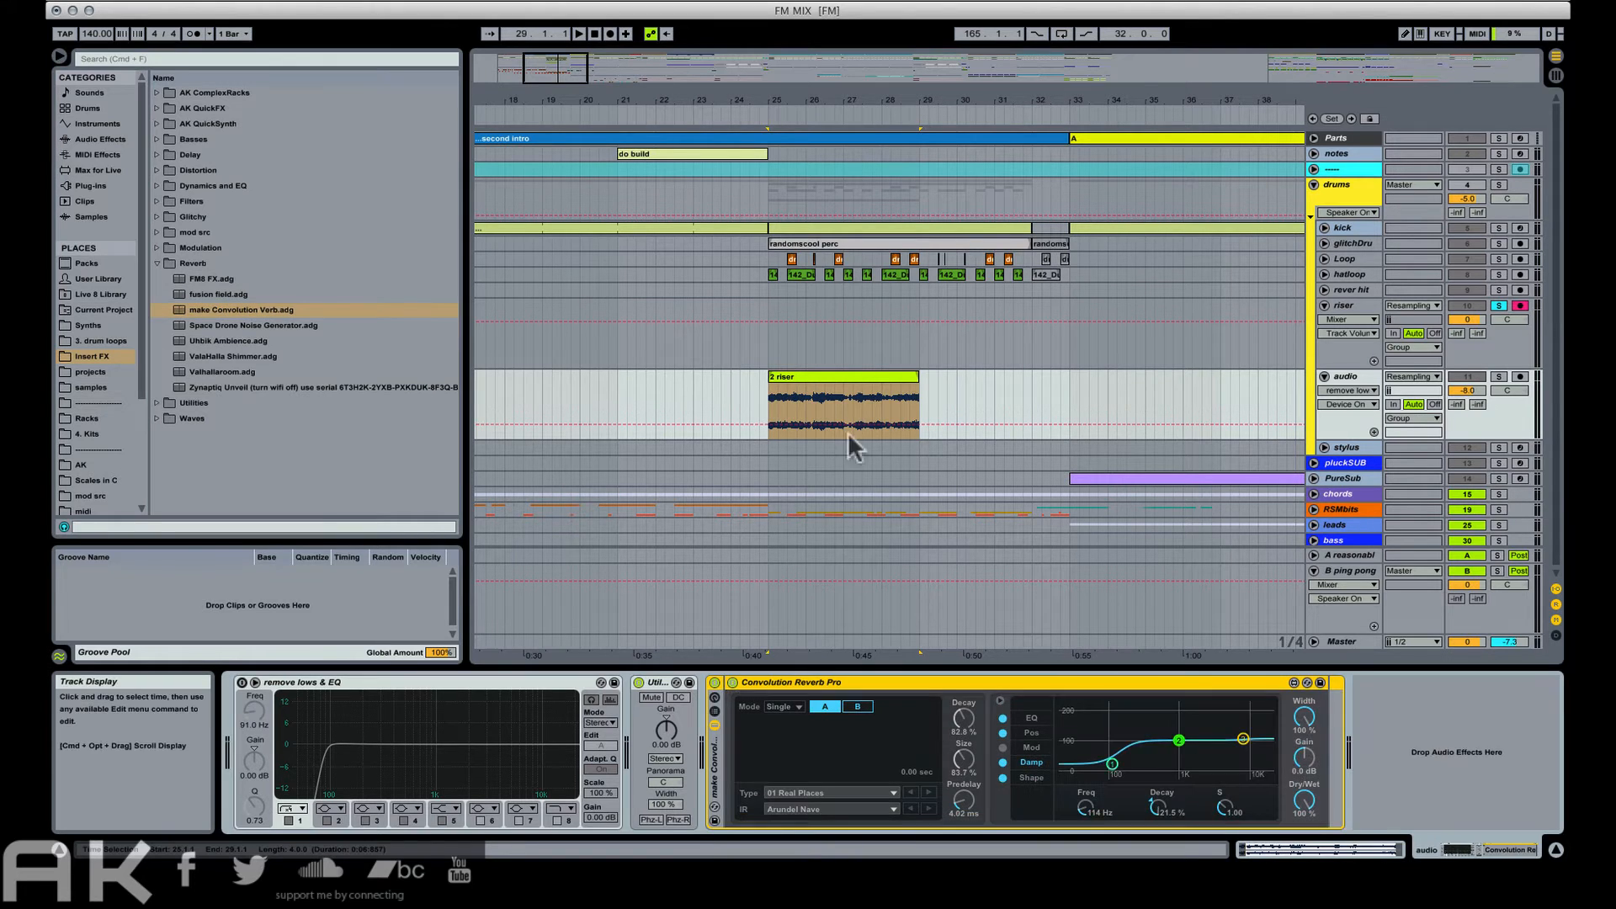
Solo the new audio track, play the reversed clip through the reverb, and select the reverb's Dry/Wet control.
key(space)
click(1499, 376)
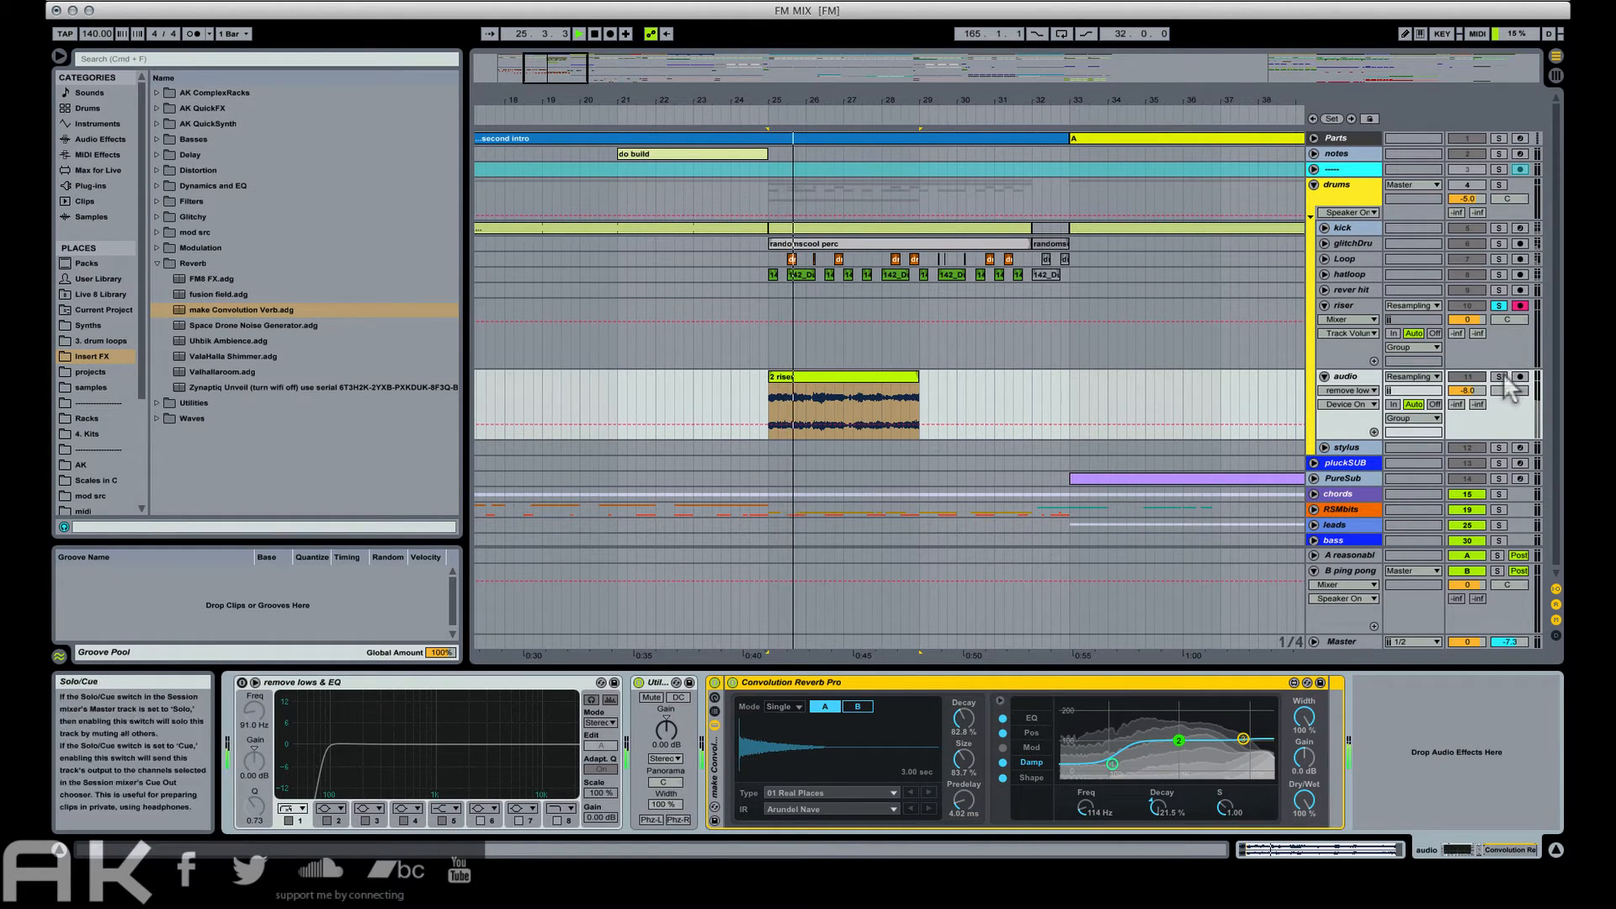
key(space)
key(space)
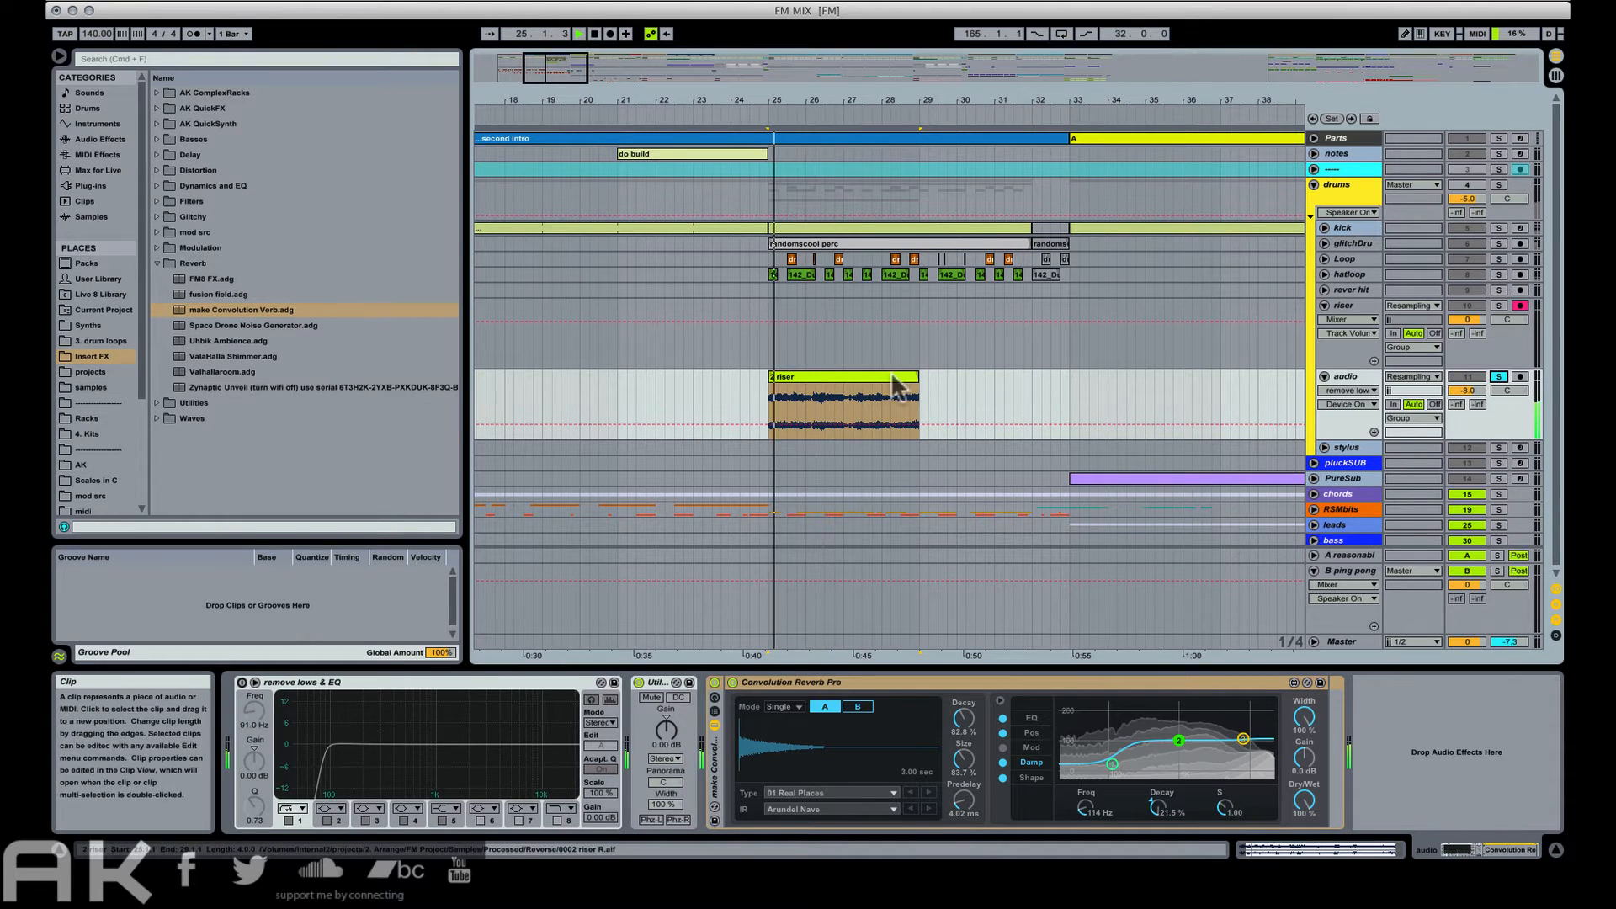
click(1305, 804)
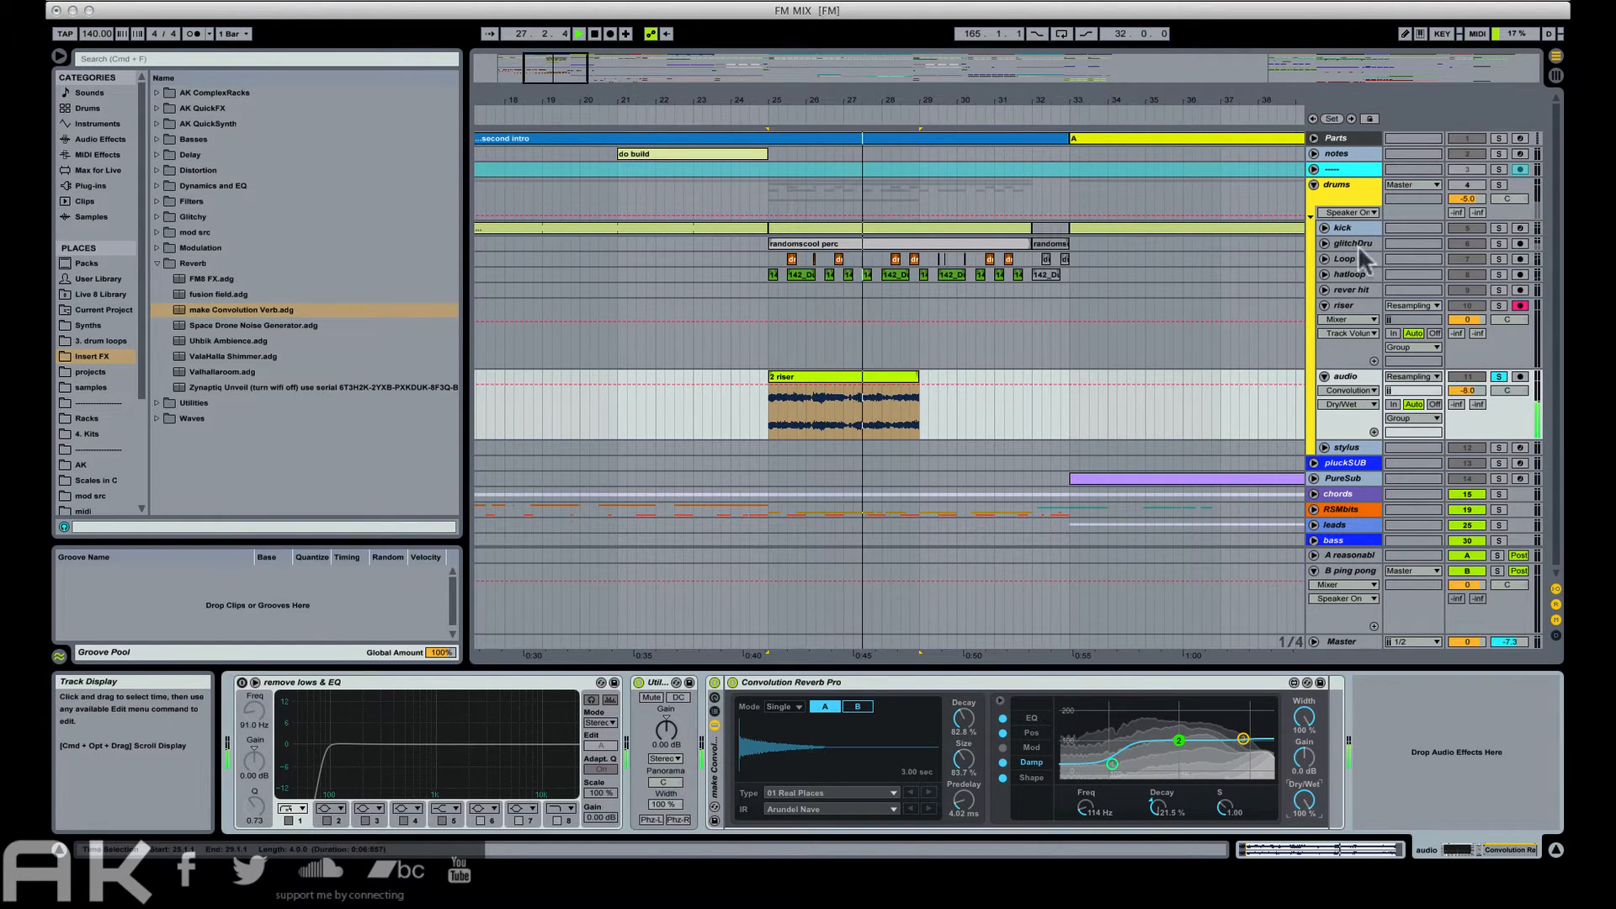
Reselect Komplete Audio 6 as the Soundflower (2ch) output and restart playback of the soloed riser.
key(space)
click(1093, 1)
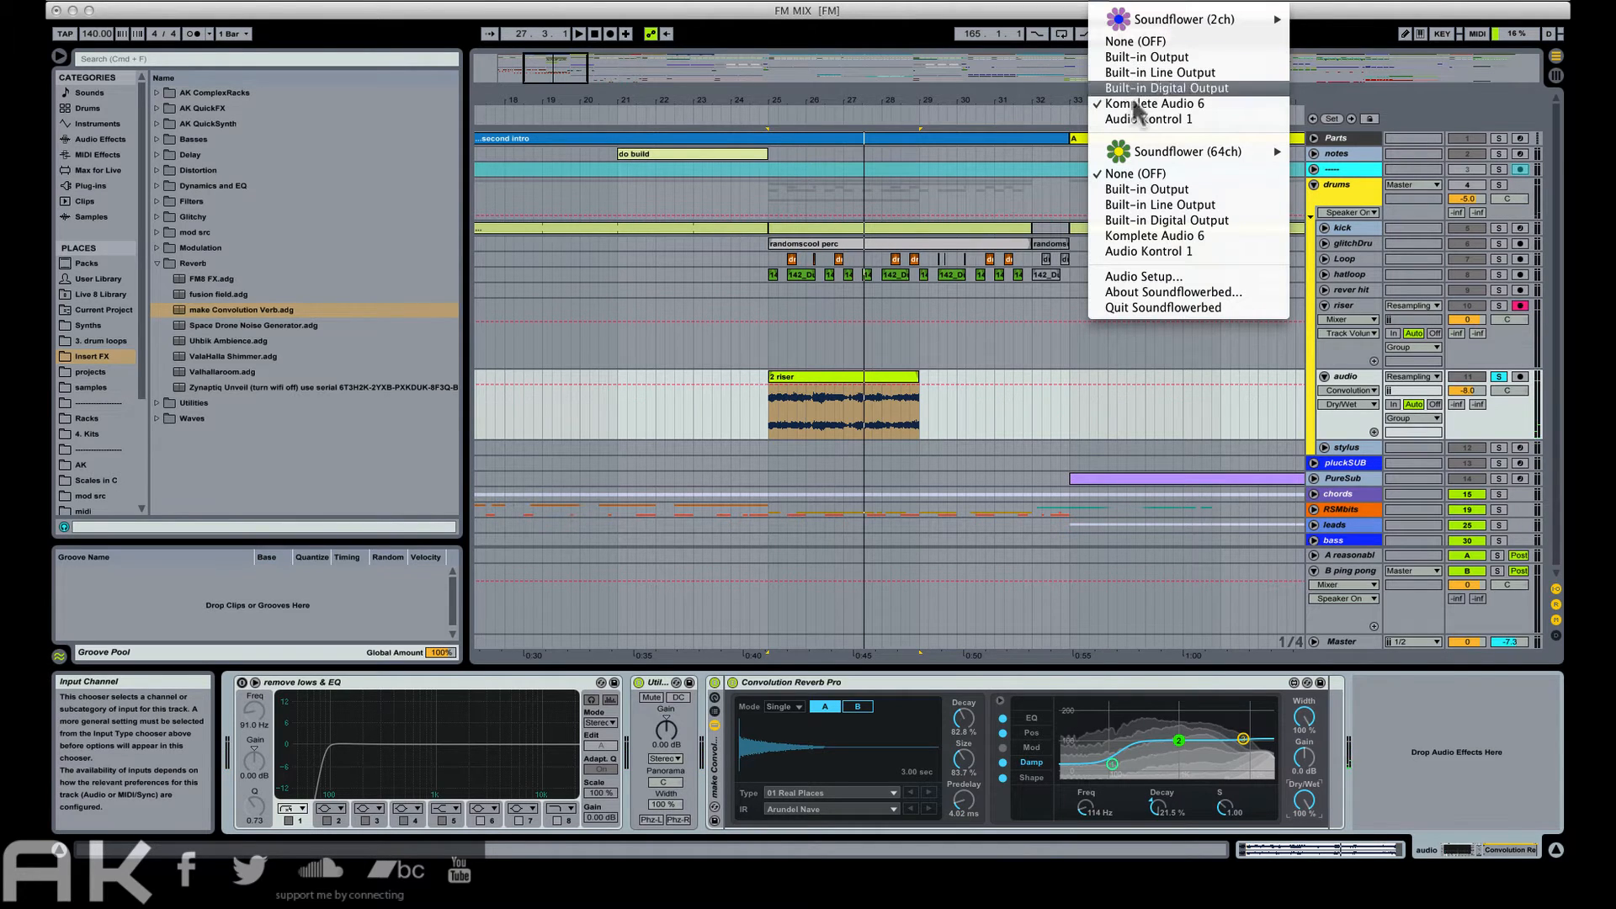
click(1132, 102)
key(space)
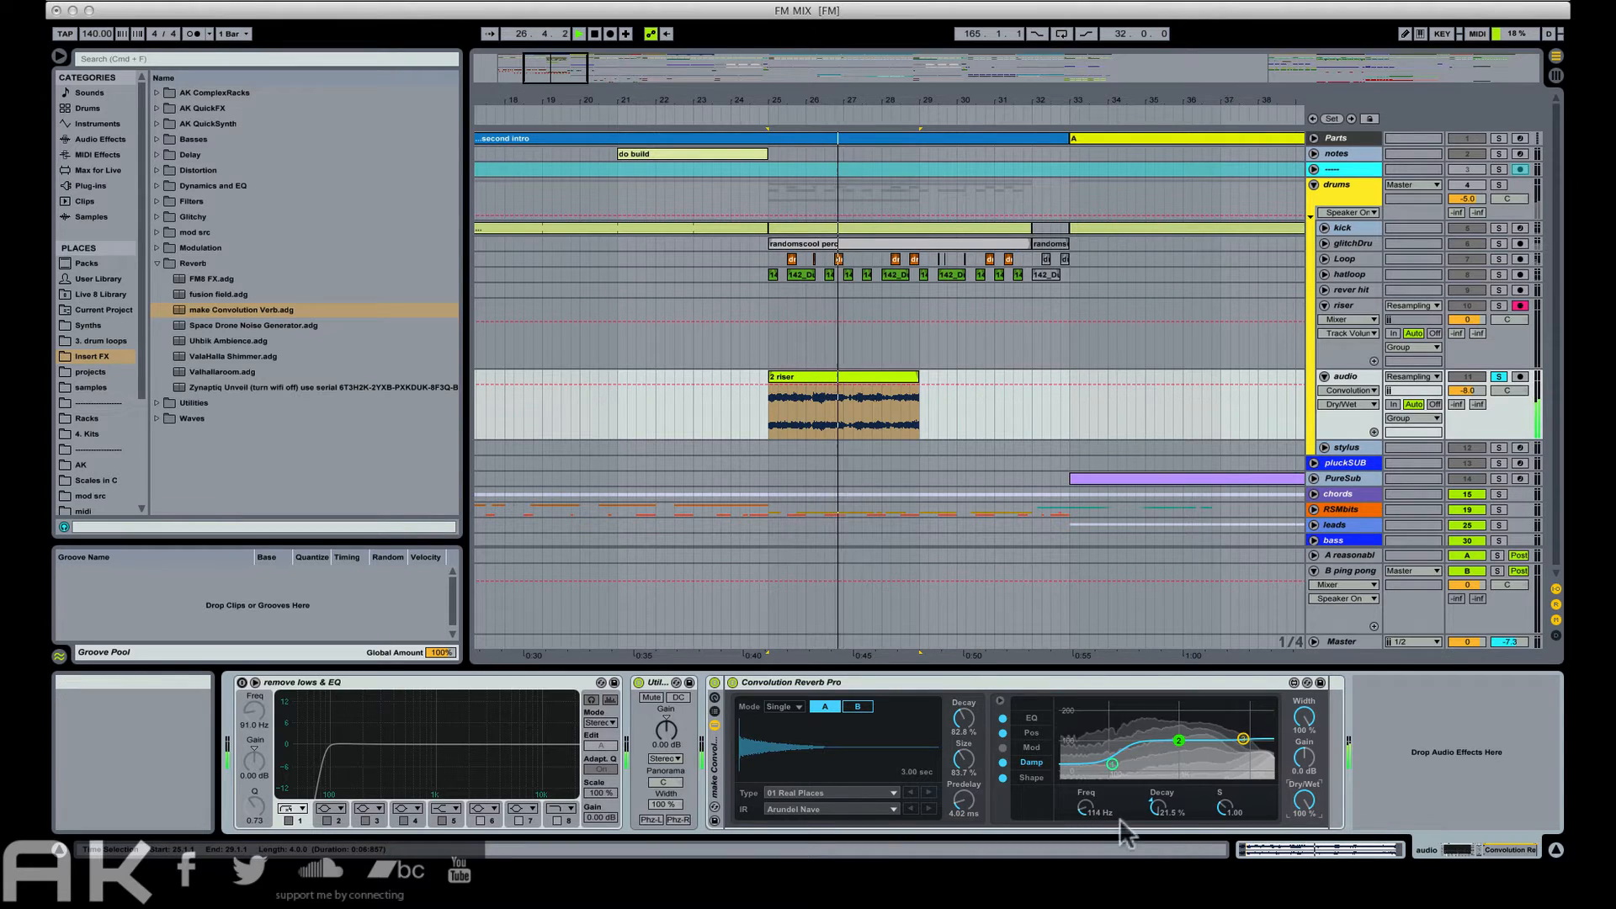
Set the convolution reverb's low damping frequency to 436 Hz and its impulse type to 07 Plates Real.
drag(1085, 806, 1086, 778)
click(813, 793)
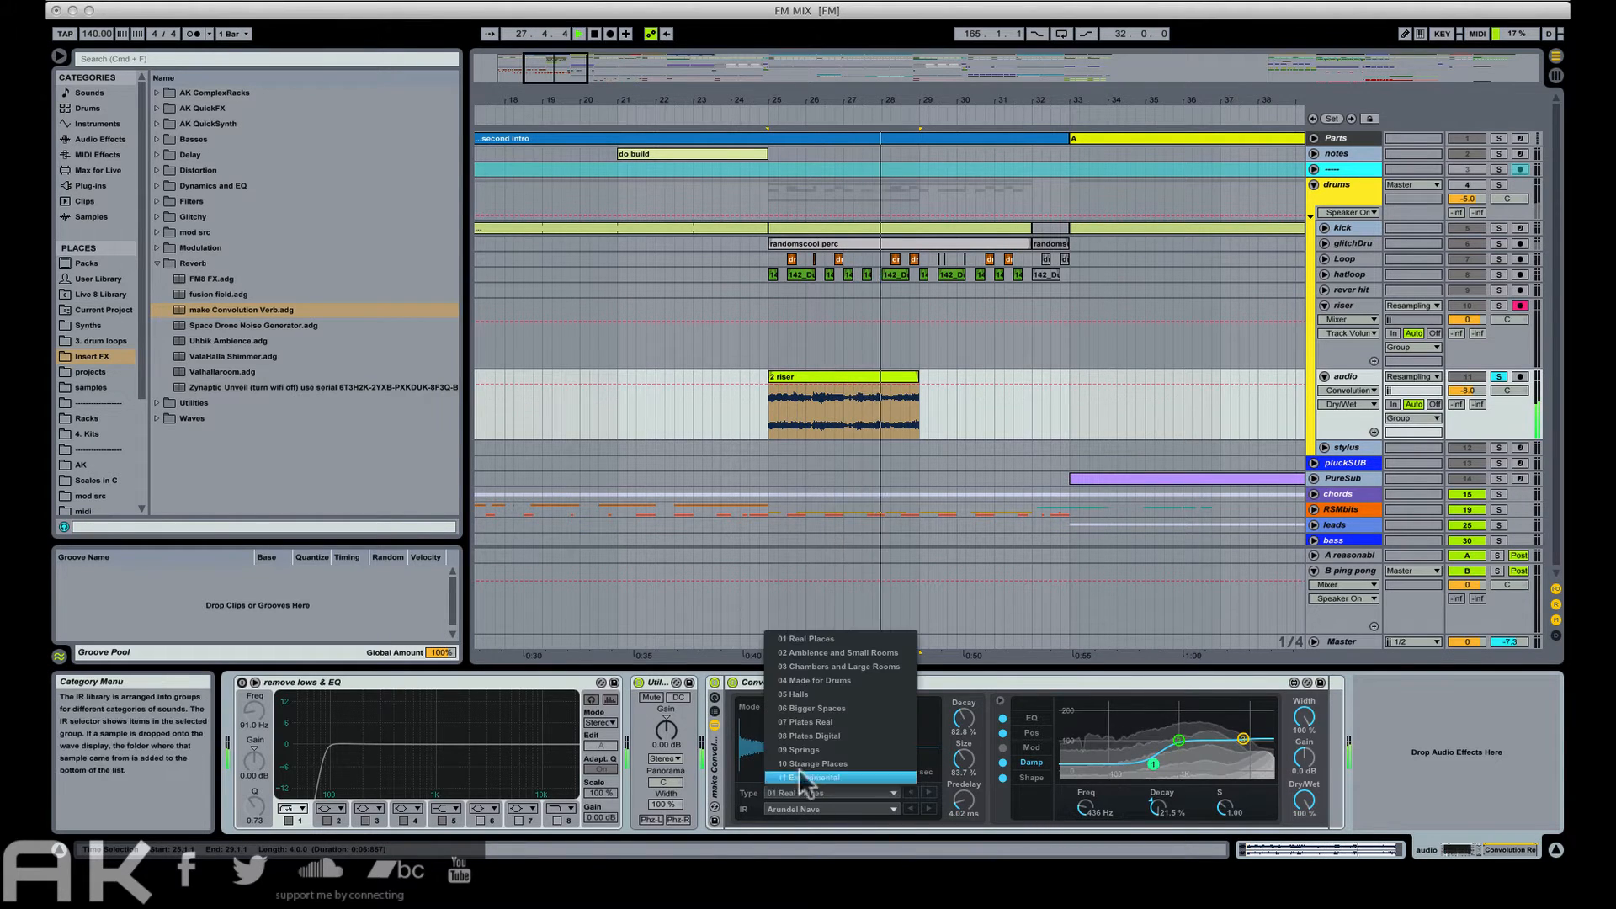
click(816, 722)
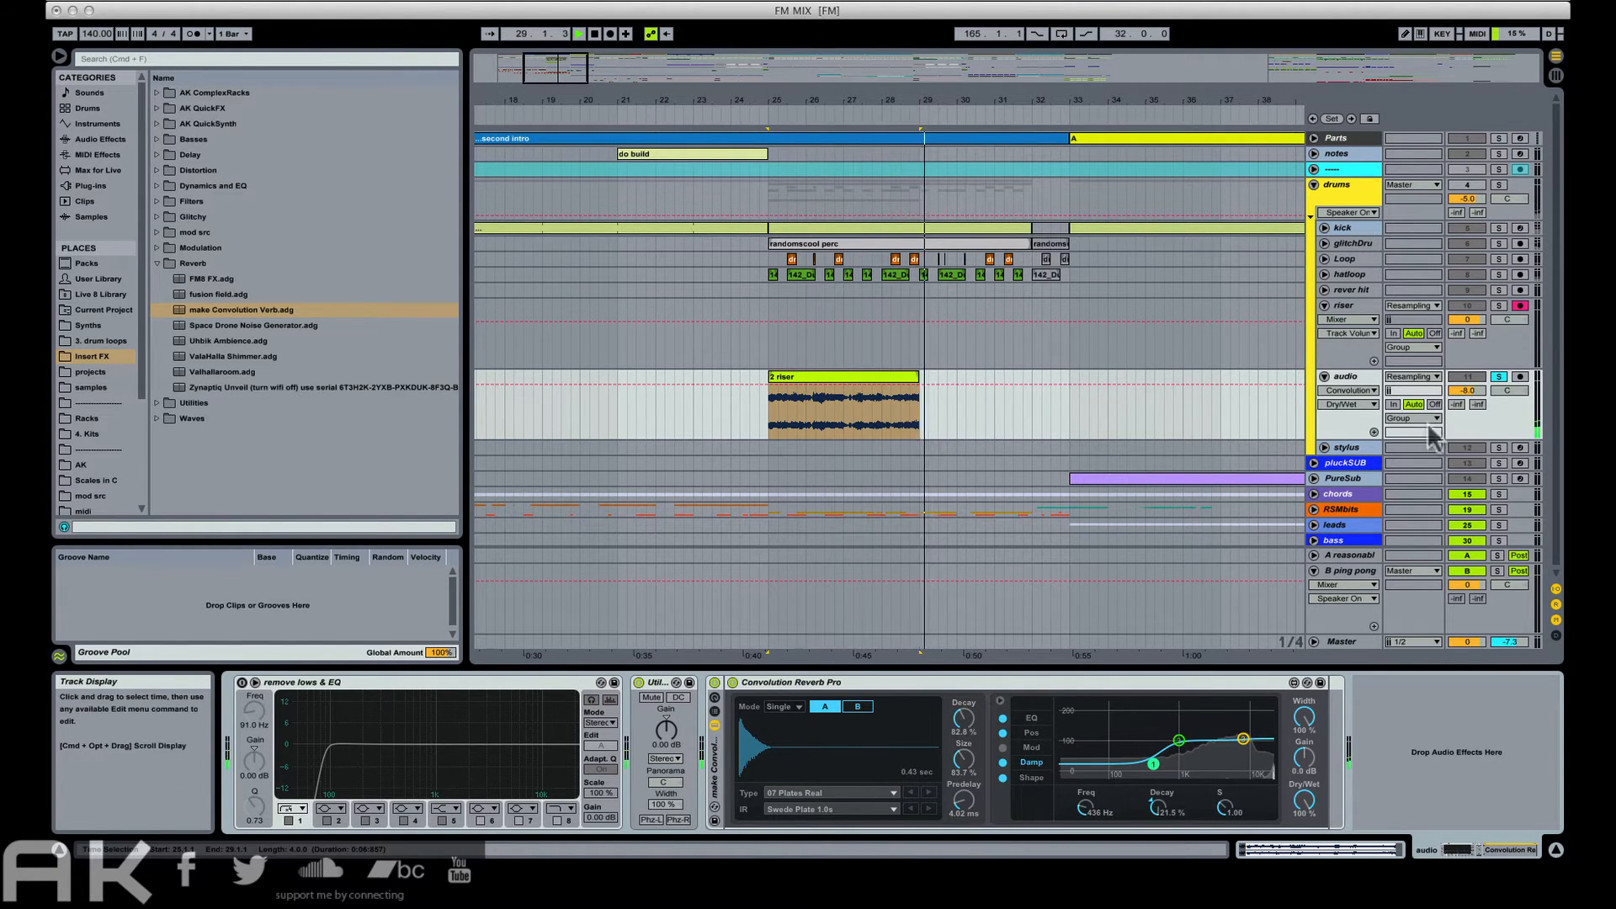
Unmute the drums group and play the reversed riser clip from its start at bar 25.
click(1467, 184)
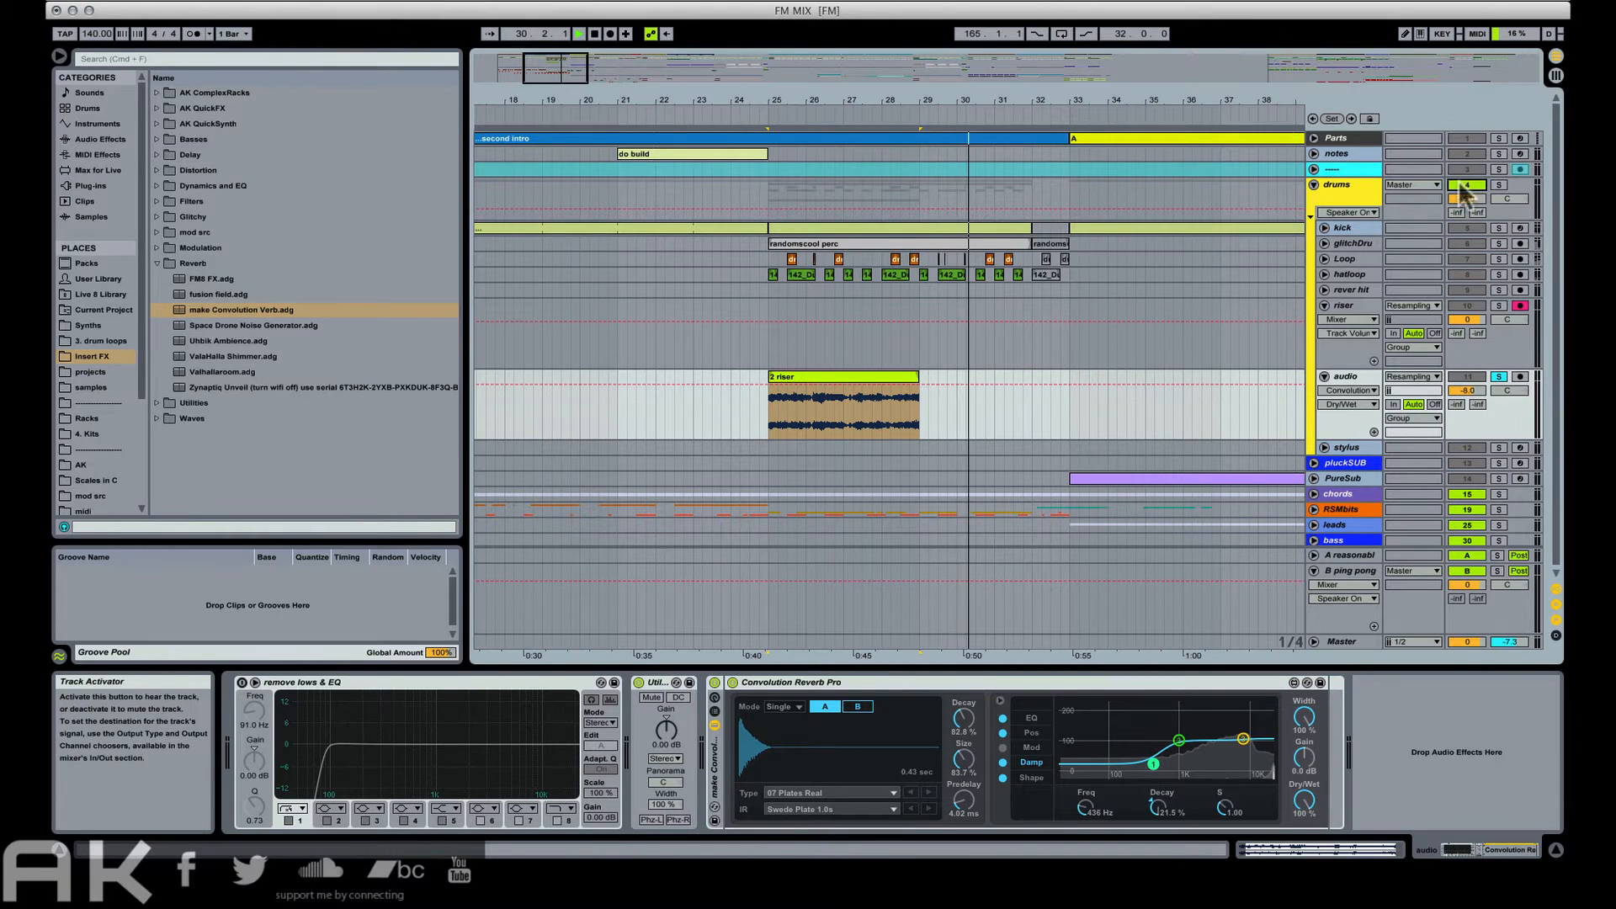
click(824, 389)
key(space)
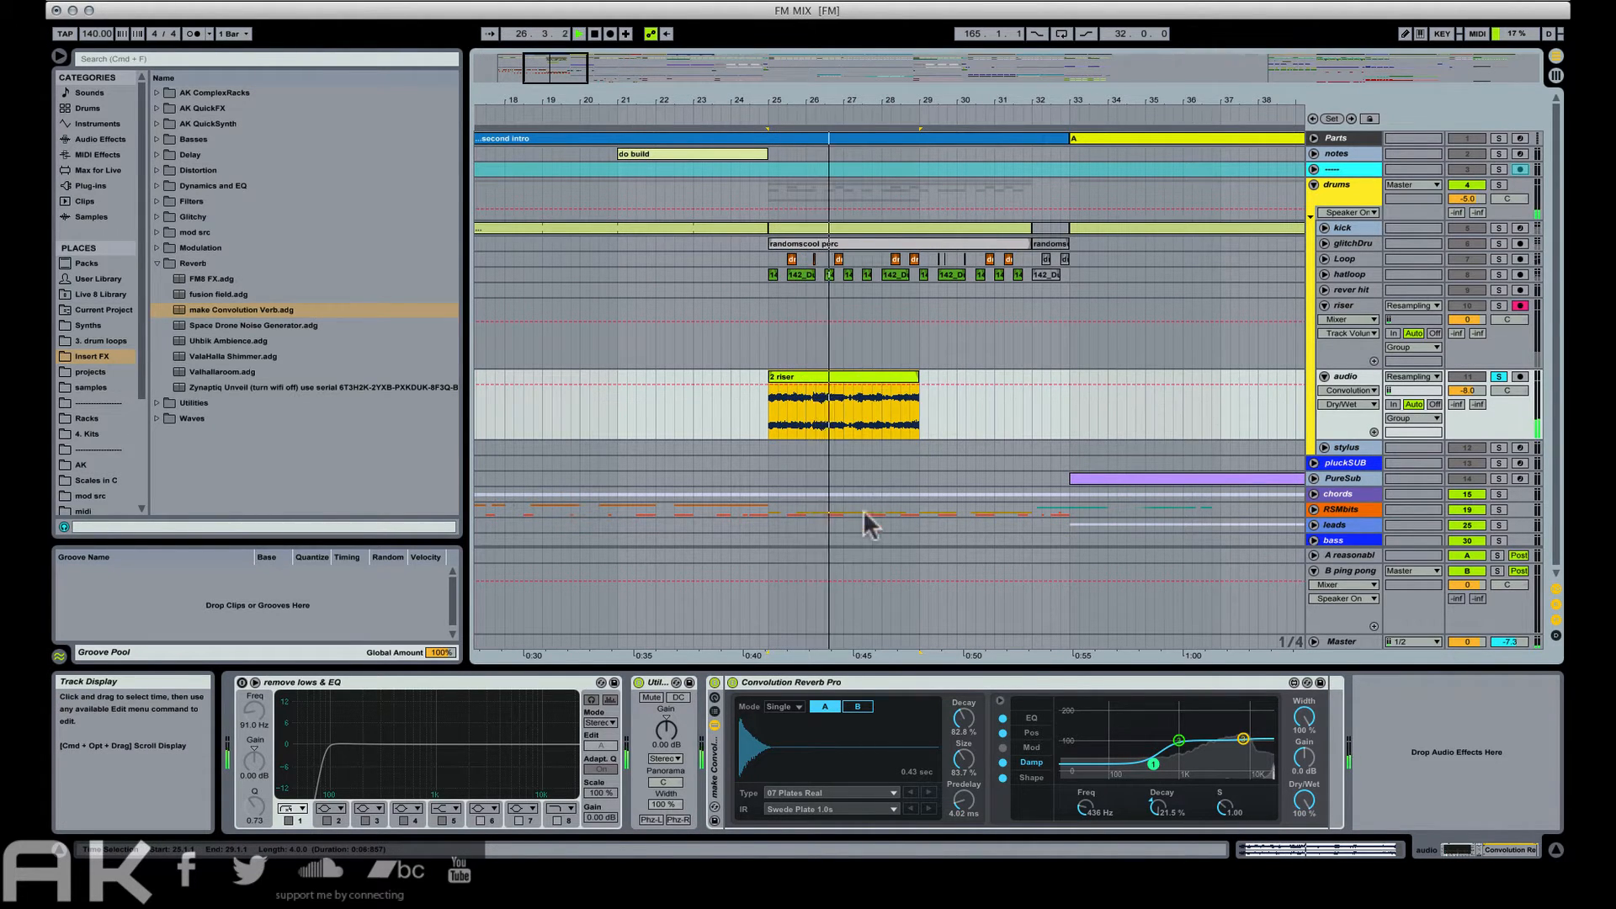
Try the UEMT250 2.5s plate impulse on the reverb, then switch the impulse type to 11 Experimental.
click(807, 793)
click(806, 793)
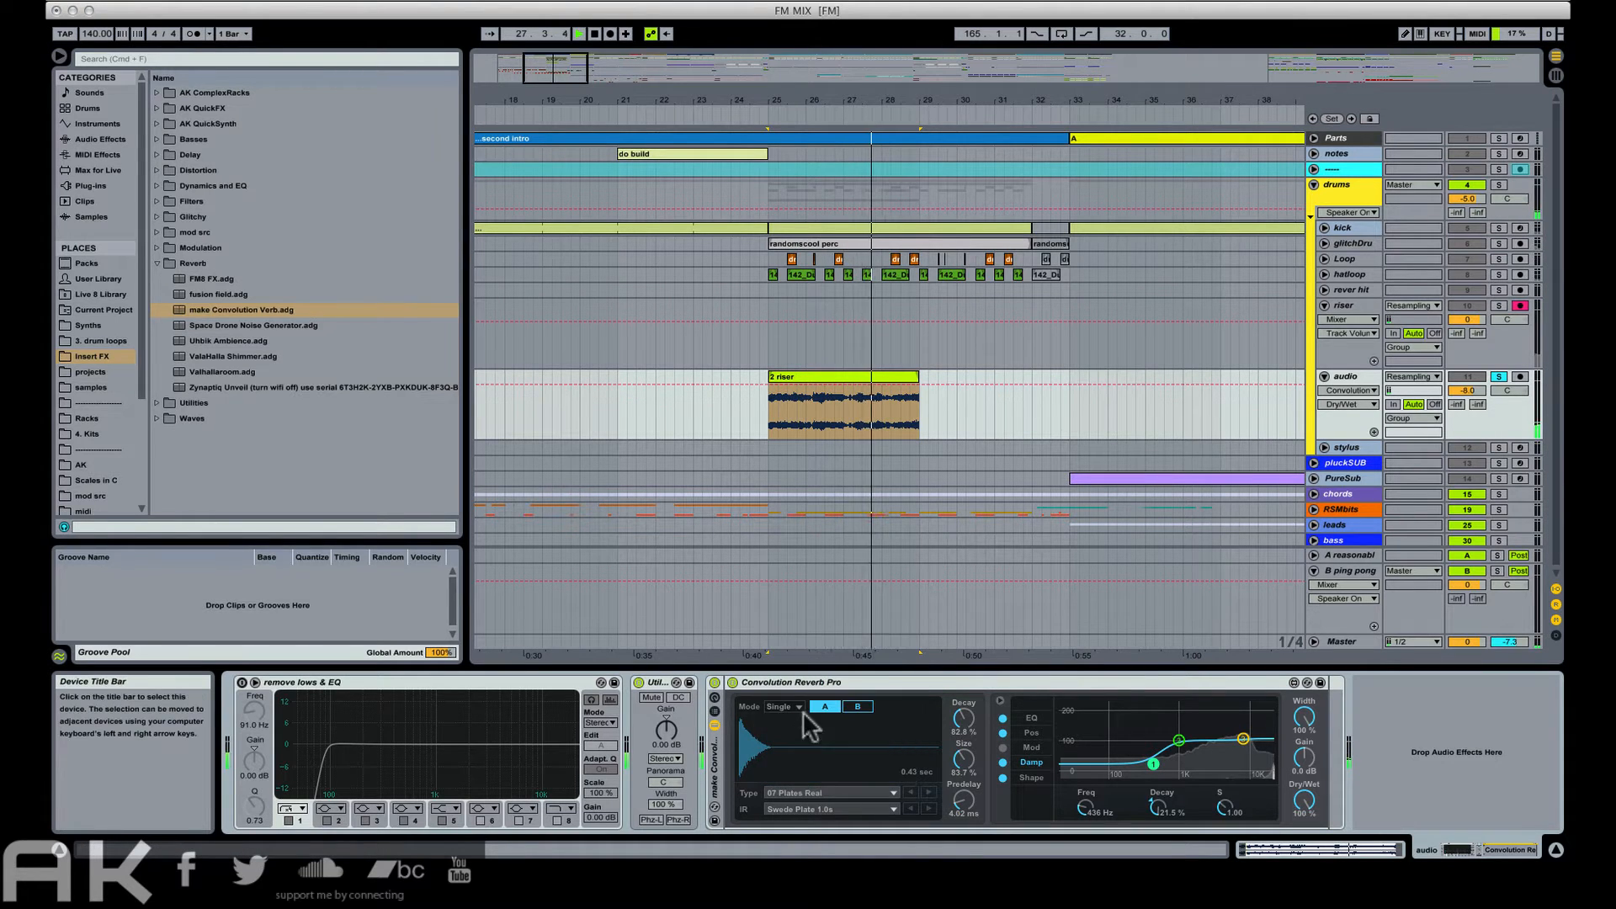
click(806, 806)
click(847, 785)
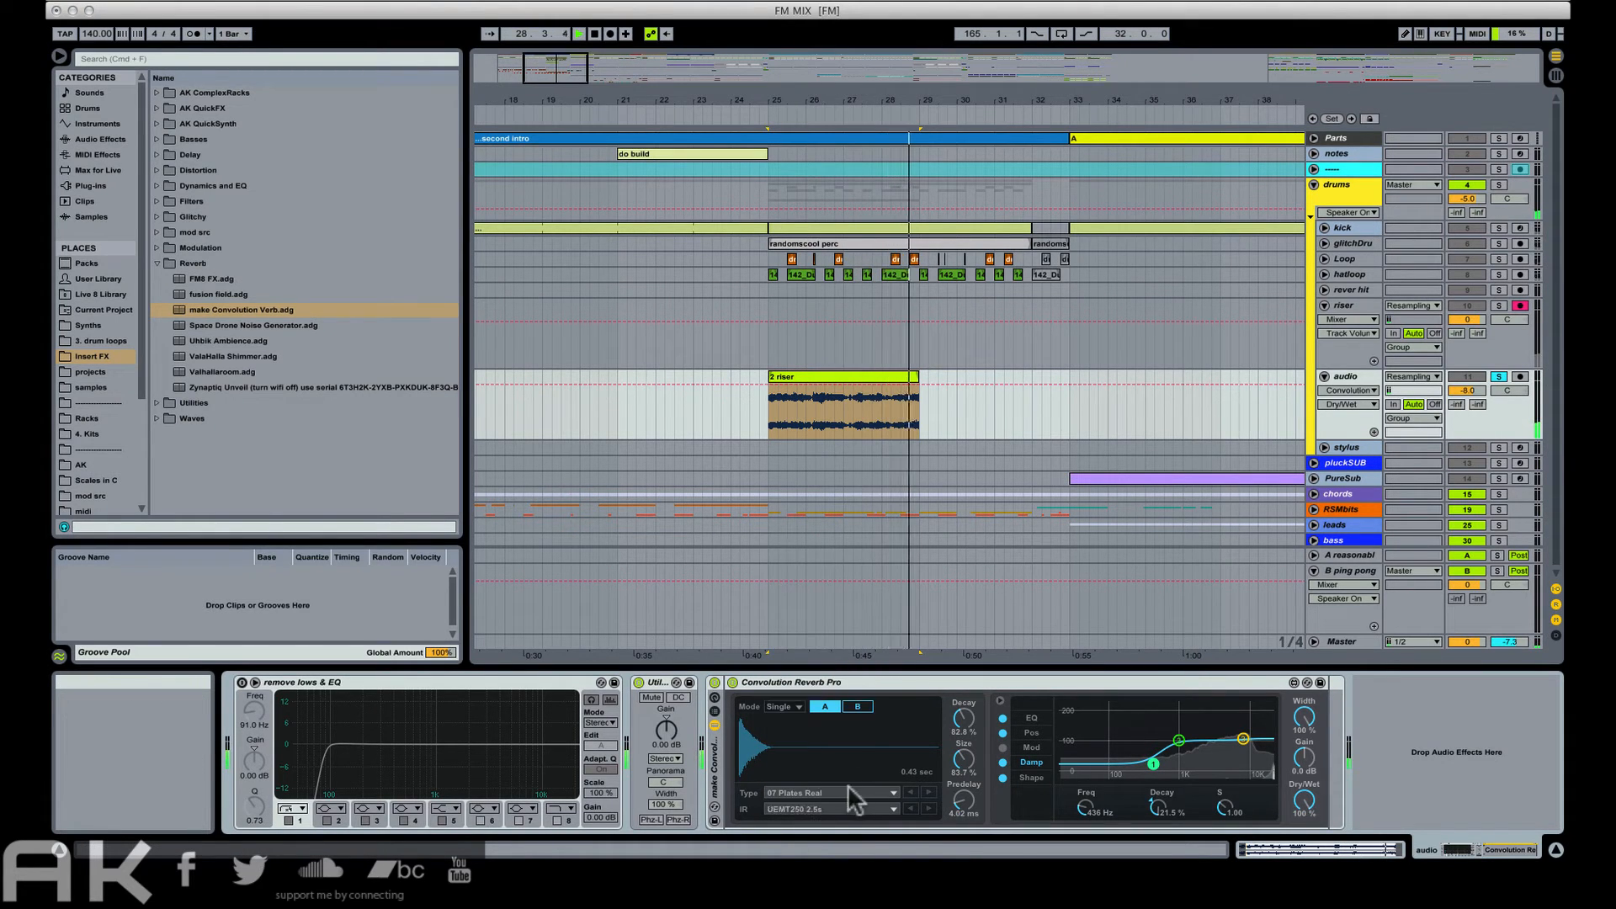
click(840, 792)
click(835, 769)
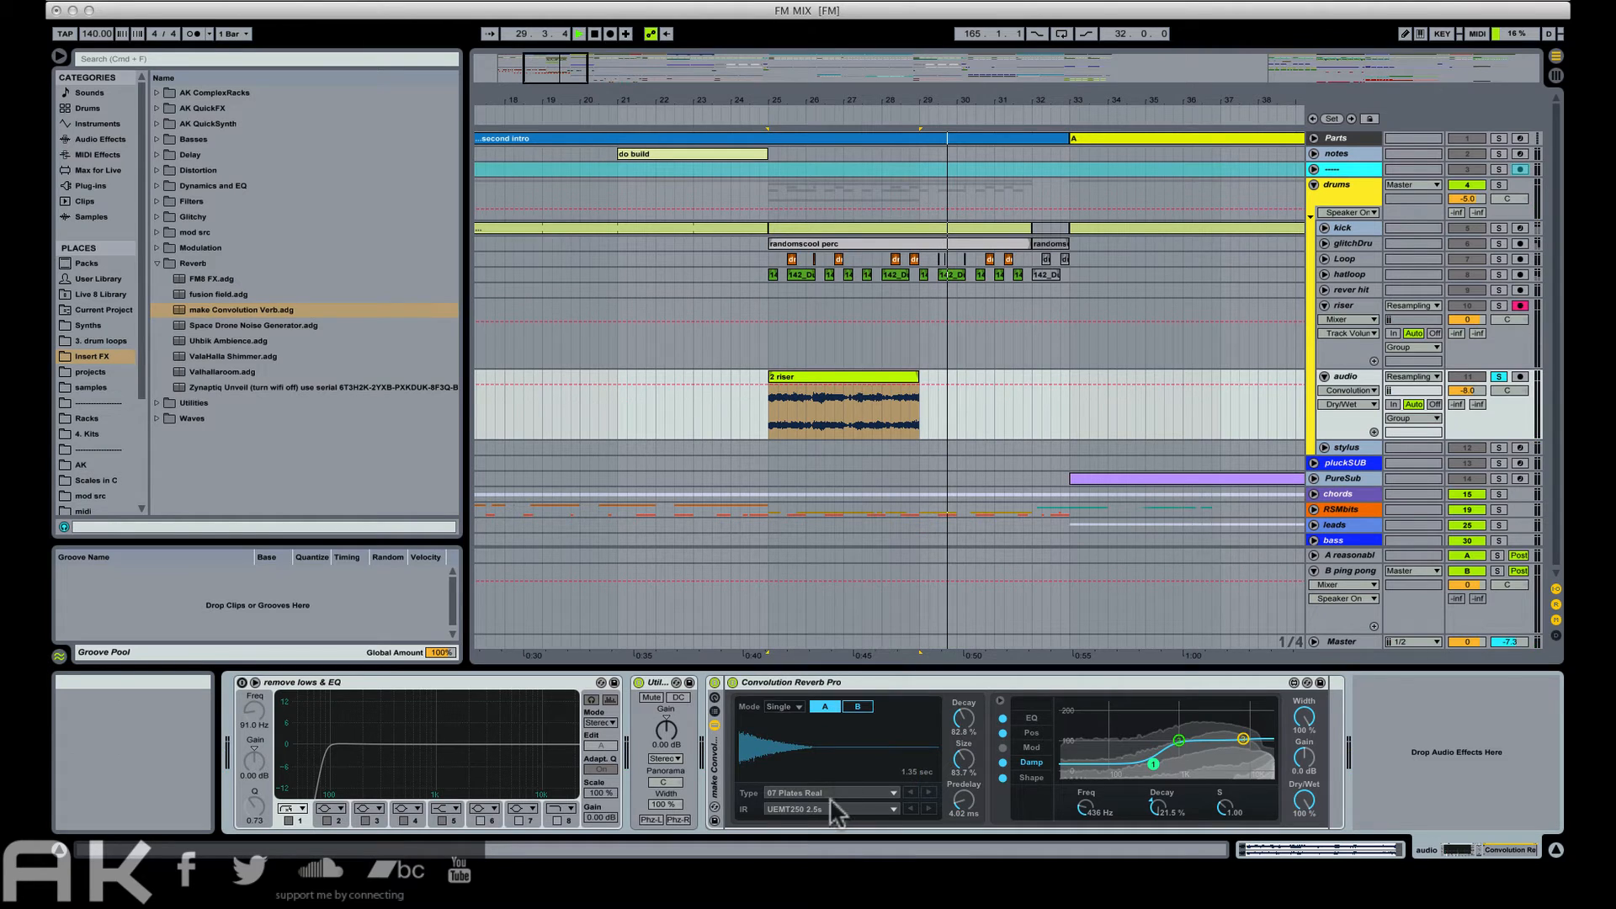
Raise the reverb's gain and set its decay to 161 %, size to 142 % and predelay to 16.1 ms during playback.
key(space)
key(space)
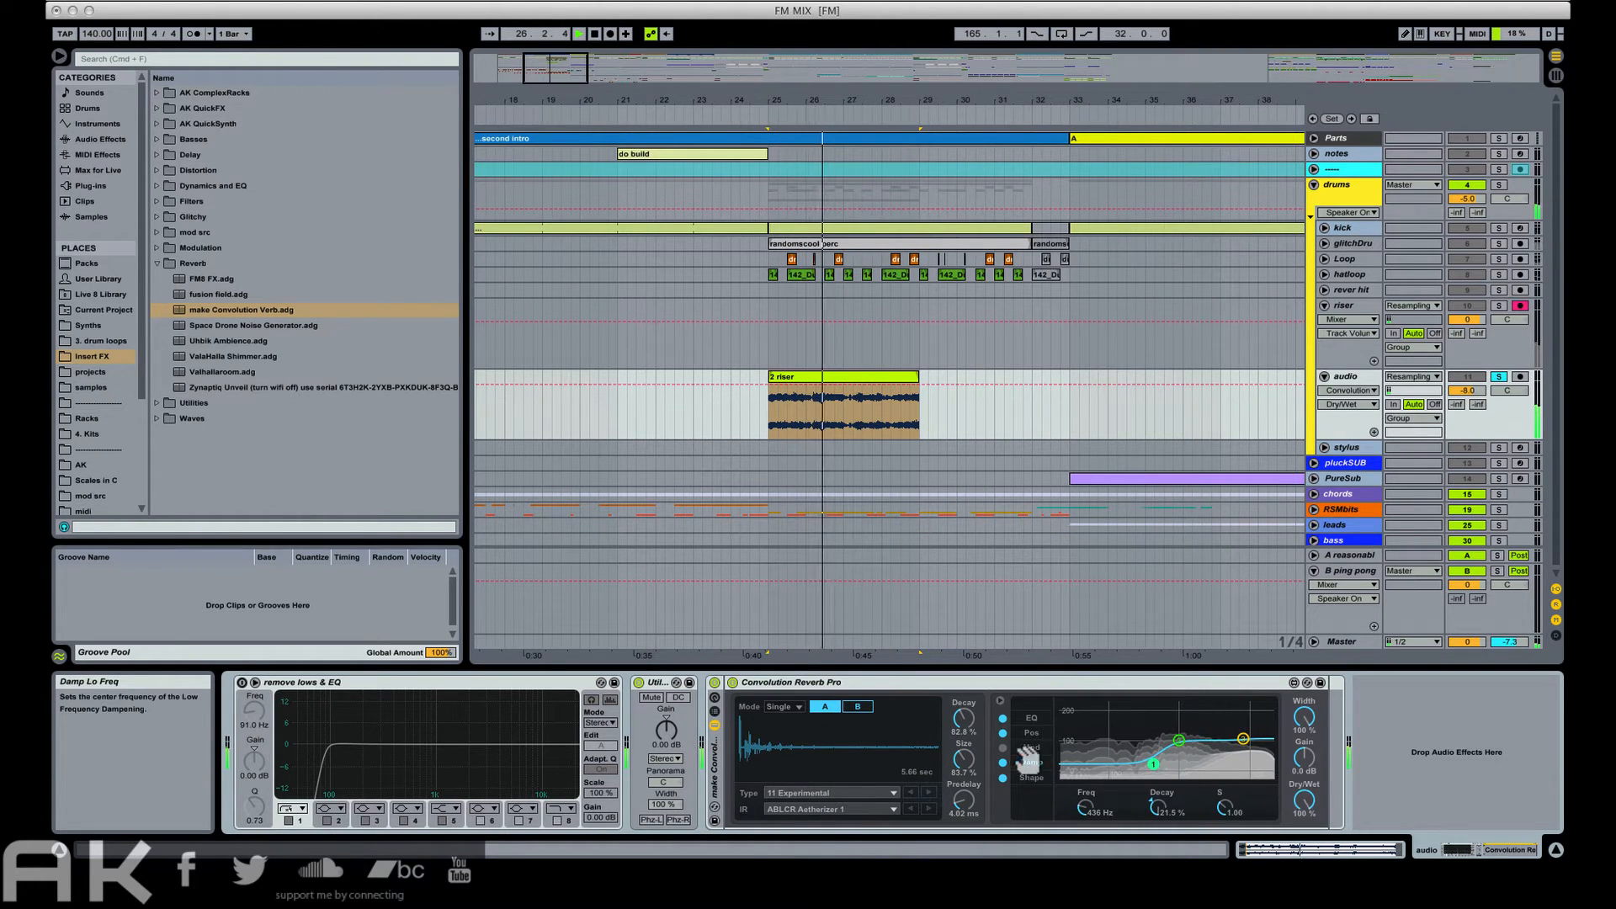
drag(1333, 757, 1333, 724)
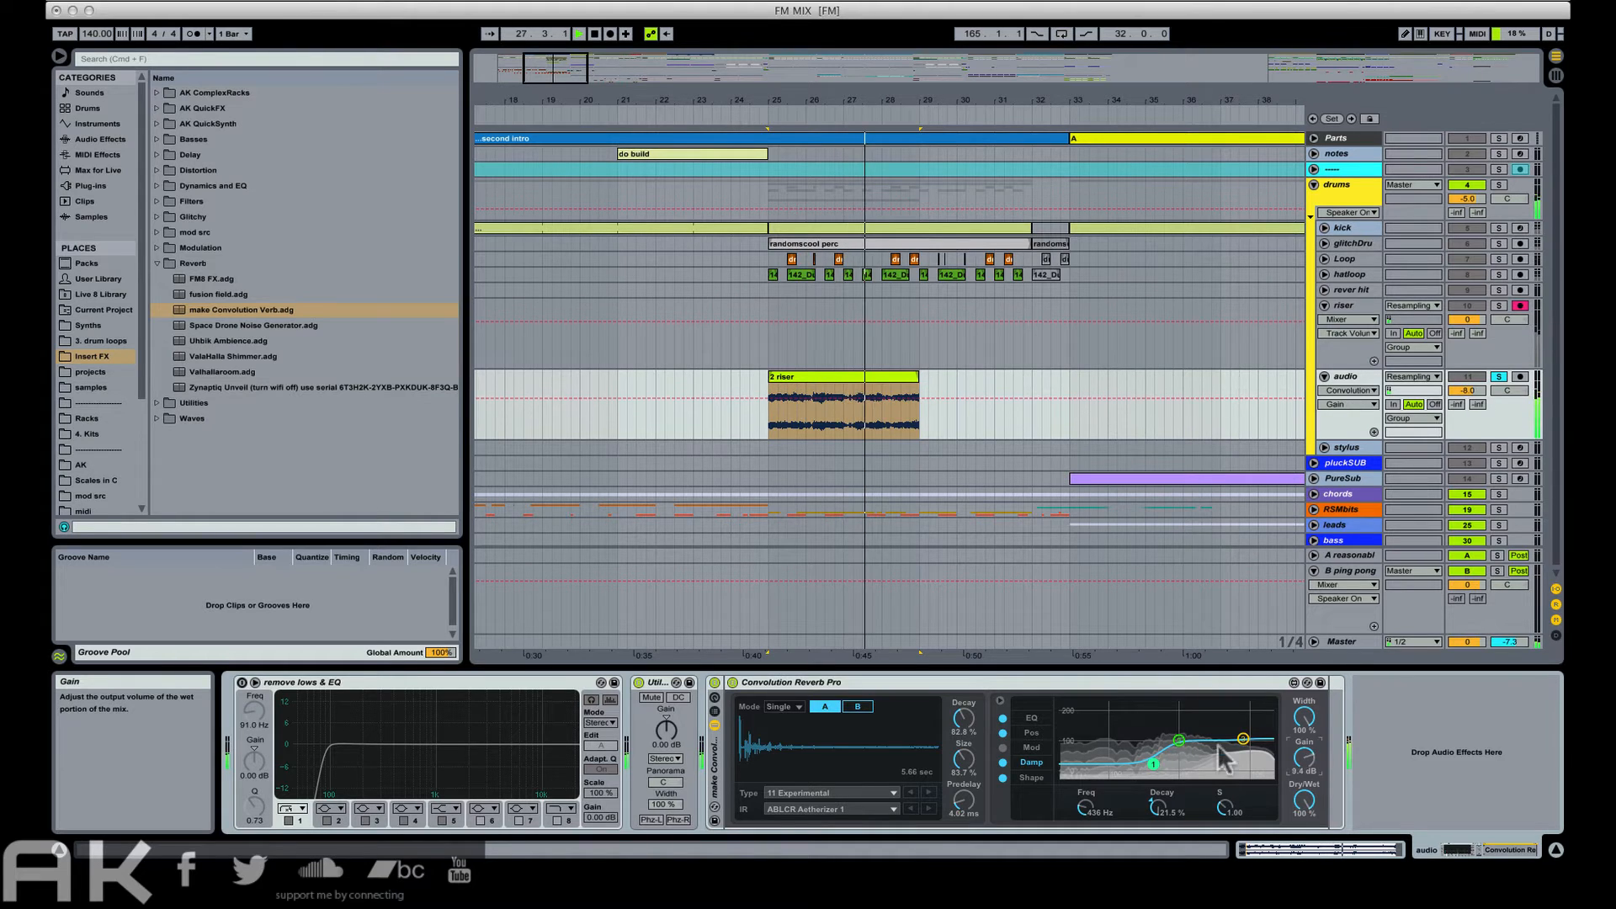
drag(965, 729, 965, 690)
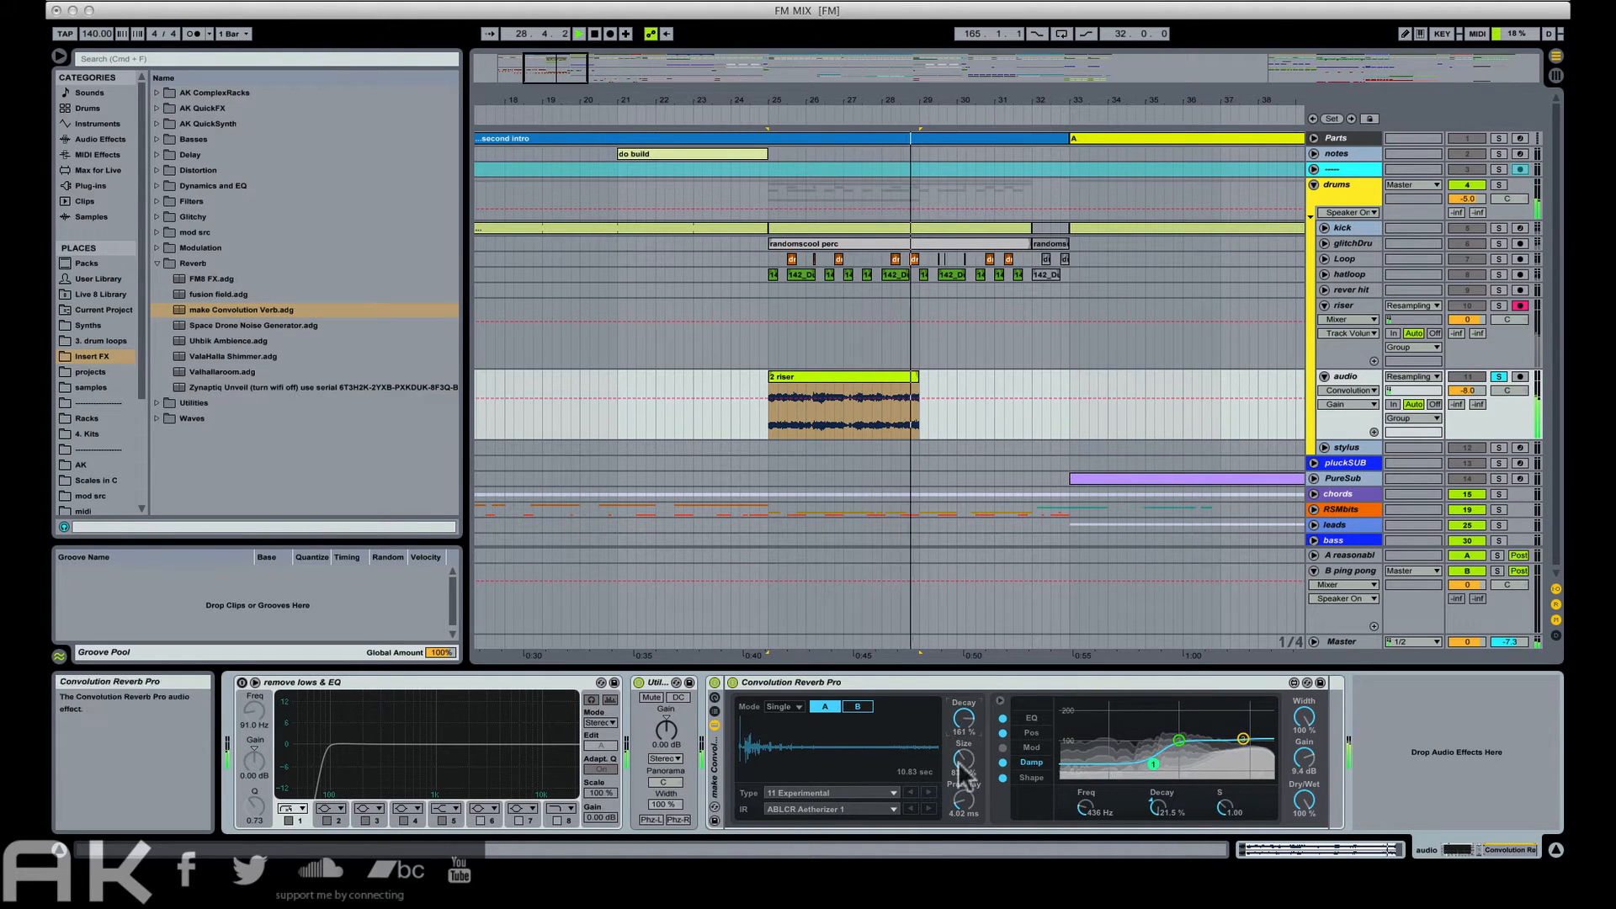
drag(964, 802, 964, 766)
click(870, 433)
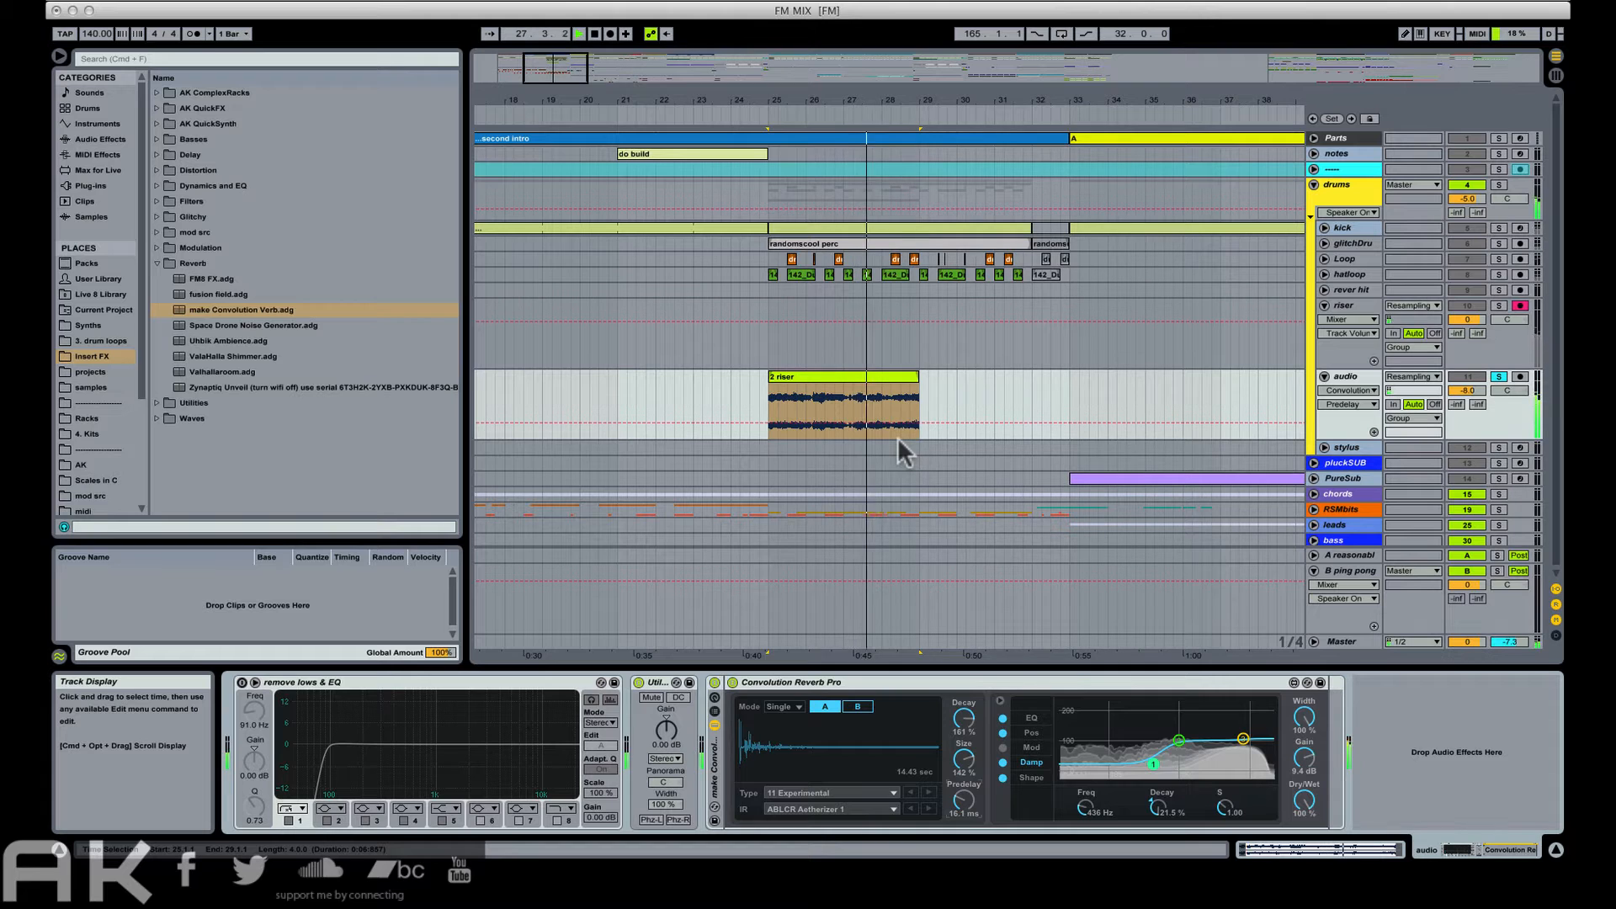
Search the browser for "rev", add the Reverb effect after the convolution reverb on the audio track, and play the riser.
click(243, 57)
text(rev)
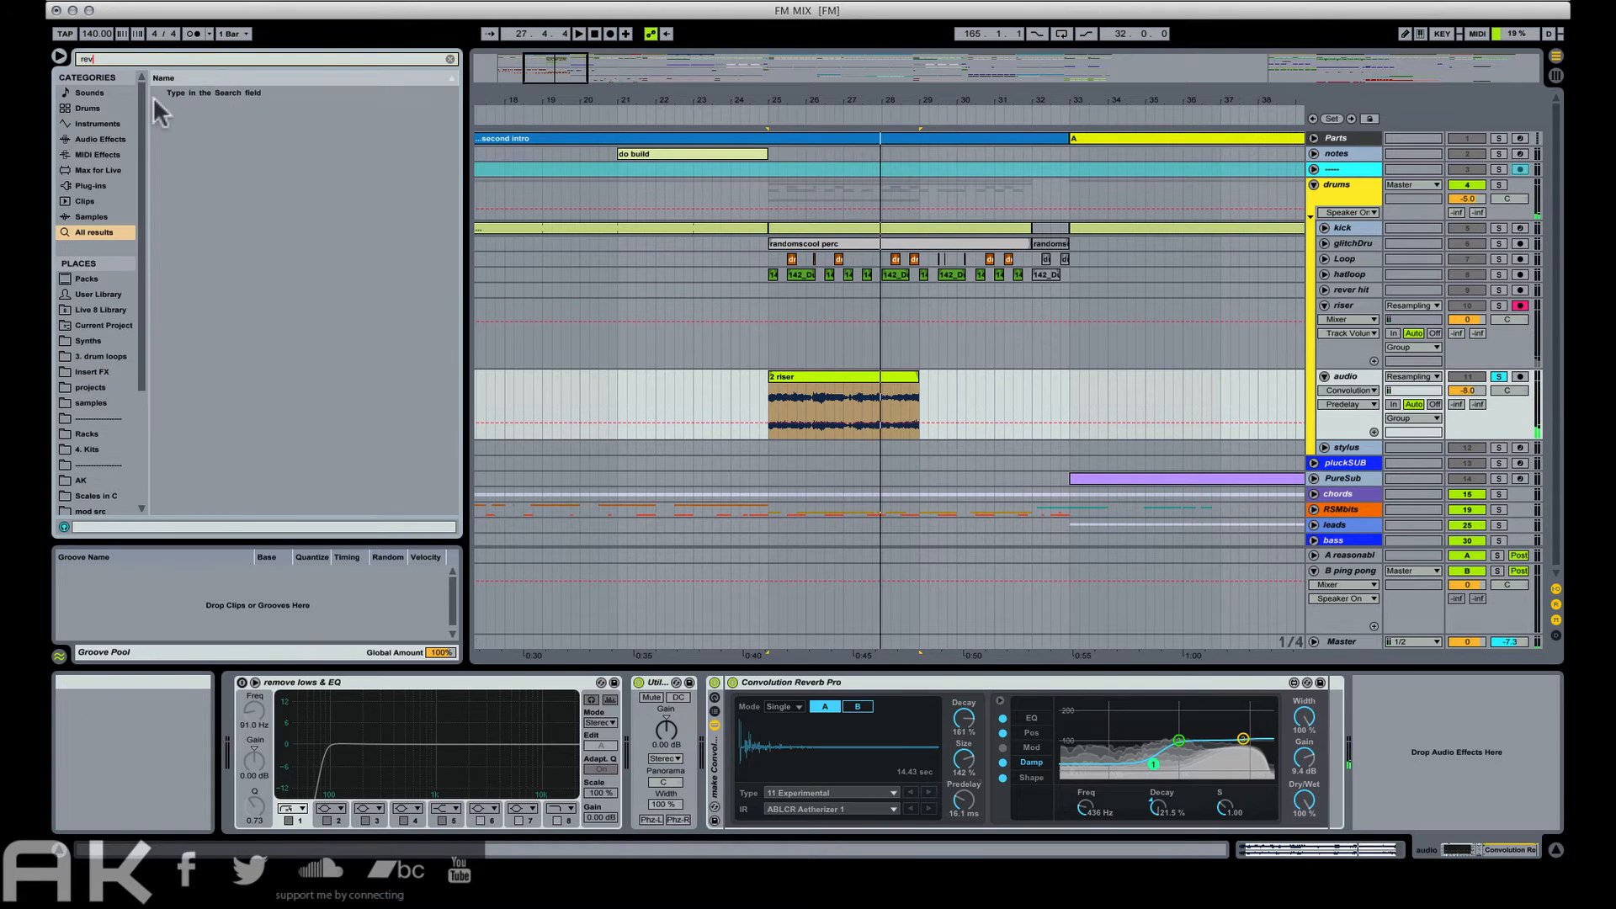
mouse_move(193, 92)
mouse_down()
mouse_move(1461, 737)
mouse_move(1431, 756)
mouse_up()
key(space)
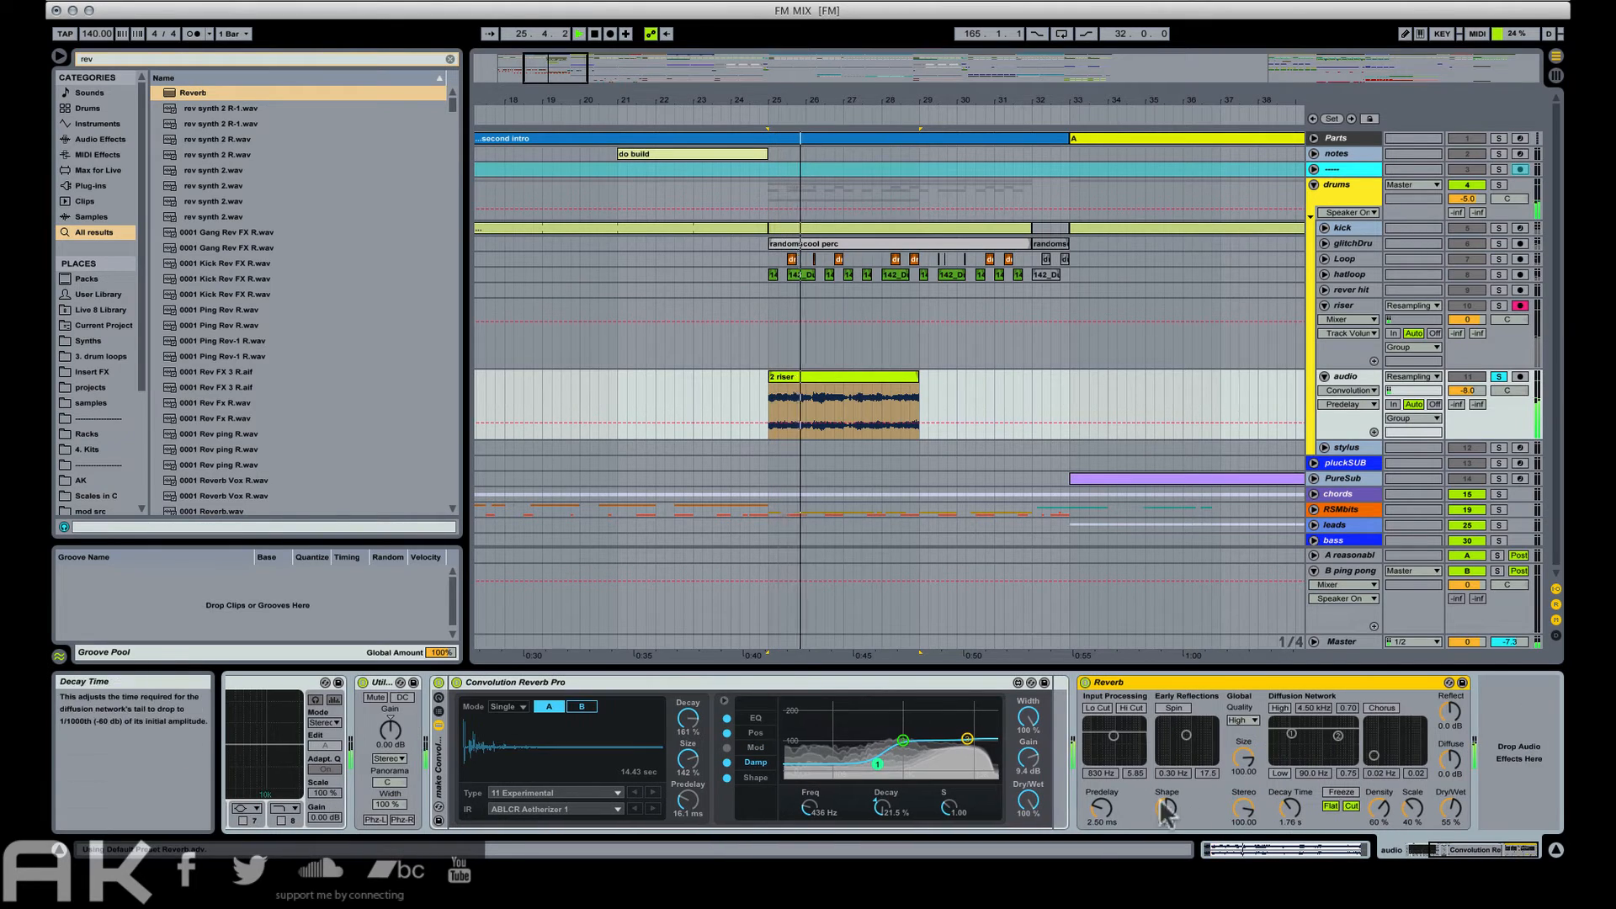
Set the Reverb's predelay to 5.34 ms and decay time to 5.17 s, and enable its chorus and a high filter at 4.69 kHz.
drag(1165, 805, 1101, 791)
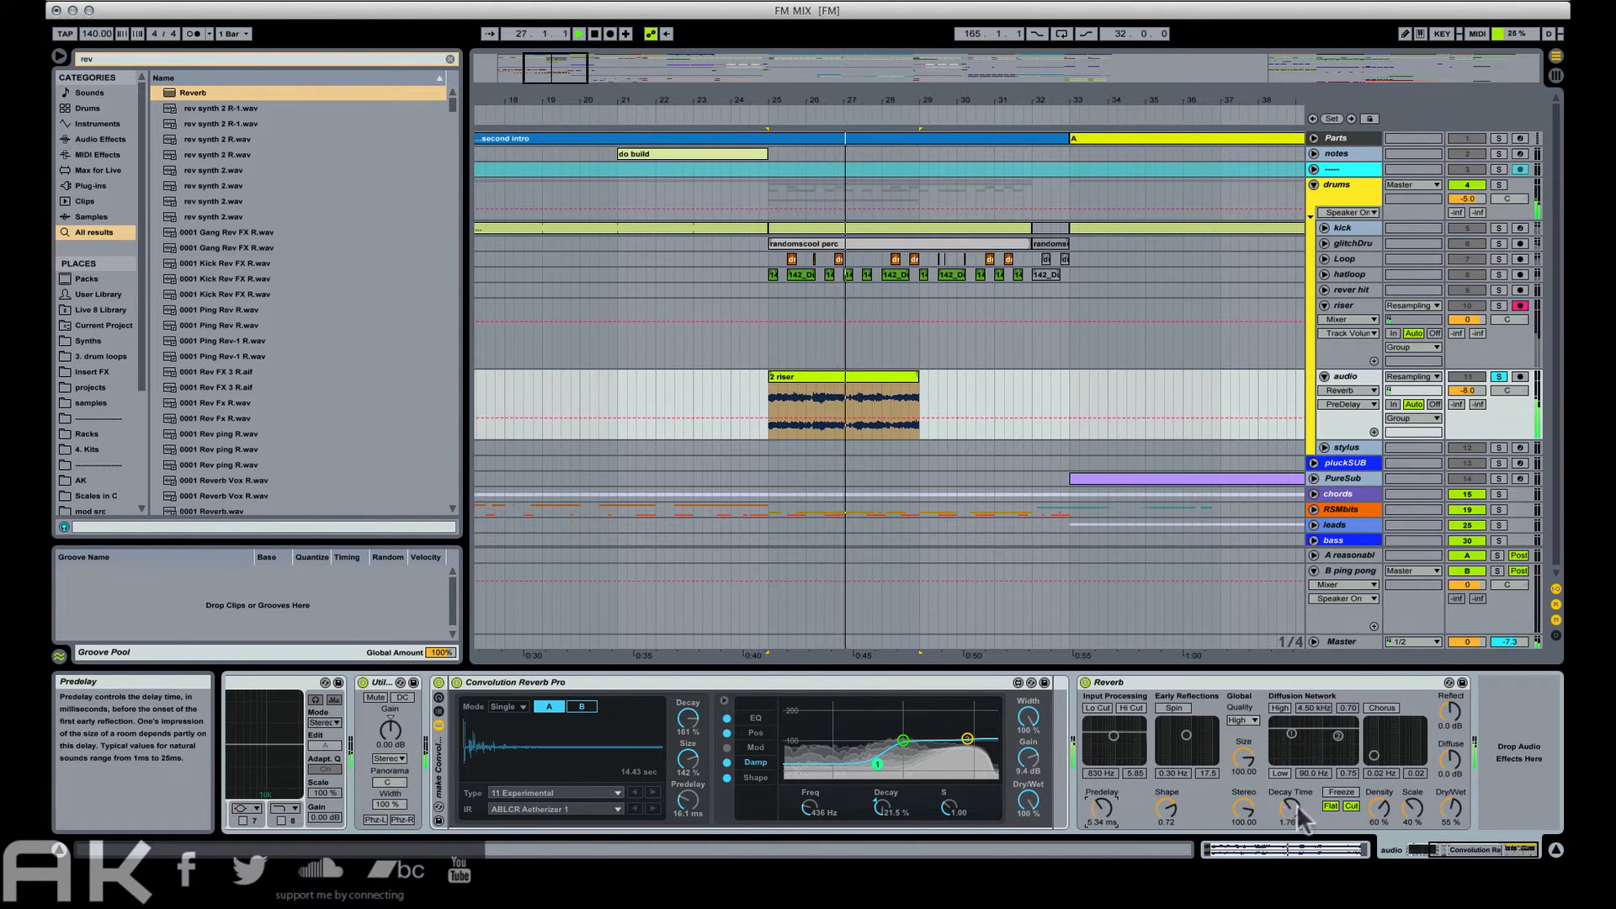
drag(1297, 813, 1297, 779)
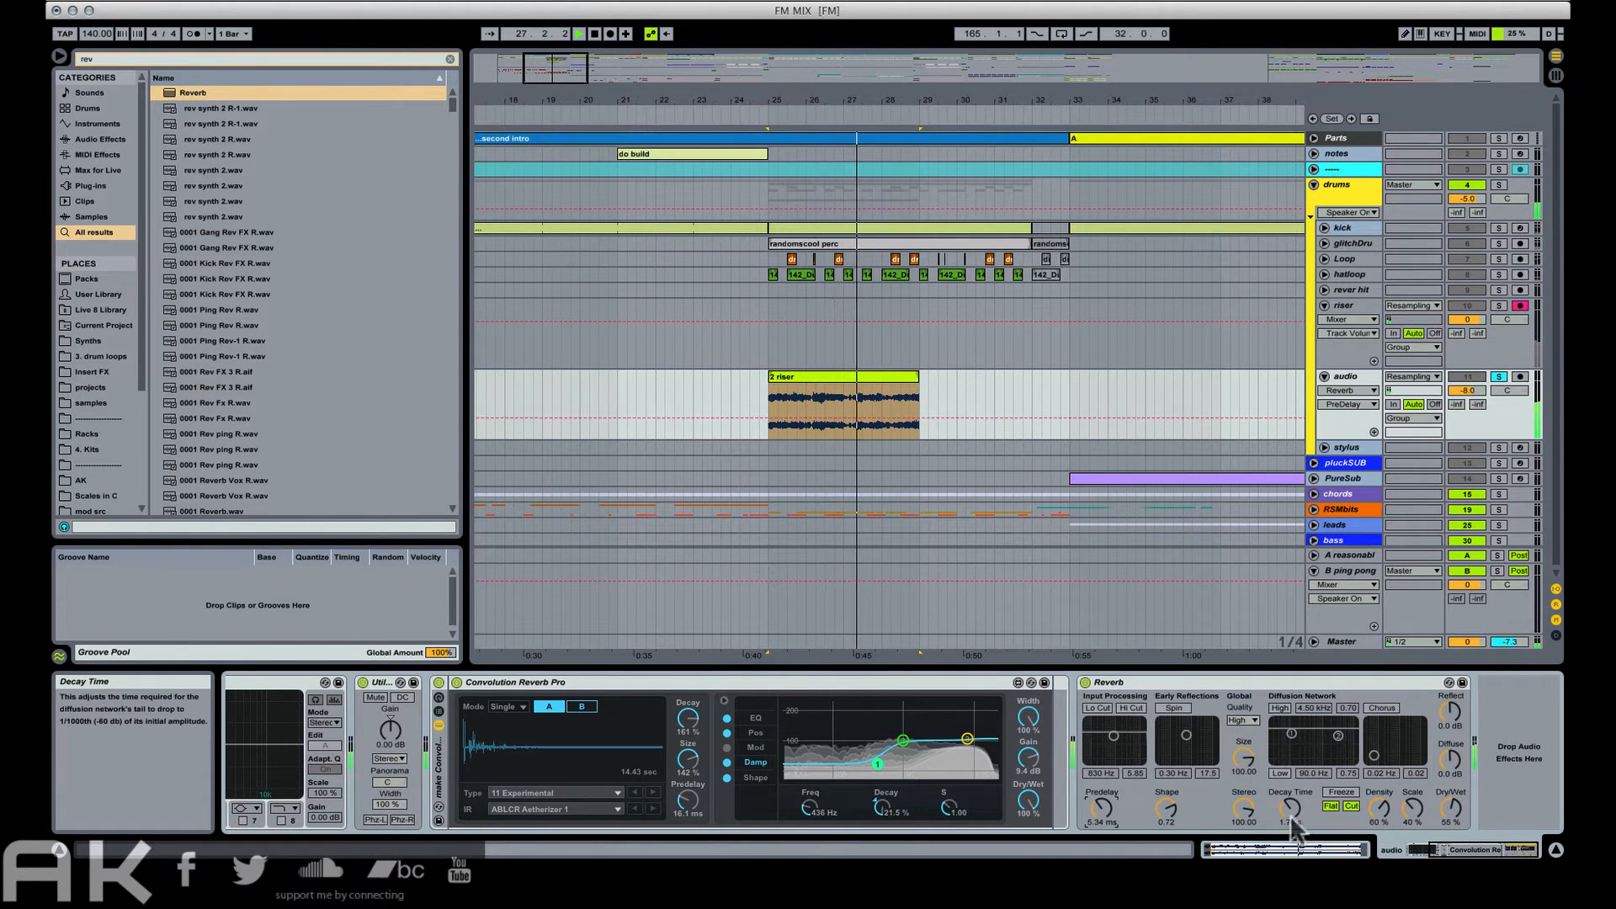
click(1281, 708)
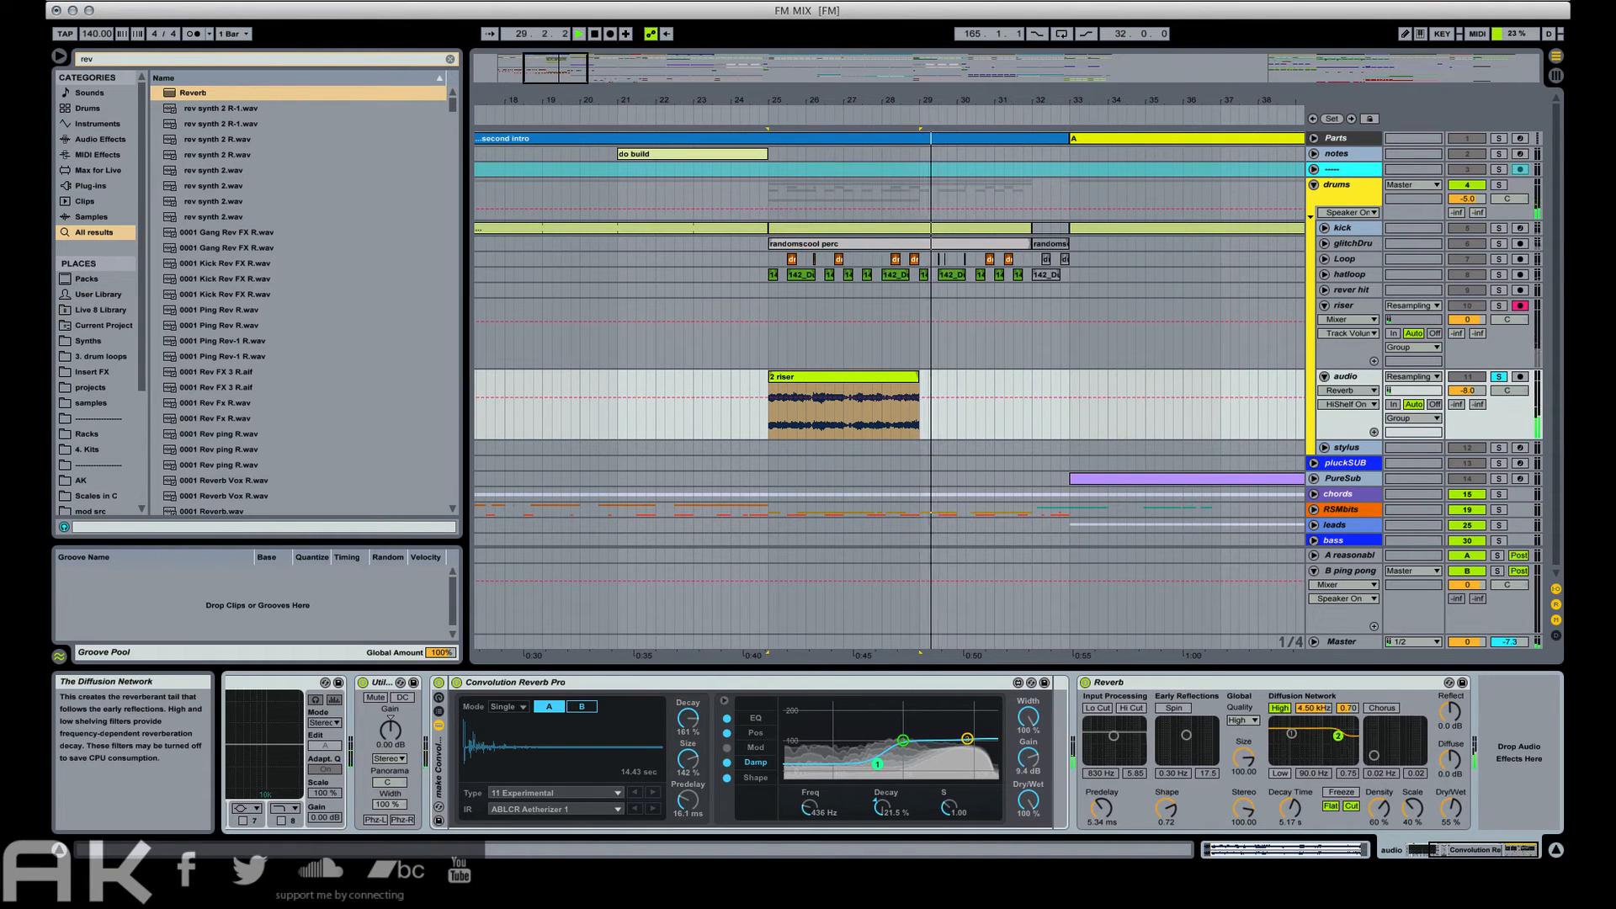
drag(1339, 736, 1340, 753)
click(1382, 708)
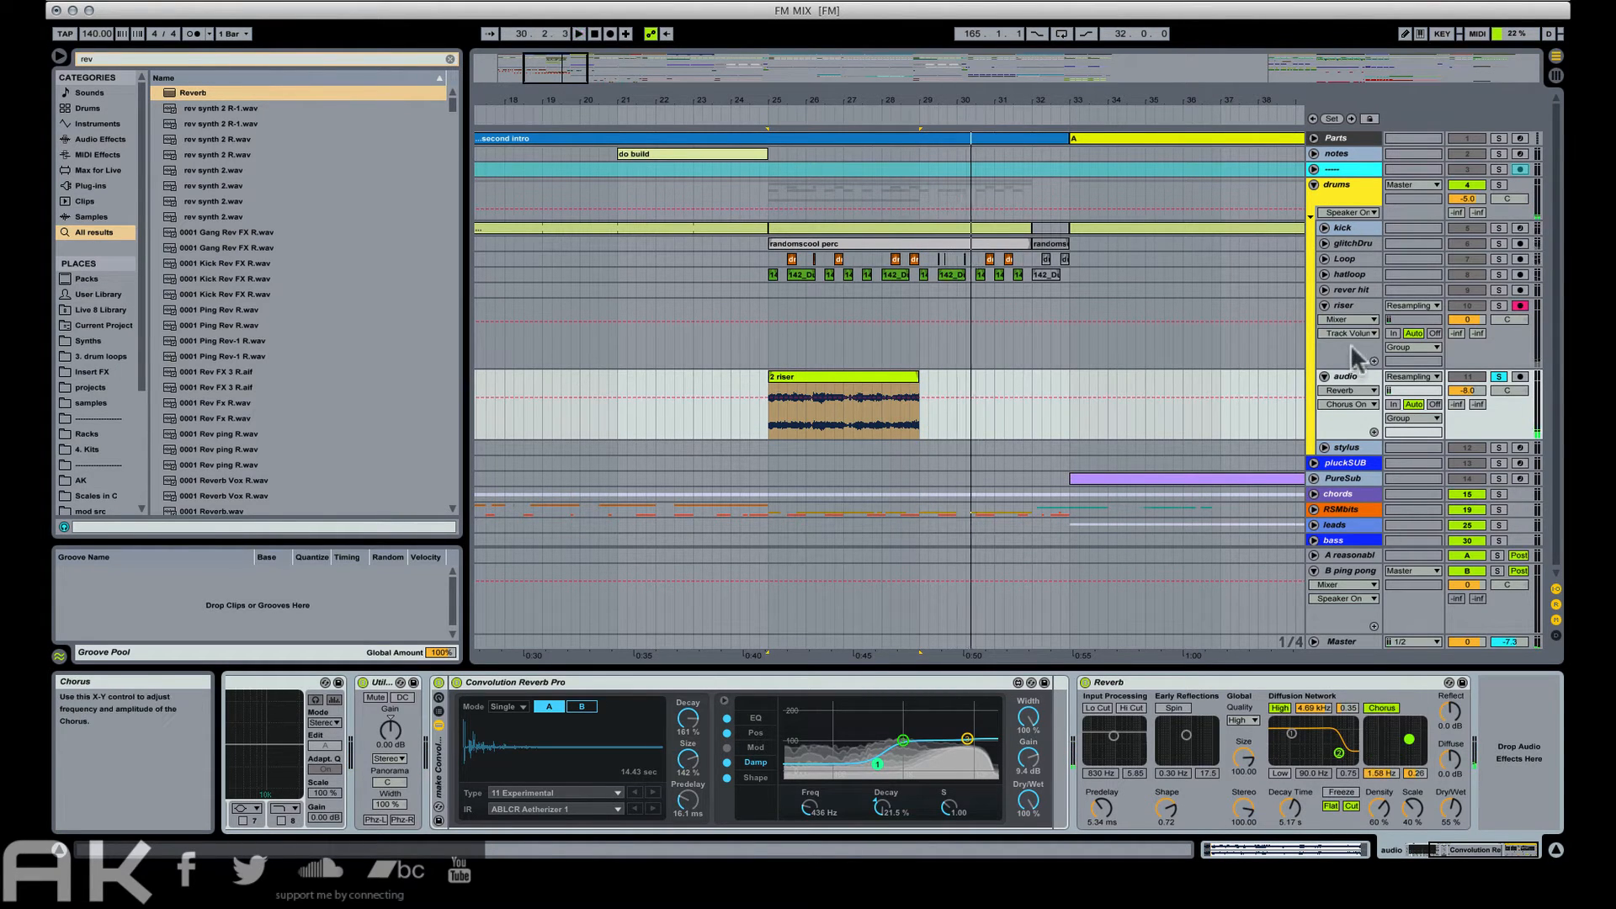
Freeze the audio track and flatten it so the reverb and its tail are rendered into audio clips.
click(1347, 377)
right_click(1347, 376)
click(1375, 471)
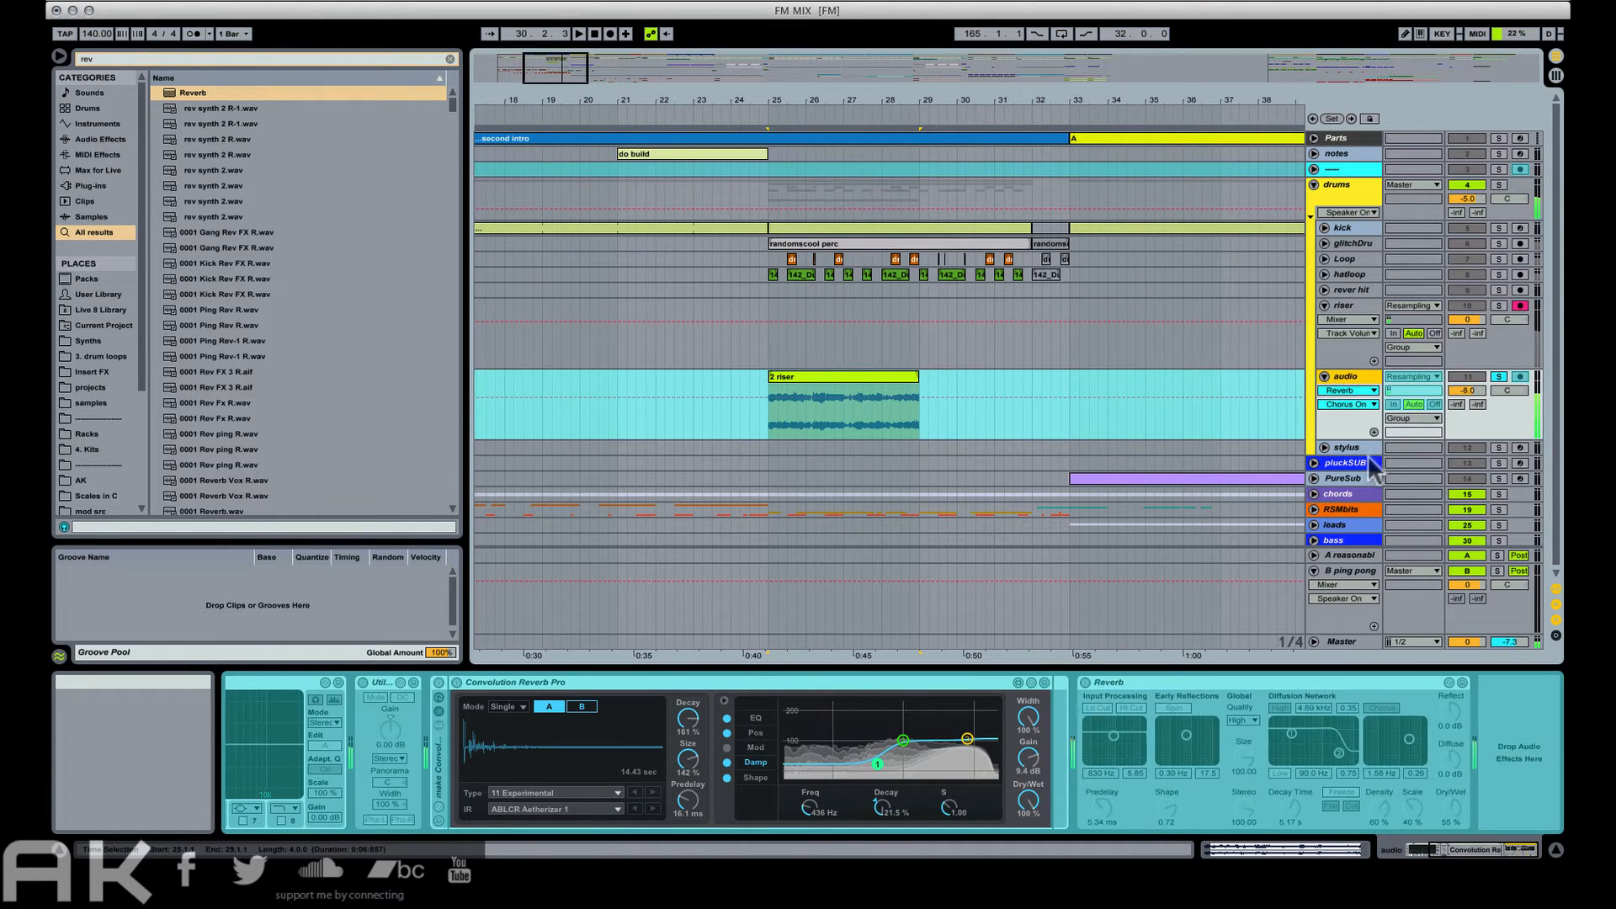
right_click(1354, 375)
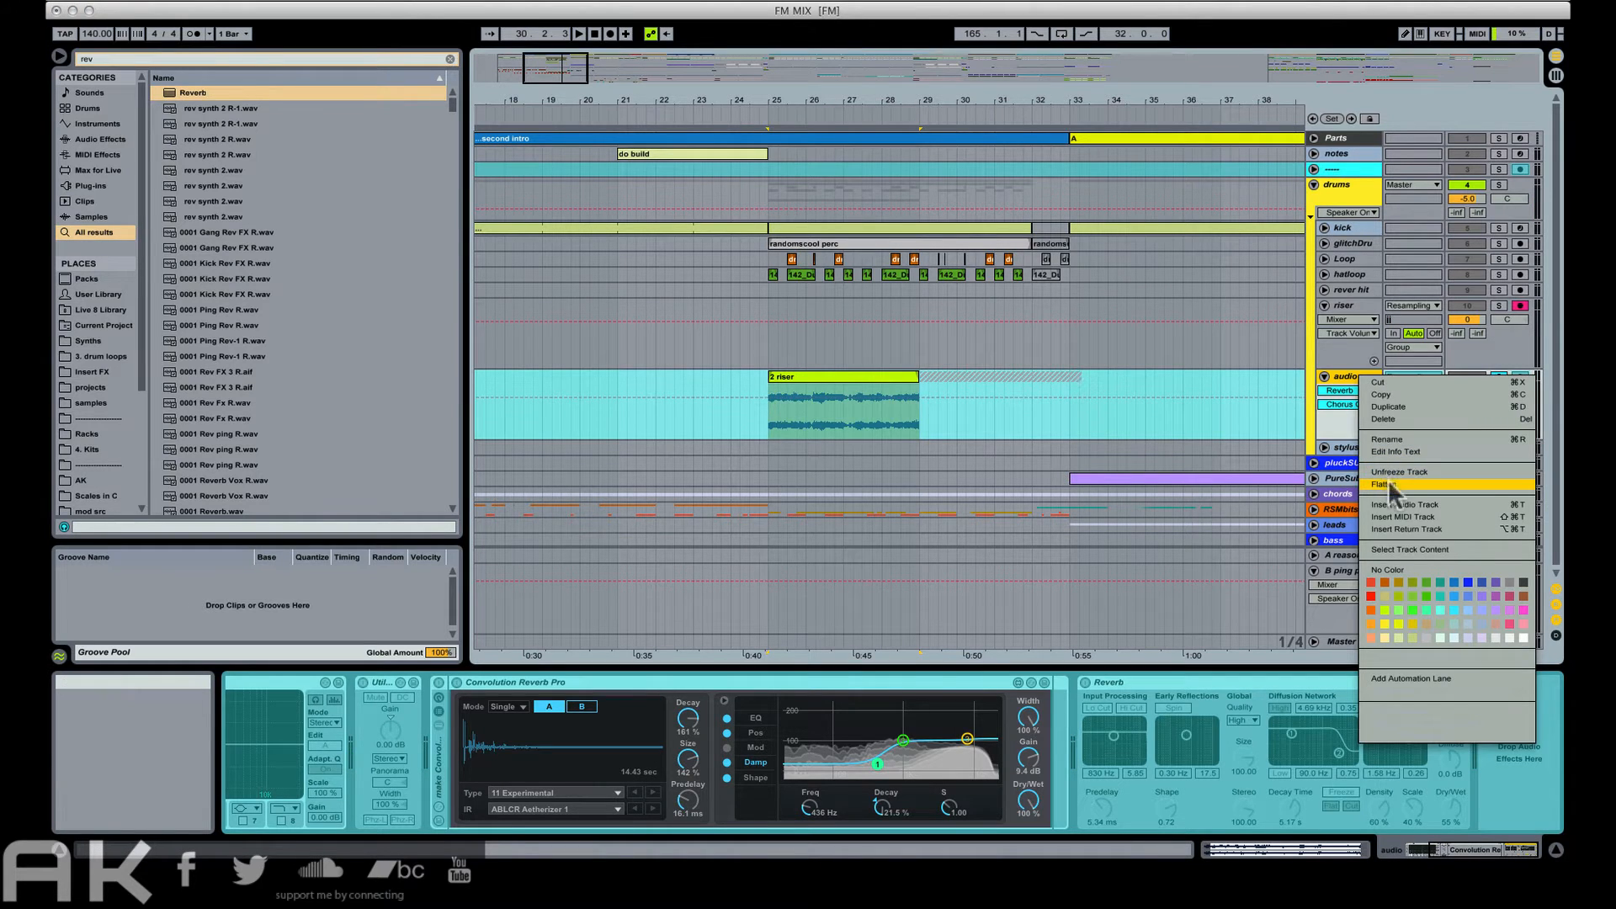
click(1388, 482)
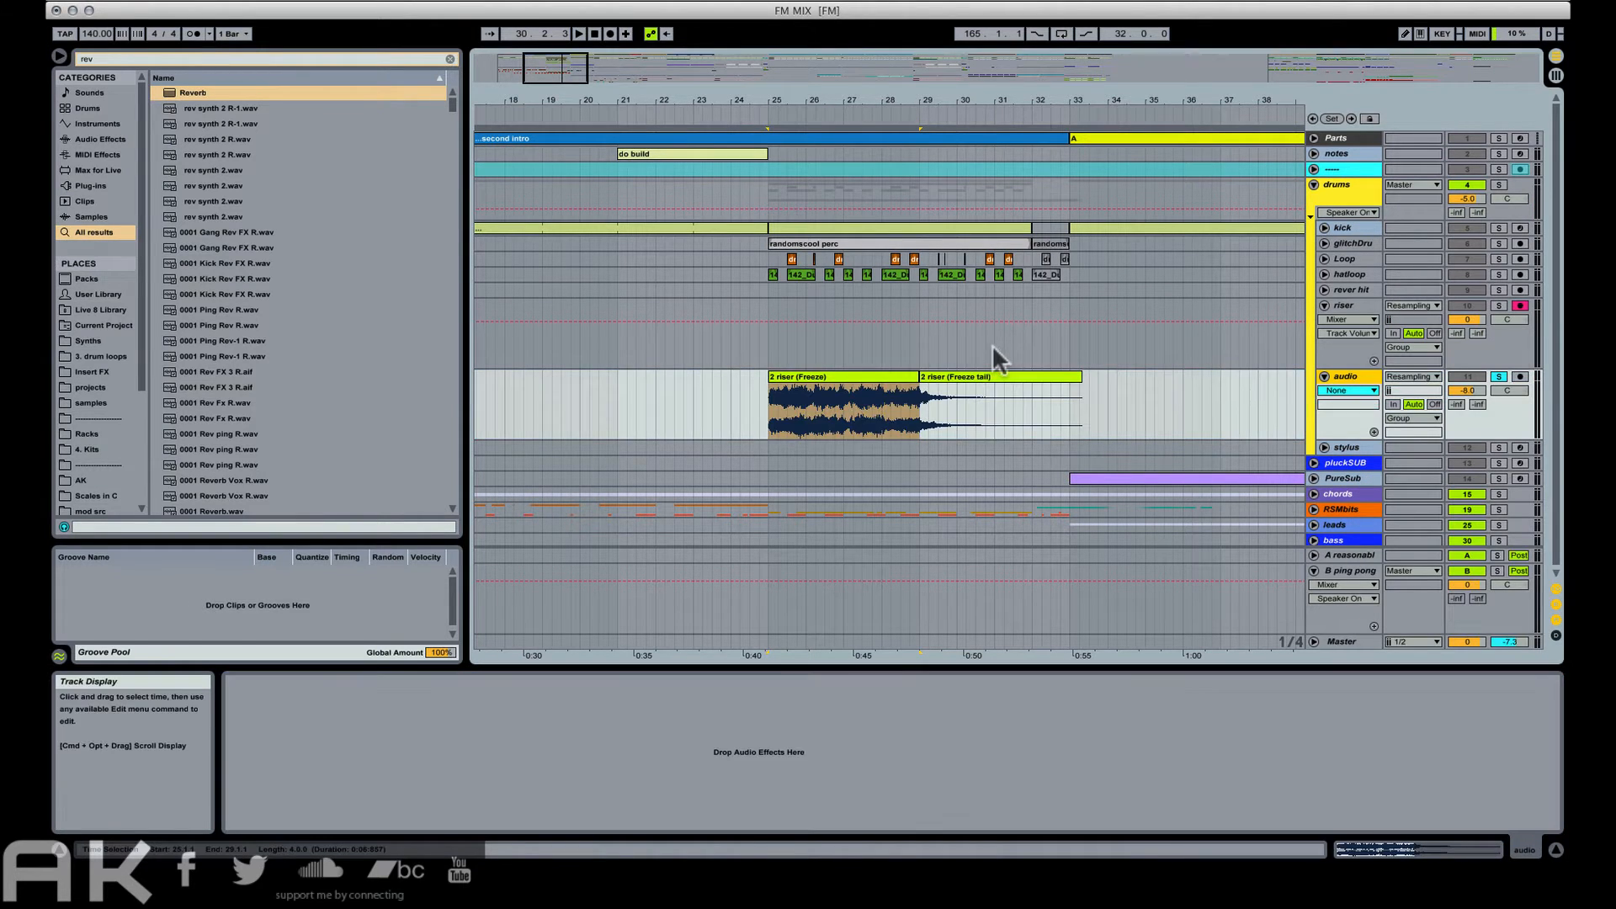
Consolidate the frozen riser clip with its reverb tail clip and reverse the combined clip.
shift+click(946, 402)
key(super+j)
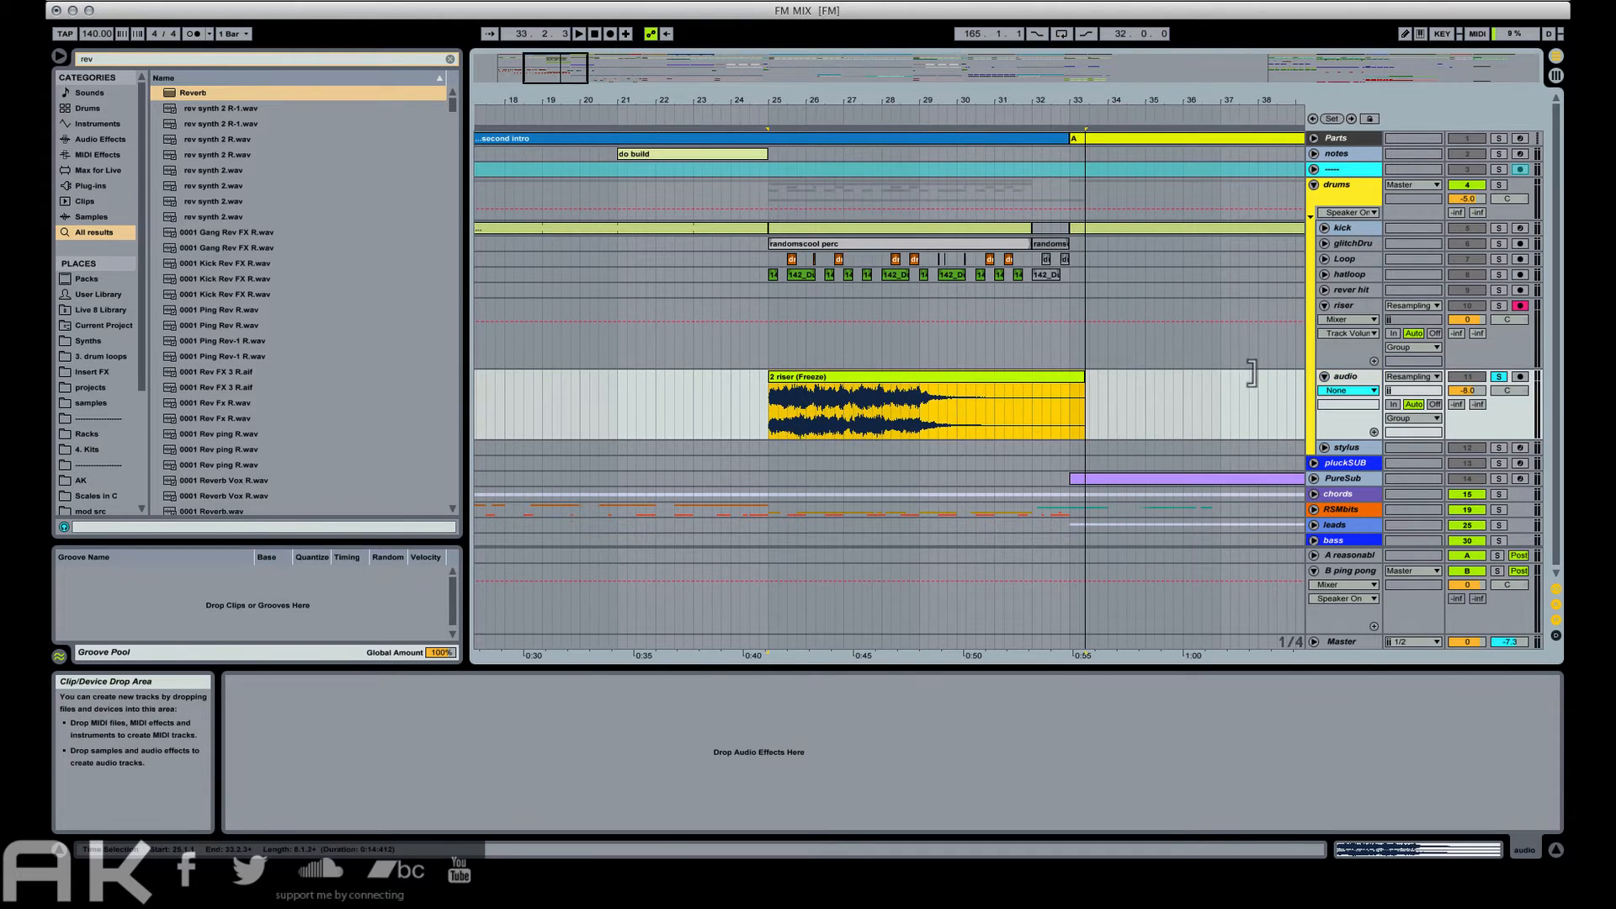
key(shift+Tab)
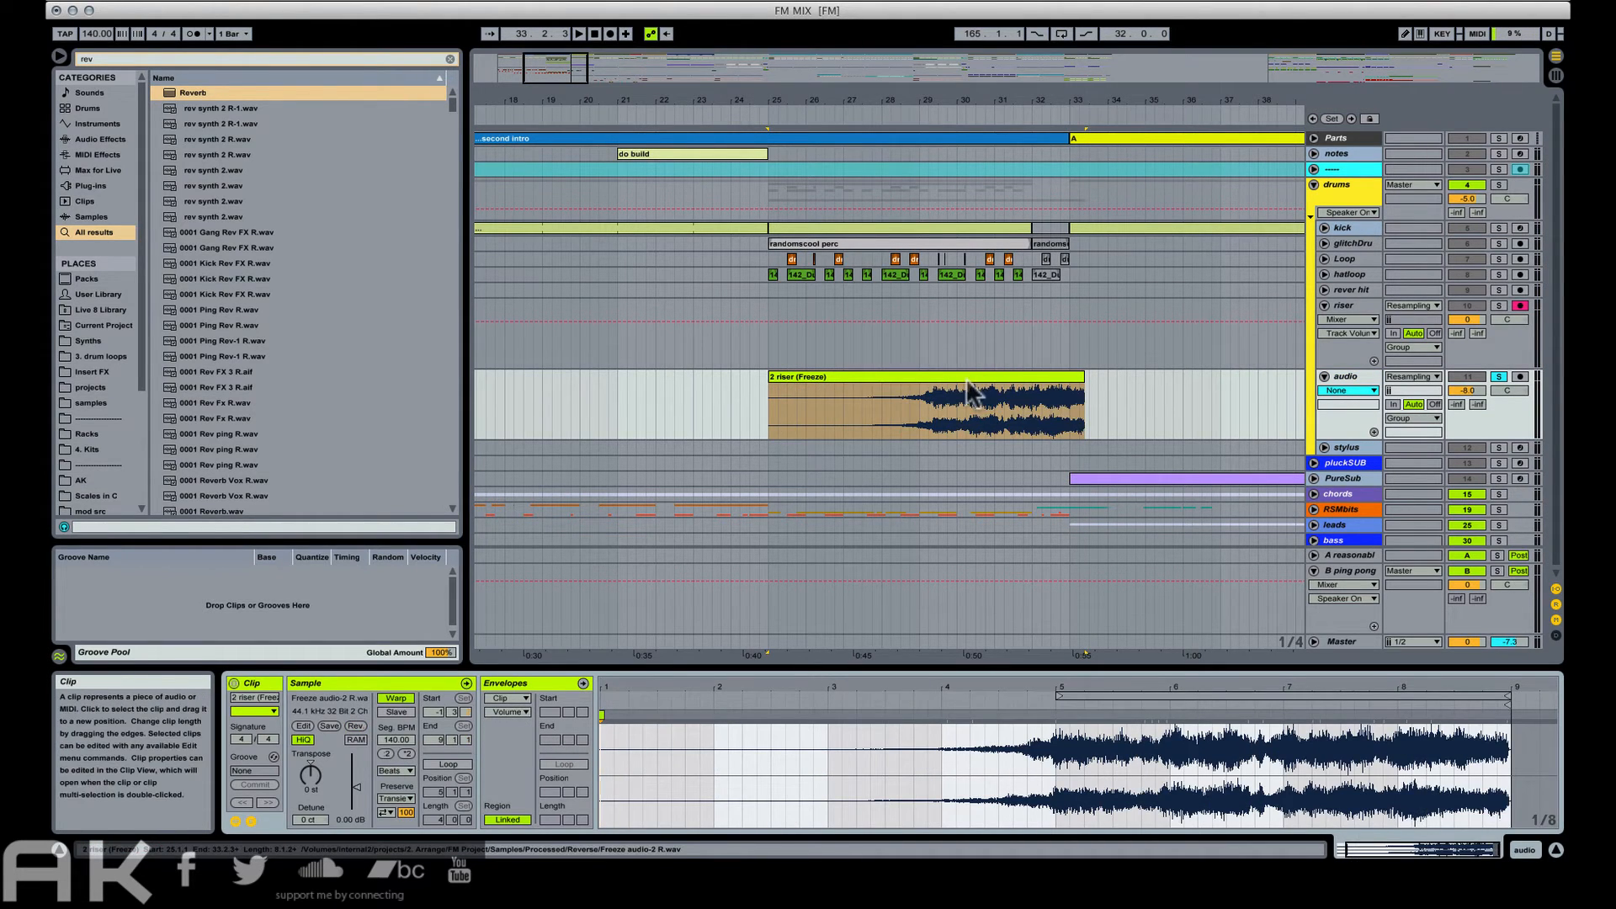
Move the reversed riser earlier so it ends at bar 29, and audition it from bar 23 both soloed and in the mix.
drag(967, 377, 802, 378)
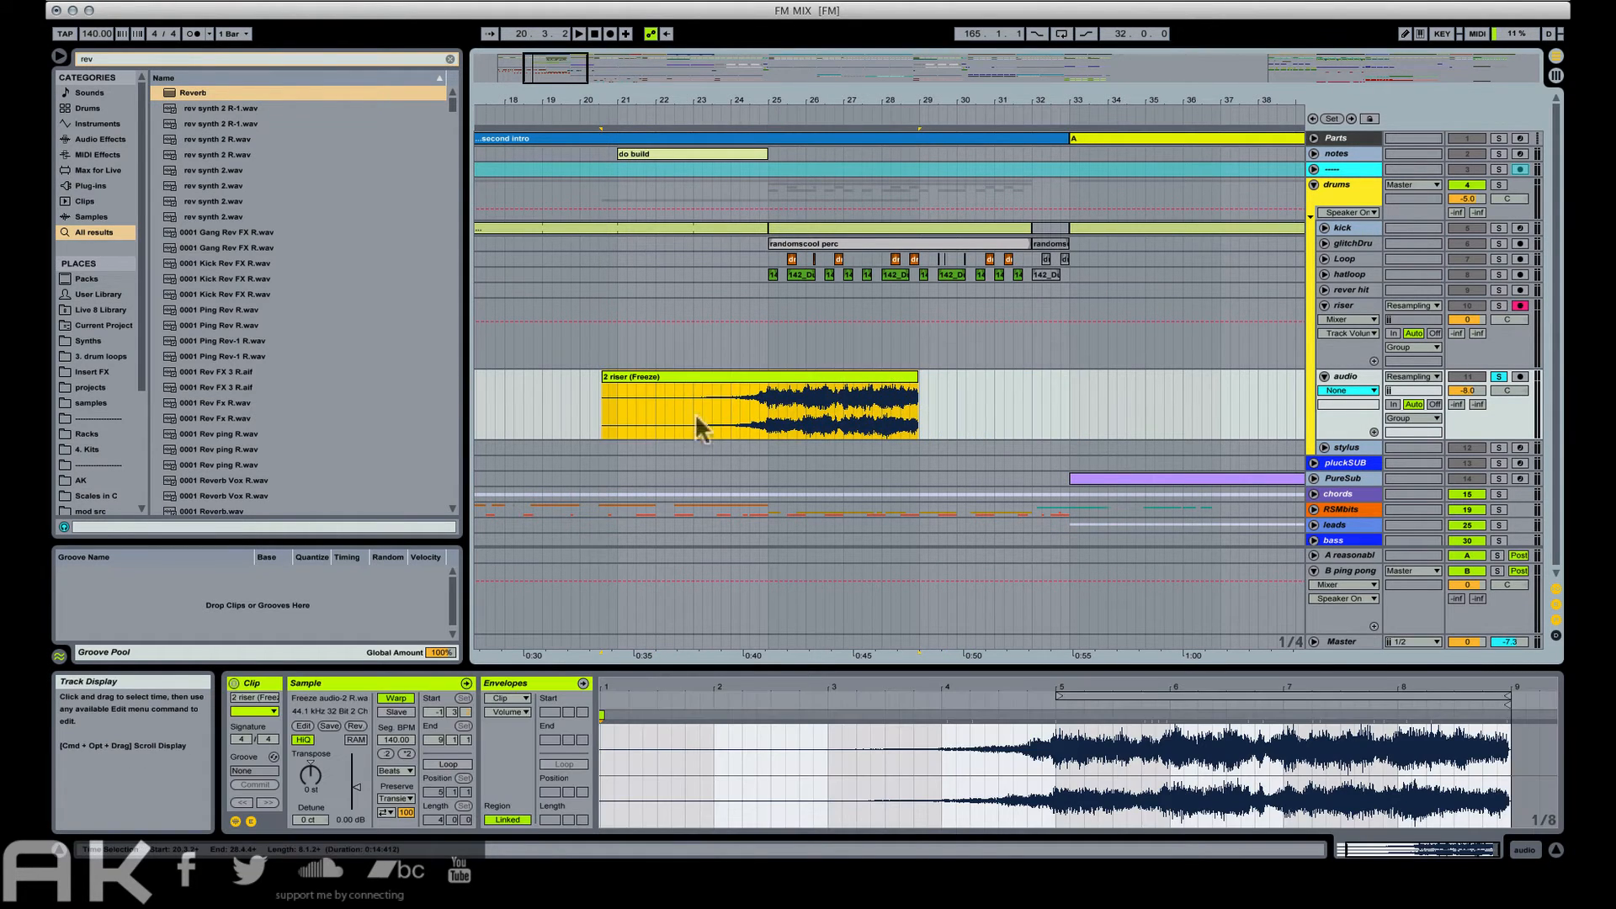
click(694, 413)
key(space)
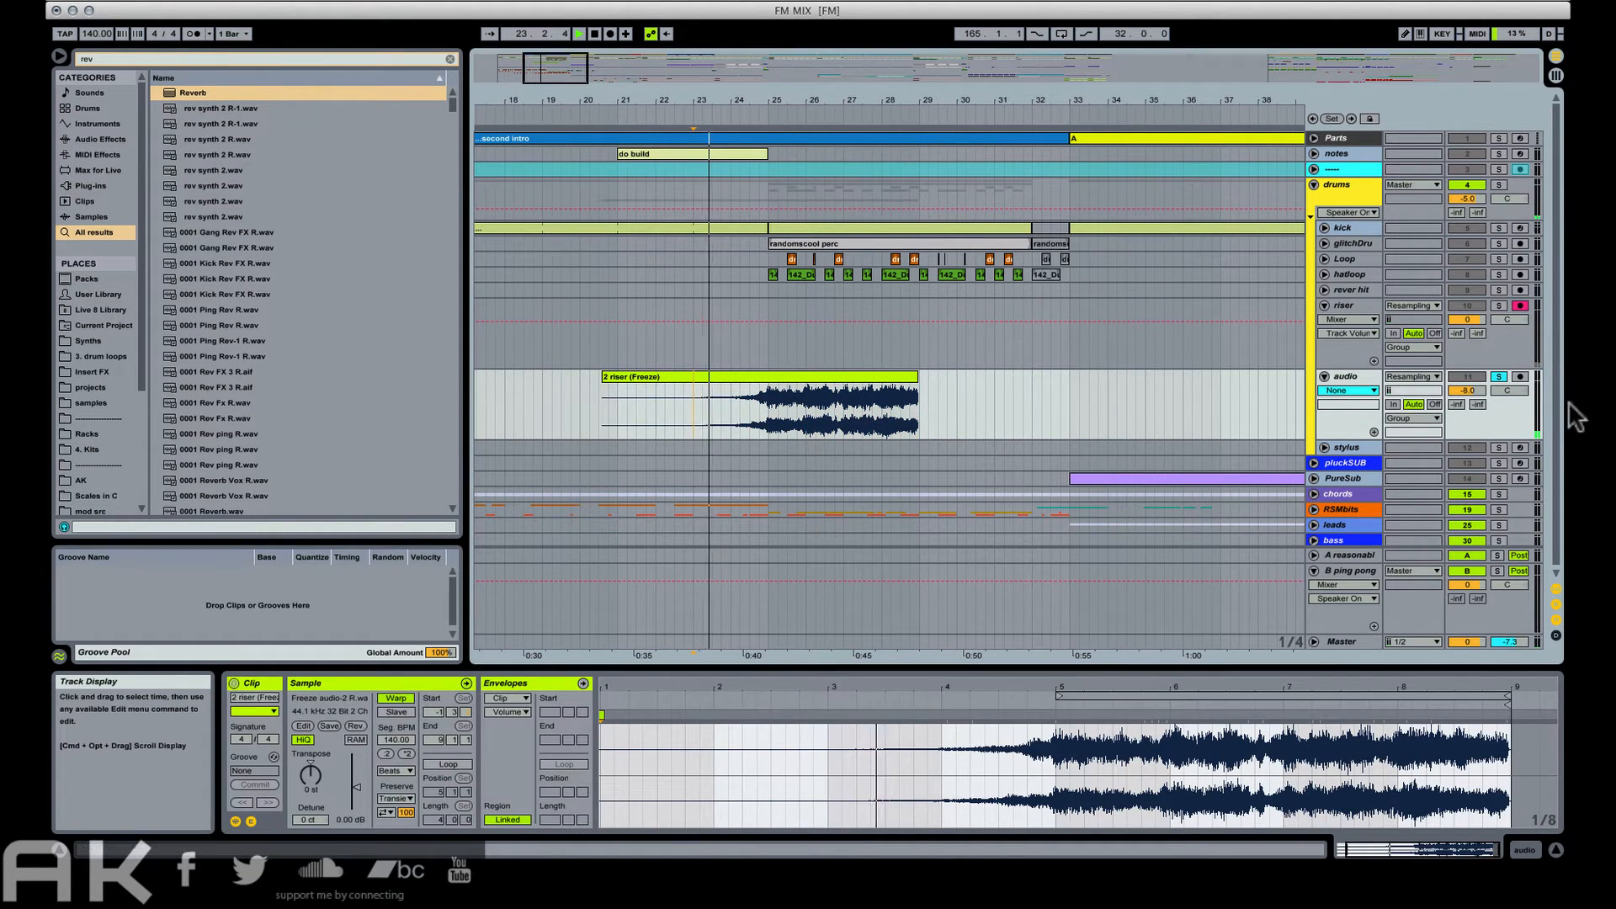
click(1498, 376)
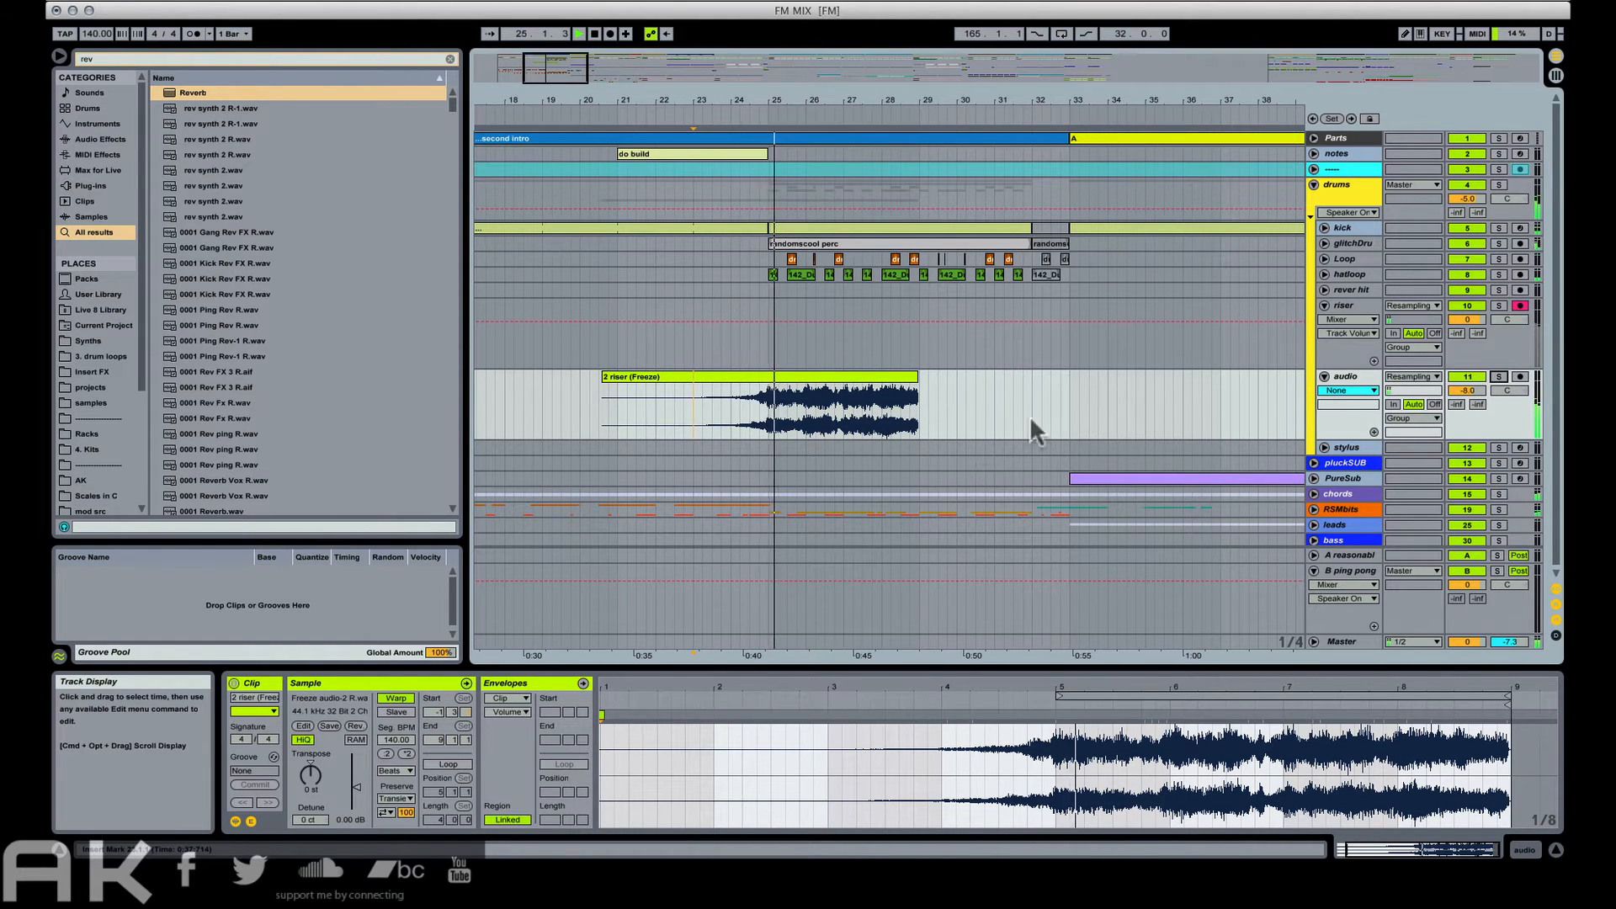
click(1499, 378)
key(space)
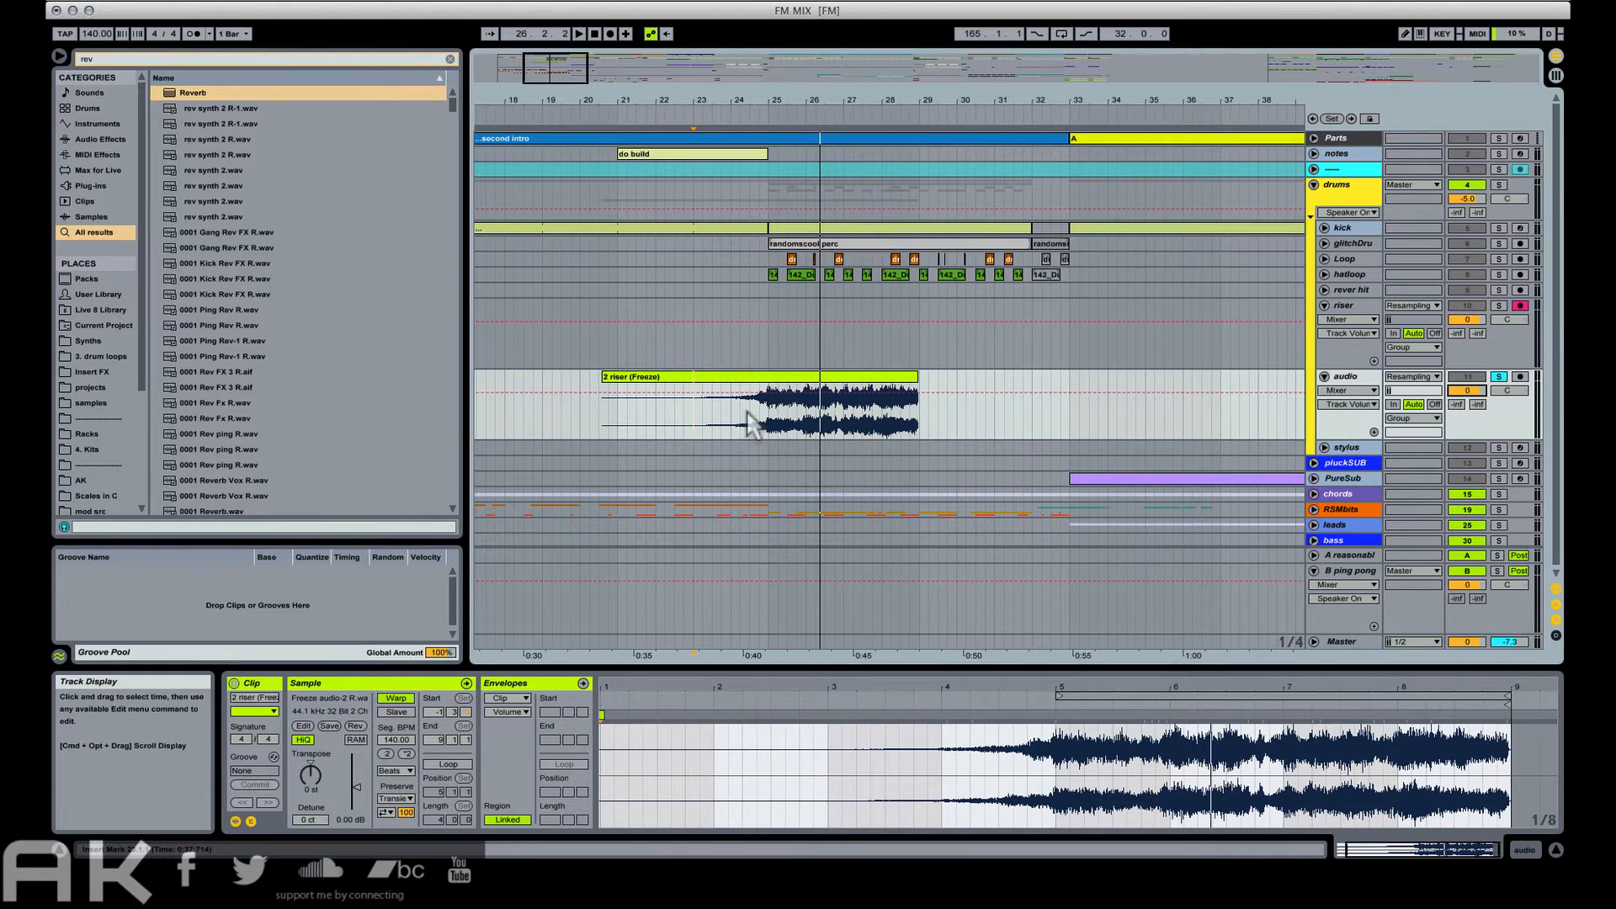
key(space)
click(1499, 376)
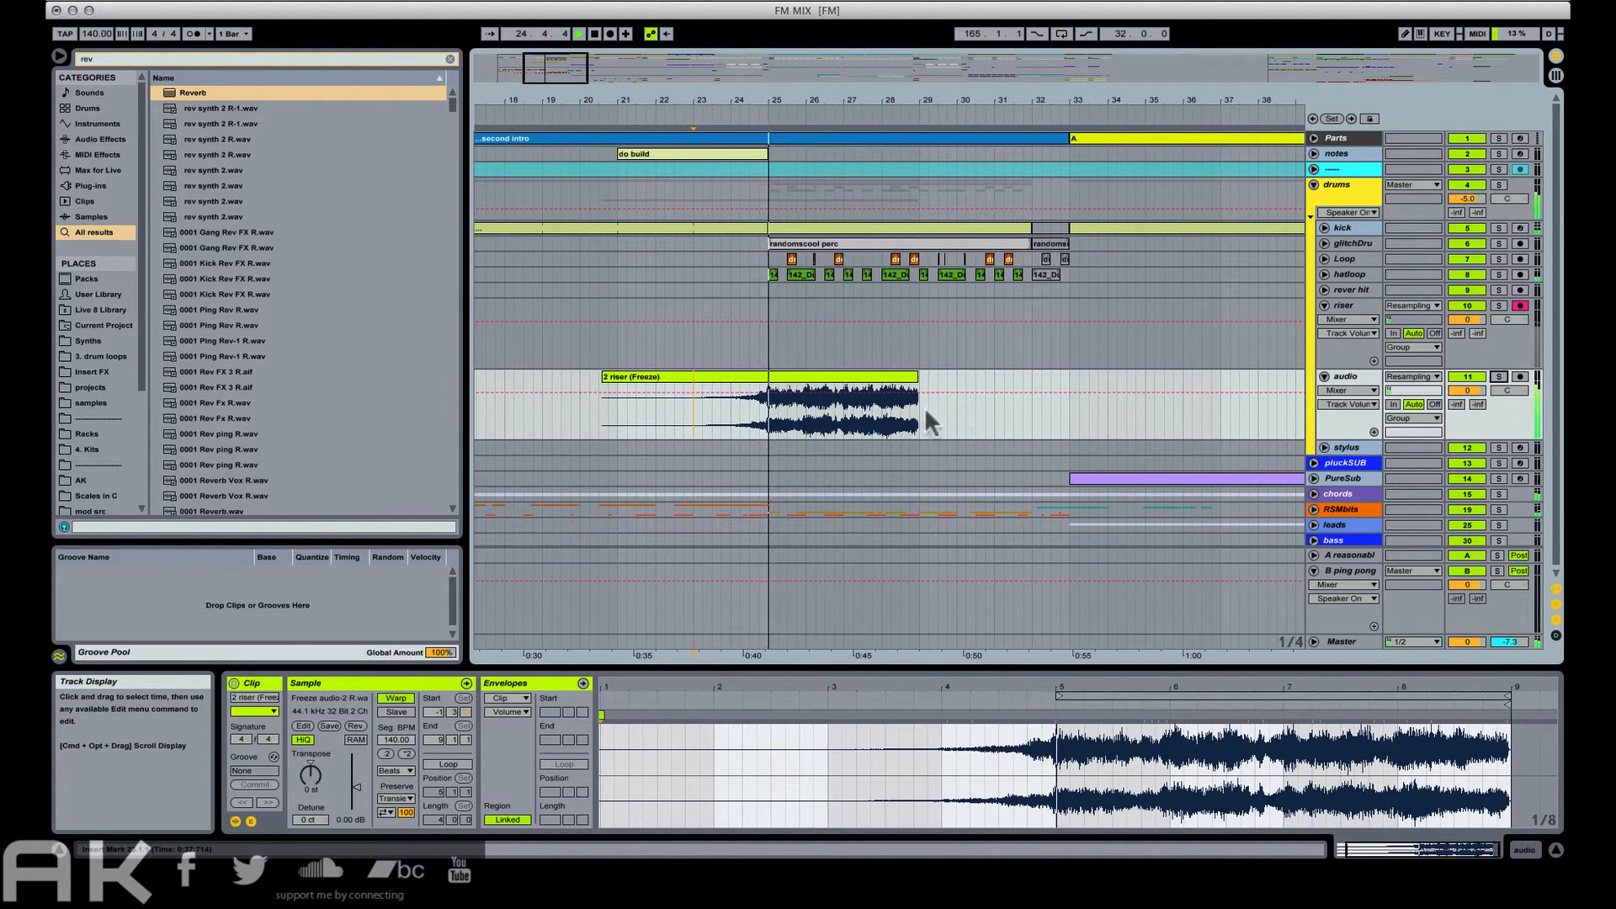
Split the reversed riser at bar 25 and deactivate the part after the split.
click(766, 416)
key(super+e)
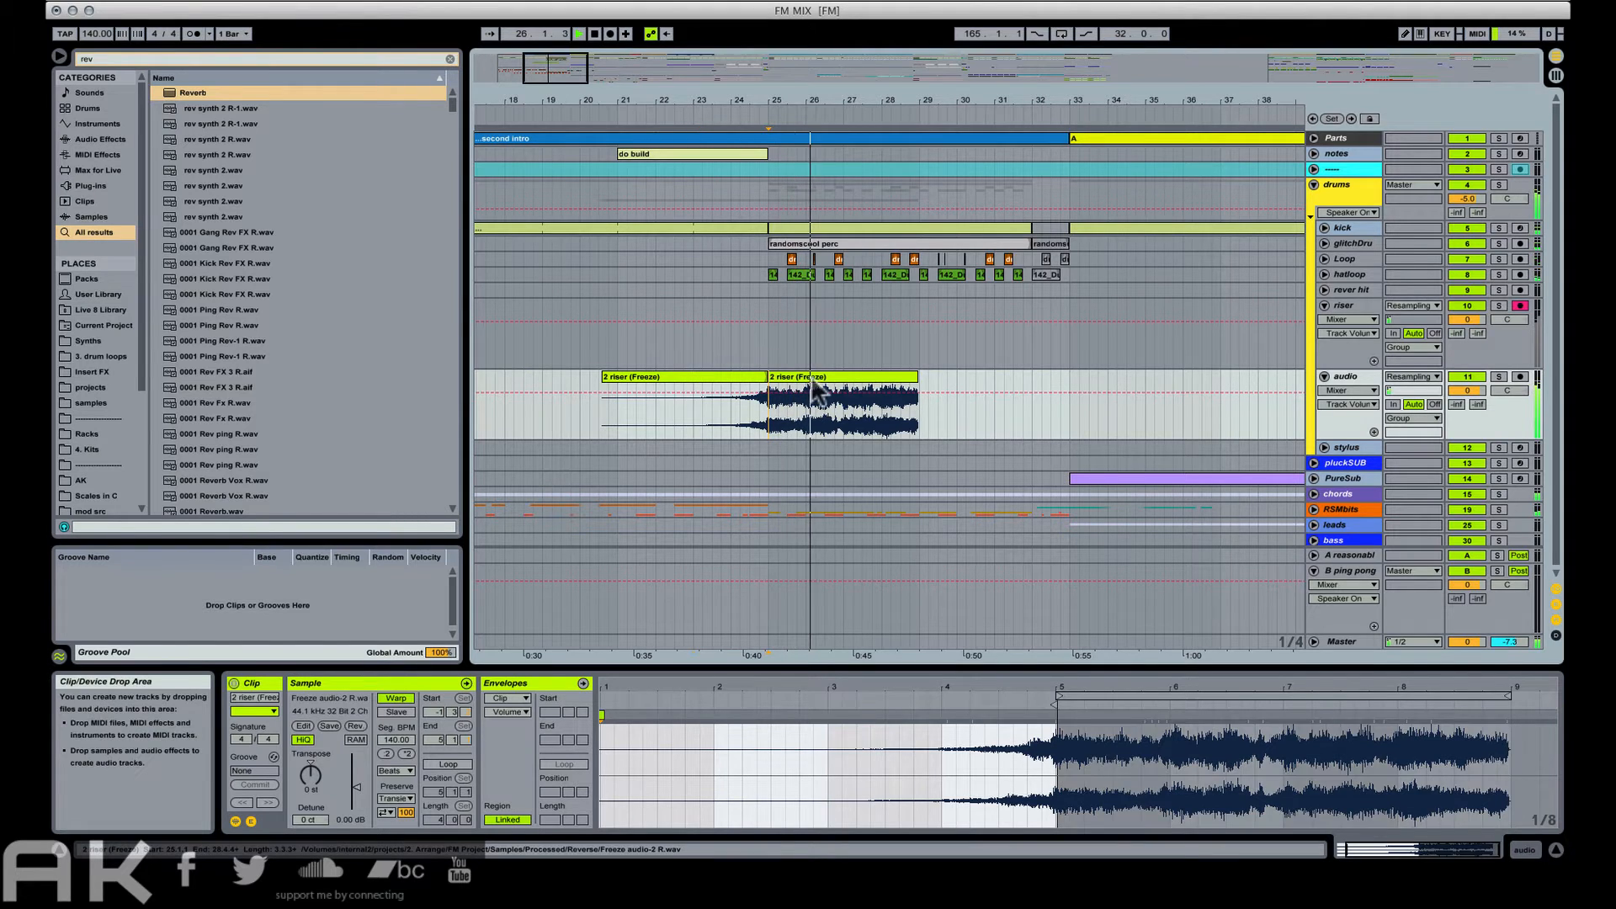
click(812, 378)
key(0)
key(space)
key(space)
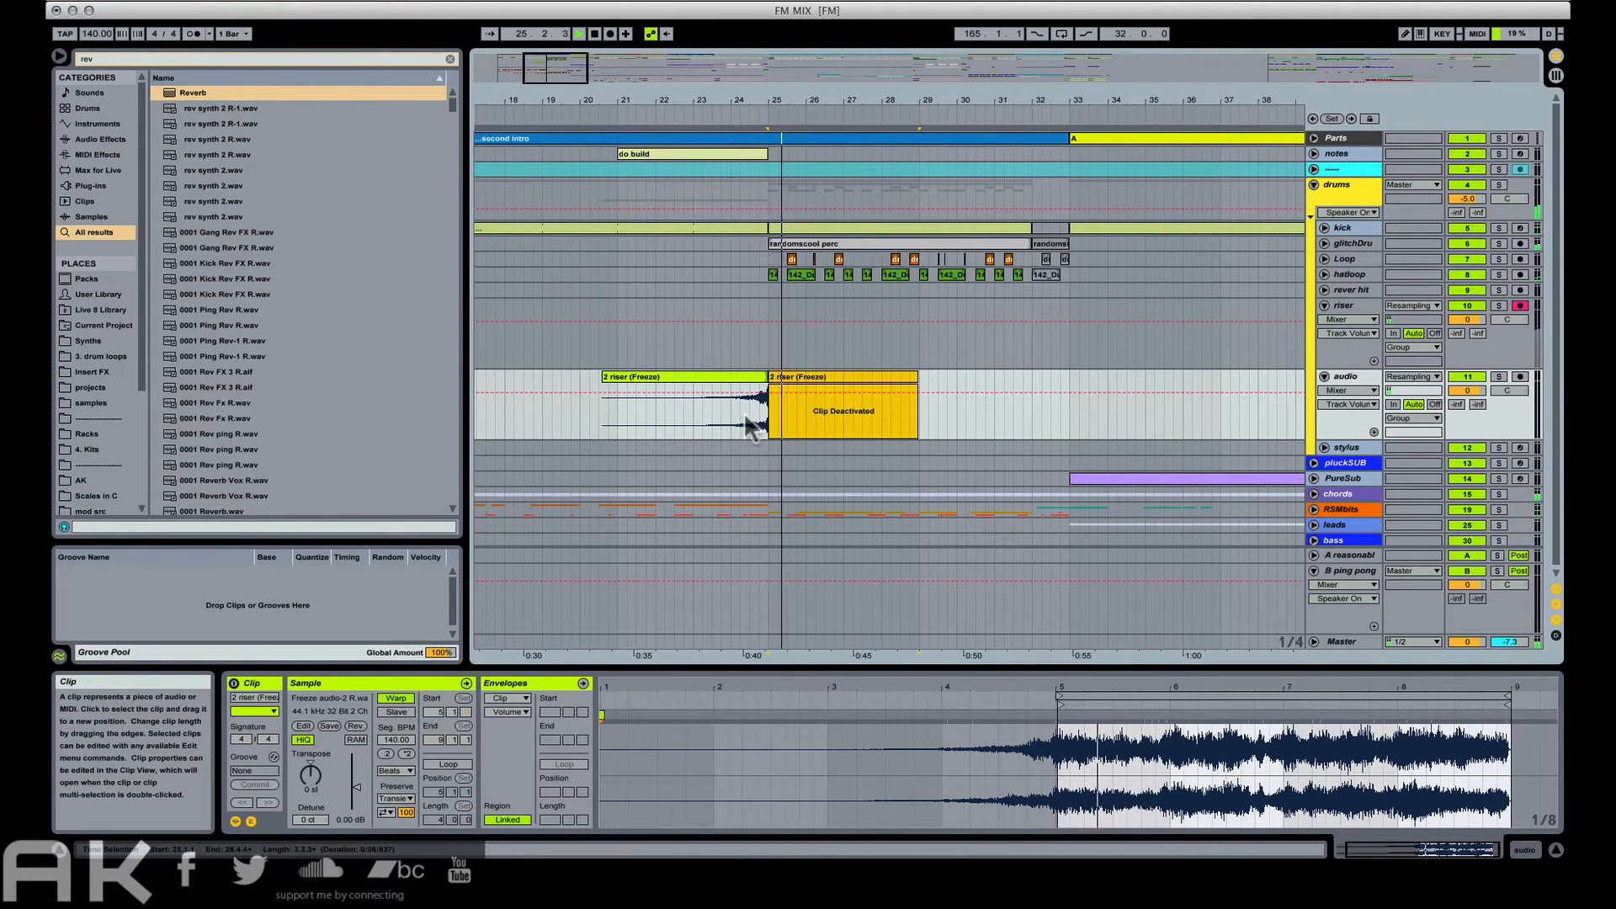
Trim the start of the active riser clip to bar 21, aligned with the "do build" note, while playing it.
click(599, 402)
key(space)
key(space)
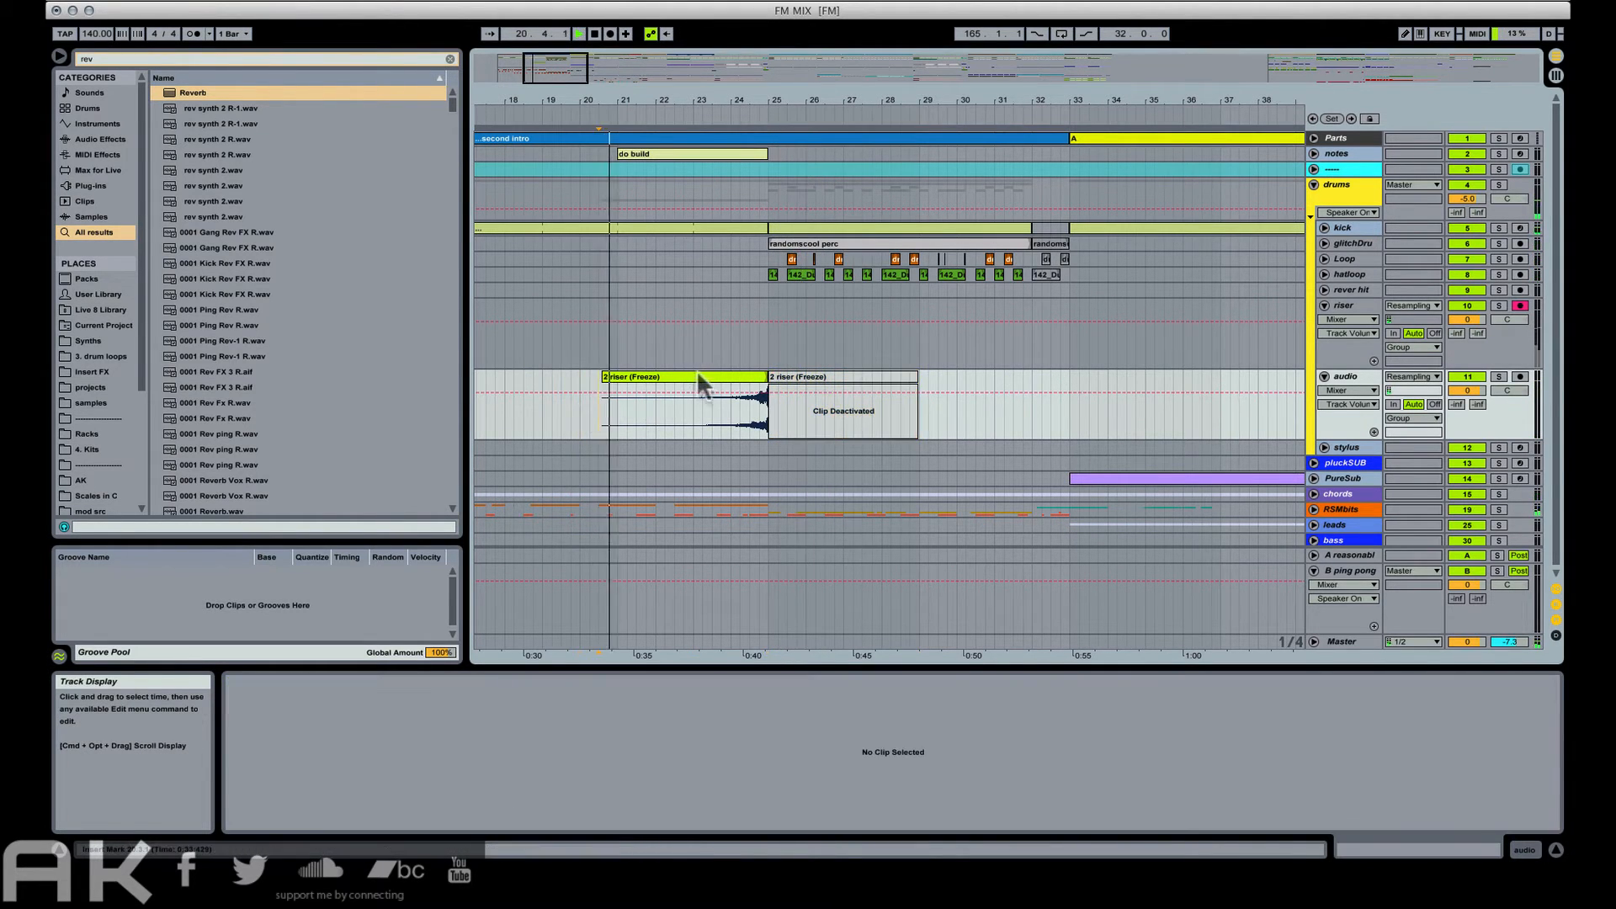
click(699, 376)
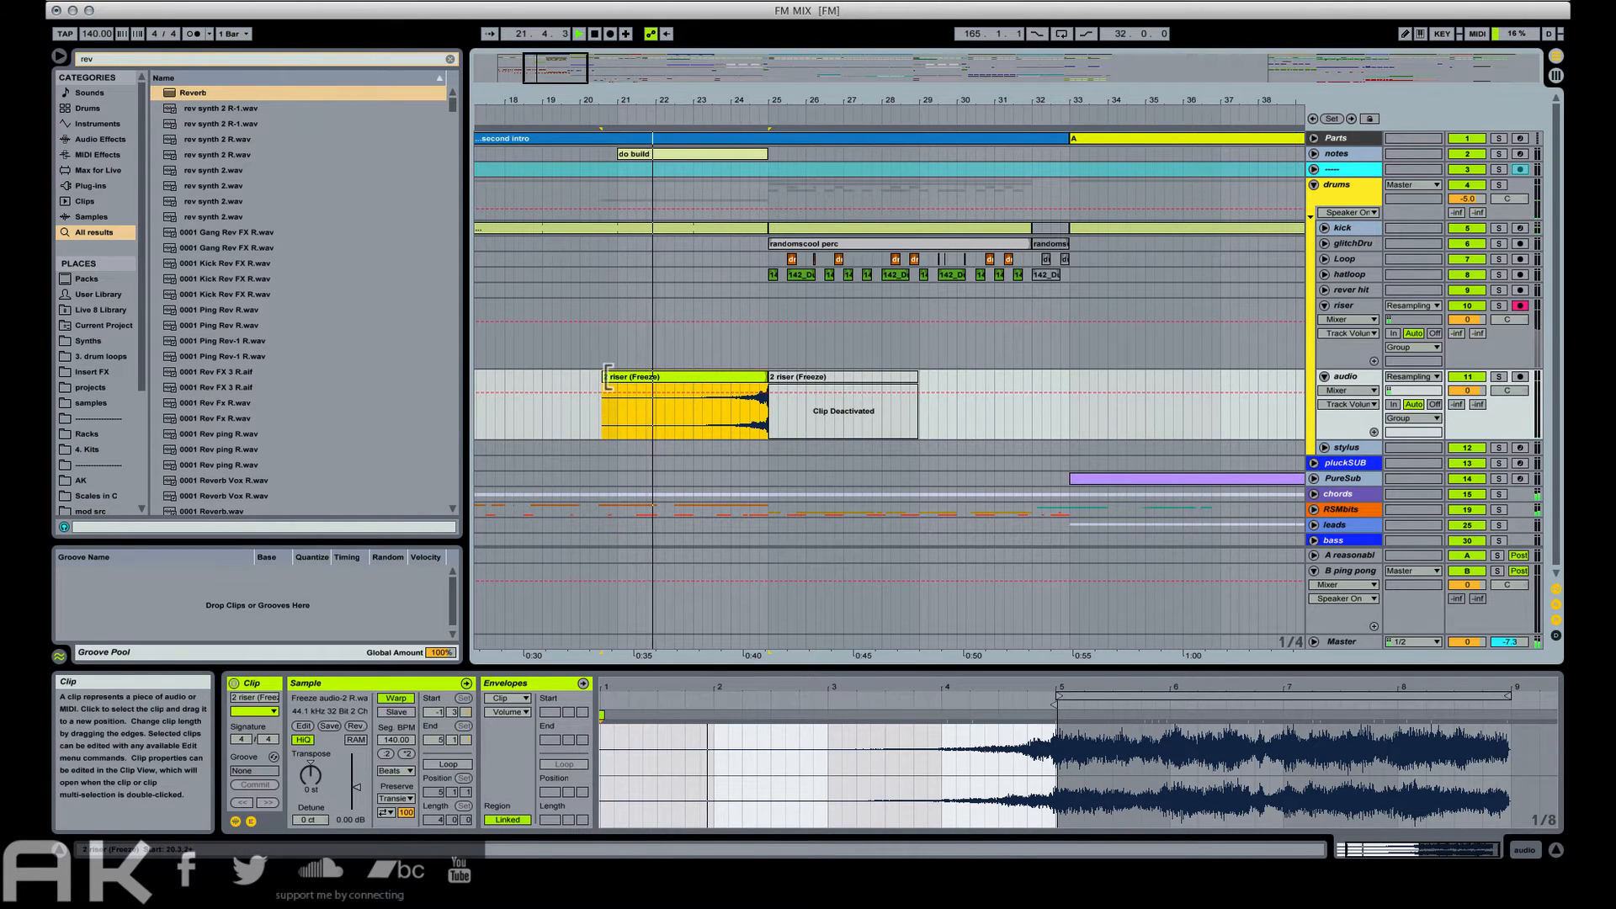
drag(608, 376, 621, 376)
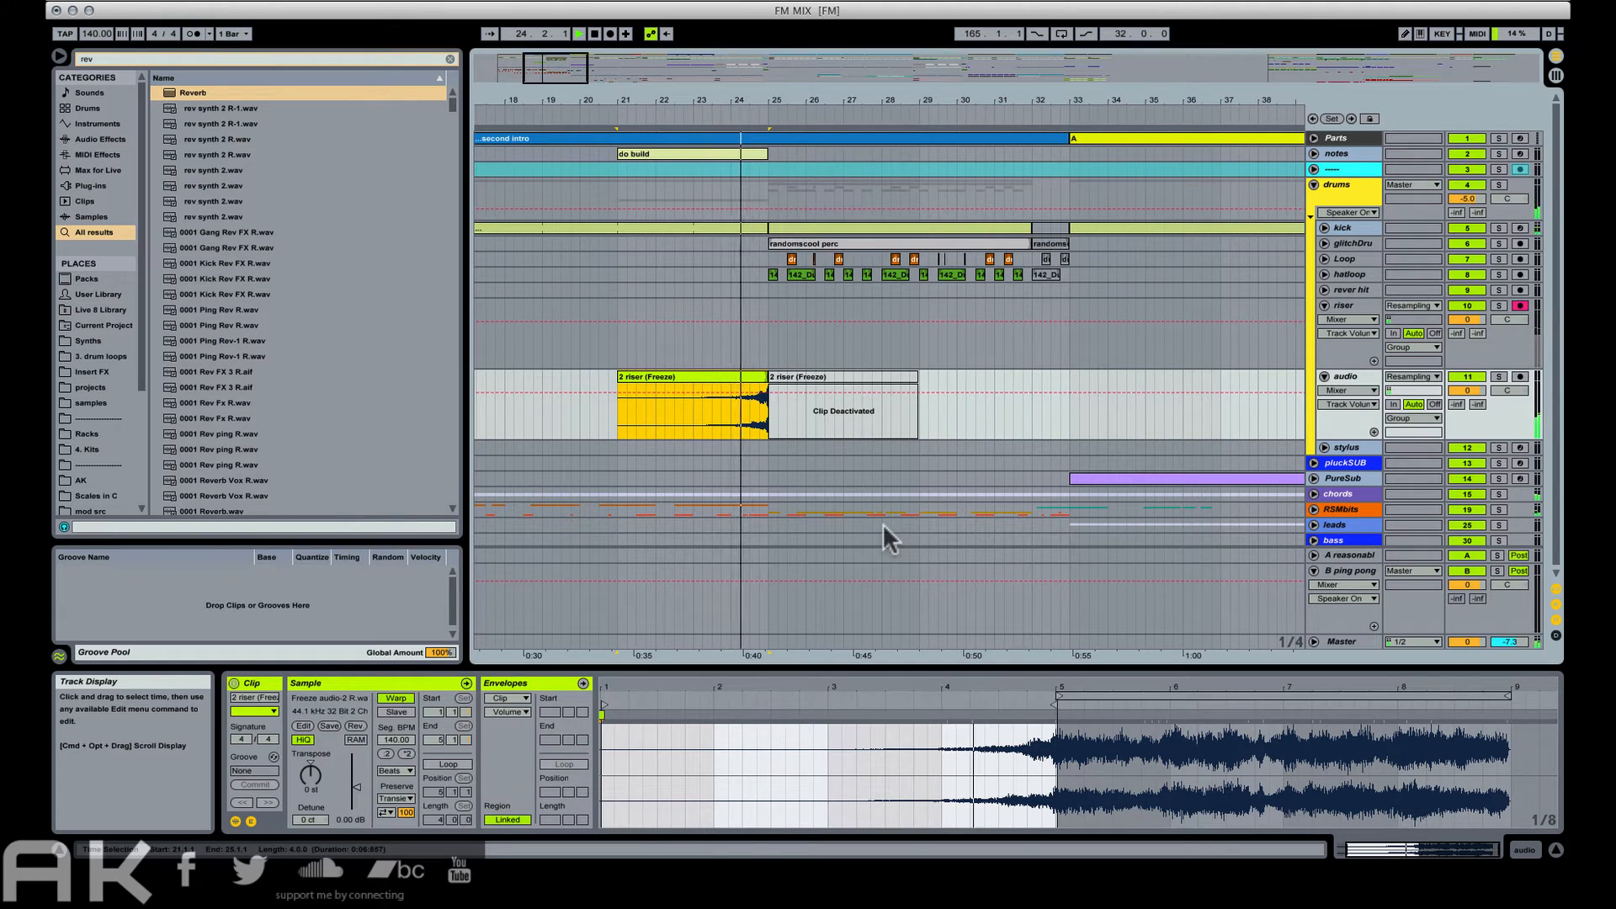
key(space)
Split off the riser's last beat before bar 25 and copy that slice to beat 3 of bar 25.
click(754, 417)
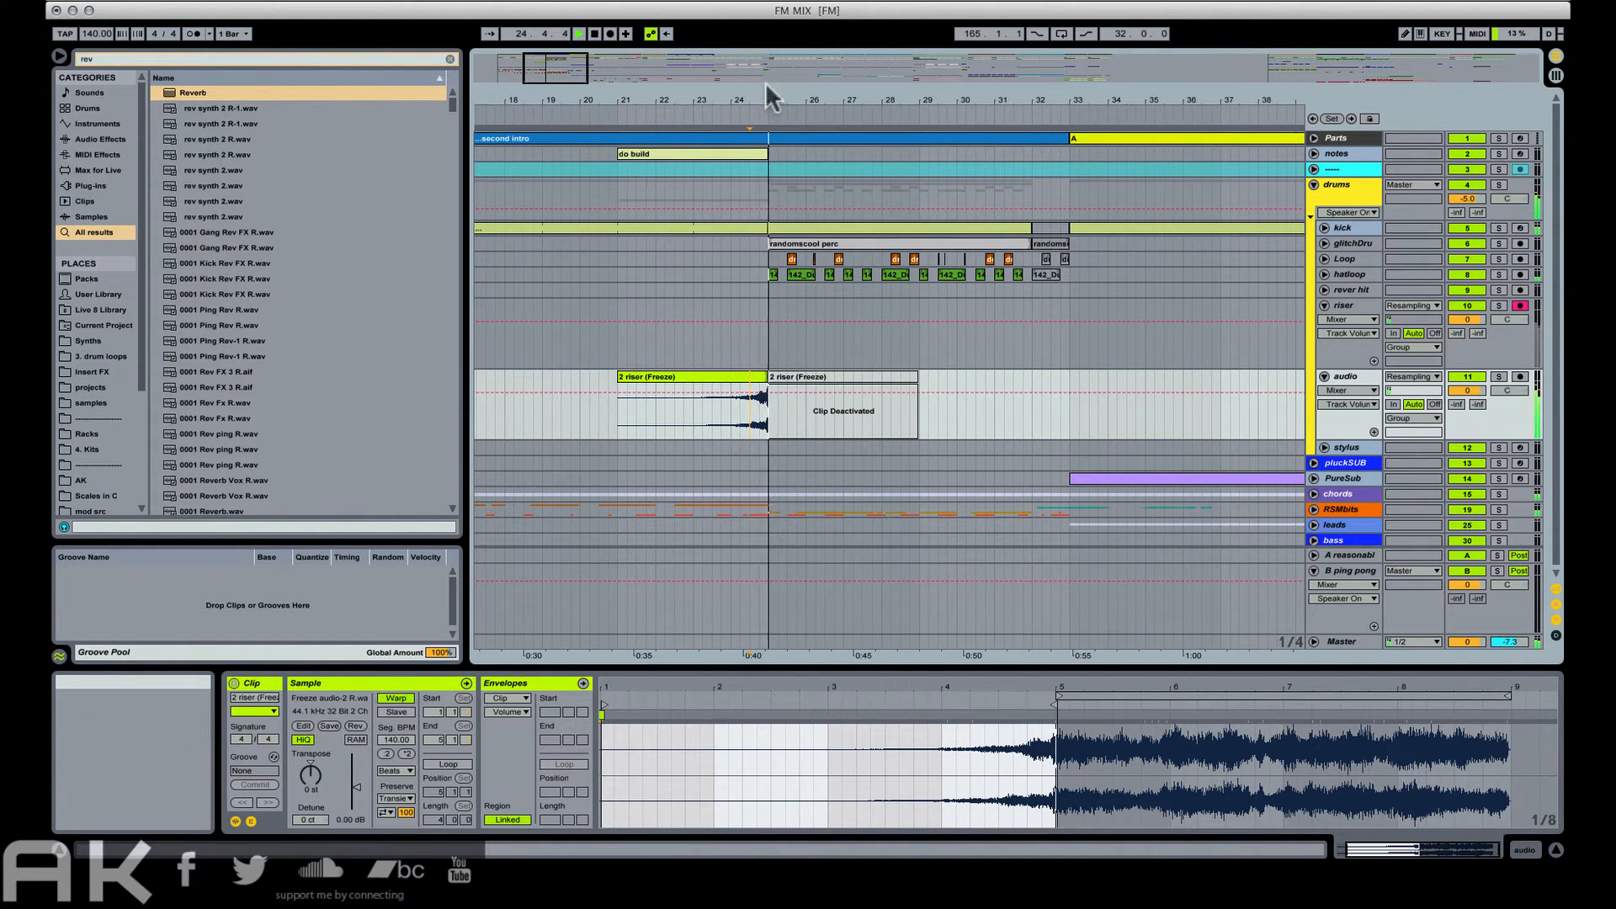
drag(789, 111, 792, 162)
key(space)
key(space)
click(723, 411)
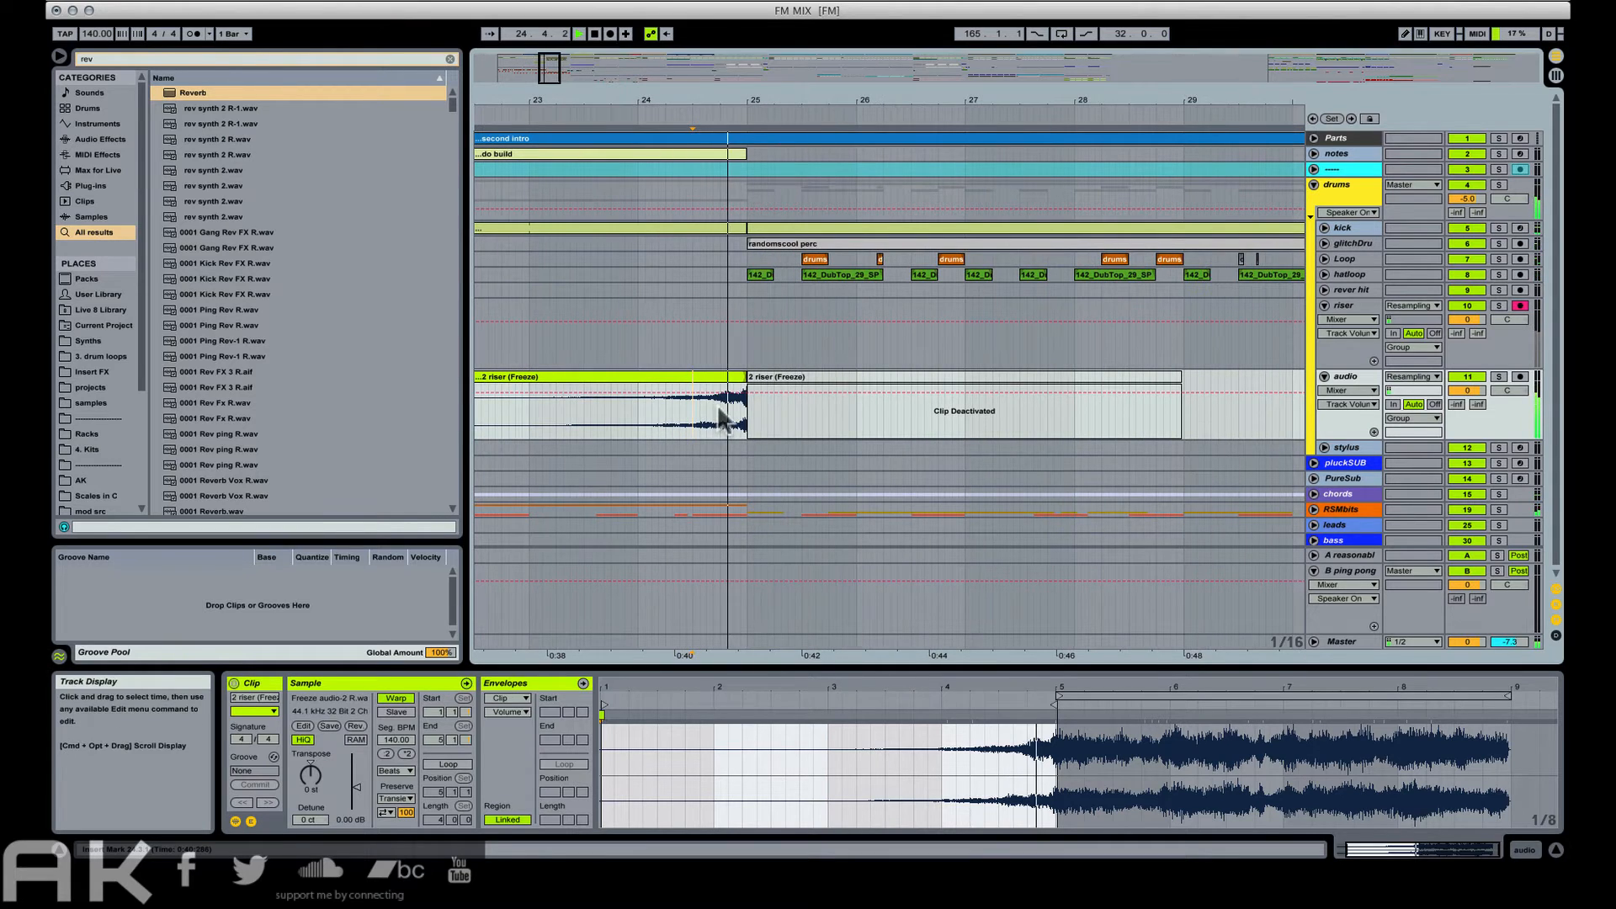
key(super+e)
click(734, 377)
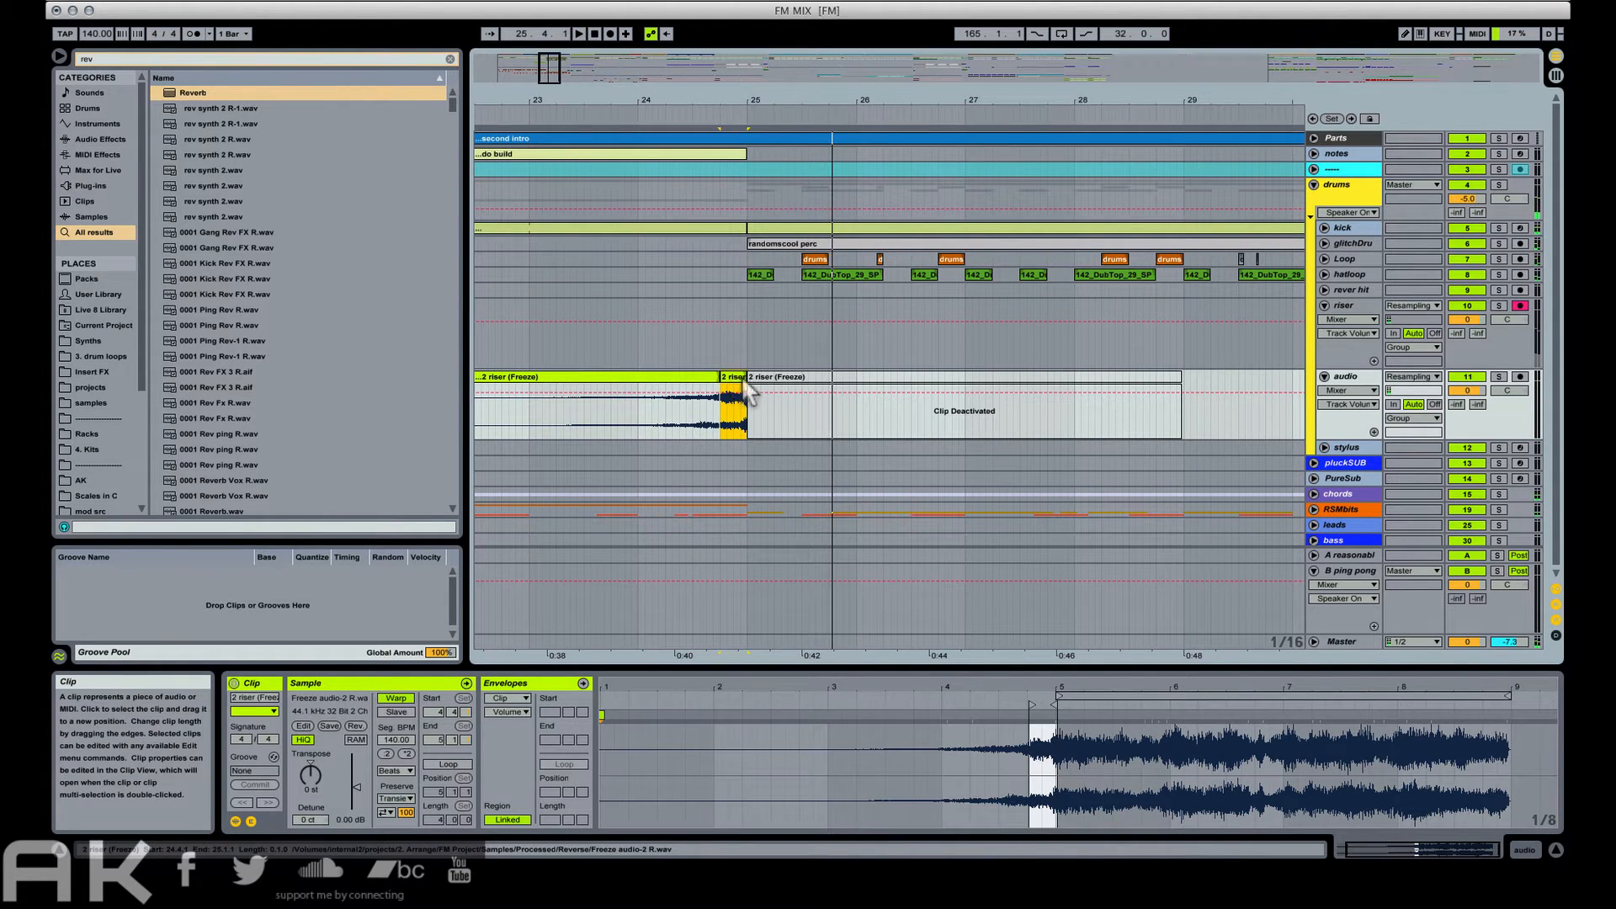
drag(750, 393, 815, 396)
key(space)
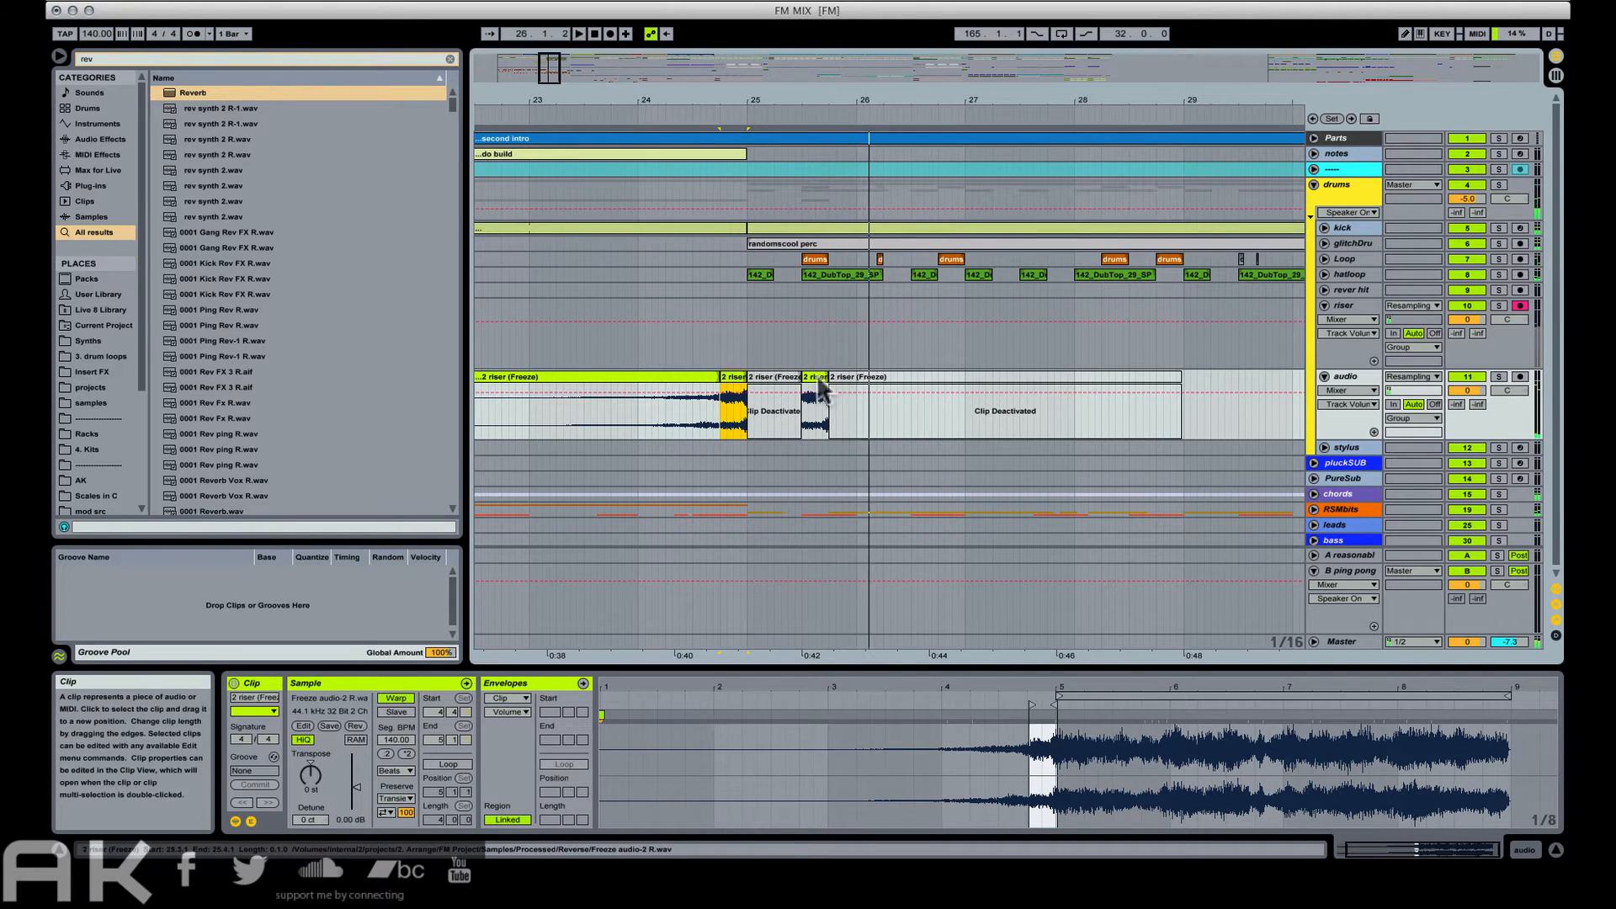
Shift the copied slice half a beat later so it starts at 25.3.3, and replay it against the drums.
drag(831, 384, 852, 377)
key(space)
key(space)
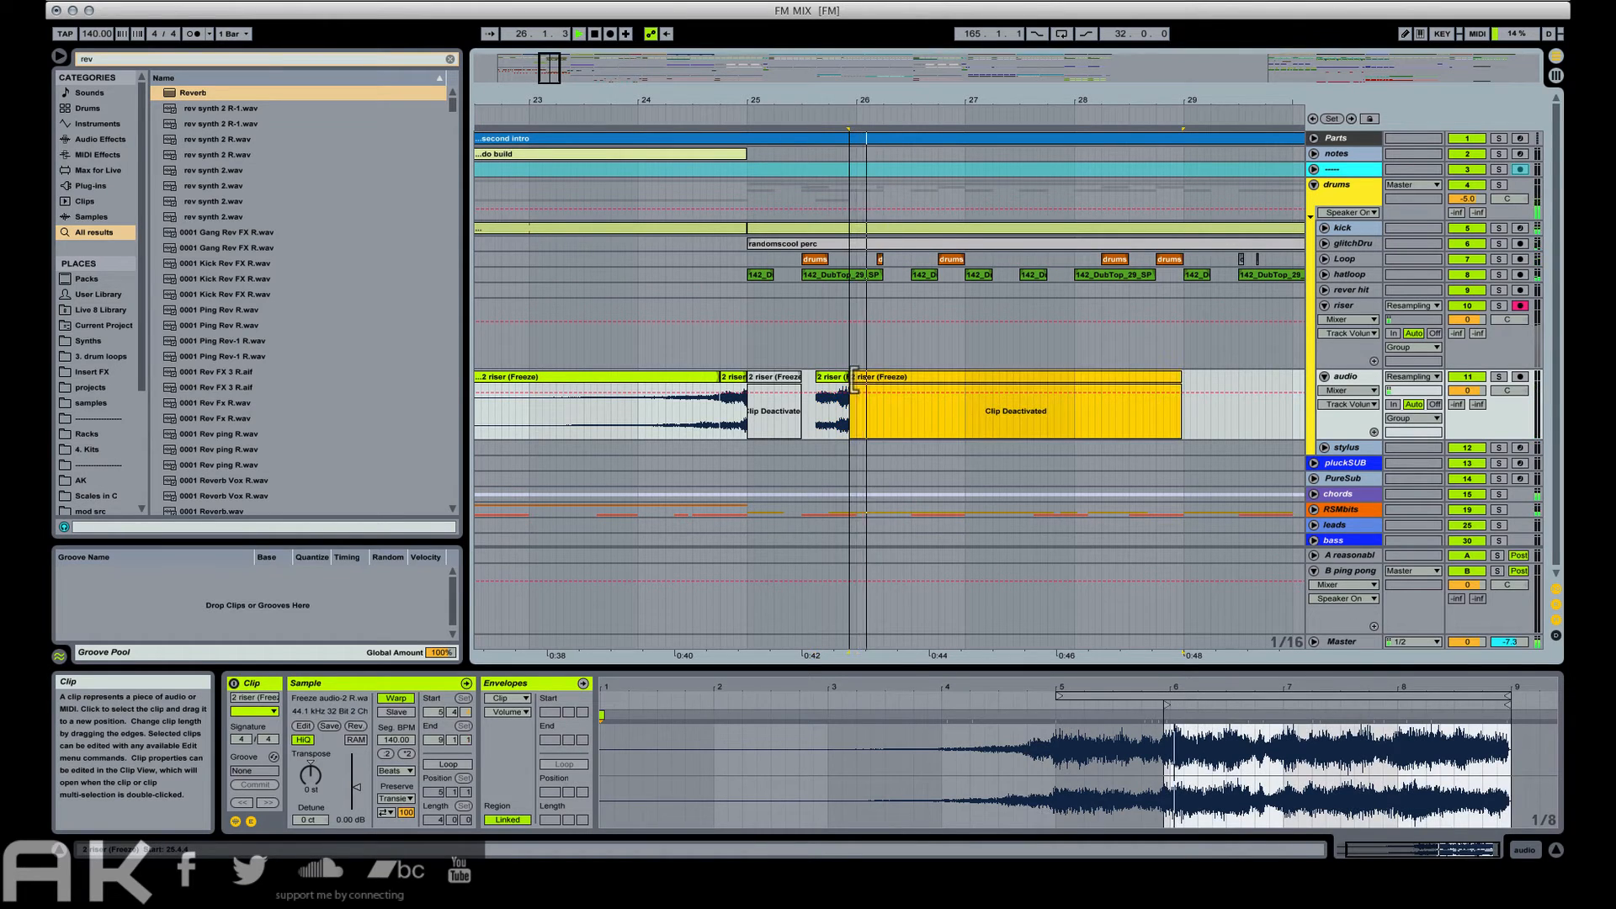
click(826, 378)
key(space)
key(space)
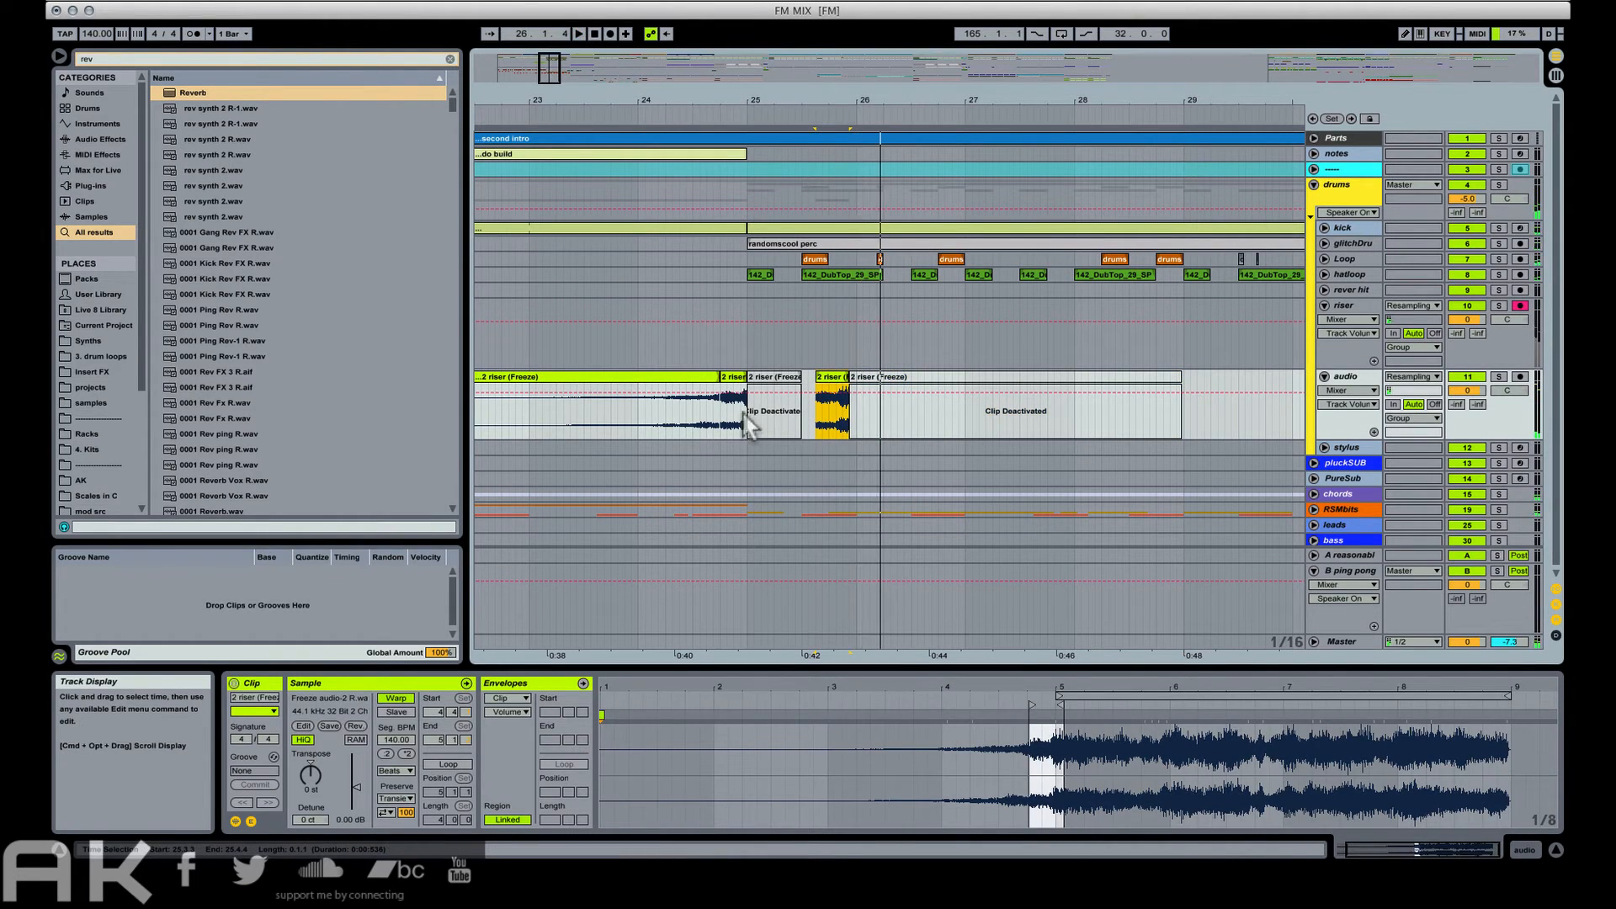
click(741, 411)
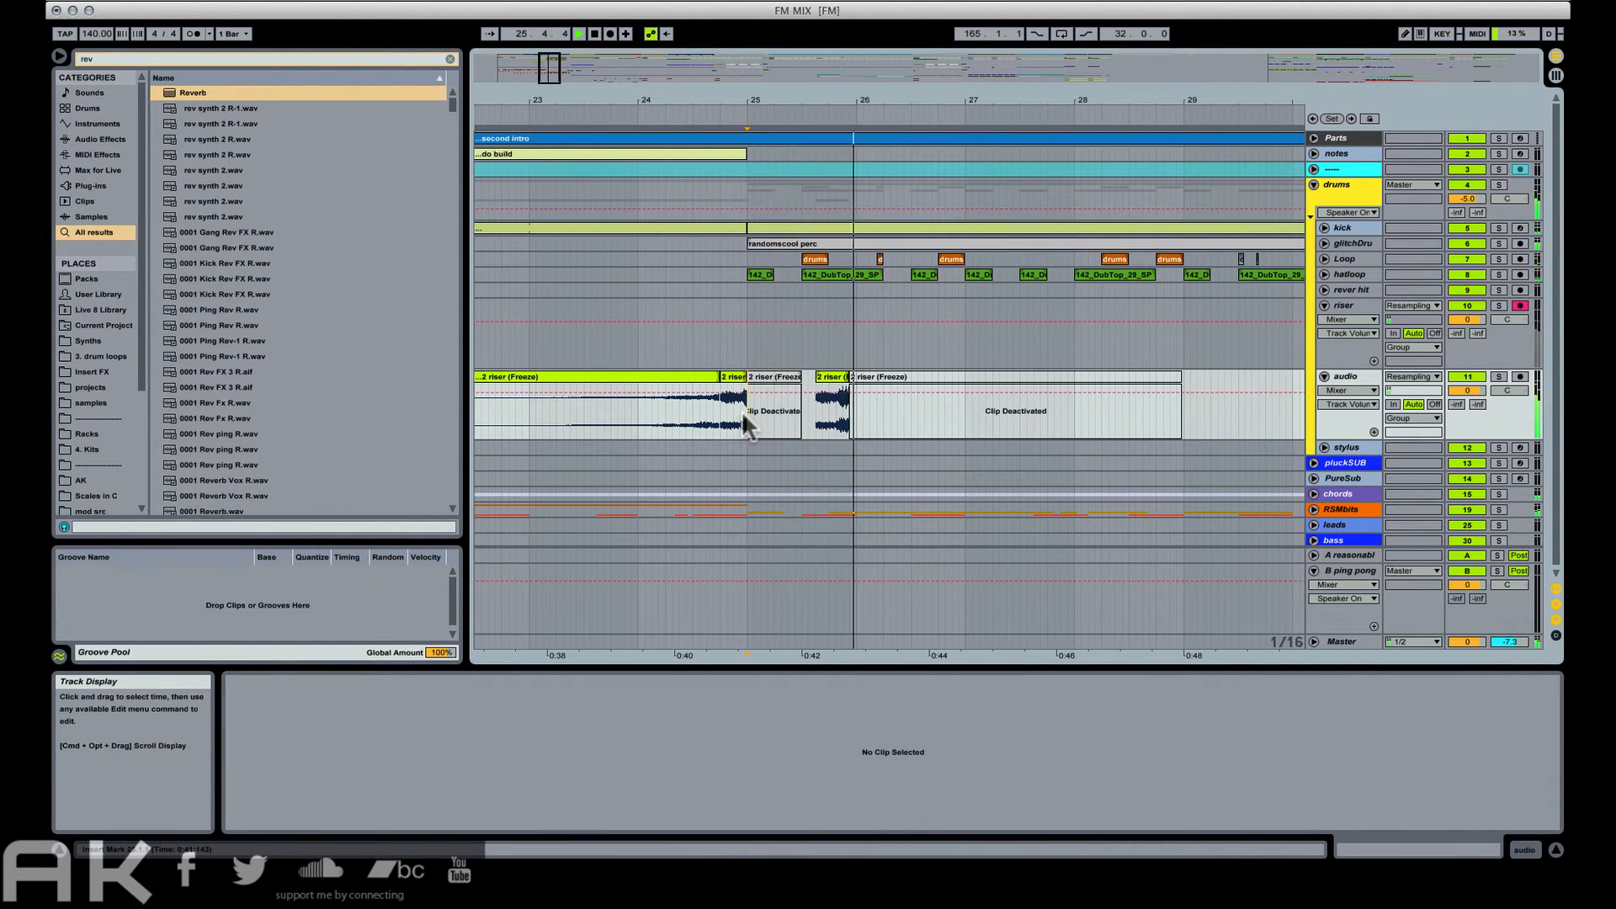
Shorten the copied slice to one beat and delete the long deactivated riser clip behind it.
click(863, 375)
drag(865, 376, 841, 376)
key(space)
key(space)
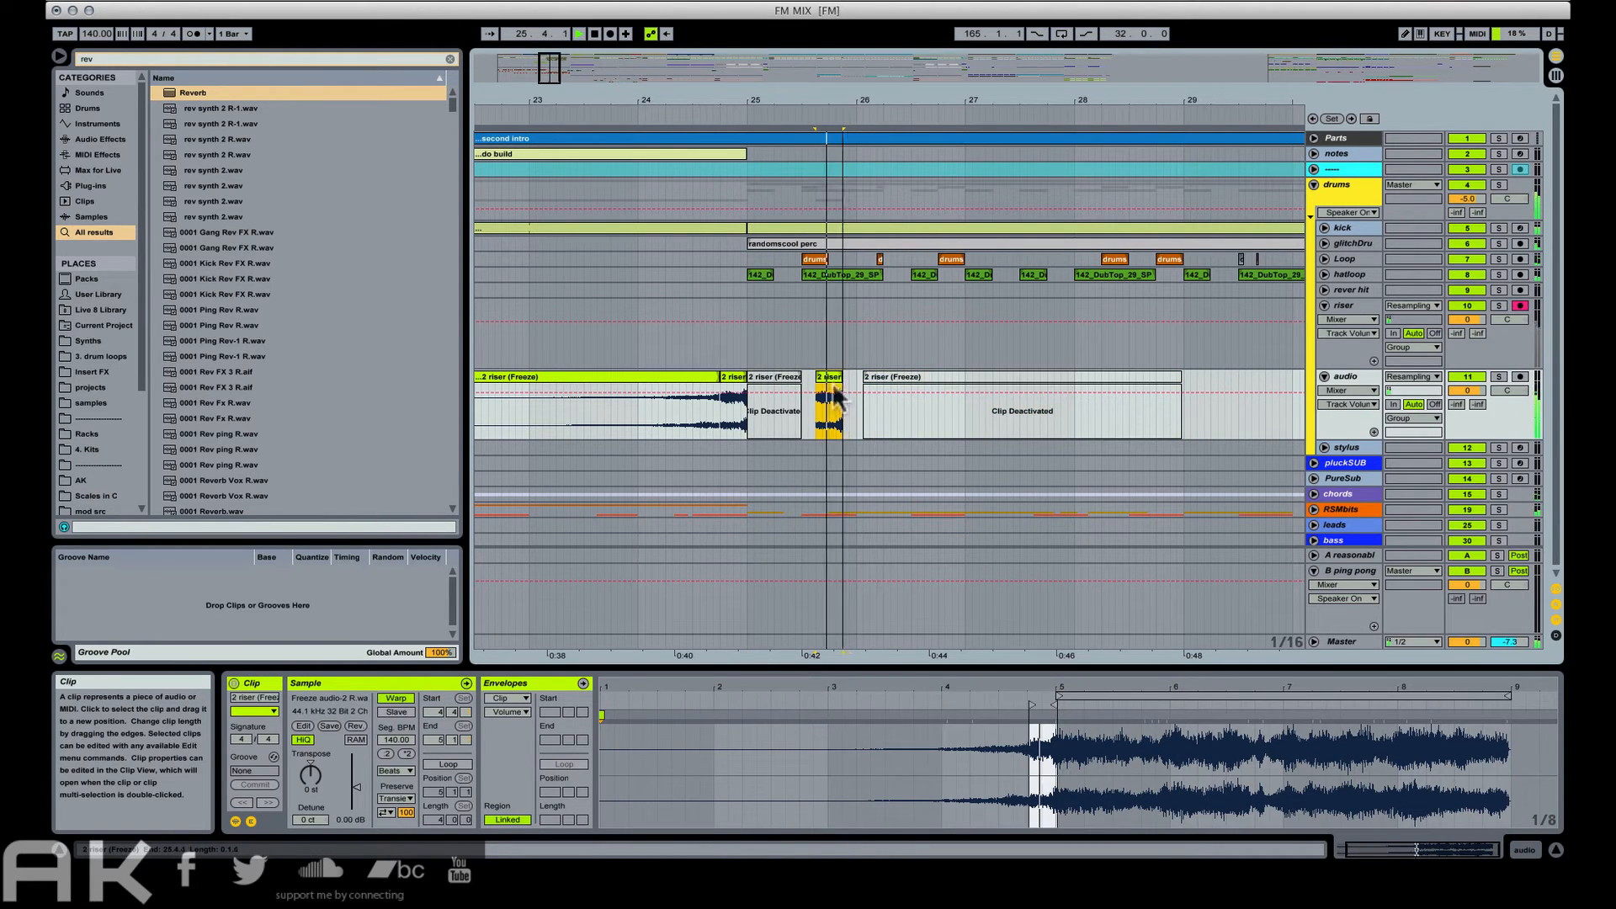
click(746, 411)
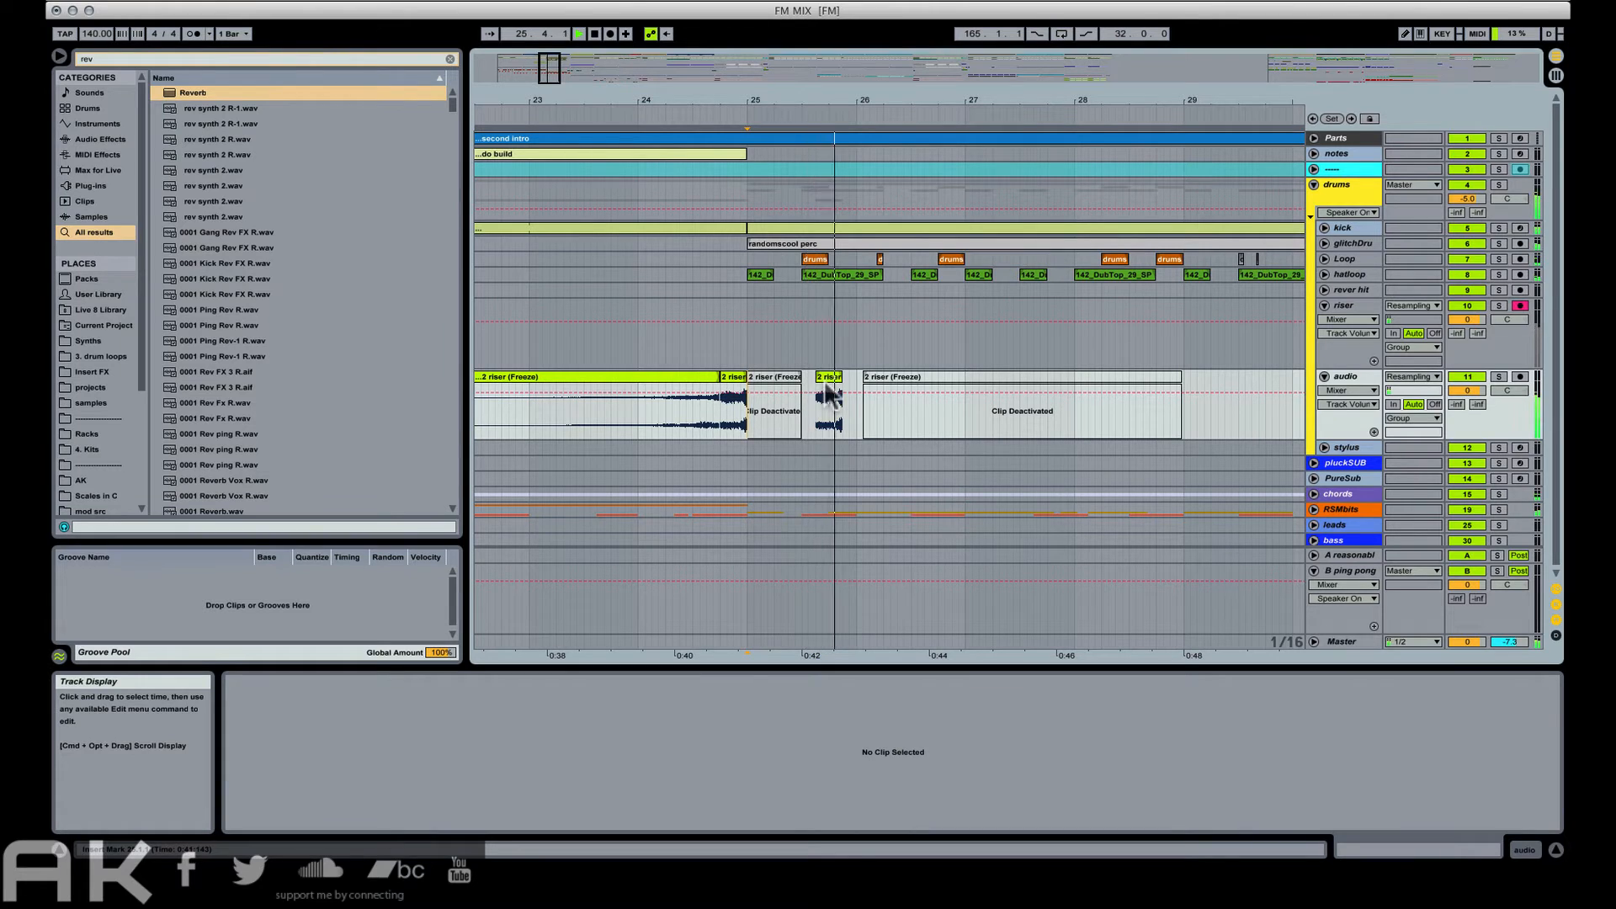
key(space)
key(space)
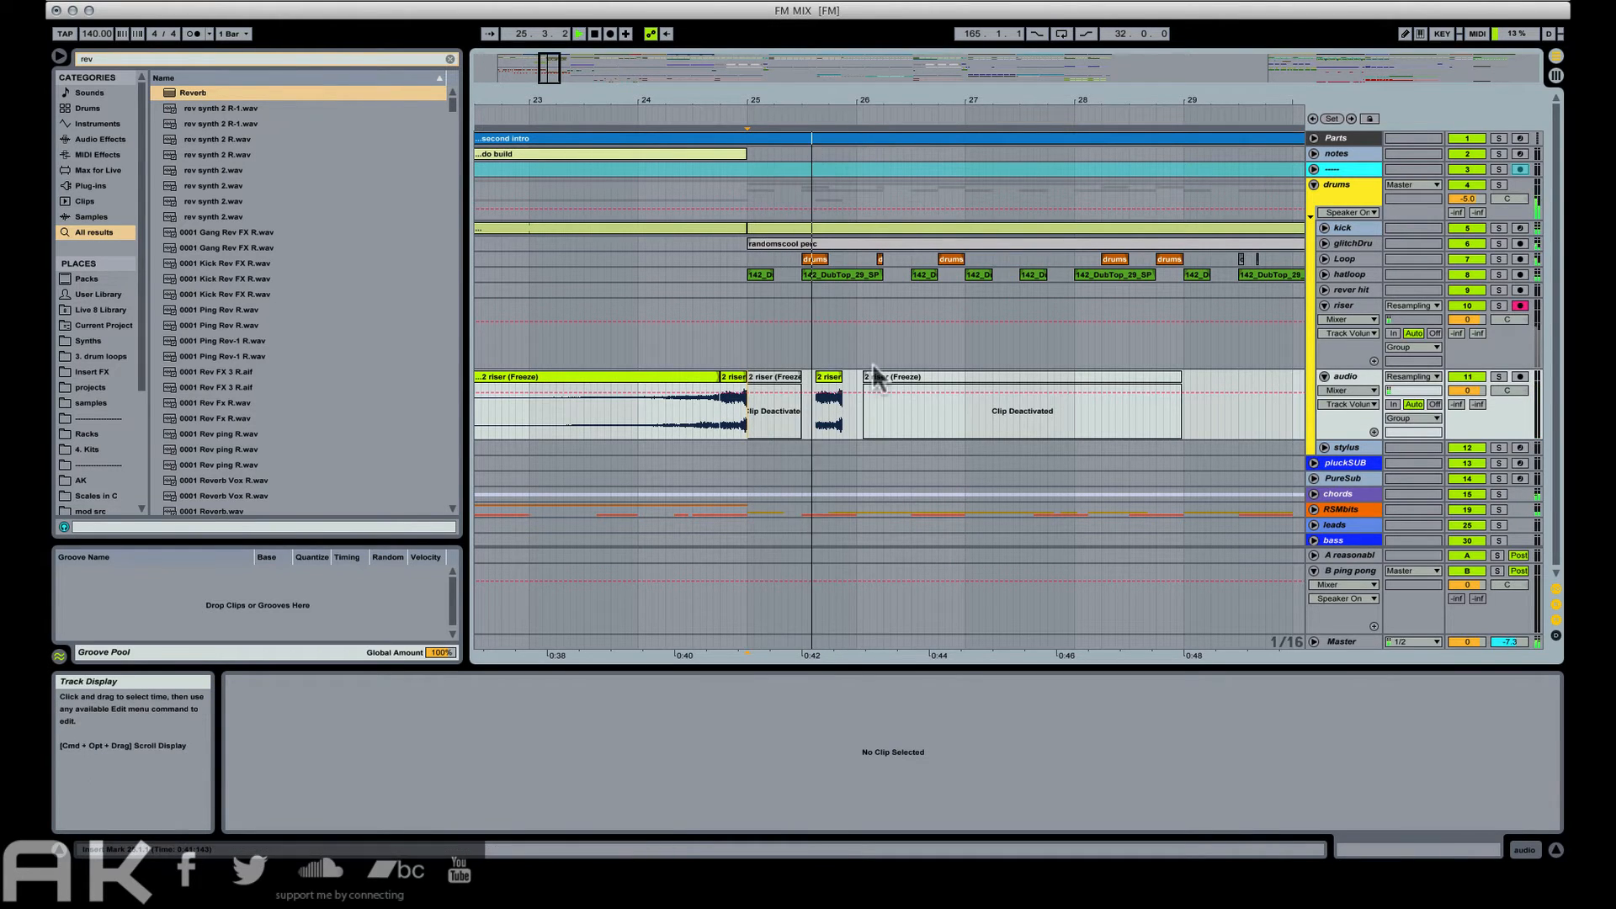
click(897, 386)
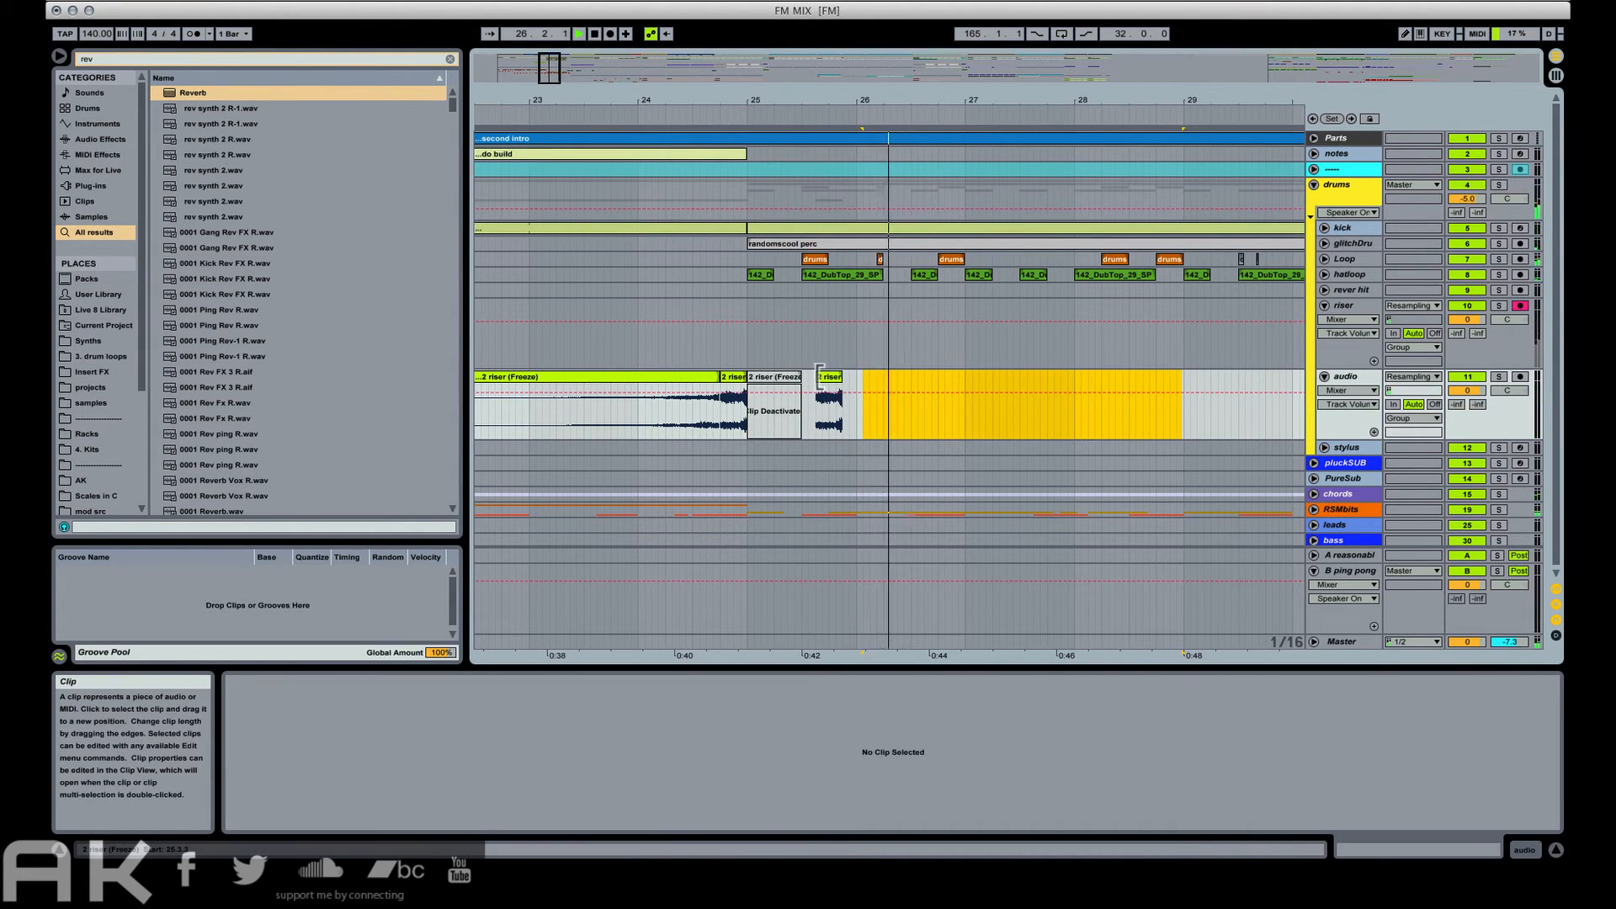
key(Delete)
Set the copied slice's gain to -3 dB and replay the transition from just before bar 24.
click(828, 389)
key(space)
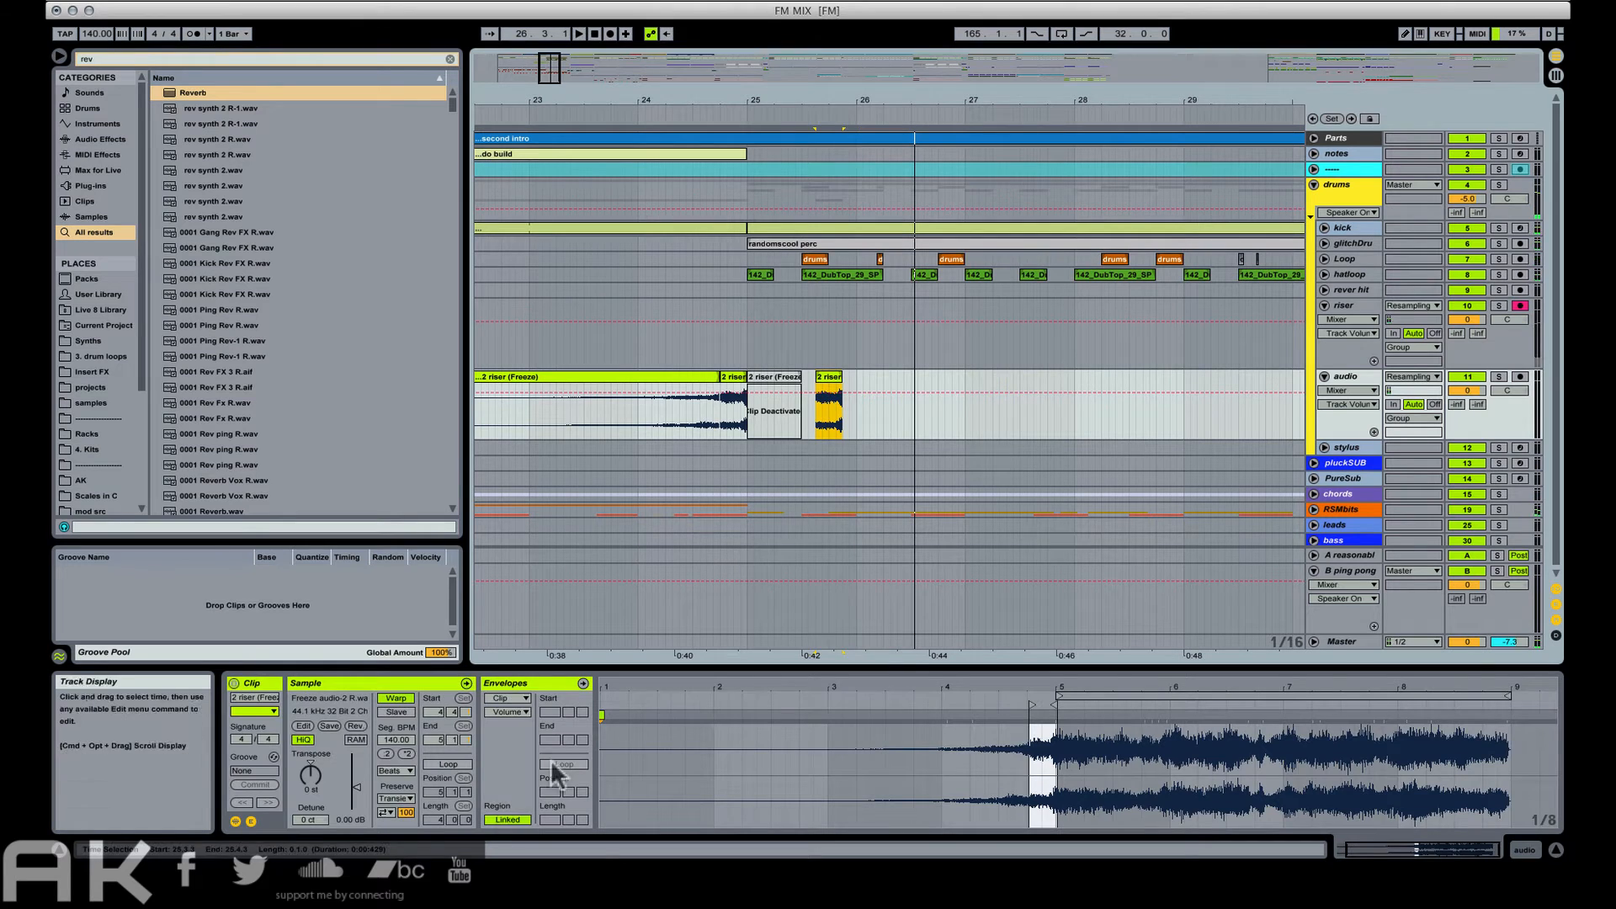
click(360, 788)
text(-3)
key(Return)
key(space)
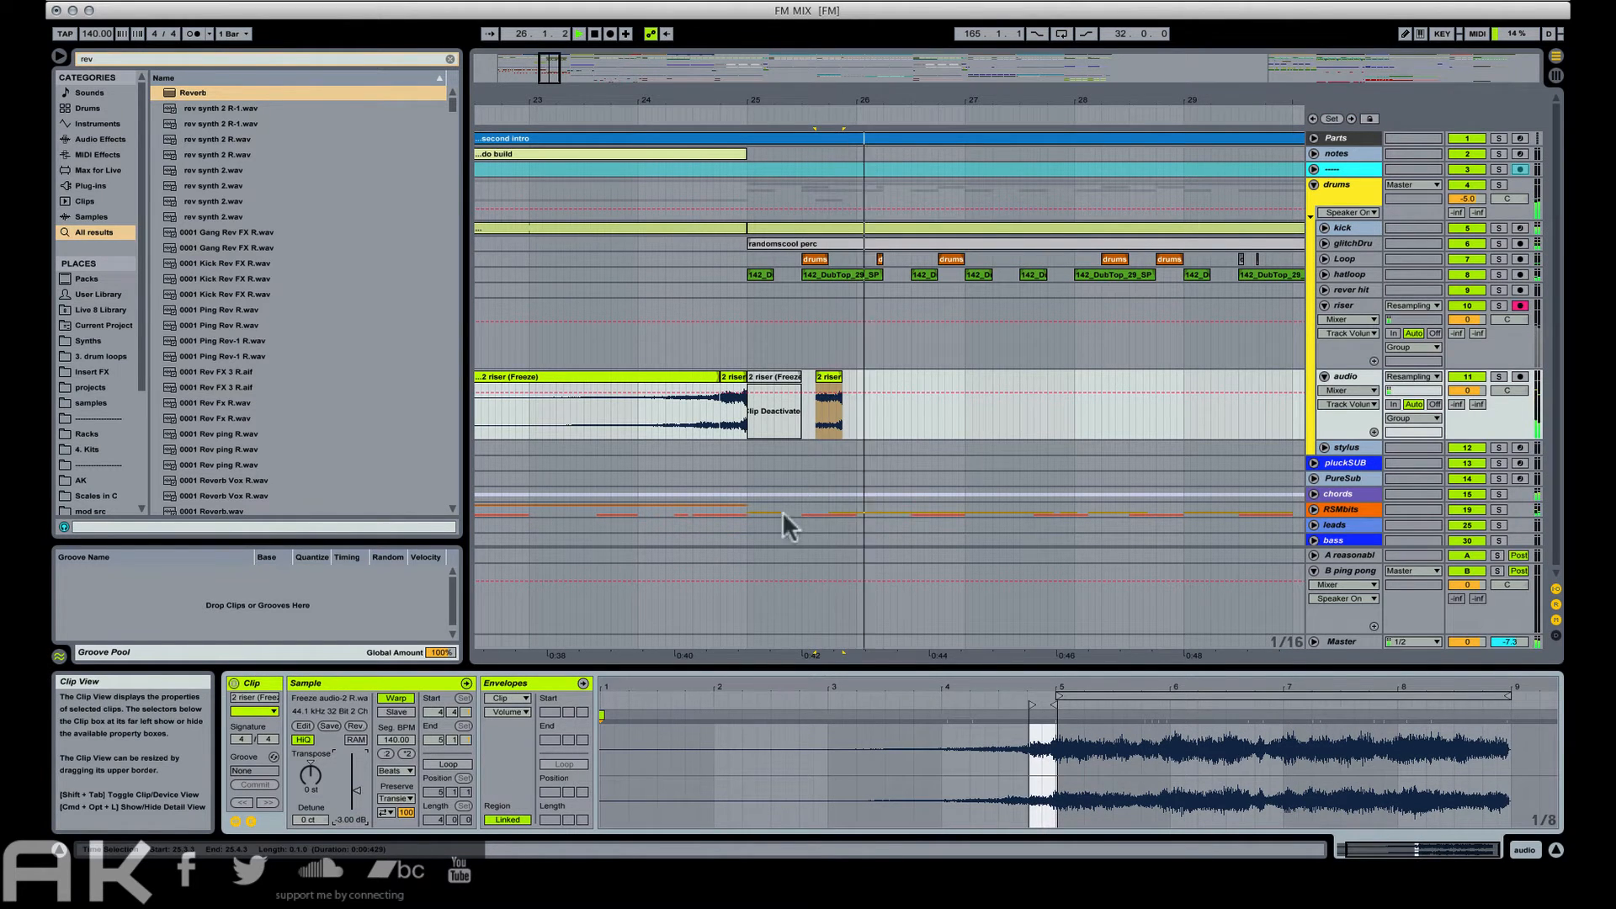
key(space)
click(622, 415)
key(space)
key(space)
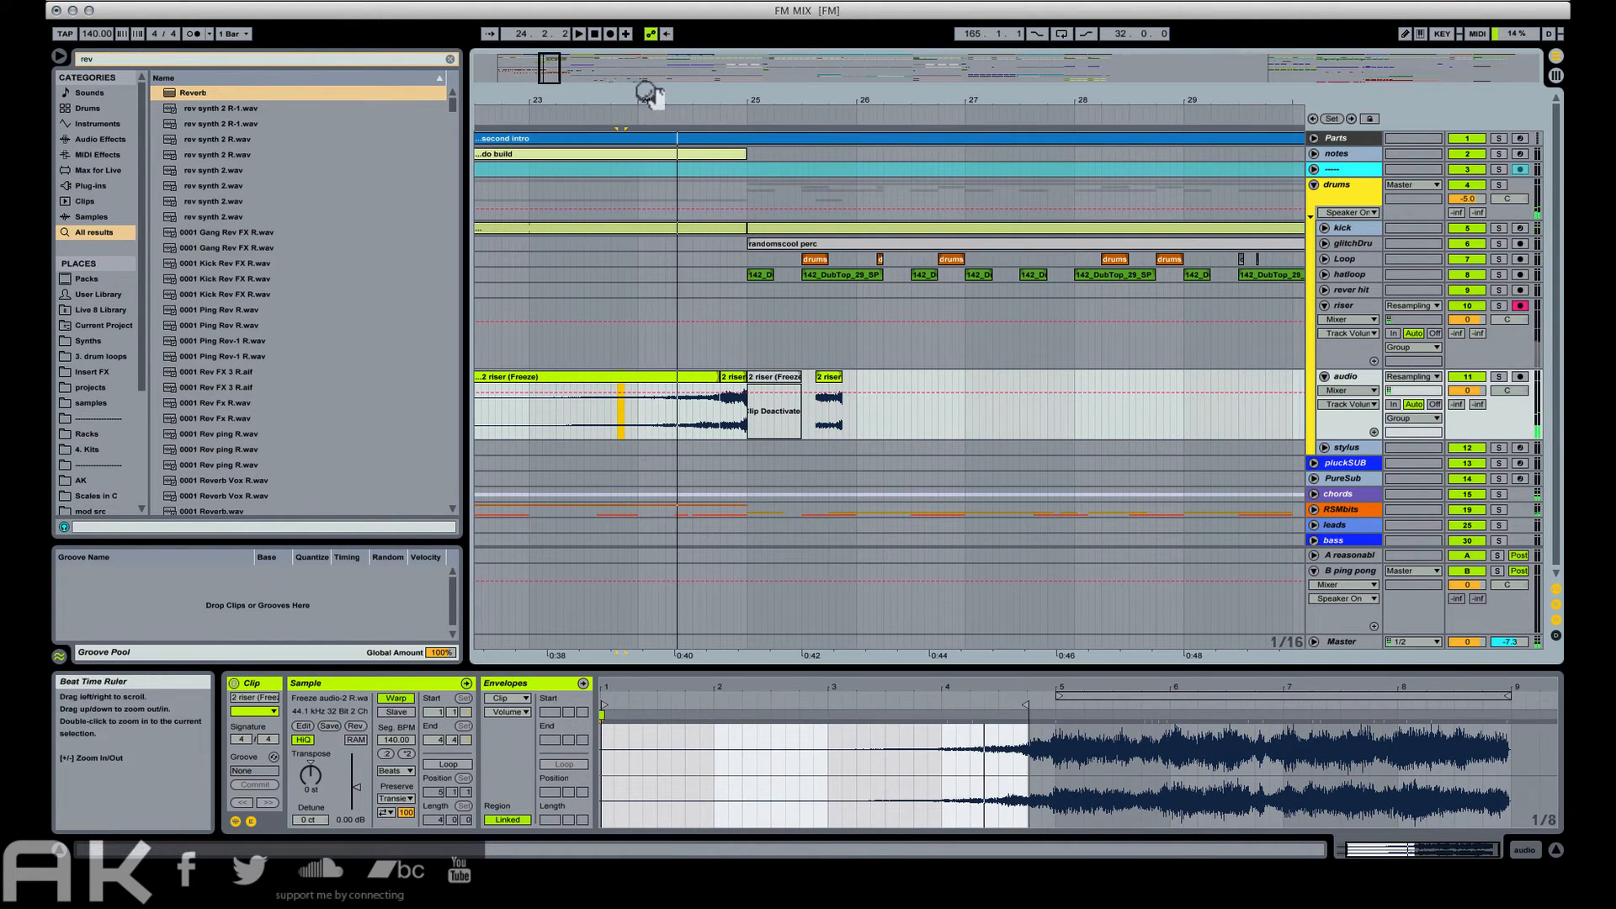
Warp the main riser clip with a marker pinned at its end and a mid-clip marker stretched almost to its start, and replay it.
drag(650, 99, 852, 95)
click(801, 379)
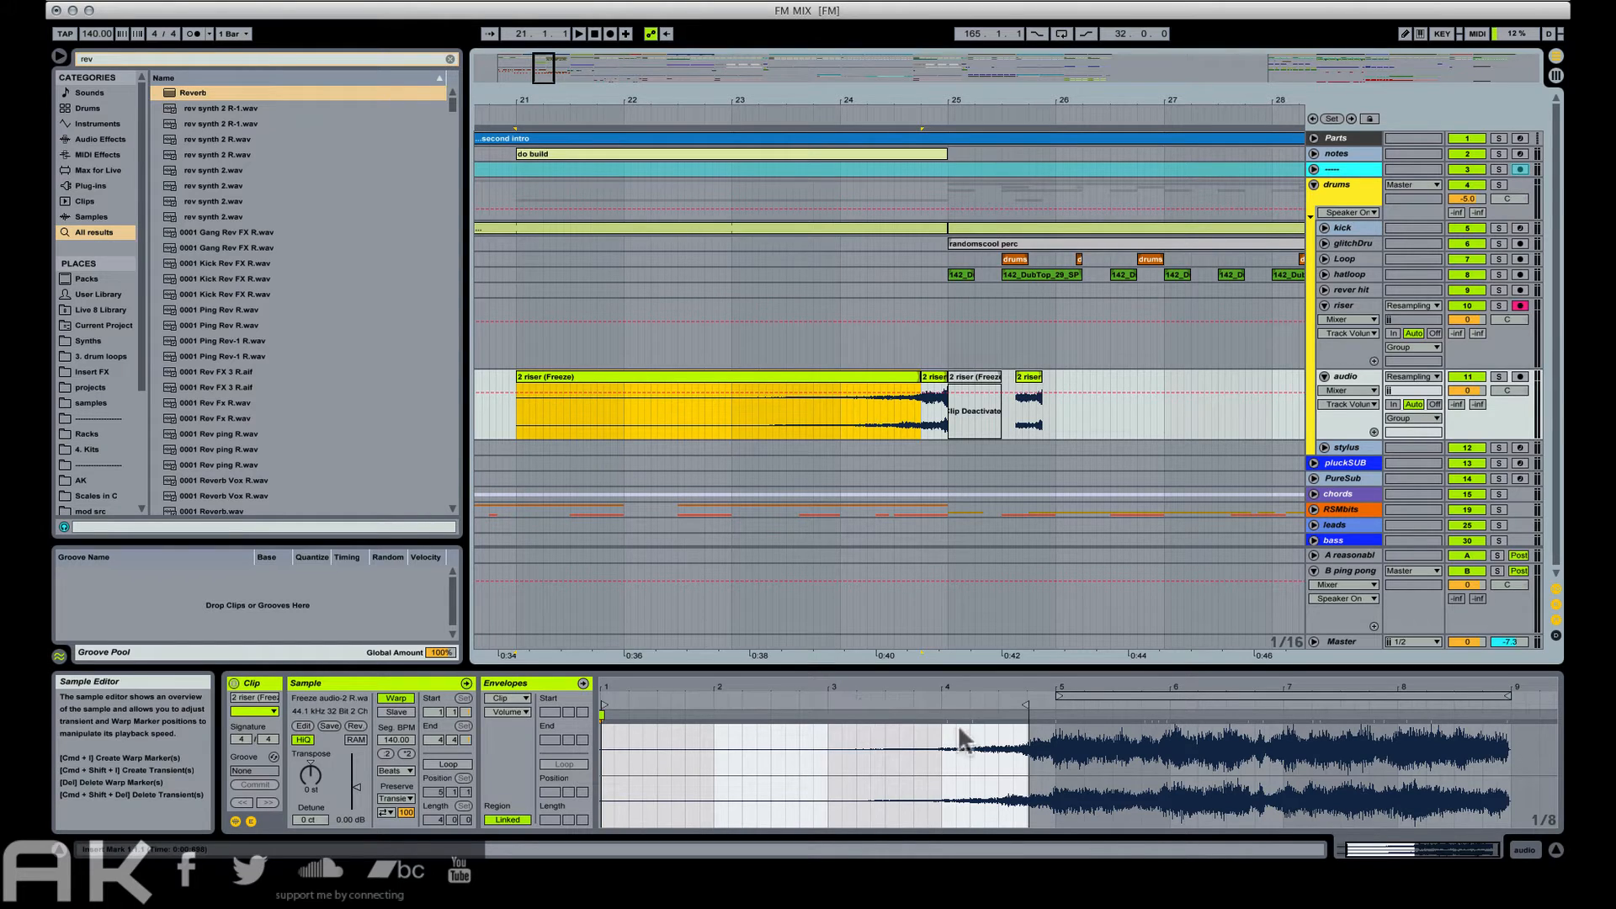
double_click(845, 707)
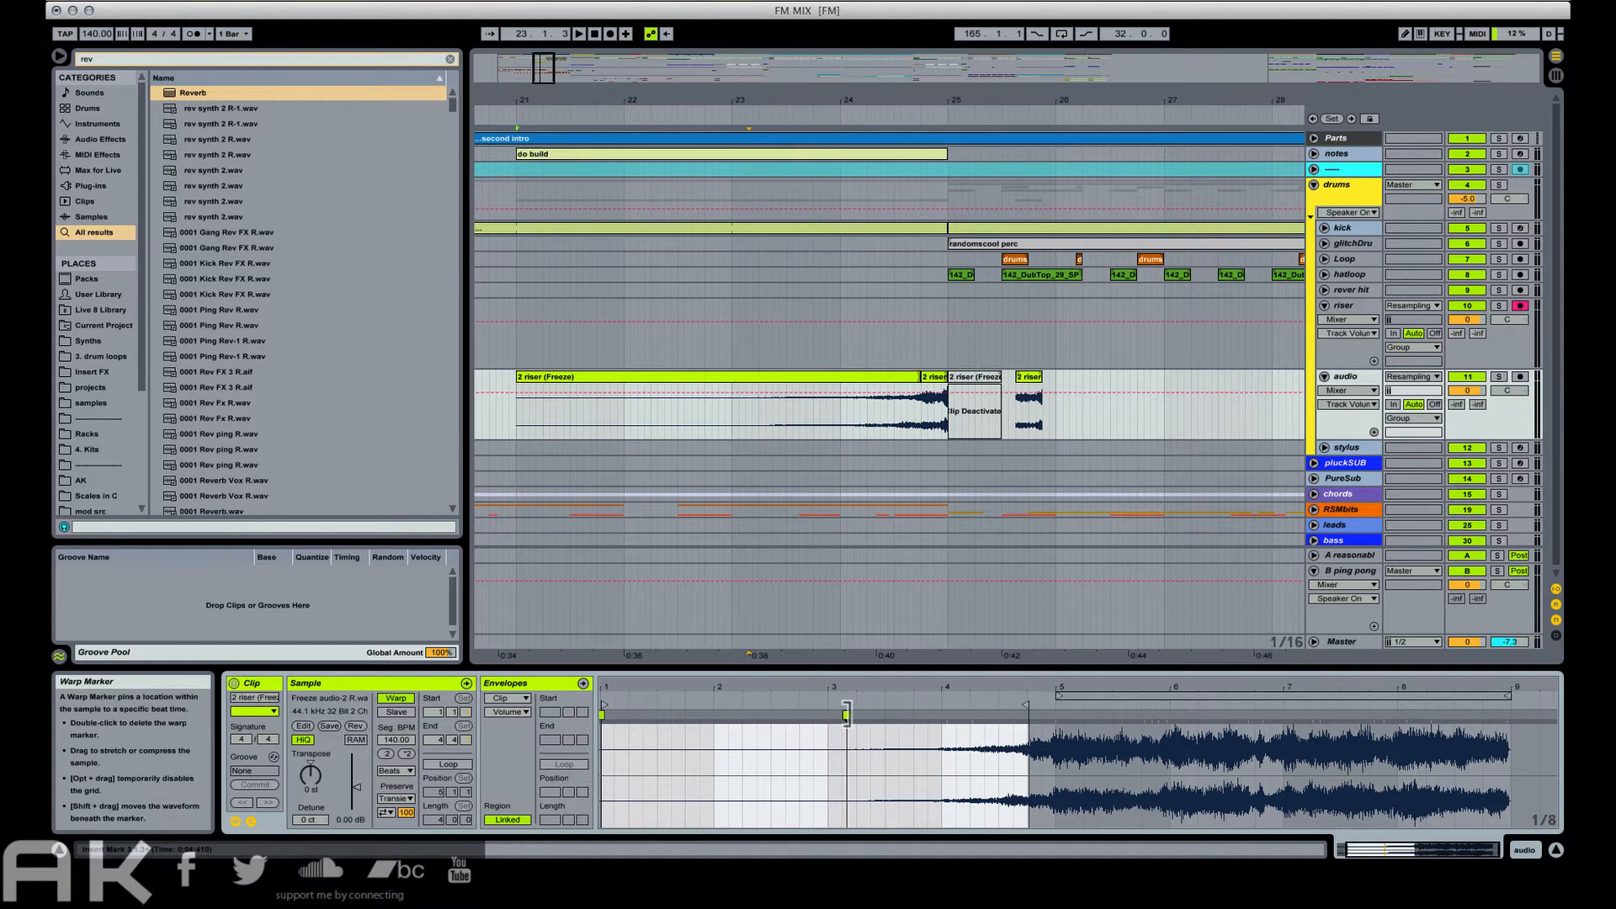
drag(846, 715, 729, 715)
key(super+z)
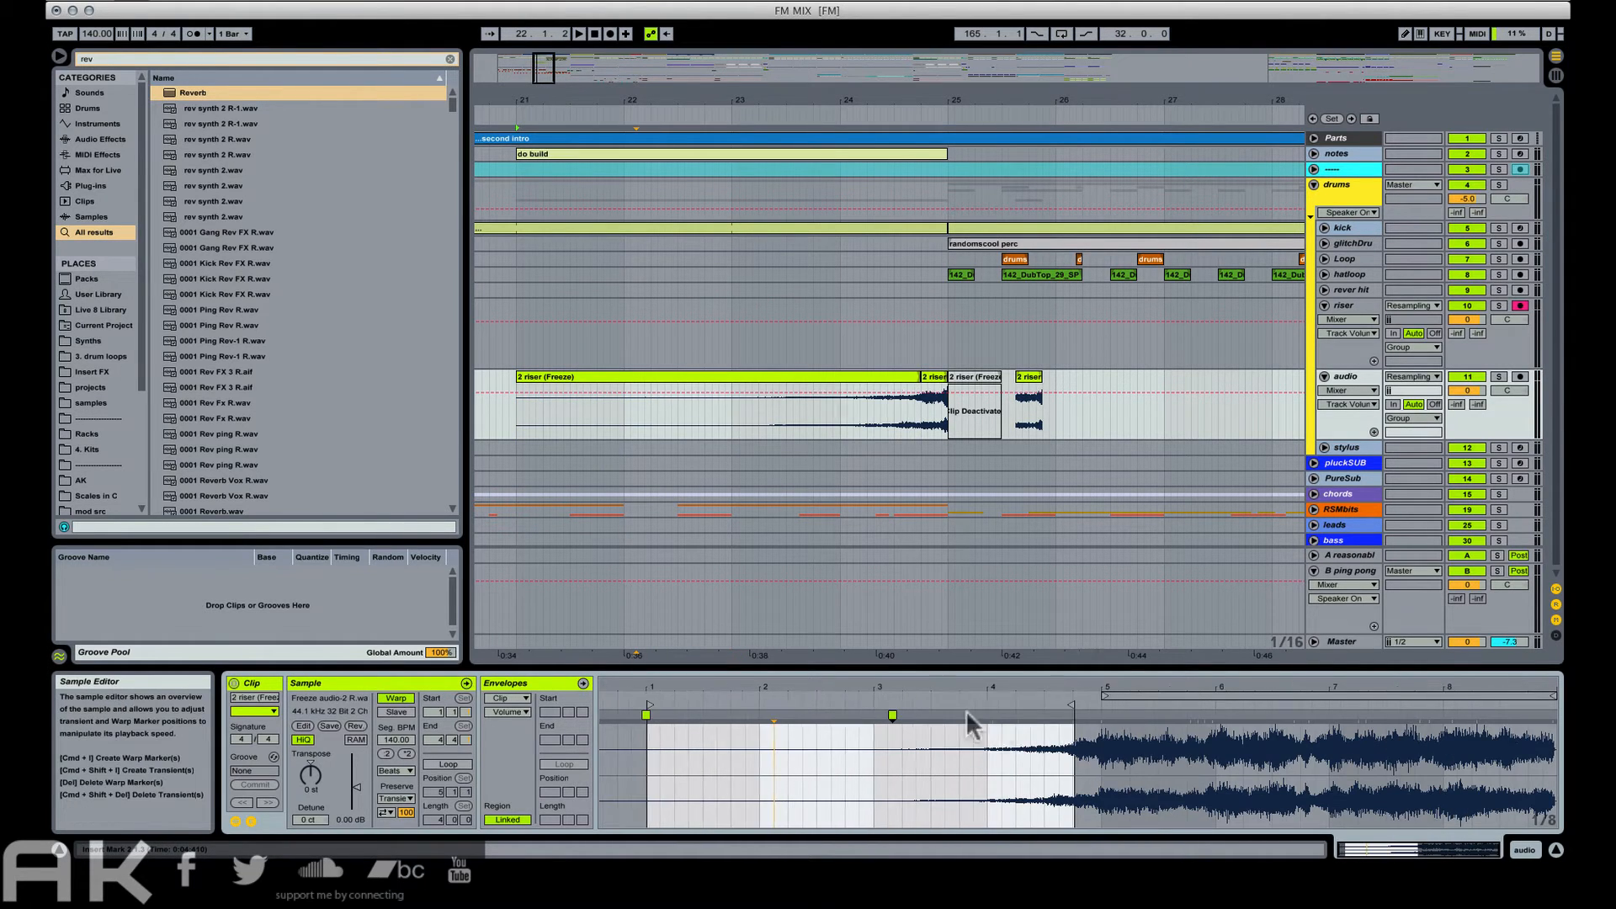
double_click(1075, 715)
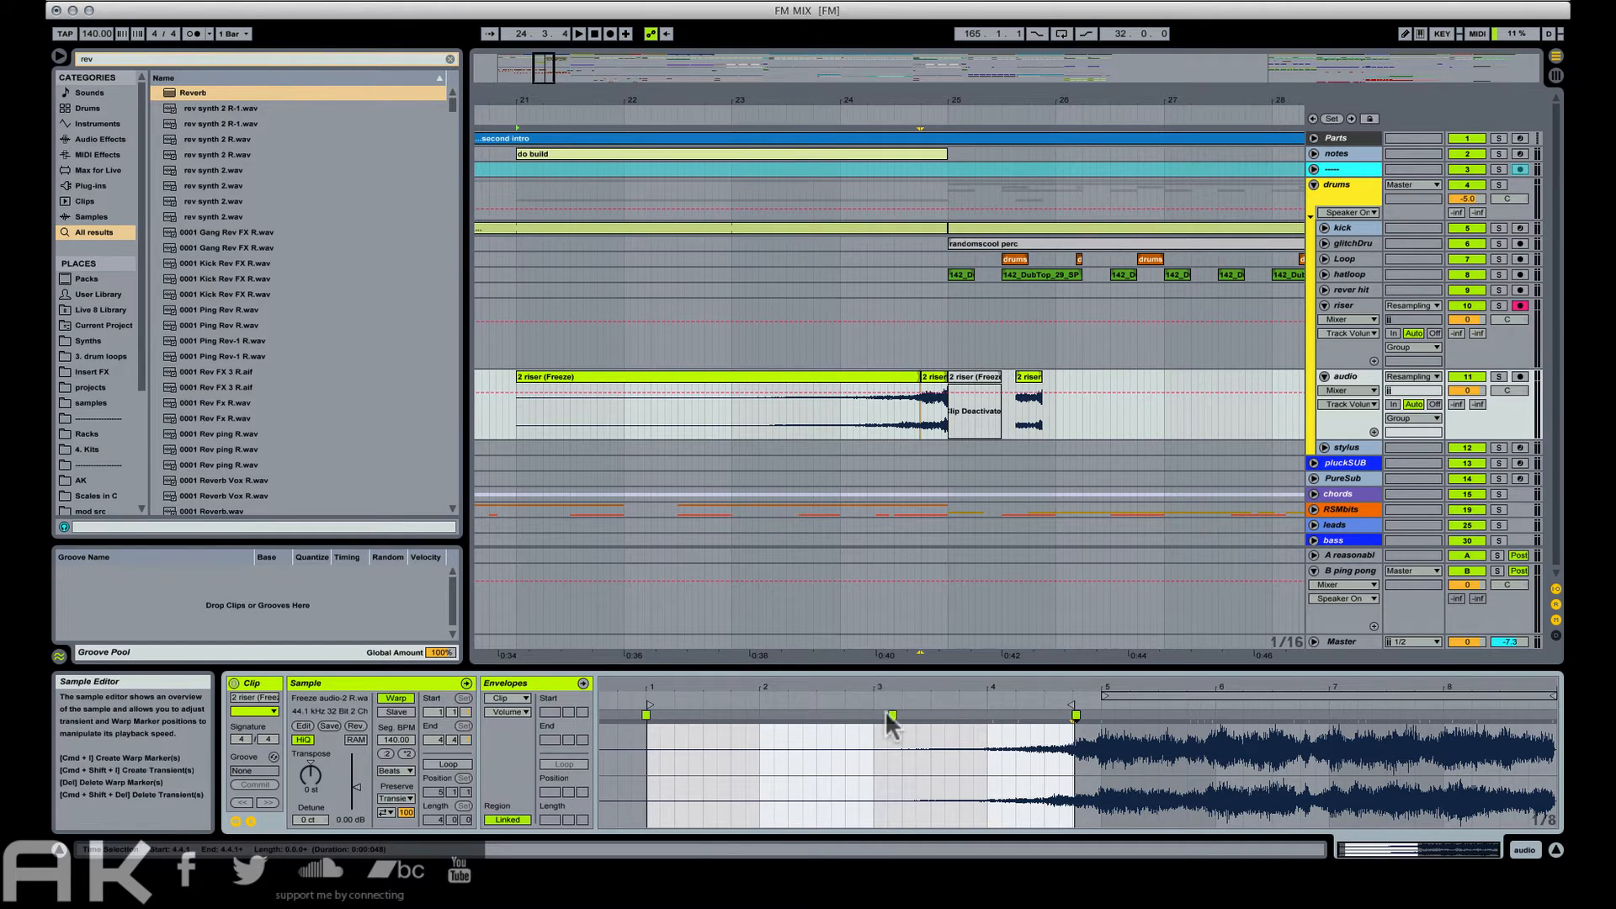
drag(891, 715, 657, 715)
key(space)
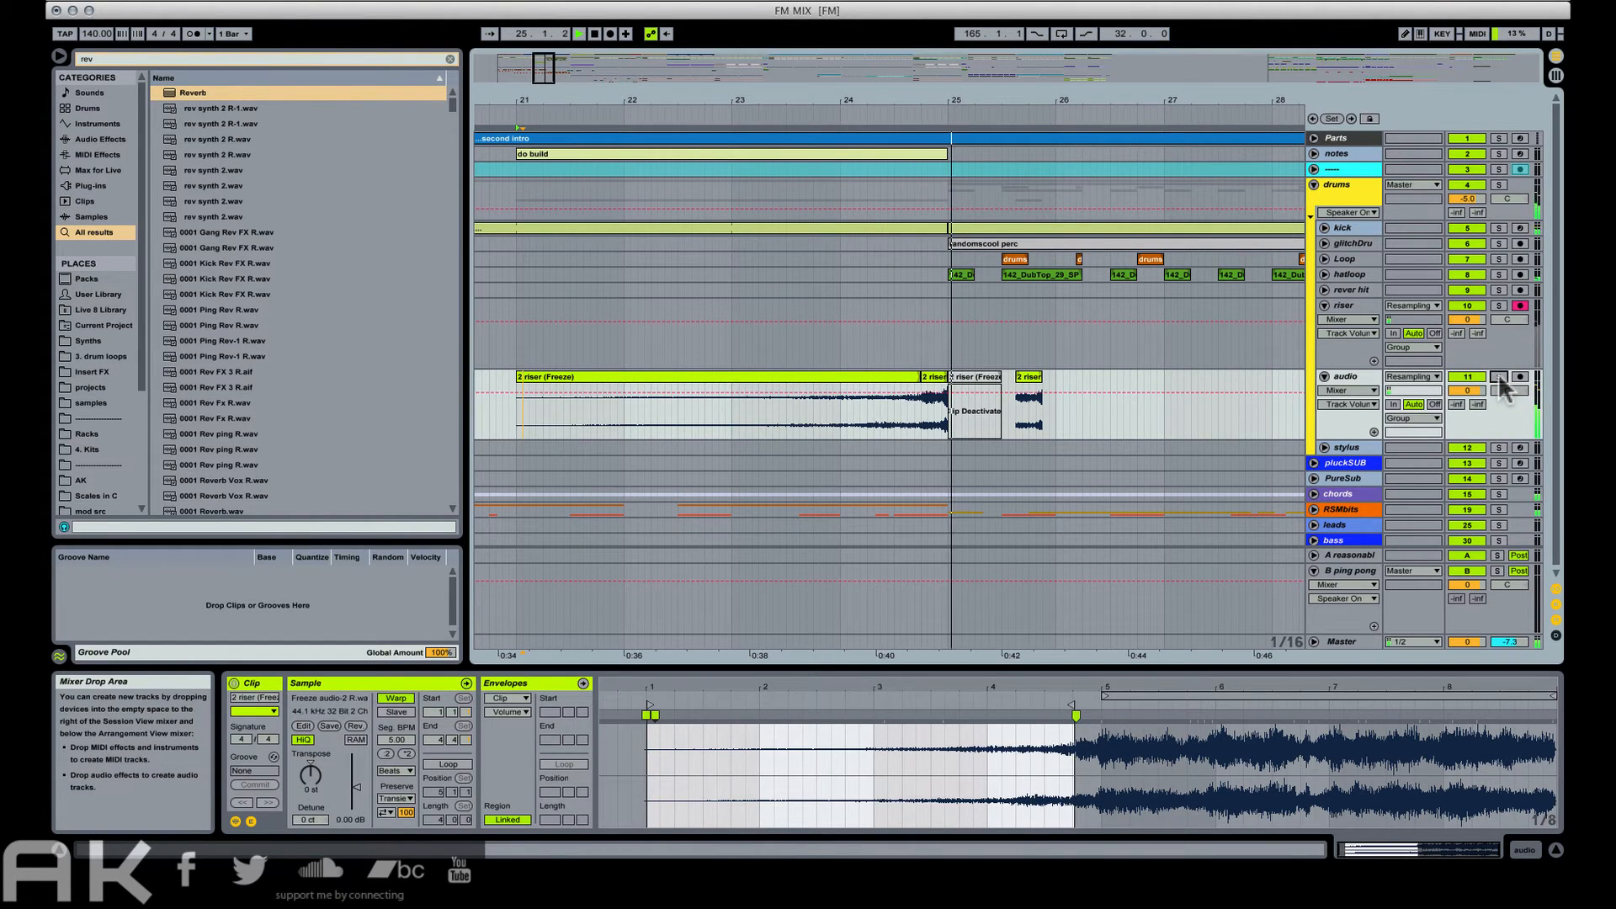
Draw a transposition envelope on the main riser clip that starts above +12 and falls to 0 at the clip's end.
click(585, 425)
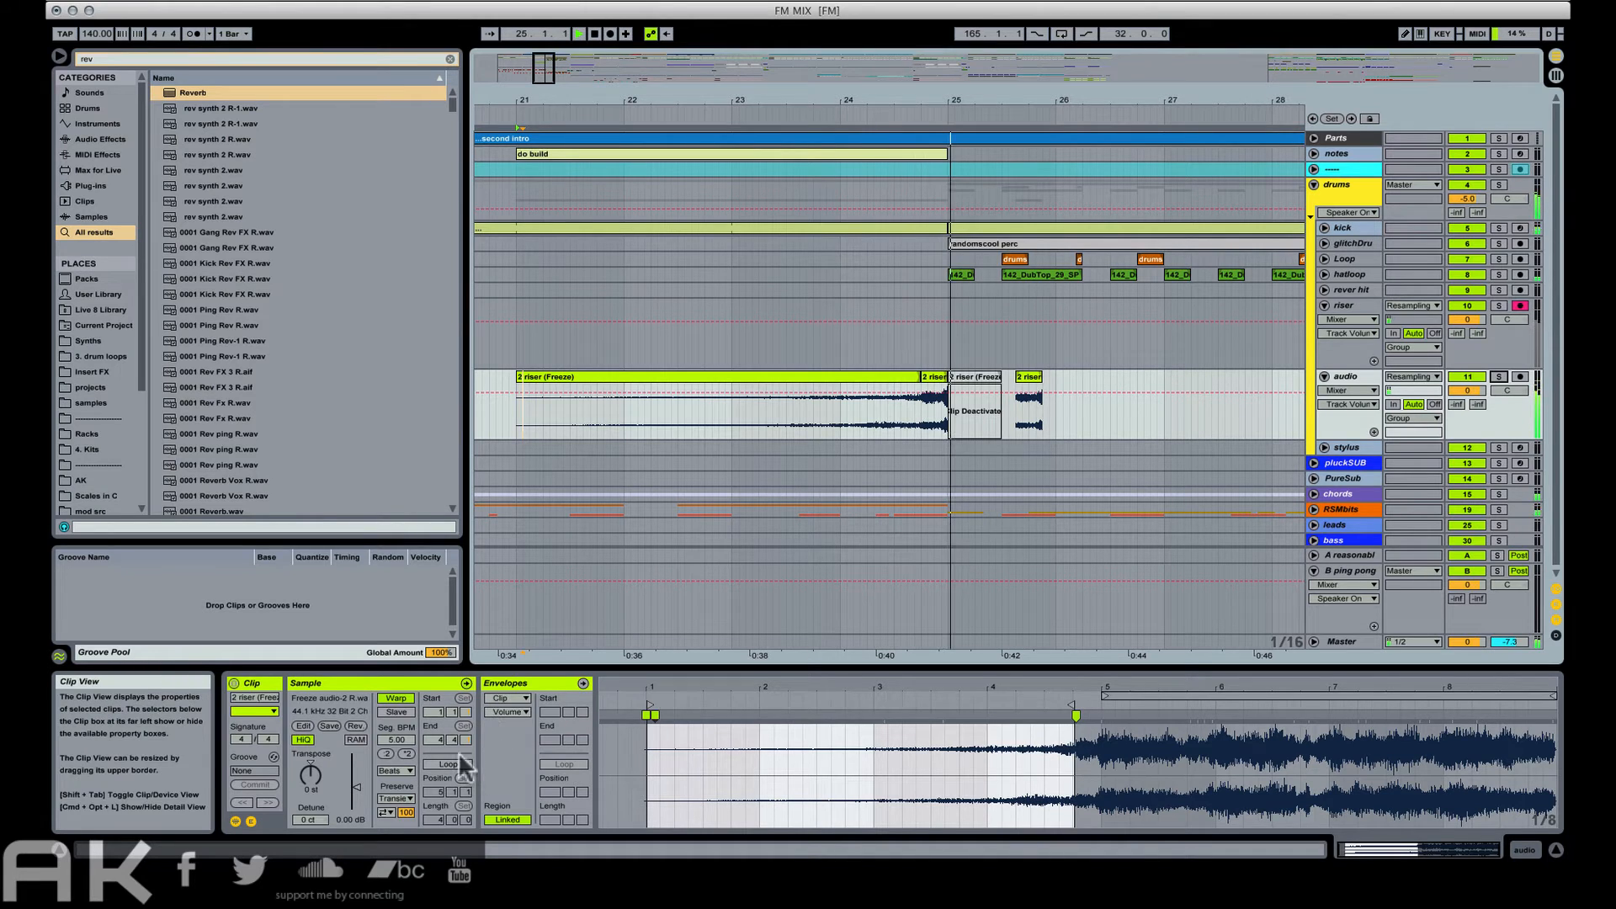
click(521, 711)
click(533, 737)
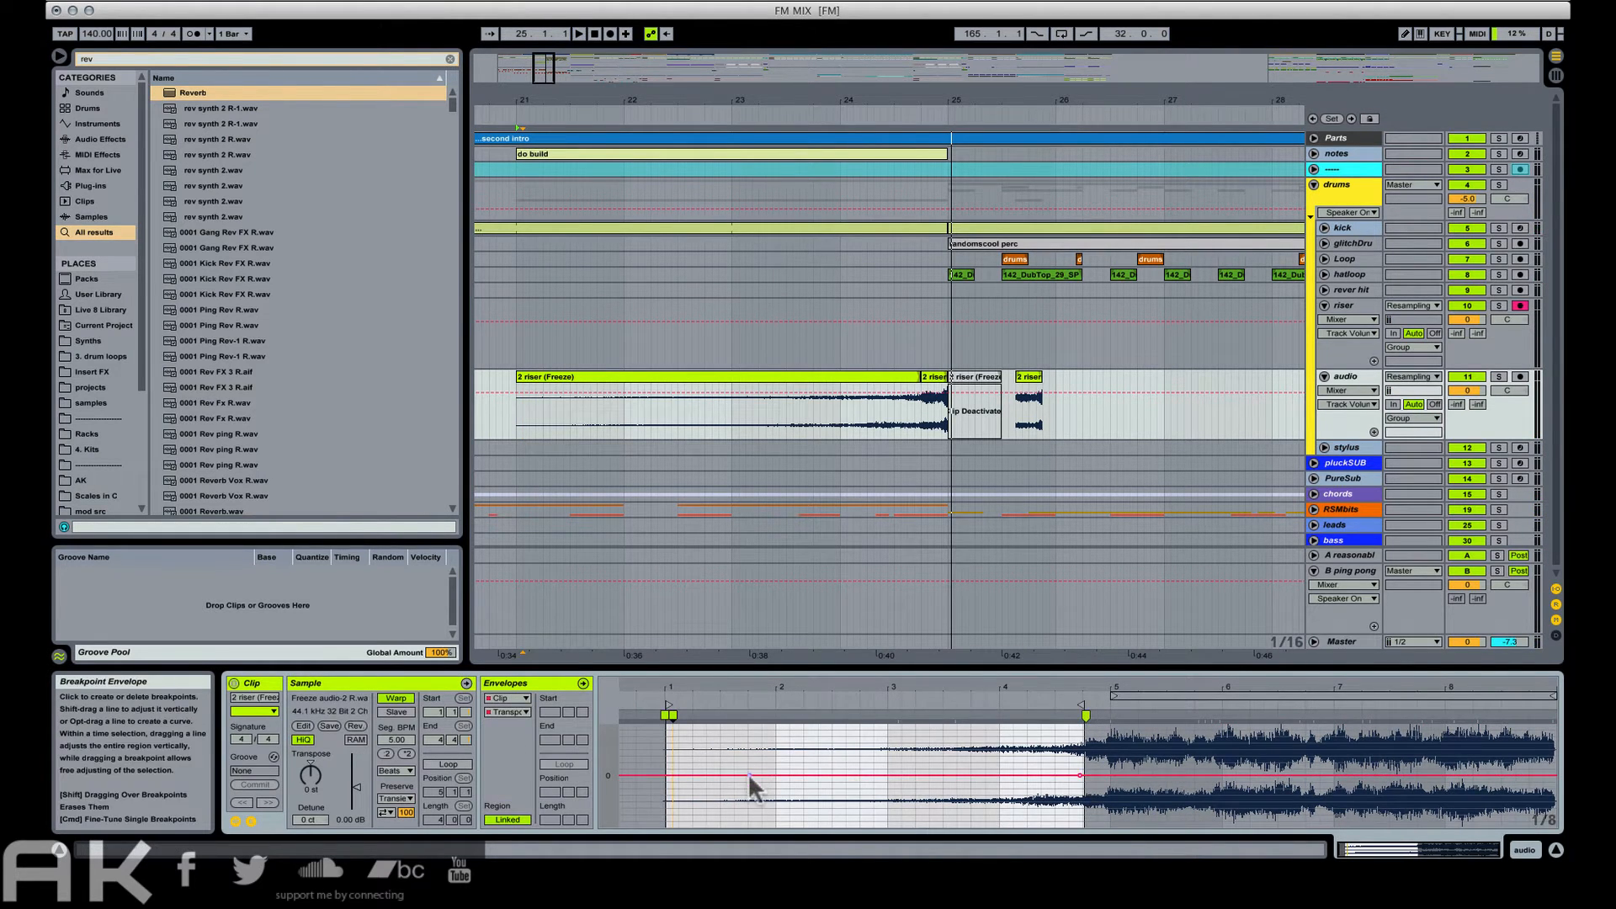
drag(748, 773, 666, 756)
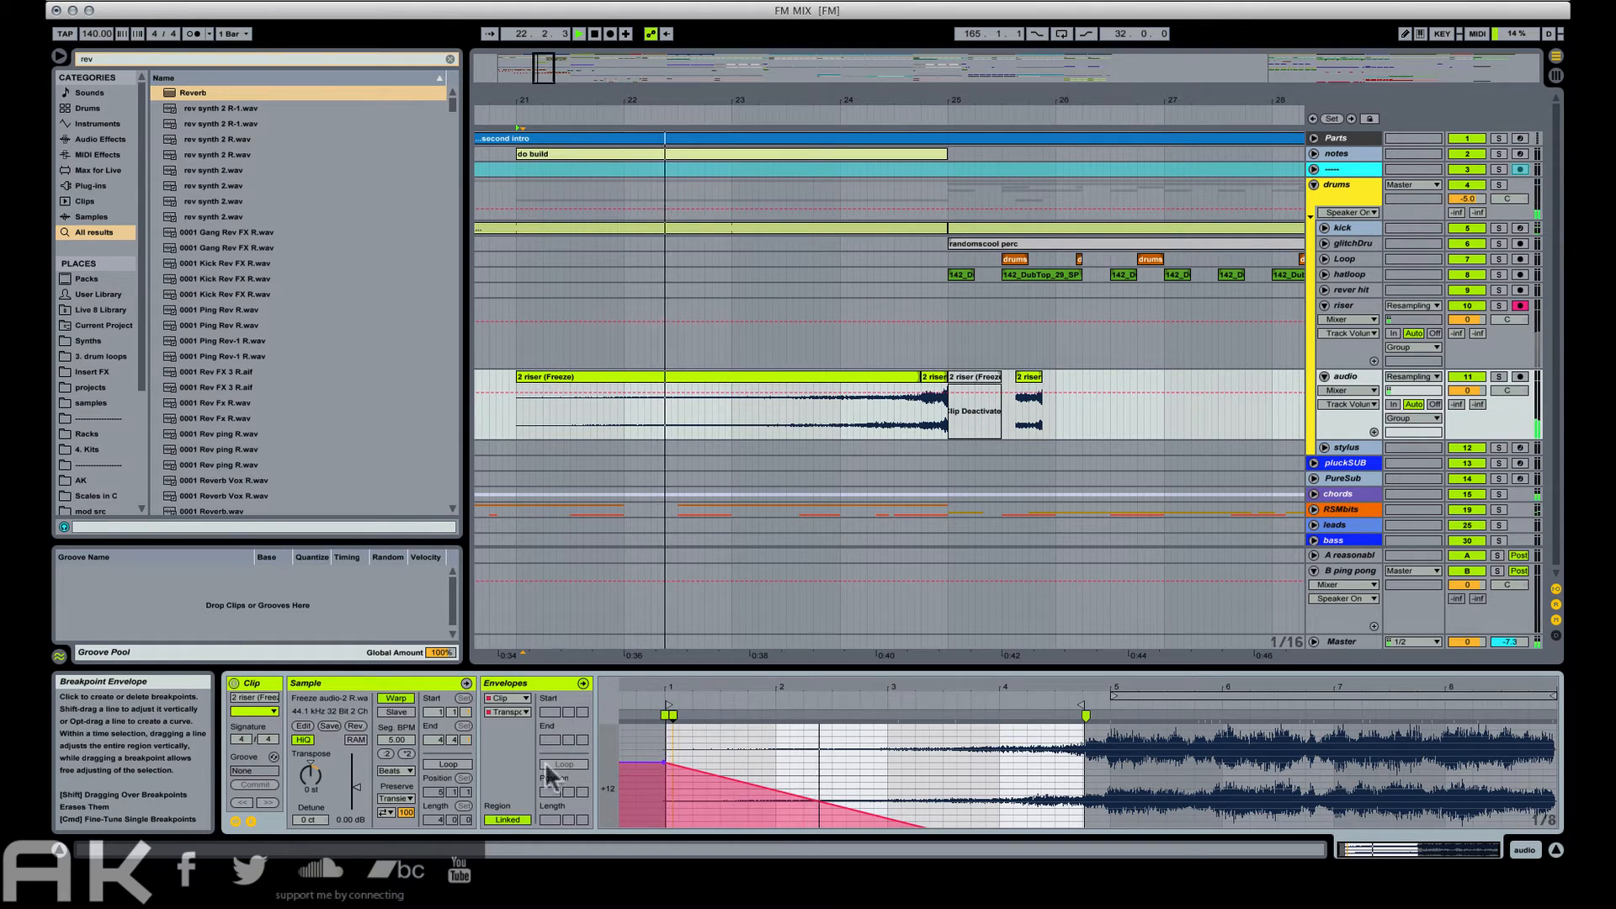
Set the main riser clip's warp mode to Complex and replay it while checking the full transposition envelope.
click(395, 799)
click(398, 788)
click(396, 771)
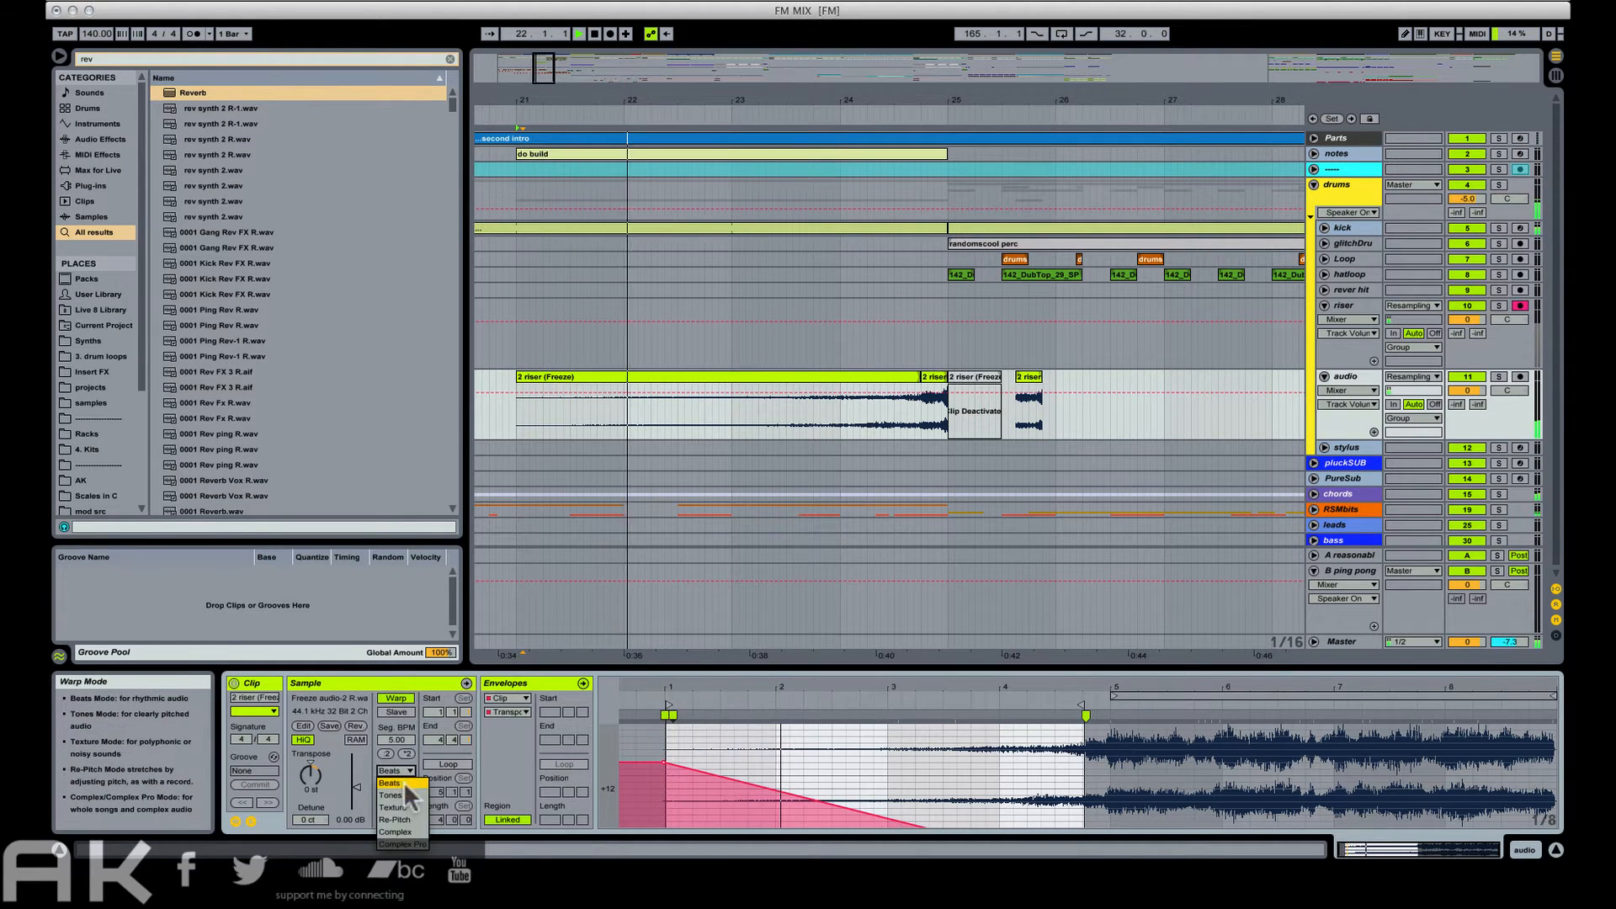
click(404, 832)
key(space)
key(space)
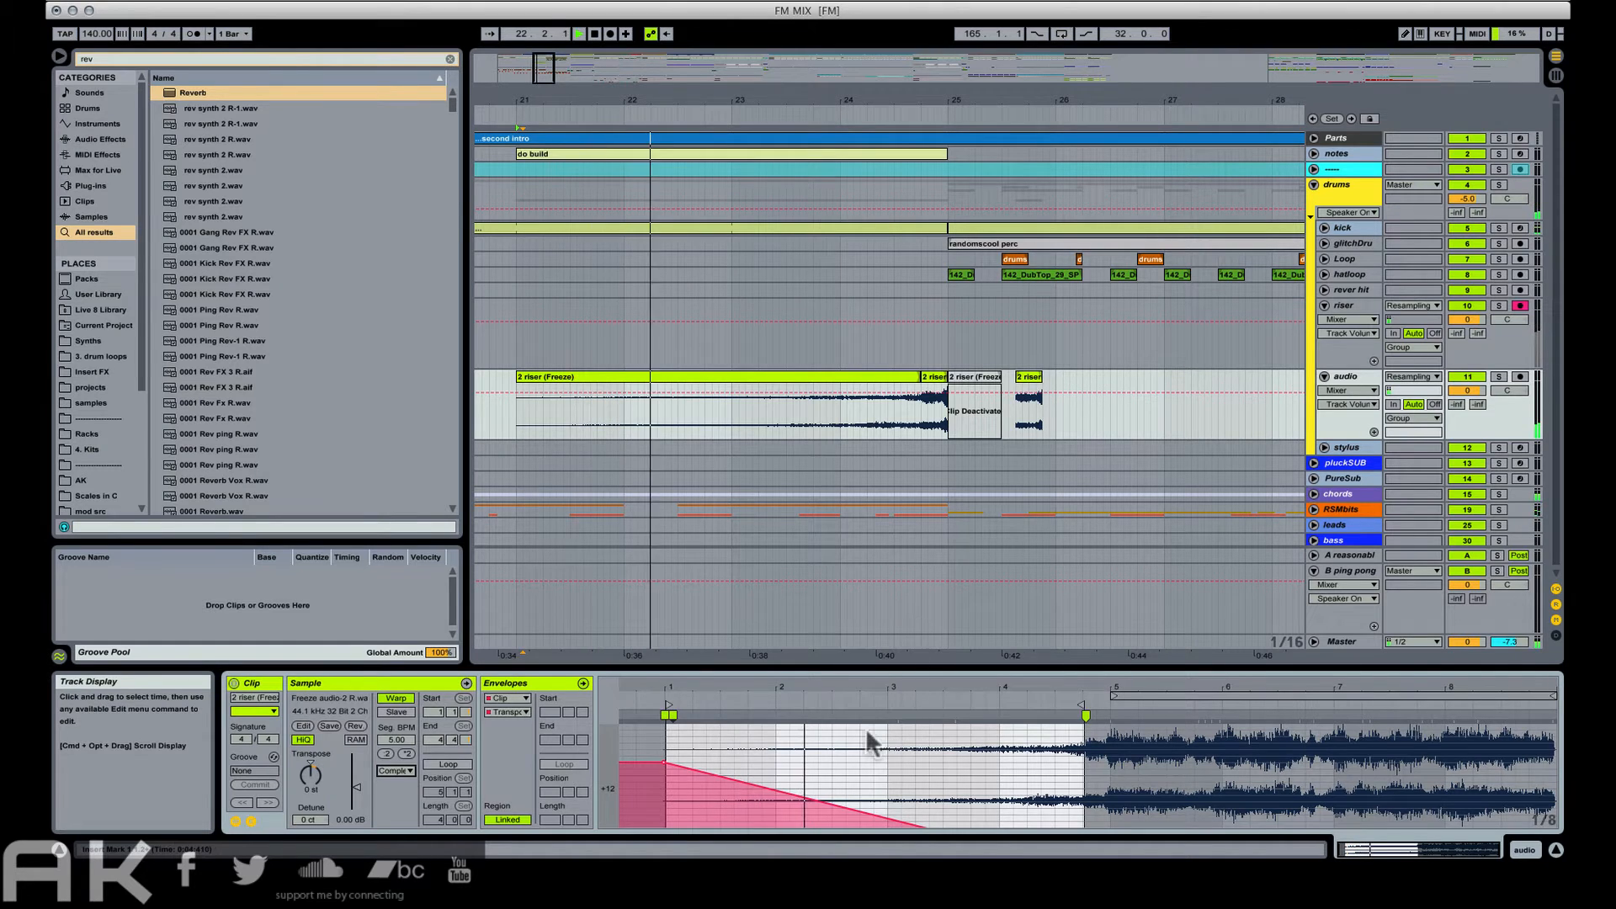
scroll(876, 734, down, 2)
scroll(936, 756, down, 2)
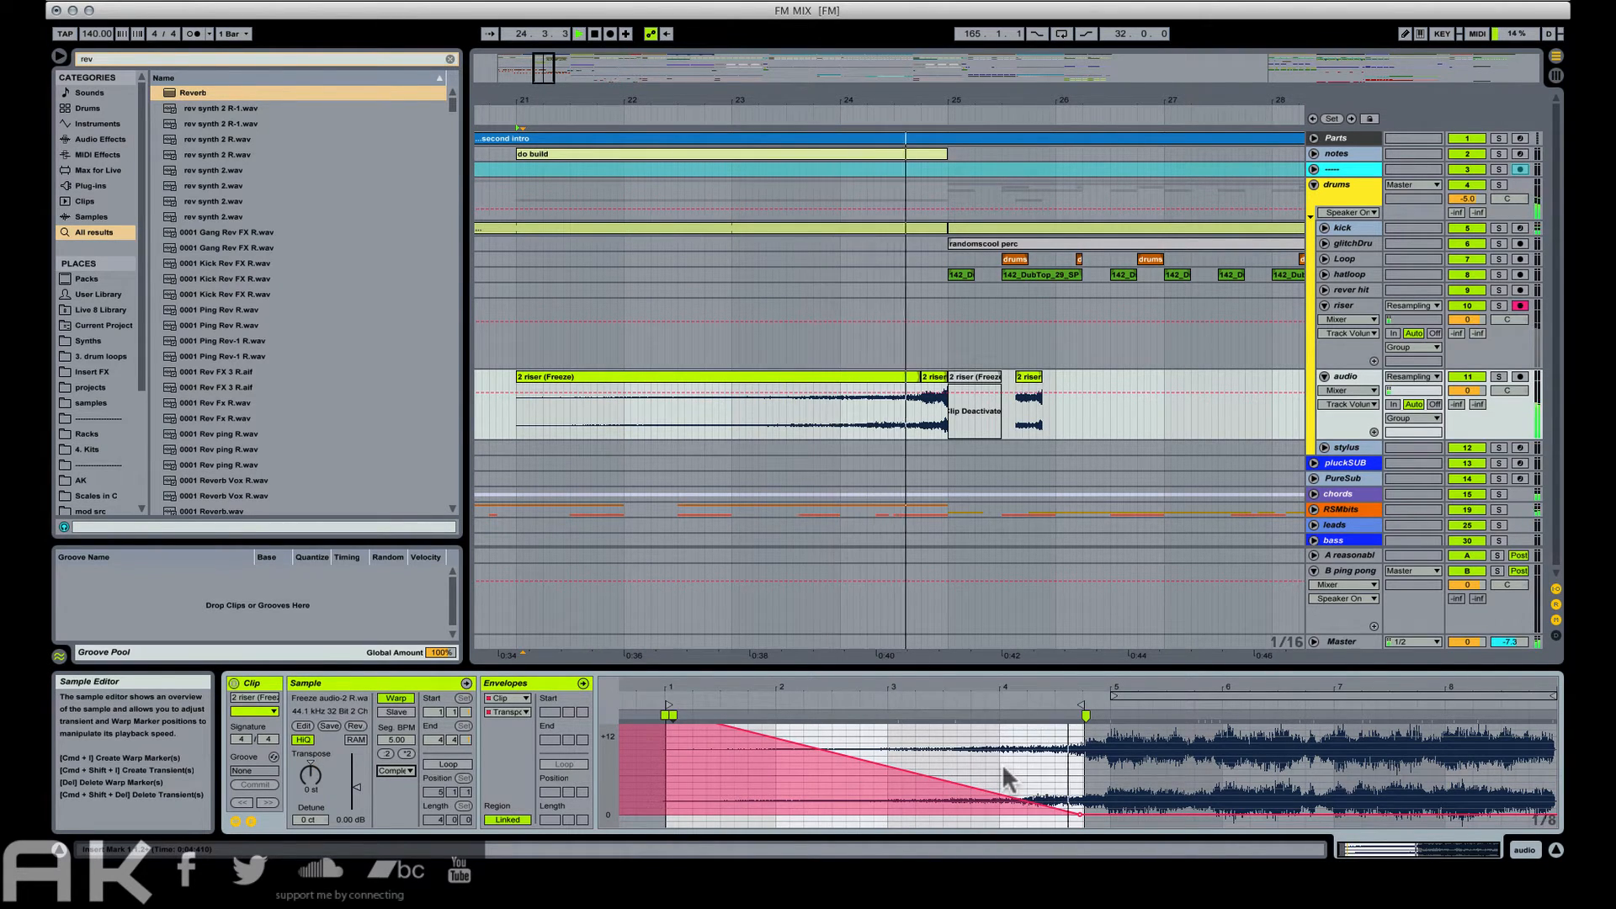
Delete the deactivated clip right after the riser and replay from bar 25.
click(977, 377)
key(Delete)
click(951, 377)
key(space)
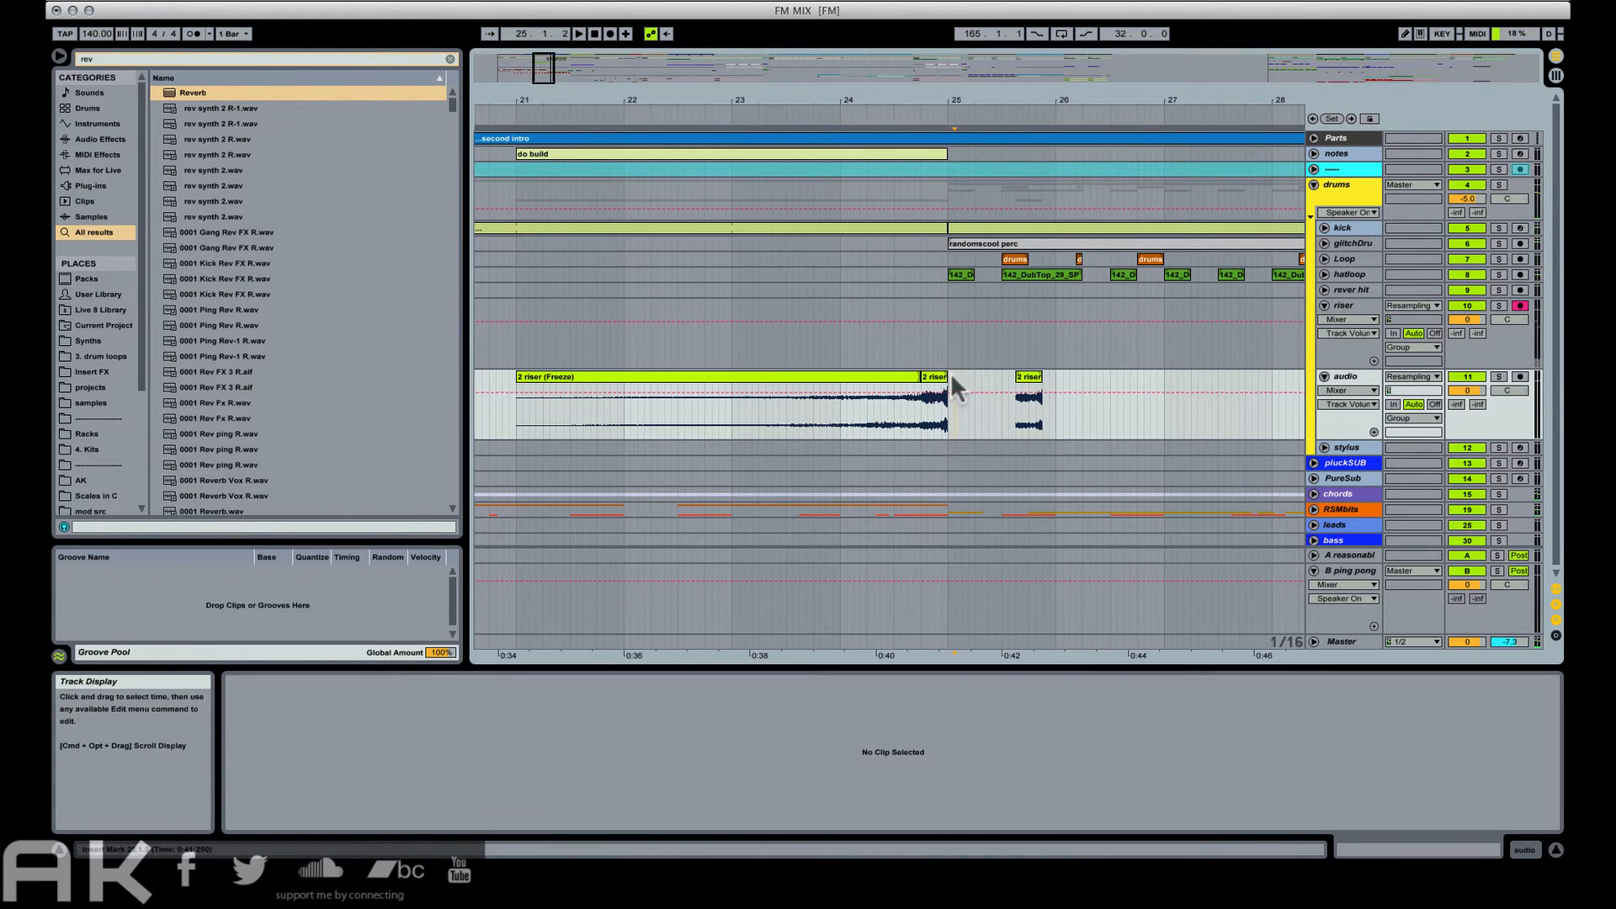
Move the copied slice half a beat later to beat 4 of bar 25 and replay it from bar 25.
key(space)
drag(949, 374, 1044, 378)
key(space)
click(950, 376)
key(space)
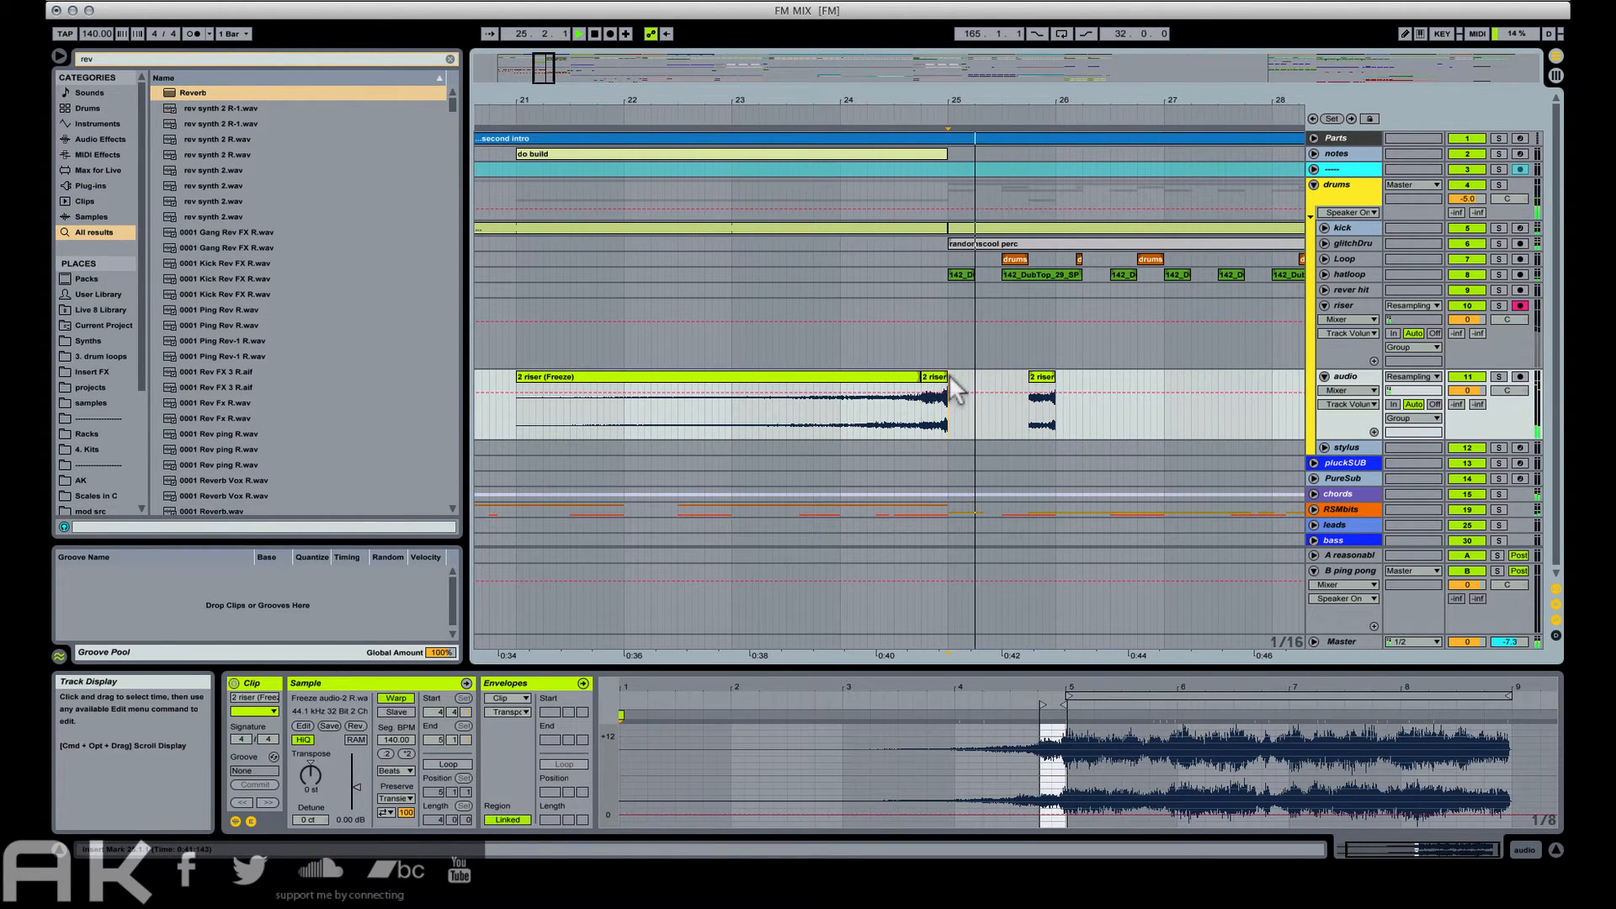
Duplicate the audio track's bar 25 six times so the slice repeats on beat 4 of every bar up to bar 32.
drag(949, 374, 1058, 379)
key(super+d)
key(super+d)
key(super+d)
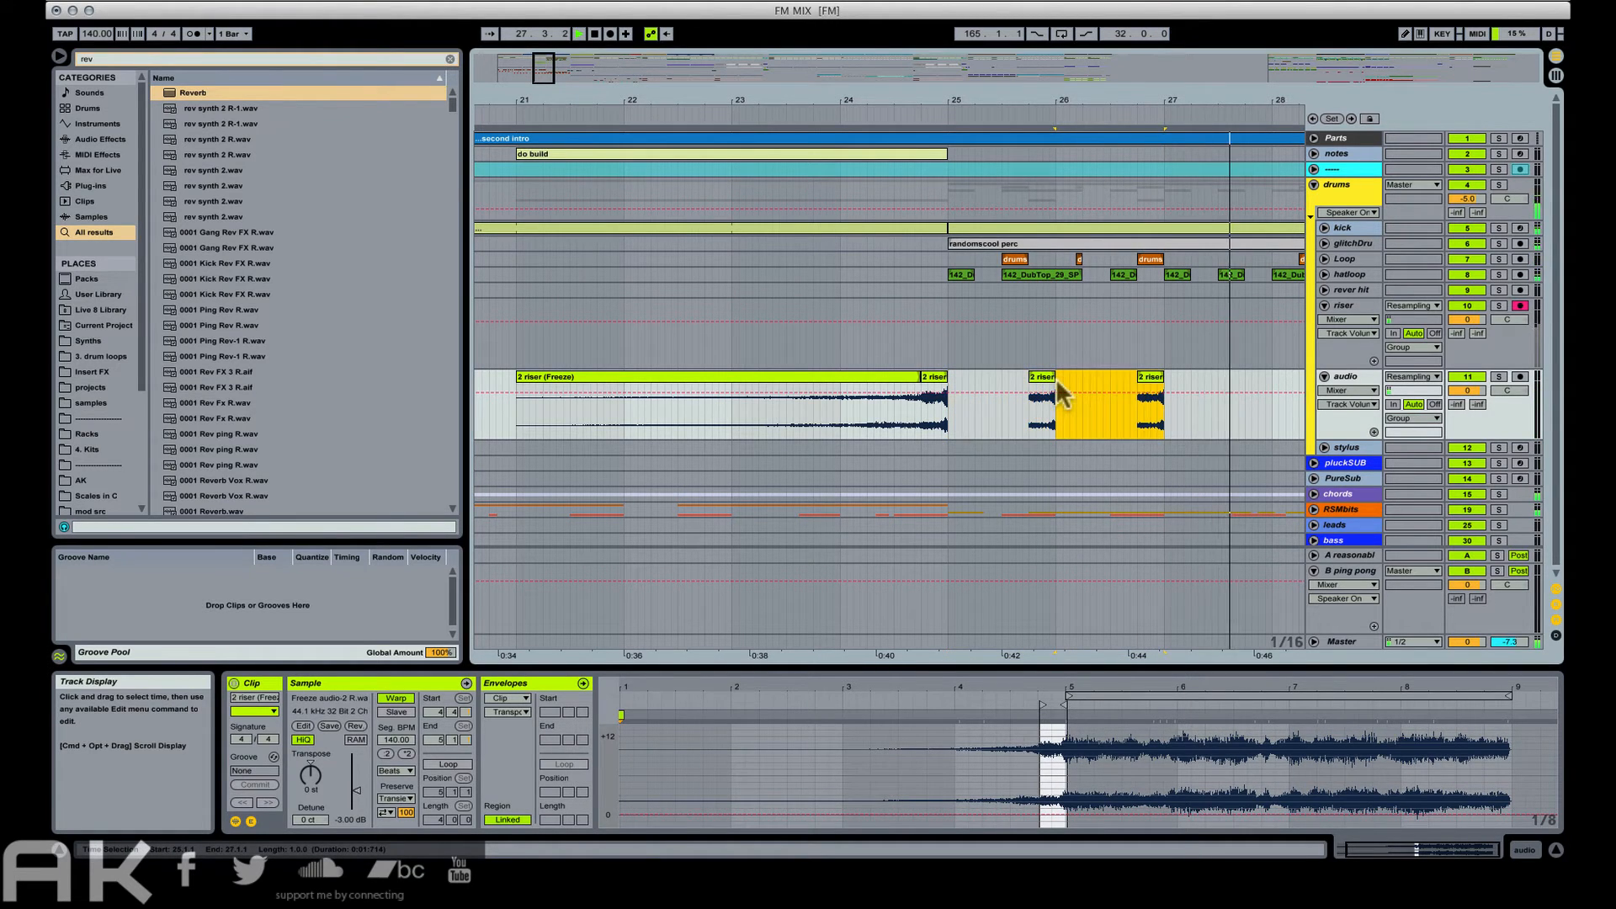
key(super+d)
key(super+d)
key(super+d)
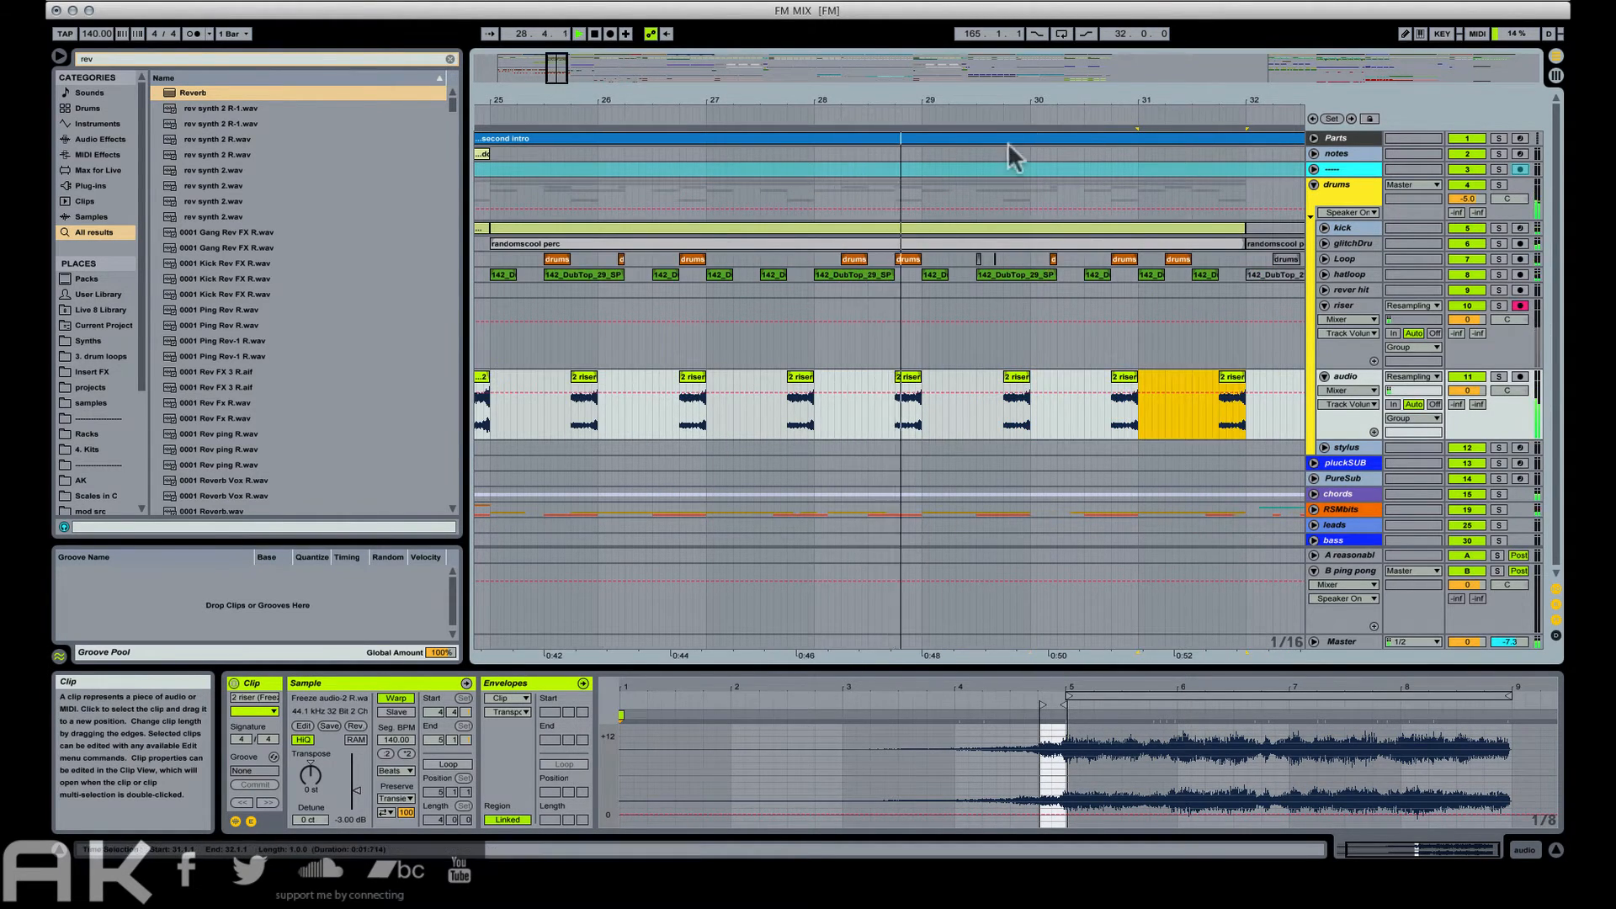
Move all nine riser clips from the audio track to the riser track at bar 21 and delete the emptied audio track.
drag(986, 97, 986, 46)
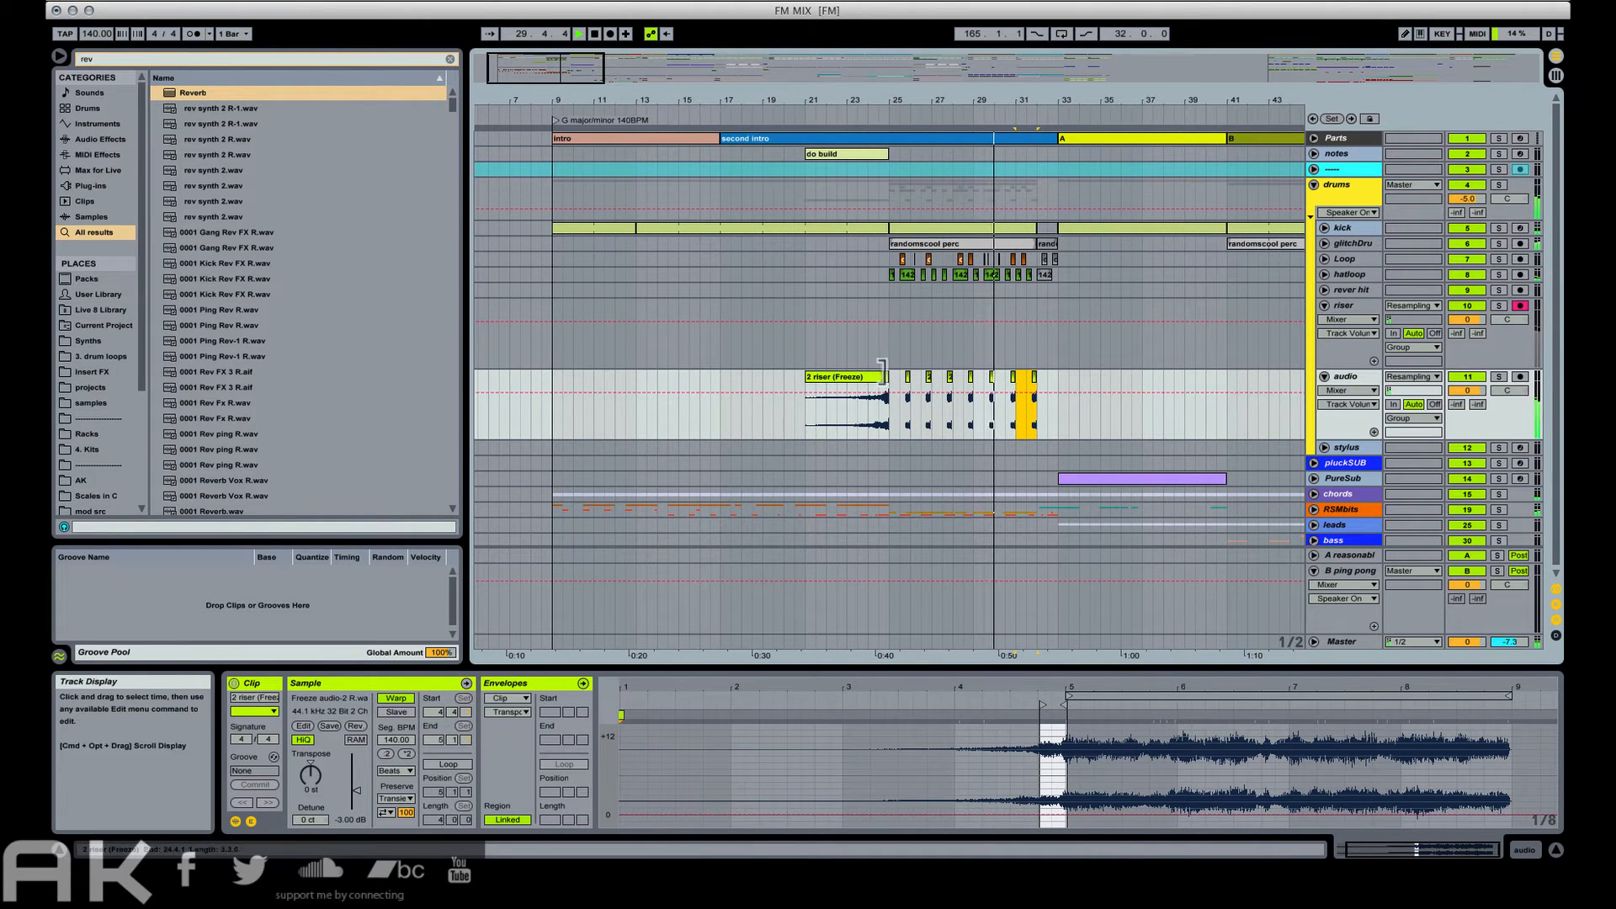
click(827, 377)
shift+click(1038, 376)
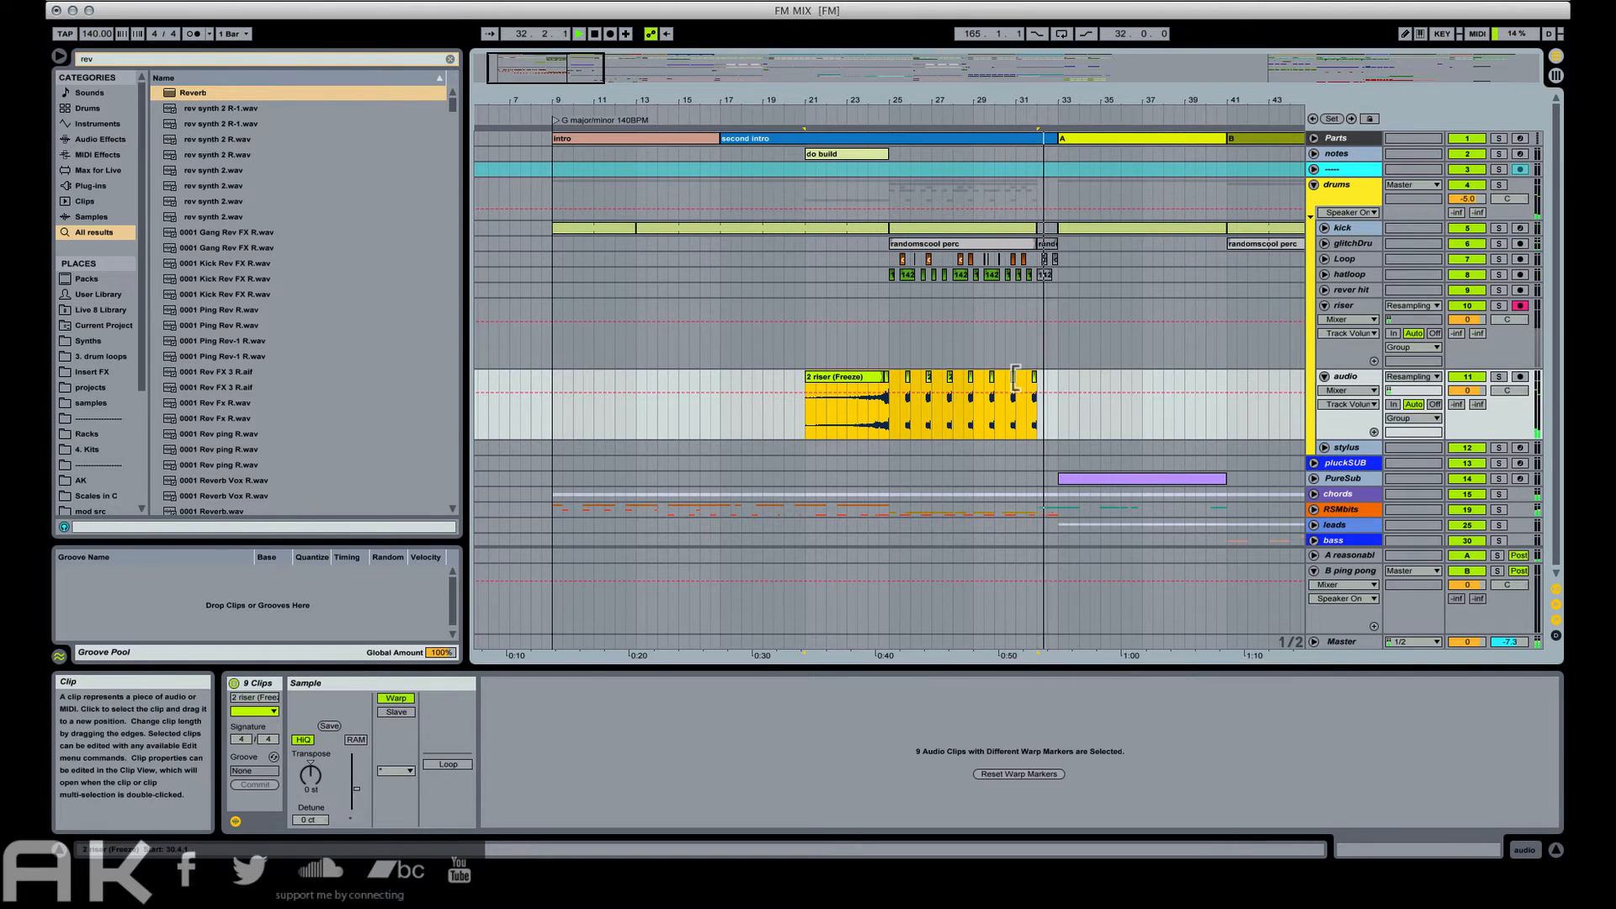
key(super+x)
click(806, 344)
key(space)
key(super+v)
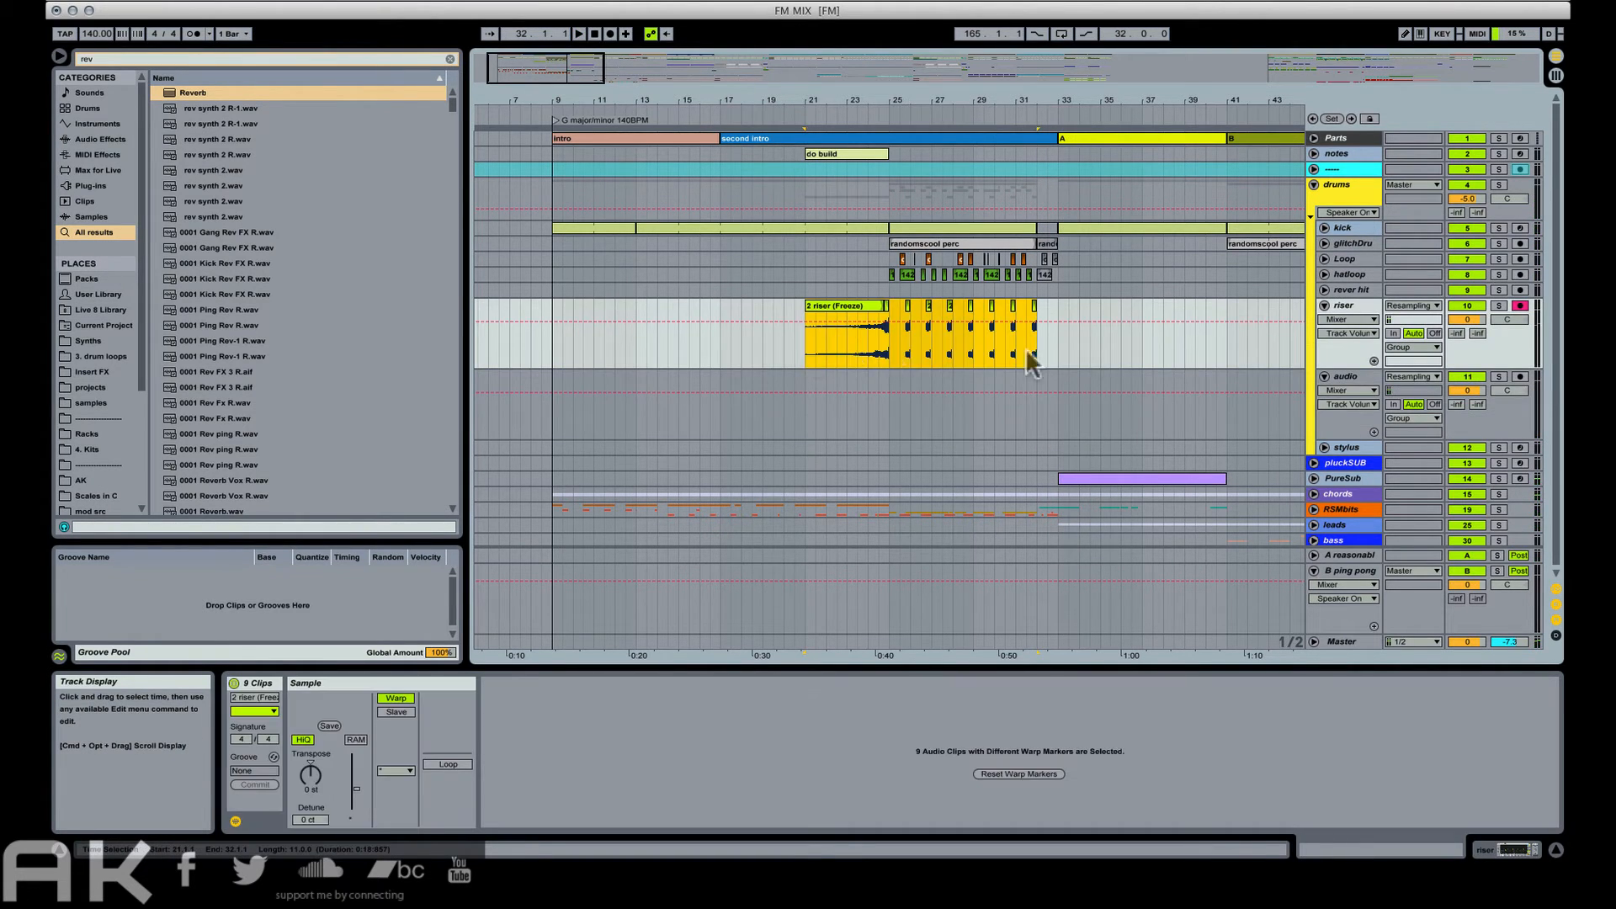
click(1347, 376)
key(BackSpace)
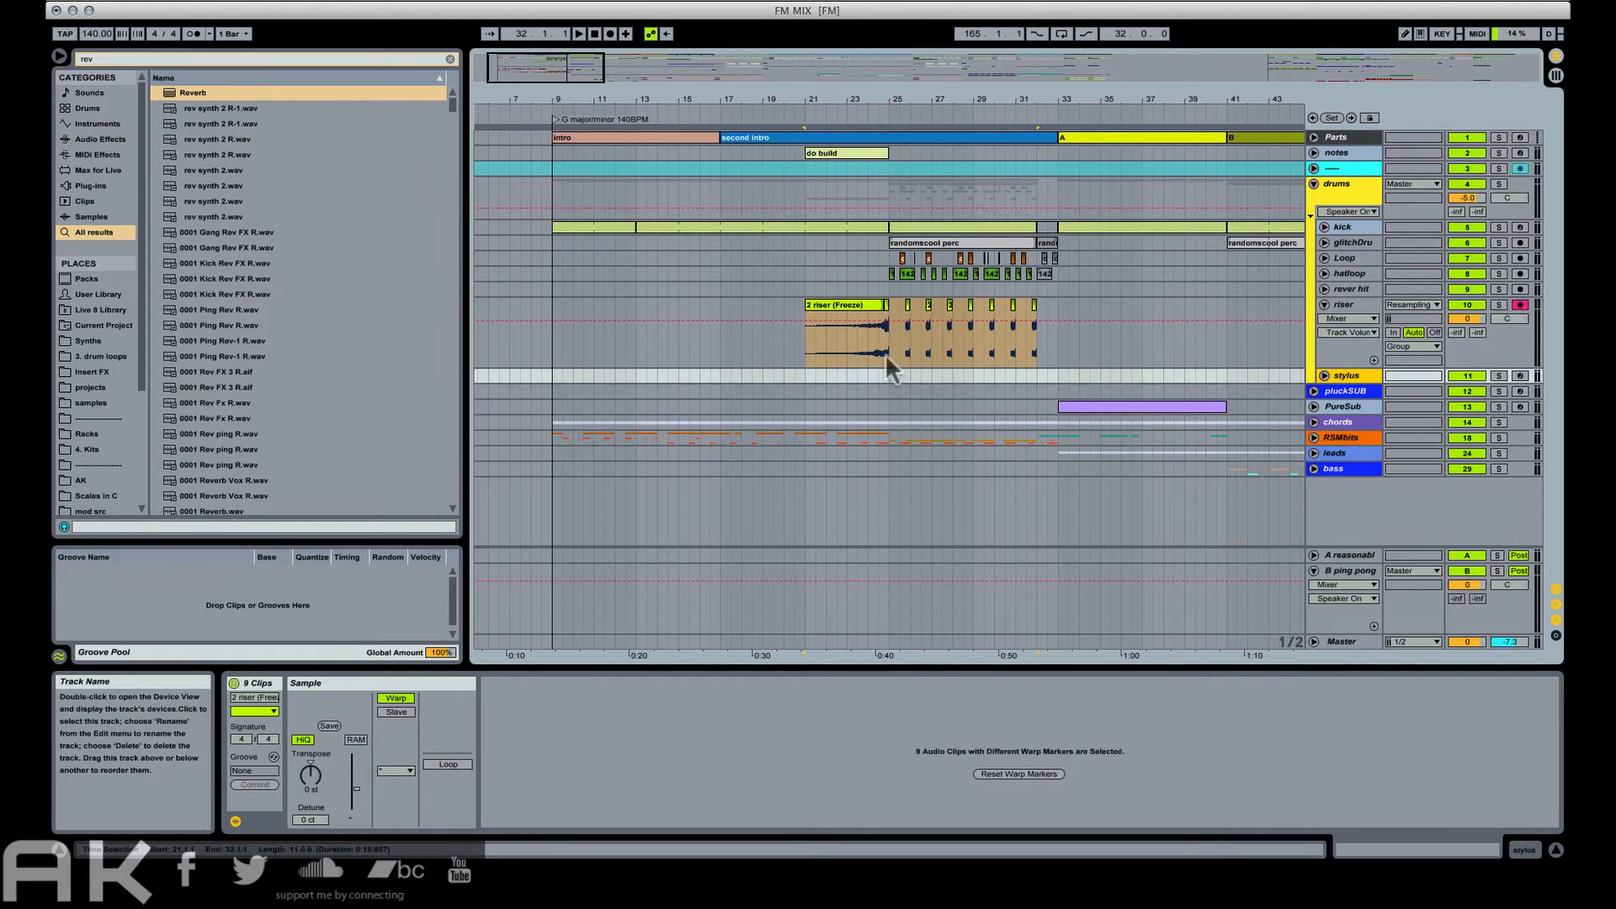
Lower the gain of the seven repeated slices from bar 25 onward to -5.82 dB.
drag(889, 353, 1052, 330)
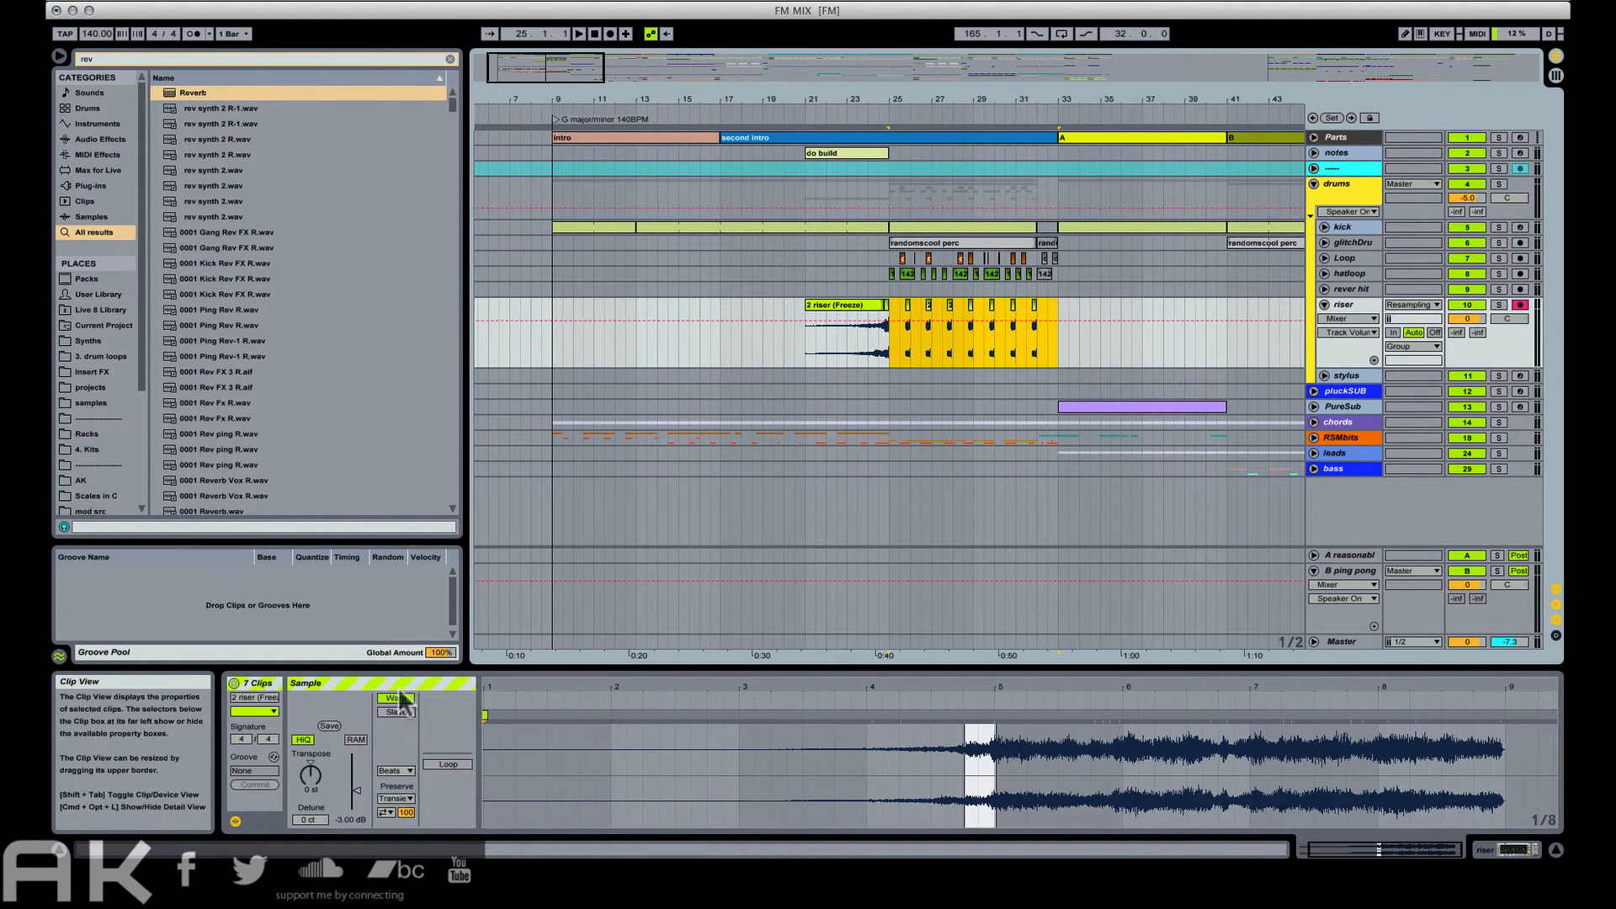
click(355, 789)
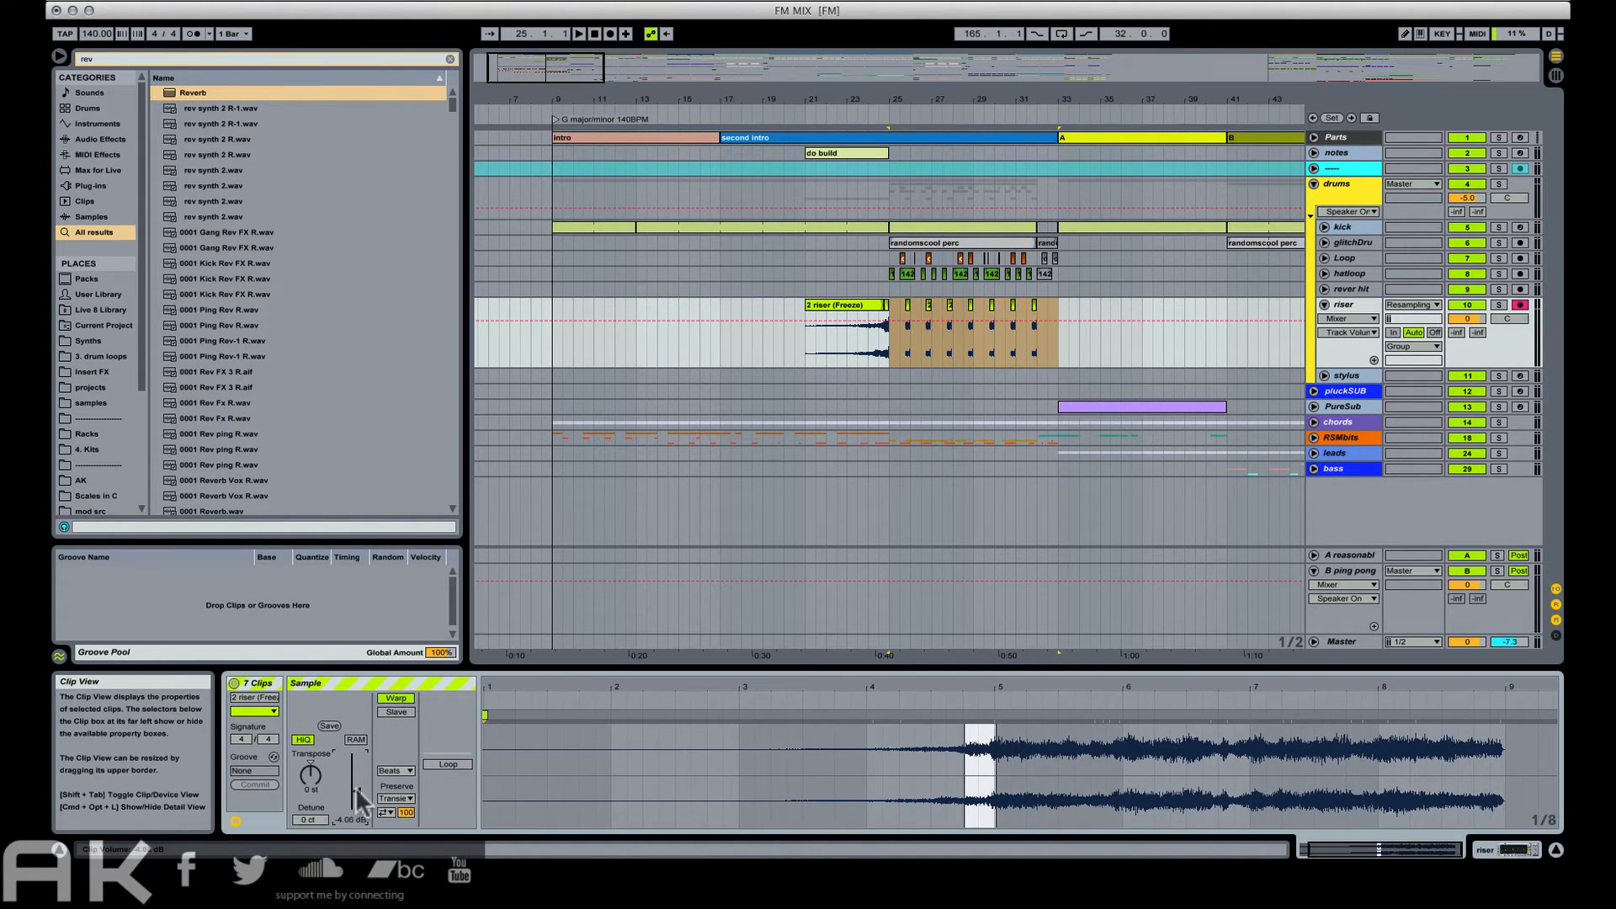
Automate the riser track's send A to ramp from near silence after bar 25 to about -6.7 dB by bar 31, and replay it.
click(1457, 332)
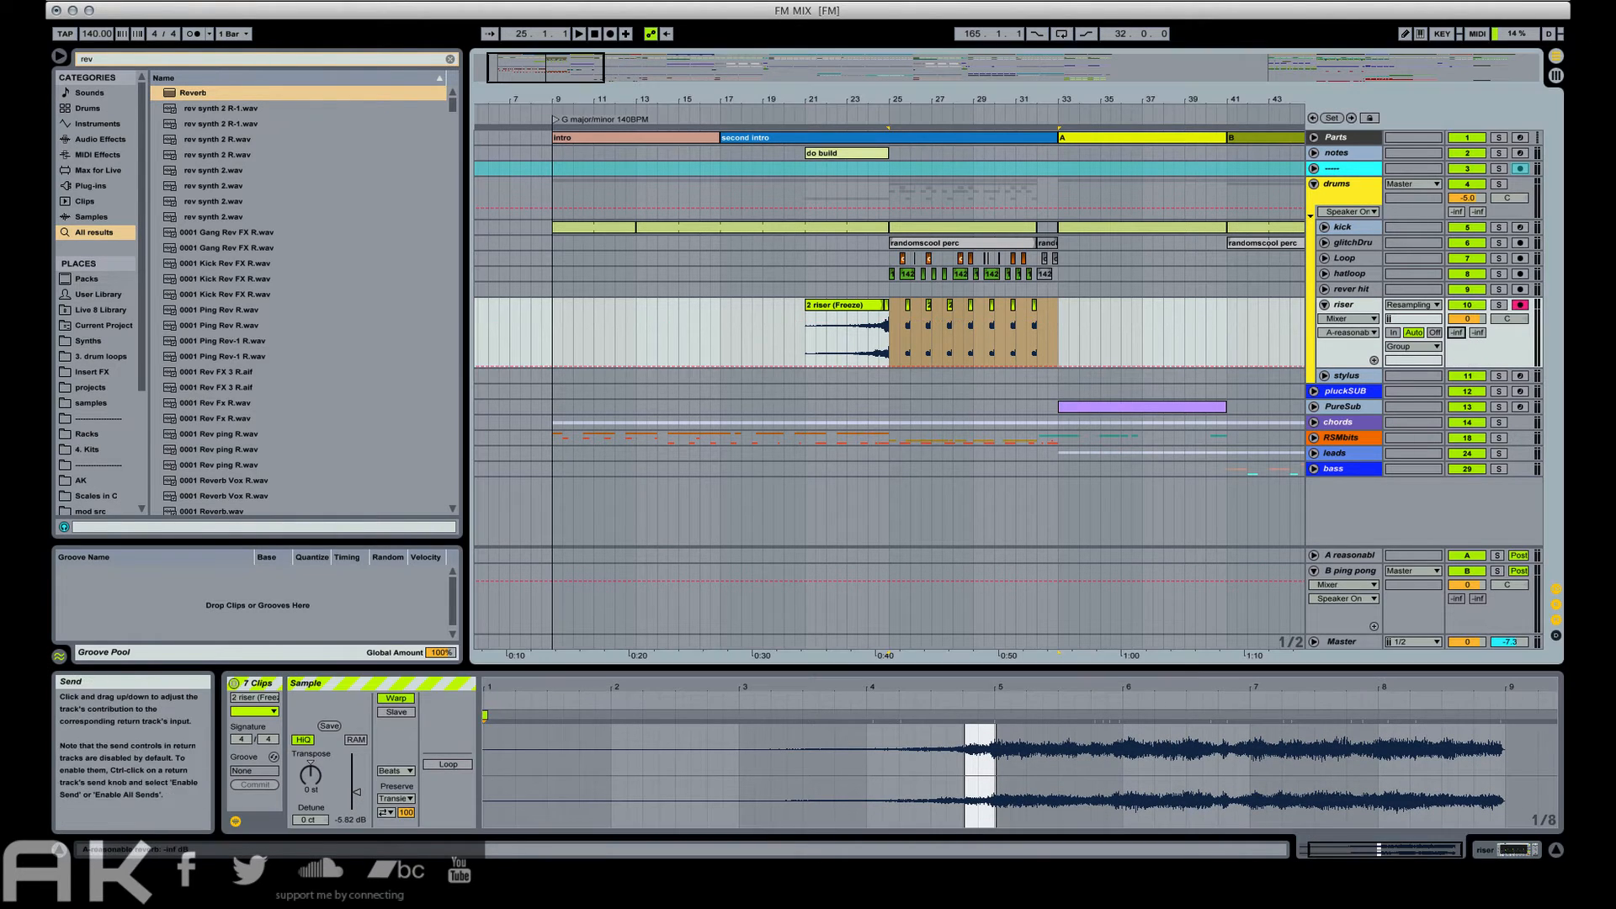
click(899, 365)
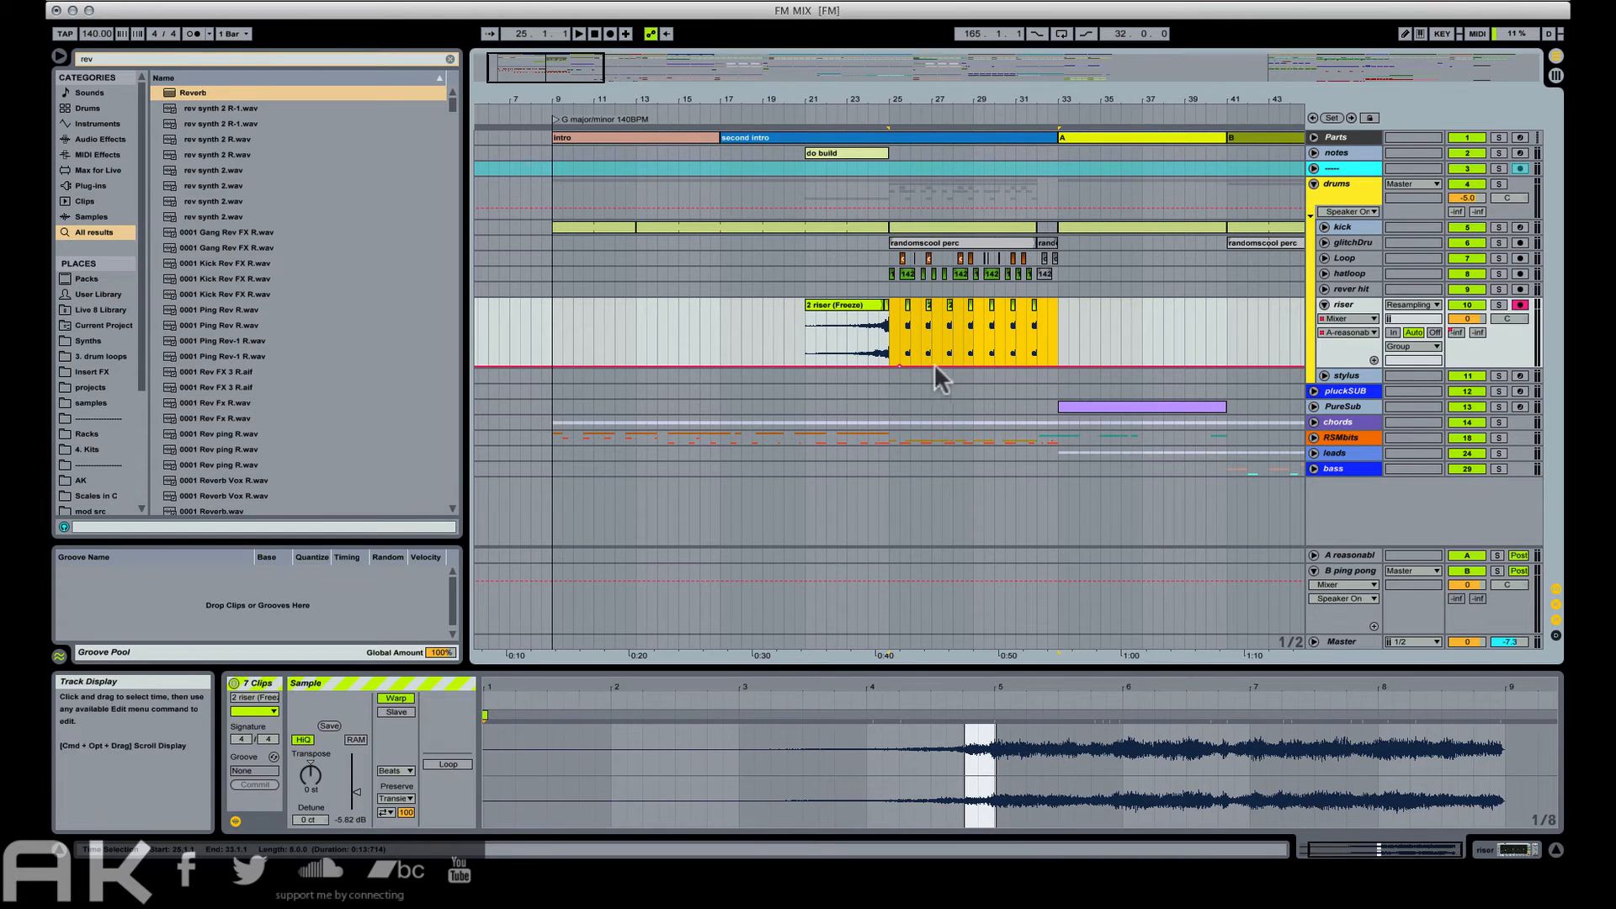
click(954, 361)
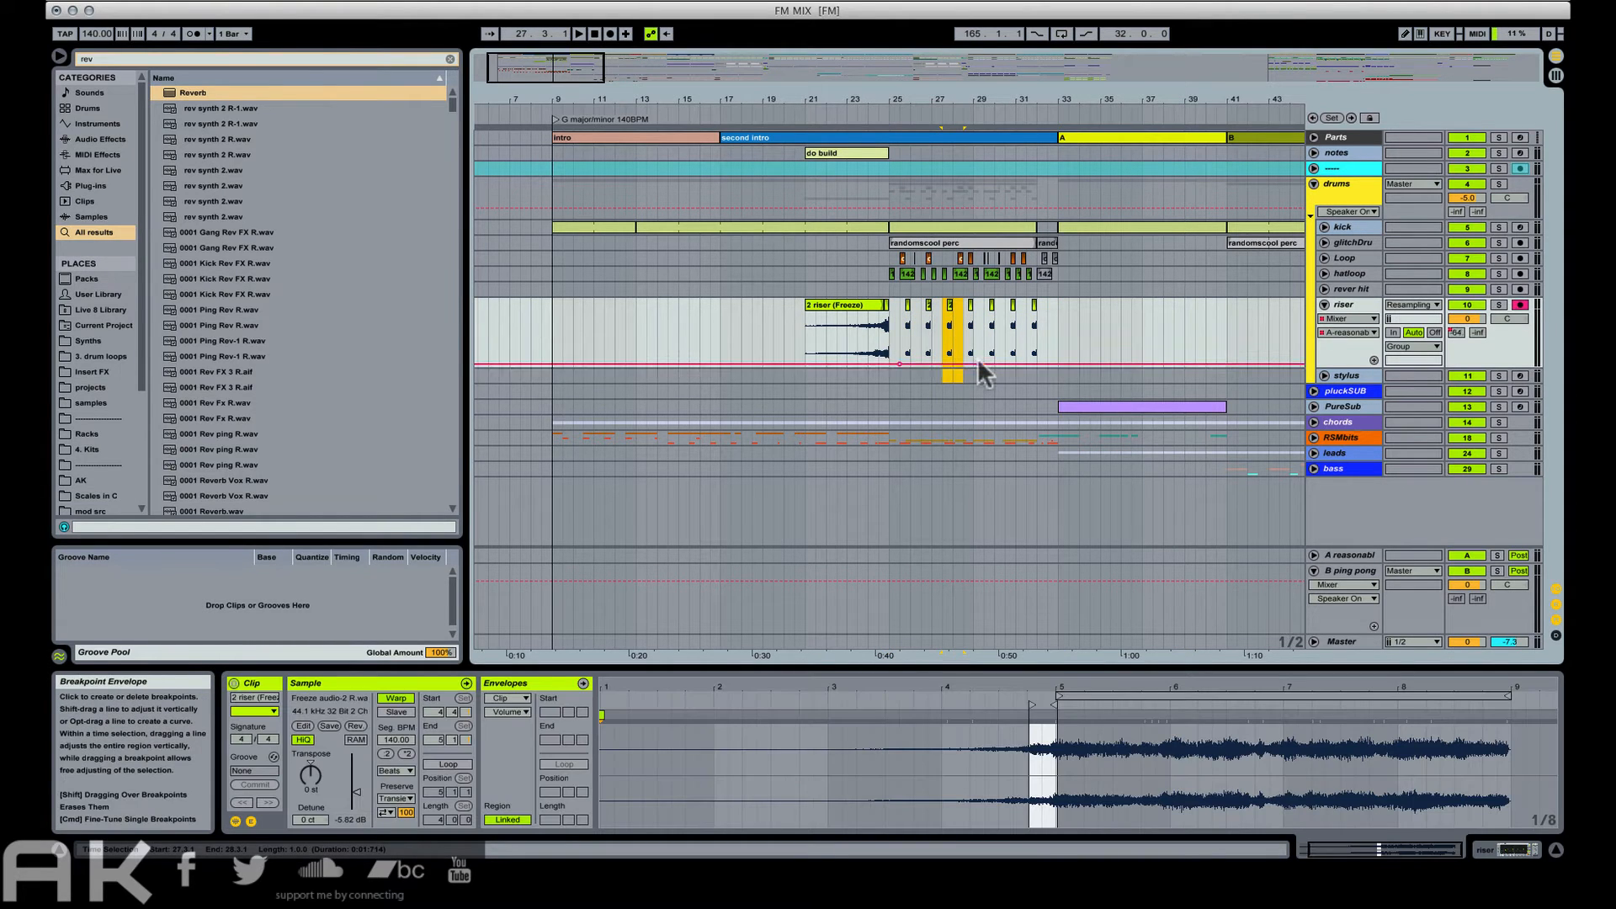
drag(1031, 365, 1032, 332)
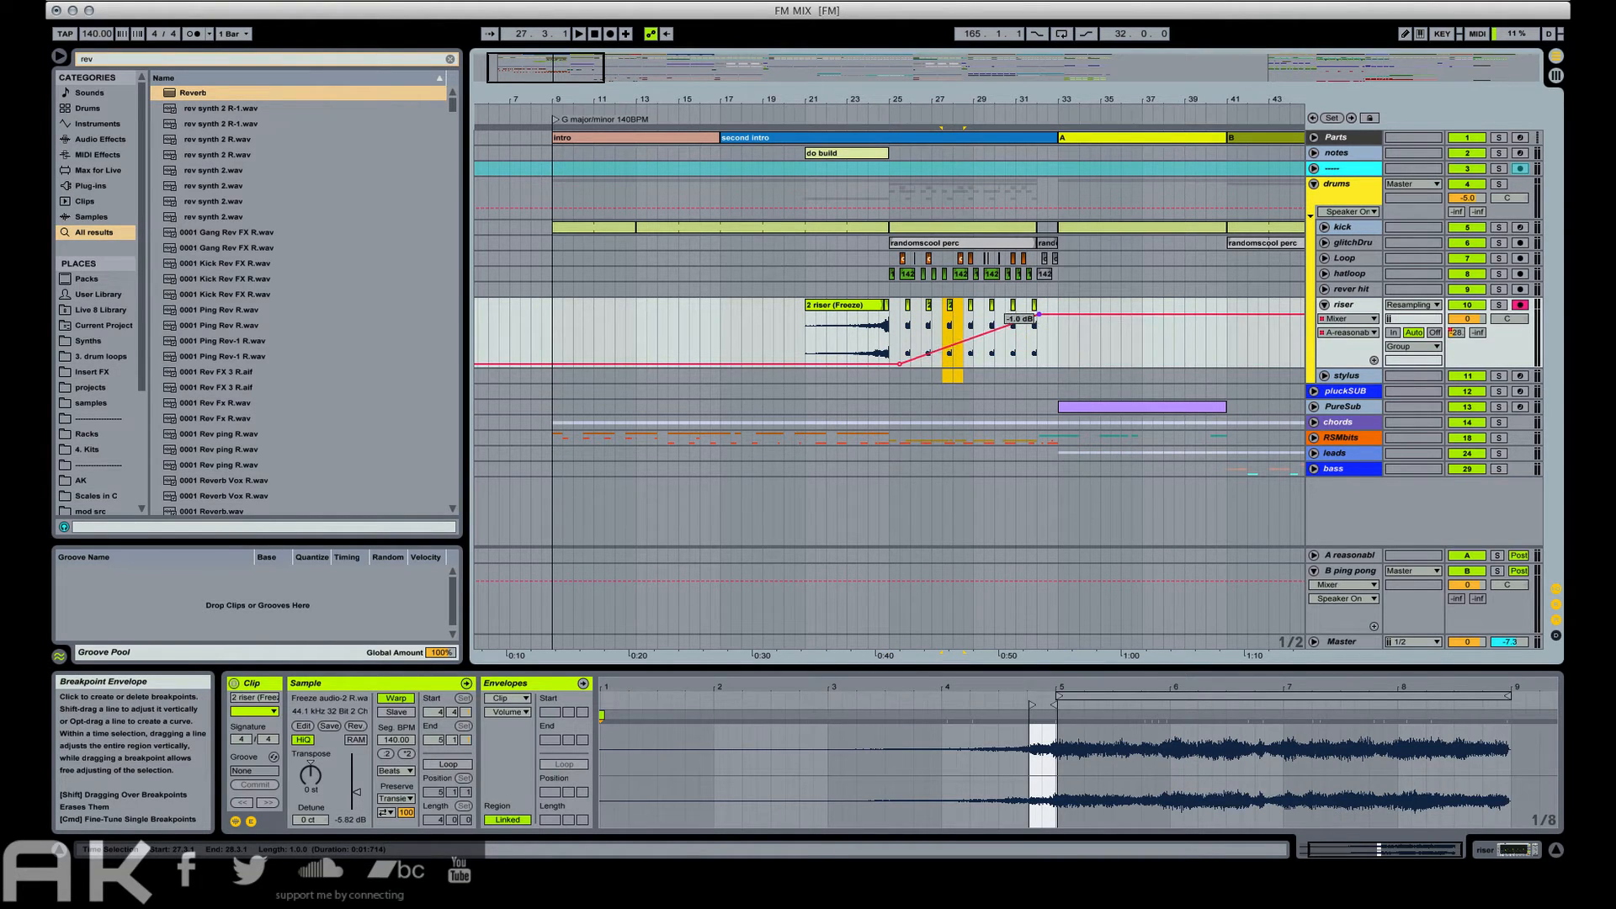
click(1029, 332)
key(space)
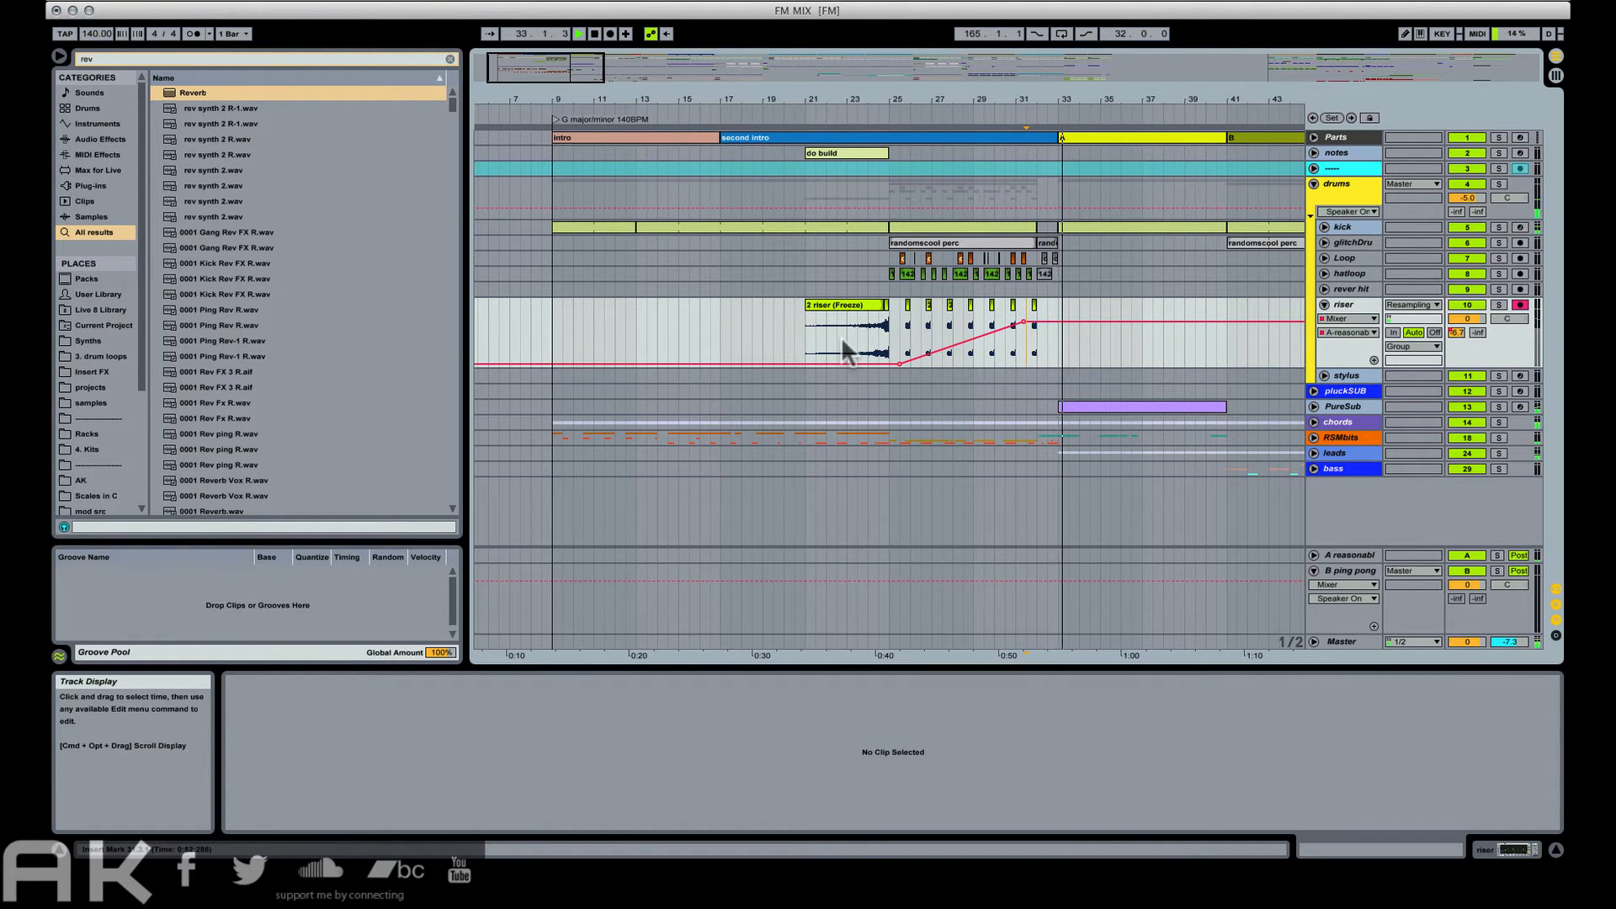
key(space)
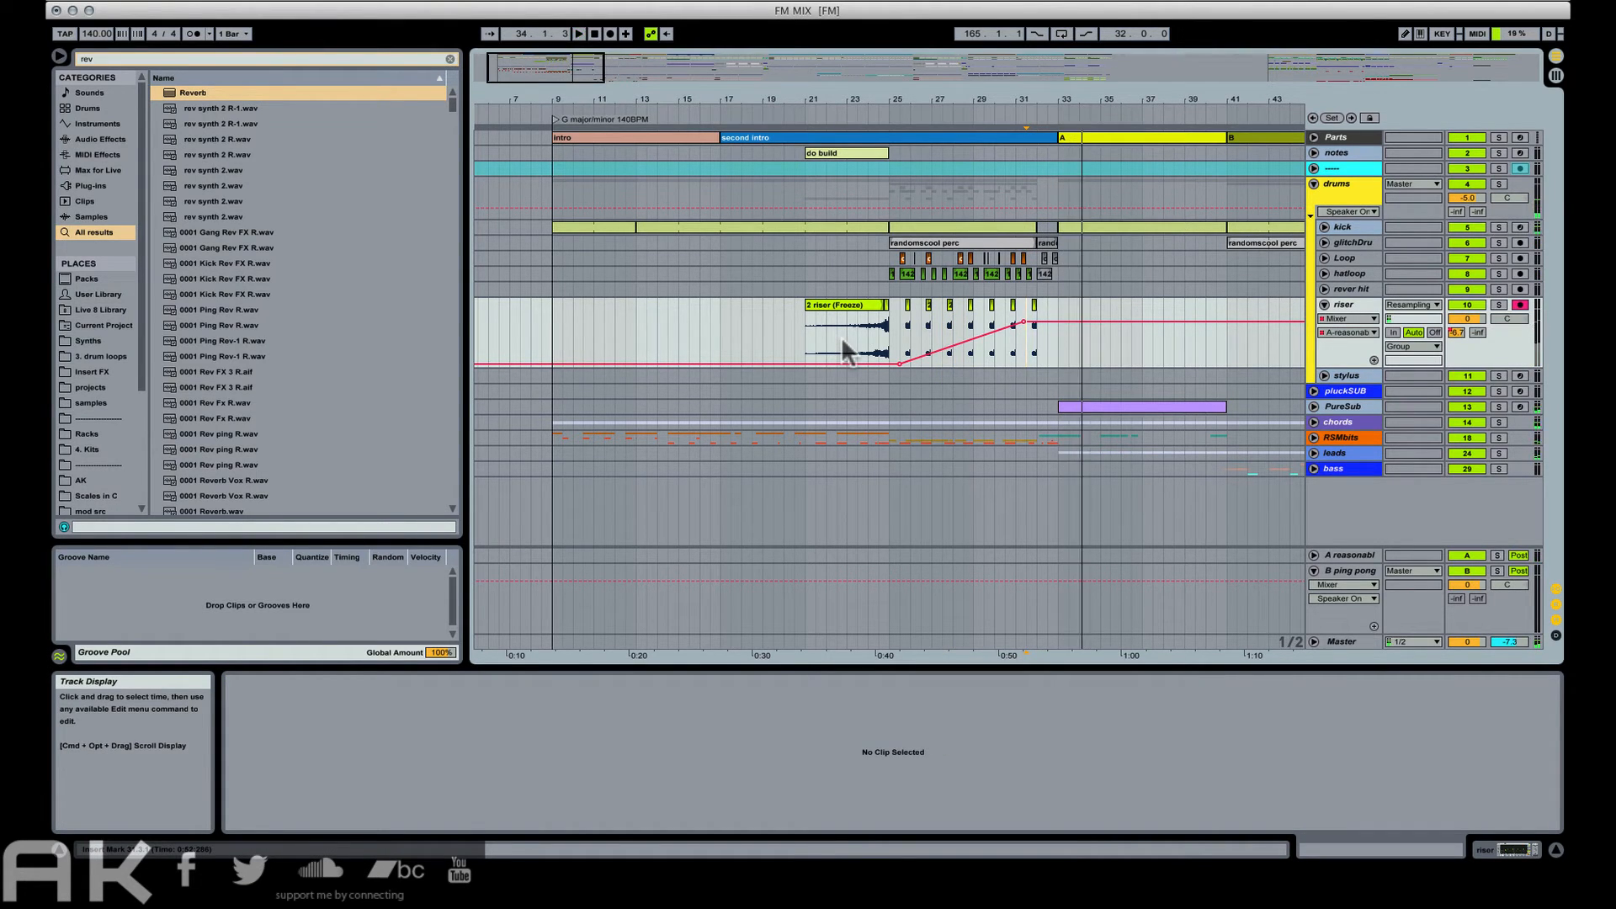
Save the set and play from the start of the second intro at bar 17 through section A into section B.
click(741, 137)
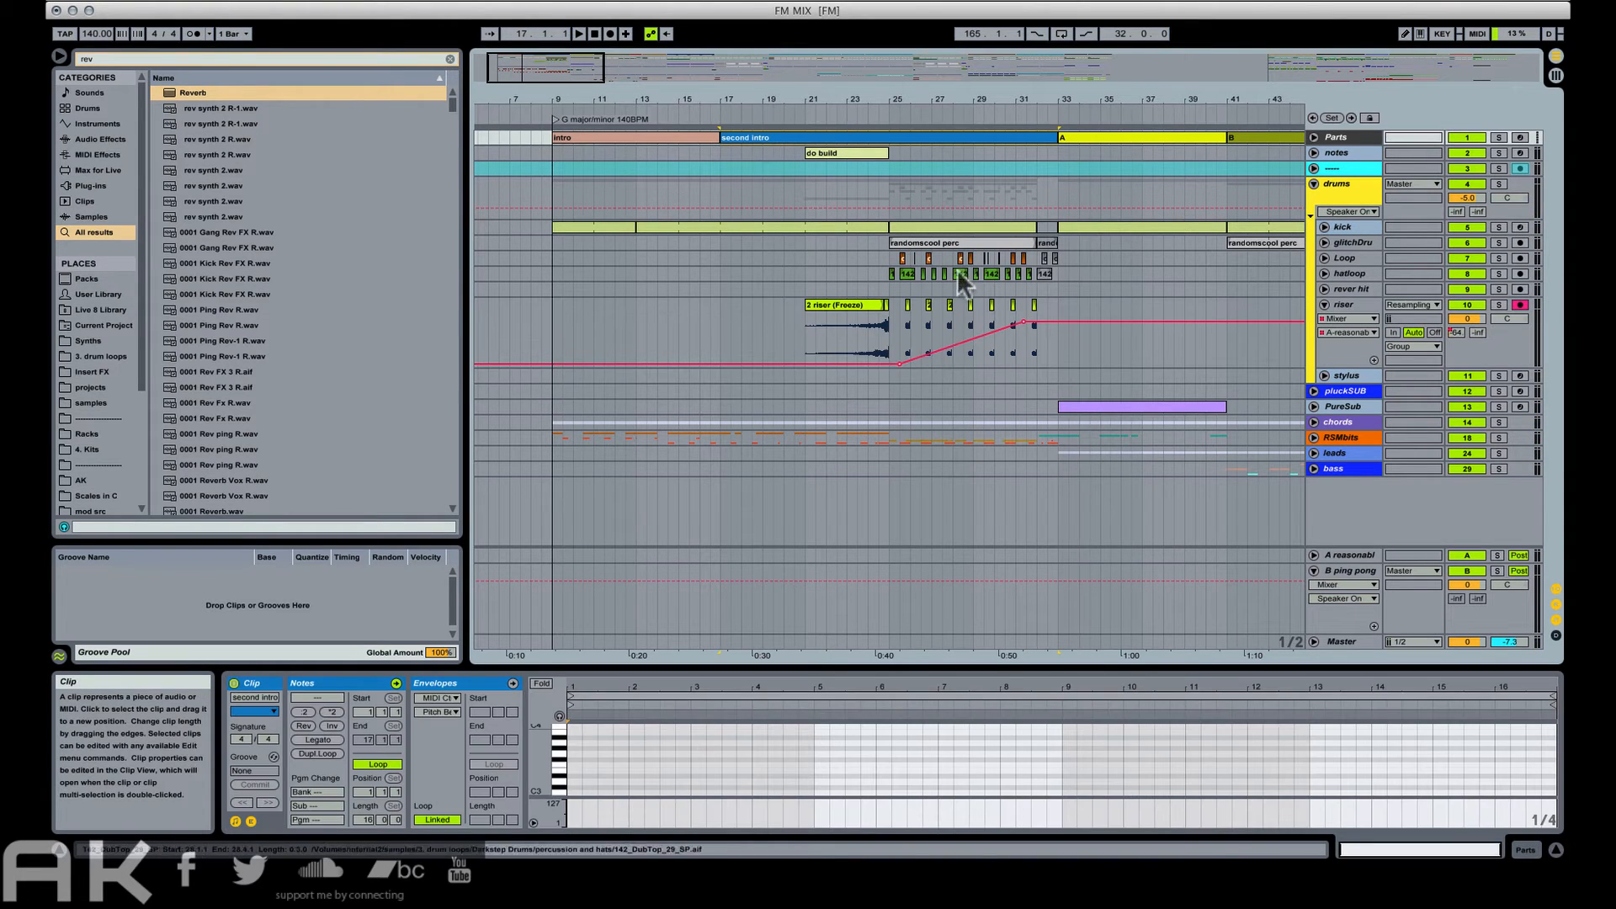
key(super+s)
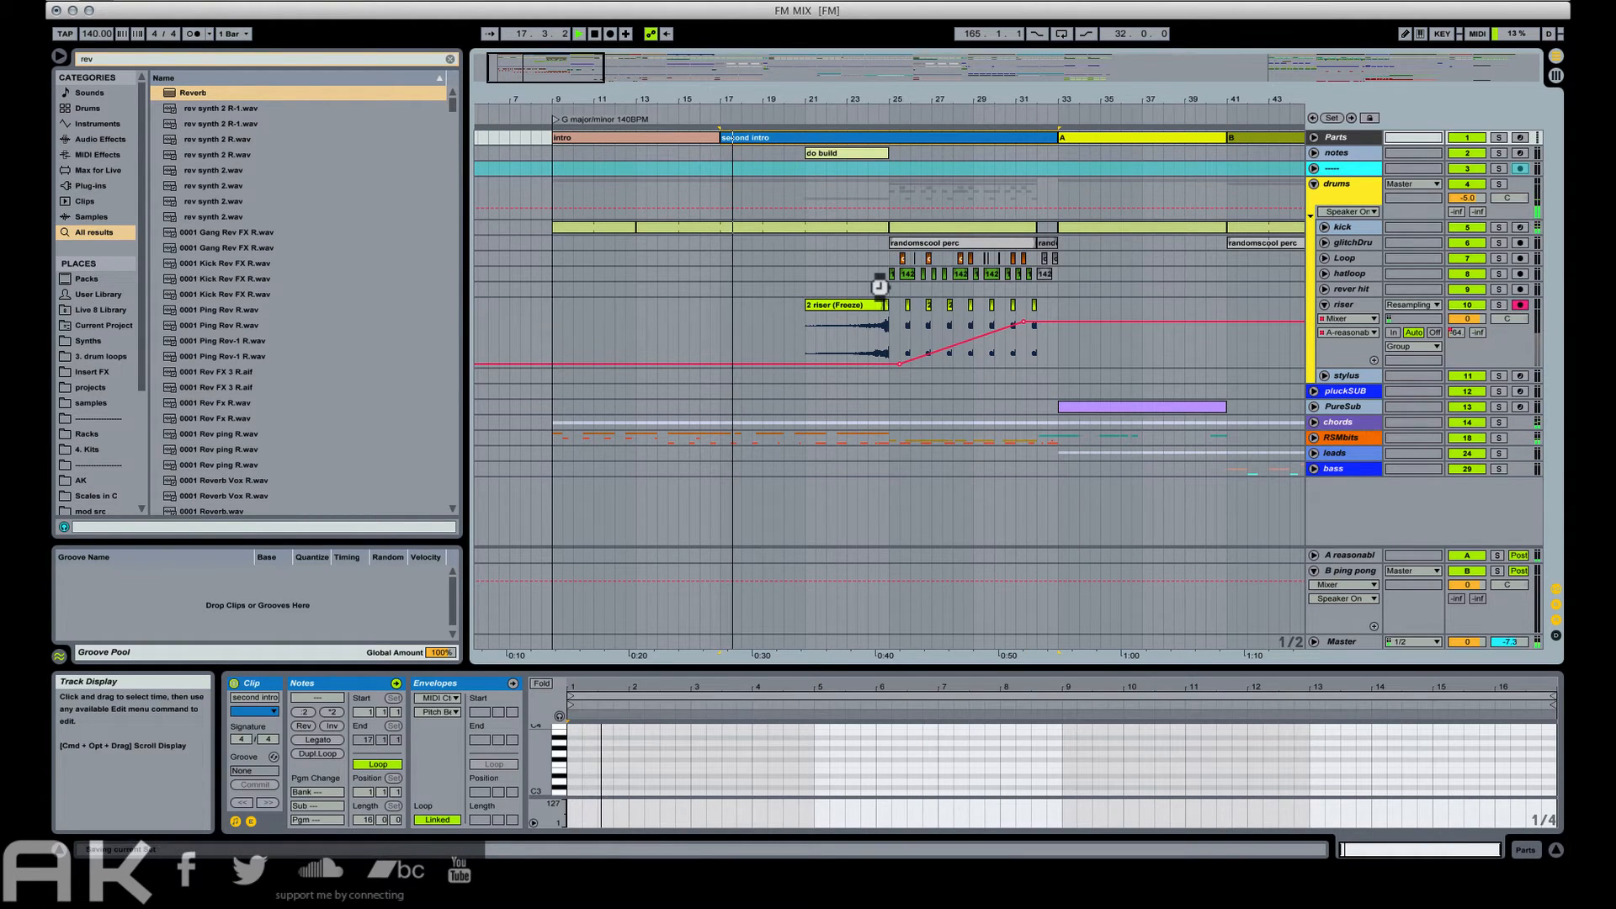
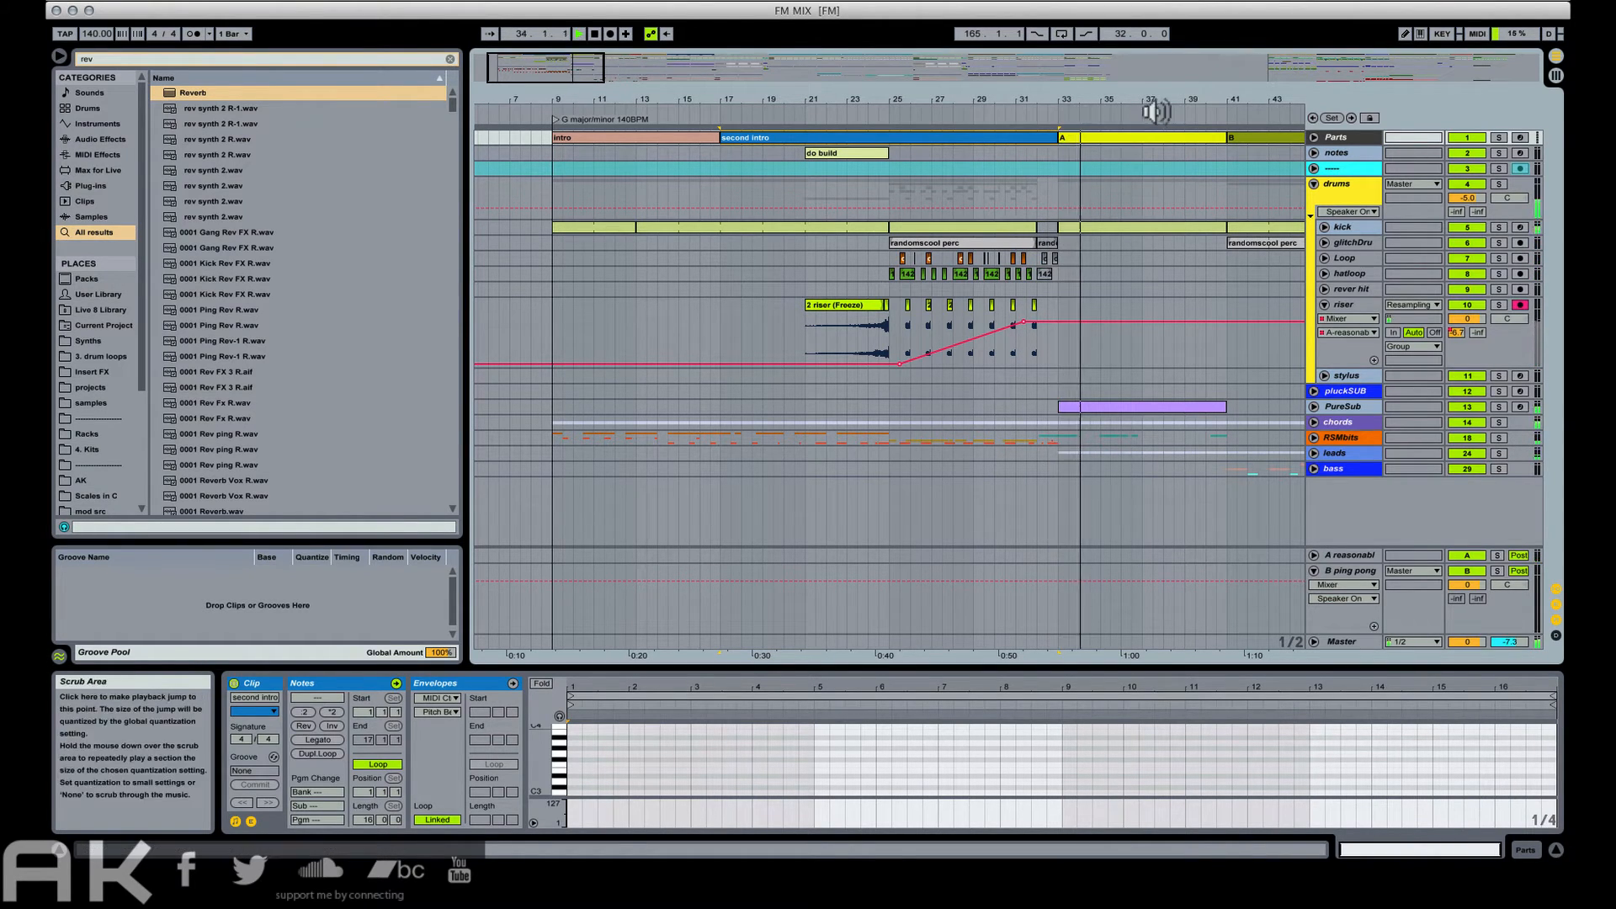
drag(1137, 99, 653, 98)
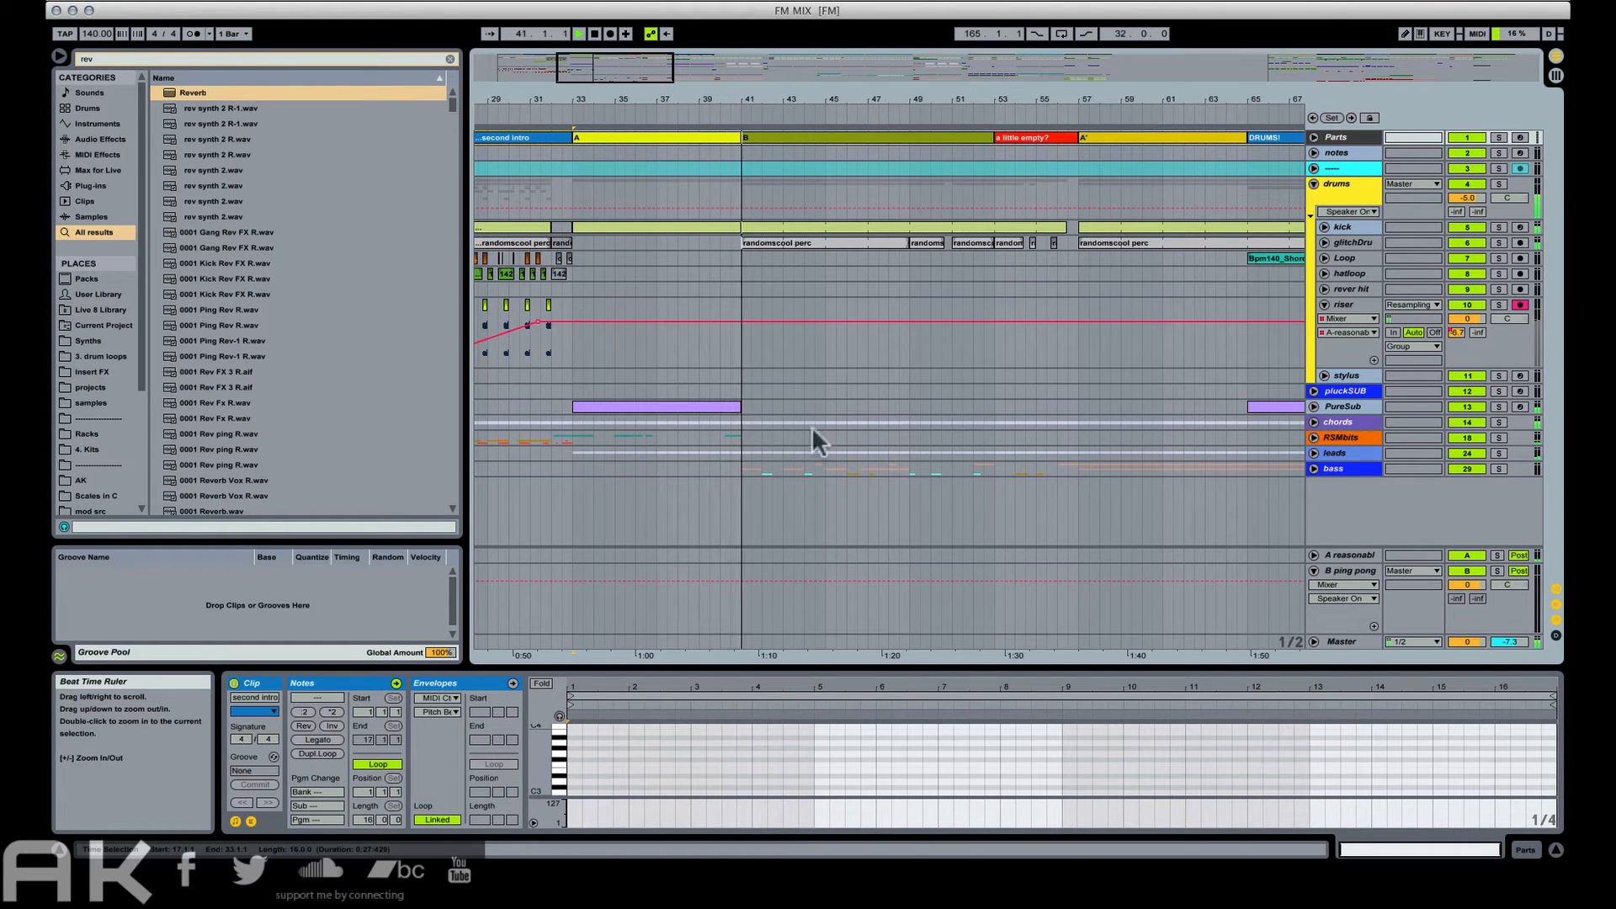
key(space)
Unfold and solo the PureSub track, then loop playback of bar 40, its last bar before section B.
click(713, 340)
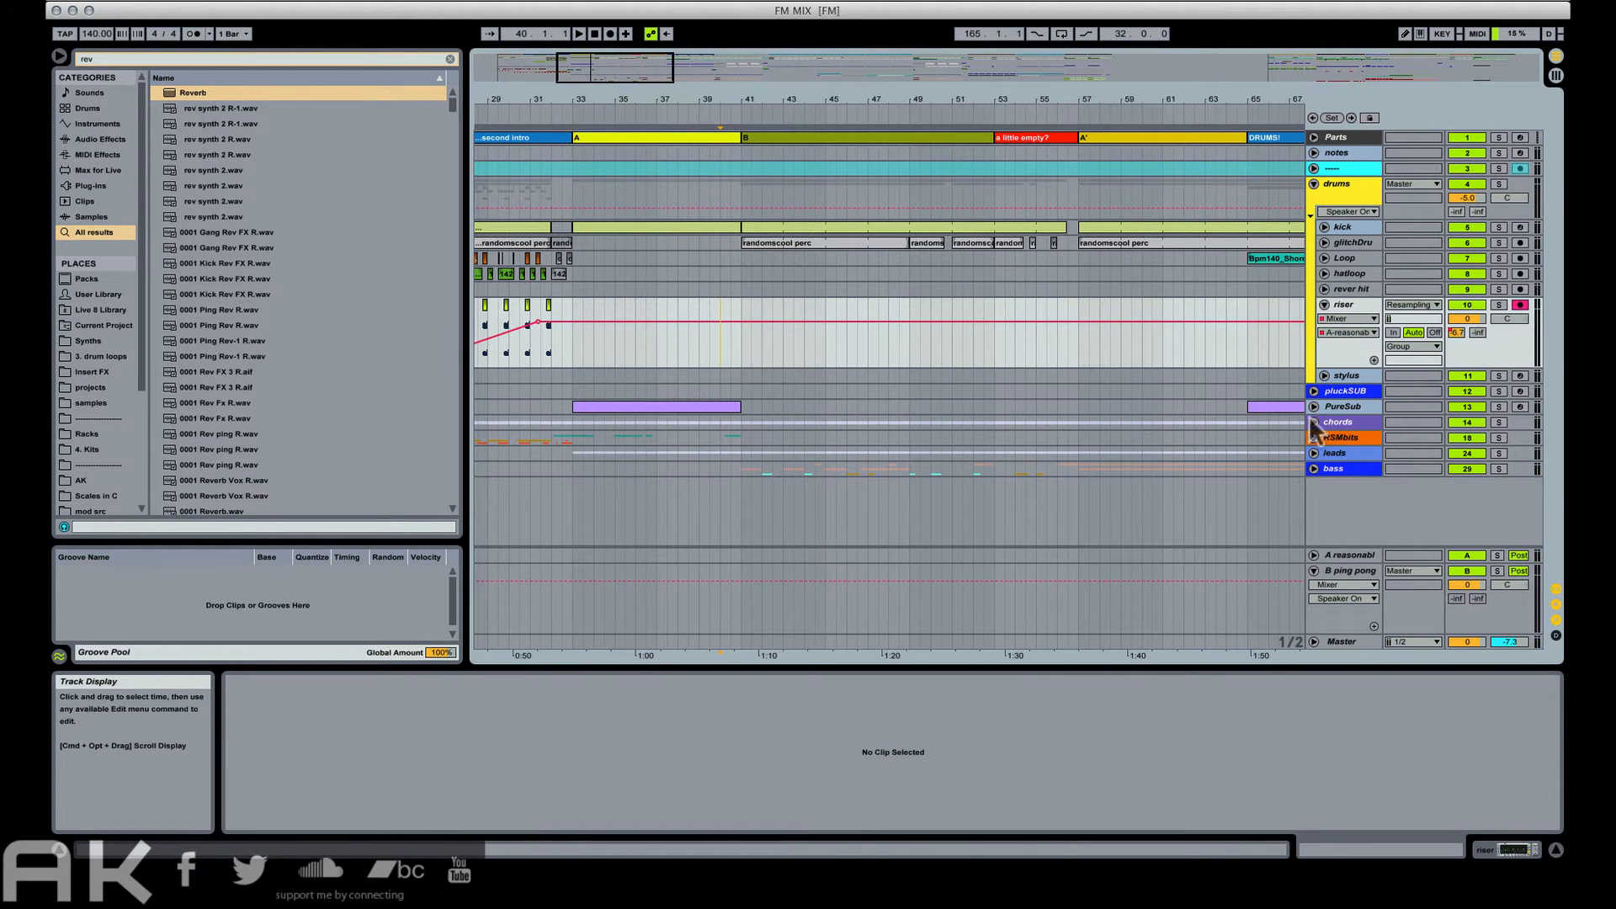
click(1315, 406)
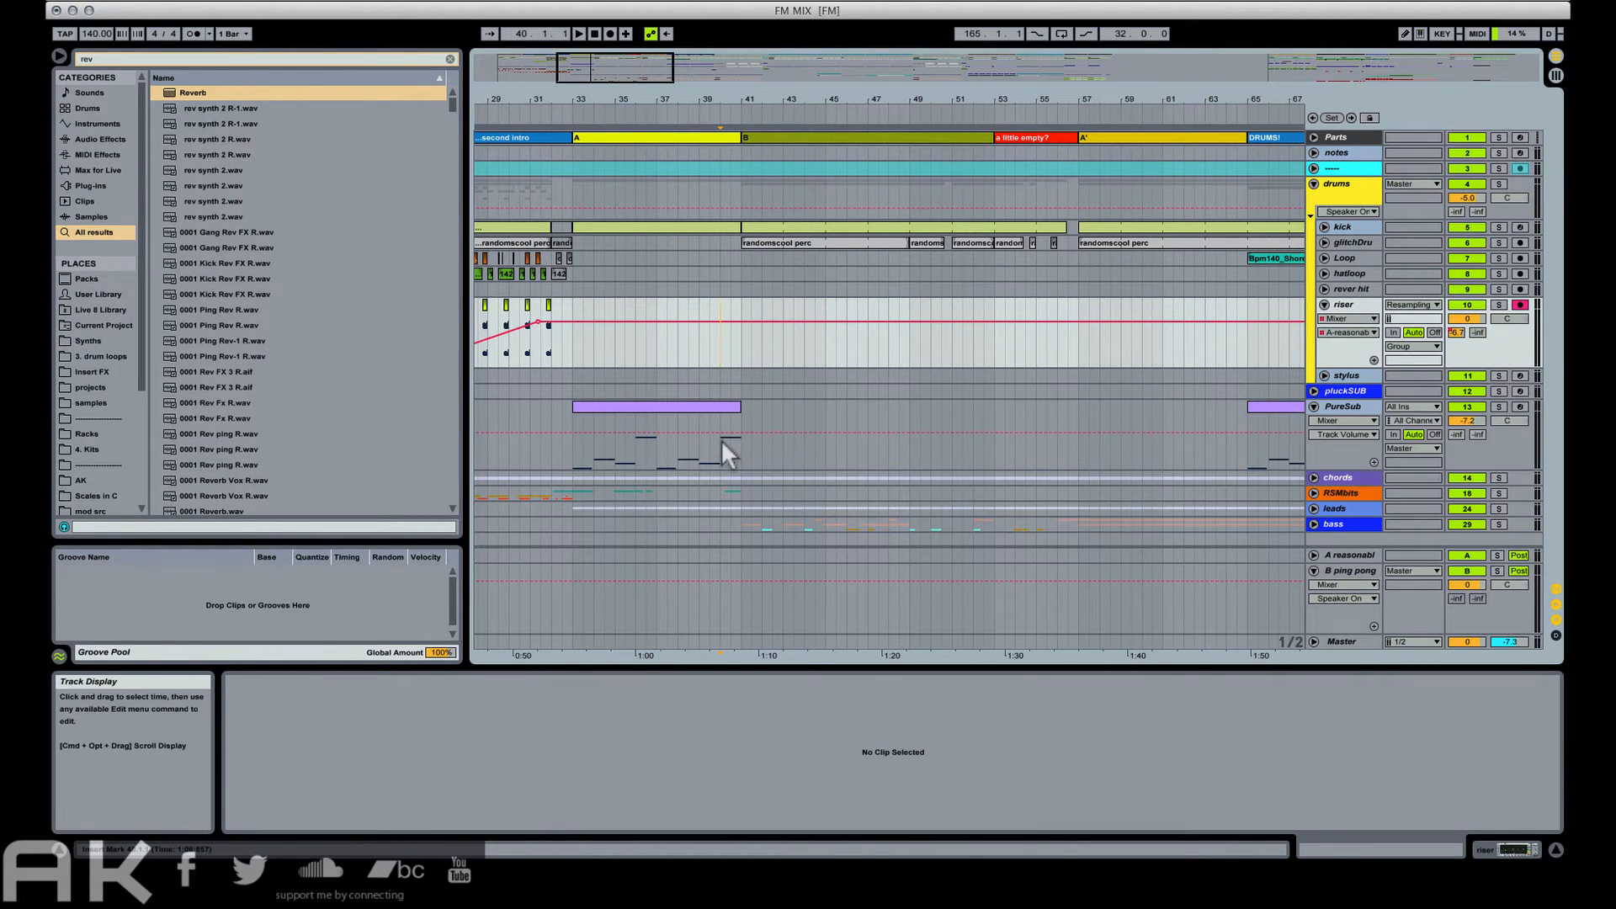
click(721, 439)
click(1499, 407)
key(space)
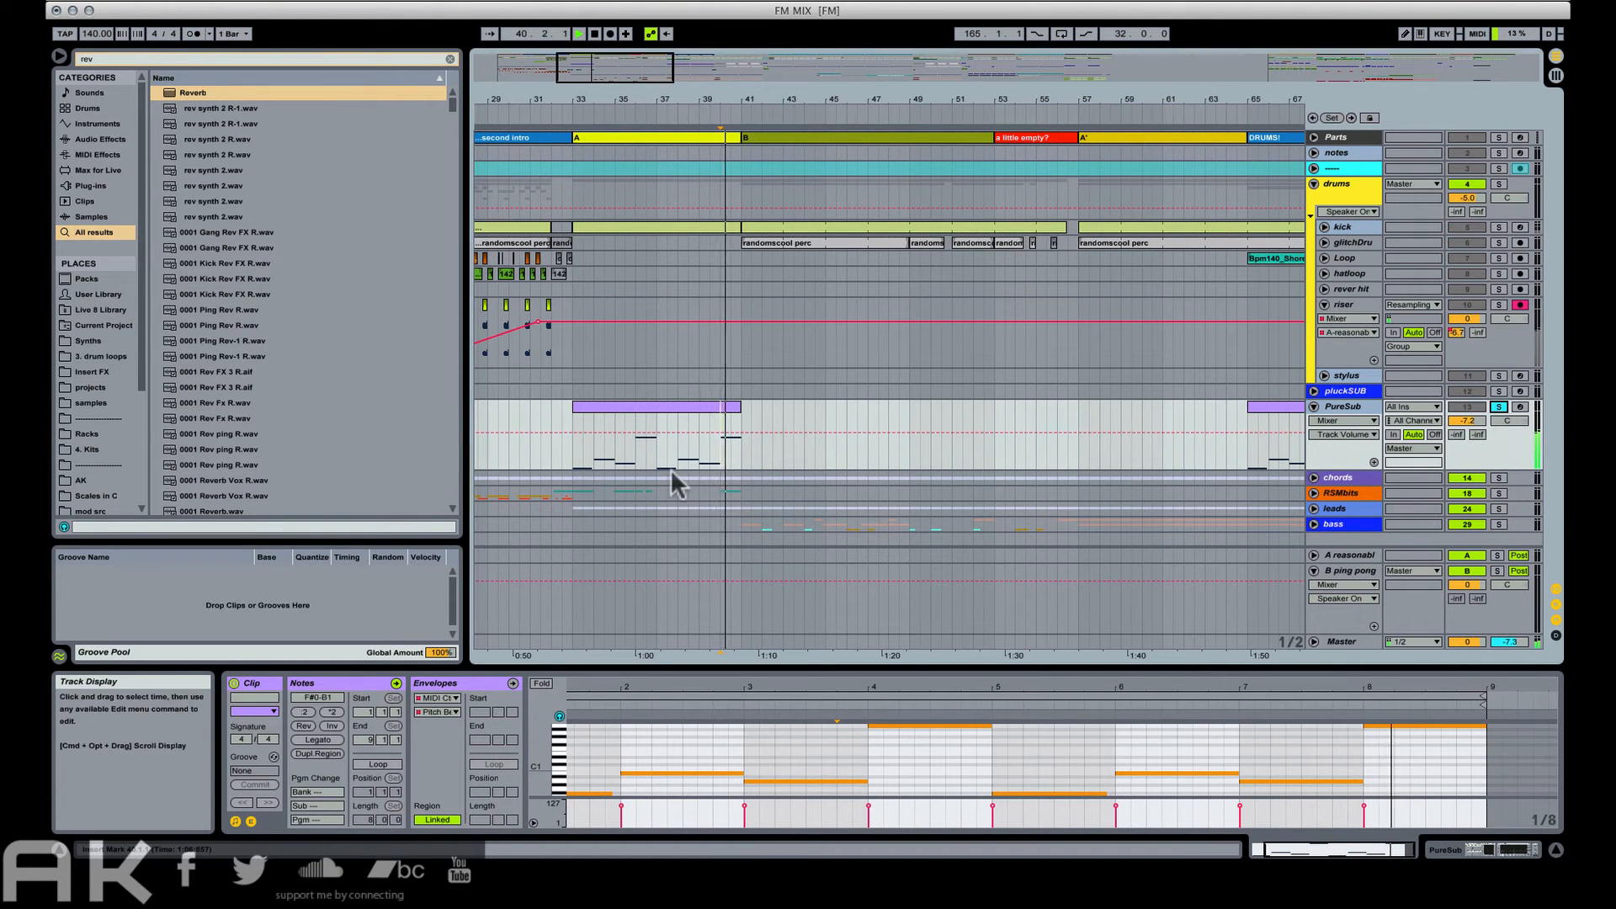
drag(722, 442, 743, 444)
key(super+l)
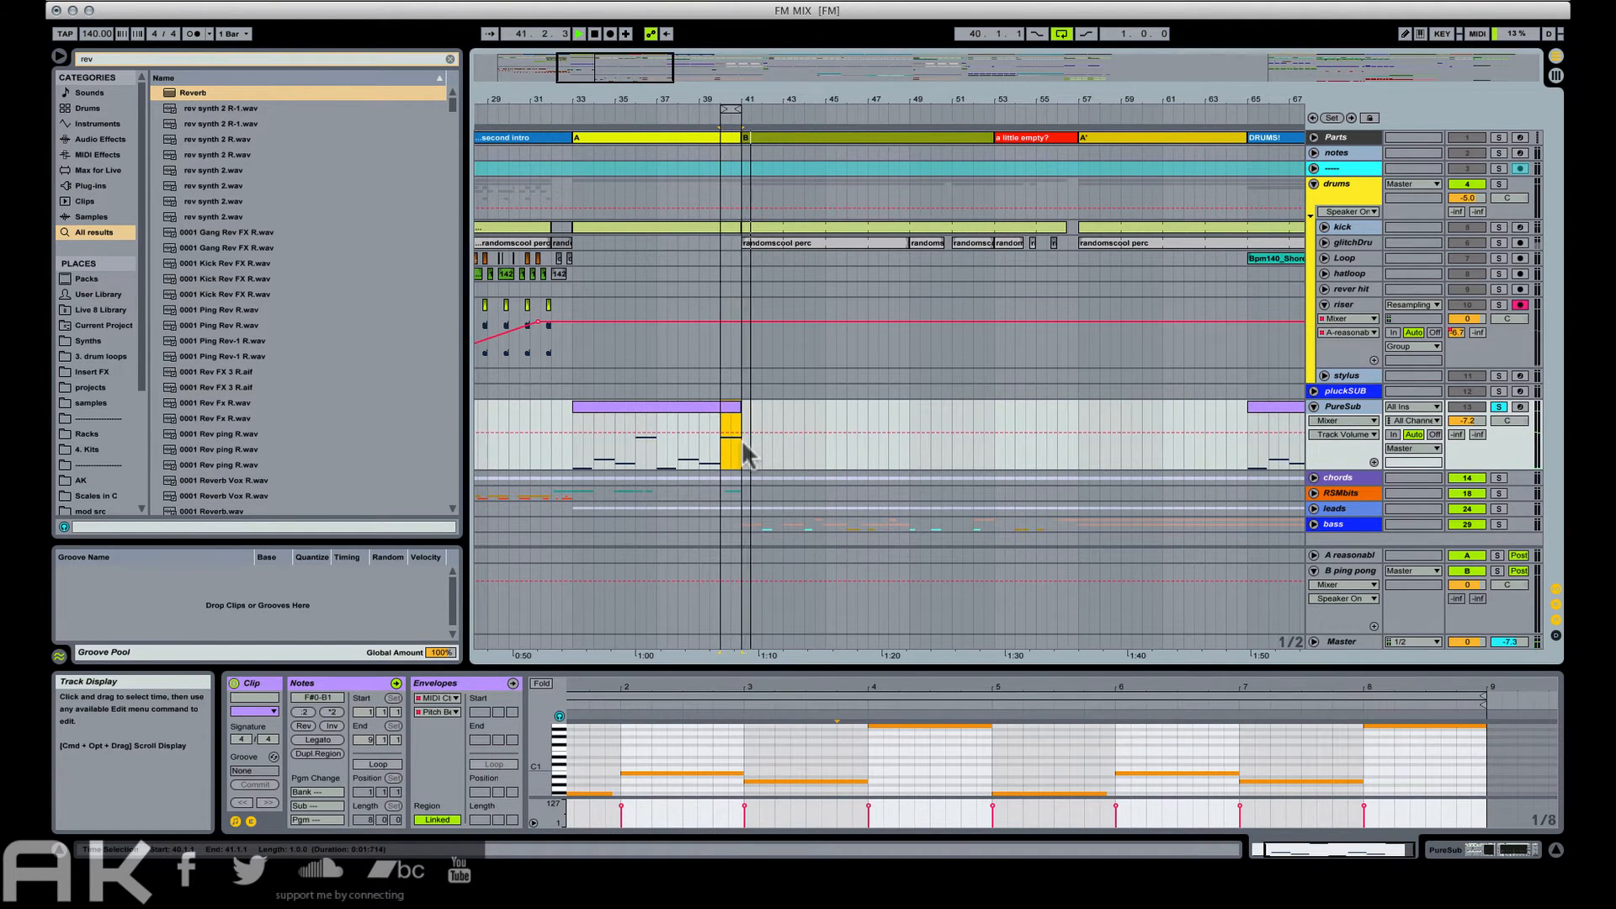
Add the reasonable redux rack to the end of PureSub's device chain and set its Sample Hard macro to 1.
click(1474, 850)
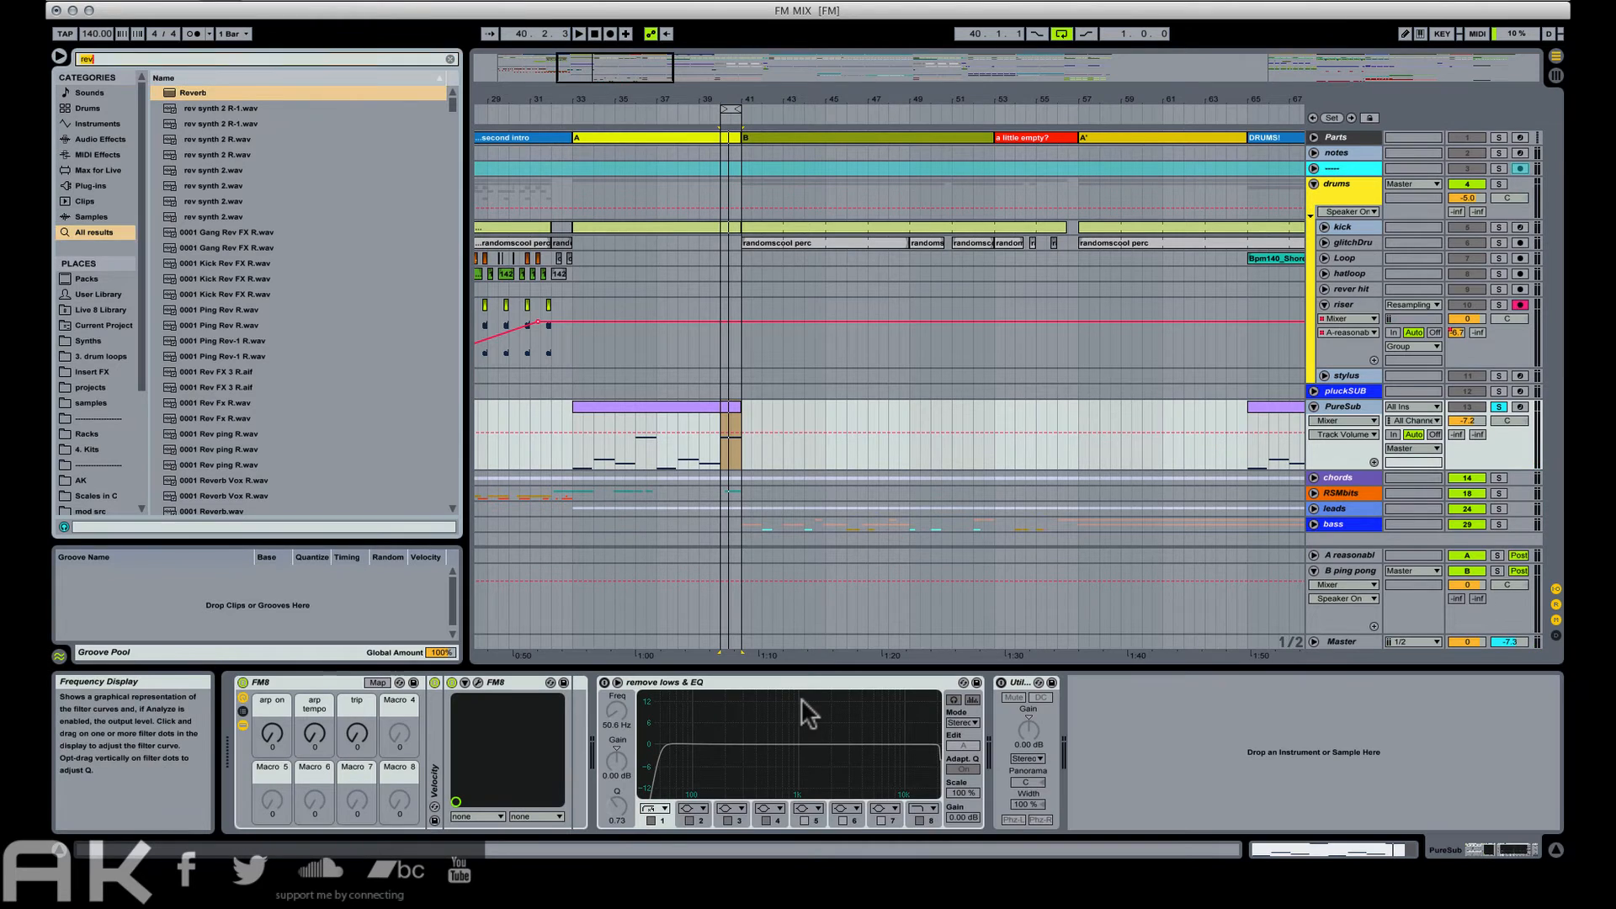
text(reason)
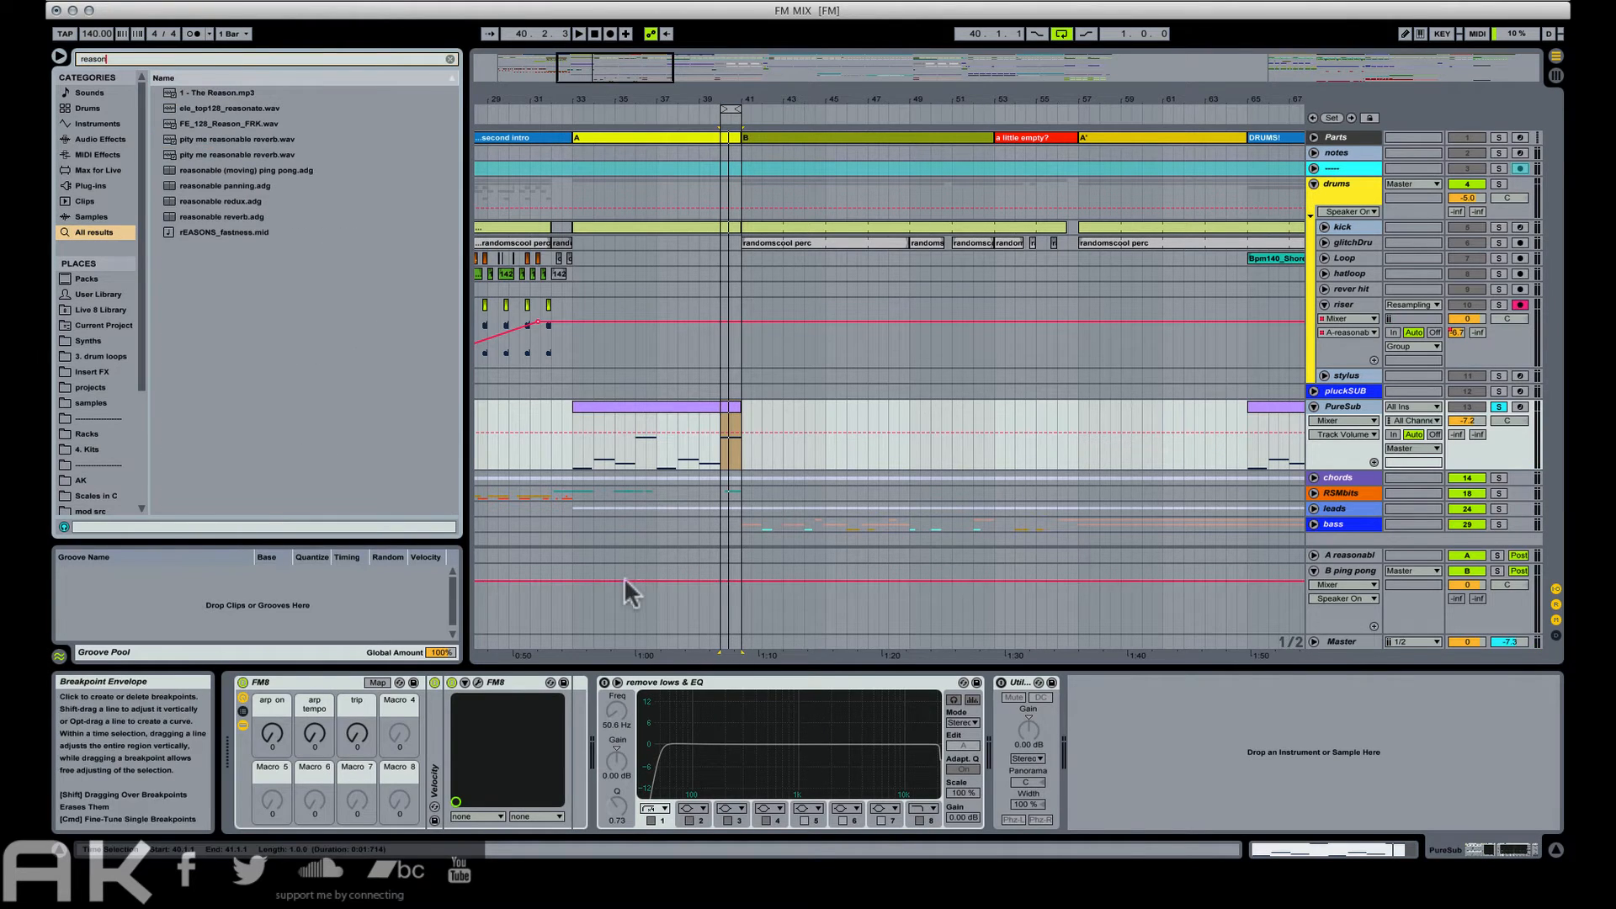
click(253, 203)
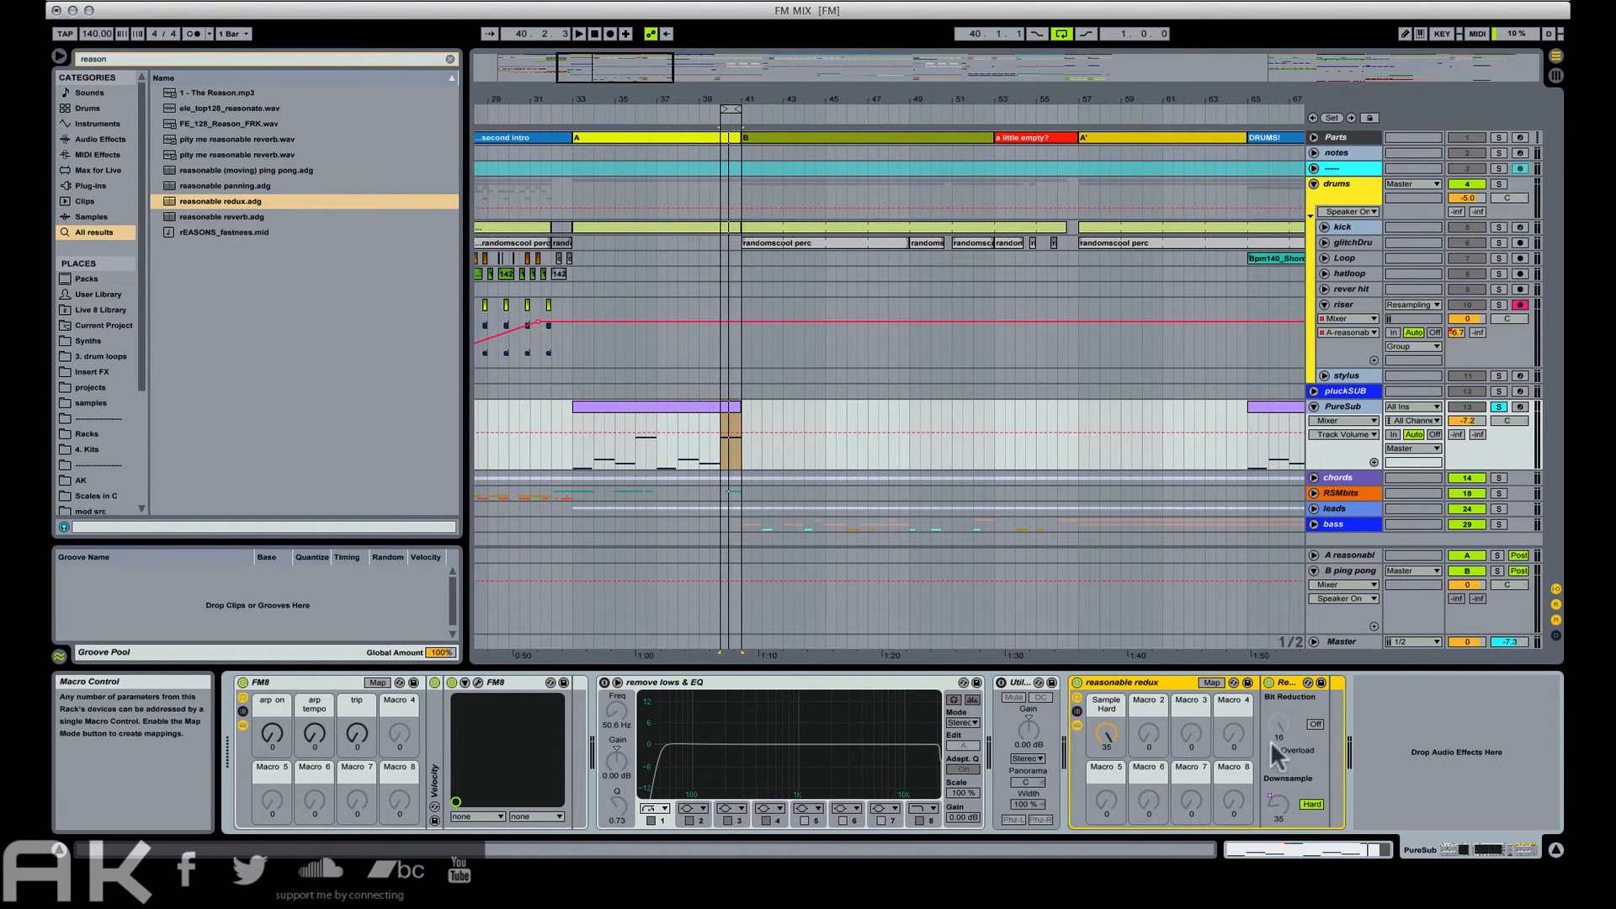
drag(1106, 734, 1107, 766)
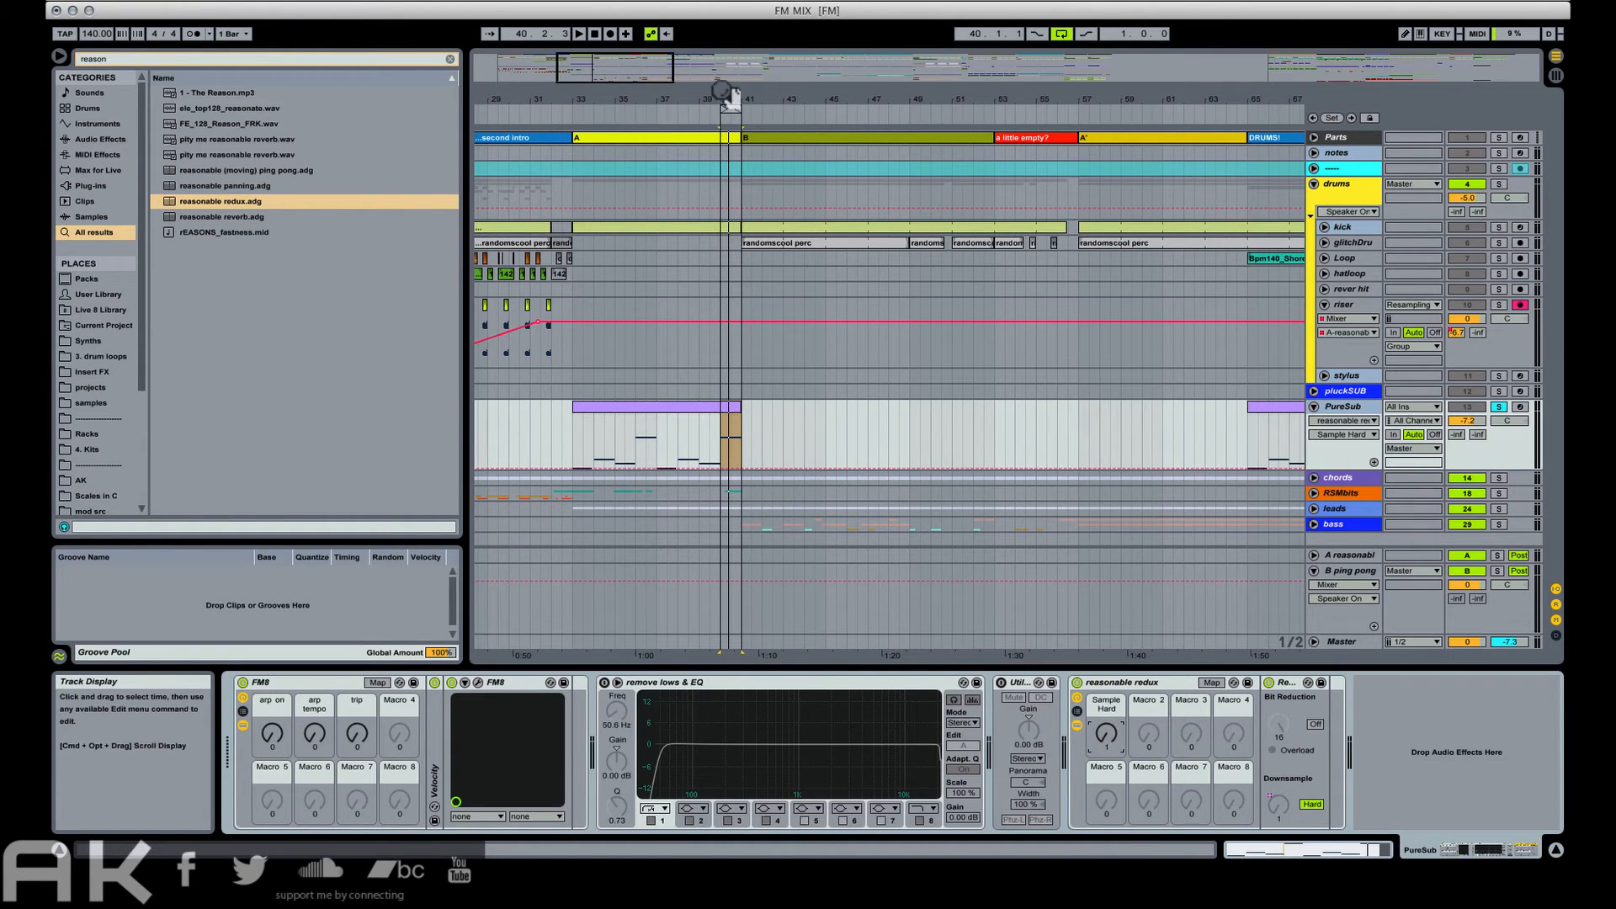
Draw 1/8-note Sample Hard automation steps on PureSub in bar 40, rising to a peak at 40.3 and falling through beat 4.
drag(733, 99, 733, 540)
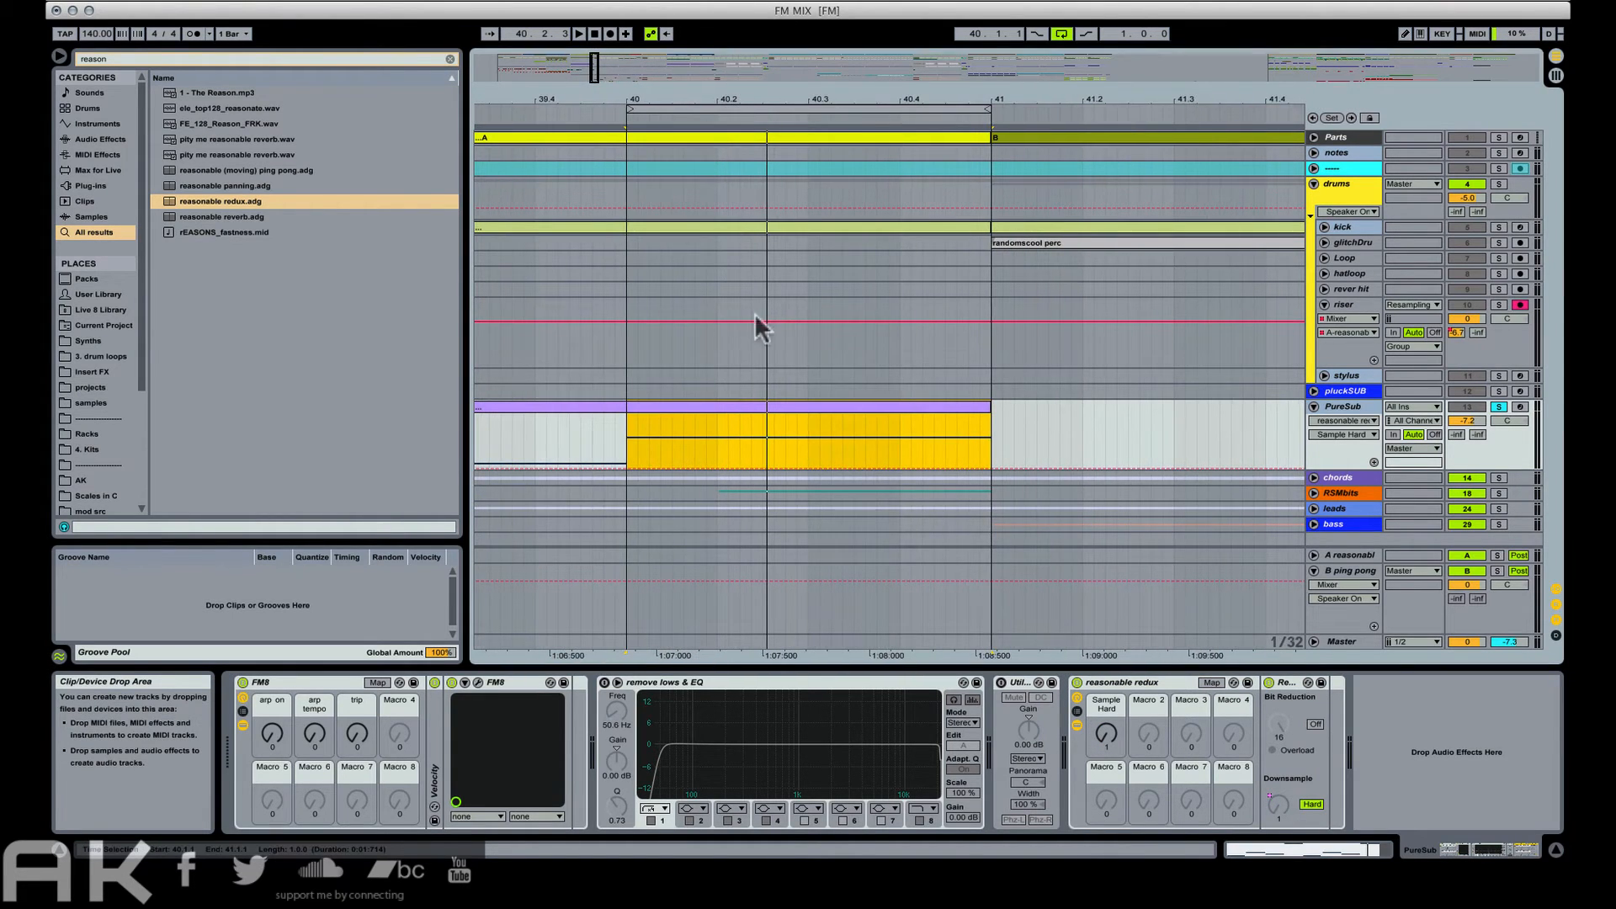
key(super+2)
key(super+b)
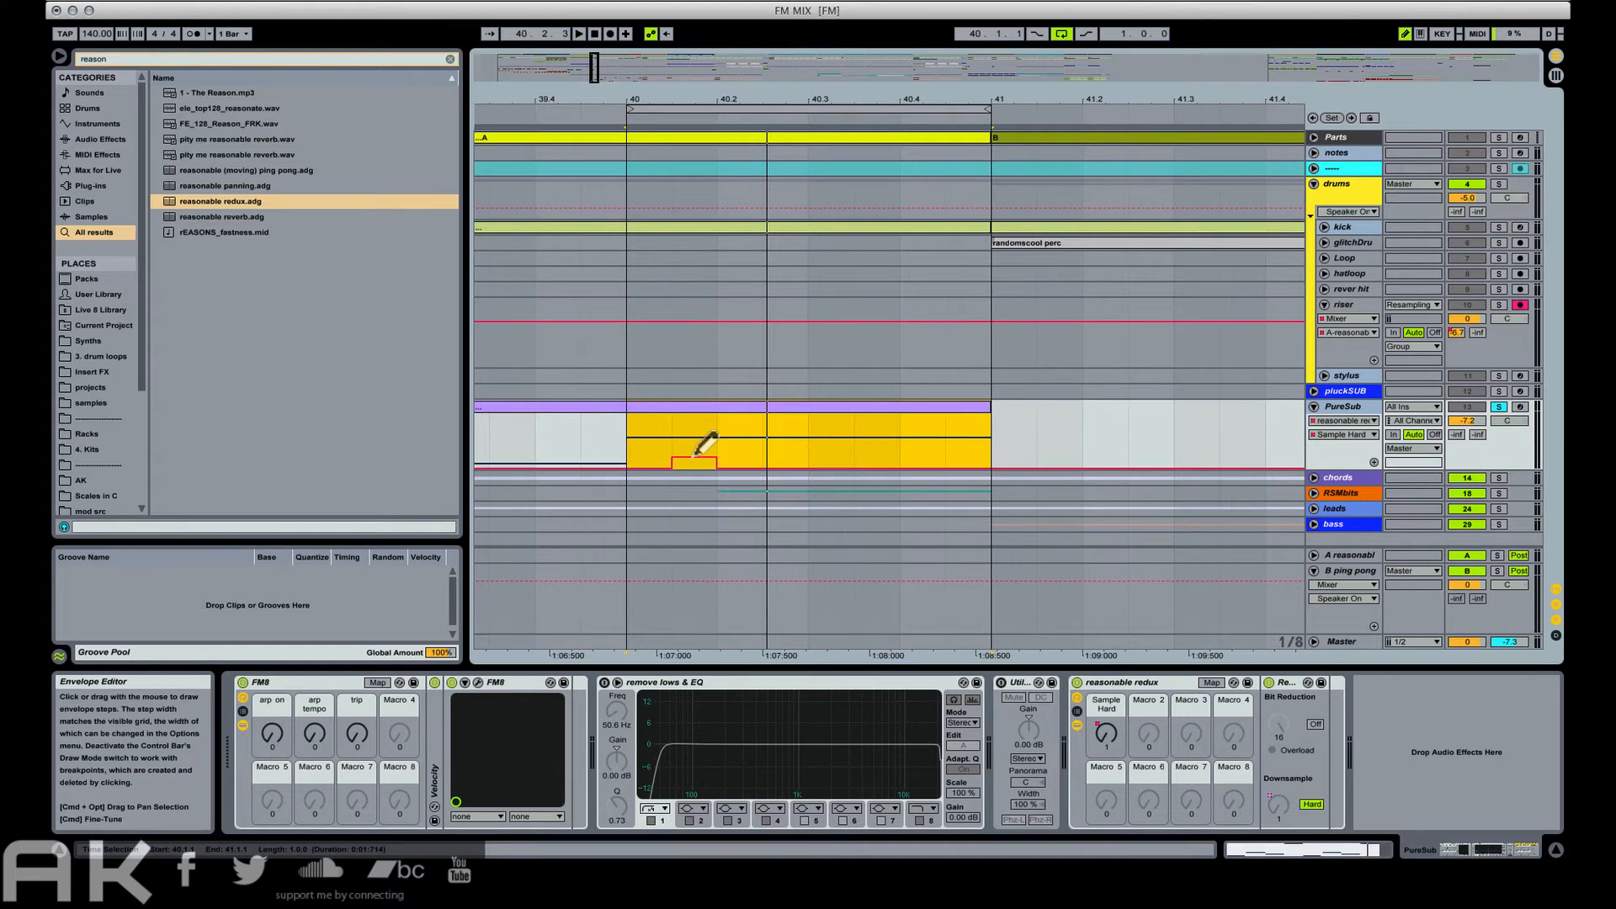
key(space)
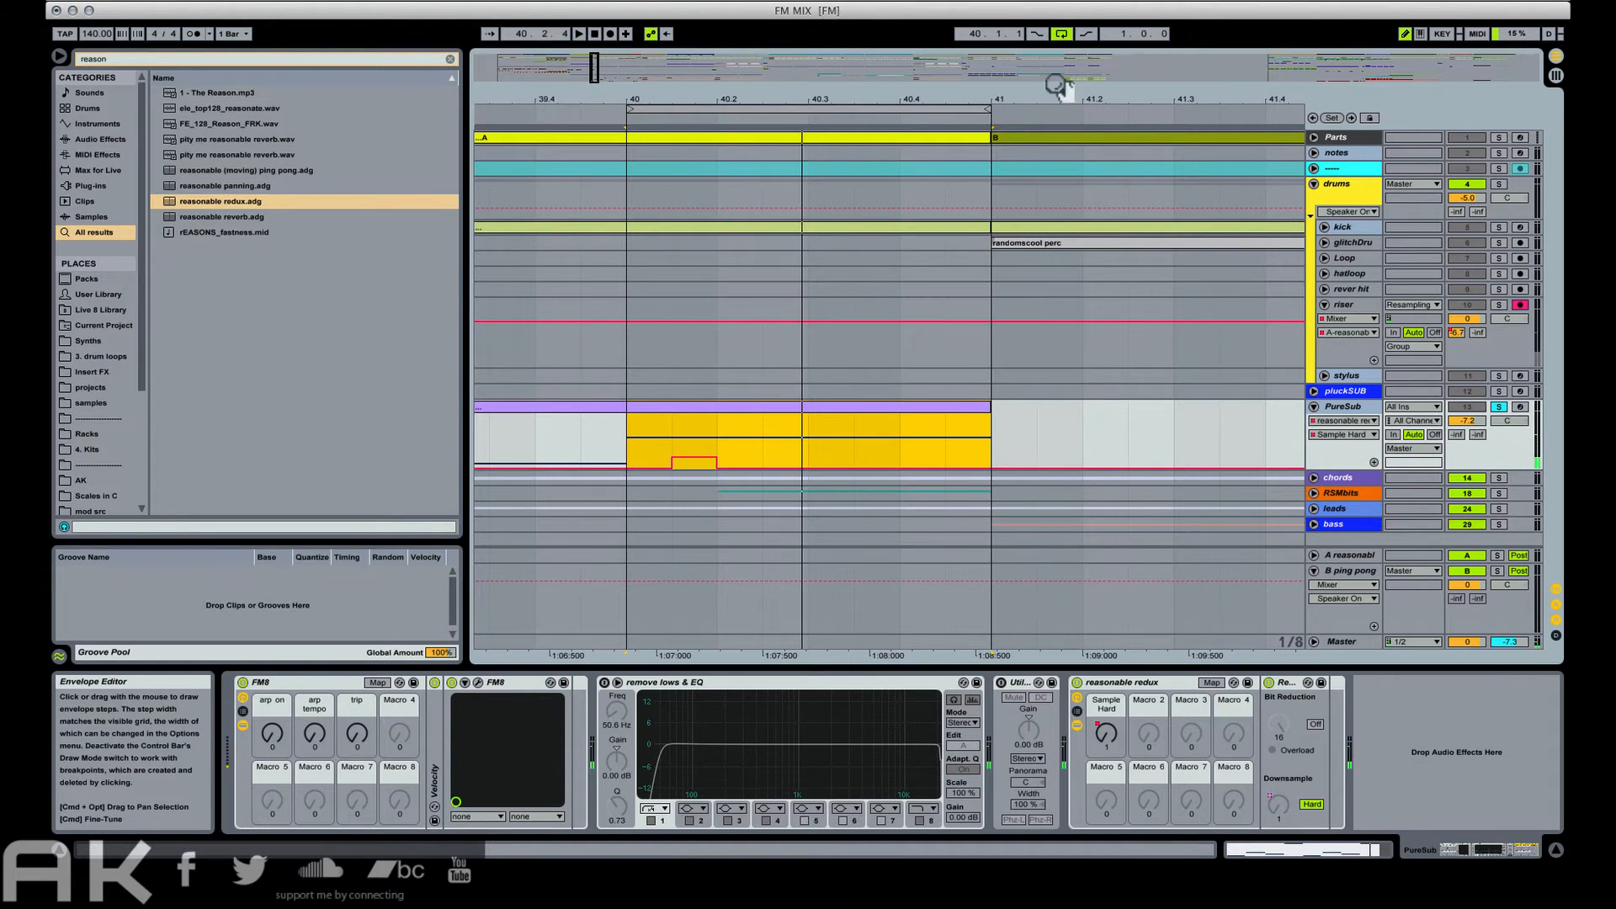
click(1096, 2)
click(1146, 102)
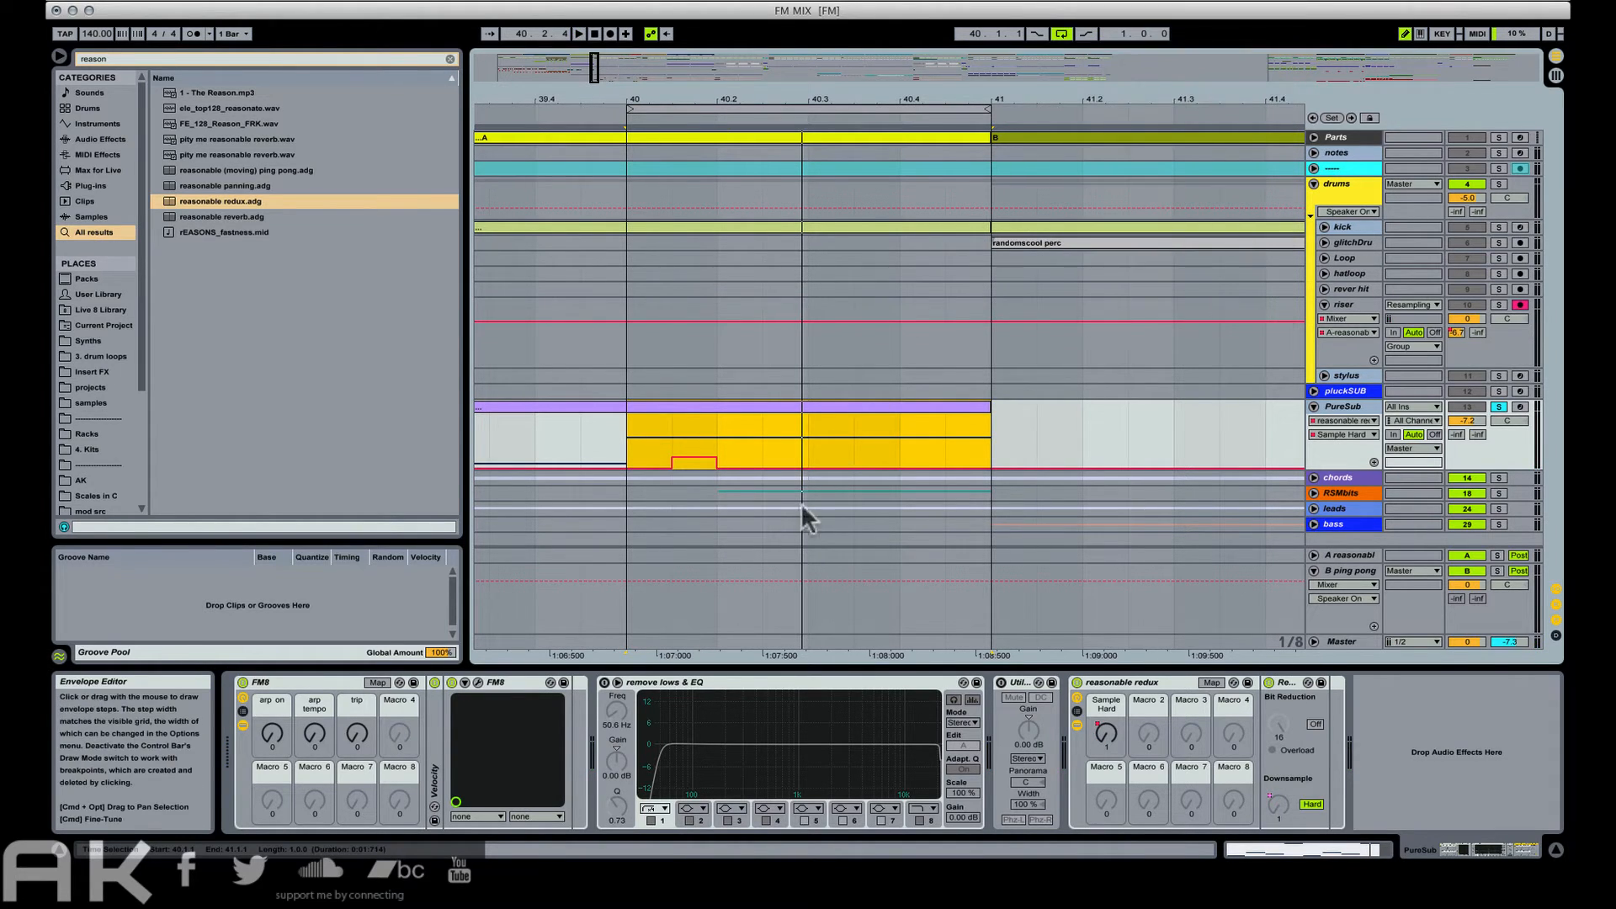
click(741, 440)
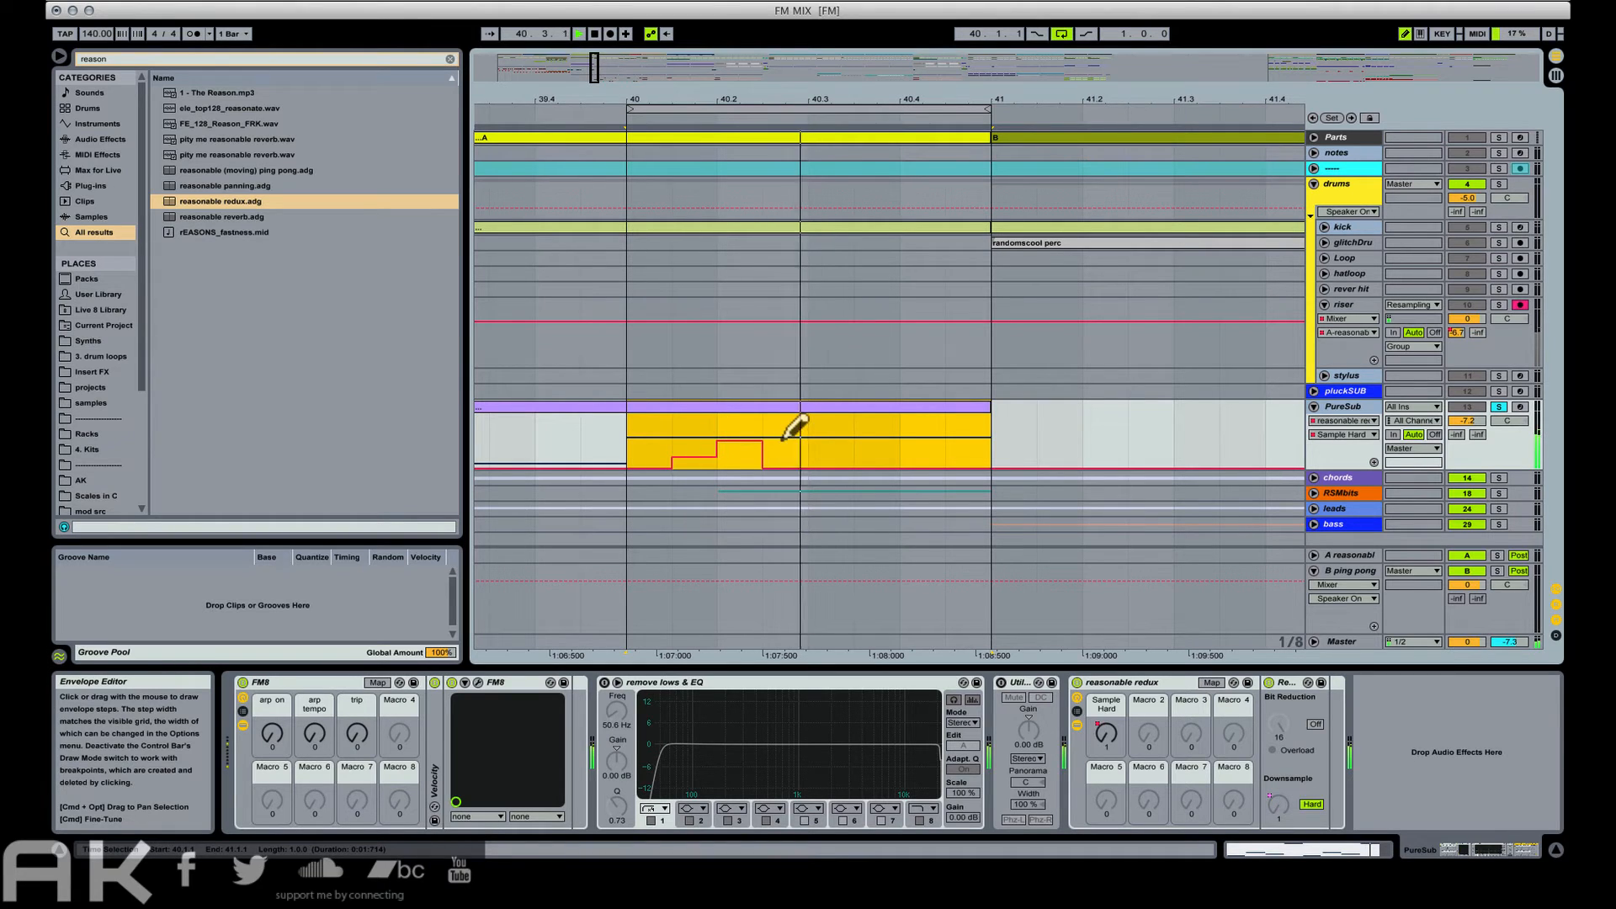
mouse_move(796, 428)
mouse_down()
mouse_move(846, 402)
mouse_move(937, 447)
mouse_up()
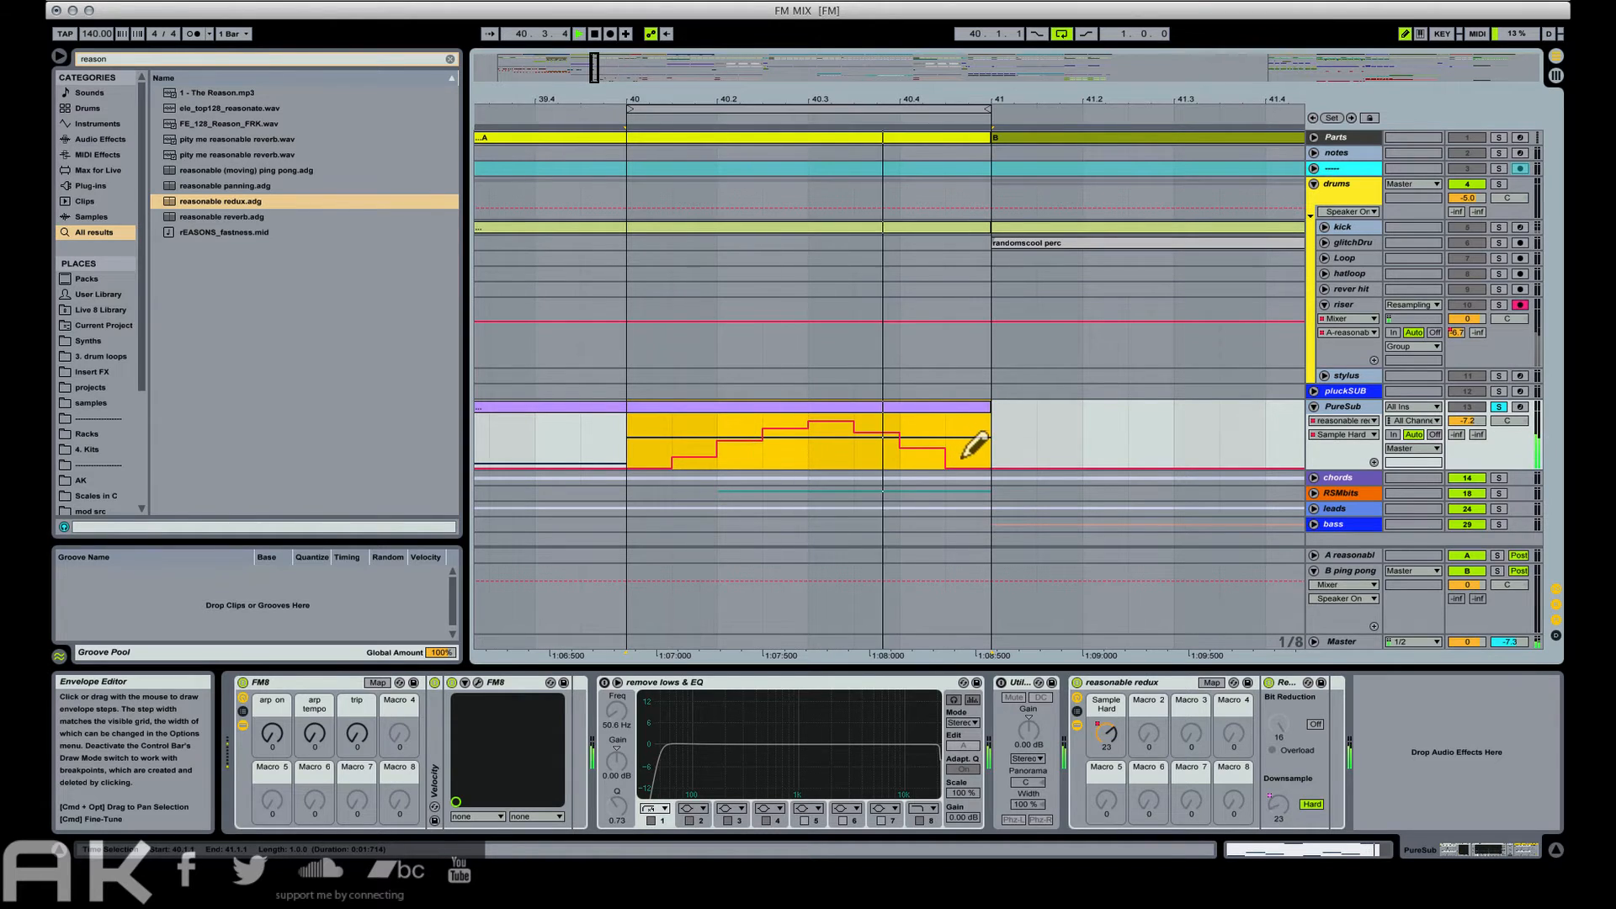
Raise the Sample Hard step at 40.4 to near the maximum and drop the step before it to the minimum.
click(919, 418)
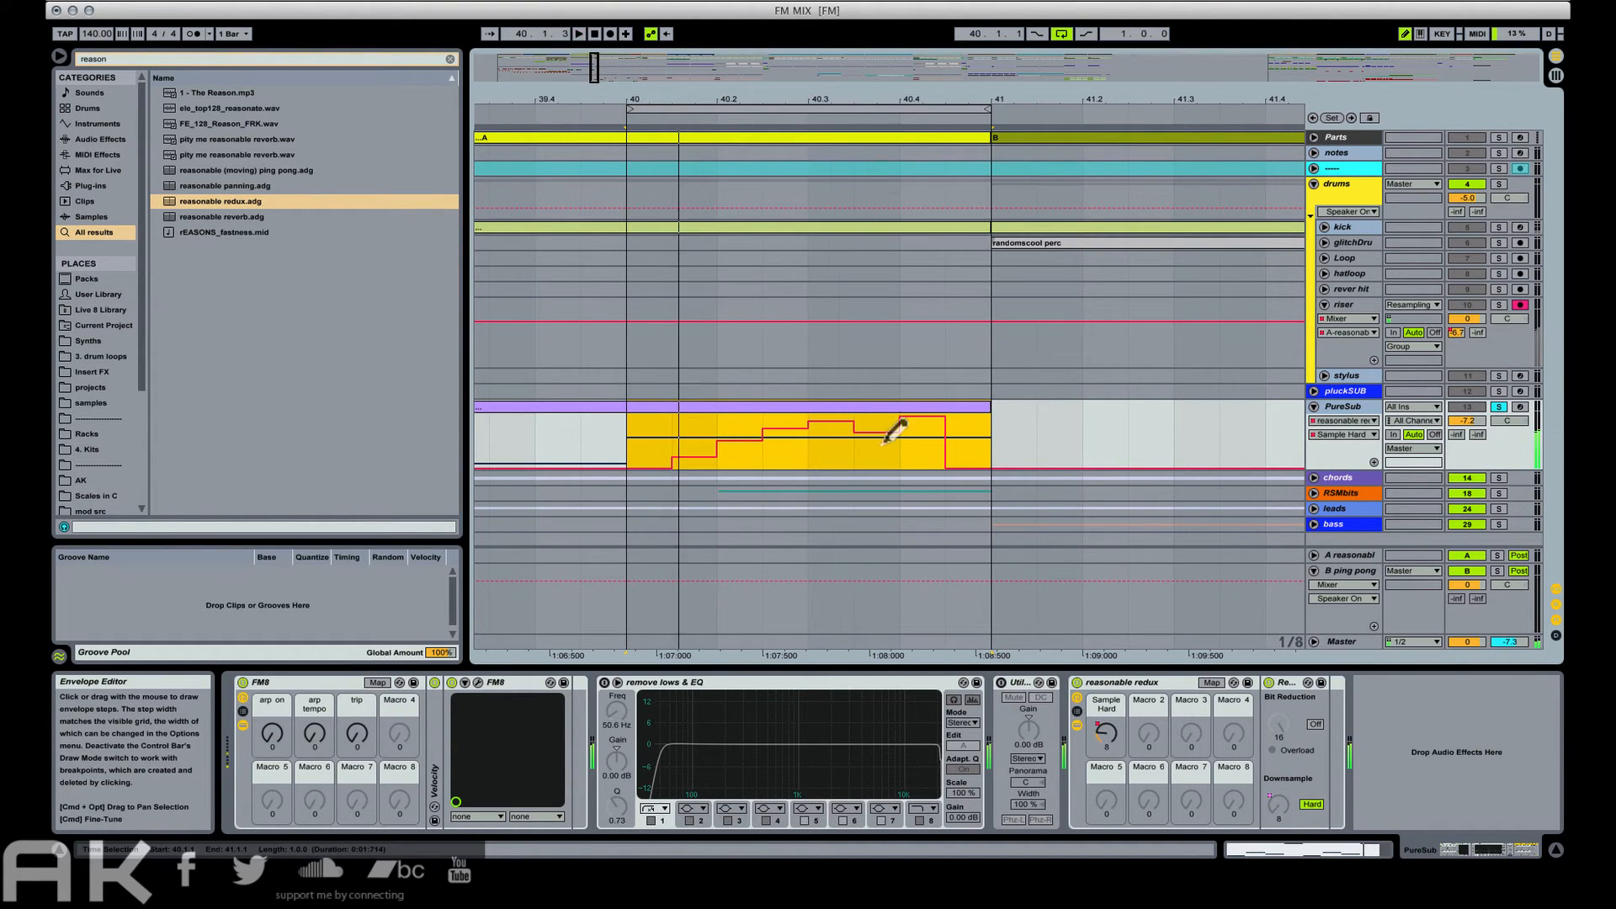
click(882, 443)
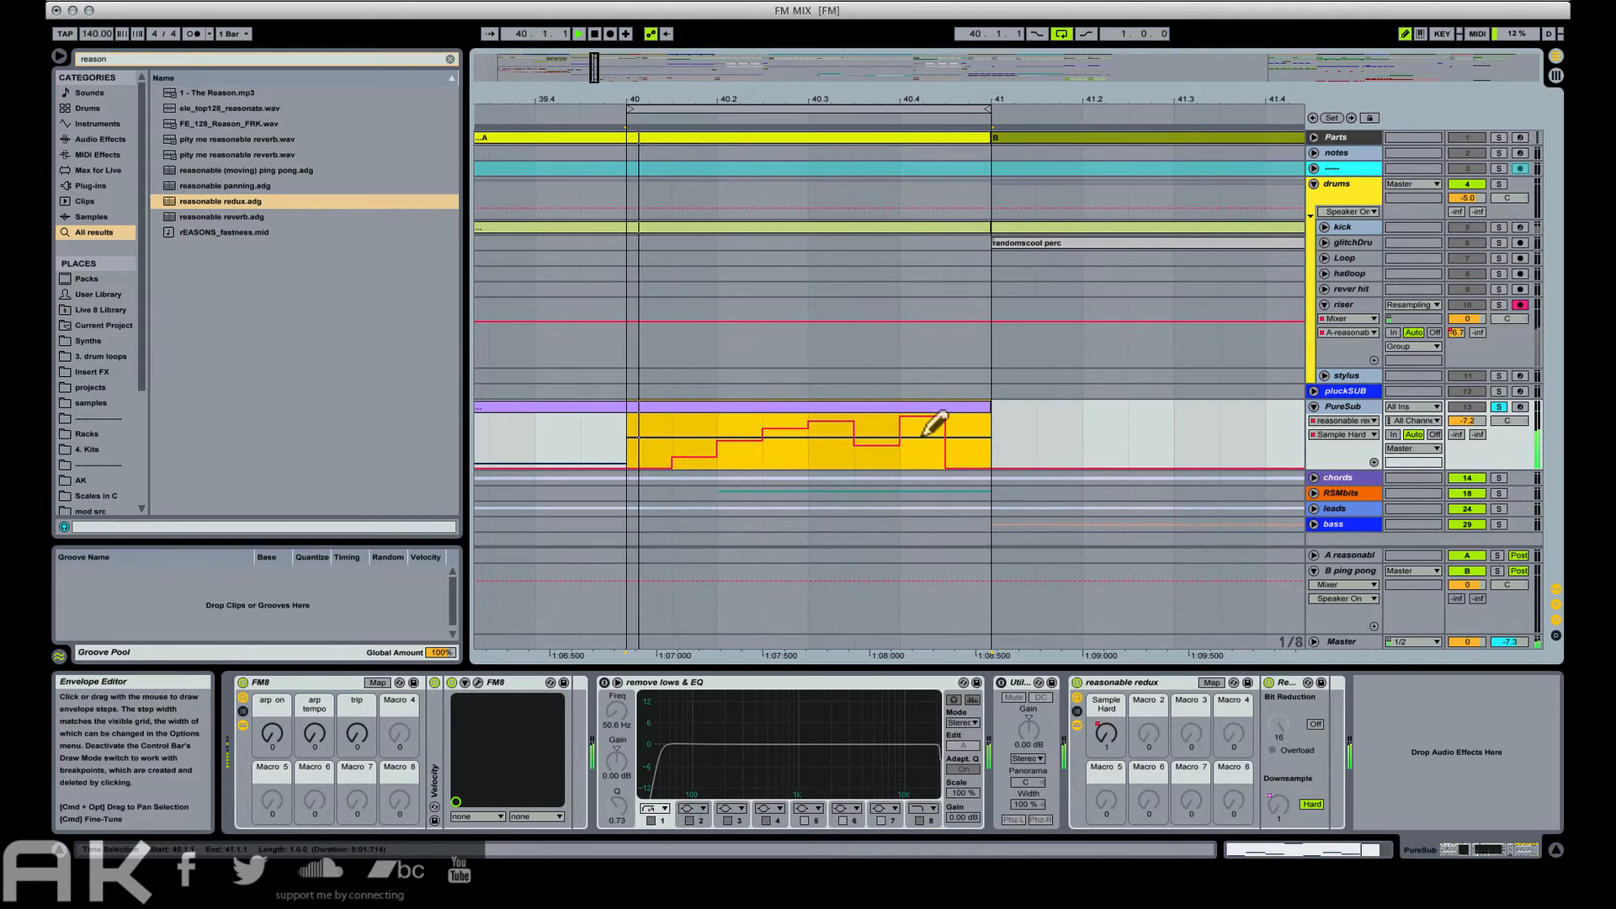
drag(930, 428, 935, 421)
click(887, 443)
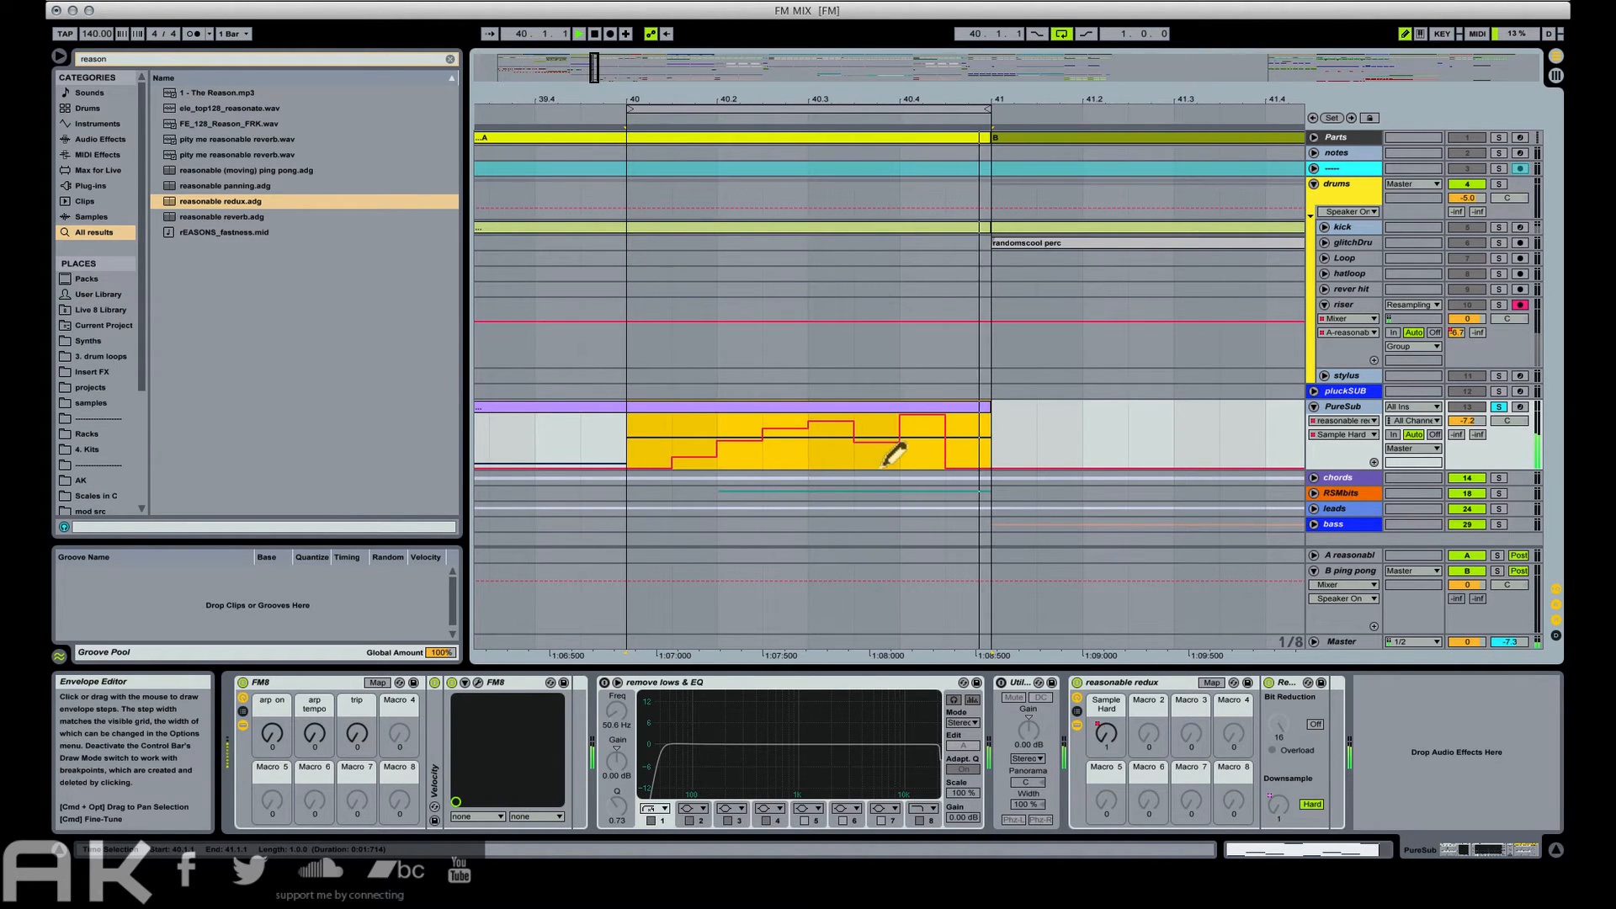
Delete two Sample Hard breakpoints so the steps become a ramp down to 40.4 and a ramp back up after it.
key(super+b)
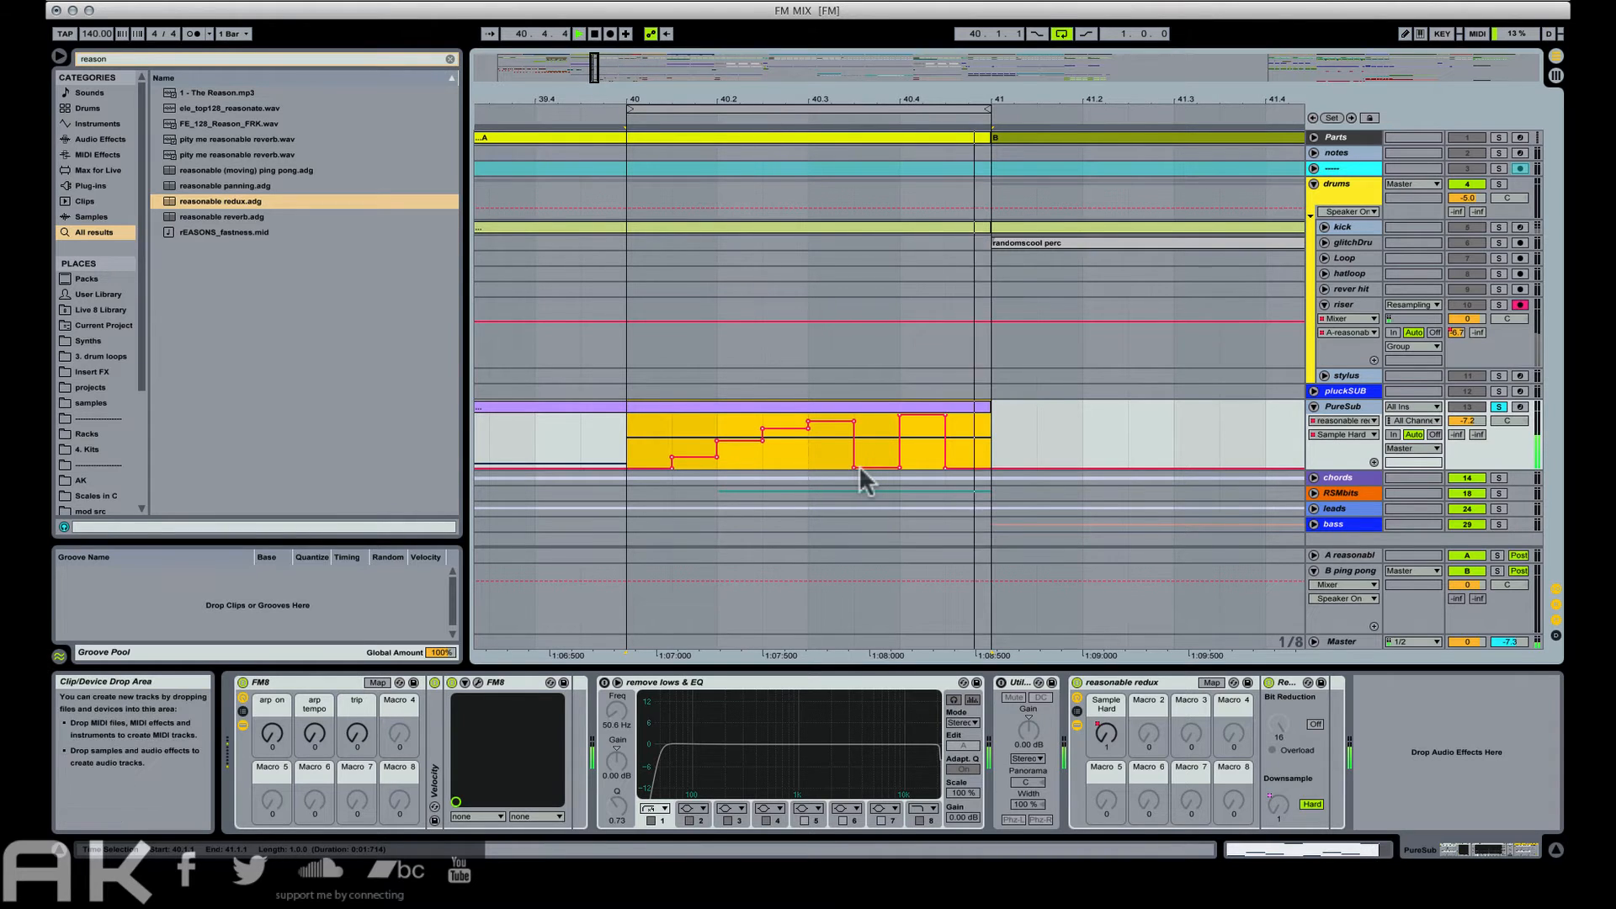
click(853, 465)
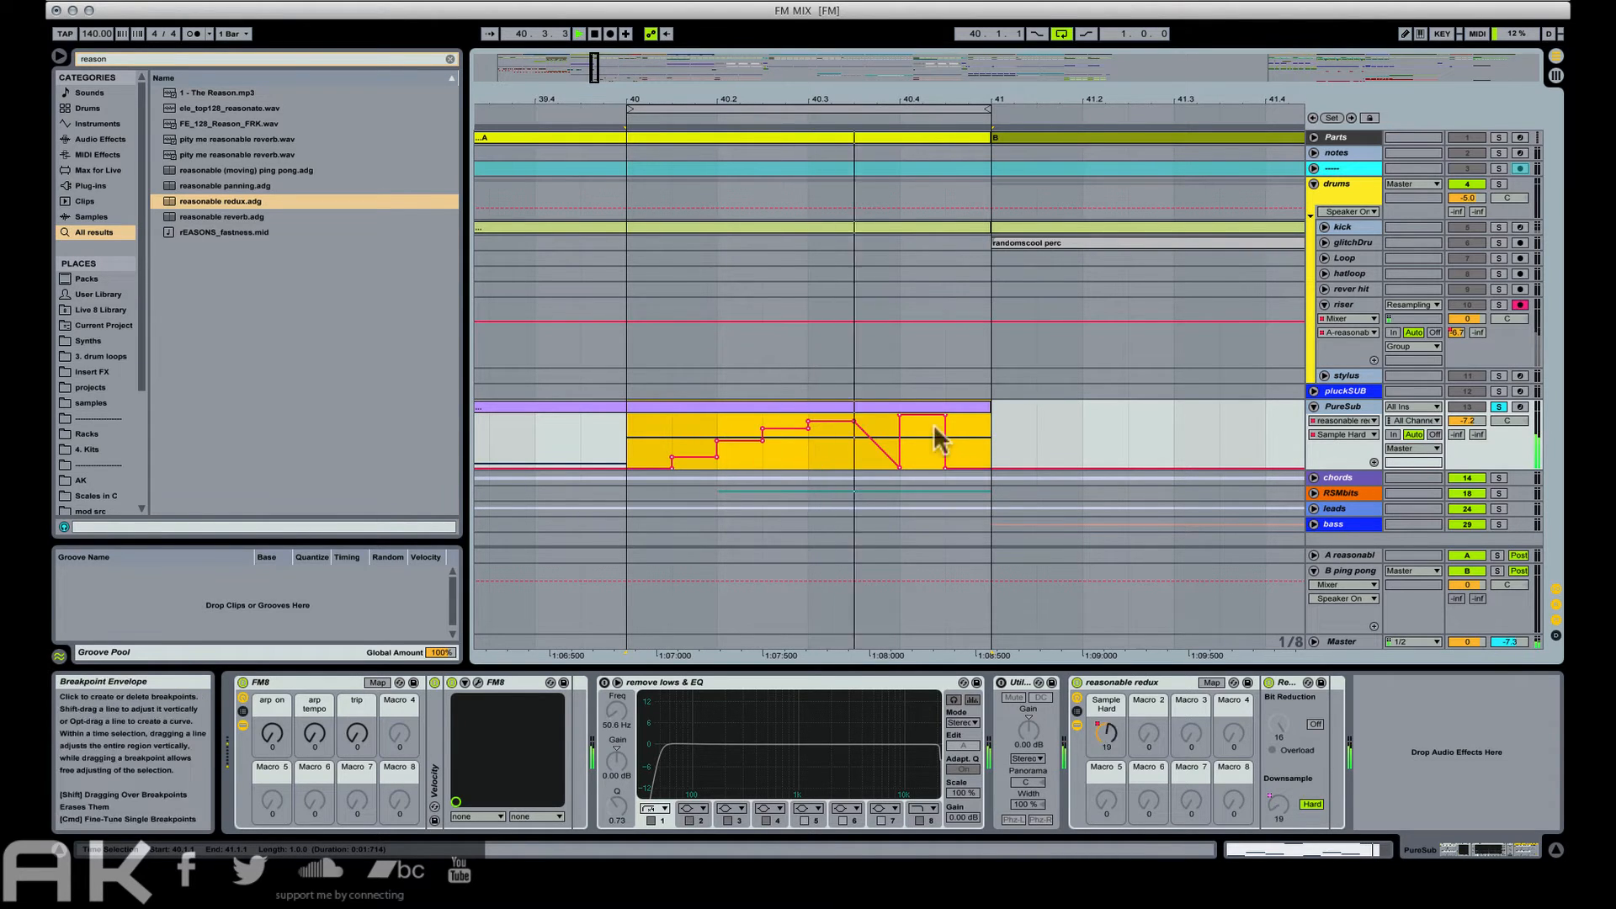
click(899, 416)
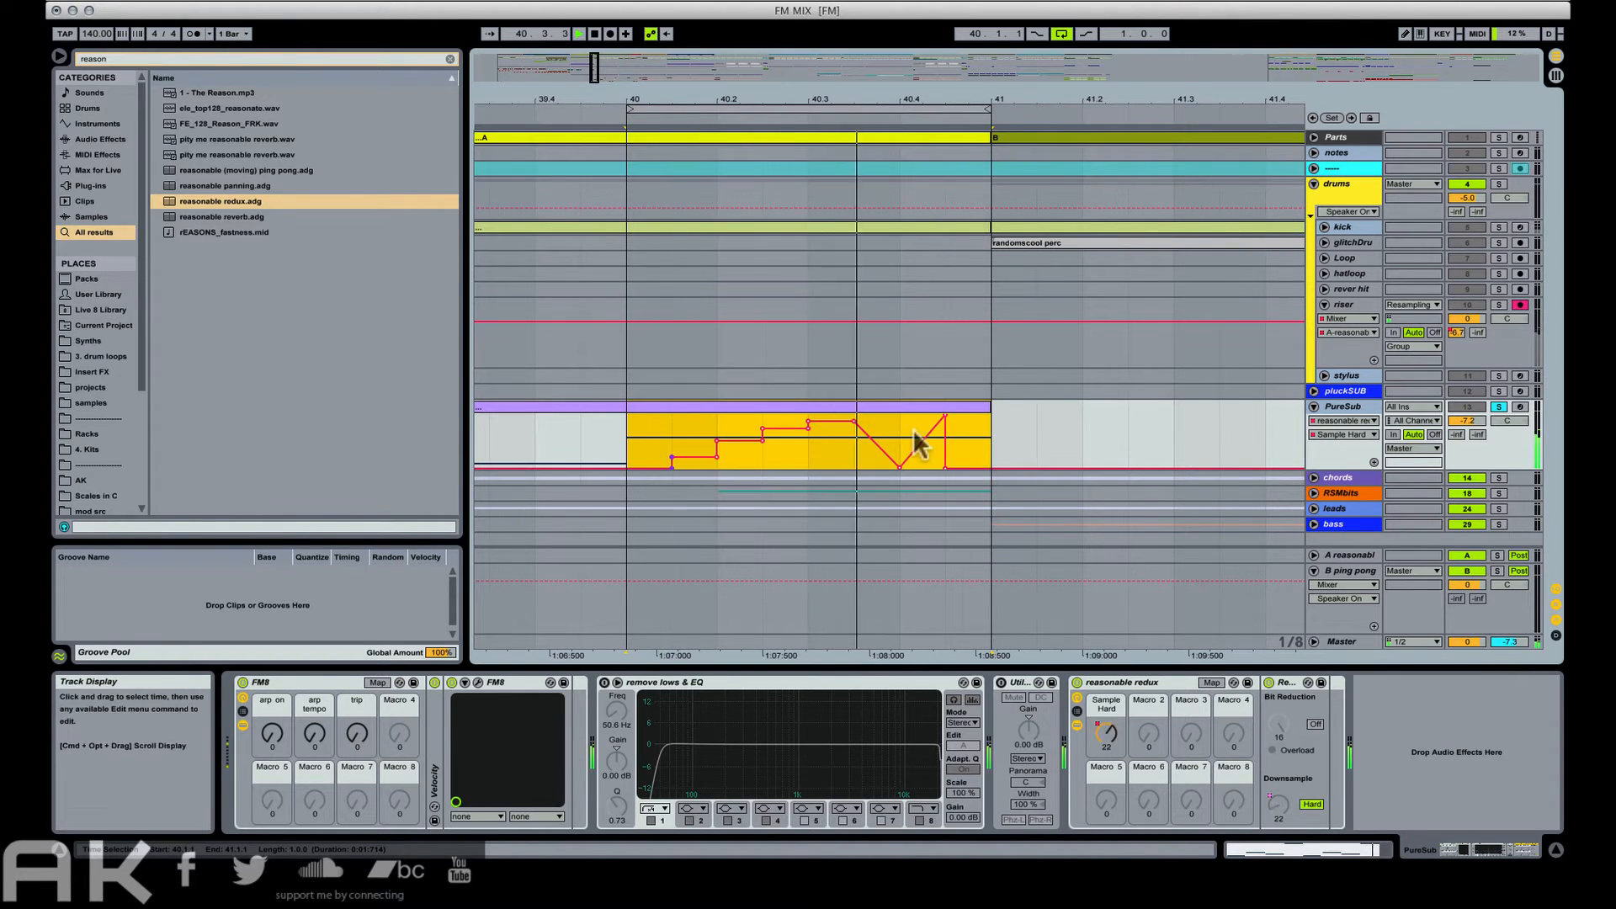
Draw alternating high and low Sample Hard steps around 40.4, first on a 1/16 grid and then on a 1/32 grid.
key(b)
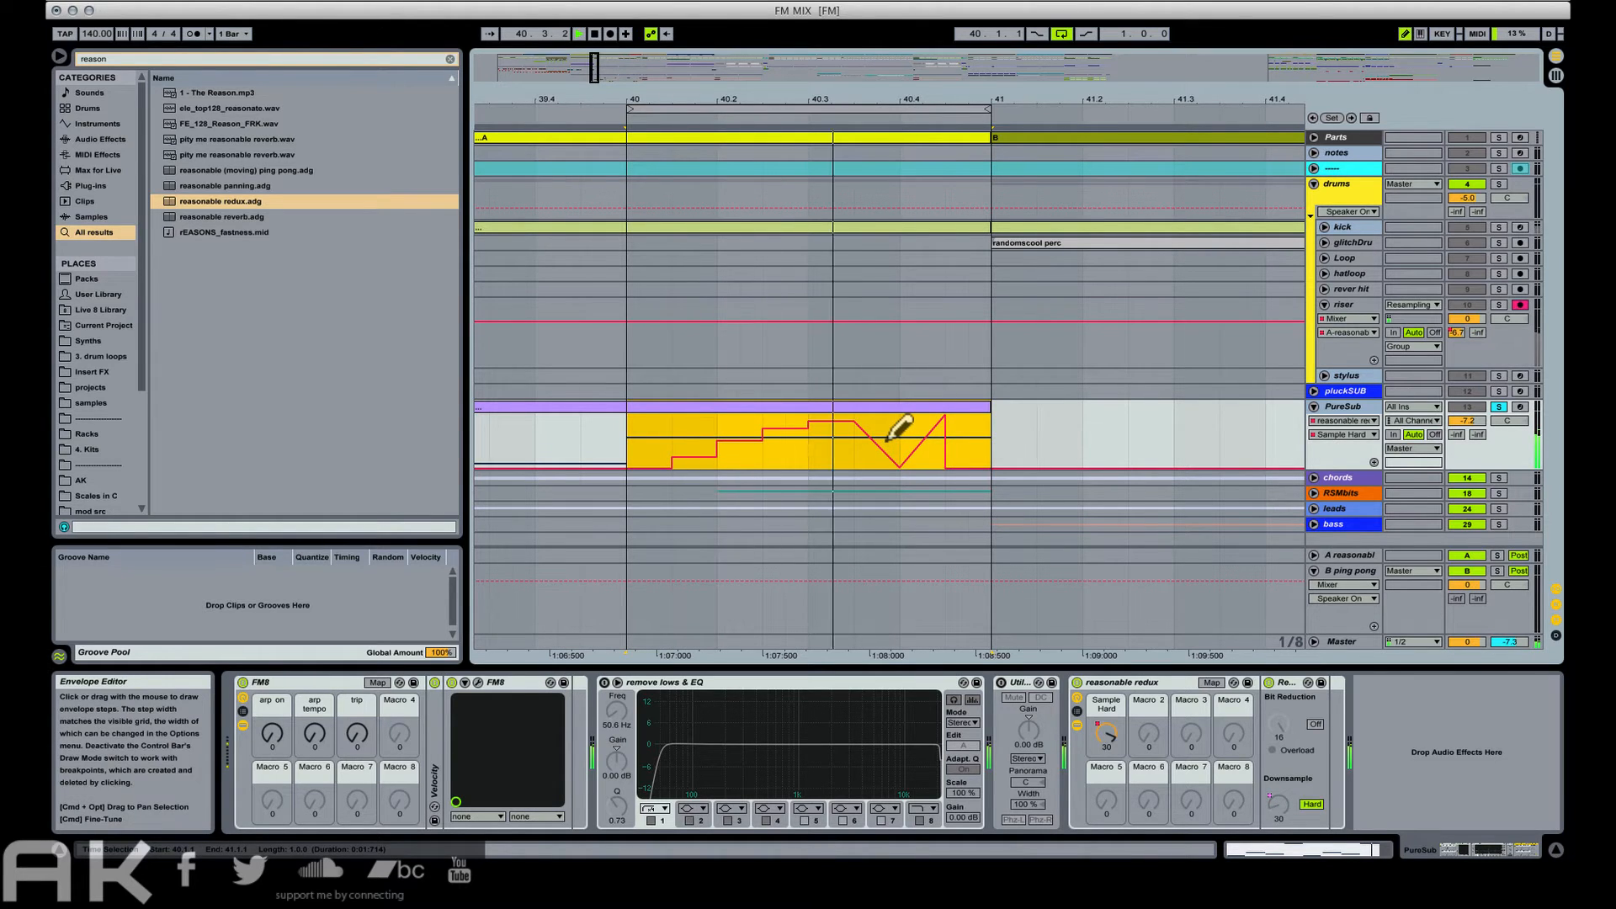
click(890, 435)
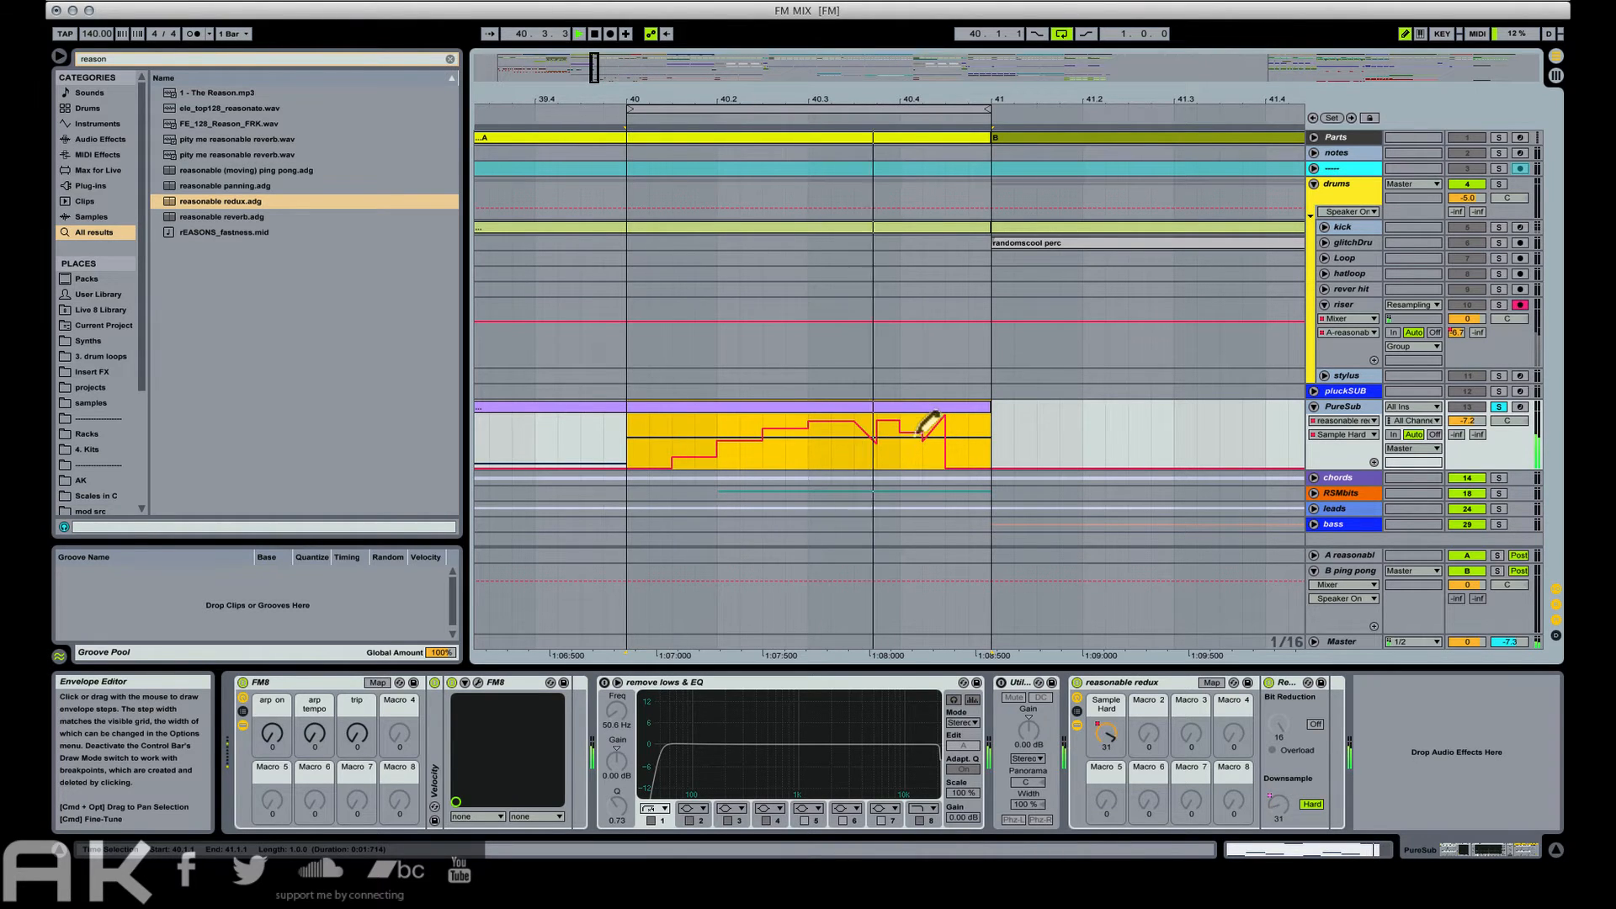
key(super+1)
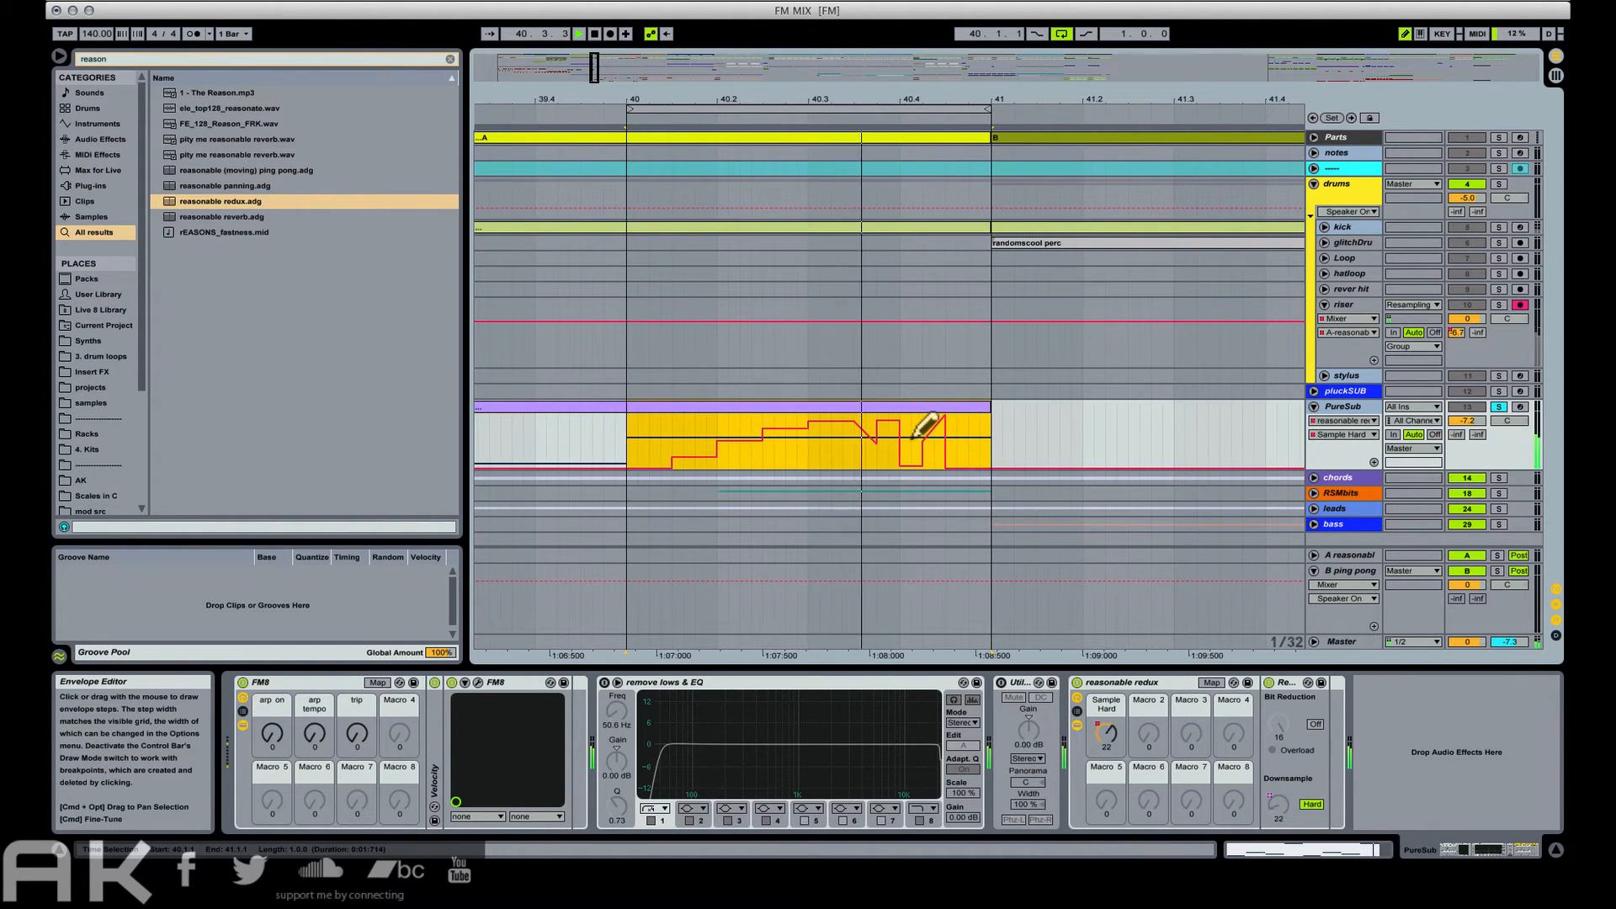
click(918, 434)
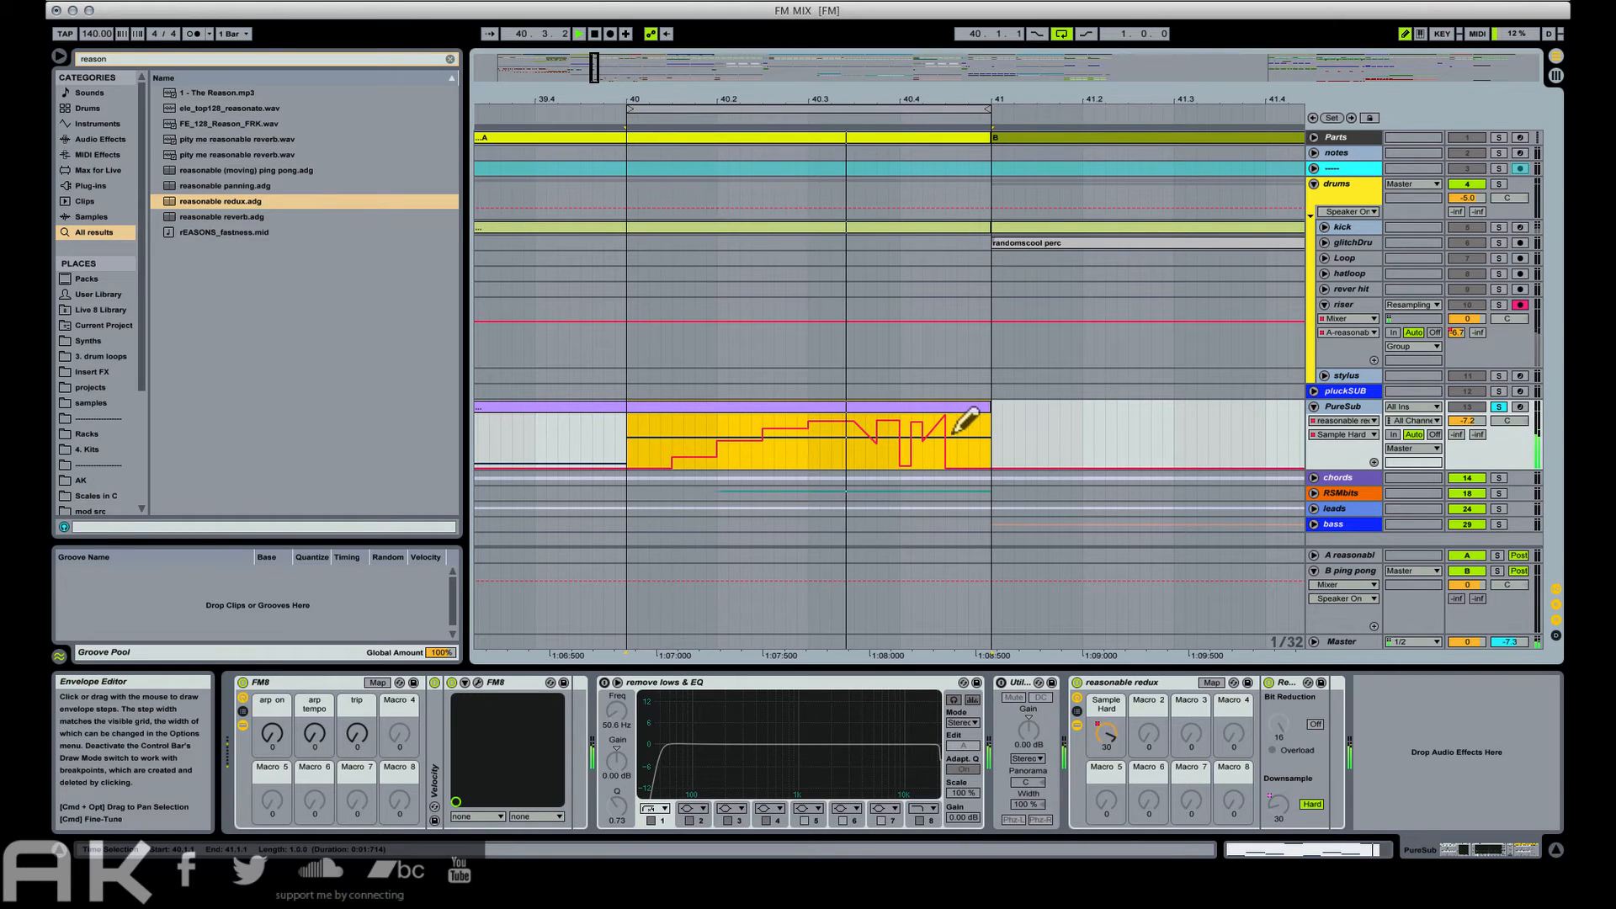
key(super+b)
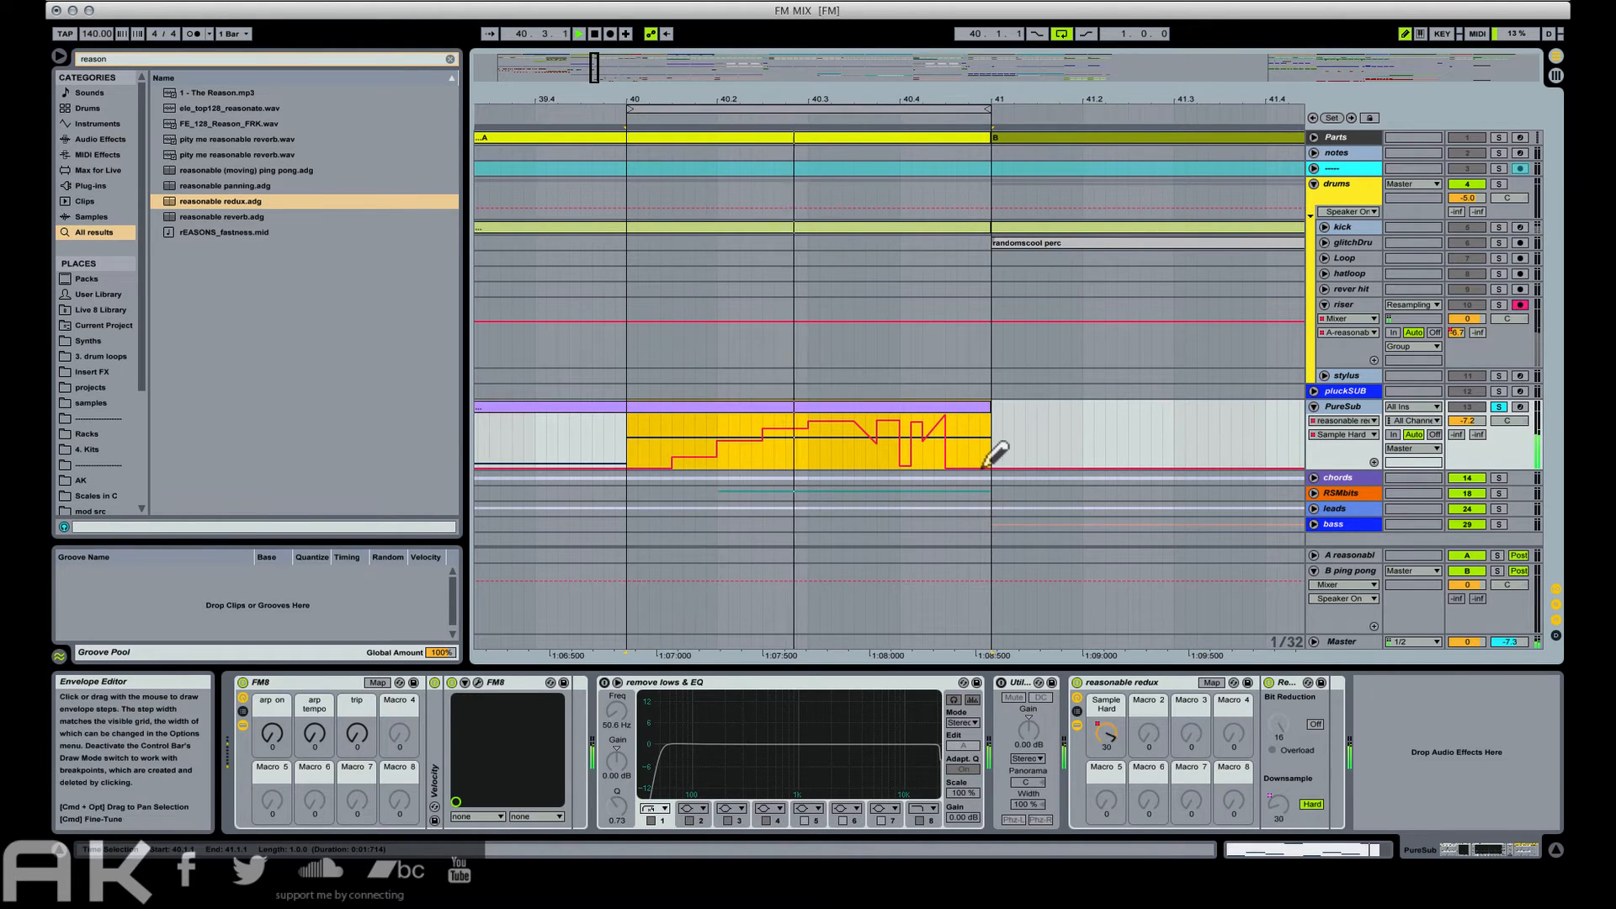
mouse_move(985, 469)
mouse_down()
mouse_move(989, 419)
mouse_move(995, 469)
mouse_up()
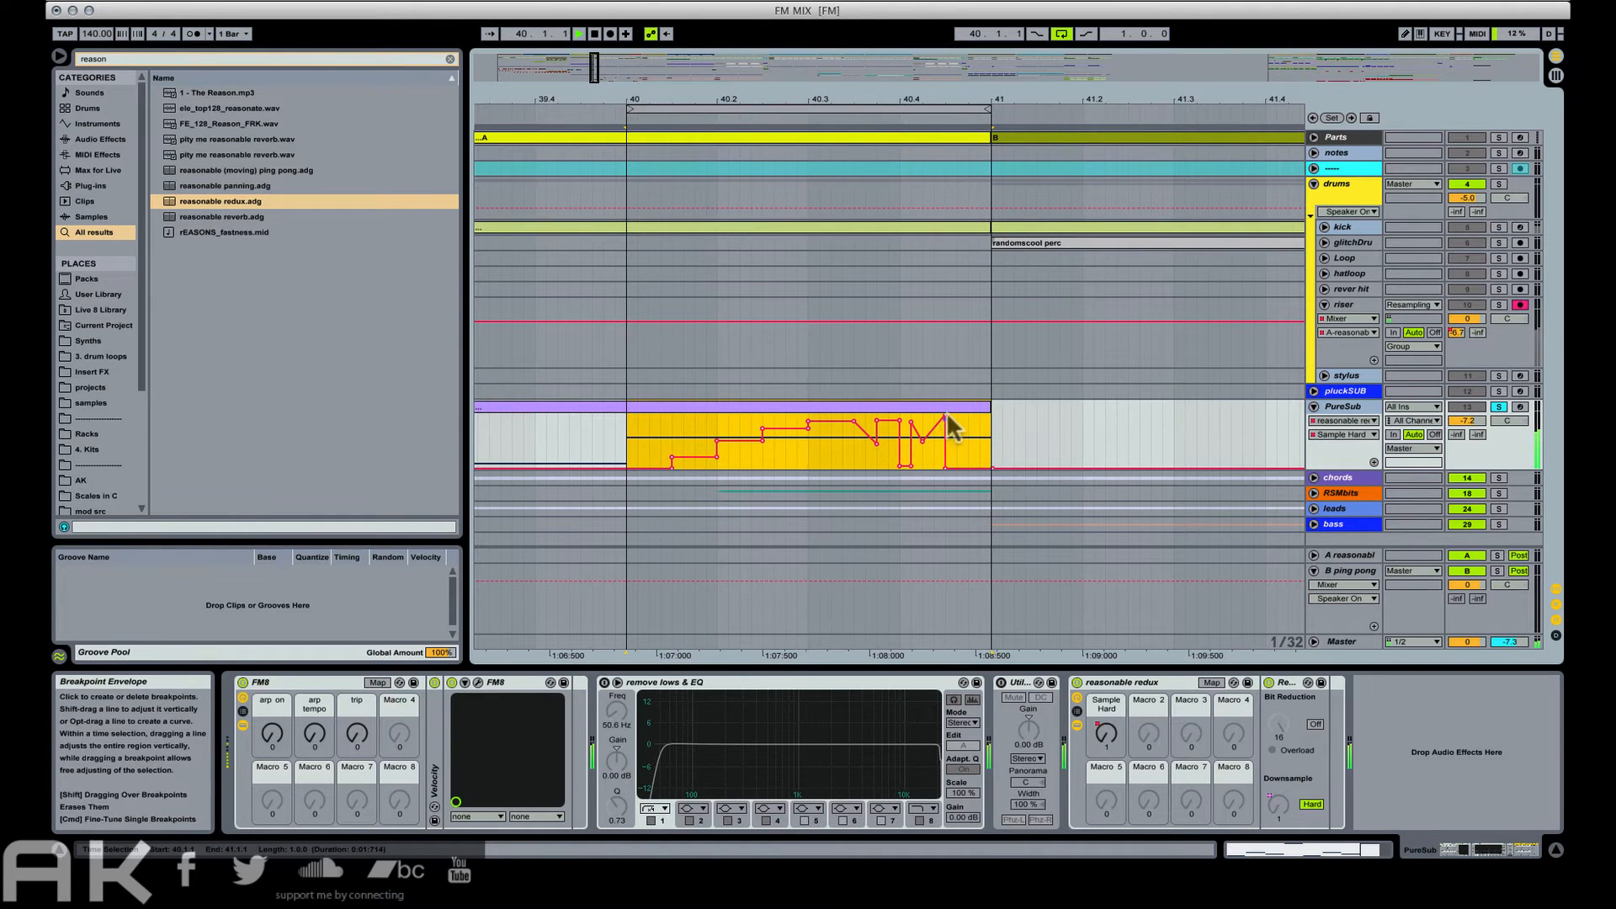
Unsolo PureSub and play section A from bar 33 in the full mix, replaying the approach to bar 40.
click(1499, 407)
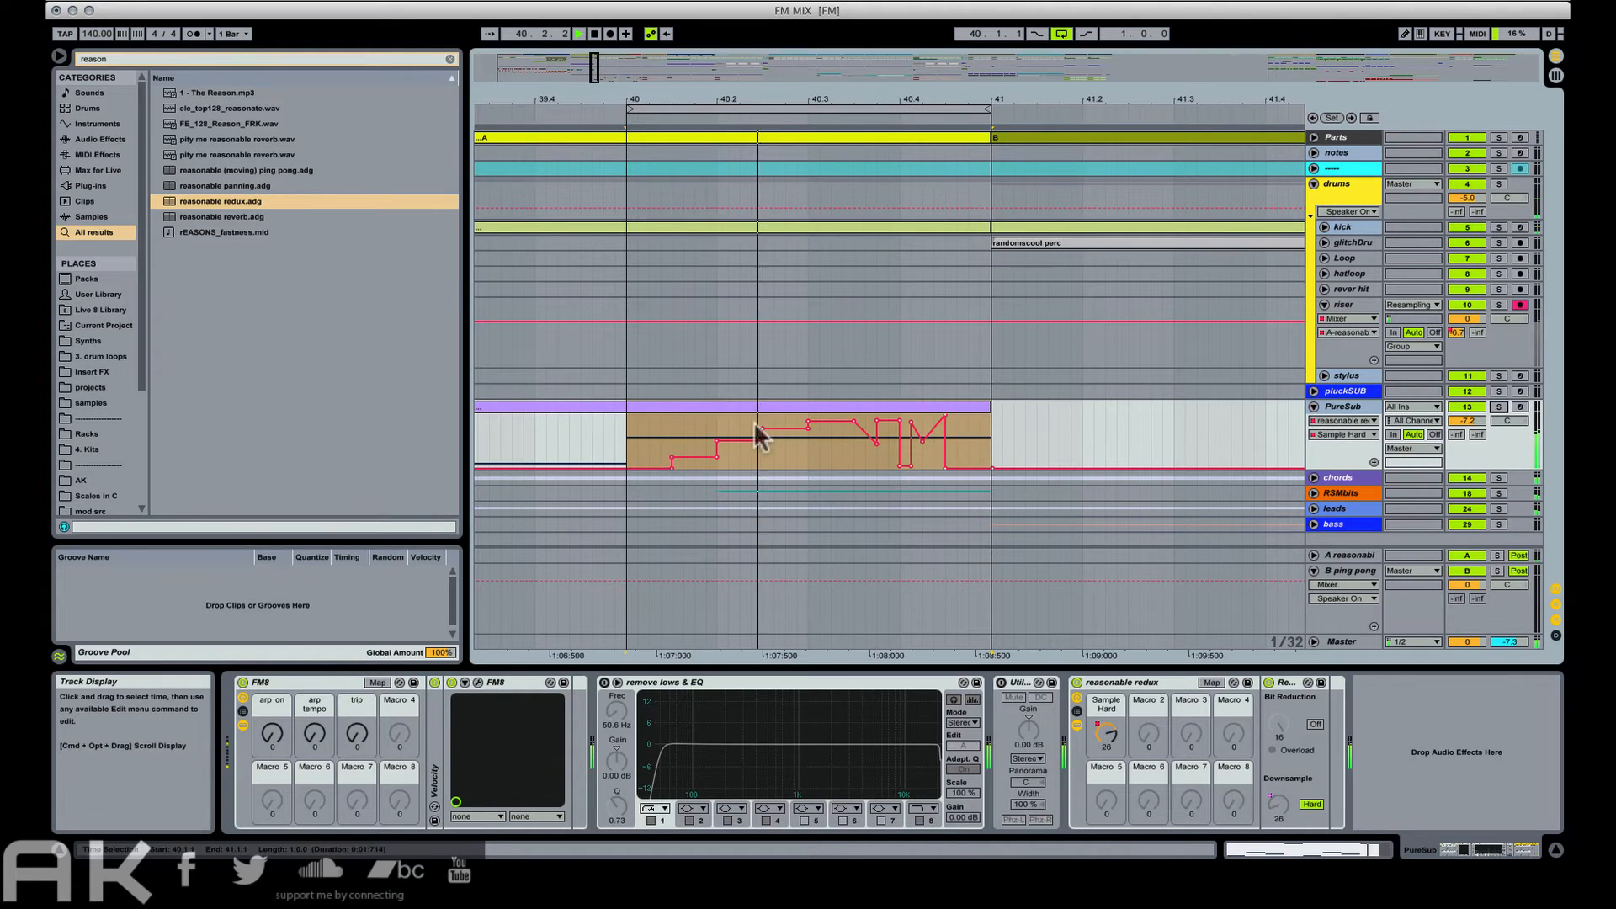
click(507, 406)
key(space)
key(space)
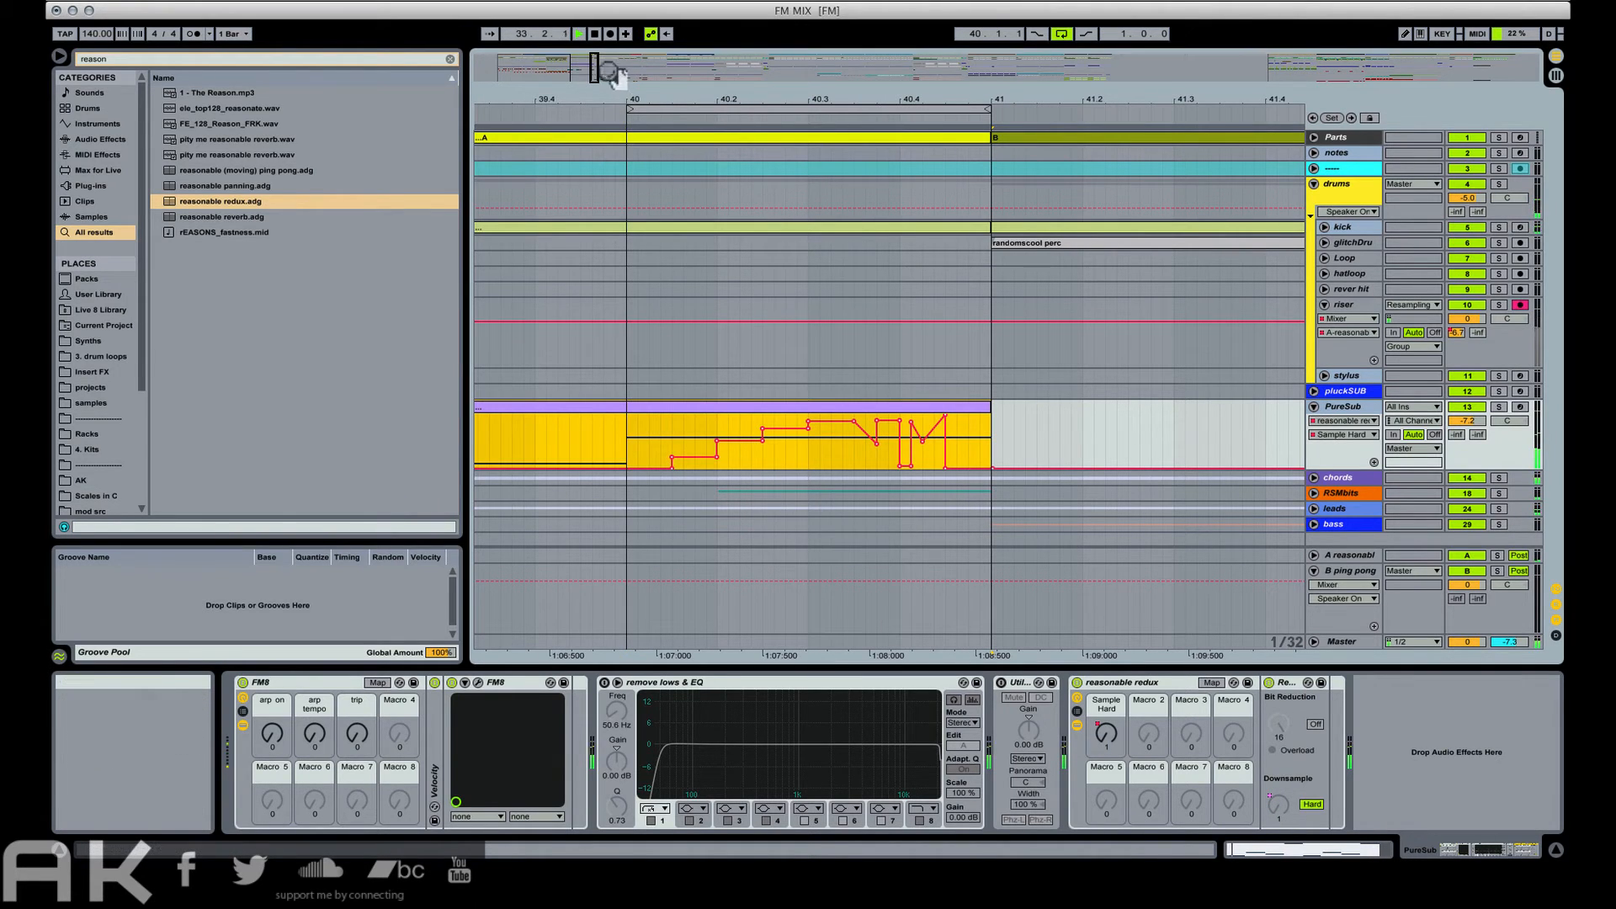
drag(633, 90, 633, 67)
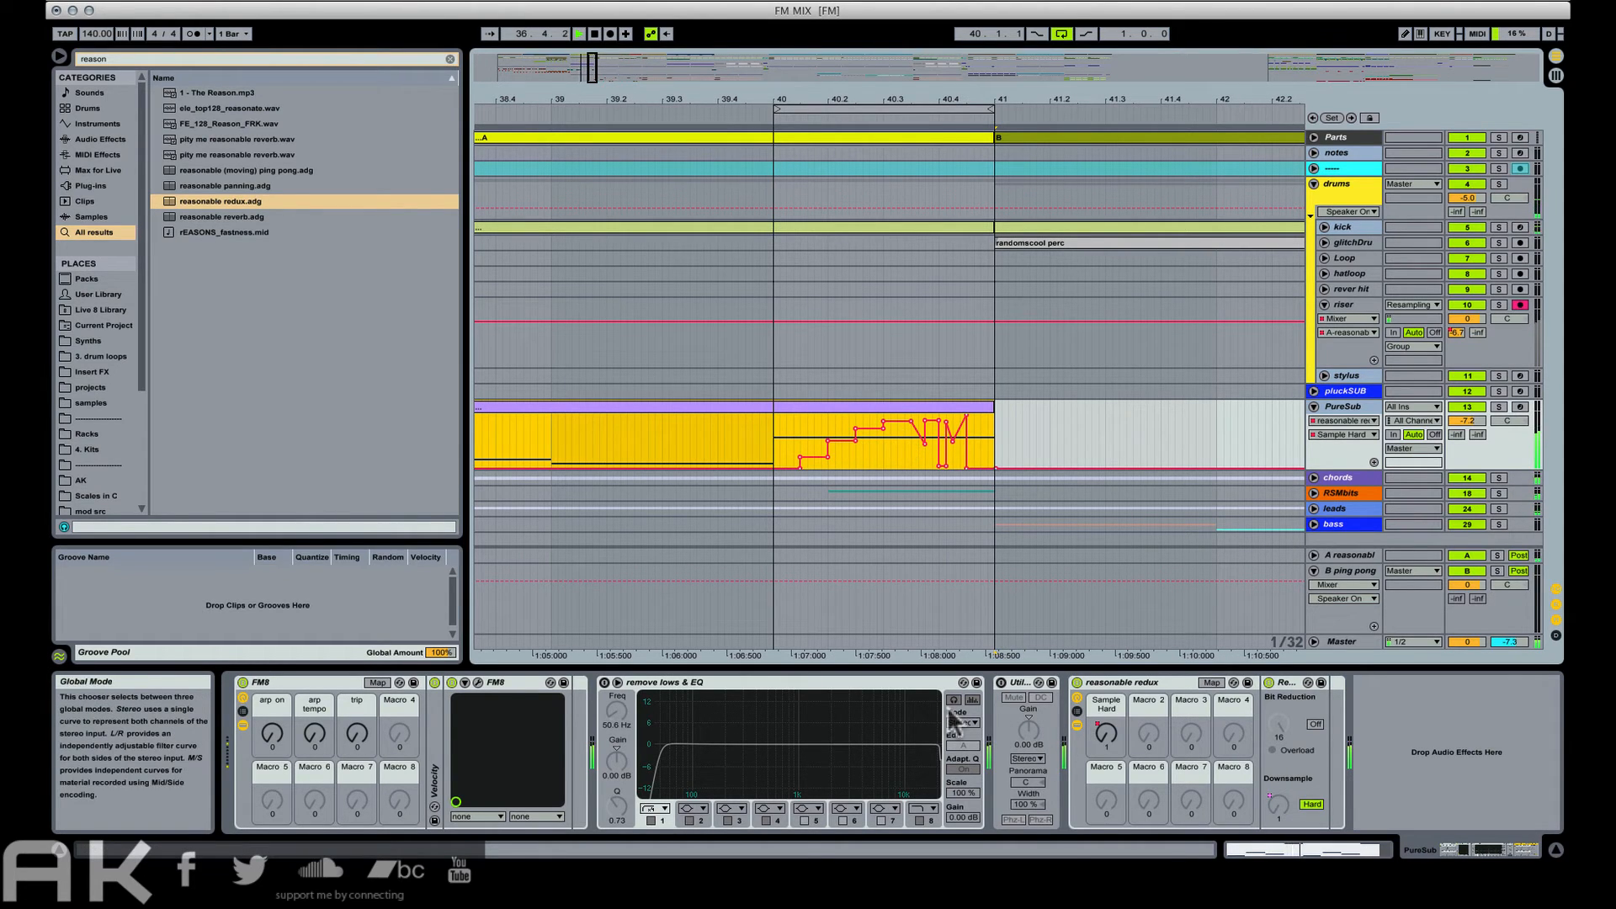
click(766, 424)
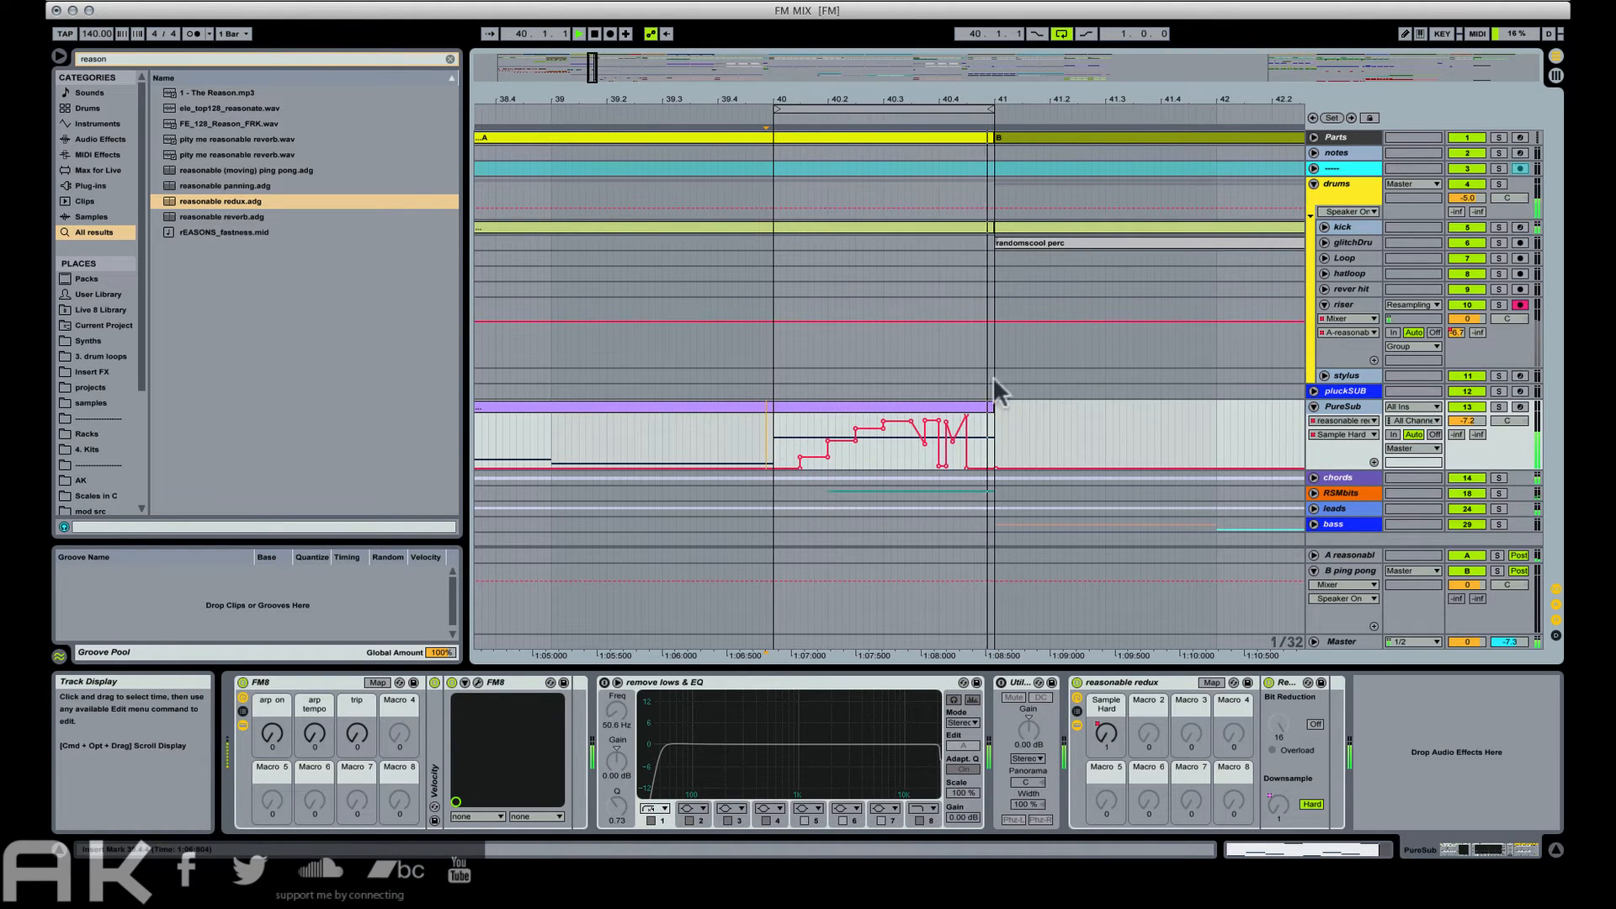
key(space)
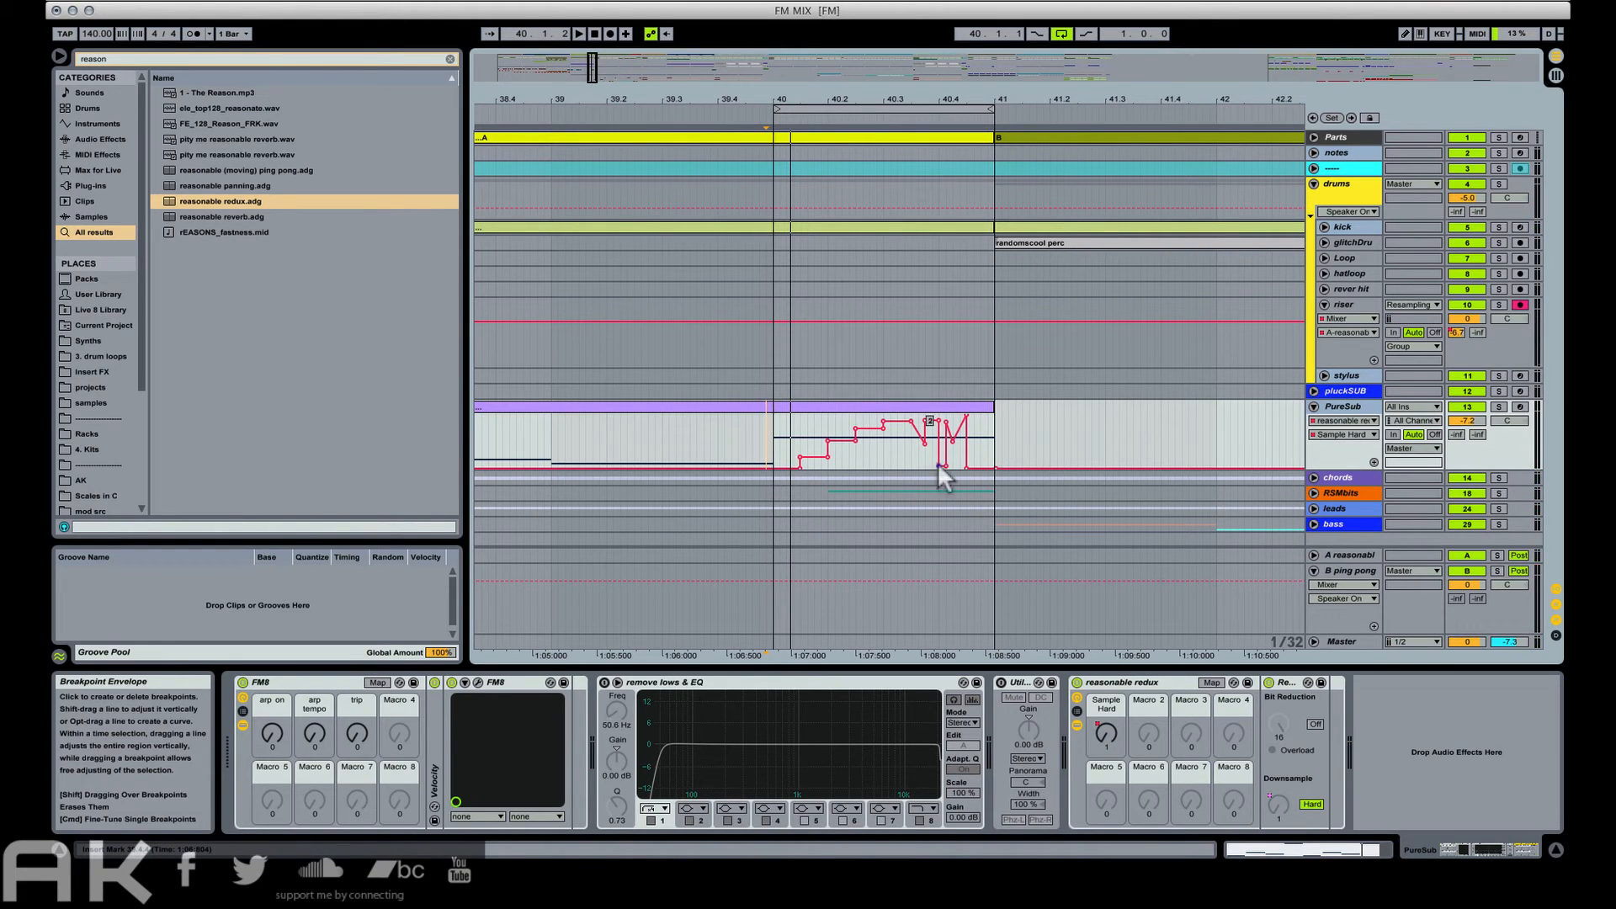
key(space)
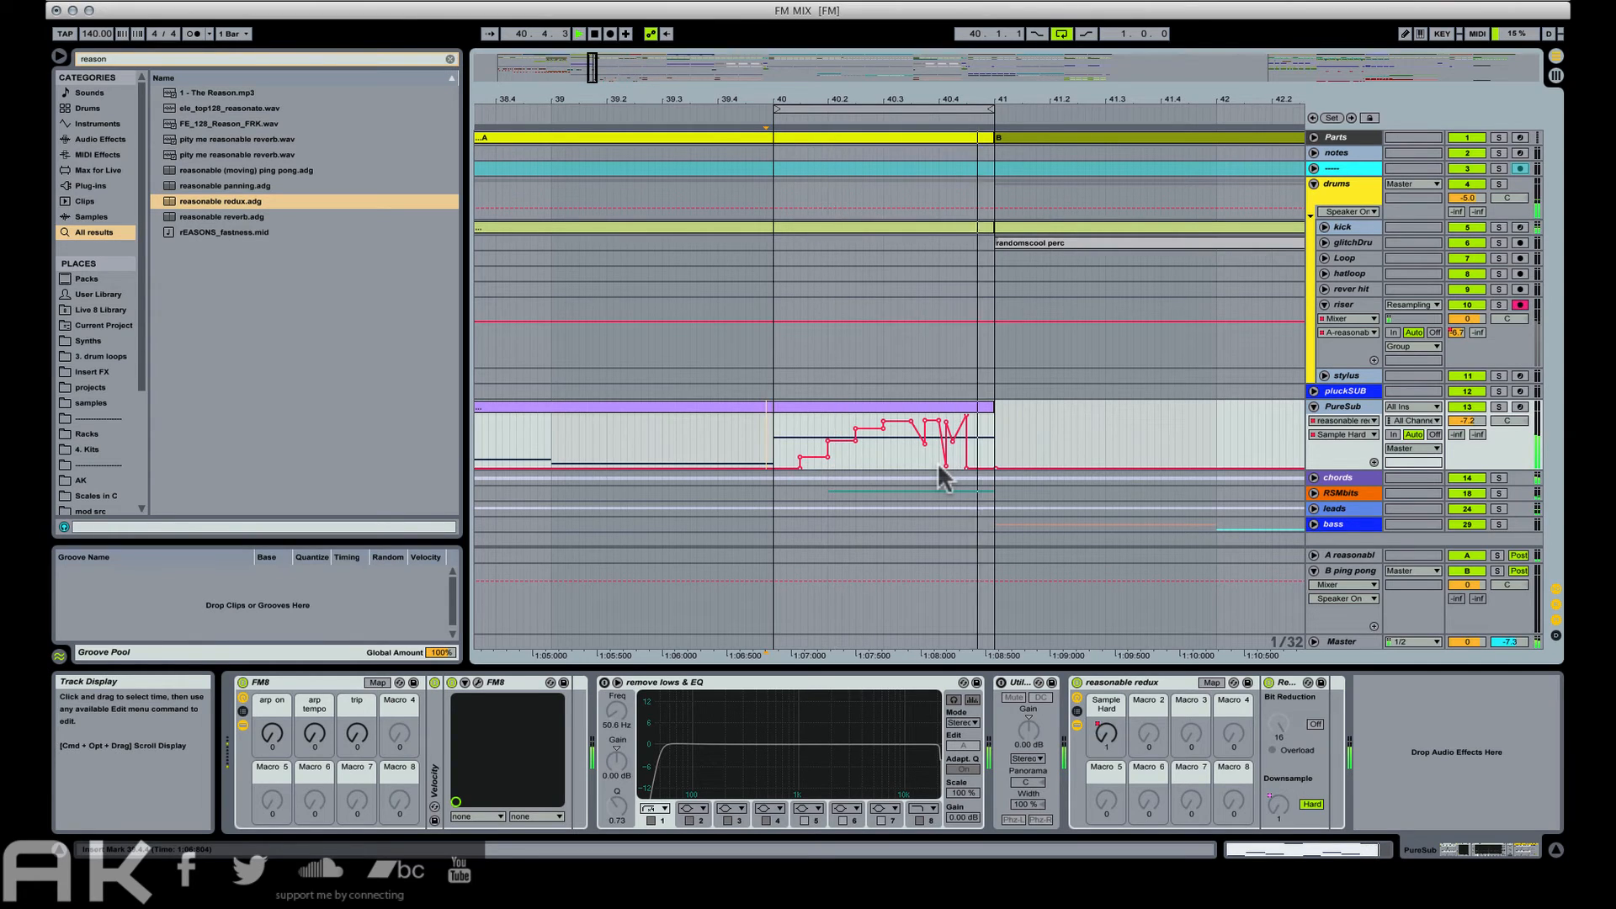
Remove surplus Sample Hard breakpoints in beat 4 of bar 40, lower the last peak, and curve its fall into bar 41.
click(946, 423)
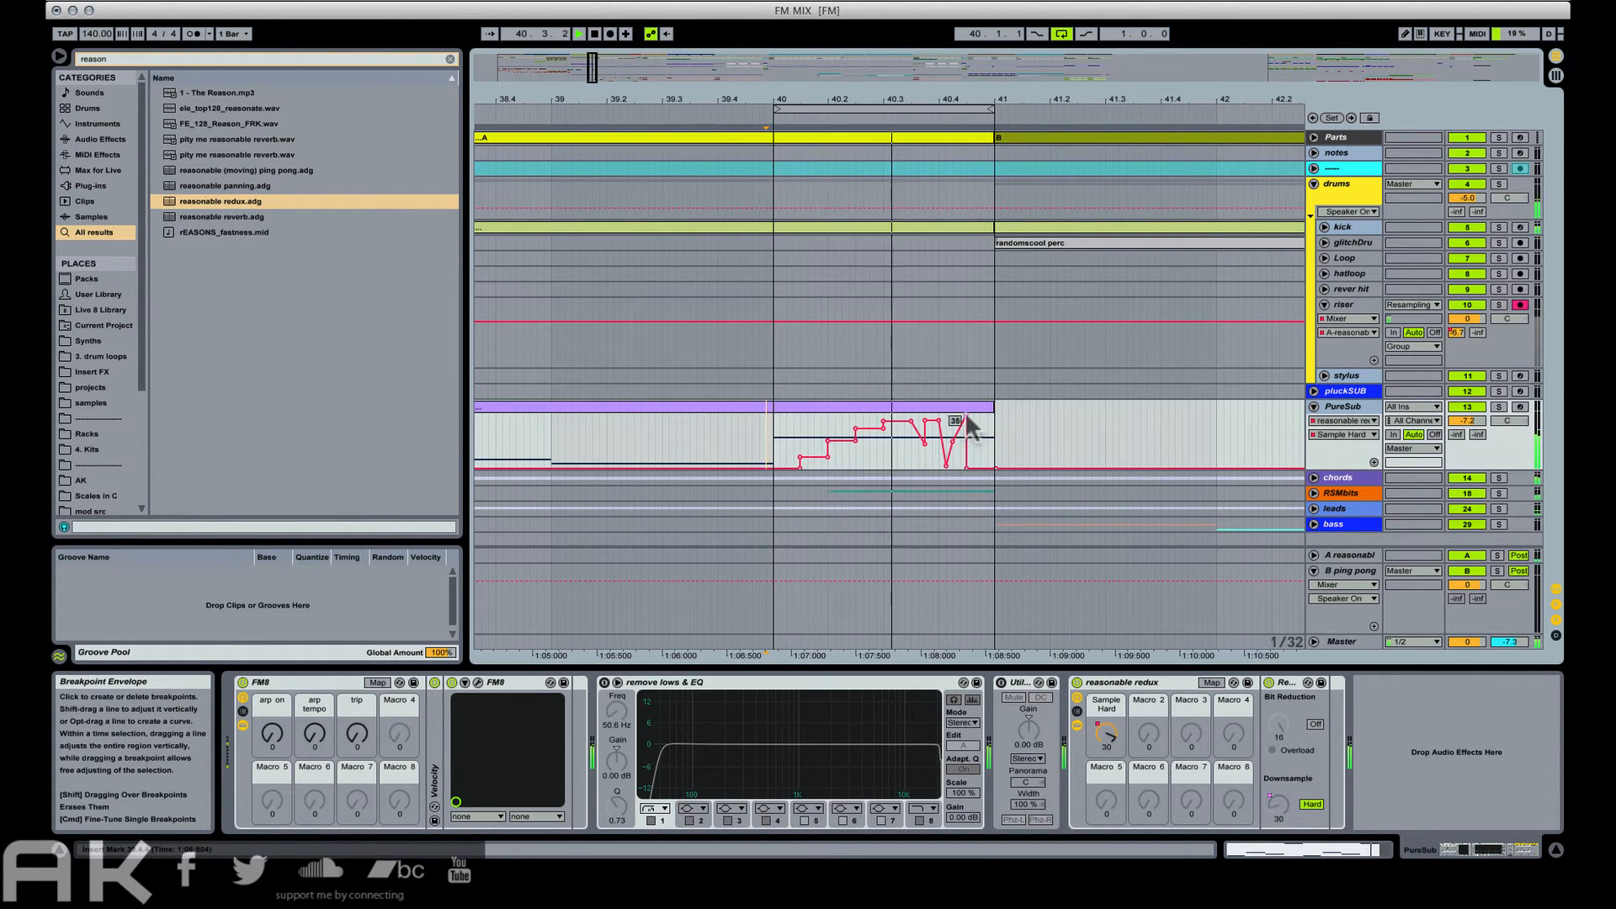
drag(967, 415, 966, 429)
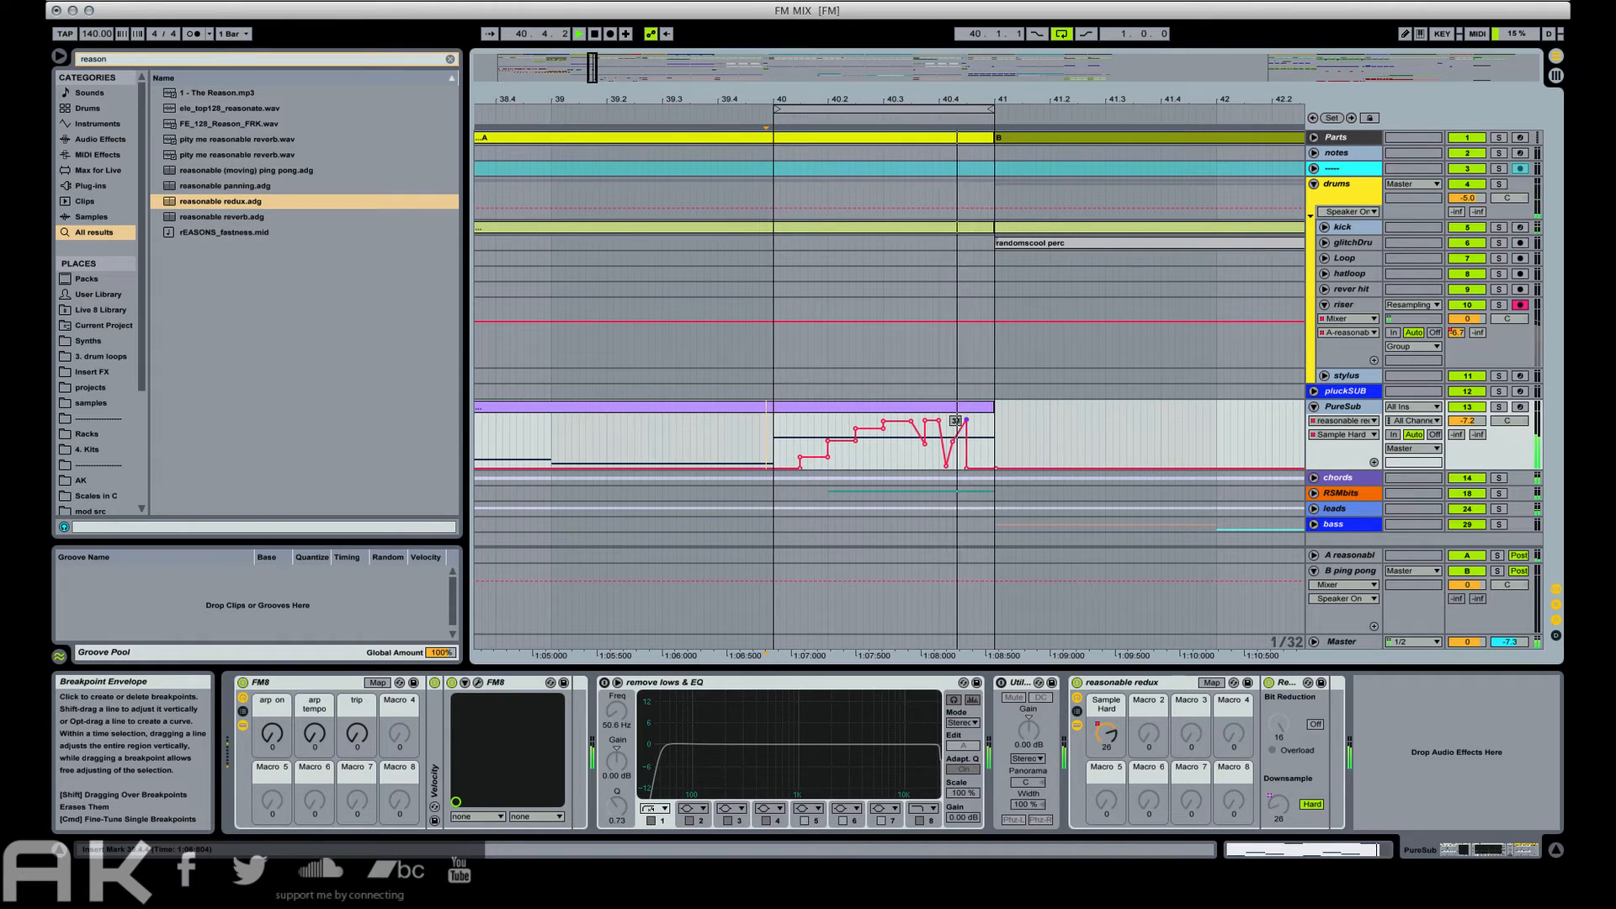
click(967, 468)
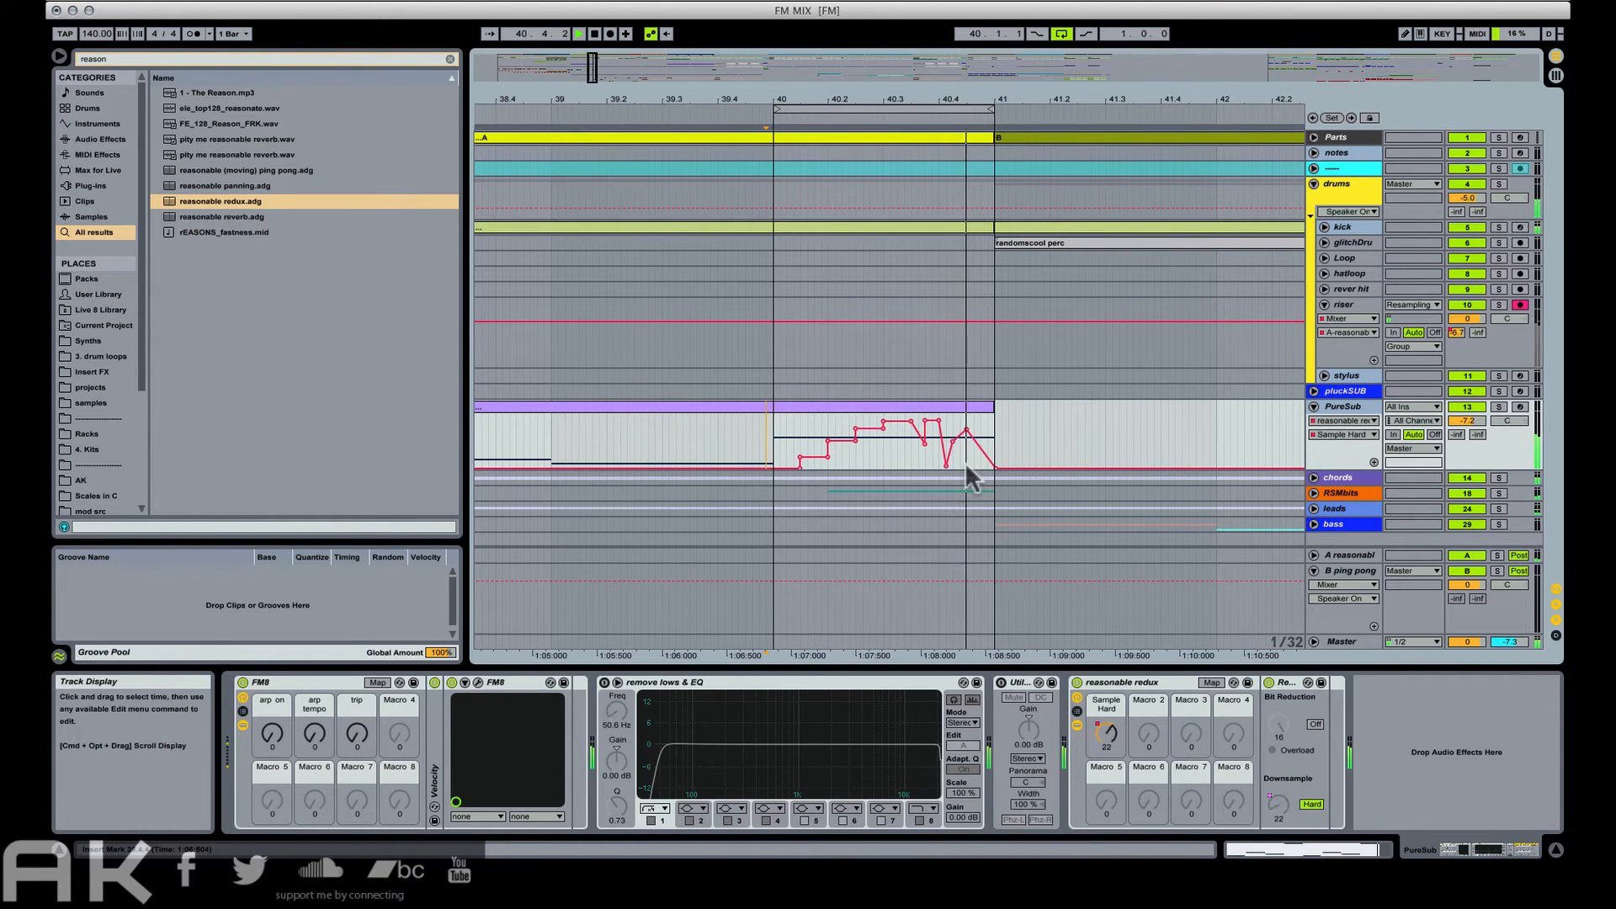
alt+drag(992, 469, 987, 469)
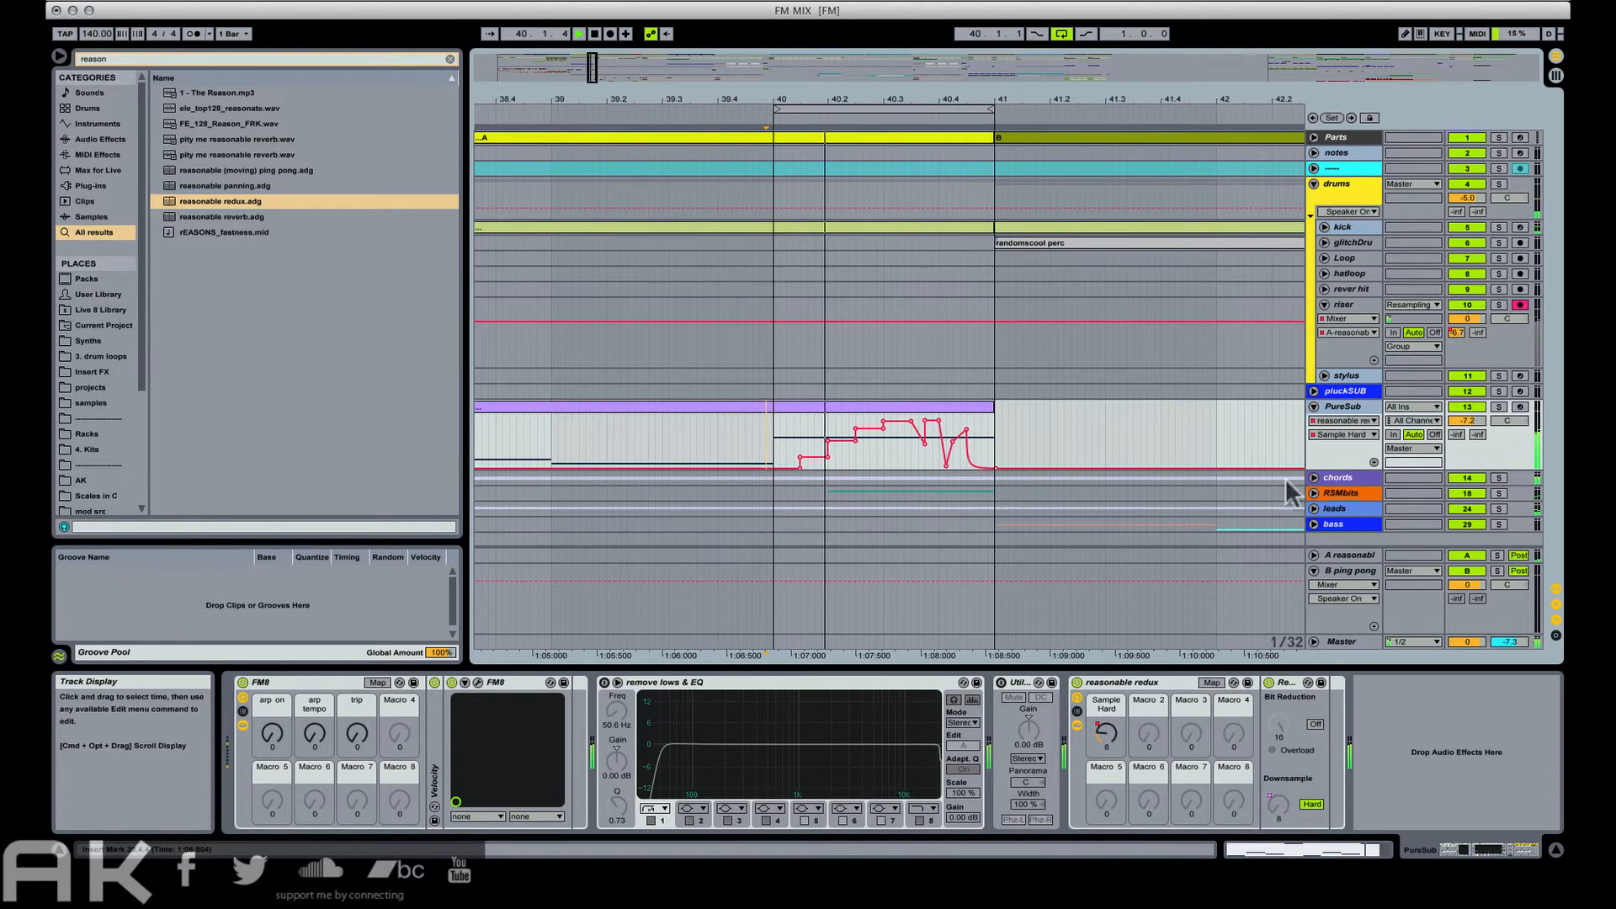
Stop playback, search the browser for "limit", and add a Limiter after the reasonable redux rack on PureSub.
key(space)
key(super+f)
text(limt)
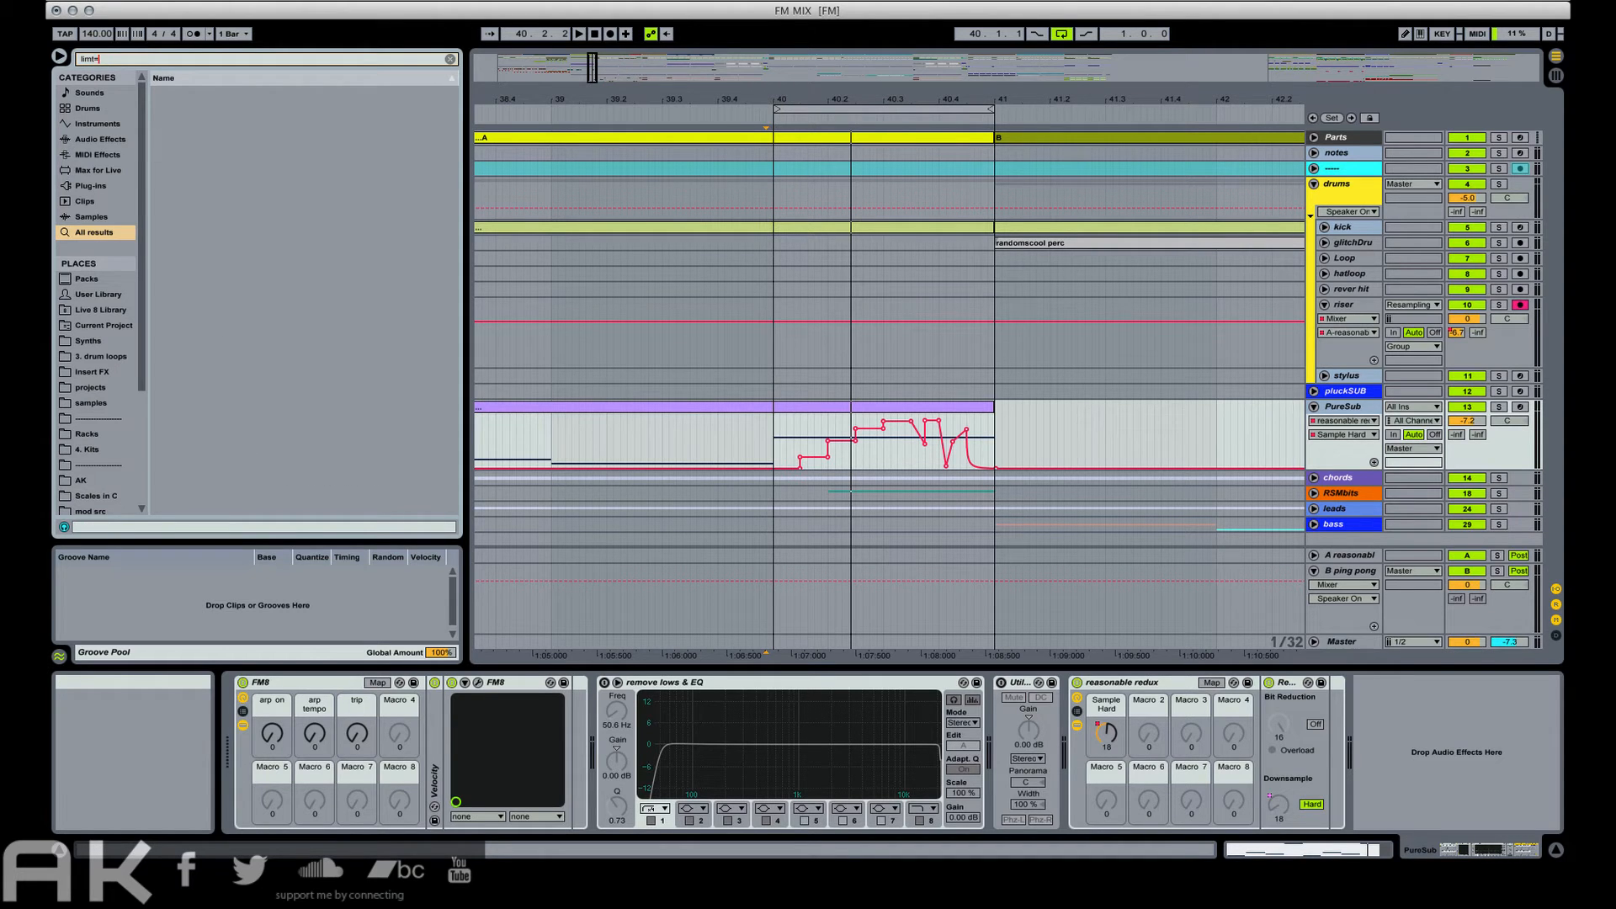
key(BackSpace)
text(it)
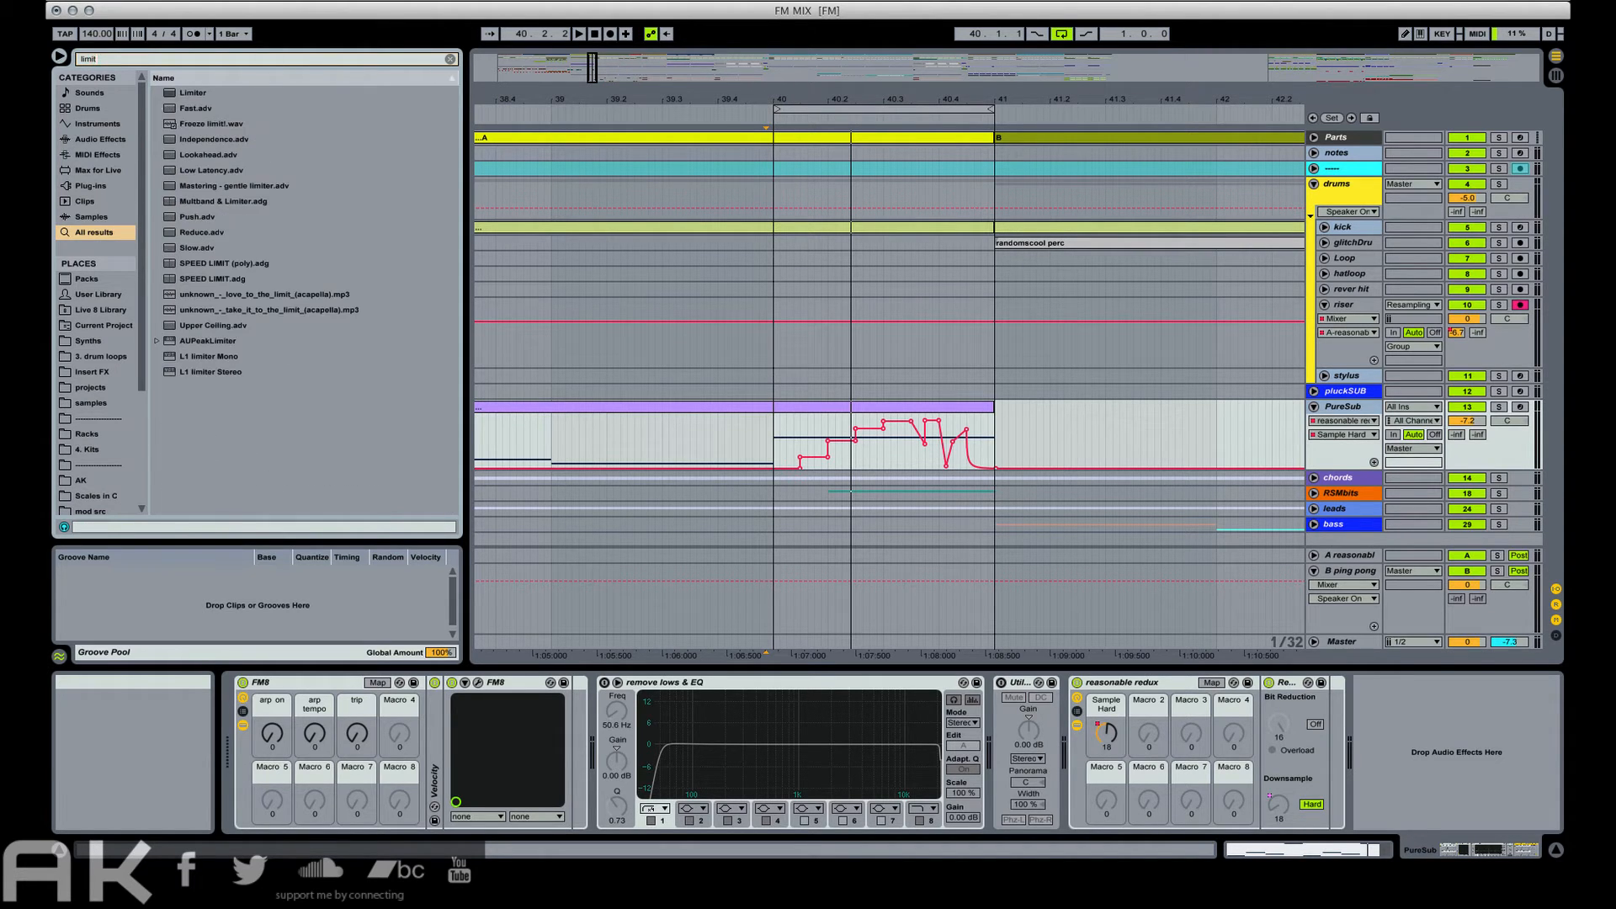
click(186, 94)
drag(1330, 726, 1310, 718)
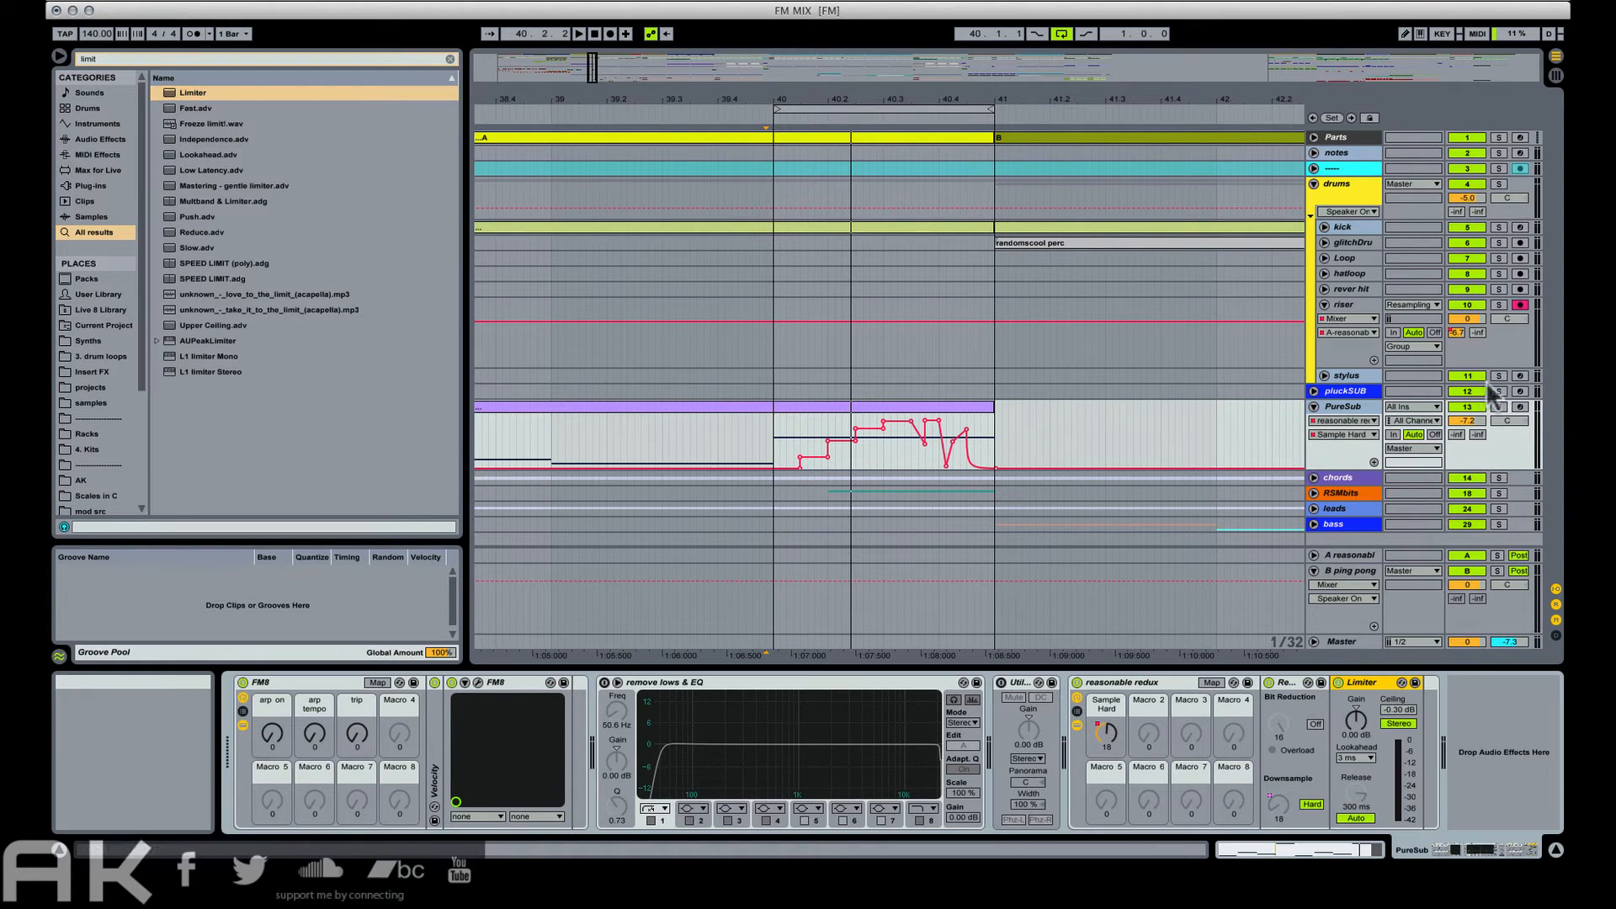
Solo PureSub, play it from bar 40, and check its output level in the Session View mixer.
click(1499, 406)
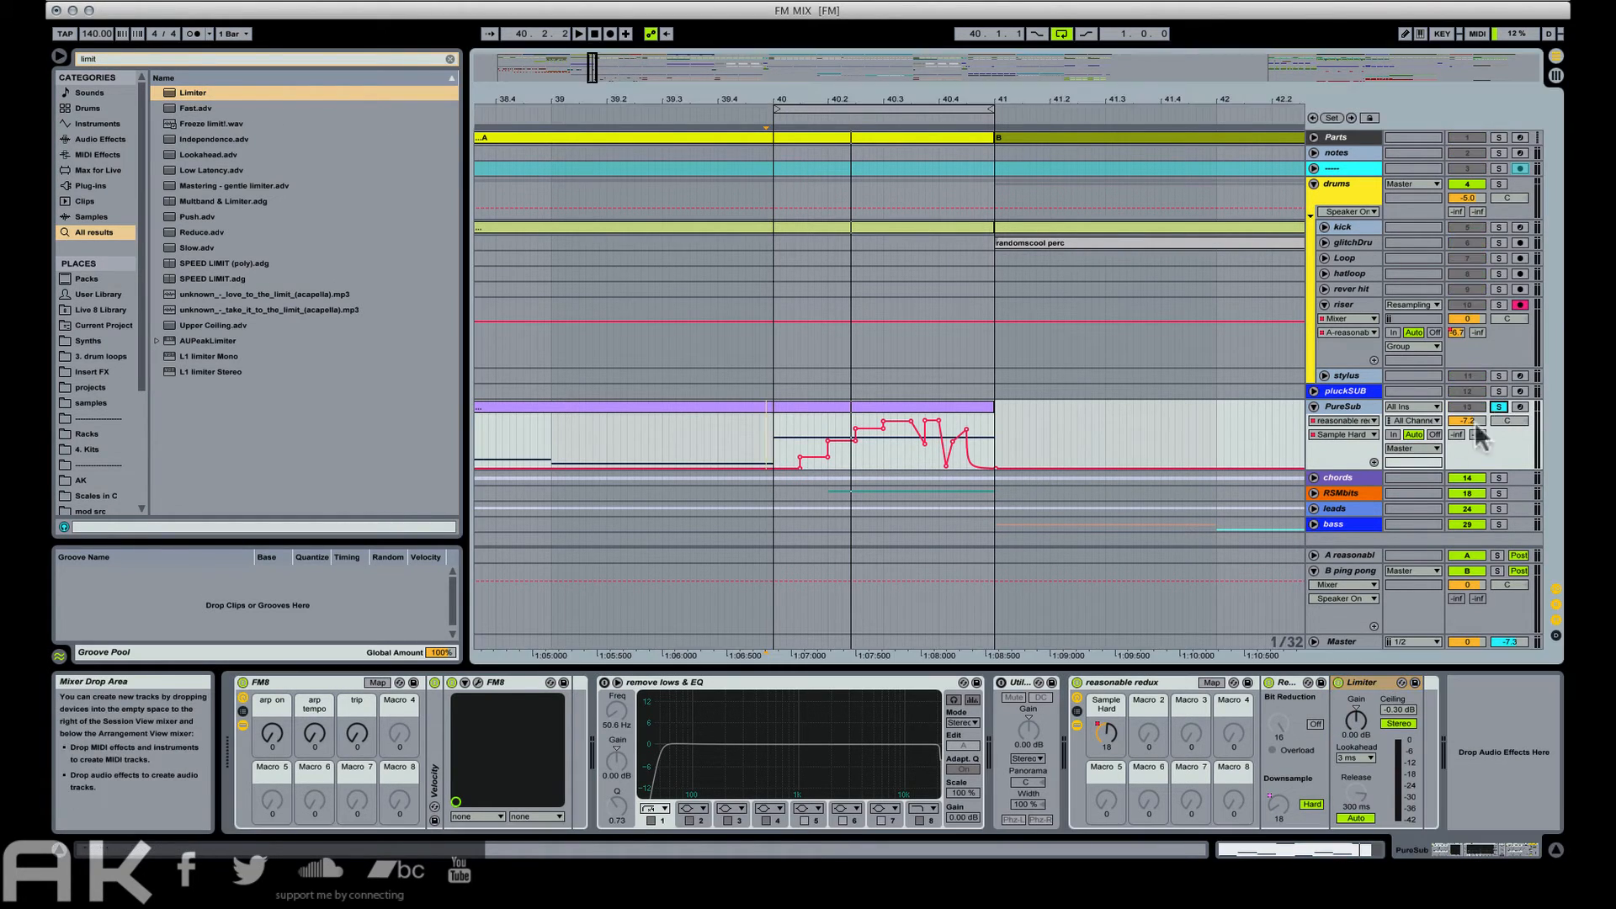
click(814, 406)
click(761, 426)
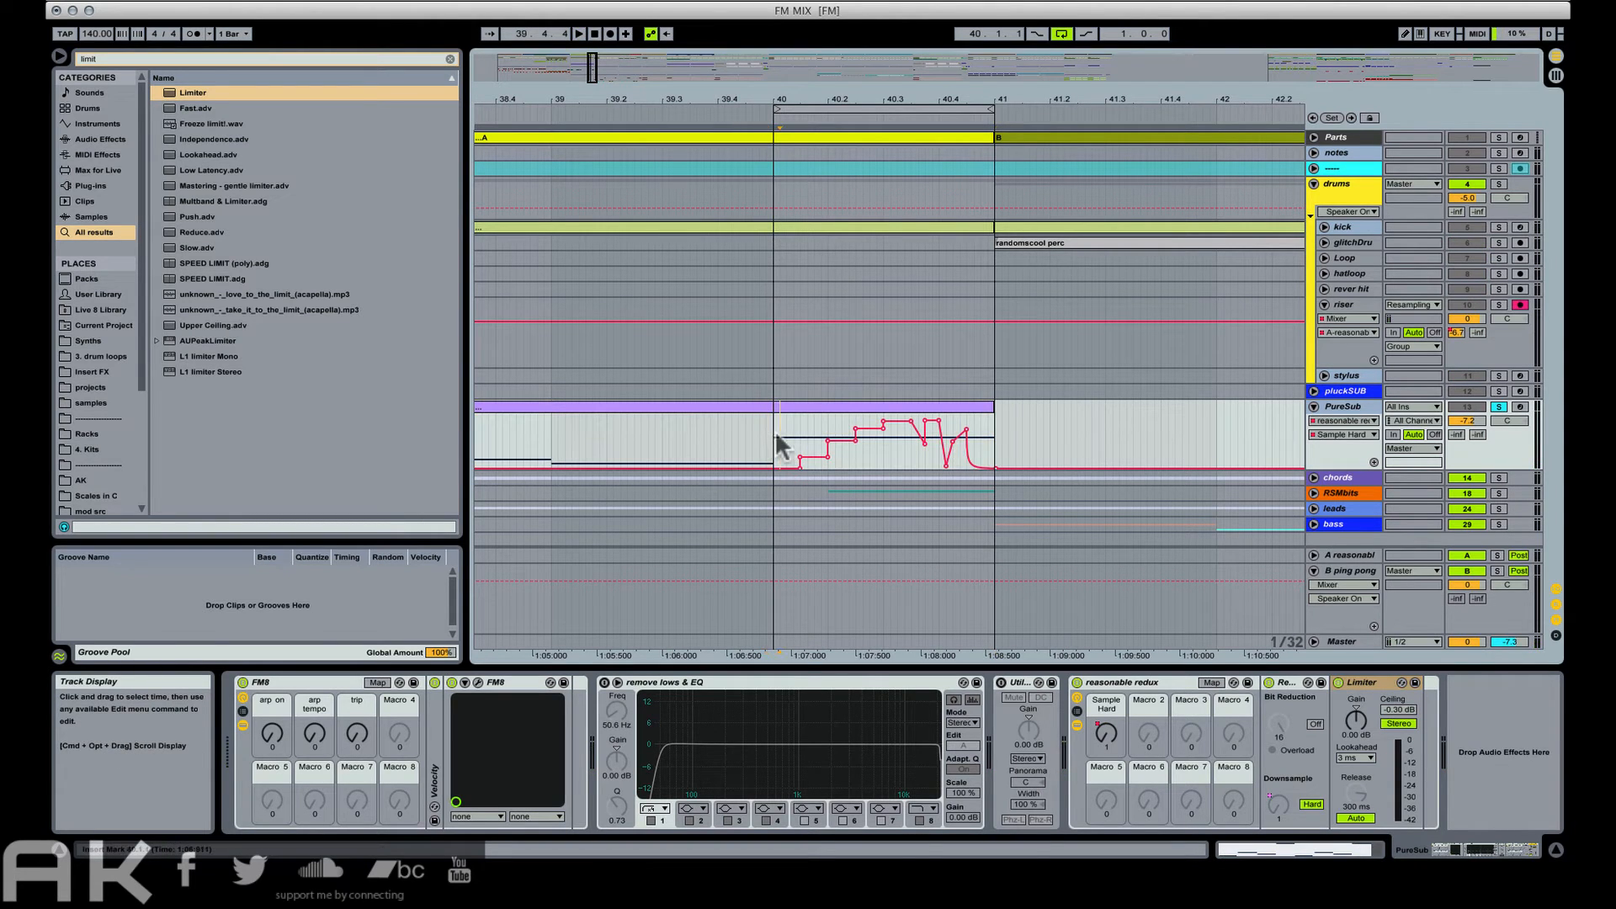
key(space)
key(Tab)
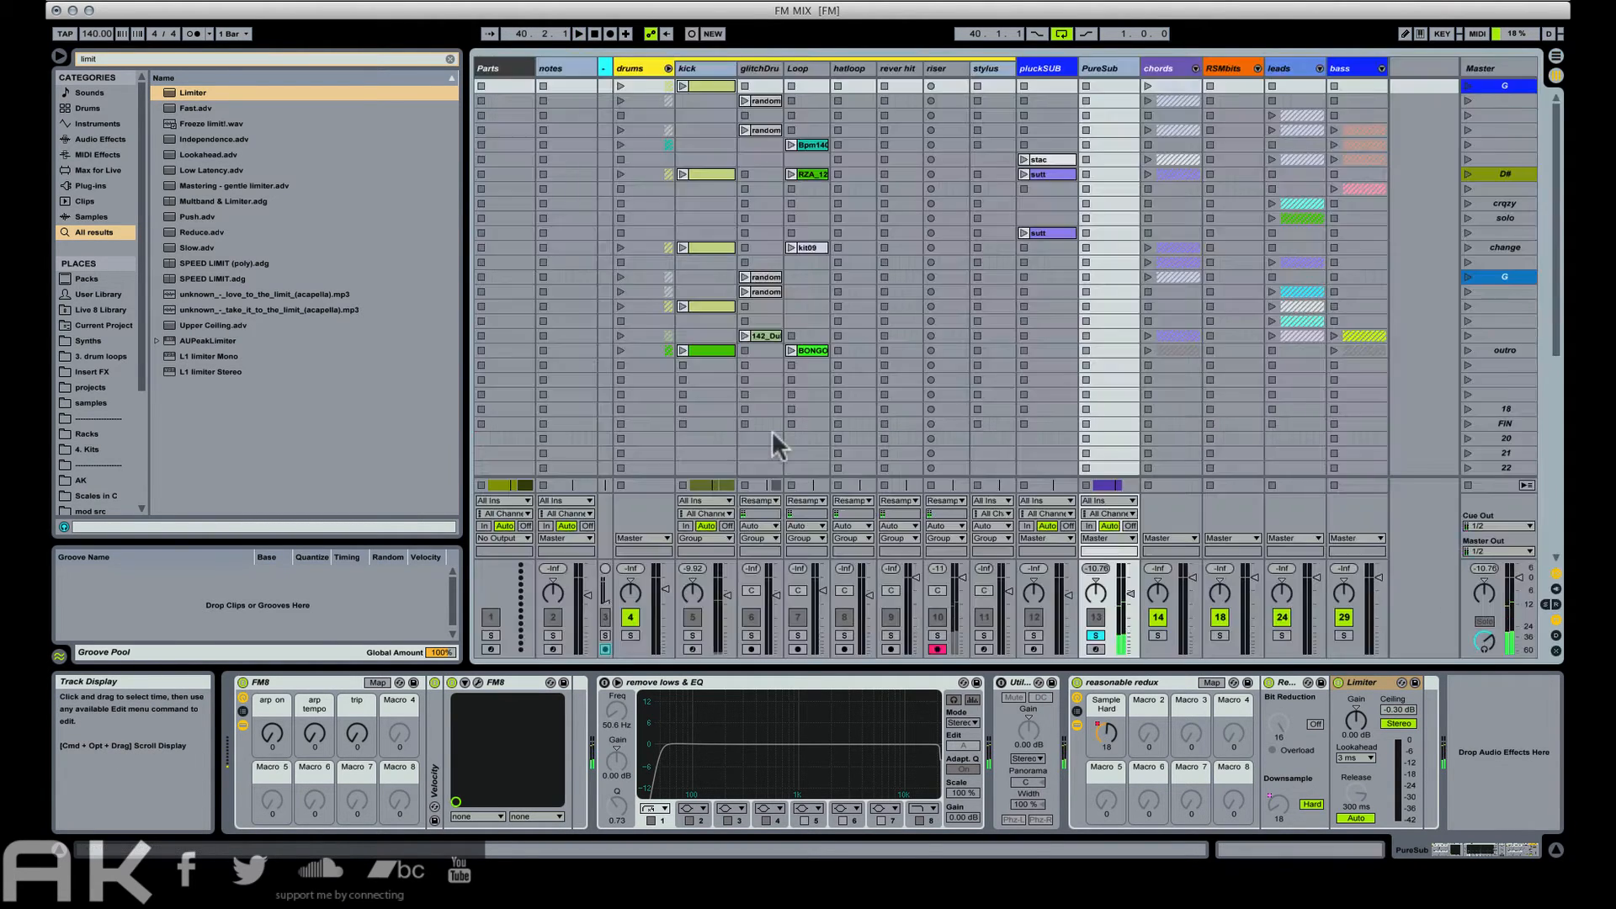
key(Tab)
key(Tab)
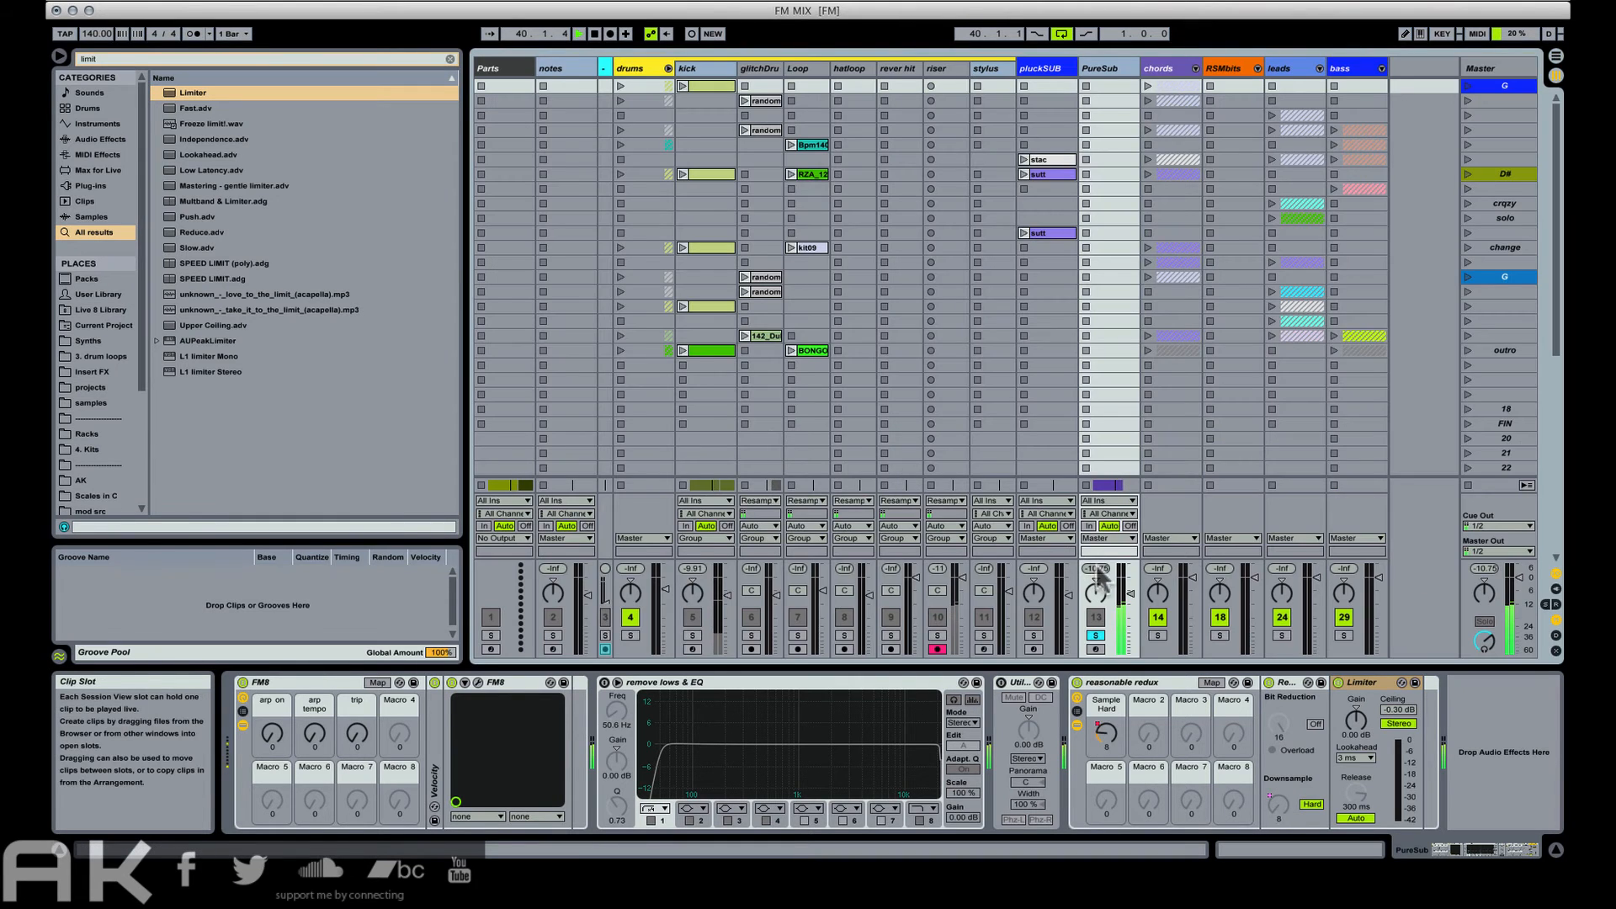
key(Tab)
Set the Limiter's ceiling to -5 dB and gain to 24 dB, with Auto release off and release at 0.02 ms.
click(1401, 712)
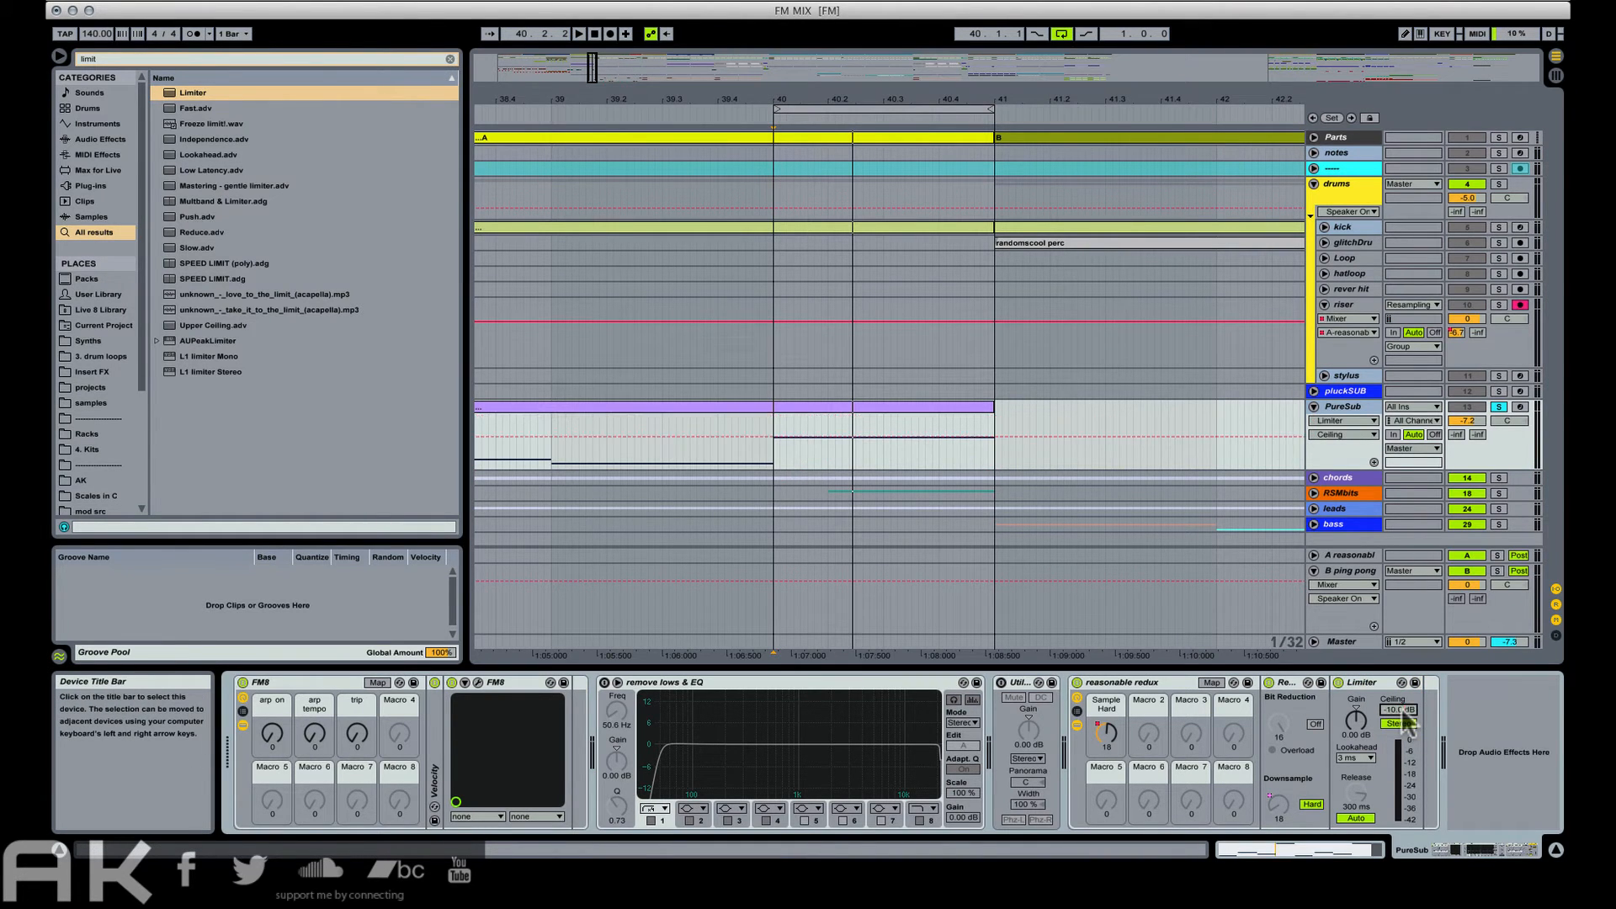
key(space)
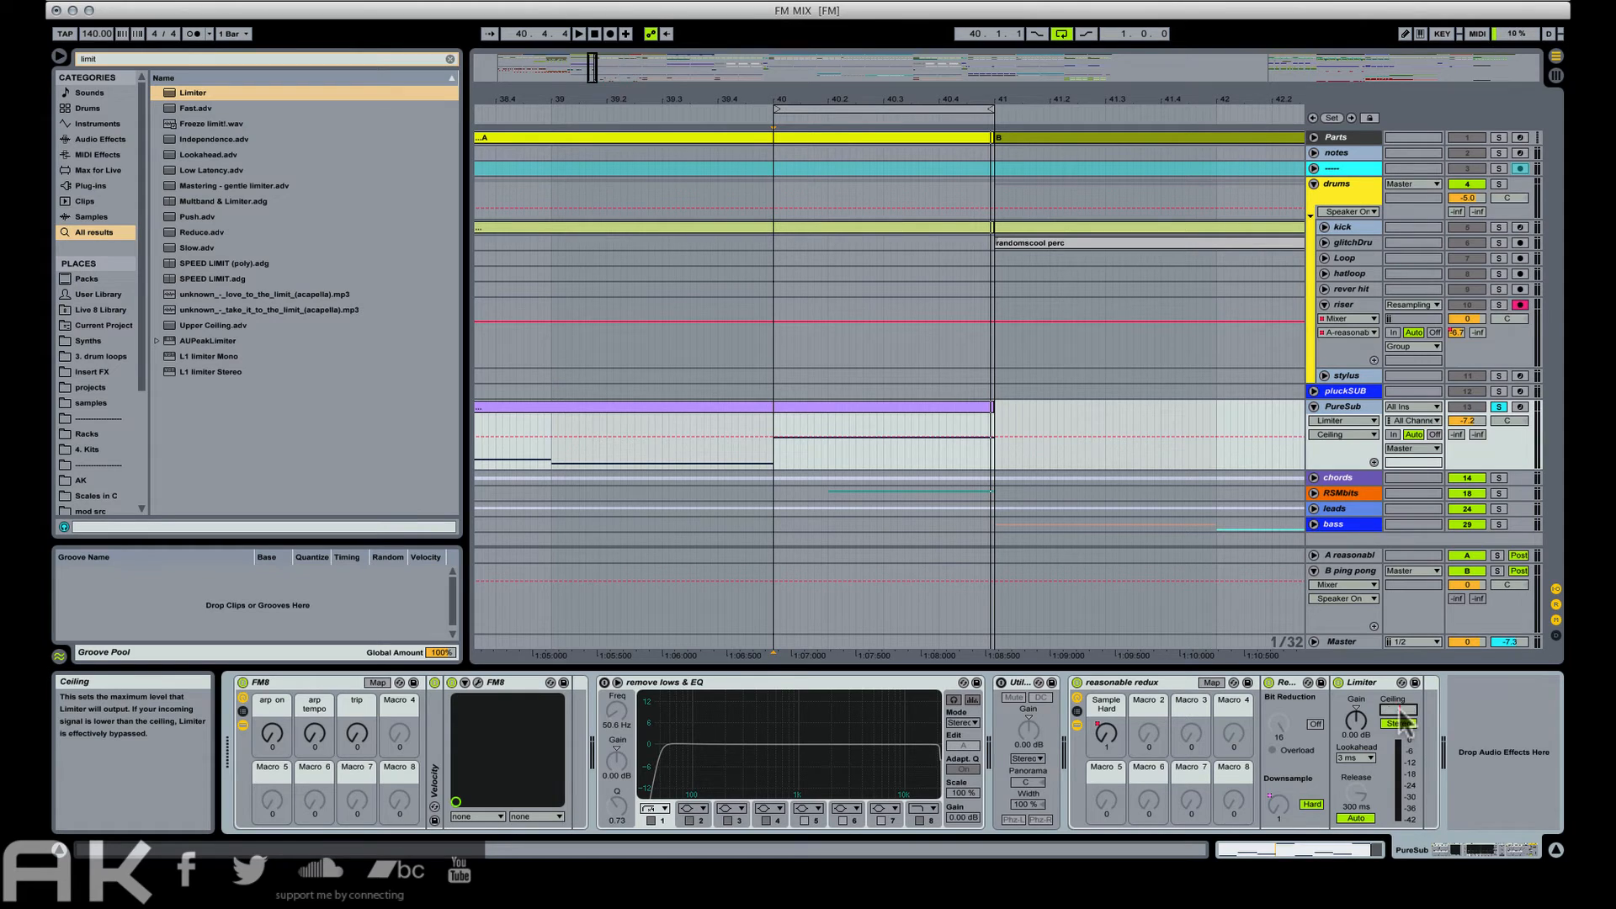
text(-5)
key(Return)
mouse_move(1356, 720)
mouse_down()
mouse_move(1356, 661)
mouse_move(1357, 721)
mouse_up()
click(1356, 818)
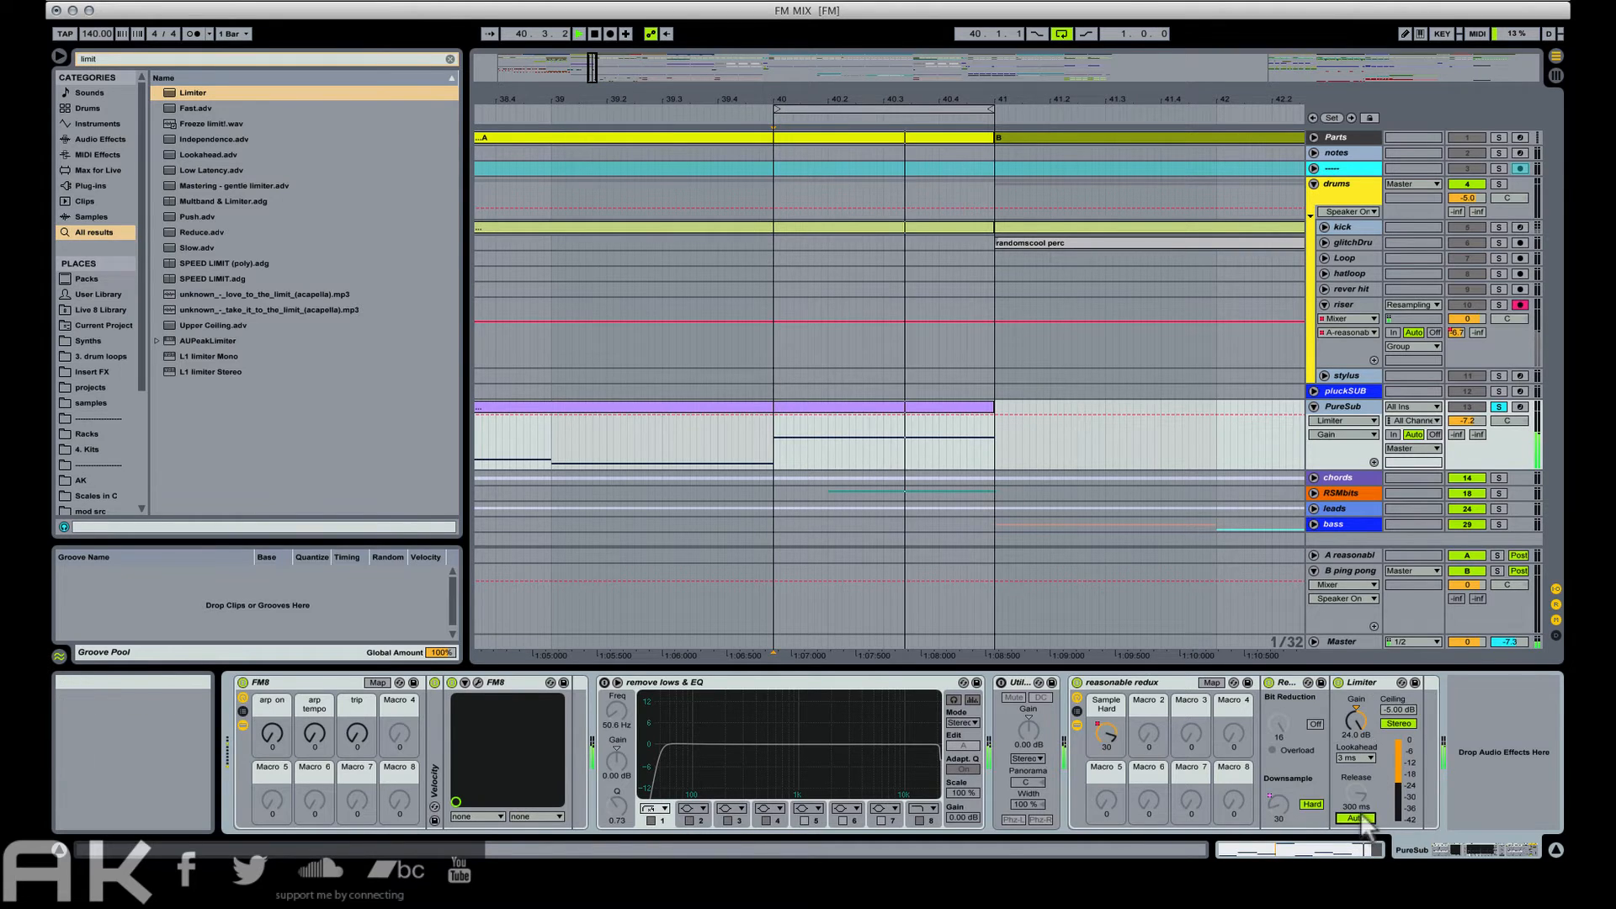
drag(1357, 791, 1356, 833)
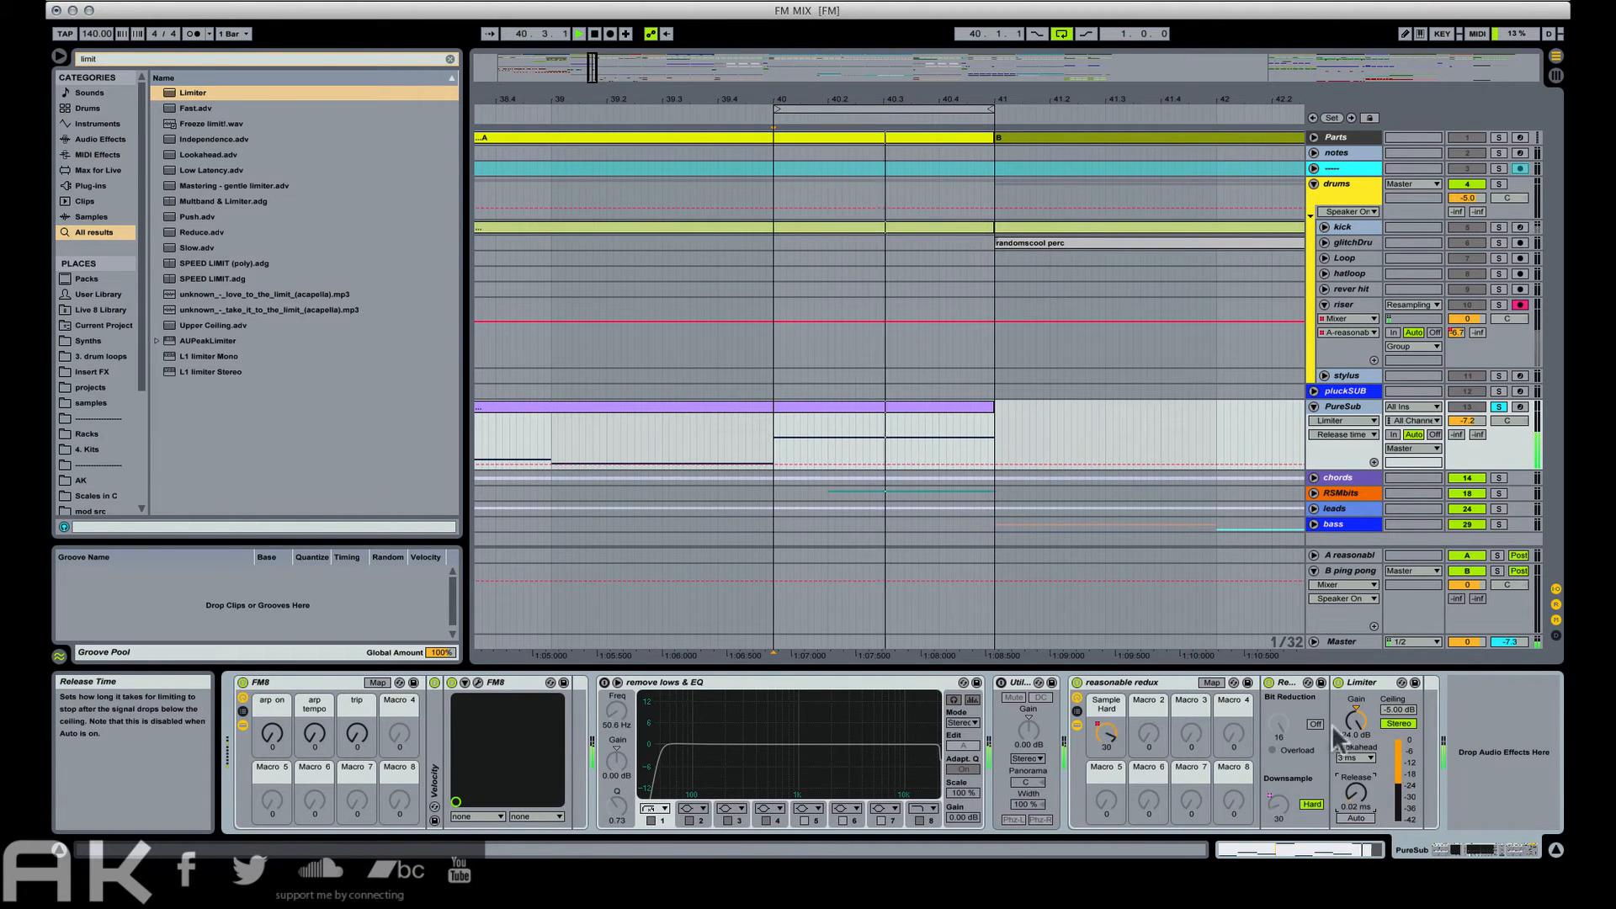
Lower the Limiter's ceiling to -6 dB and set its release to 0.22 ms while playing bar 40.
drag(1398, 710, 1399, 767)
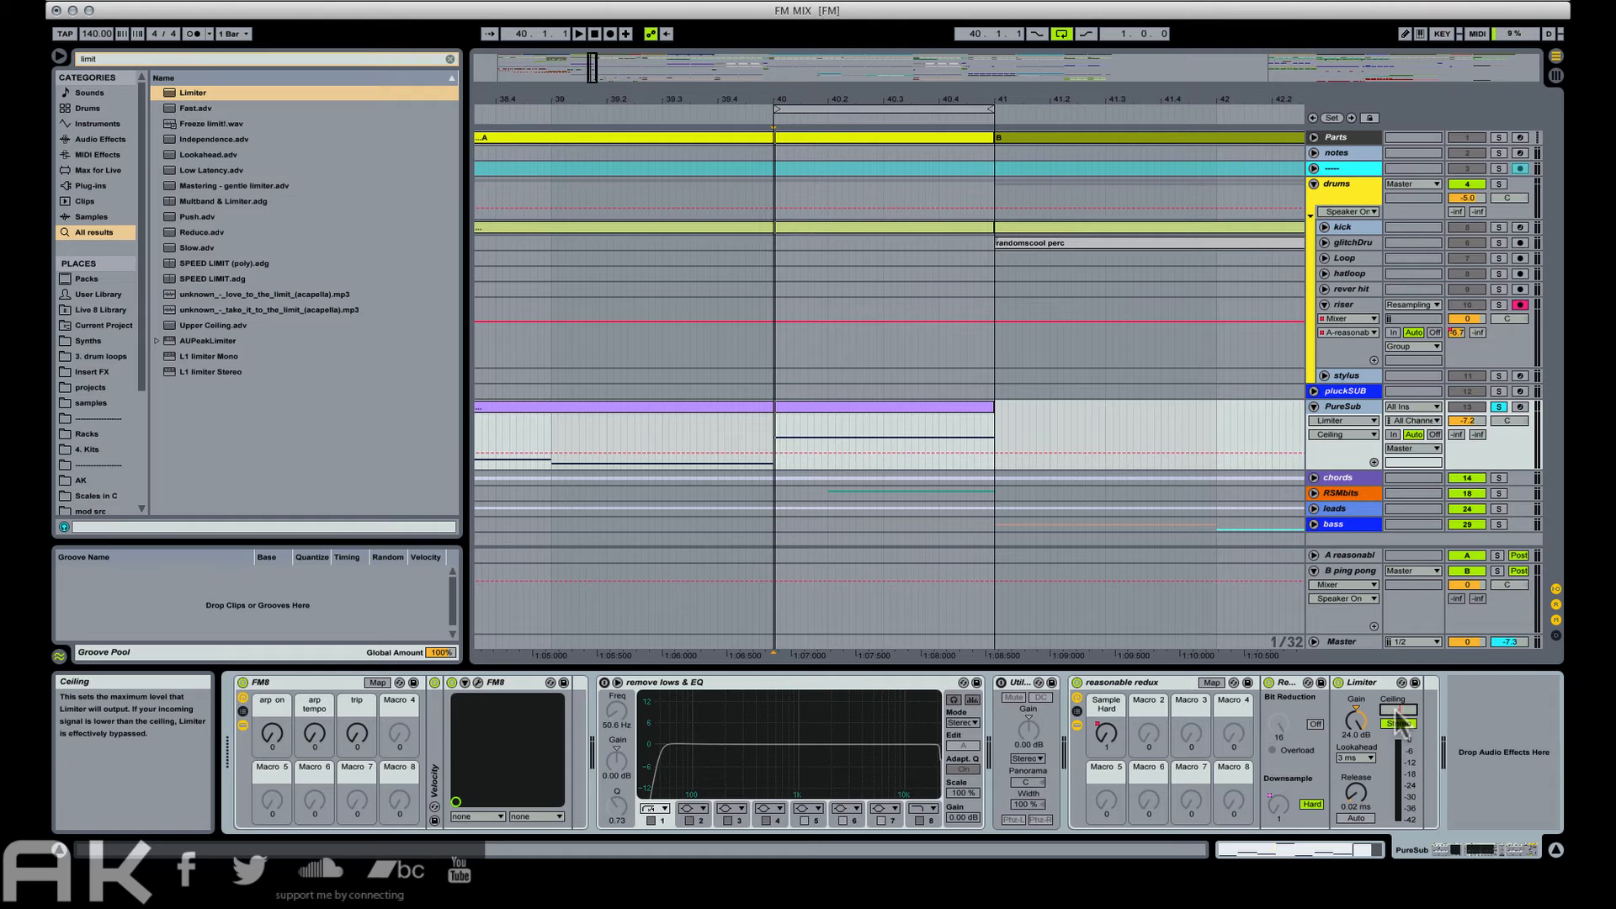
key(Return)
key(space)
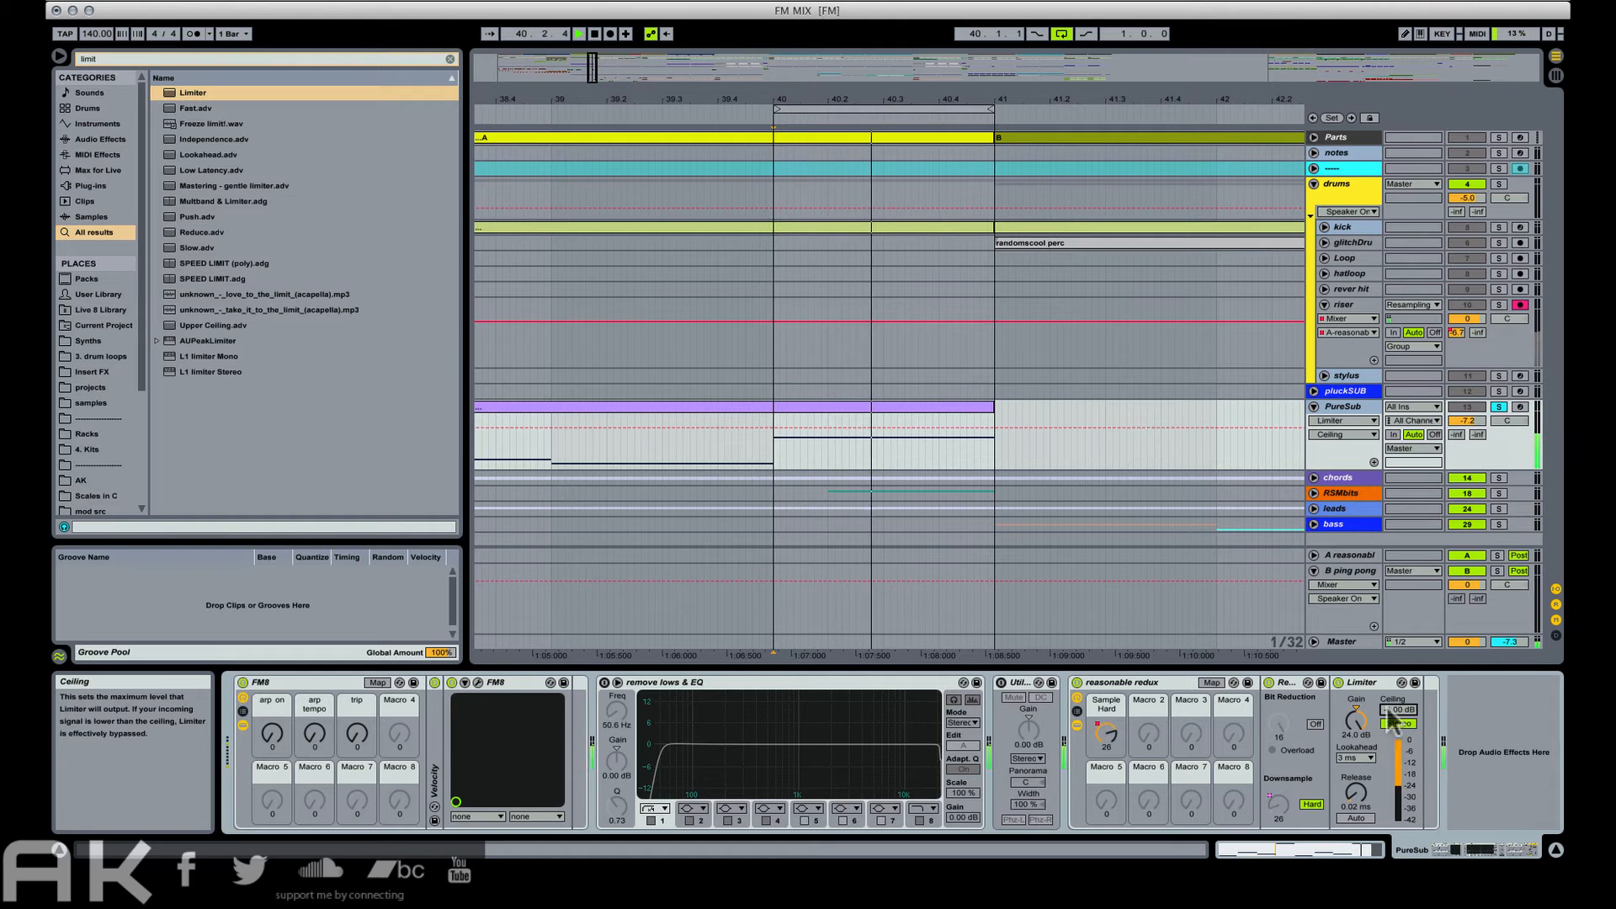
click(1356, 792)
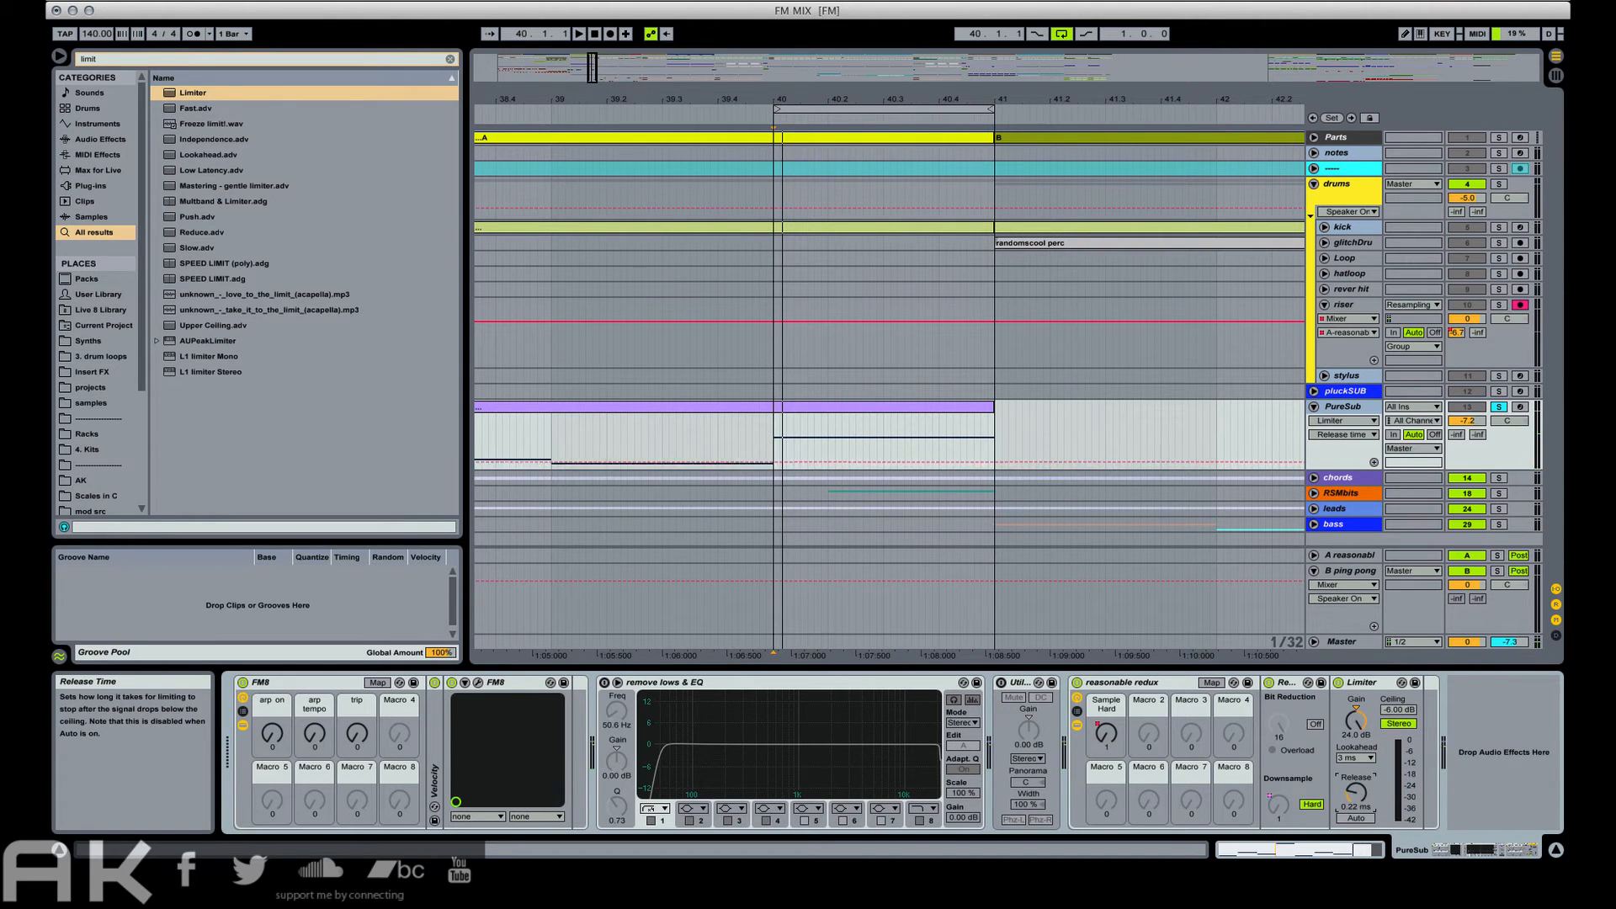
drag(1355, 792, 1356, 785)
Search the browser for "satur" and add a Saturator between the redux device and the Limiter on PureSub.
key(super+f)
text(satur)
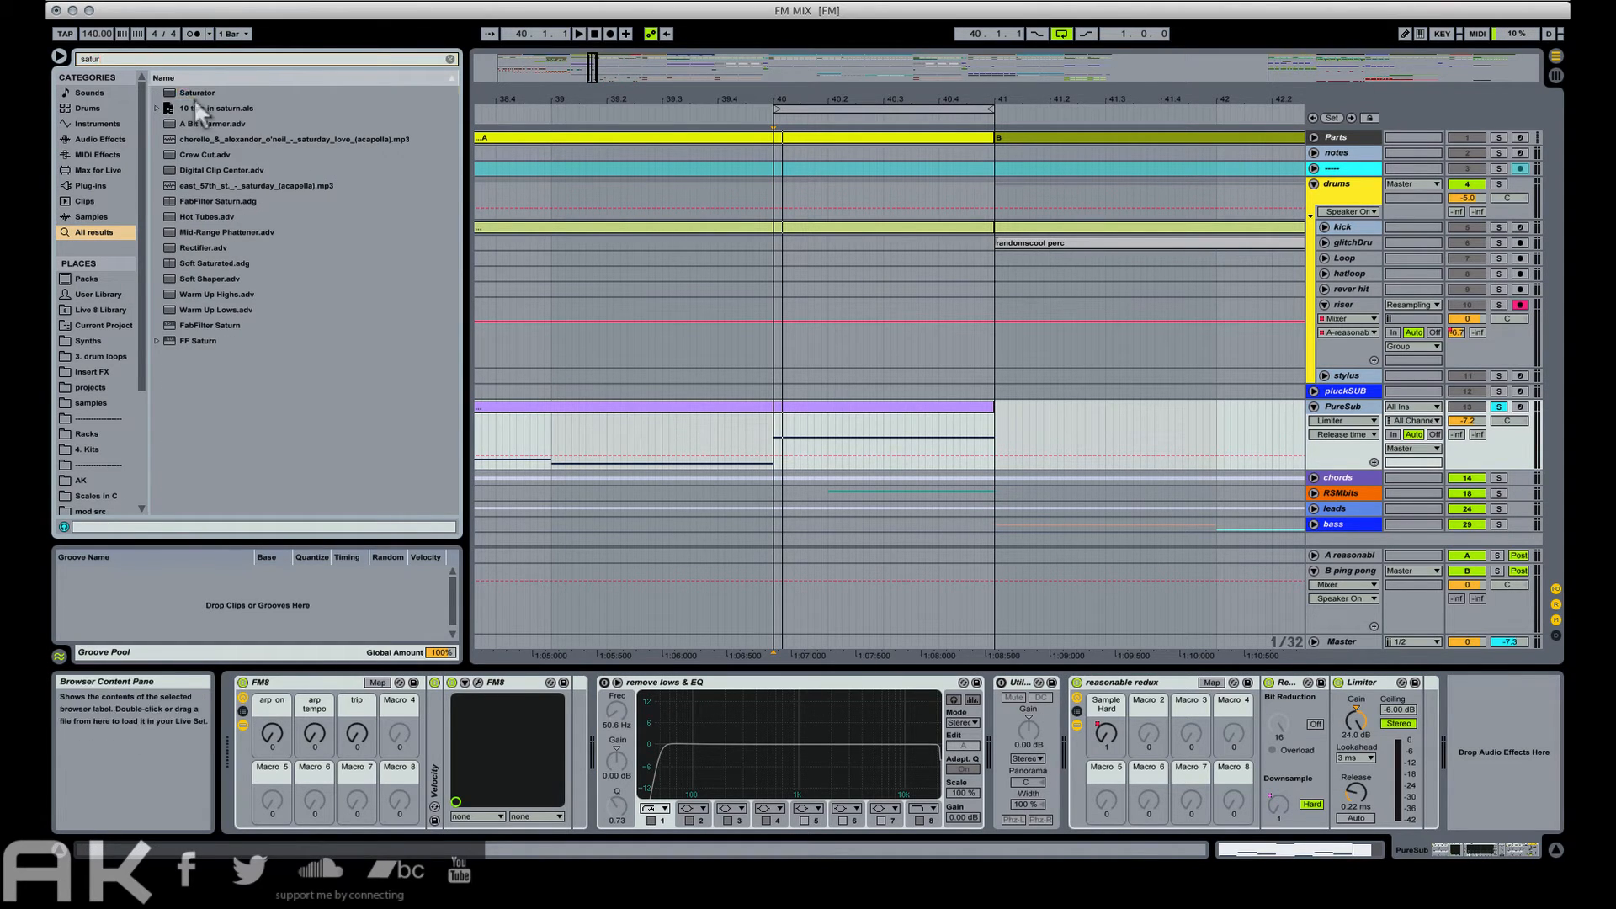
drag(196, 98, 1366, 745)
drag(1283, 692, 1367, 732)
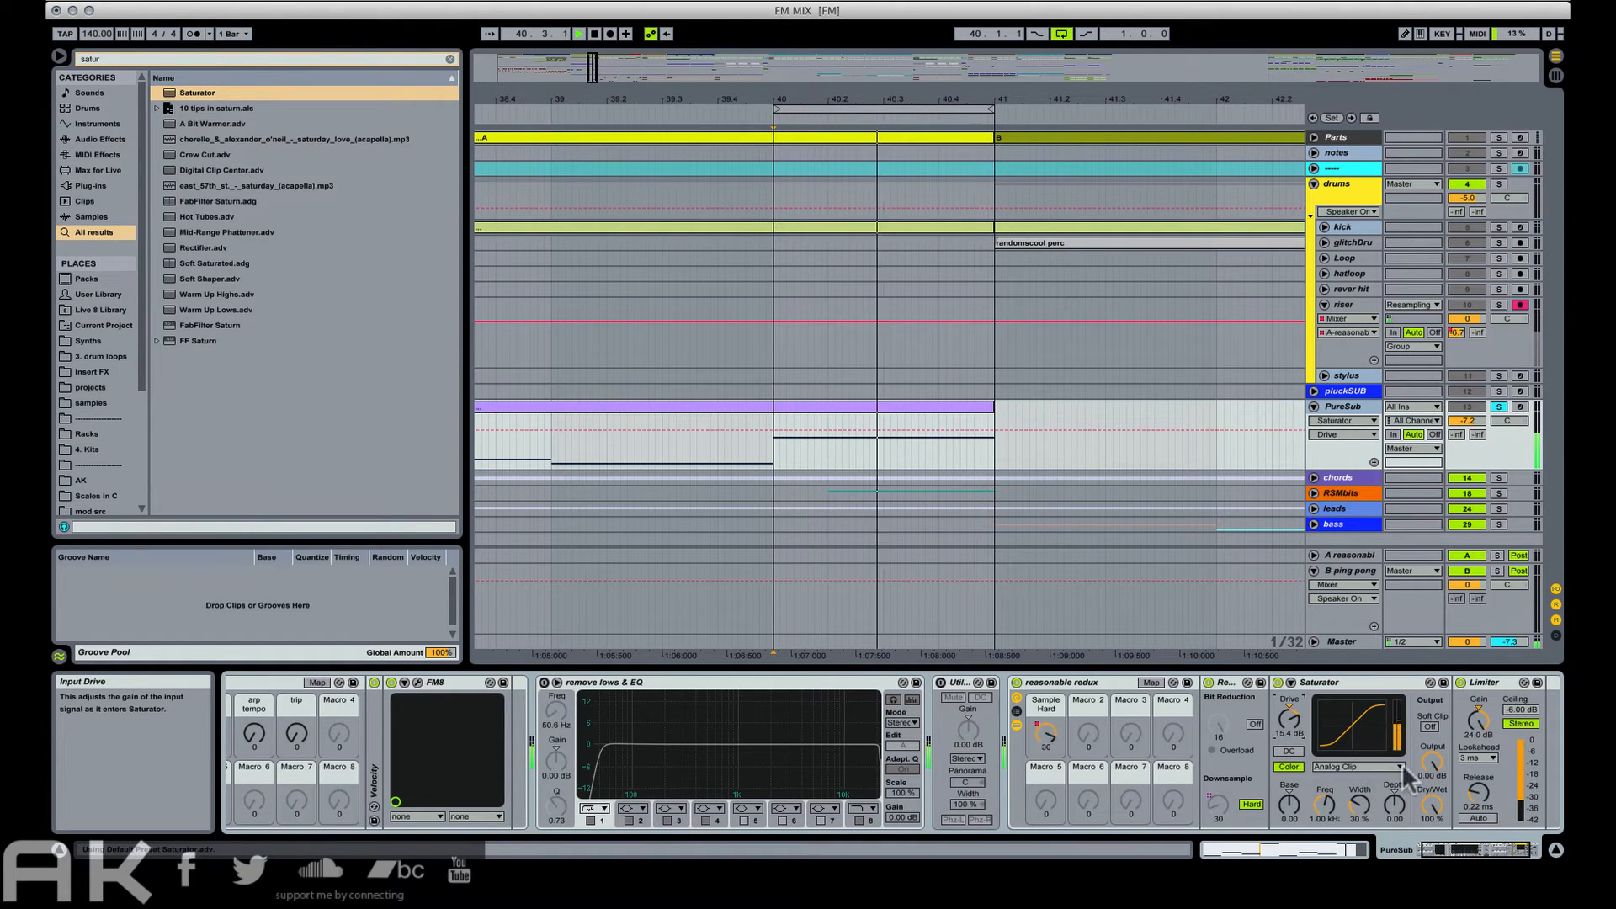
Raise the Saturator's drive to 21.7 dB and change its curve type to Hard Curve.
mouse_move(1290, 724)
mouse_down()
mouse_move(1291, 697)
mouse_move(1283, 733)
mouse_up()
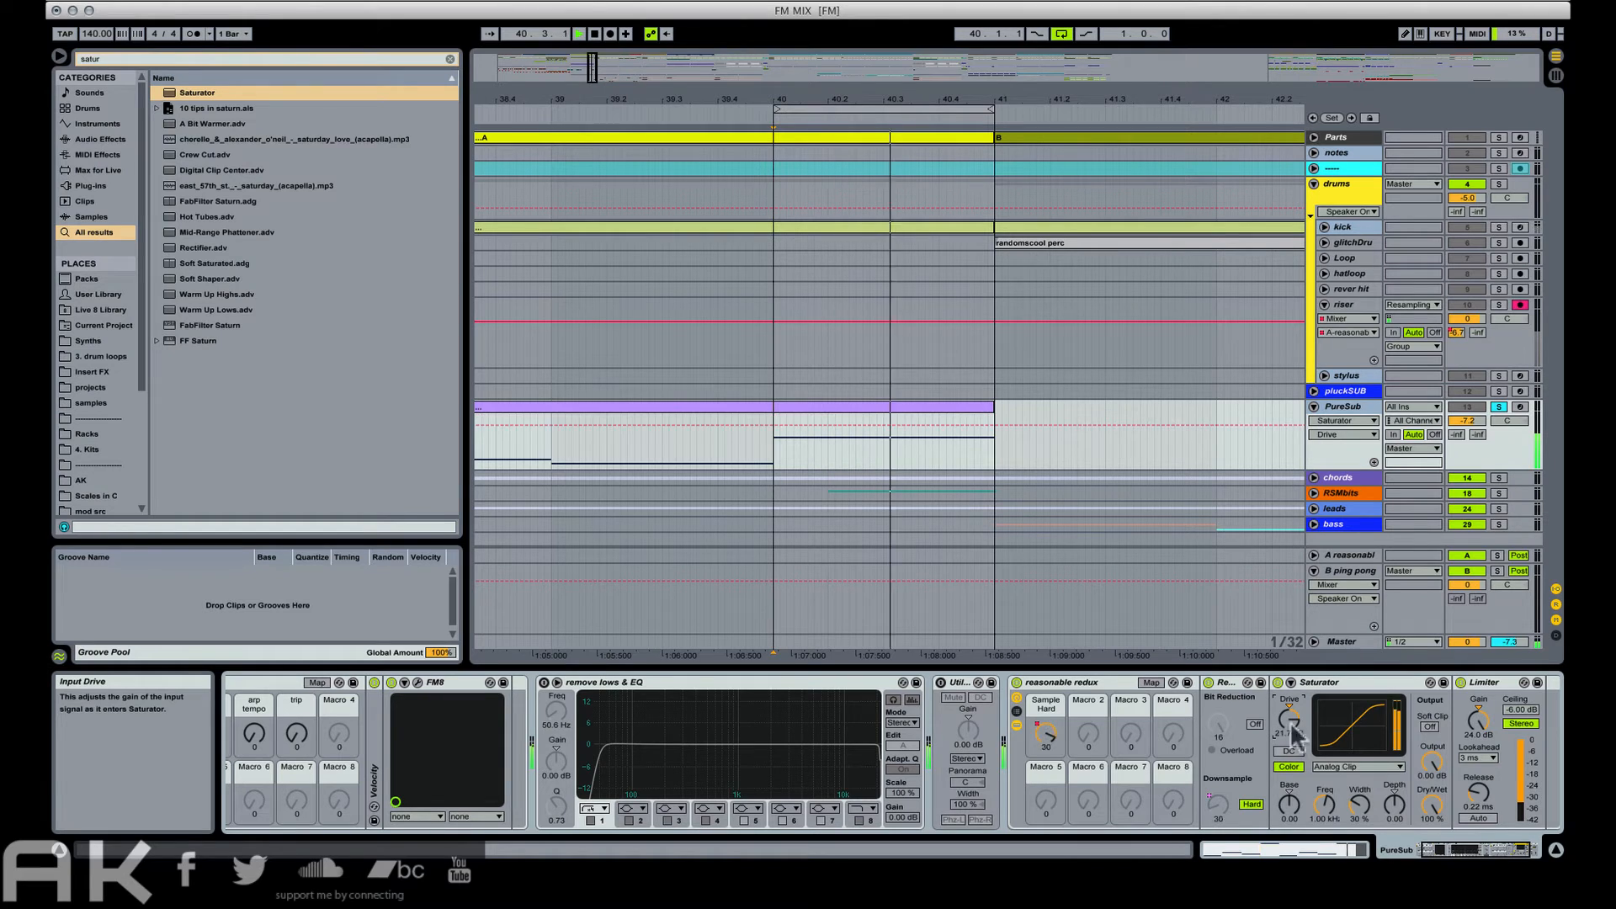
click(1356, 765)
click(1356, 810)
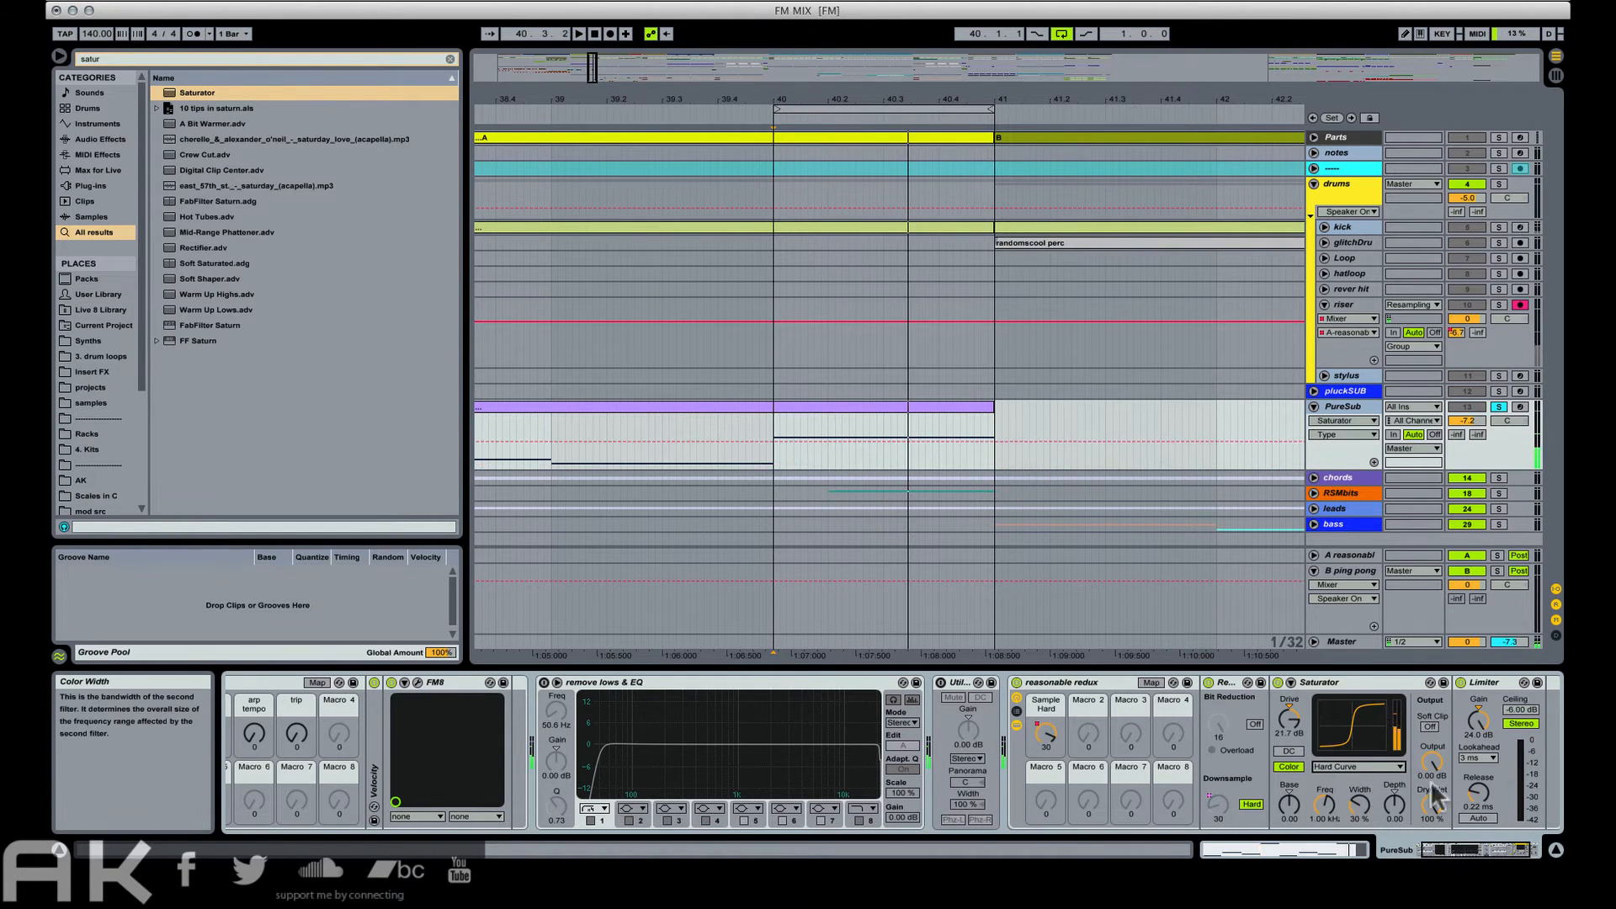
Set the Limiter's ceiling to -5 dB and restart playback of the bar 40 loop.
click(1519, 712)
text(-5)
key(Return)
key(space)
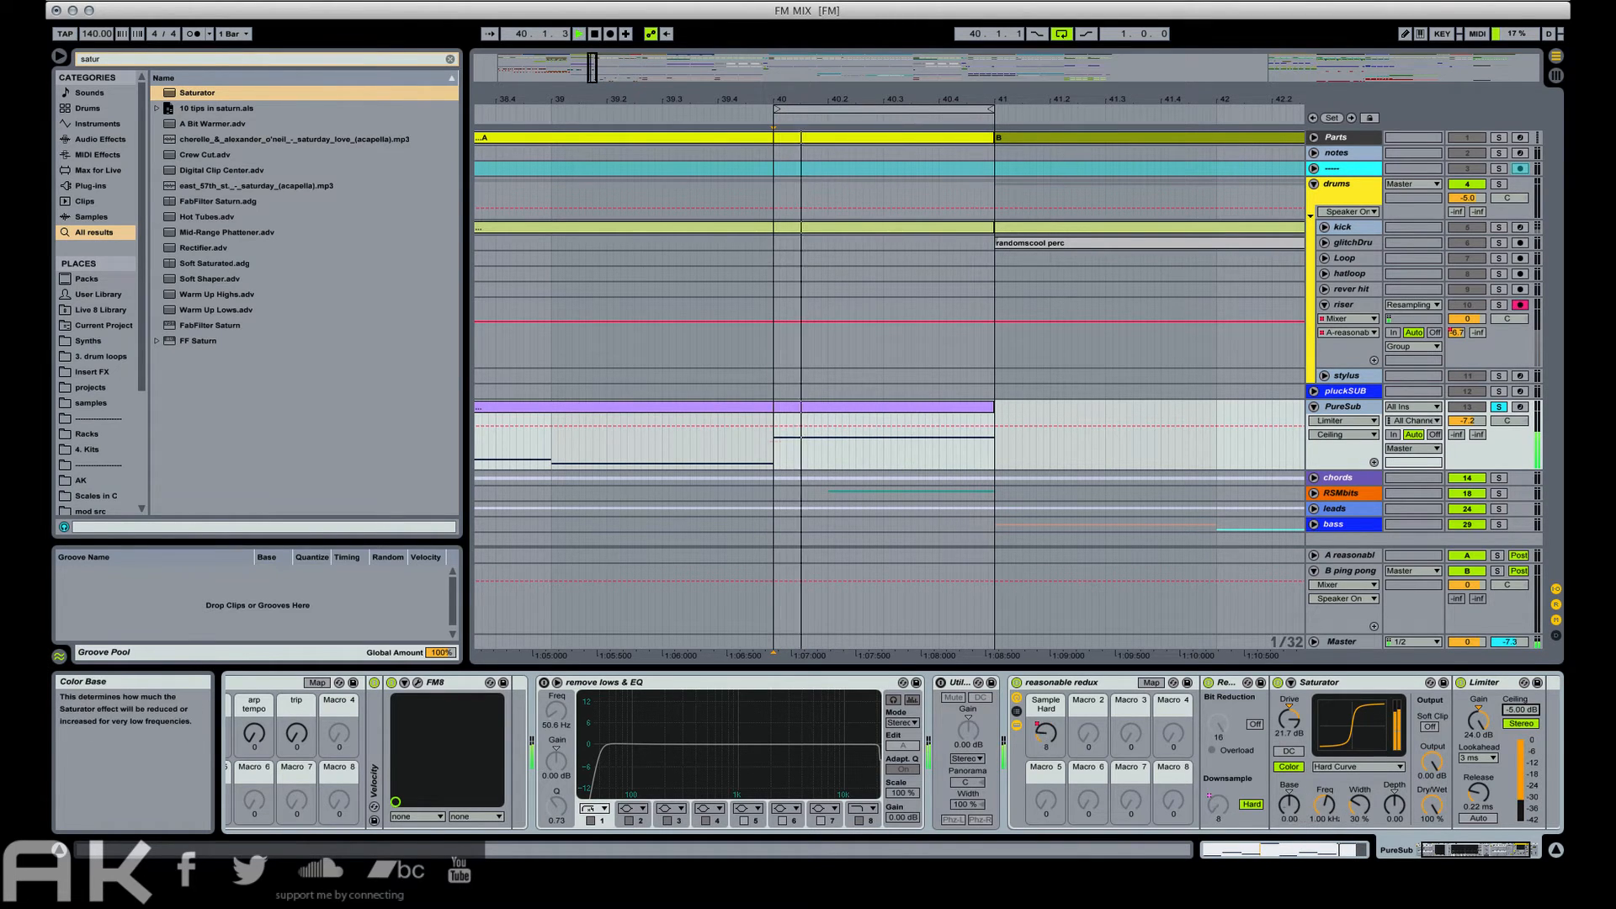
Set the Saturator's color base to -17.1 and frequency to 4.22 kHz, and lower the Limiter's gain to 13.3 dB.
drag(1288, 804, 1289, 838)
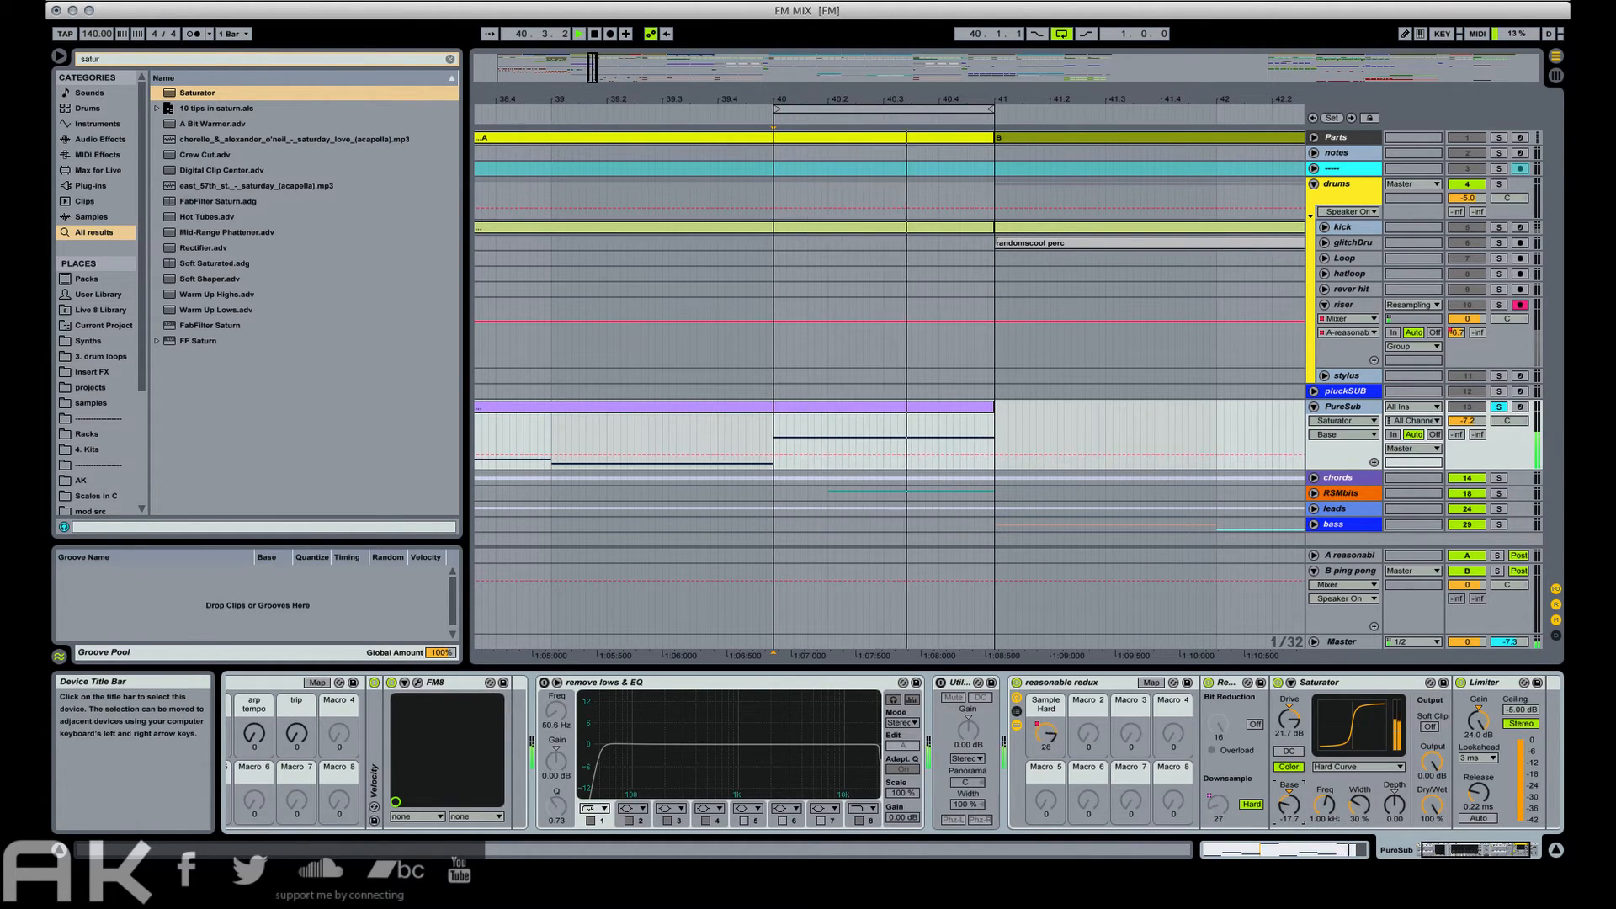
drag(1482, 731, 1482, 753)
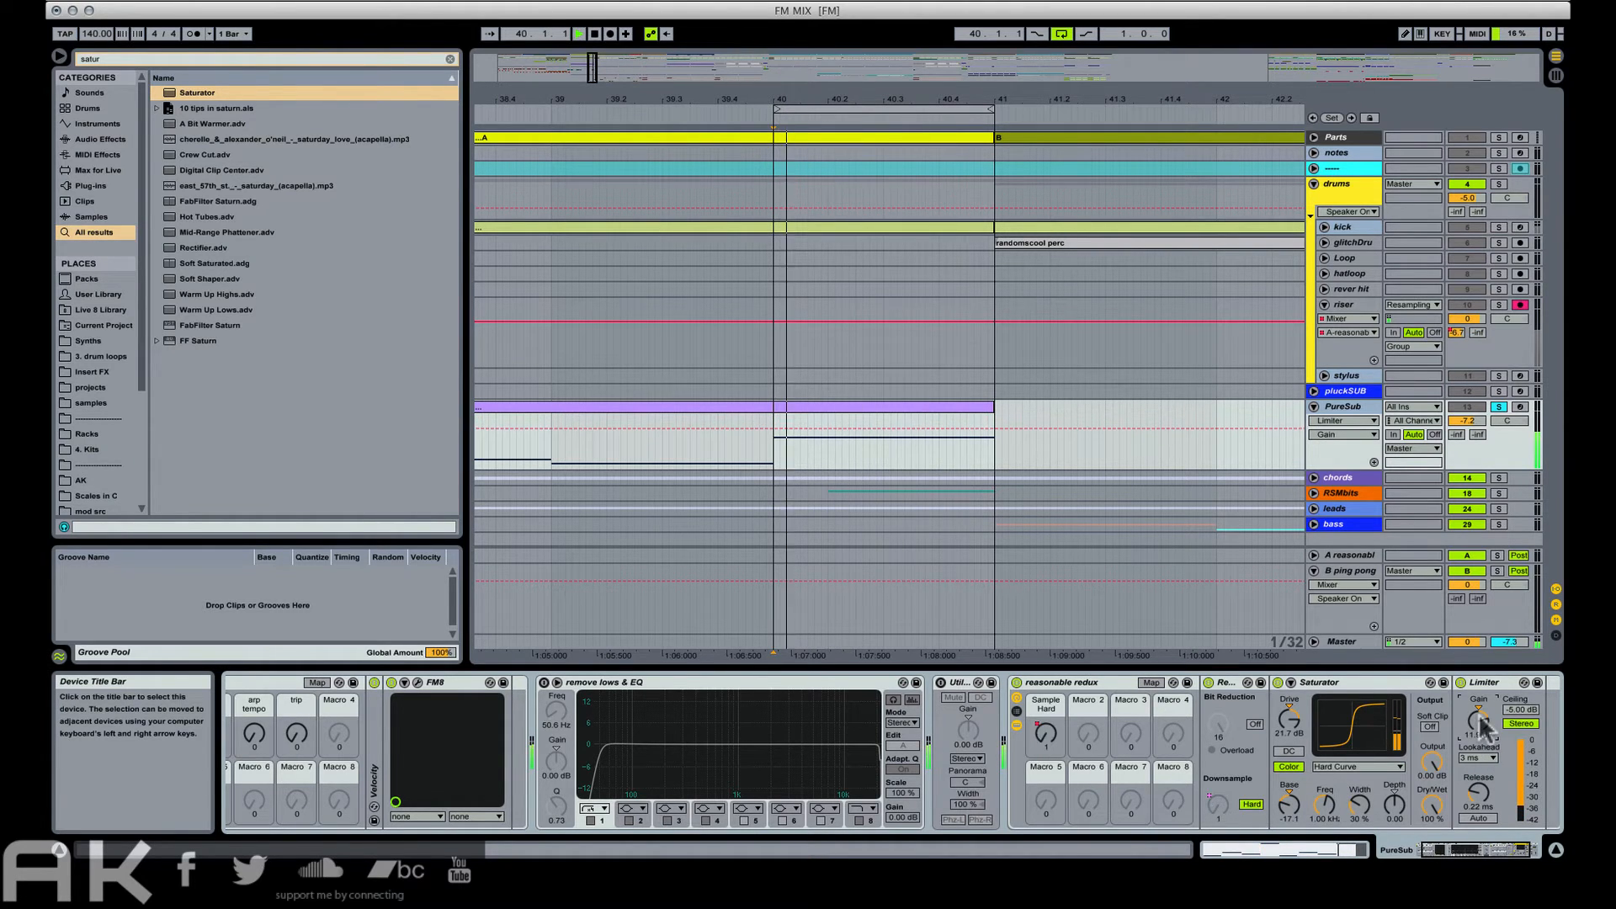
drag(1330, 808, 1330, 768)
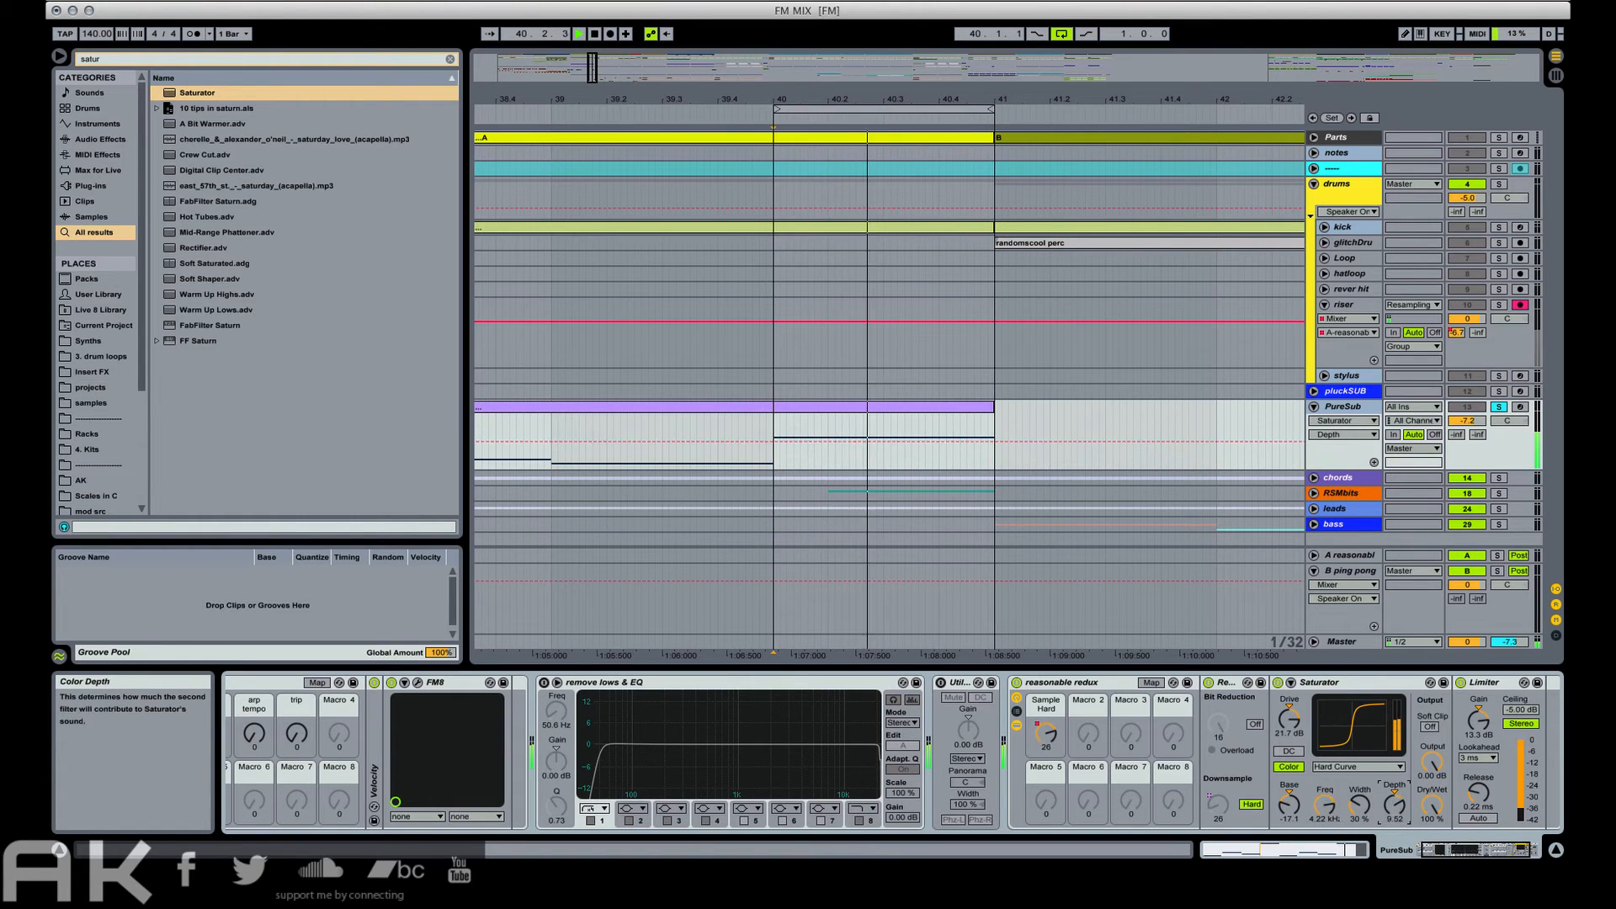
Review the Saturator's curve types, keeping Hard Curve, and raise the color depth to 14.9.
click(1358, 766)
click(1350, 764)
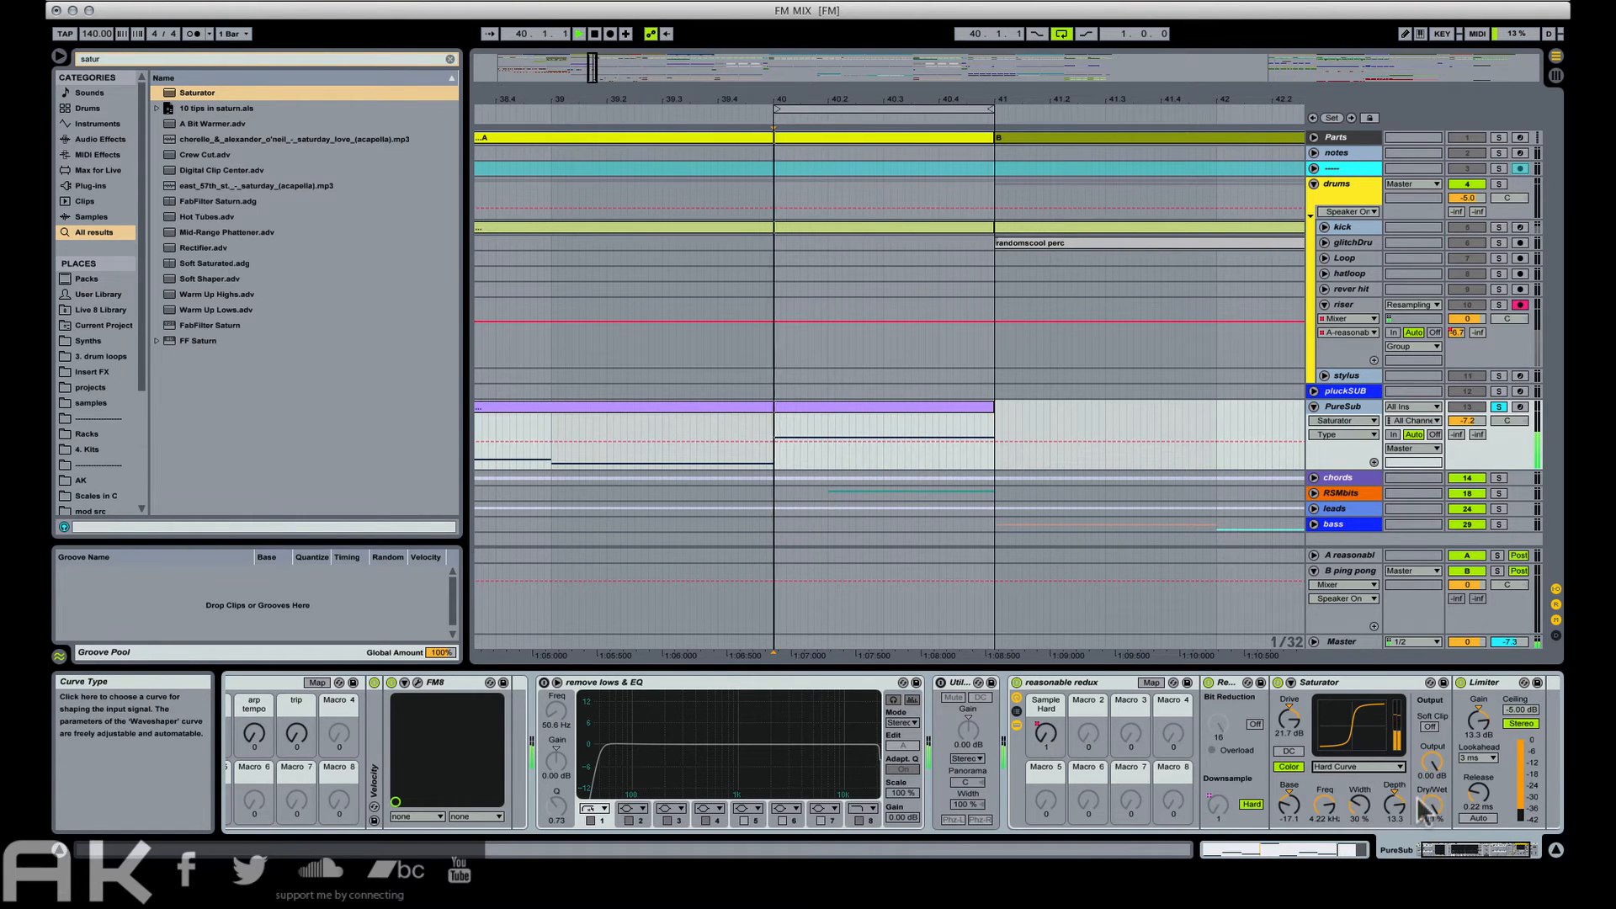
click(1395, 804)
Automate the Saturator's Dry/Wet to ramp from 0% at bar 40 up to 100% around 40.3.
mouse_move(1433, 805)
mouse_down()
mouse_move(1433, 871)
mouse_move(1433, 800)
mouse_up()
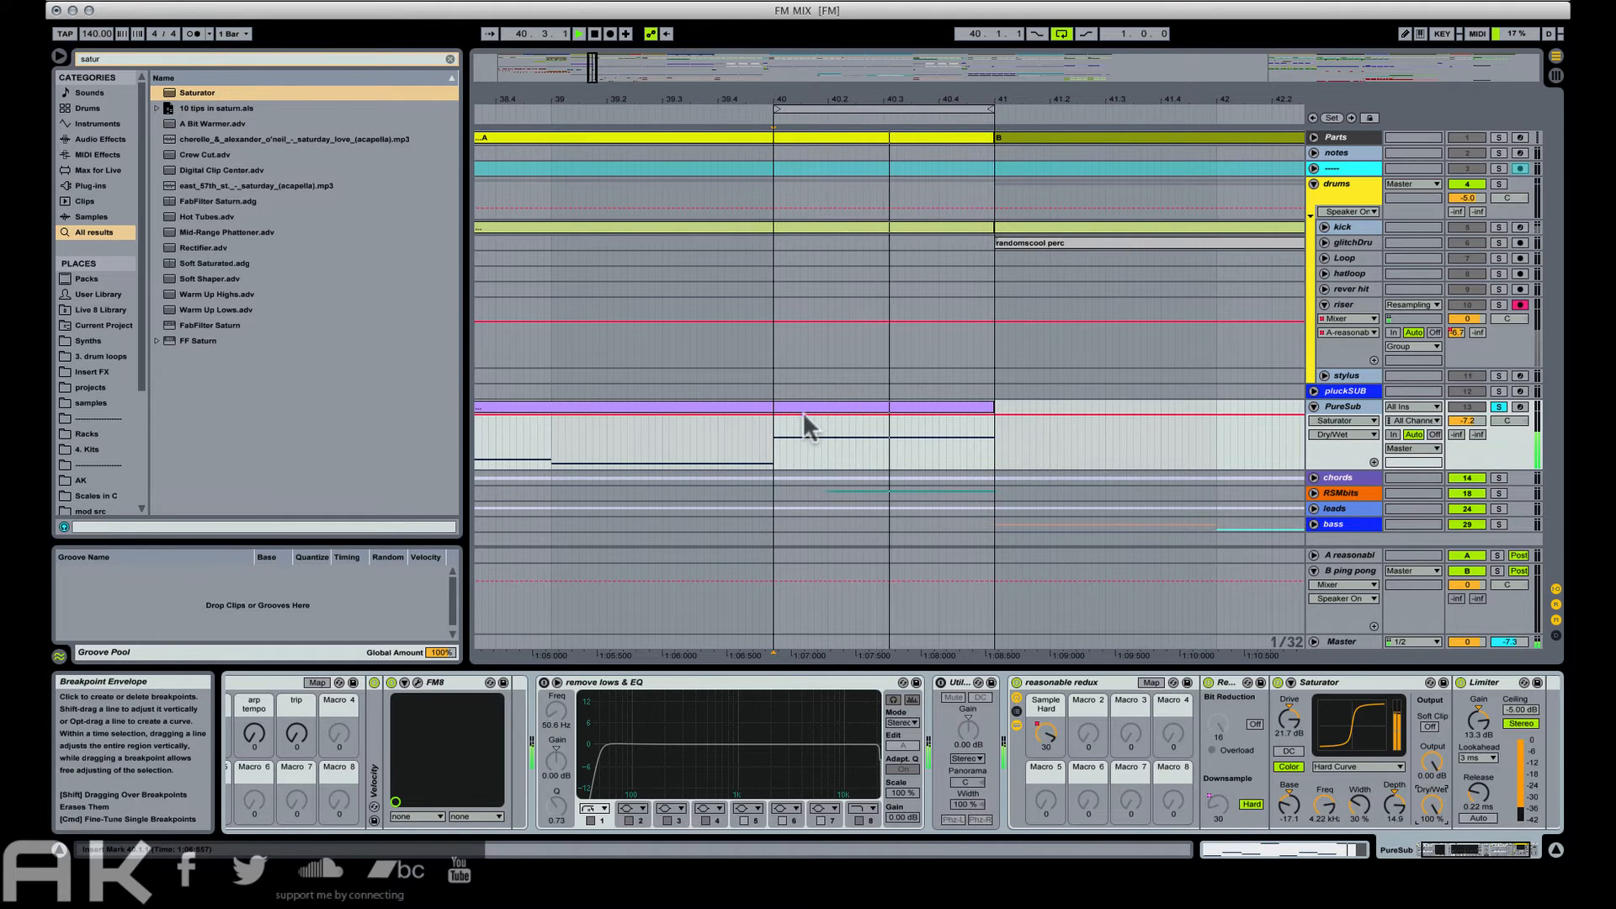
click(804, 415)
drag(775, 415, 775, 469)
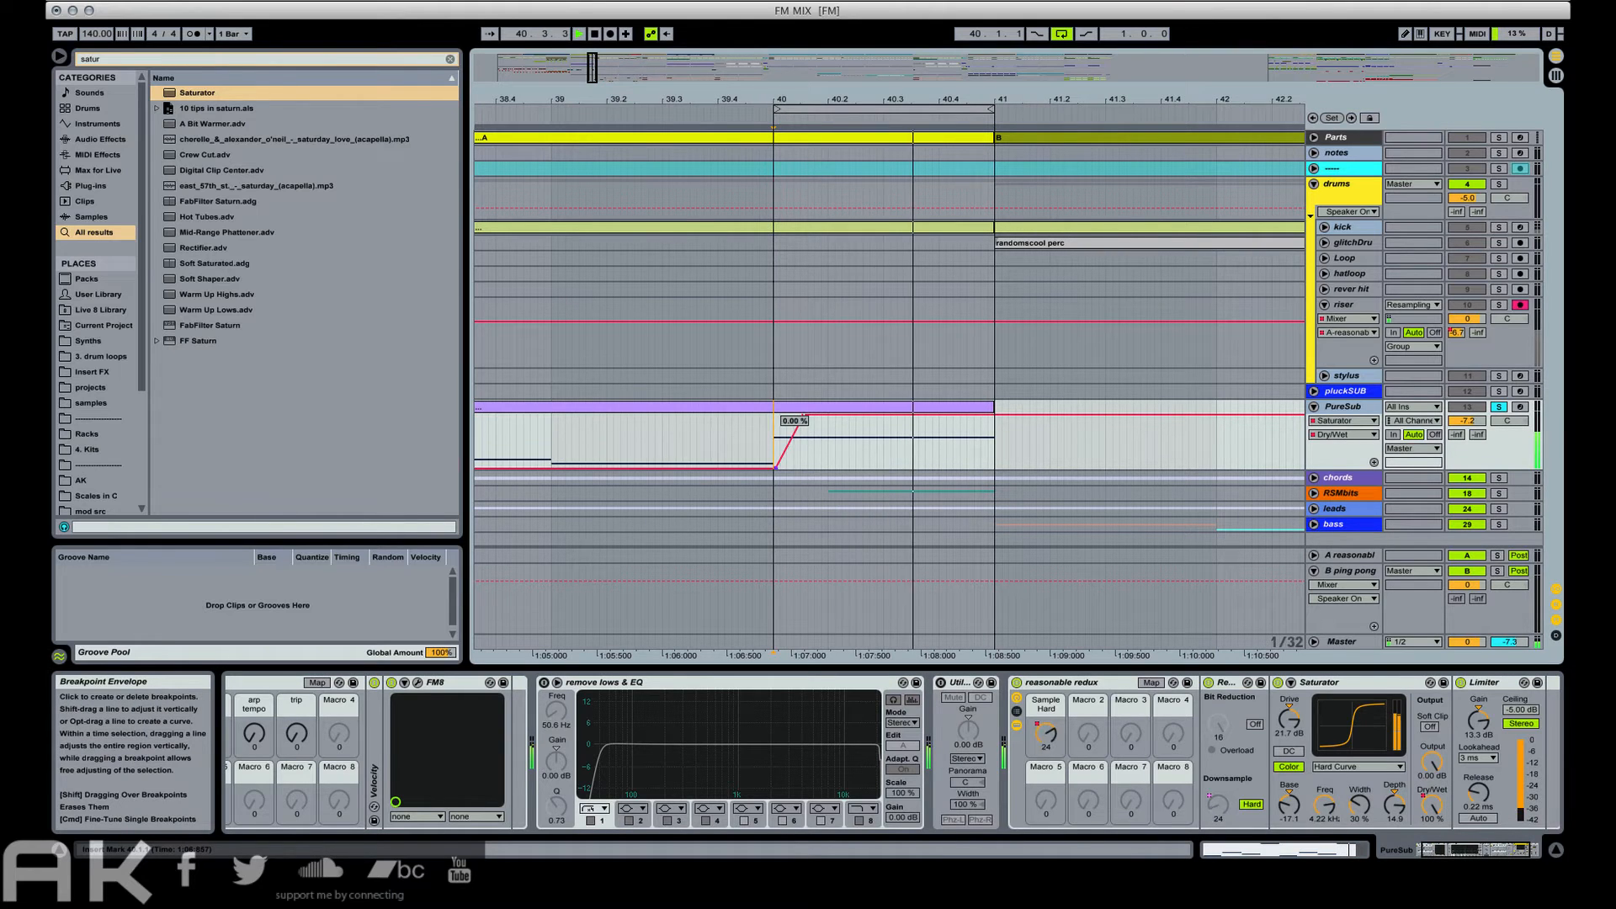
drag(804, 415, 882, 415)
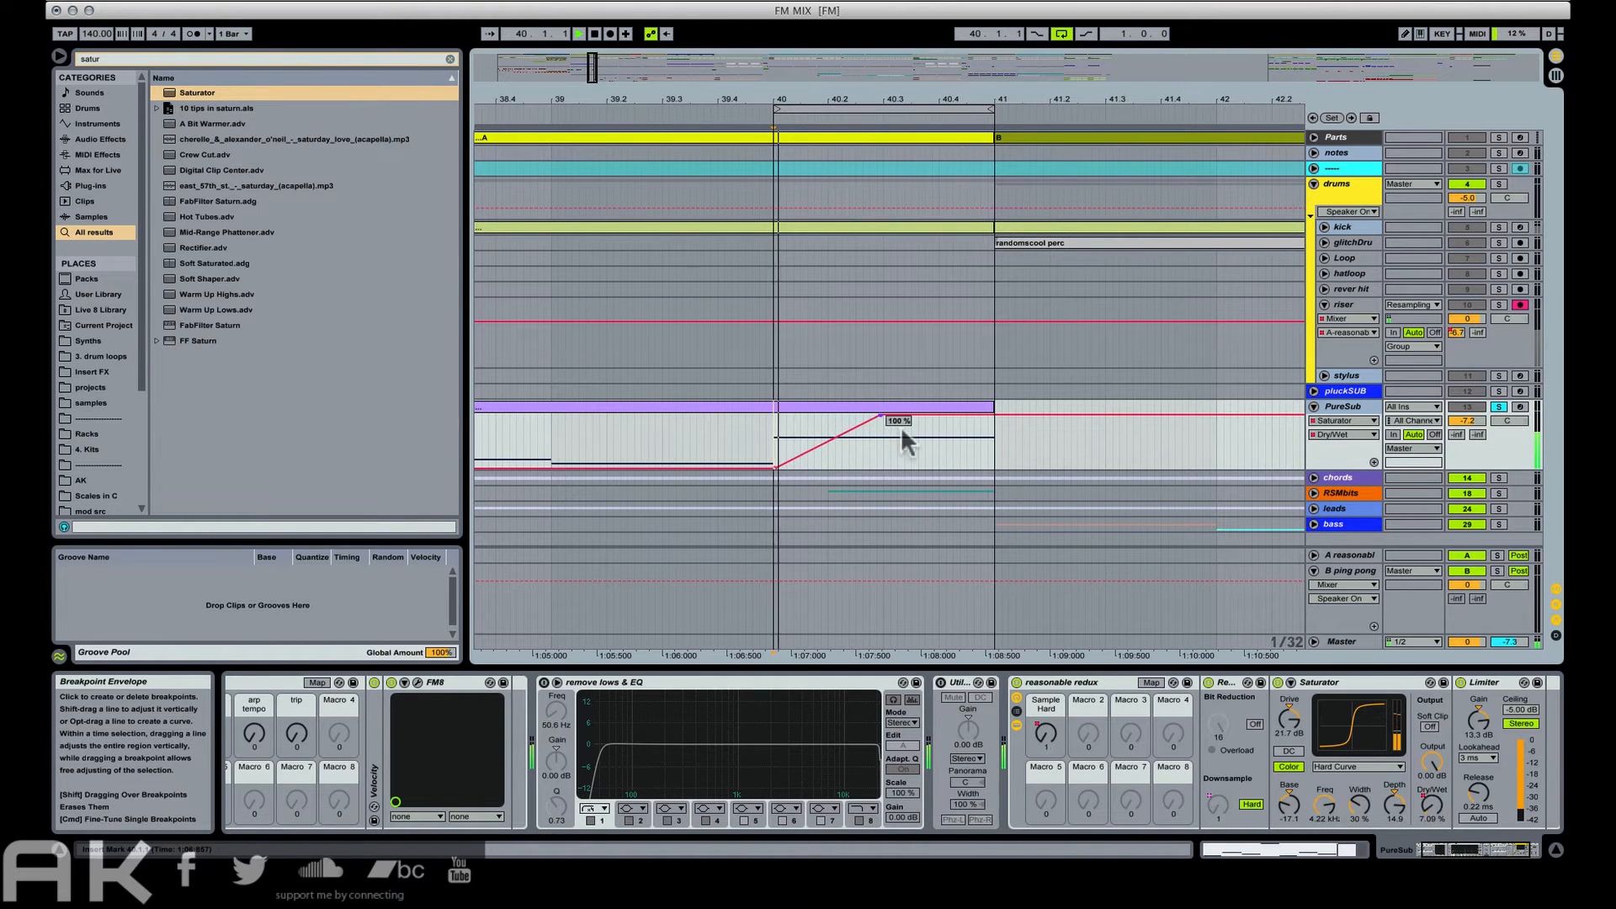
key(space)
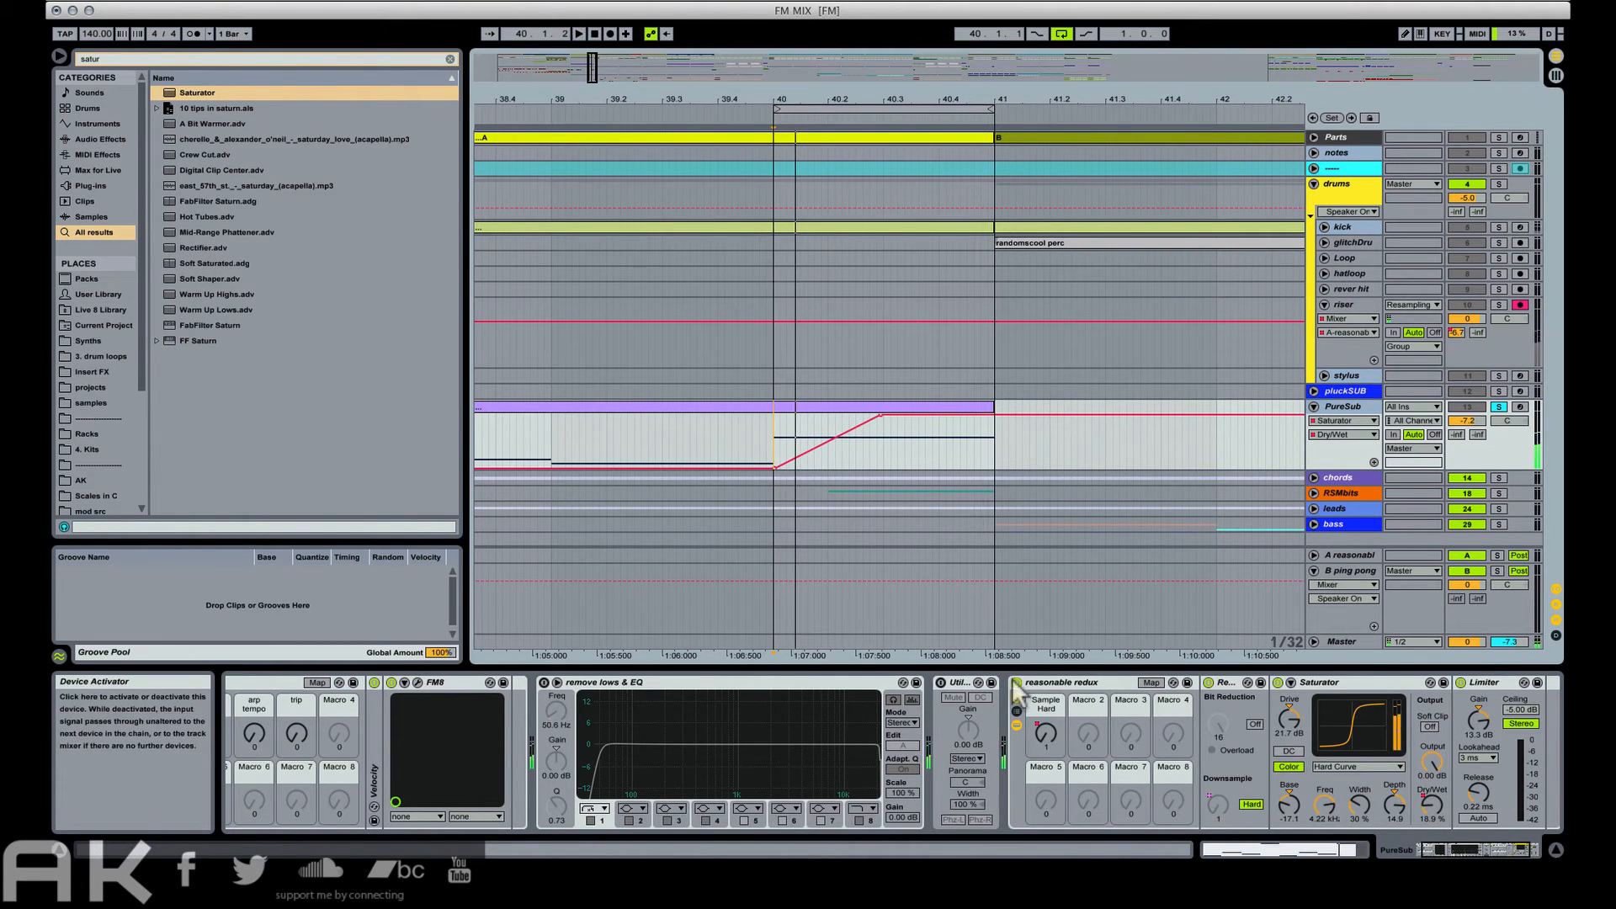
Draw Device On automation for the reasonable redux rack so it is active only during bar 40.
click(1017, 683)
drag(794, 403, 924, 392)
key(space)
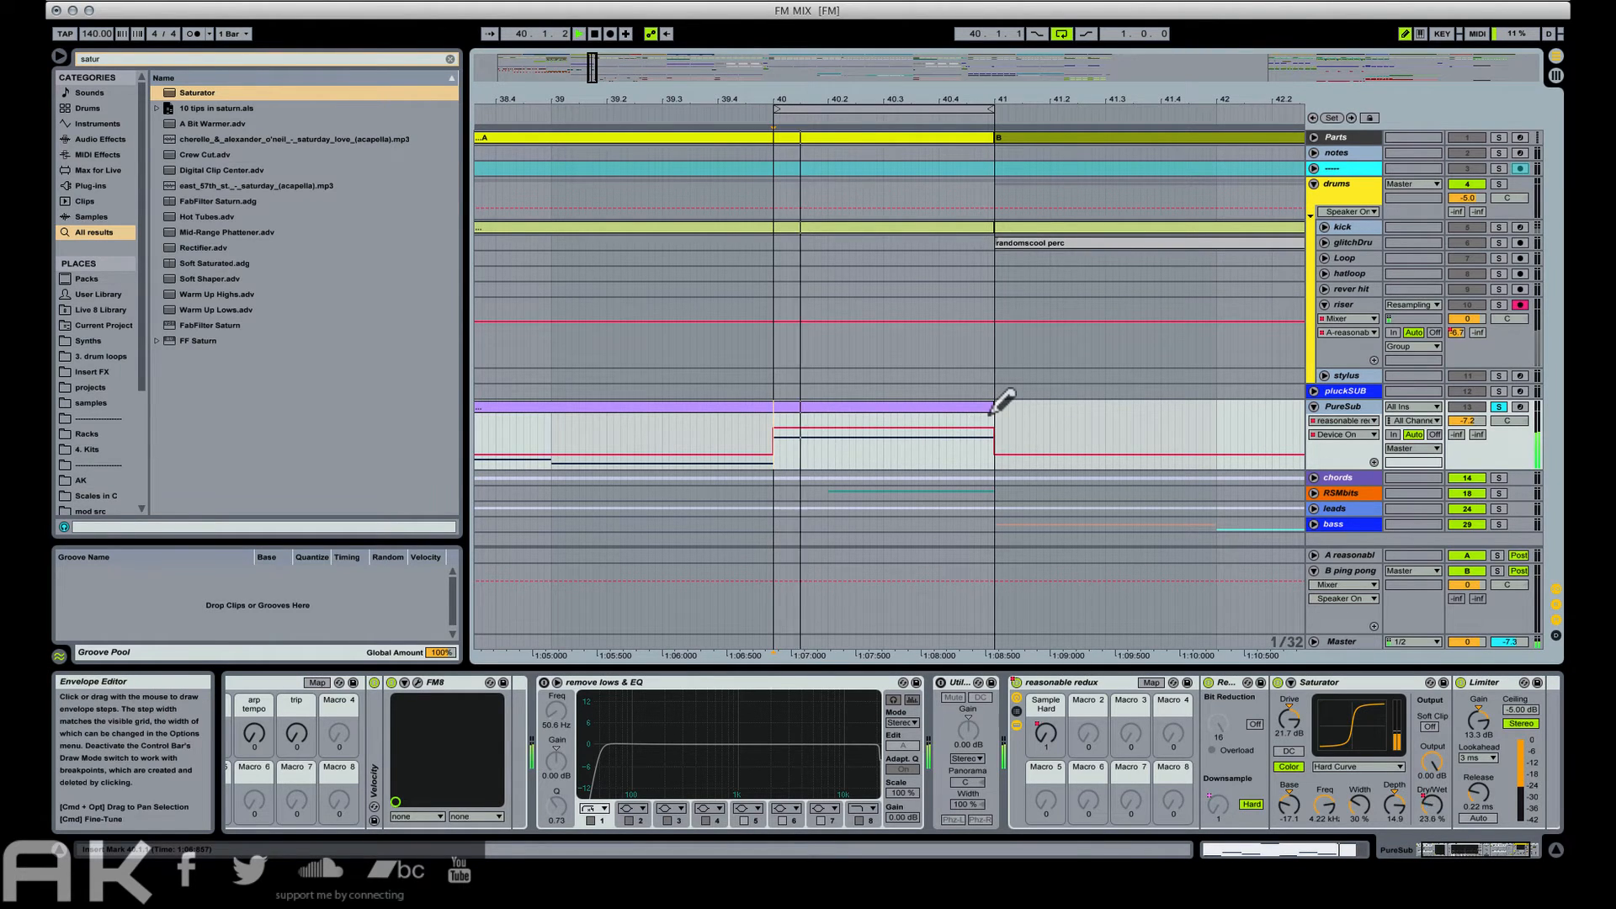
Unsolo PureSub, switch off the loop, and play the transition from bar 38 in the full mix.
click(1499, 407)
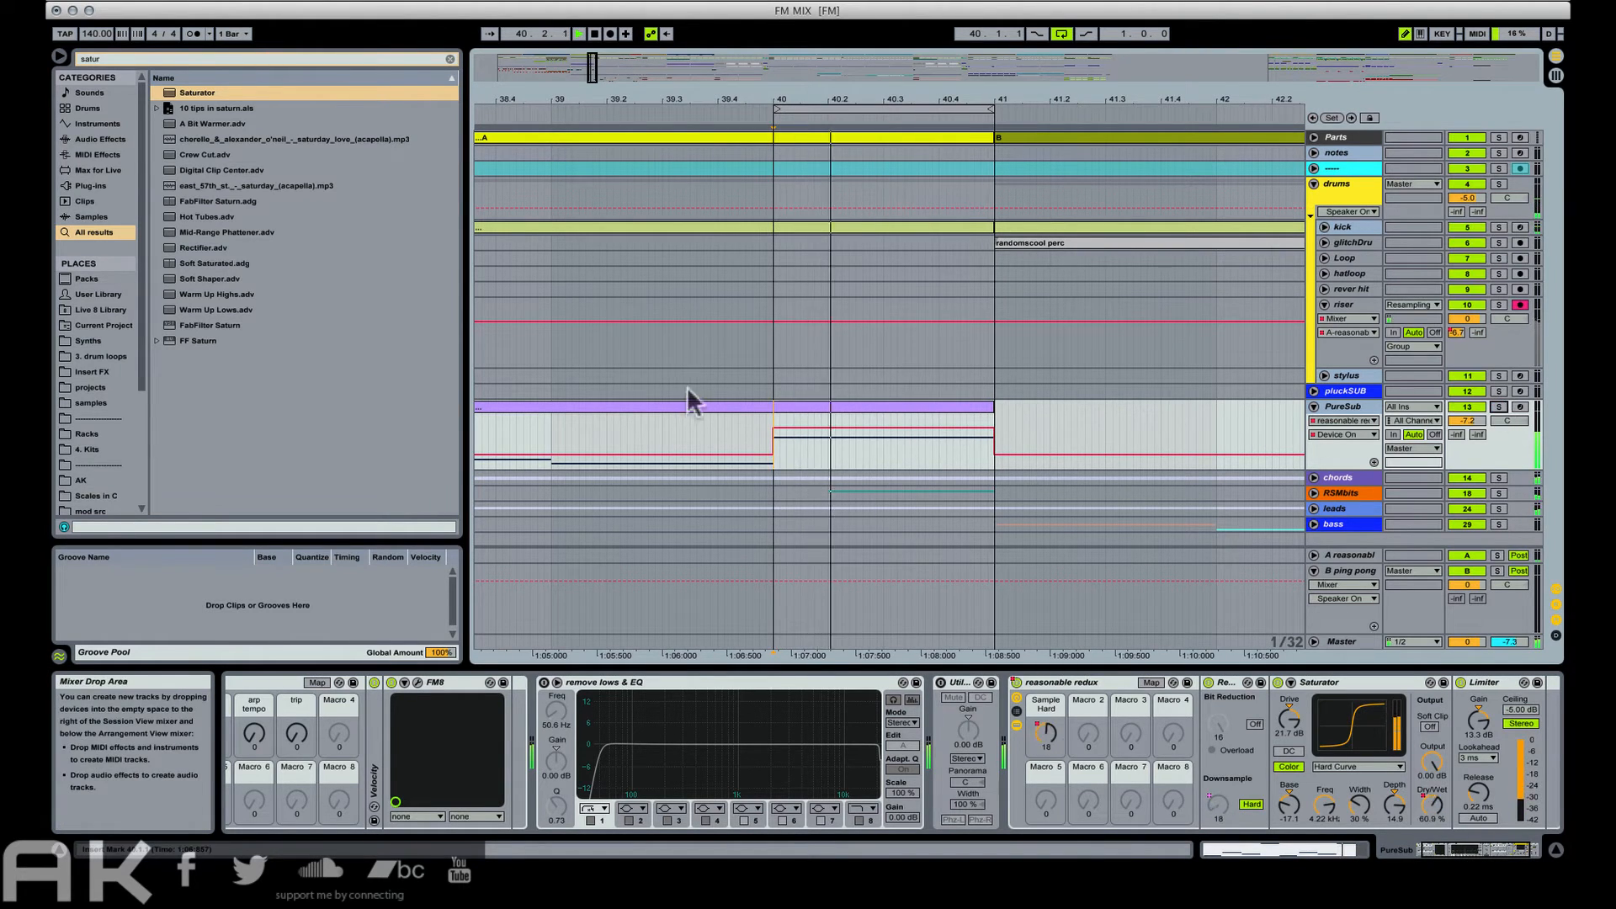
click(1064, 37)
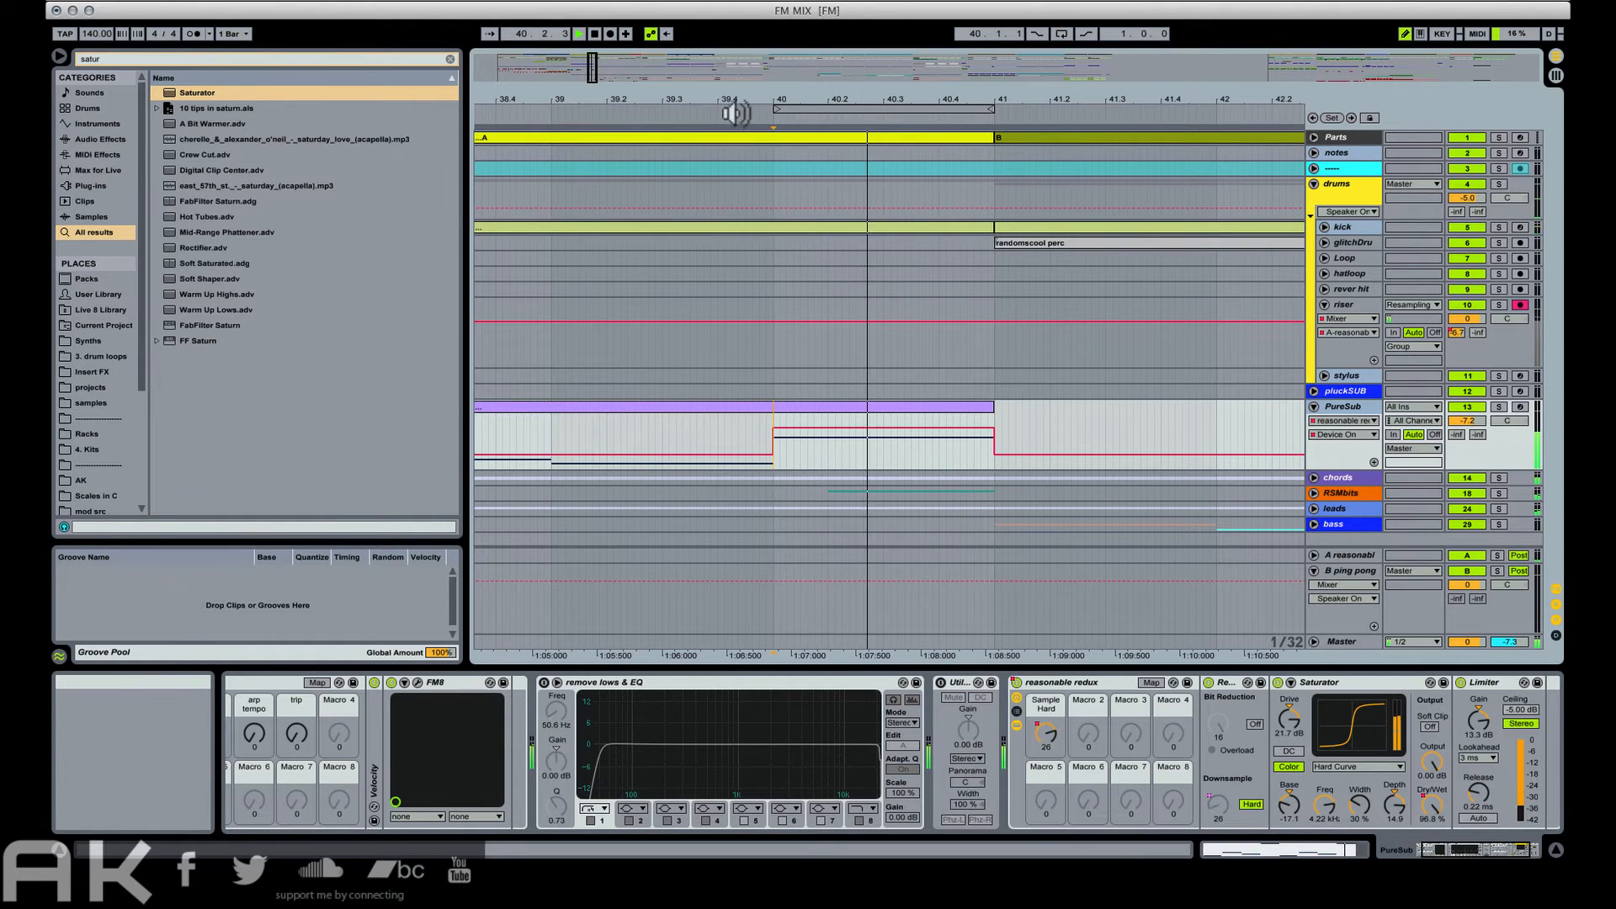
drag(739, 103, 739, 80)
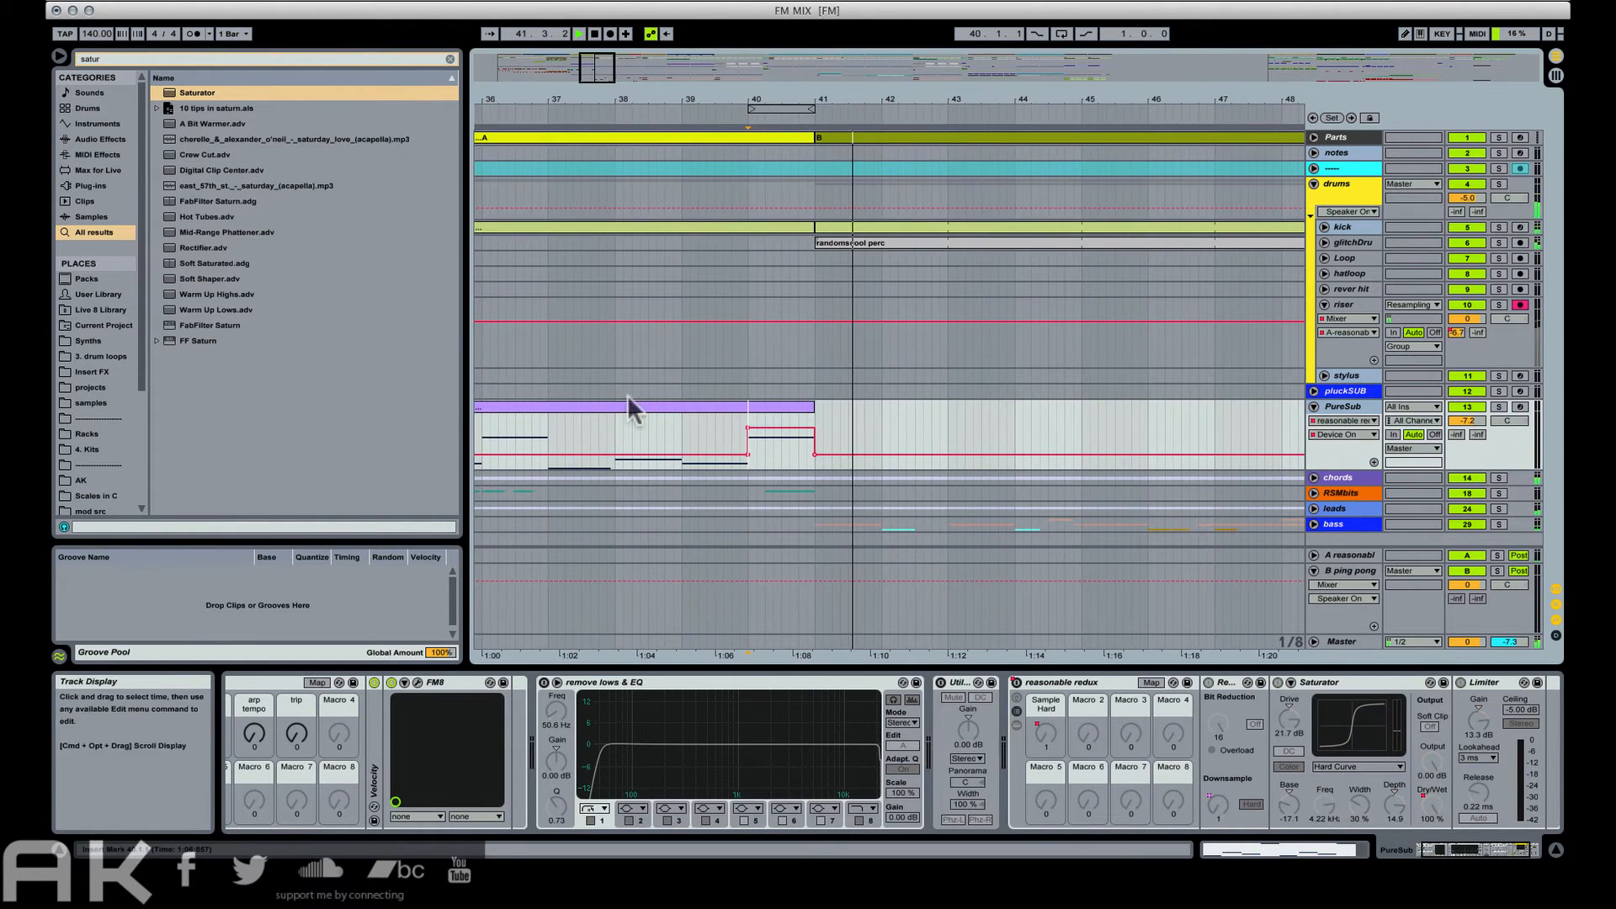
click(618, 438)
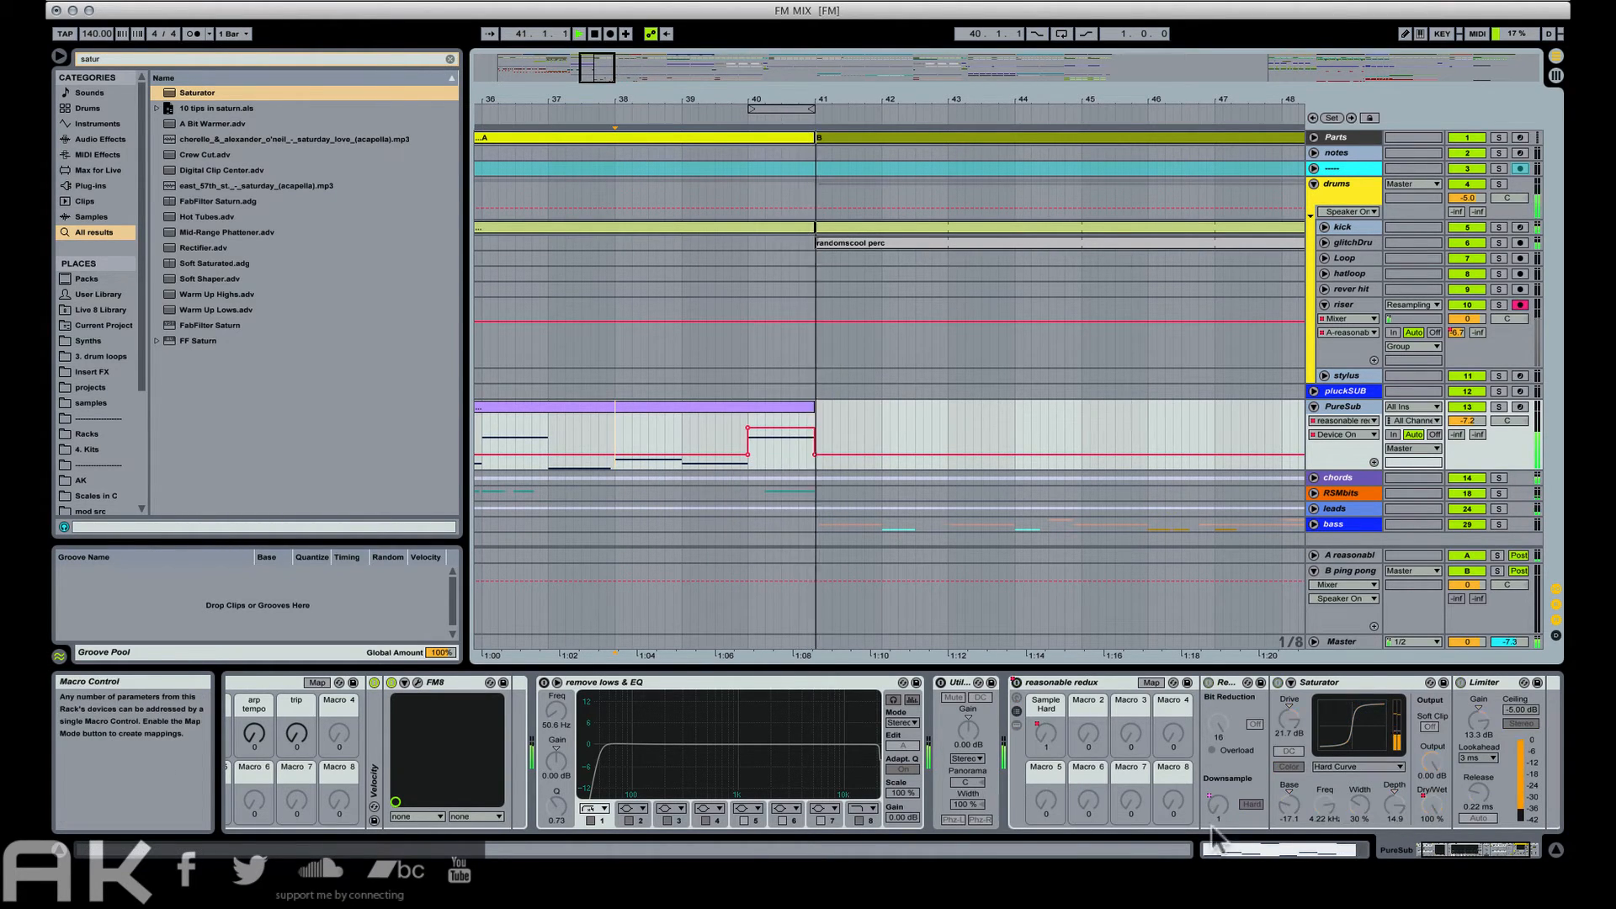
Move the remove lows & EQ device to the end of PureSub's device chain and switch it on.
click(1500, 848)
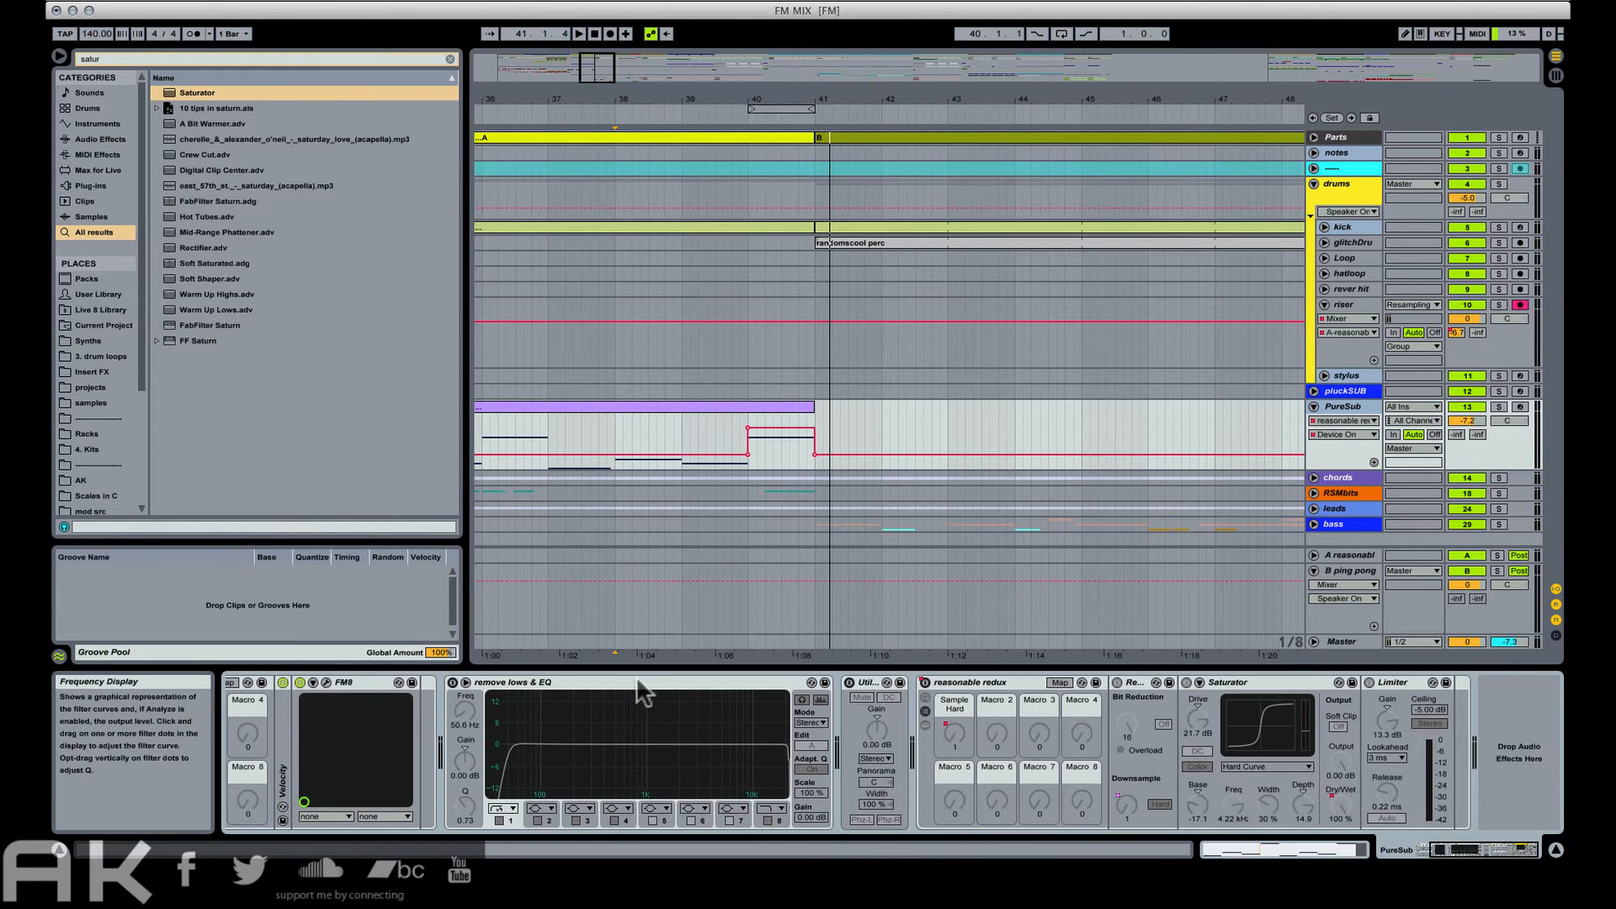
click(680, 681)
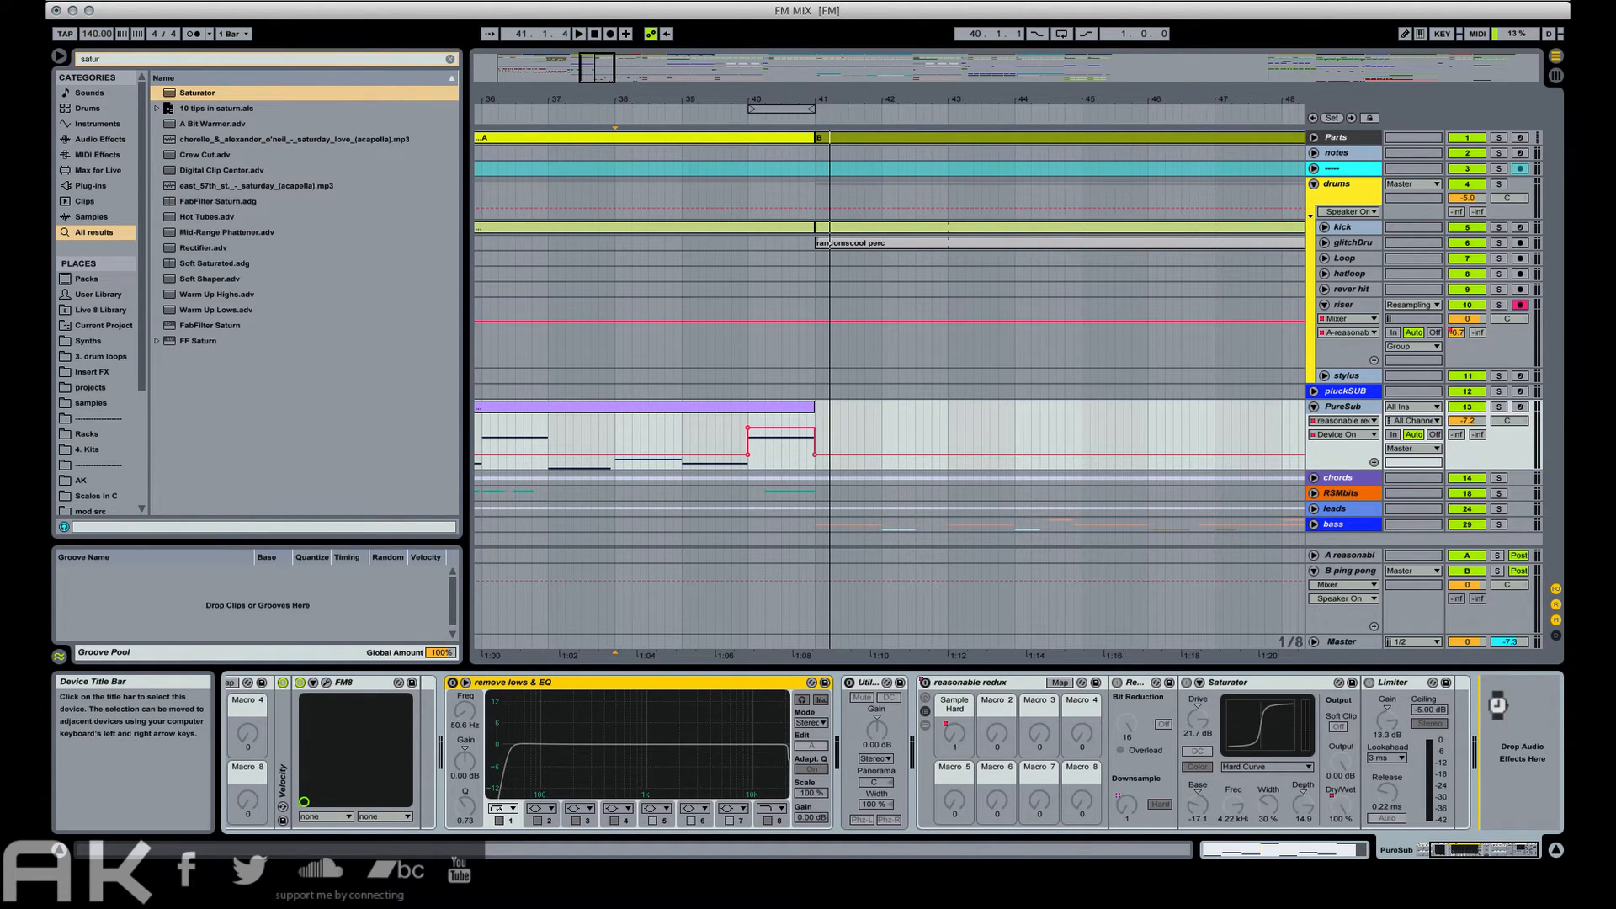
drag(1498, 706, 1528, 735)
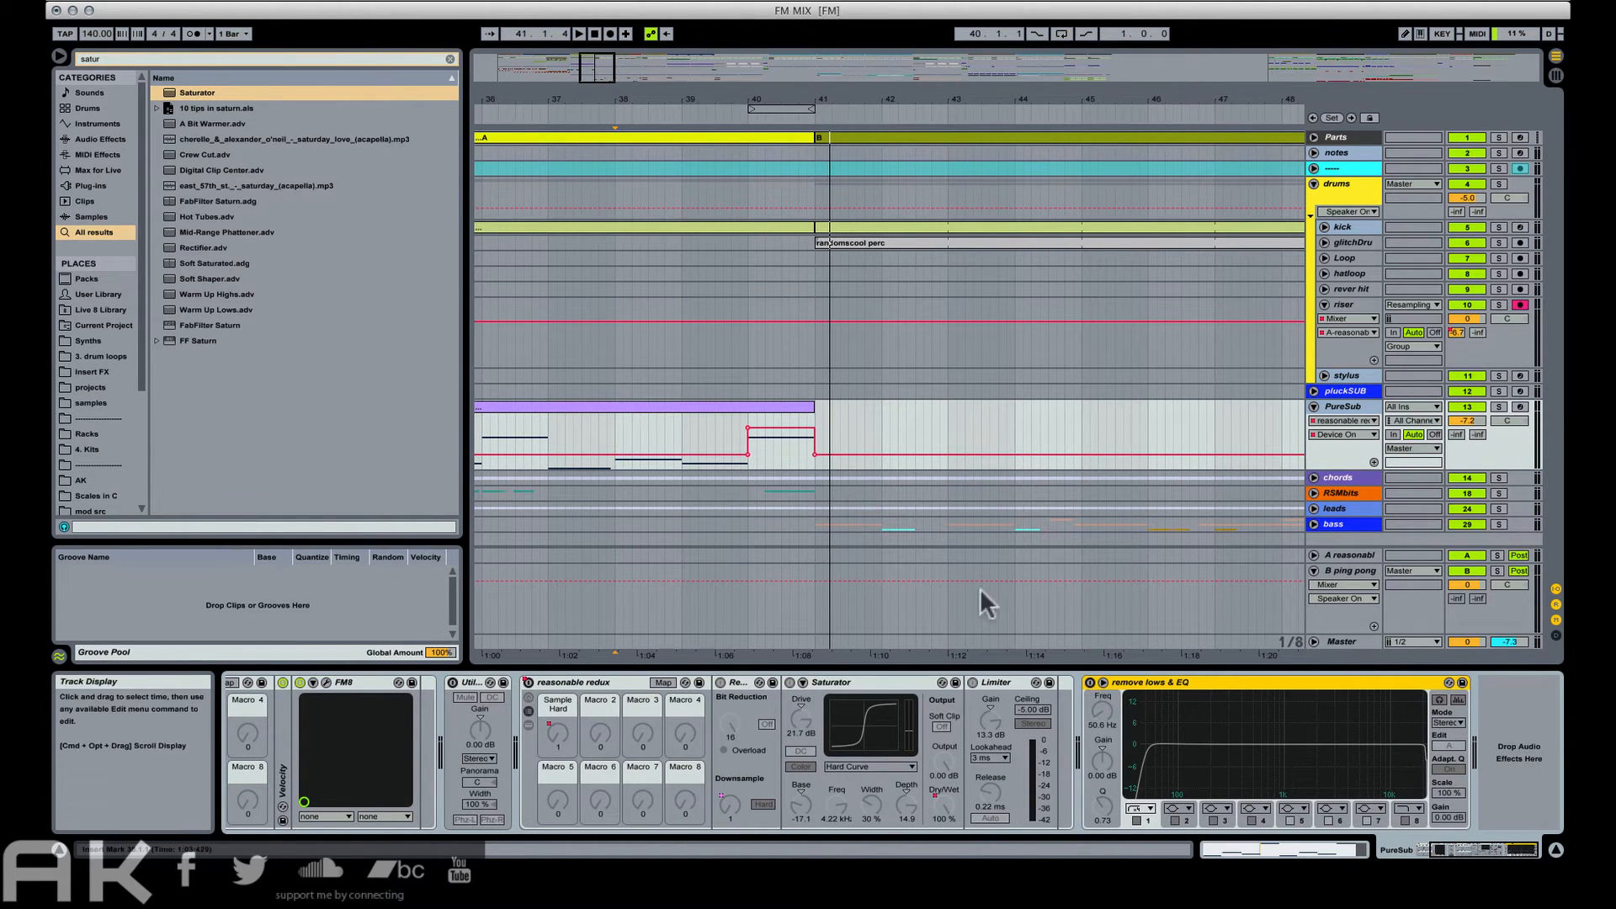
click(1091, 683)
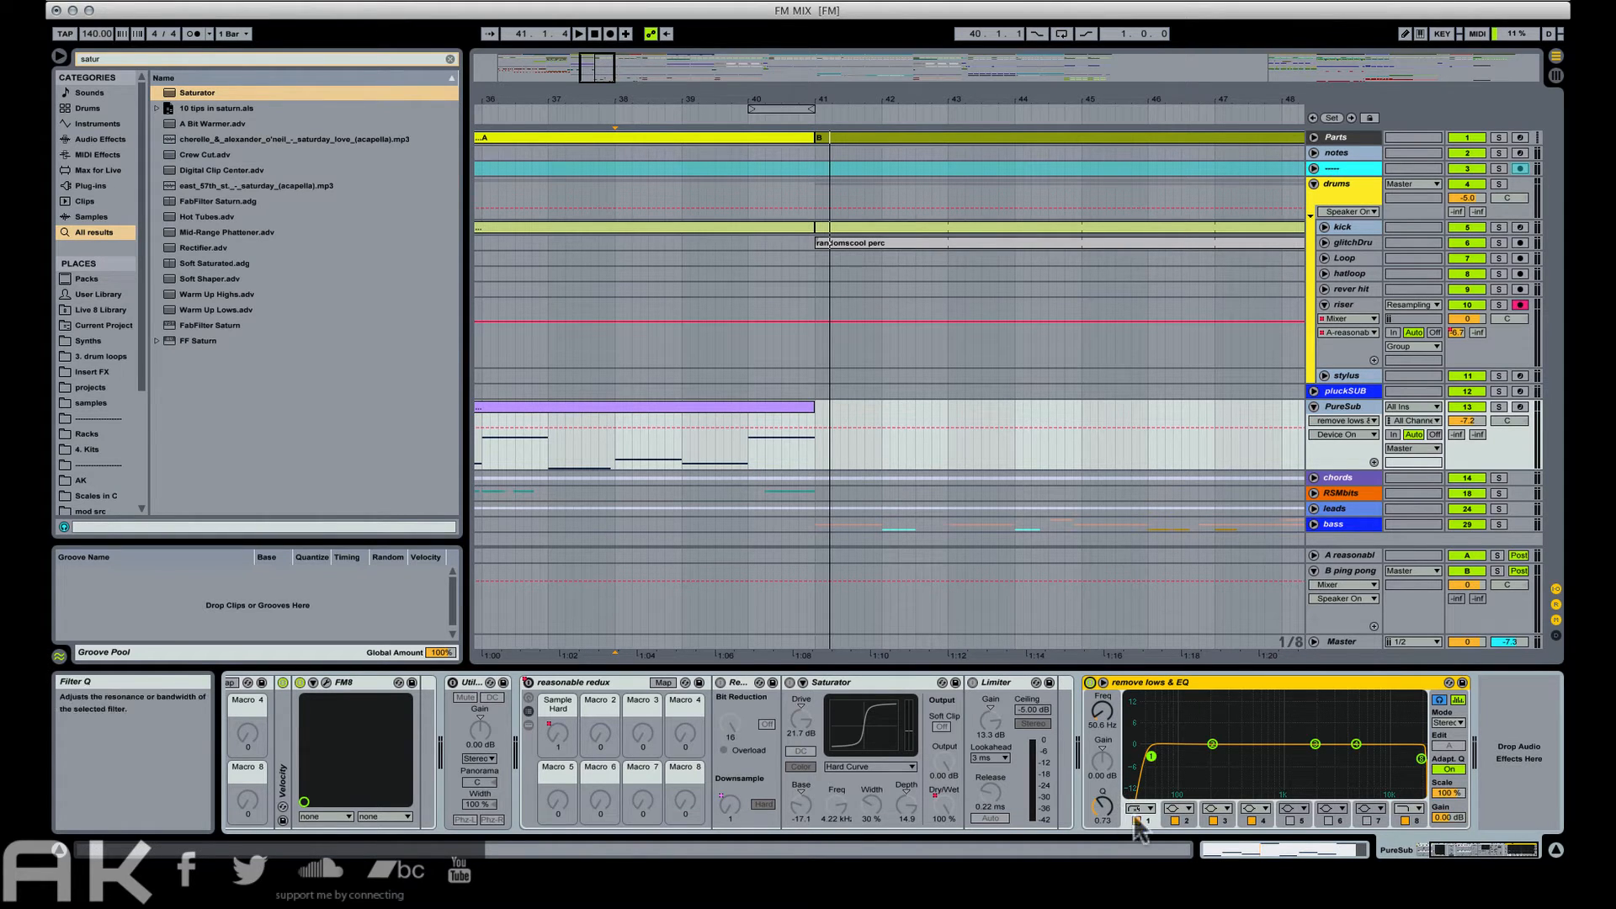
Automate the EQ's band 1 filter on only during bar 40, and boost band 4 by 5.33 dB at 5.59 kHz.
click(1136, 819)
key(b)
drag(750, 425, 814, 419)
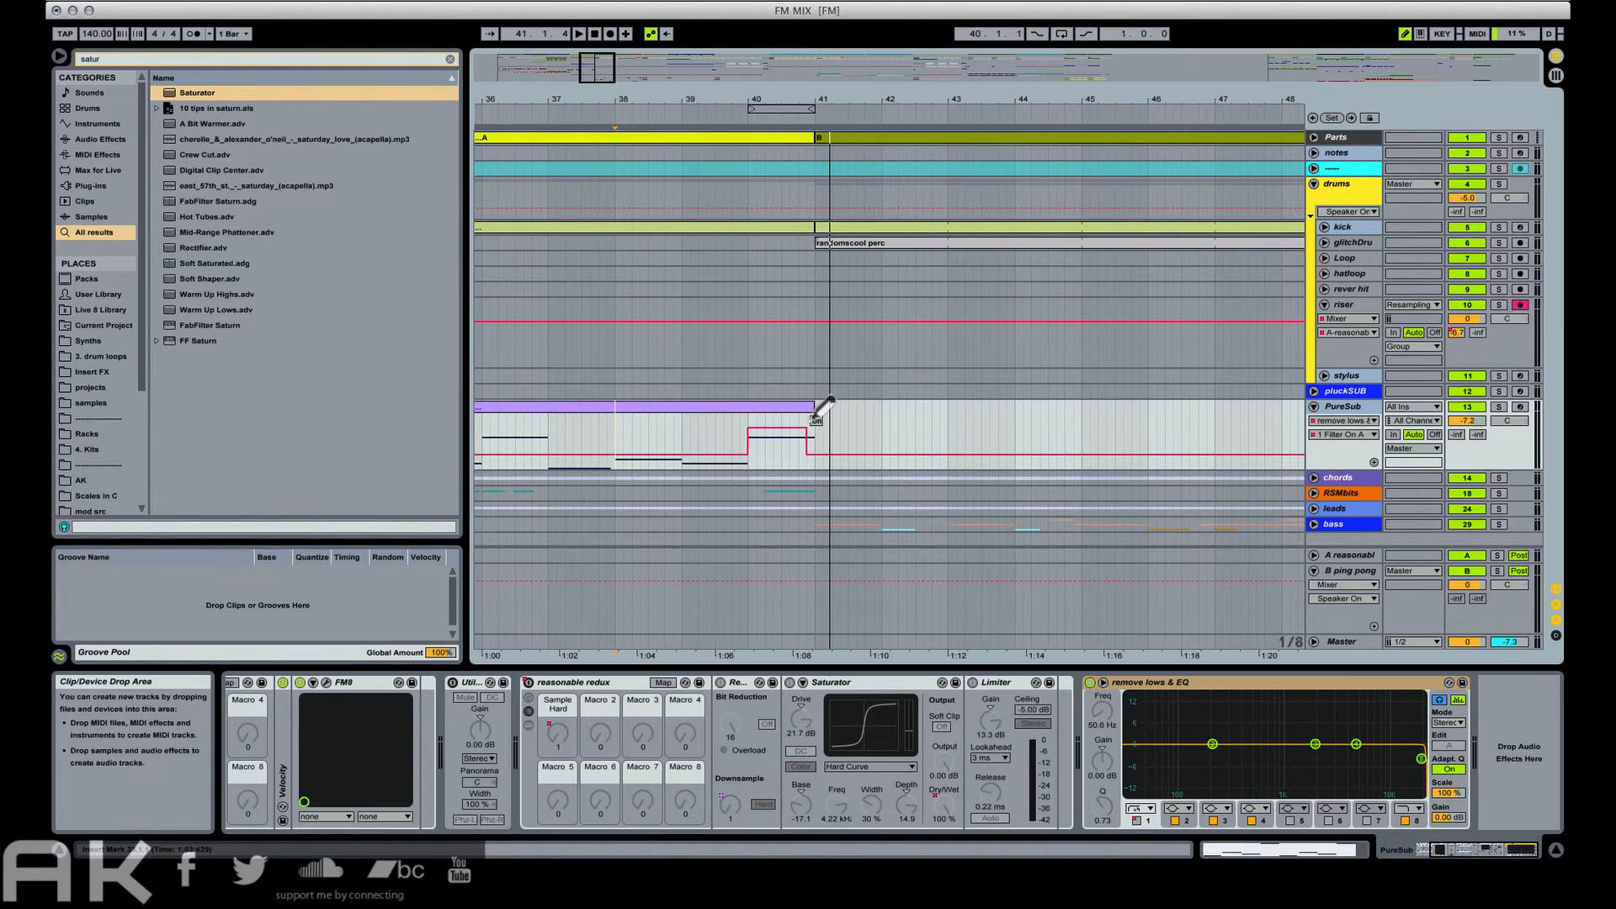
drag(1356, 744, 1361, 726)
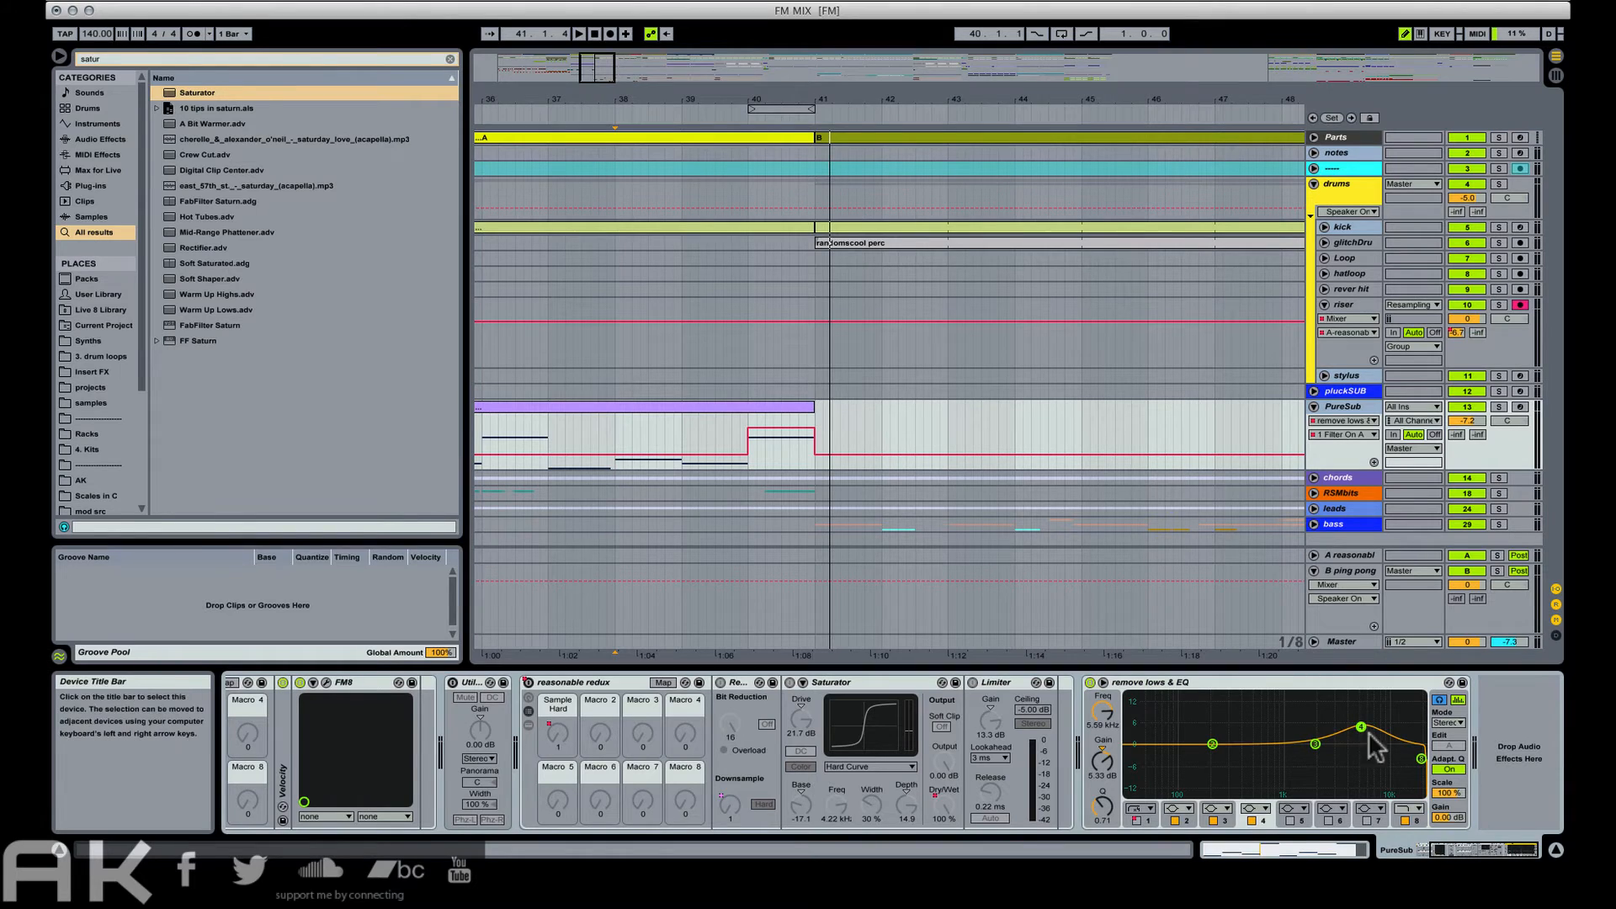
Change band 4 of PureSub's EQ to a high shelf at 2.74 kHz with 2.60 dB of gain.
click(1255, 809)
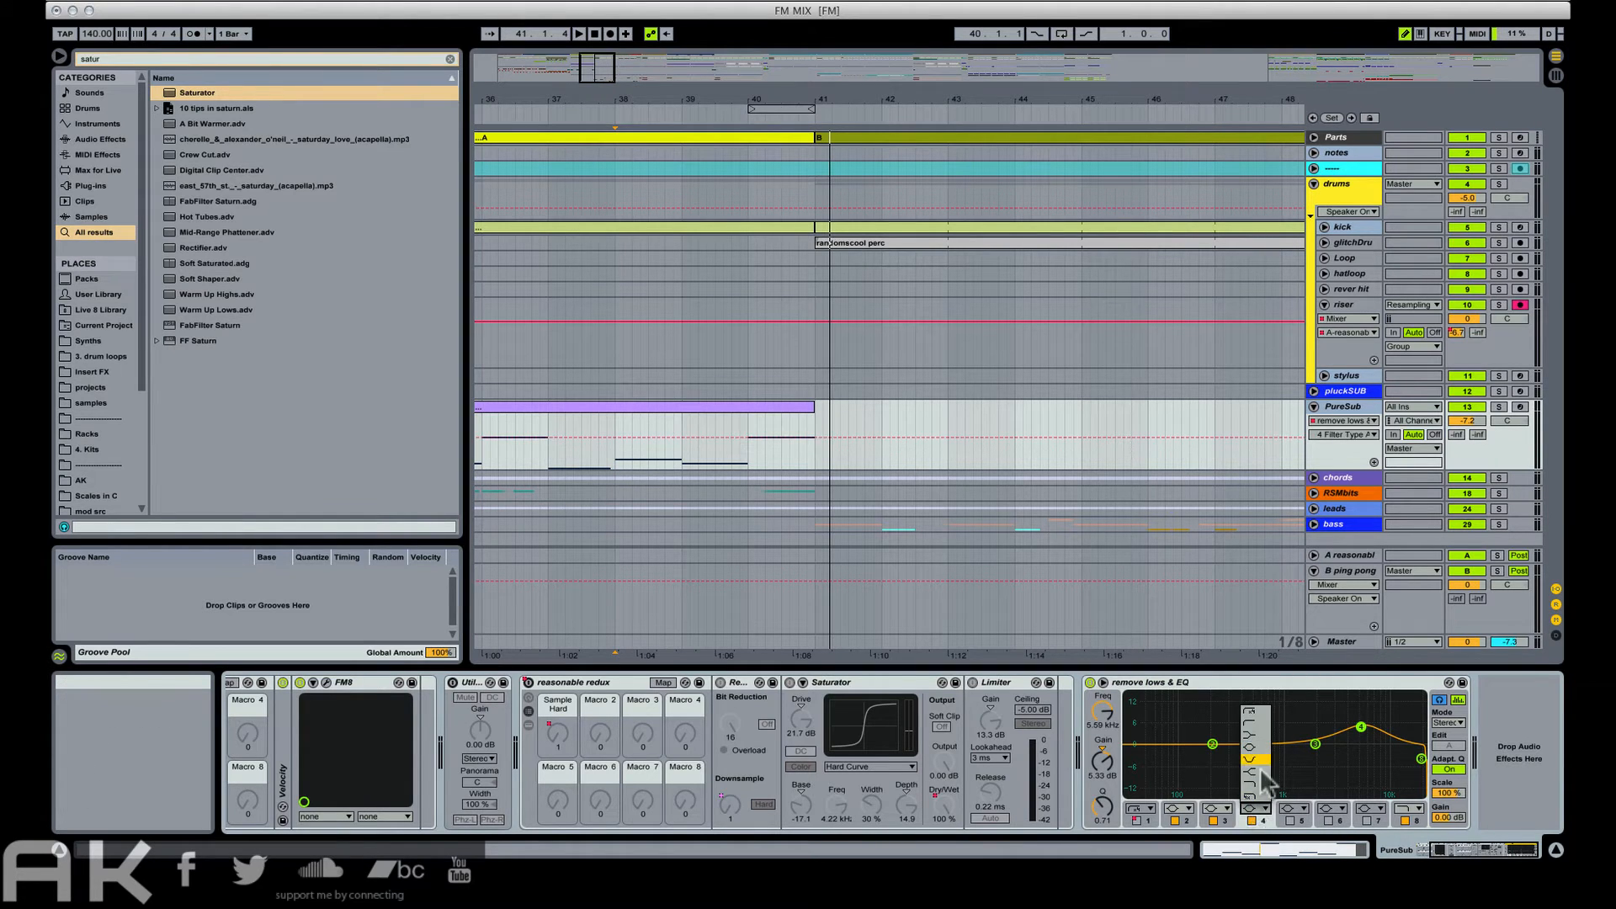
click(1261, 770)
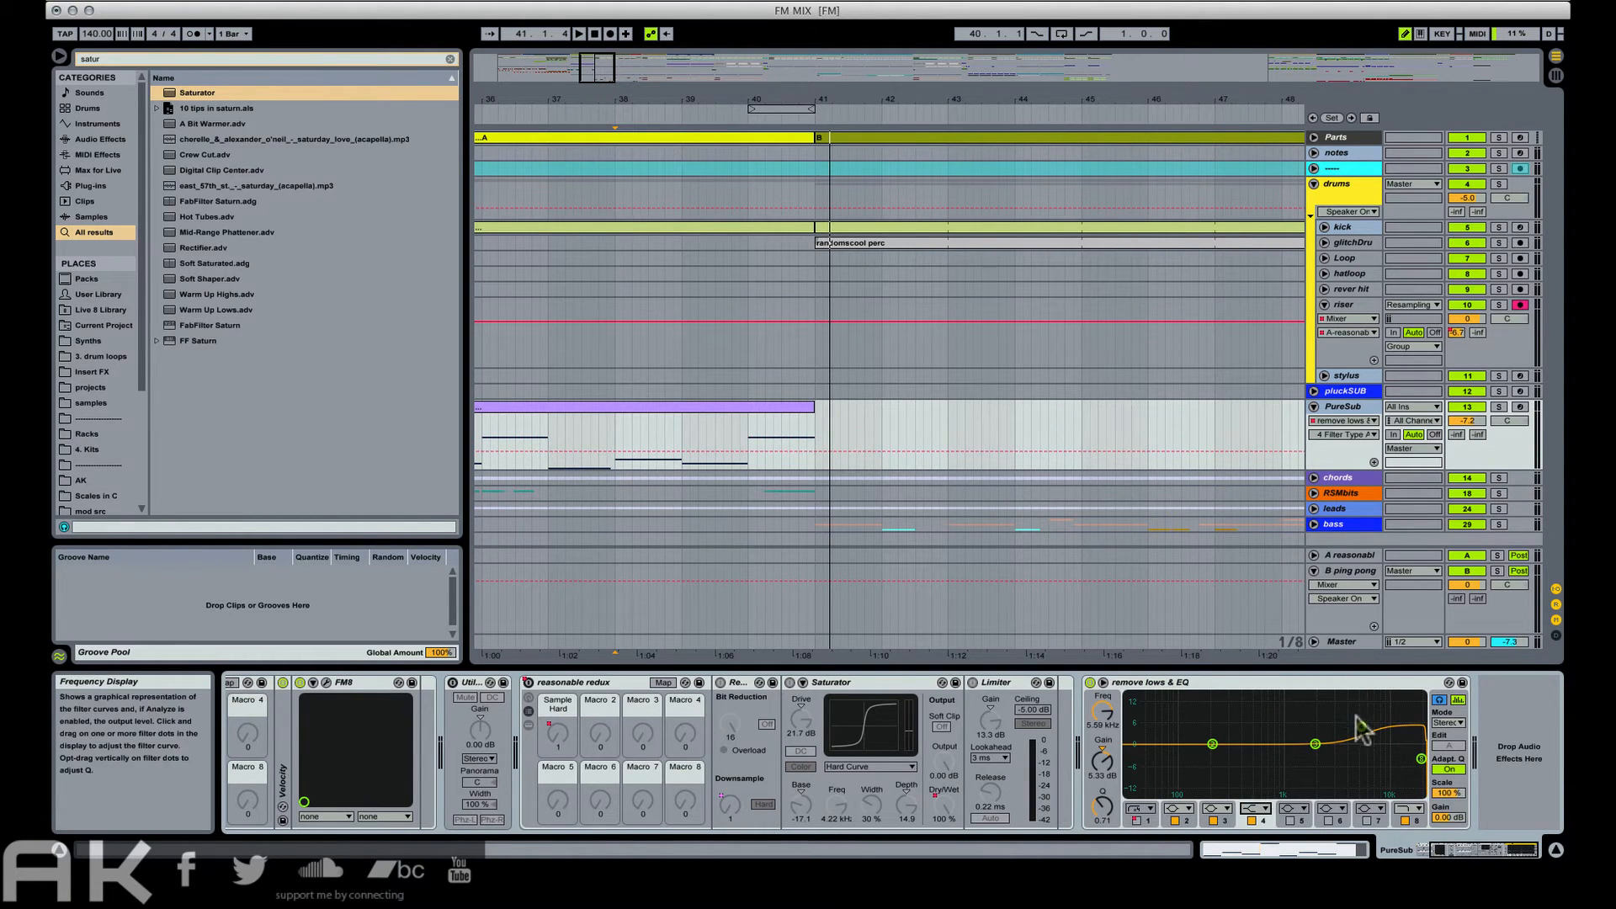
drag(1341, 734, 1329, 736)
Try automating EQ band 4's frequency to rise to 10.9 kHz towards the end of bar 40, and play it back.
click(745, 430)
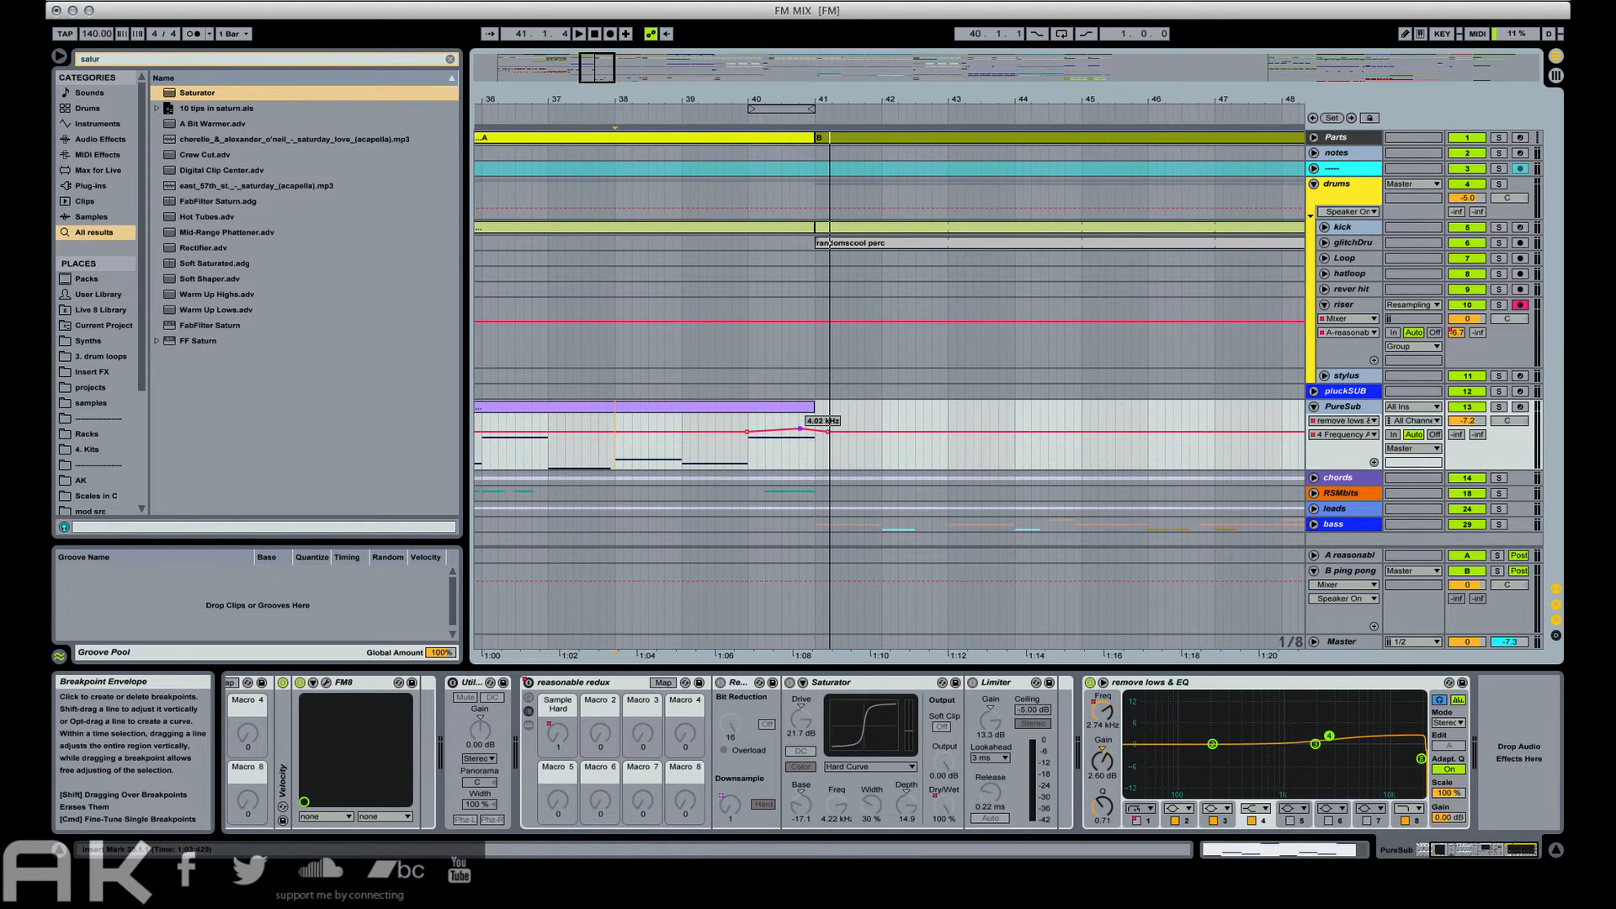
drag(805, 427, 806, 420)
key(space)
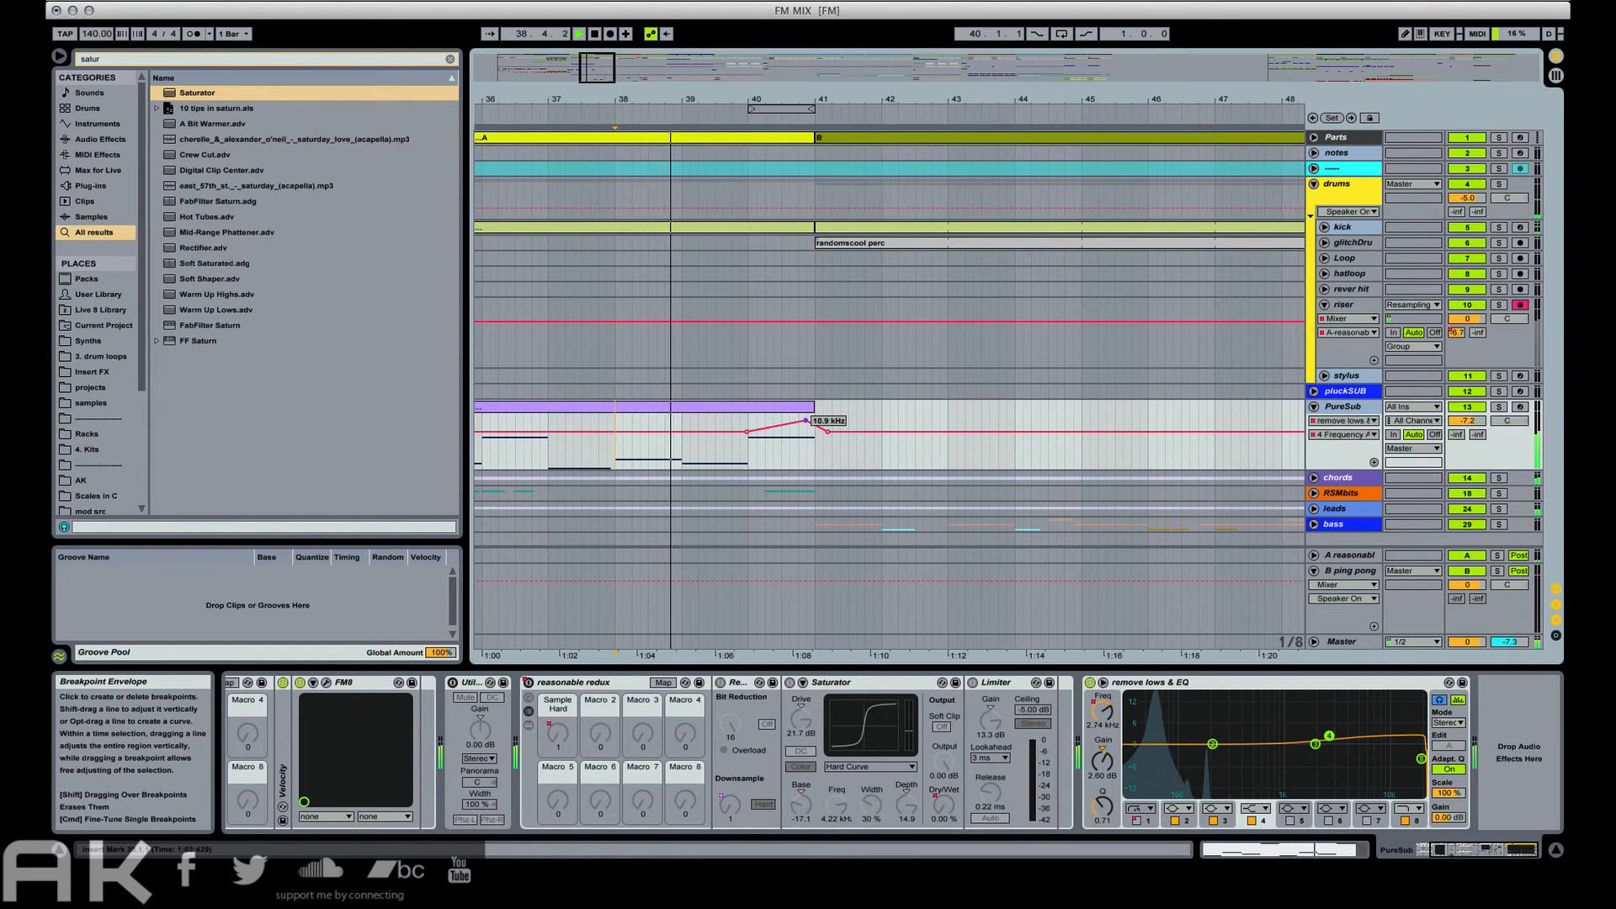
click(805, 420)
key(space)
Automate EQ band 4's gain to ramp up to 10.5 dB from the start to the middle of bar 40.
click(1113, 757)
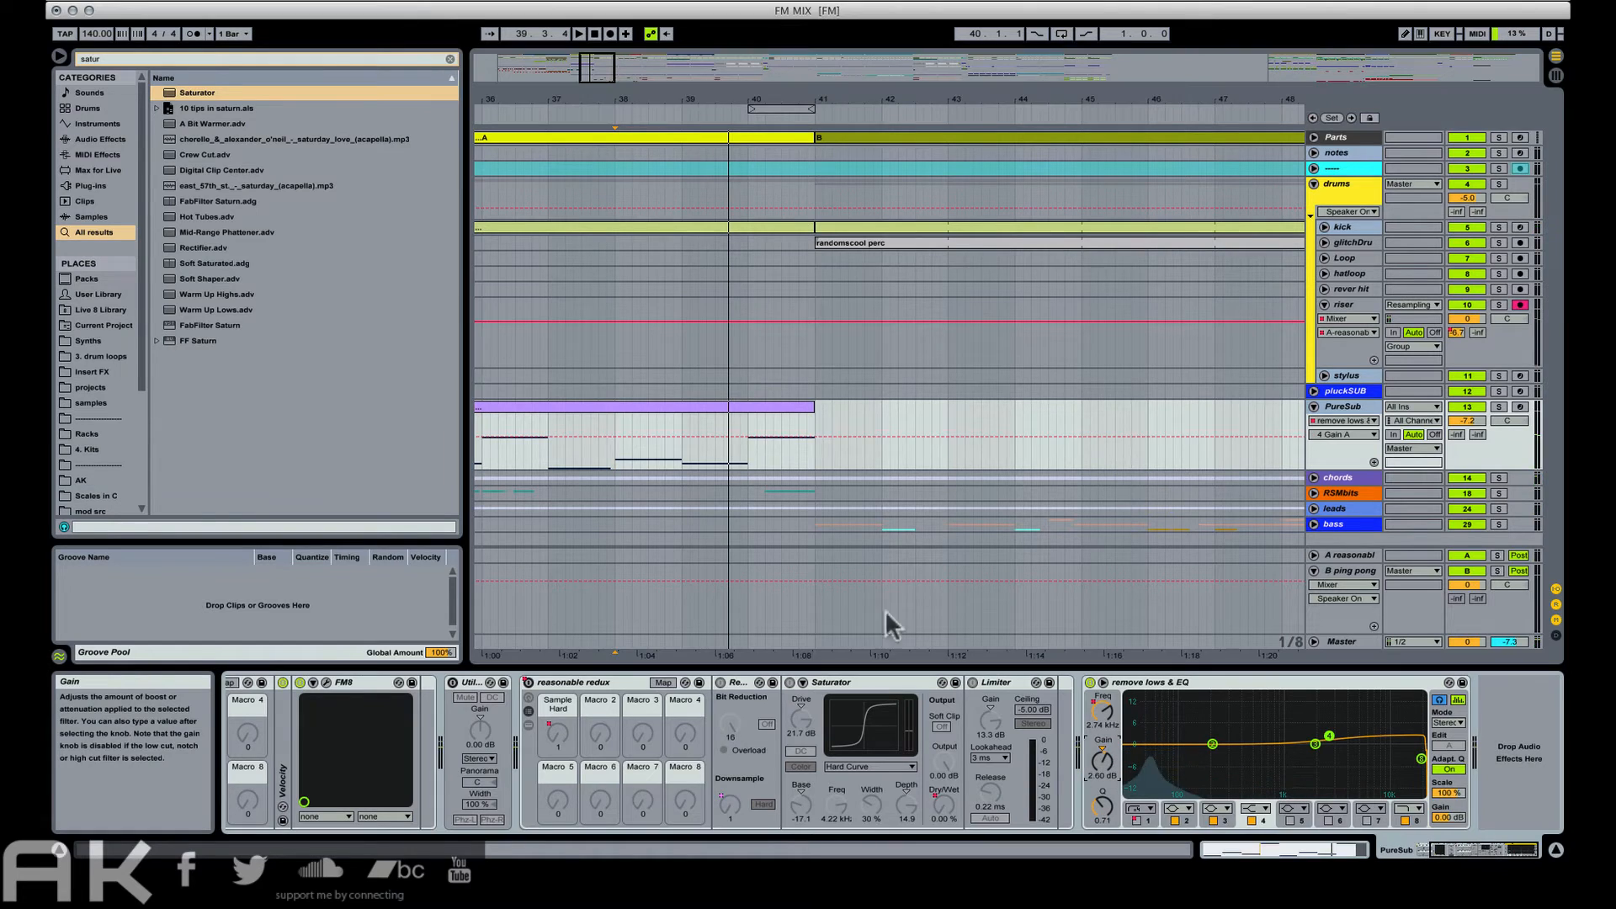
click(748, 436)
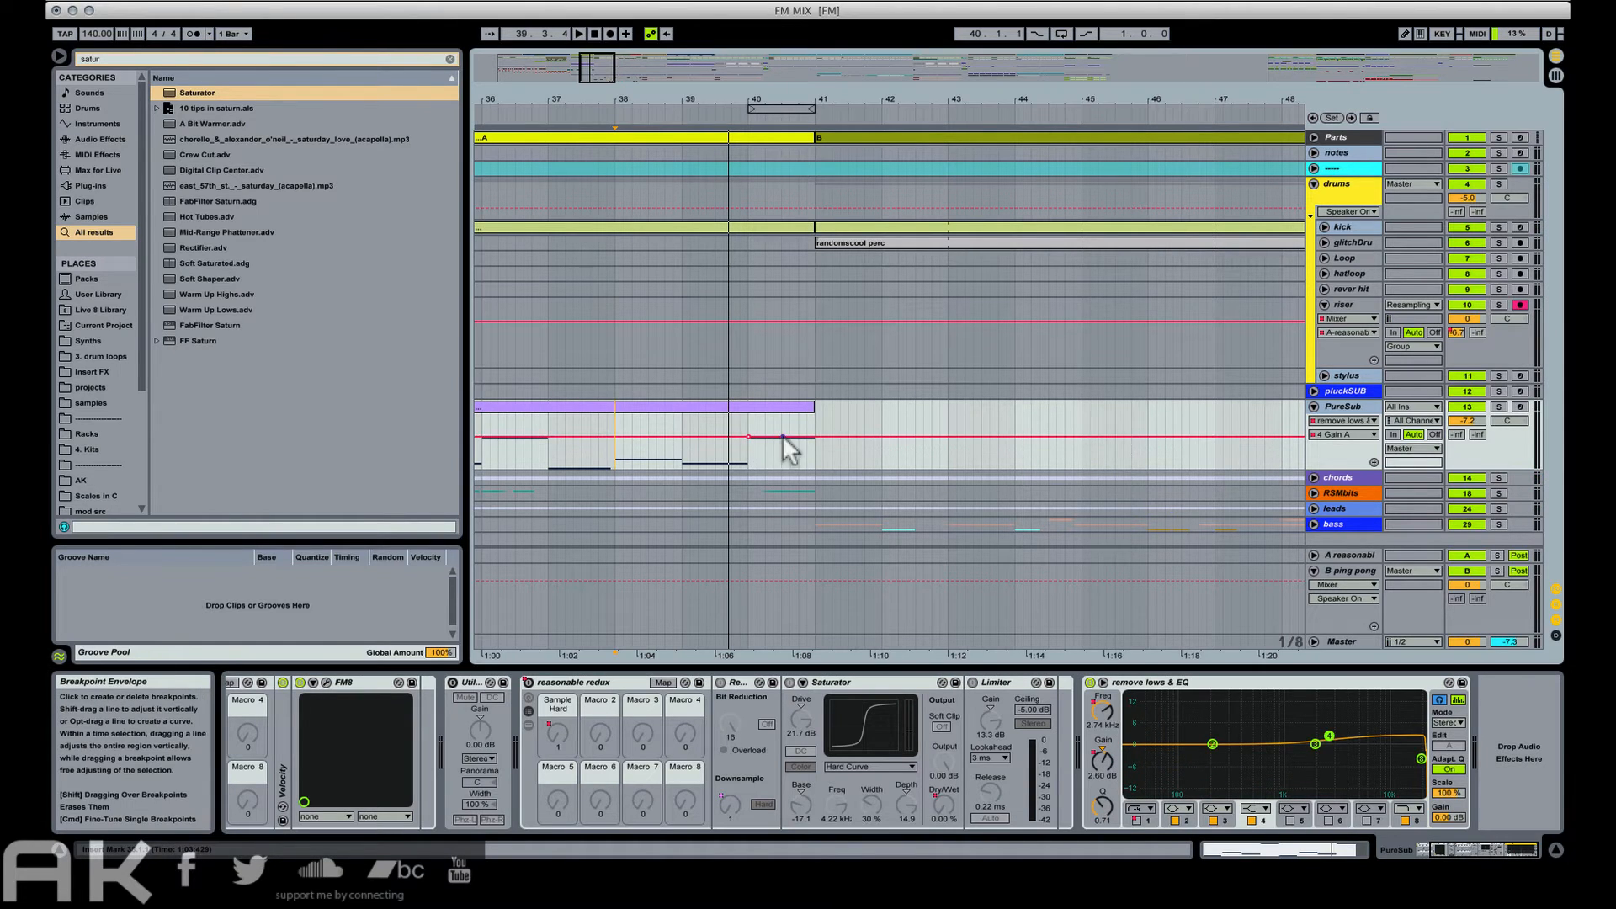
key(space)
drag(806, 436, 812, 426)
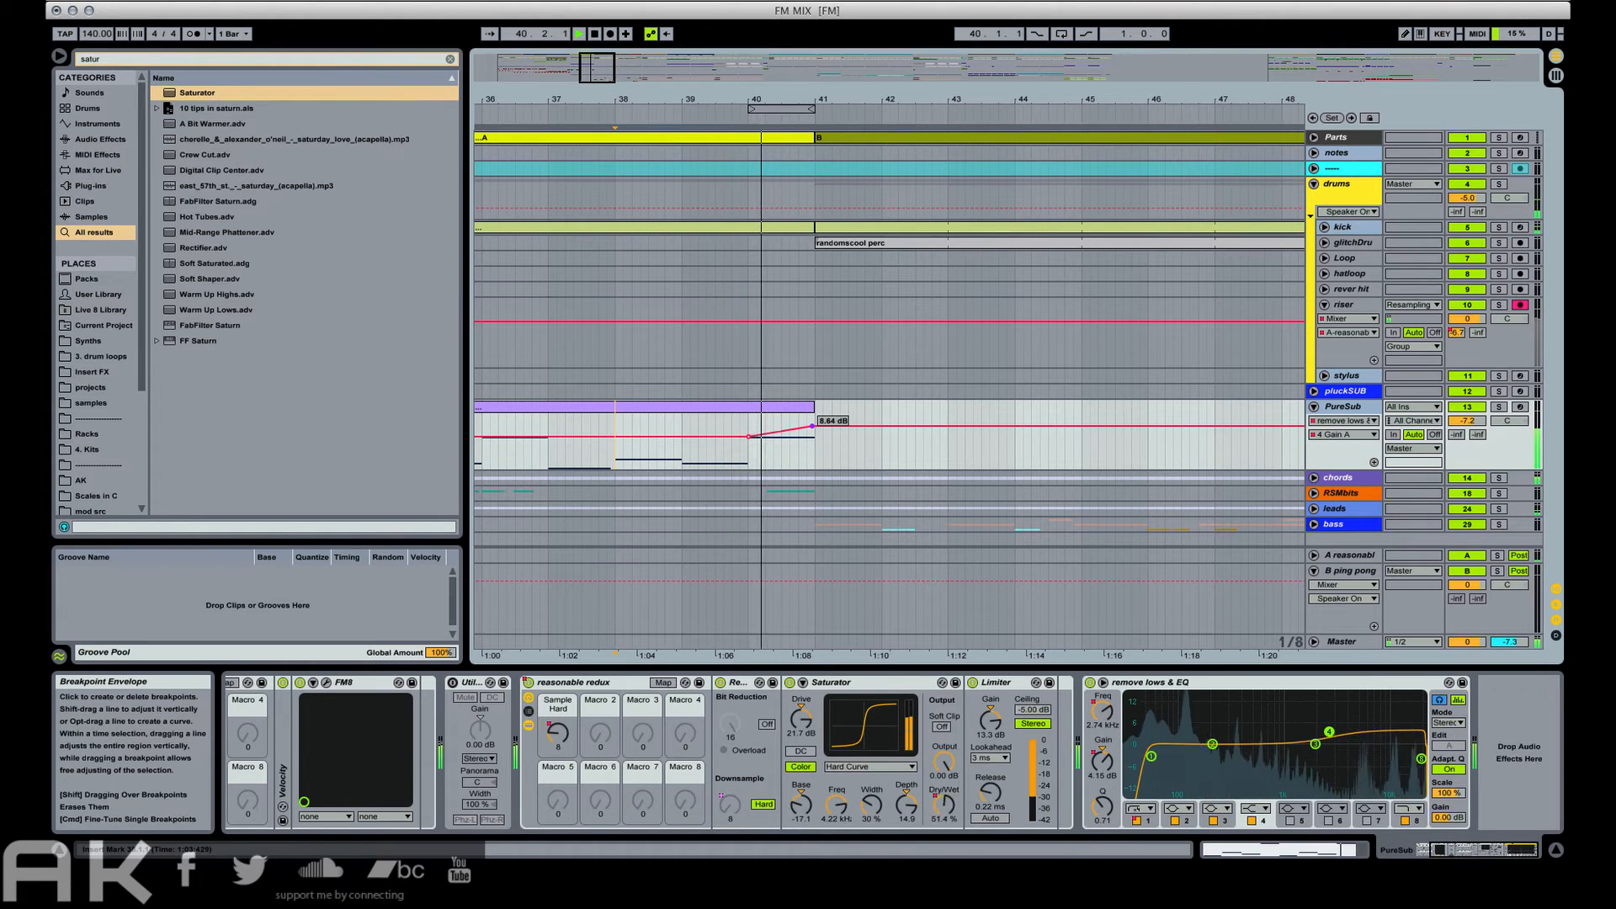
key(space)
key(space)
drag(811, 426, 783, 422)
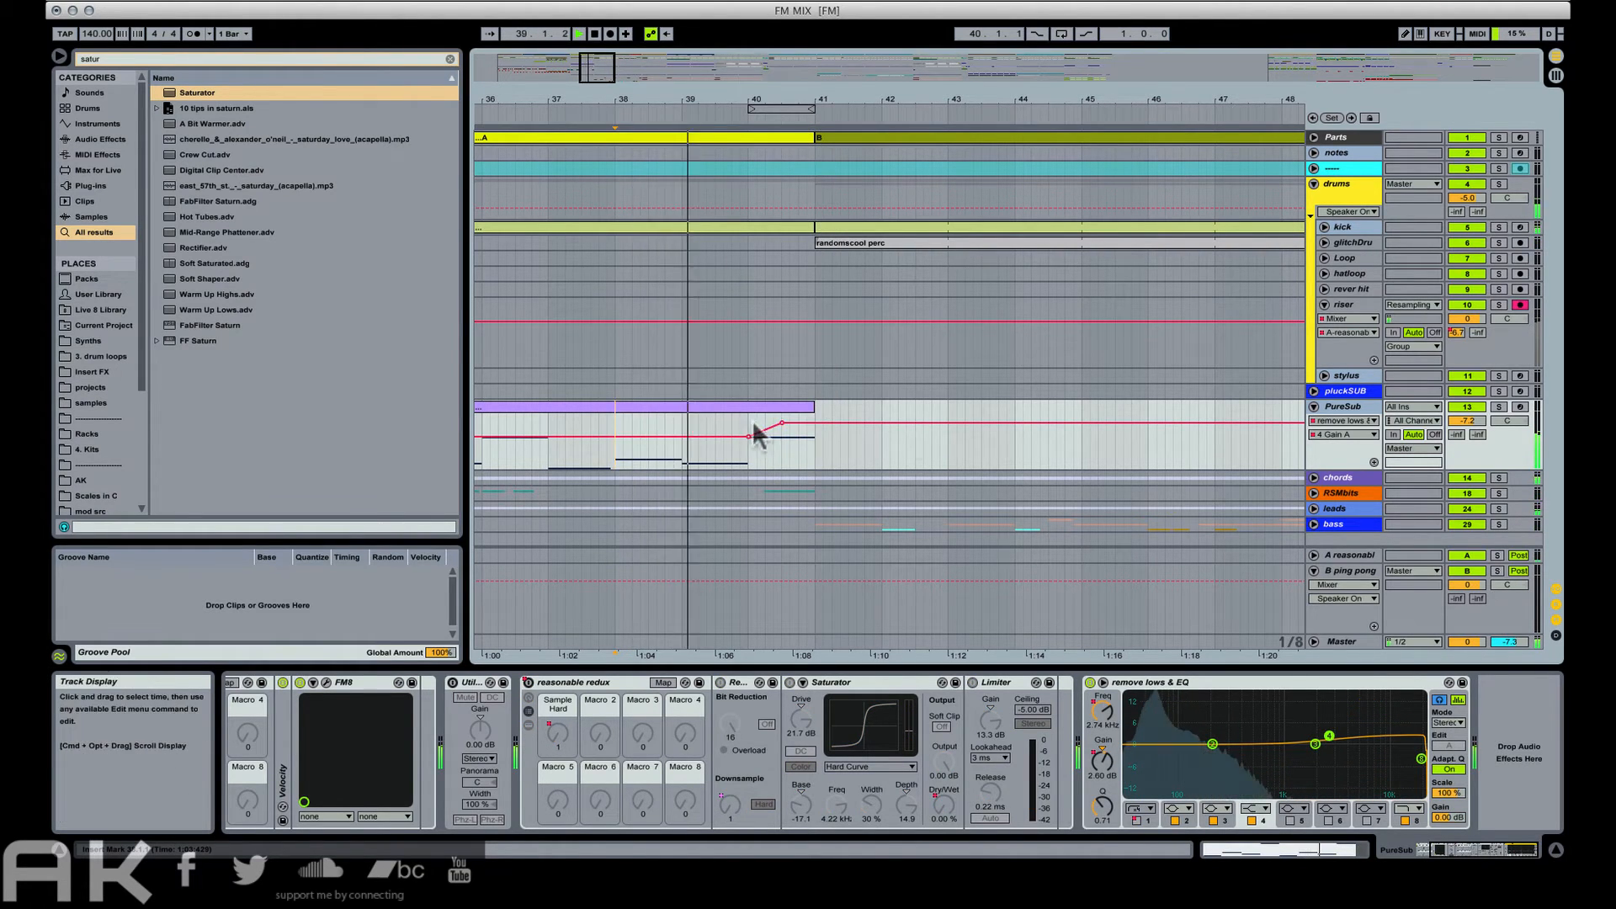
Show the band 4 gain automation in its own lane, duplicate the ramp into the second half of bar 40, and play it.
click(1374, 463)
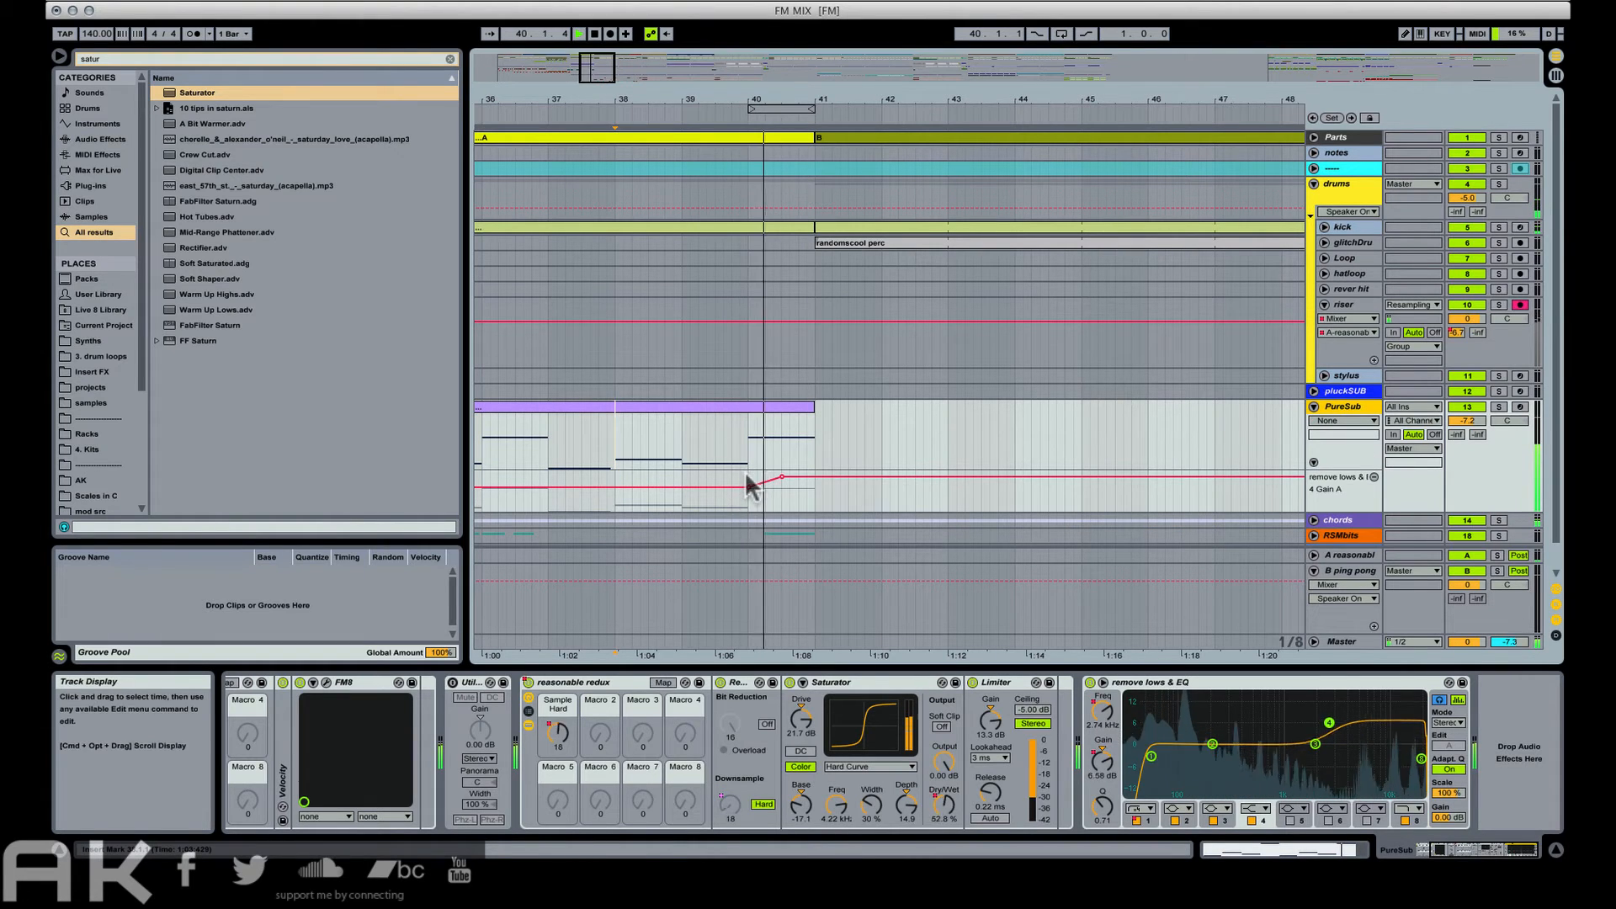
drag(749, 480, 780, 485)
key(super+d)
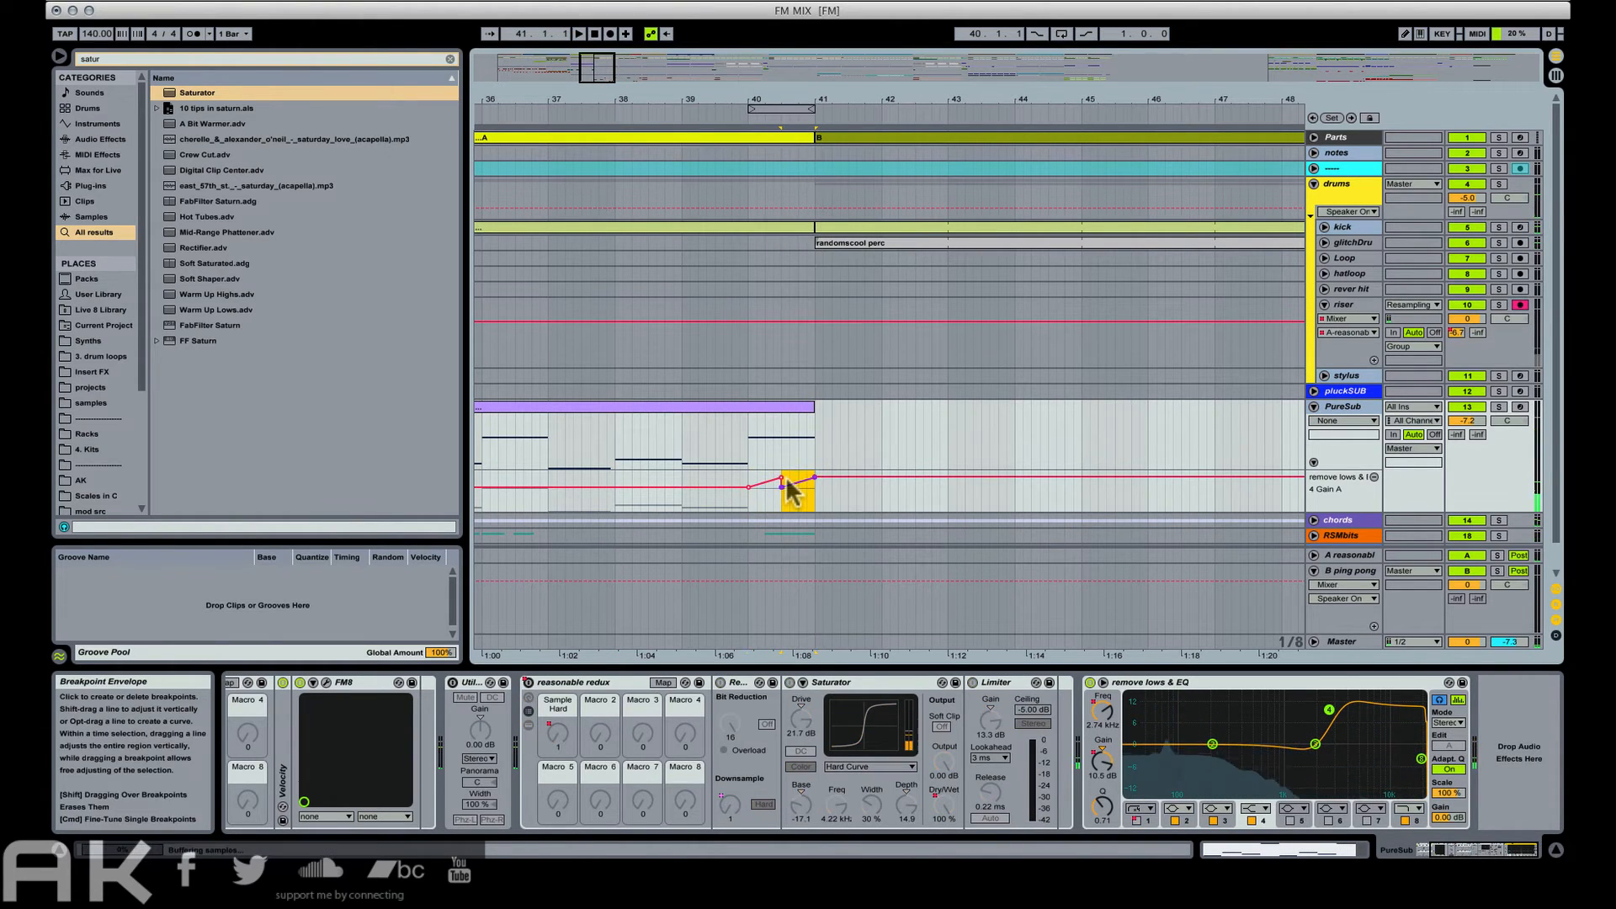
click(742, 475)
key(space)
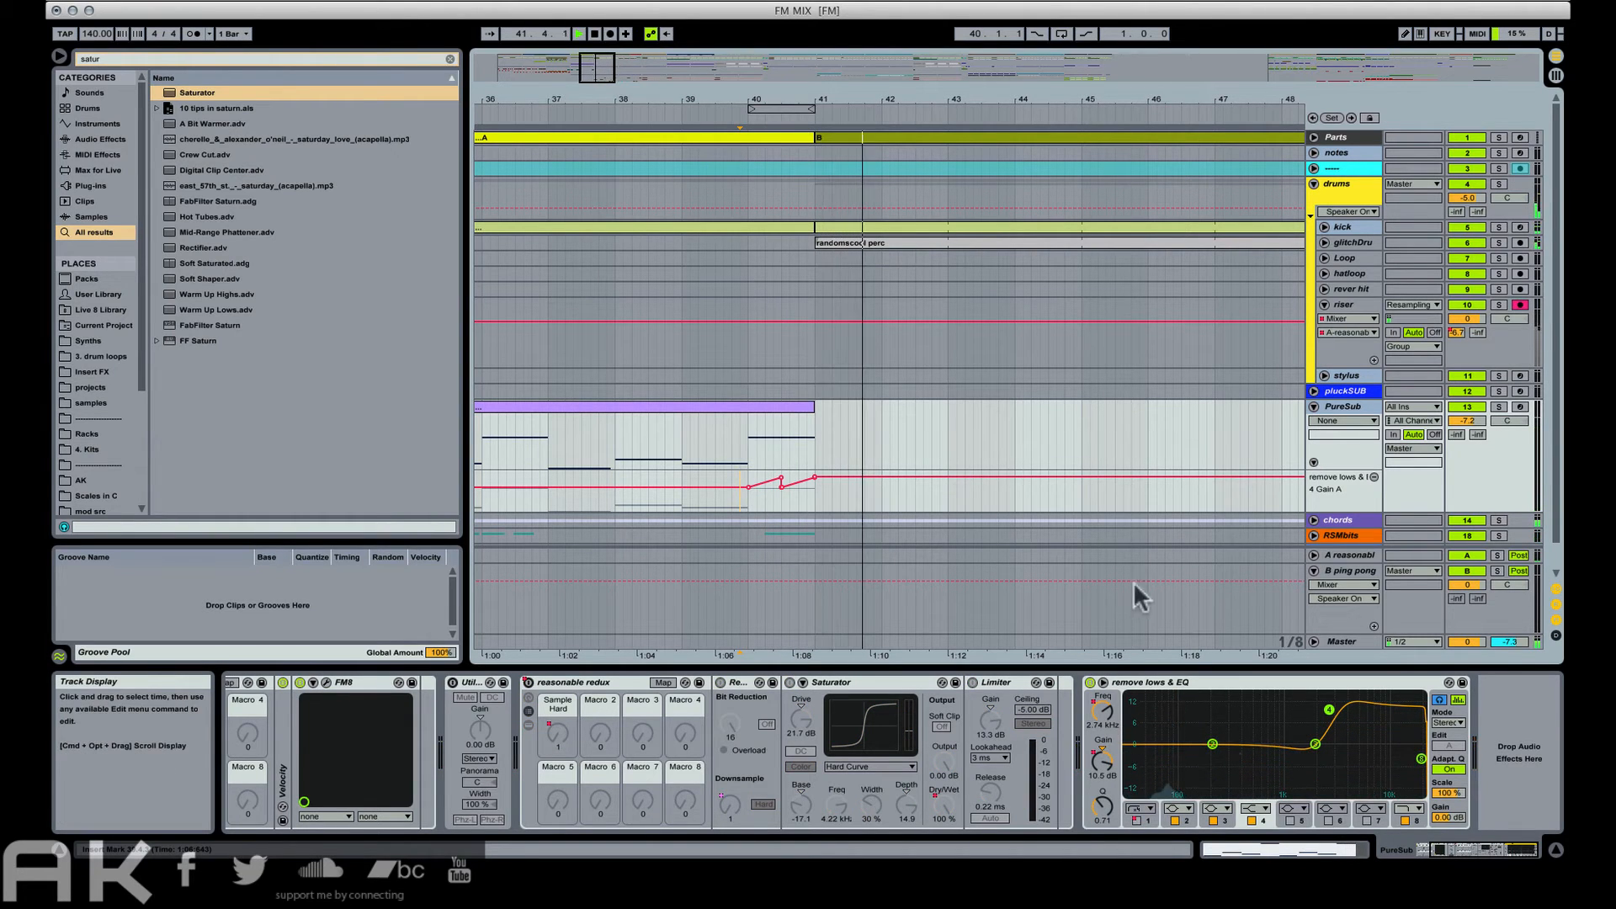
Draw Device On automation so remove lows & EQ is active only during bar 40, and play the transition from bar 37.
click(1091, 683)
key(b)
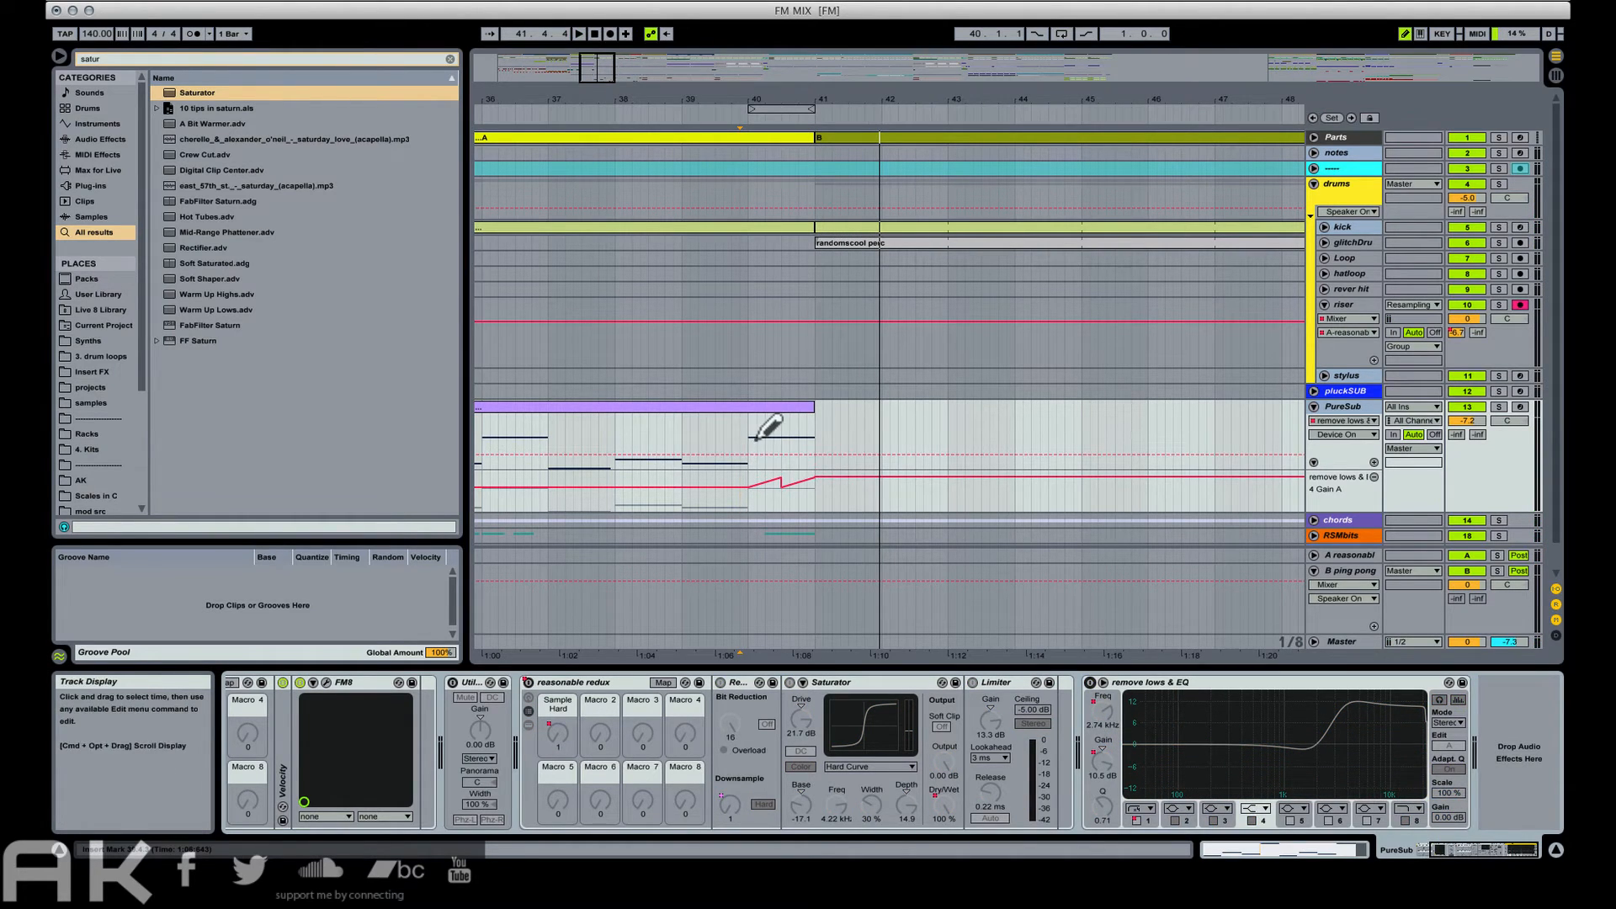
drag(752, 428, 792, 423)
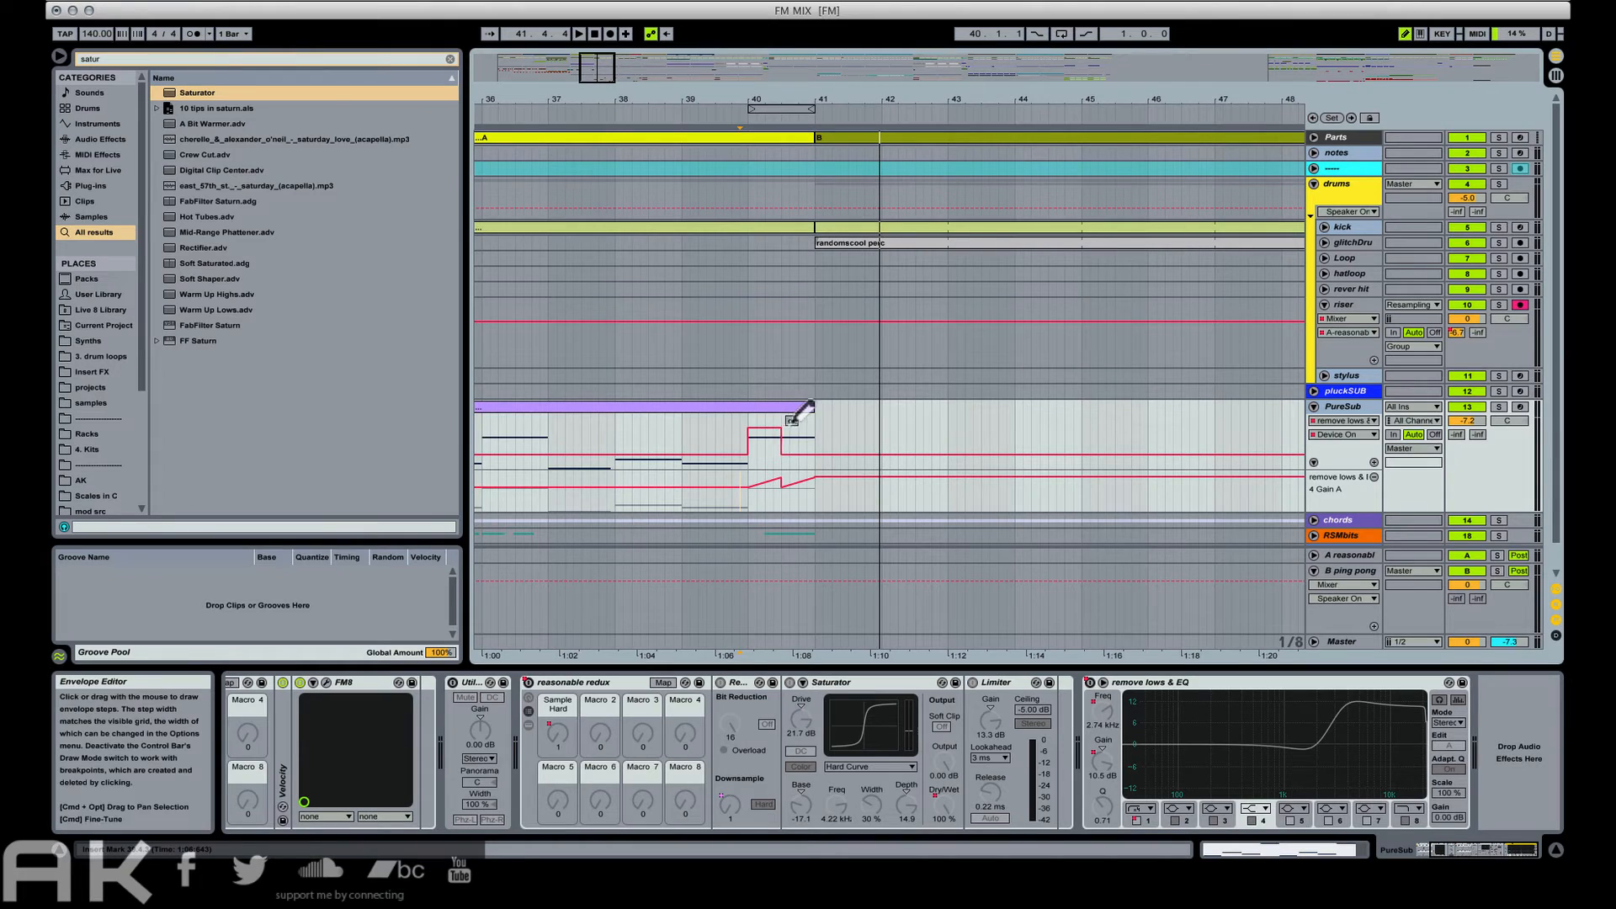
key(b)
click(674, 406)
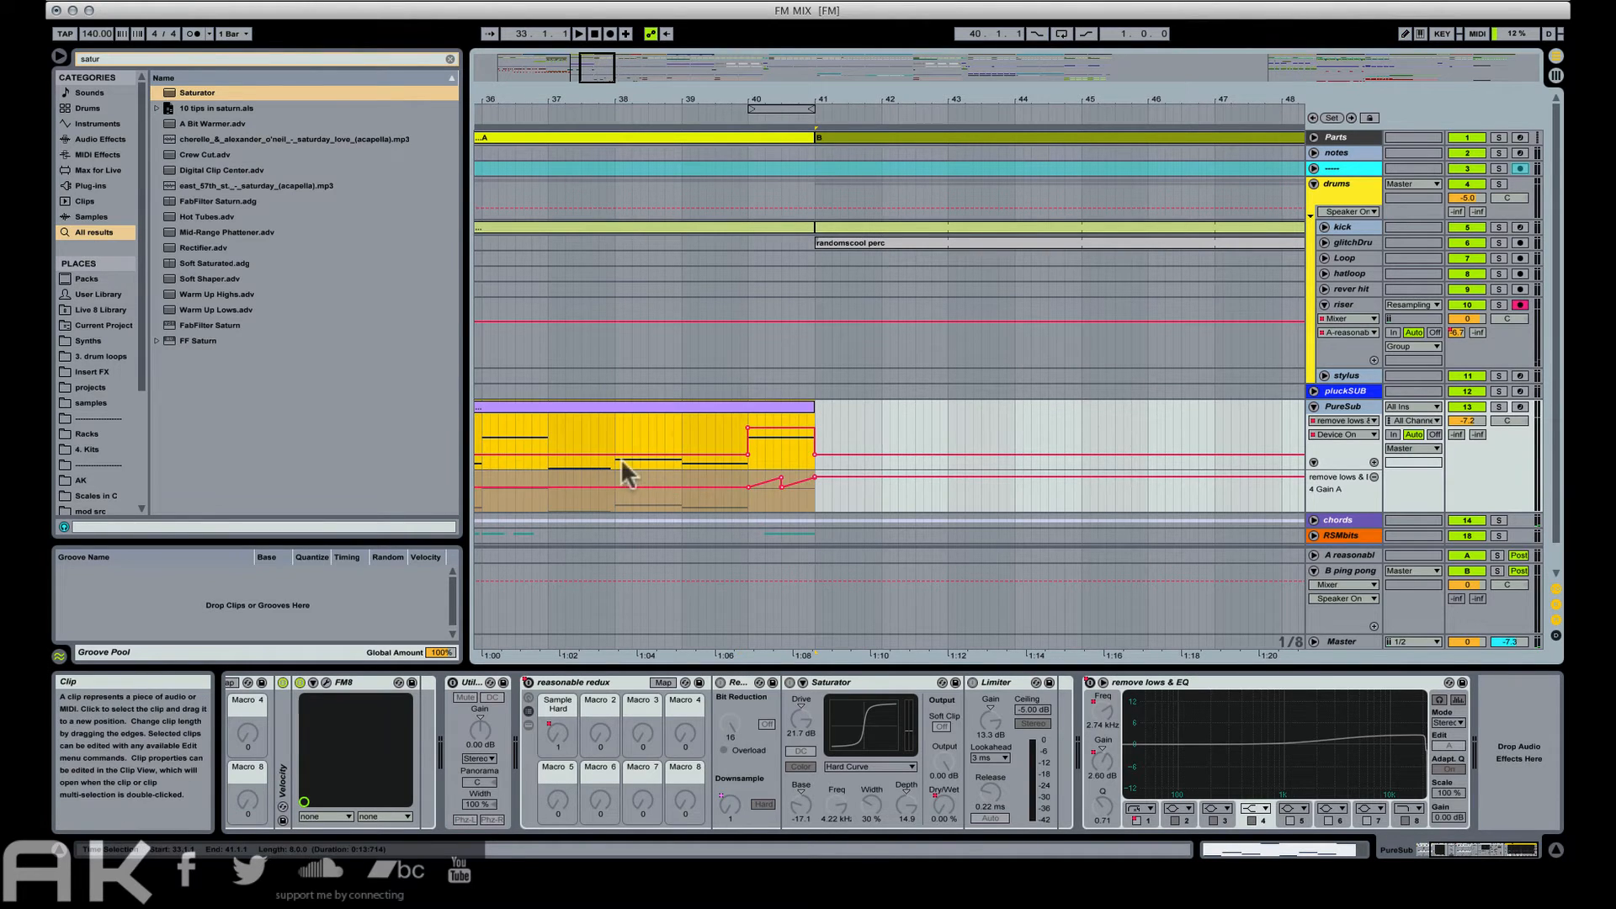
click(545, 433)
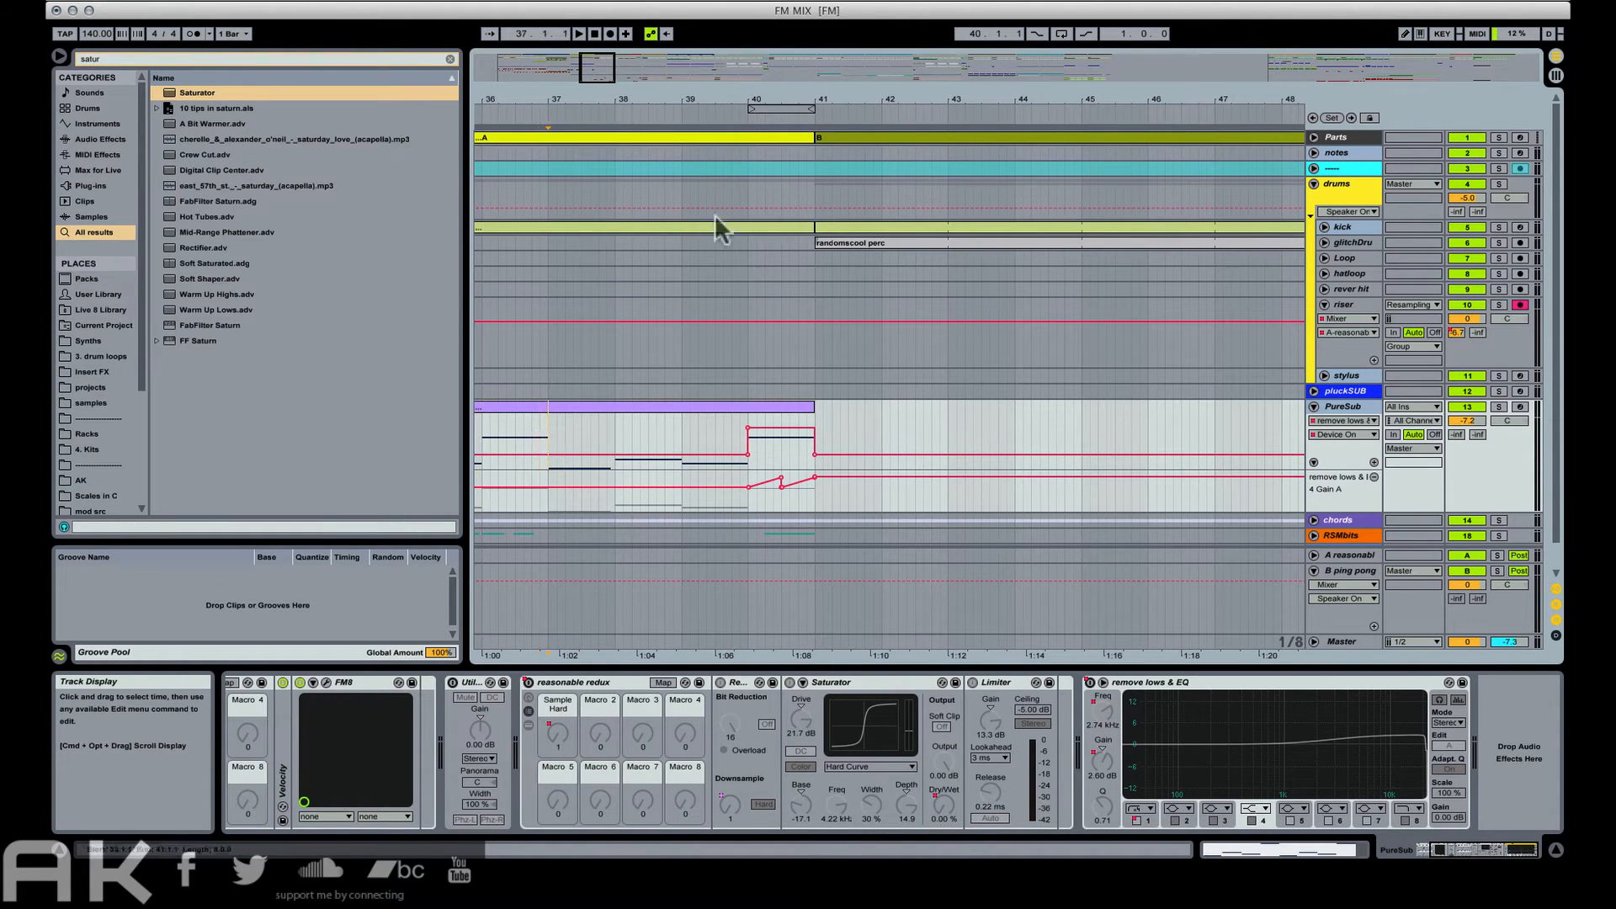
drag(723, 98, 893, 89)
key(space)
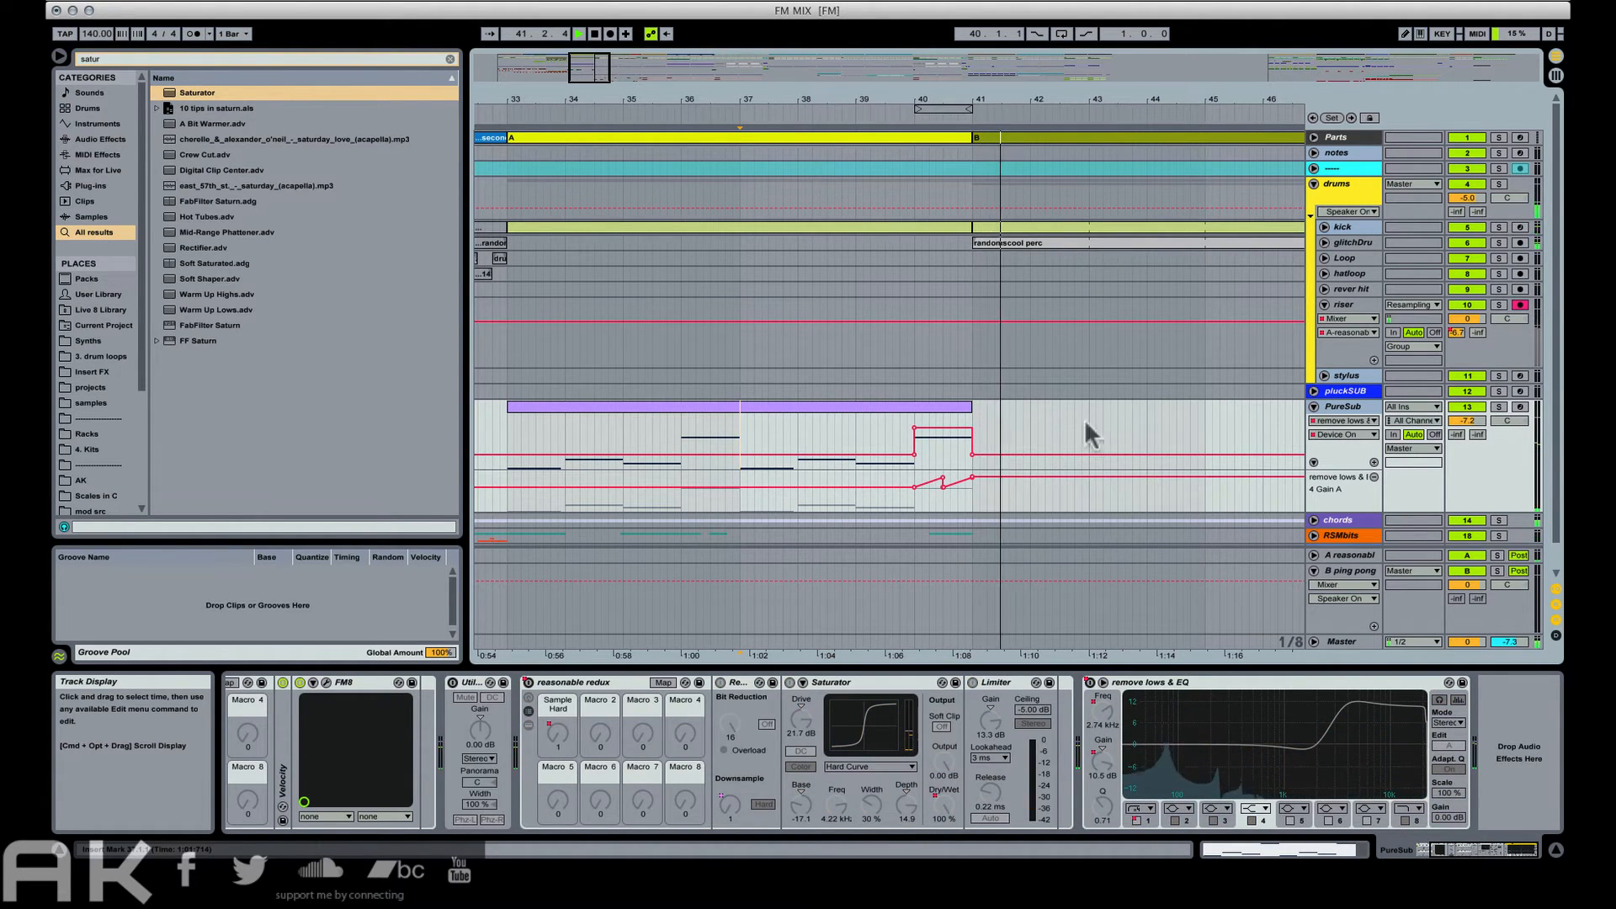
Draw full-level B ping pong send automation on the second and fourth beats of bar 40 on PureSub, and play the bar.
click(1458, 435)
click(1478, 432)
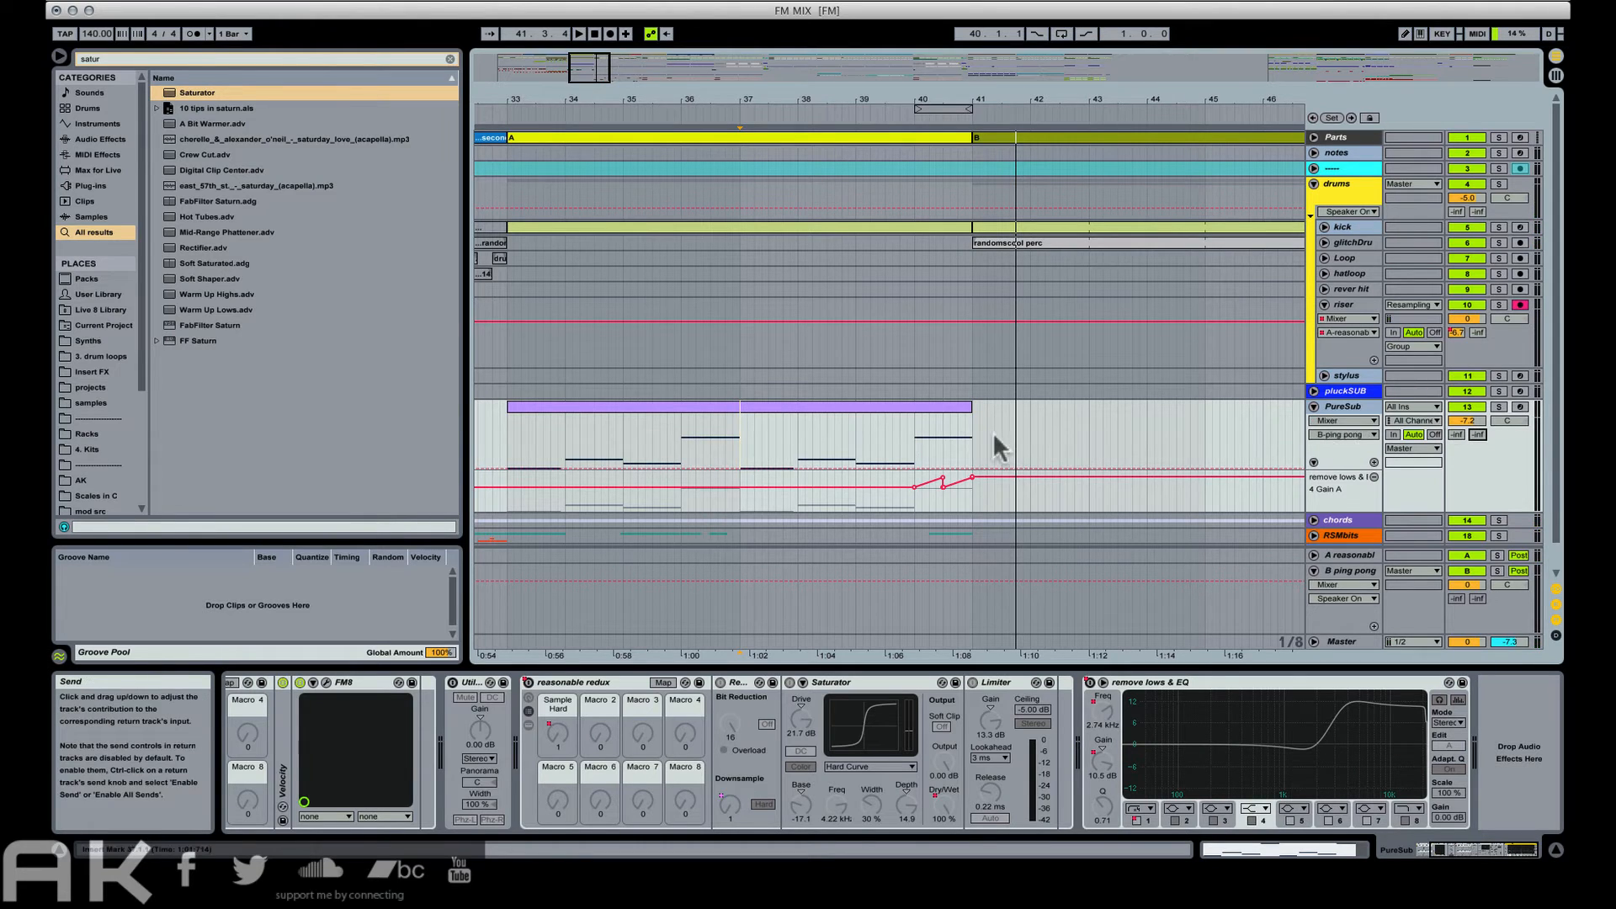
key(b)
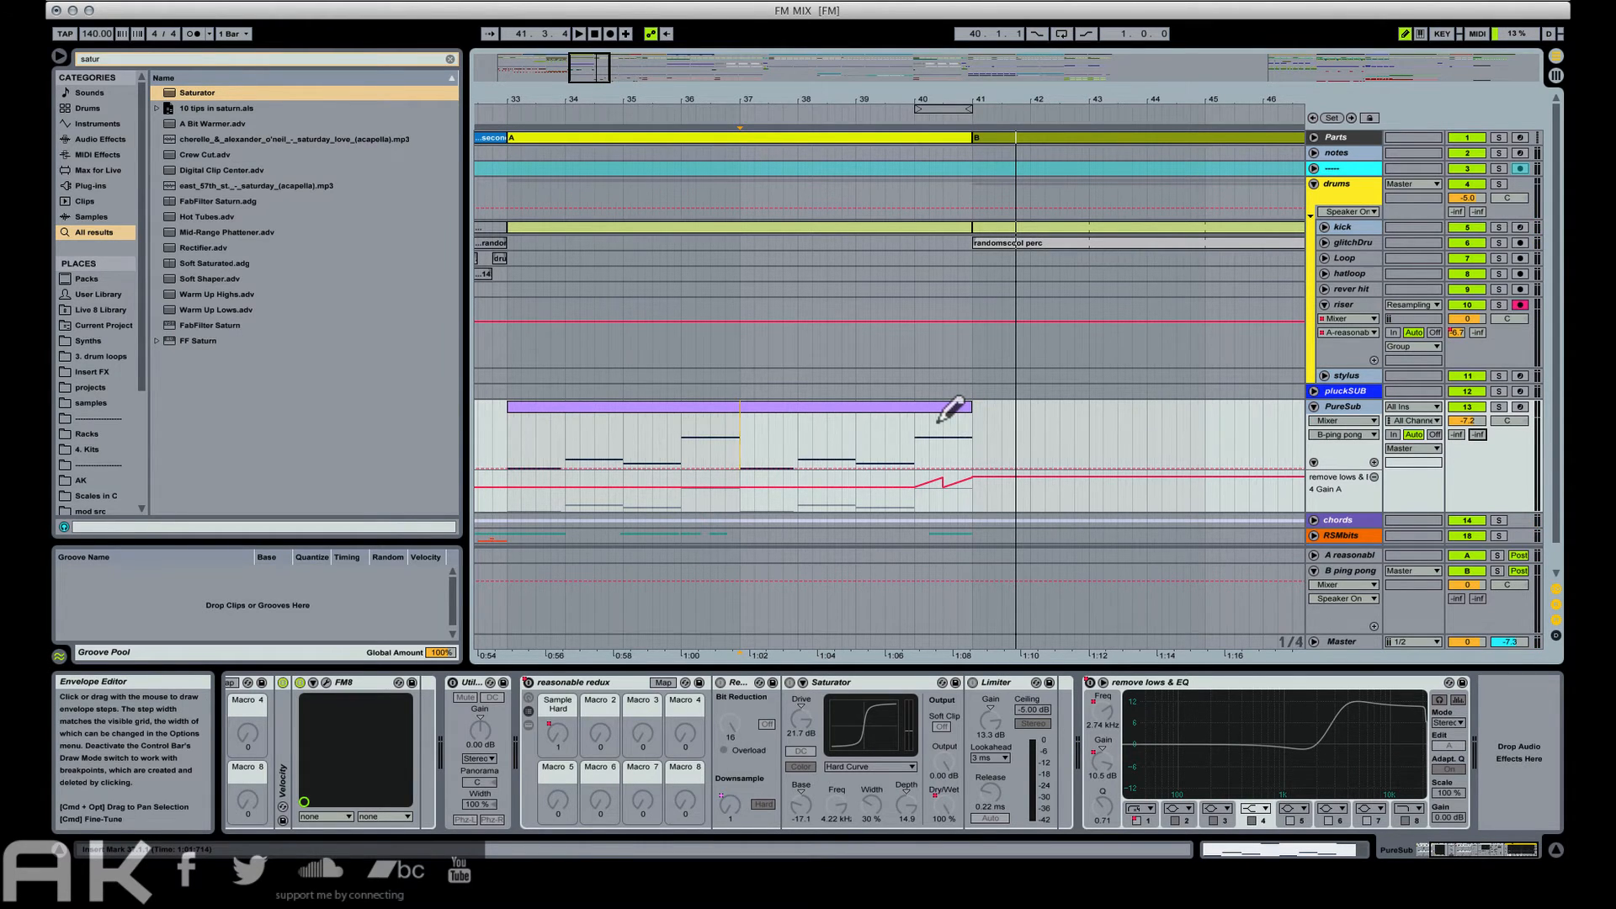
click(937, 417)
key(b)
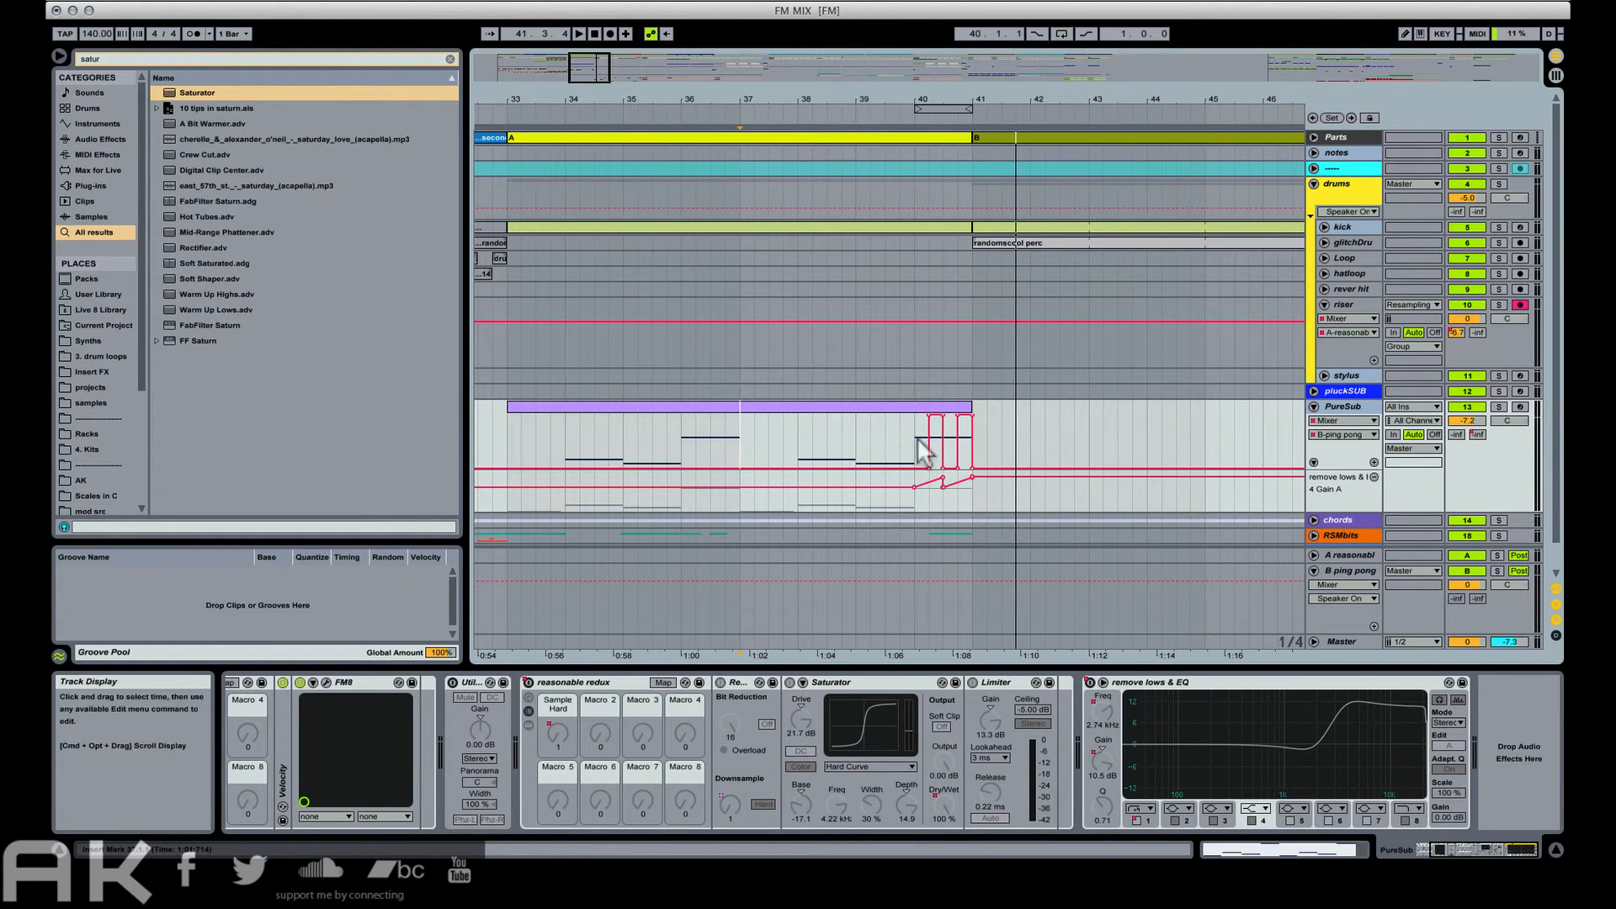
key(space)
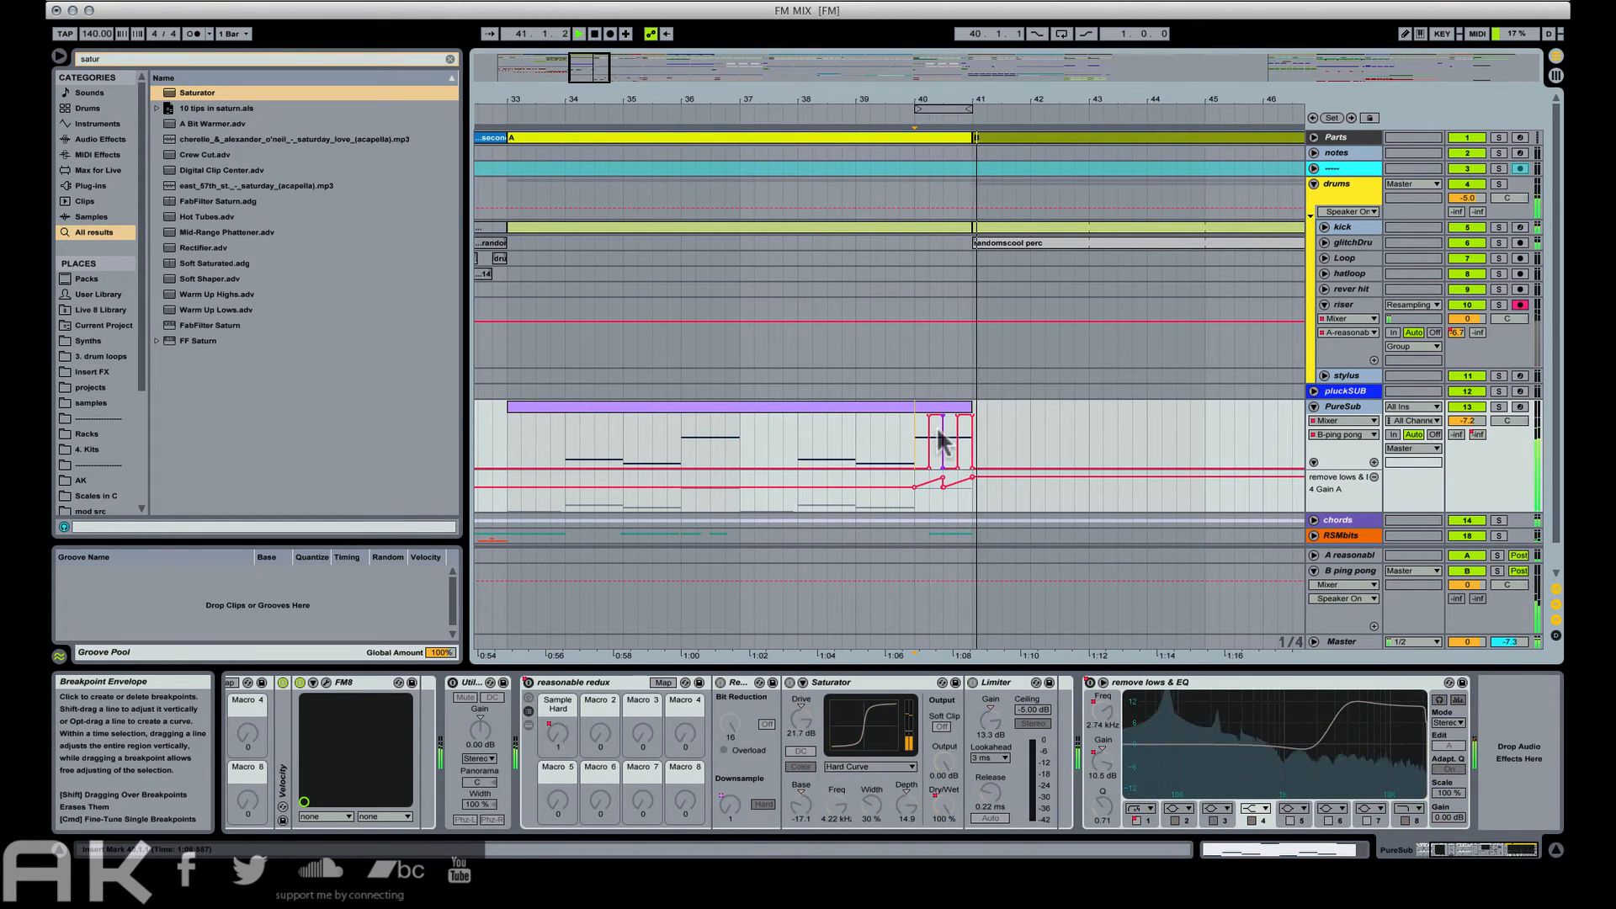
Remove the B ping pong send spike from the second beat of bar 40 and replay the transition.
key(b)
click(940, 469)
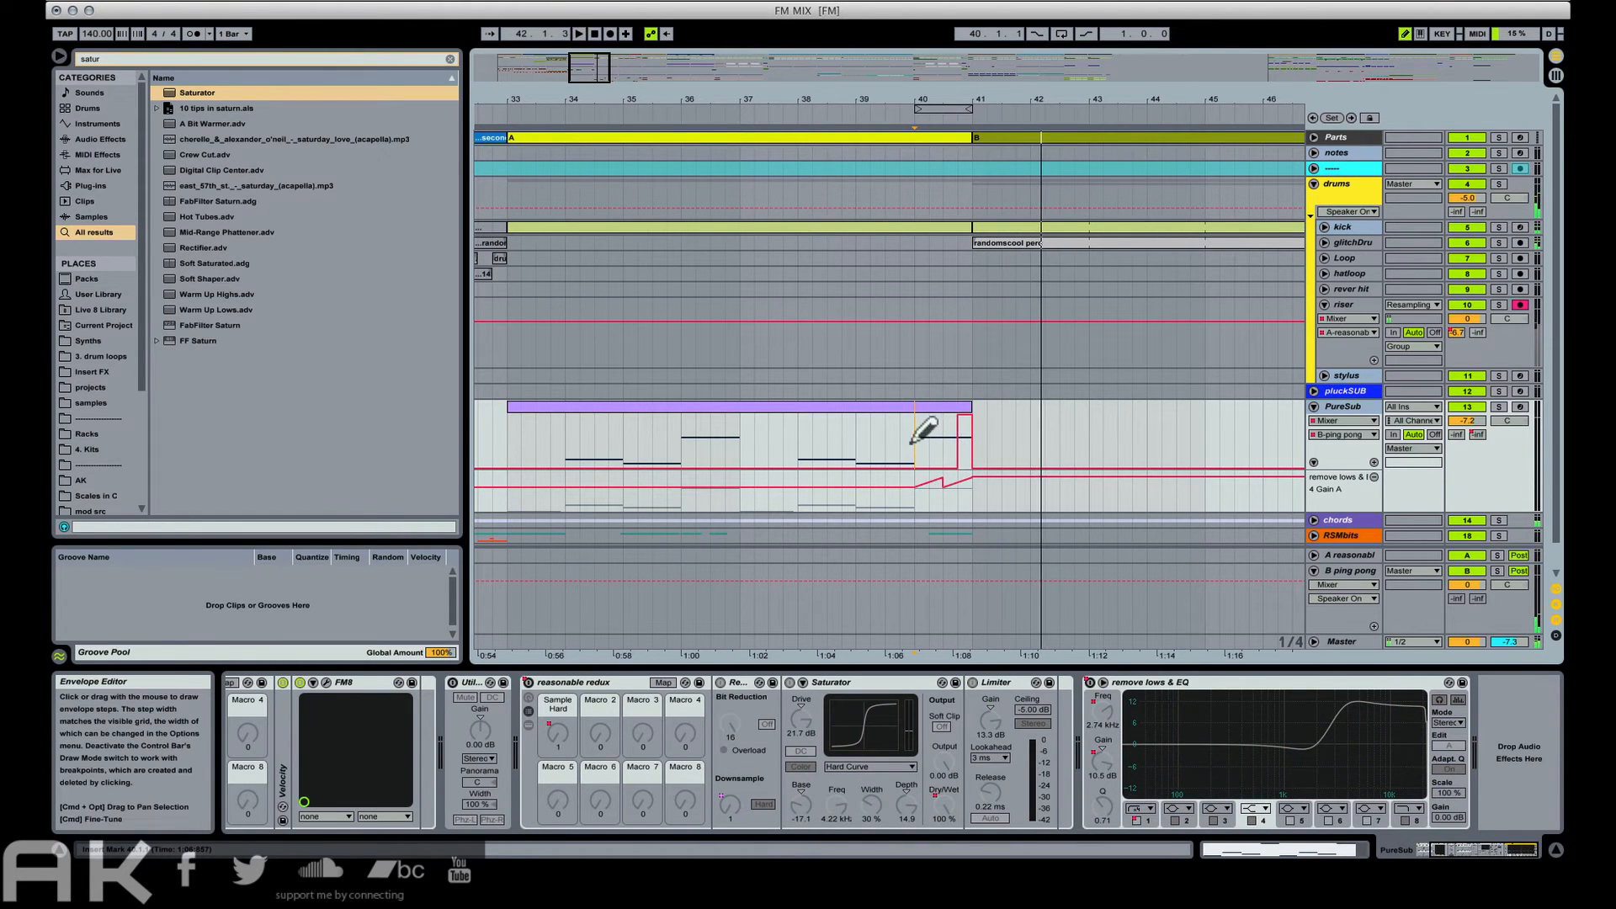
key(b)
key(space)
Lower the B ping pong send on bar 40's last beat and add a smaller send step on its third beat.
key(b)
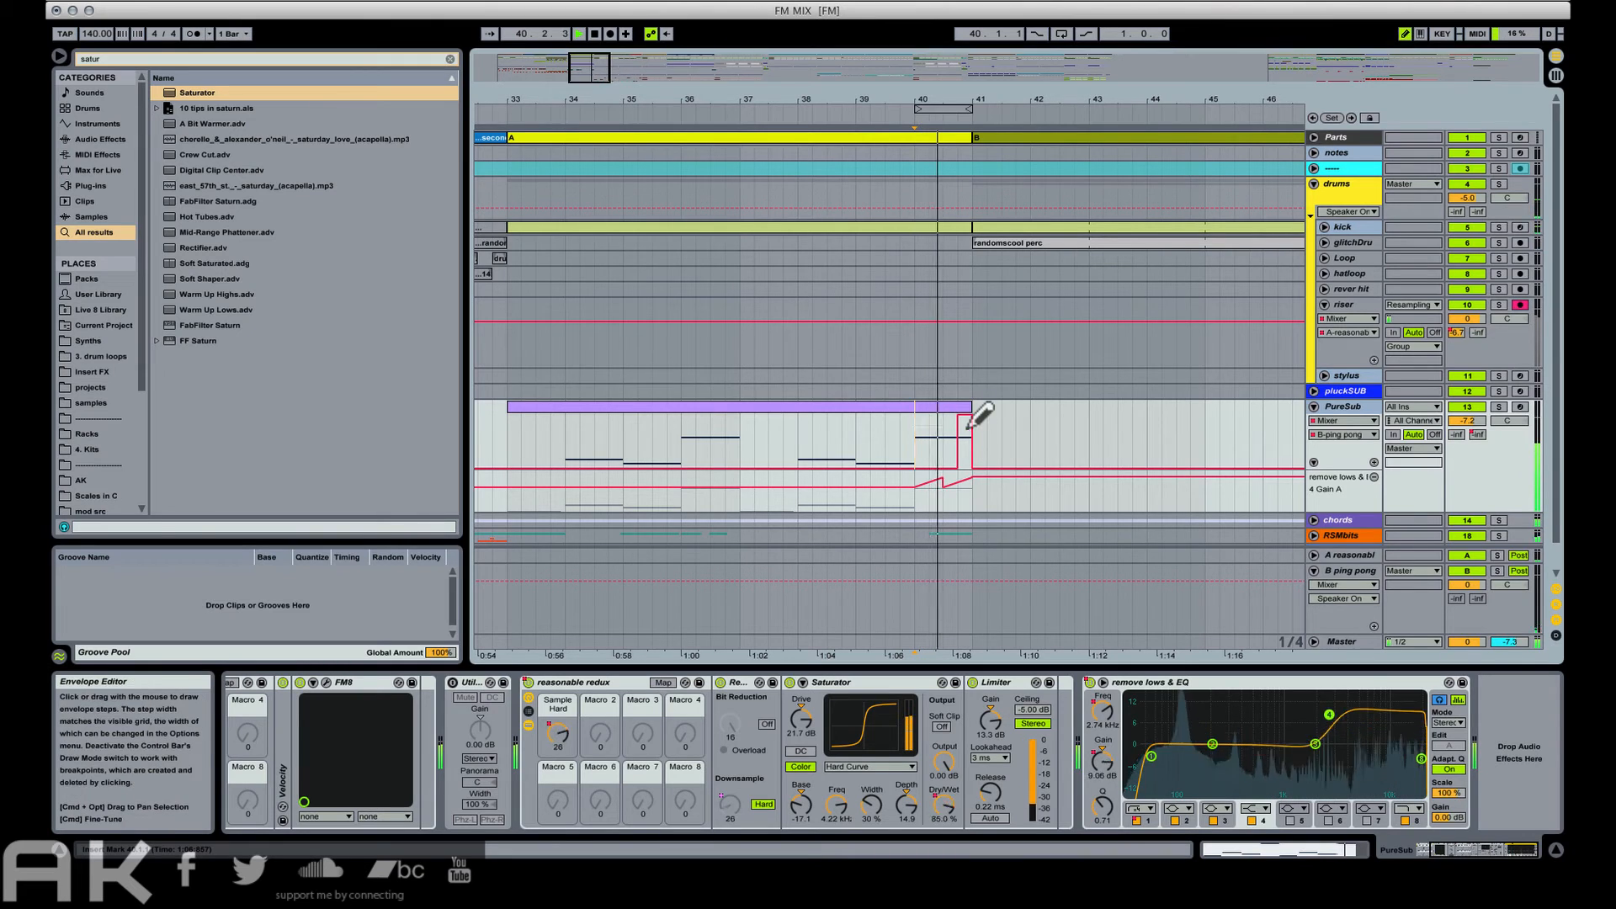
click(967, 452)
drag(969, 443, 973, 433)
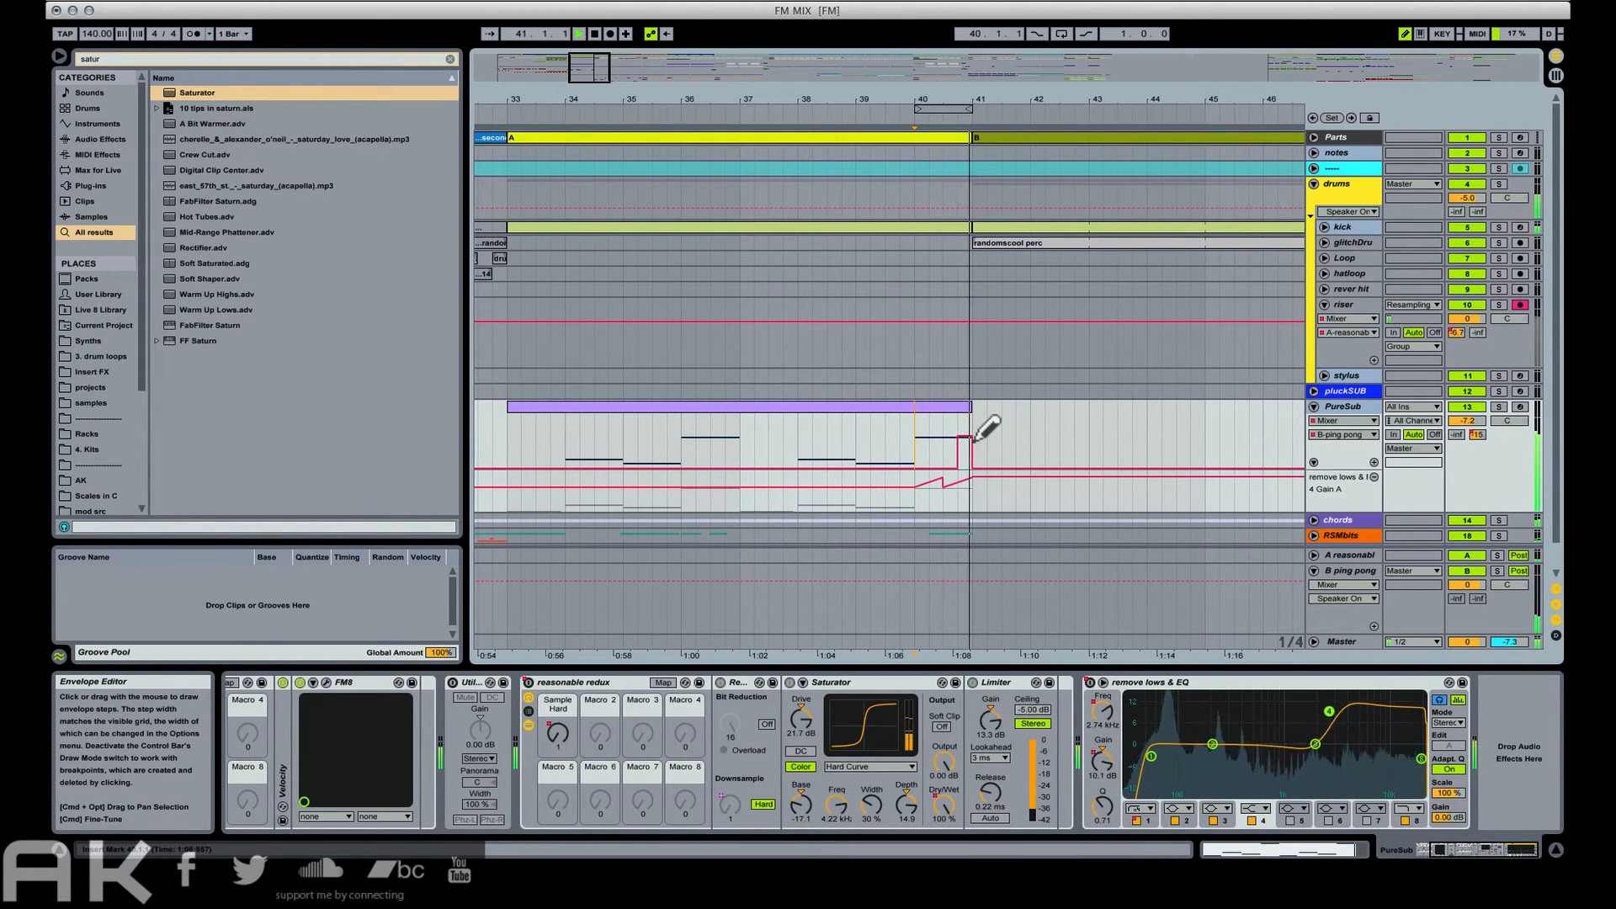
click(969, 432)
key(space)
key(space)
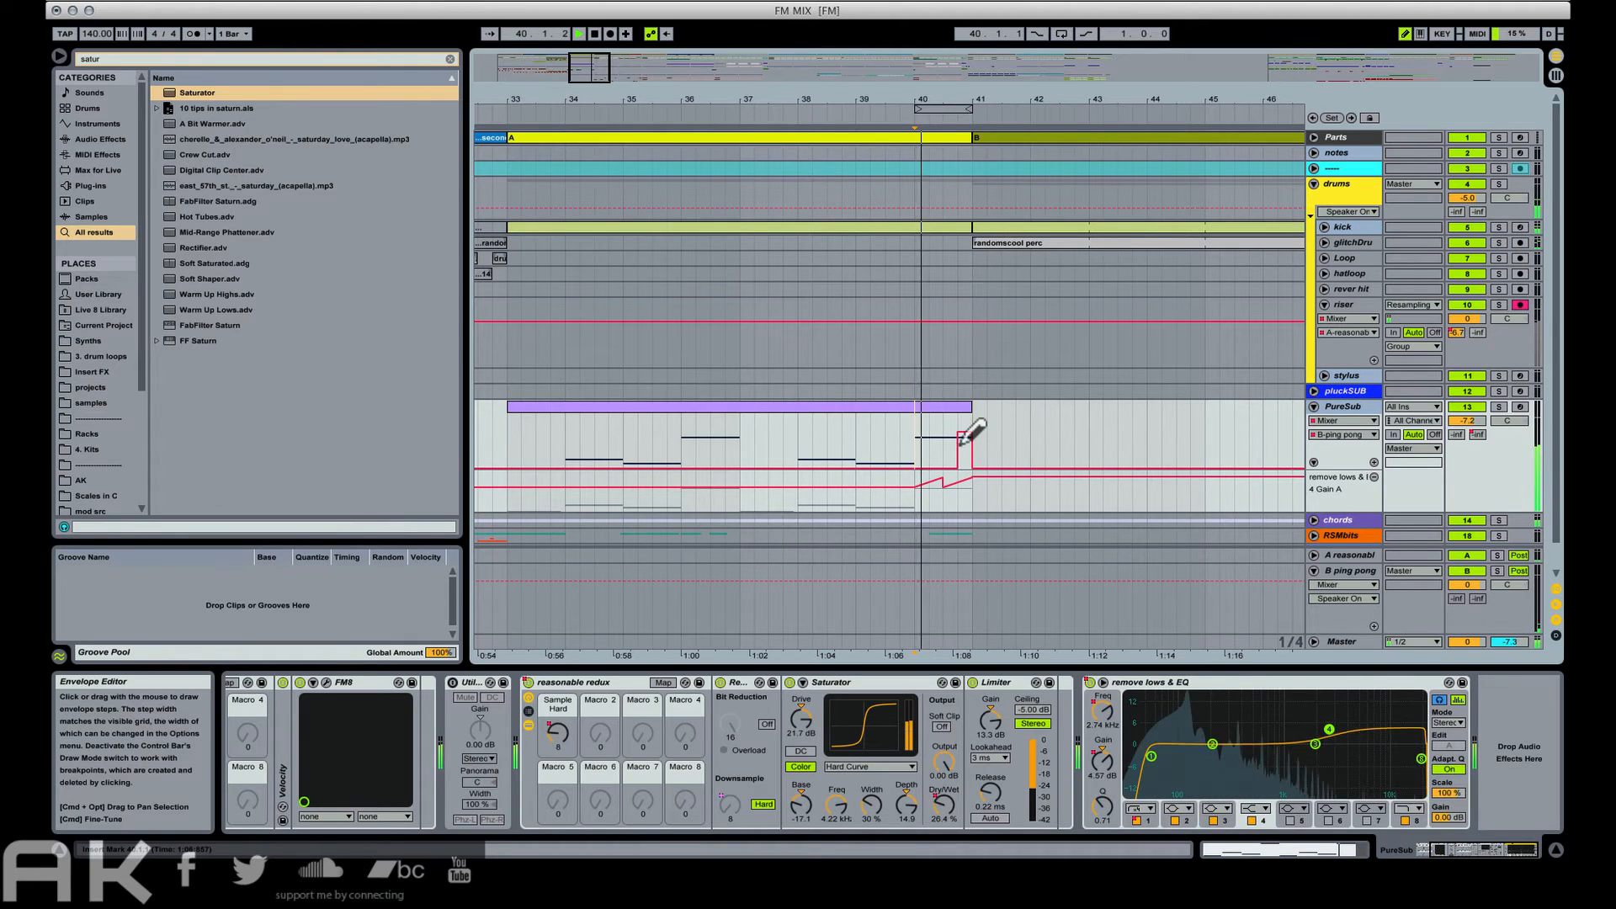
click(953, 445)
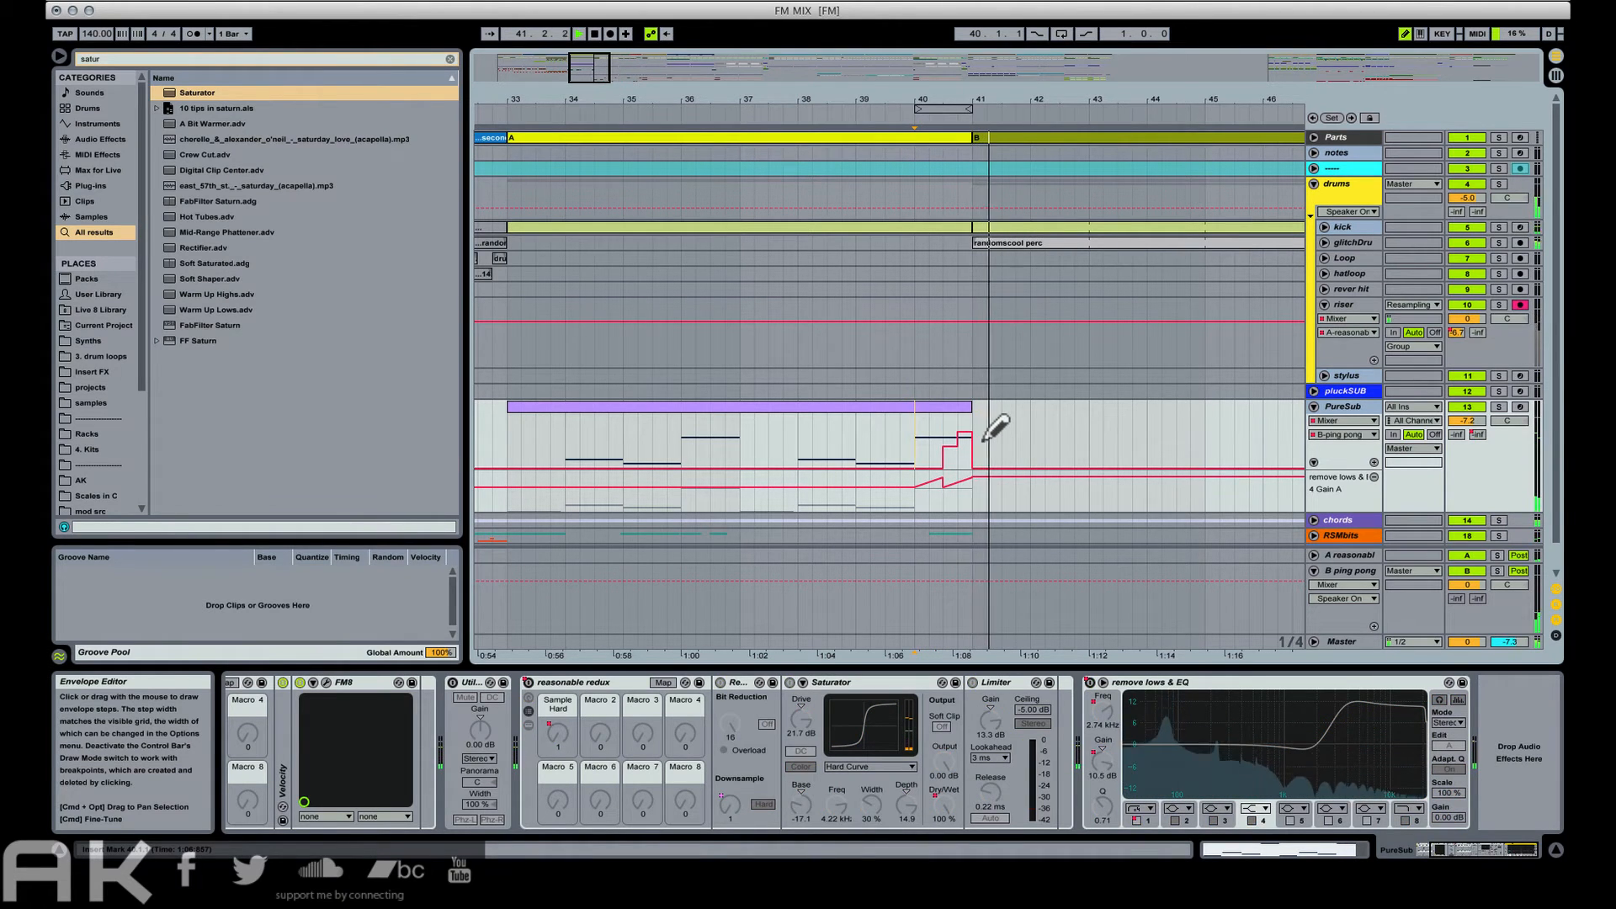
Expand the bass group and show the clip properties of the first four hitsAndGate clips in section B.
drag(1024, 102, 836, 59)
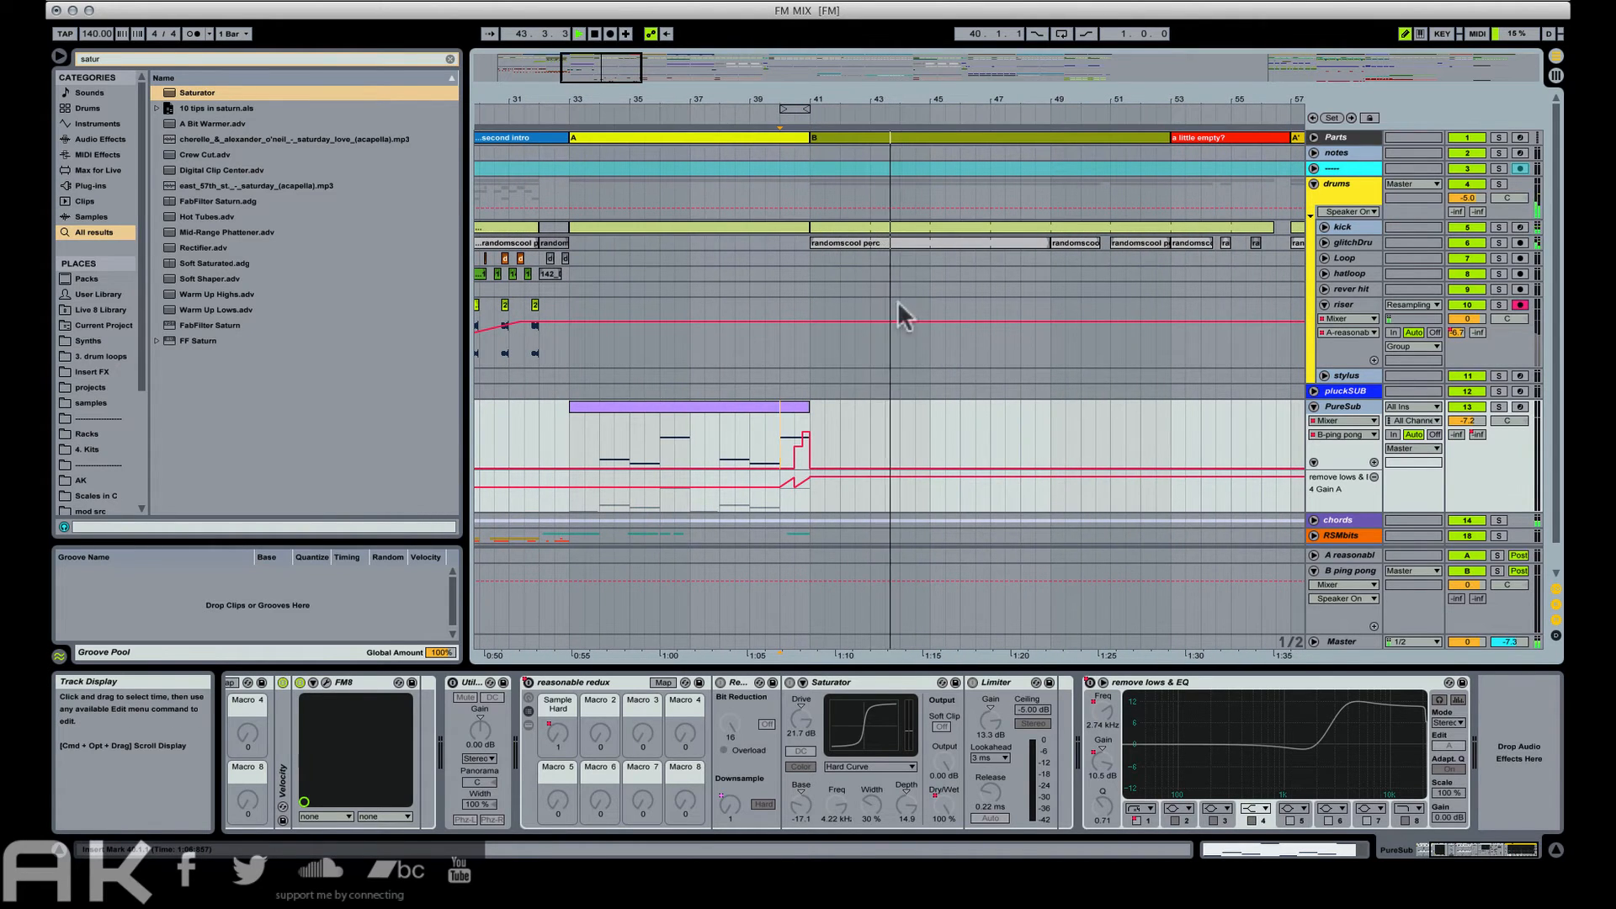
scroll(896, 337, down, 2)
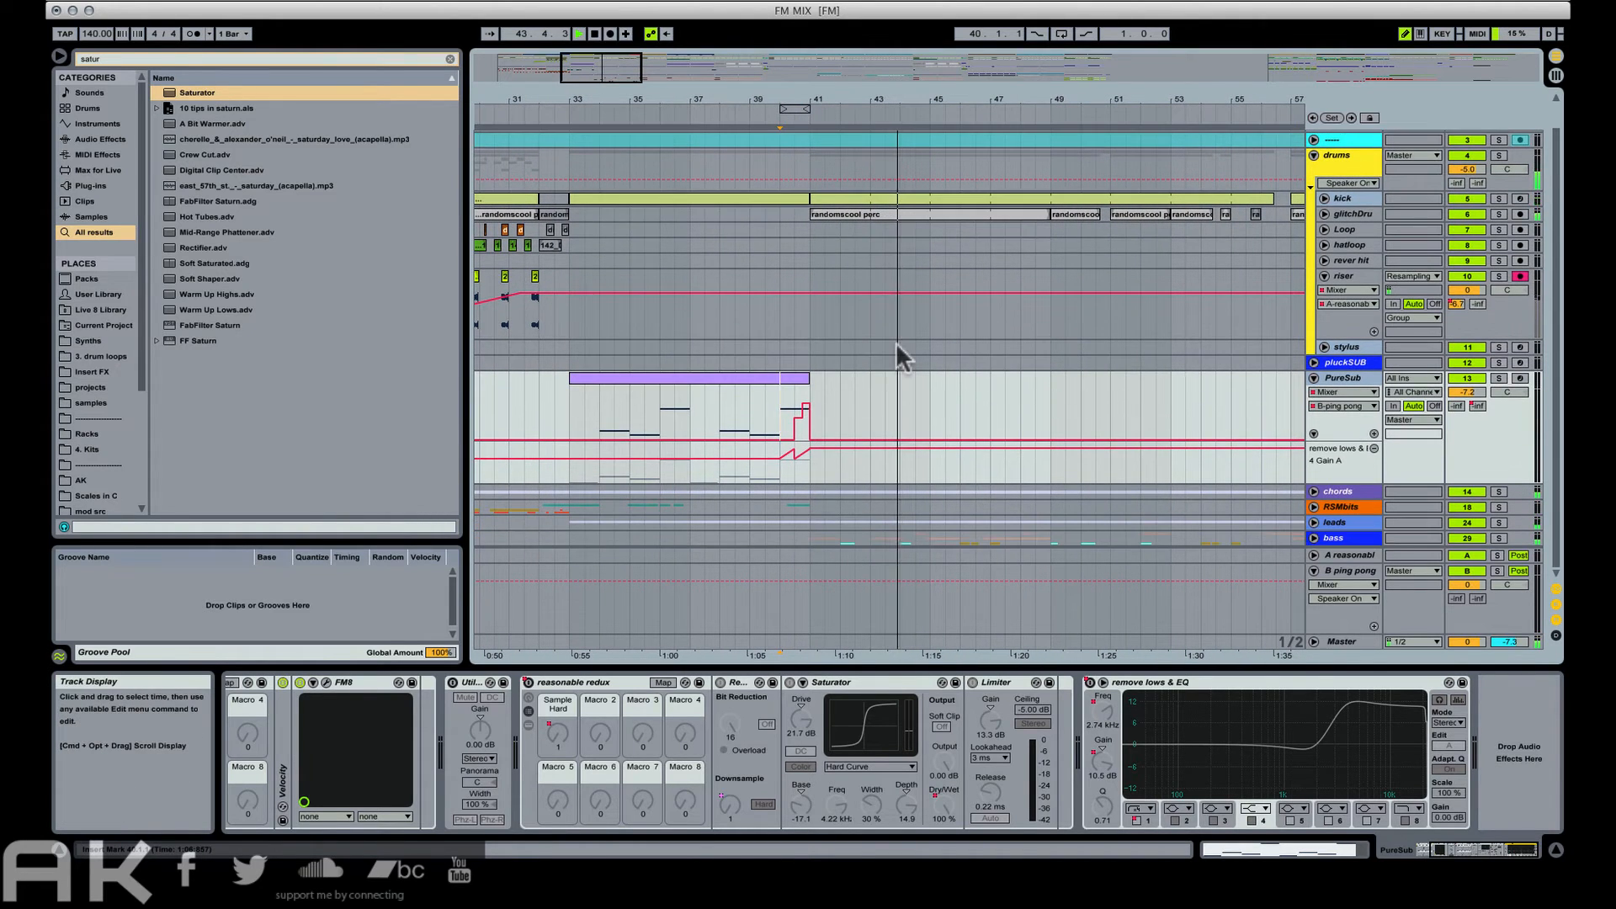
click(1314, 539)
scroll(1258, 436, down, 5)
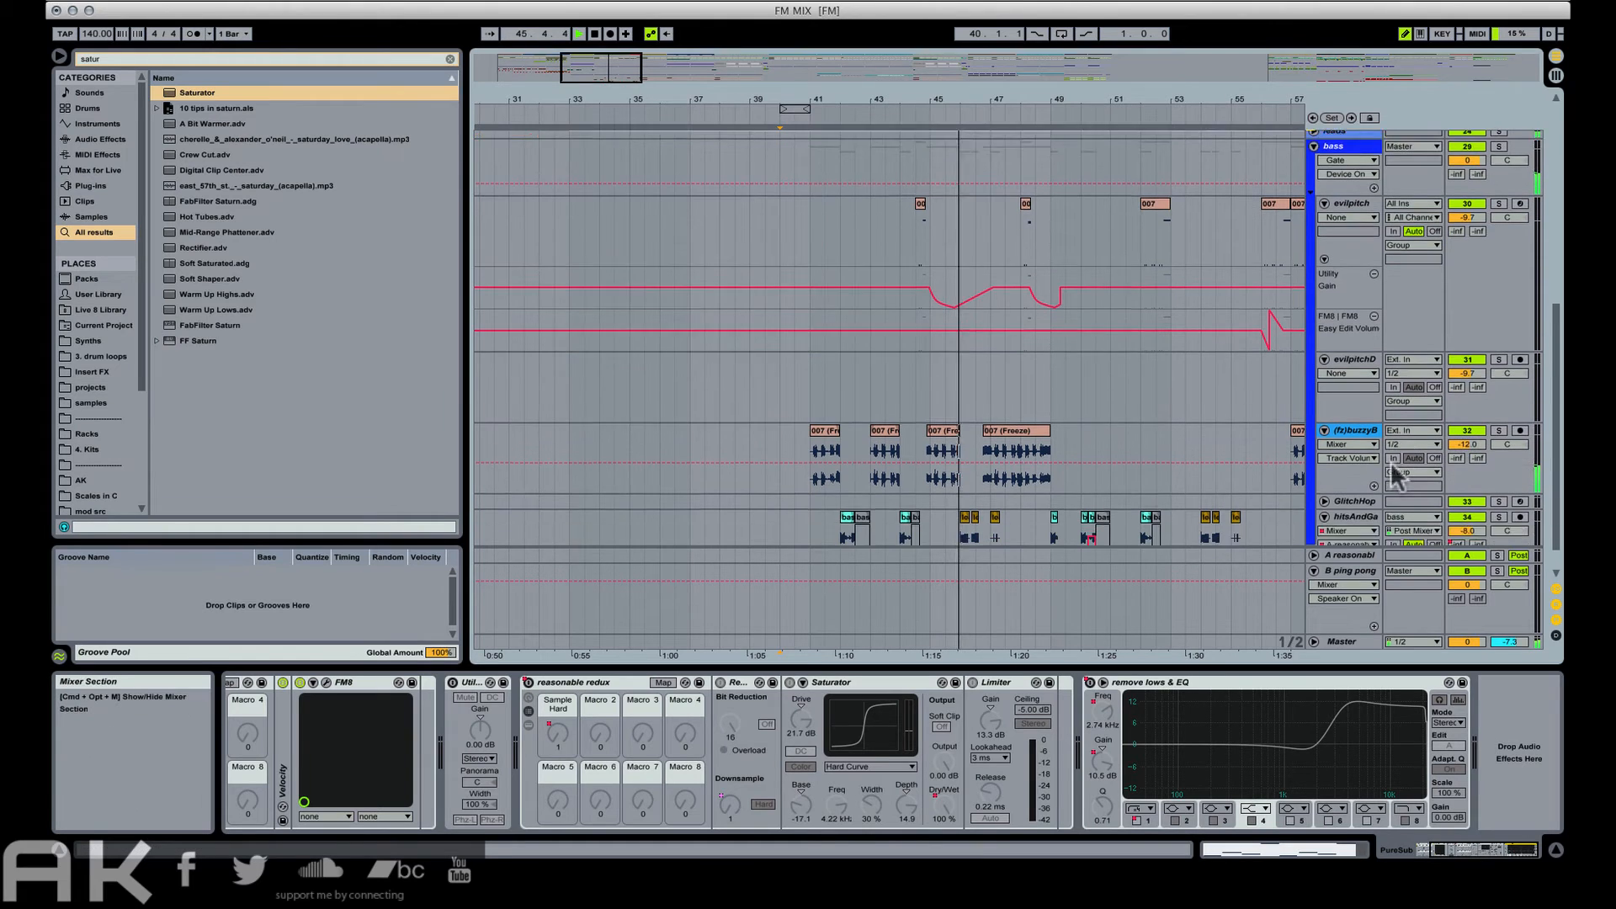
scroll(1393, 475, down, 2)
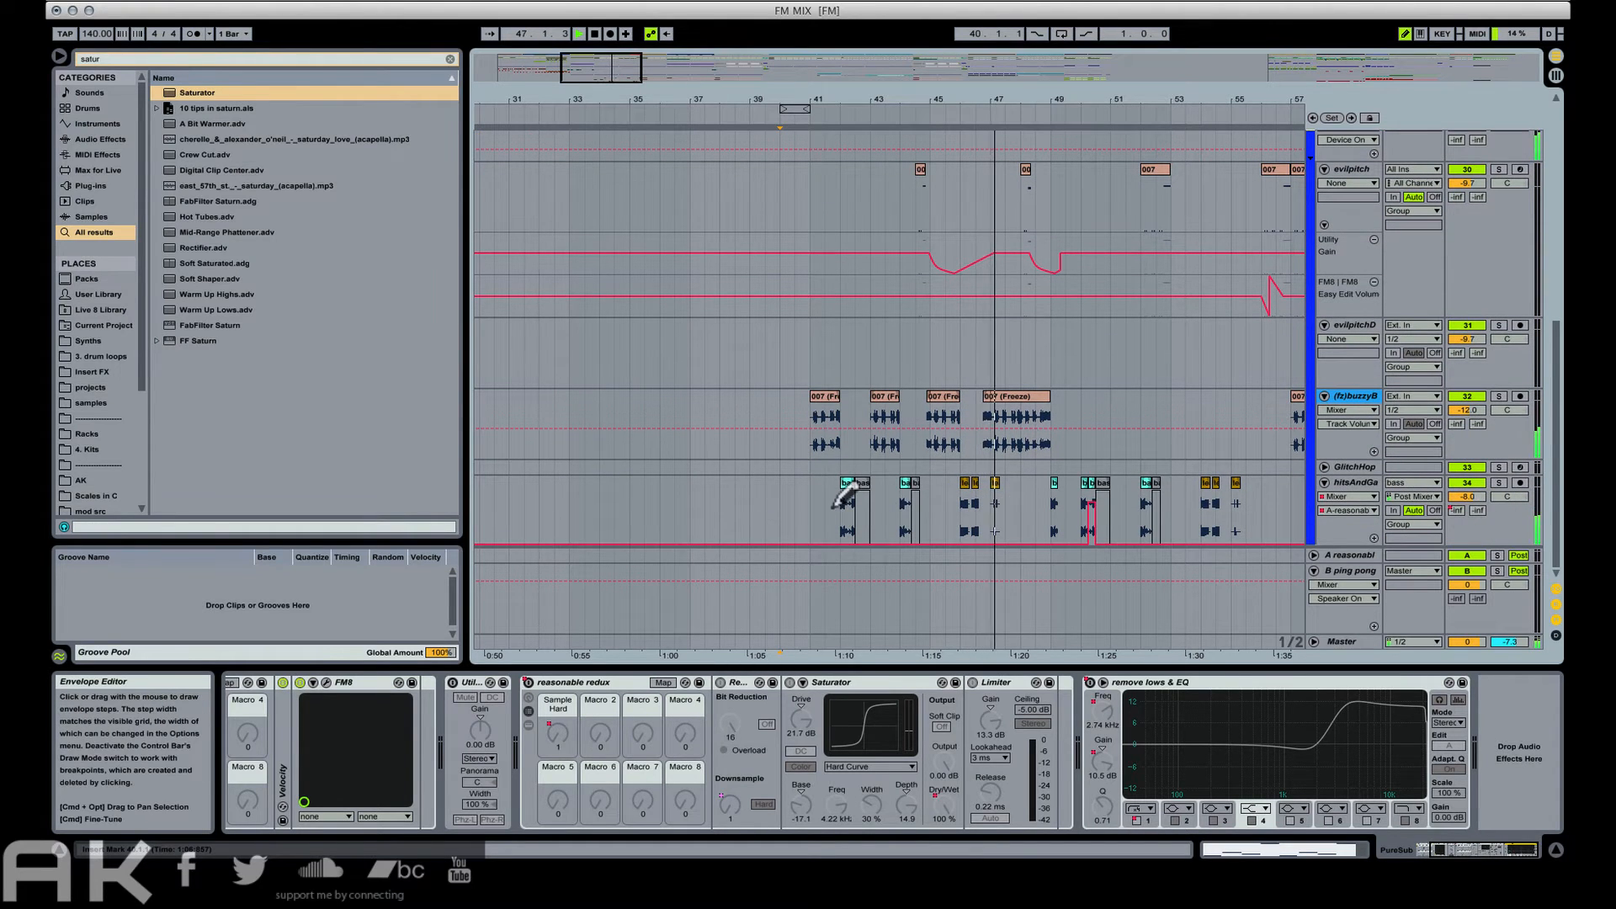
key(b)
drag(825, 514, 927, 518)
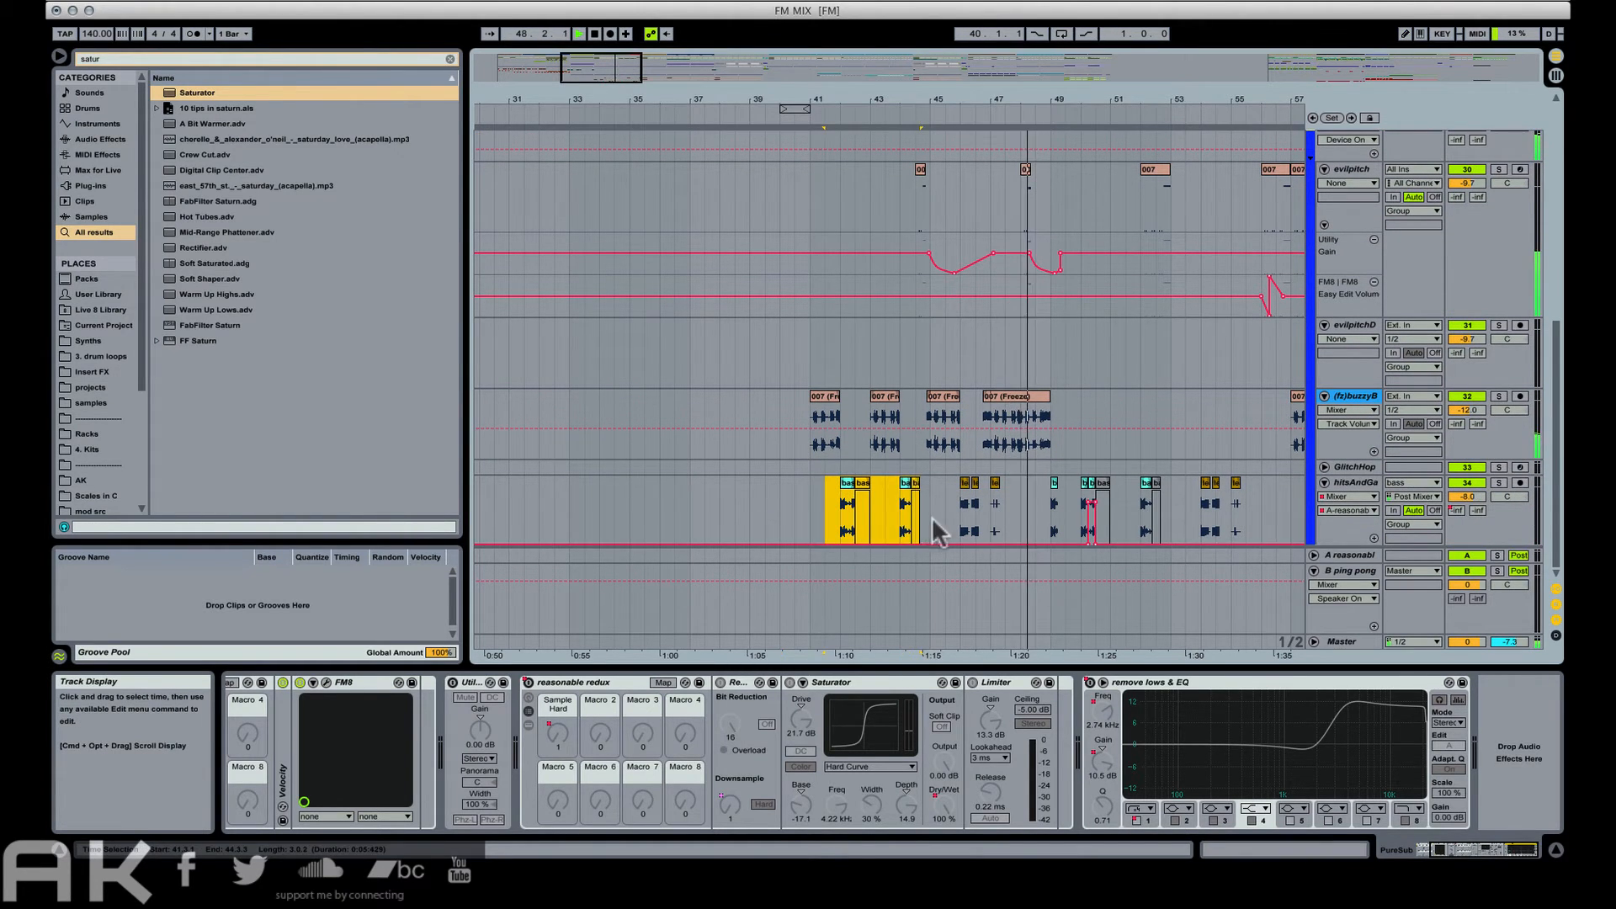
key(shift+Tab)
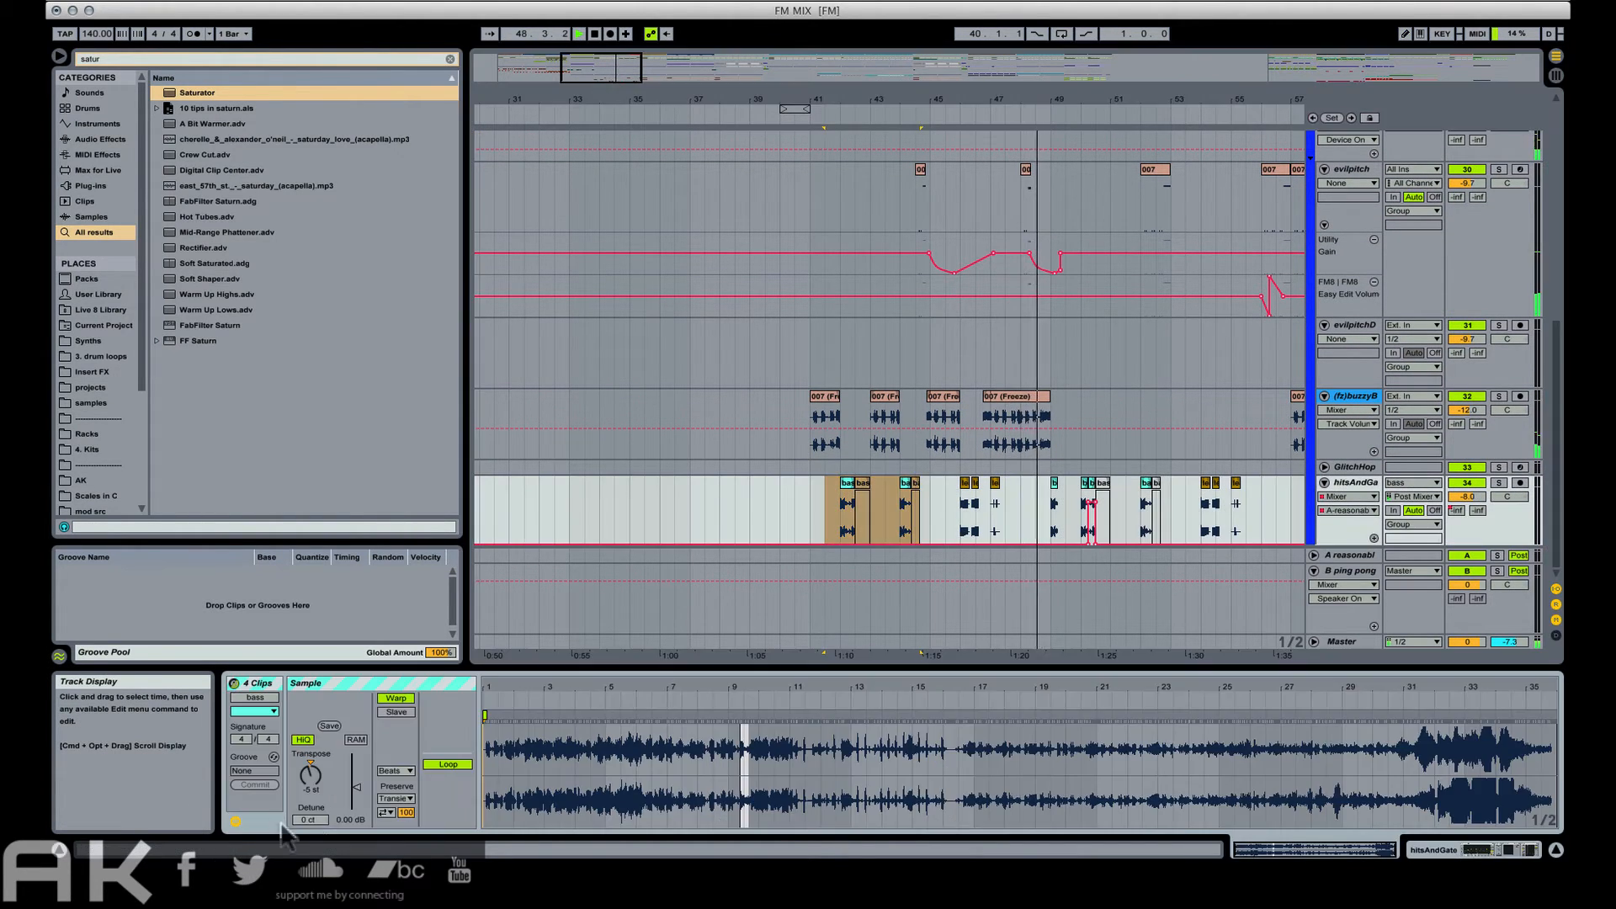
Set the clip gain to 3.00 dB on the hitsAndGate clips in bars 49 to 50 and the one at bar 52.
drag(1054, 515, 1112, 508)
click(368, 783)
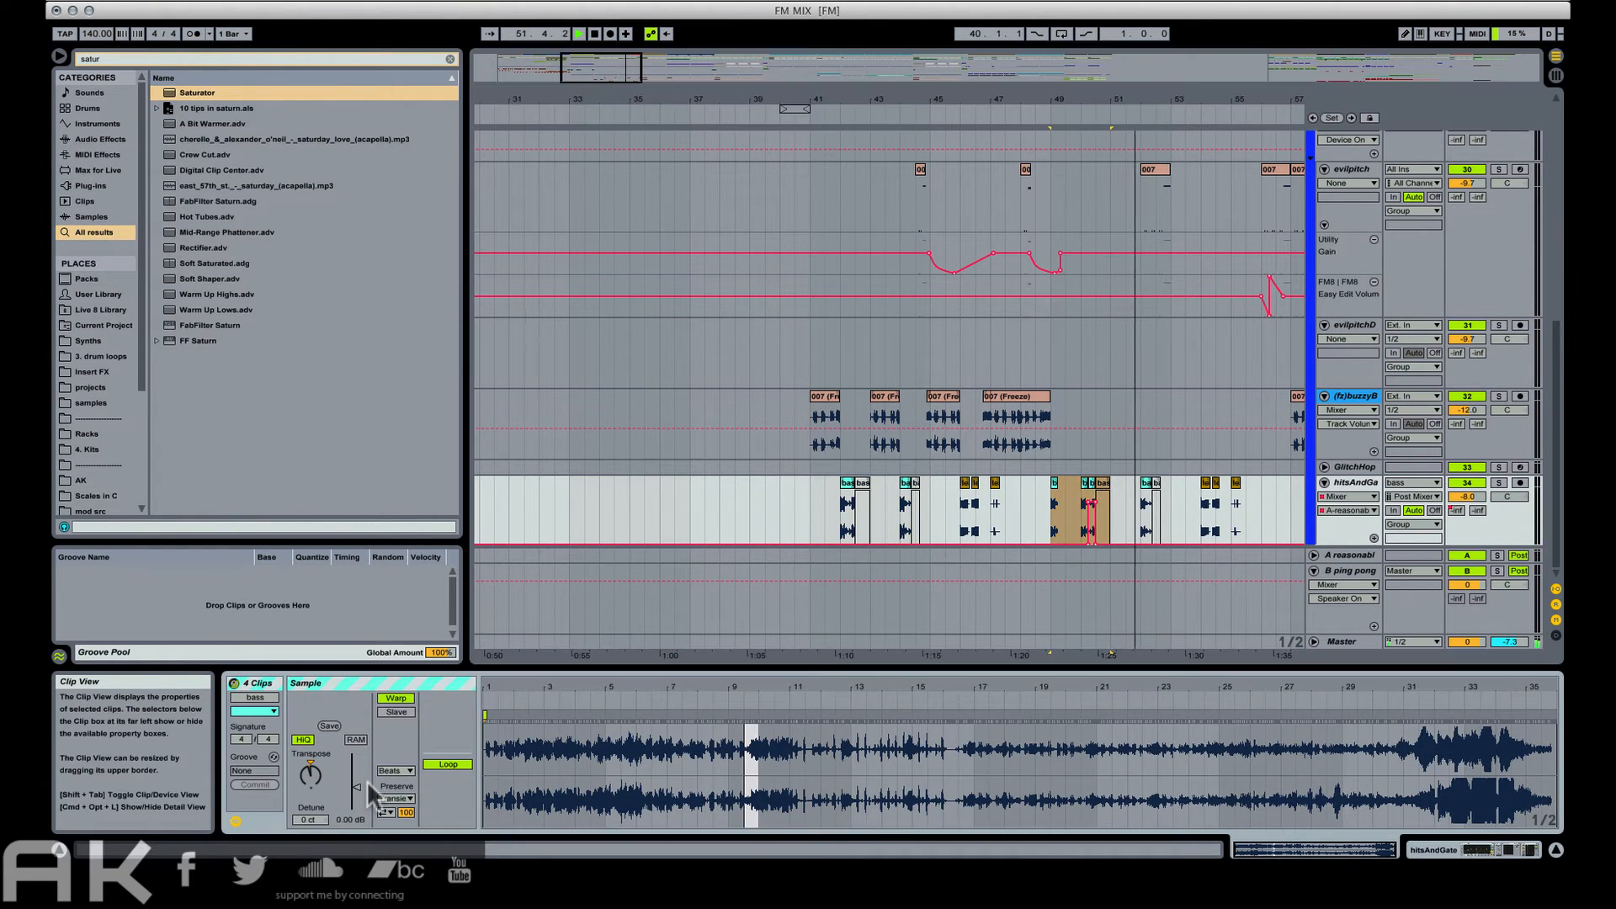
drag(360, 788, 359, 783)
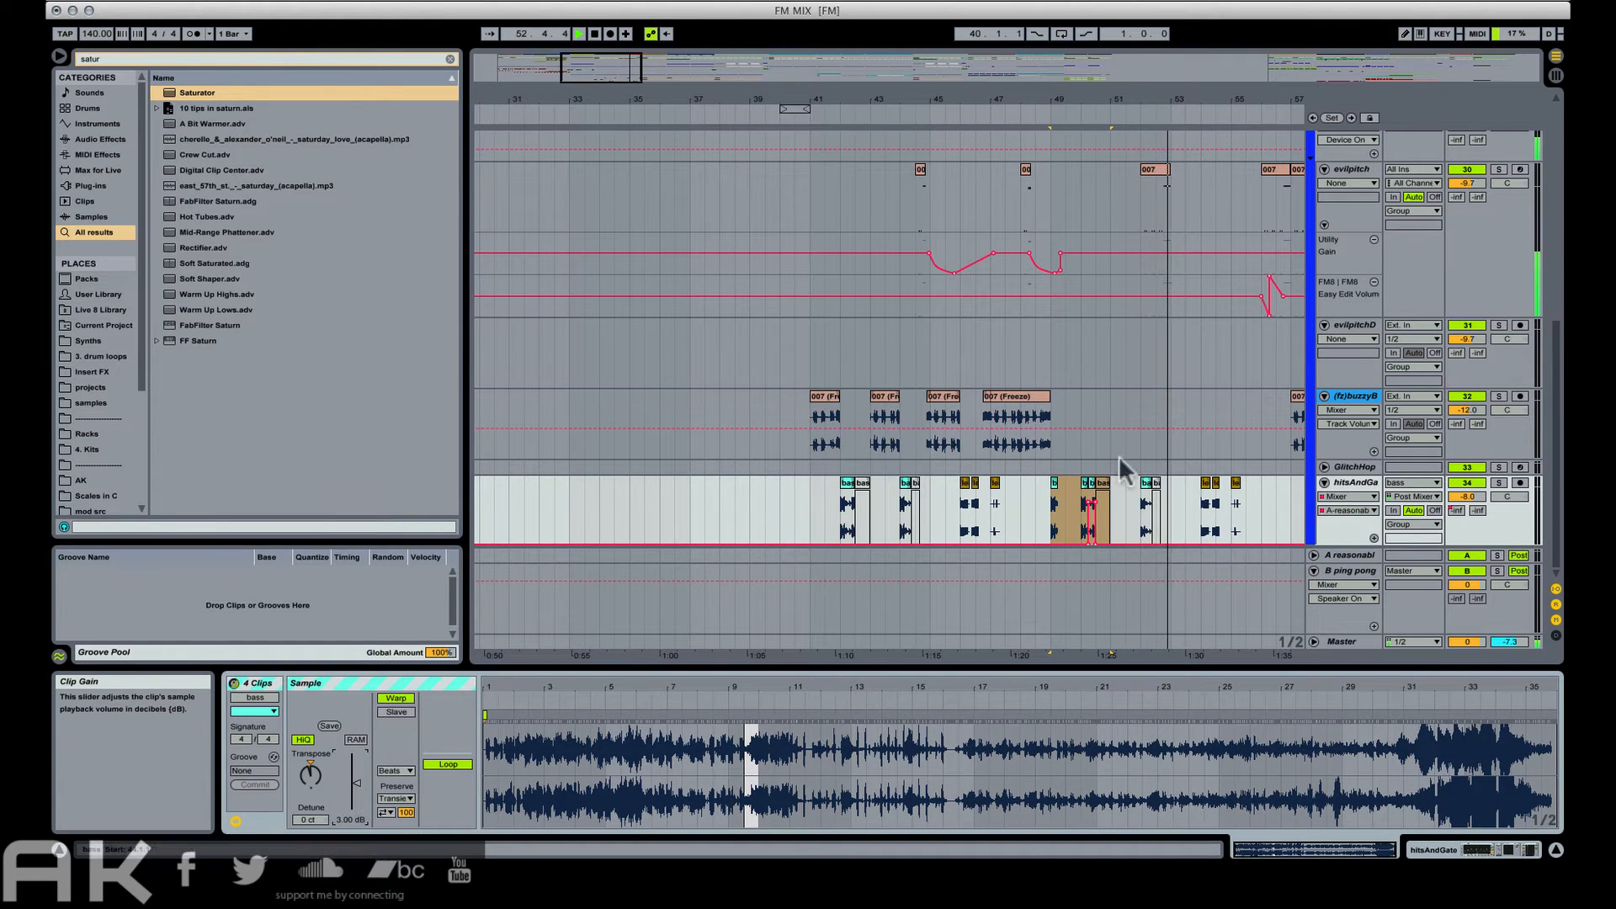
click(1147, 510)
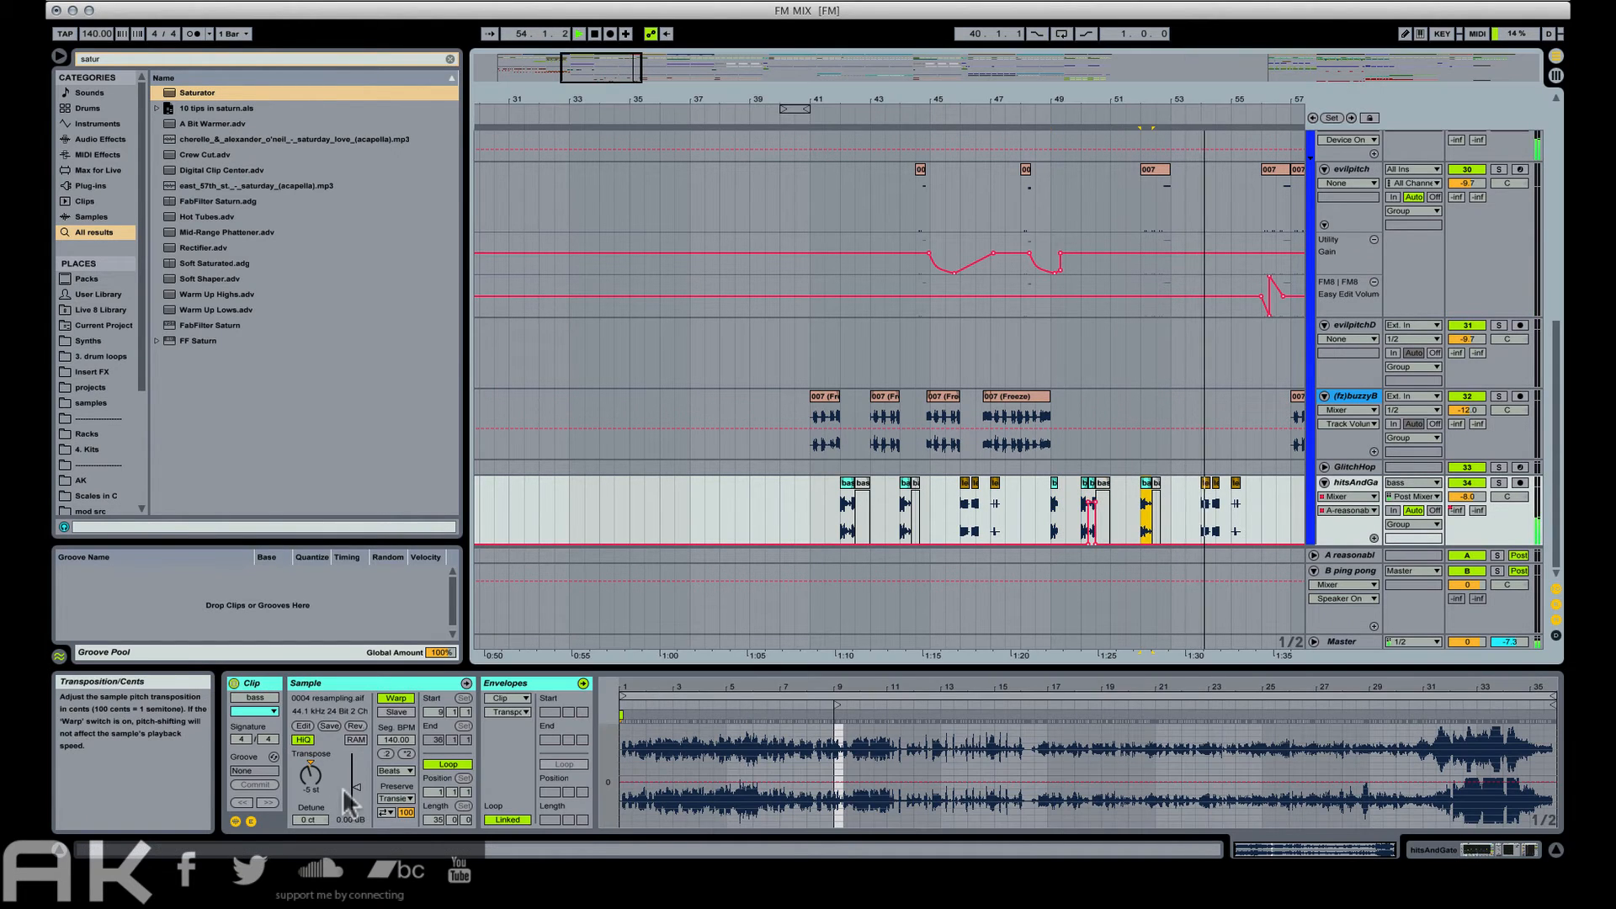
drag(357, 788, 357, 783)
key(space)
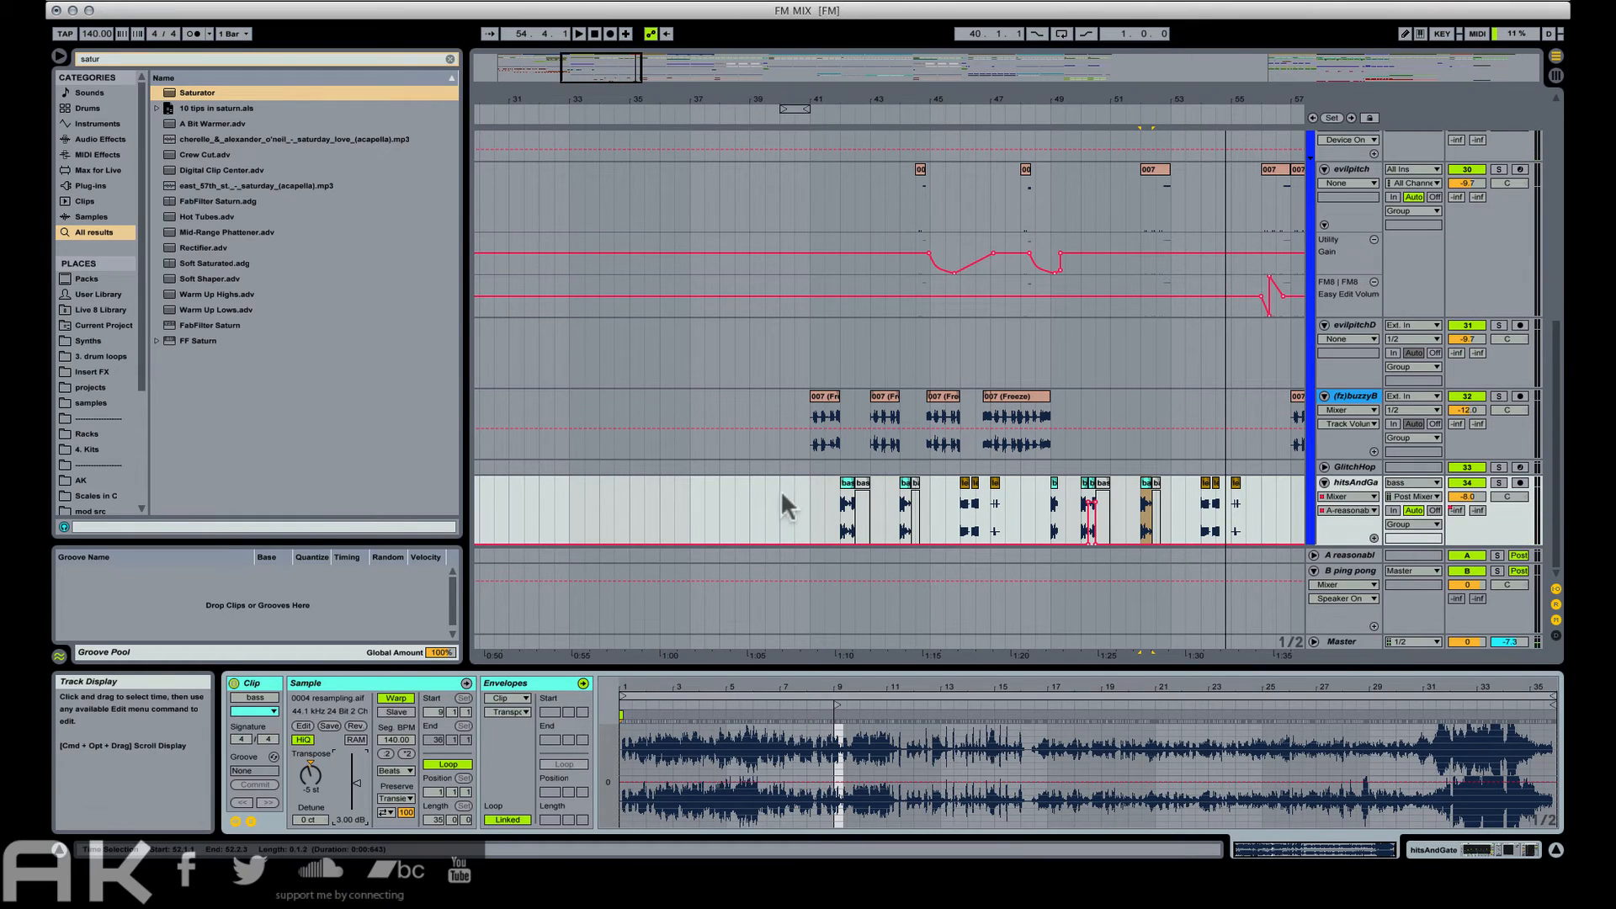
Play section B from bar 41 and select Komplete Audio 6 as the Soundflower (2ch) output.
click(809, 487)
key(space)
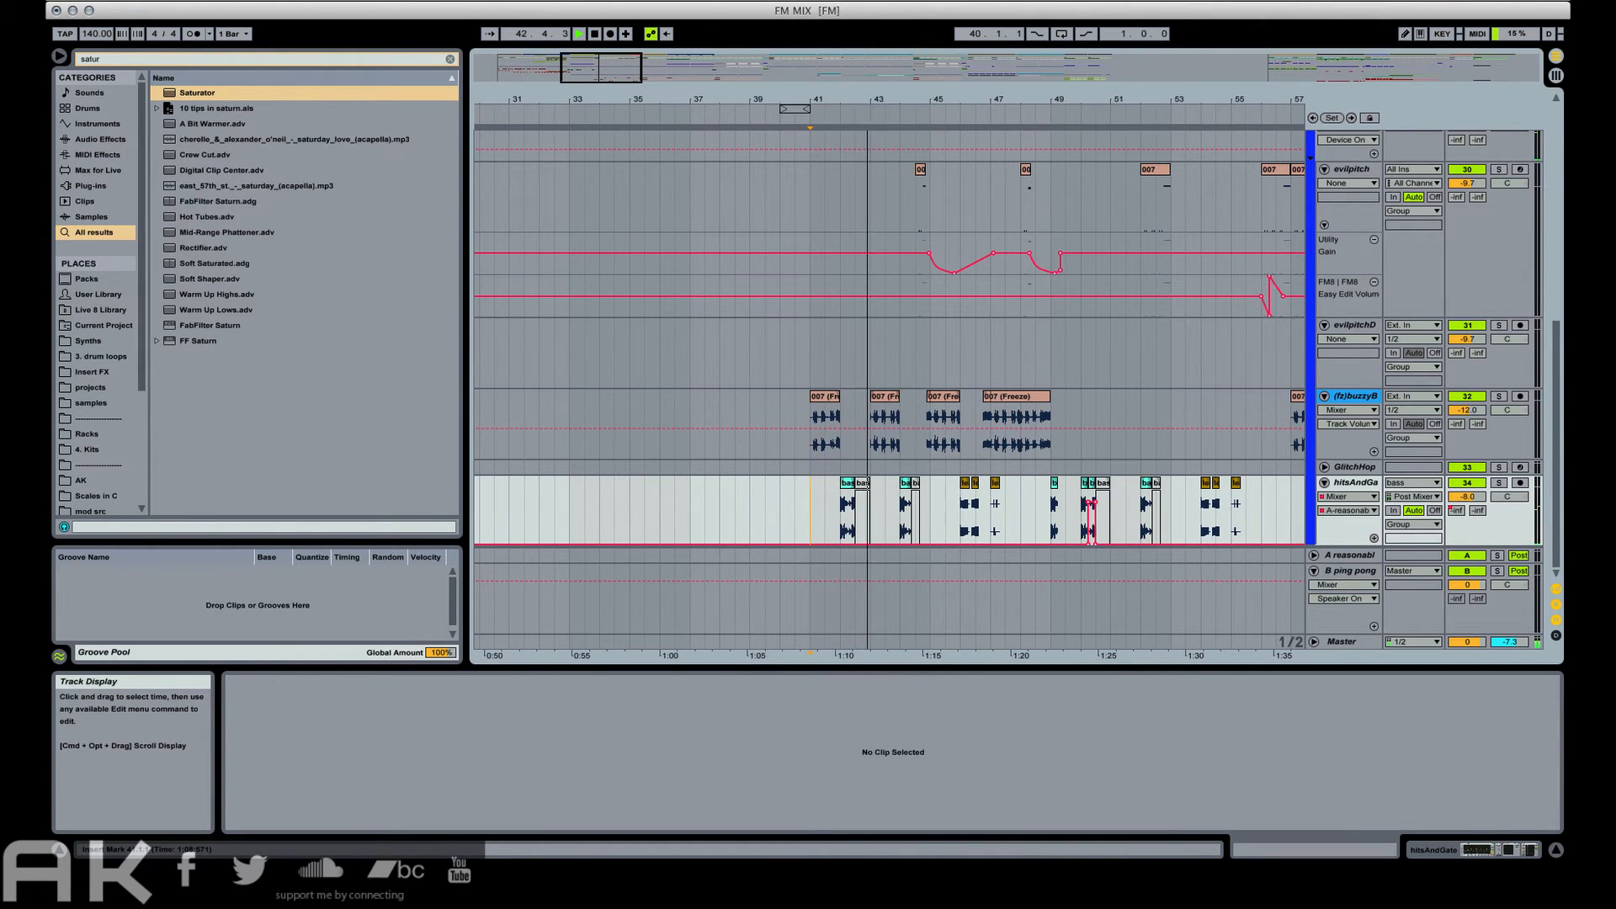
click(1105, 2)
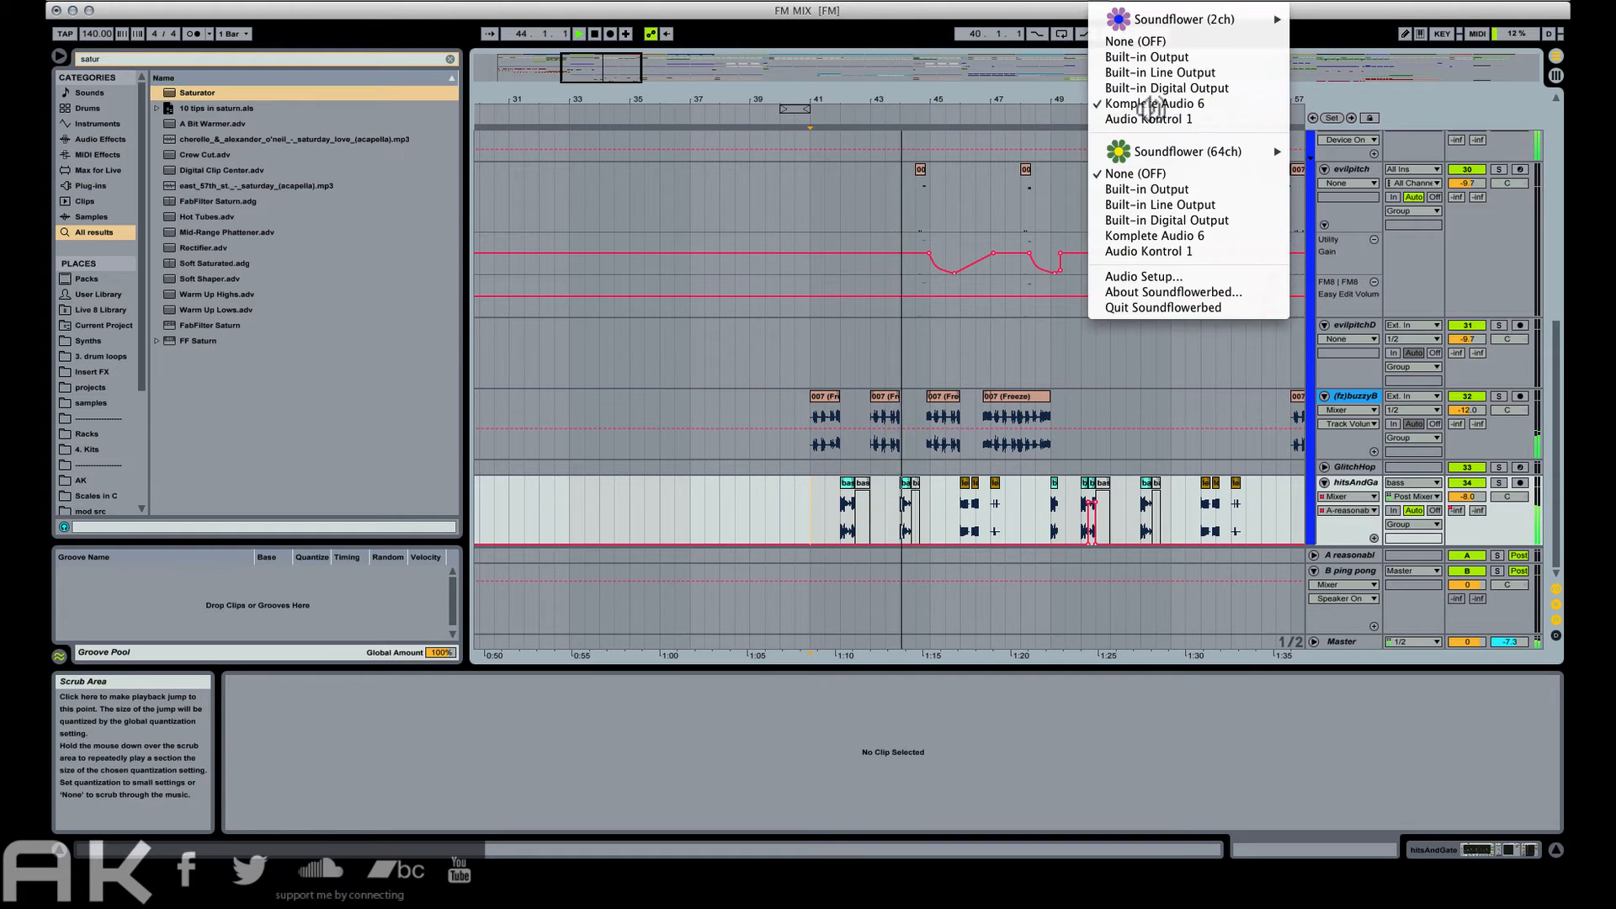
click(1148, 105)
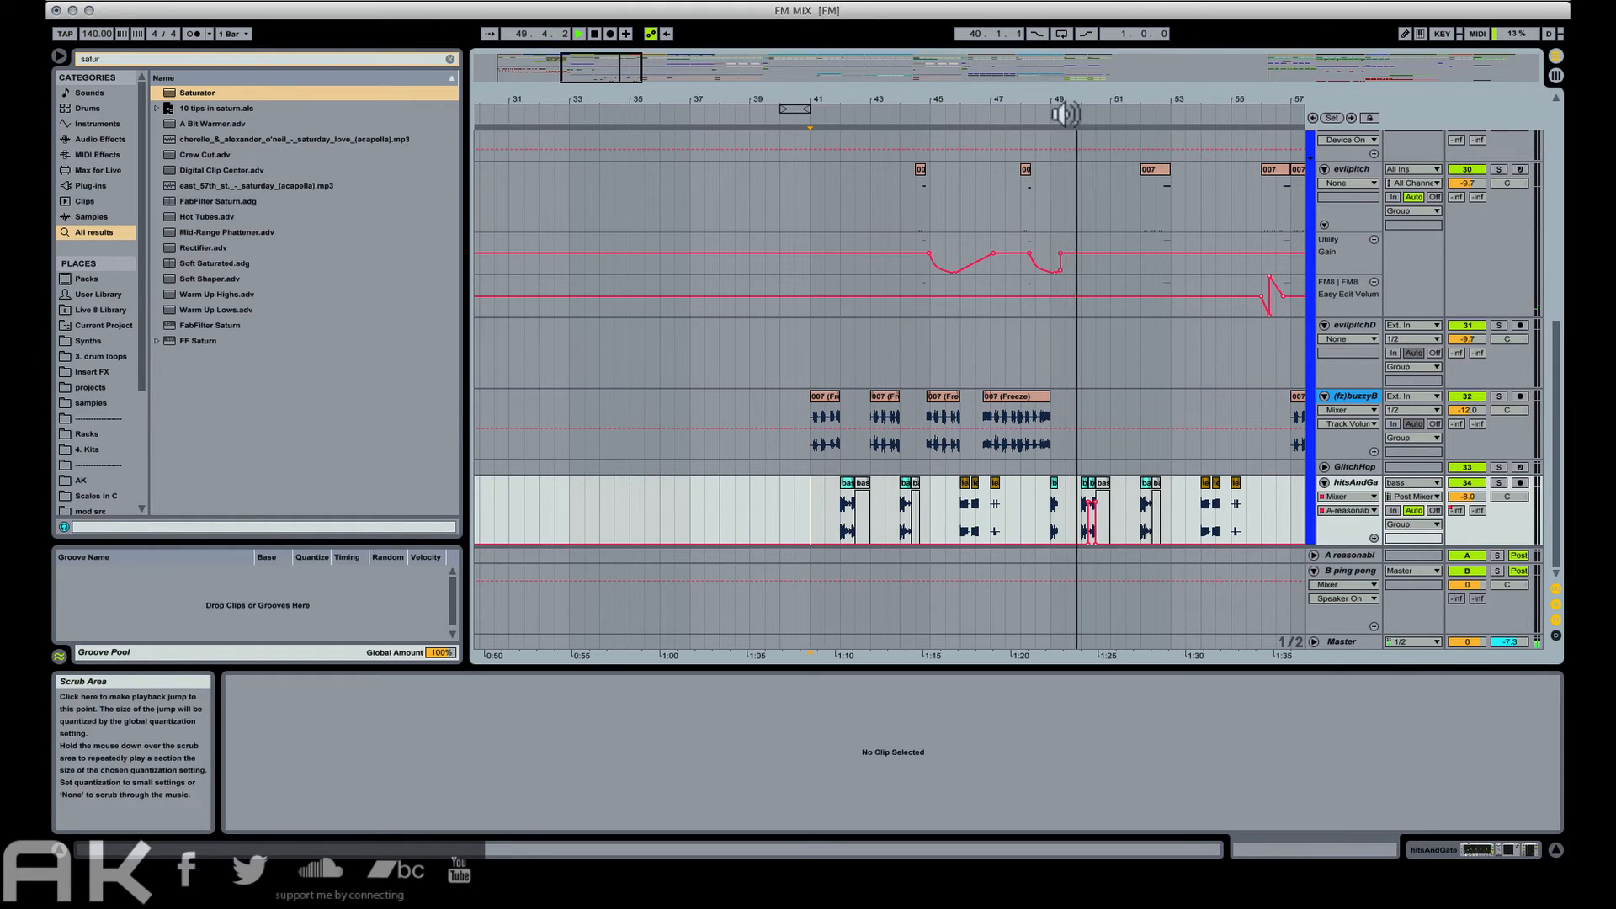
Copy the long riser clip before bar 25 to bar 53, the start of the "a little empty?" section, and audition it.
drag(1084, 101, 851, 103)
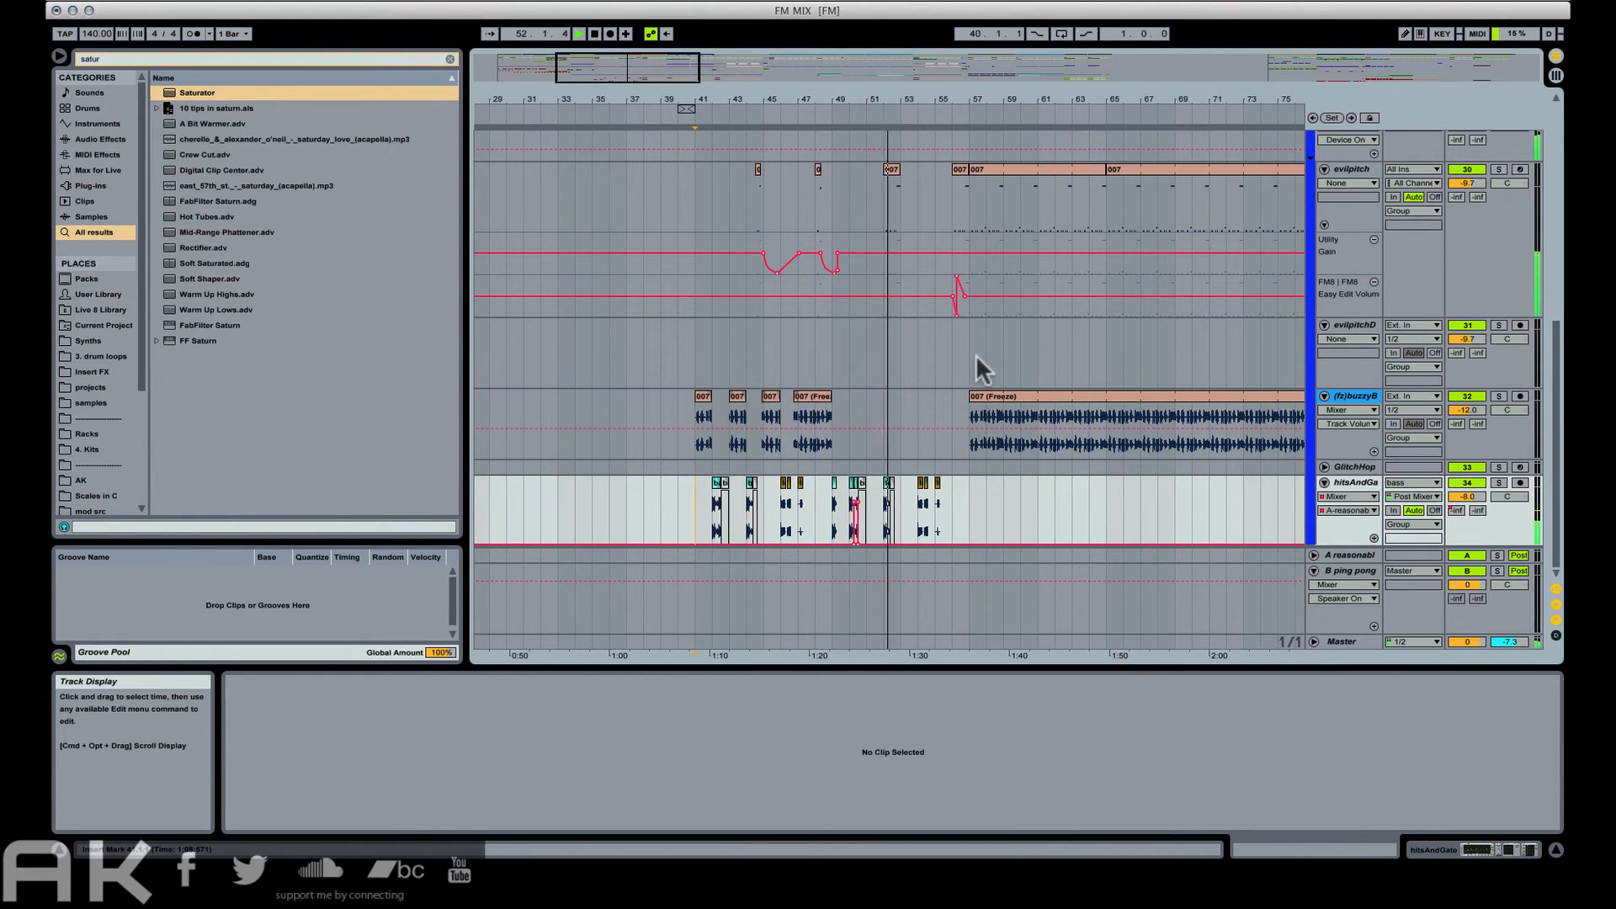
scroll(976, 356, up, 5)
scroll(977, 355, up, 4)
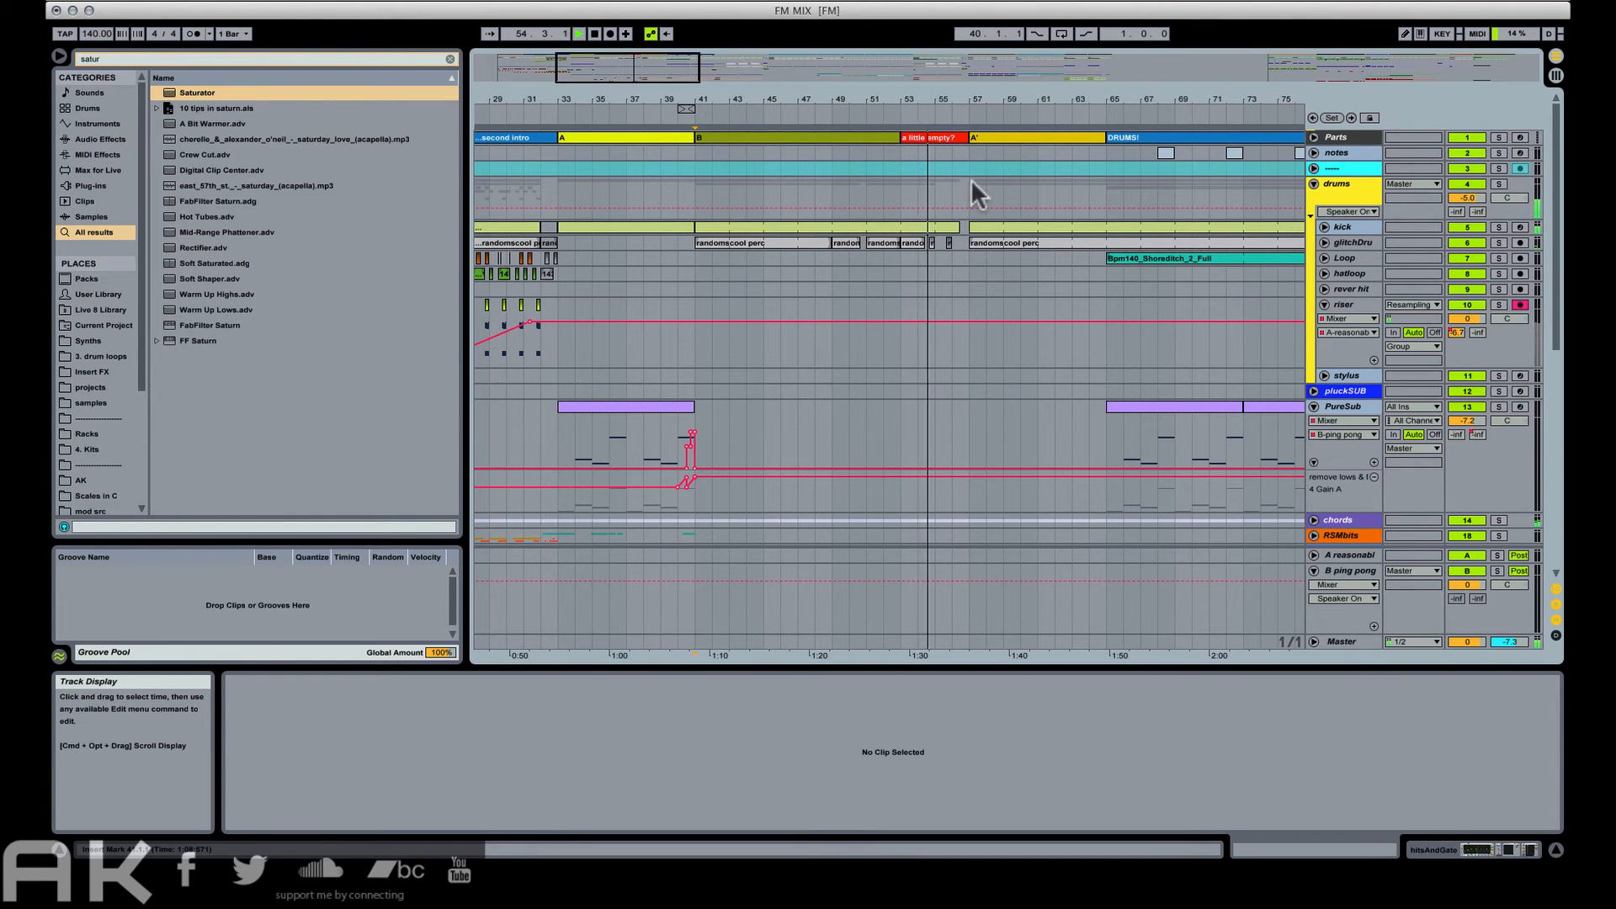
drag(943, 95, 827, 220)
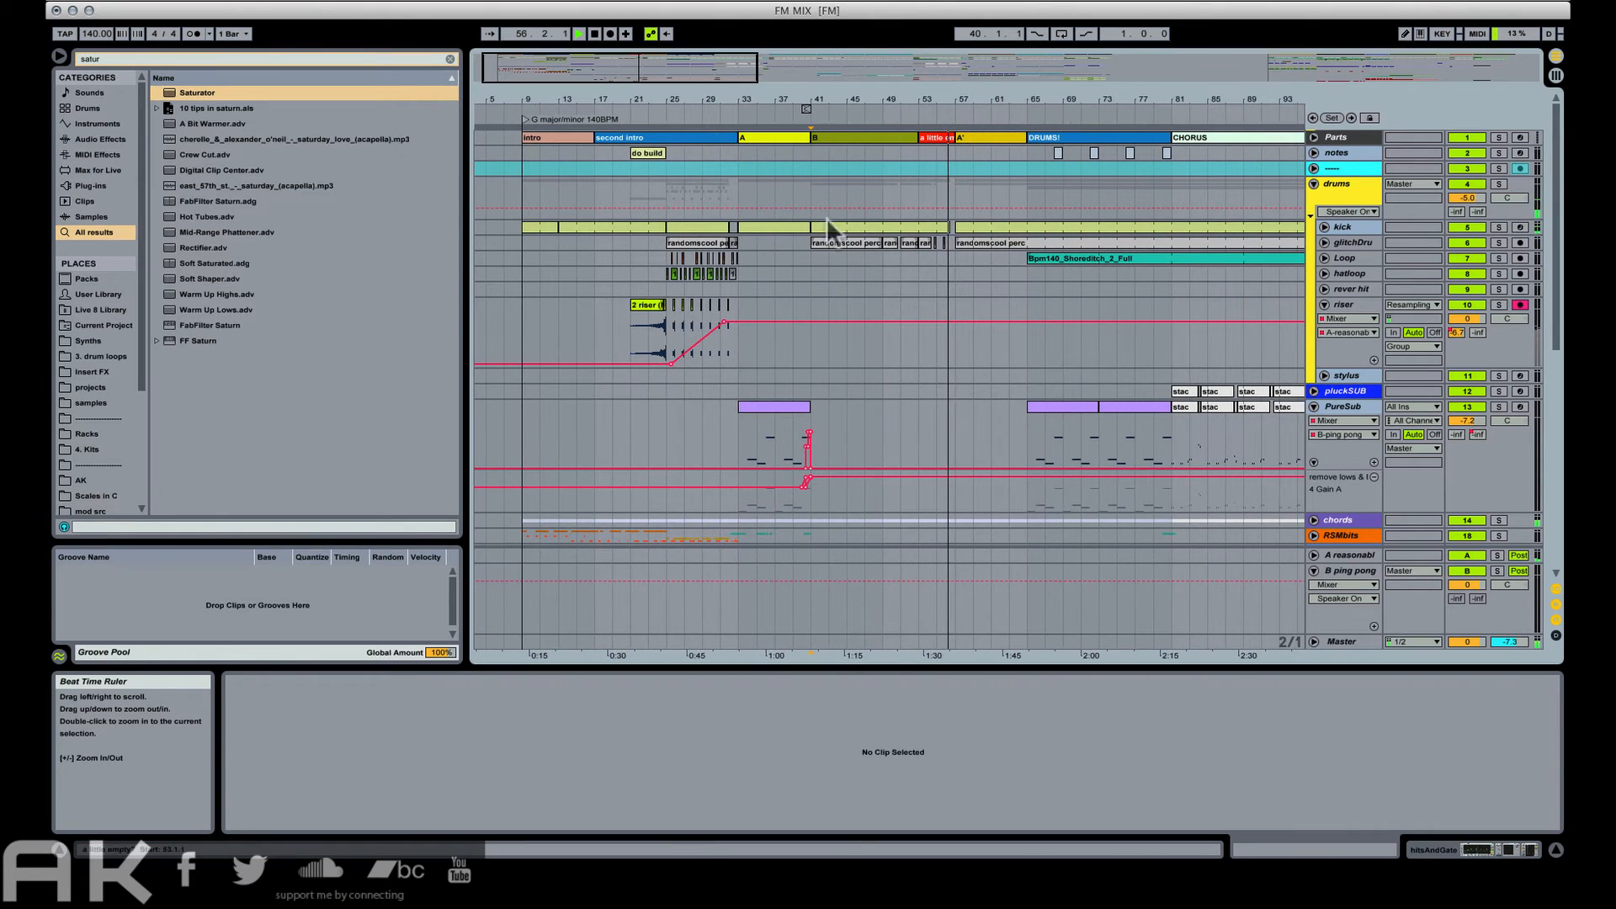
click(650, 309)
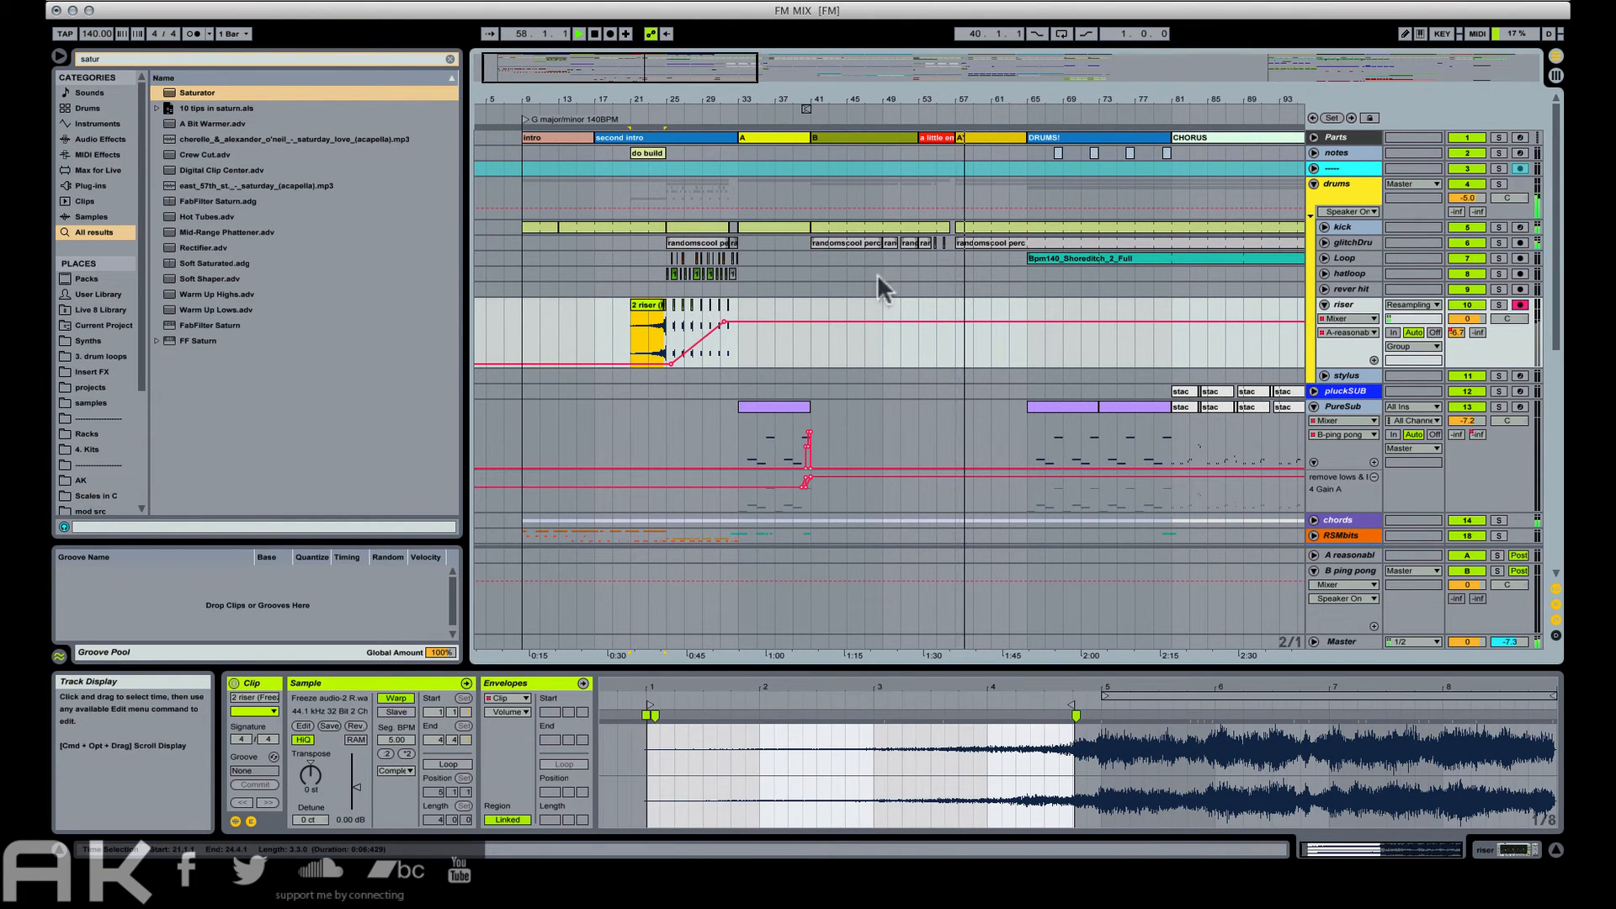
click(920, 302)
drag(956, 99, 1039, 186)
key(super+v)
key(space)
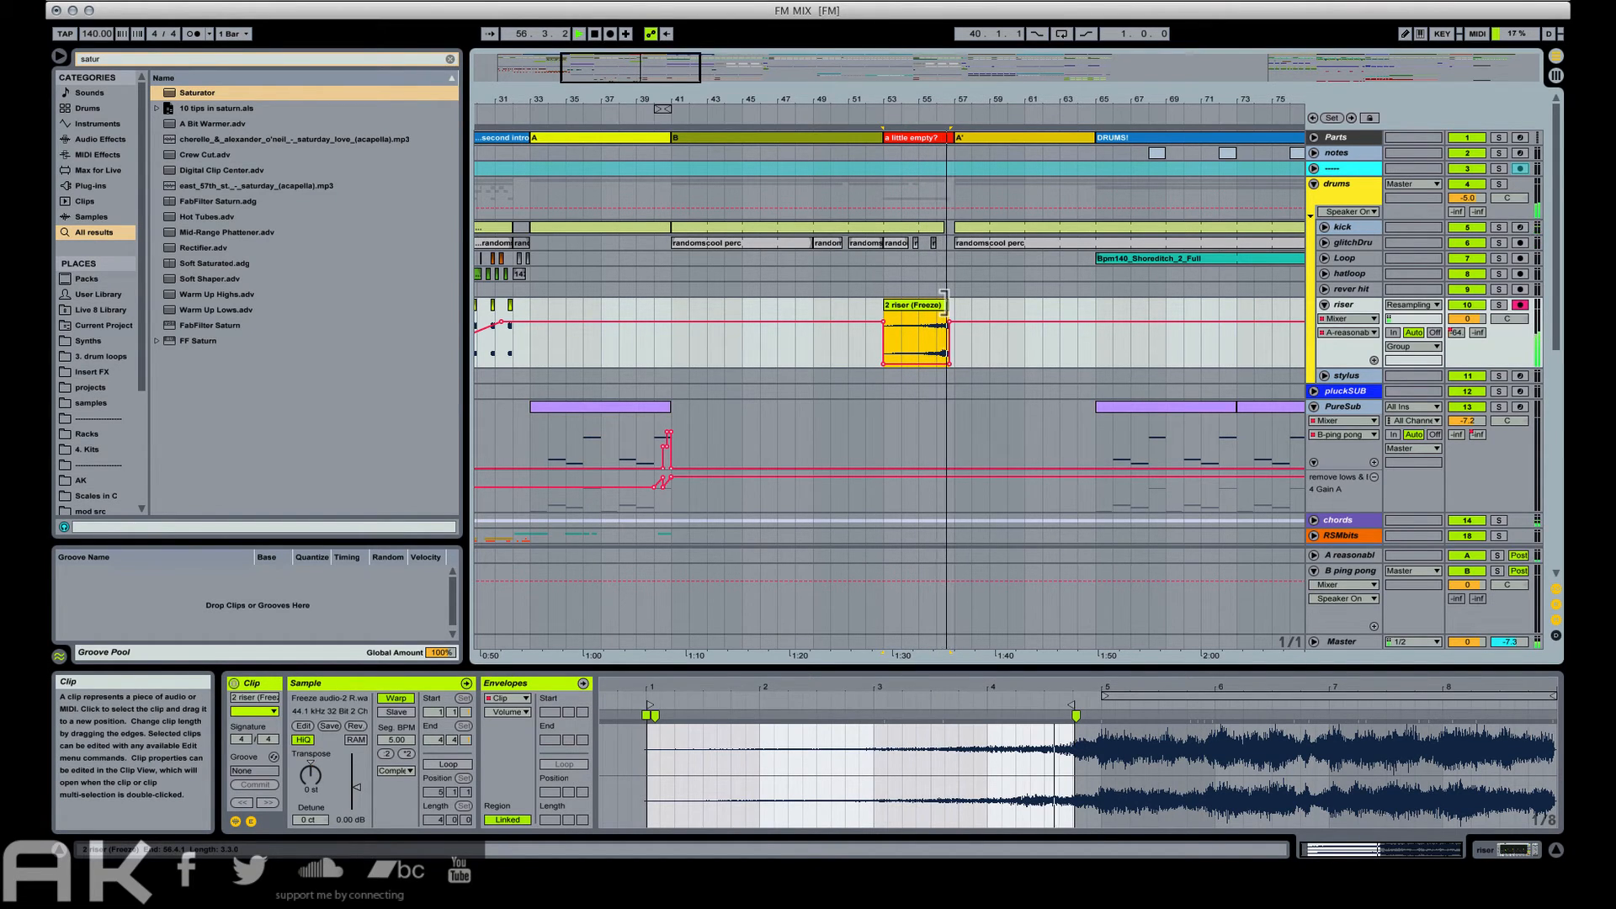
Copy the first short riser clip after bar 25 to bar 56's last beat, directly after the long riser, and audition it.
drag(896, 102, 1094, 102)
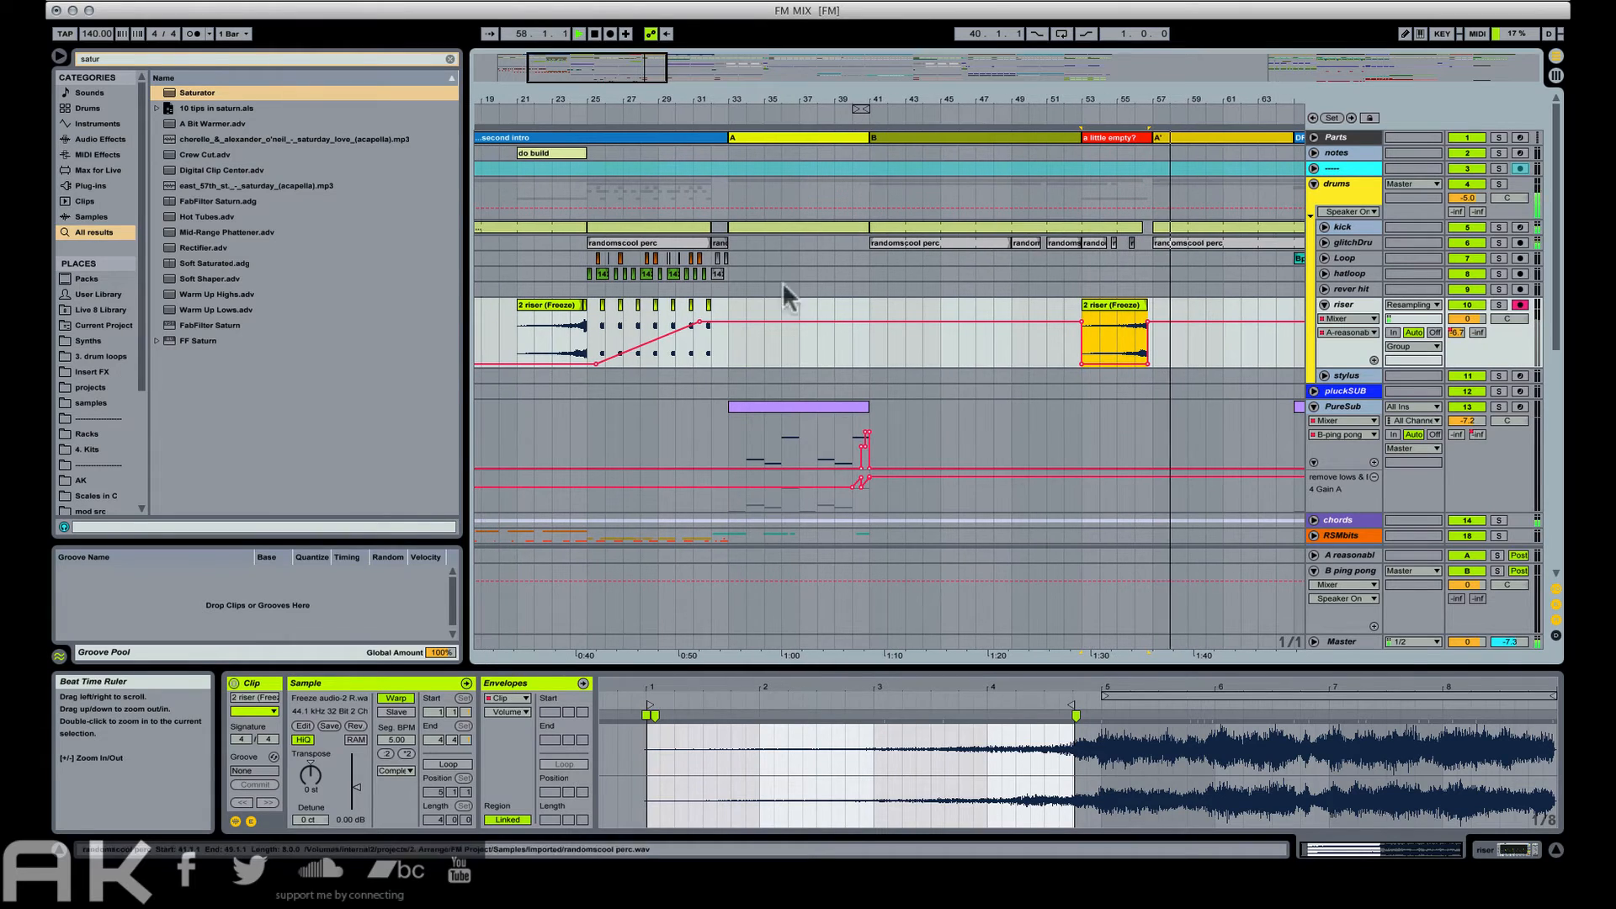
click(603, 305)
click(1145, 304)
click(1150, 304)
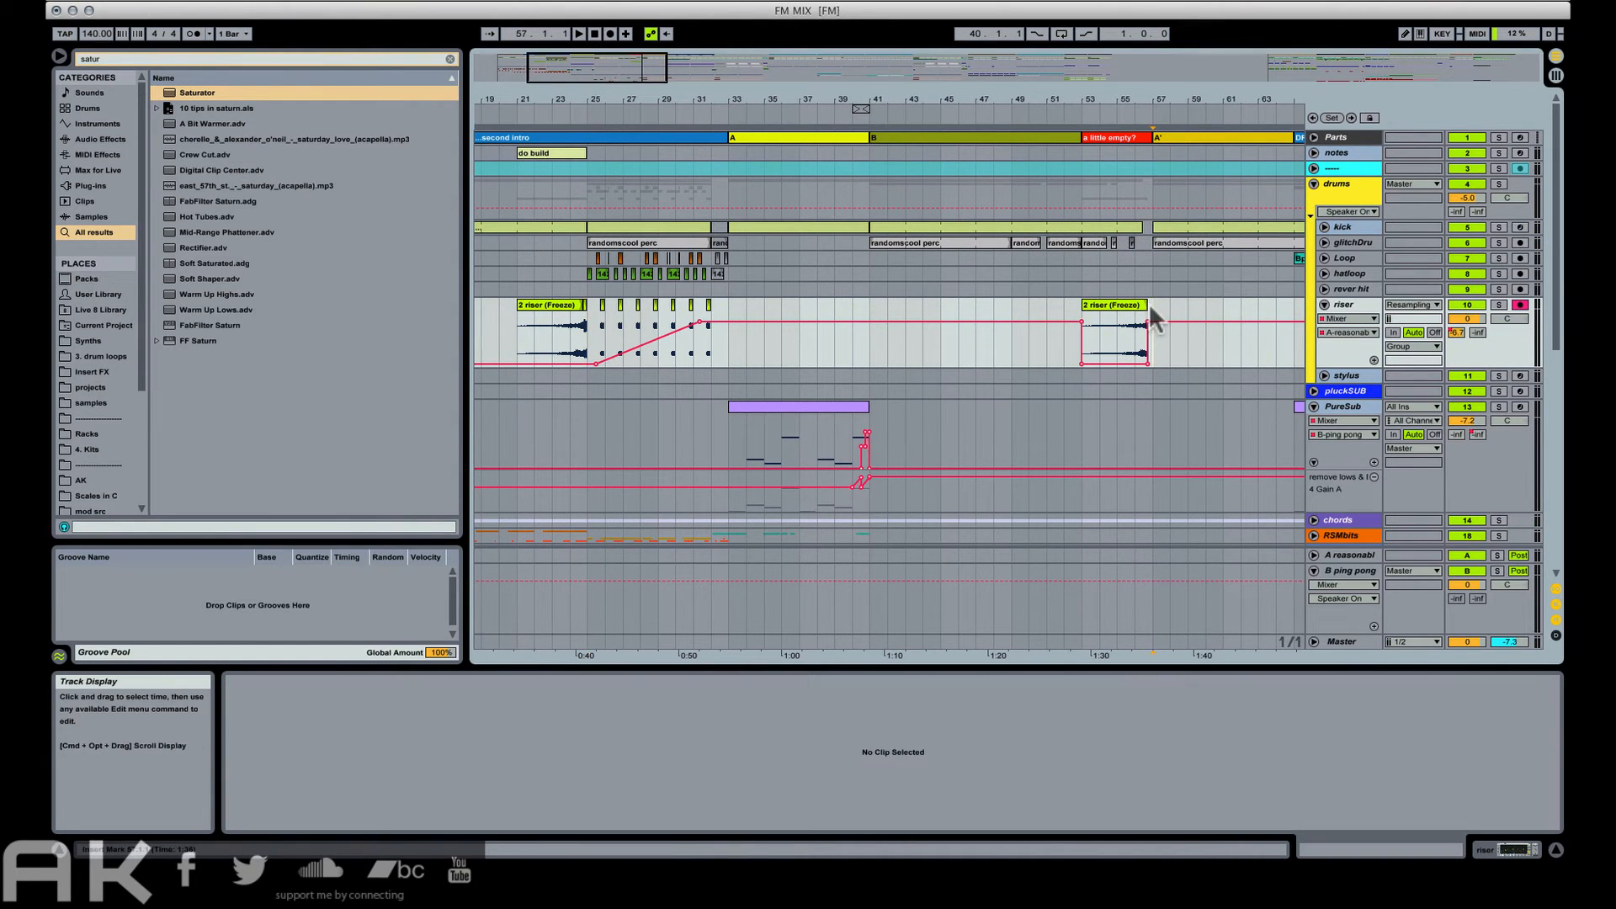
drag(1162, 101, 1150, 185)
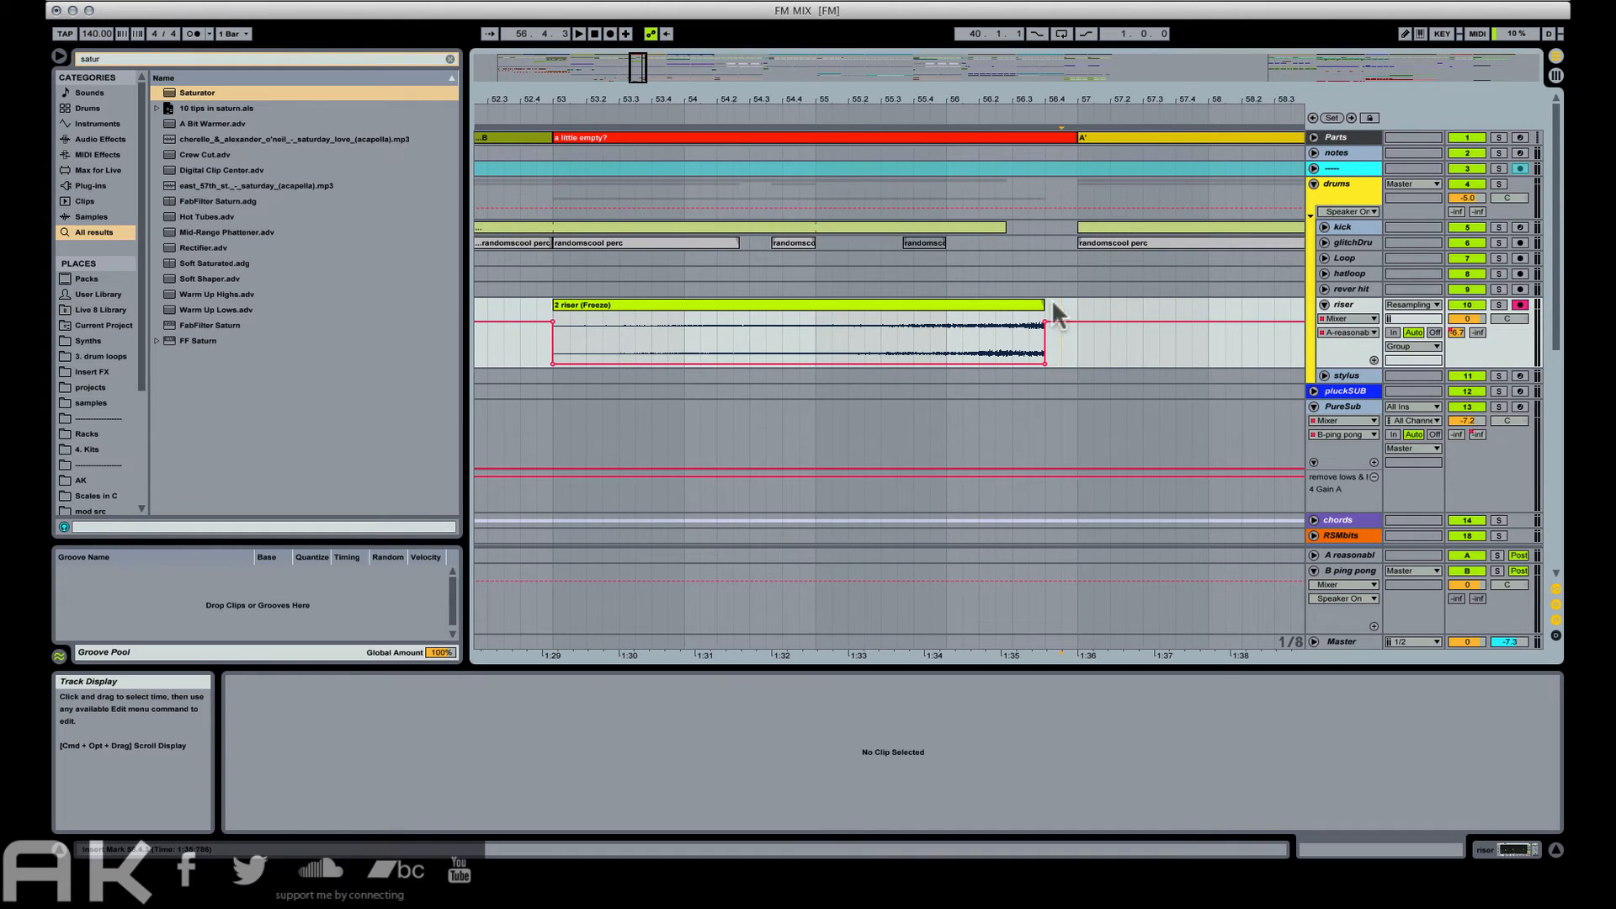
click(1048, 301)
key(super+v)
key(space)
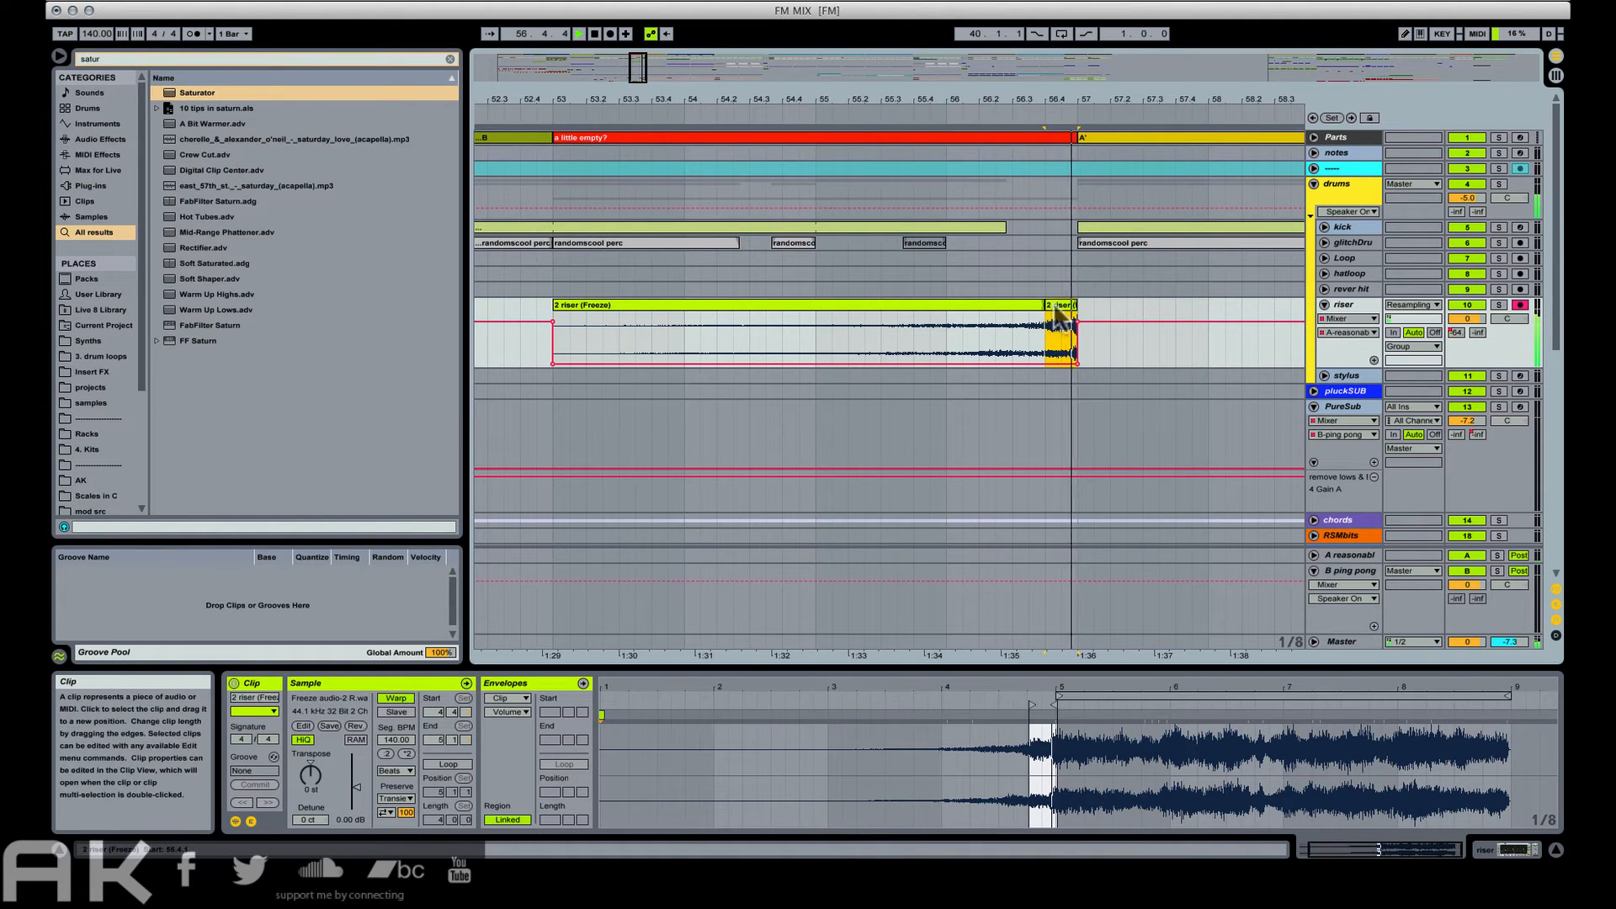
Give the long riser clip at bar 53 a fade-in of about 1.5 beats and set its clip gain to 1.81 dB.
click(927, 301)
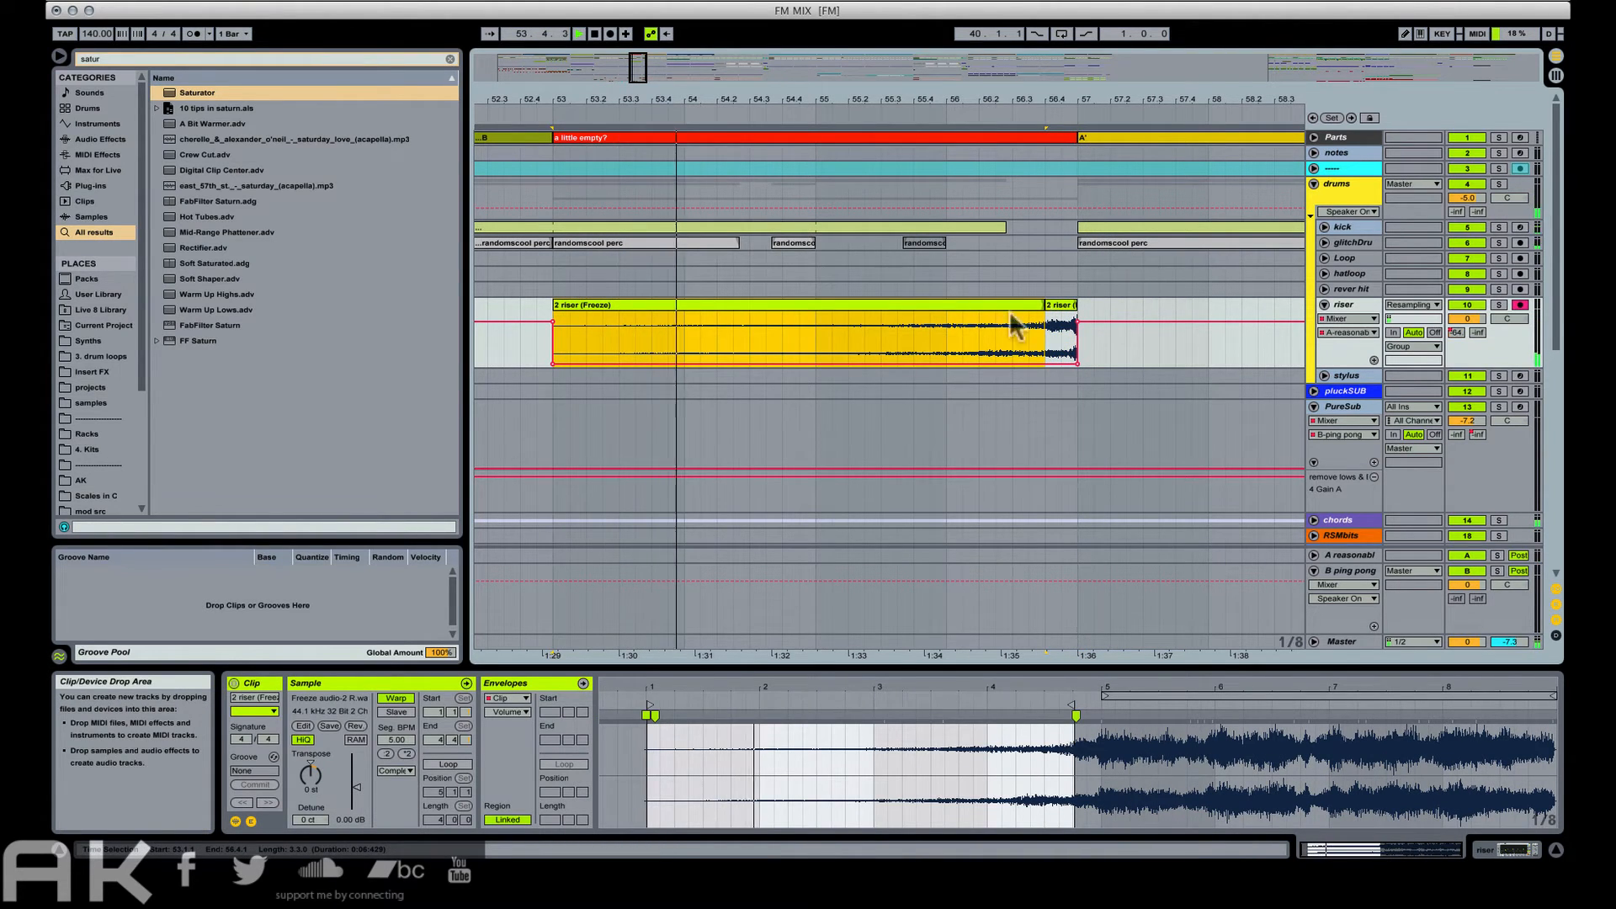
key(super+alt+f)
drag(556, 319, 602, 320)
drag(356, 787, 356, 784)
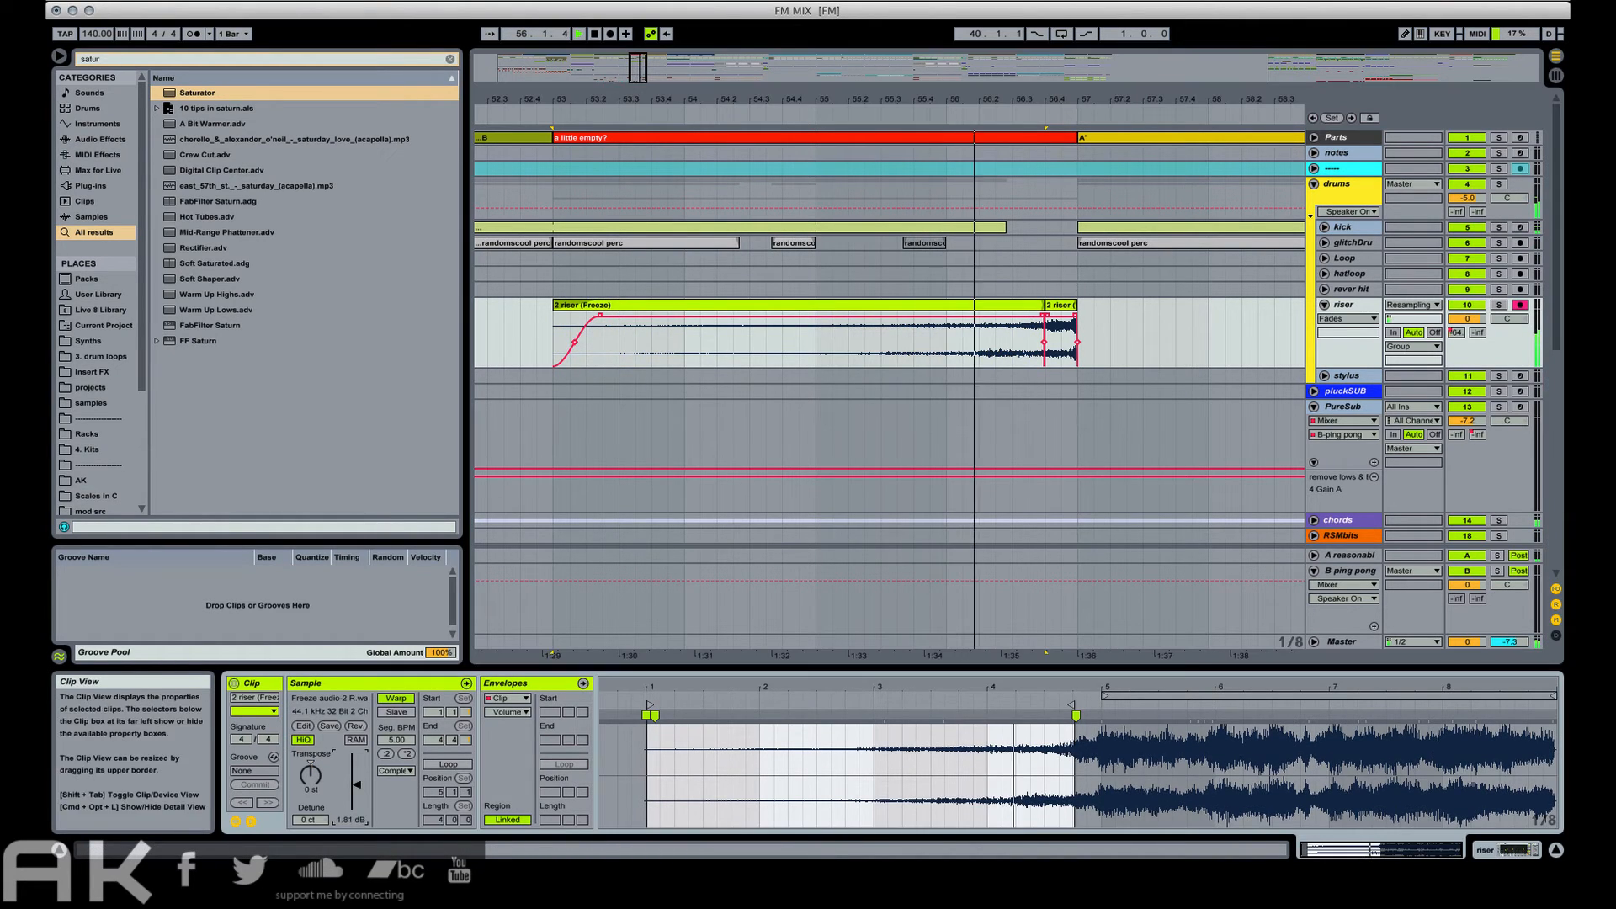
Audition the end of bar 56, deactivate the short riser clip on its last beat, and replay the transition.
click(1017, 325)
key(space)
key(space)
click(1059, 307)
key(0)
click(1014, 325)
key(space)
key(space)
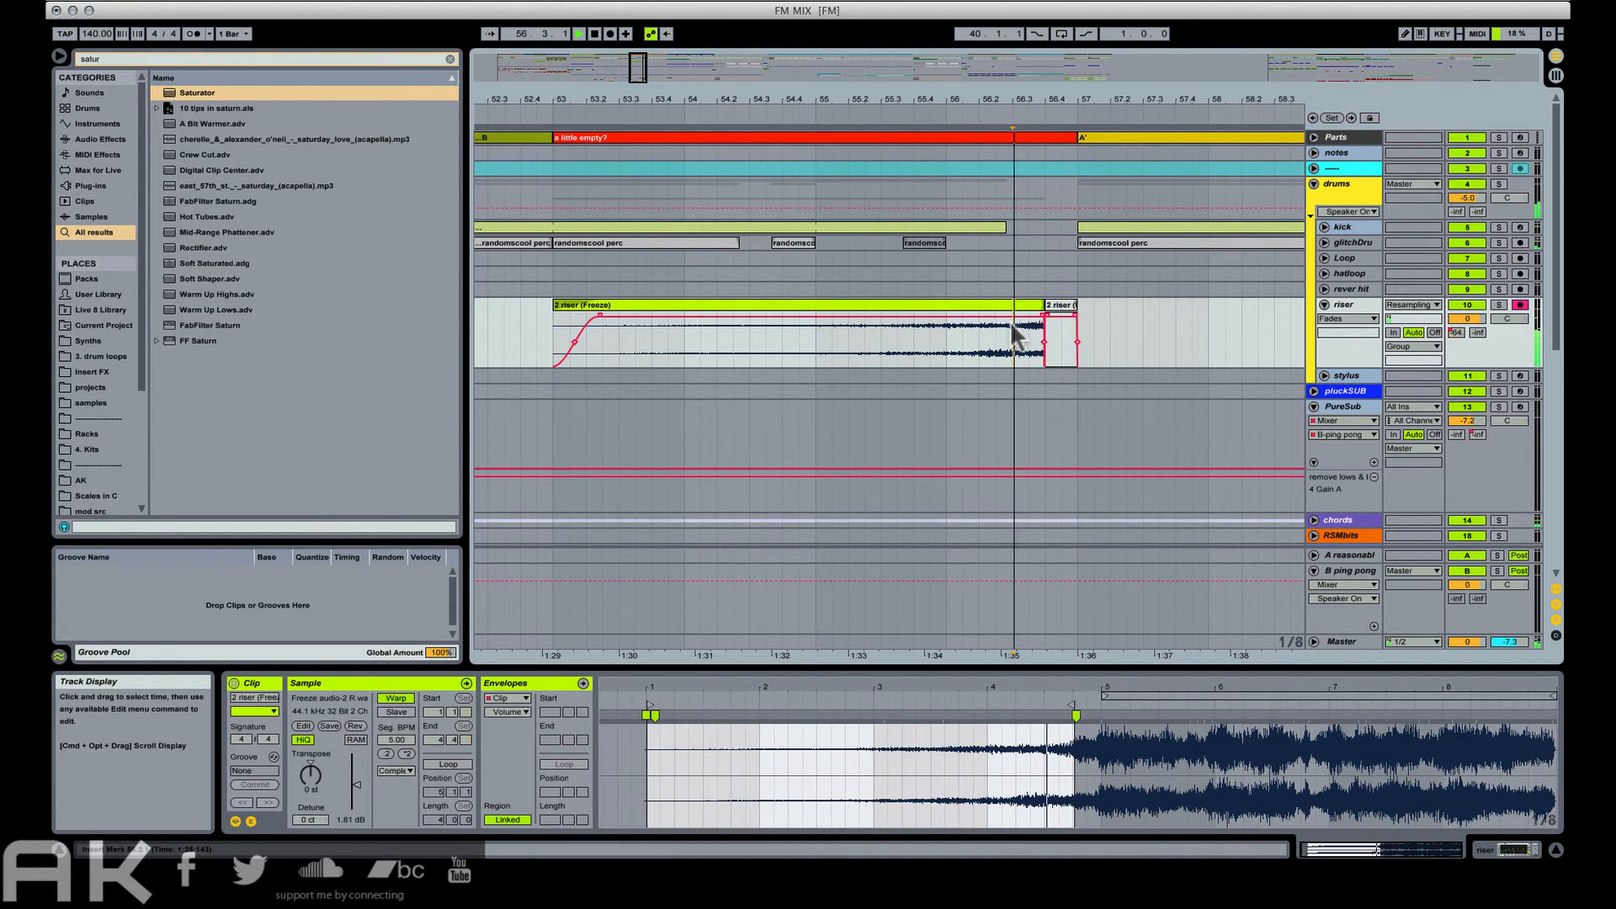
Replay the riser from bar 55 into bar 57 and examine the bass group's clips around that transition.
click(916, 336)
key(space)
key(space)
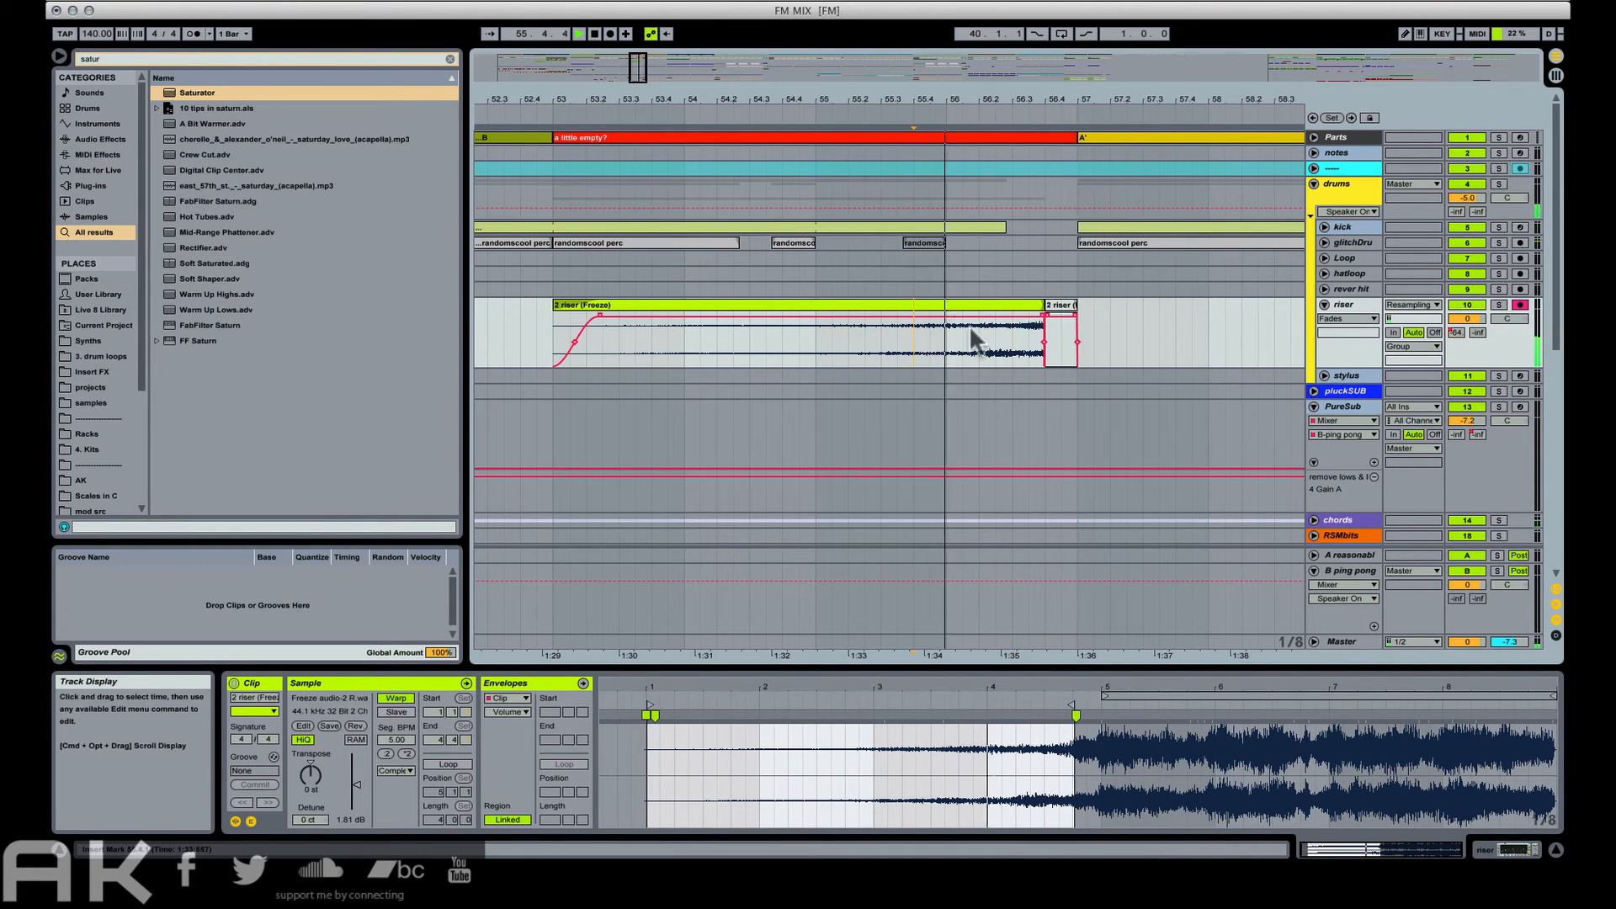
scroll(1022, 343, down, 6)
scroll(1022, 343, down, 3)
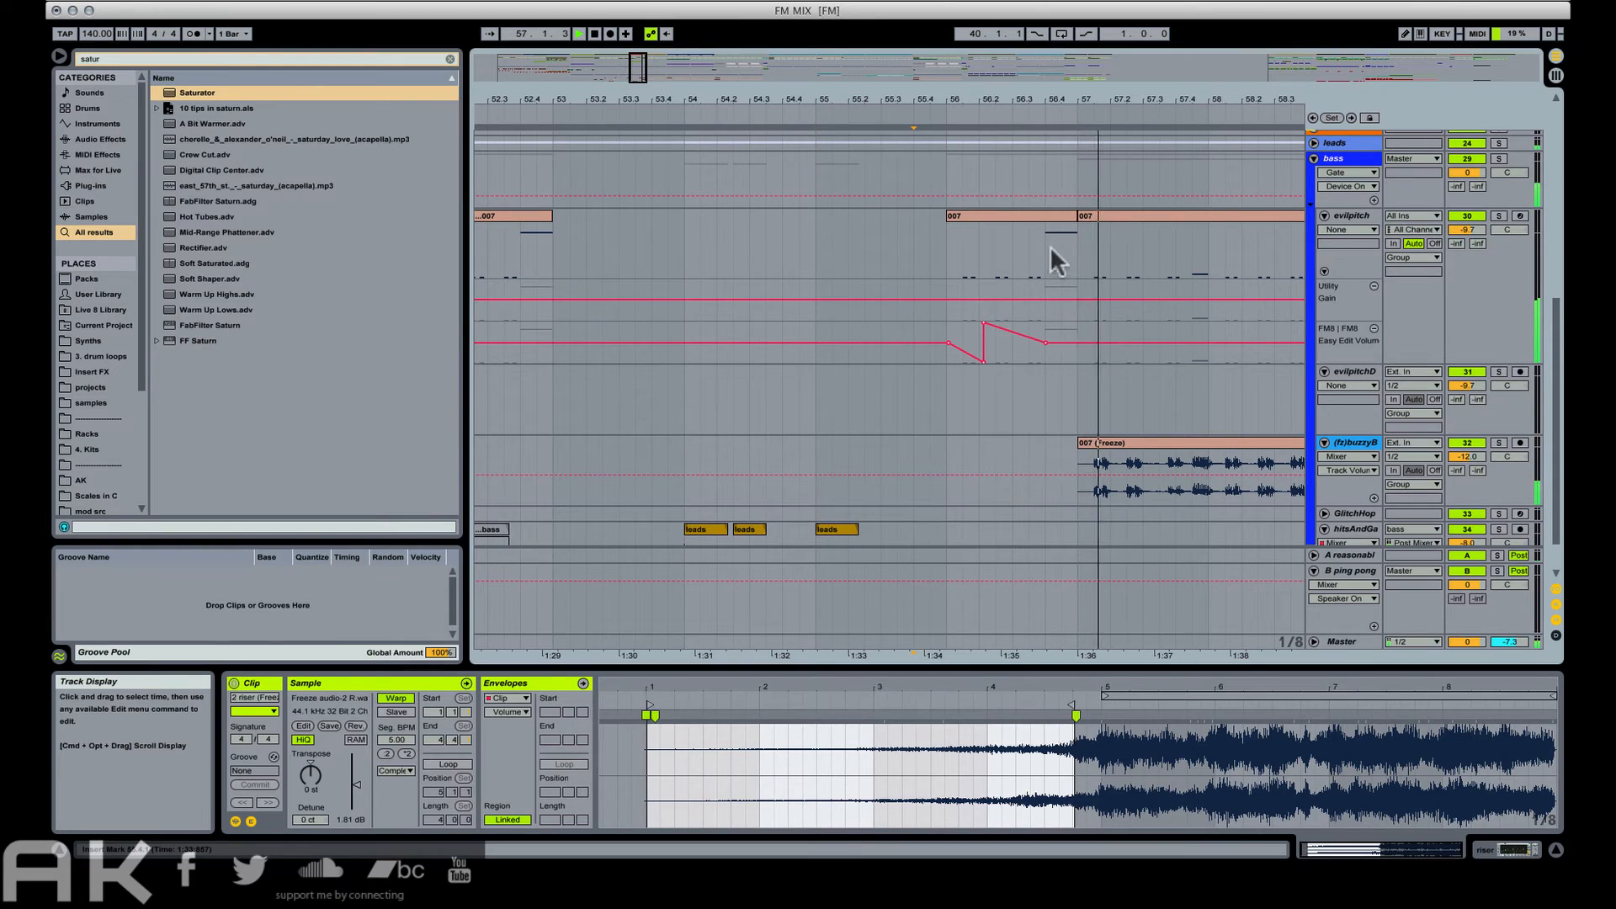
Add a small Utility Gain automation bump on the evilpitch track, peaking at about 7.6 dB at bar 57, and play it.
click(1049, 246)
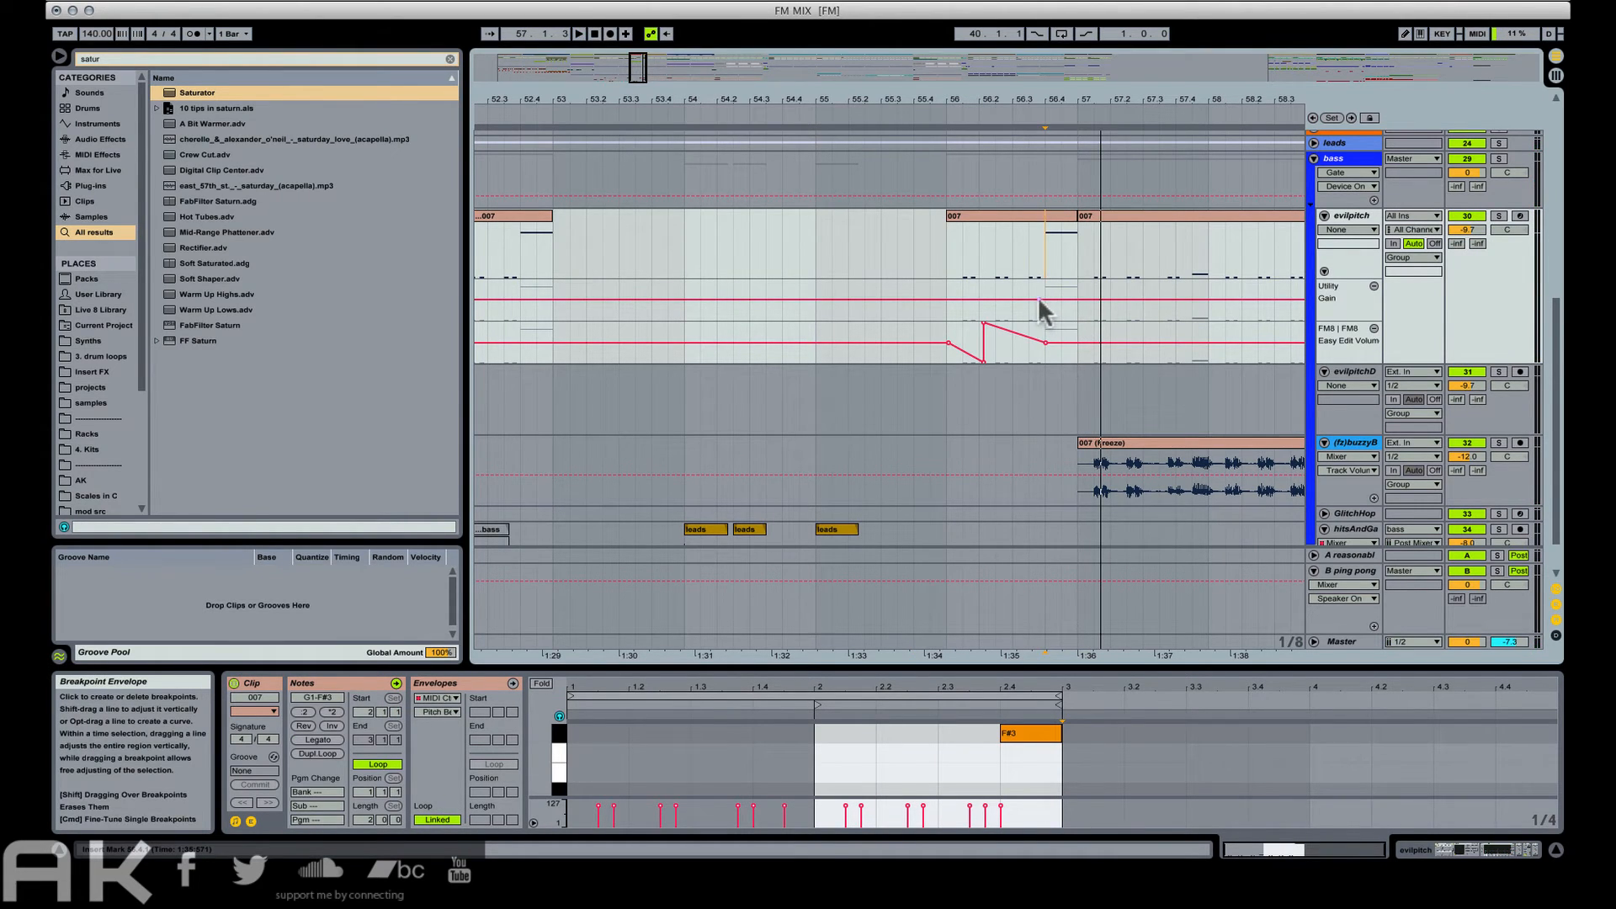
click(1042, 298)
click(1094, 299)
drag(1076, 300, 1076, 295)
key(space)
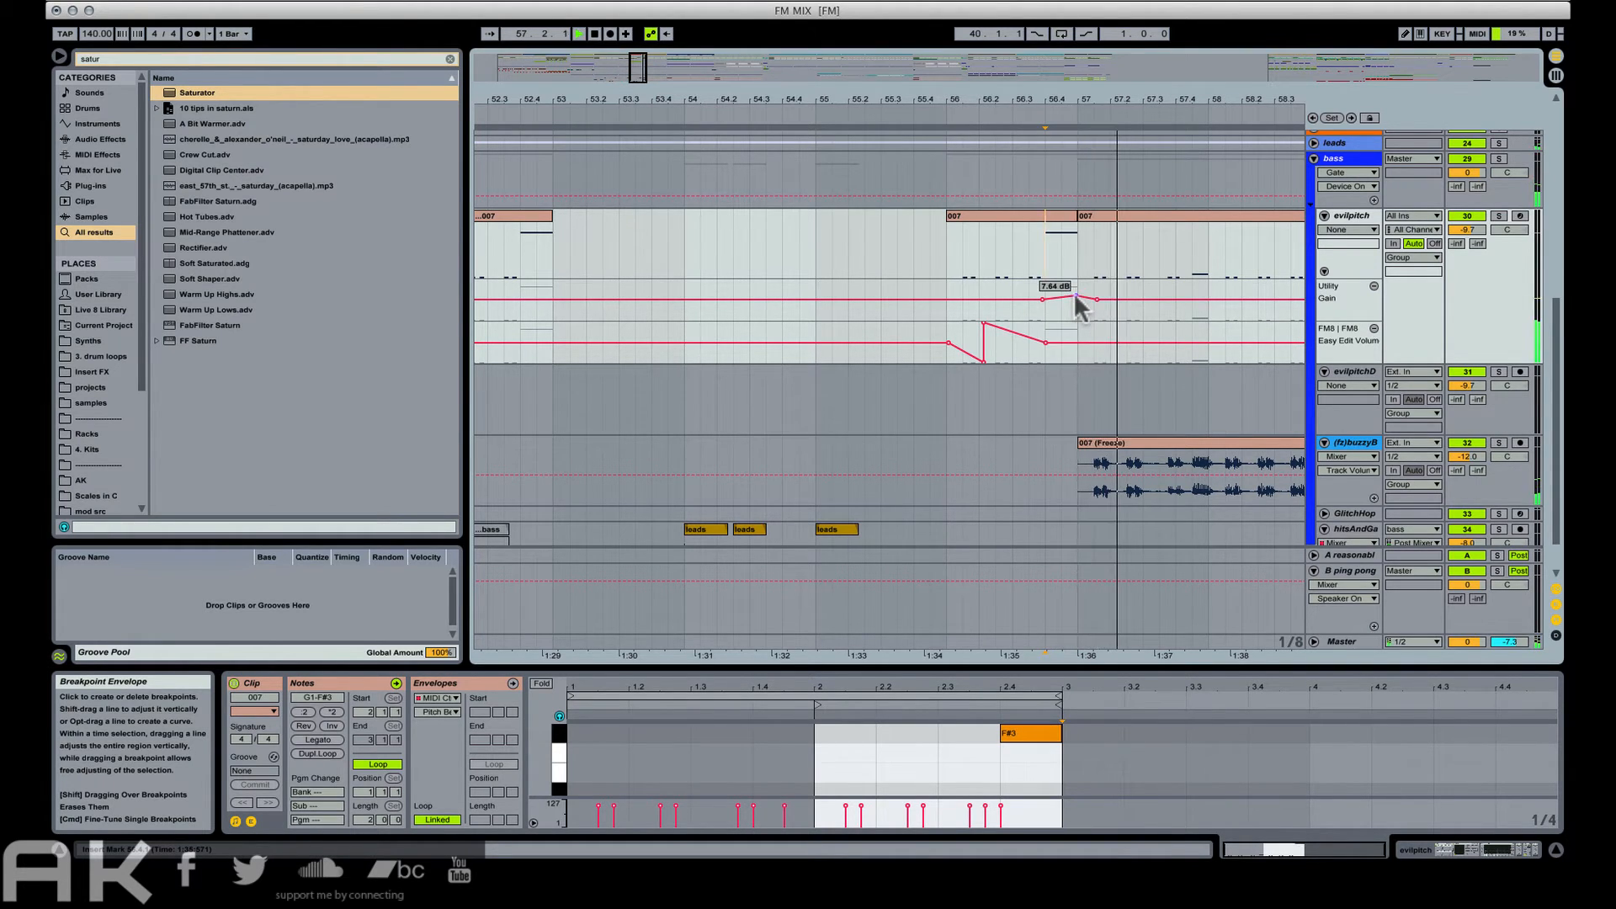
scroll(1042, 444, down, 2)
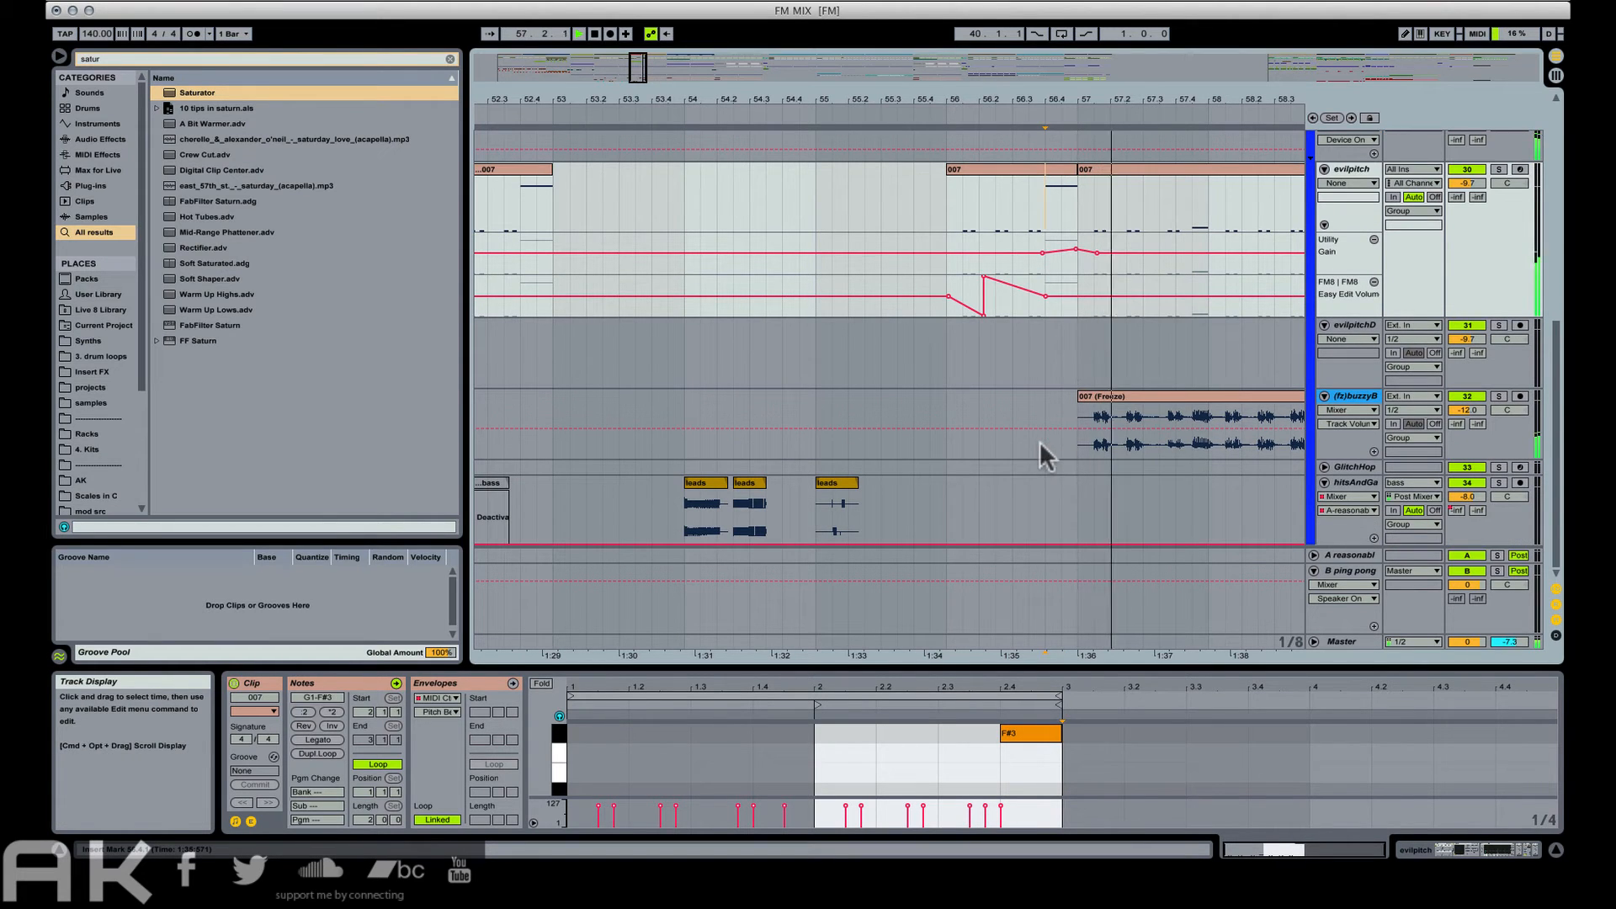
Fold all the tracks in the arrangement and focus the view on the DRUMS! section.
drag(1127, 96, 911, 27)
scroll(1157, 371, up, 15)
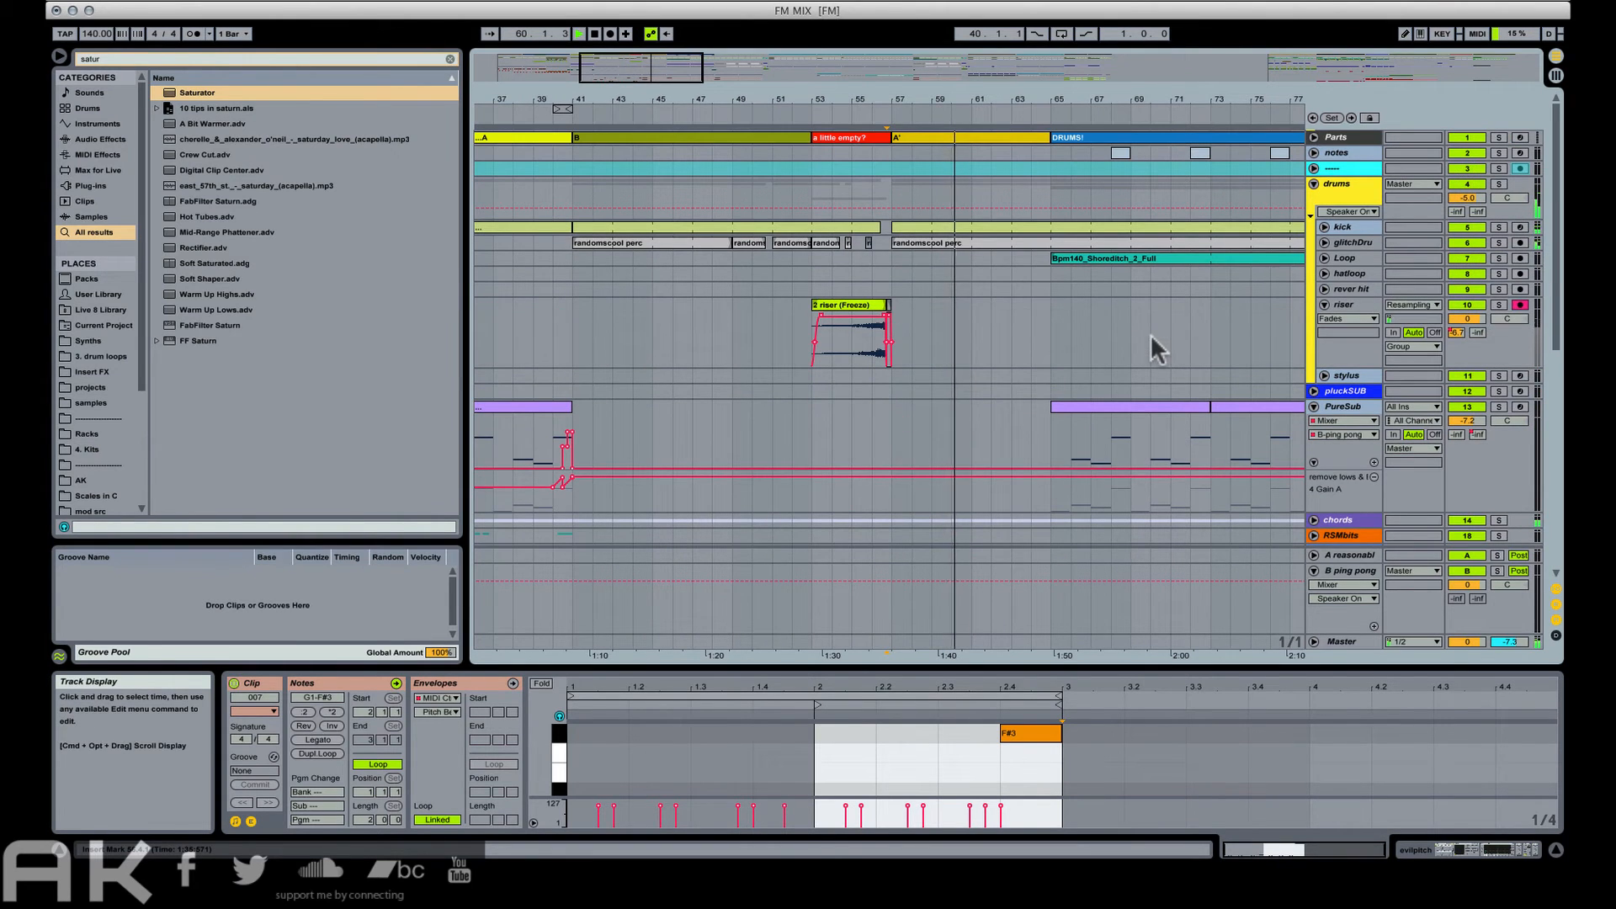
alt+click(1314, 183)
drag(971, 101, 973, 34)
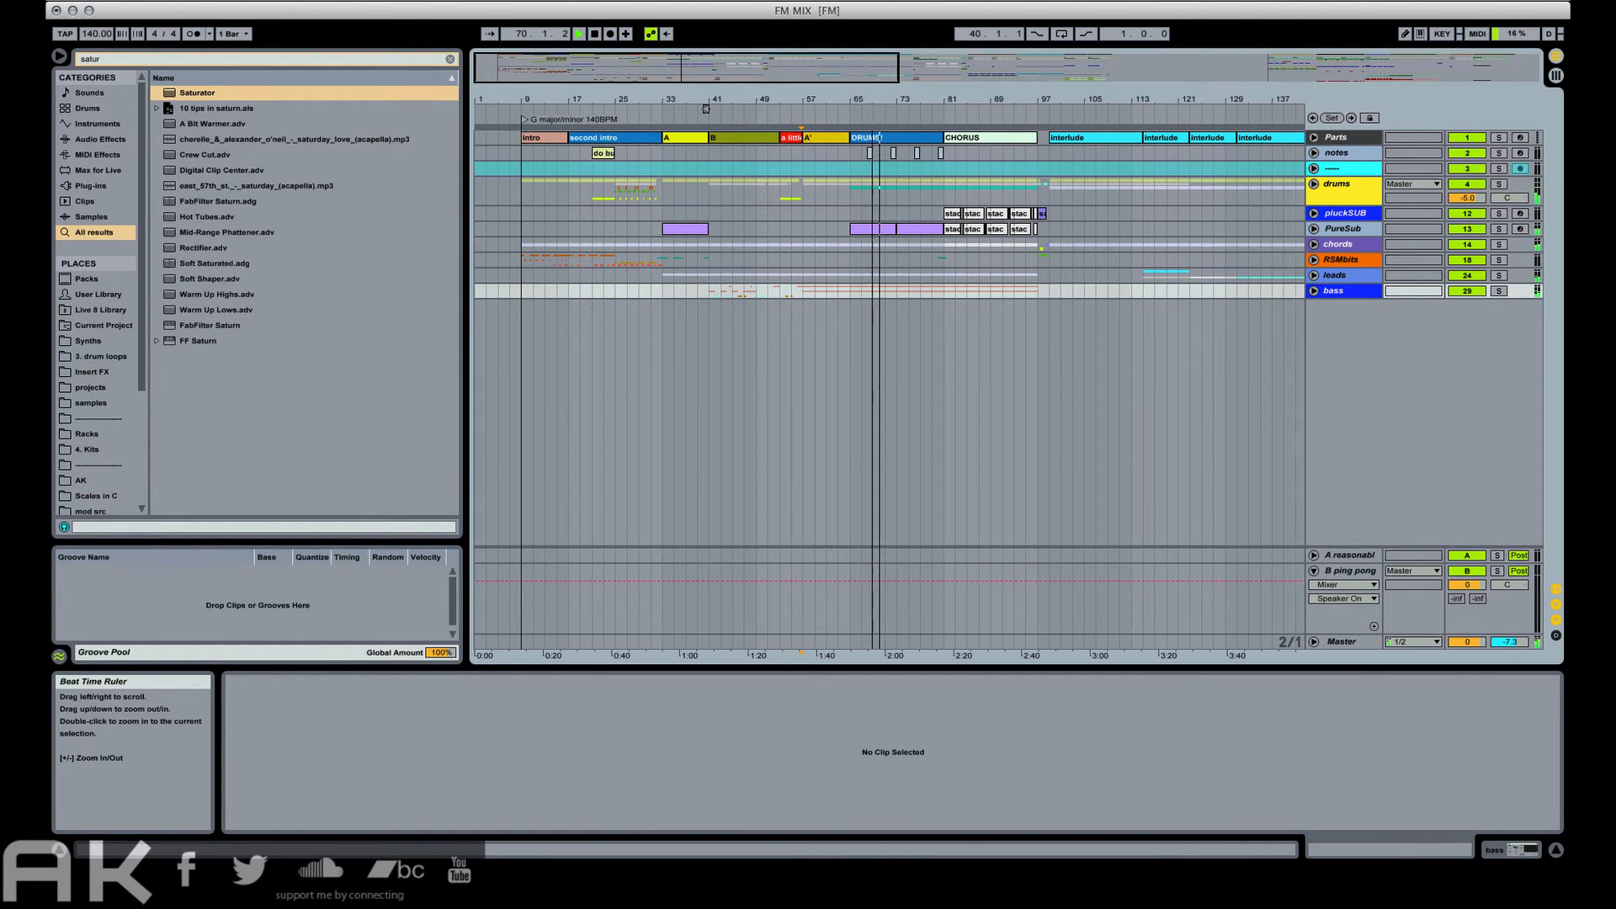
drag(880, 96, 1002, 328)
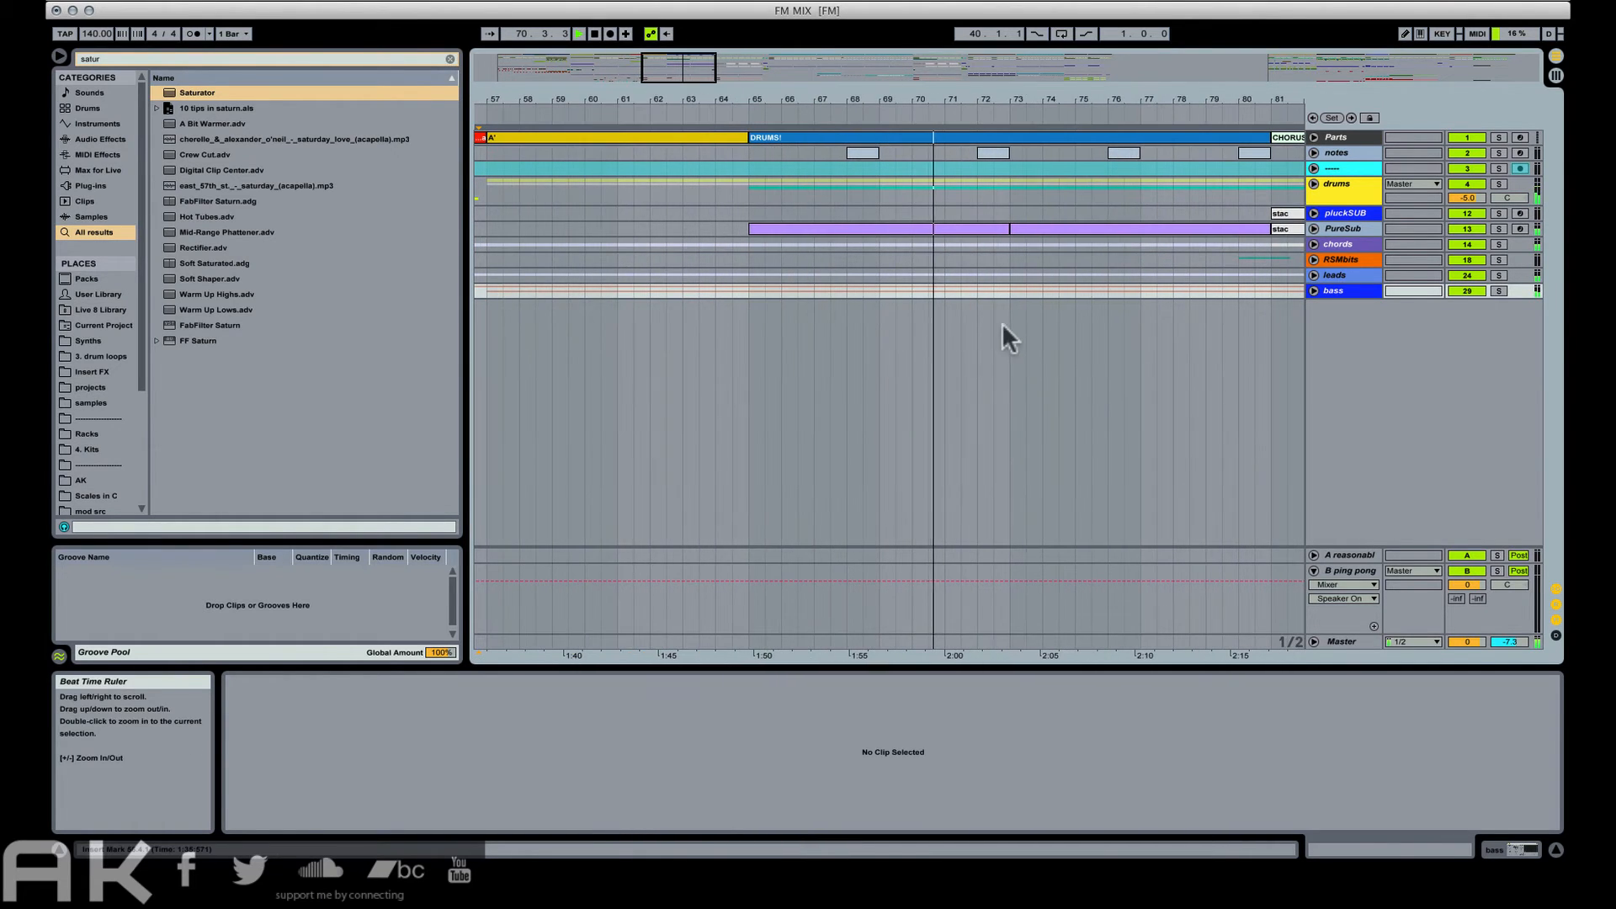
Unfold the PureSub track and show its device chain, with the note at bar 68 selected.
click(847, 212)
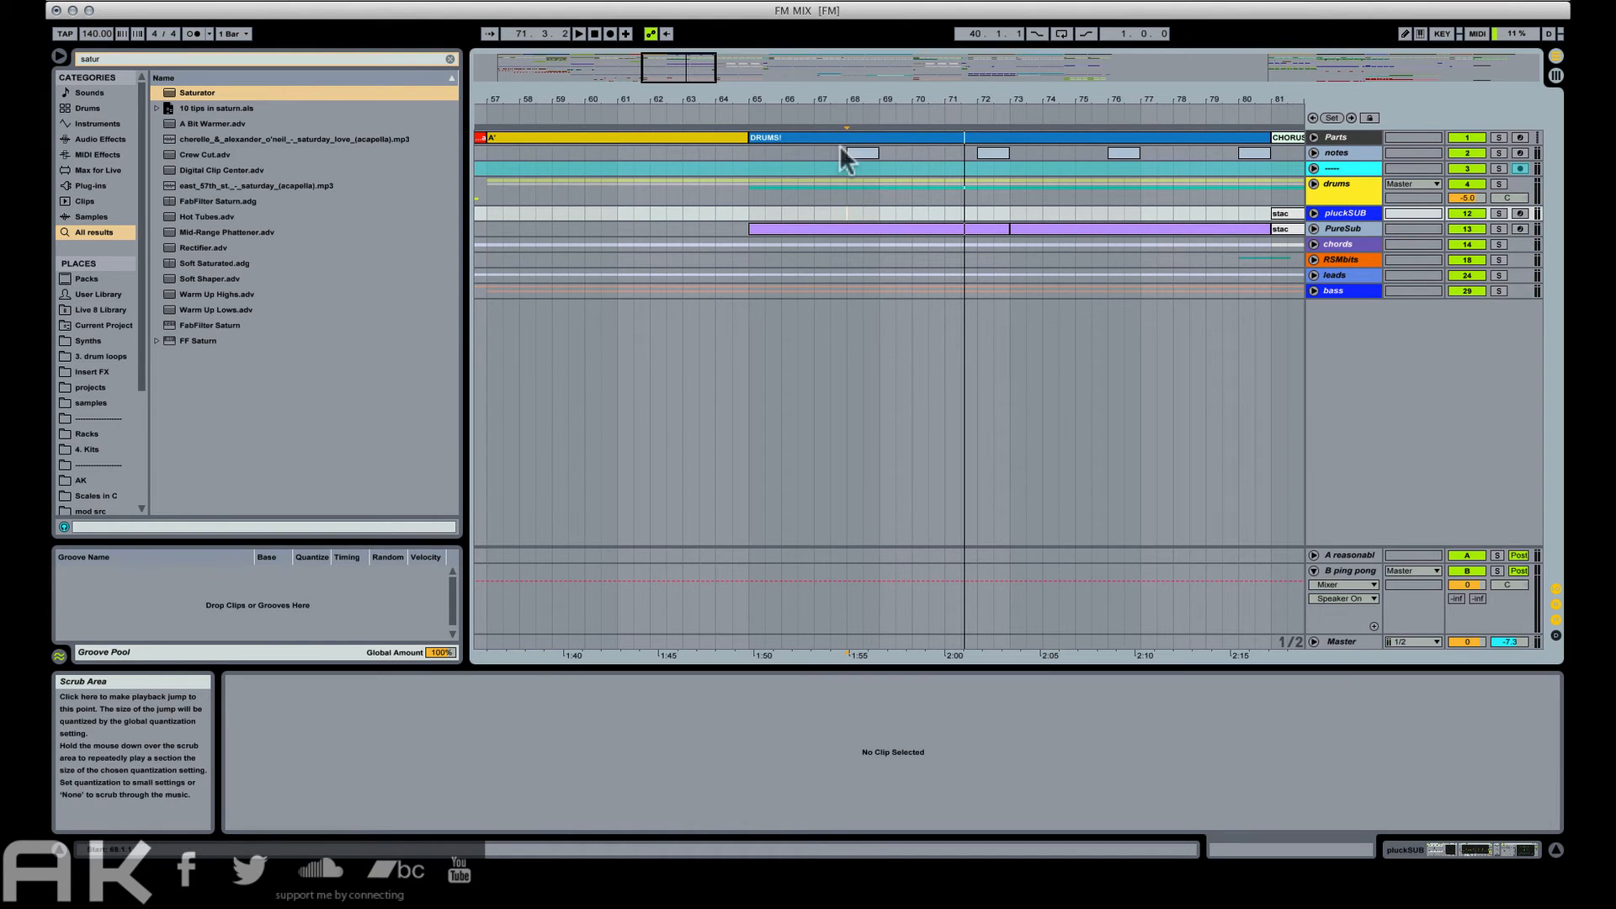
click(1315, 229)
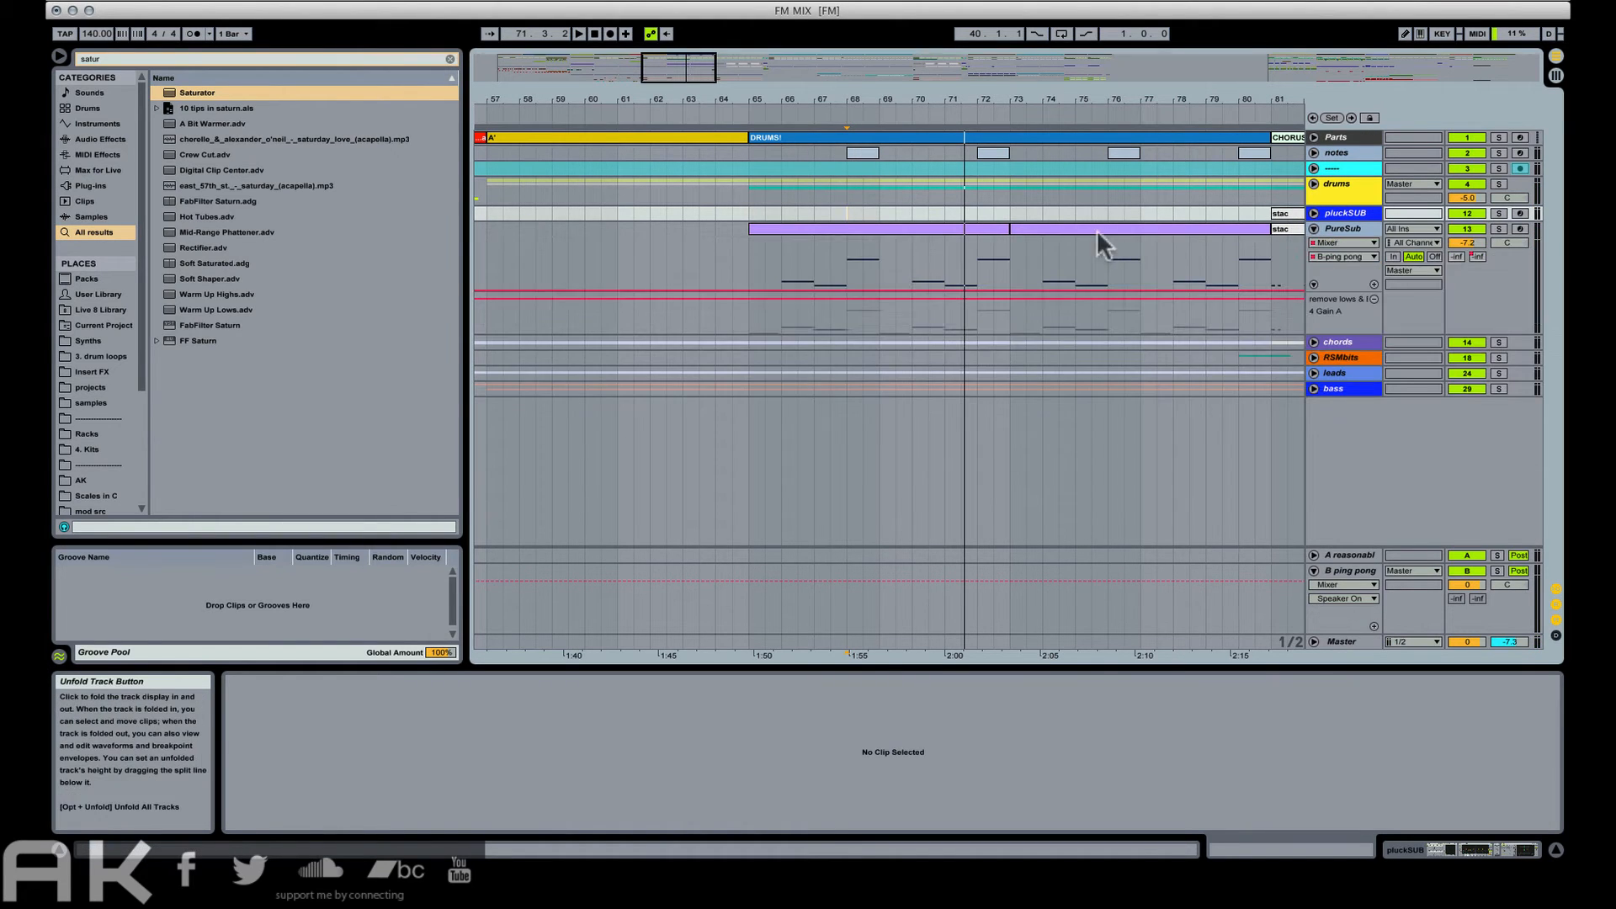
click(857, 257)
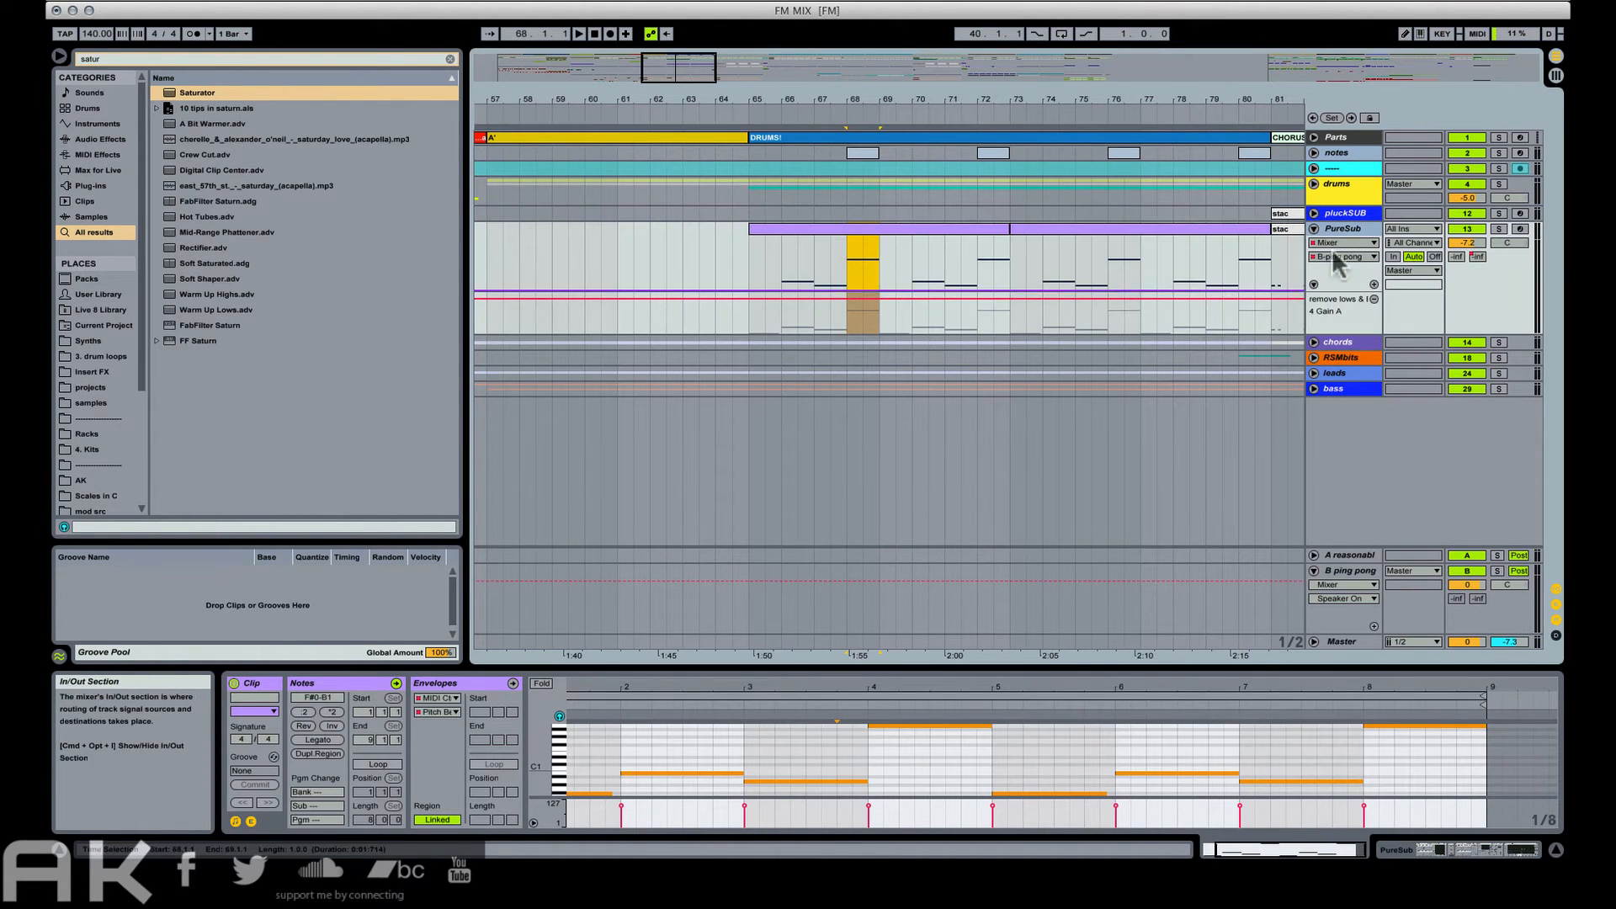
click(1438, 852)
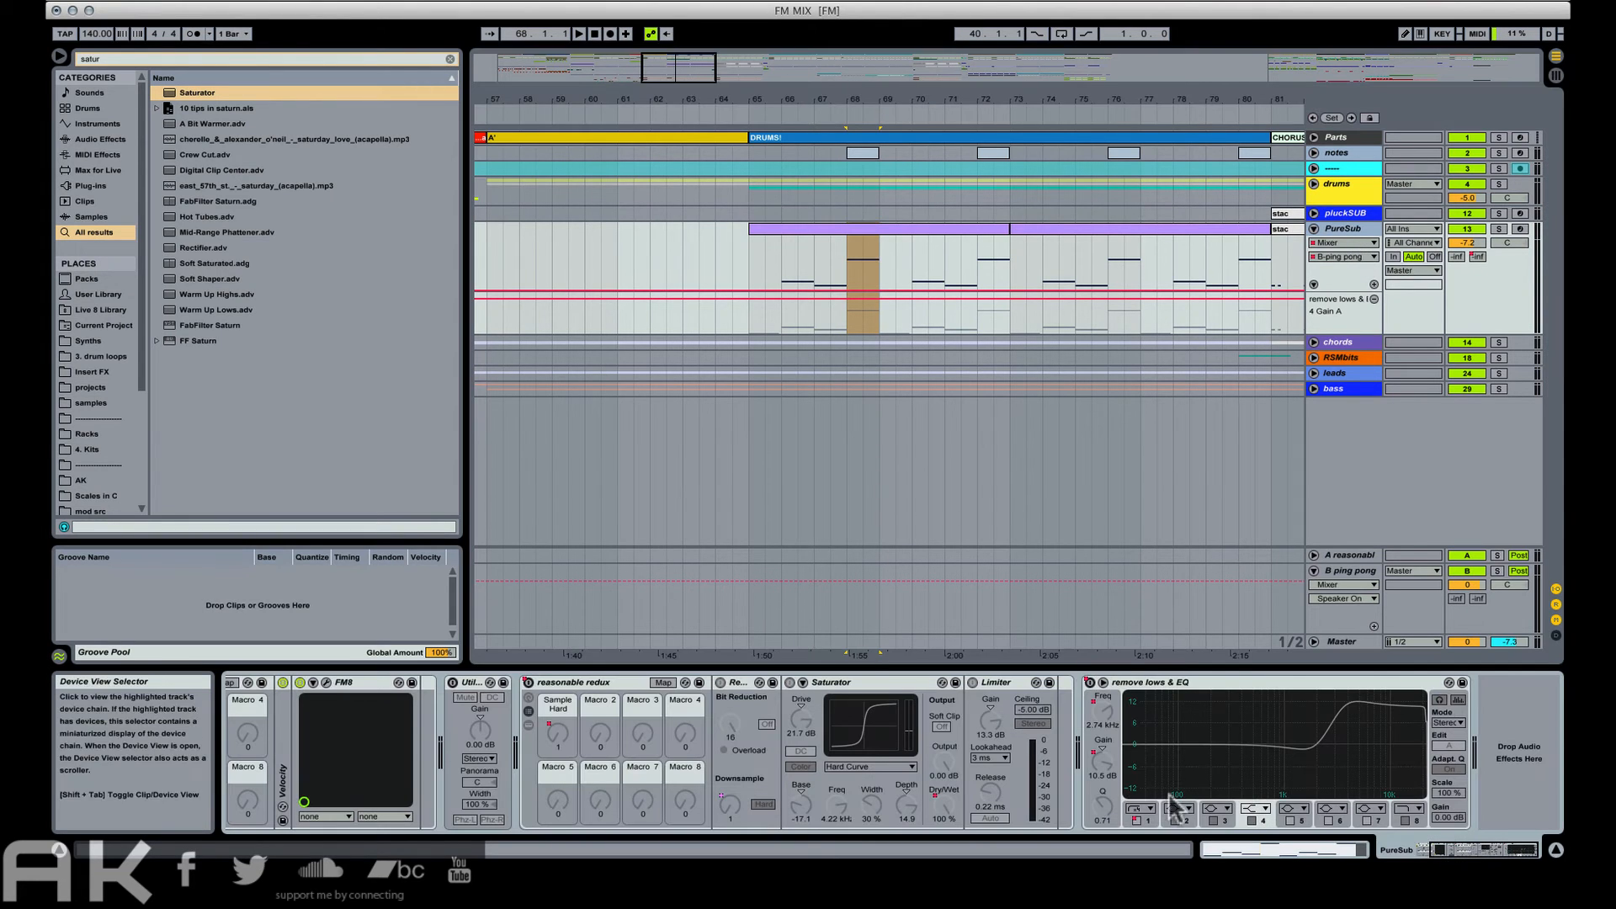
Inspect the automation of the remove lows & EQ device's on/off state, band 4 frequency and band 4 gain.
right_click(1091, 684)
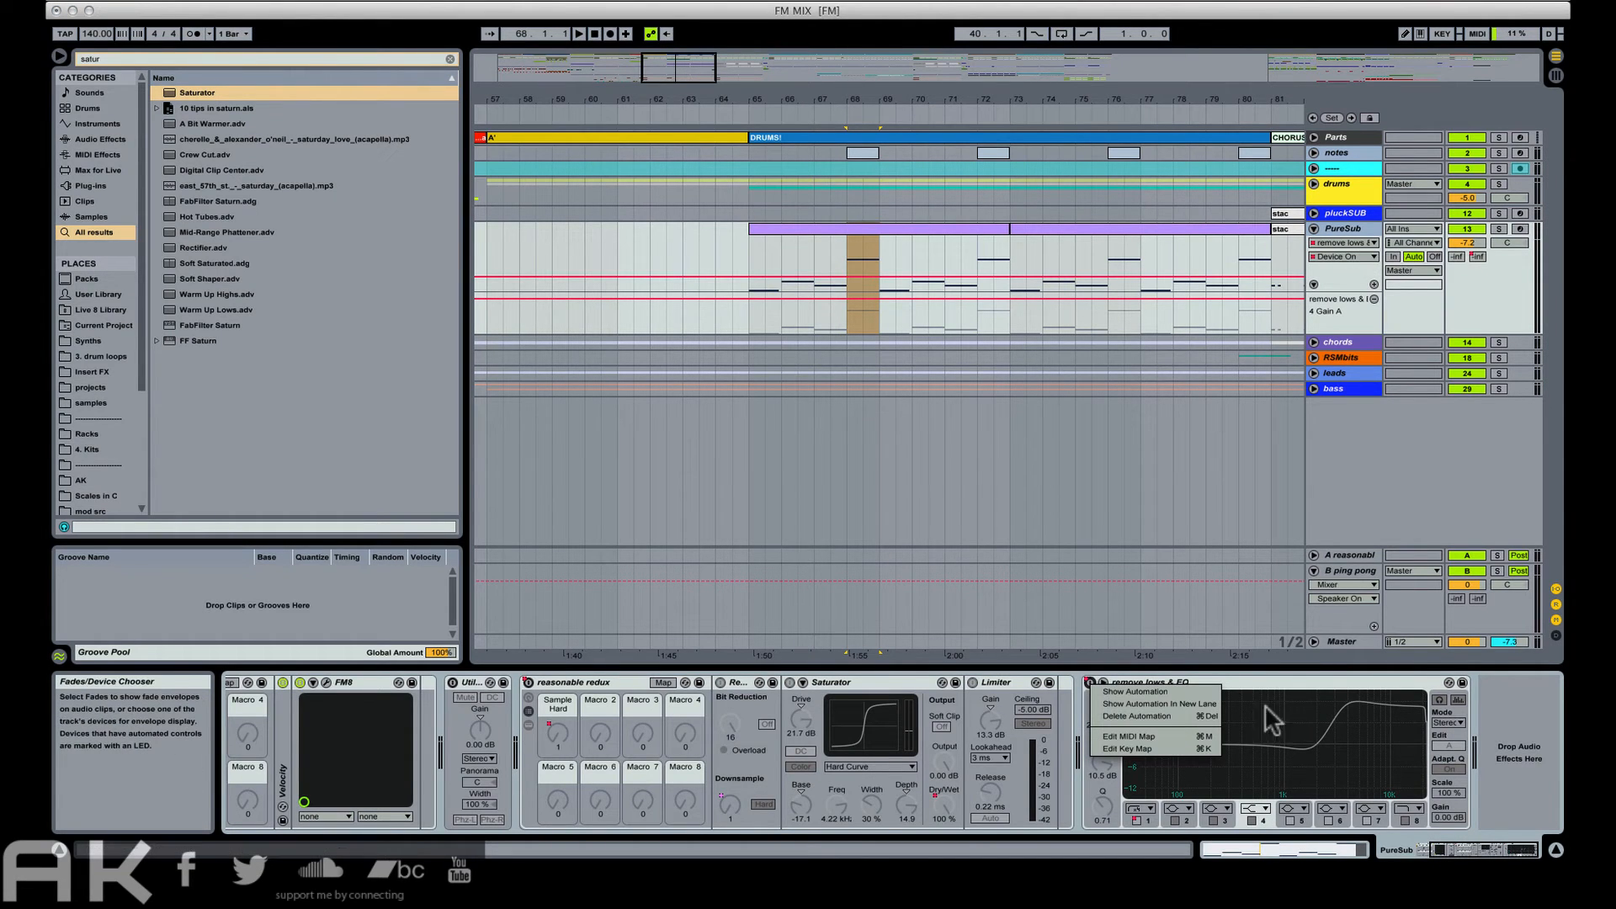
click(1298, 680)
right_click(1109, 720)
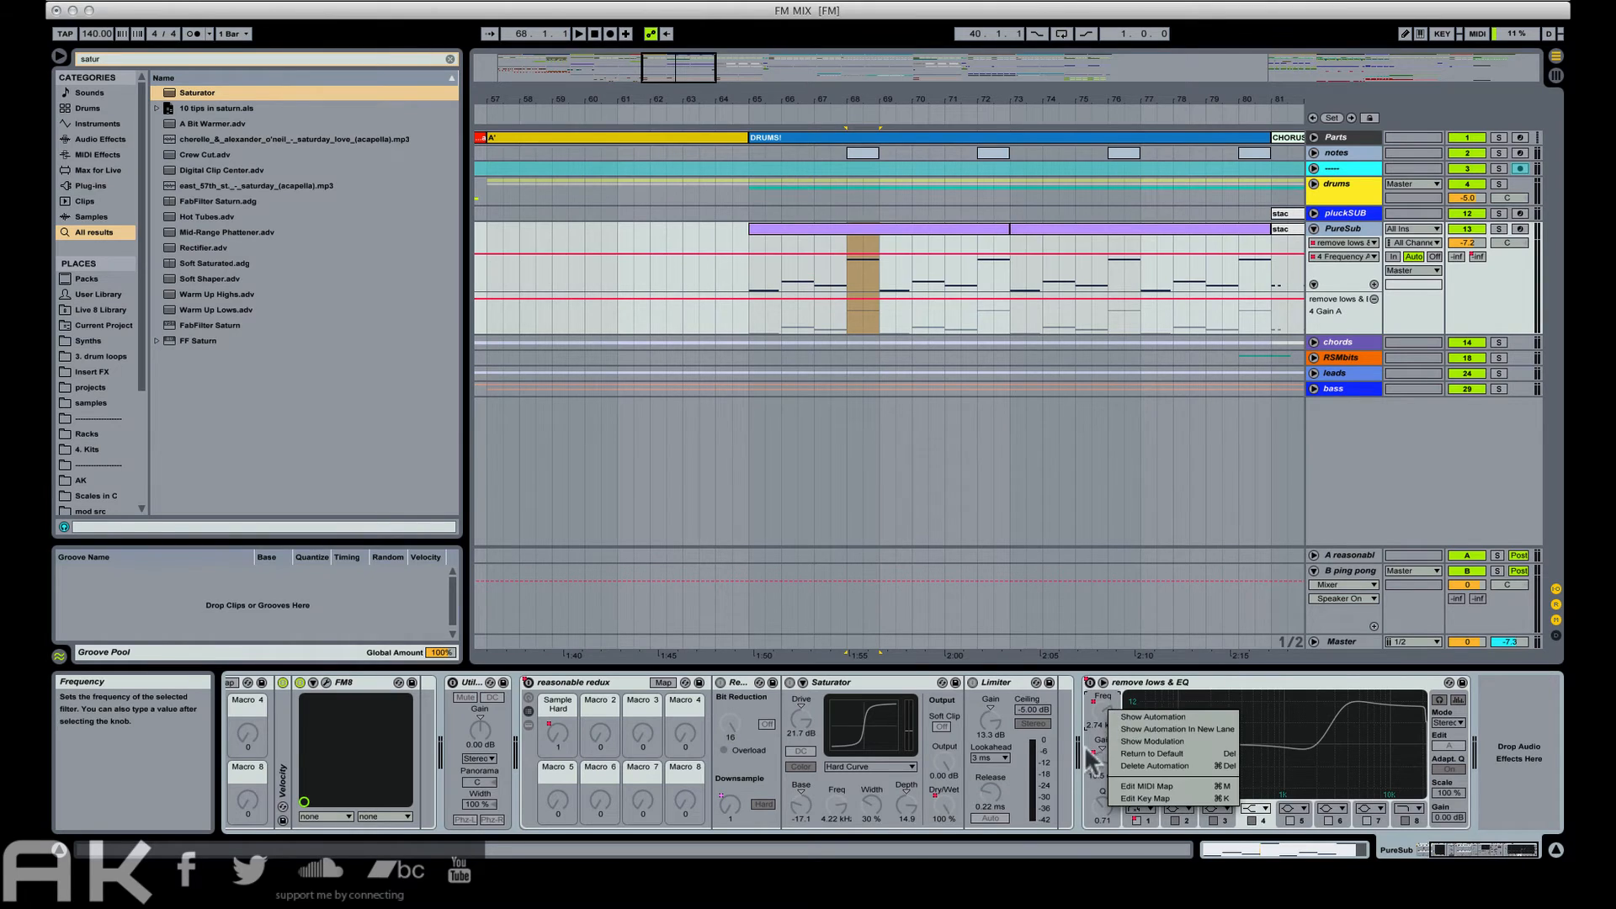
right_click(1103, 756)
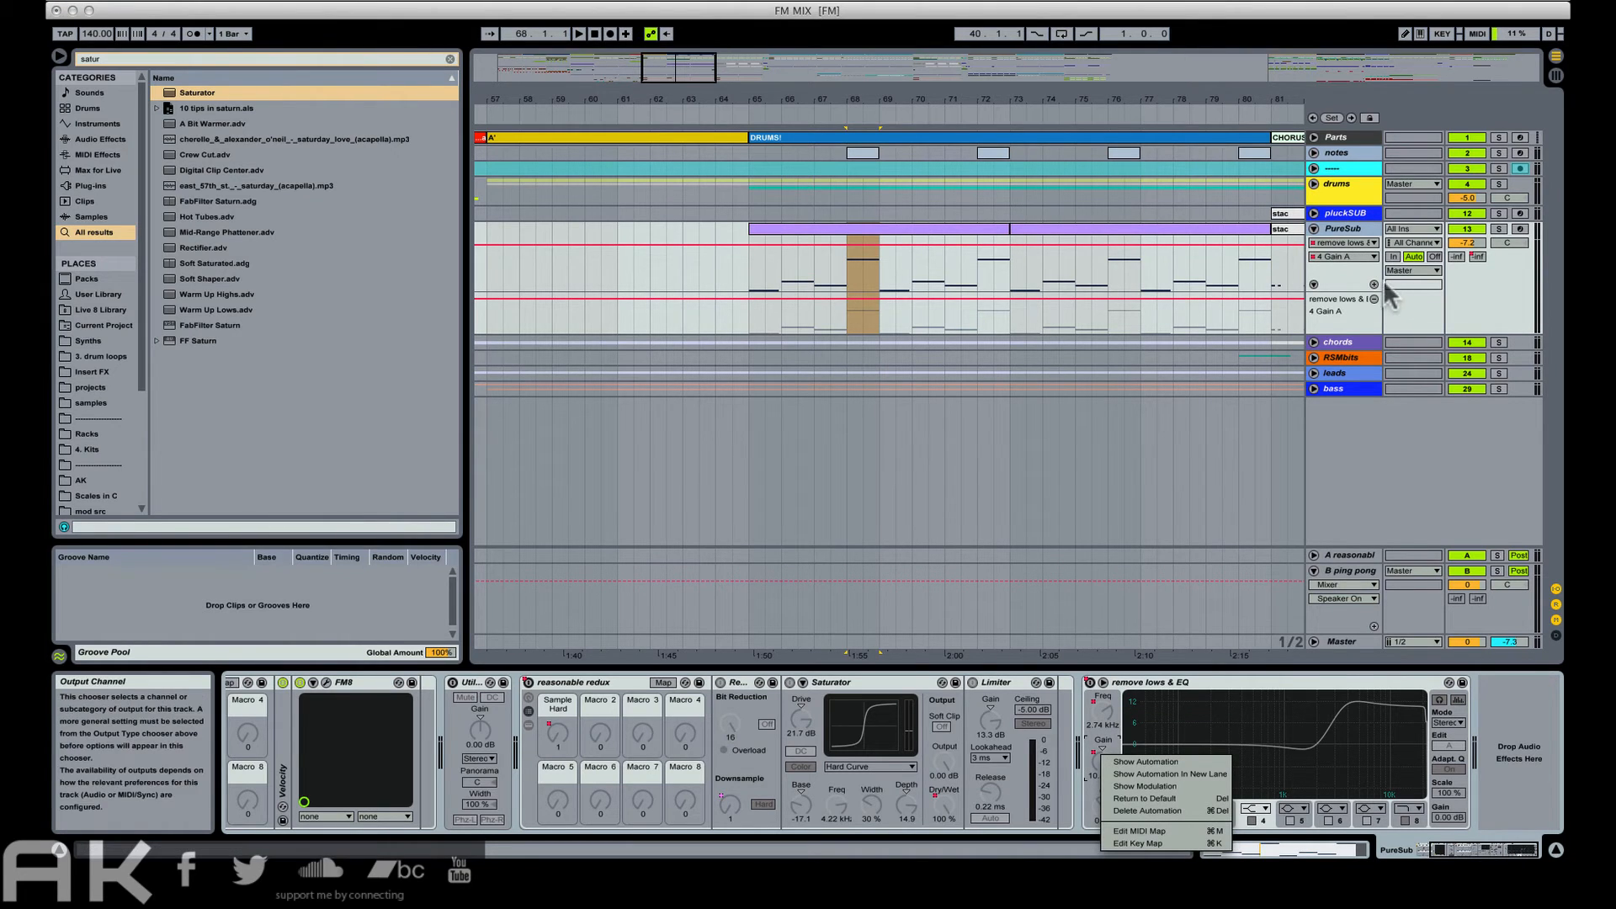
Add a separate PureSub automation lane for the reasonable redux rack's Device On parameter.
right_click(528, 682)
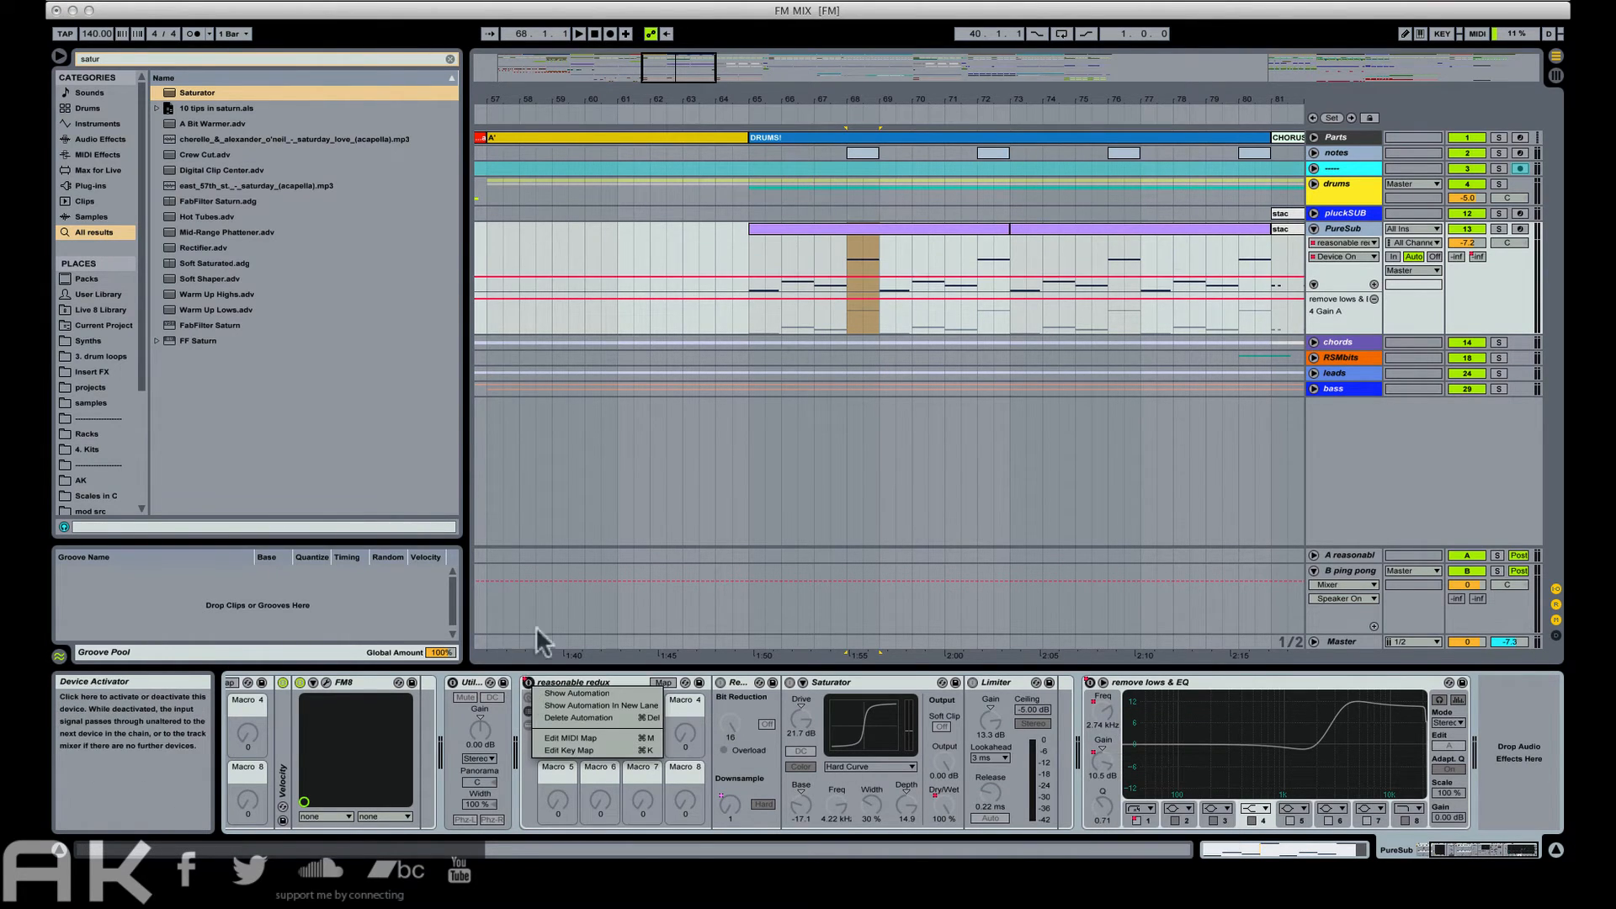
click(1374, 284)
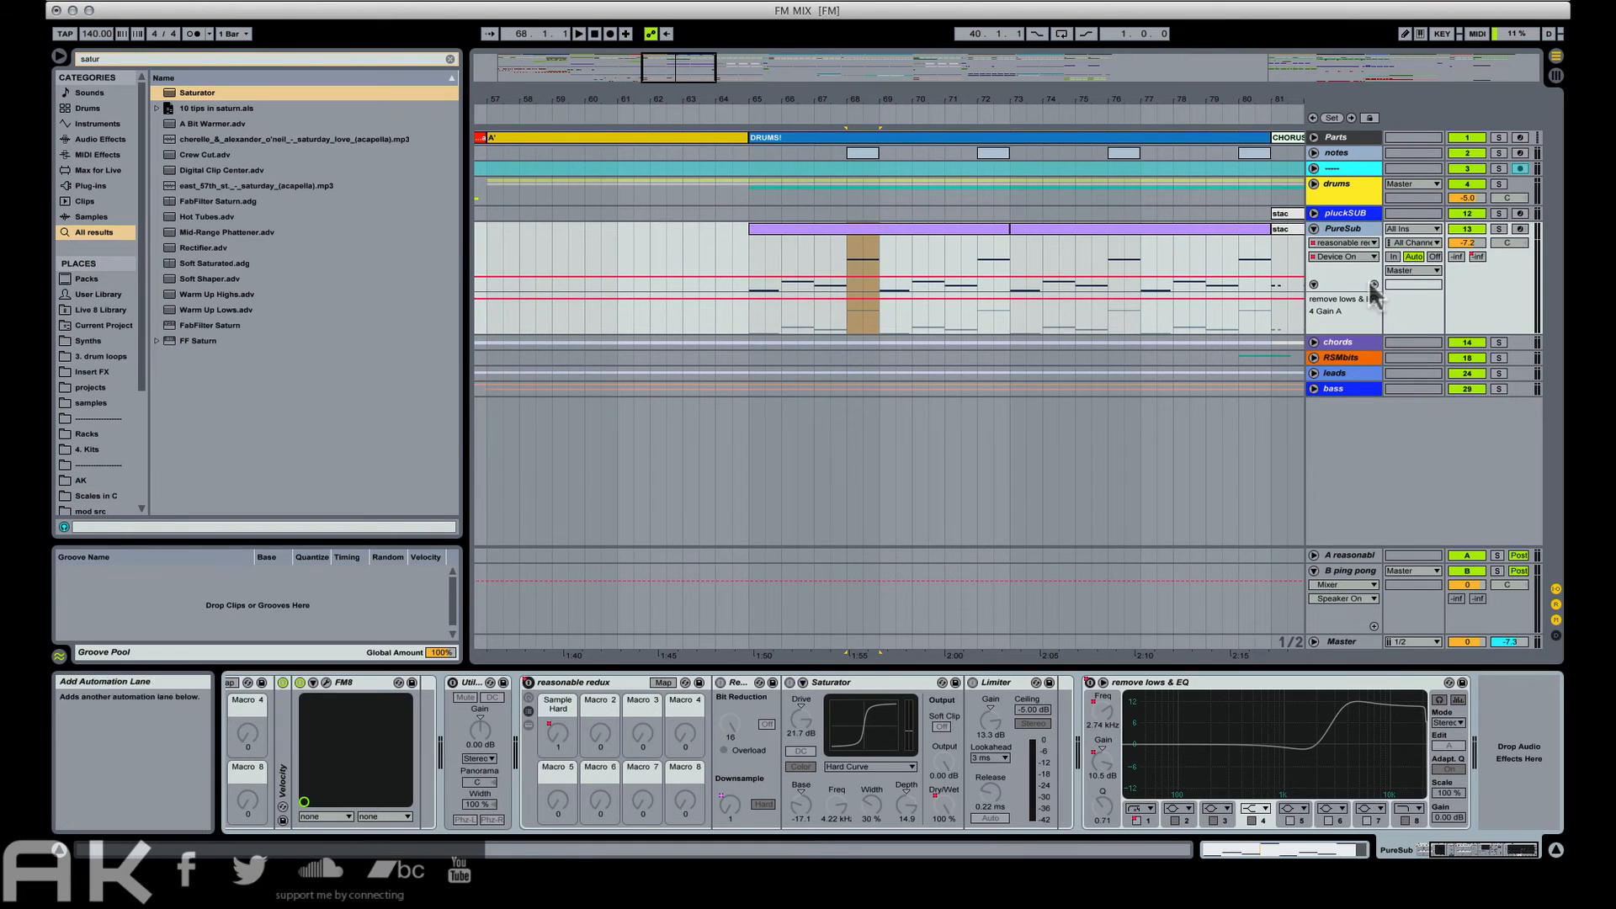
click(1374, 284)
click(1374, 284)
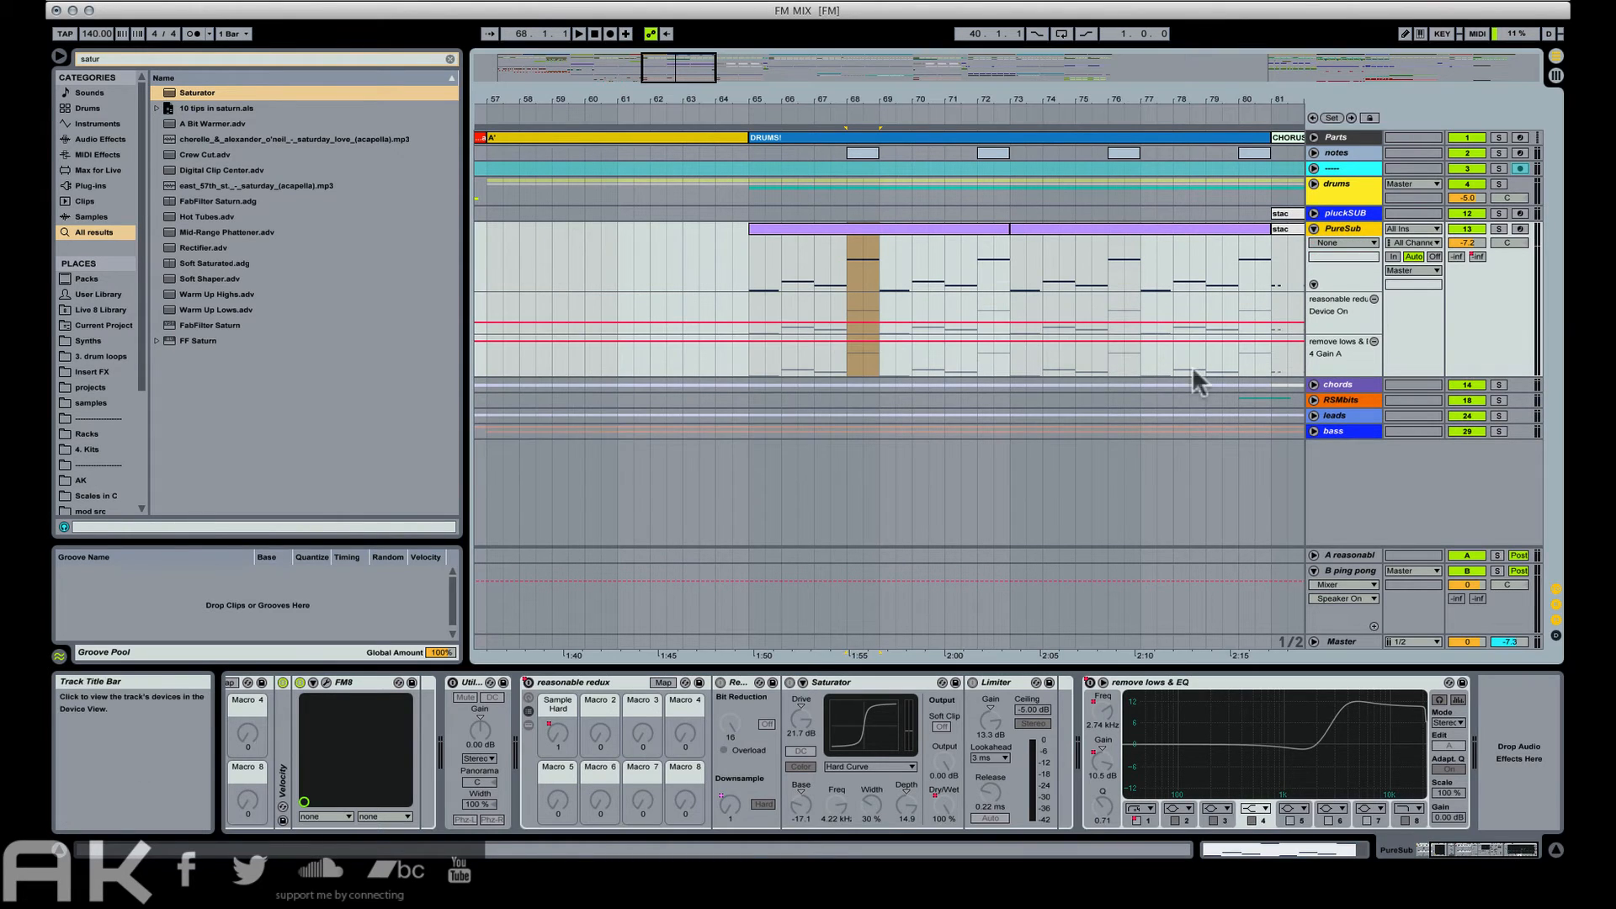
Add a separate automation lane for the reasonable redux rack's Sample Hard macro.
right_click(555, 731)
click(1374, 283)
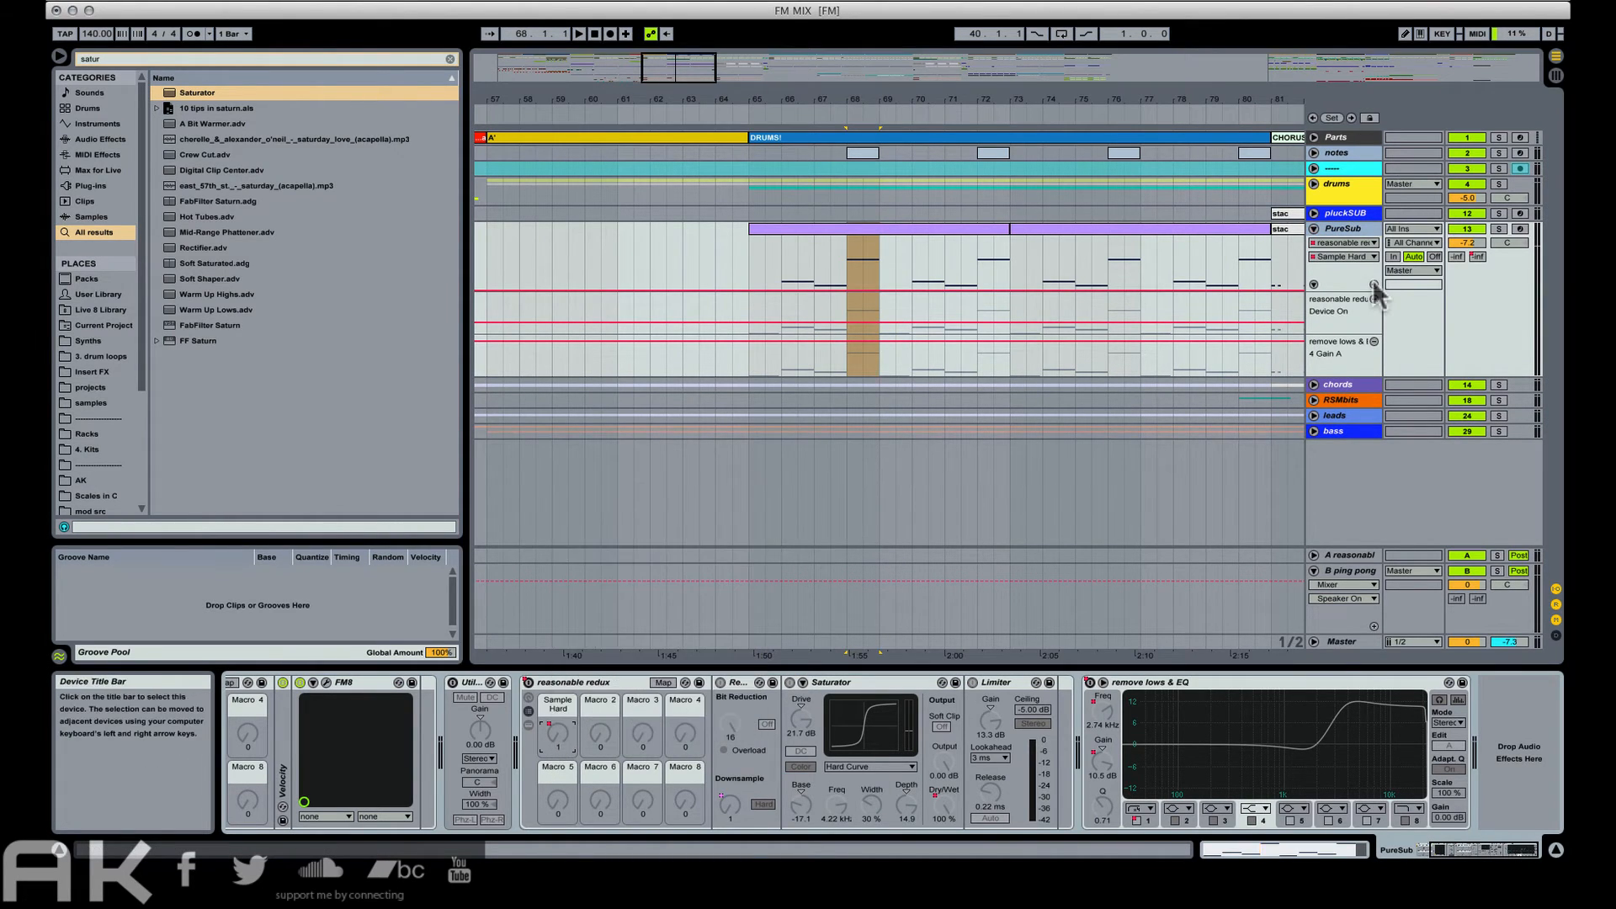
click(1374, 284)
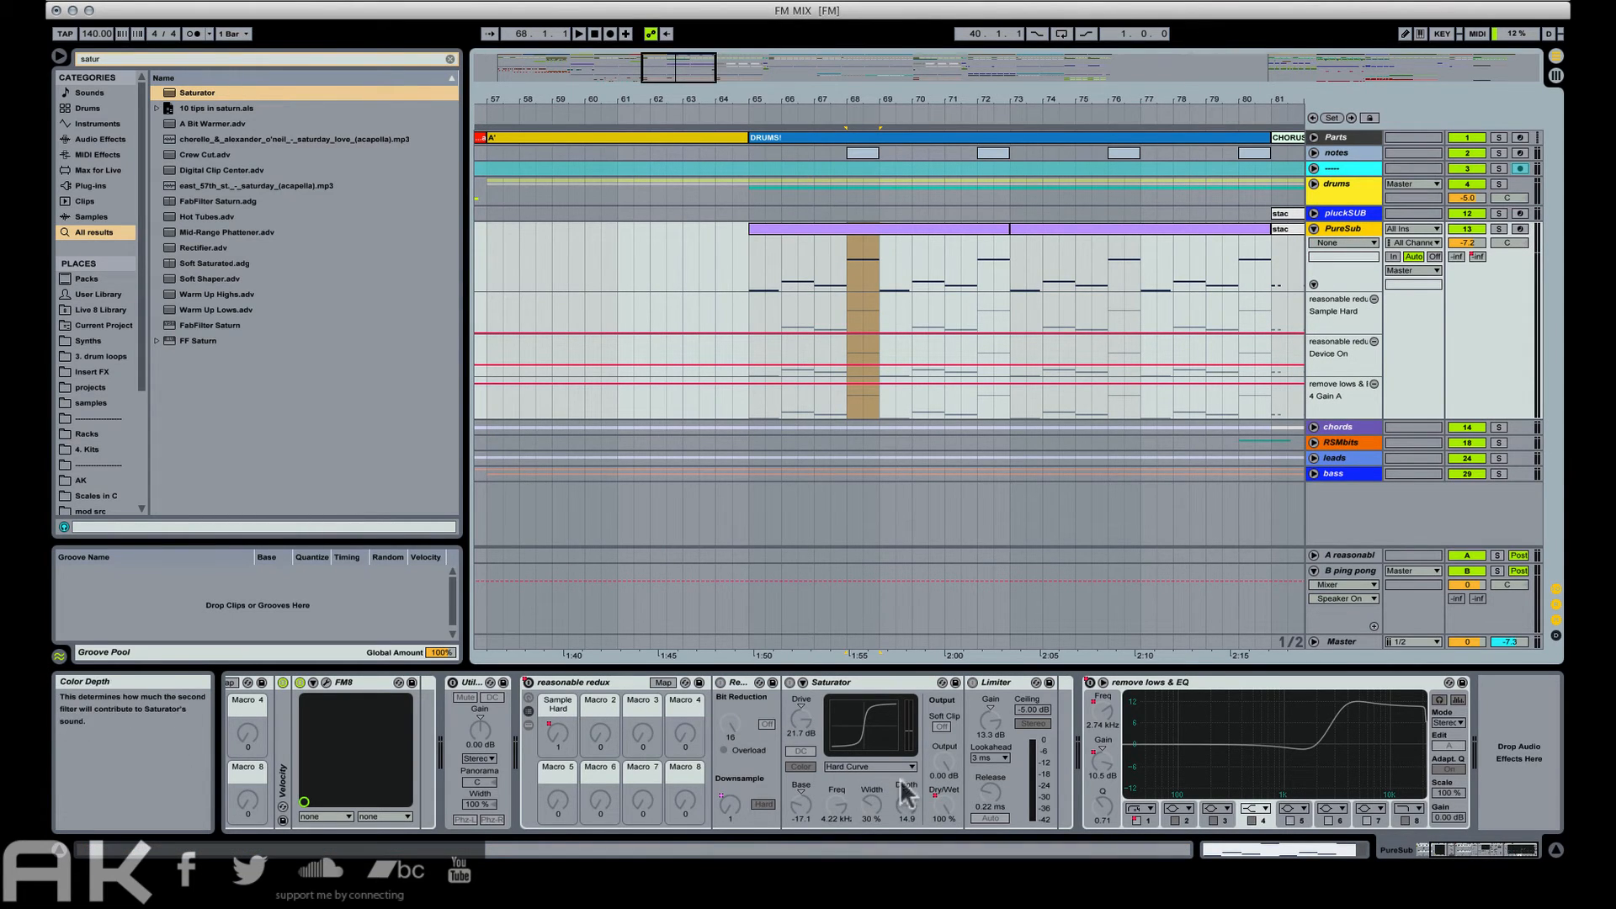
Add a separate automation lane for the Saturator's Dry/Wet parameter.
right_click(944, 805)
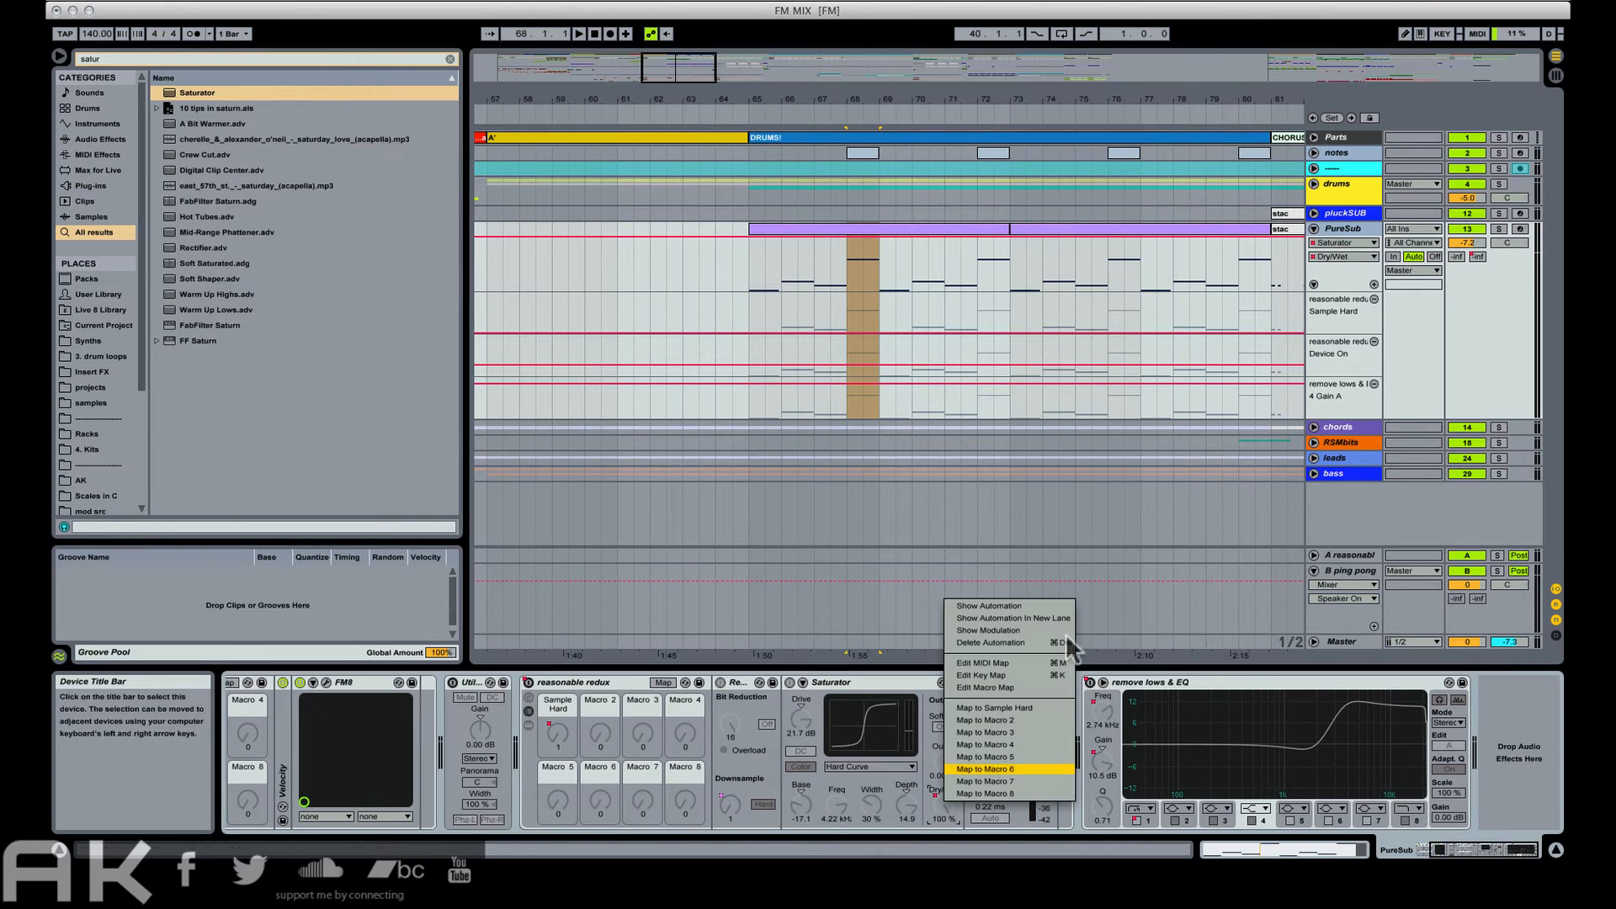
click(1373, 283)
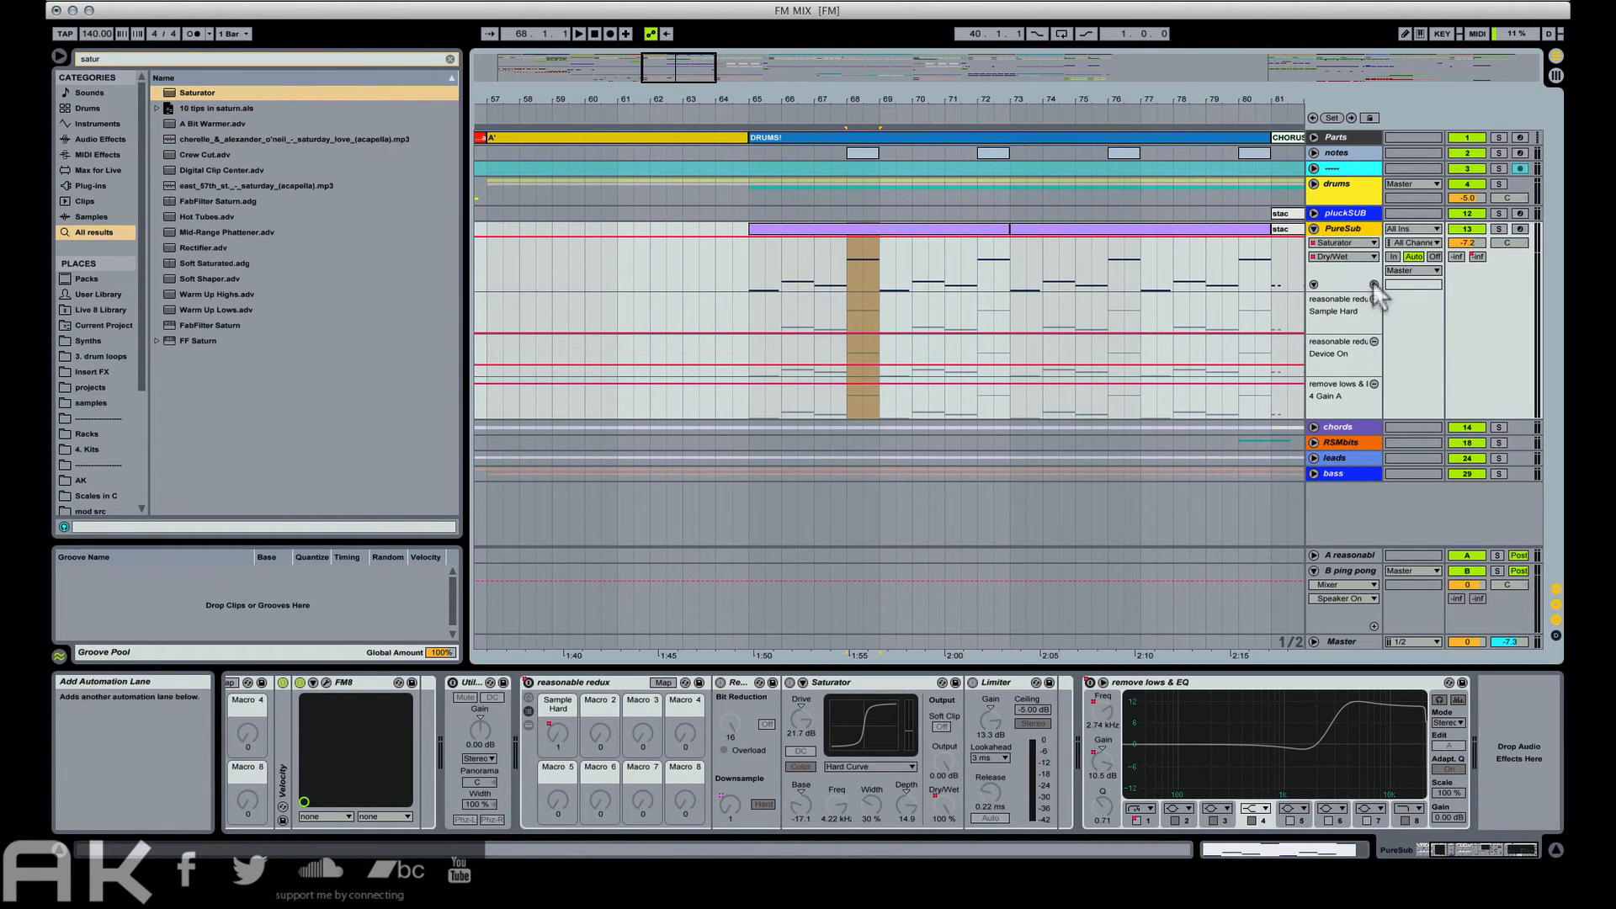
click(1372, 285)
Draw Device On automation that switches reasonable redux on only during bar 68, and audition it.
click(842, 313)
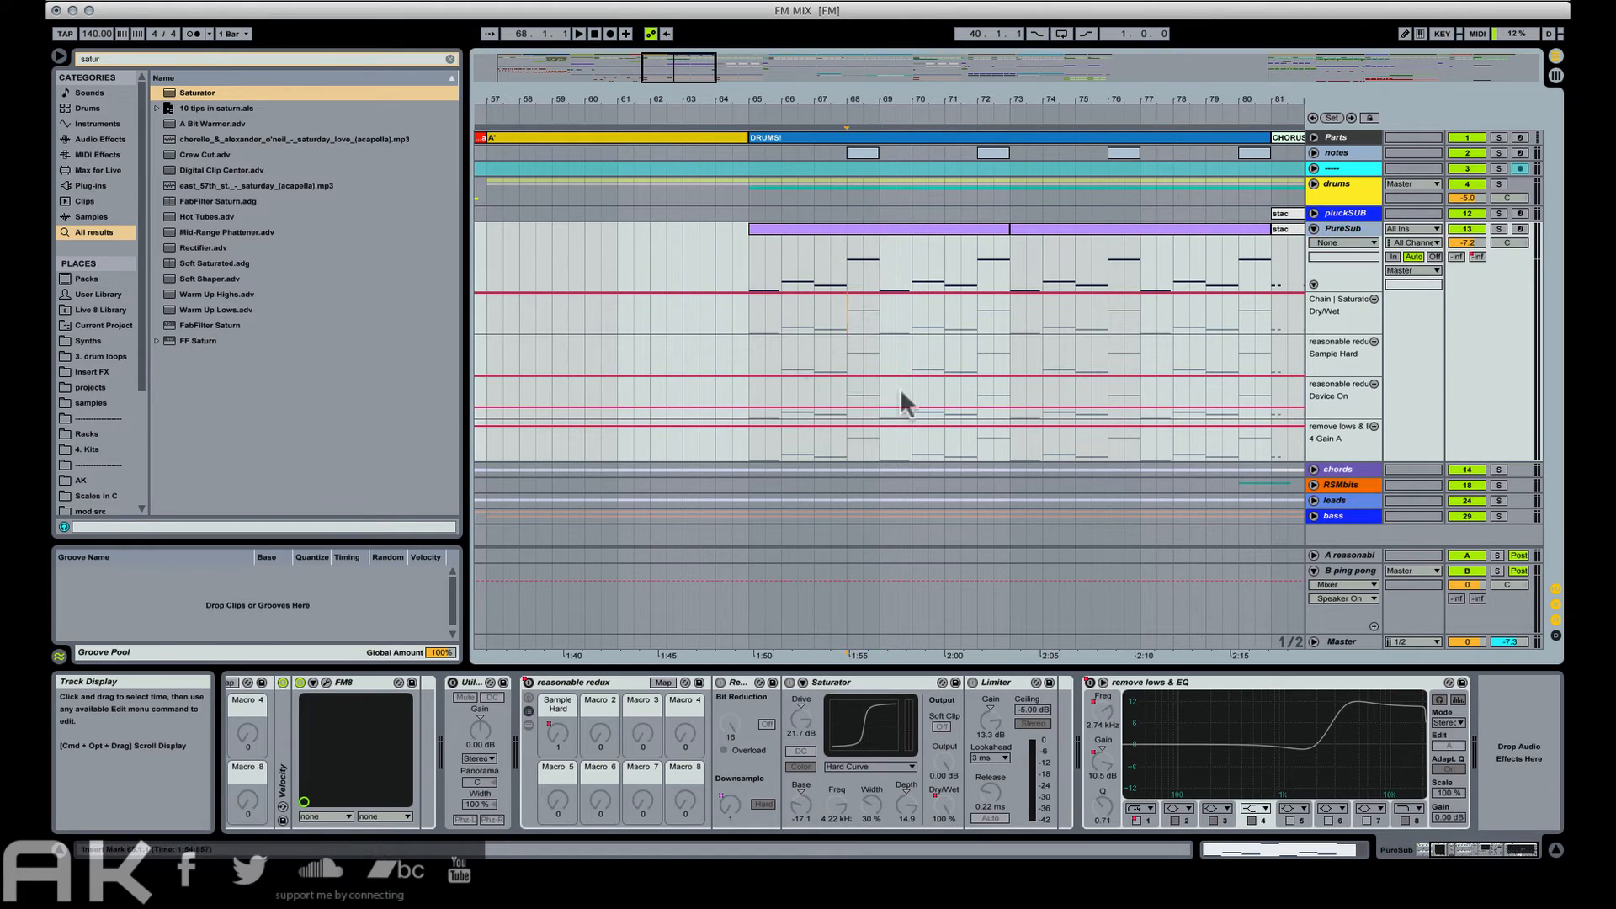
key(b)
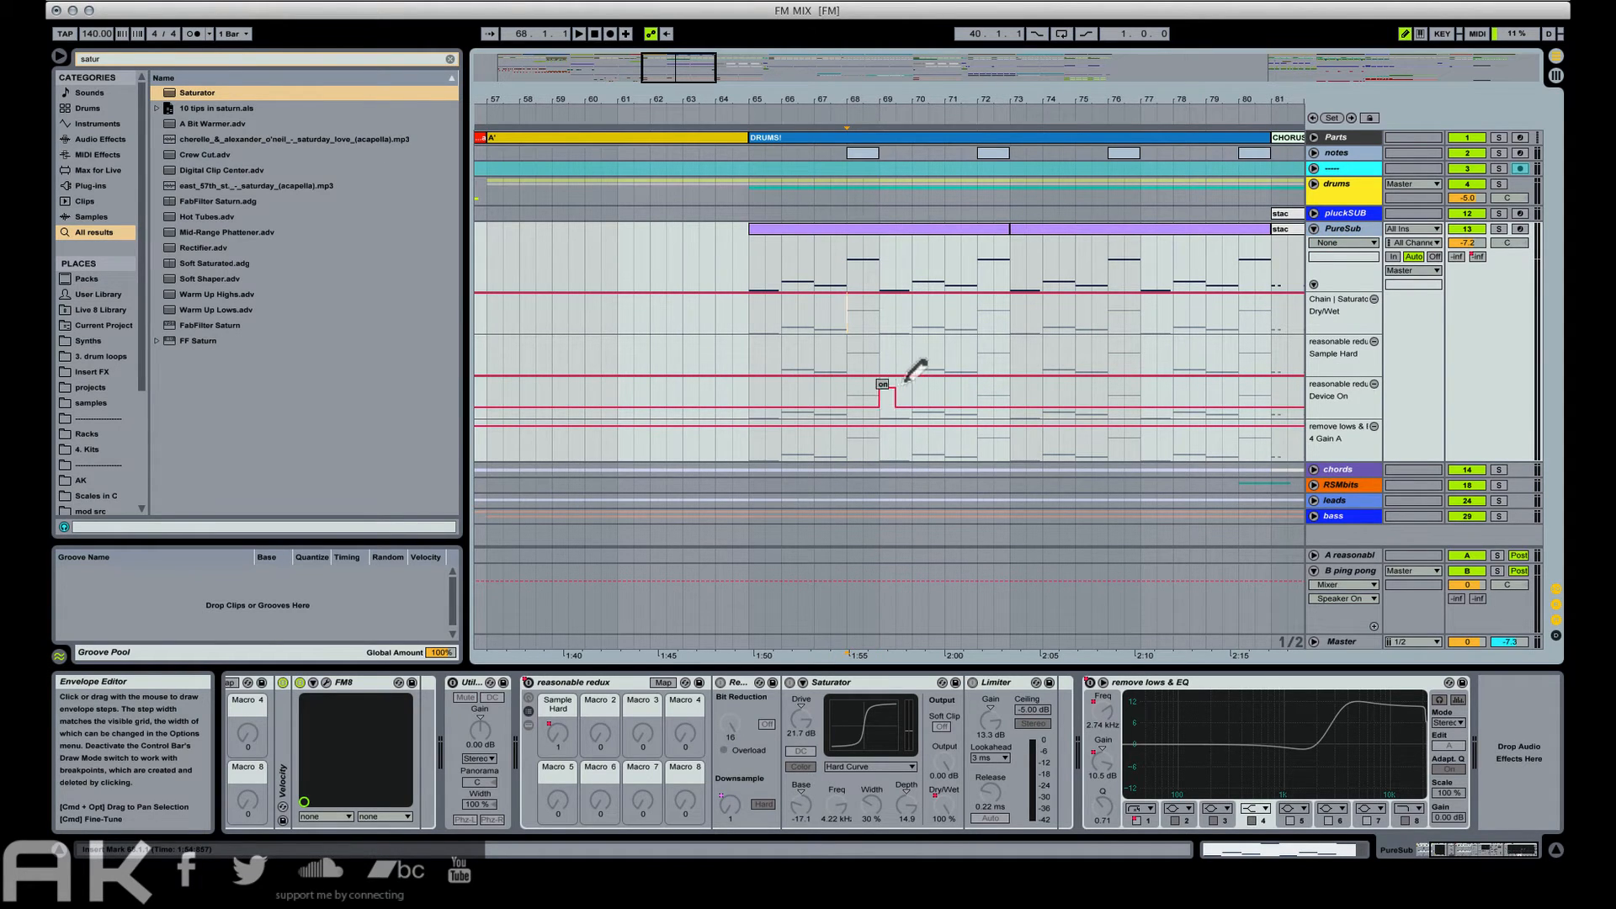
drag(907, 382, 909, 379)
key(space)
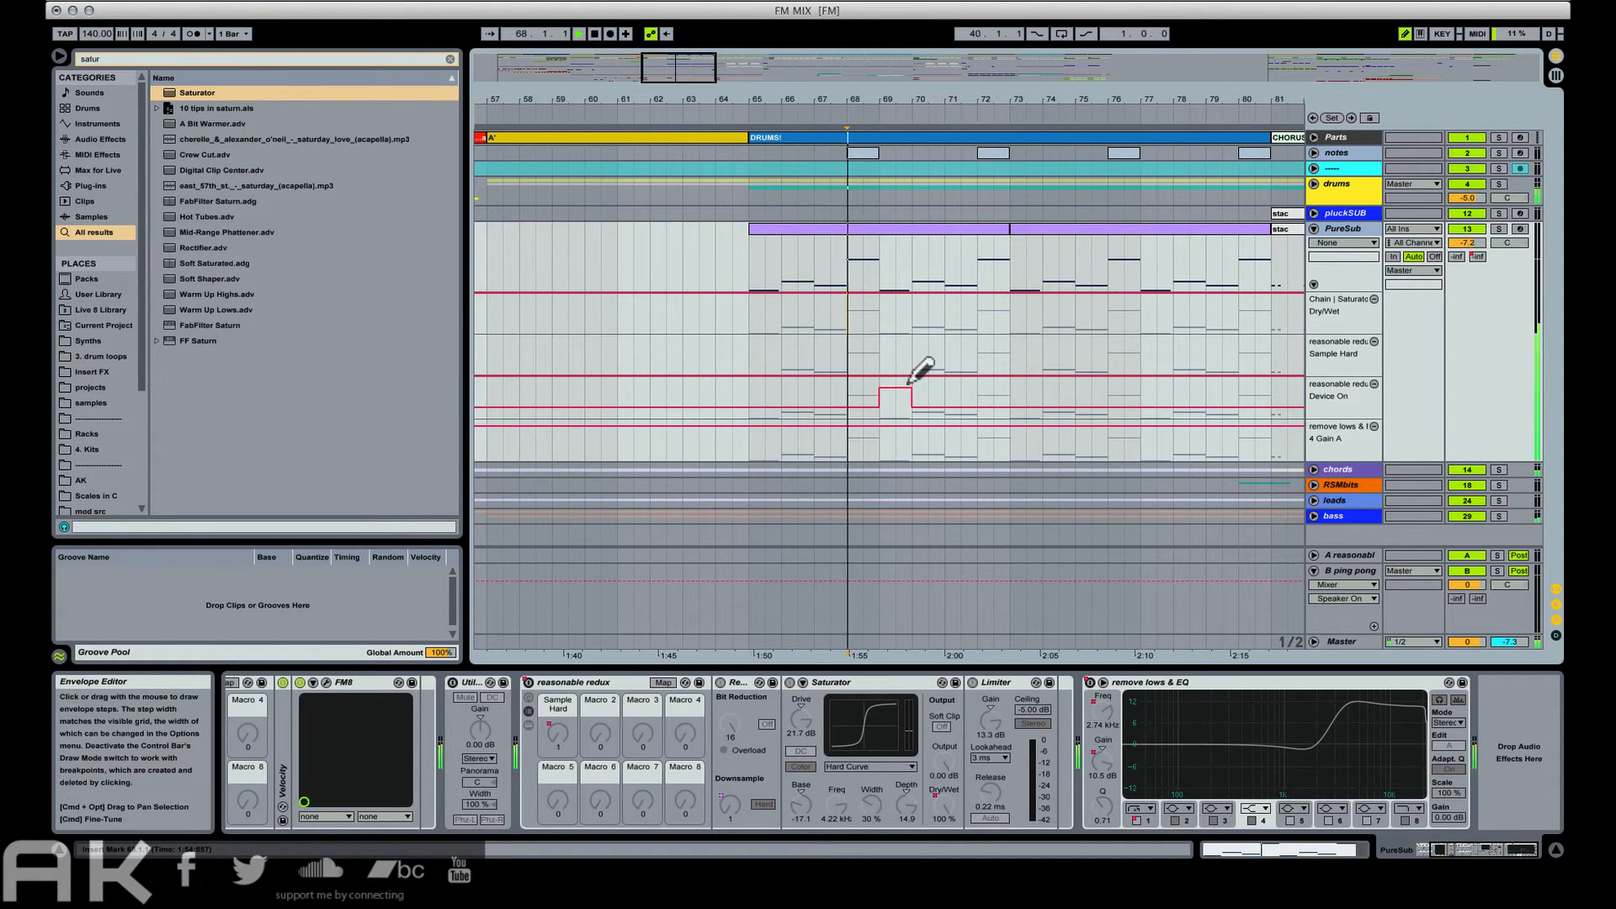
click(862, 388)
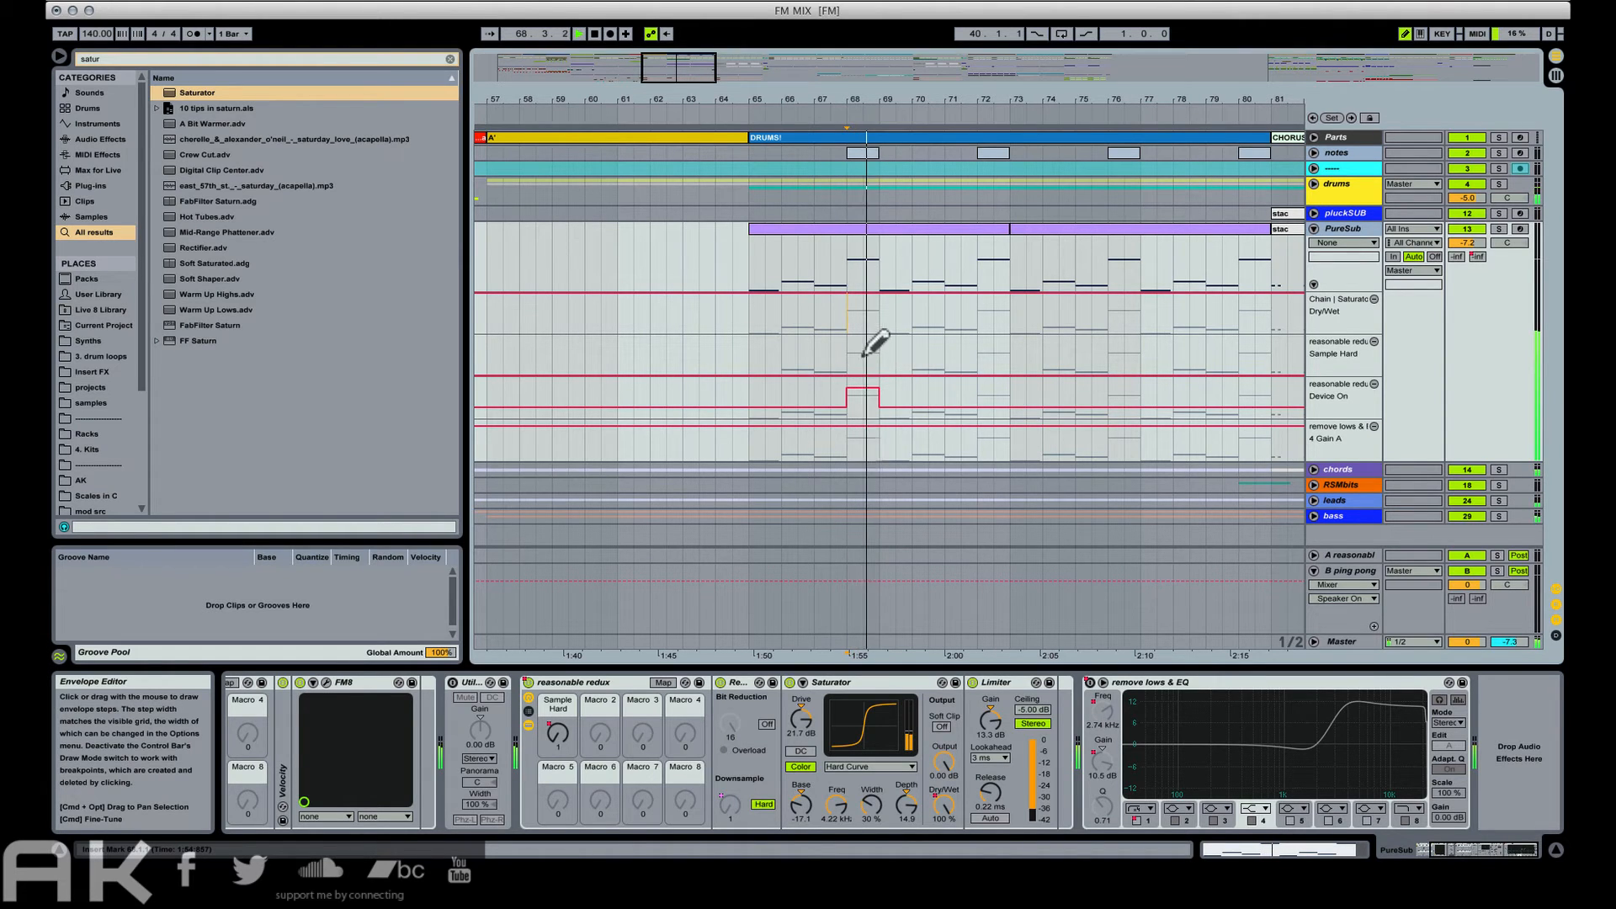
key(space)
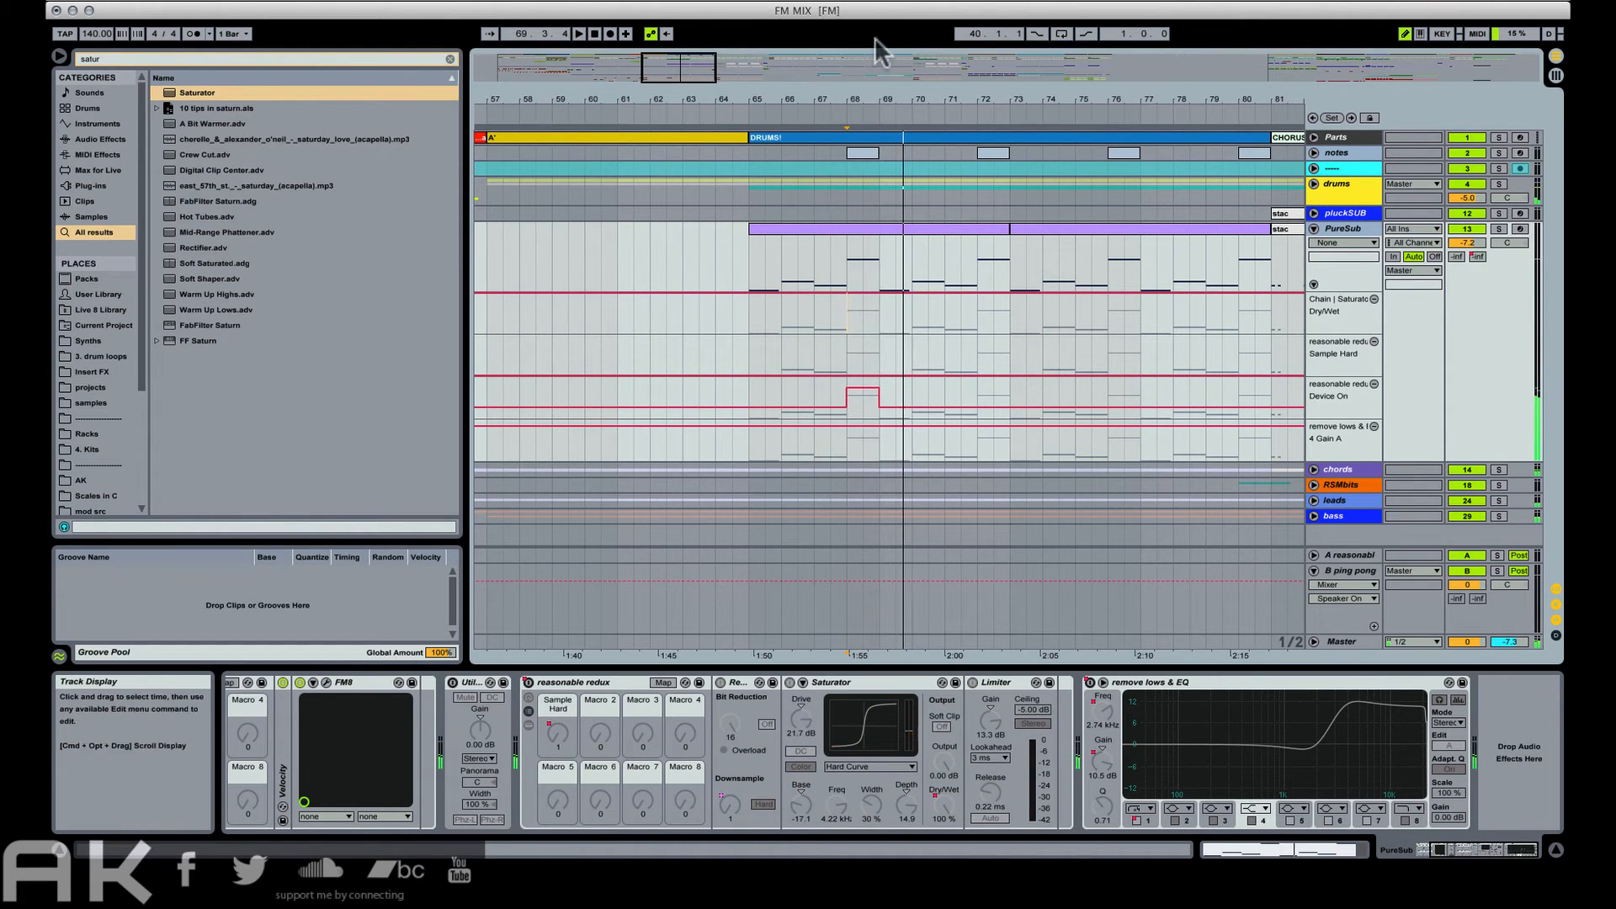
drag(873, 100, 873, 278)
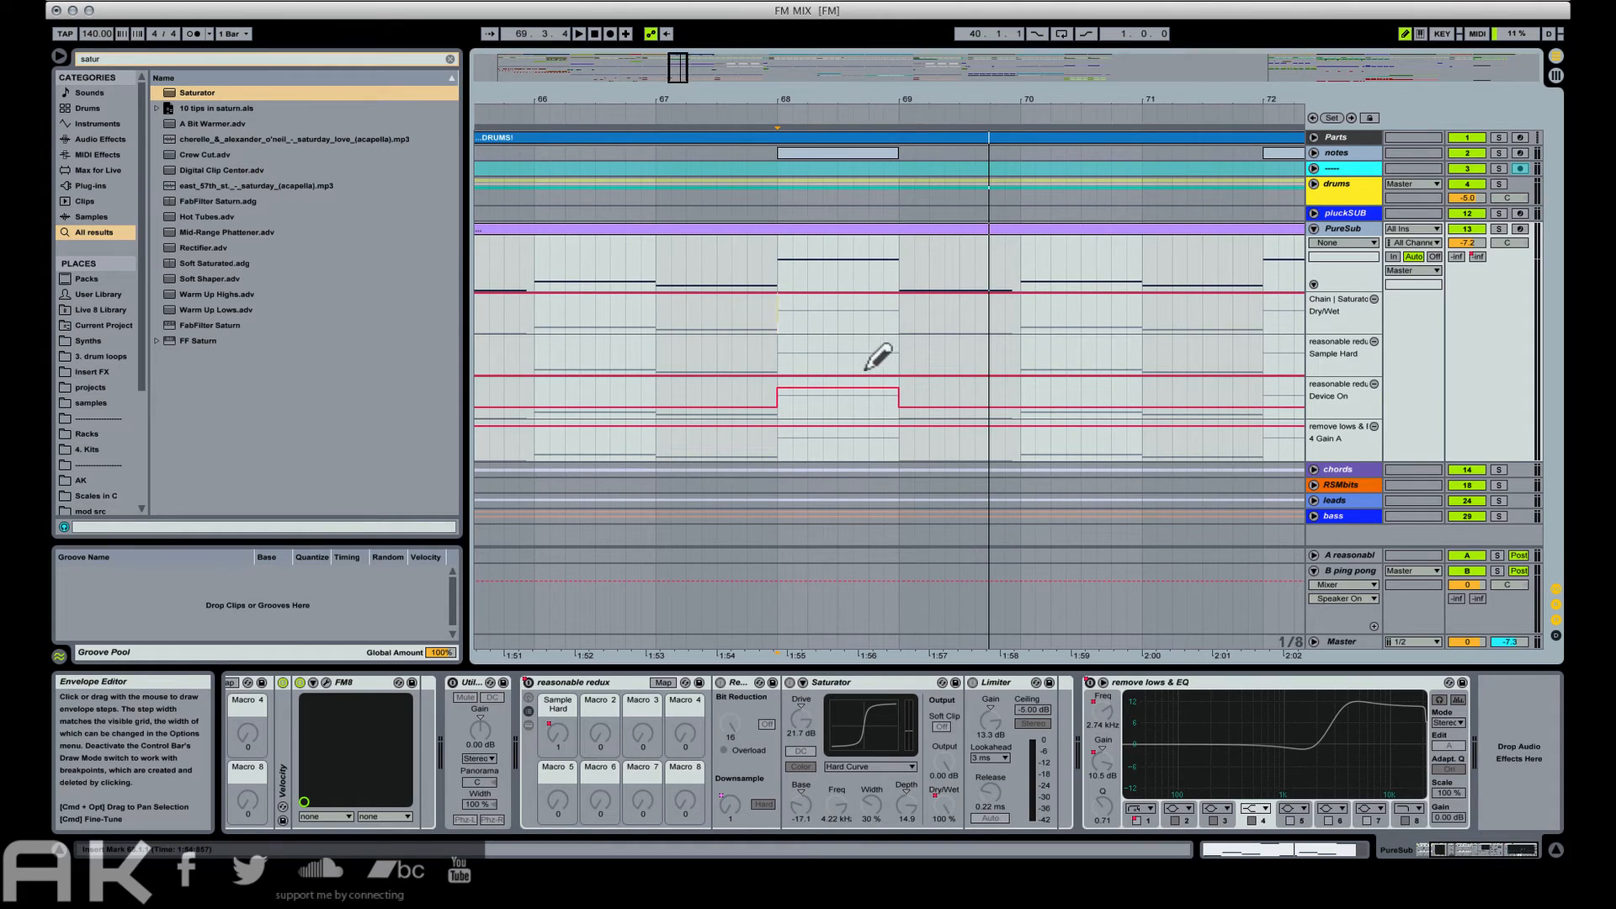
Draw uneven Sample Hard automation steps on a 1/16 grid through the later part of bar 68, rising towards bar 69, during playback.
click(830, 365)
key(space)
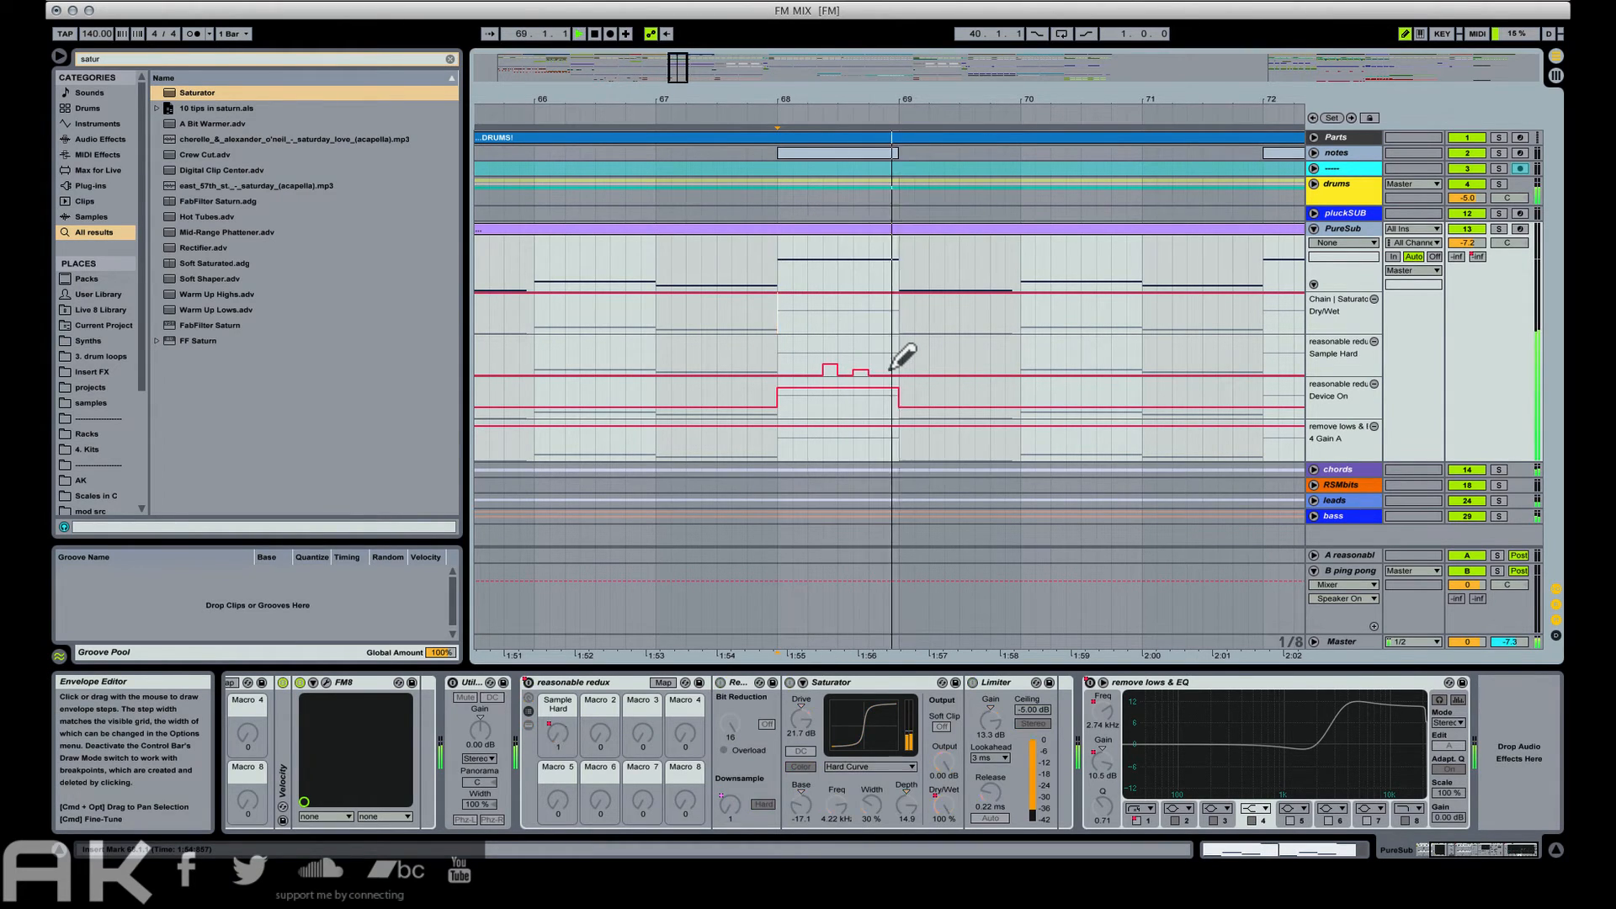
click(855, 365)
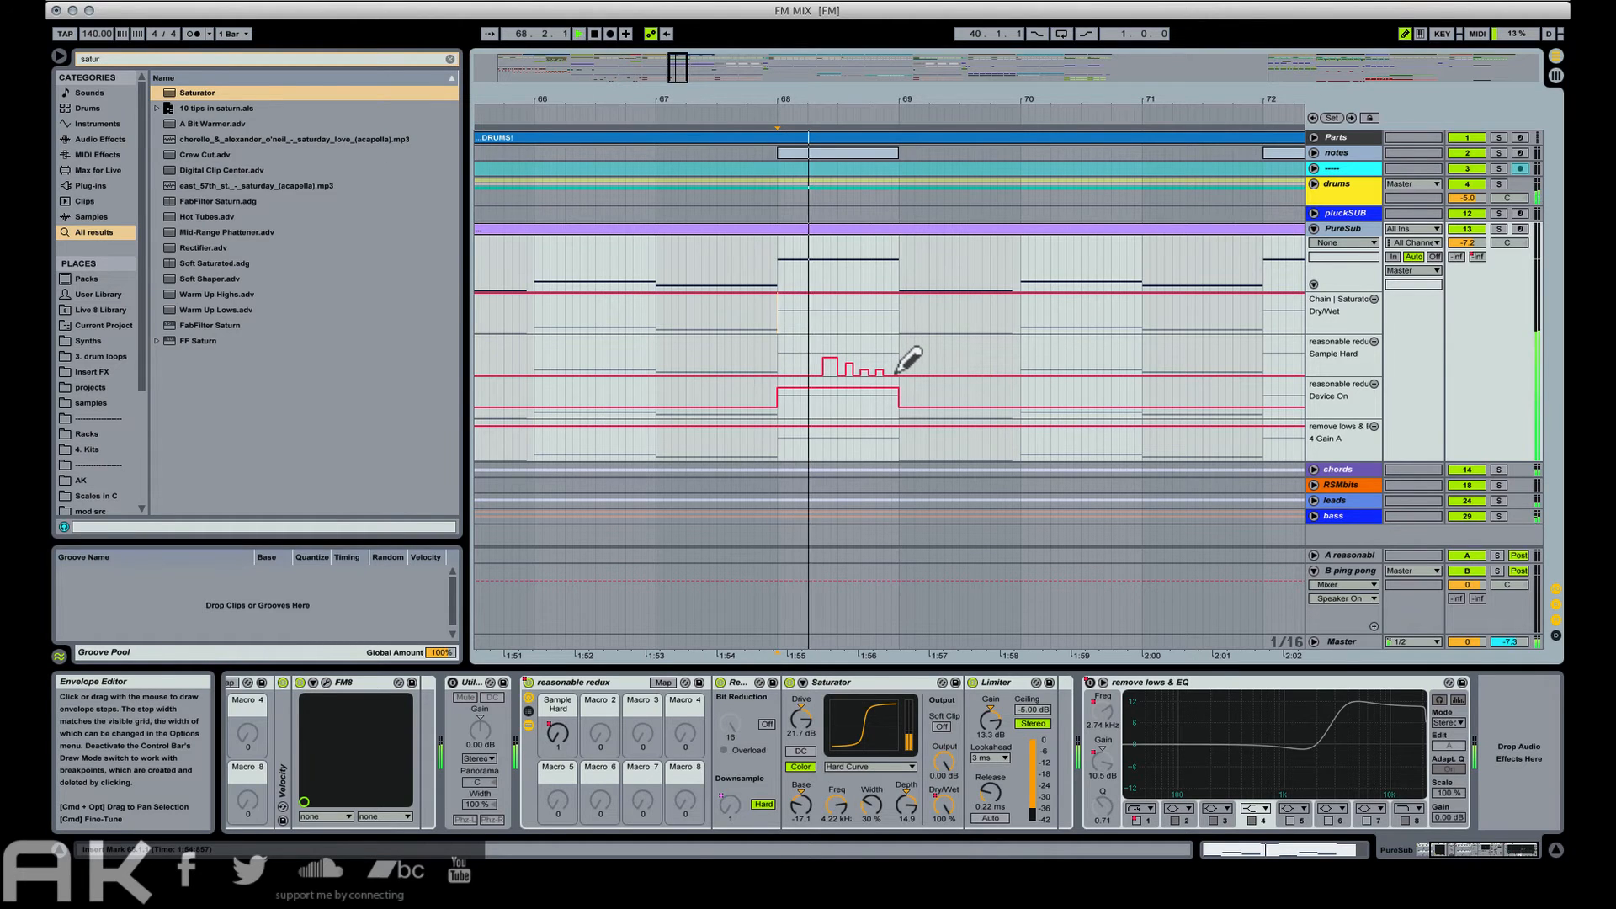
click(889, 367)
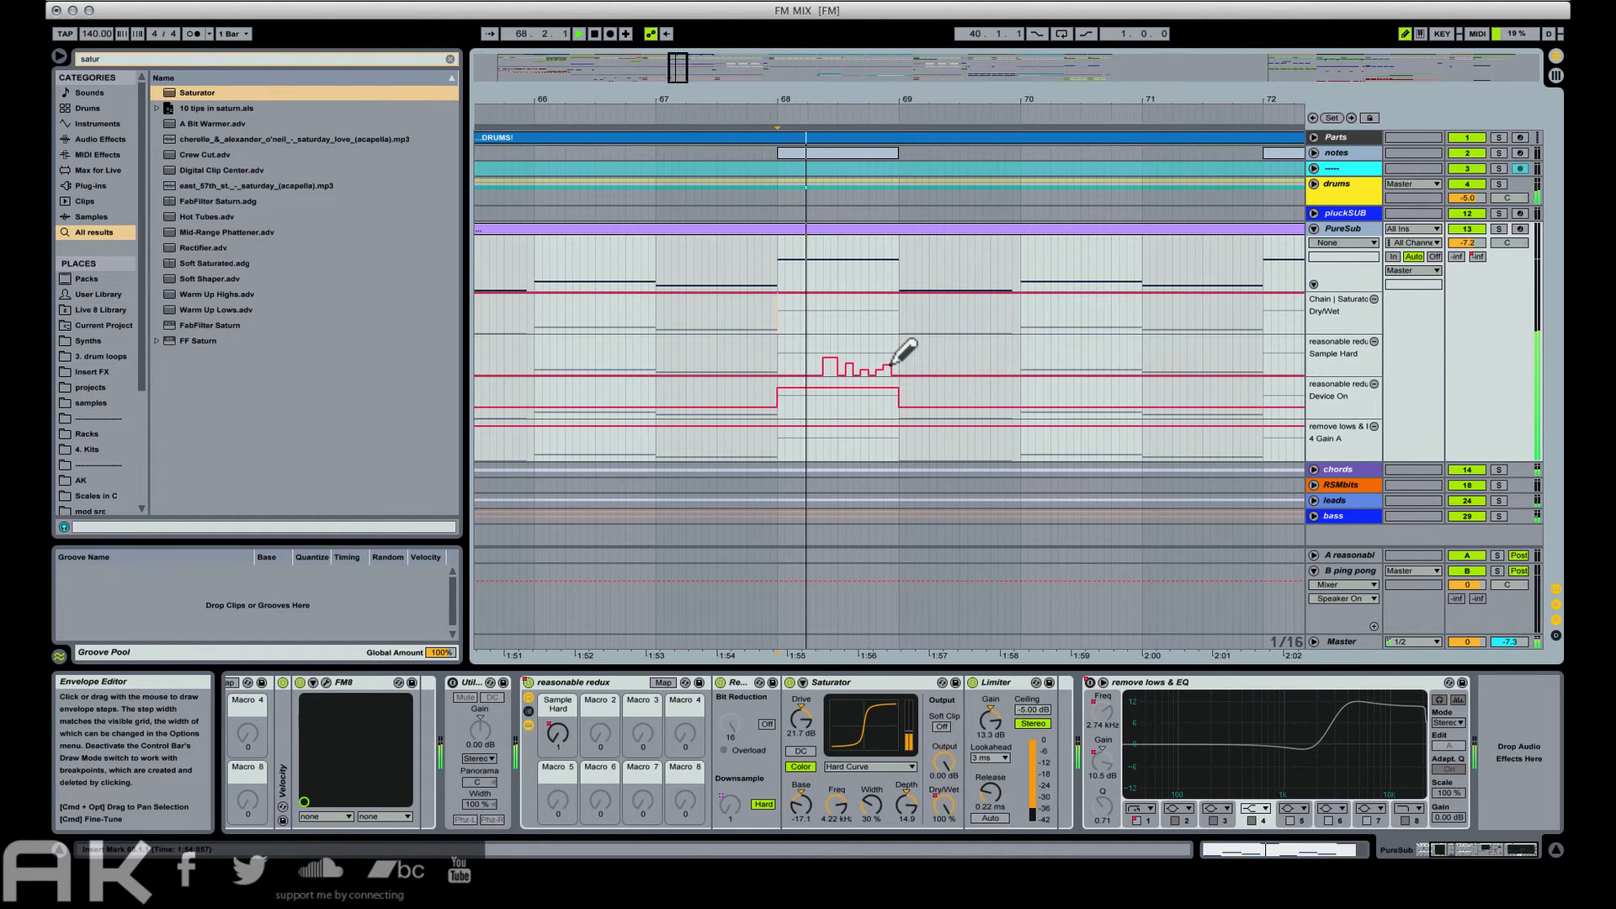
click(896, 359)
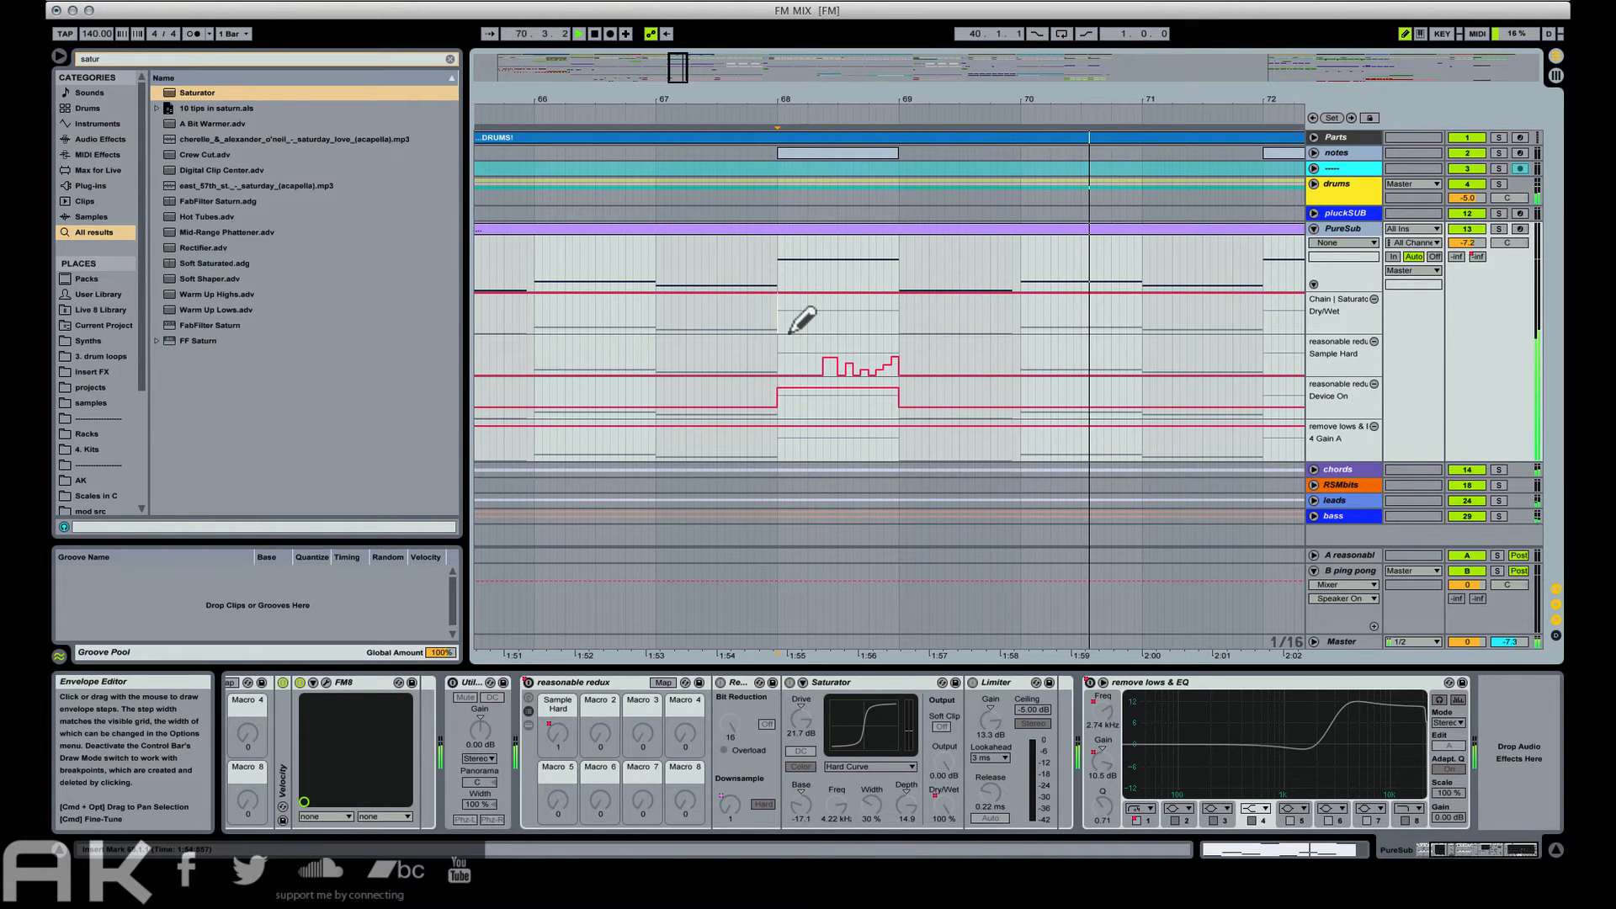
key(super+b)
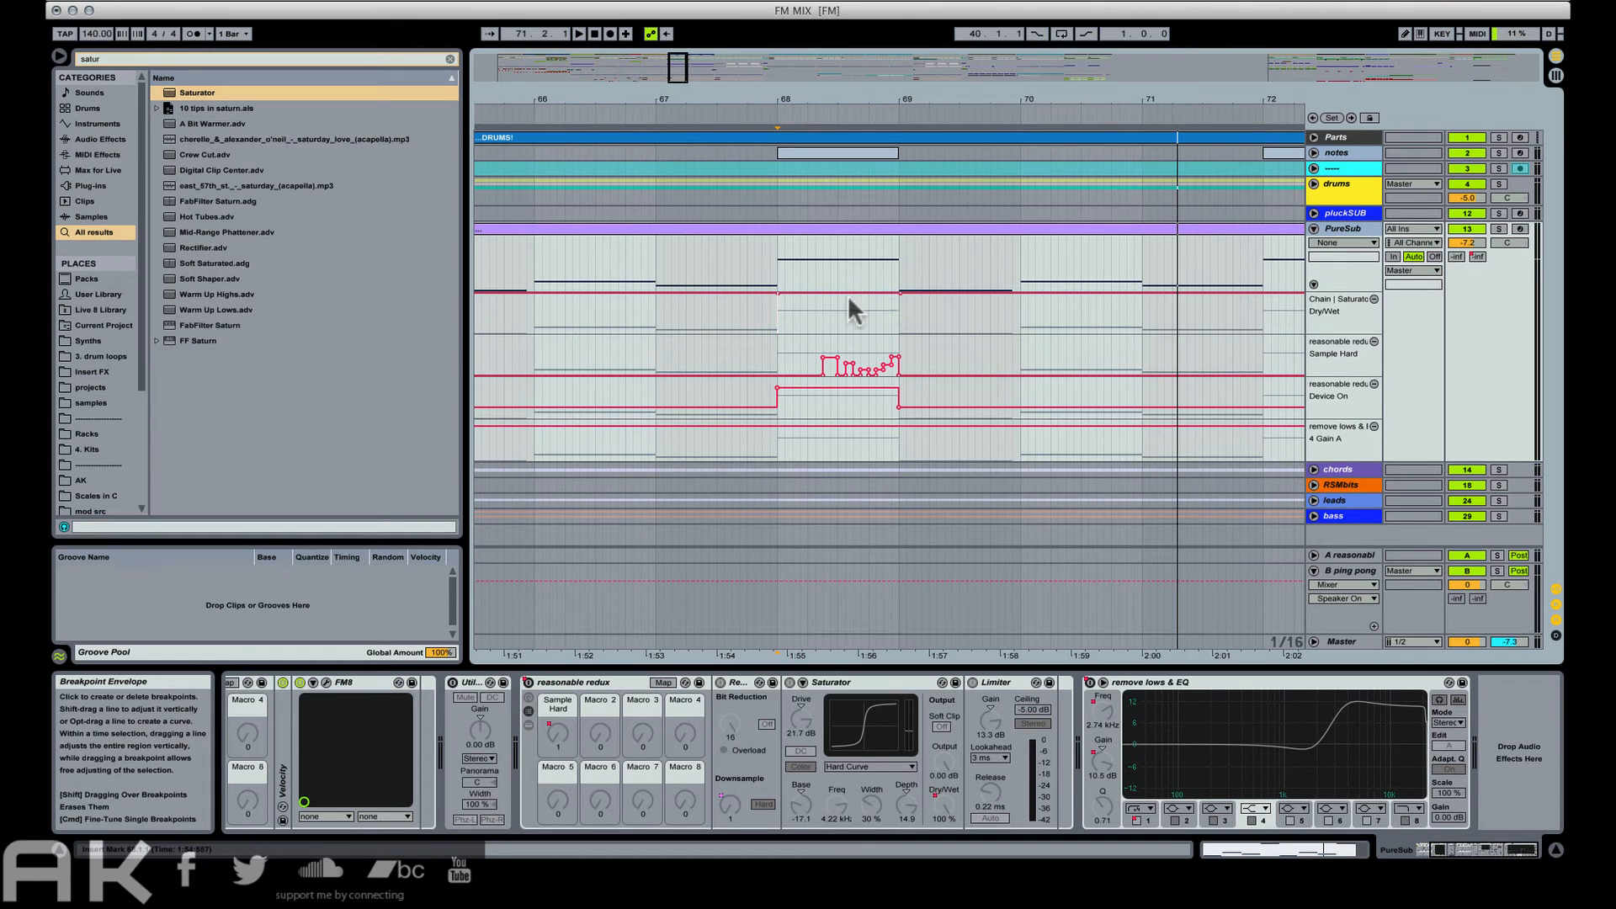
Shape a dip to about 49% in the Saturator Dry/Wet envelope between bars 68 and 69, and audition it.
drag(826, 293, 824, 313)
key(space)
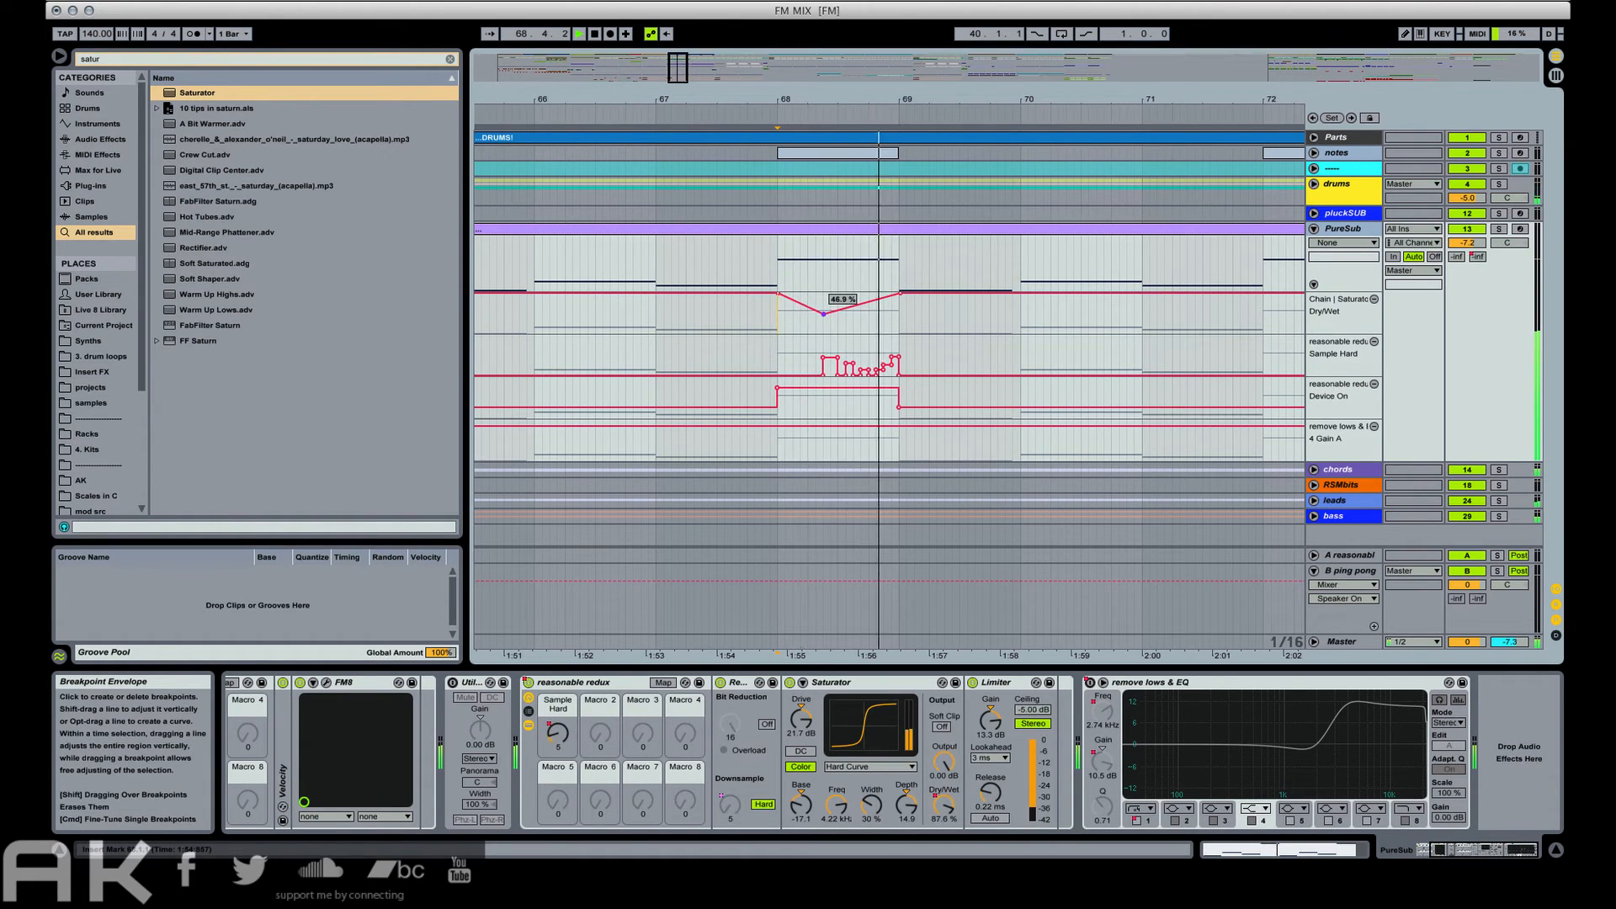
key(space)
key(space)
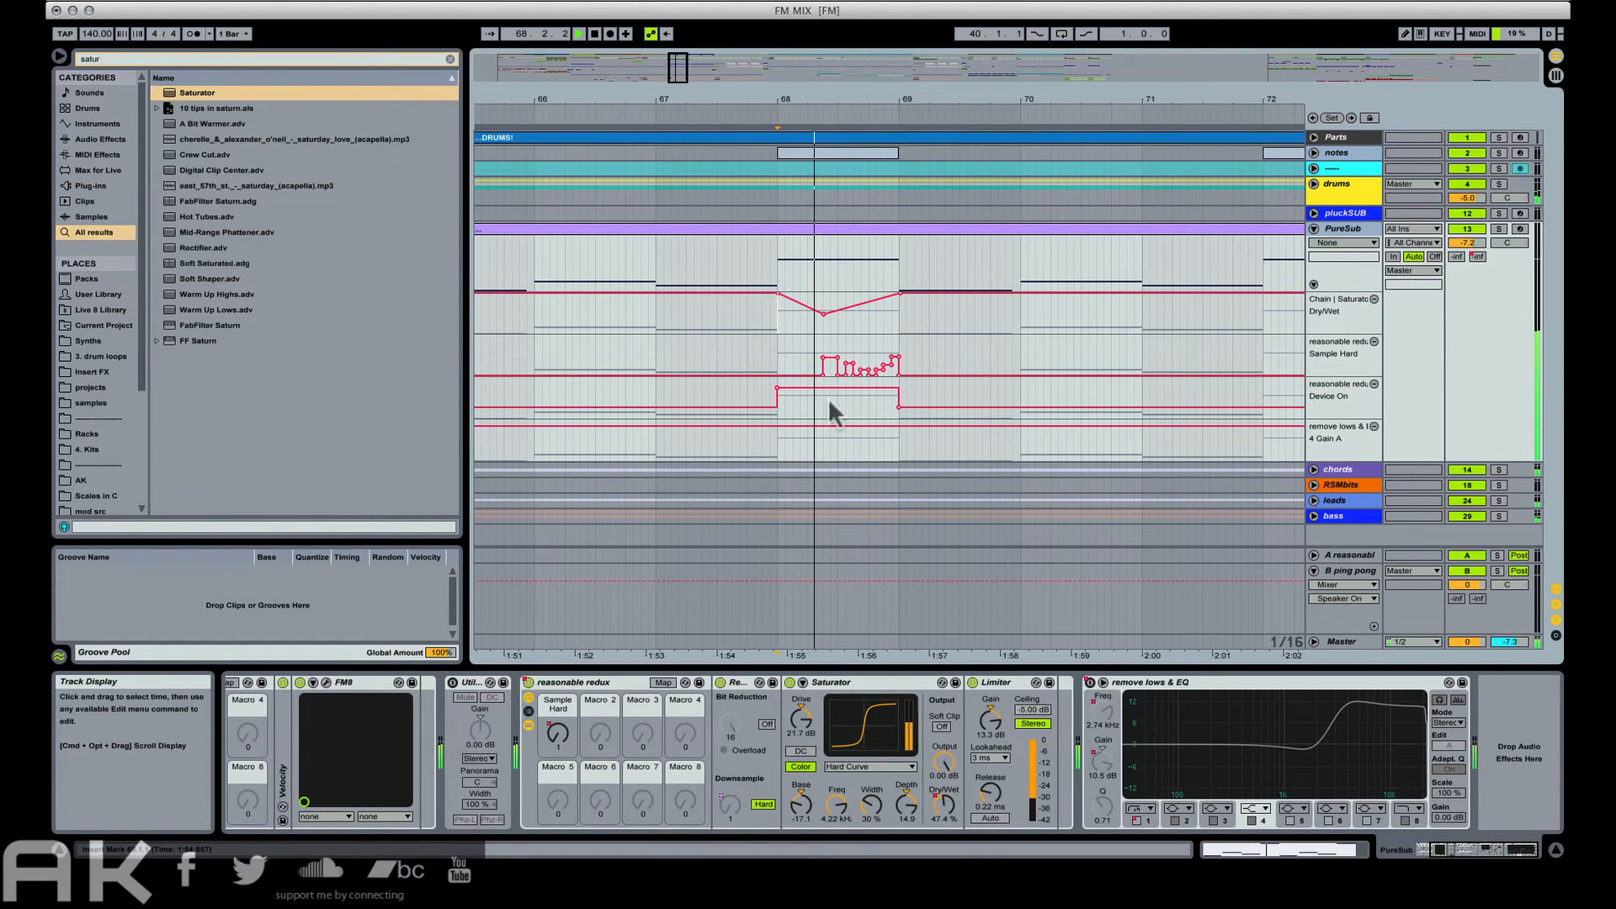
key(space)
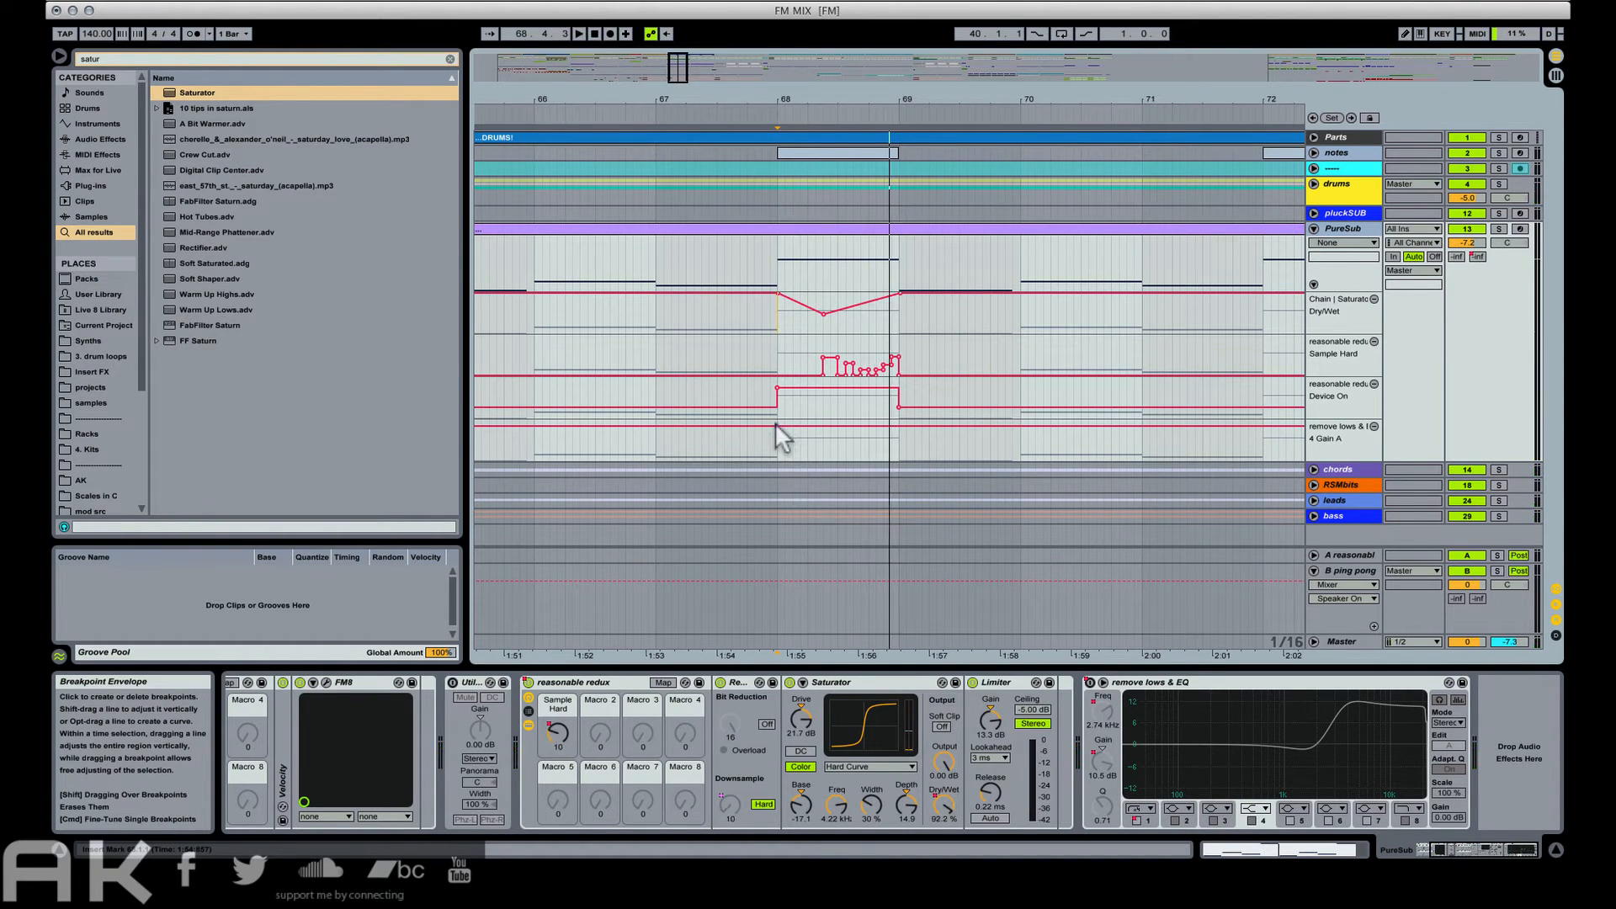
key(space)
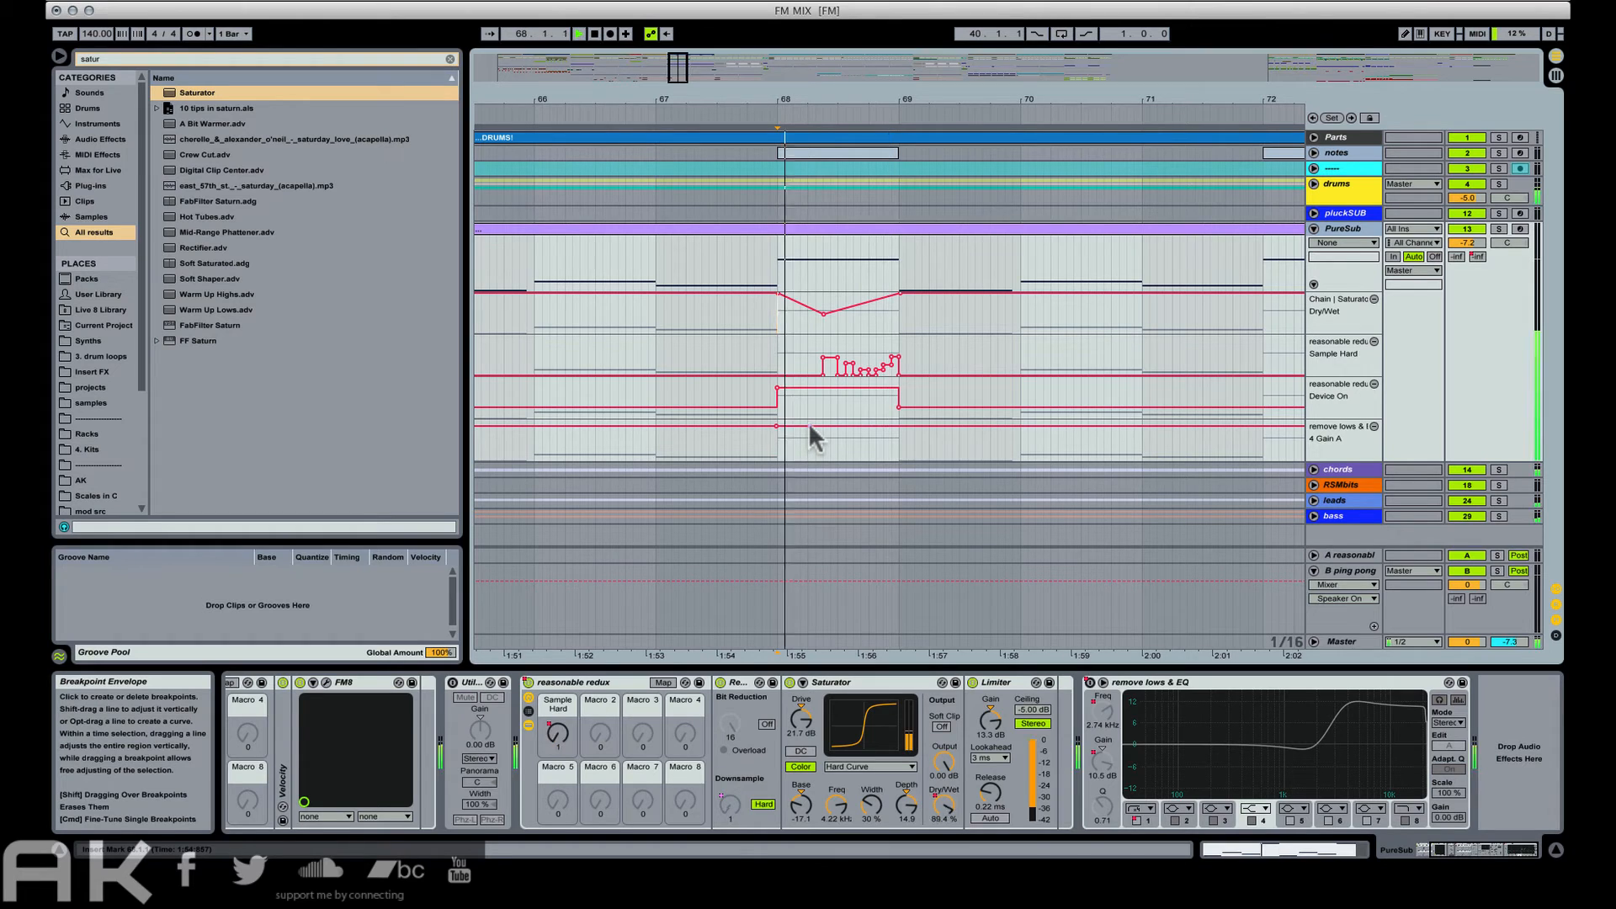
Lower the 4 Gain A envelope and shape a rising ramp over the first half of bar 68, duplicating it into the second half.
key(space)
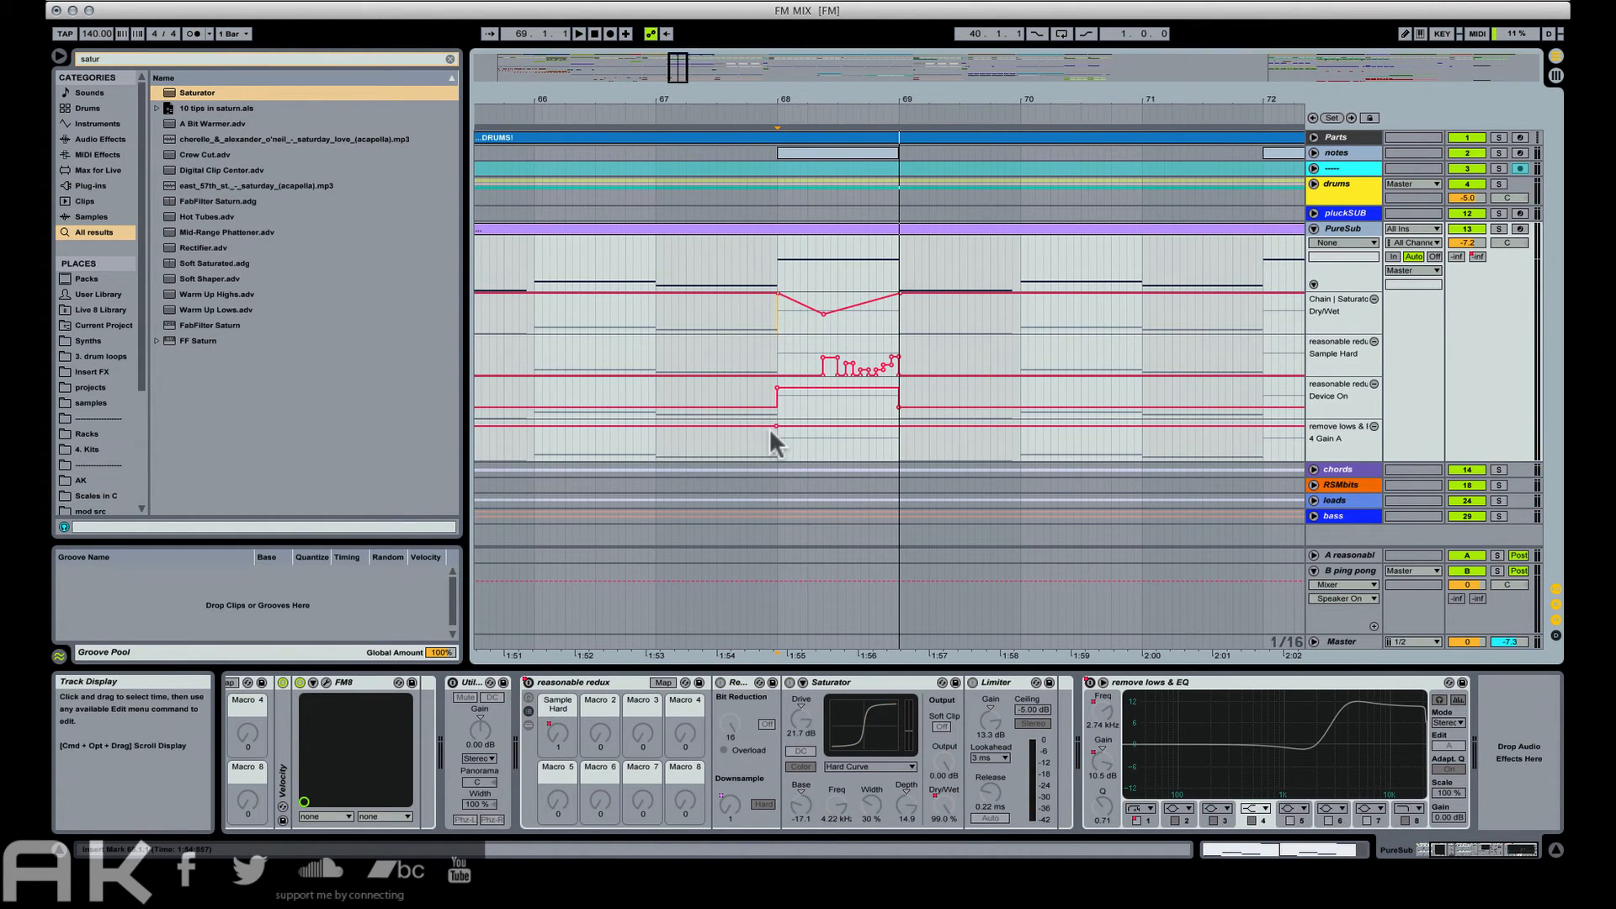
drag(775, 426, 775, 437)
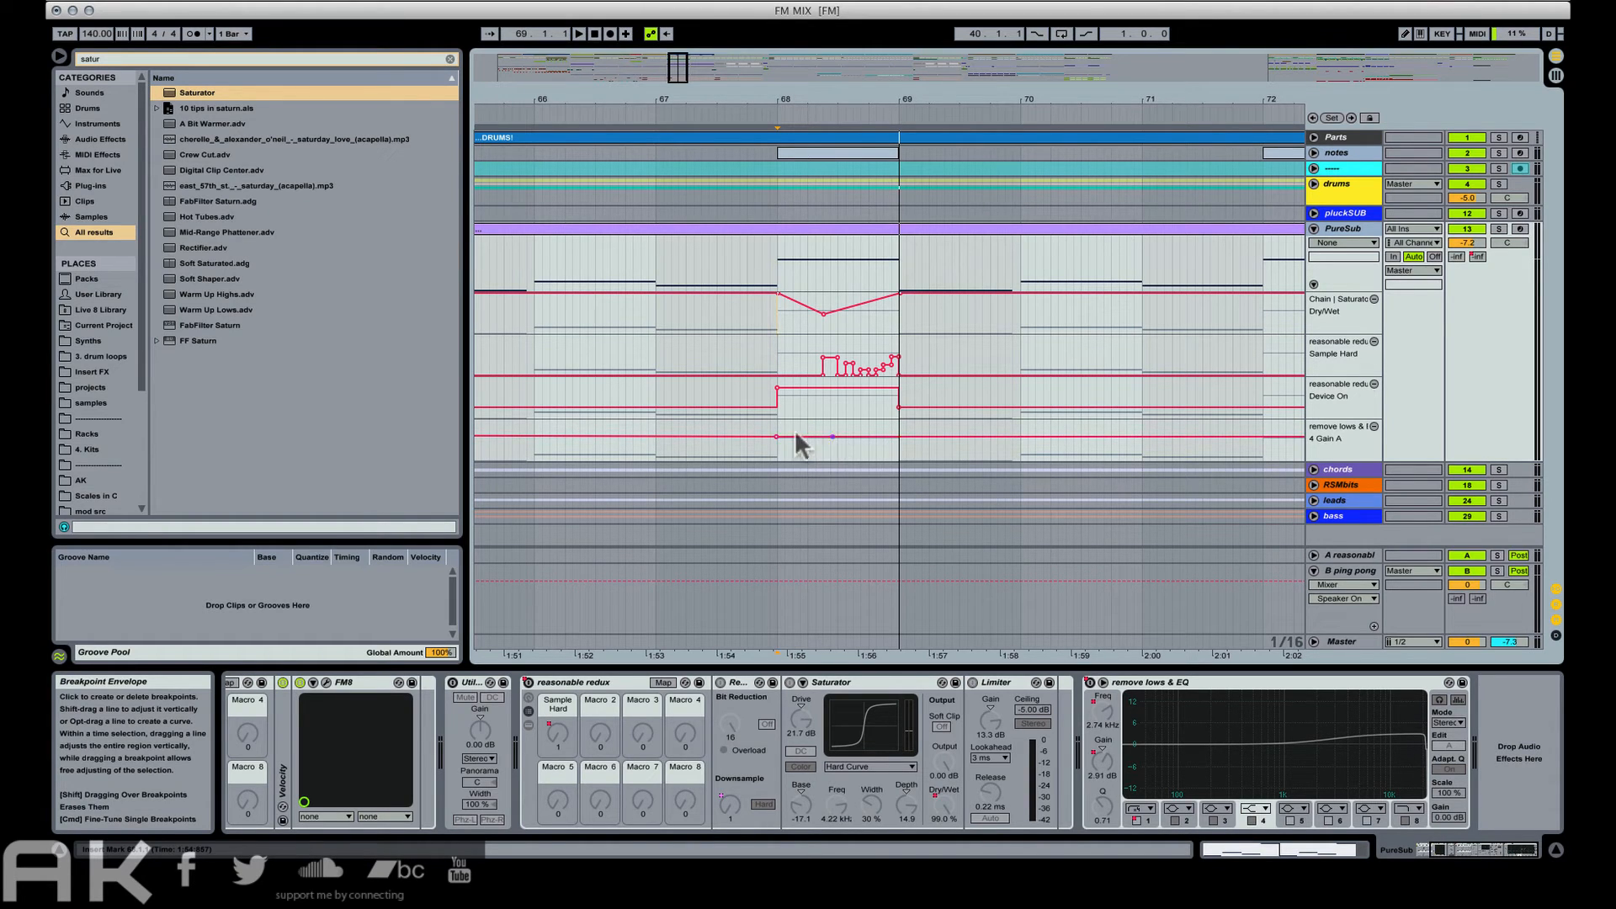
click(835, 437)
mouse_move(828, 436)
mouse_down()
mouse_move(841, 429)
mouse_move(815, 454)
mouse_move(839, 458)
mouse_up()
key(super+d)
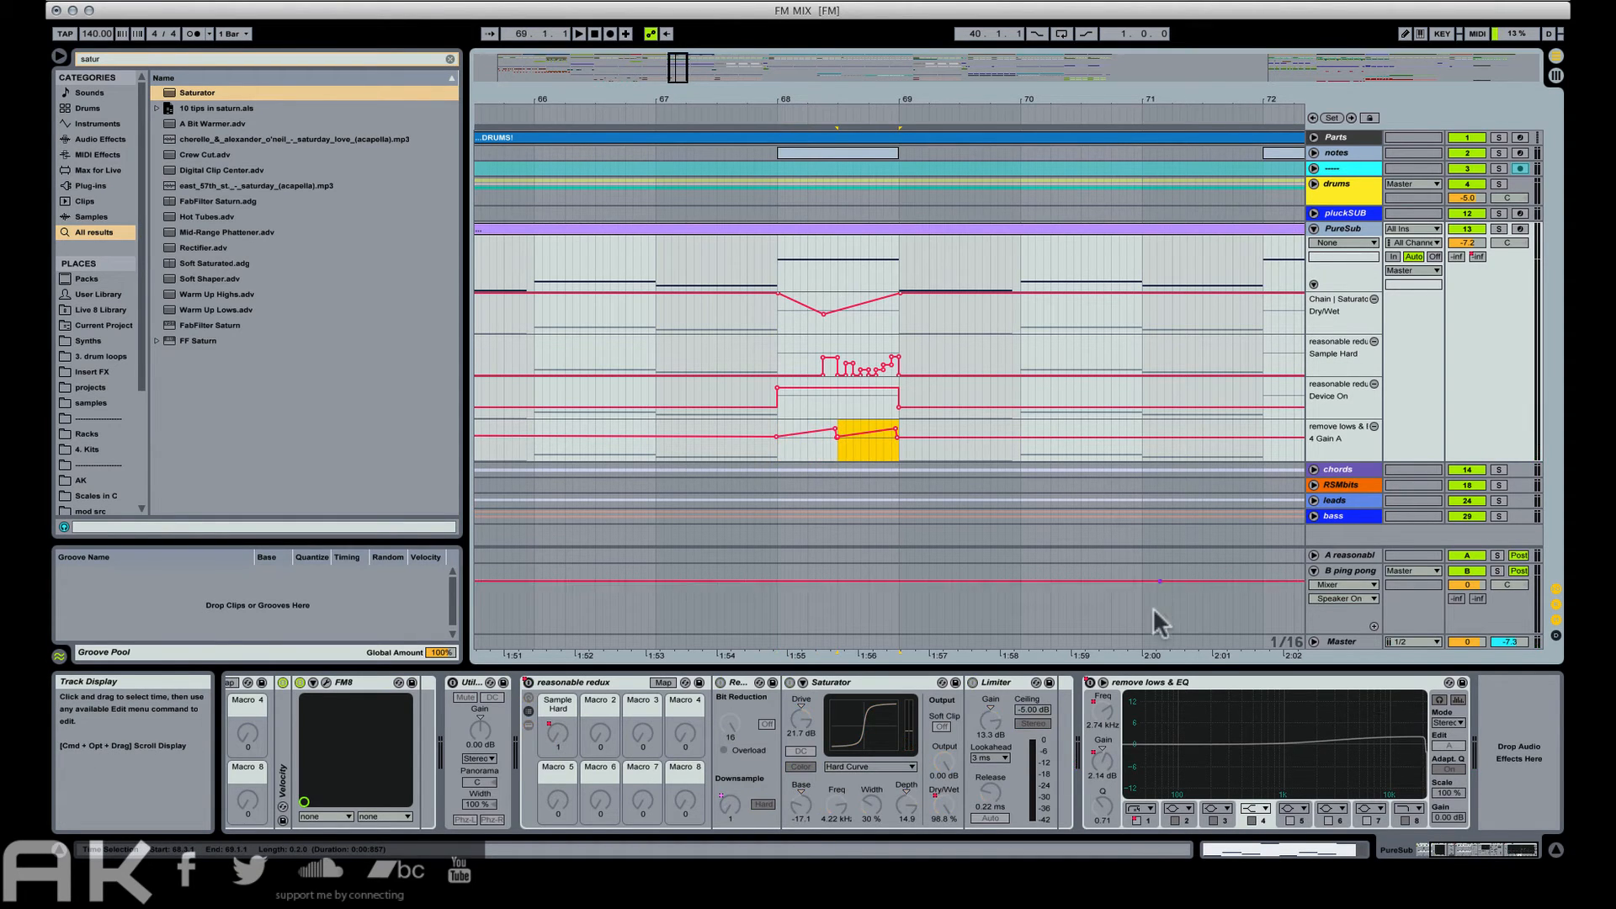
Draw Device On automation that switches remove lows & EQ on only during bar 68, give it its own lane, and audition it.
right_click(1090, 683)
key(b)
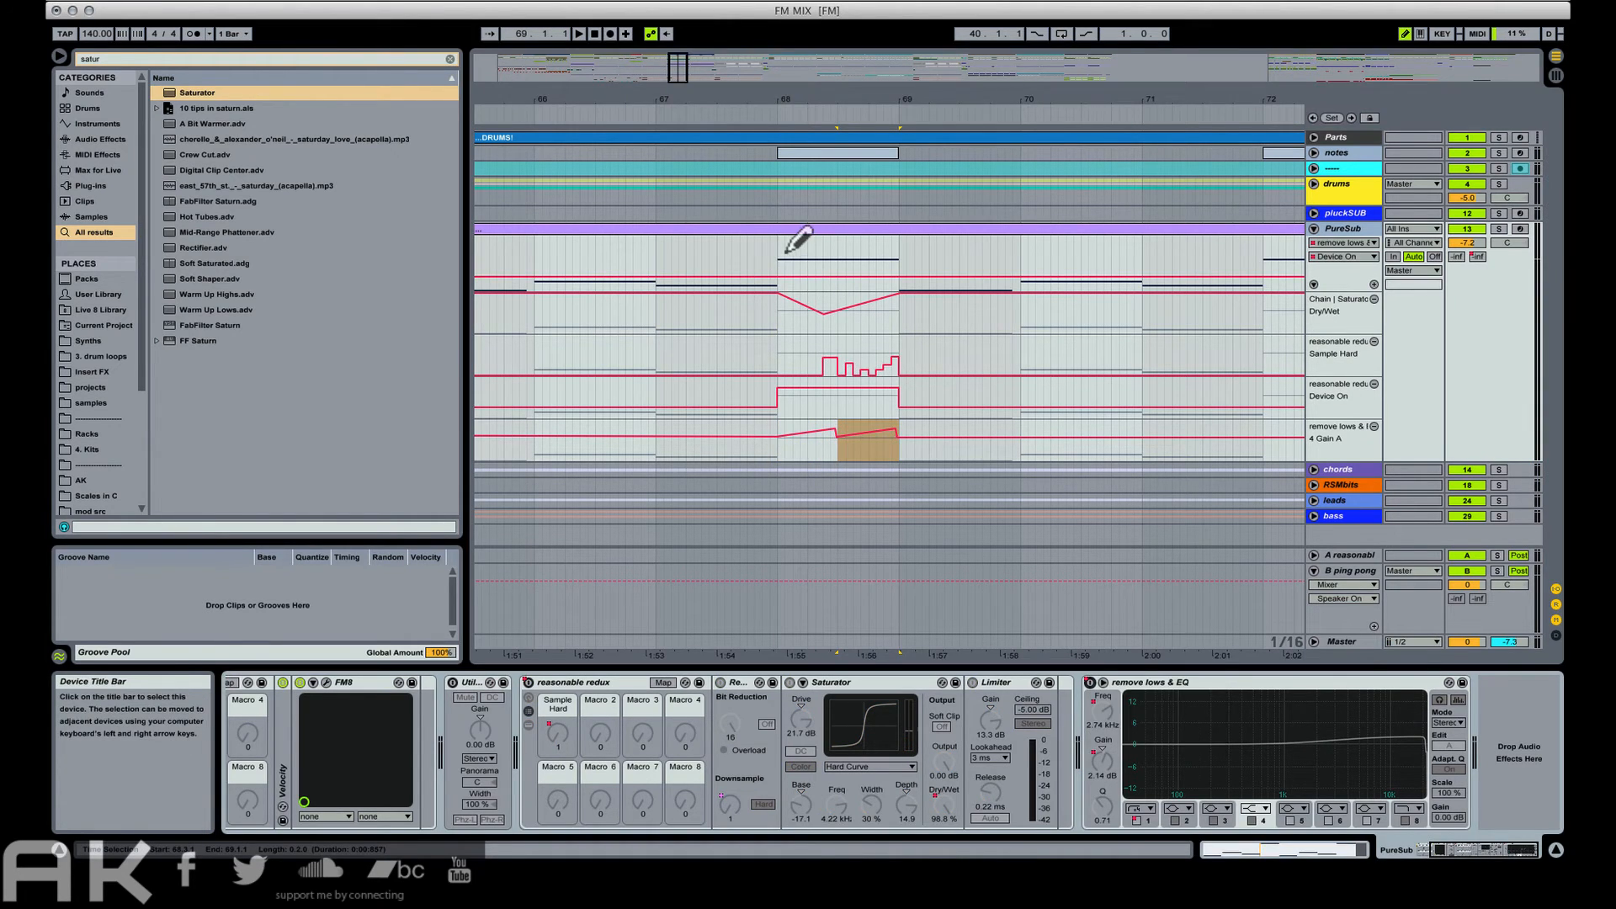
drag(783, 254, 889, 254)
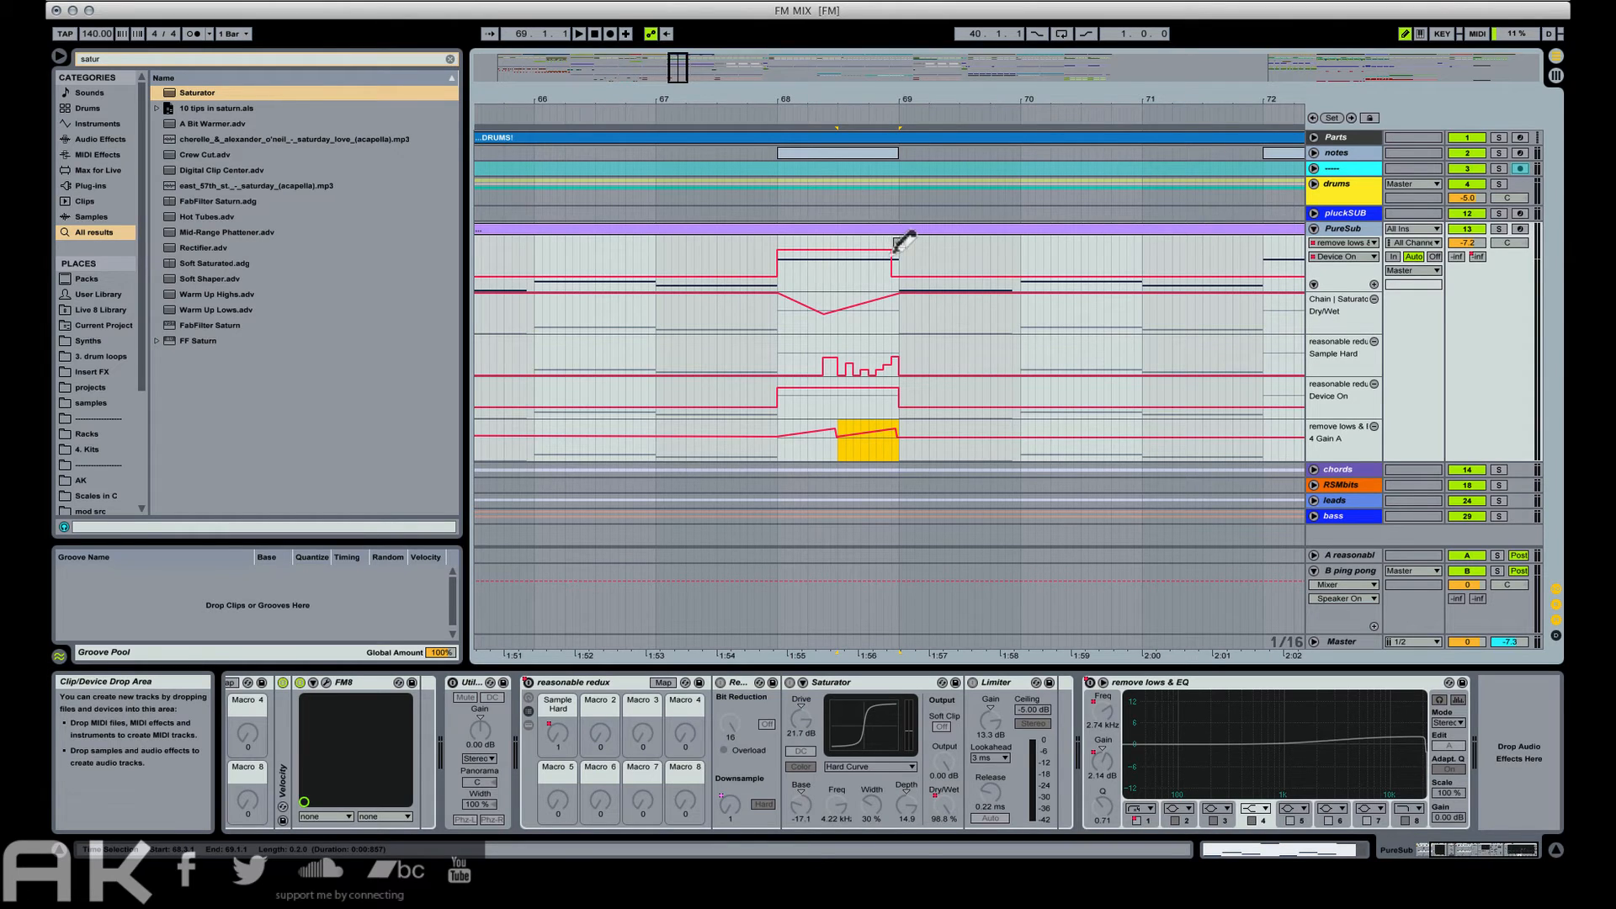
click(1374, 284)
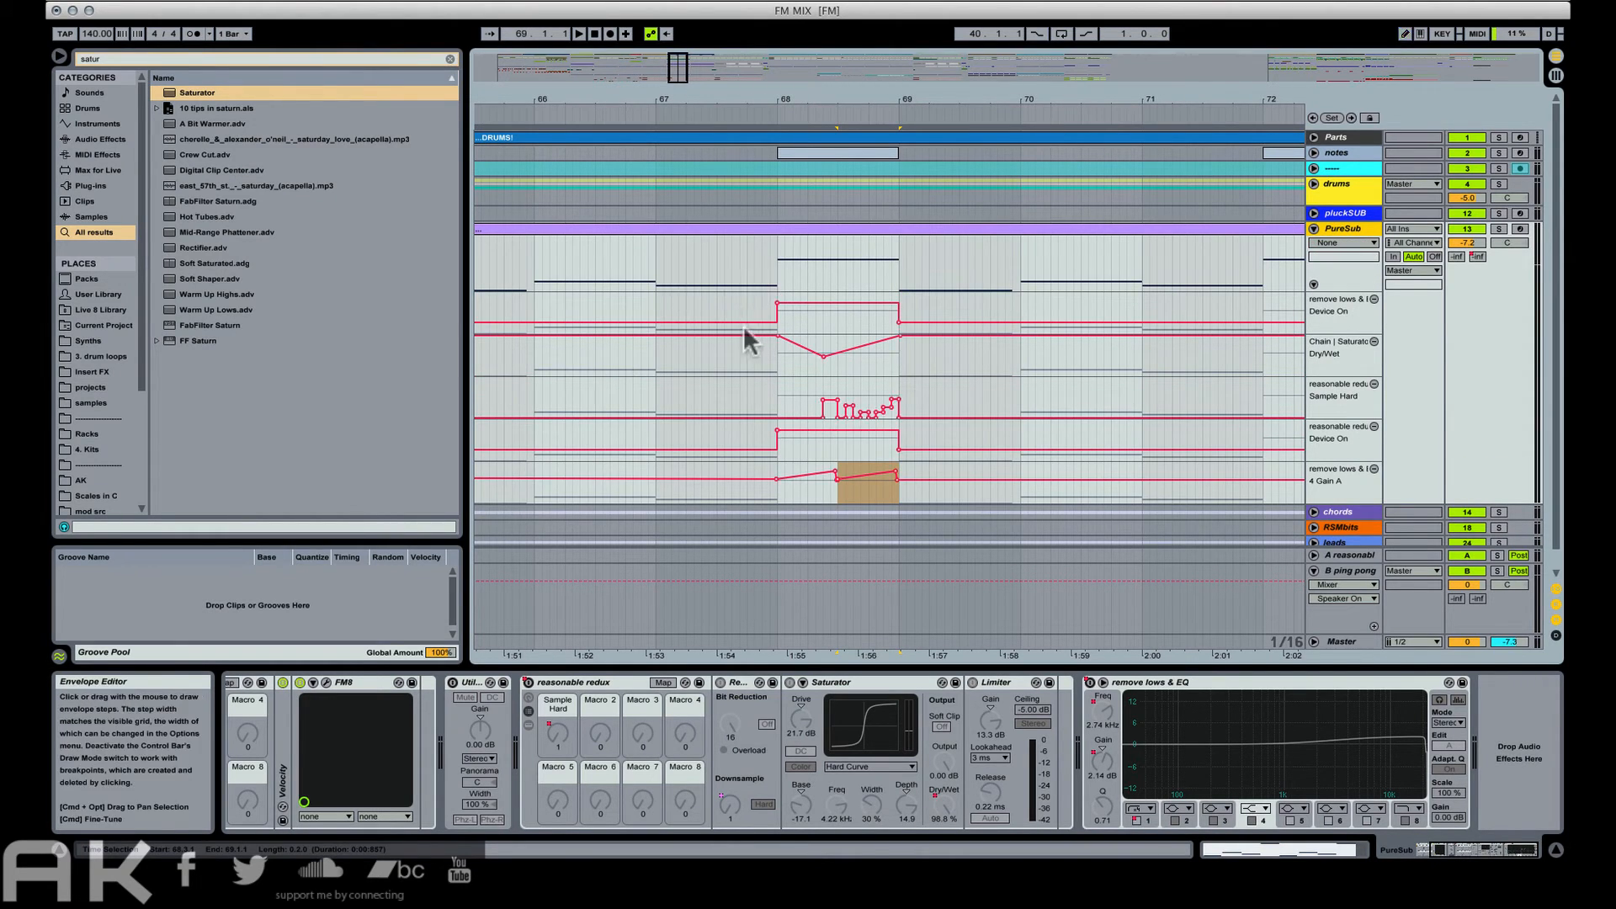
key(b)
click(725, 358)
key(space)
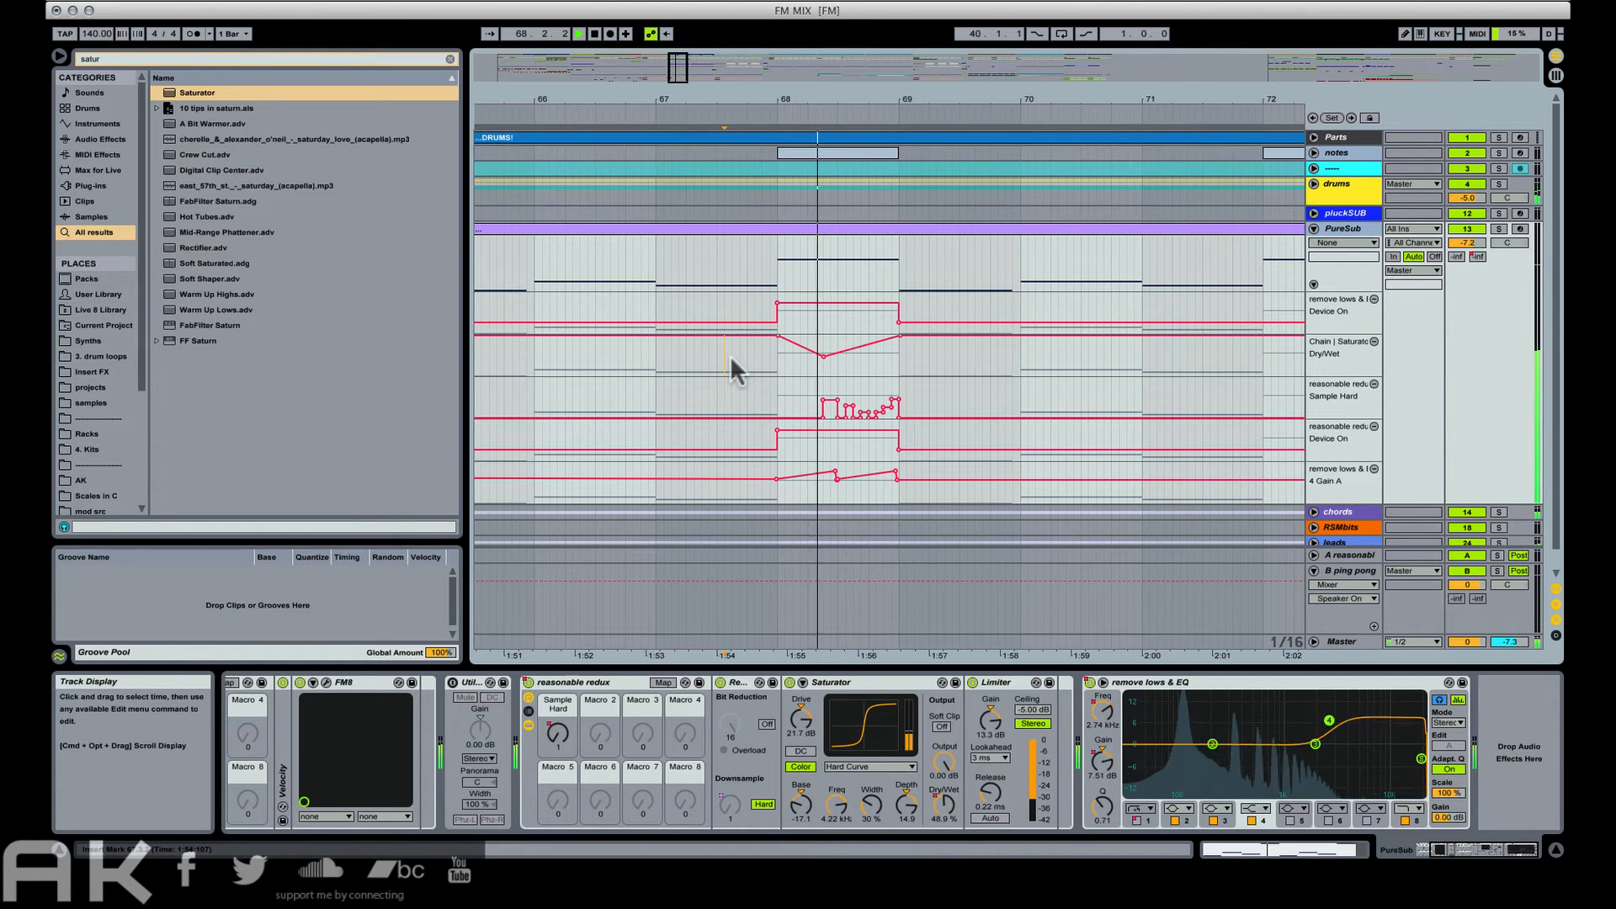
key(space)
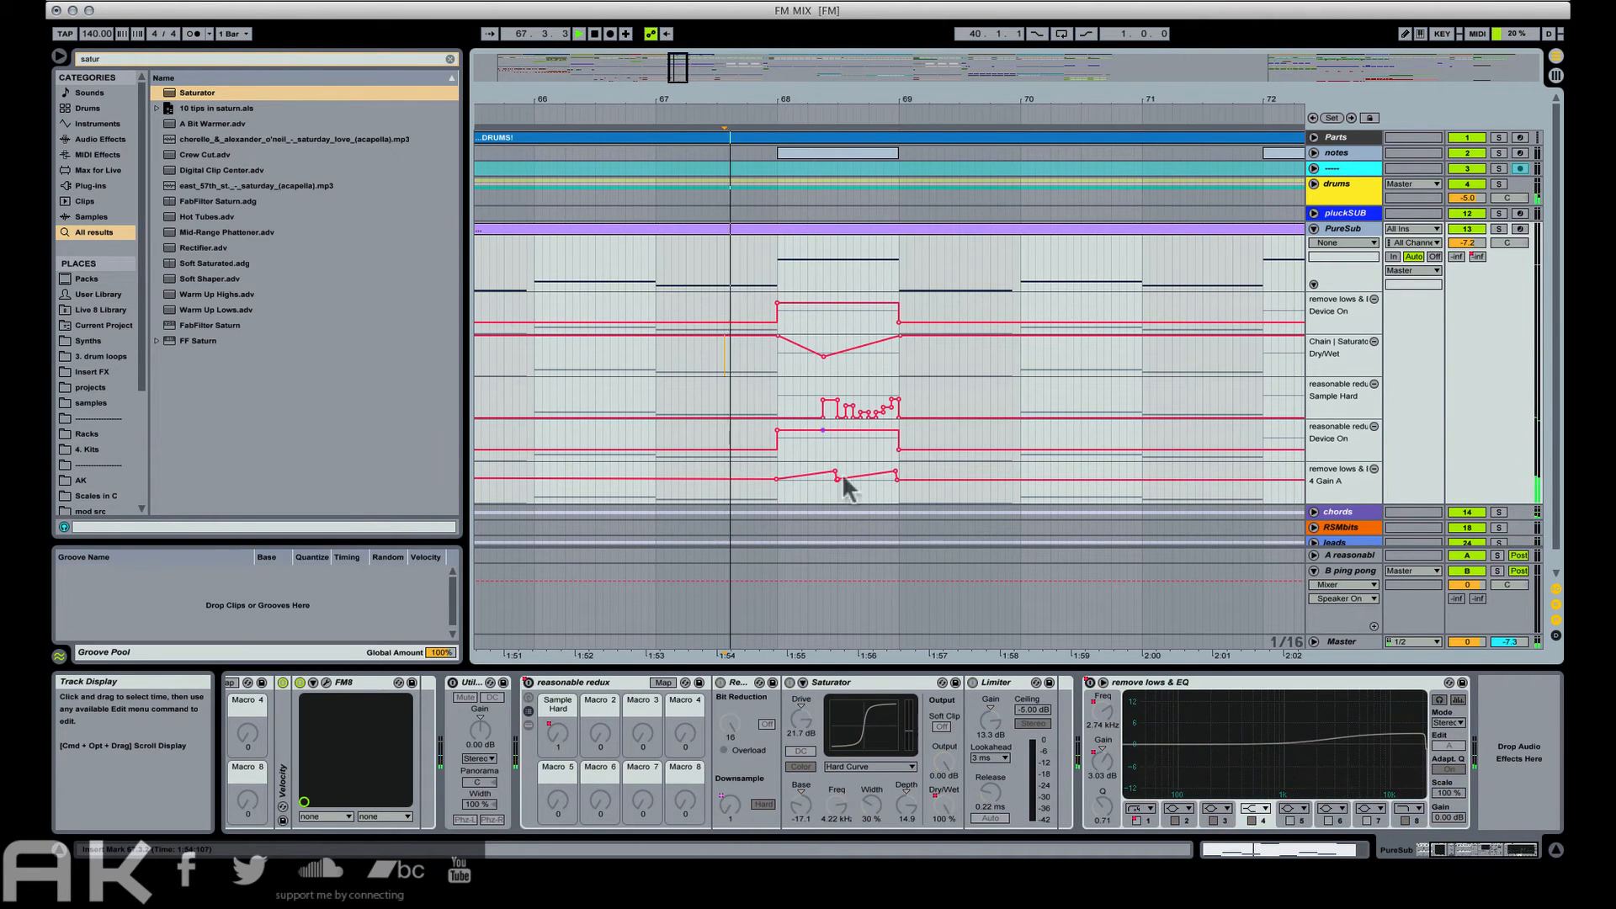
key(space)
Move the first peak of the 4 Gain A envelope earlier within bar 68 while auditioning the passage.
click(841, 469)
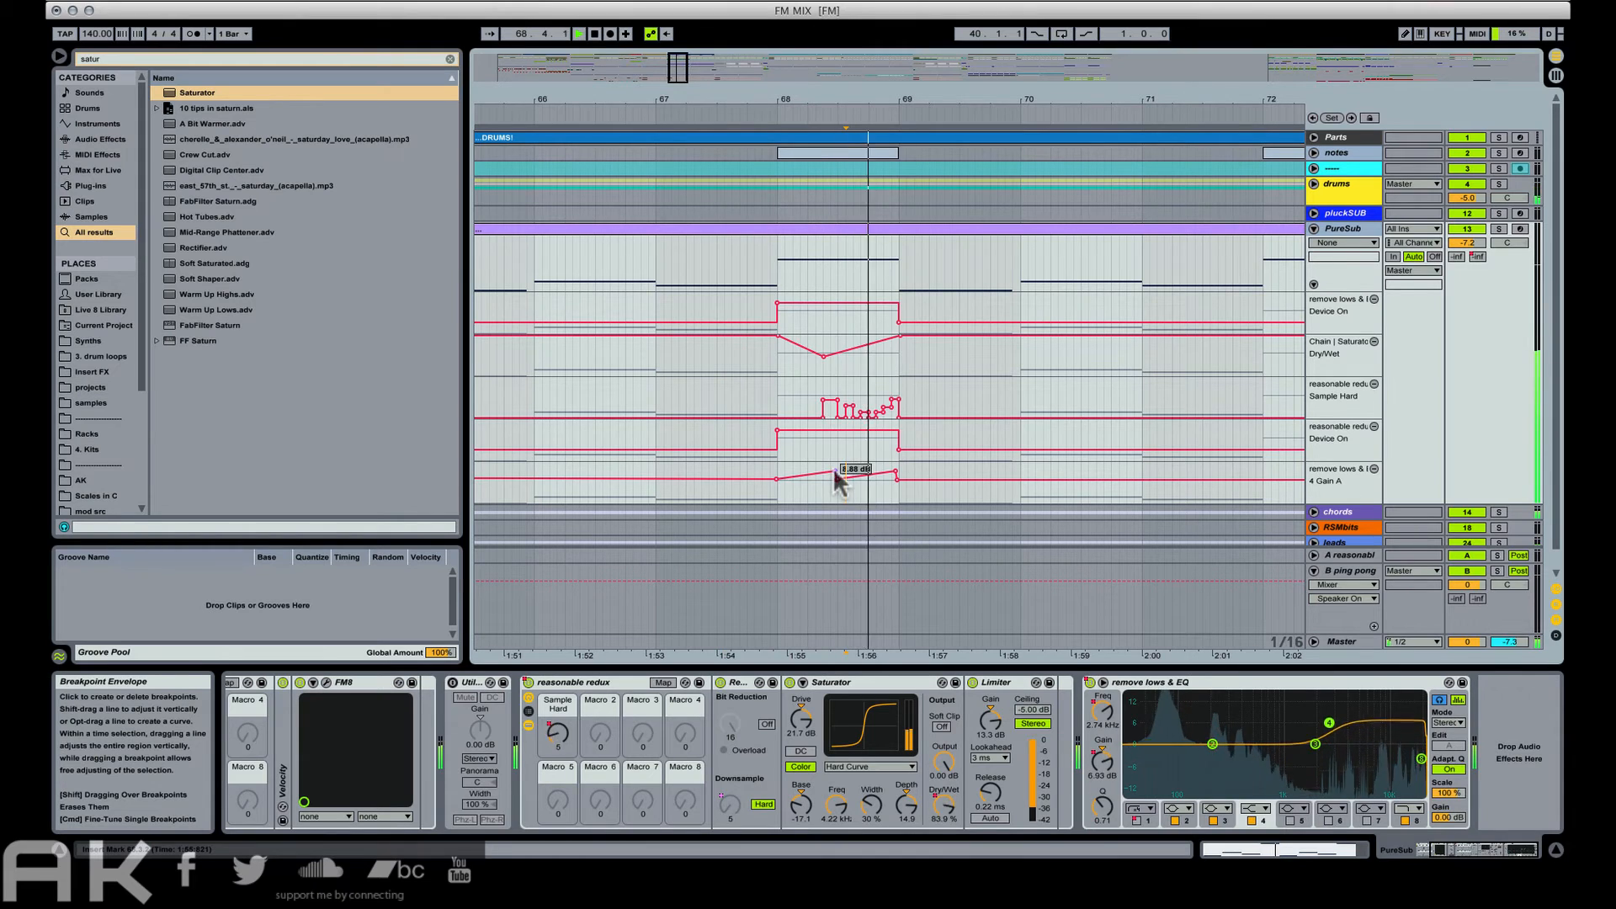
key(space)
key(space)
drag(836, 469, 812, 468)
key(space)
key(space)
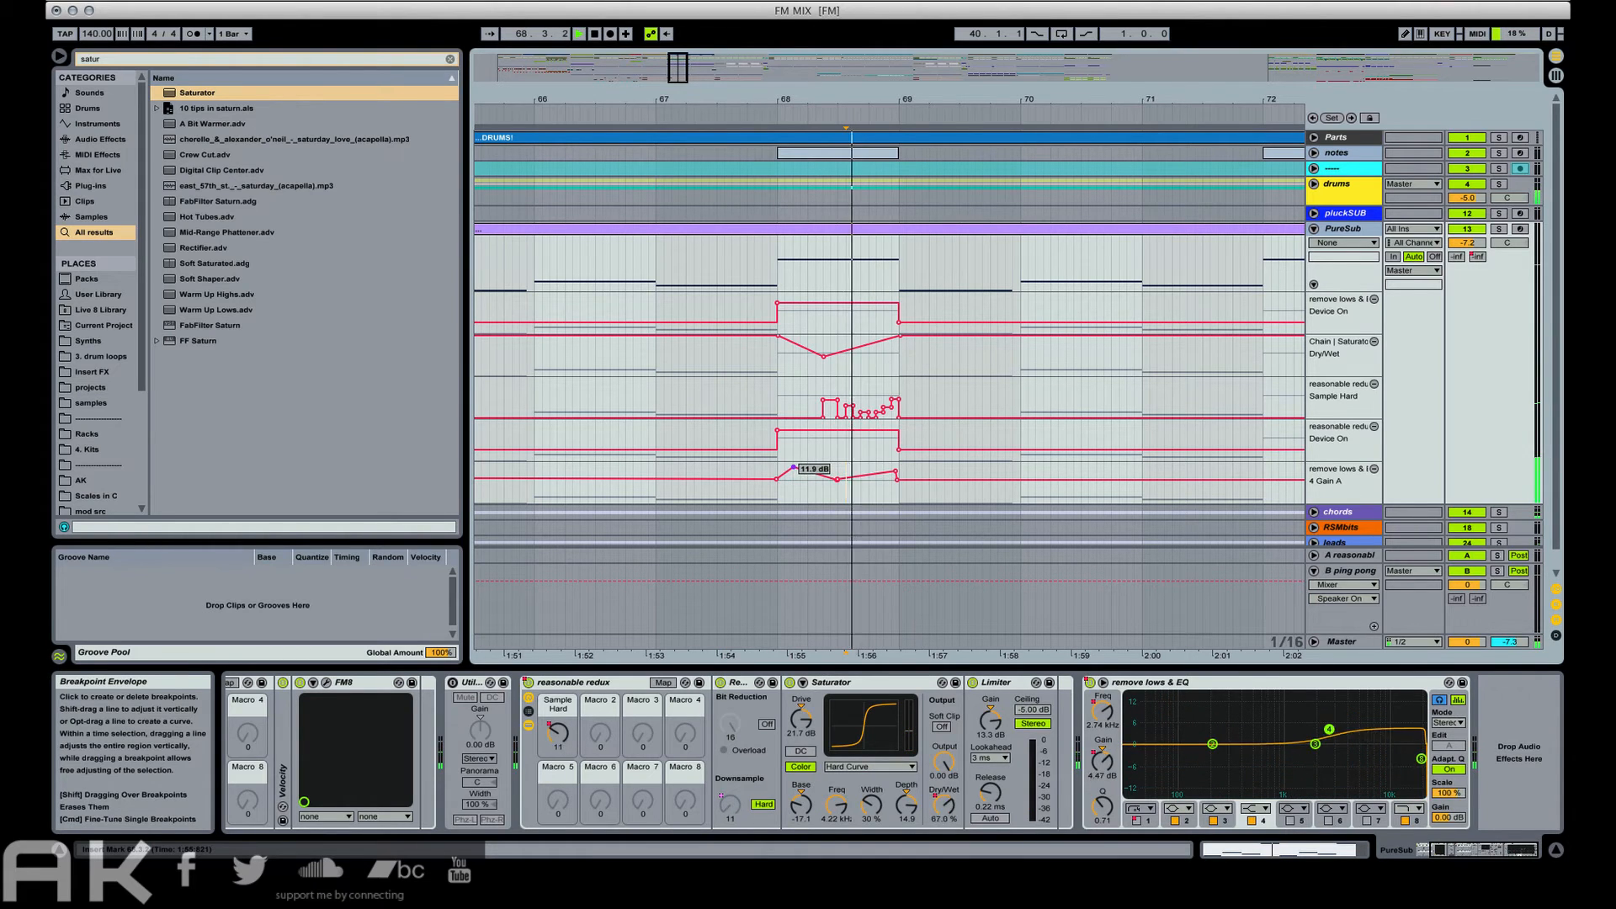
click(763, 475)
key(space)
key(space)
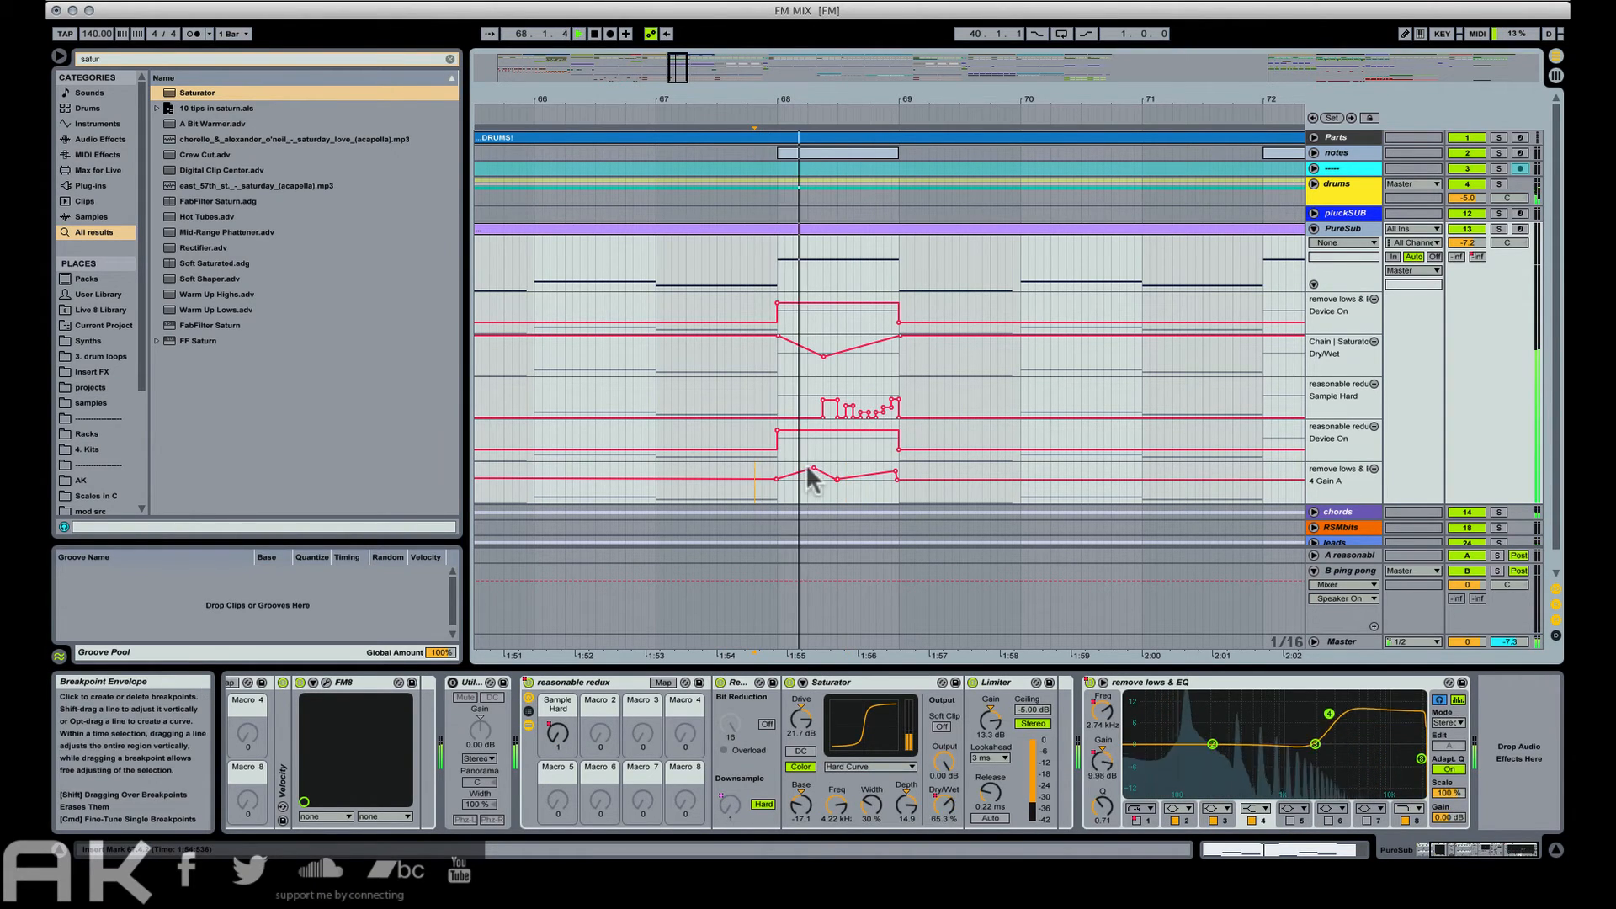
key(space)
key(space)
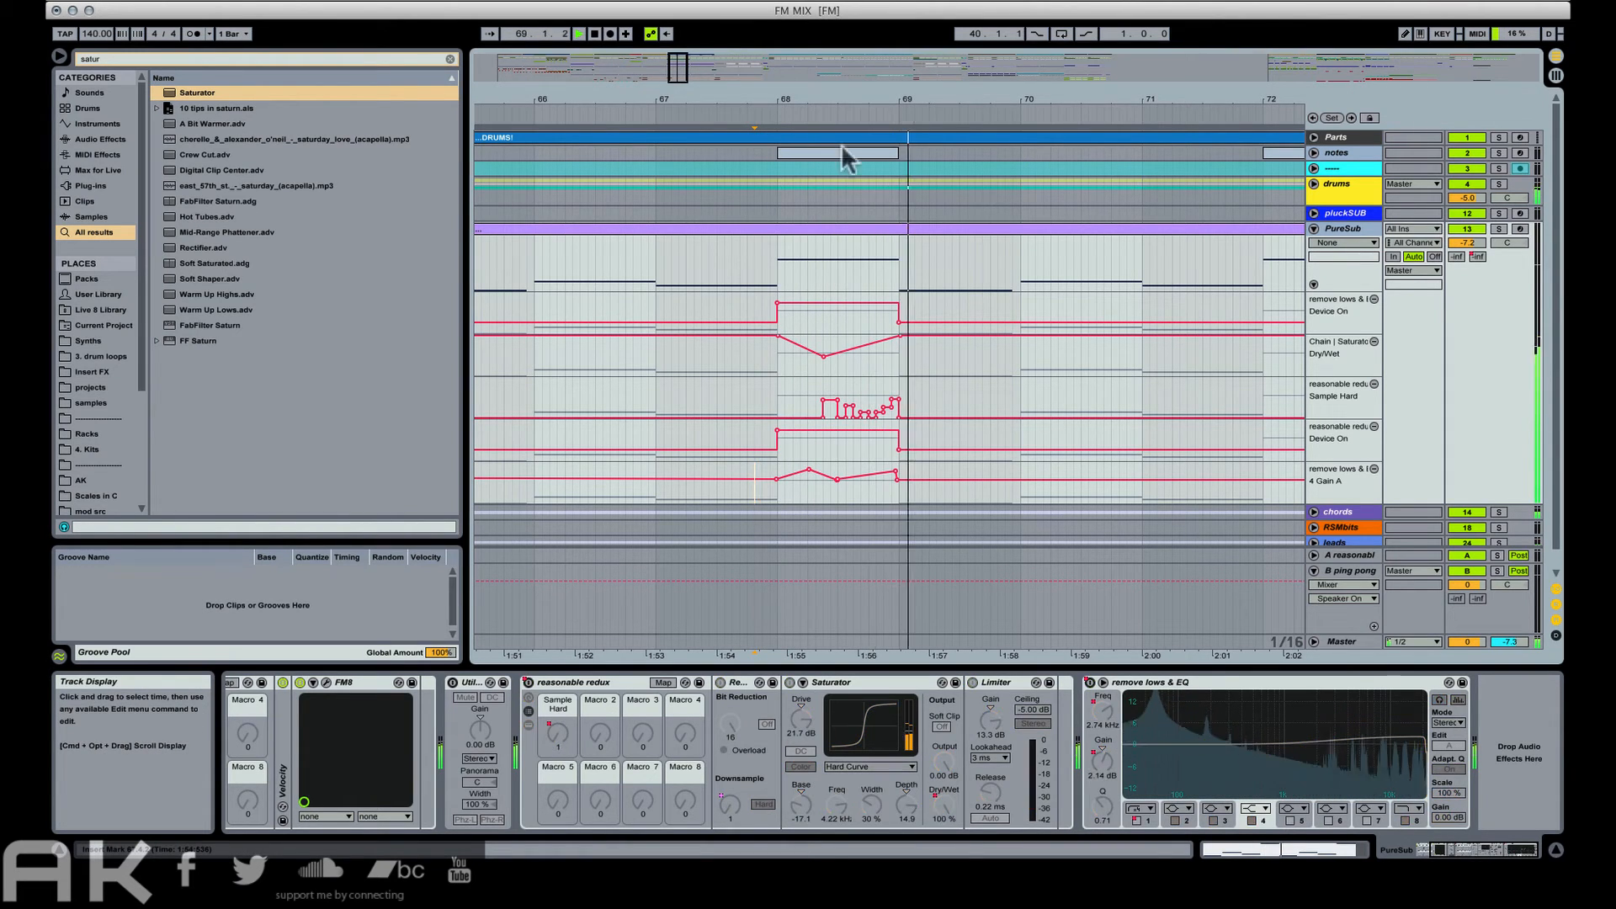
Draw a high Sample Hard automation step at the very start of bar 68 during repeated playback.
key(b)
key(space)
key(space)
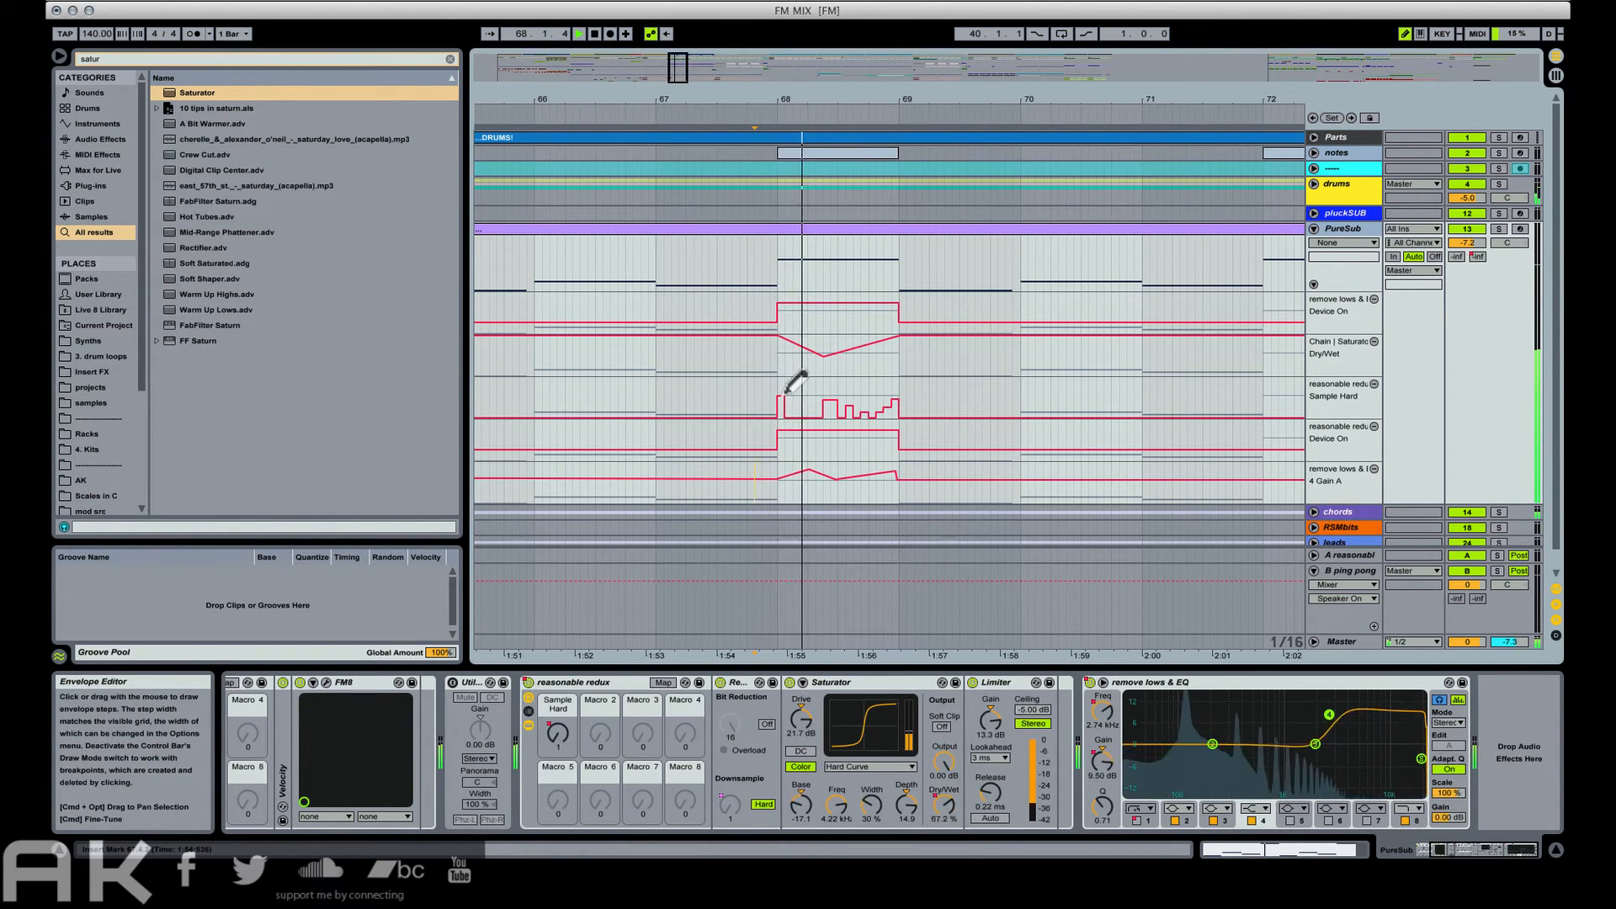
key(space)
key(space)
key(space)
key(space)
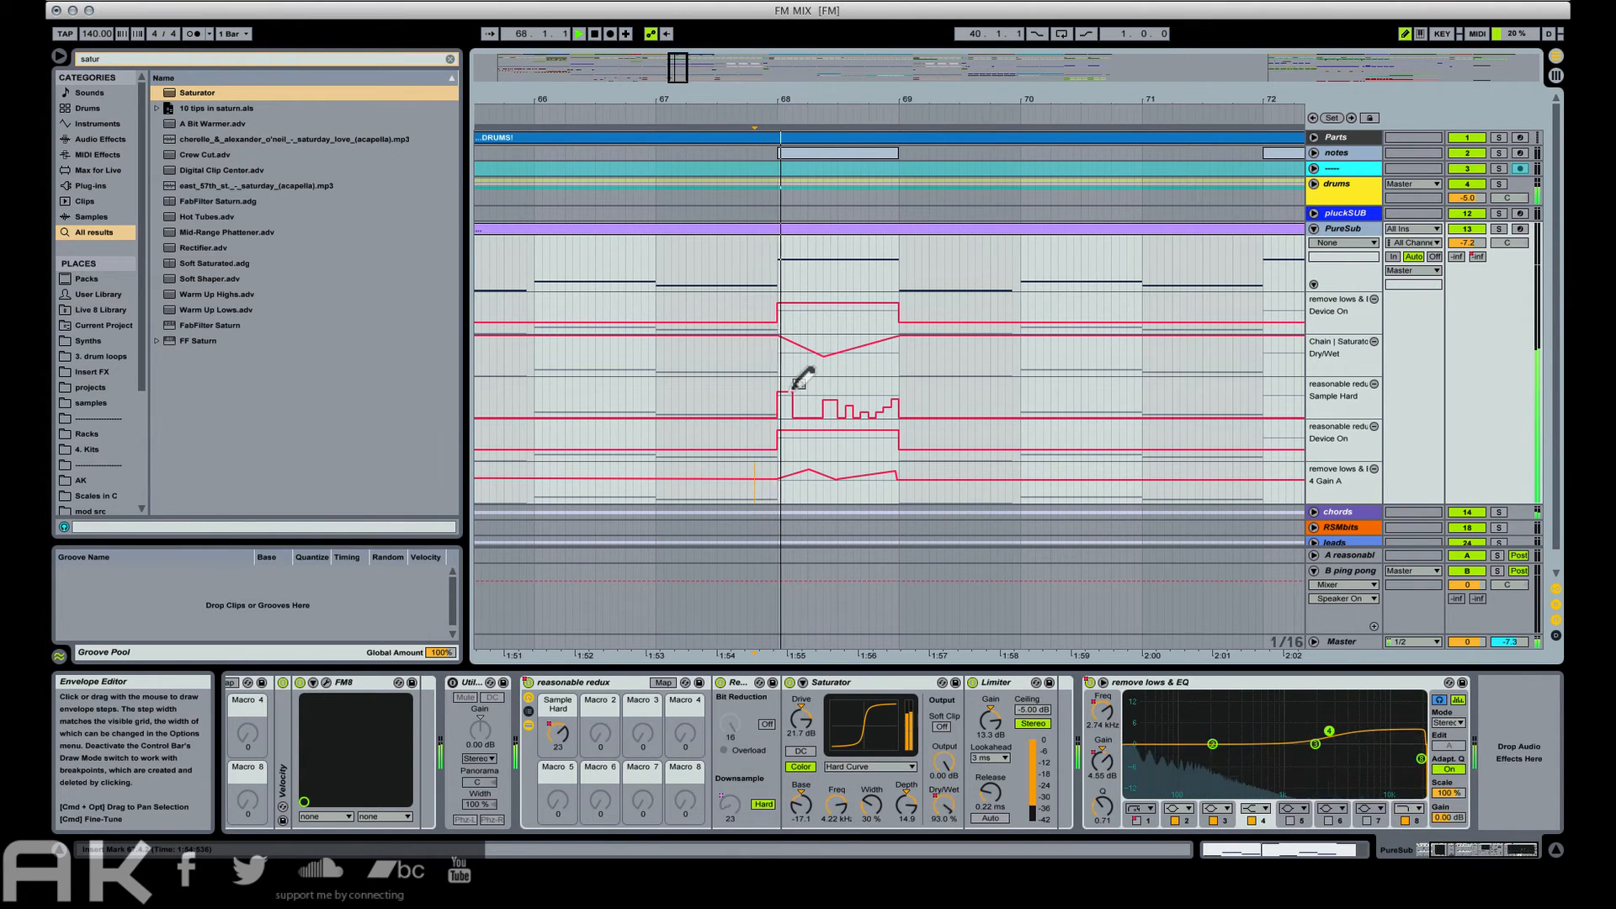
key(space)
key(space)
Draw Sample Hard steps descending from the opening peak of bar 68 and audition the result.
drag(789, 404, 805, 412)
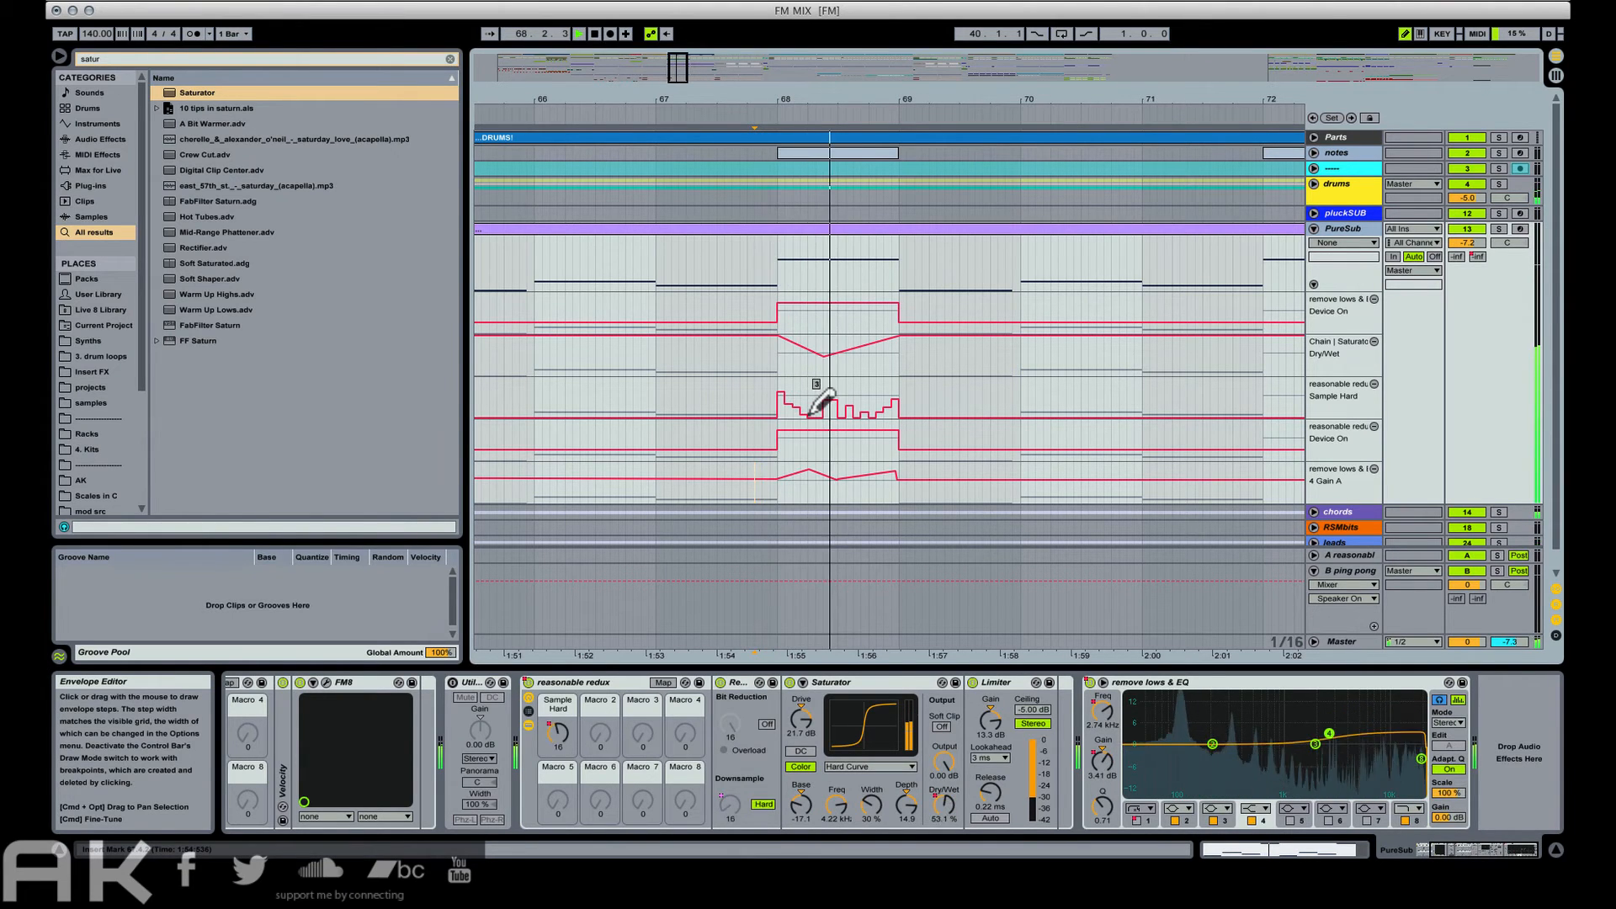
key(space)
key(space)
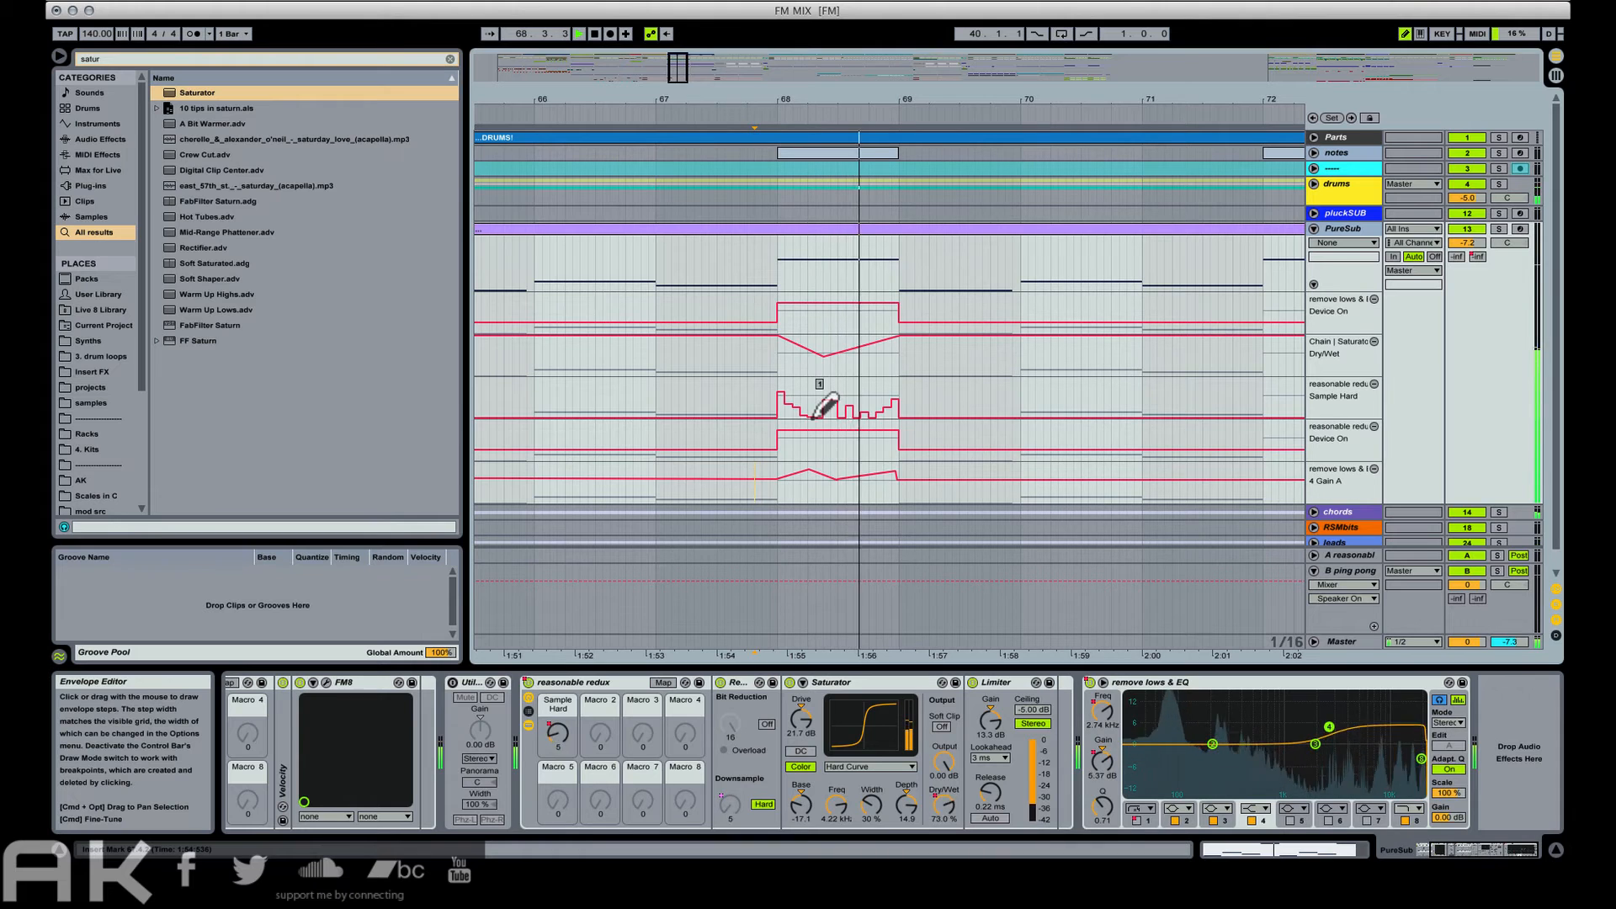
key(space)
key(space)
key(b)
click(657, 361)
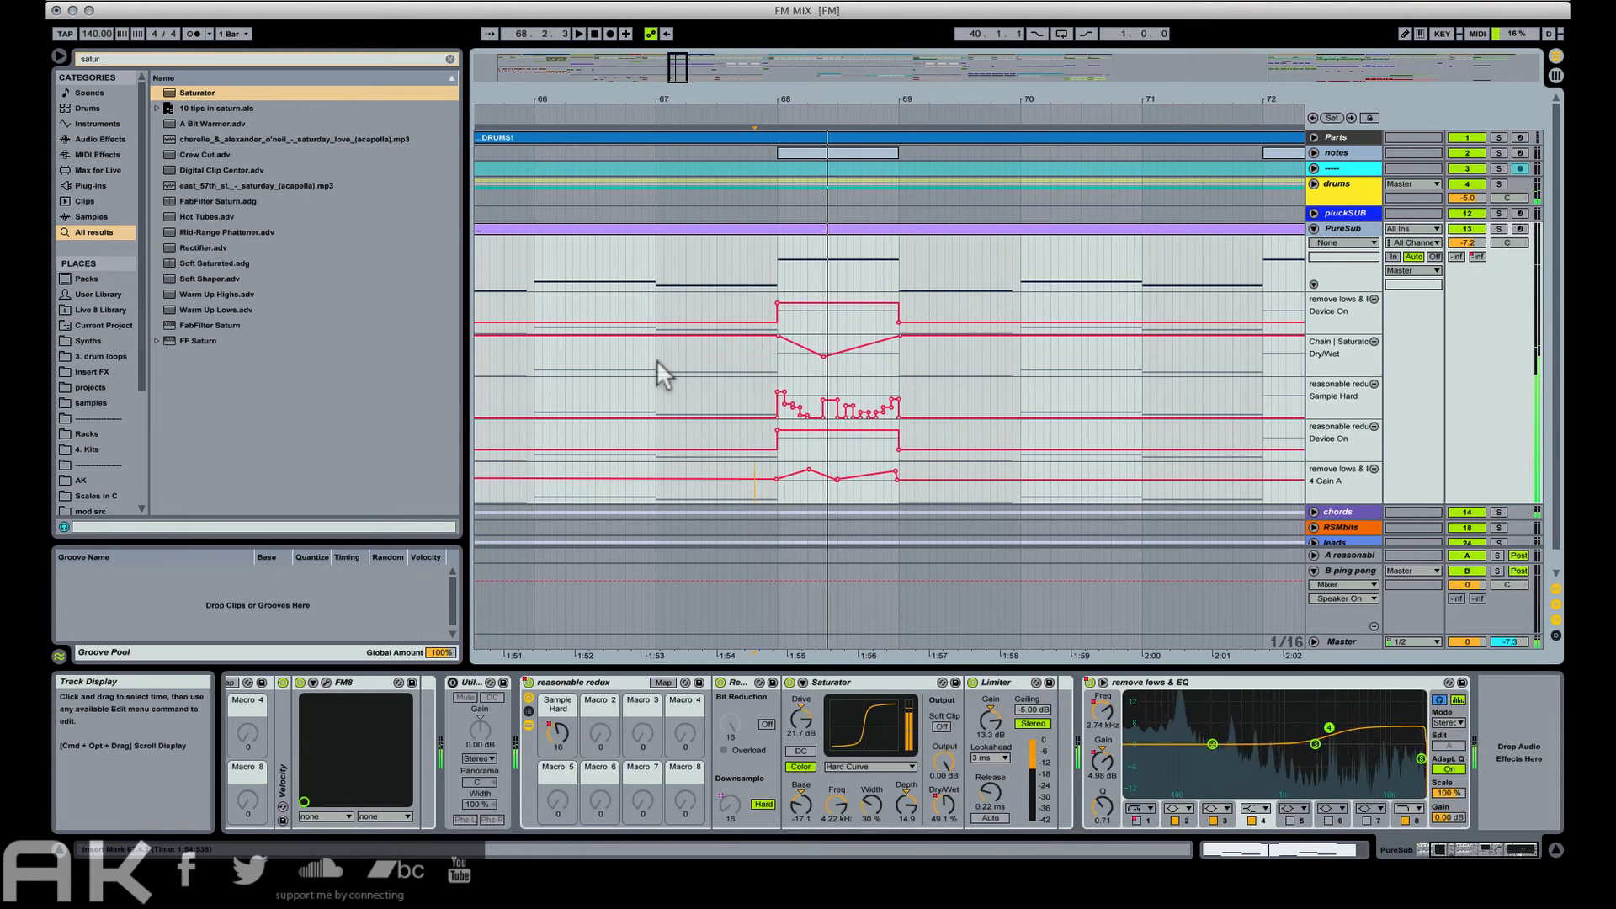
key(space)
key(space)
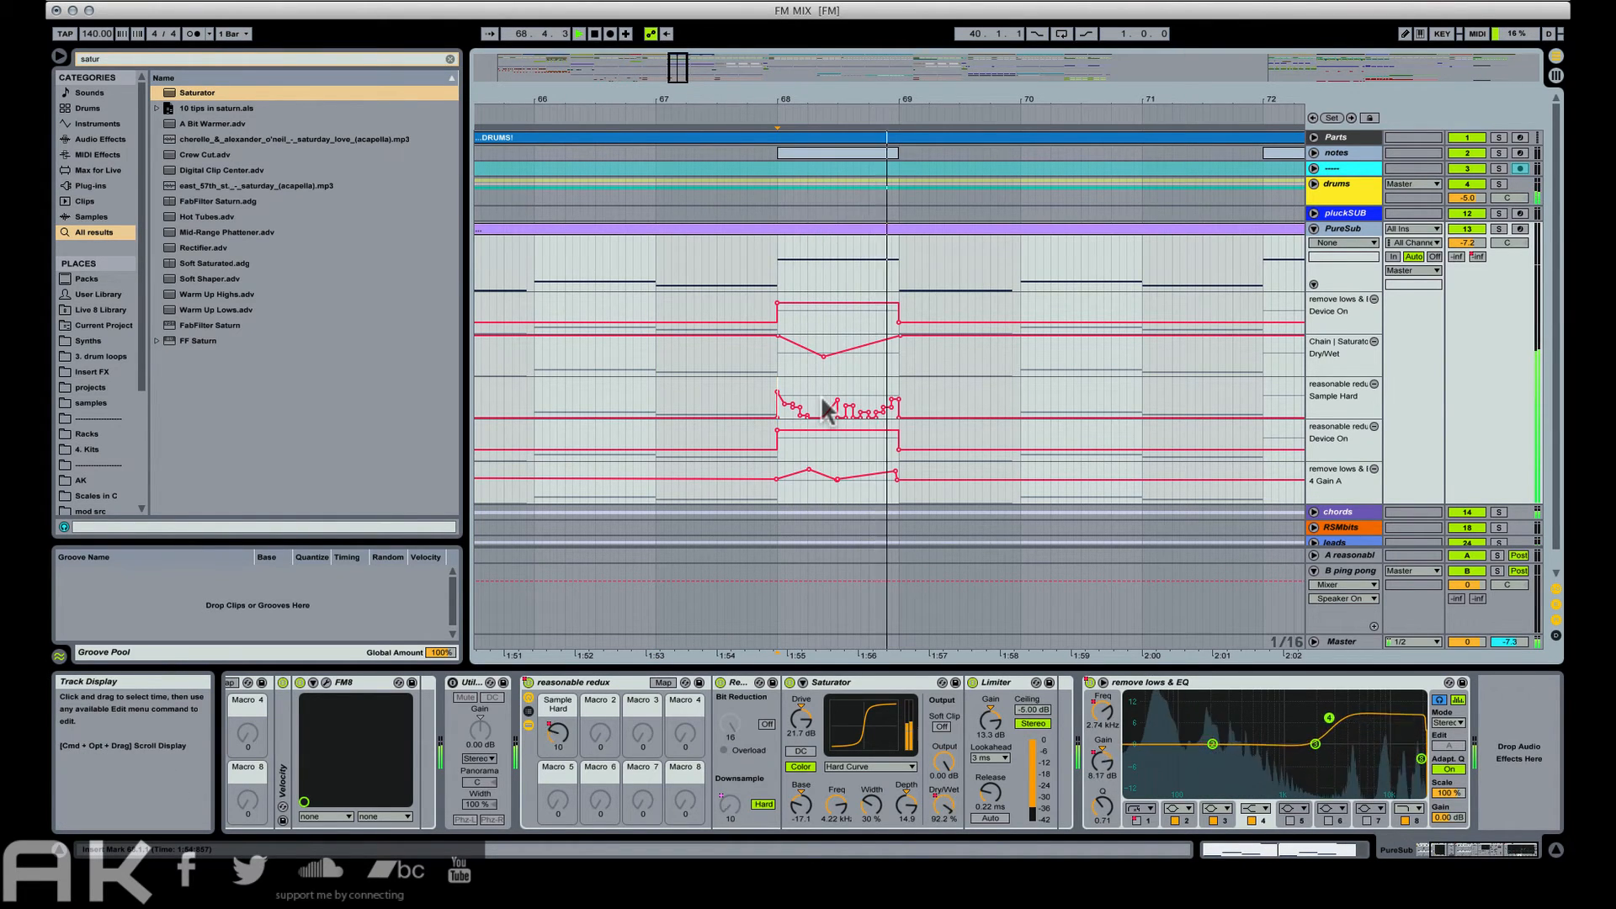
Copy bar 68 of all five PureSub automation lanes and paste it at bar 72.
drag(776, 387, 885, 383)
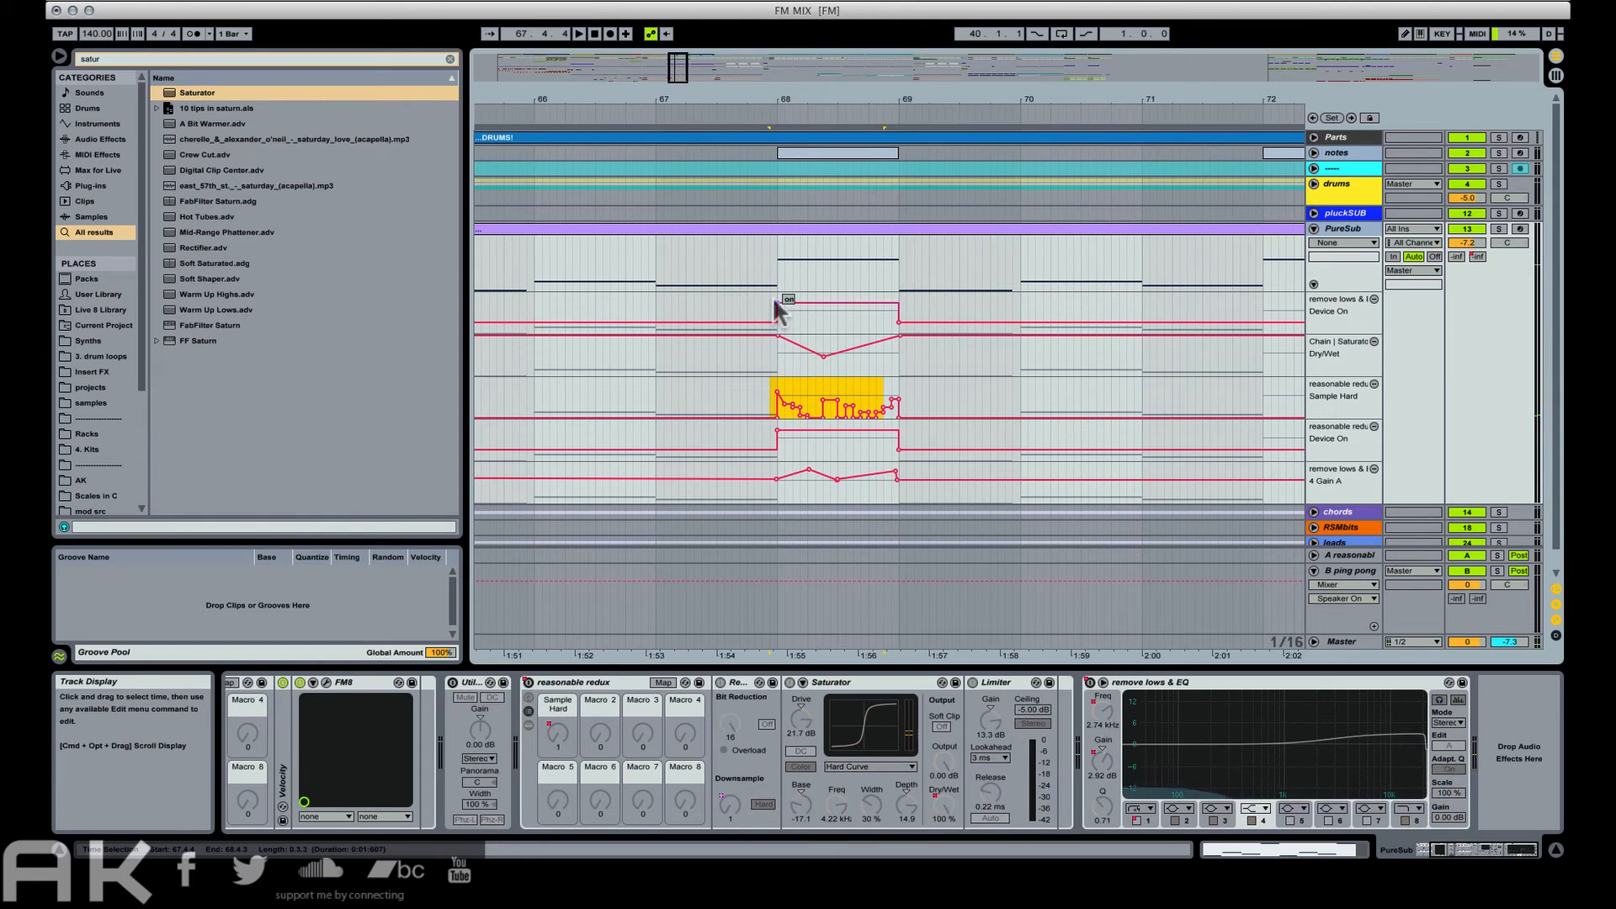
drag(777, 309, 911, 489)
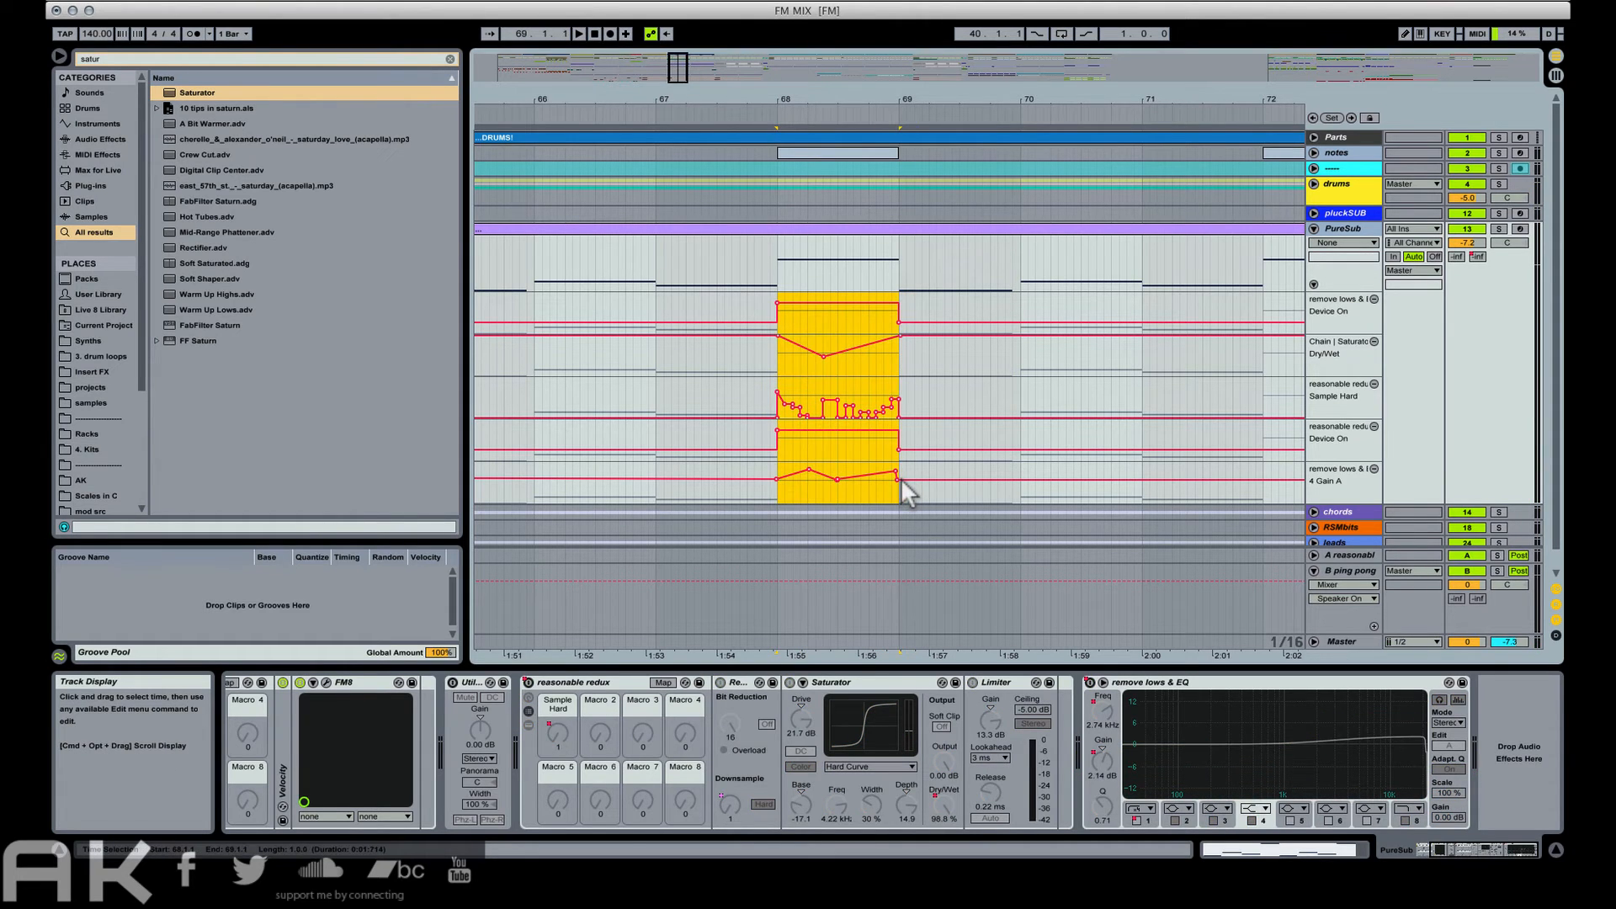
drag(908, 102, 618, 102)
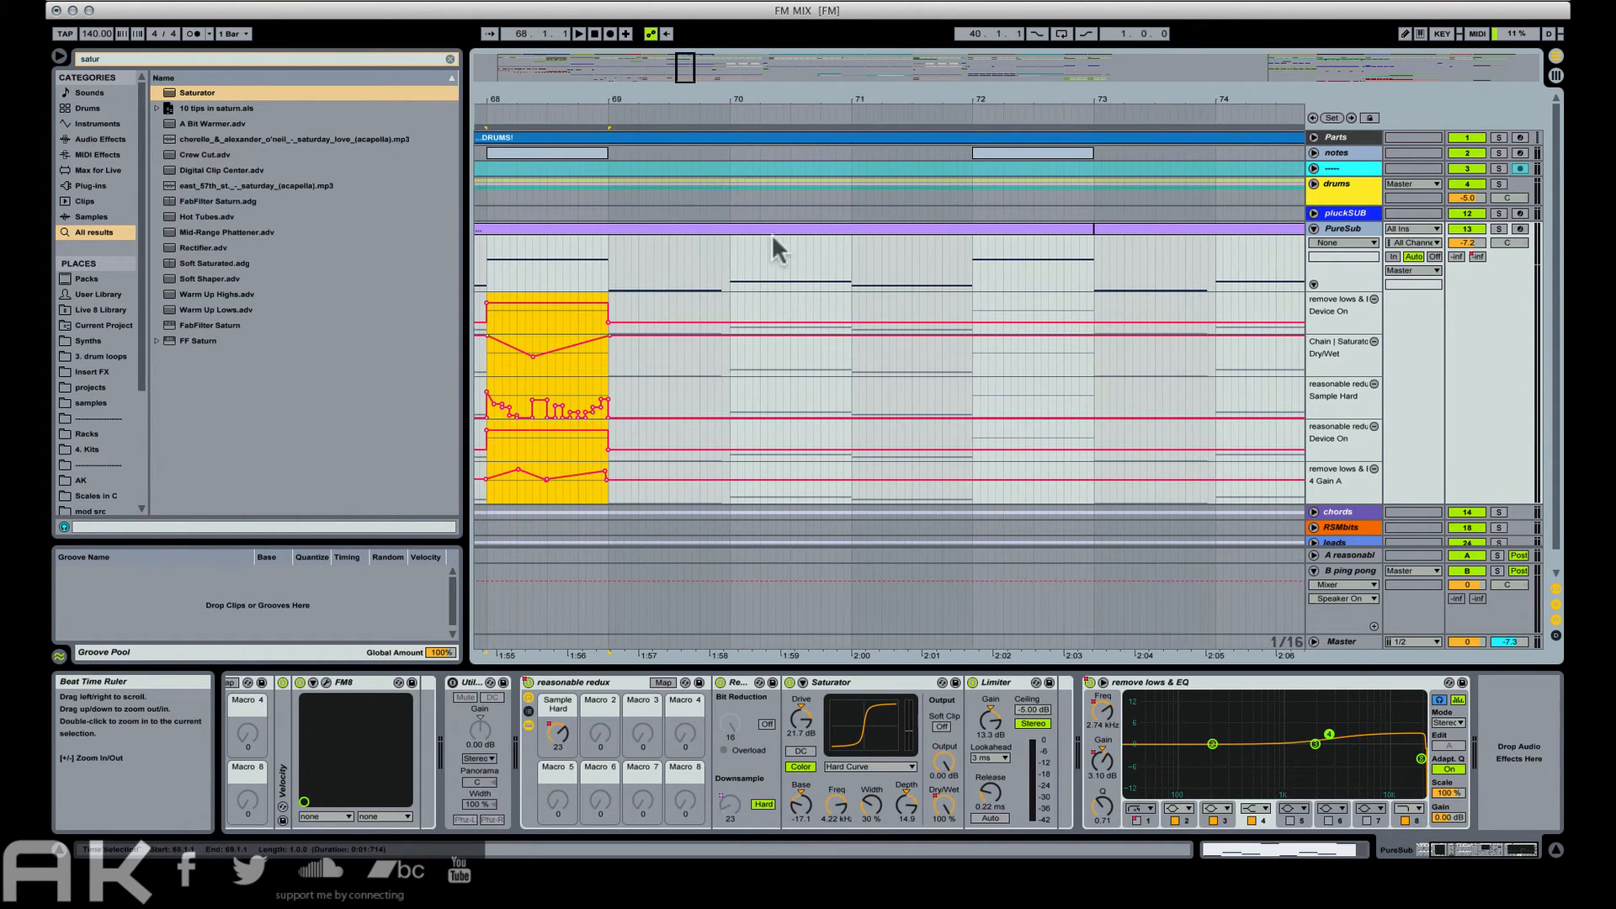
click(971, 296)
key(ctrl+v)
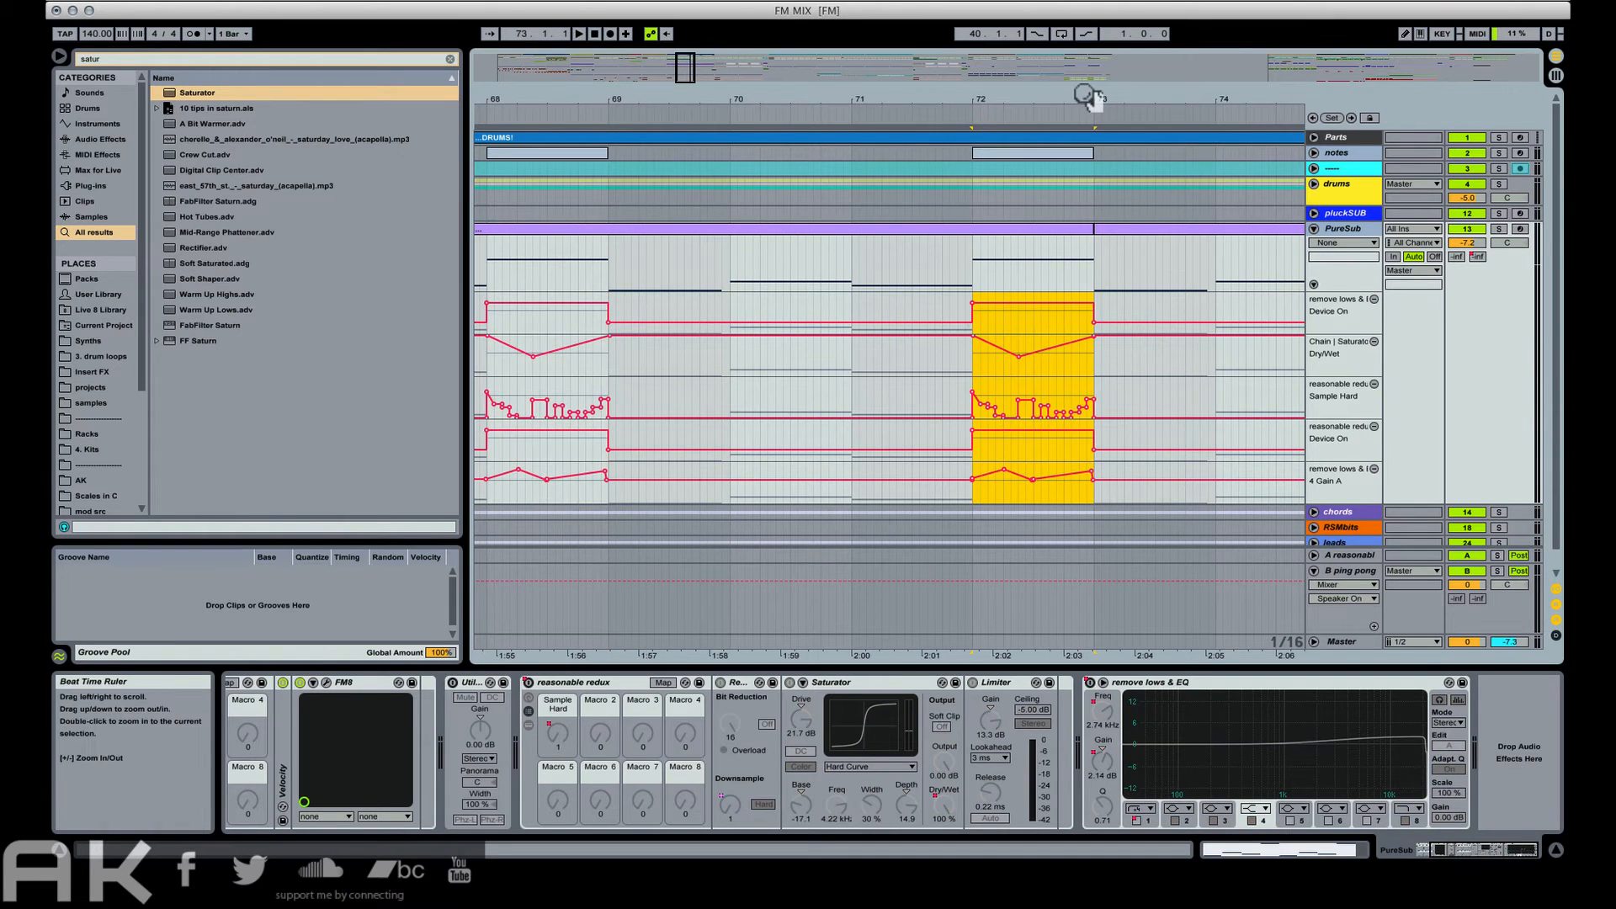
Paste the copied five-lane automation at bars 76 and 80 of the PureSub track.
drag(1086, 95, 750, 101)
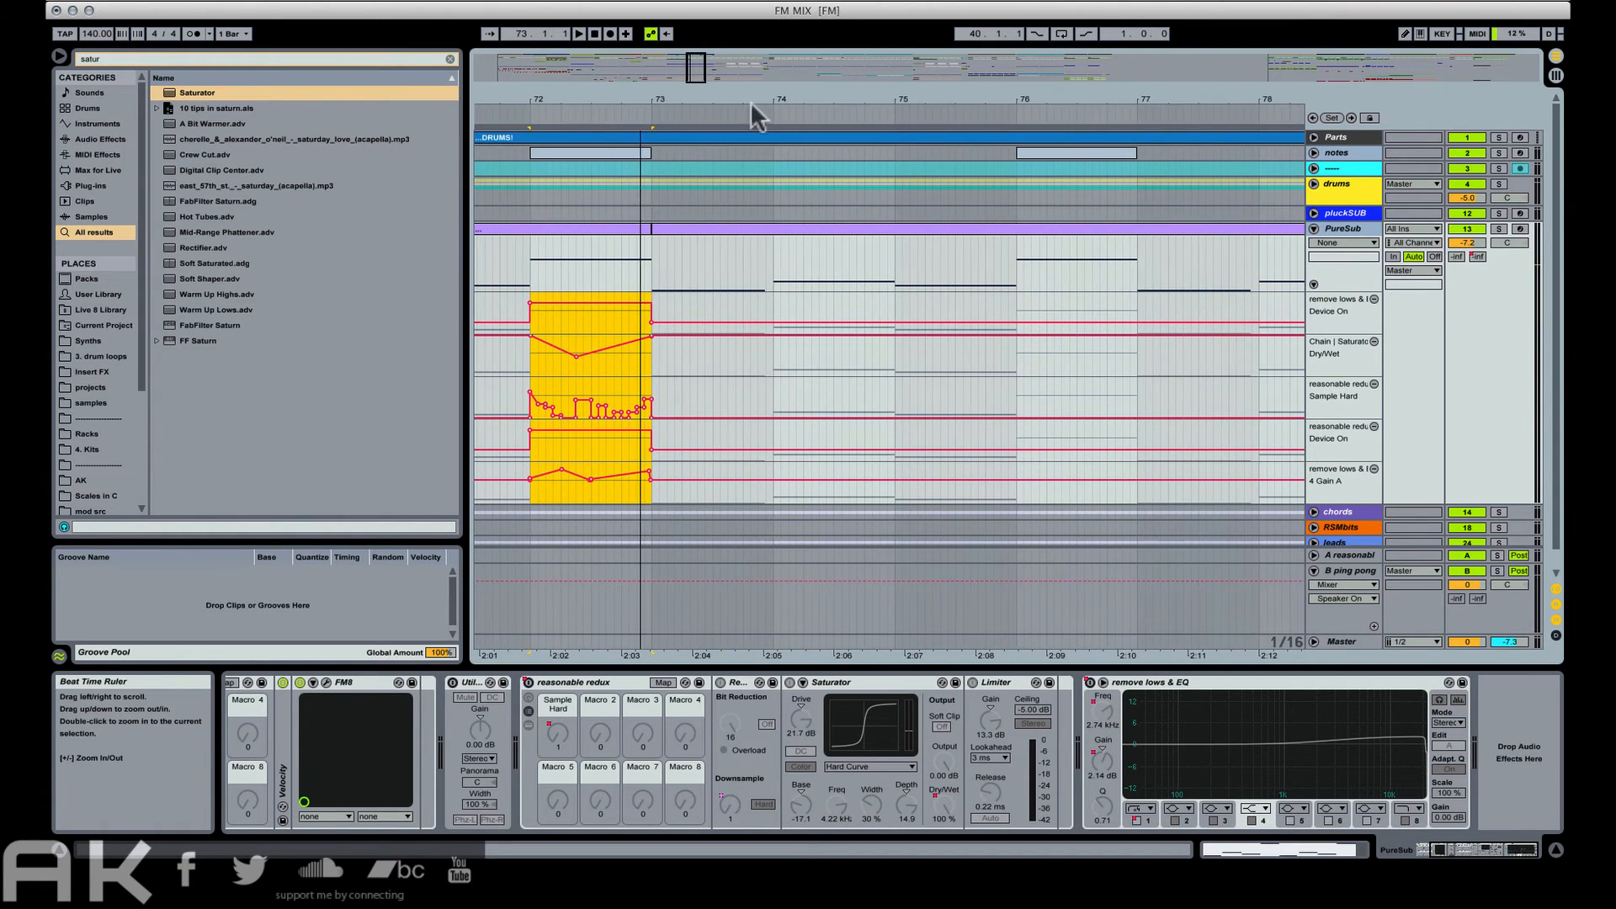
click(1017, 308)
key(ctrl+v)
drag(1102, 100, 766, 101)
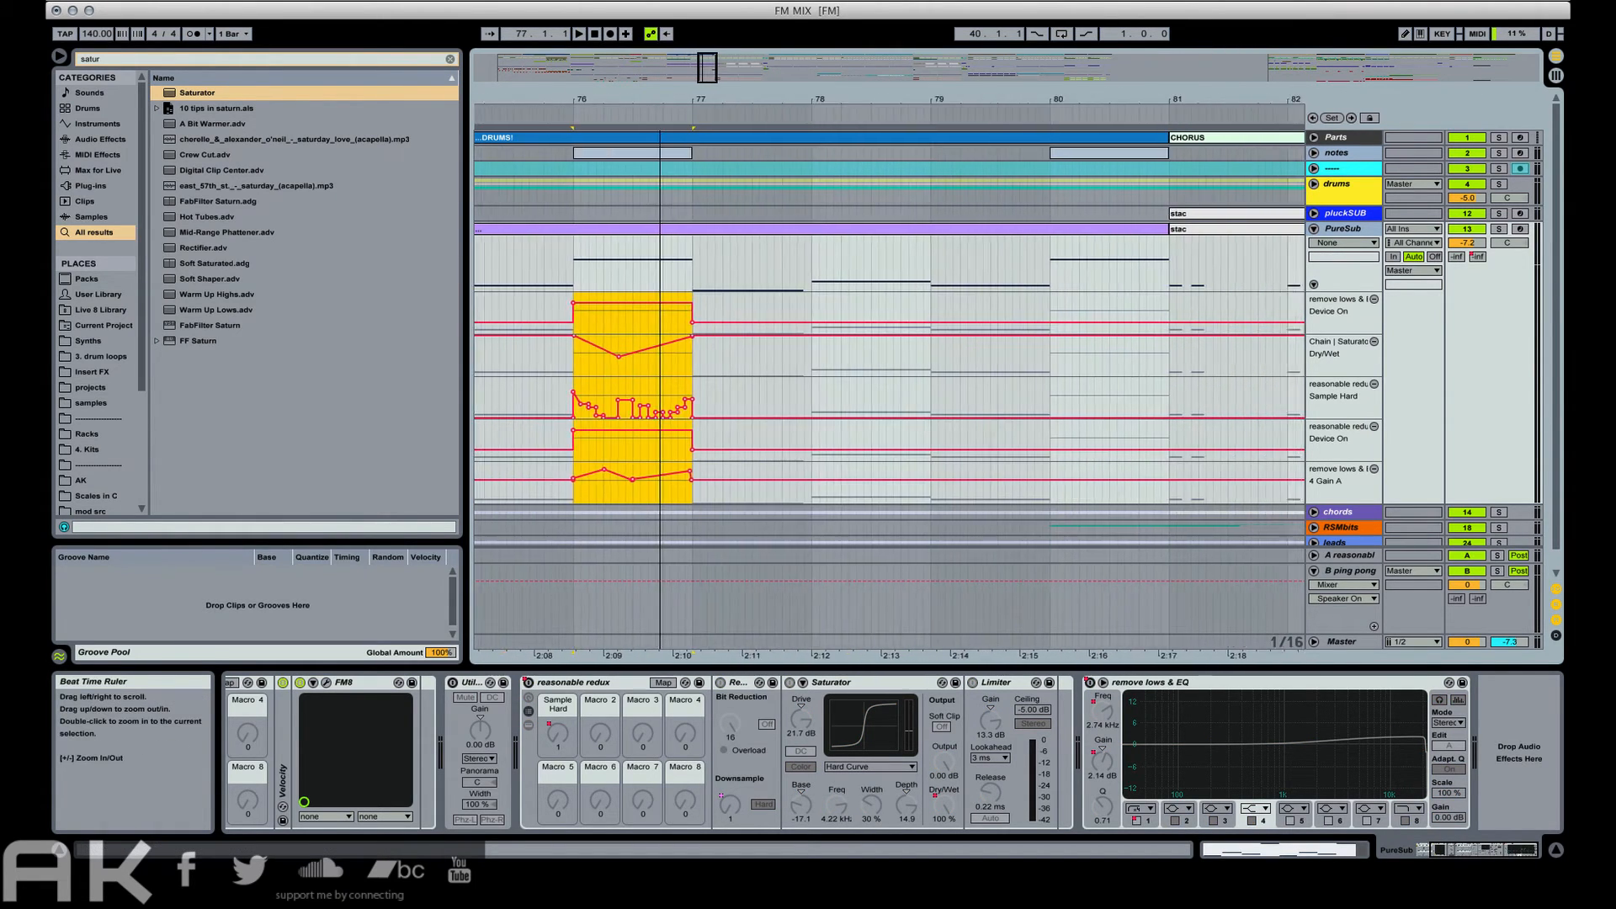
drag(660, 99, 1045, 100)
click(947, 295)
key(ctrl+v)
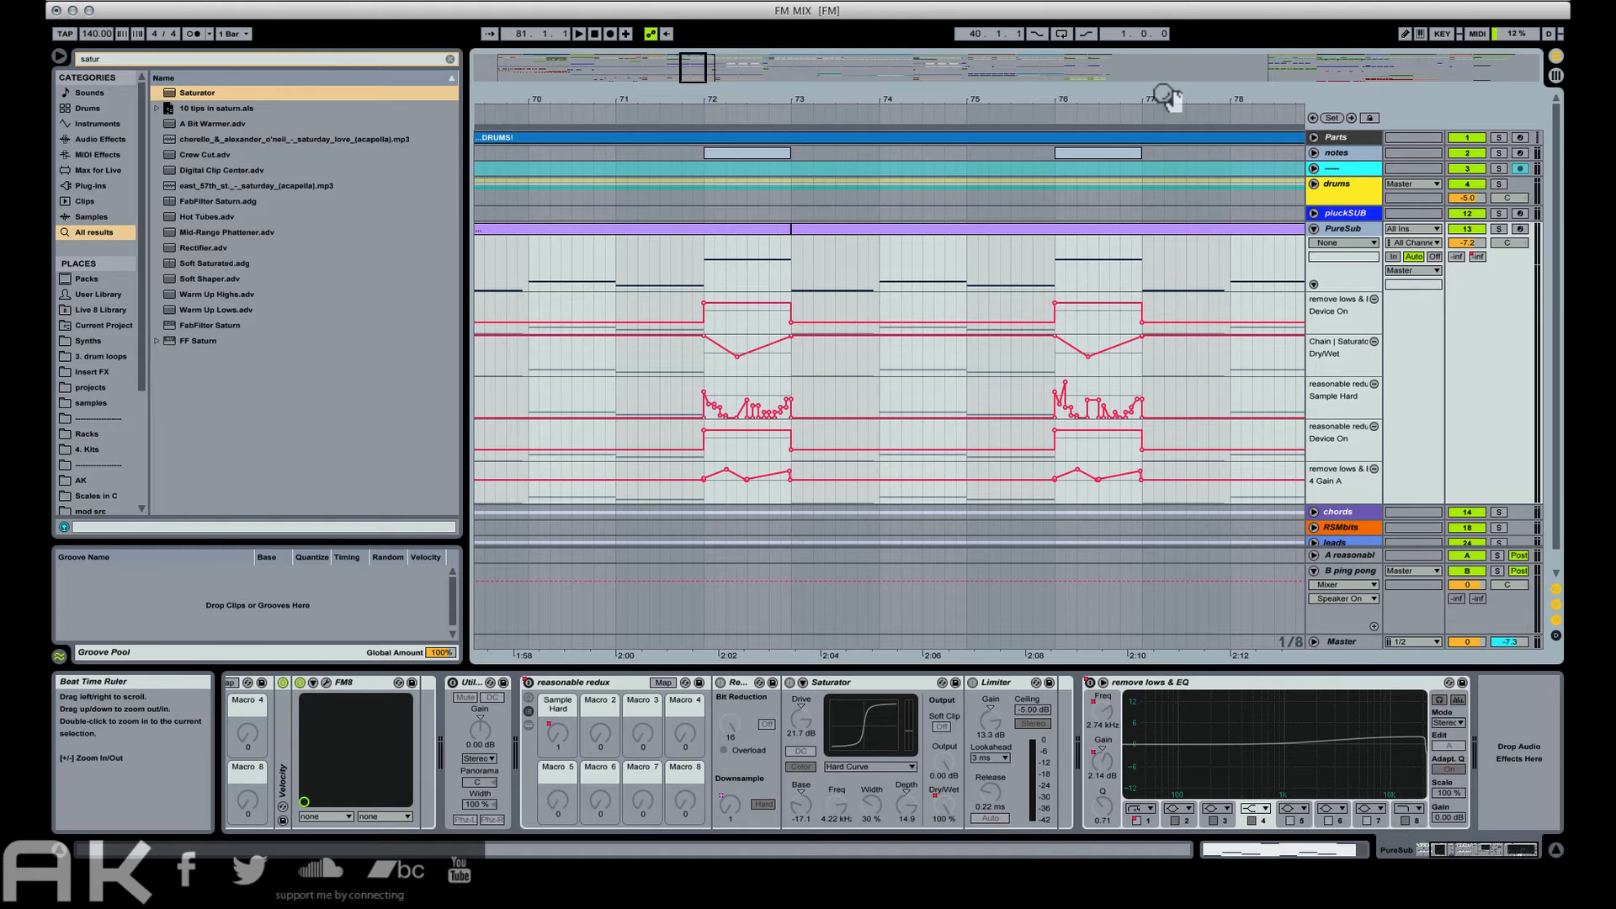
Audition the DRUMS! section from its start to check the repeated PureSub automation.
drag(1166, 99, 1164, 67)
drag(969, 67, 1025, 65)
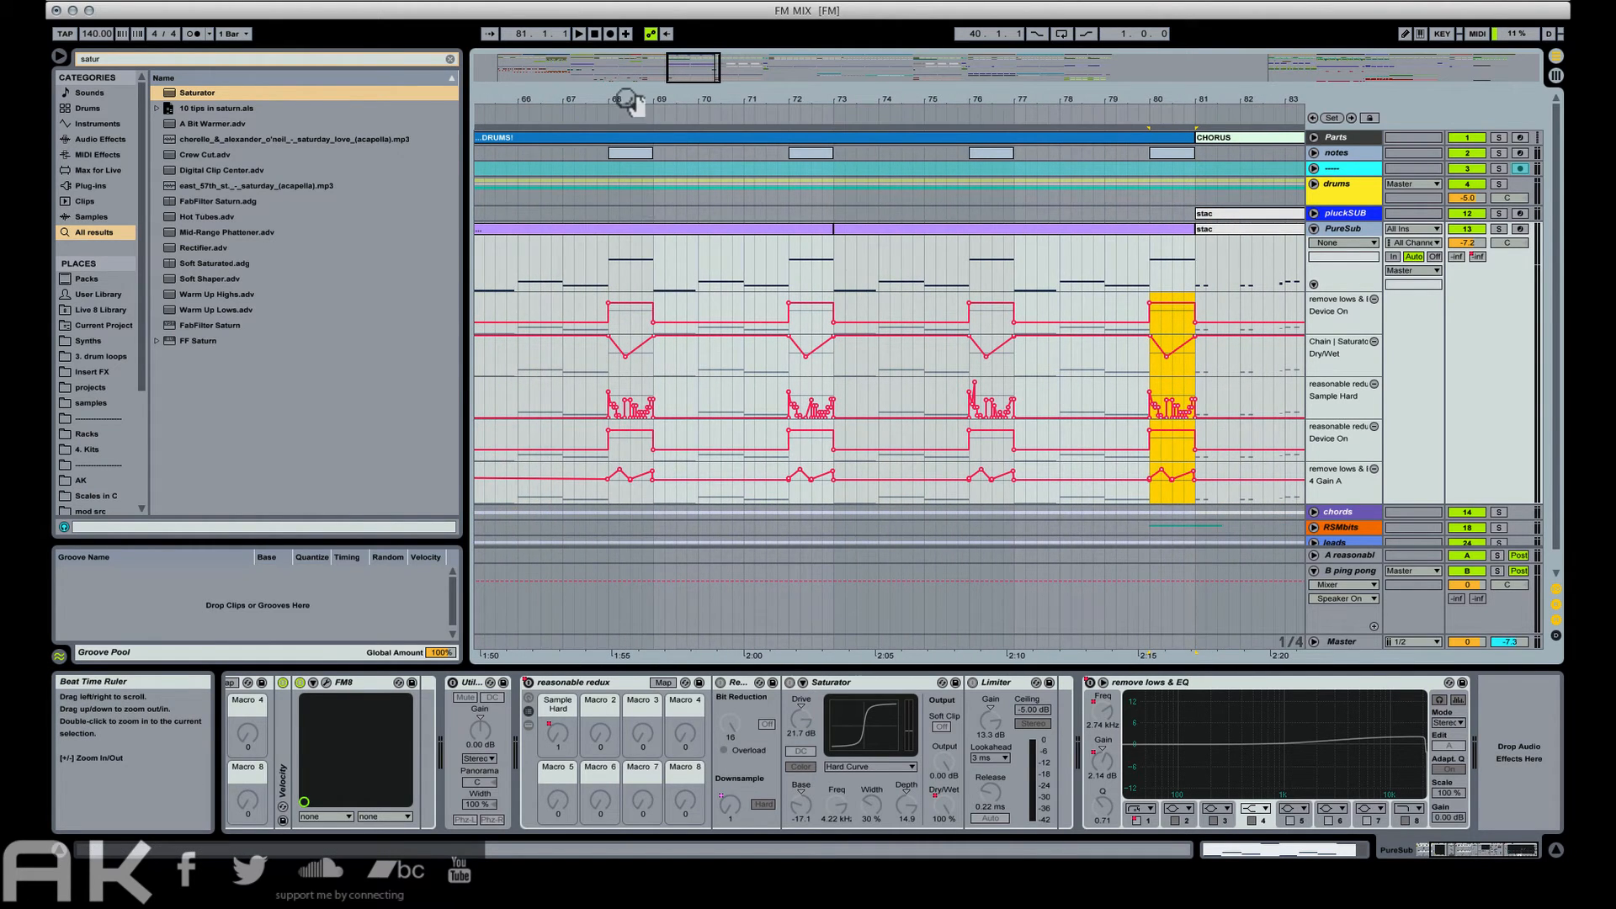
drag(627, 101, 721, 108)
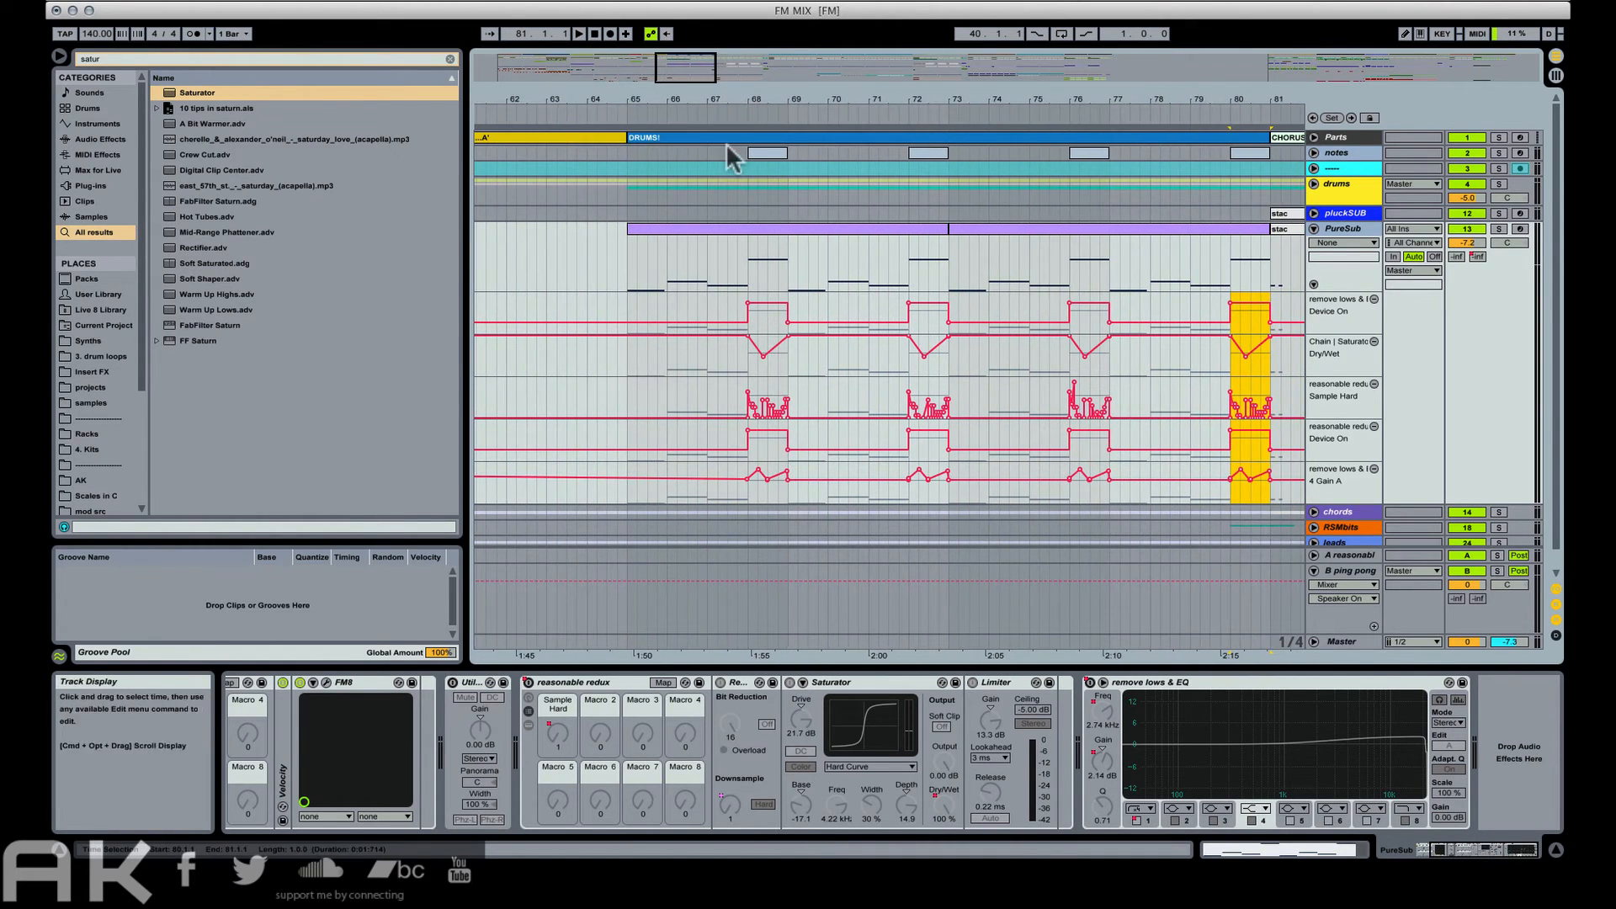
click(724, 140)
key(space)
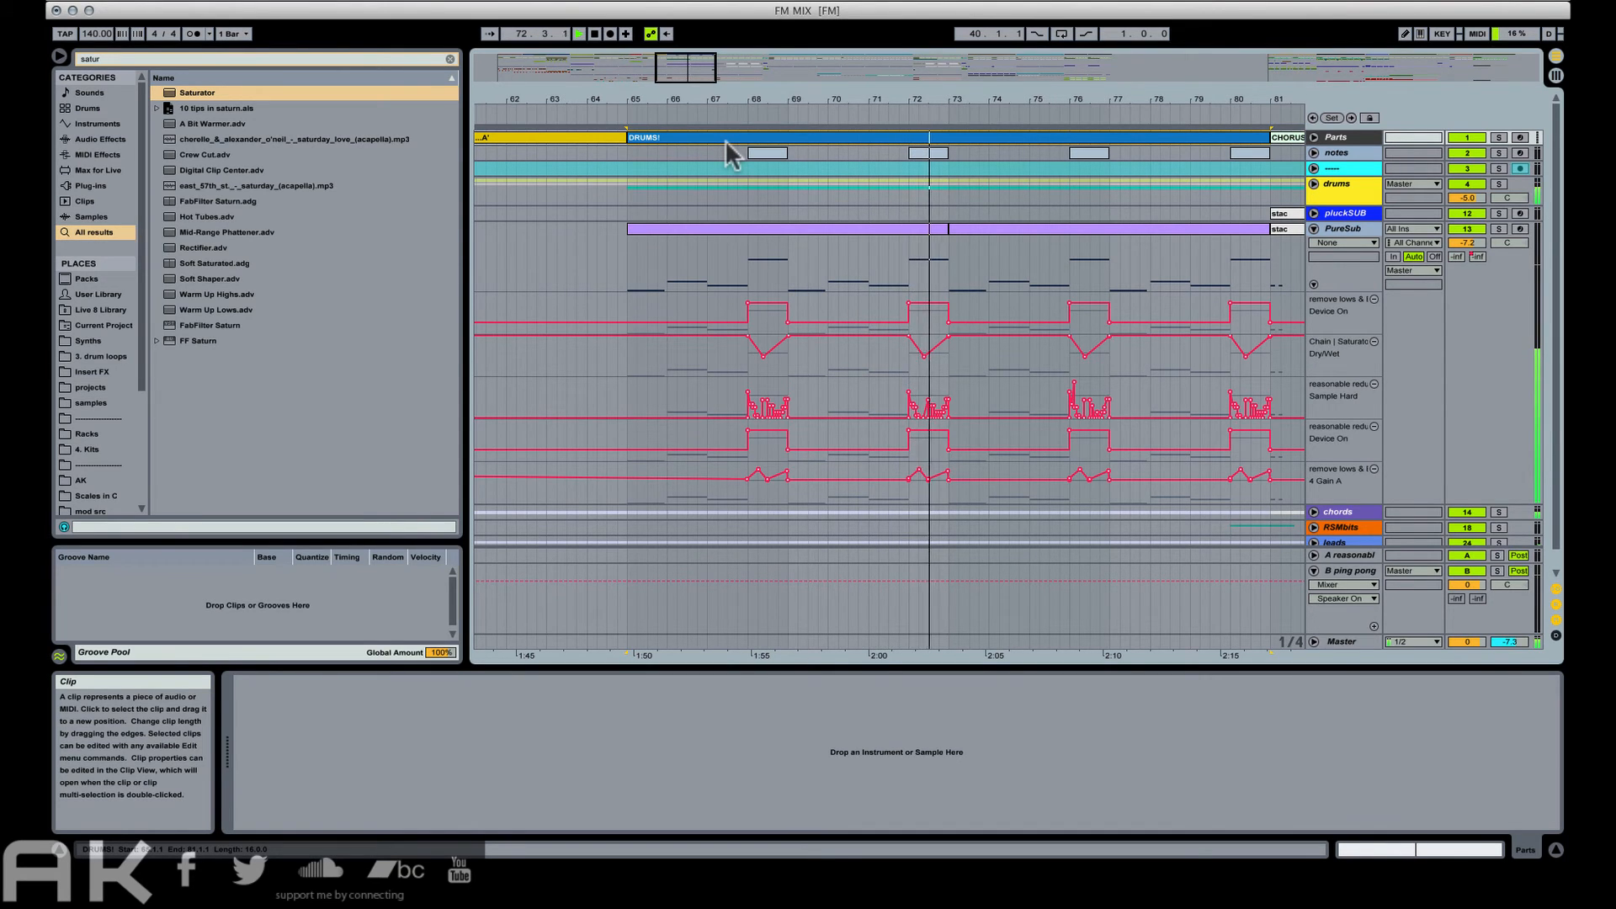
key(space)
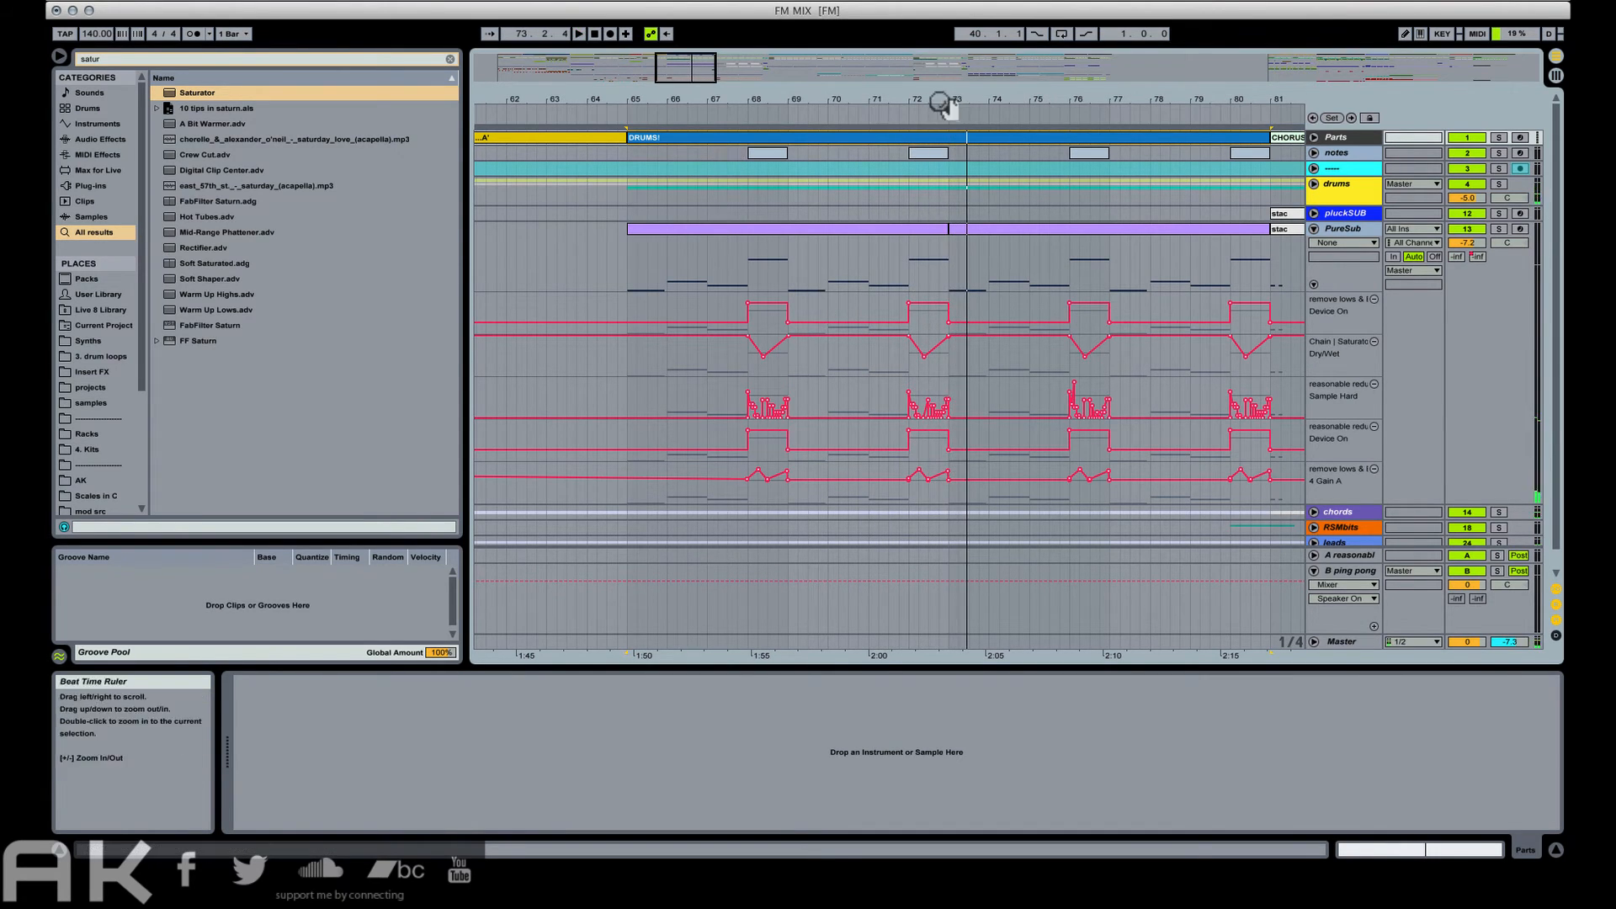
Reshape the start of the Sample Hard envelope in bar 72 from a high peak into a gentle rise, and play it back.
drag(932, 101, 890, 238)
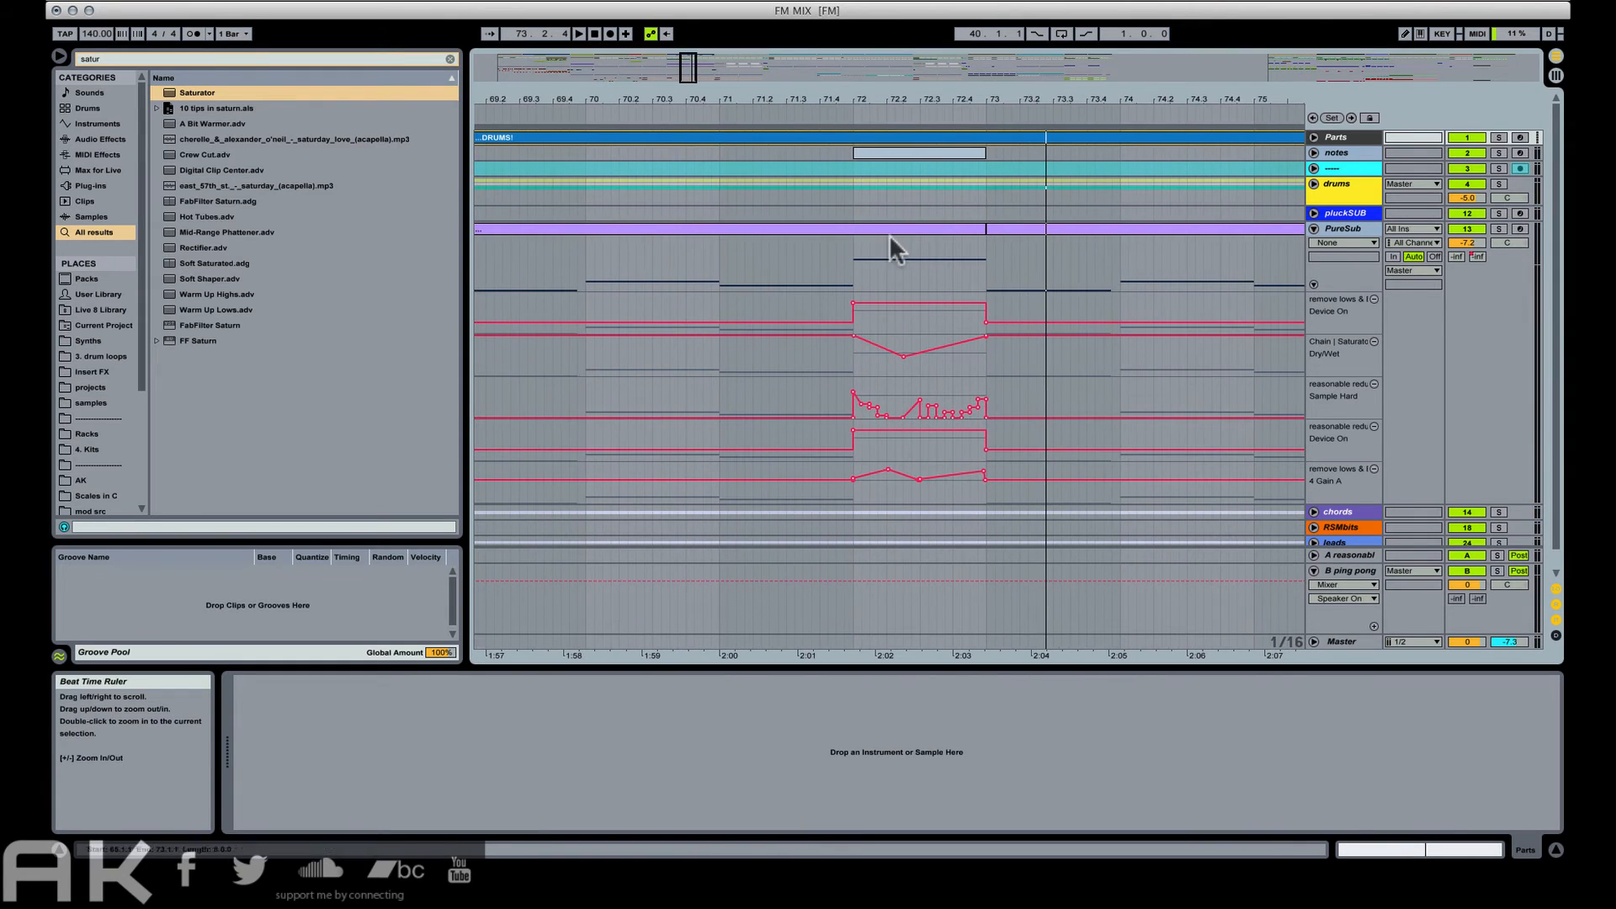
click(854, 394)
click(890, 414)
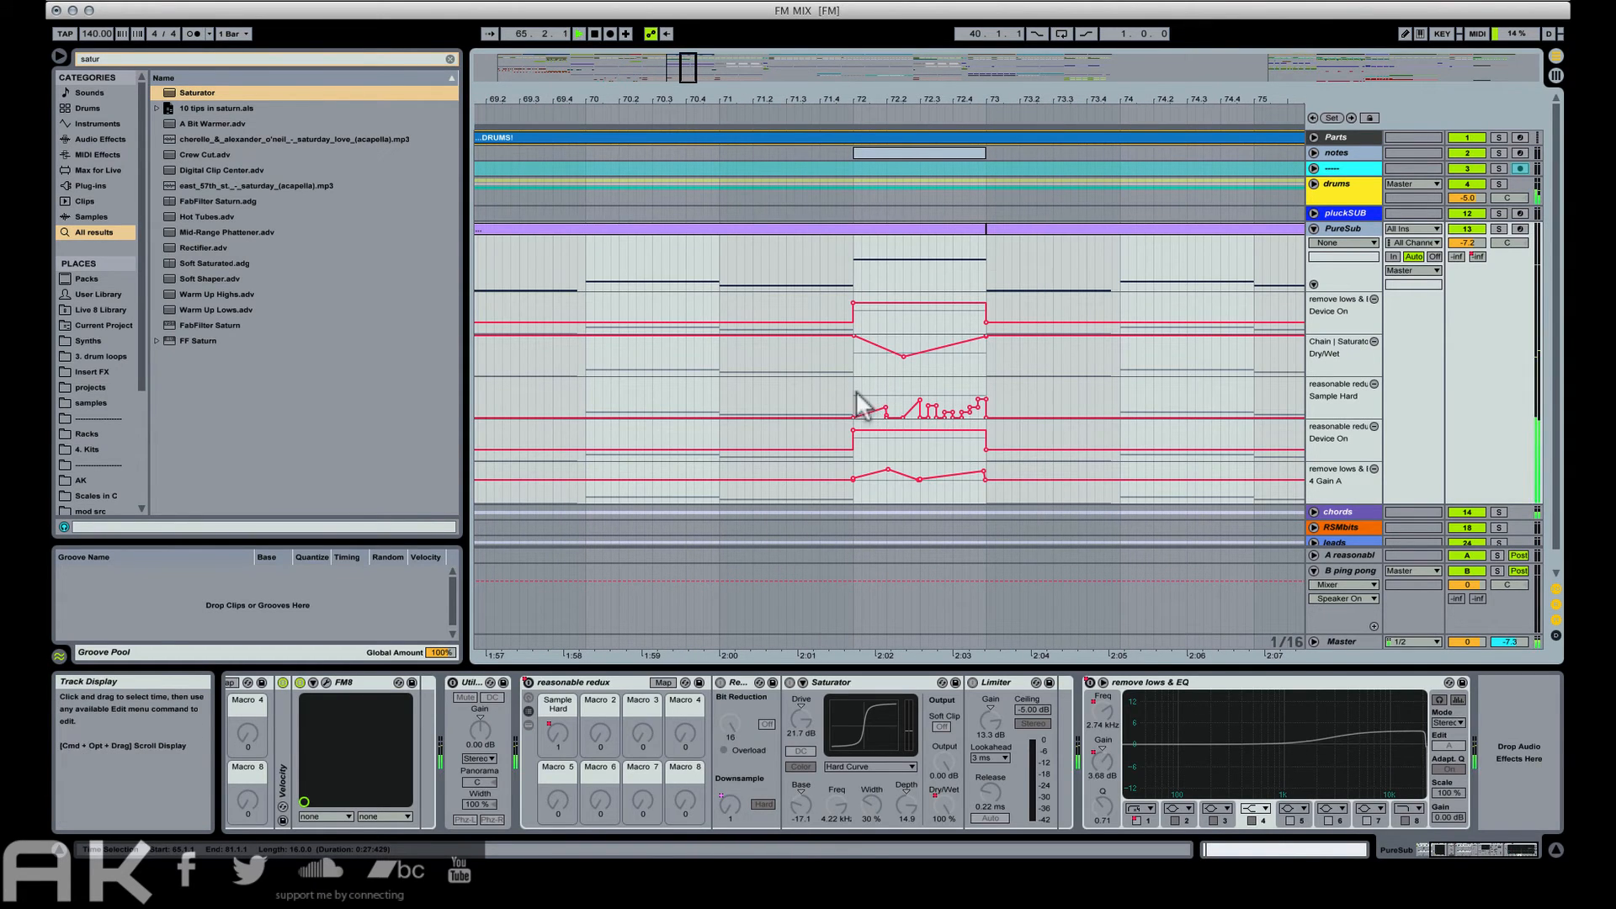
key(space)
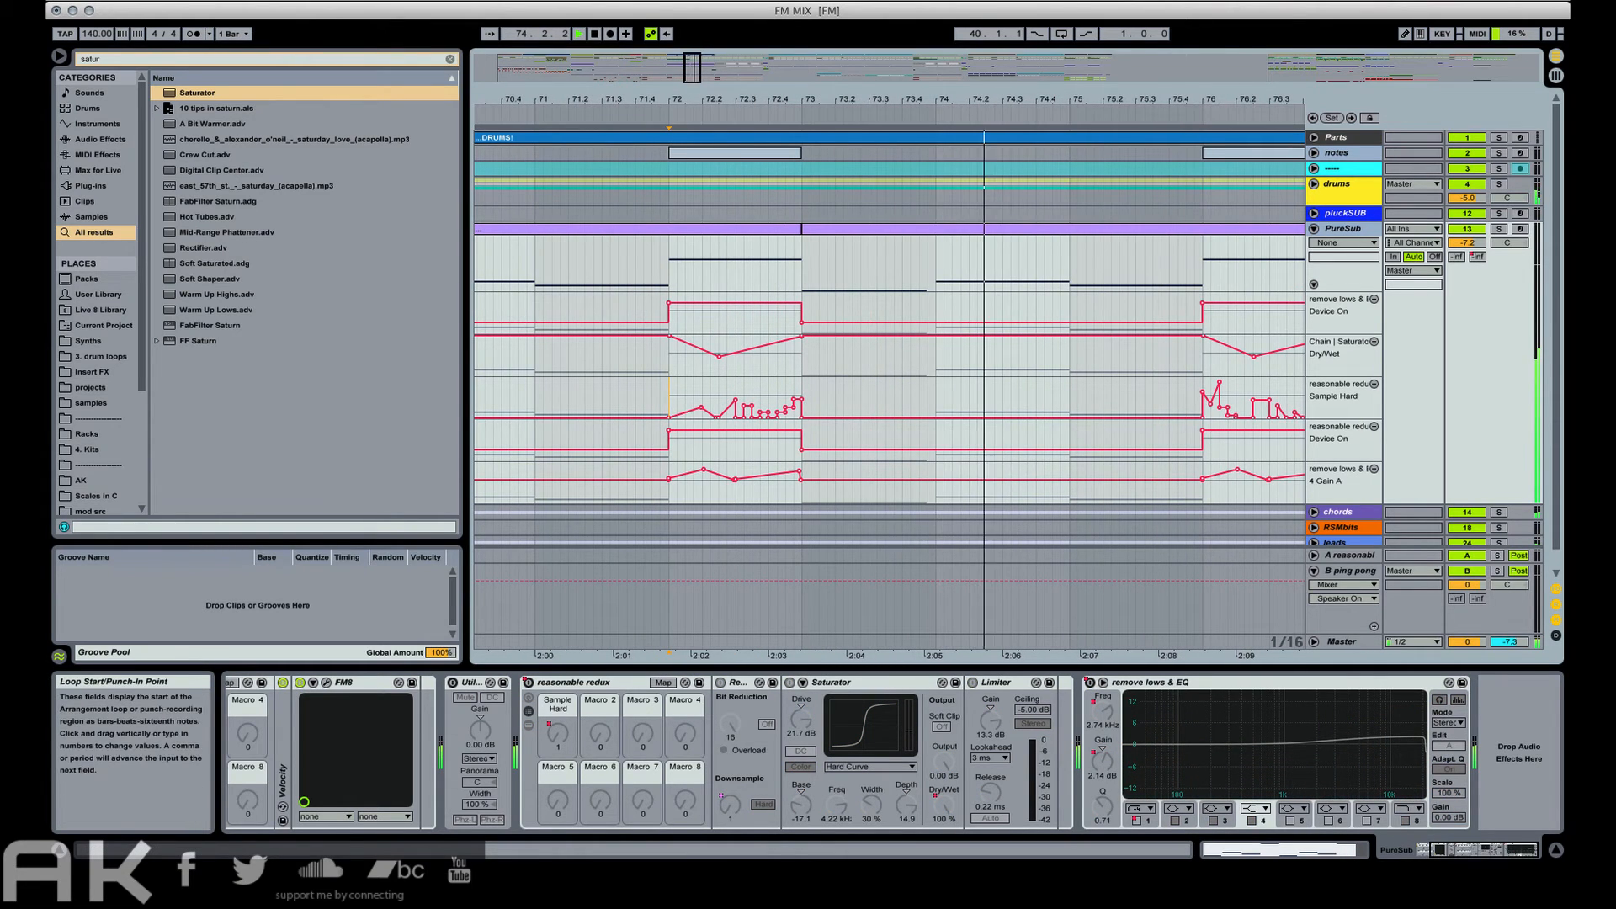
Redraw the later Sample Hard steps in bar 76 as separate alternating pulses on a 1/16 grid, auditioning the change.
click(1099, 0)
click(1116, 101)
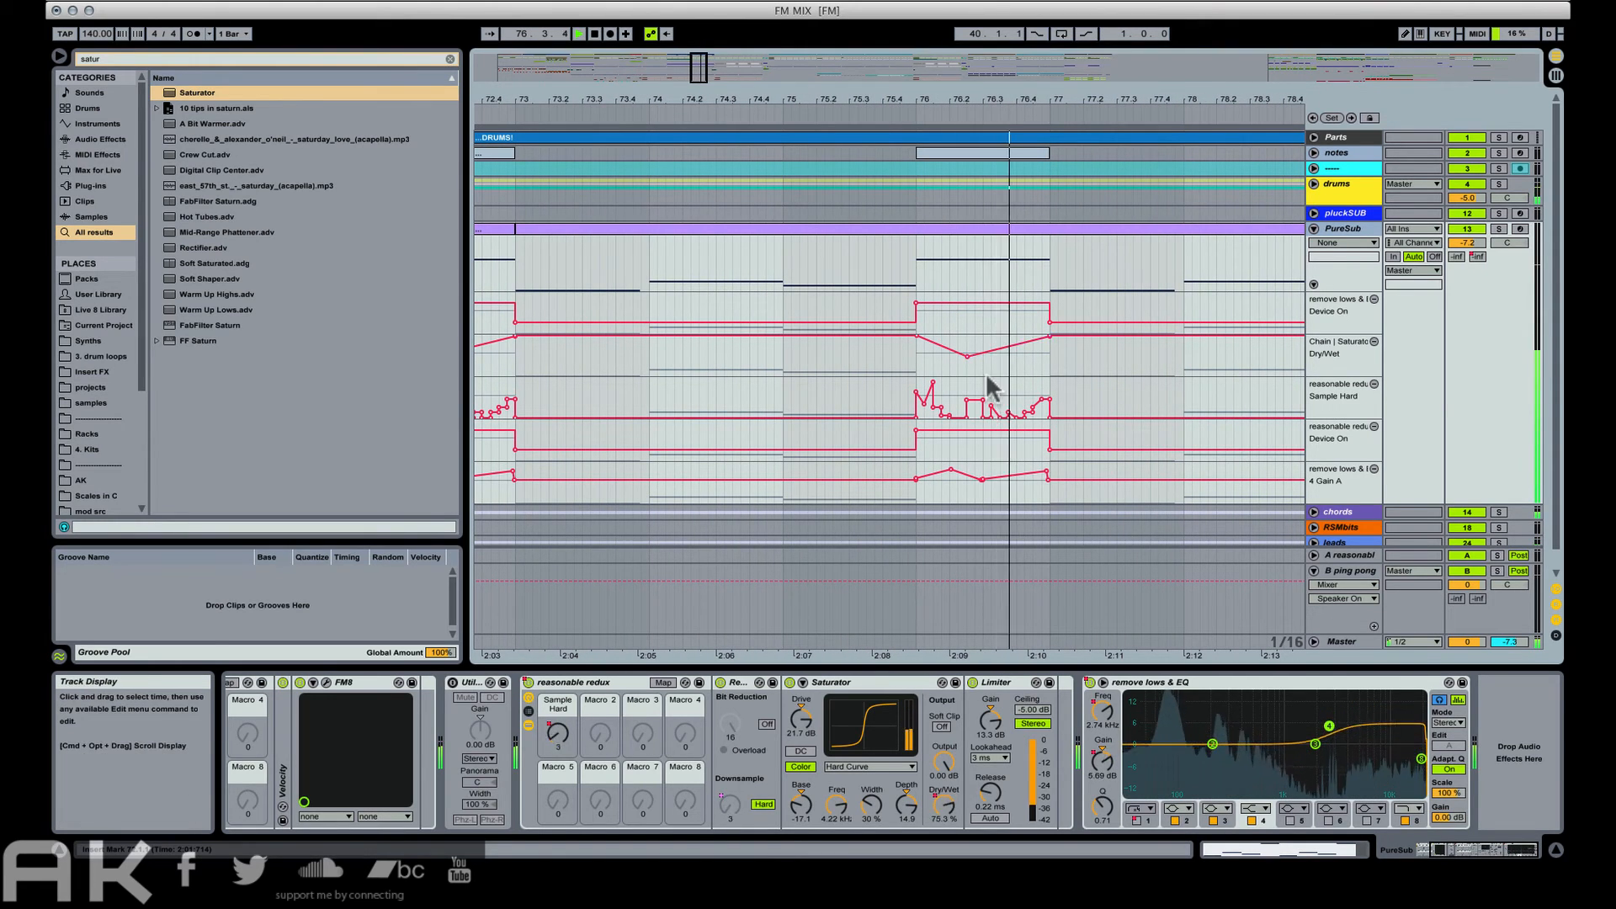
key(space)
key(super+b)
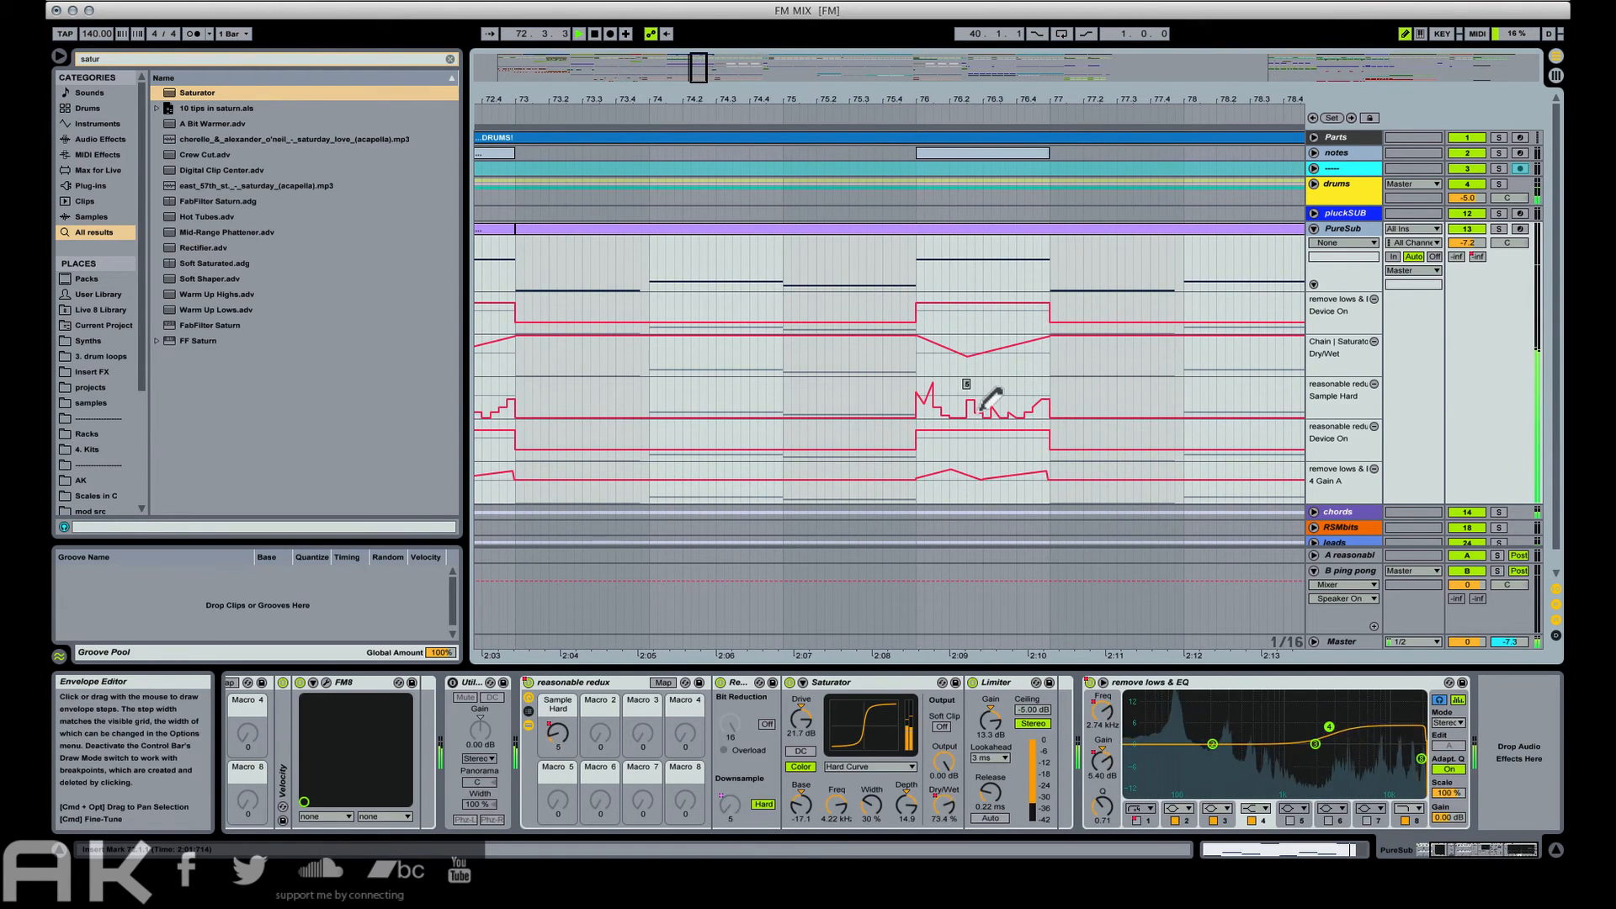
key(space)
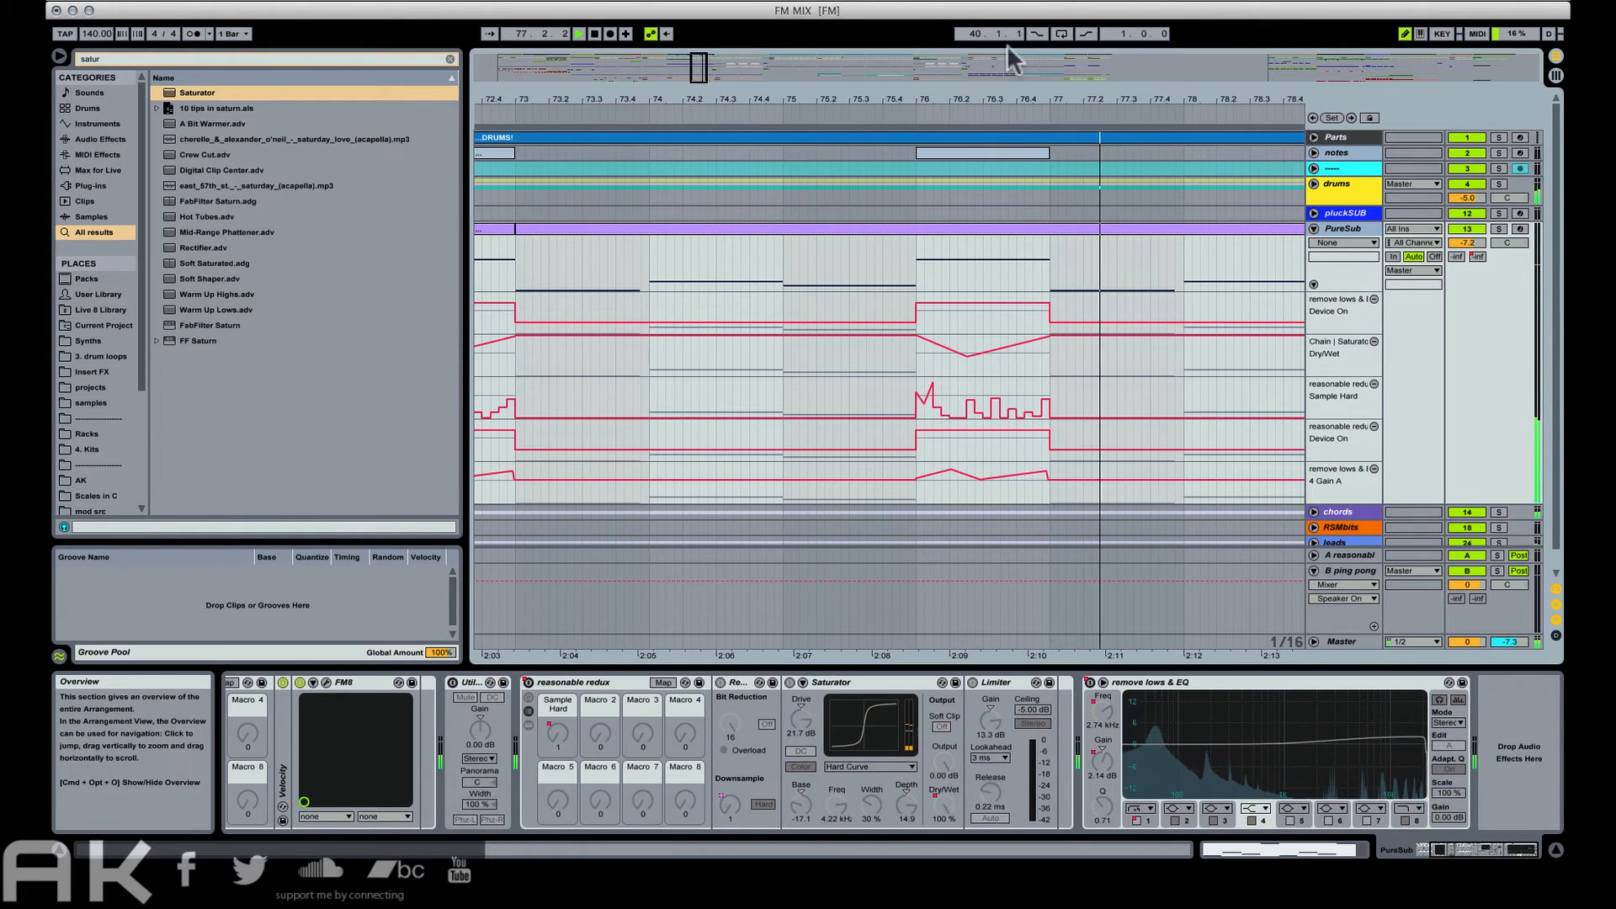
Redraw the PureSub Sample Hard automation in bar 80 as a stepped ramp rising steadily to the end of the bar.
drag(985, 94, 669, 69)
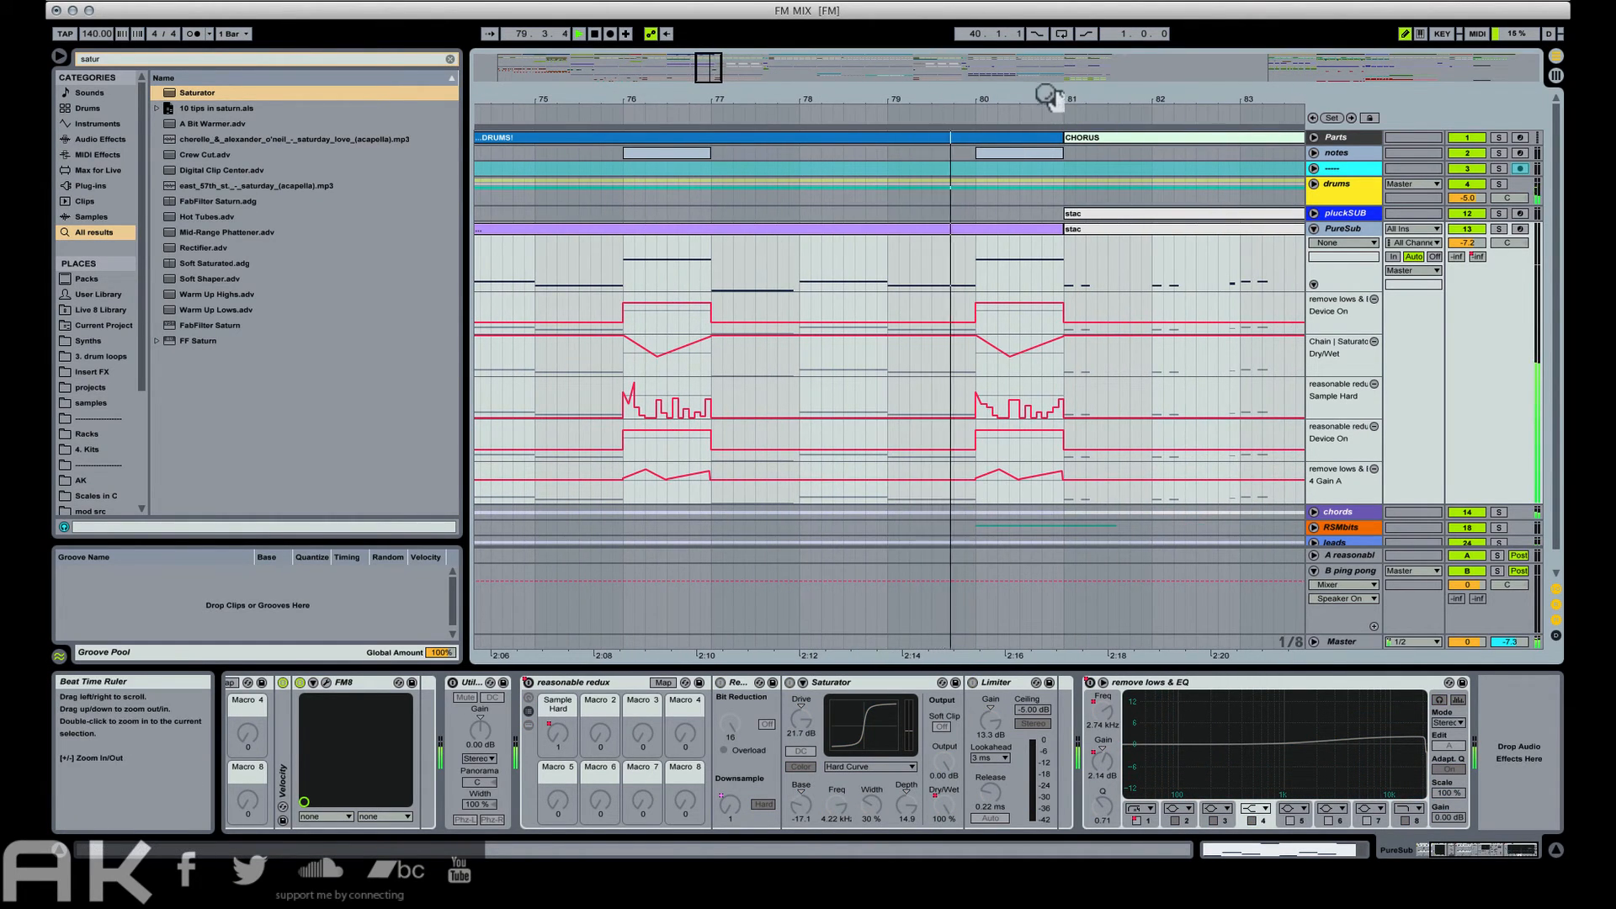
drag(1049, 96, 1054, 131)
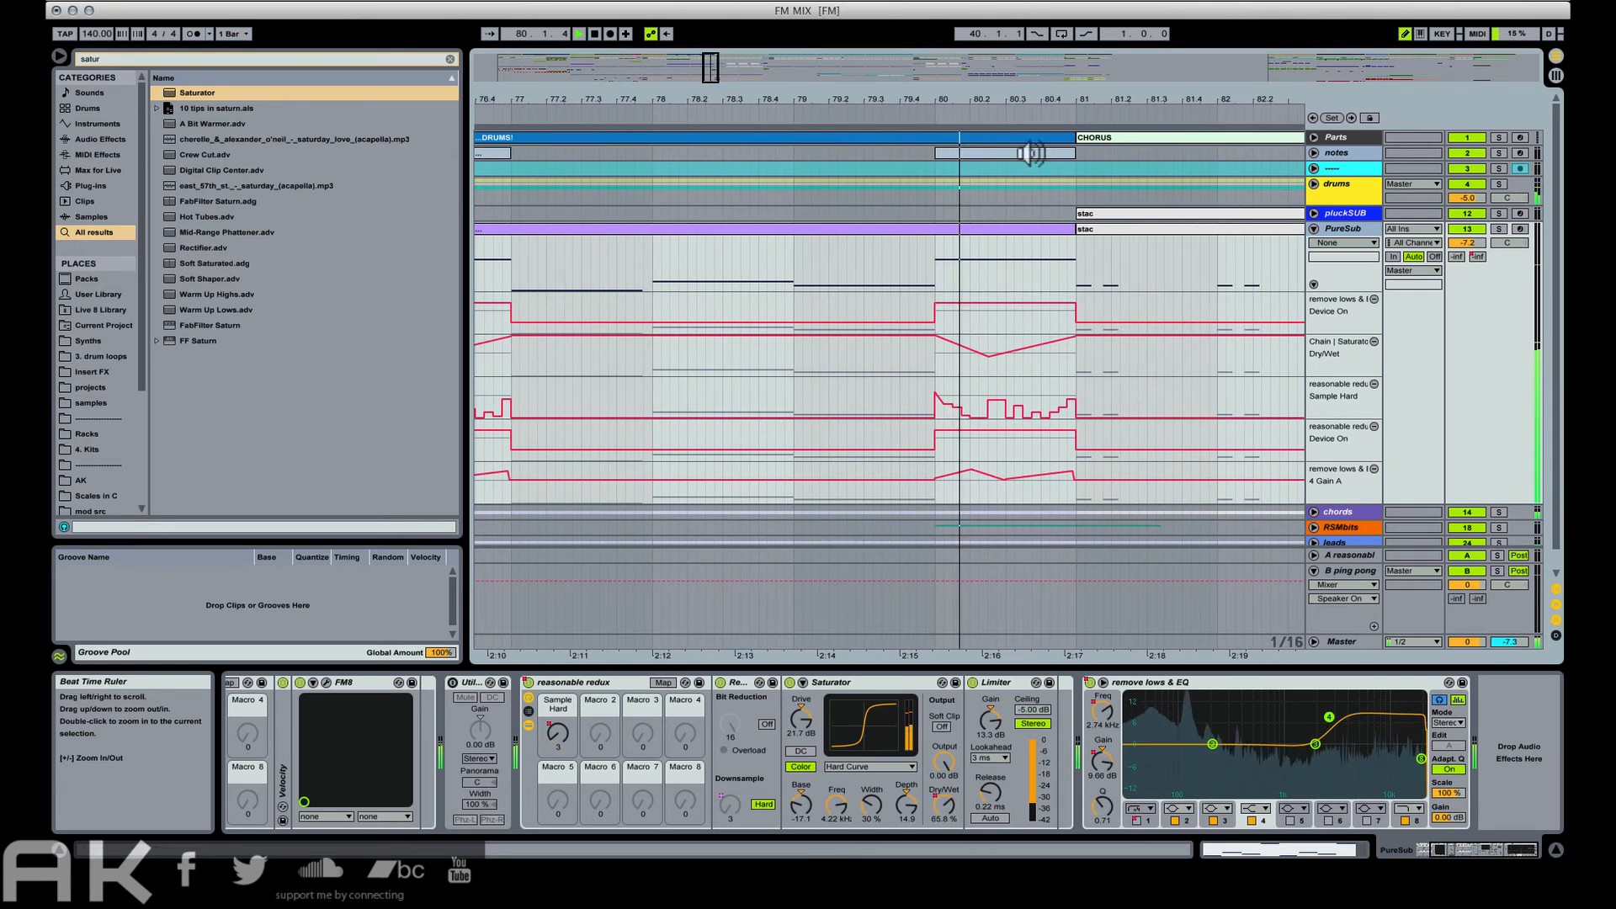
click(932, 258)
key(space)
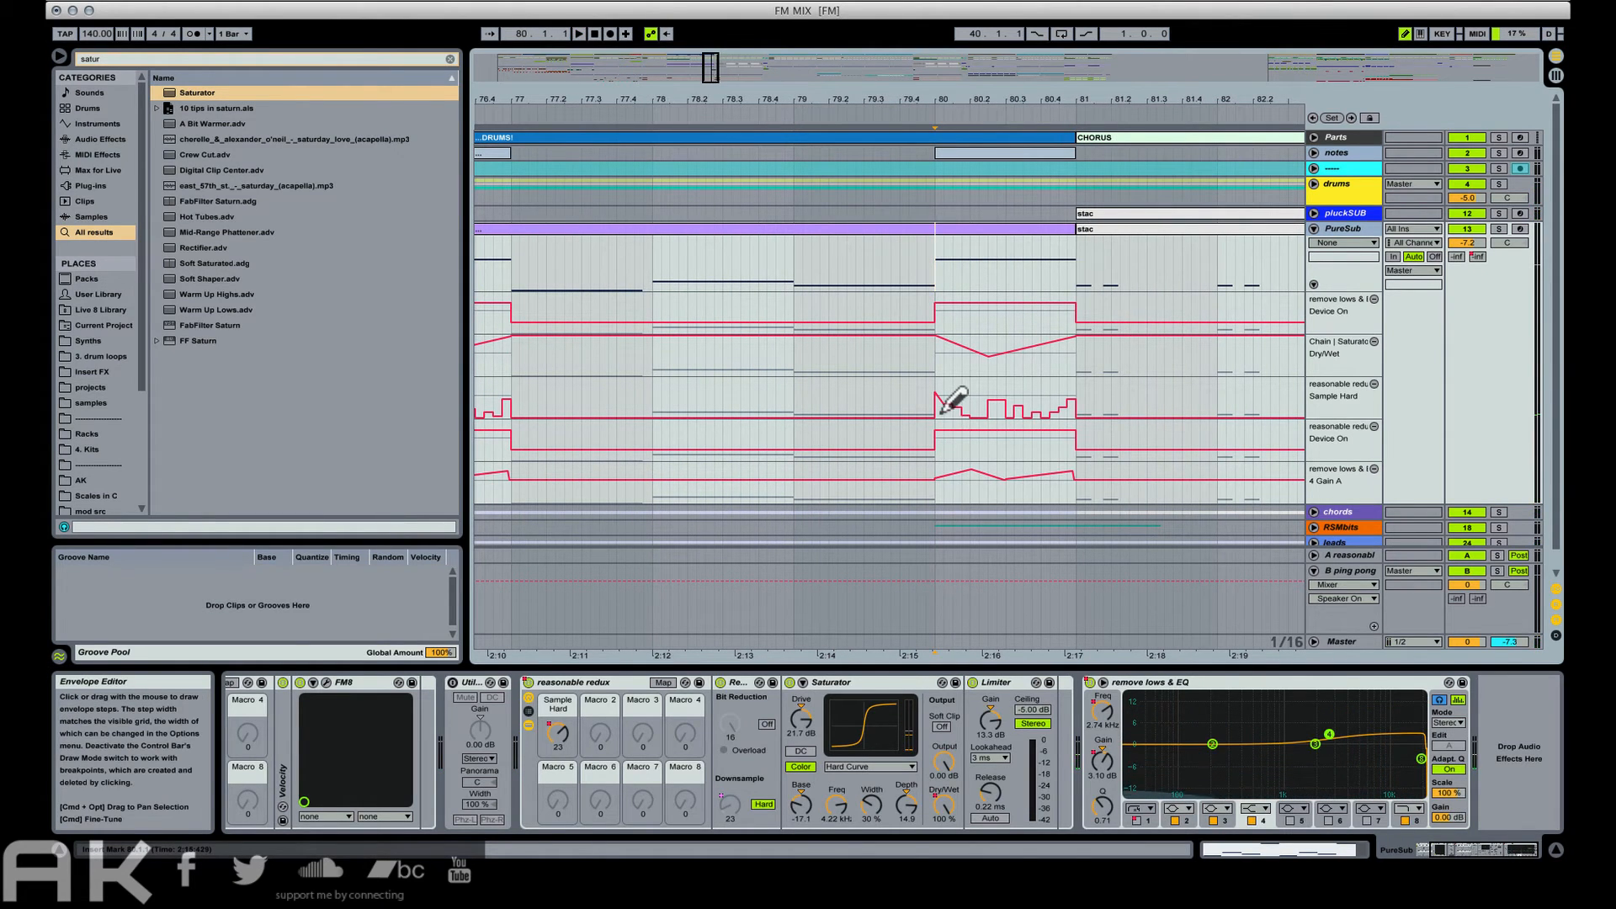
drag(945, 419, 1065, 402)
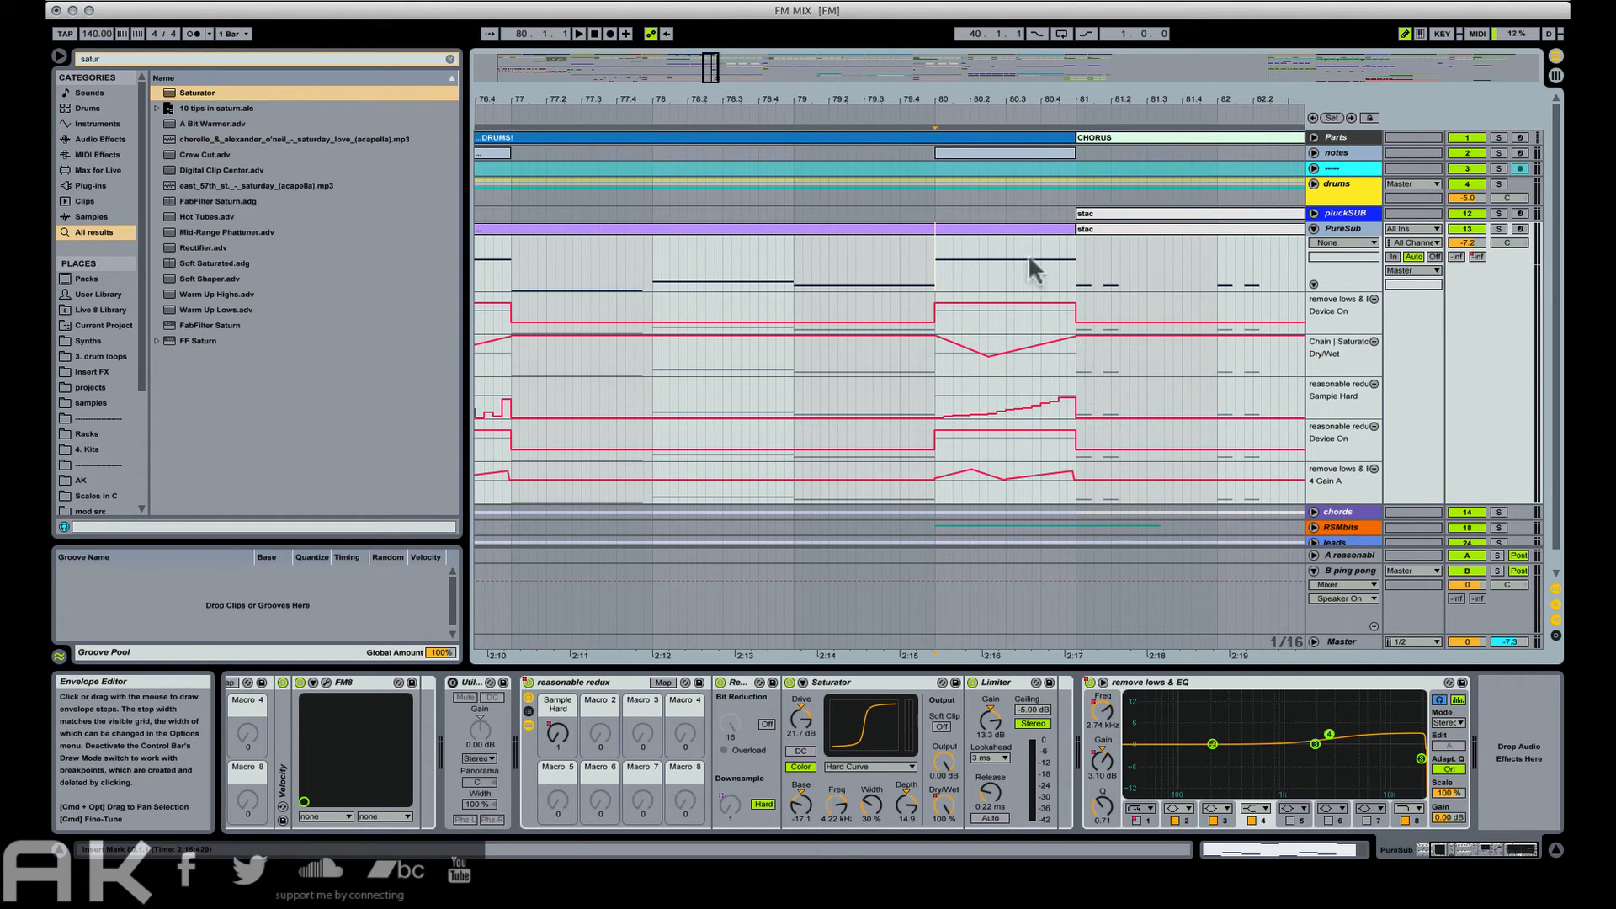
Audition bar 80 of the PureSub track and raise the last Sample Hard step to a higher peak.
click(1002, 227)
click(933, 251)
key(space)
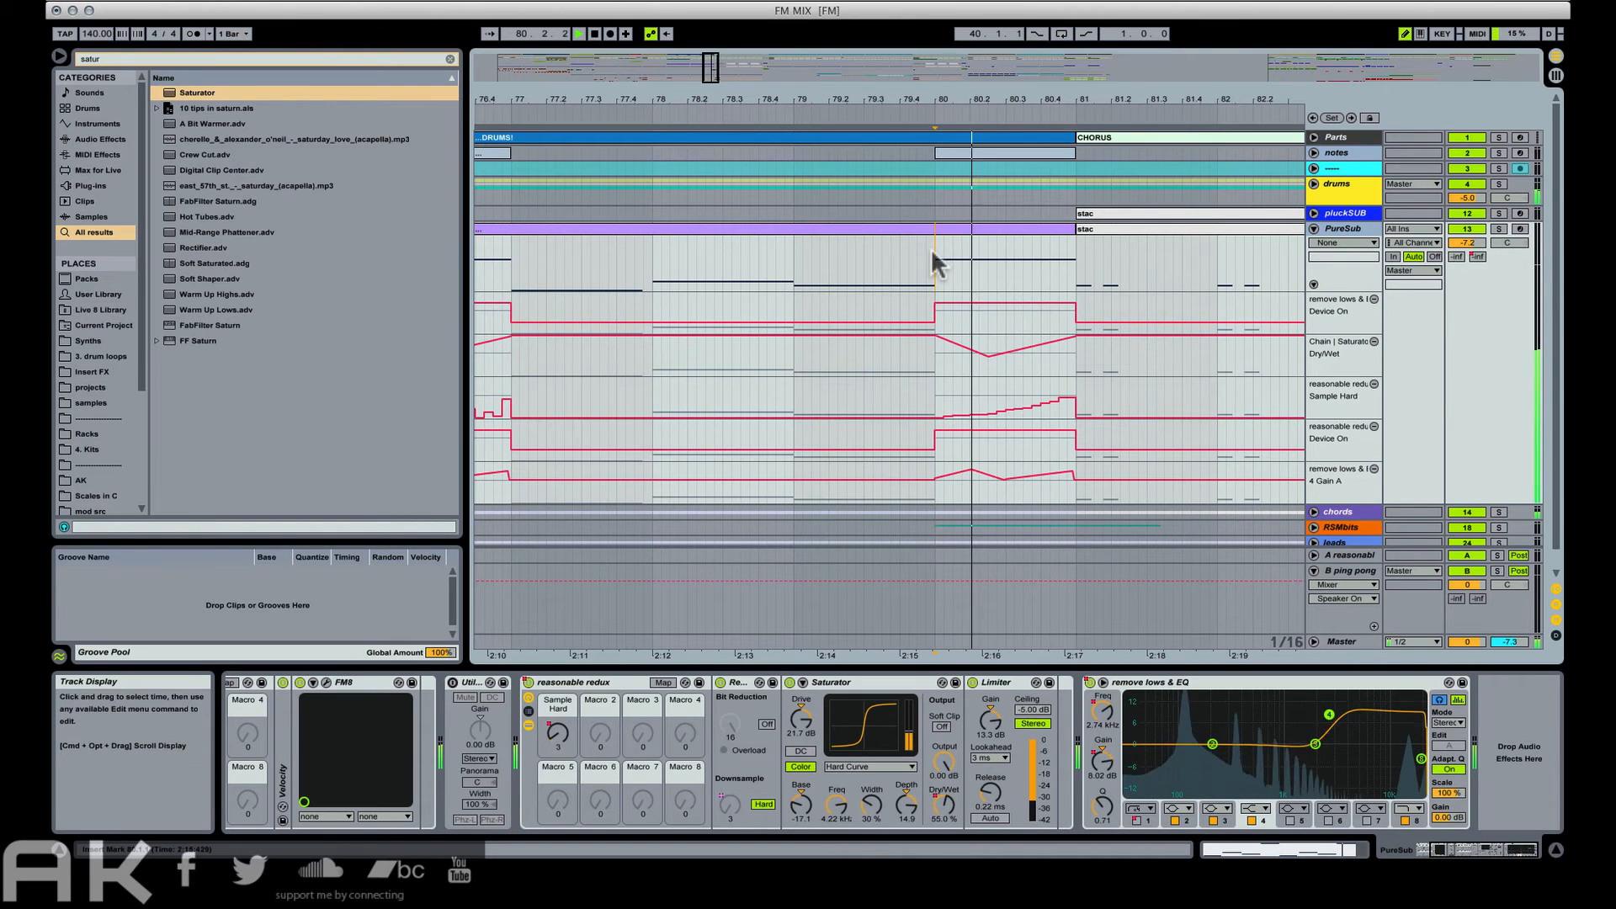
key(space)
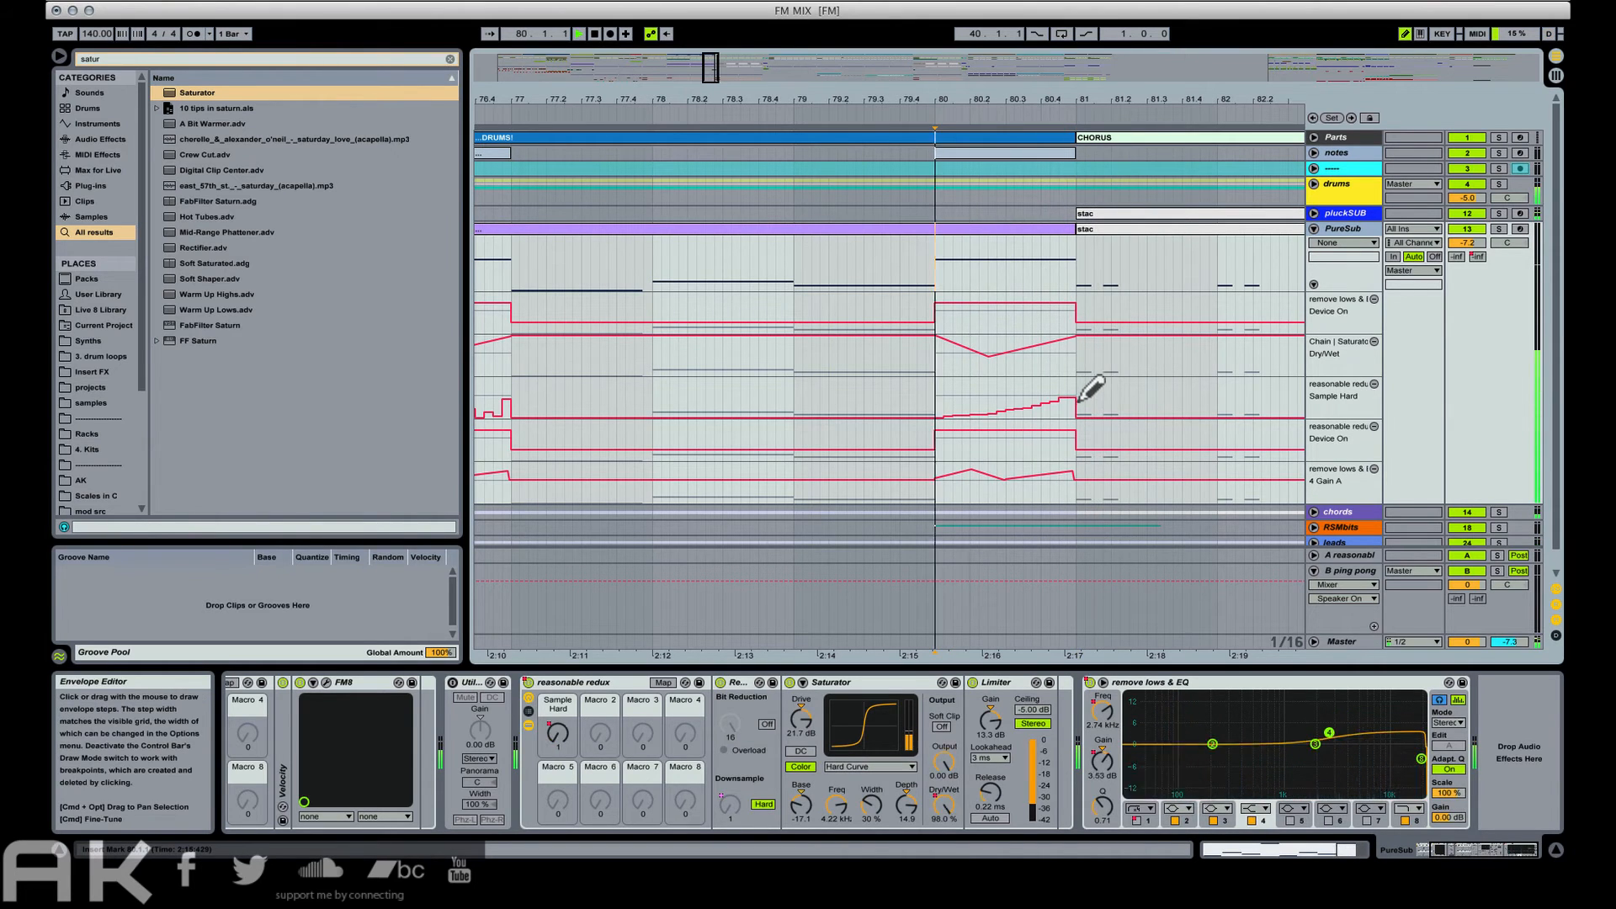
click(1076, 387)
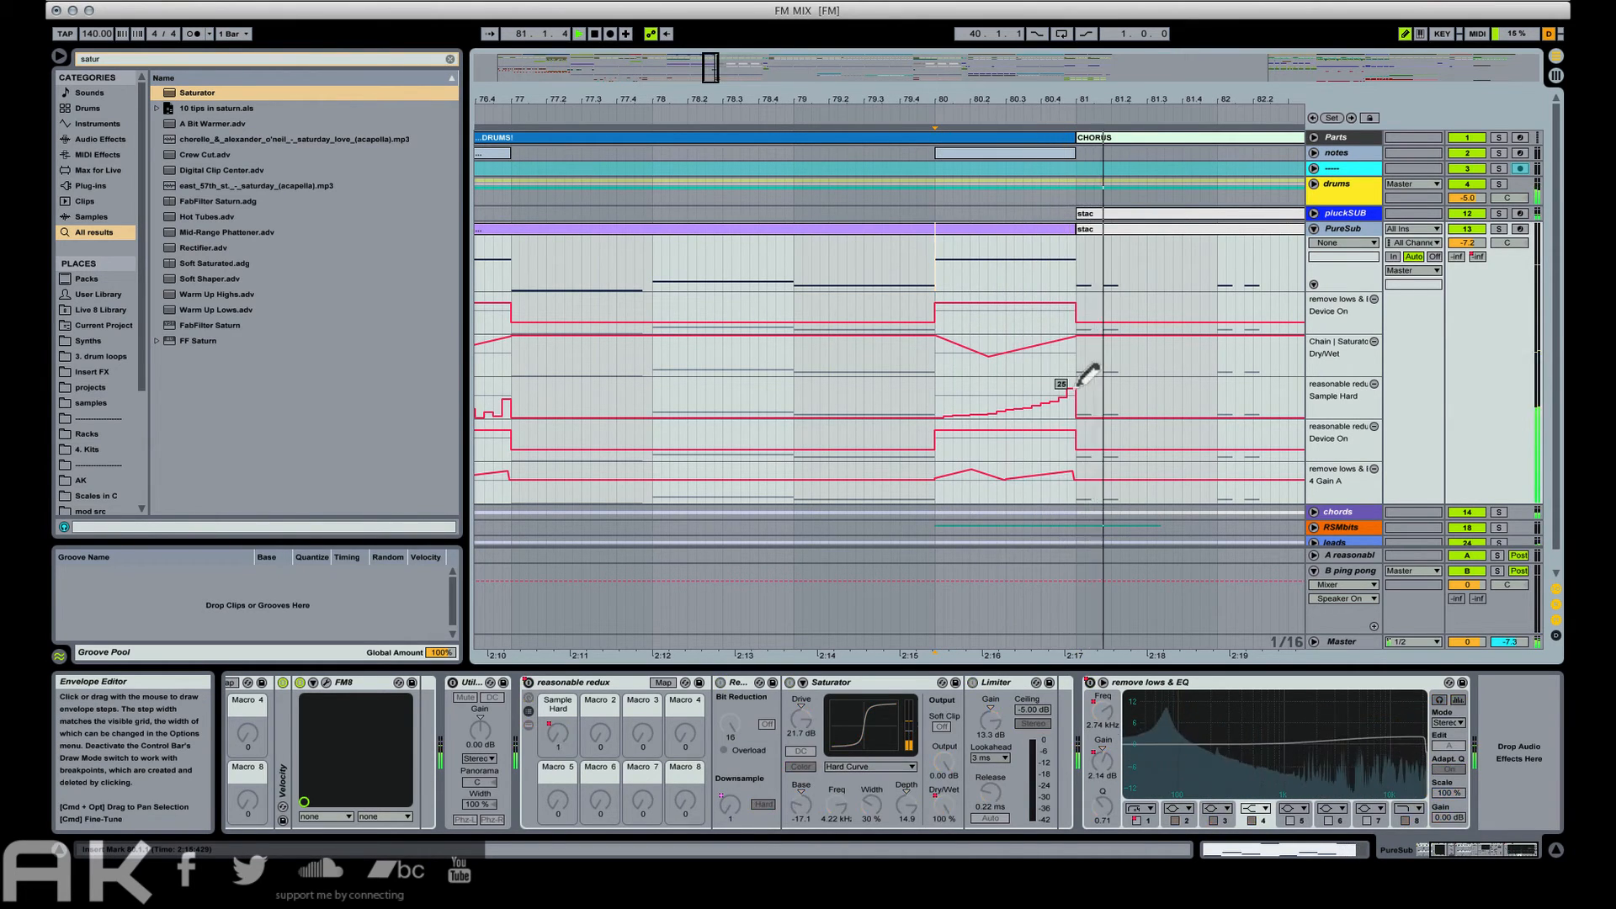
Reshape the EQ 4 Gain A envelope in bar 80 into one continuous rise by removing its middle dip, and play it back.
drag(1047, 101, 1046, 91)
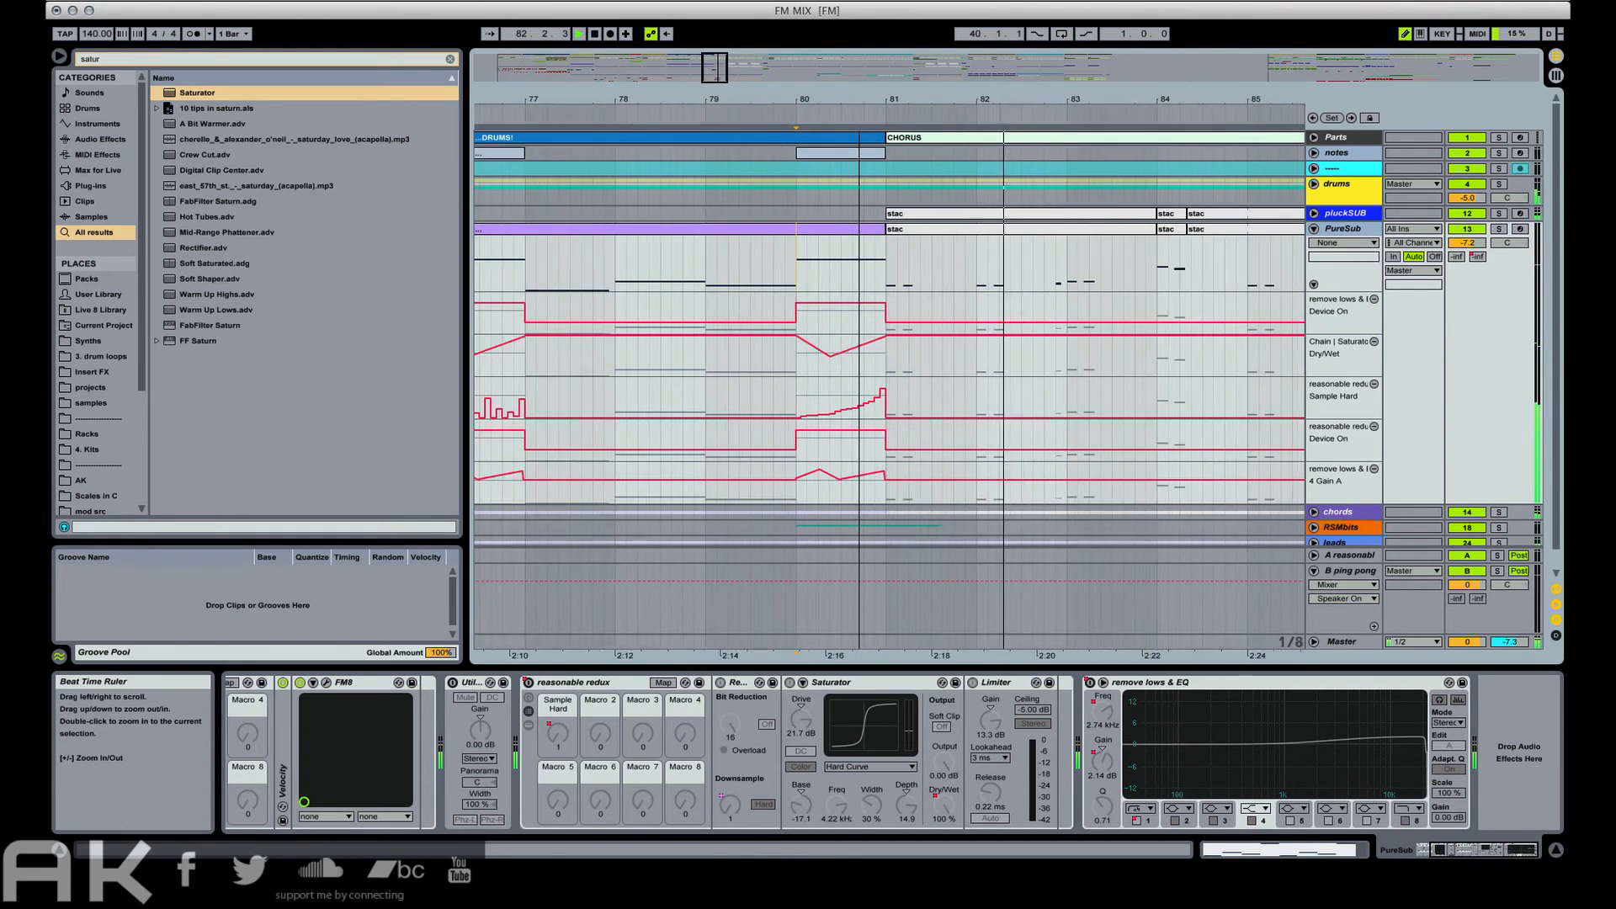
drag(859, 94, 801, 86)
key(space)
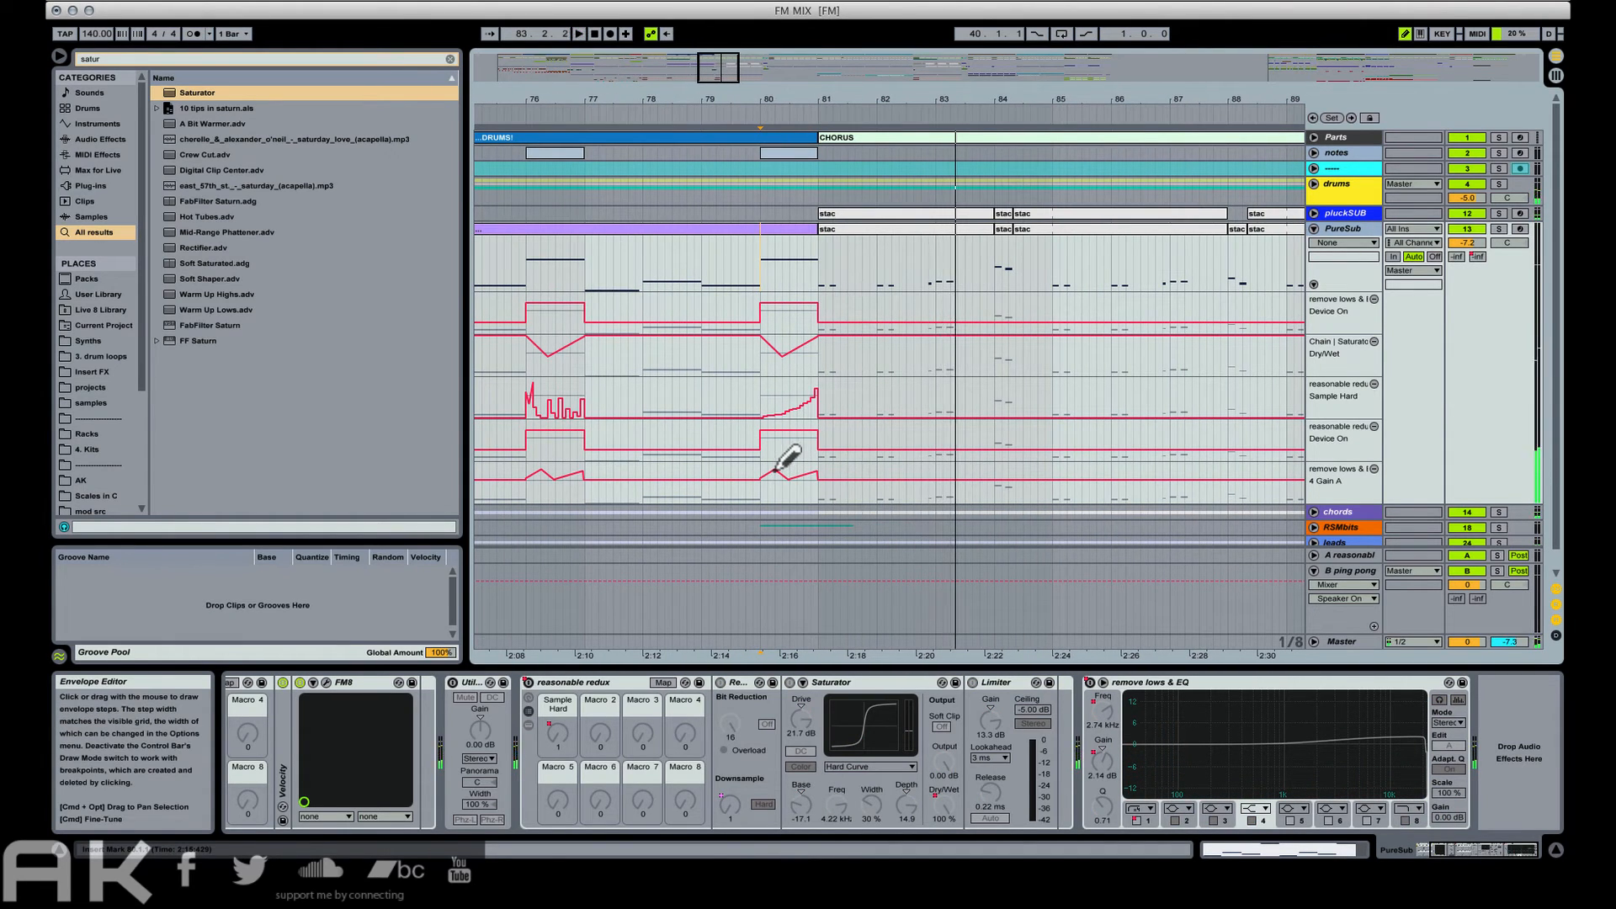
key(super+b)
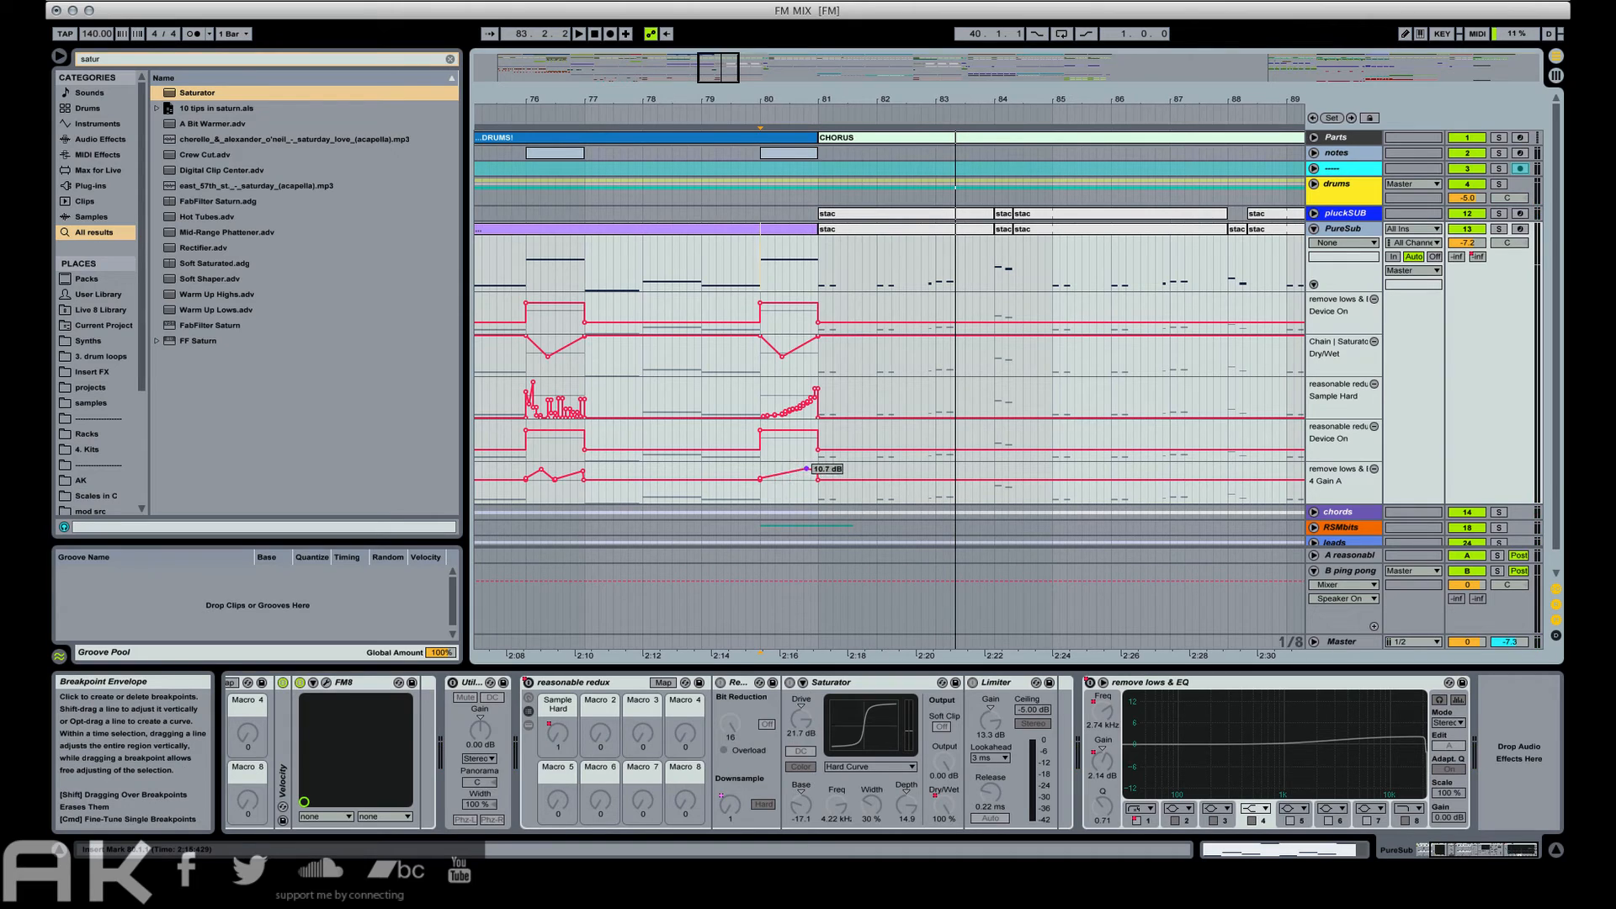
drag(816, 467, 777, 472)
click(753, 467)
key(space)
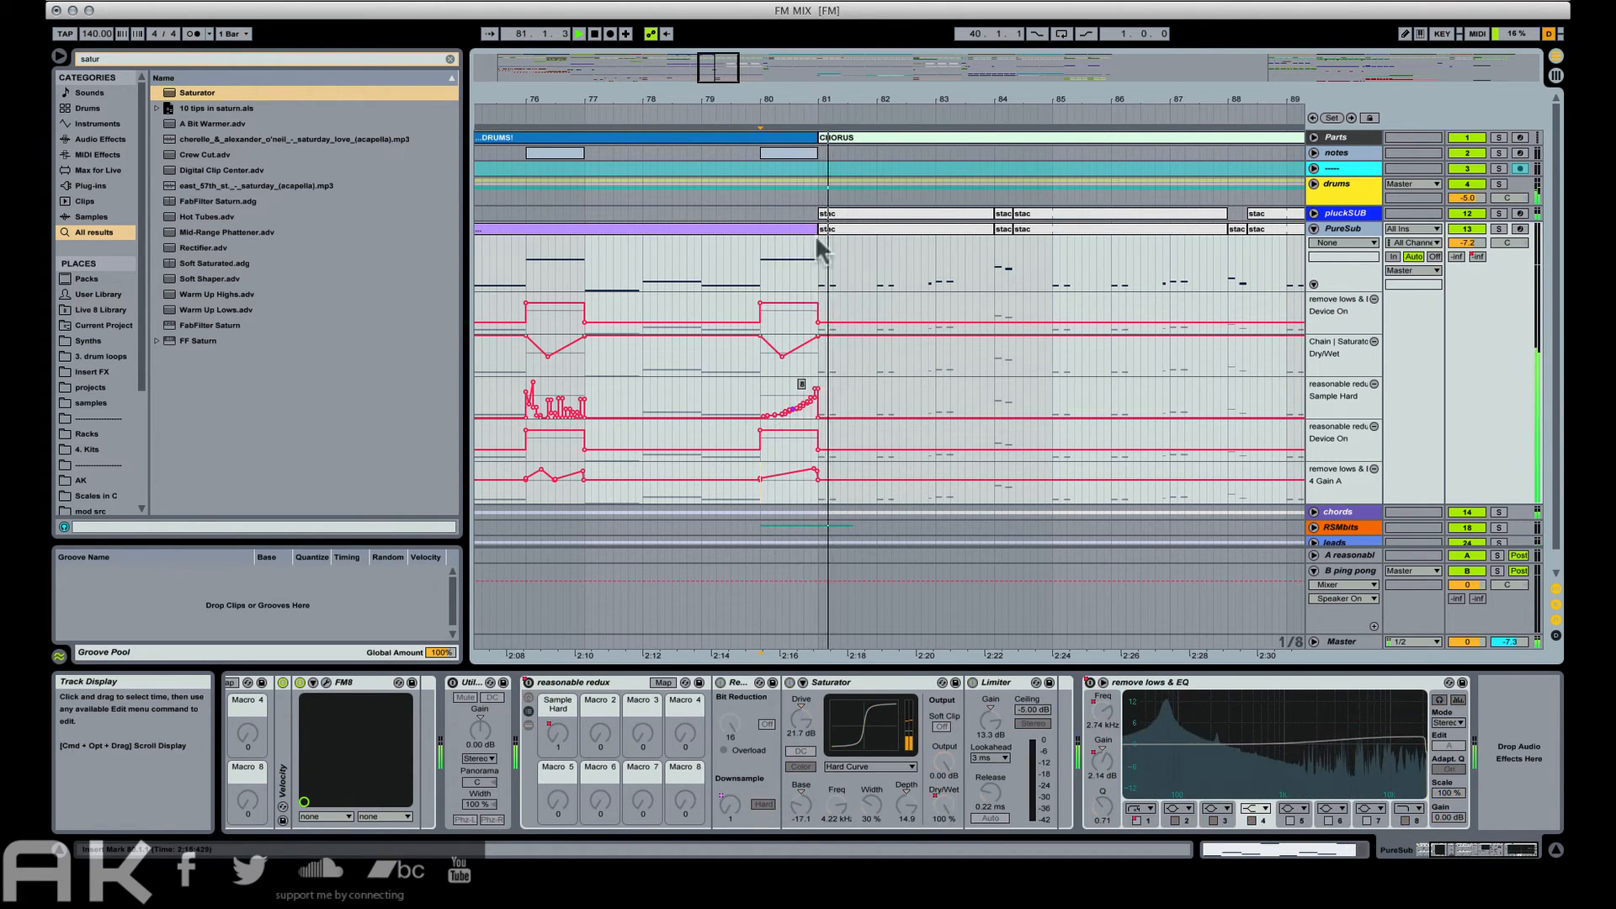
Fold the PureSub track and save the Live Set.
drag(907, 100, 726, 177)
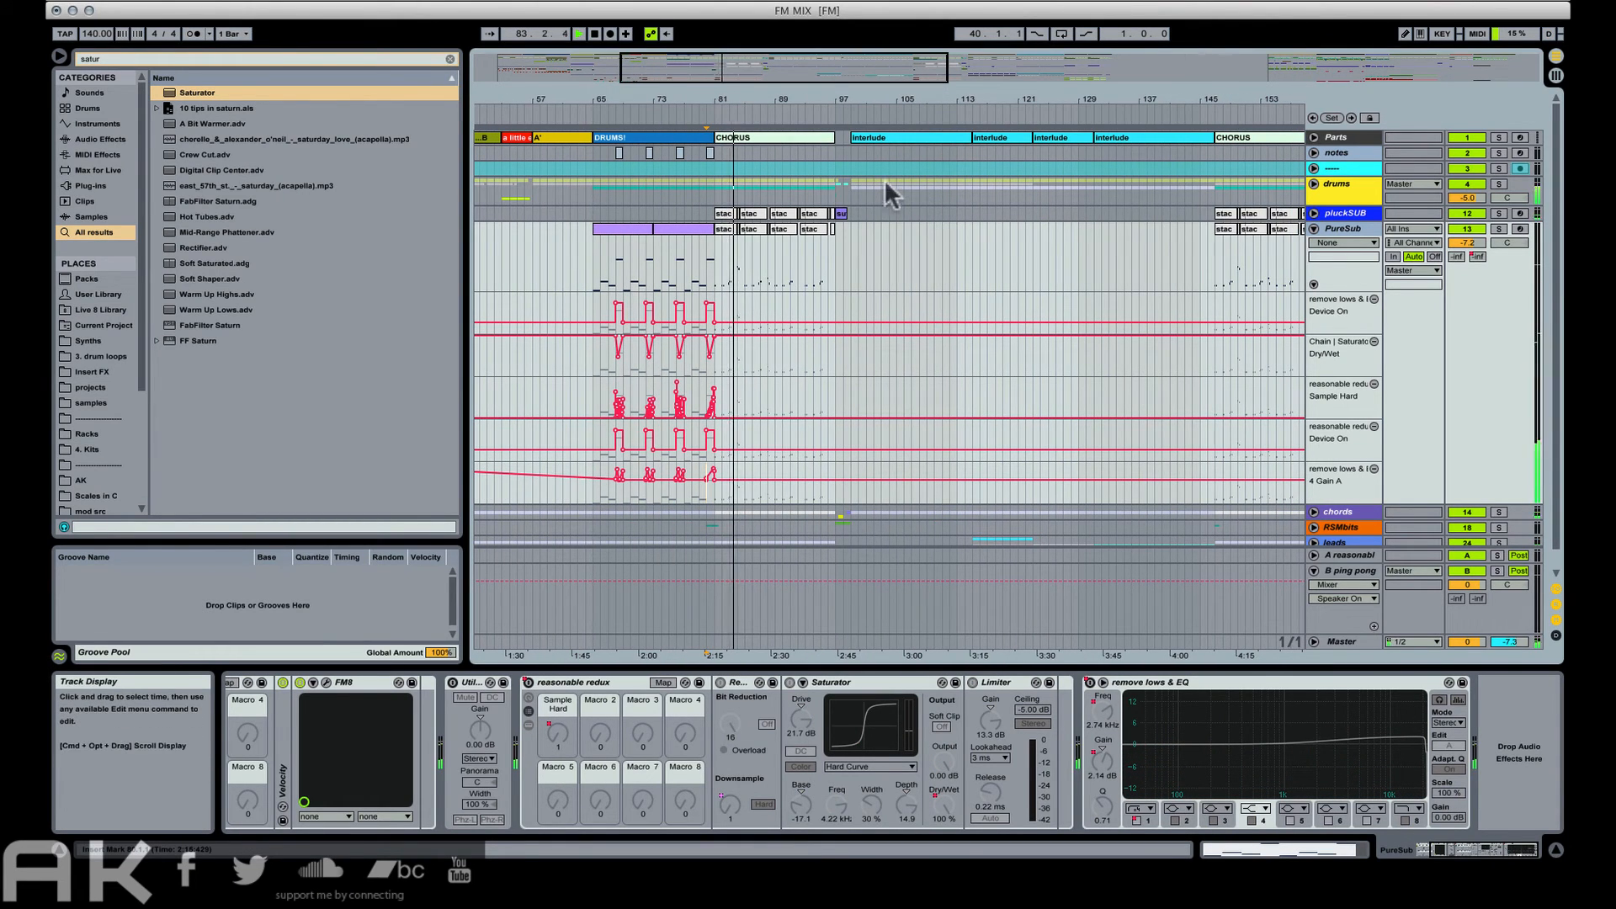
click(1314, 229)
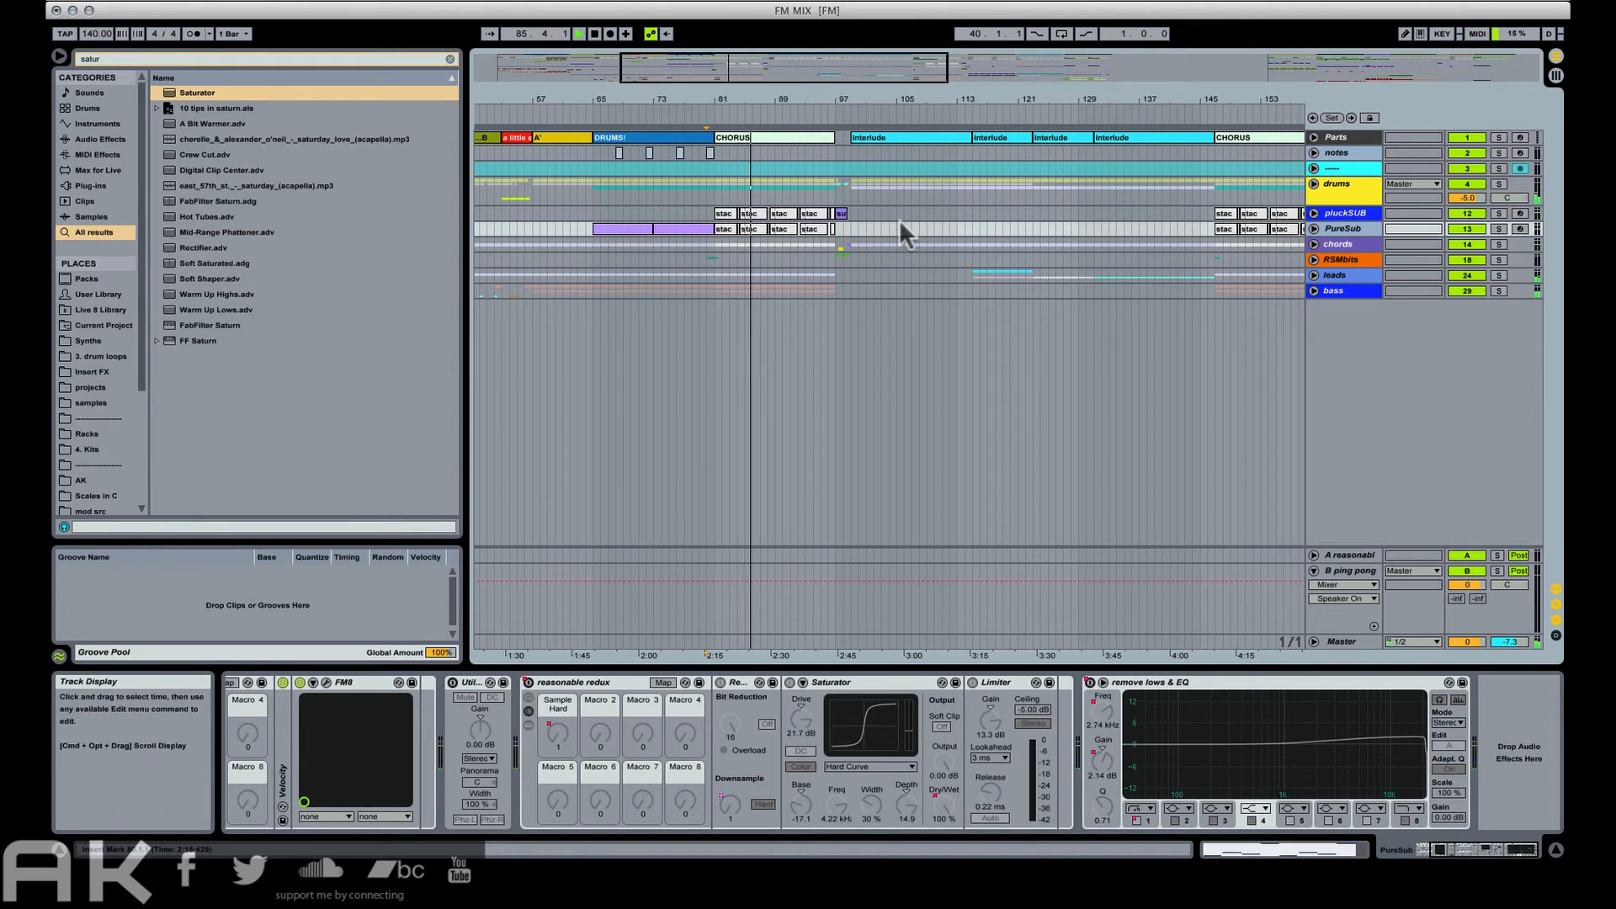
key(super+s)
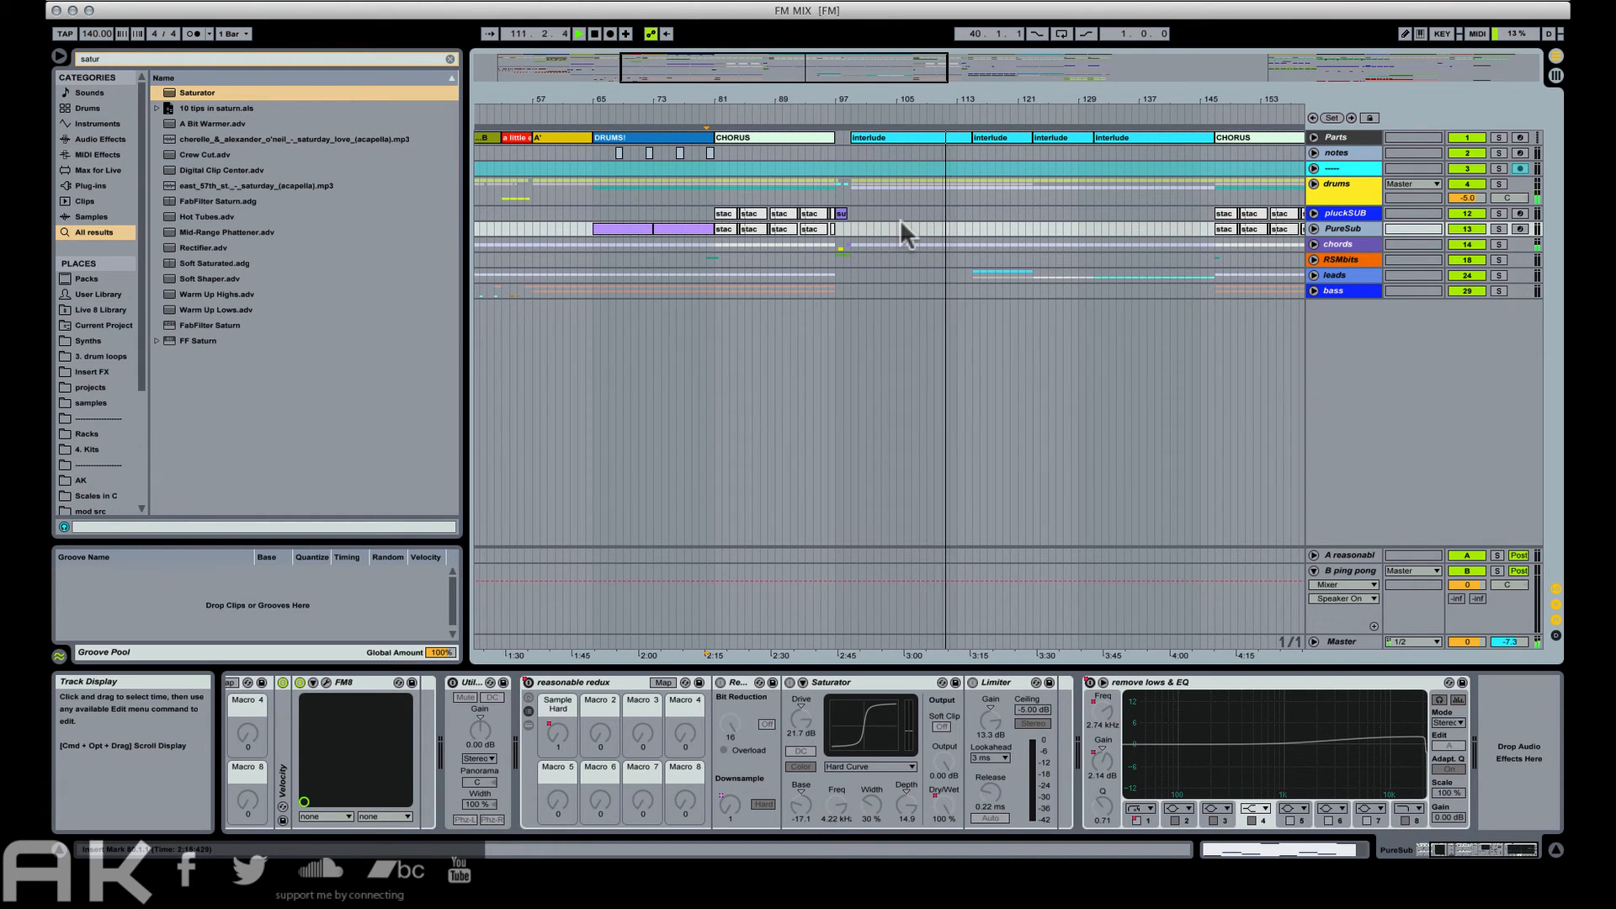
Loop the four bars from bar 95 up to the interlude at bar 99 and audition them.
click(821, 151)
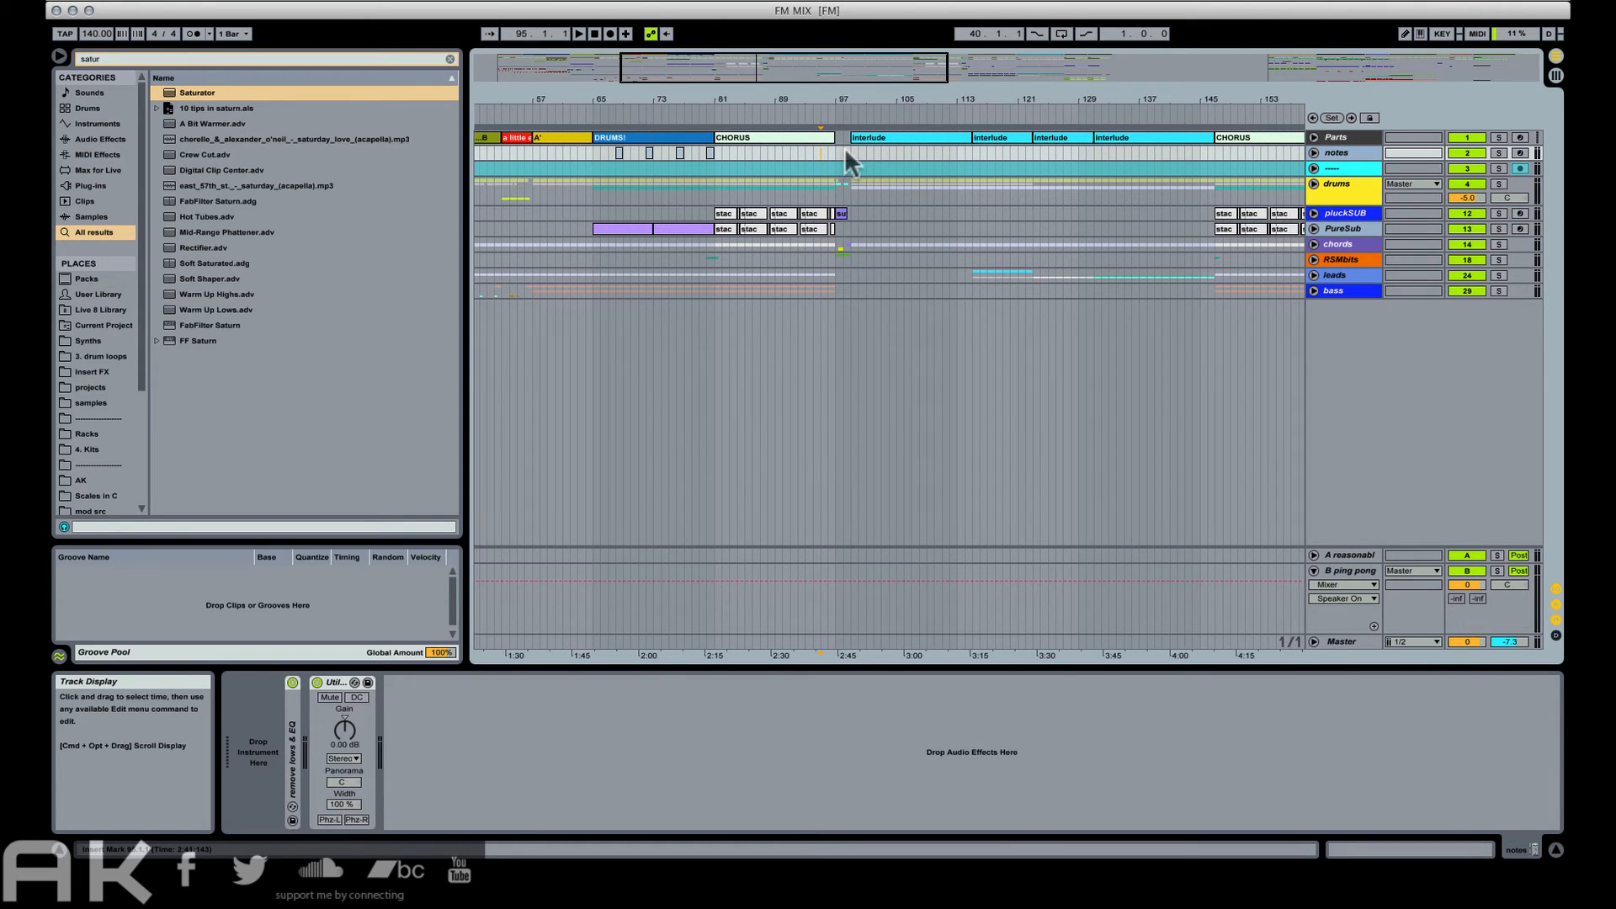
drag(822, 149, 848, 146)
key(super+l)
key(space)
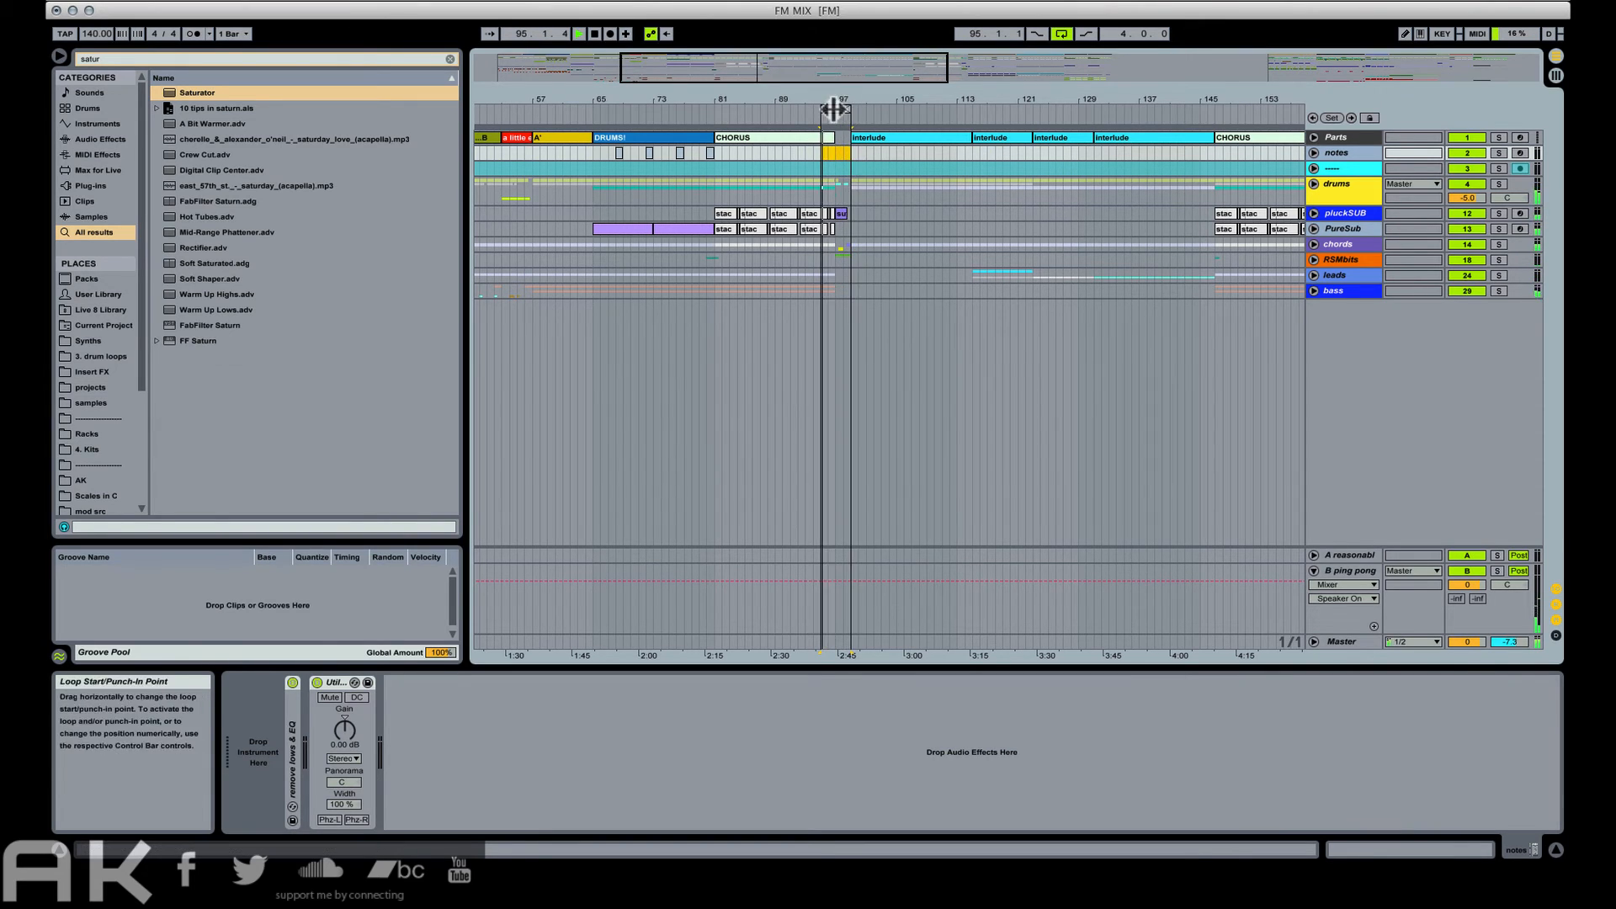
drag(835, 101, 907, 147)
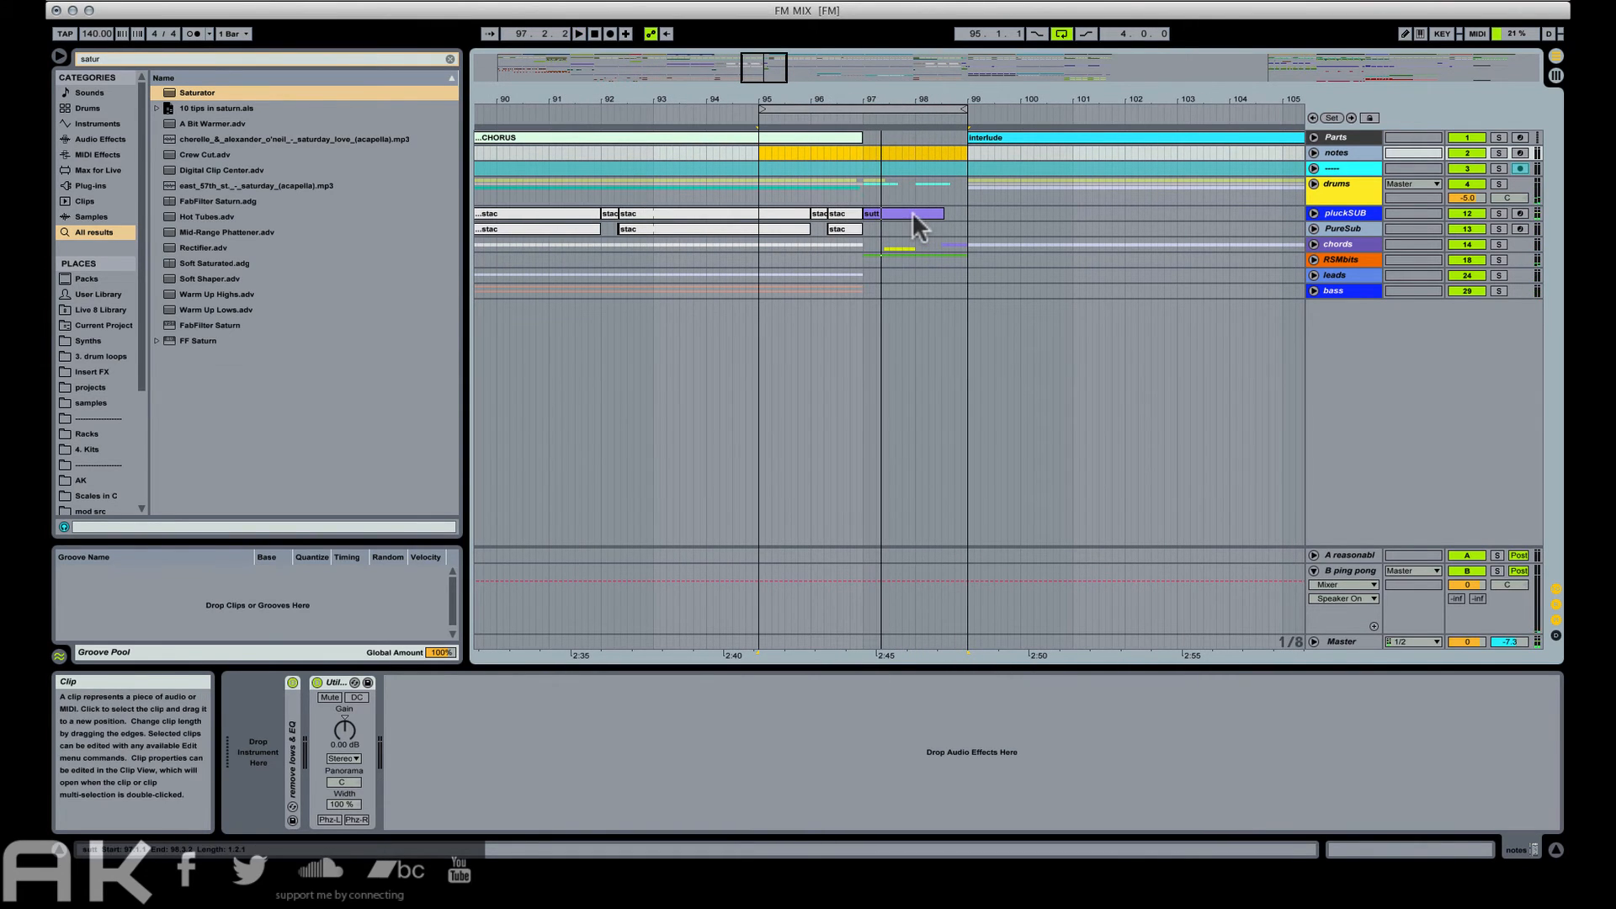
key(space)
Try copying the first chorus stac clip of the PureSub track to bar 97.
click(864, 153)
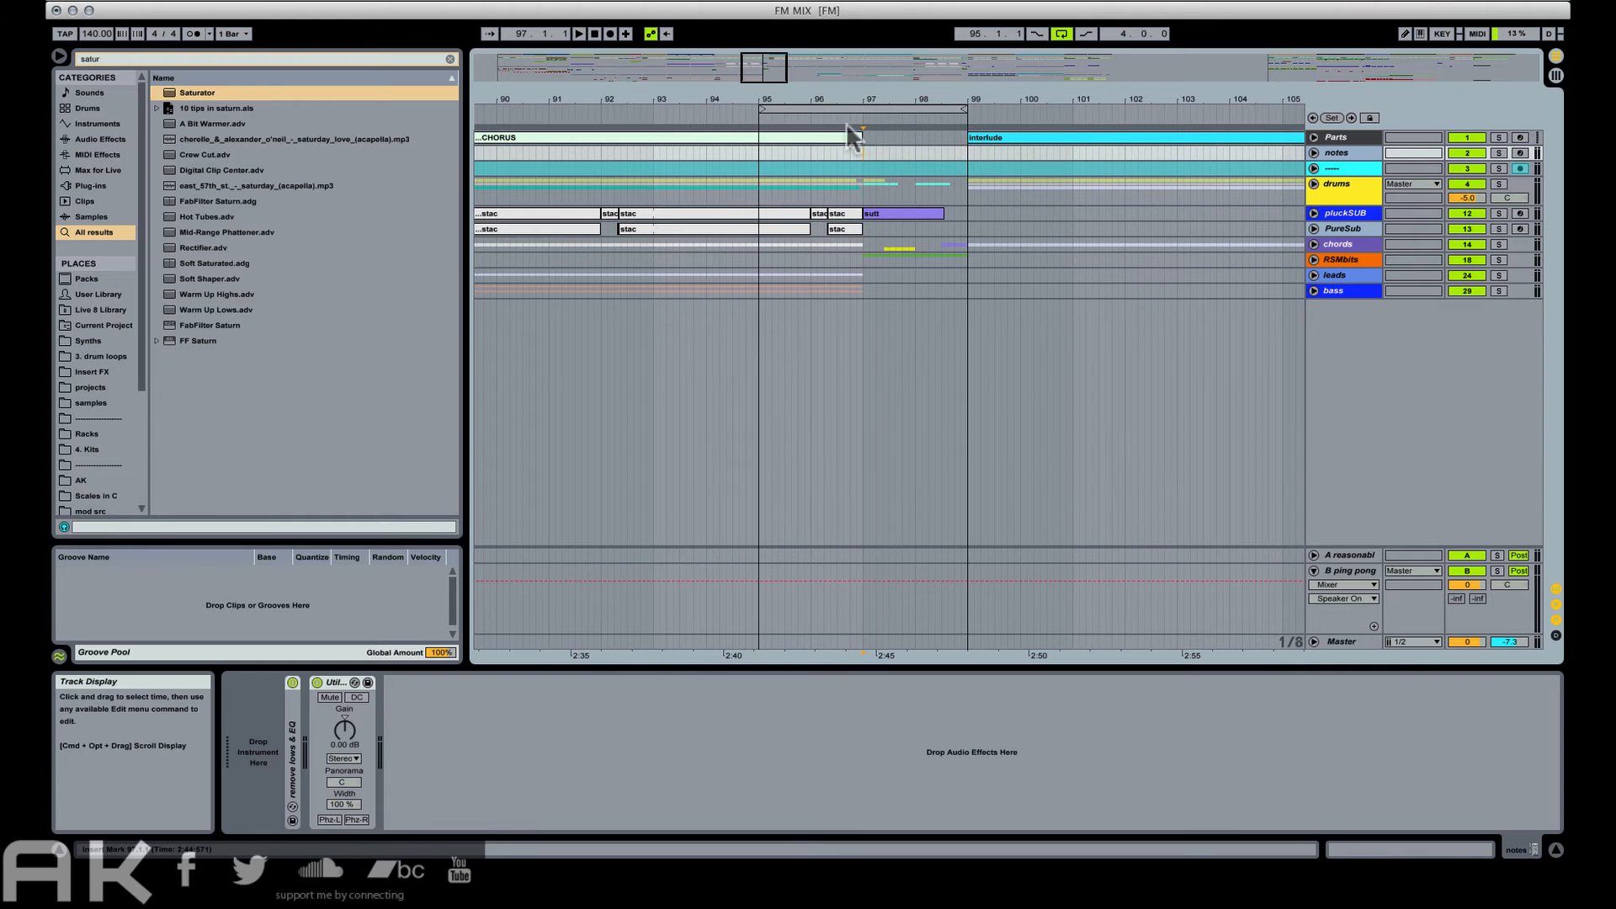
drag(897, 96, 808, 59)
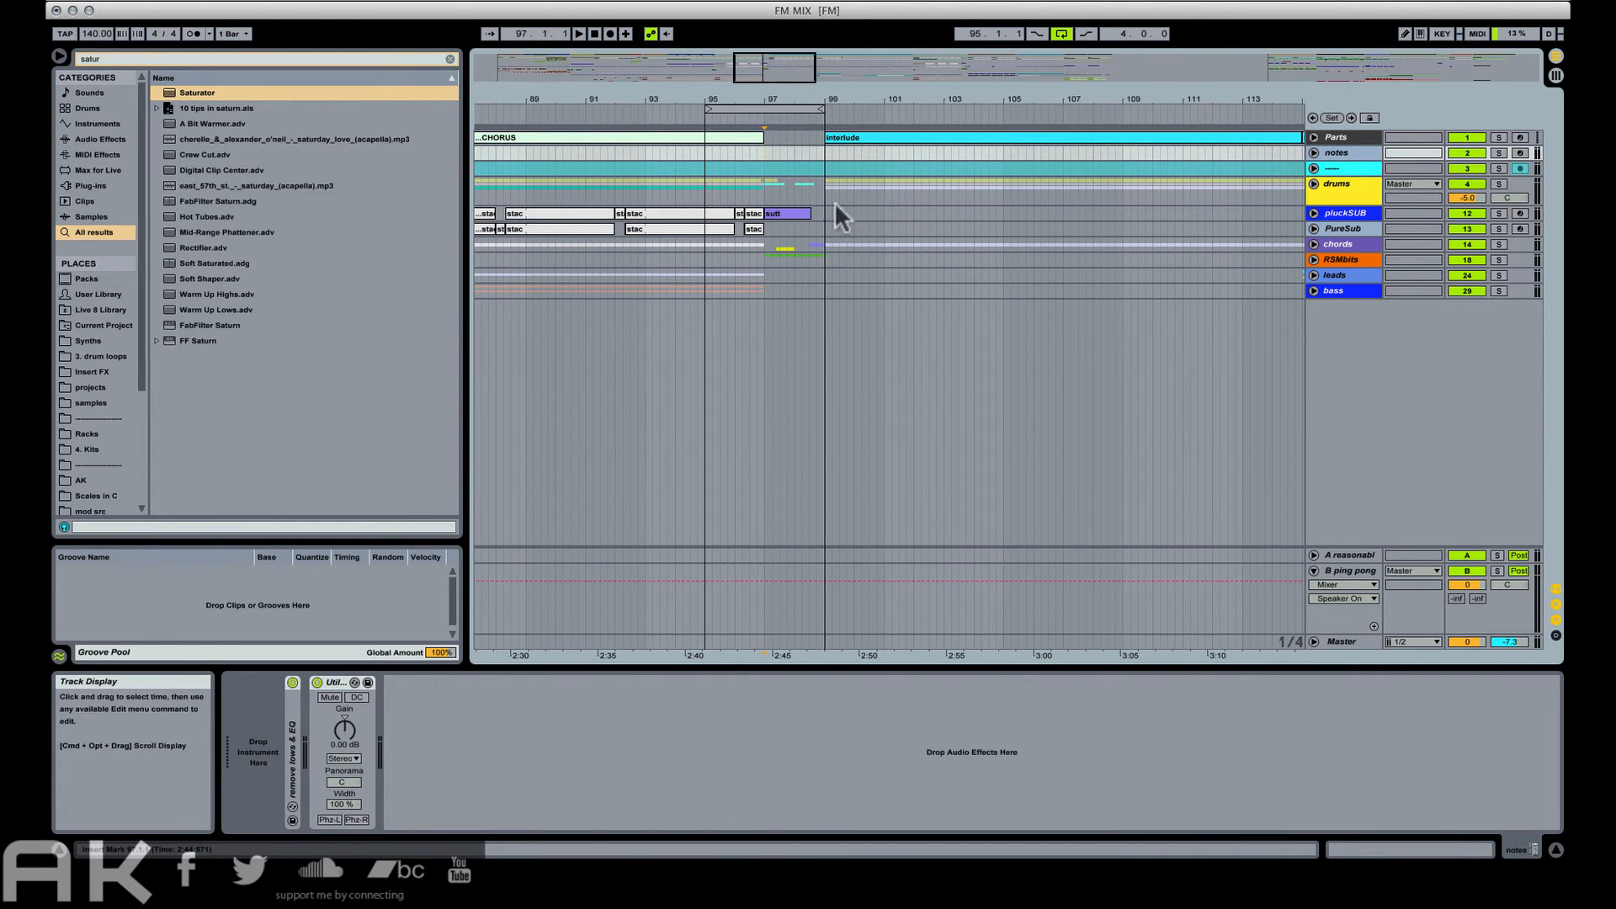
drag(639, 98, 775, 59)
click(594, 226)
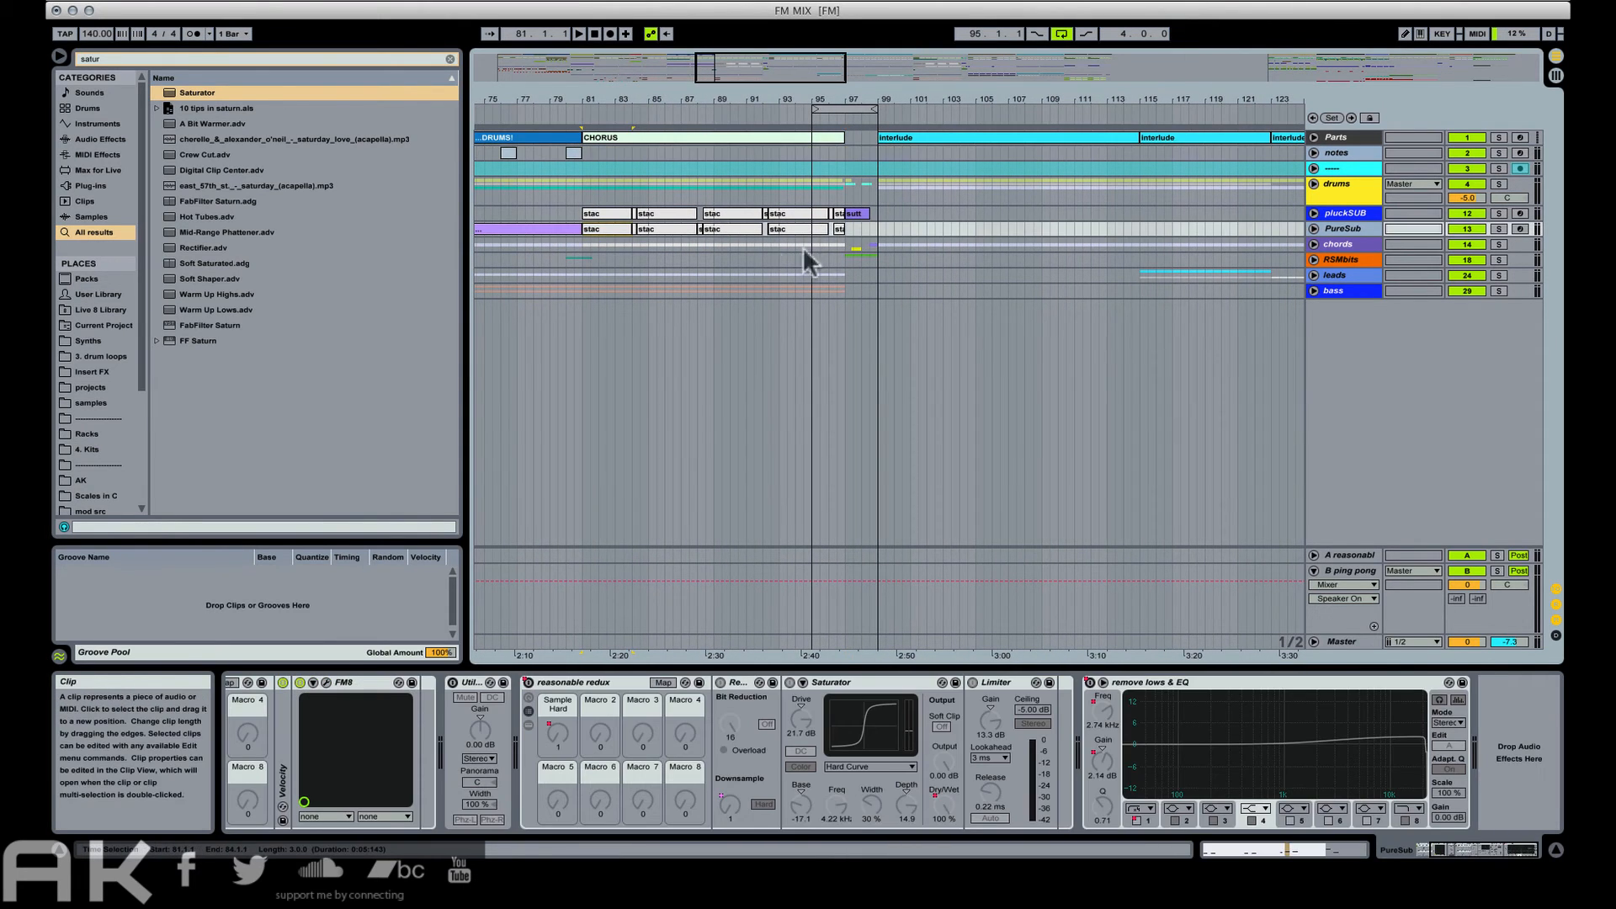
key(super+v)
key(space)
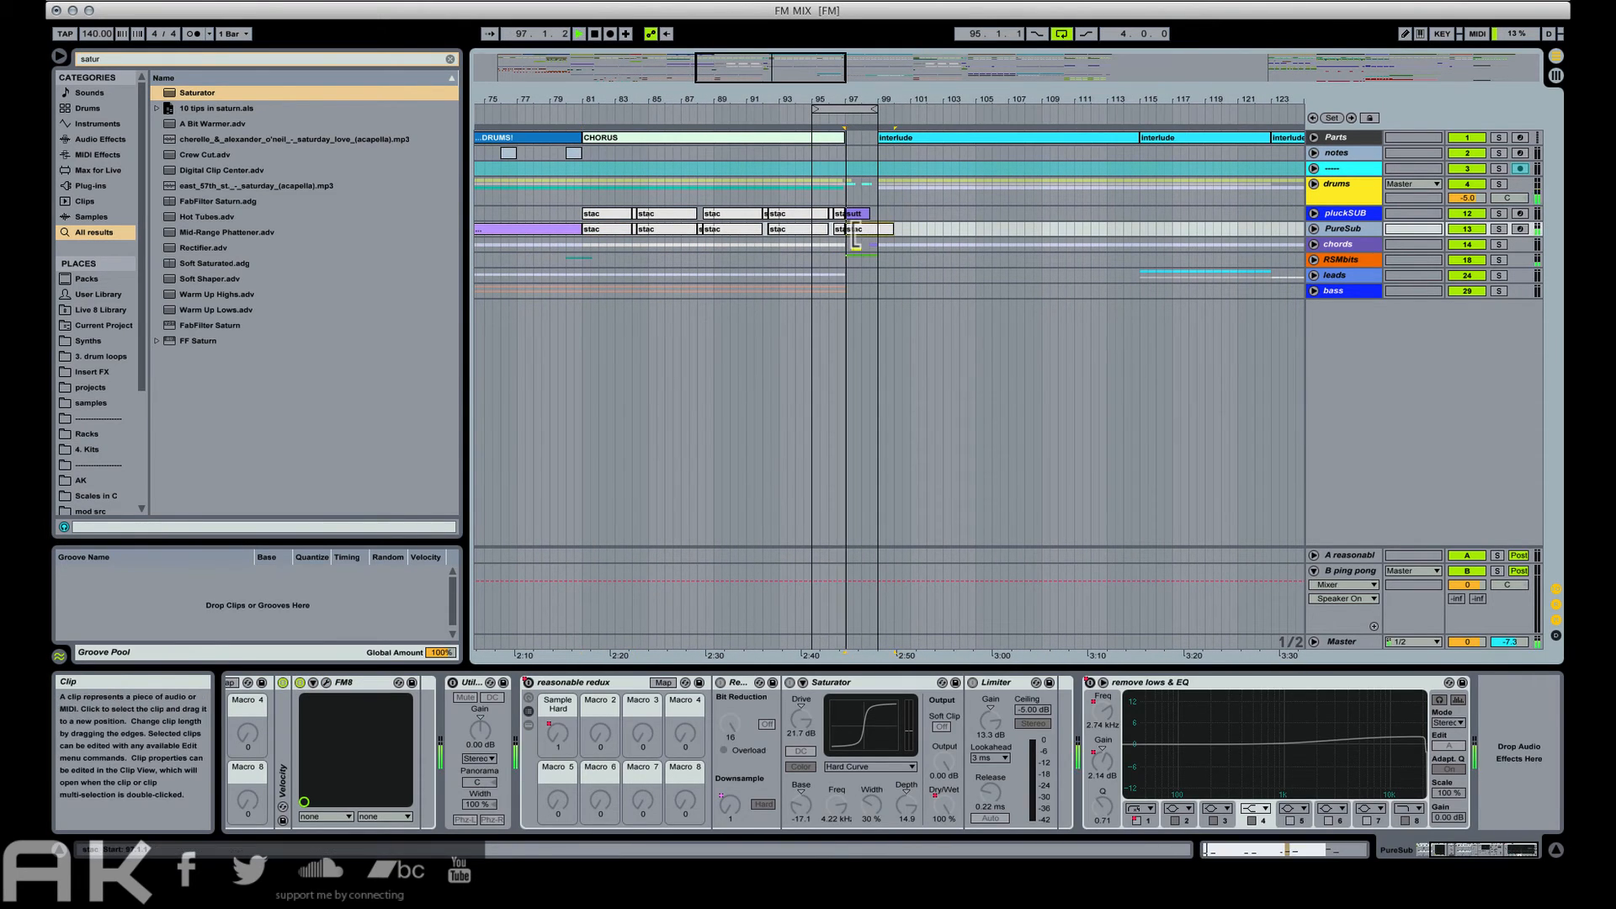
key(super+z)
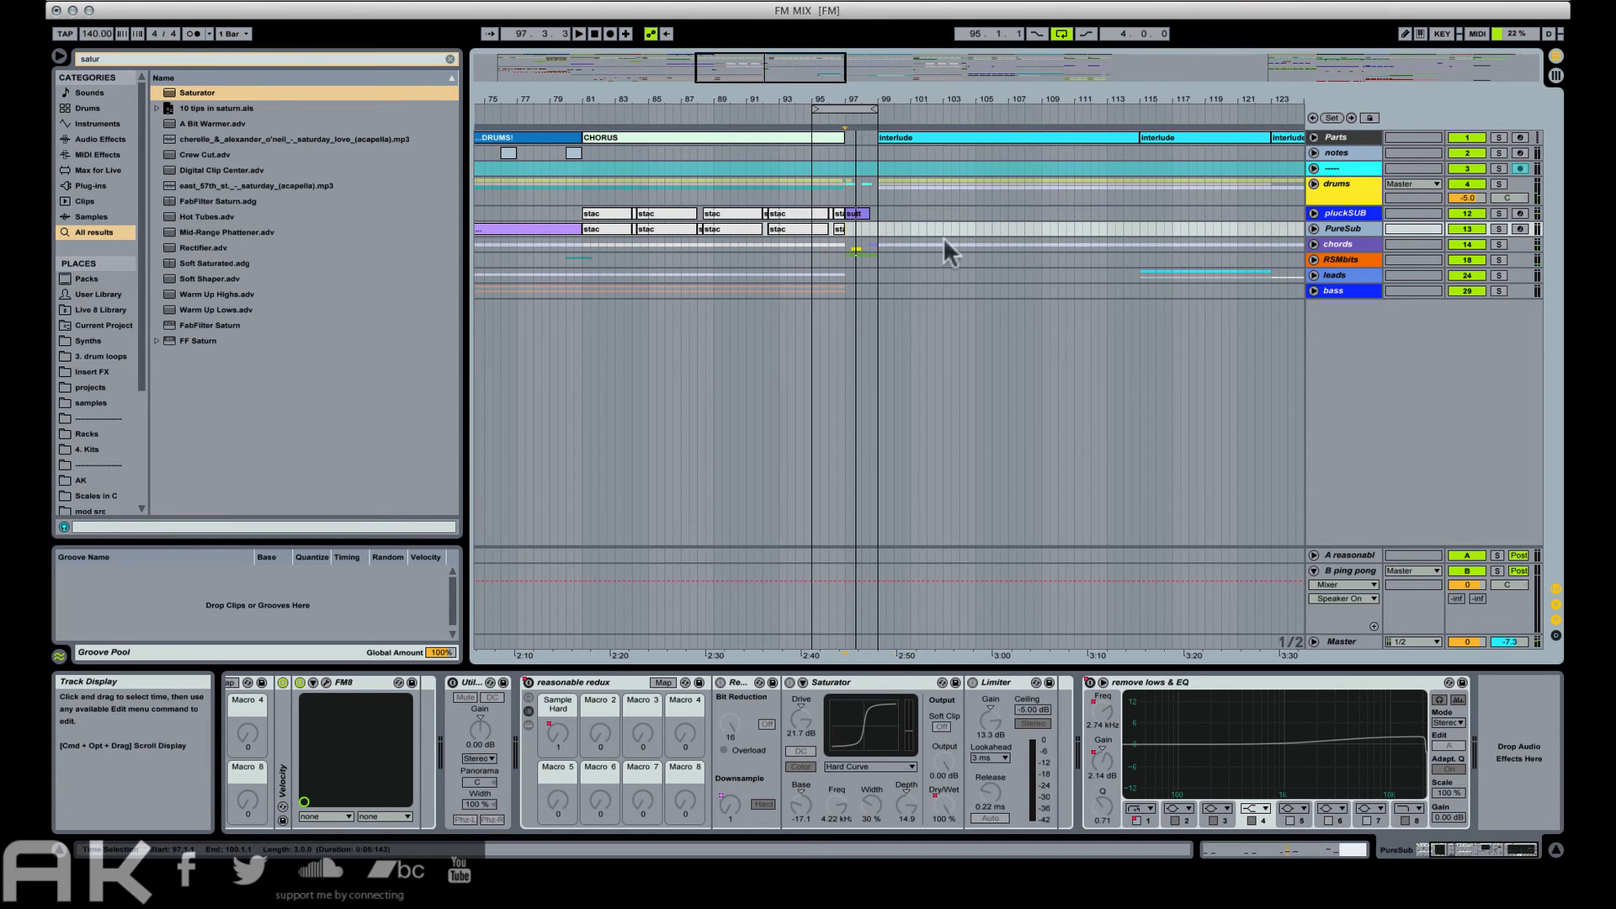
Split the FuzzChords stac clip at 82.3, copy its first part from bar 81 to bar 97, and play the result.
click(1314, 244)
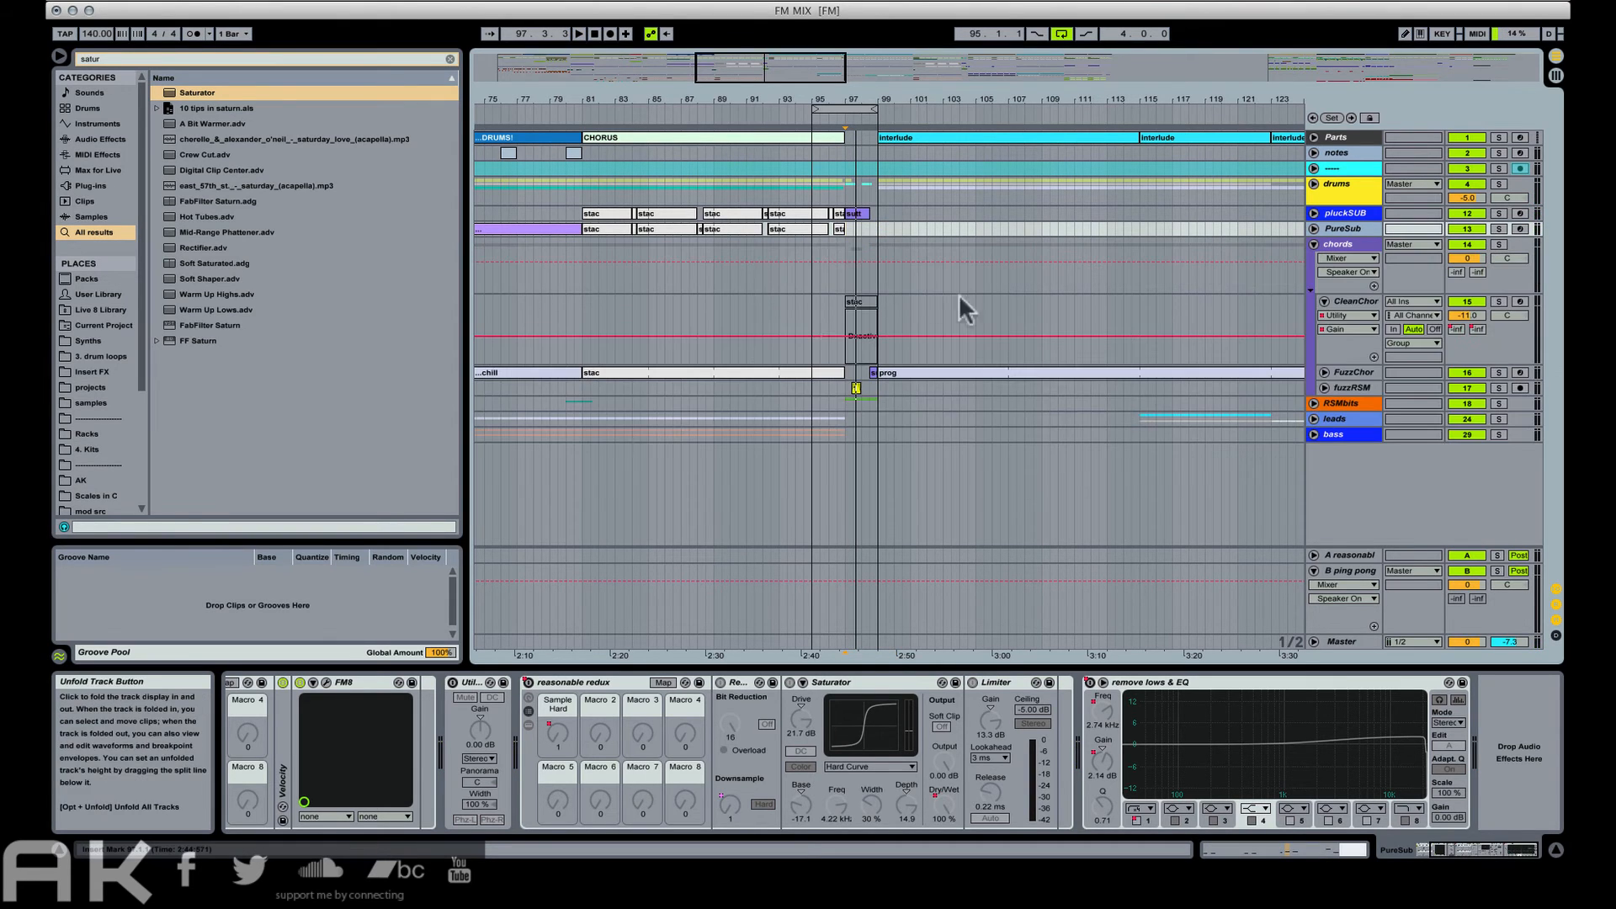
click(1324, 372)
click(615, 254)
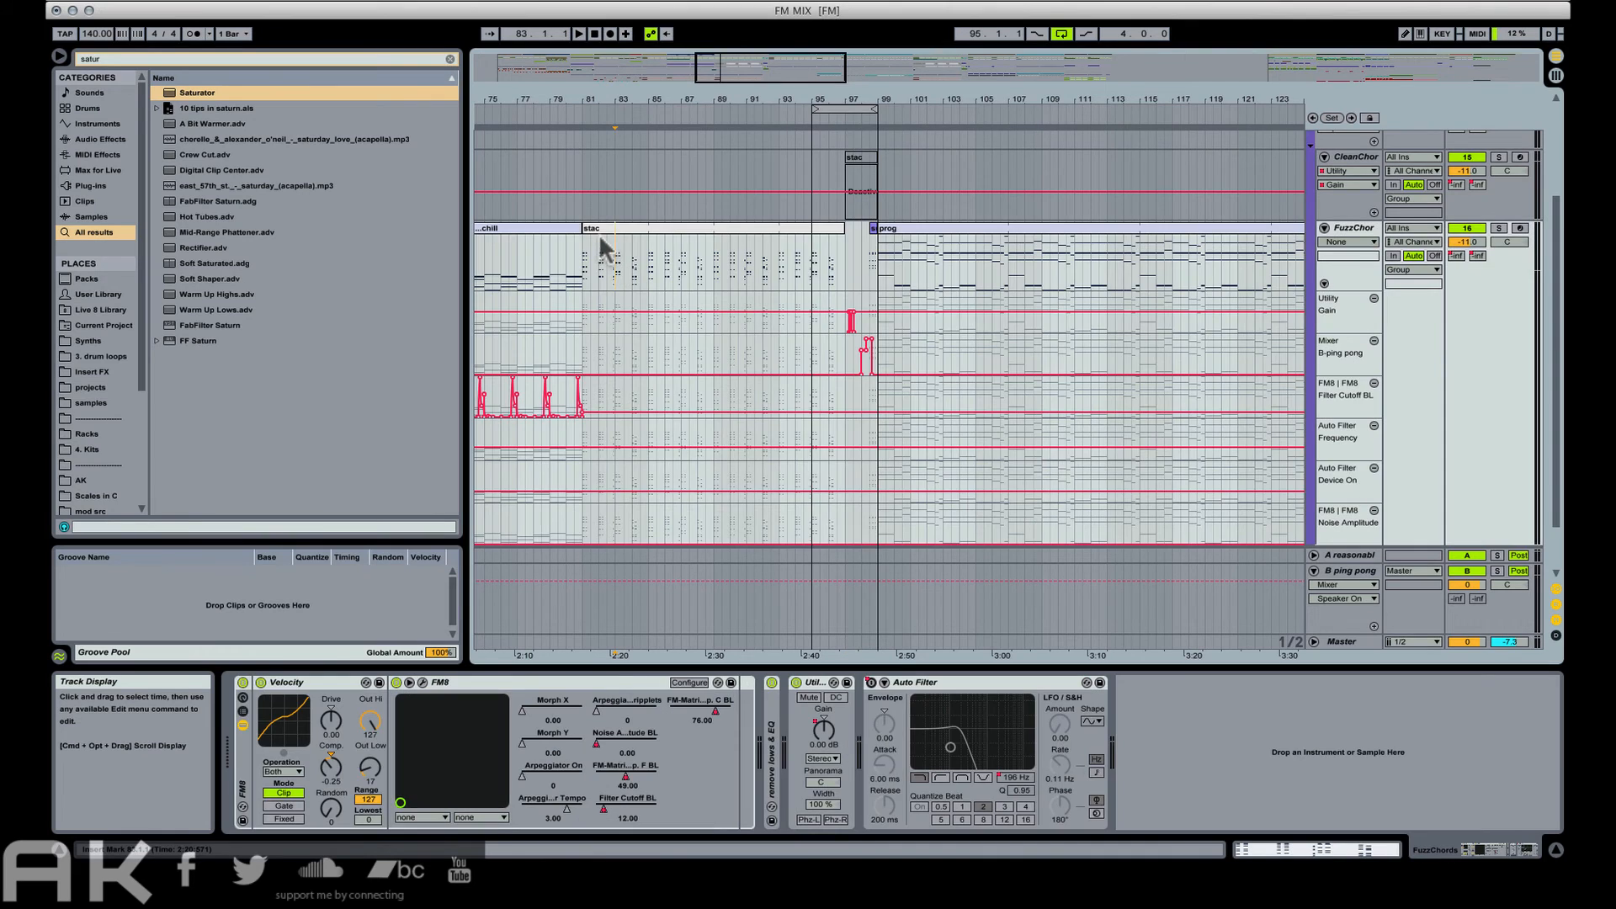
key(super+e)
click(597, 230)
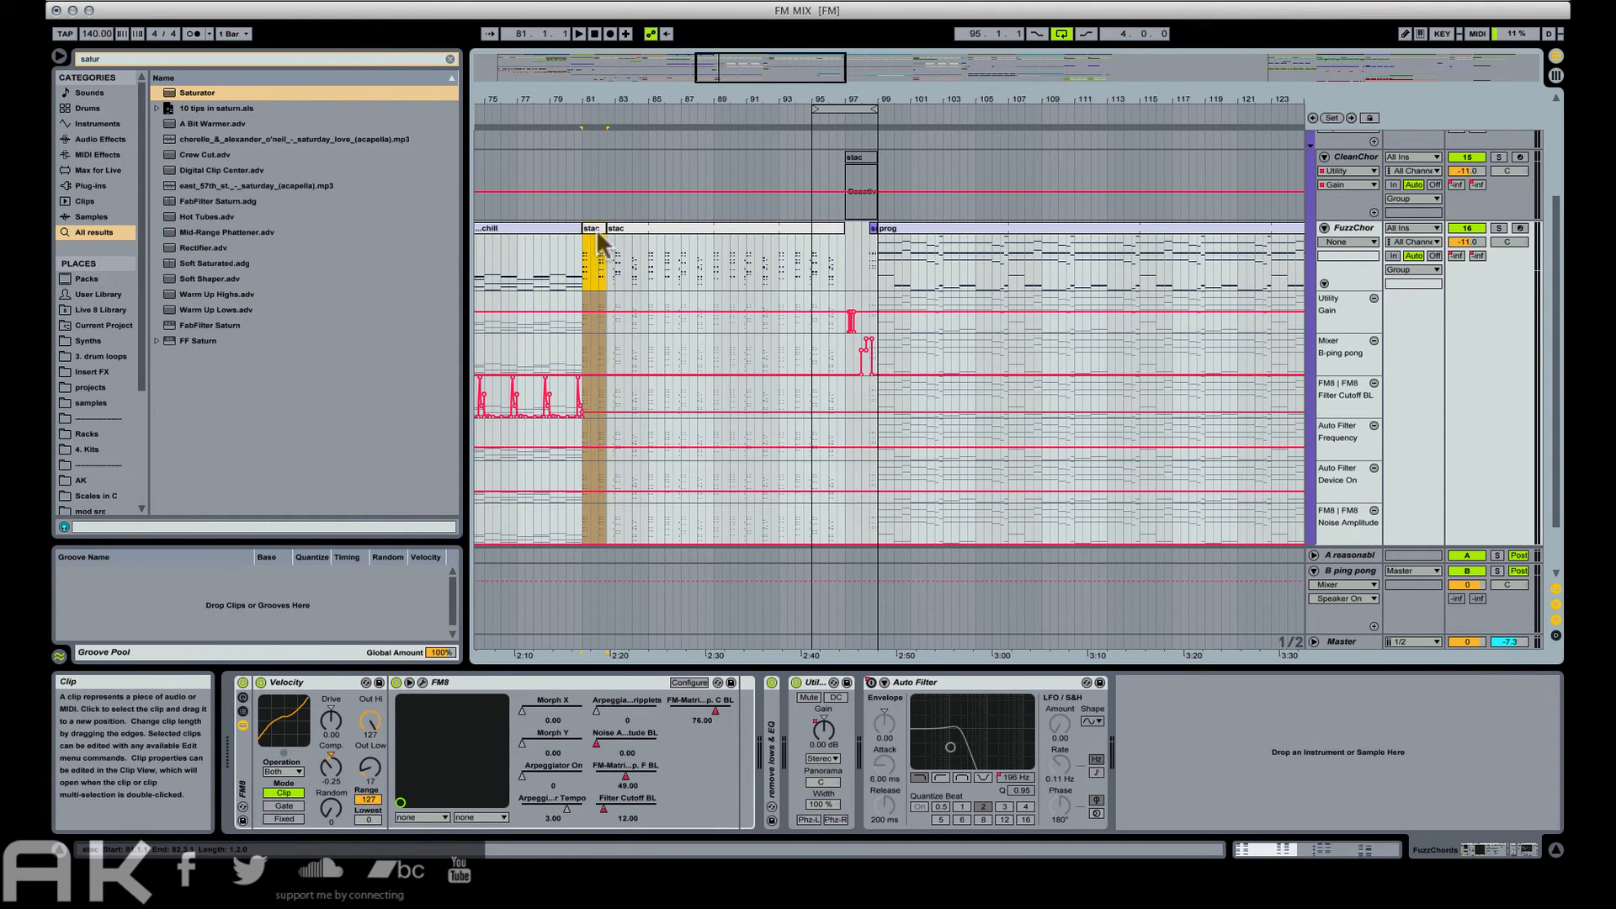
drag(600, 242, 853, 238)
key(space)
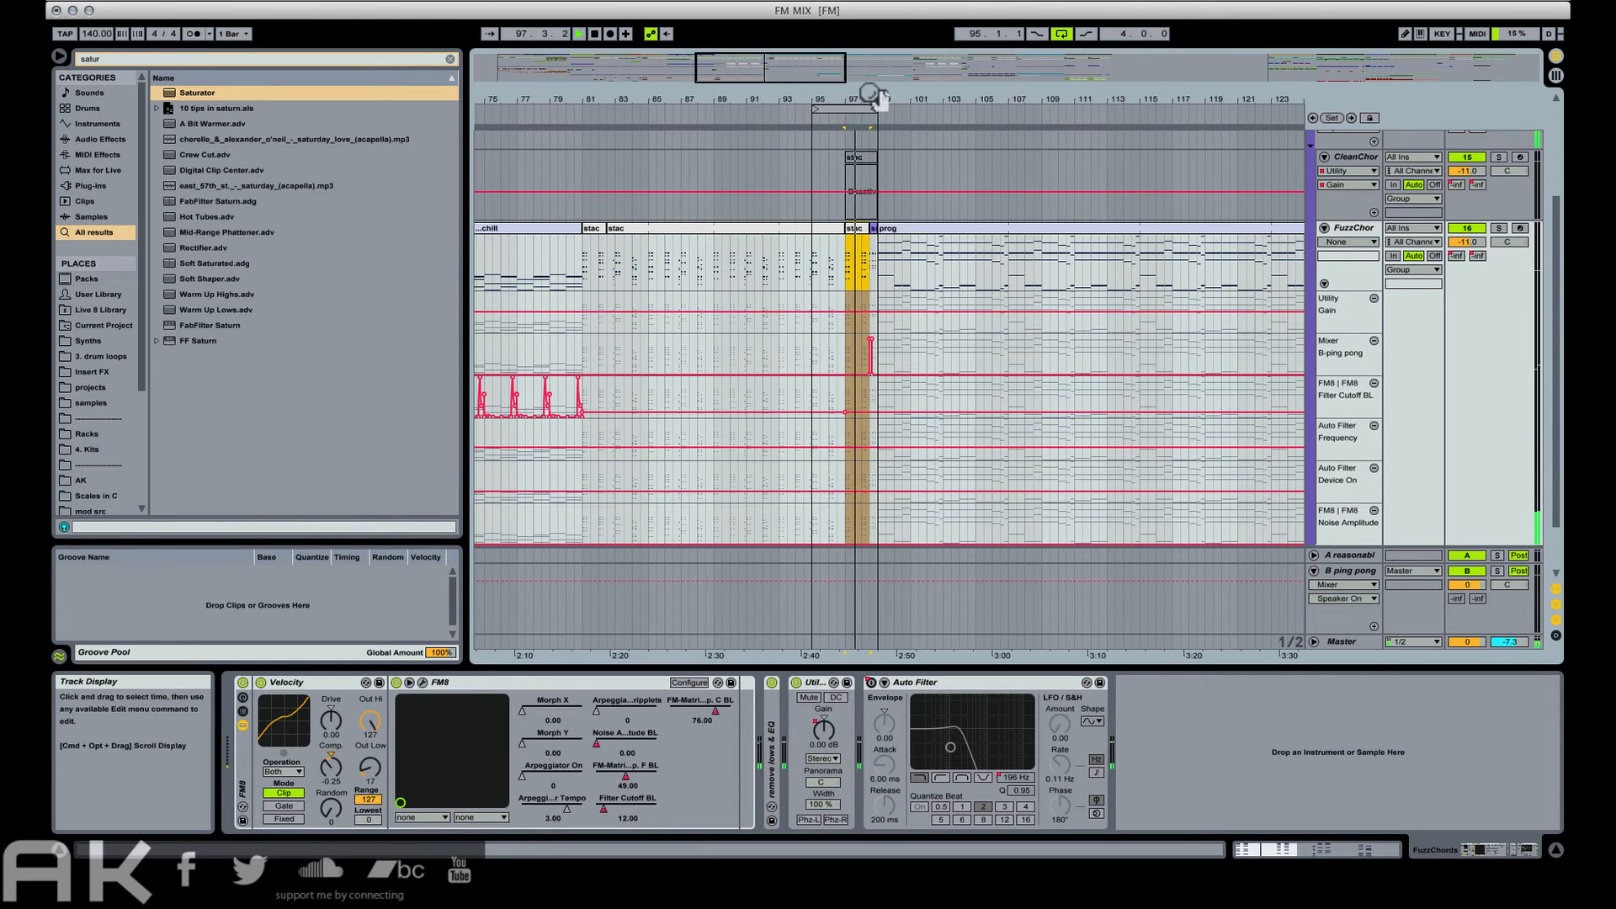
Audition the copied FuzzChords stac clip at bar 97 together with the surrounding tracks.
drag(875, 100, 855, 236)
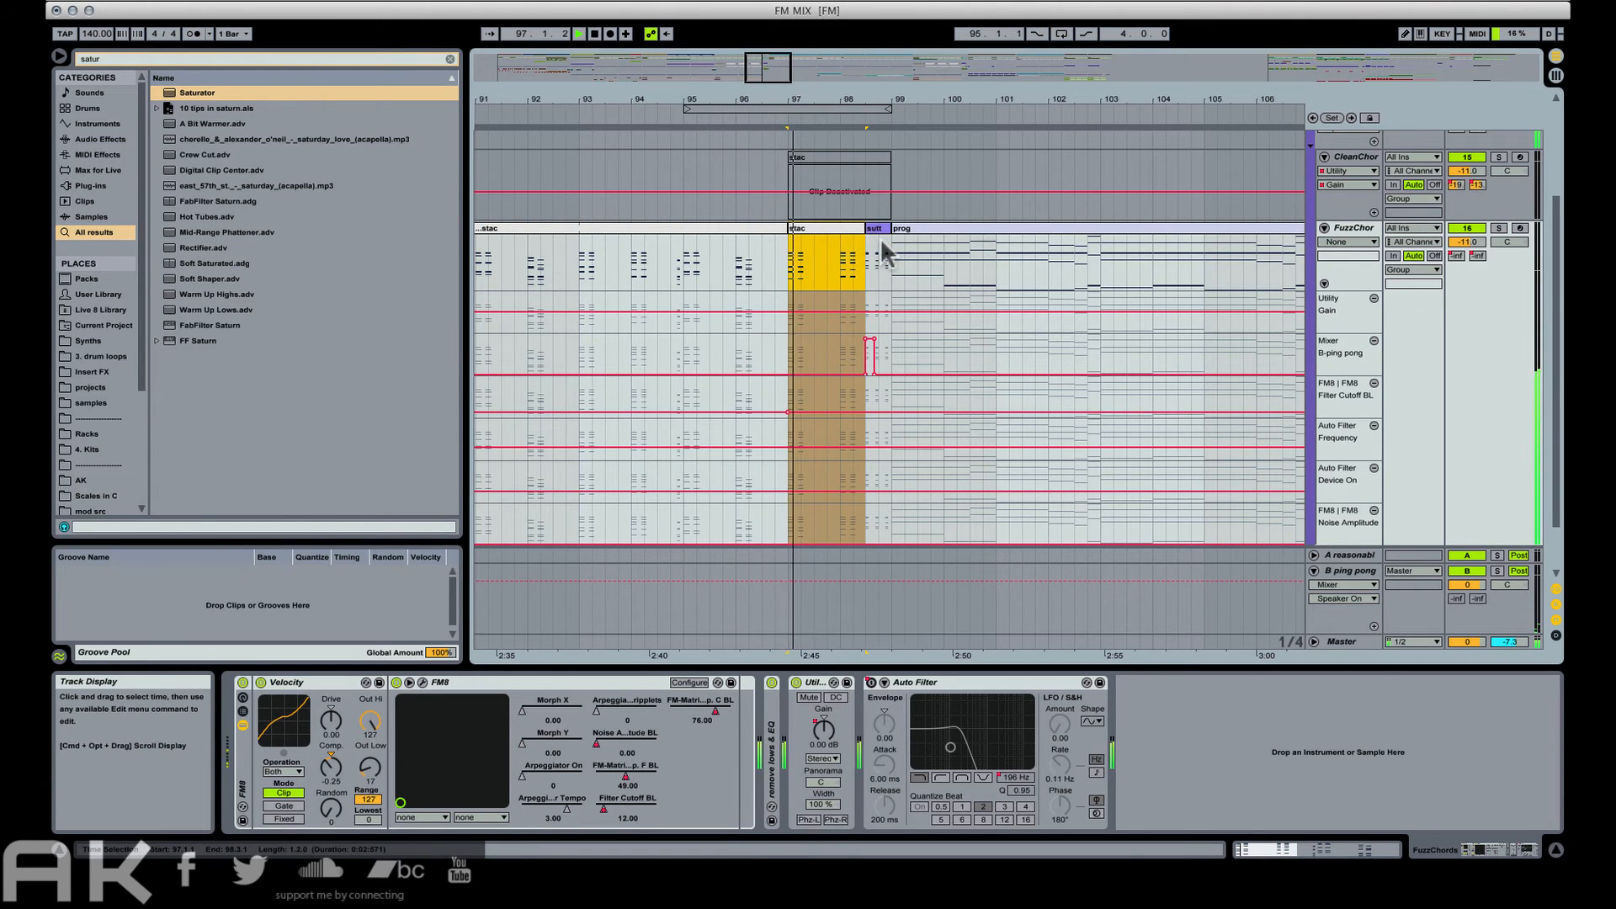
scroll(888, 244, up, 1)
scroll(891, 244, up, 7)
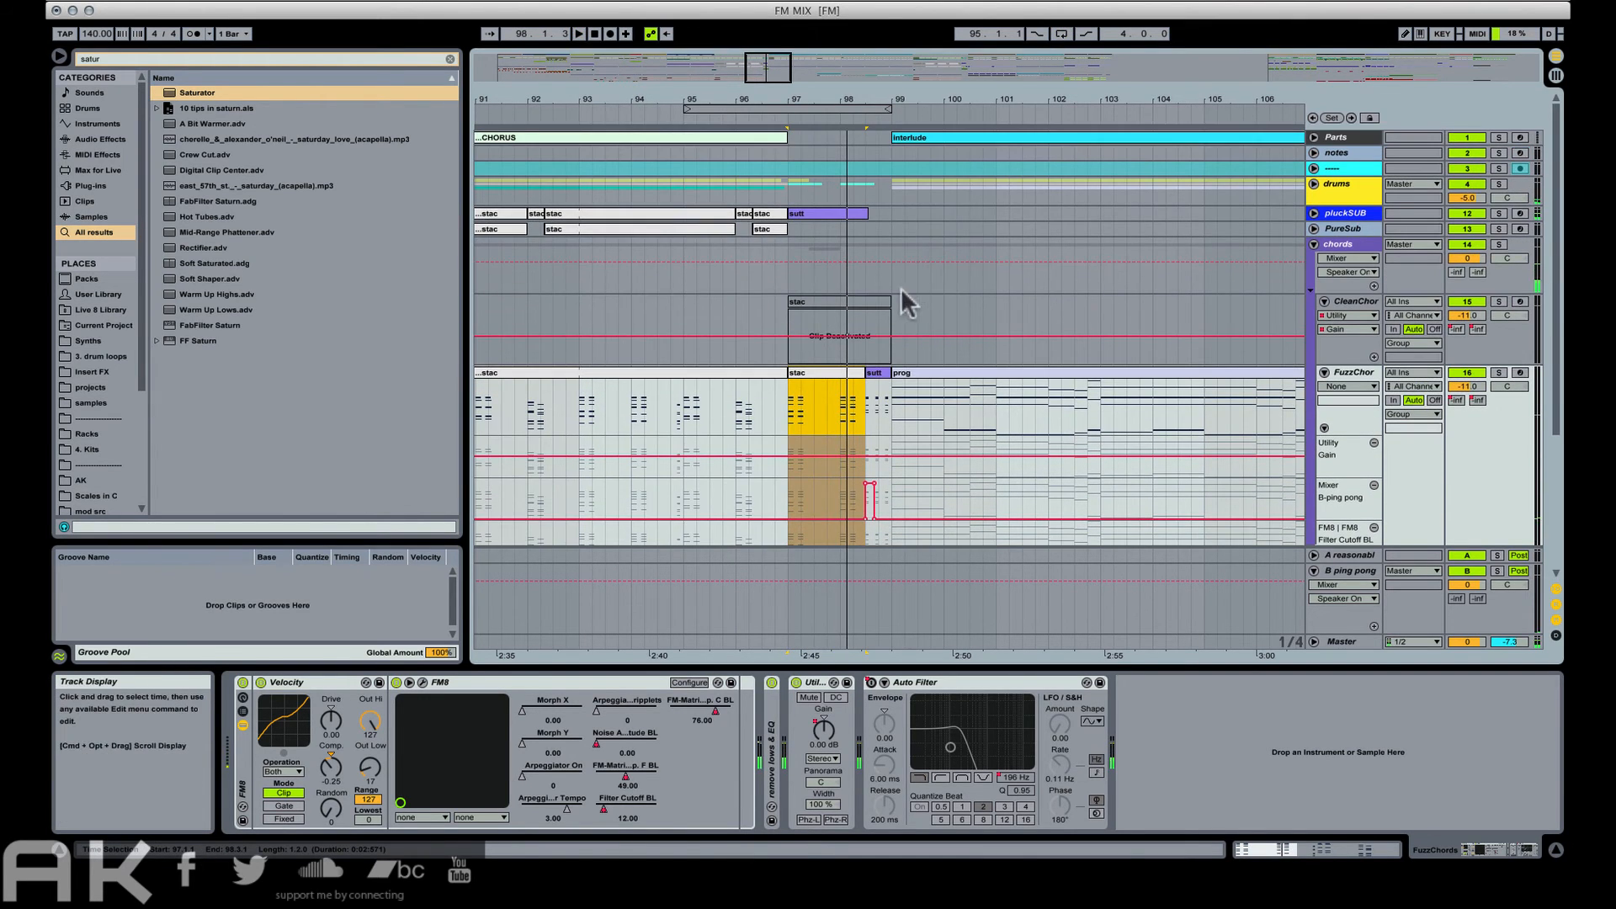
key(space)
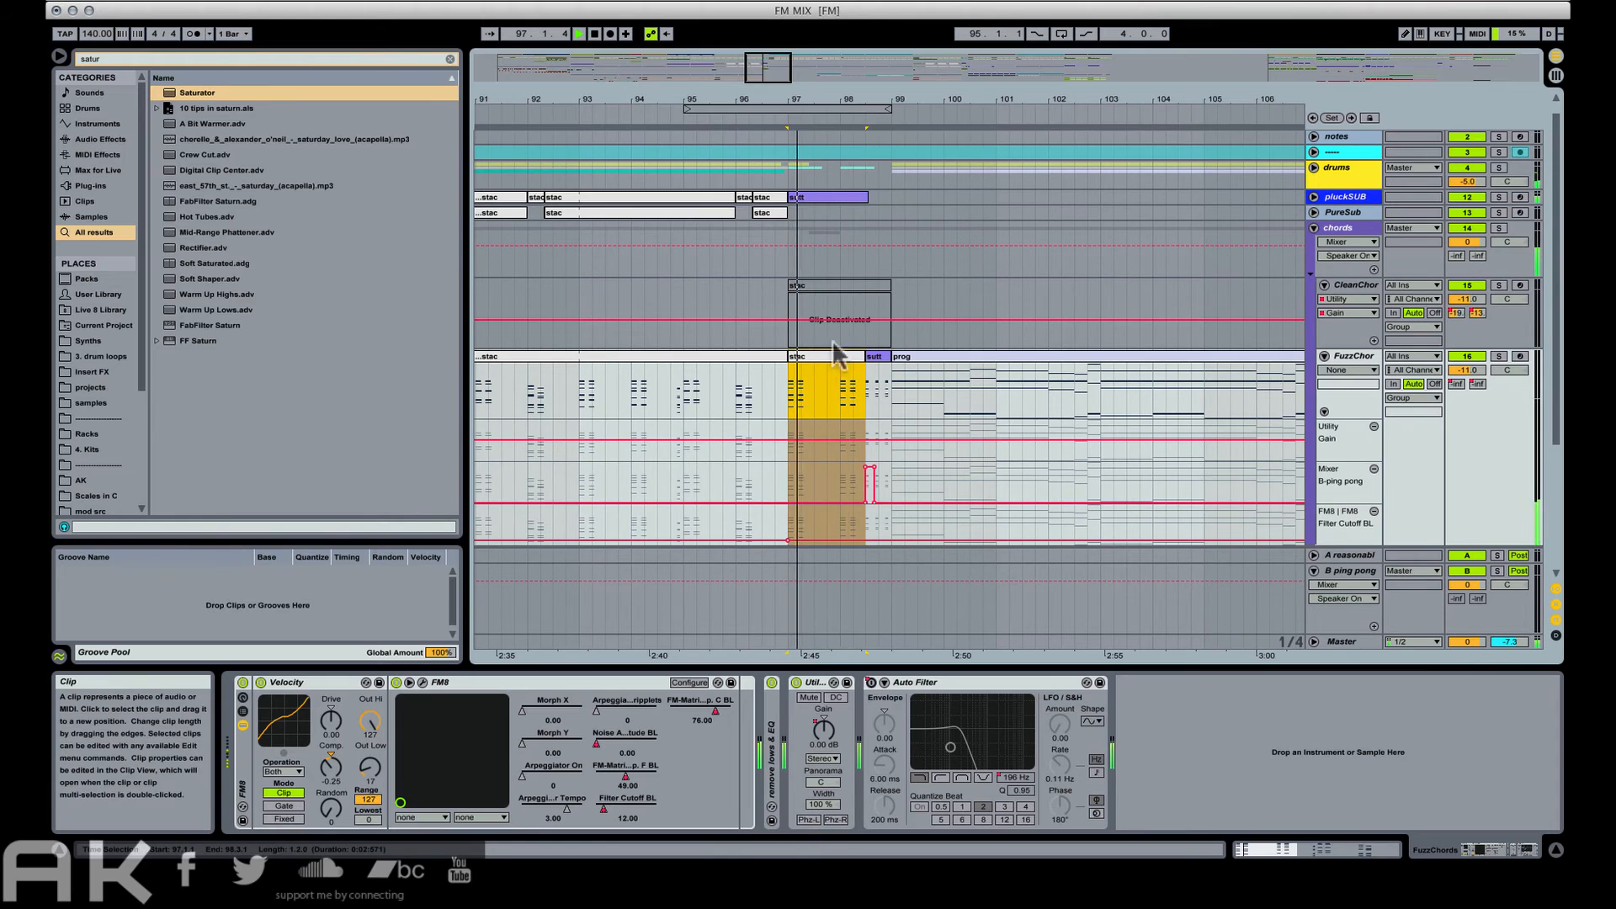
scroll(871, 339, up, 1)
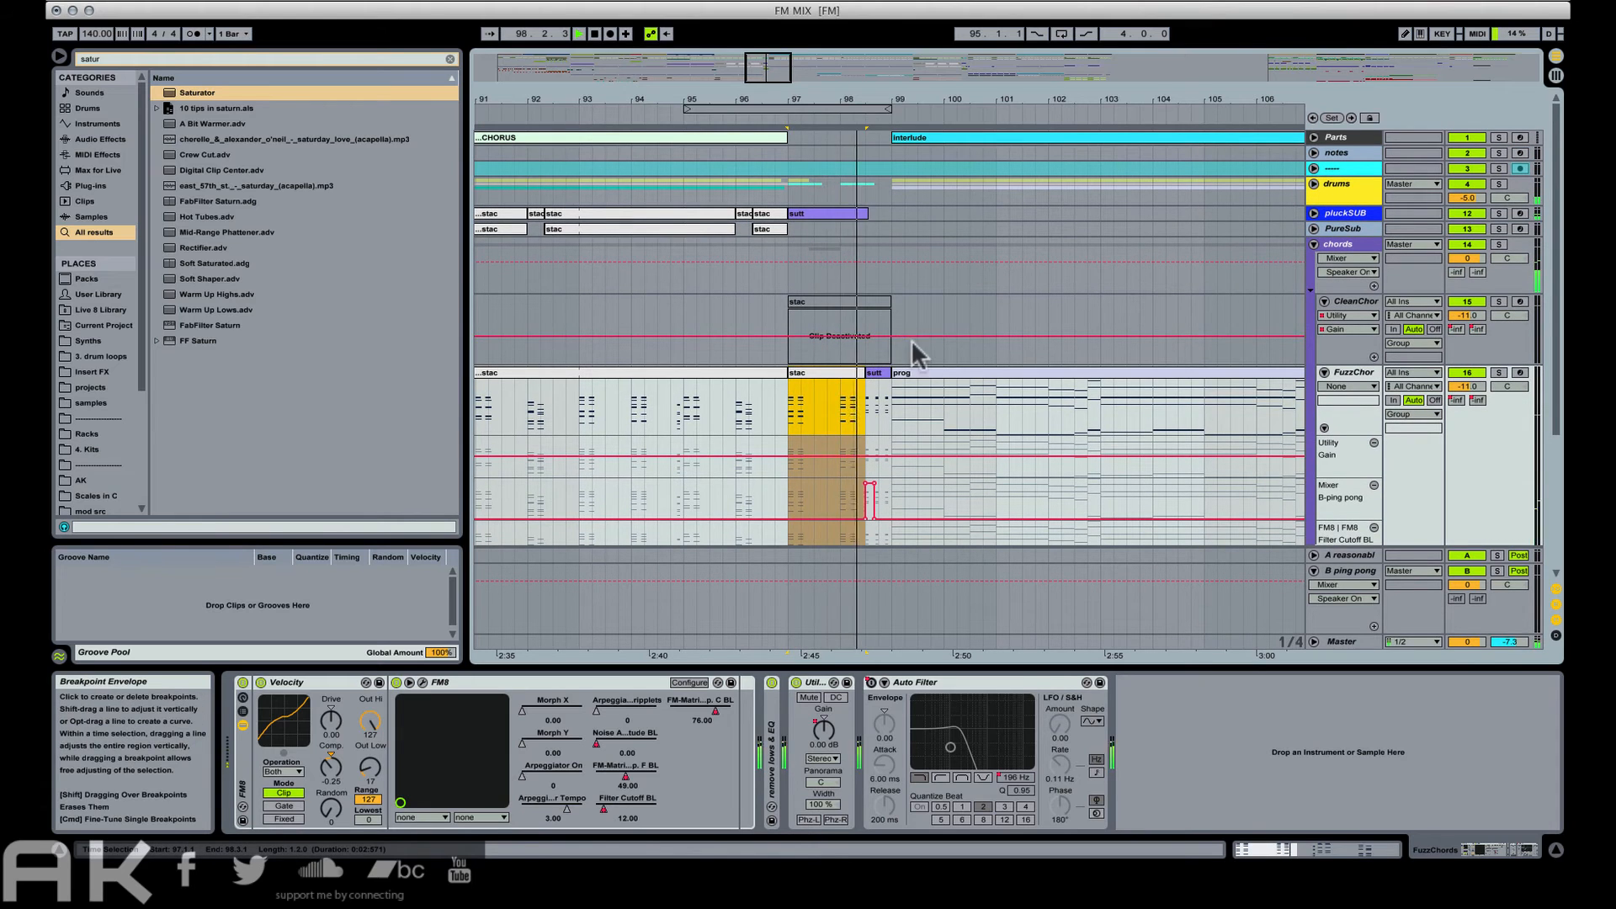
Insert four bars of time into the arrangement at 98.3 and play the passage leading up to the gap.
click(877, 373)
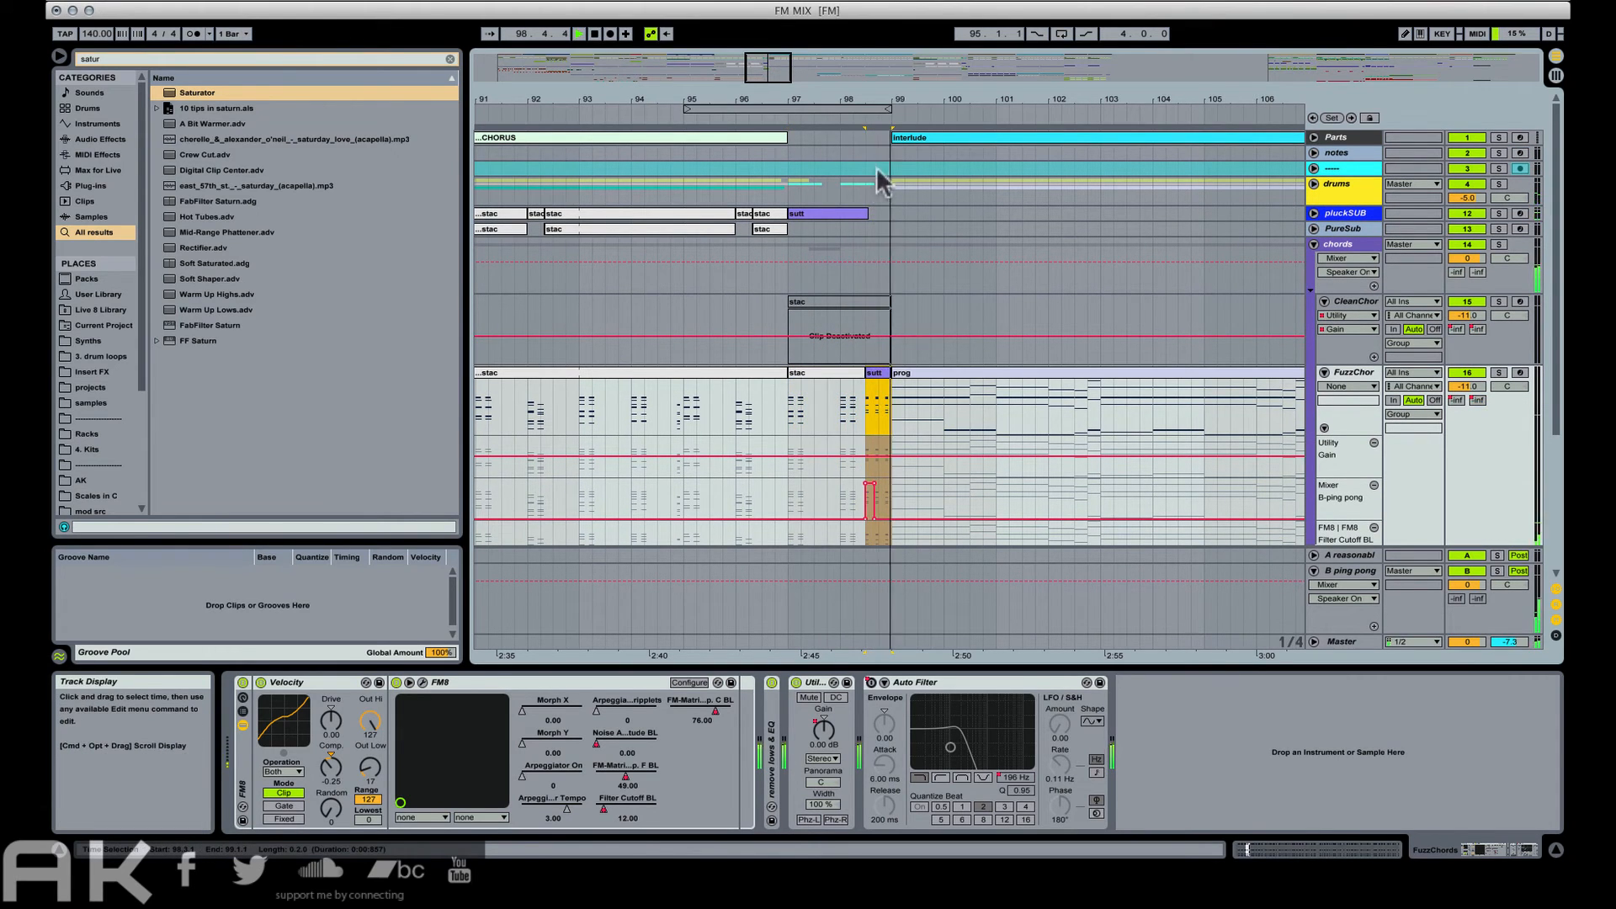
click(865, 139)
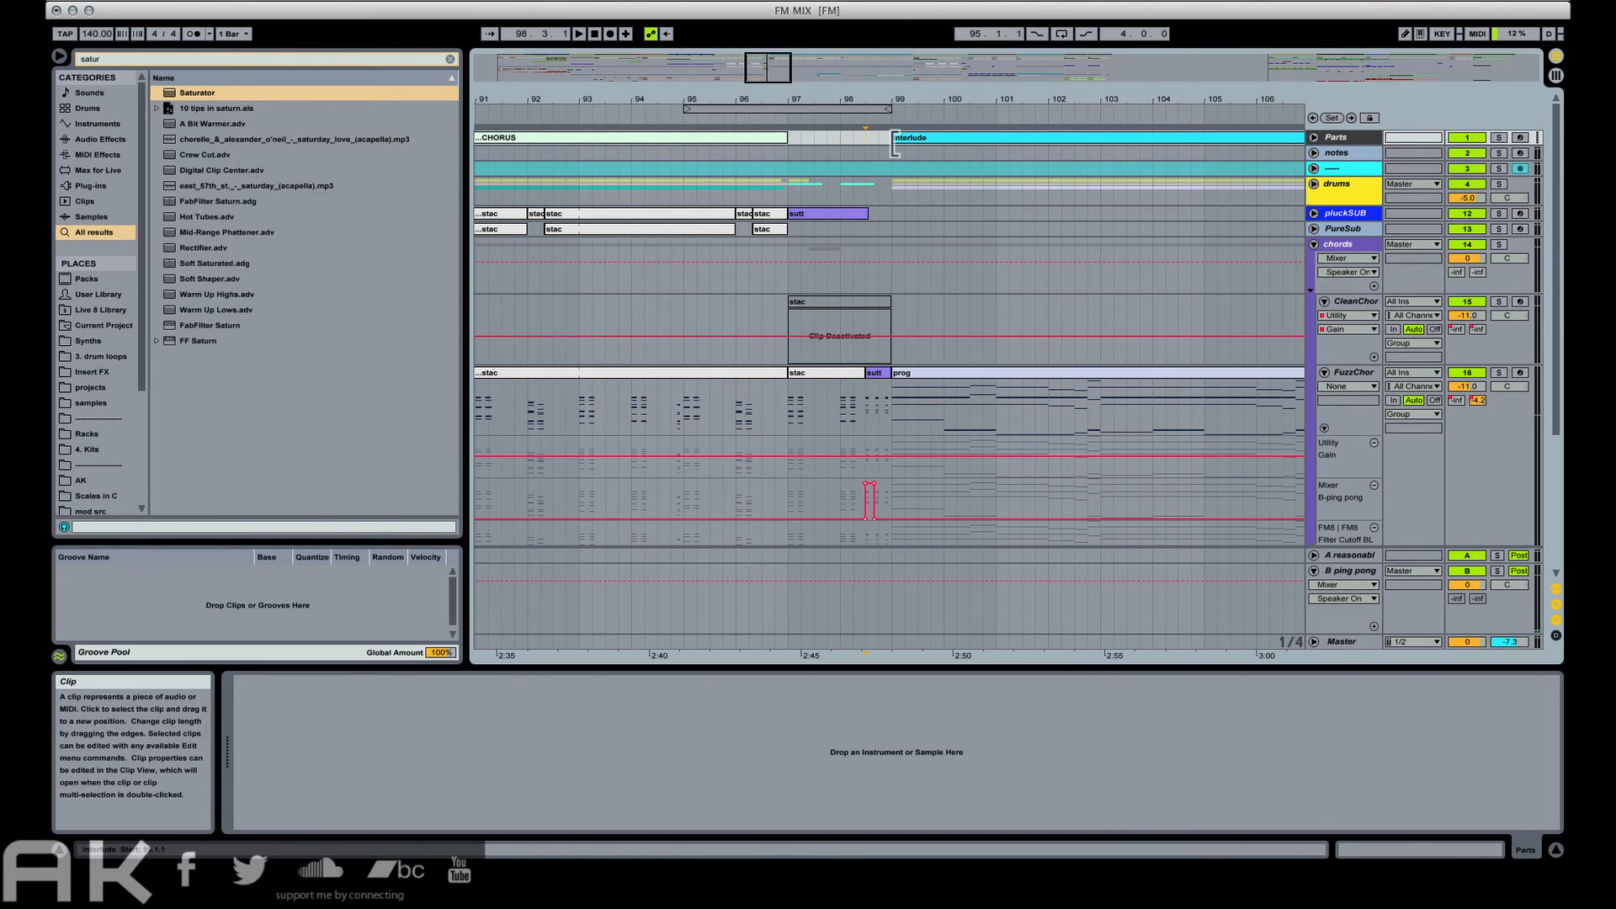
key(super+i)
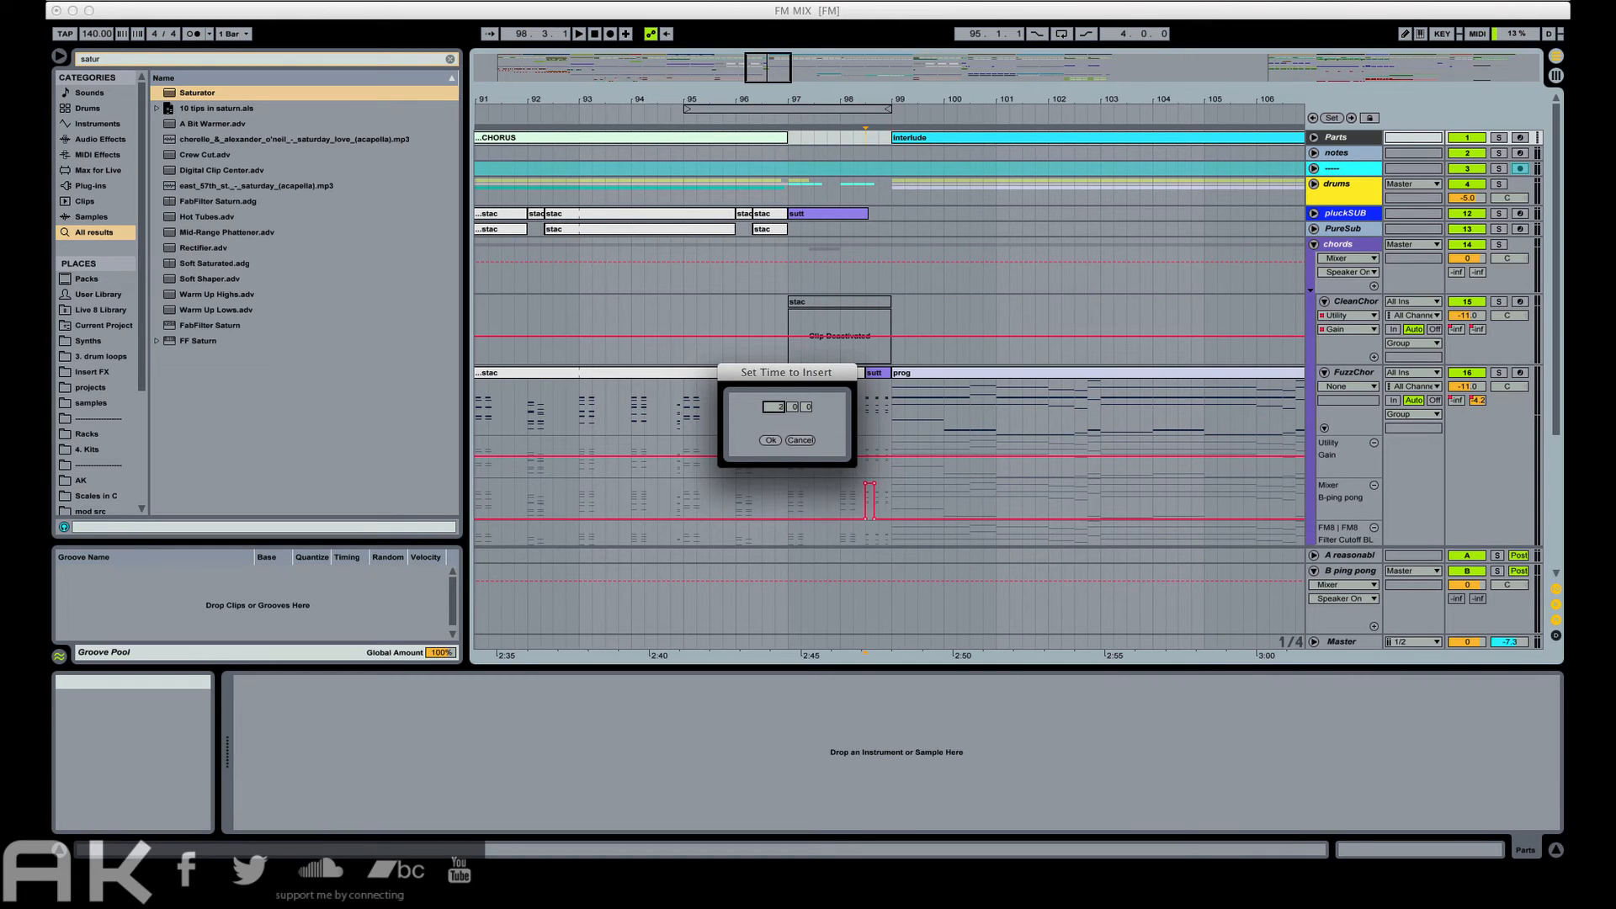
click(769, 440)
click(811, 210)
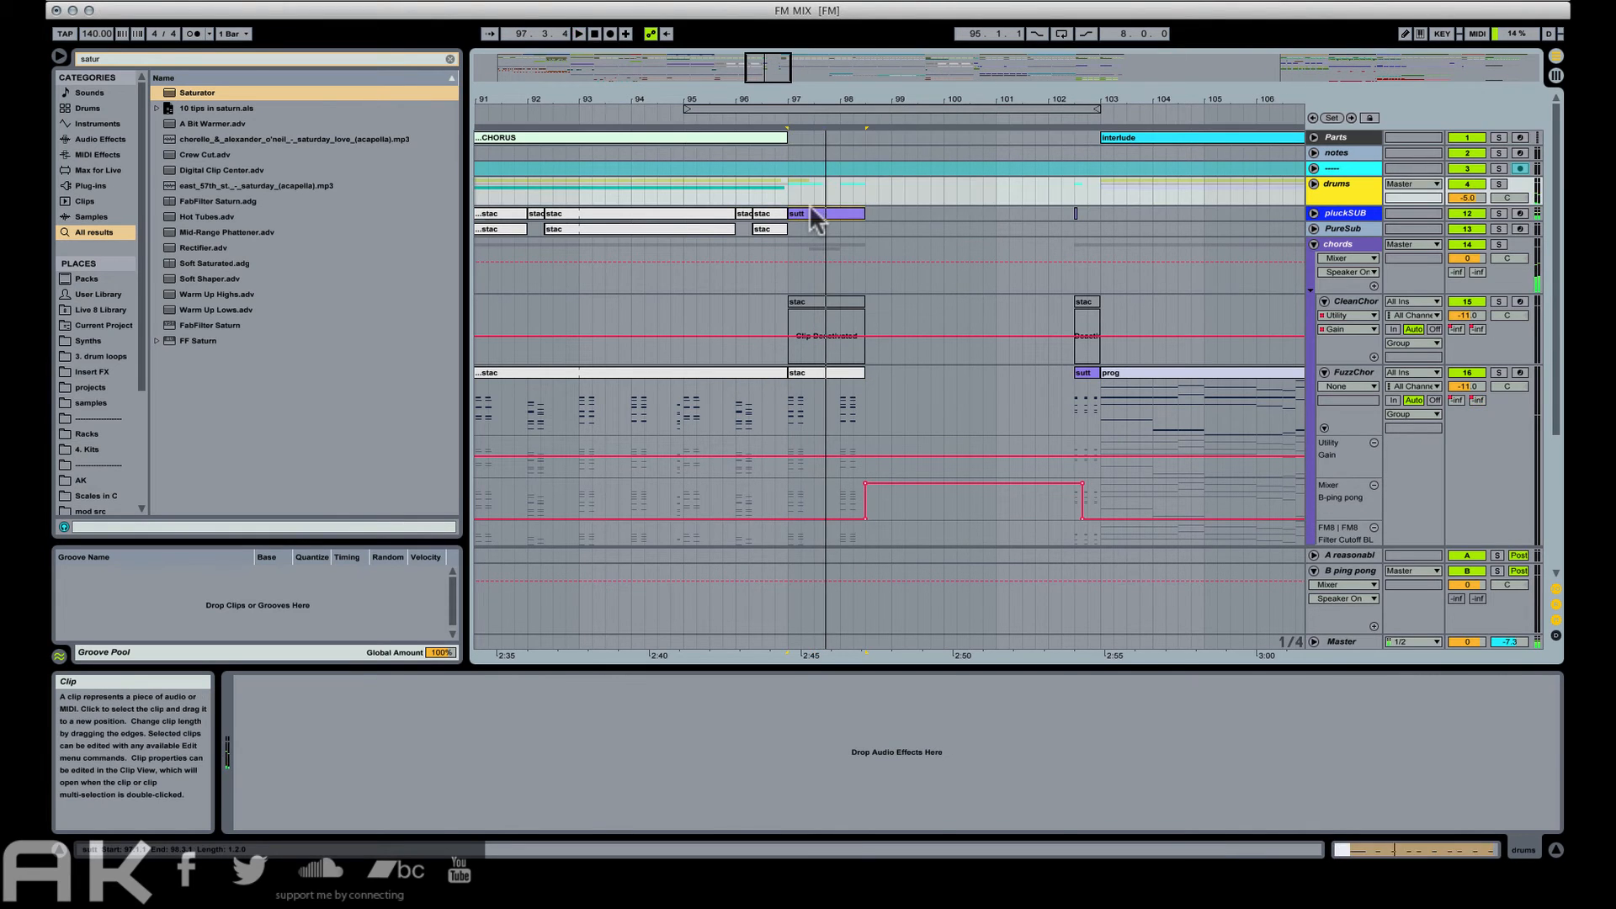
scroll(864, 295, down, 5)
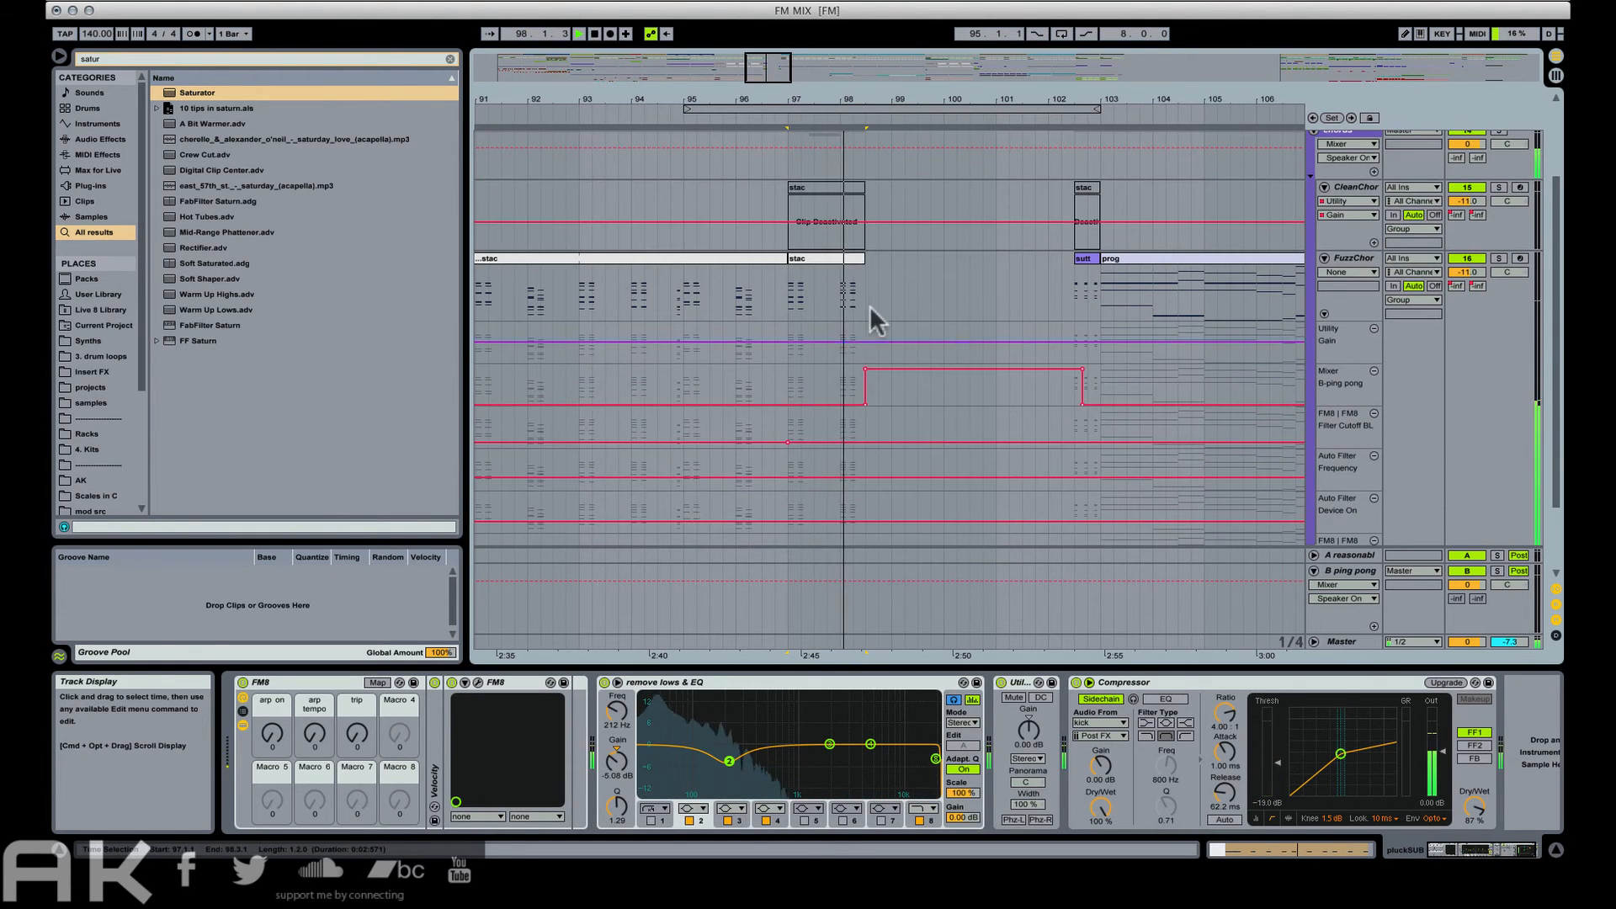
Extend the FuzzChords stac clip starting at bar 97 to 99.3 and play the result.
click(812, 258)
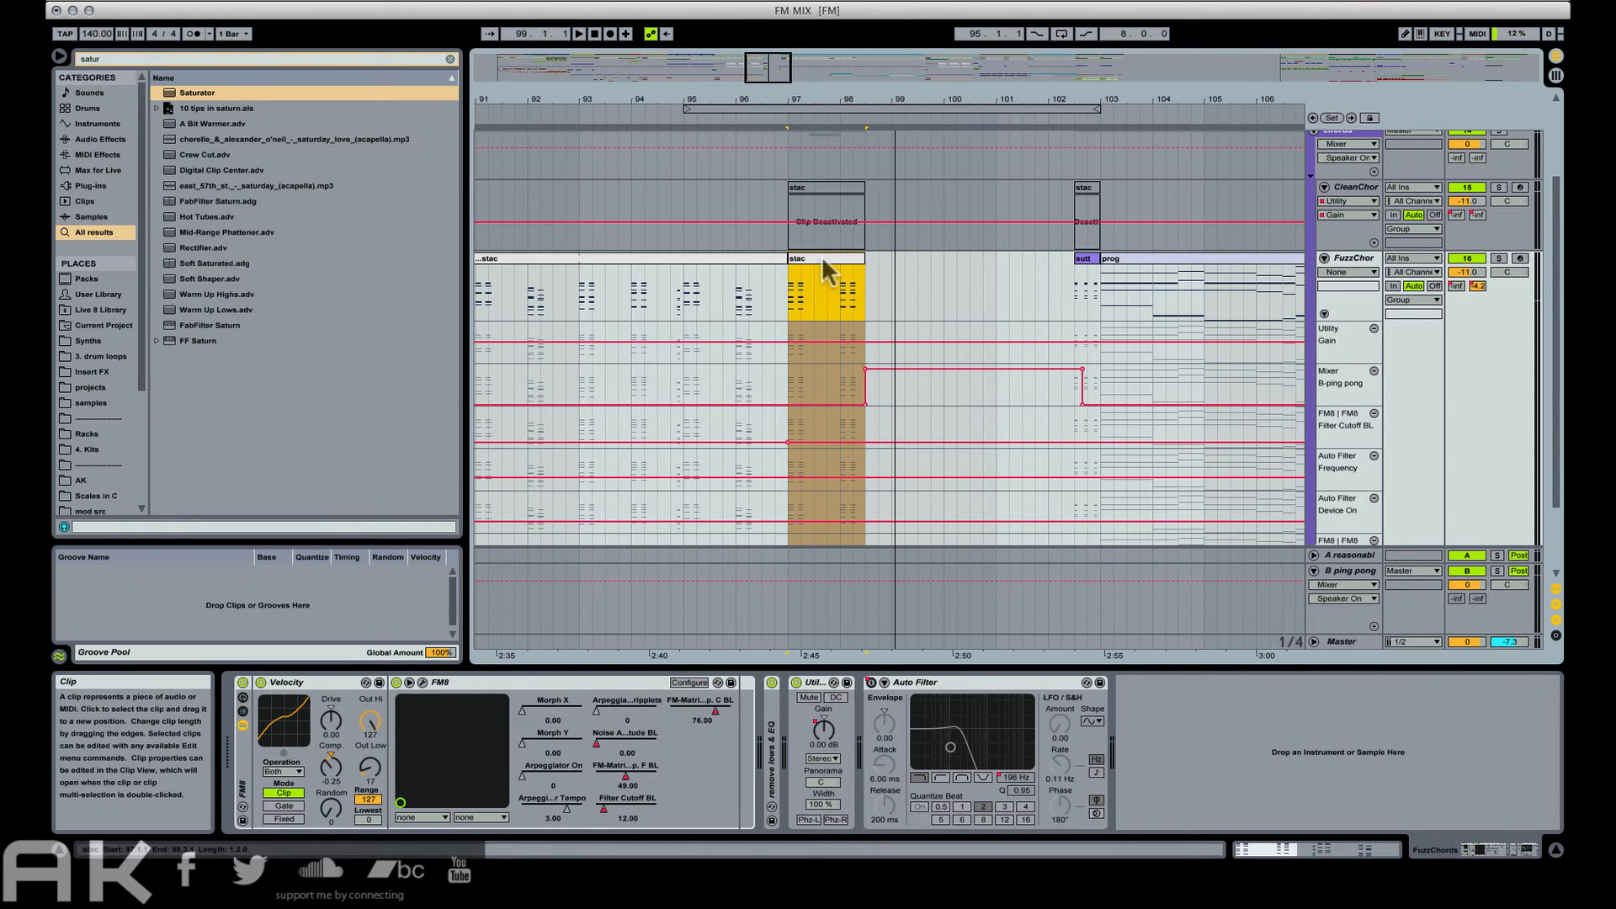
drag(866, 261, 918, 261)
key(space)
click(917, 263)
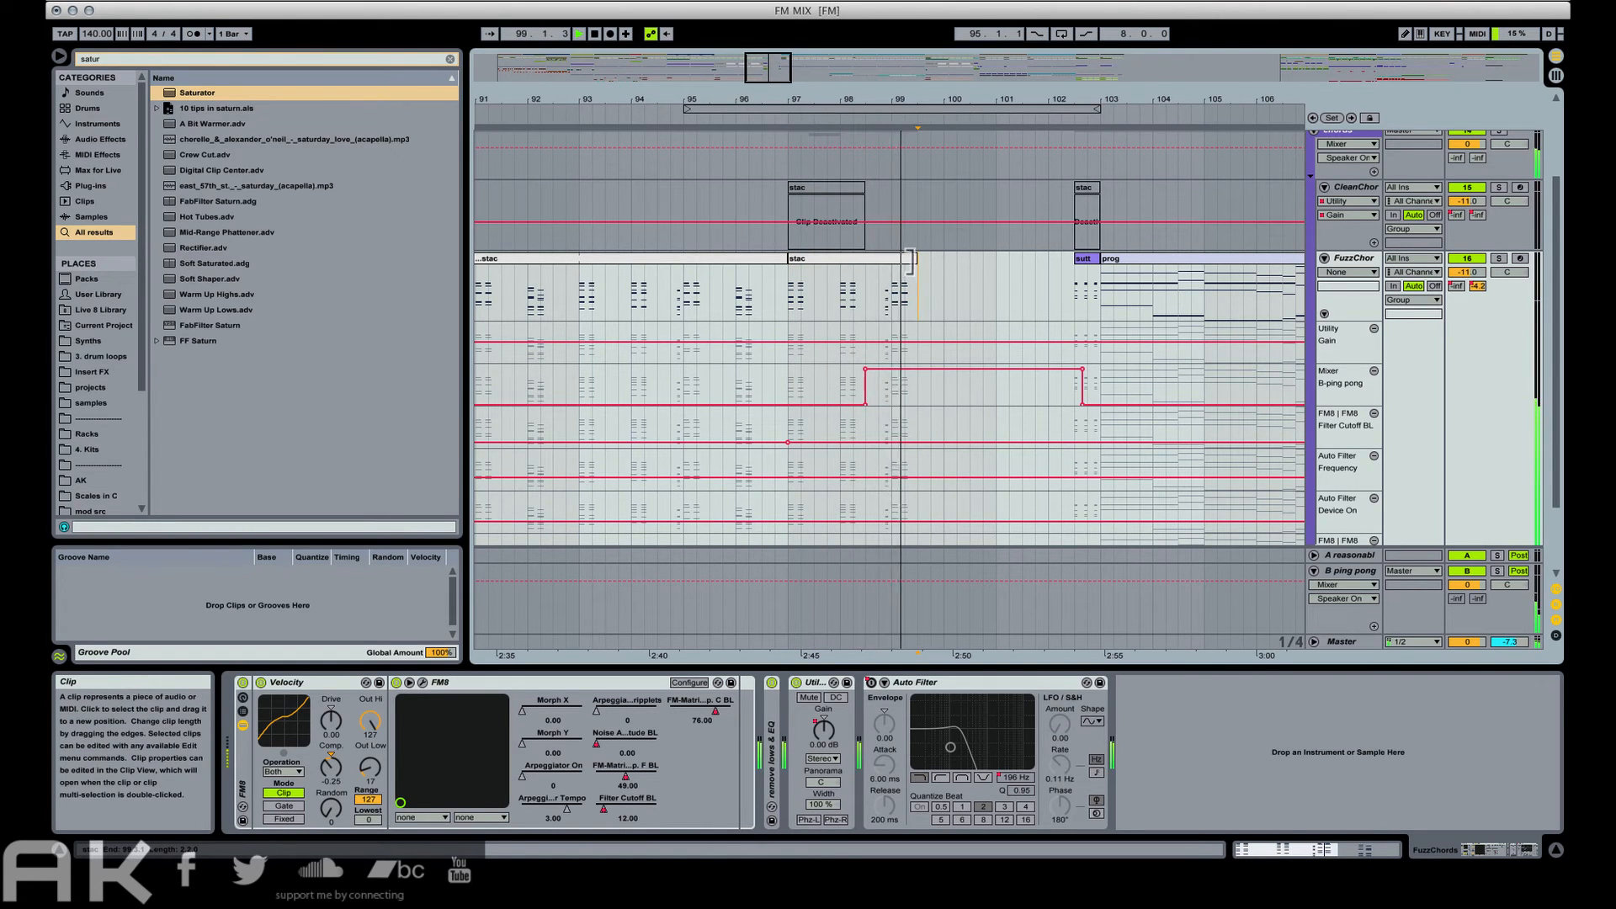
Split the extended FuzzChords stac clip at bar 99 and shorten its first part to end at 98.4.
click(891, 290)
key(space)
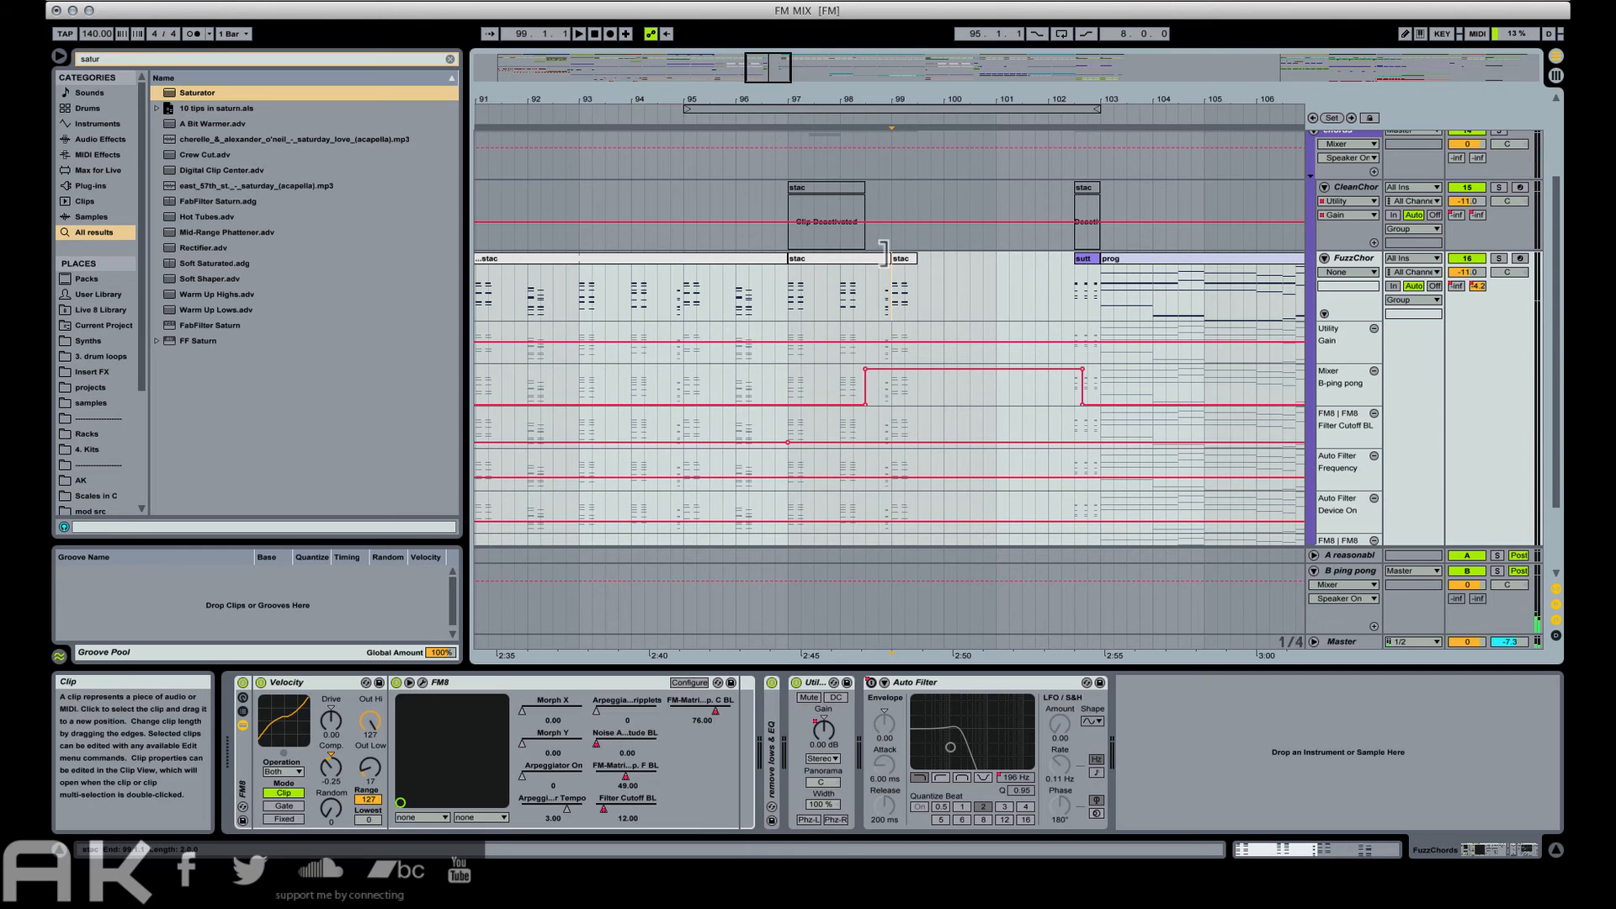
drag(879, 291, 789, 290)
Draw the FuzzChords B-ping pong send automation at -inf dB from 98.3 to 99.3 and play the passage.
click(1487, 286)
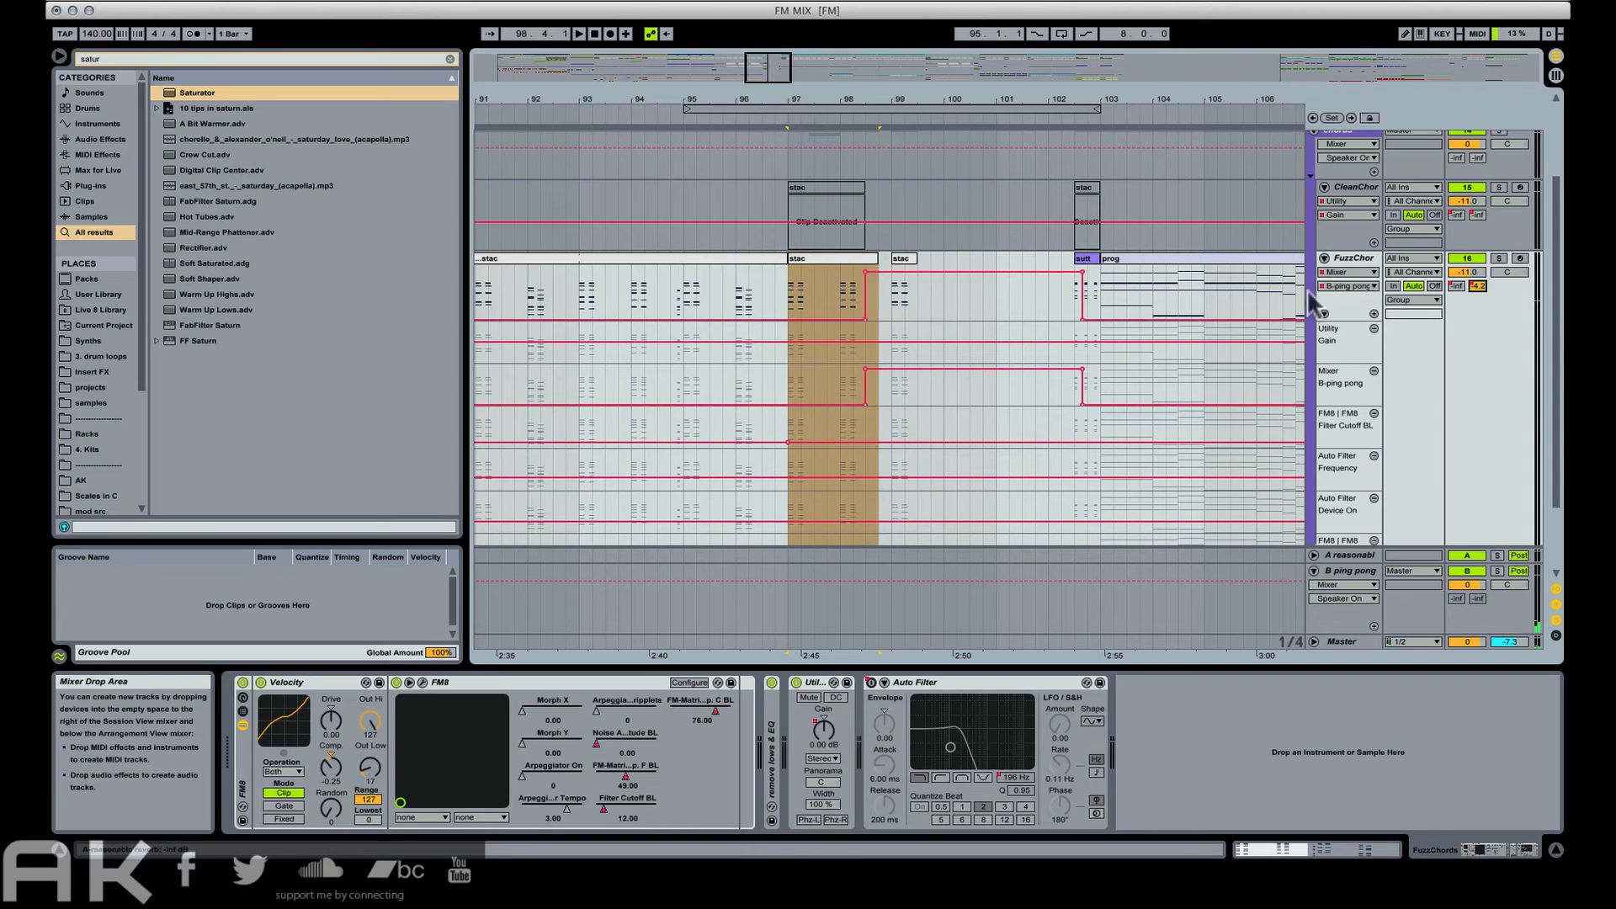
key(b)
mouse_move(898, 319)
mouse_down()
mouse_move(915, 321)
mouse_move(864, 321)
mouse_up()
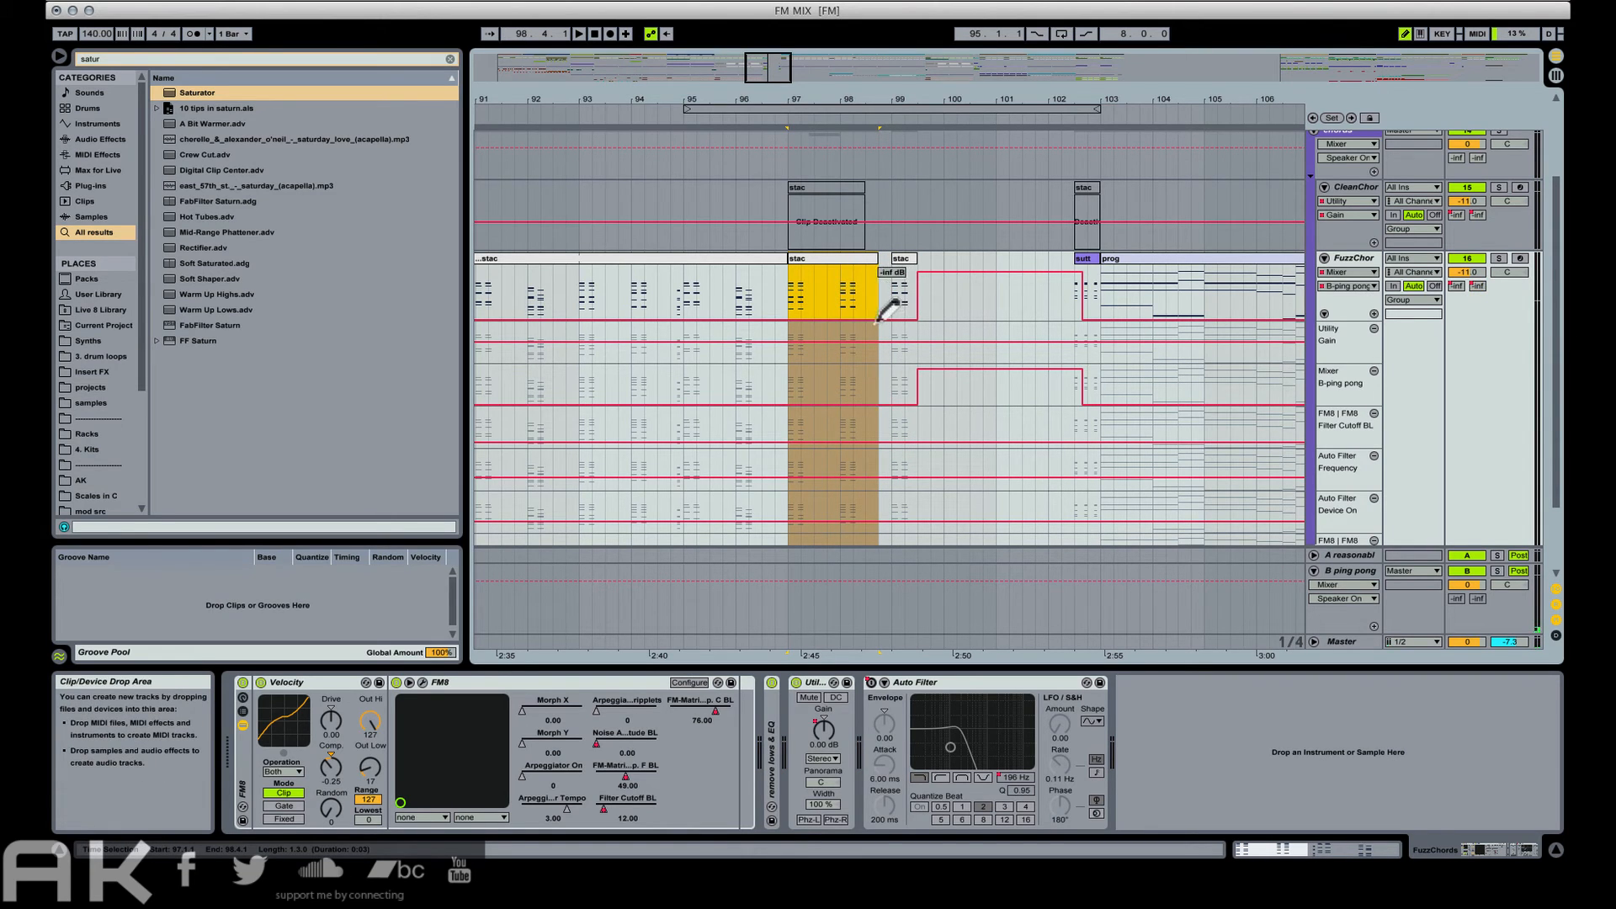
key(space)
Audition the short stac clip at bar 99 and the sutt clip before bar 103 on the FuzzChords track.
click(905, 260)
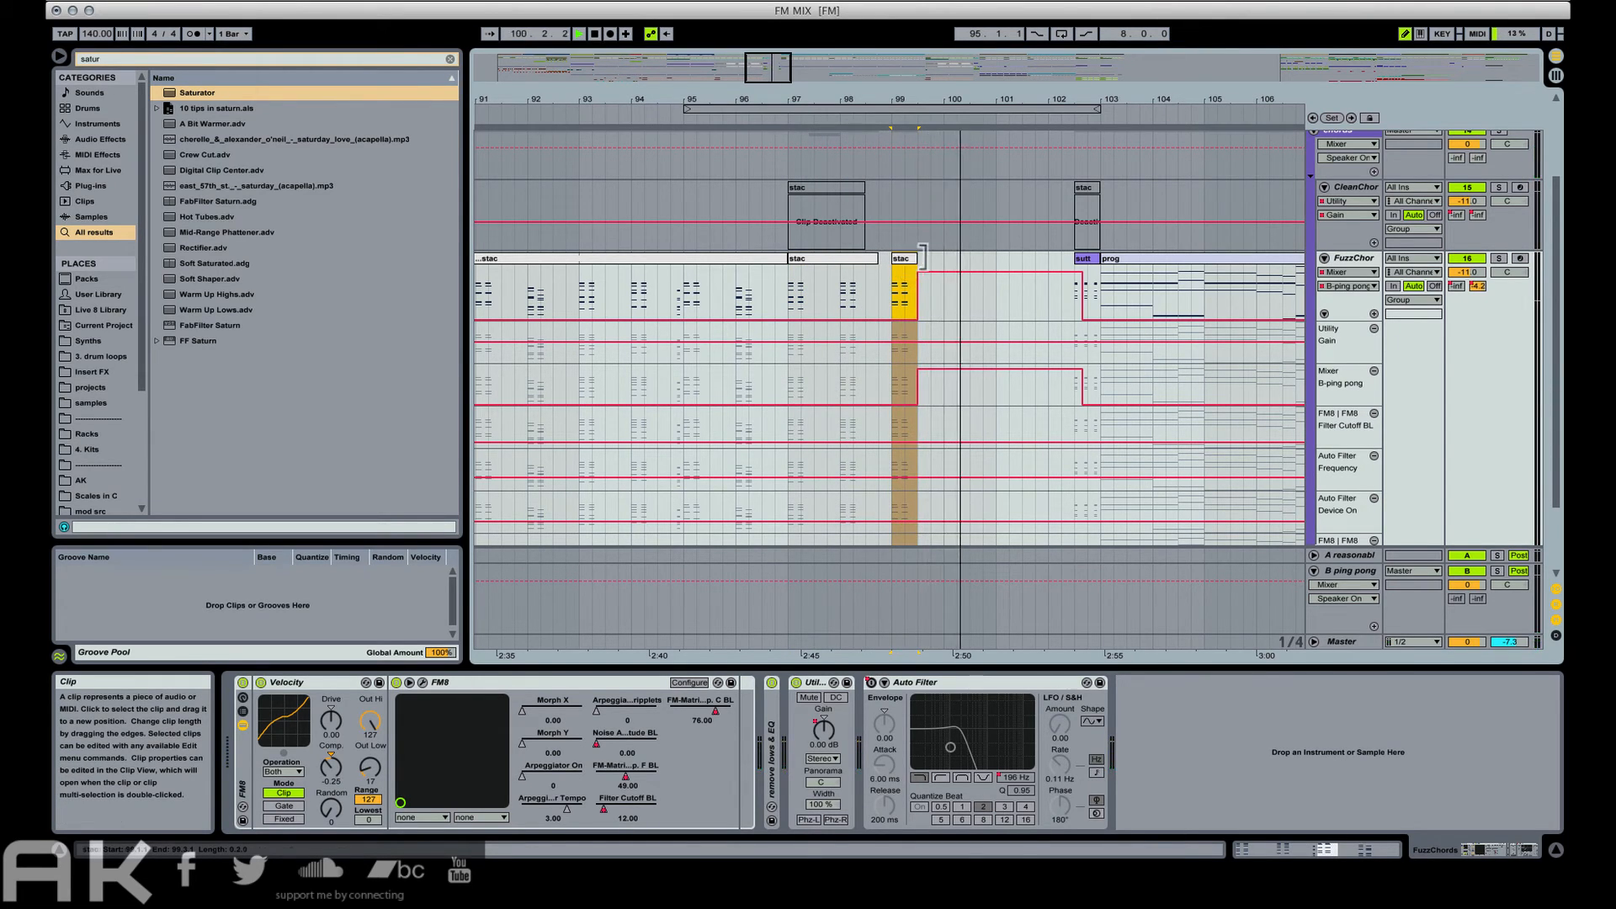
key(space)
key(space)
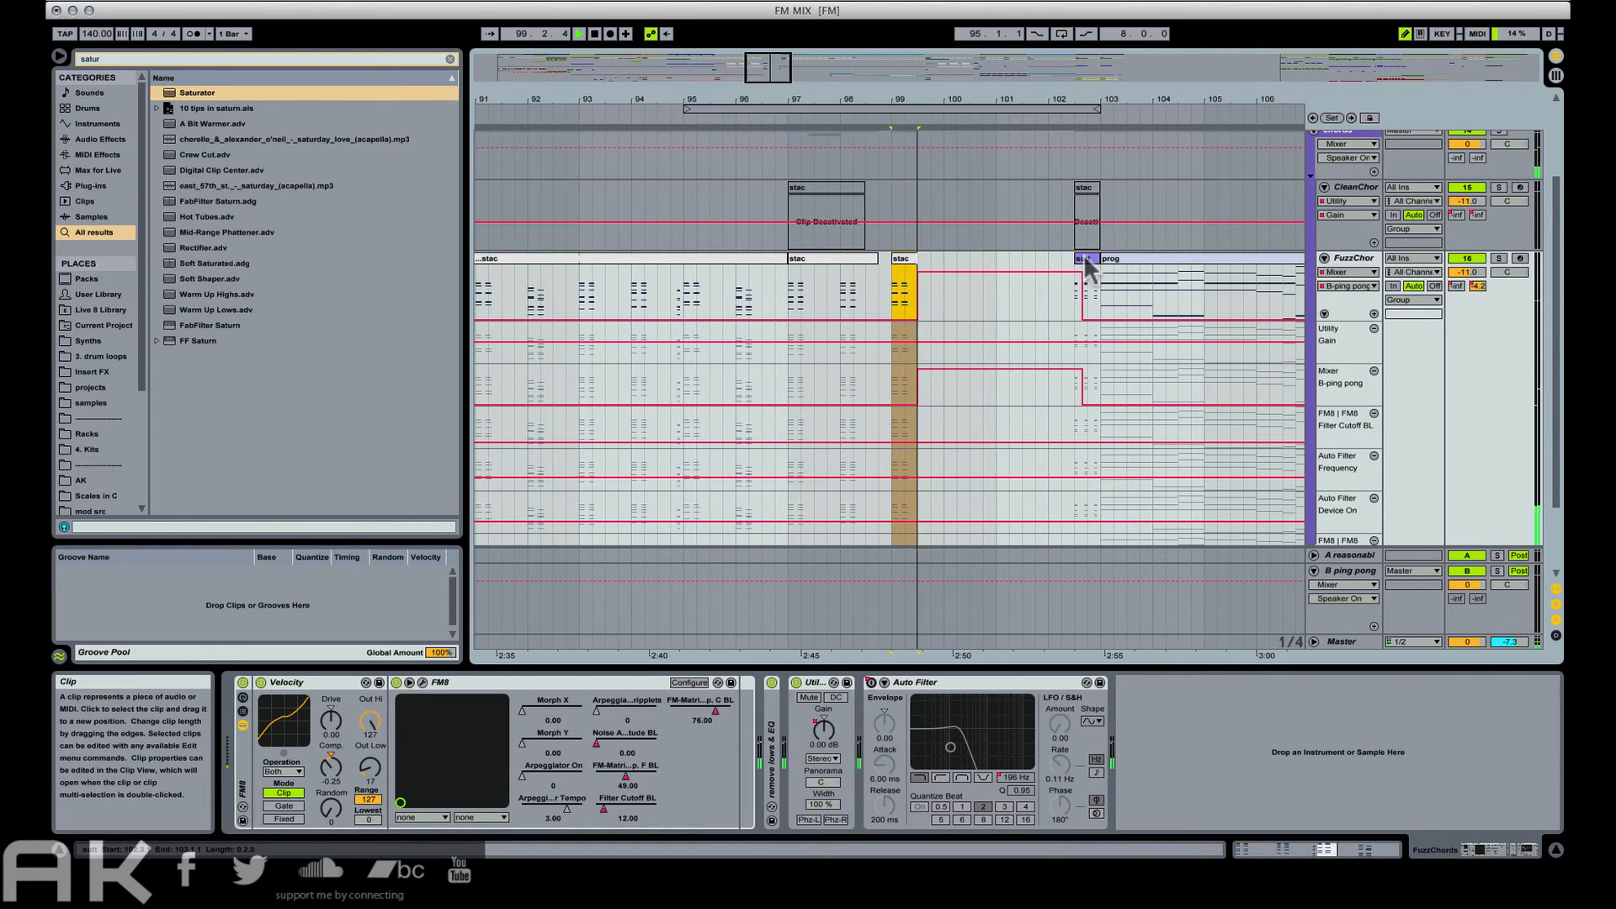
click(1087, 261)
key(space)
key(space)
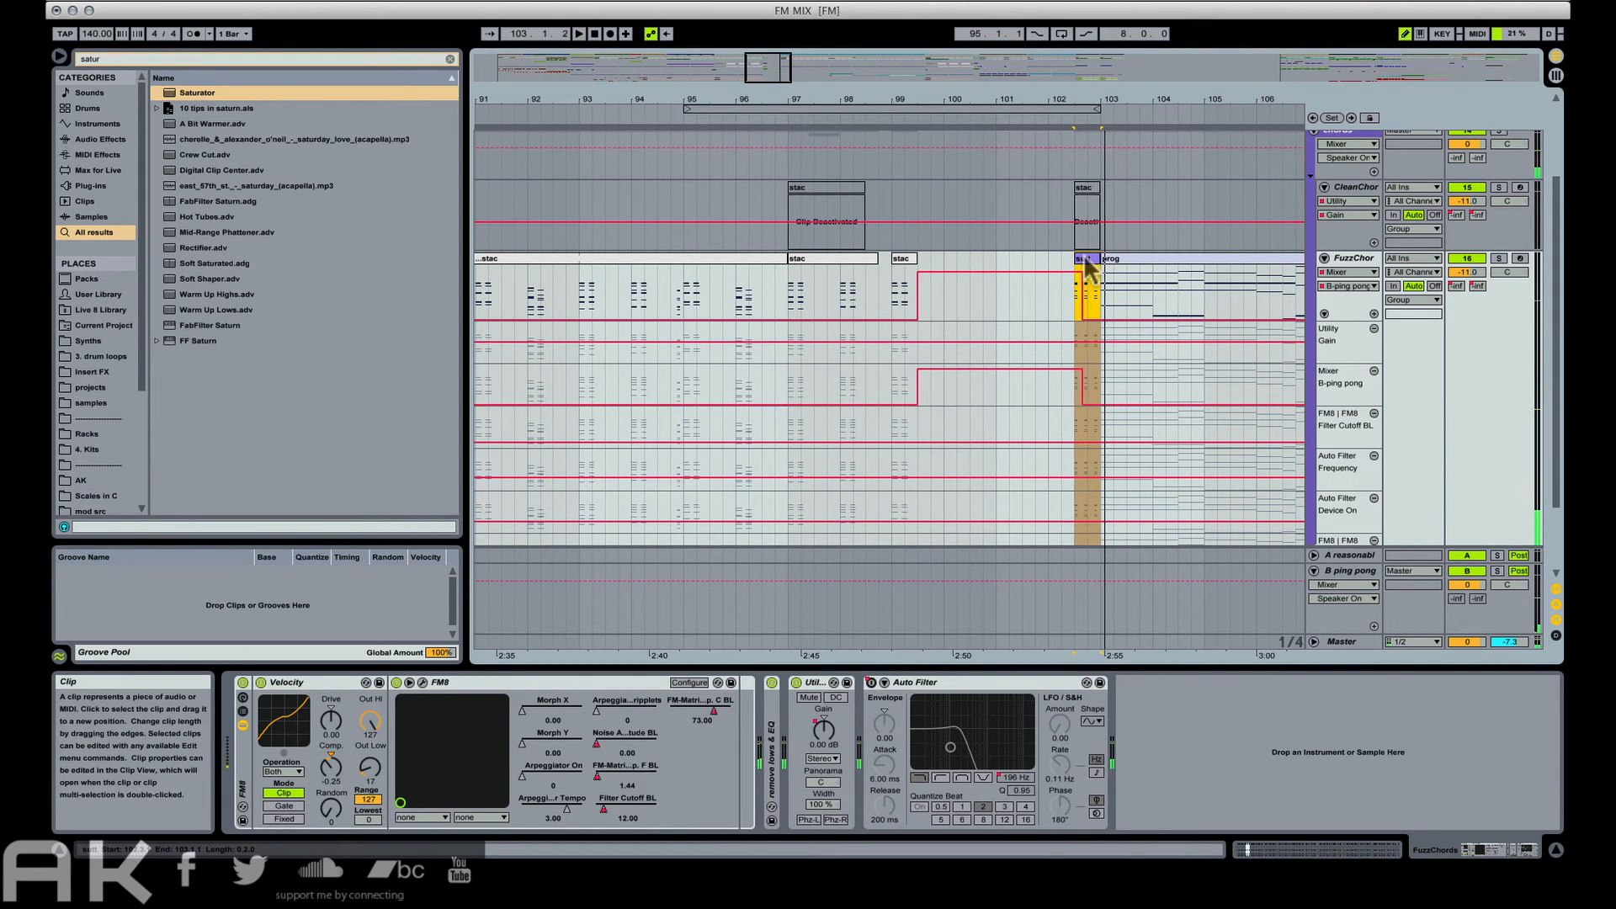
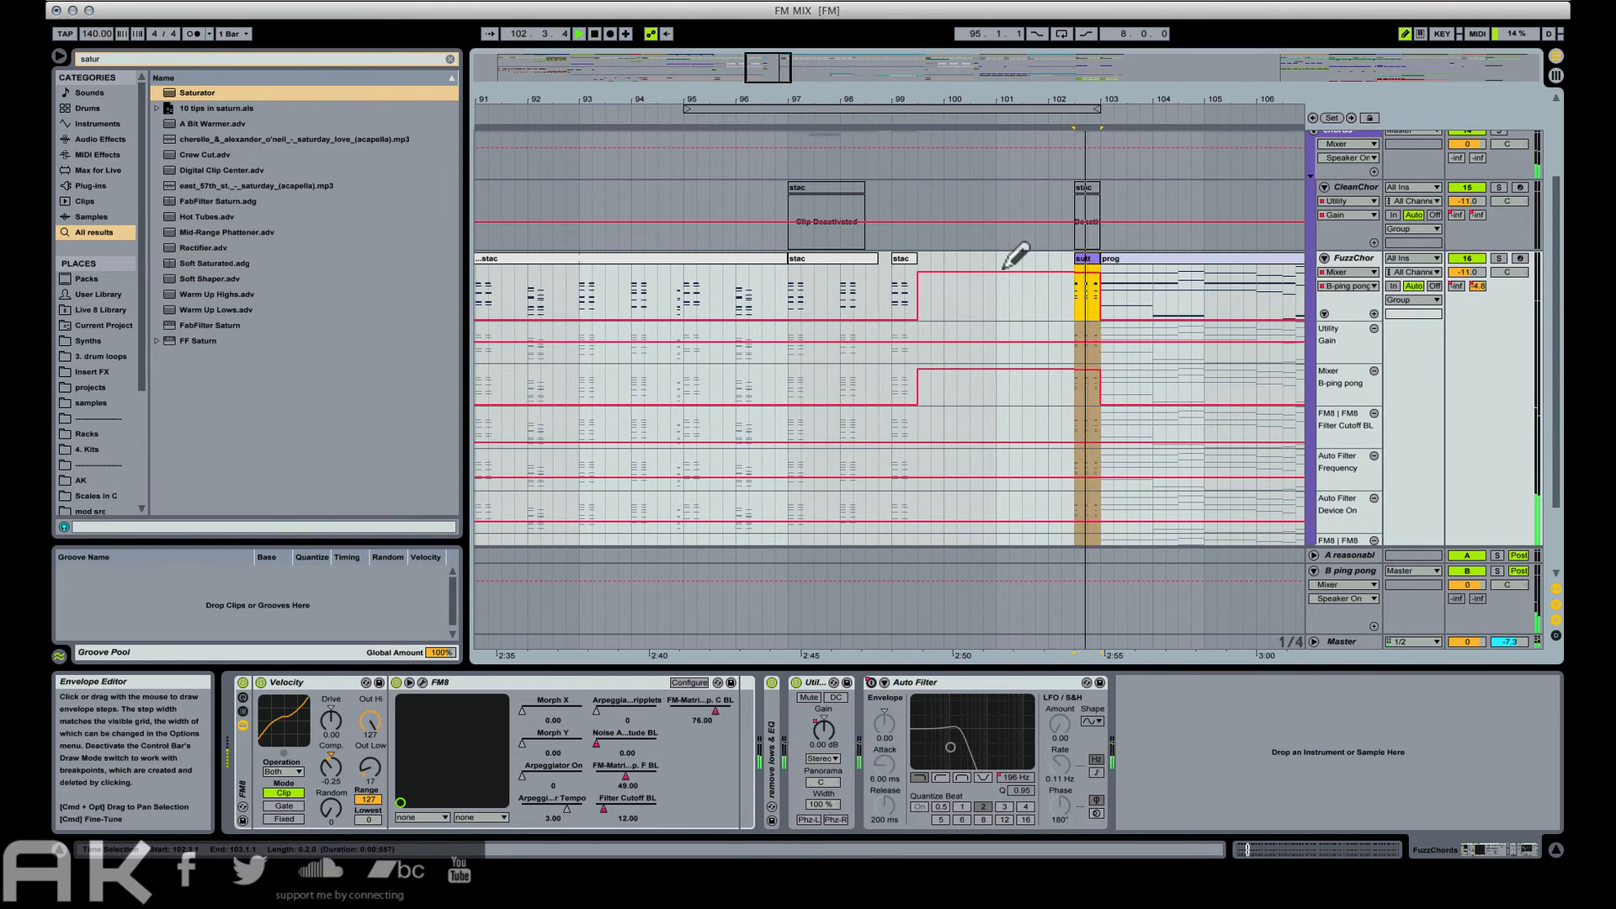
Play the transition from the FuzzChords stac clips at bars 97 and 99 and from the prog clip at bar 103.
click(806, 257)
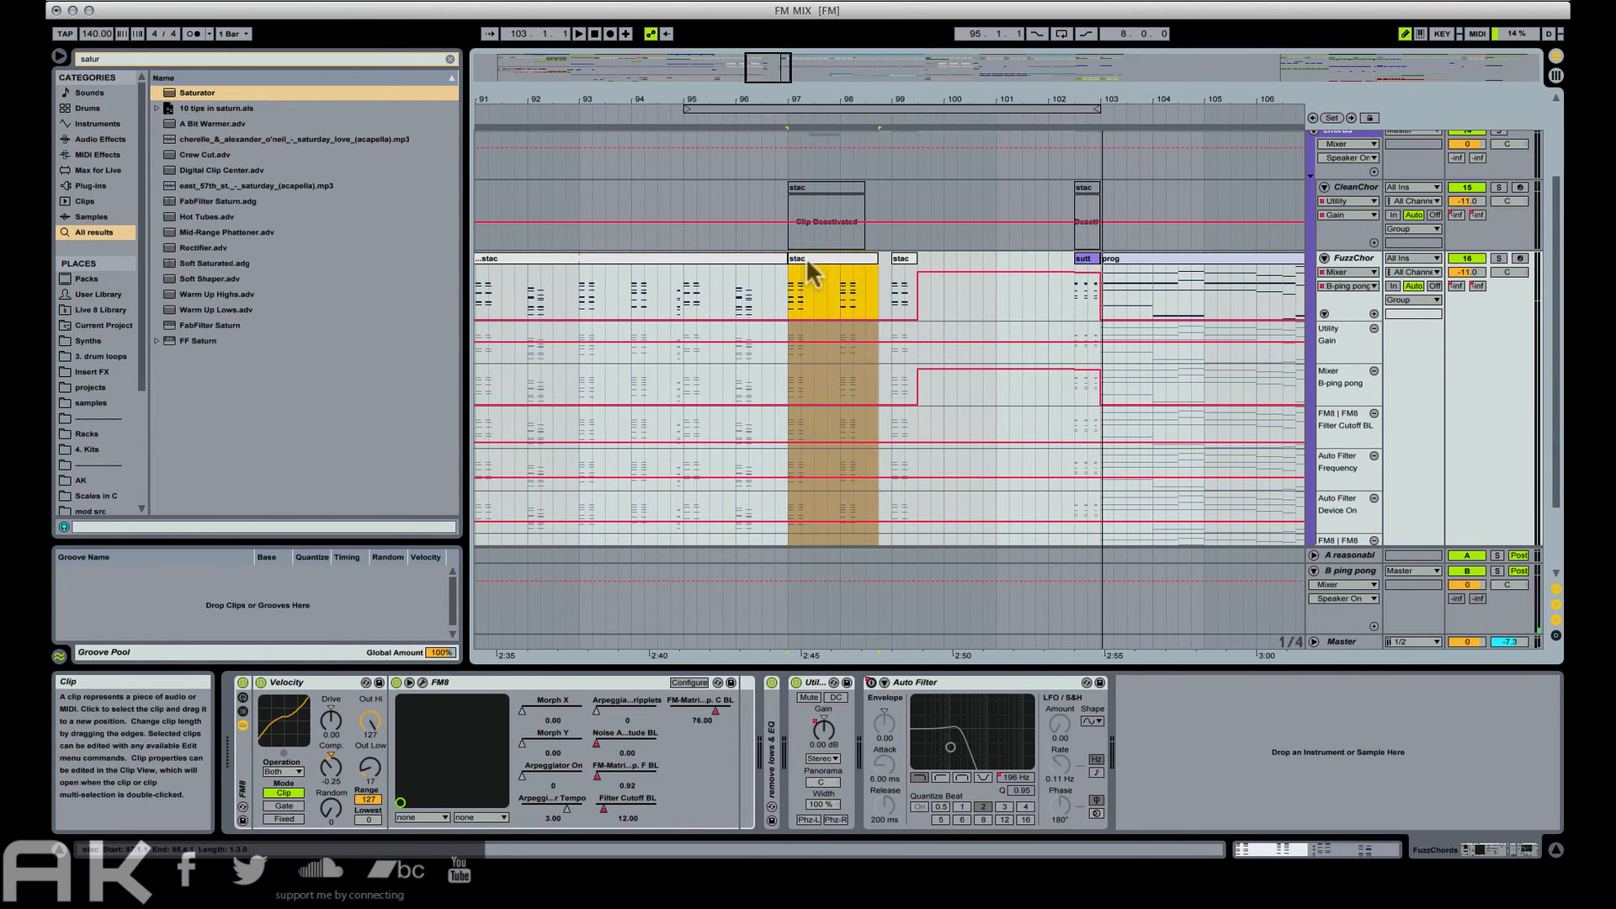
scroll(879, 260, up, 2)
scroll(879, 261, up, 1)
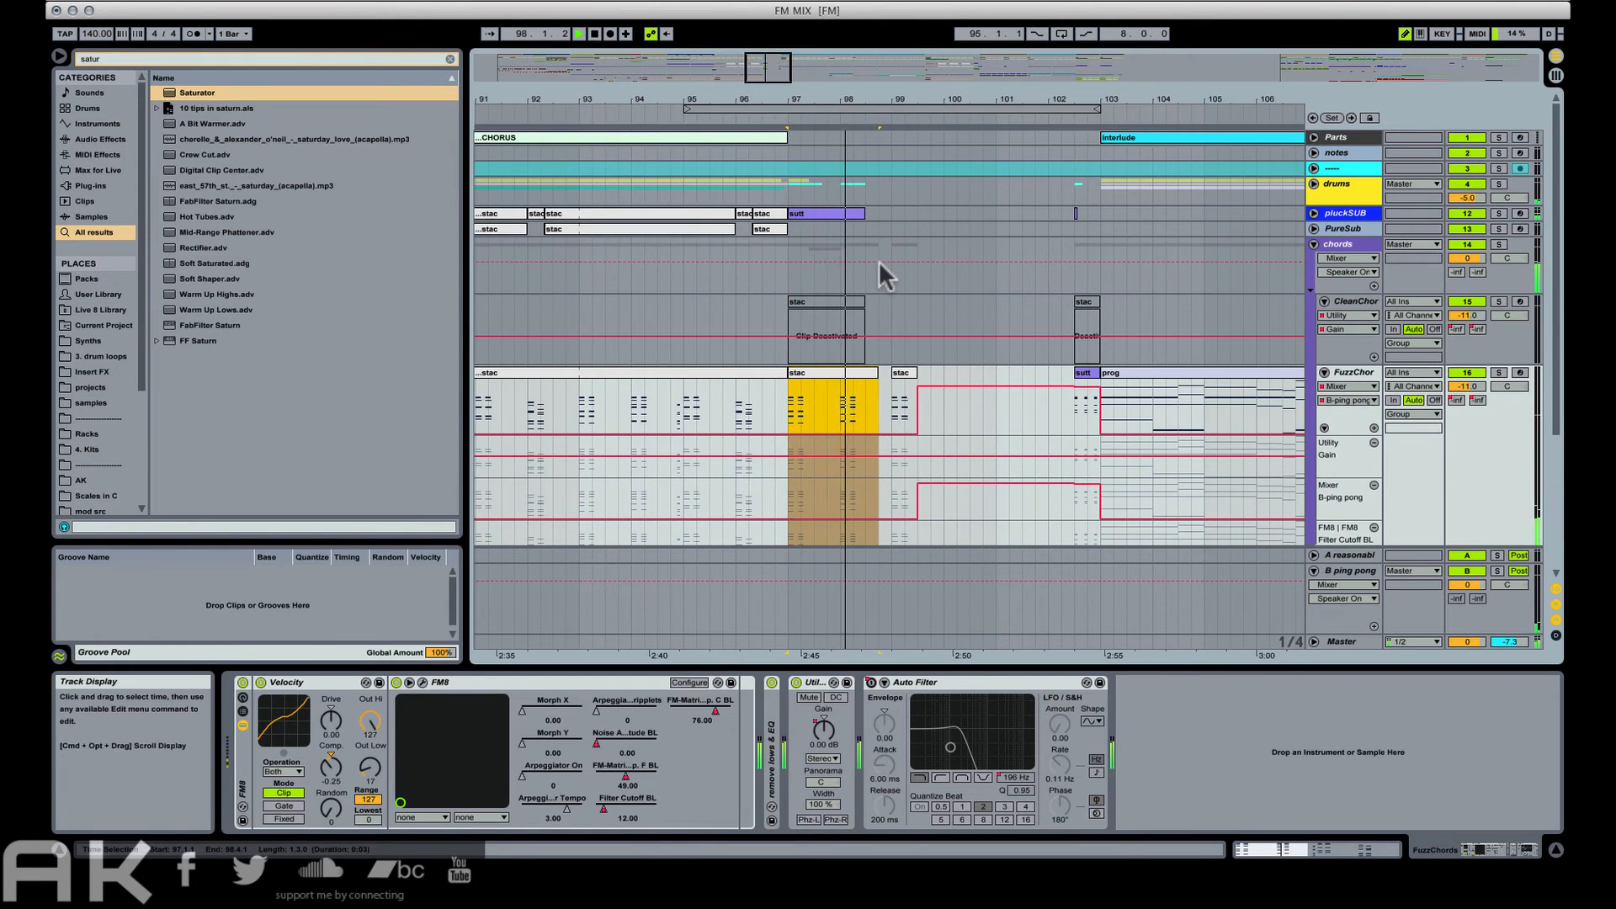
scroll(879, 260, down, 3)
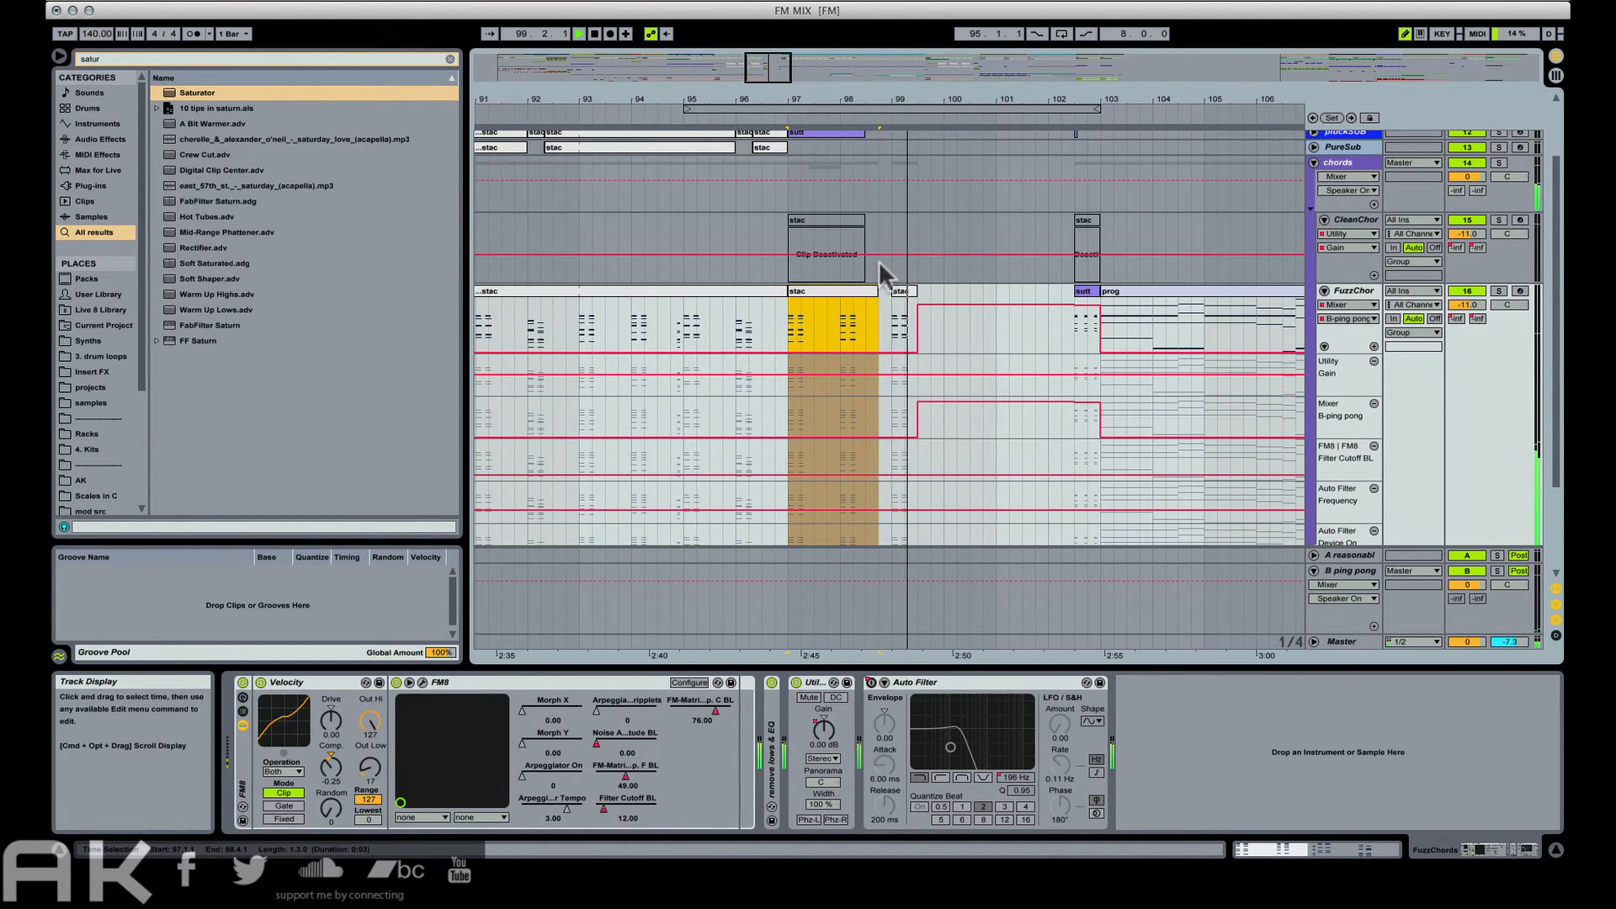
scroll(881, 262, down, 3)
click(900, 237)
key(space)
key(space)
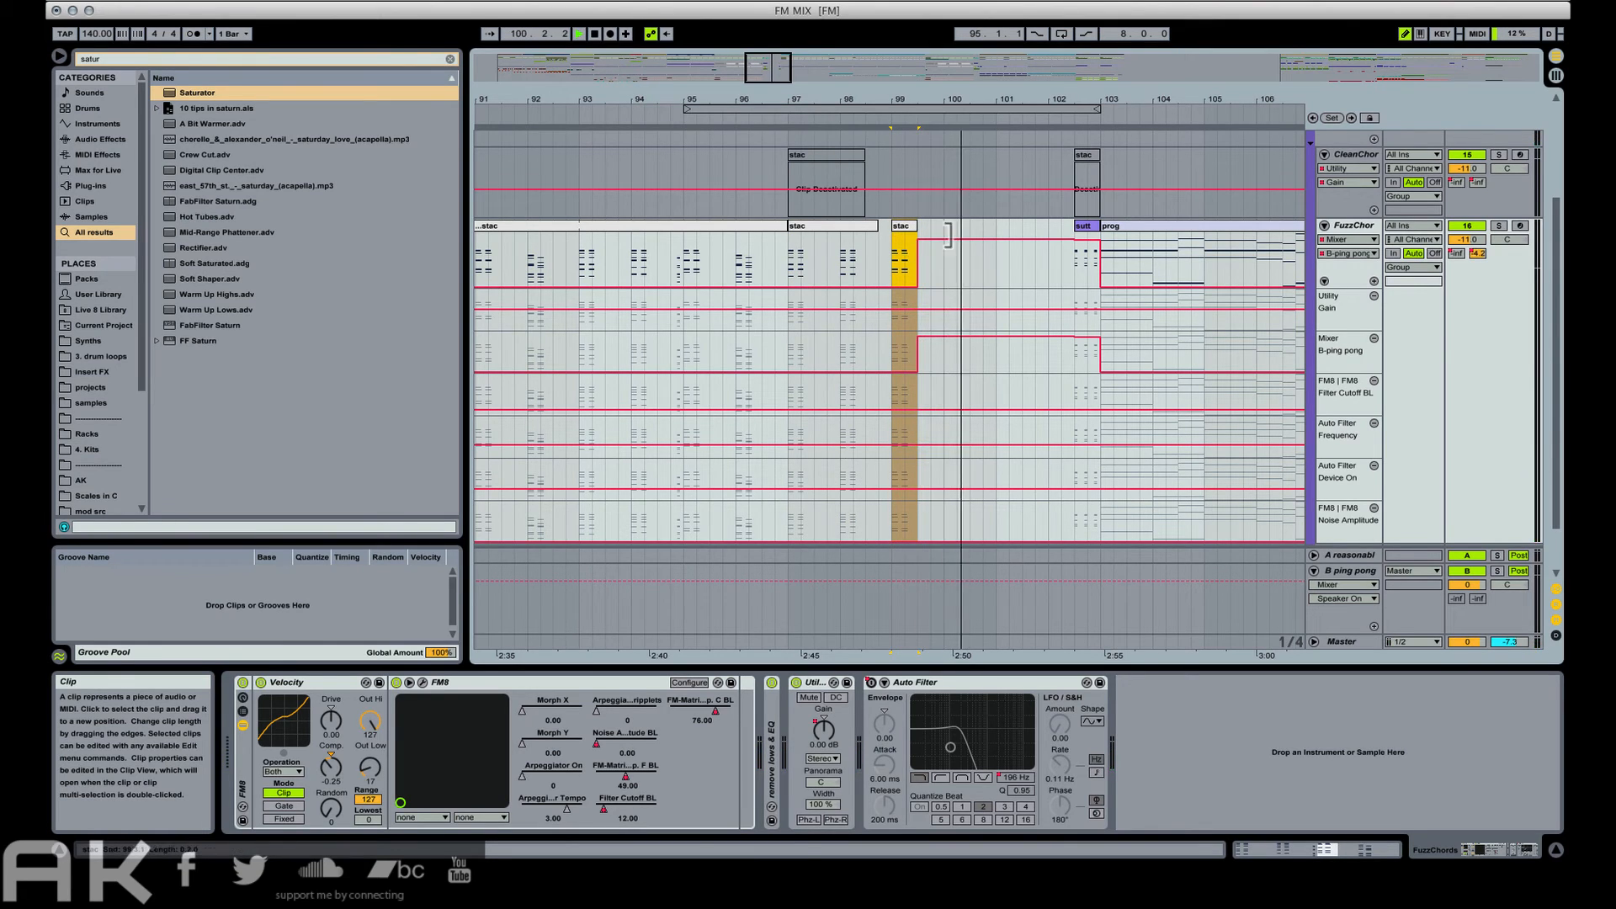
click(1124, 227)
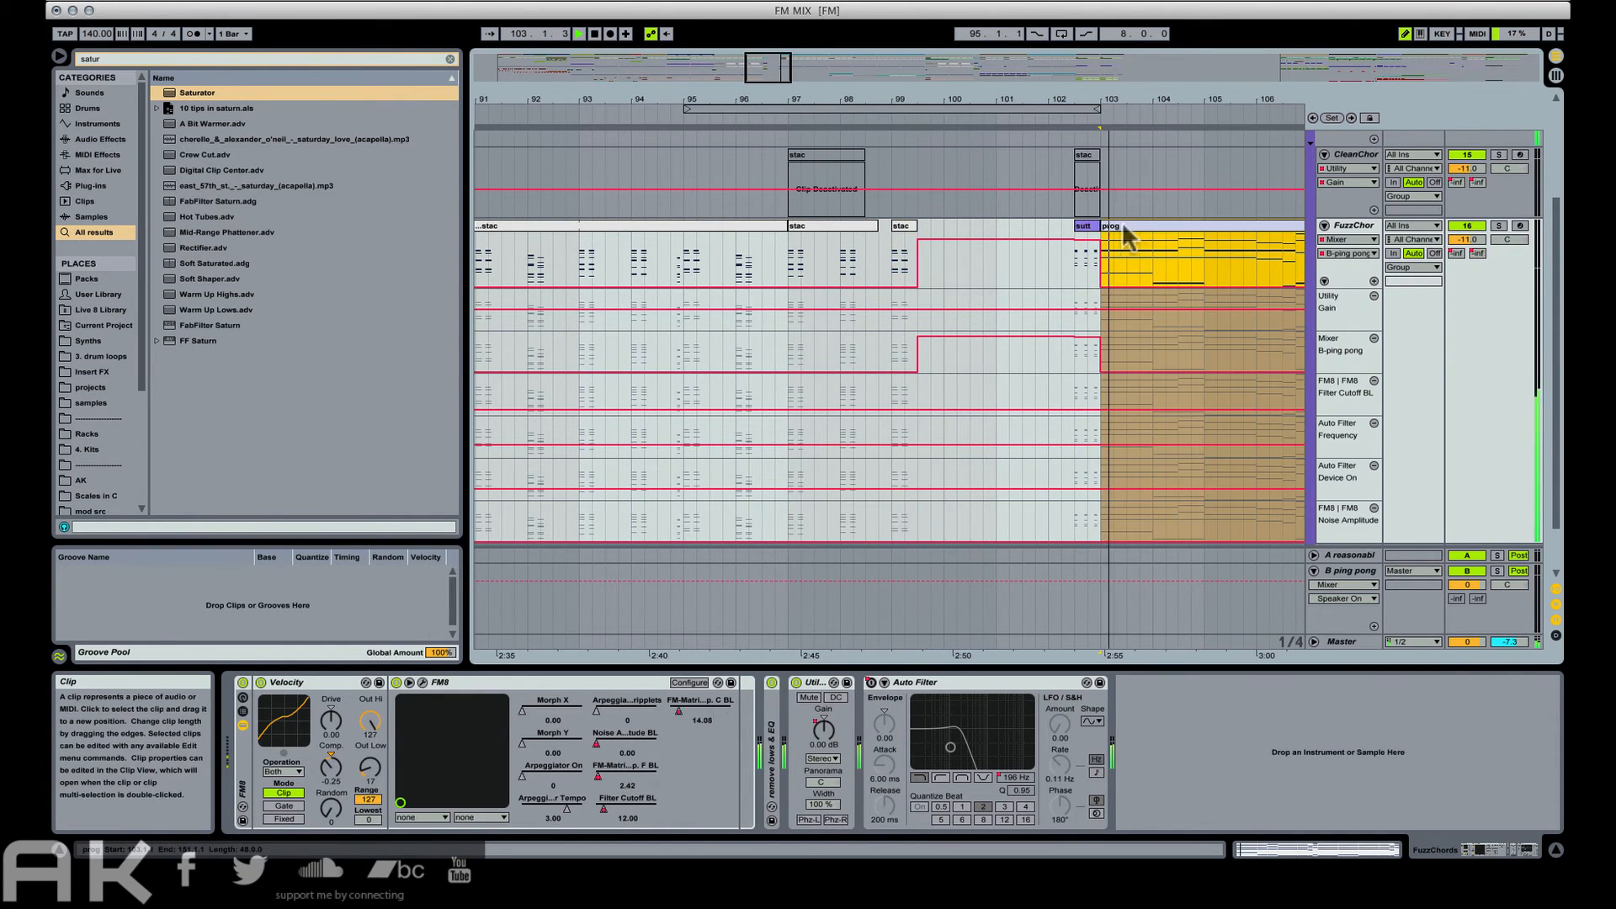
Delete the clips just before bar 103 on the drums through FuzzChords tracks and play the transition from bar 97.
click(1088, 235)
scroll(1086, 249, up, 5)
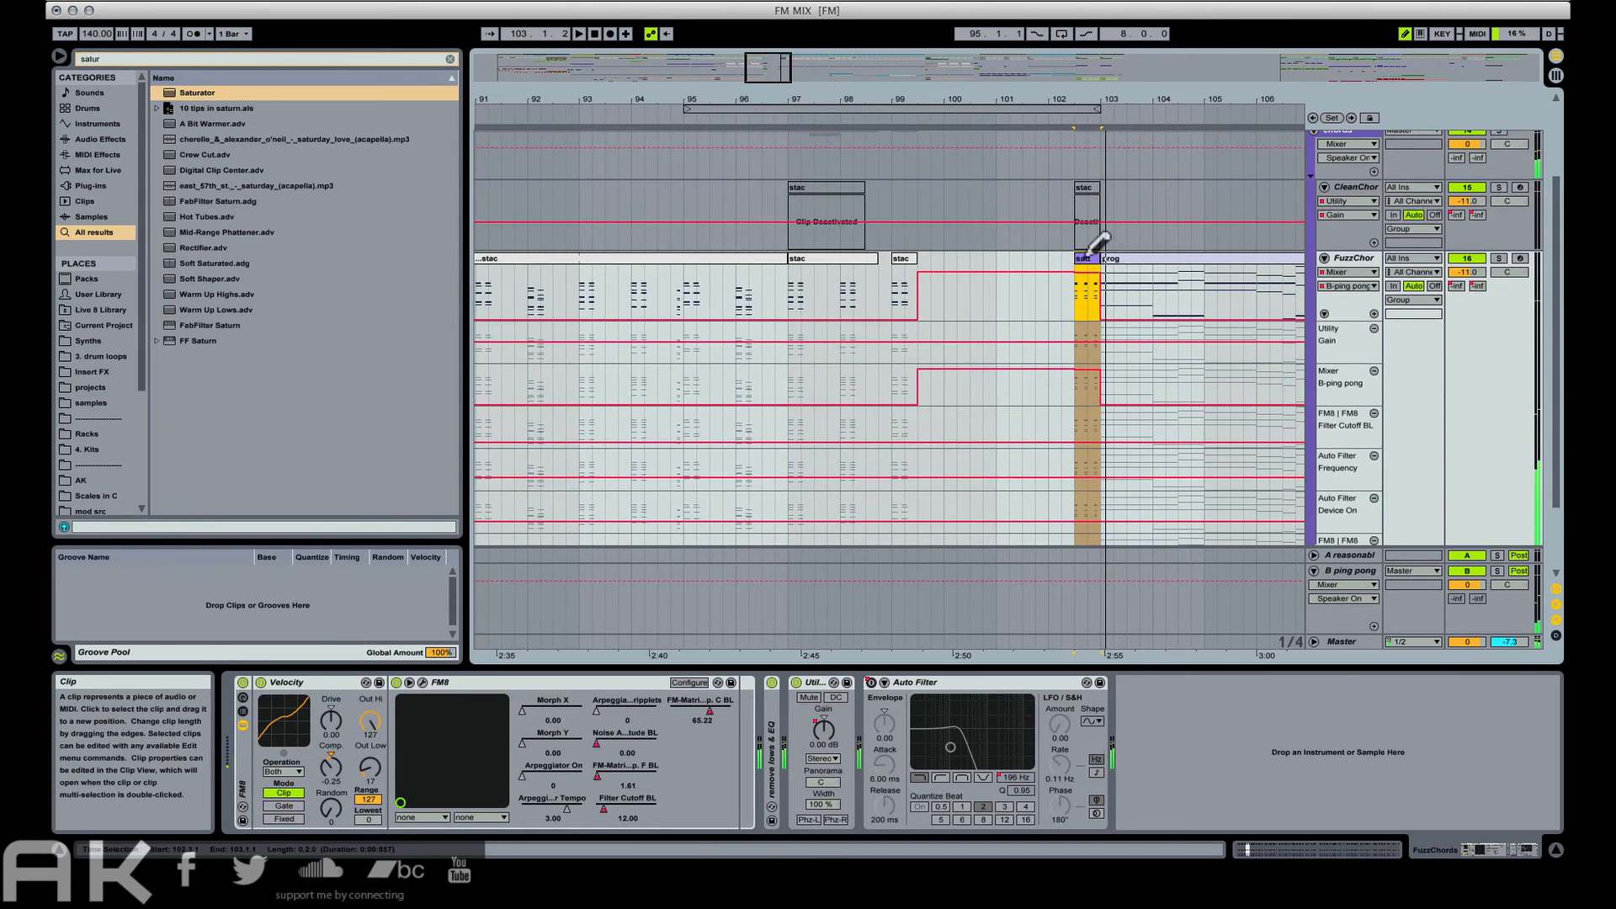
drag(1074, 192, 1102, 387)
key(Delete)
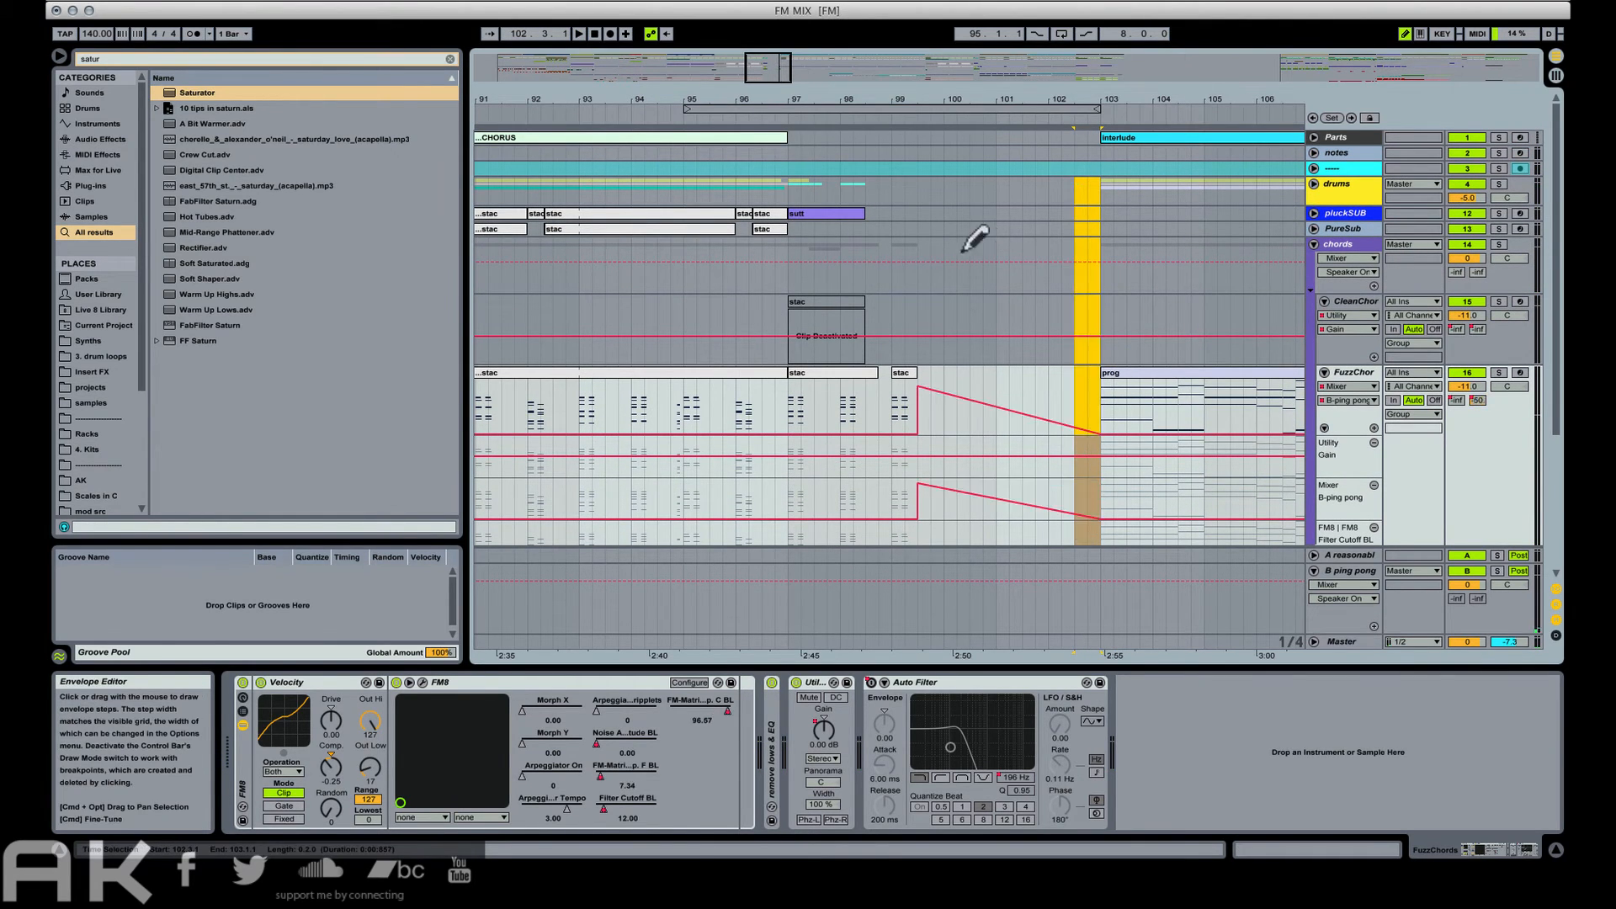
click(808, 329)
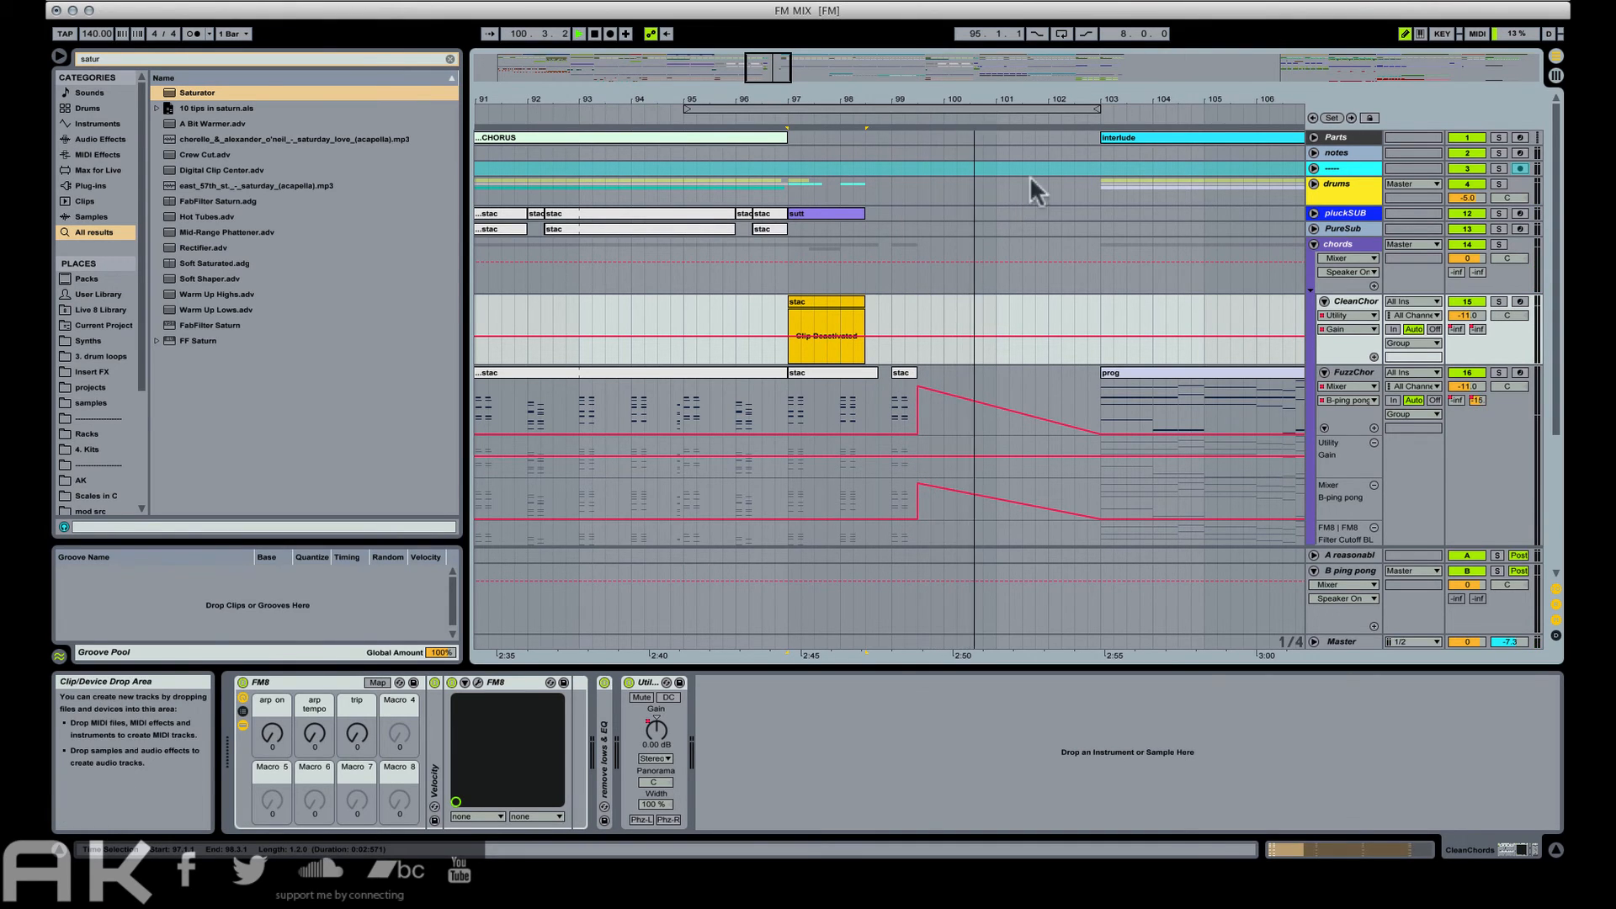
Delete the time between bars 101 and 103 from the arrangement.
click(994, 150)
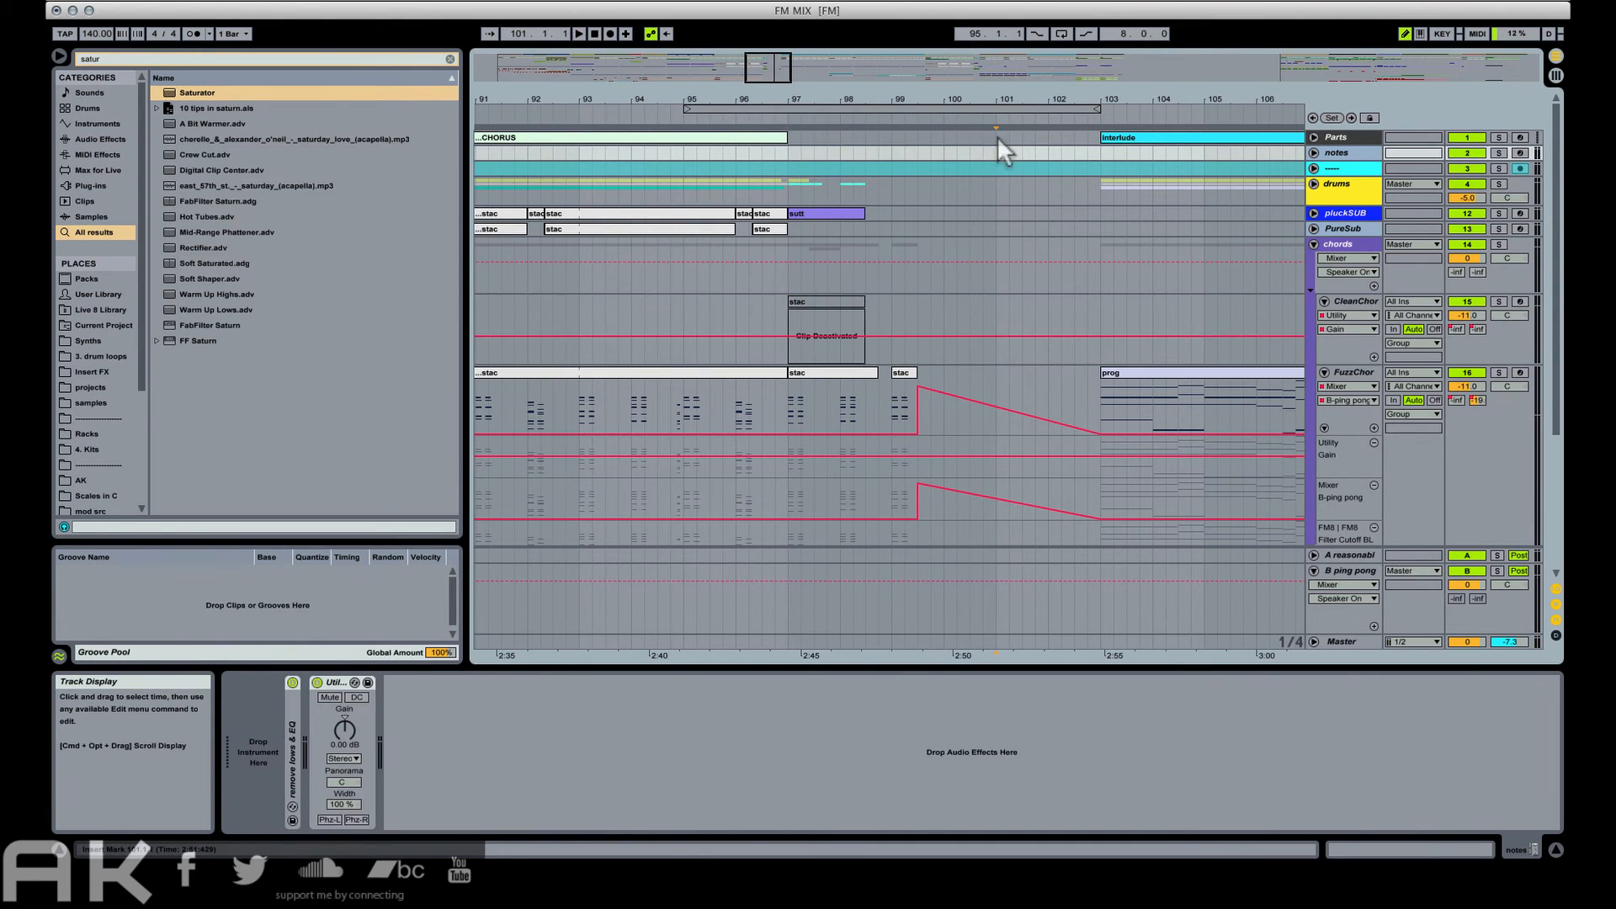
drag(996, 135, 1096, 135)
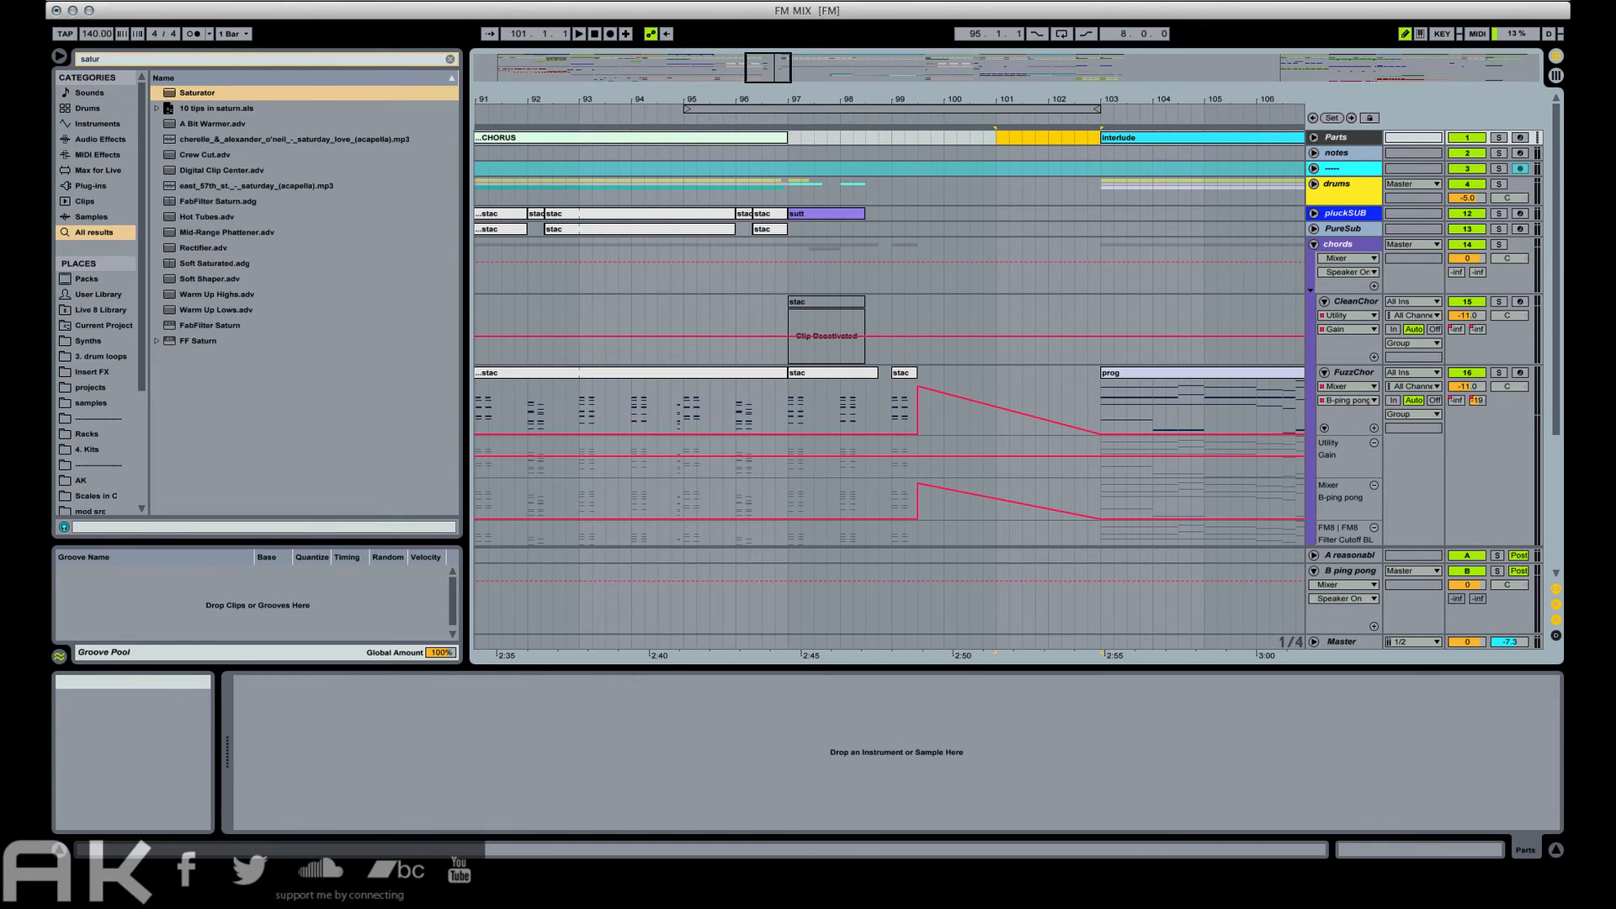
click(123, 1)
click(162, 215)
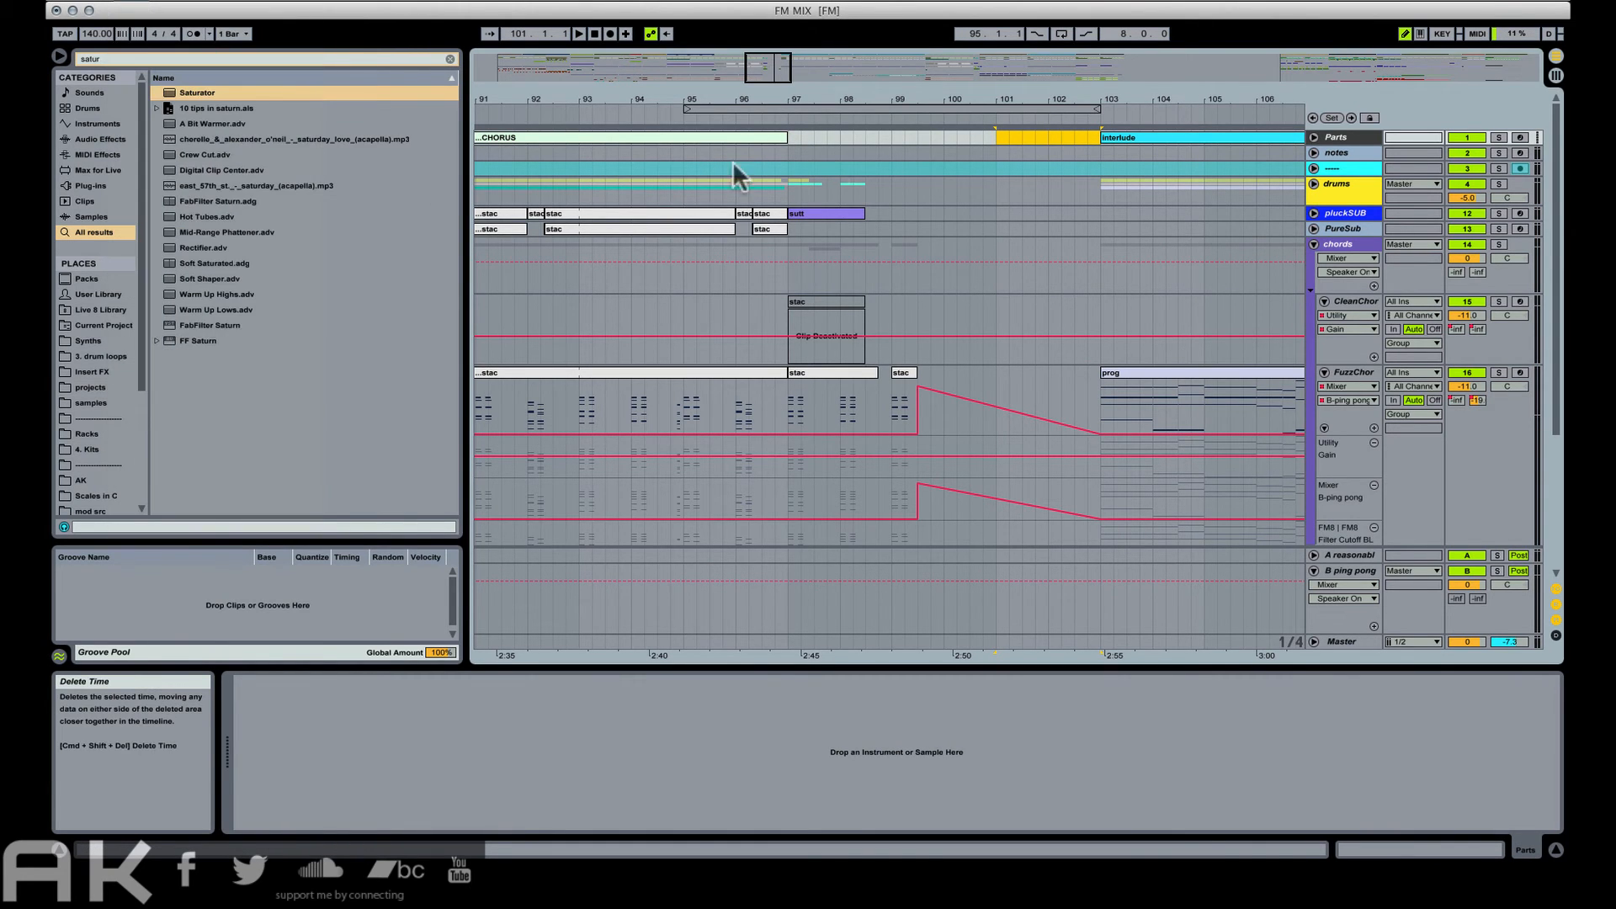
Create a clip named trans on the Parts track from bar 97 to bar 101.
click(801, 212)
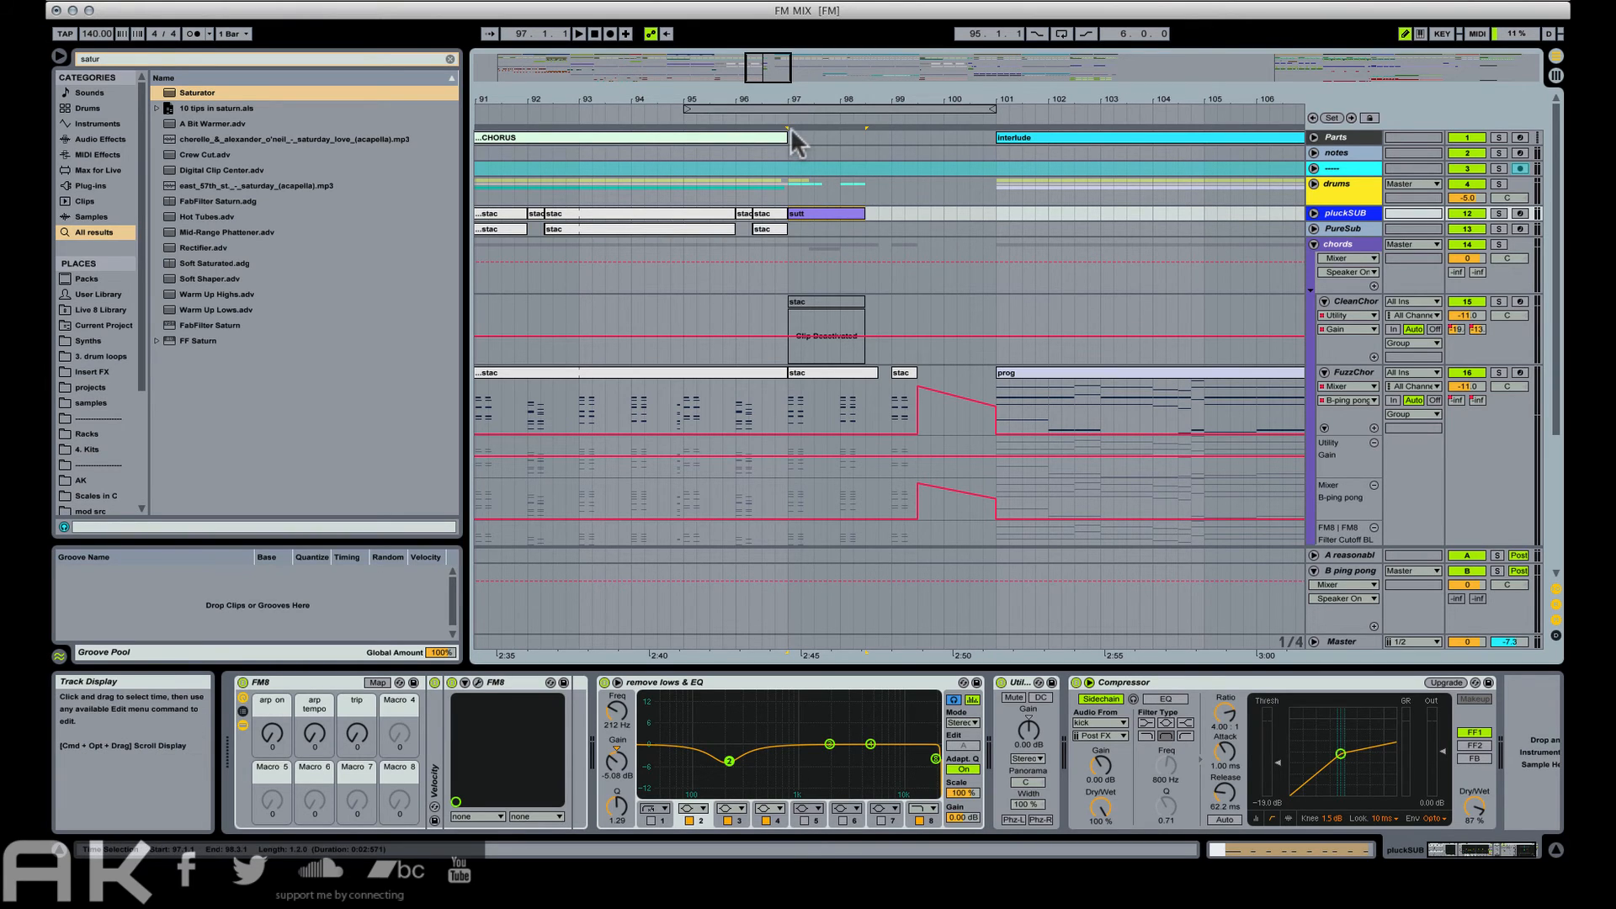
drag(791, 130, 1000, 137)
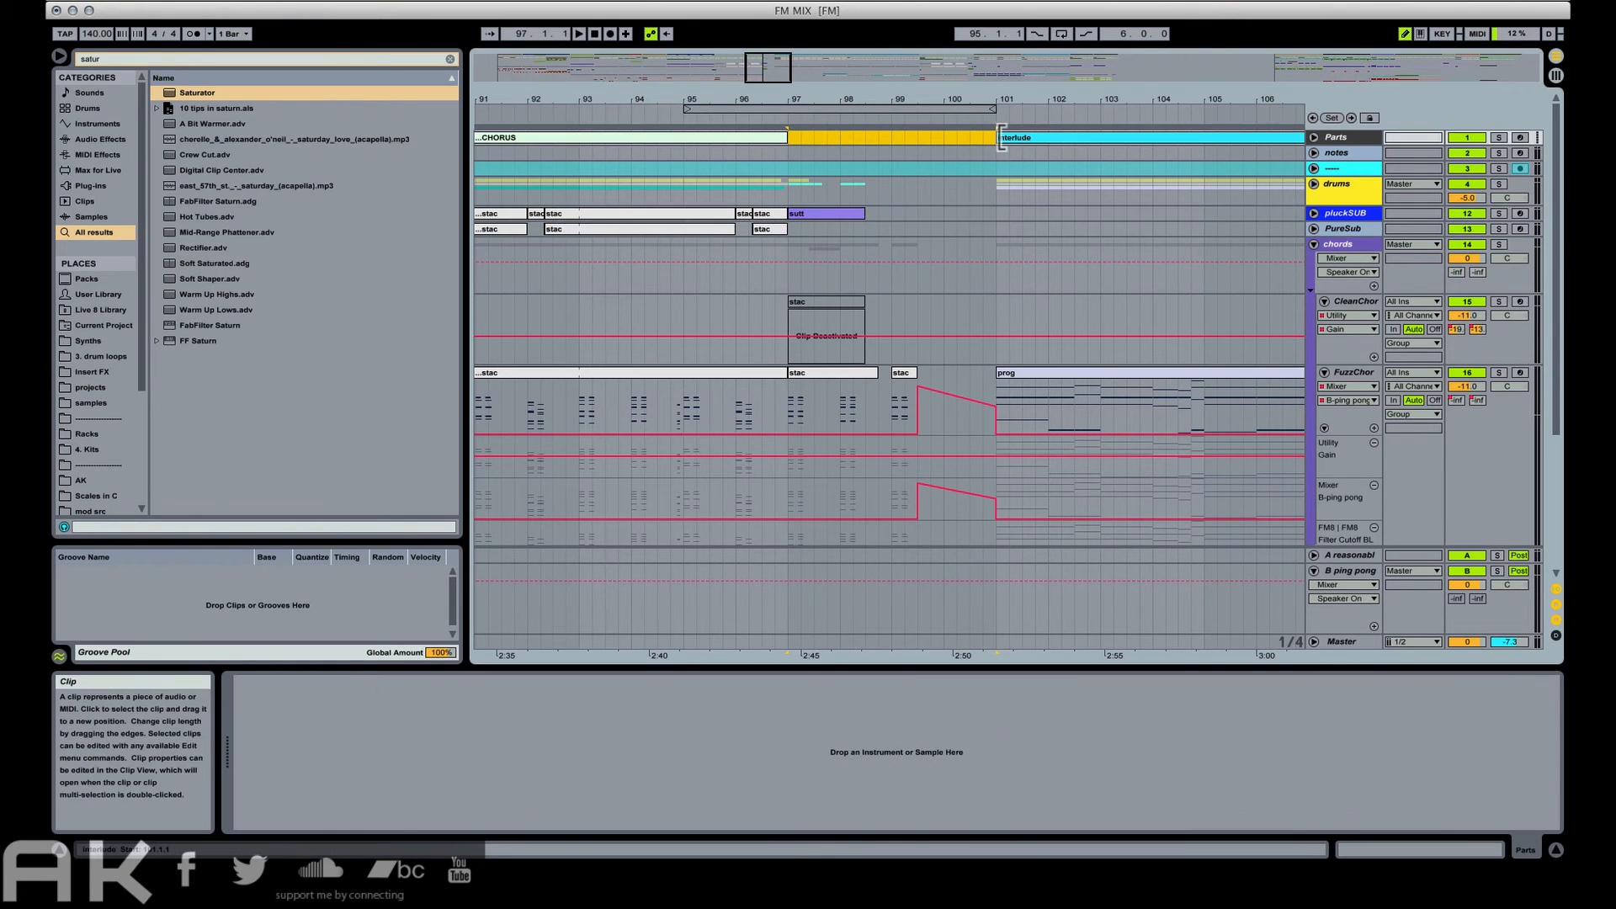
key(super+shift+m)
key(super+r)
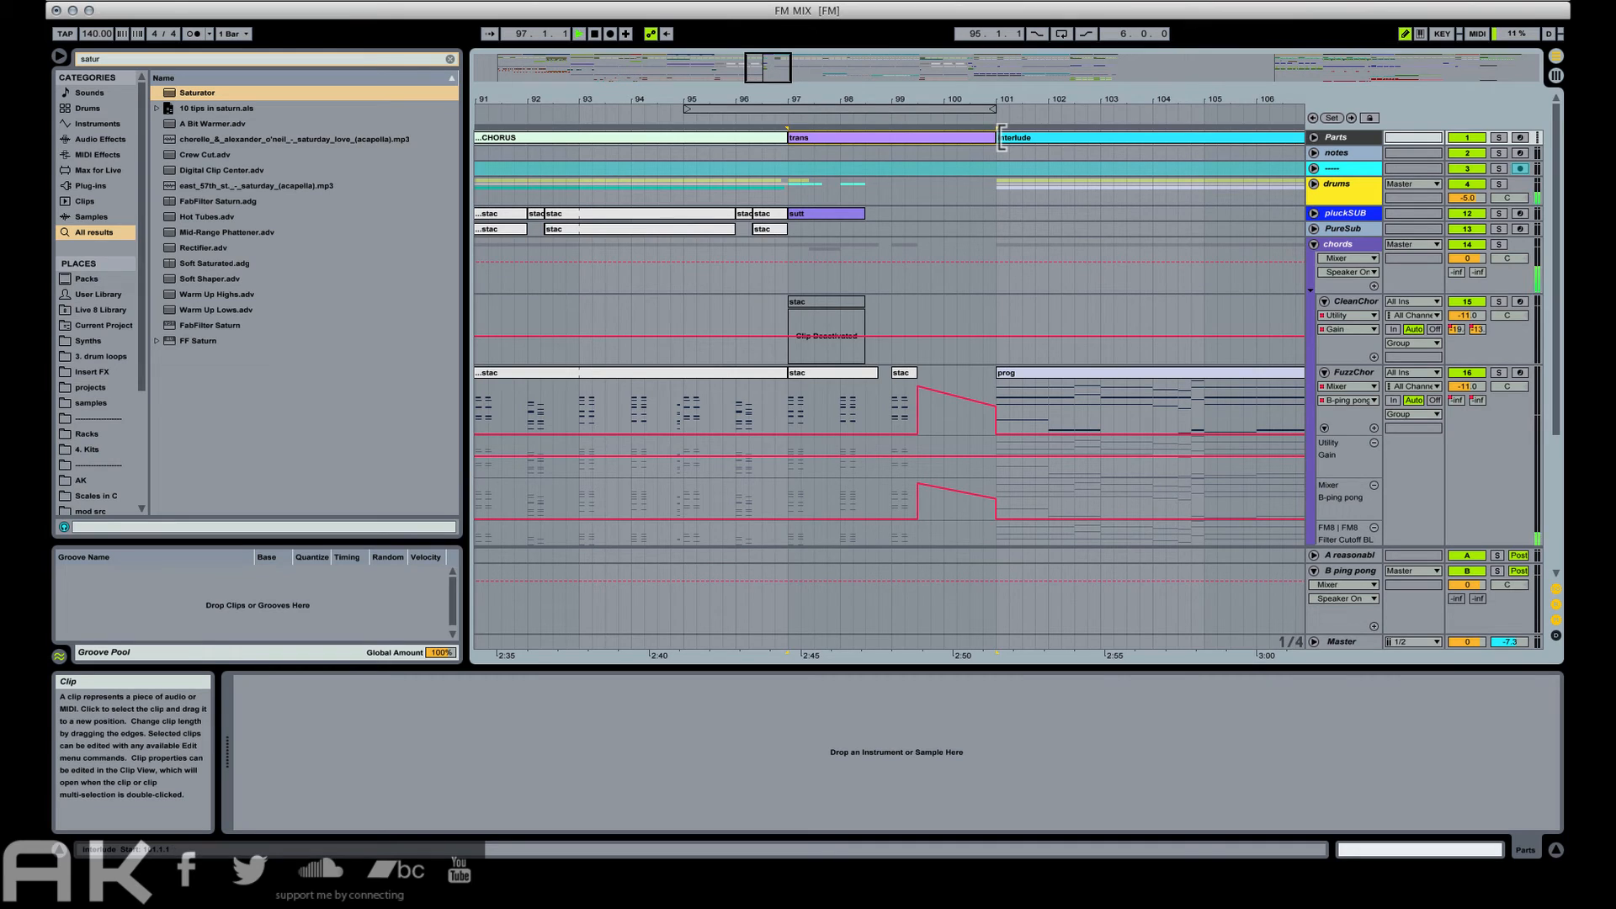
Play the start of the transition repeatedly, briefly soloing the PureSub track.
key(space)
key(space)
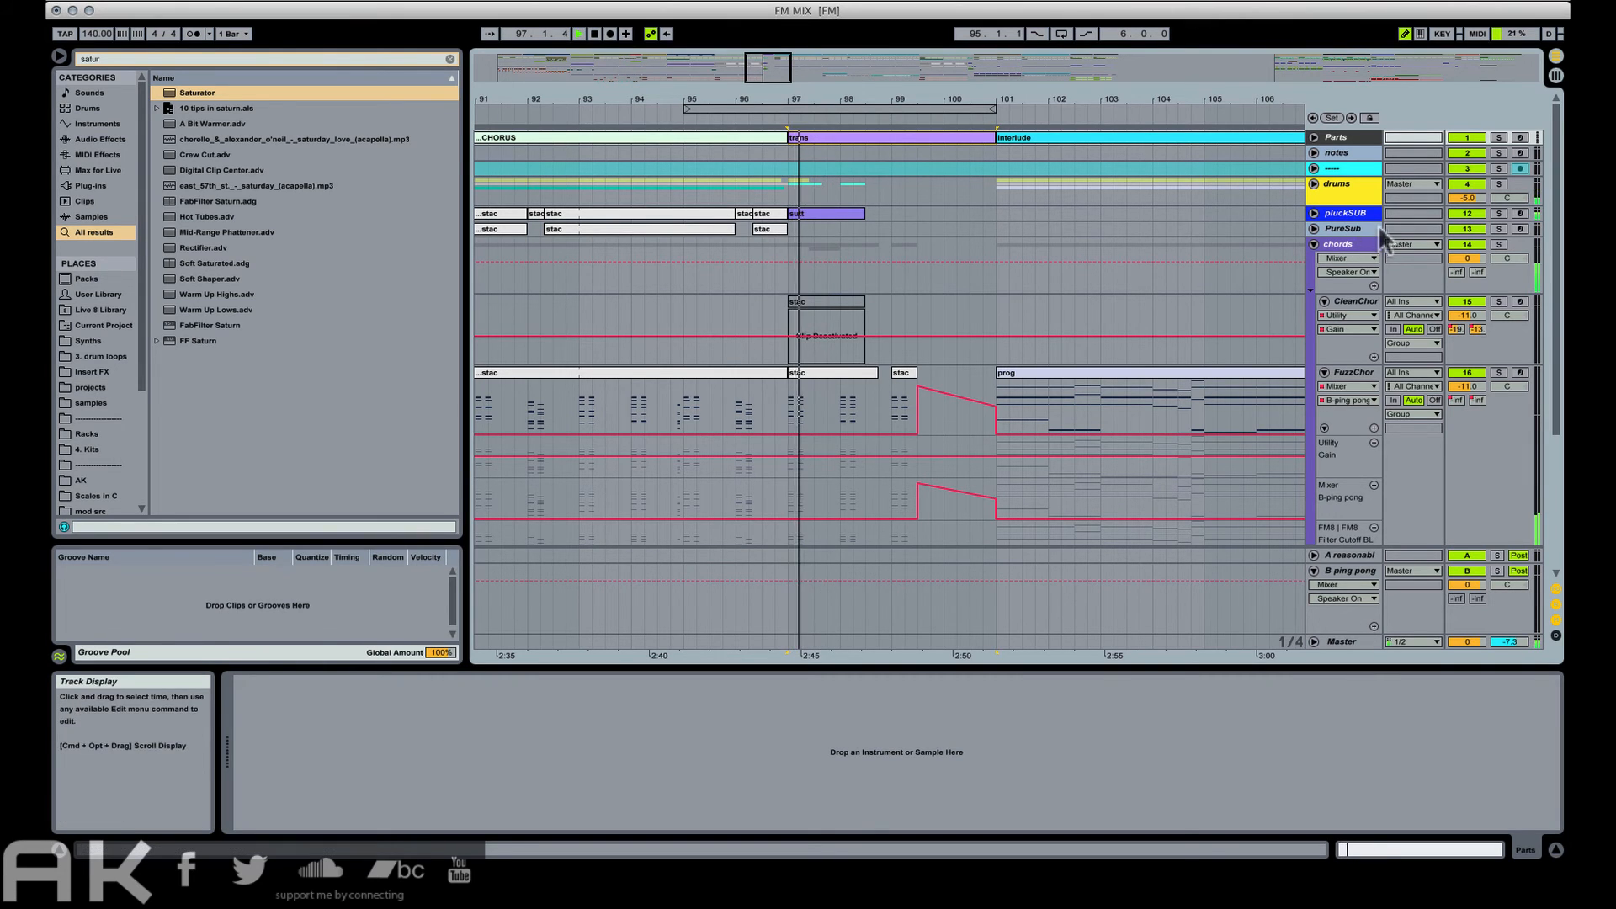
key(space)
key(space)
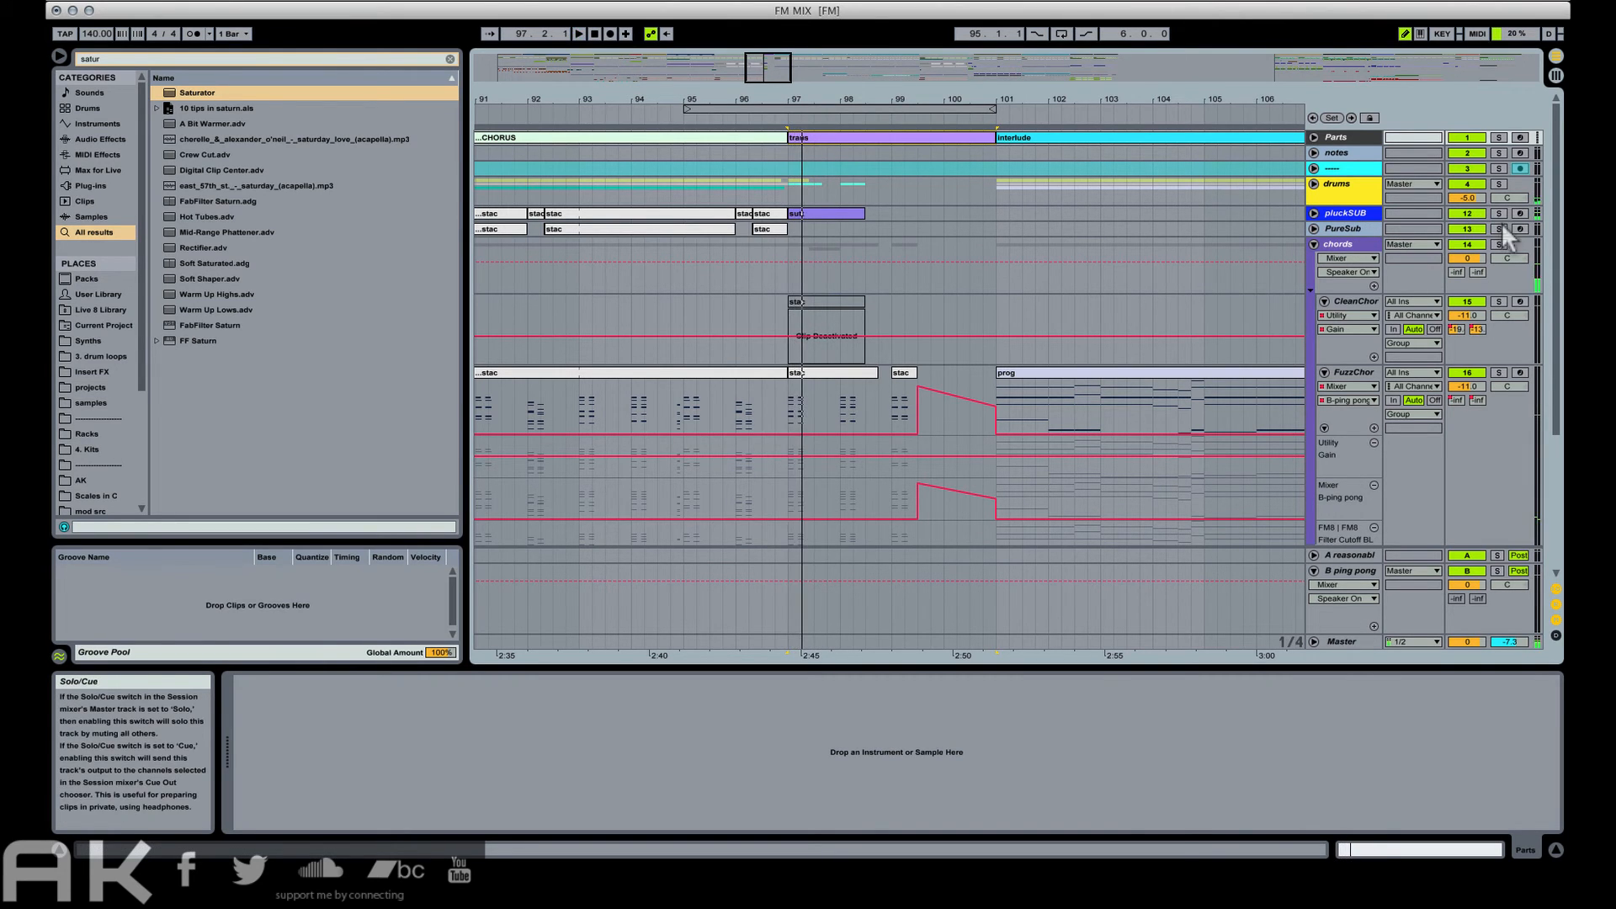
click(1503, 225)
key(space)
key(space)
click(1501, 226)
Solo the drums group to check the hit at bar 97, then unsolo it and play the full mix.
click(1488, 183)
click(1494, 183)
key(space)
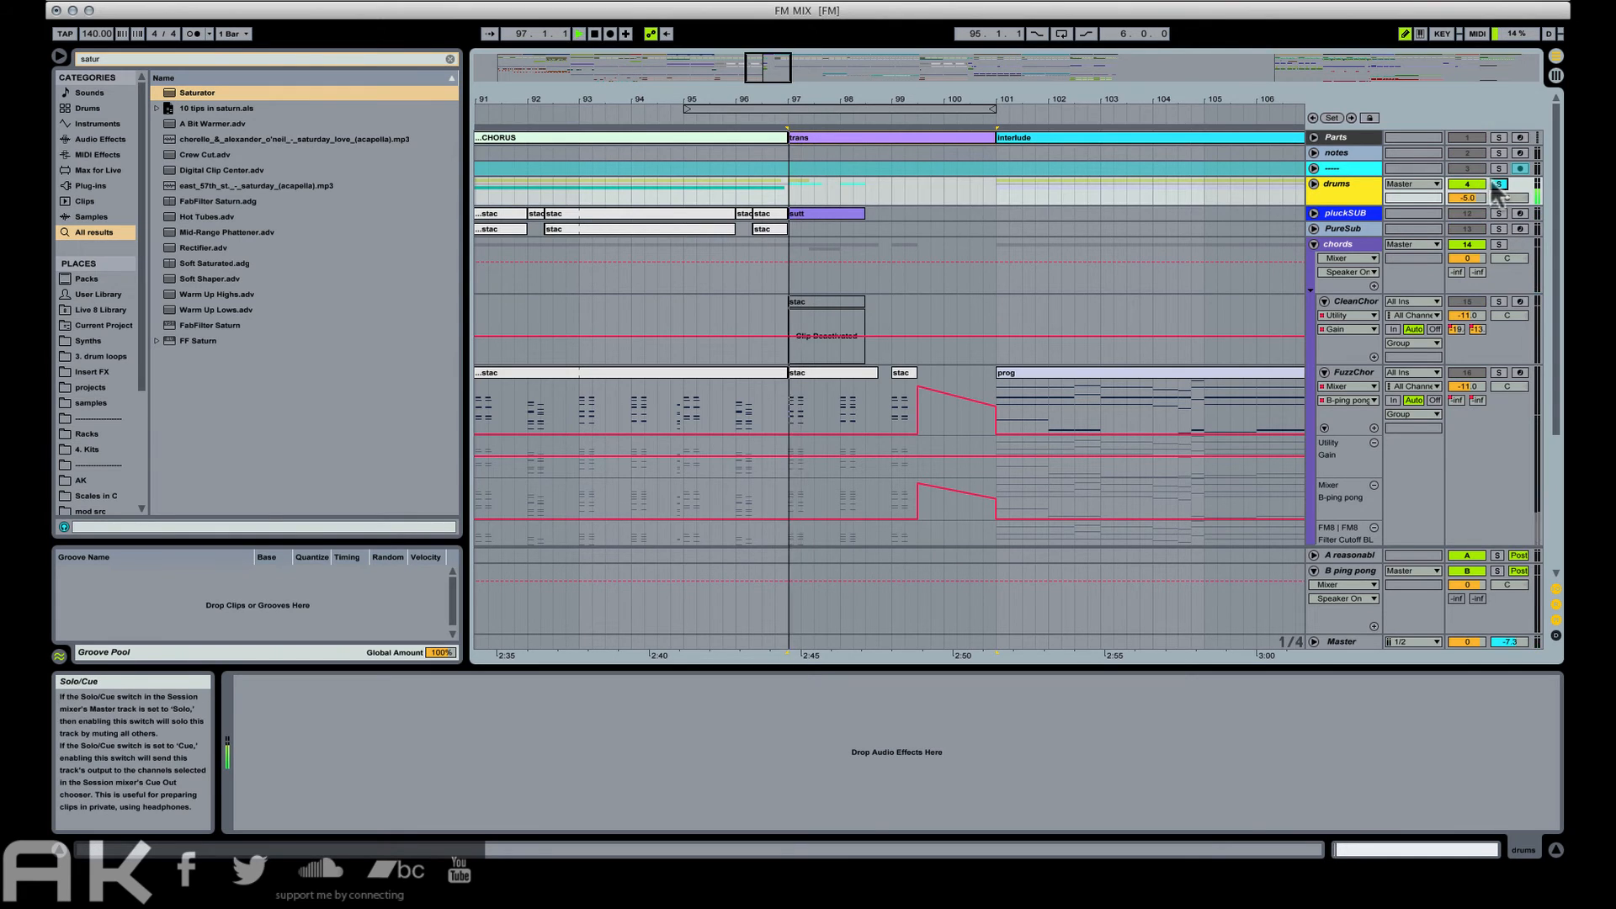
key(space)
key(space)
key(space)
click(1499, 184)
key(space)
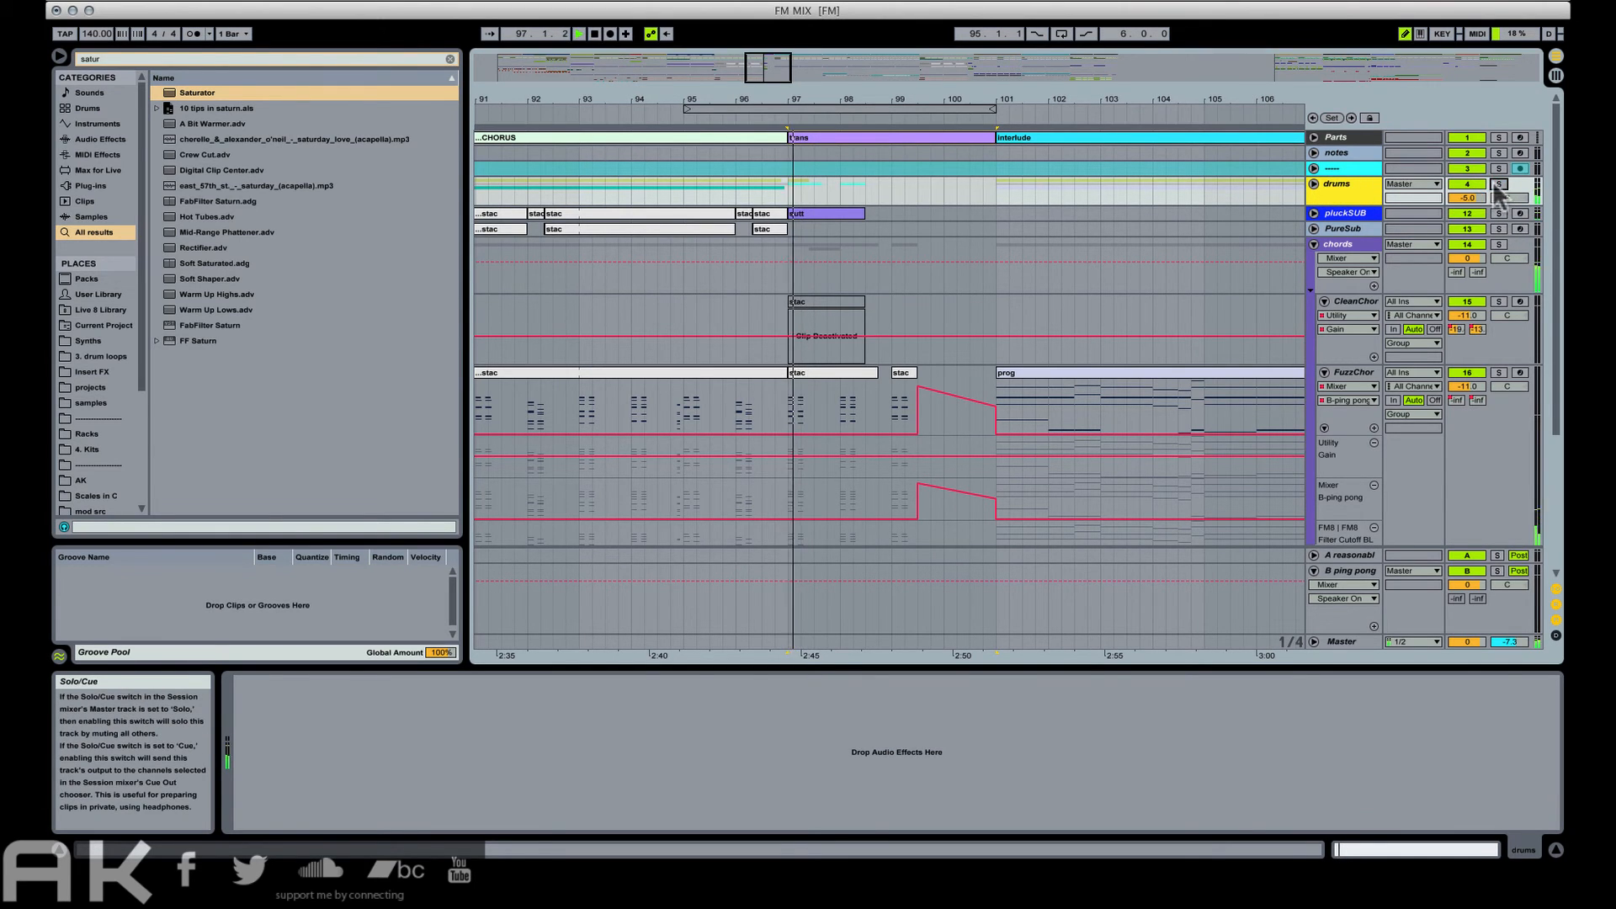
Solo and unfold the RSMbits group, audition the vocal effect clip at bar 97 on melodicRSM, and unsolo the group.
scroll(982, 329, down, 5)
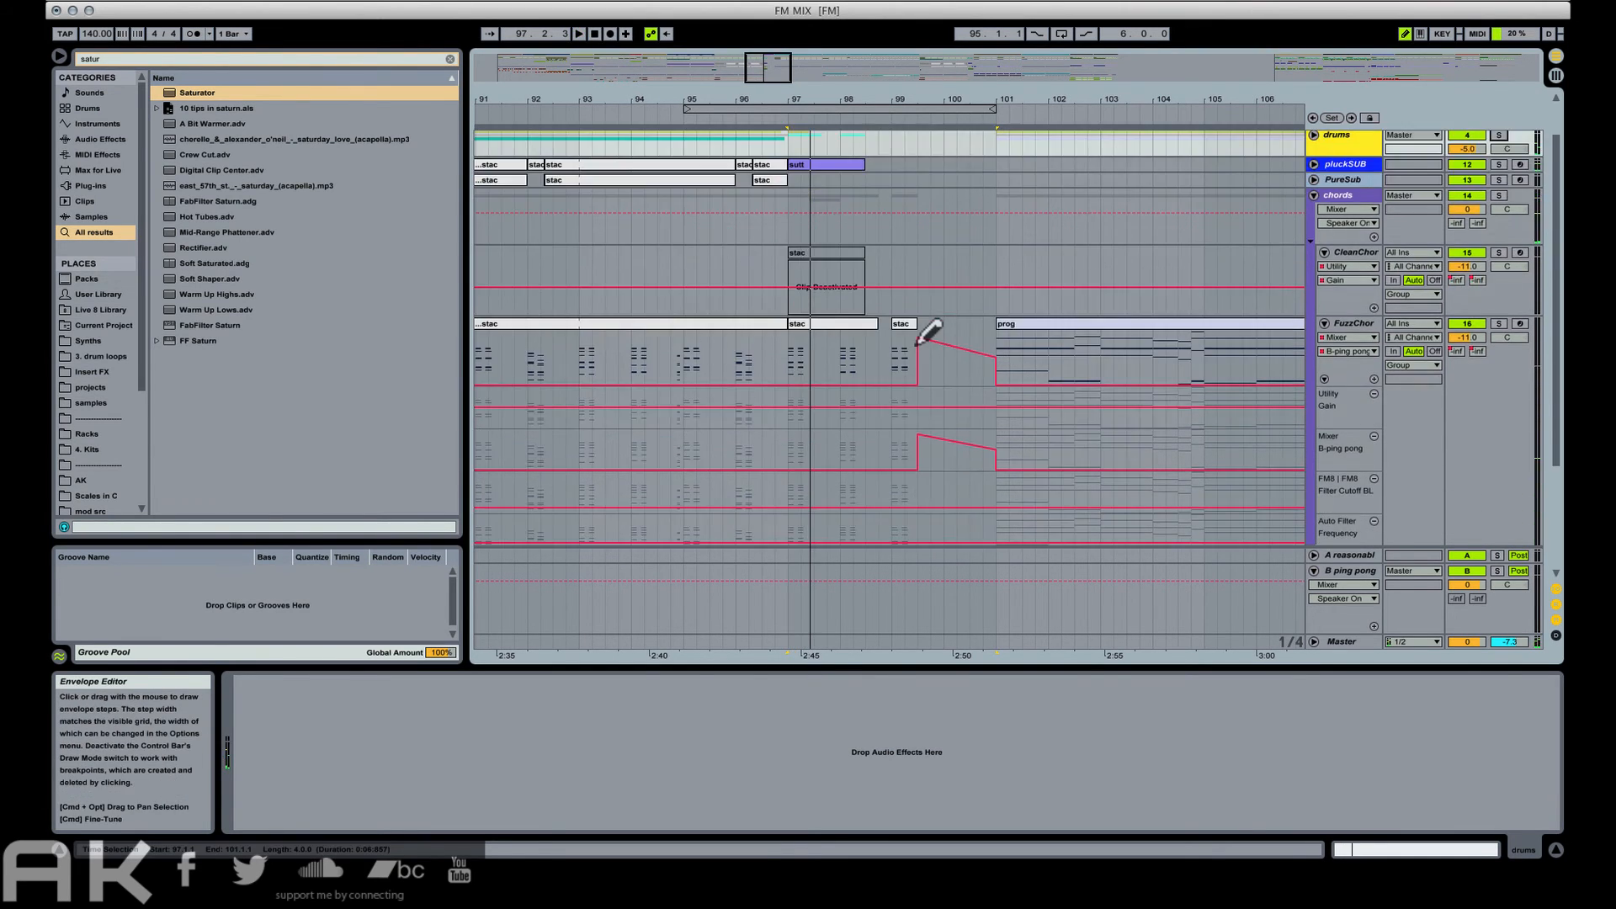
click(1499, 507)
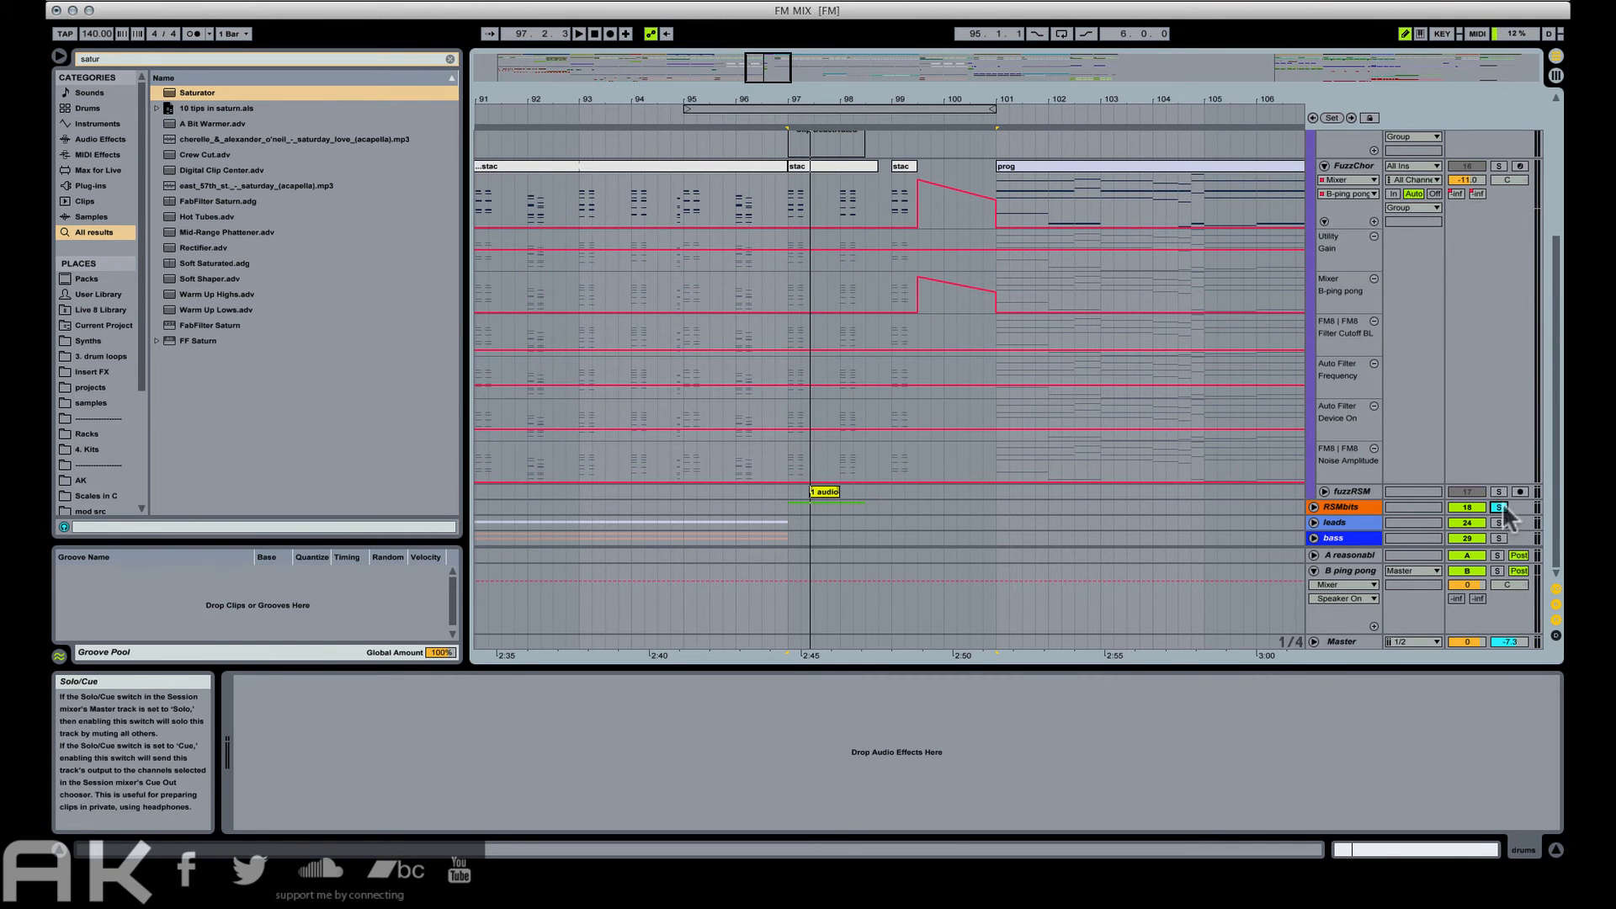
click(1315, 507)
scroll(921, 462, down, 6)
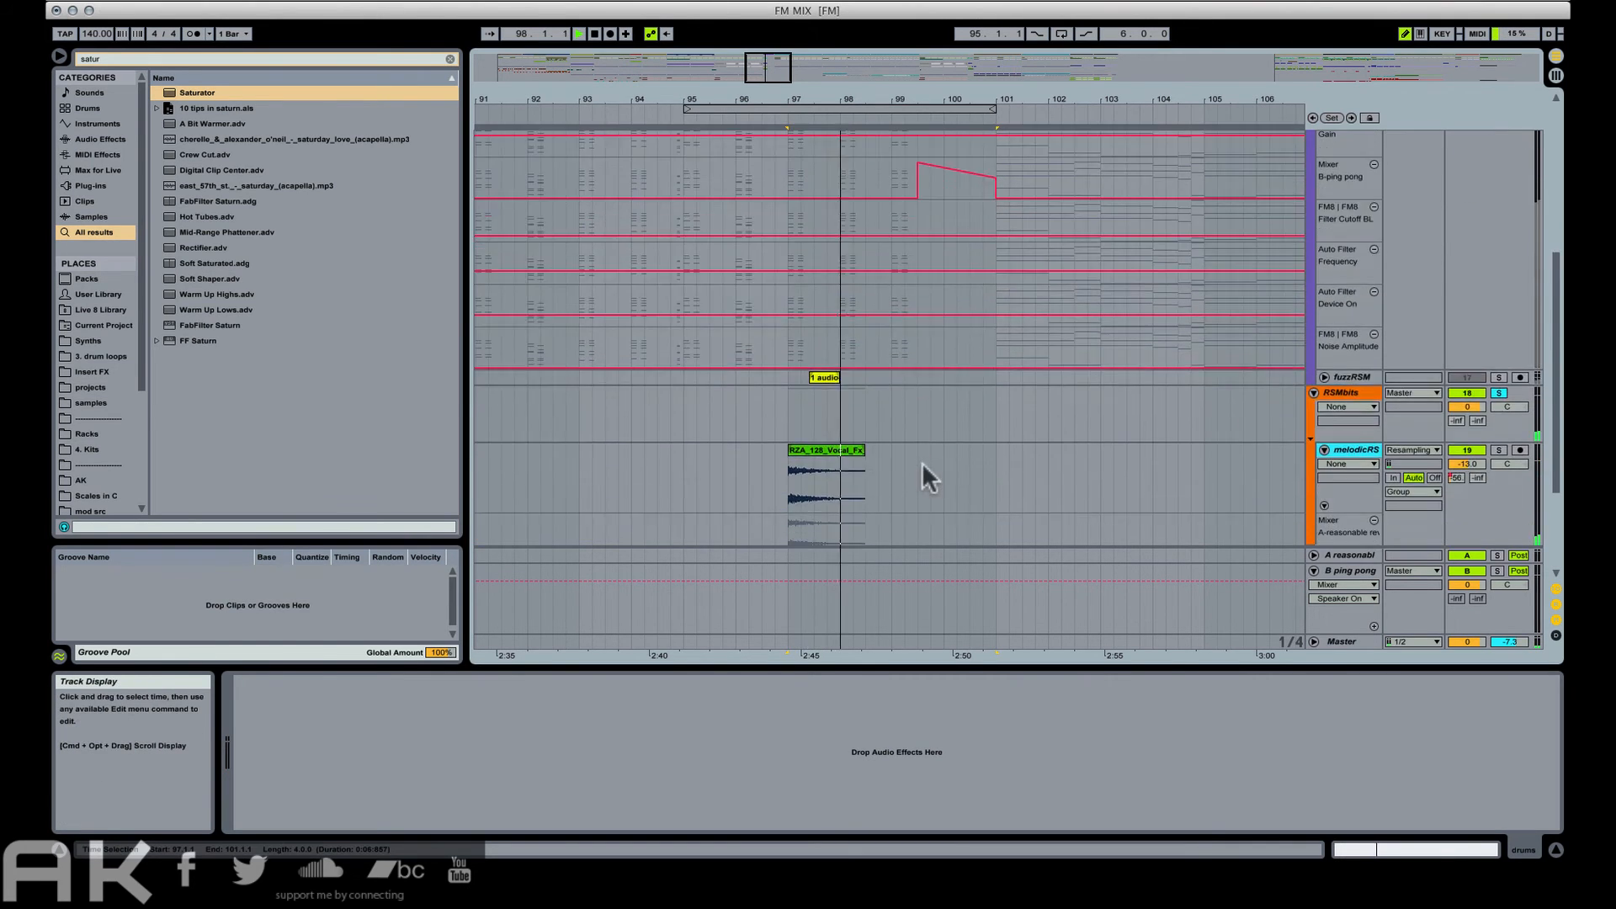
click(808, 279)
click(821, 295)
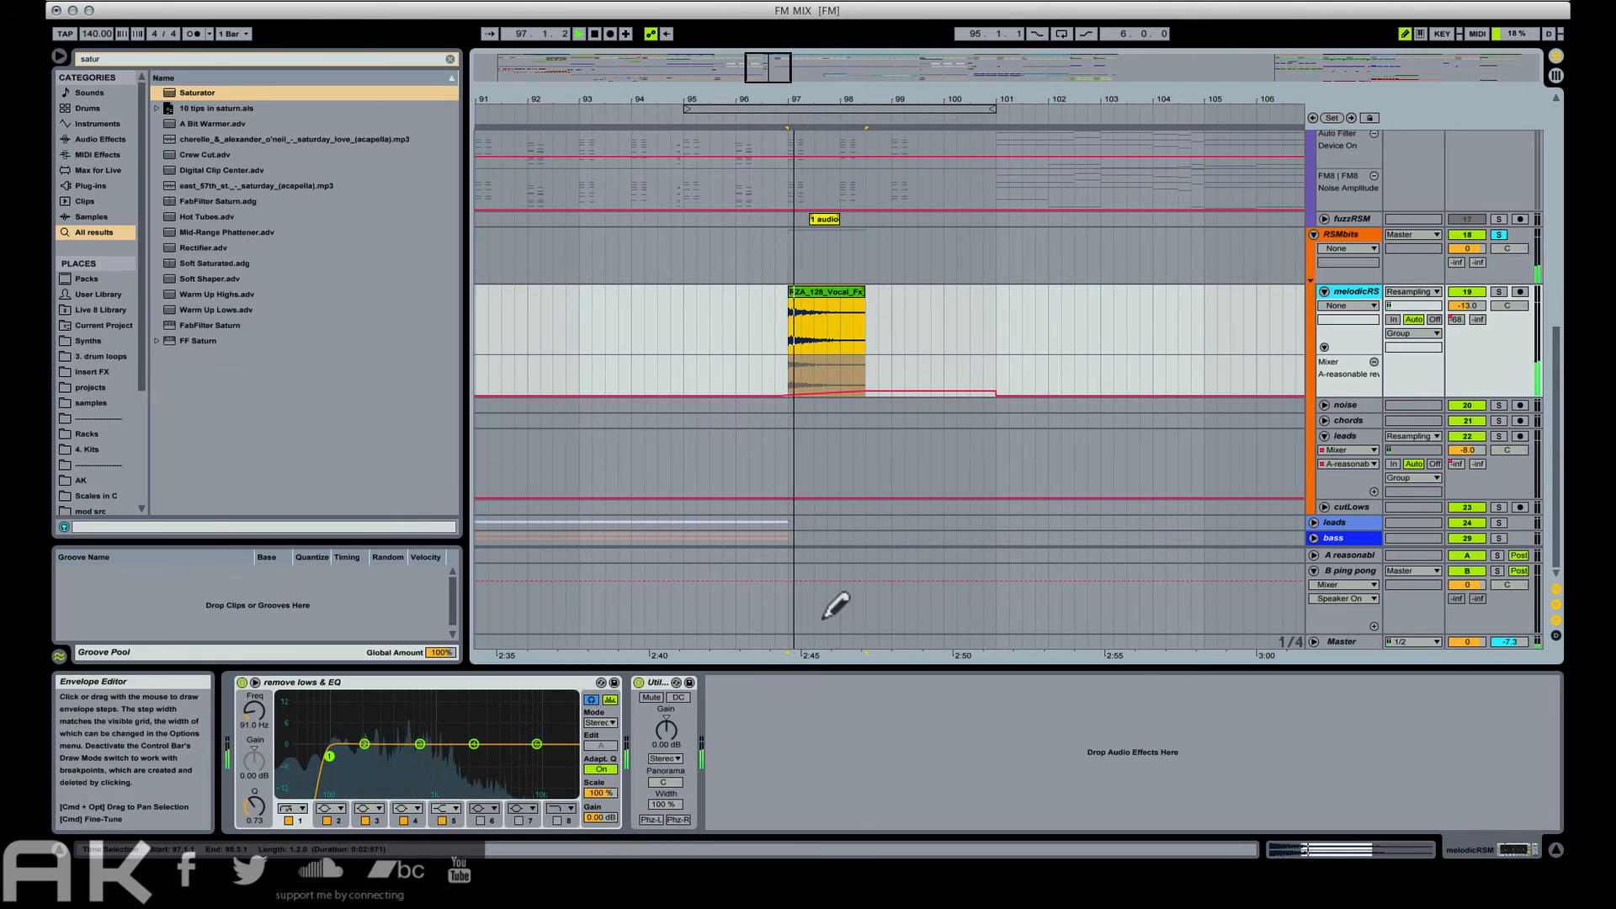
click(1499, 235)
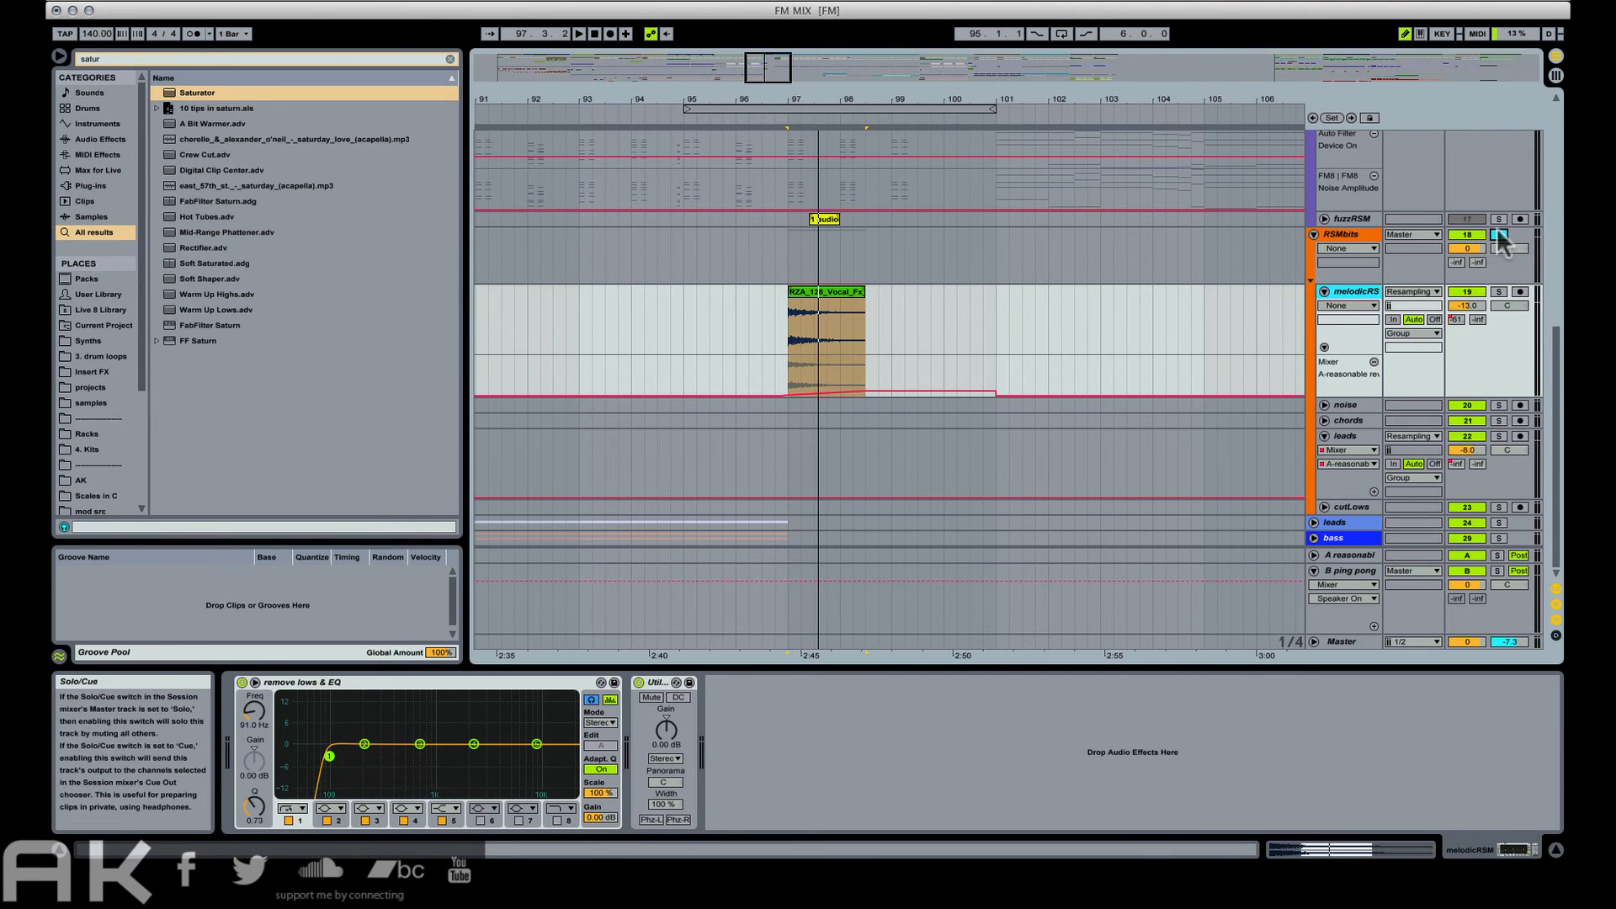
Transpose the vocal effect clip at bar 97 on the melodicRSM track to 4 st while playing the full mix.
key(space)
key(shift+Tab)
drag(324, 787, 324, 781)
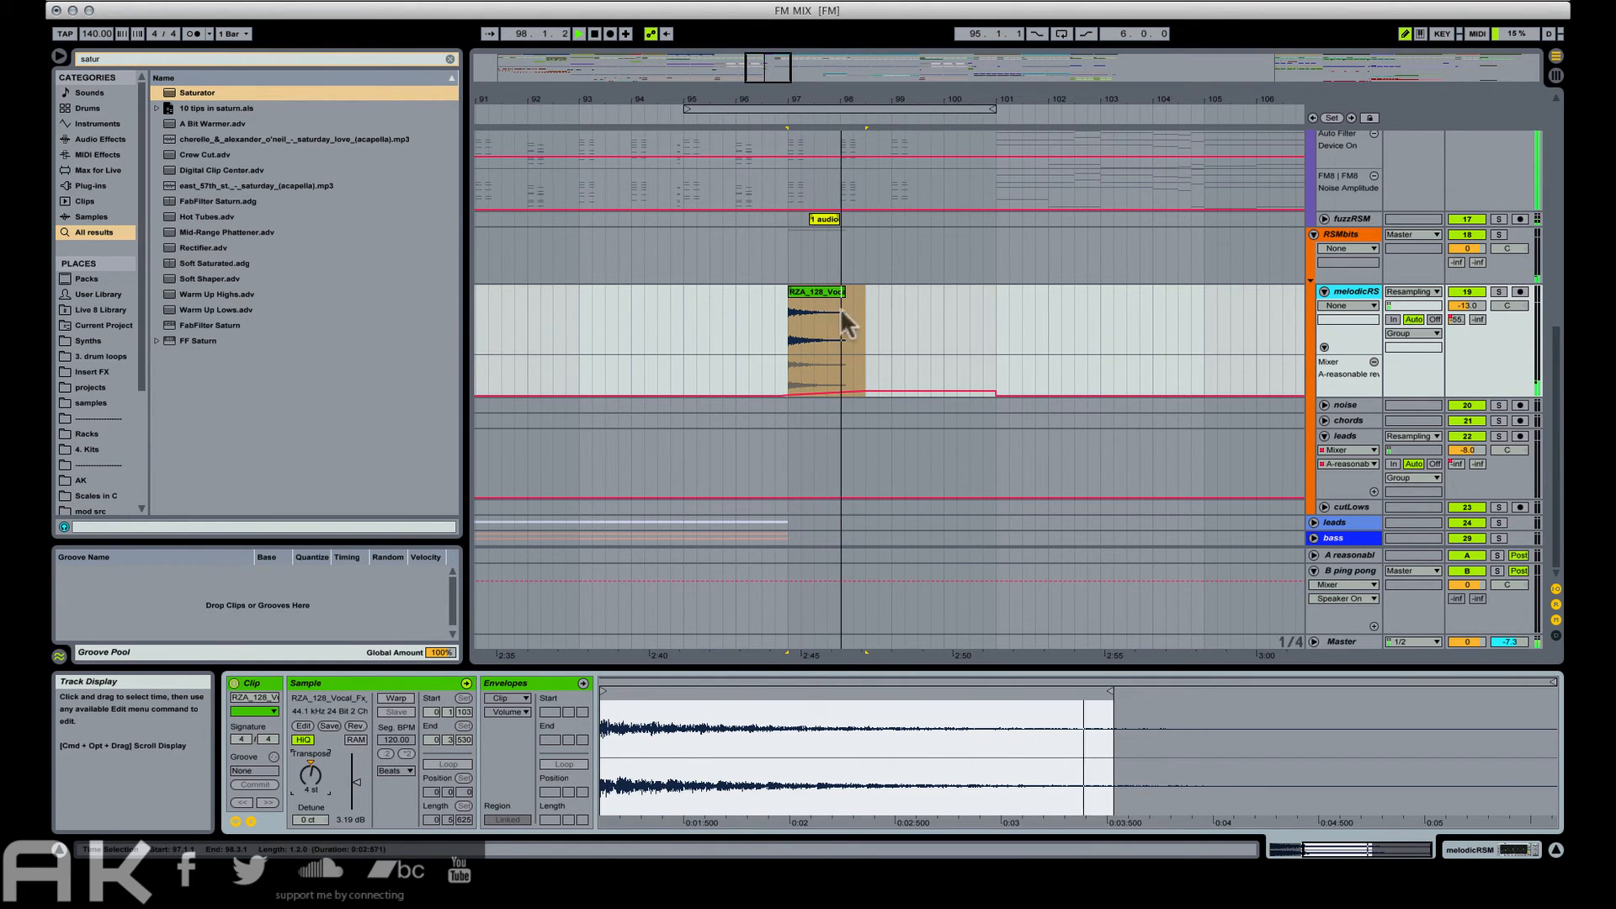
Copy the vocal effect clip so it ends at bar 101, and reverse the copy with its start extended back to about bar 99.
drag(811, 290, 970, 294)
click(356, 726)
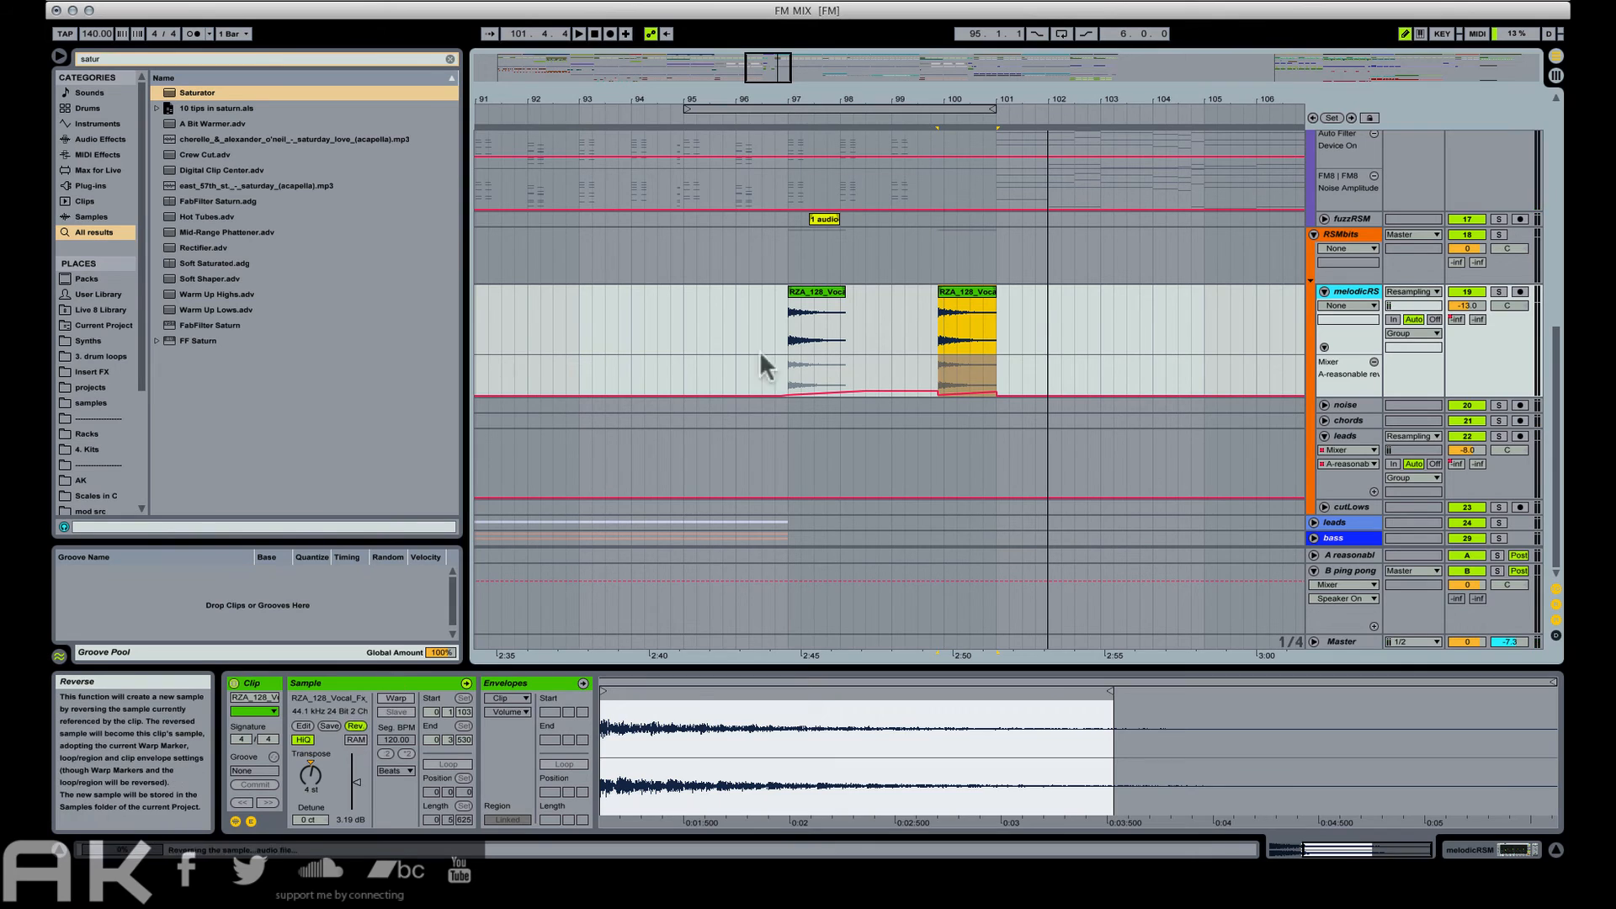
drag(939, 292, 886, 325)
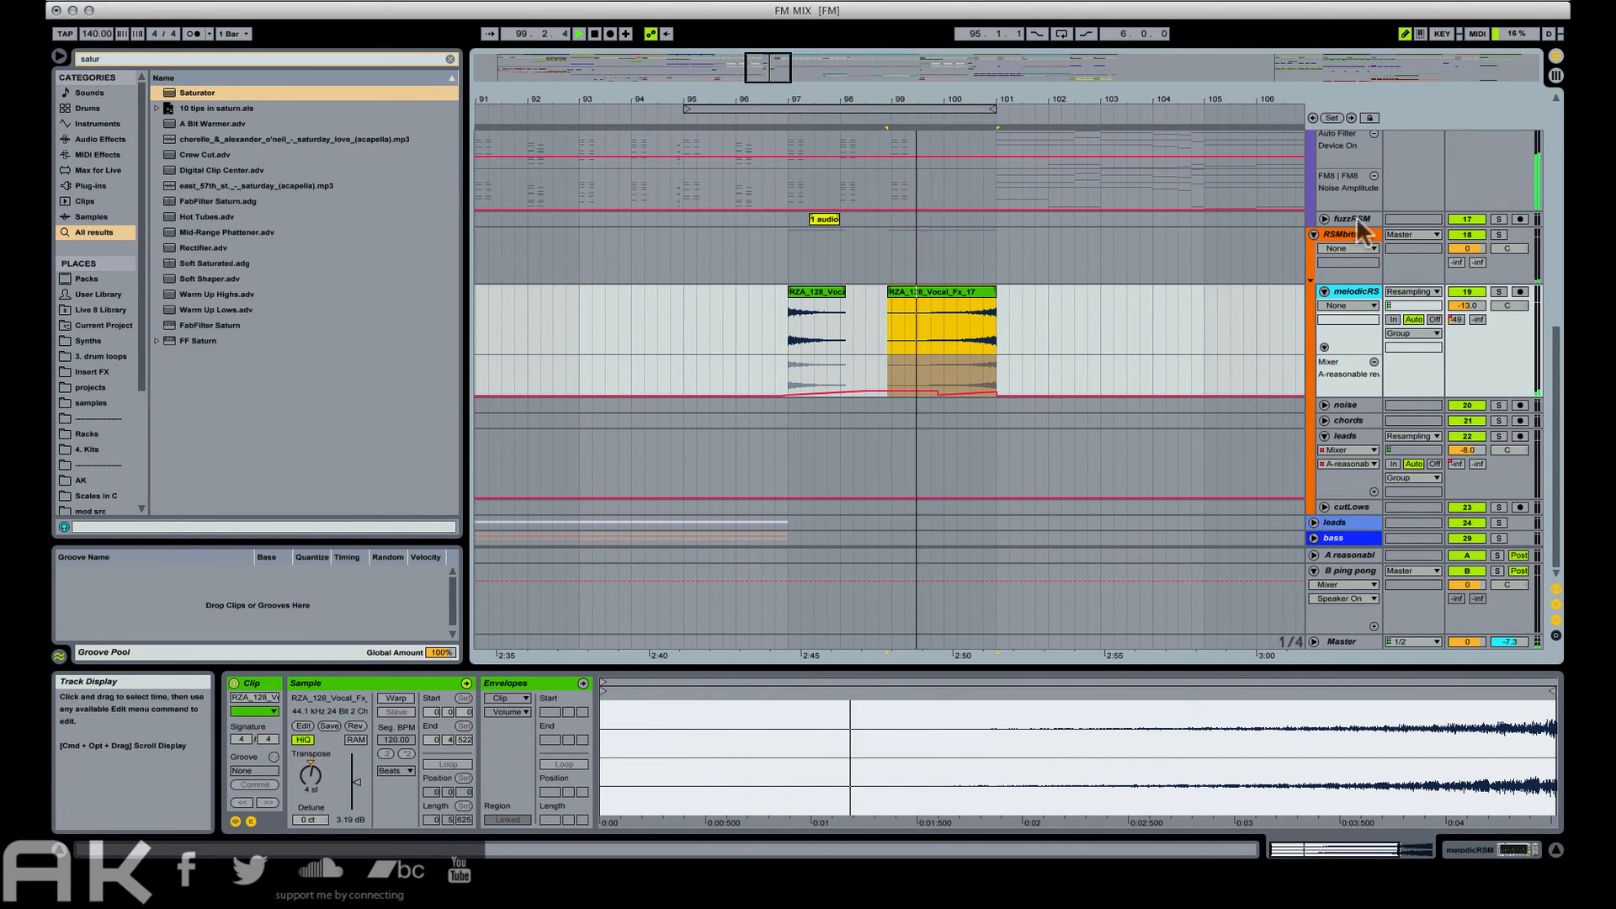
Reselect Komplete Audio 6 as the Soundflower (2ch) output and play the transition from the vocal effect clip at bar 97.
click(1095, 2)
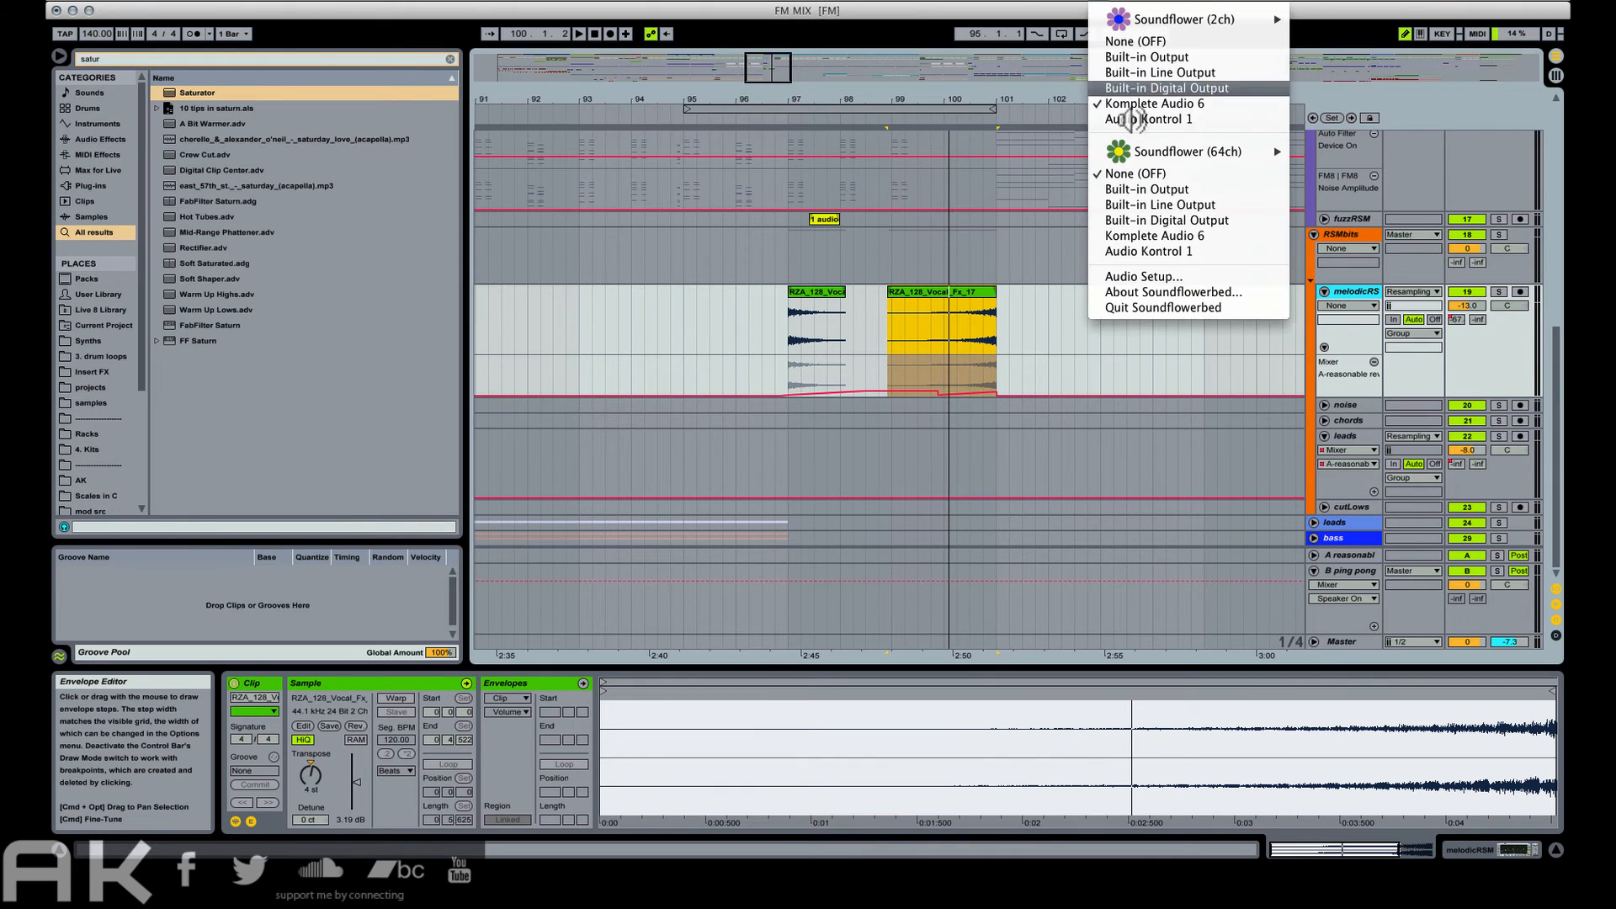
click(1124, 104)
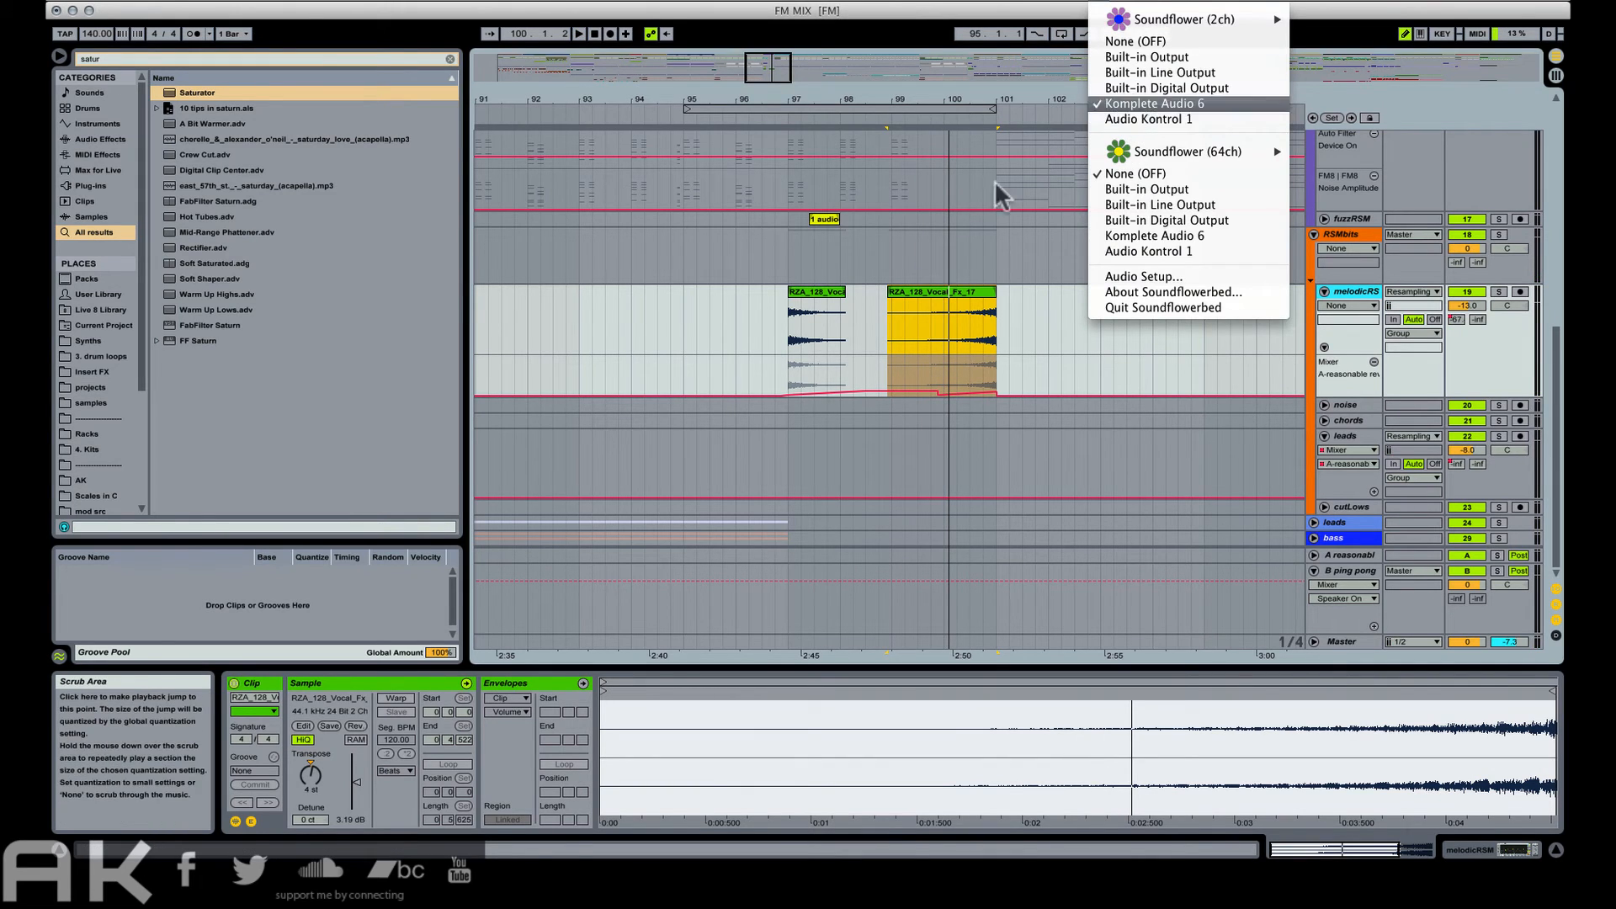
click(814, 312)
key(space)
scroll(886, 271, up, 5)
scroll(886, 271, up, 5)
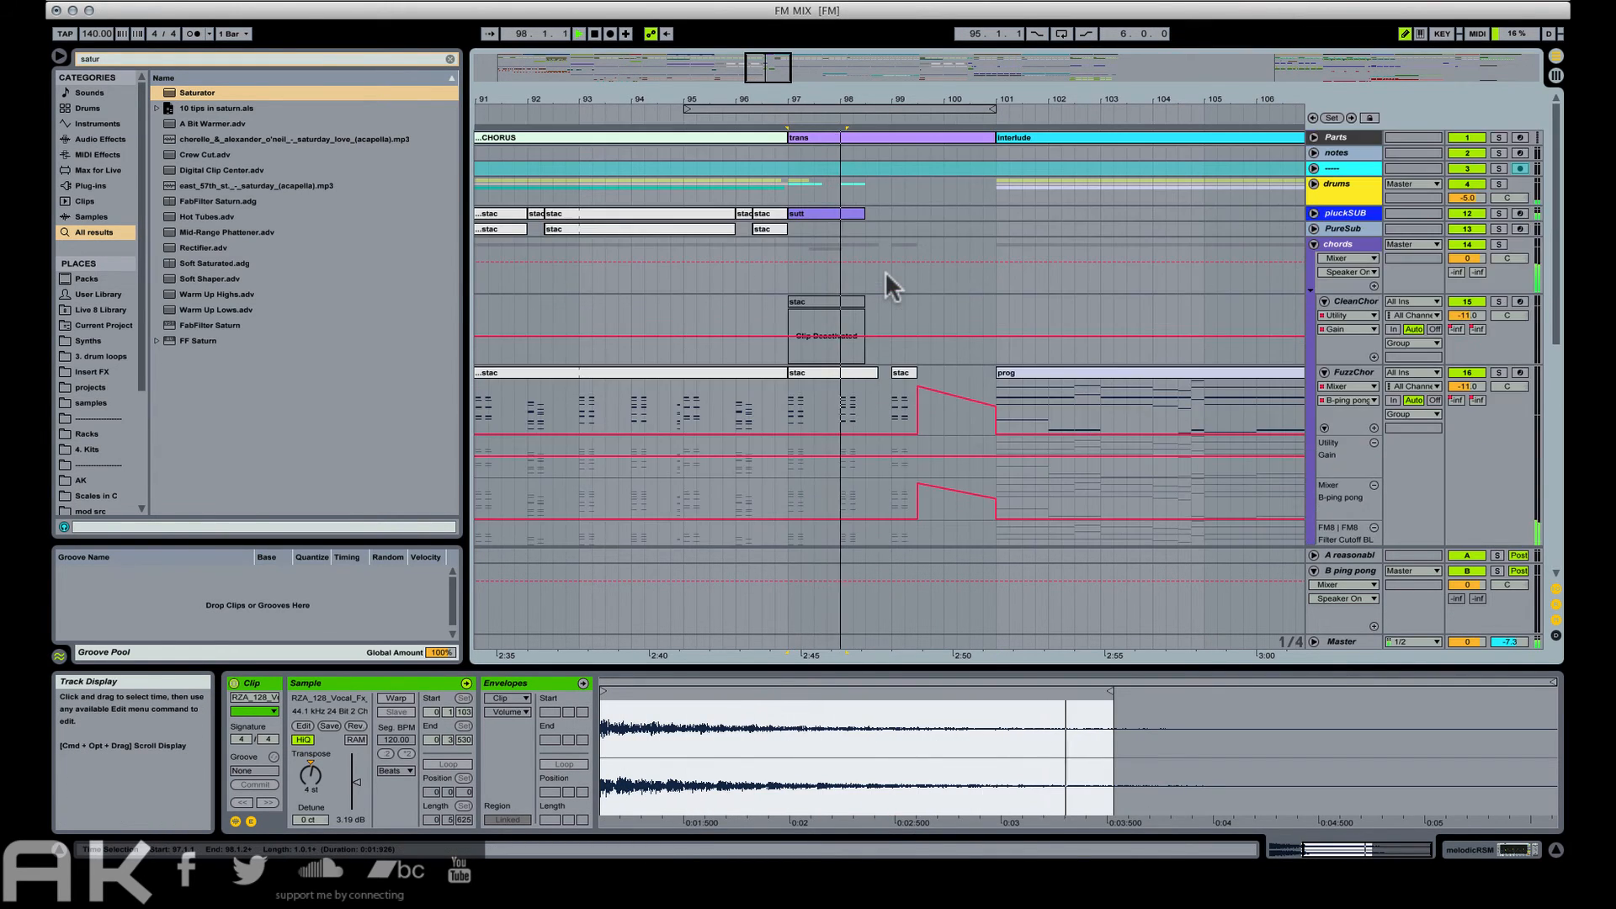
scroll(885, 271, down, 3)
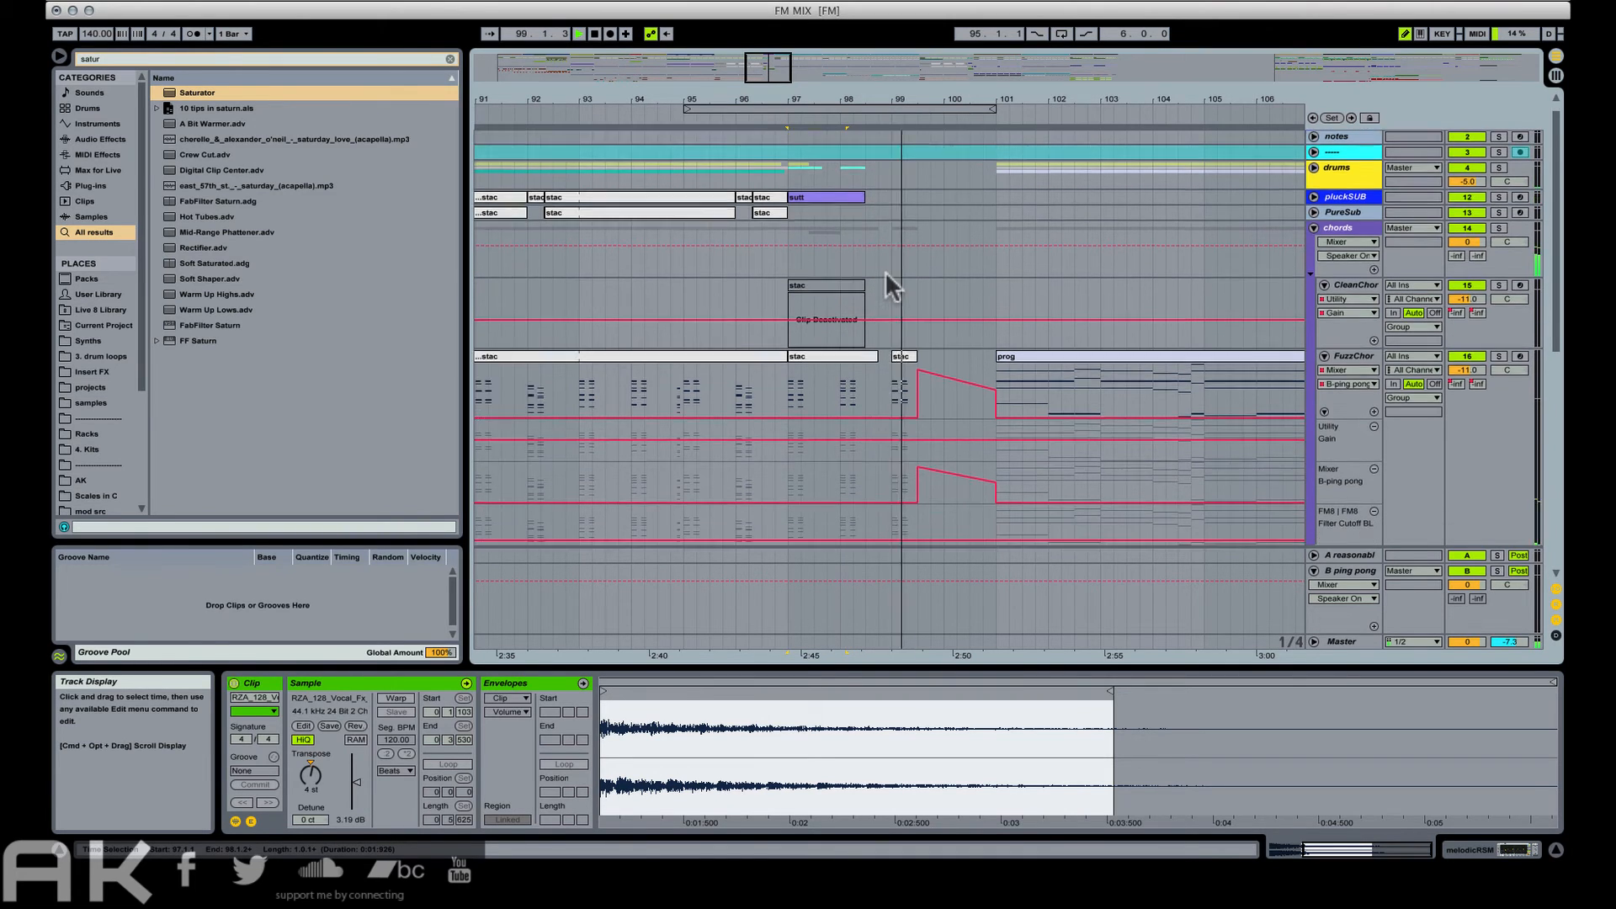
scroll(895, 272, down, 12)
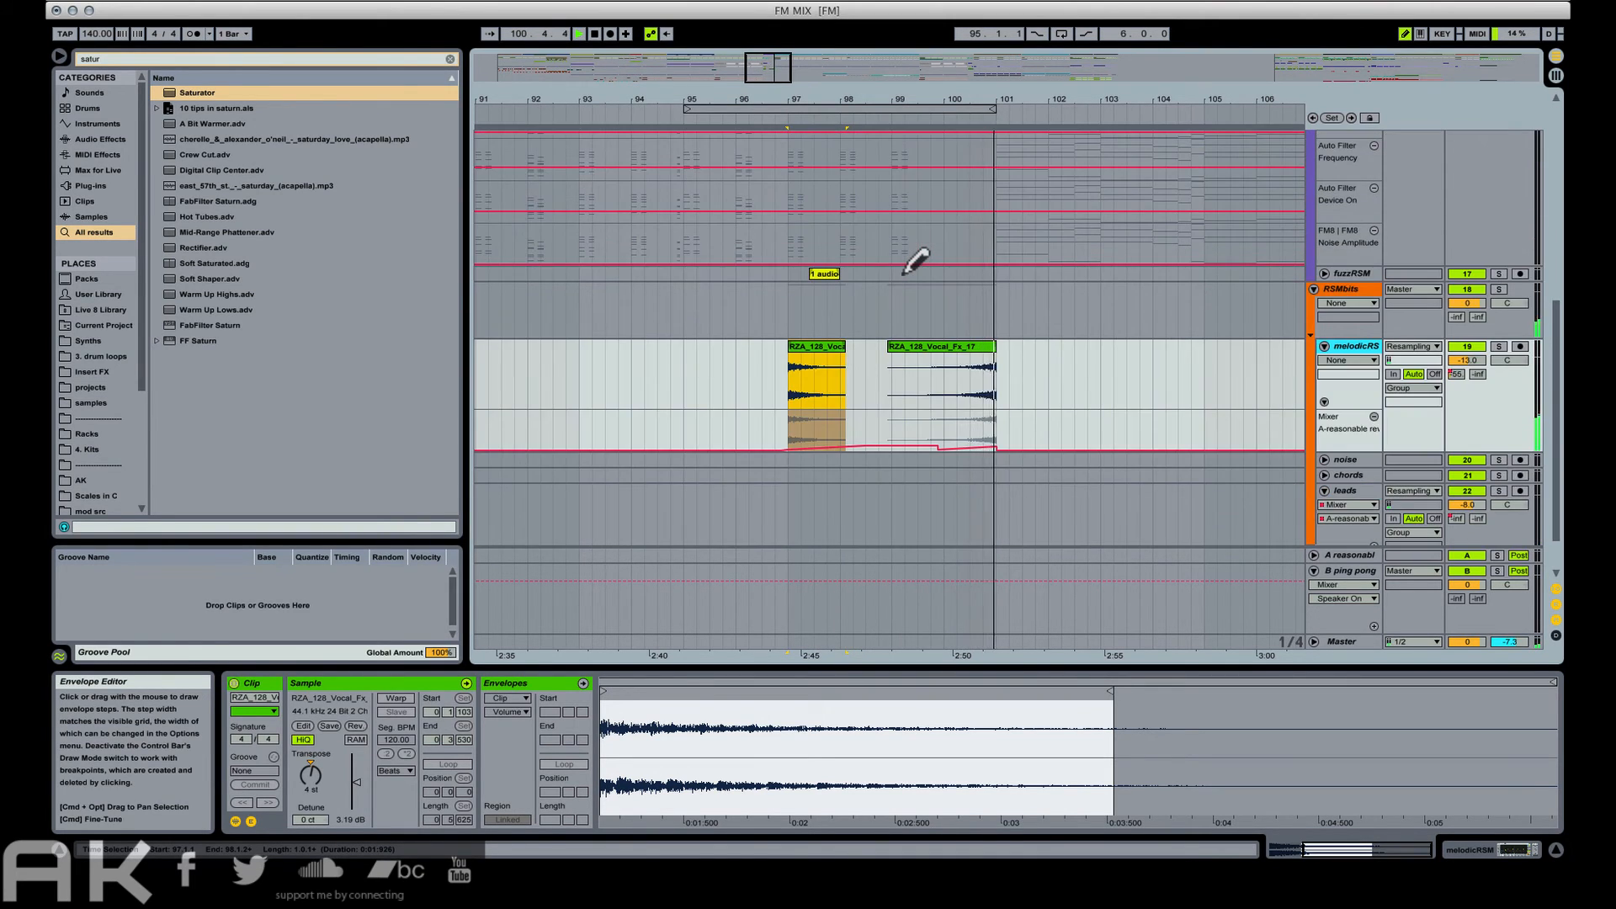
Automate the Utility gain on melodicRSM to ramp up across the reversed vocal clip, peaking at about 13.9 dB at bar 101.
click(970, 358)
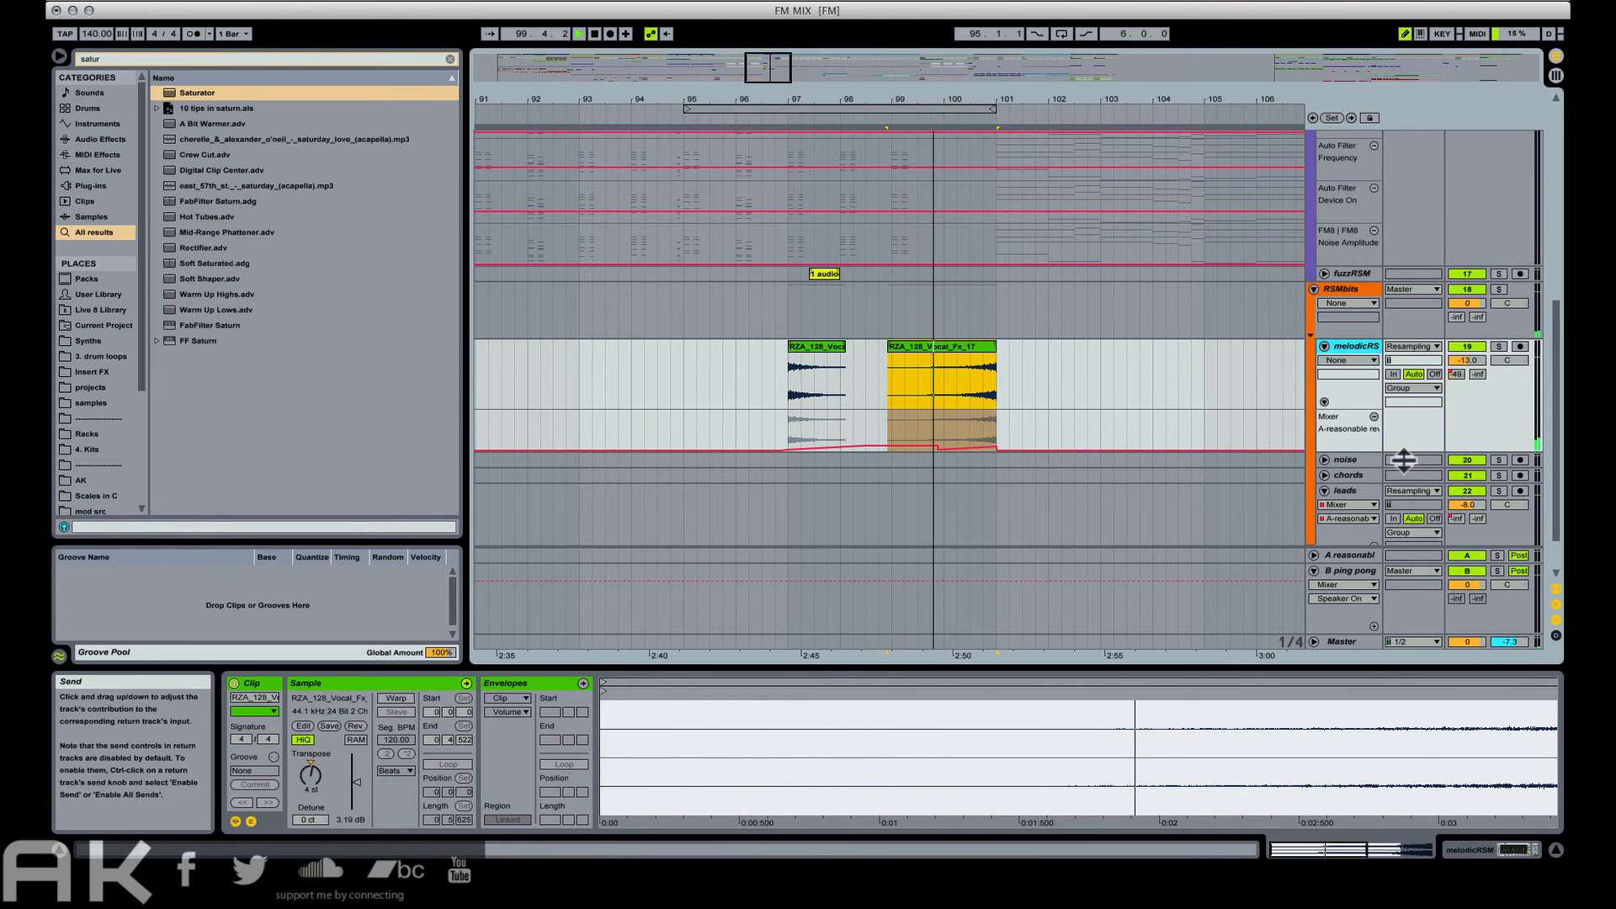
click(1466, 848)
click(666, 729)
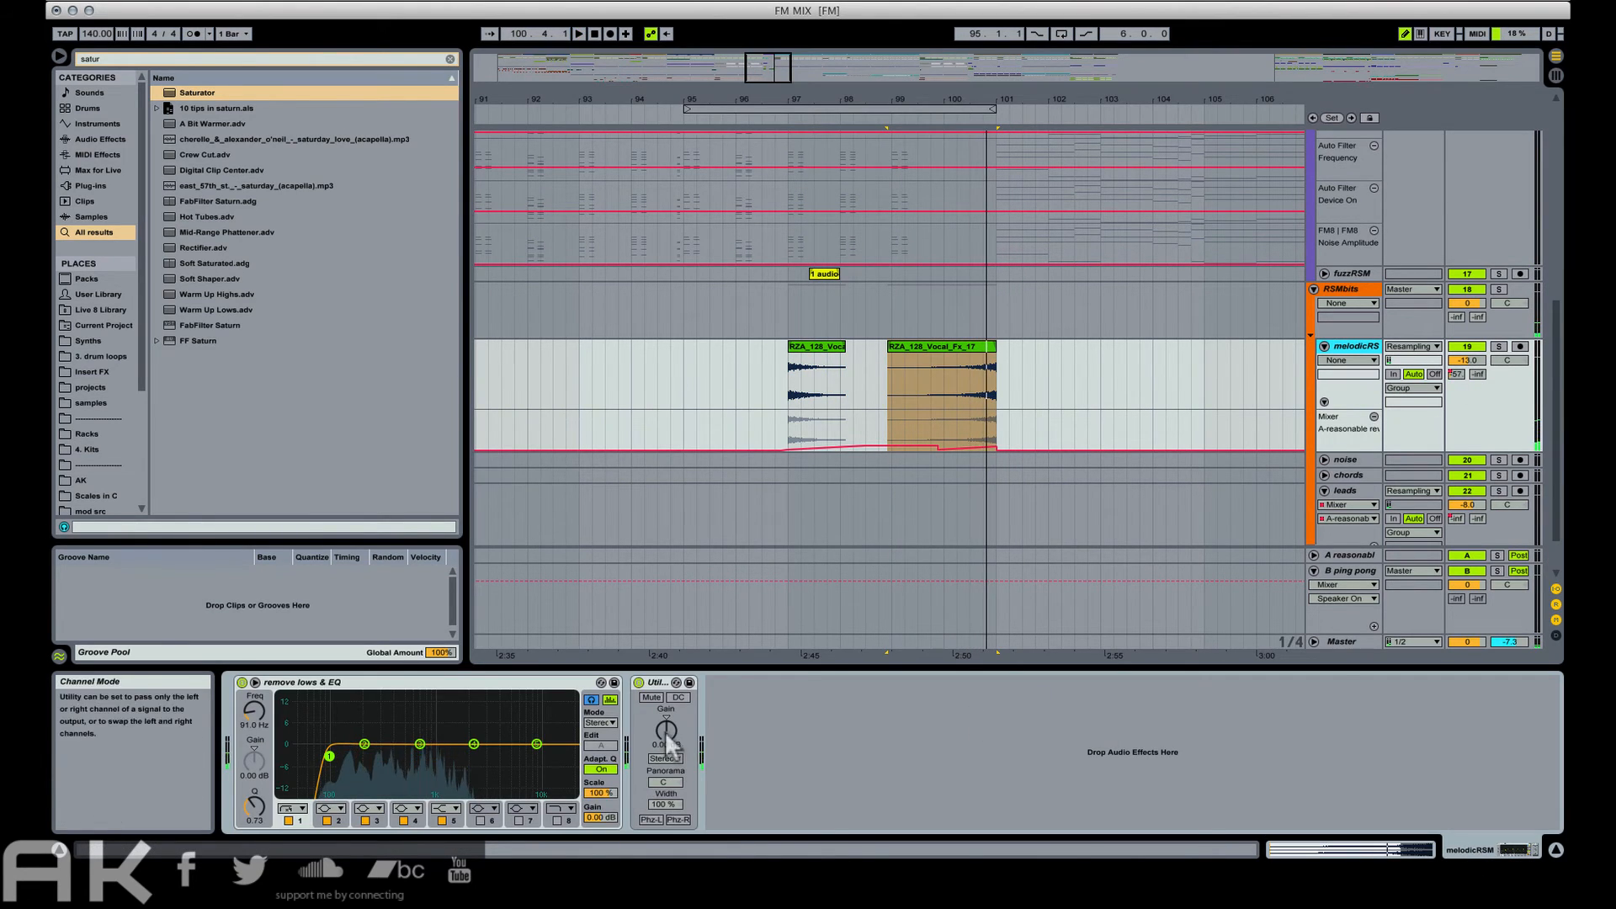
key(b)
click(899, 380)
click(1021, 381)
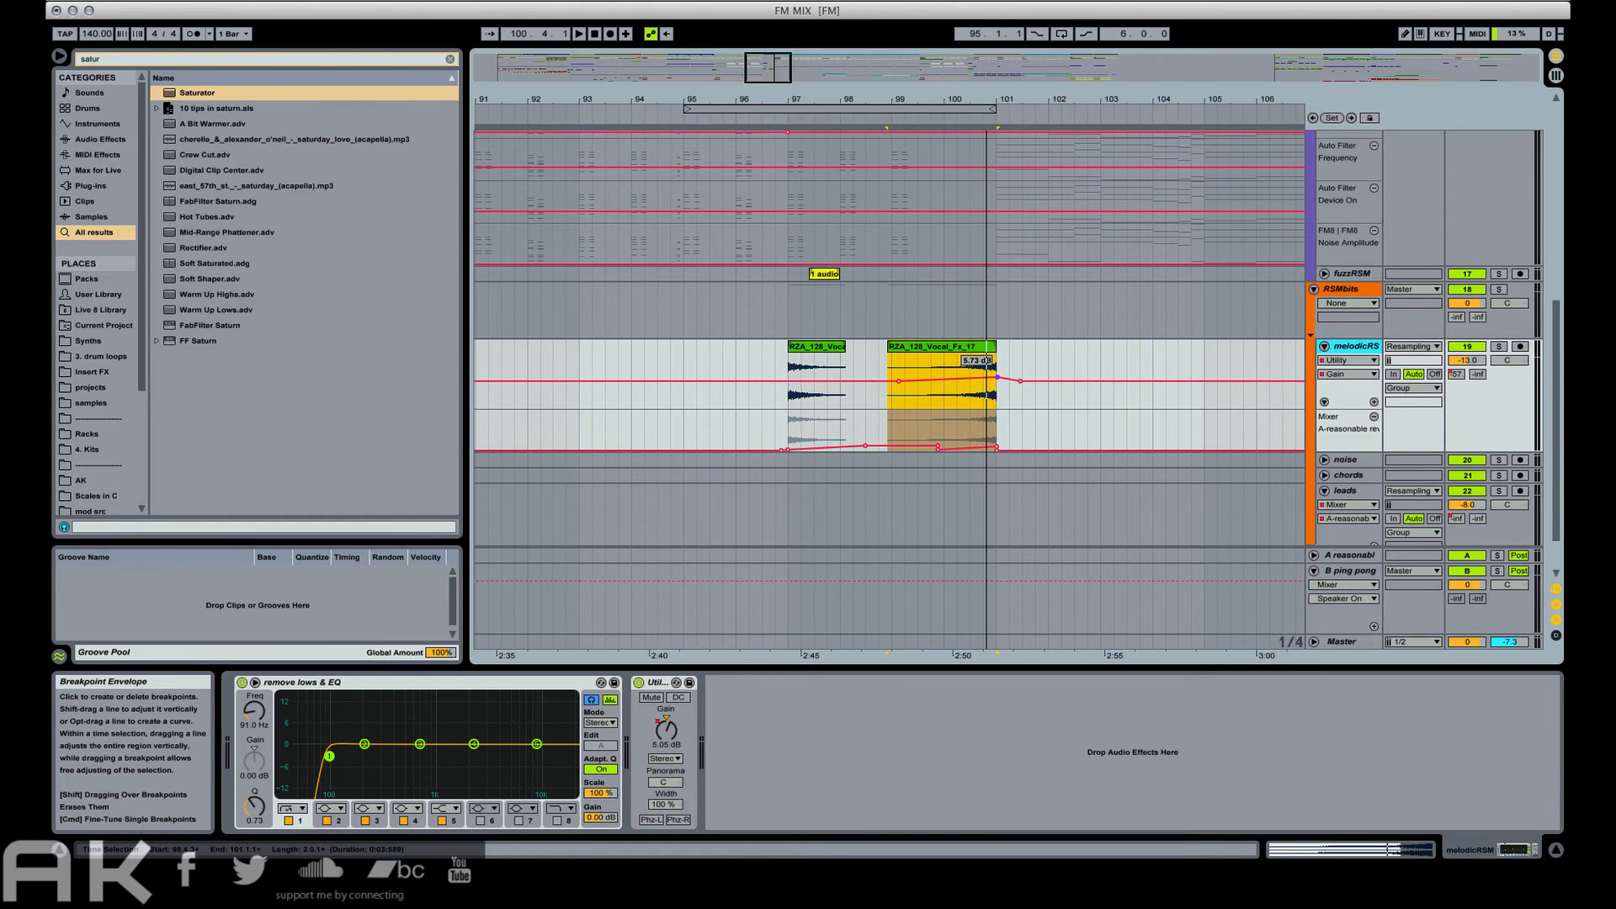
key(space)
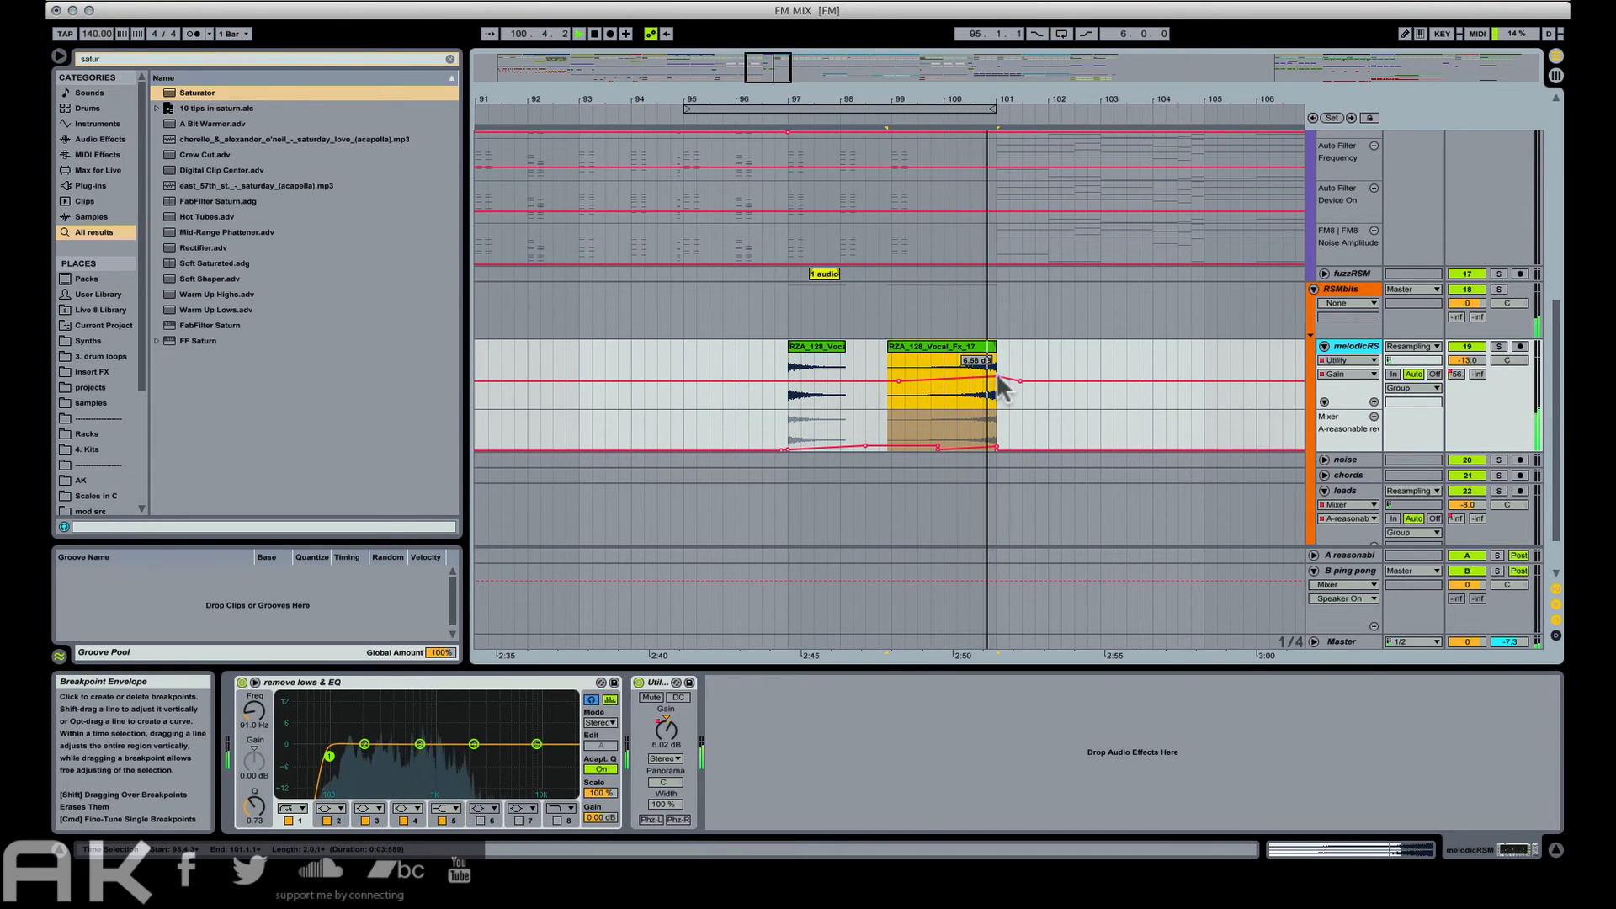
key(space)
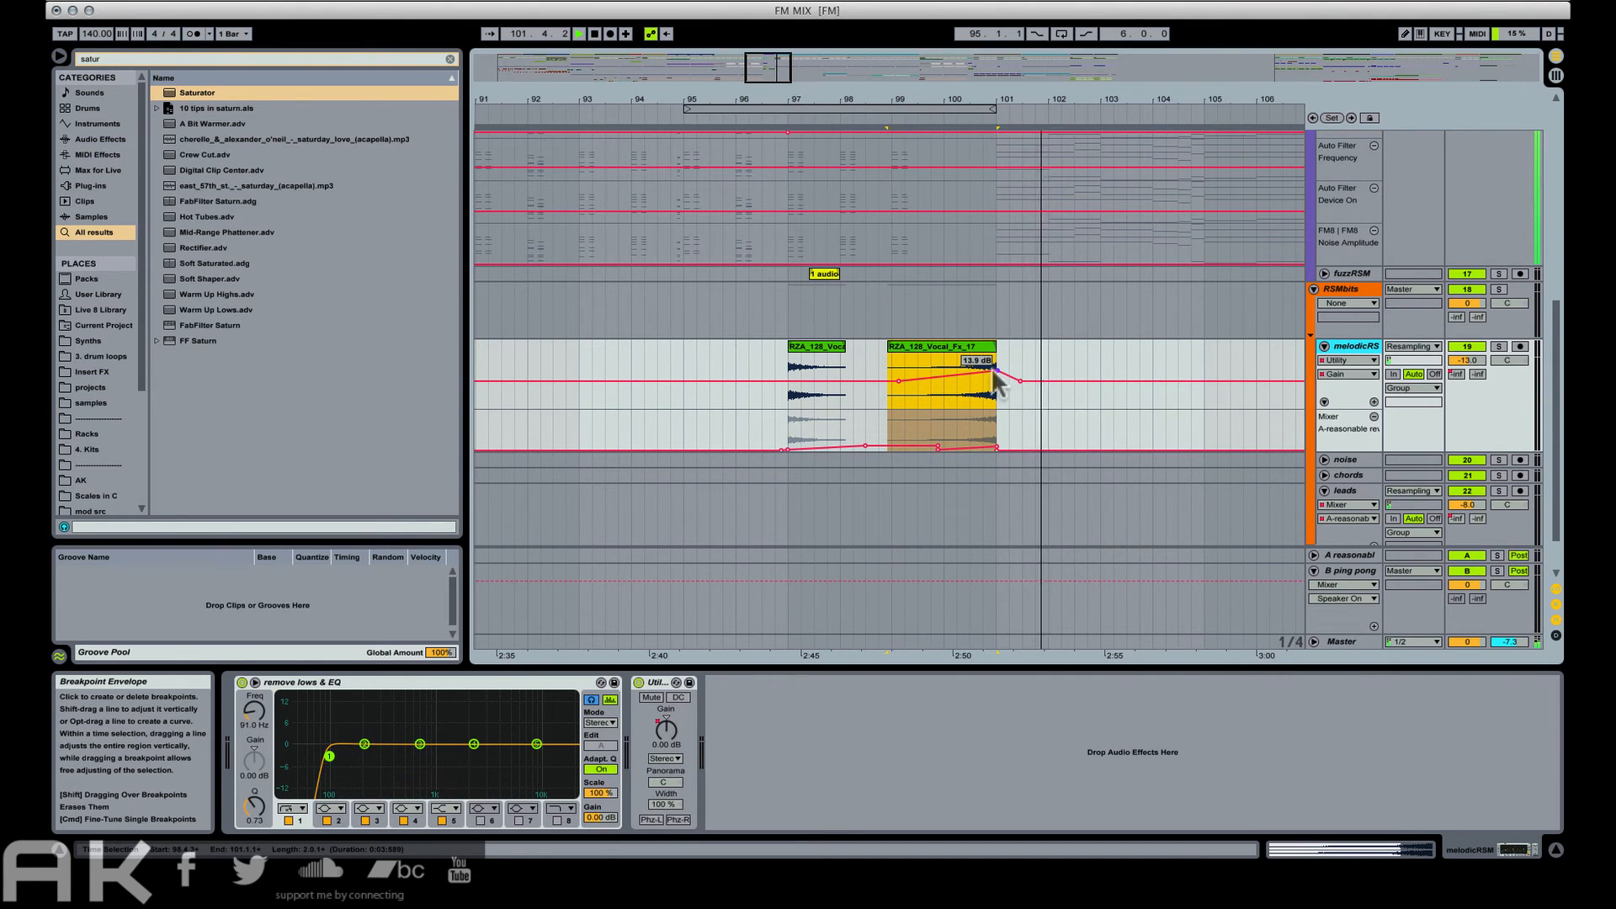
Play the full mix from the vocal effect clip at bar 97, briefly soloing fuzzRSM to identify its part.
click(821, 379)
scroll(815, 387, up, 3)
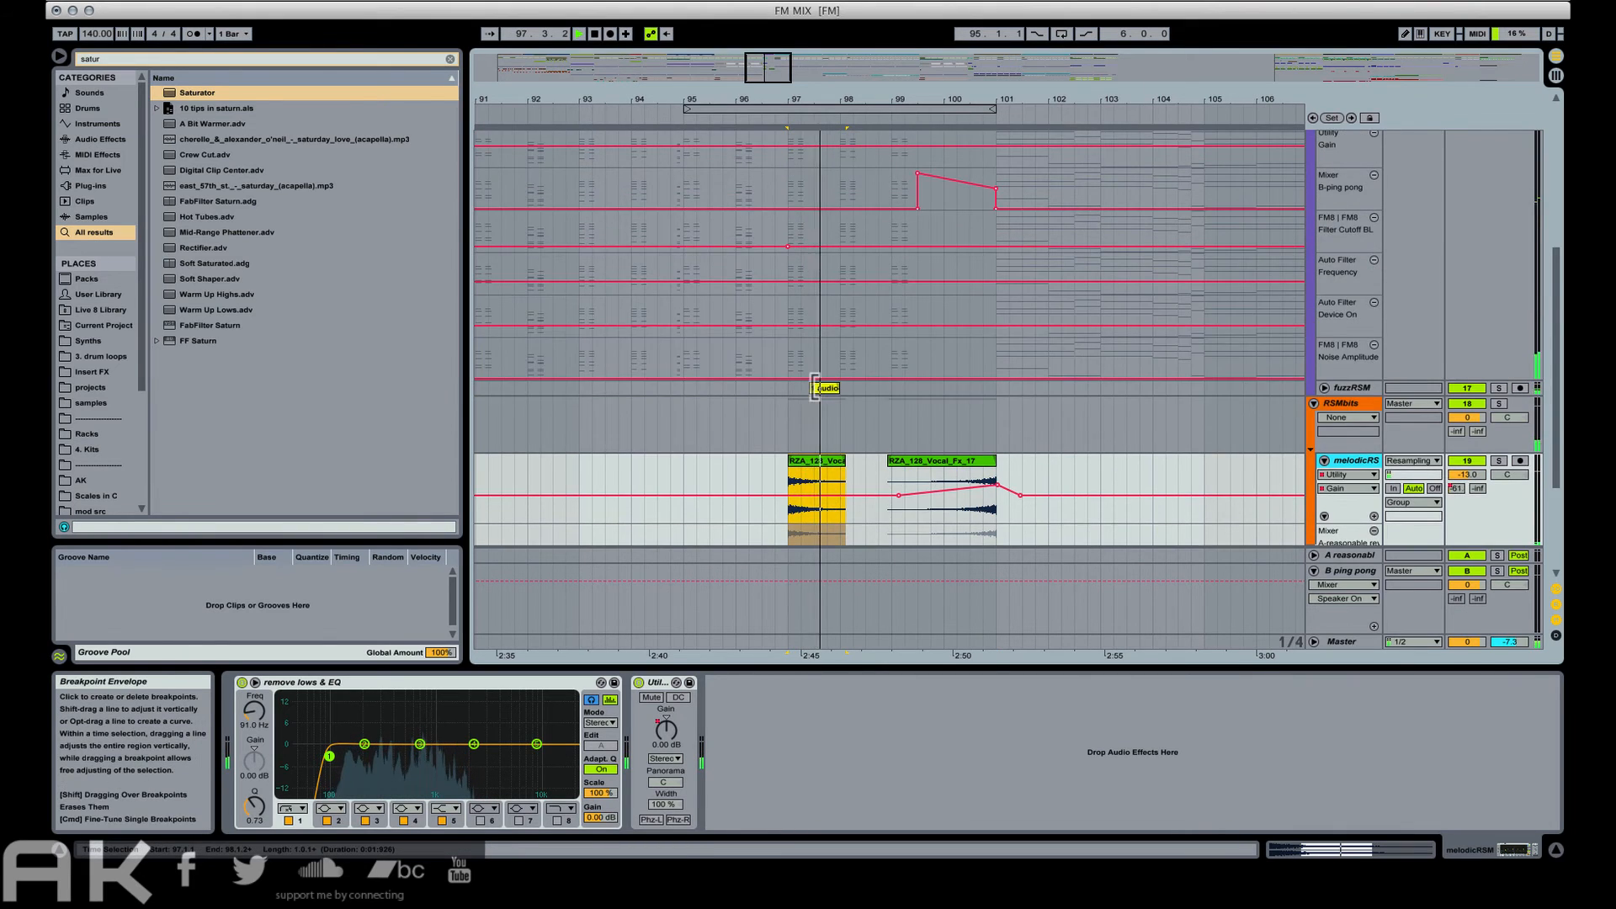
scroll(815, 387, up, 2)
click(1499, 470)
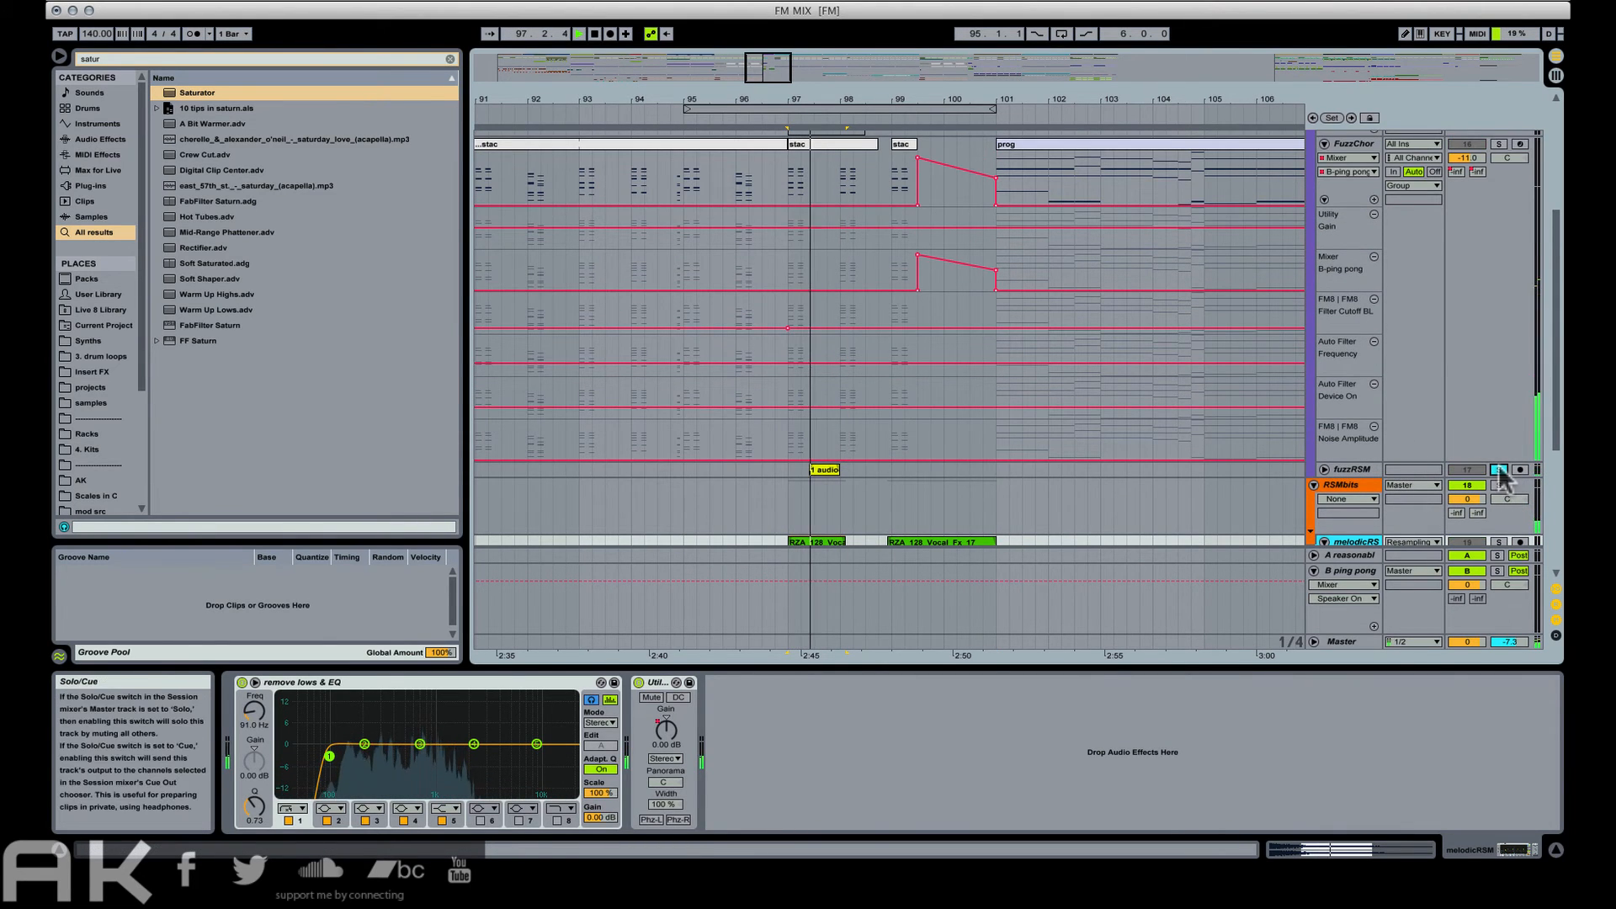
click(1499, 470)
key(space)
key(space)
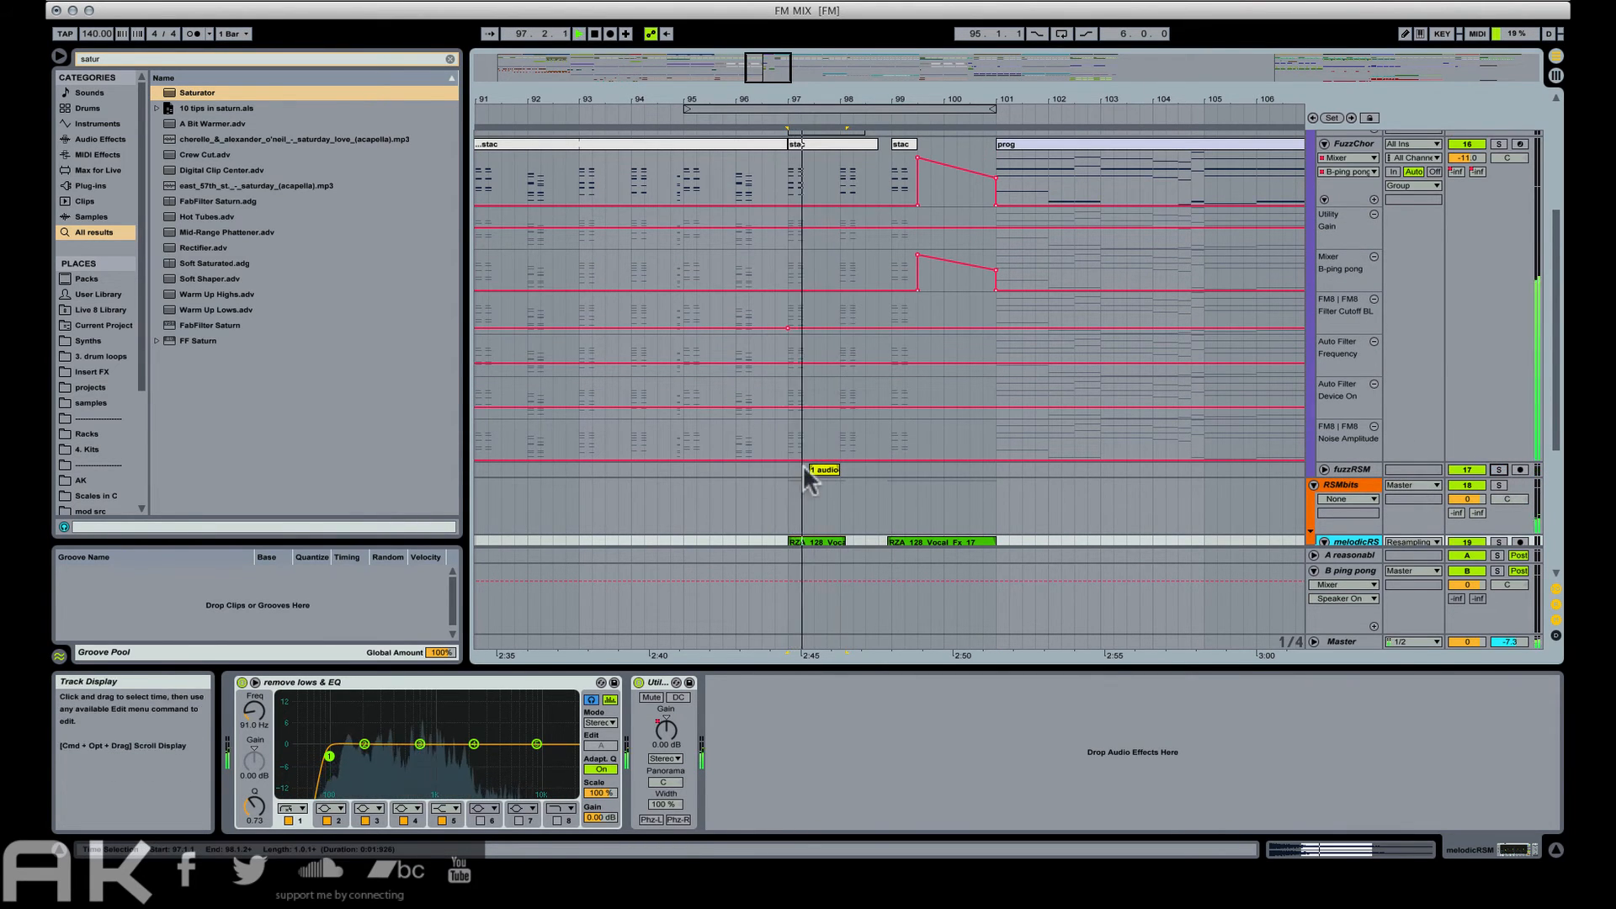
Unfold the fuzzRSM track and copy its audio clip from bar 97 one bar on, starting between beats 98.2 and 98.3.
drag(830, 469, 885, 471)
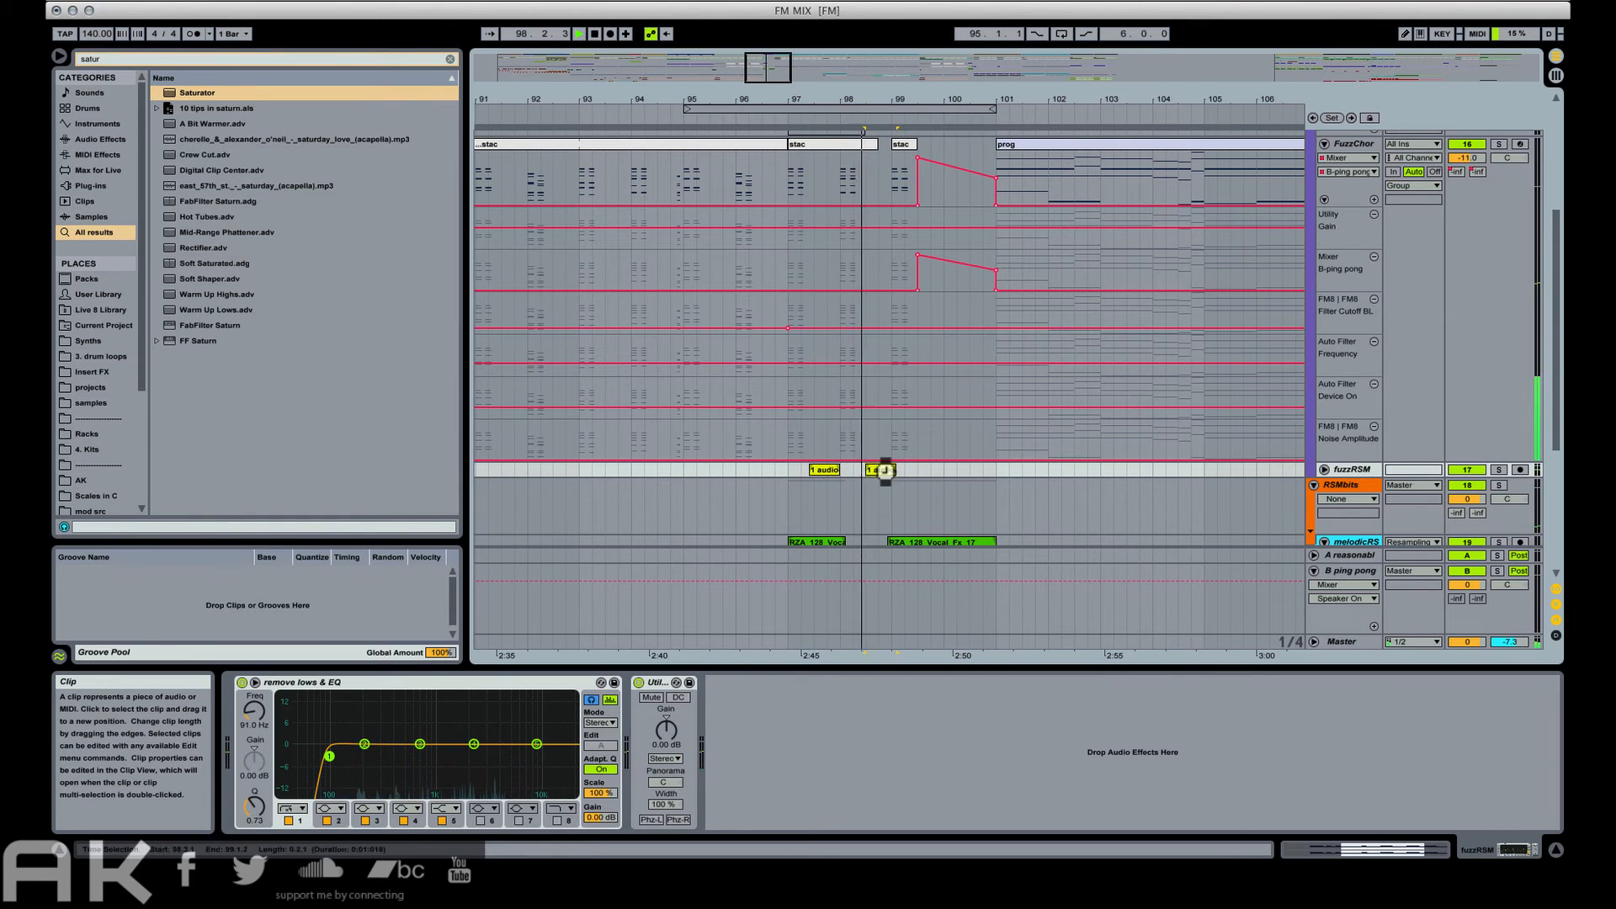
key(Delete)
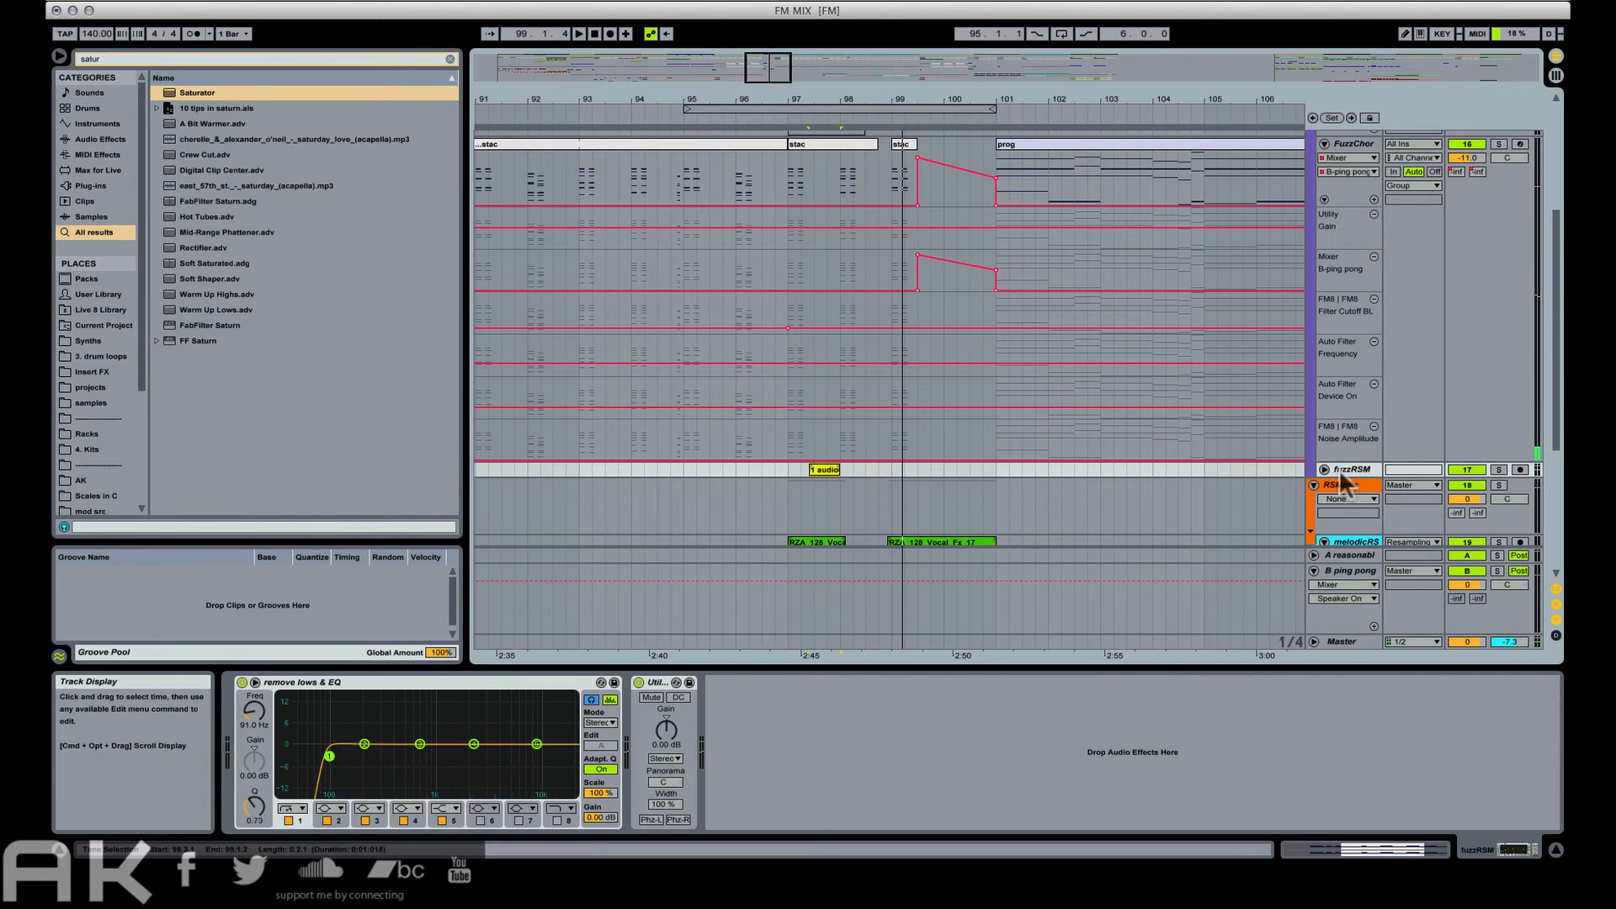
key(space)
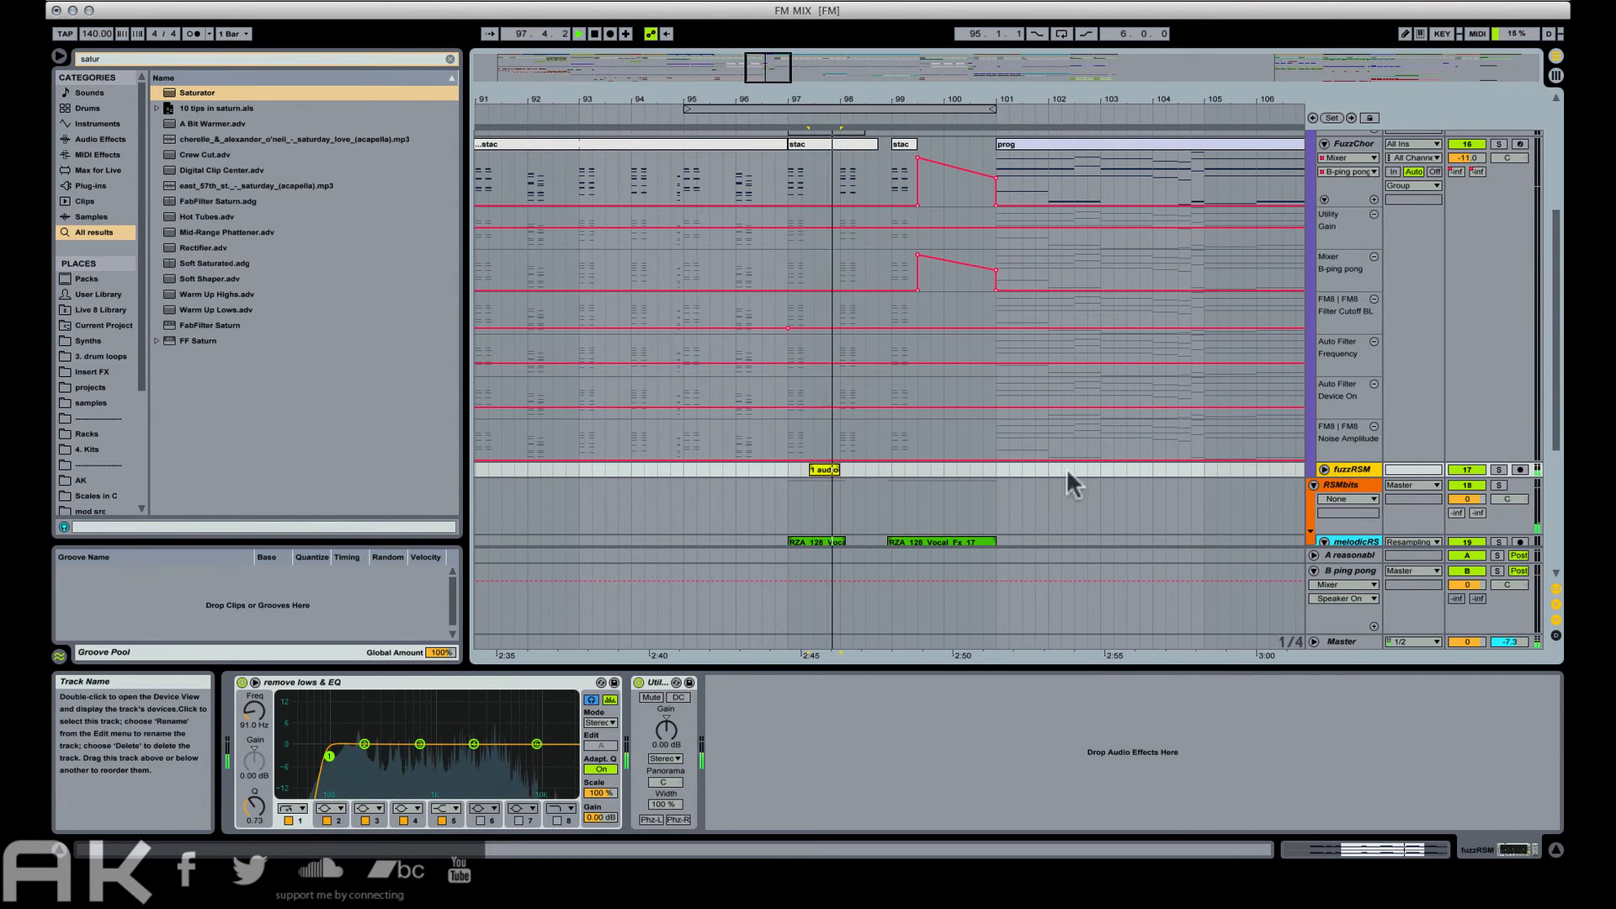
click(1325, 470)
key(space)
key(space)
drag(823, 470, 877, 484)
click(879, 505)
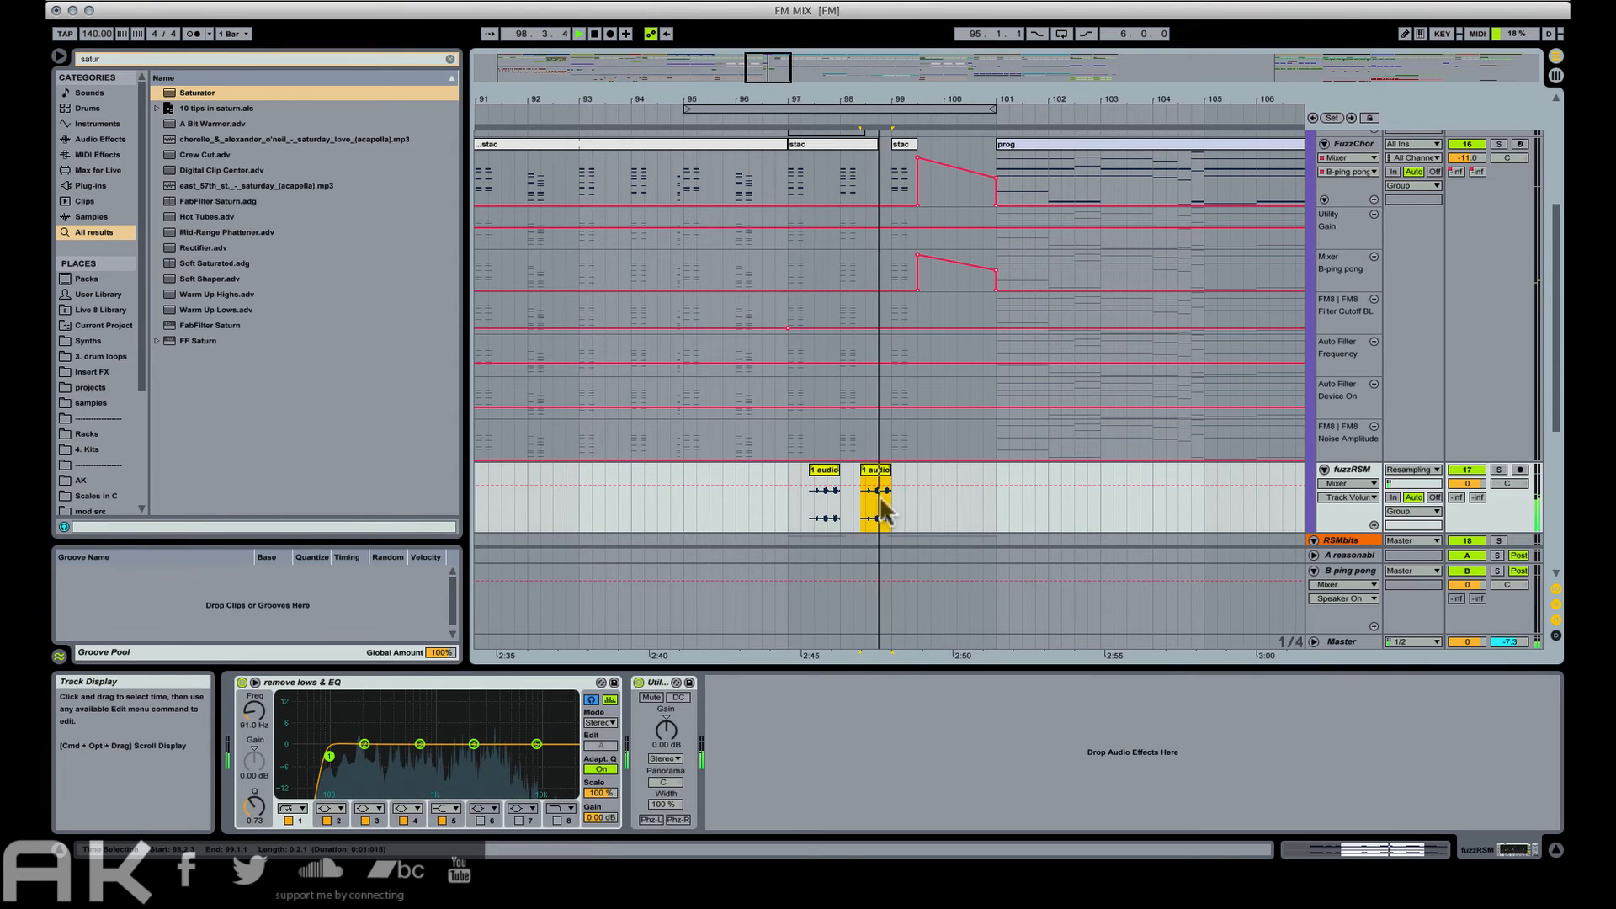
Split the copied fuzzRSM clip between beats 98.3 and 98.4 and deactivate its second part.
key(super+e)
click(883, 469)
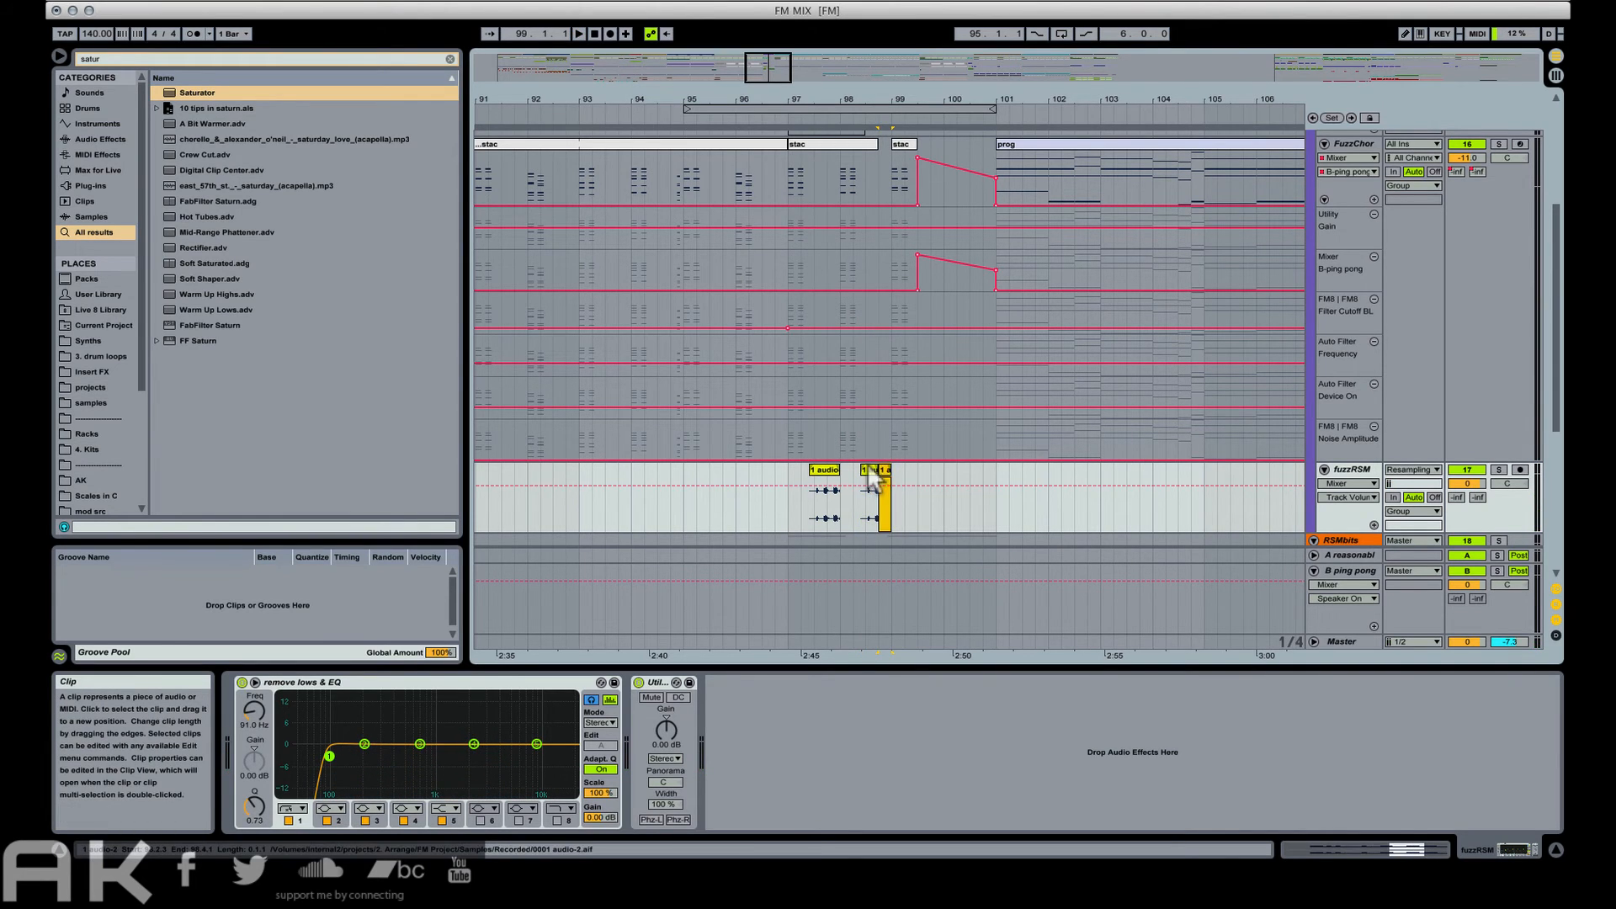
click(885, 470)
key(0)
key(space)
key(space)
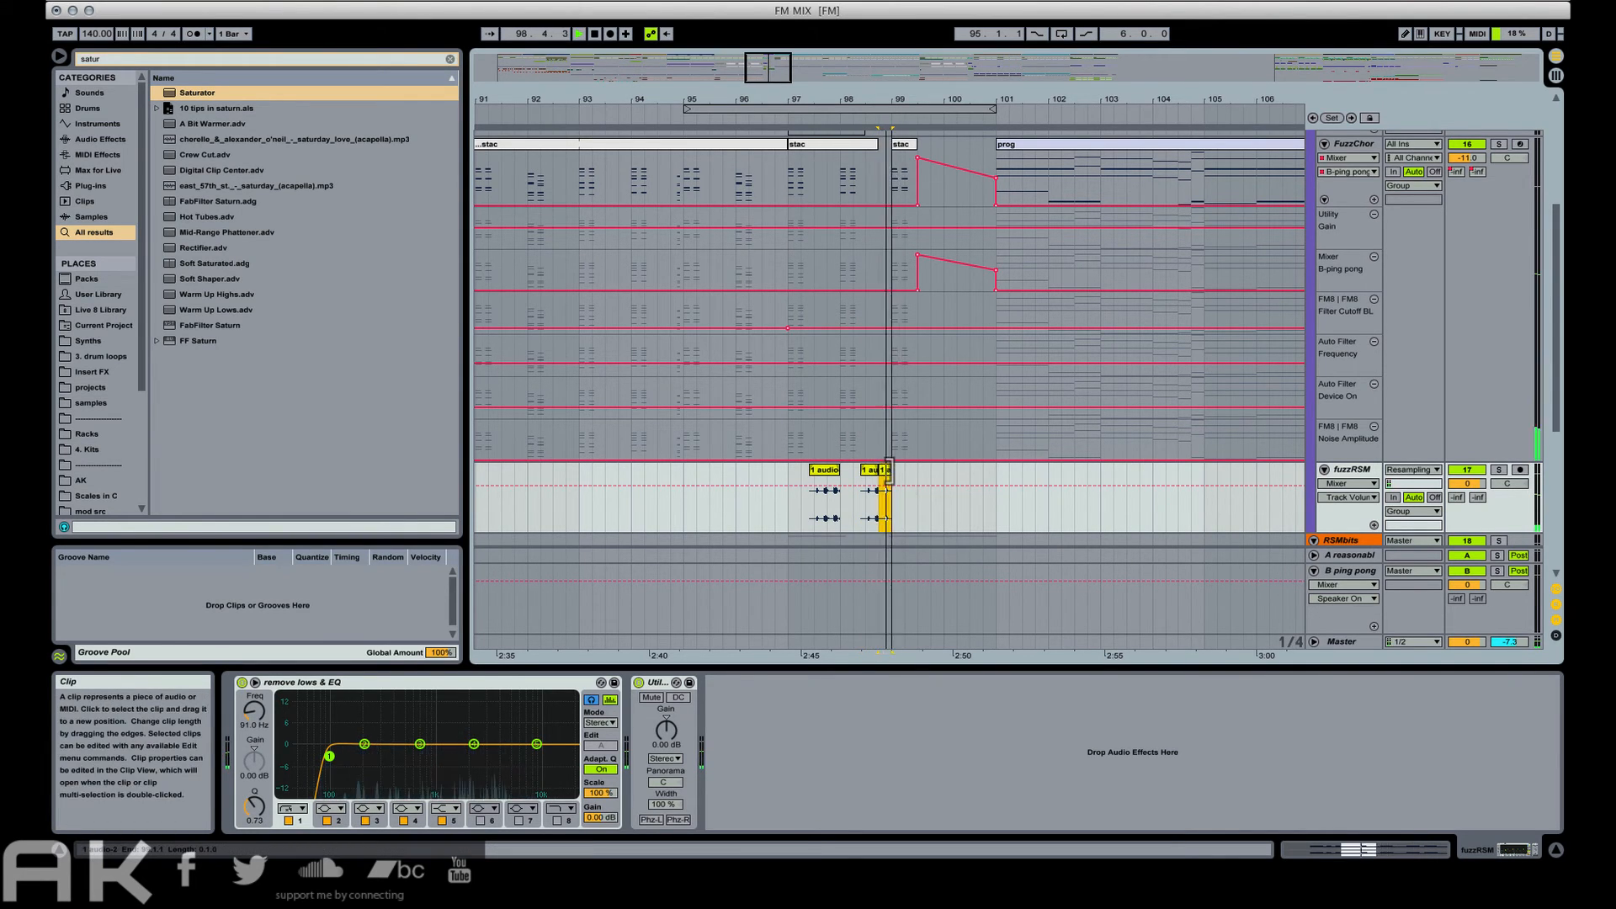
Play the fuzzRSM clips from bar 97 and audition the split parts around bar 98 in the full mix.
click(796, 476)
key(space)
key(space)
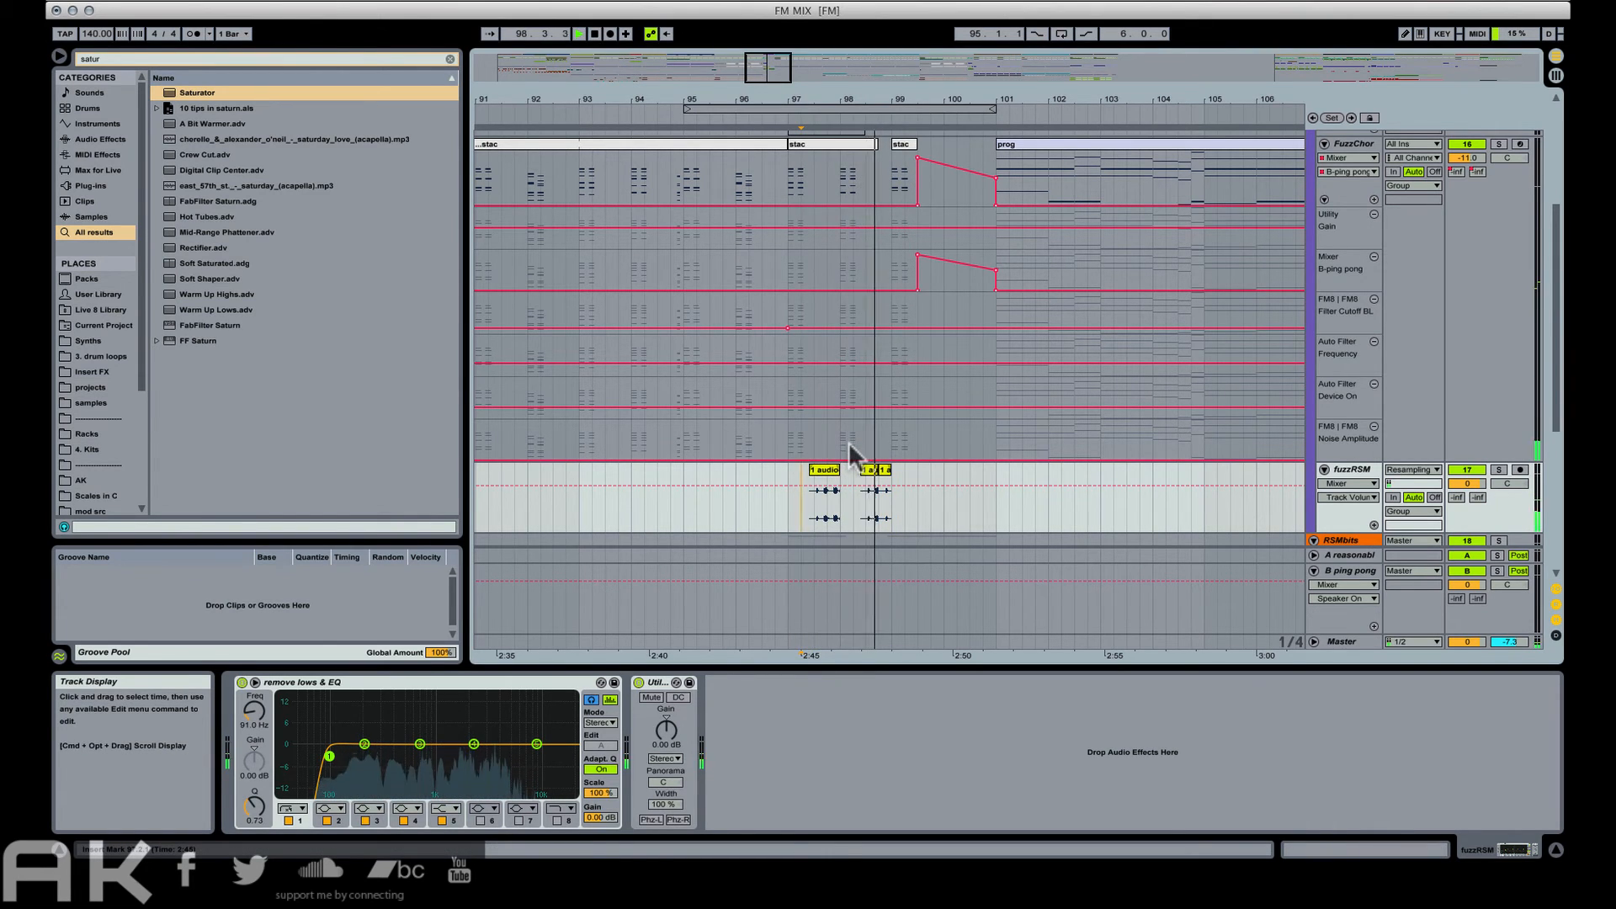
key(space)
key(space)
click(885, 472)
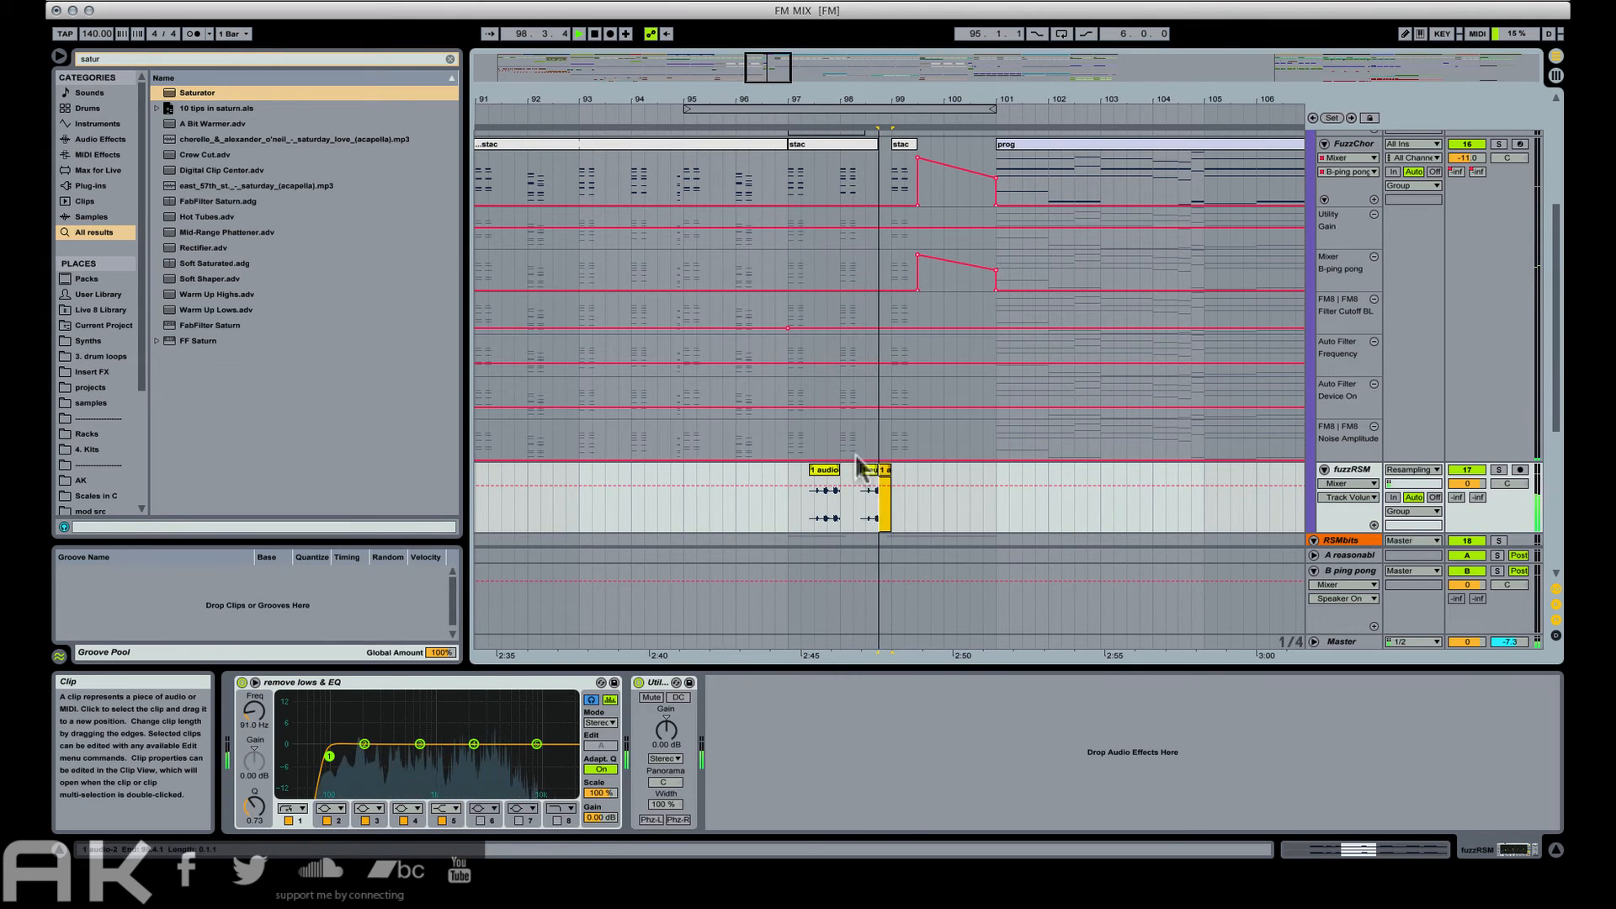
click(874, 470)
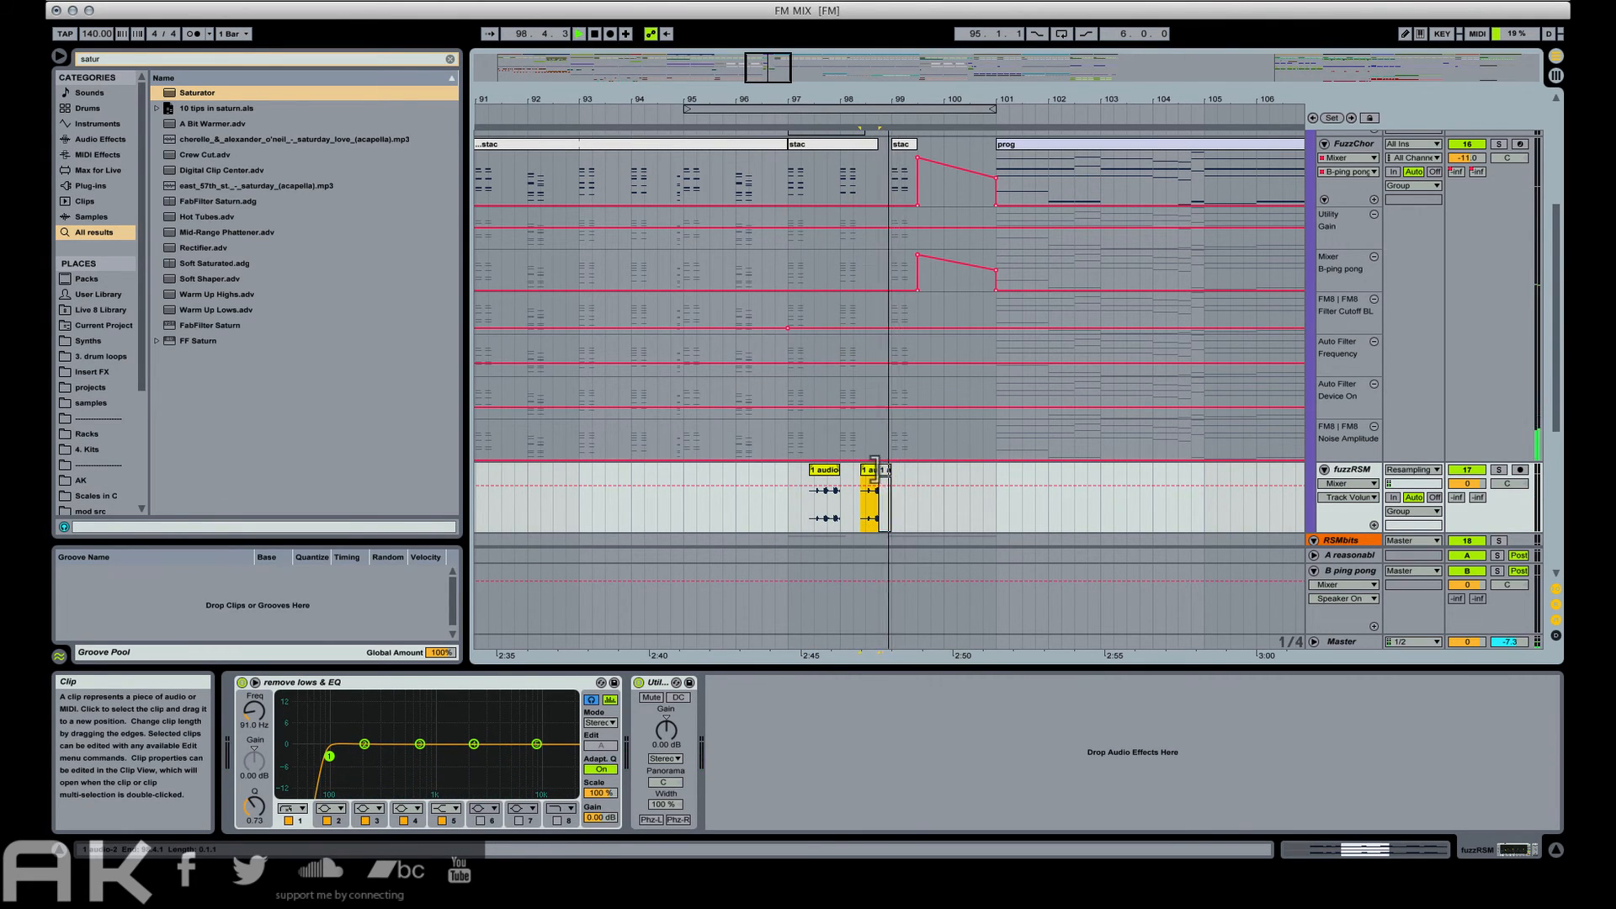
key(space)
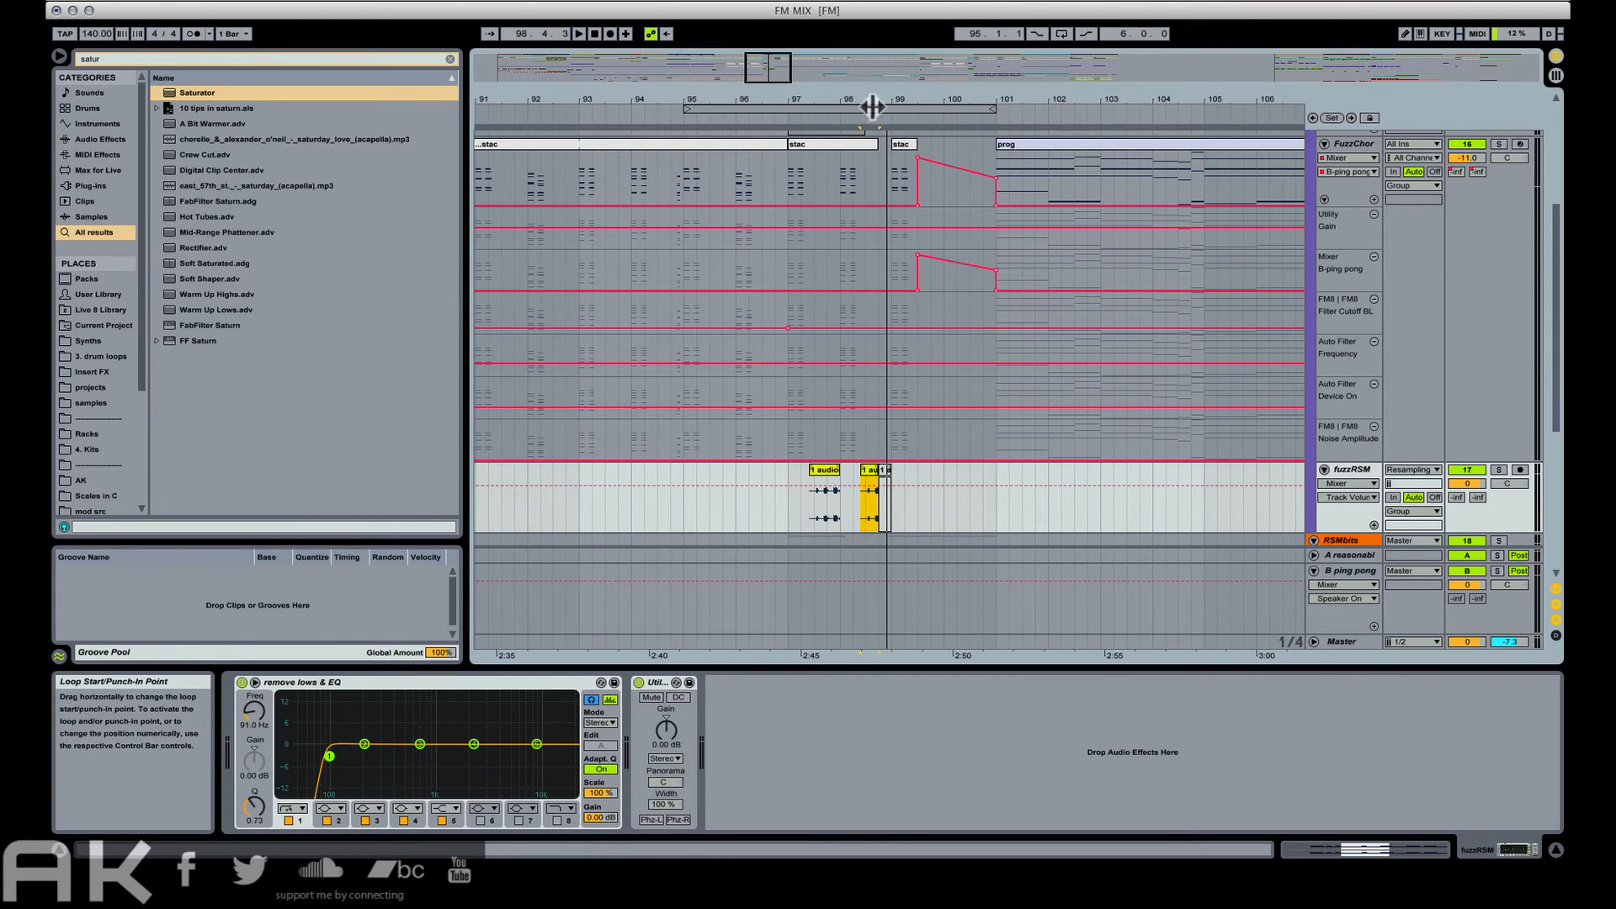
Shorten the active fuzzRSM slice in bar 98 and place a trimmed duplicate of it just before beat 98.4, checking it in playback.
drag(871, 100, 871, 139)
key(space)
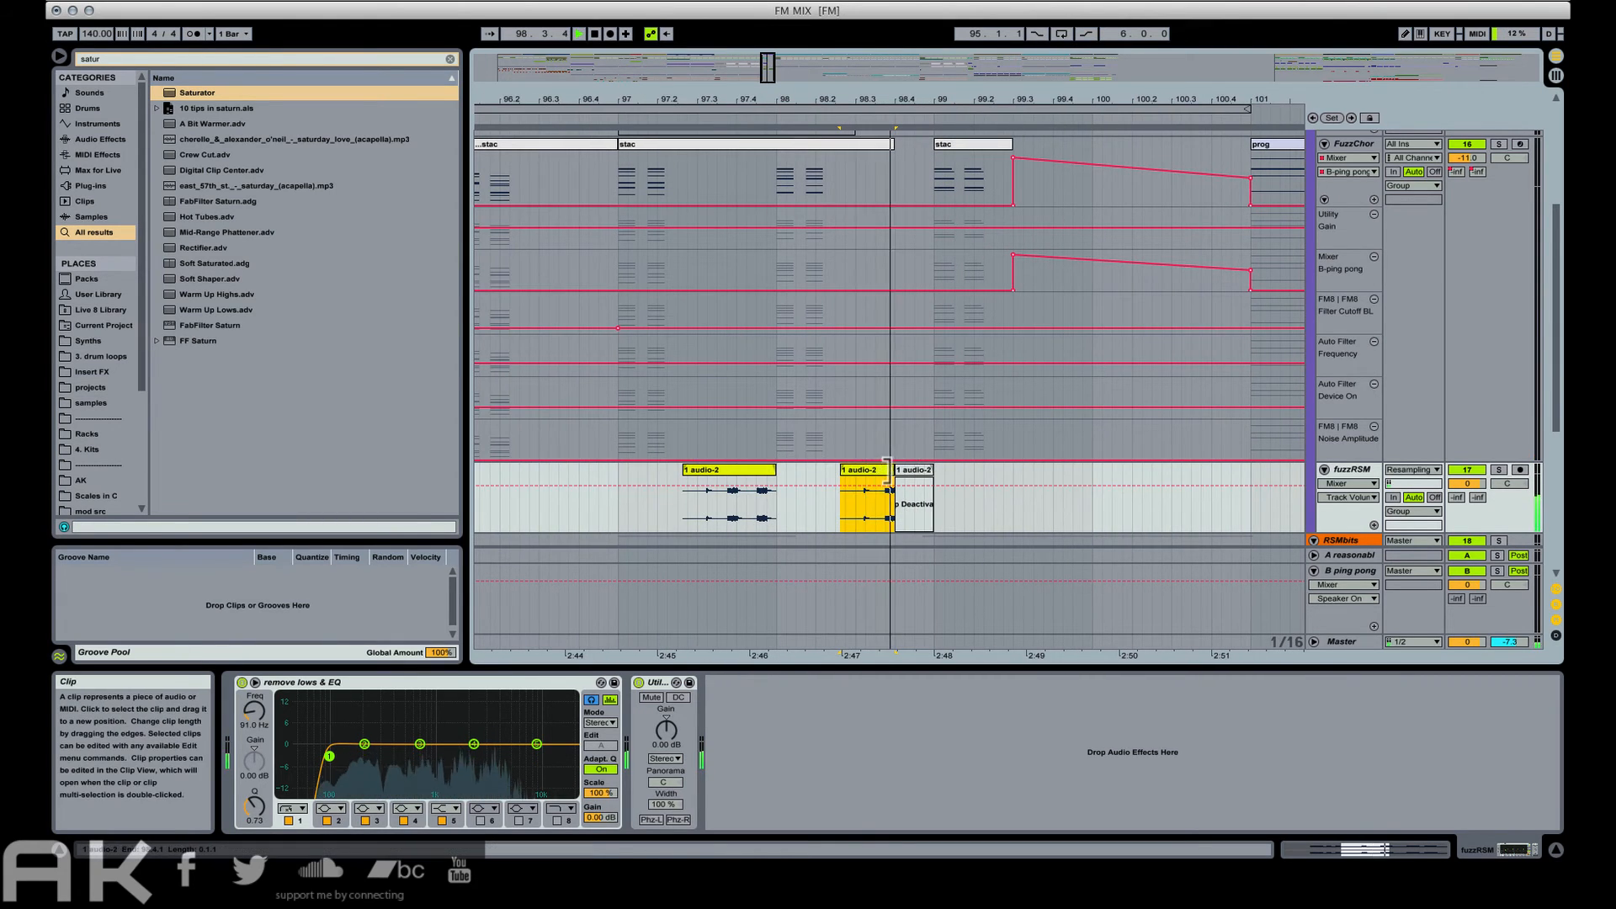
drag(888, 469, 879, 471)
key(super+d)
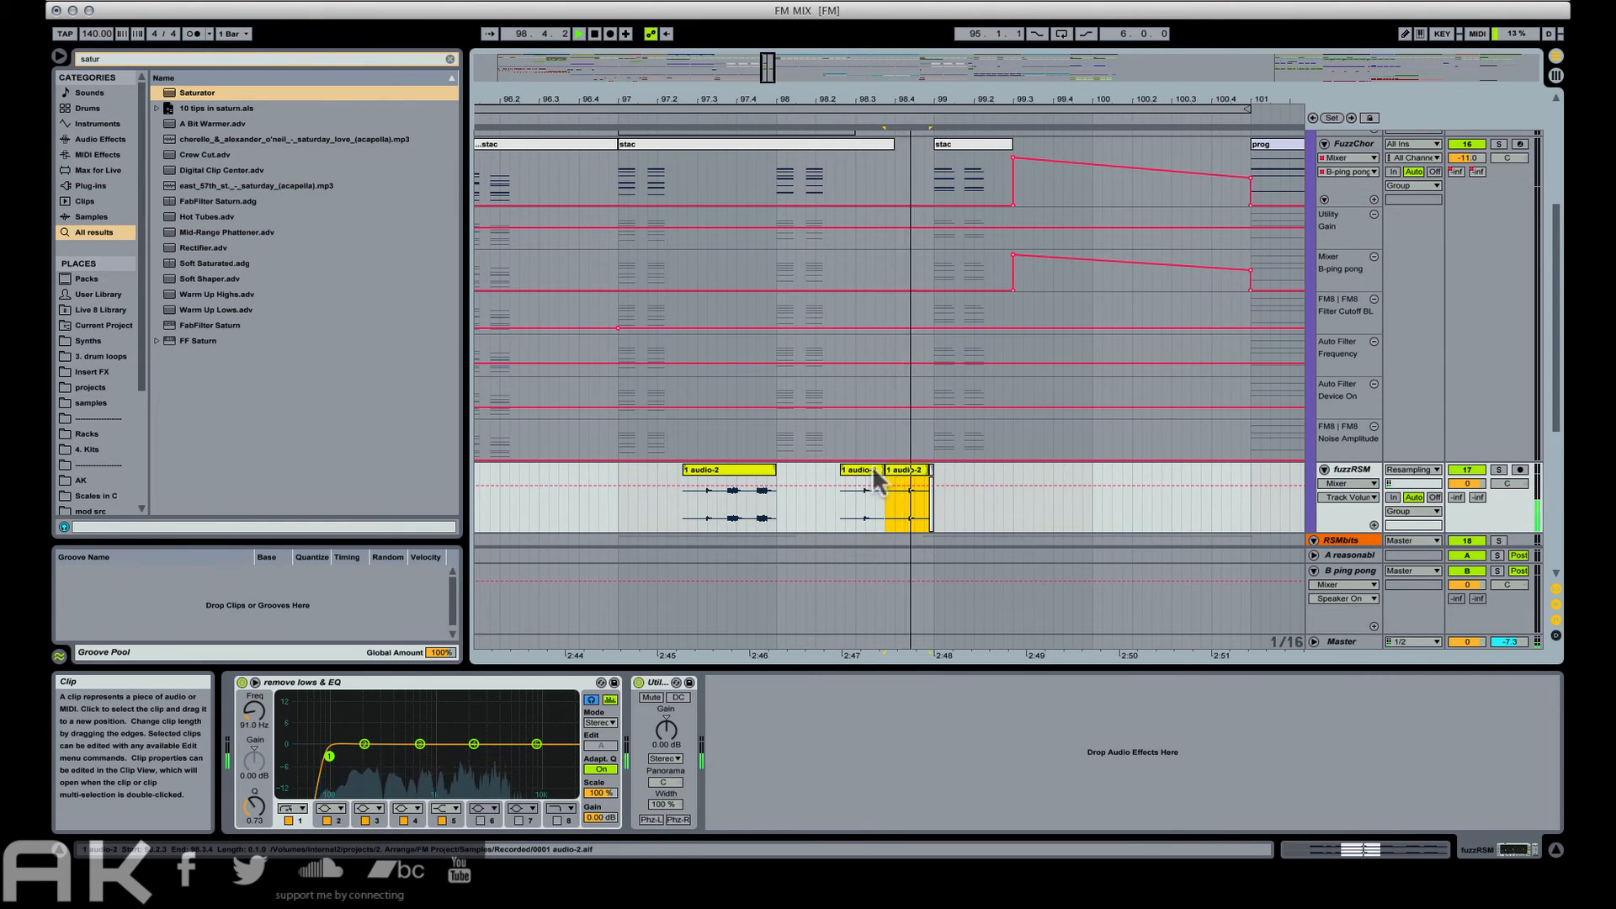
drag(890, 470, 908, 473)
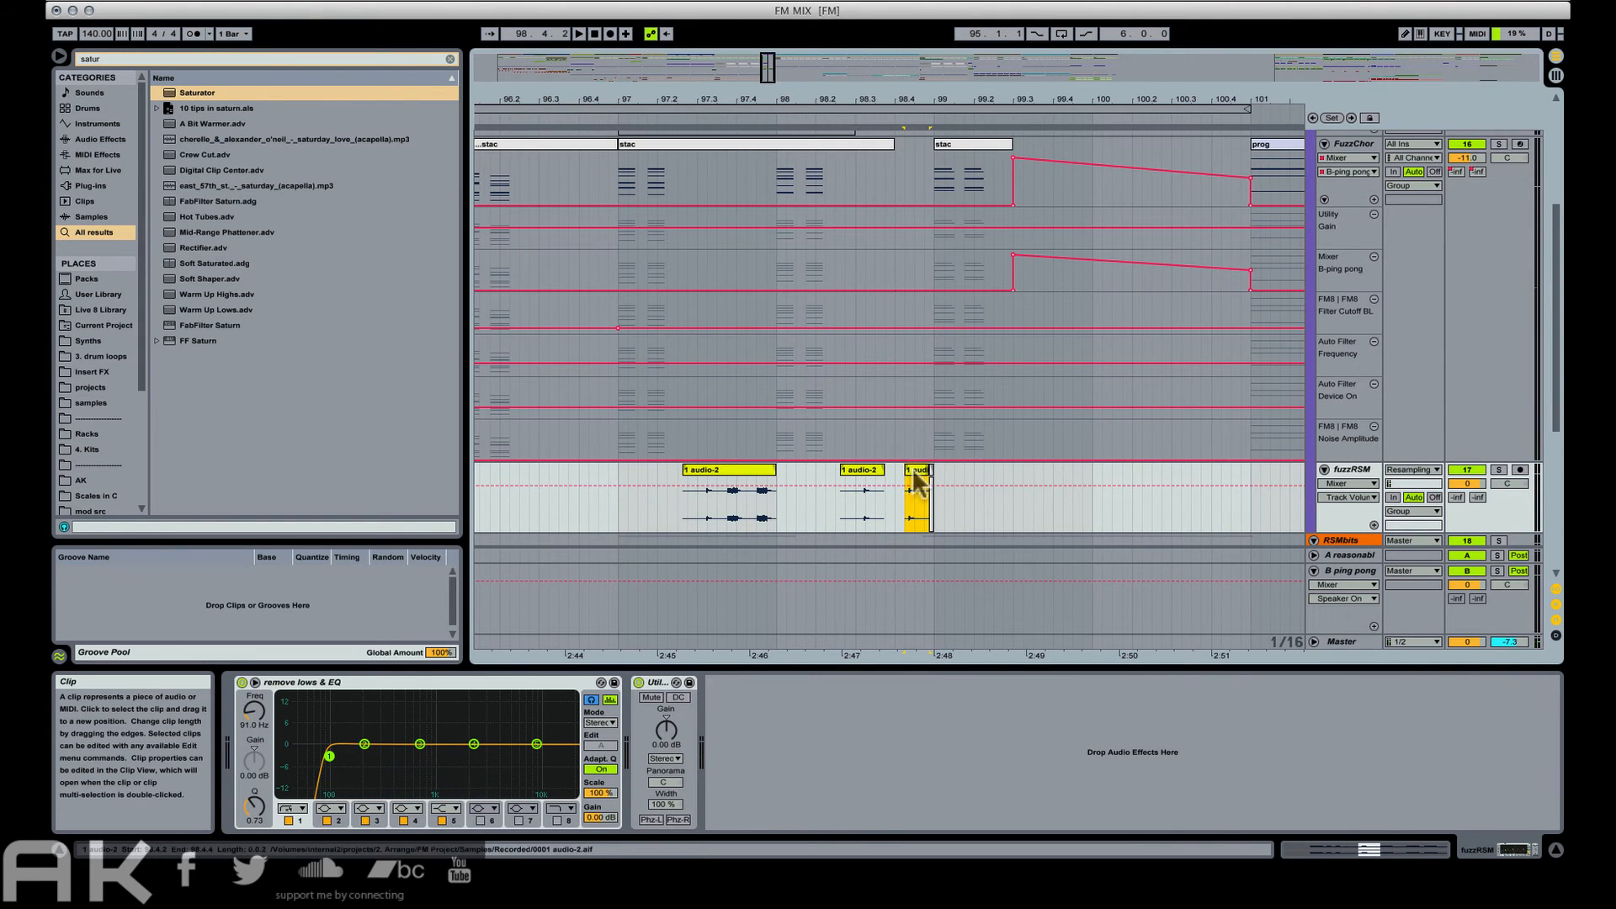
click(865, 468)
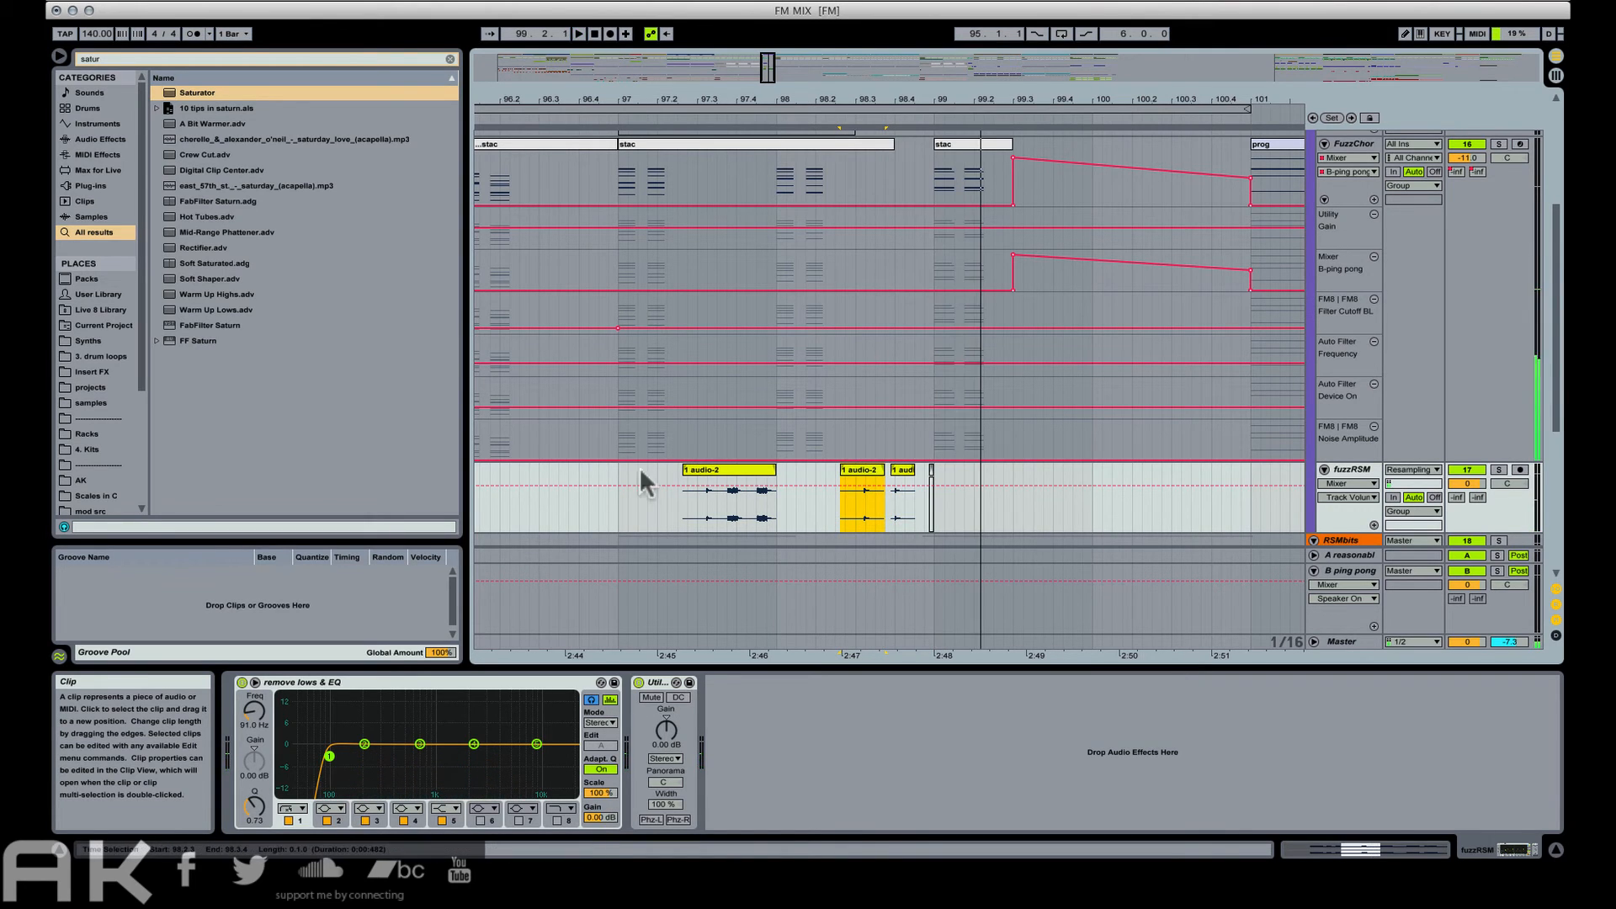
click(612, 468)
scroll(756, 399, up, 3)
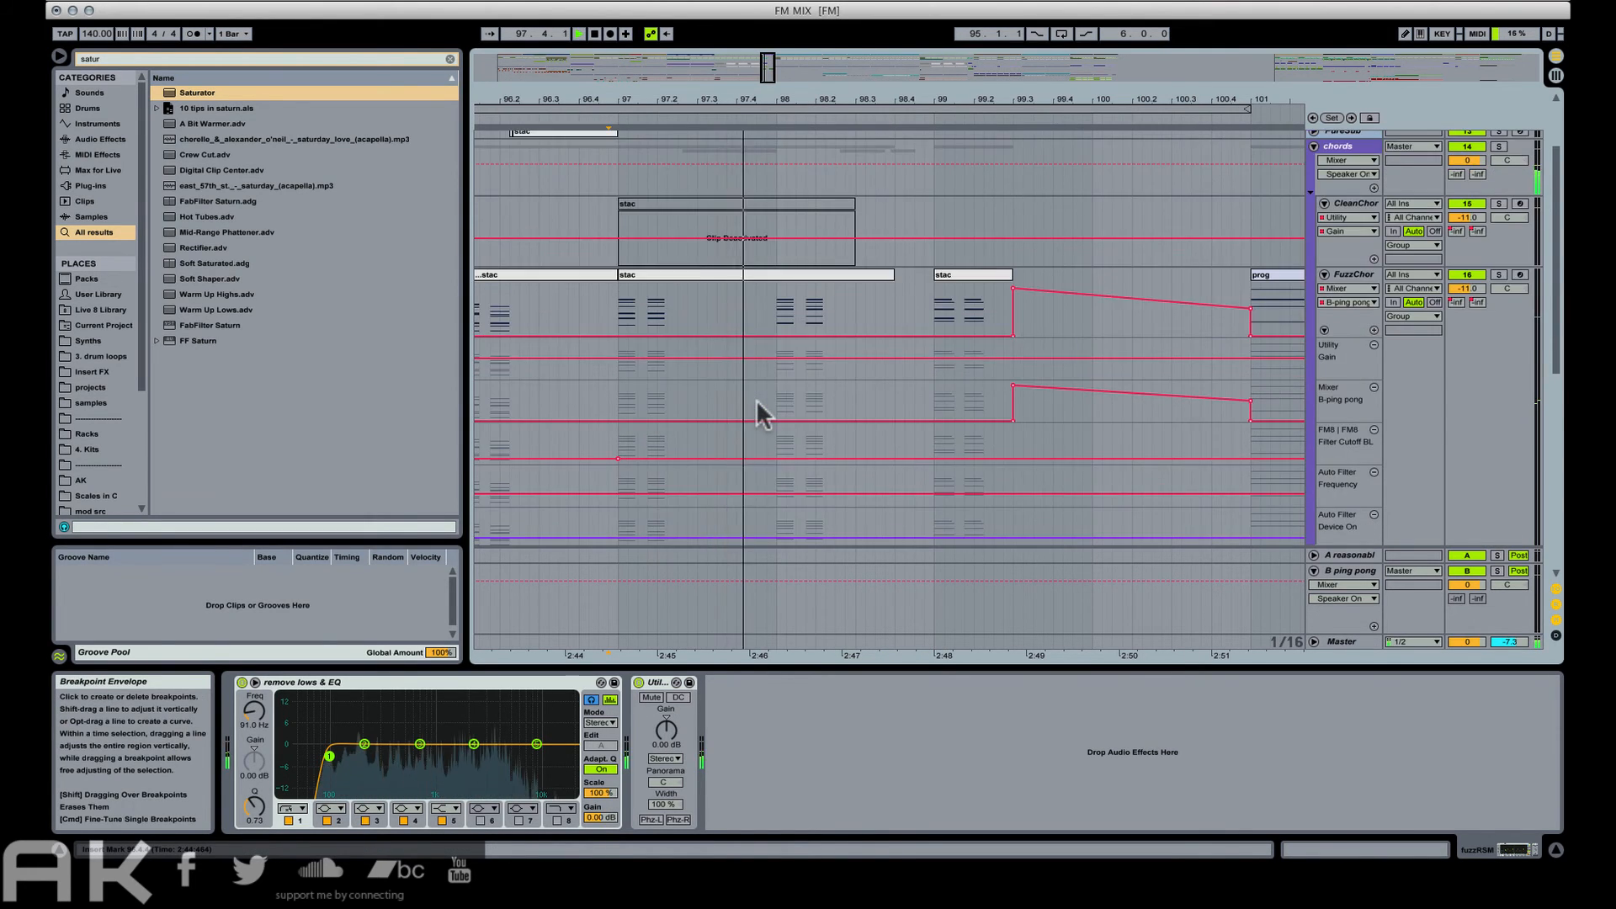
scroll(756, 399, down, 6)
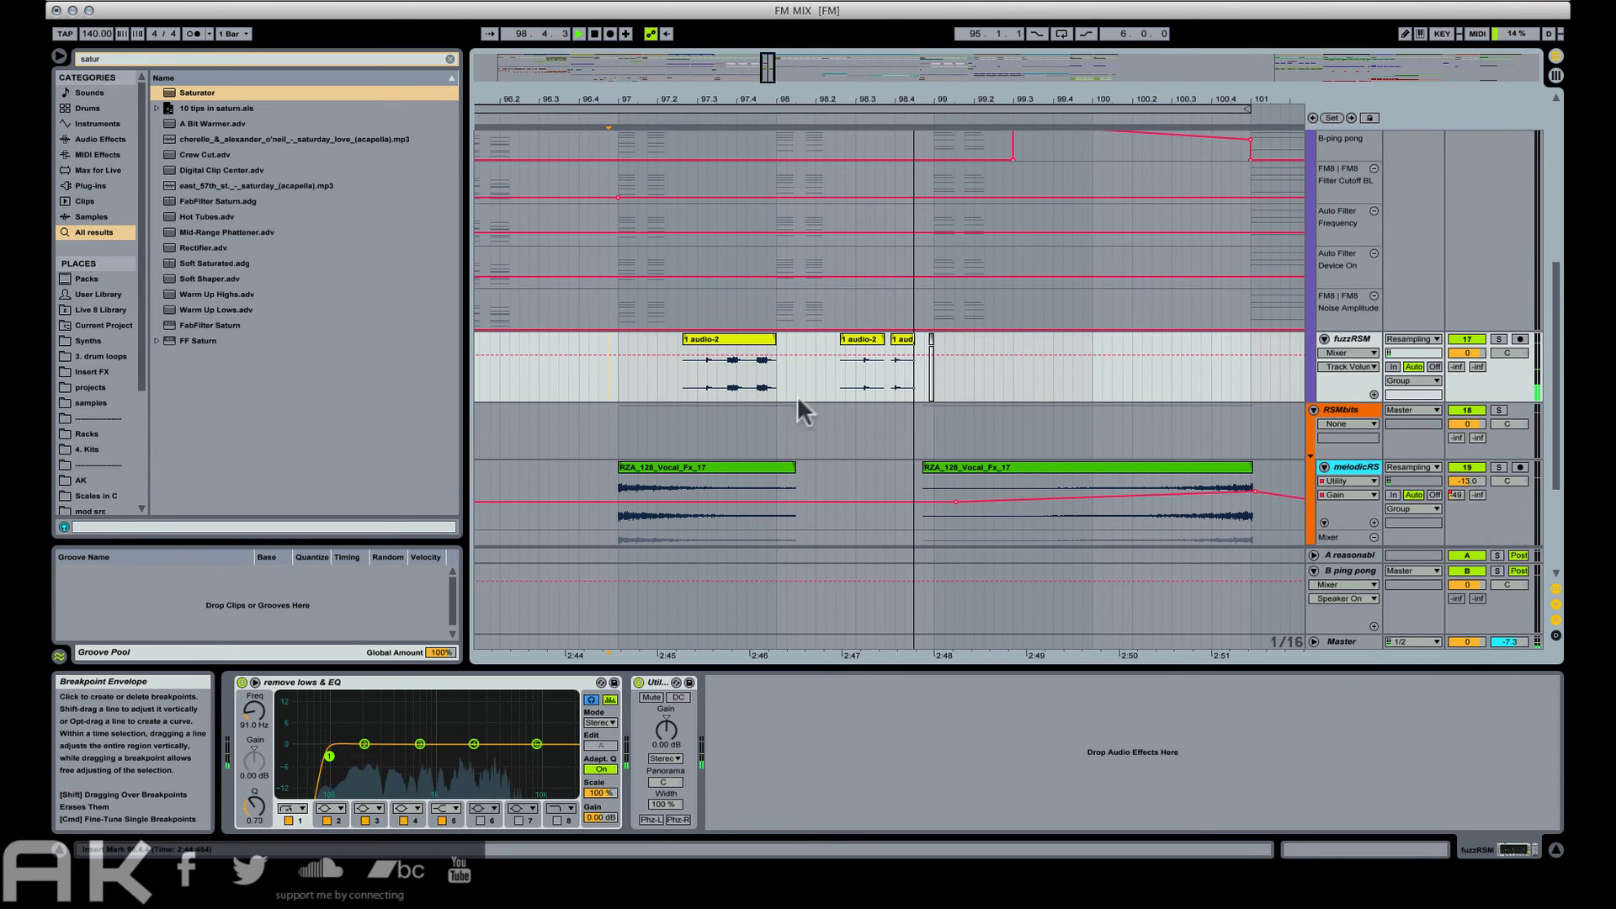
Draw a raised A-reasonable send automation on fuzzRSM over the short clip near beat 98.4 and listen to it.
click(902, 358)
key(space)
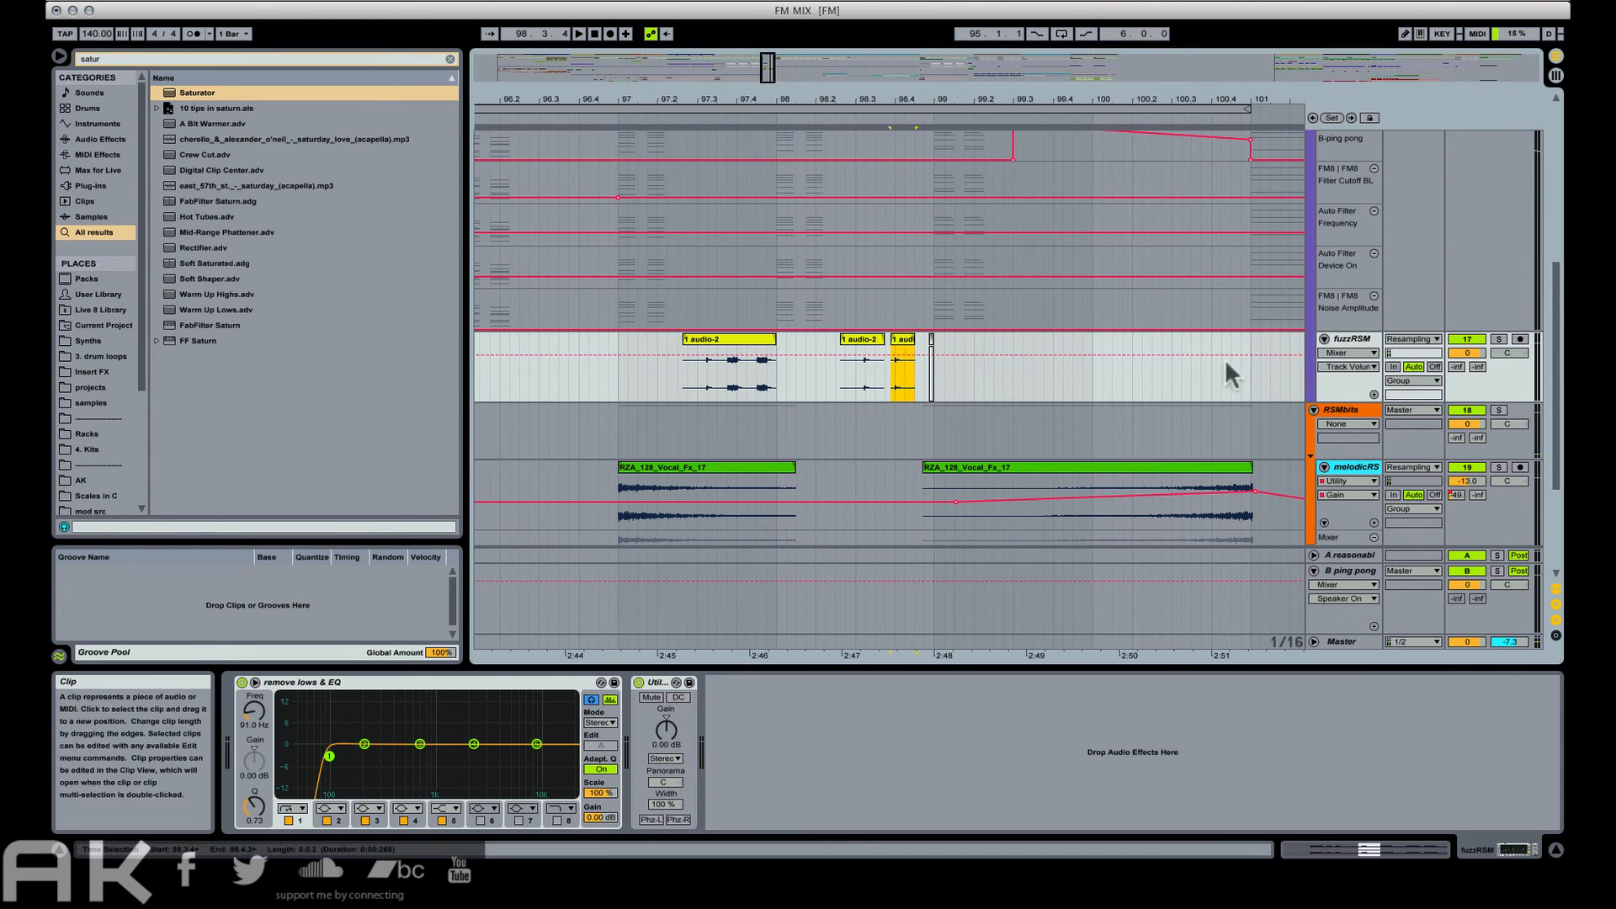
click(1456, 367)
key(b)
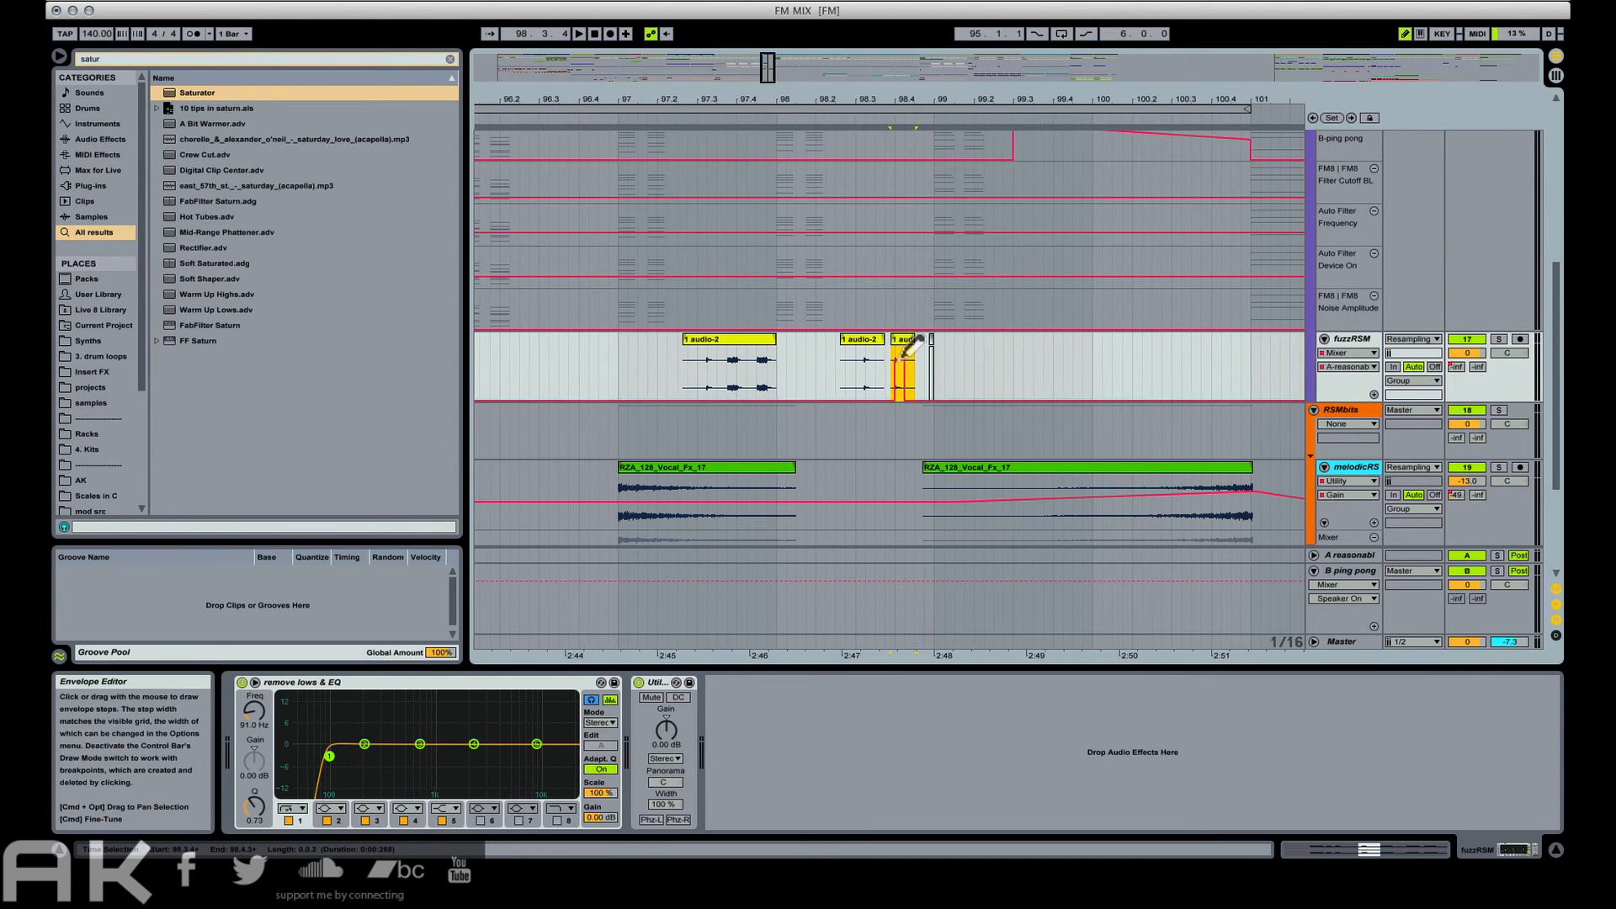
key(space)
drag(900, 354, 894, 351)
key(space)
key(space)
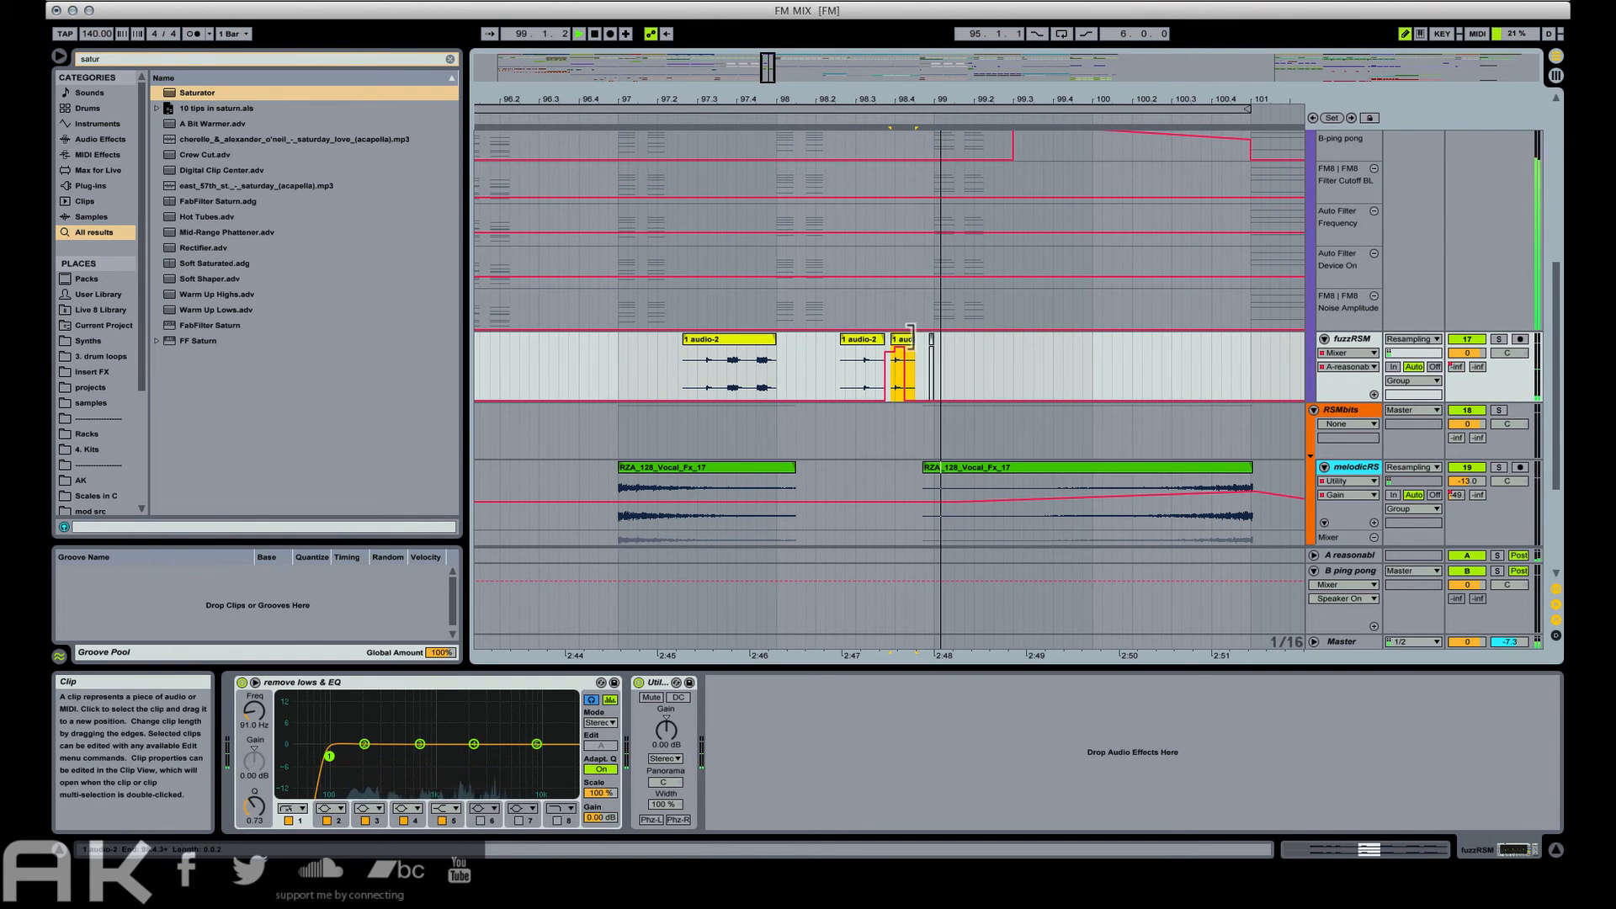
key(space)
key(space)
Transpose the short fuzzRSM clip near beat 98.4 to 24 st while playing it back.
key(shift+Tab)
key(space)
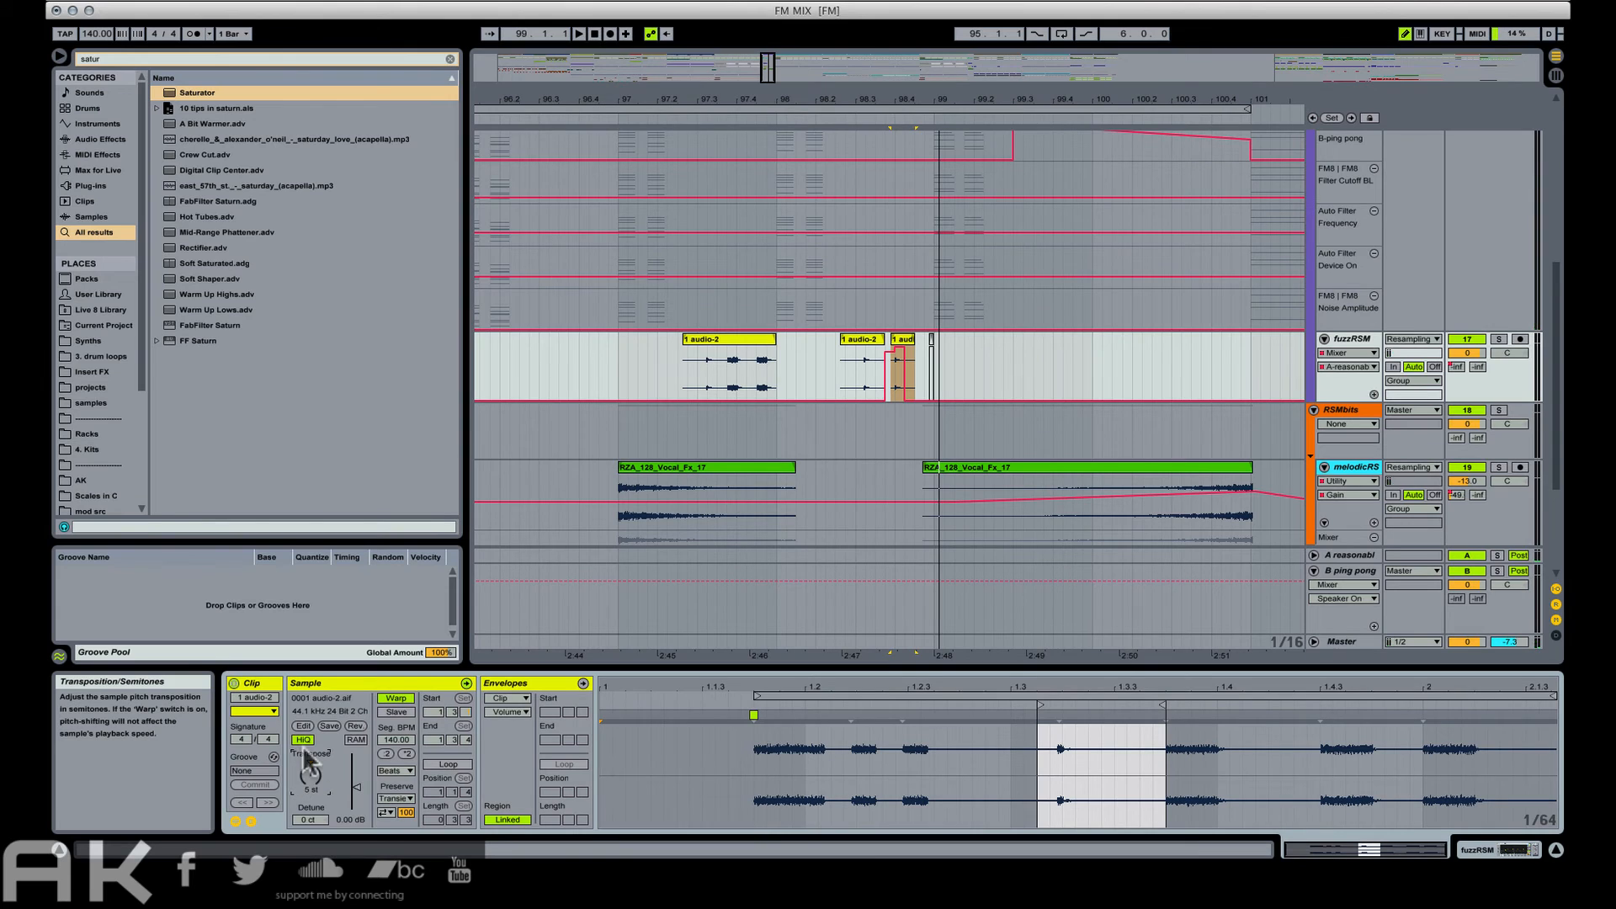
key(space)
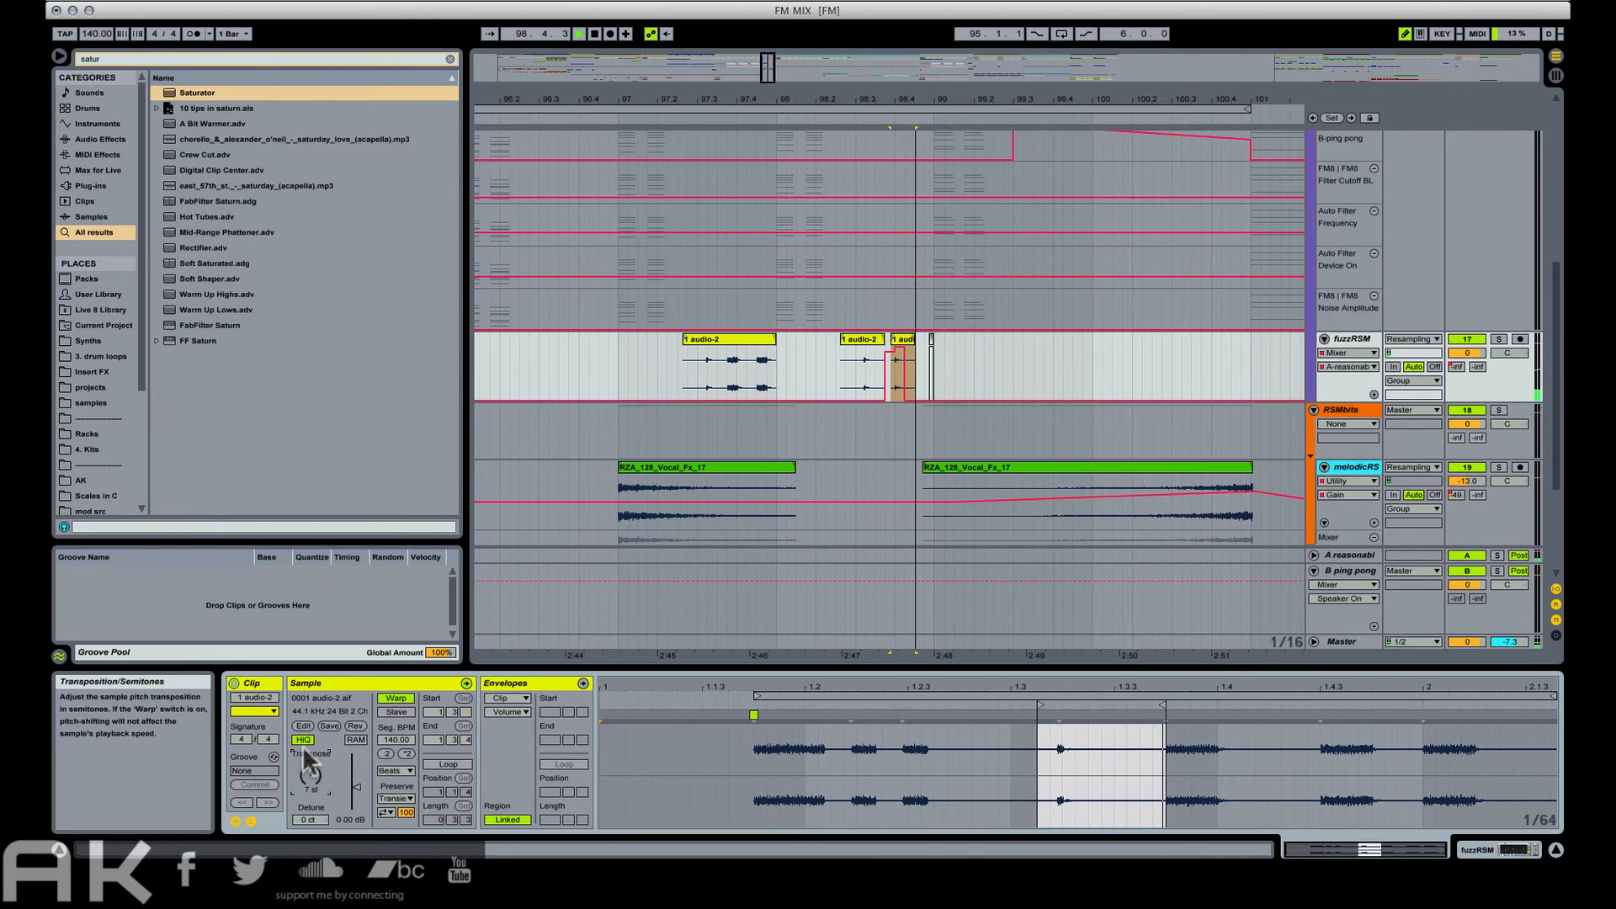
drag(304, 750, 305, 739)
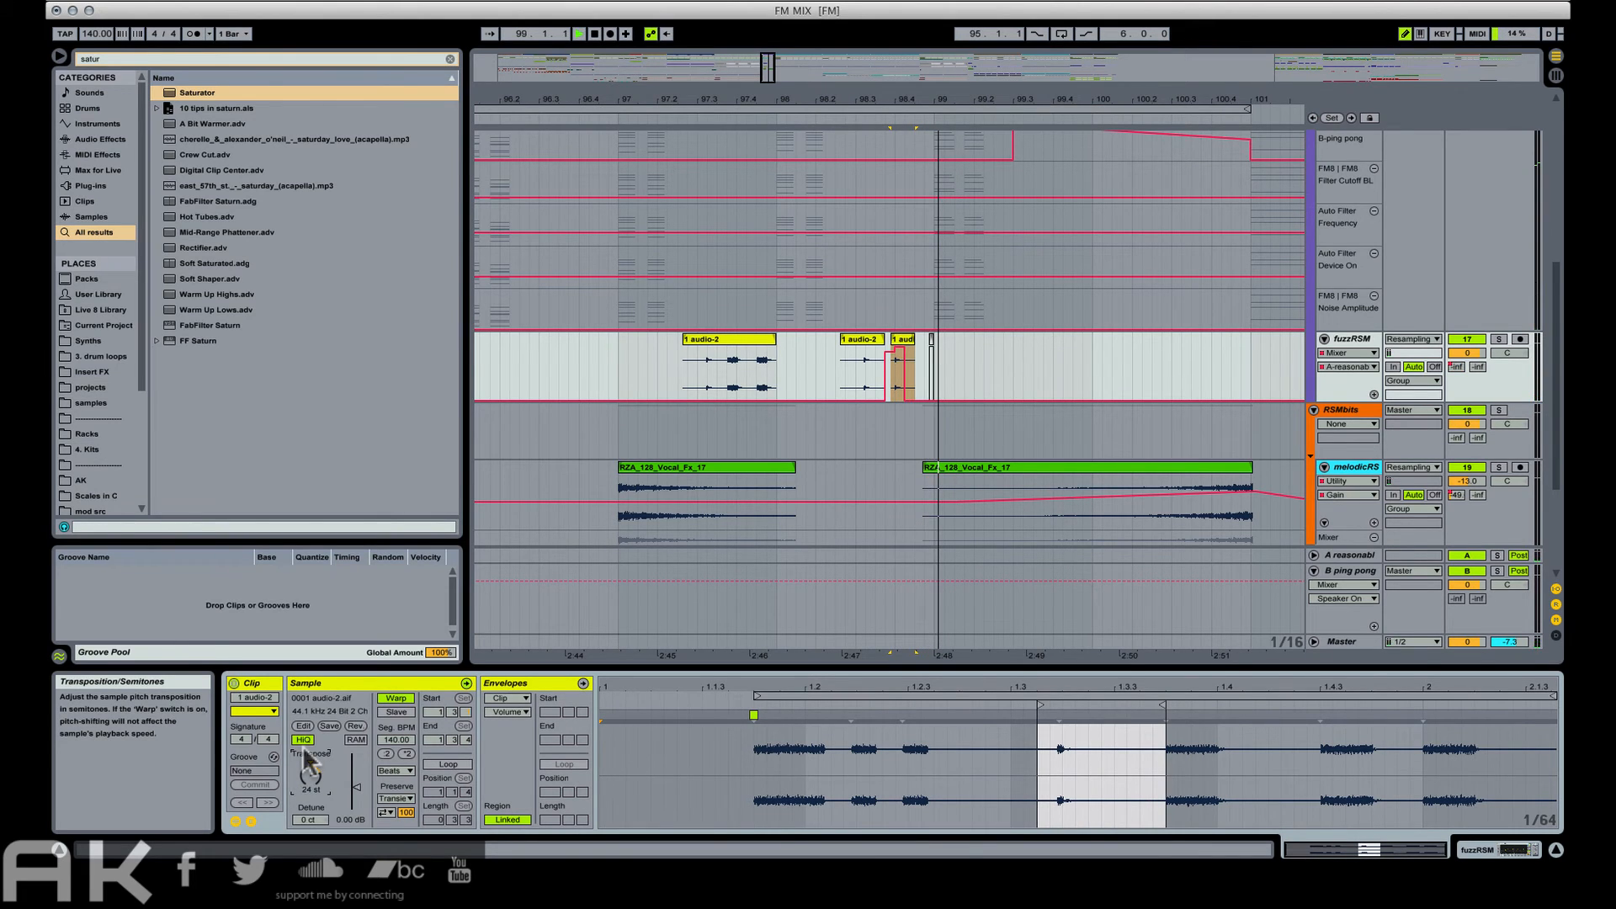
Transpose the short fuzzRSM clip near beat 98.4 to 36 st and raise its clip gain to 4.94 dB while listening.
text(3)
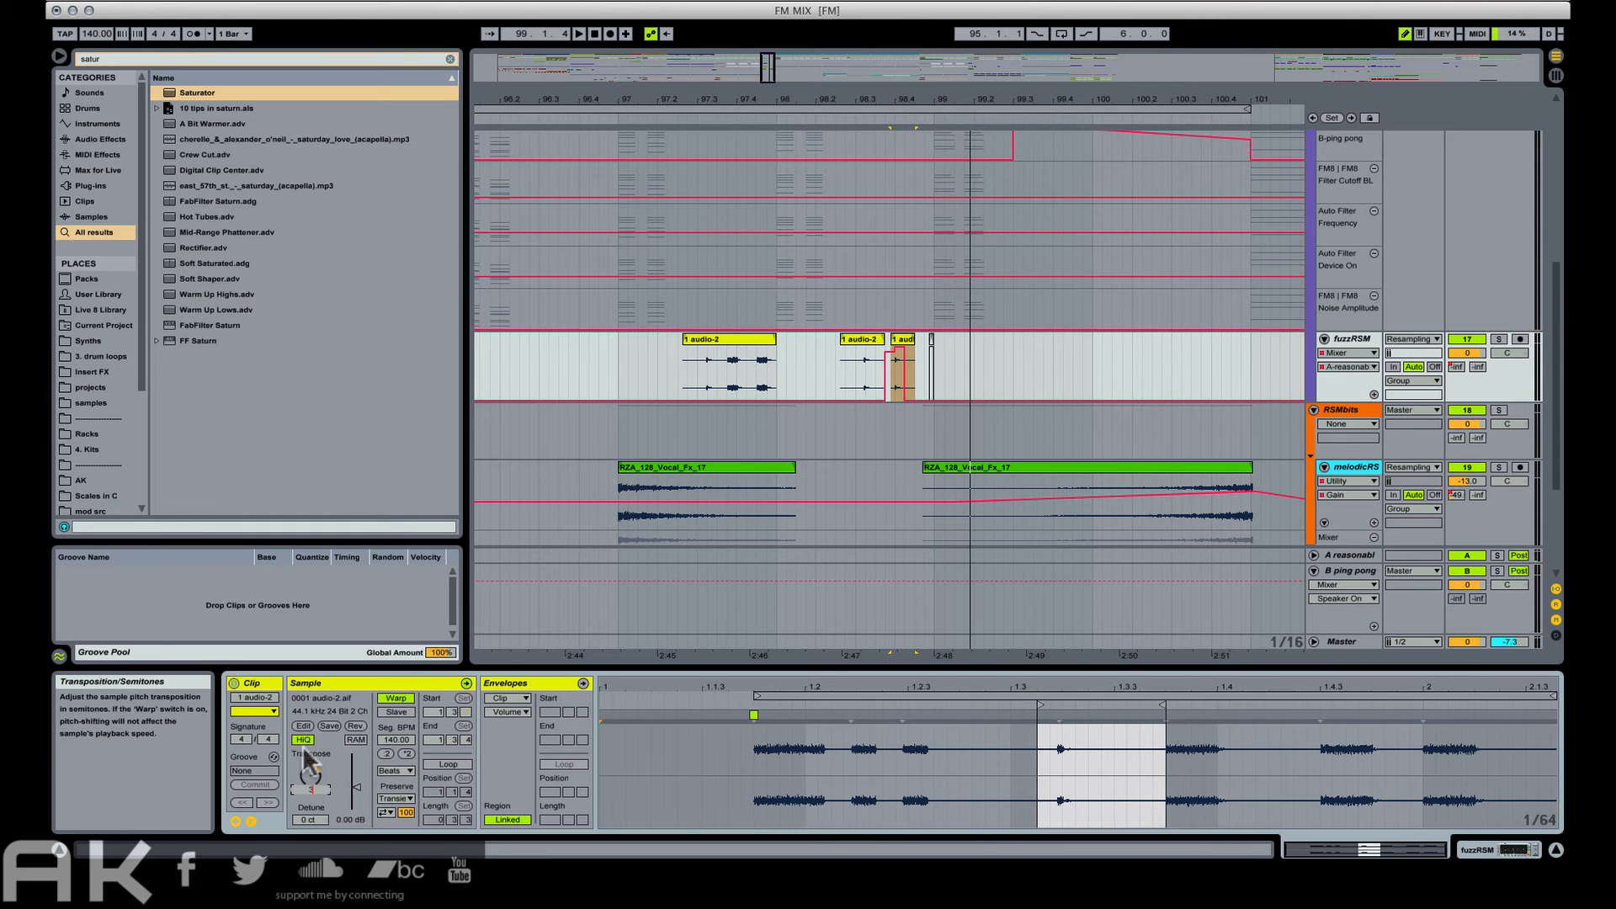
text(6)
key(Return)
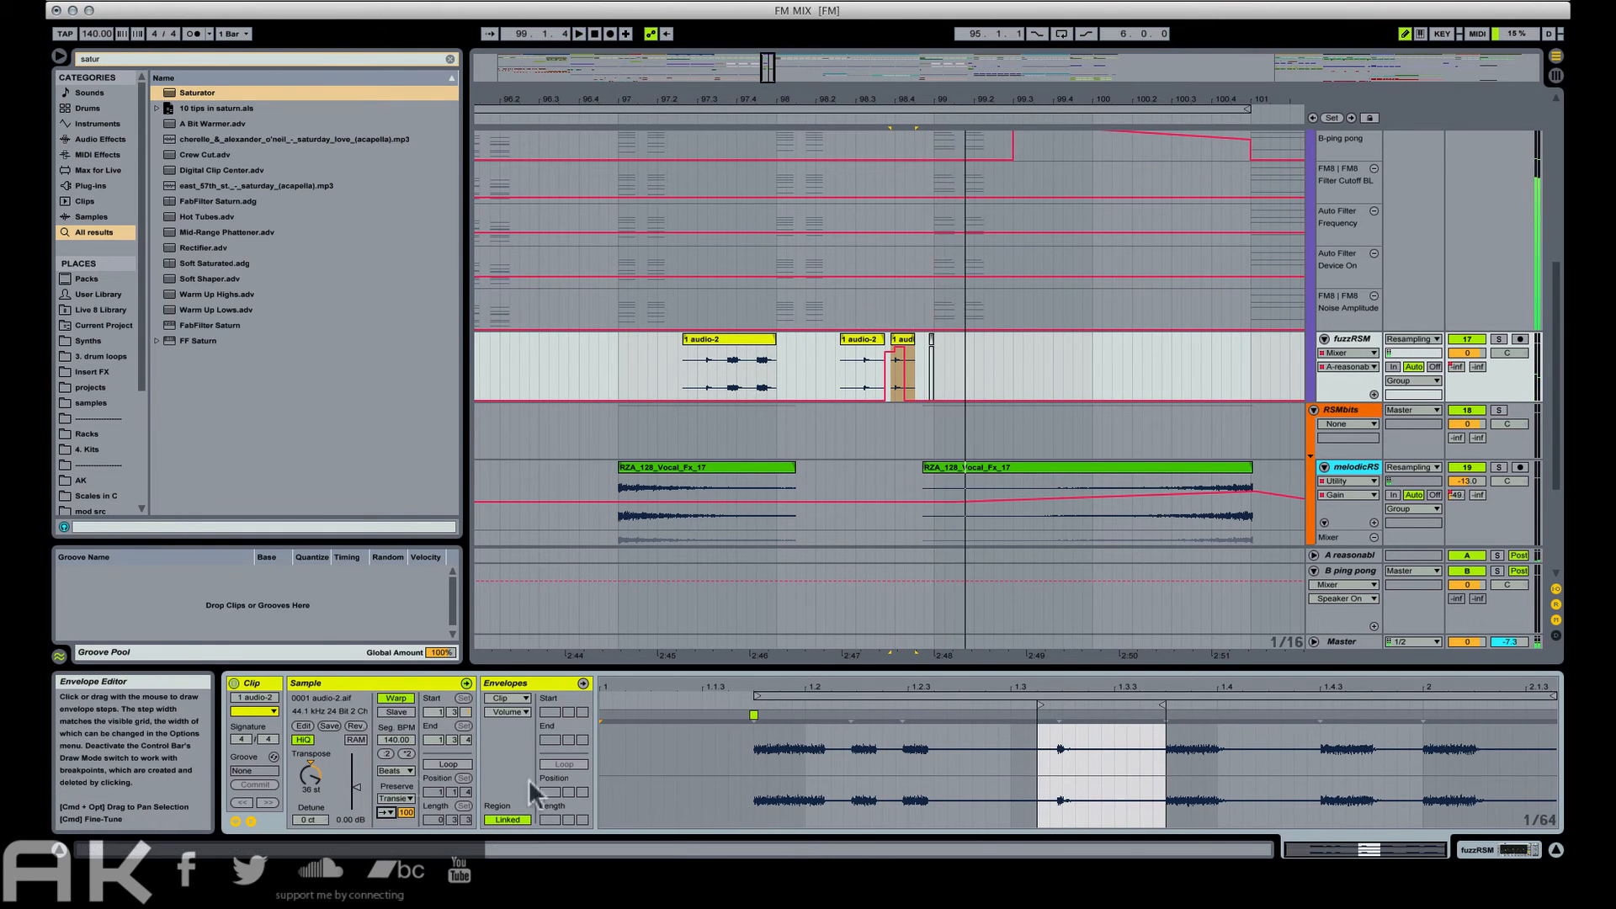
drag(357, 787, 357, 780)
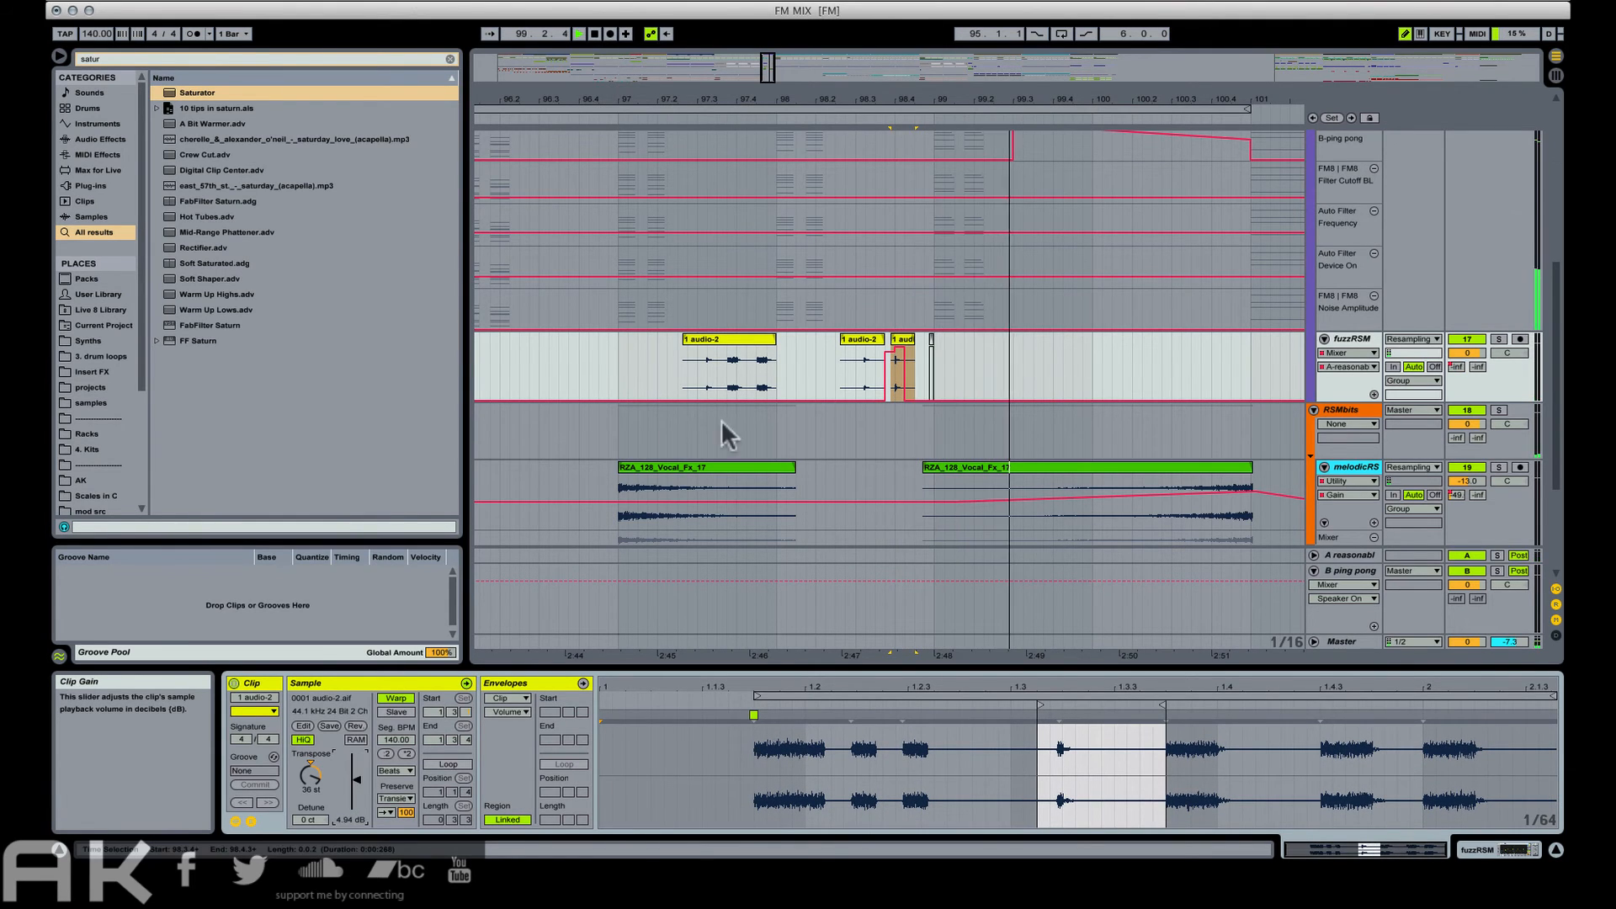
key(space)
key(space)
Duplicate the short fuzzRSM clip to just before beat 99.3 and audition the original and the copy.
click(905, 340)
drag(933, 334, 1022, 337)
key(space)
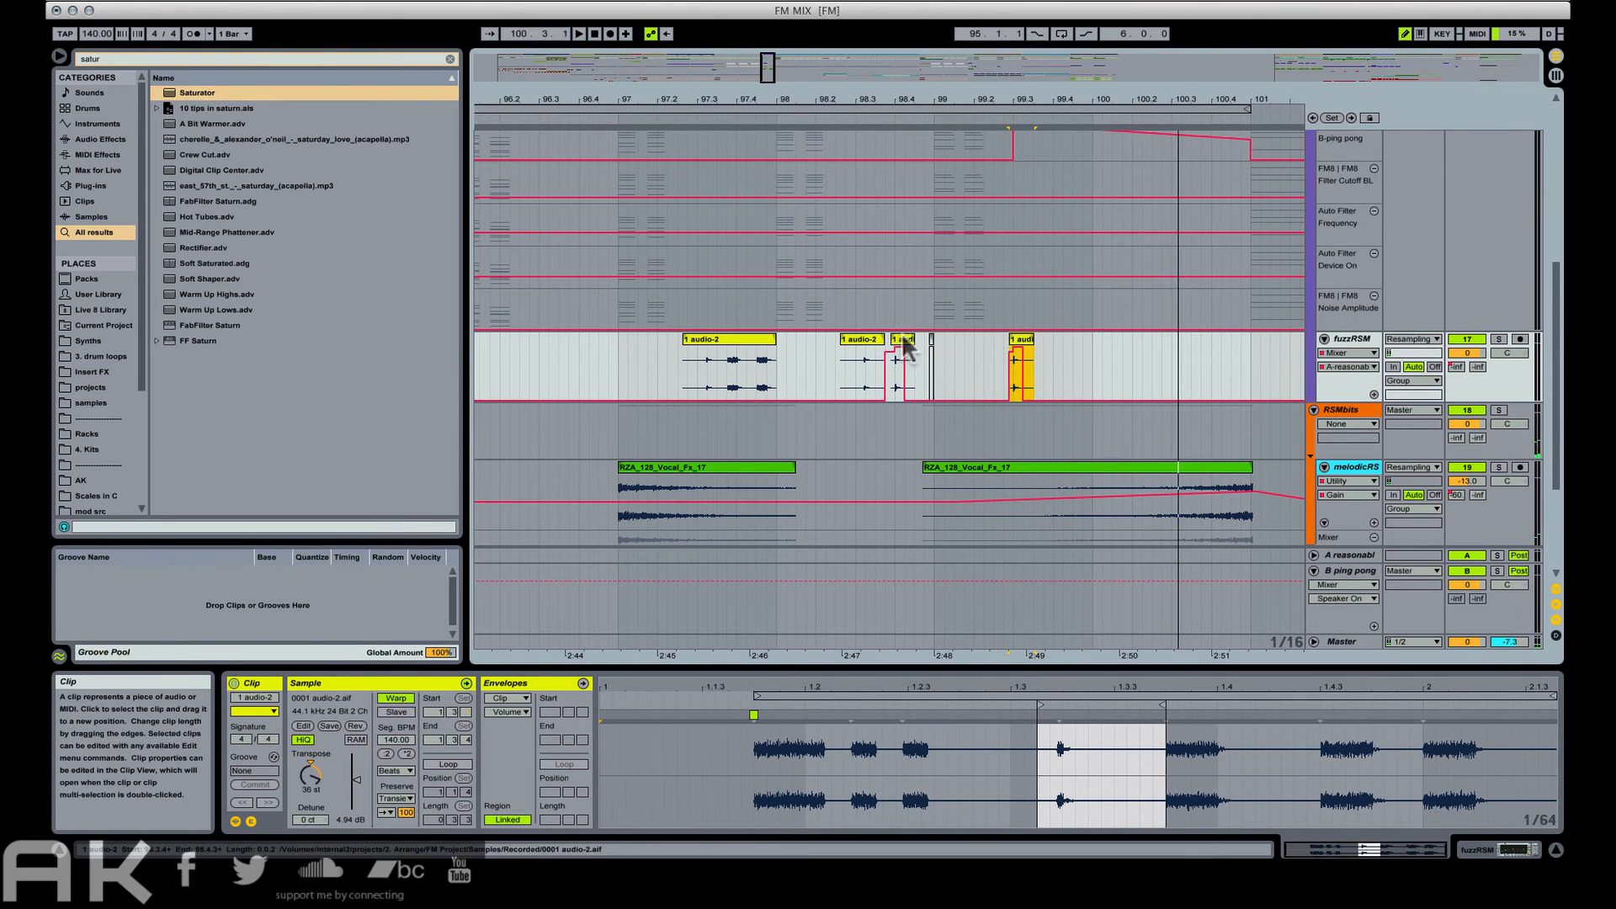
click(910, 344)
key(space)
key(space)
key(space)
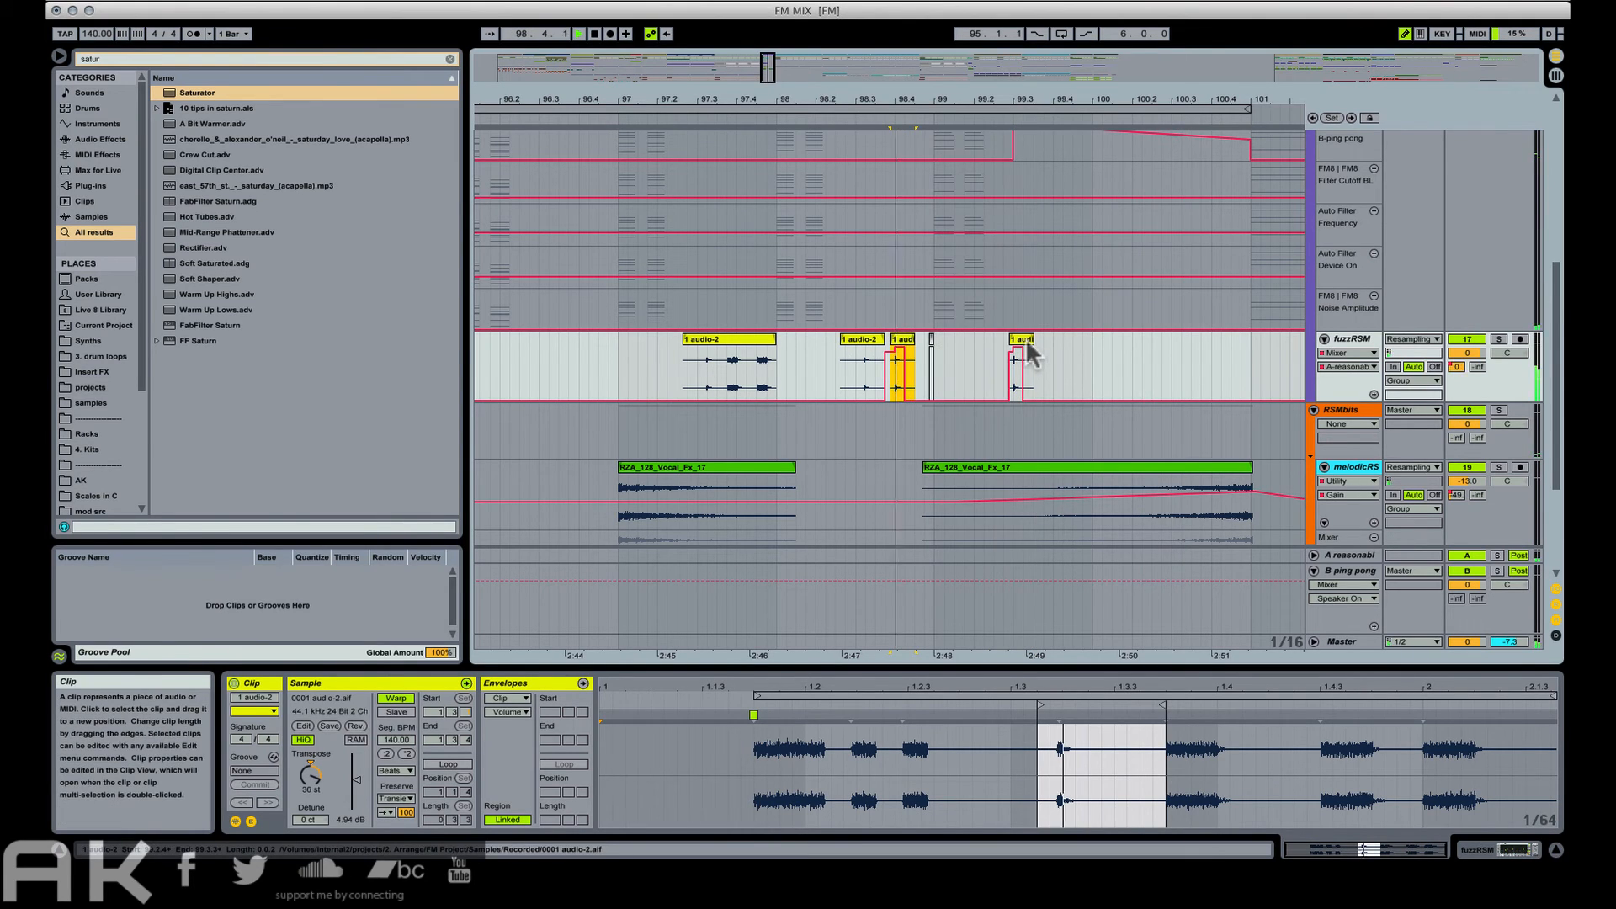
key(space)
On a 1/4T grid, place copies of the short fuzzRSM clip just after beats 99.2 and 99.4, removing the one near 99.3.
key(super+3)
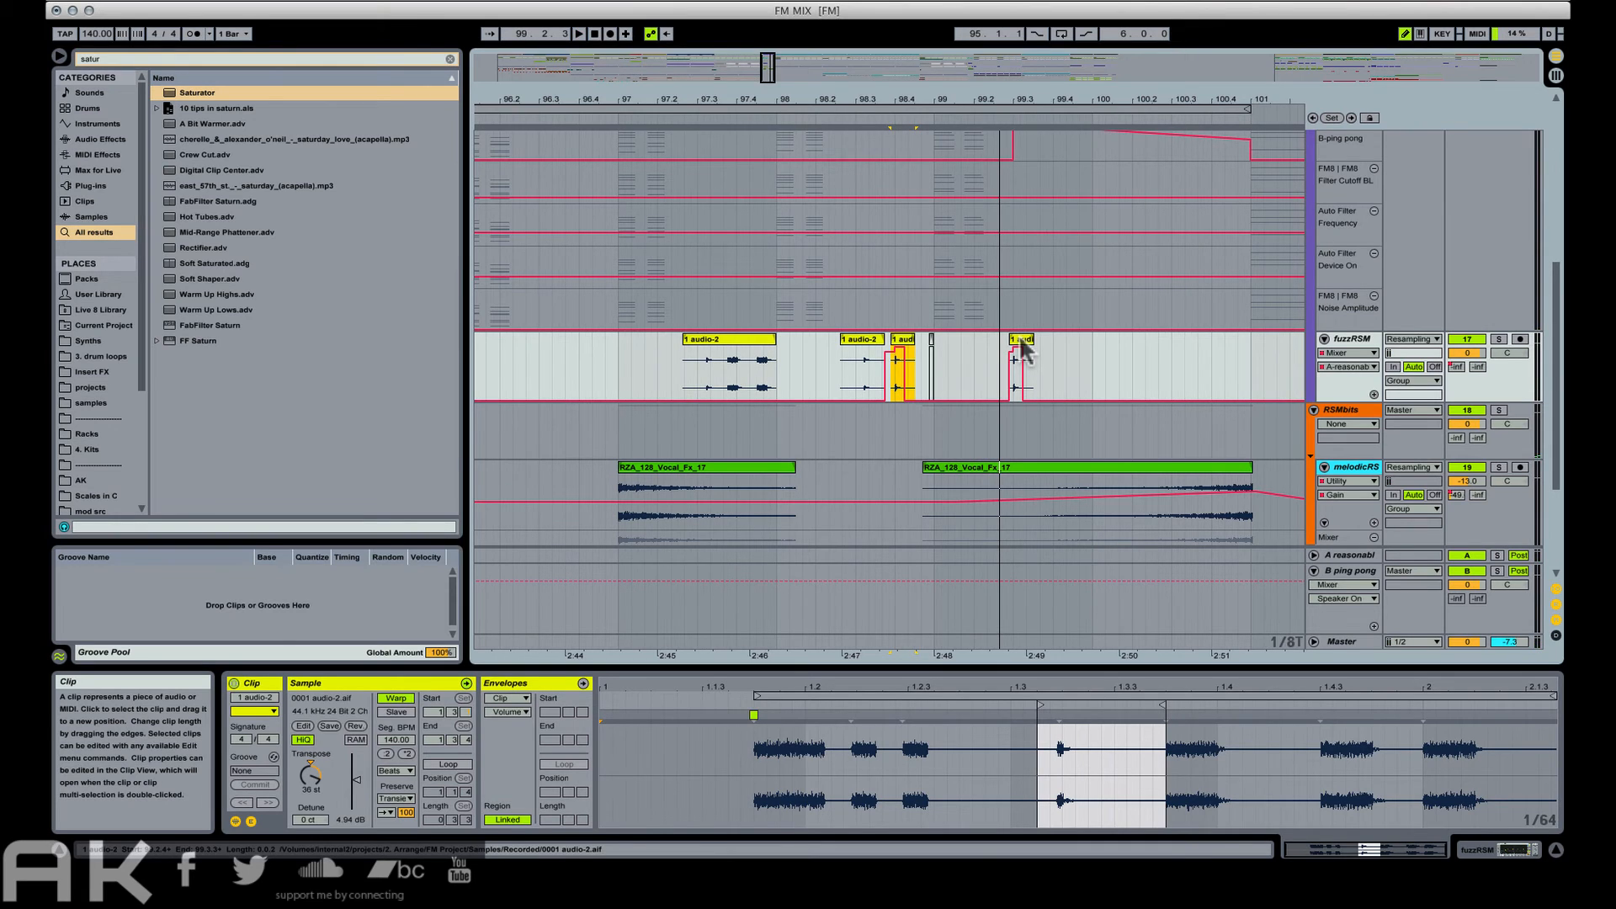
key(super+2)
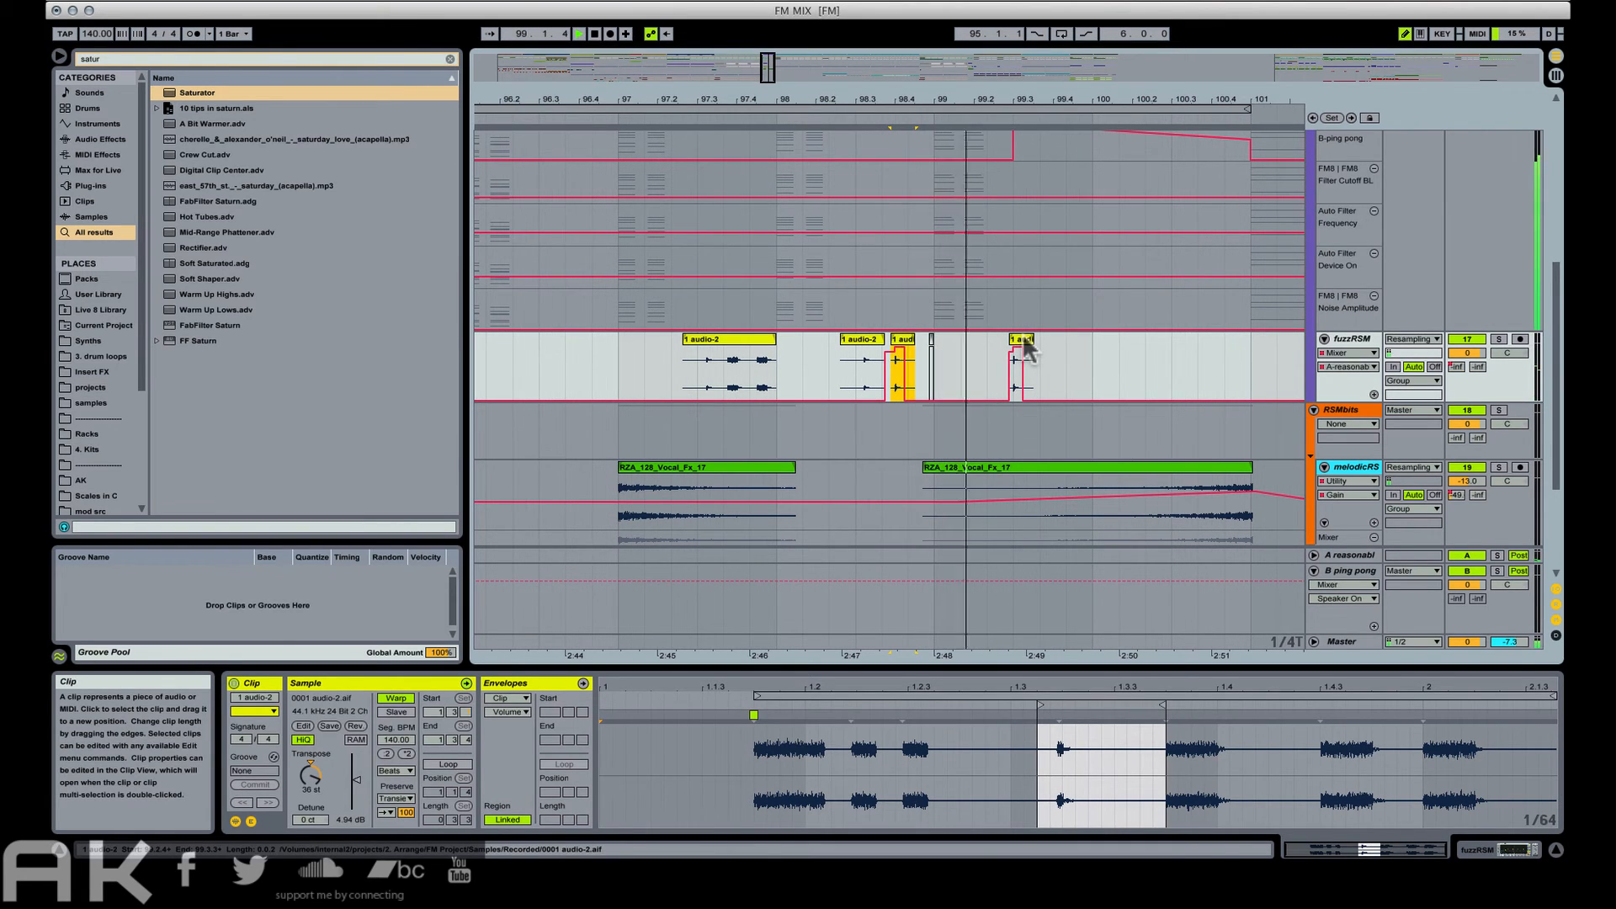
key(space)
drag(1021, 339, 1076, 343)
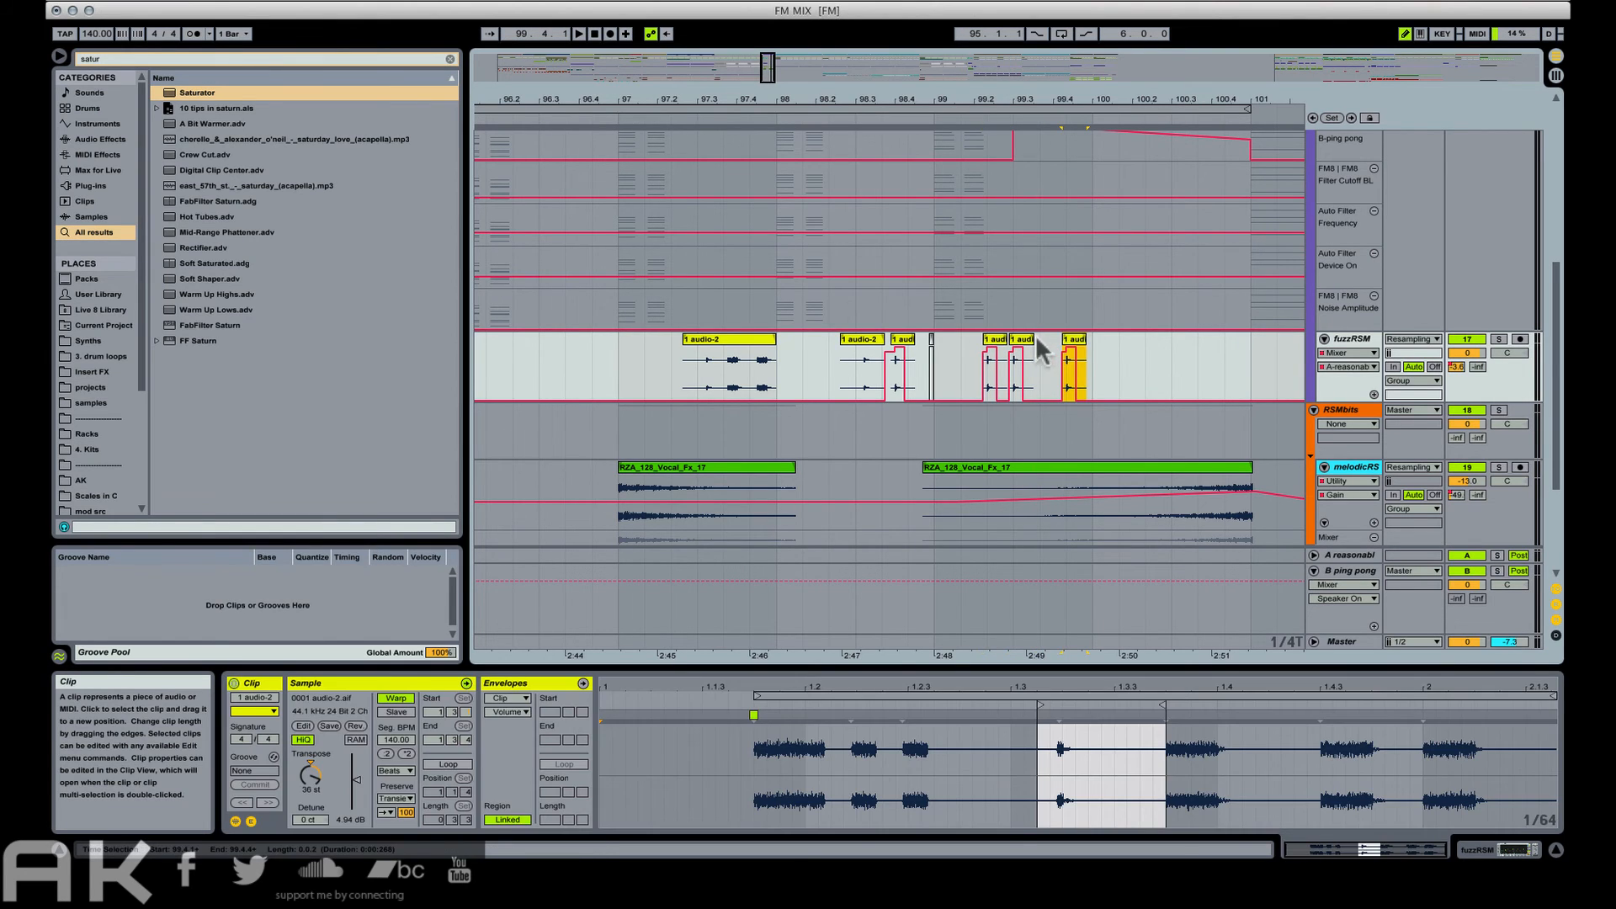
key(Delete)
click(840, 380)
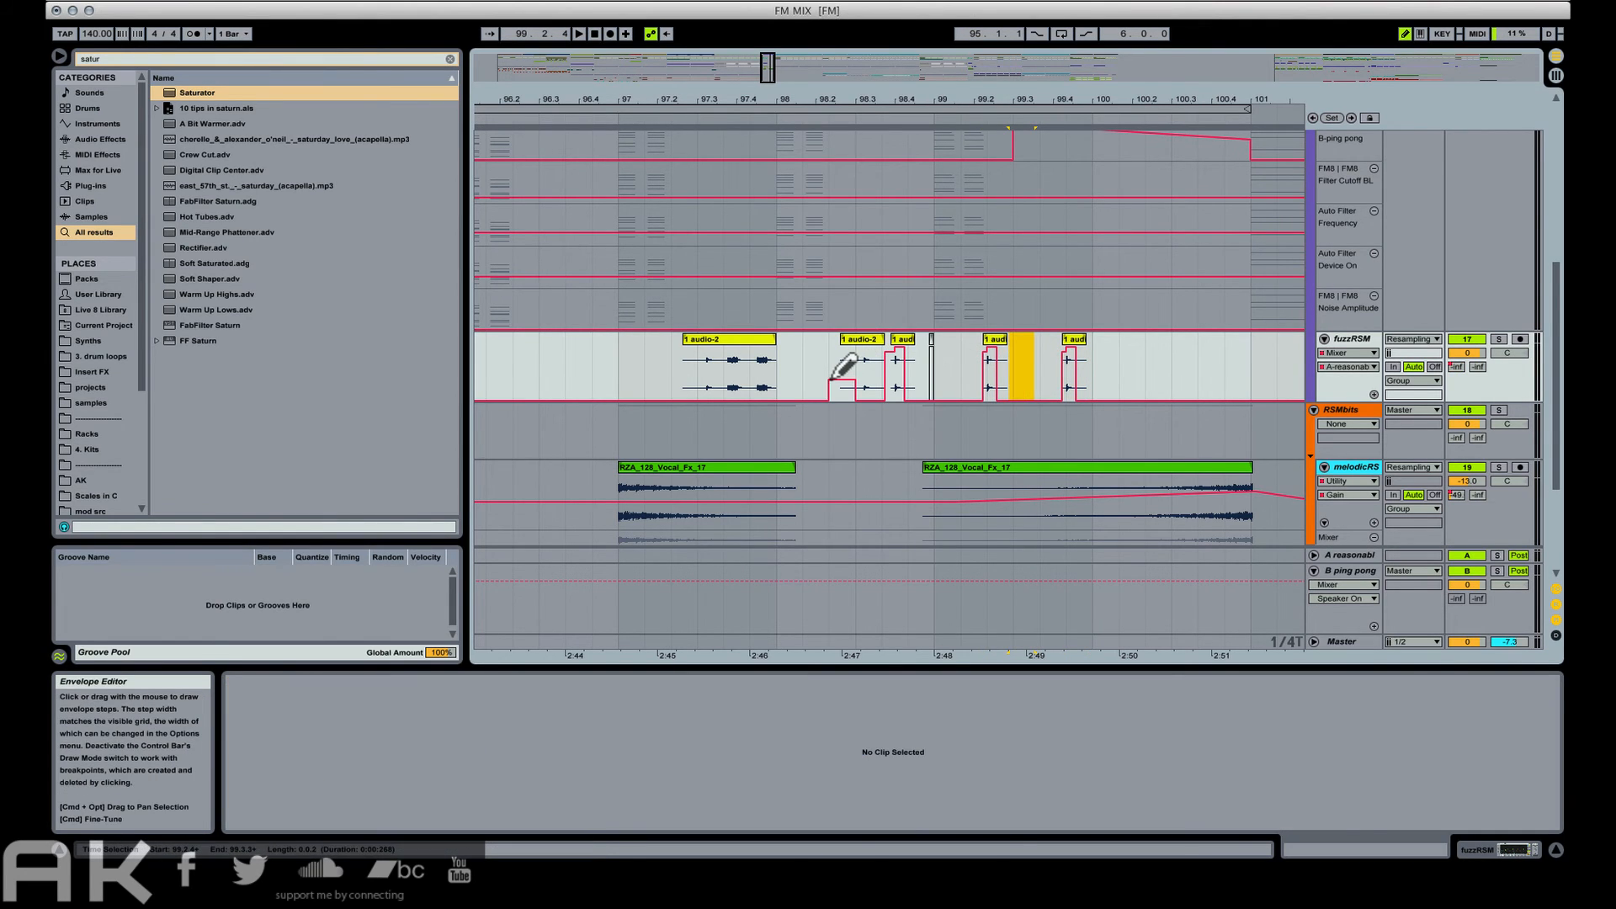
key(b)
Repeat the short fuzzRSM clips in bar 100, just after beats 100.2 and 100.4, and play the pattern from bar 97.
click(778, 360)
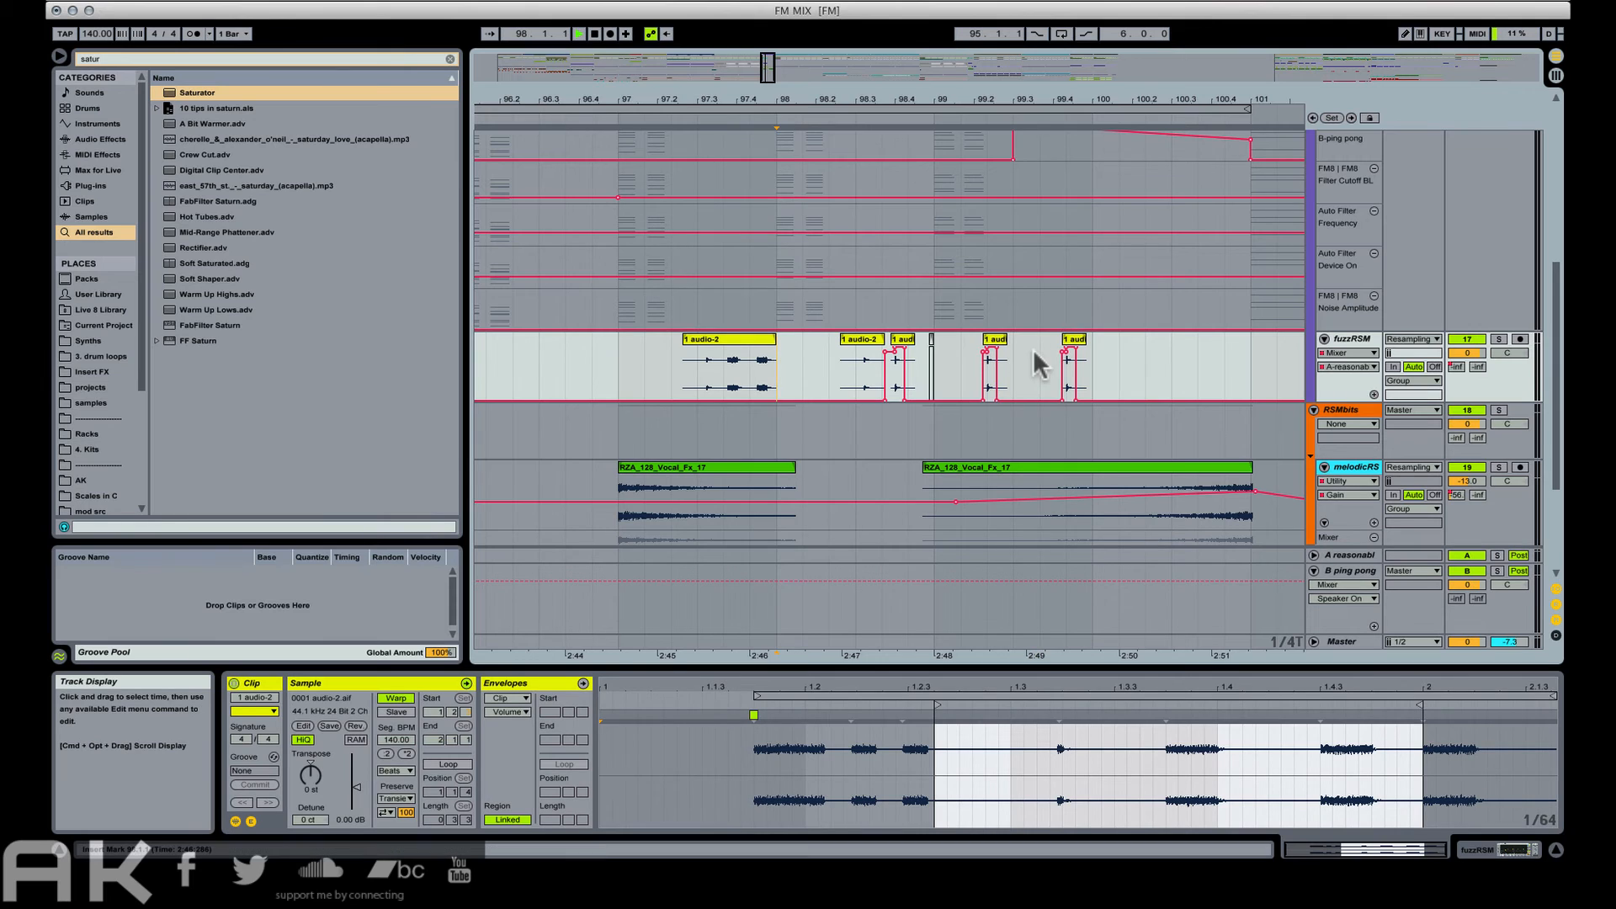
key(space)
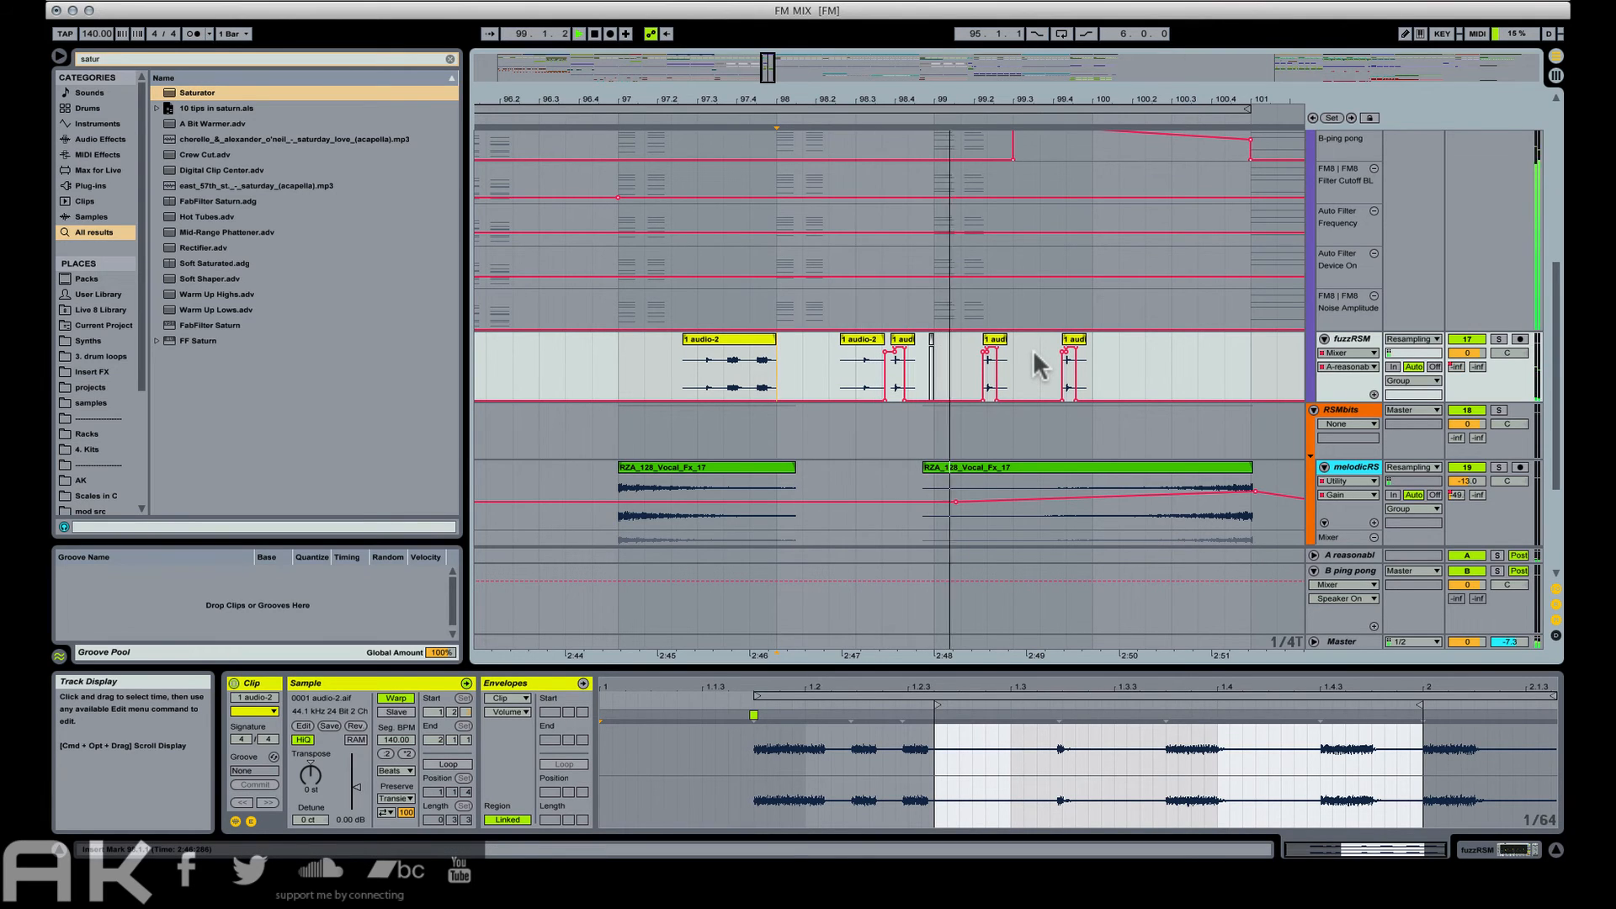
click(1081, 351)
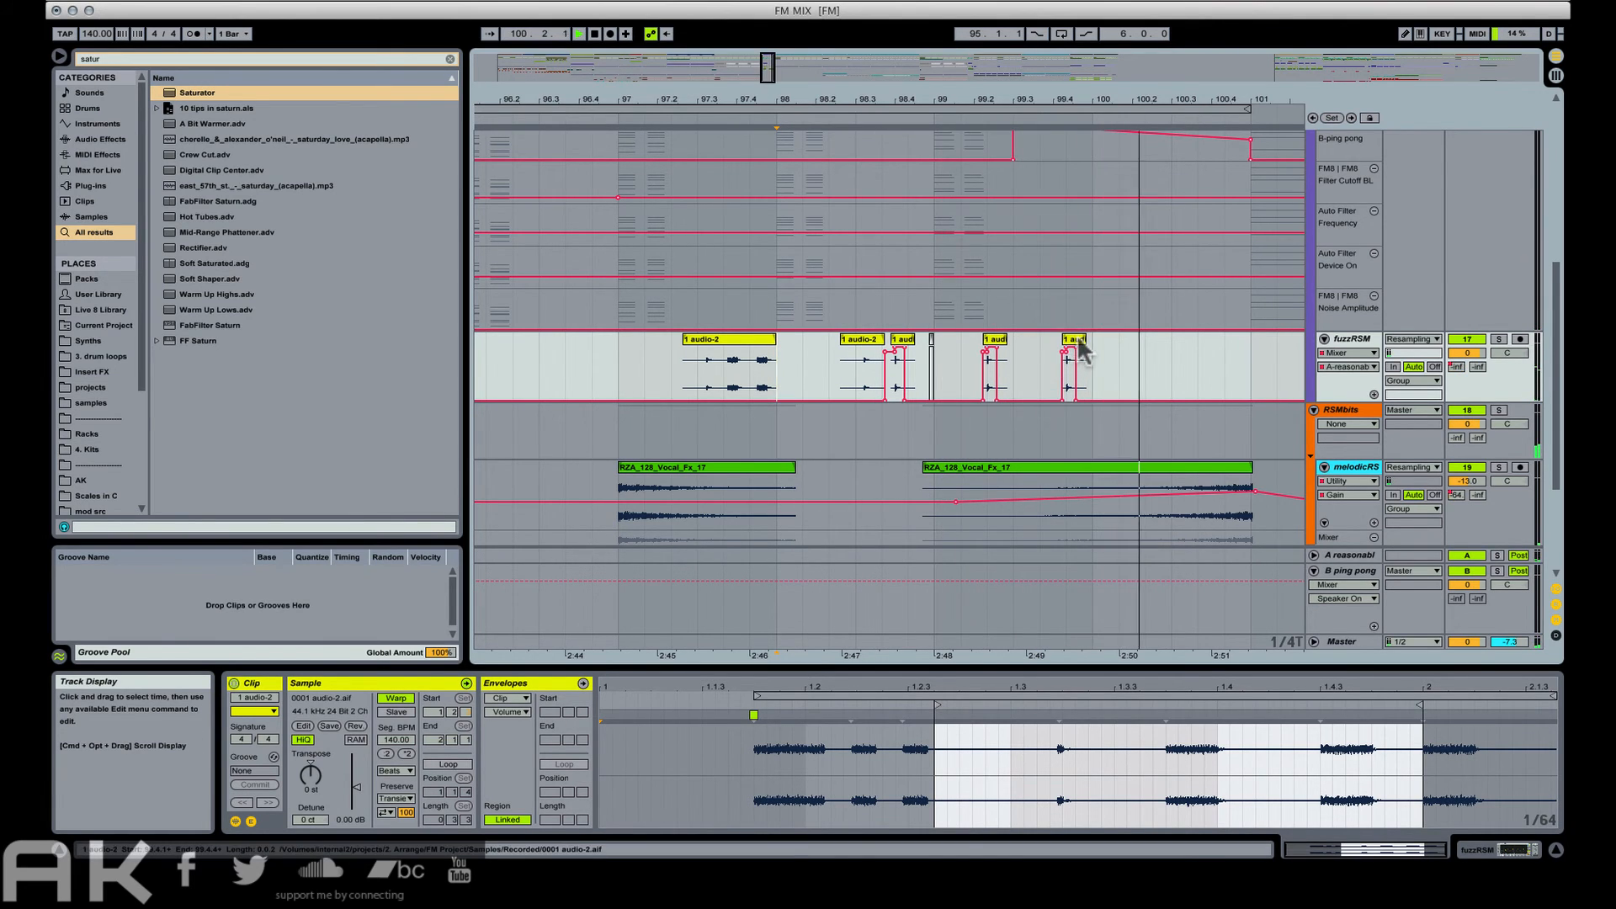
drag(1083, 346, 1251, 360)
click(637, 381)
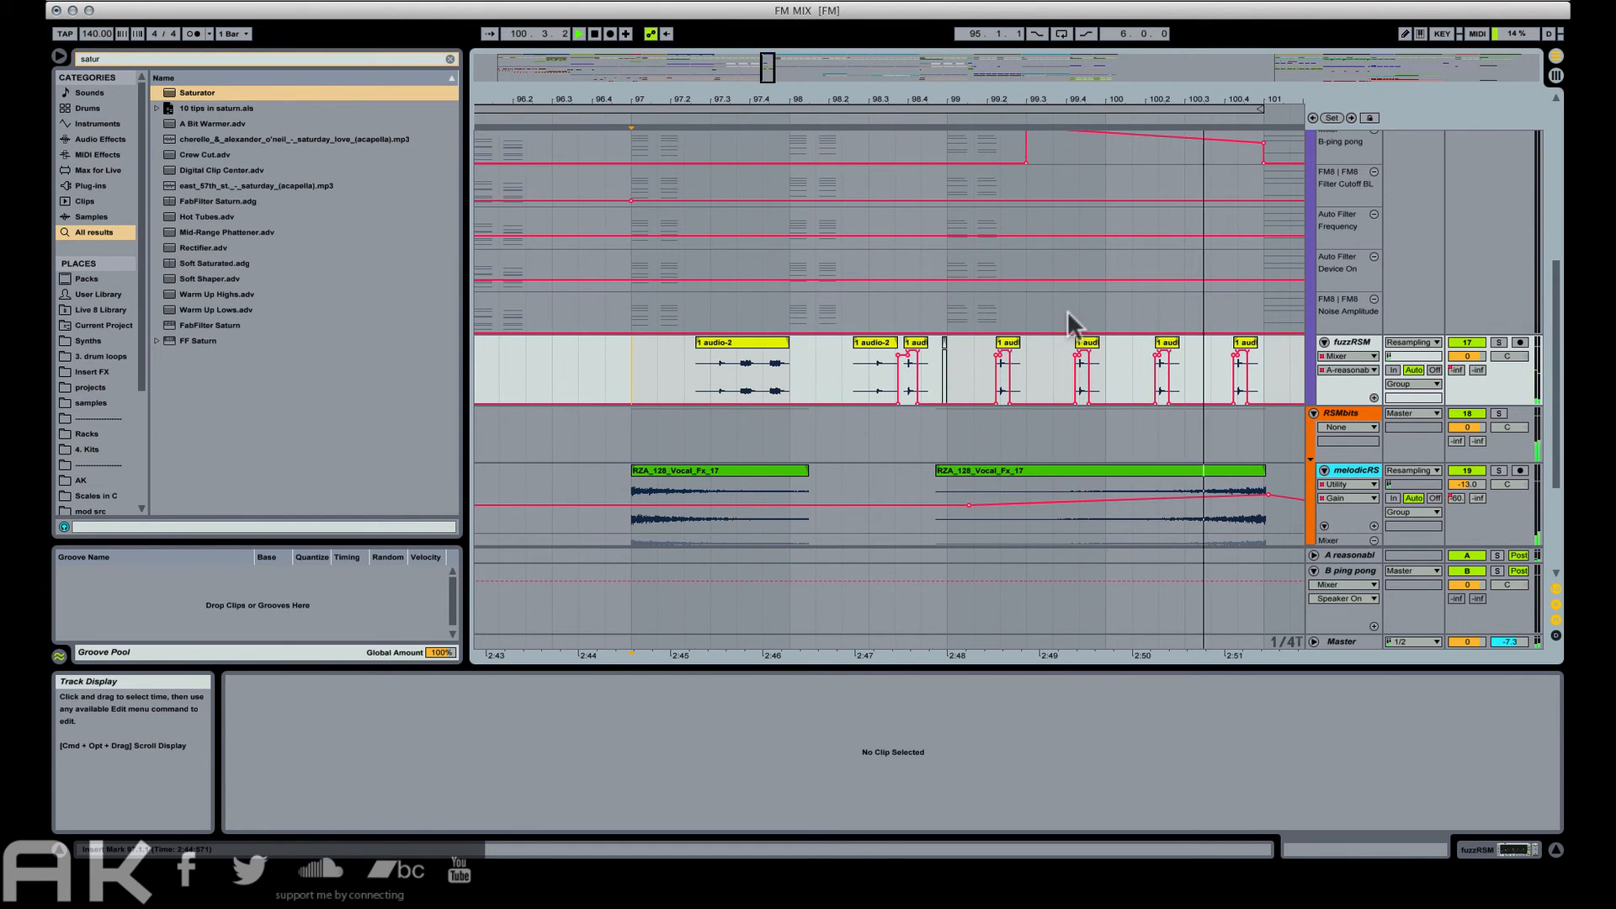
key(space)
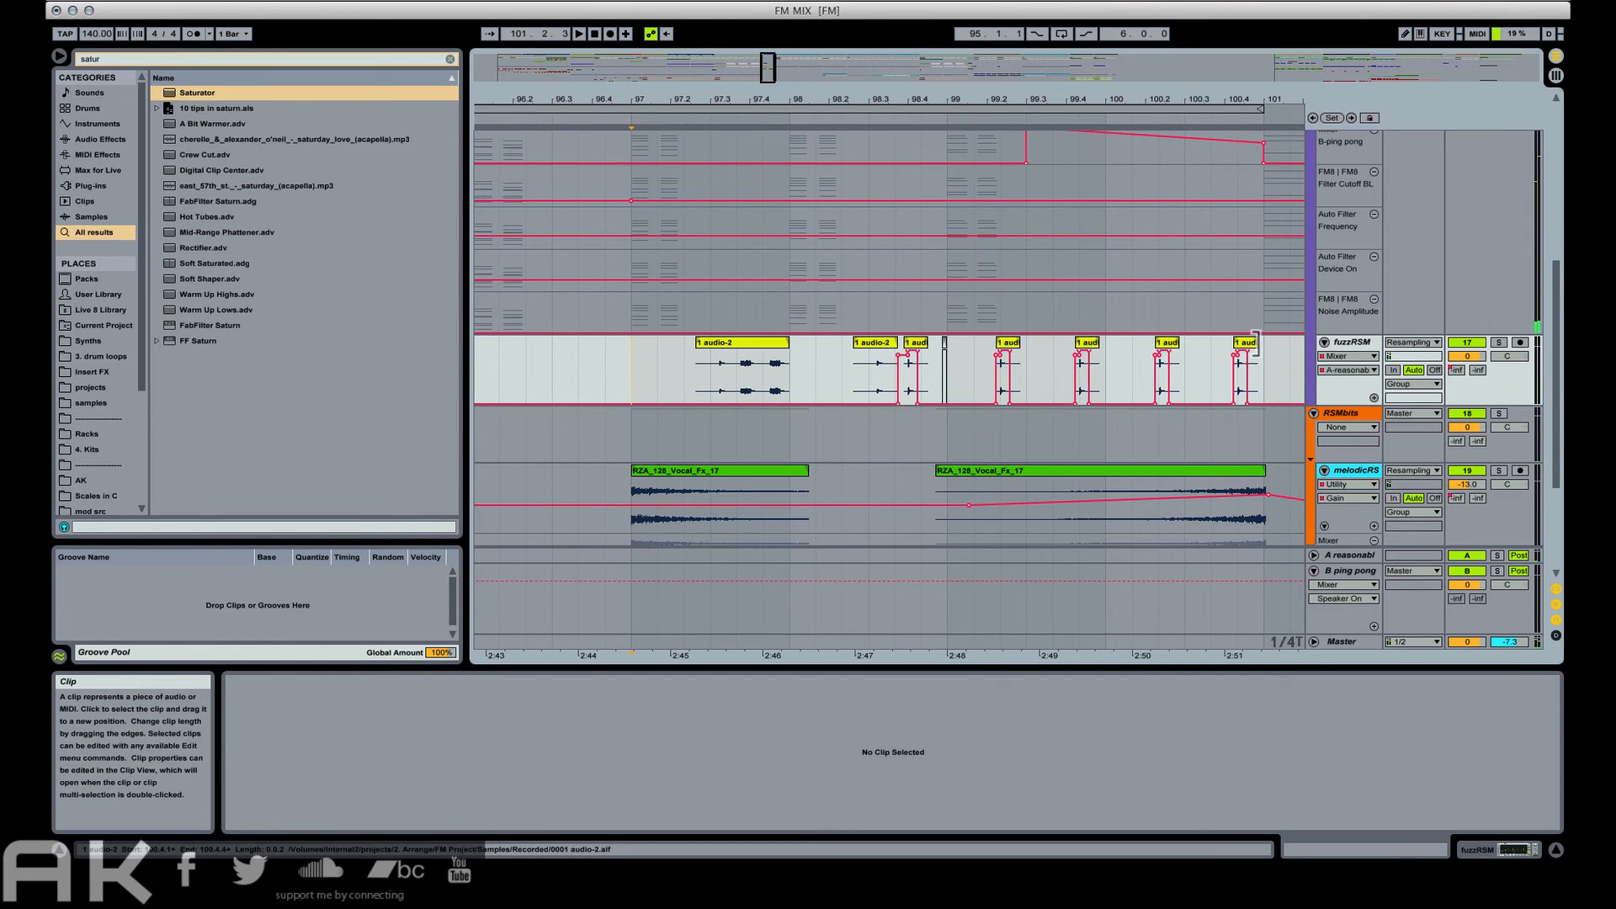
Deactivate the last short fuzzRSM clip, just after beat 100.4, and play from the tiny slice before bar 99.
click(1248, 374)
click(944, 350)
key(space)
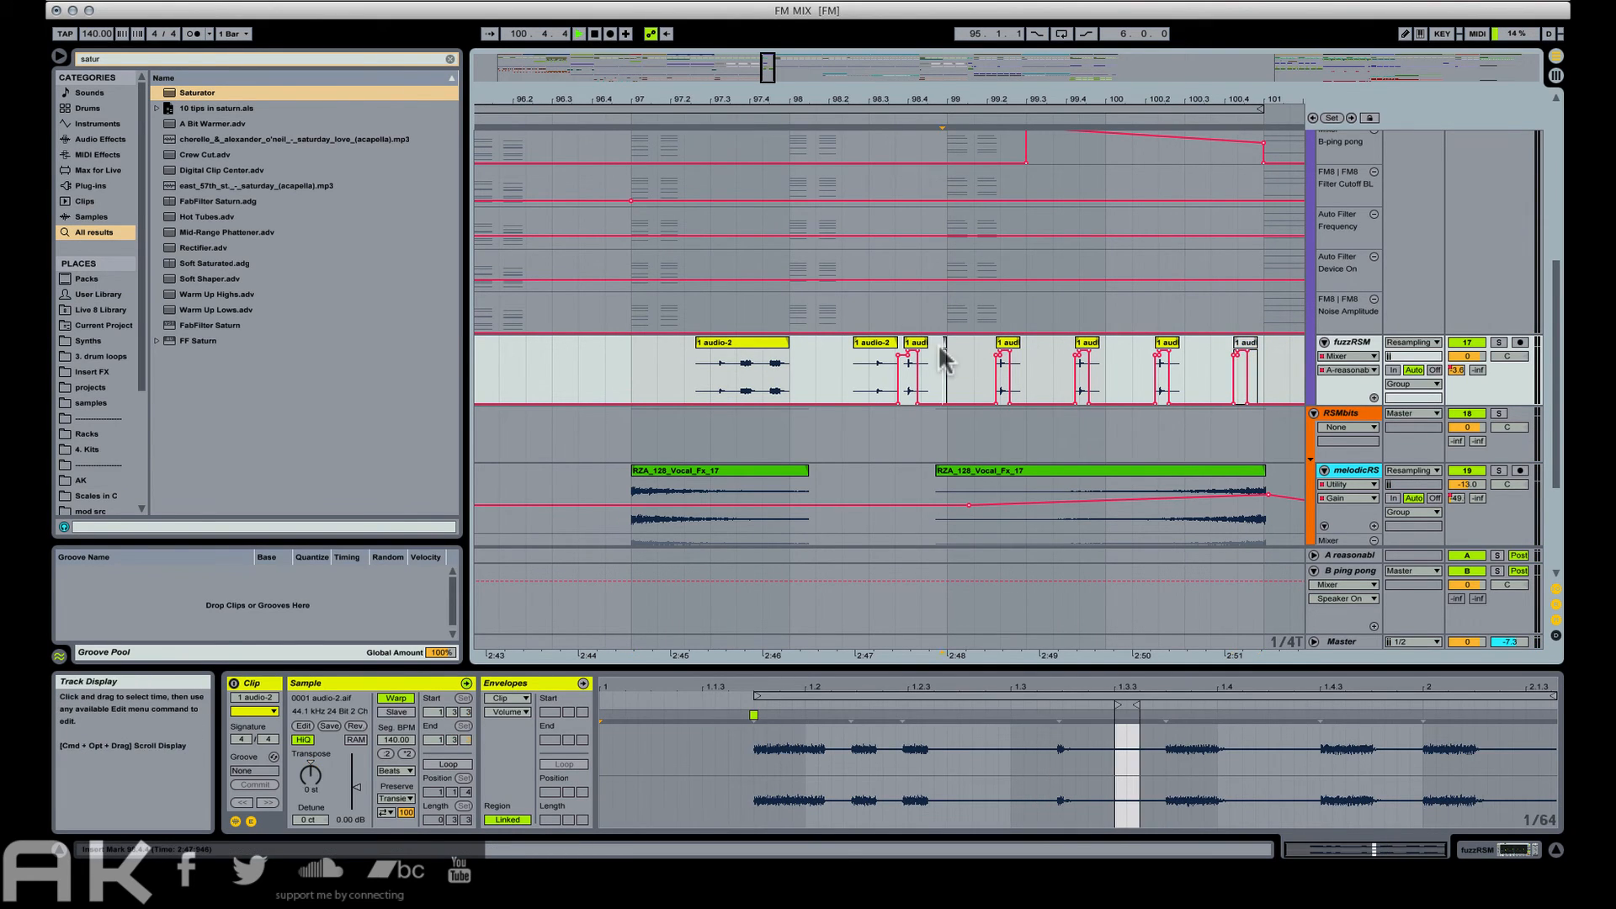
Play the trans section, and shift the second RZA_128_Vocal_Fx_17 clip slightly earlier with its end extended to bar 101.
click(1258, 473)
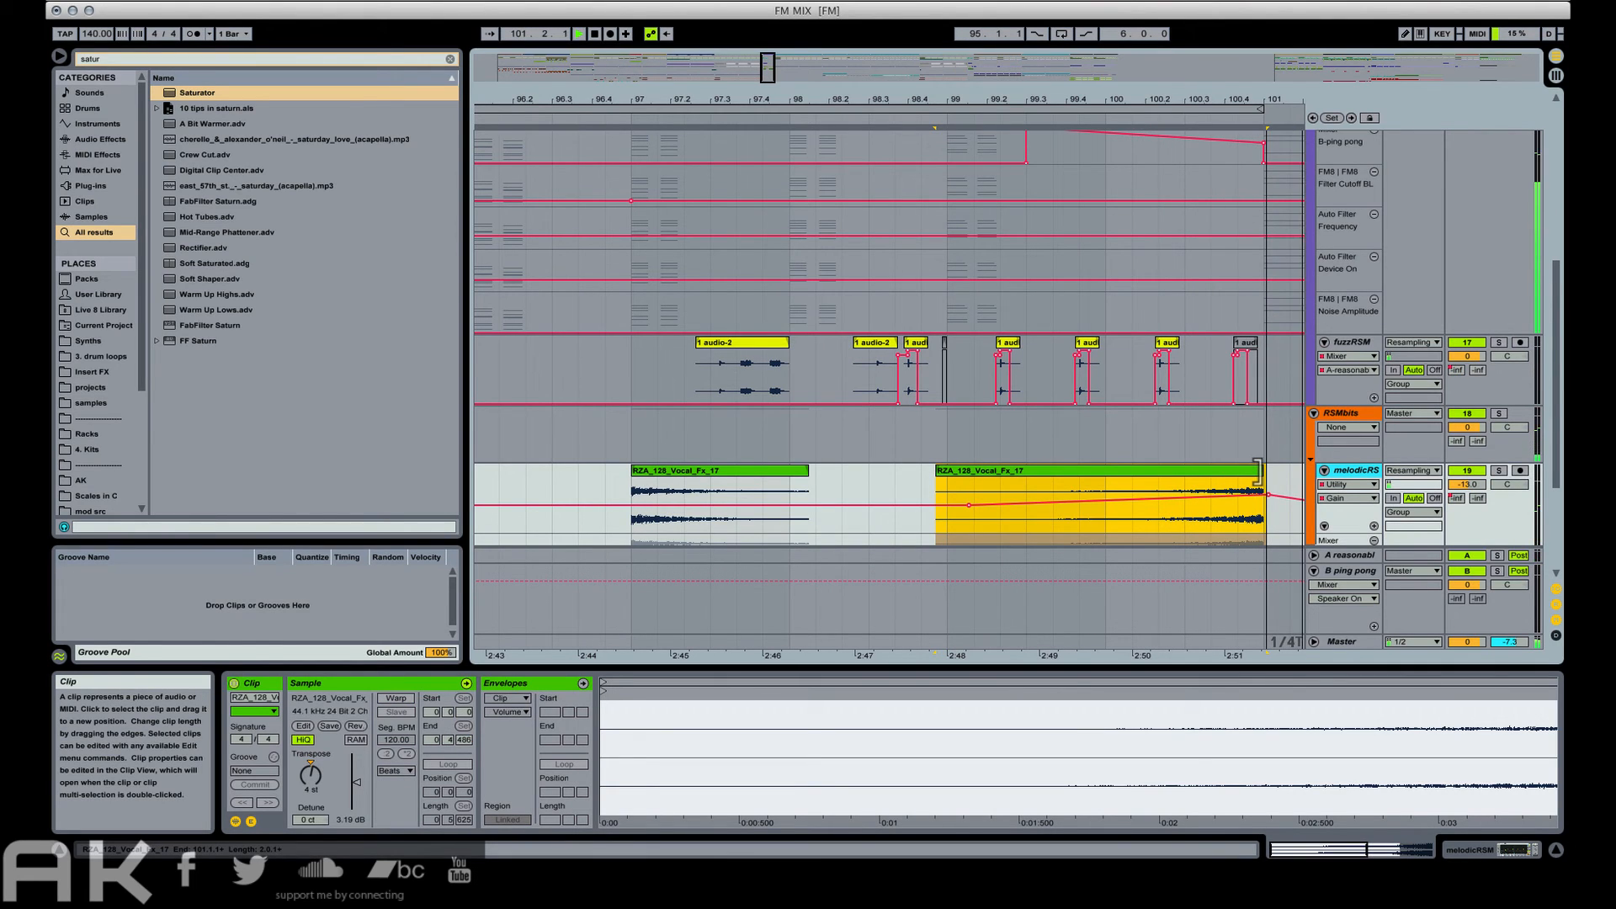
scroll(1154, 320, up, 10)
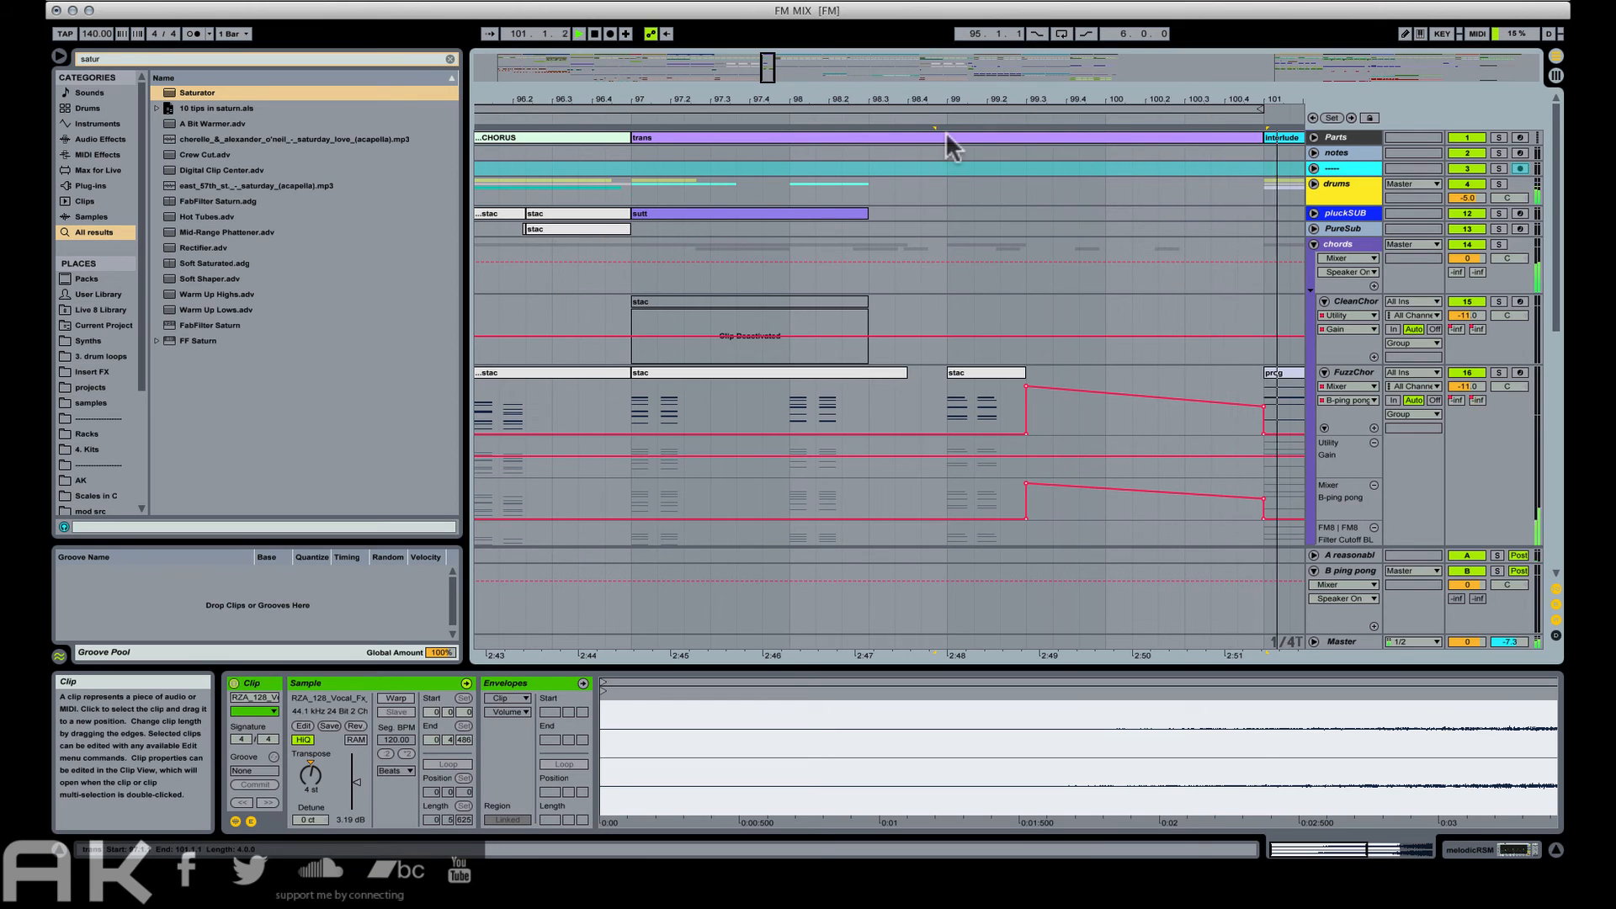
click(768, 135)
scroll(1013, 316, down, 10)
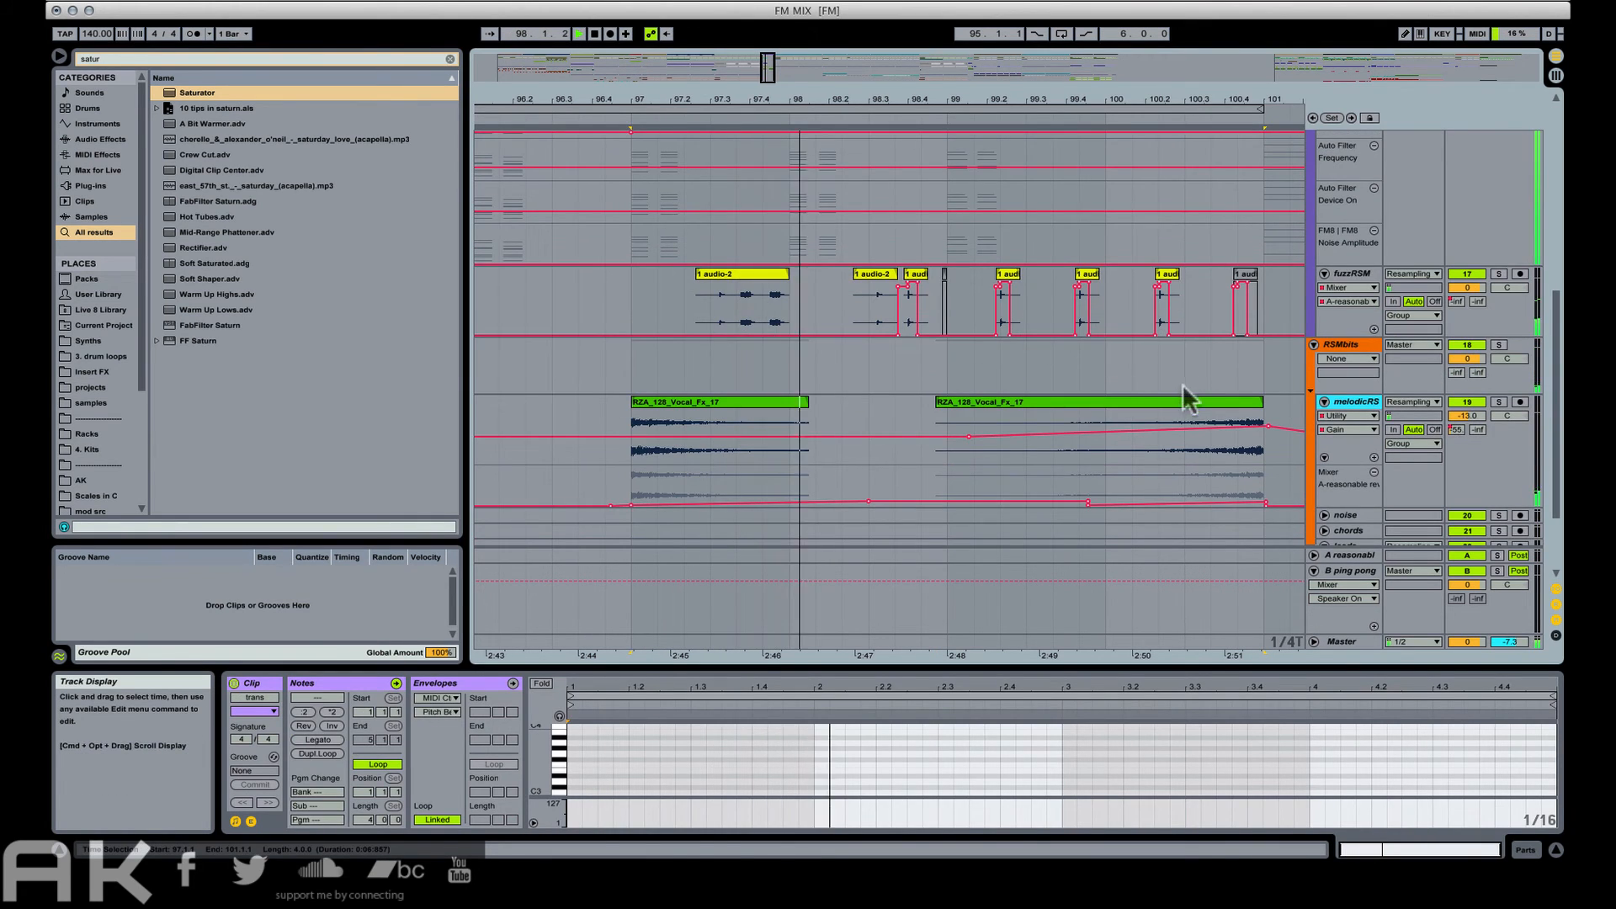
click(1174, 406)
mouse_move(1235, 403)
mouse_down()
mouse_move(1250, 405)
mouse_move(1218, 405)
mouse_move(1263, 405)
mouse_up()
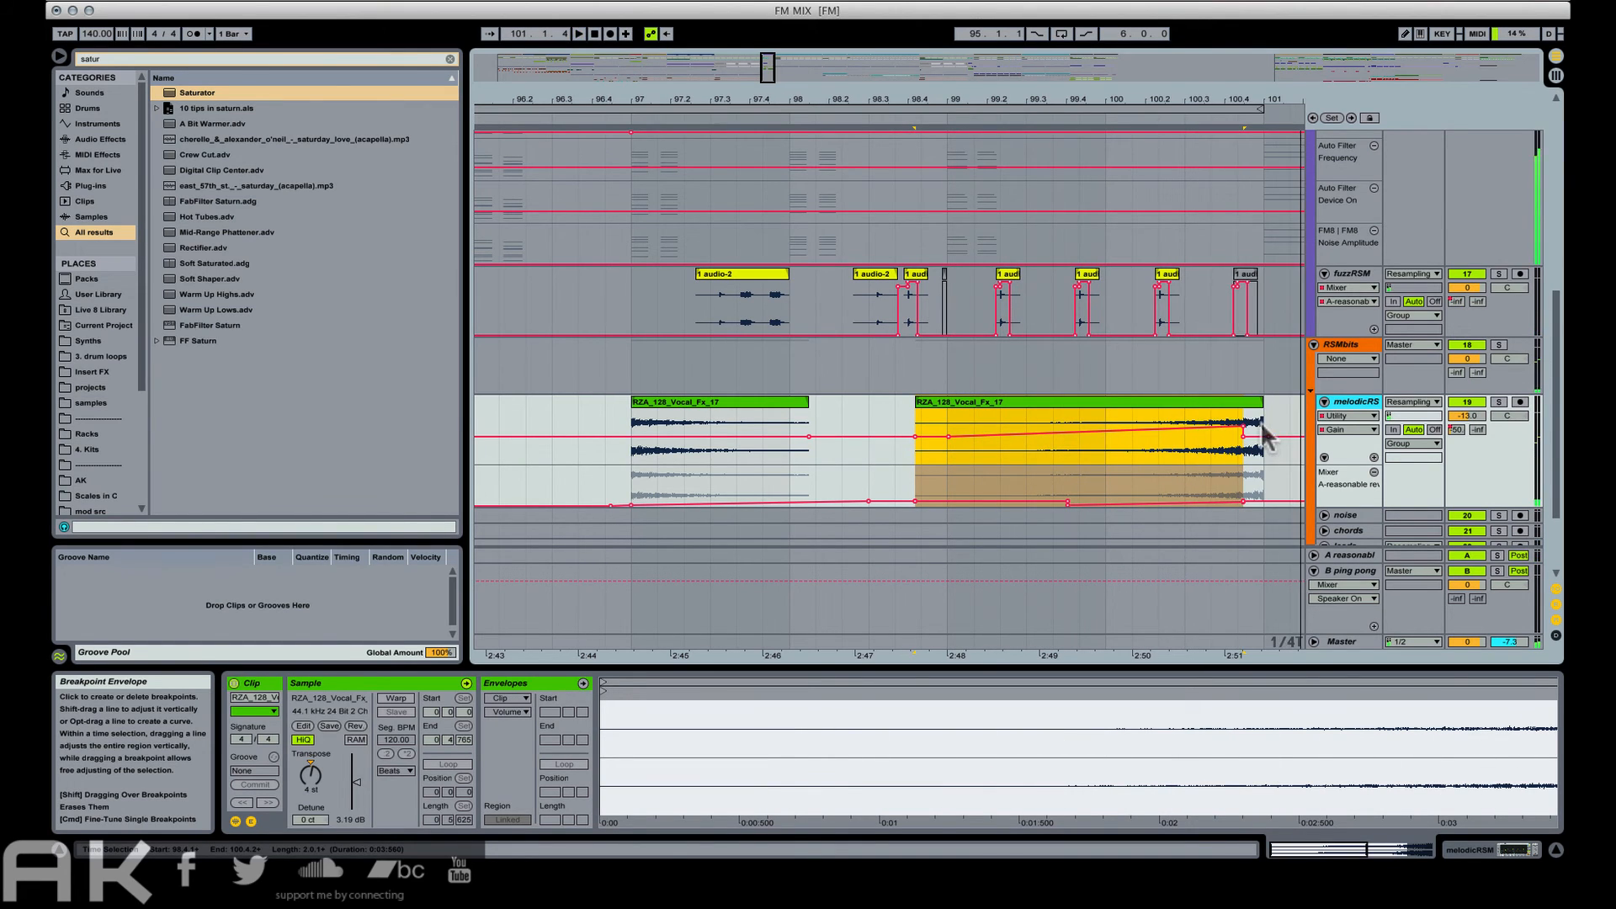
Add a Utility Gain automation breakpoint at the end of the second vocal clip and set it to 13.0 dB during playback.
click(1263, 432)
drag(1261, 433, 1265, 417)
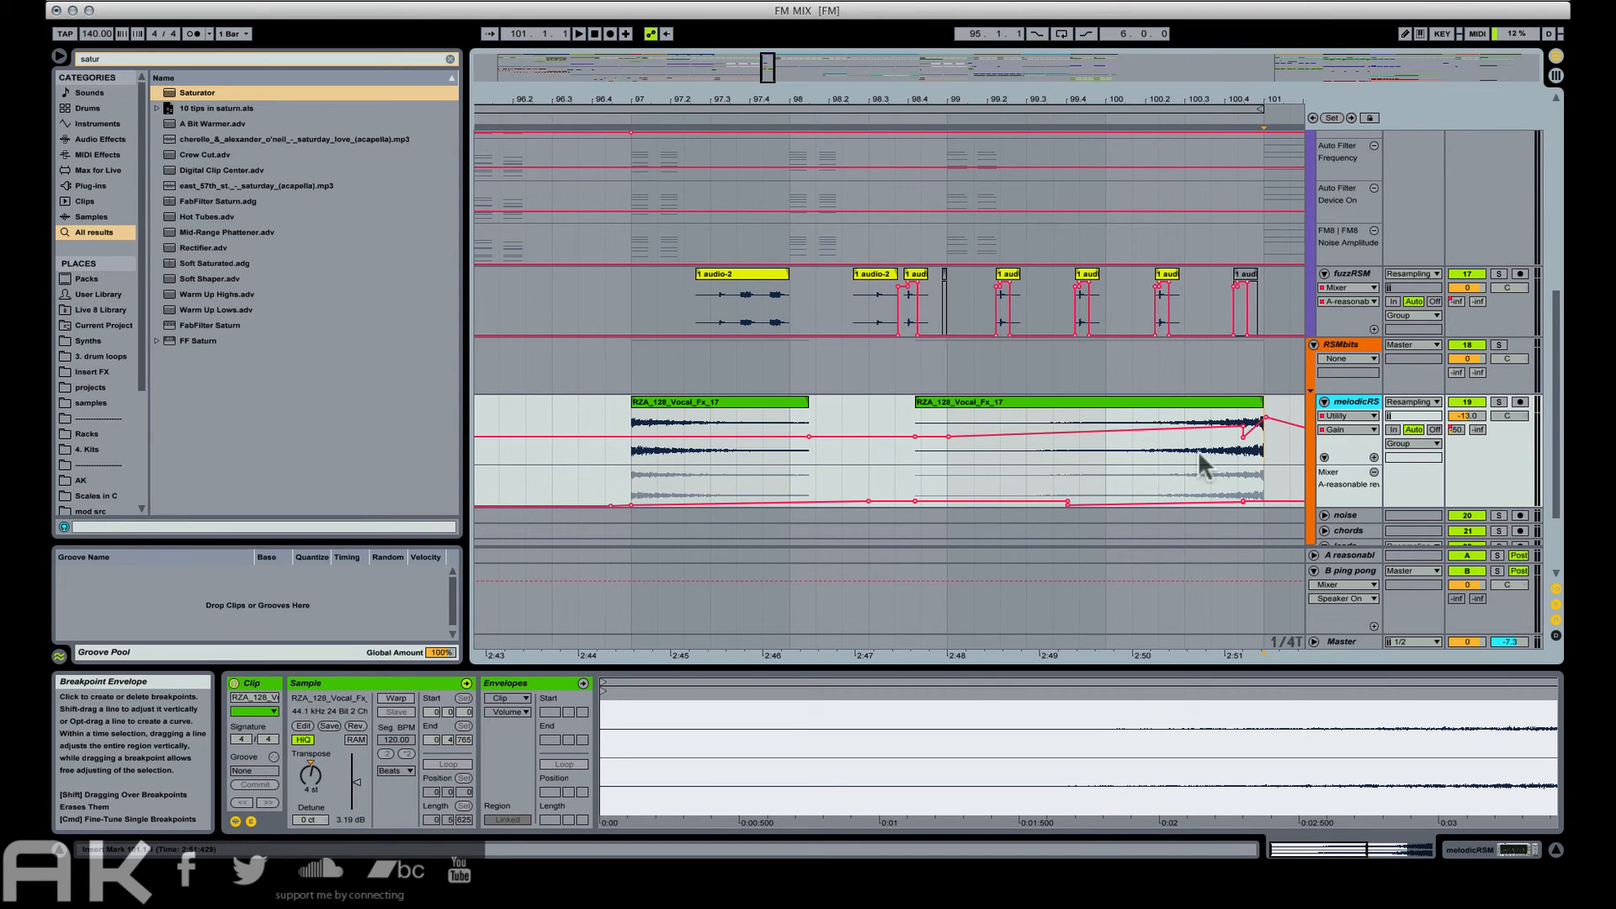
key(space)
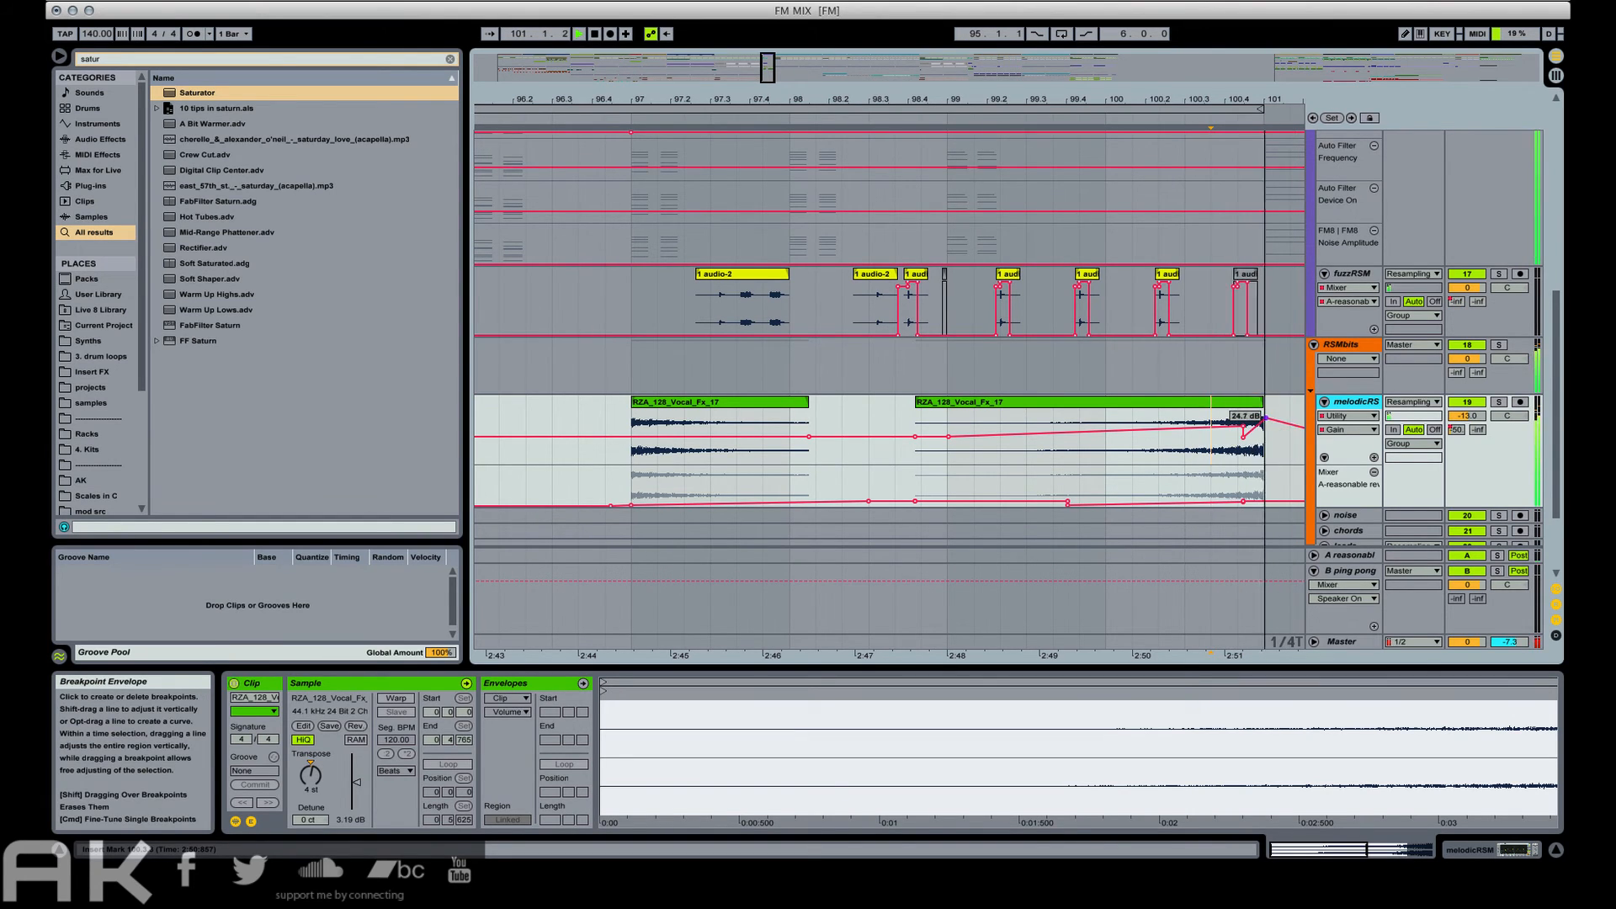
drag(1266, 418, 1265, 427)
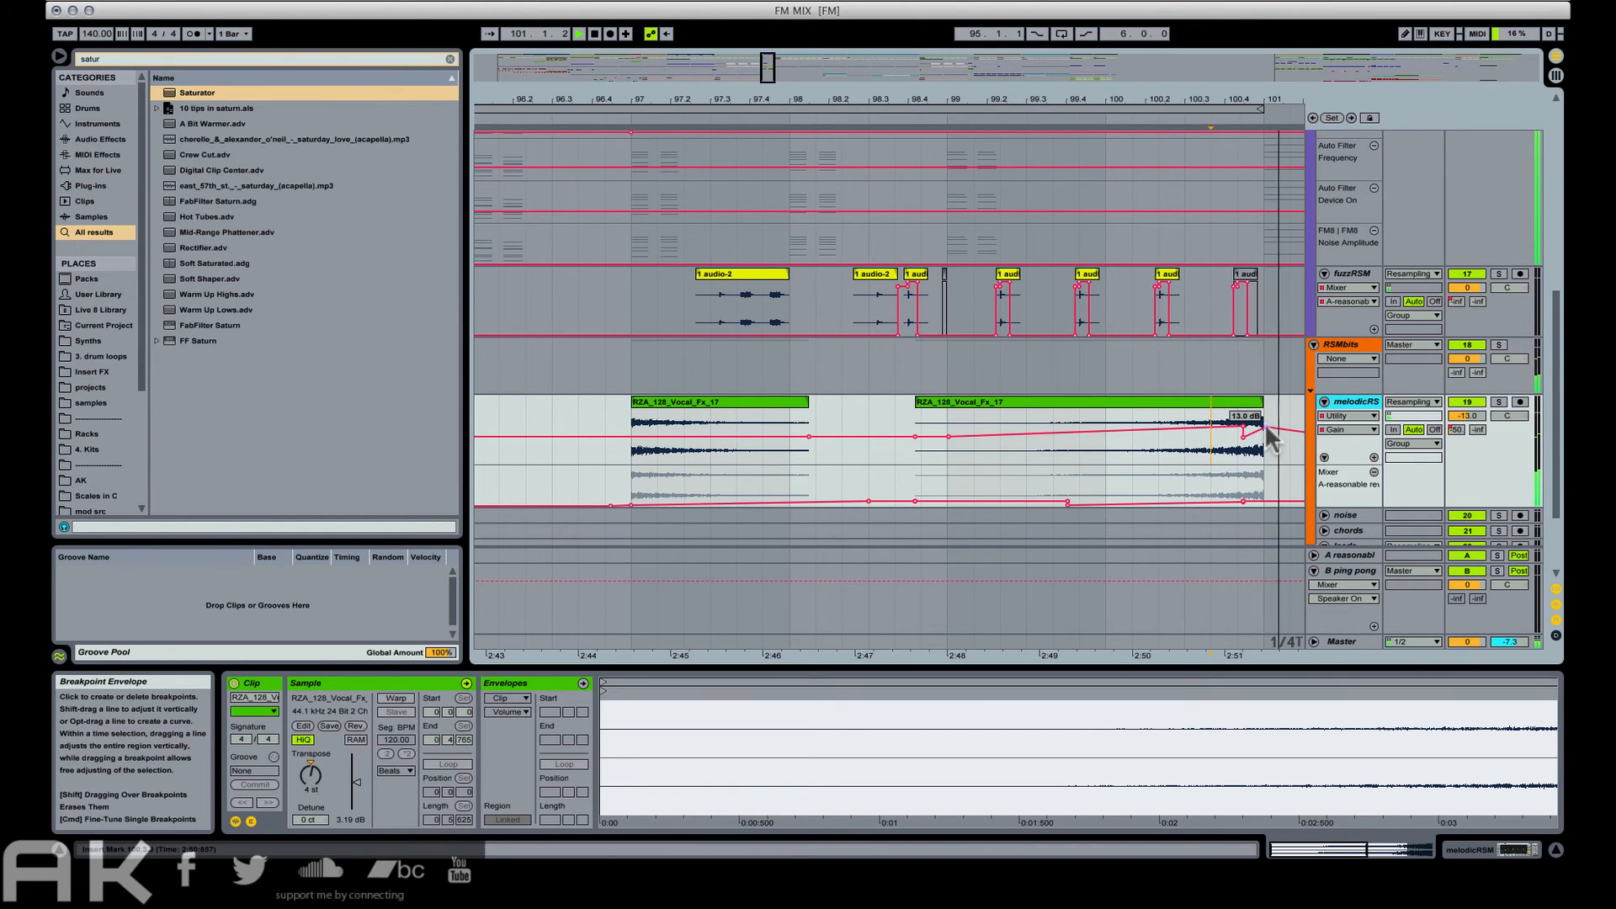
key(space)
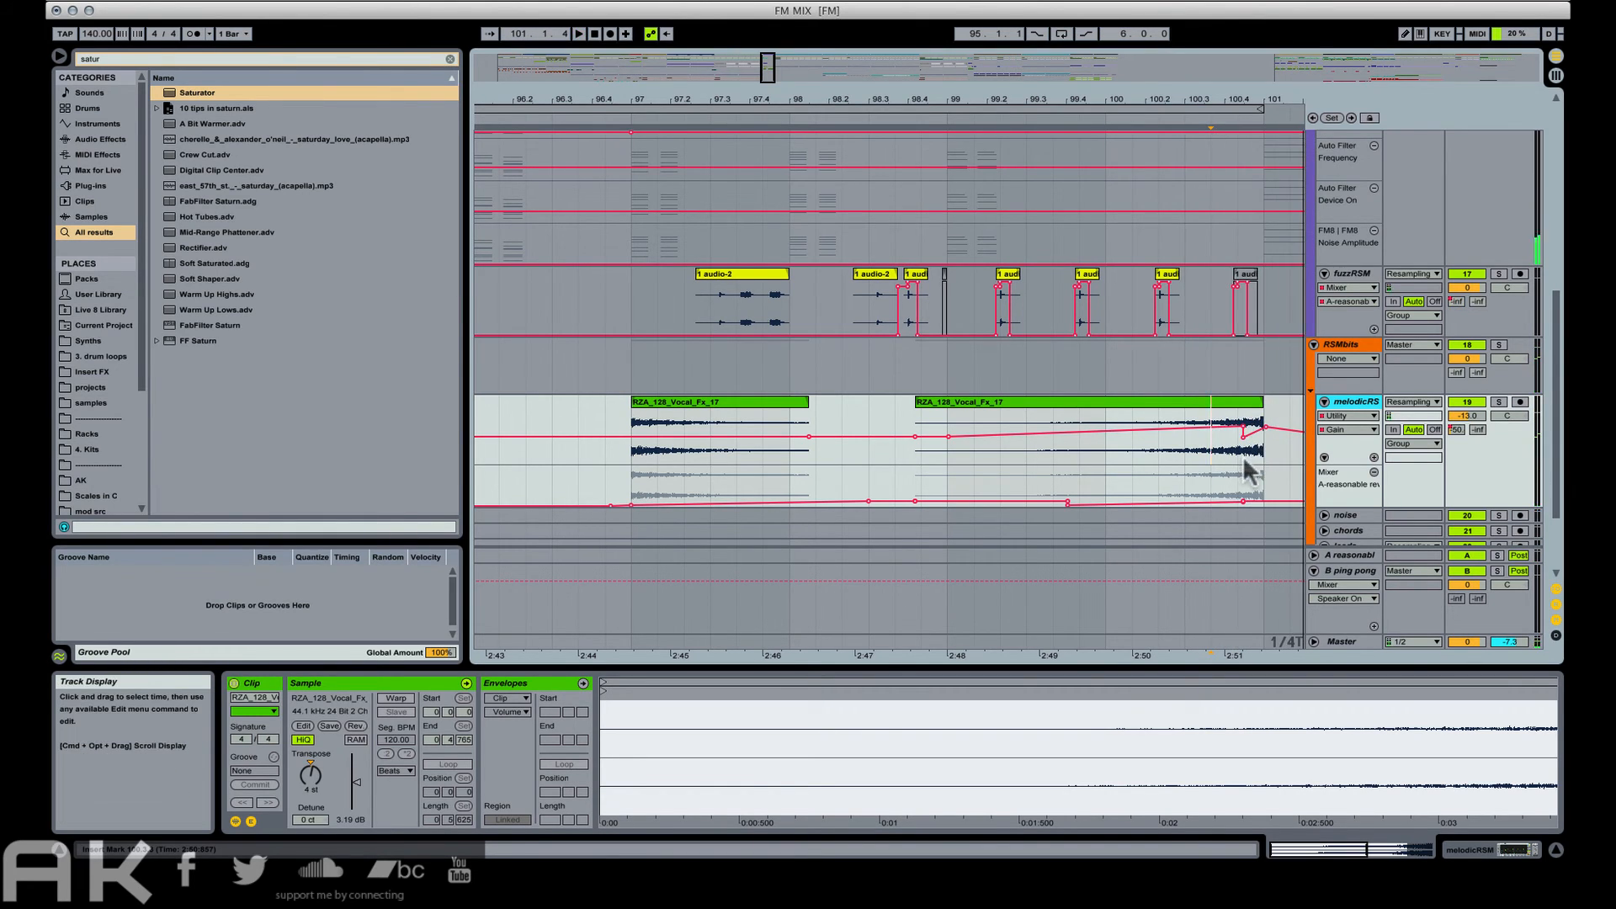
Split off the tail of the second vocal clip near beat 100.4 on a 1/8T grid and transpose it to 3 st.
key(super+1)
click(1246, 452)
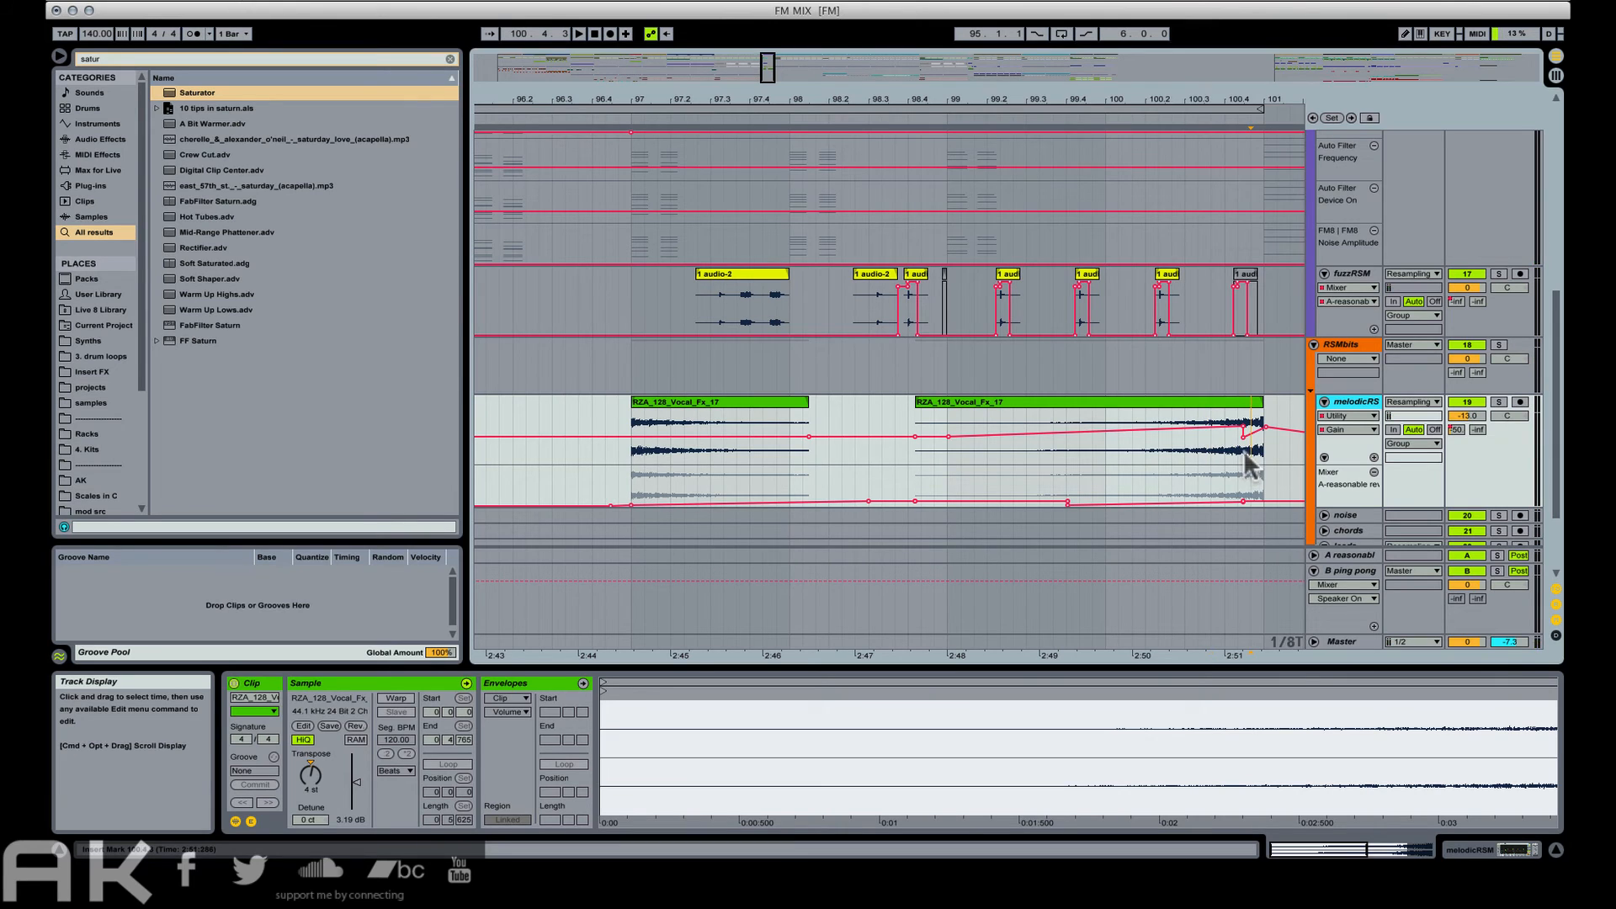
click(1250, 402)
key(space)
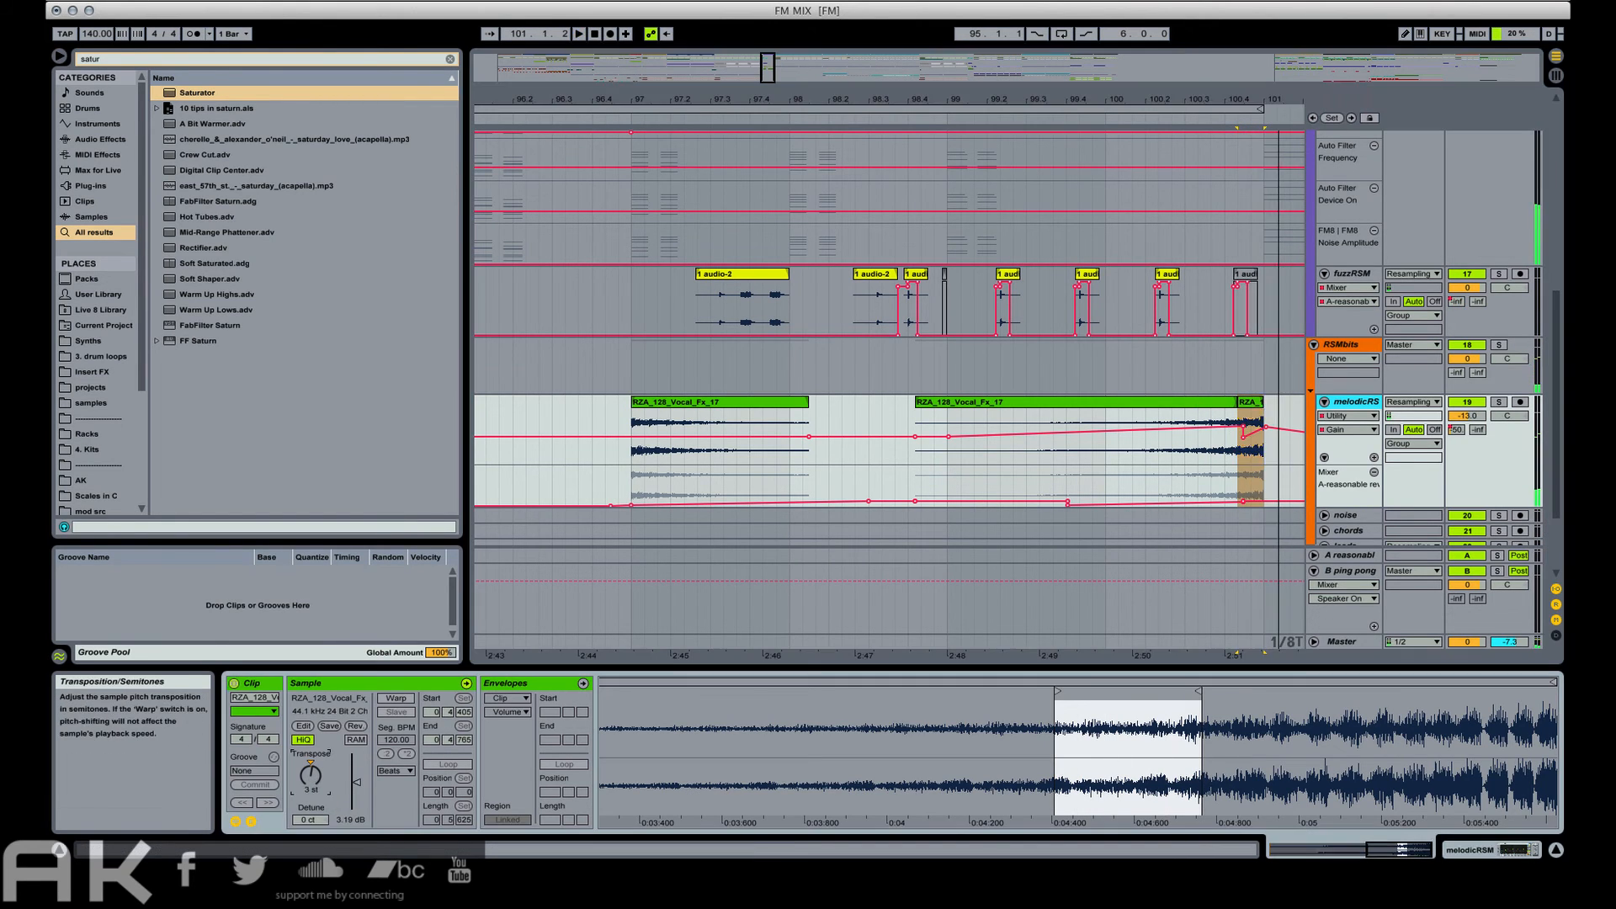
key(space)
key(space)
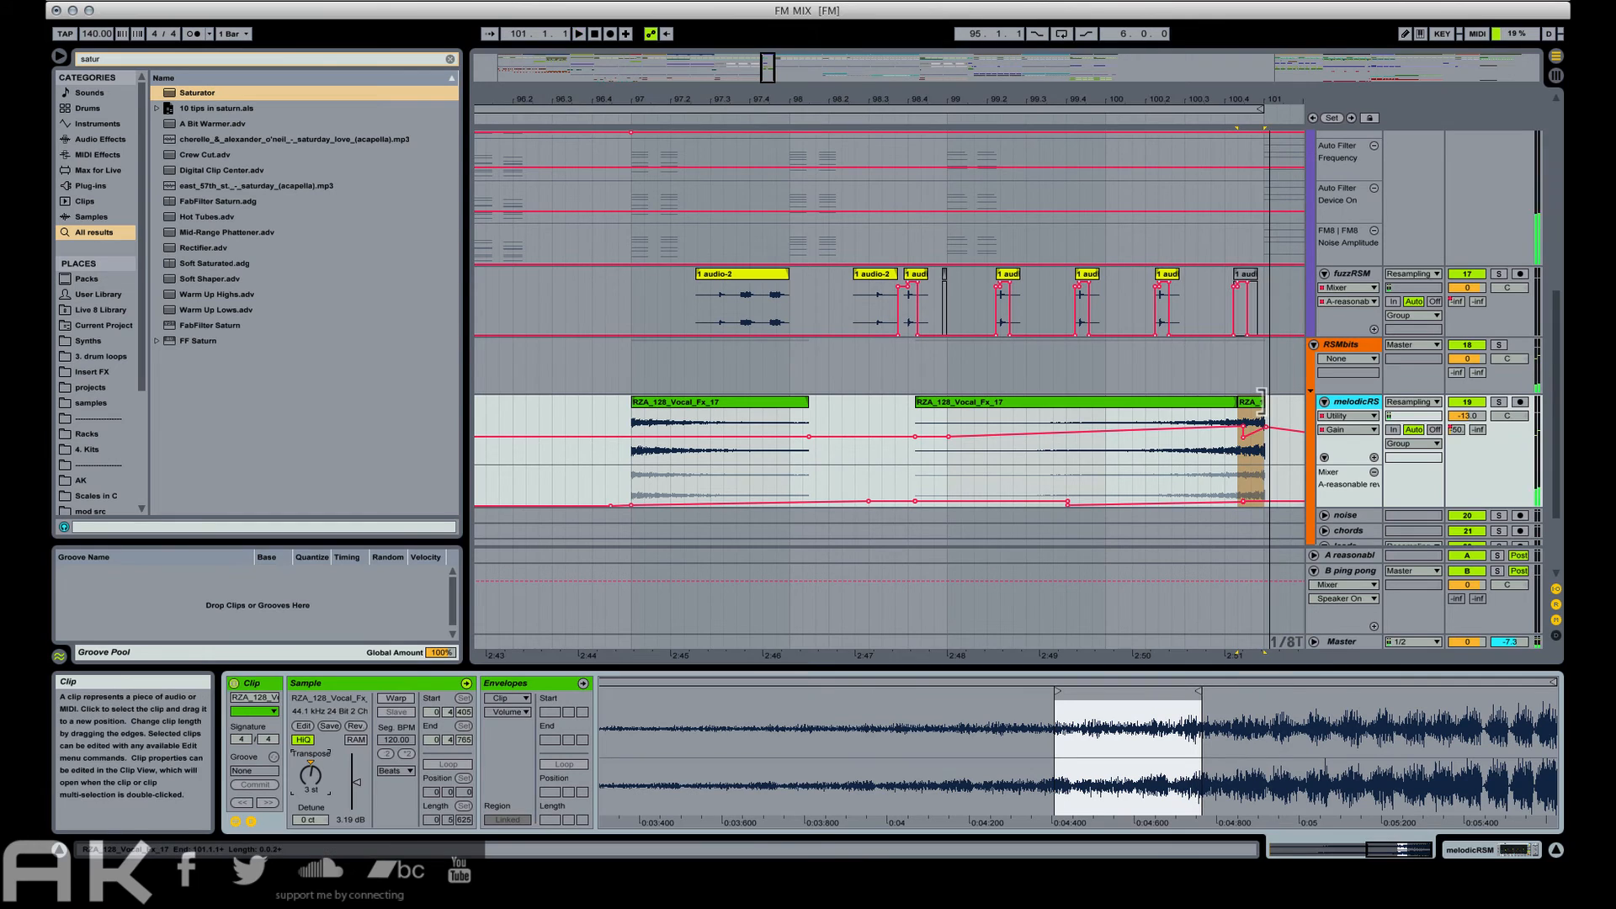
Try the split-off vocal tail at 0 st with its end trimmed slightly near bar 101, listening in playback.
drag(1265, 402, 1262, 403)
key(space)
key(space)
drag(311, 773, 311, 777)
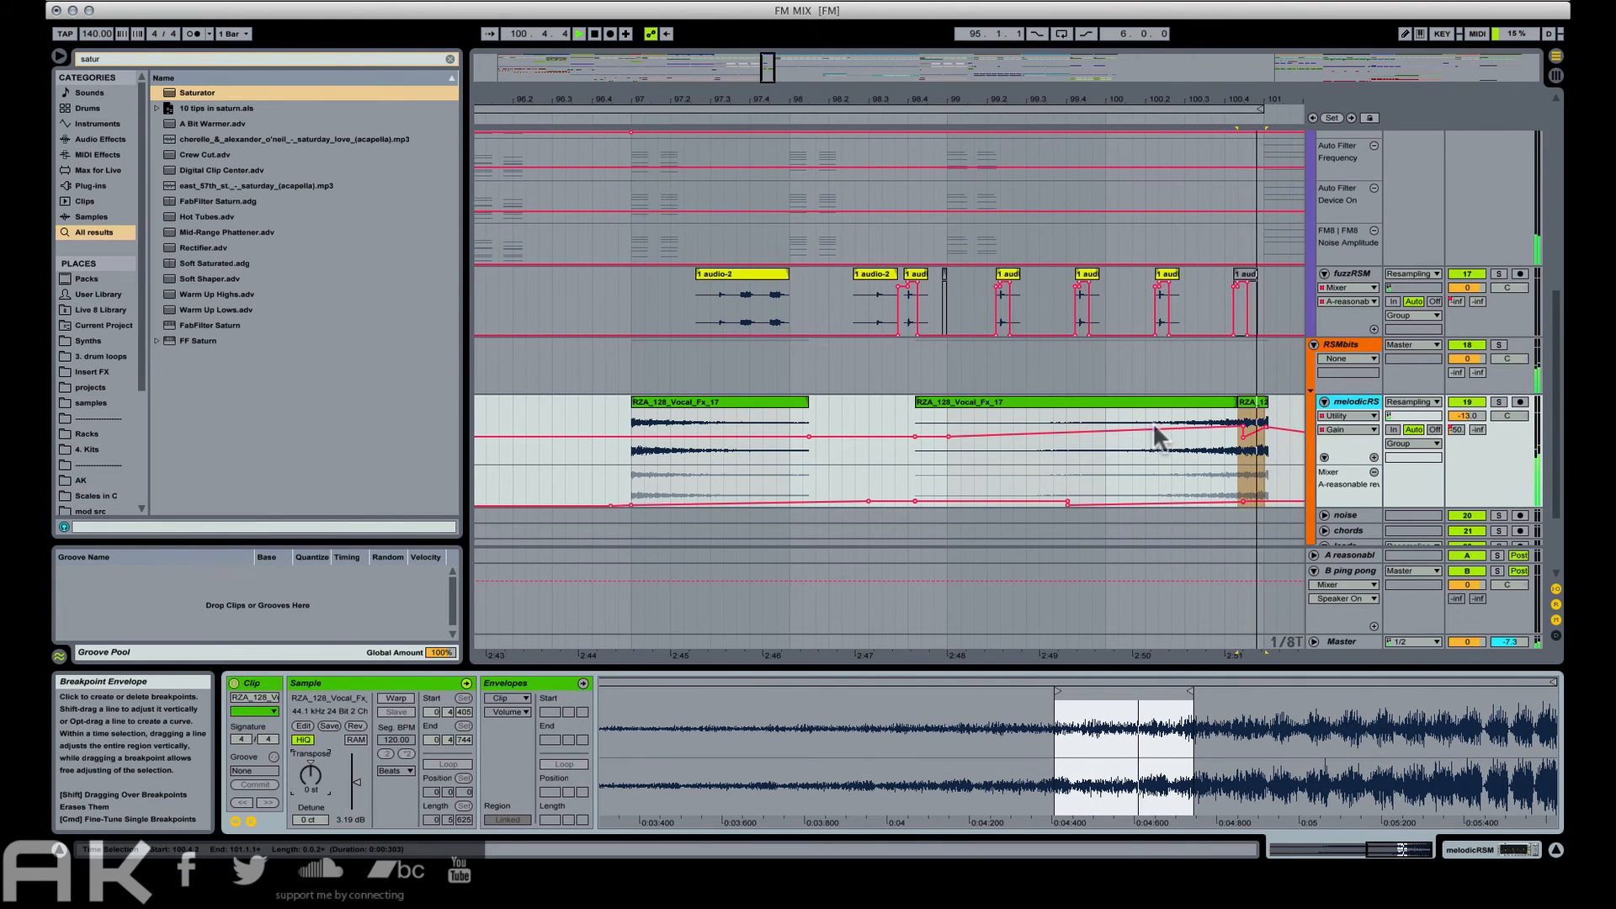
key(space)
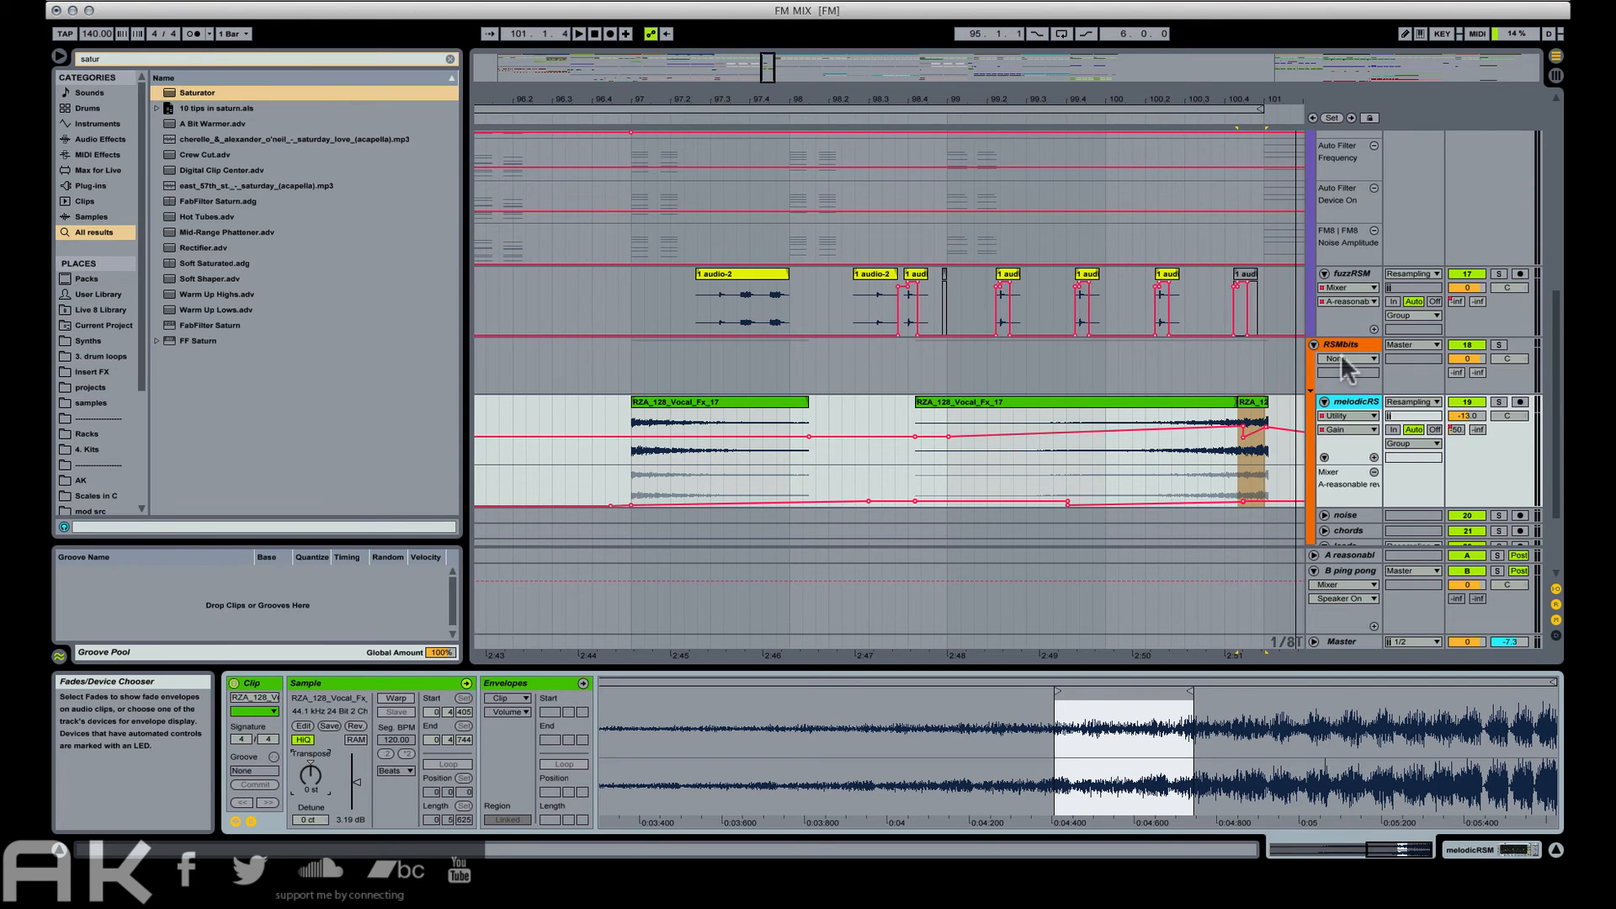
Lower the split-off vocal tail's transposition to -3 st over repeated playback and trim its end back to bar 101.
key(space)
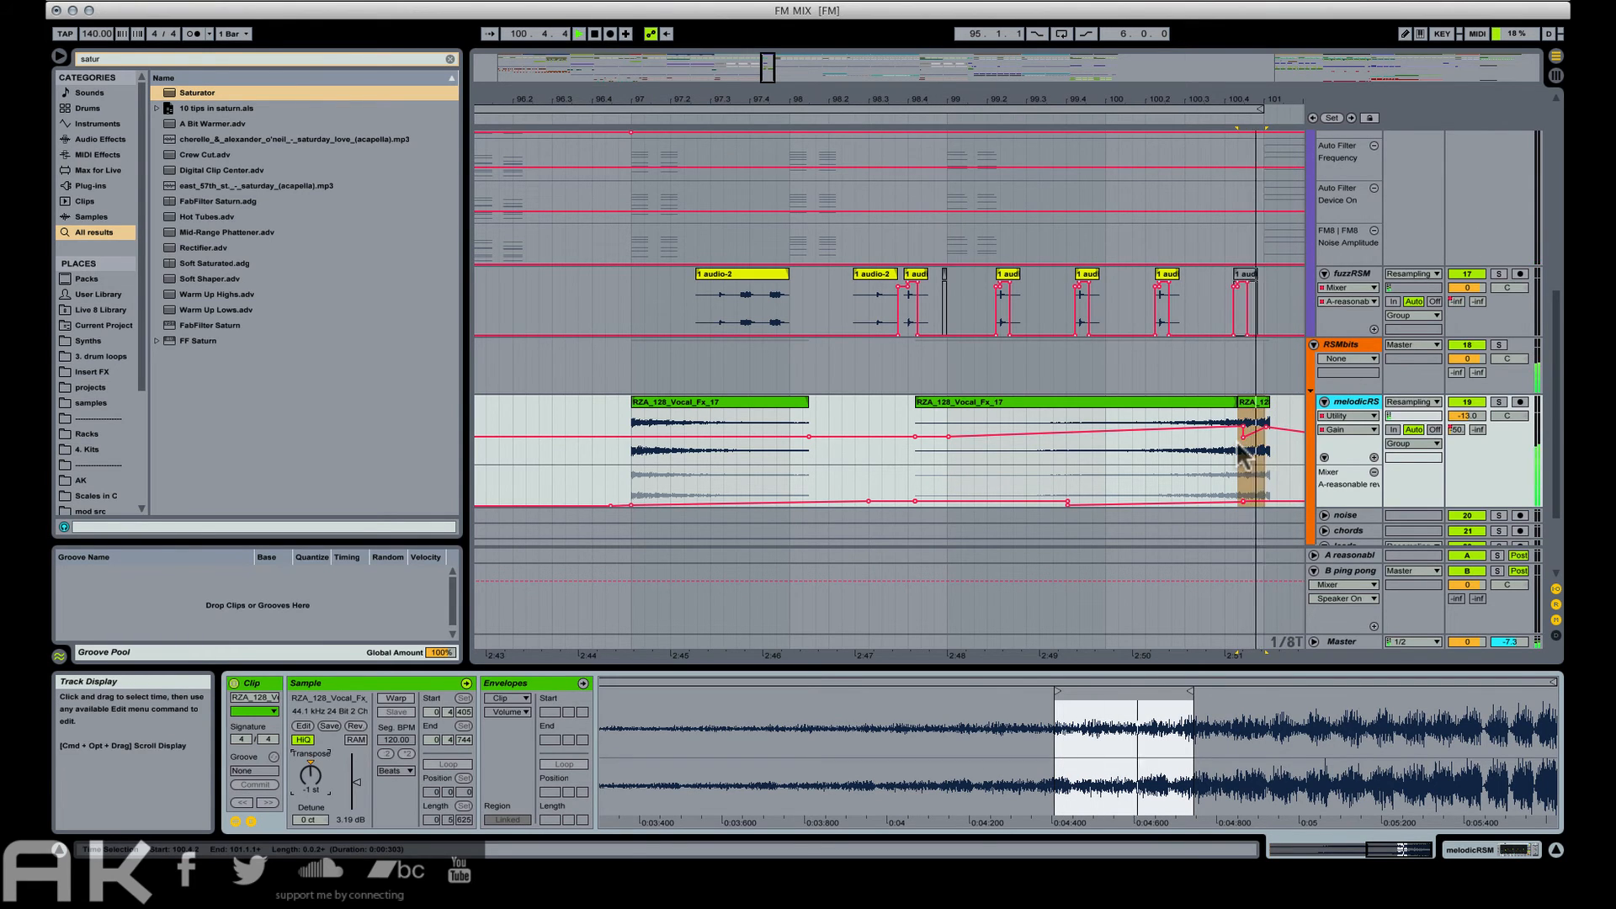
key(Down)
key(space)
key(space)
key(space)
key(space)
key(Down)
key(space)
key(space)
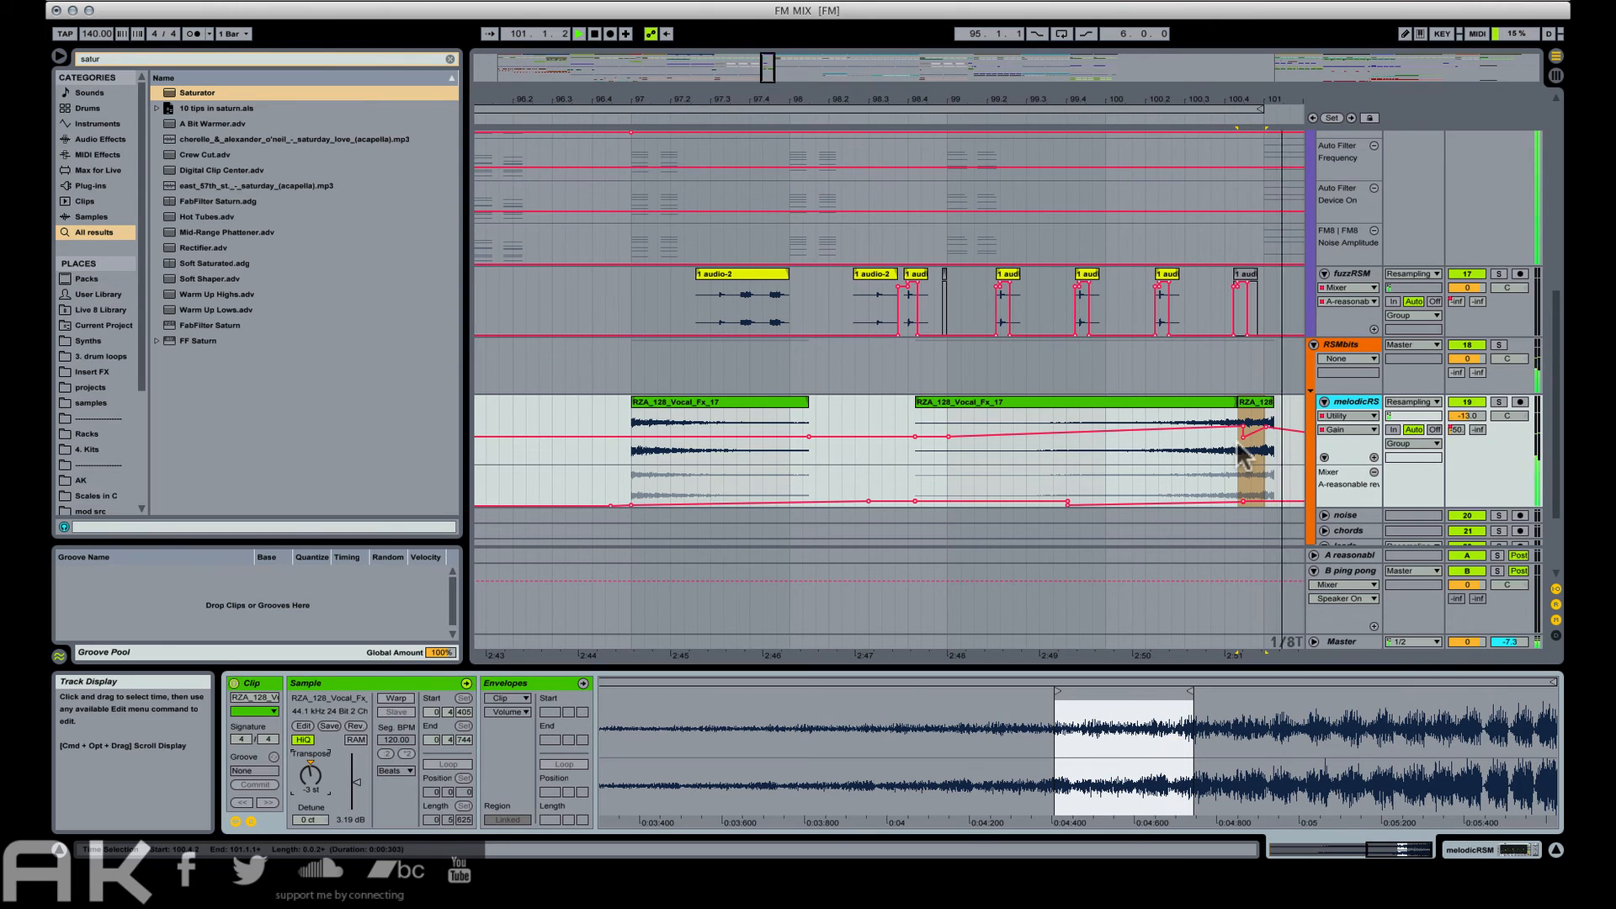
key(space)
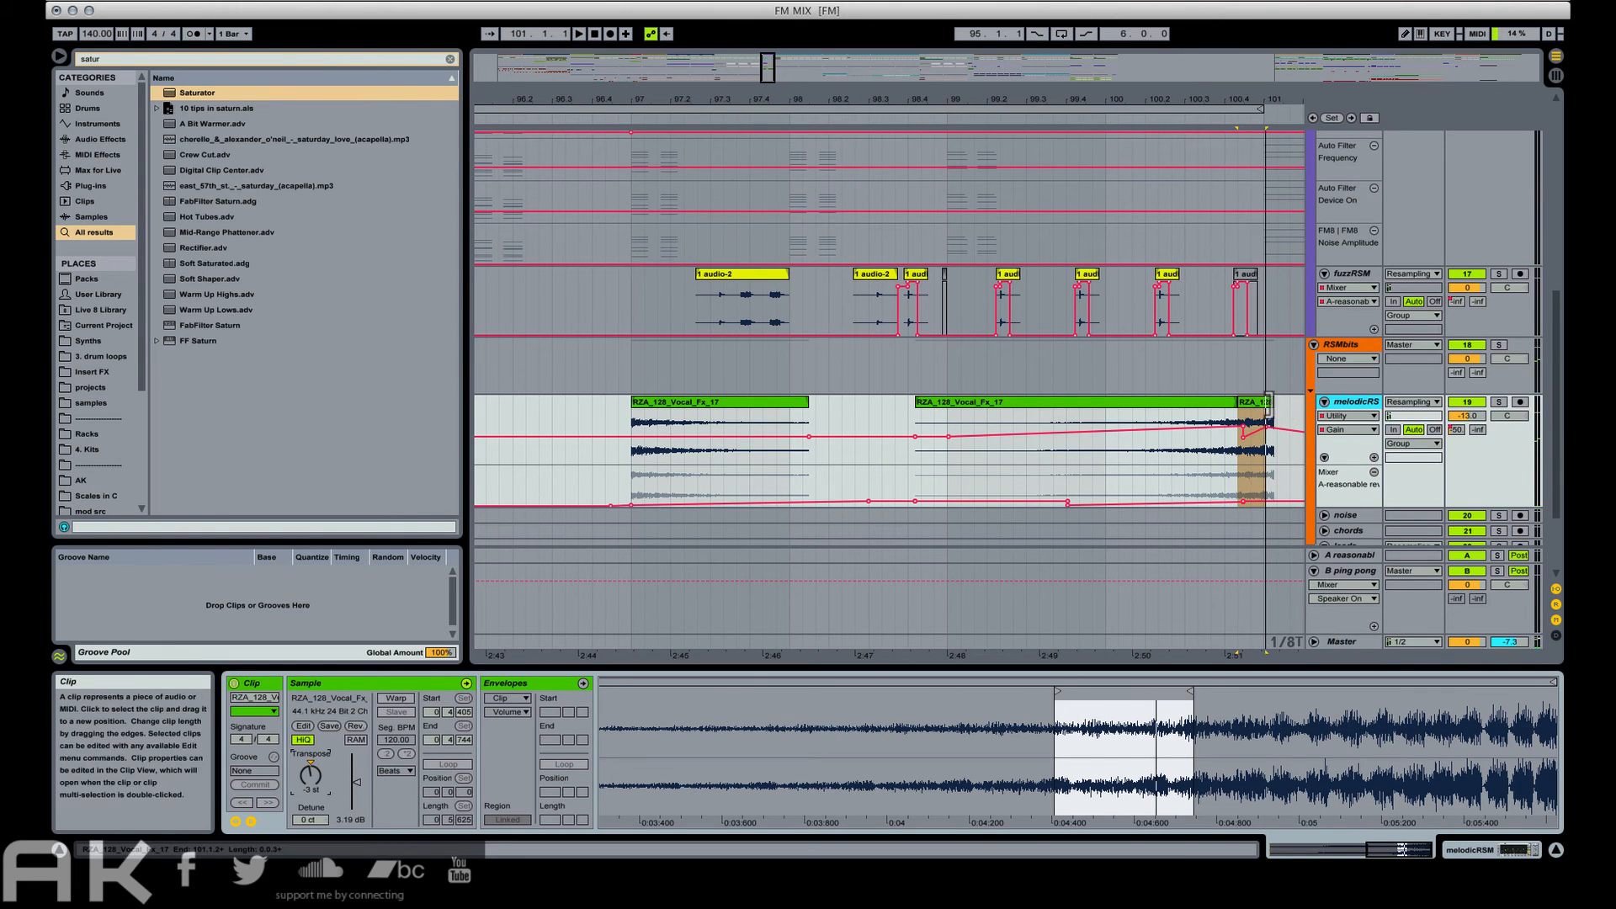
drag(1267, 402, 1261, 403)
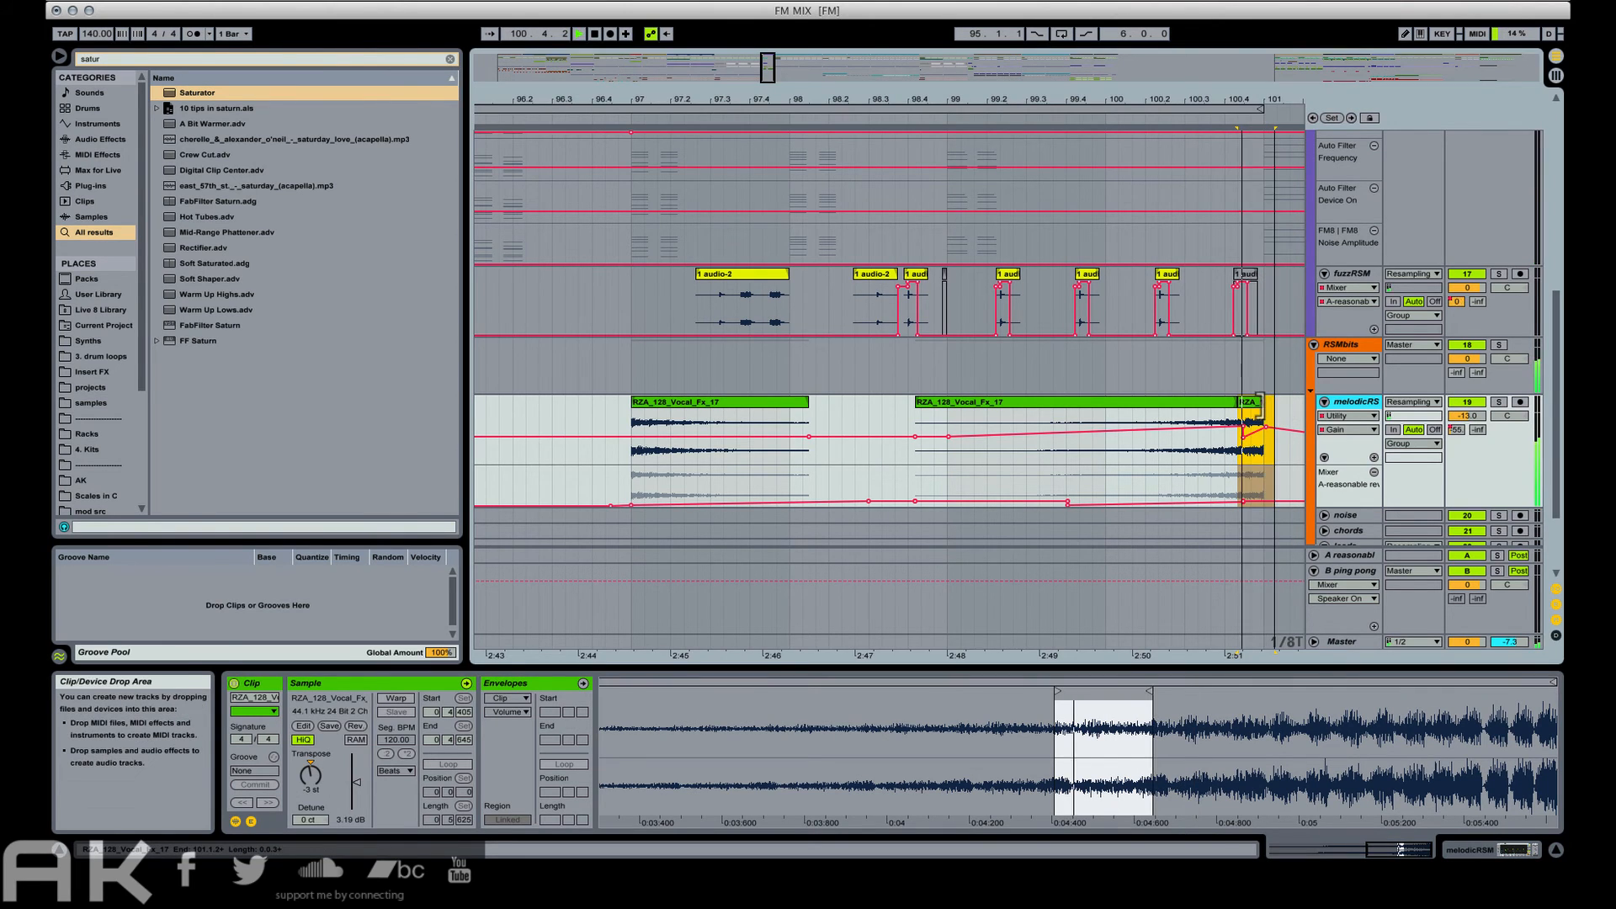
Play the transition from bar 97 and select the short fuzzRSM clip just after beat 99.2.
click(691, 413)
key(space)
scroll(876, 252, up, 4)
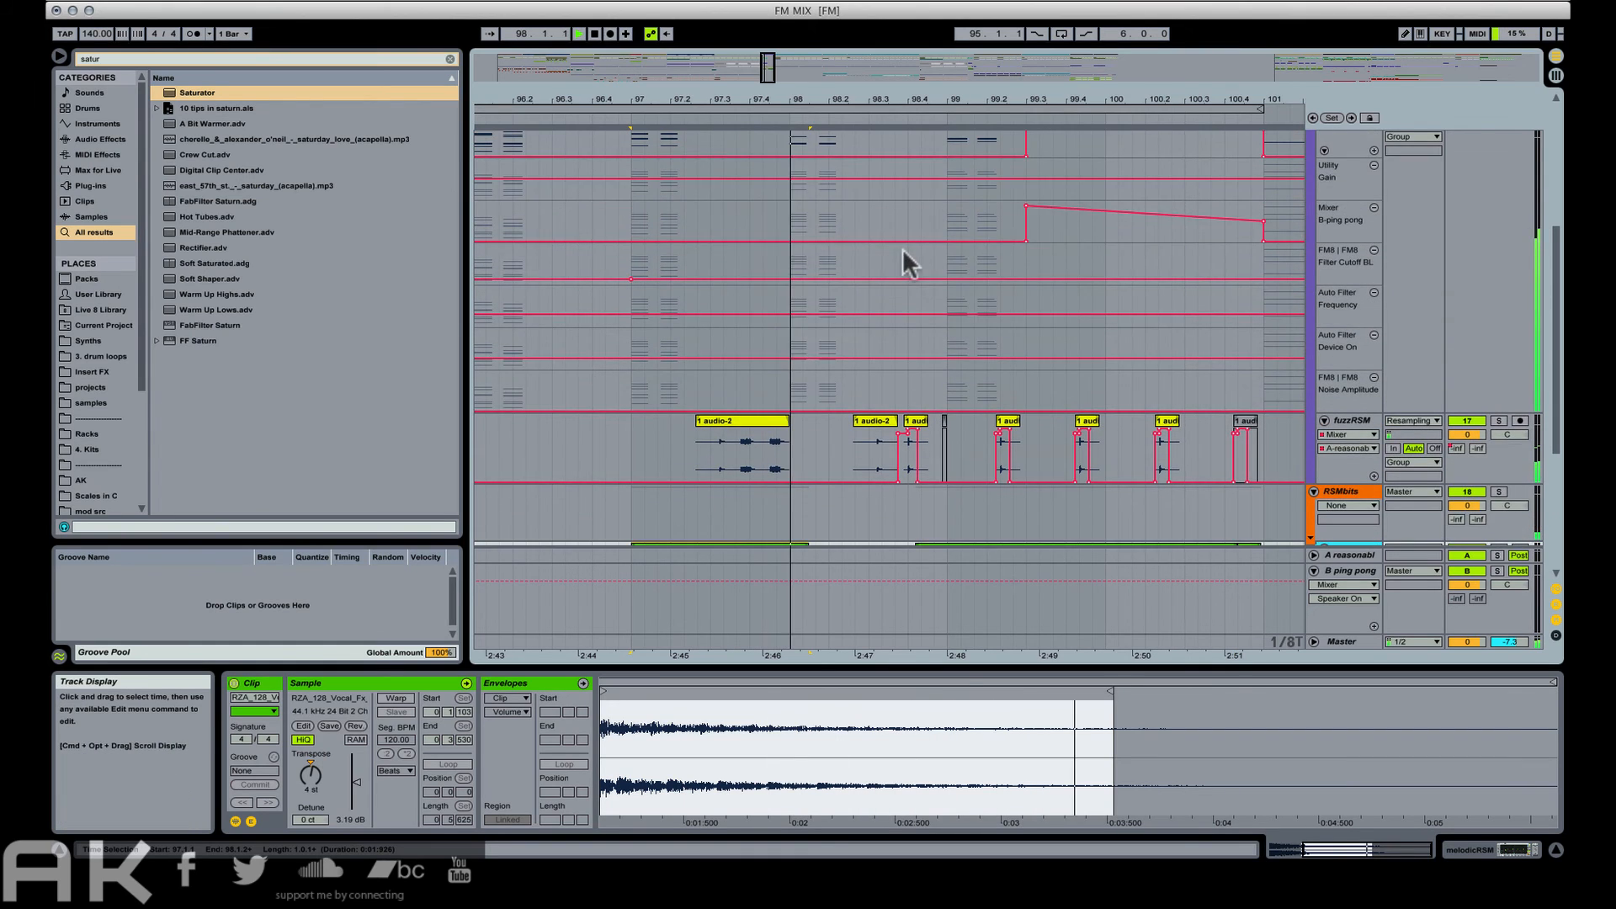
scroll(902, 249, up, 1)
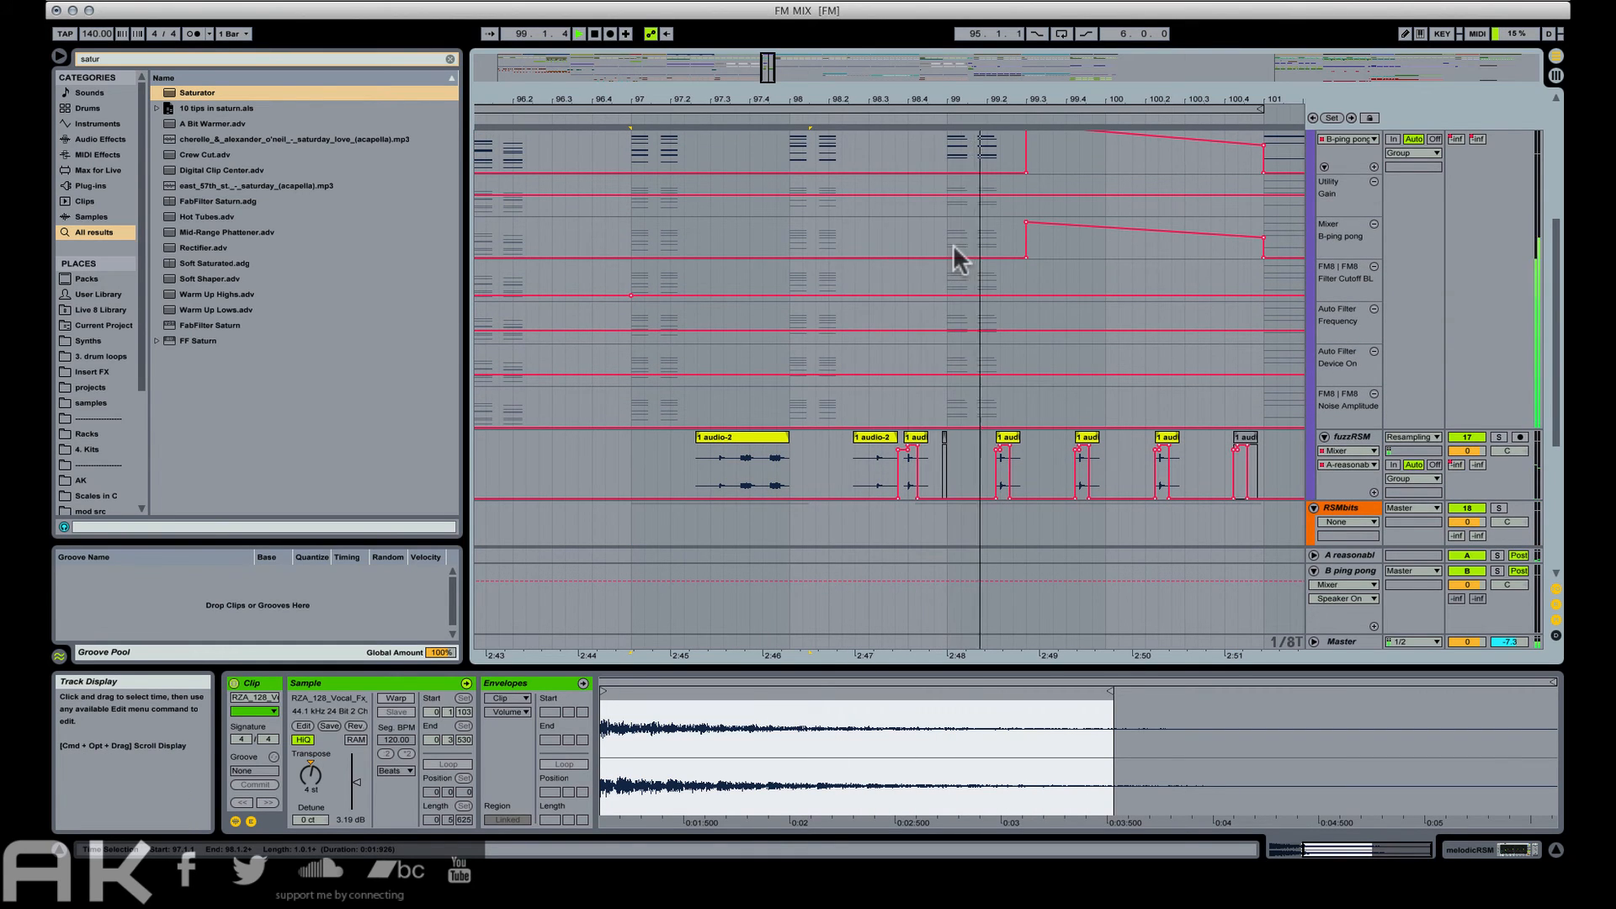
click(1010, 446)
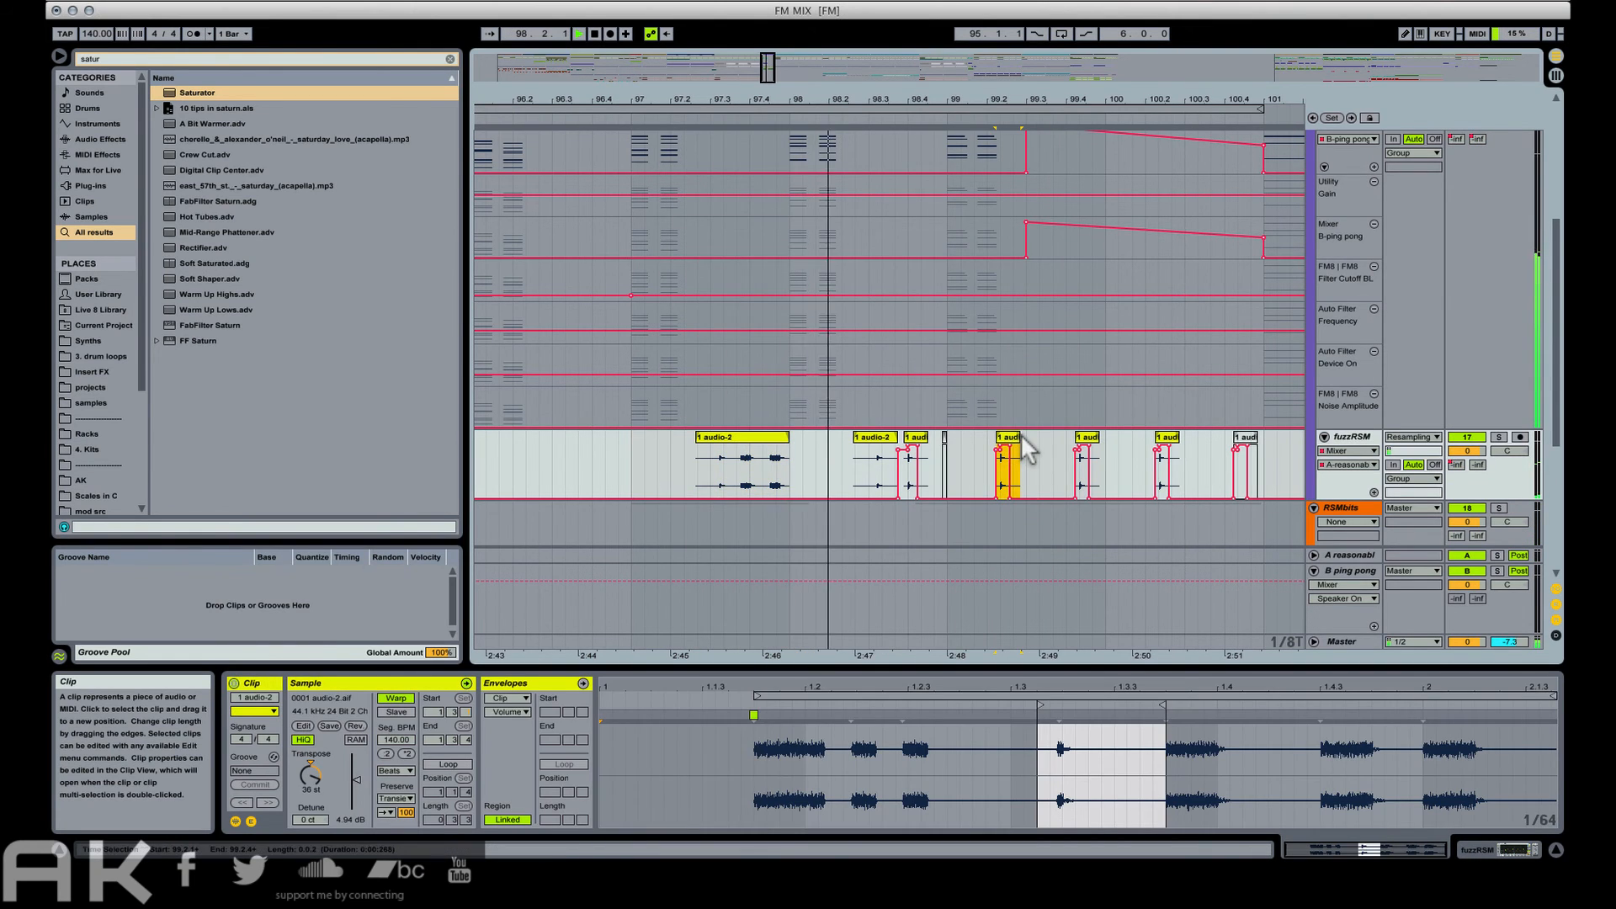
Delete the short fuzzRSM clips near beats 99.2 and 100.4.
drag(1019, 437, 1017, 440)
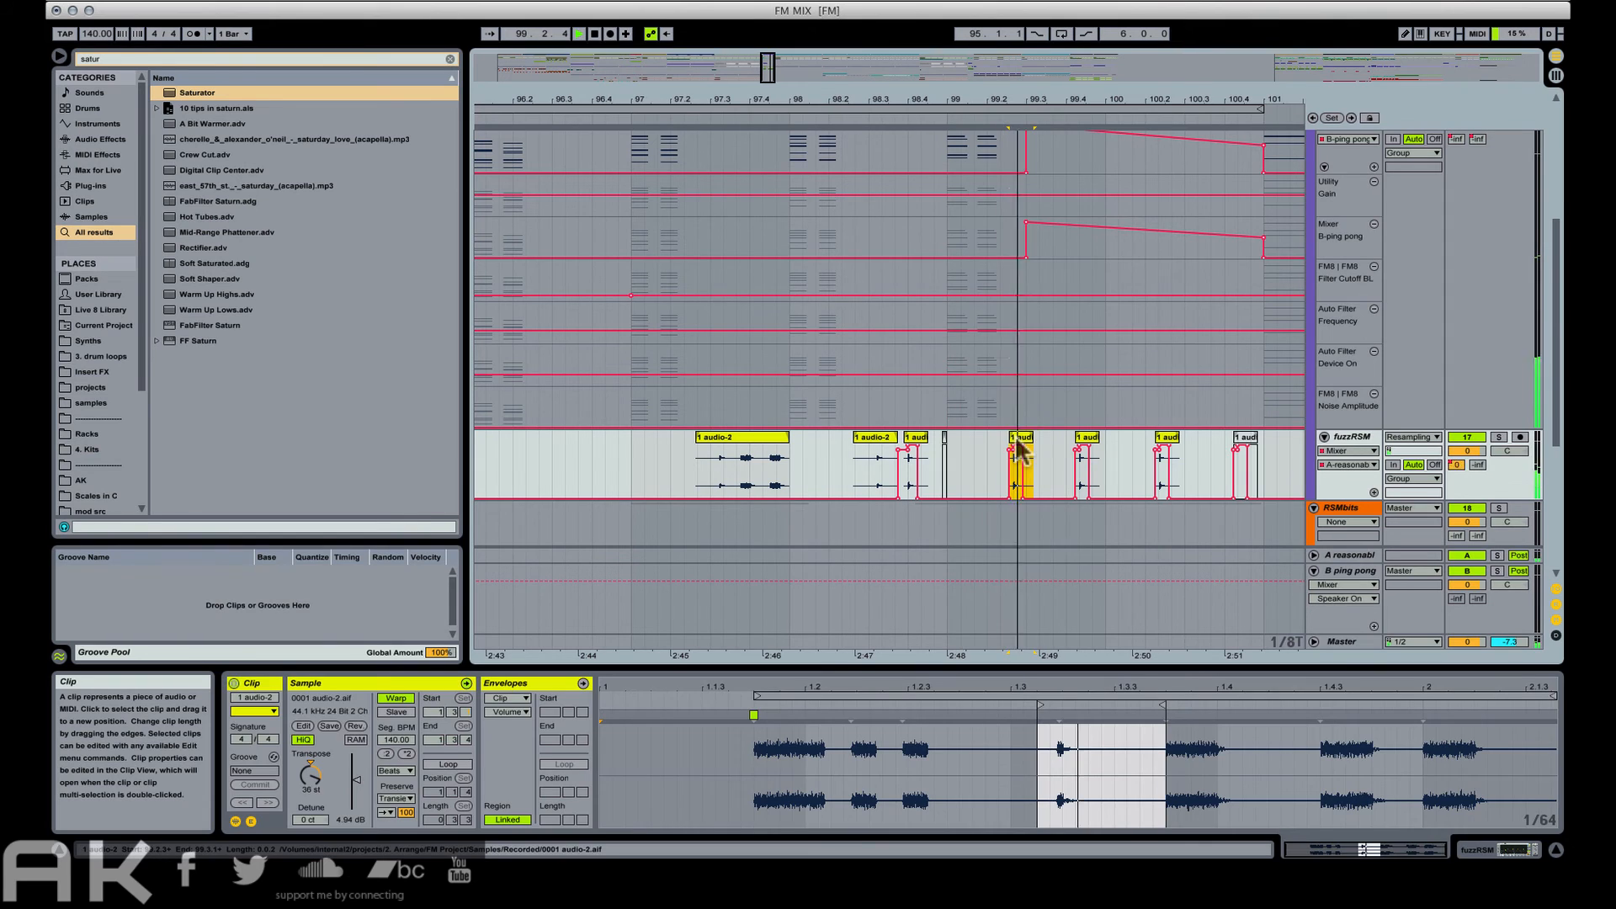
key(Delete)
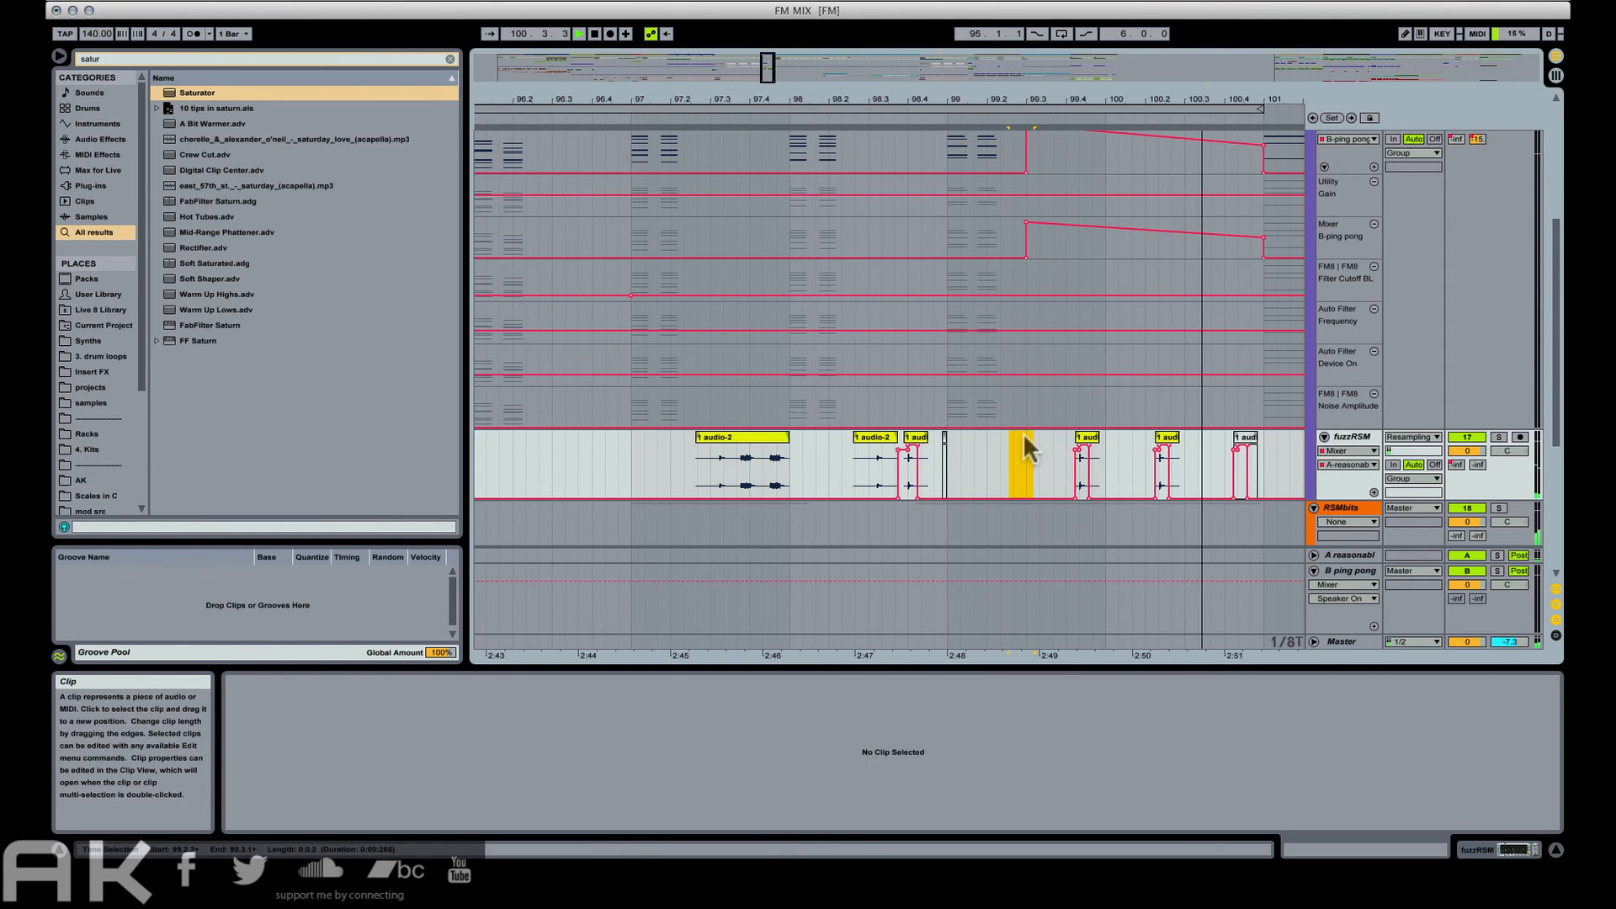
click(1246, 448)
key(Delete)
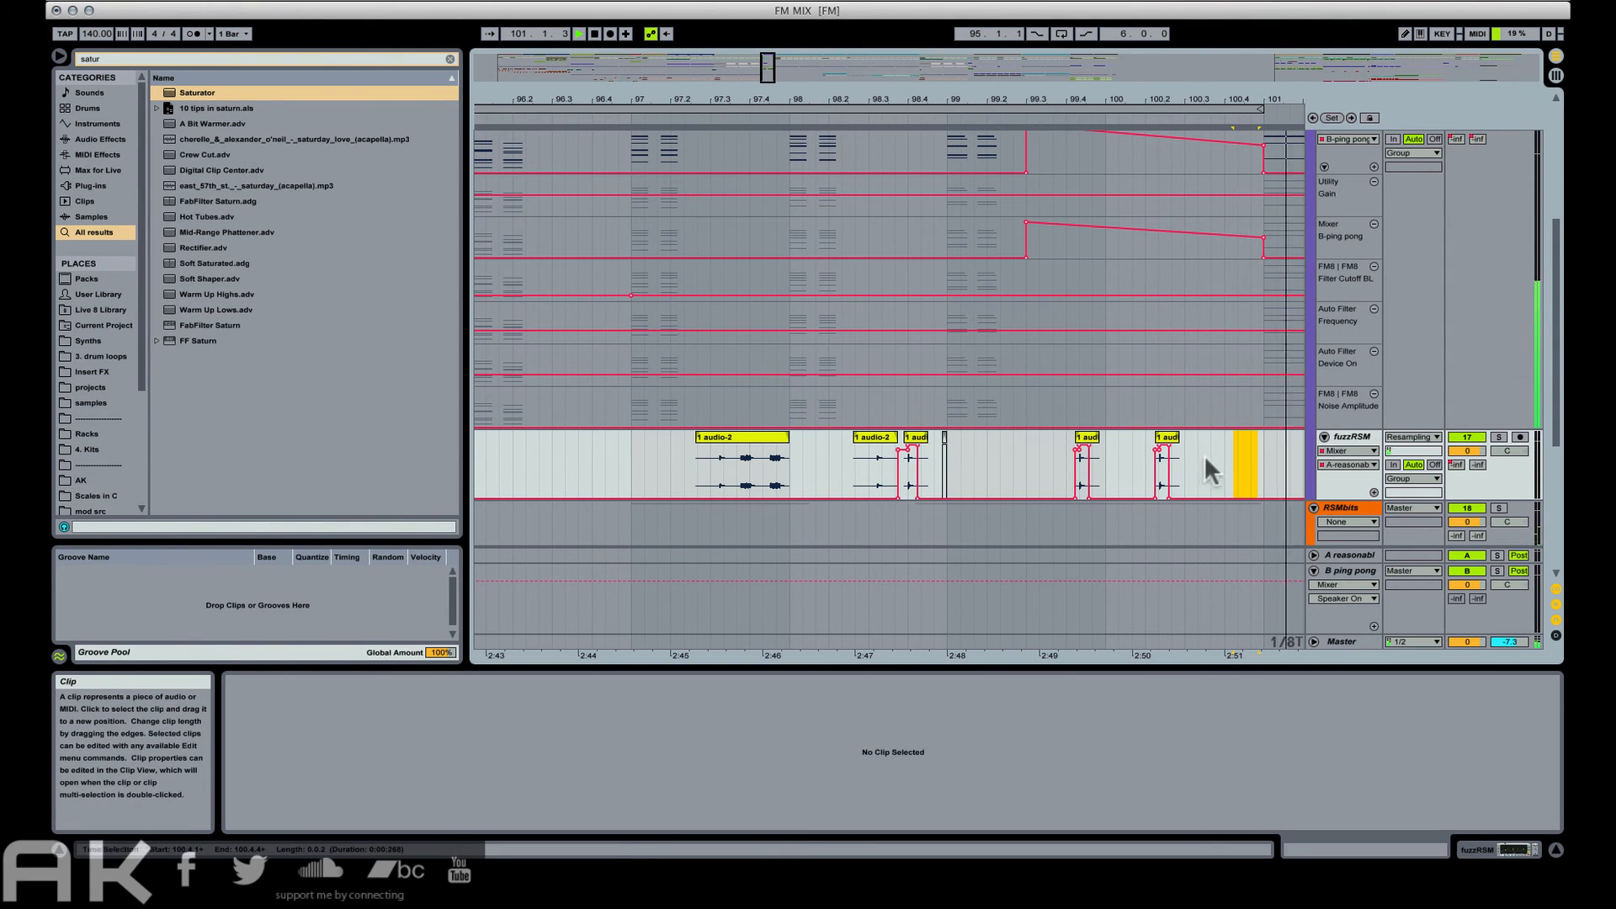
Copy the short fuzzRSM clip near beat 100.2 to just after beat 100.4.
scroll(1204, 455, down, 3)
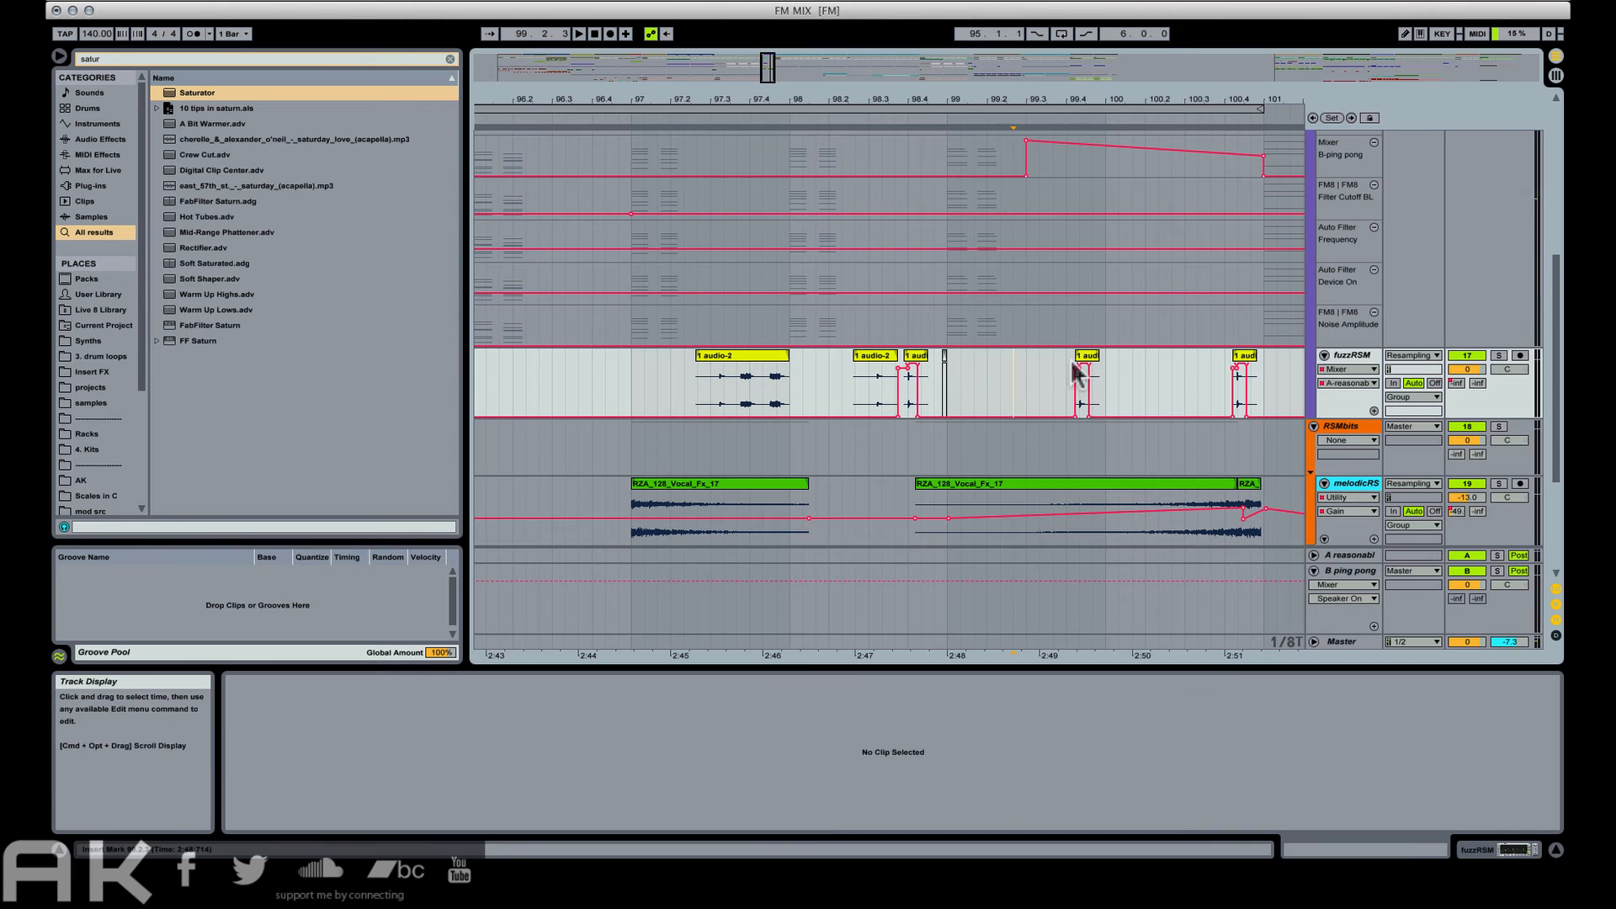
click(1165, 360)
drag(1181, 353, 1246, 367)
Deactivate the split-off vocal tail just before bar 101 and listen to the transition without it.
click(1248, 497)
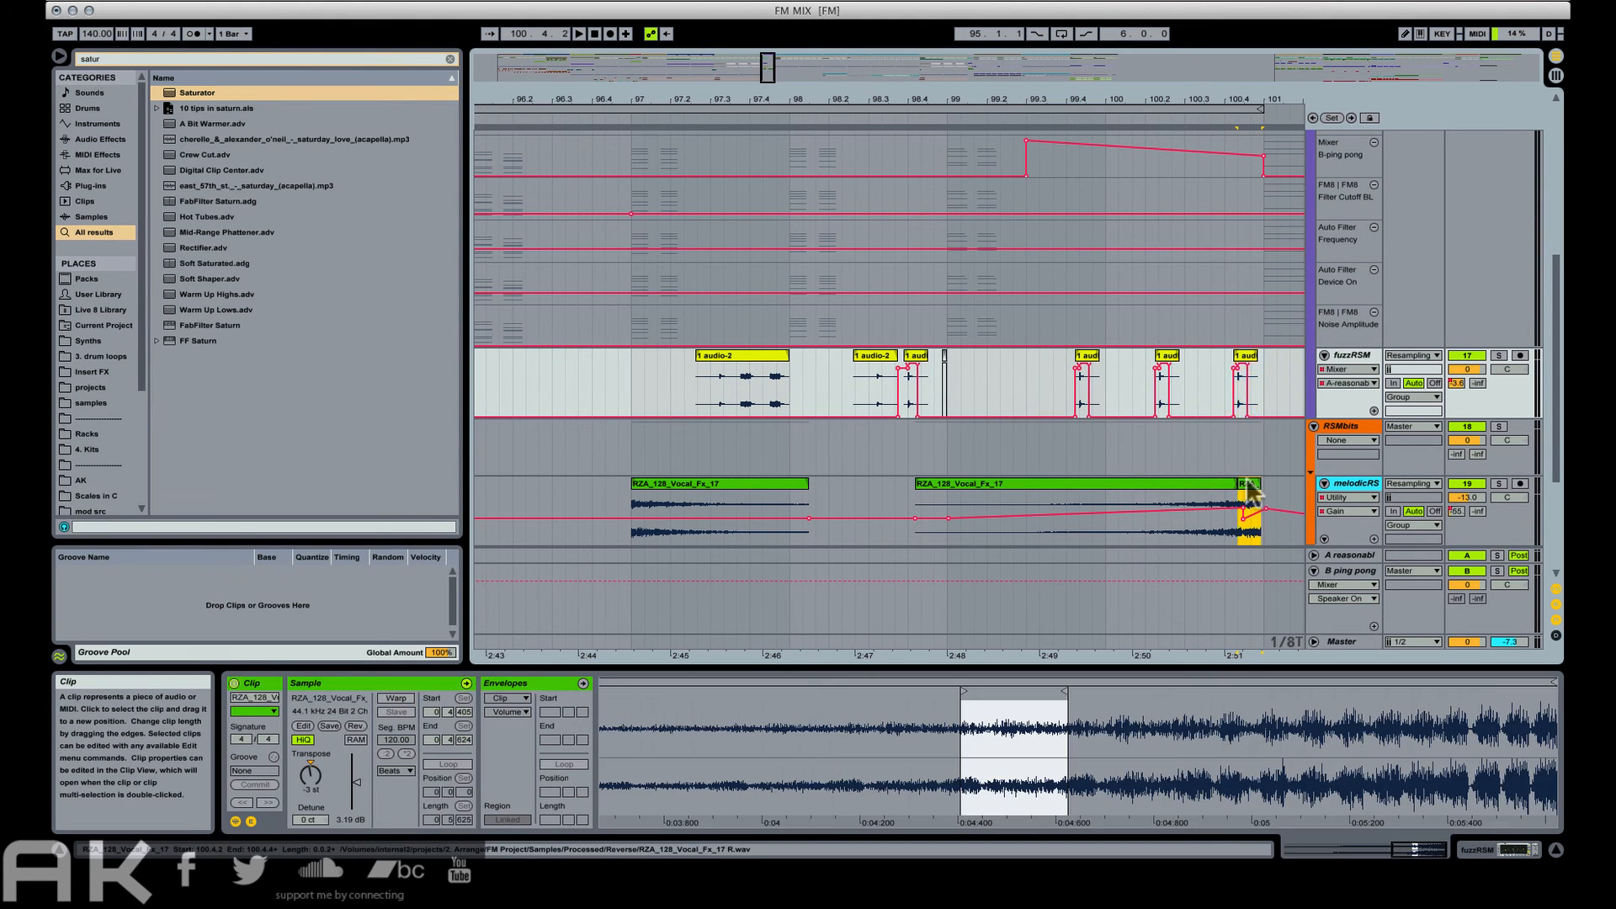
click(1189, 478)
key(space)
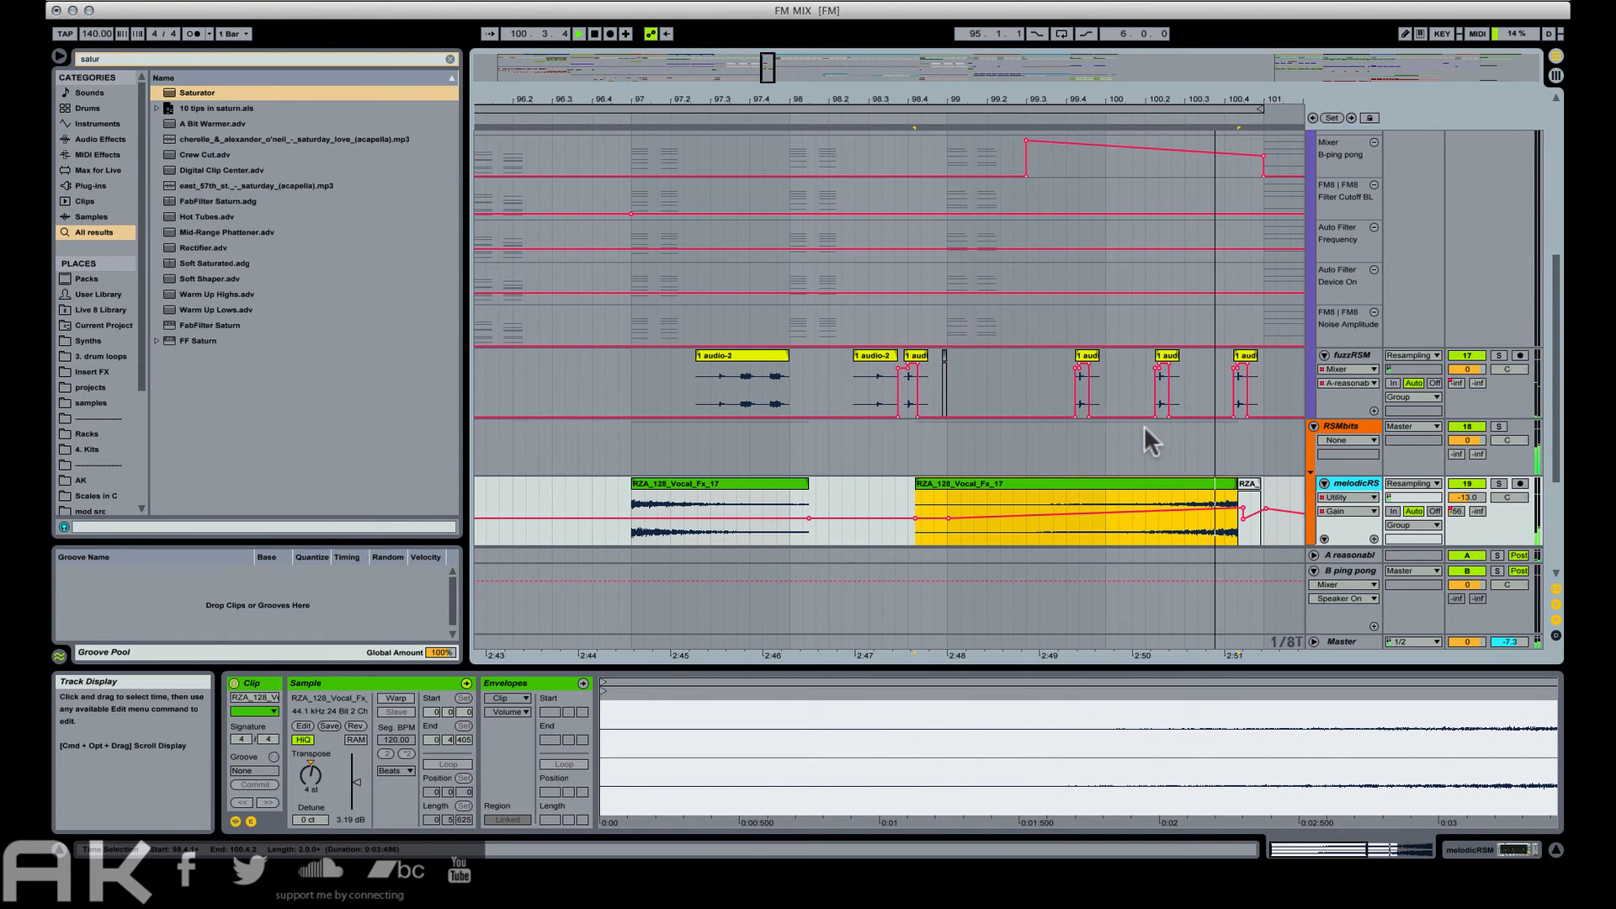
click(1212, 372)
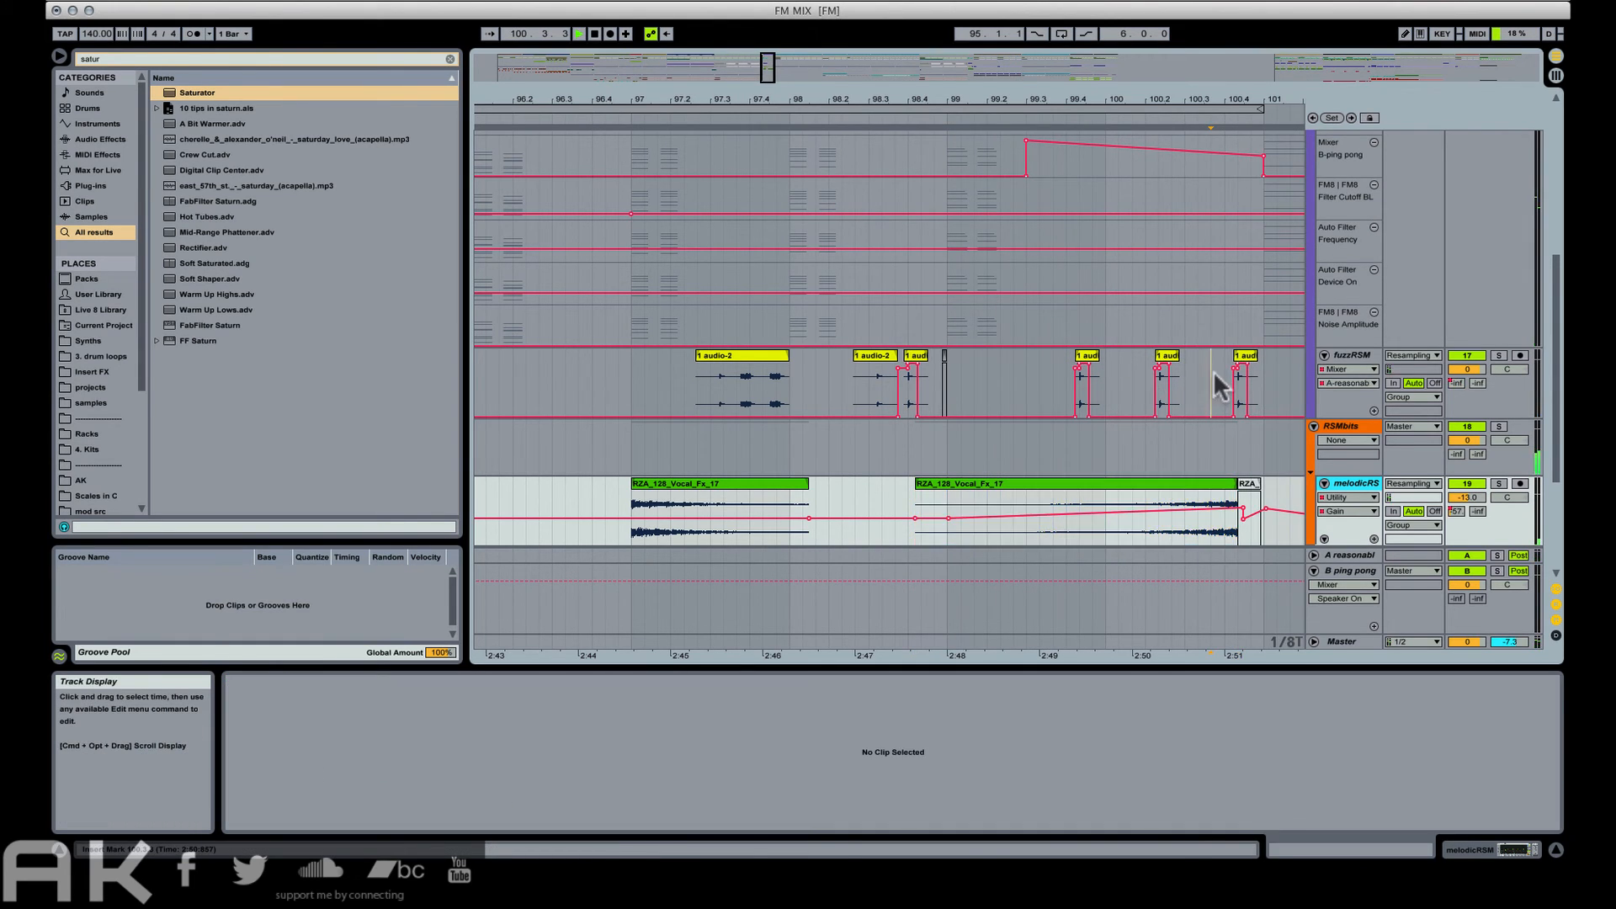
key(space)
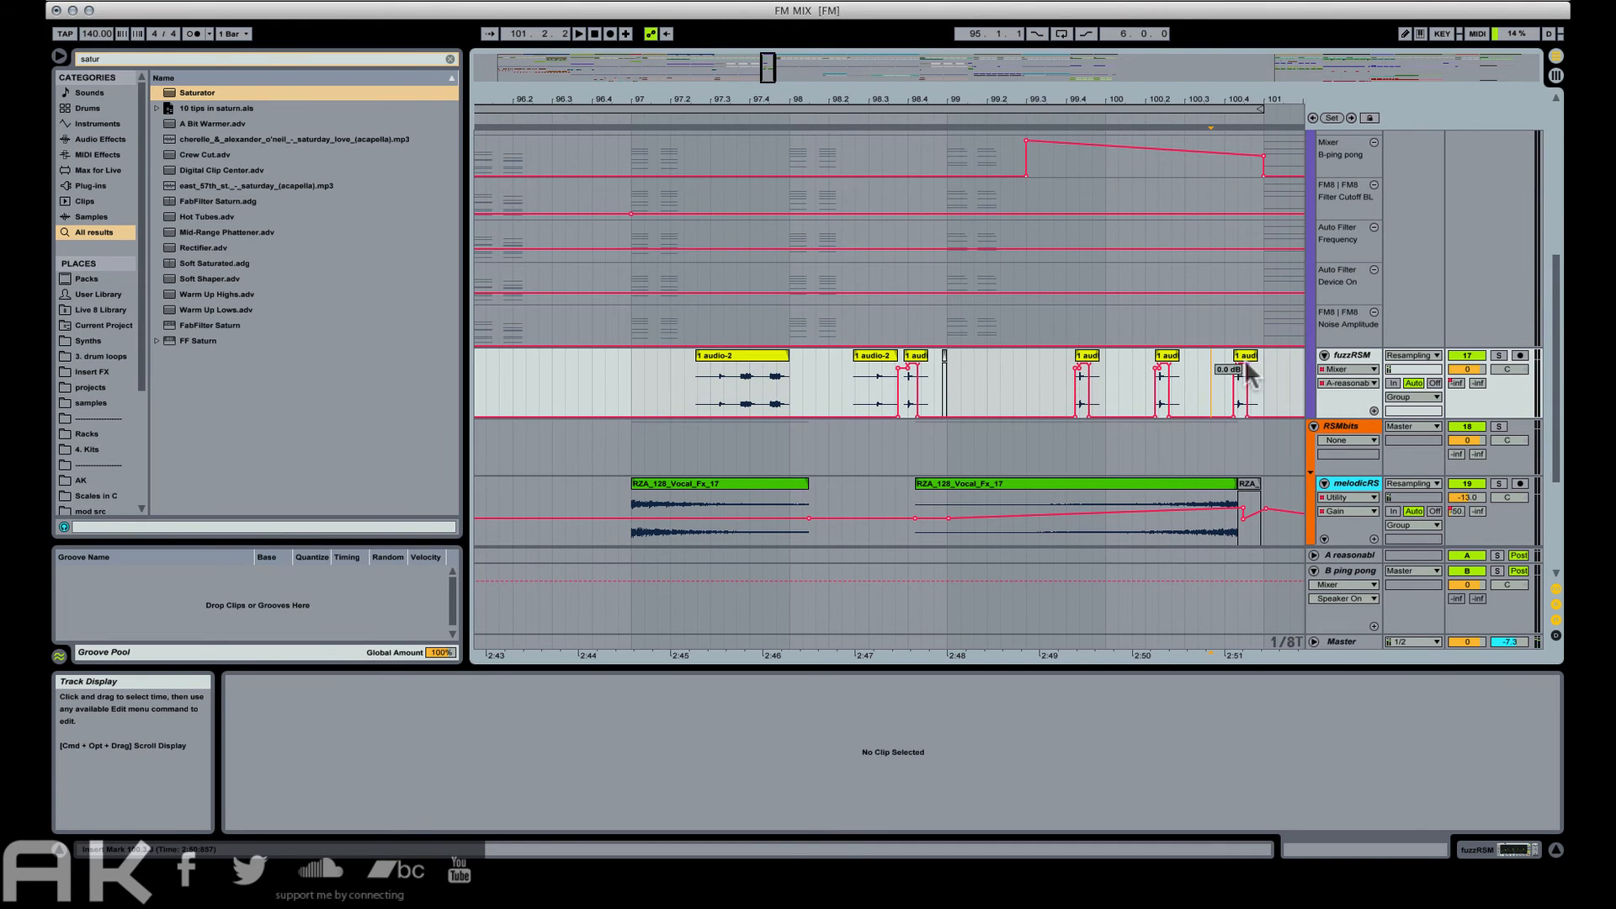
Switch to a straight 1/8 grid and play repeatedly from just before bar 99 with the metronome on.
key(super+3)
click(947, 375)
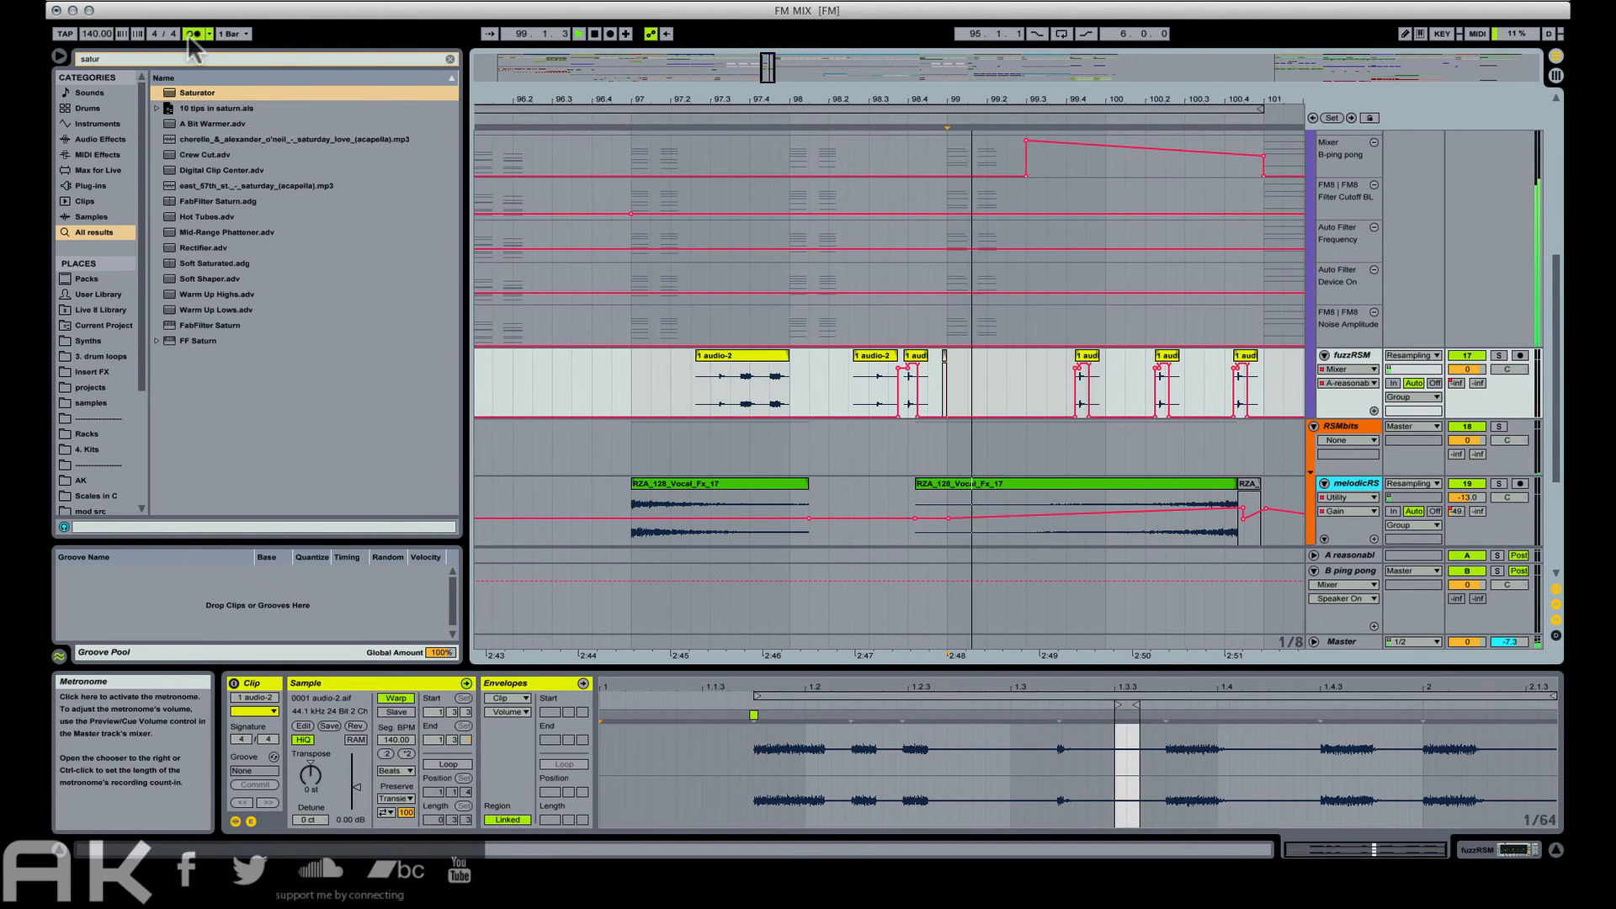
key(space)
key(space)
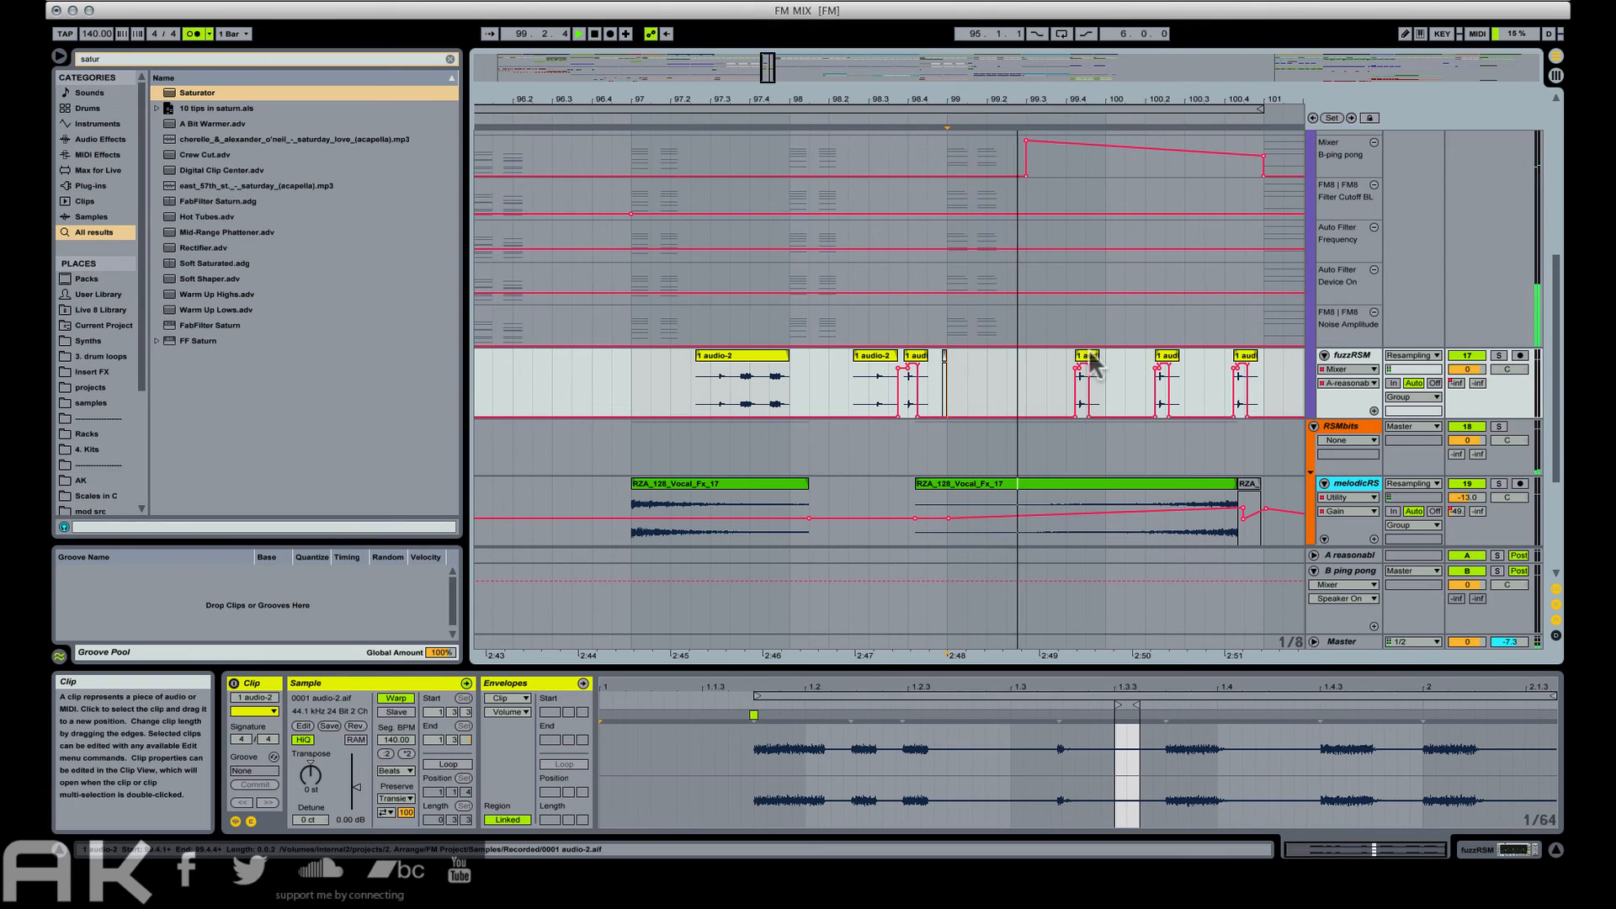
key(space)
key(space)
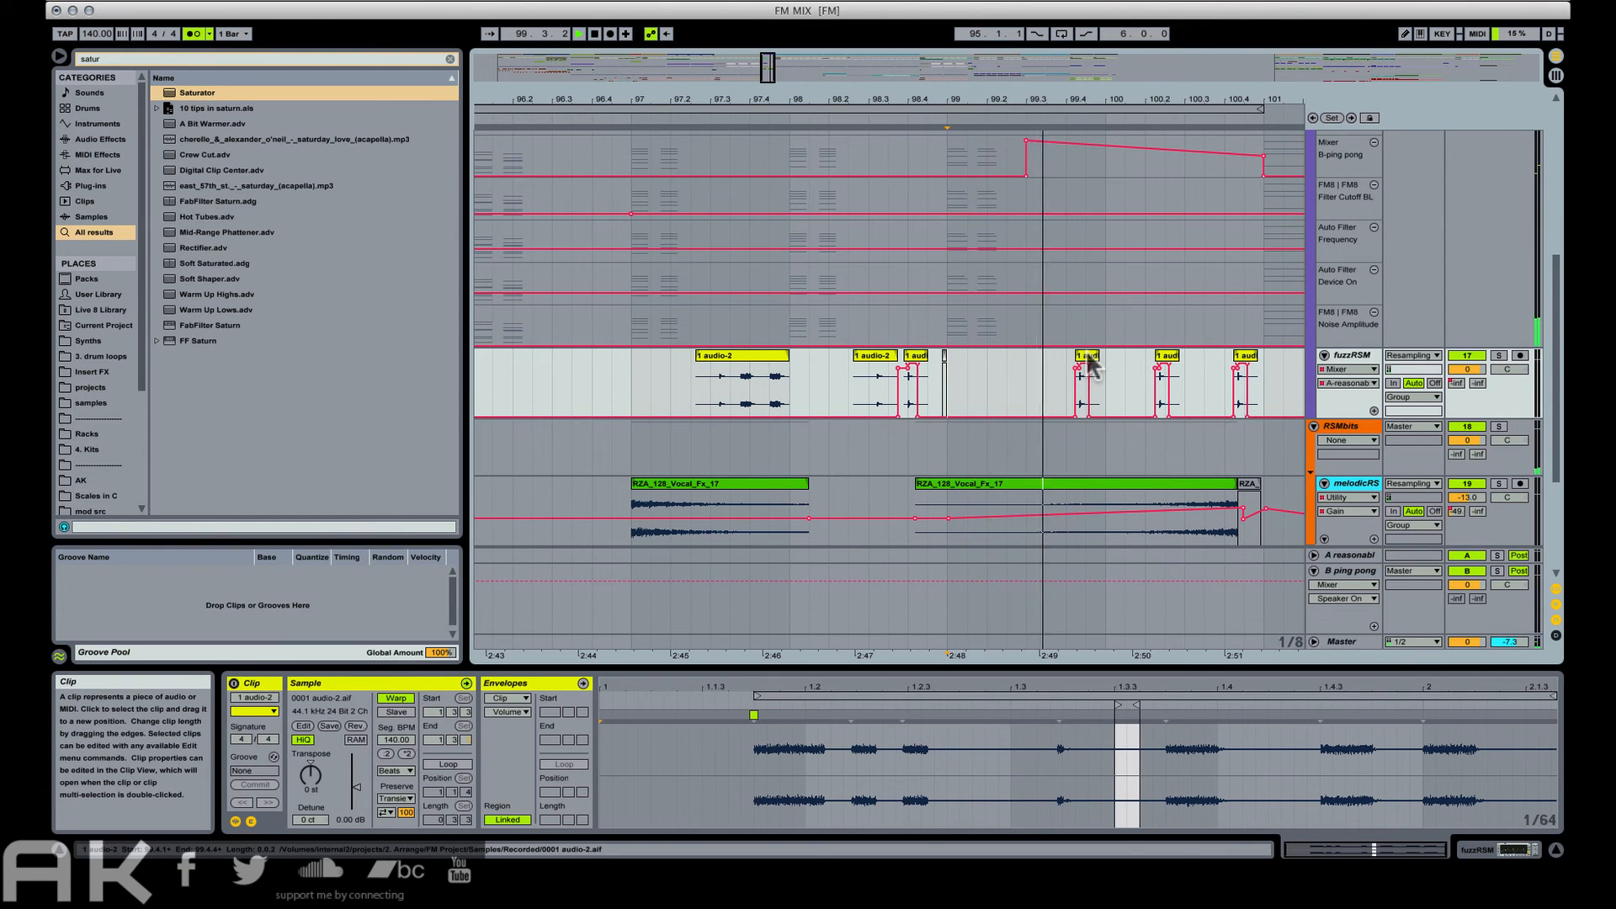
key(space)
Shift the three short fuzzRSM clips between beat 99.4 and bar 101 slightly earlier, in time with the metronome.
drag(1088, 356, 1078, 356)
key(space)
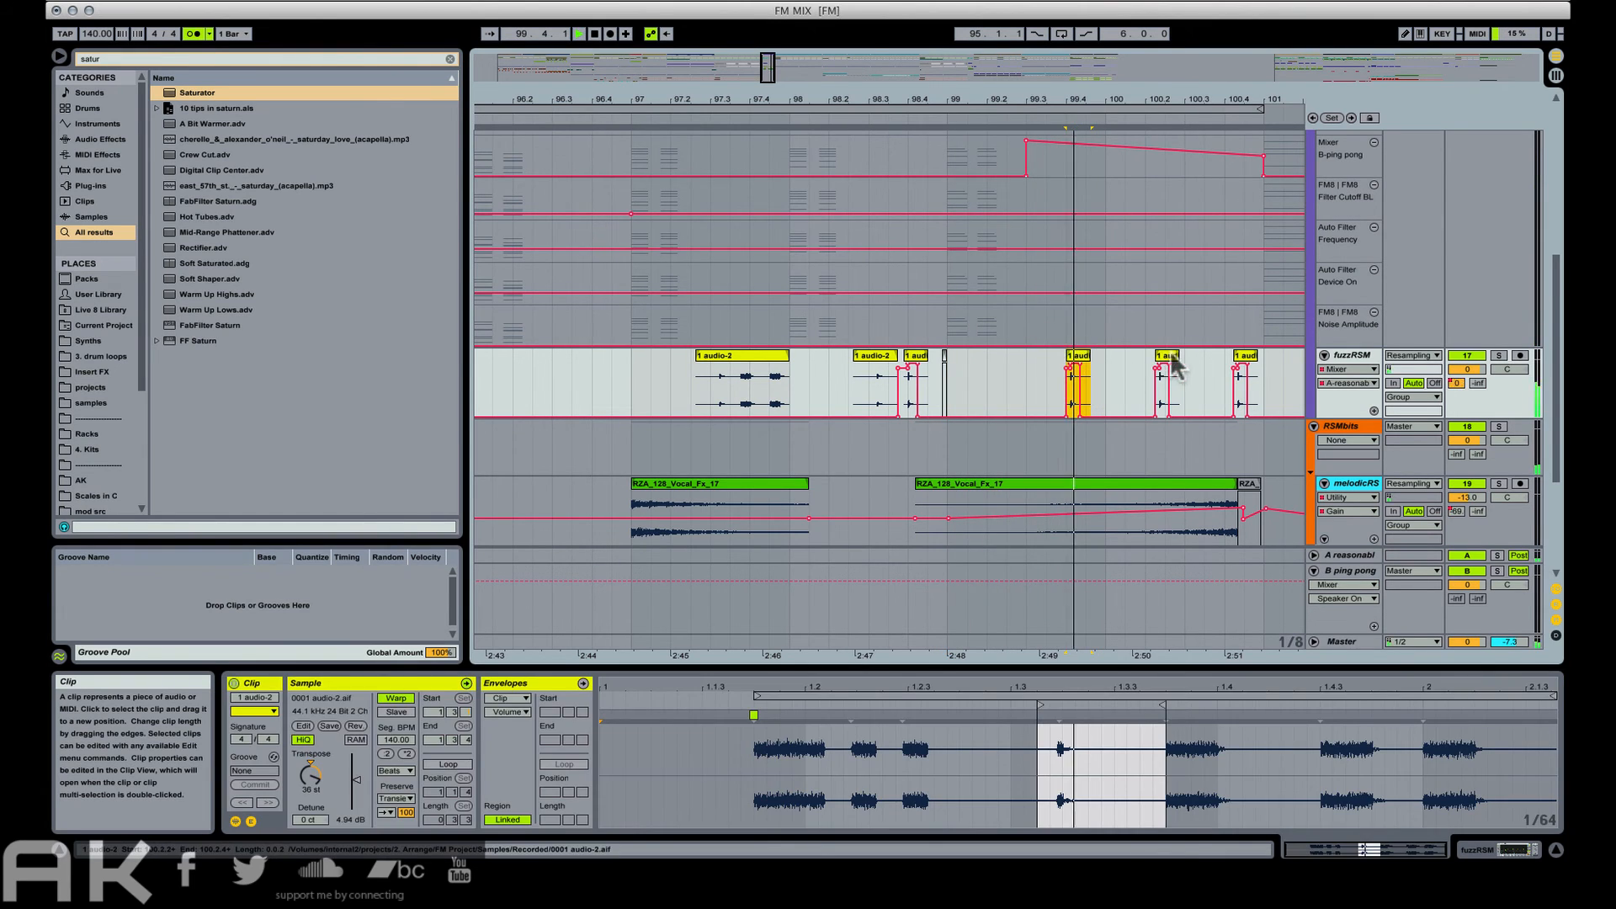
click(1159, 368)
key(space)
click(1157, 357)
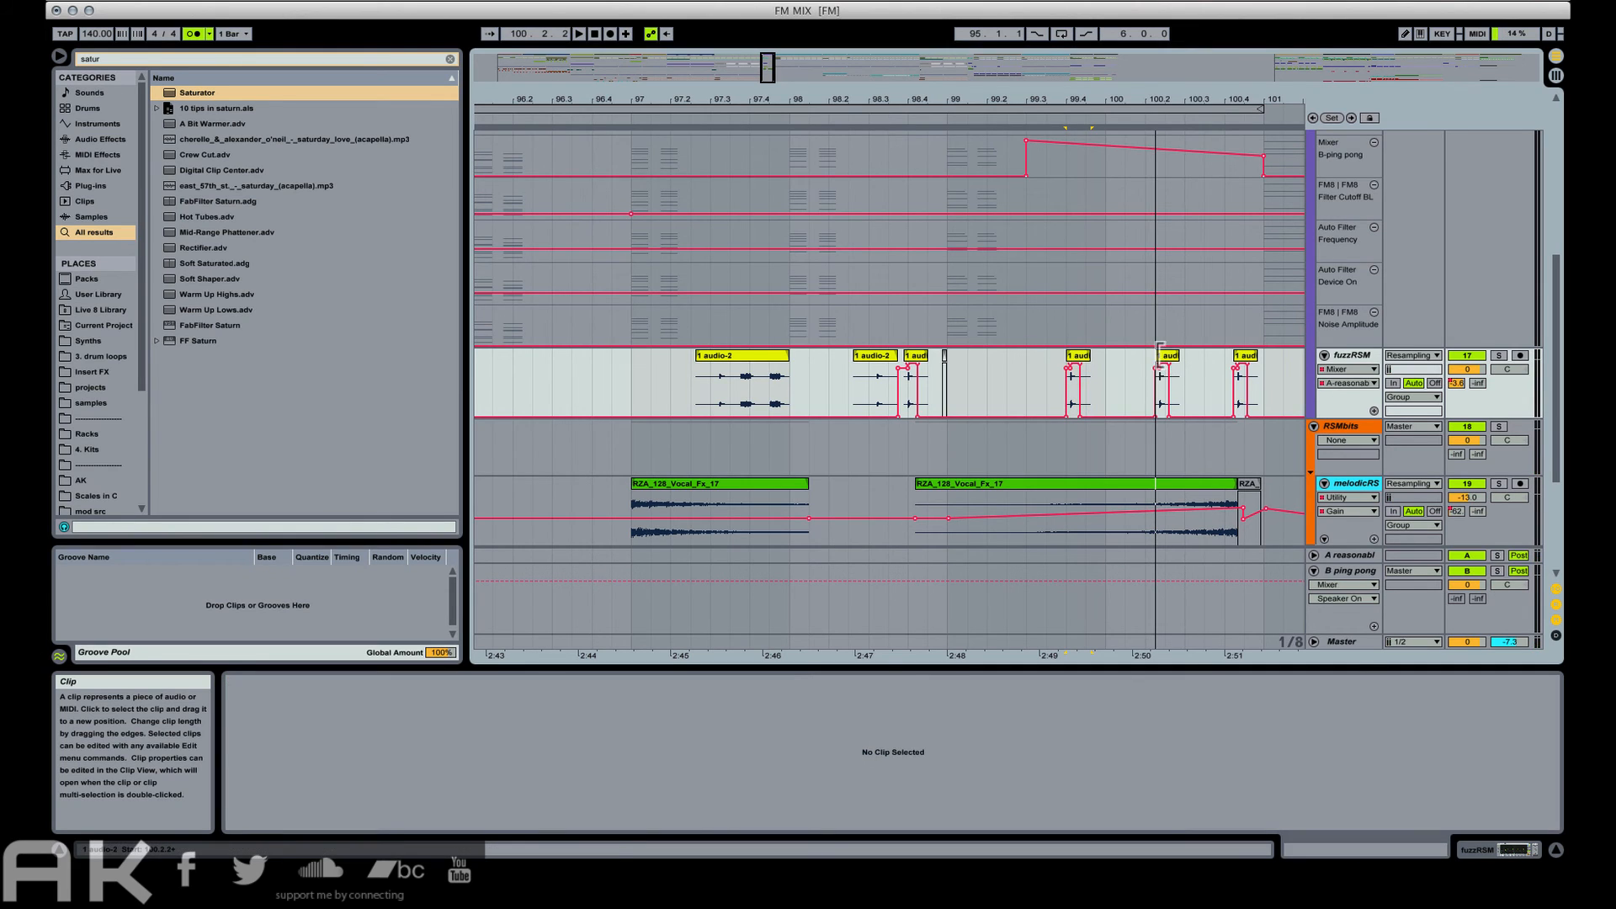
drag(1158, 360, 1234, 358)
Play the transition from bar 97 and turn the metronome off.
click(634, 382)
key(space)
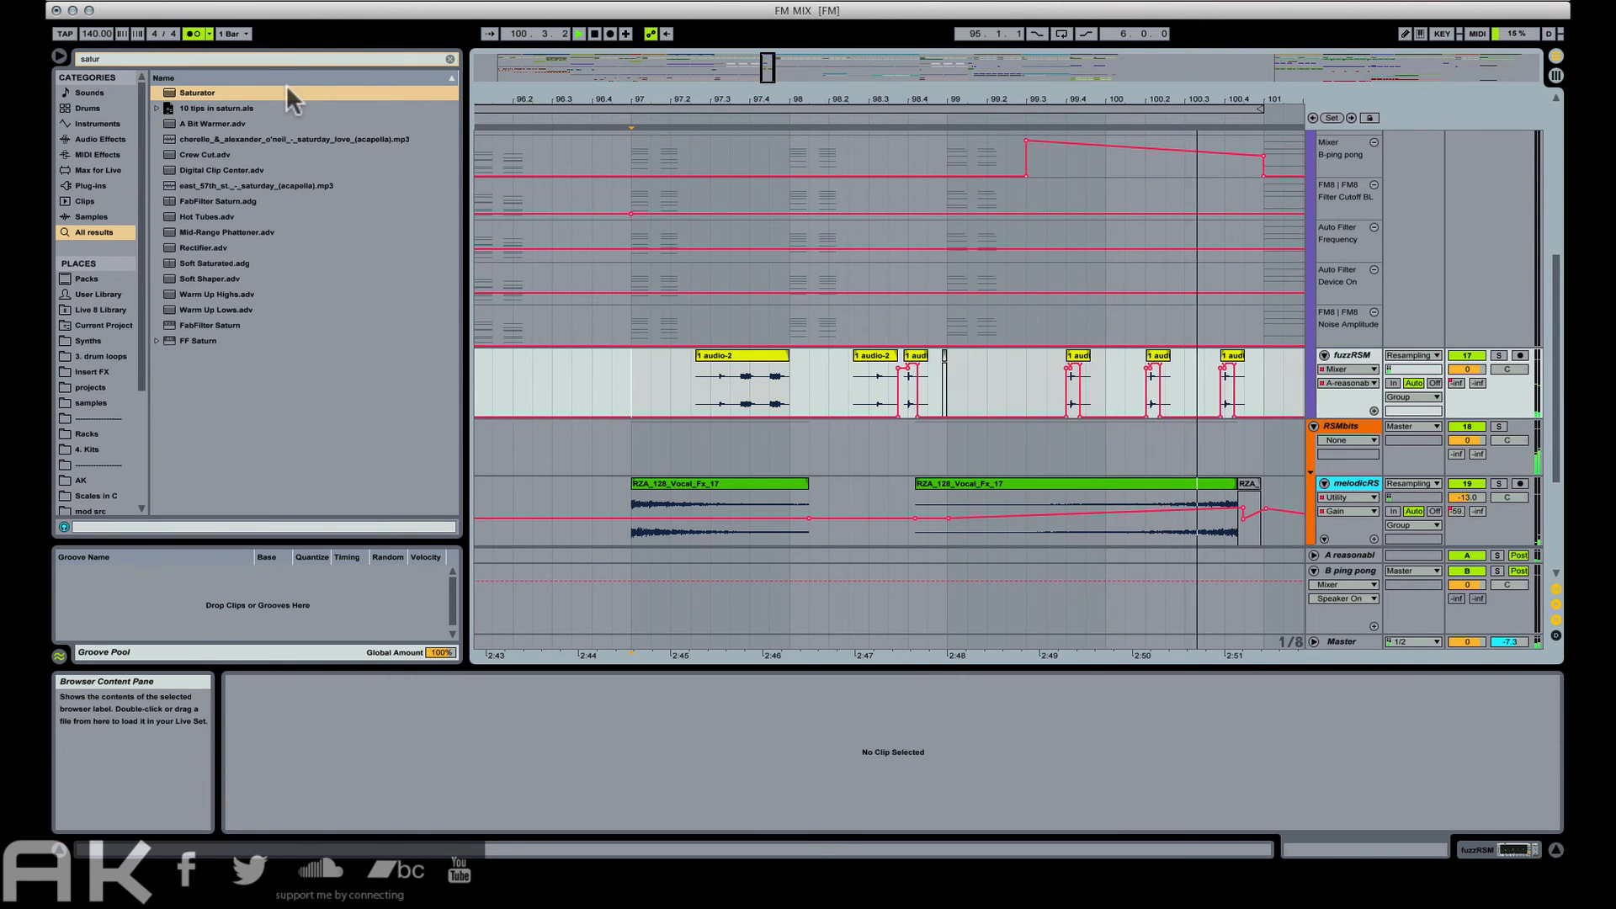
key(space)
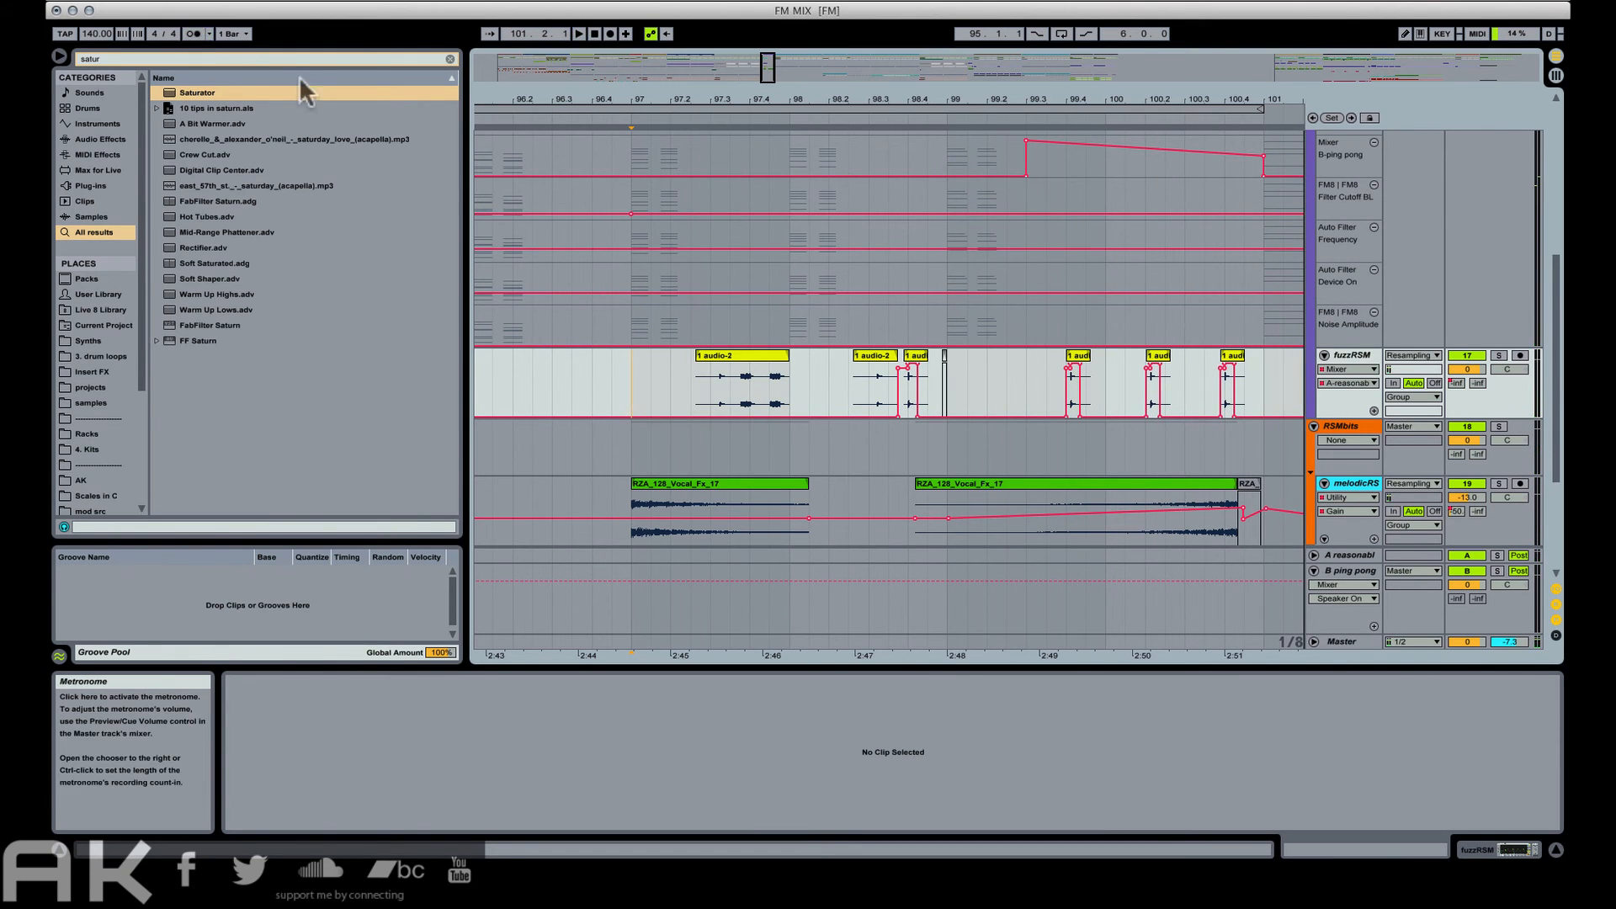
Fine-position the three short fuzzRSM clips so they start just ahead of beats 99.4, 100.2 and 100.4.
click(1080, 363)
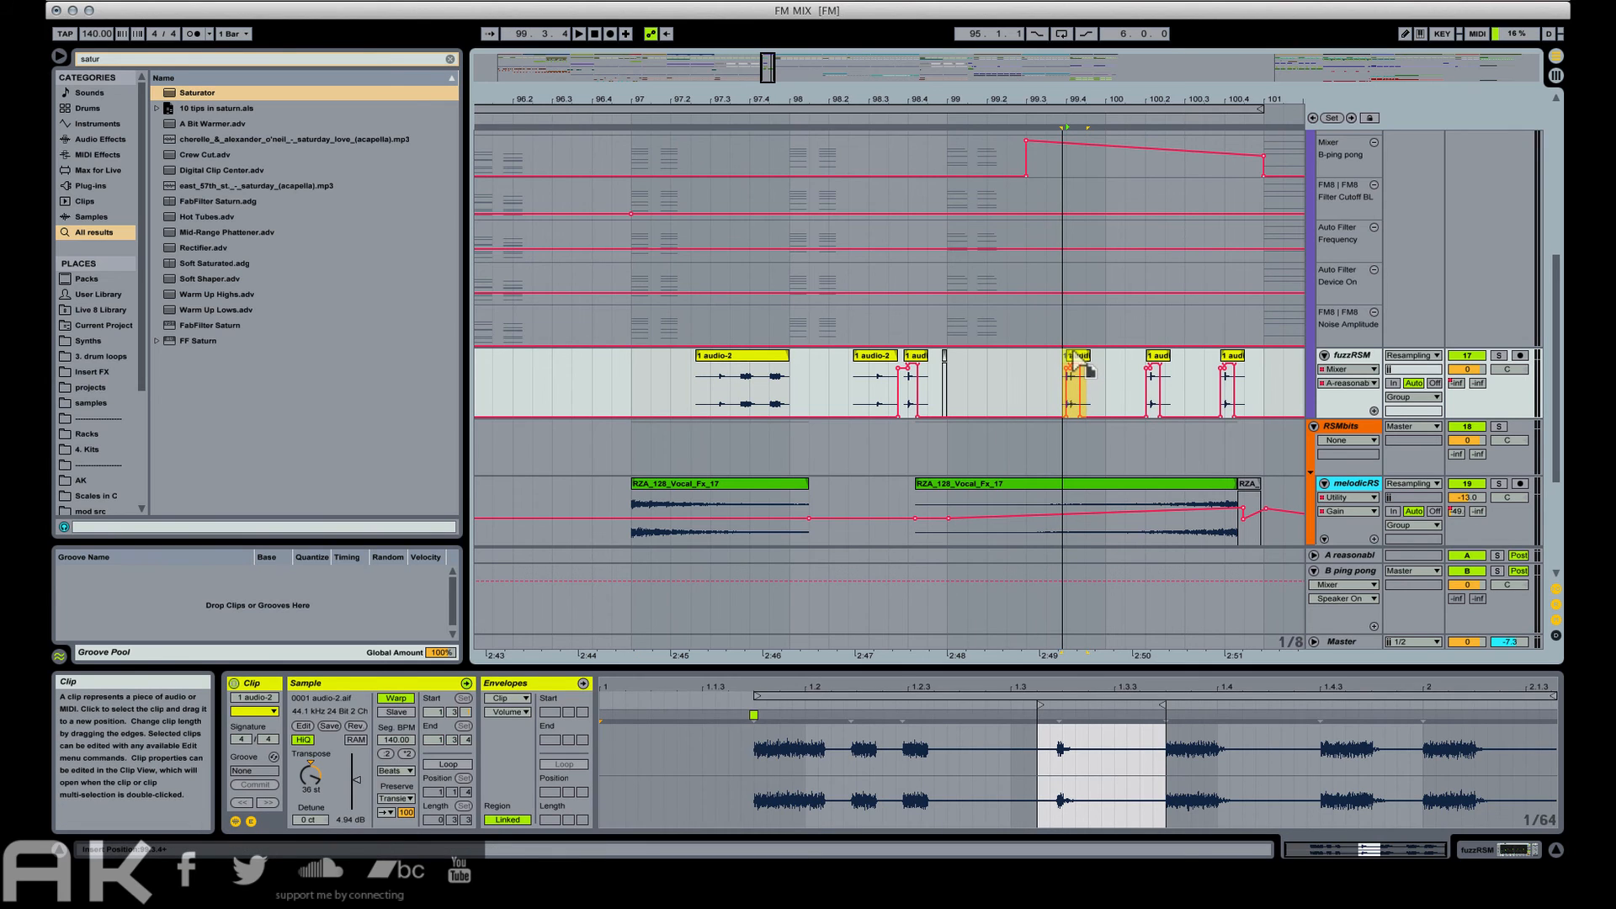
drag(1073, 351, 1072, 351)
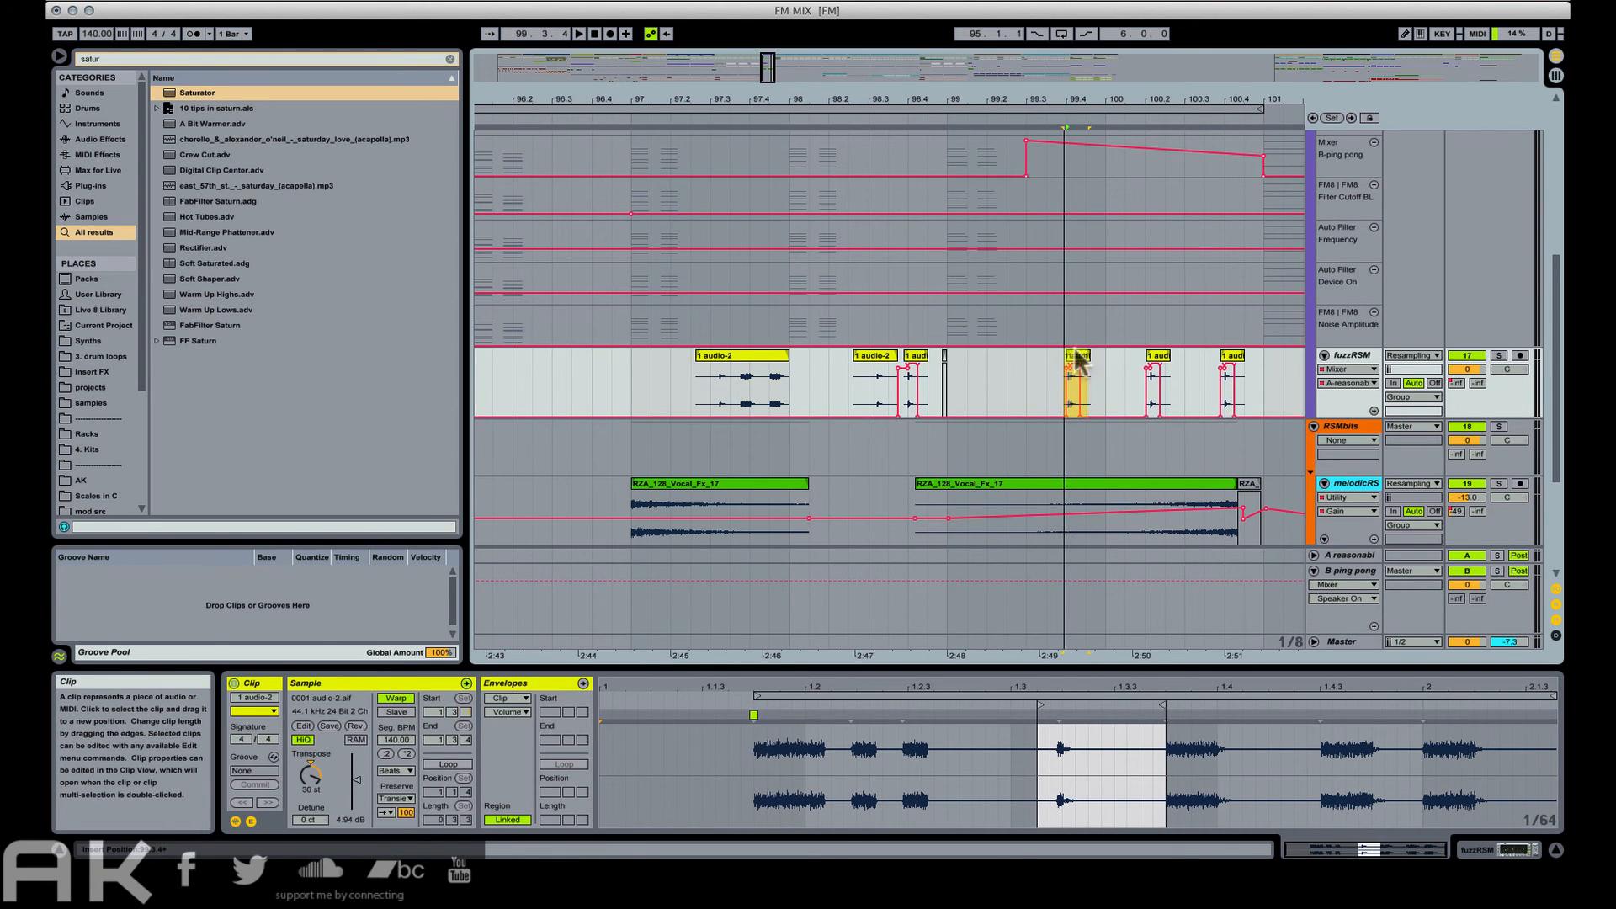
drag(1172, 99, 1172, 139)
drag(844, 354, 841, 358)
drag(1119, 366, 1104, 367)
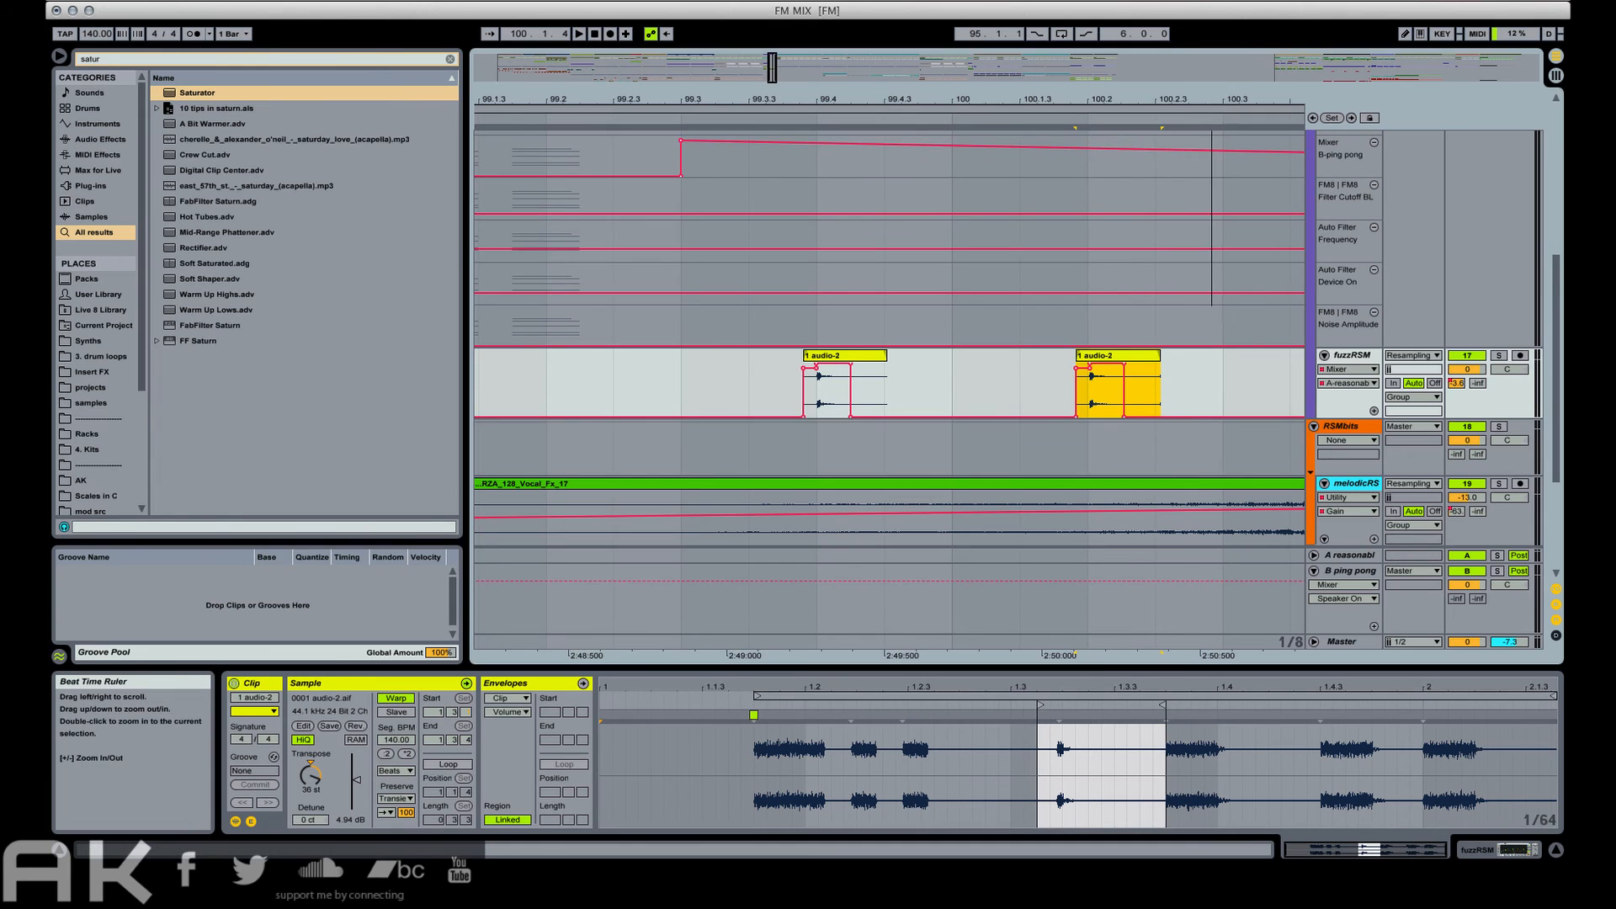
scroll(1011, 153, right, 10)
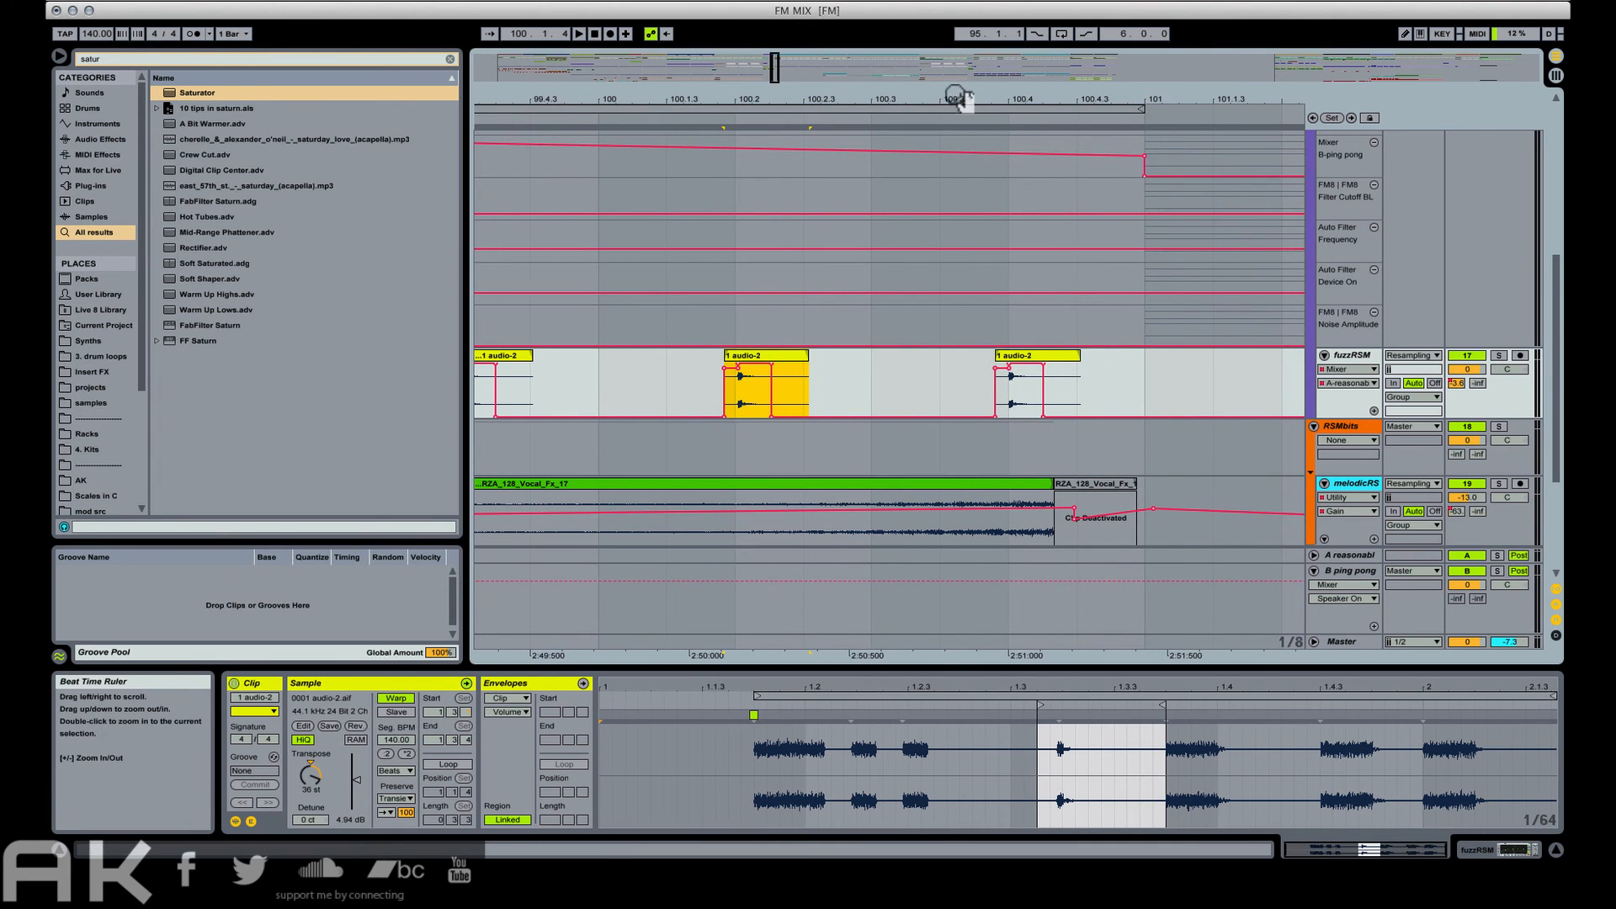
drag(955, 97, 1053, 97)
drag(780, 449, 746, 442)
Listen to the repositioned fuzzRSM clips by playing from bar 97 into the interlude.
click(697, 433)
click(642, 439)
key(space)
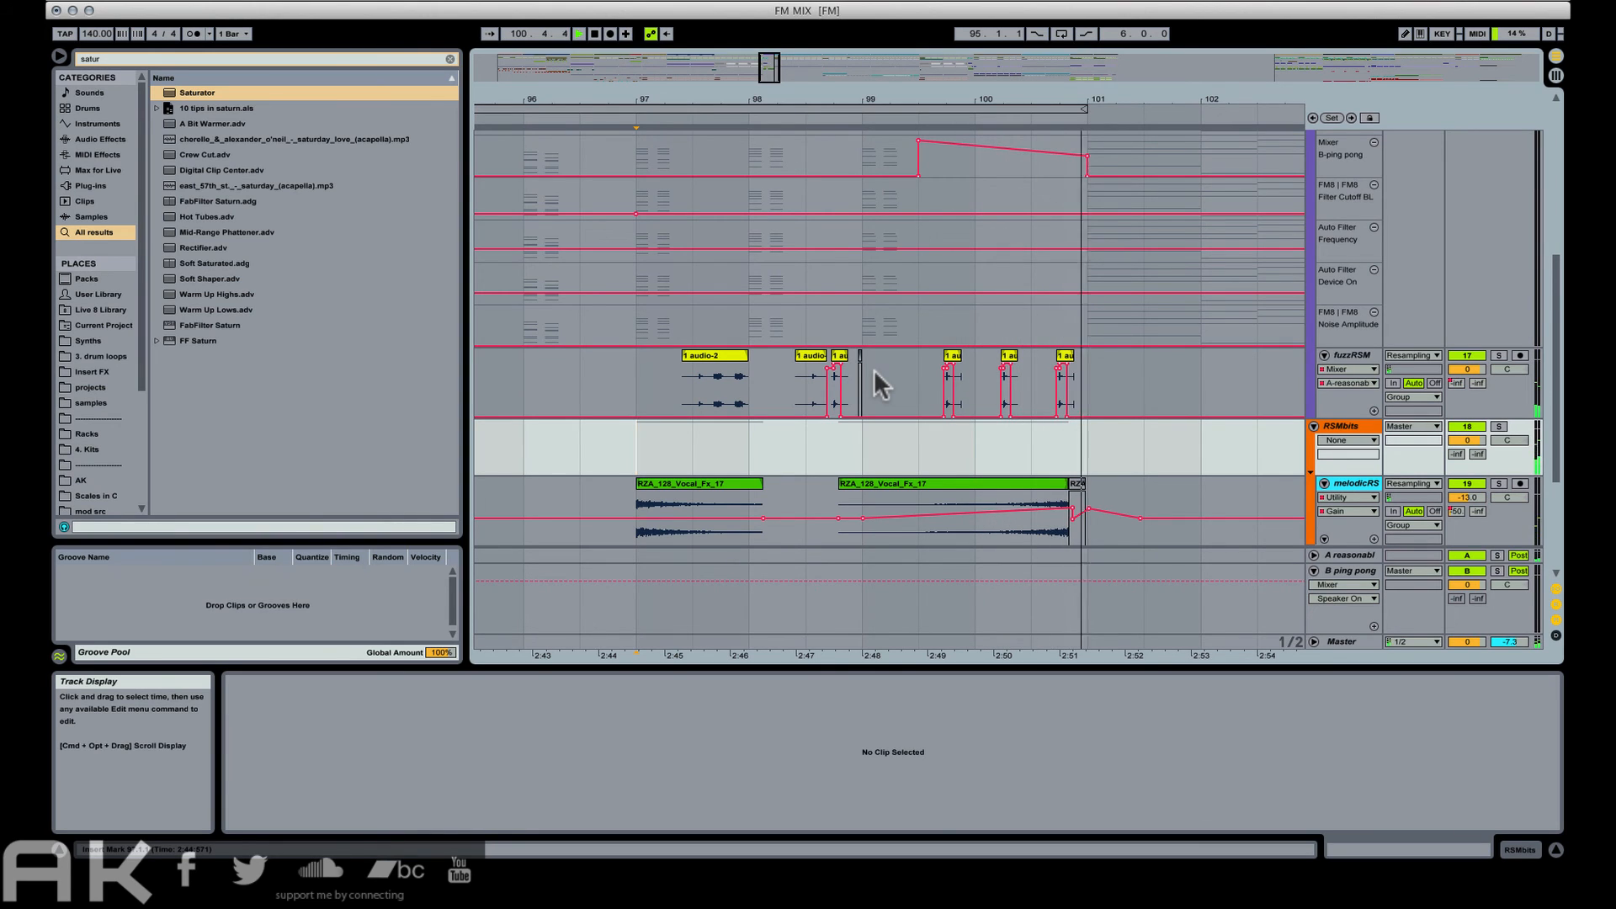
key(space)
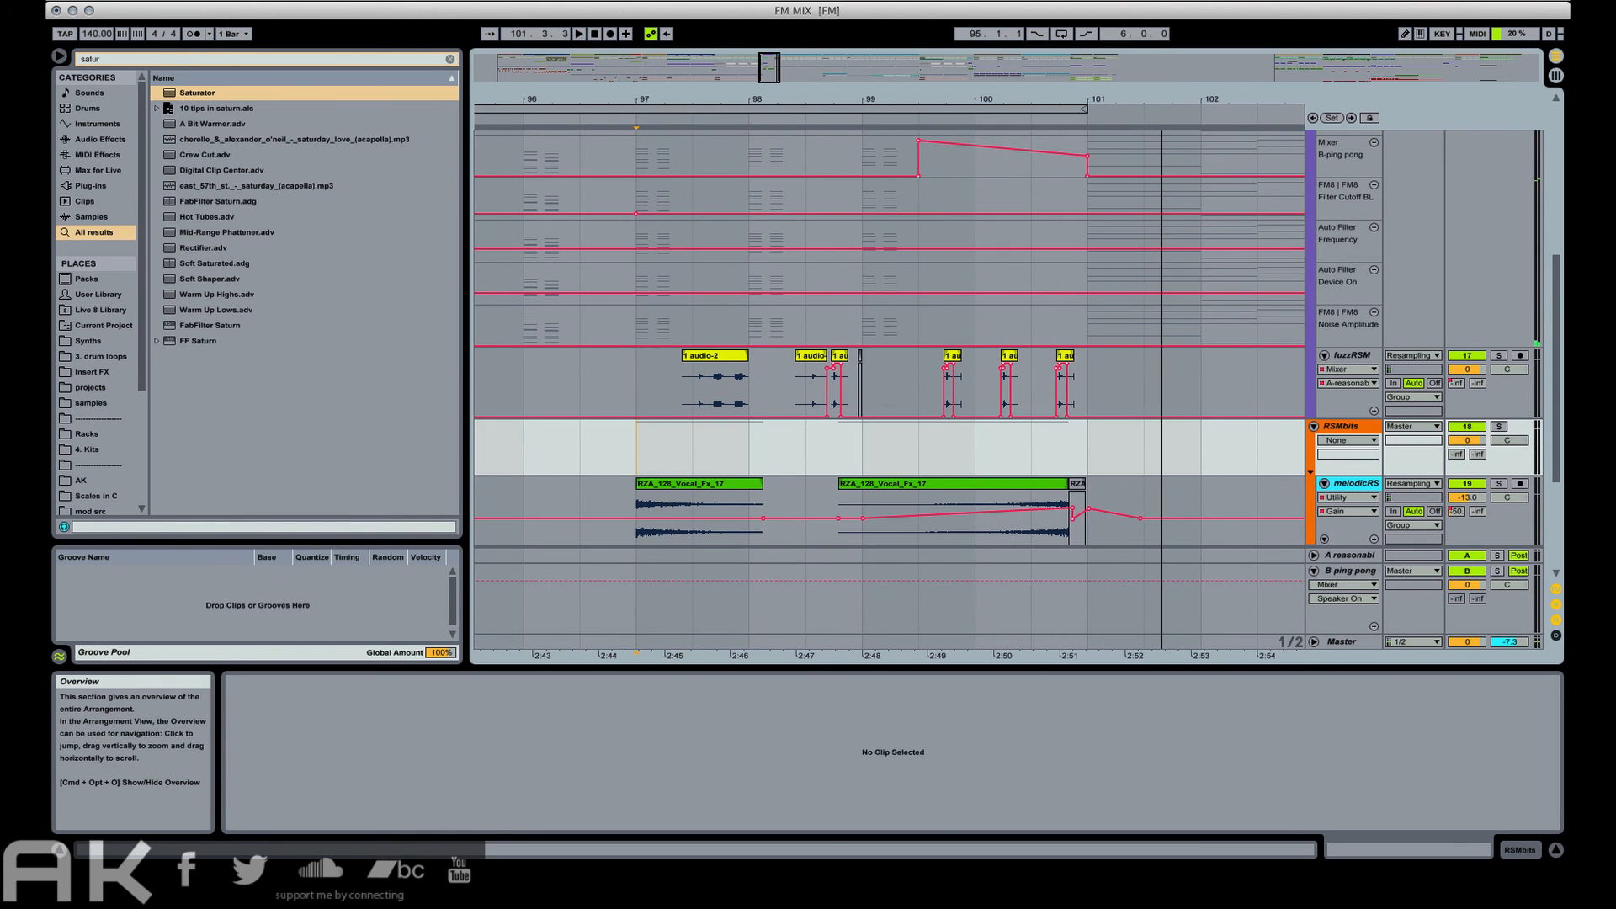
In Soundflowerbed, choose Komplete Audio 6 as the Soundflower (2ch) output.
click(1043, 0)
click(1100, 1)
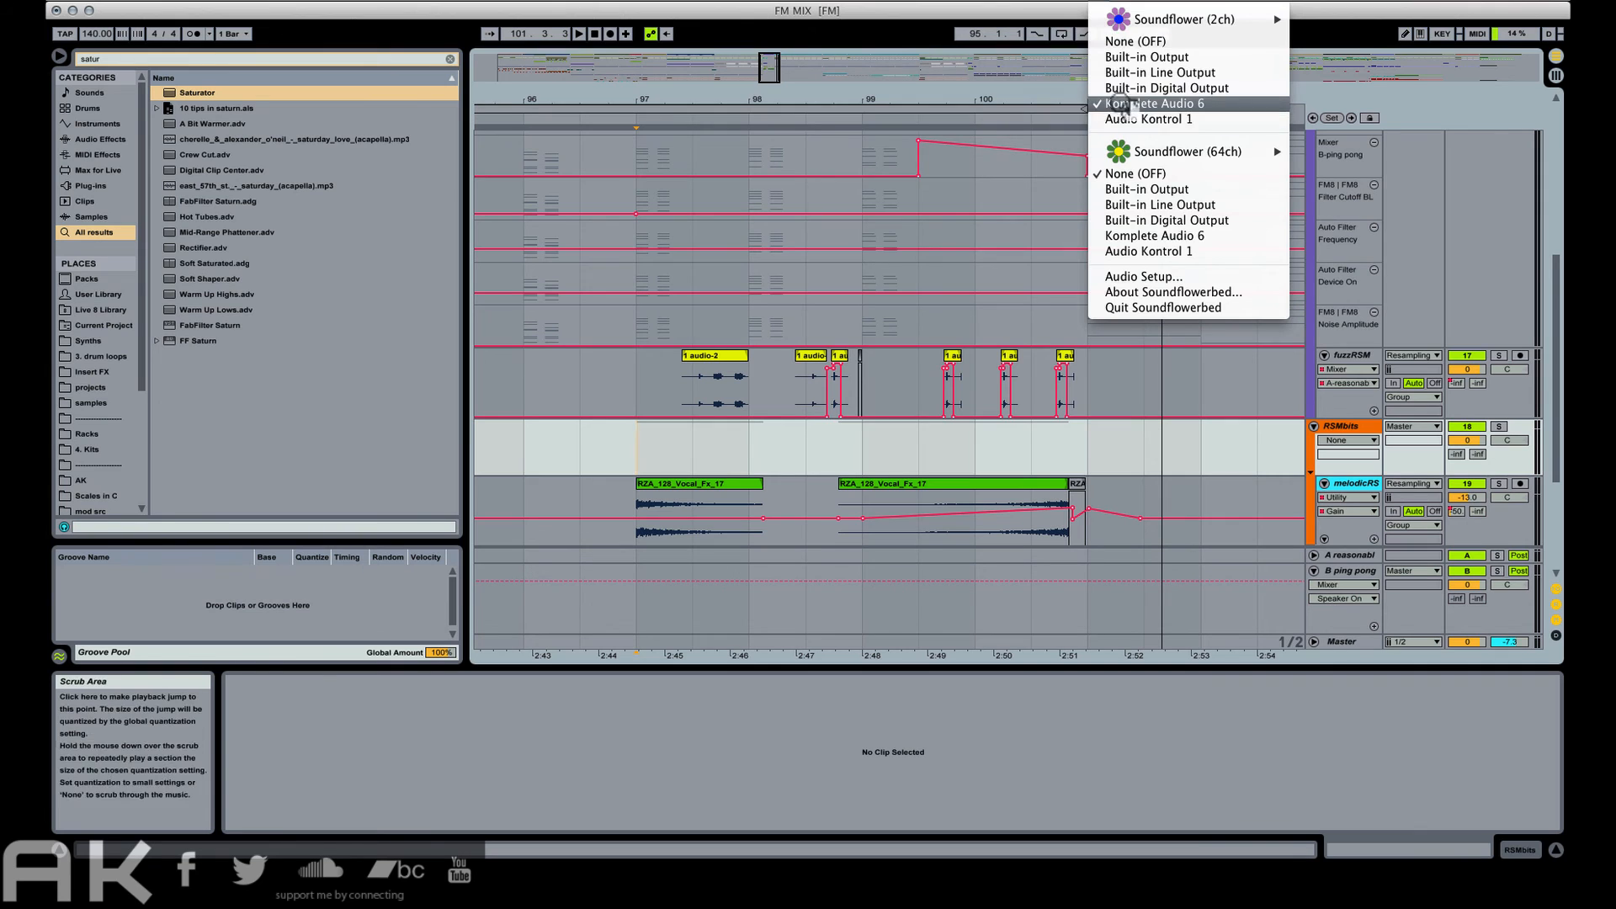
click(1120, 103)
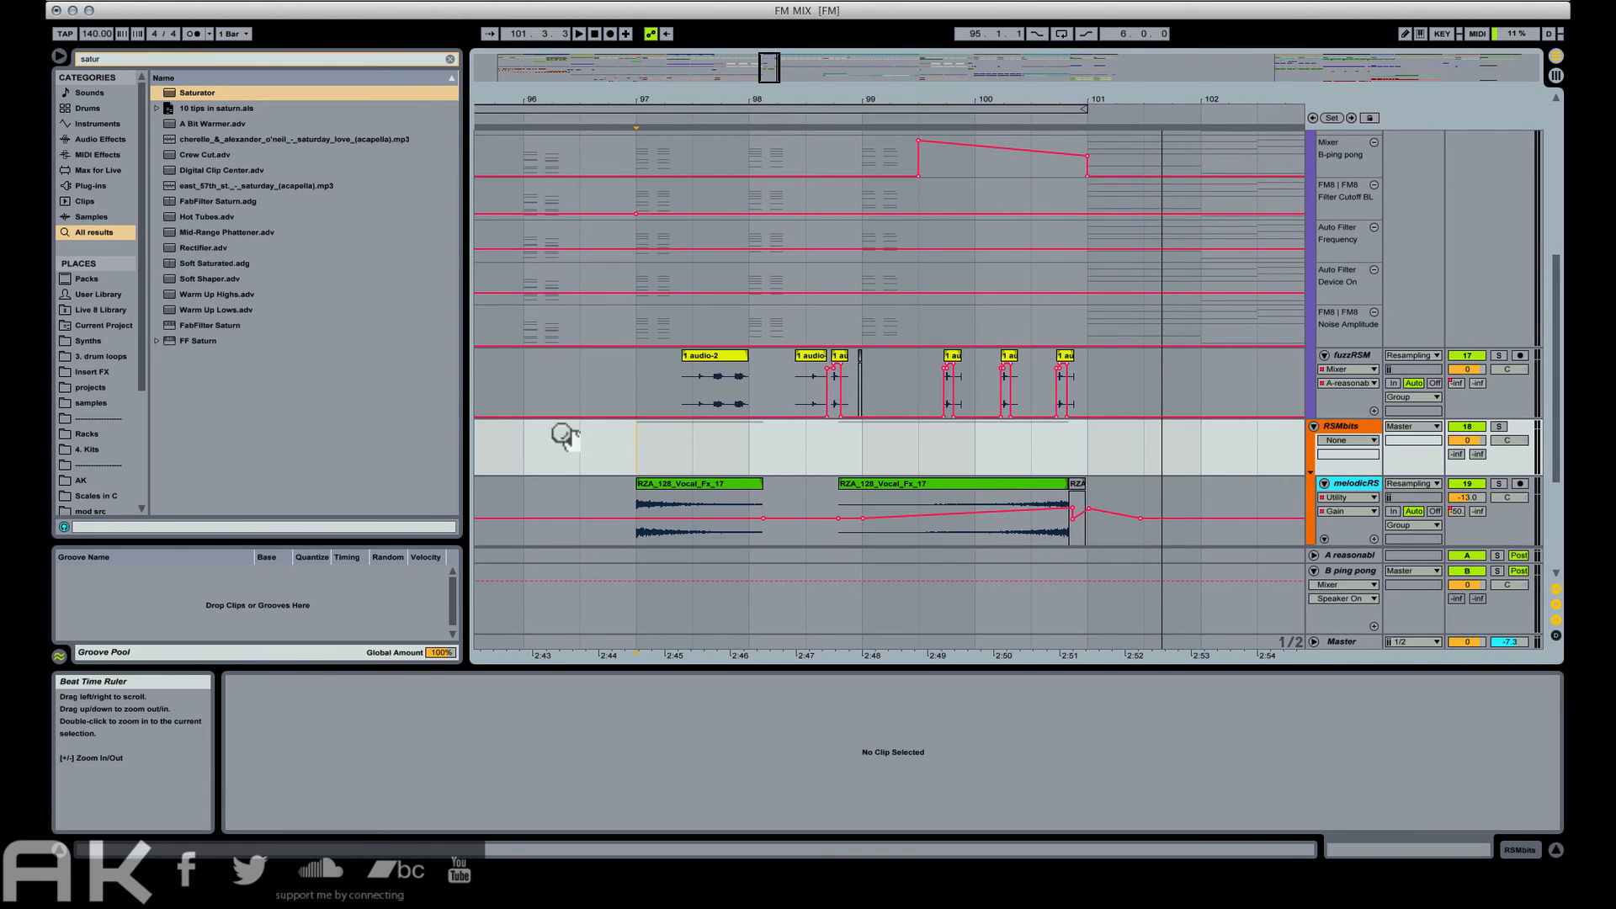
Play the end of the chorus into the transition, reviewing the chord, fuzzRSM and vocal tracks from bar 97.
scroll(641, 358, up, 8)
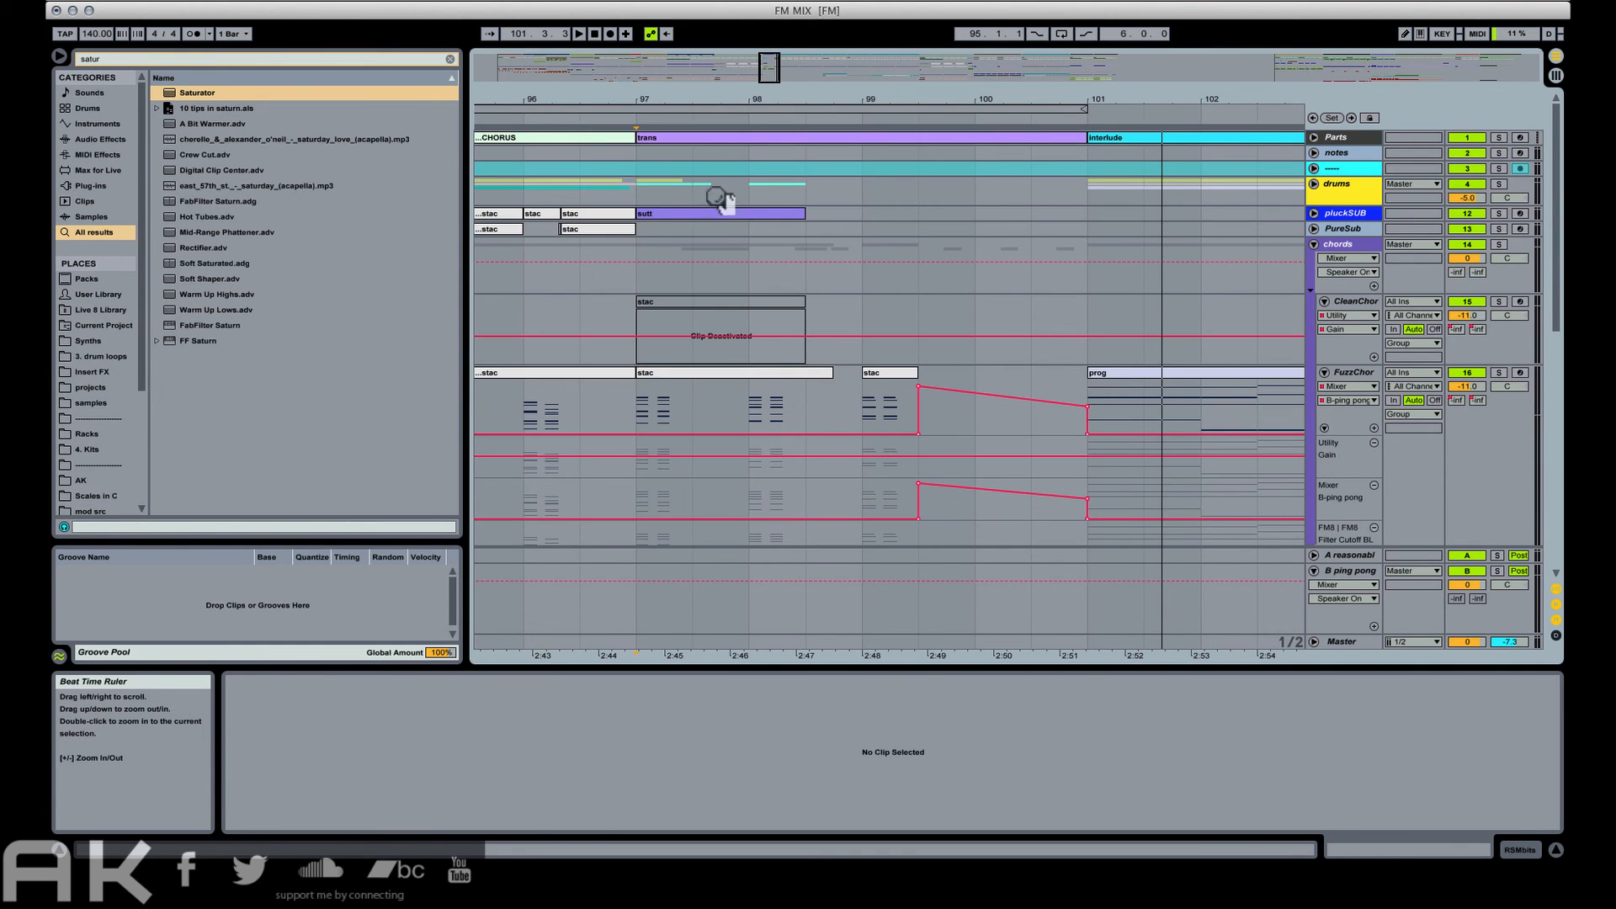
drag(821, 99, 846, 95)
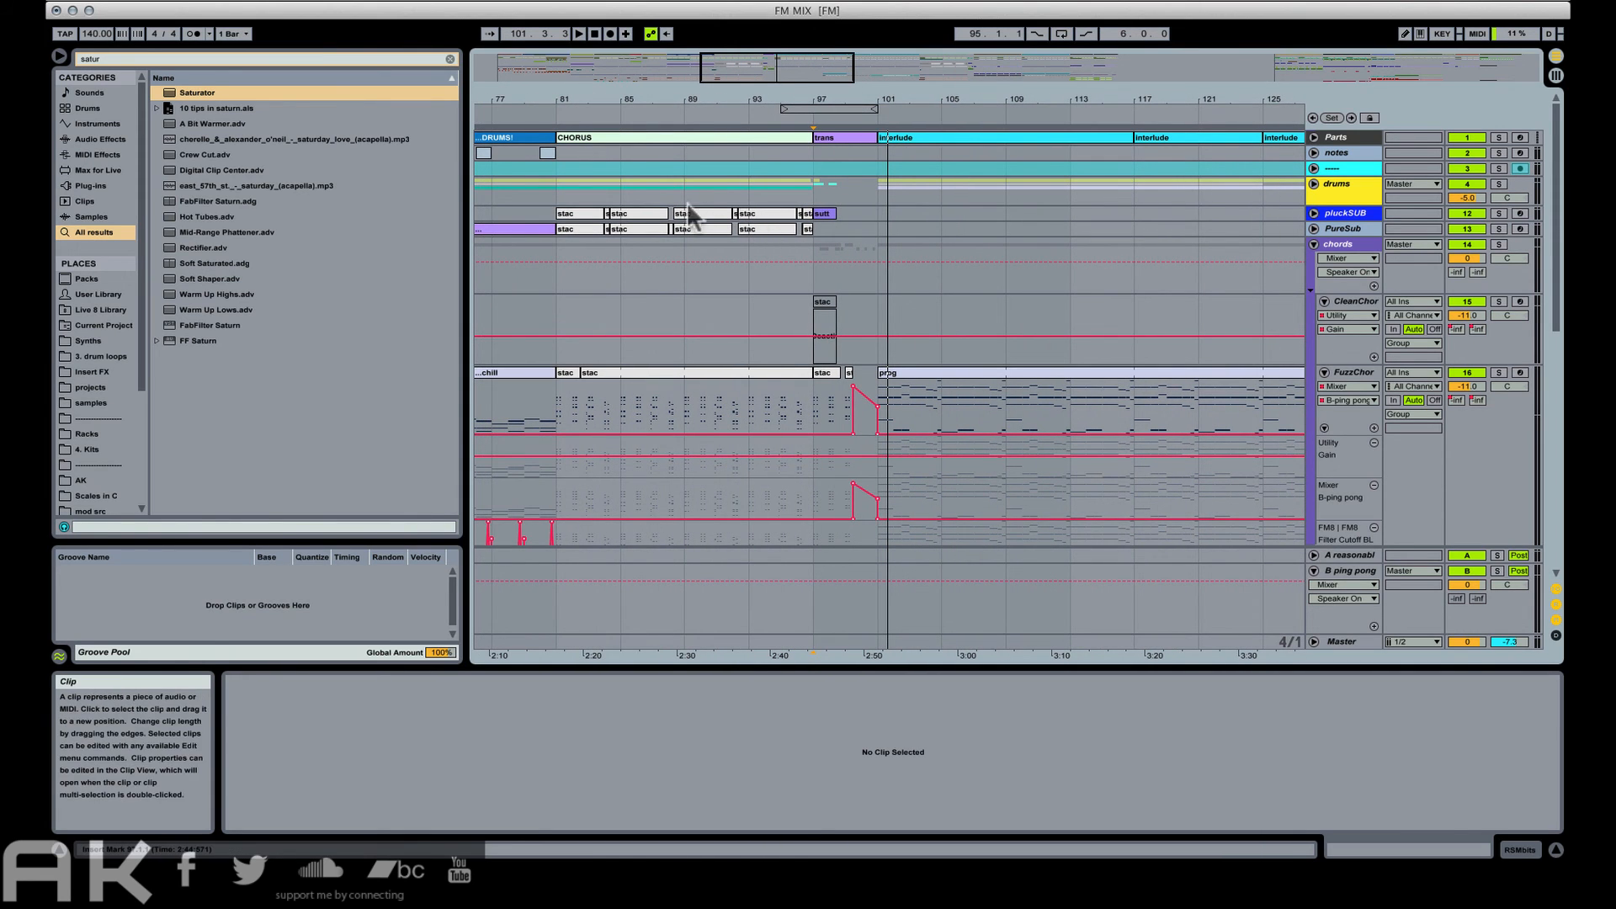
click(763, 200)
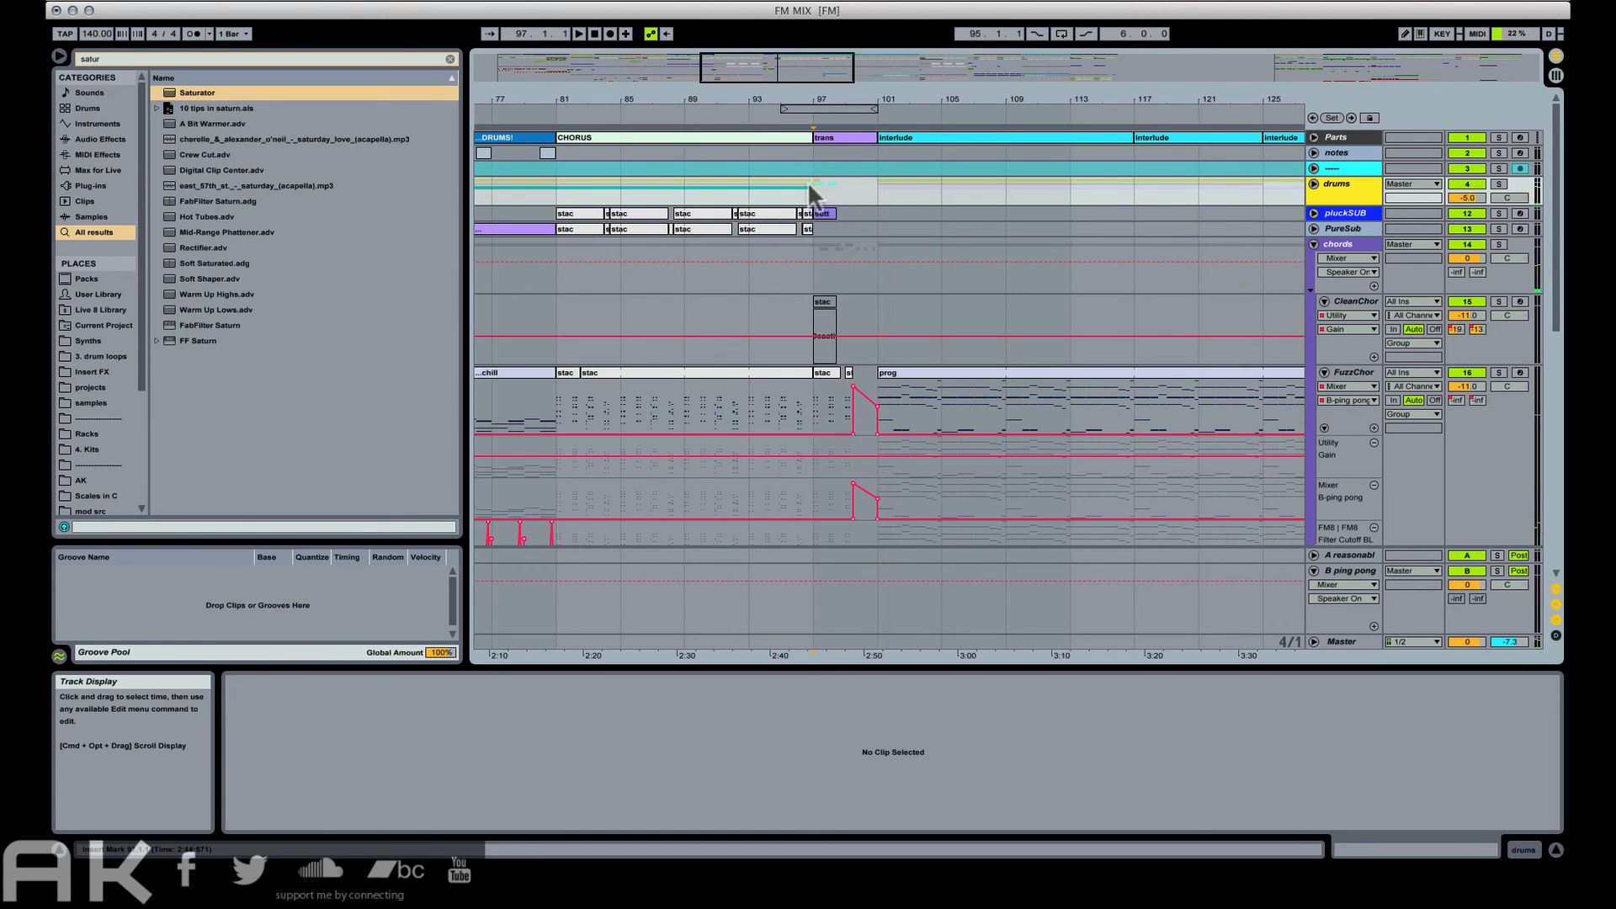
key(space)
drag(850, 100, 849, 168)
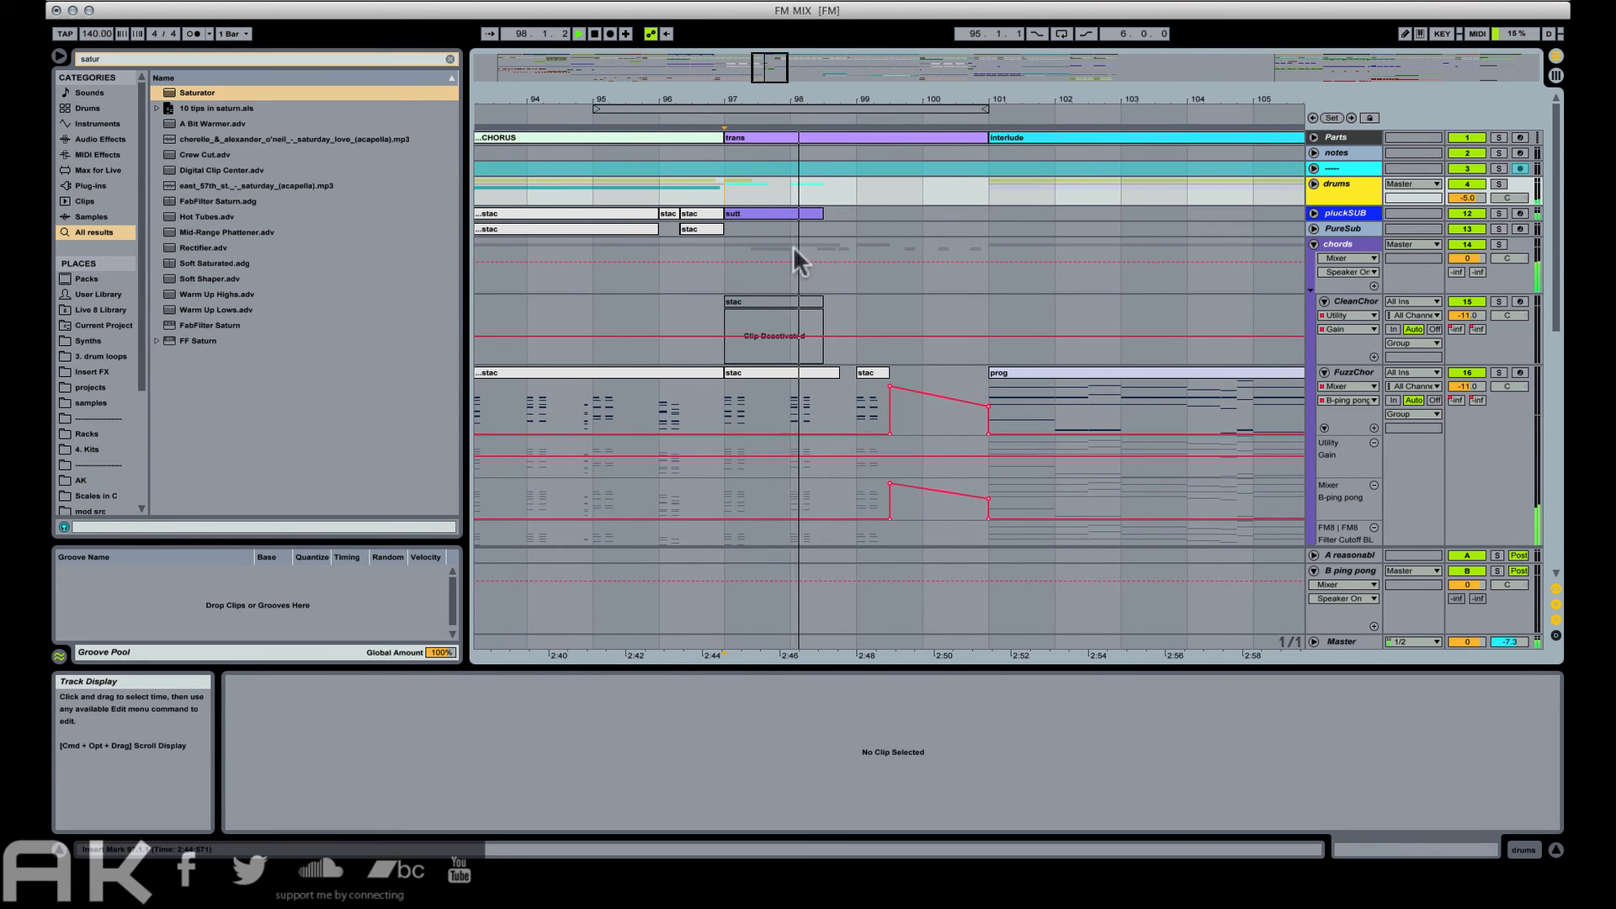
scroll(795, 244, down, 10)
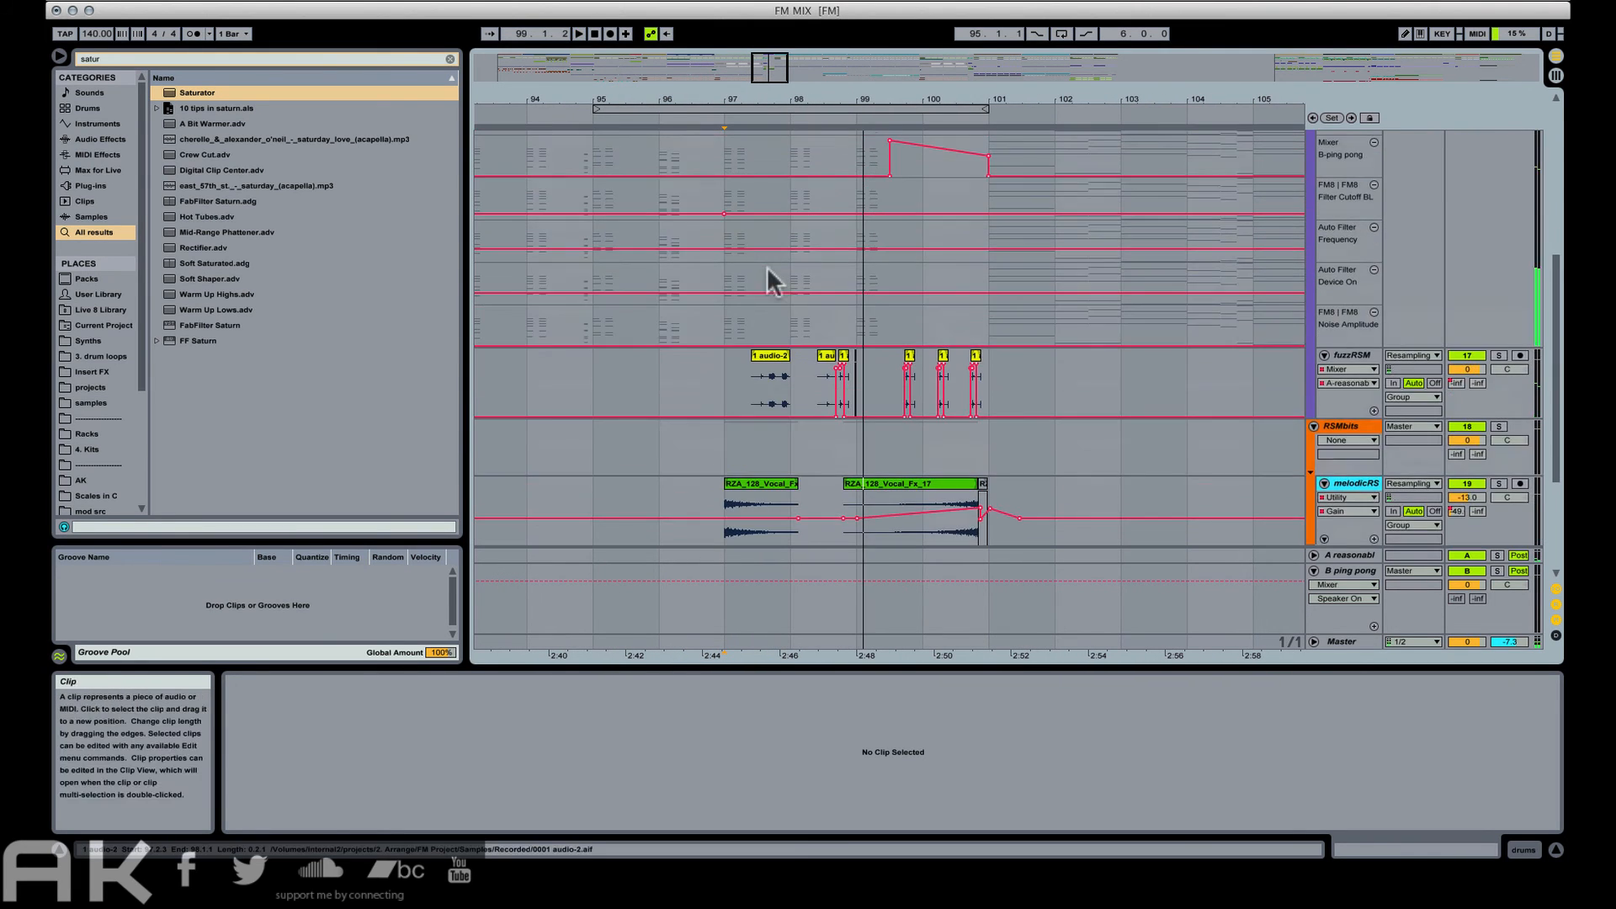
scroll(763, 268, up, 5)
key(space)
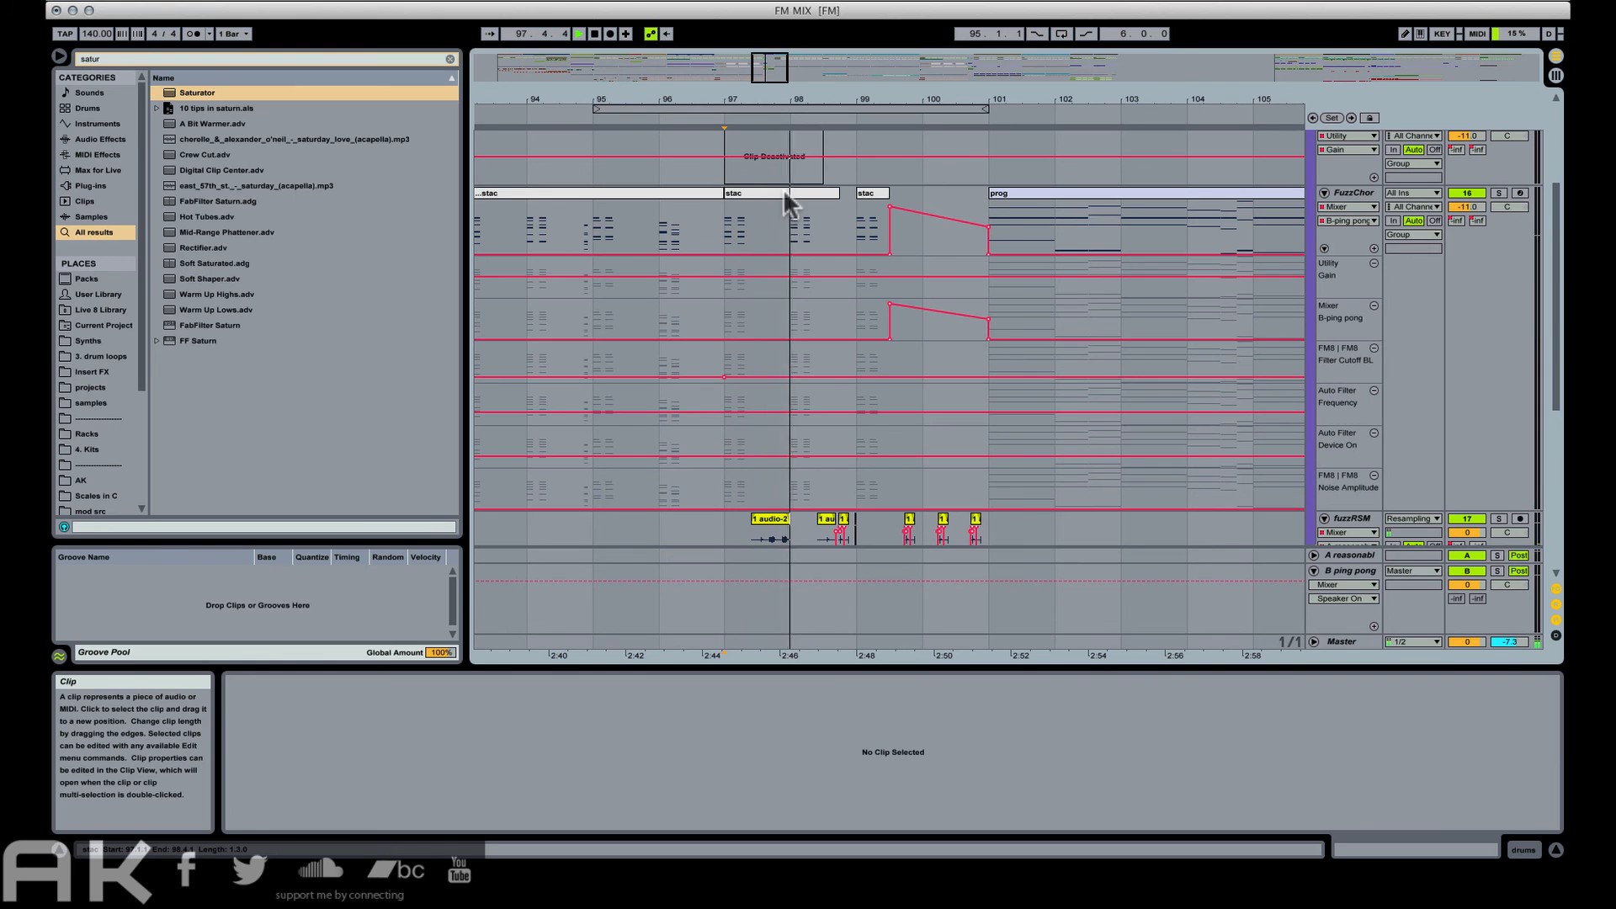
Try dipping the FuzzChords Auto Filter Frequency automation to 26.0 Hz just after bar 97 during playback.
click(722, 411)
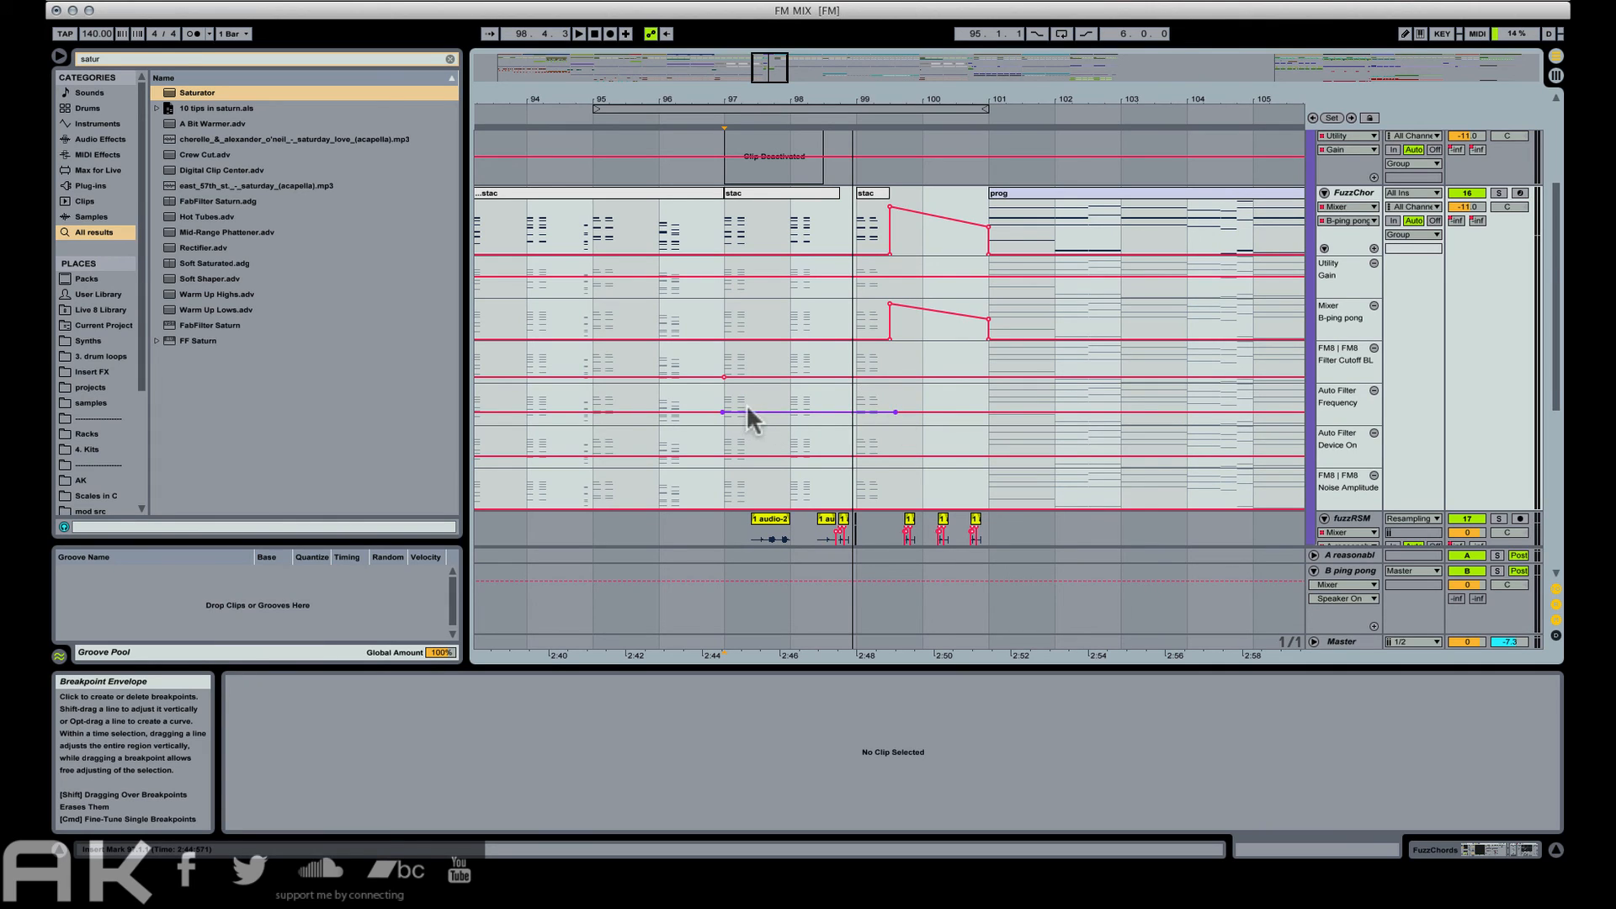
key(space)
mouse_move(746, 411)
mouse_down()
mouse_move(742, 389)
mouse_move(746, 420)
mouse_up()
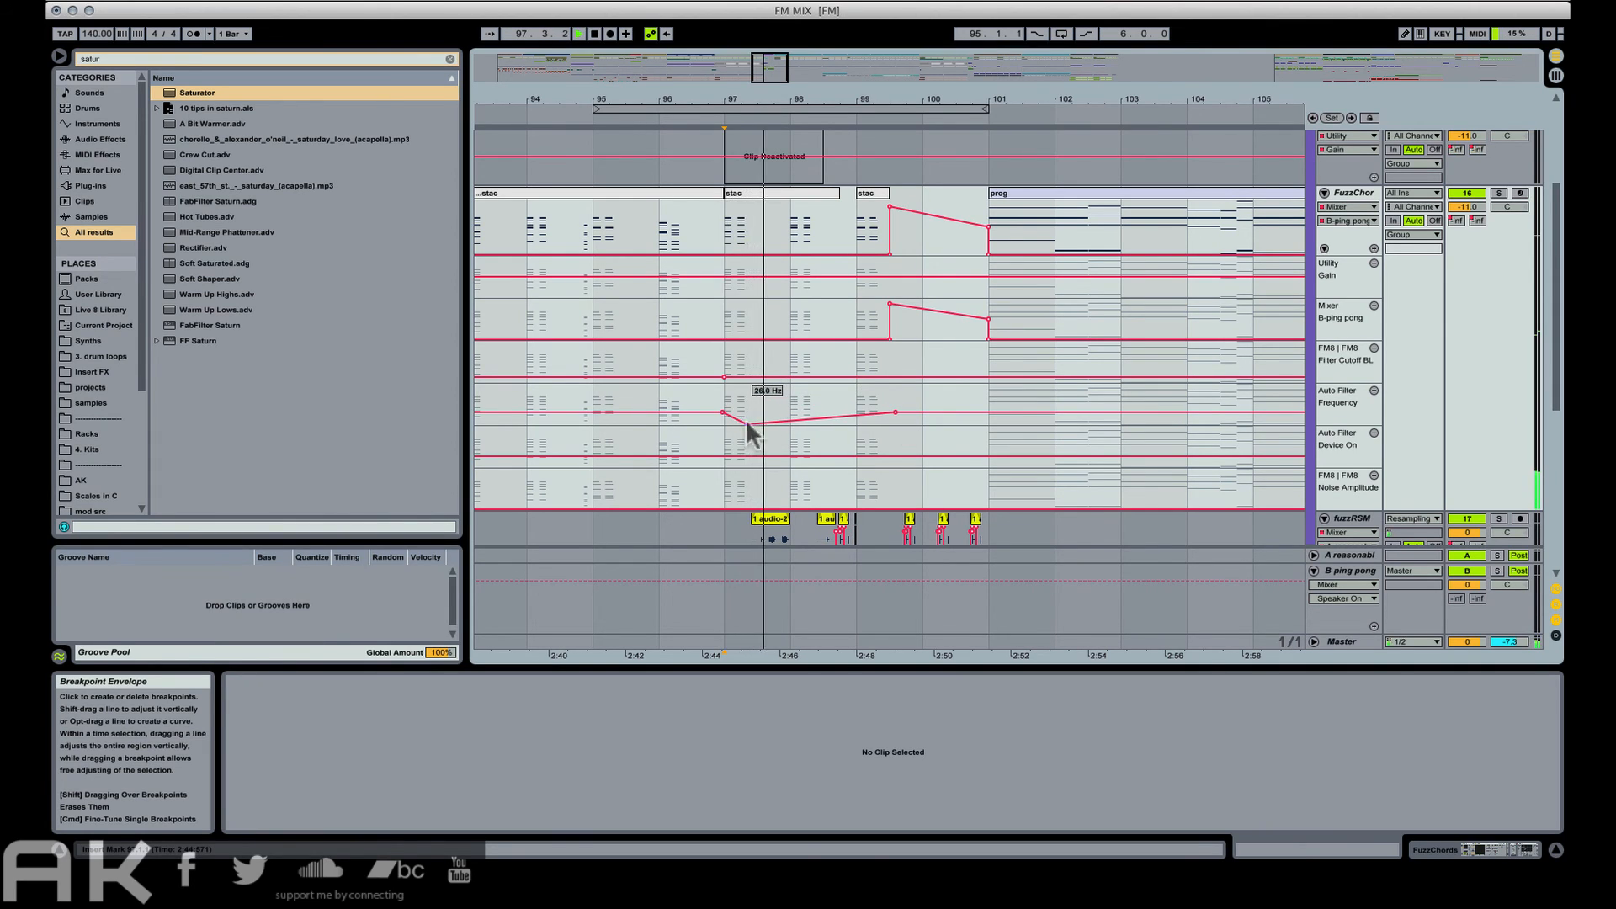
Shape the FuzzChords FM8 Filter Cutoff automation with a small rise after bar 97 and a slight dip after bar 98, listening in playback.
click(759, 376)
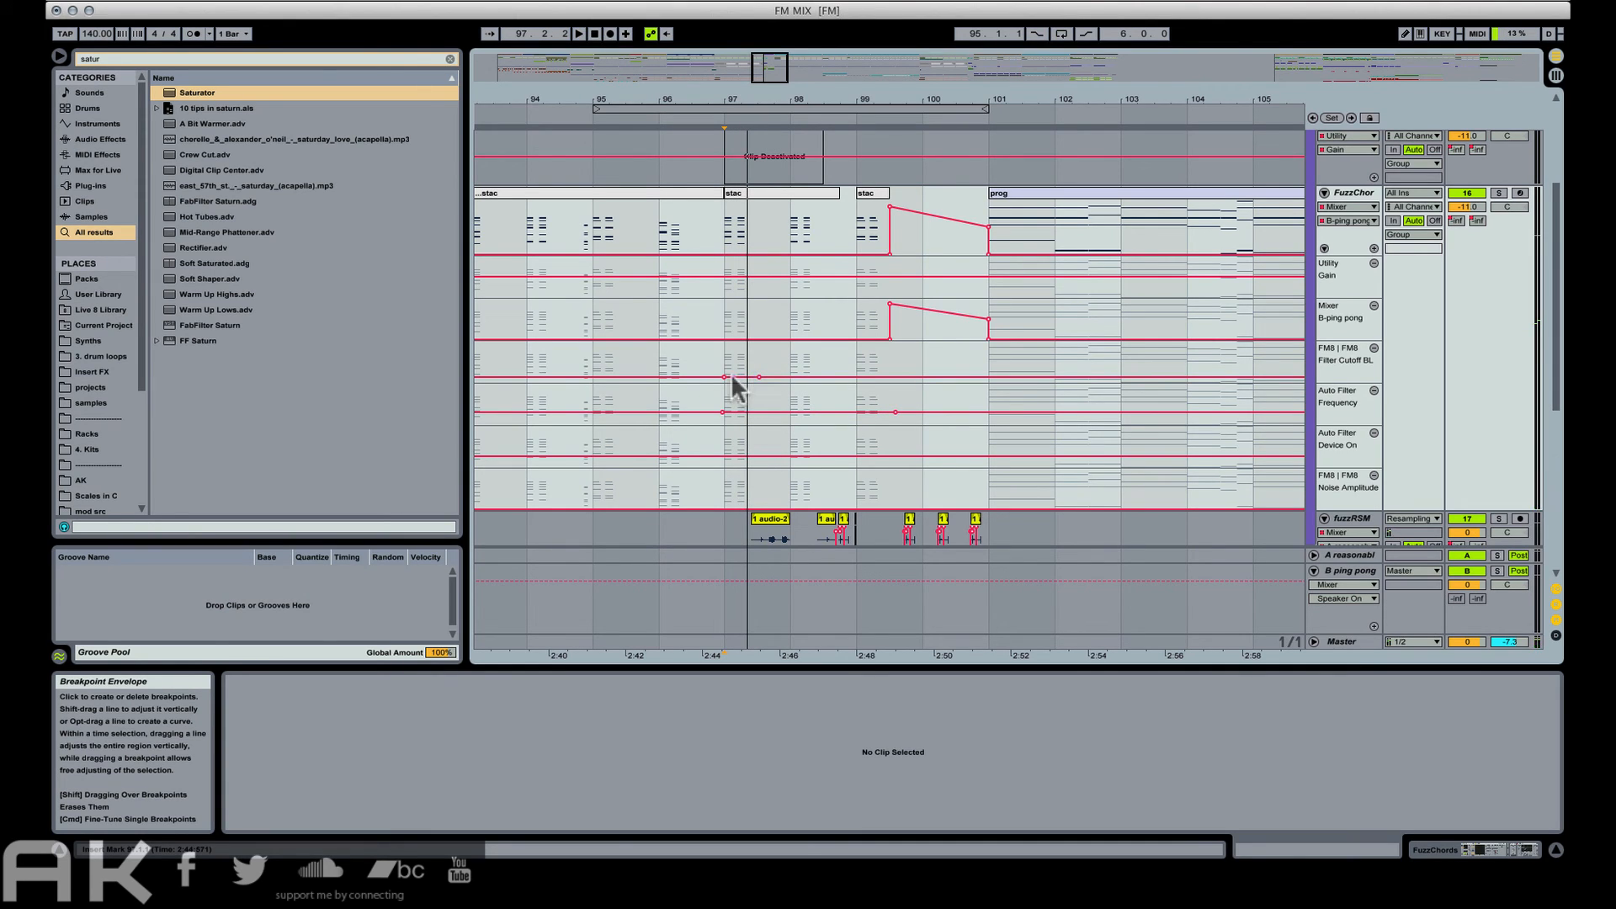
drag(737, 376, 805, 382)
click(791, 376)
click(819, 377)
key(space)
key(space)
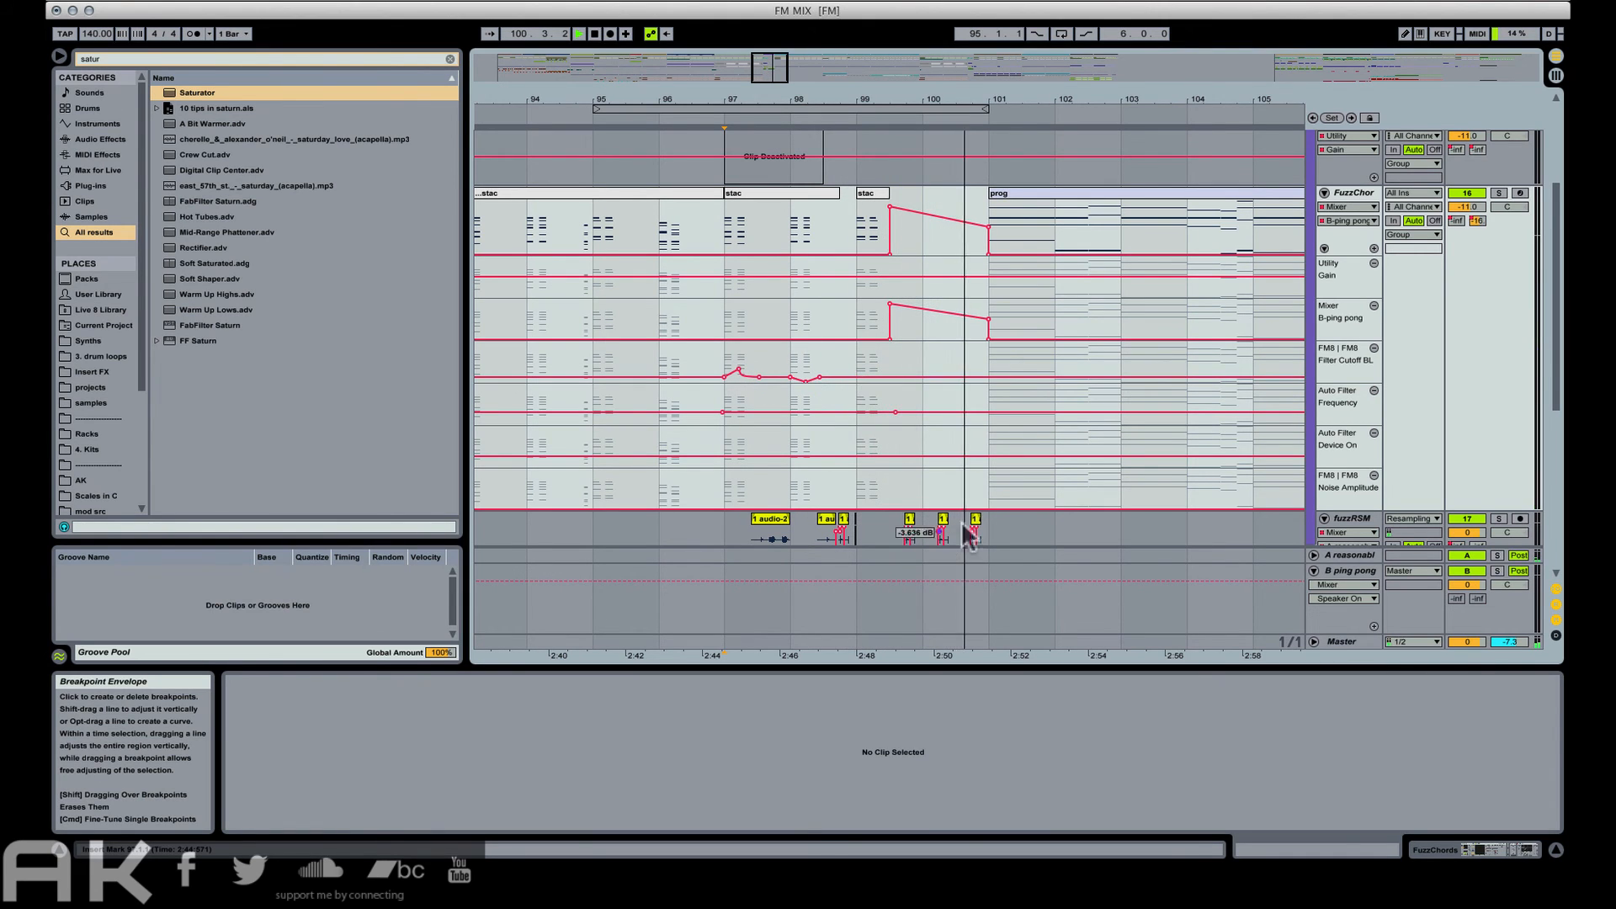
Ramp the fuzzRSM track's Utility Gain automation up slightly from bar 99 to bar 101 and play it back from bar 99.
click(1346, 517)
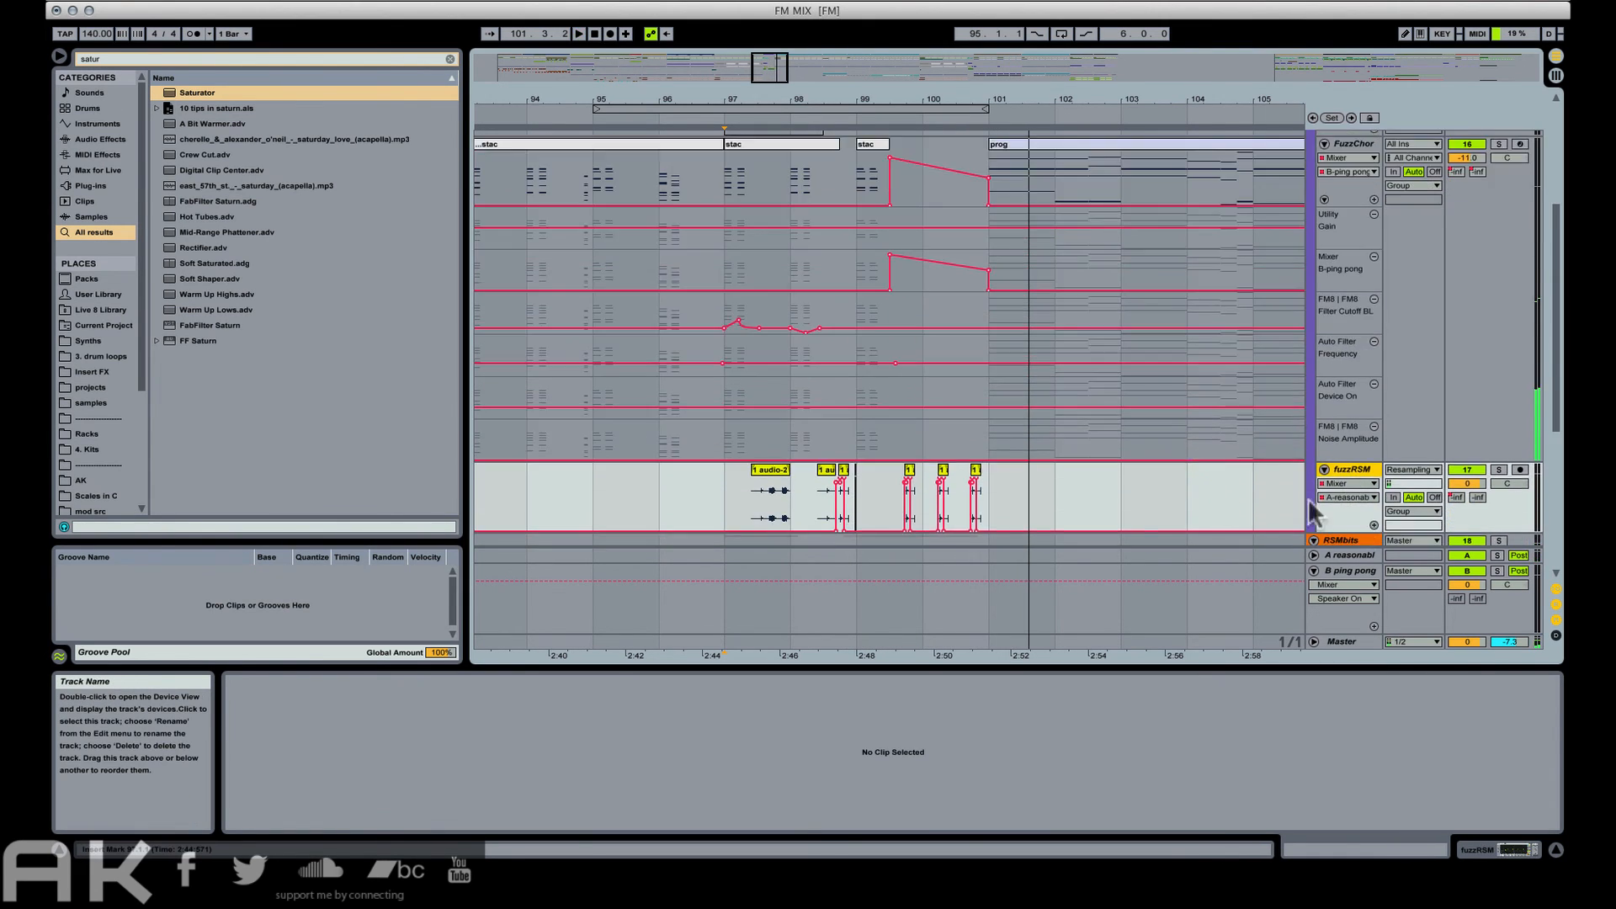
click(1513, 850)
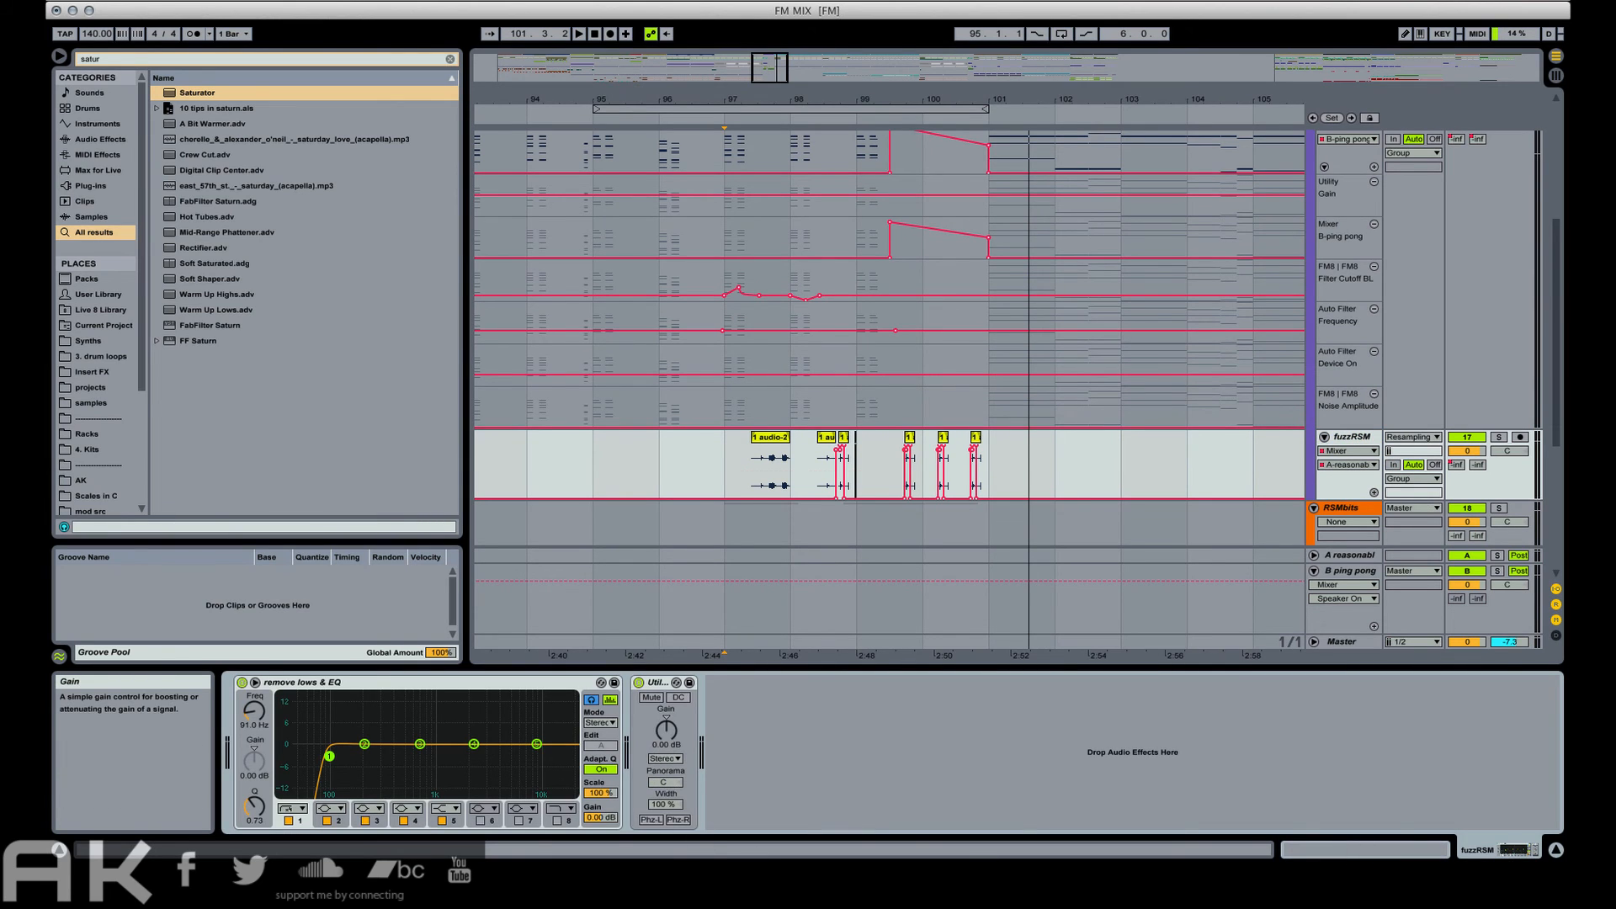
click(666, 729)
drag(886, 471, 1003, 461)
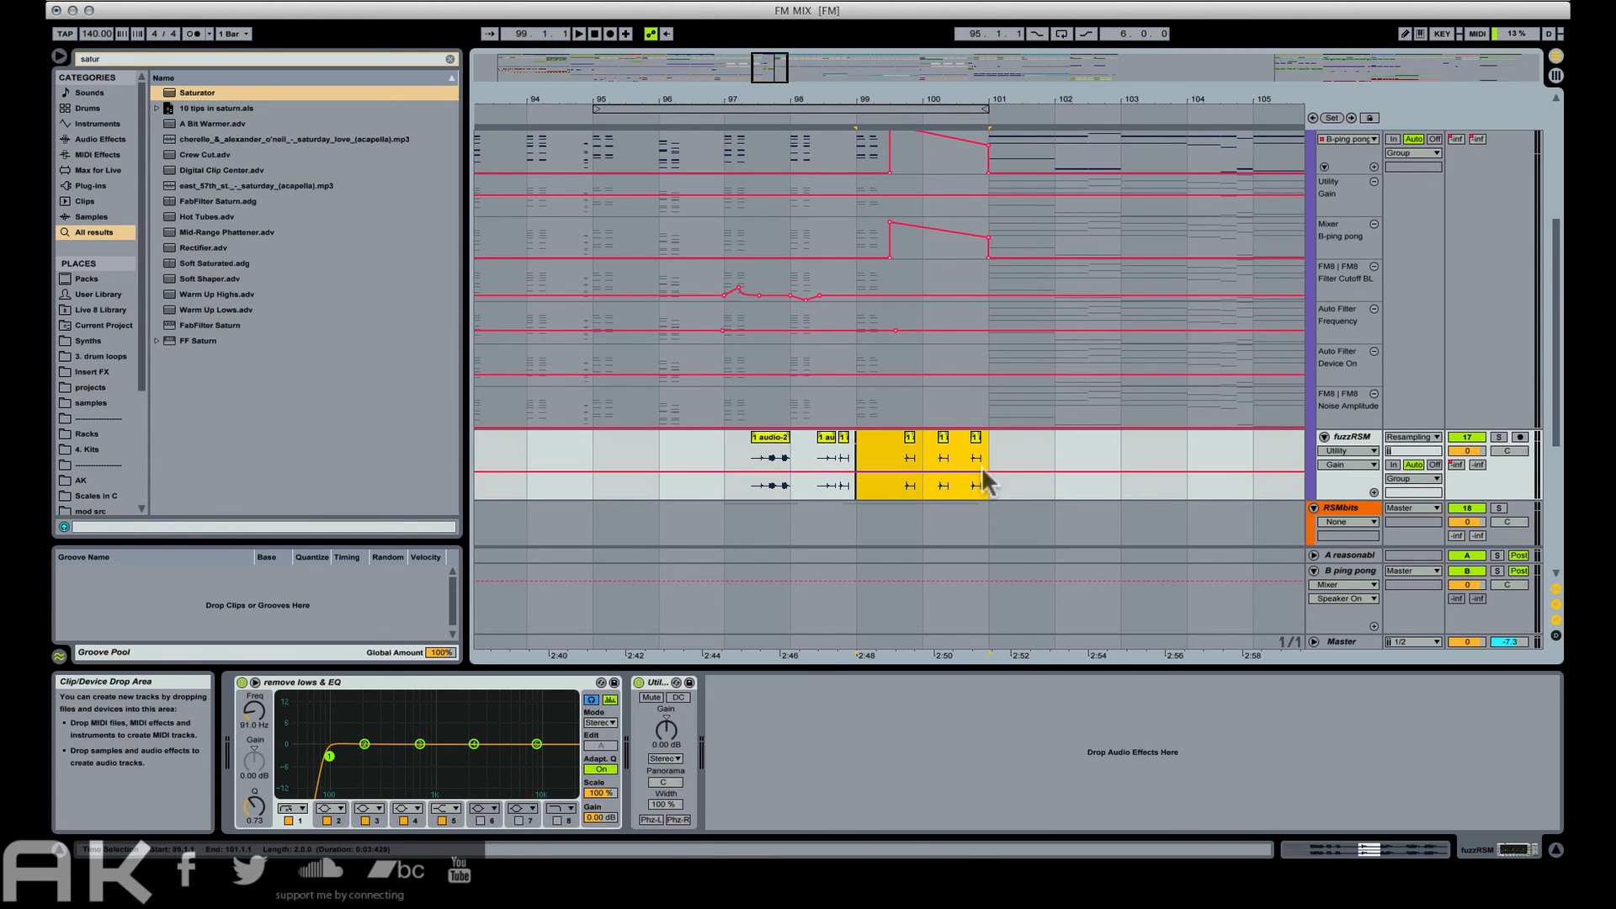
click(858, 455)
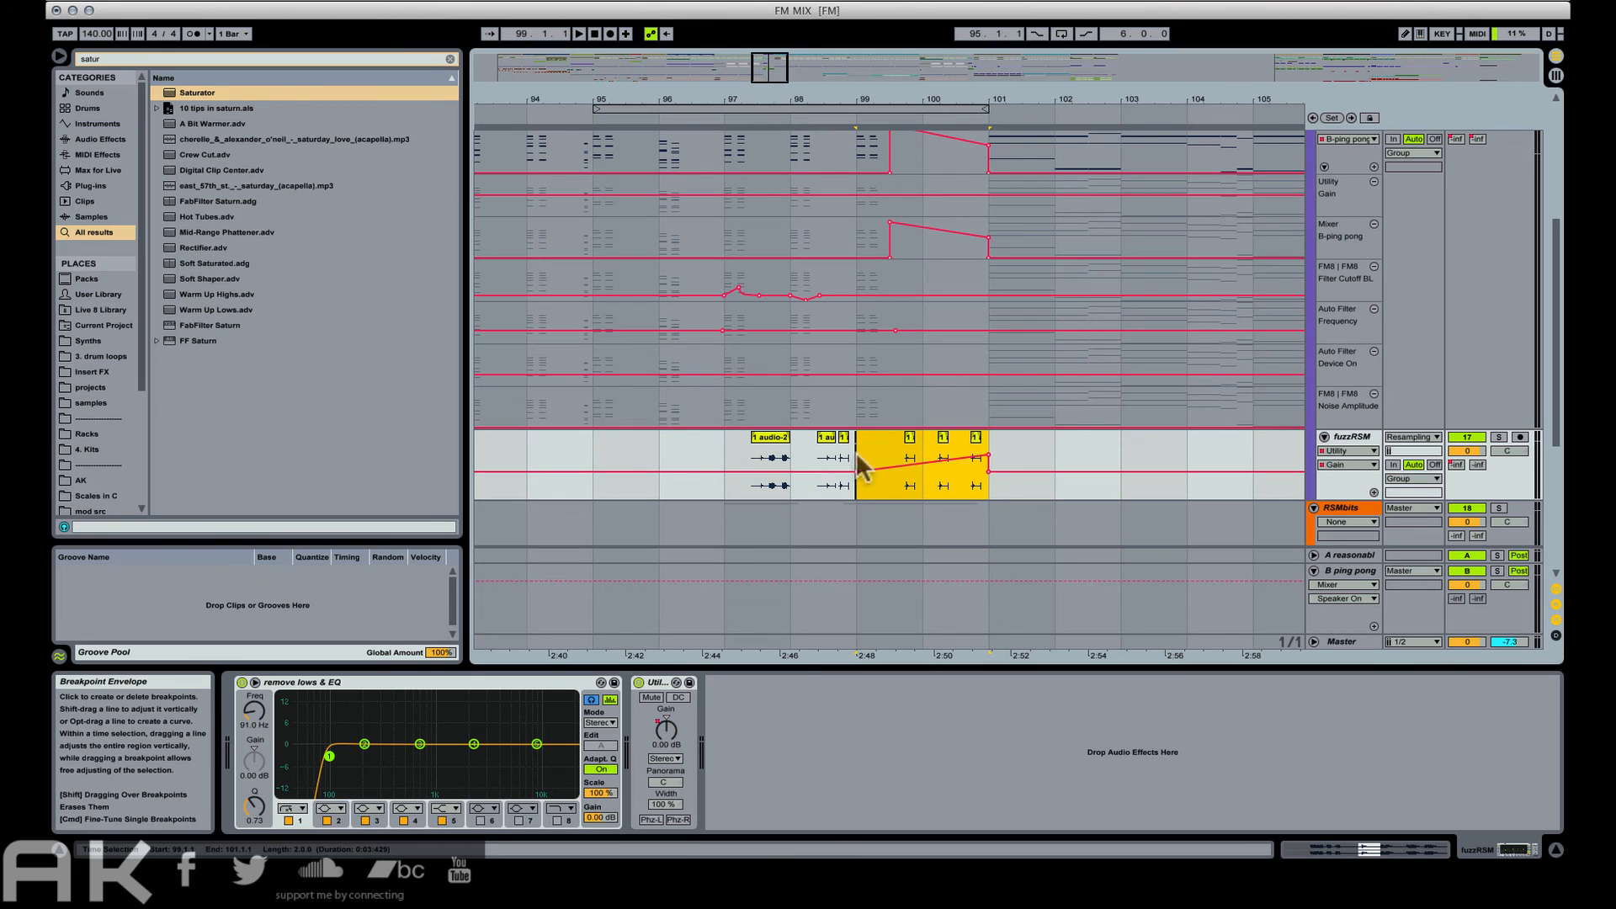
drag(987, 456, 989, 463)
click(886, 455)
key(space)
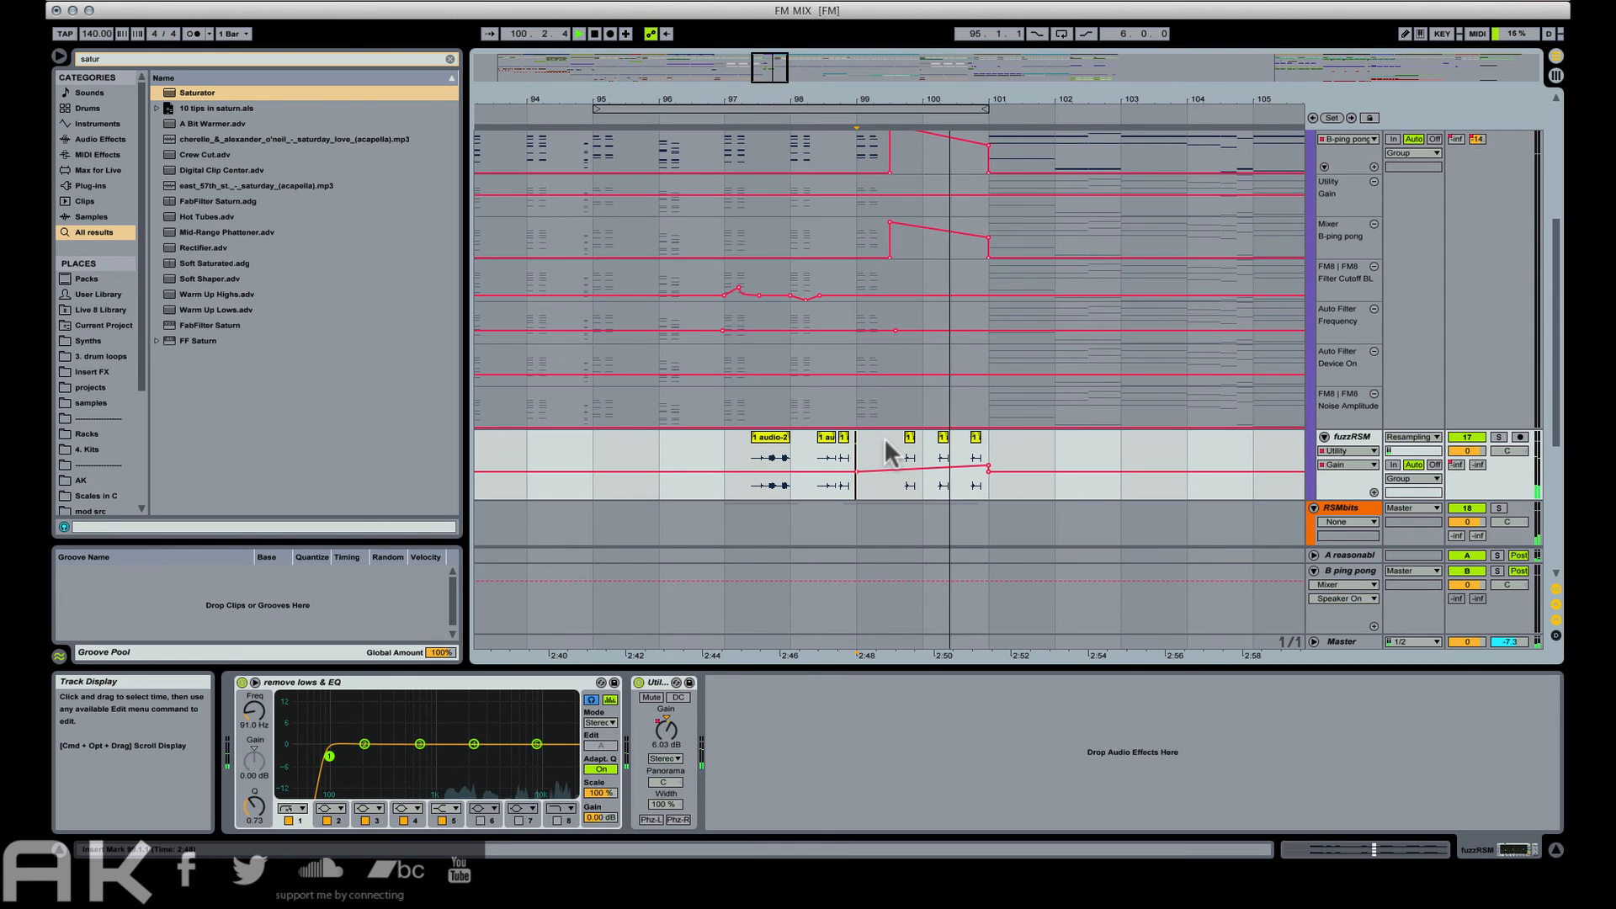
Save the set and play the song from the first CHORUS at bar 81 through the transition into the interlude.
scroll(862, 256, up, 6)
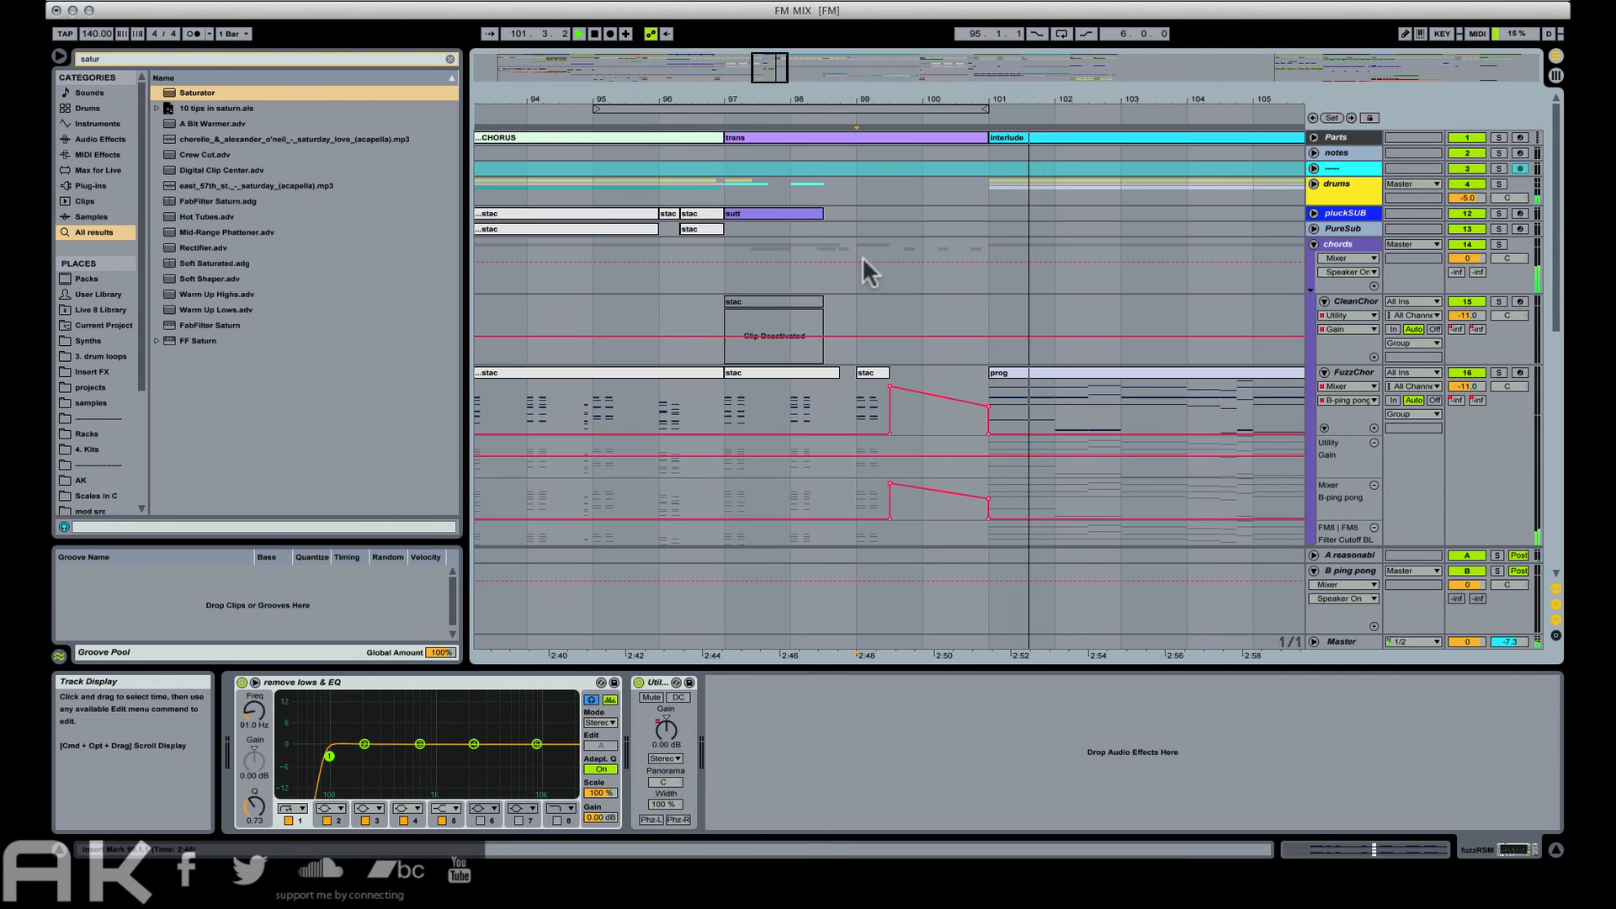
drag(913, 71, 878, 153)
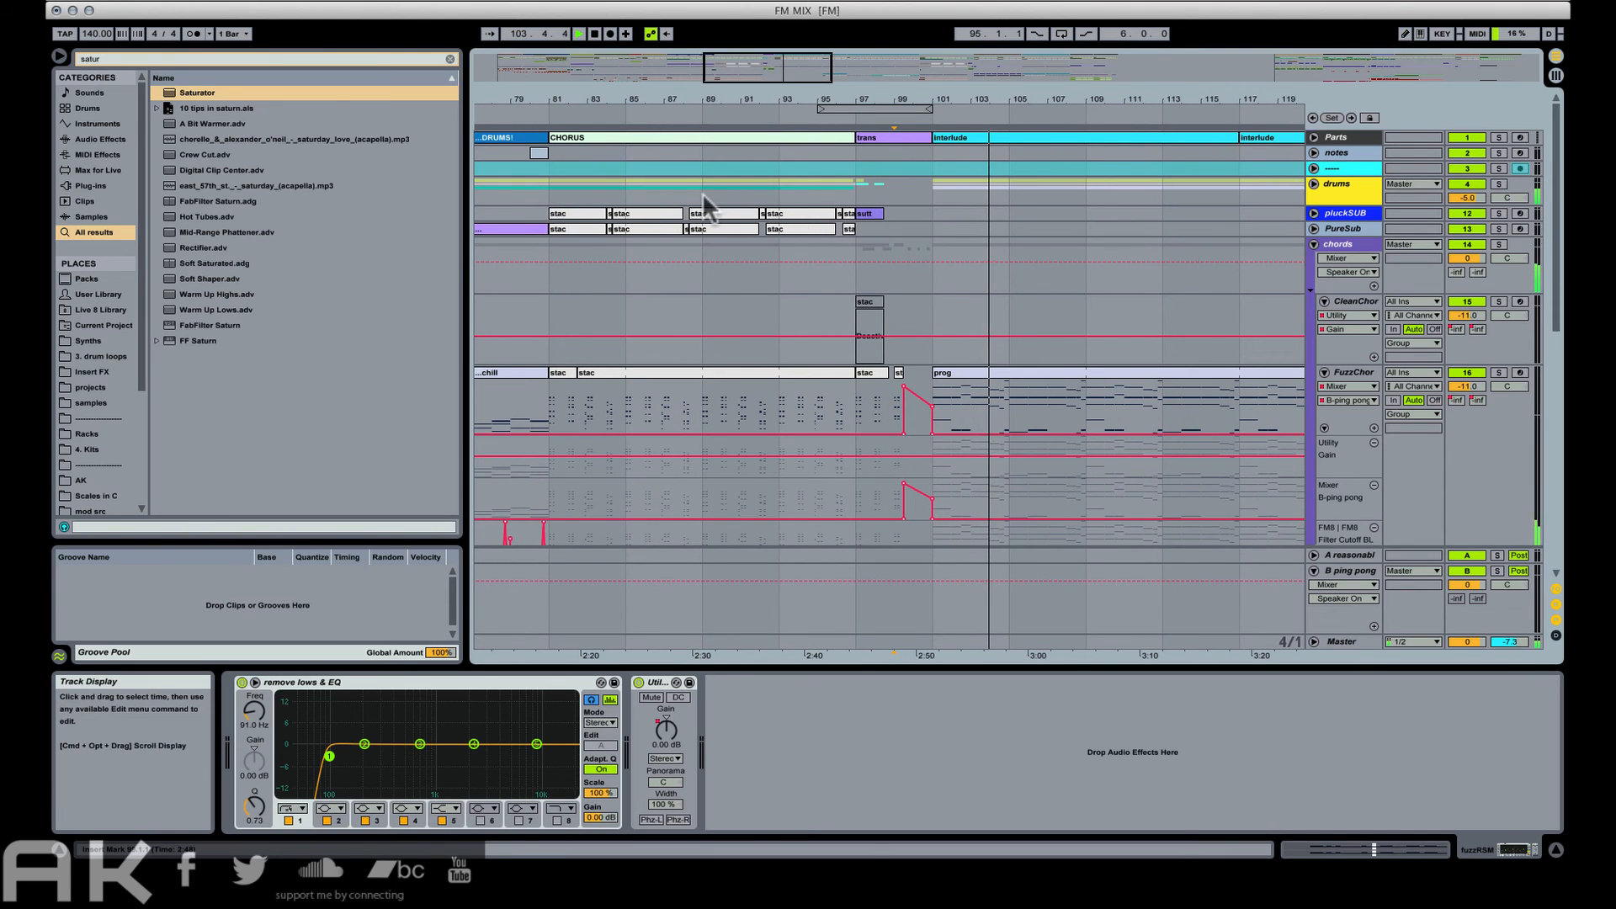
click(580, 138)
key(space)
key(space)
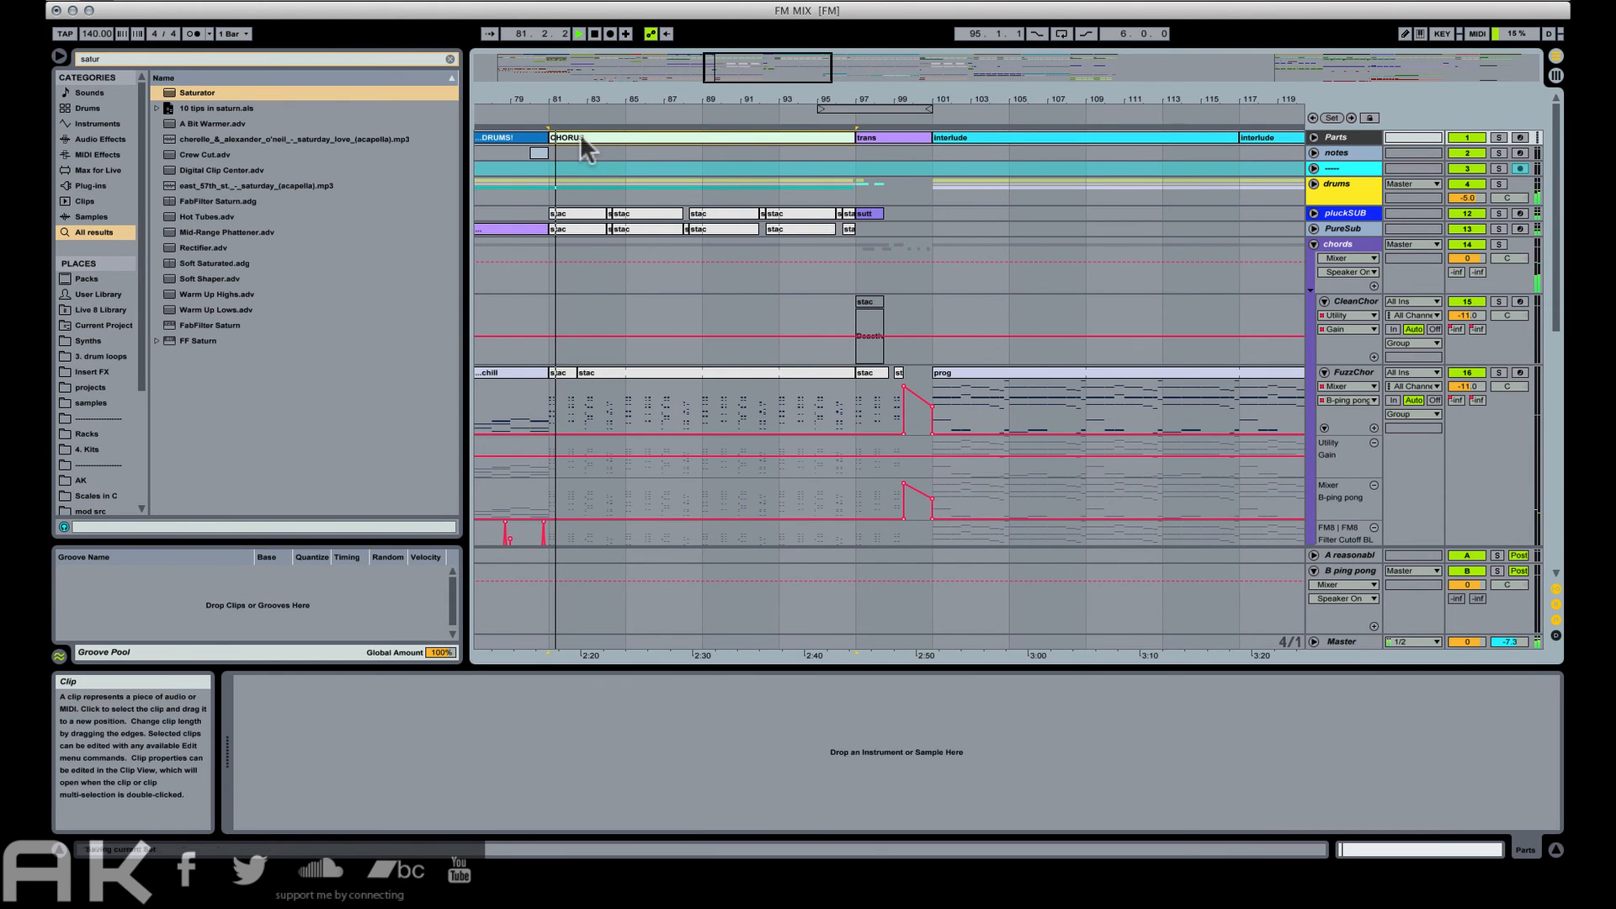
key(super+s)
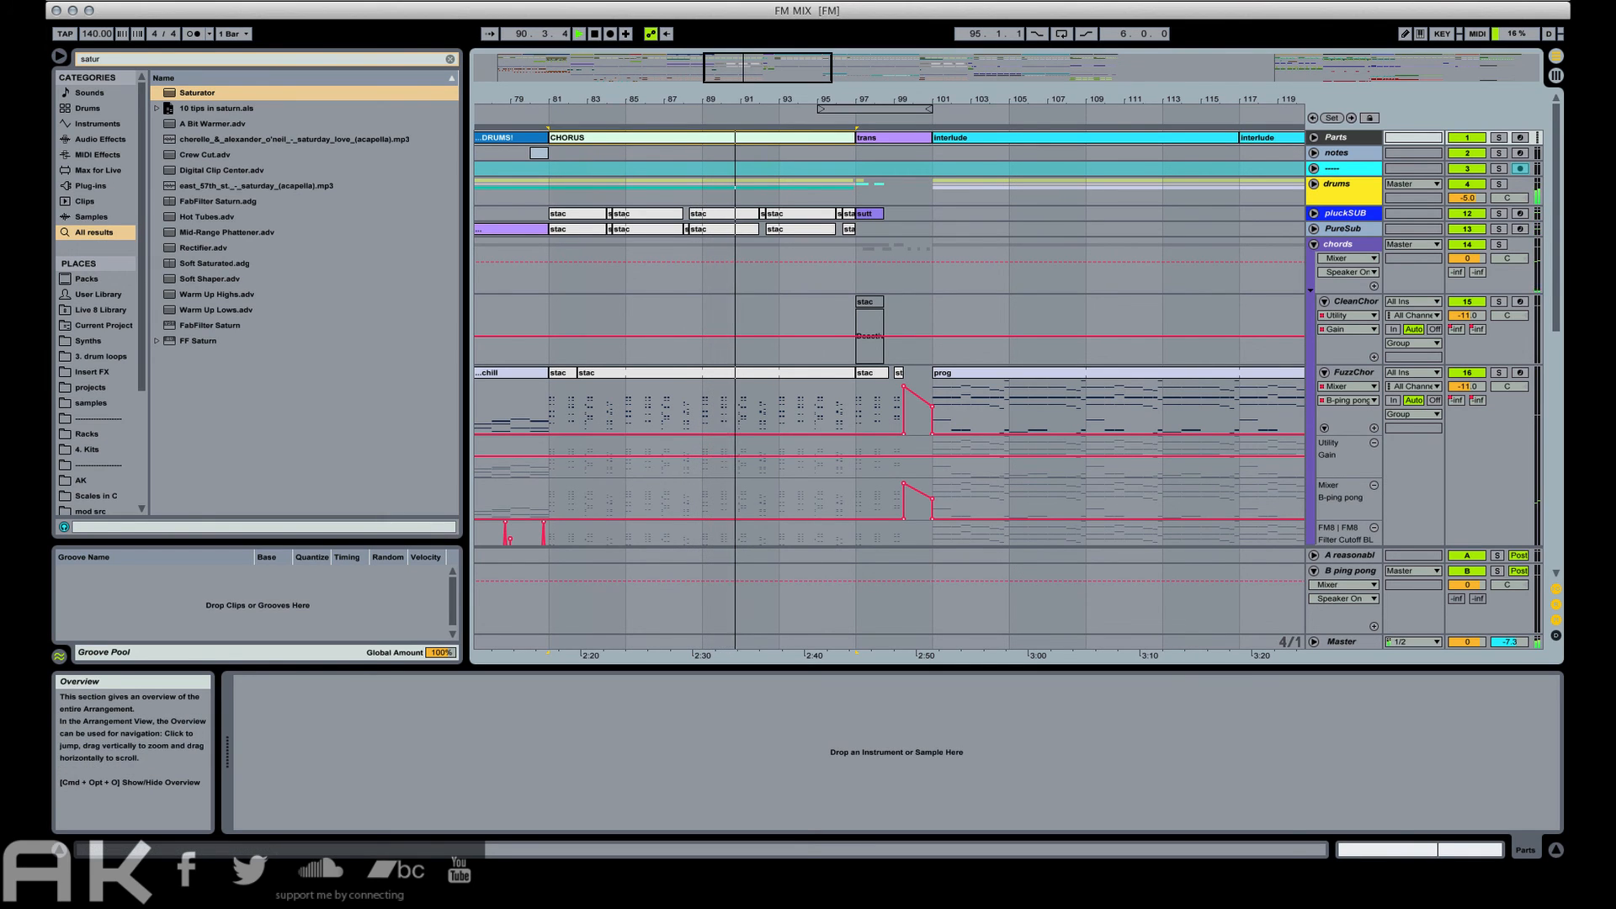
click(1012, 1)
click(928, 19)
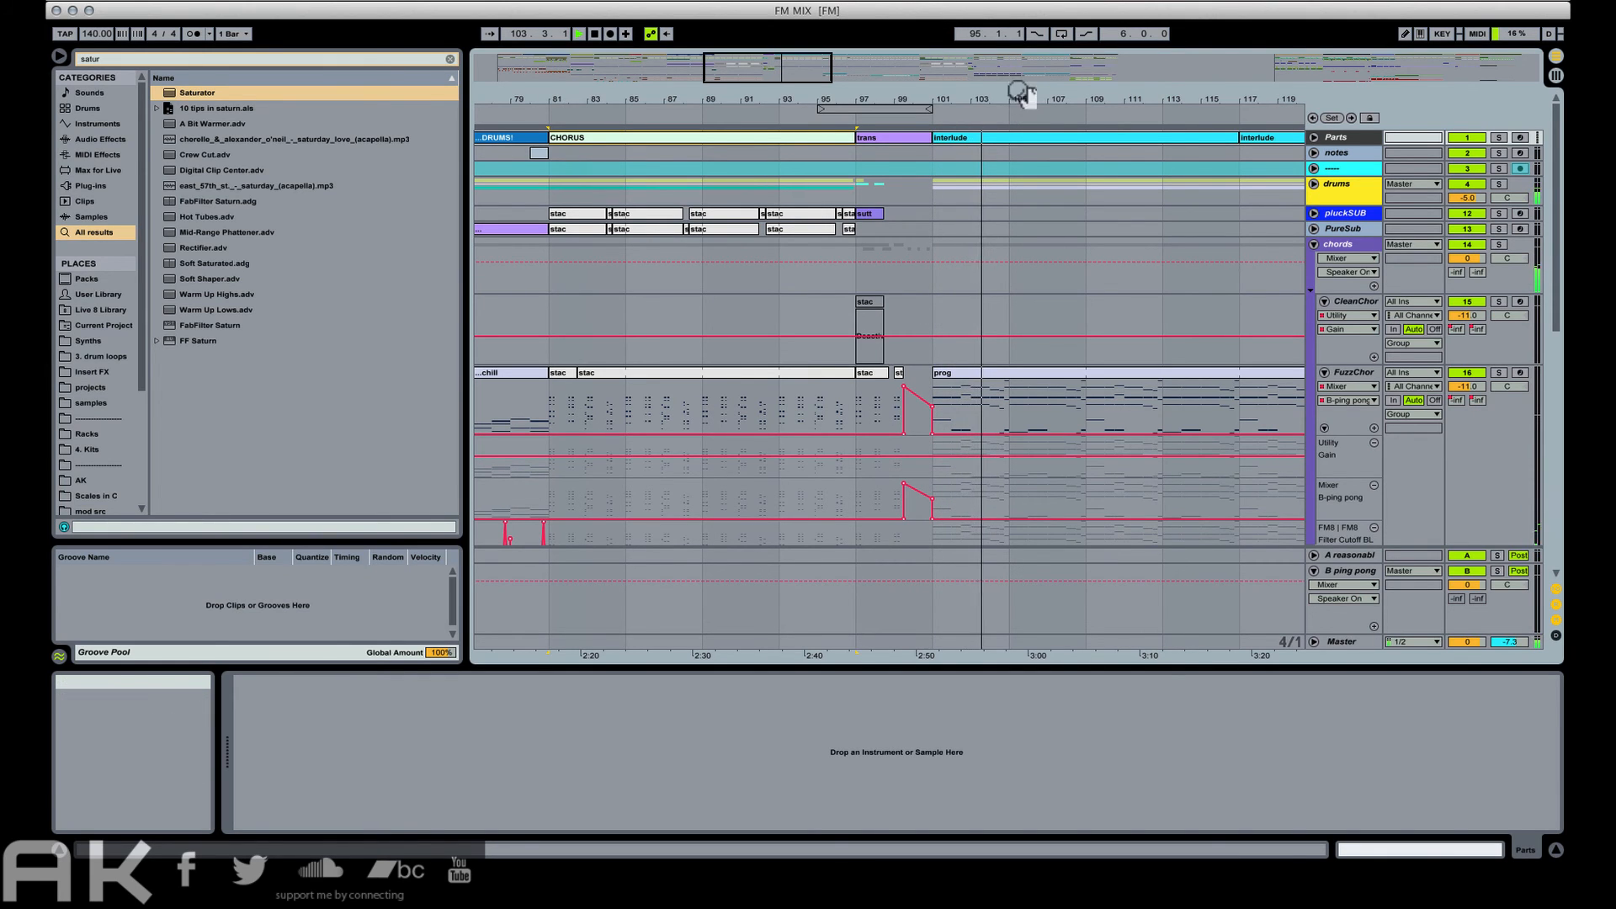
Play from about bar 145 through the second CHORUS to review how it leads into the minor trance section.
drag(1028, 99, 807, 99)
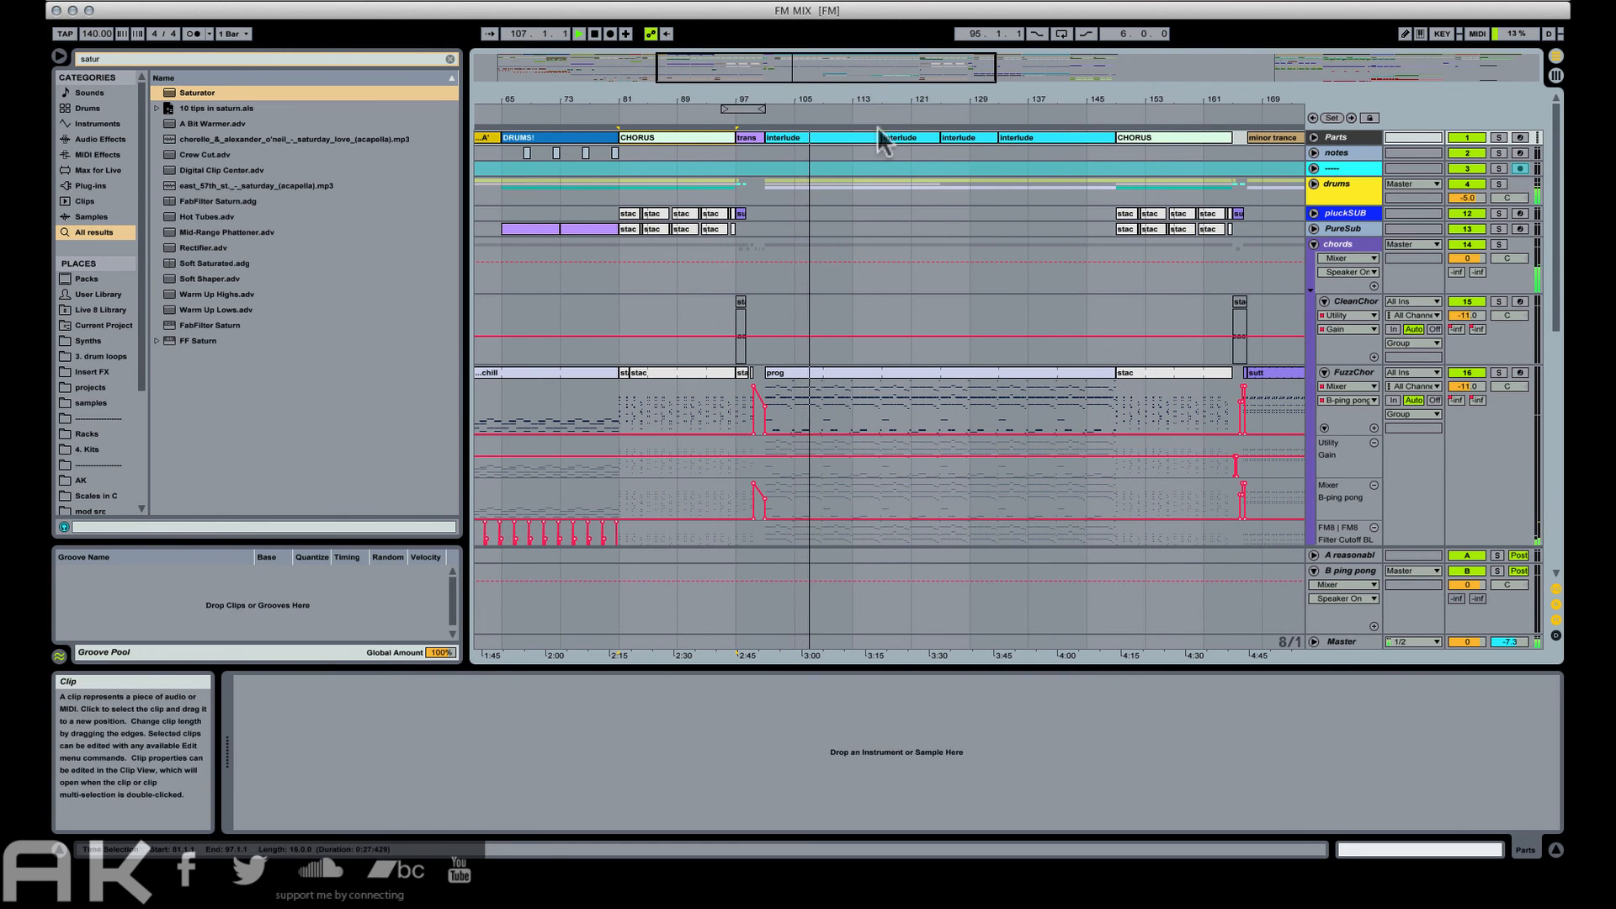
drag(1082, 99, 968, 102)
click(977, 148)
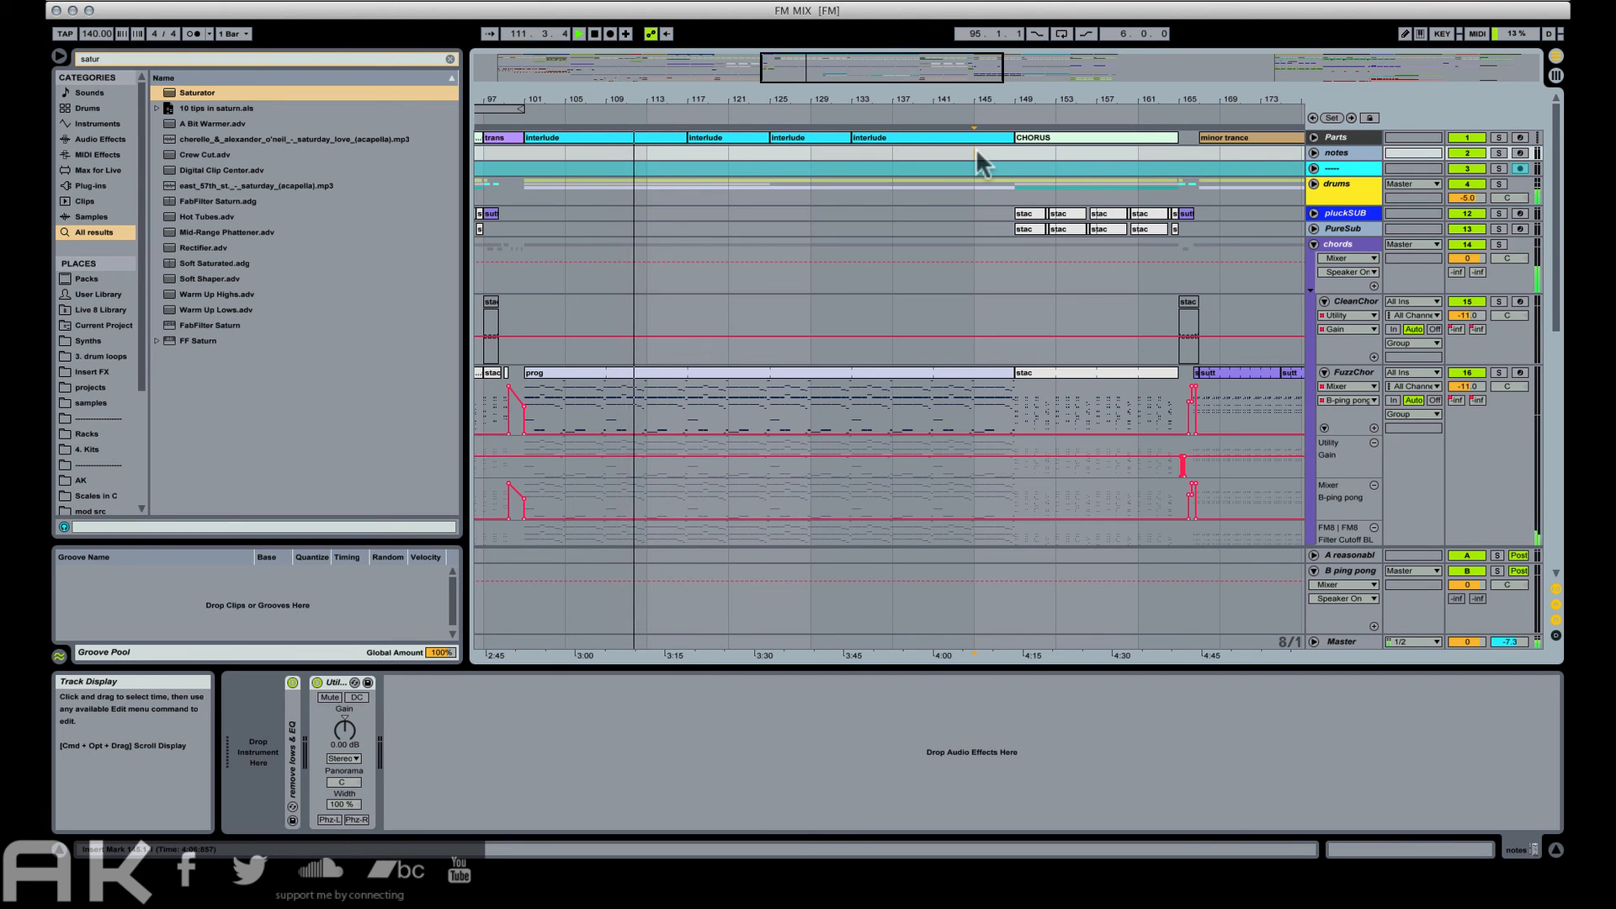
key(space)
key(space)
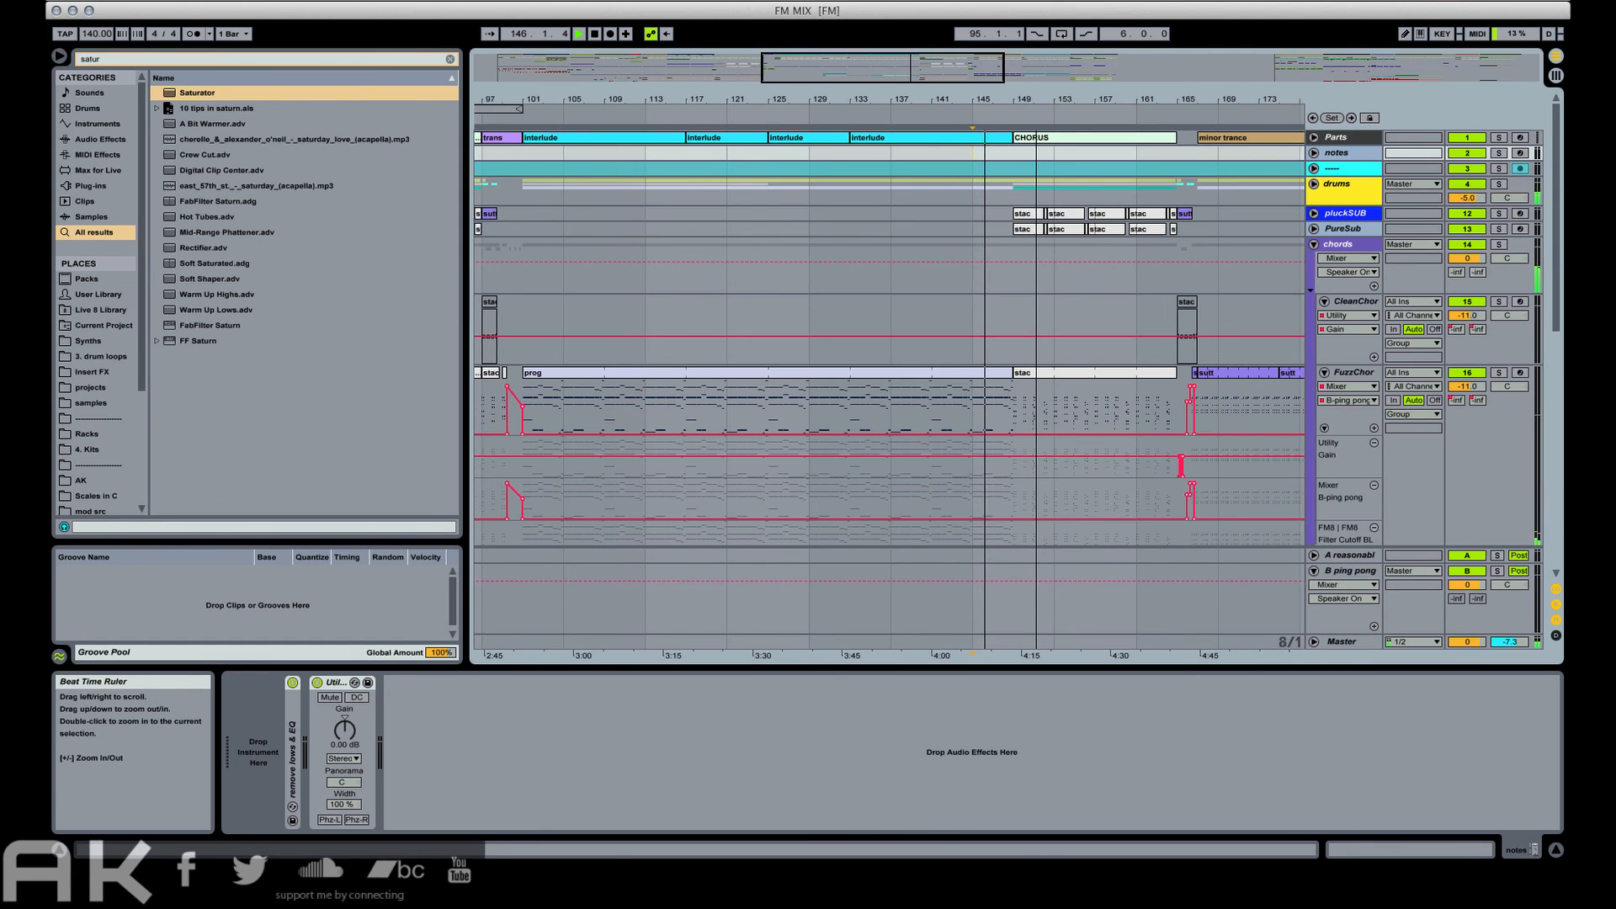
drag(1044, 101, 842, 101)
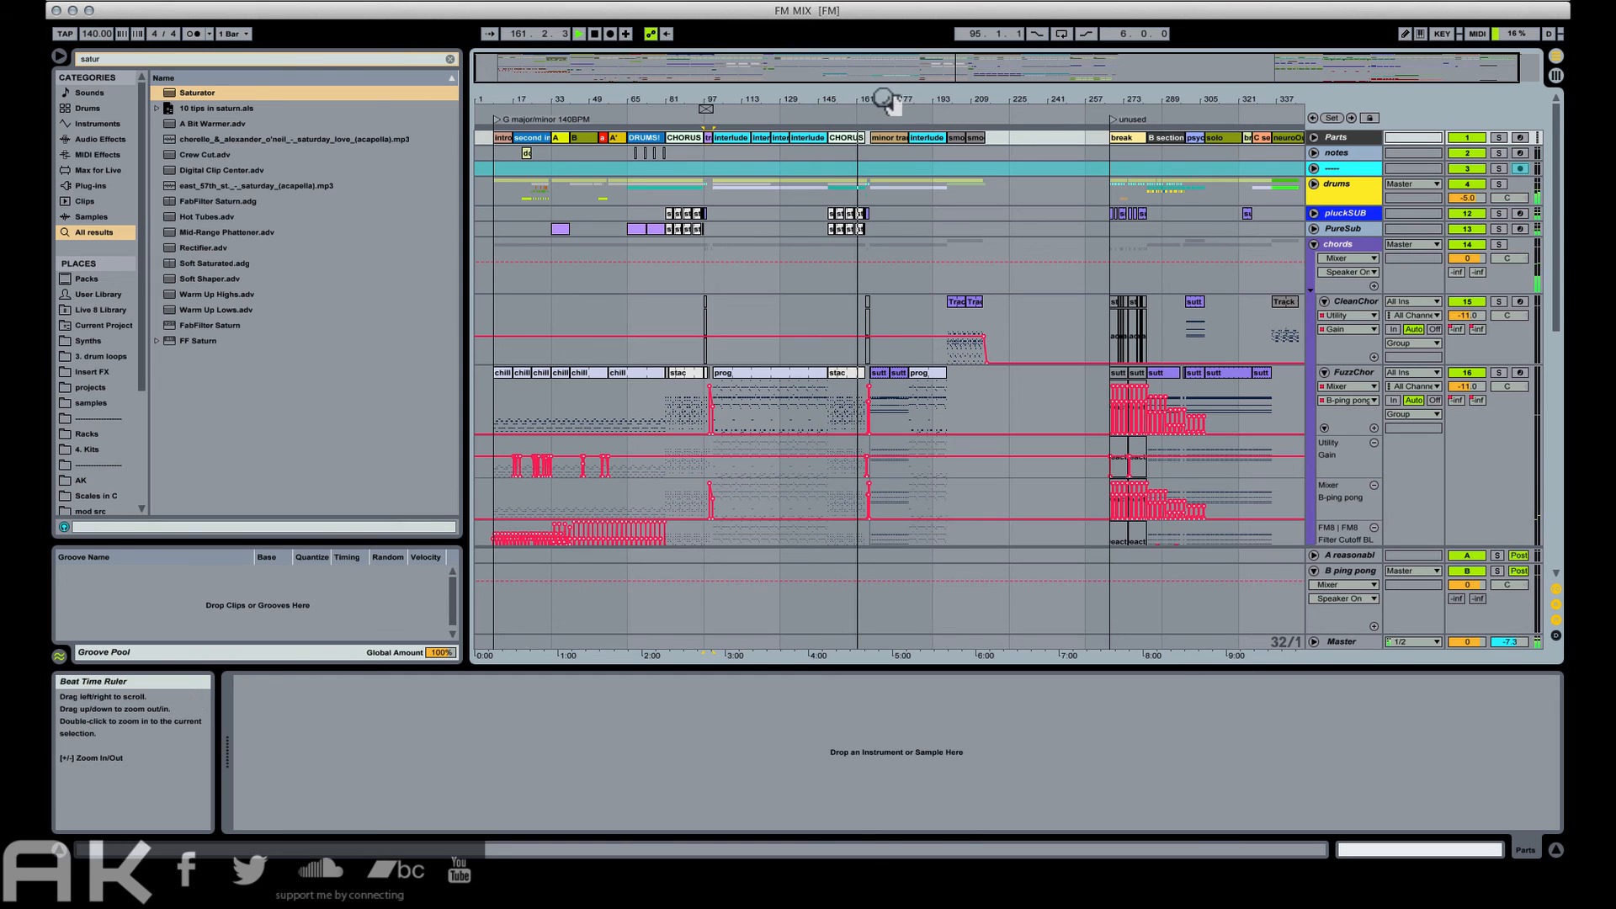
drag(876, 98, 1098, 105)
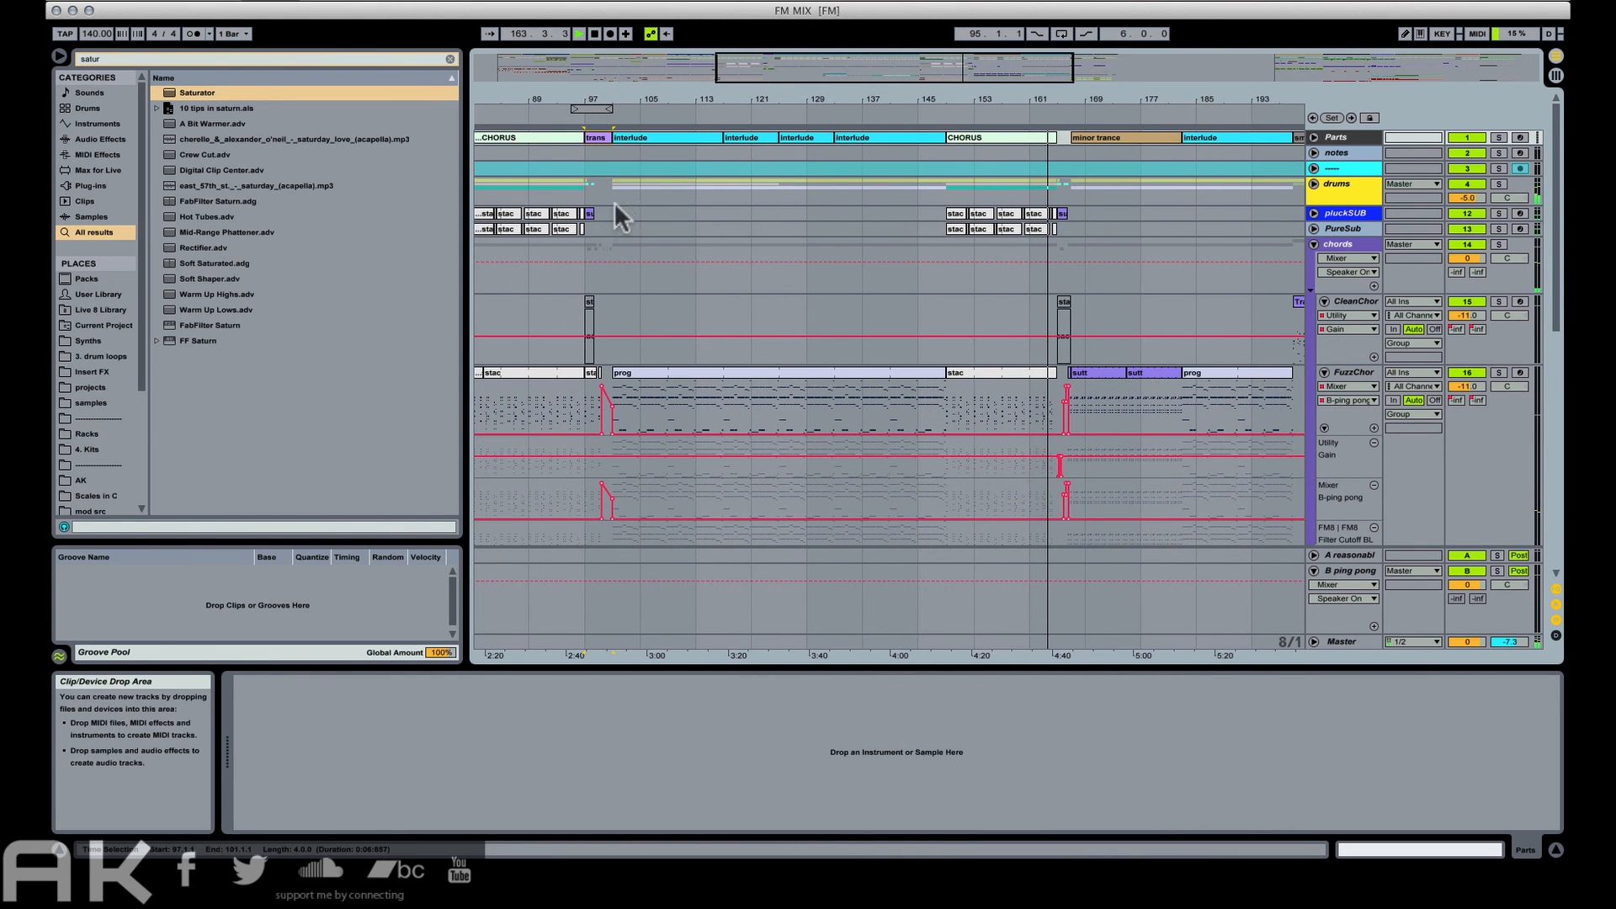
Copy the transition from bar 97 to bar 101 across all tracks and paste its time at bar 165, after the second CHORUS.
drag(609, 159, 612, 655)
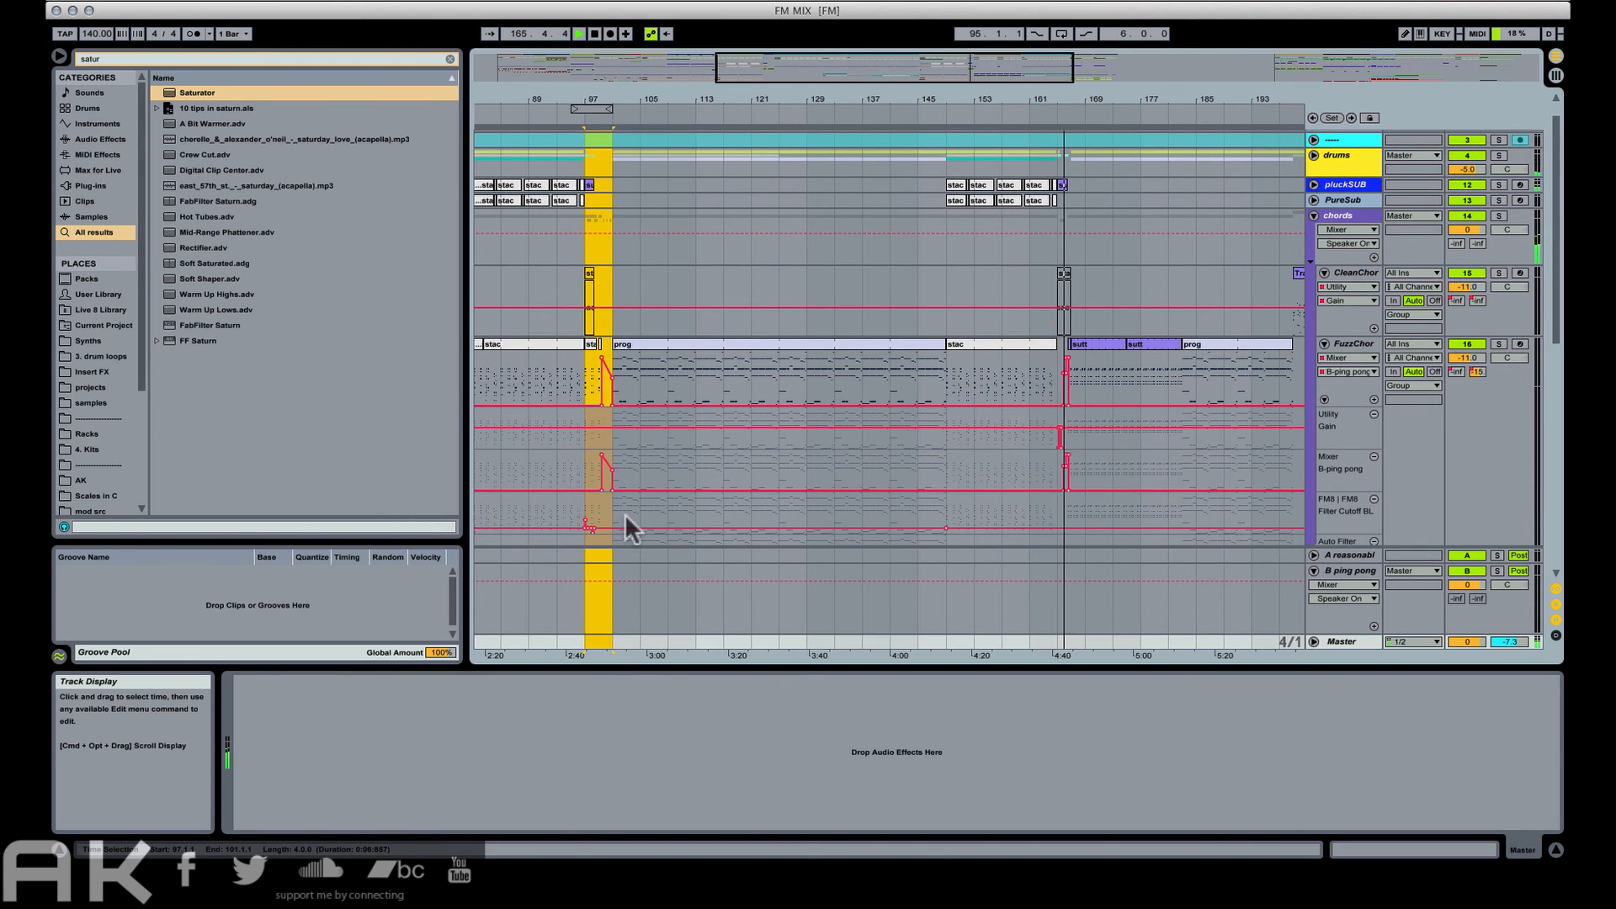
scroll(625, 513, up, 2)
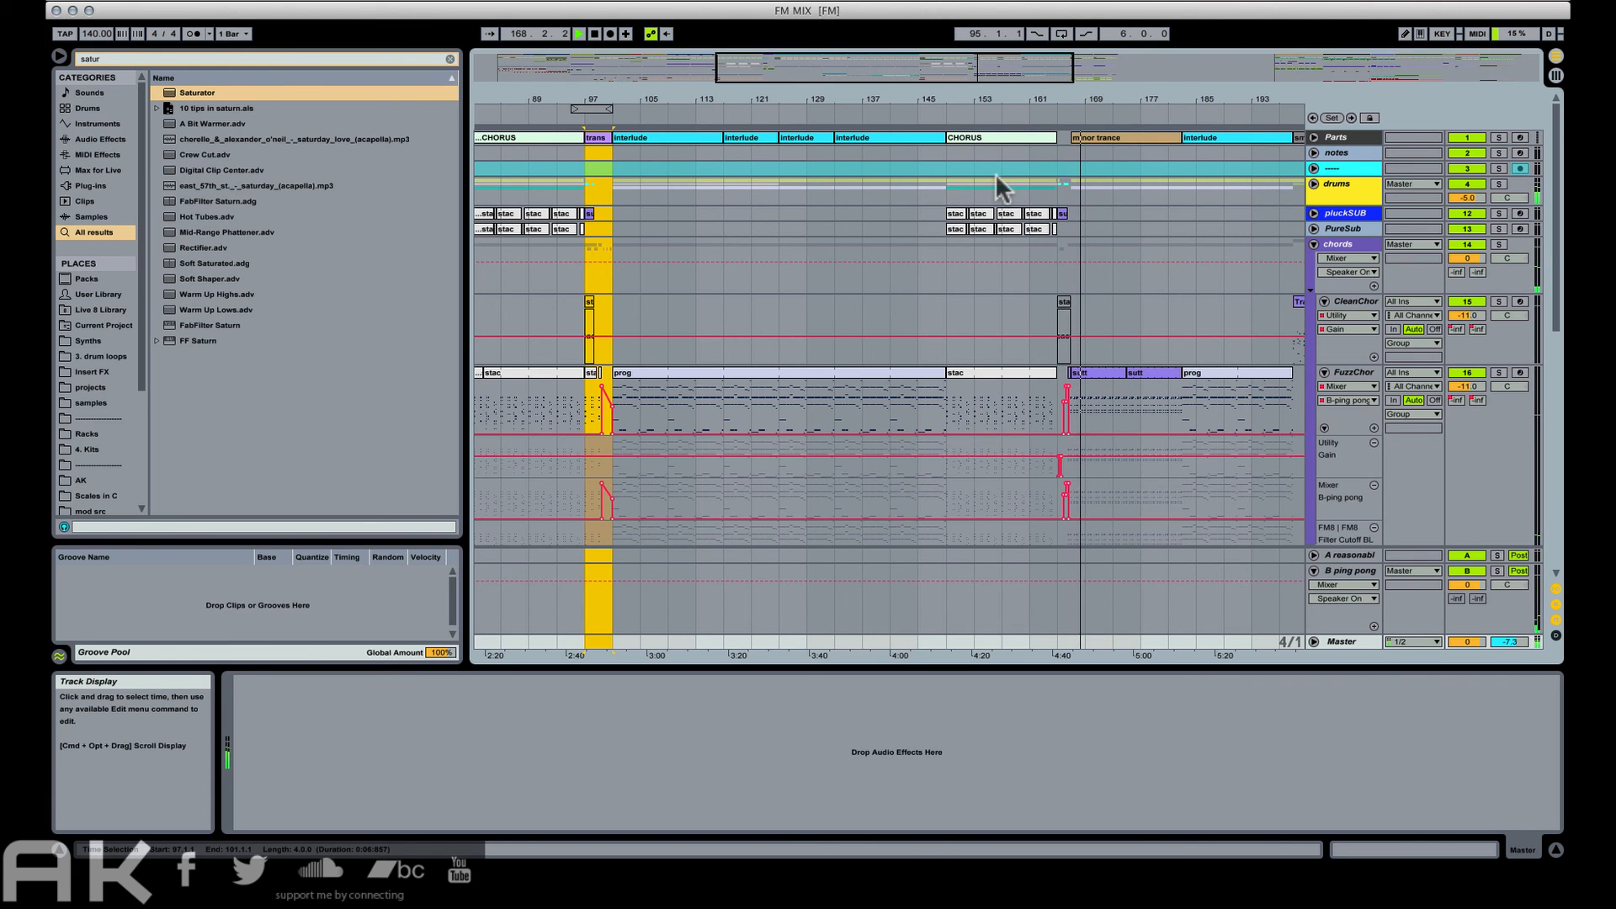
click(1056, 152)
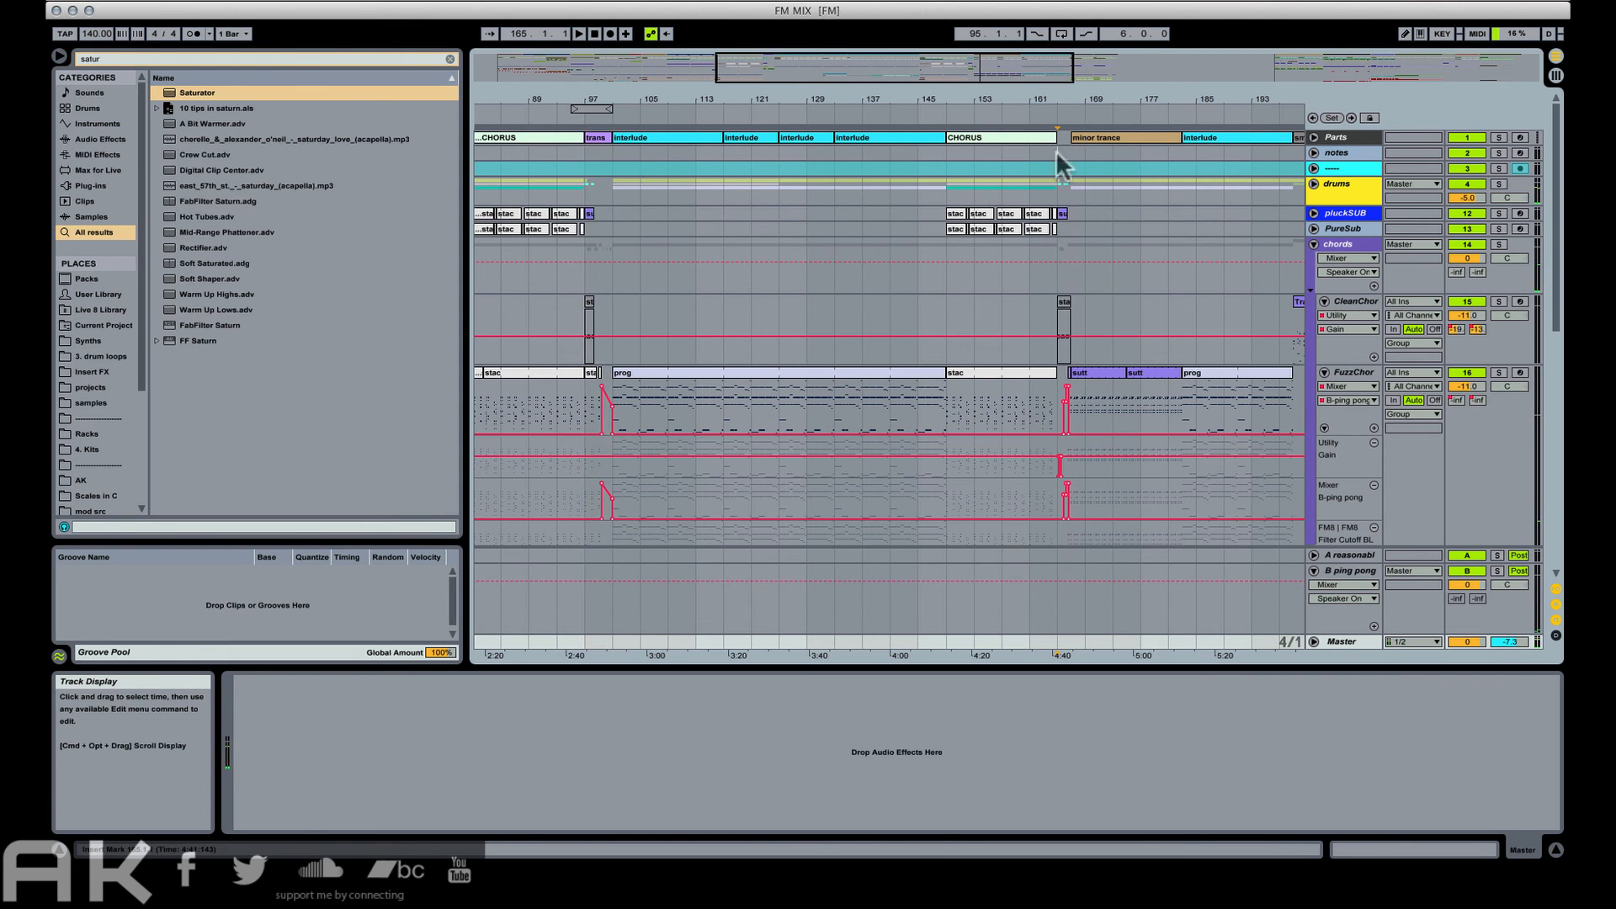
key(space)
drag(1071, 96, 1071, 155)
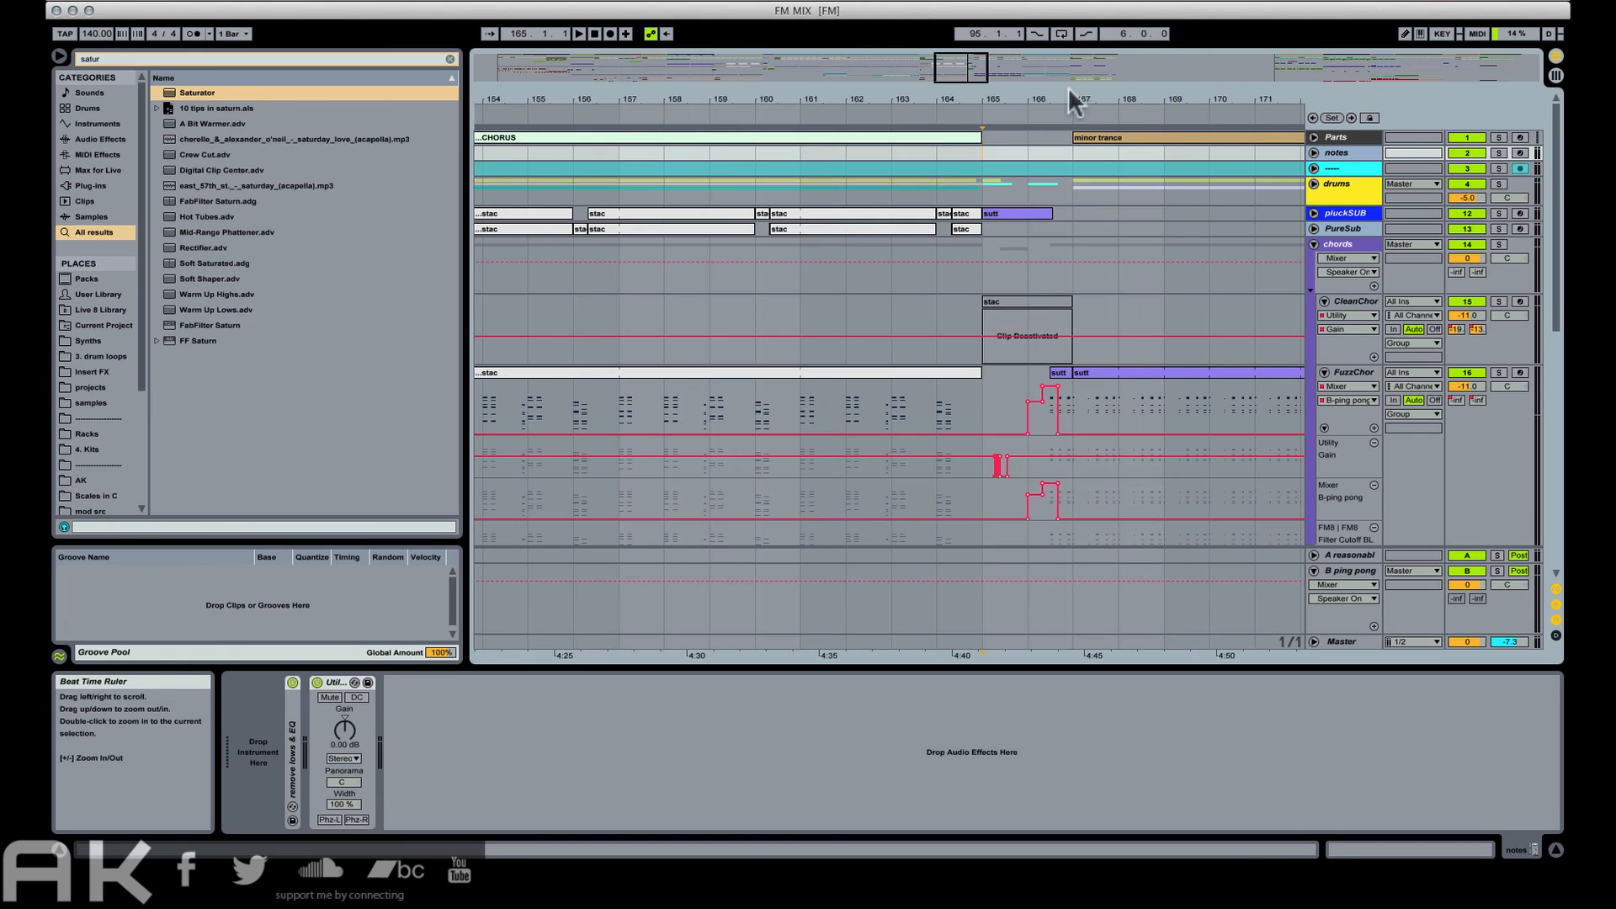
click(988, 134)
click(130, 0)
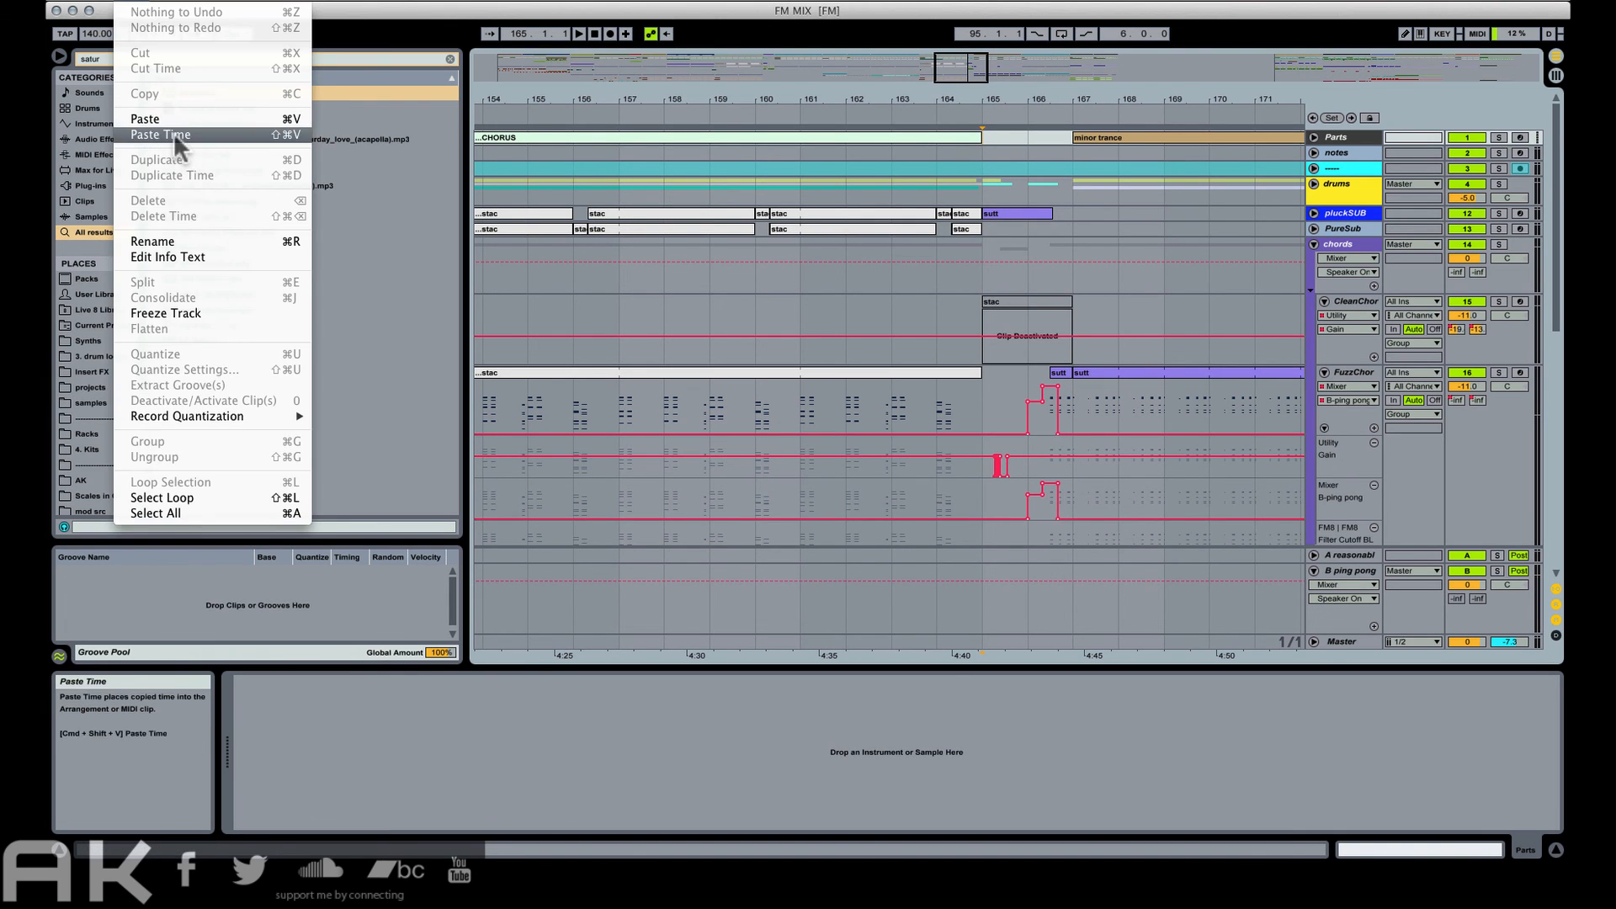
click(162, 134)
Play the pasted transition from bar 165, reviewing its chord, fuzzRSM and melodic clips against the old transition from bar 169.
click(963, 150)
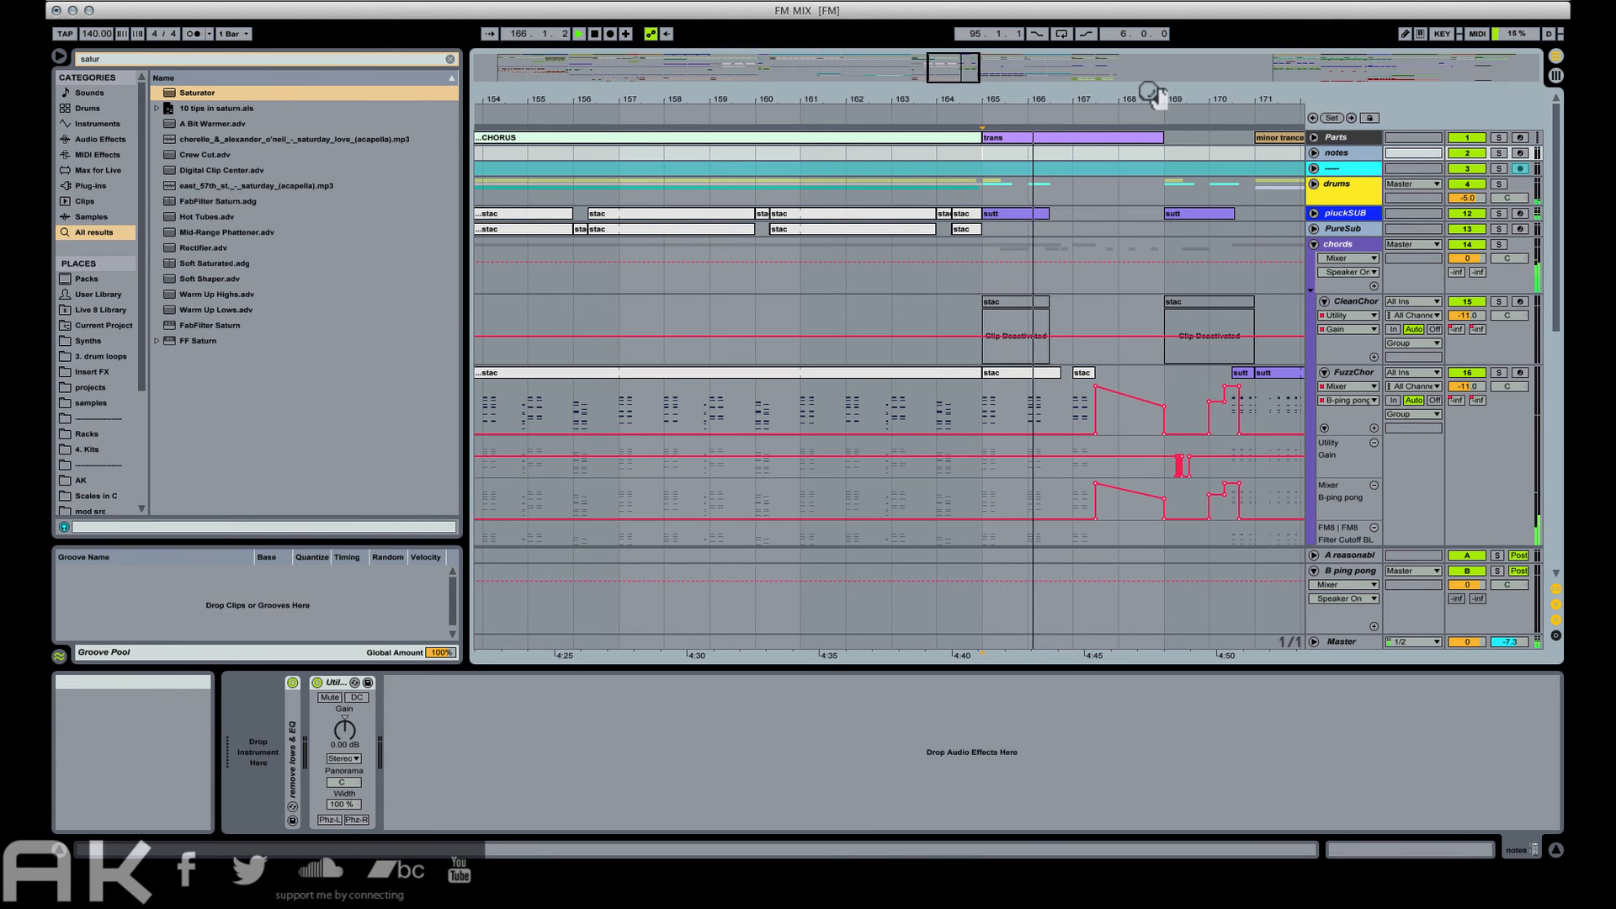
drag(1149, 98, 958, 100)
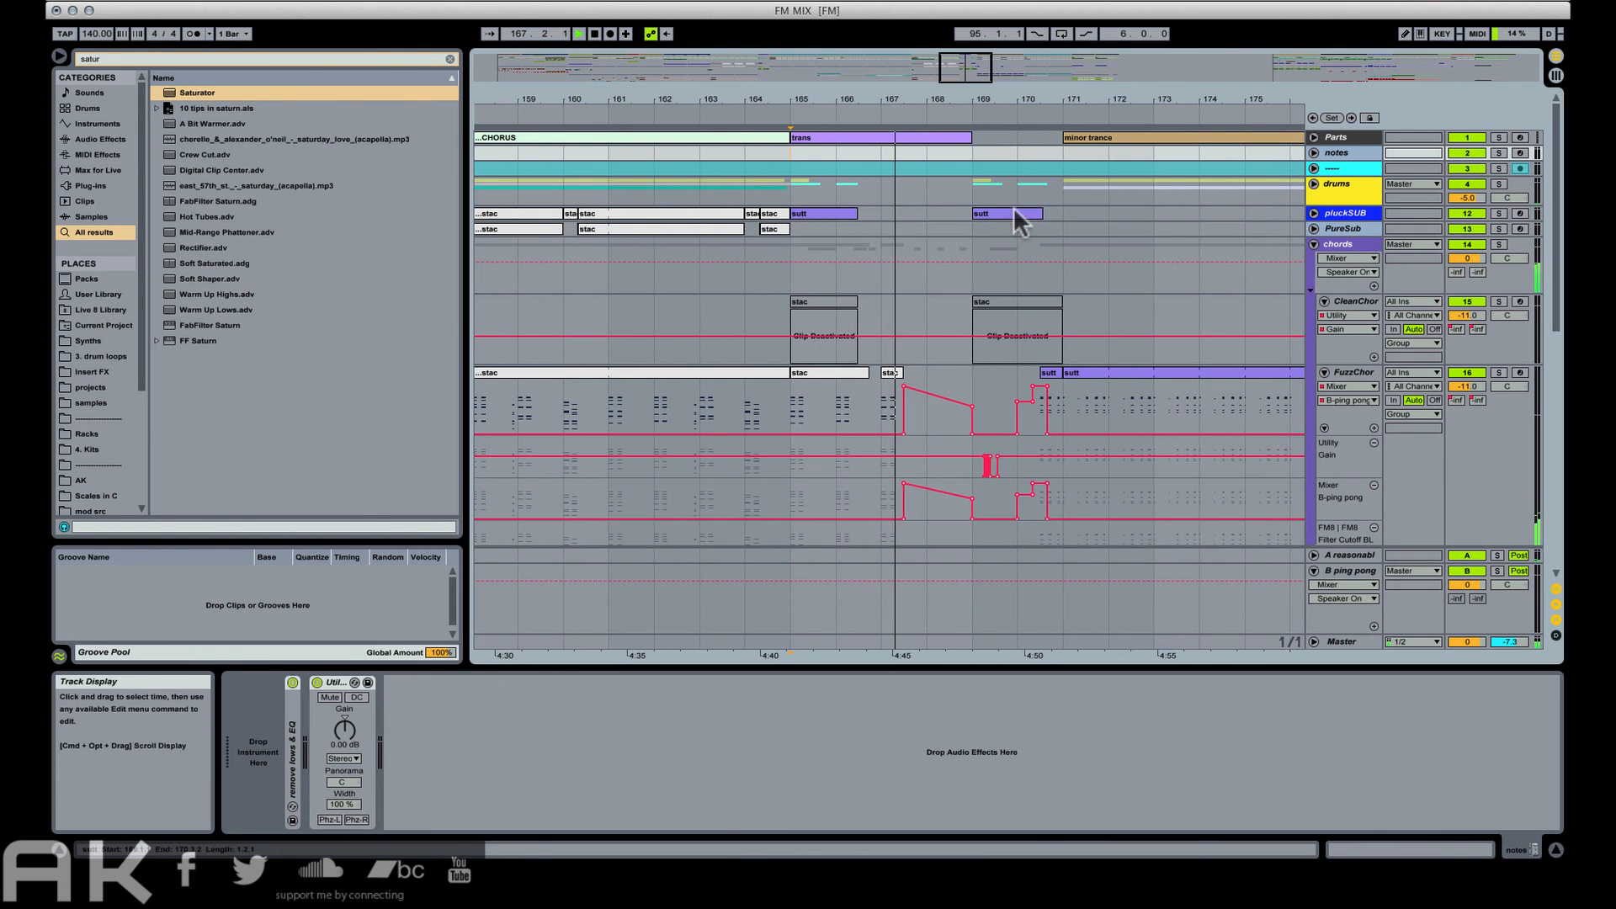
scroll(994, 271, down, 1)
scroll(992, 271, down, 8)
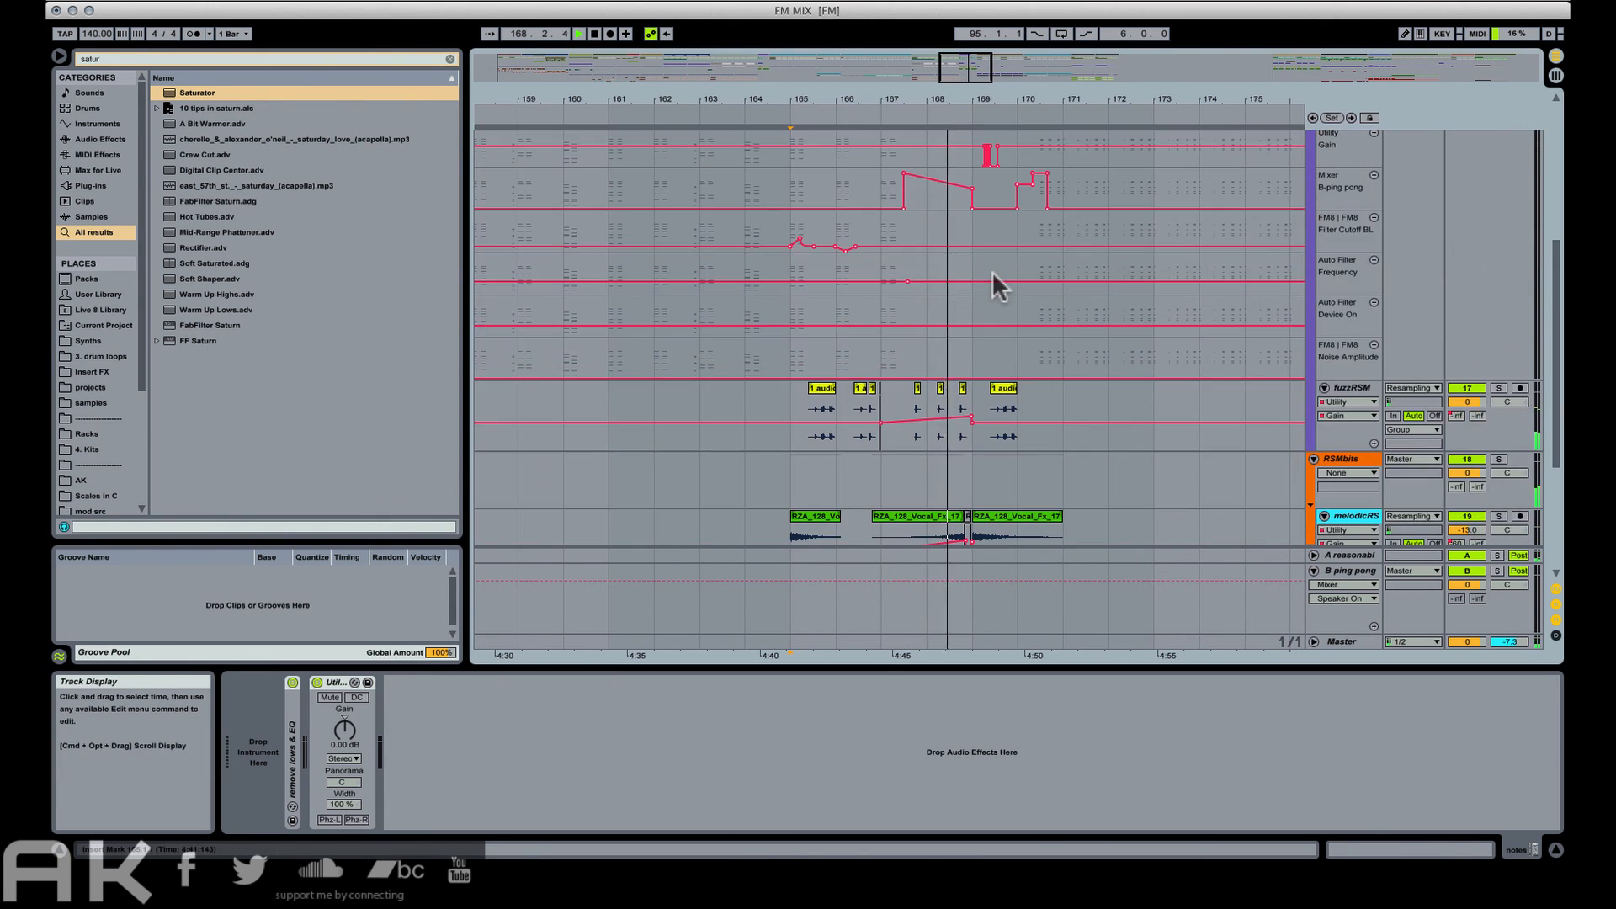
scroll(1011, 284, up, 7)
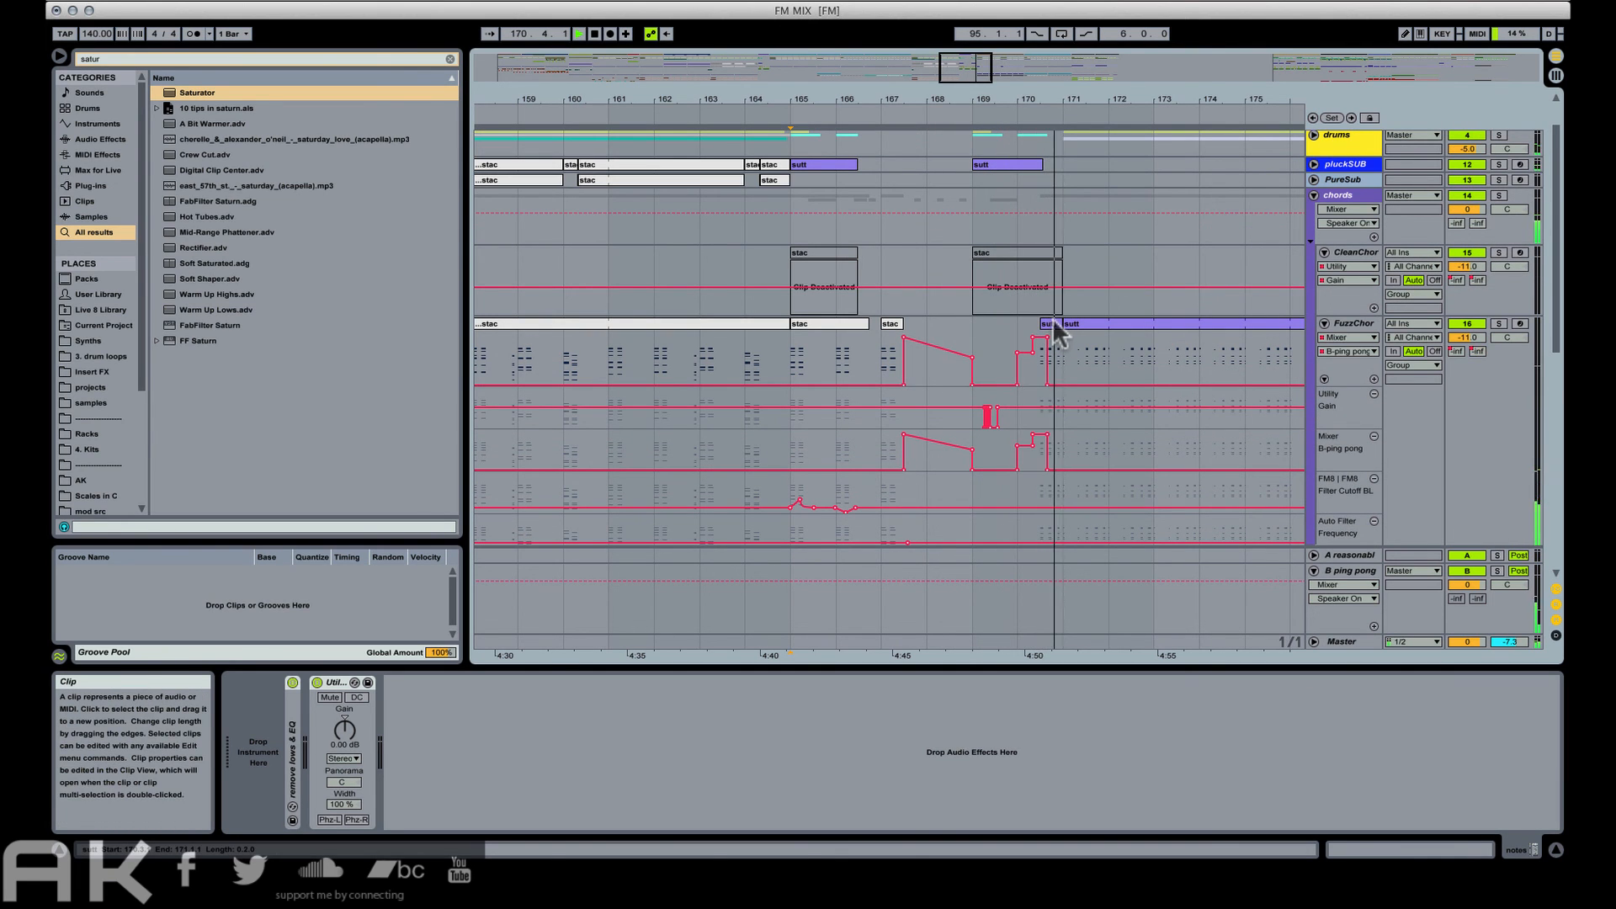
key(space)
key(space)
Copy the short FuzzChords sutt clip to just before bar 169 and raise the B ping pong send automation up to that bar.
drag(1052, 322, 962, 323)
key(b)
click(971, 338)
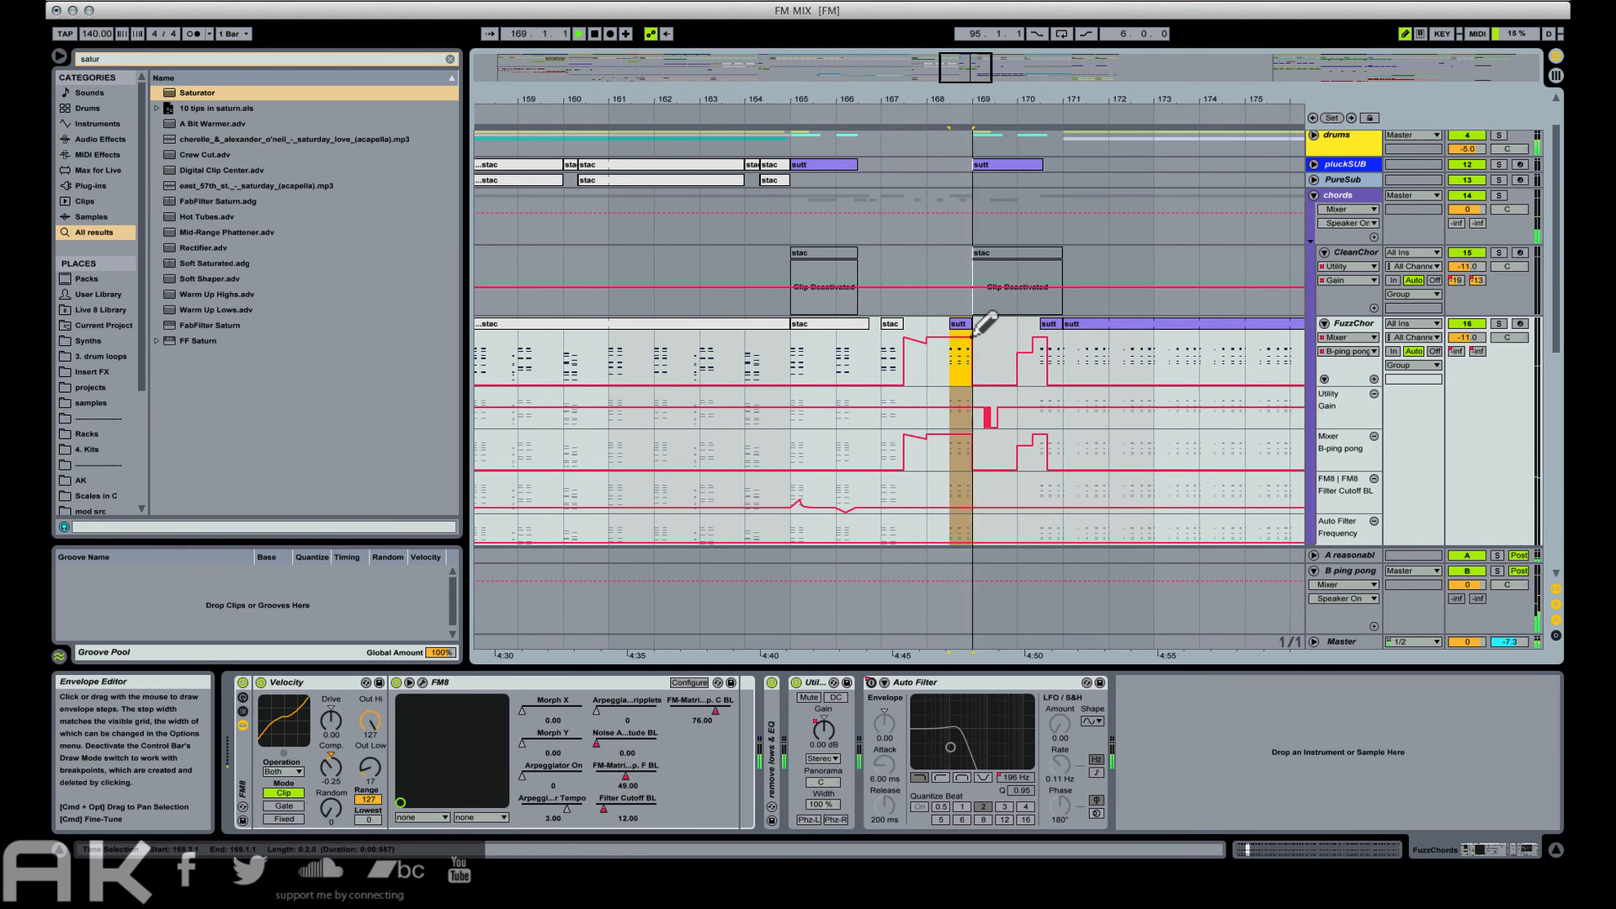
scroll(994, 270, up, 2)
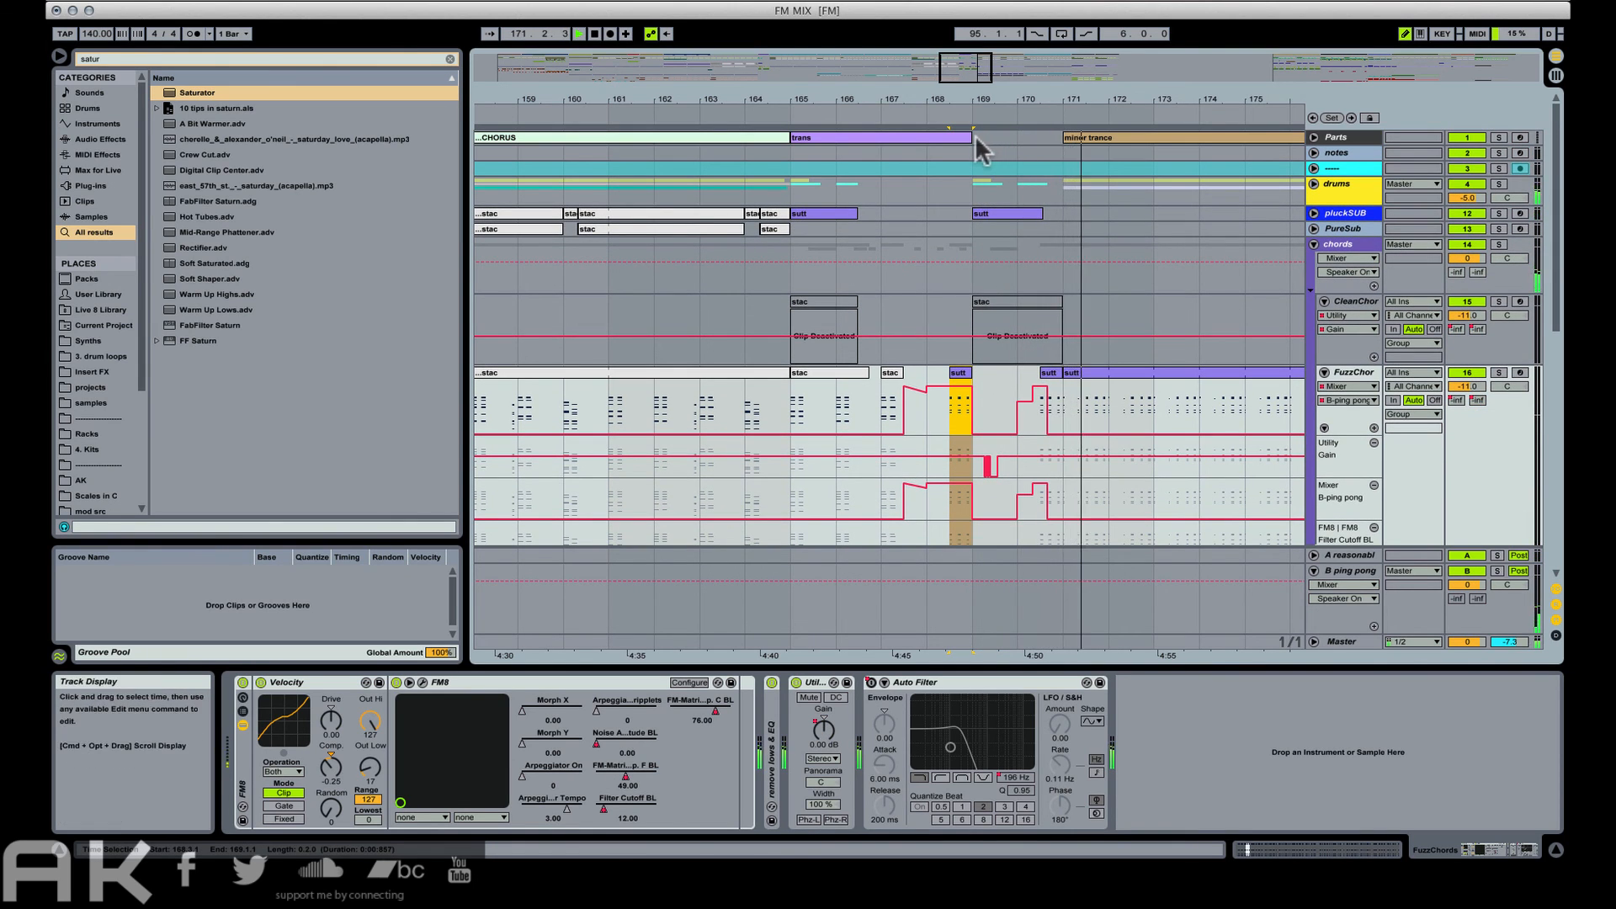
key(space)
key(space)
Delete the time of the old transition from bar 169 to bar 171 and play the trans section into minor trance.
drag(994, 140, 1081, 608)
key(space)
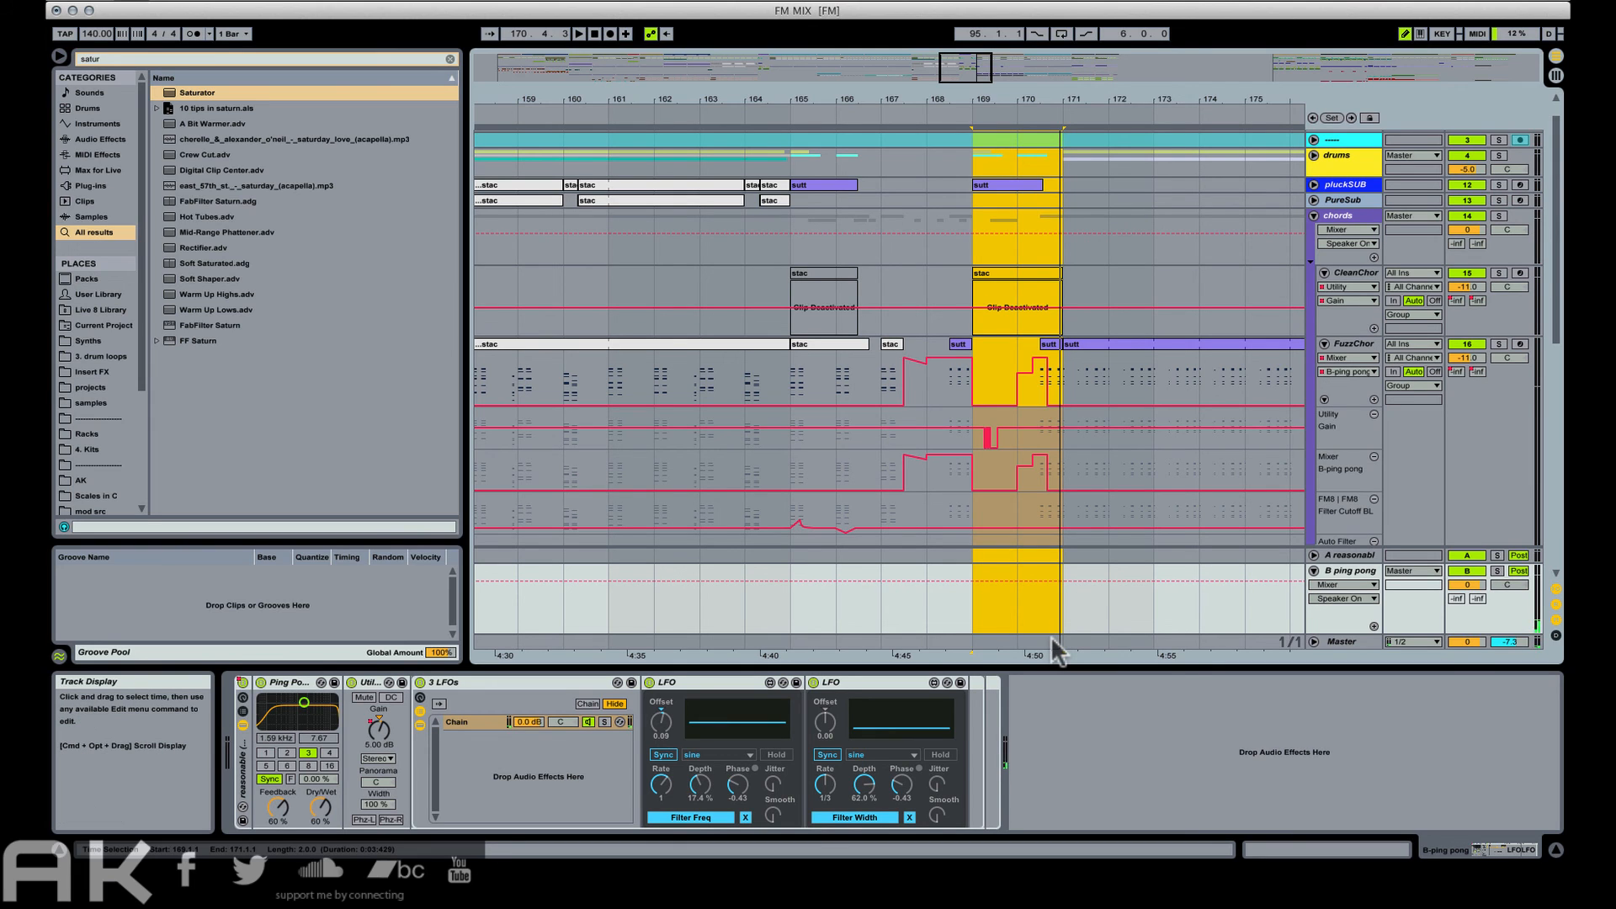
key(shift+super+BackSpace)
key(space)
scroll(947, 257, up, 2)
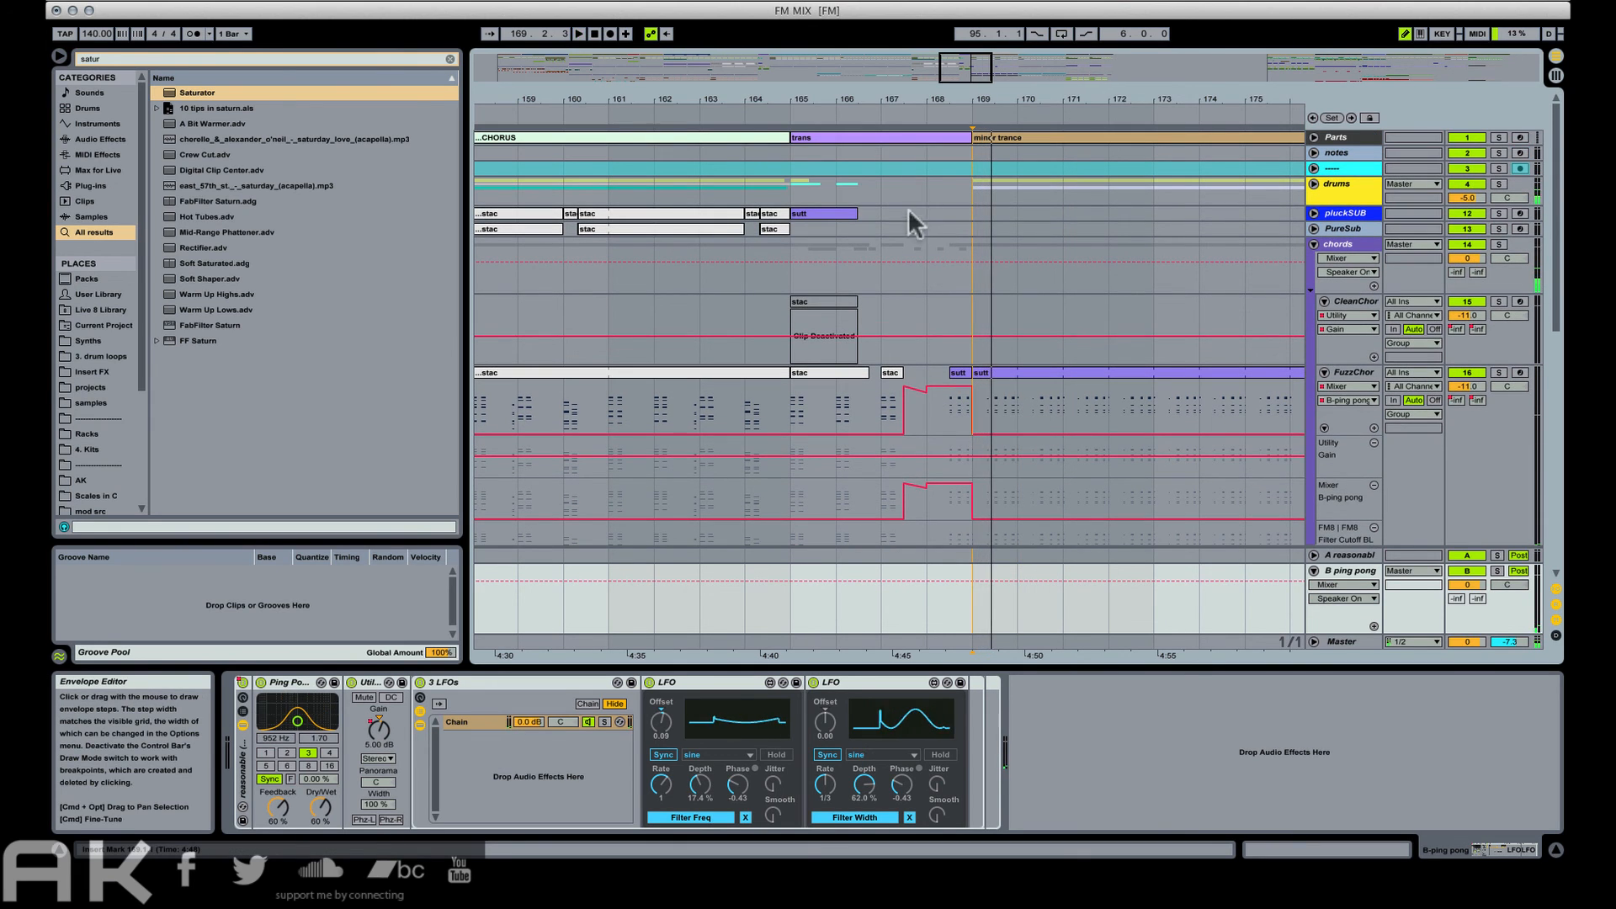
click(804, 139)
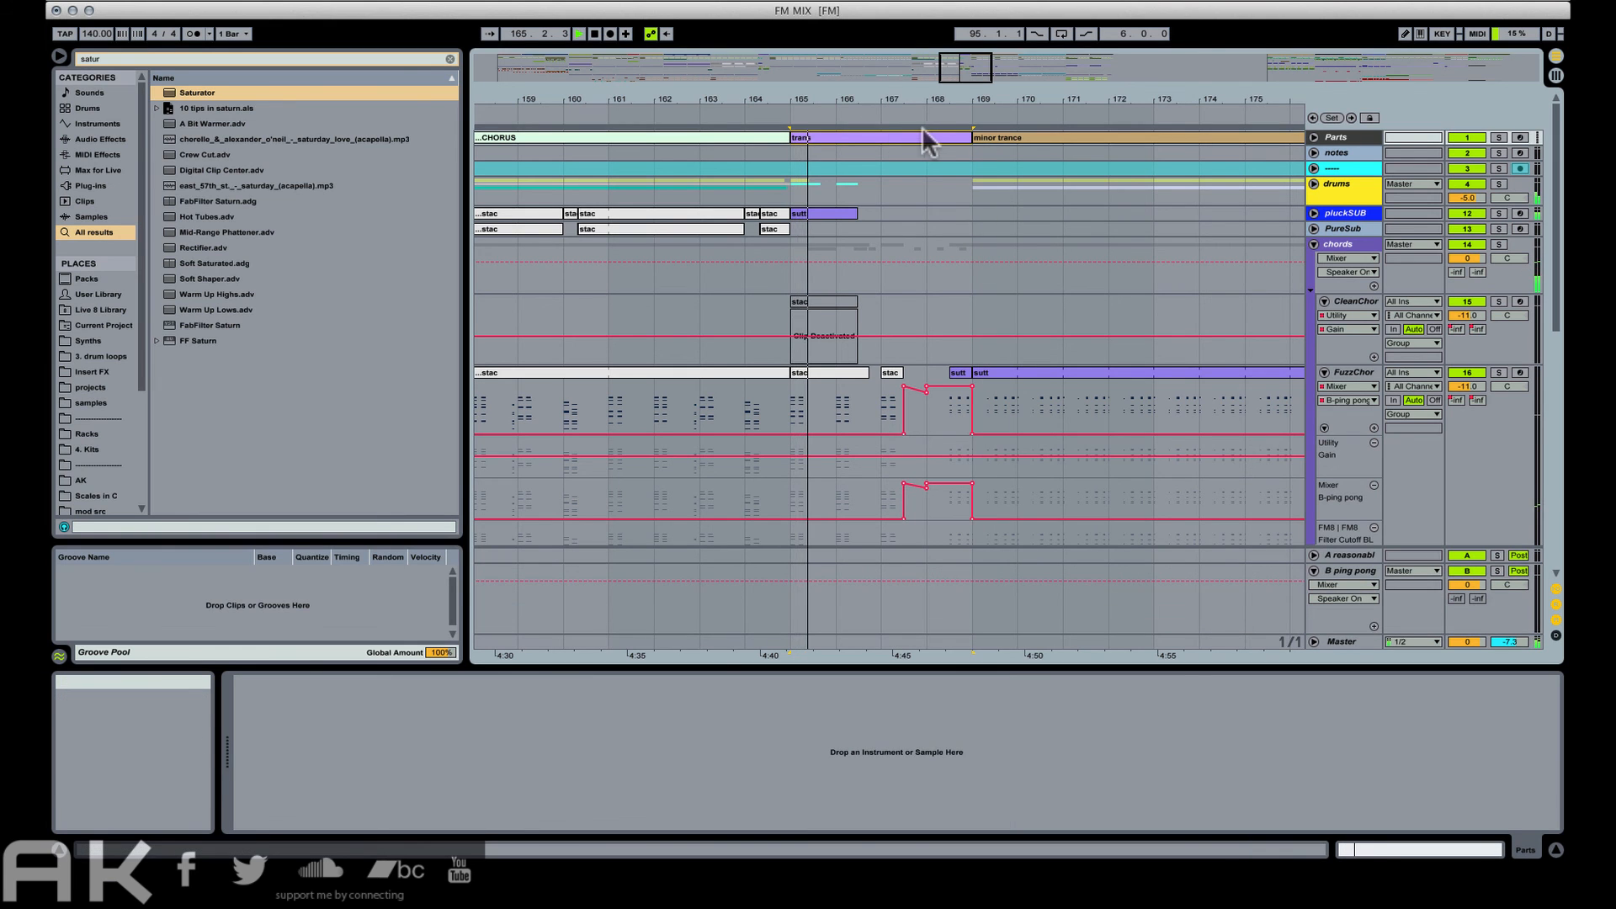
drag(881, 99, 646, 92)
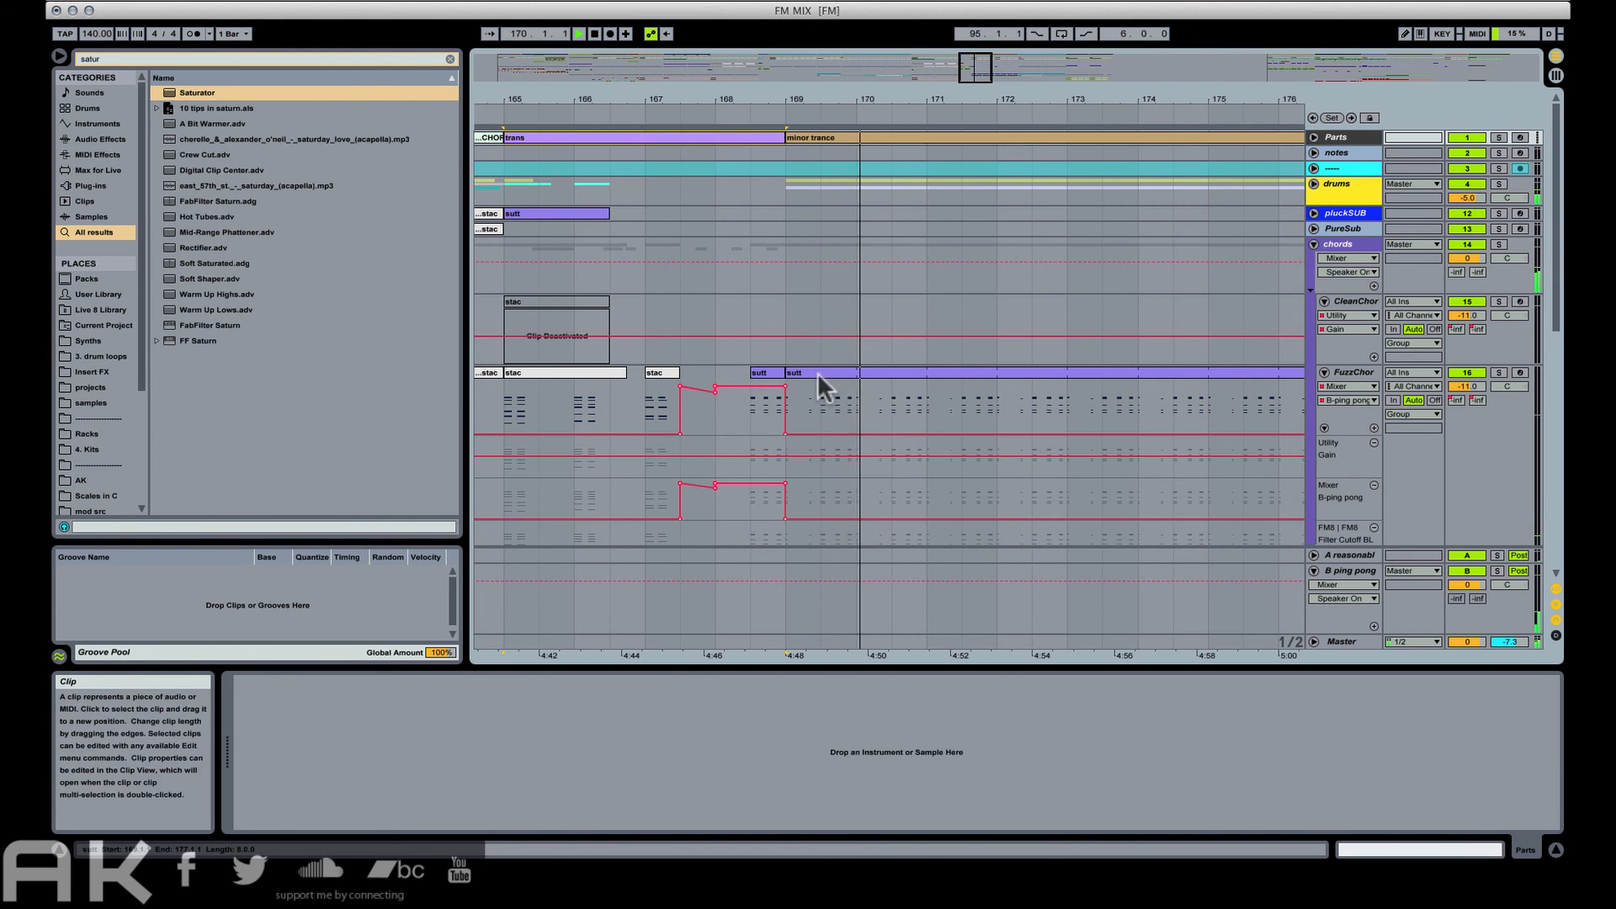
Show the Utility Gain automation of the B ping pong return, enable automation drawing and stop playback.
click(1339, 571)
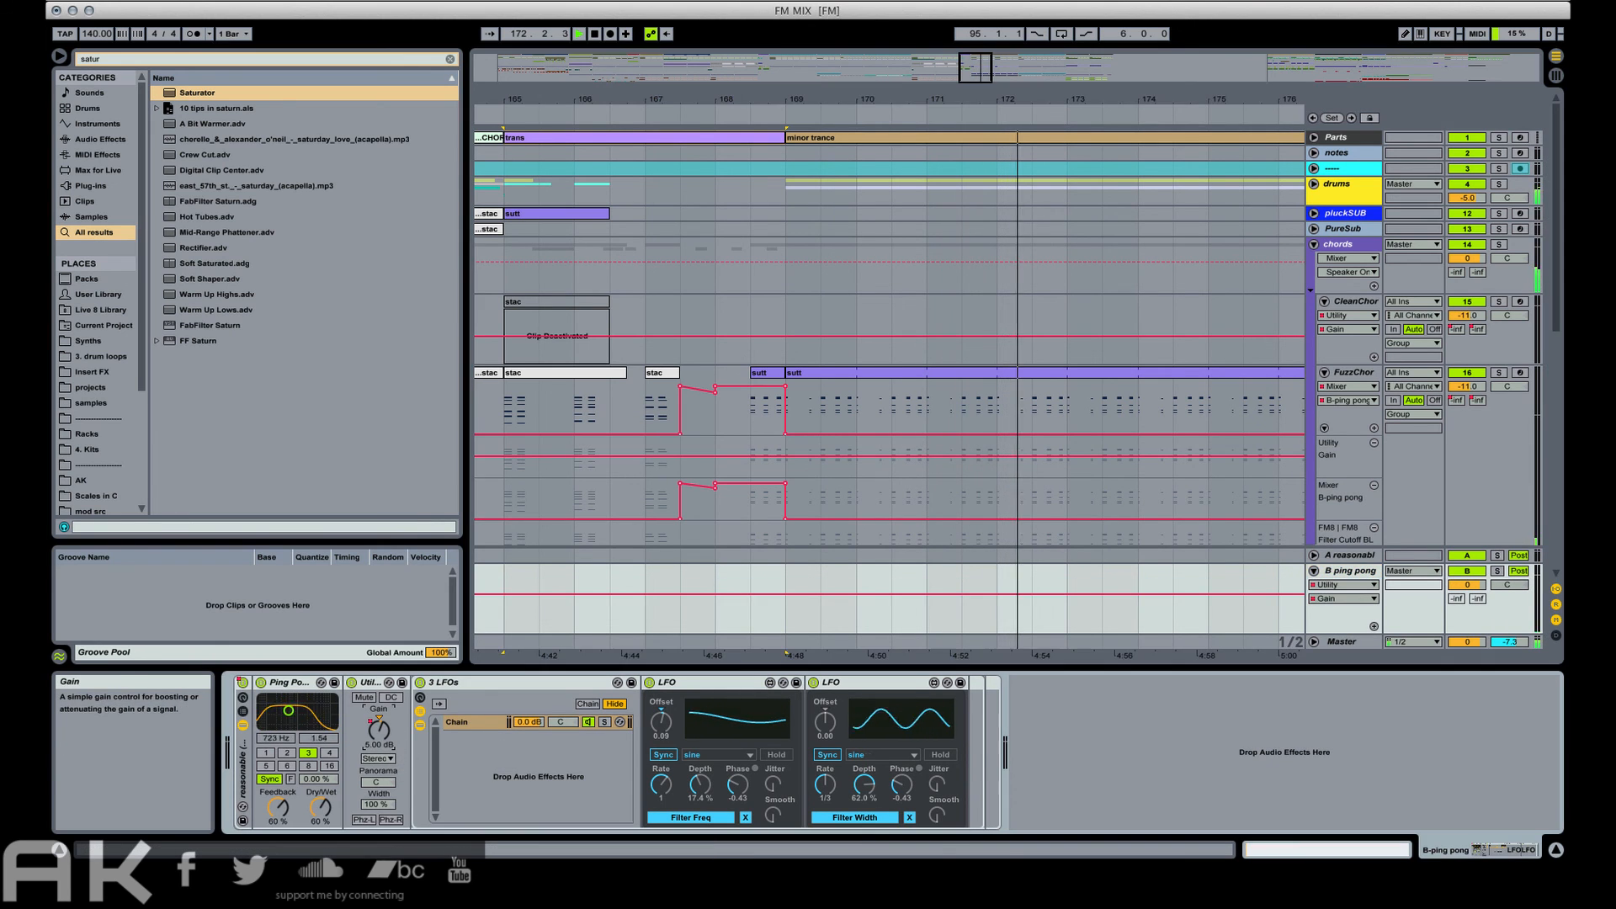
key(b)
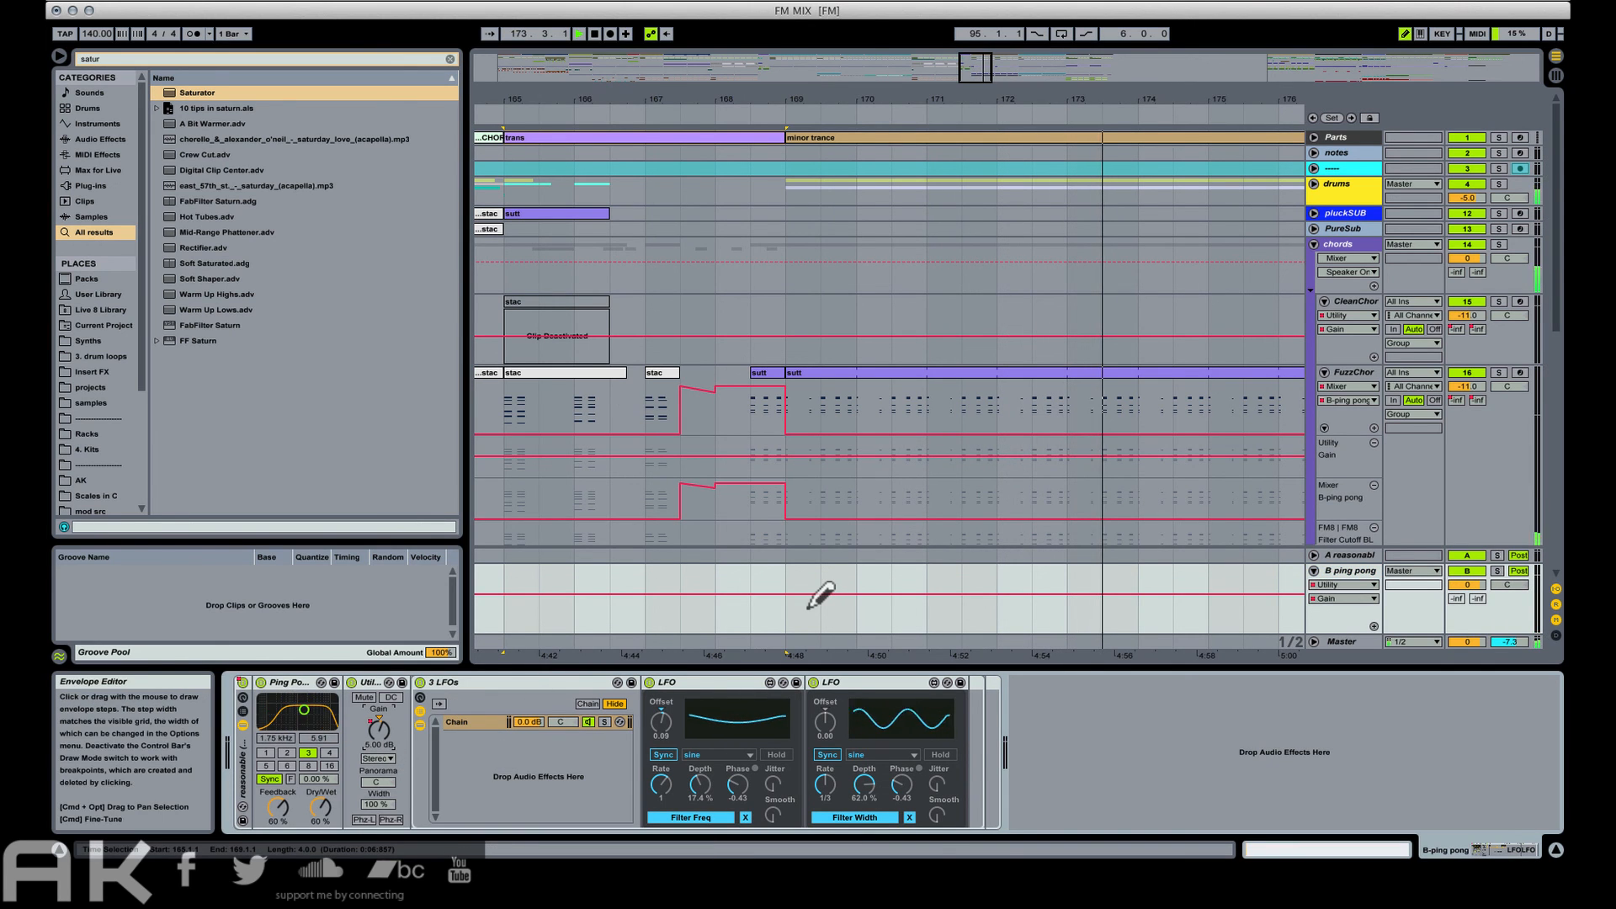
key(space)
click(802, 608)
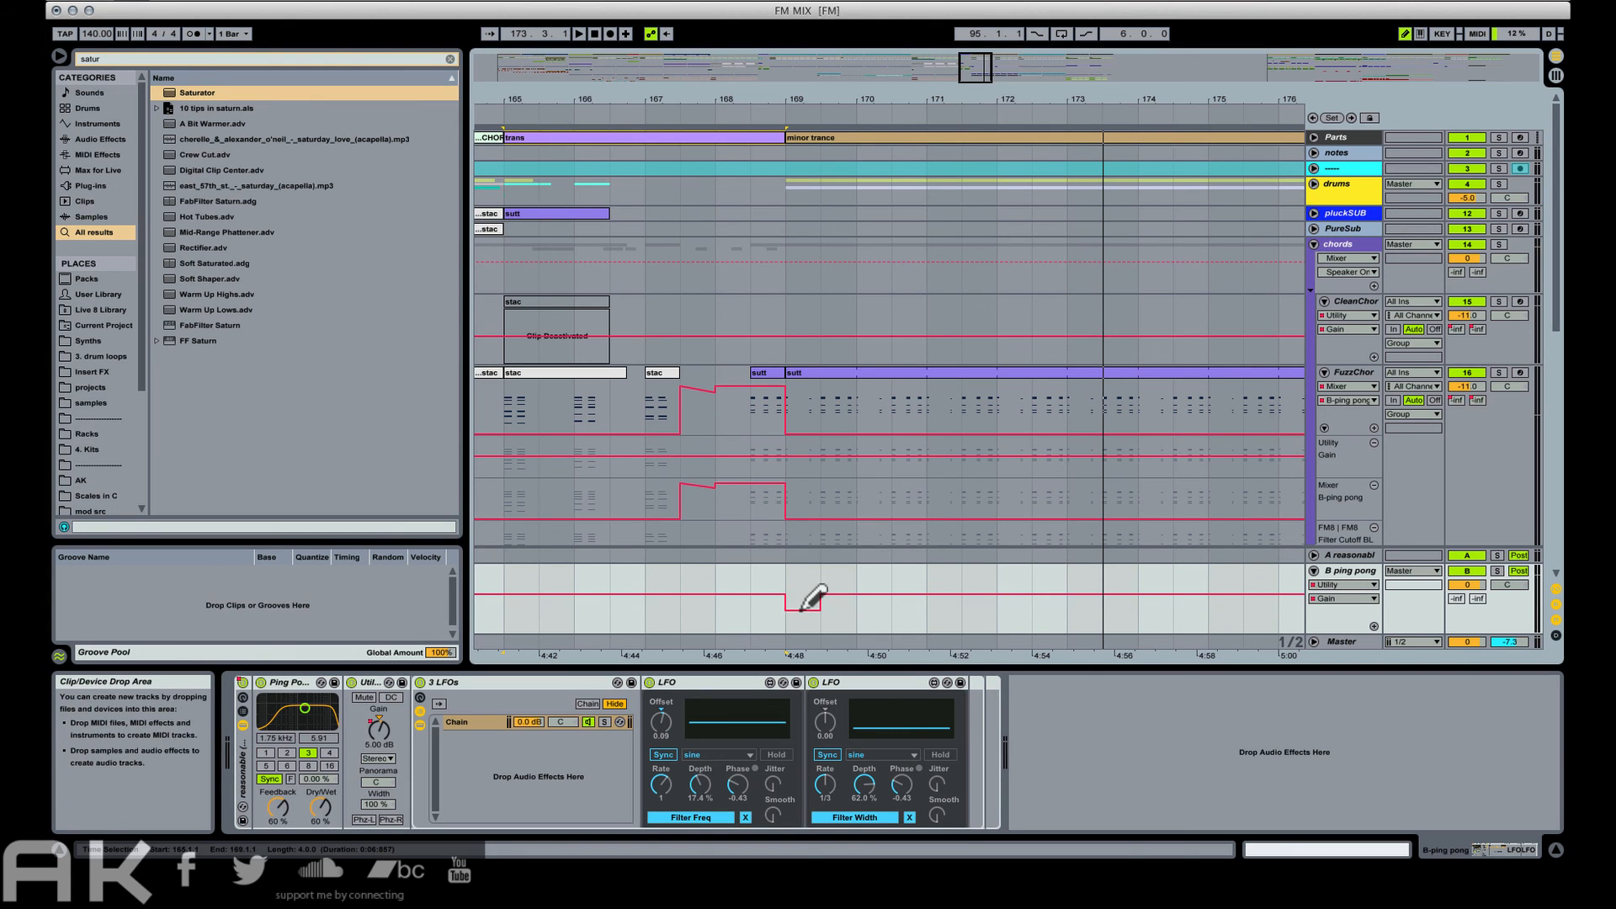
key(super+z)
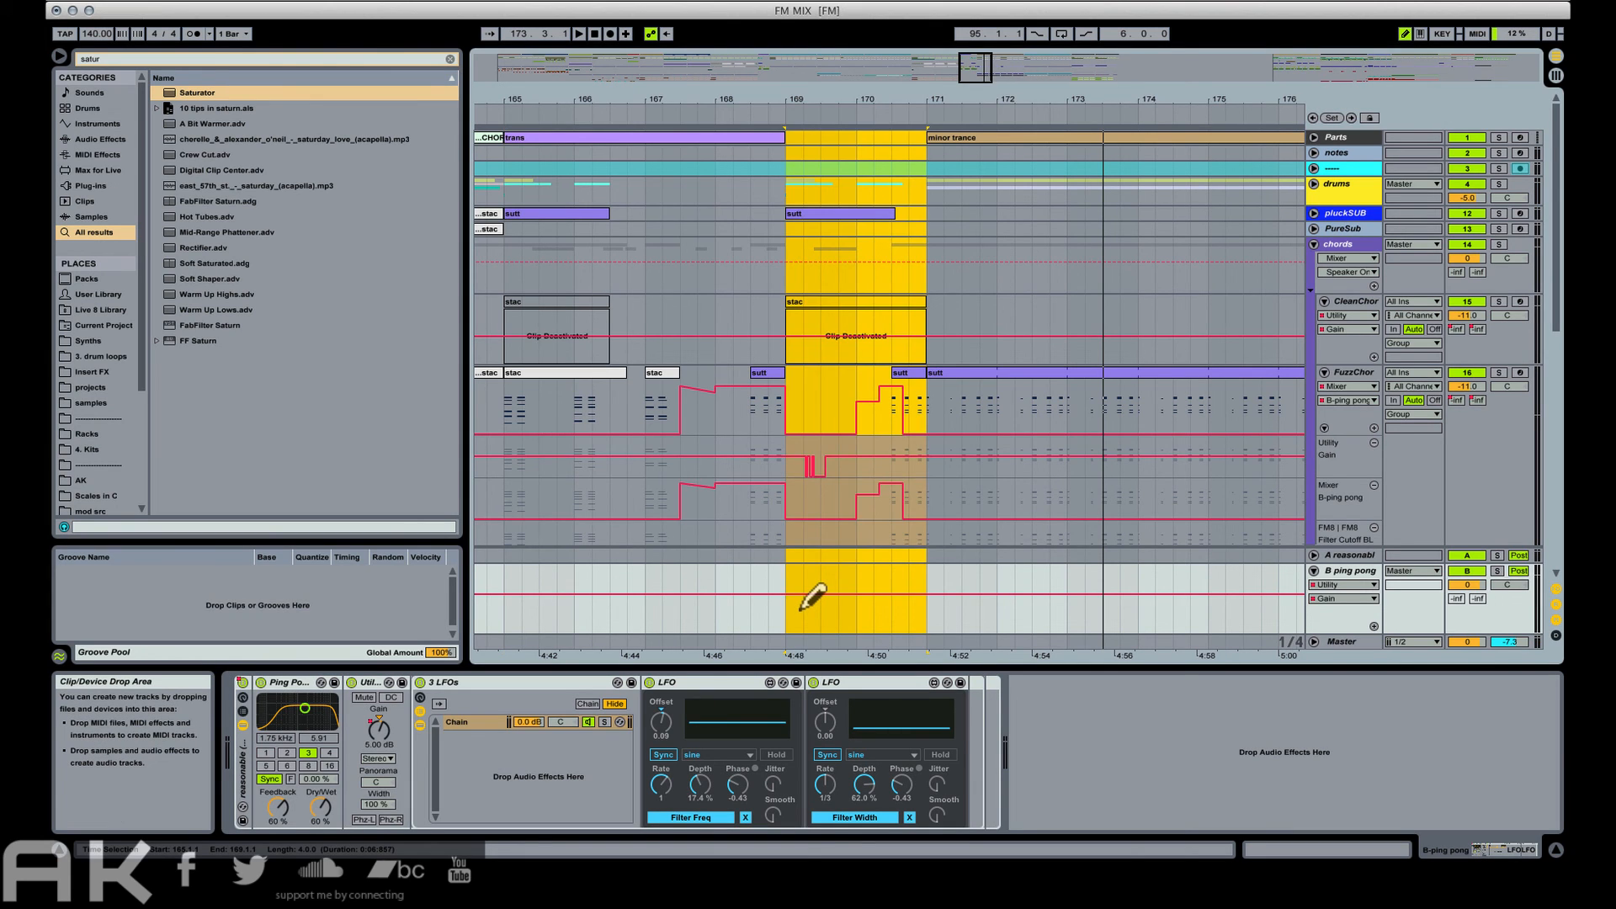
key(super+shift+z)
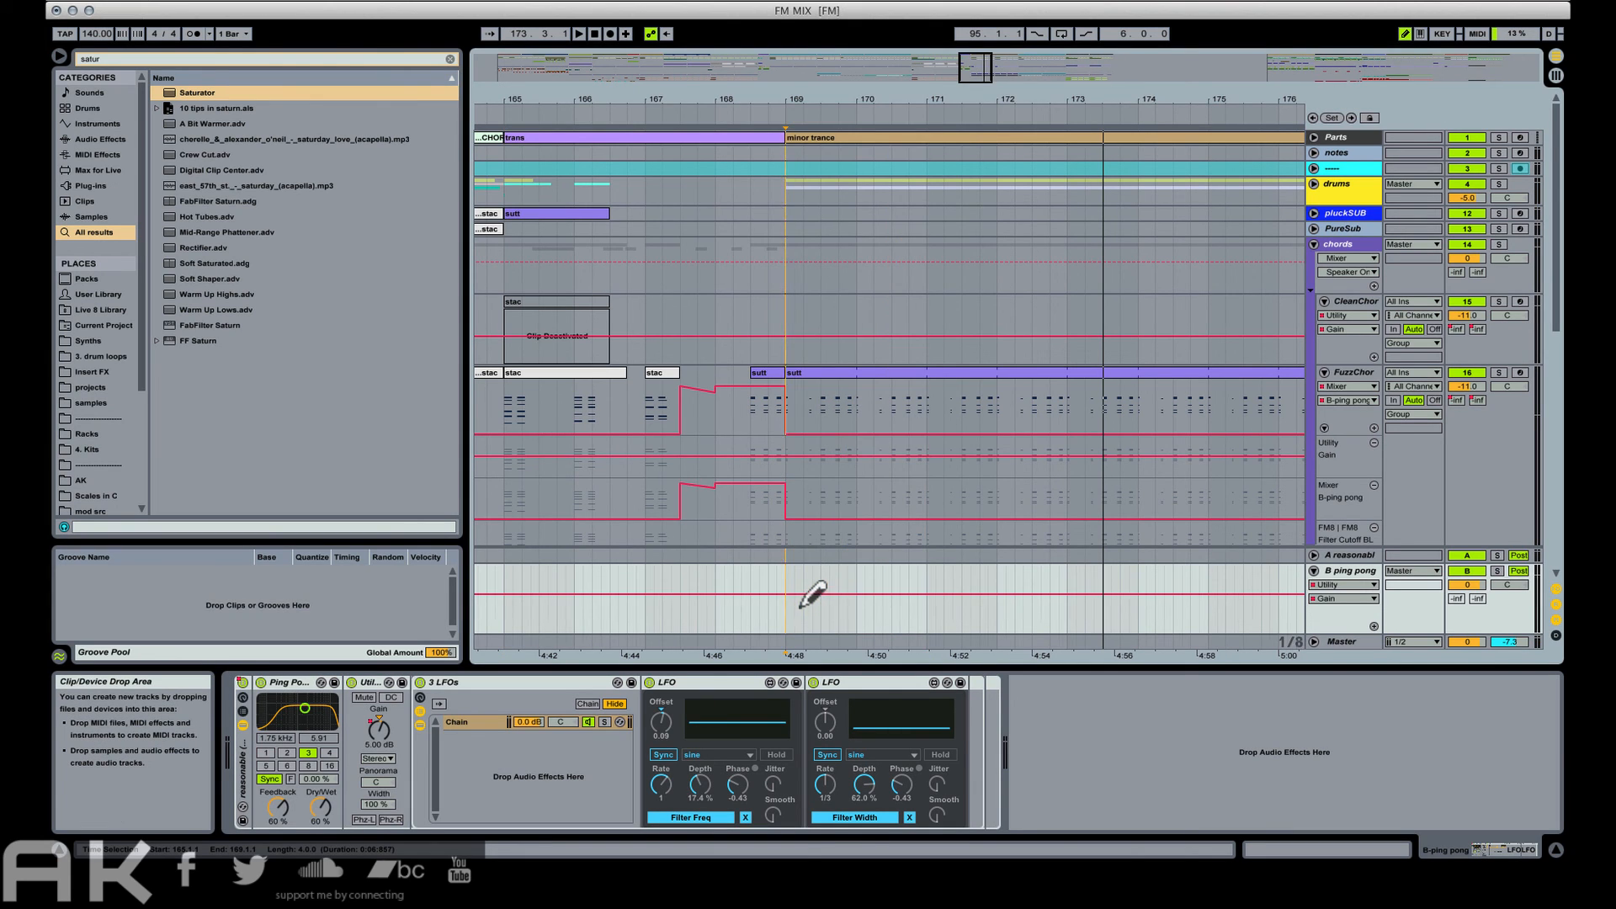
Draw four short dips to -35 dB in B ping pong's Gain automation from bar 169 and slope each into a rising ramp.
click(789, 631)
click(807, 631)
click(825, 631)
click(842, 631)
key(b)
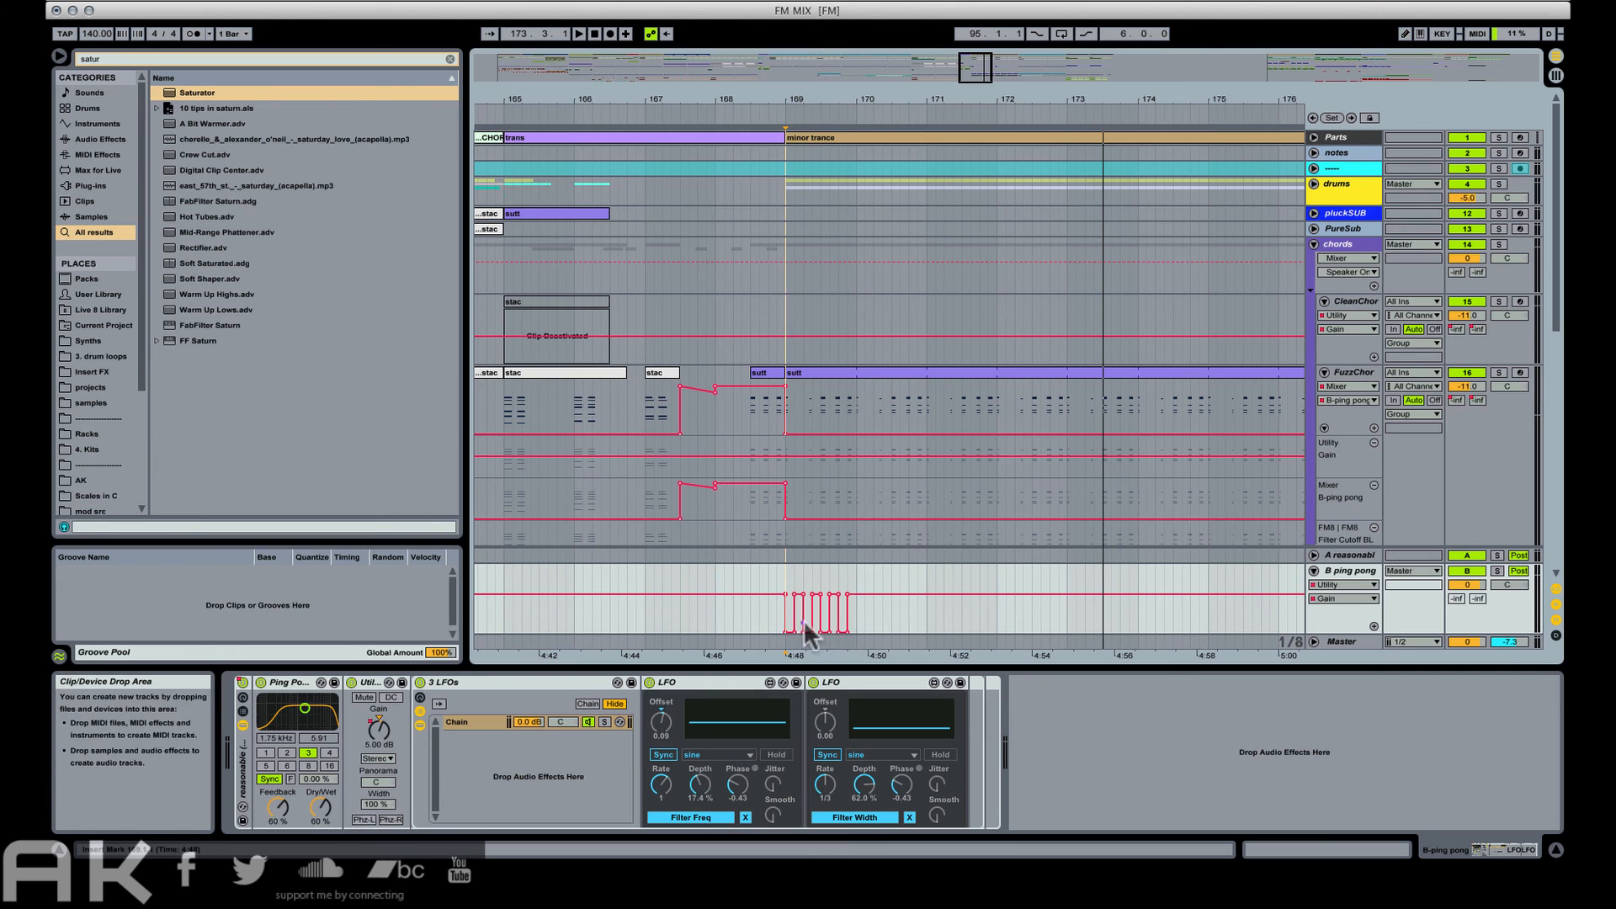
click(795, 632)
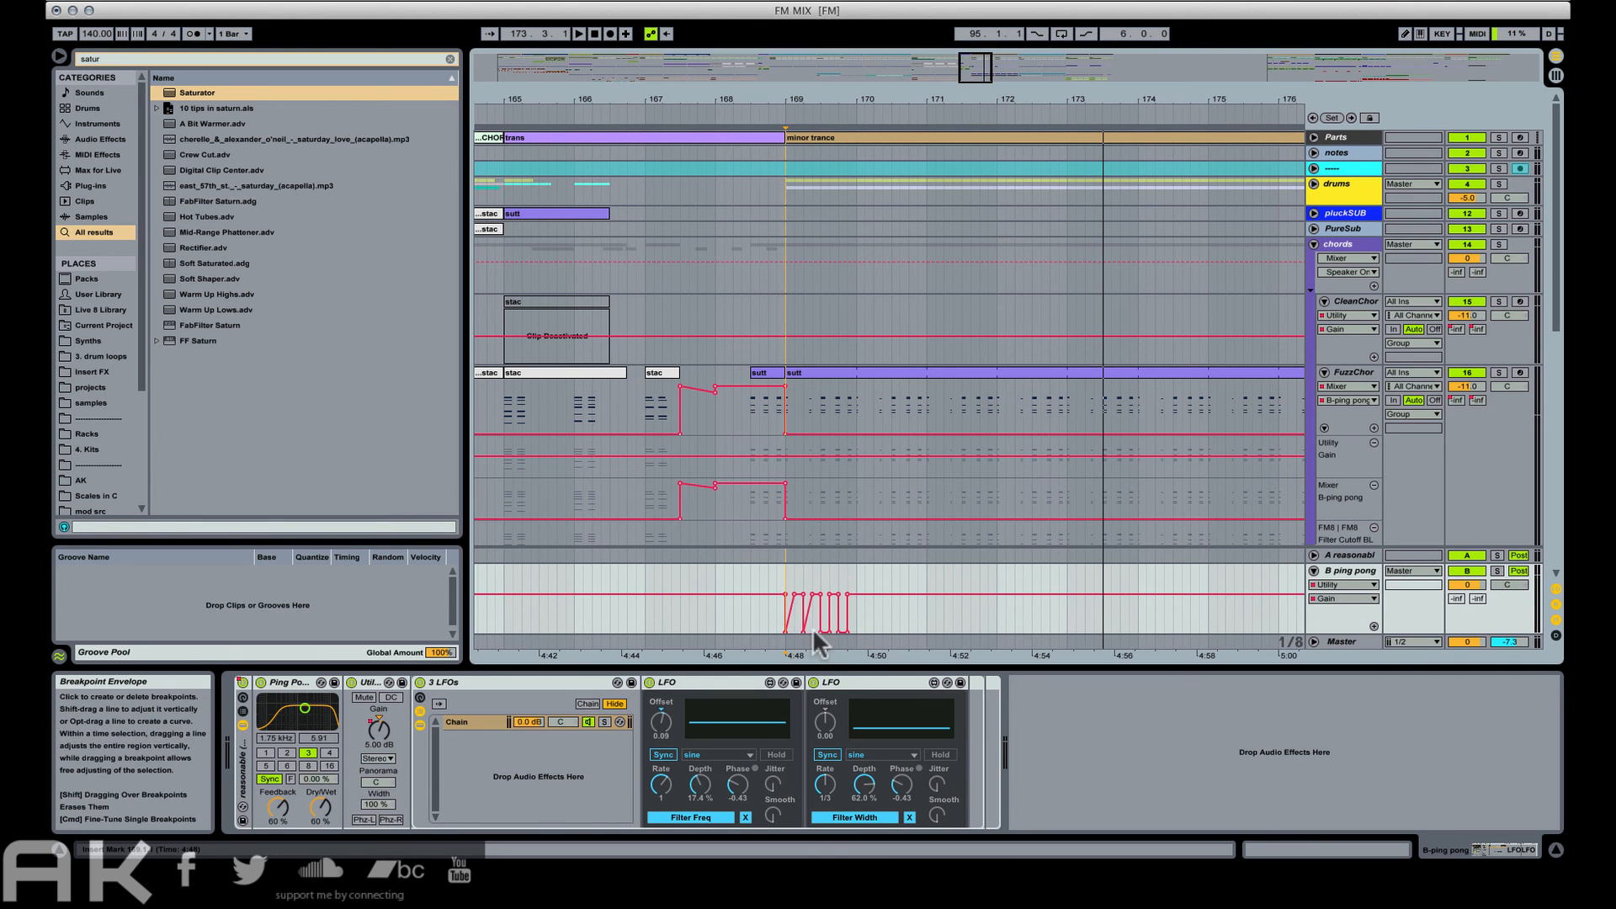
click(830, 631)
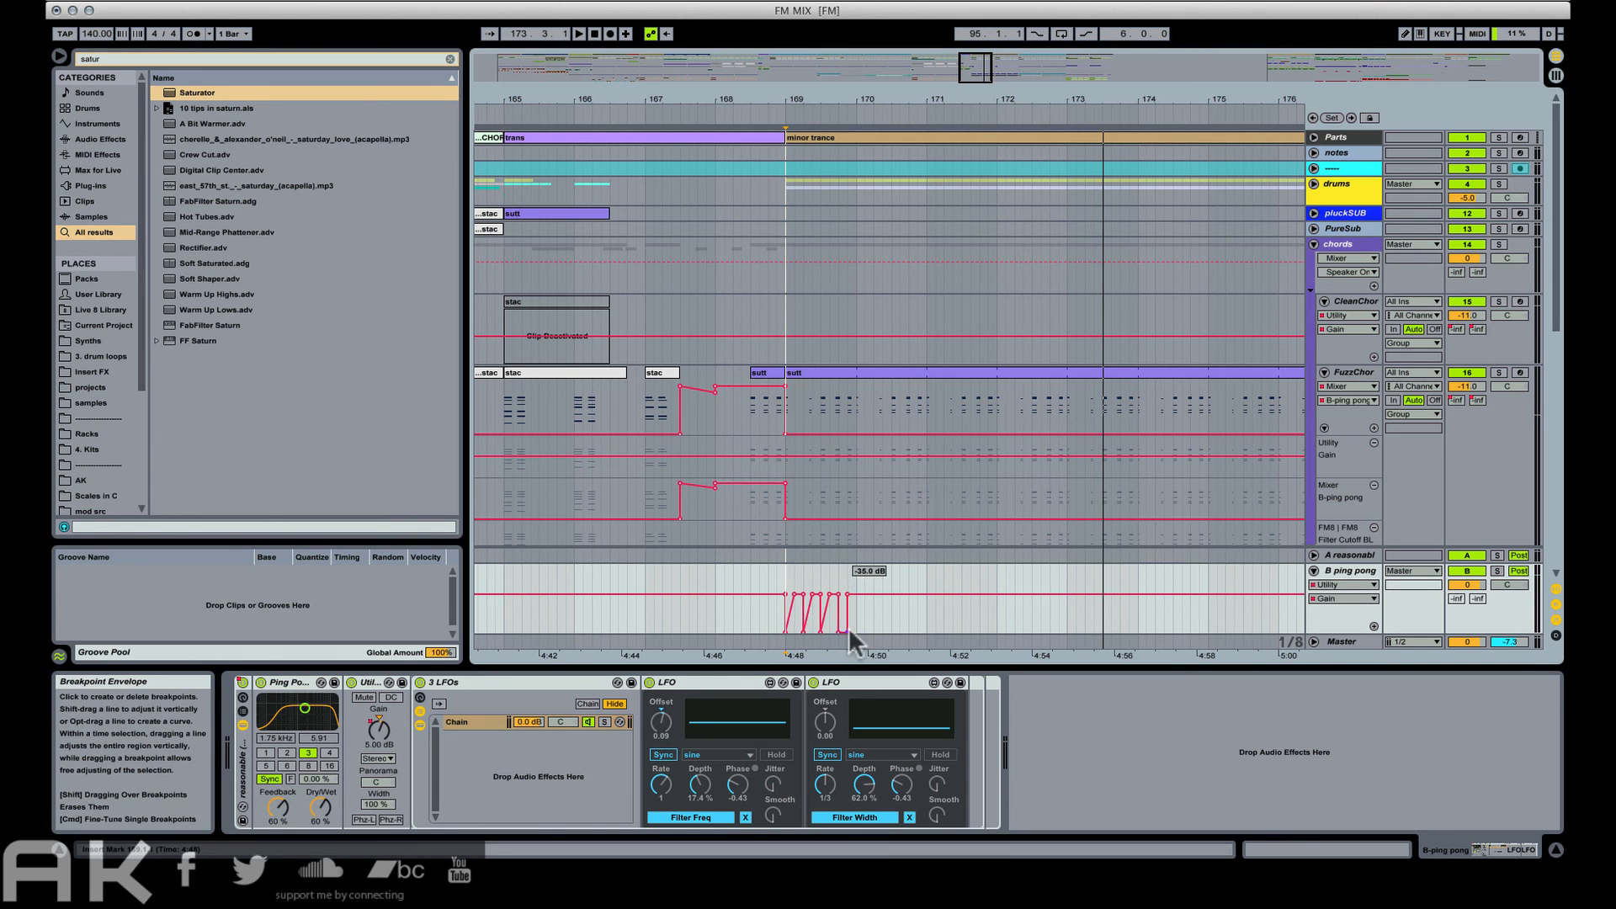
Solo the B ping pong return, play the chopped echo from bar 168 into minor trance, and clear the solo.
click(736, 606)
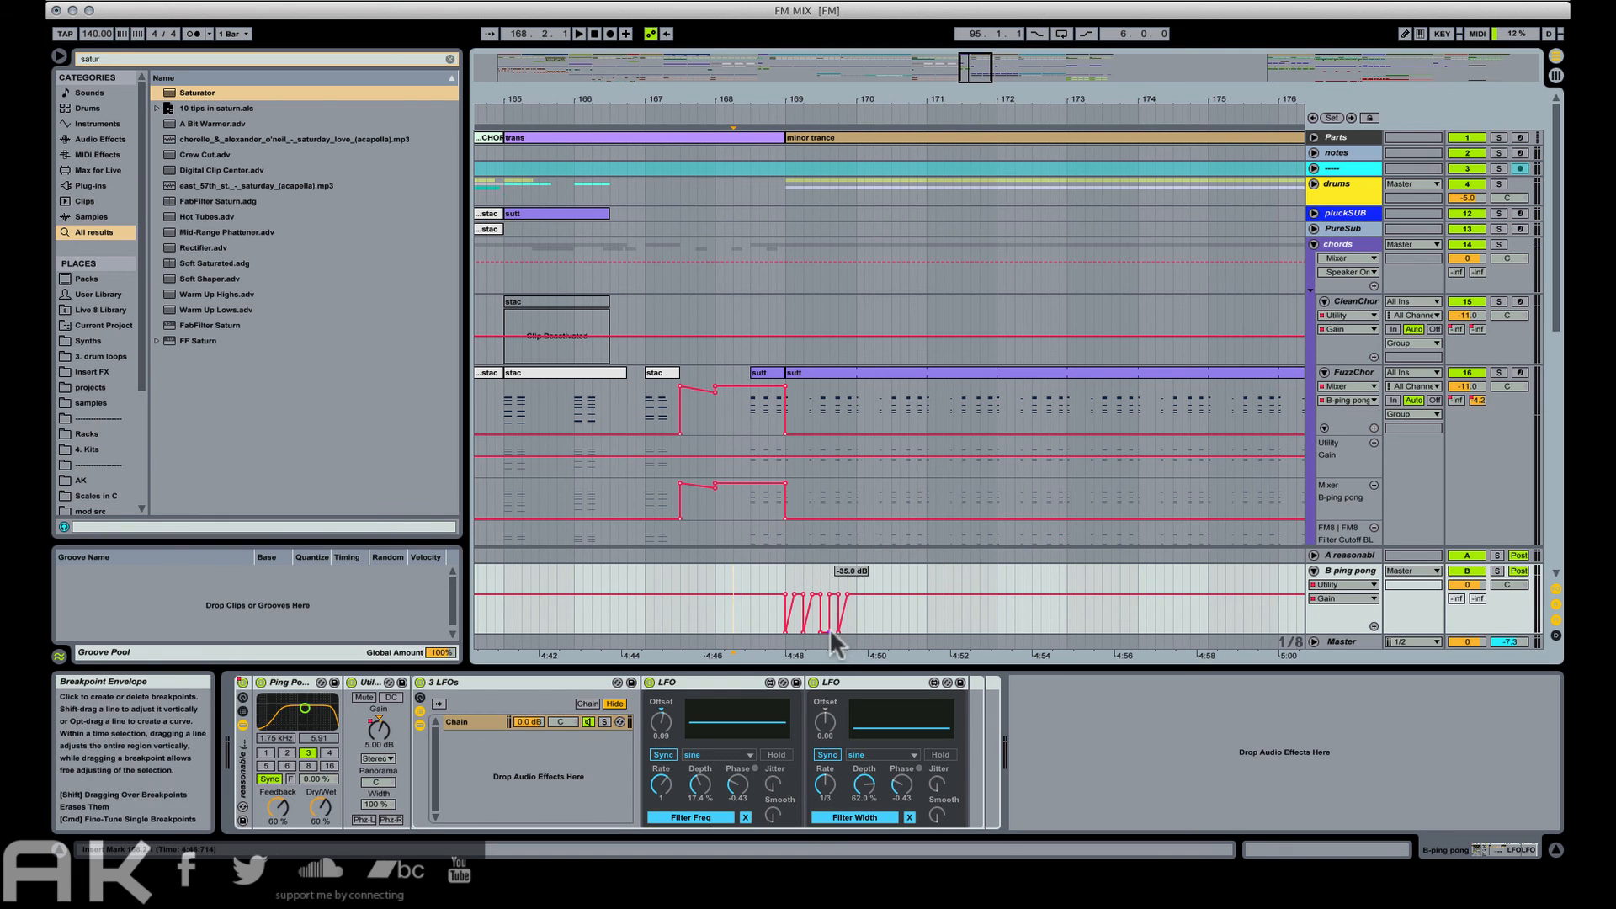
click(1499, 571)
key(space)
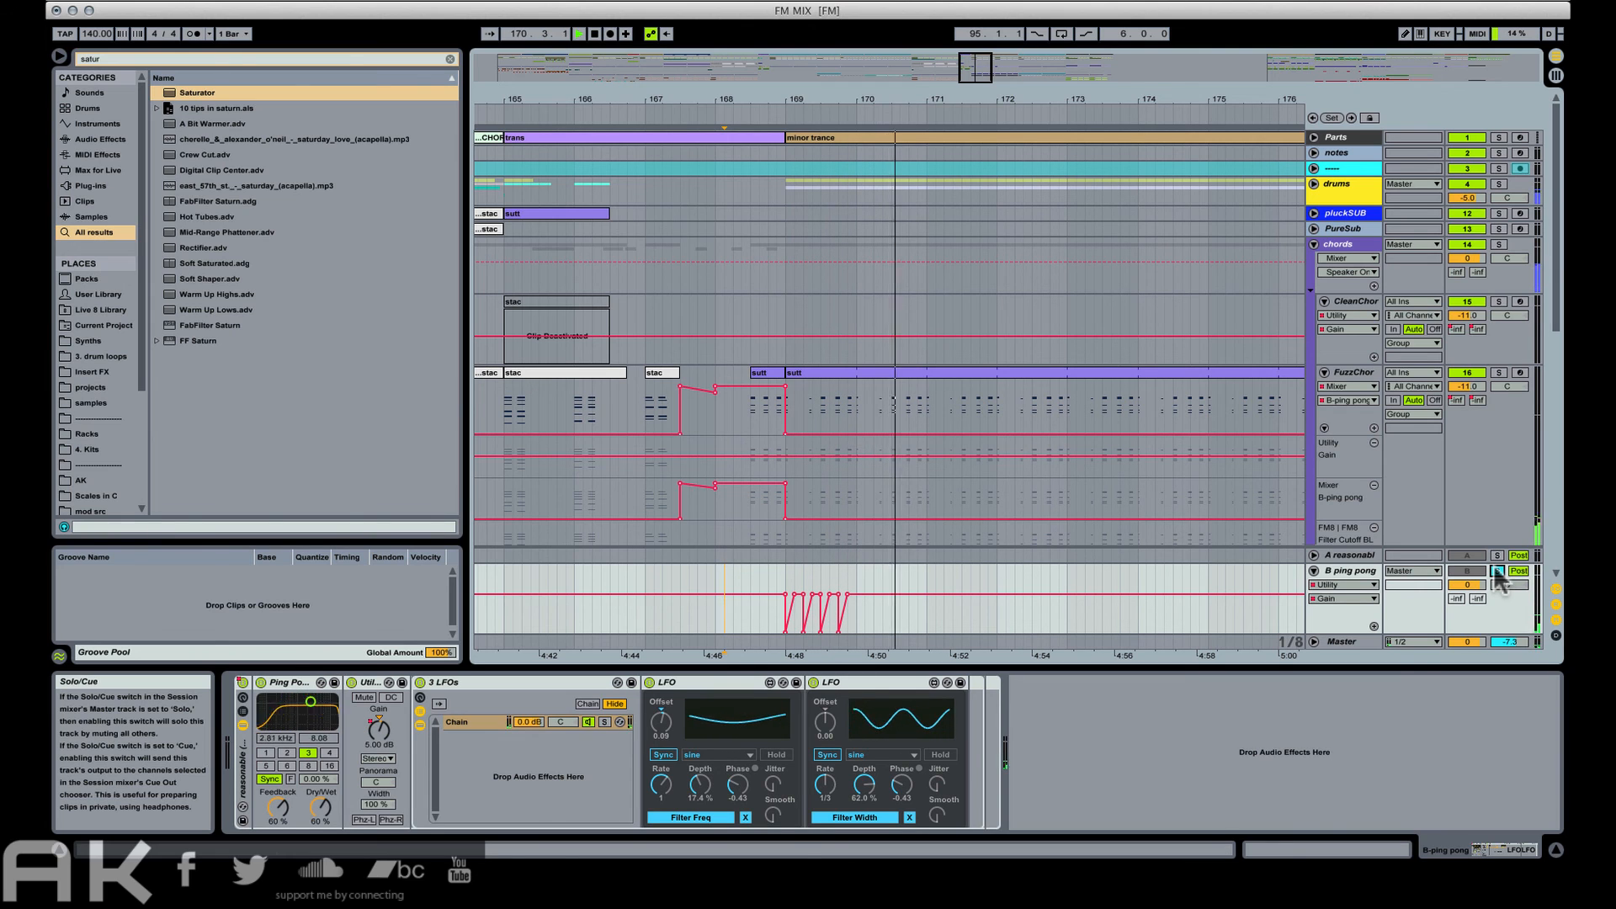
click(1498, 571)
Replay from bar 168 and lower the FuzzChords B ping pong send automation for the last 1/8 step before bar 169.
click(725, 282)
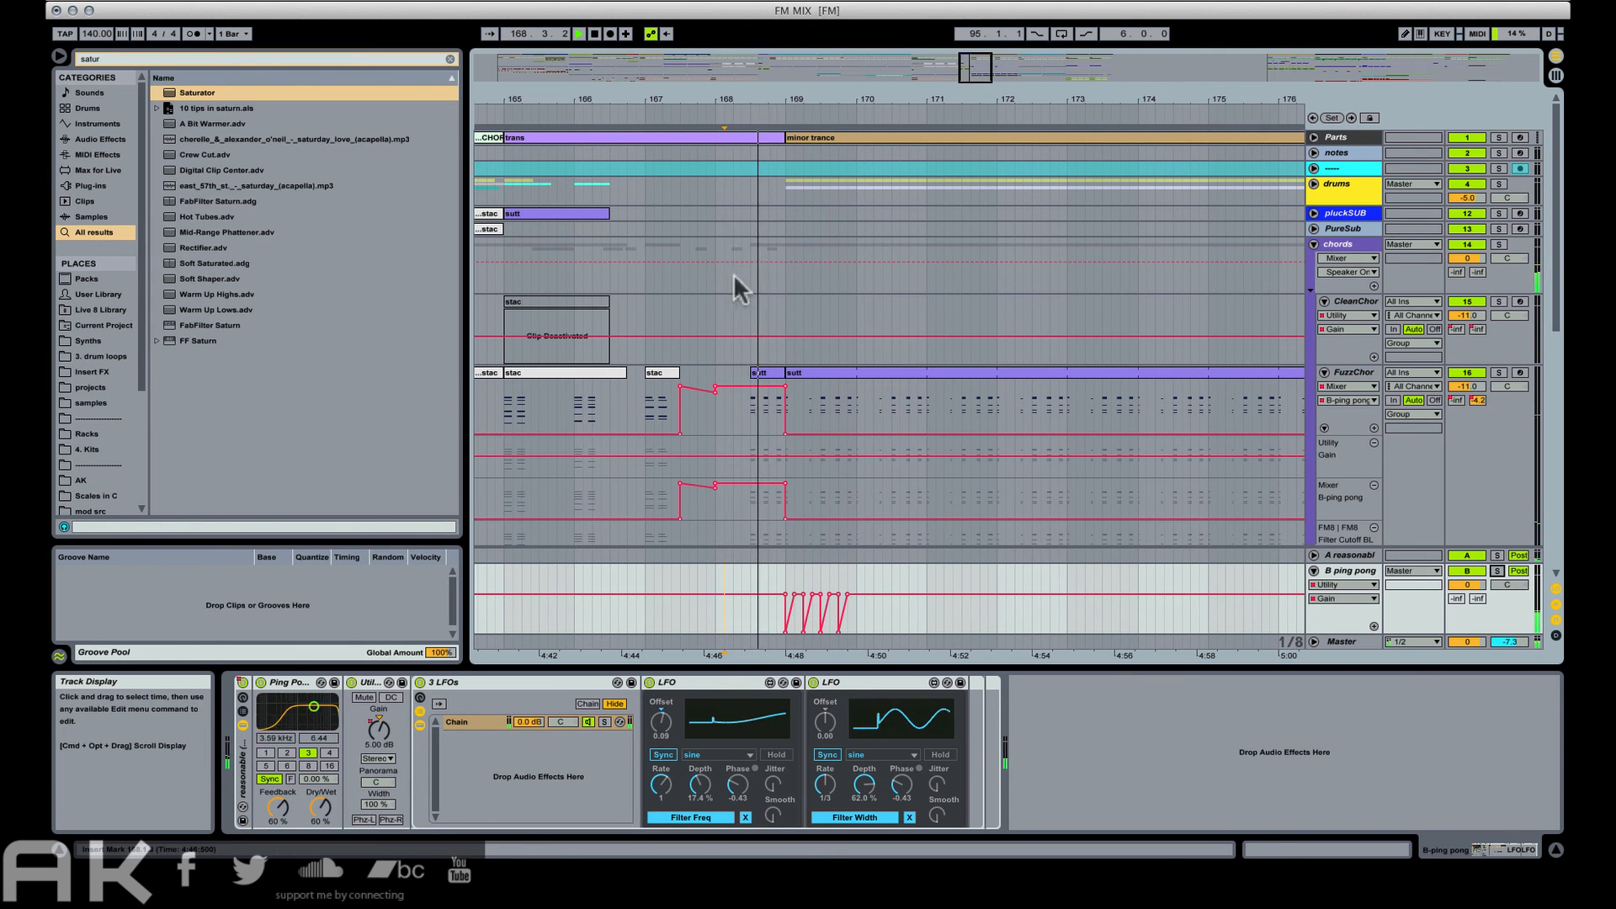
key(super+b)
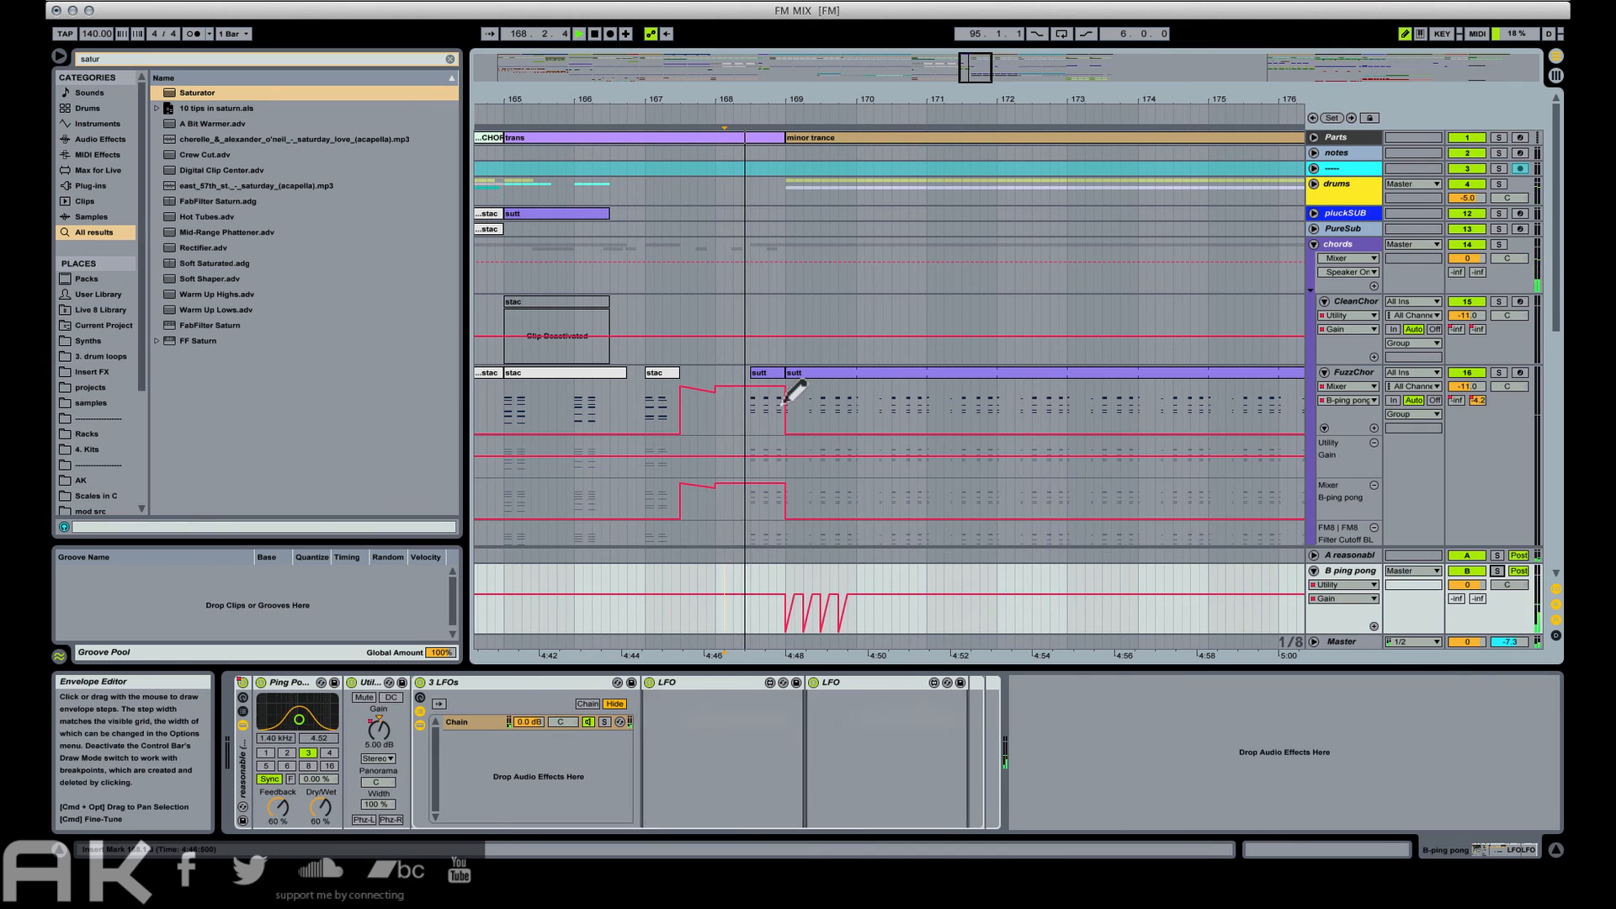
click(784, 403)
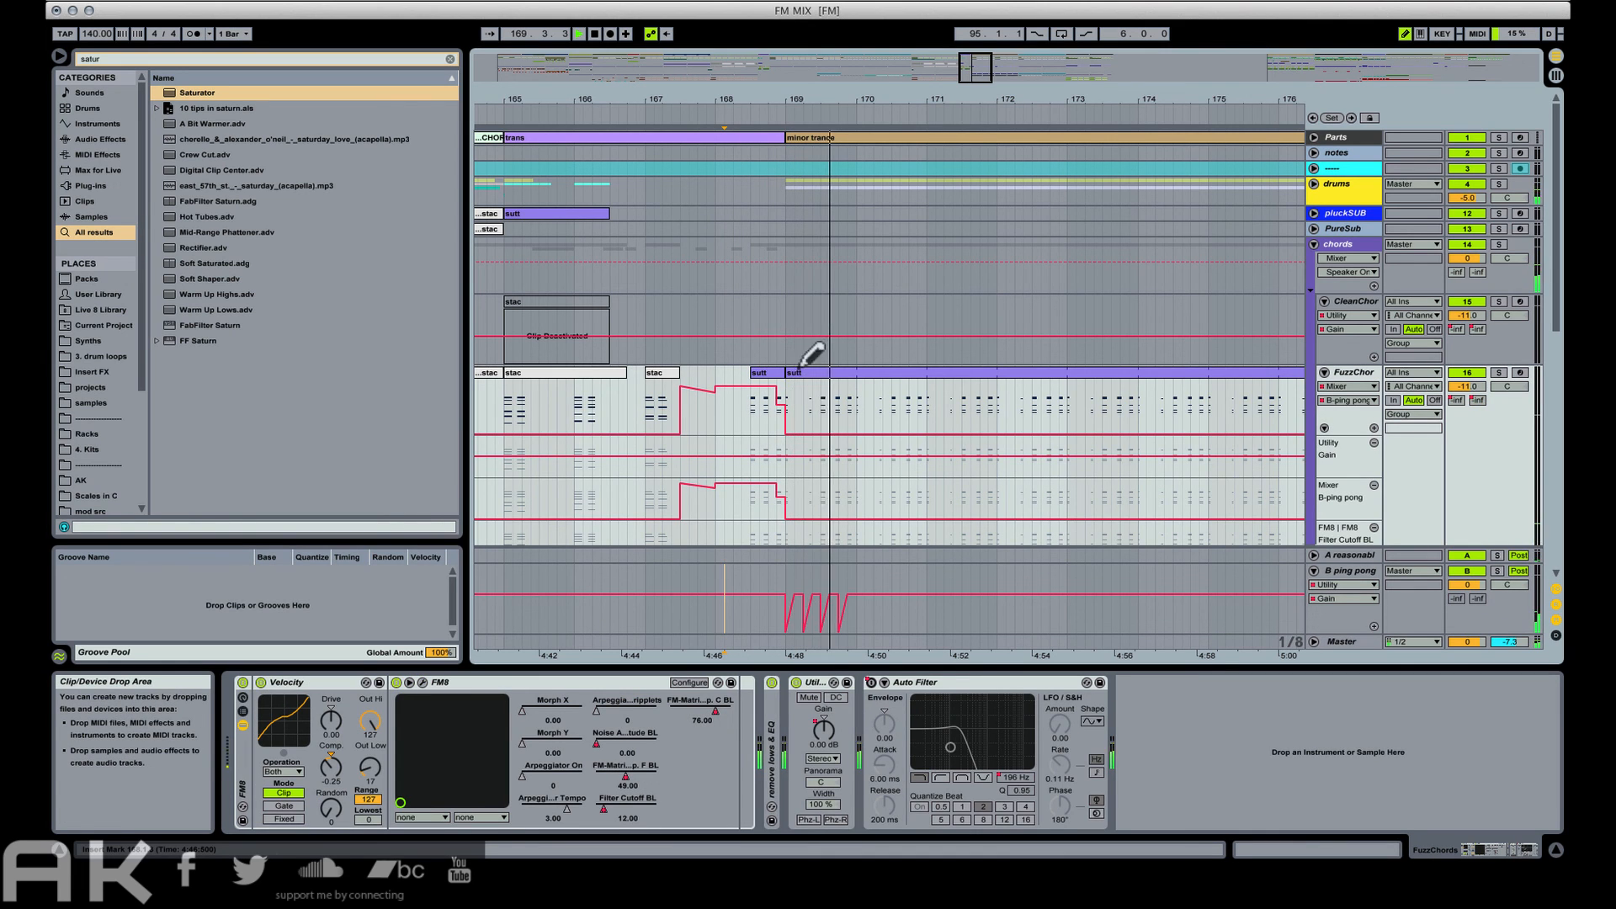
Play the interlude from the FuzzChords prog clip at bar 185 and review the tracks below it.
drag(894, 102, 797, 40)
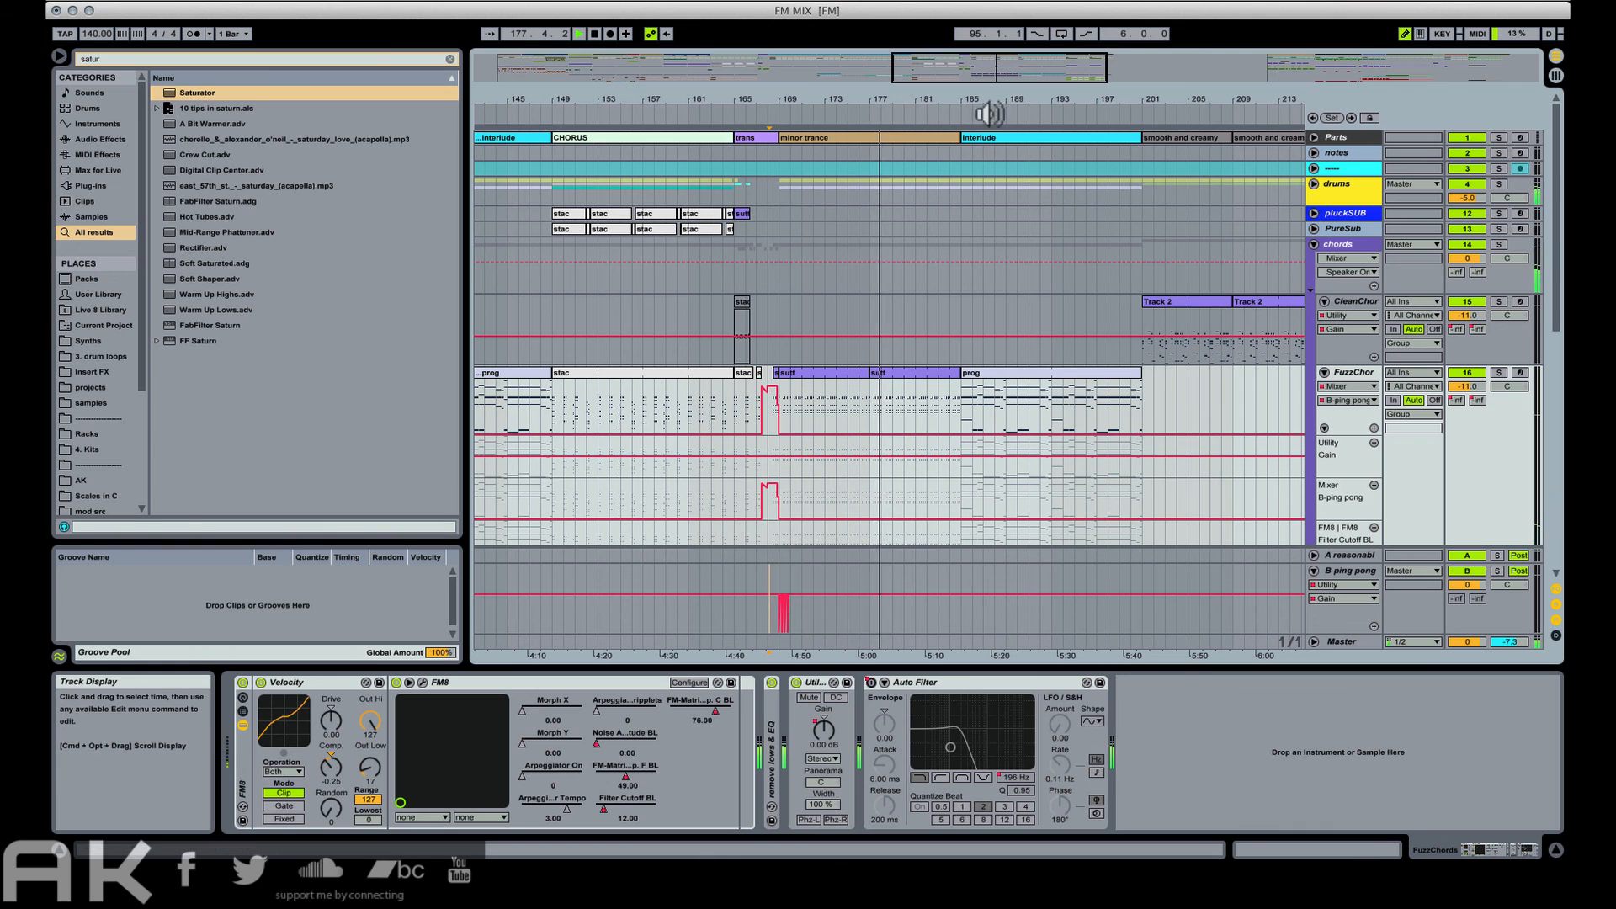
click(1038, 372)
key(space)
scroll(1036, 372, down, 2)
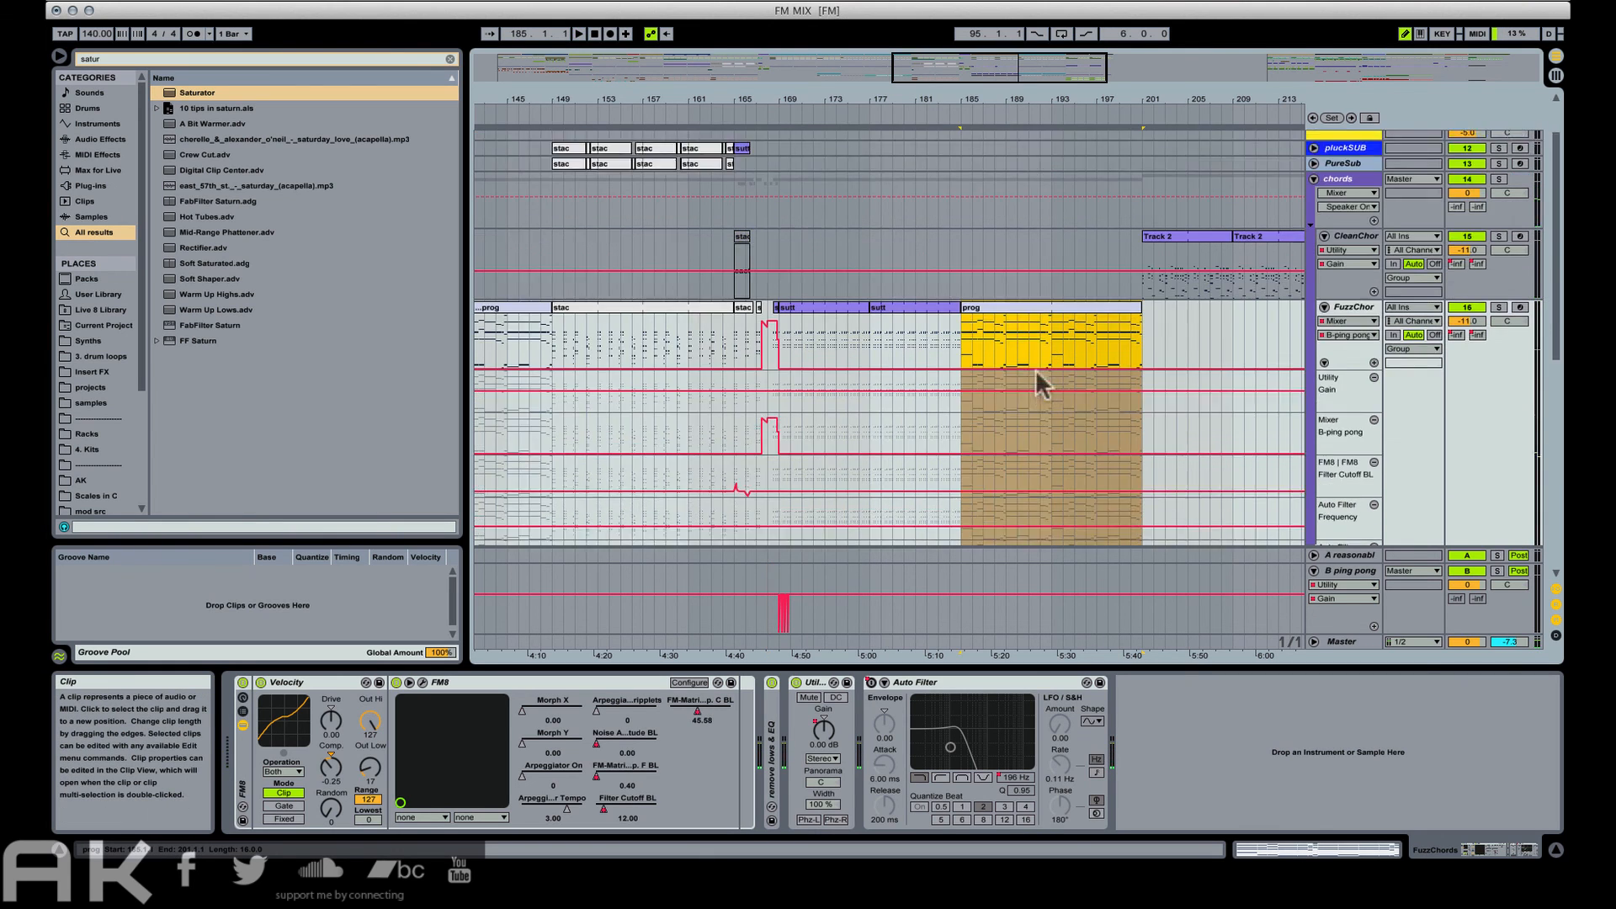
key(space)
scroll(1044, 372, down, 5)
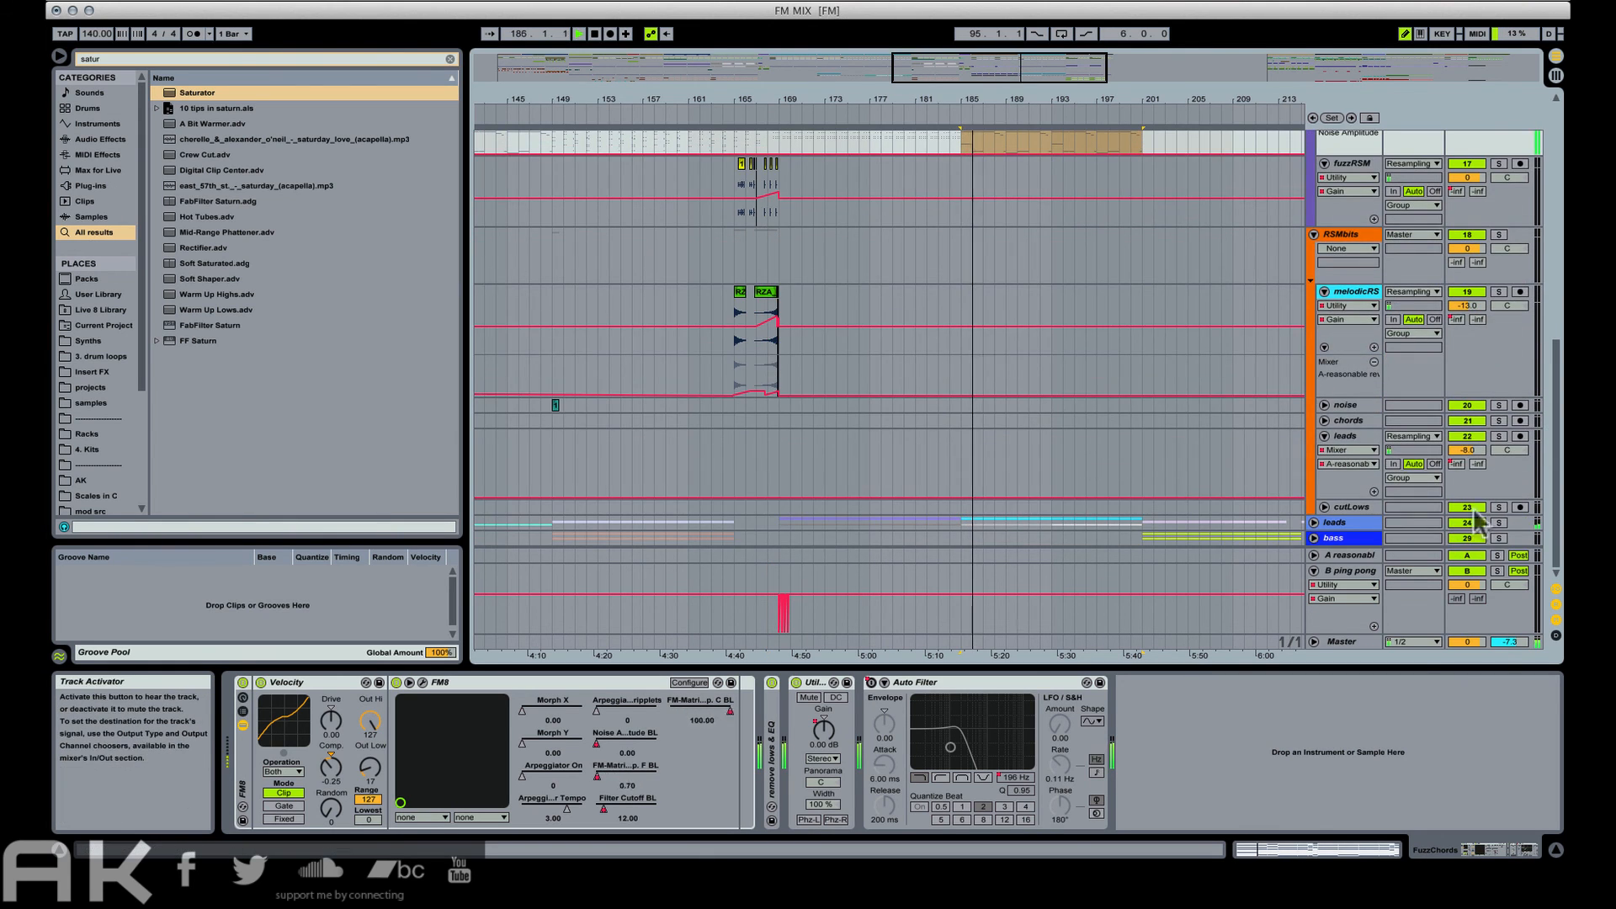
Solo the leads group, unfold it to review its tracks, and solo FuzzChords instead to hear the interlude chords.
click(1499, 523)
click(1314, 523)
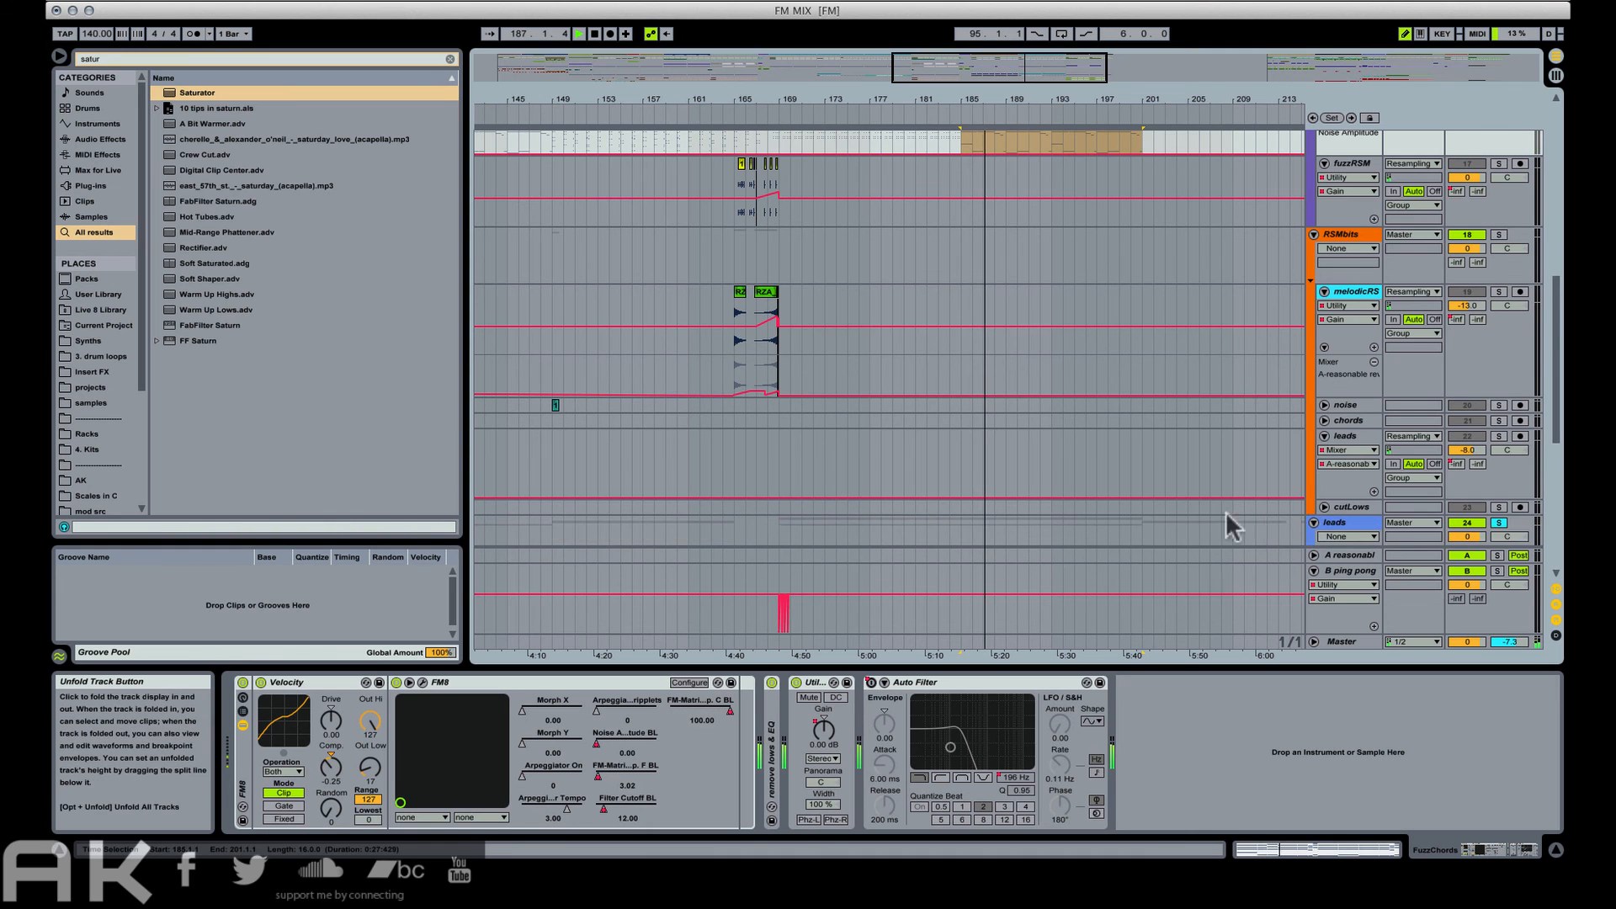
scroll(1213, 505, down, 8)
scroll(1185, 468, up, 10)
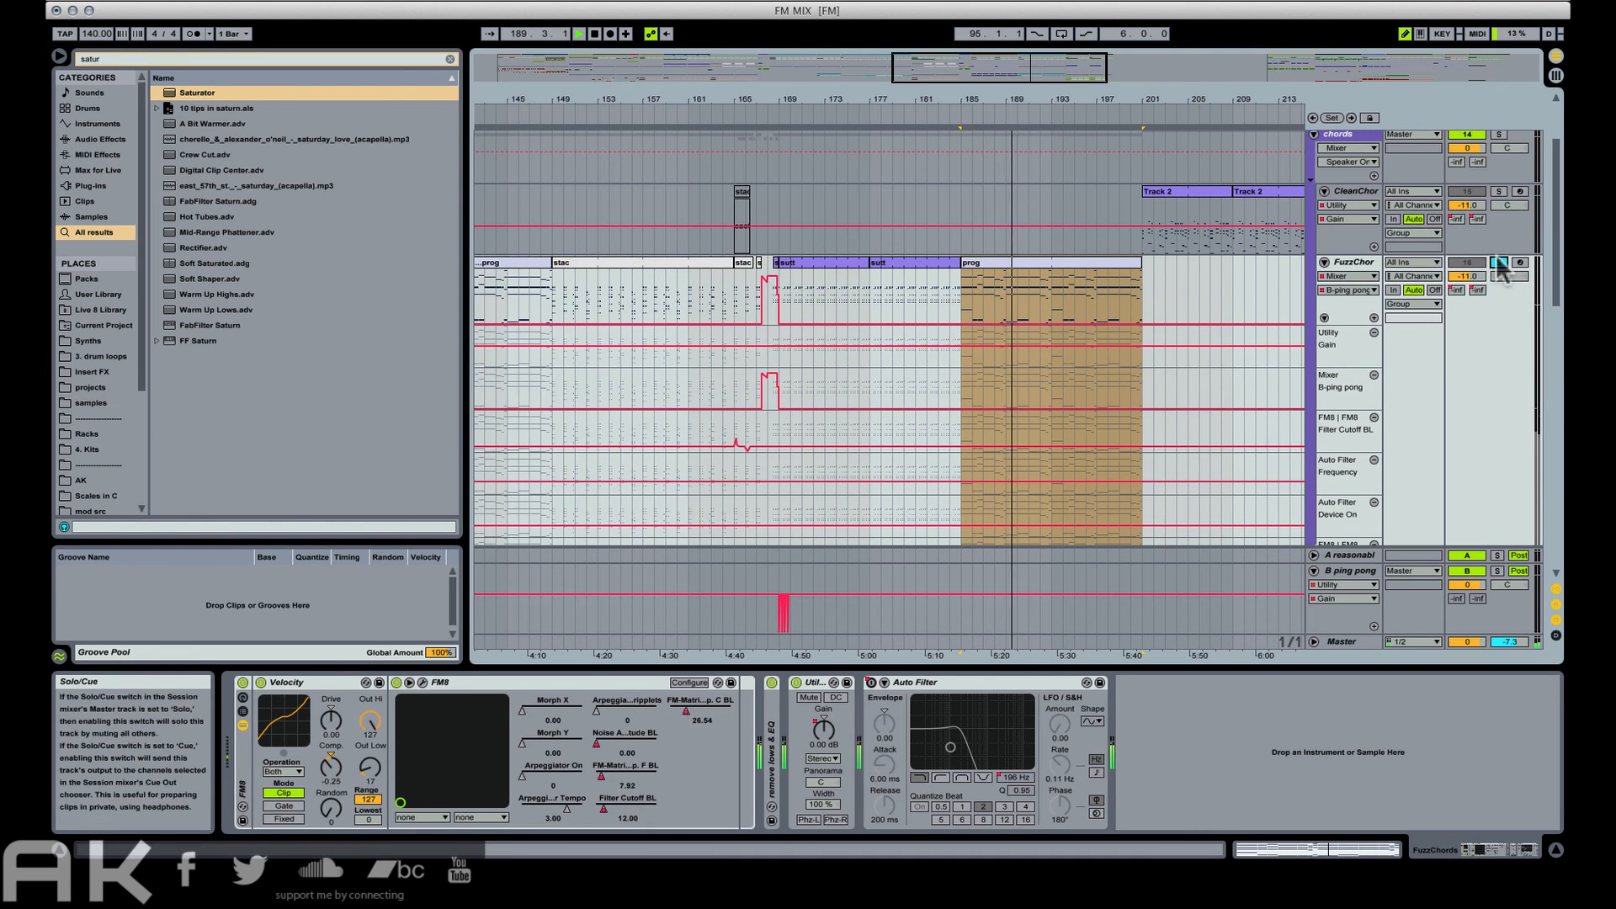
click(1500, 263)
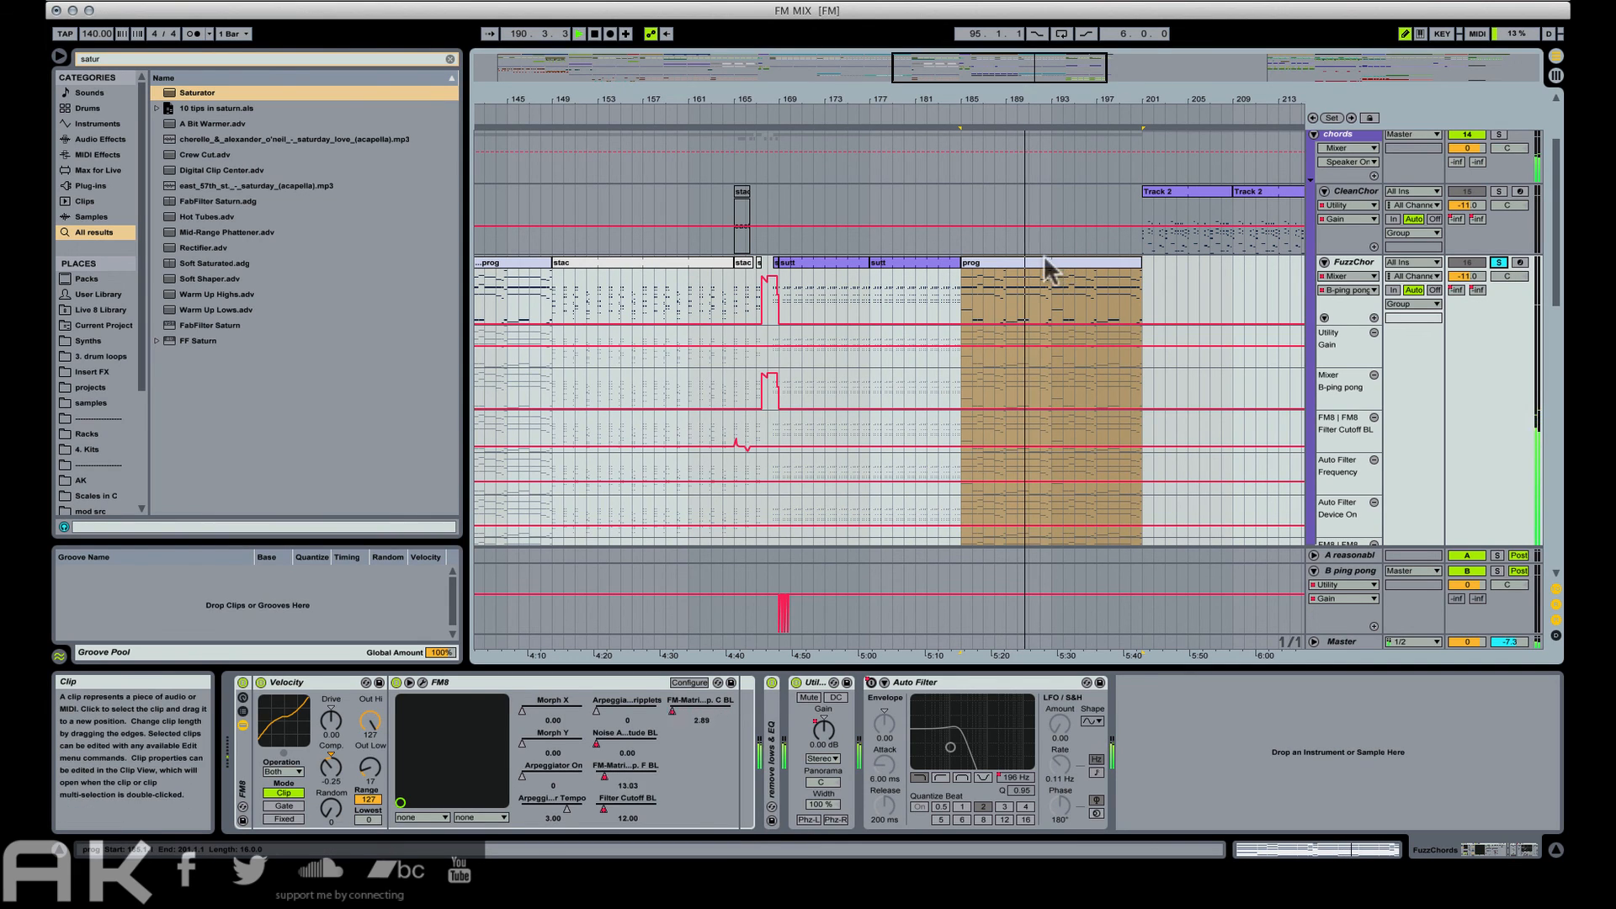
Copy the FuzzChords prog clip from bar 185 and paste it on the CleanChords track at bar 177.
click(1052, 265)
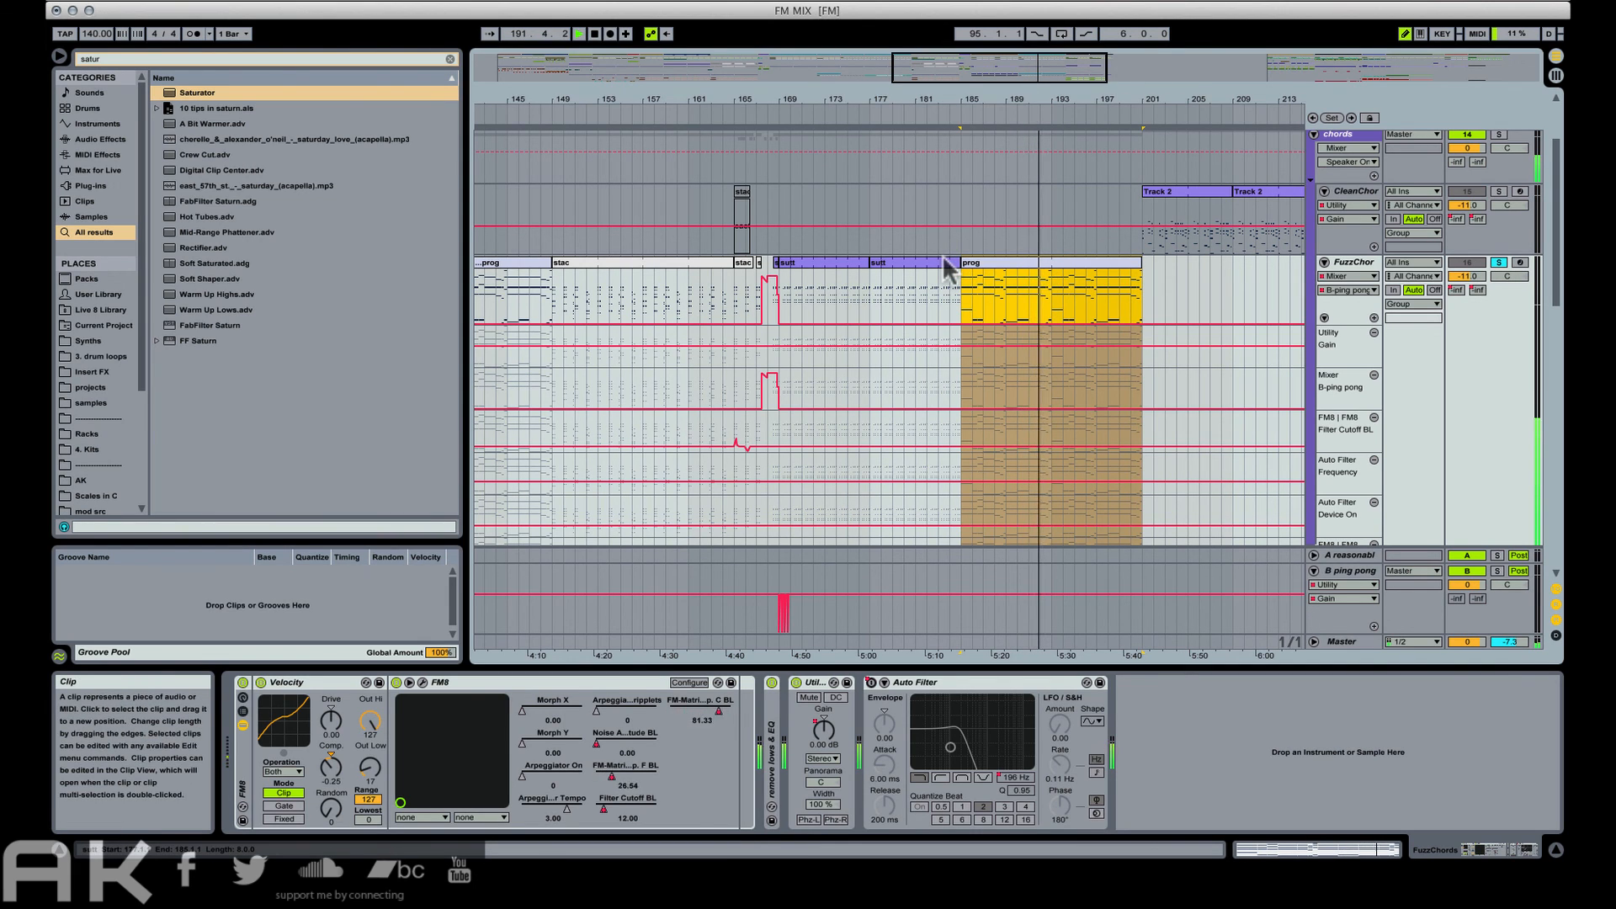
key(space)
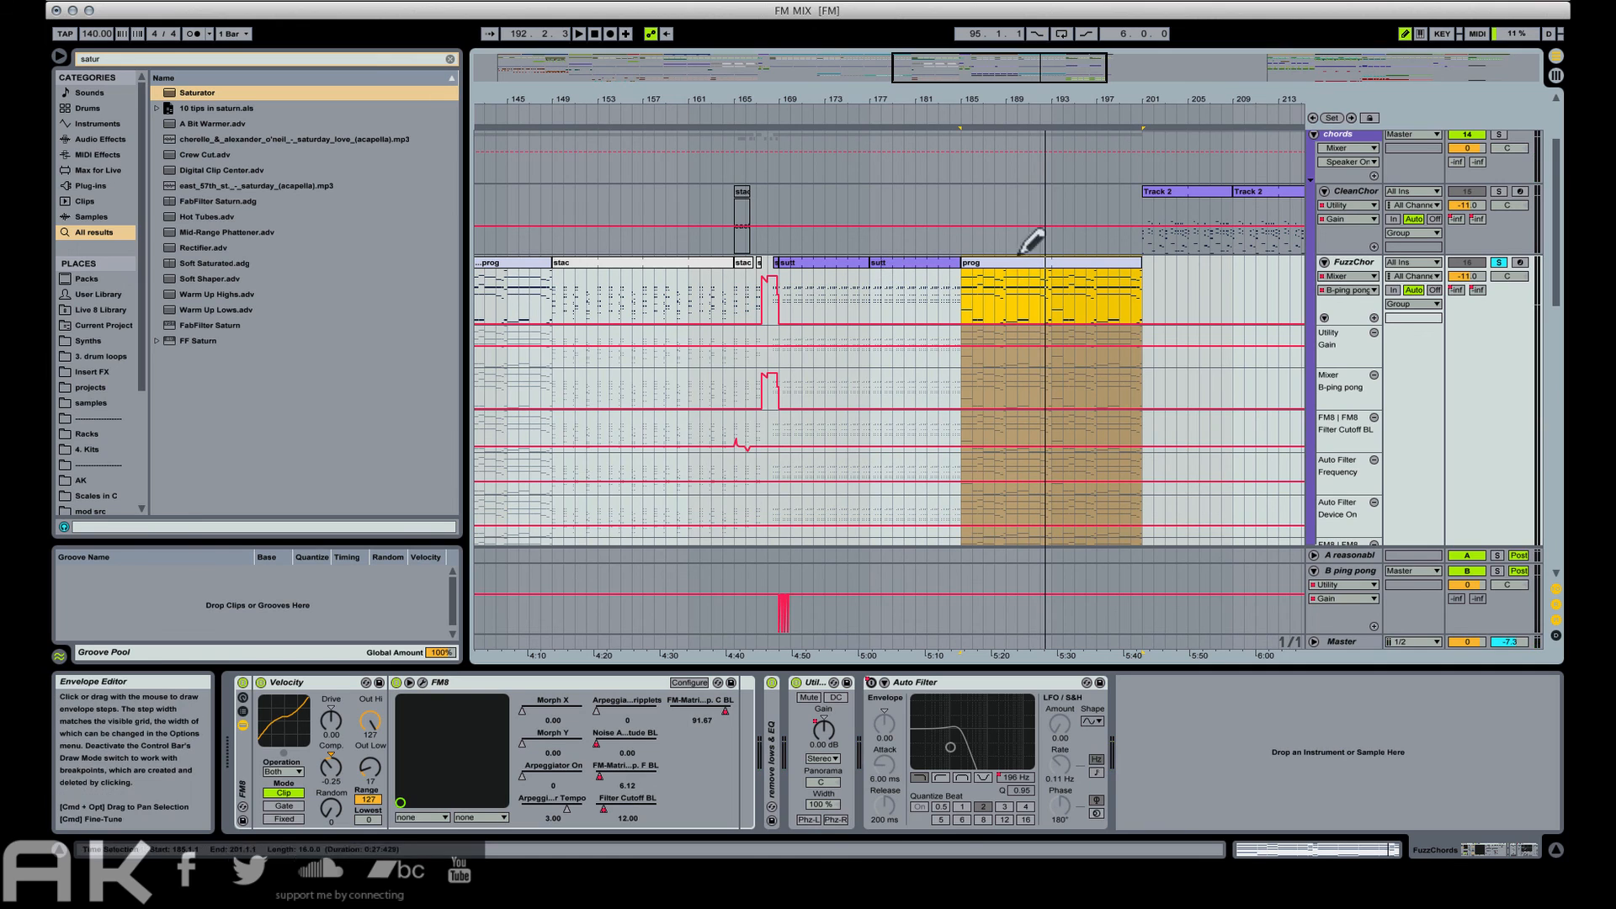
key(super+b)
click(870, 240)
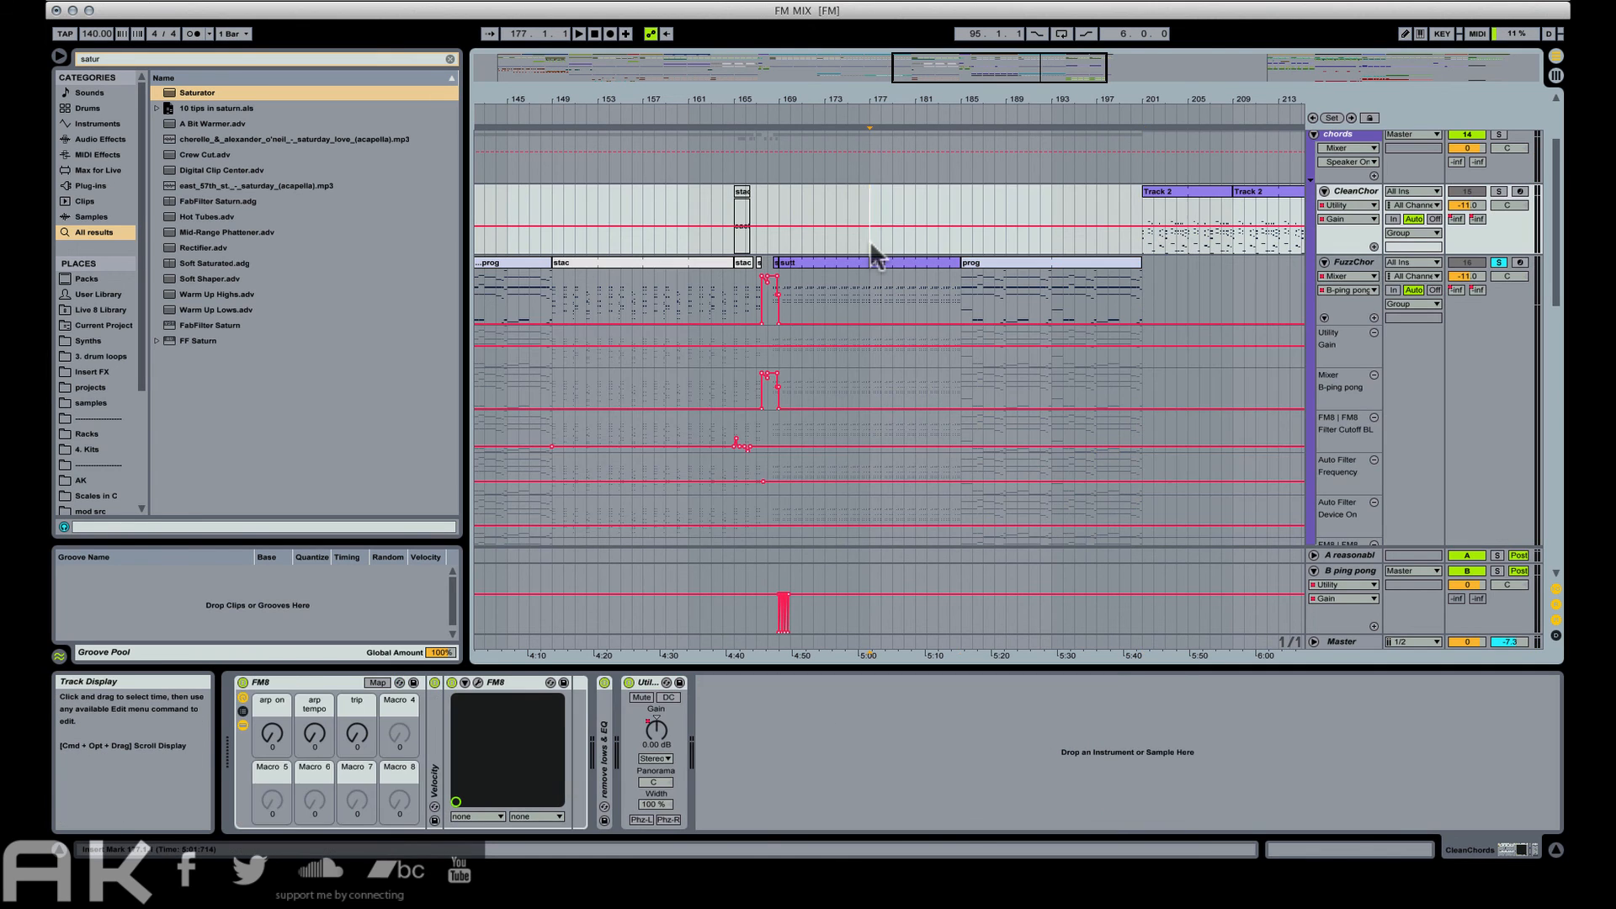
key(super+v)
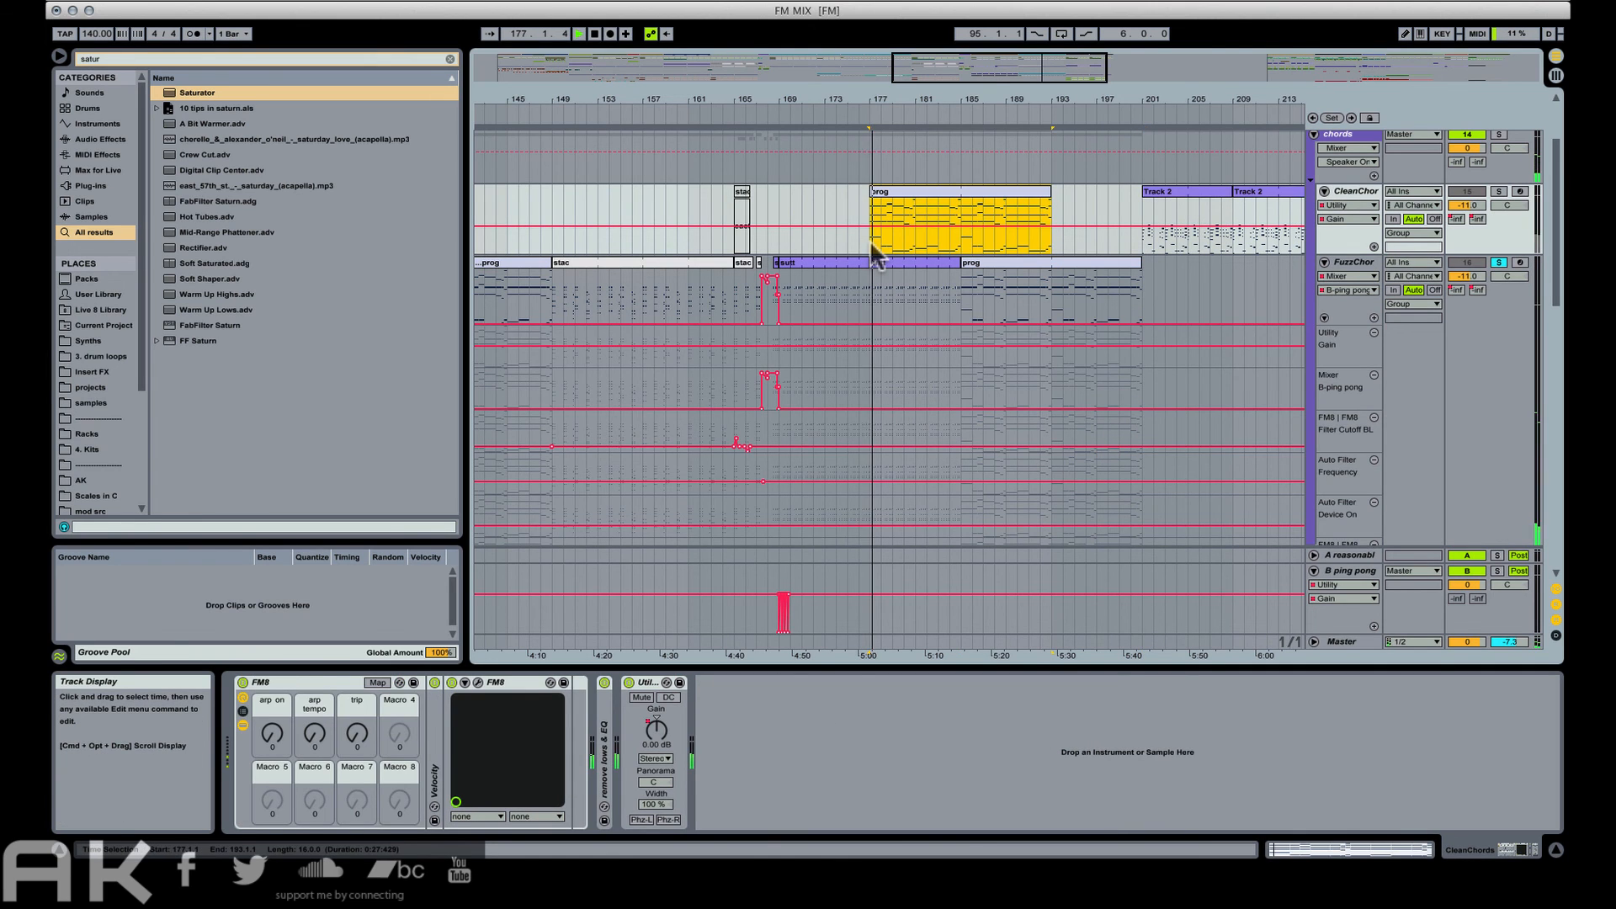
Solo CleanChords with the FuzzChords track, play the pasted prog clip from bar 177, and clear the solos.
click(1500, 193)
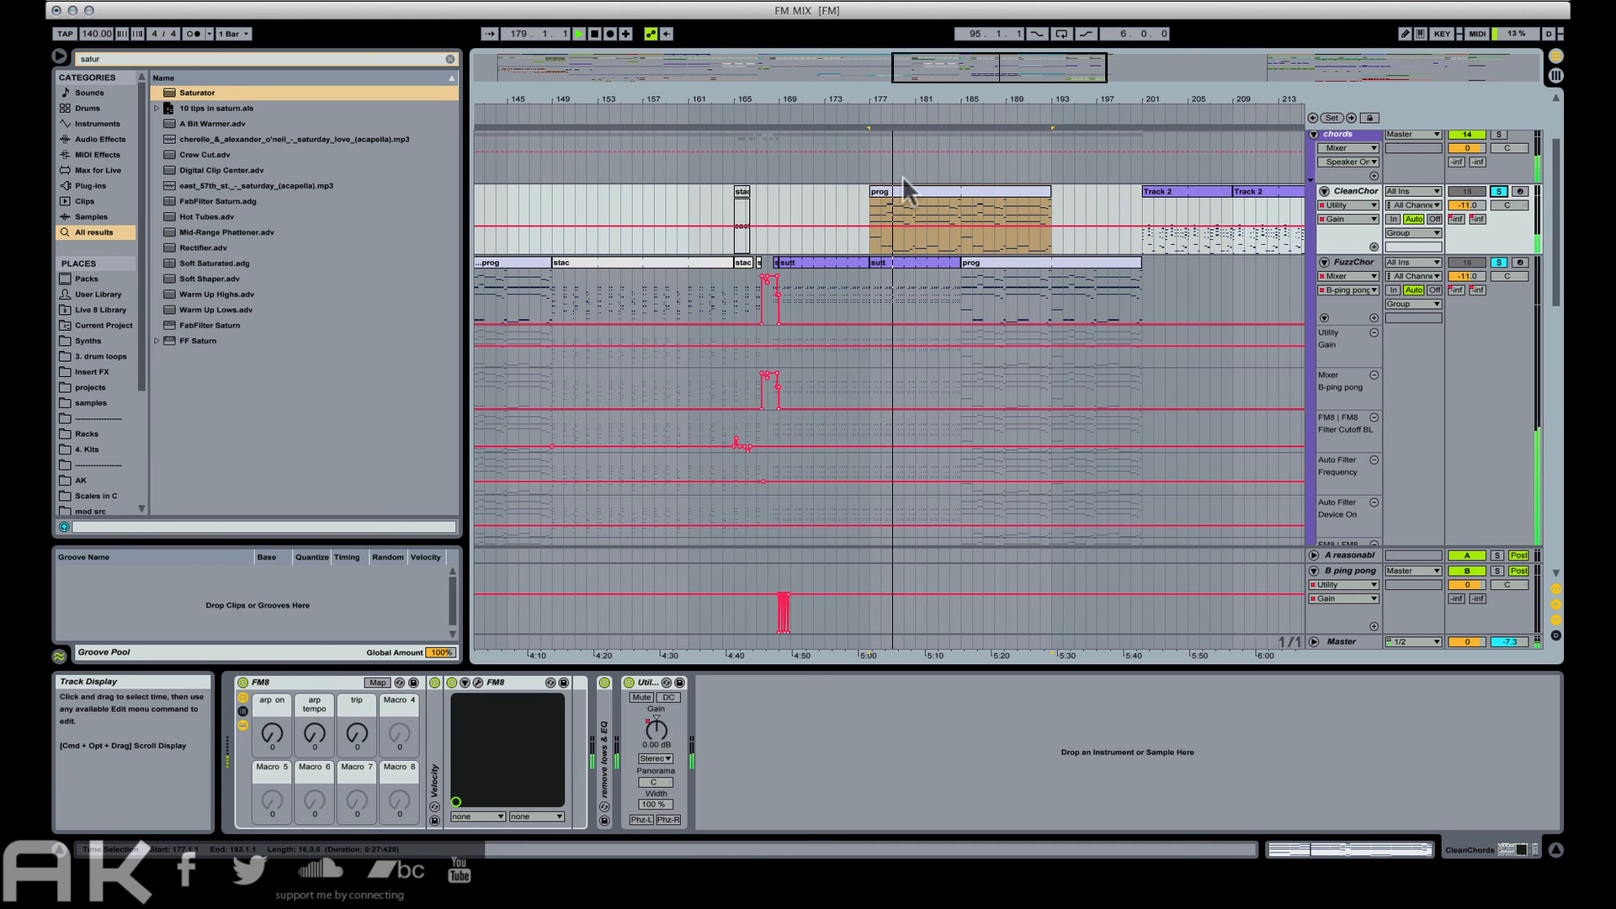
key(space)
key(space)
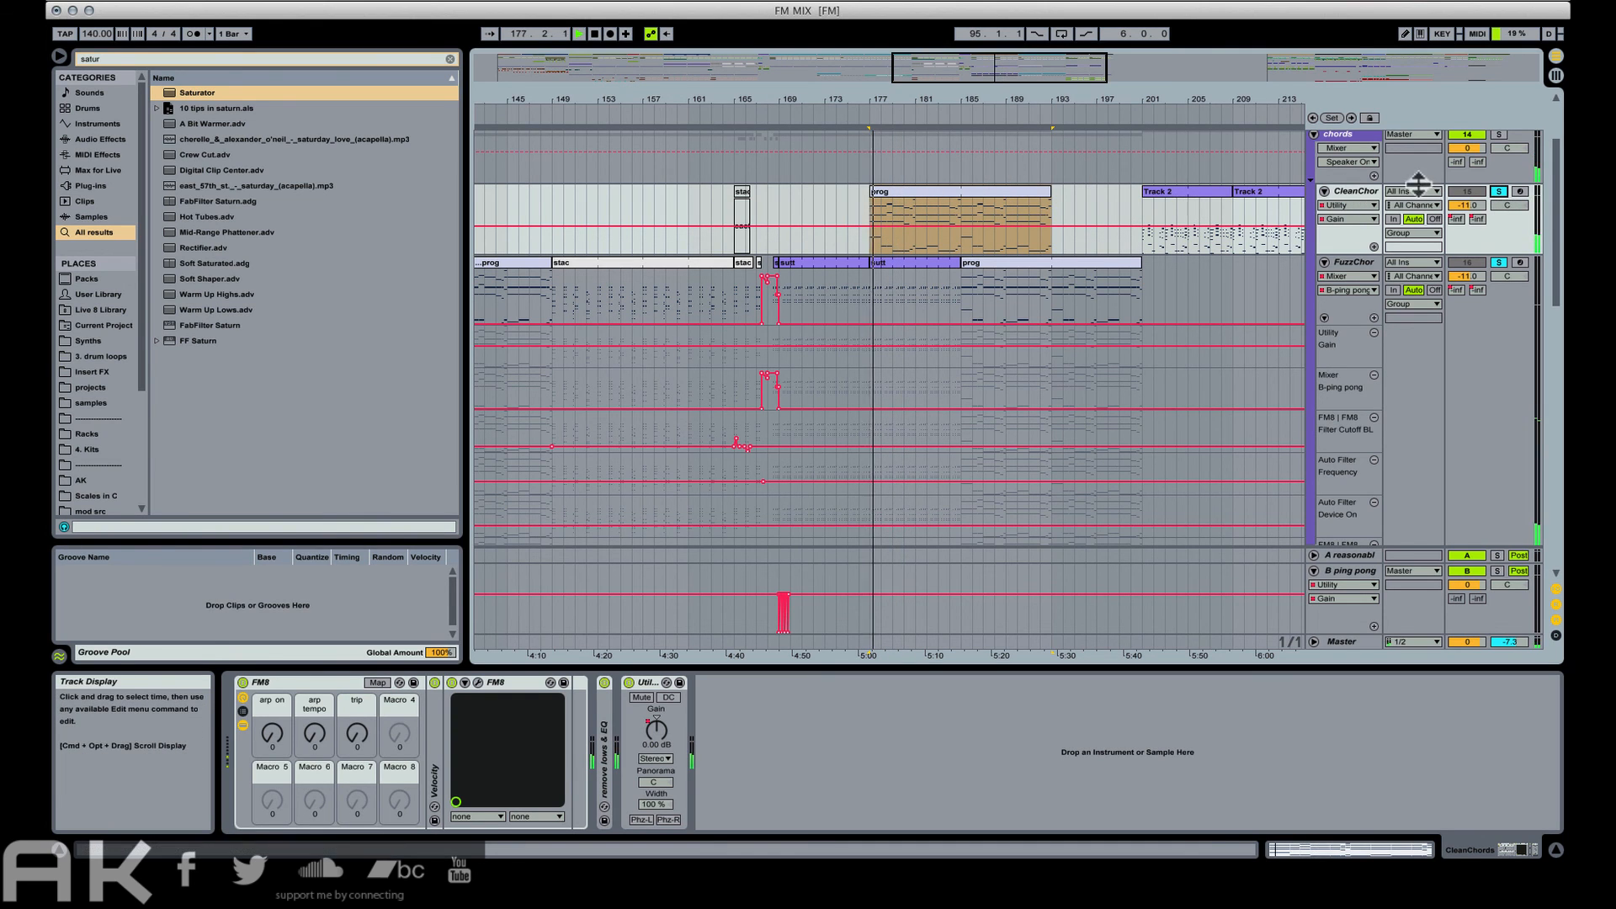
drag(910, 95, 913, 168)
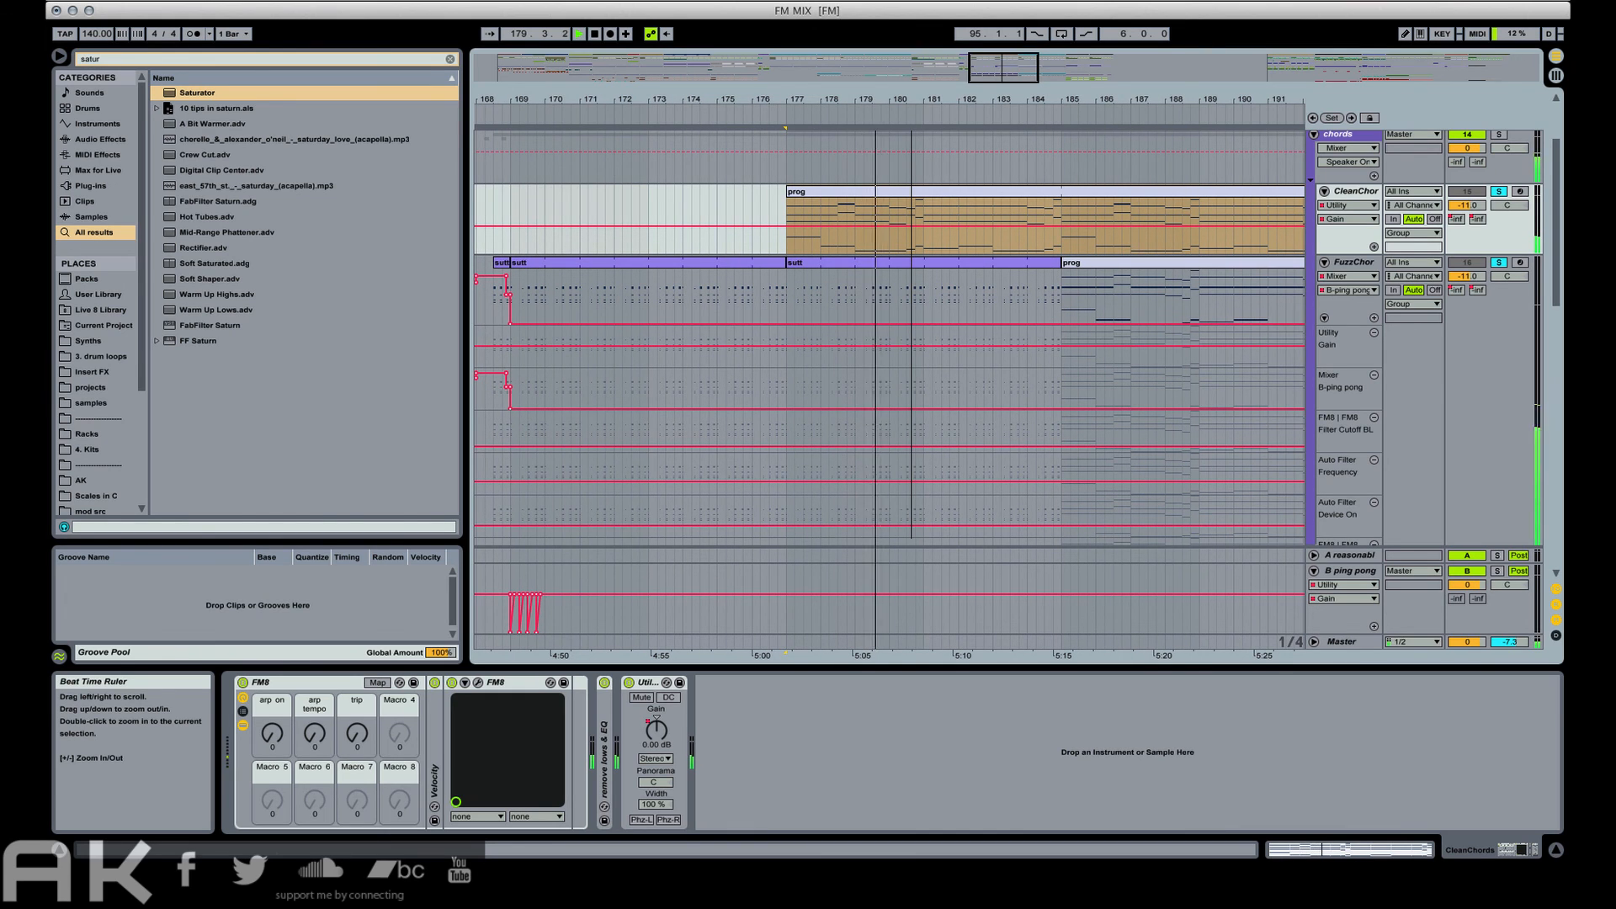
click(1500, 192)
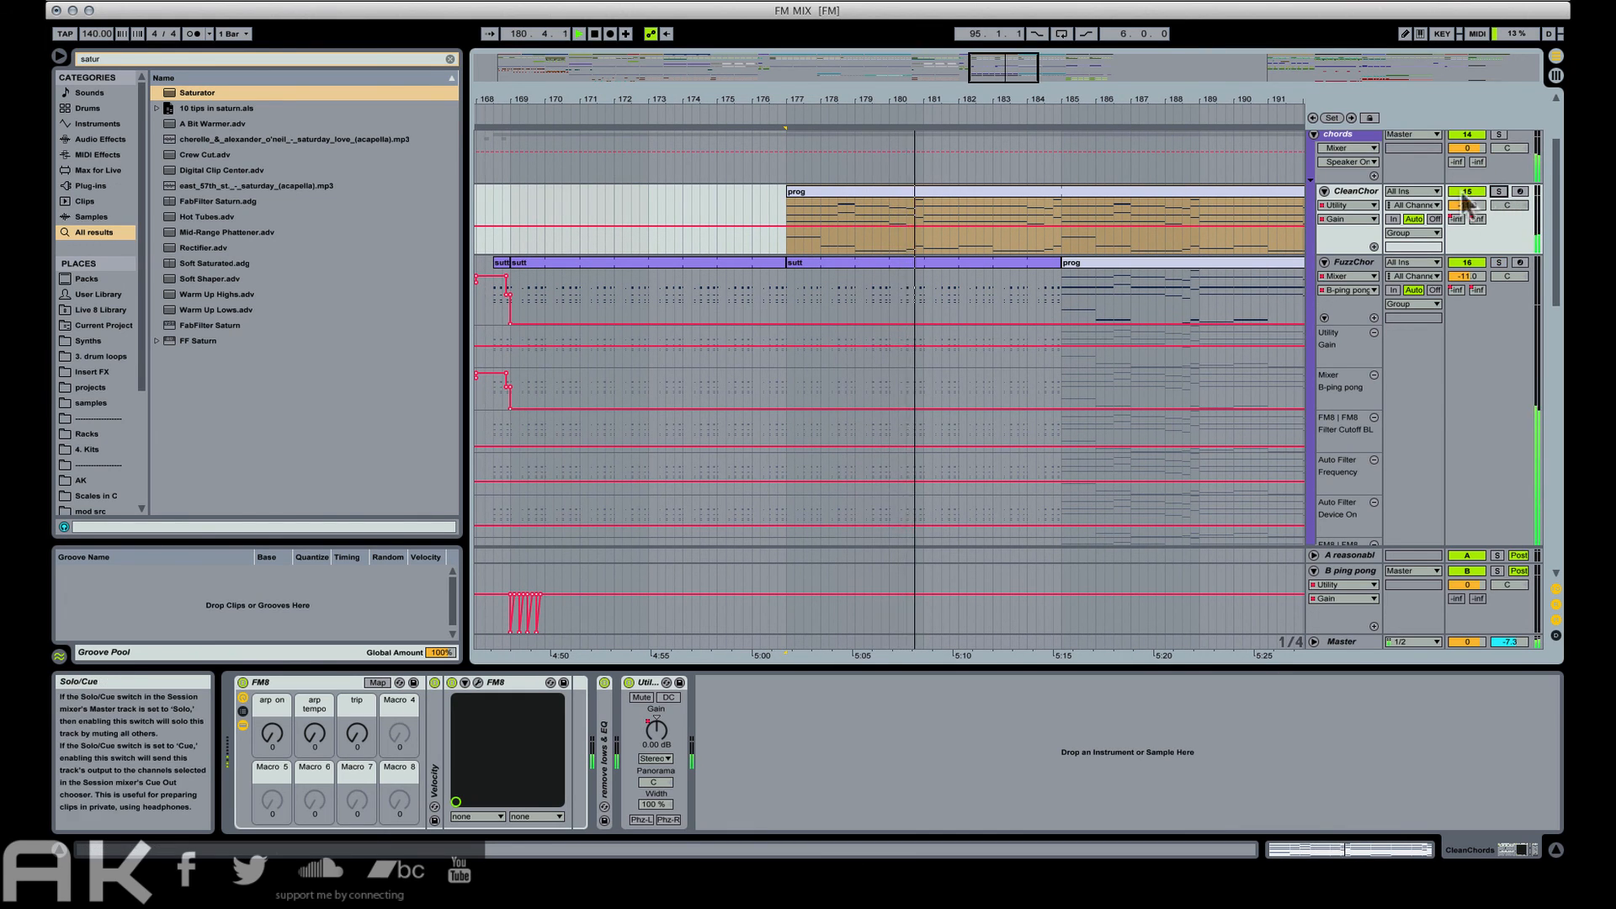
Shorten the CleanChords prog clip to end at bar 185 and add a rising Gain automation ramp across it.
drag(1057, 101, 1057, 76)
drag(1107, 192, 947, 192)
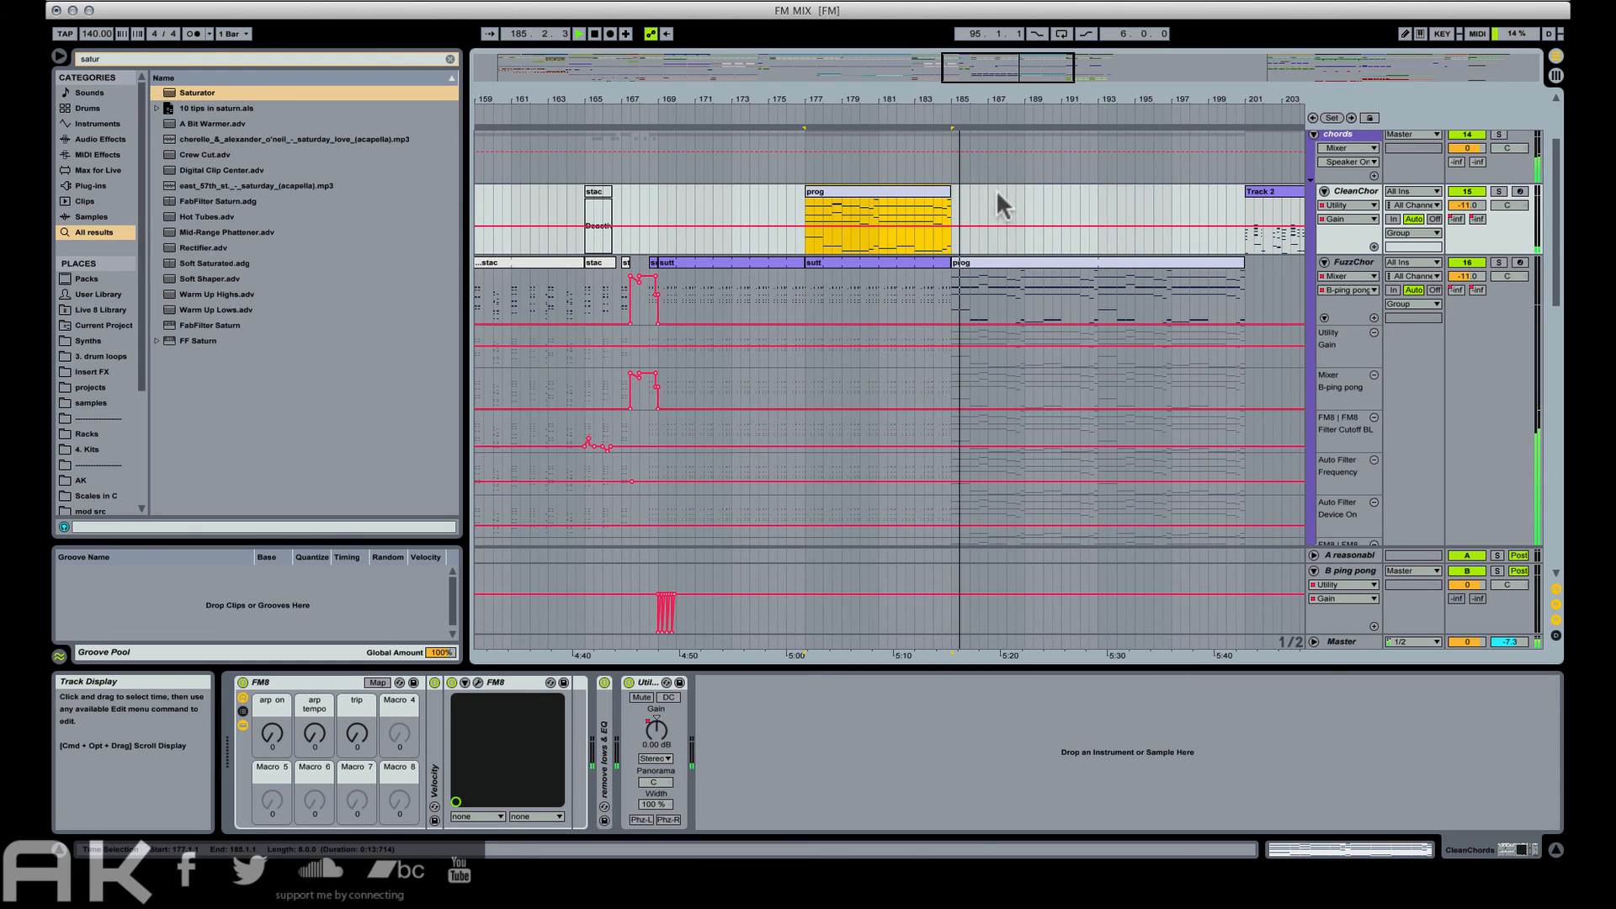
click(959, 226)
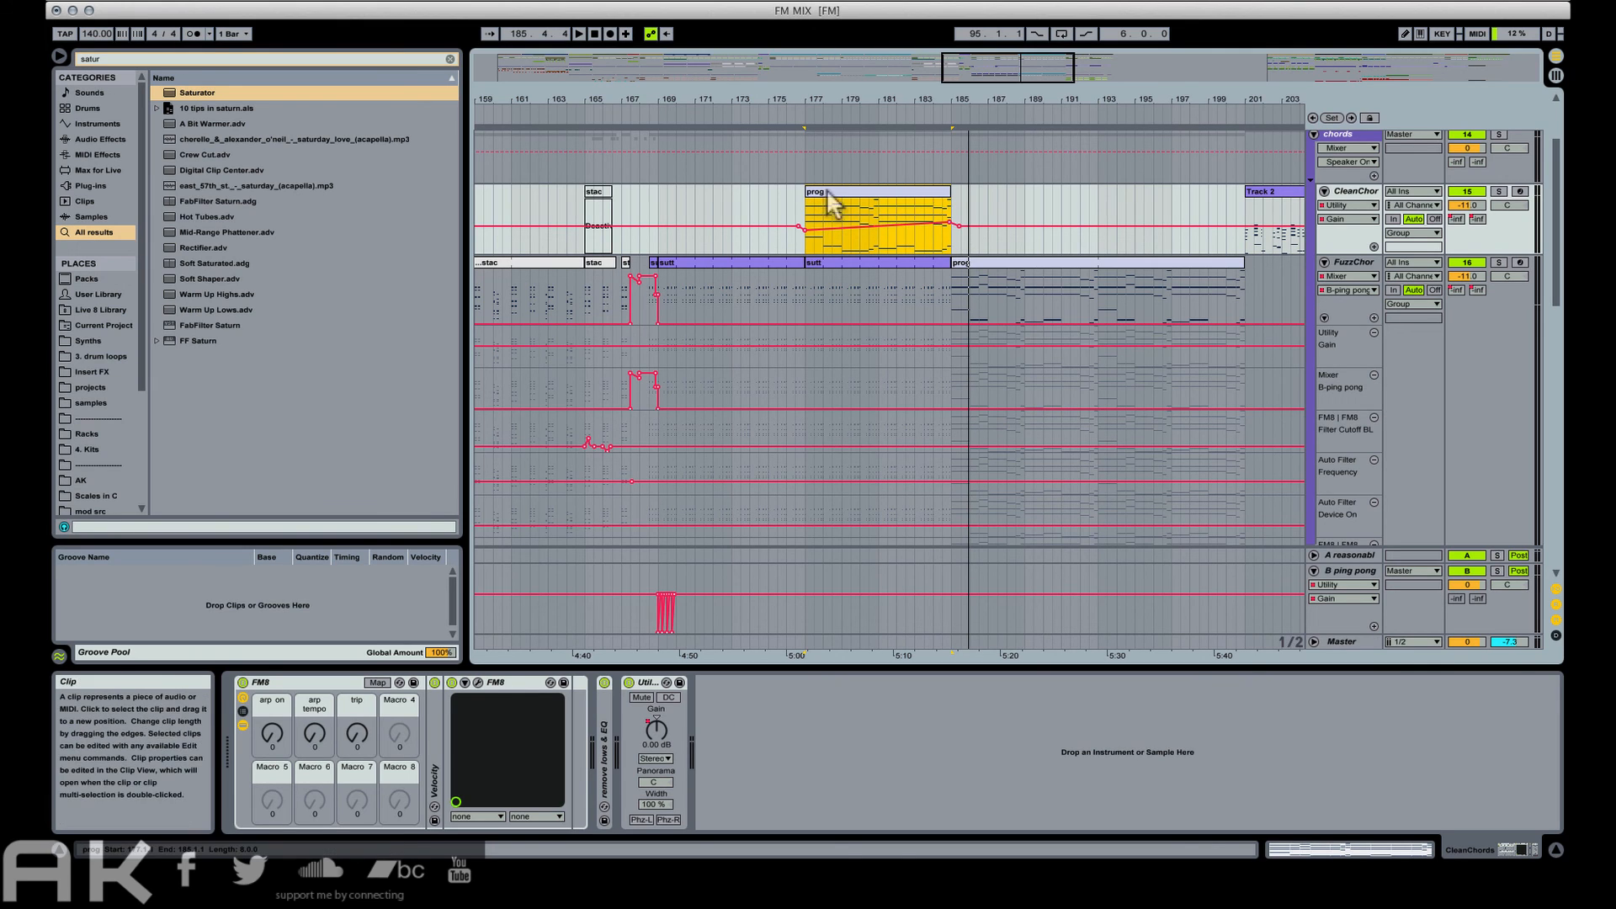
Stop playback and reselect Komplete Audio 6 as the Soundflower (2ch) output.
key(space)
click(1091, 2)
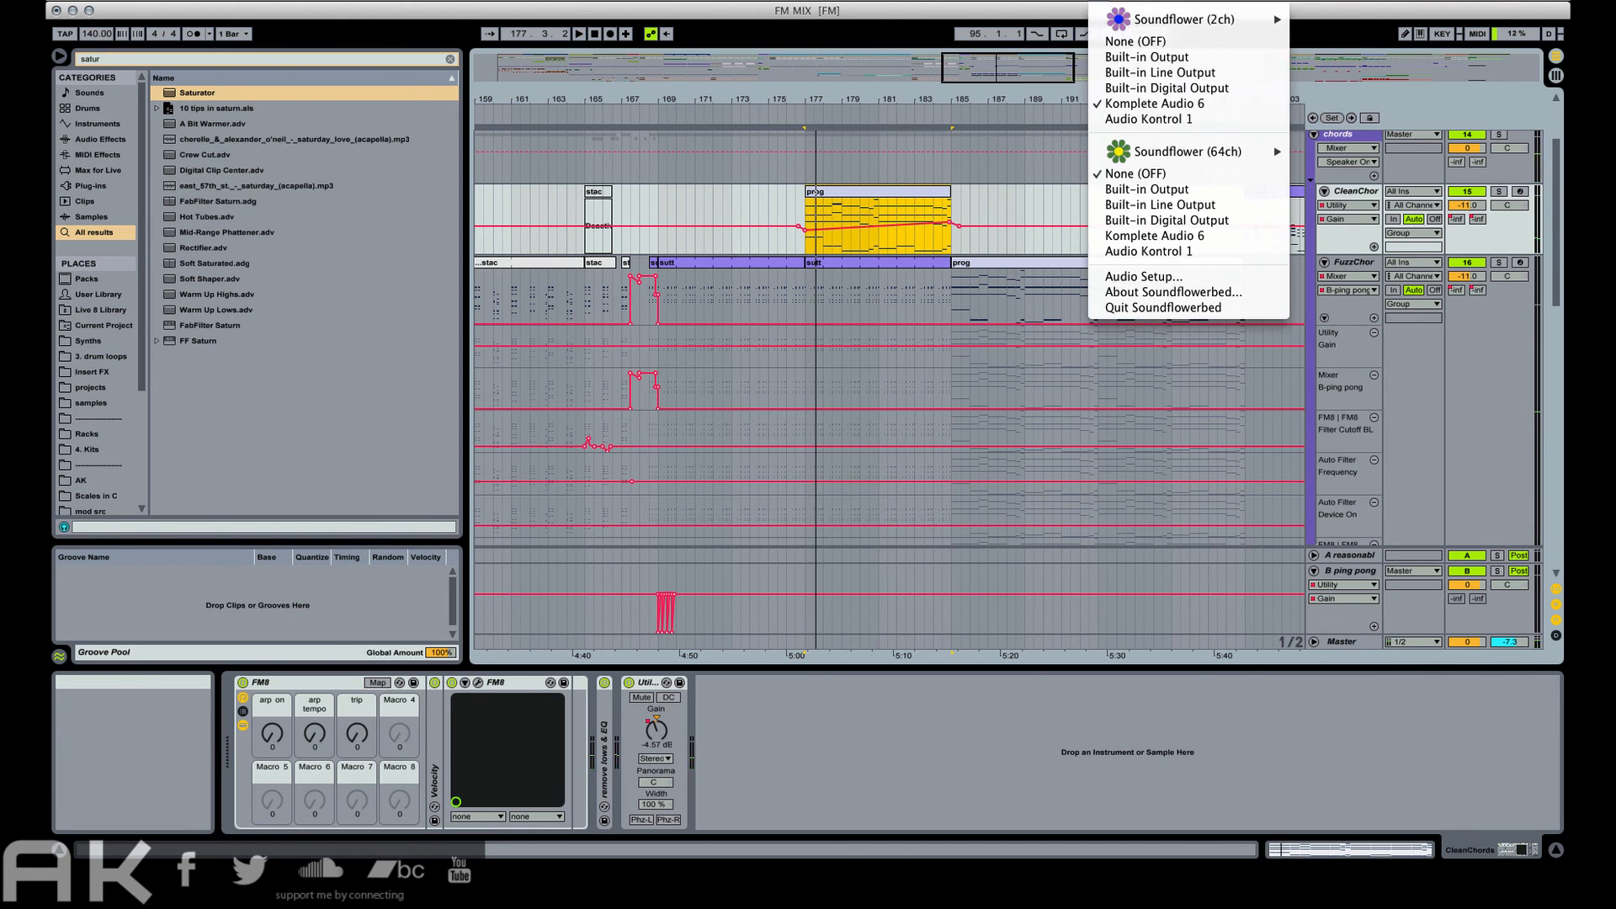
click(1141, 104)
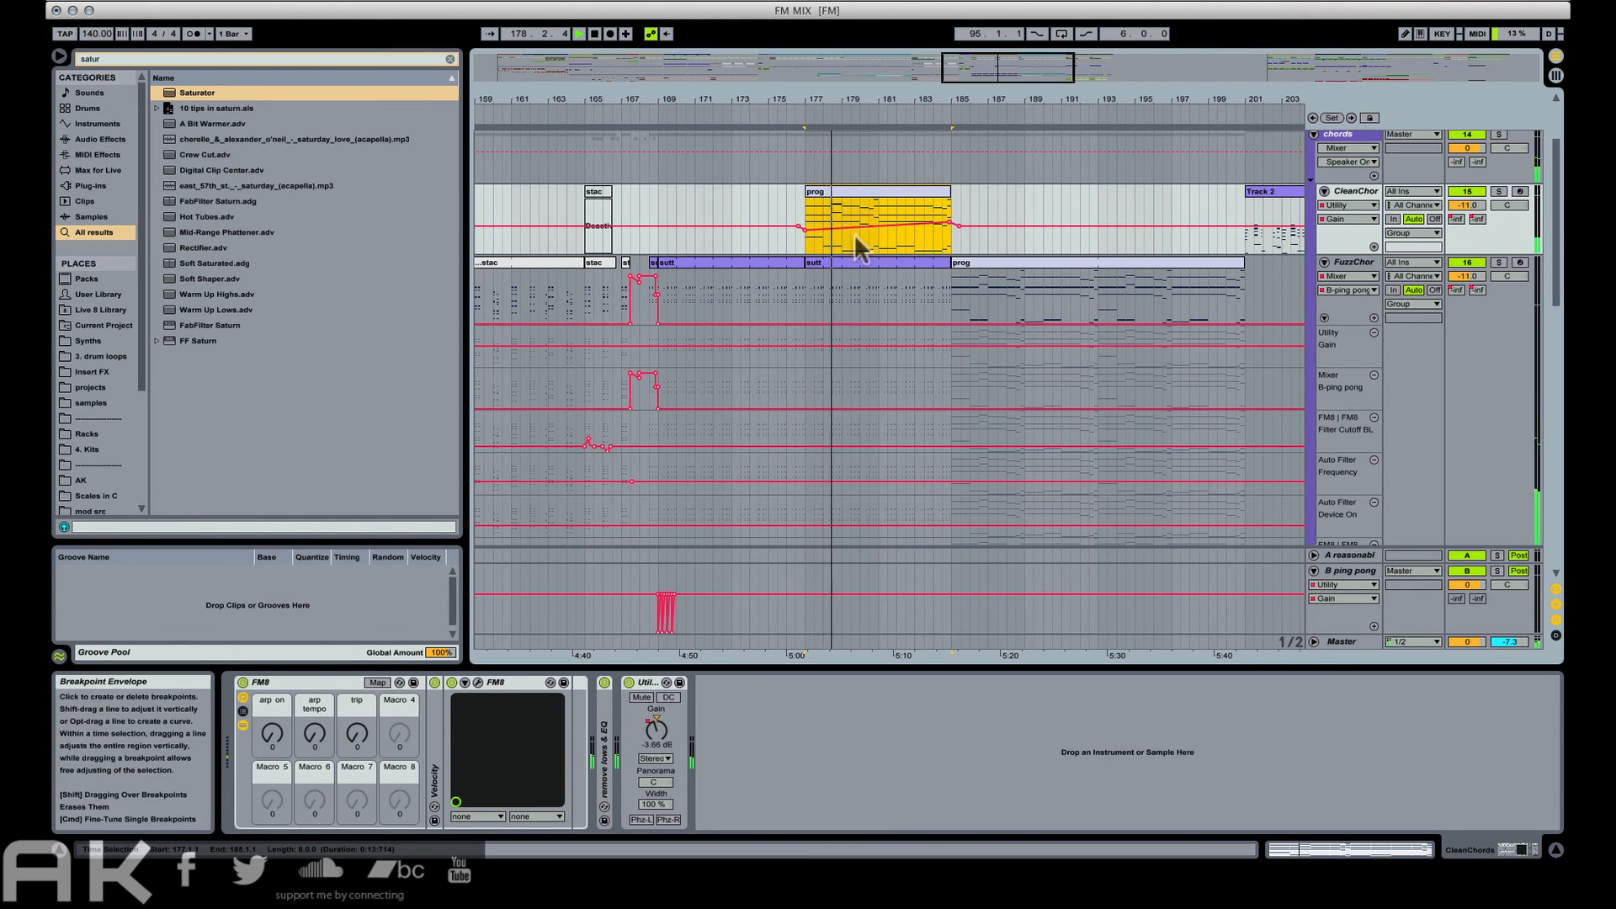
Lower the start and raise the end of the CleanChords Gain ramp between bars 177 and 185 while playing it through.
mouse_move(804, 231)
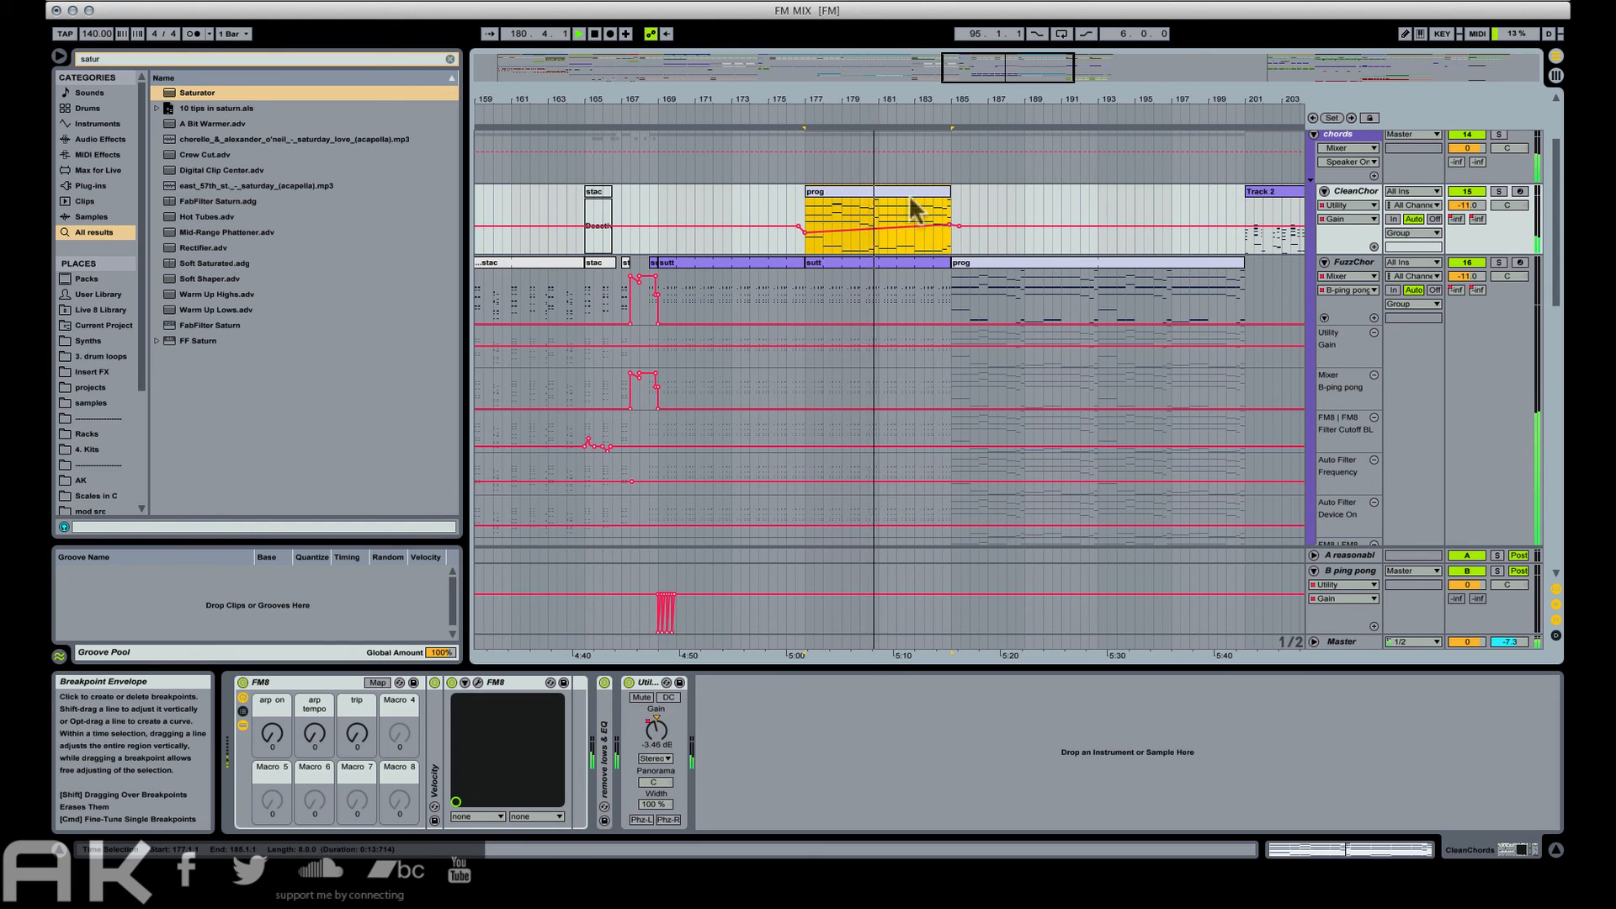
click(842, 210)
mouse_move(805, 234)
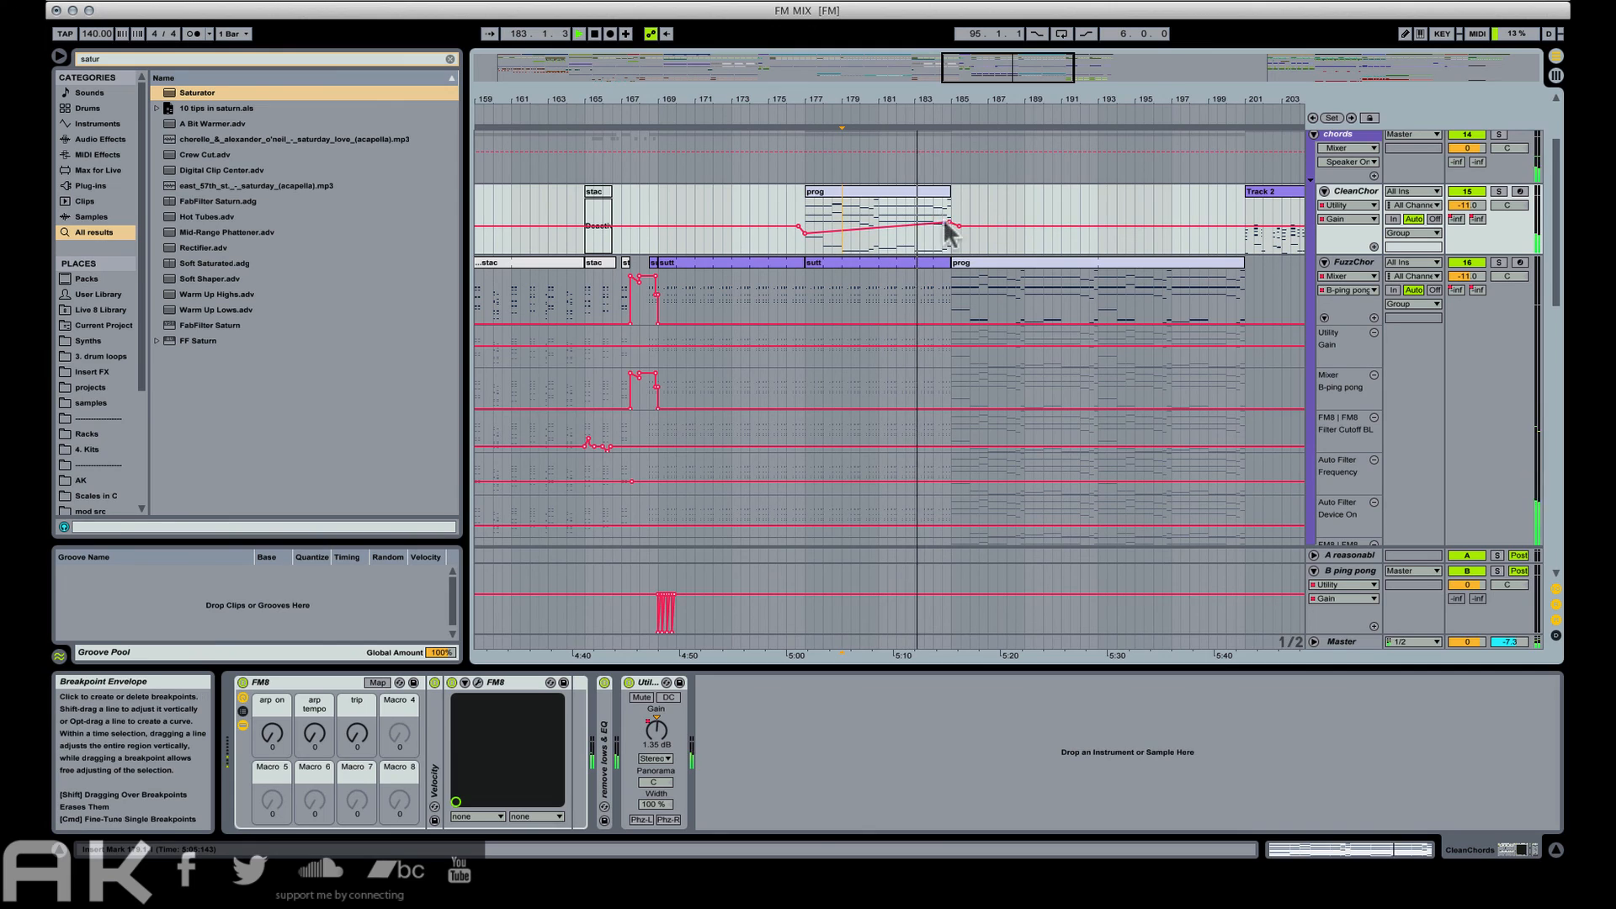
drag(950, 223, 950, 219)
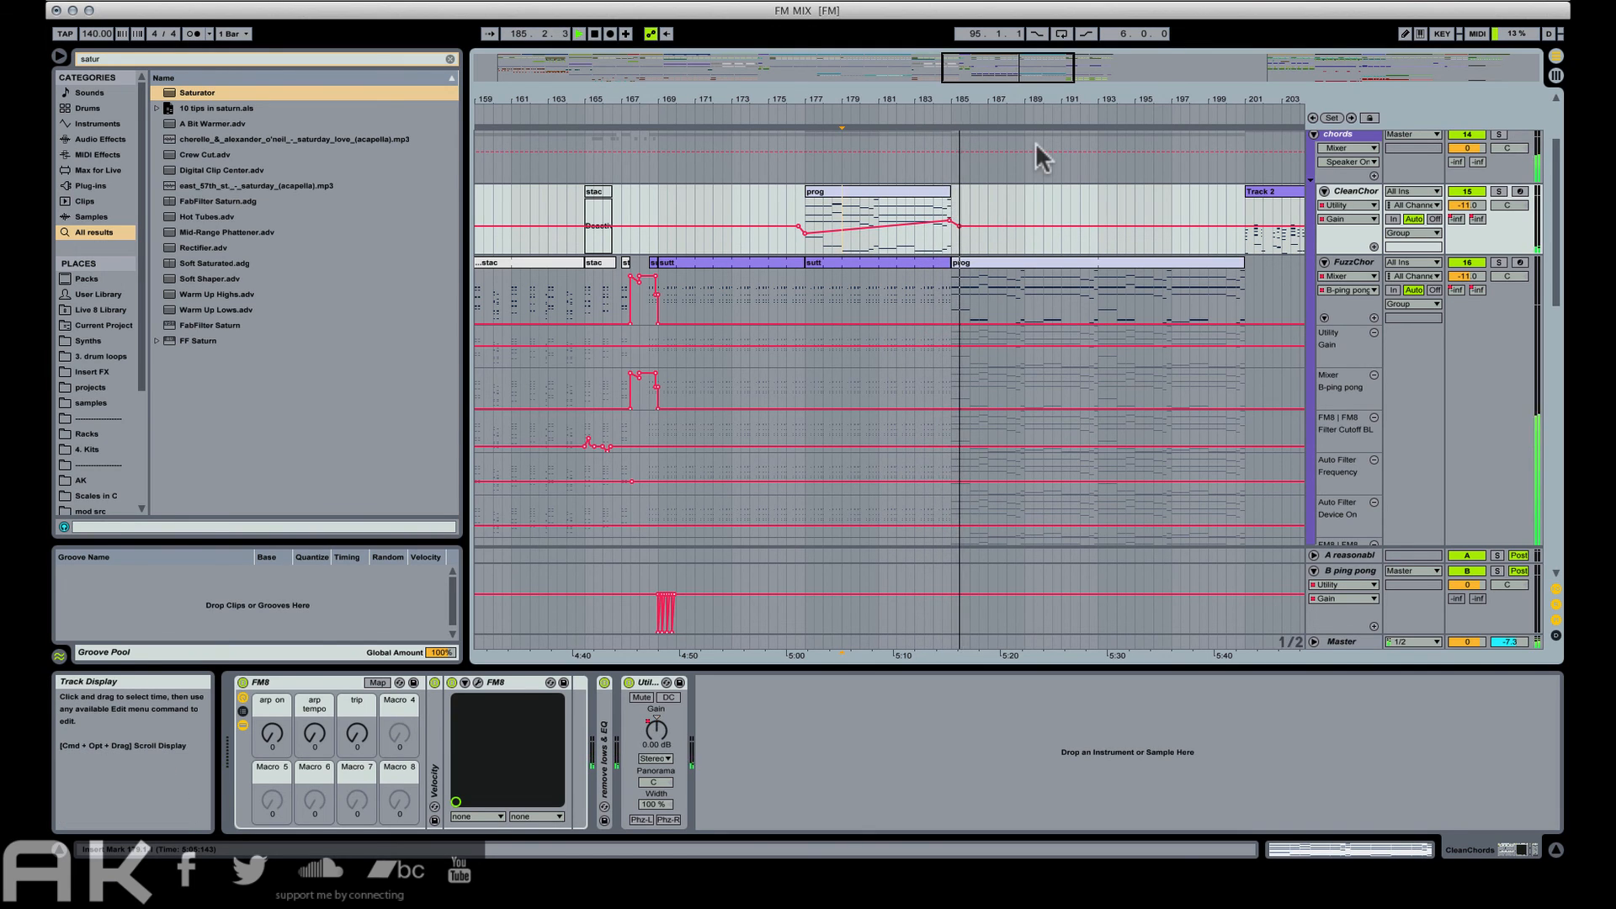
drag(993, 102, 820, 72)
scroll(964, 309, up, 1)
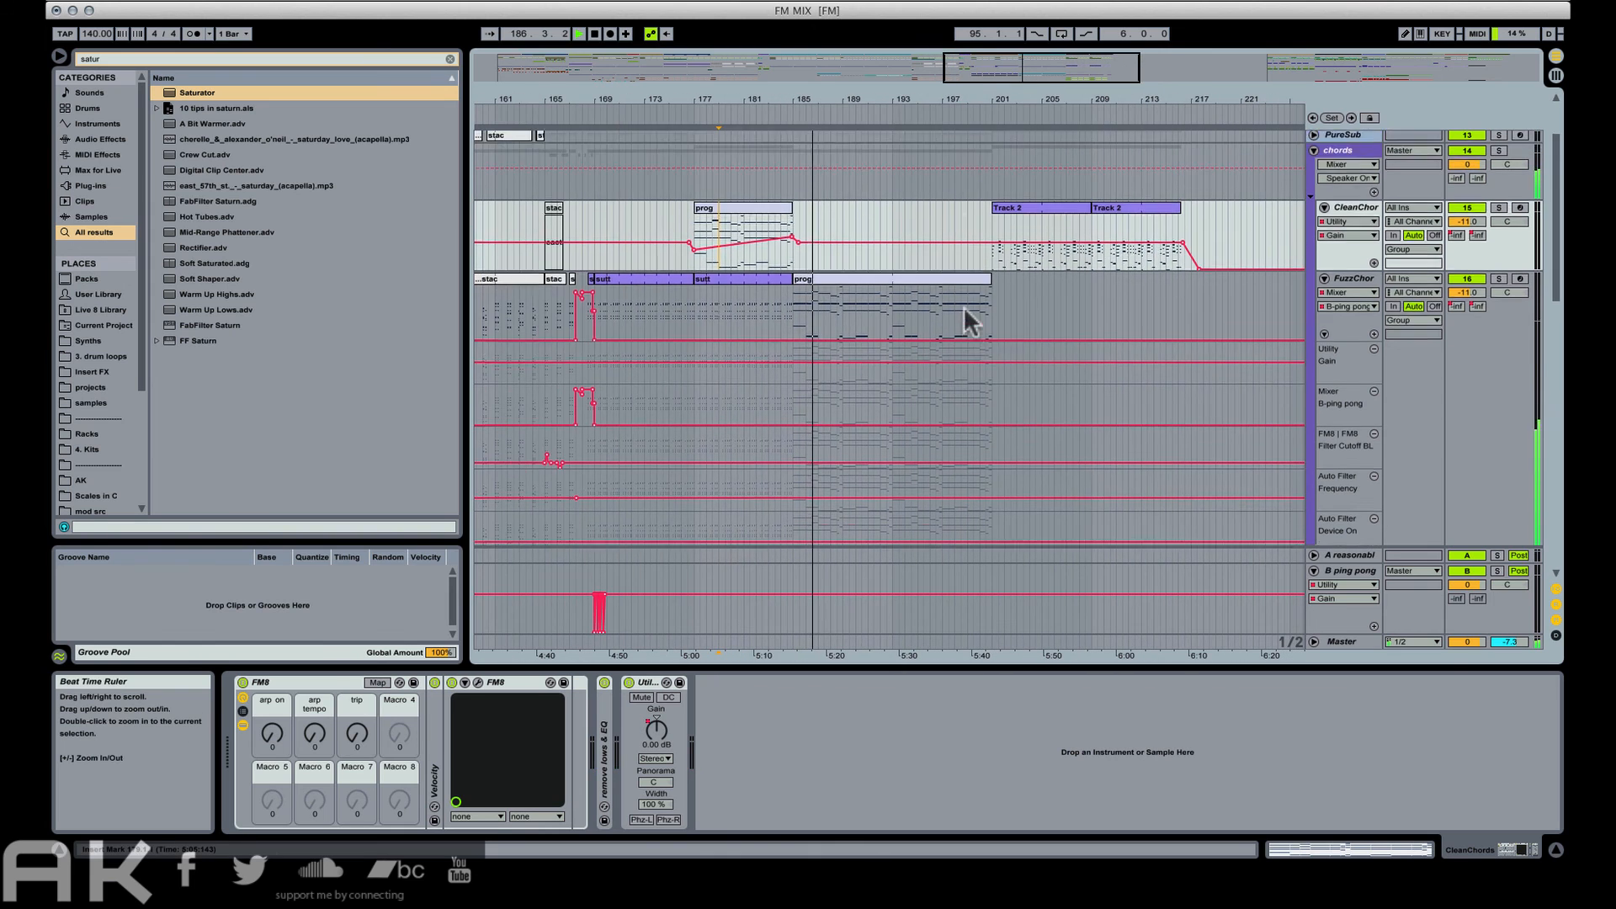
Collapse the CleanChords and FuzzChords automation lanes and open the melodySync clip at bar 193 on the JimisLead track.
scroll(968, 316, up, 3)
click(1325, 301)
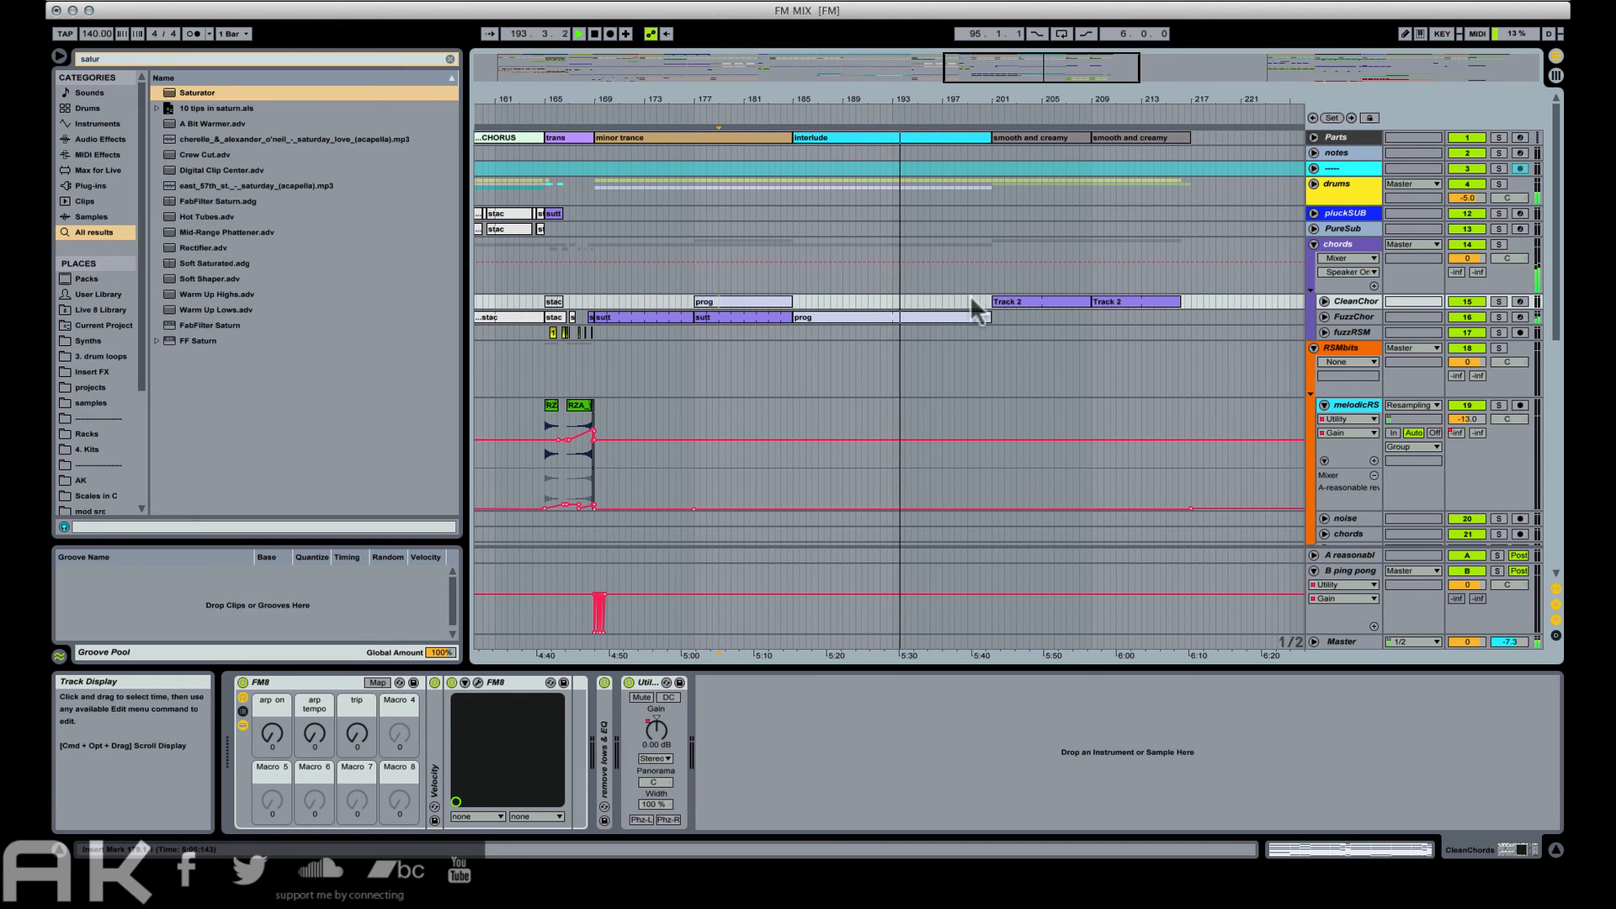
scroll(978, 301, down, 10)
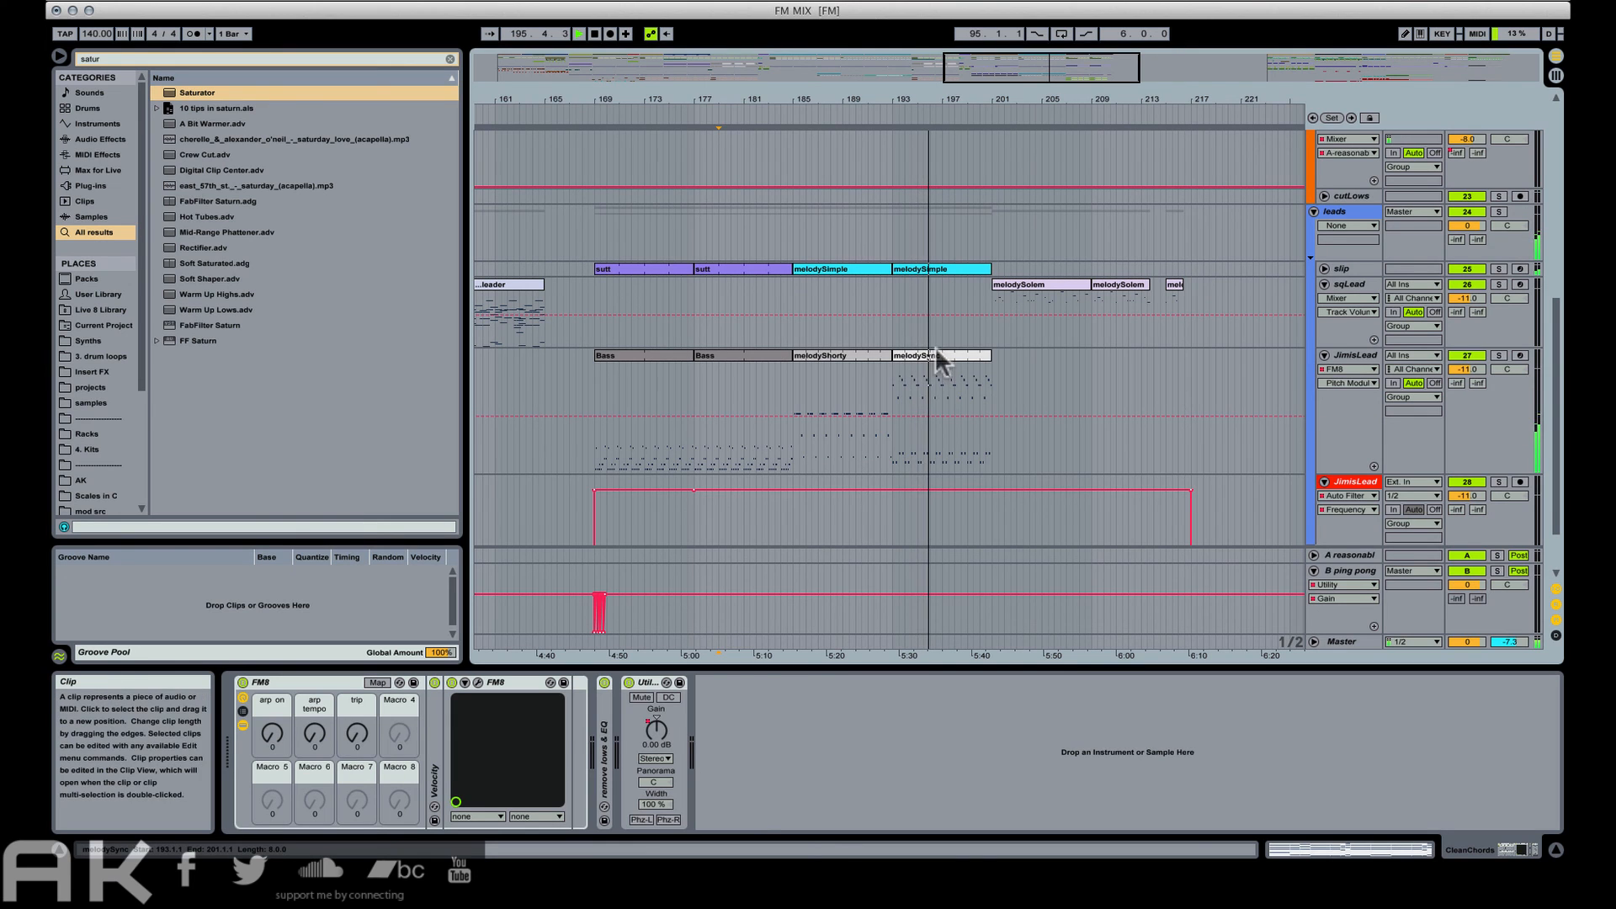
click(936, 350)
click(1357, 850)
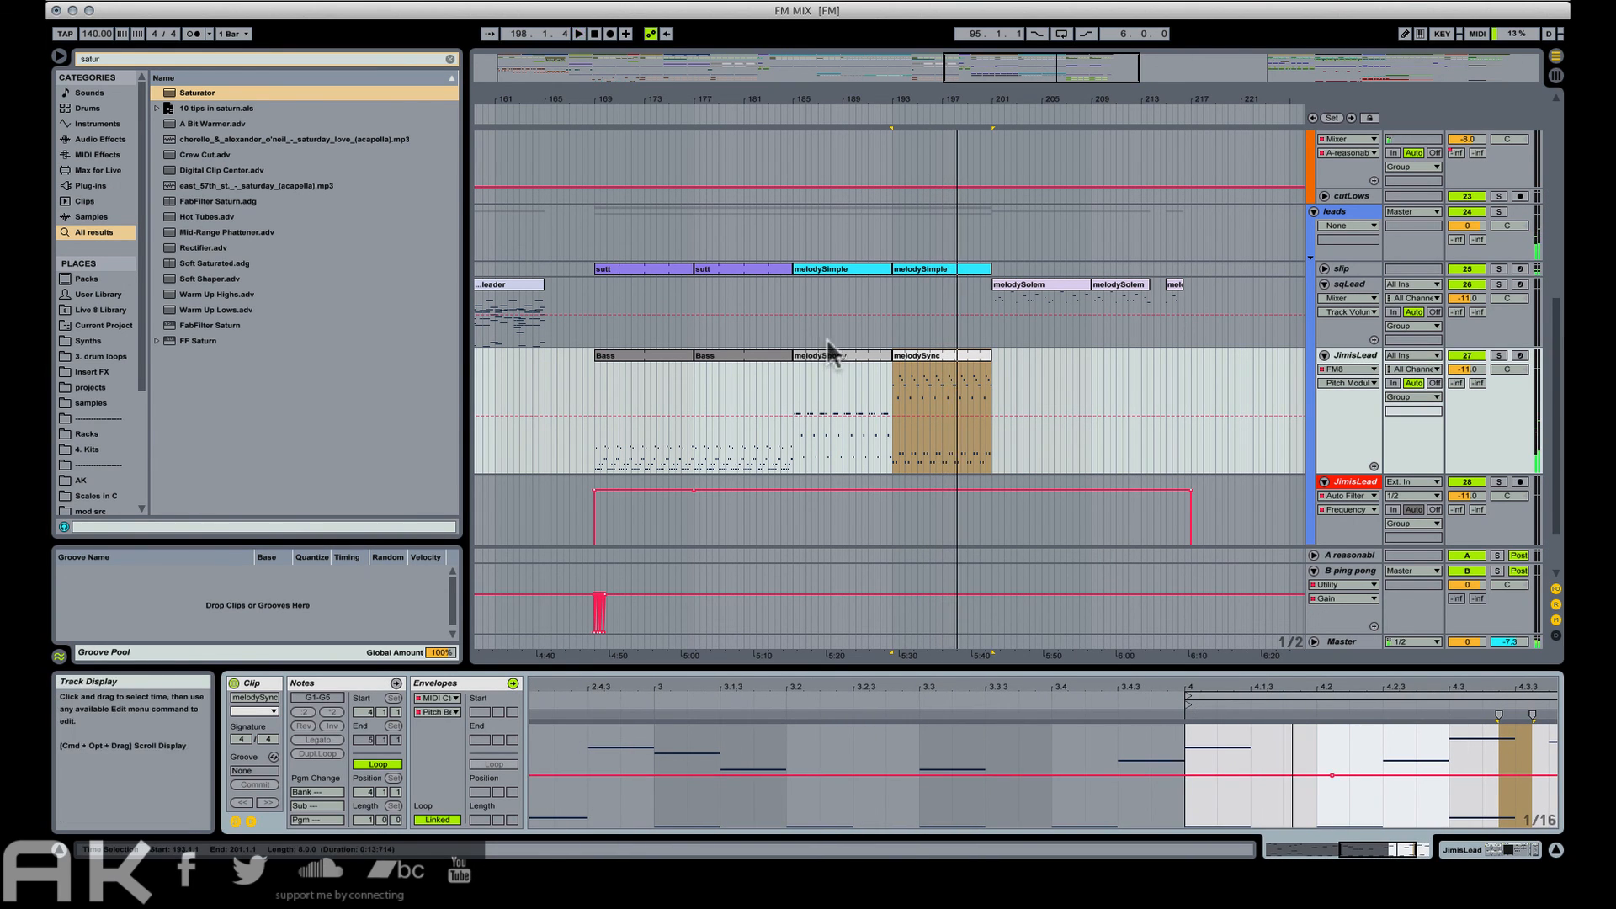
Compare the notes and Pitch Bend envelopes of the Bass, melodyShorty and melodySync clips on JimisLead.
click(628, 370)
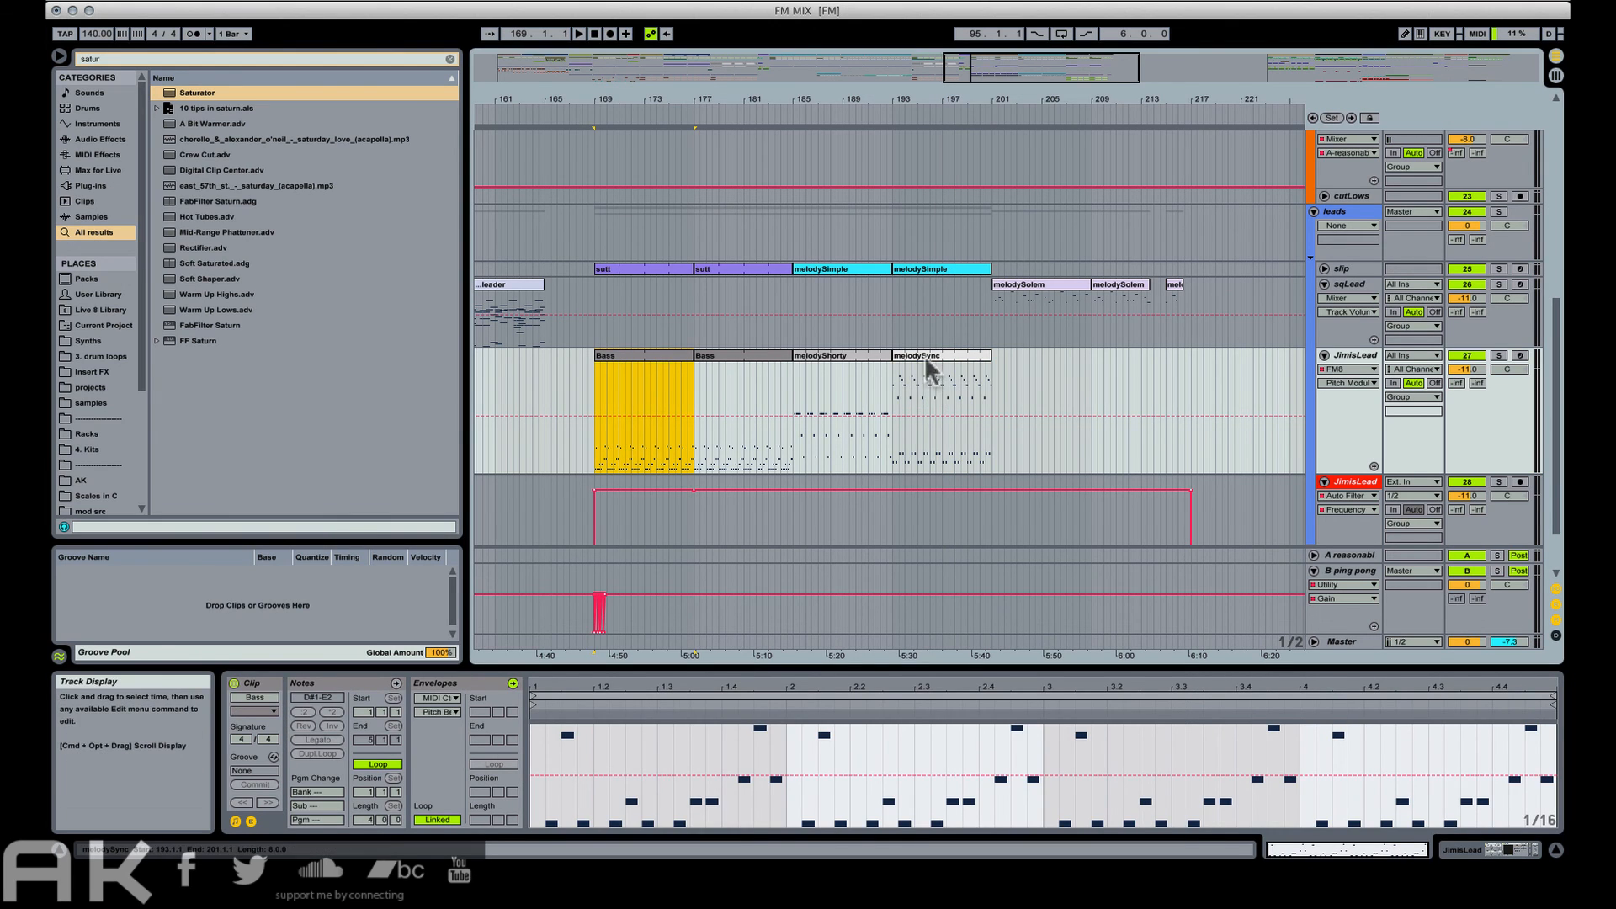
click(925, 357)
click(648, 363)
click(714, 355)
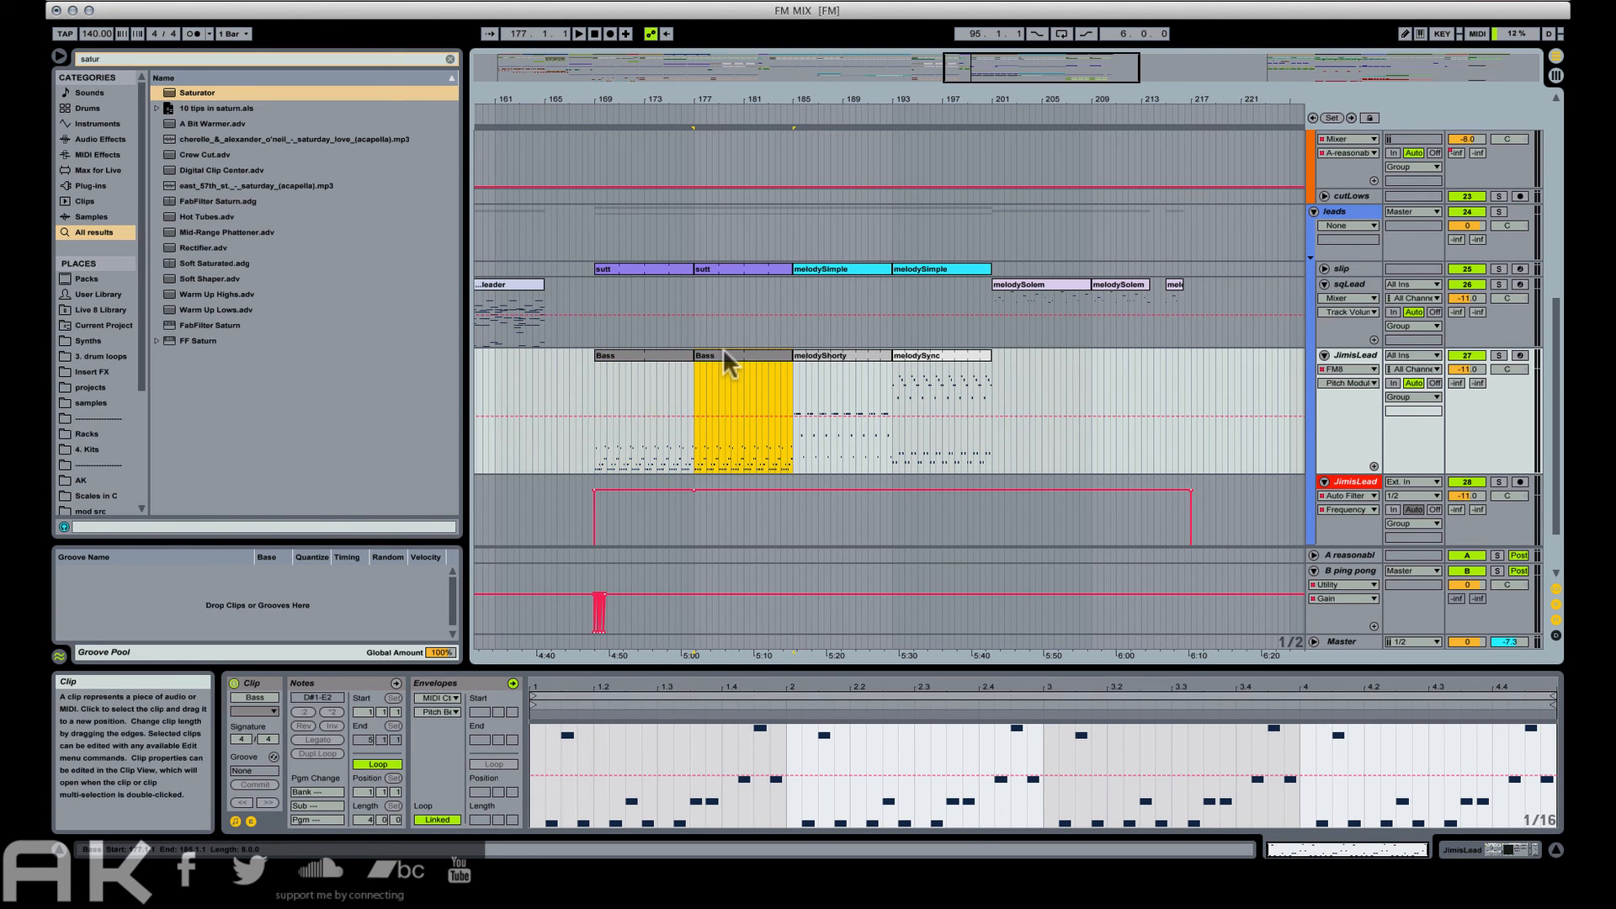
click(830, 356)
click(960, 355)
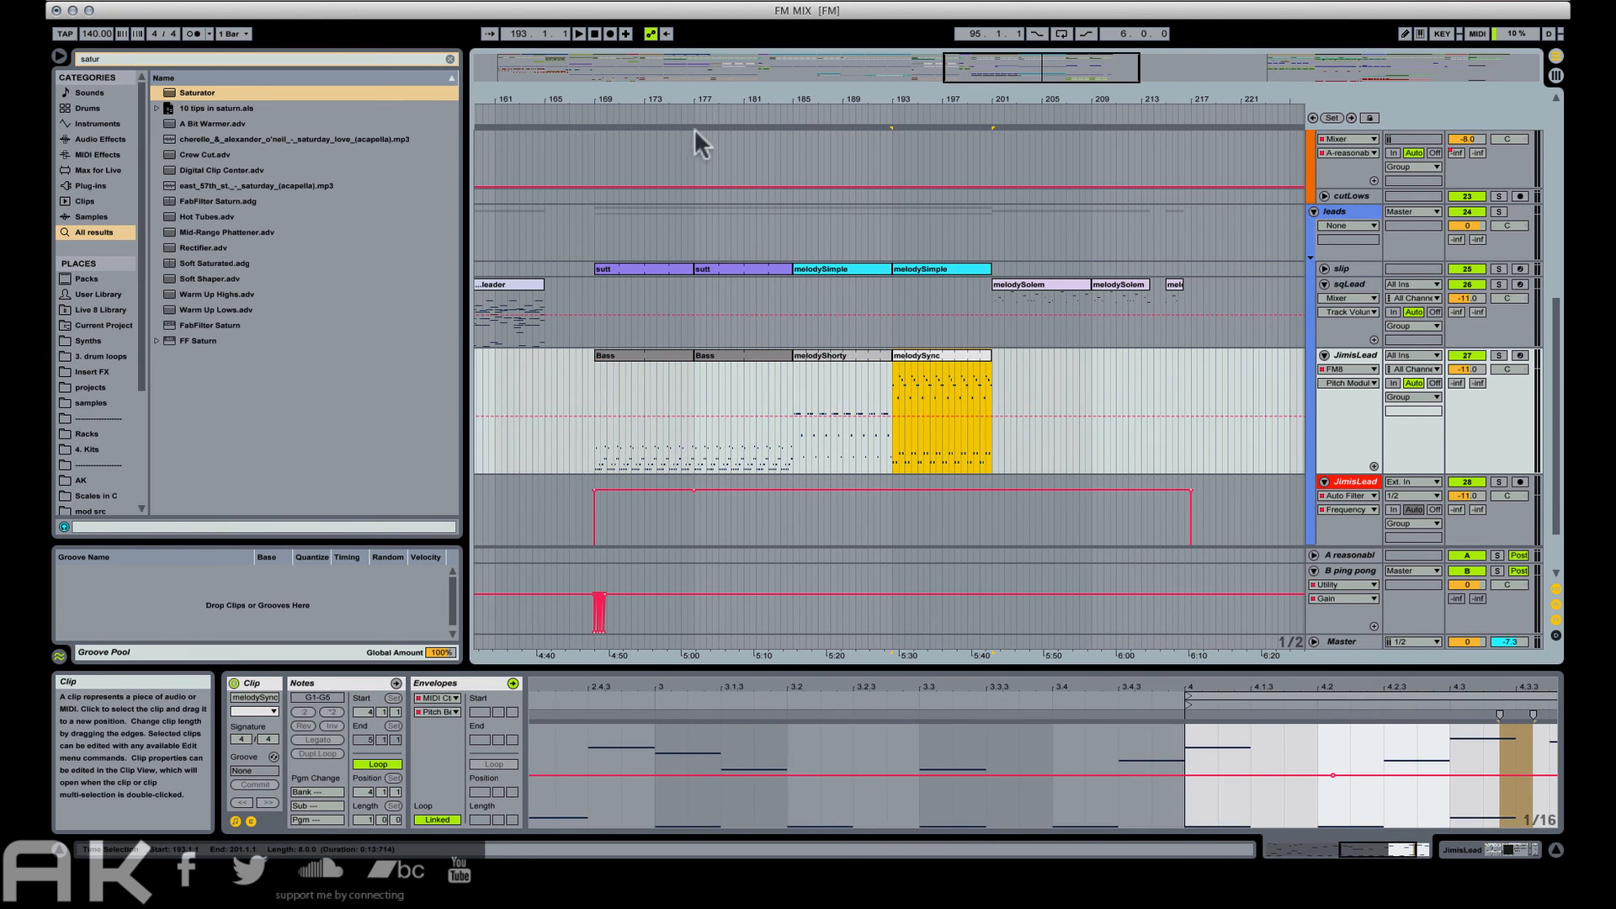
Consolidate the four JimisLead clips between bars 169 and 201 into one clip.
drag(711, 100, 942, 69)
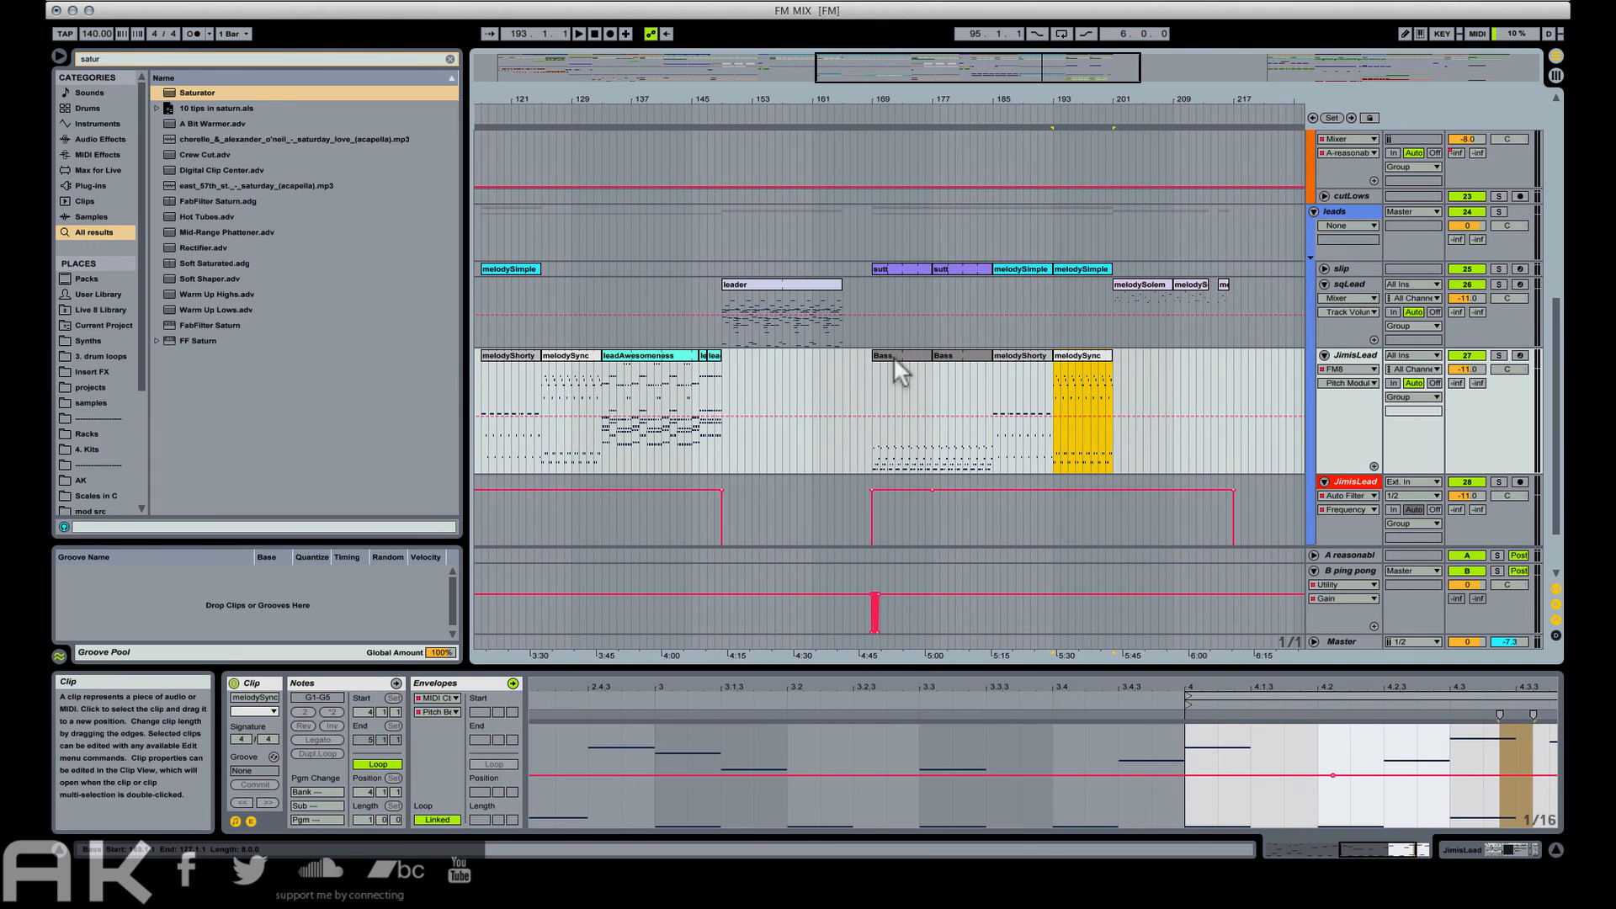
click(895, 359)
shift+click(1086, 355)
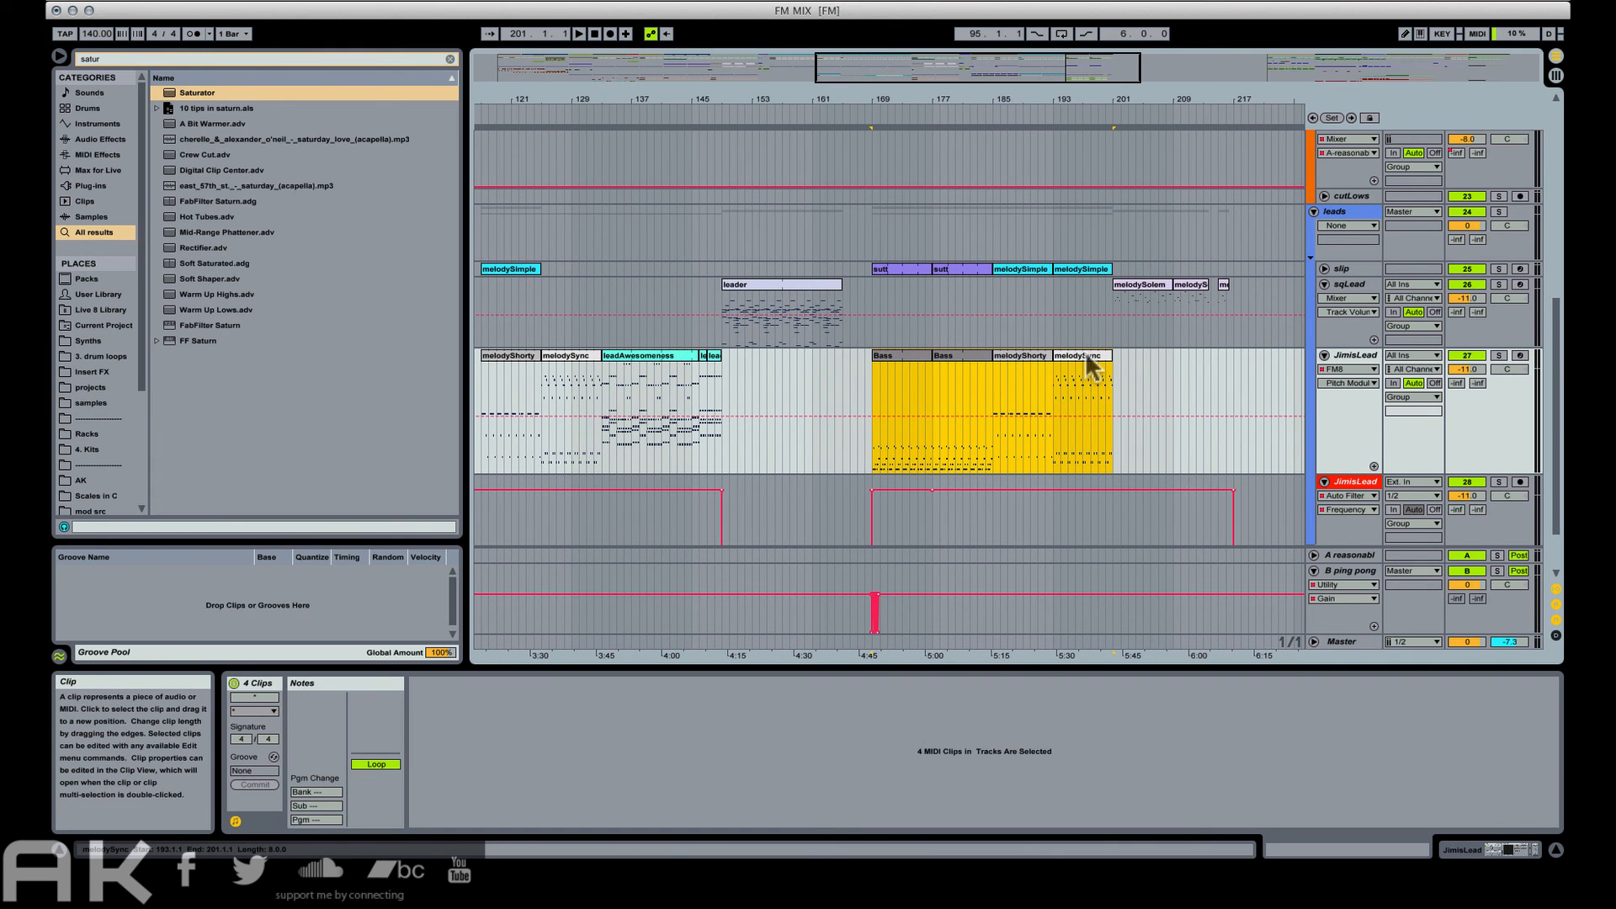
key(super+j)
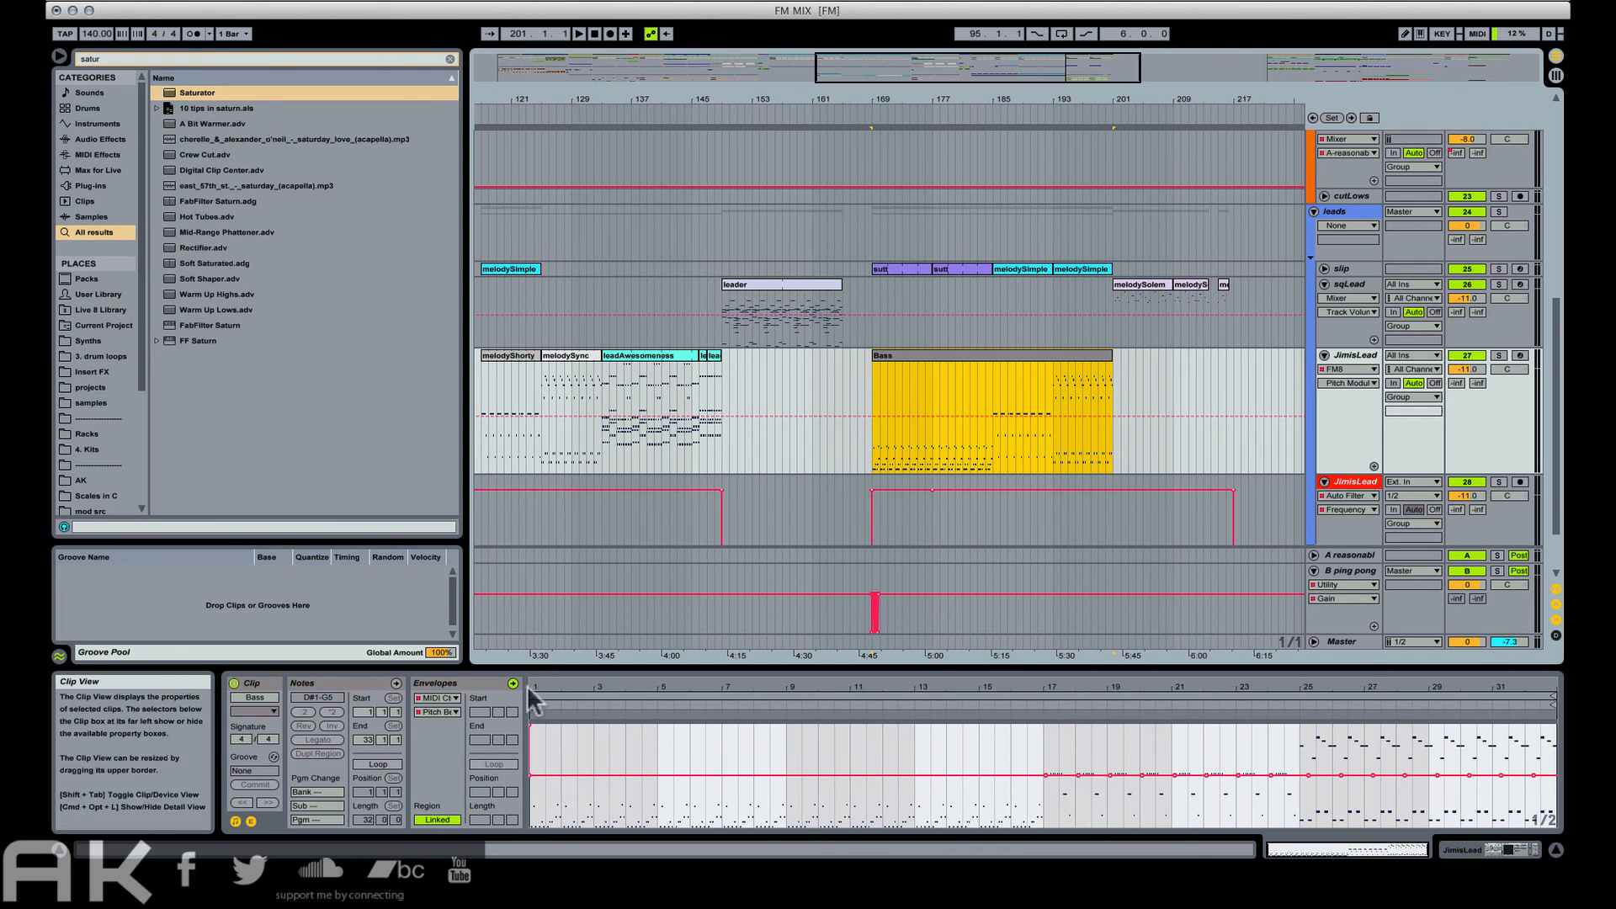
Add a small dip to the Pitch Bend envelope at the very start of the consolidated JimisLead clip.
drag(543, 687, 543, 787)
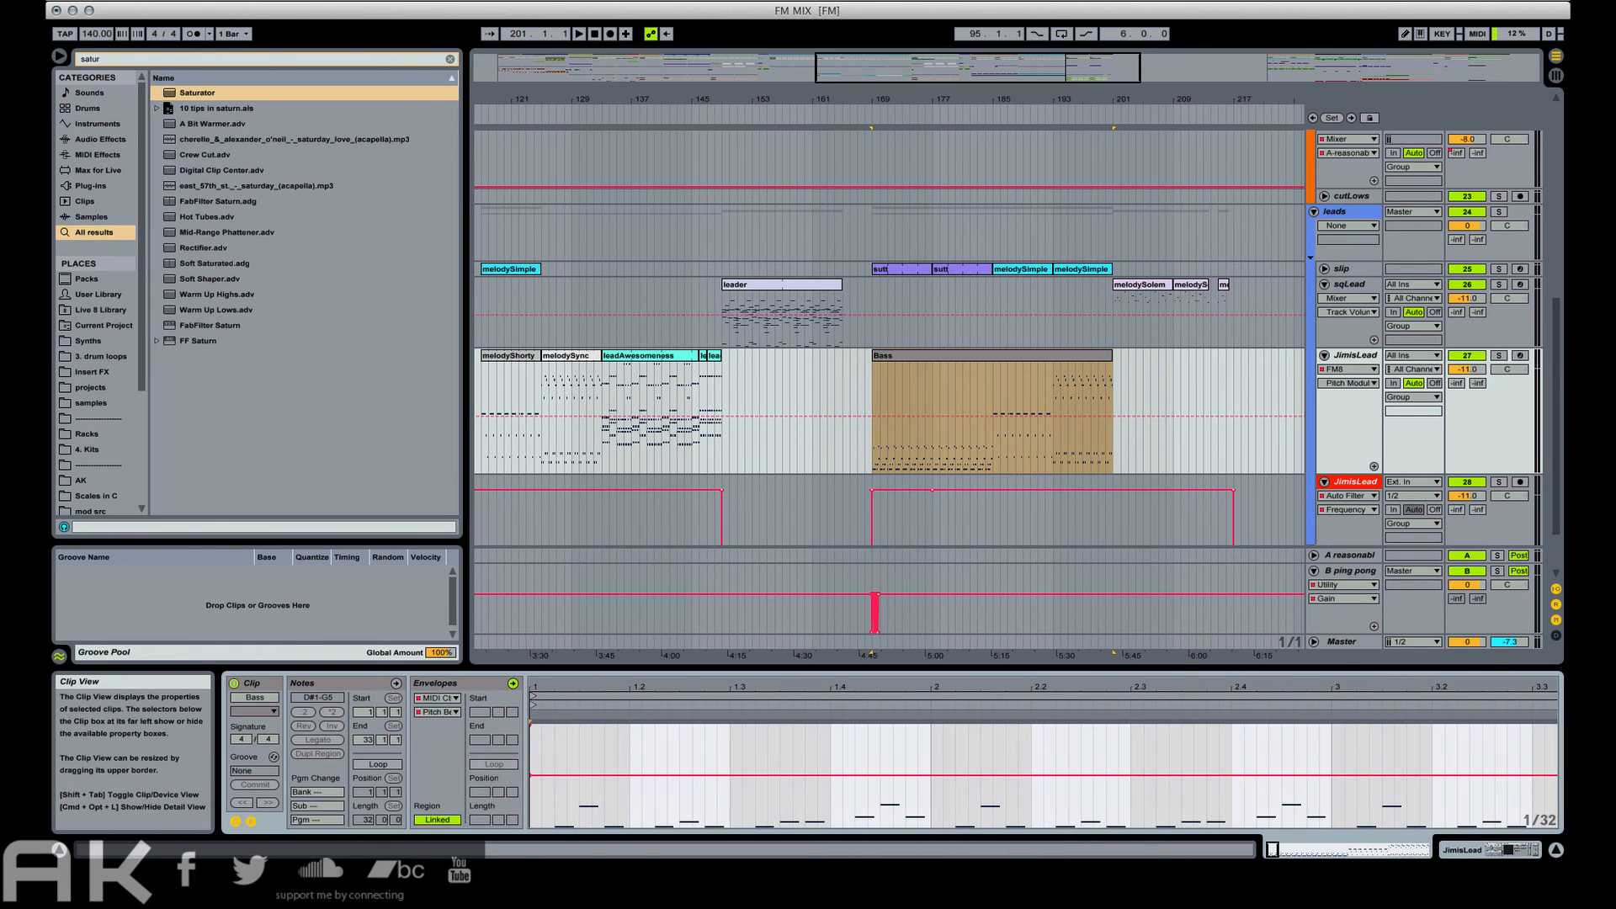
click(530, 724)
click(553, 775)
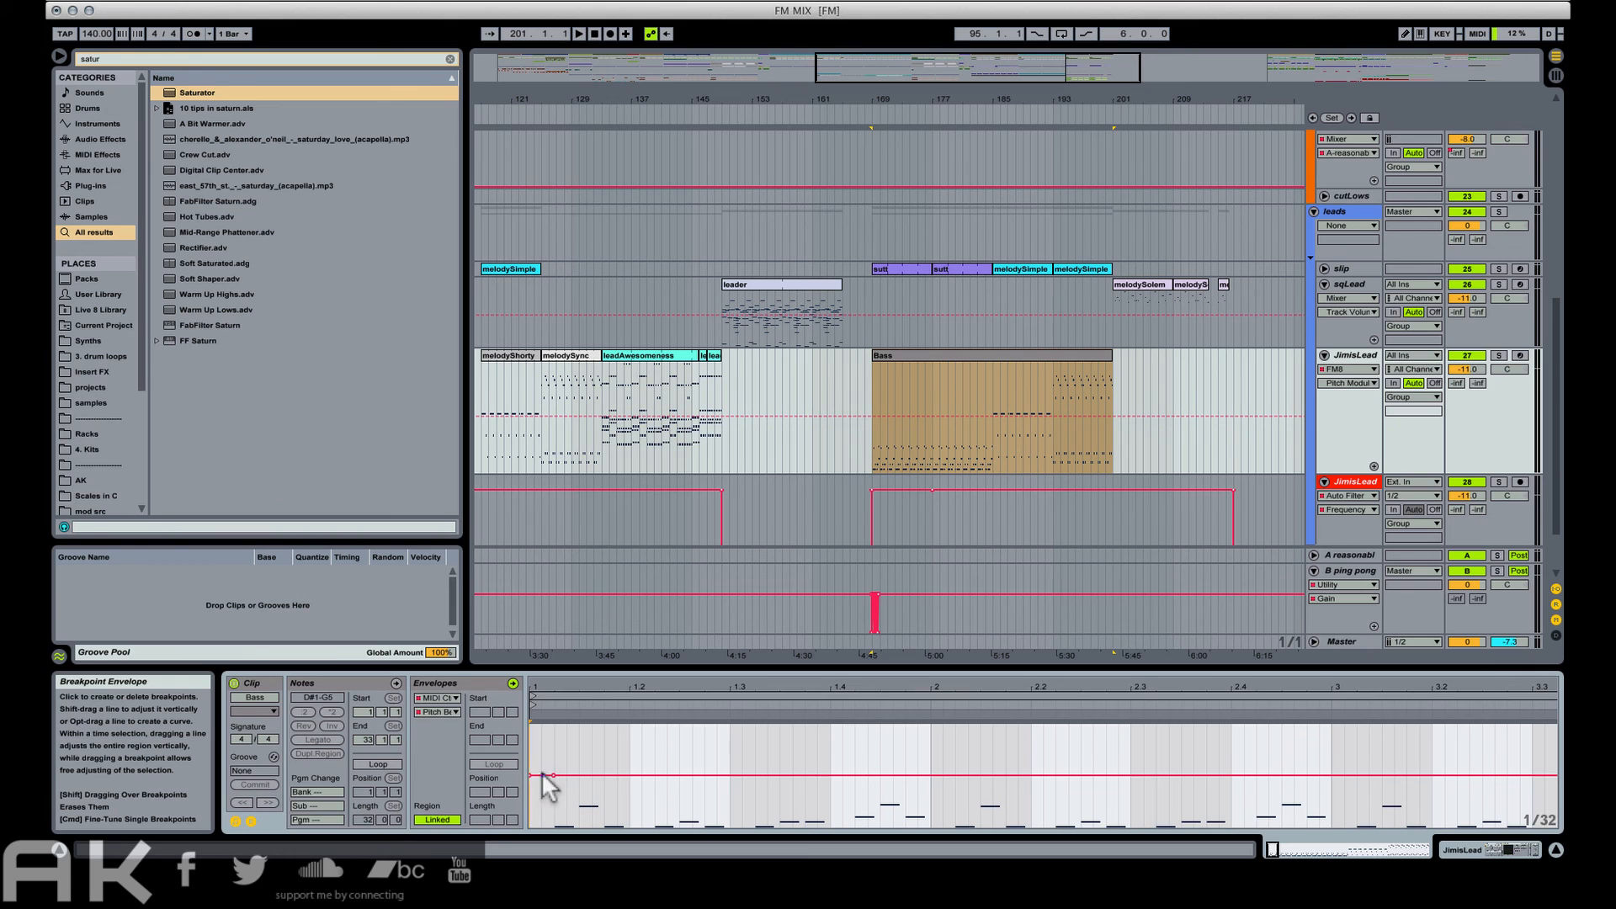
drag(543, 775, 542, 780)
Play the consolidated JimisLead clip from bar 169, then again from bar 192.
key(space)
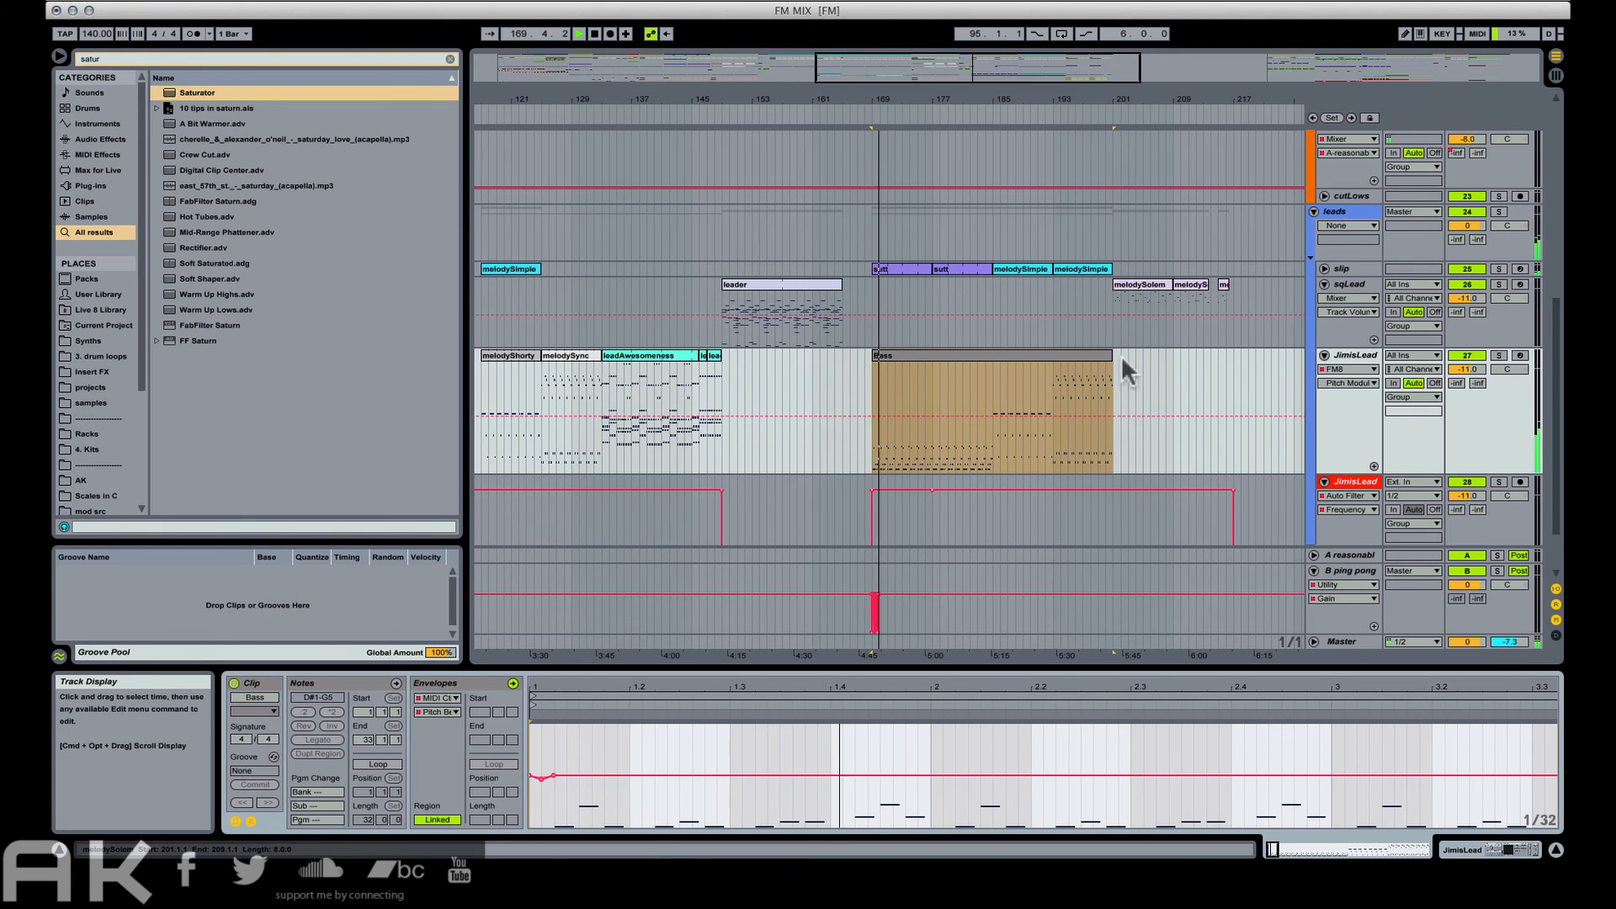
key(space)
click(1046, 371)
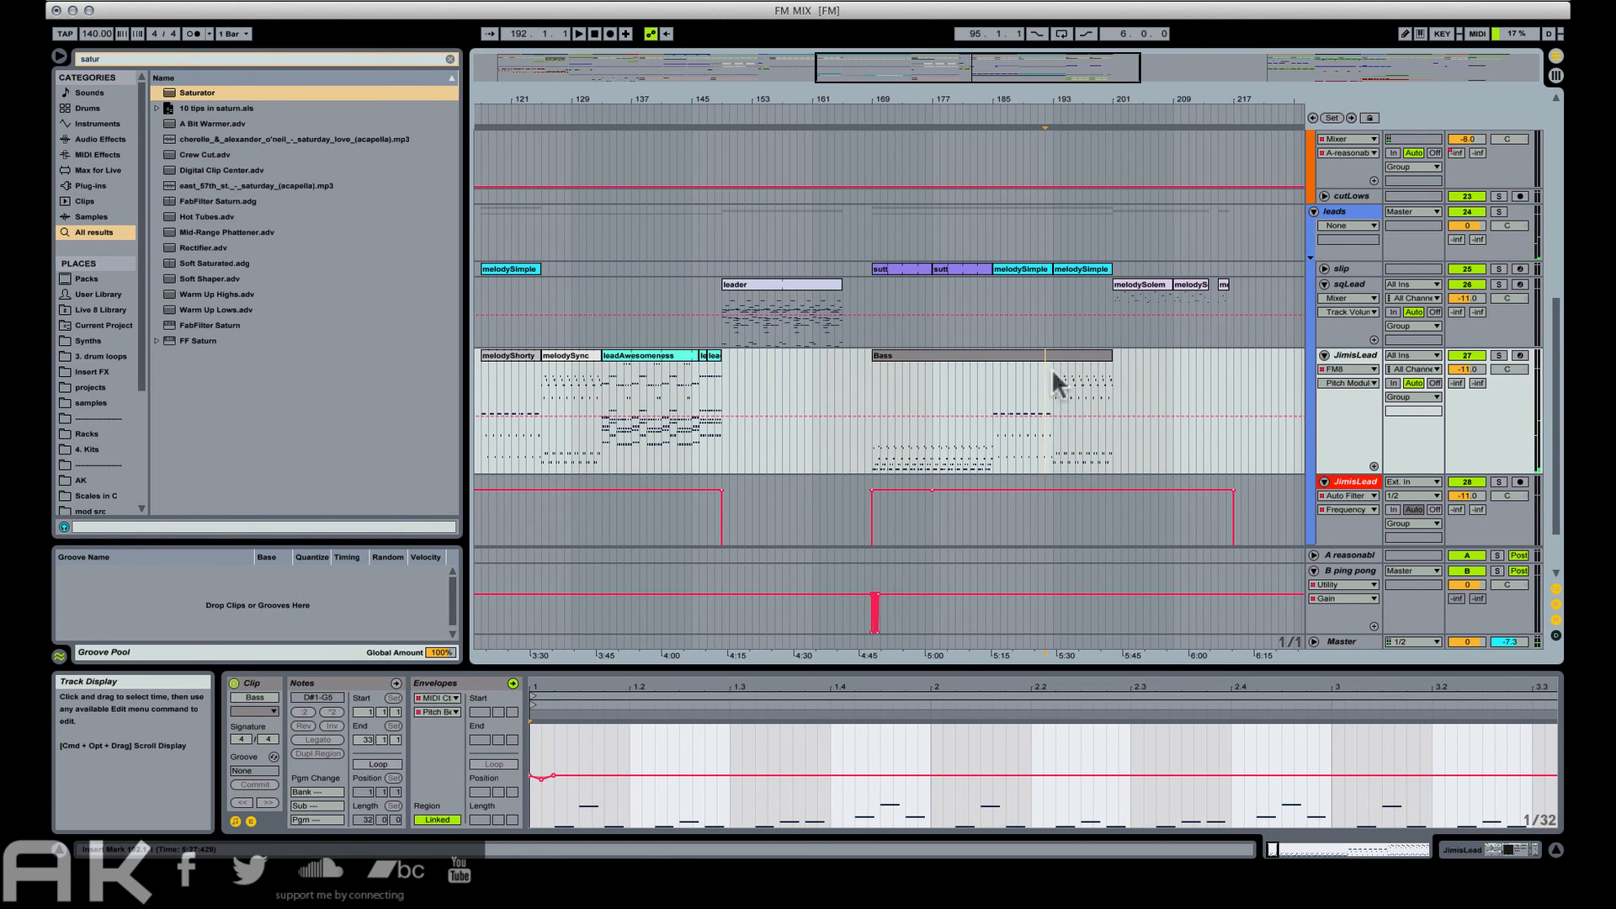
key(space)
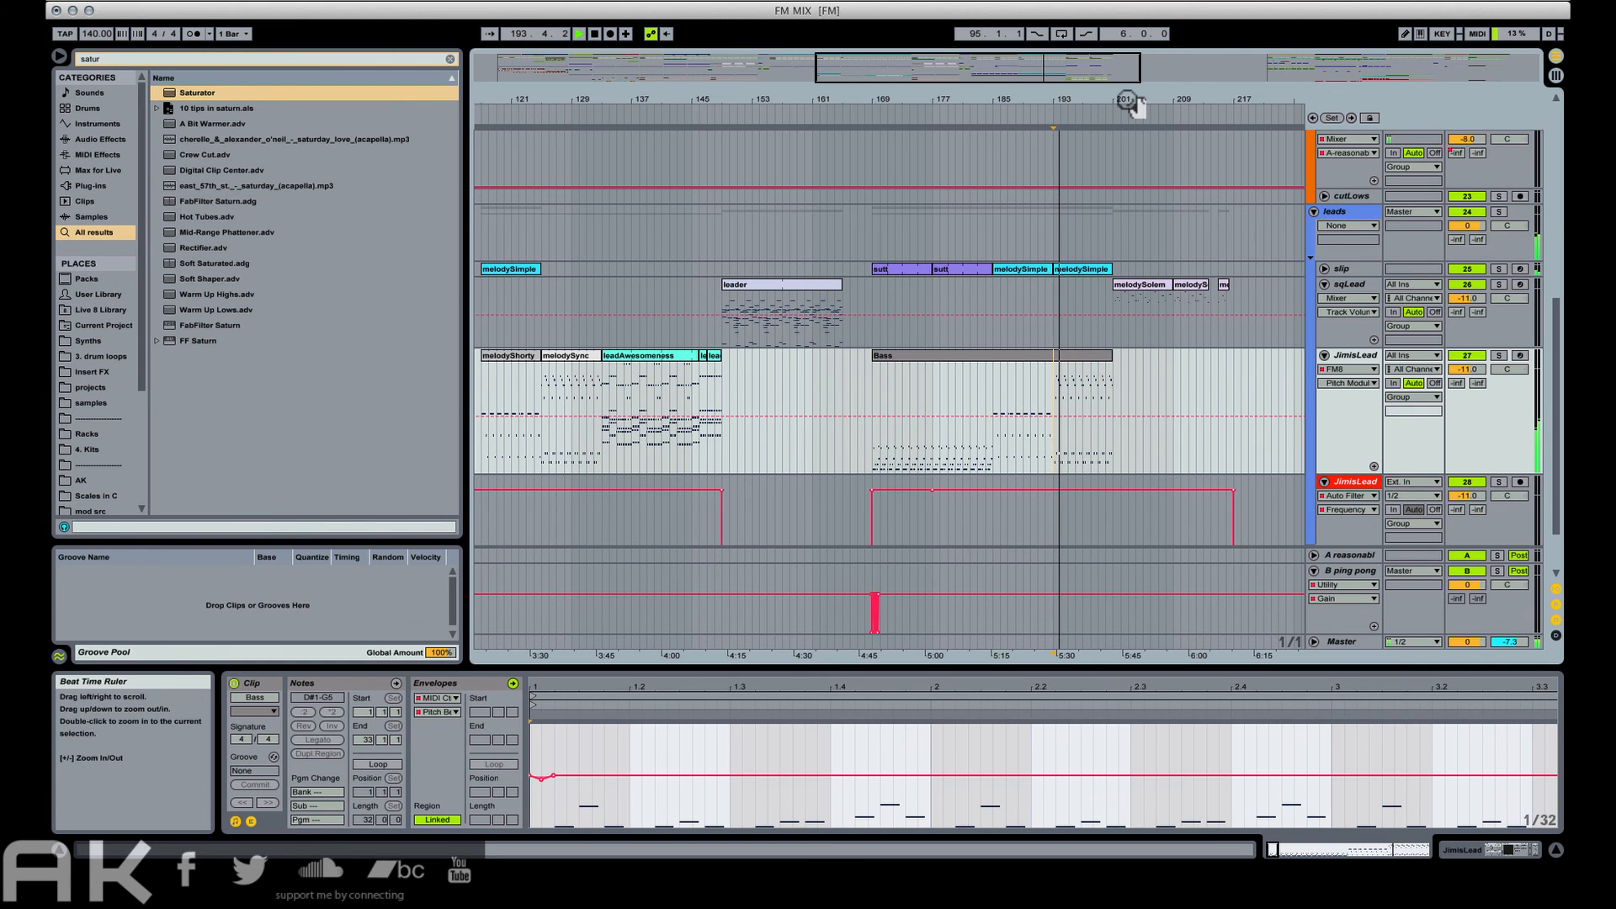
Collapse the chords, RSMbits, leads and bass group tracks for an overview of the arrangement.
key(minus)
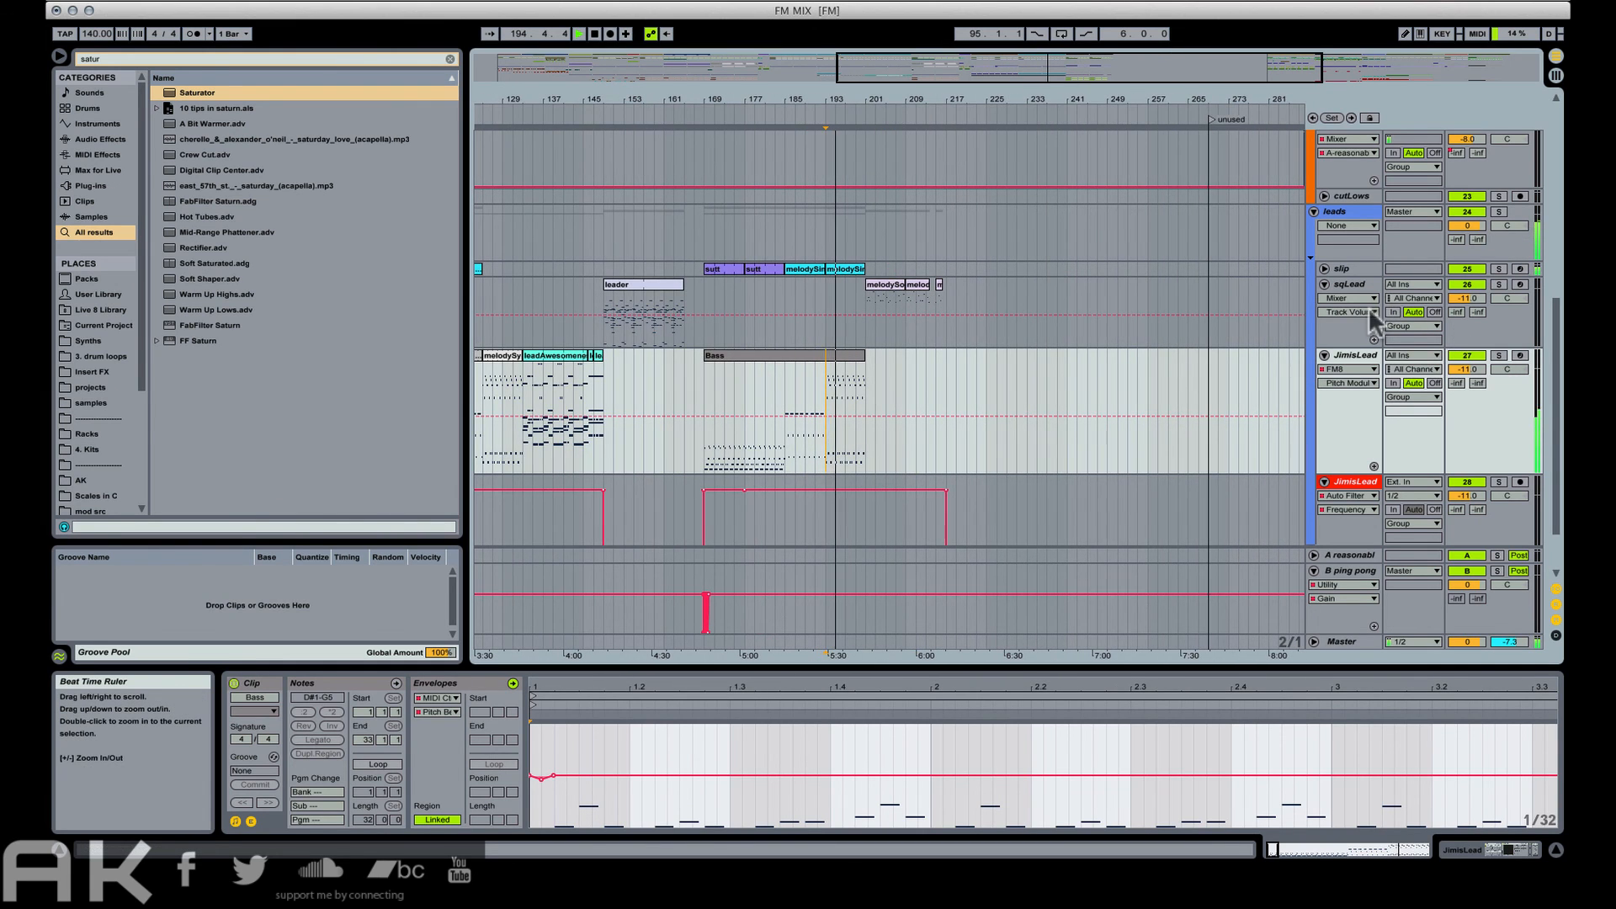
scroll(1021, 341, up, 10)
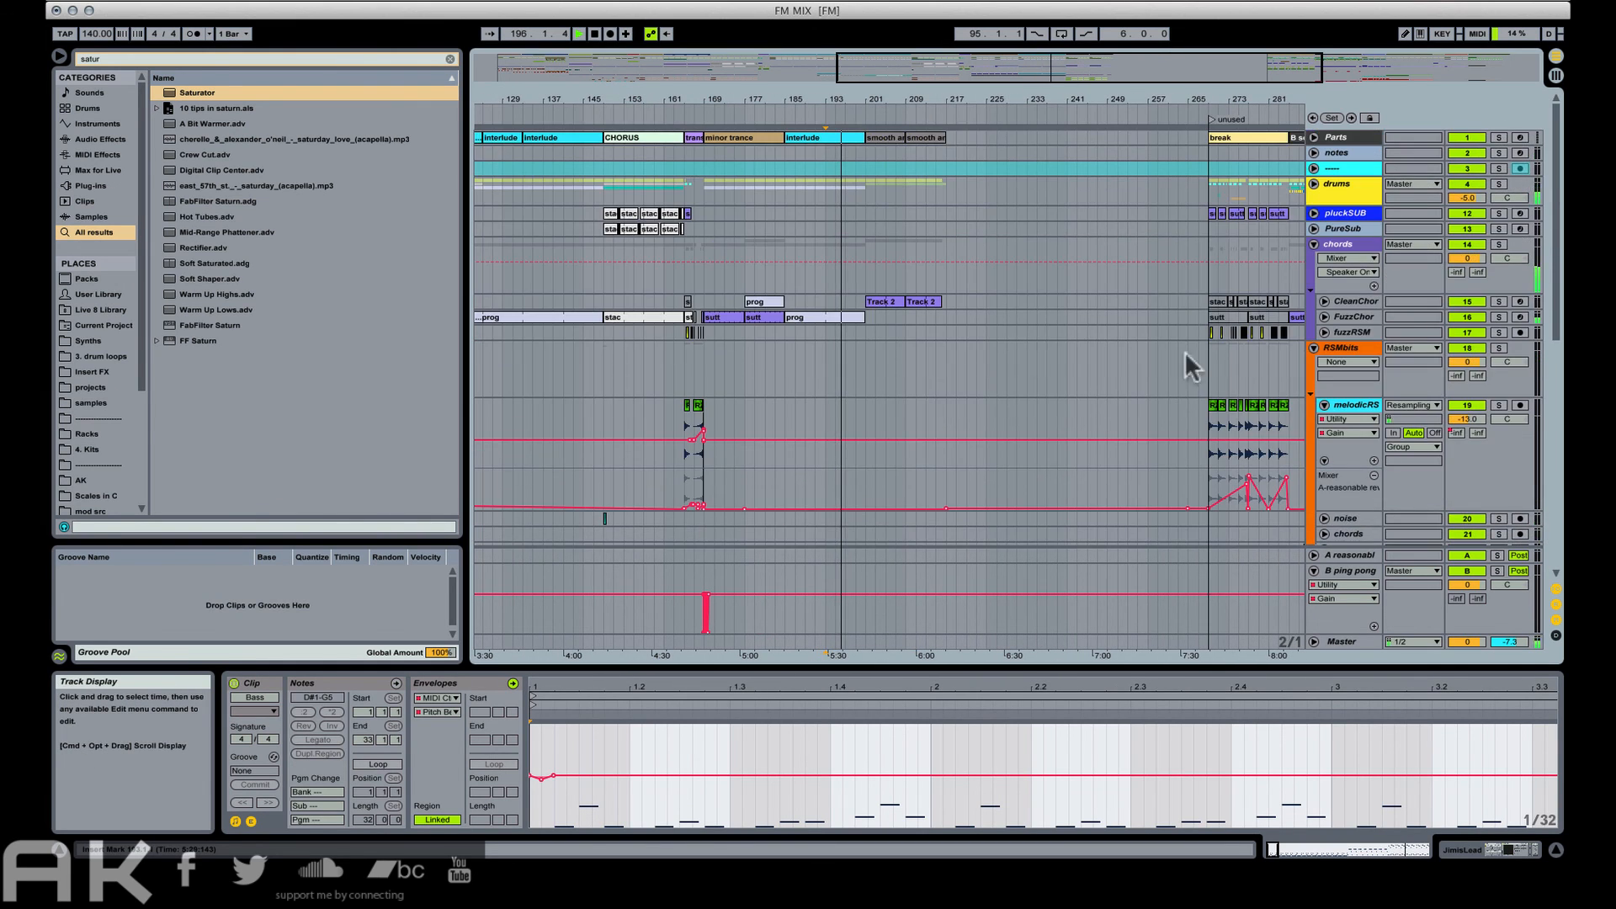
alt+click(1313, 348)
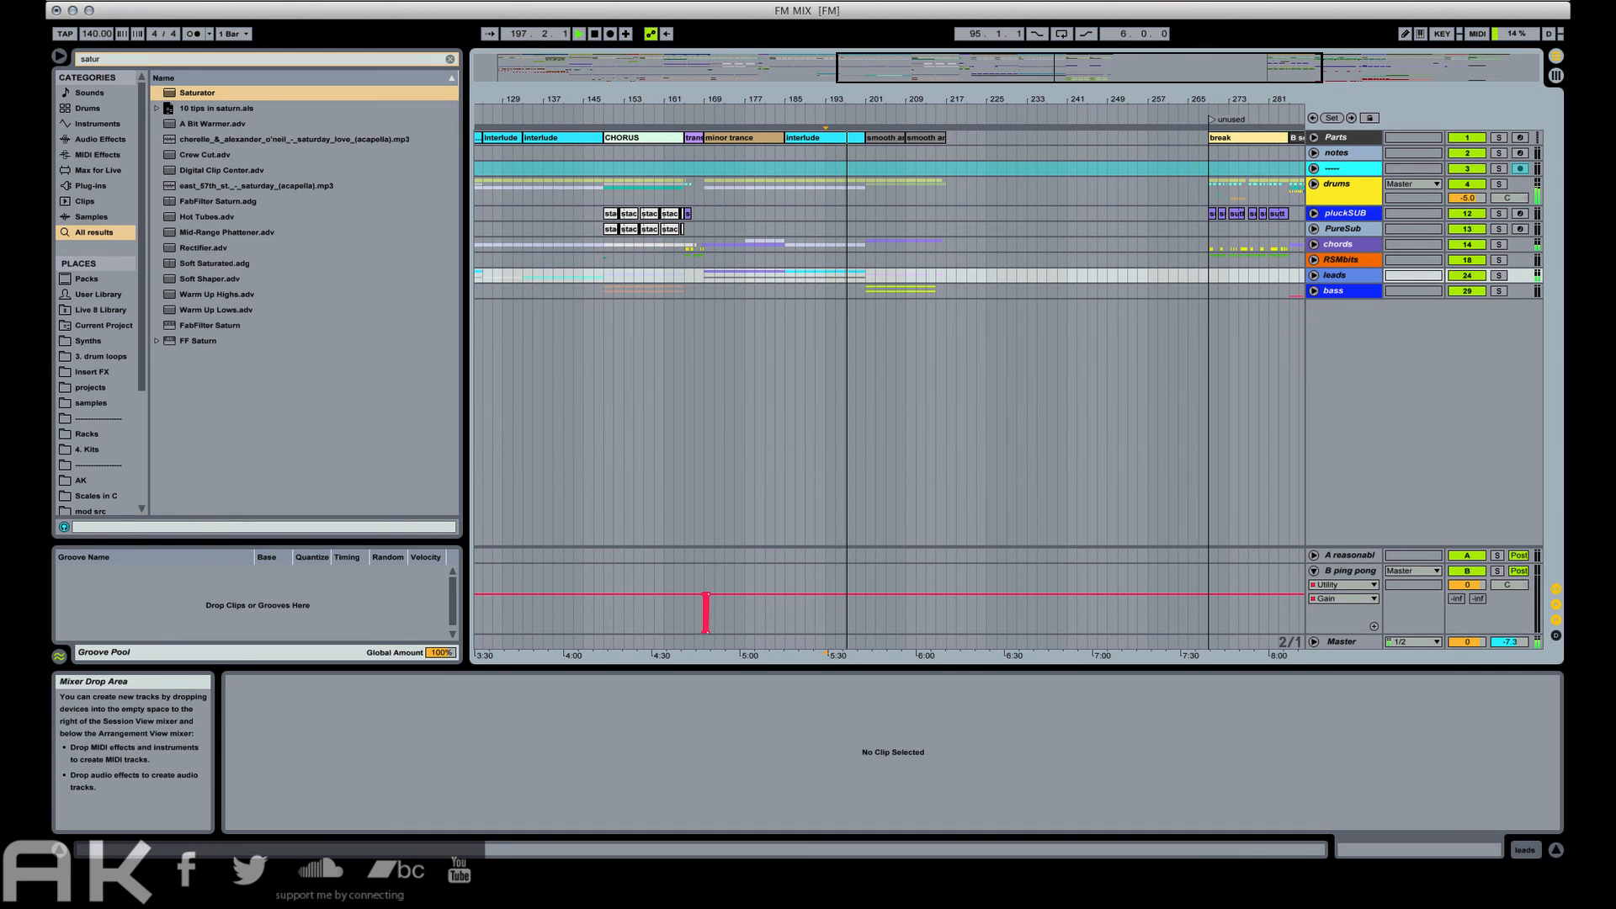
click(933, 22)
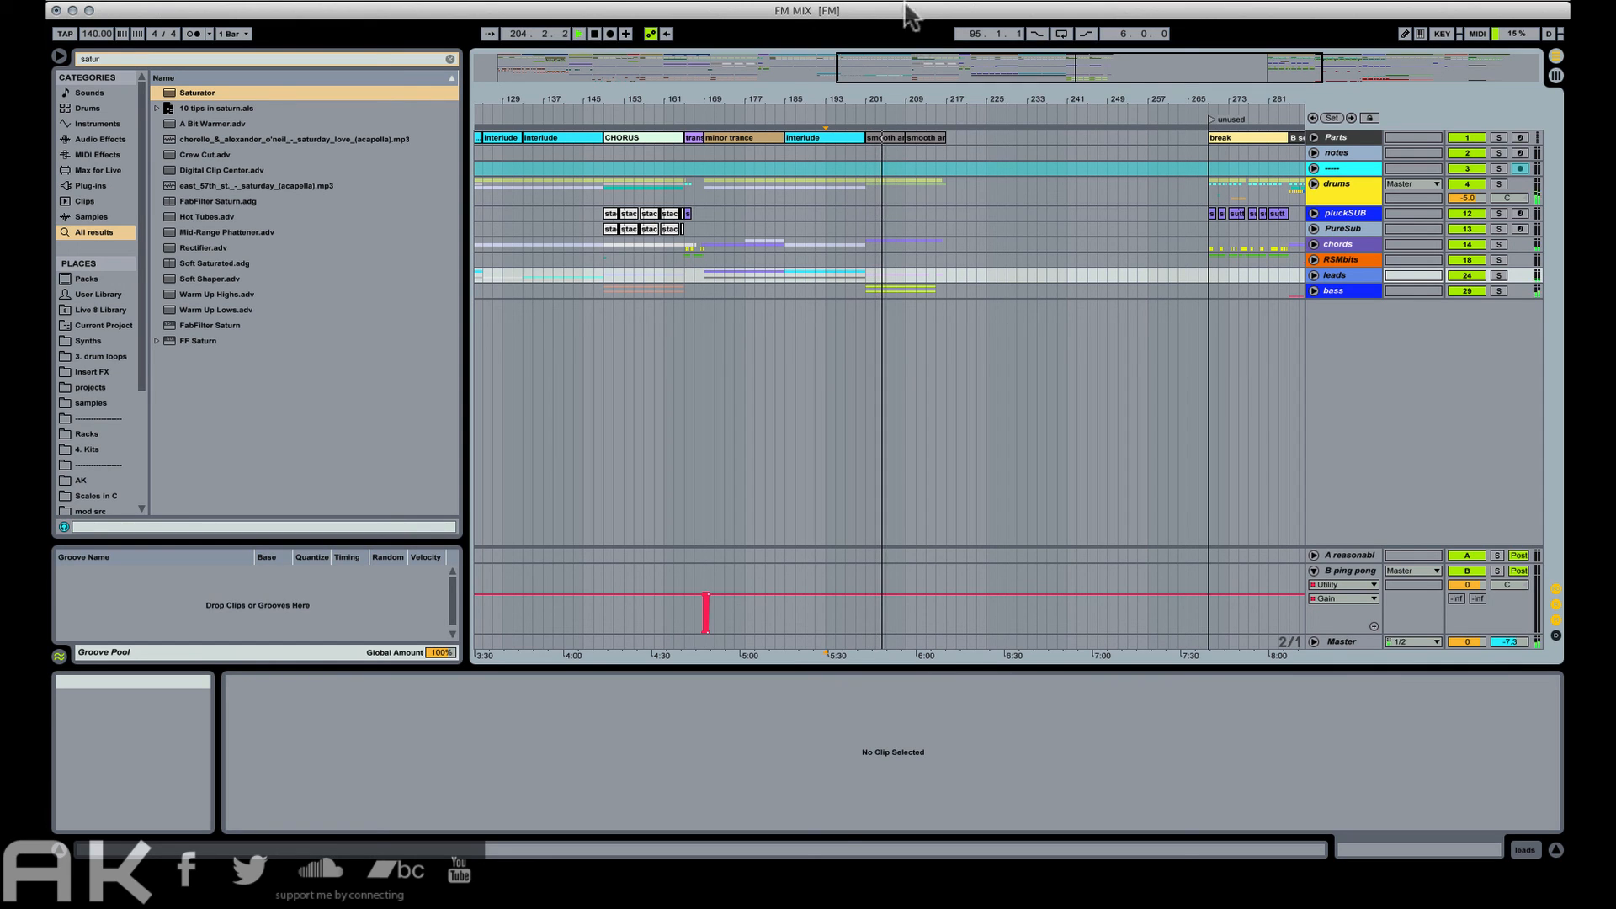
Merge the two smooth and creamy clips on the Parts track into one named smooth ending, and save the set.
click(893, 139)
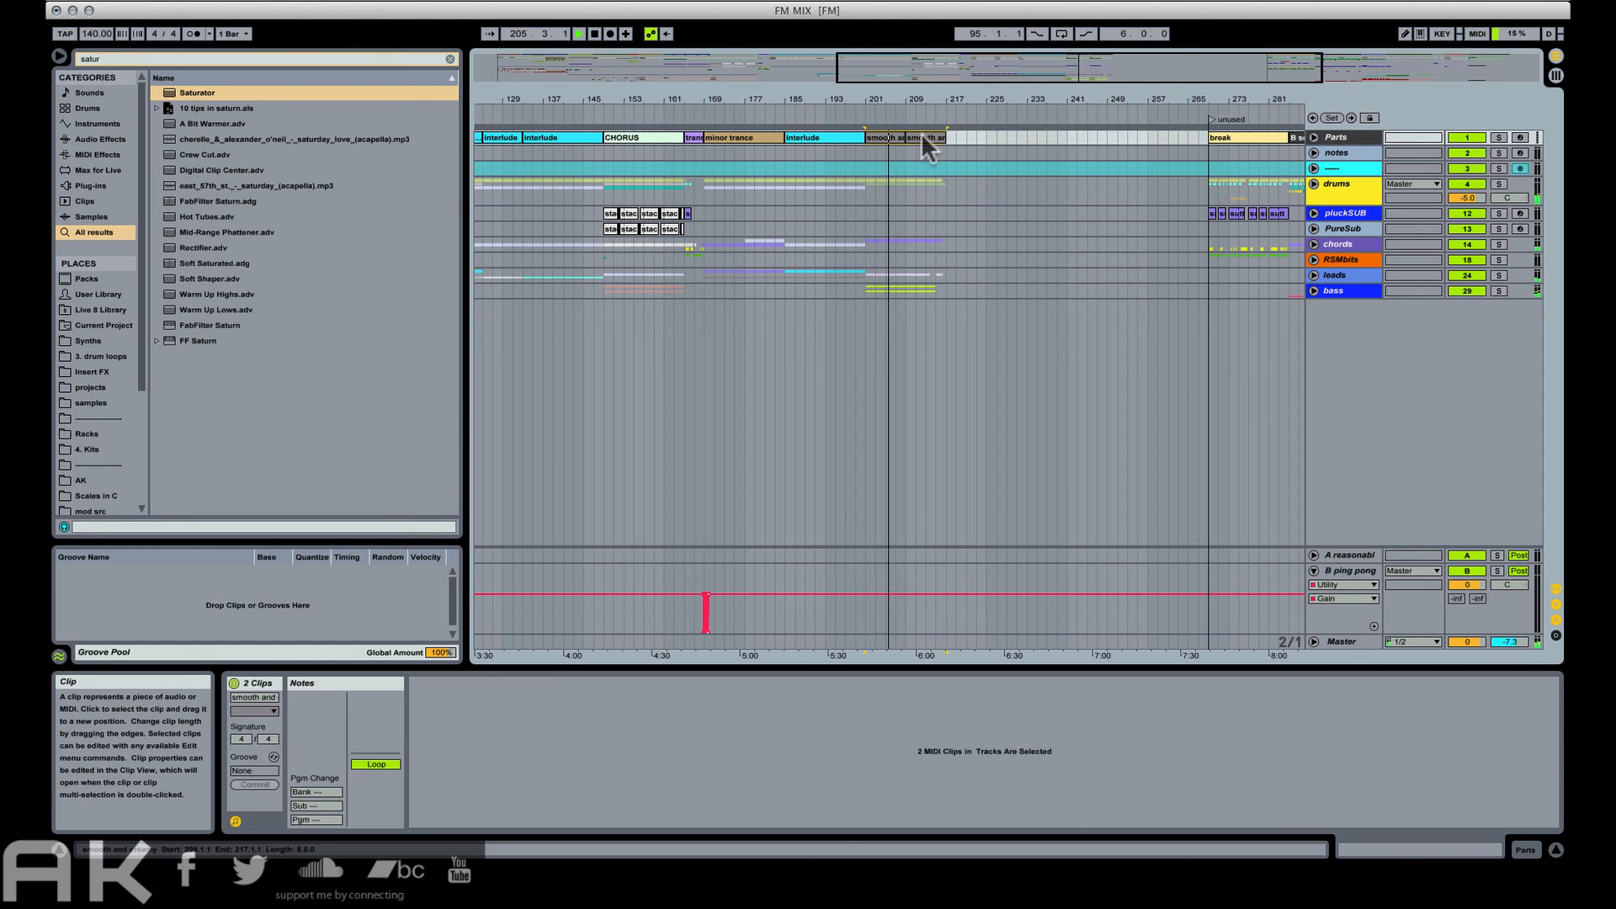
text(smooth ending)
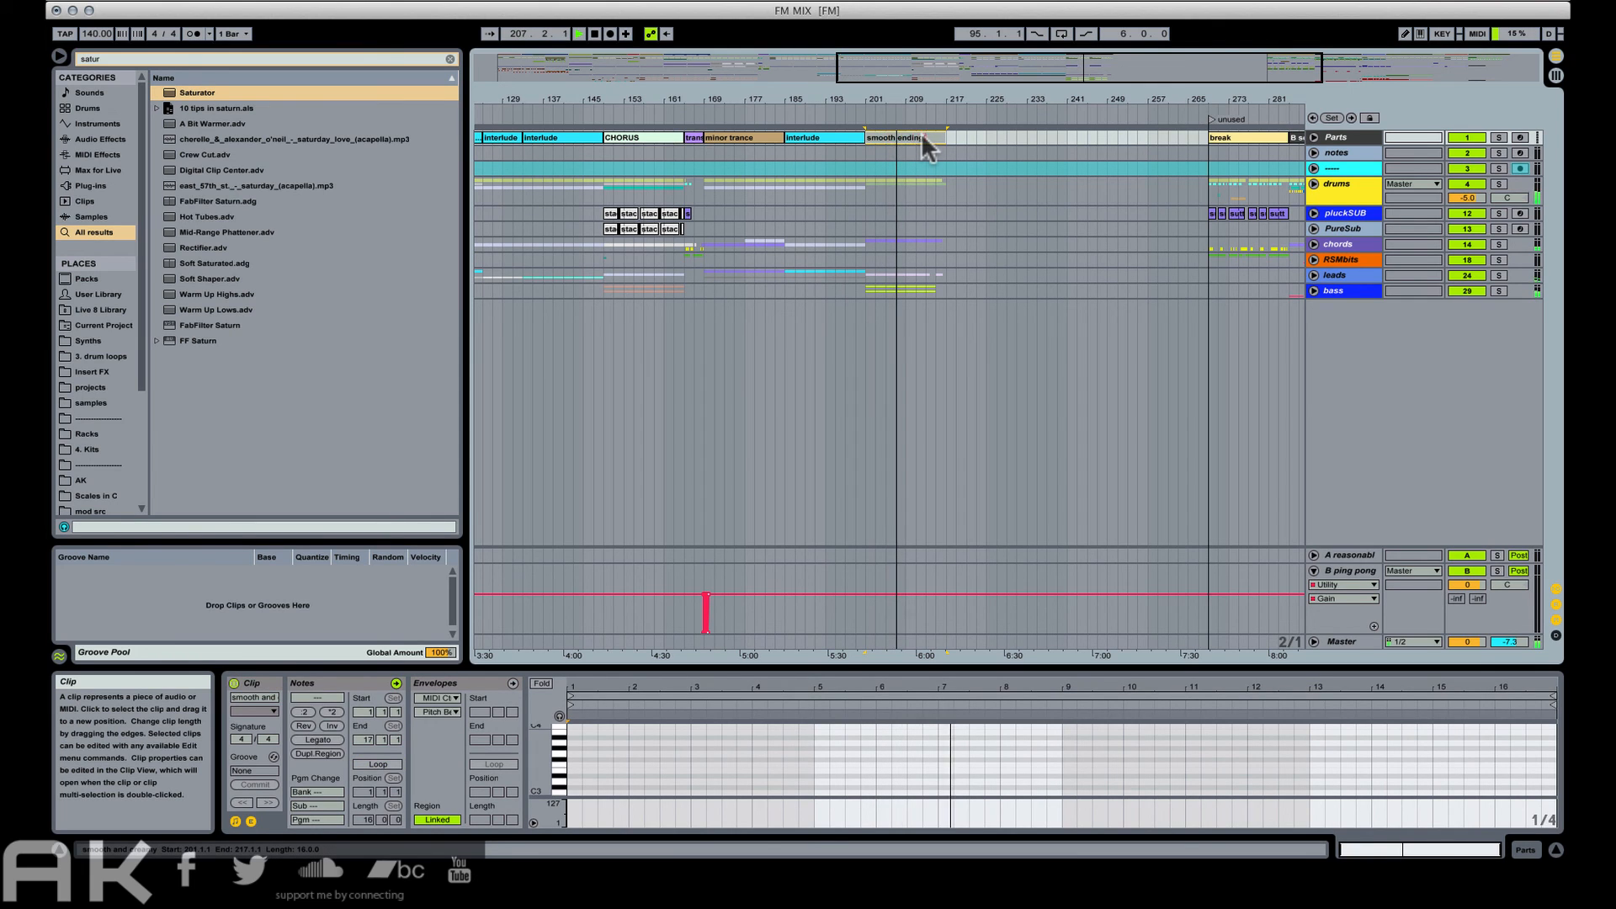
key(Return)
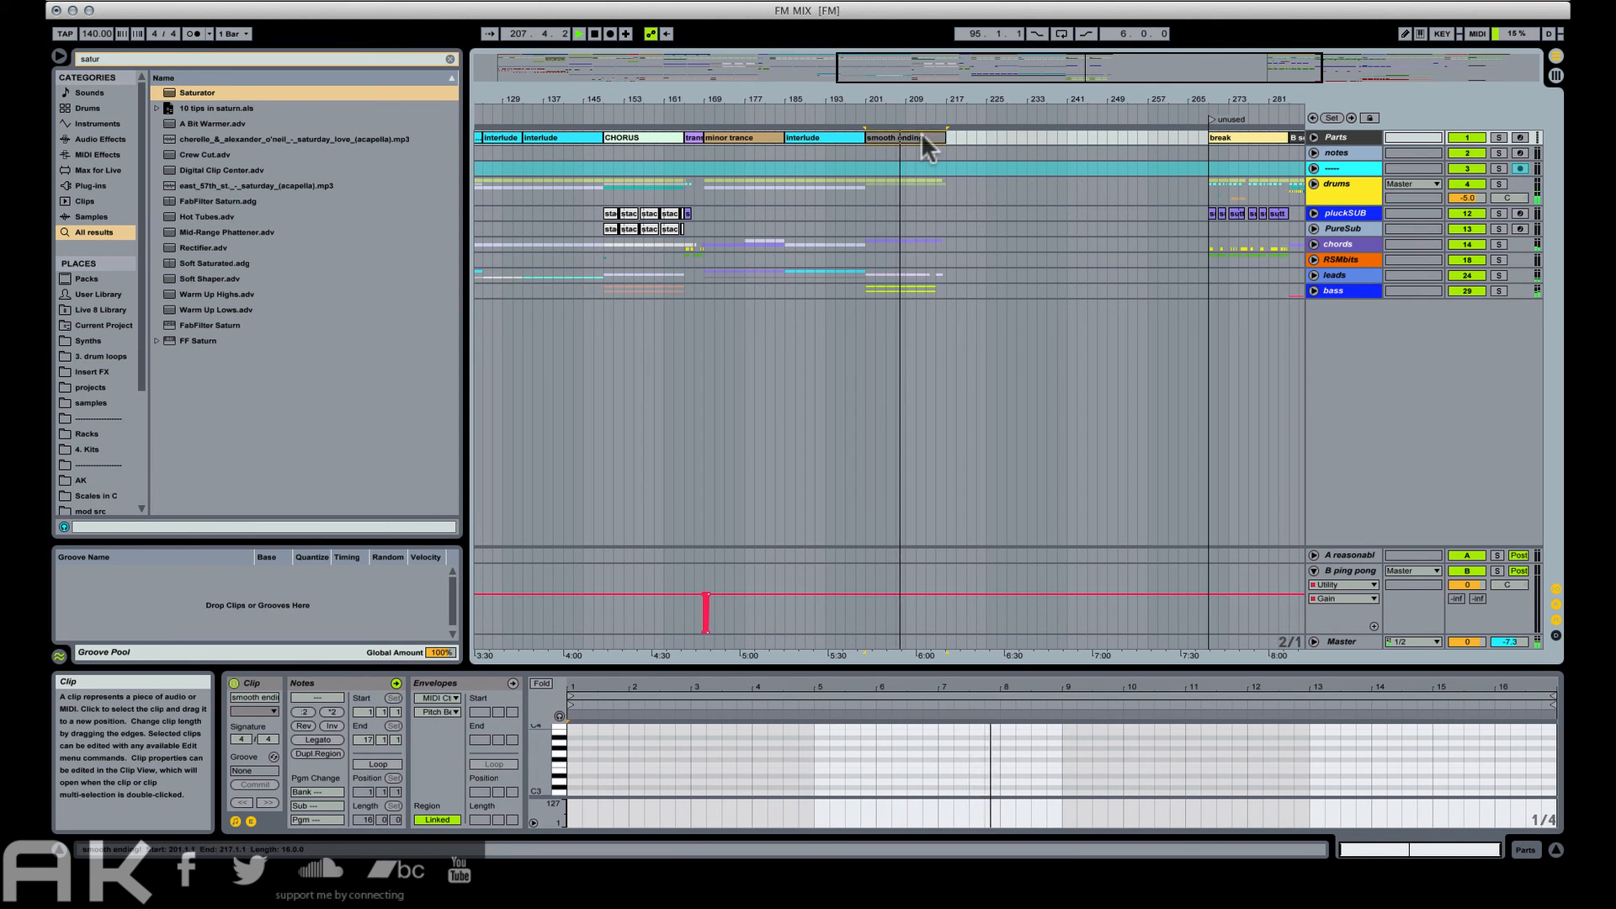
key(ctrl+s)
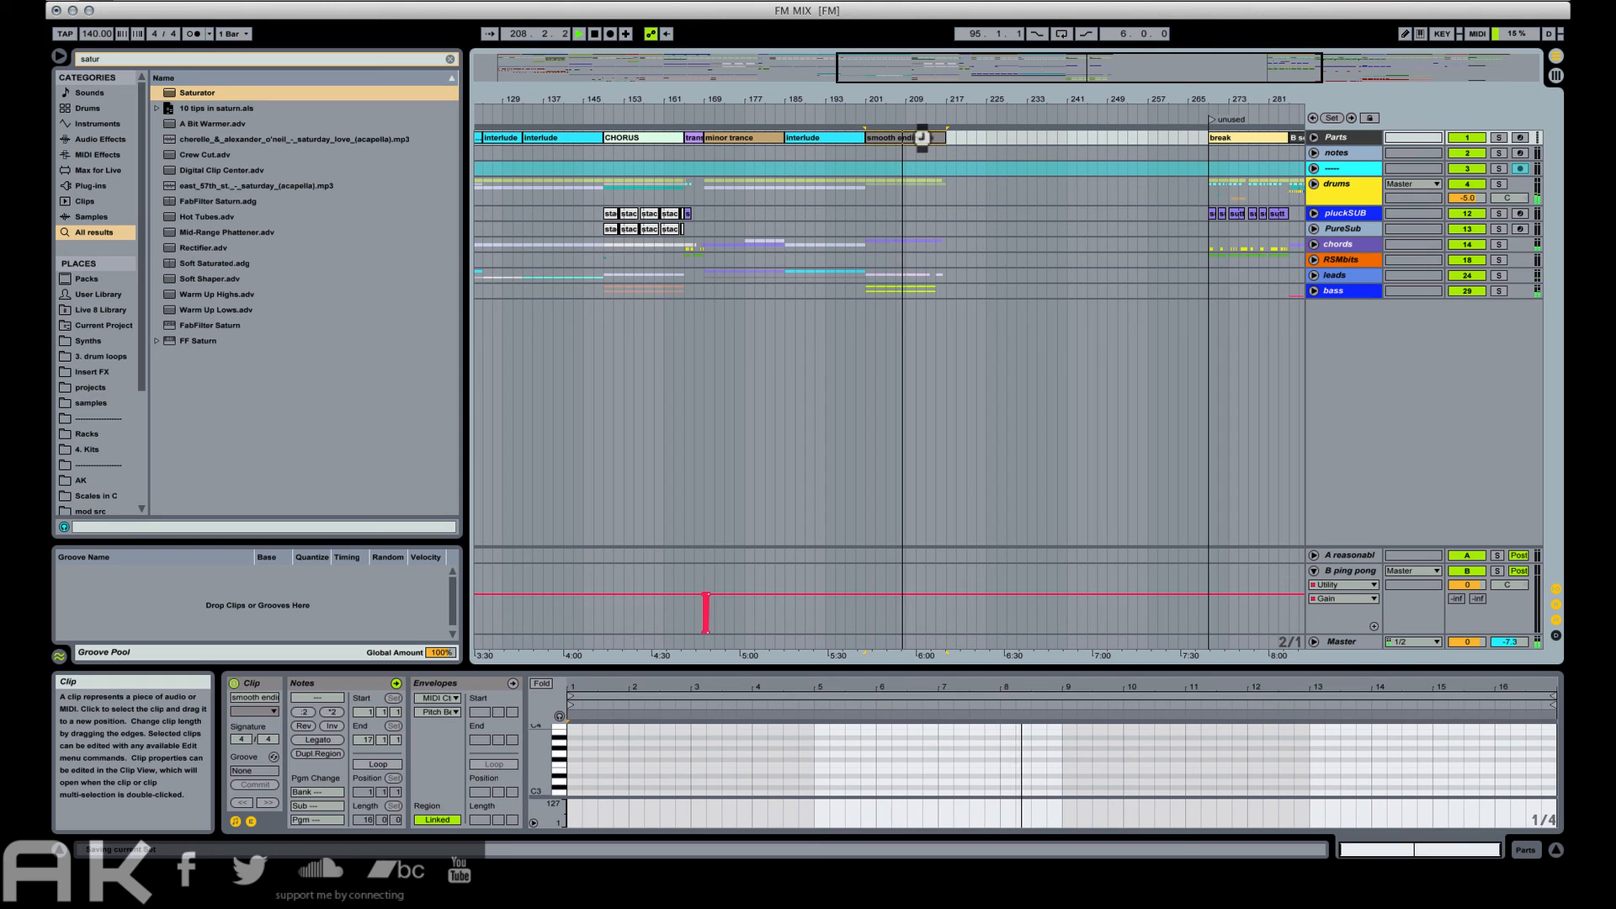